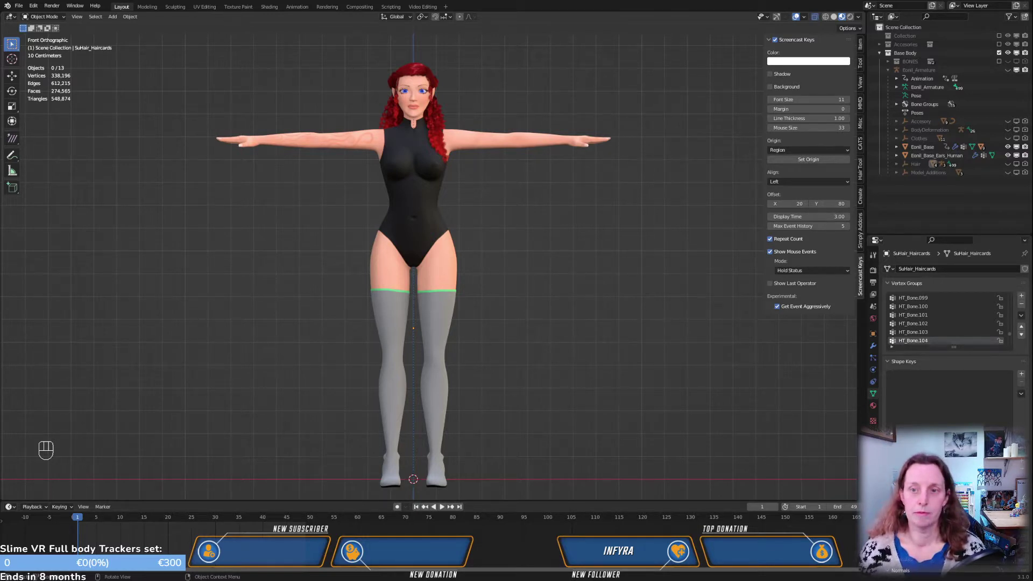
Examine the character's head and face up close from the front
scroll(428, 266, "up", 1)
middle_click_drag(500, 161, 512, 303)
key("KP_1")
scroll(512, 304, "up", 3)
scroll(513, 306, "up", 2)
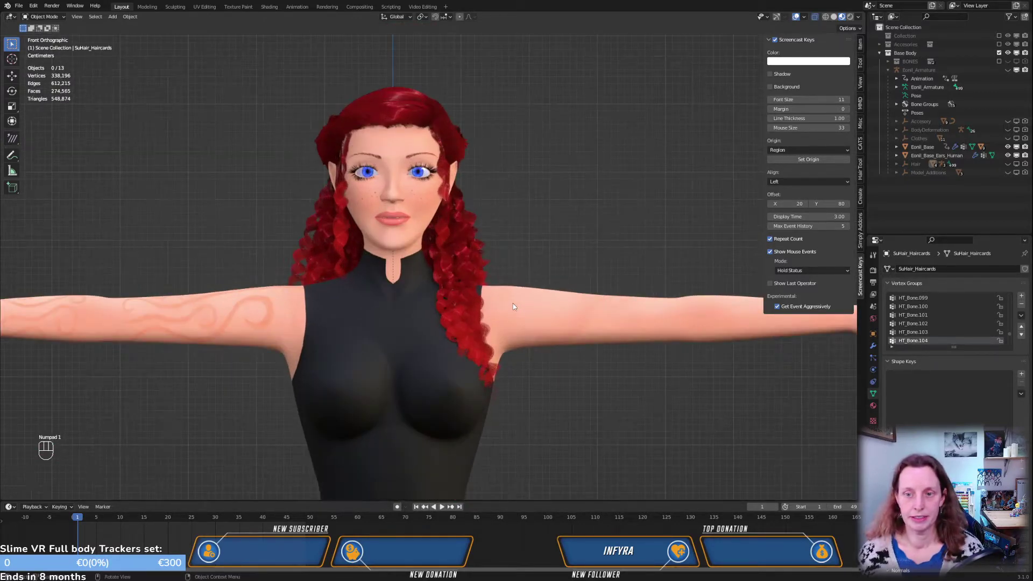
scroll(513, 307, "up", 2)
middle_click_drag(483, 238, 535, 315, "shift")
scroll(567, 333, "up", 1)
scroll(584, 329, "up", 1)
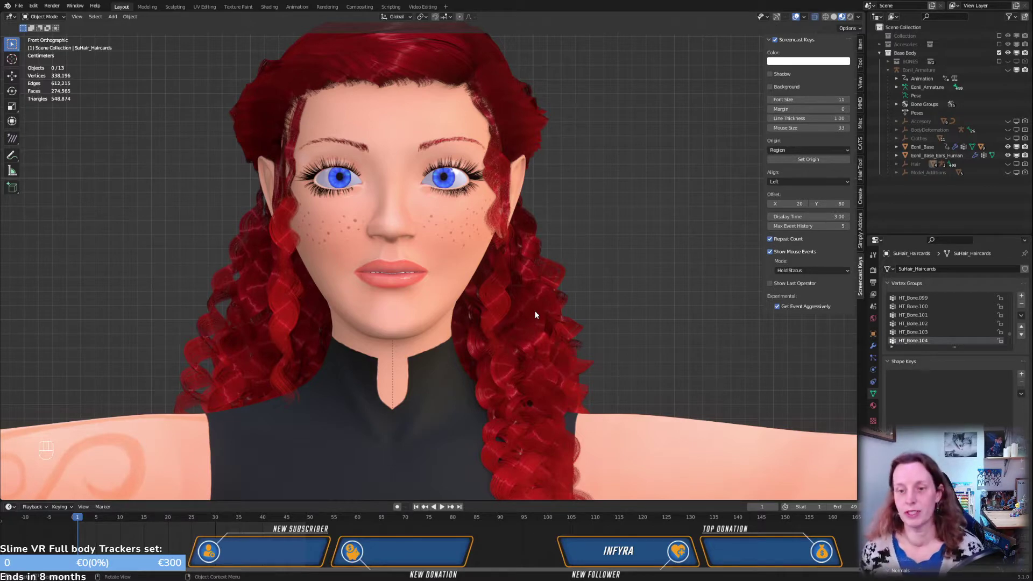
Select the Eonil_Base body mesh and examine the lips and lower face from several angles
left_click(456, 225)
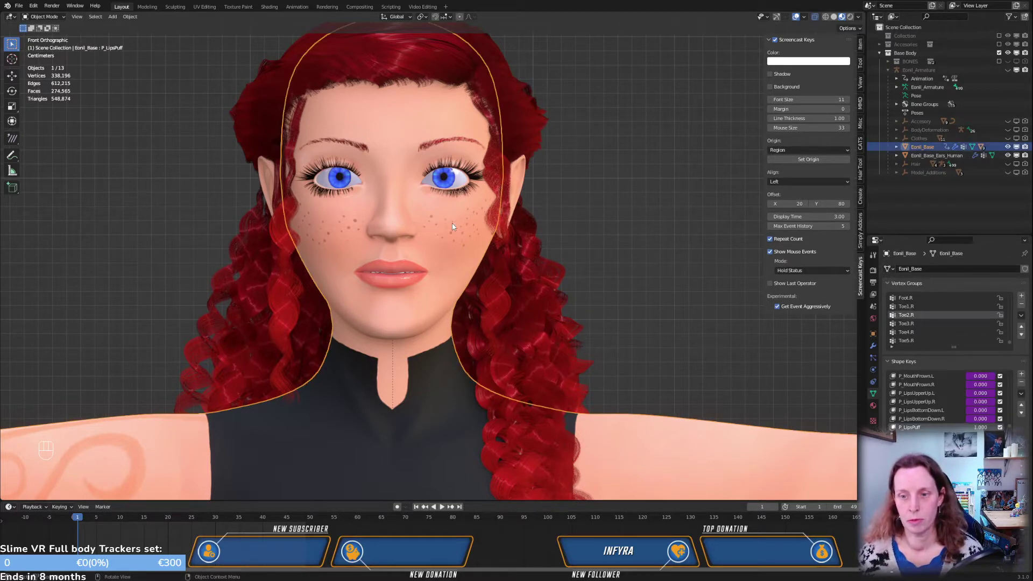
middle_click_drag(425, 296, 561, 235)
scroll(455, 282, "up", 4)
middle_click_drag(543, 278, 451, 287)
key("KP_1")
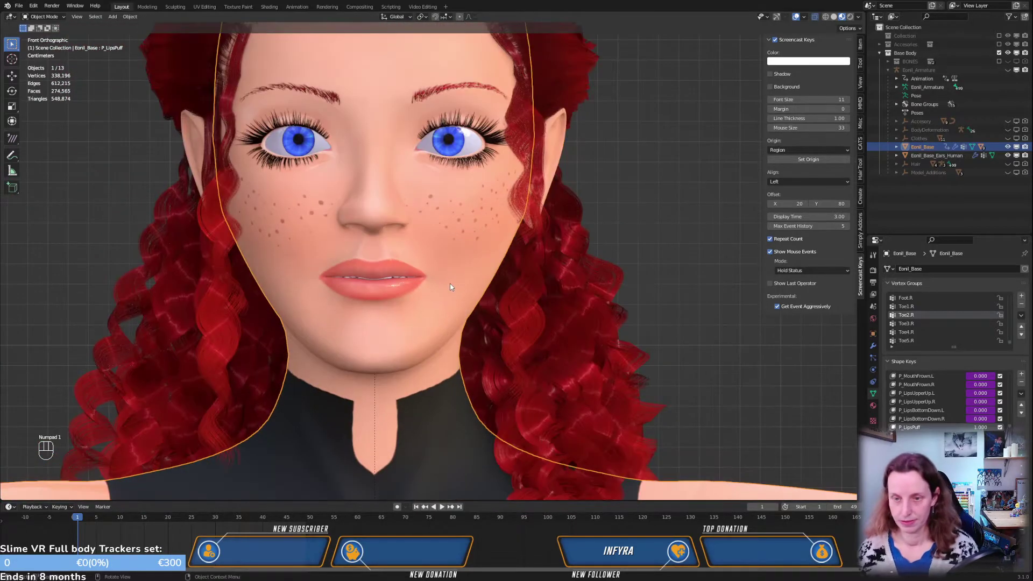
middle_click_drag(544, 270, 550, 291, "shift")
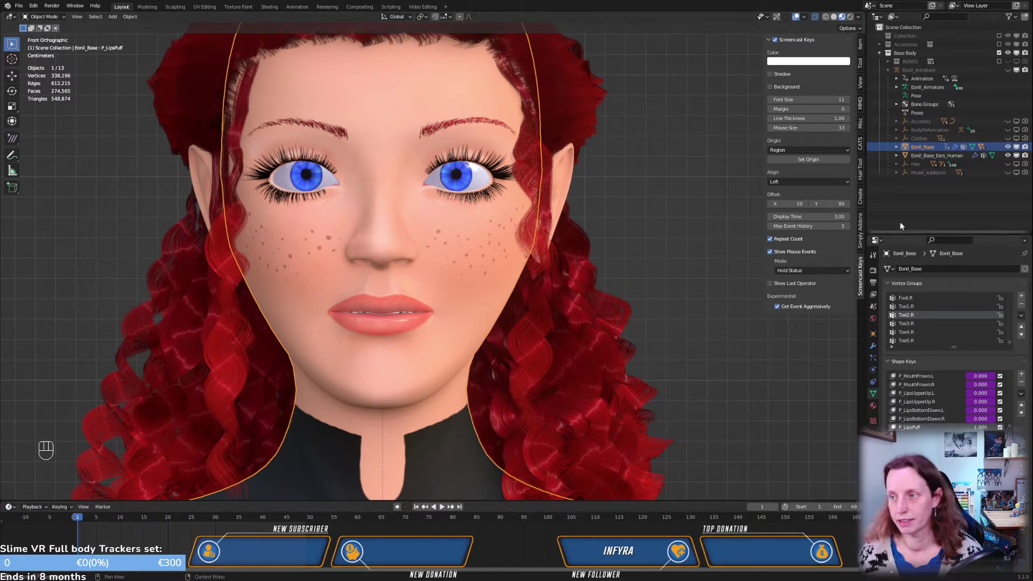
Unhide and select Eonil_Armature, and display only its fourth bone layer, which holds the facial controls
left_click(1007, 70)
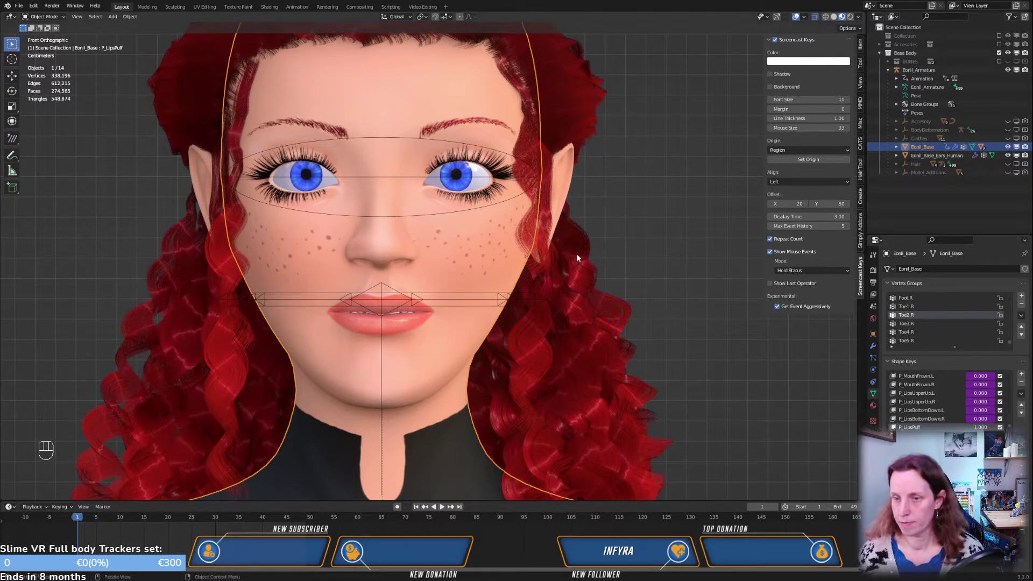
left_click(511, 202)
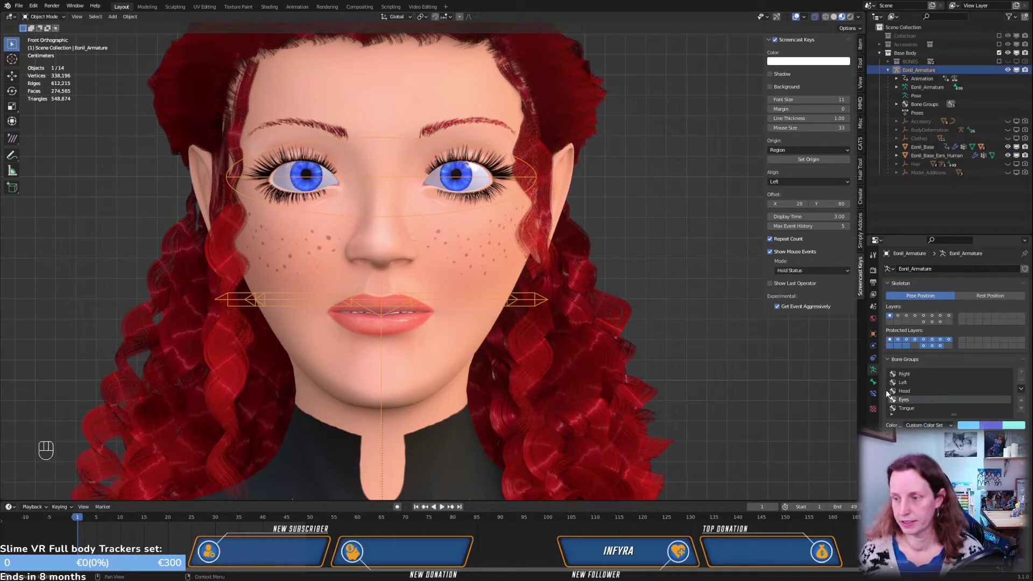
left_click(914, 316)
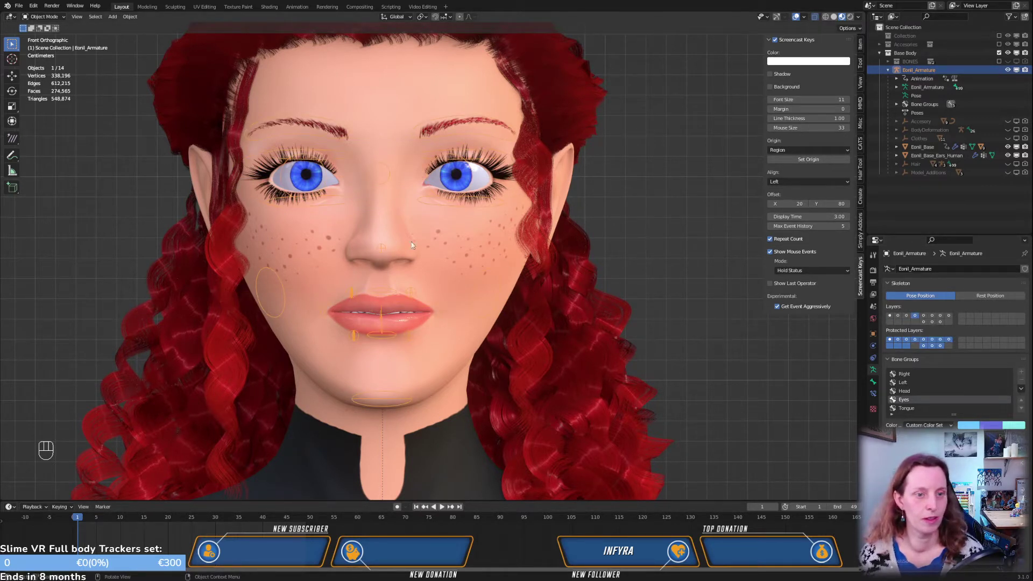
Switch Eonil_Armature to Pose Mode with the face seen from the front
middle_click_drag(466, 285, 441, 298)
left_click(436, 300)
left_click(436, 300)
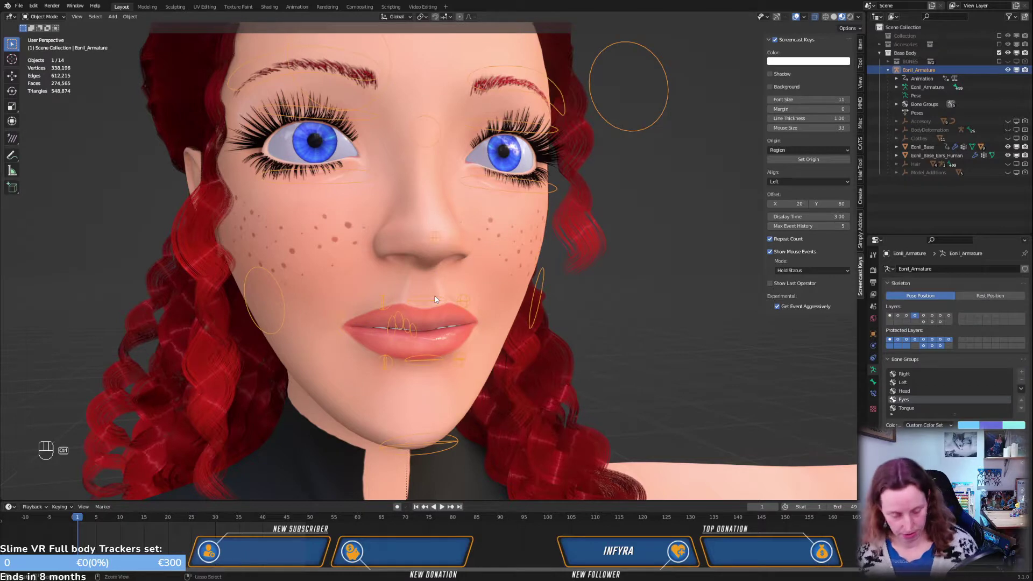
key("ctrl+Tab")
key("KP_1")
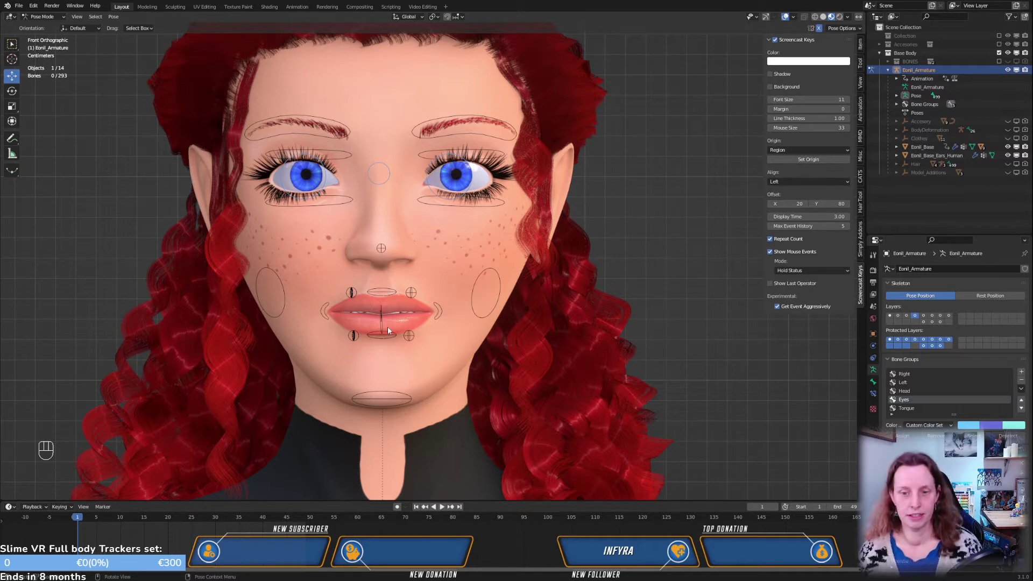
Try moving the LipsUpperDriver bone upward from the middle of the upper lip
left_click(384, 292)
key("g")
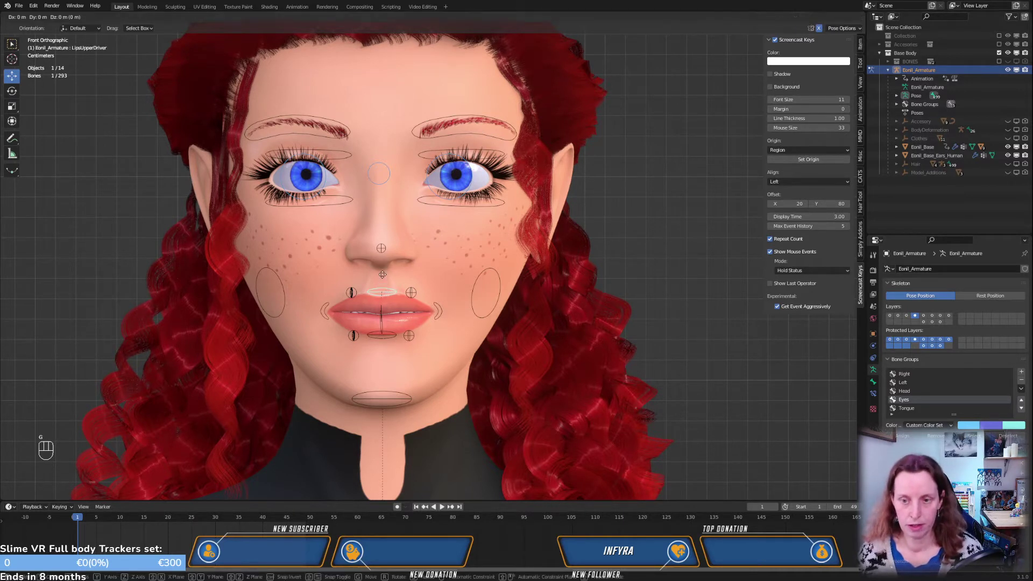
right_click(383, 277)
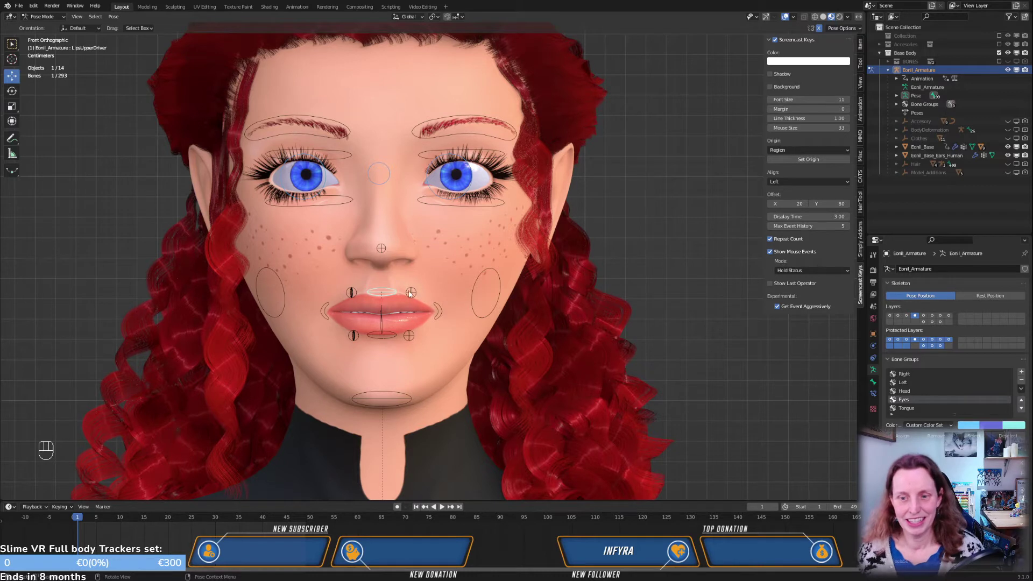
left_click(380, 292)
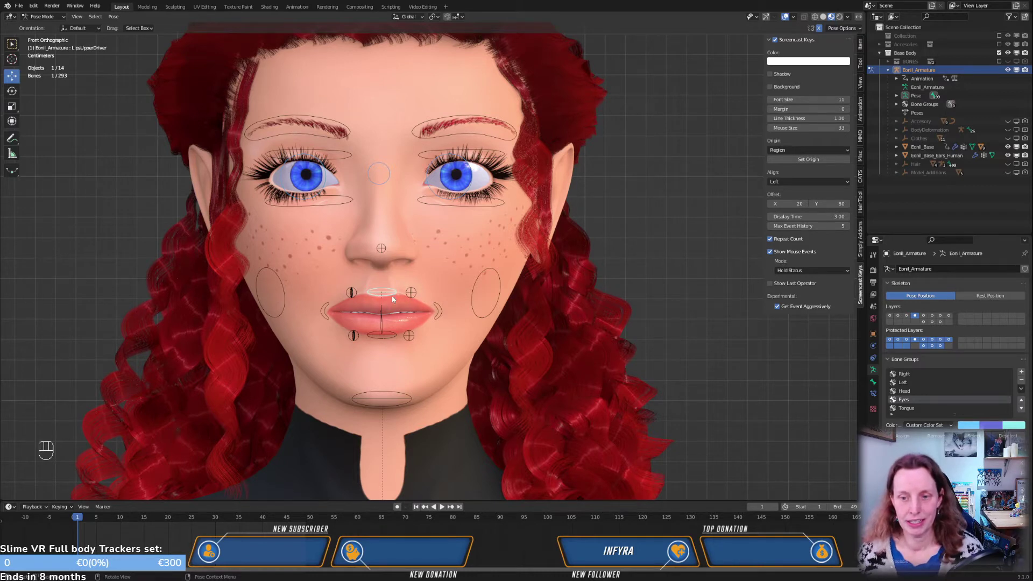
key("g")
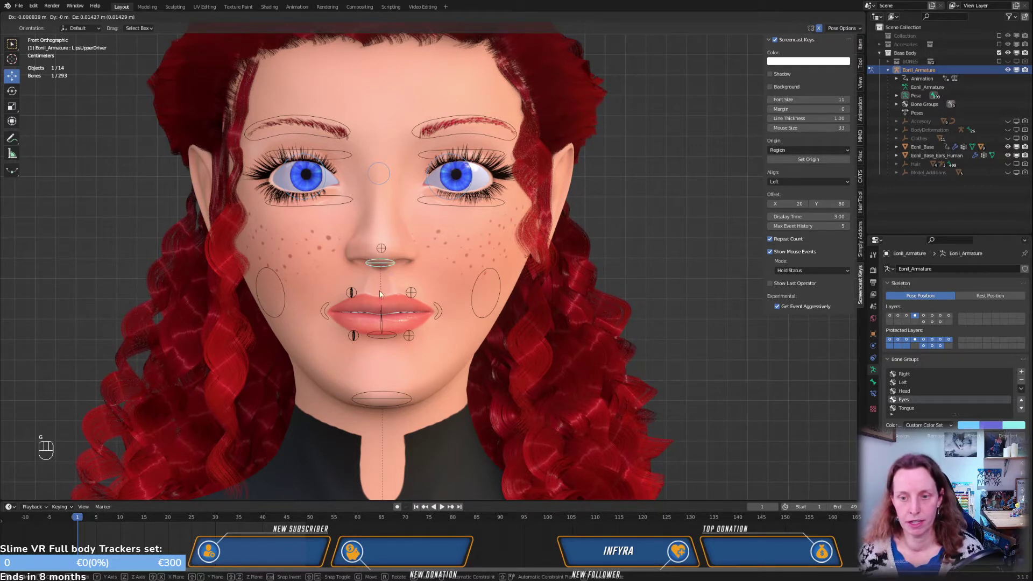
left_click(391, 270)
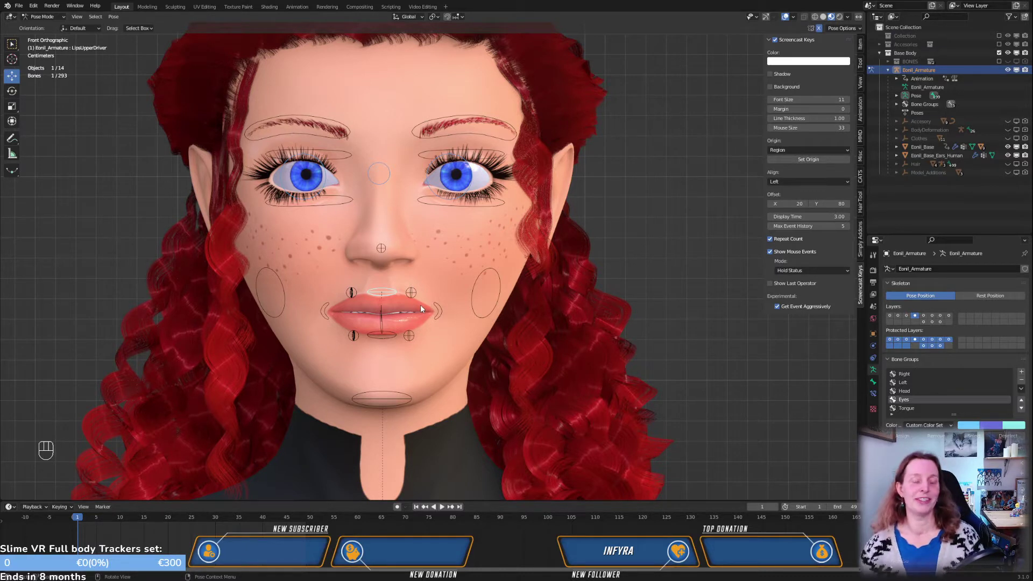
Try raising and lowering the MouthDriver.L bone at the mouth corner to test the smile and frown
left_click(445, 319)
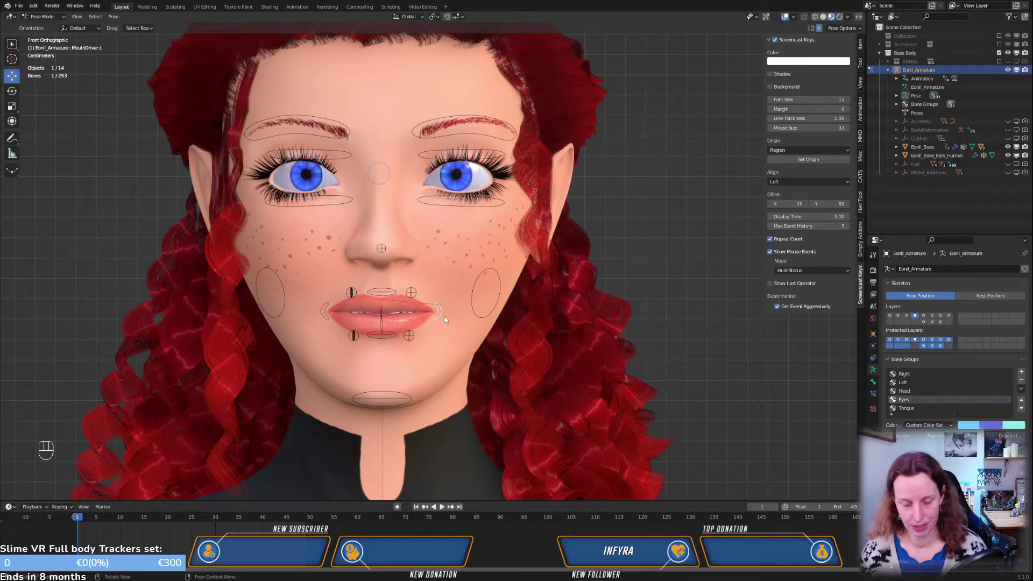
key("g")
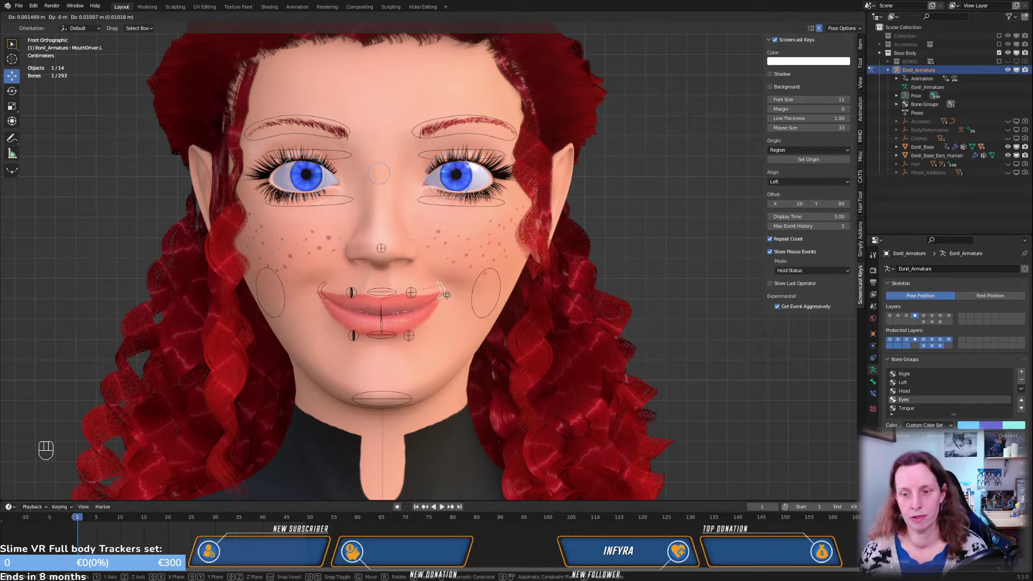
right_click(454, 308)
right_click(454, 308)
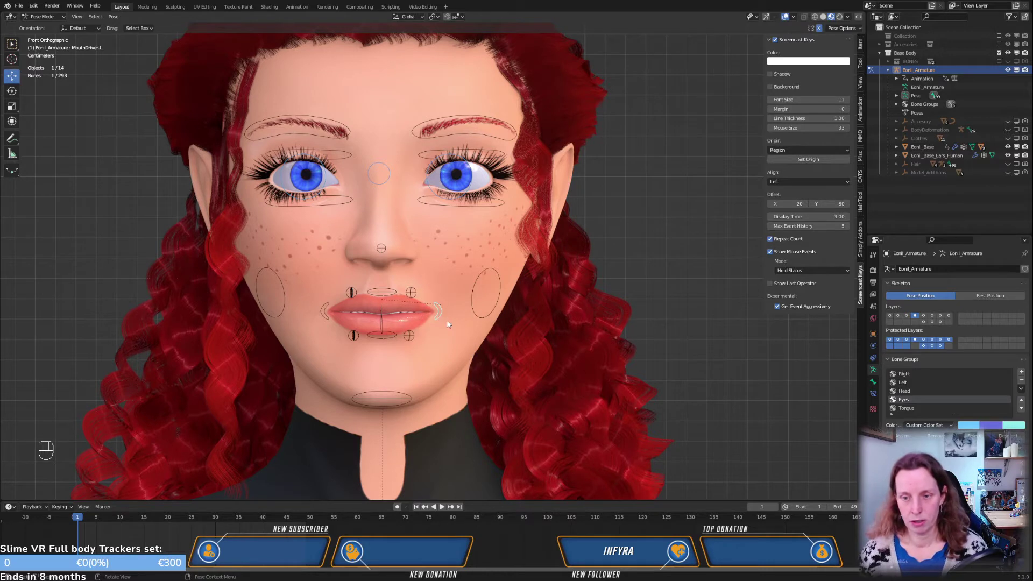
key("g")
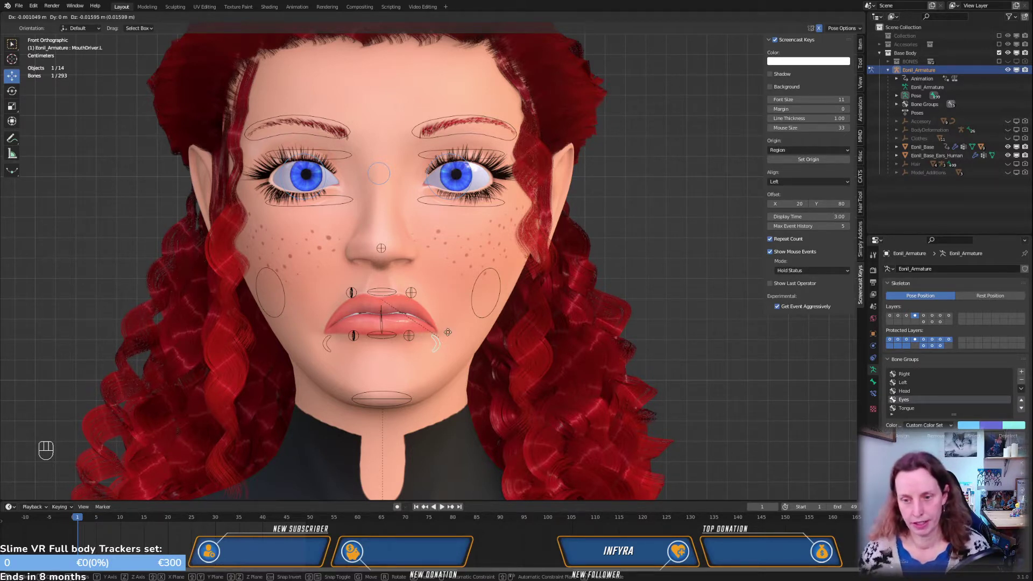
key("Escape")
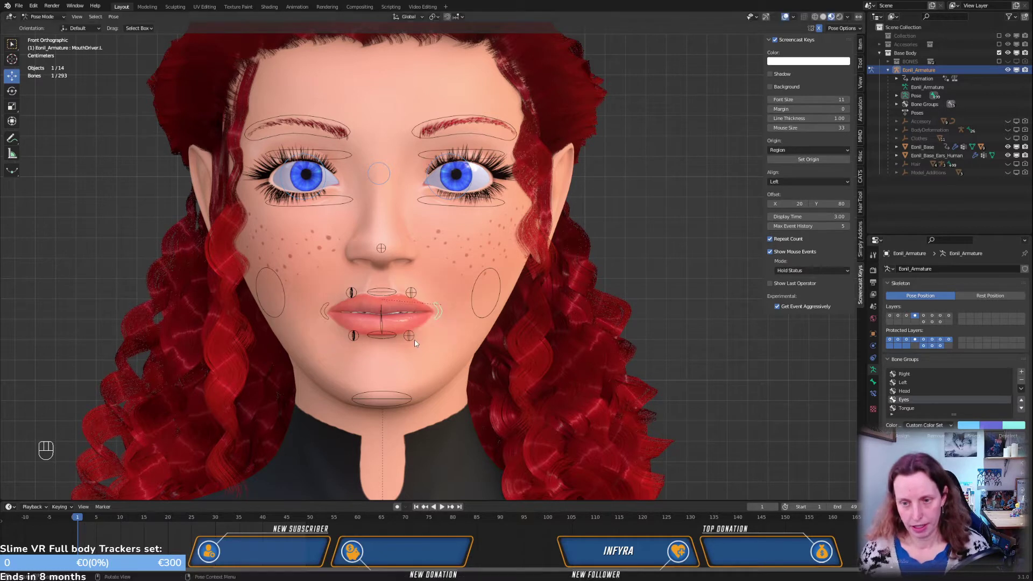
Try moving the LipsUpperDriver.L bone up and the LipsLowerDriver.L bone down to test the lip opening
left_click(412, 295)
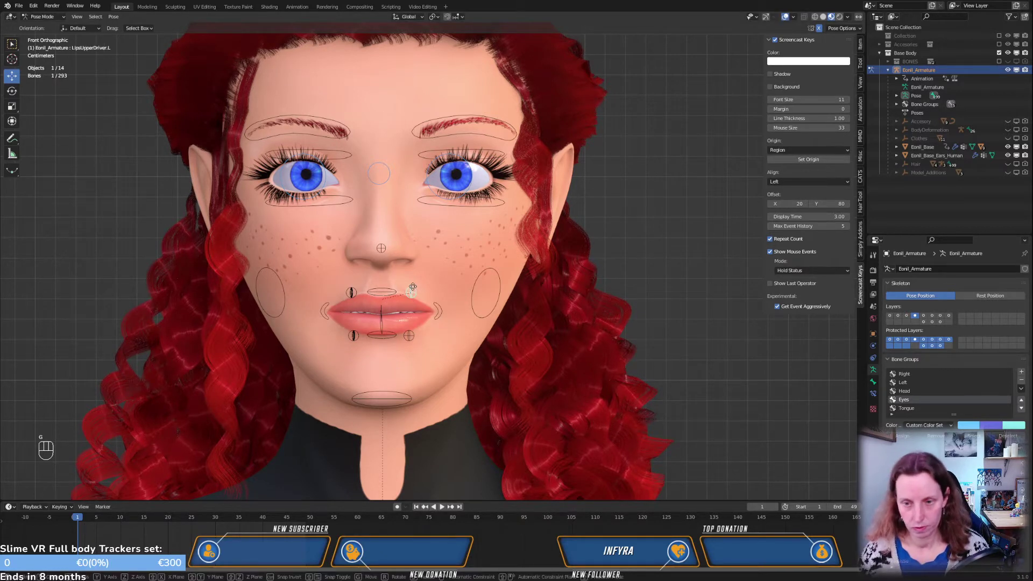
key("g")
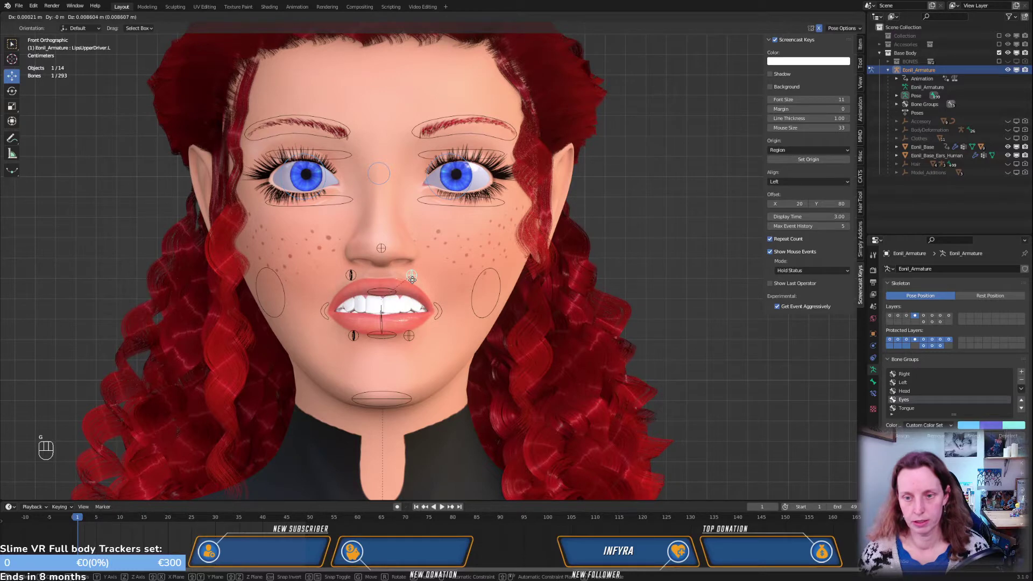
right_click(413, 333)
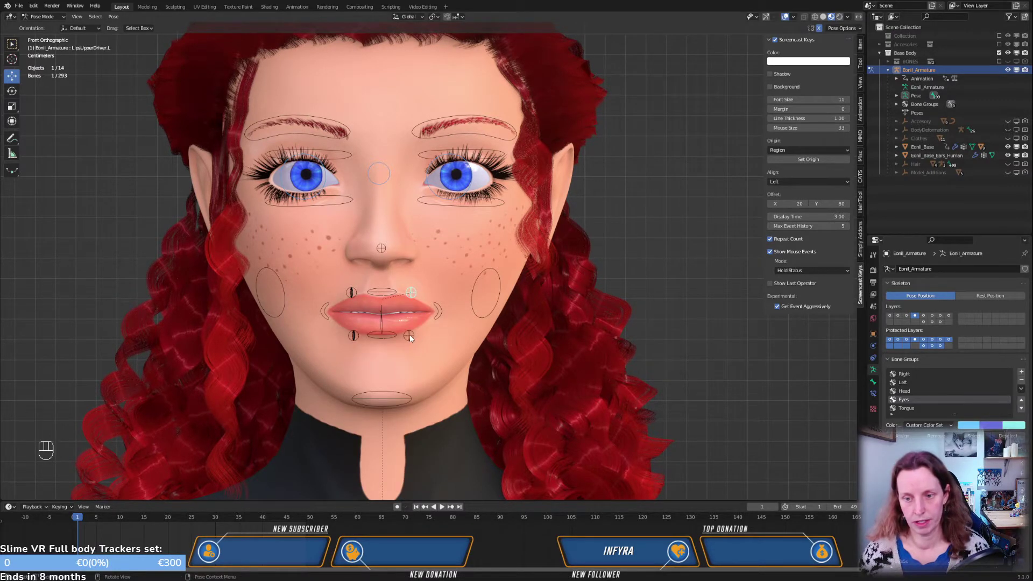
left_click(409, 336)
key("g")
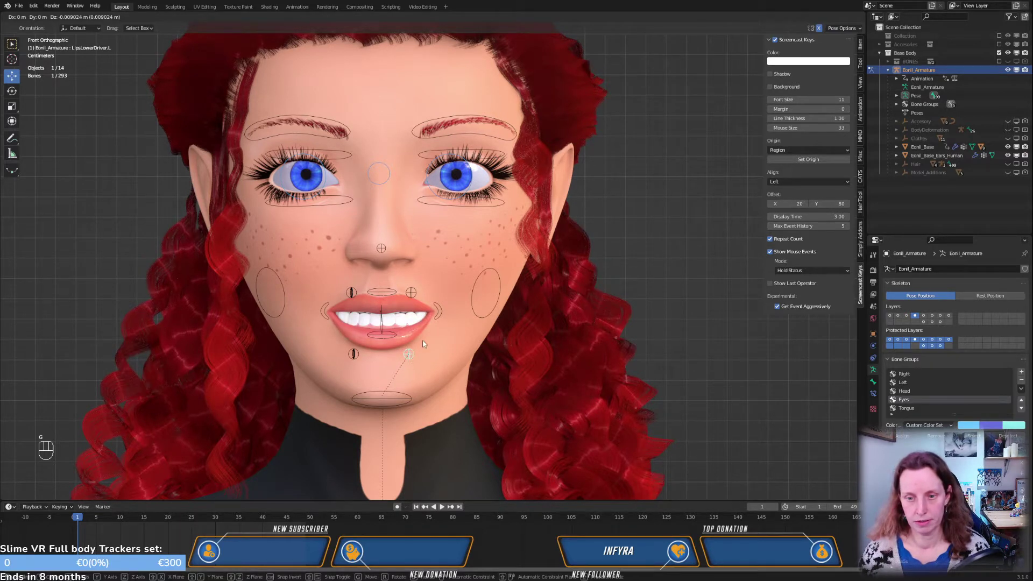
right_click(415, 321)
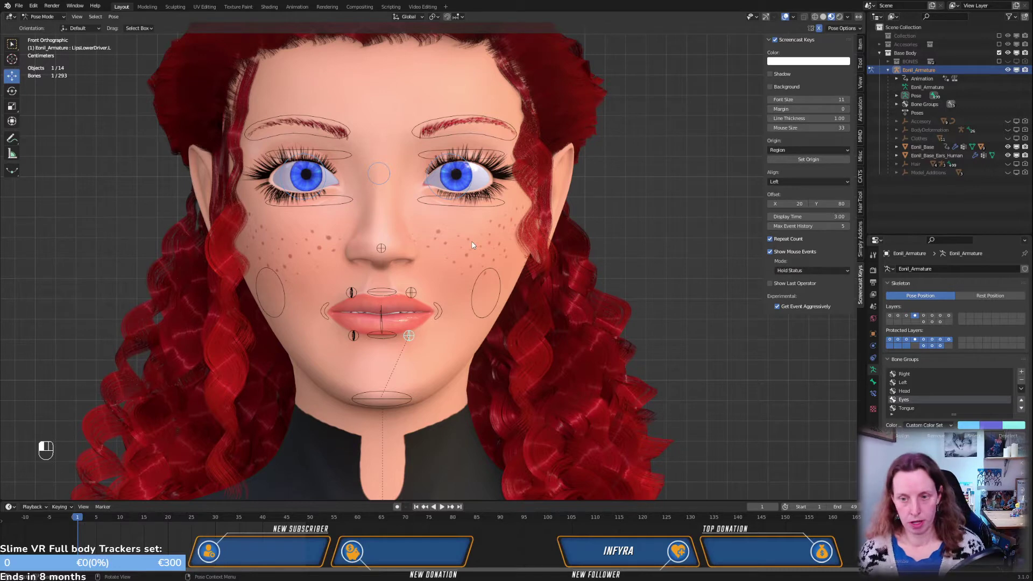
Leave Pose Mode and open the Eonil_Base mesh in Edit Mode, seen from the side
key("ctrl+Tab")
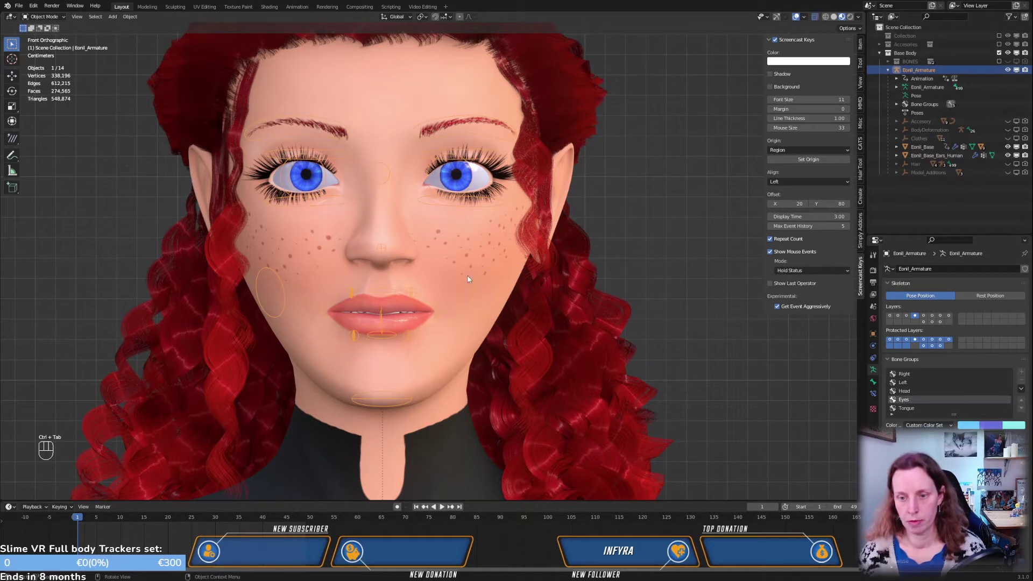
left_click(459, 261)
key("KP_3")
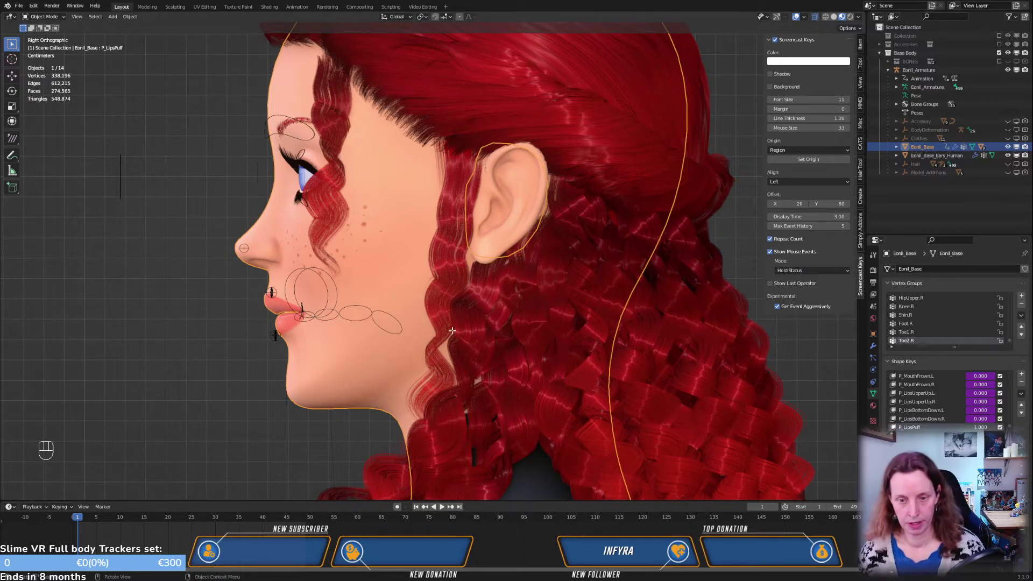
key("Tab")
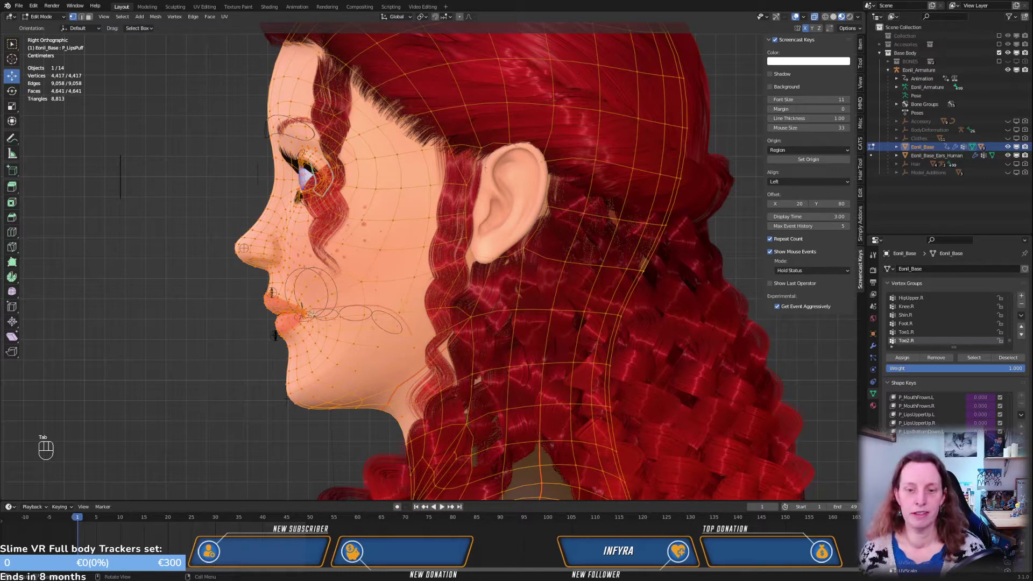
Hide Eonil_Armature and turn off X-ray so only the visible mesh around the mouth can be edited
middle_click_drag(312, 313, 501, 306, "shift")
scroll(412, 327, "up", 4)
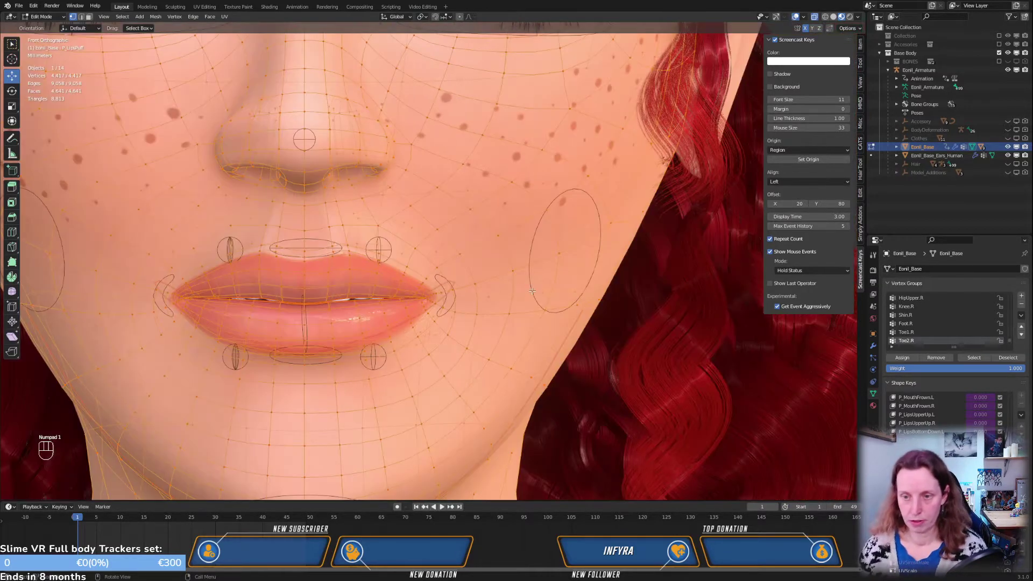
key("KP_1")
middle_click_drag(438, 314, 503, 365, "shift")
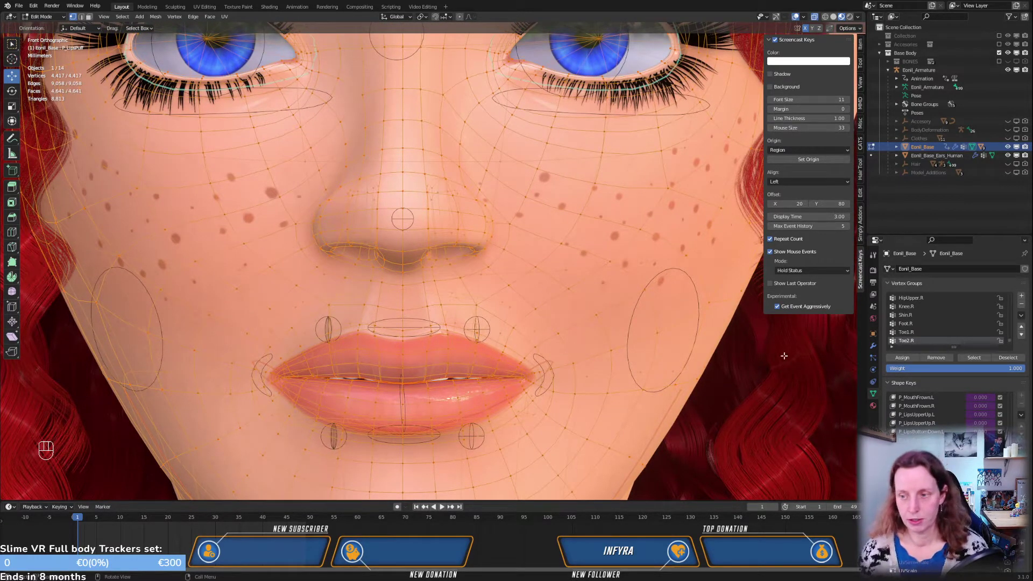
left_click(1009, 70)
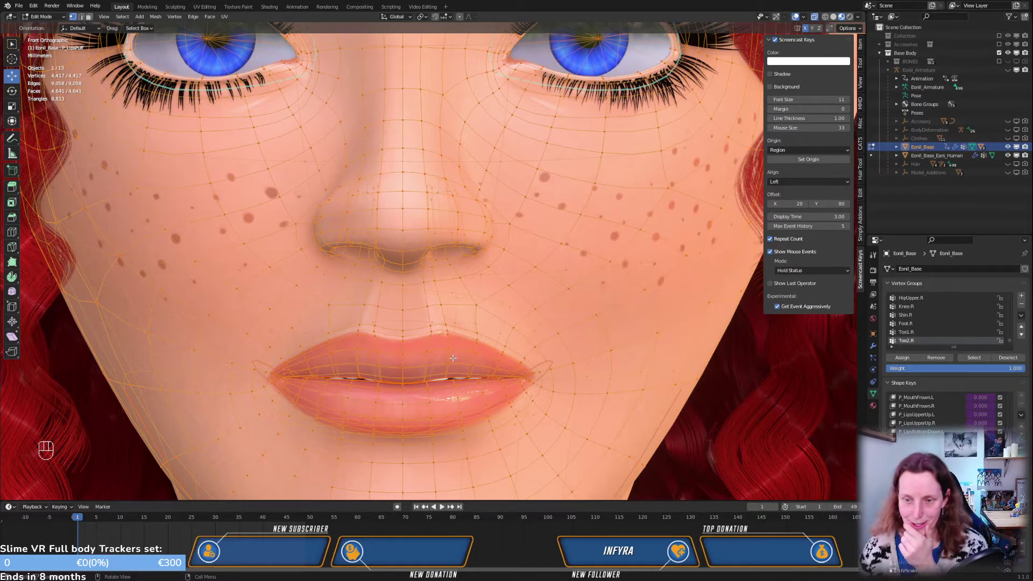
key("KP_3")
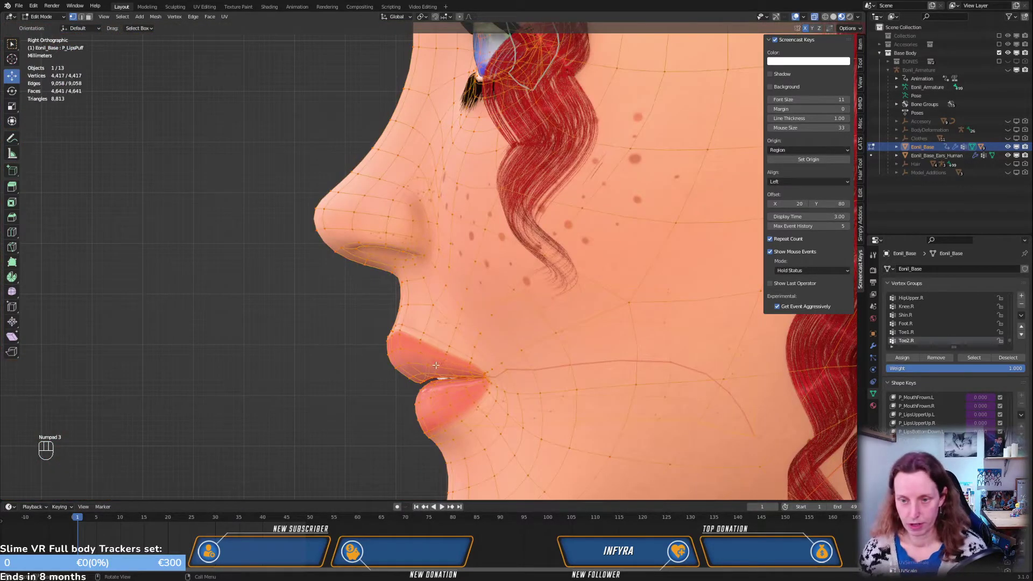
scroll(481, 379, "up", 2)
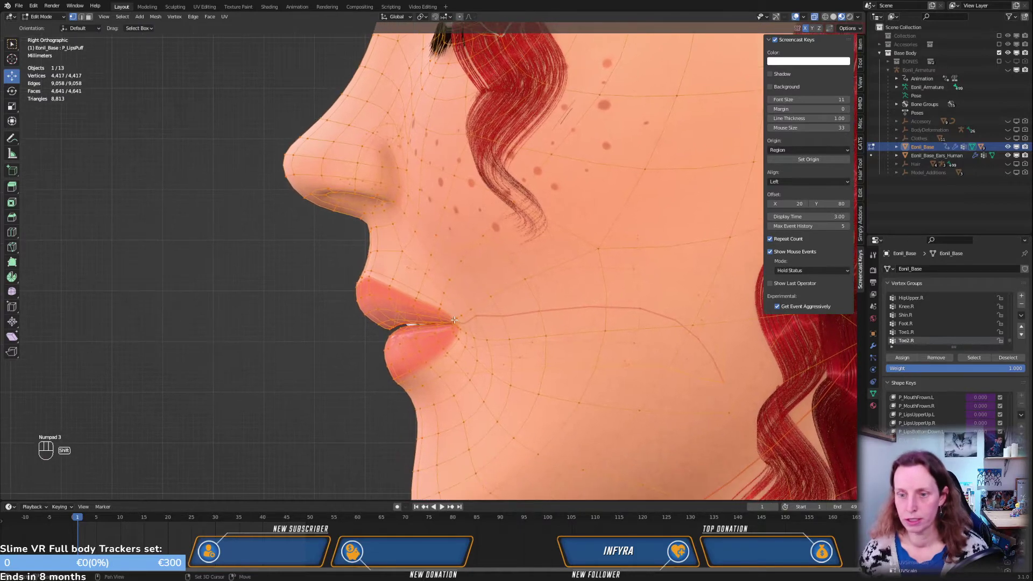
left_click(815, 18)
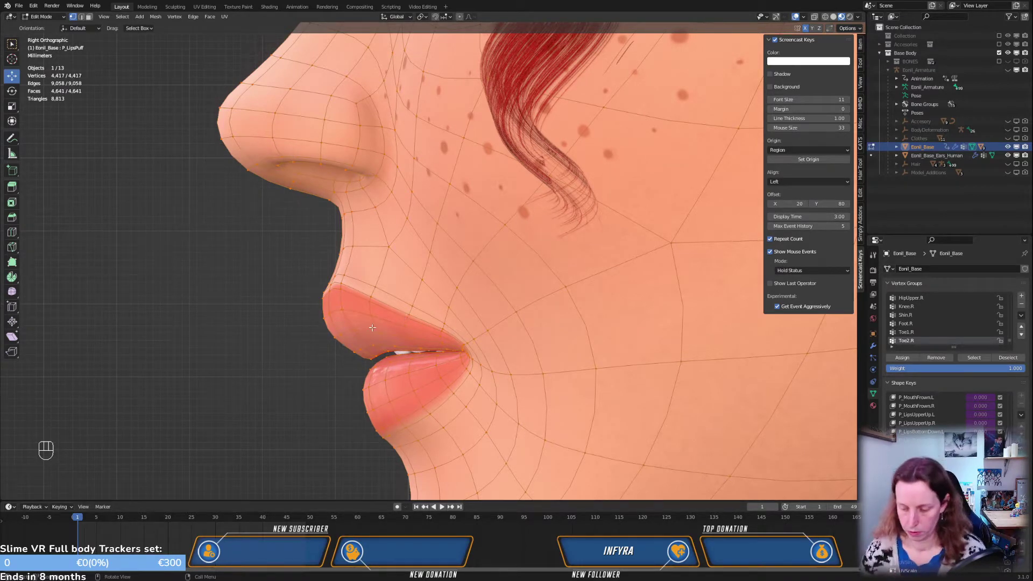
key("KP_1")
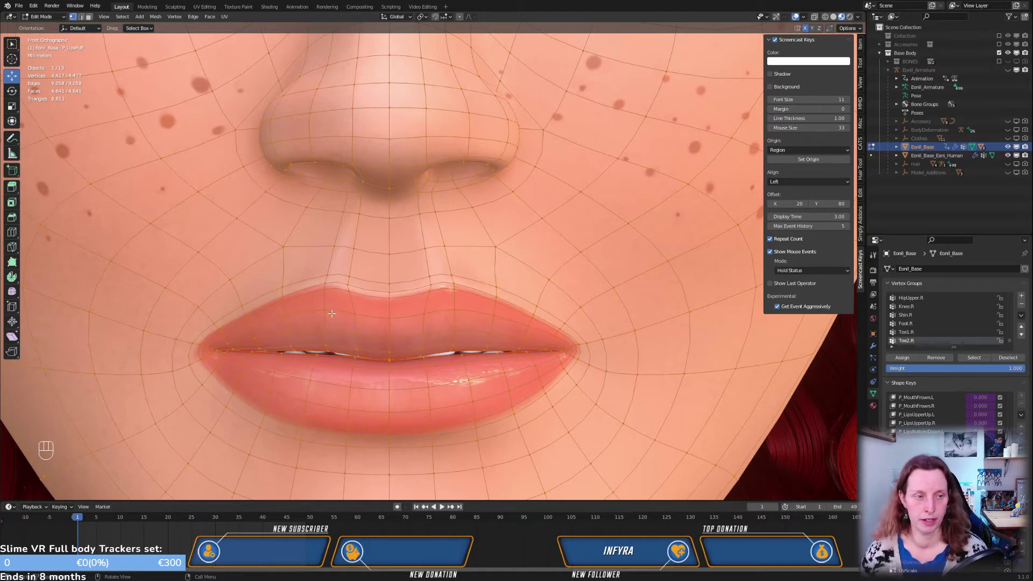
Using proportional editing at size 0.020, rotate three adjacent upper-lip vertices from the midline outward 43.3° in side view and raise them about 0.0017 m
left_click(391, 338)
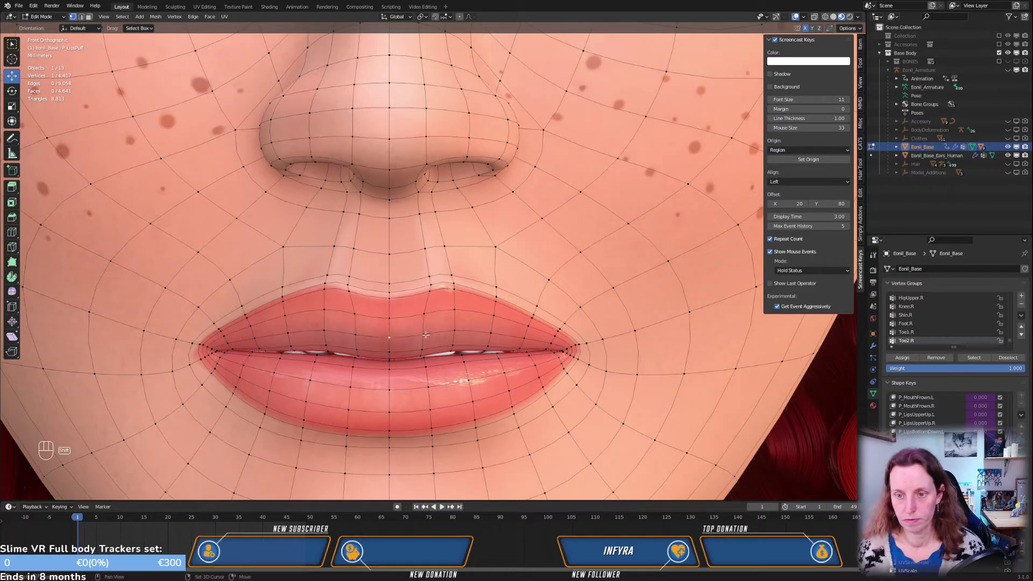
left_click(424, 334, "shift")
left_click(455, 330, "shift")
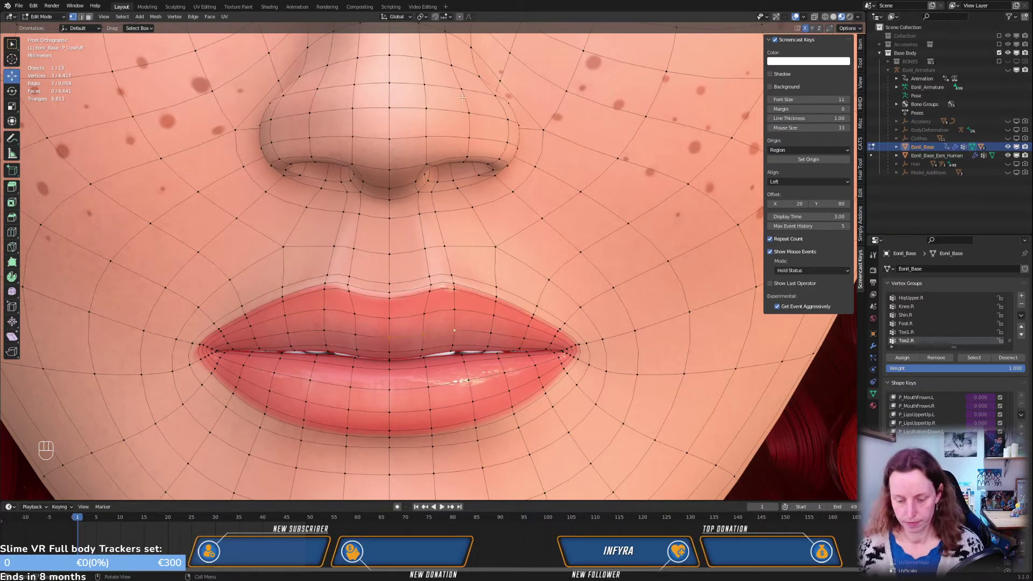
key("o")
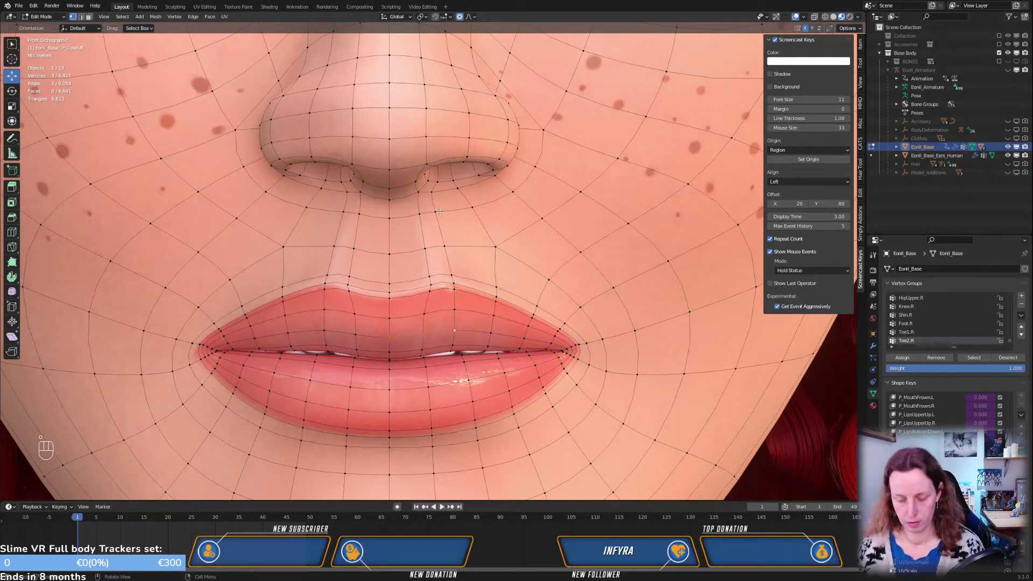
key("KP_3")
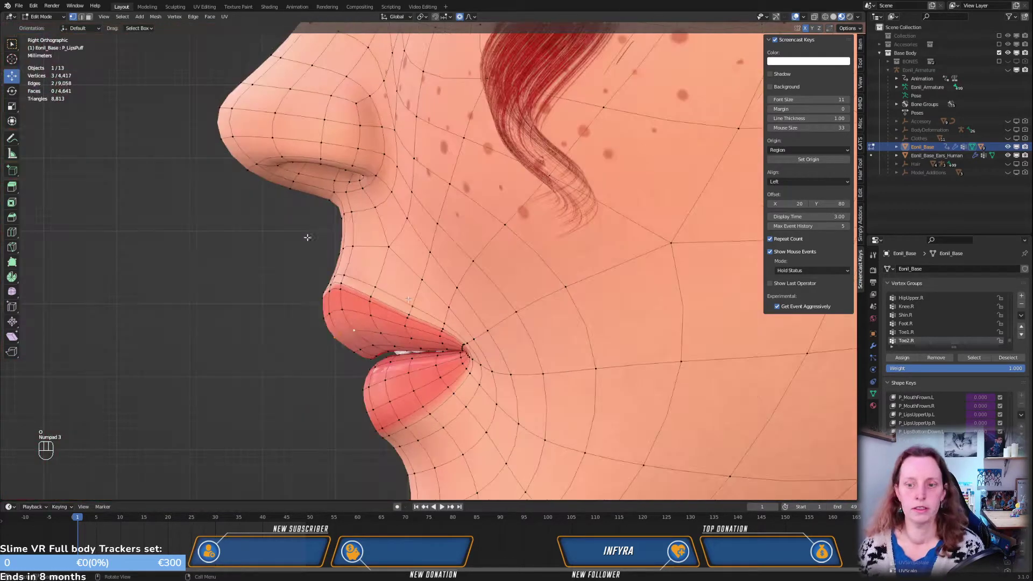
scroll(386, 339, "up", 2)
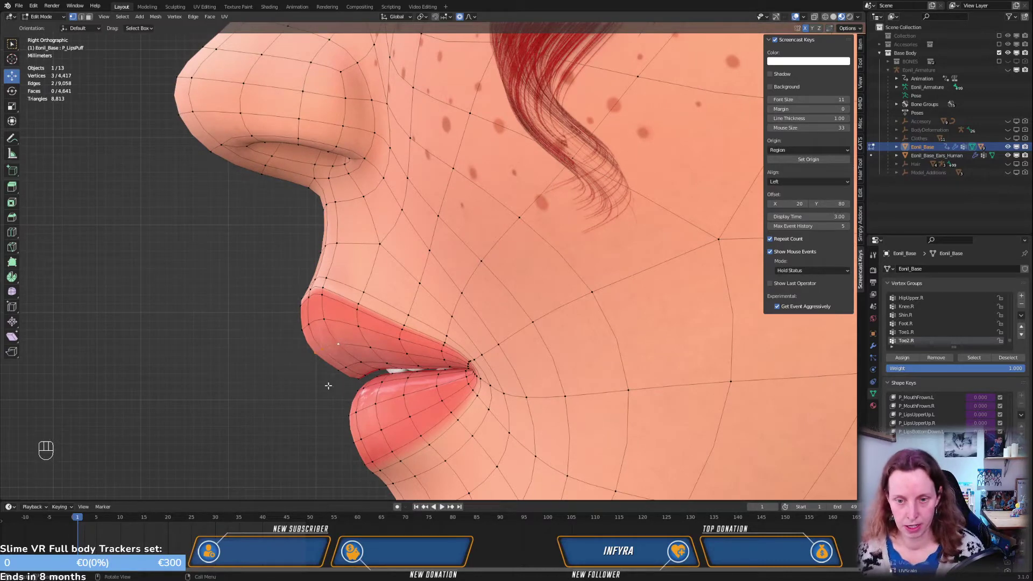
key("r")
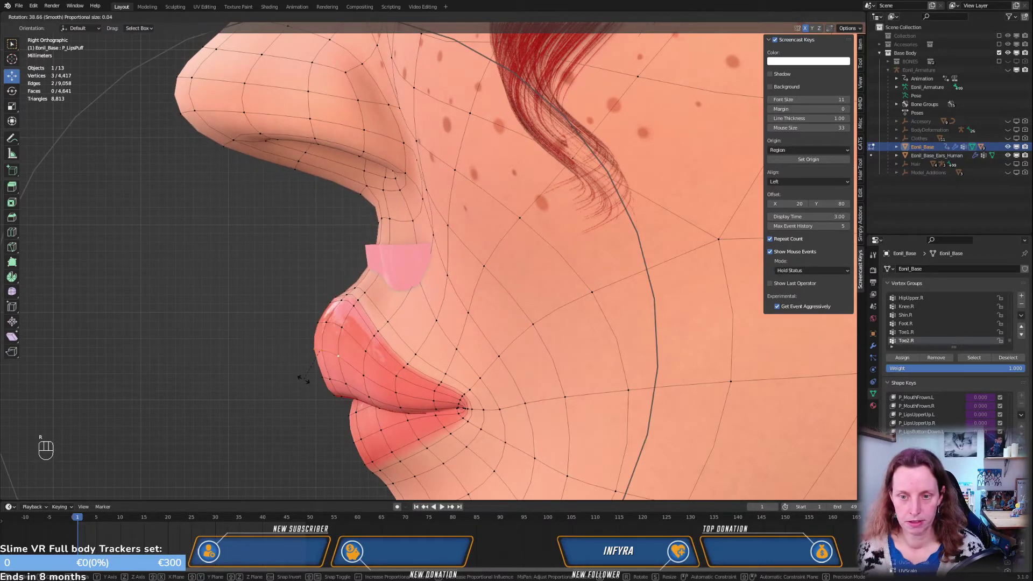
scroll(302, 377, "up", 7)
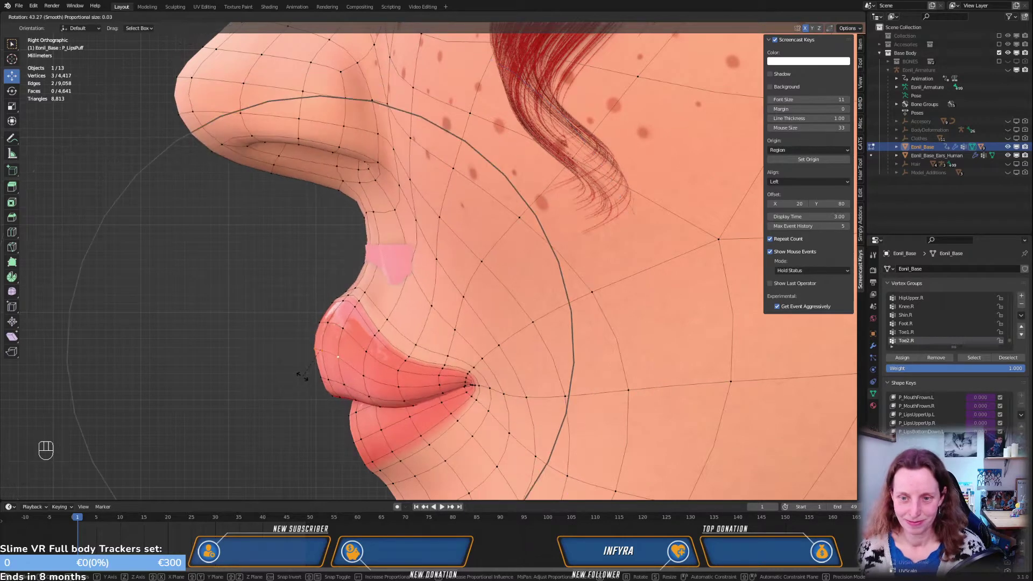
left_click(302, 378)
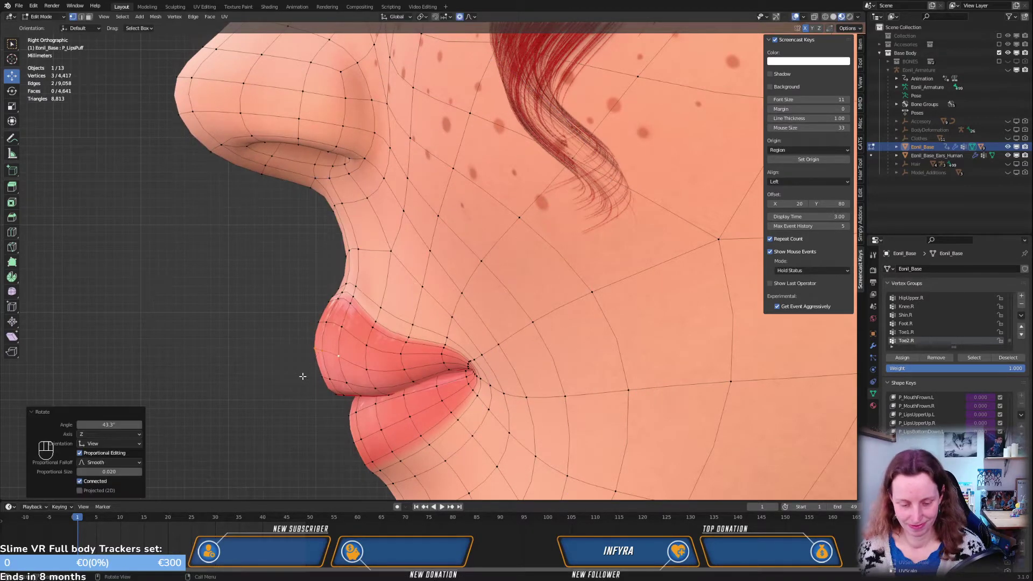
key("g")
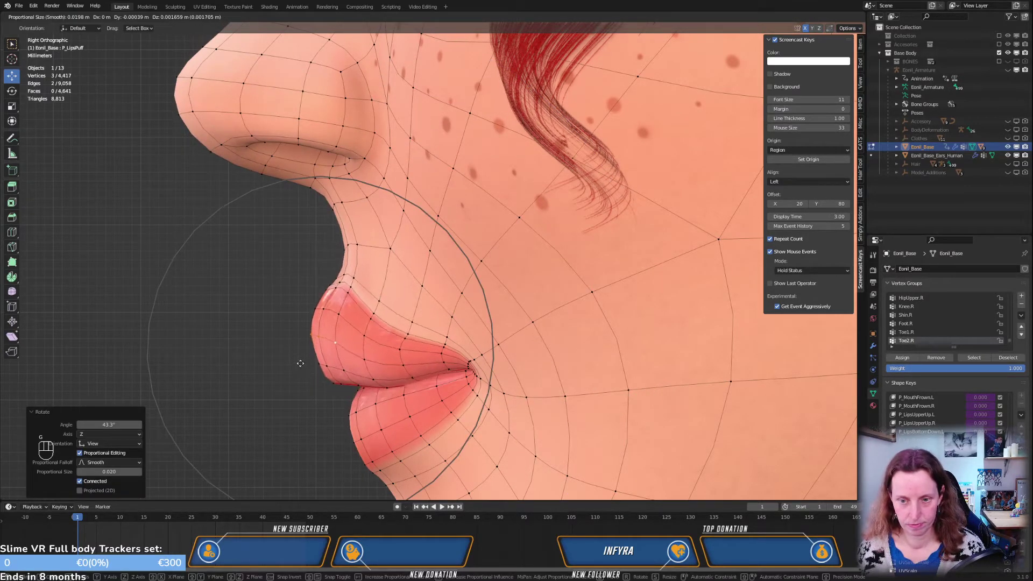
left_click(301, 363)
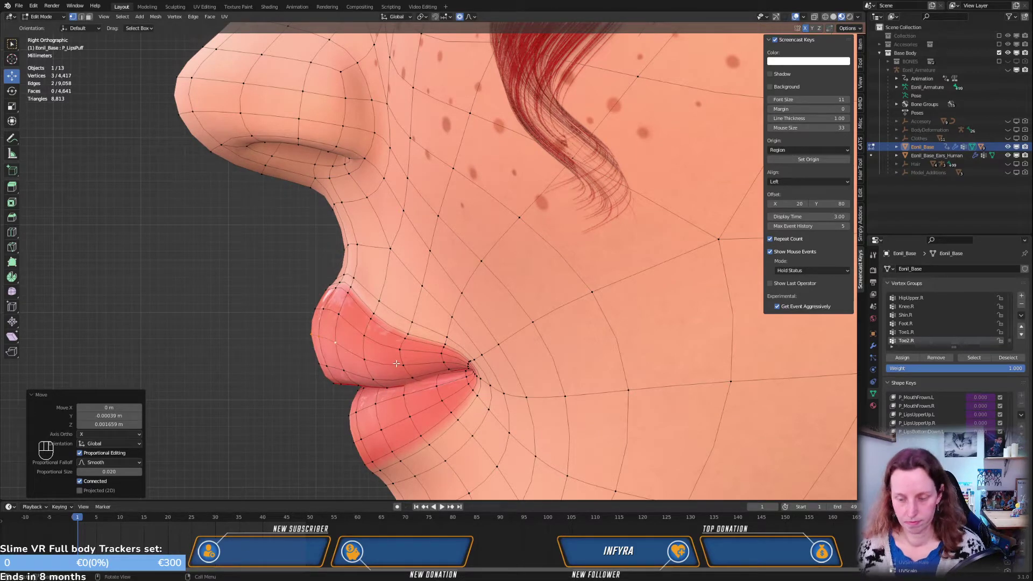
Raise an upper-lip vertex nearer the mouth corner about 0.0013 m and shift it back about 0.0005 m in side view
key("KP_1")
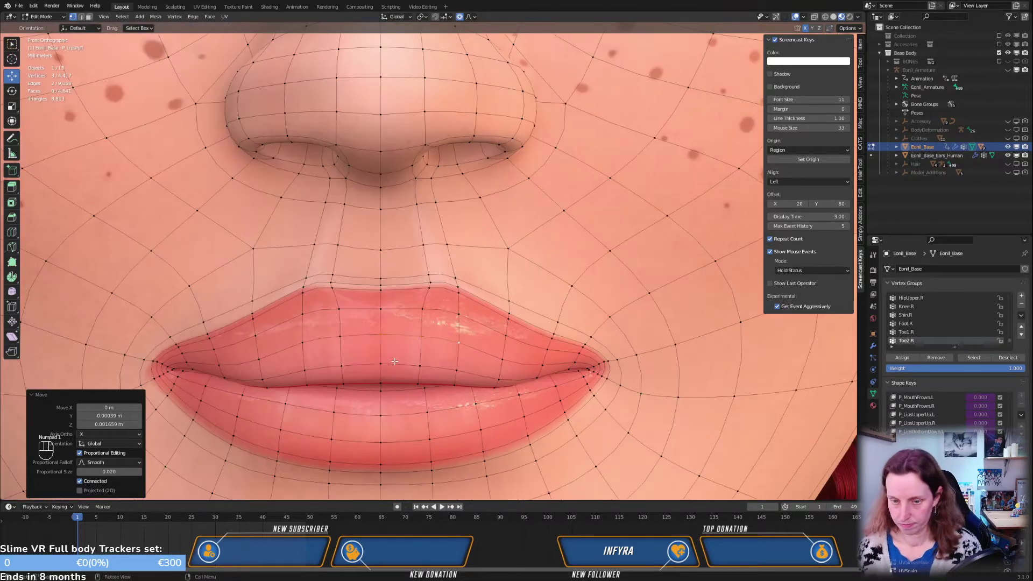
left_click(506, 359)
key("KP_3")
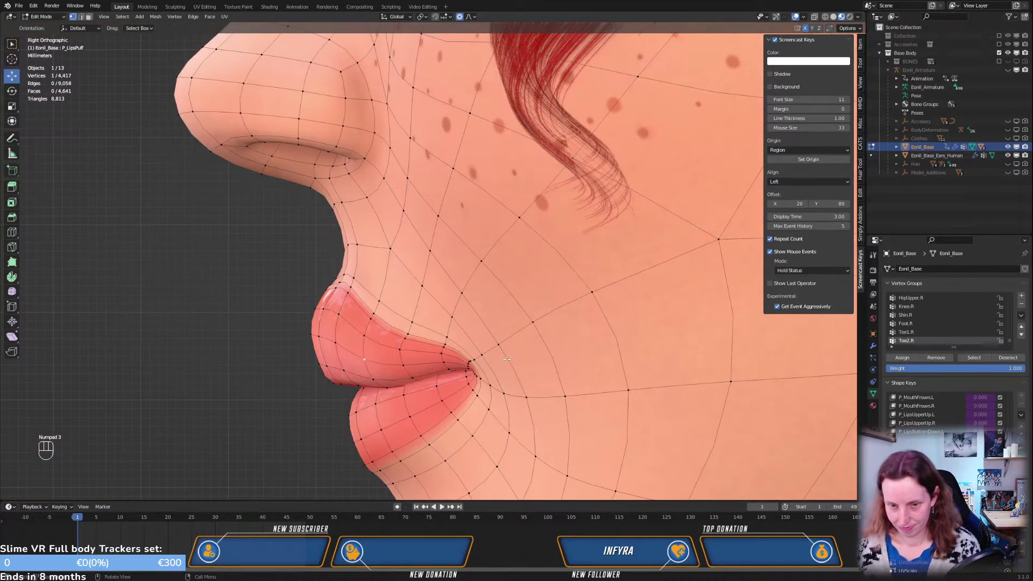
key("g")
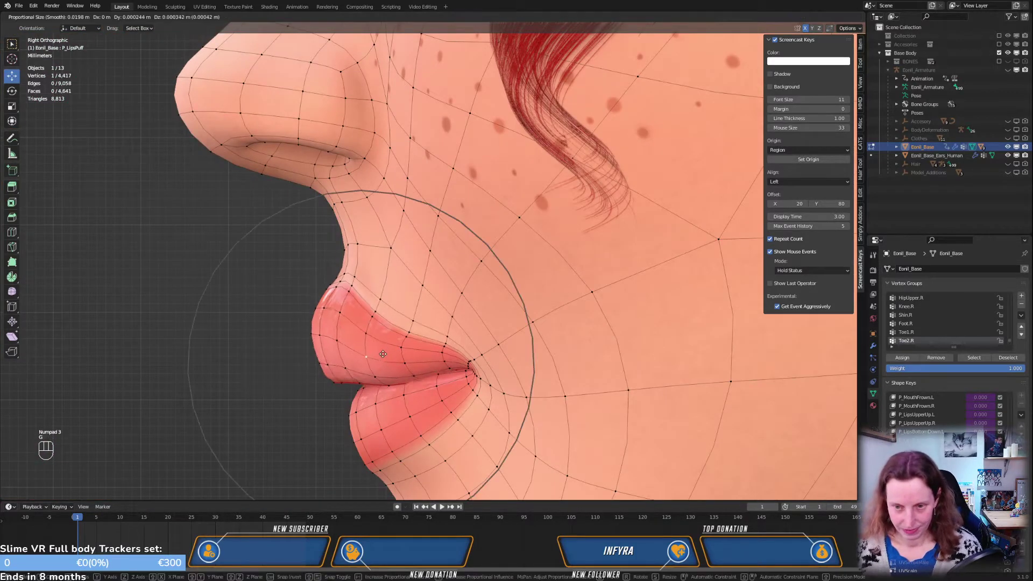
left_click(386, 348)
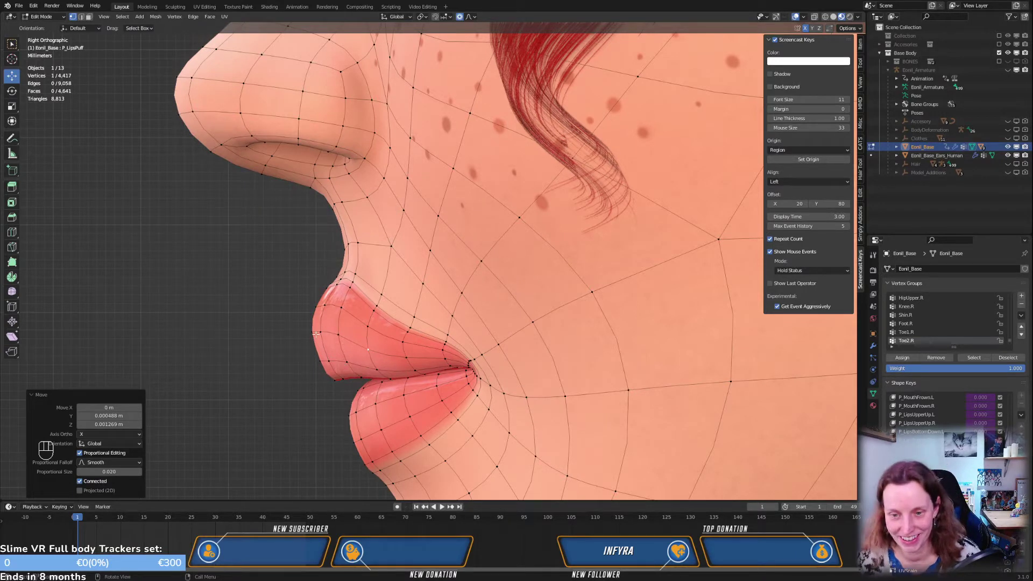
left_click(337, 382)
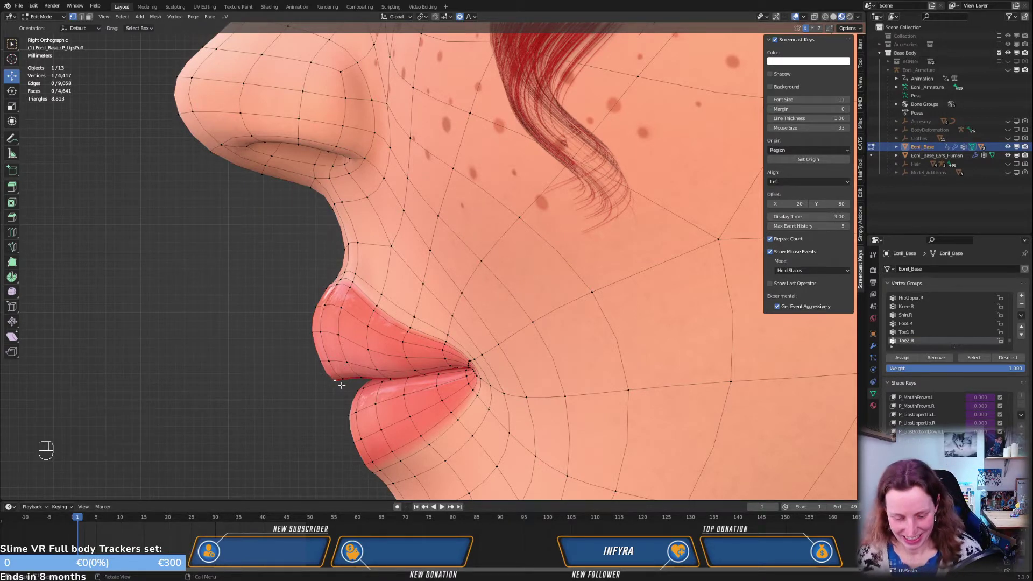
key("r")
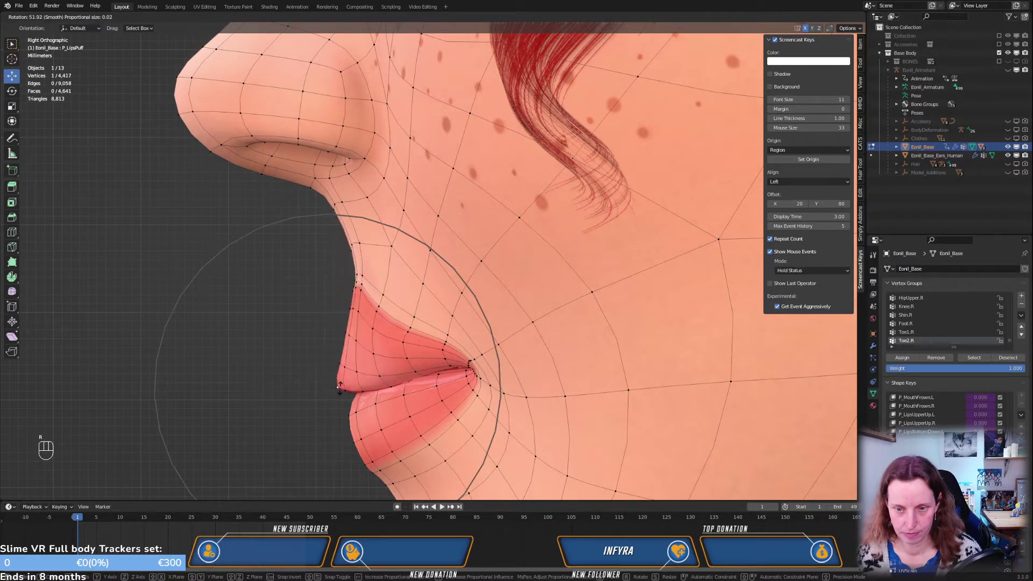
left_click(339, 386)
middle_click_drag(347, 380, 328, 304)
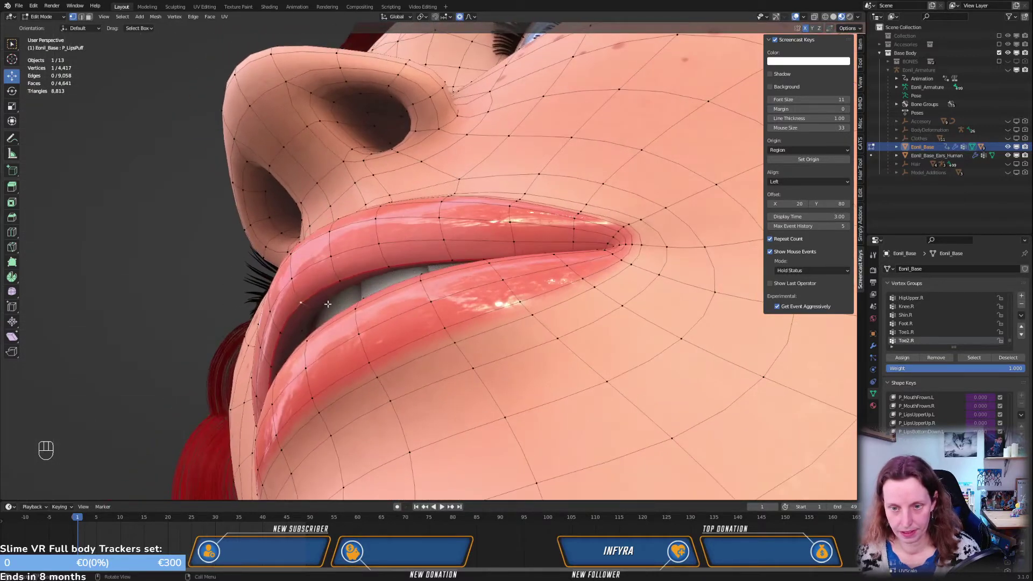
key("KP_3")
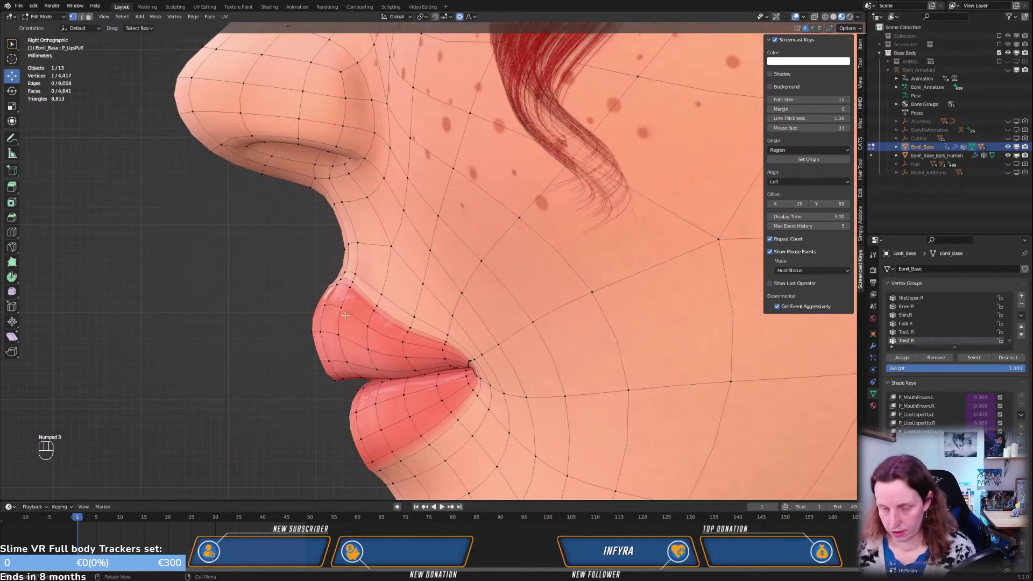
key("g")
right_click(356, 340)
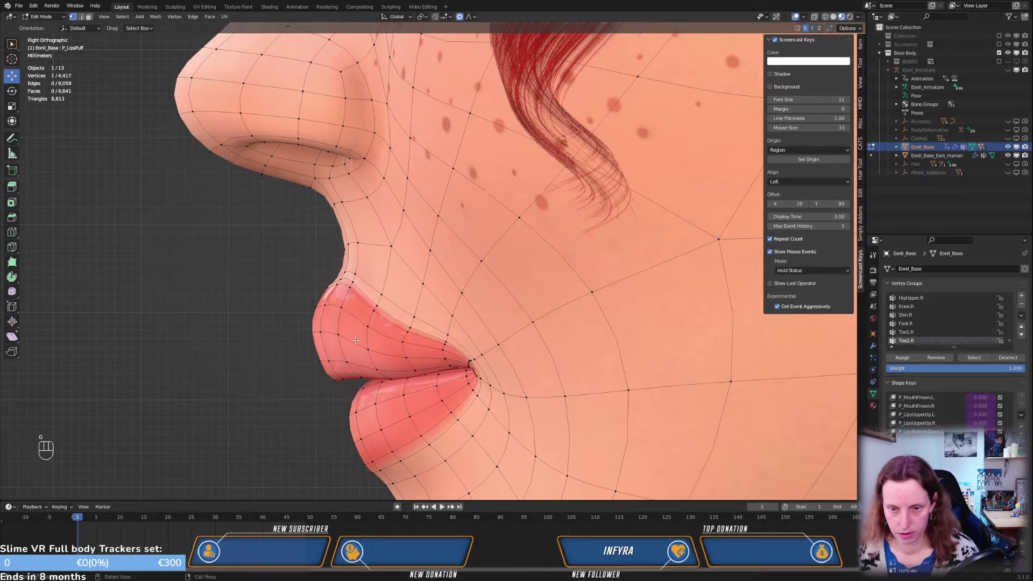
Raise the vertex at the front lower edge of the upper lip about 0.0026 m and rotate around it 11.1° in side view
middle_click_drag(359, 341, 402, 256)
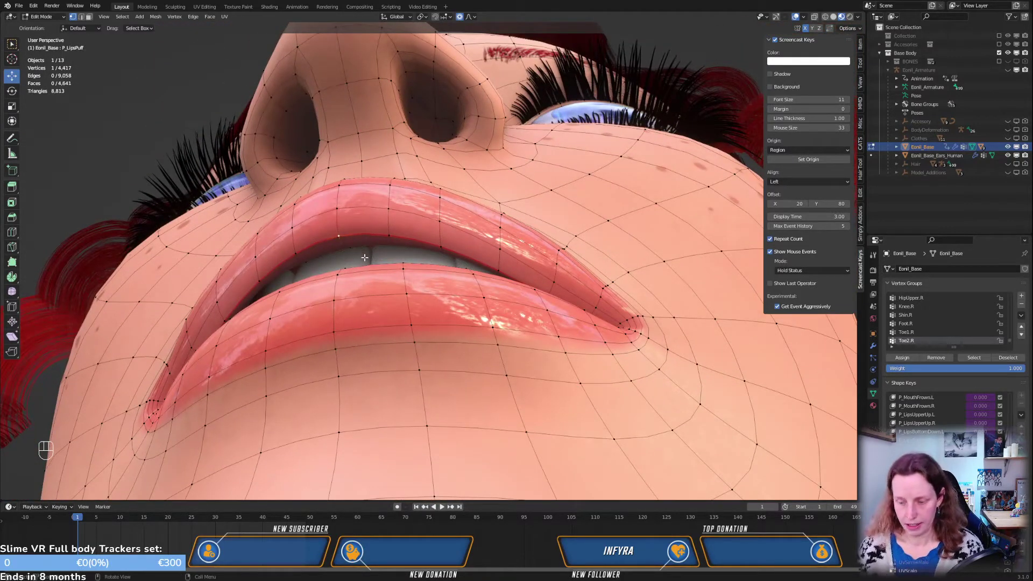
key("KP_3")
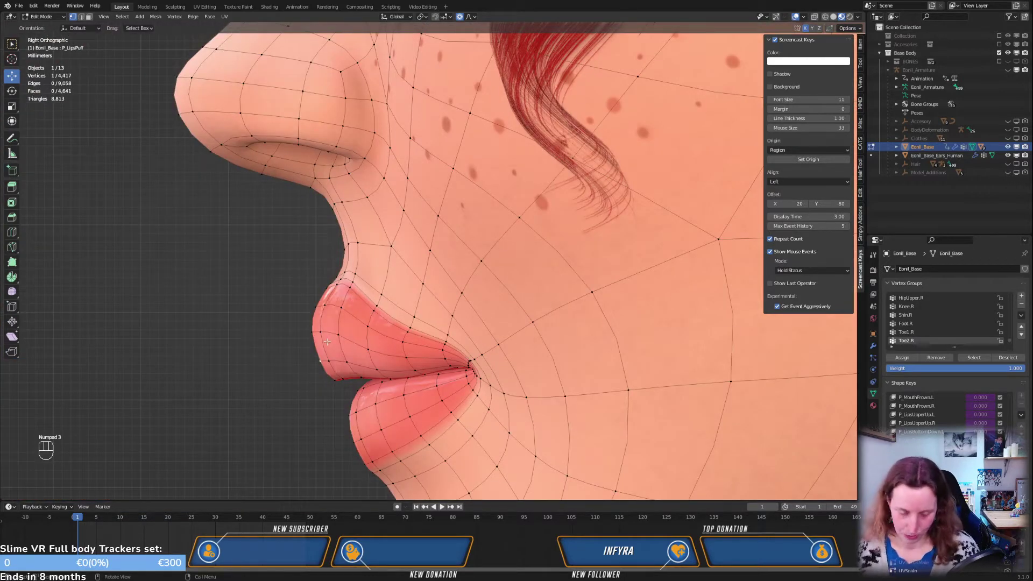
key("g")
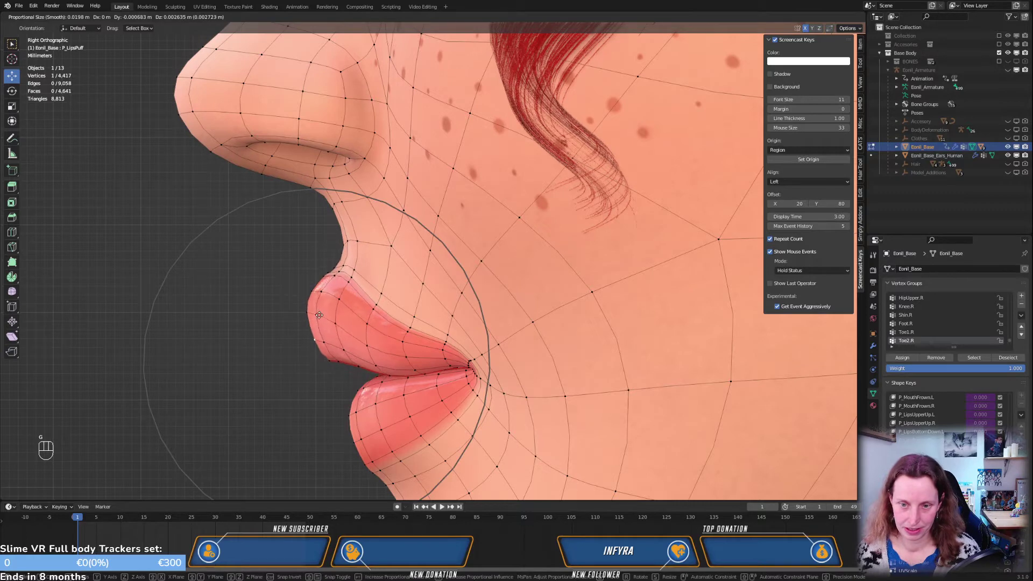
left_click(319, 315)
key("r")
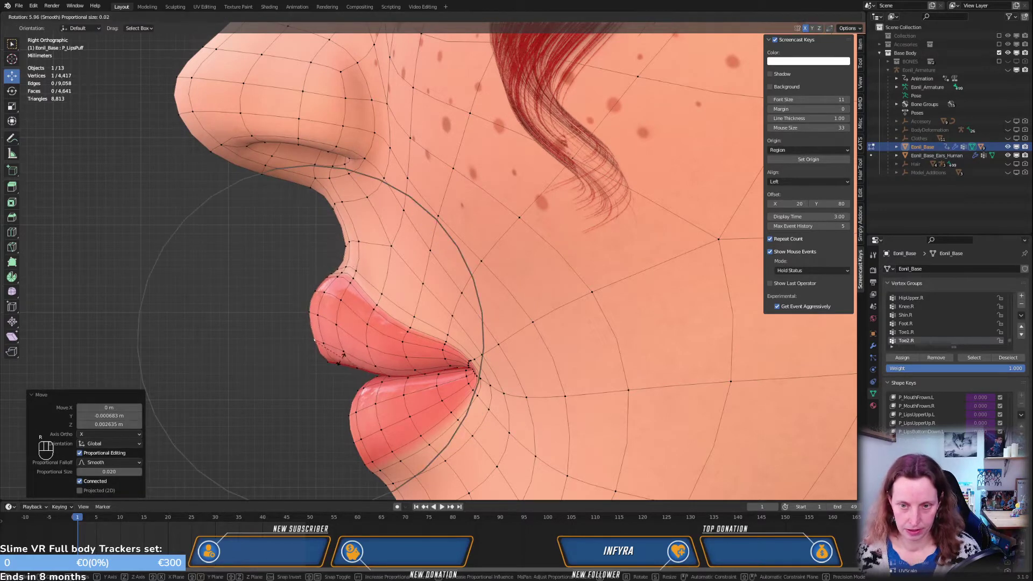
left_click(367, 349)
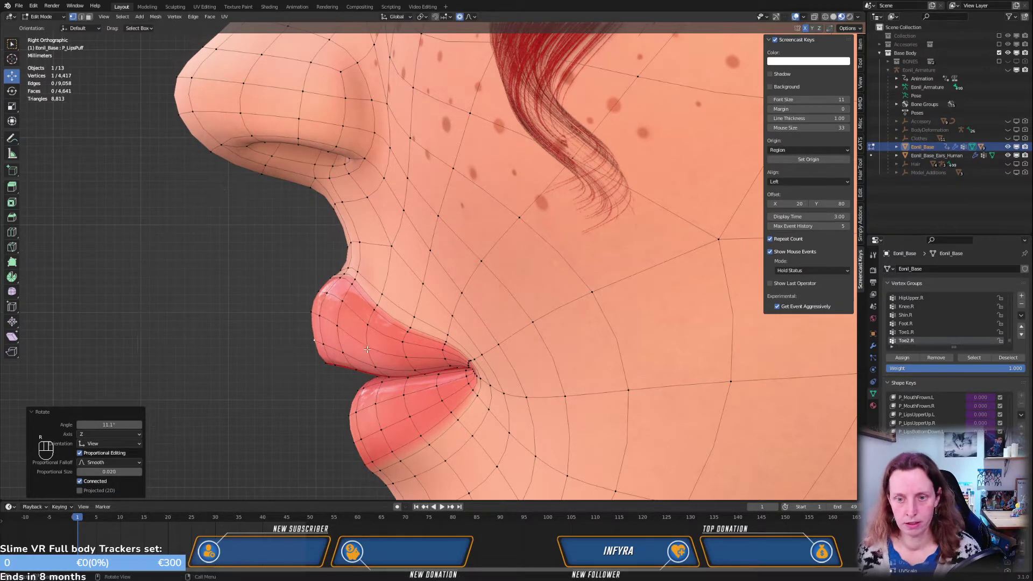
Move the vertex inside the upper lip's inner edge about 0.0026 m with the proportional size narrowed to about 0.006 m
middle_click_drag(336, 344, 365, 299)
key("g")
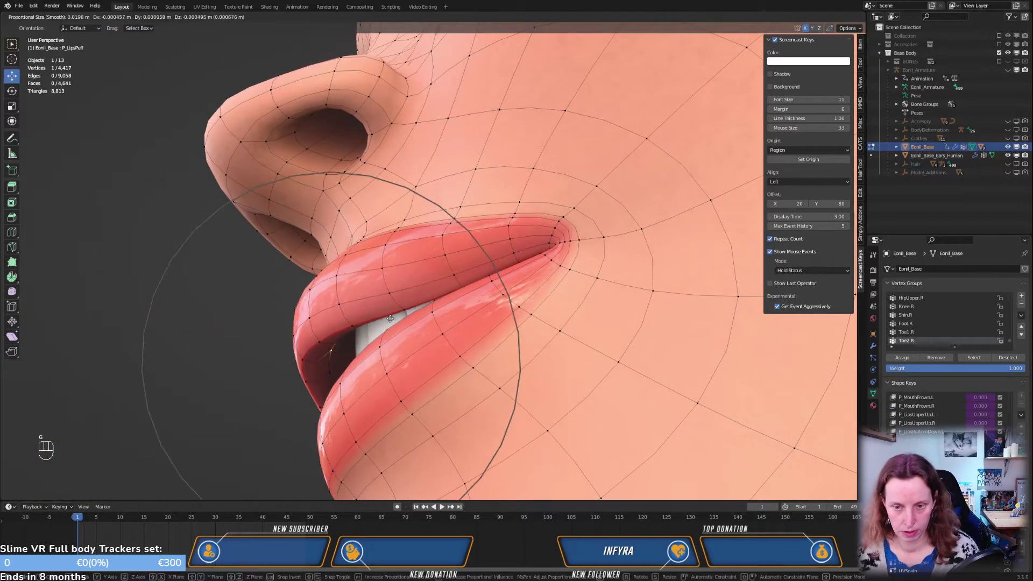
scroll(390, 319, "down", 3)
scroll(390, 319, "up", 10)
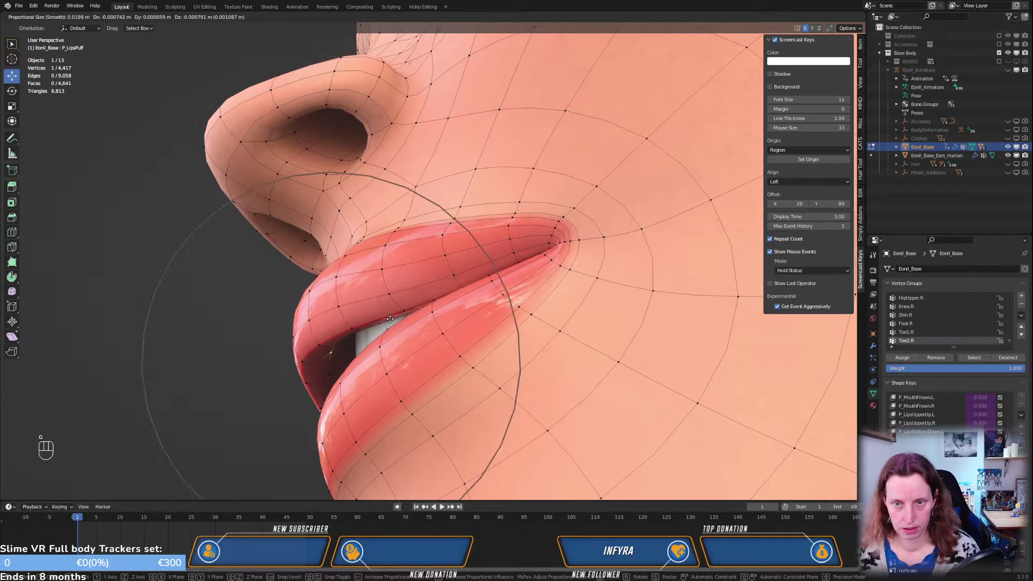
scroll(390, 319, "up", 6)
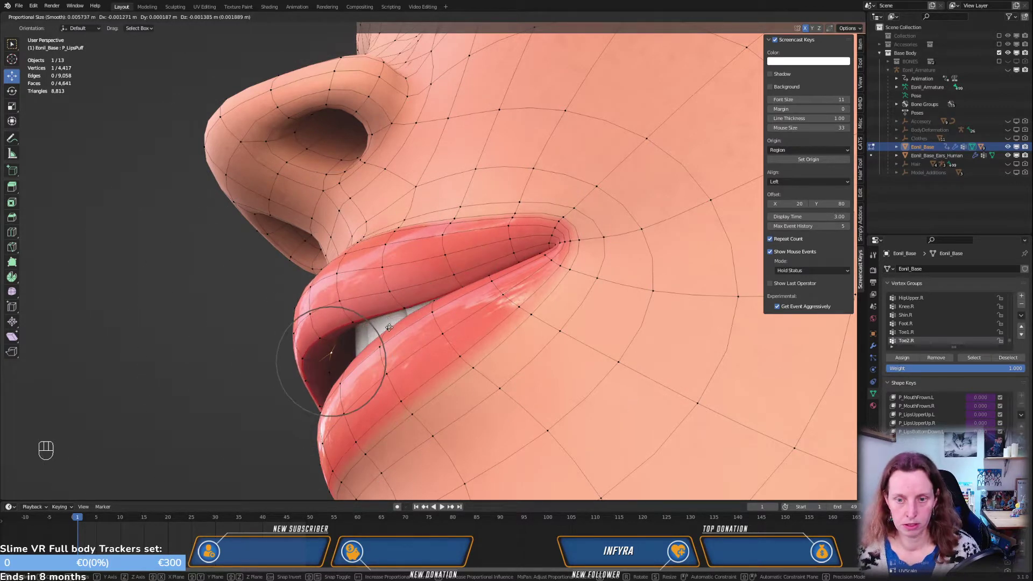
scroll(386, 333, "up", 3)
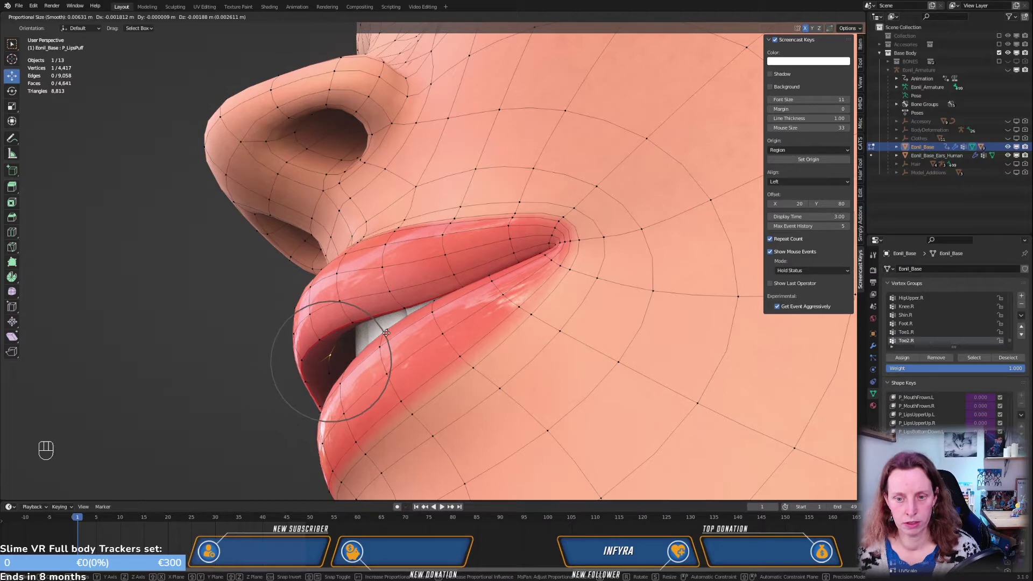
left_click(386, 333)
Rotate the upper-lip edge vertex toward the mouth corner 22° in side view with proportional size 0.012, and raise it about 0.0011 m
middle_click_drag(386, 333, 500, 338)
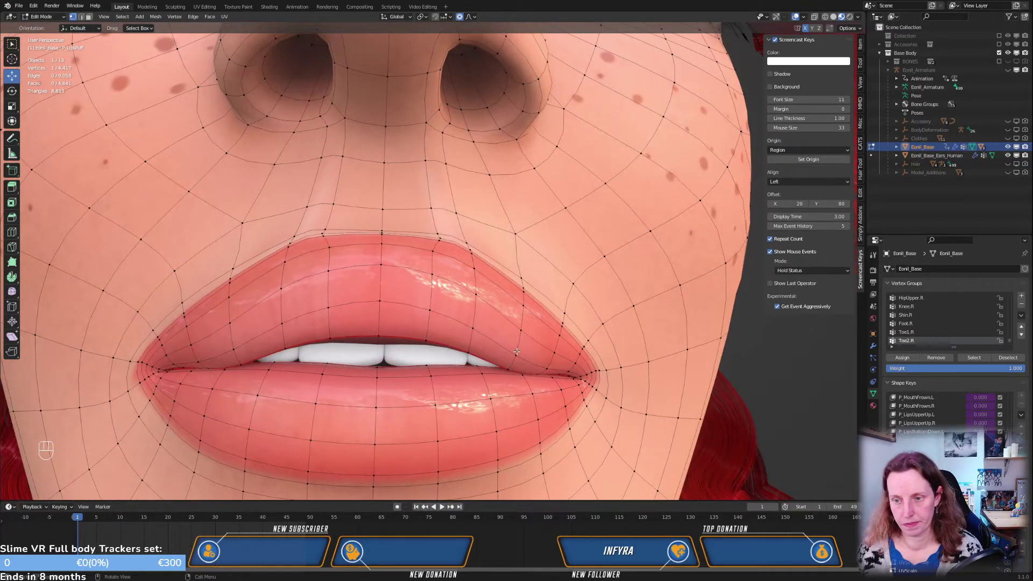
key("KP_1")
key("KP_3")
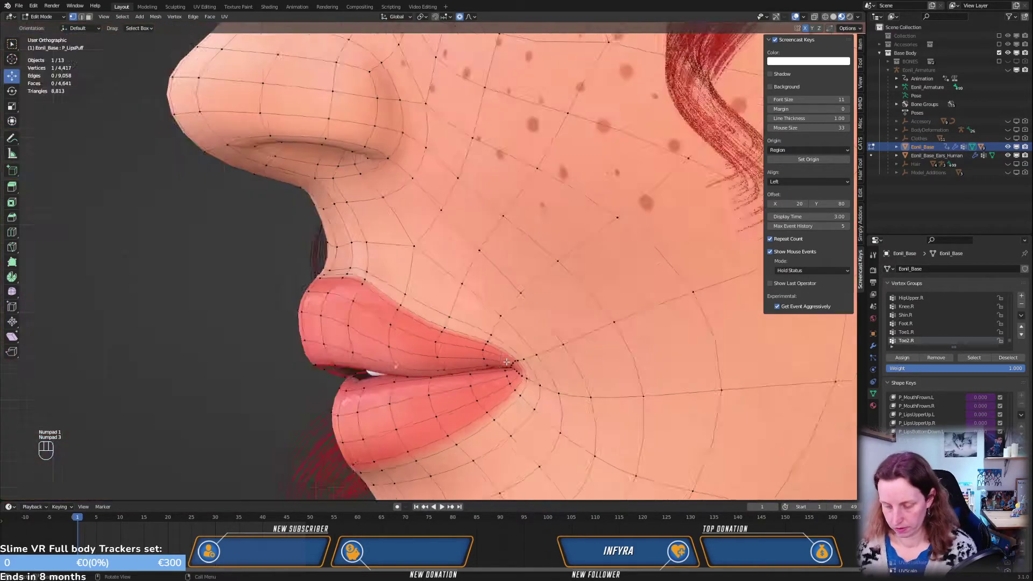
key("r")
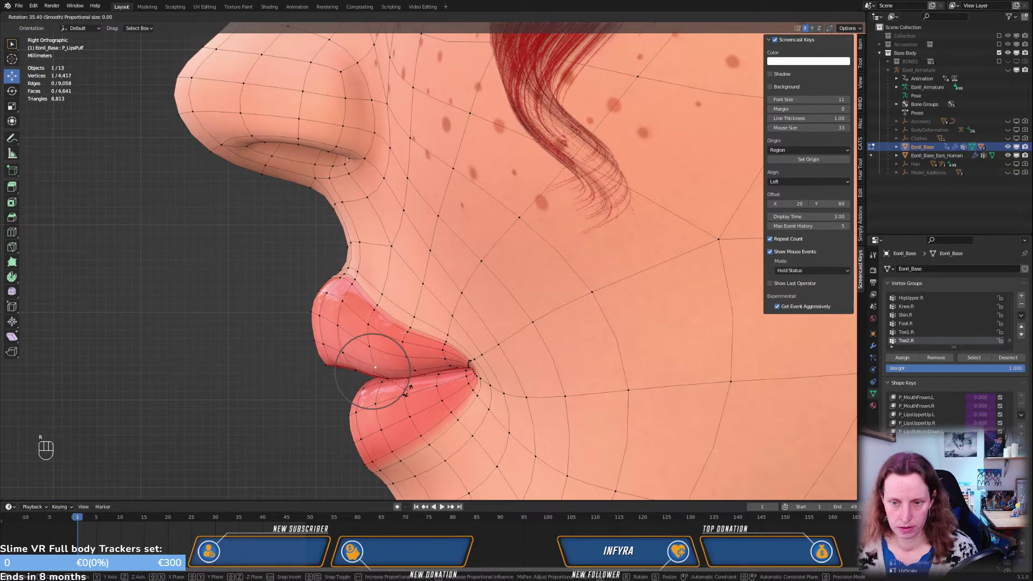
scroll(407, 387, "down", 6)
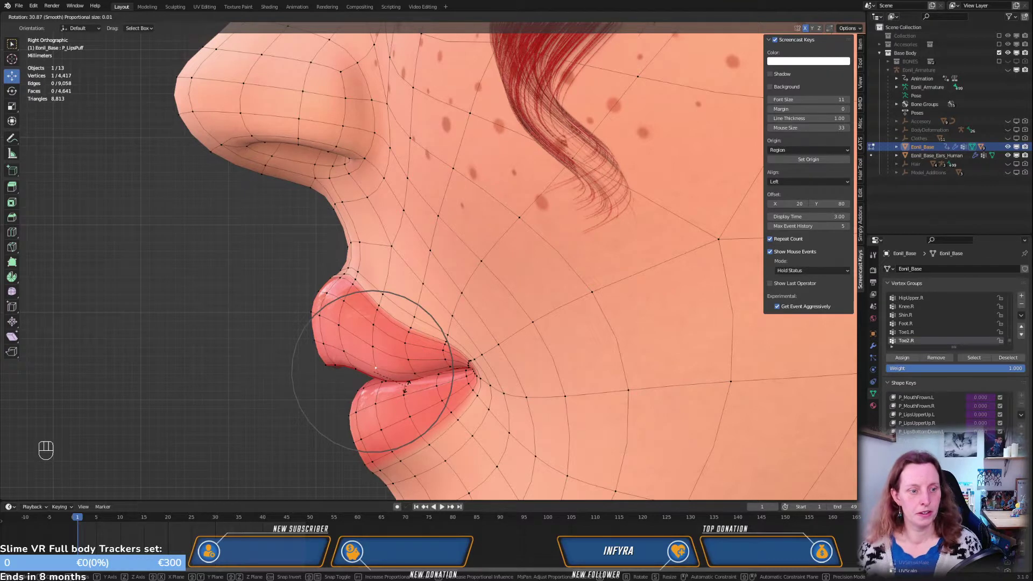
scroll(405, 387, "down", 2)
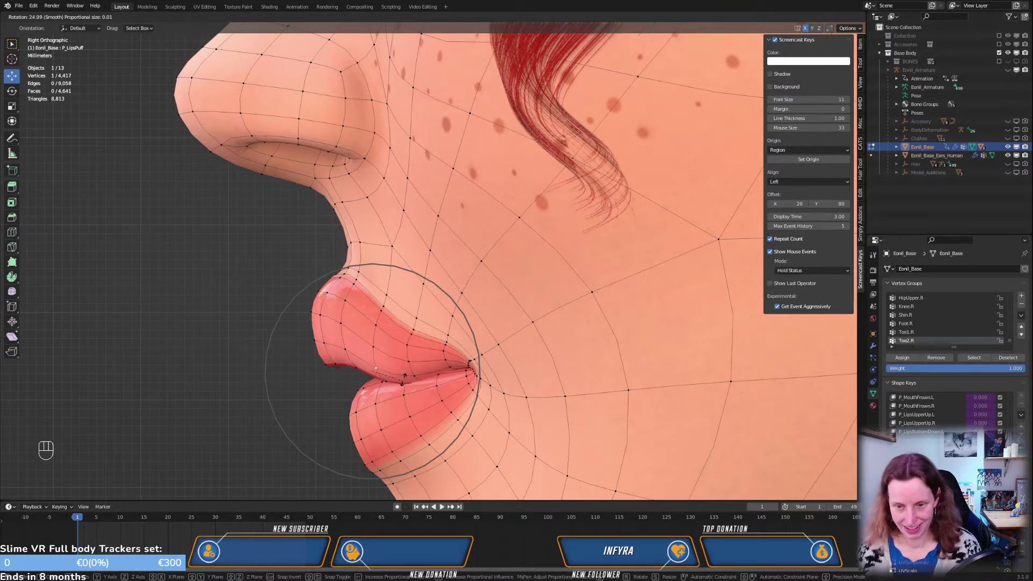
left_click(400, 380)
key("g")
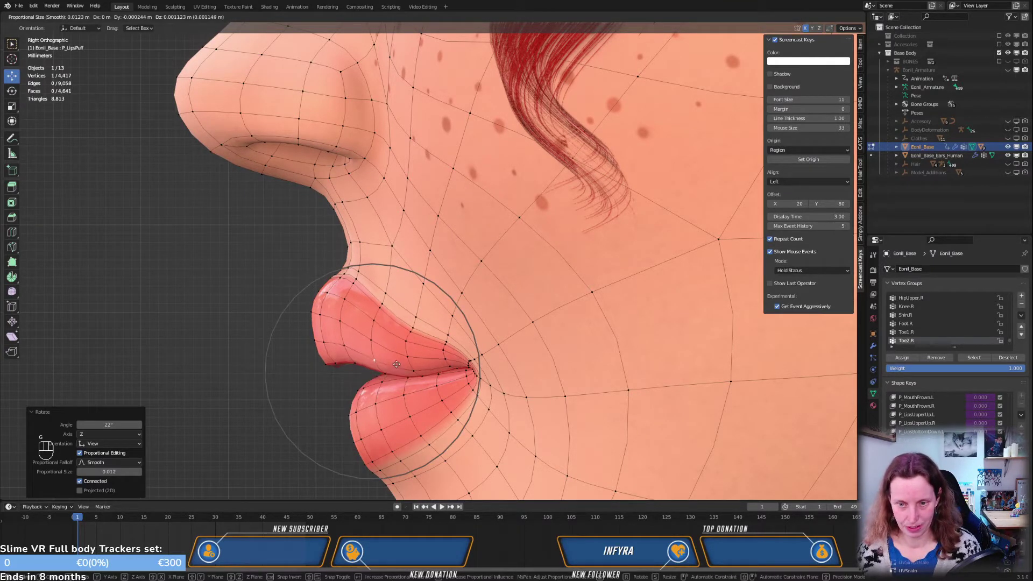
left_click(349, 369)
middle_click_drag(349, 369, 528, 320)
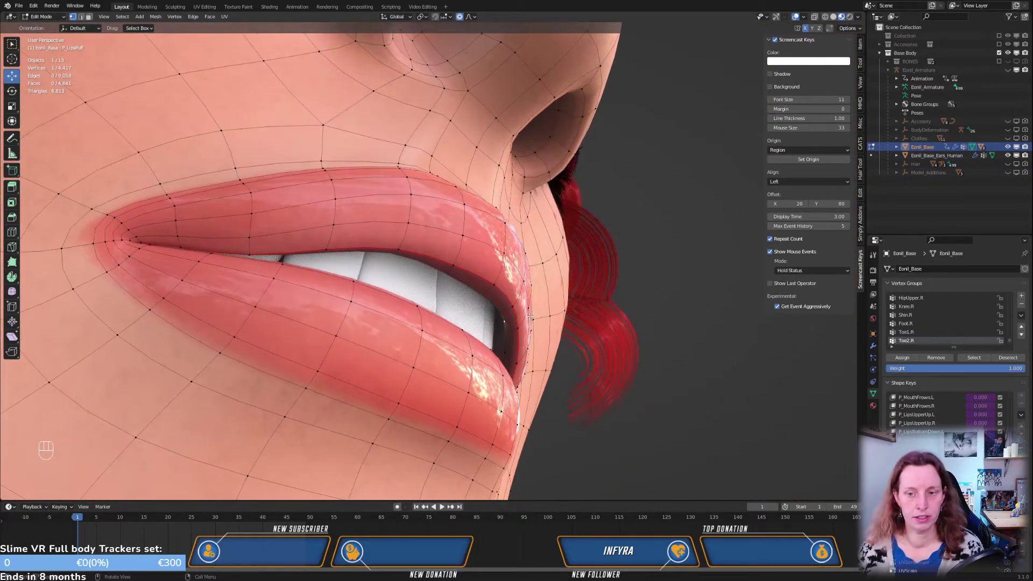
Shift the vertices inside the upper lip's inner edge back toward the teeth, with the proportional size reduced to about 0.004 m
key("g")
scroll(515, 322, "up", 12)
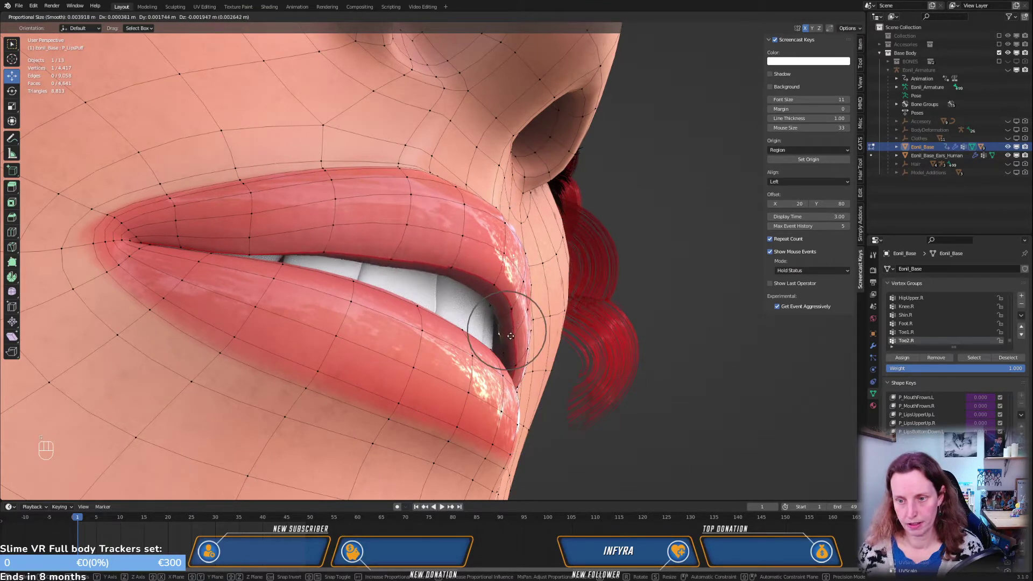
left_click(489, 306)
middle_click_drag(497, 298, 480, 280)
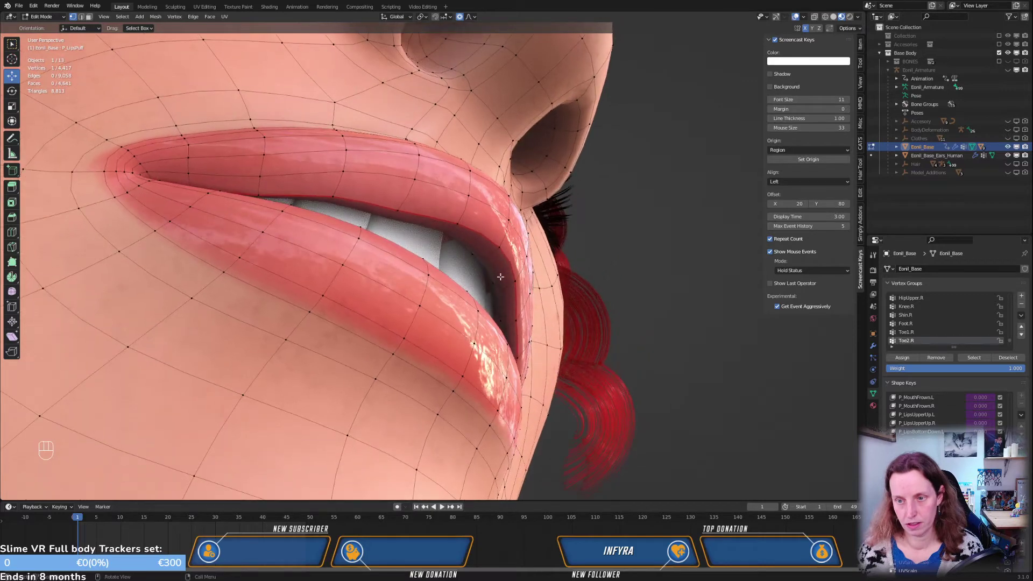
key("g")
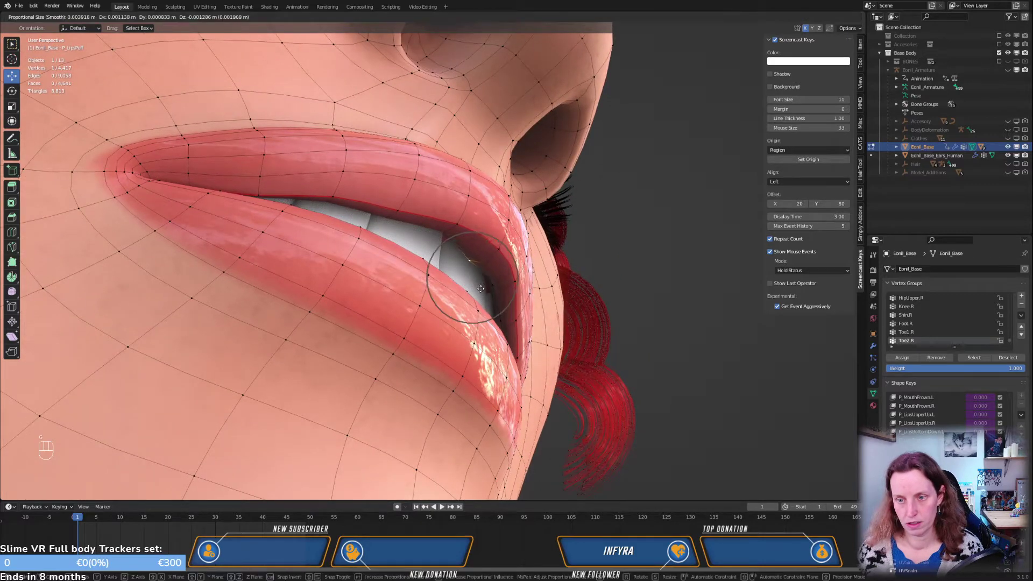
left_click(480, 285)
Reposition the upper-lip vertices just beside the lip's centre line in front view
key("KP_1")
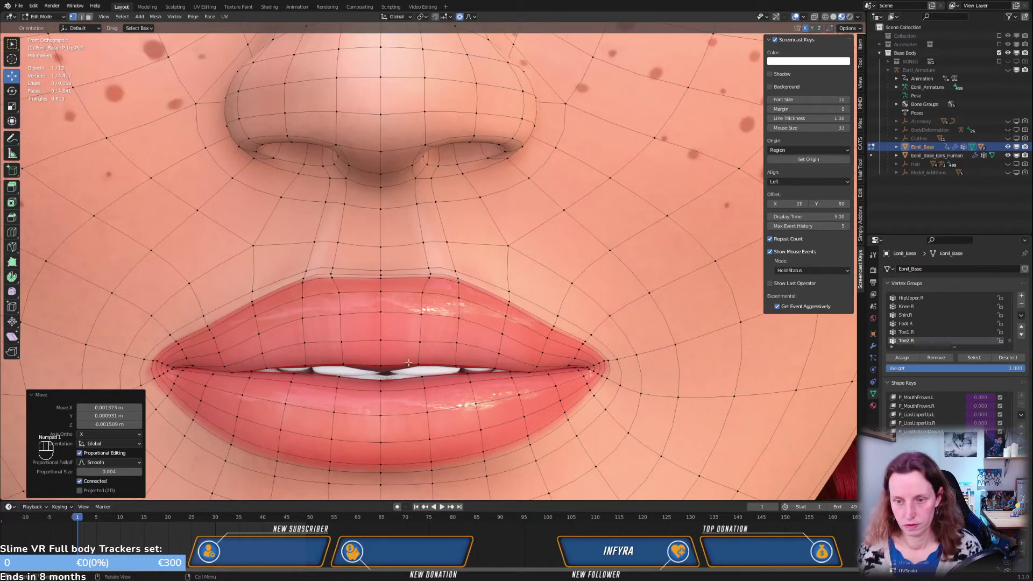
key("g")
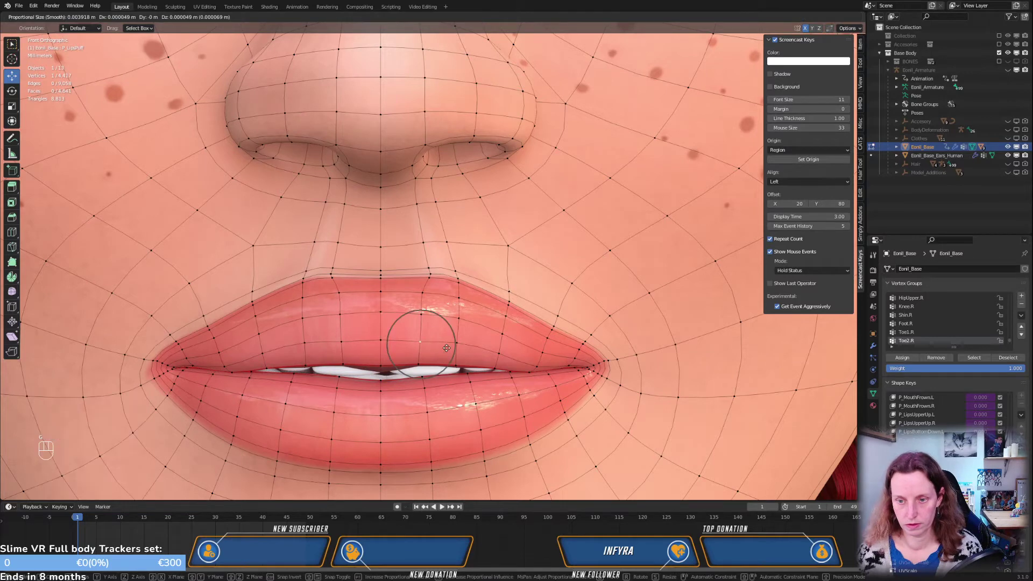
left_click(447, 344)
key("g")
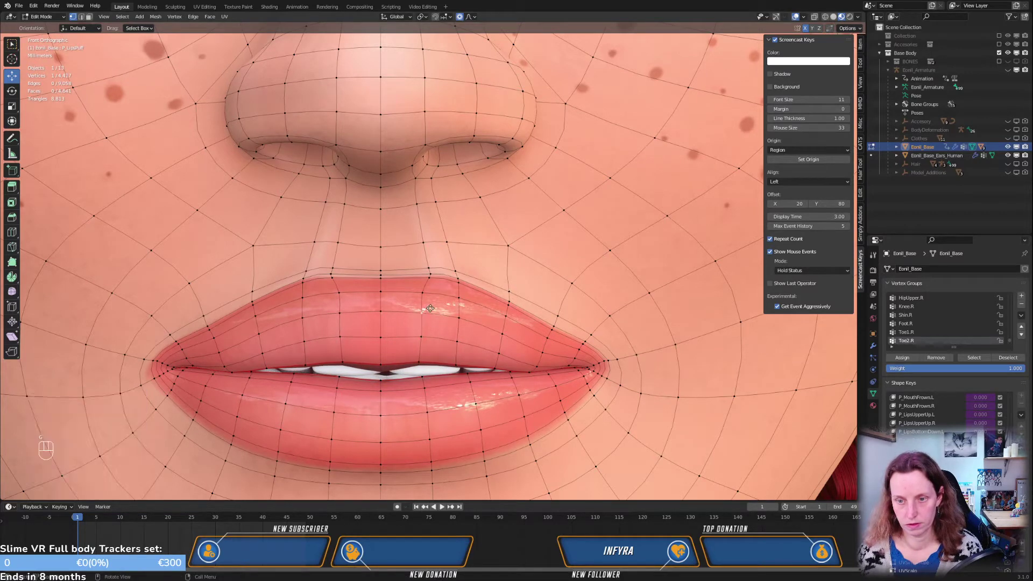
left_click(422, 309)
Adjust the upper-lip vertices midway to the mouth corner in front view, raising the lower one about 0.0016 m
key("g")
key("g")
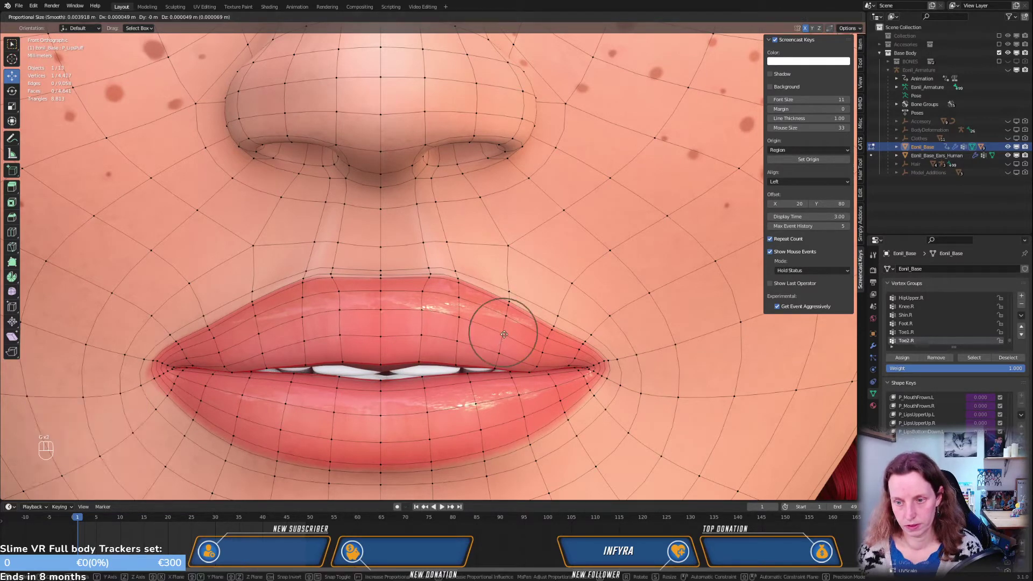
left_click(504, 328)
key("g")
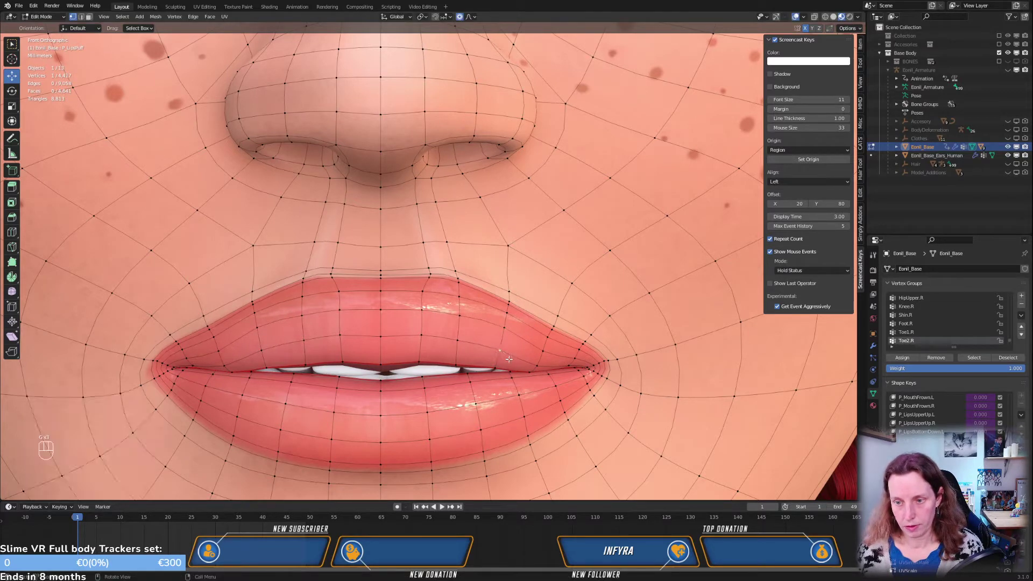
left_click(501, 348)
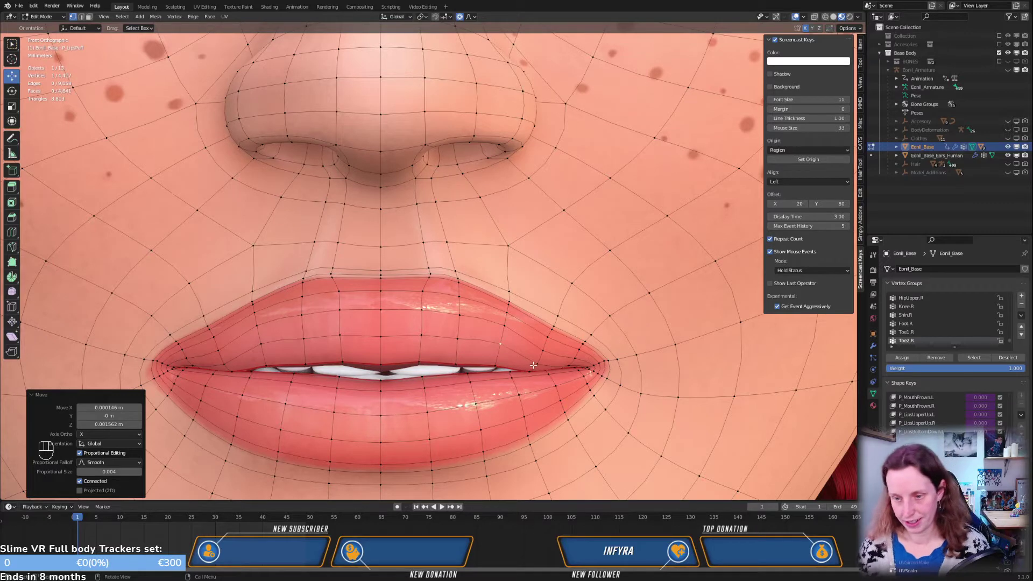
Raise the upper-lip vertices near the mouth corner about 0.0014 m and 0.0003 m in front view
key("g")
left_click(548, 351)
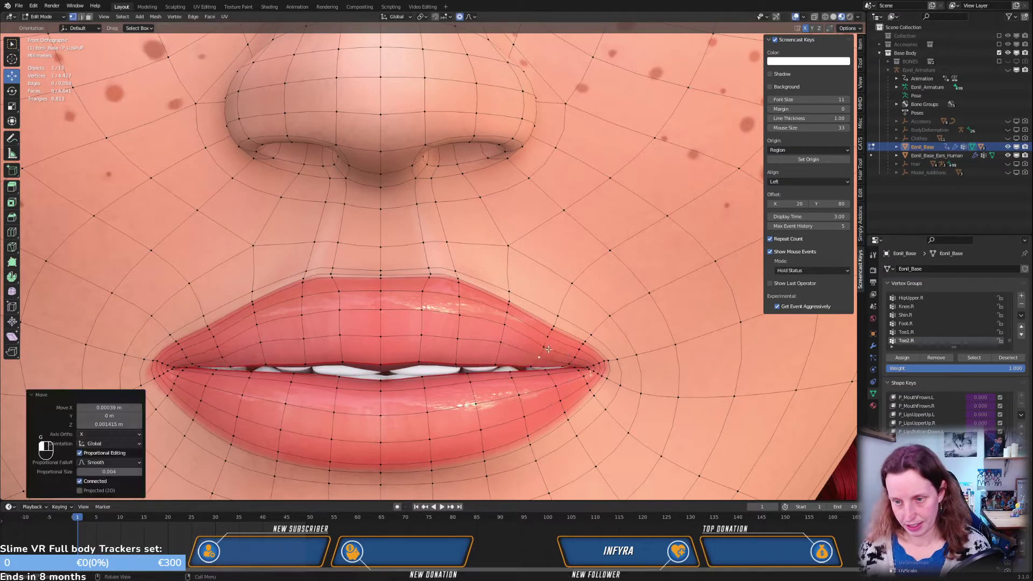
key("g")
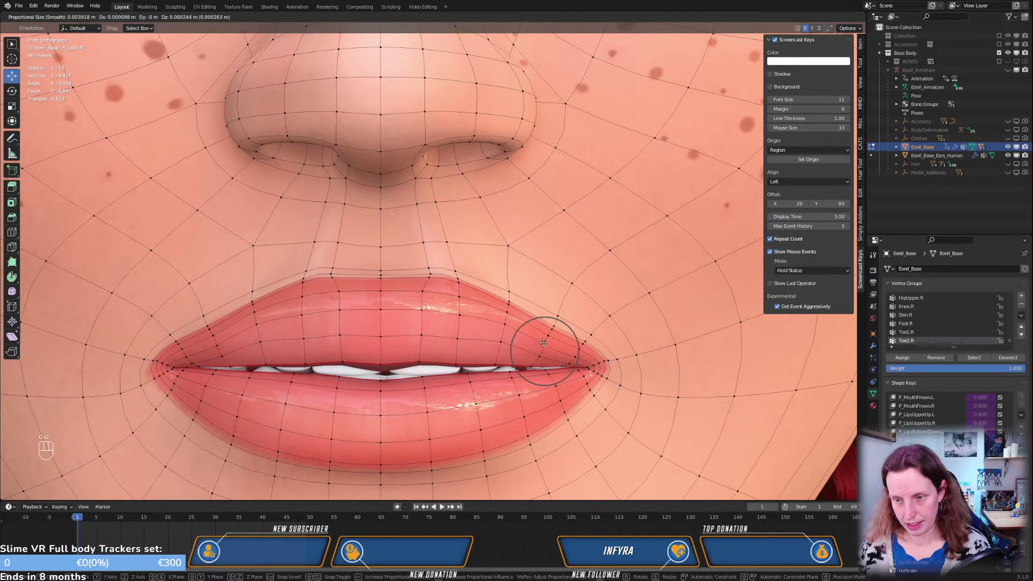
left_click(545, 347)
Reshape the front lower edge of the upper lip in side view by moving its edge vertices
key("KP_3")
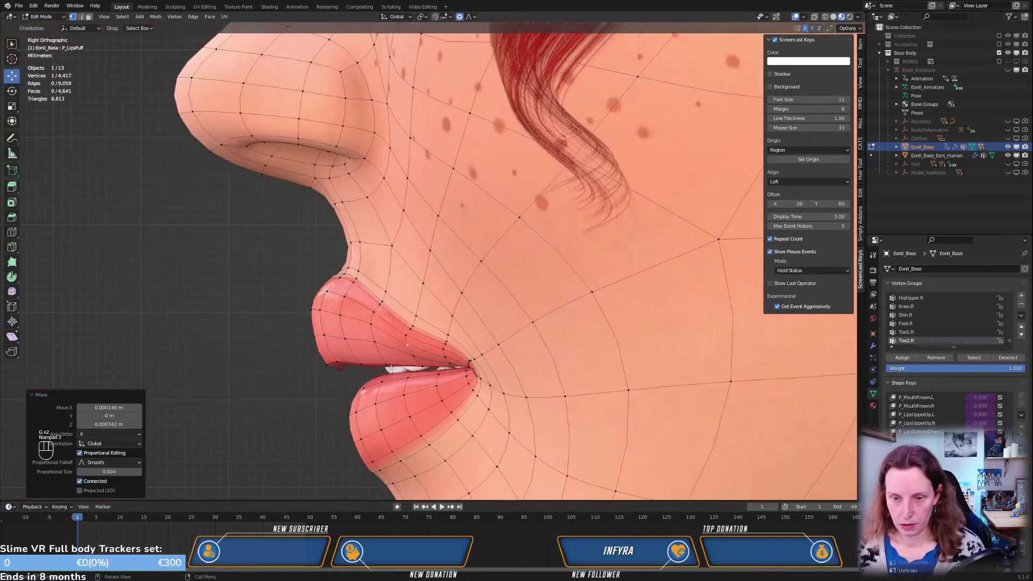
middle_click_drag(390, 369, 359, 341)
key("KP_3")
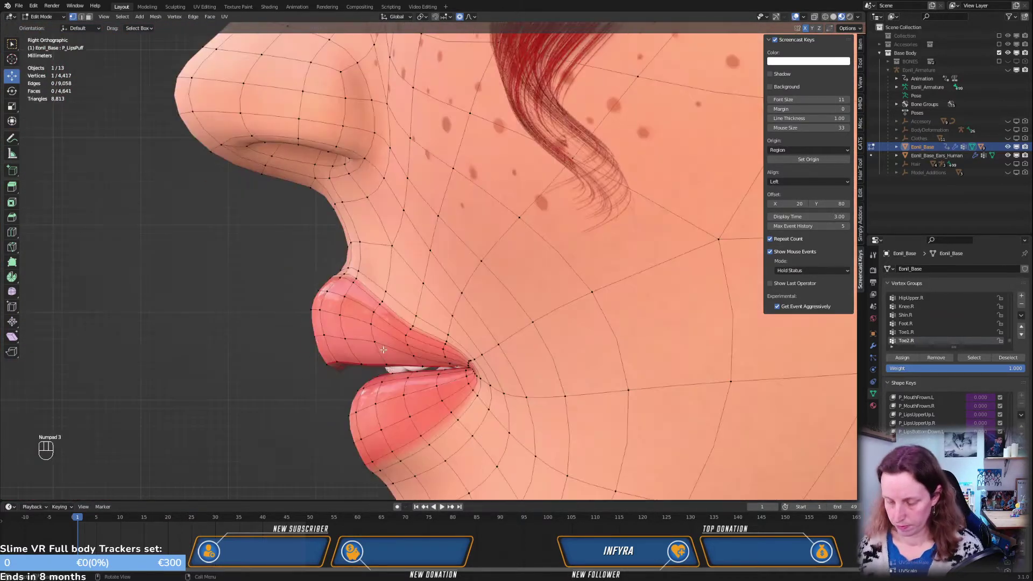
key("g")
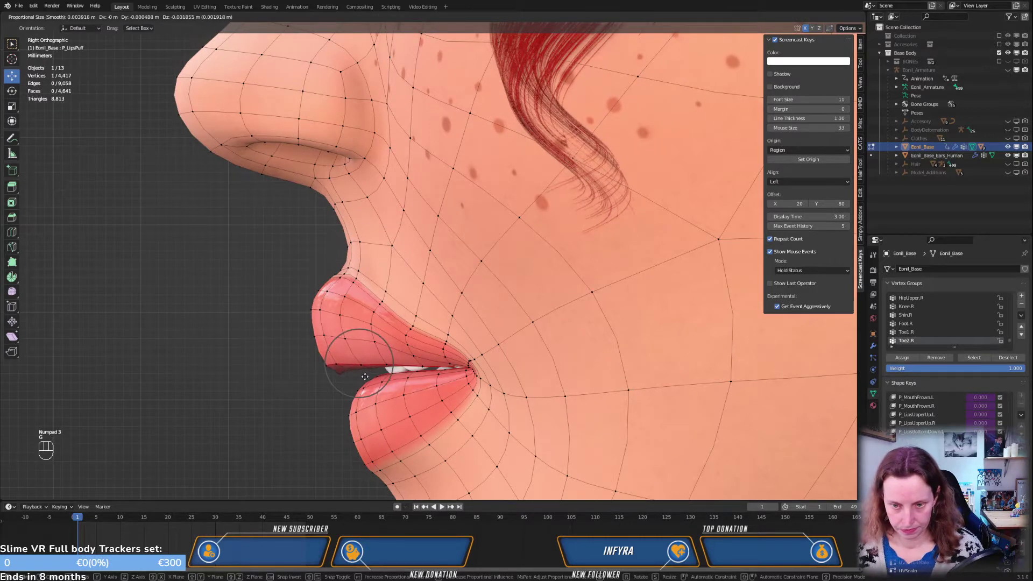
left_click(313, 339)
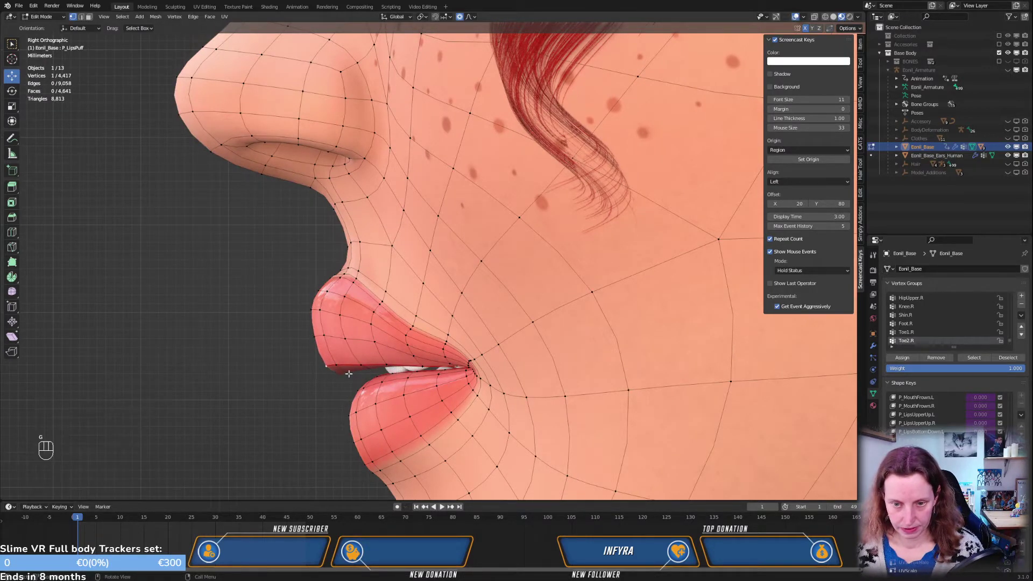
key("g")
left_click(336, 355)
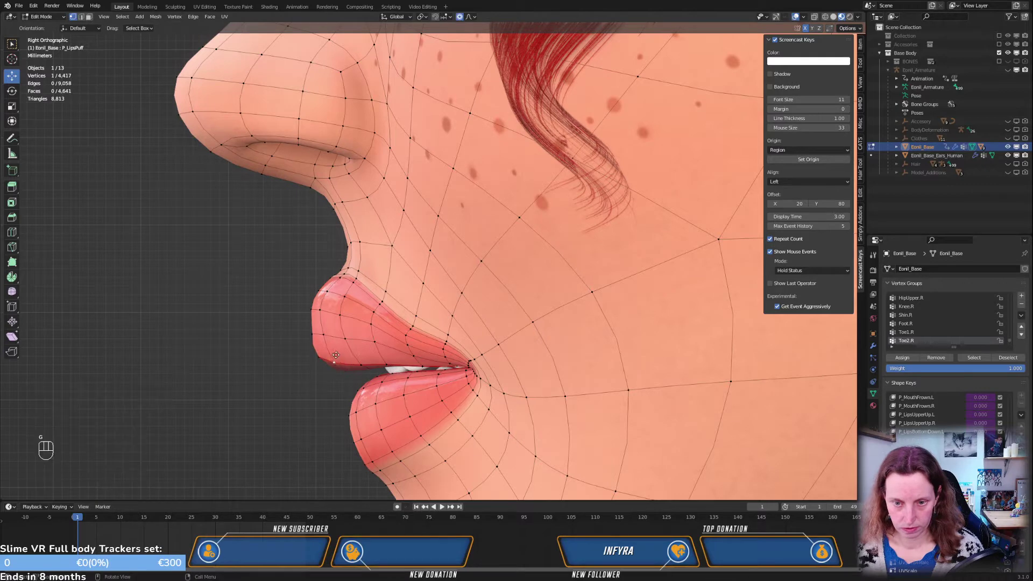
Move the lower-edge vertices behind the upper lip's front in side view, the last about 0.0004 m forward and 0.0007 m up
key("g")
left_click(340, 357)
key("g")
left_click(386, 361)
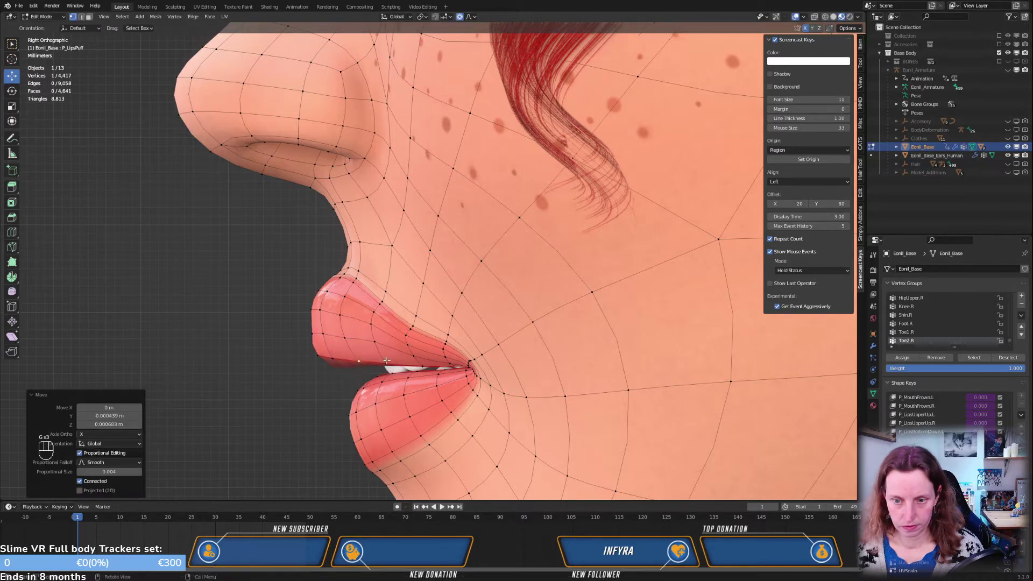
From a view below the mouth, move the upper lip's inner-edge vertex beside the centre about 0.001 m forward and up
middle_click_drag(382, 359, 454, 257)
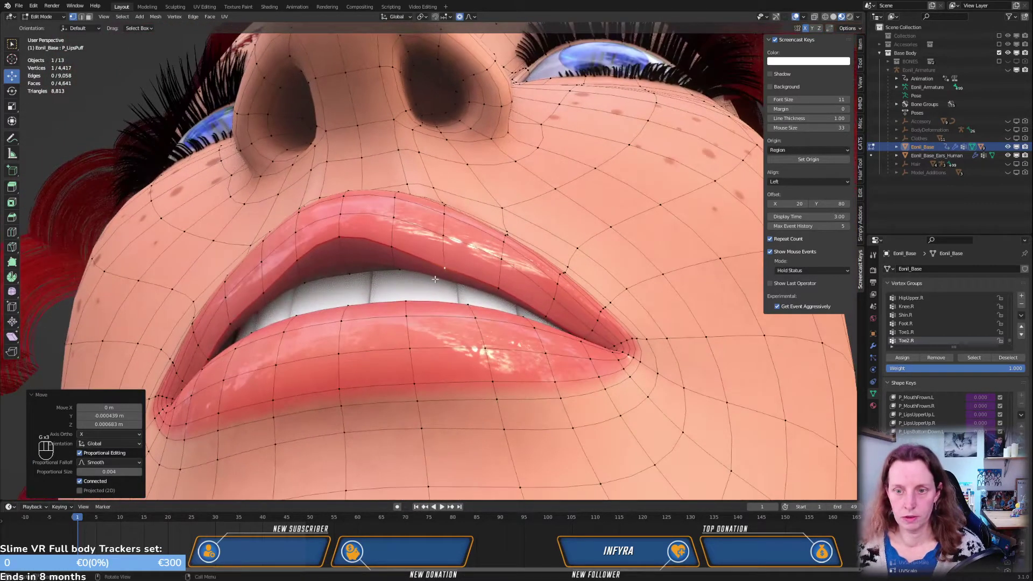
key("g")
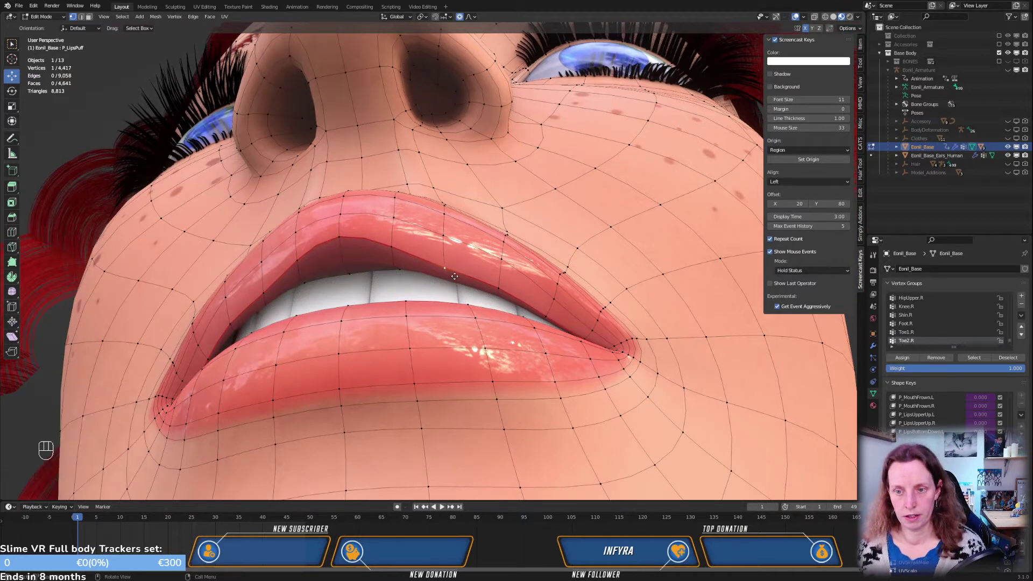
left_click(450, 266)
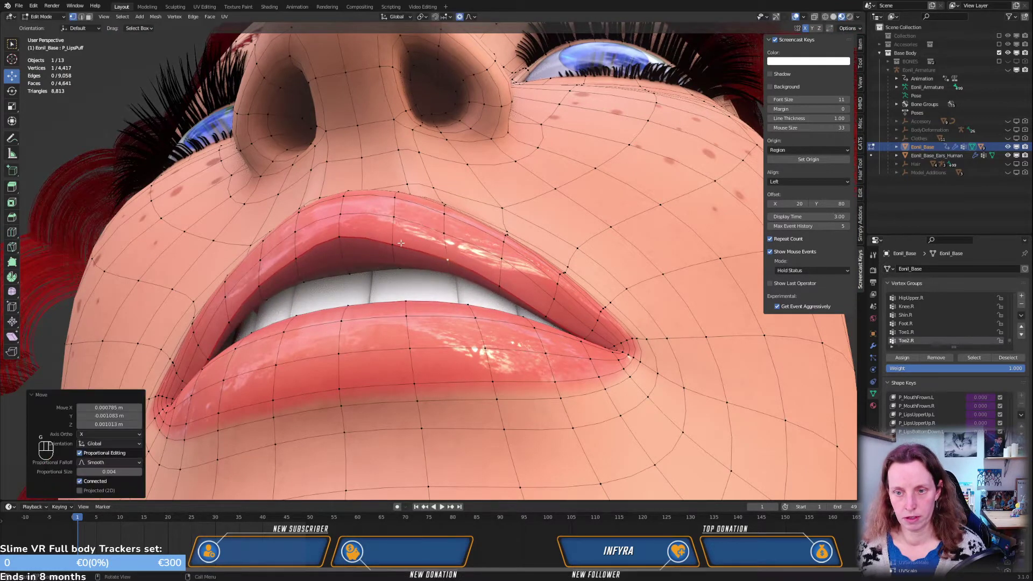
Move the upper-lip vertex nearest the centre and the one on the lip's front surface upward from below the mouth
left_click(406, 240)
key("g")
left_click(401, 226)
left_click(444, 236)
key("g")
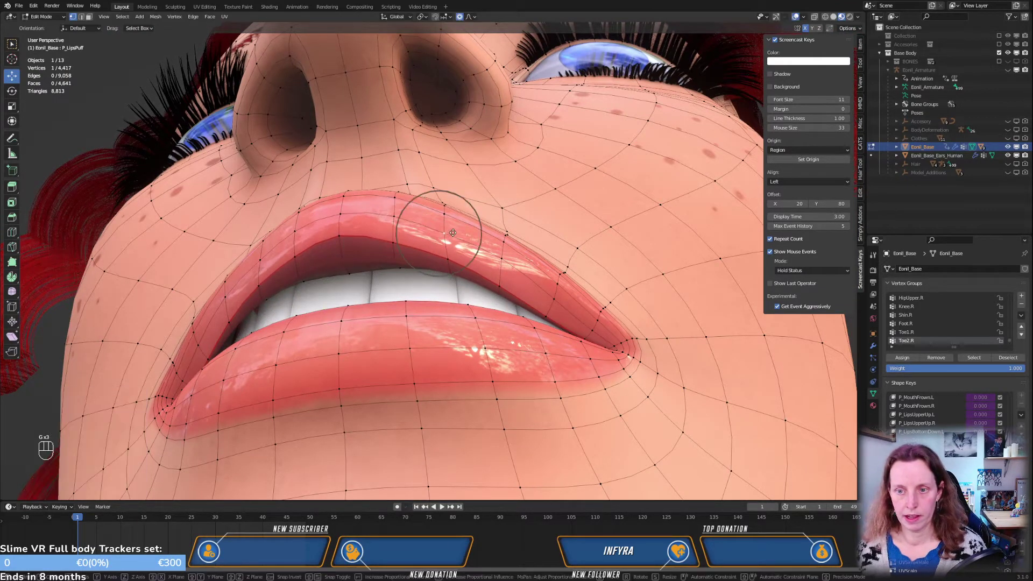
left_click(455, 230)
Shift the inner-edge vertex near the mouth corner and the one midway along the upper lip about 0.0005 m each per axis
left_click(550, 309)
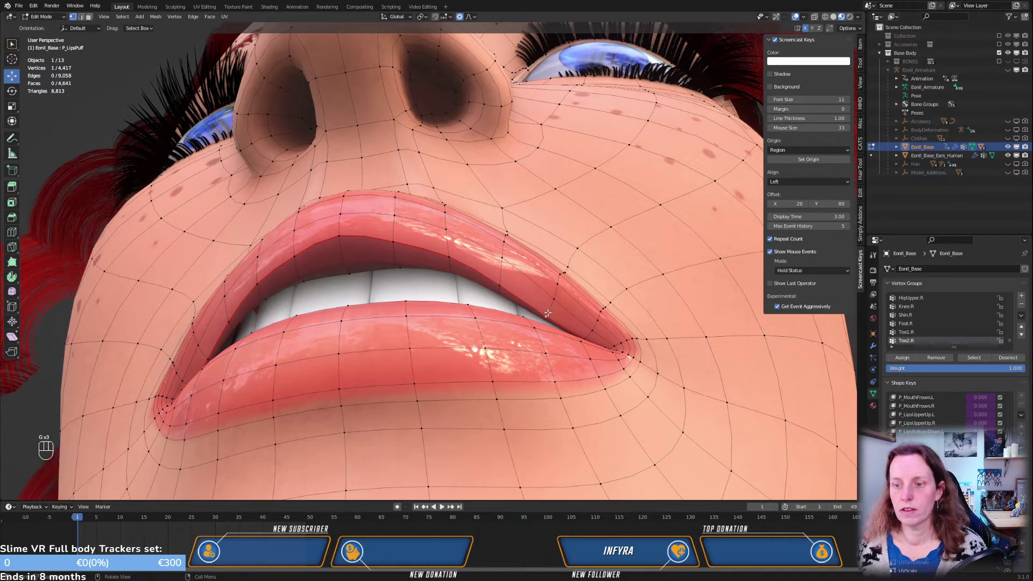
key("g")
left_click(540, 317)
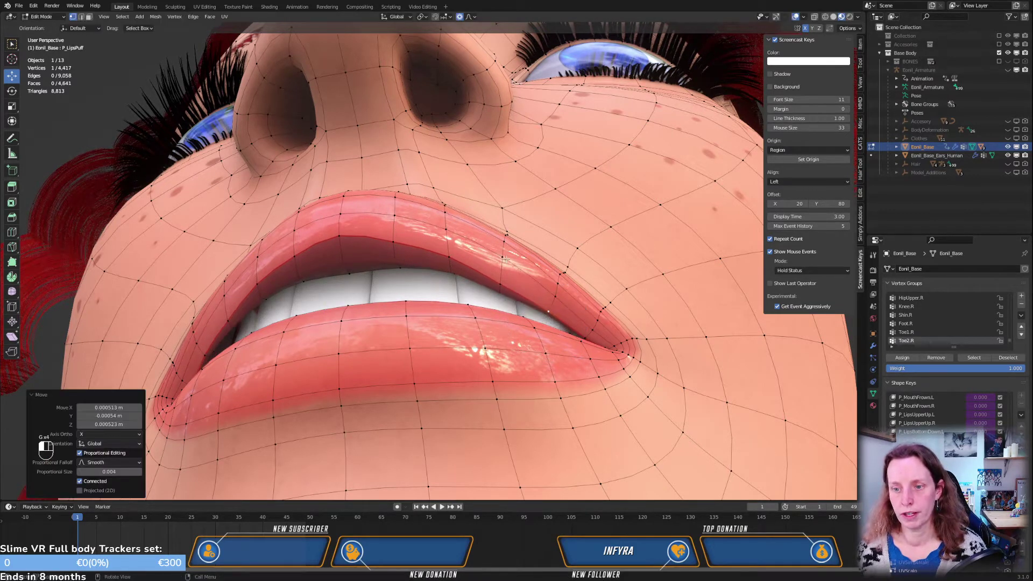
left_click(501, 281)
key("g")
left_click(503, 273)
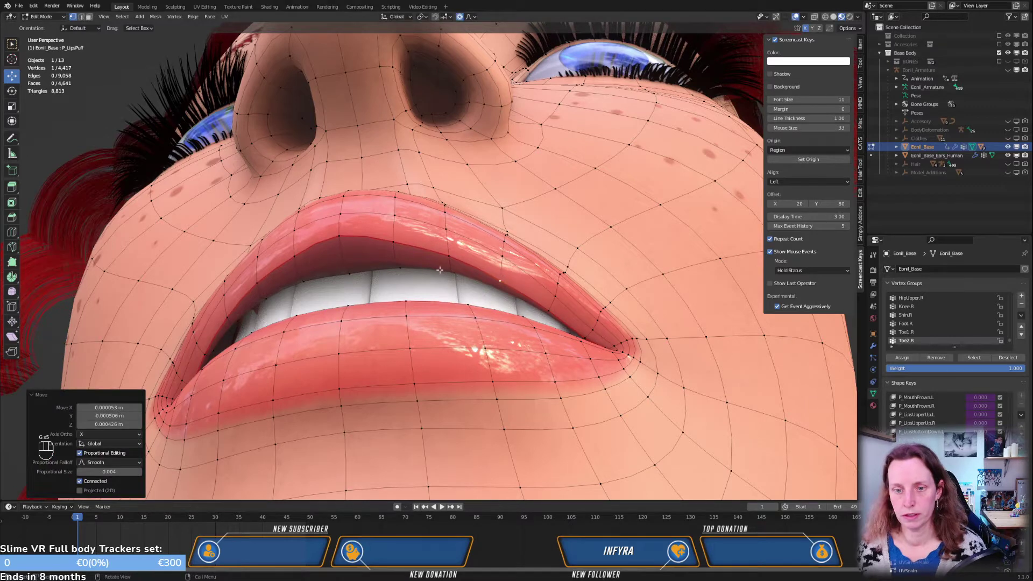
Move the upper-lip vertex near the mouth corner about 0.0005 m outward and 0.0006 m up in front view
key("KP_1")
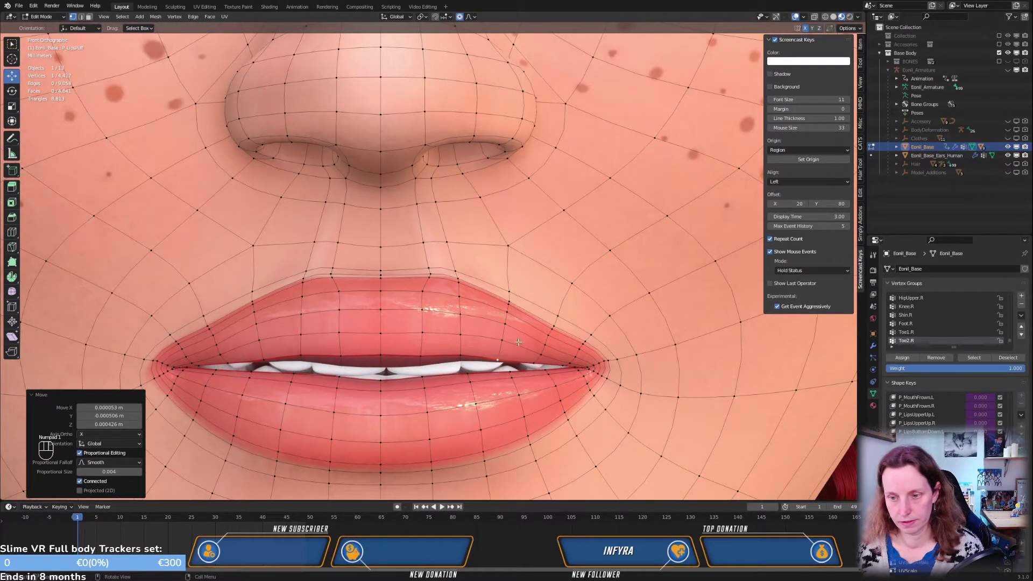
left_click(546, 347)
key("g")
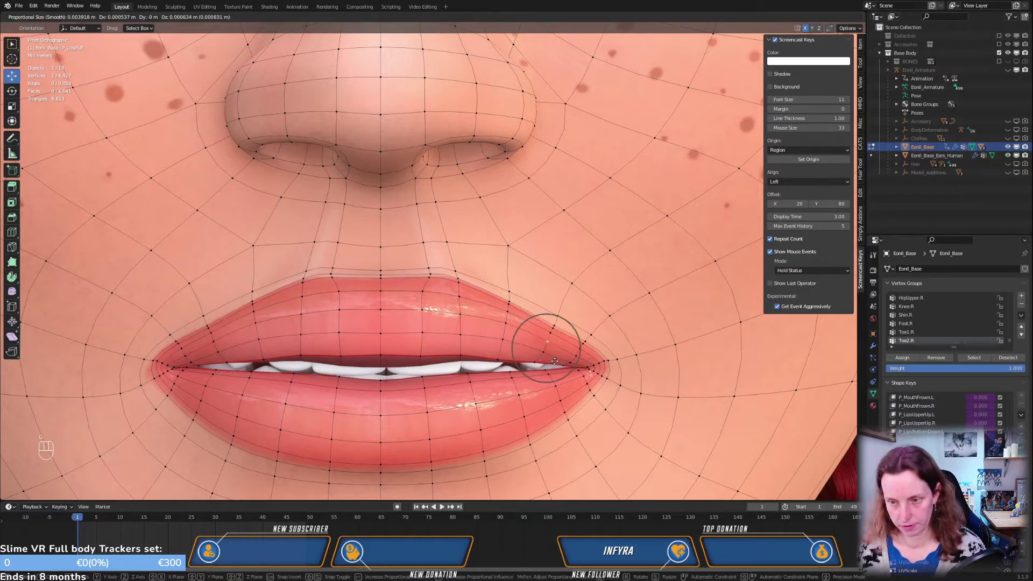
left_click(554, 361)
Adjust the upper lip's edge vertex near the mouth corner in front view, ending about 0.0004 m outward and 0.0007 m up
left_click(540, 359)
key("g")
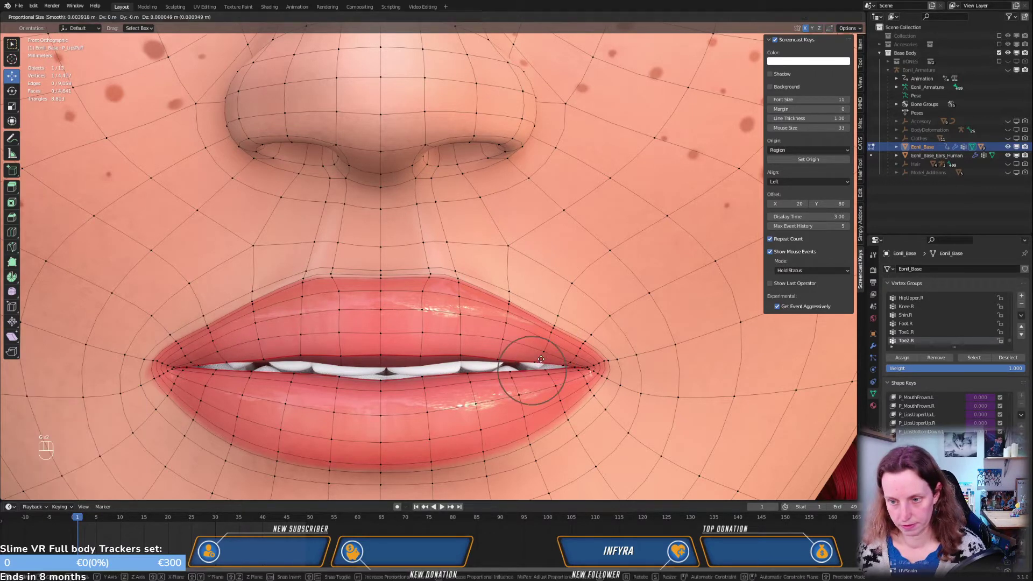
left_click(534, 363)
key("g")
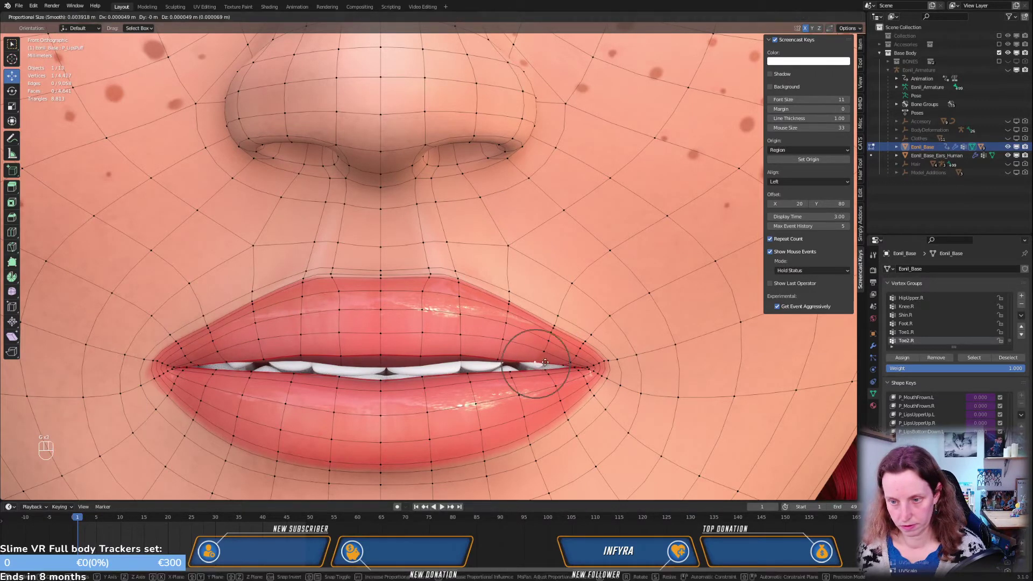
left_click(543, 365)
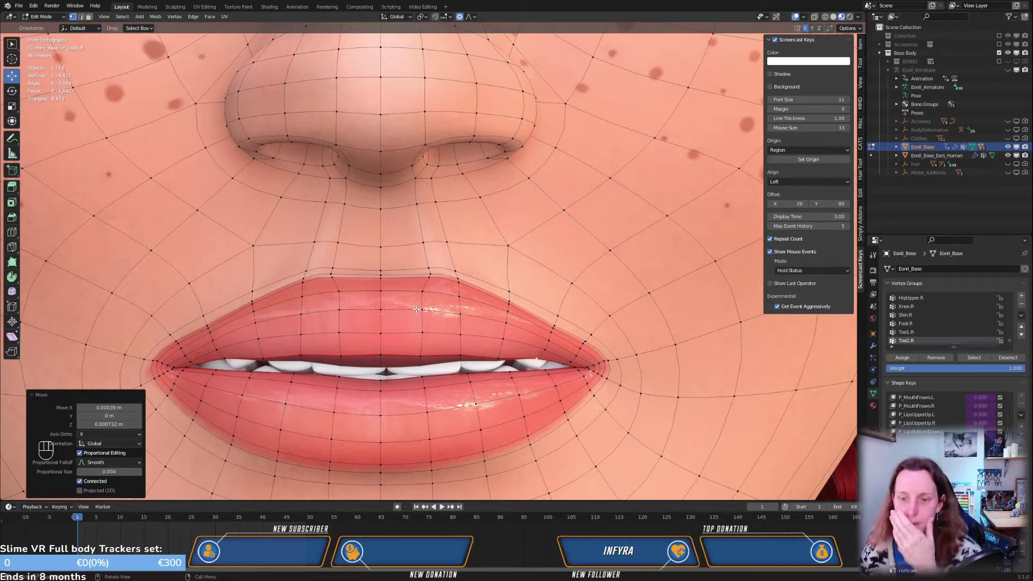
Move the upper lip's lower-edge vertex midway to the mouth corner about 0.0004 m outward and 0.0011 m up
left_click(499, 359)
key("g")
left_click(504, 357)
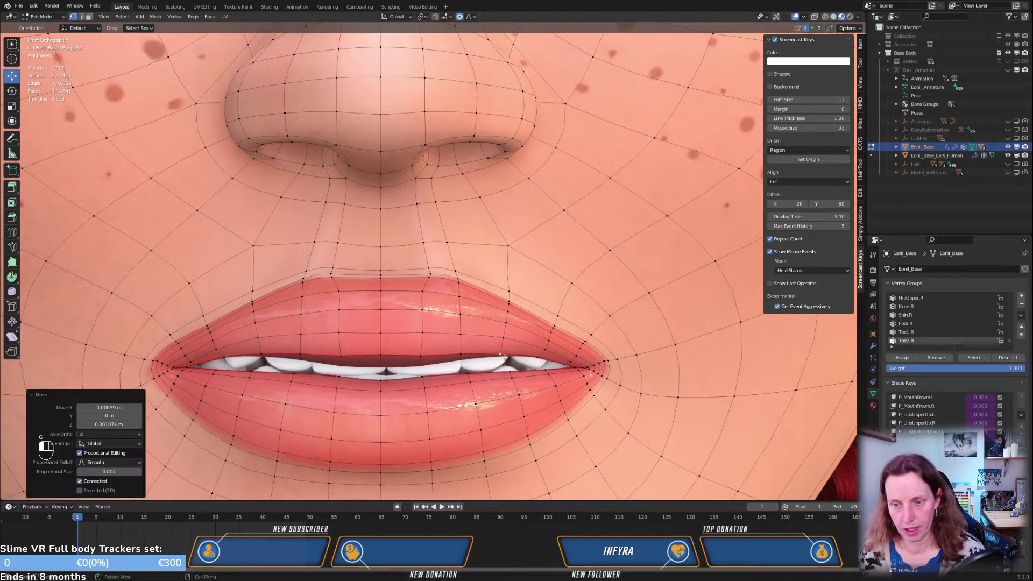
Move the frontmost upper-lip vertex about 0.0009 m forward and 0.0005 m up in side view
key("KP_3")
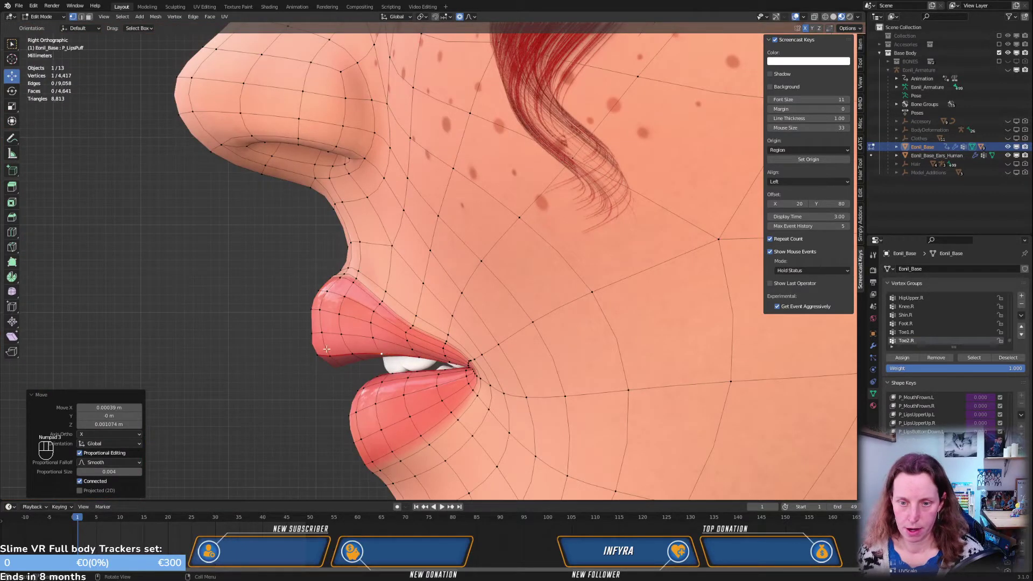
left_click(312, 334)
key("g")
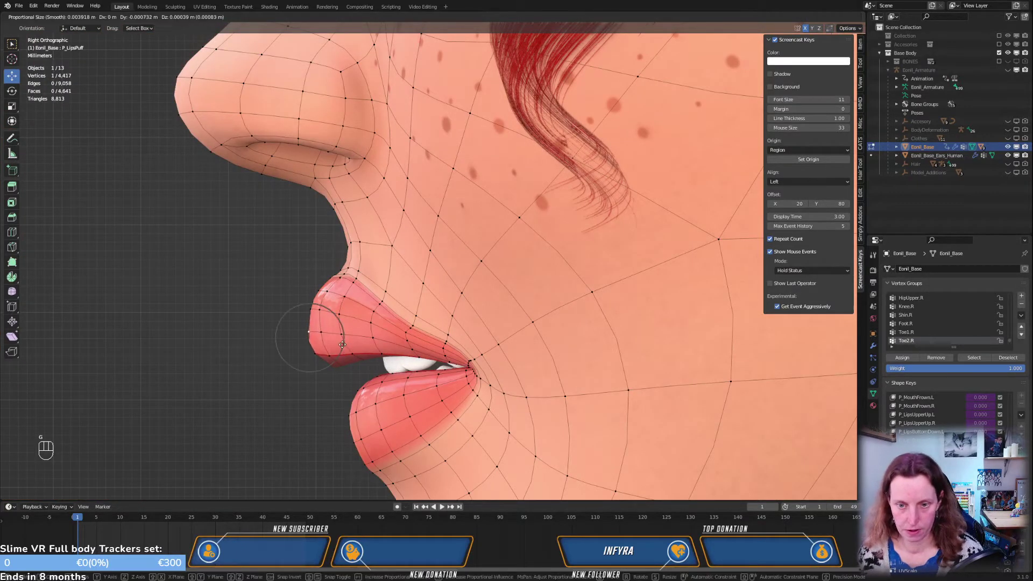
left_click(342, 344)
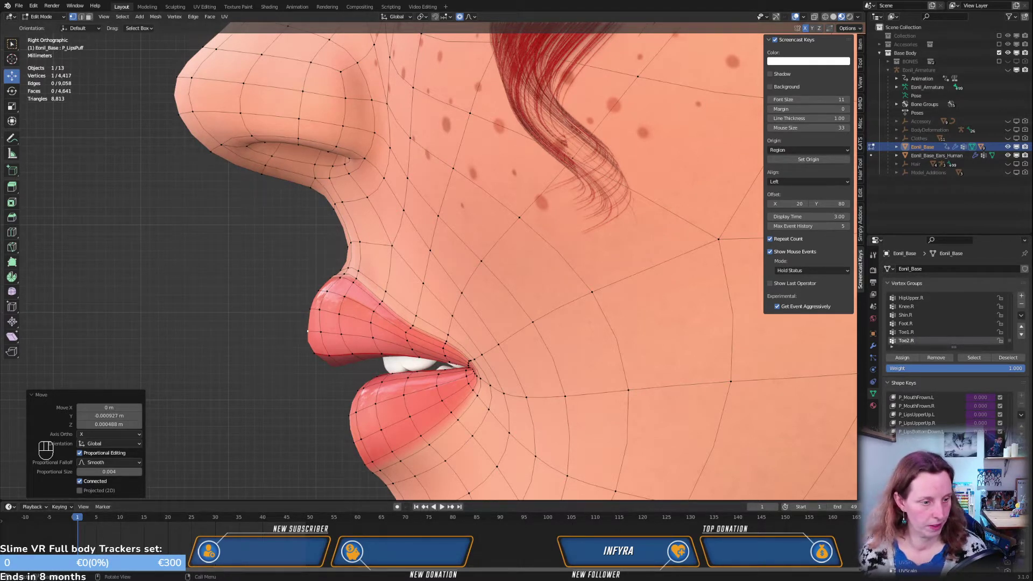
Switch to the web browser window
key("alt+Tab")
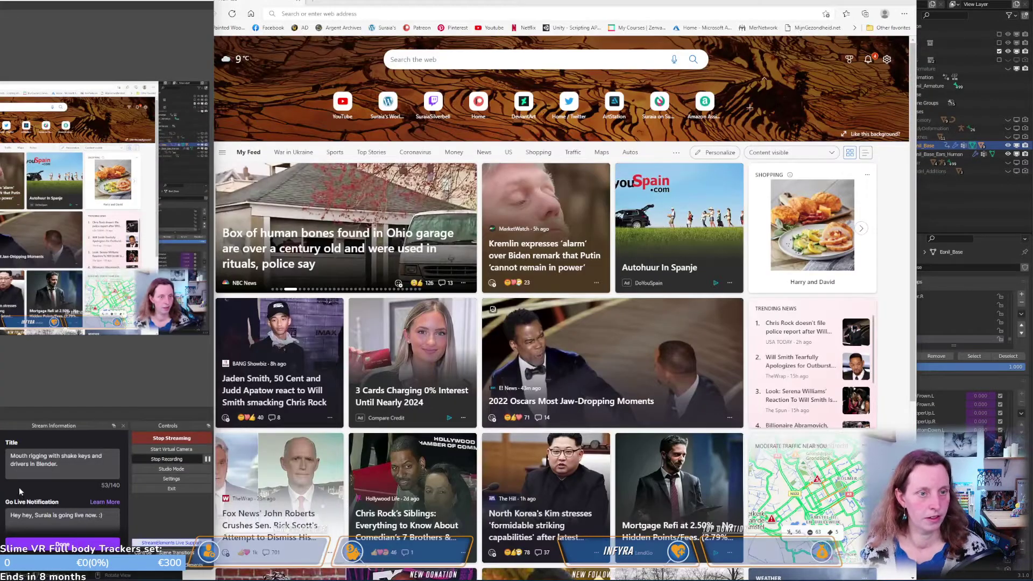
key("alt+Tab")
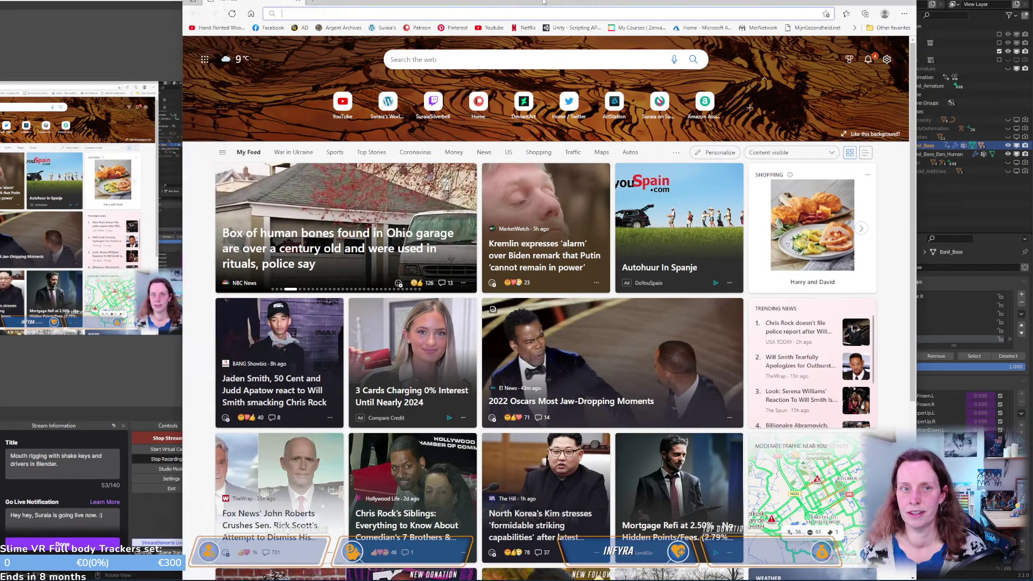
Search the web for "kiss" and show the image results
key("alt+Tab")
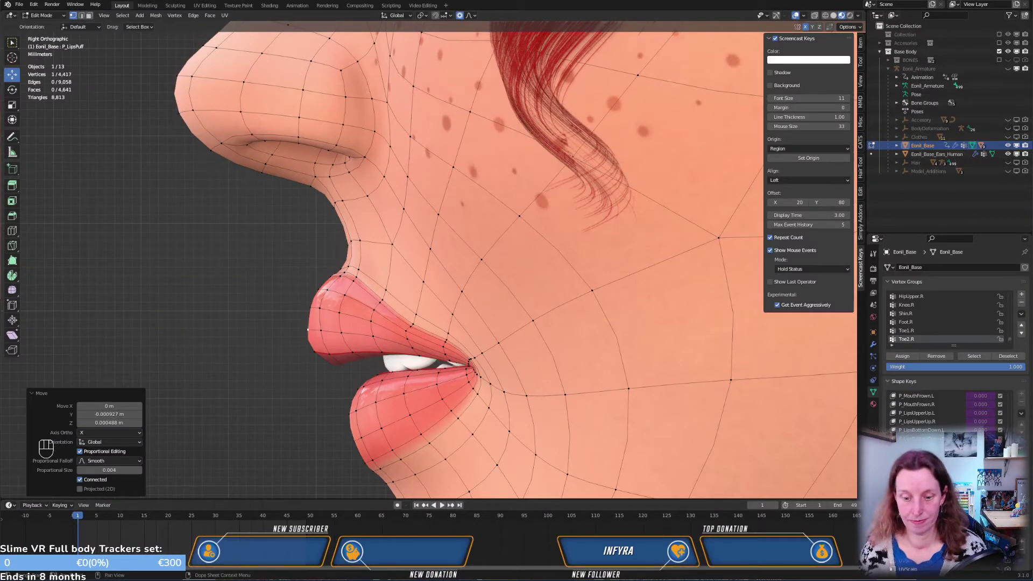
key("alt+Tab")
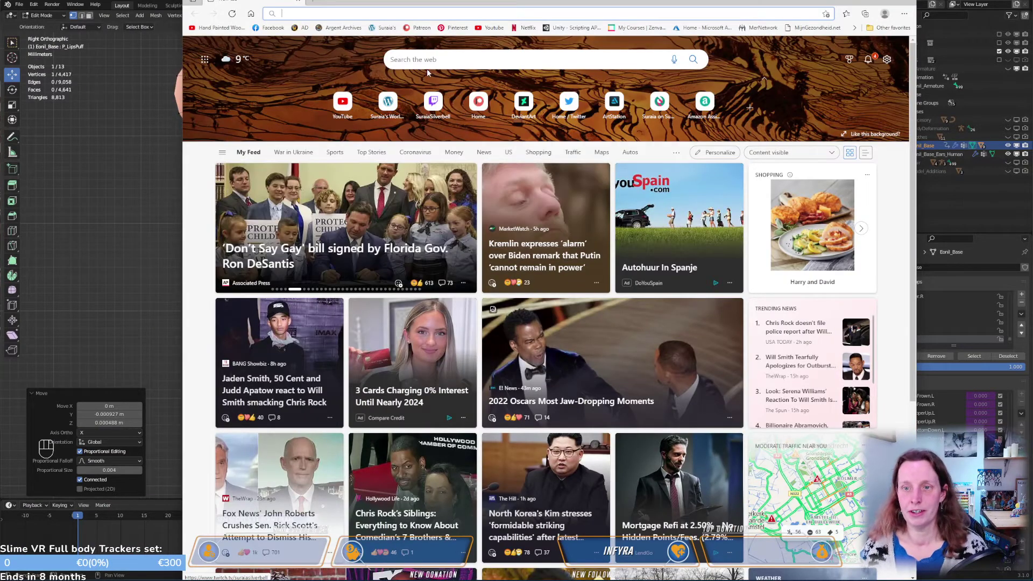
type("kiss")
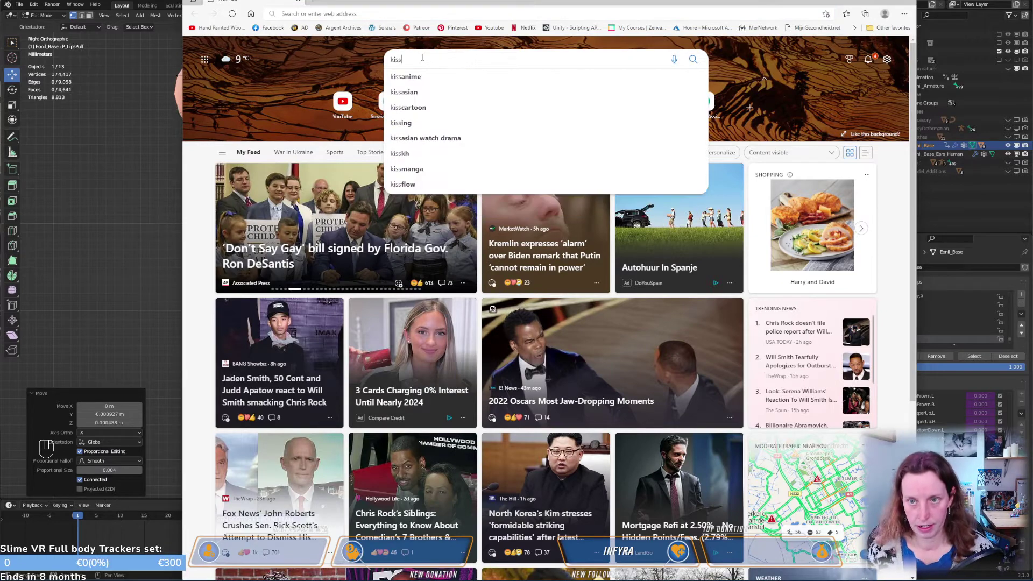
key("Return")
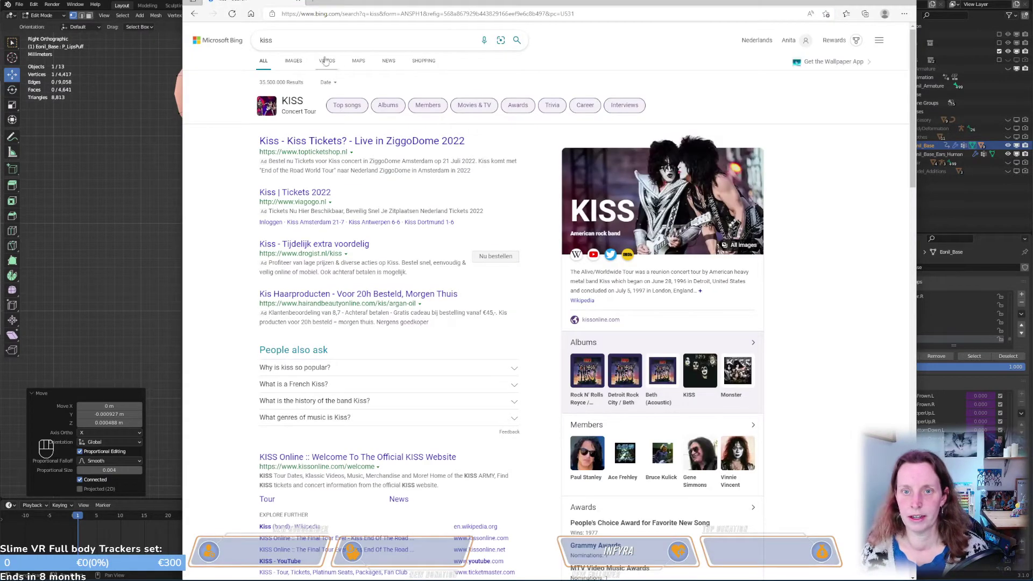
left_click(293, 60)
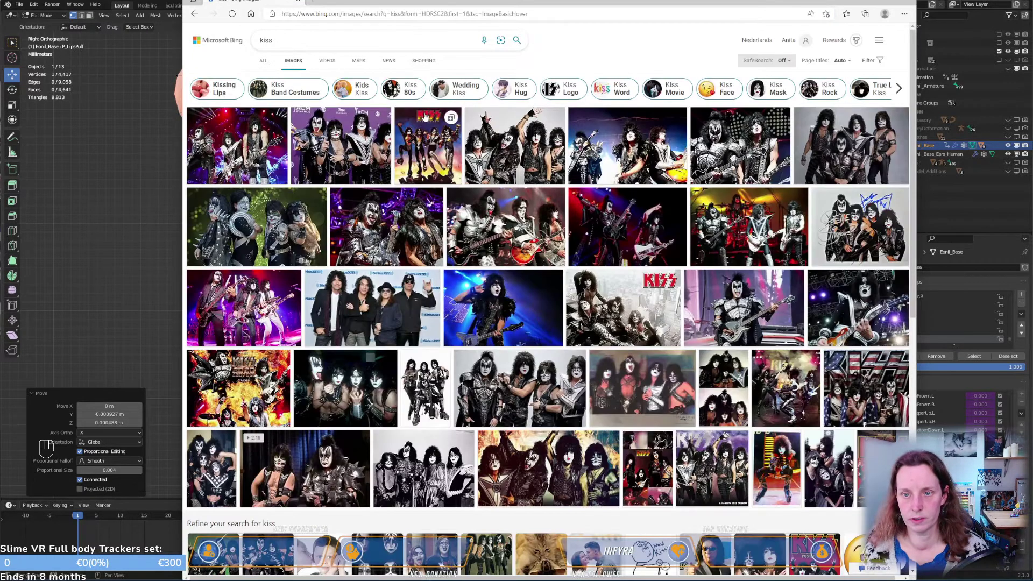
Narrow the image search to "Kissing Lips" and look through the reference pictures for puckered lip shapes
left_click(286, 40)
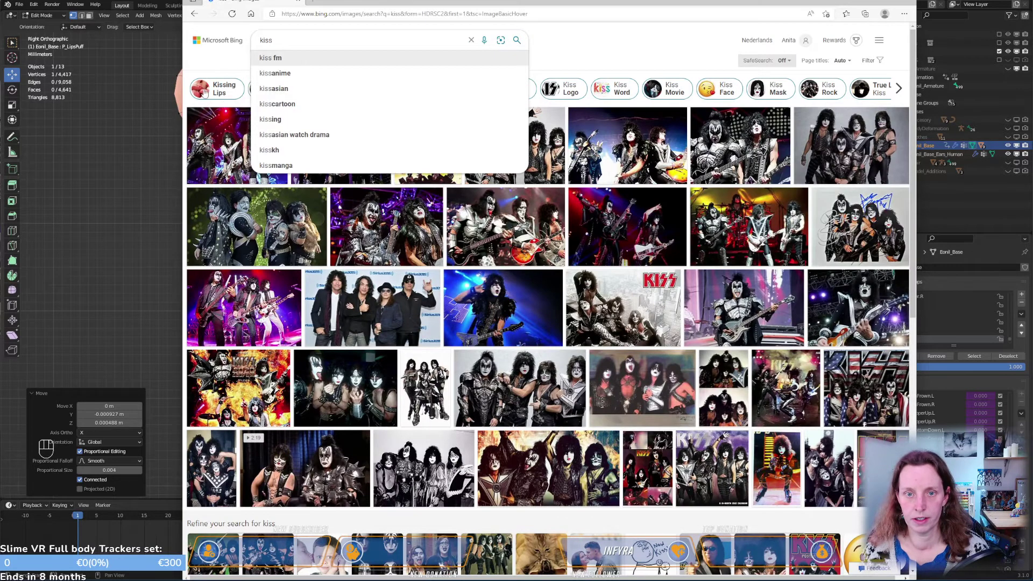
left_click(215, 88)
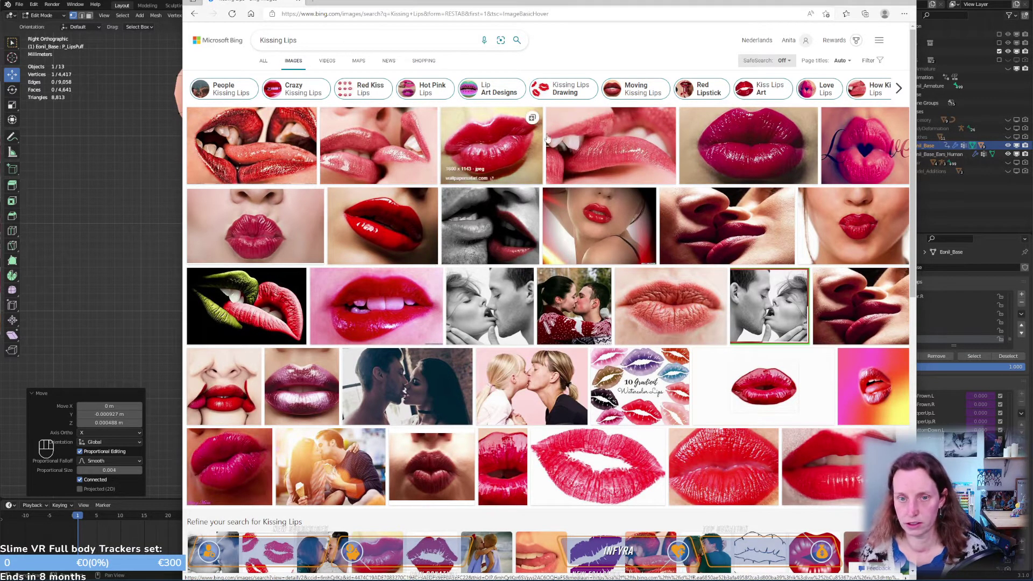
scroll(609, 234, "down", 1)
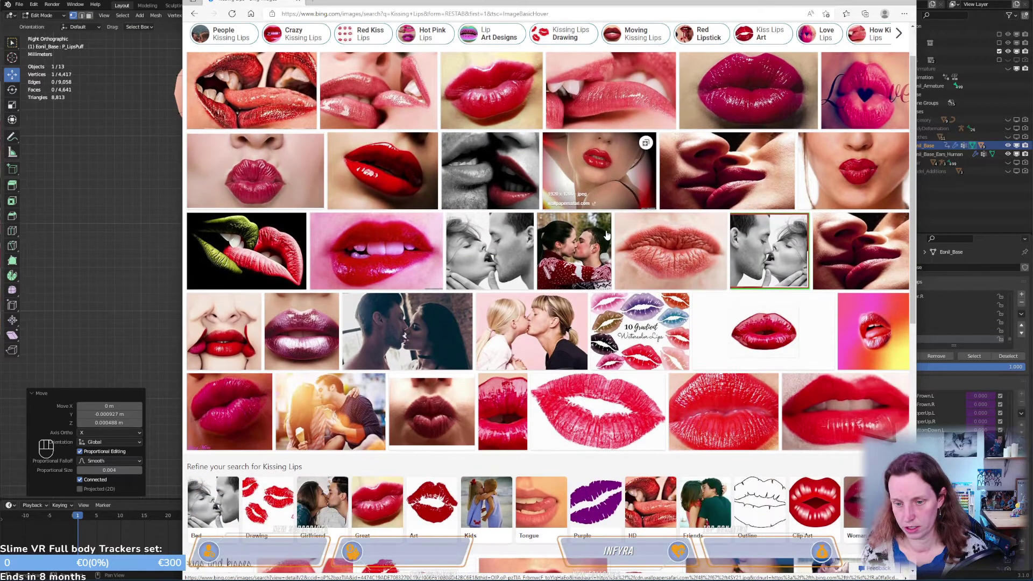
scroll(600, 236, "down", 3)
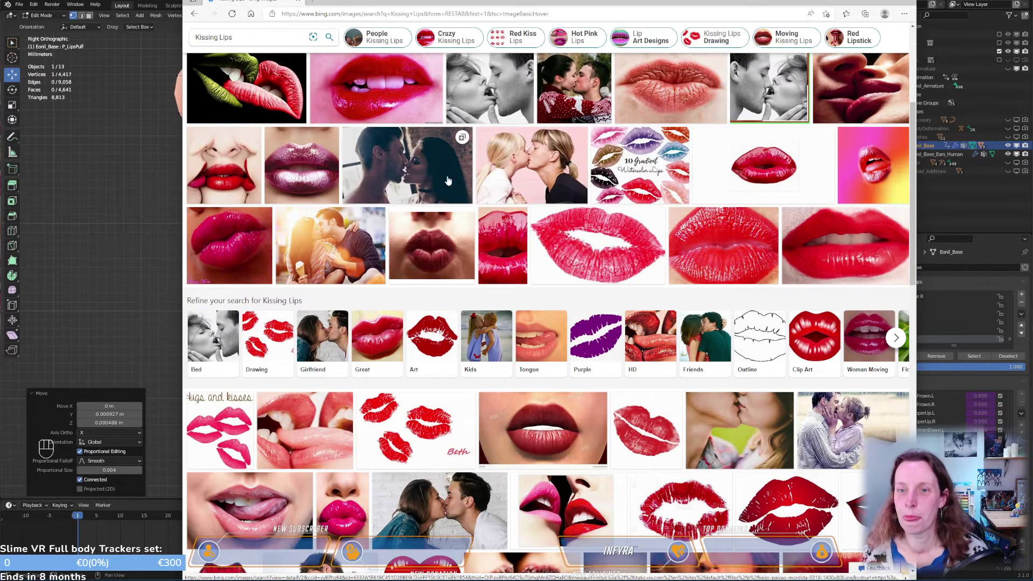
scroll(561, 180, "down", 6)
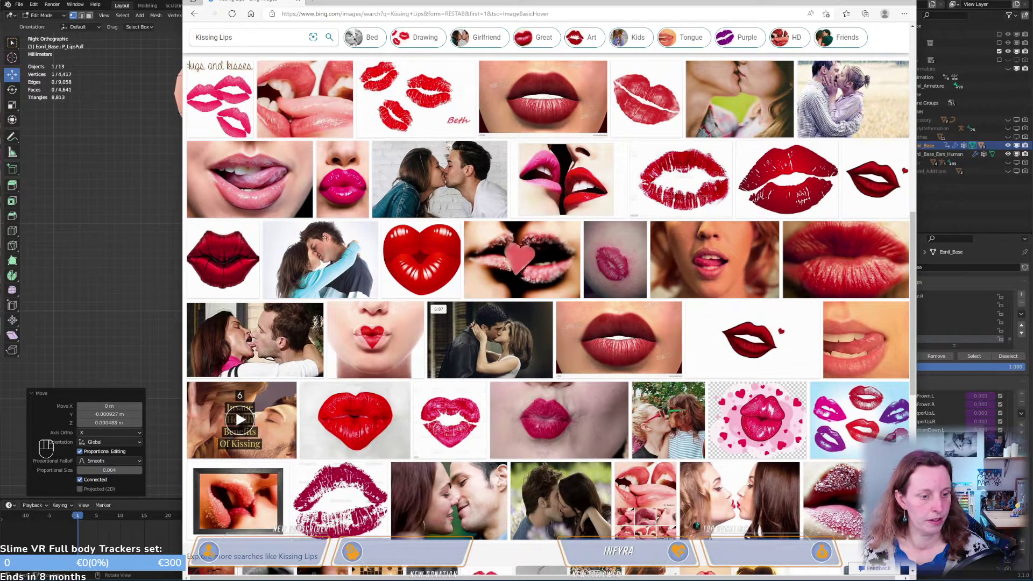
Return to Blender and try to push the upper lip's front lower vertex back in side view, enlarging the proportional size to about 0.009 m
key("alt+Tab")
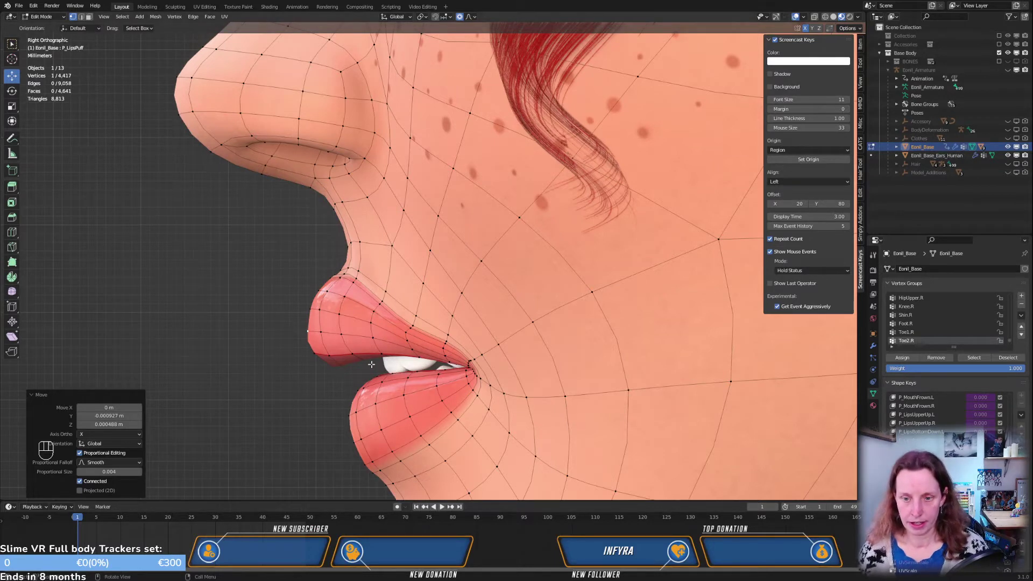
left_click(317, 352)
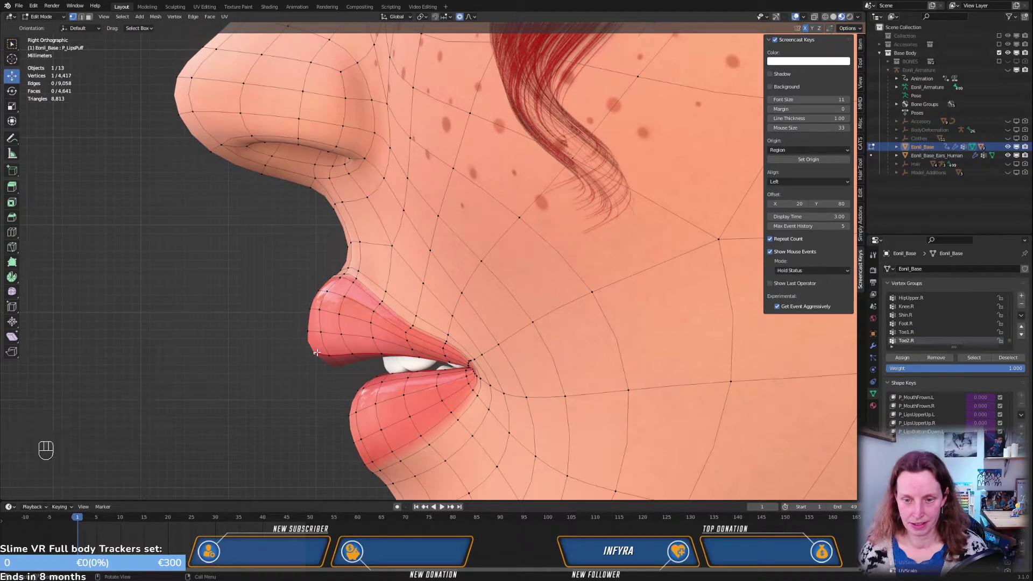
key("KP_3")
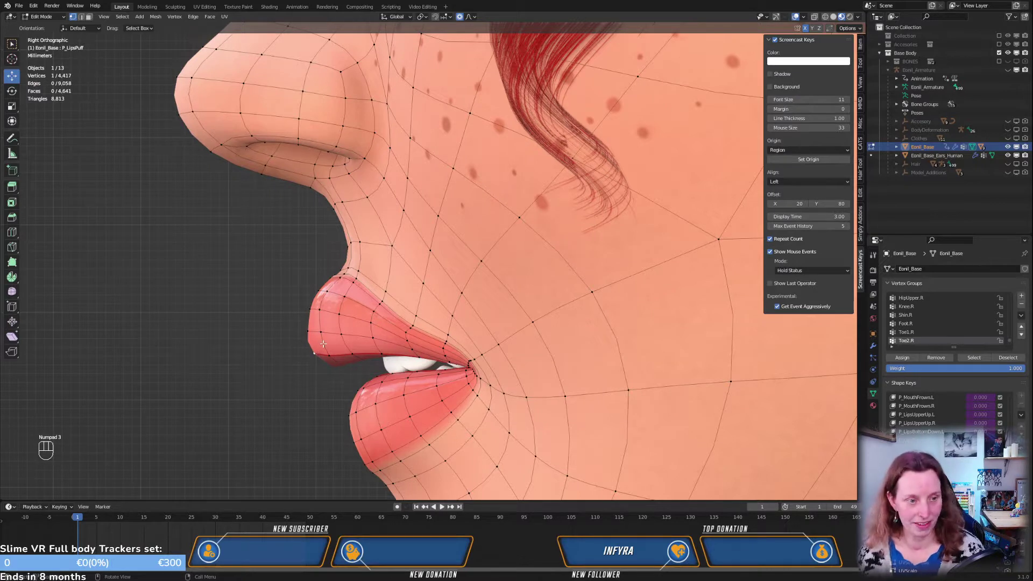
key("g")
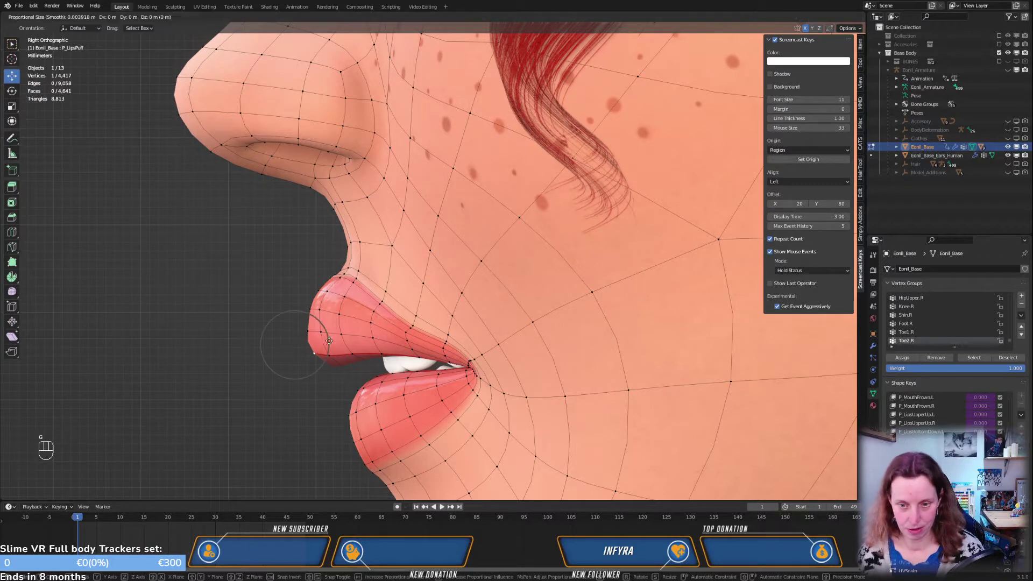
scroll(337, 340, "down", 5)
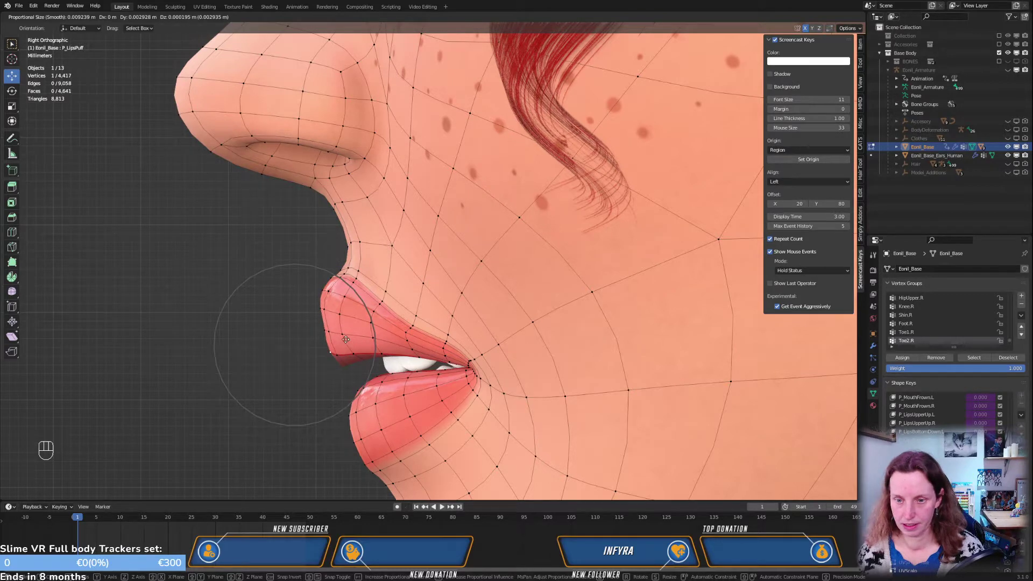
left_click(345, 338)
Move two vertices on the upper lip's inner side backward from an angled view from below, the second by about 0.0020 m
mouse_move(345, 338)
middle_mouse_down()
mouse_move(355, 320)
mouse_move(354, 355)
middle_mouse_up()
key("g")
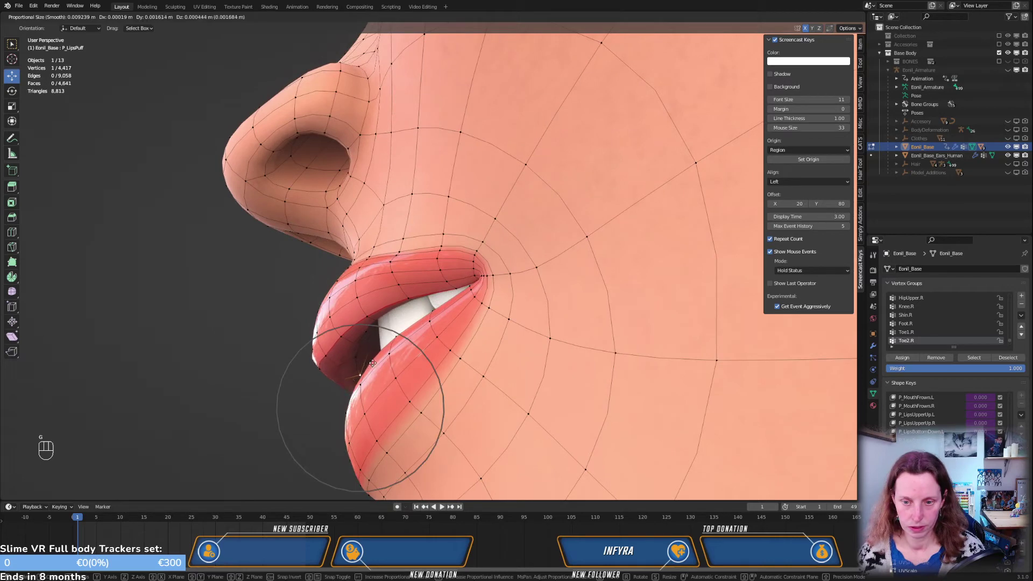
left_click(368, 368)
key("g")
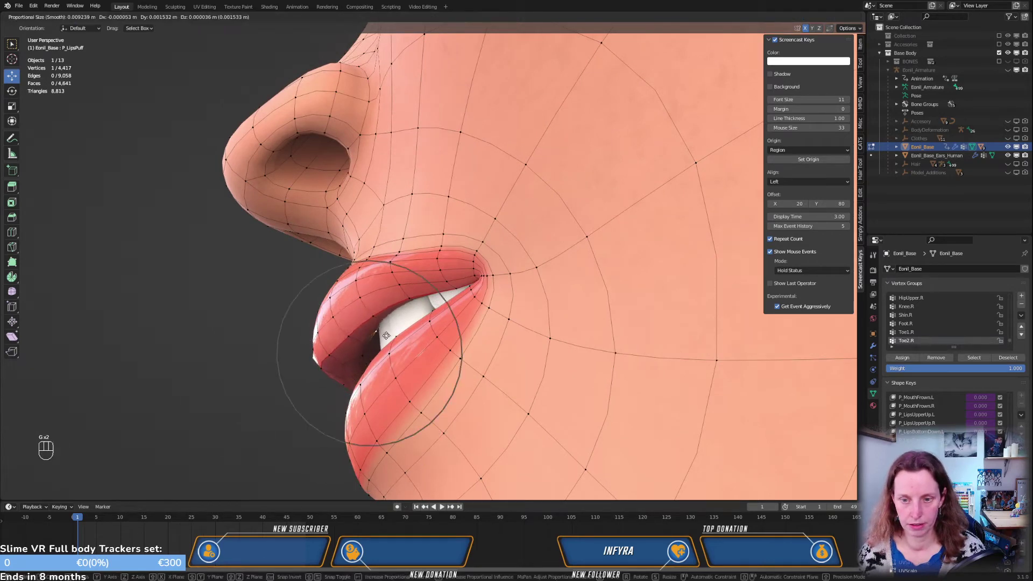
left_click(332, 372)
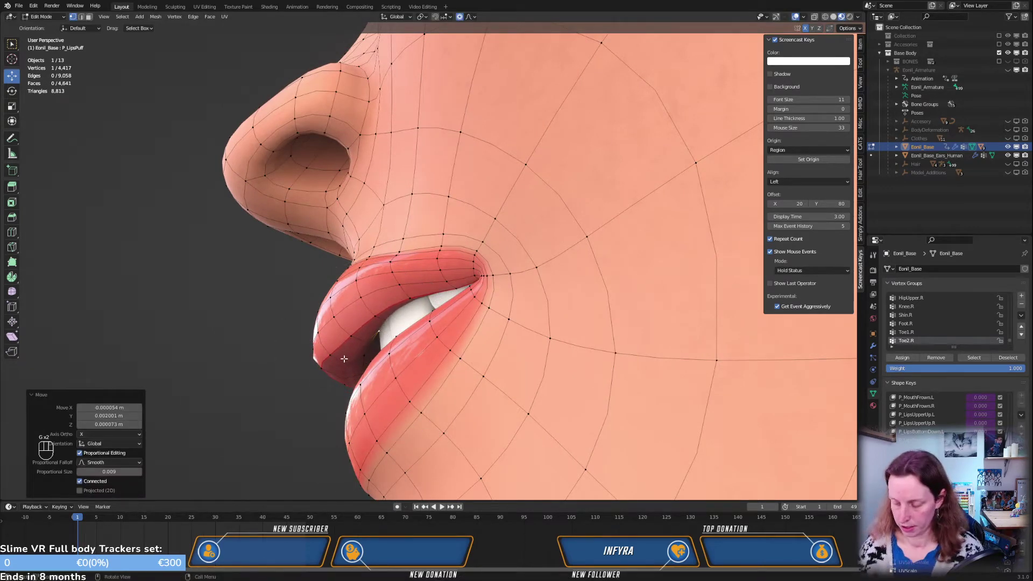
Move the upper lip's centre front vertex about 0.0023 m back and 0.0002 m up in side view
key("KP_3")
key("g")
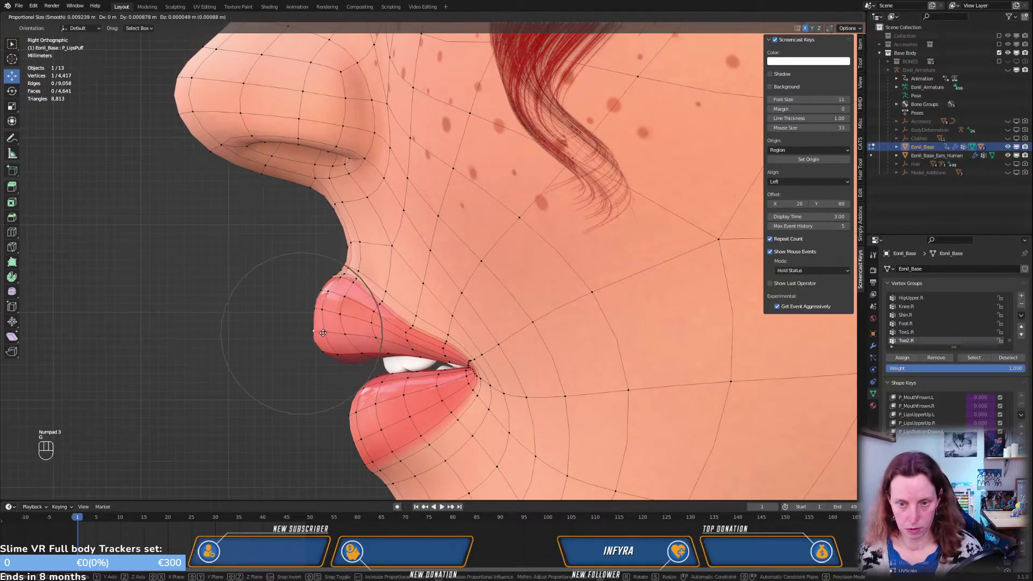
left_click(332, 335)
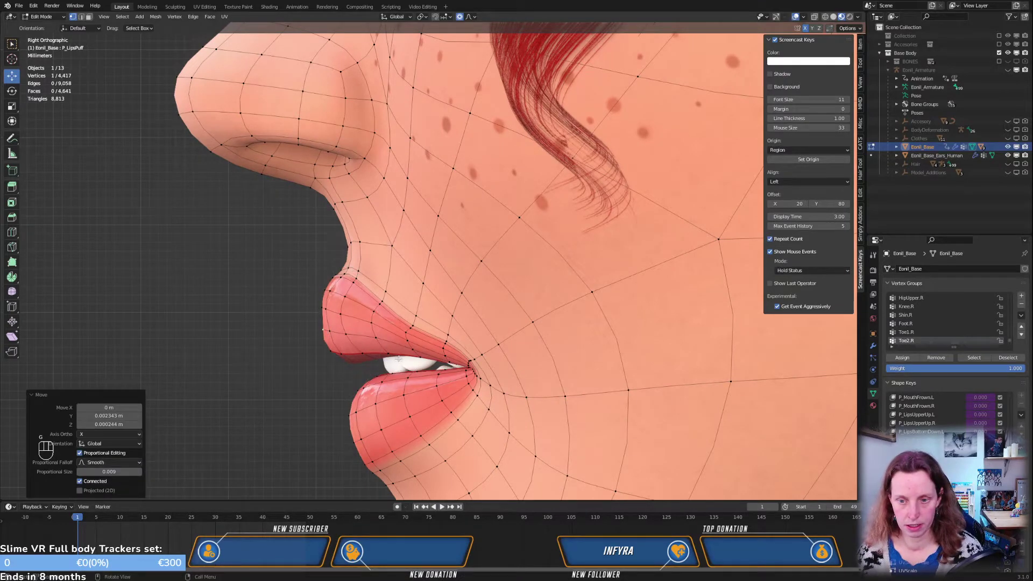
Enable X-ray display and try to pull the inner upper-lip vertex forward and down in side view with proportional editing
key("KP_1")
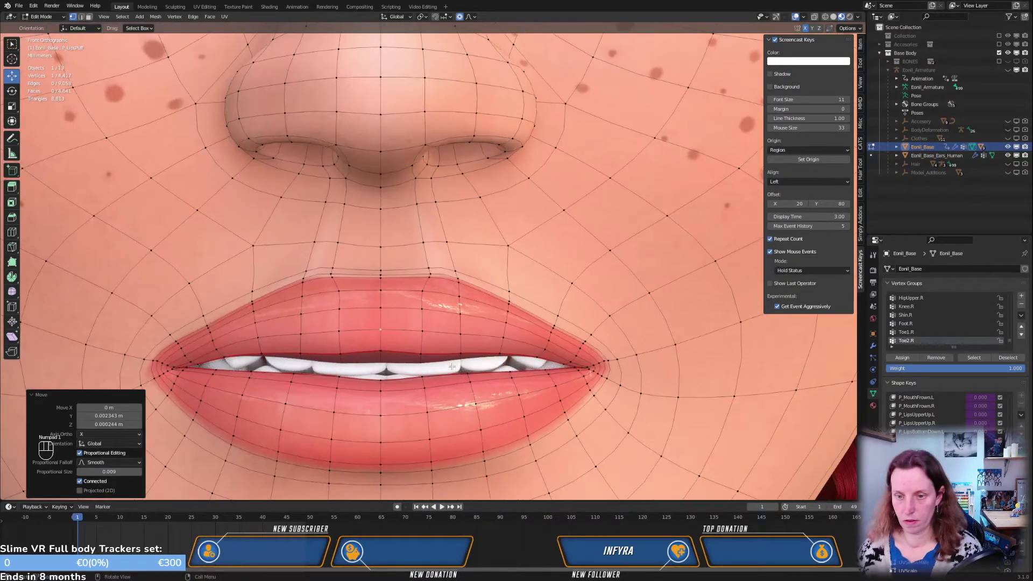
middle_click_drag(495, 355, 548, 329)
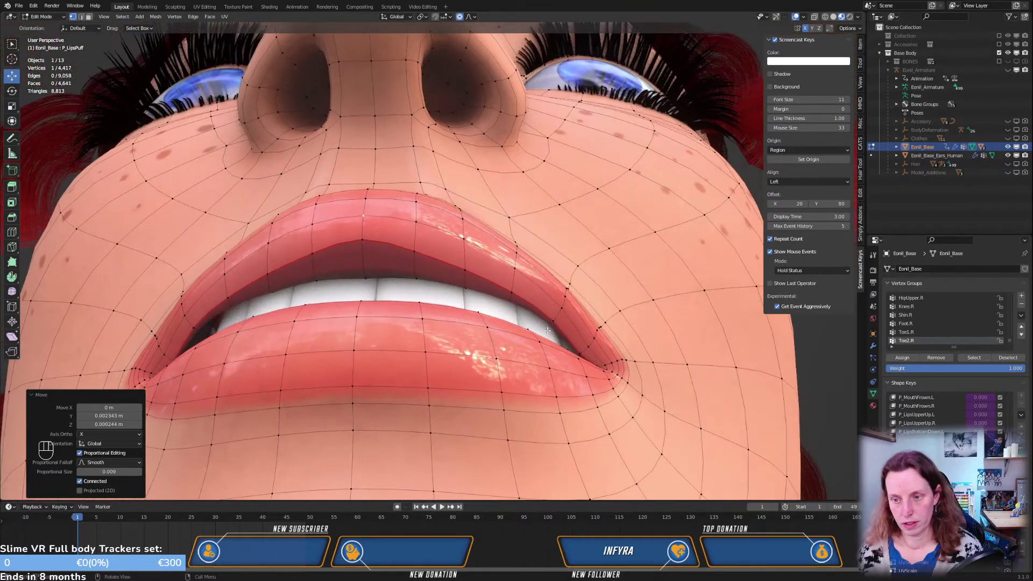
left_click(815, 17)
middle_click_drag(553, 321, 495, 345)
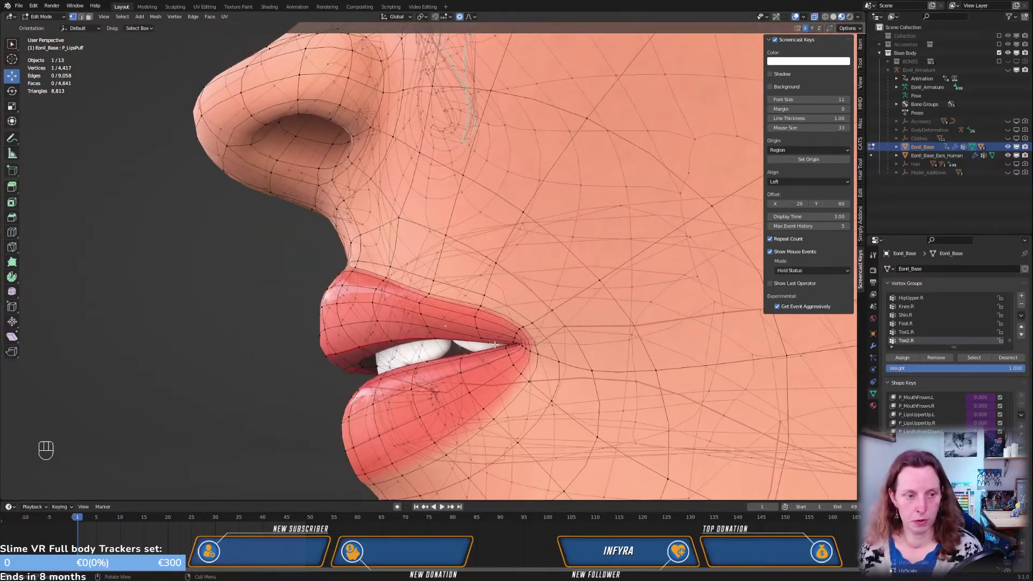
key("KP_3")
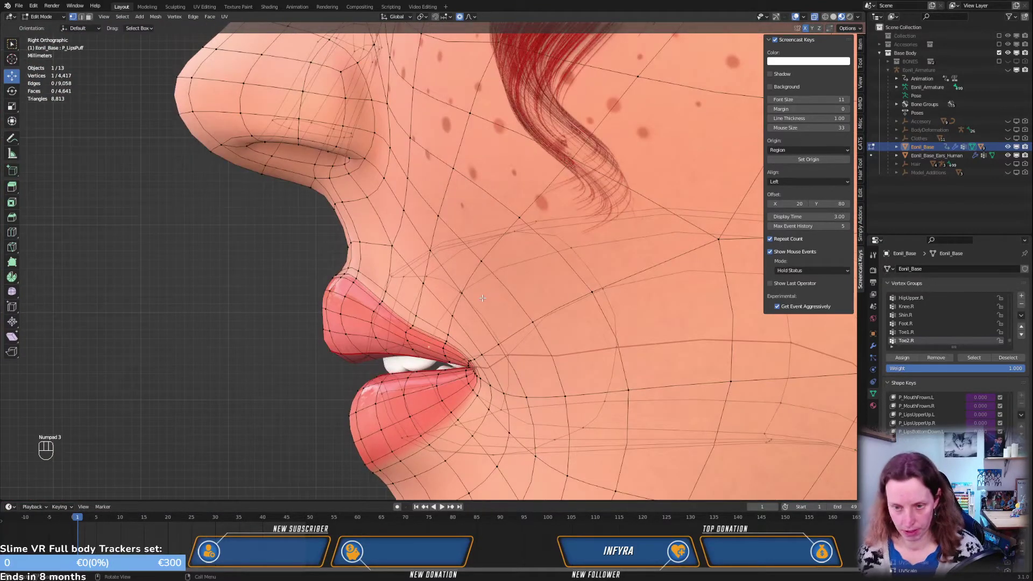
key("g")
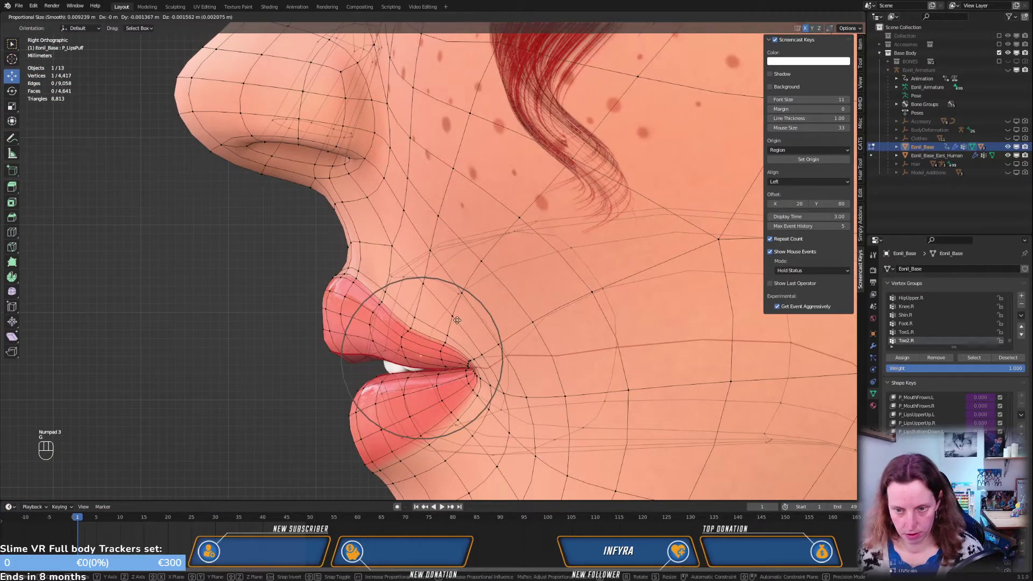
right_click(457, 320)
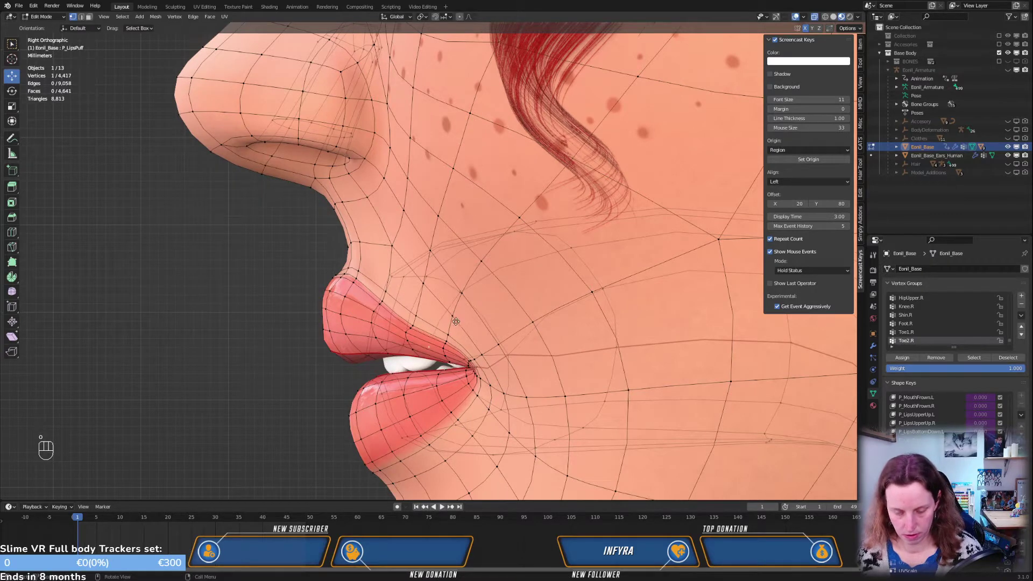
Without proportional editing, move upper-lip vertices above the teeth about 0.0012 m forward and 0.0016 m down, and about 0.0008 m forward and 0.0007 m down
key("g")
left_click(402, 350)
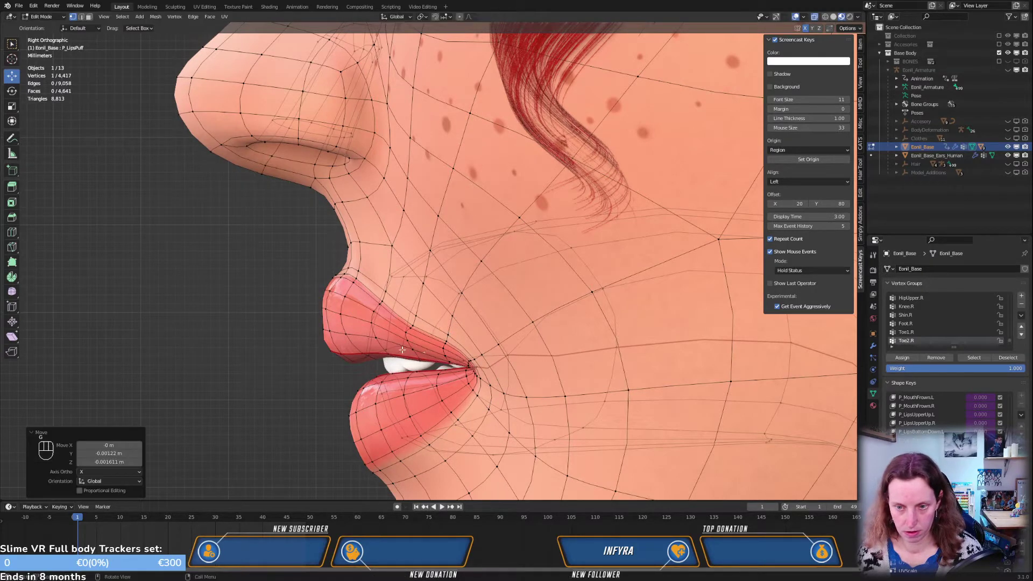
key("g")
left_click(327, 336)
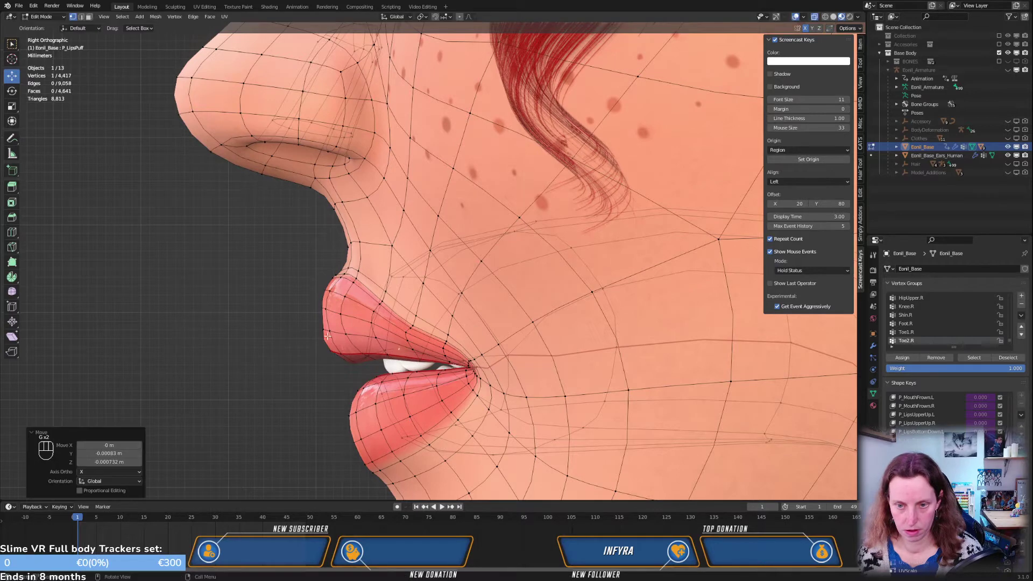
Round the upper lip's front profile by moving its frontmost vertex about 0.0009 m forward and up, and adjusting the vertex above it
left_click(322, 327)
key("g")
left_click(320, 324)
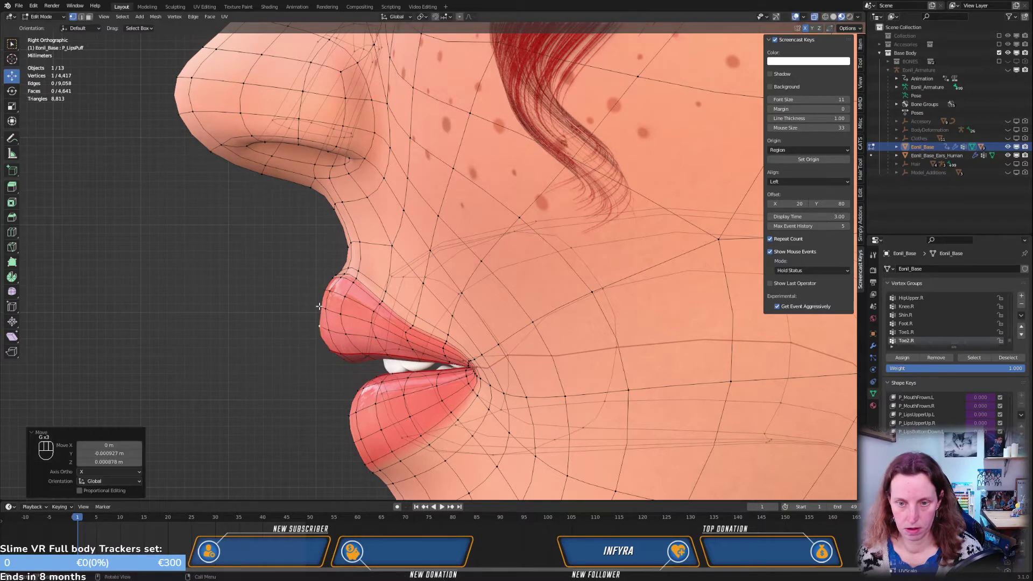
left_click(323, 308)
key("g")
key("g")
left_click(324, 312)
Re-enable proportional editing and move the upper-lip vertex midway to the mouth corner about 0.0003 m back and 0.0009 m up
left_click(413, 324)
key("g")
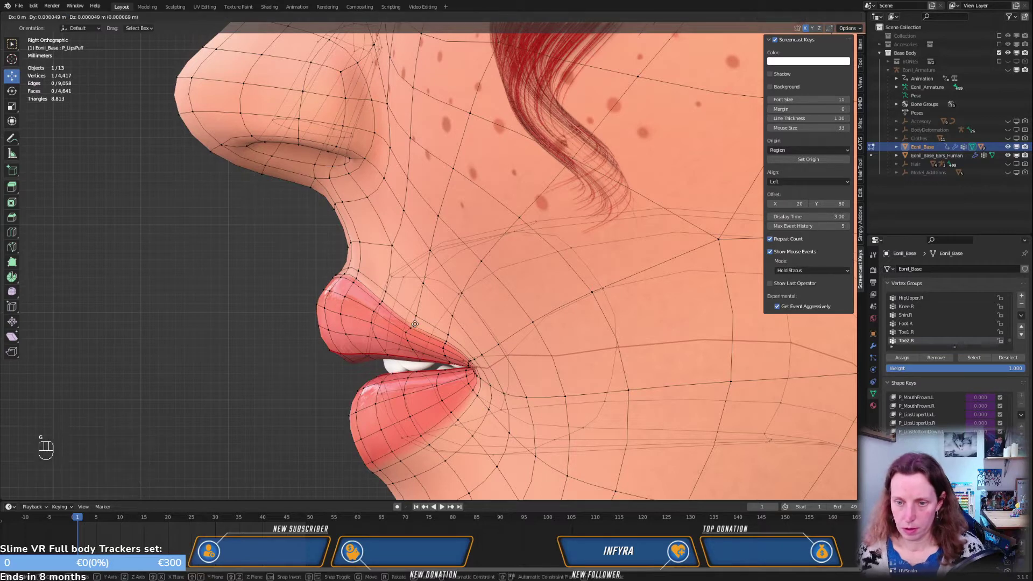
left_click(415, 323)
key("o")
key("p")
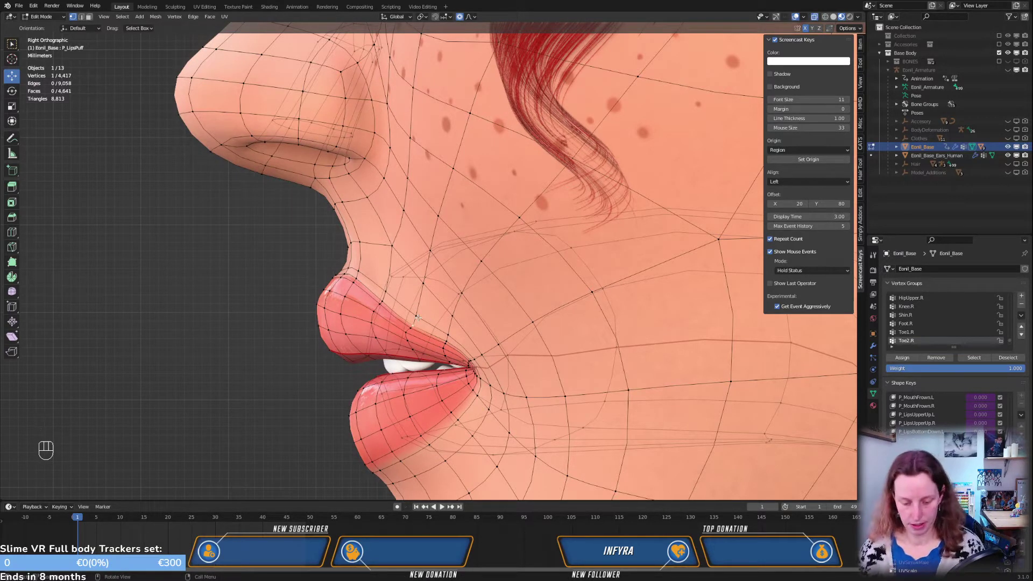
key("o")
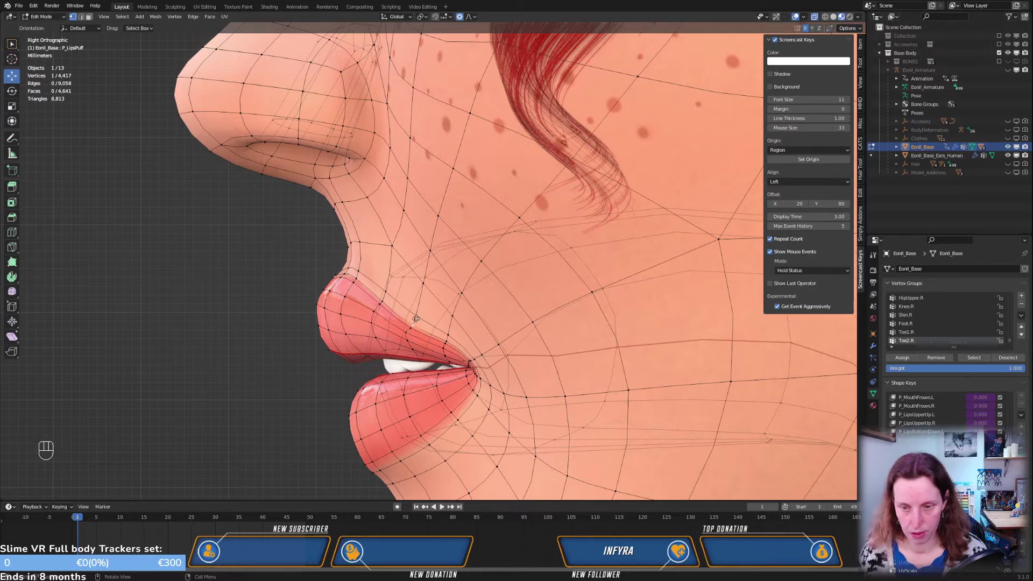
key("g")
left_click(417, 313)
Move the same upper-lip vertex about 0.0003 m outward and 0.0014 m up in front view
key("KP_1")
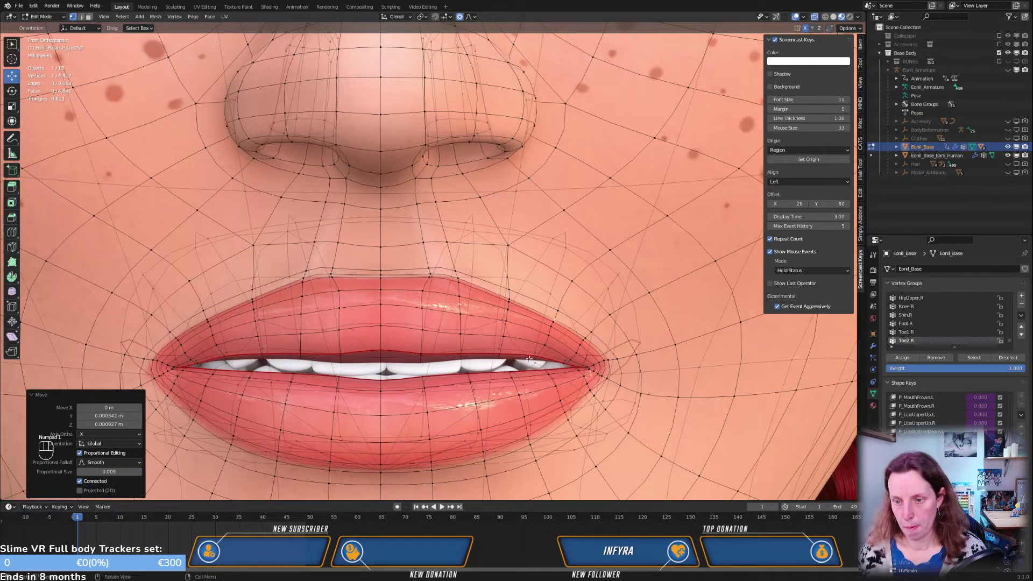
key("g")
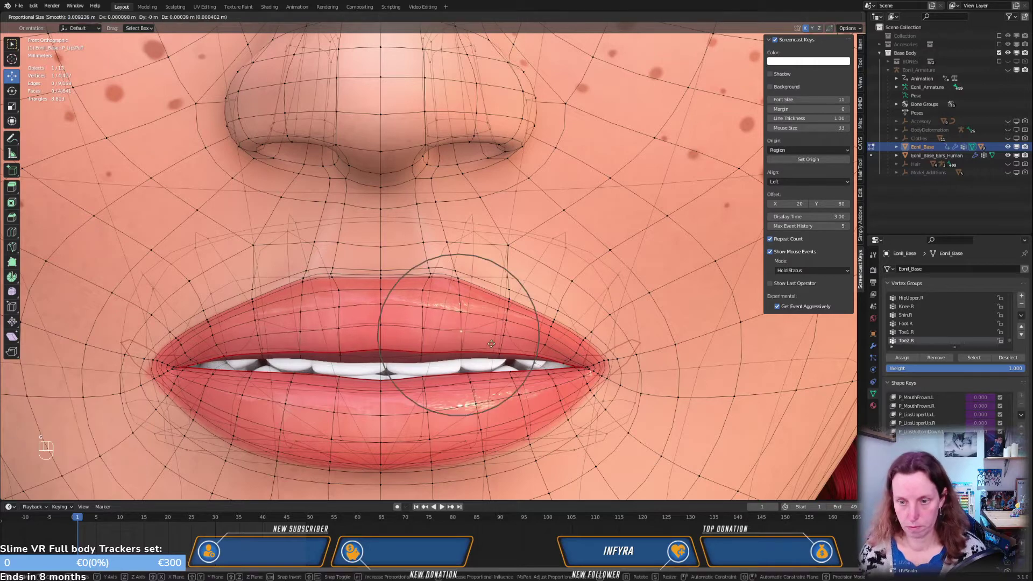
left_click(496, 344)
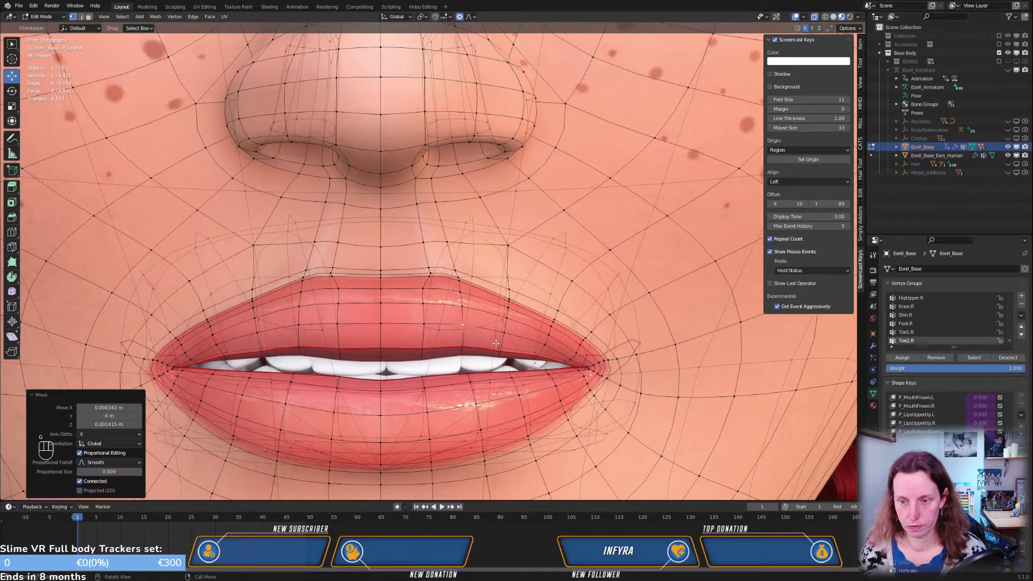
In front view, move upper-lip vertices near the mouth corner, one about 0.0004 m outward and 0.0005 m up, another about 0.0003 m inward and down
key("g")
left_click(548, 350)
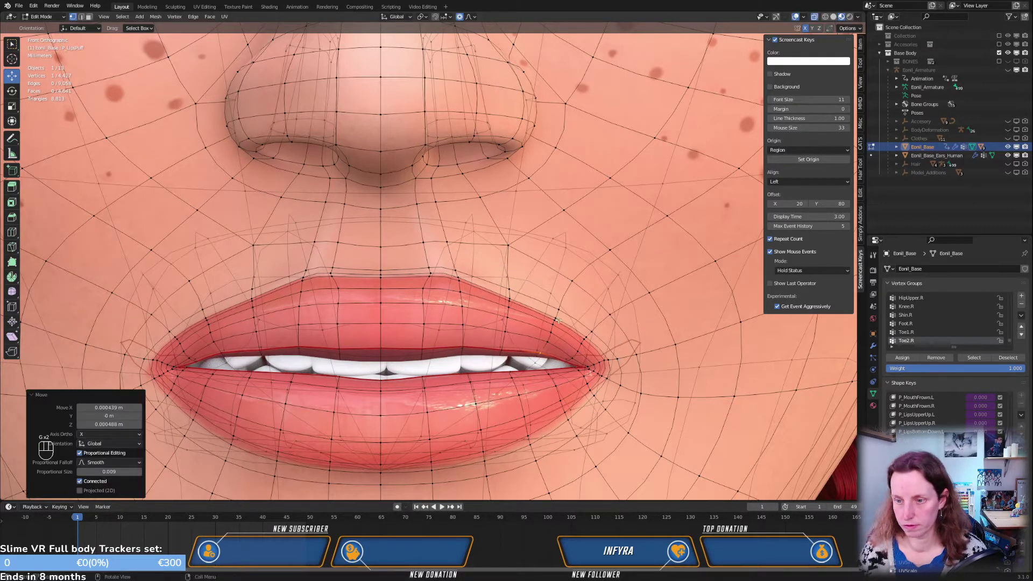
key("g")
left_click(565, 328)
left_click(584, 343)
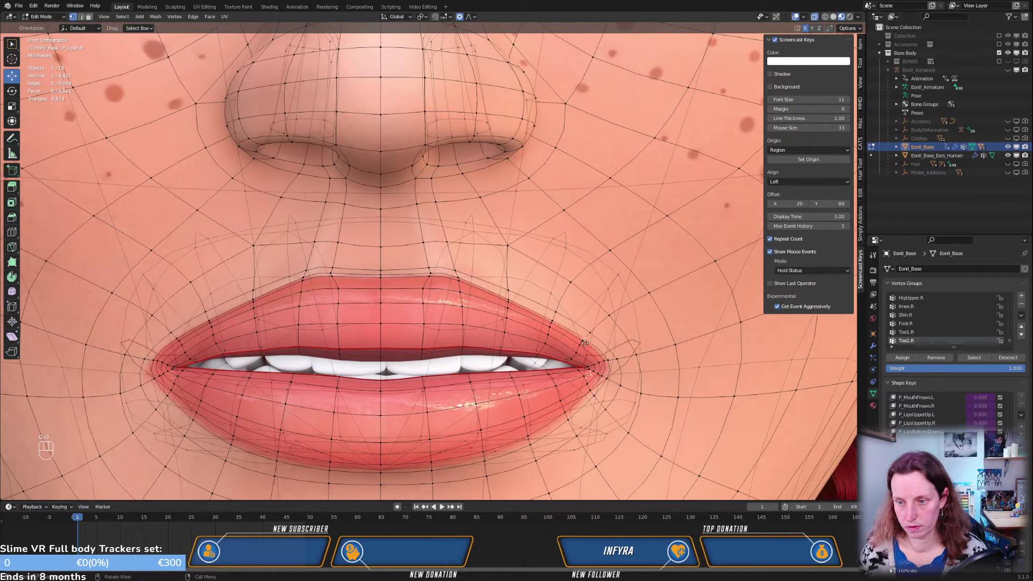
key("g")
left_click(584, 344)
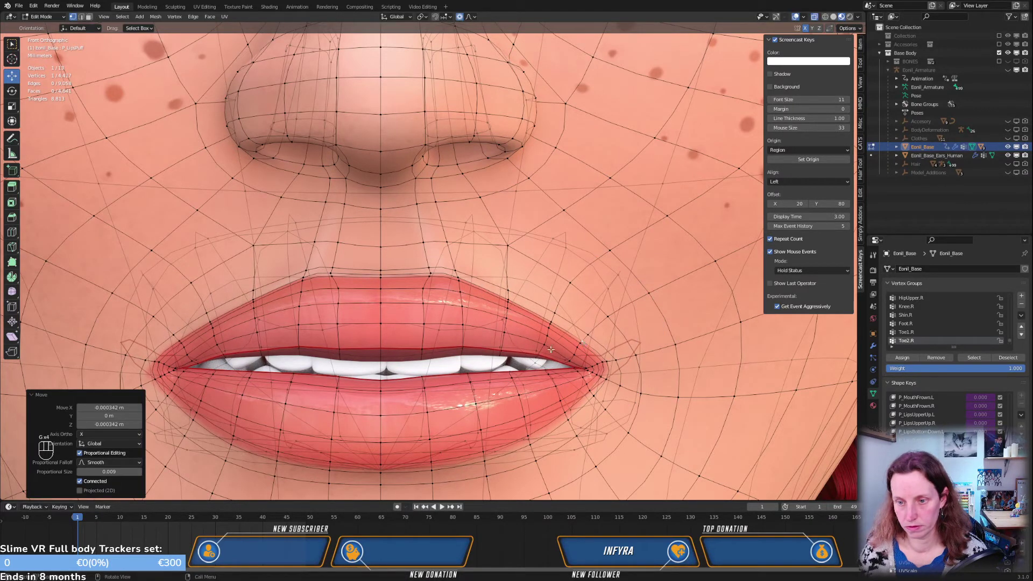
From the side, slide an upper-lip vertex along its edge and nudge it slightly, turning proportional editing off for the final move
left_click(571, 358)
middle_click_drag(552, 350, 409, 335)
key("g")
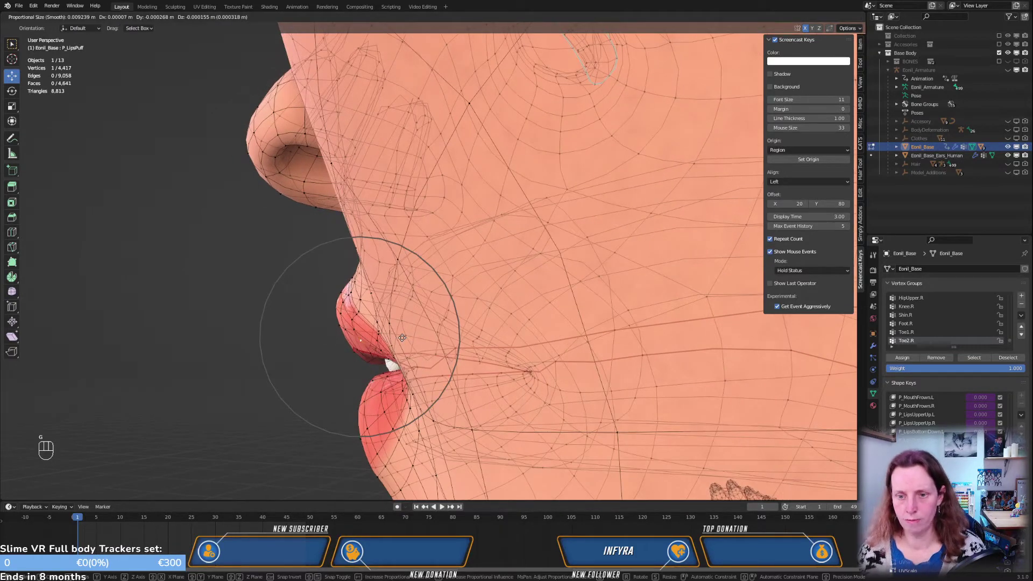
key("g")
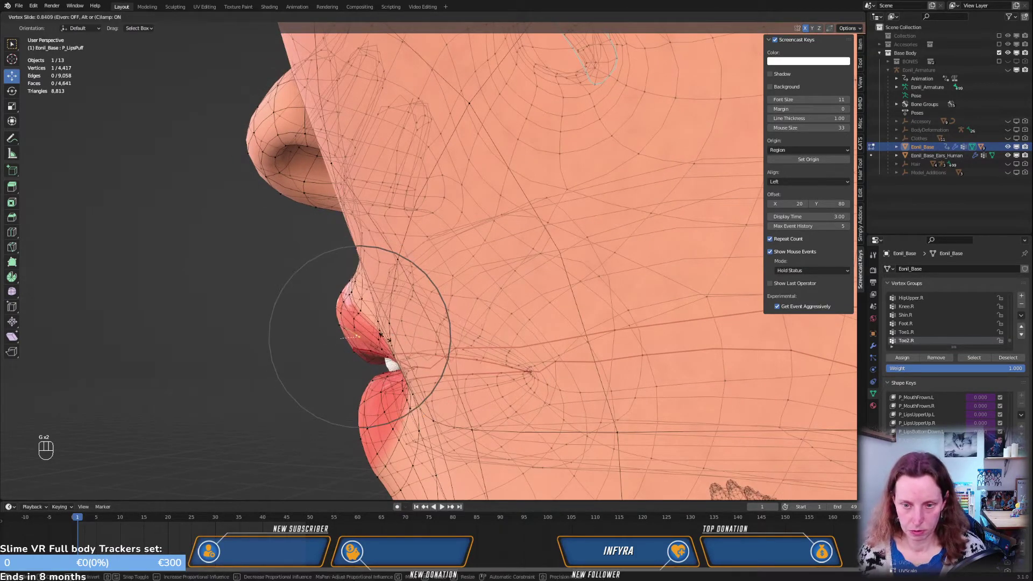
left_click(385, 338)
scroll(388, 332, "up", 3)
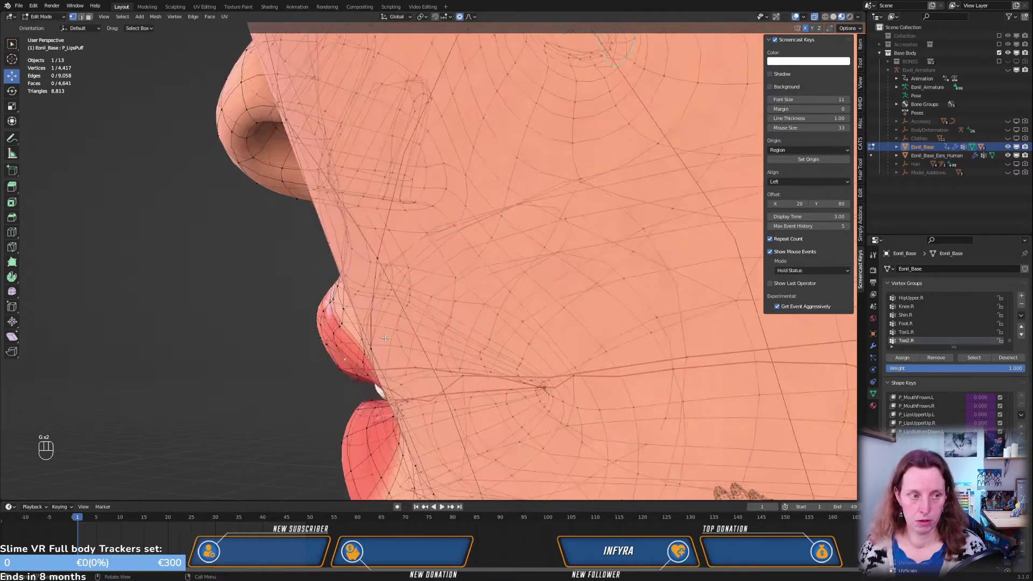
key("g")
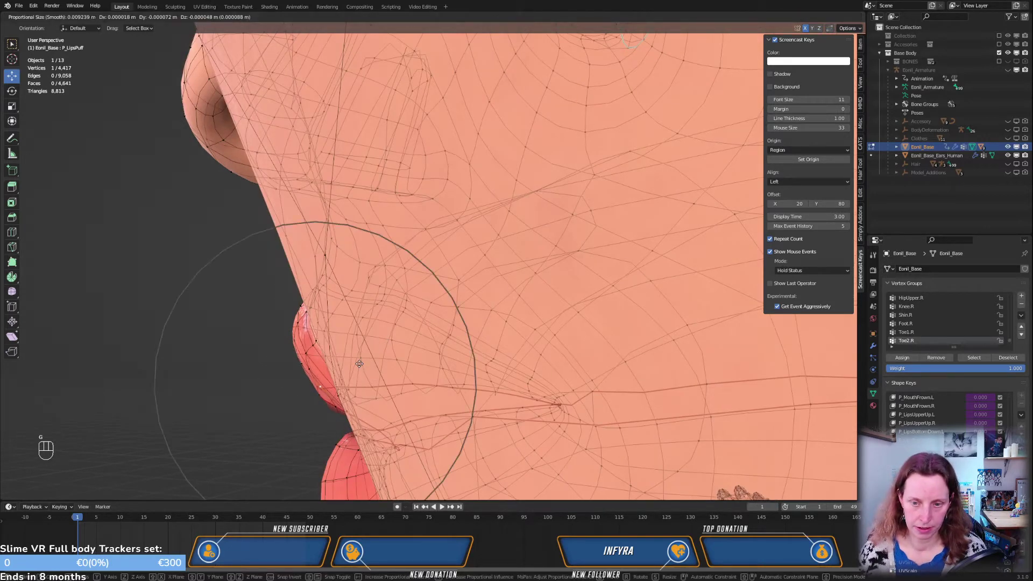
left_click(359, 364)
key("g")
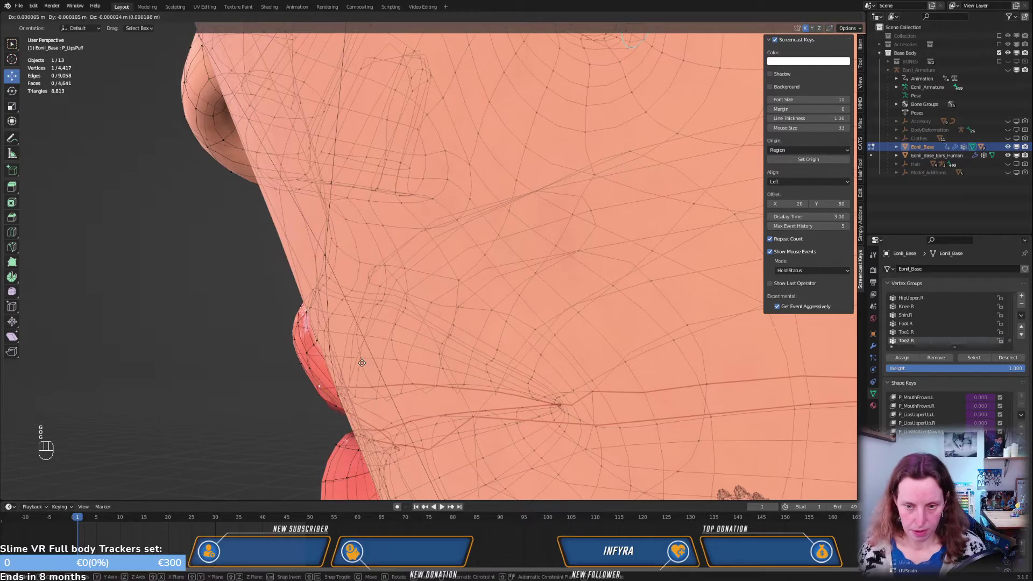
left_click(359, 364)
Without proportional editing, move inner-lip vertices at the mouth corner outward, forward and up, one by about 0.0006 m and others by about 0.0003 m per axis
middle_click_drag(262, 366, 608, 451)
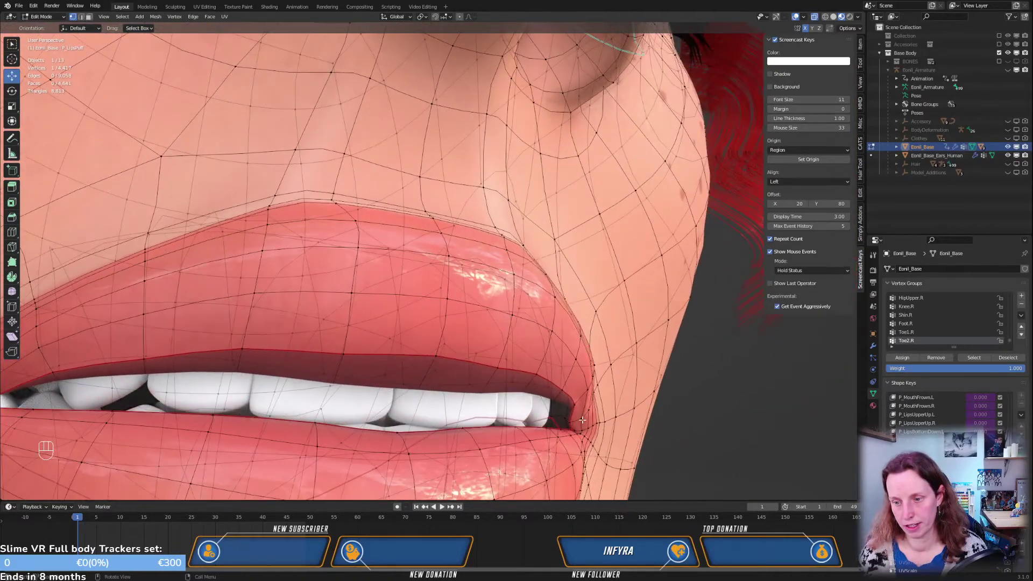
key("g")
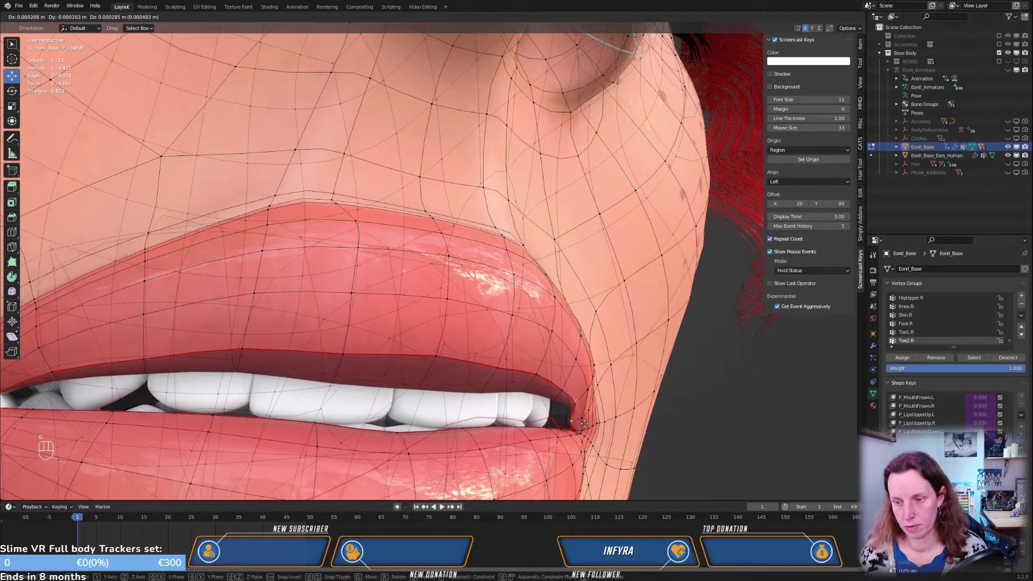
left_click(586, 422)
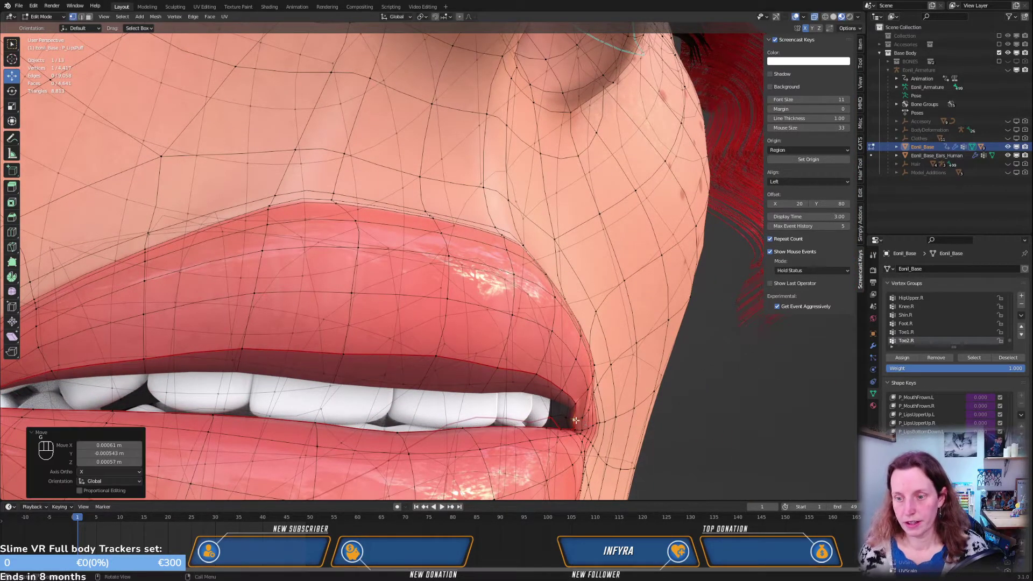
key("g")
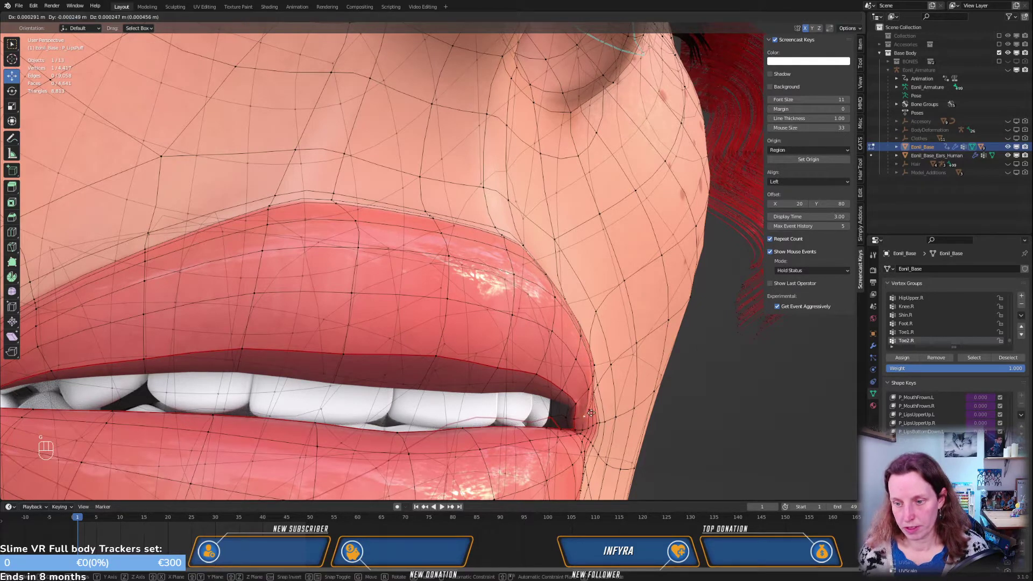
left_click(589, 414)
key("g")
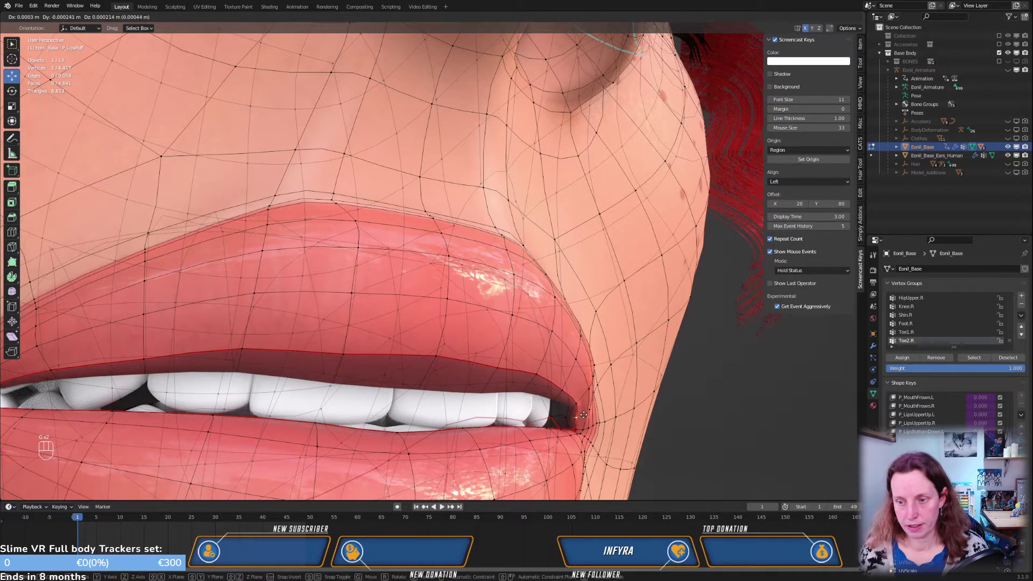
left_click(571, 409)
From below, reposition the vertices along the upper lip's inner edge between the mouth corner and the front teeth to smooth its curve
middle_click_drag(561, 397, 547, 359)
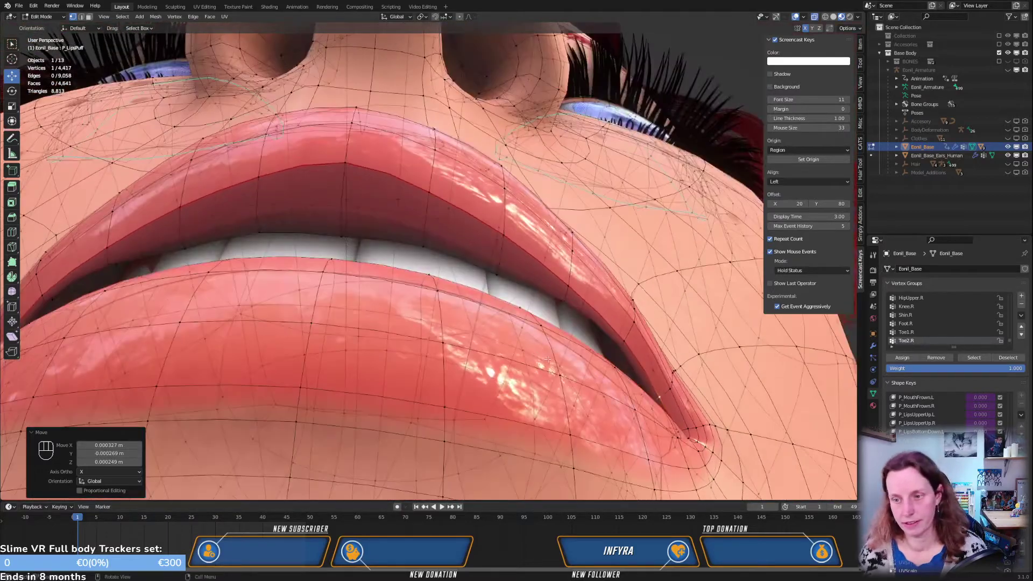
left_click(608, 350)
scroll(608, 350, "up", 2)
key("g")
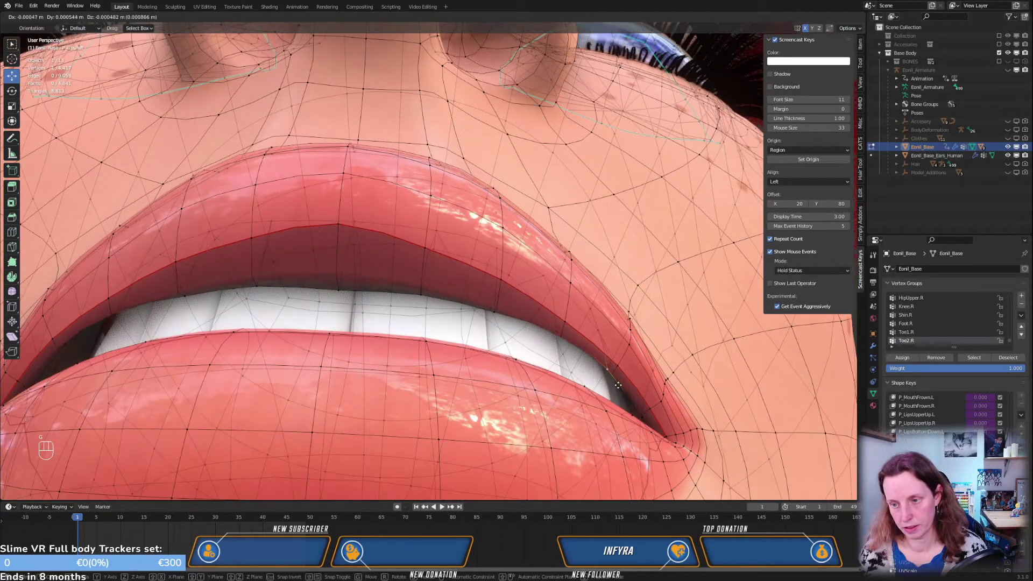
left_click(617, 386)
left_click(501, 283)
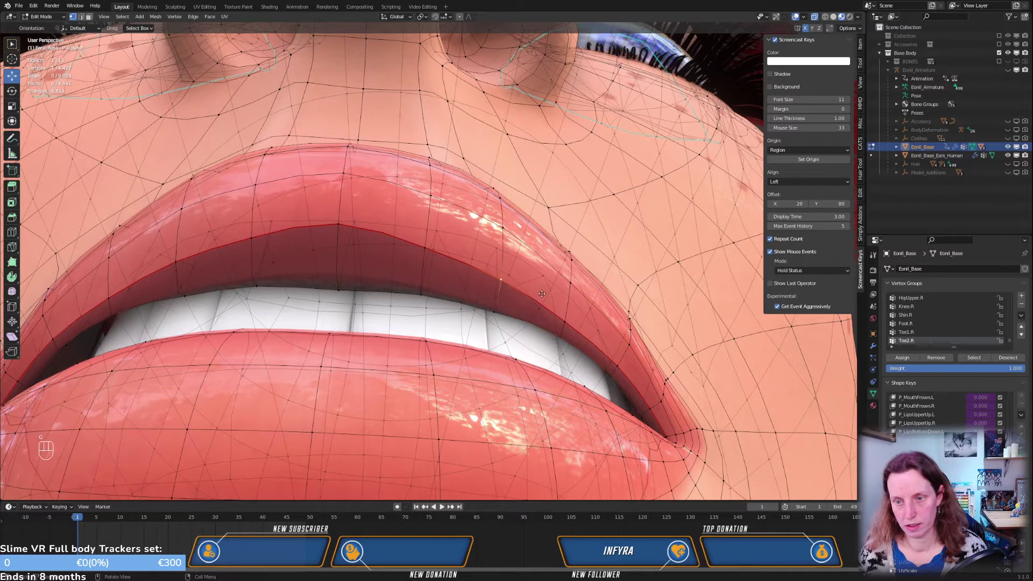
left_click(562, 314)
key("g")
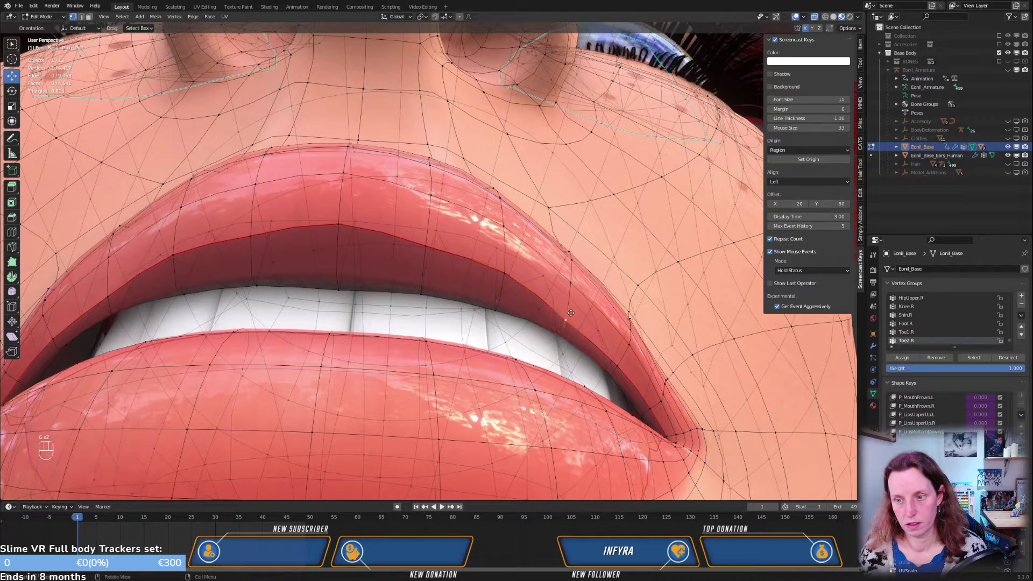
key("g")
left_click(575, 301)
Move the upper lip's inner-edge vertex beside the centre about 0.0003 m outward, 0.0006 m forward and 0.0005 m up
left_click(441, 253)
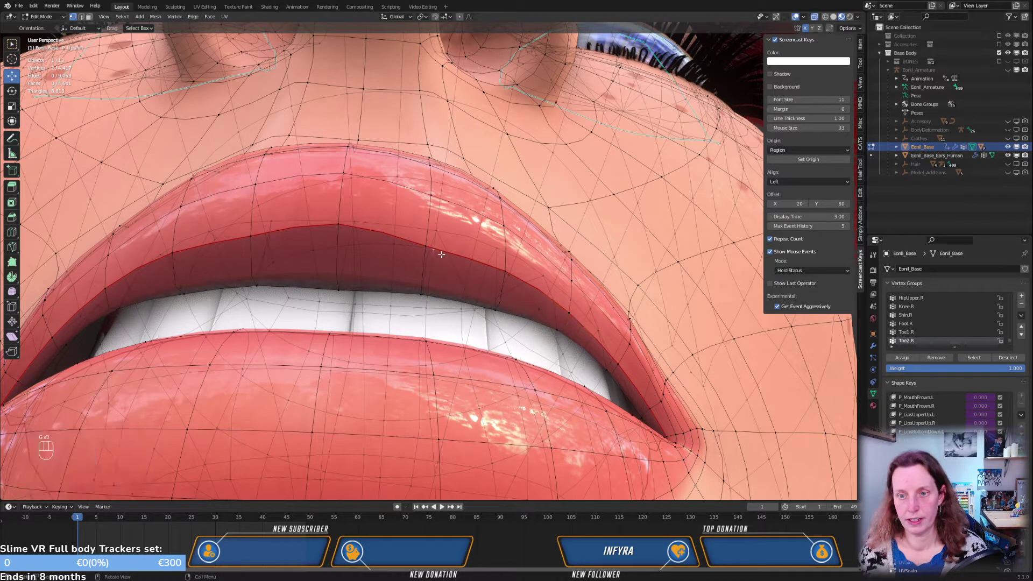
left_click(430, 243)
key("g")
left_click(462, 236)
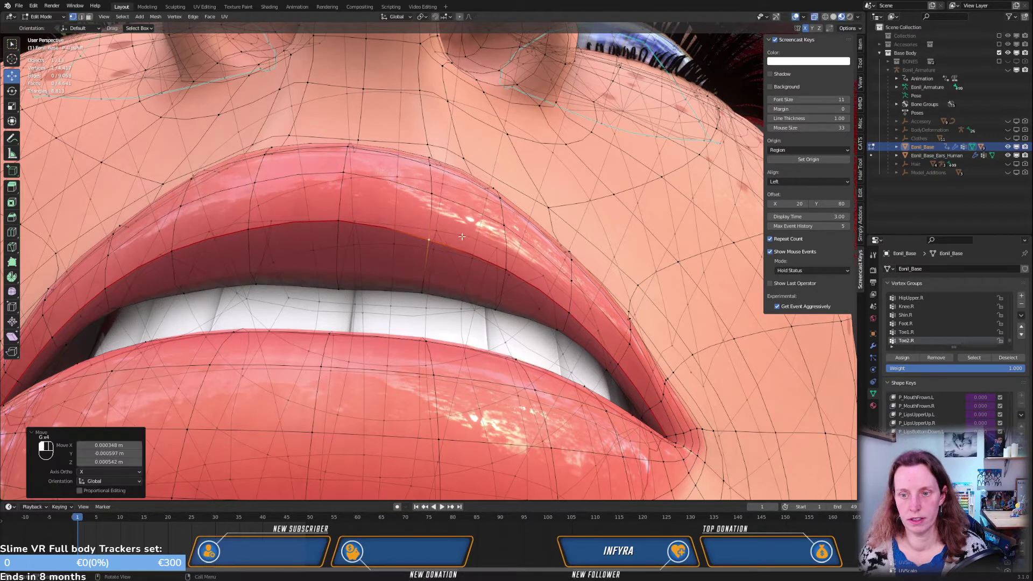
With proportional editing, refine the upper lip's side profile: nudge its top front vertex about 0.0002 m forward, 0.0003 m up, then the outline and frontmost vertices
key("KP_1")
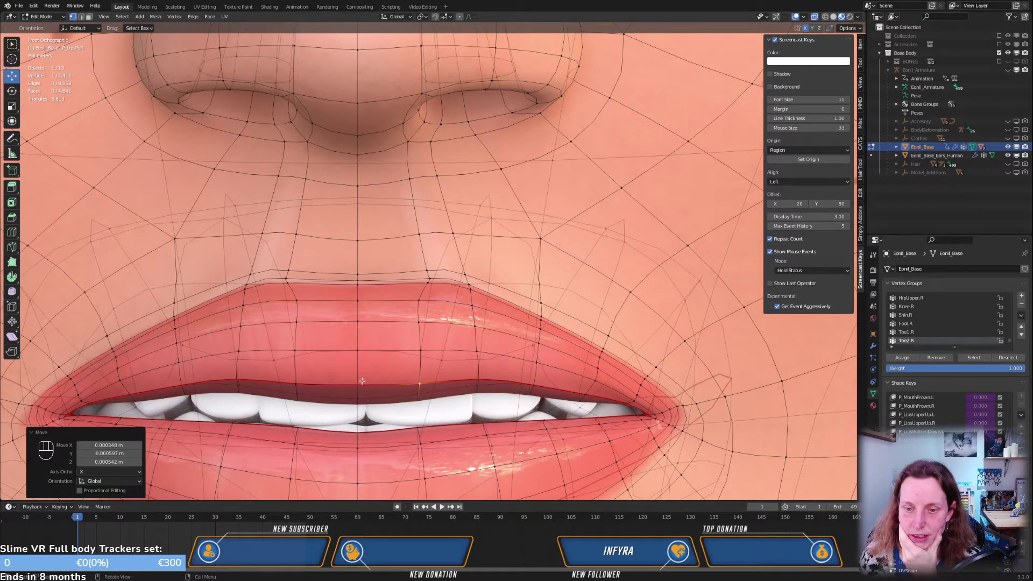
key("KP_3")
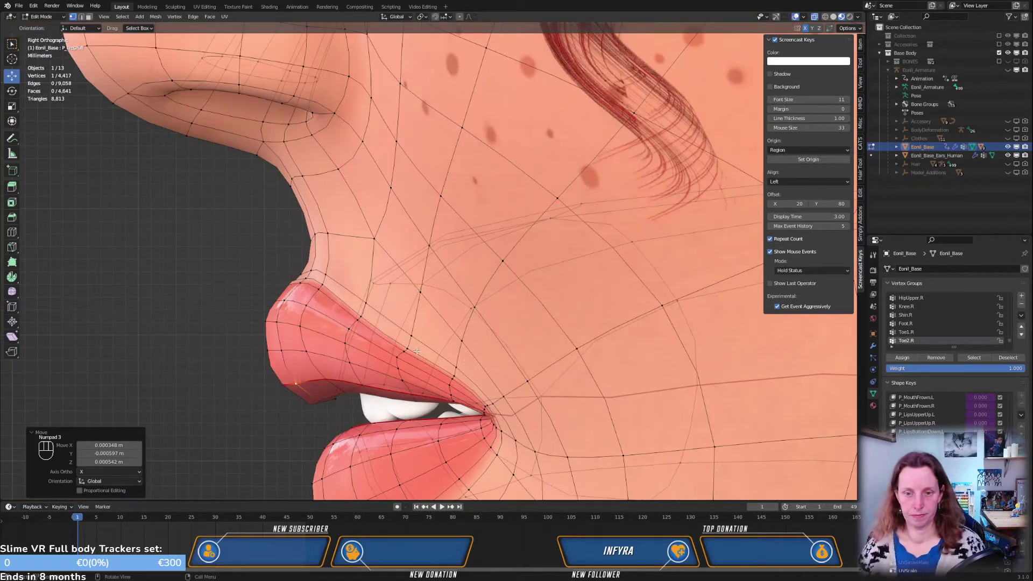
left_click(275, 300)
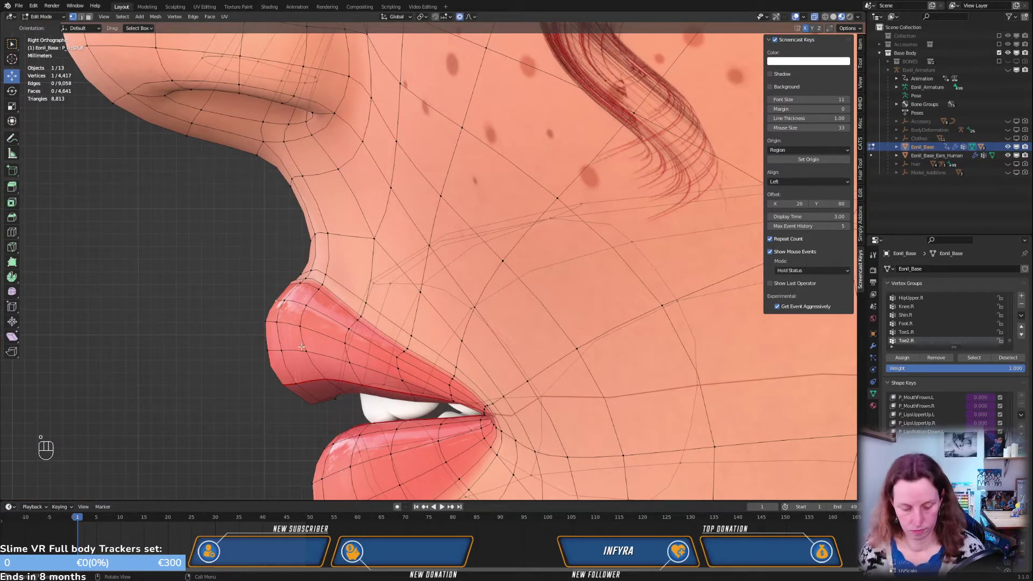
key("g")
left_click(344, 335)
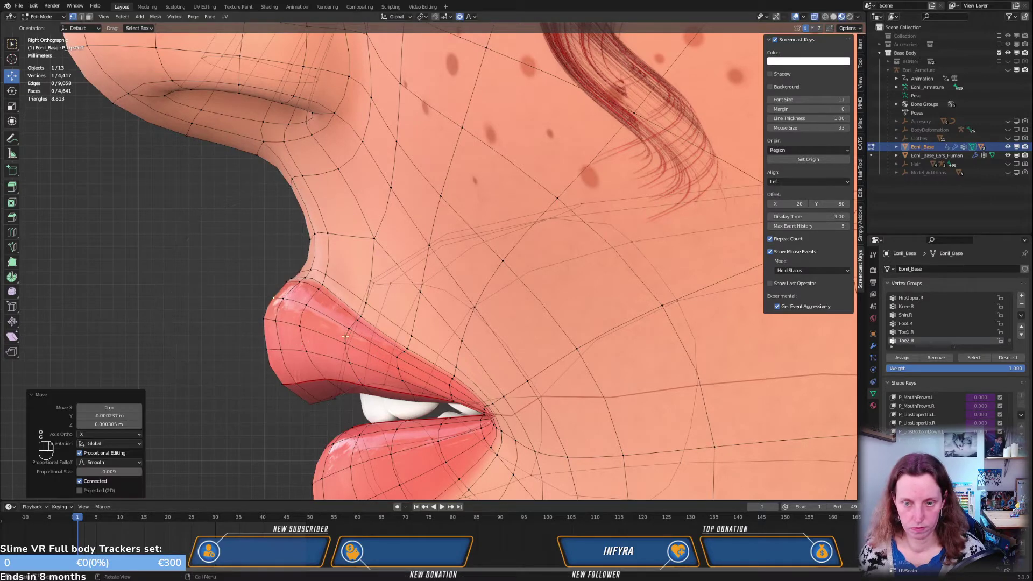
key("g")
left_click(270, 350)
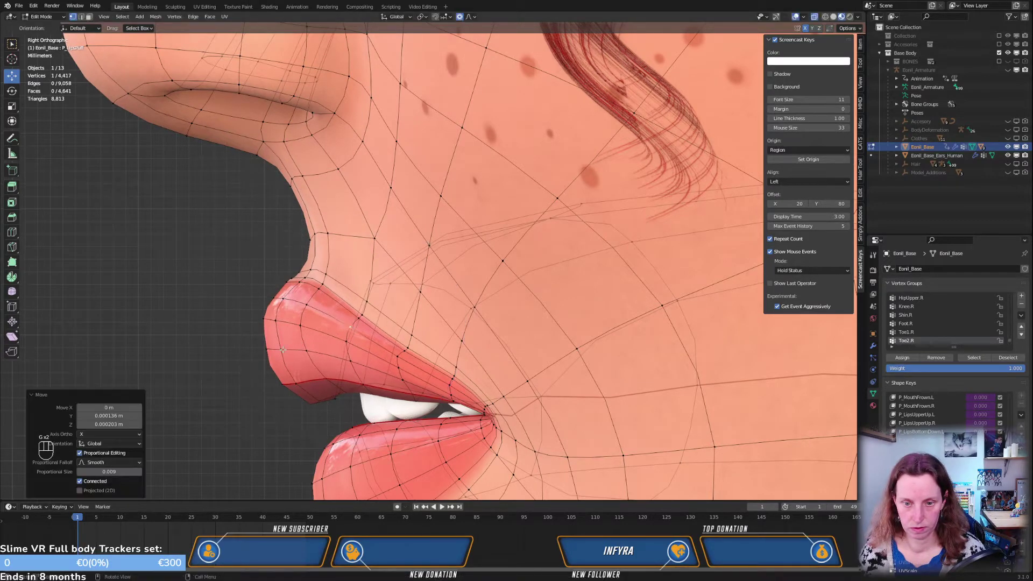
key("g")
key("g")
left_click(267, 358)
Check the lips from front and side, and in Object Mode compare the mouth with P_LipsPuff at 0 and at 1
key("KP_1")
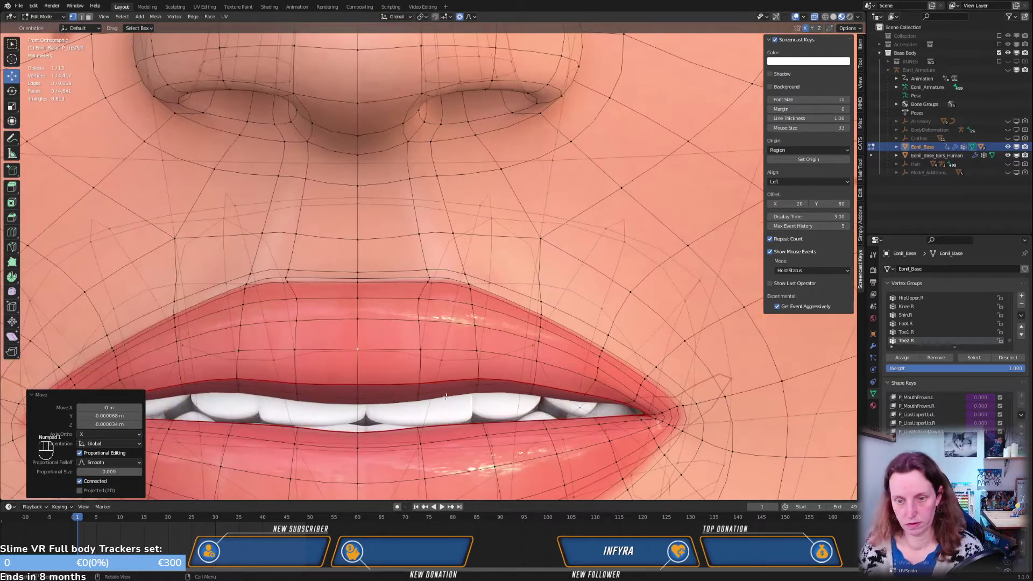
key("KP_3")
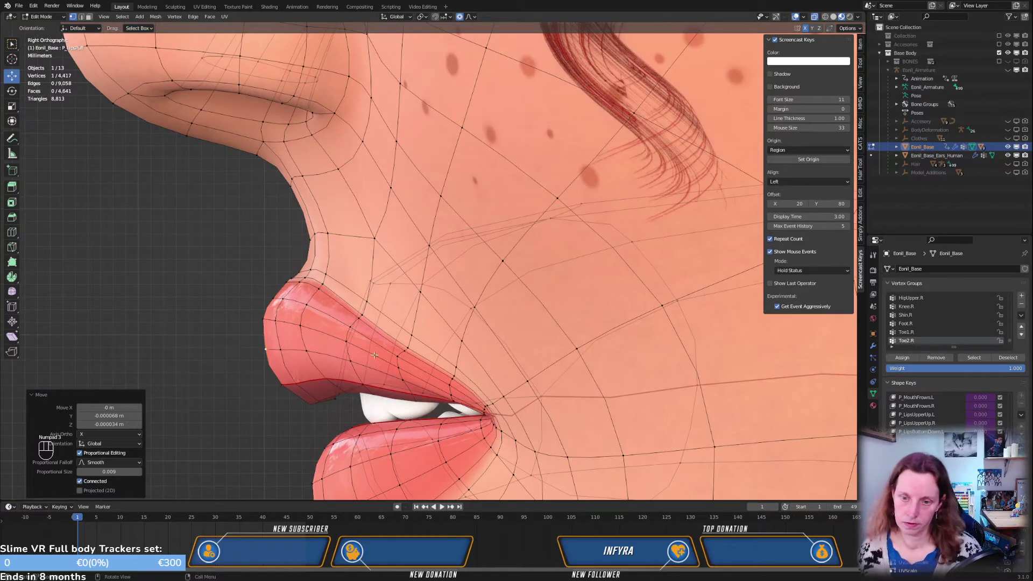
key("KP_1")
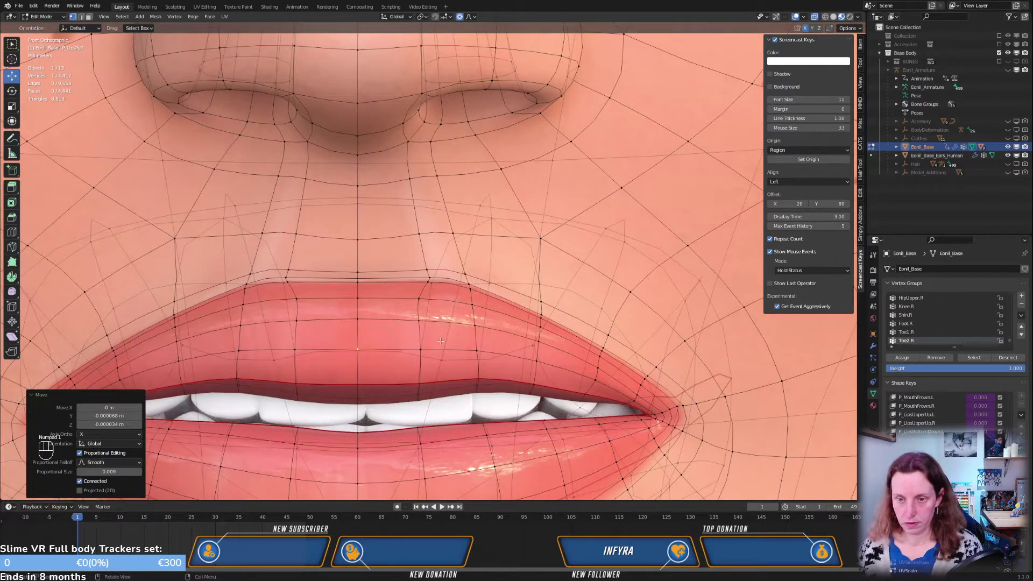
key("Tab")
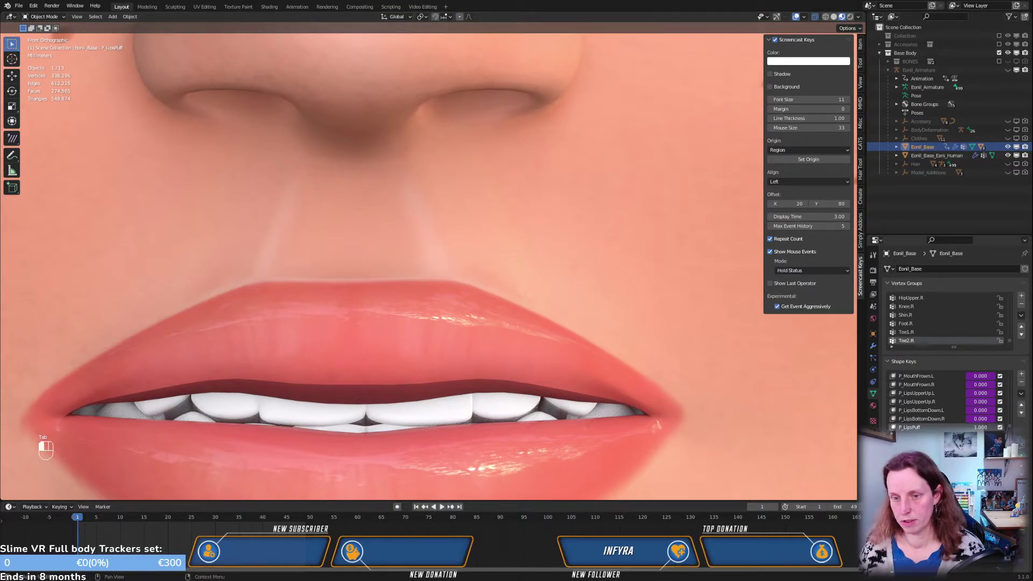
left_click_drag(980, 427, 963, 427)
key("ctrl+z")
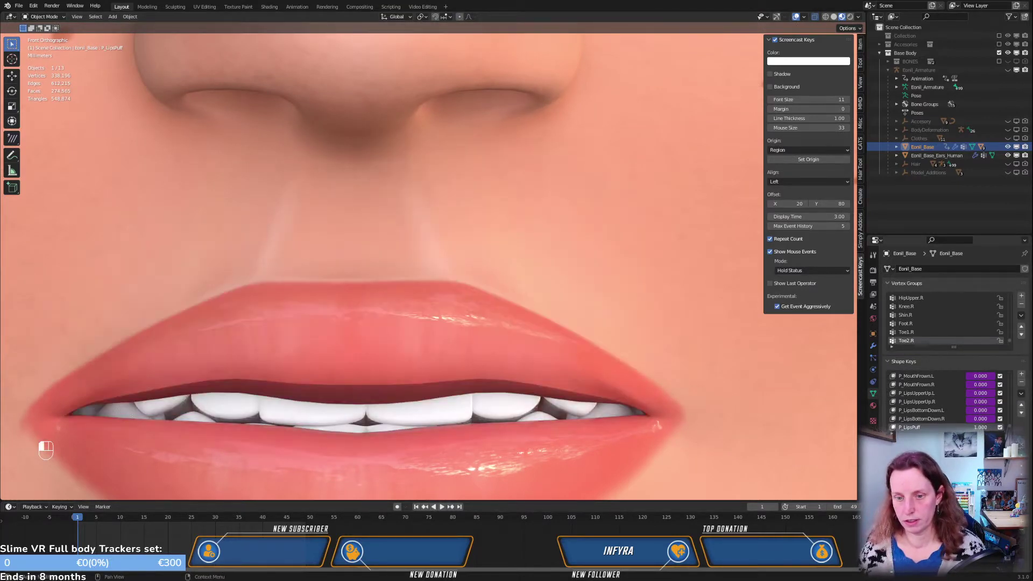
key("ctrl+shift+z")
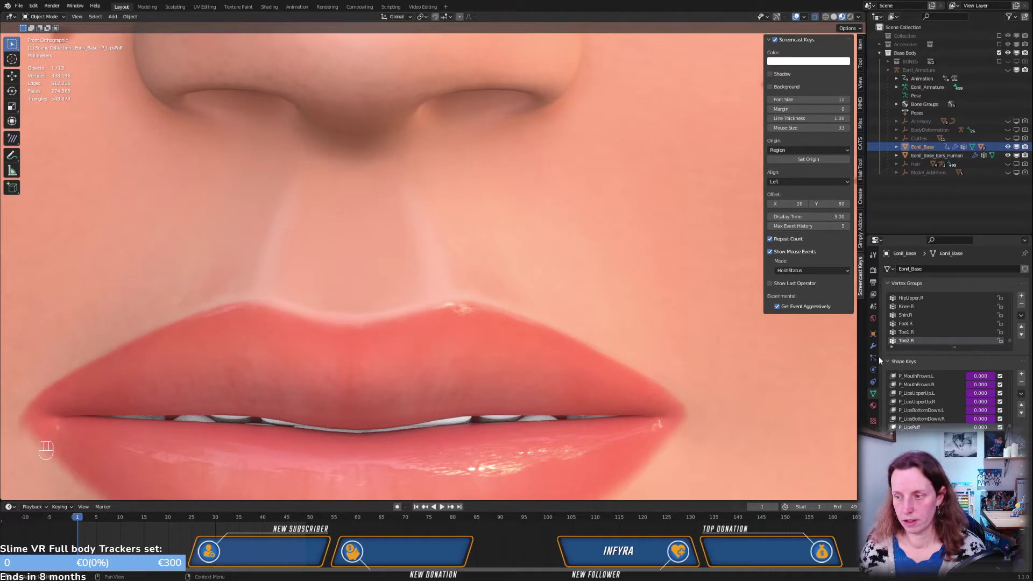
key("ctrl+z")
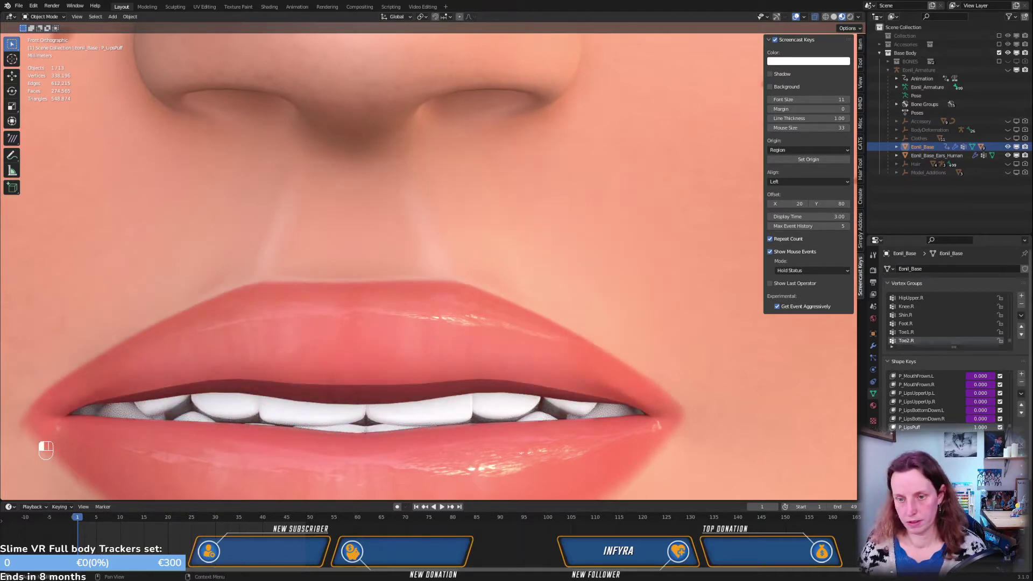
key("ctrl+shift+z")
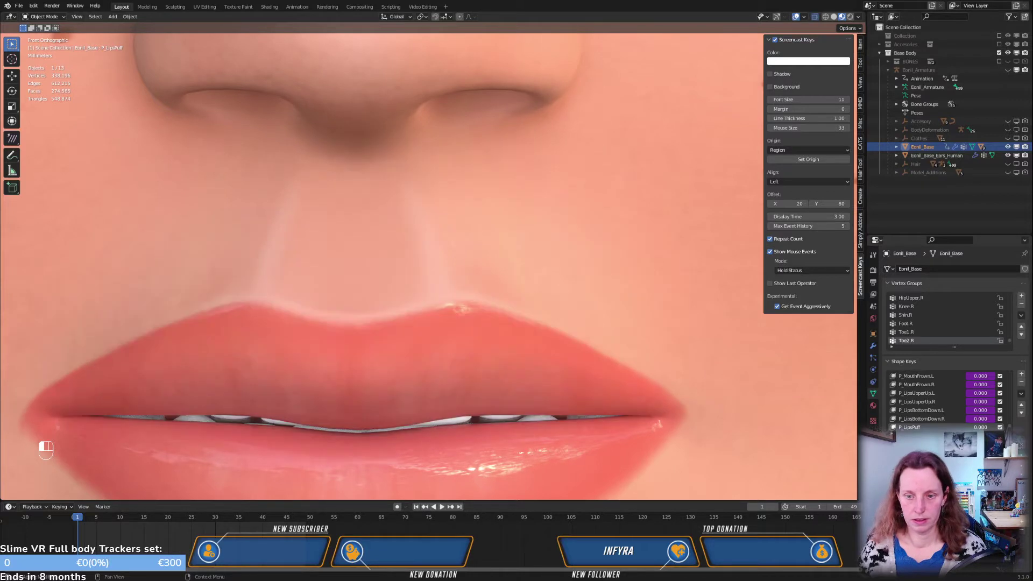
key("ctrl+z")
key("ctrl+shift+z")
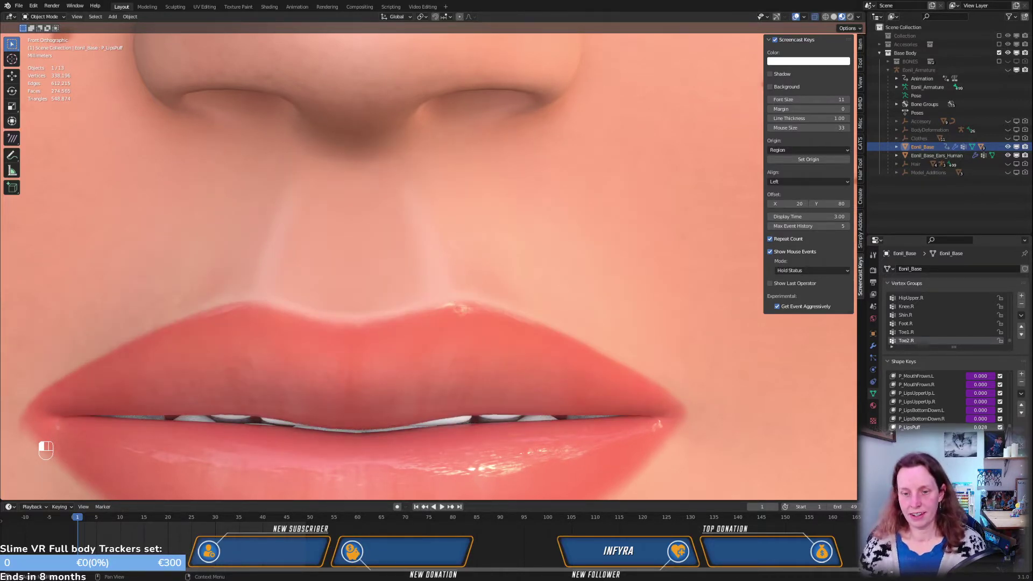
key("ctrl+z")
key("ctrl+shift+z")
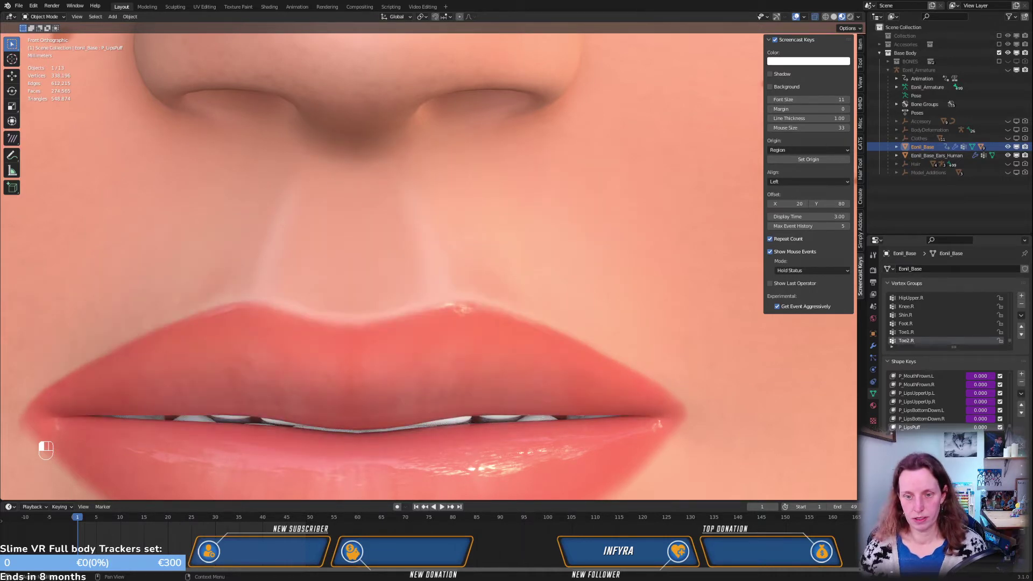
key("ctrl+z")
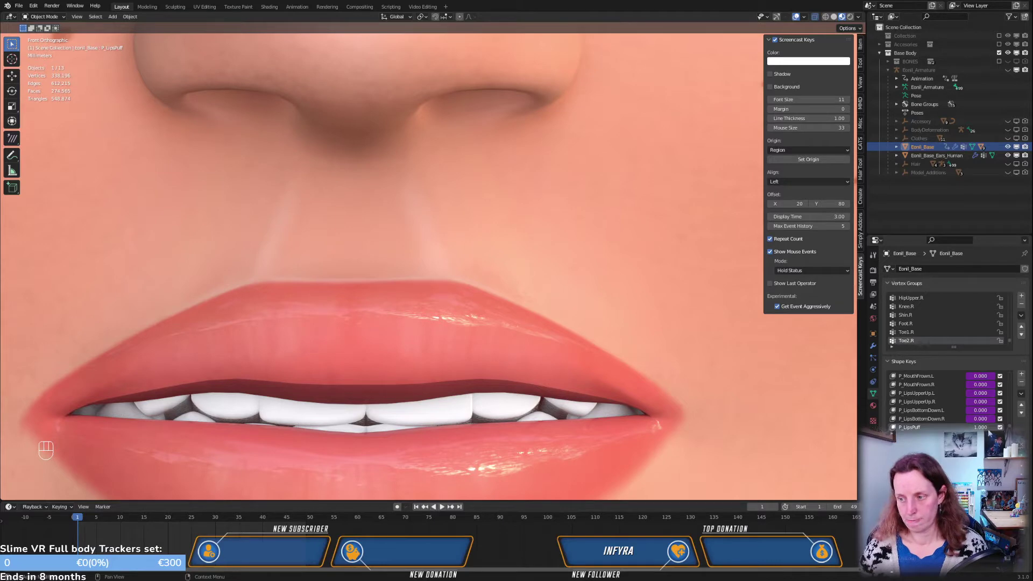
Compare the mouth with P_LipsPuff at 0 and at 1 from the front and the side, ending at 1
left_click_drag(989, 429, 946, 429)
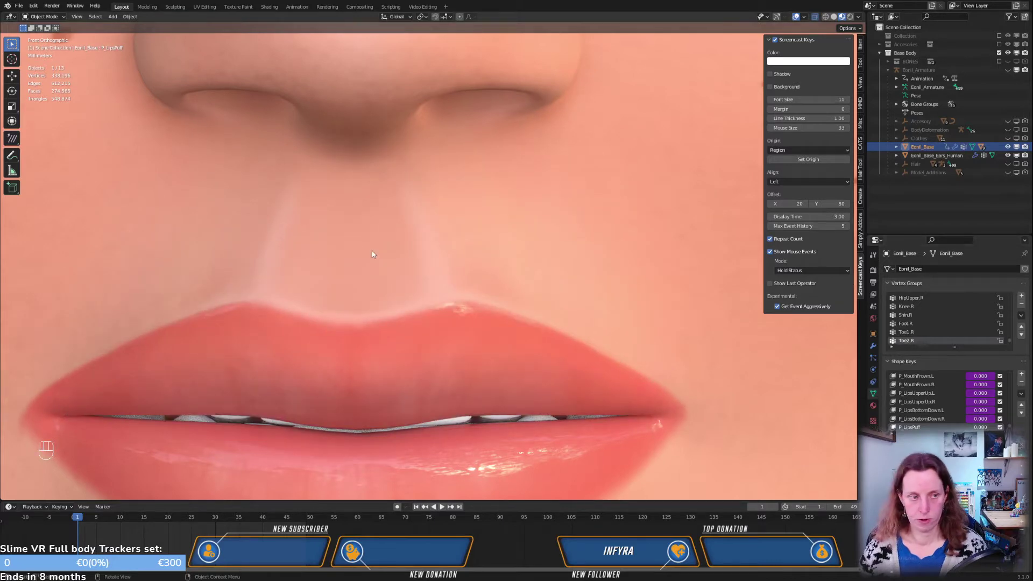
key("KP_3")
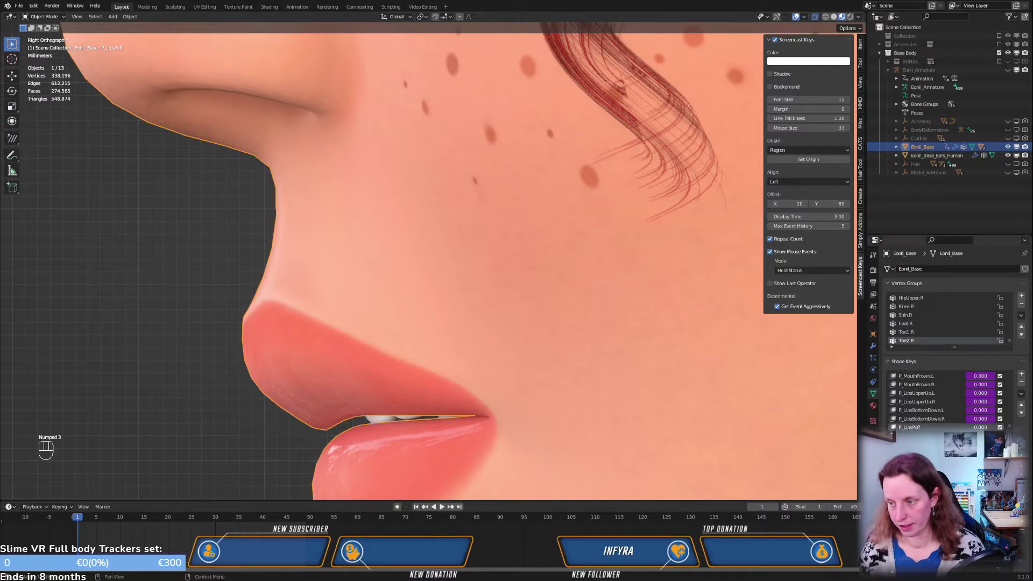
left_click_drag(981, 427, 1014, 427)
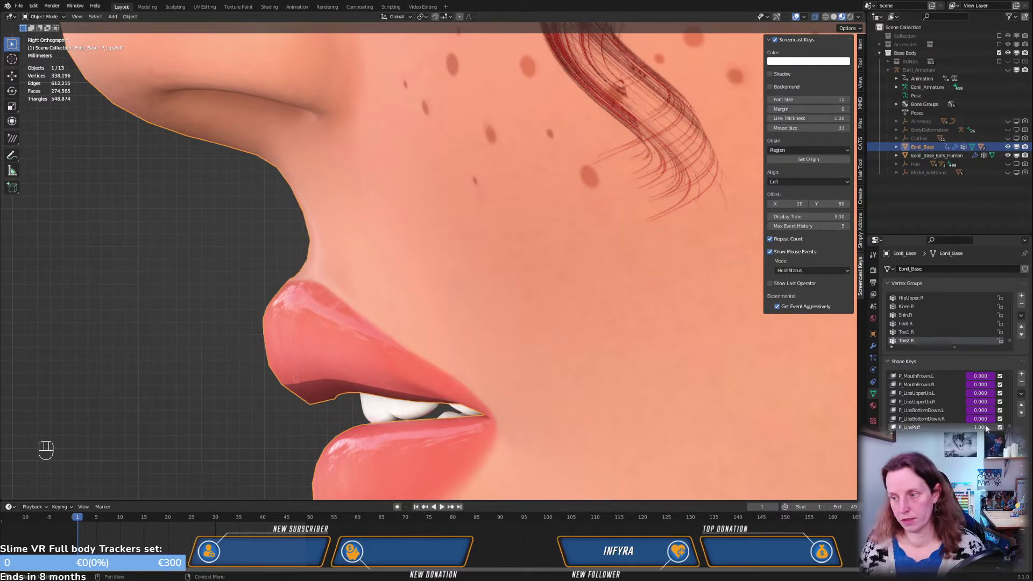
mouse_move(982, 427)
left_mouse_down()
mouse_move(950, 427)
mouse_move(982, 427)
left_mouse_up()
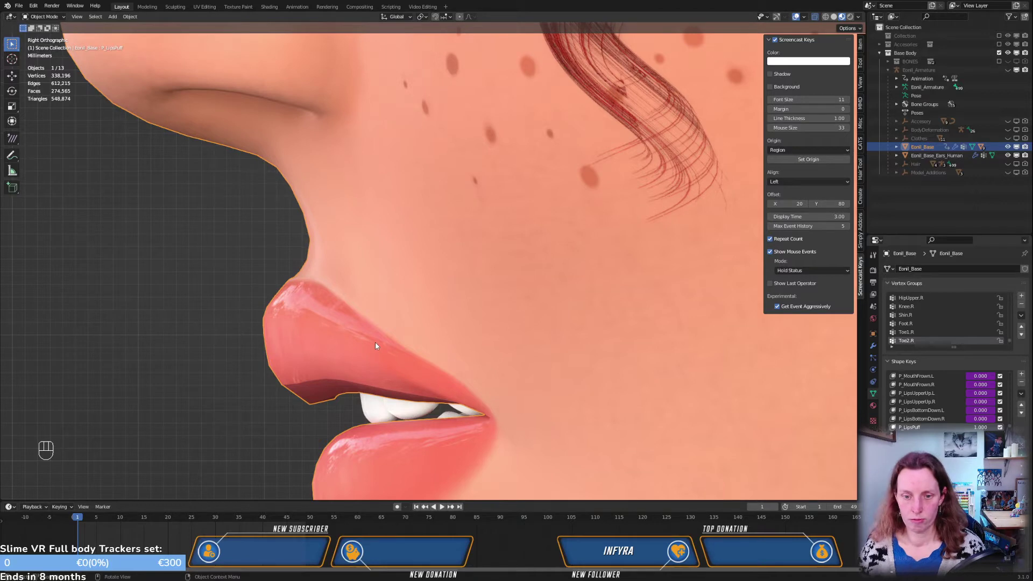
With proportional editing, move the upper lip's inner side vertex about 0.0003 m forward and 0.0007 m down, and its frontmost profile vertex 0.0006 m forward
key("Tab")
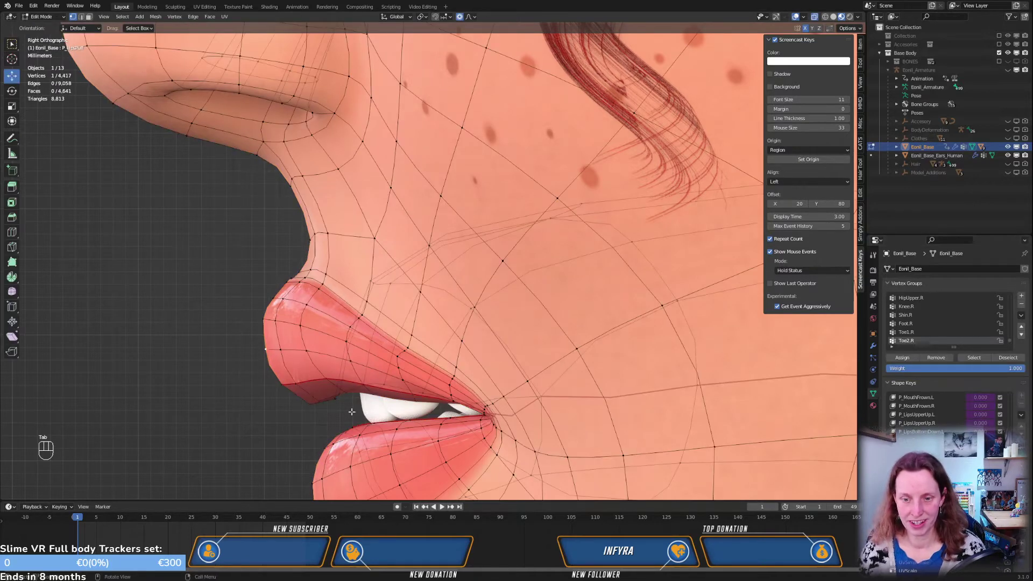
scroll(350, 401, "up", 4)
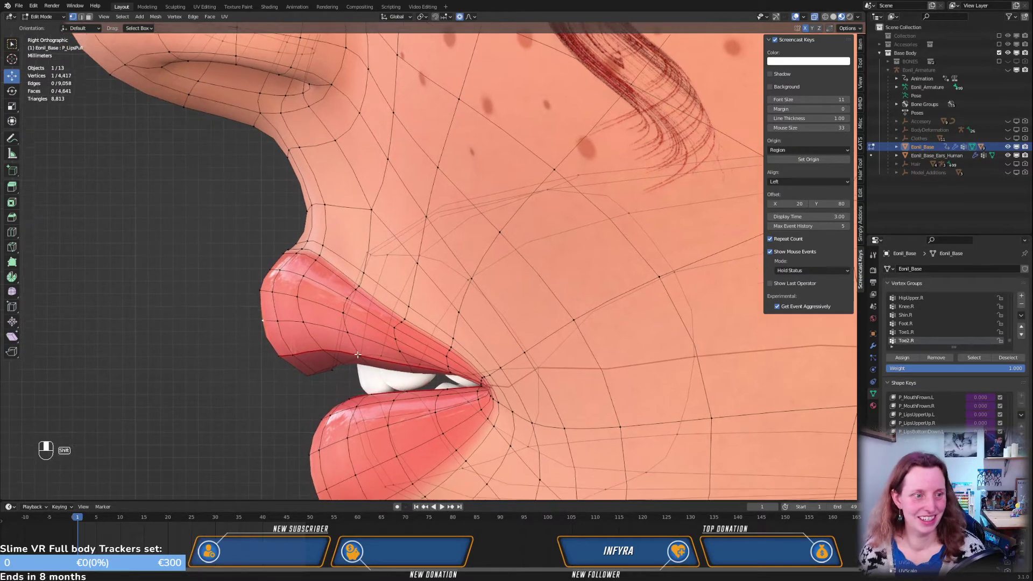
middle_click_drag(390, 287, 399, 209)
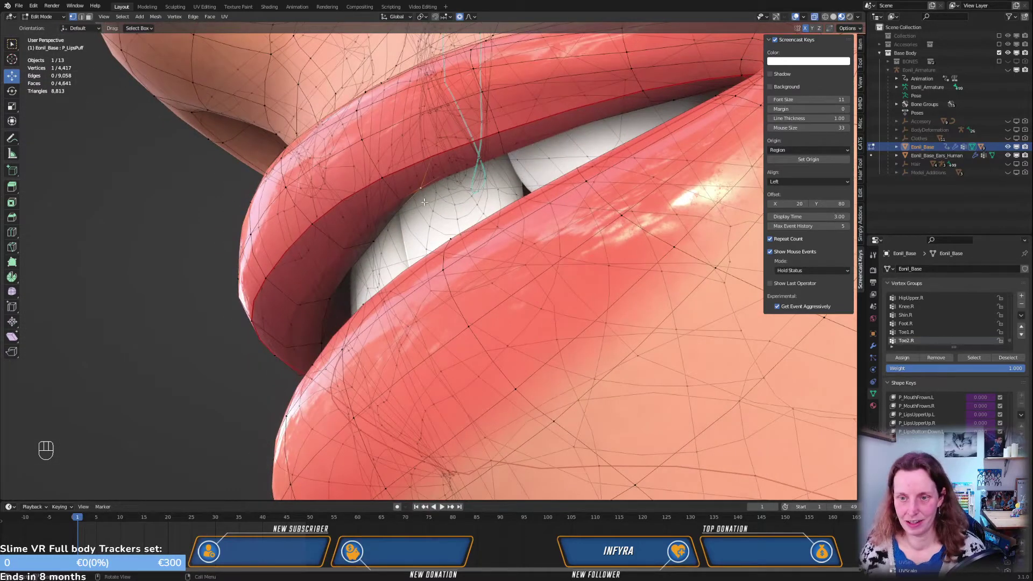
key("KP_3")
key("g")
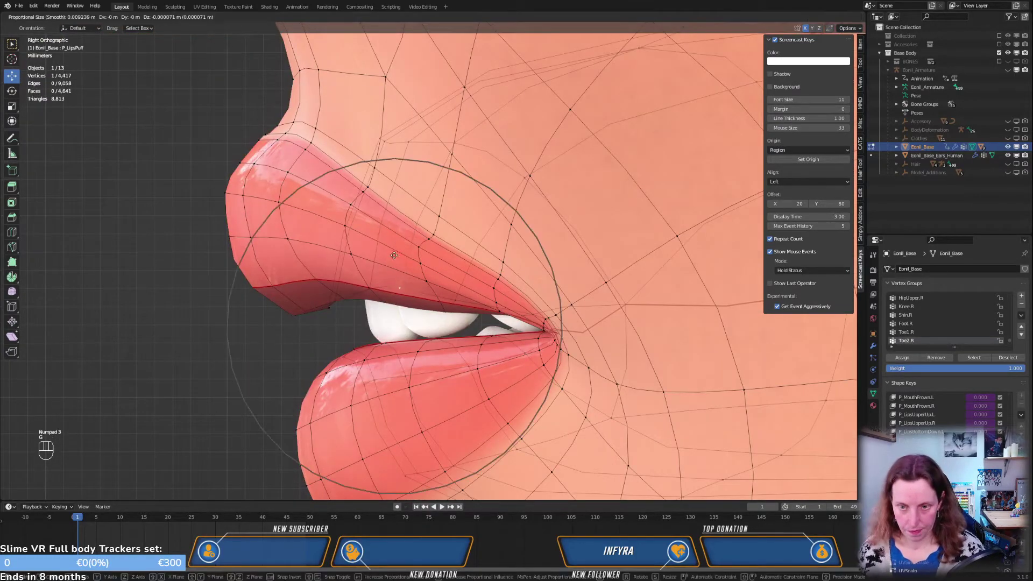
left_click(392, 255)
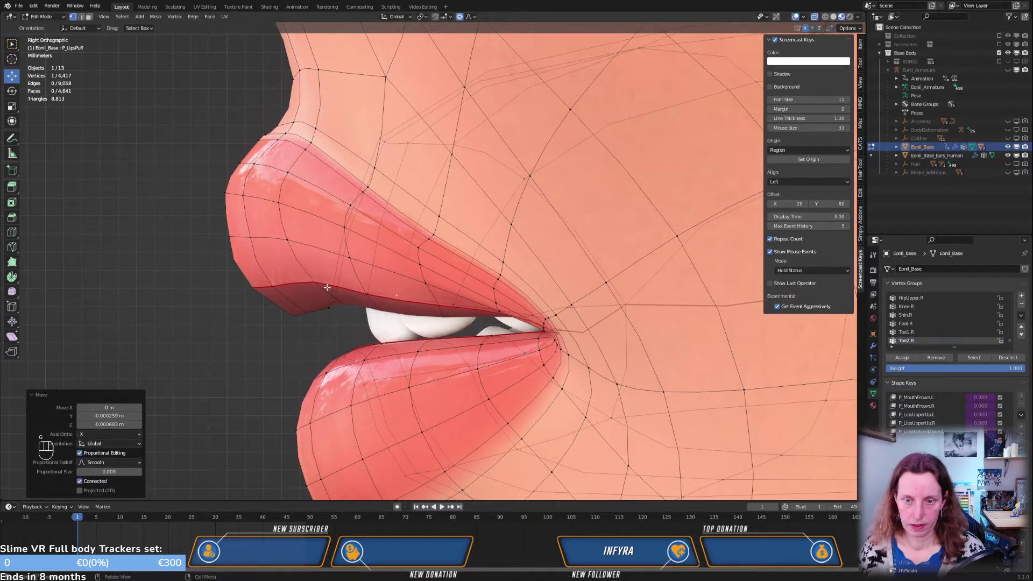
key("g")
left_click(253, 263)
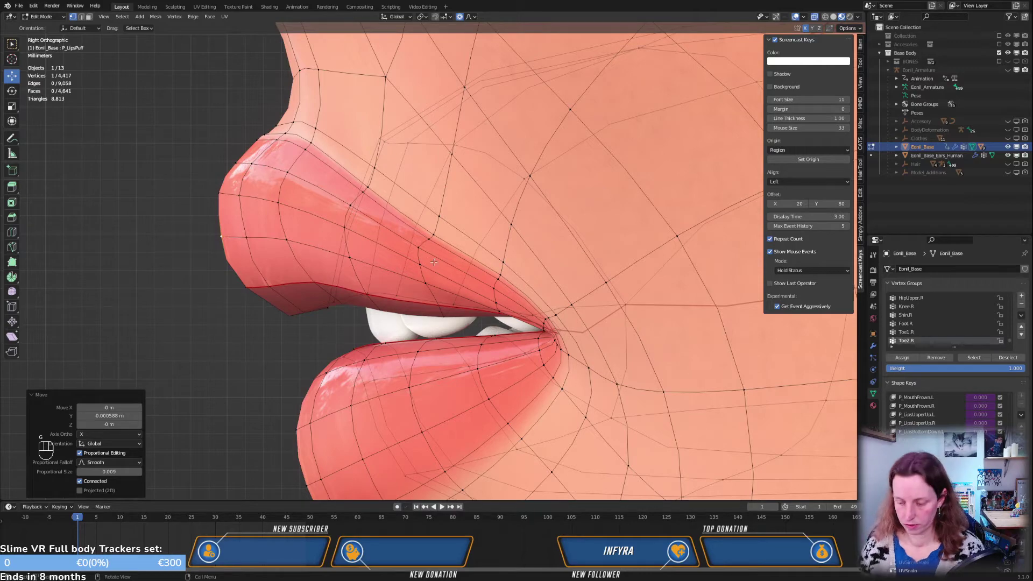
Move the vertex on the side of the upper lip about 0.0004 m outward and 0.0002 m forward, and return to Object Mode
key("KP_1")
middle_click_drag(433, 261, 605, 262)
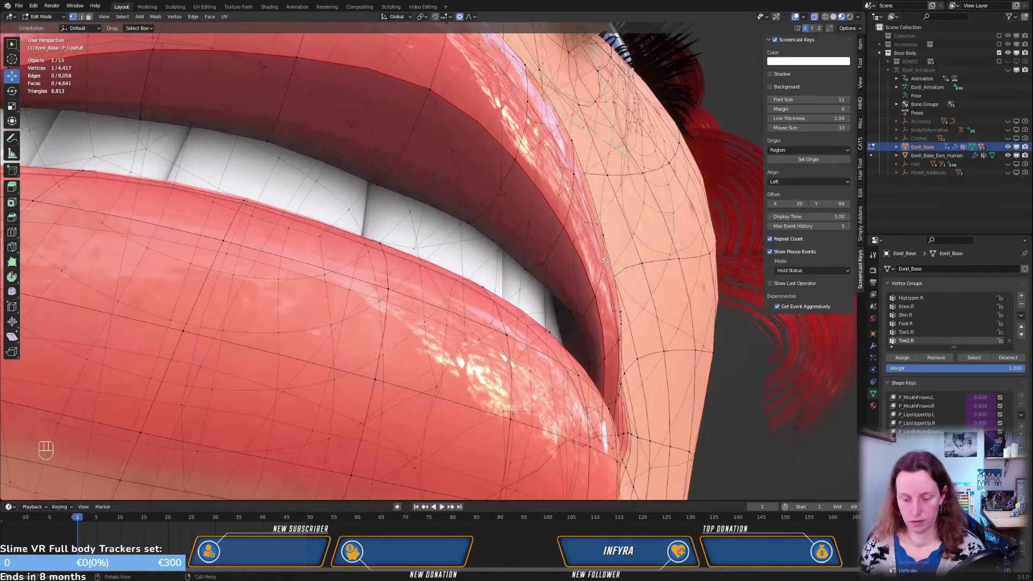
key("g")
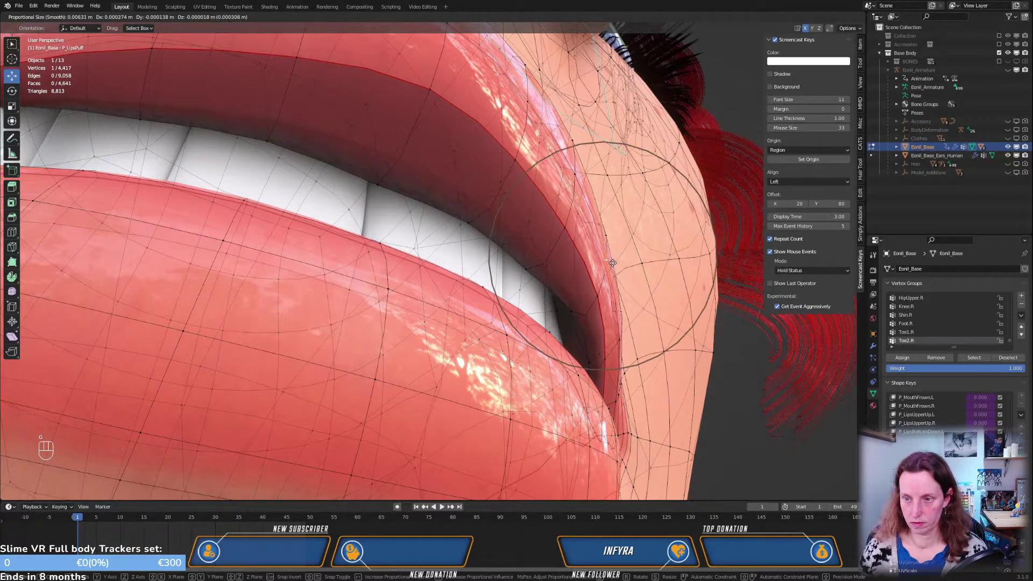
left_click(631, 270)
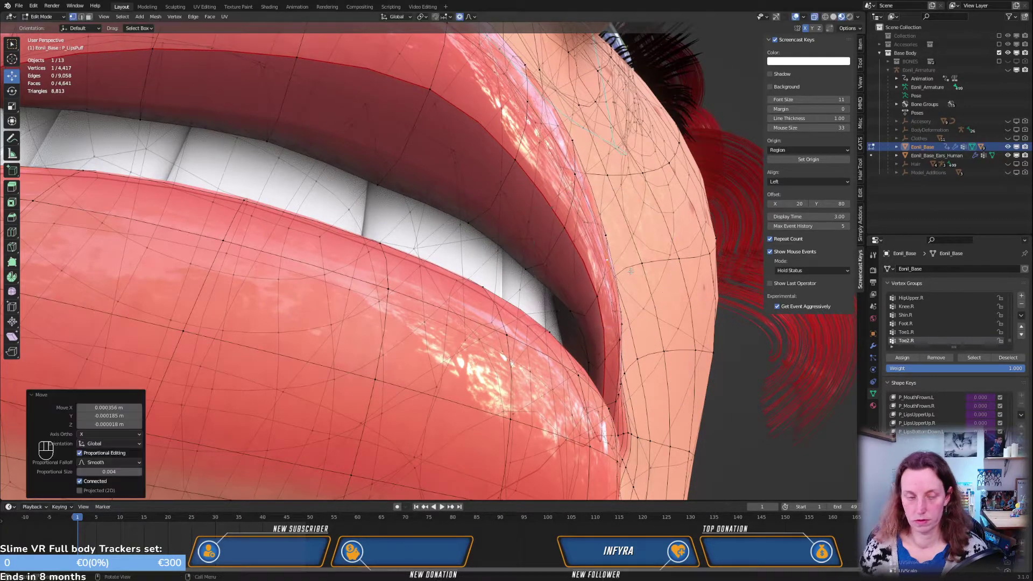
key("KP_3")
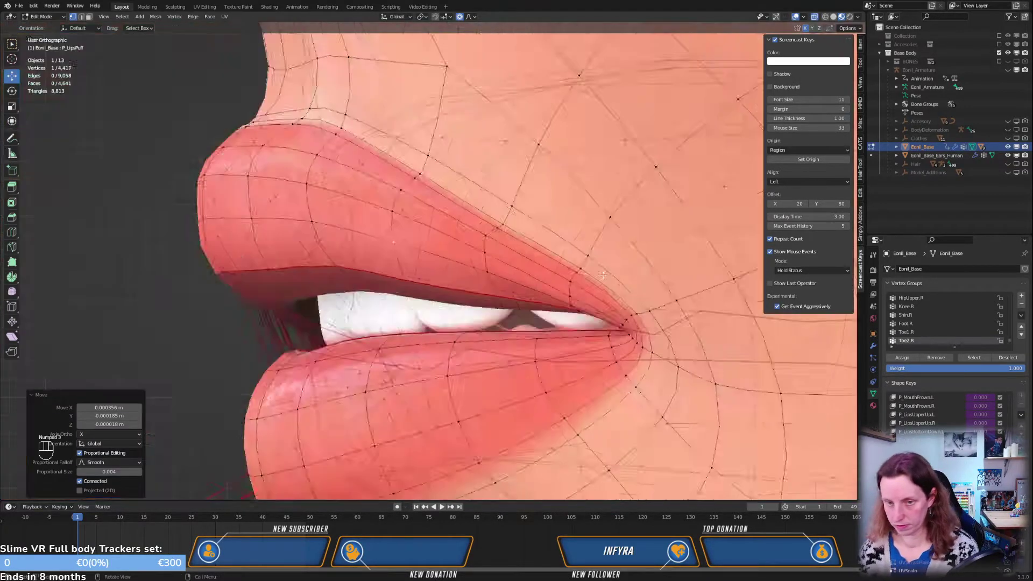
scroll(416, 306, "down", 1)
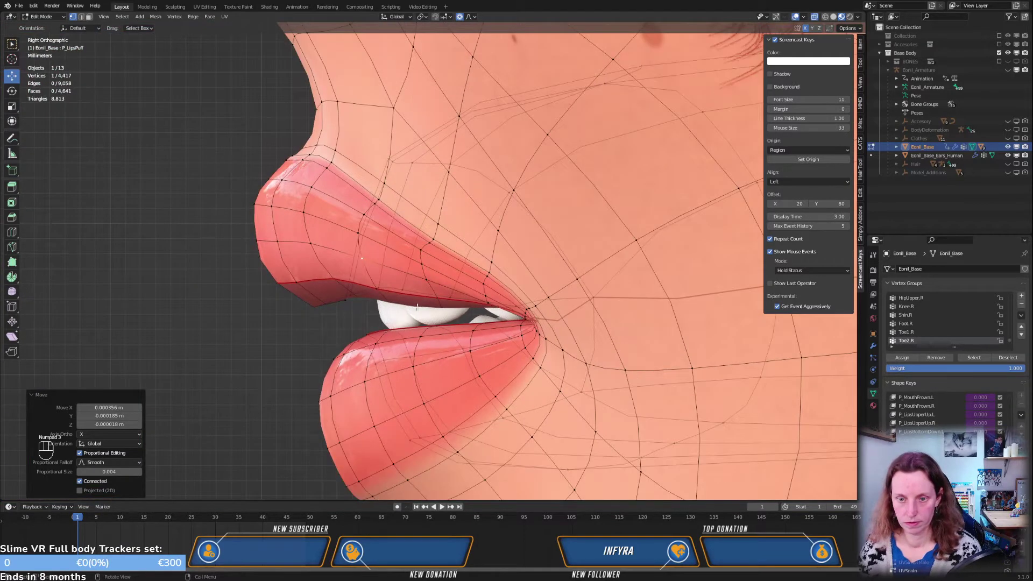
scroll(417, 307, "down", 2)
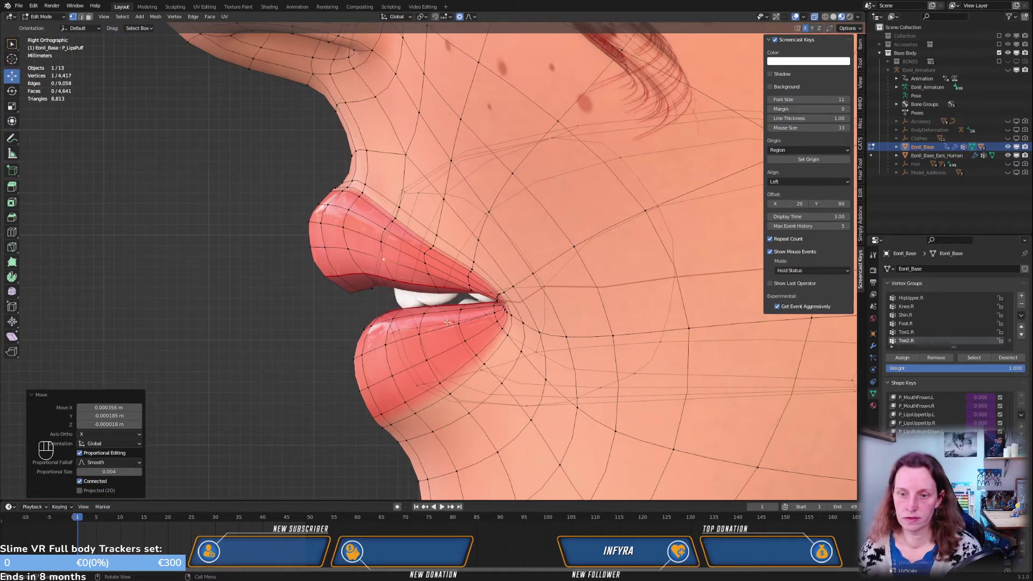
key("Tab")
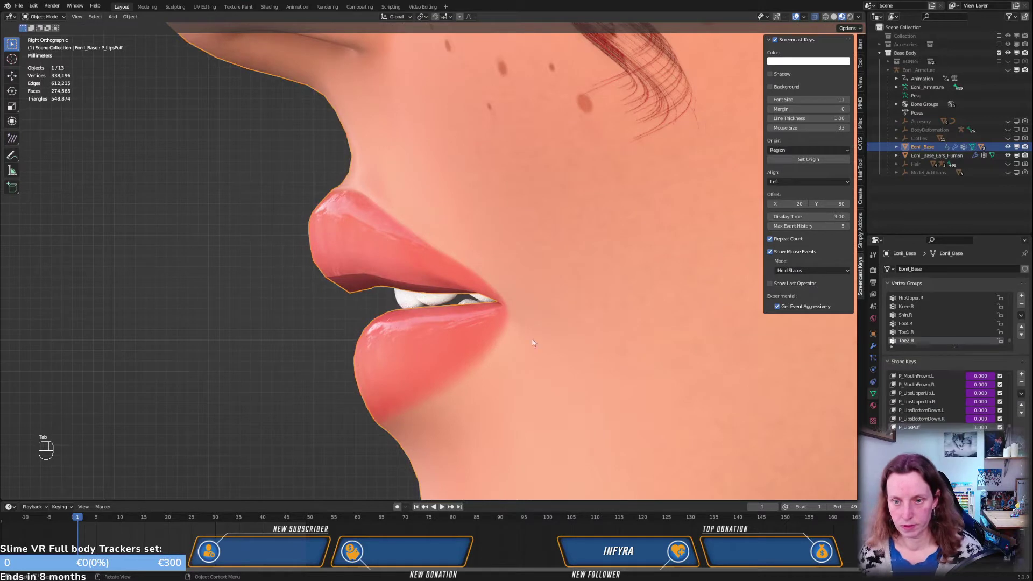
Add a new shape key to Eonil_Base and place it directly below P_LipsPuff in the shape key order
left_click(1021, 373)
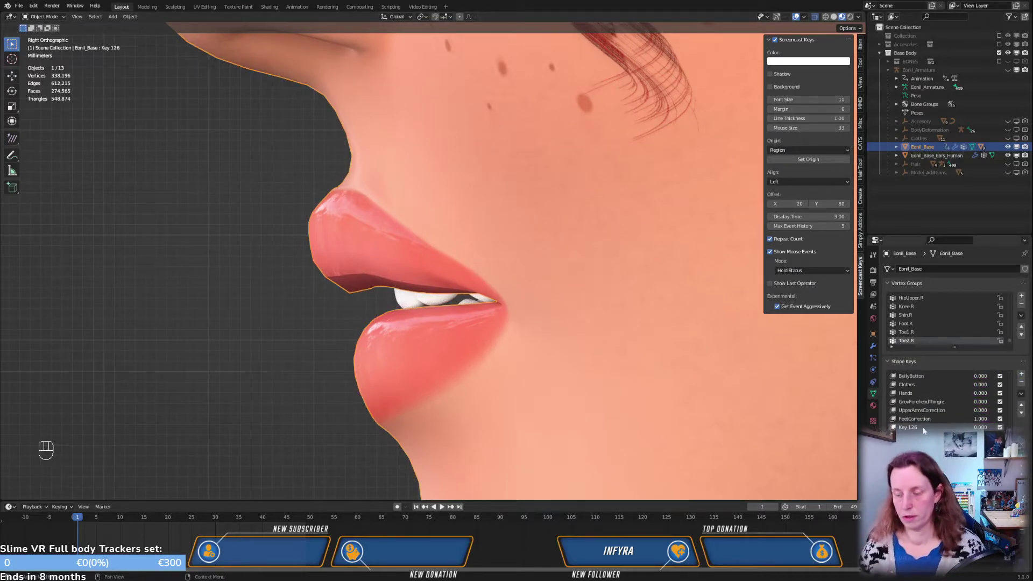
left_click(1022, 405)
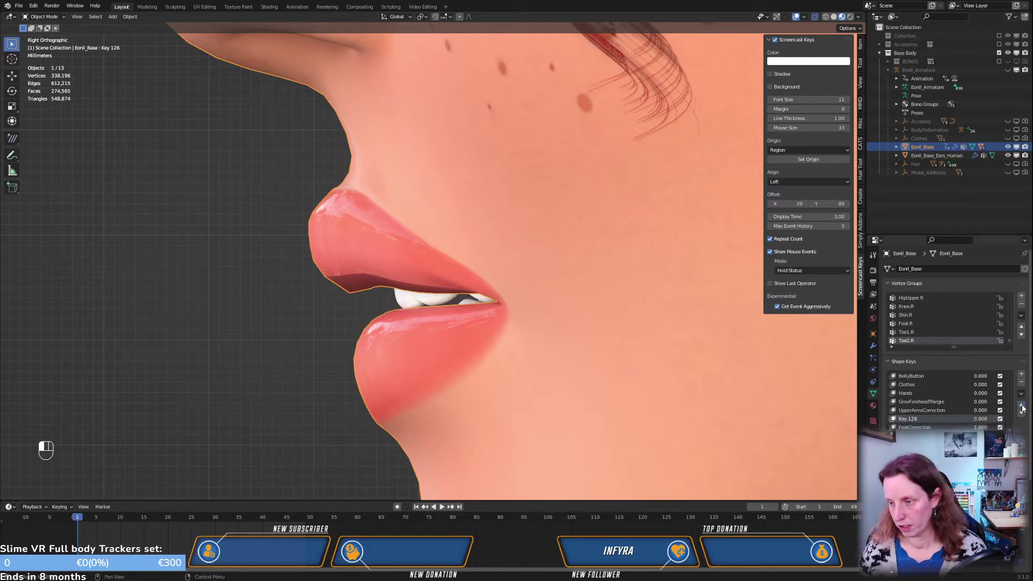
left_click(1022, 405)
left_click(1021, 405)
left_click(1022, 405)
left_click(1022, 405)
left_click(1021, 405)
left_click(1022, 405)
left_click(1022, 405)
left_click(1022, 405)
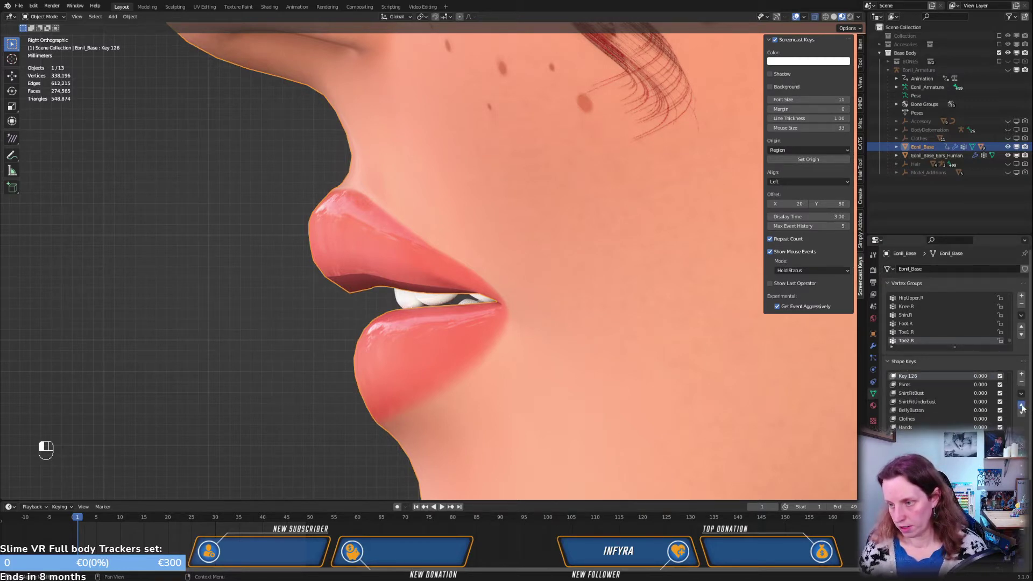
left_click(1022, 405)
left_click(1021, 405)
left_click(1021, 414)
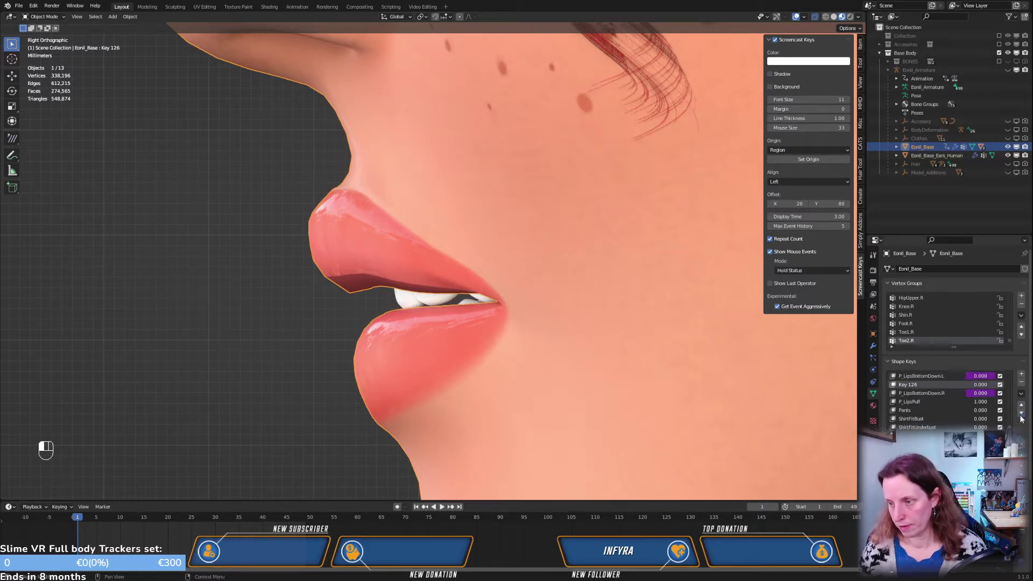
left_click(1021, 414)
left_click(1022, 414)
Rename the newly added shape key as P_LipsPuffLower
double_click(922, 402)
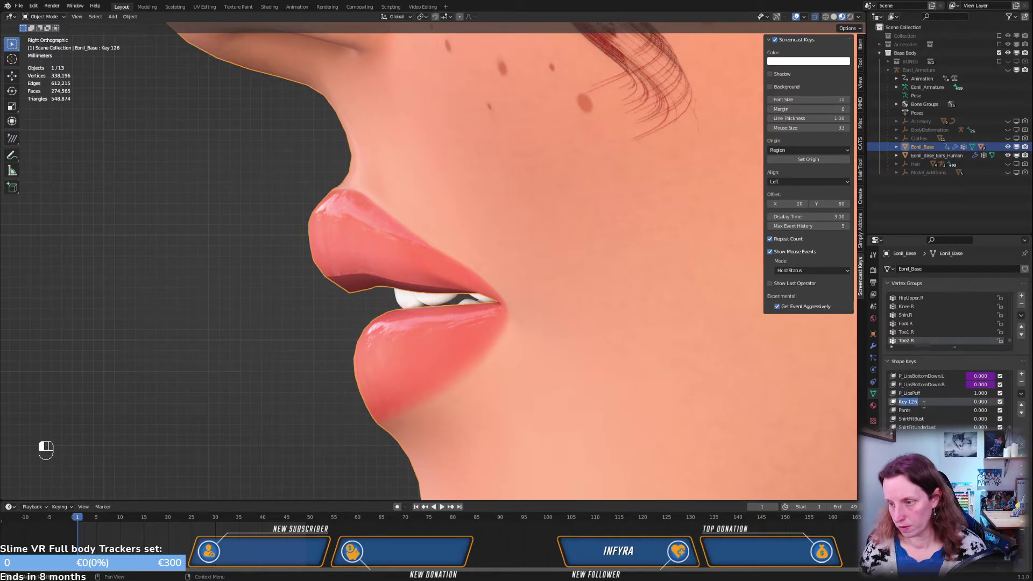
type("P_L")
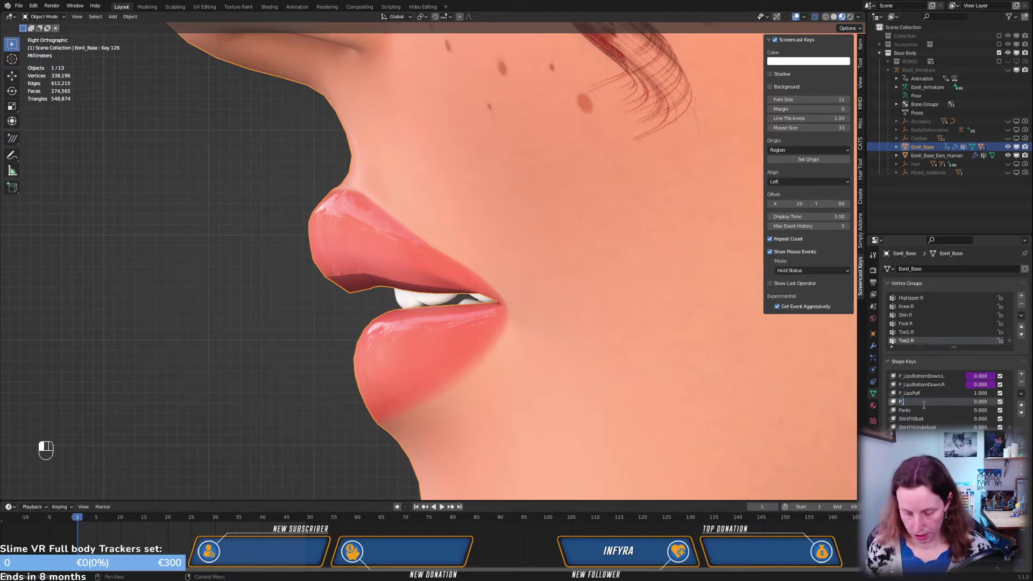
type("ipsP")
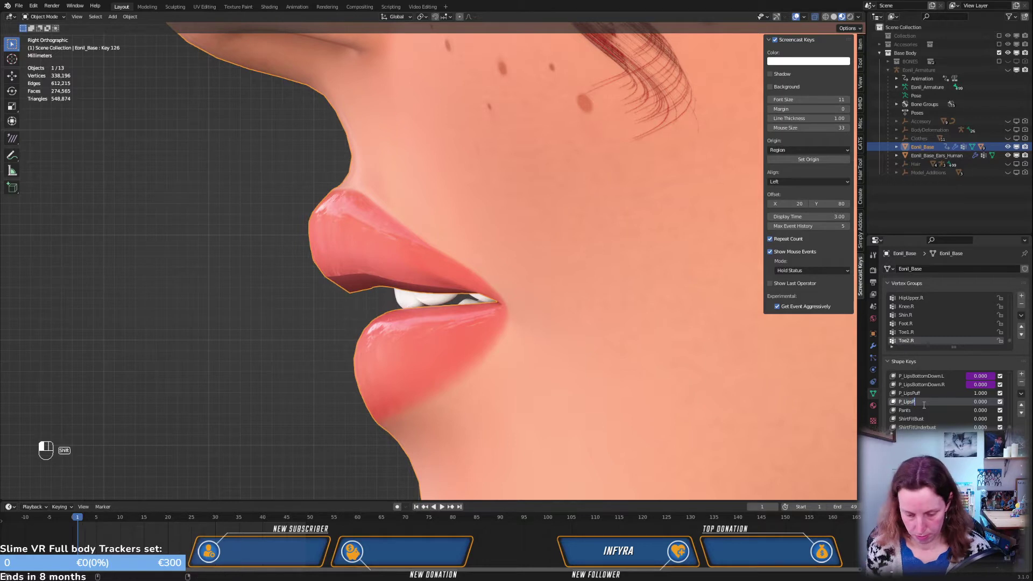
type("uffLower")
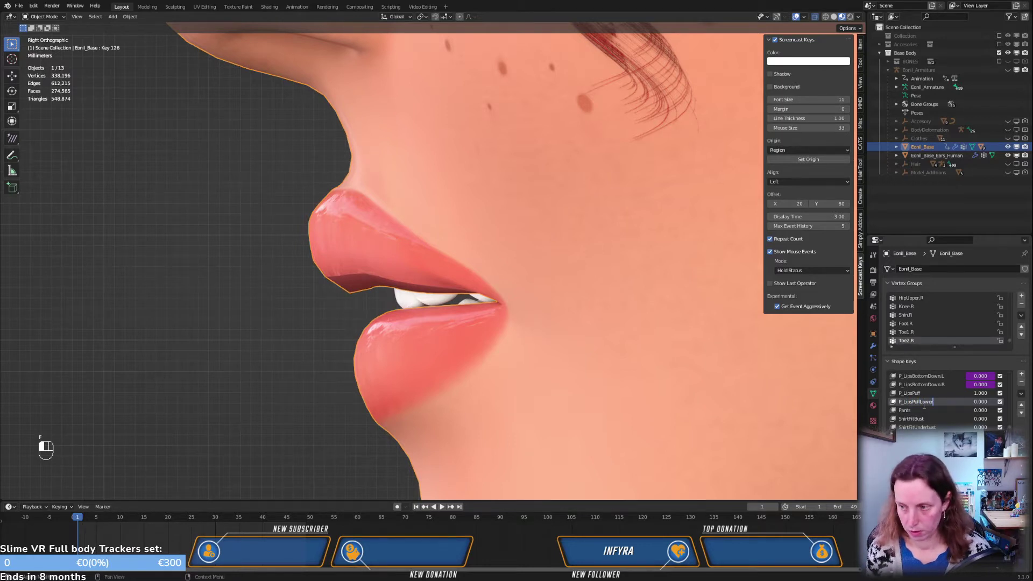
key("Return")
Rename the P_LipsPuff shape key as P_LipsPuffUpper
double_click(916, 393)
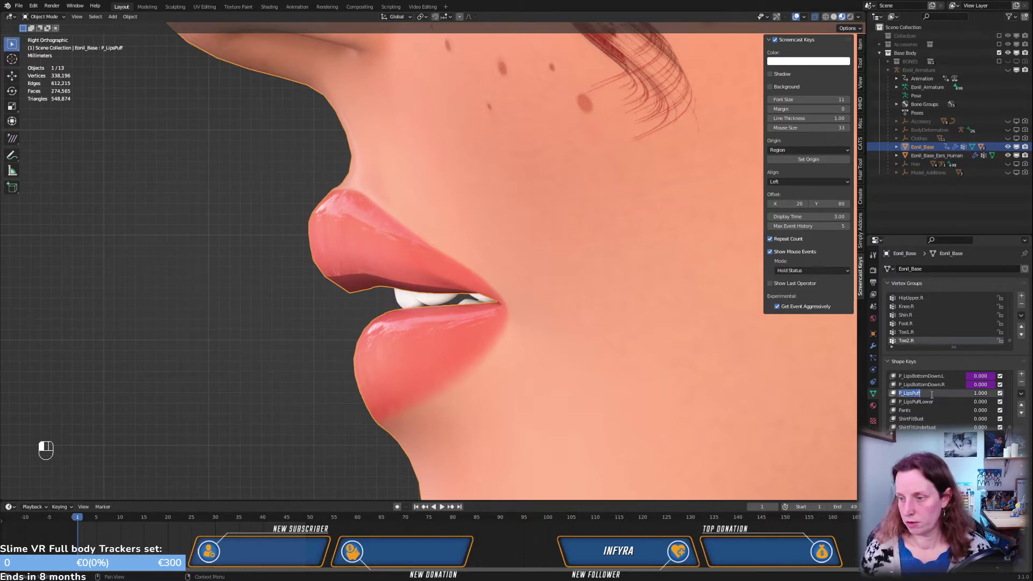
left_click(928, 394)
type("Uppe")
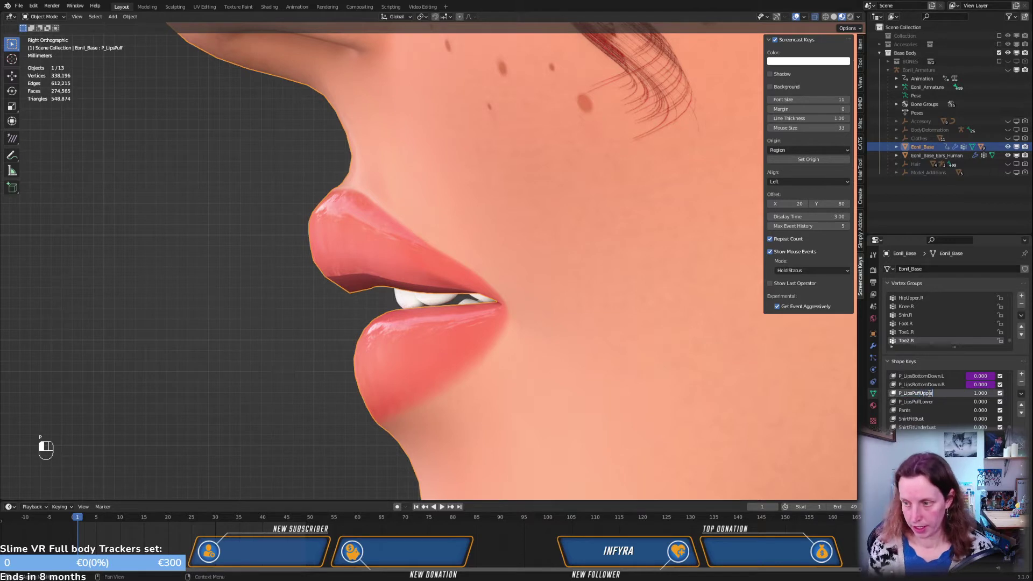
type("r")
key("Return")
Set P_LipsPuffLower to 1 and edit it in Edit Mode with the combined shape keys applied to the mesh
left_click_drag(968, 402, 972, 401)
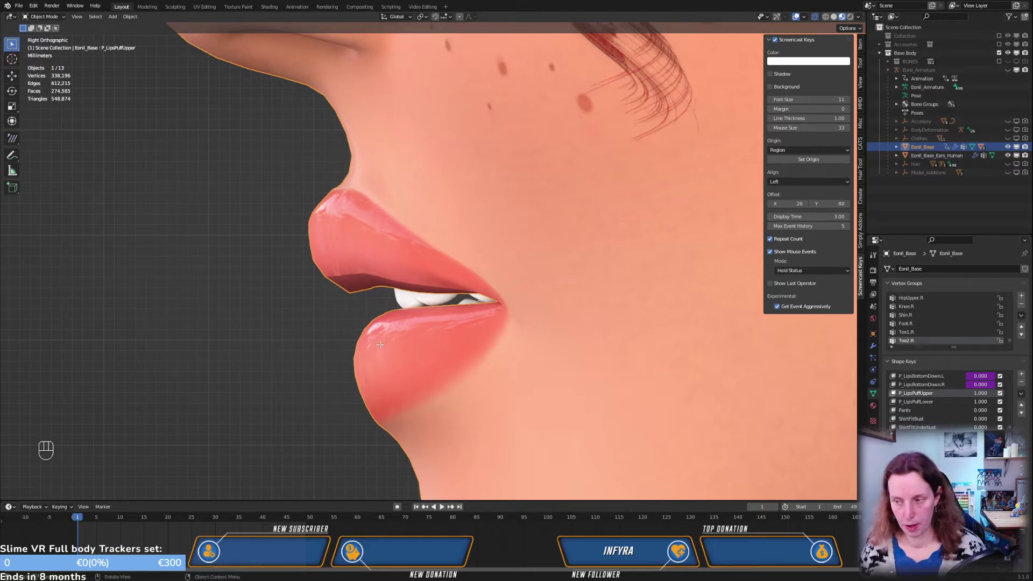
key("Tab")
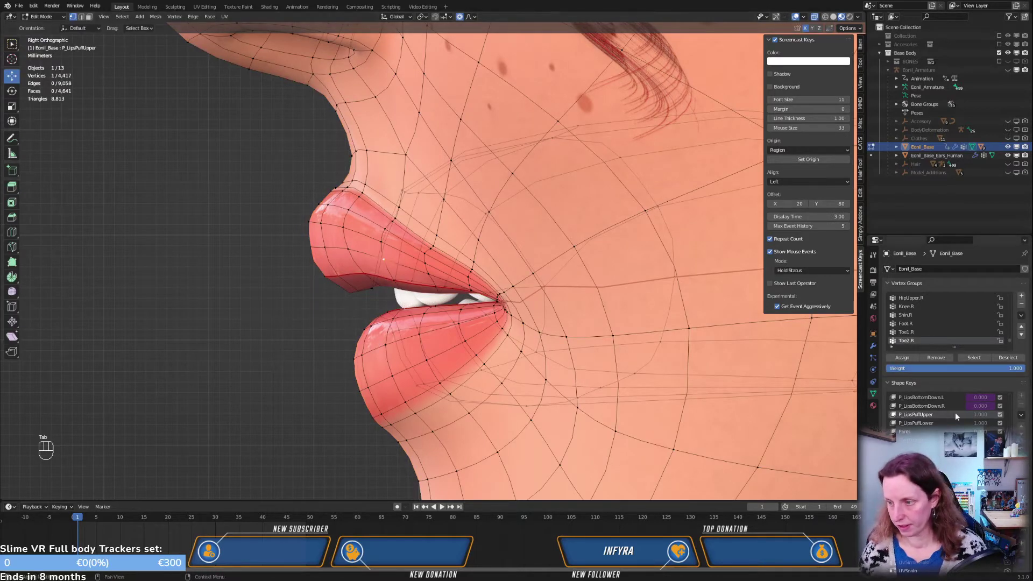
left_click(921, 423)
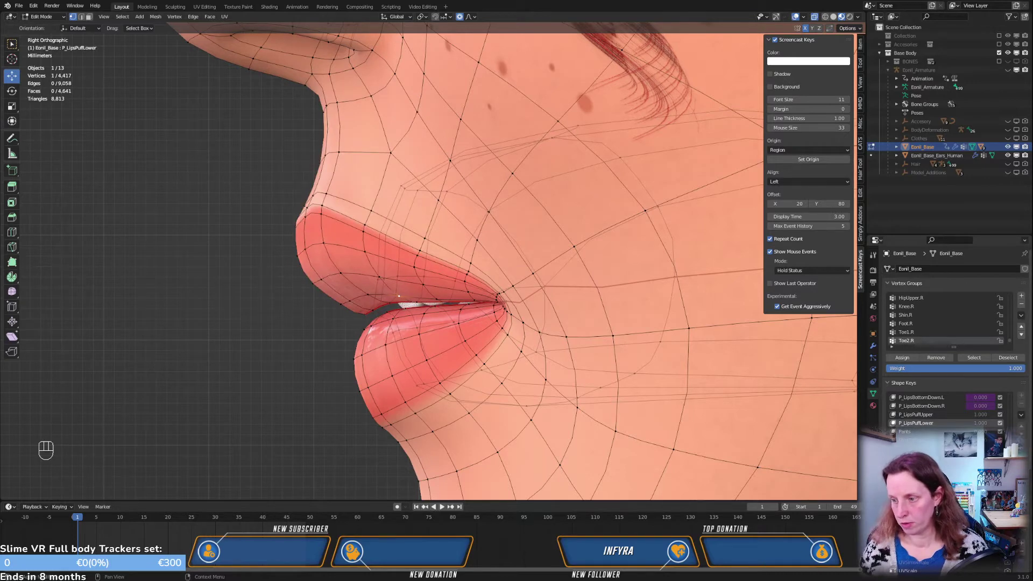
left_click(1008, 466)
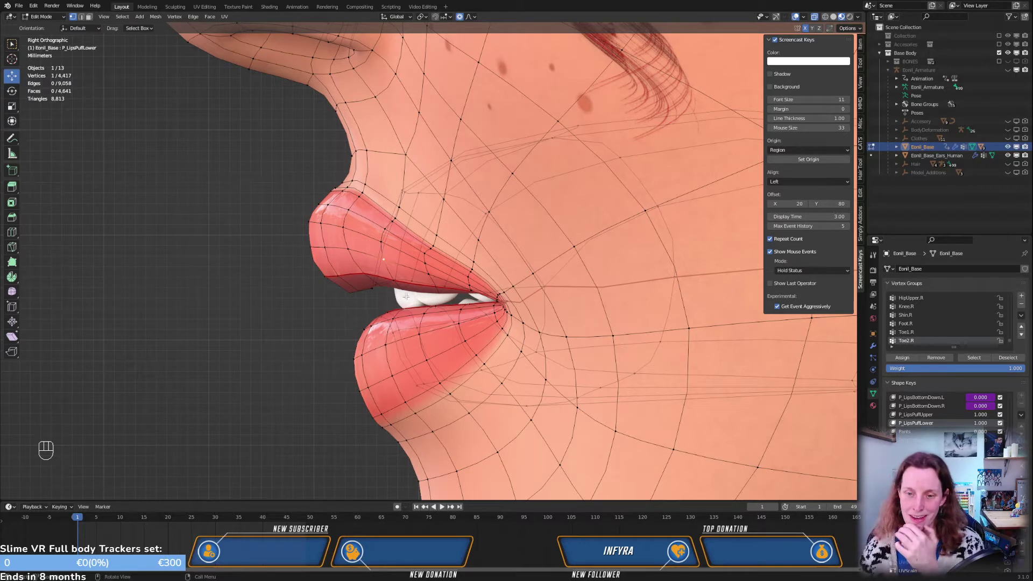
Switch between P_LipsPuffUpper and P_LipsPuffLower to check the mesh, leaving P_LipsPuffLower as the active shape key
left_click(915, 413)
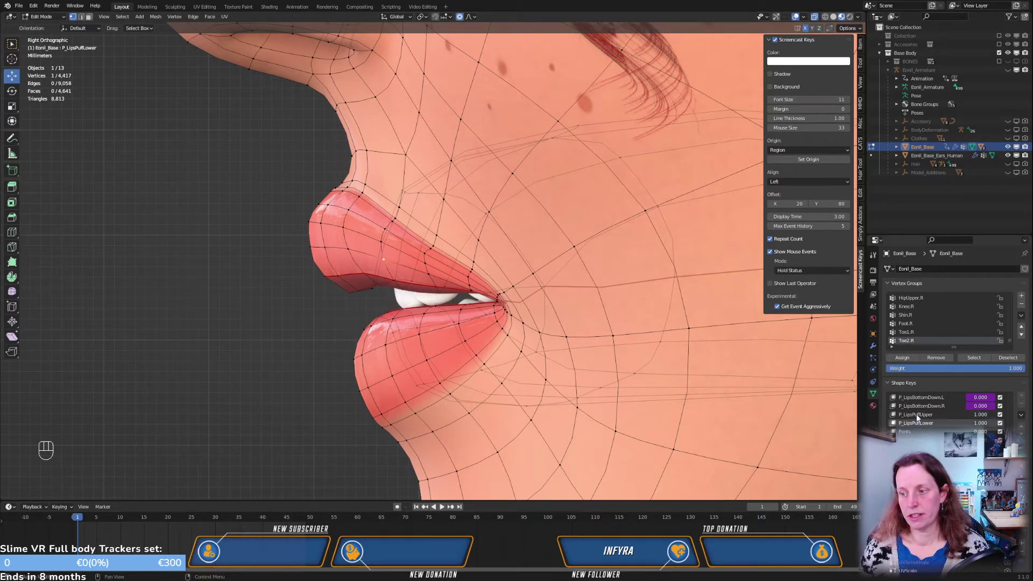
left_click(915, 423)
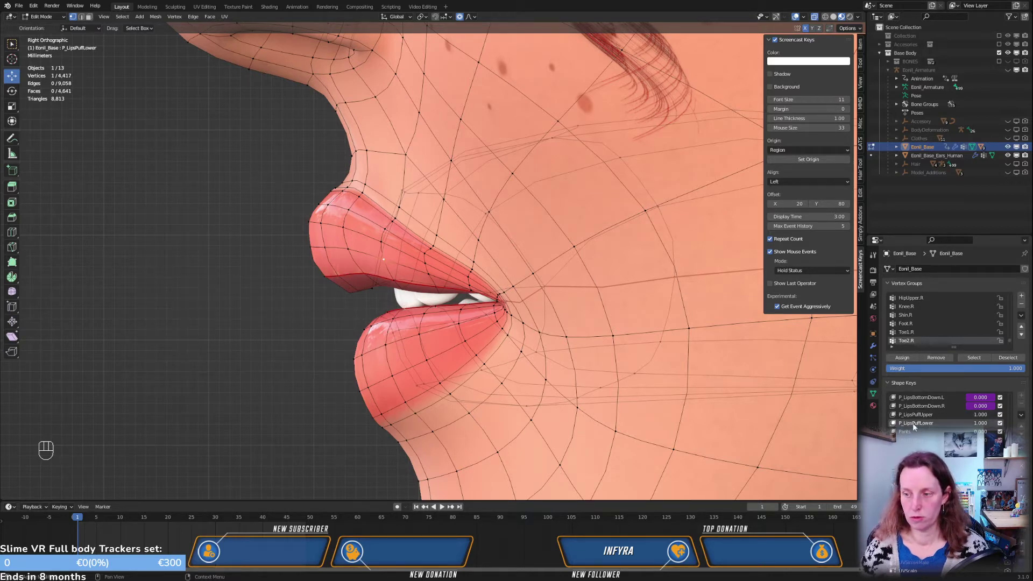
left_click(917, 414)
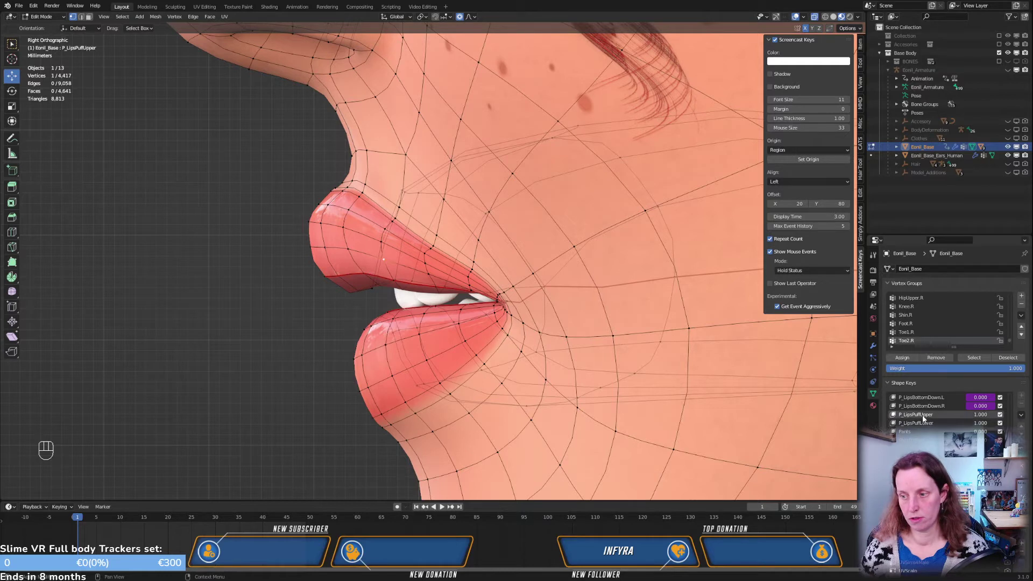
left_click(914, 423)
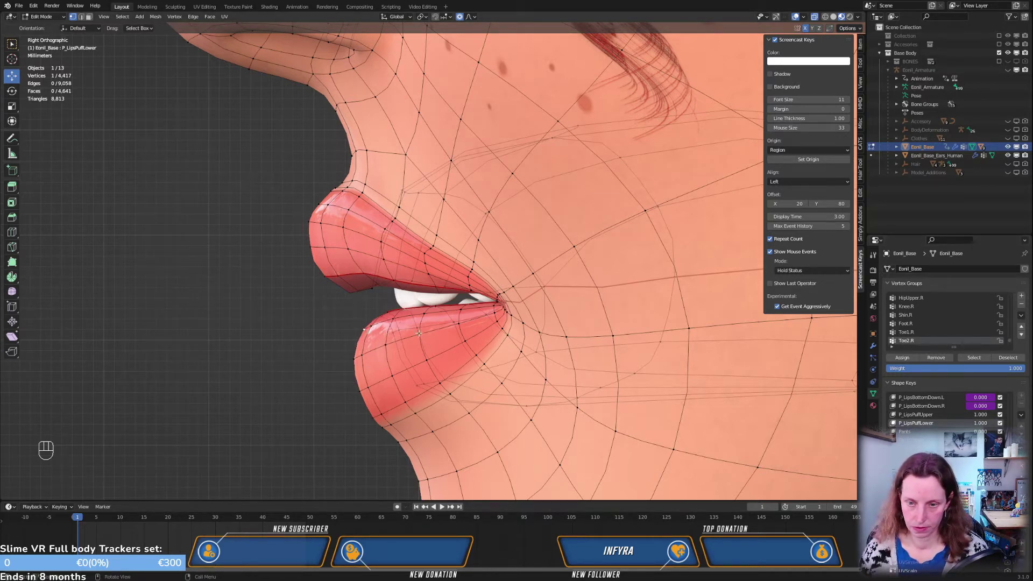
Enlarge the proportional editing size to 0.01 and rotate the front of the lower lip's upper edge by about -33° in side view
key("KP_3")
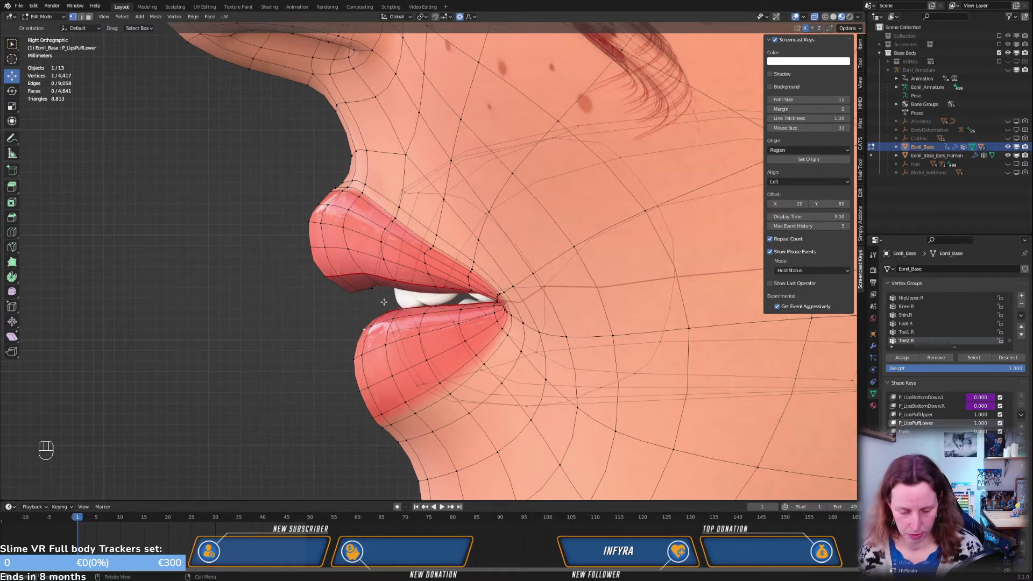
key("r")
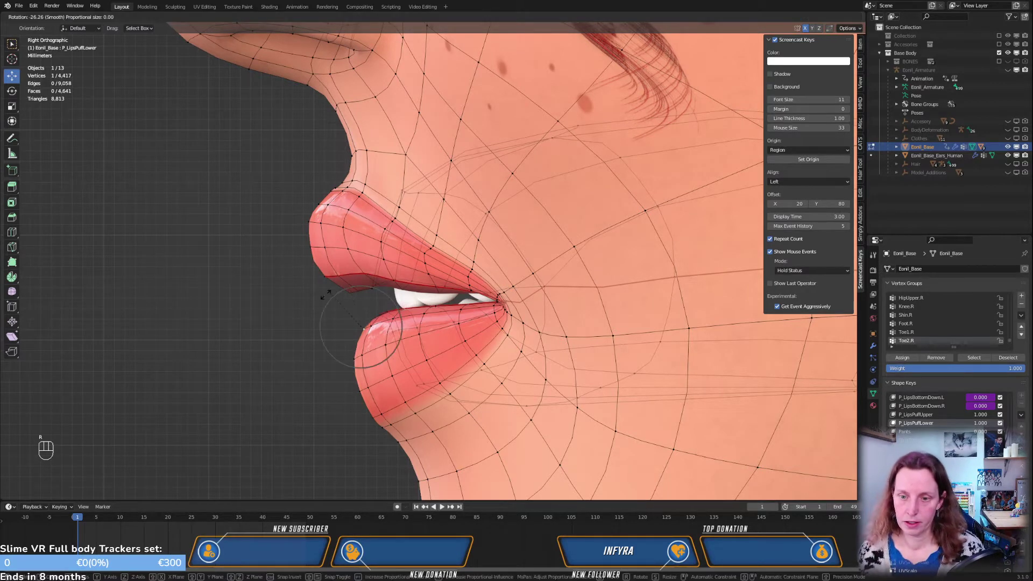
scroll(321, 299, "down", 10)
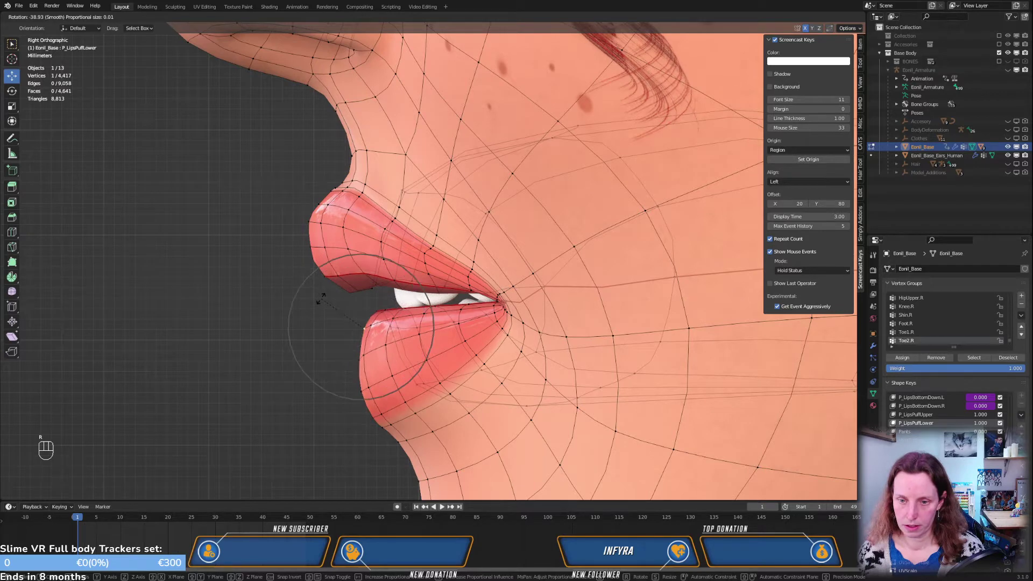
left_click(346, 364)
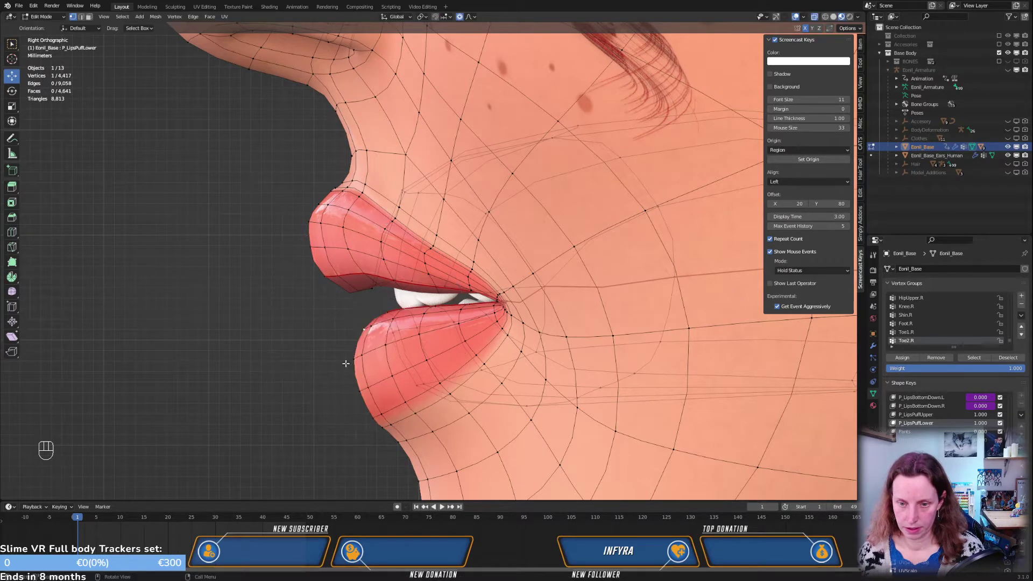
key("r")
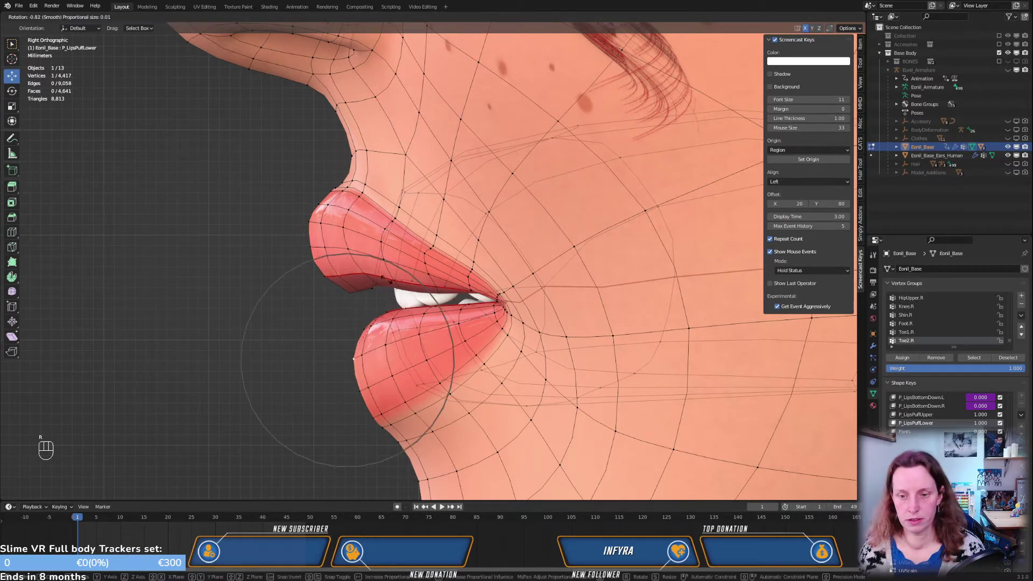
left_click(368, 284)
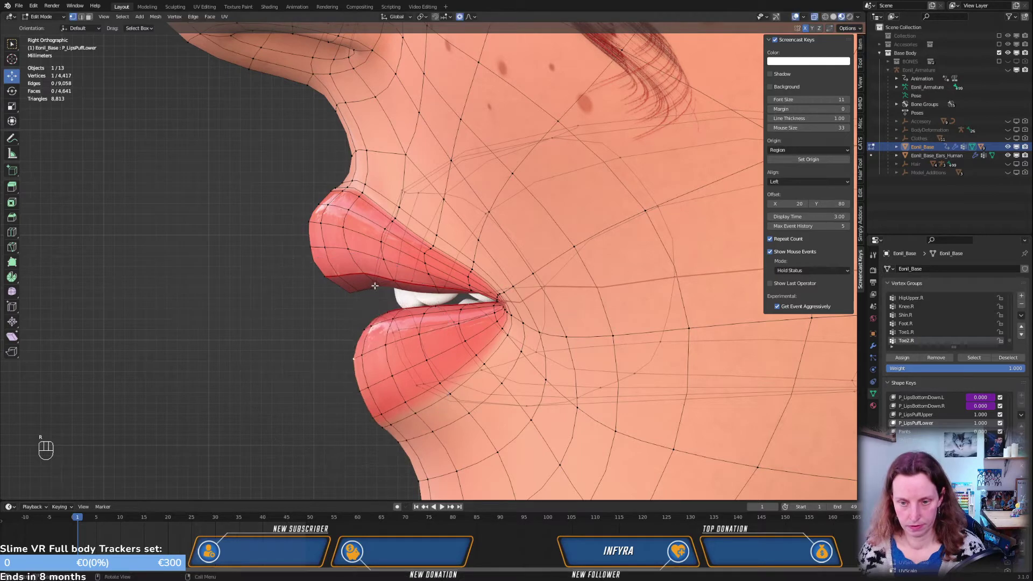
middle_click_drag(392, 308, 375, 320)
key("KP_3")
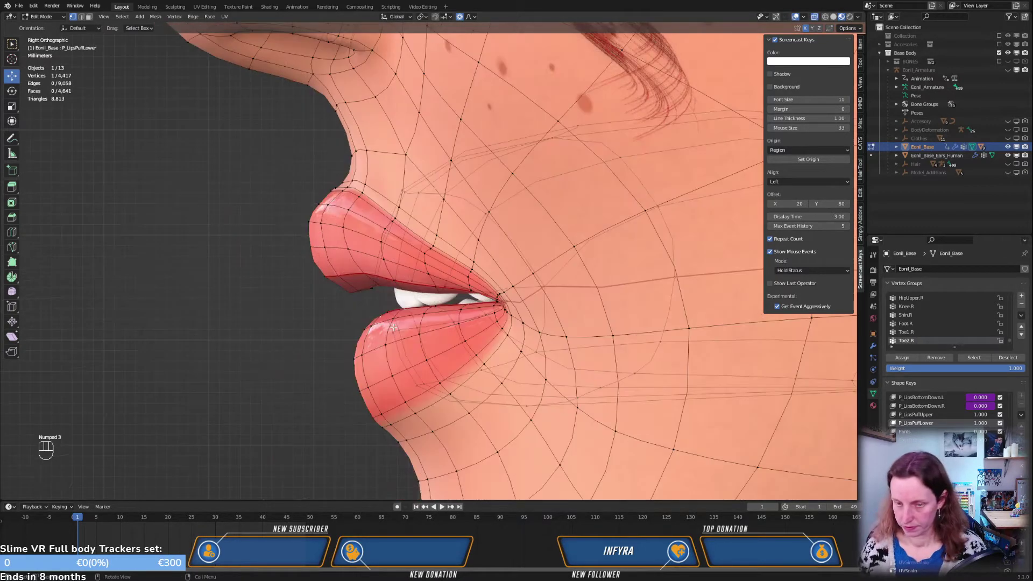
key("r")
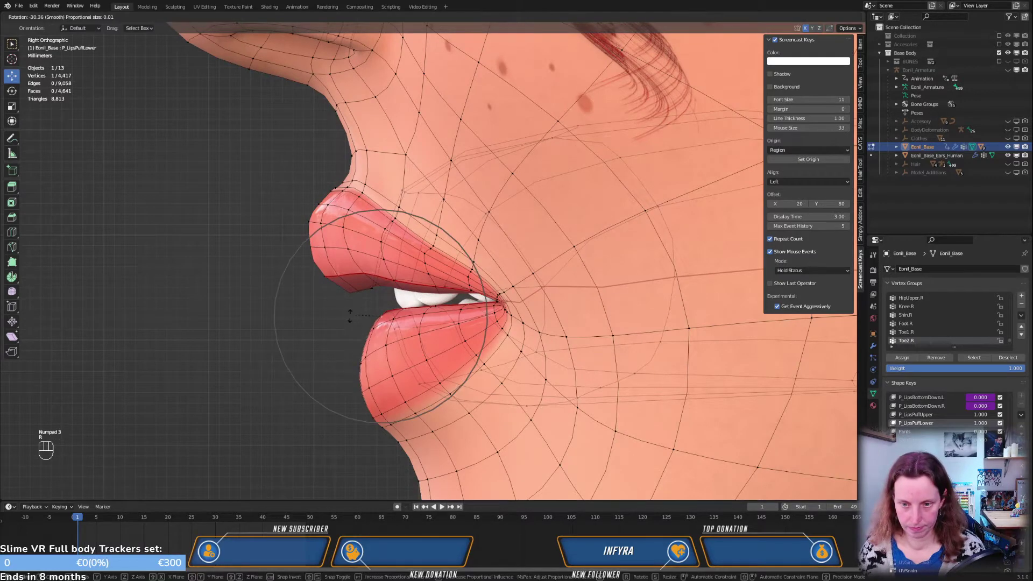
left_click(346, 316)
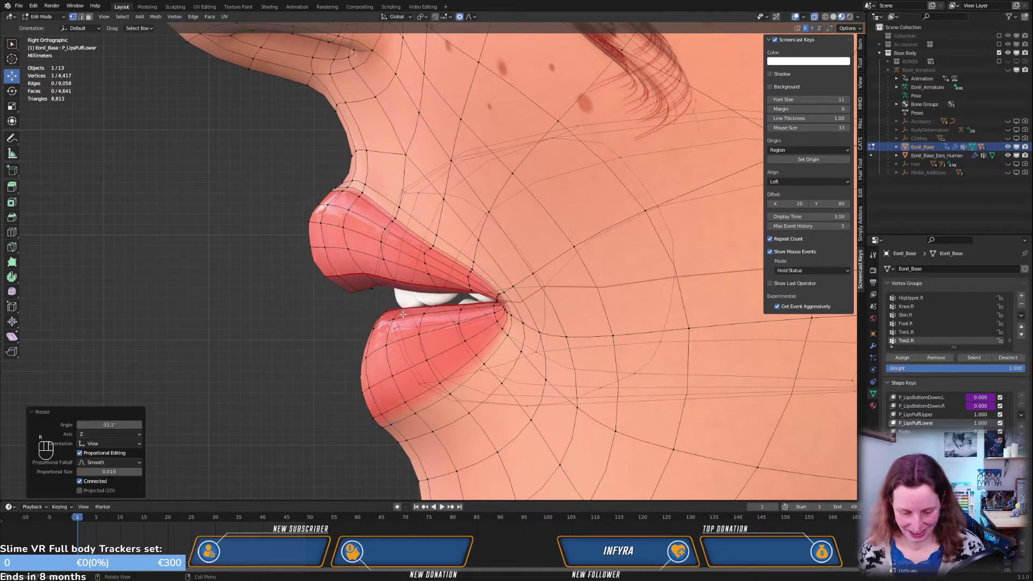
Move the lower lip's upper front edge forward about 3.6 mm and its lower front vertex outward and down about 1.9 mm
key("g")
left_click(365, 325)
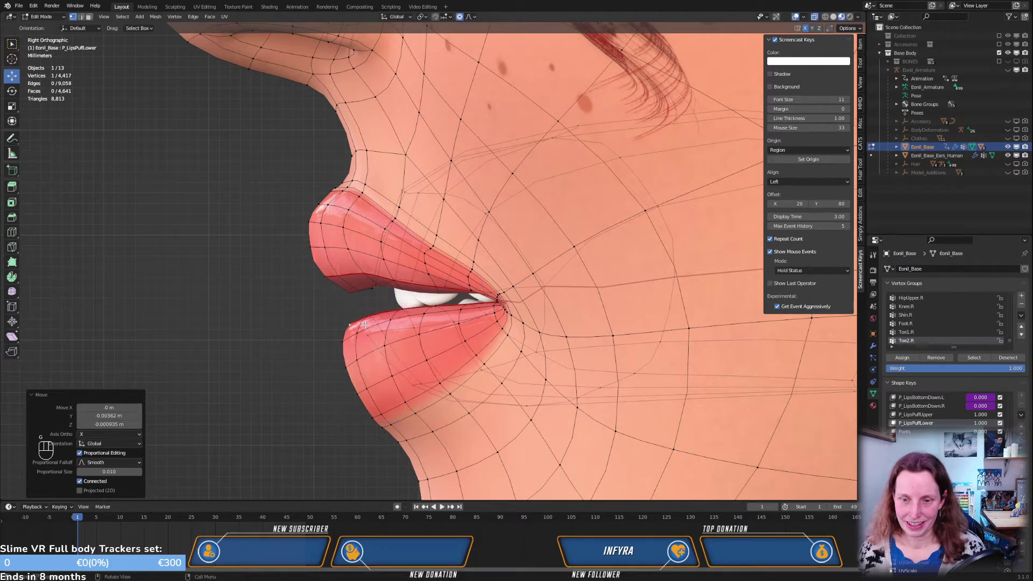
left_click(356, 396)
key("g")
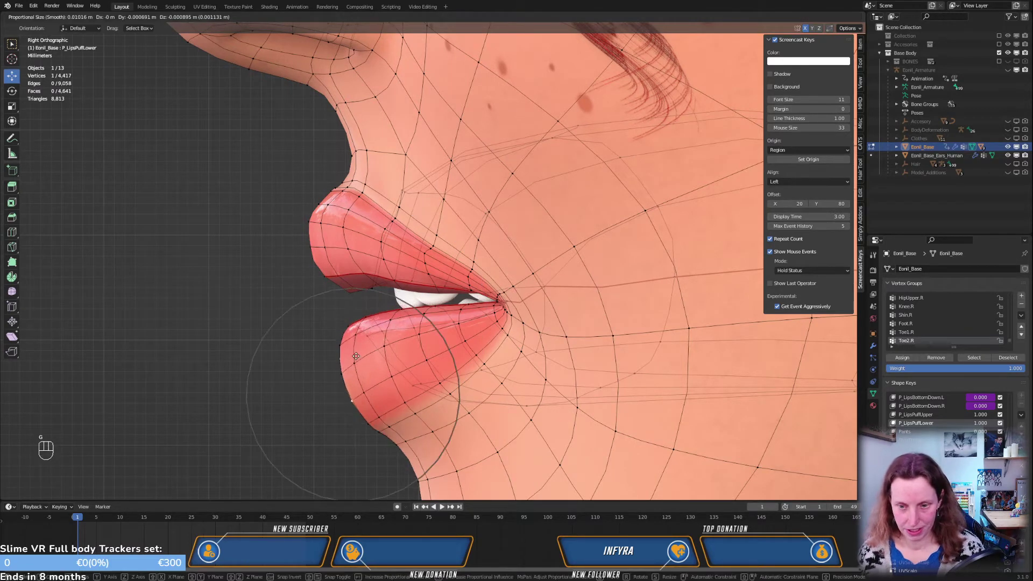
left_click(359, 361)
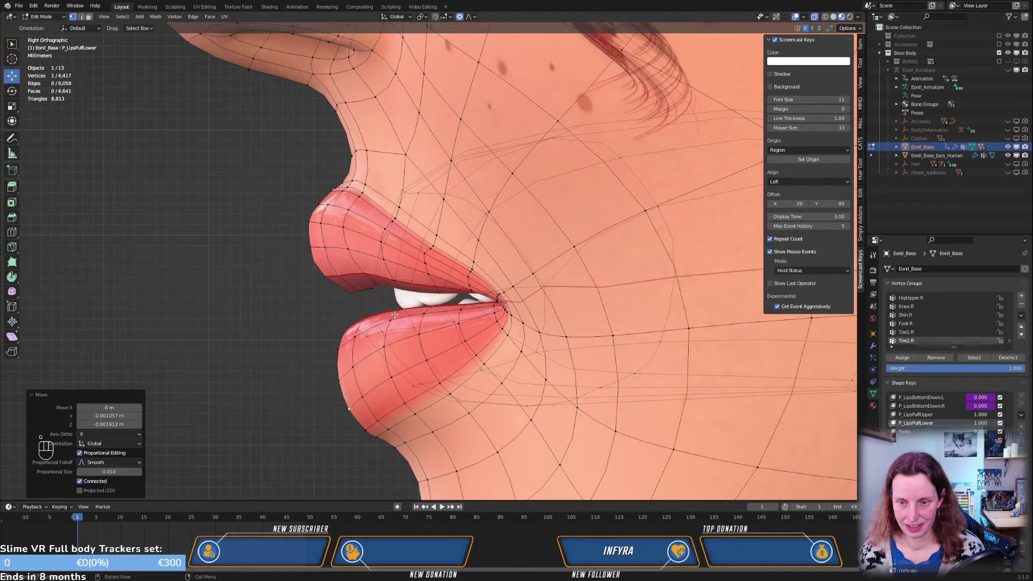
Move the vertex on the lower lip's side surface down about 1.1 mm with proportional editing
left_click(377, 353)
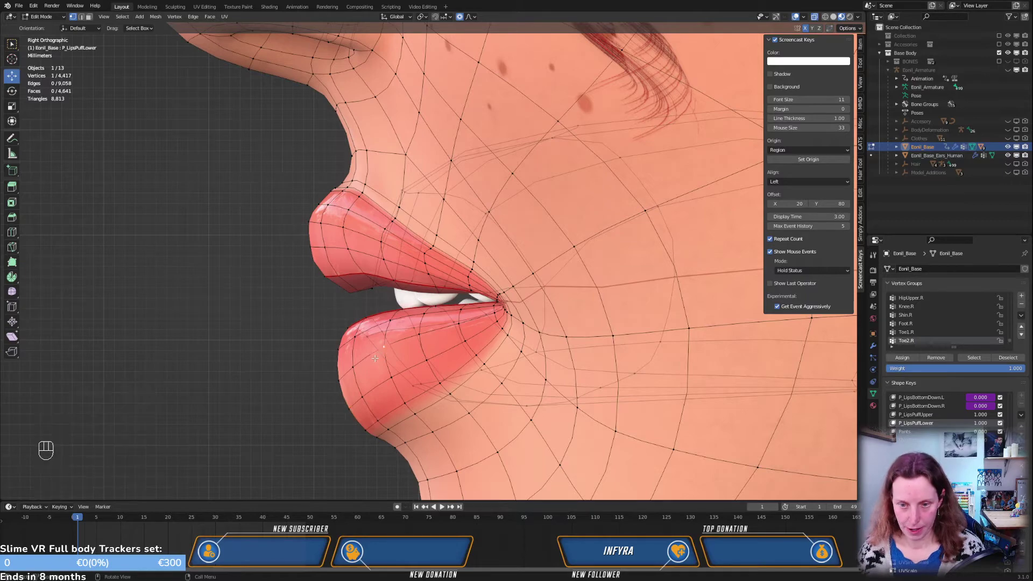
key("g")
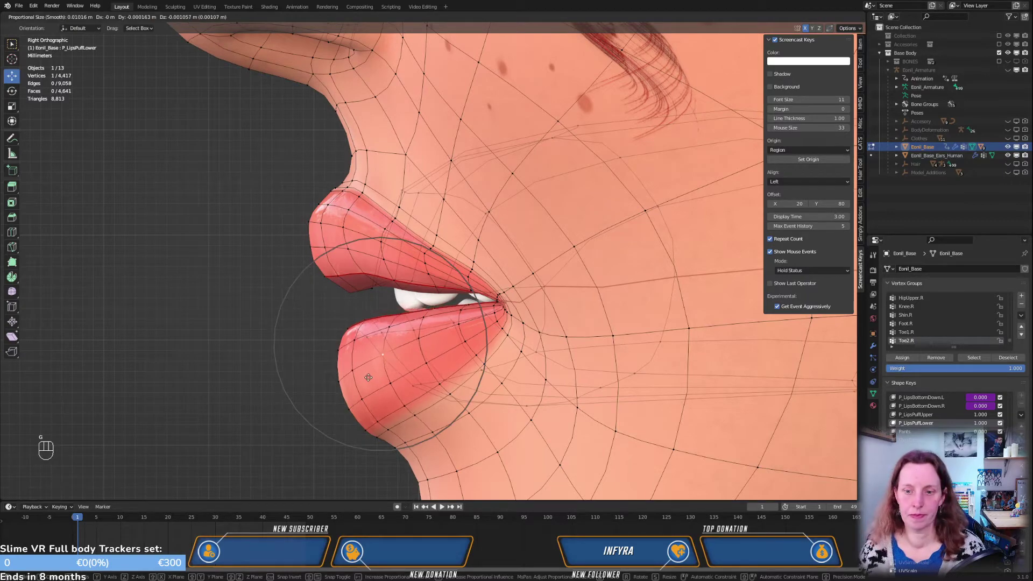
left_click(373, 368)
middle_click_drag(373, 368, 402, 372)
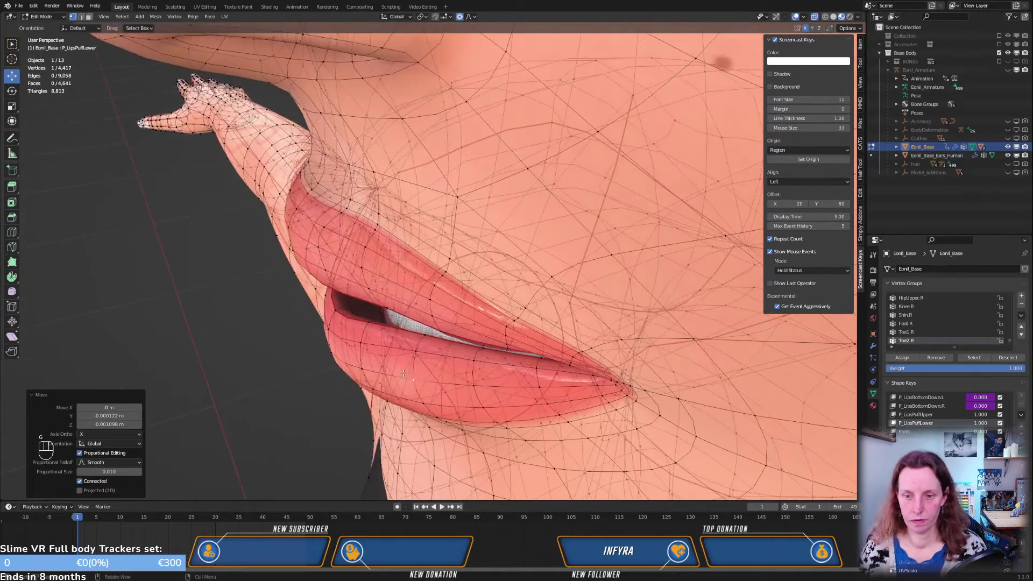
Turn off proportional editing and nudge individual vertices along the lower lip's upper inner edge back and down
left_click(352, 313)
key("KP_3")
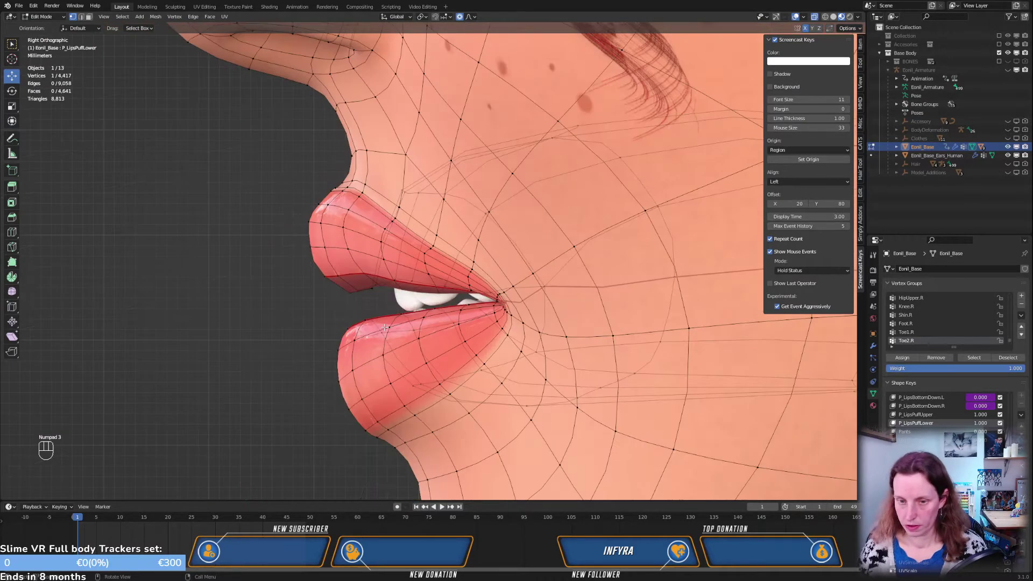
key("g")
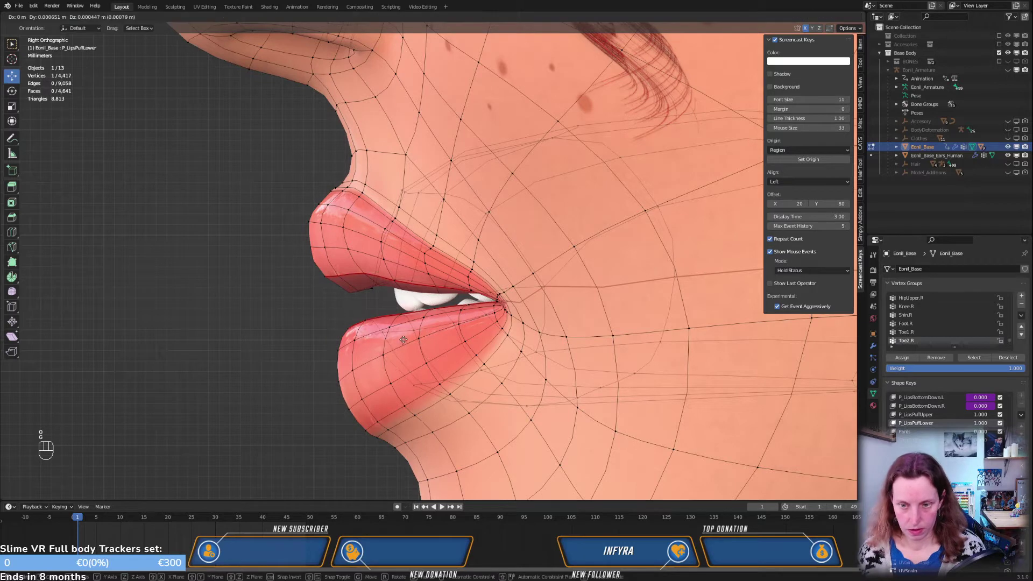
left_click(403, 333)
key("g")
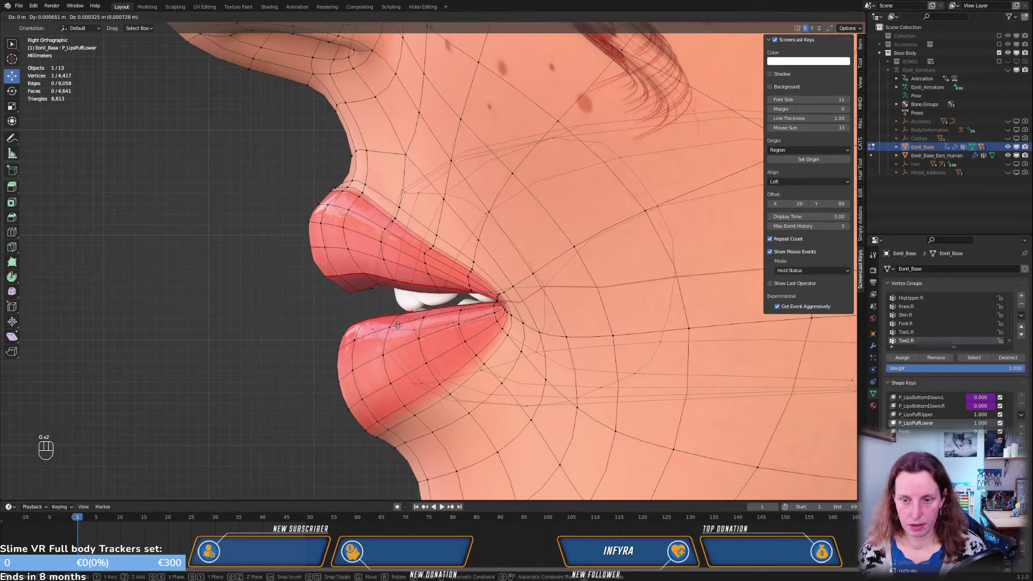
left_click(397, 325)
left_click(364, 332)
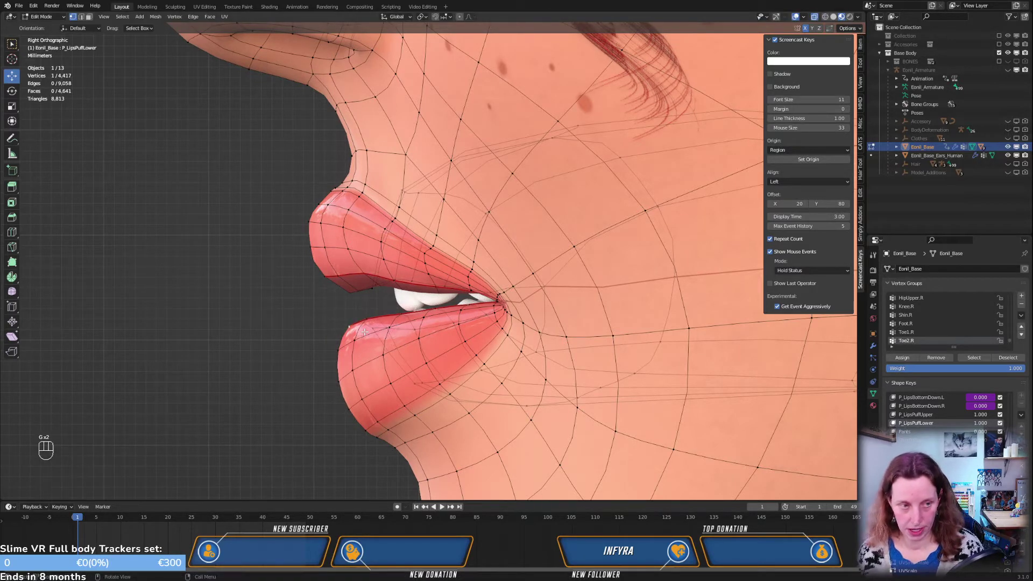
key("g")
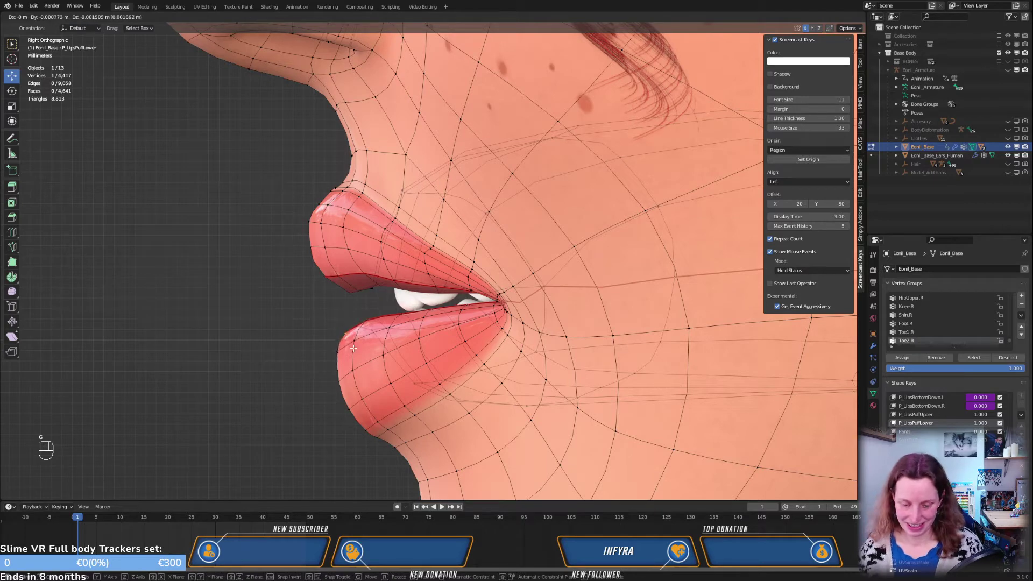
left_click(353, 345)
Smooth the lower lip's upper edge with proportional editing, lowering its front and raising the part farther back slightly
key("g")
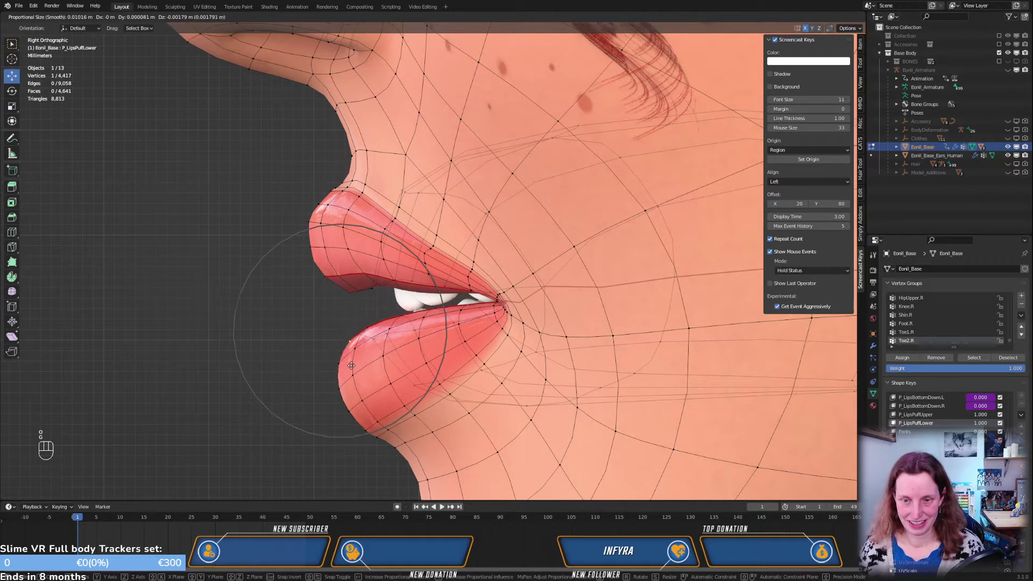
left_click(413, 349)
key("g")
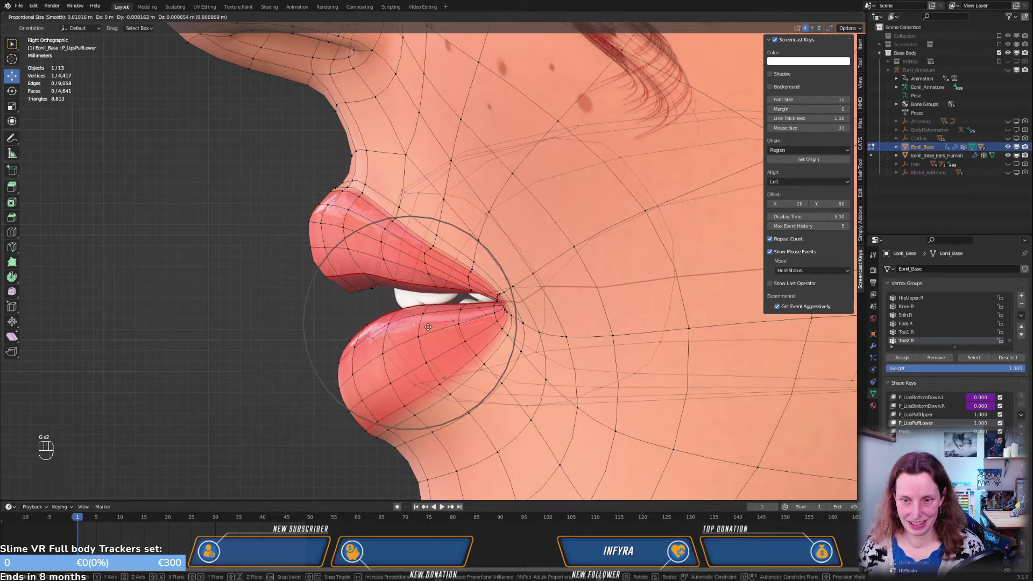
left_click(410, 325)
key("g")
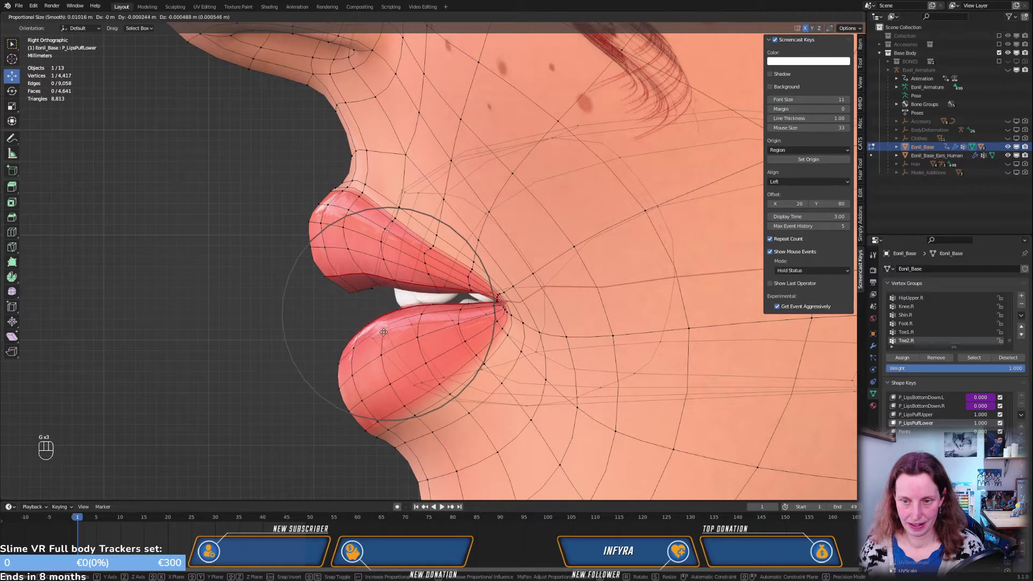
left_click(381, 334)
Move the inner edge vertex near the middle of the lower lip down about 1.3 mm with proportional editing
middle_click_drag(381, 335, 526, 324)
key("g")
left_click(534, 332)
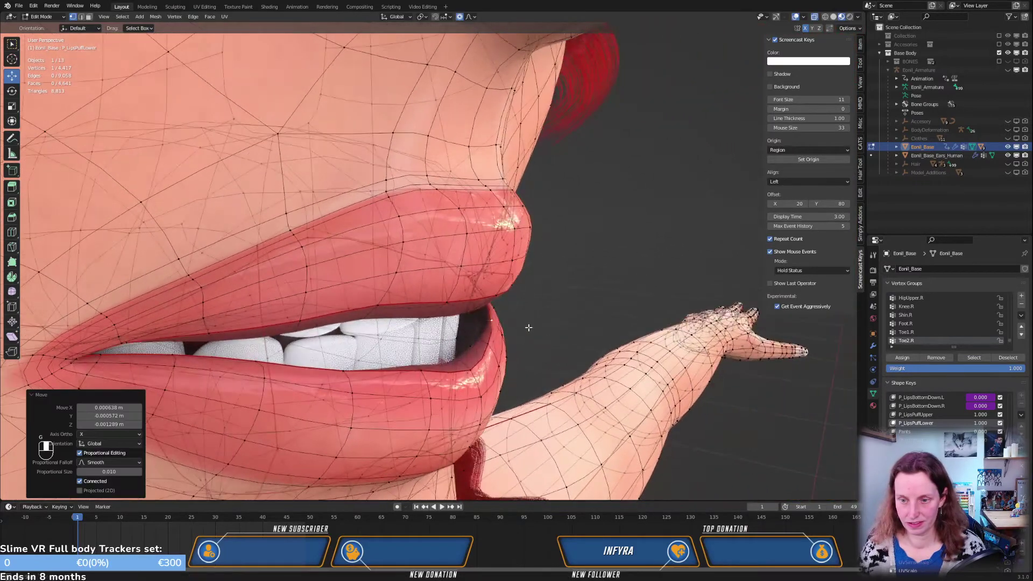
key("g")
key("g")
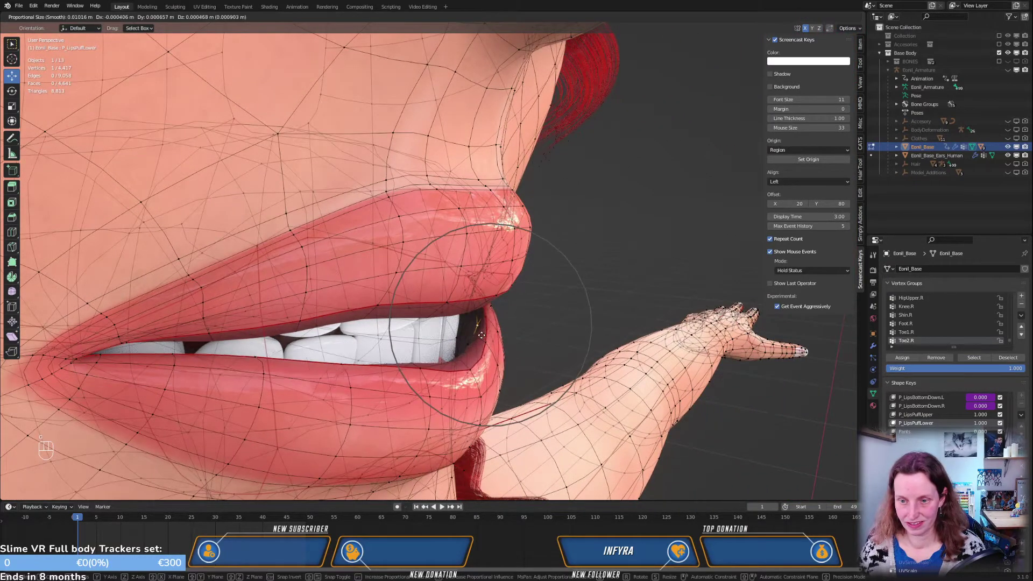
left_click(481, 335)
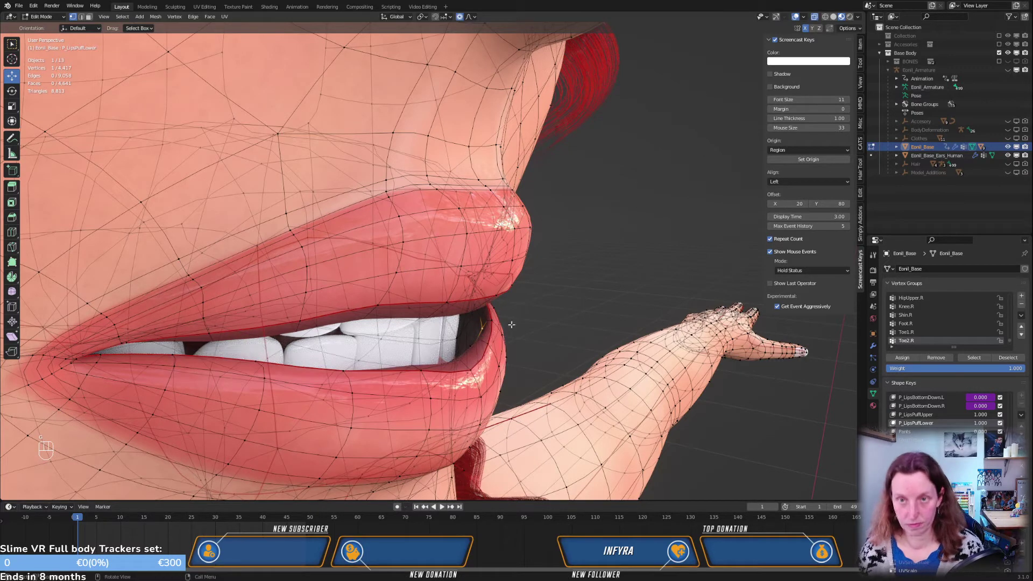
Without proportional editing, move the individual vertices inside the lower lip's front edge back and down to shape its inner rim
key("g")
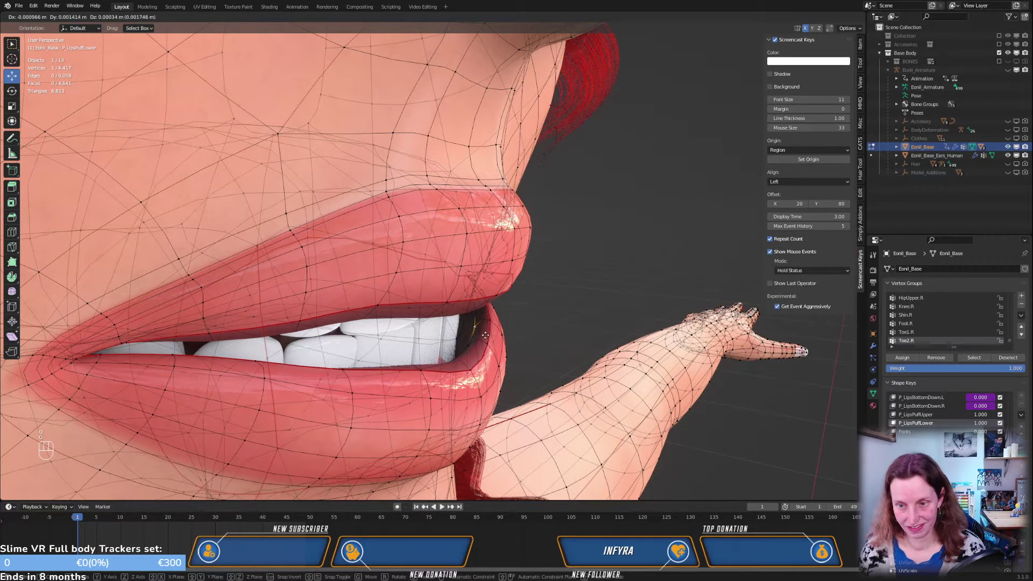
left_click(467, 341)
key("g")
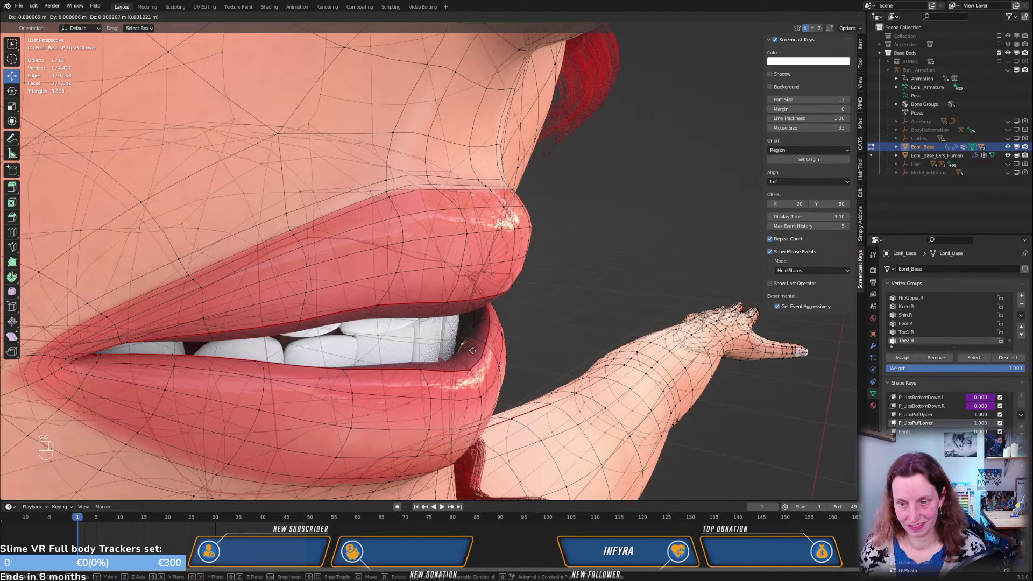
left_click(472, 351)
mouse_move(537, 344)
middle_mouse_down()
mouse_move(576, 346)
mouse_move(514, 349)
mouse_move(538, 350)
mouse_move(517, 342)
mouse_move(536, 336)
middle_mouse_up()
key("g")
left_click(486, 359)
key("g")
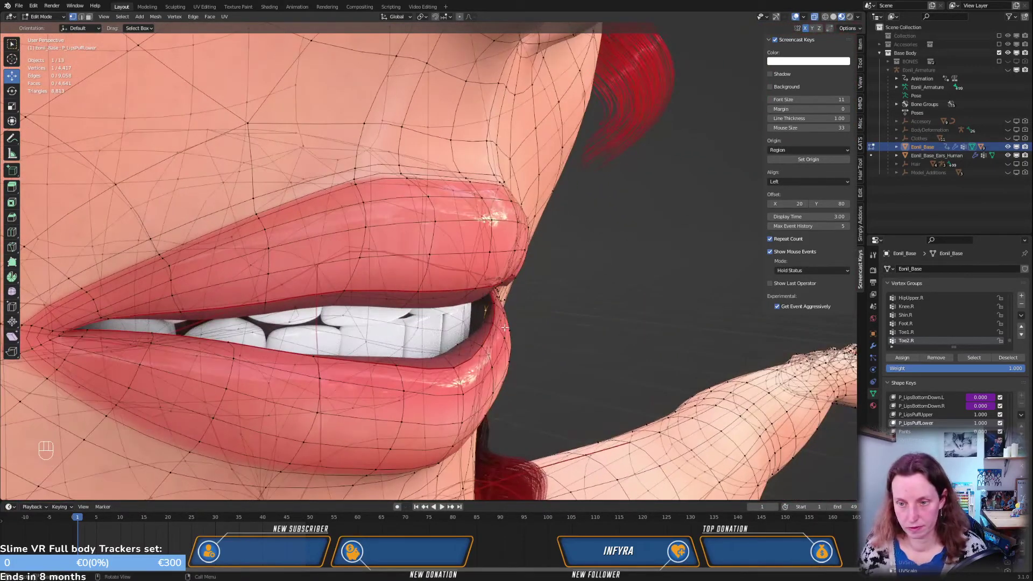
left_click(493, 326)
In front view, move the selected vertex of the lower lip's inner edge slightly down
middle_click_drag(493, 326, 553, 319)
key("KP_1")
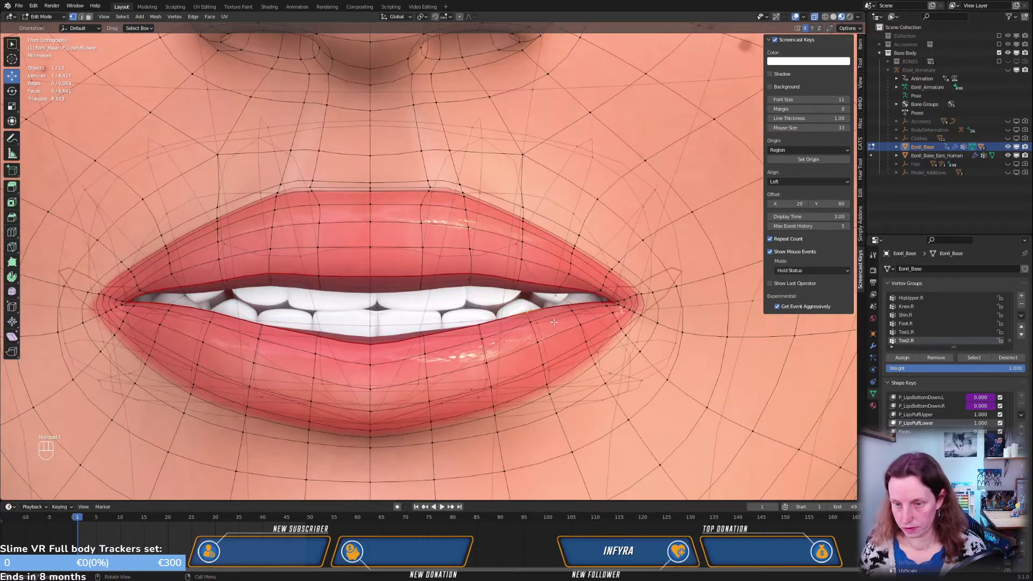
key("g")
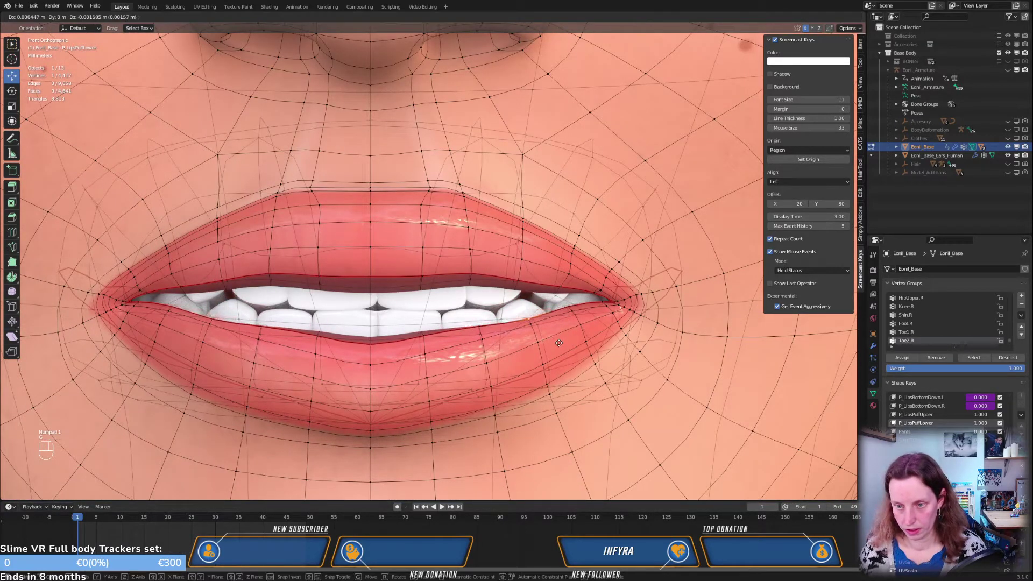
left_click(558, 340)
key("KP_3")
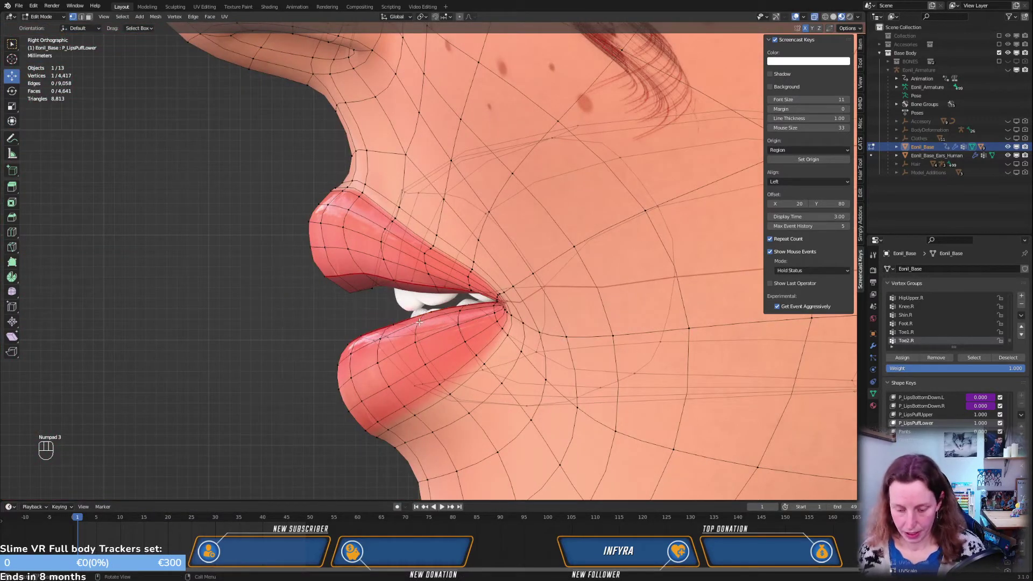
middle_click_drag(478, 314, 503, 326)
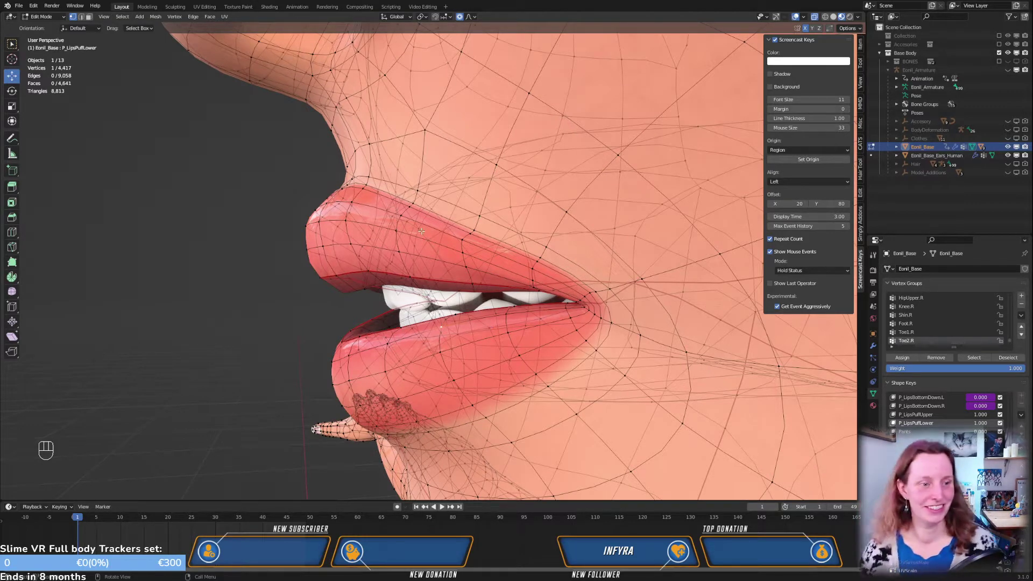
middle_click_drag(431, 289, 518, 289)
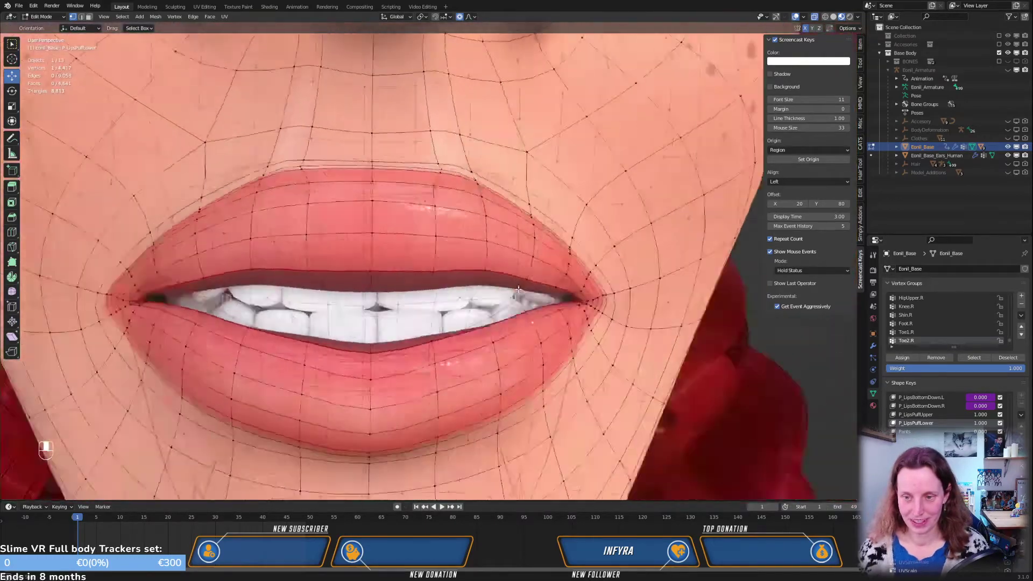
key("KP_3")
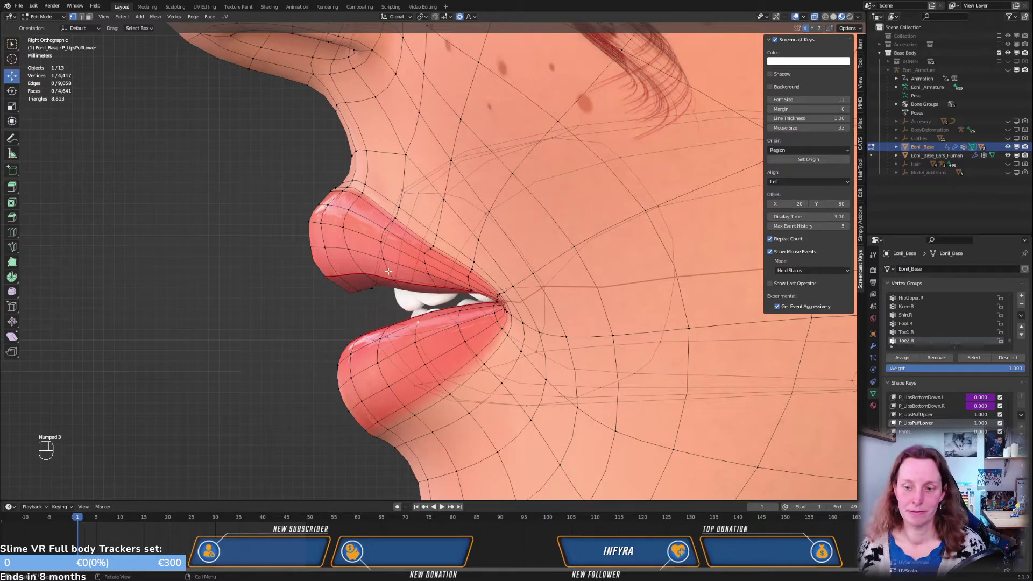
Adjust the vertices of the lower lip's inner edge with small proportional moves, reducing the influence radius to about 7.6 mm
key("g")
left_click(371, 295)
middle_click_drag(371, 295, 530, 313)
key("g")
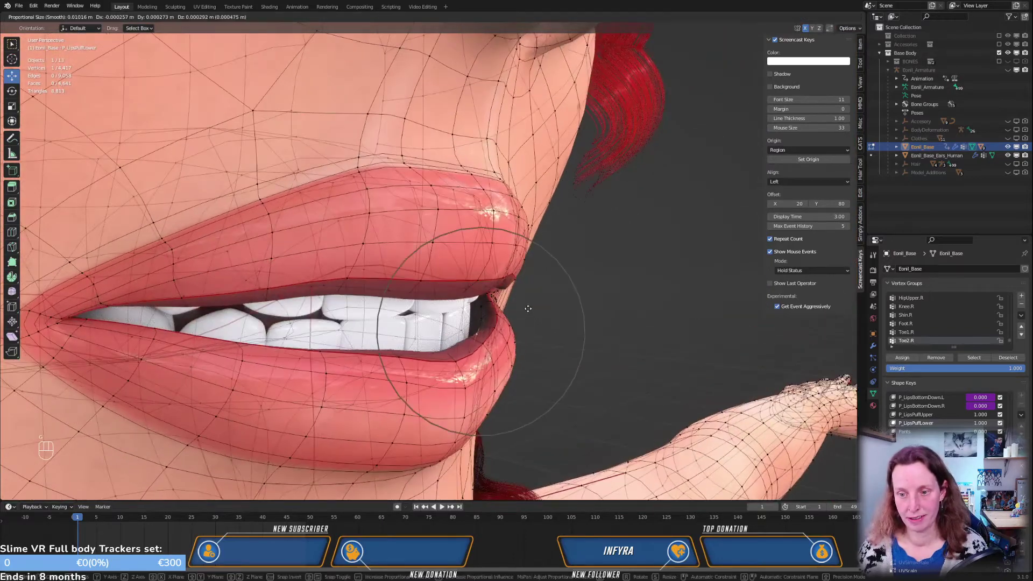
left_click(525, 307)
key("g")
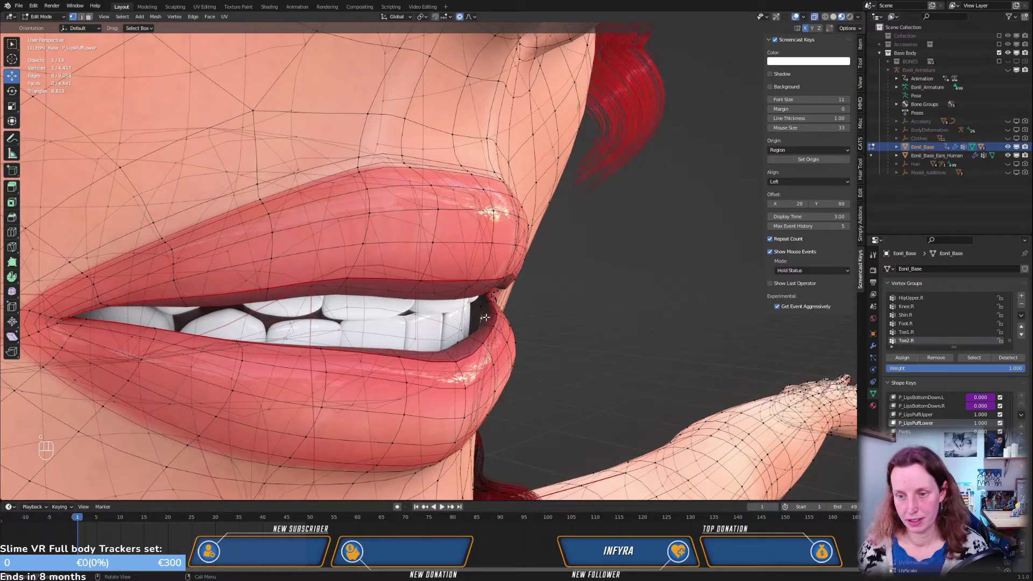
scroll(493, 329, "up", 3)
left_click(492, 330)
Move two vertices at the front of the lower lip mainly down, about 1.1 mm each, with proportional editing
middle_click_drag(493, 329, 521, 340)
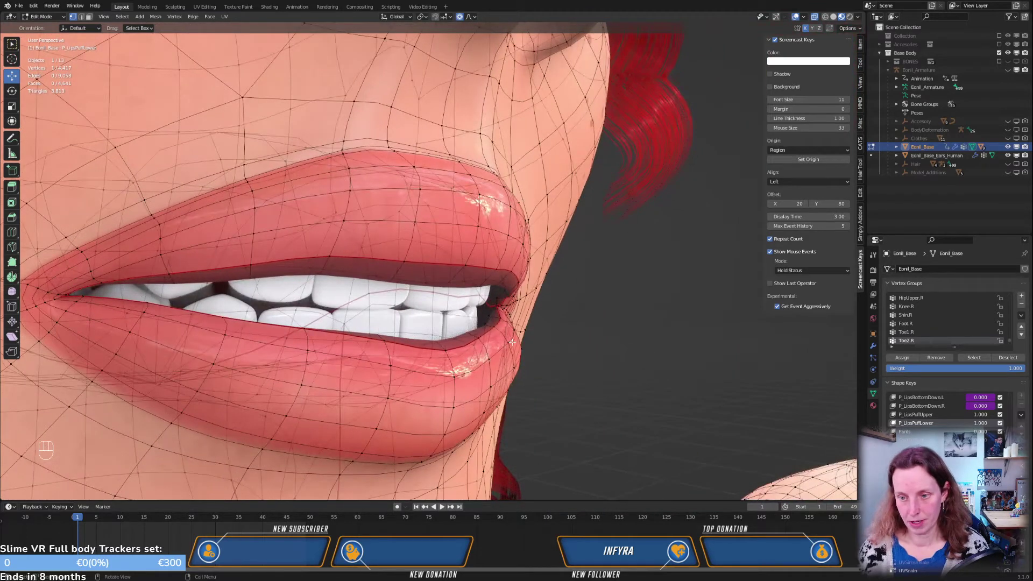
key("g")
key("g")
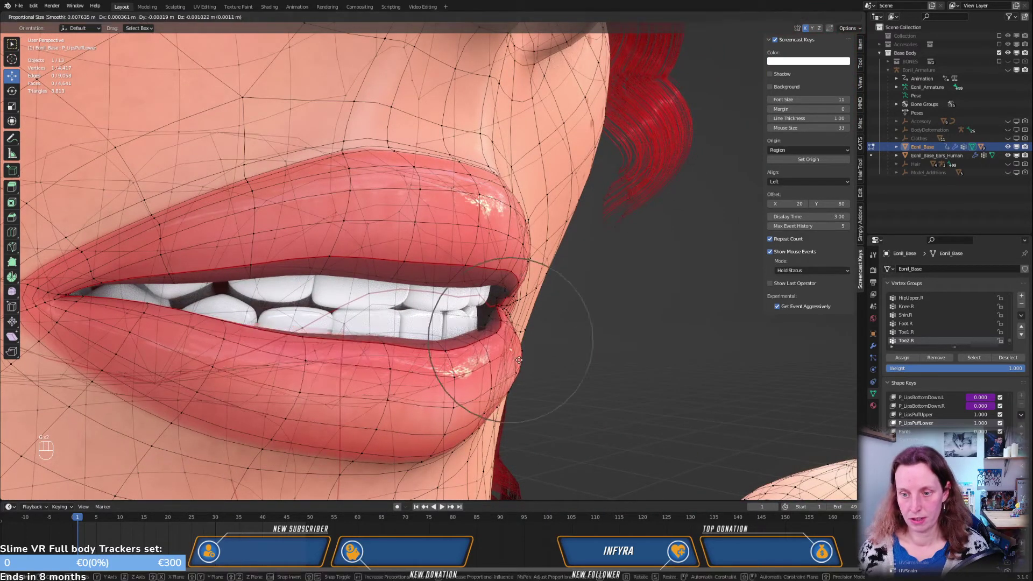
left_click(519, 359)
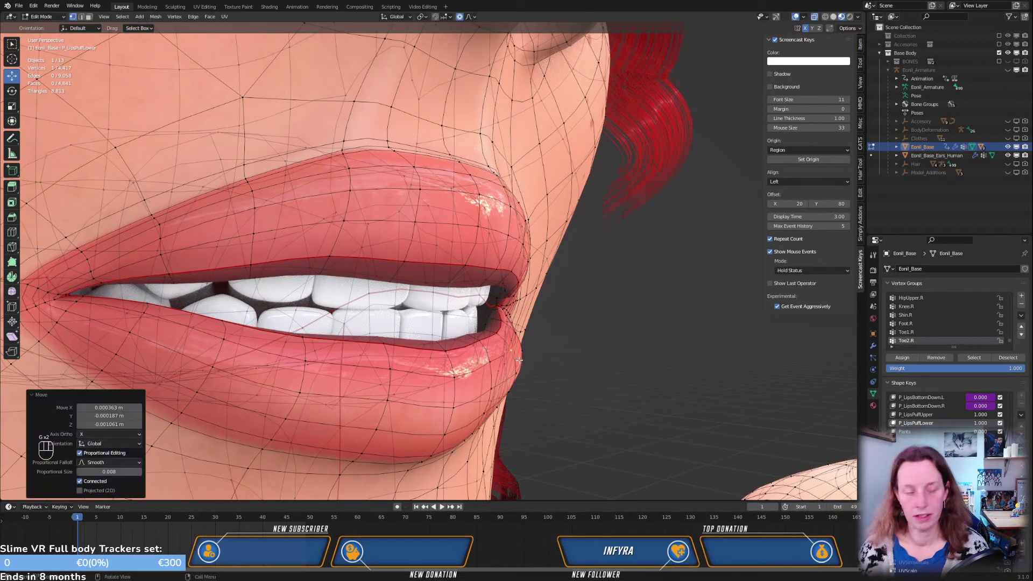
key("g")
left_click(494, 371)
Select a vertex on the lower lip's inner rim near the front and shift it slightly with proportional editing
middle_click_drag(561, 396, 460, 402)
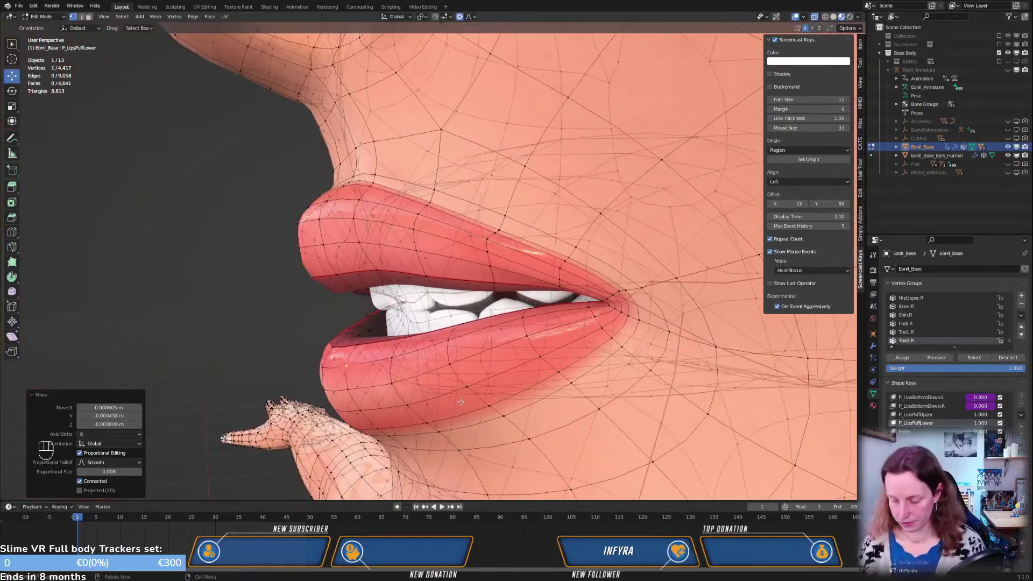
key("KP_3")
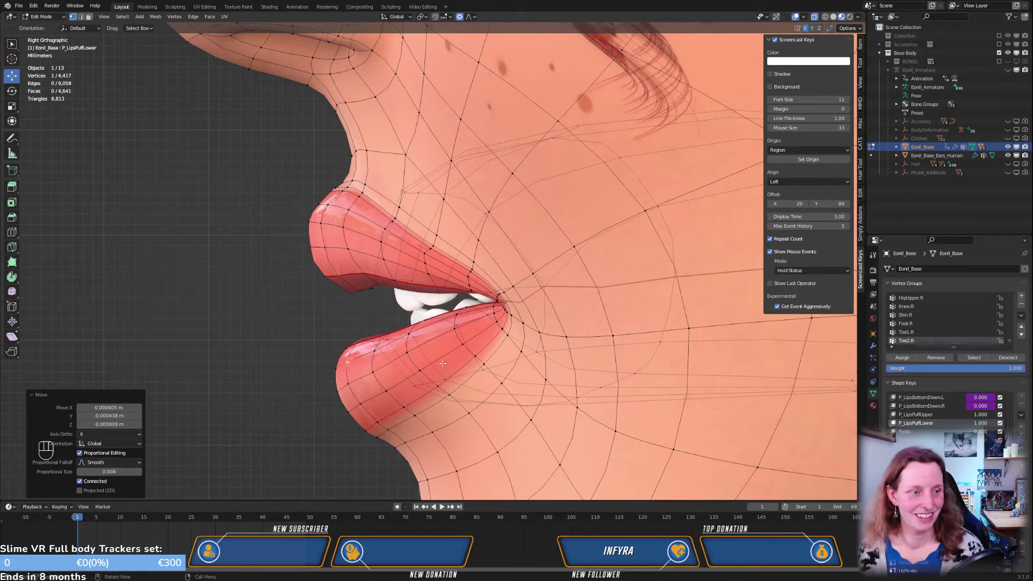
middle_click_drag(408, 351, 482, 329)
left_click(482, 330)
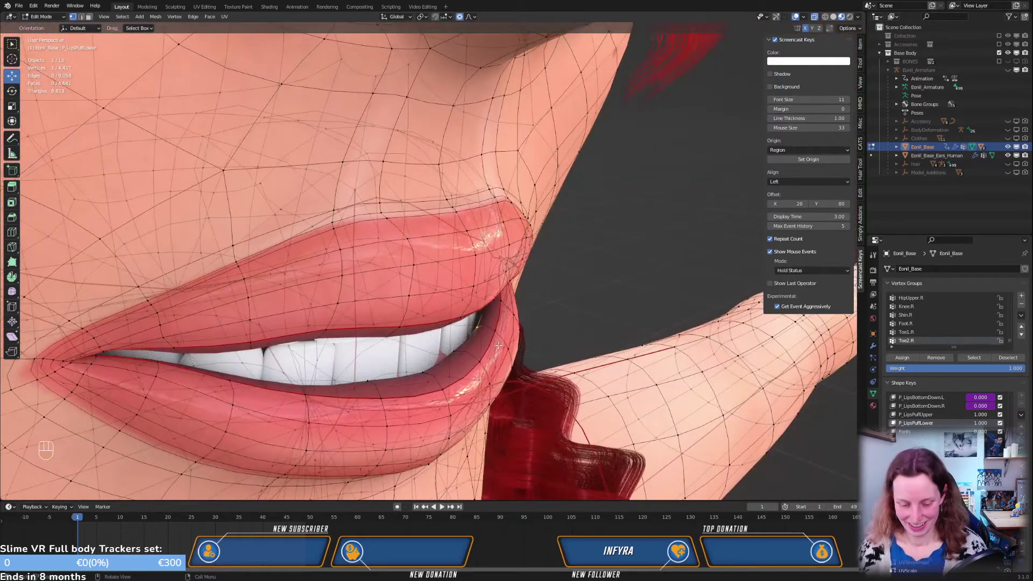
key("g")
left_click(493, 345)
Pull the lower lip's inner rim vertex forward and outward, and move the vertex deeper inside the mouth about 1.1 mm back and up
middle_click_drag(492, 344, 578, 312)
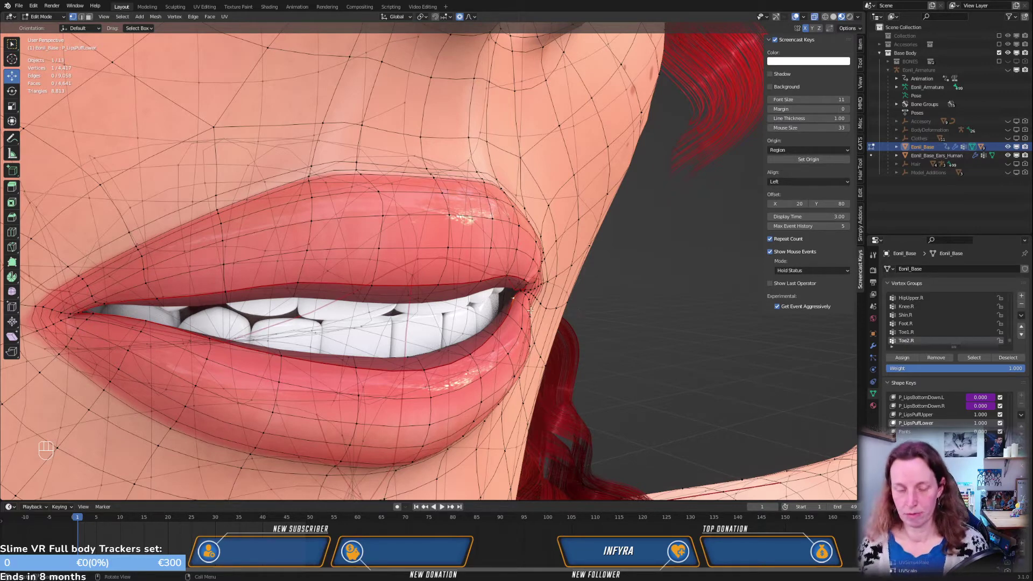
key("g")
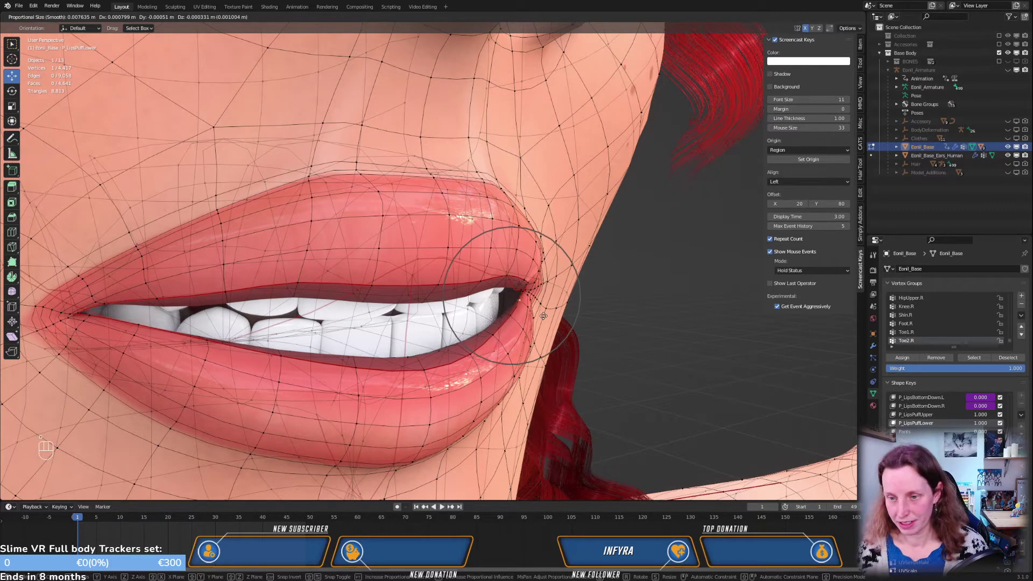
left_click(531, 312)
middle_click_drag(532, 312, 478, 318)
scroll(519, 336, "up", 2)
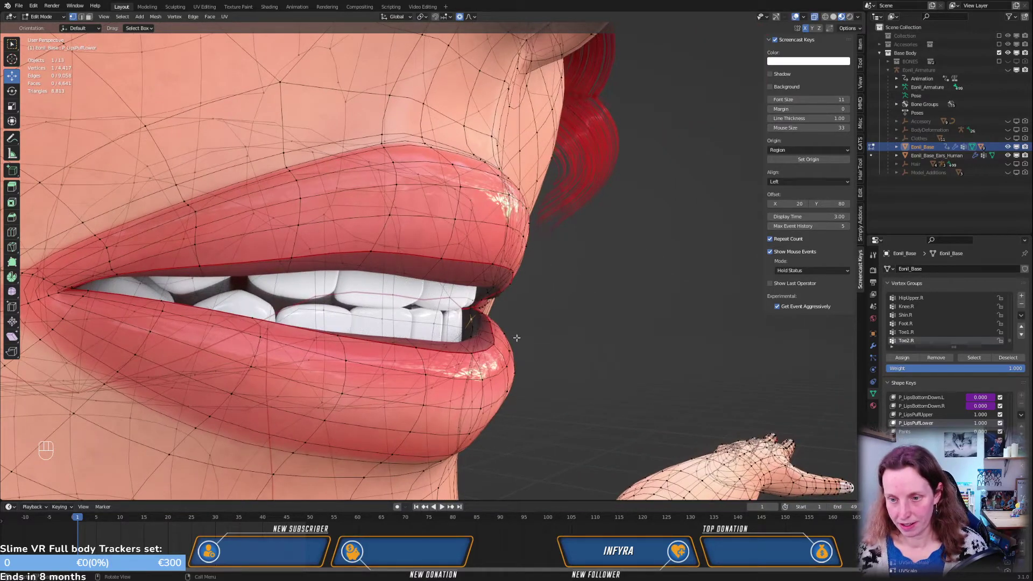
key("g")
left_click(532, 346)
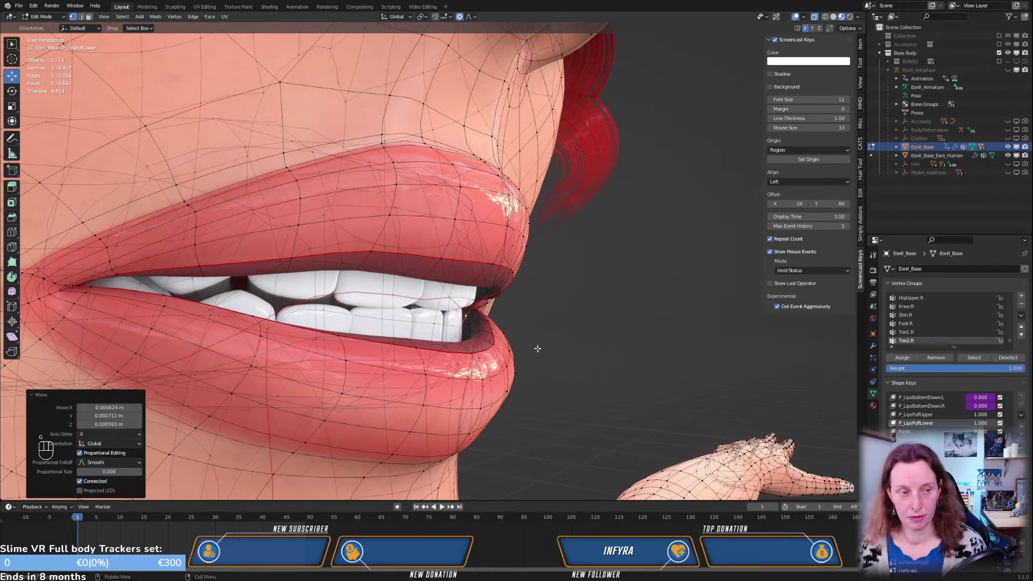
Move the vertex on the side of the lower lip's upper edge about 1.1 mm down and outward with proportional editing
key("KP_1")
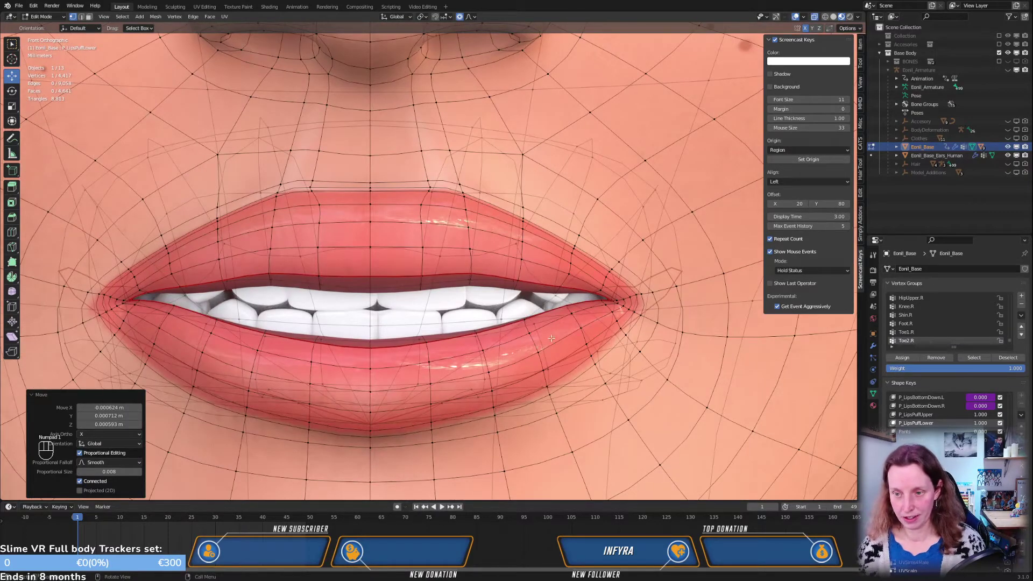
left_click(570, 305)
middle_click_drag(588, 333, 520, 339)
key("g")
left_click(557, 323)
Check the lips from side and front, and move the lower lip's upper rim vertex about 0.8 mm outward, forward and down
key("KP_3")
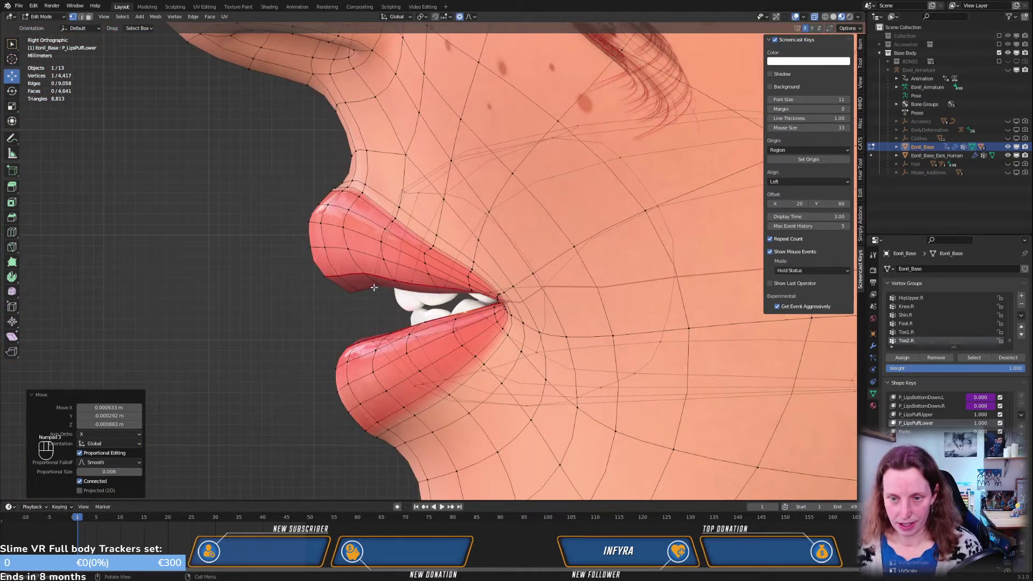
middle_click_drag(482, 351, 435, 347)
key("KP_1")
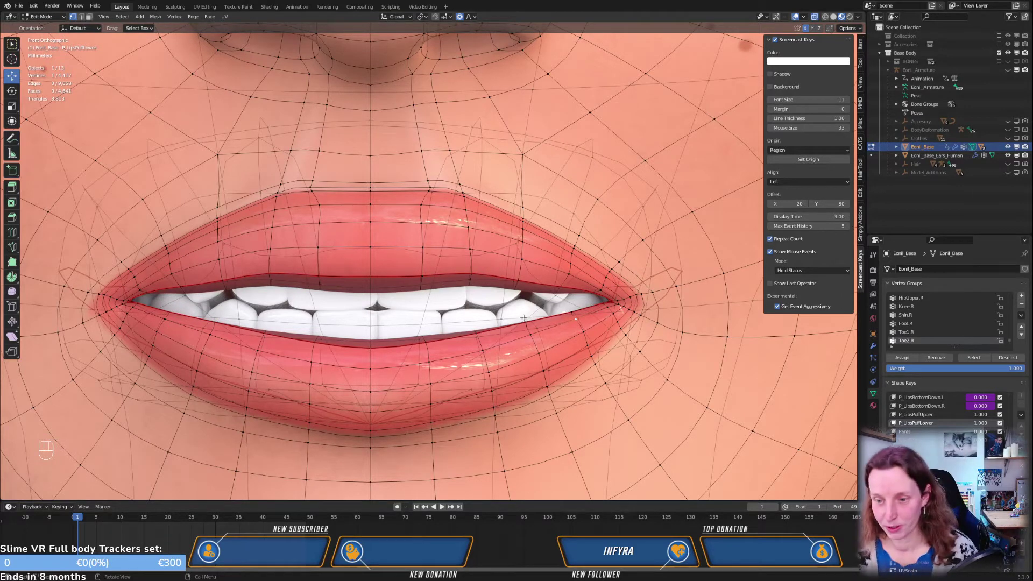
middle_click_drag(522, 318, 520, 320)
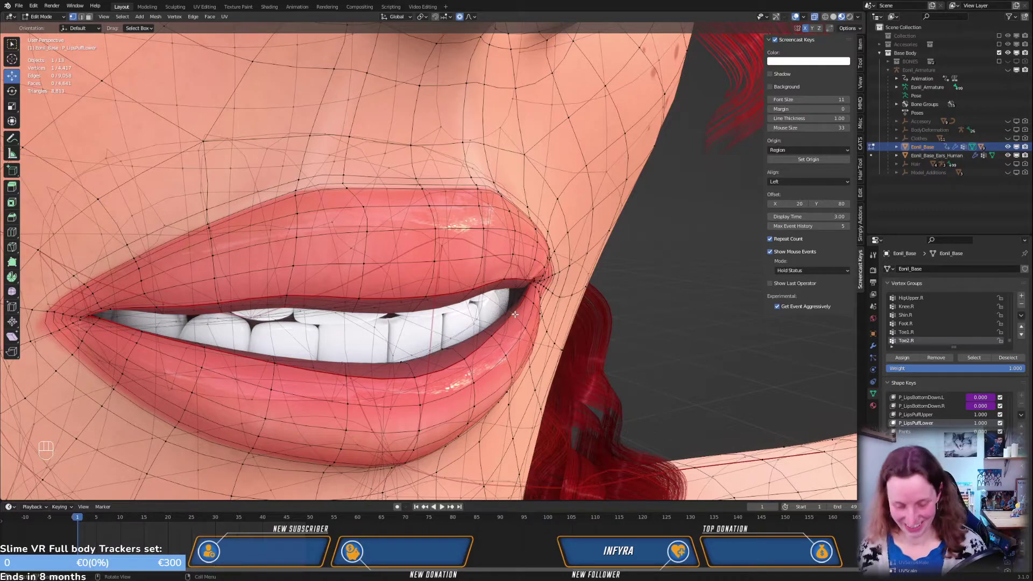
key("g")
left_click(526, 323)
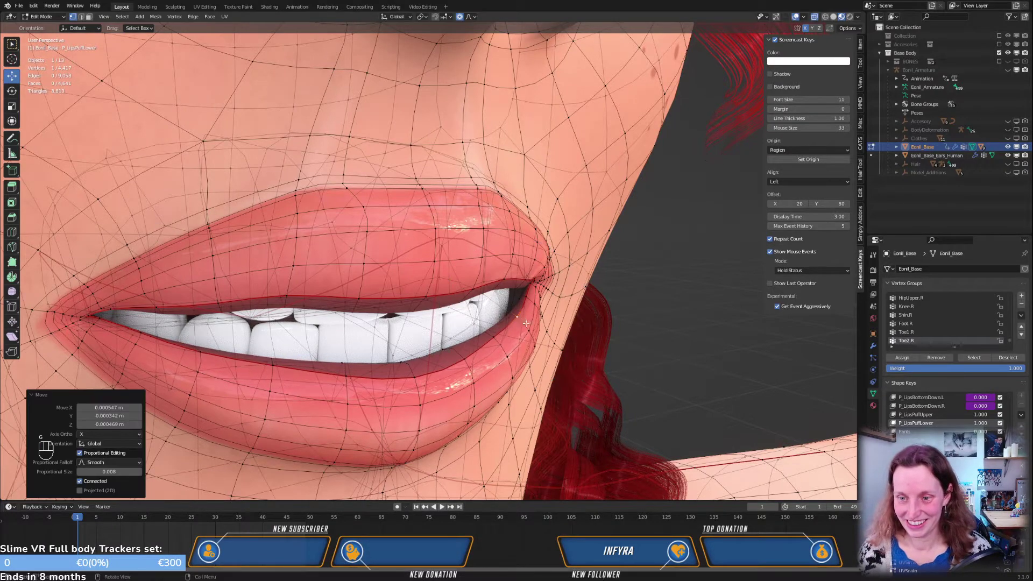
Refine the lower lip's rim by moving its edge vertex about 0.6 mm outward and down and the vertex behind it about 0.3 mm inward
middle_click_drag(526, 322, 505, 345)
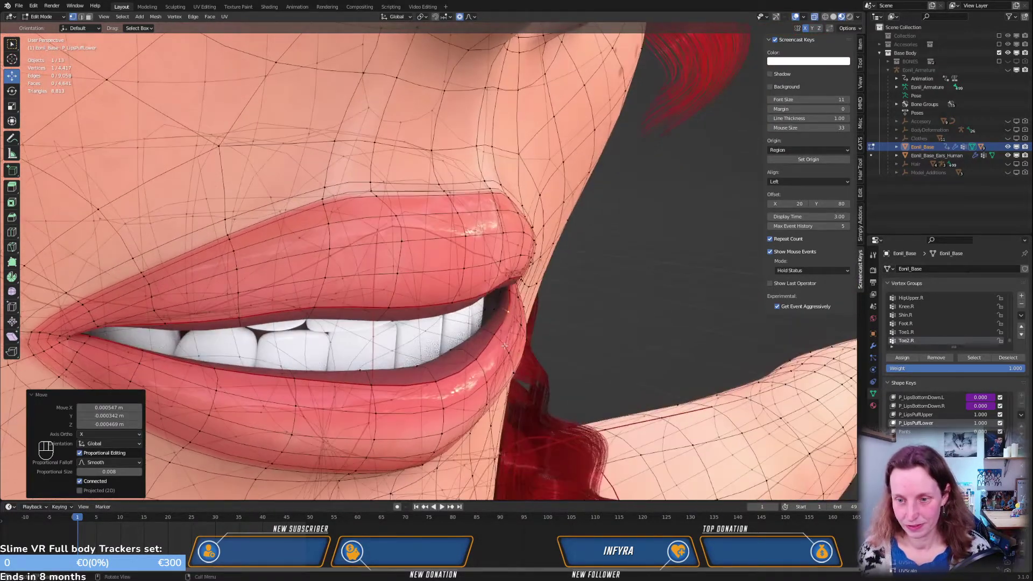
key("g")
left_click(492, 320)
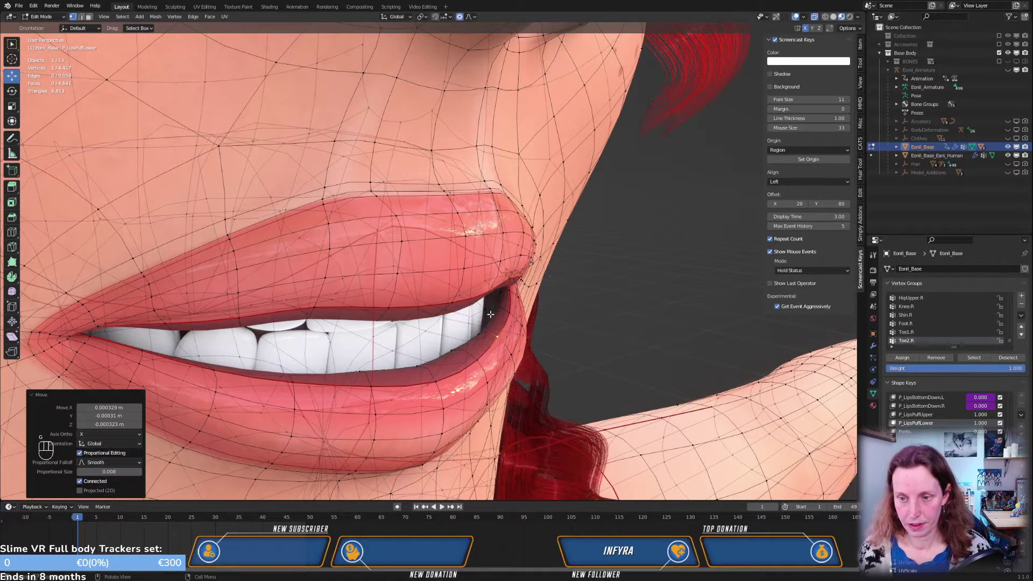
key("g")
left_click(518, 331)
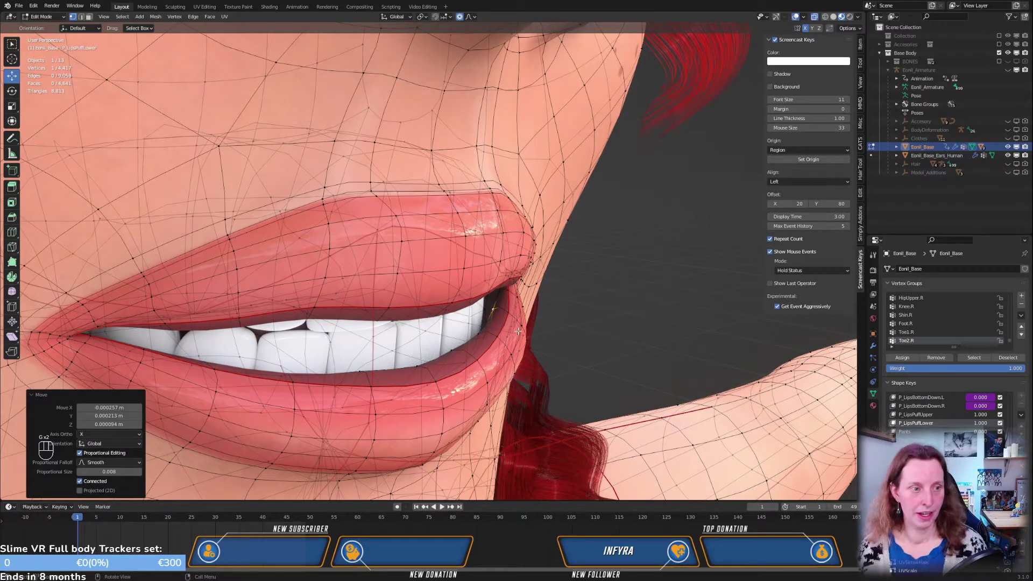
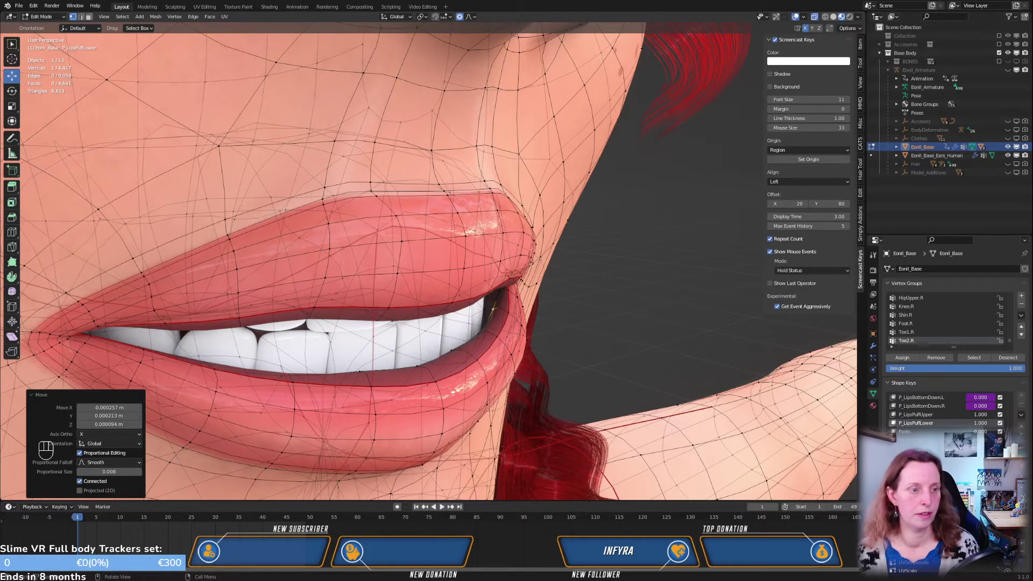
Fill out the outer surface of the lower lip with proportional moves, shifting its lower front vertex about 1.1 mm down and outward
middle_click_drag(388, 295, 444, 378)
middle_click_drag(470, 344, 548, 396)
key("g")
left_click(424, 355)
key("g")
left_click(533, 418)
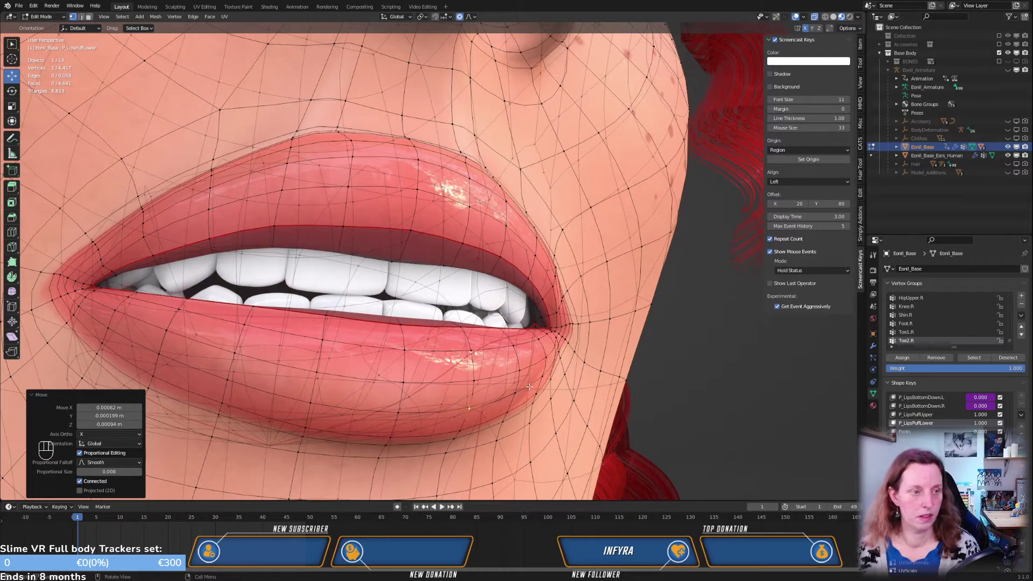
middle_click_drag(528, 367, 455, 373)
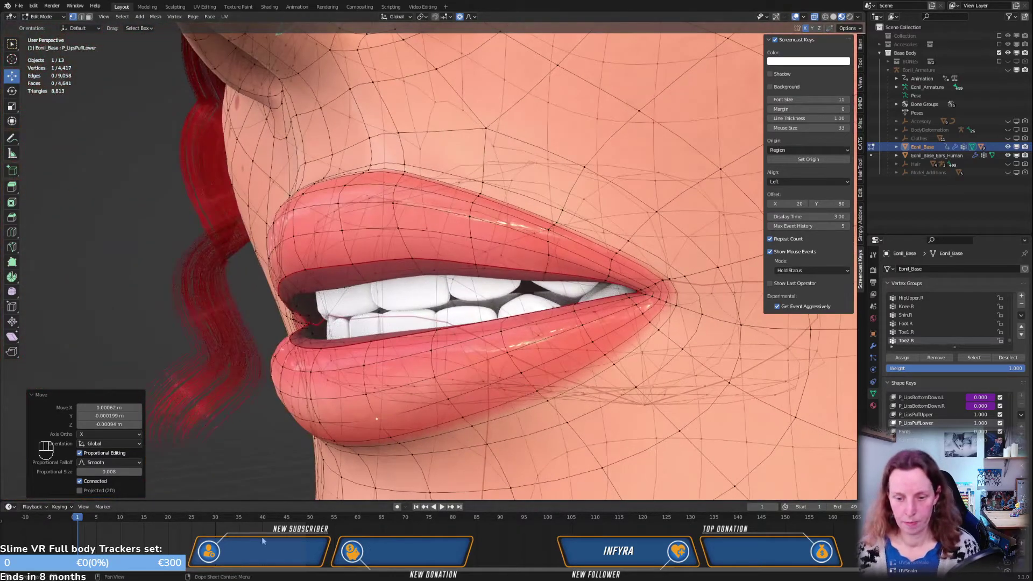
Switch to the browser's Kissing Lips image results, examine the lip shapes as reference, and return to Blender
key("alt+Tab")
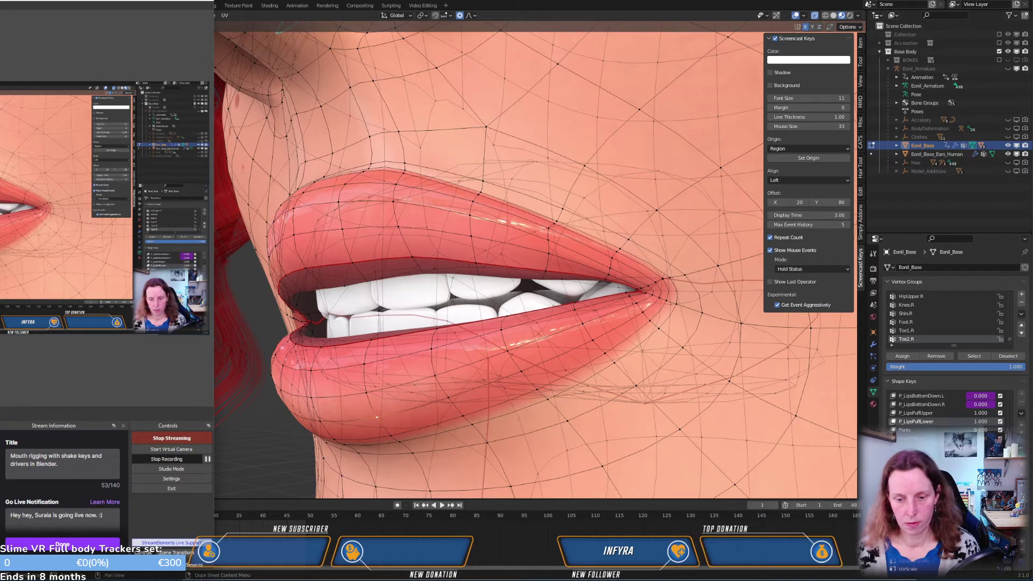
key("alt+Tab")
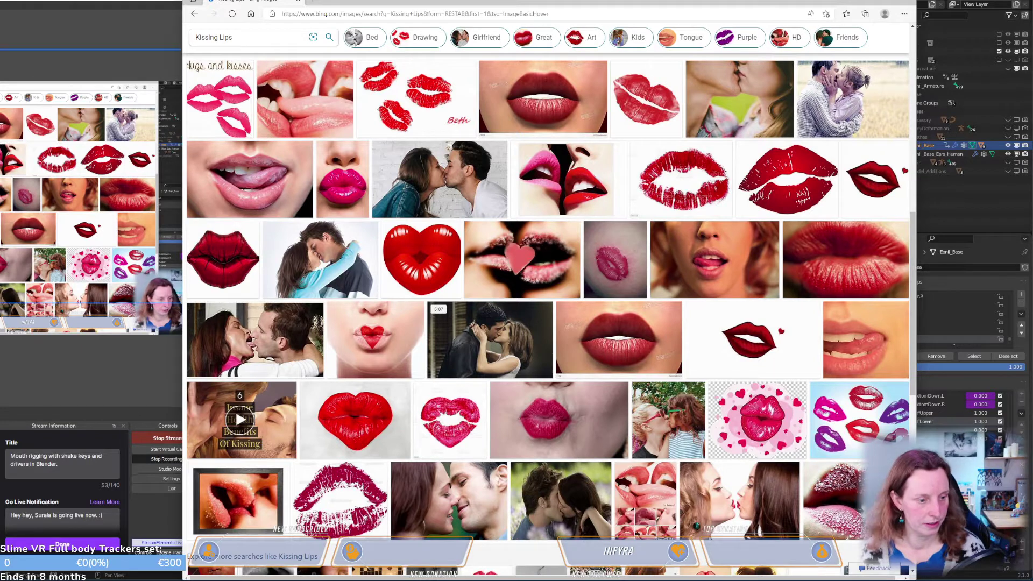
key("alt+Tab")
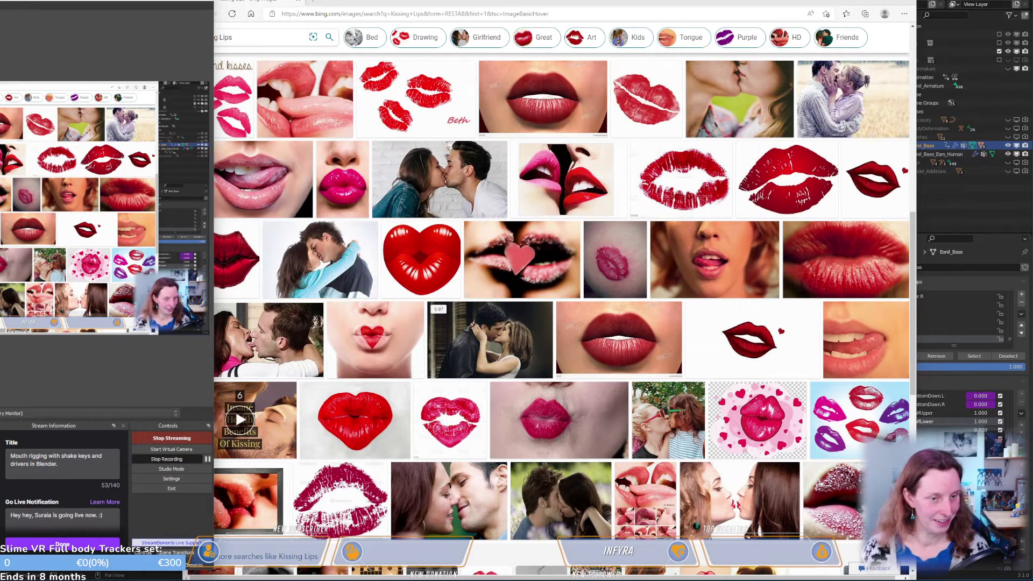
key("alt+Tab")
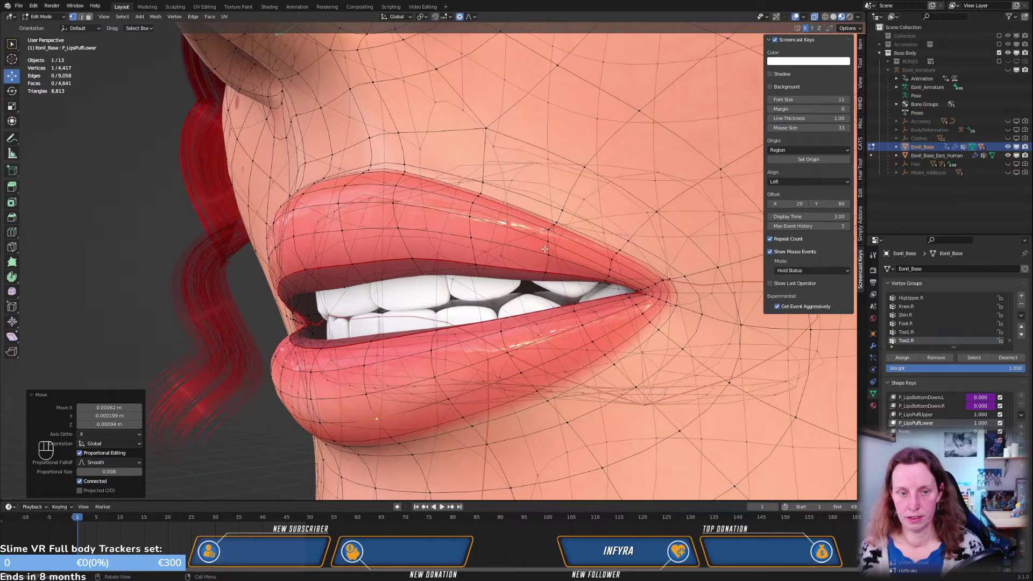
In side view, move the selected lower lip vertex about 1.7 mm back and slightly up with proportional editing
middle_click_drag(545, 249, 495, 265)
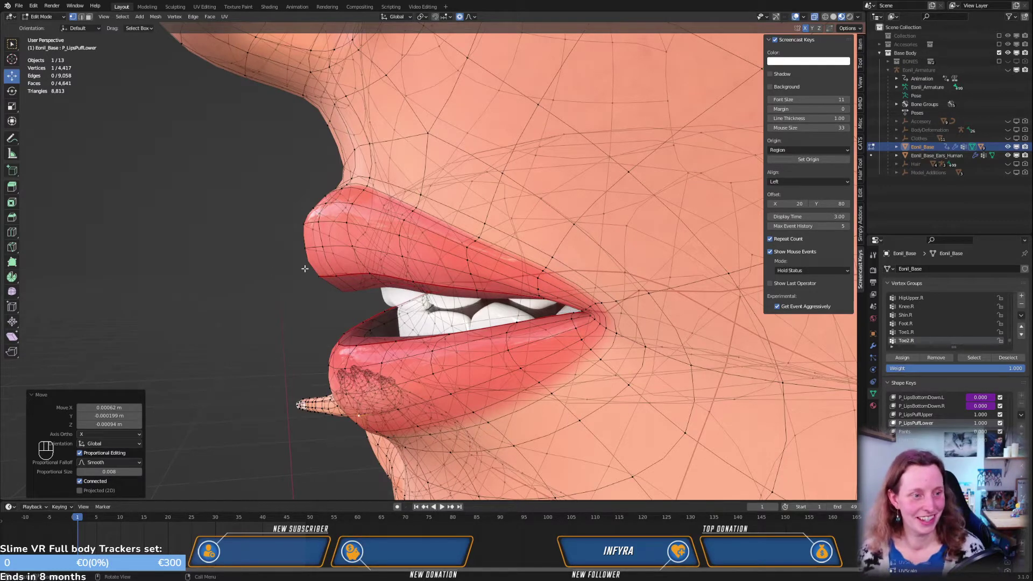
key("KP_3")
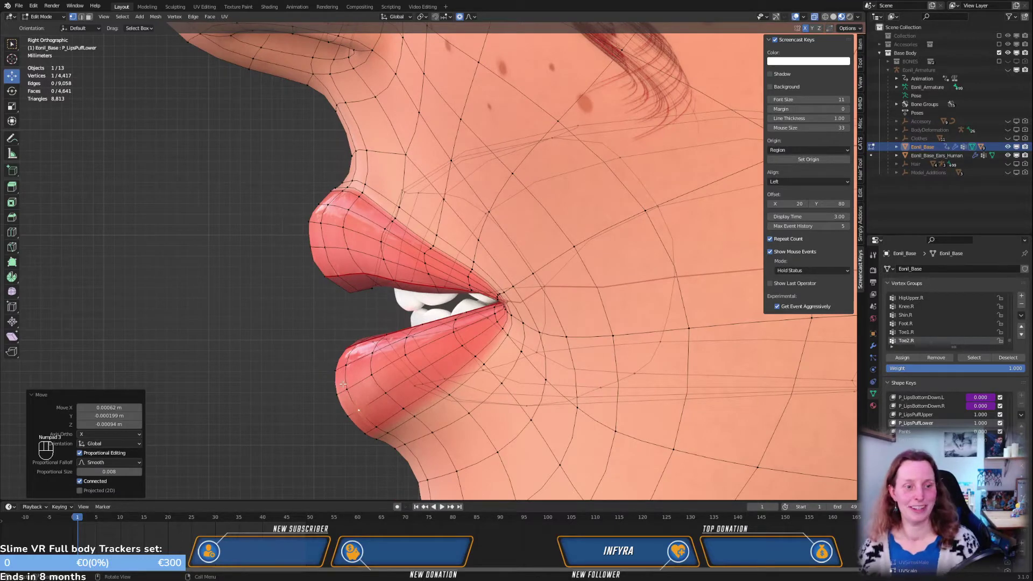
middle_click_drag(347, 388, 377, 323)
left_click(368, 312)
key("KP_3")
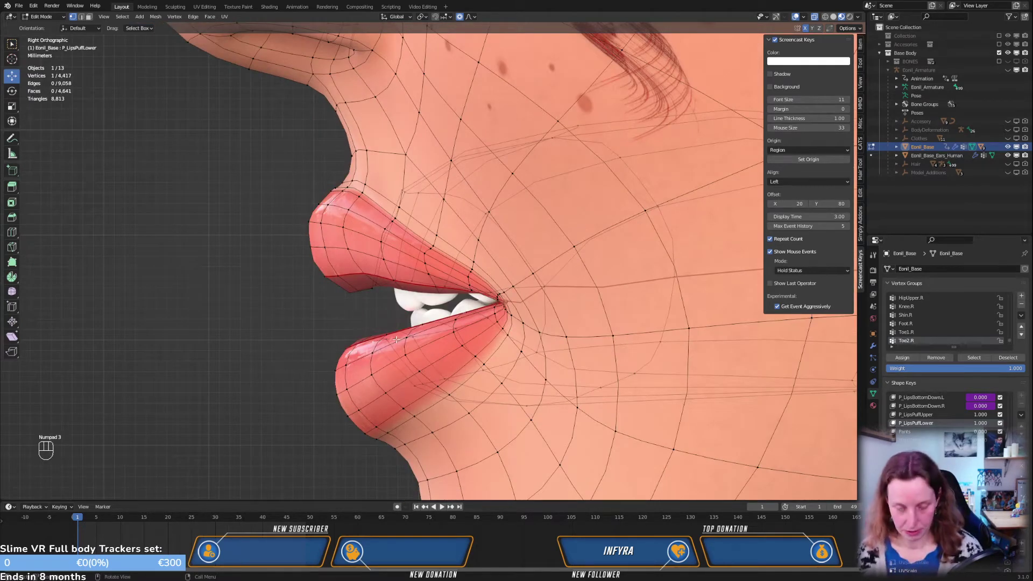
key("g")
left_click(416, 339)
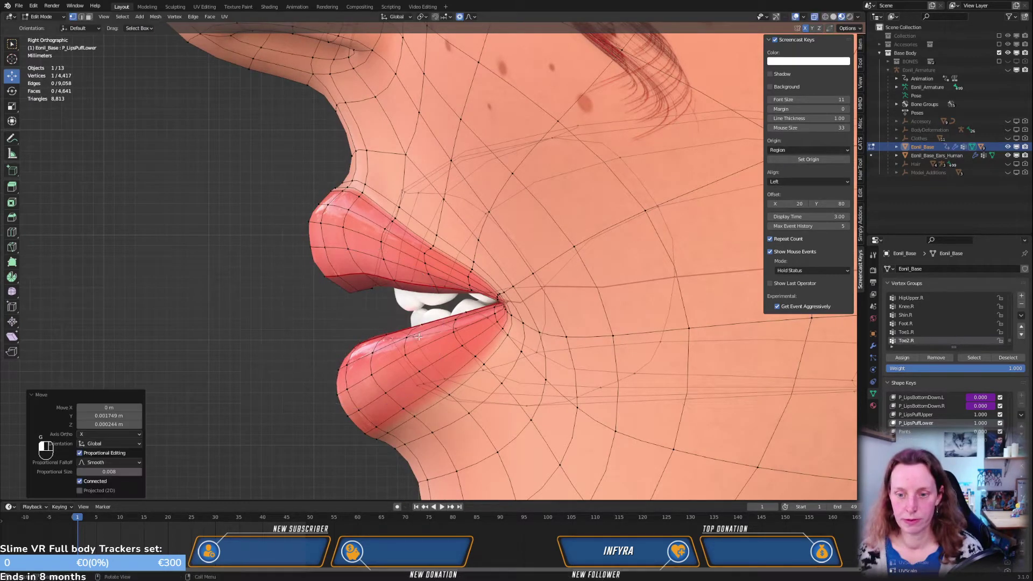
In side view, move the lower lip's front vertex about 1.6 mm back and 0.4 mm up with a proportional size of about 0.020
key("g")
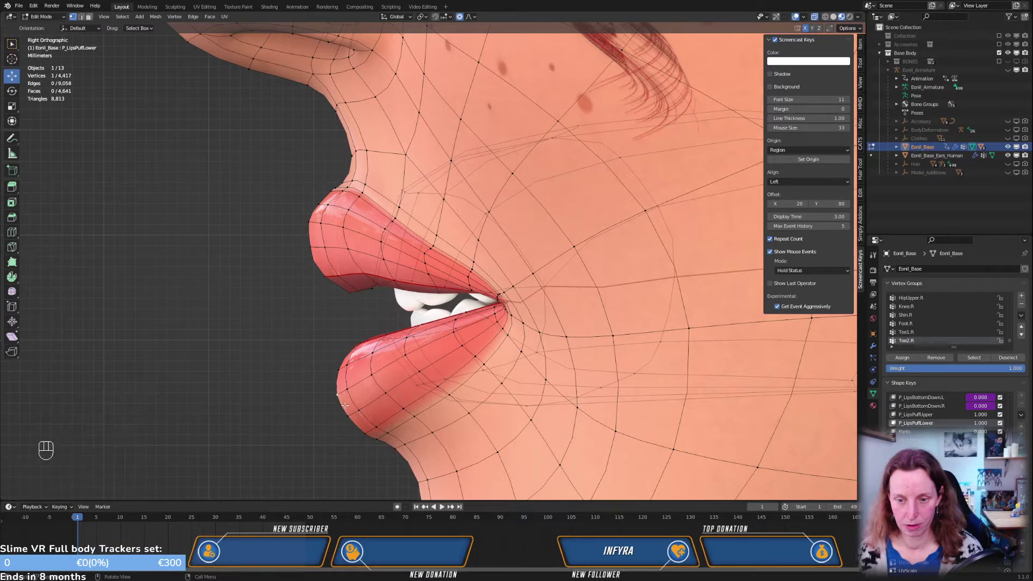
left_click(357, 402)
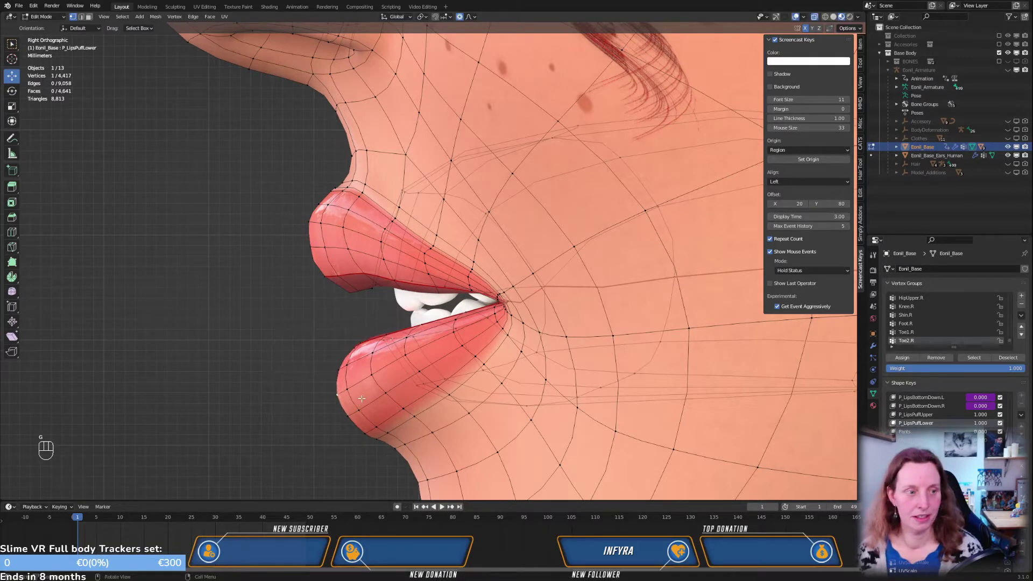
mouse_move(425, 353)
middle_mouse_down()
mouse_move(433, 367)
mouse_move(418, 363)
middle_mouse_up()
key("KP_3")
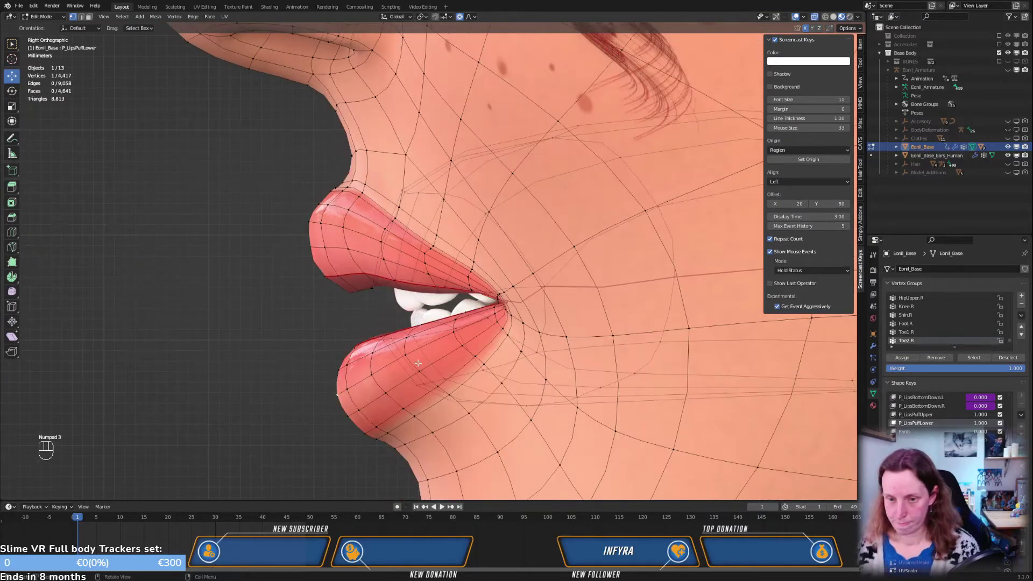
key("g")
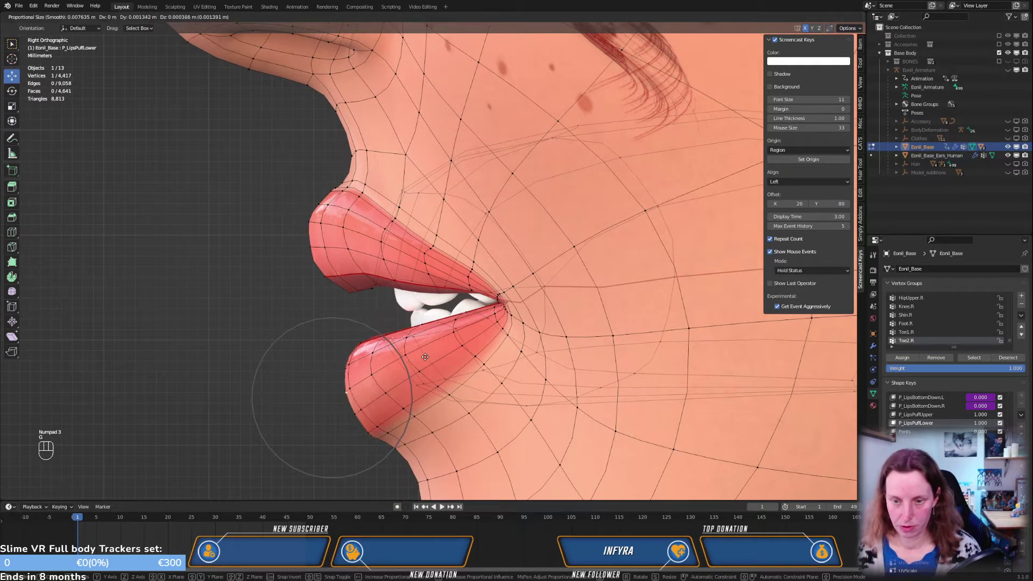
scroll(425, 356, "down", 10)
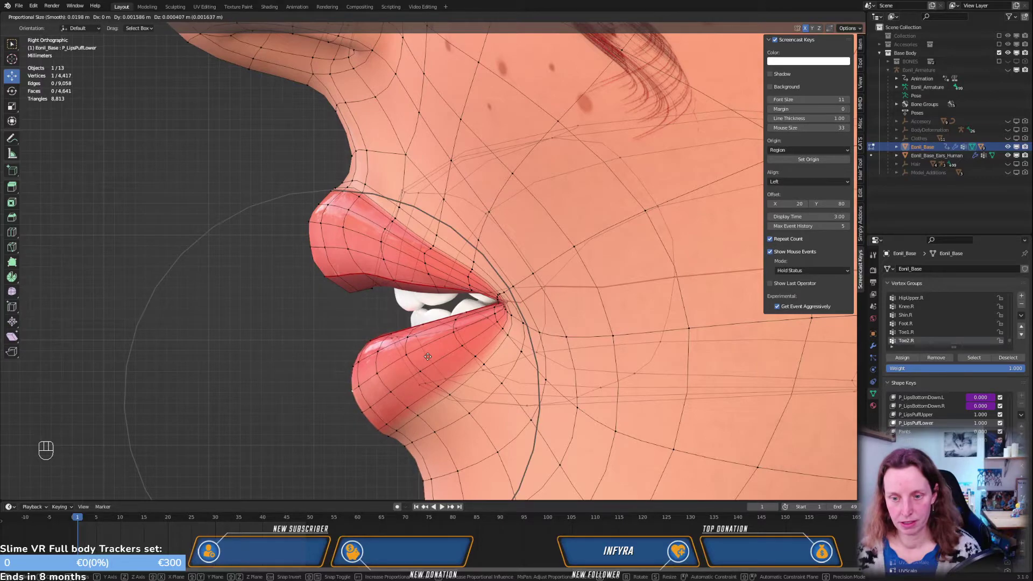
left_click(427, 356)
middle_click_drag(363, 342, 453, 337)
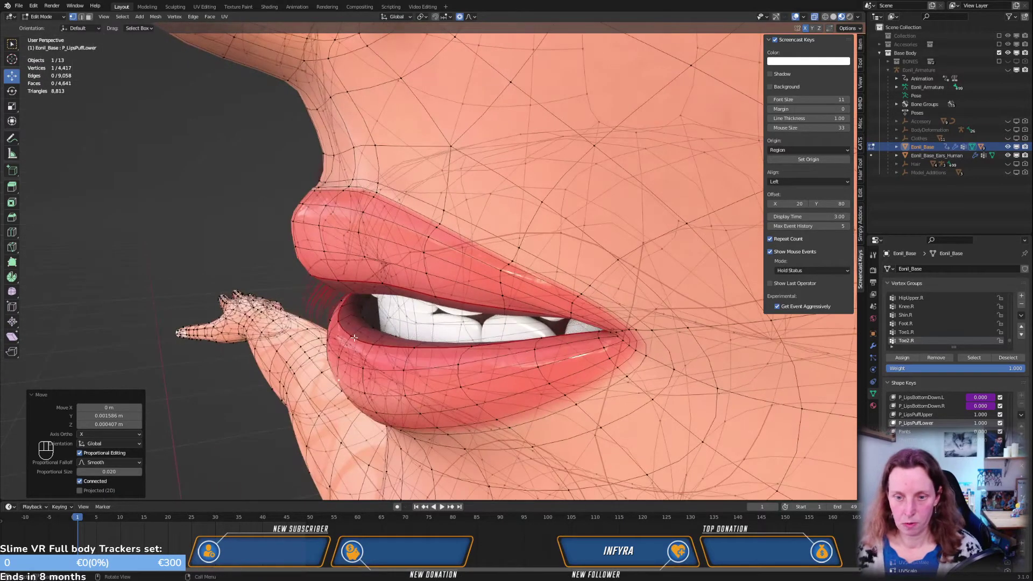
Nudge the lower lip's upper front vertex about 0.2 mm forward in side view with proportional editing
scroll(453, 337, "up", 2)
key("KP_3")
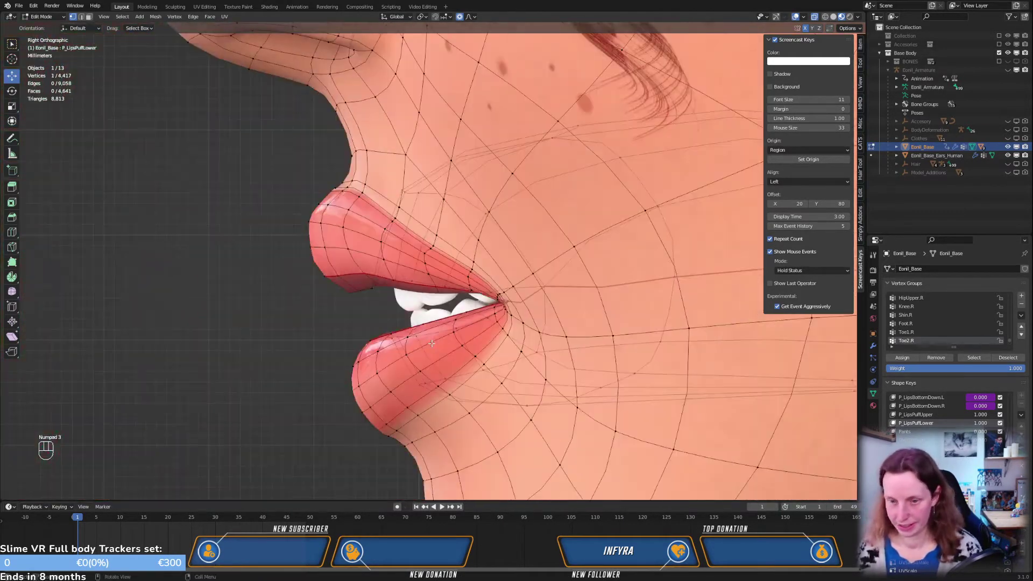
key("g")
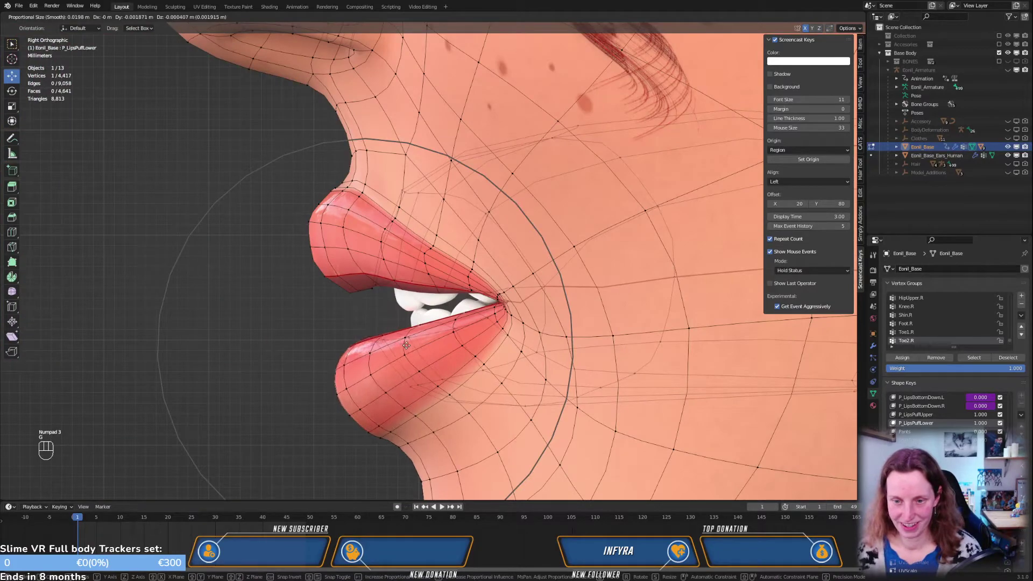
left_click(412, 342)
middle_click_drag(406, 351, 595, 235)
scroll(455, 341, "up", 2)
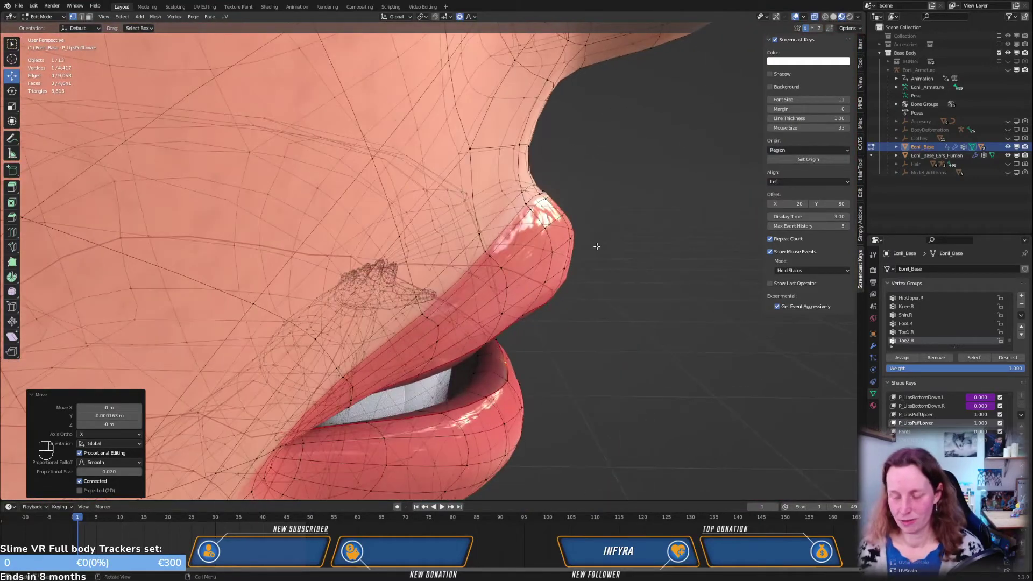
key("KP_3")
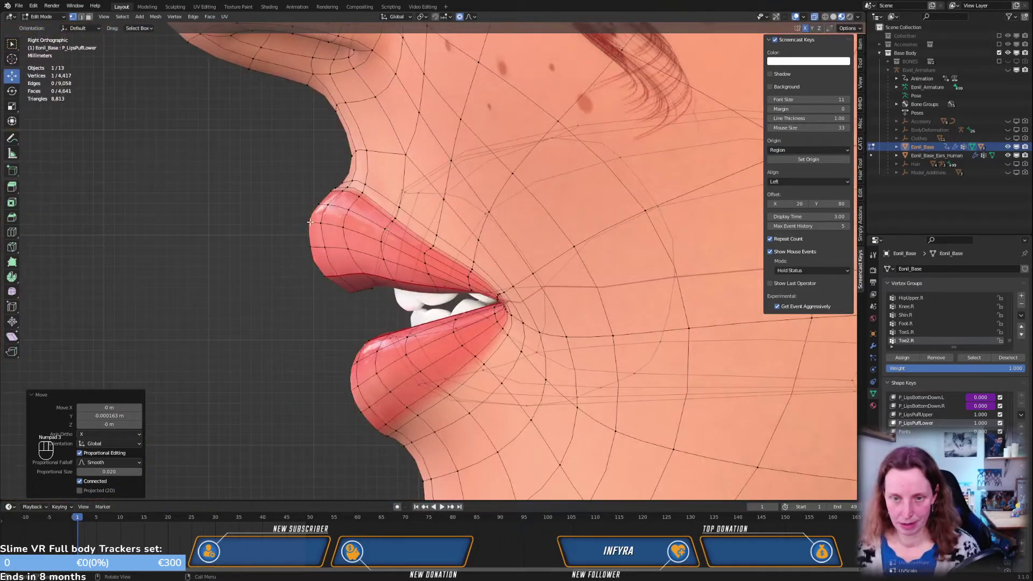
key("g")
left_click(337, 236)
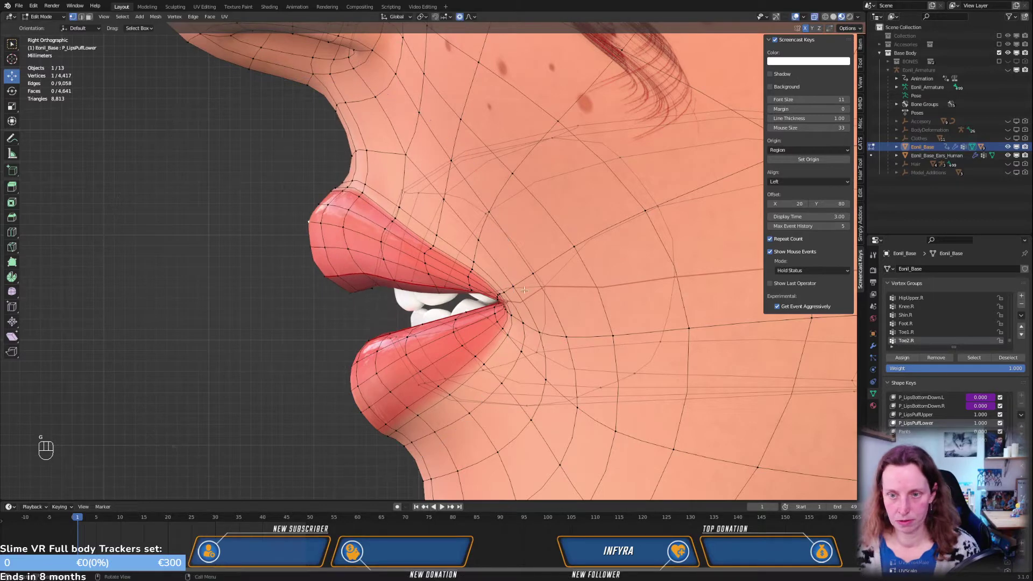
Activate the P_LipsPuffUpper shape key and move the upper lip's front vertex about 1.5 mm back and 0.4 mm down with proportional editing
left_click(916, 415)
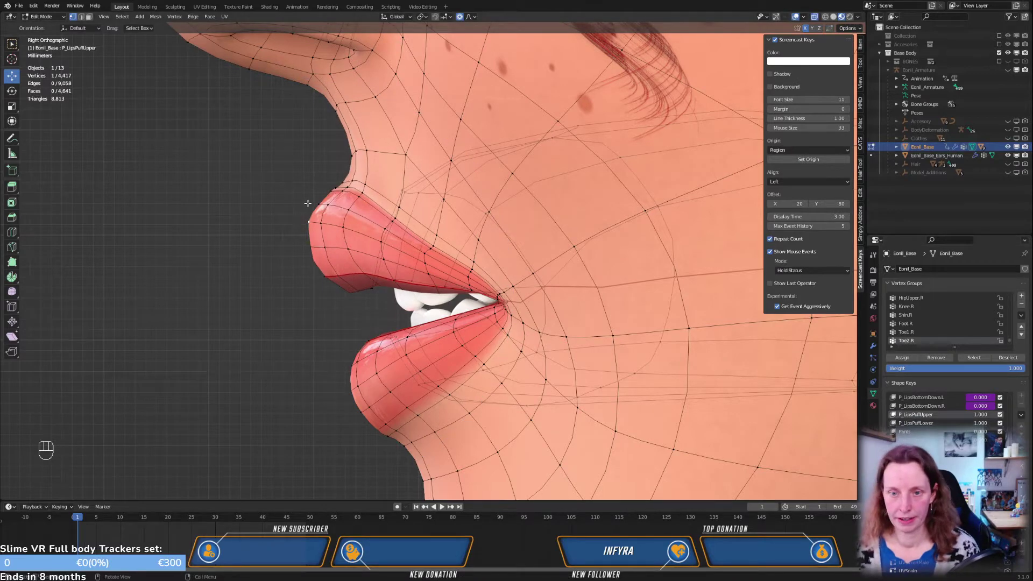
key("g")
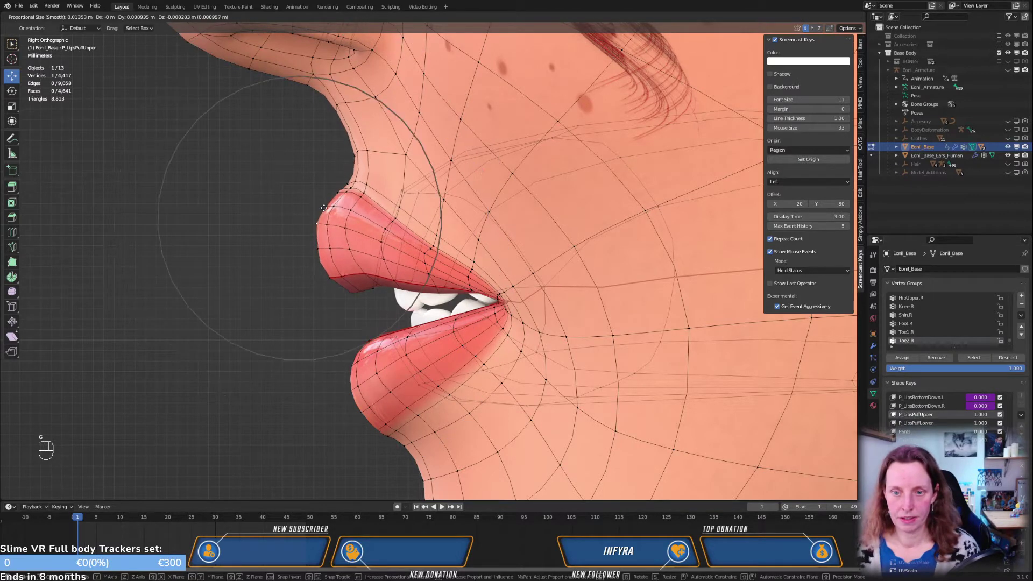
left_click(326, 210)
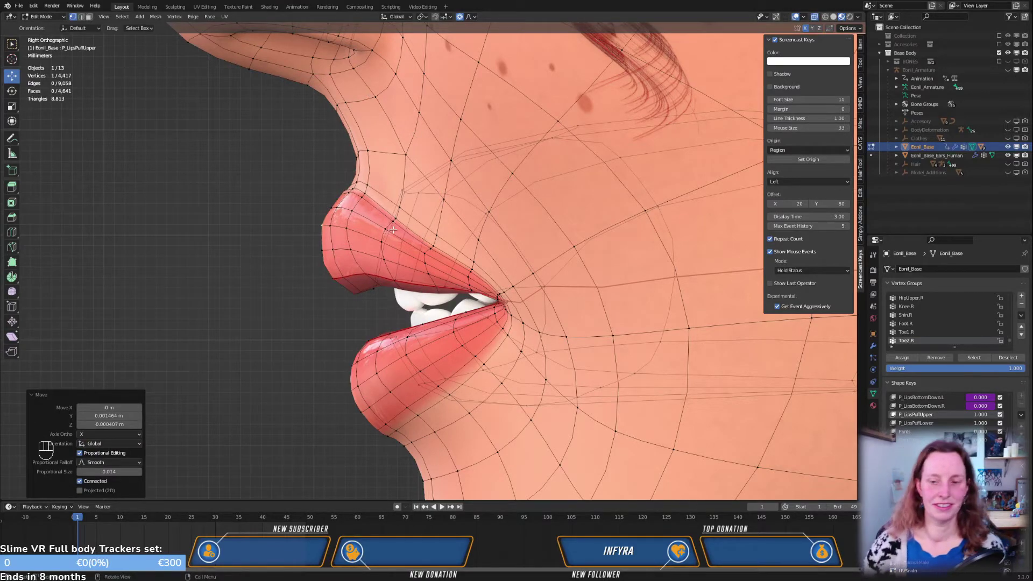
Activate the P_LipsPuffLower shape key and move the lower lip's side vertex about 0.7 mm inward, 0.4 mm back and 0.2 mm up
middle_click_drag(398, 231, 552, 343)
key("g")
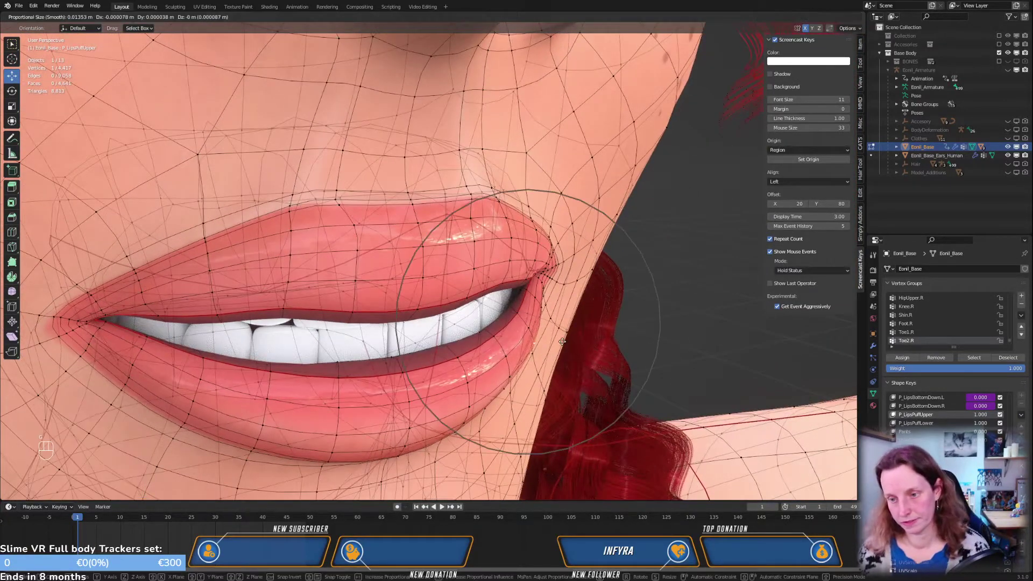
key("Escape")
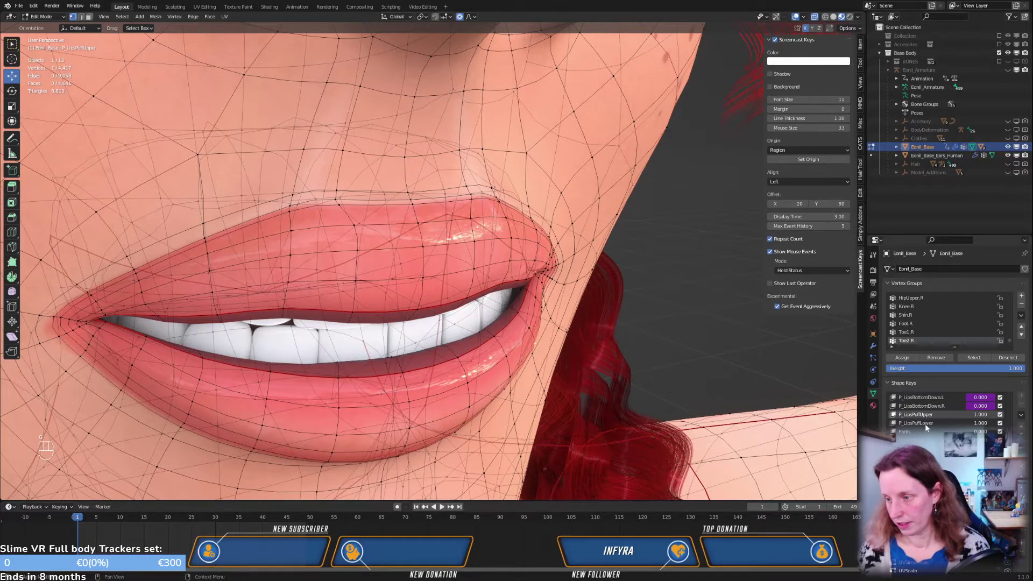
left_click(925, 423)
key("g")
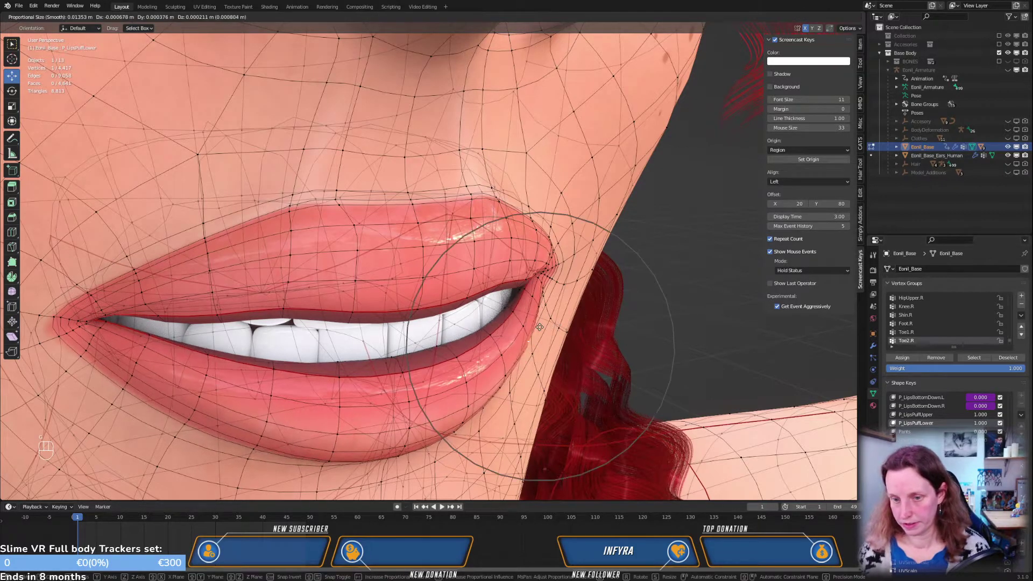
left_click(540, 326)
Leave Edit Mode and examine the puffed lips from the front and side, both close up and with the whole face in view
middle_click_drag(539, 327, 548, 301)
key("KP_1")
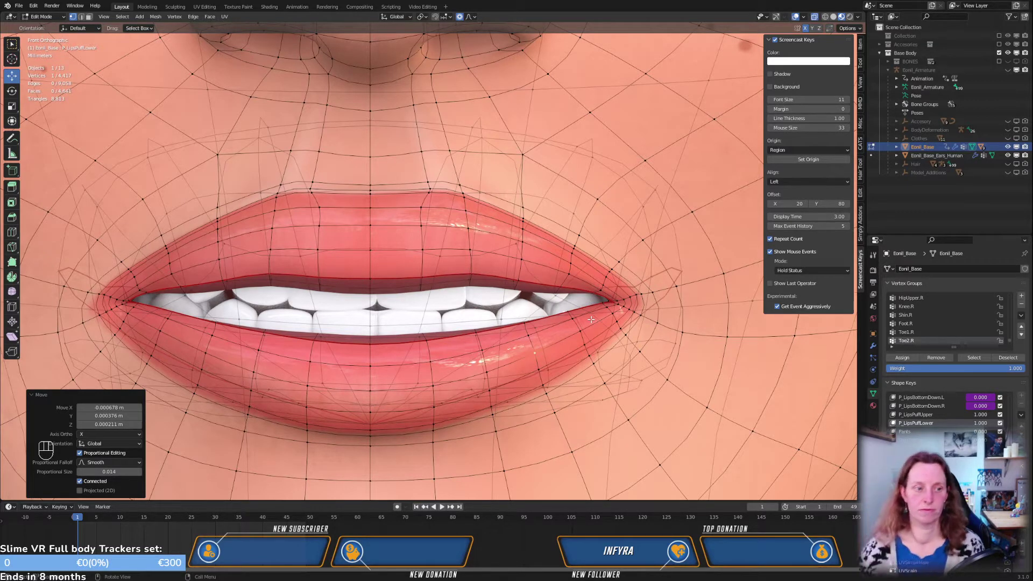
key("KP_3")
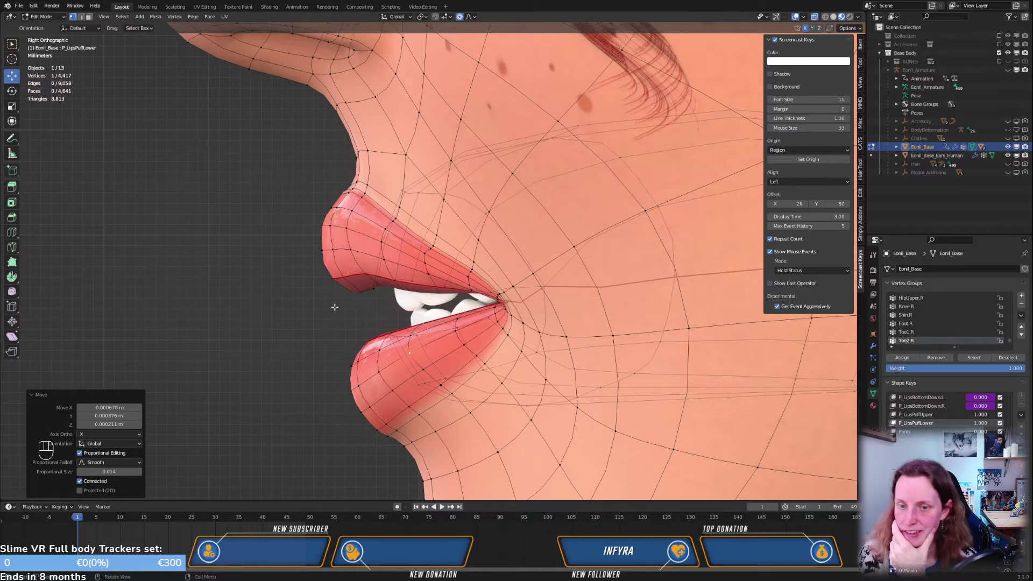
middle_click_drag(334, 304, 460, 303)
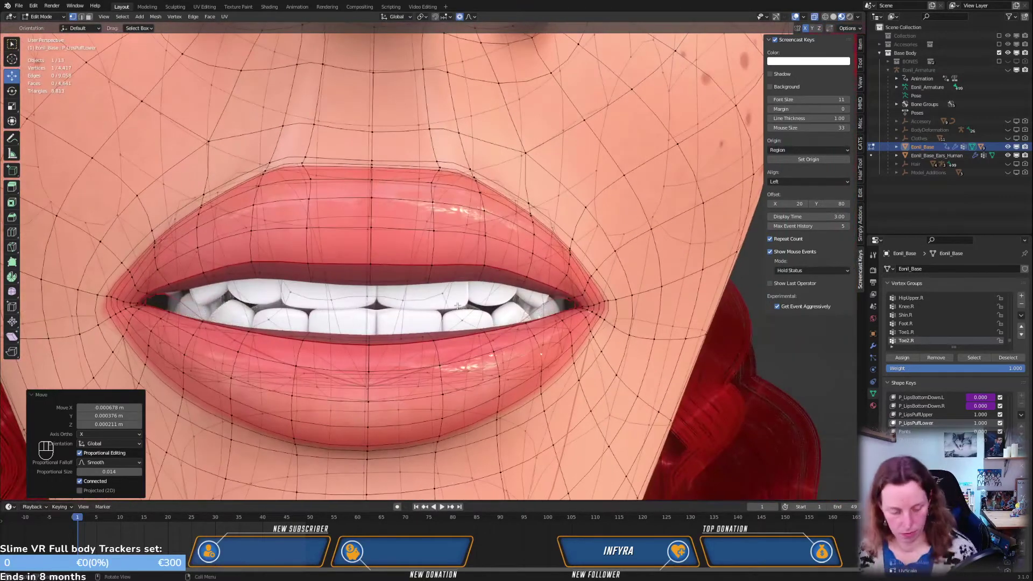
key("Tab")
scroll(581, 270, "down", 4)
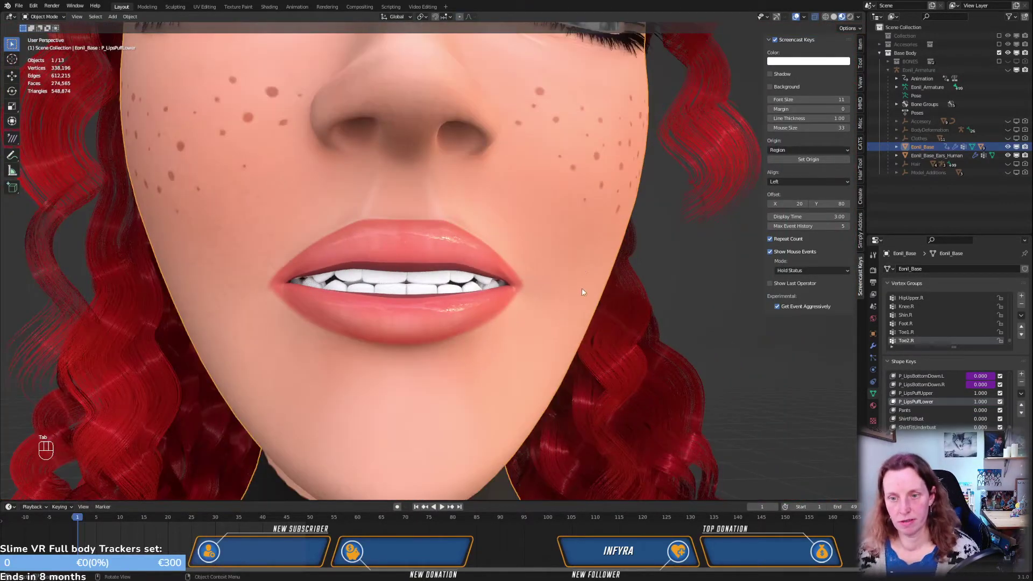
key("KP_1")
scroll(547, 311, "down", 2)
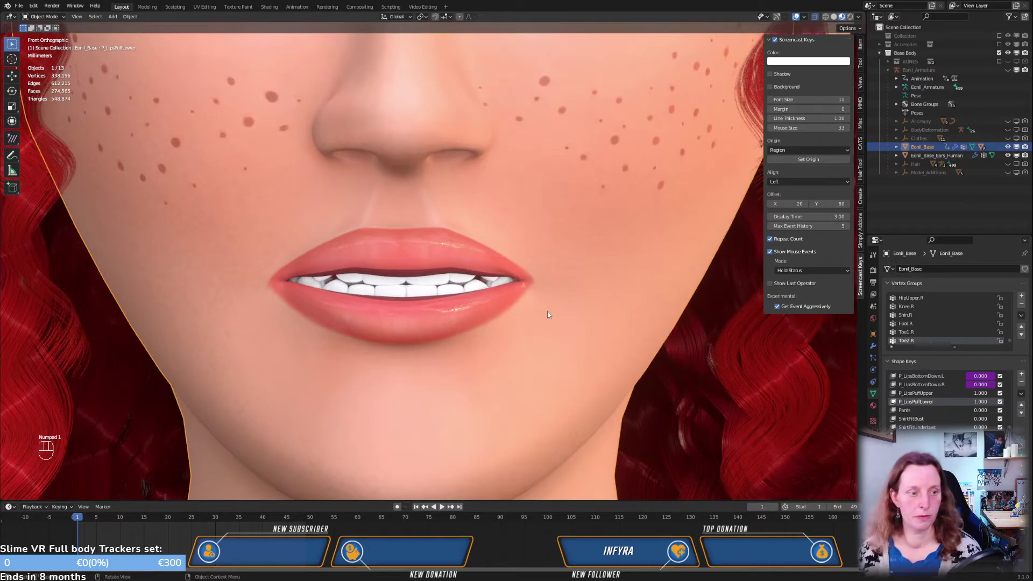
scroll(547, 310, "up", 1)
scroll(538, 316, "down", 5)
scroll(535, 317, "up", 4)
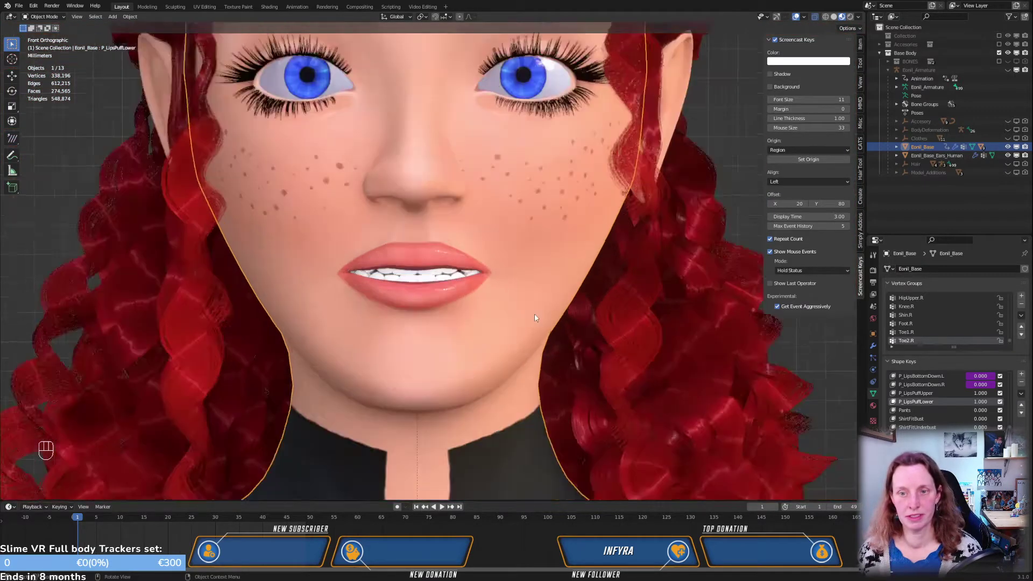
scroll(542, 316, "down", 3)
scroll(544, 313, "up", 3)
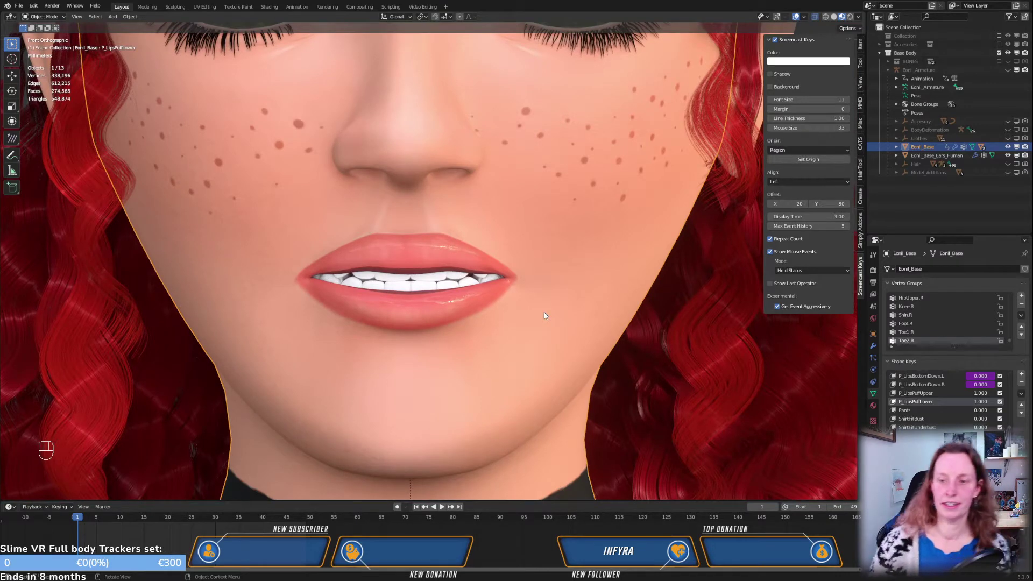
scroll(544, 316, "up", 2)
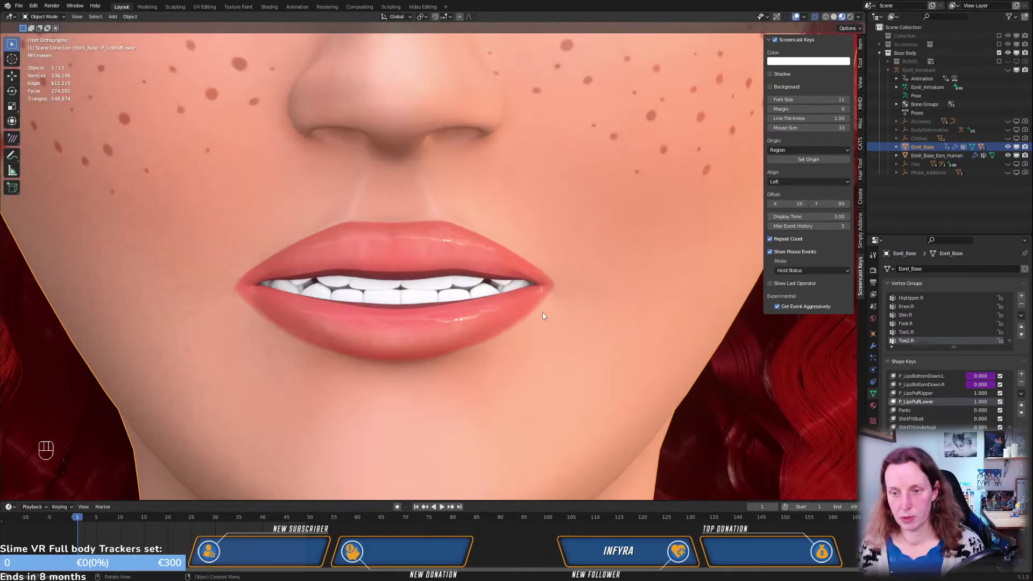
scroll(543, 315, "up", 3)
mouse_move(510, 328)
middle_mouse_down()
mouse_move(576, 312)
mouse_move(581, 321)
mouse_move(490, 326)
middle_mouse_up()
key("KP_1")
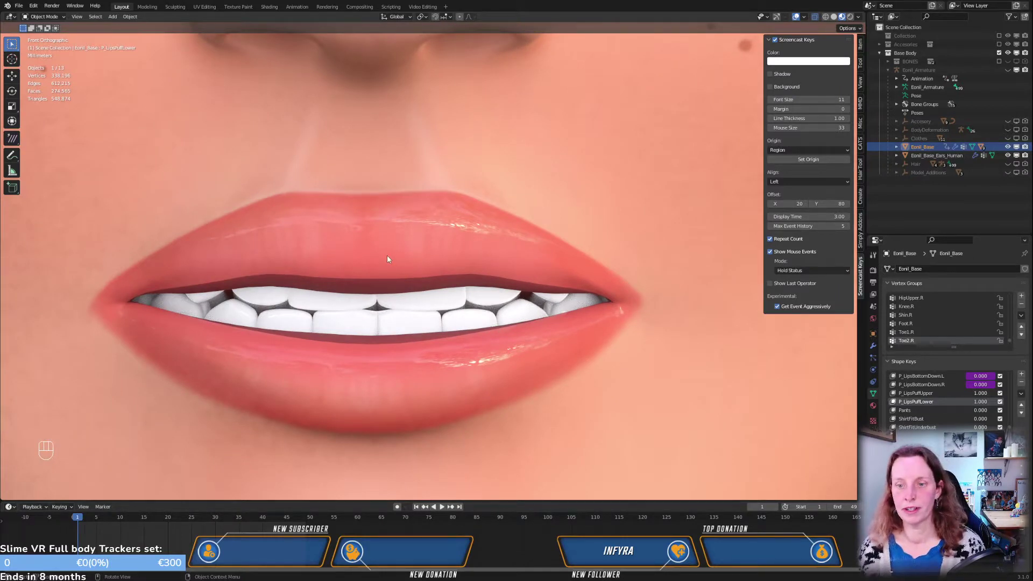
scroll(487, 304, "down", 2)
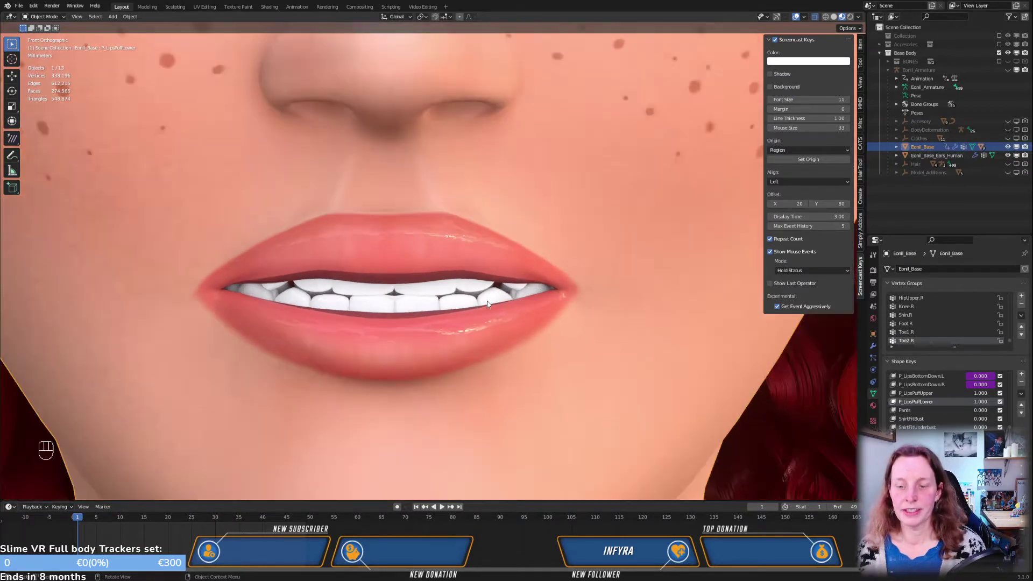
scroll(488, 304, "down", 5)
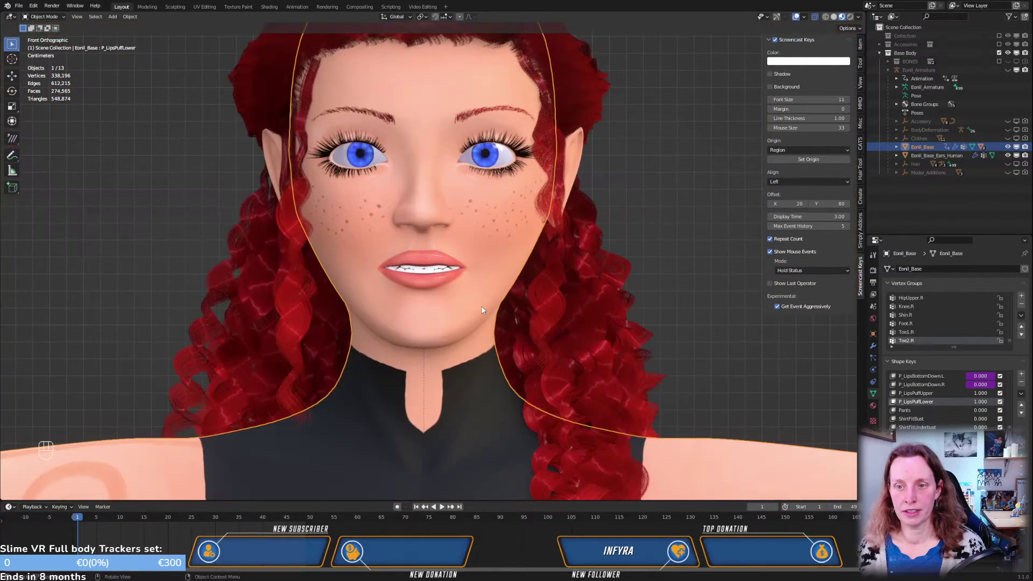
scroll(474, 311, "up", 6)
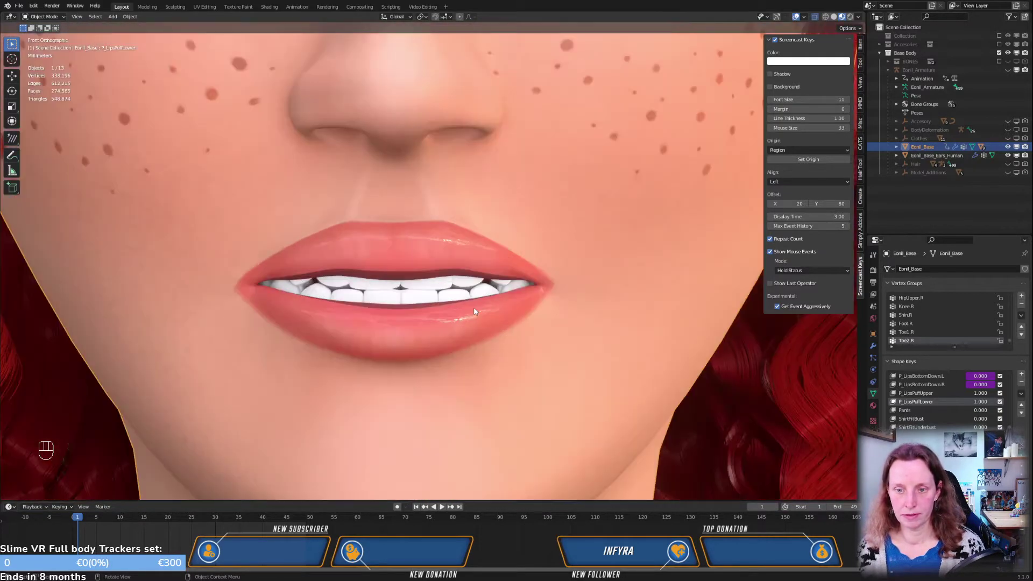
scroll(474, 311, "down", 7)
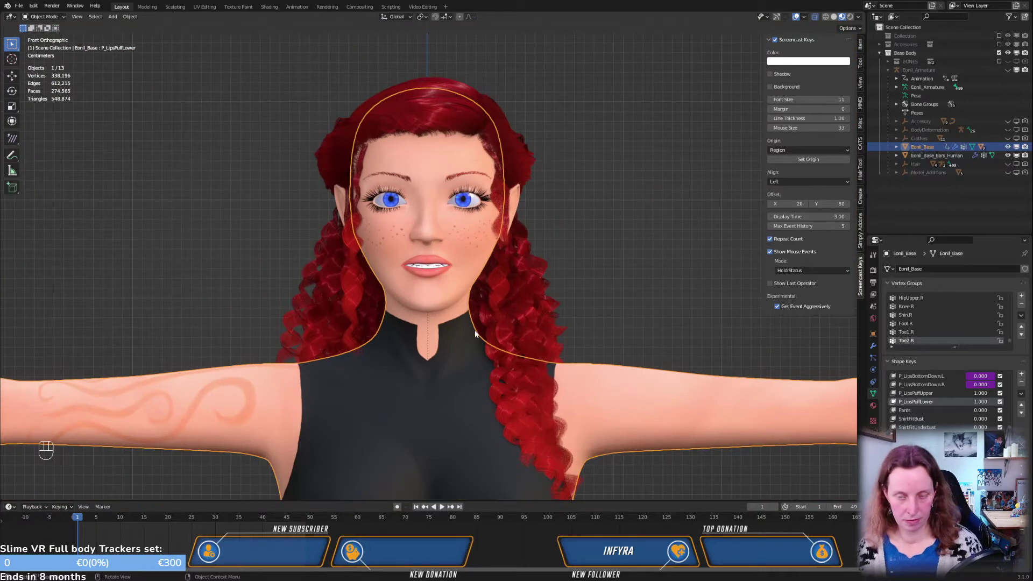
scroll(475, 334, "up", 7)
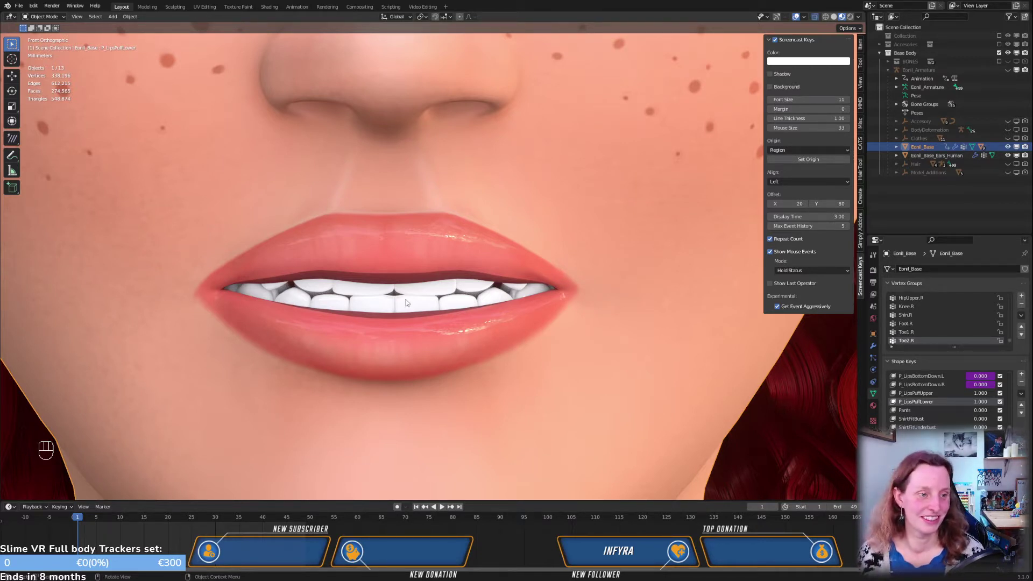
Select the Teeth_Detailed object and try moving it forward out of the mouth in side view
middle_click_drag(451, 255, 477, 321)
left_click(449, 289)
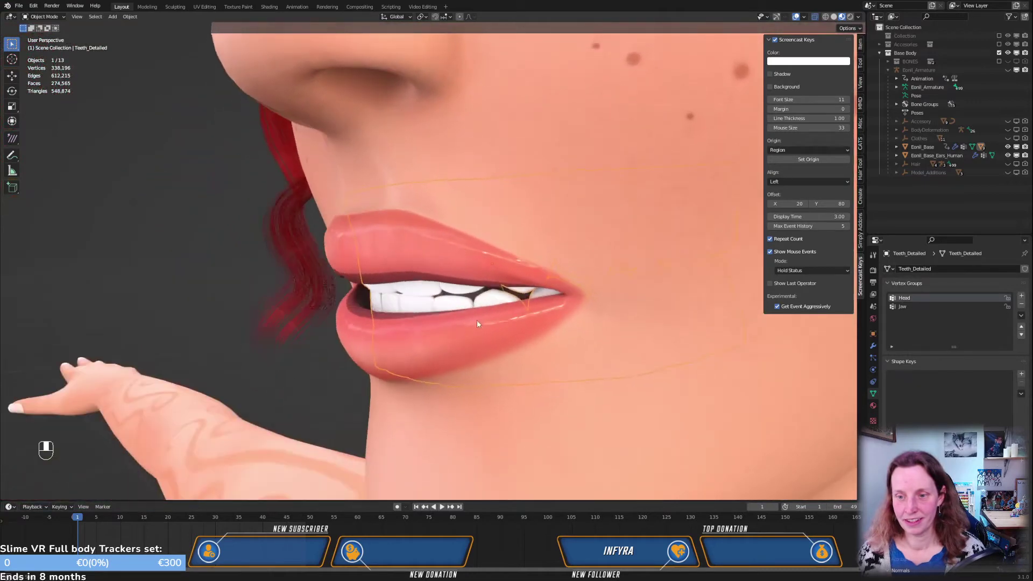
key("KP_3")
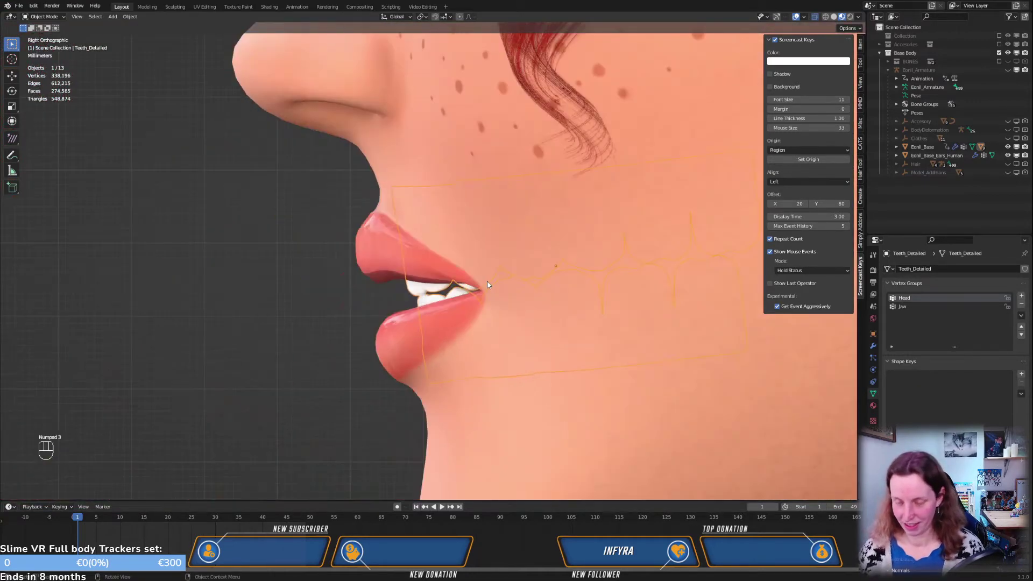
key("g")
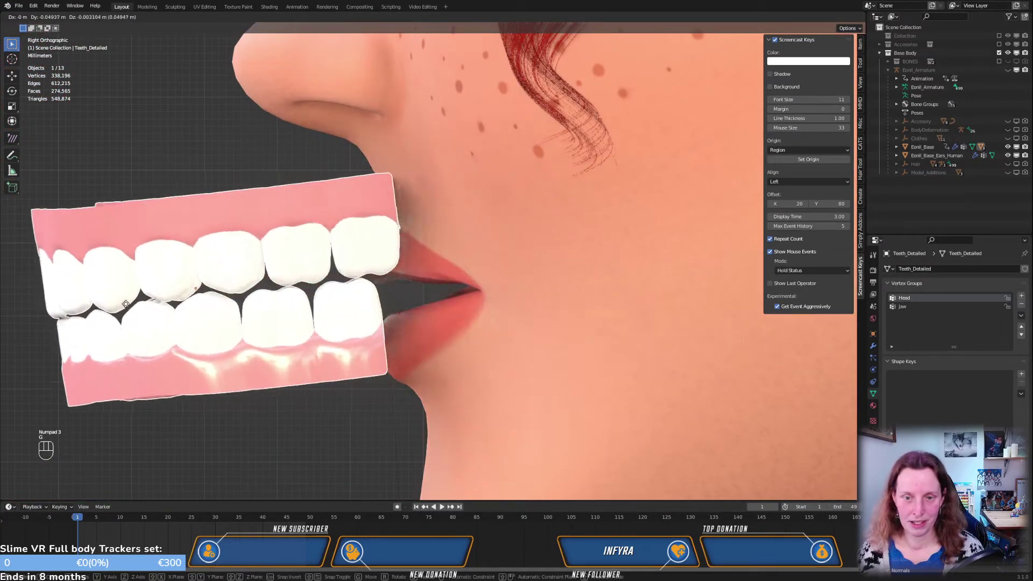
right_click(259, 291)
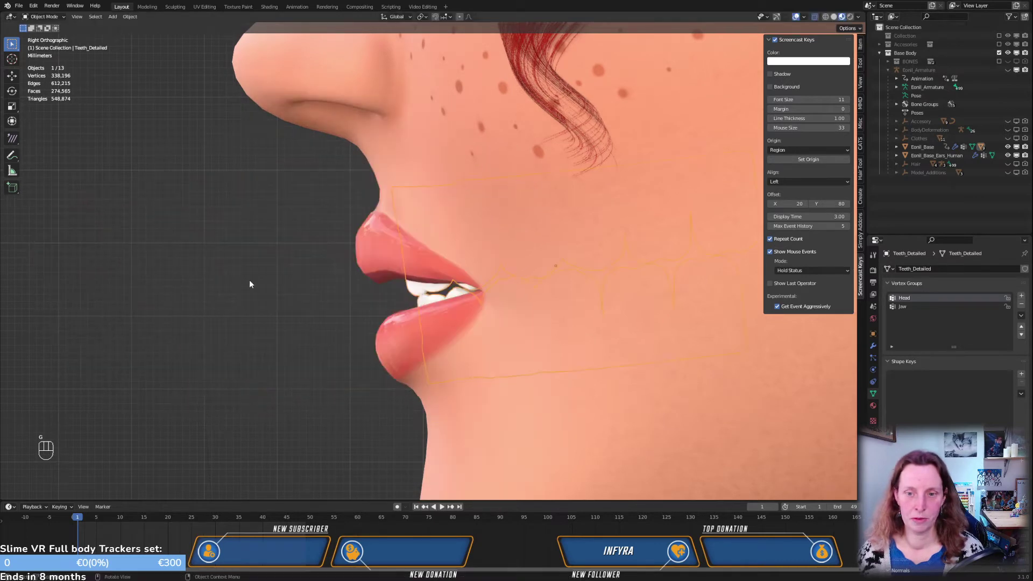
Examine the lips and teeth from an angle and the front, widening out to the whole character
middle_click_drag(258, 290, 450, 339)
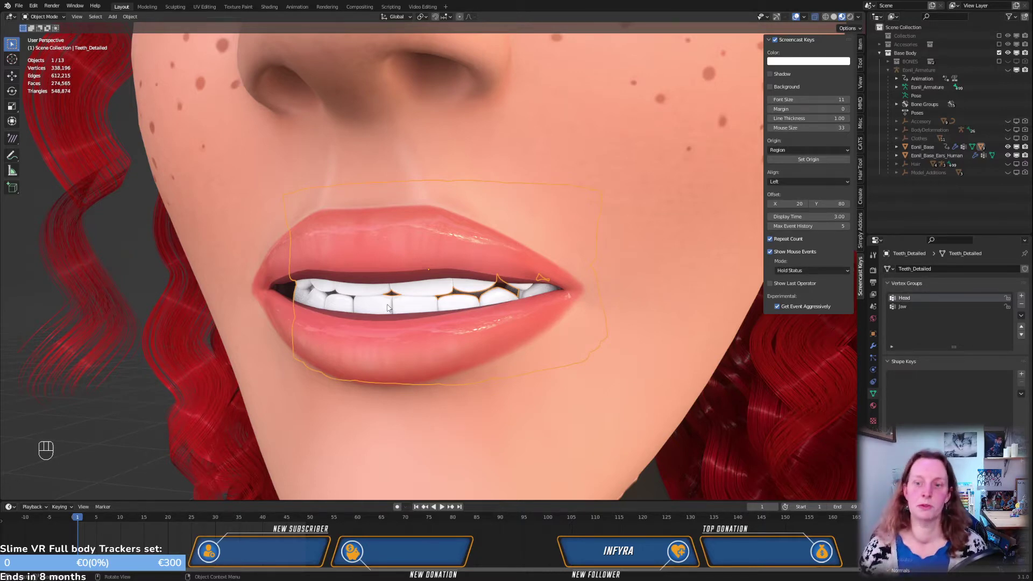
scroll(387, 308, "down", 5)
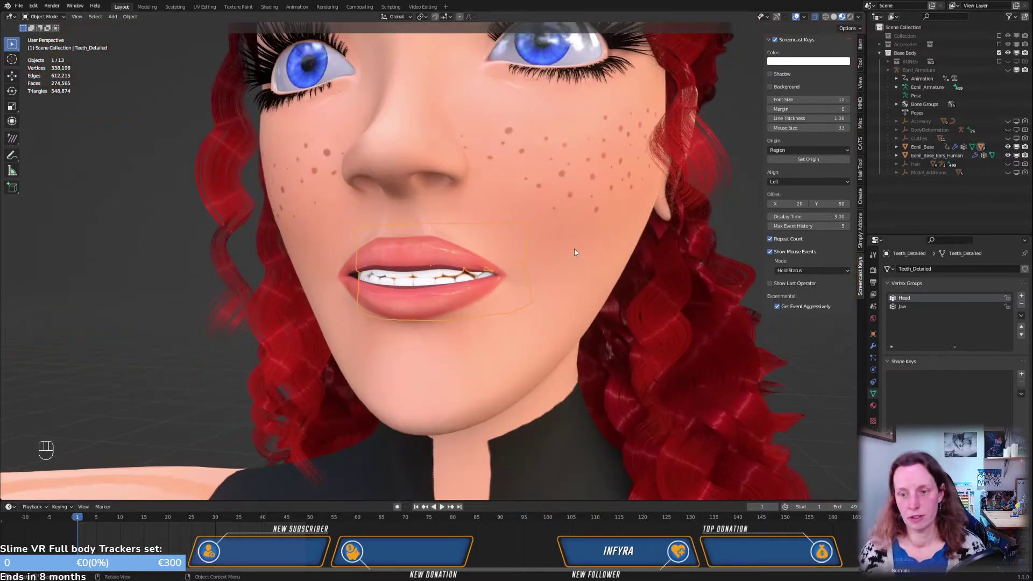
key("KP_1")
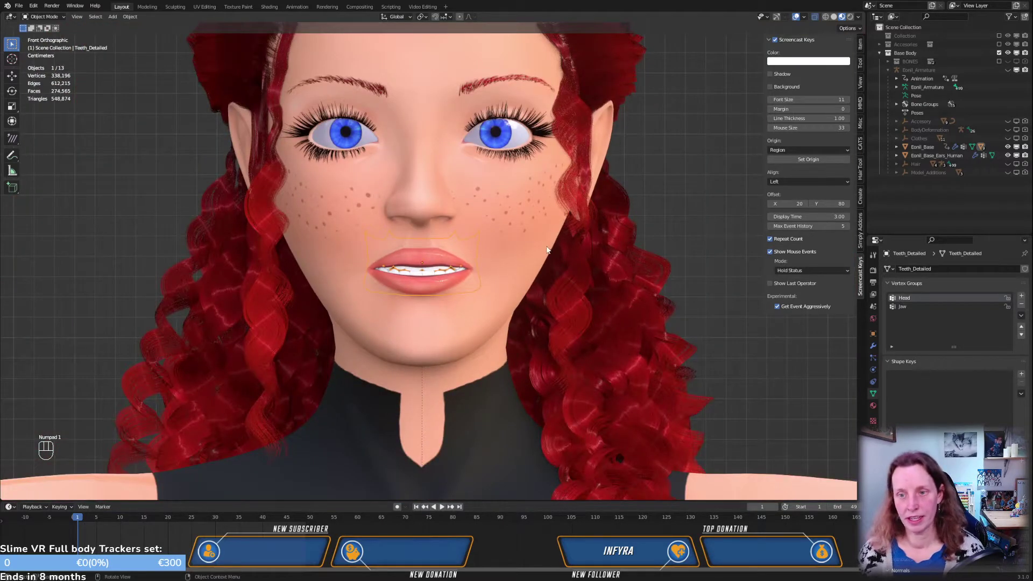
scroll(543, 247, "down", 6)
scroll(573, 316, "up", 2, "shift")
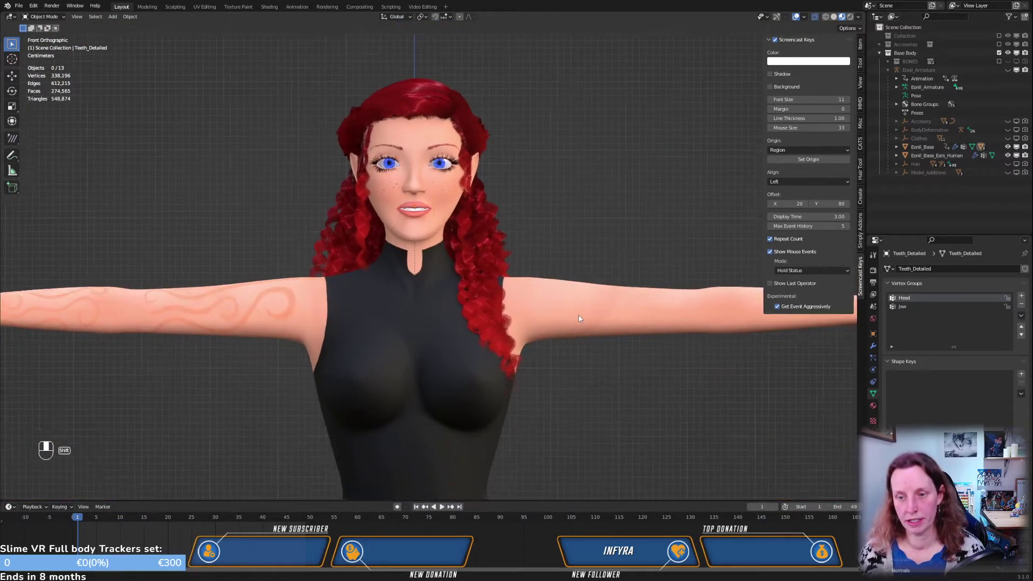
scroll(578, 317, "down", 4)
scroll(562, 300, "down", 3, "shift")
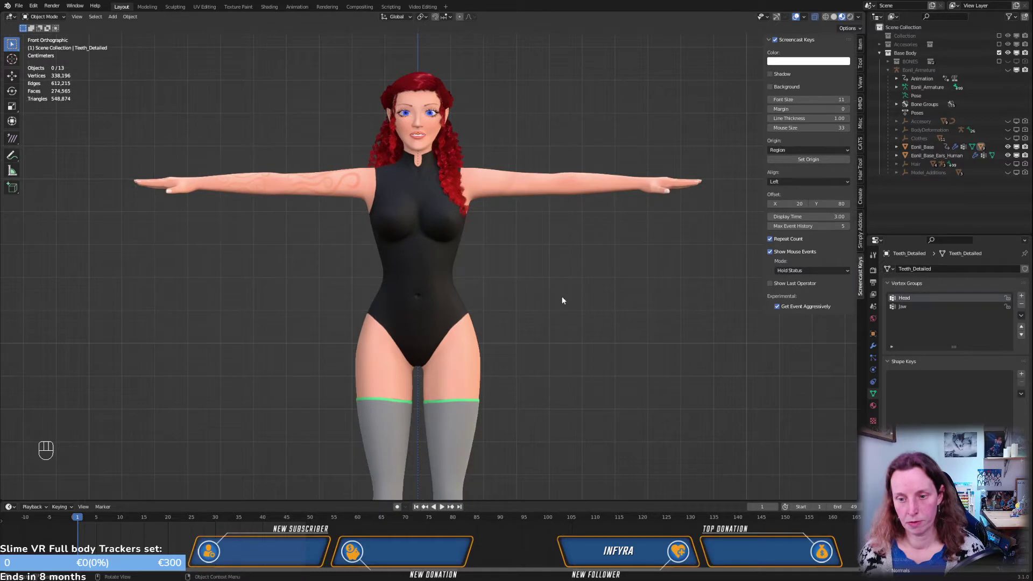
mouse_move(561, 301)
middle_mouse_down()
mouse_move(548, 318)
mouse_move(541, 291)
mouse_move(533, 314)
mouse_move(514, 312)
mouse_move(557, 315)
middle_mouse_up()
key("KP_1")
scroll(544, 285, "up", 3)
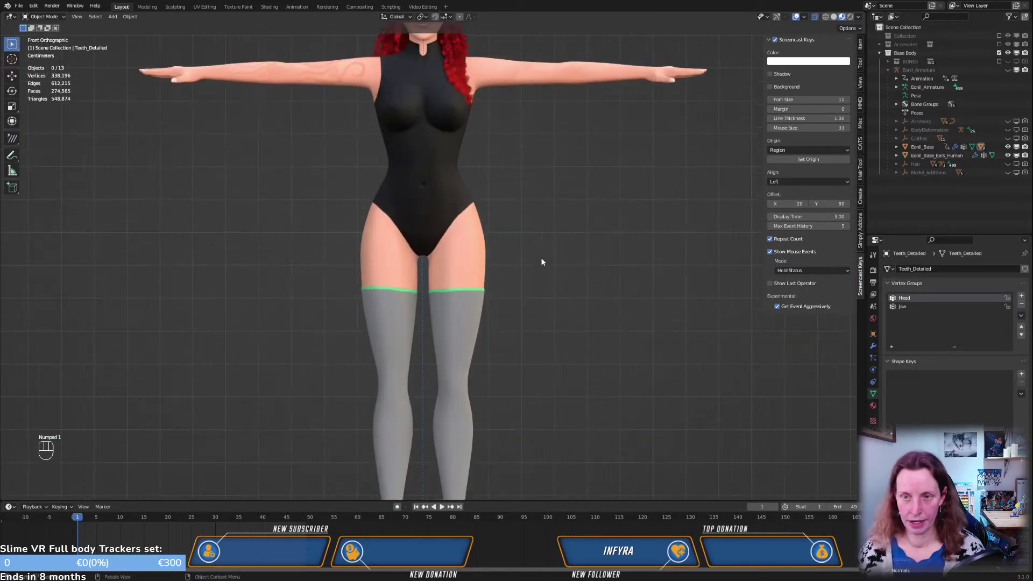
scroll(525, 258, "up", 5, "shift")
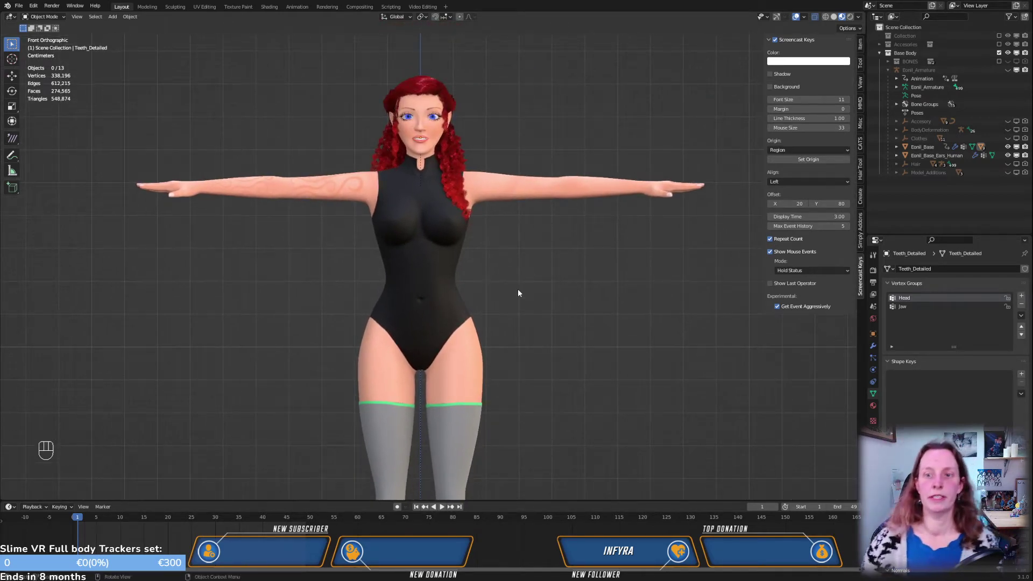
Compare how the open mouth and teeth look from the front in face close-ups and at upper-body distance
scroll(518, 289, "up", 5)
scroll(499, 215, "up", 4, "shift")
scroll(489, 431, "up", 5)
scroll(472, 331, "up", 6)
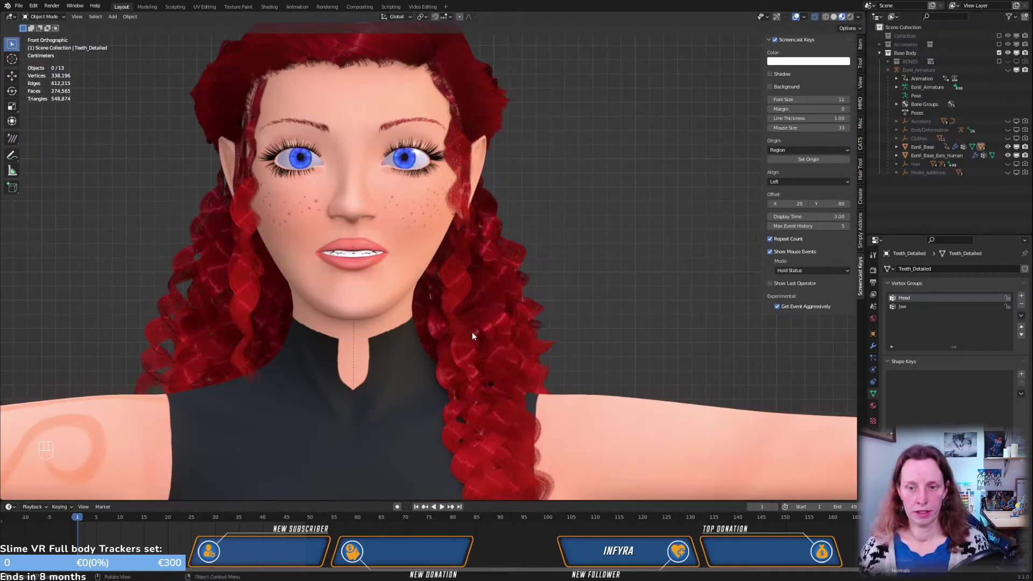
scroll(493, 338, "down", 2)
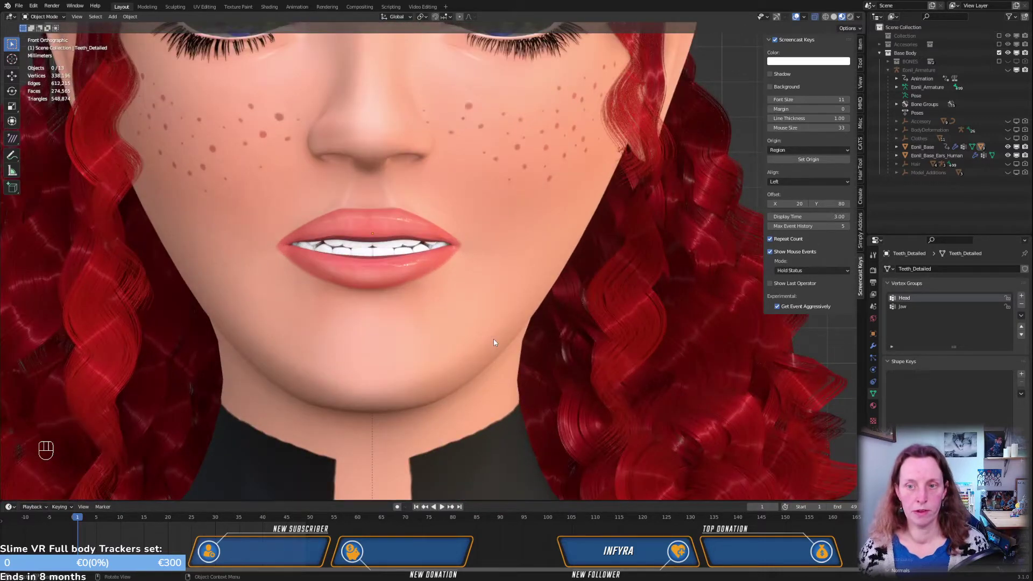
scroll(527, 311, "up", 3, "shift")
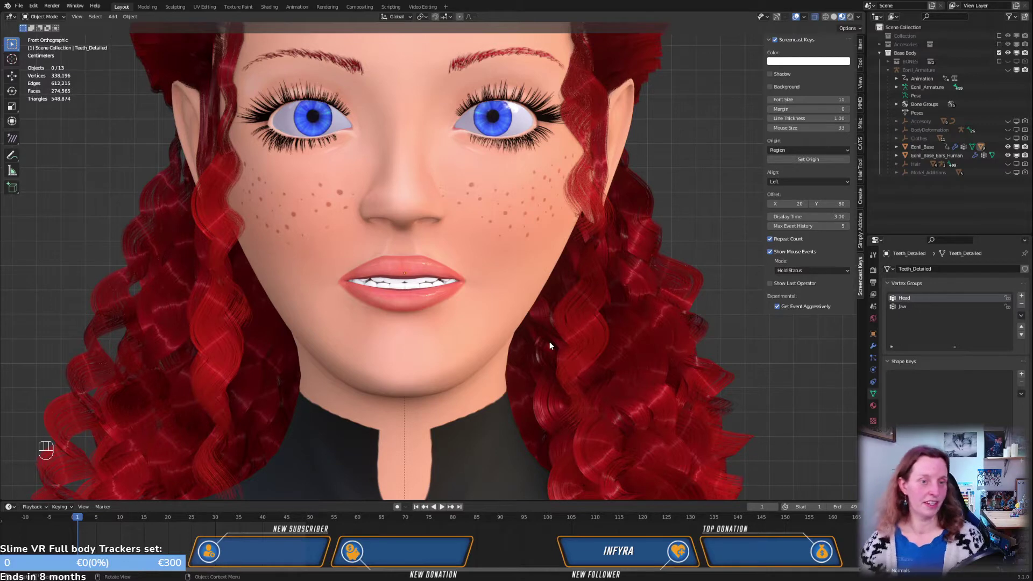
scroll(484, 299, "up", 1)
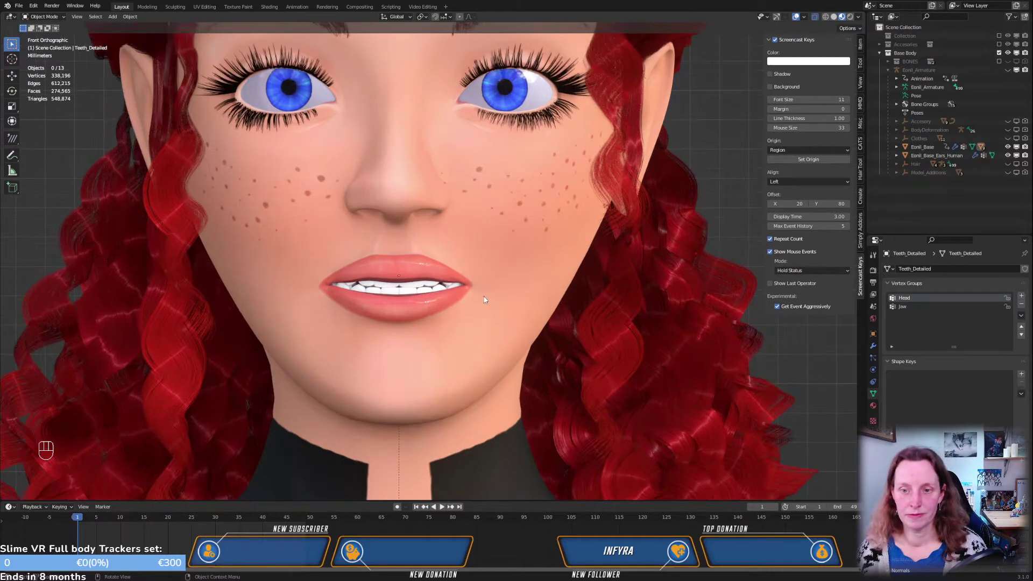
scroll(484, 299, "down", 4)
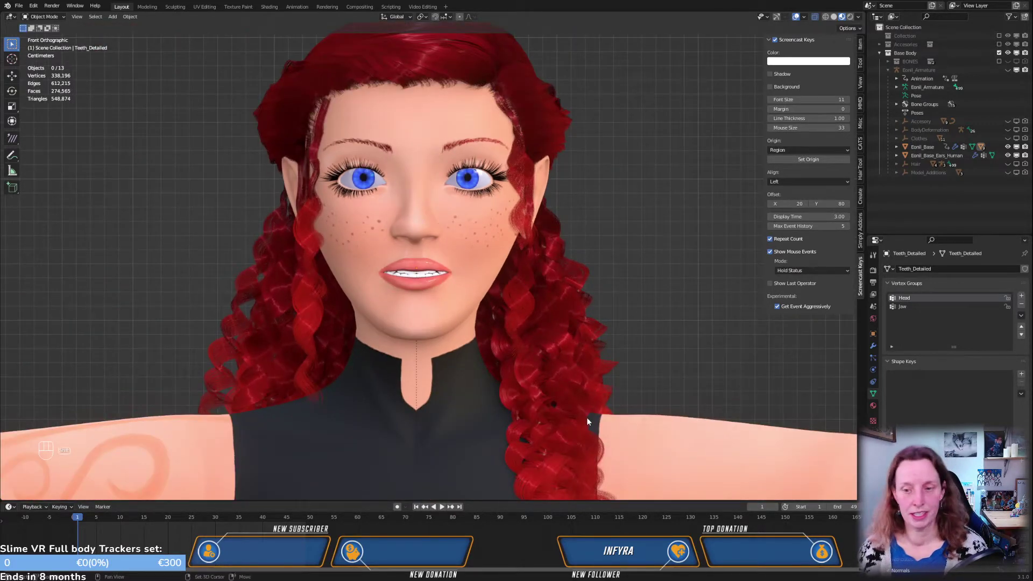
middle_click_drag(586, 417, 605, 271, "shift")
scroll(585, 377, "down", 3)
scroll(606, 327, "down", 3)
middle_click_drag(560, 383, 561, 331, "shift")
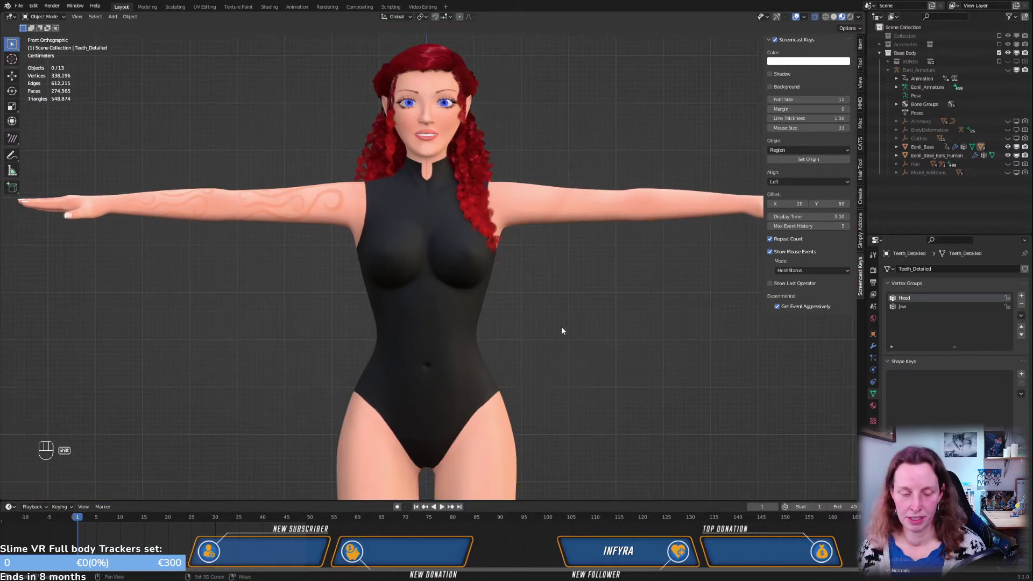
scroll(556, 311, "up", 4, "shift")
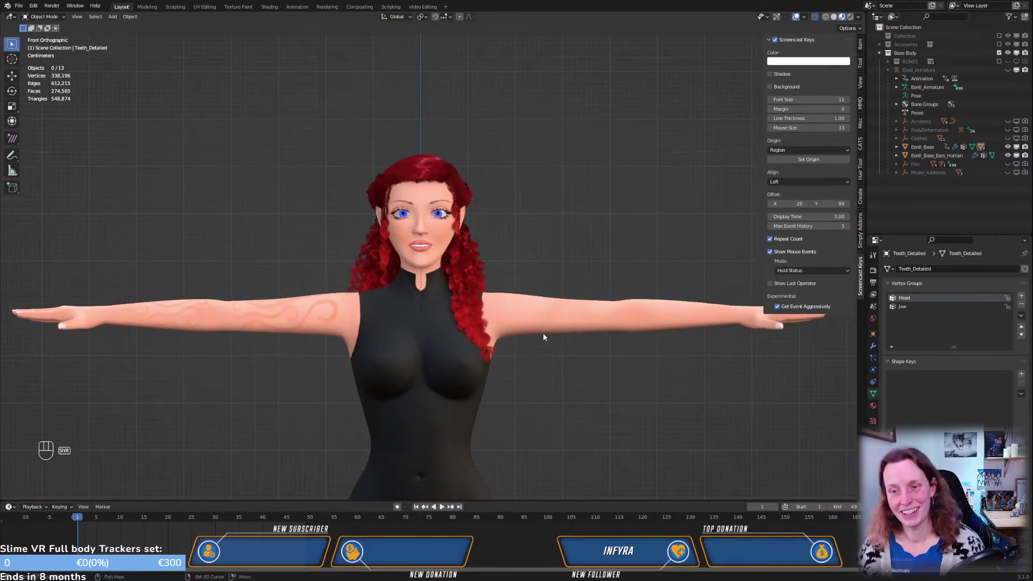
scroll(508, 314, "up", 5)
middle_click_drag(485, 264, 505, 322, "shift")
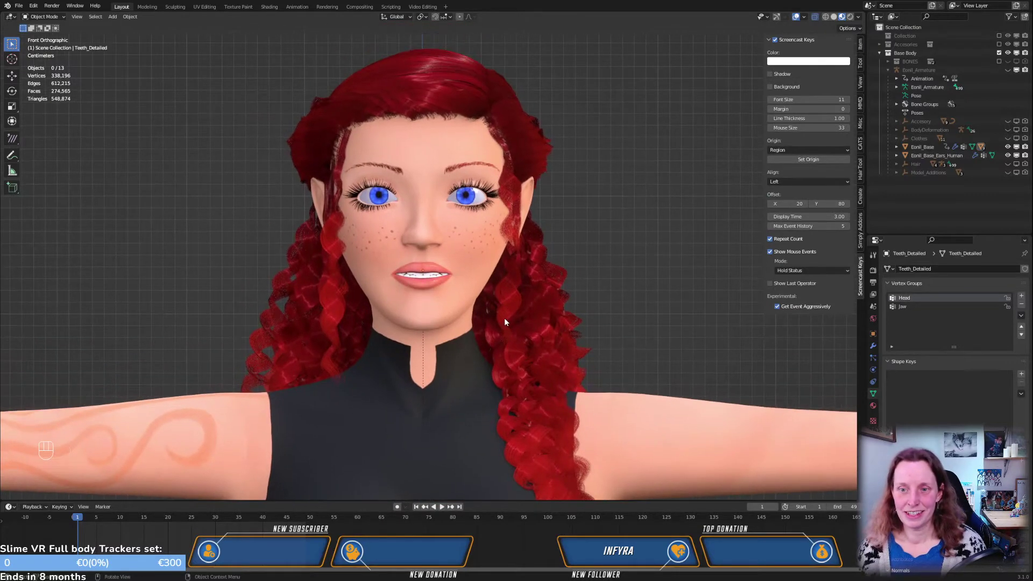
scroll(504, 322, "up", 6)
Select the Eonil_Base mesh and inspect its puffed lips from the front, close up and with the whole face in view
left_click(550, 233)
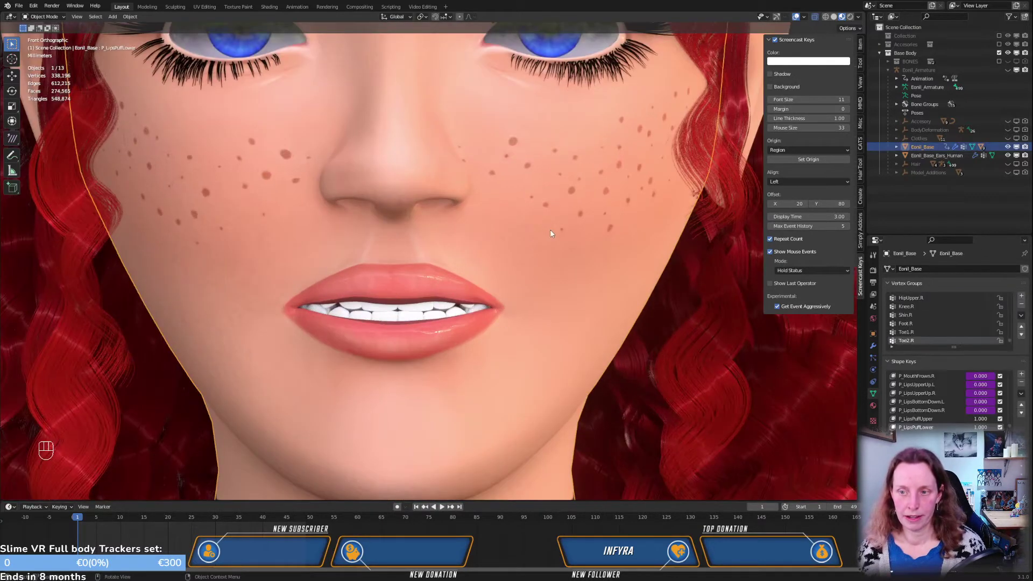
scroll(549, 233, "down", 3)
scroll(522, 241, "down", 3)
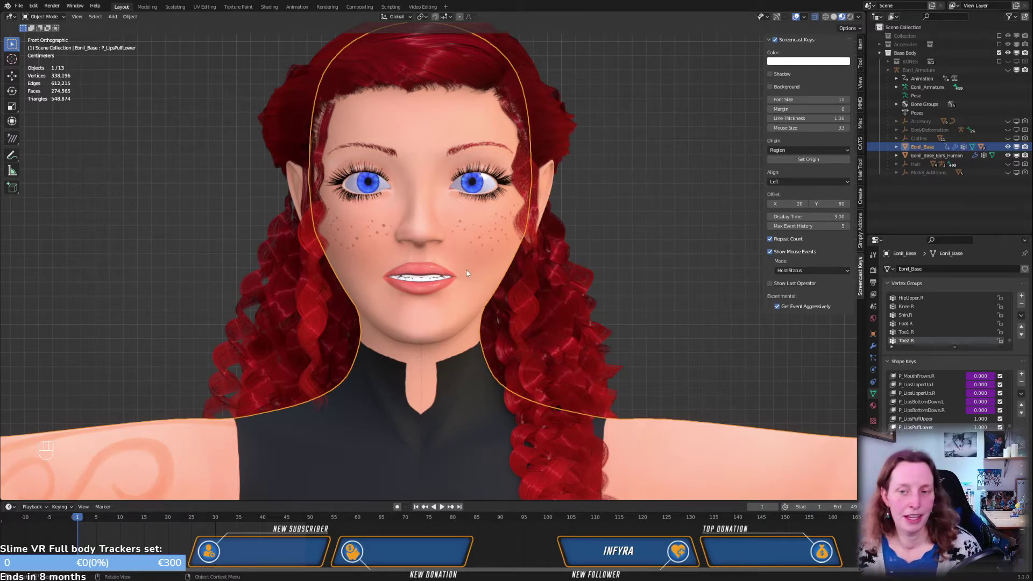
scroll(466, 271, "up", 2)
scroll(477, 280, "up", 2)
scroll(481, 282, "down", 2)
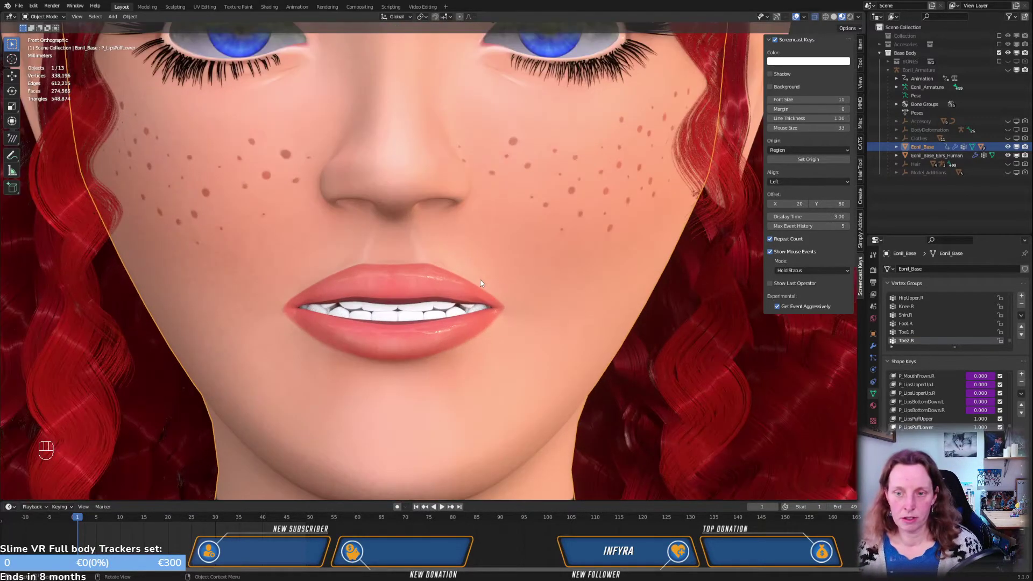
scroll(481, 281, "down", 2)
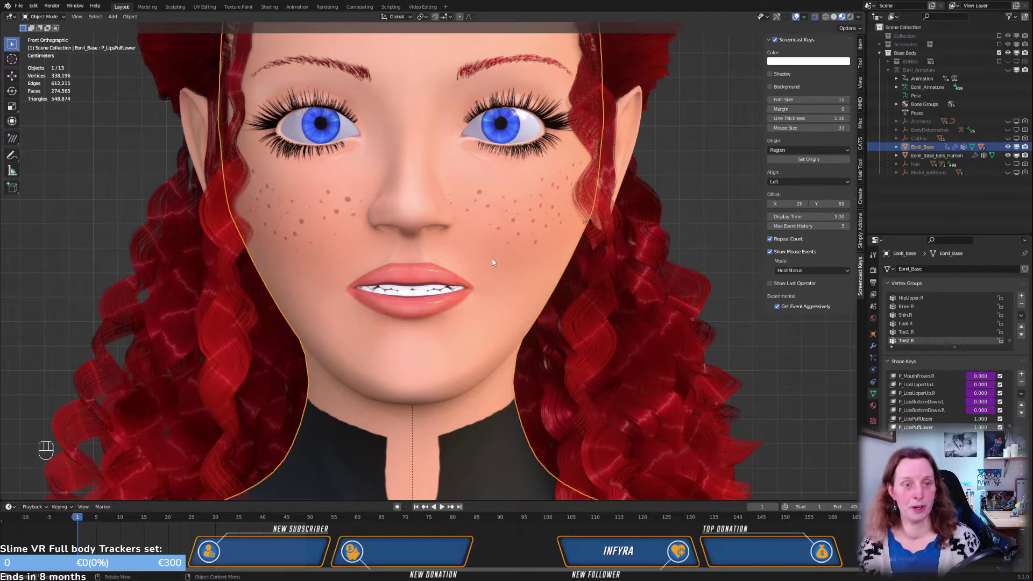
scroll(466, 302, "up", 3)
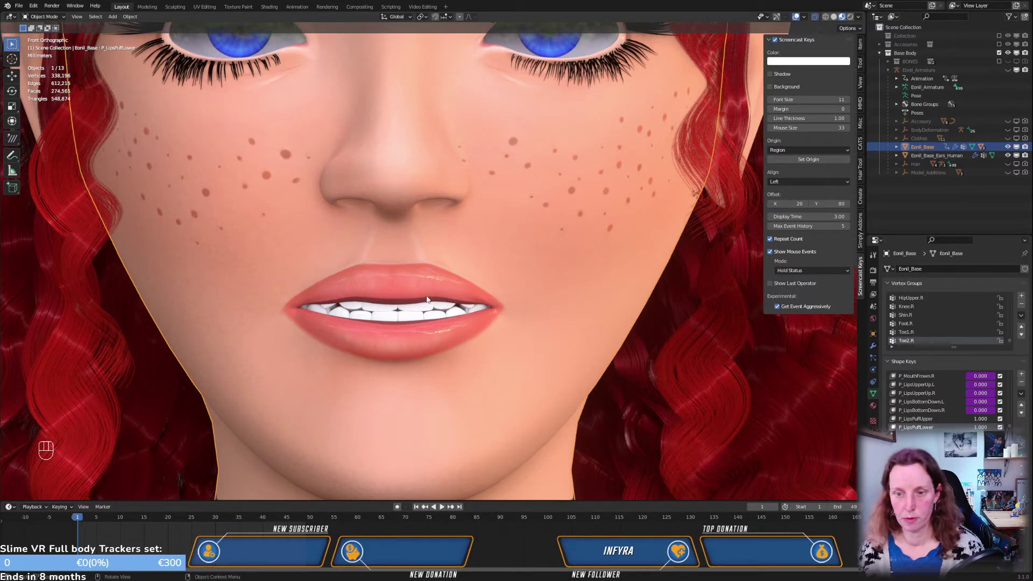
scroll(524, 334, "up", 1)
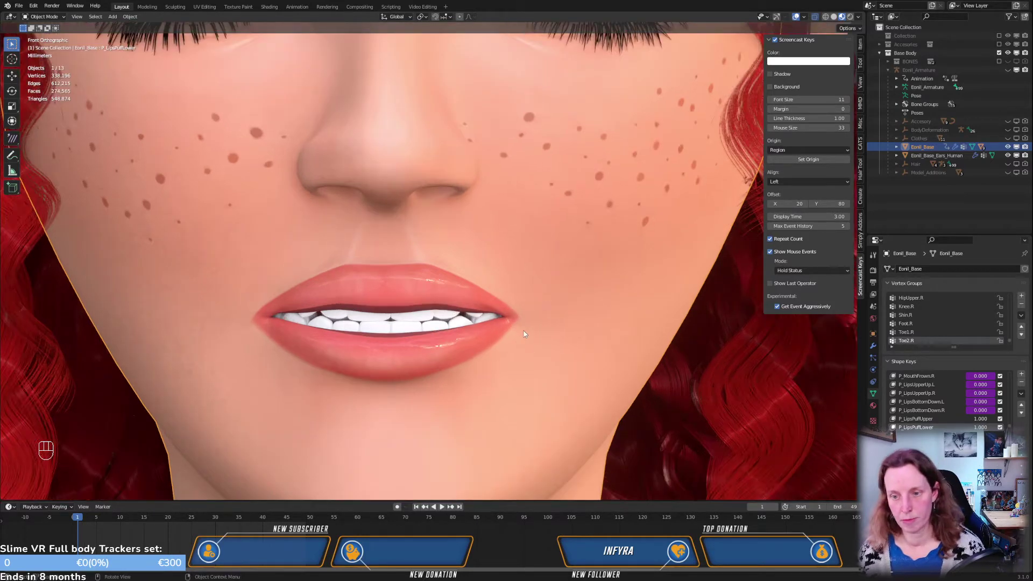
scroll(524, 334, "down", 2)
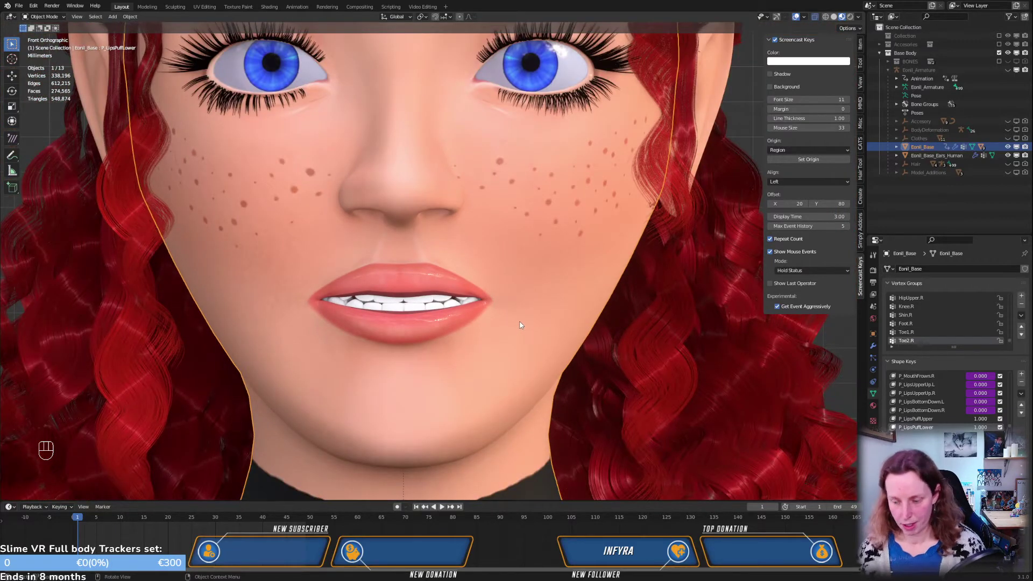
Check the puffed lips from the side and reset both P_LipsPuffUpper and P_LipsPuffLower to 0
key("KP_3")
scroll(484, 333, "up", 3)
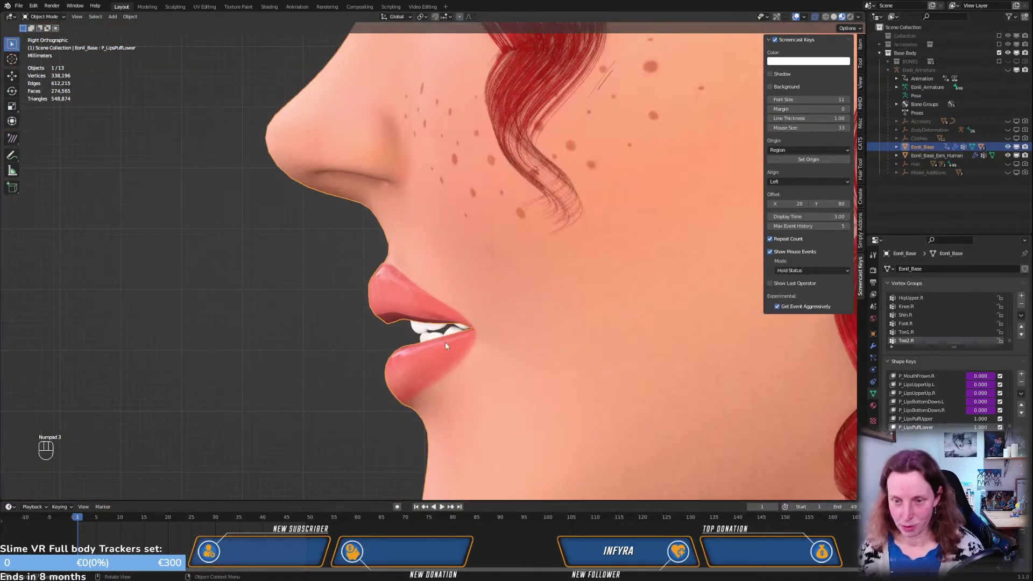
middle_click_drag(444, 341, 587, 383)
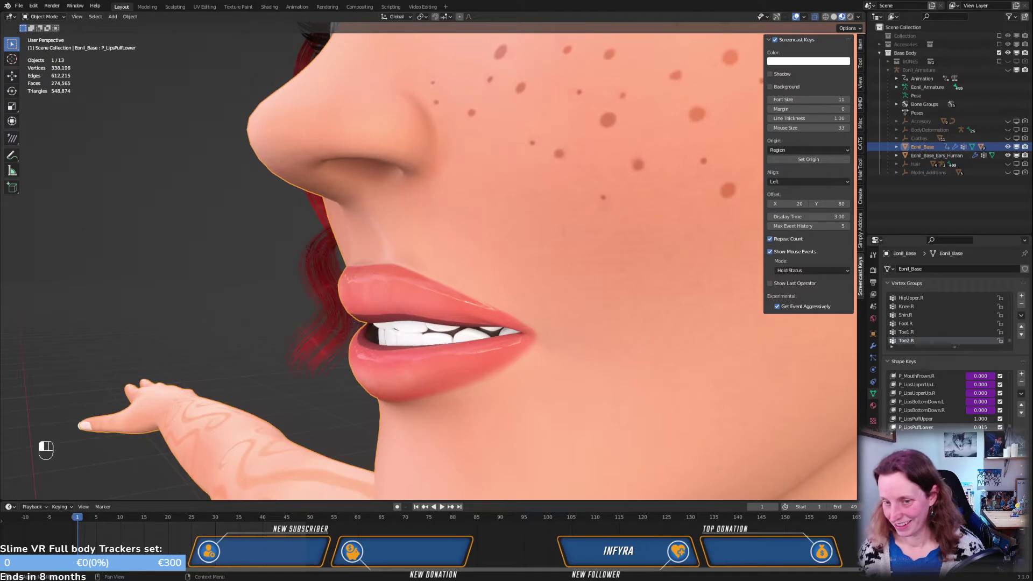
left_click_drag(980, 427, 958, 419)
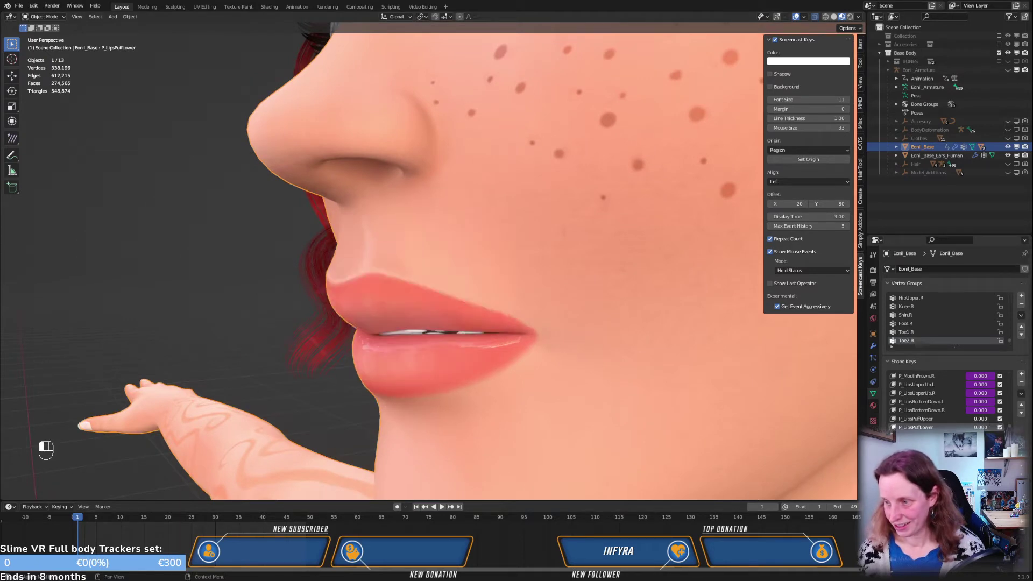
key("KP_1")
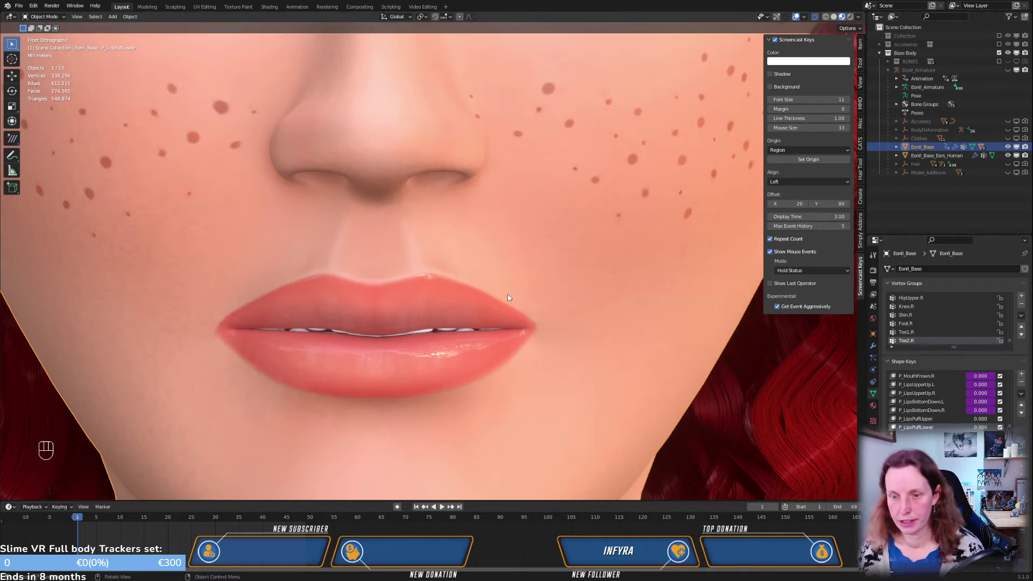
scroll(509, 298, "down", 1)
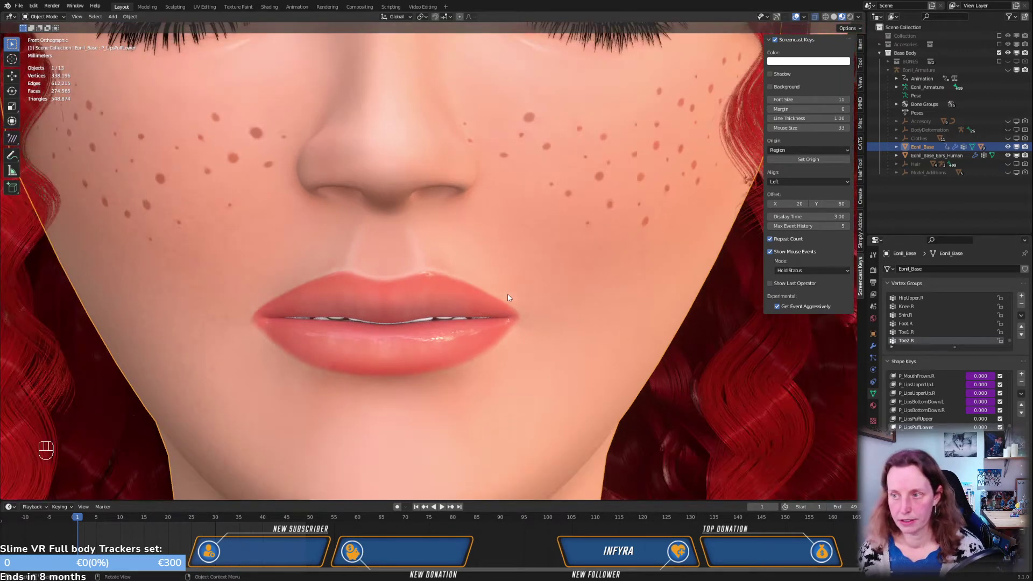
Unhide Eonil_Armature and switch it to Pose Mode
left_click(1008, 70)
left_click(535, 314)
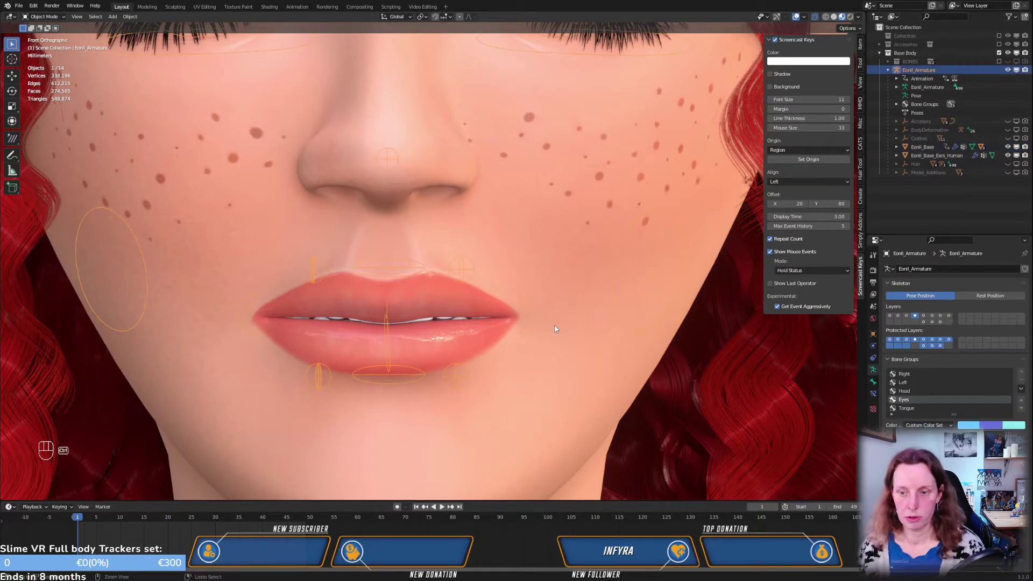
key("ctrl+Tab")
Move the MouthDriver.L bone about 0.036 m inward and 0.001 m down to pucker the mouth
left_click(537, 323)
scroll(554, 320, "down", 3)
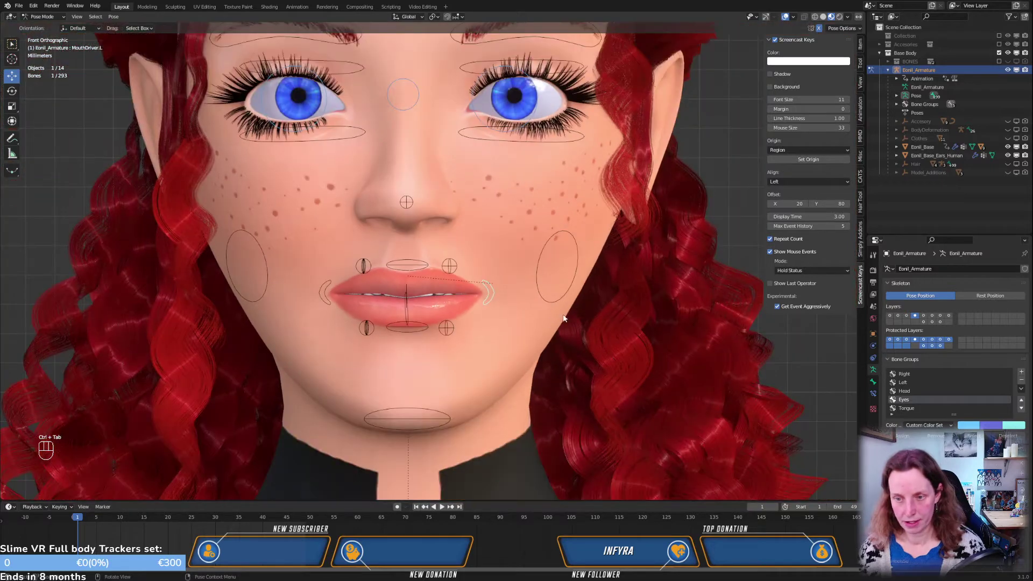
key("g")
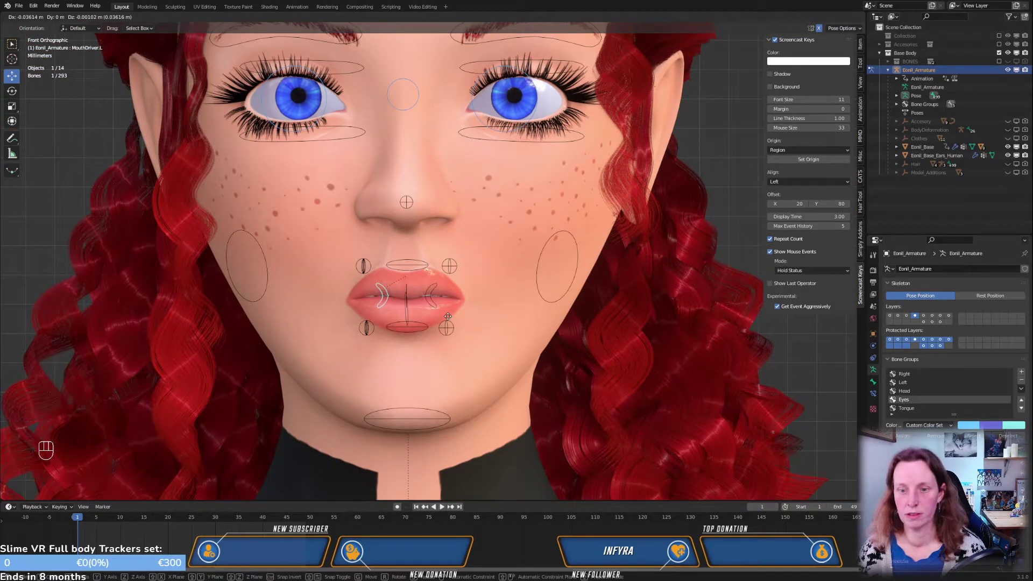
left_click(474, 317)
Check the puckered lips in side view and try moving the MouthDriver.L bone about 0.009 m forward
key("KP_3")
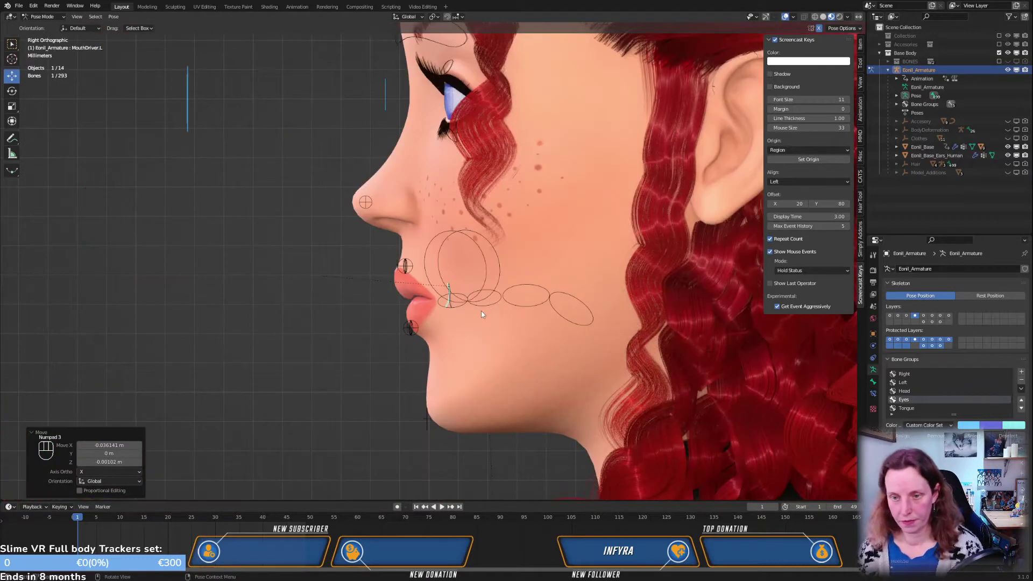
scroll(481, 318, "up", 3)
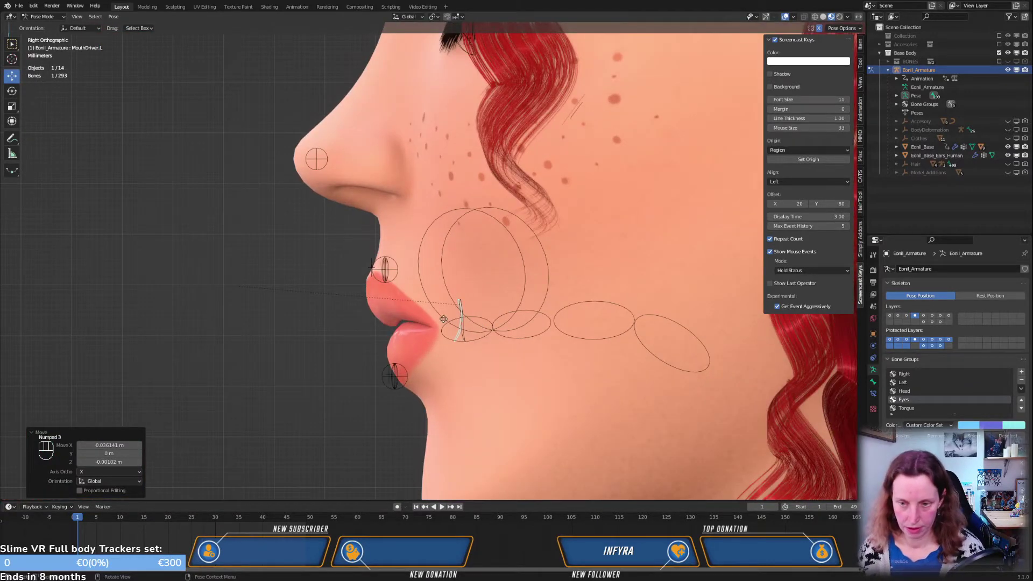
key("g")
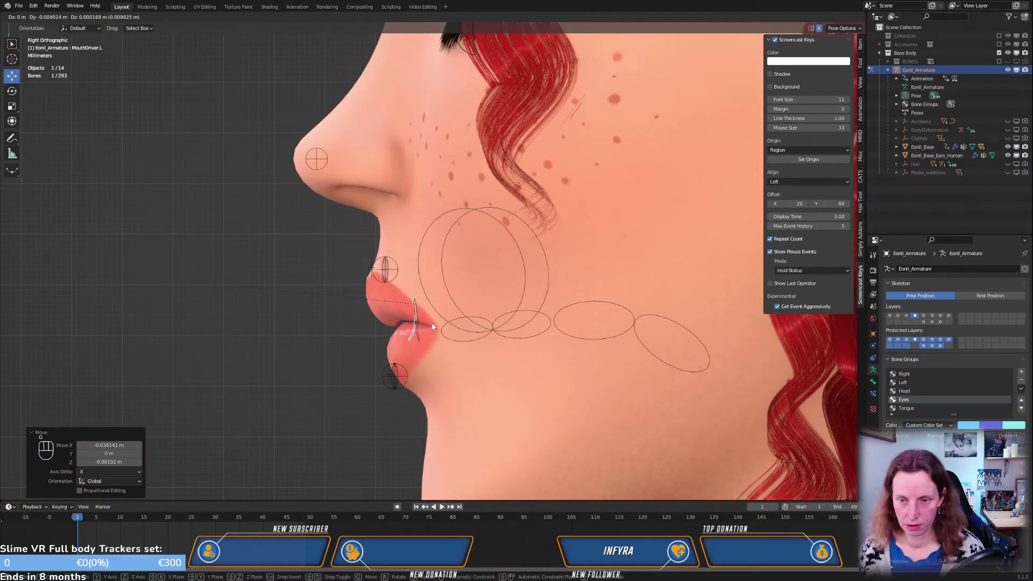
right_click(443, 329)
Select Eonil_Base in Object Mode, set P_LipsPuffUpper and P_LipsPuffLower to 1, and check the lips from the side and front
key("KP_1")
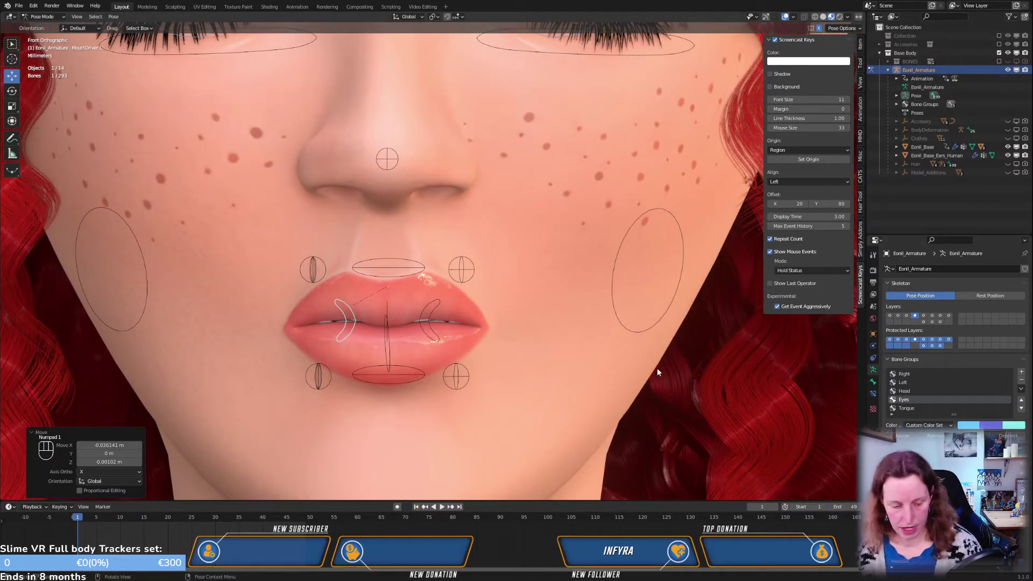
key("Tab")
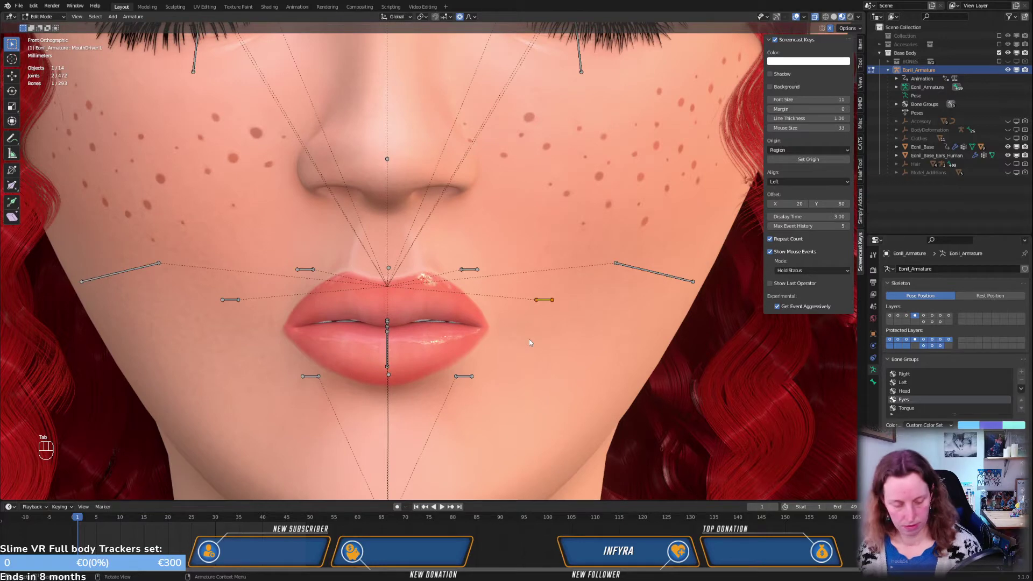
key("Tab")
key("ctrl+Tab")
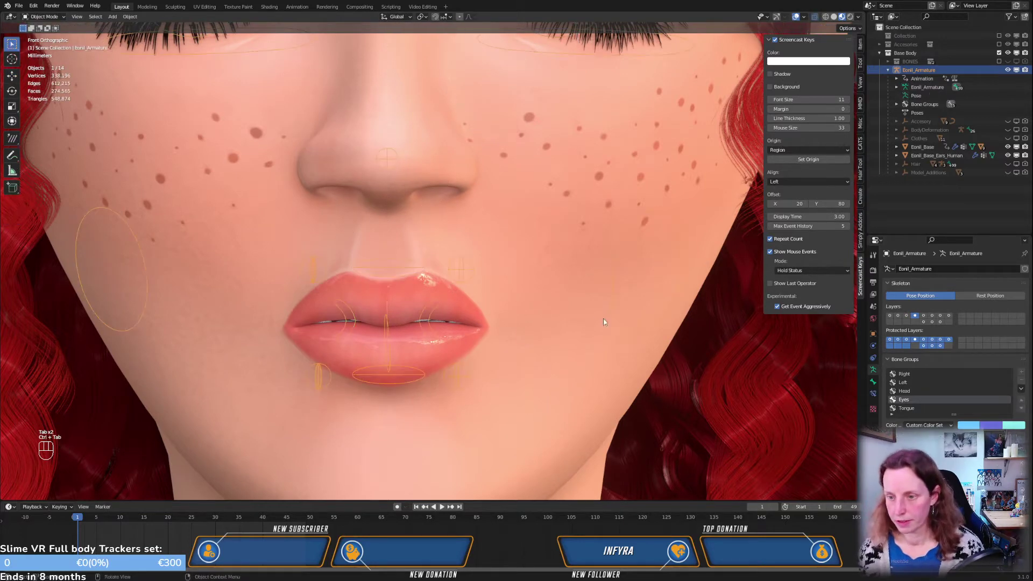
left_click(547, 319)
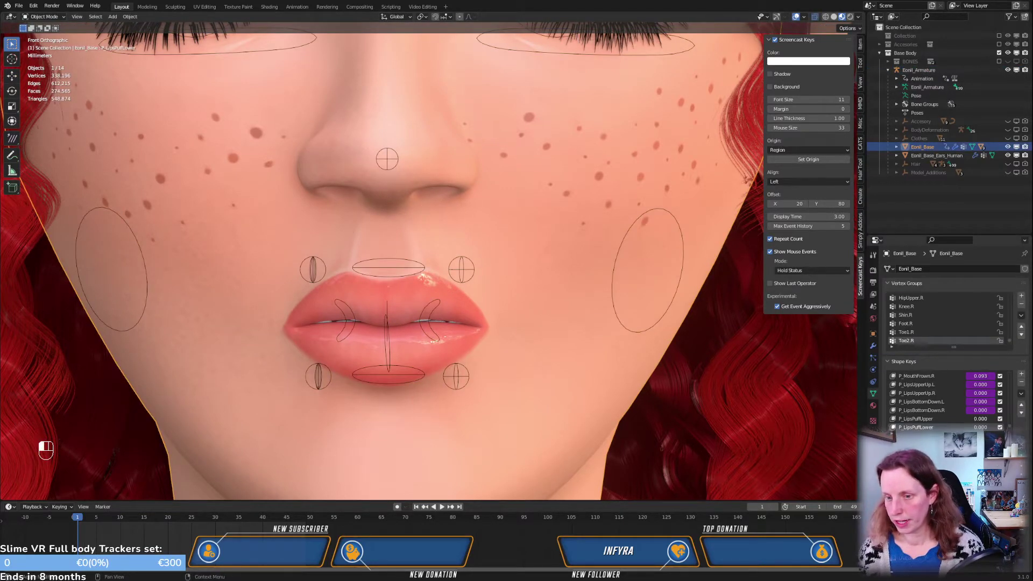
left_click_drag(968, 418, 1001, 428)
middle_click_drag(531, 338, 418, 331)
key("KP_3")
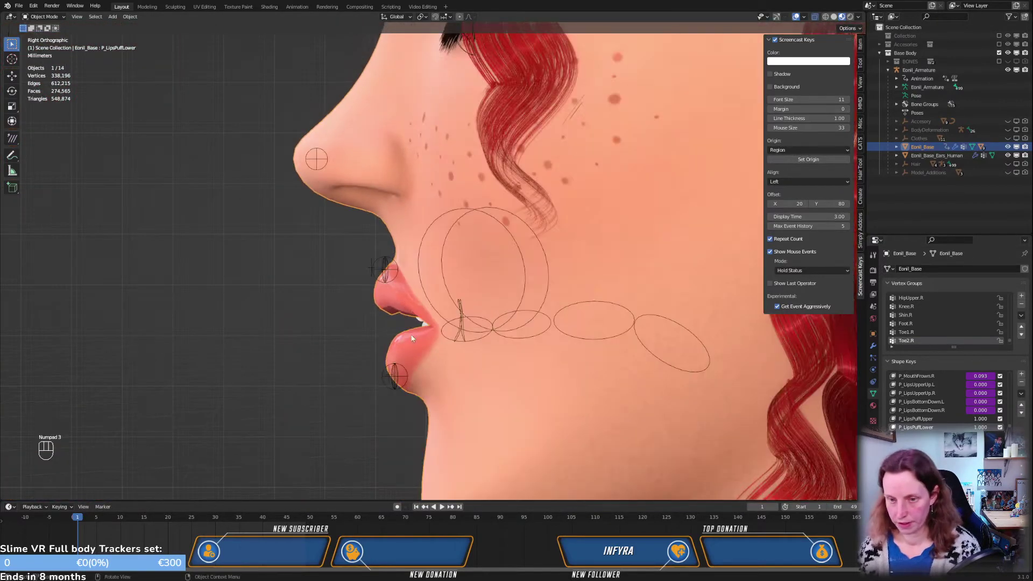
scroll(408, 356, "up", 3)
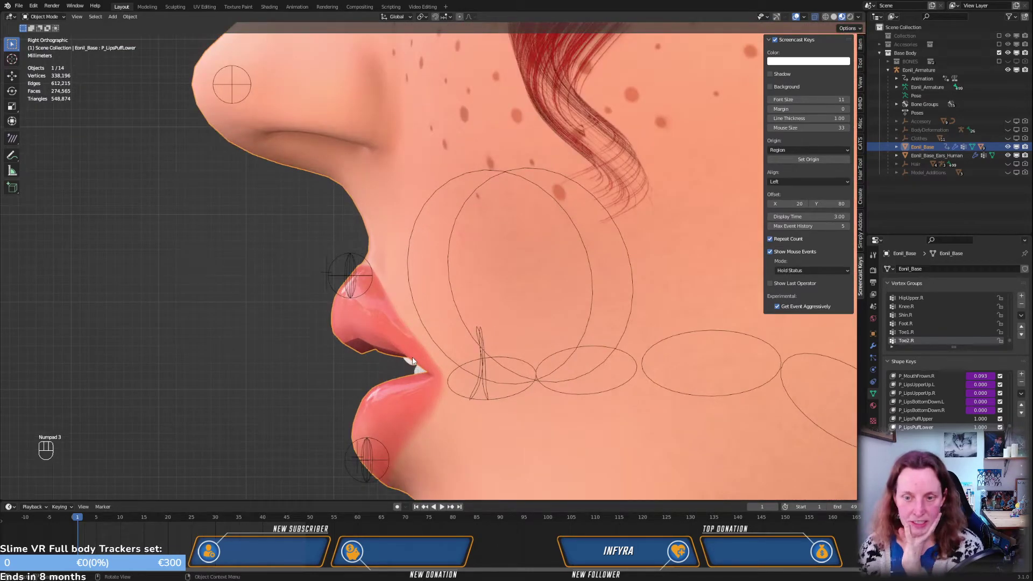
key("KP_1")
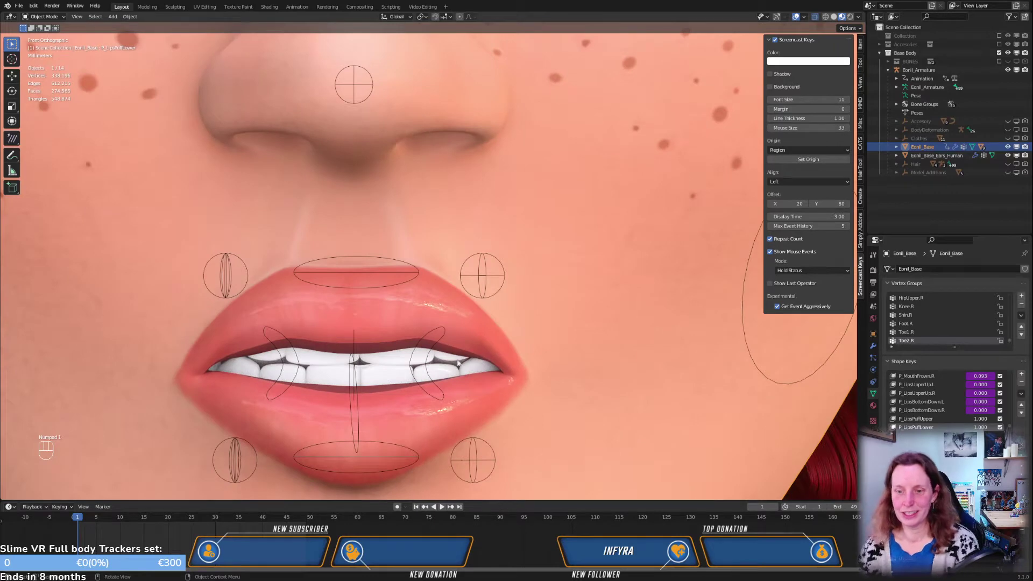
scroll(409, 375, "down", 3)
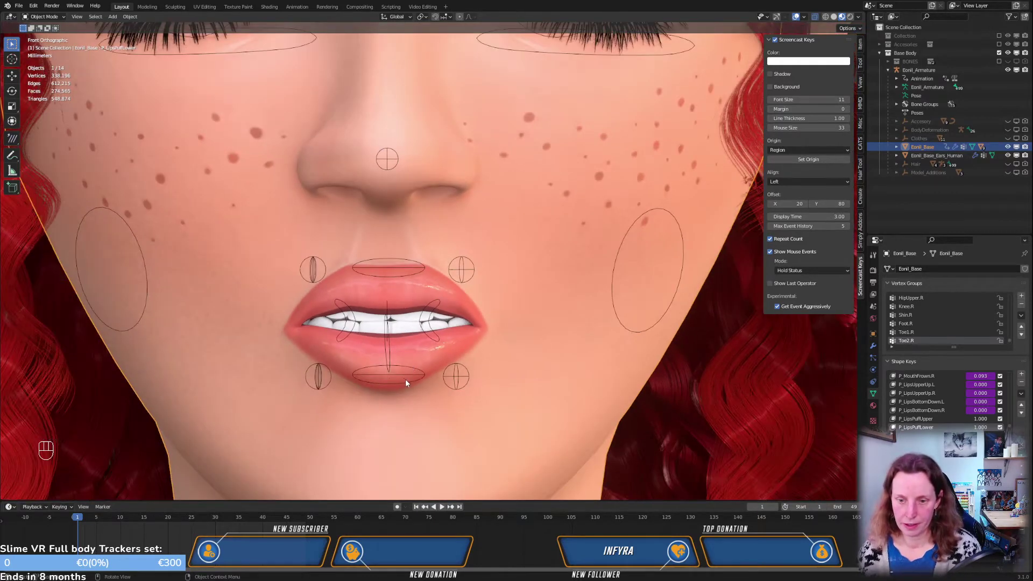
Switch Eonil_Armature to Pose Mode and move the left lower-lip driver bone about 0.006 m down
left_click(406, 378)
key("ctrl")
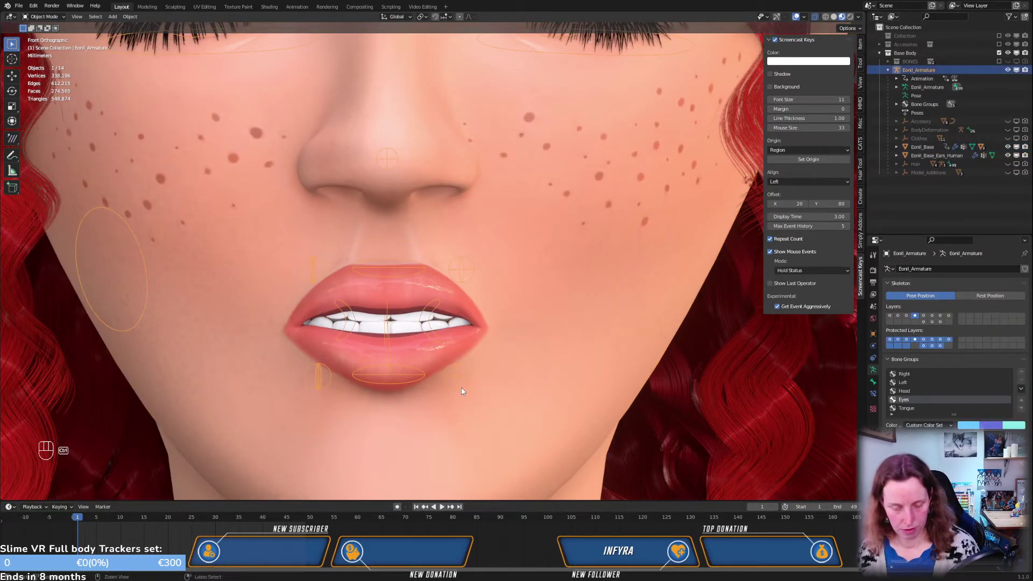
key("ctrl+Tab")
left_click(459, 381)
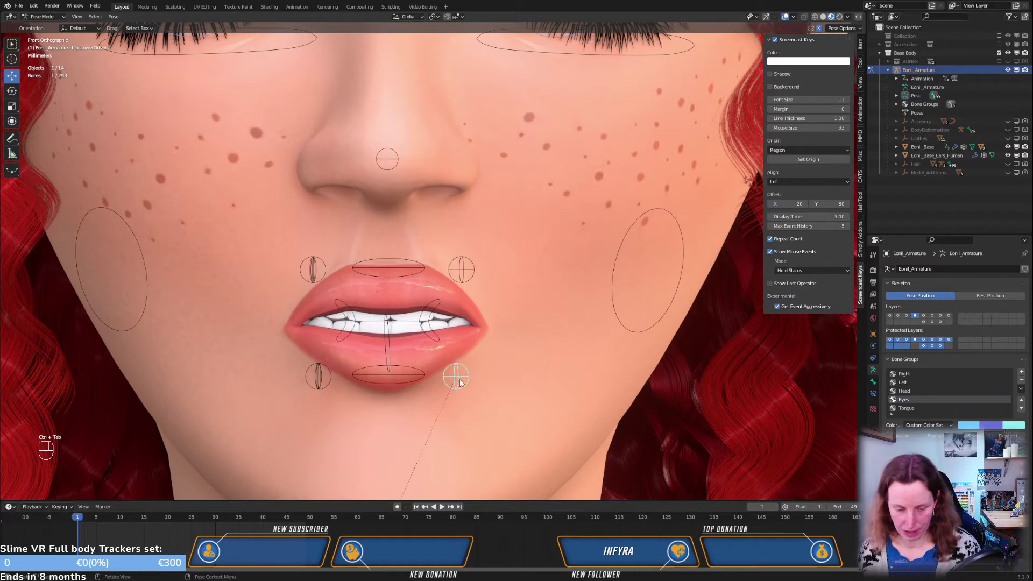
key("g")
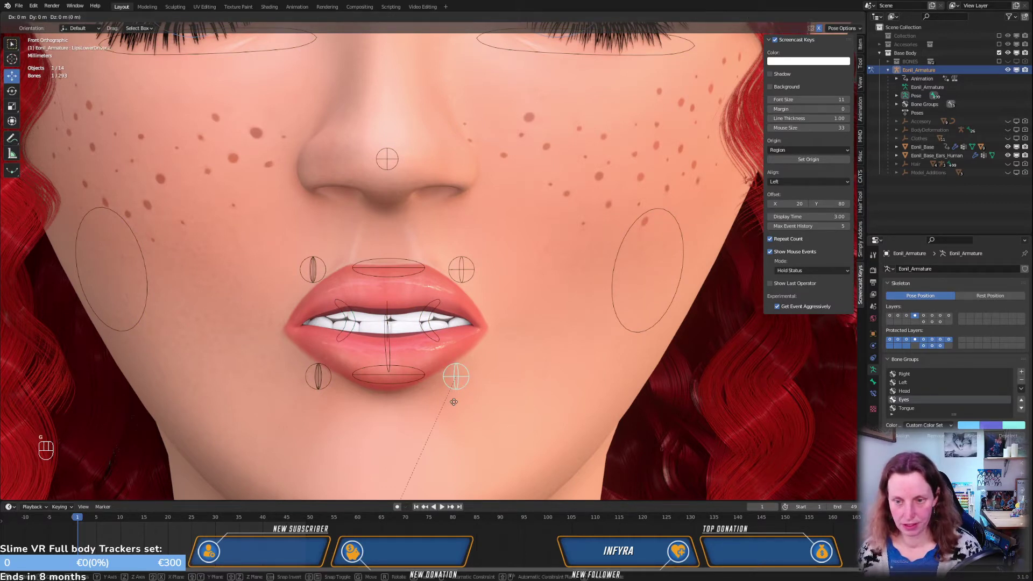
left_click(453, 407)
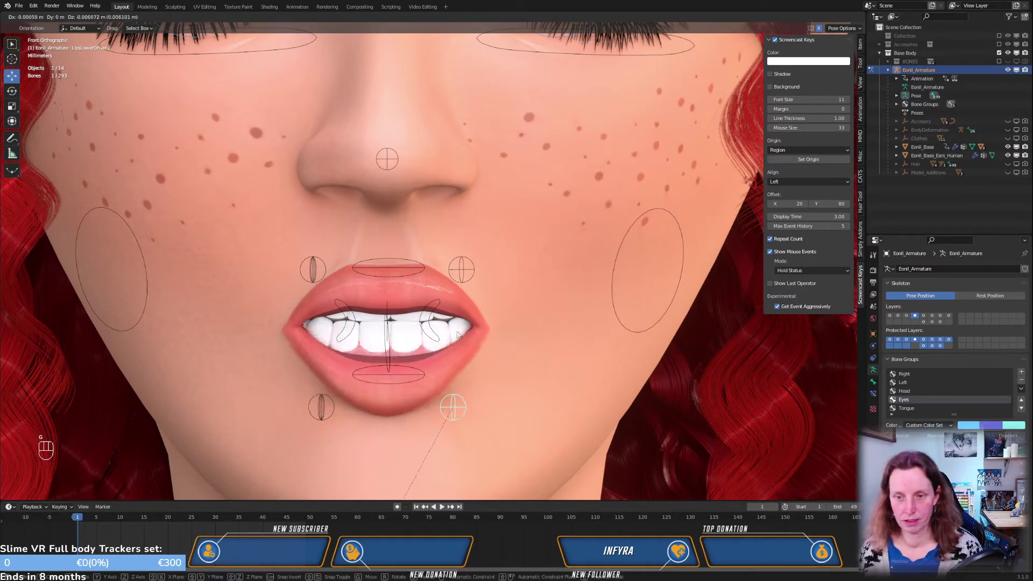
Move the left upper-lip driver bone about 0.0076 m up and 0.001 m inward
left_click(461, 264)
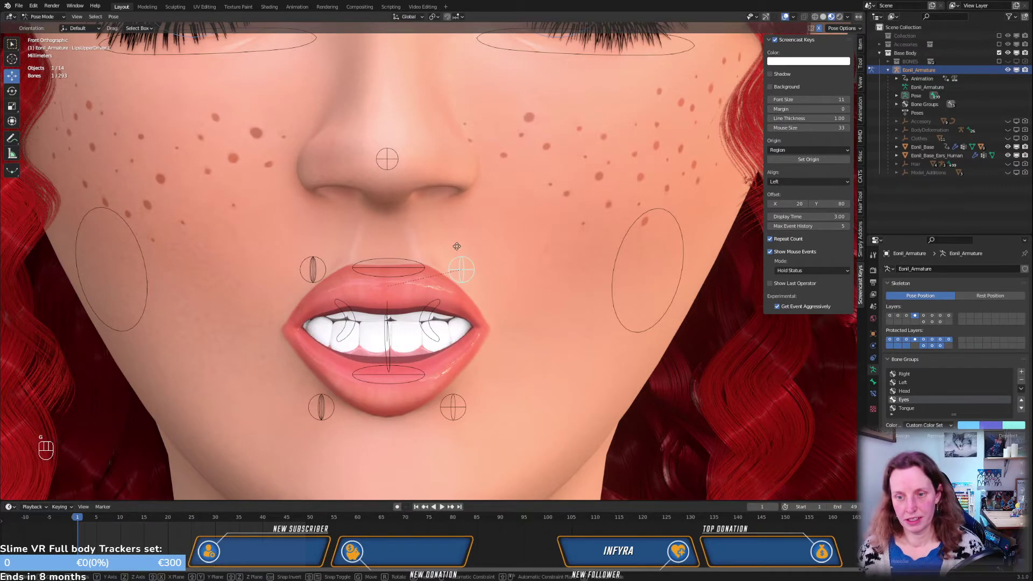
key("g")
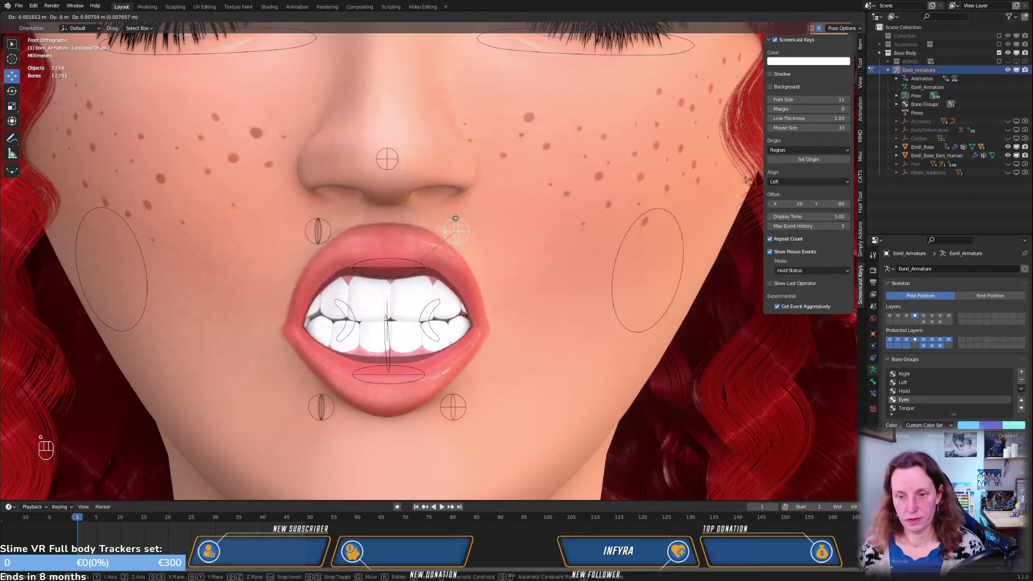
left_click(456, 218)
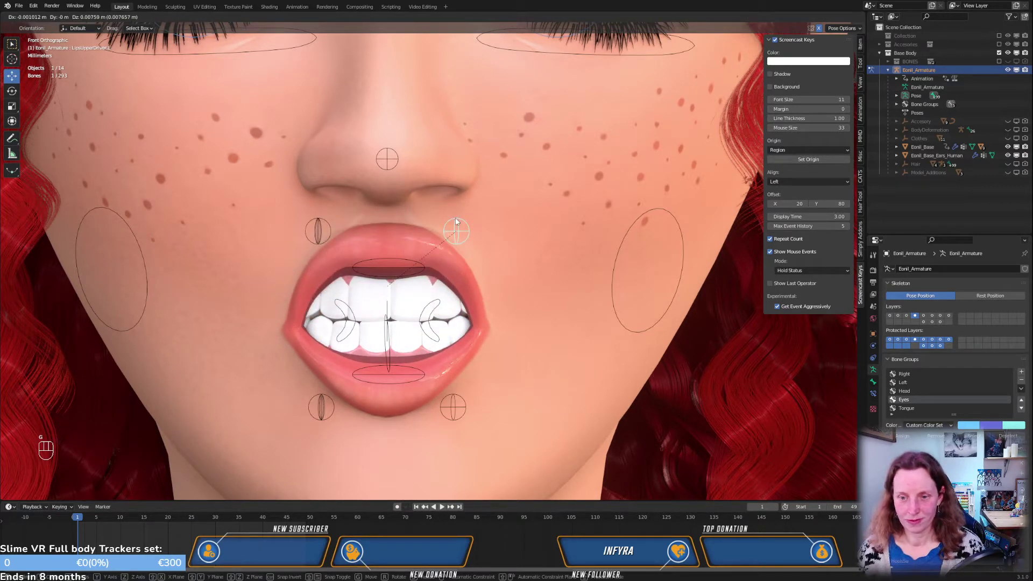
Move the MouthDriver.R bone about 0.014 m along X and 0.001 m down, and check the open mouth in side view
left_click(430, 320)
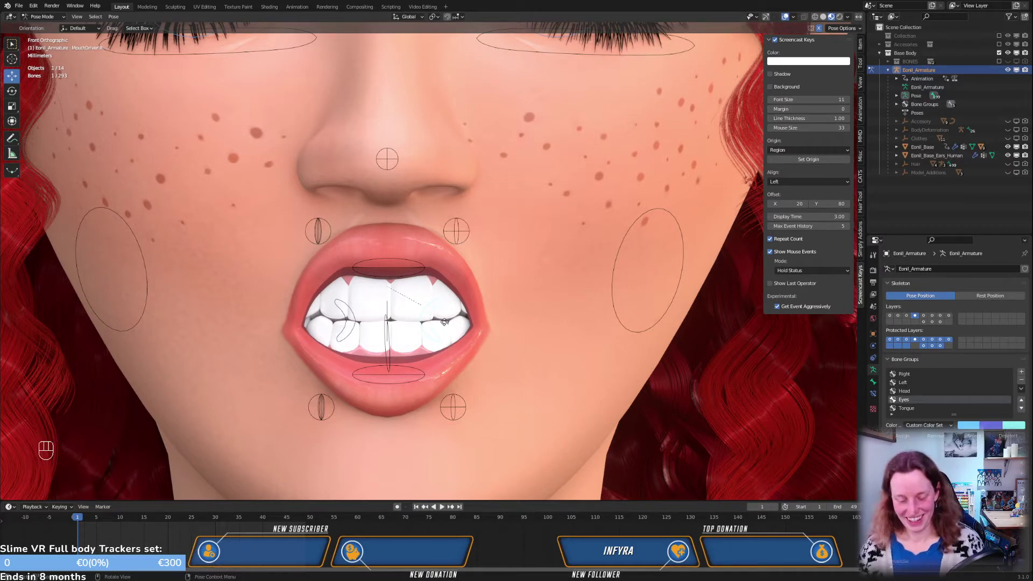
key("g")
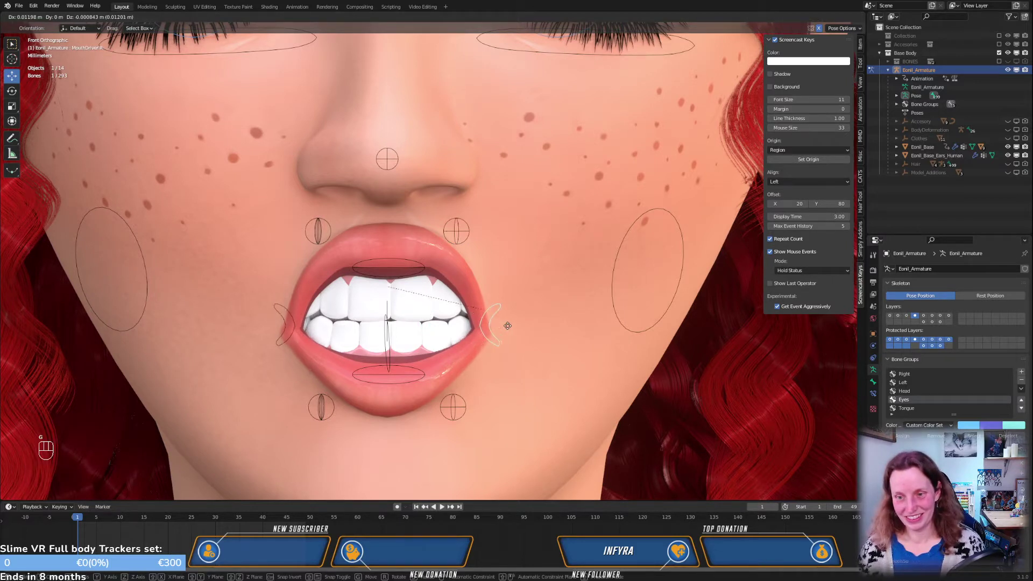
left_click(510, 325)
key("KP_3")
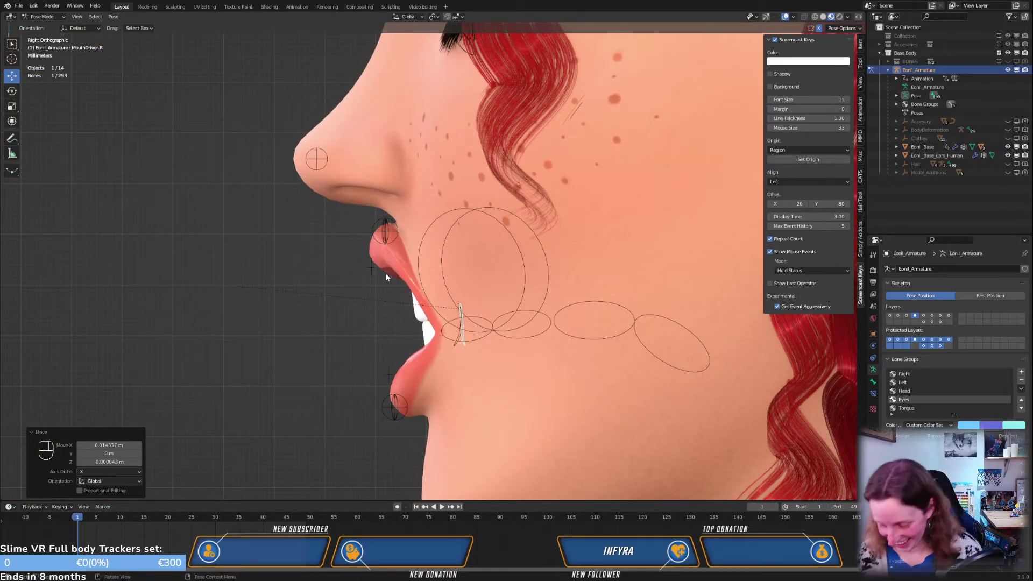
key("KP_1")
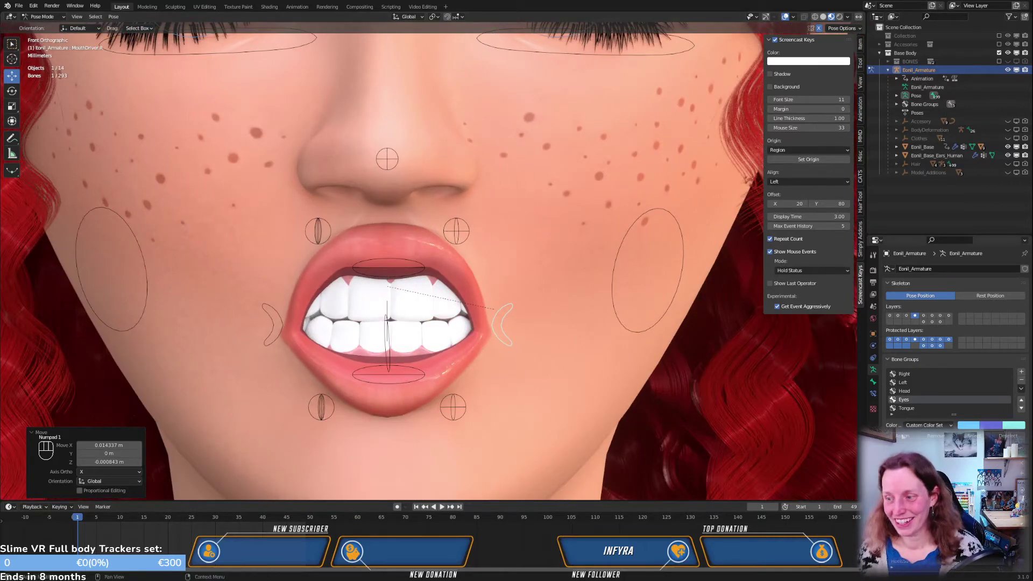
Reset the P_LipsPuffUpper and P_LipsPuffLower shape keys of the Eonil_Base body mesh to 0.000
key("ctrl+Tab")
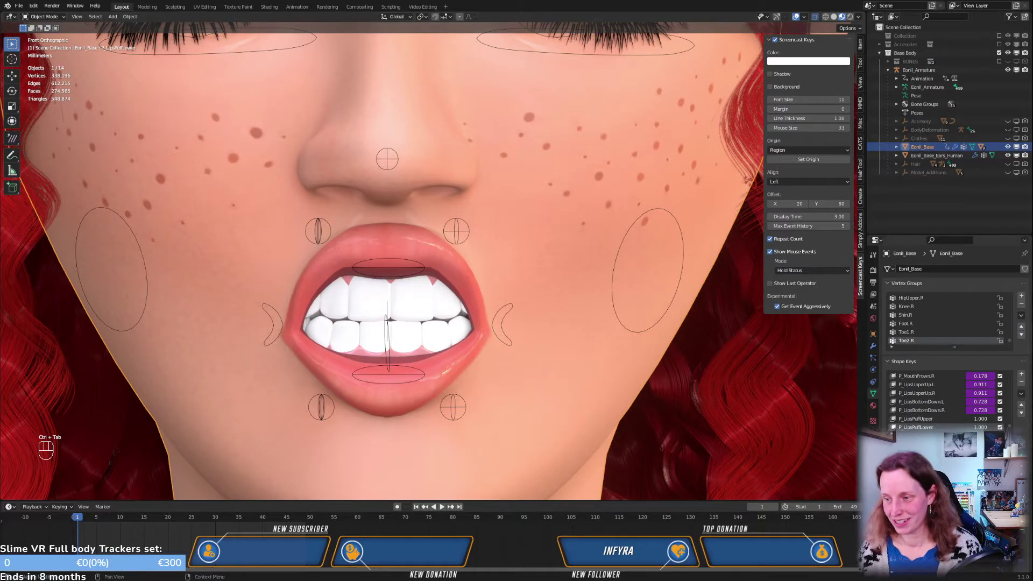
left_click_drag(980, 419, 946, 427)
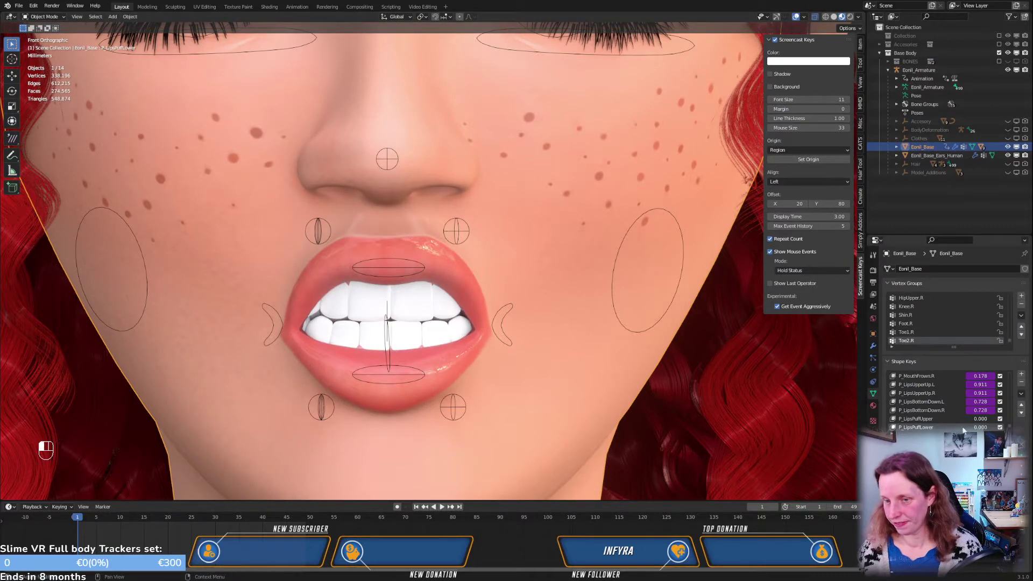
Pose the armature's MouthDriver.R mouth-corner bone about 0.005 m back along Y and 0.009 m down along Z in side view
key("KP_3")
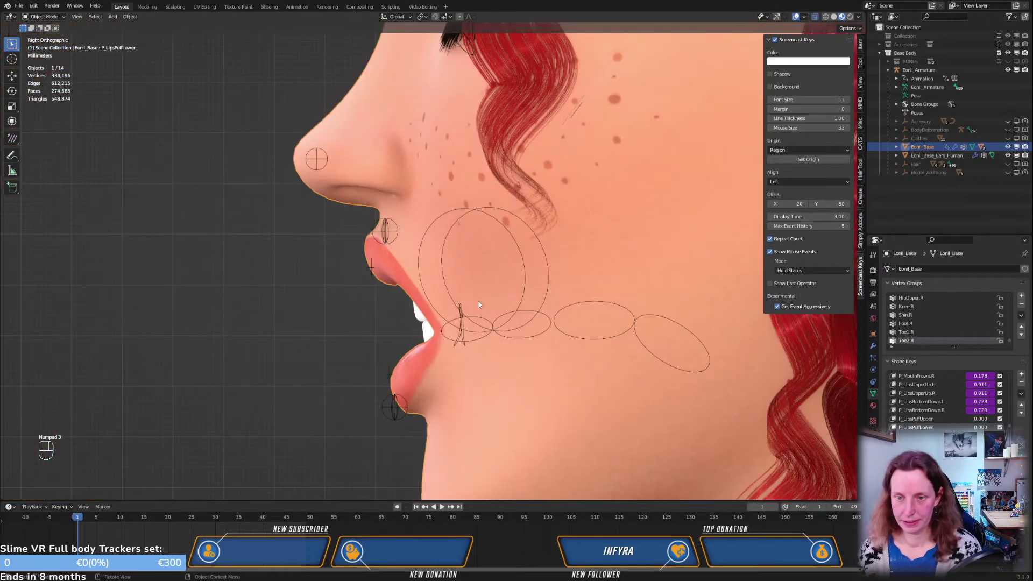
middle_click_drag(450, 318, 514, 315)
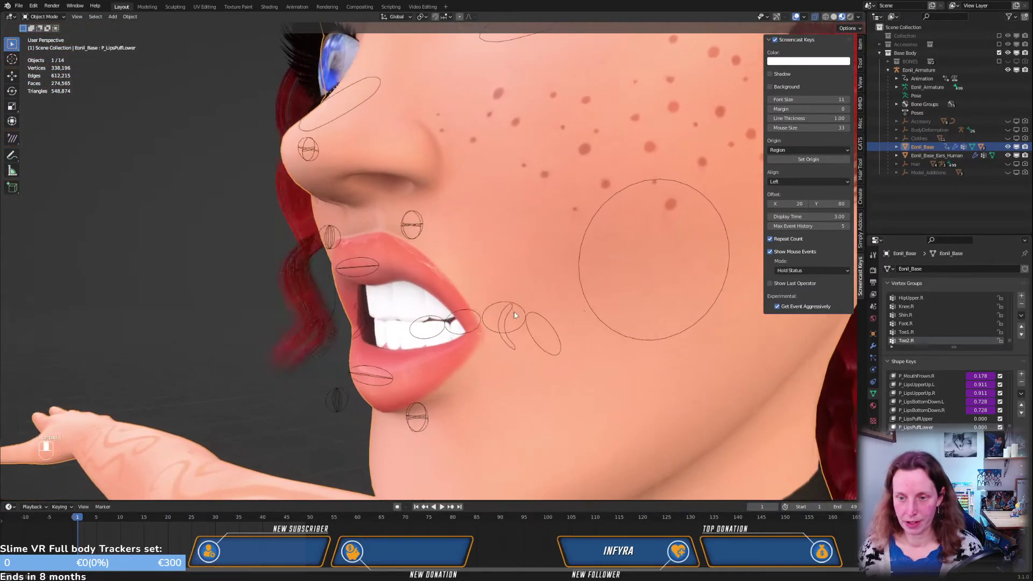
key("KP_3")
left_click(503, 338)
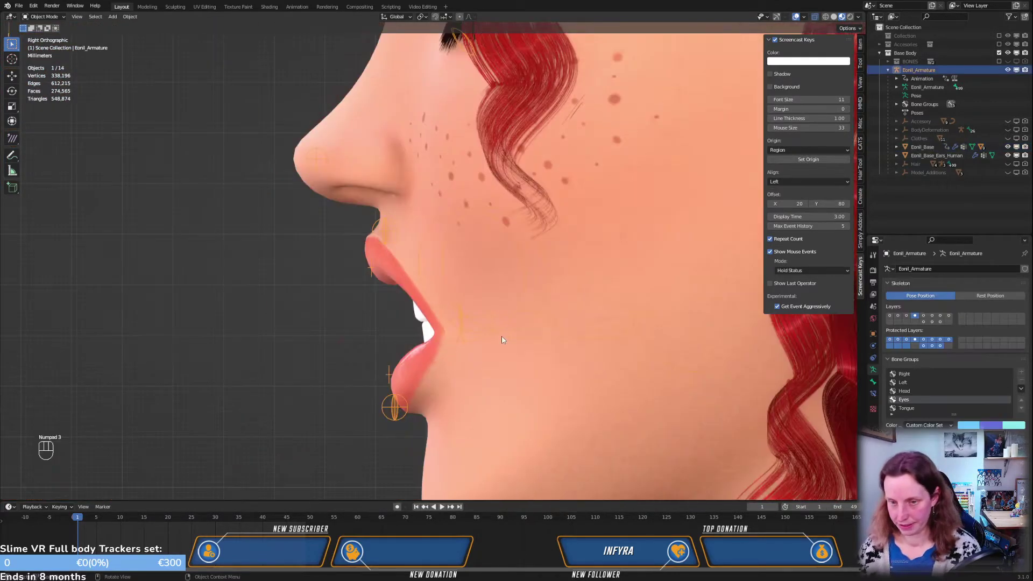
key("ctrl+Tab")
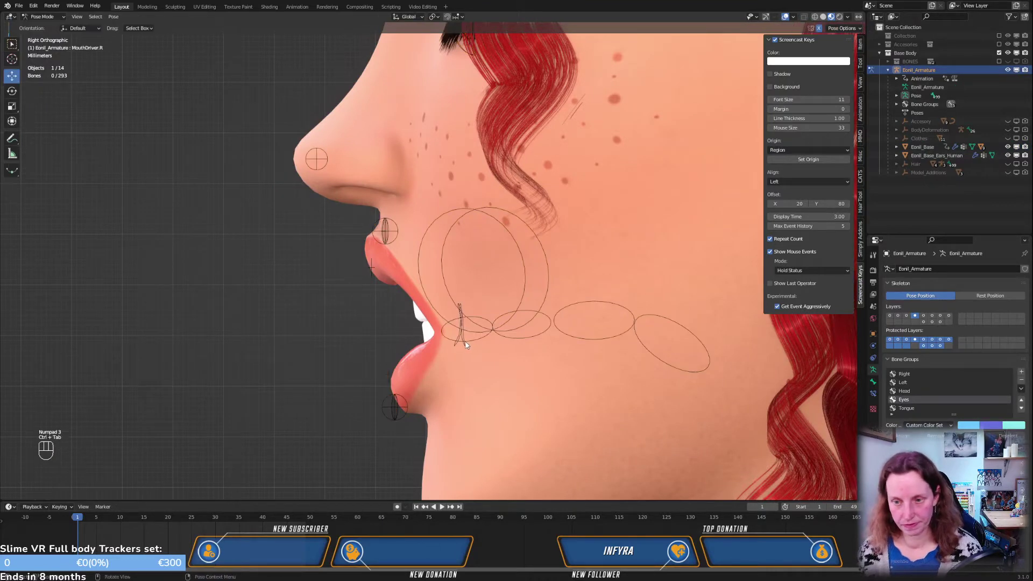
left_click(466, 345)
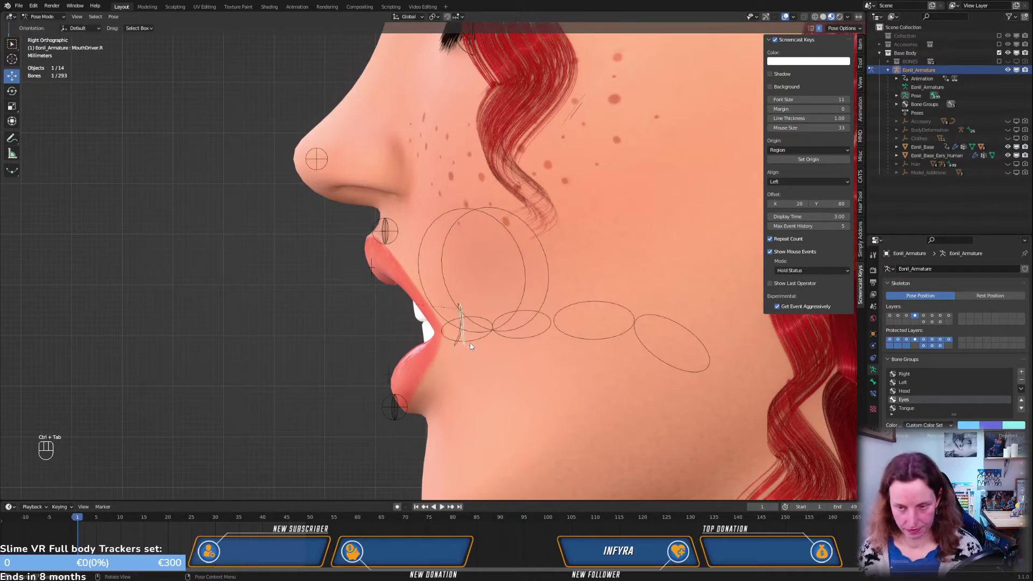
key("g")
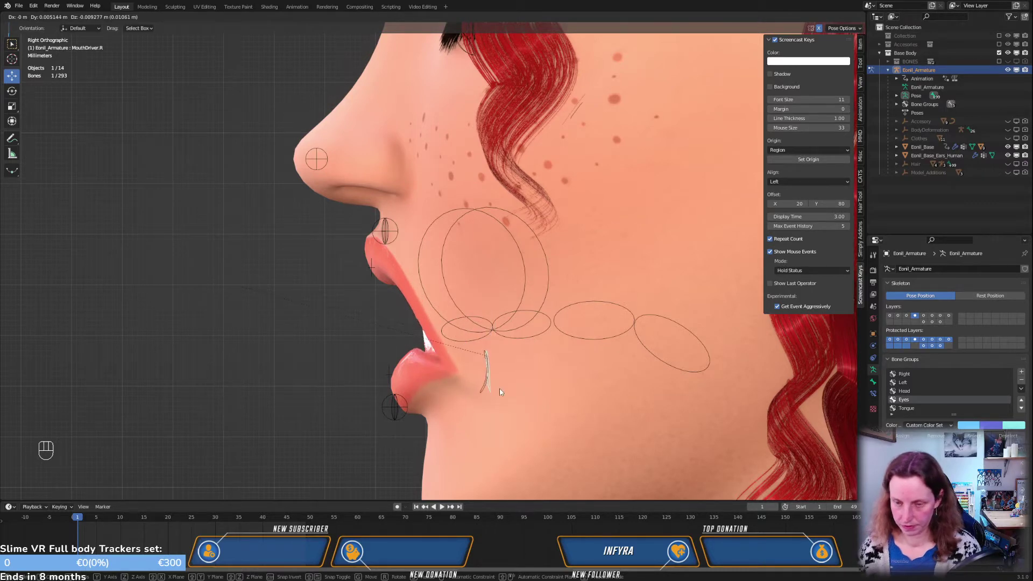
left_click(499, 389)
key("KP_1")
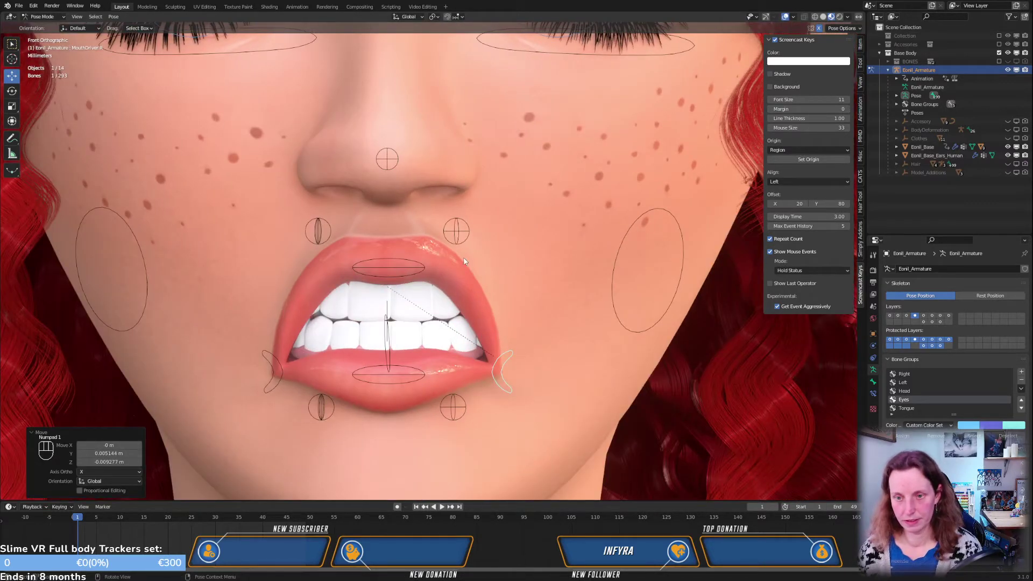
left_click(465, 239)
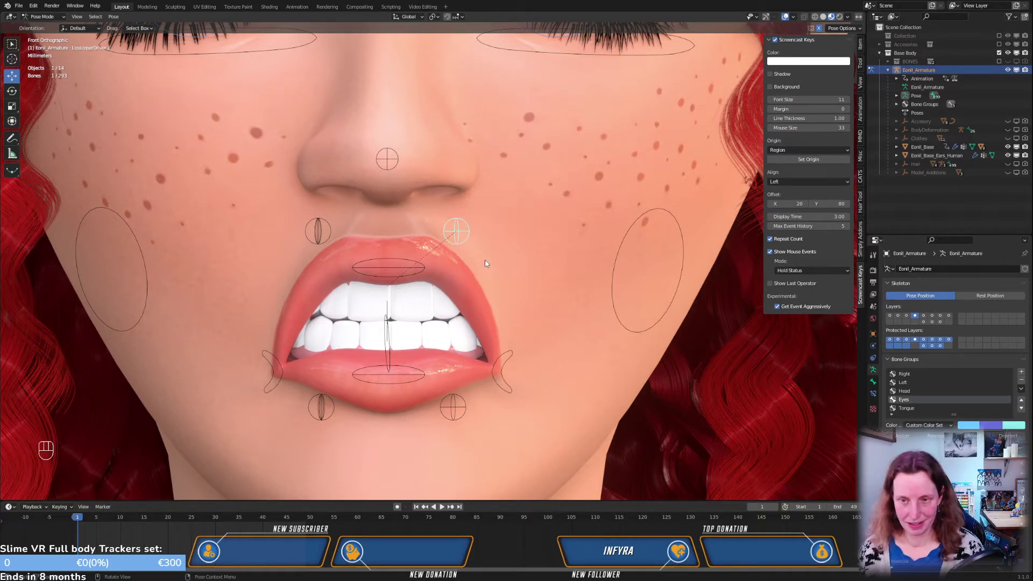
key("g")
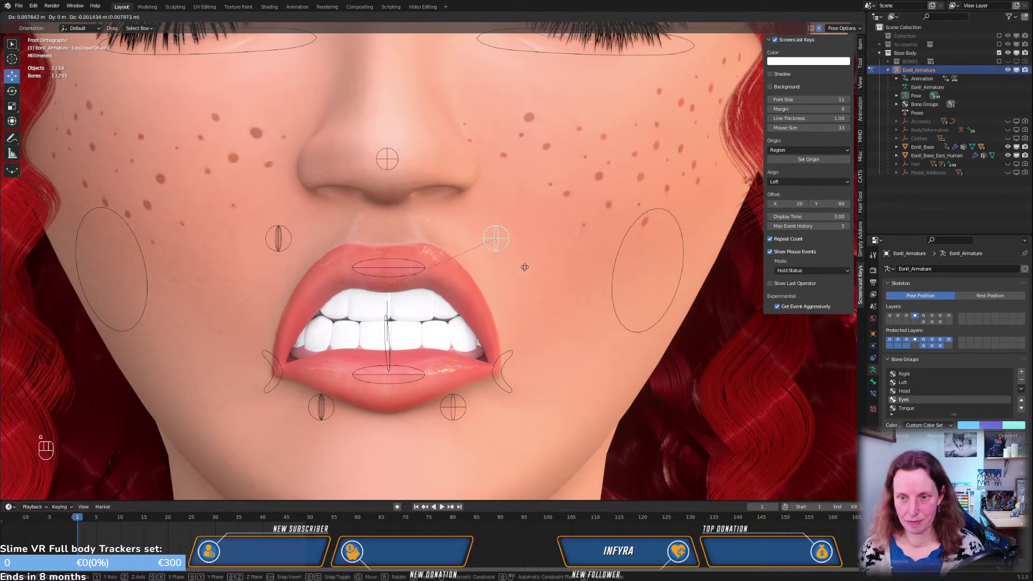
right_click(519, 256)
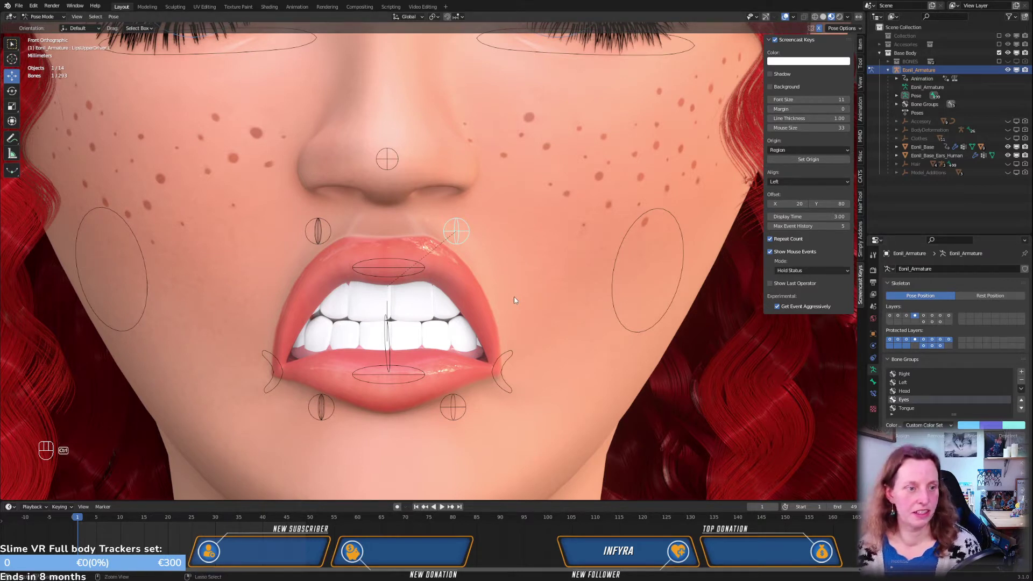
Leave pose mode and add a new shape key to the Eonil_Base body mesh
key("ctrl+Tab")
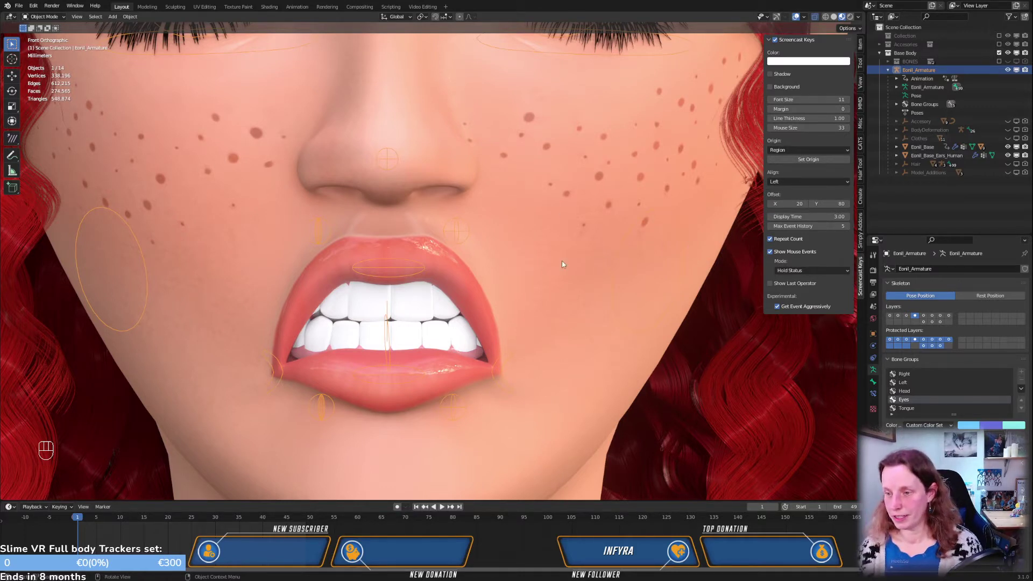
left_click(566, 218)
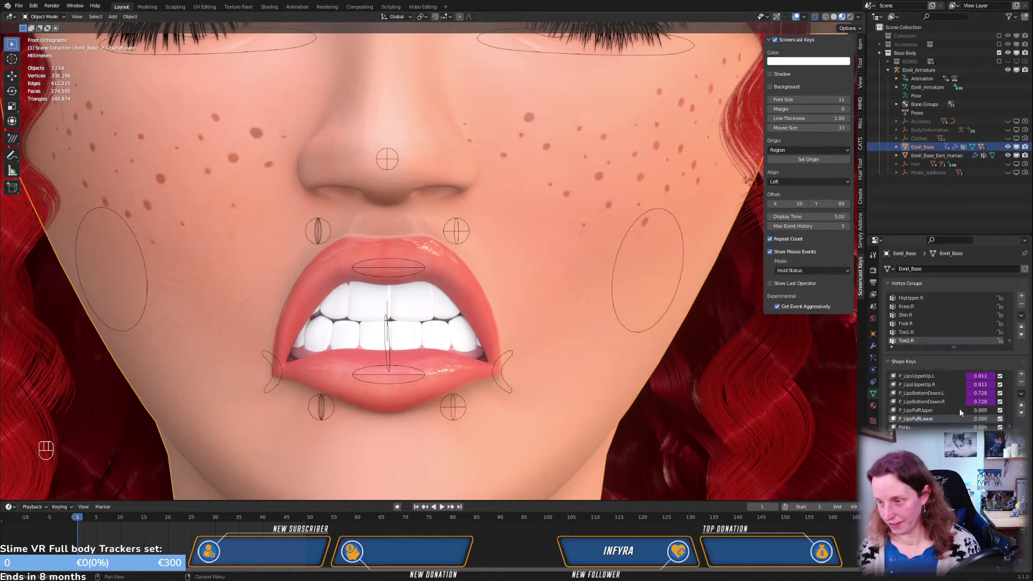
scroll(959, 408, "down", 5)
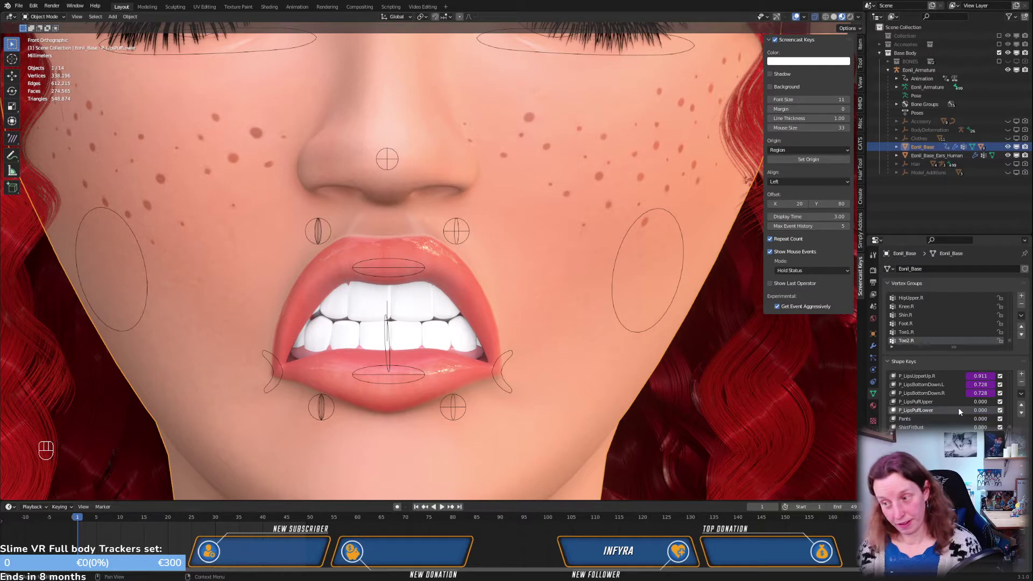
left_click(1021, 374)
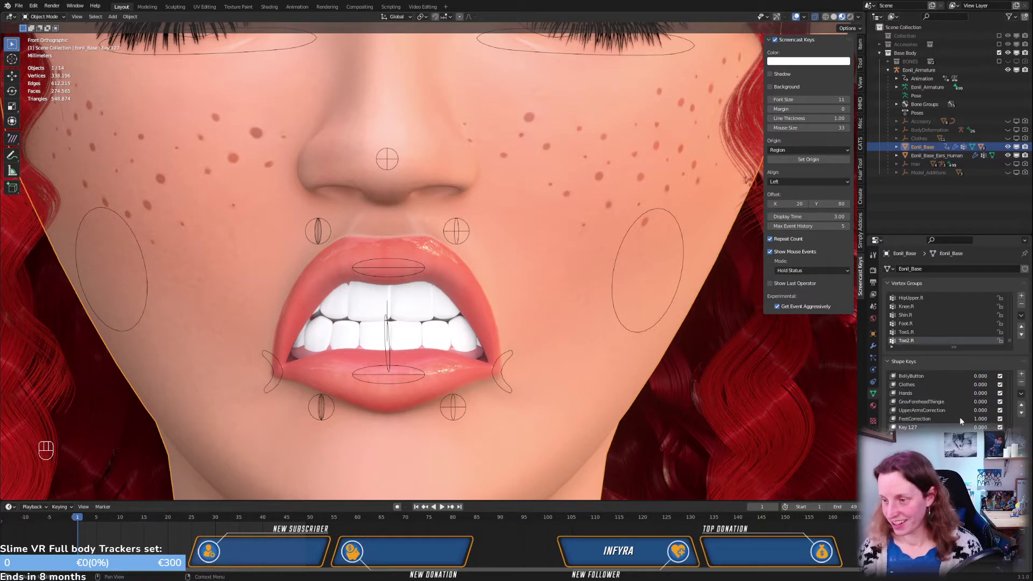
Reorder the new shape key so it sits directly below P_LipsPuffLower
left_click(1022, 406)
left_click(1022, 406)
left_click(1021, 406)
left_click(1021, 405)
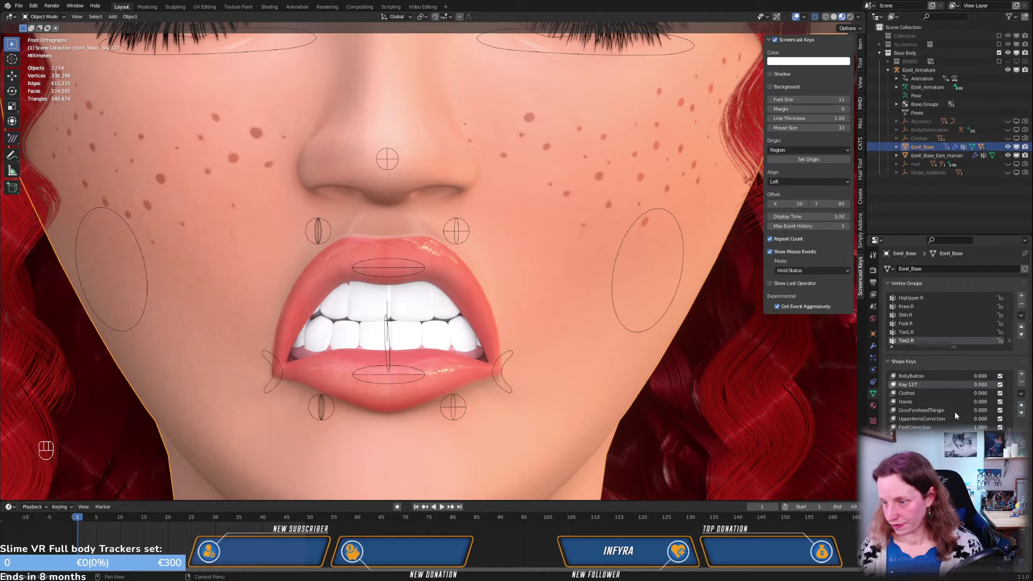
left_click(1022, 405)
left_click(1022, 405)
left_click(1021, 406)
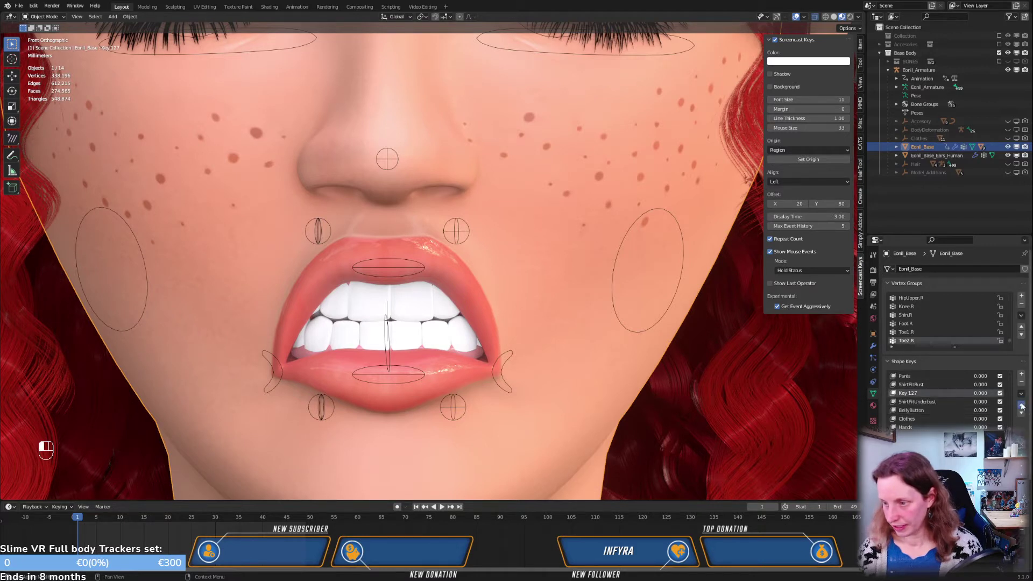
left_click(1021, 406)
left_click(1021, 406)
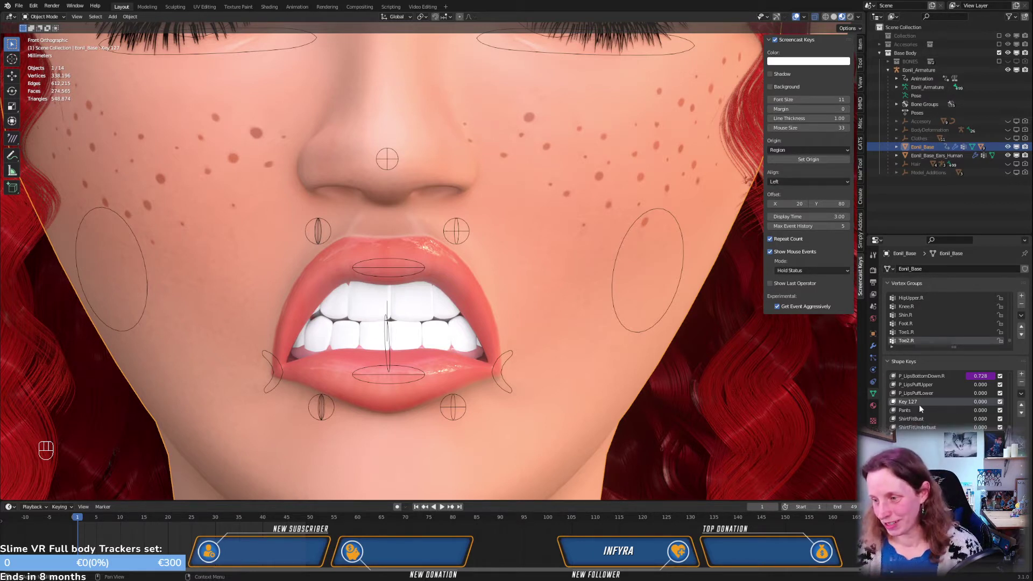
Rename the new shape key as P_LipsUpperOut.L
double_click(919, 402)
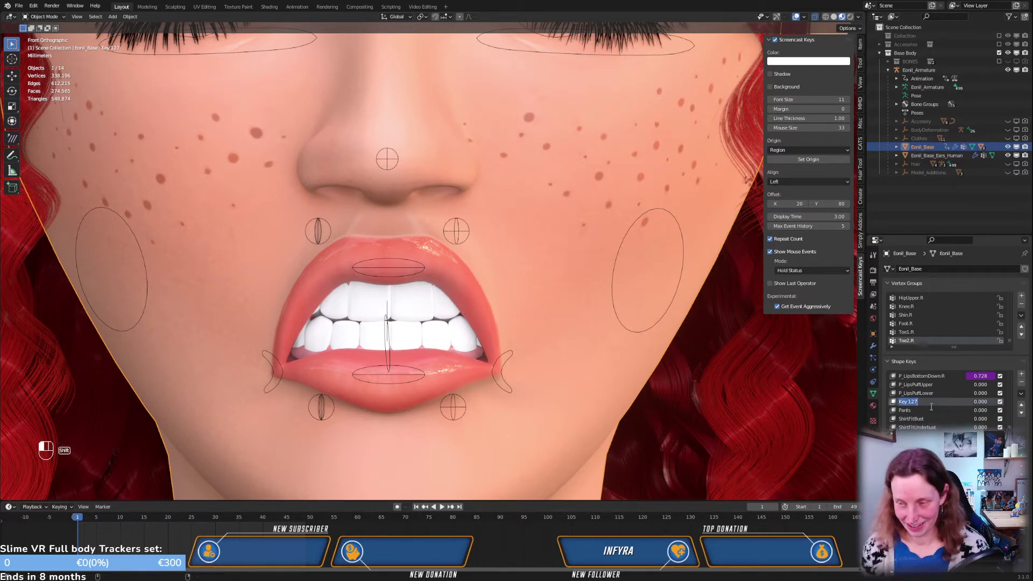
type("P")
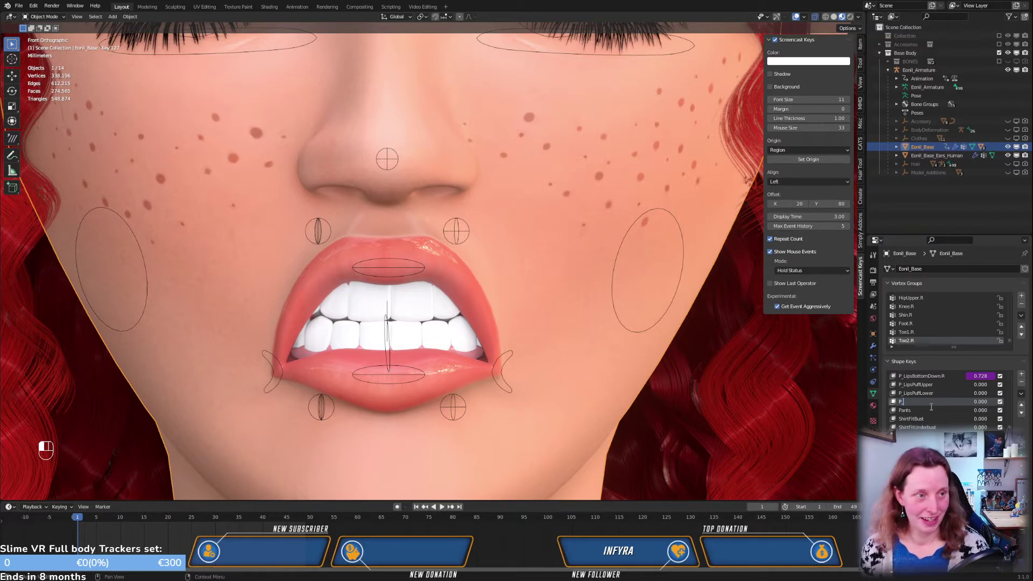
type("_")
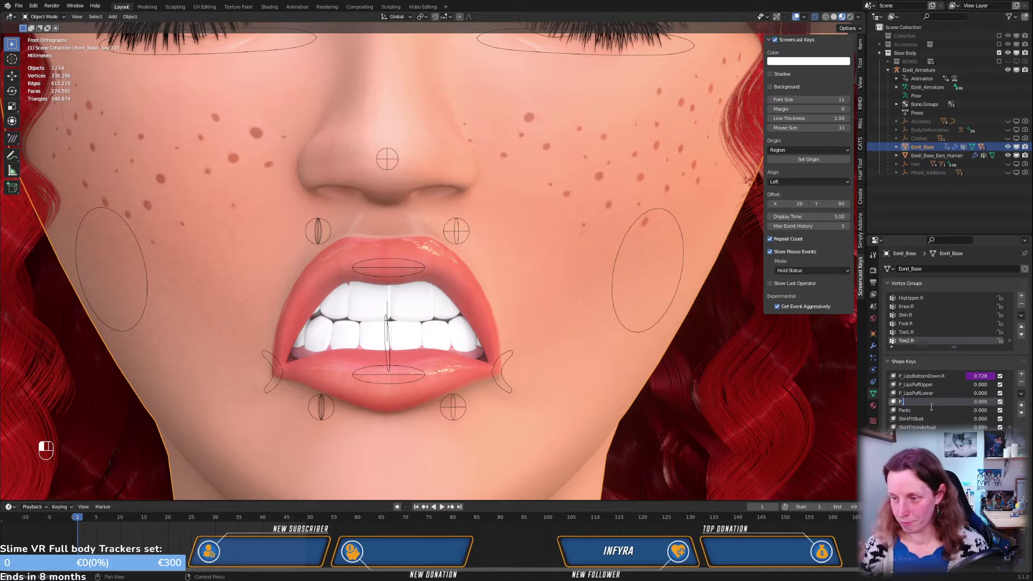
type("Lips")
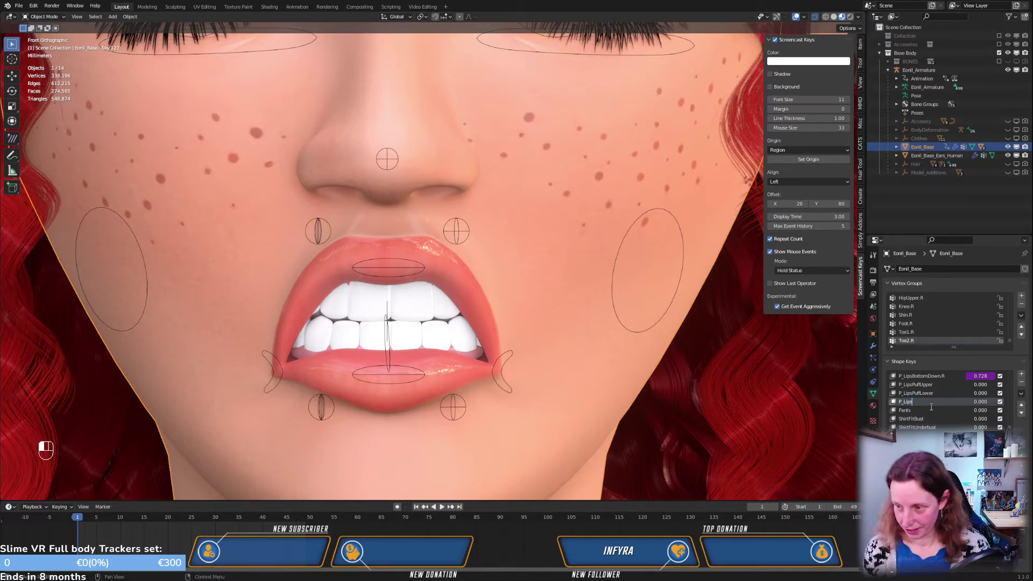
type("U")
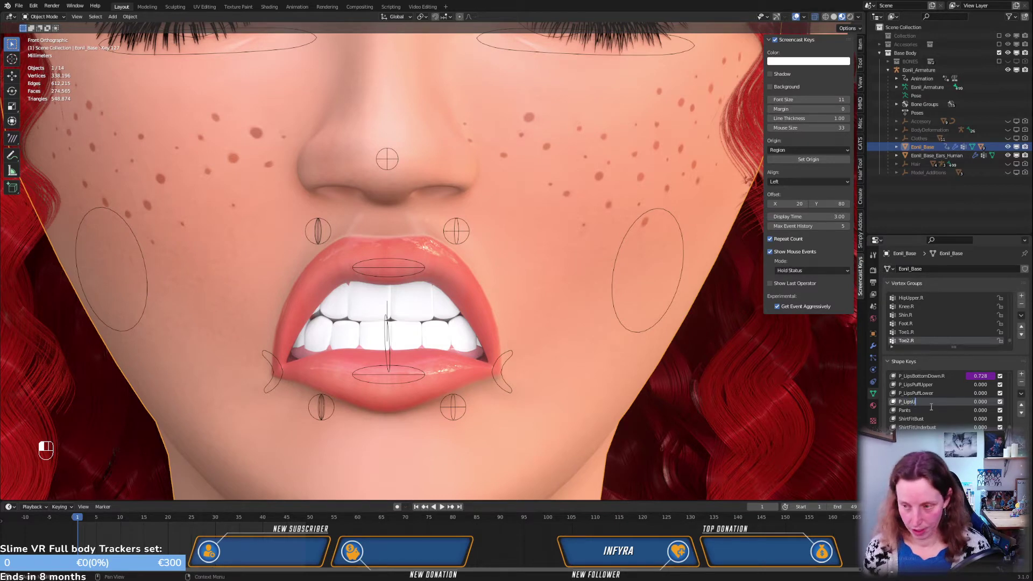
type("pperout")
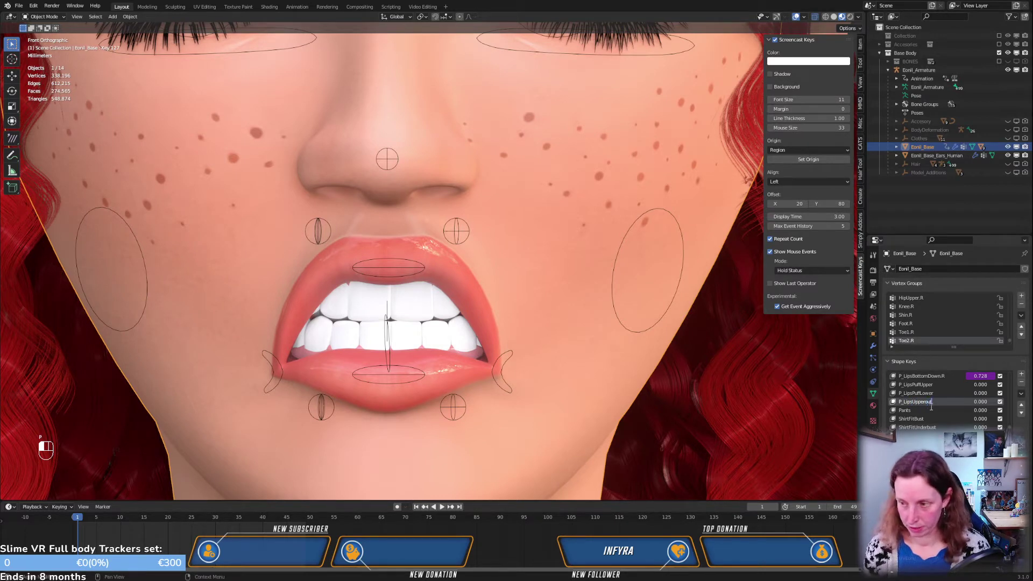
type(".L")
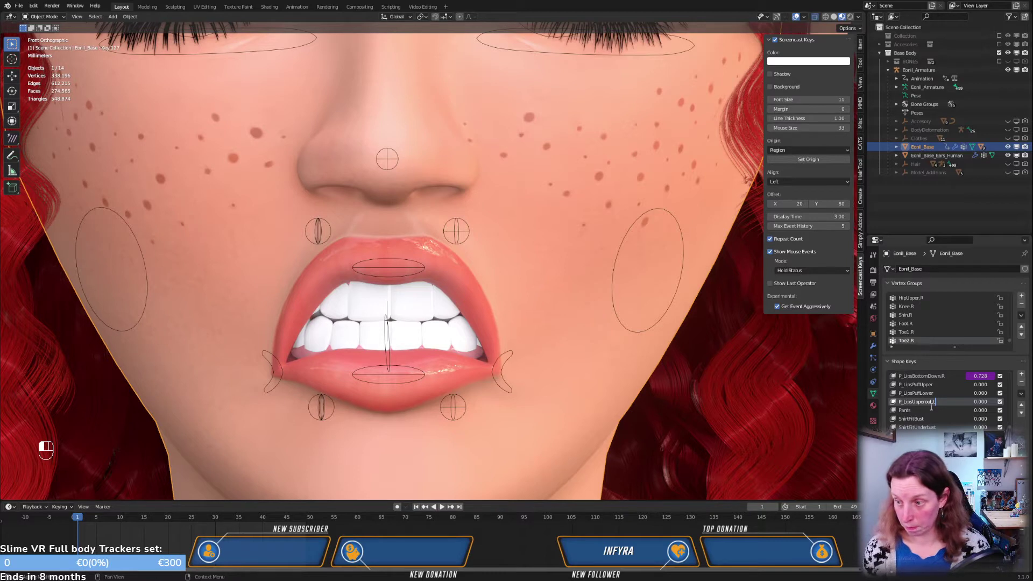
key("Left")
key("Left")
key("Left")
key("Left")
key("Left")
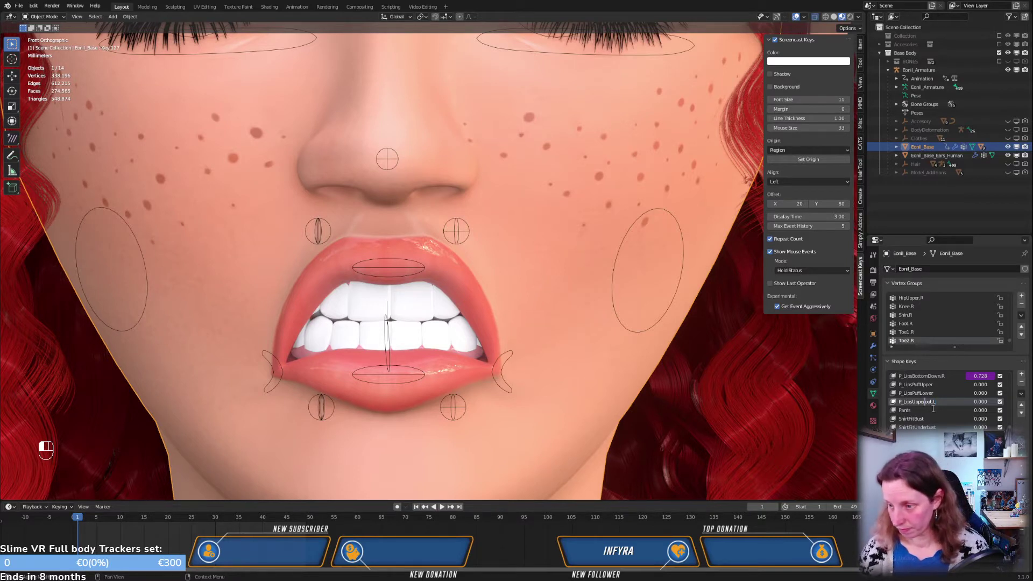
key("Delete")
type("O")
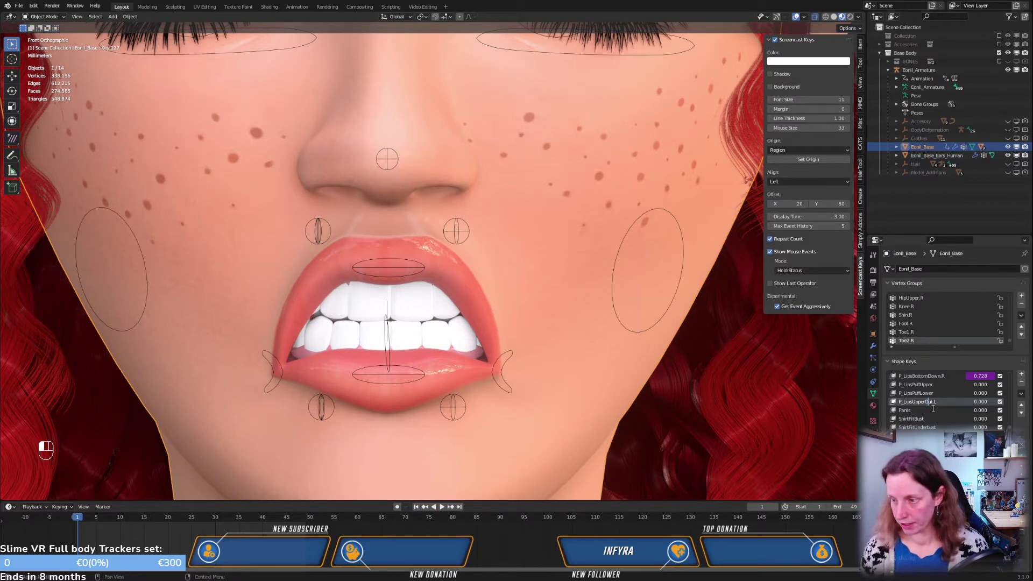
key("Return")
Set the P_LipsUpperOut.L shape key's value to 1.000 and save the file
left_click_drag(969, 402, 995, 402)
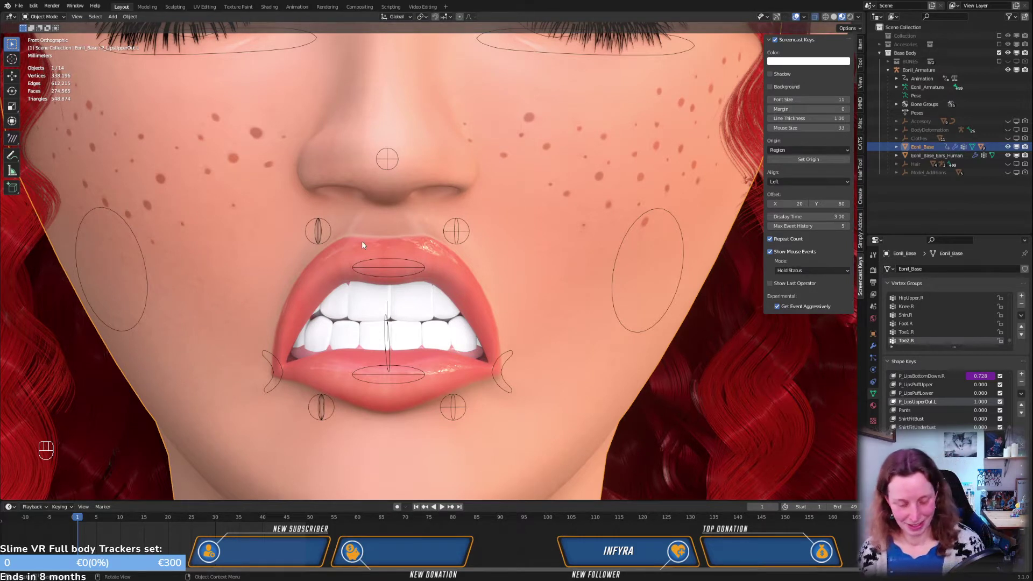
key("ctrl+s")
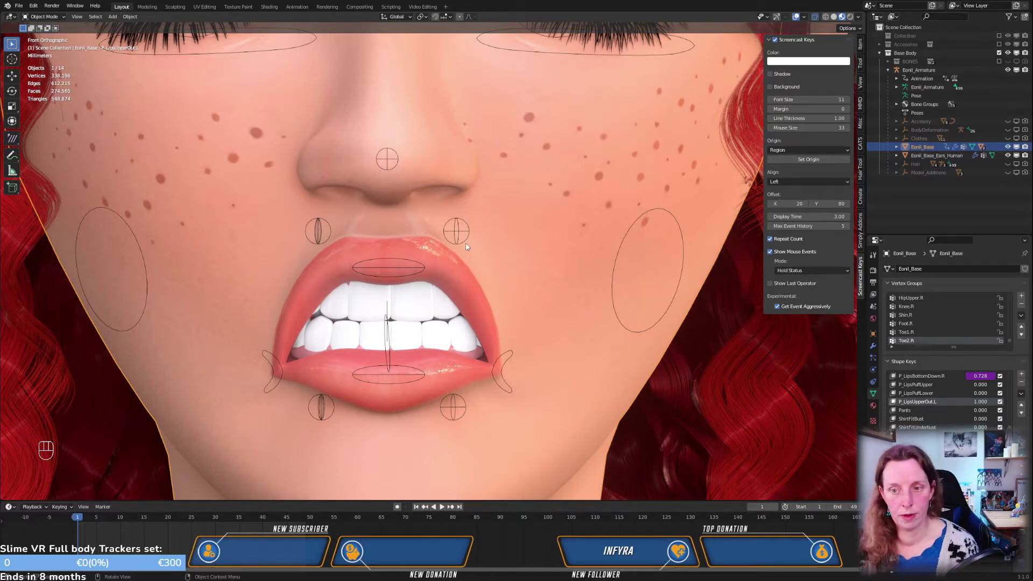
Edit the Eonil_Base mesh and pull the left upper-lip edge outward about 0.0038 m in X with proportional size 0.024
key("Tab")
key("Tab")
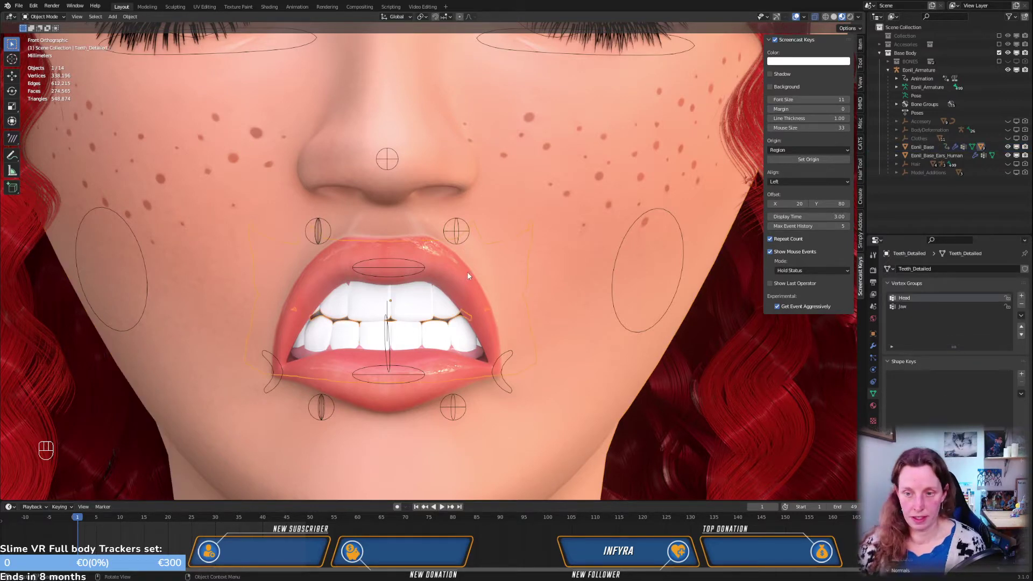
key("Tab")
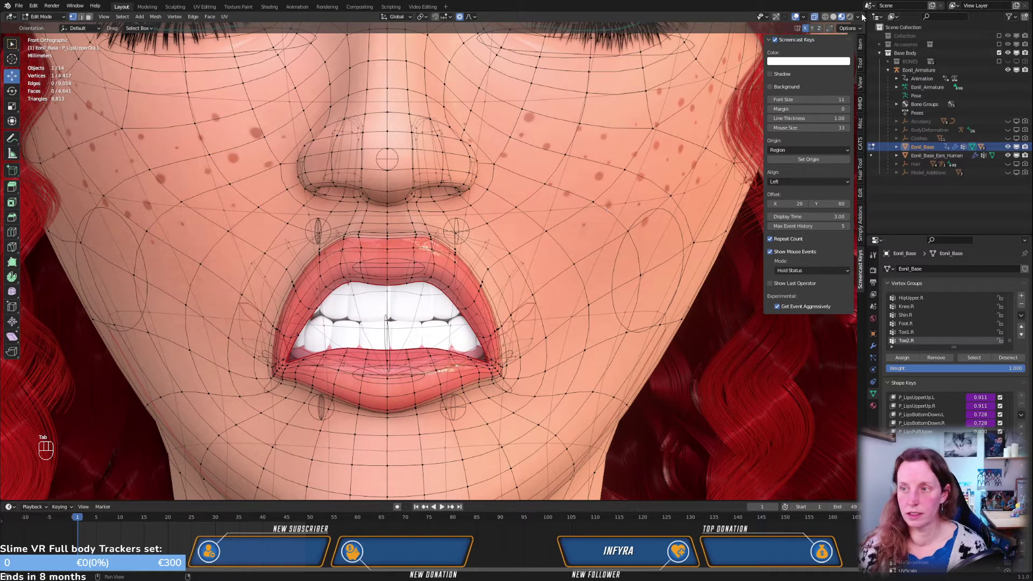
left_click(459, 256)
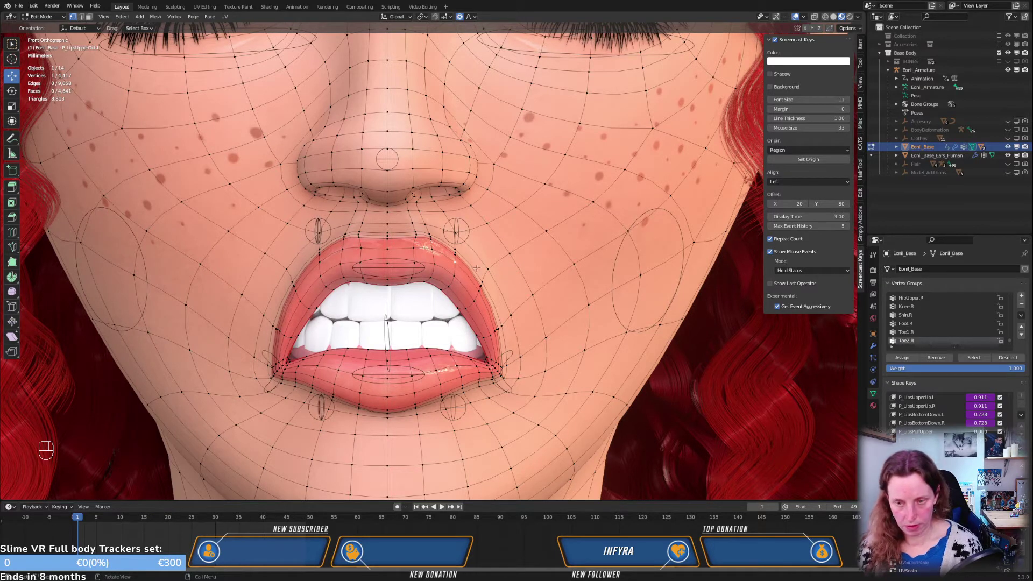
key("g")
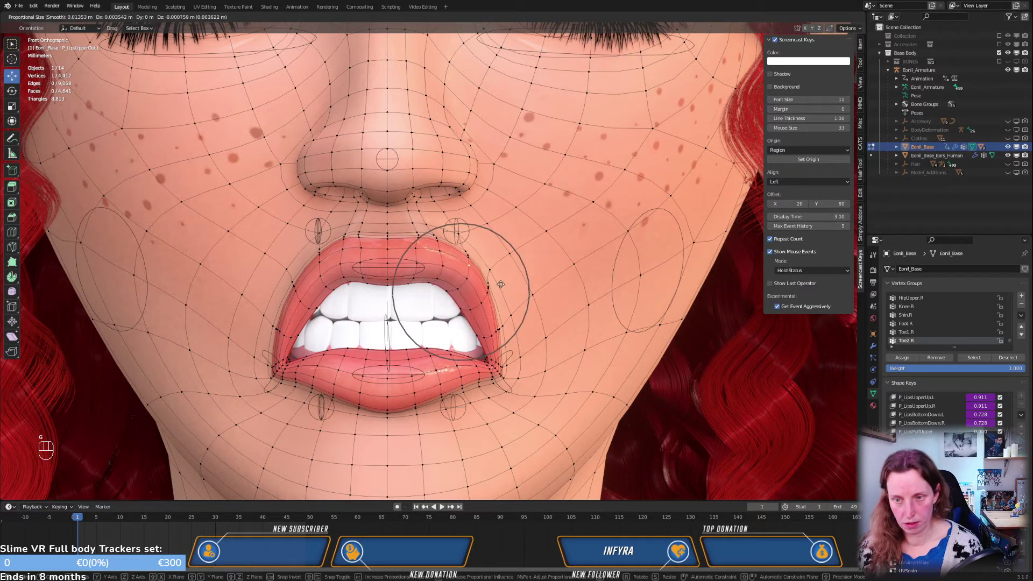
scroll(500, 284, "down", 6)
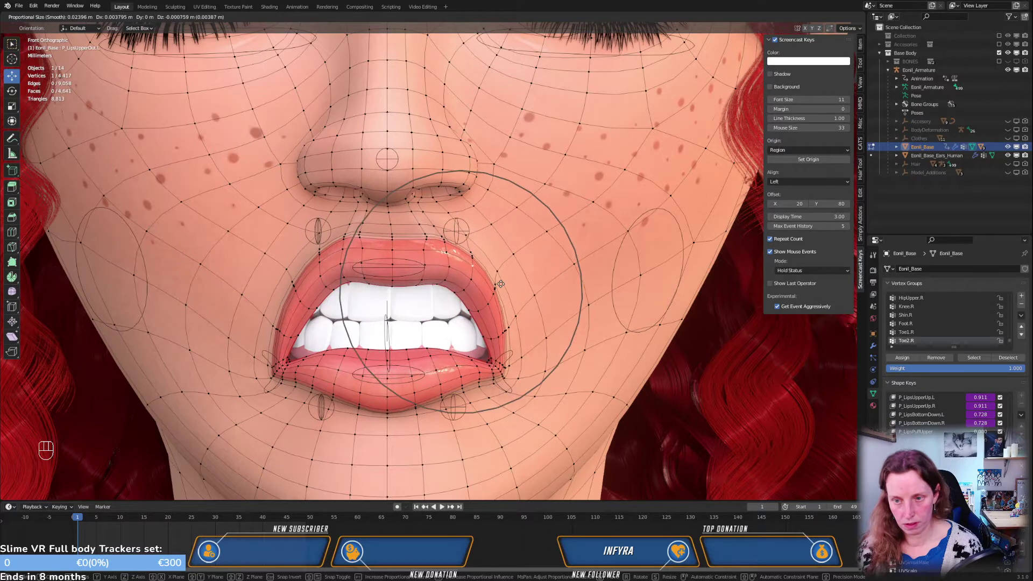
left_click(500, 284)
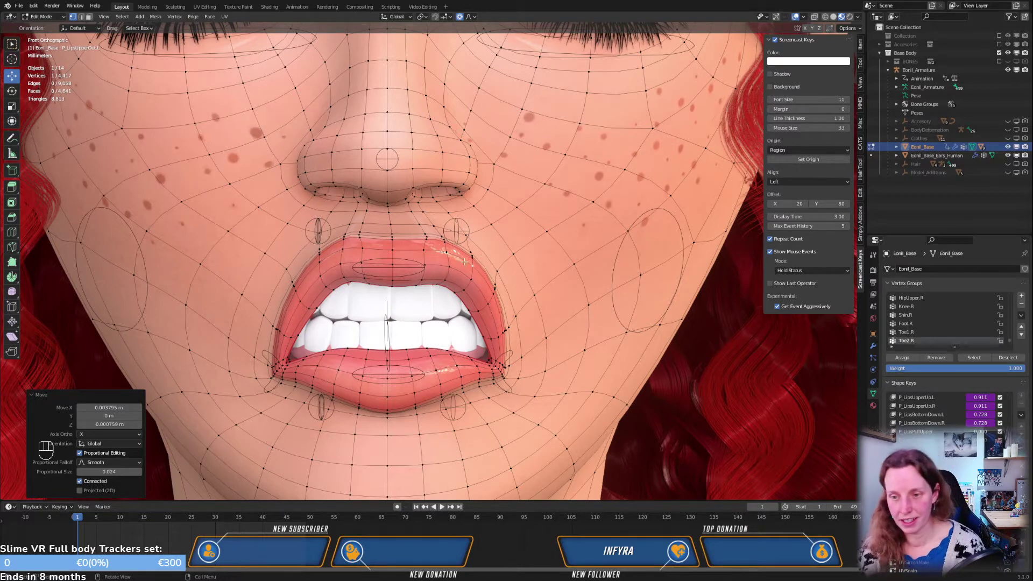
Move another left upper-lip vertex outward about 0.0023 m in X with proportional size reduced to 0.014
key("g")
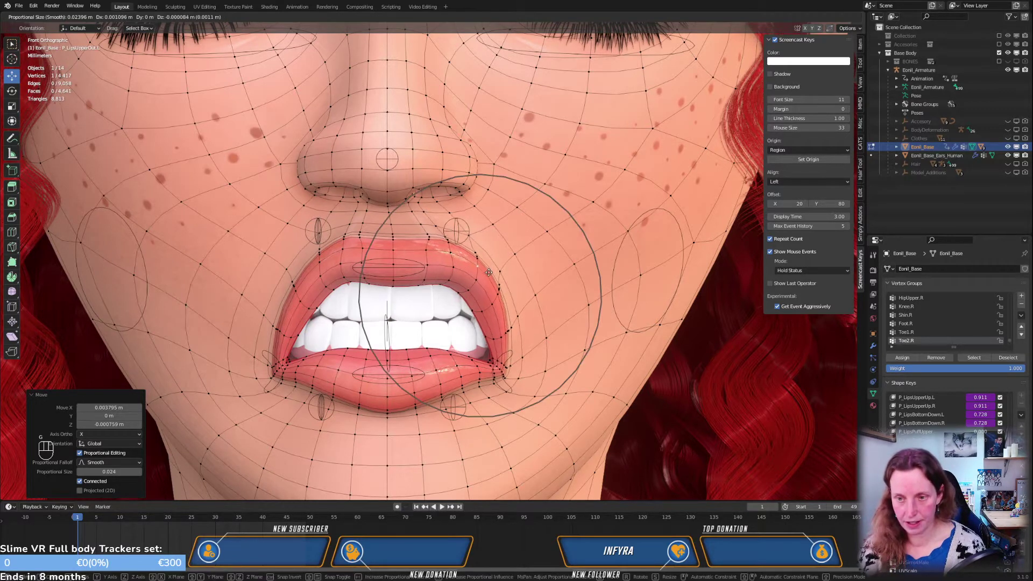
scroll(491, 273, "up", 6)
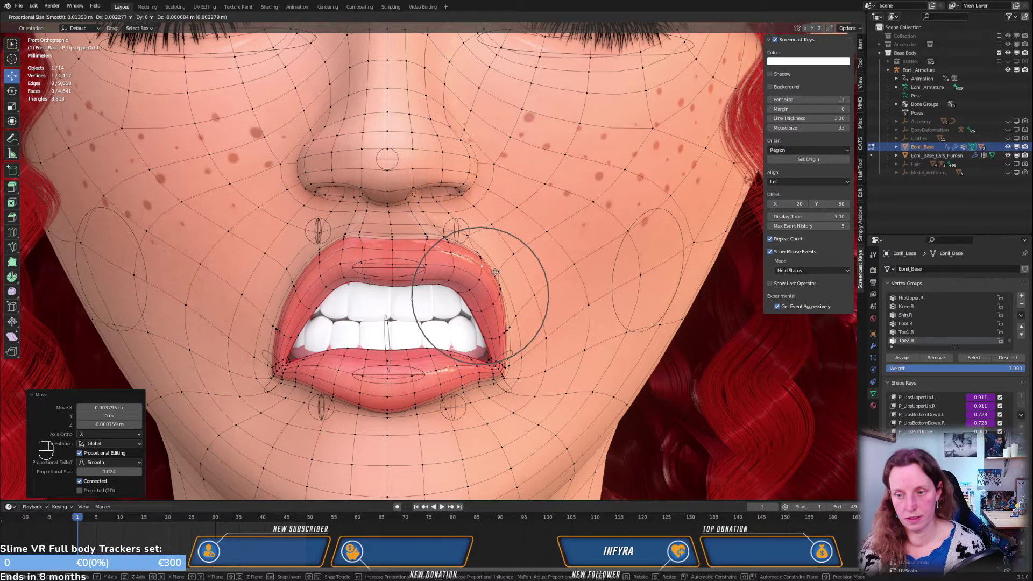
left_click(495, 272)
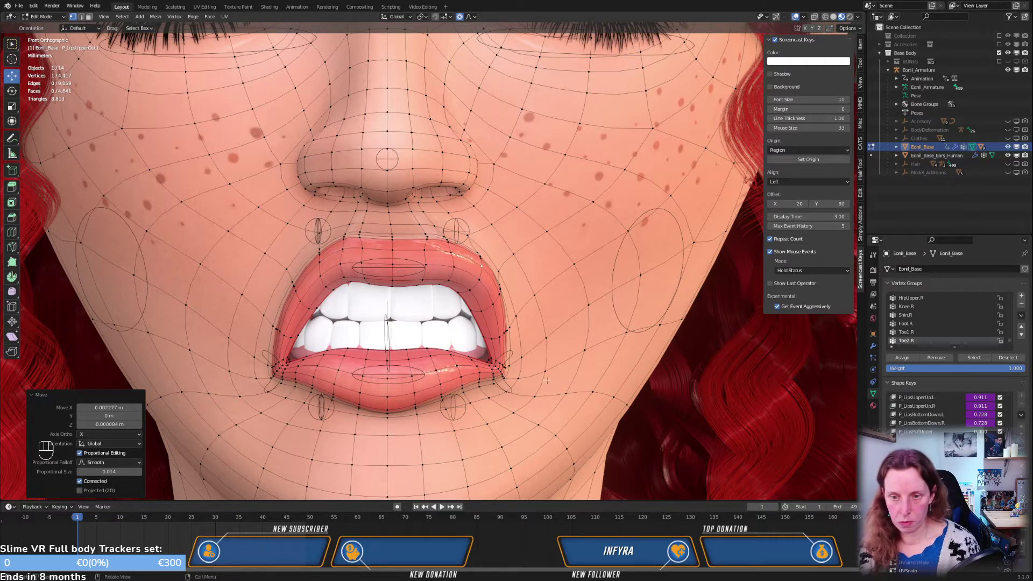
Switch to posing Eonil_Armature and clear the rotation and location of the mouth-corner bones
key("ctrl+Tab")
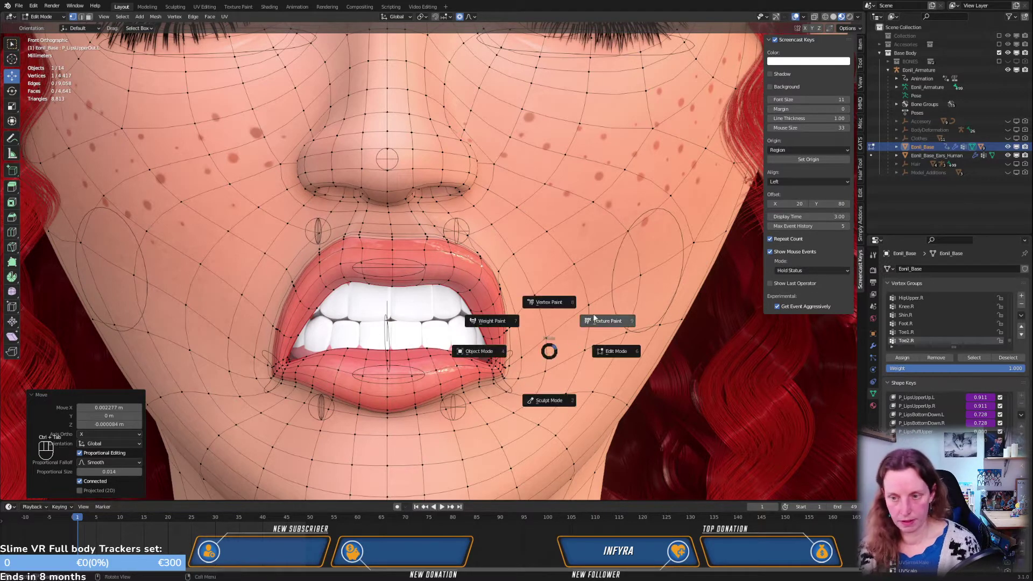
left_click(462, 347)
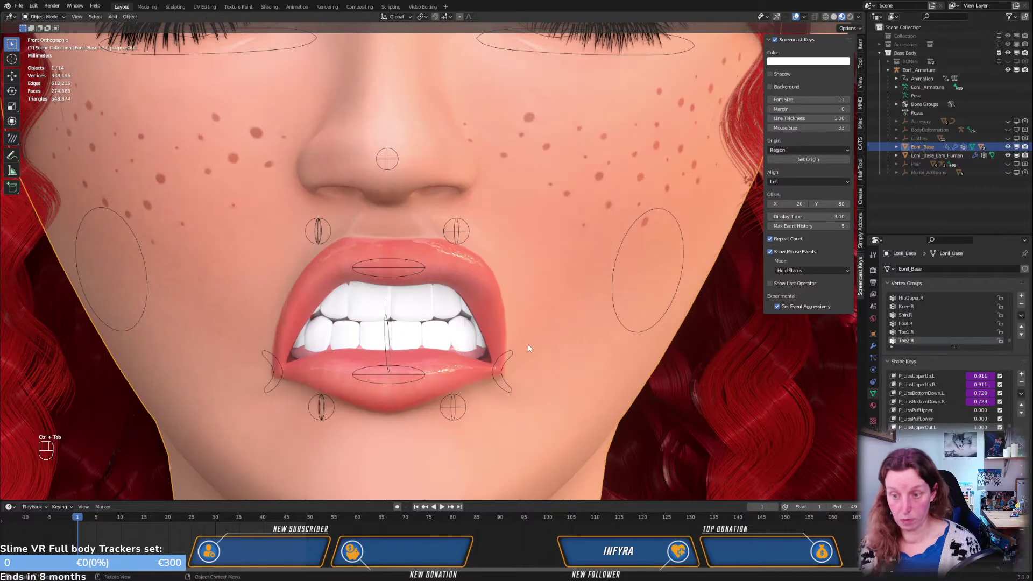
left_click(515, 357)
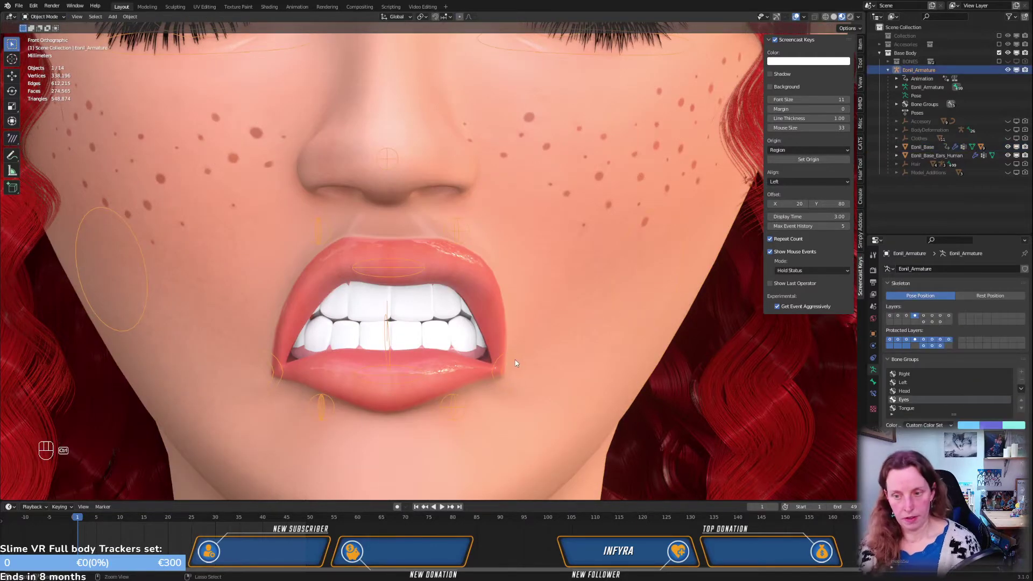
key("ctrl+Tab")
left_click(510, 357)
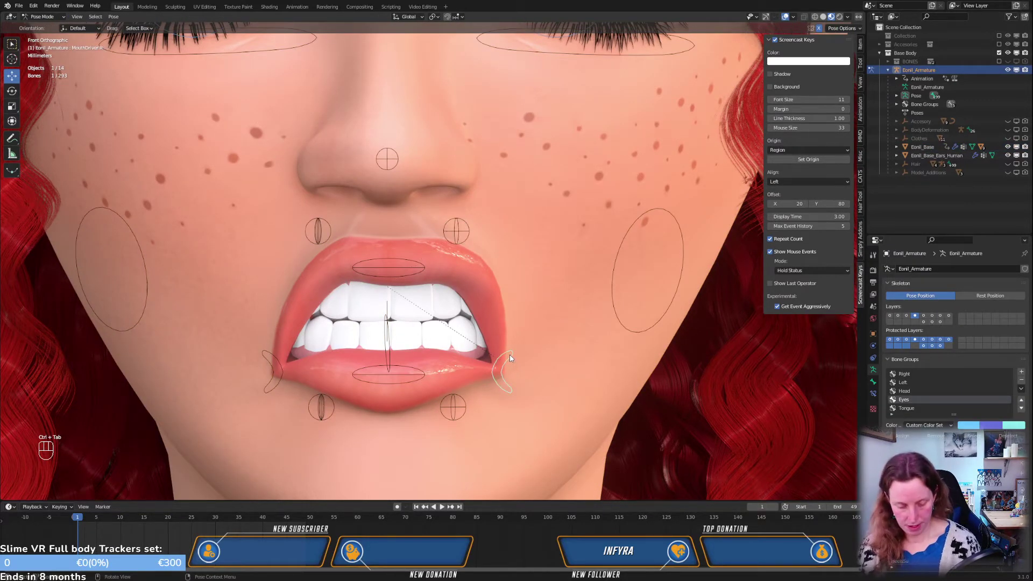
key("alt+r")
key("alt+g")
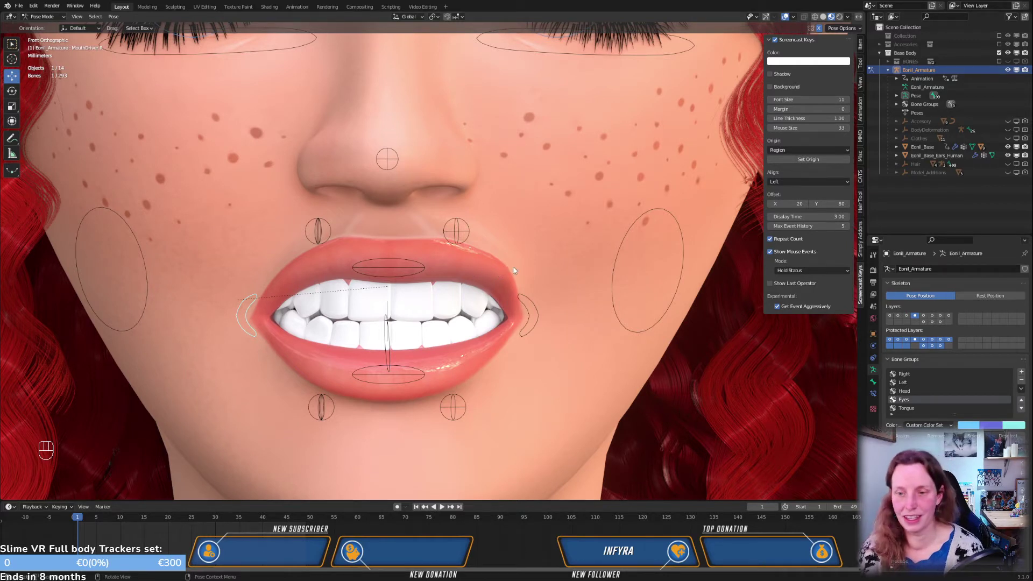
Return to editing the Eonil_Base mesh and nudge the upper-lip vertex near the left corner about 0.0006 m inward and slightly down
key("ctrl+Tab")
left_click(535, 232)
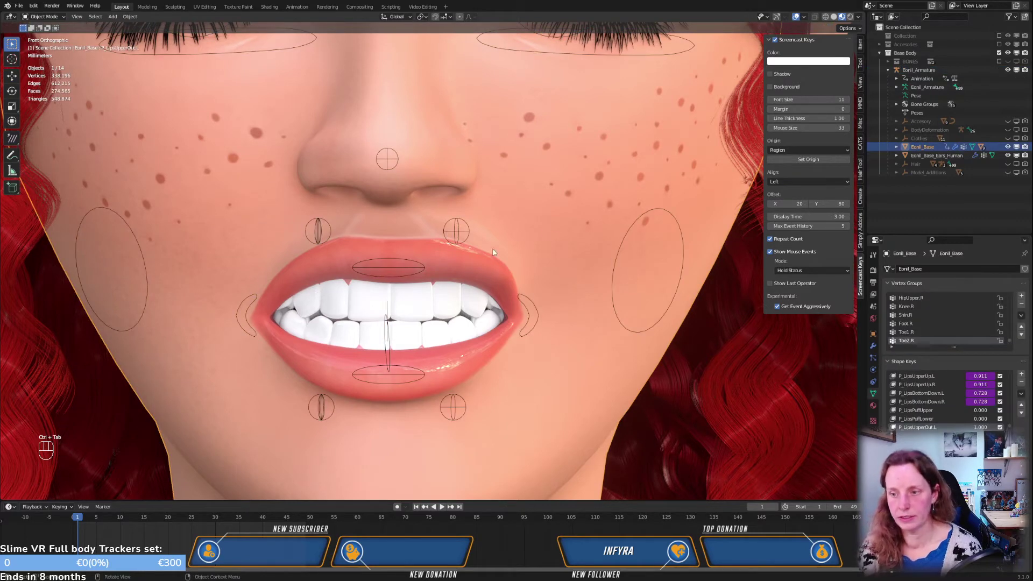
key("Tab")
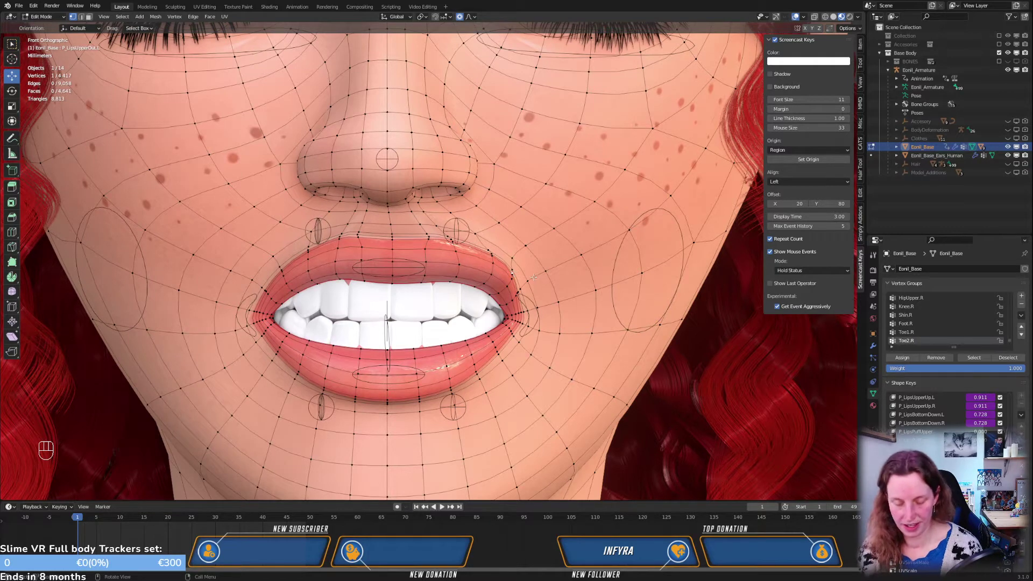
key("g")
left_click(523, 279)
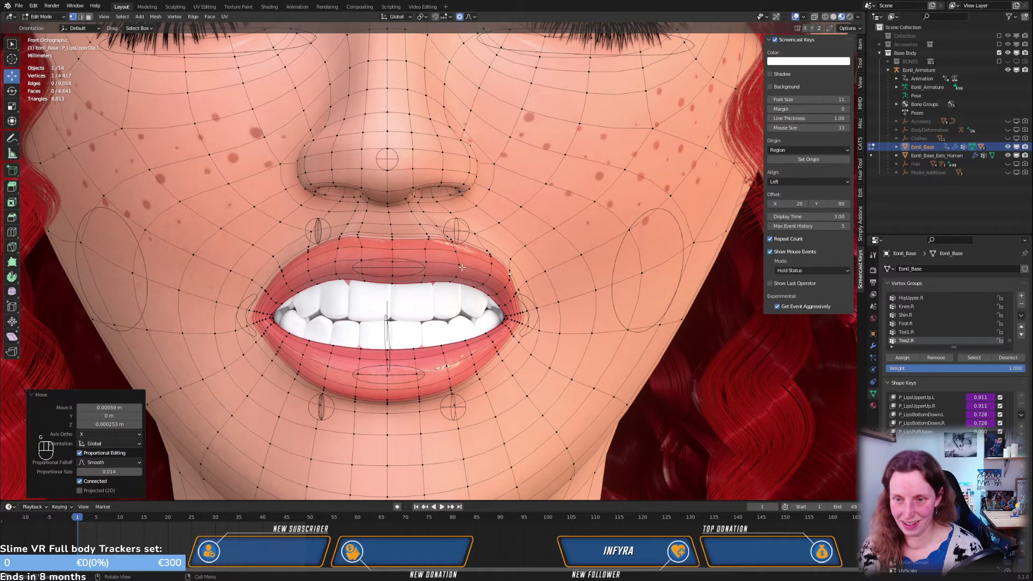
Shift vertices along the left side of the upper lip outward in X, one by about 0.0012 m and another by about 0.0004 m
key("g")
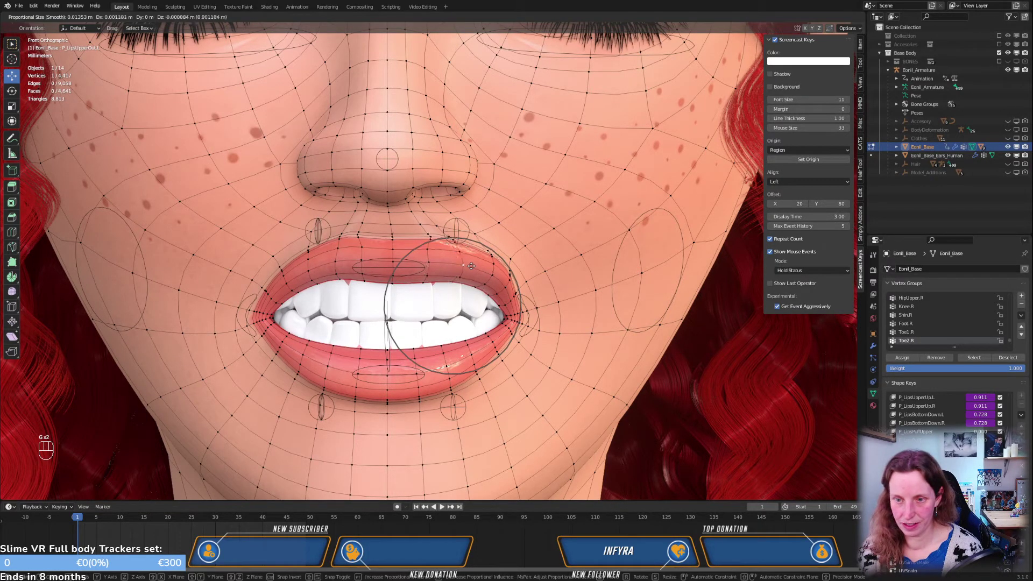
left_click(471, 265)
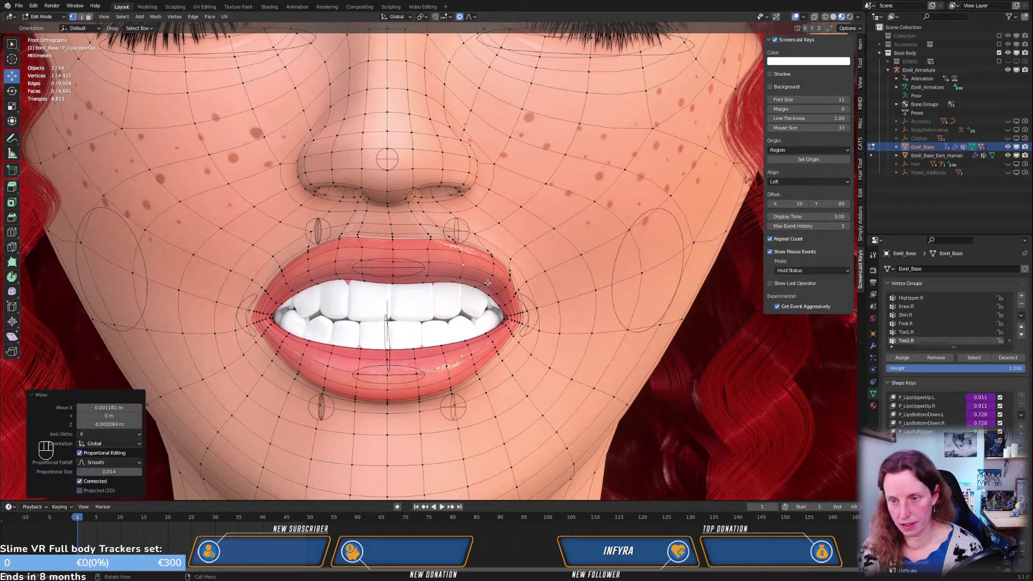
key("g")
left_click(491, 290)
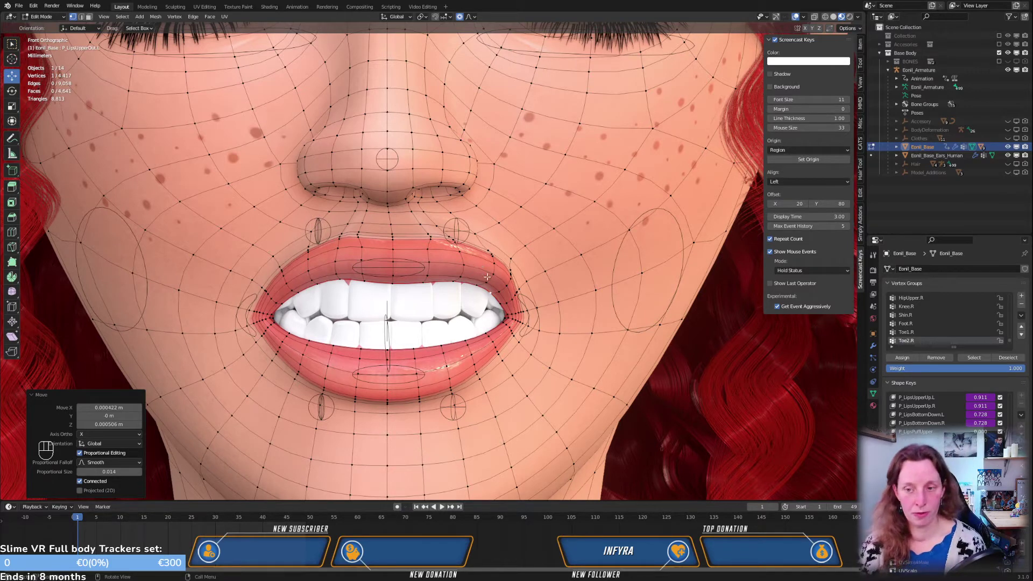
In the right side view, move the left upper-lip vertex back about 0.002 m in Y and slightly up
key("KP_3")
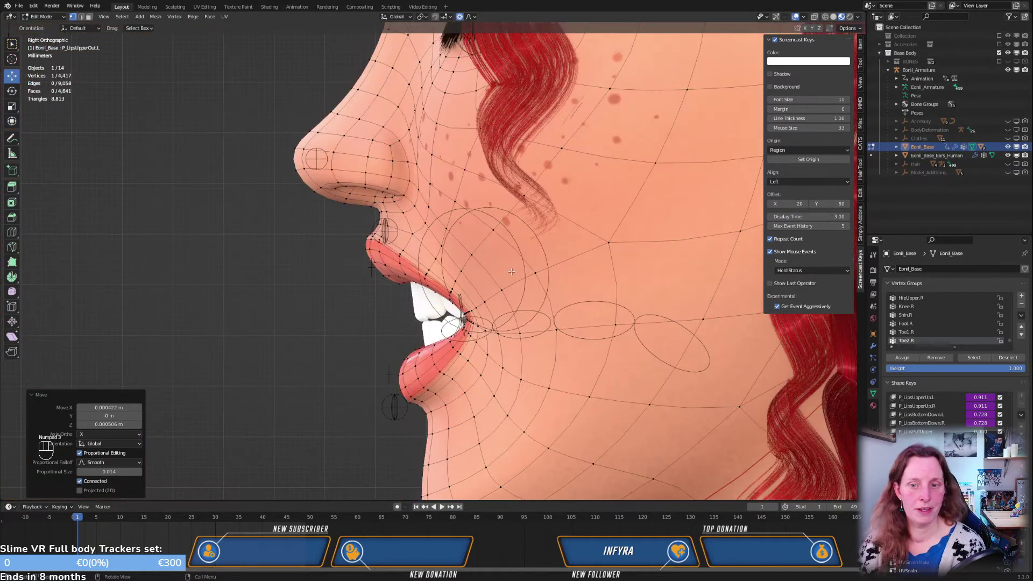
scroll(428, 289, "up", 4)
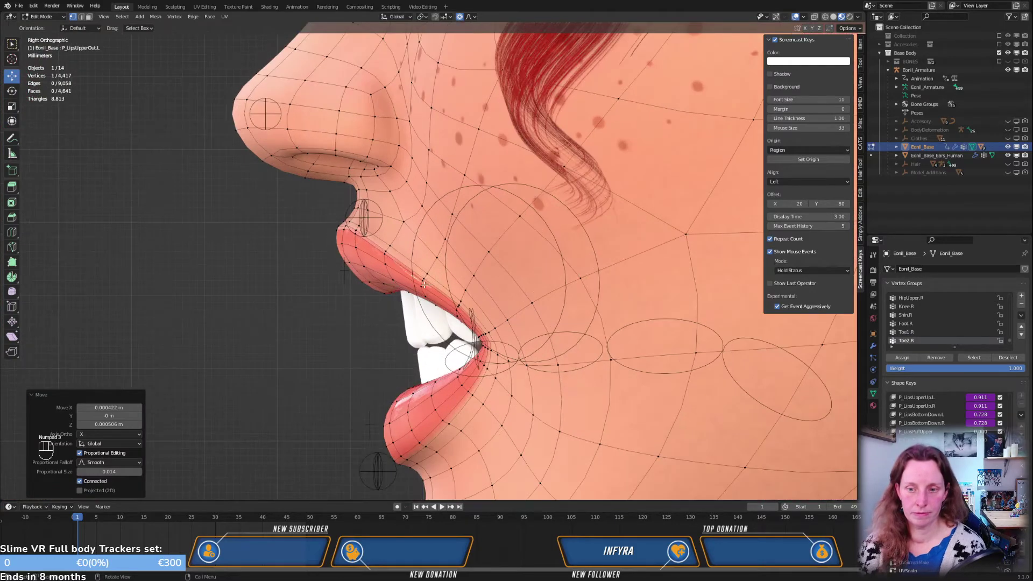
middle_click_drag(428, 289, 455, 266)
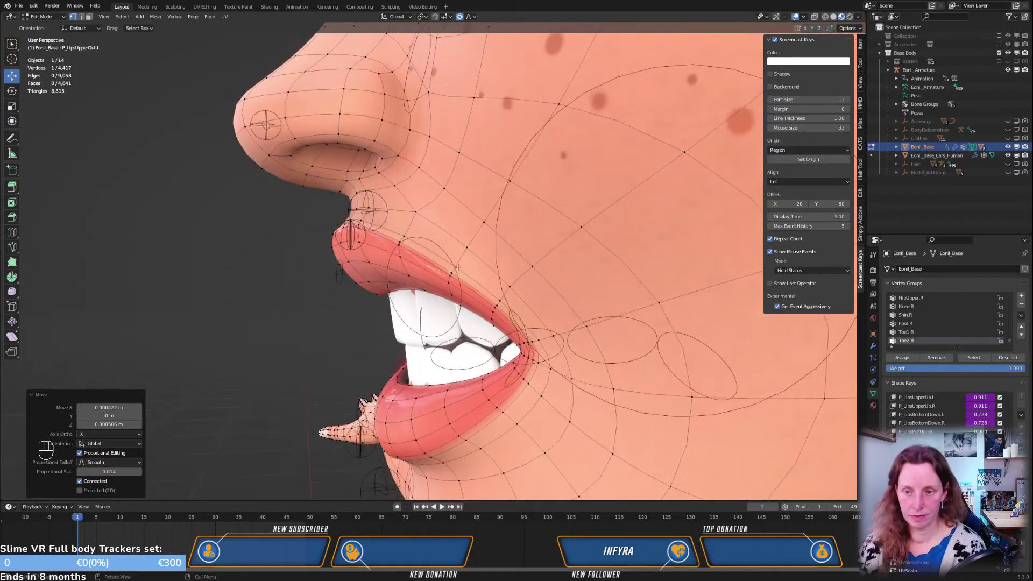
key("KP_3")
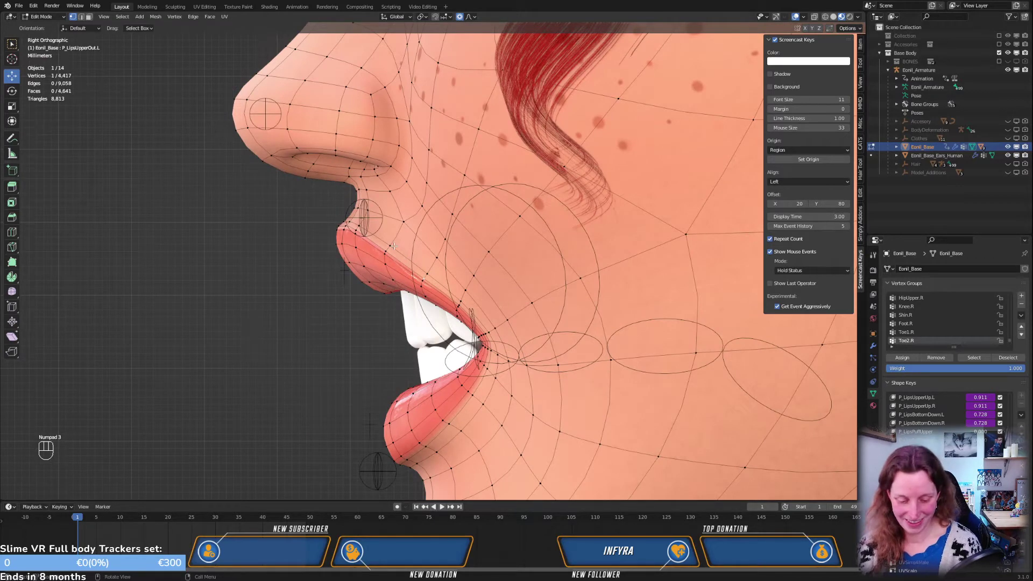
key("g")
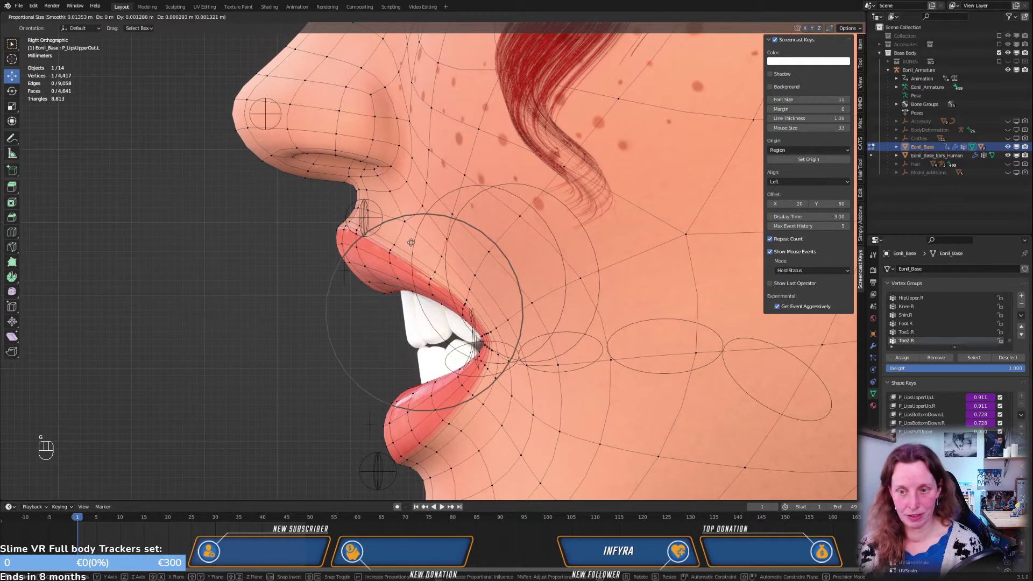
left_click(413, 240)
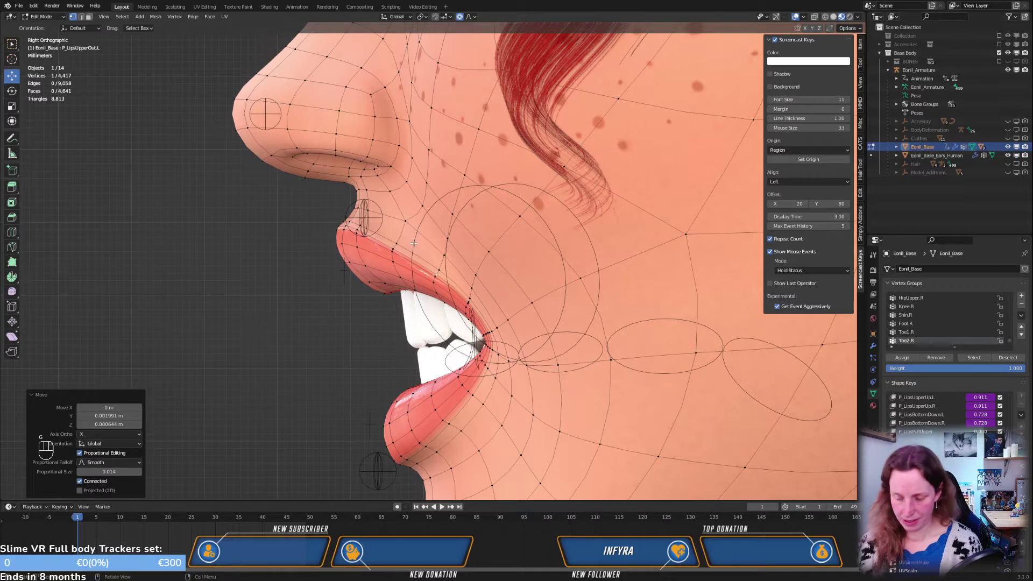
Move two more upper-lip vertices back about 0.0026 m and 0.0012 m in Y and slightly up, with proportional size 0.007
key("KP_1")
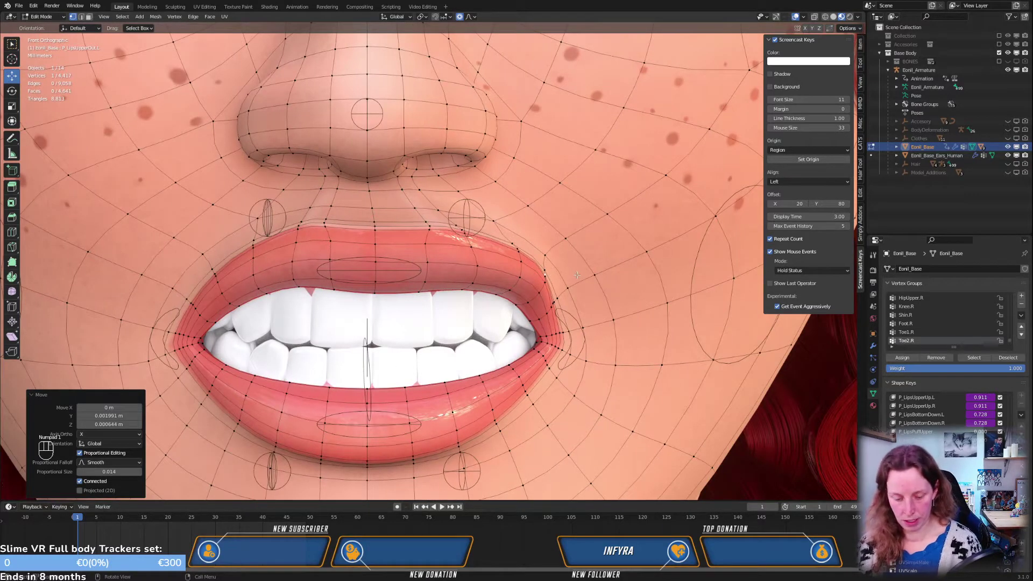
key("KP_3")
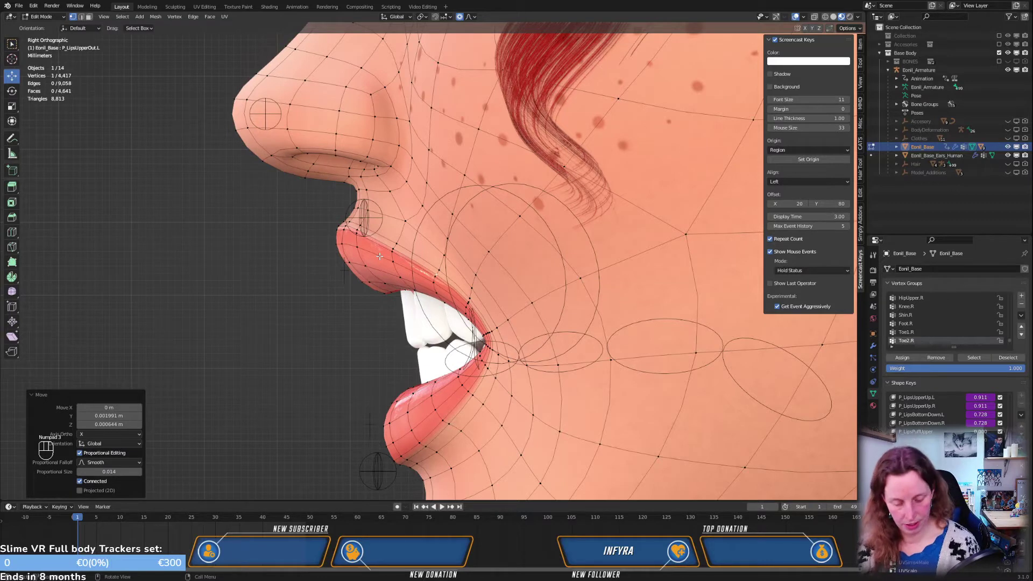
key("g")
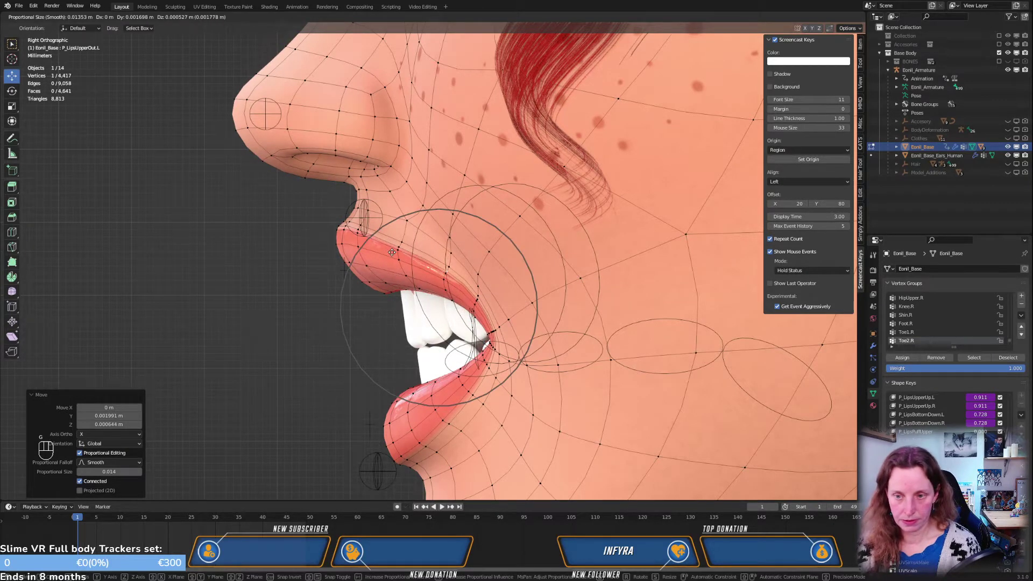
scroll(392, 253, "up", 7)
left_click(398, 251)
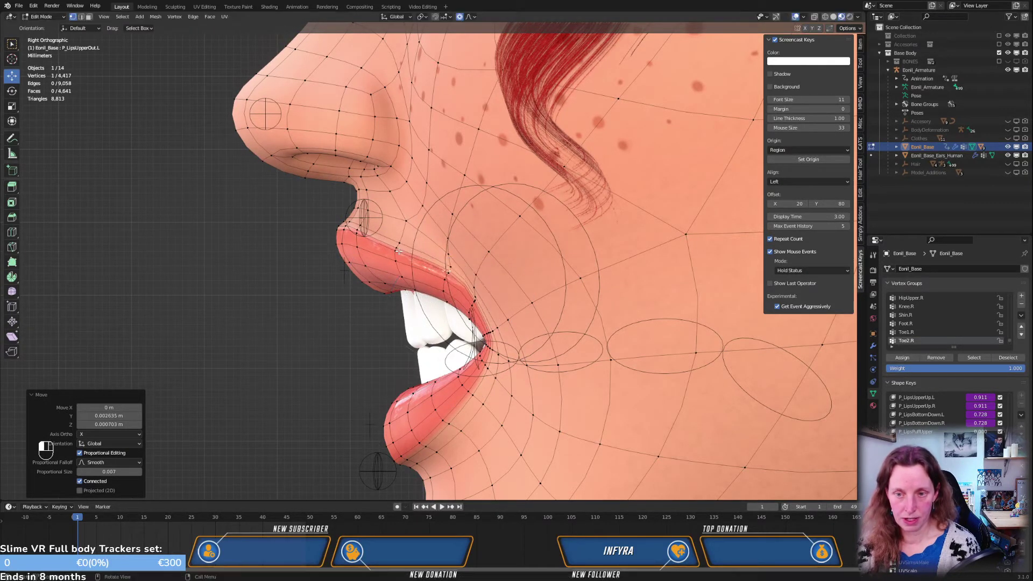
key("g")
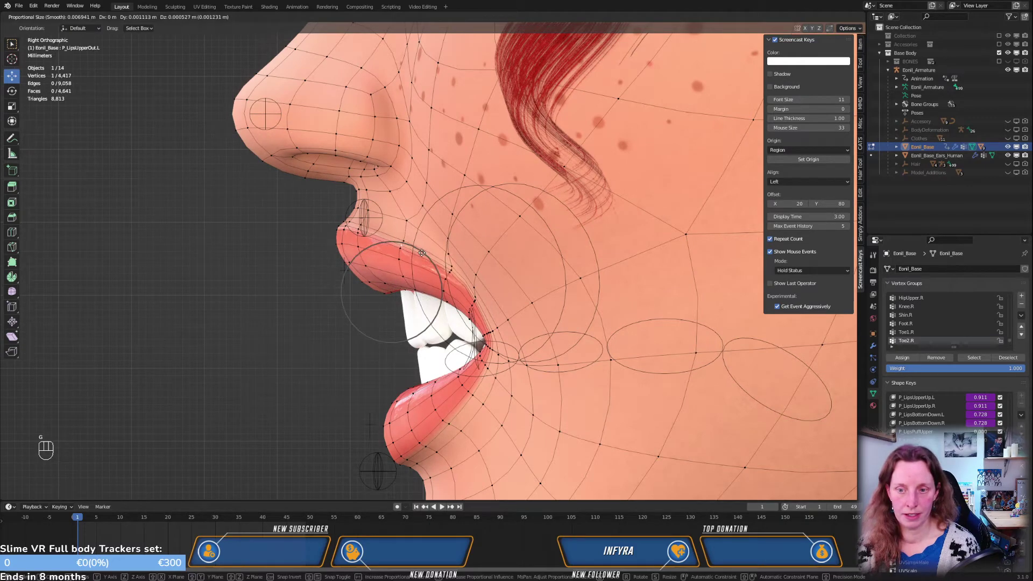
left_click(428, 266)
From an angled view, pull the upper-lip vertex near the left corner inward about 0.0019 m and back about 0.0013 m with proportional size 0.018
key("KP_1")
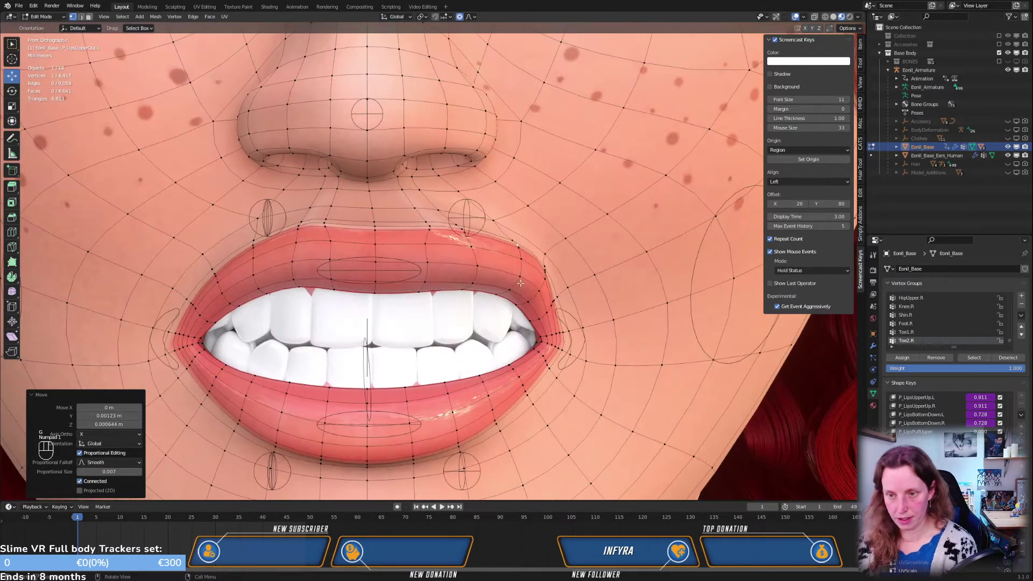
middle_click_drag(440, 286, 579, 240)
key("g")
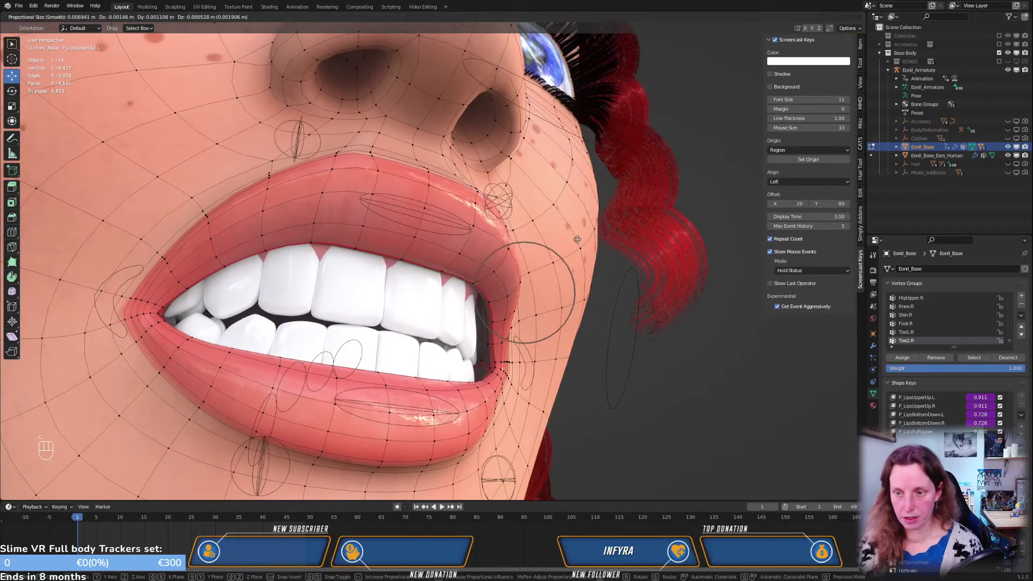
scroll(578, 239, "down", 6)
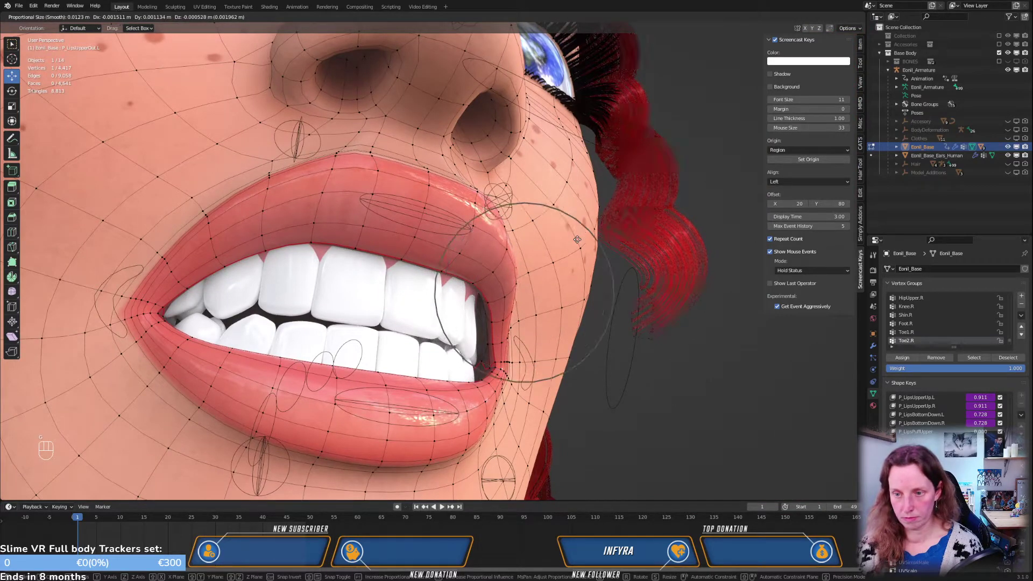
scroll(577, 239, "down", 4)
left_click(526, 263)
key("KP_3")
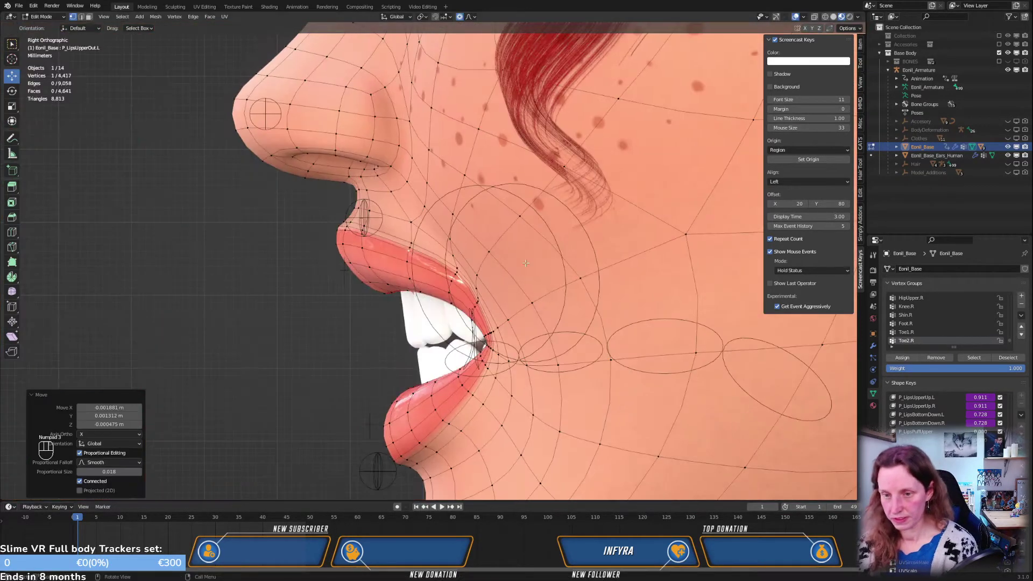
In the front view, raise two left upper-lip vertices about 0.0009 m and 0.0005 m in Z with proportional size 0.018
middle_click_drag(451, 273, 580, 253)
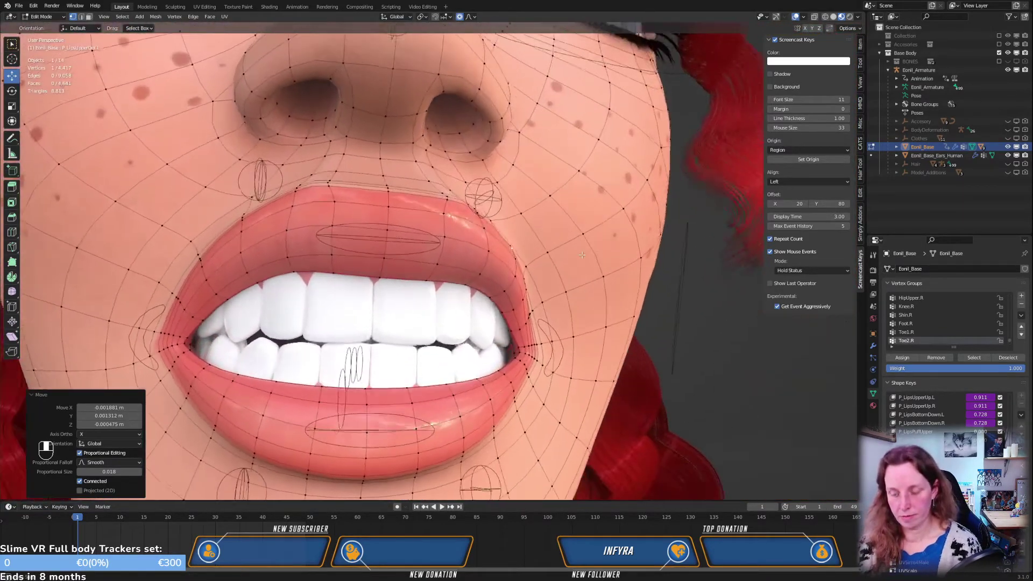
key("KP_1")
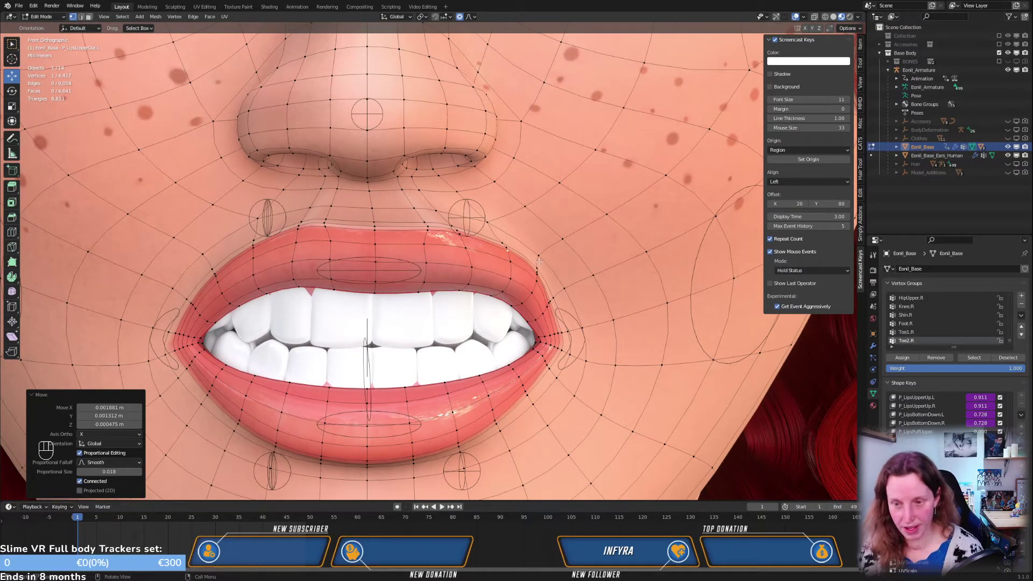
key("g")
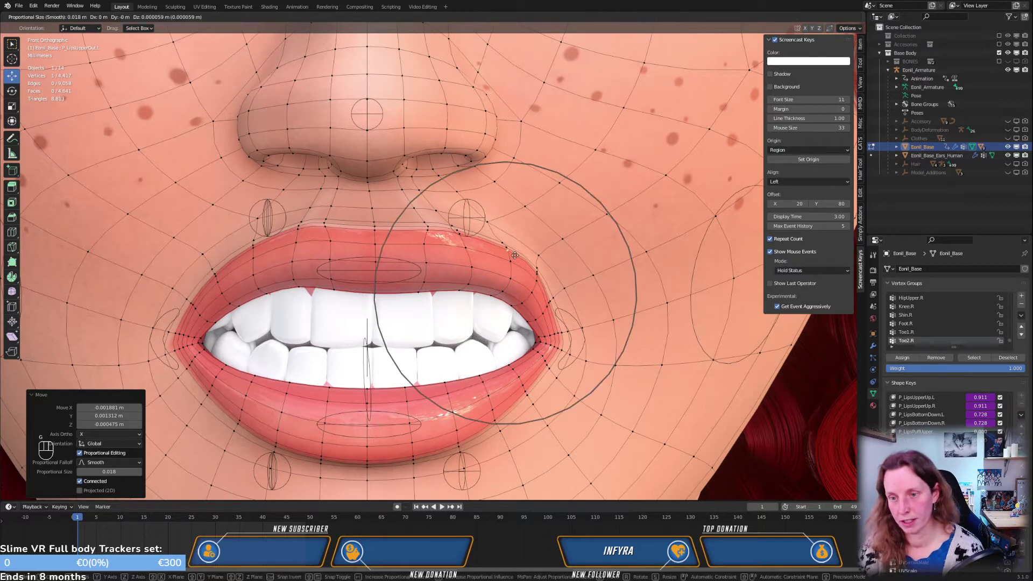
left_click(474, 278)
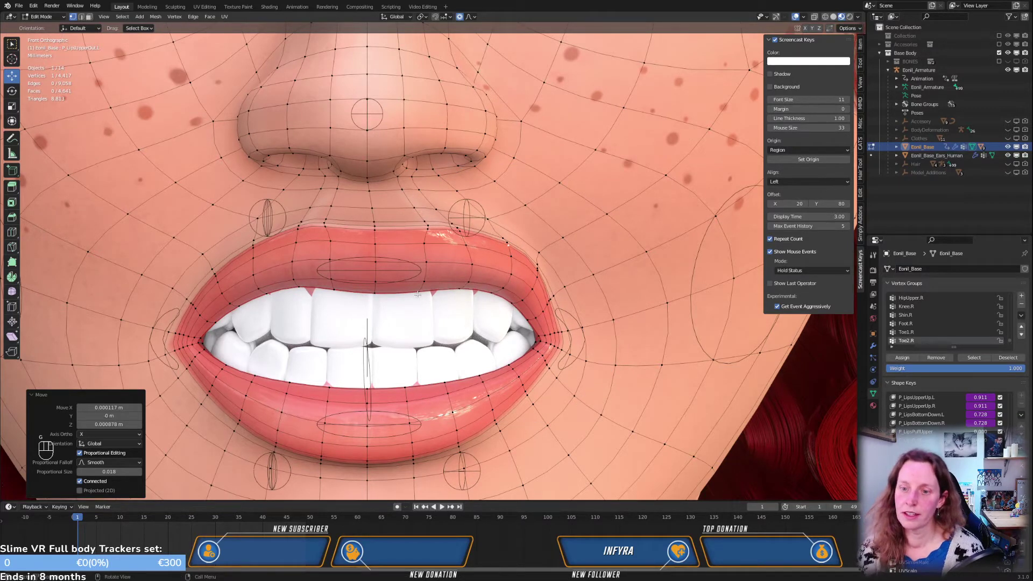
key("g")
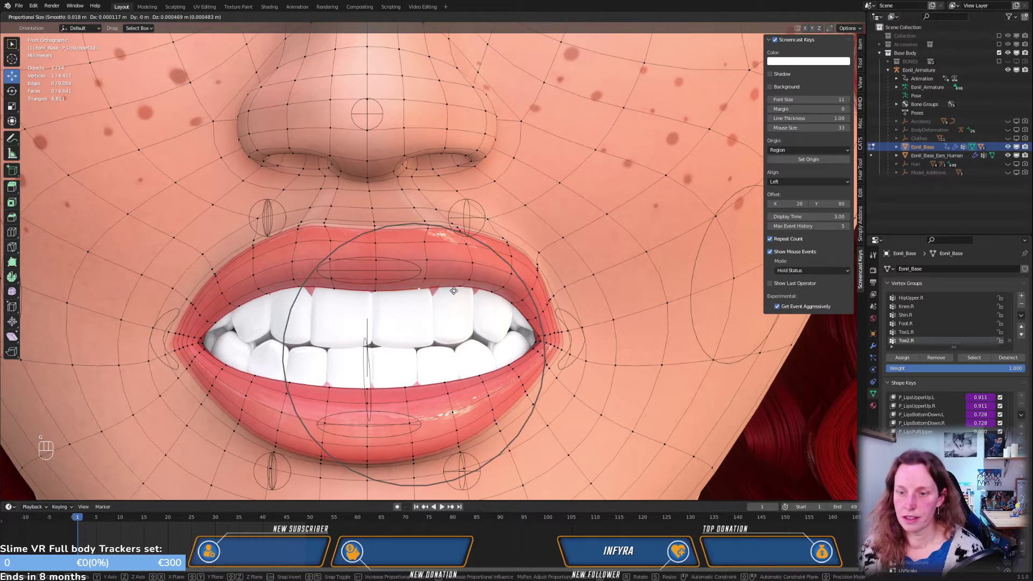
left_click(454, 291)
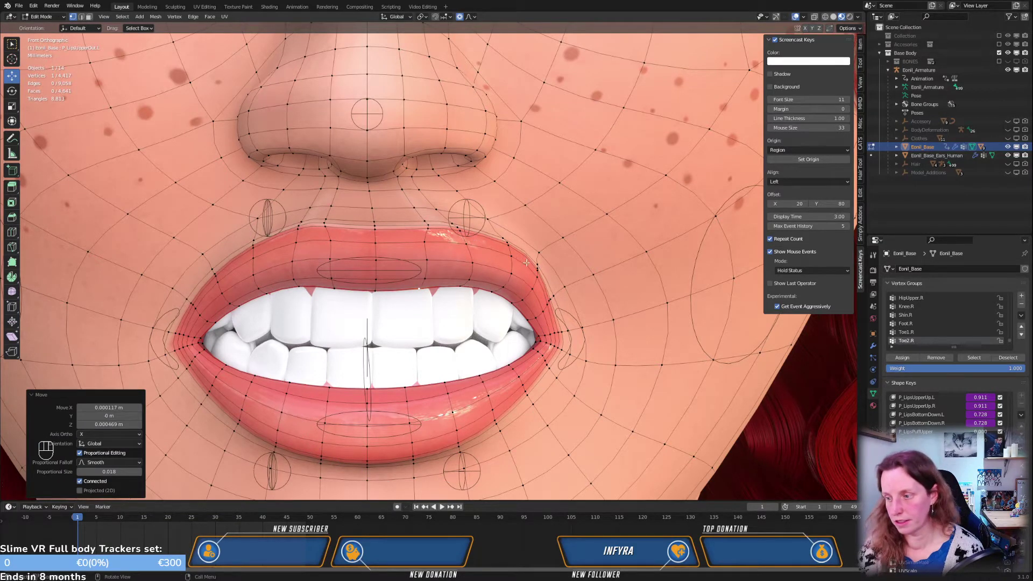
Nudge the outer upper-lip edge, then move the inner-edge vertex outward about 0.0006 m and up about 0.0004 m with proportional size 0.010
key("g")
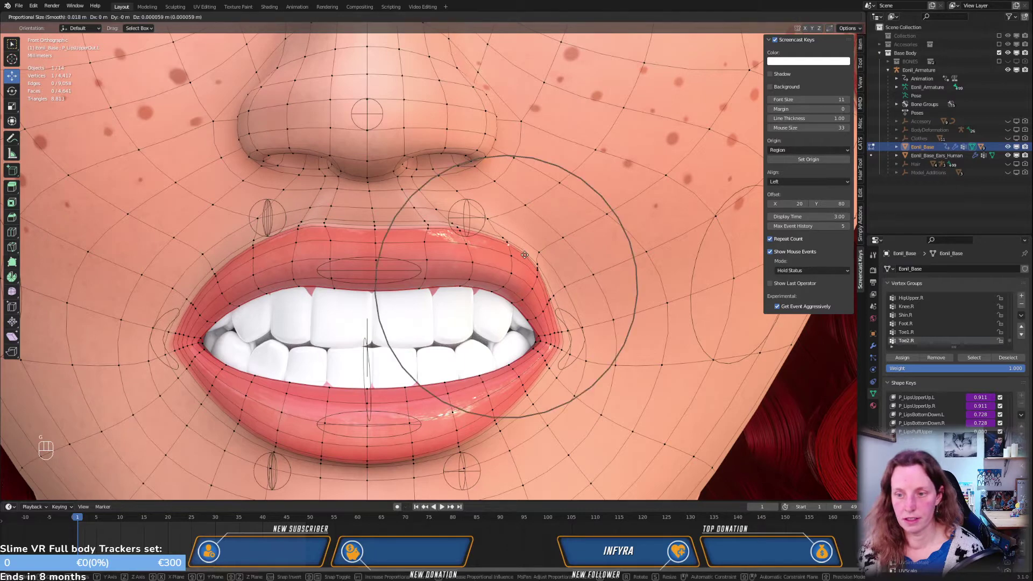
left_click(524, 254)
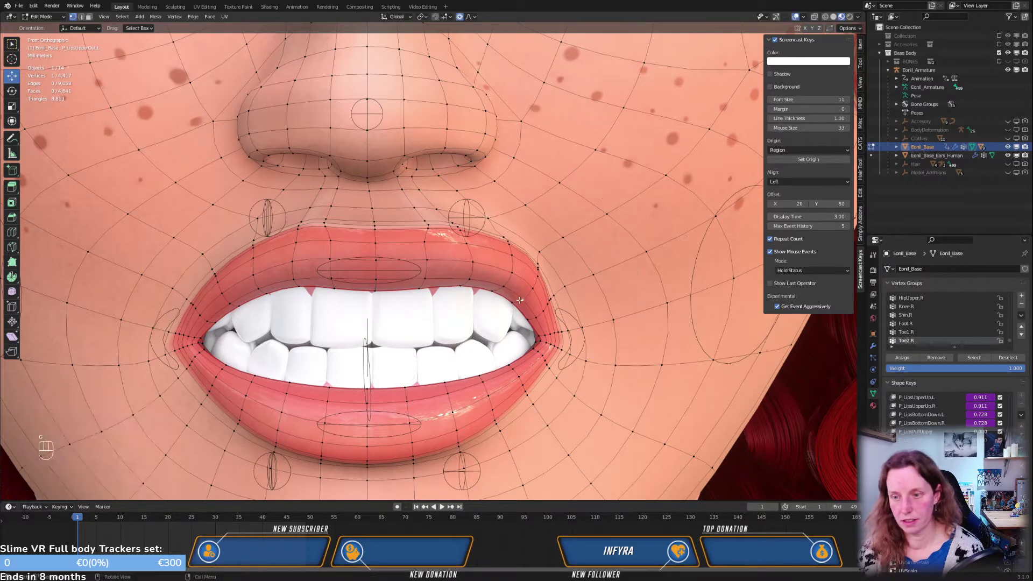
key("g")
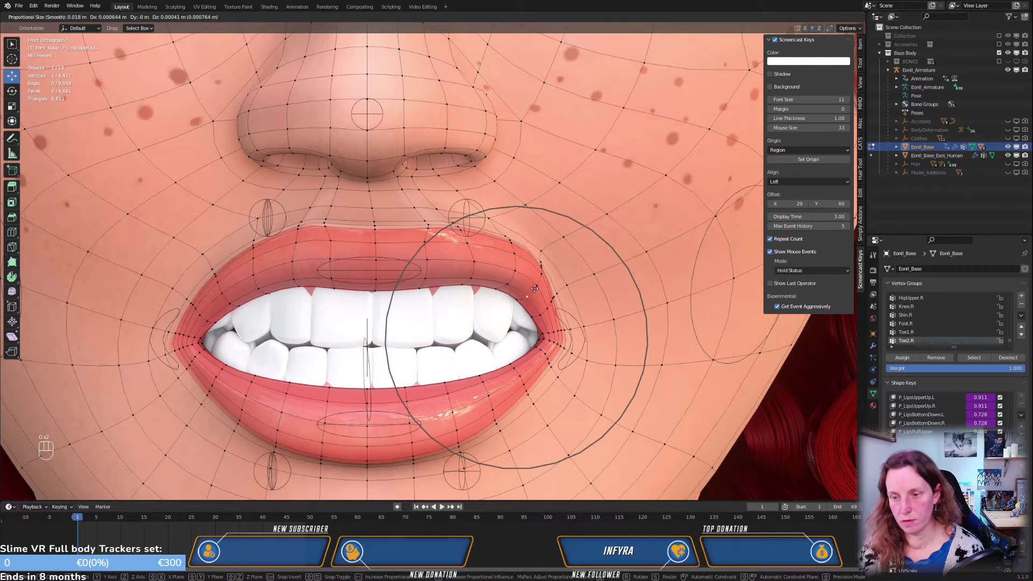
scroll(534, 289, "up", 6)
left_click(534, 289)
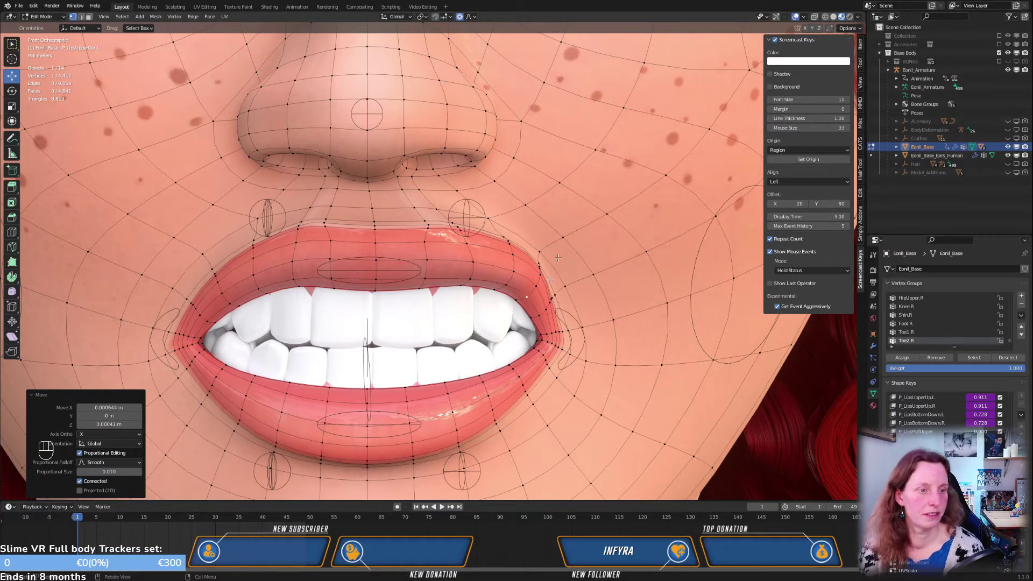
scroll(587, 264, "down", 1)
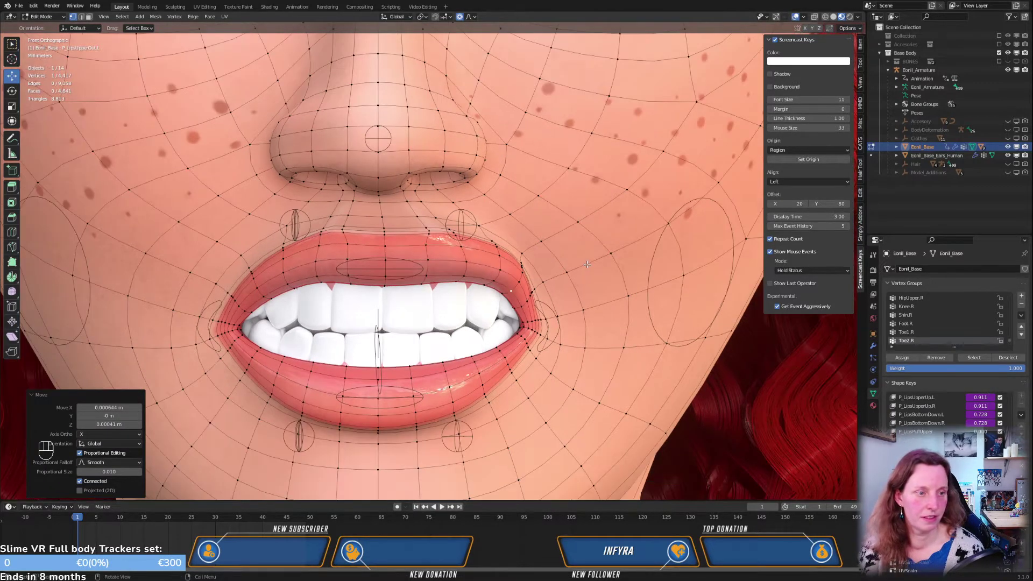
Check the lips in Object Mode, then raise two left upper-lip vertices about 0.0012 m and 0.0008 m in the right side view
key("Tab")
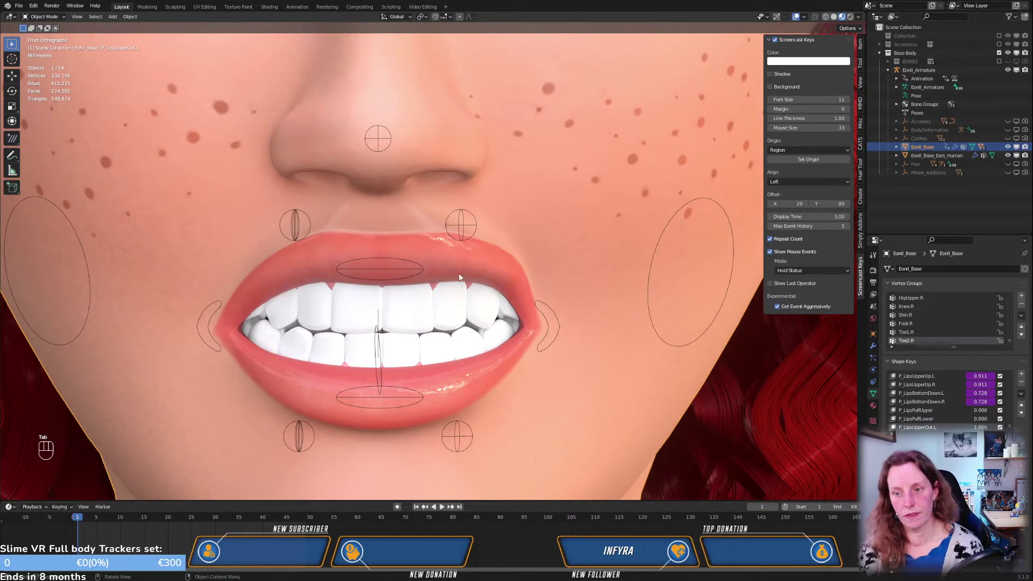
key("Tab")
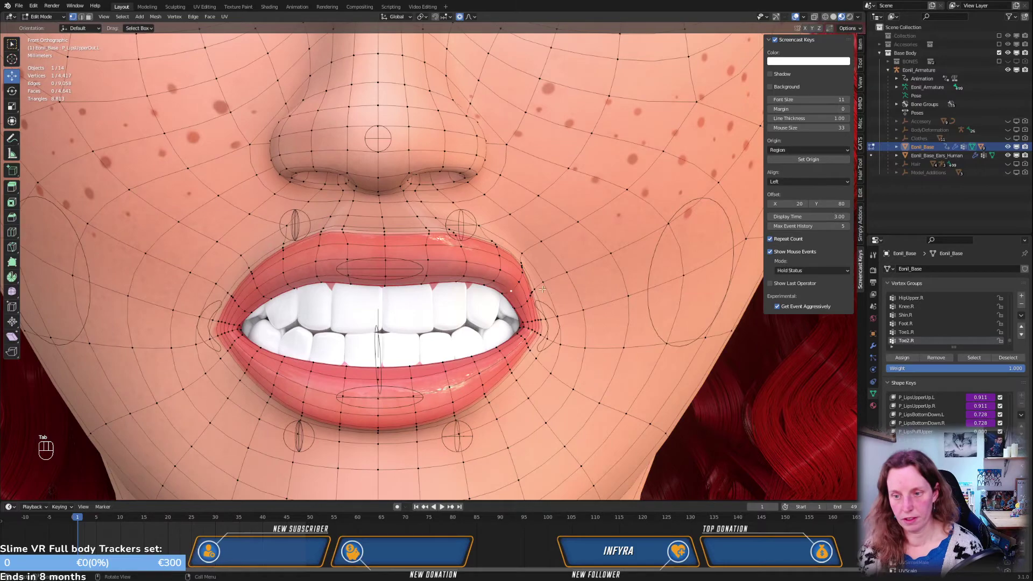
middle_click_drag(542, 289, 494, 263)
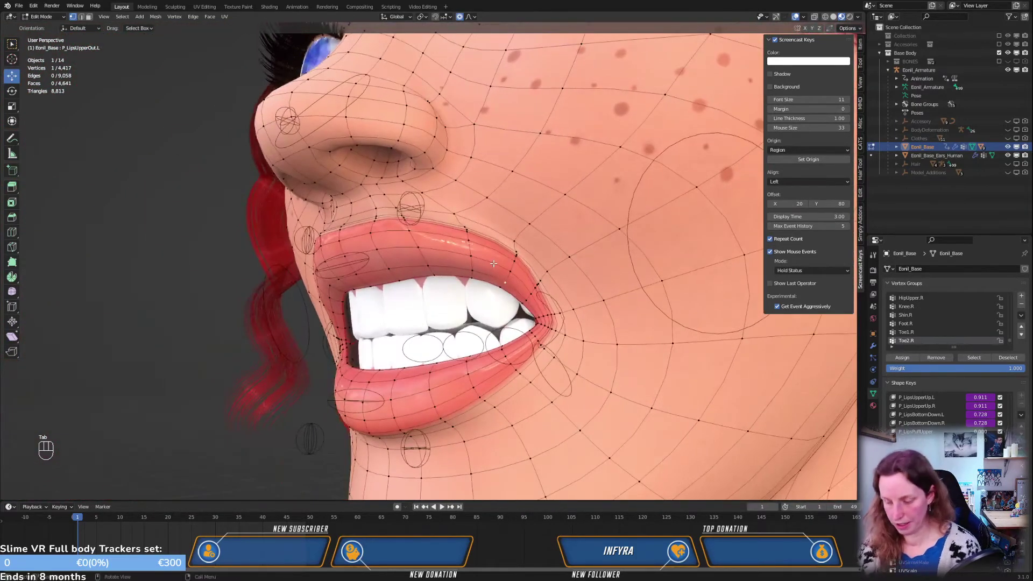
key("KP_3")
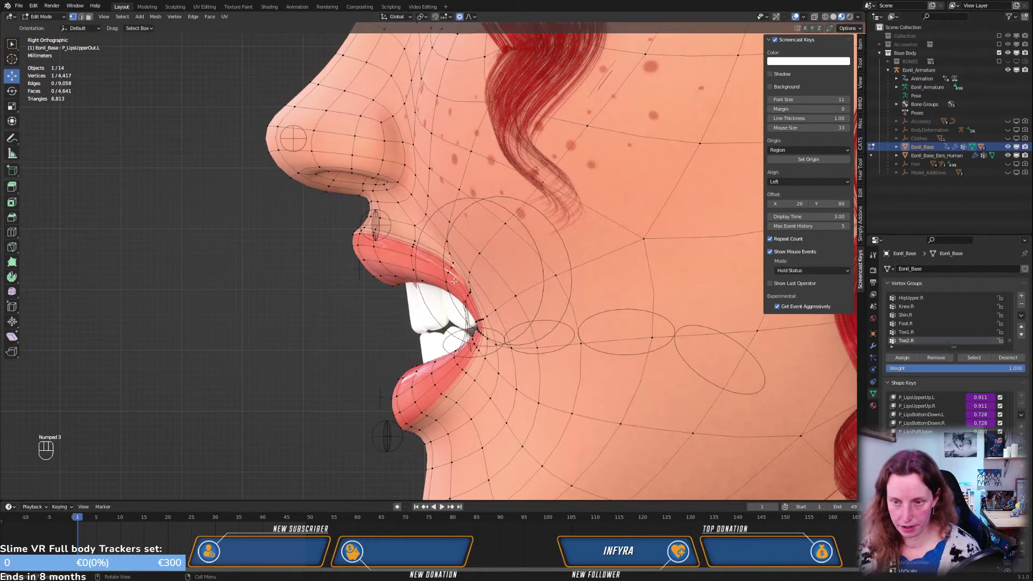
key("g")
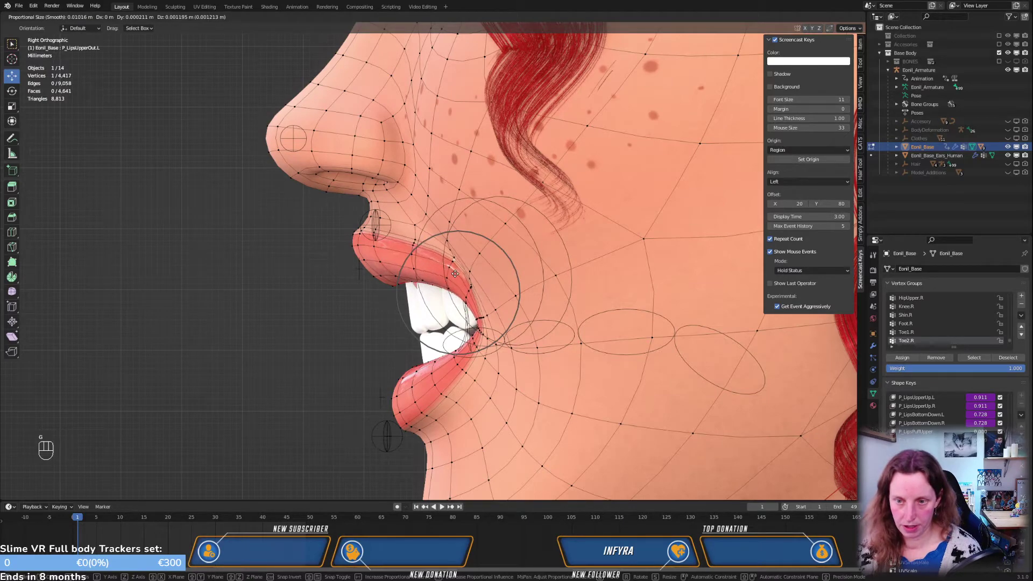
left_click(454, 274)
key("g")
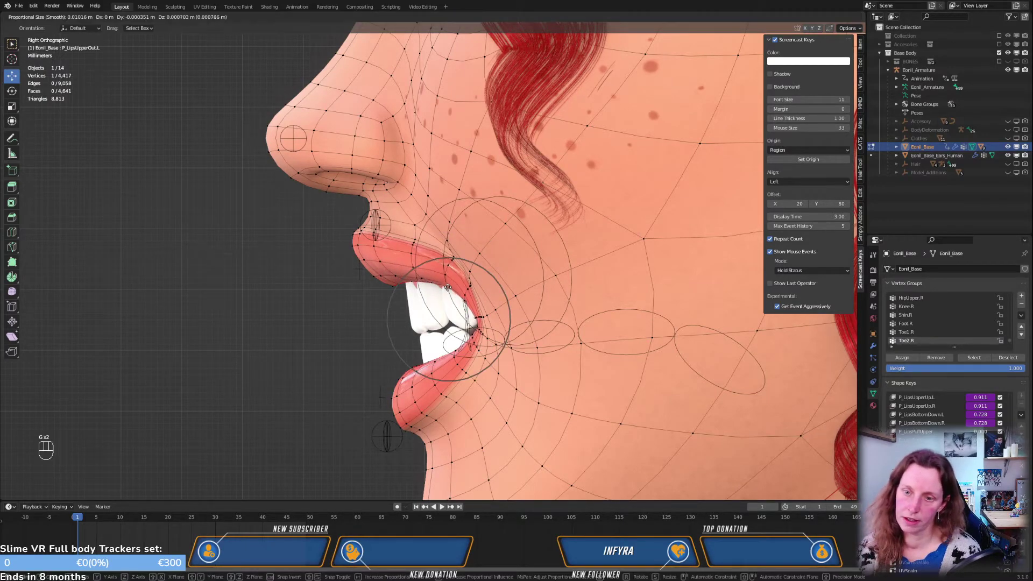
left_click(447, 289)
In the right side view, move an upper-lip vertex near the left mouth corner back about 0.0011 m in Y and up about 0.0002 m
middle_click_drag(485, 280, 513, 283)
key("KP_3")
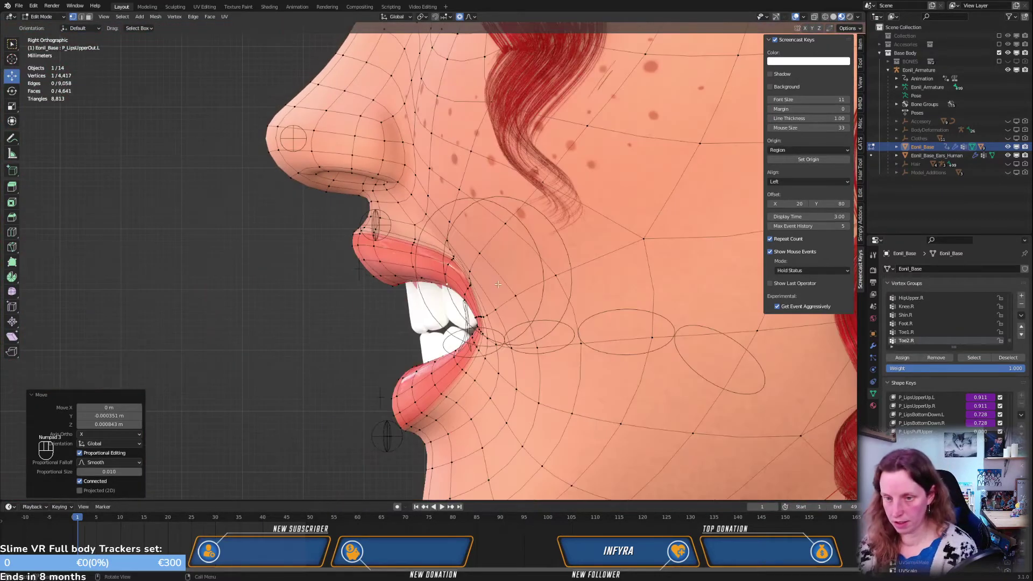
key("g")
left_click(471, 254)
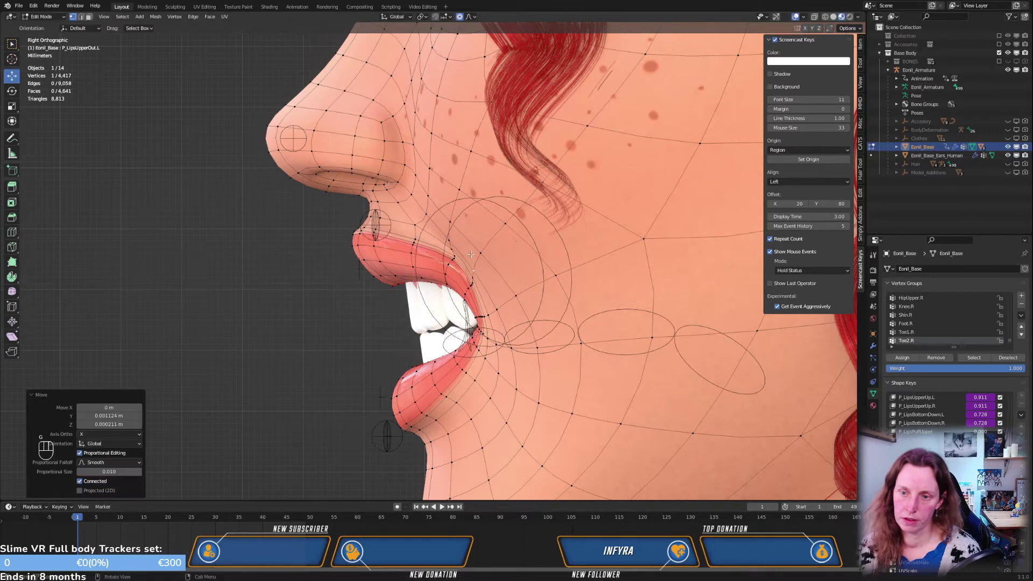
In the front view, raise one left upper-lip vertex about 0.0007 m and move another up about 0.0008 m and outward about 0.0006 m
key("KP_1")
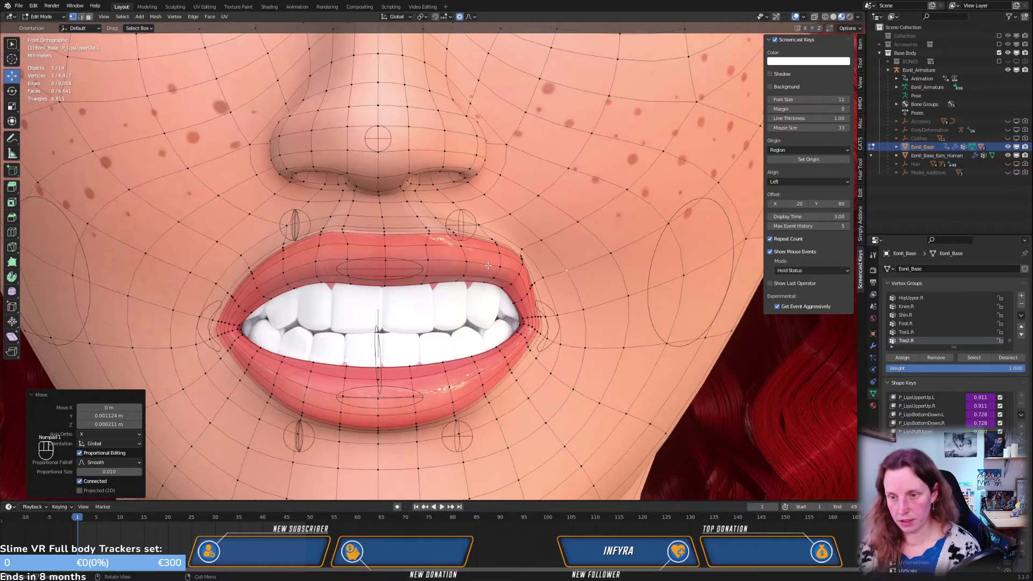
key("g")
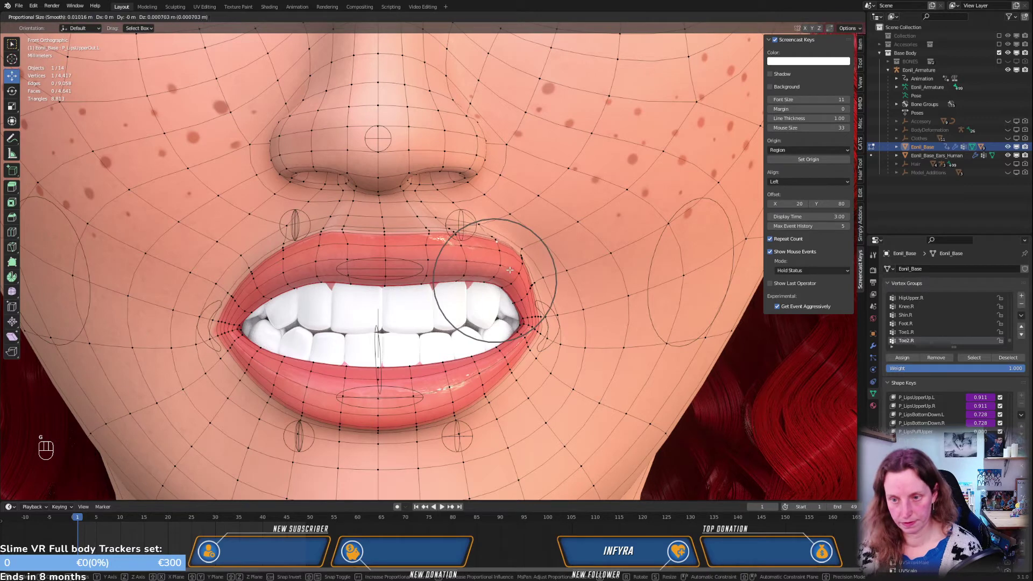
left_click(510, 269)
key("g")
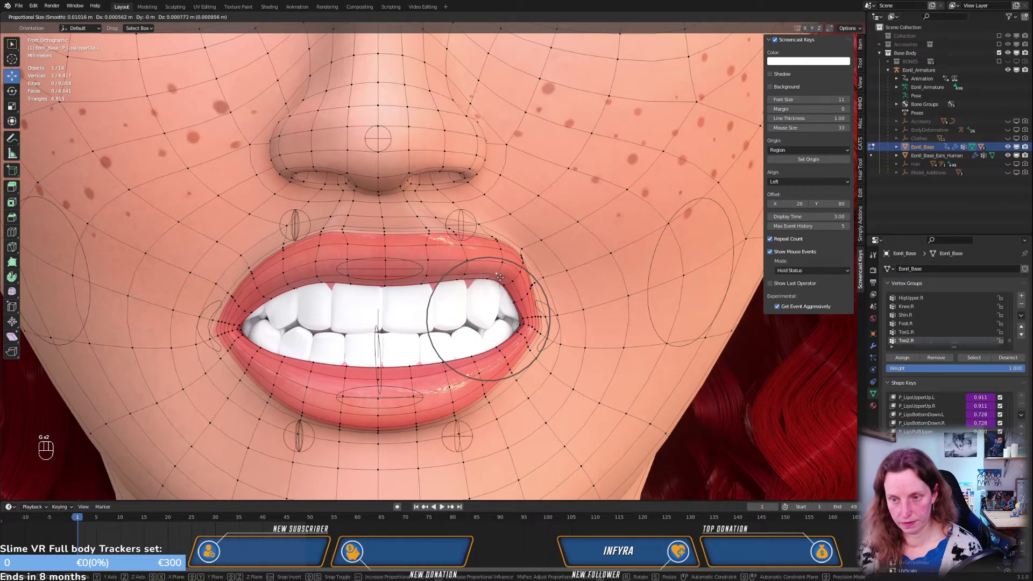
left_click(500, 277)
Return to Object Mode and disable the shape keys P_LipsUpperUp.L, P_LipsUpperUp.R, P_LipsBottomDown.L and P_LipsBottomDown.R
key("Tab")
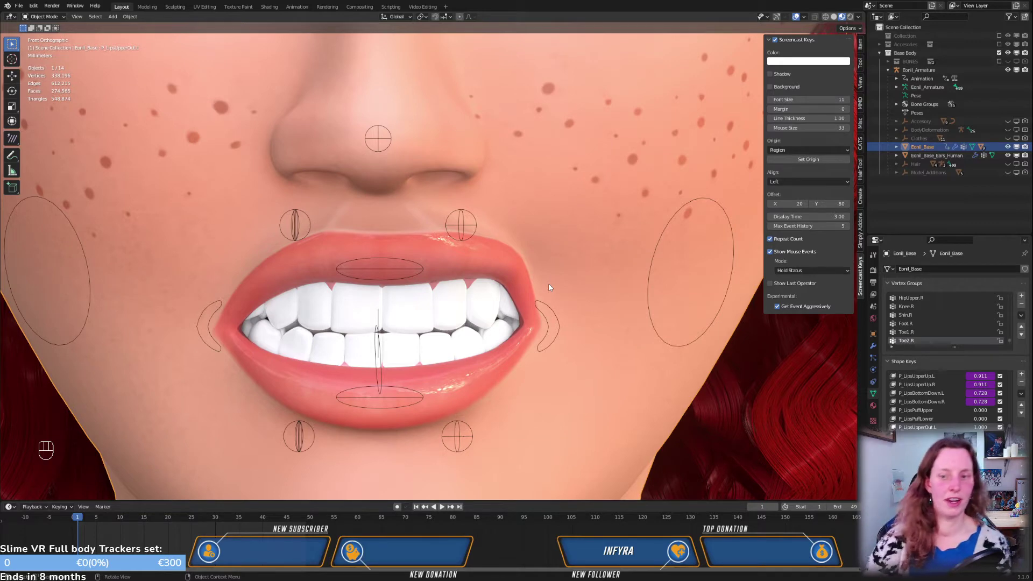
key("Tab")
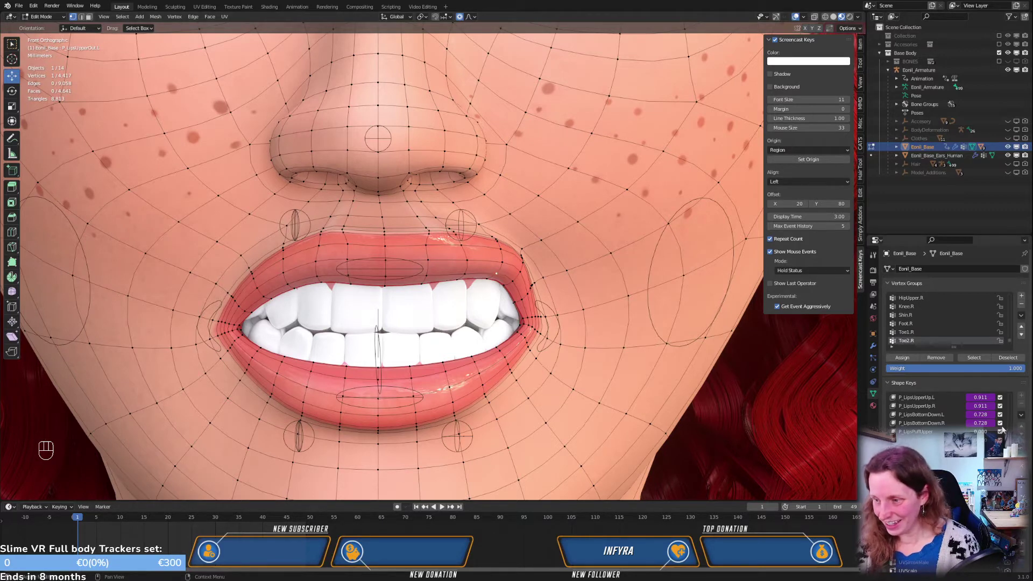
key("Tab")
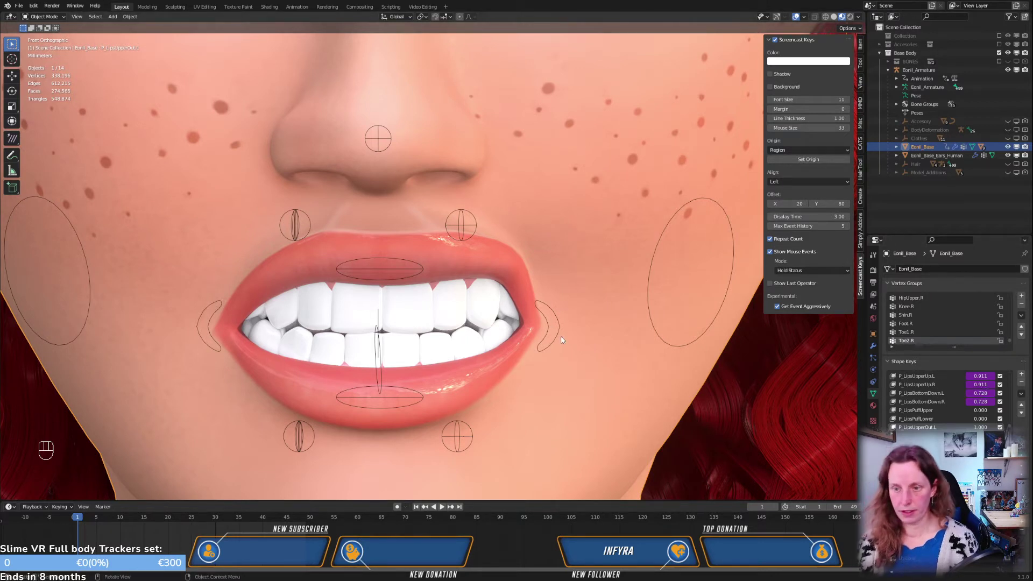
left_click(565, 359)
left_click(609, 392)
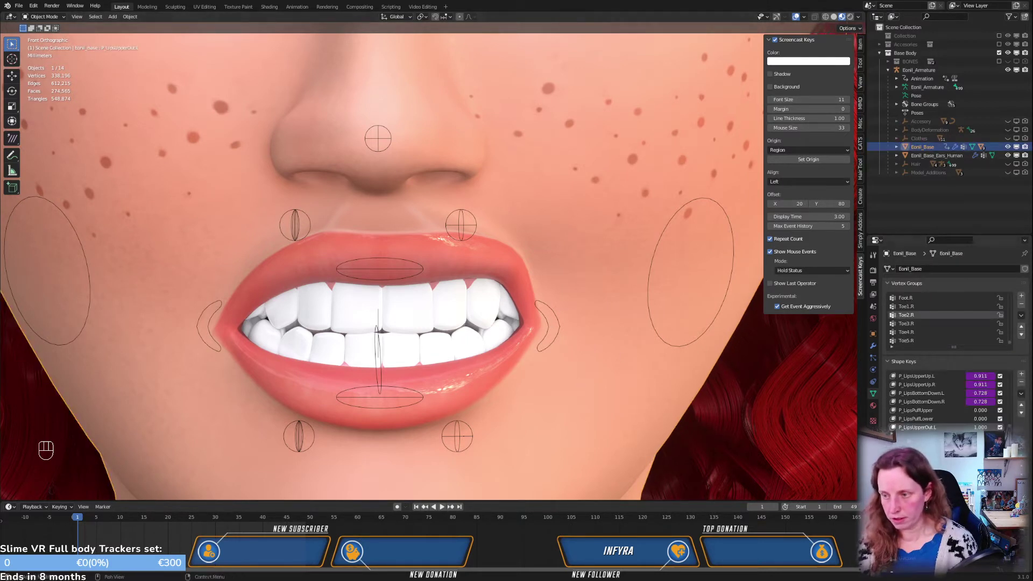
left_click(999, 401)
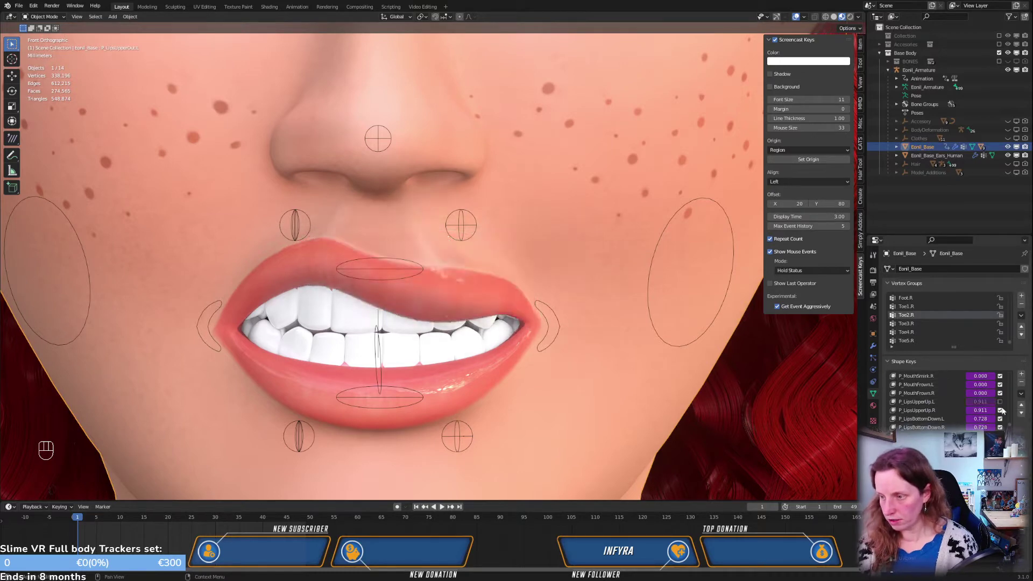
left_click(999, 410)
left_click(999, 419)
left_click(1000, 427)
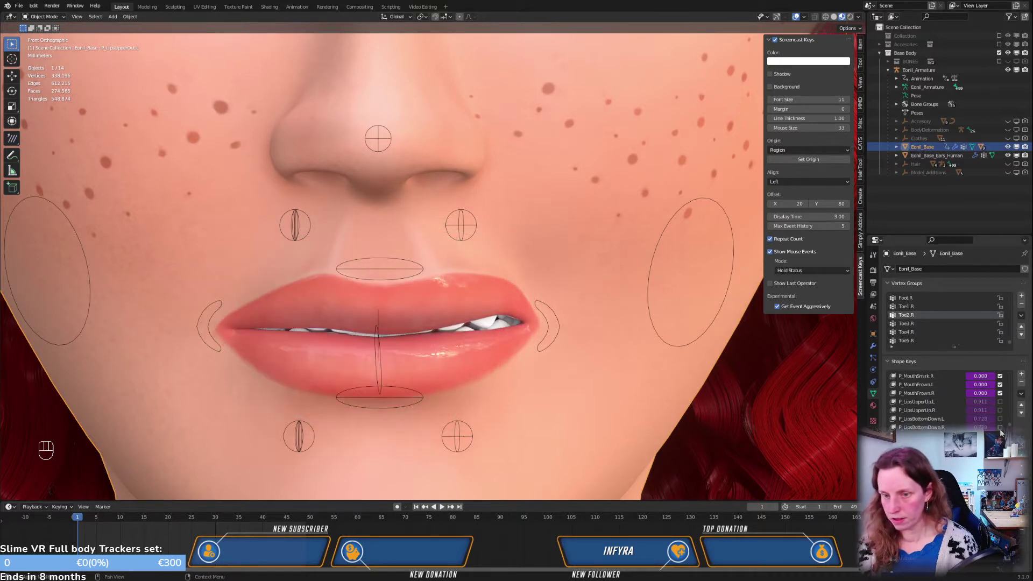
Disable the shape keys P_Heels.L and P_Heels.R
scroll(466, 294, "down", 2)
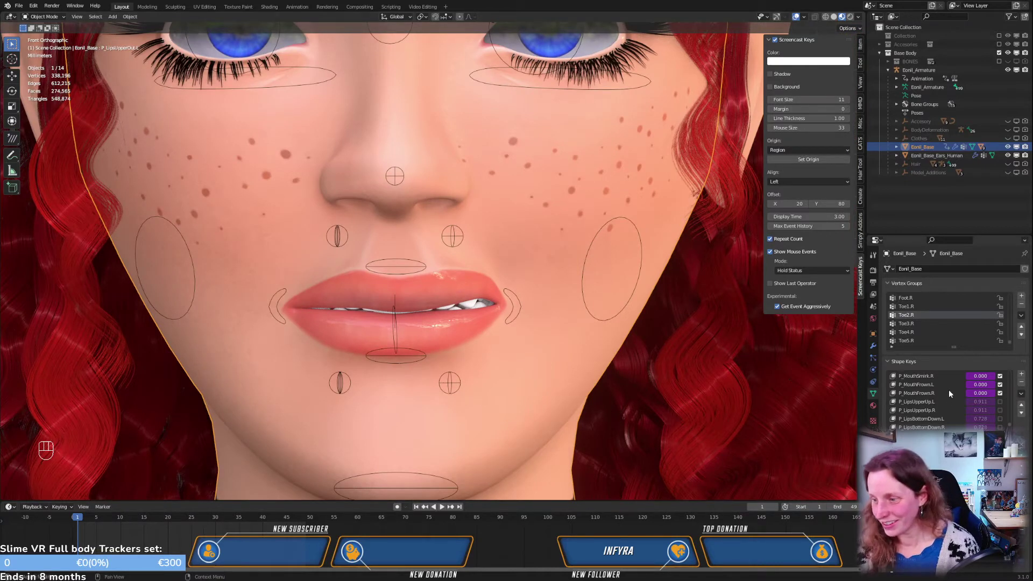
scroll(947, 390, "up", 8)
scroll(948, 388, "up", 5)
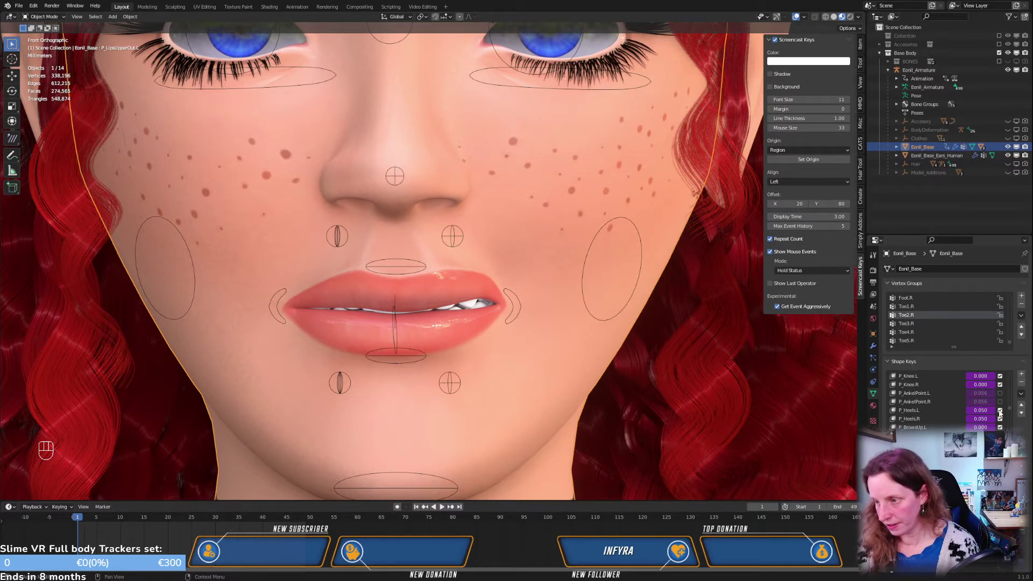
left_click(999, 410)
left_click(1000, 419)
Examine the values of the remaining body and face shape keys up to the beginning of the list
scroll(993, 405, "up", 4)
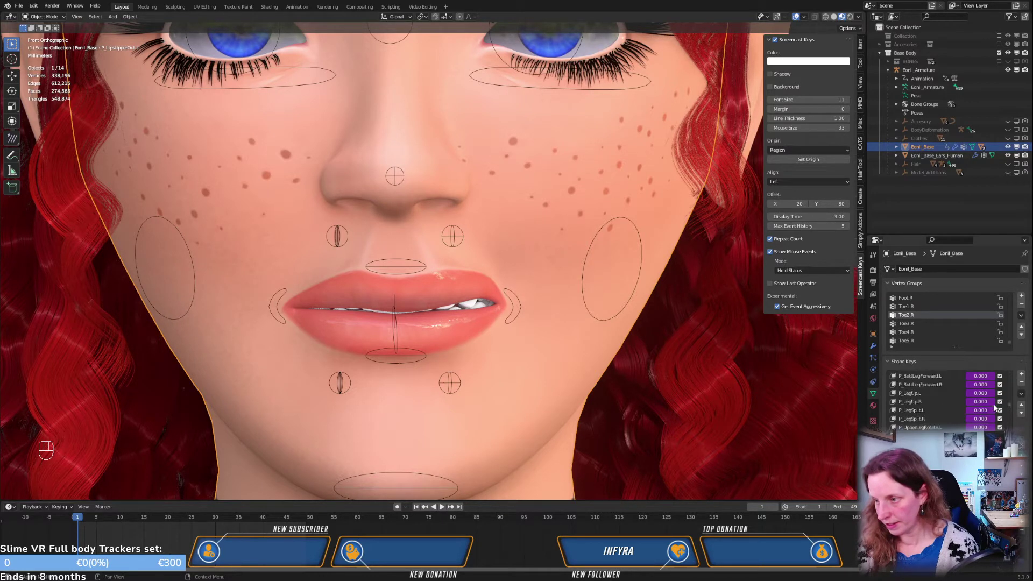
scroll(993, 406, "up", 5)
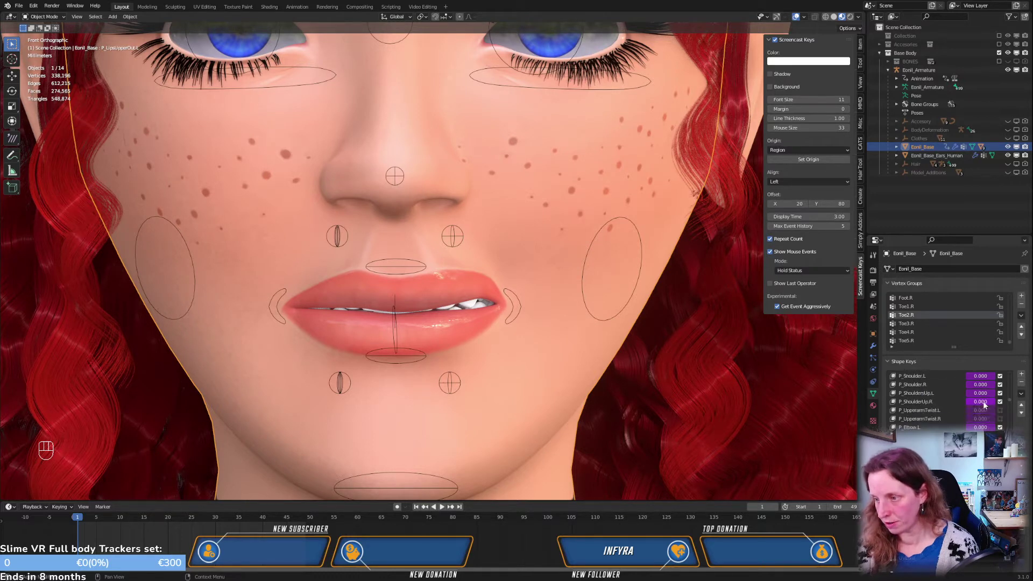
scroll(985, 405, "up", 8)
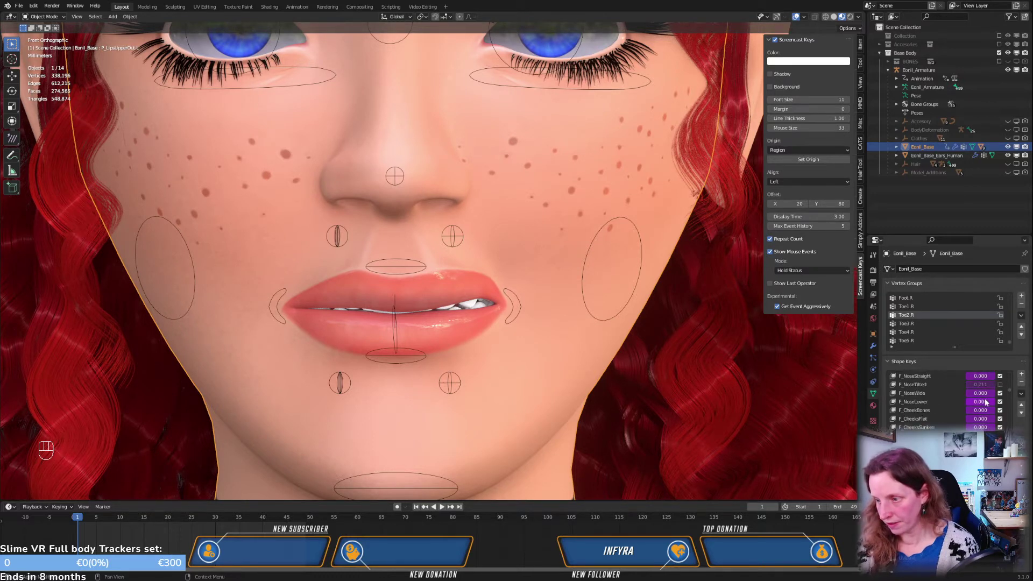
scroll(985, 402, "up", 3)
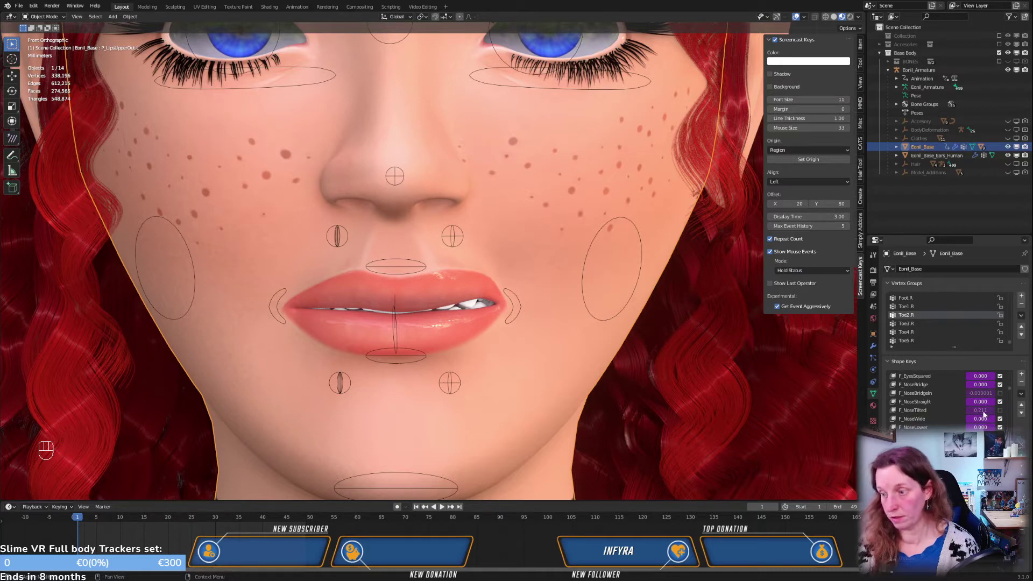
scroll(990, 407, "up", 5)
scroll(988, 406, "up", 5)
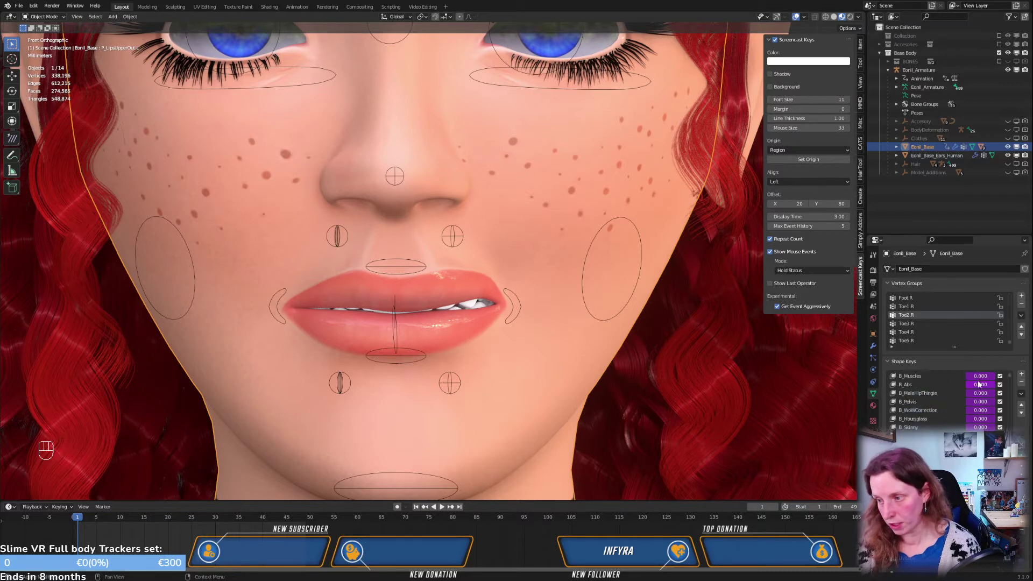
left_click_drag(1014, 382, 1012, 441)
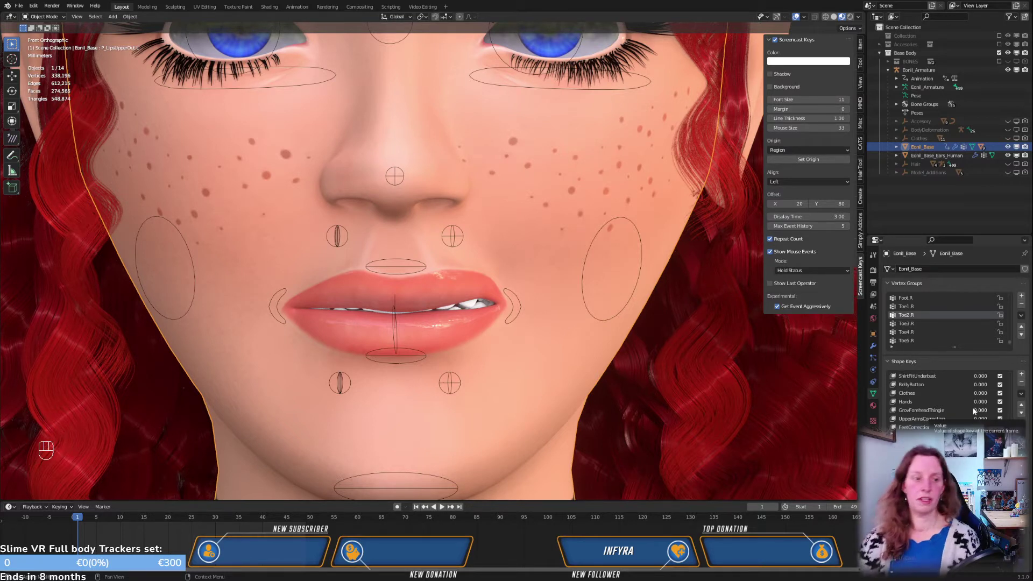
scroll(965, 407, "up", 5)
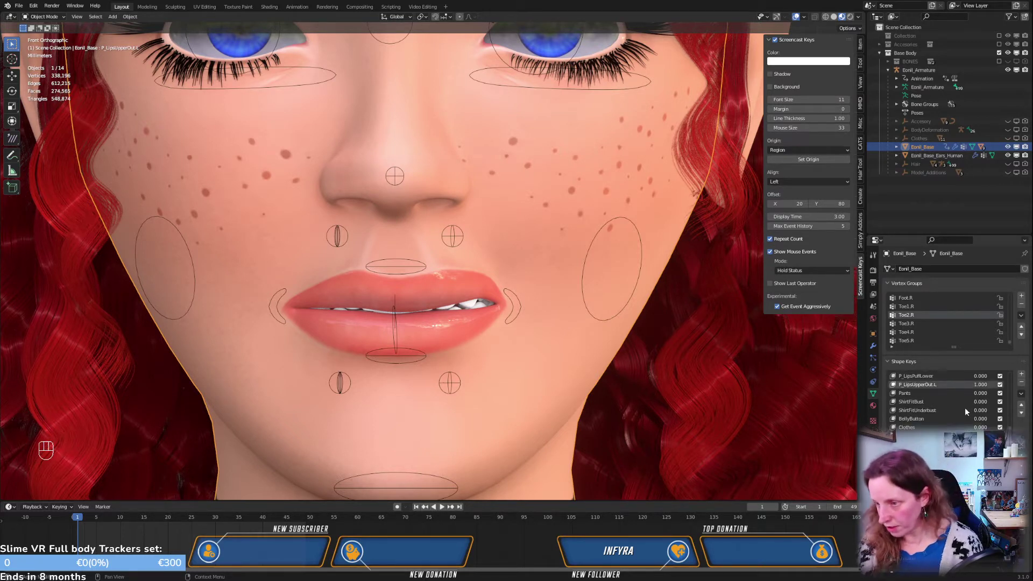
scroll(965, 408, "up", 1)
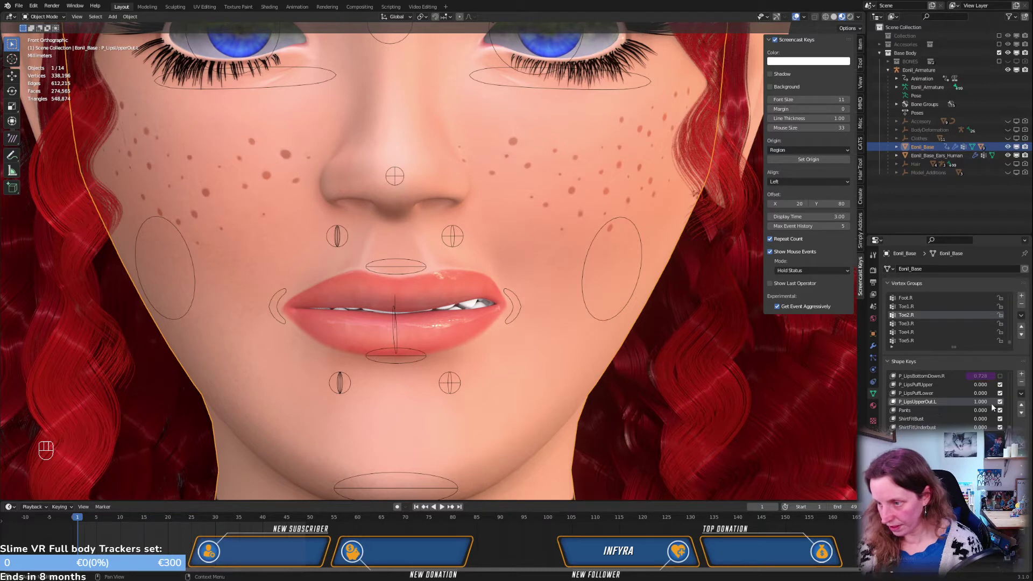
left_click(1022, 375)
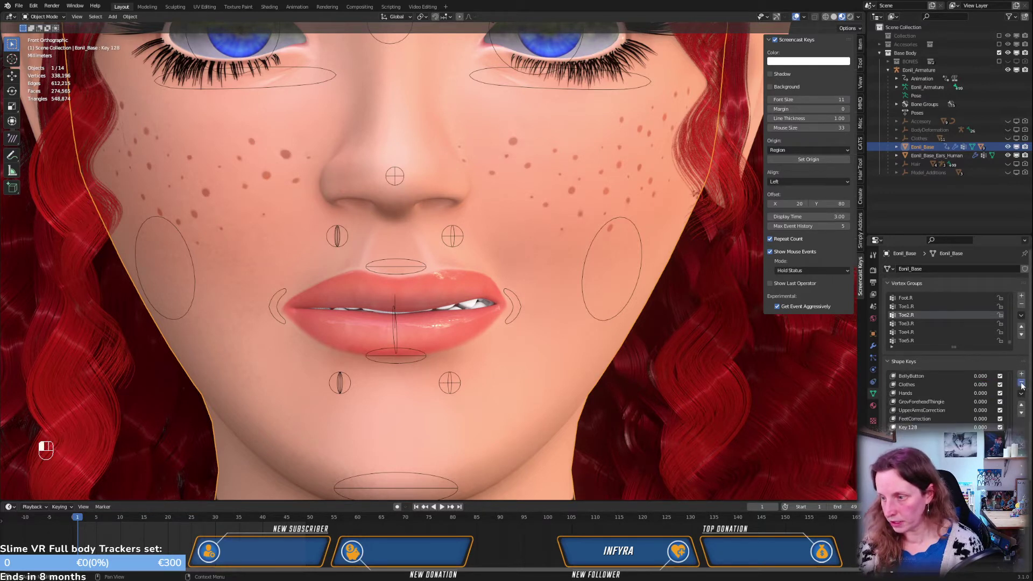
left_click(1021, 383)
Create a new shape key from the current mix with P_LipsUpperOut.L at full value
scroll(958, 406, "up", 6)
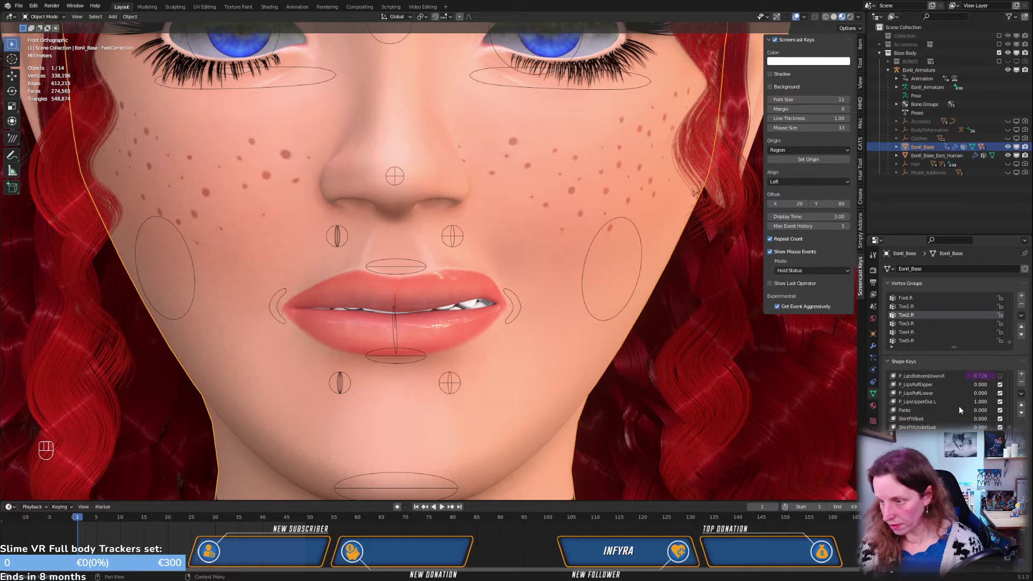
left_click(915, 401)
left_click(1021, 393)
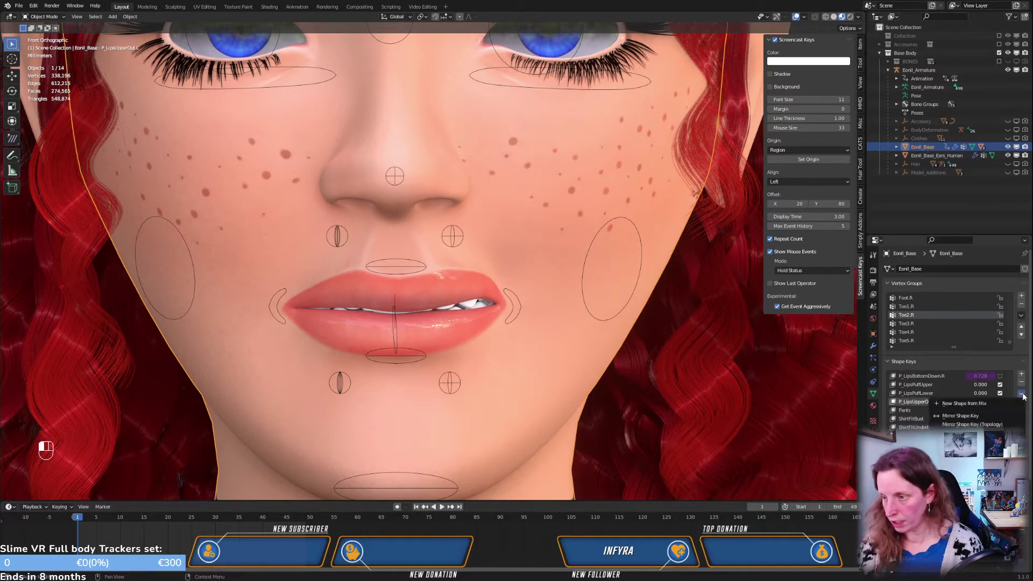
left_click(963, 404)
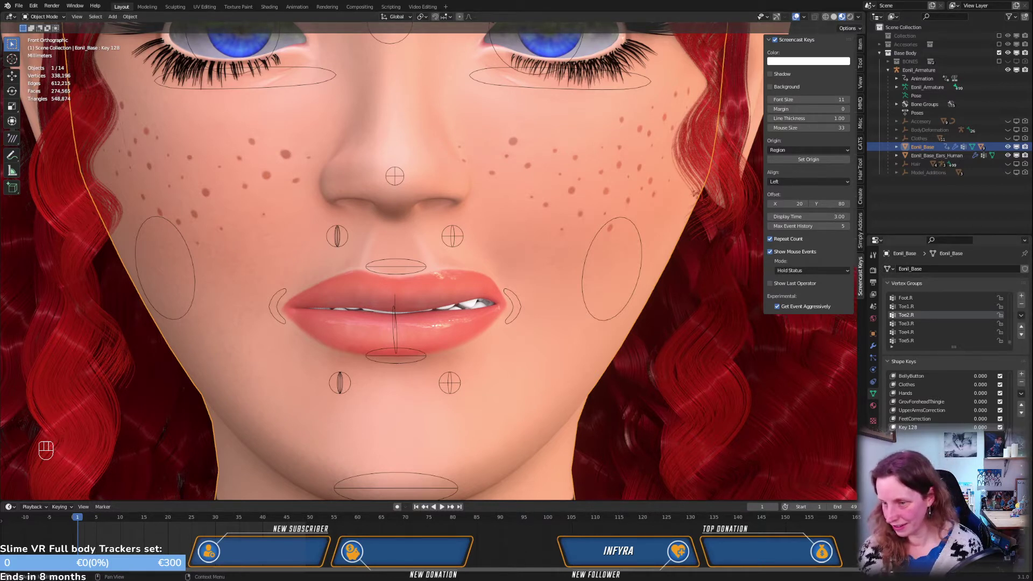
Set the new shape key's value to 1.000 and mirror it to the other side of the mouth
left_click_drag(971, 430, 995, 430)
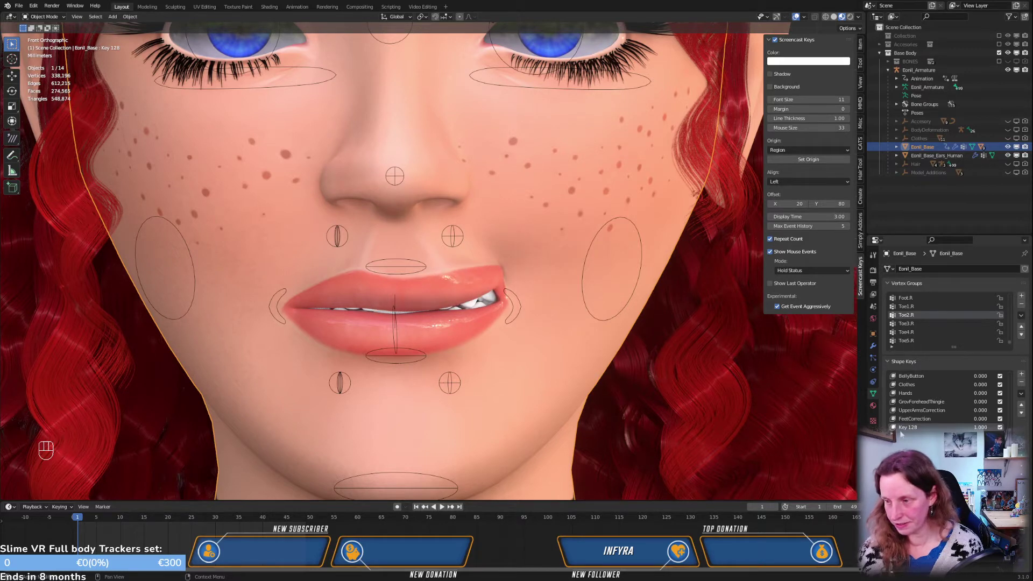
left_click(1021, 393)
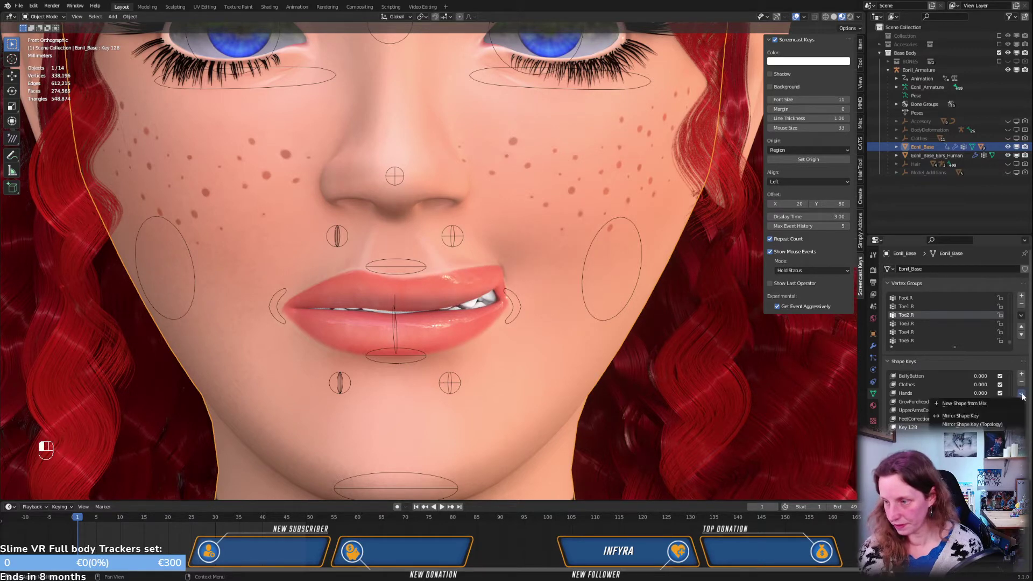
left_click(954, 415)
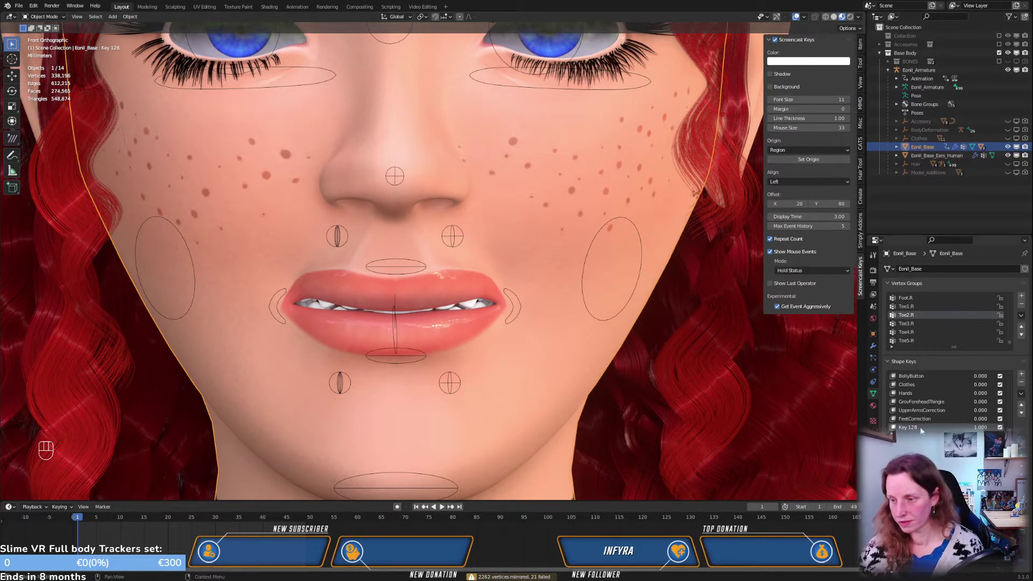
Reorder the mirrored shape key so it sits directly below P_LipsUpperOut.L in the shape key list
left_click(1022, 407)
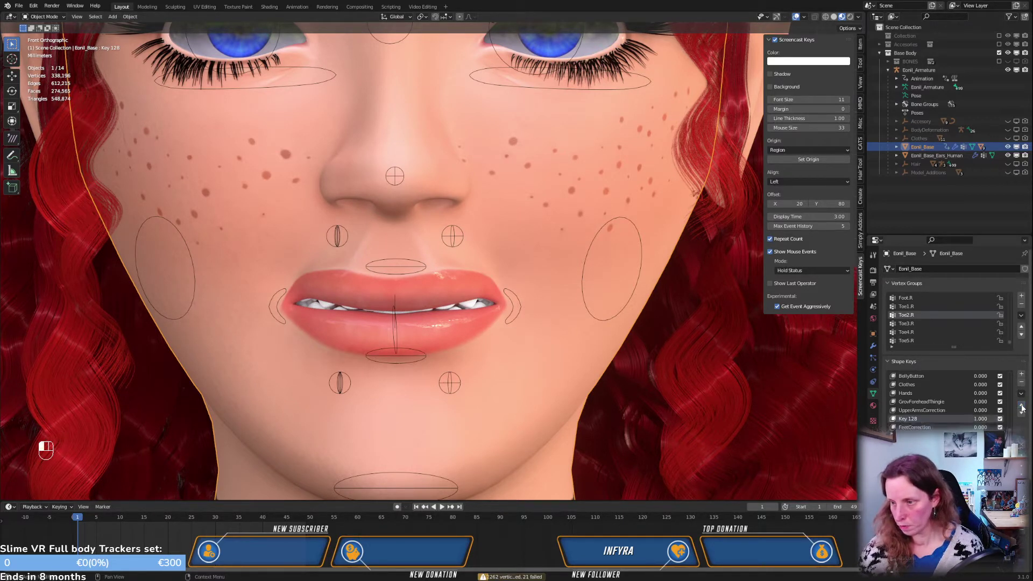
left_click(1022, 407)
left_click(1021, 407)
left_click(1021, 407)
left_click(1022, 408)
left_click(1021, 407)
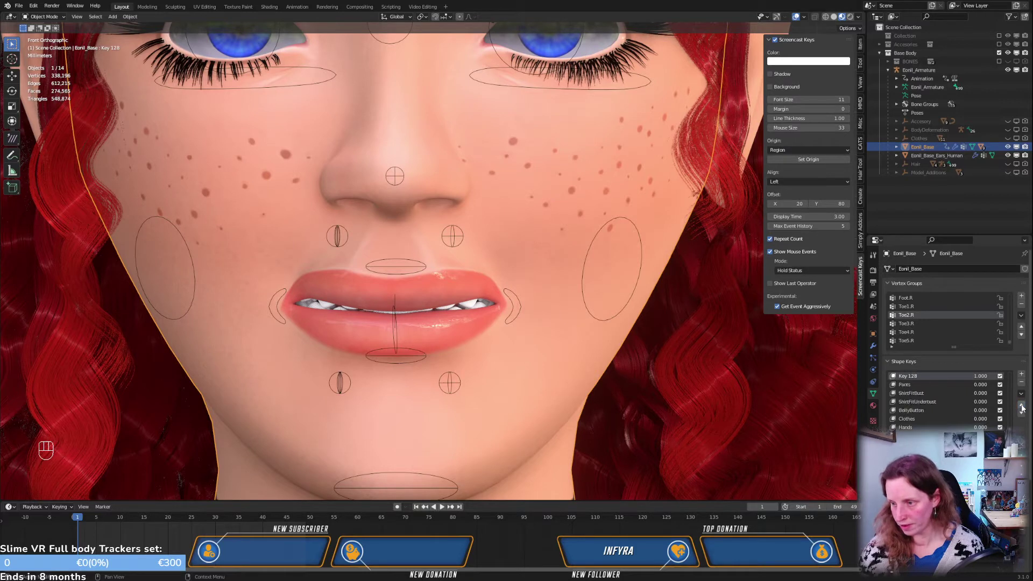
left_click(1022, 407)
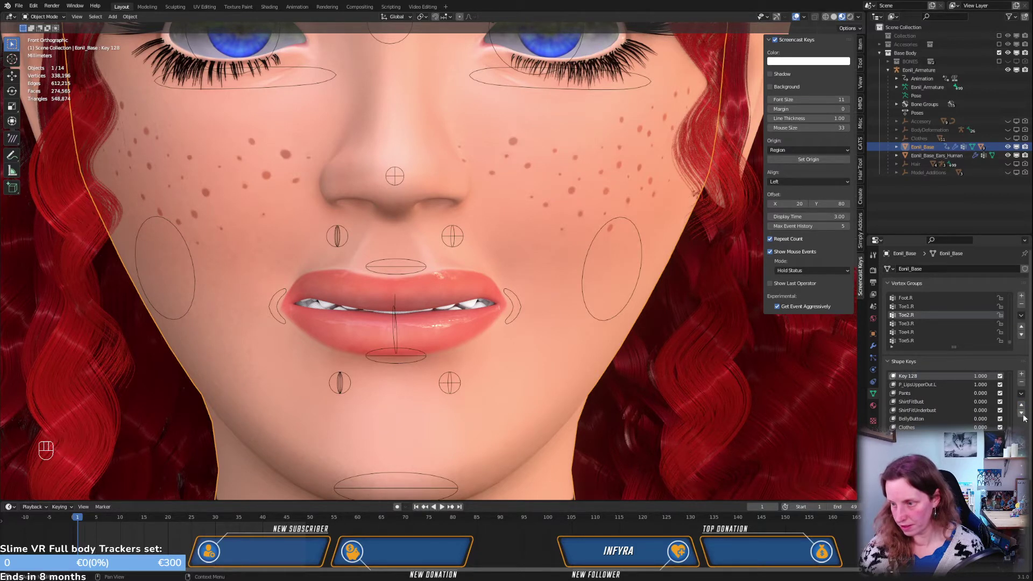
left_click(1022, 413)
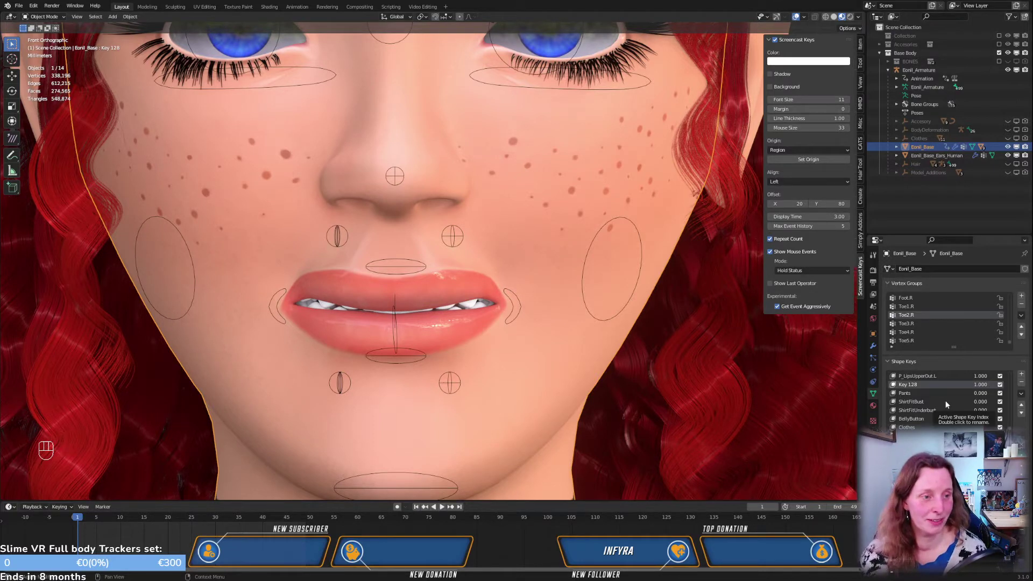
Rename the mirrored shape key as P_LipsUpperOut.R
double_click(918, 385)
type("P")
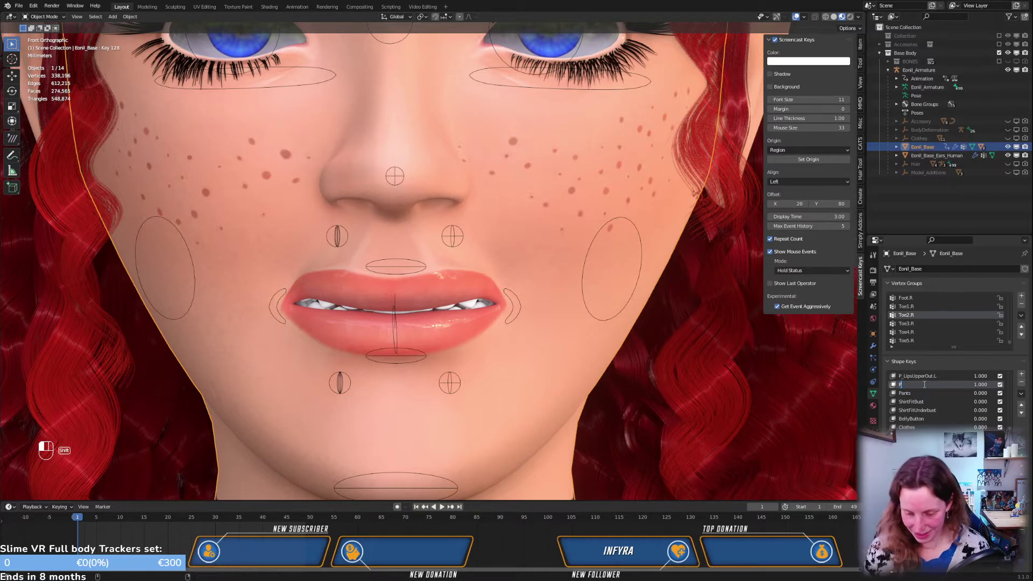
type("_Lip")
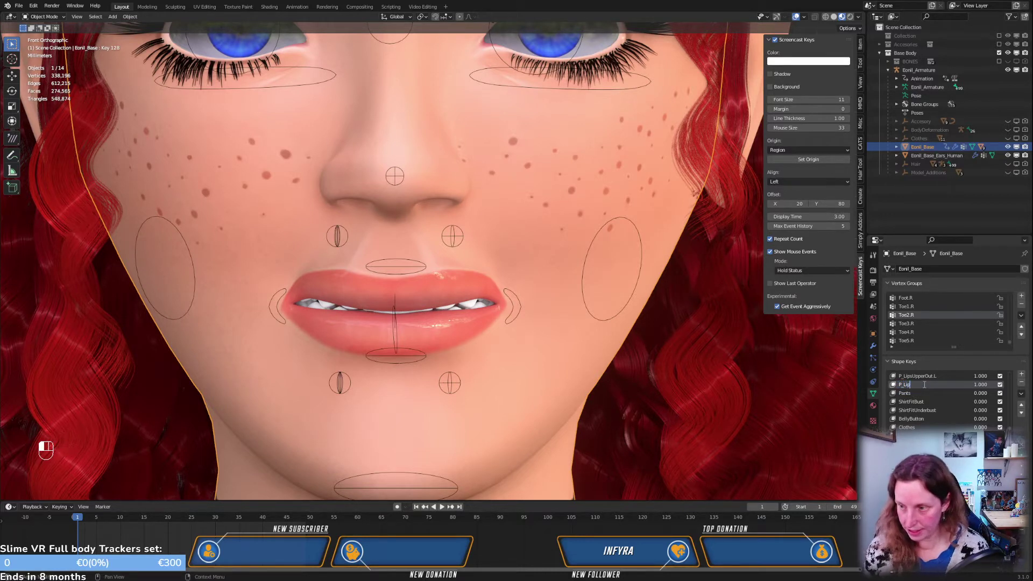
type("sUpp")
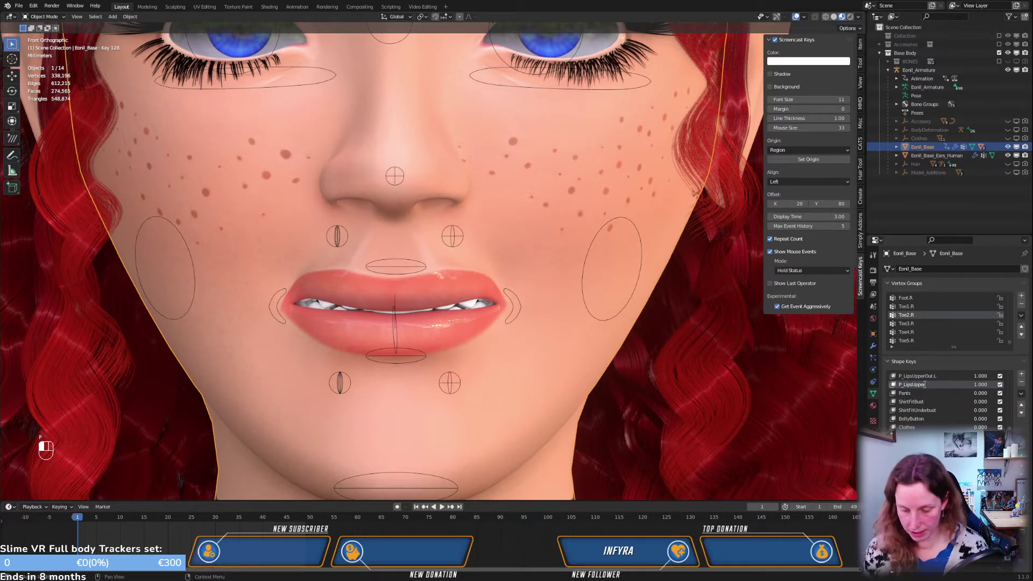
type("er")
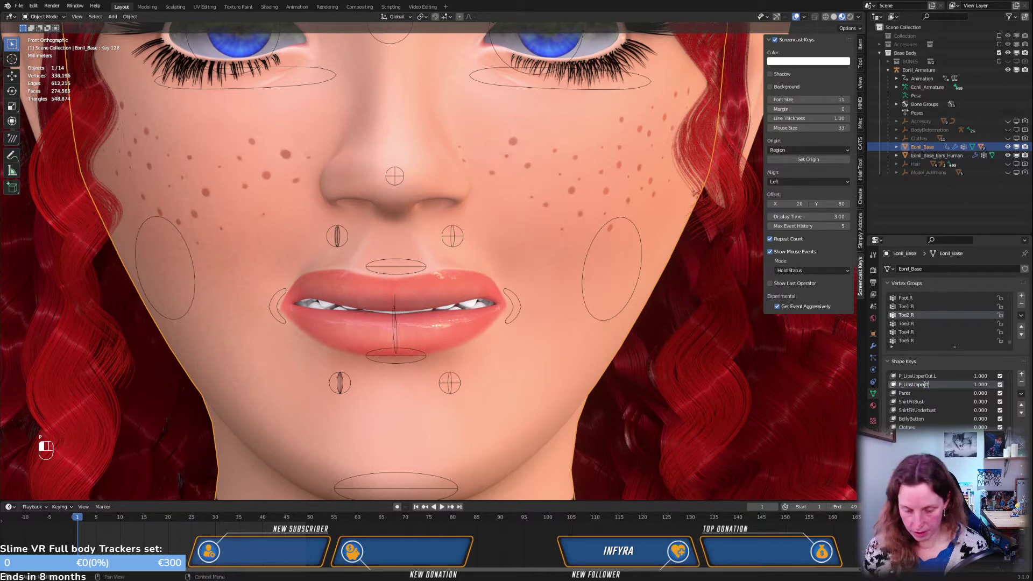
type("Out.R")
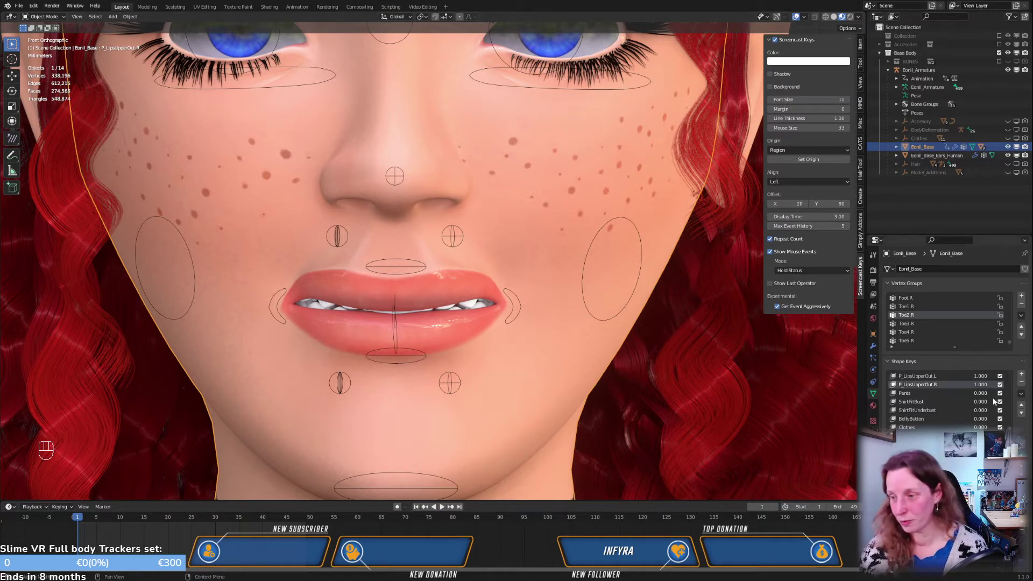
Re-enable the shape keys P_LipsUpperUp.L, P_LipsUpperUp.R, P_LipsBottomDown.L and P_LipsBottomDown.R
scroll(997, 401, "up", 5)
scroll(1001, 395, "up", 4)
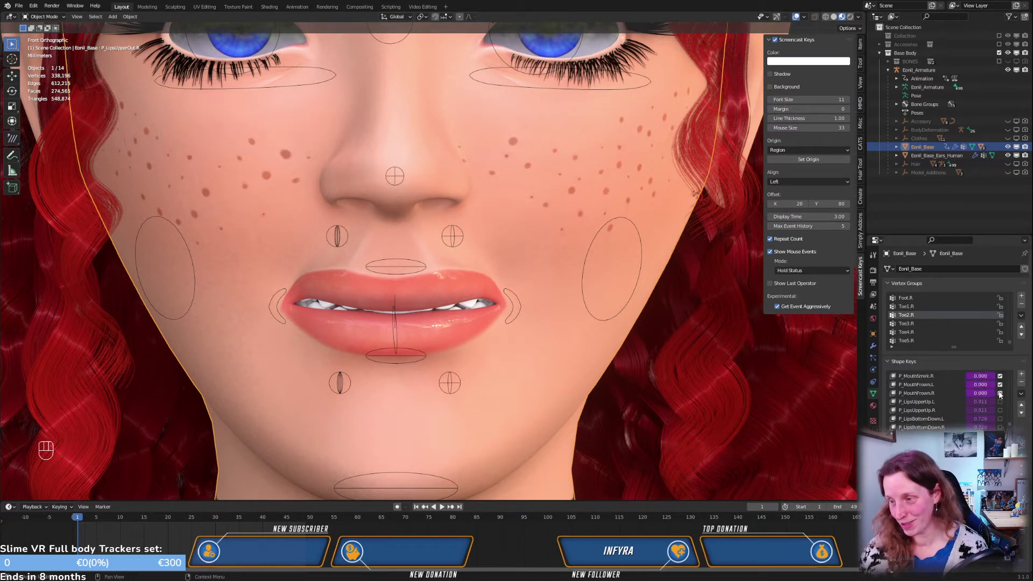
left_click(999, 401)
left_click(999, 410)
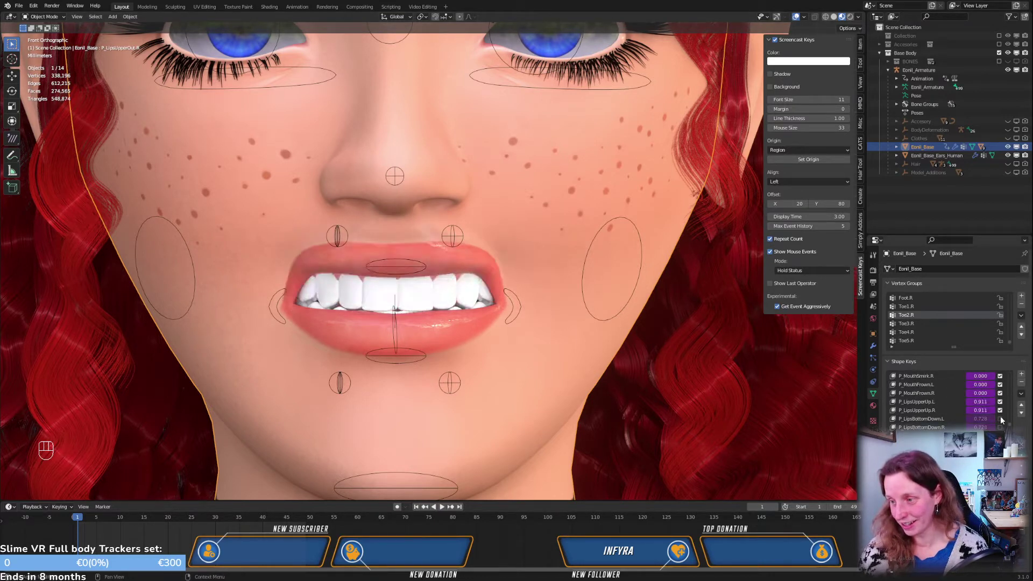
left_click(1000, 418)
left_click(999, 427)
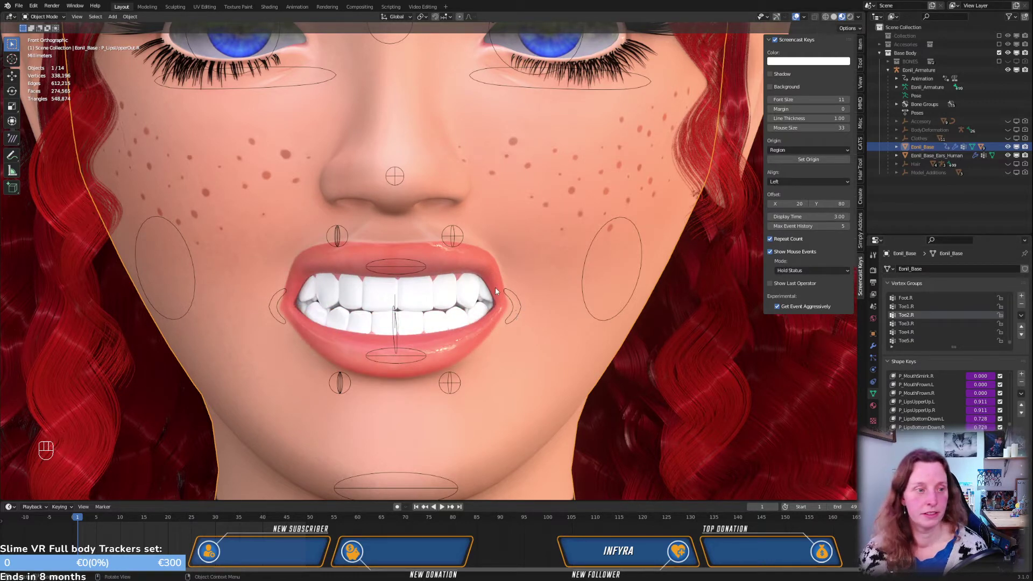
scroll(514, 275, "down", 1)
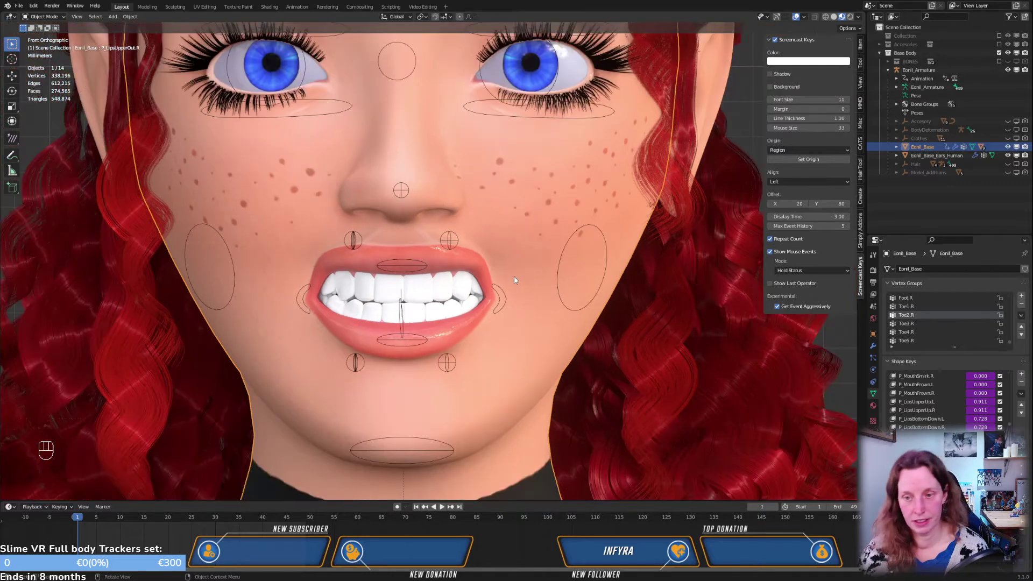
scroll(514, 276, "up", 1)
scroll(522, 280, "down", 3, "shift")
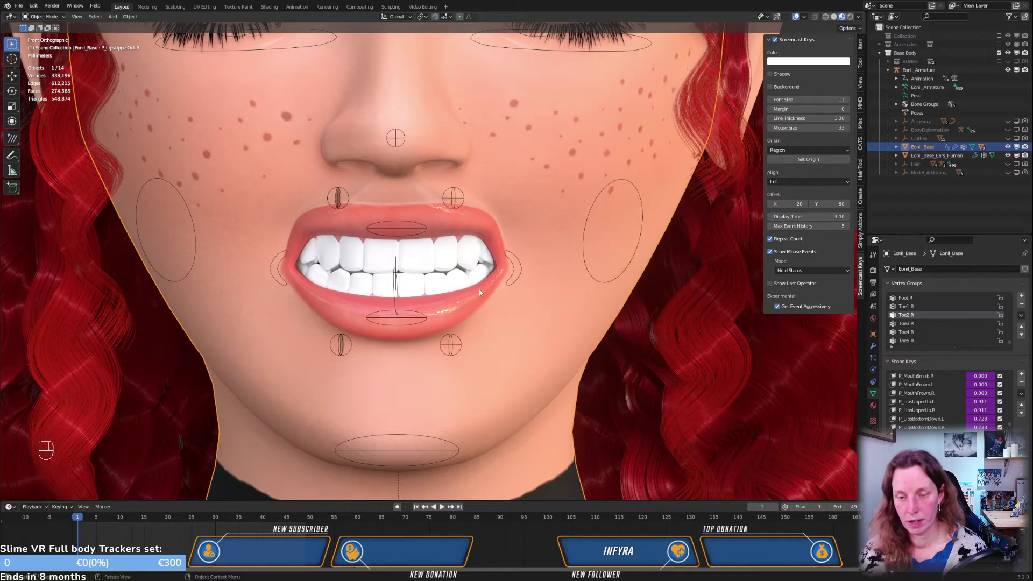
left_click(458, 199)
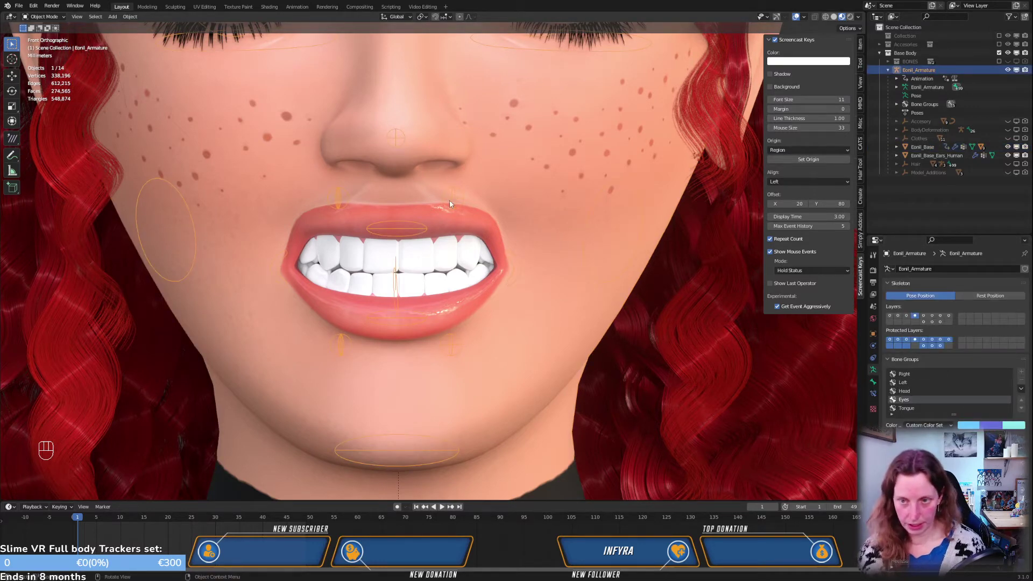
key("ctrl")
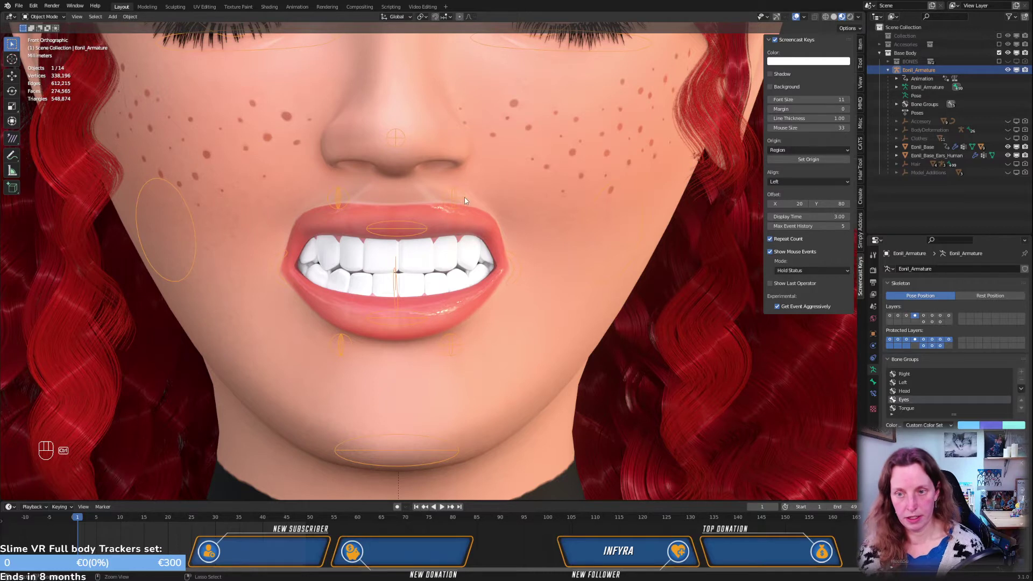
key("ctrl+Tab")
left_click(461, 199)
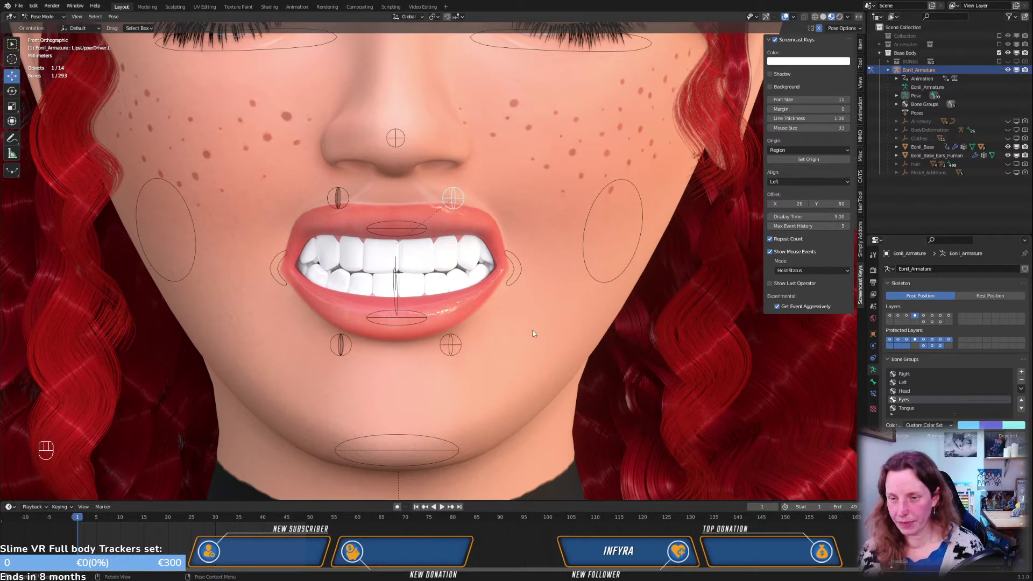
left_click(547, 339)
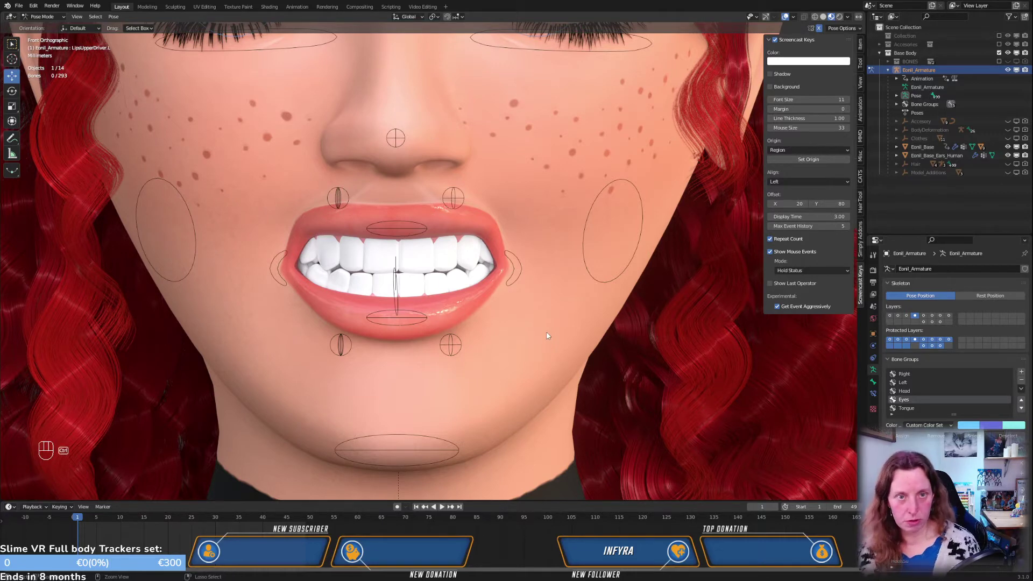
key("ctrl+Tab")
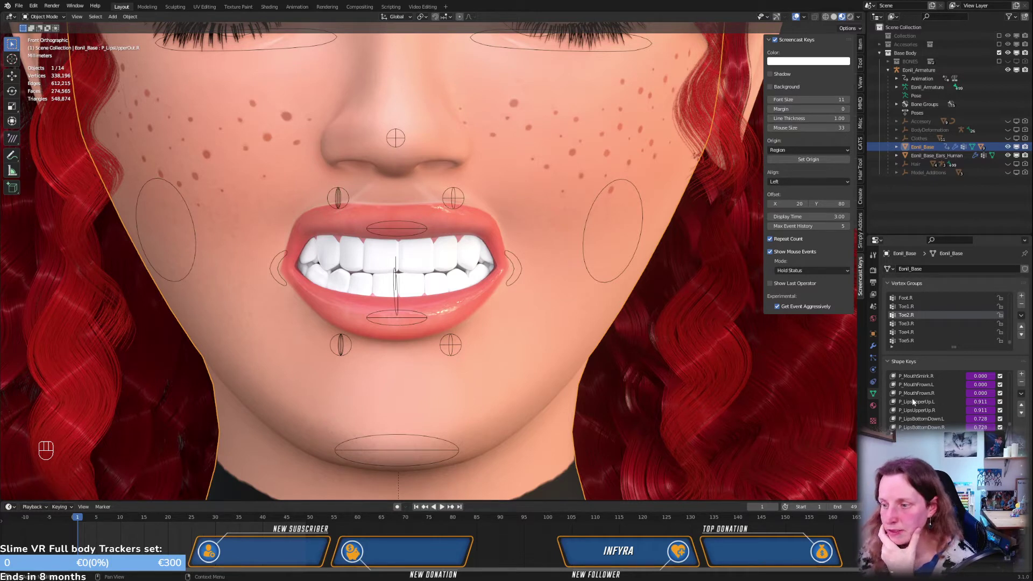
Switch the armature to Pose Mode and select the left upper-lip driver bone, LipsUpperDriver.L
left_click(459, 191)
left_click(458, 189)
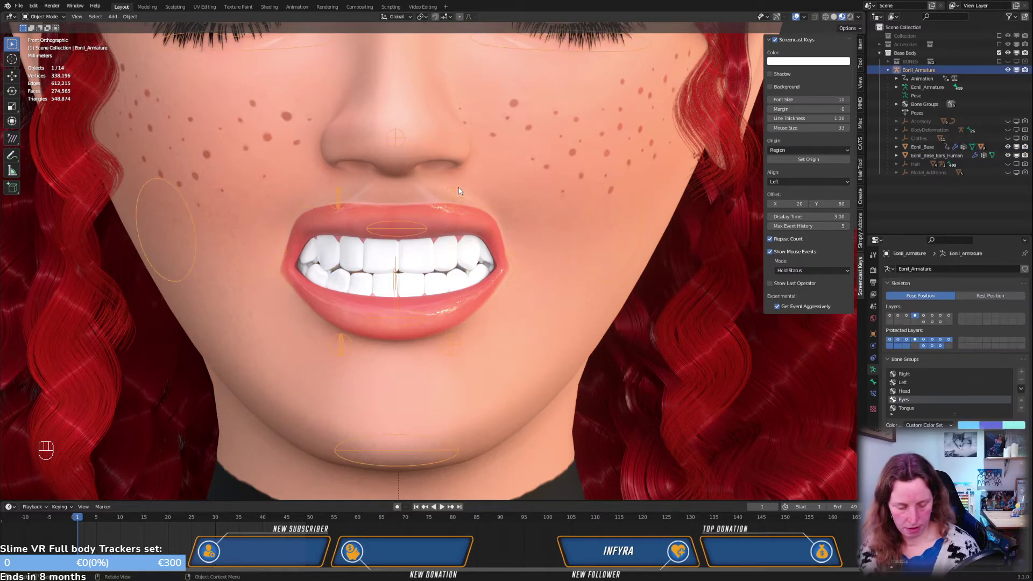
key("Tab")
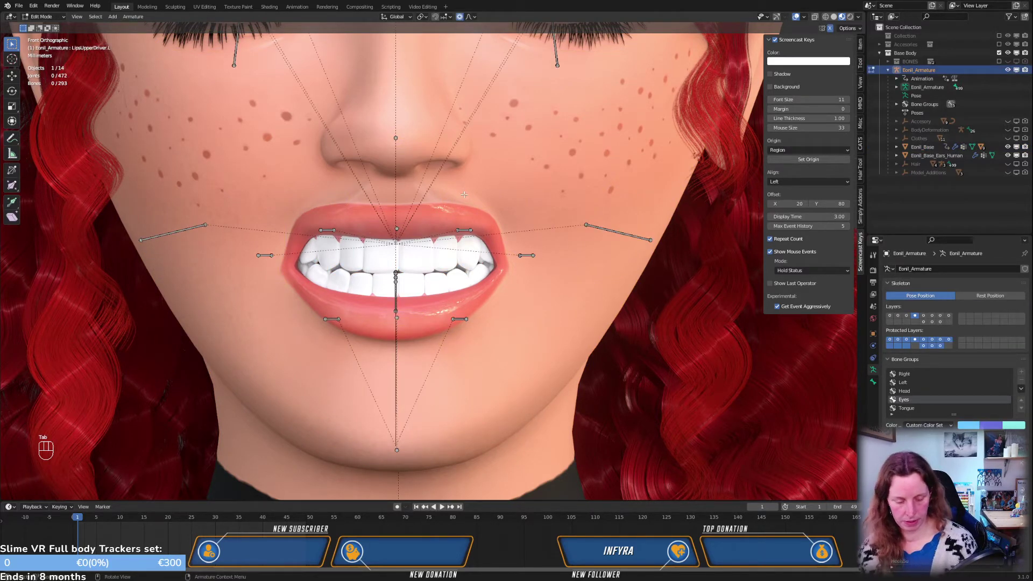
key("Tab")
key("ctrl")
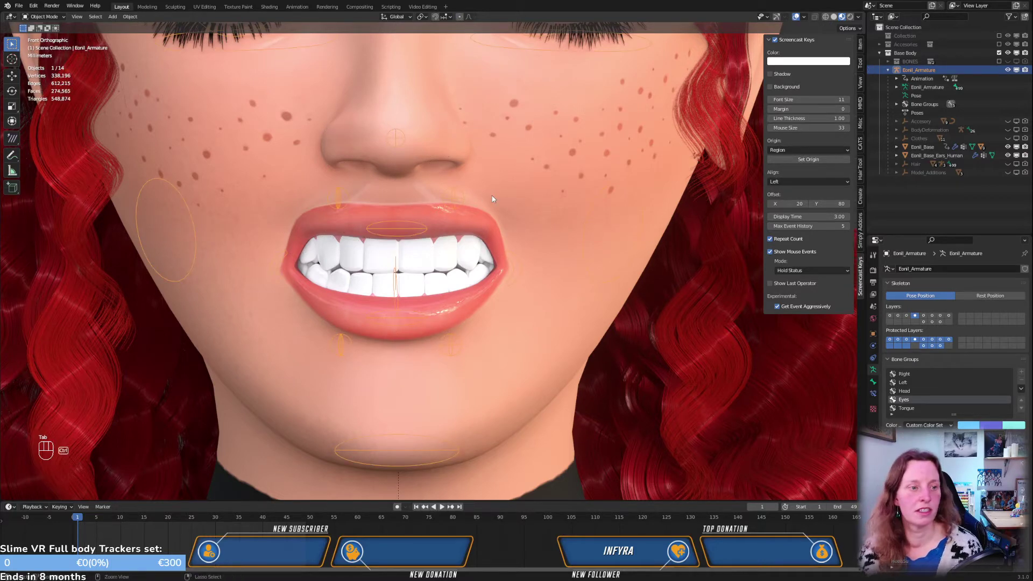
key("ctrl+Tab")
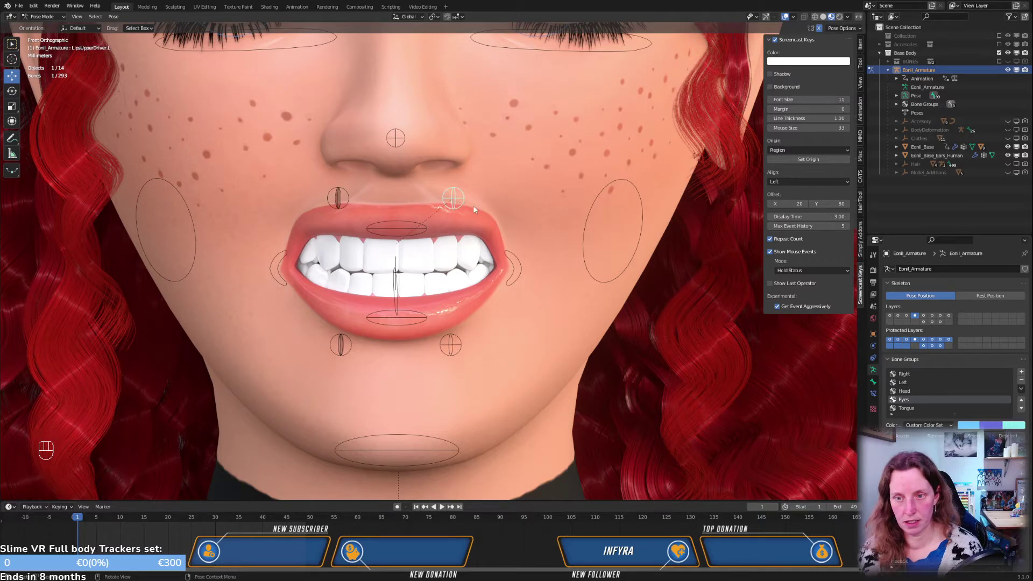
left_click(462, 202)
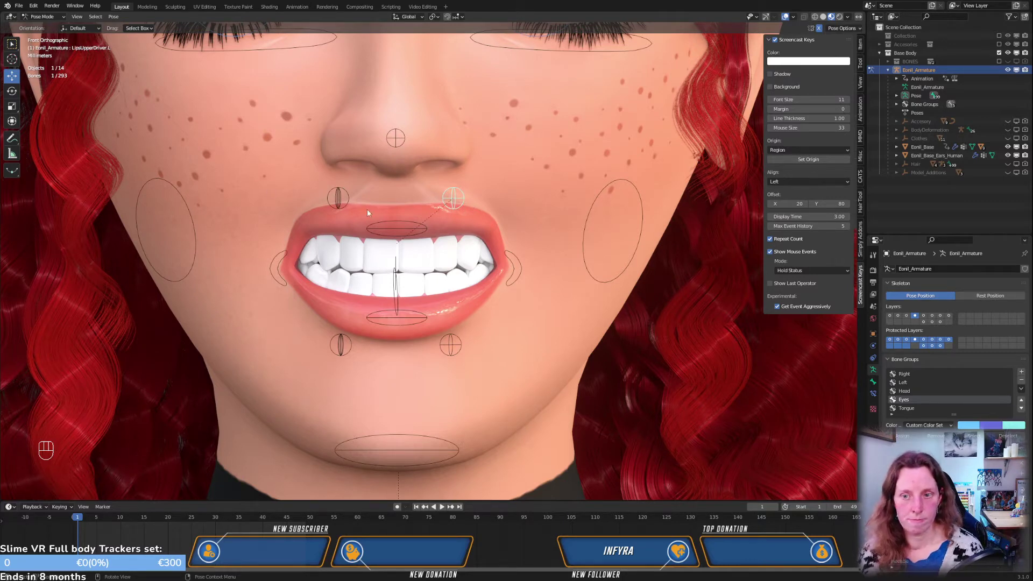
Set the transform orientation to Local and the pivot point to Individual Origins
middle_click_drag(564, 252, 505, 199)
left_click(421, 18)
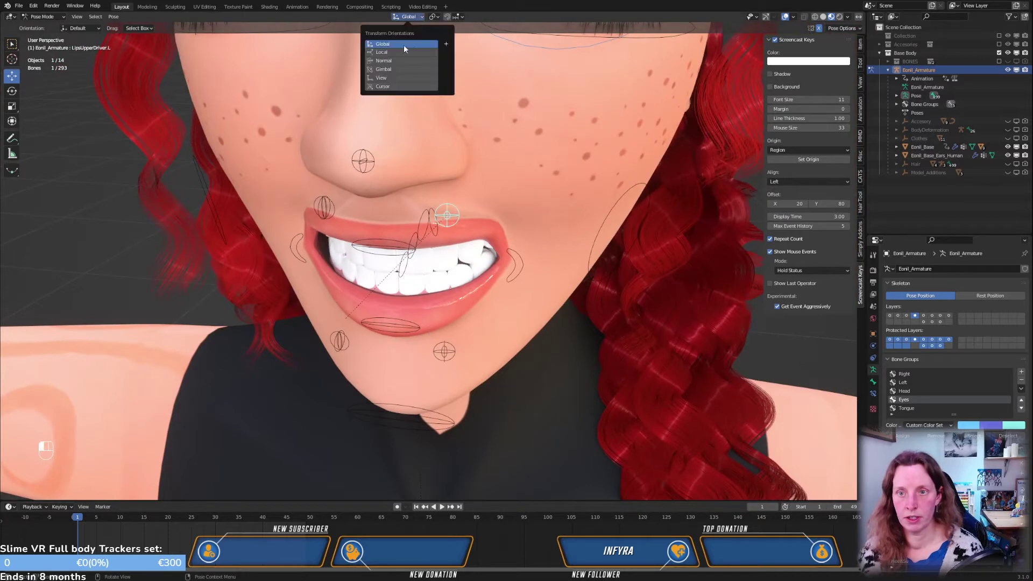
left_click(398, 52)
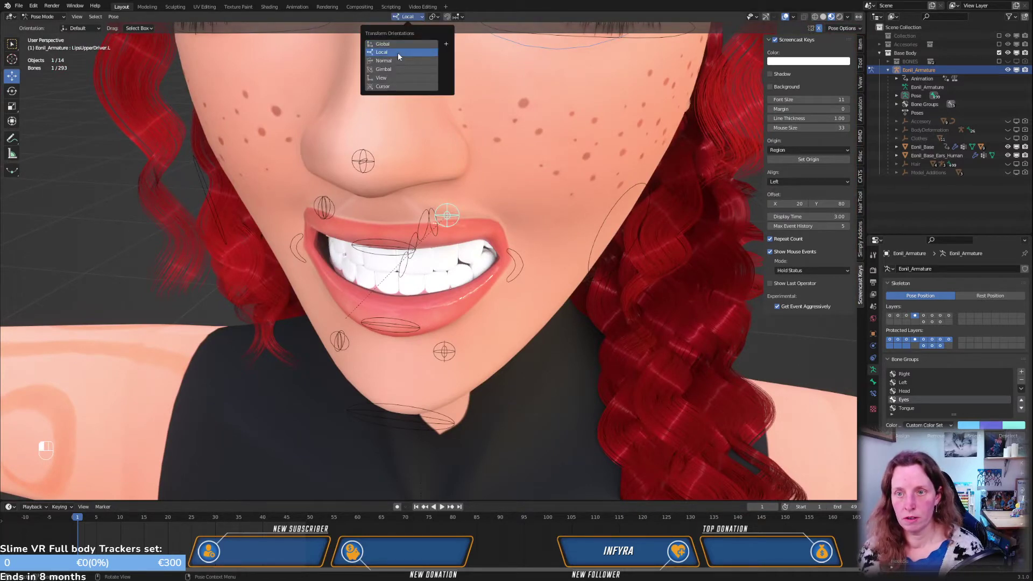
left_click(435, 16)
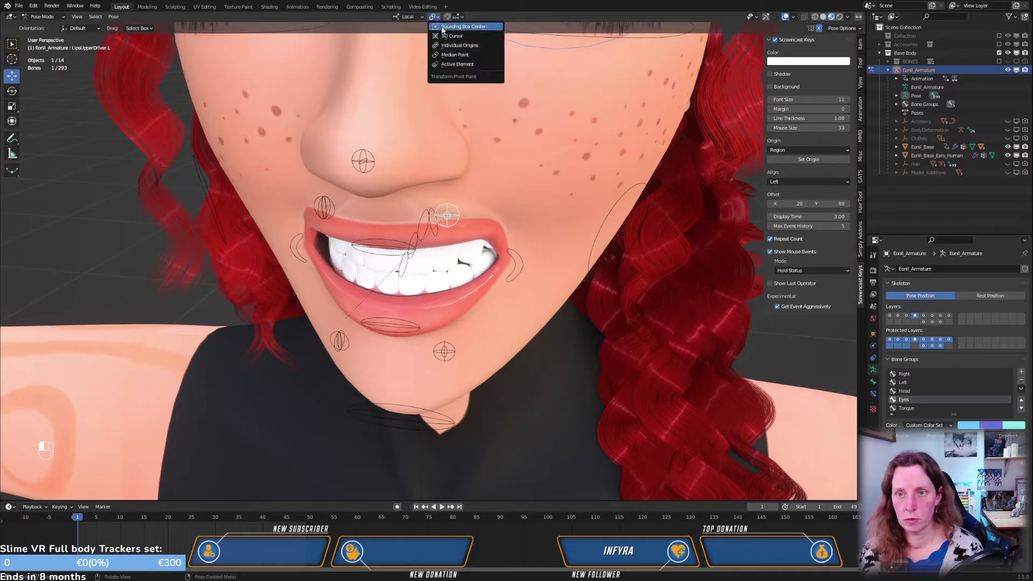
left_click(457, 45)
Display the armature's bone axes and examine the axis directions of the left upper-lip driver bone from the front
middle_click_drag(544, 231, 397, 328)
scroll(468, 177, "down", 8)
key("KP_1")
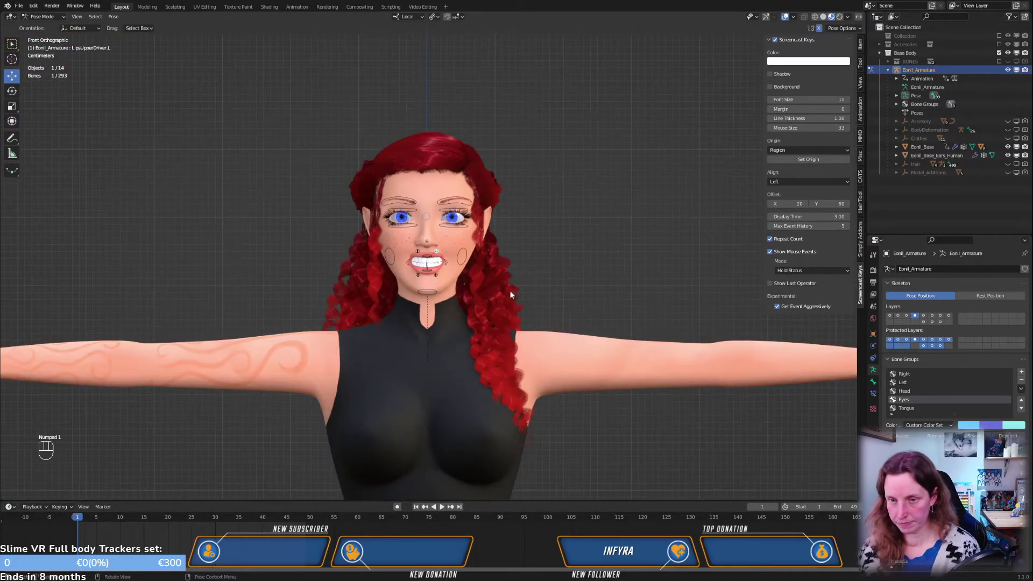
scroll(489, 286, "up", 7)
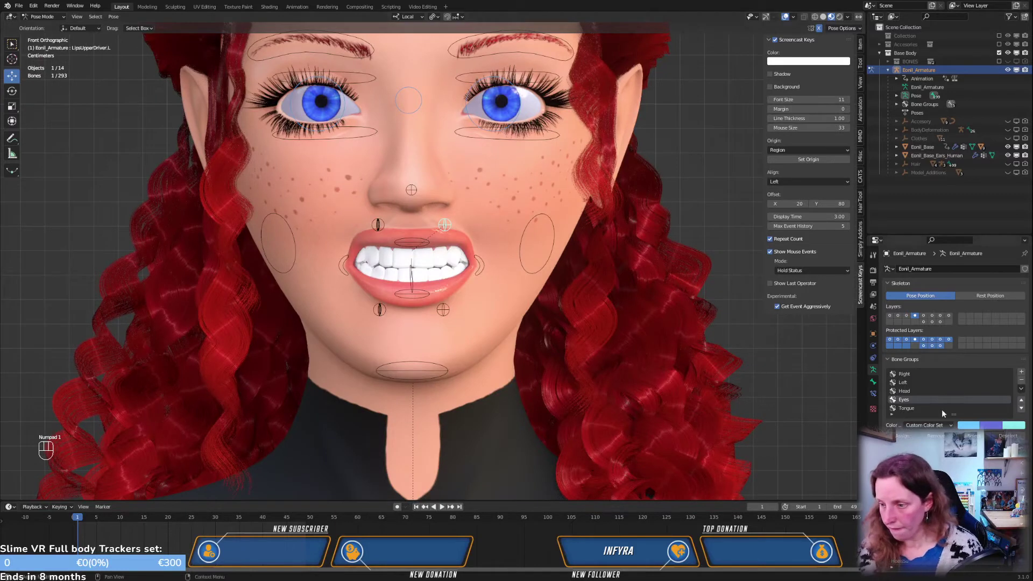
scroll(941, 409, "down", 5)
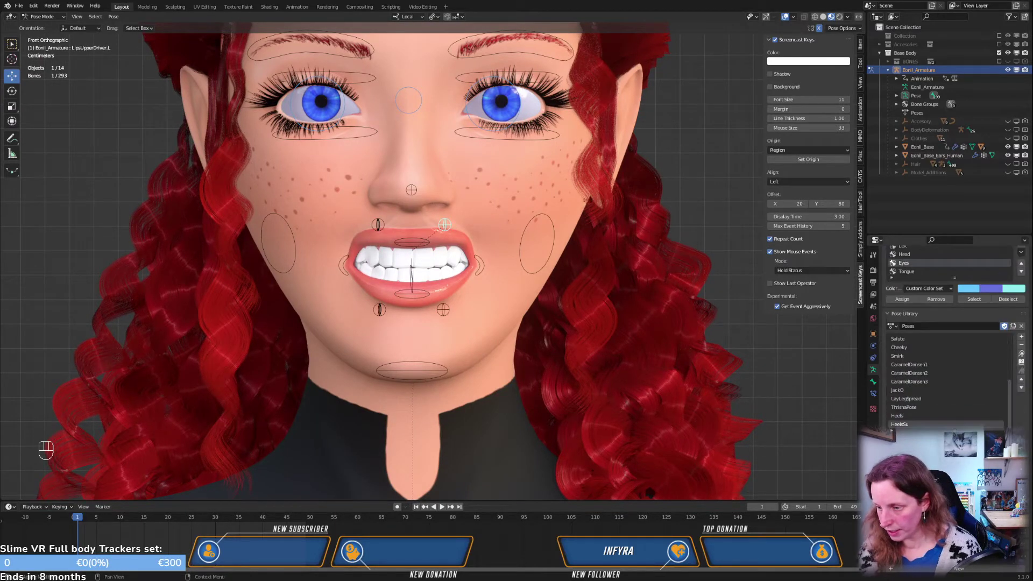
scroll(947, 350, "down", 1)
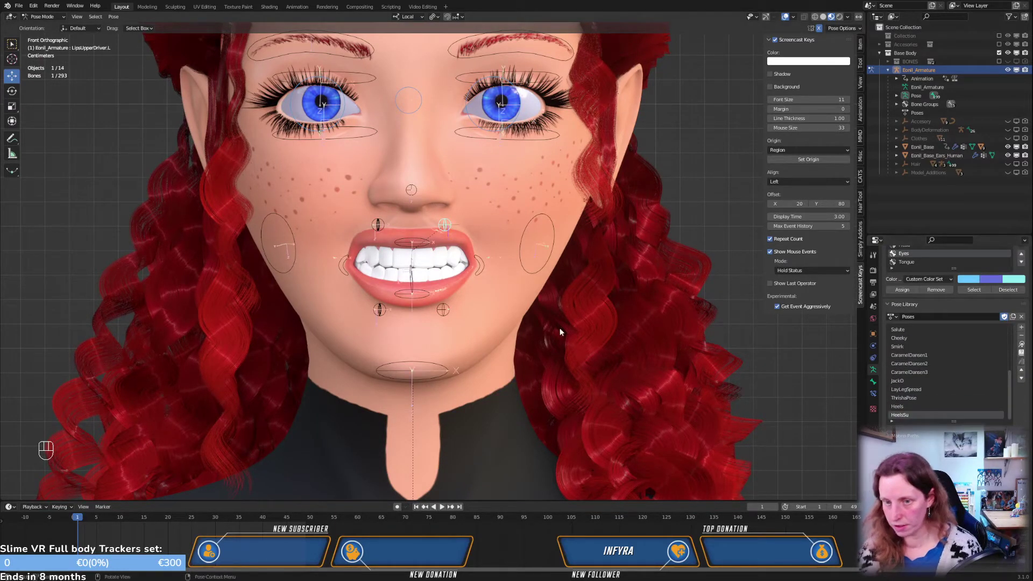
scroll(495, 218, "up", 4)
scroll(495, 218, "up", 3)
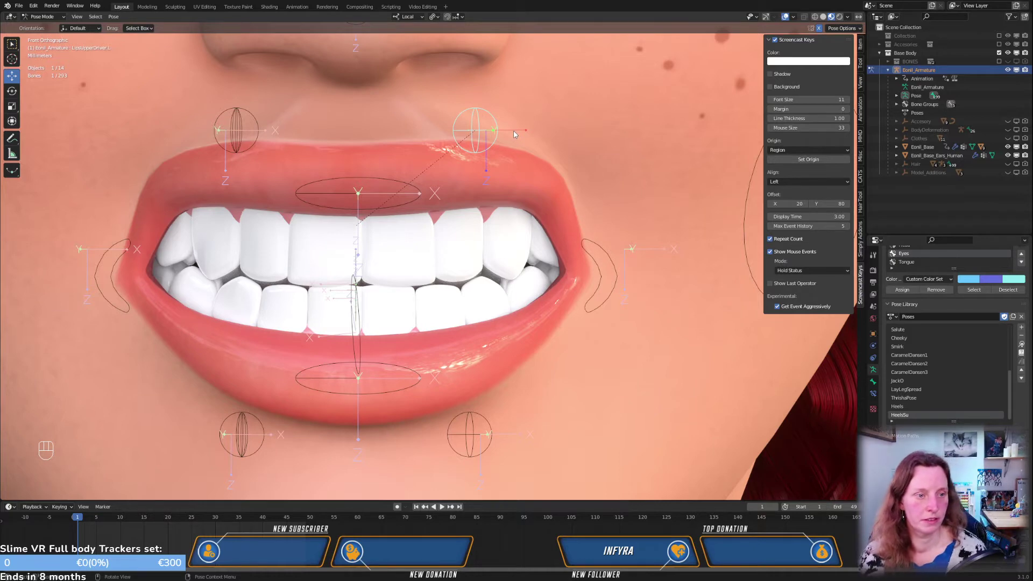
scroll(533, 144, "down", 1)
scroll(531, 144, "down", 3)
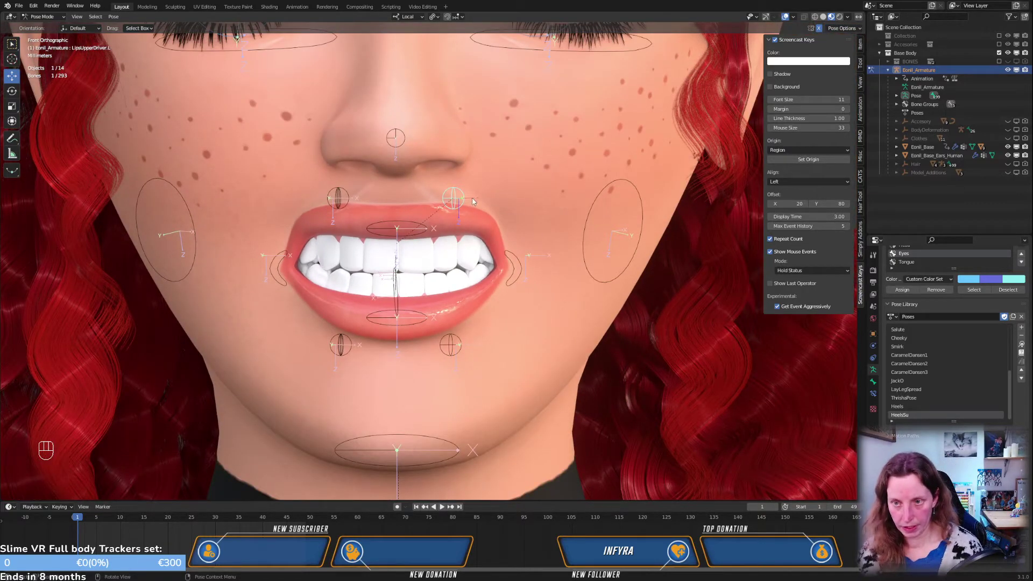
In Object Mode, copy the body mesh's P_LipsUpperUp.L shape key driver and paste it onto P_LipsUpperOut.L
key("ctrl")
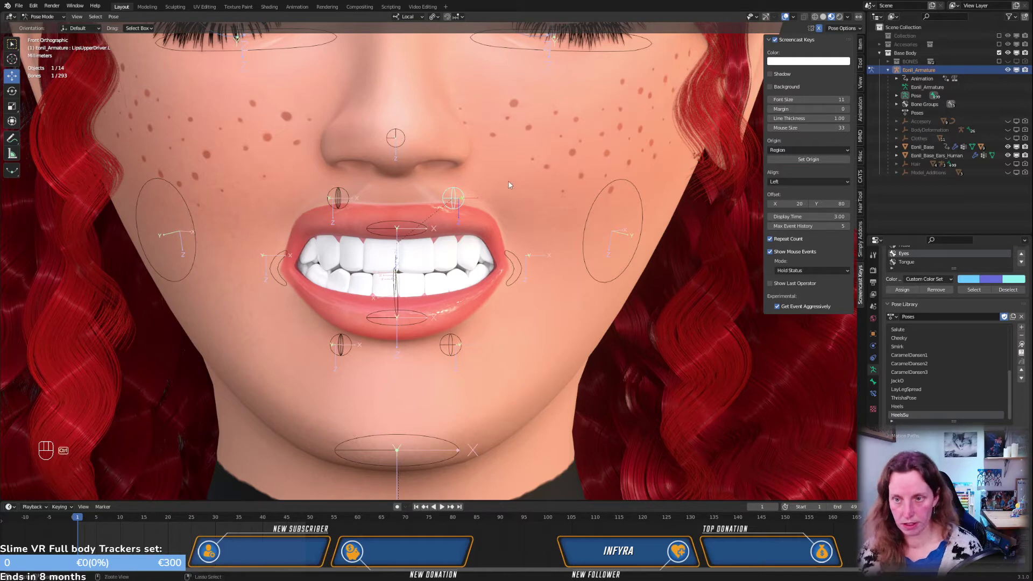
key("ctrl+Tab")
left_click(527, 156)
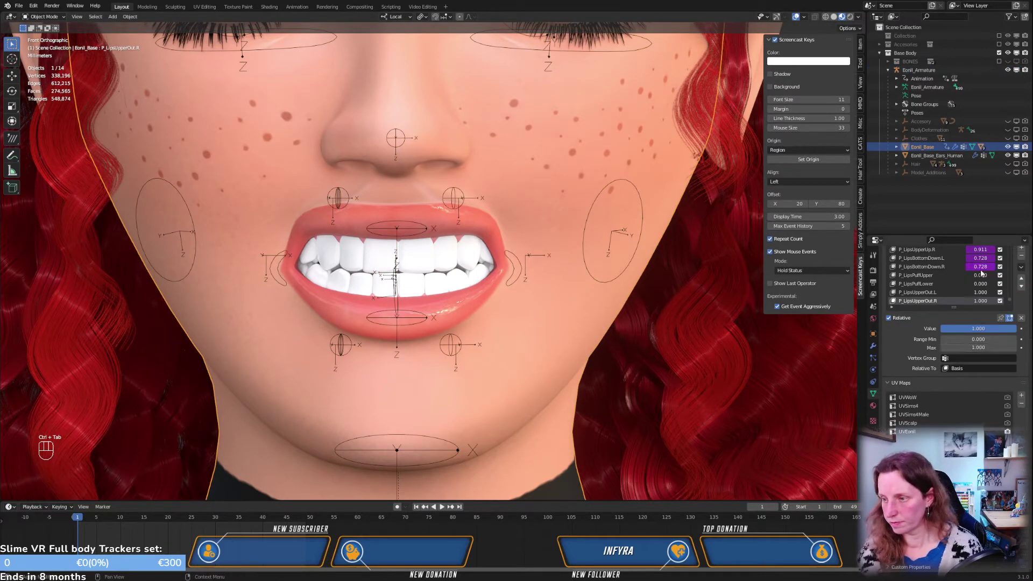
scroll(999, 294, "up", 2)
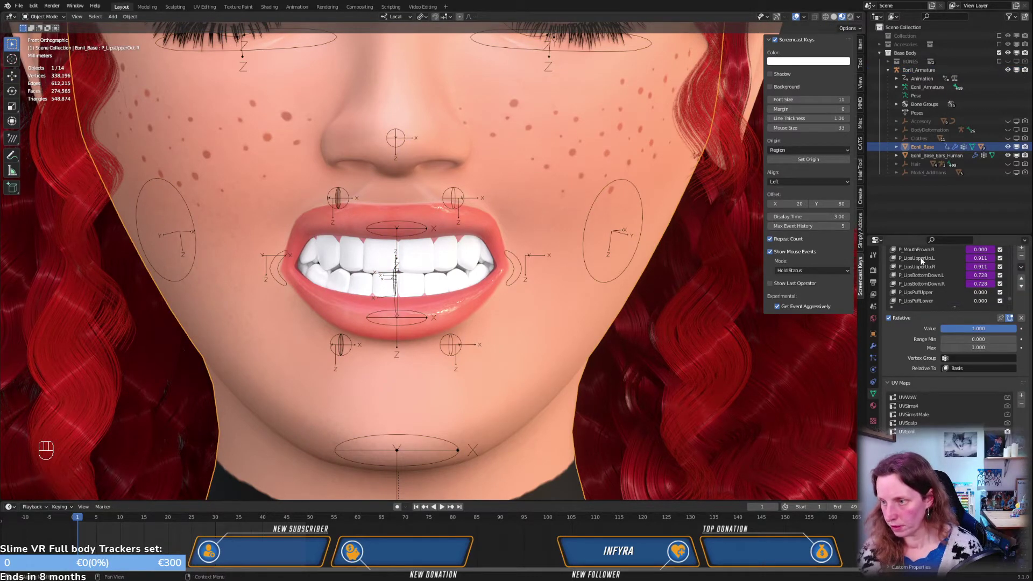
right_click(980, 262)
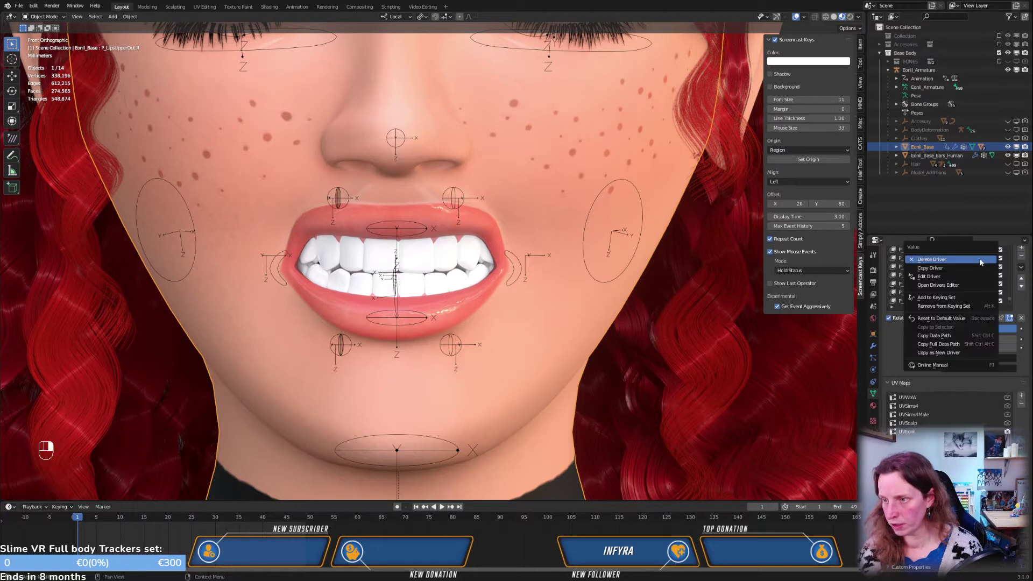
left_click(946, 267)
scroll(963, 285, "down", 1)
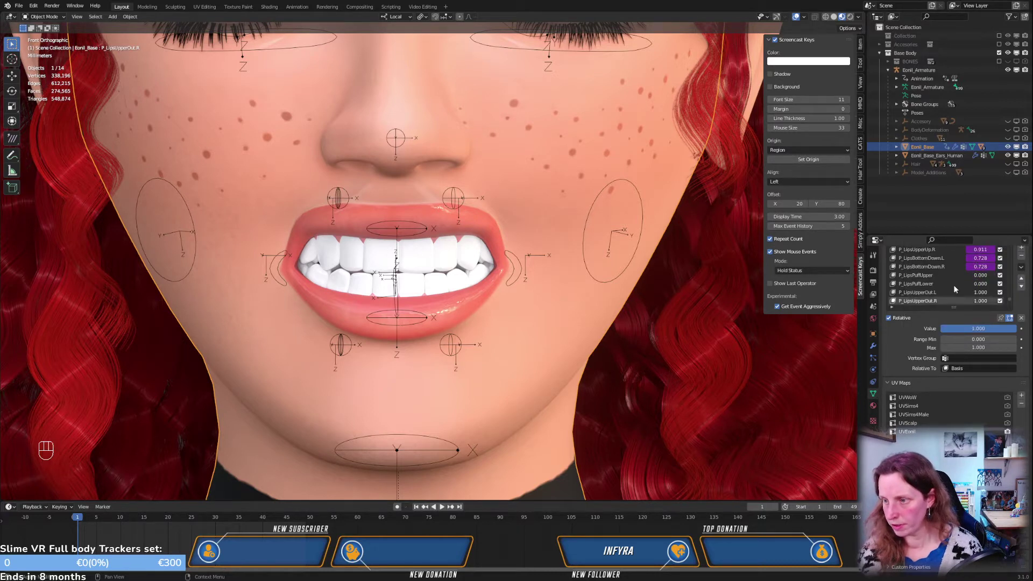
right_click(987, 294)
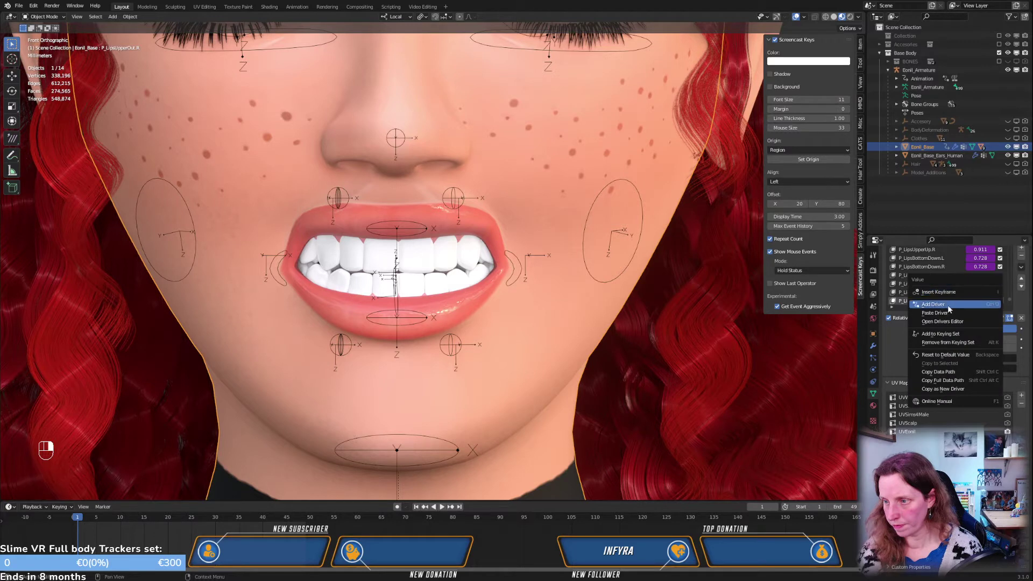
left_click(973, 313)
Edit the P_LipsUpperOut.L driver so its variable reads the X Location of LipsUpperDriver.L
right_click(979, 295)
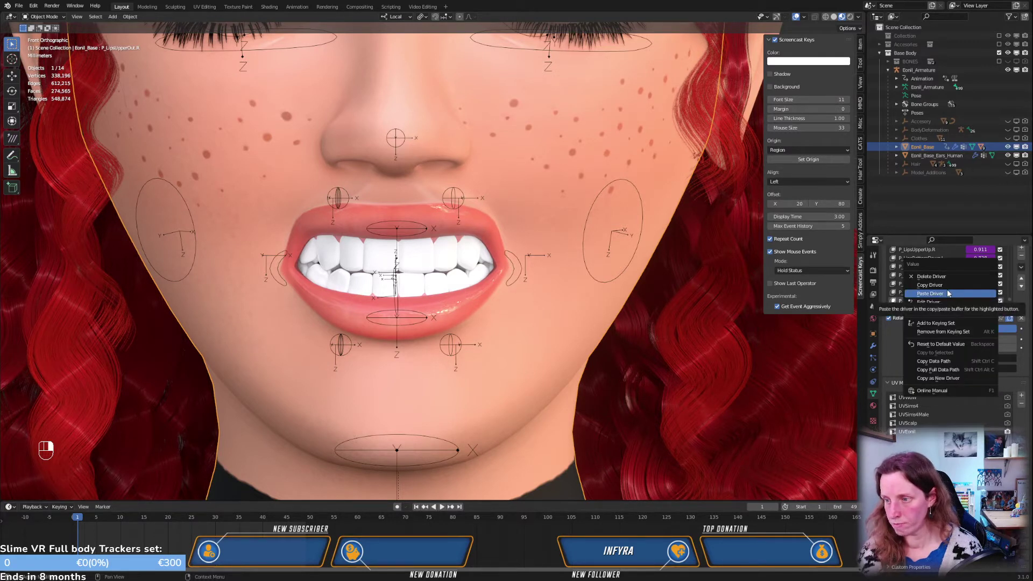
left_click(934, 301)
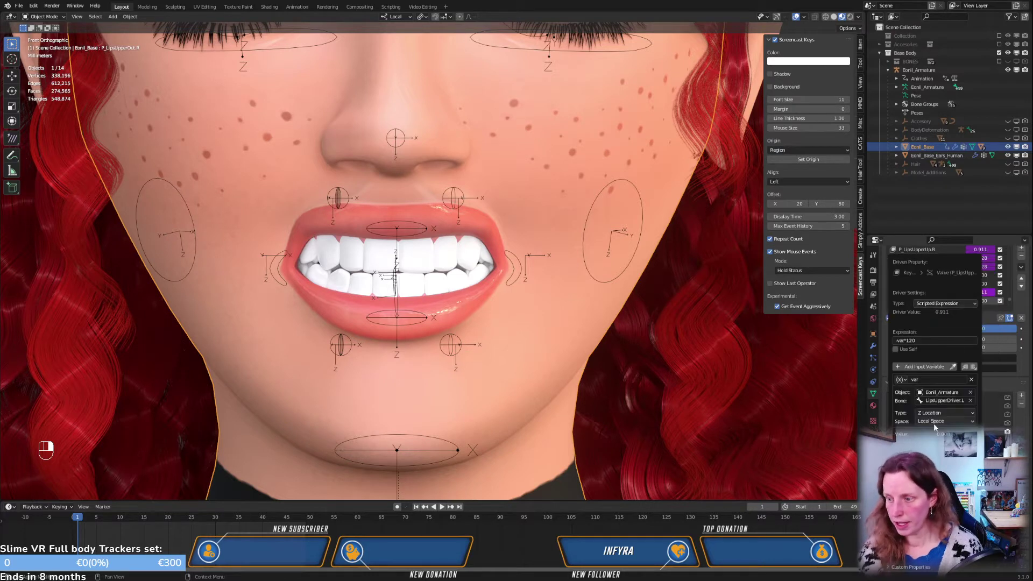
left_click(947, 411)
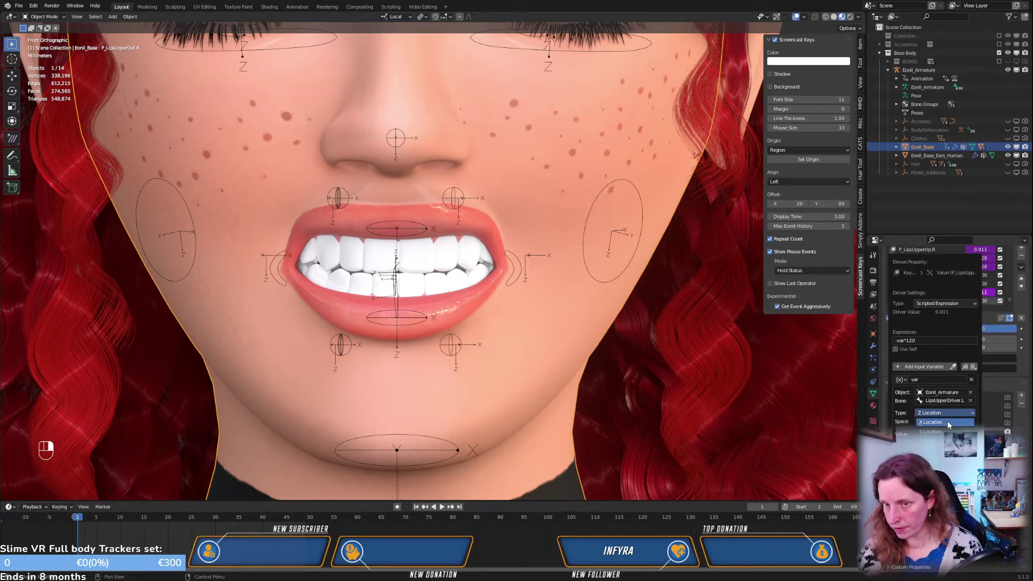
left_click(947, 422)
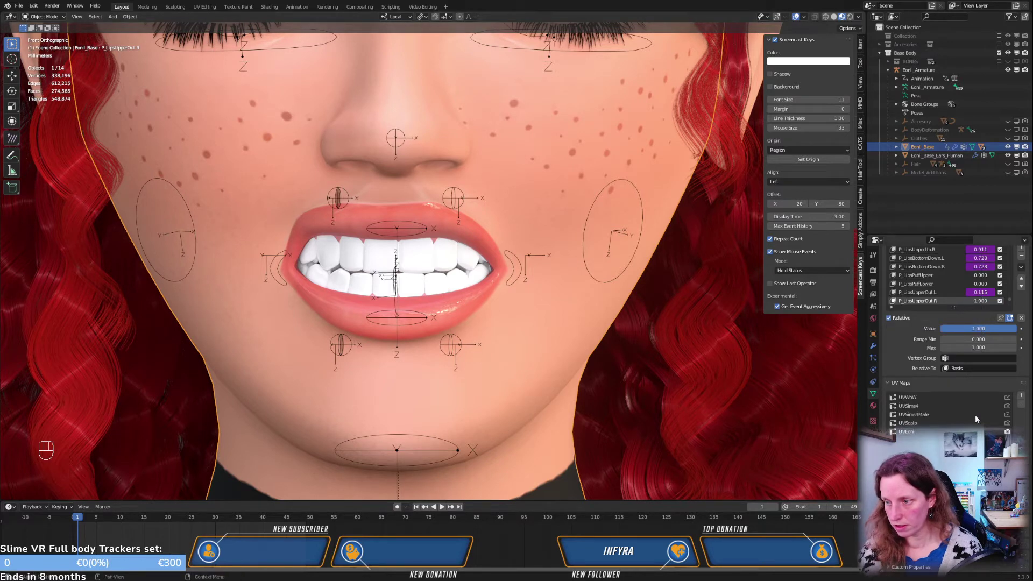
left_click(981, 292)
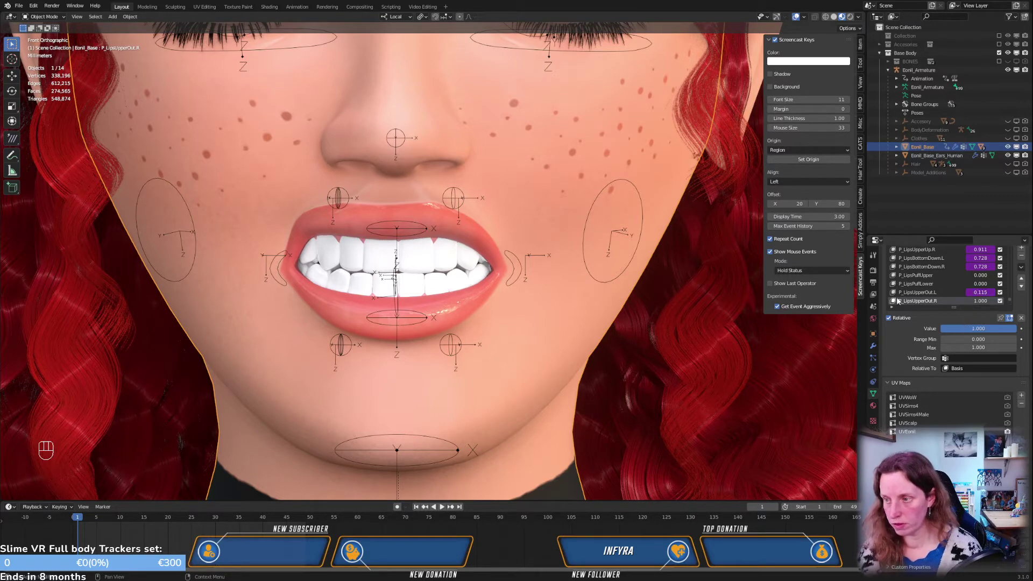
Return the armature to Pose Mode, enable the viewport gizmos and move LipsUpperDriver.L about 0.0008 m outward along local X
left_click(461, 197)
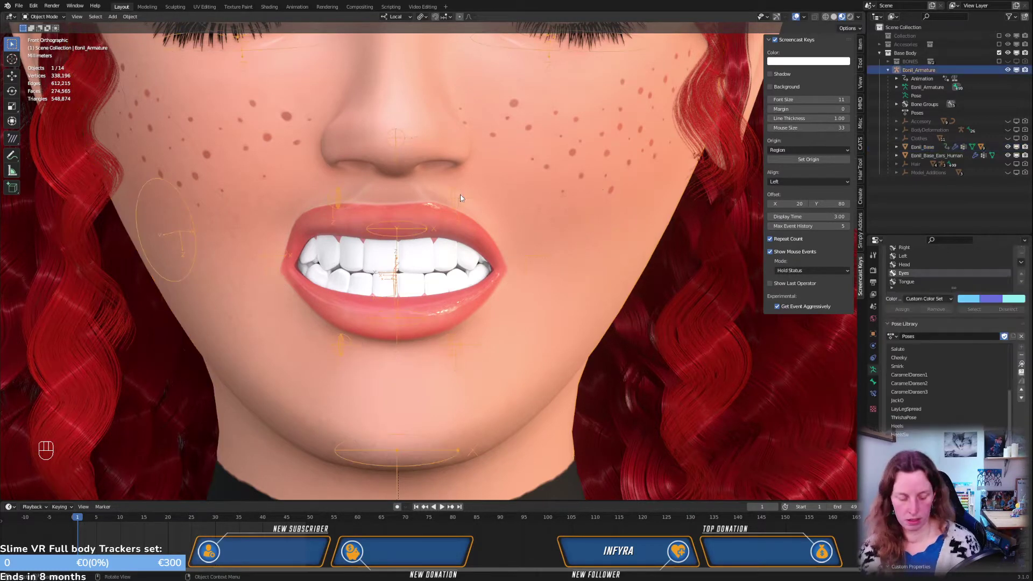
key("ctrl")
key("ctrl+Tab")
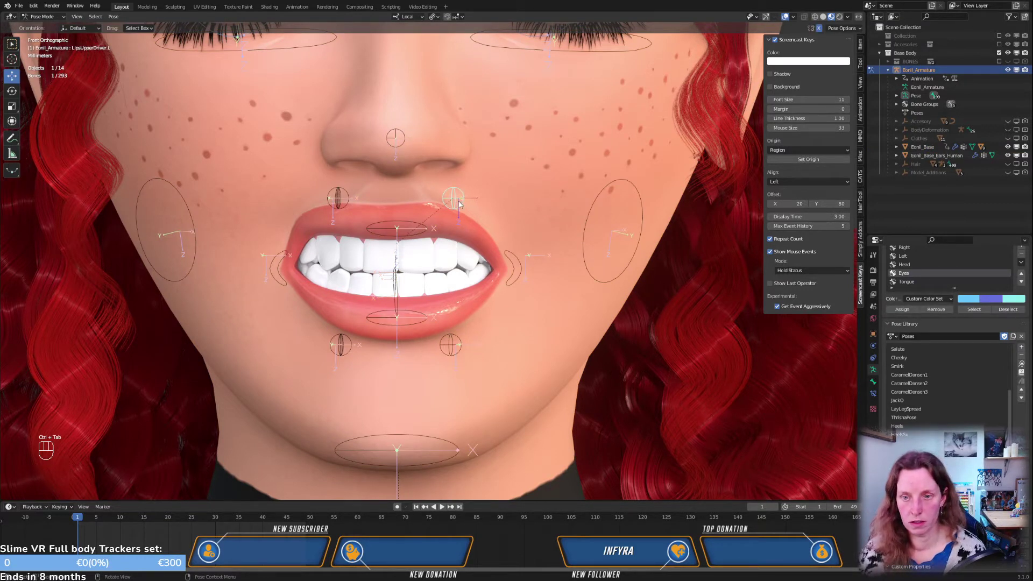
mouse_move(461, 200)
left_mouse_down()
mouse_move(476, 201)
mouse_move(455, 203)
left_mouse_up()
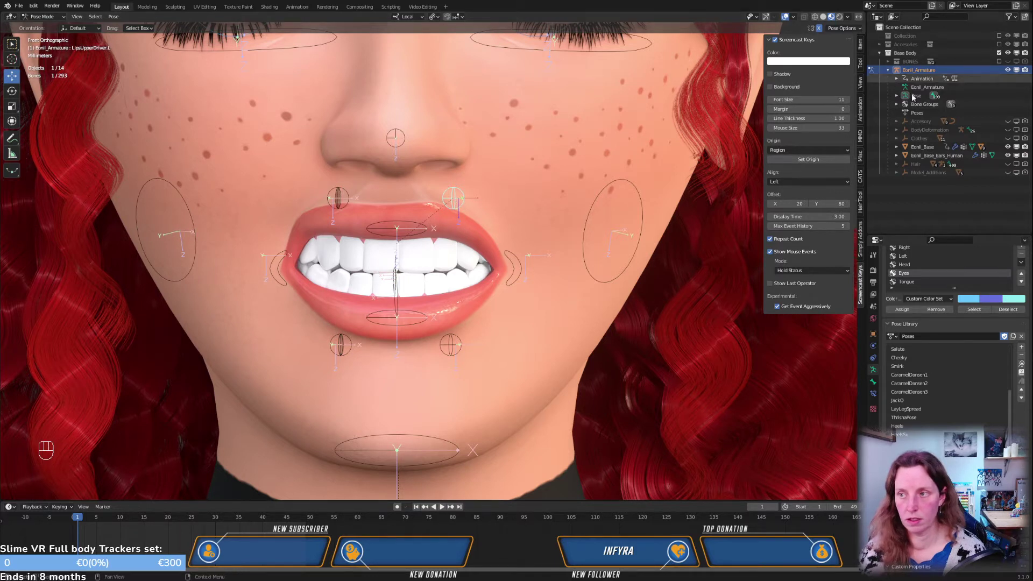
left_click(860, 47)
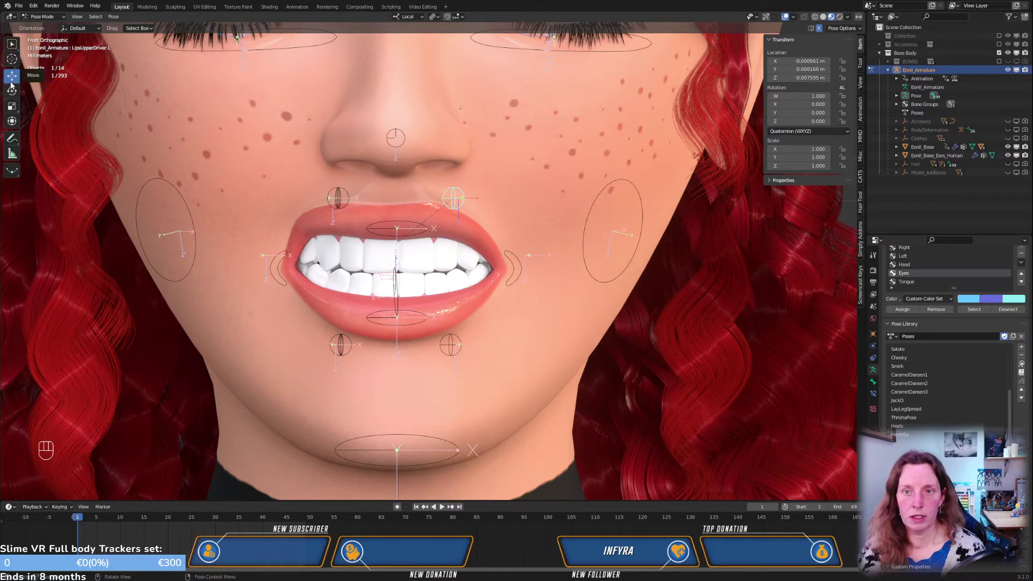
left_click(765, 17)
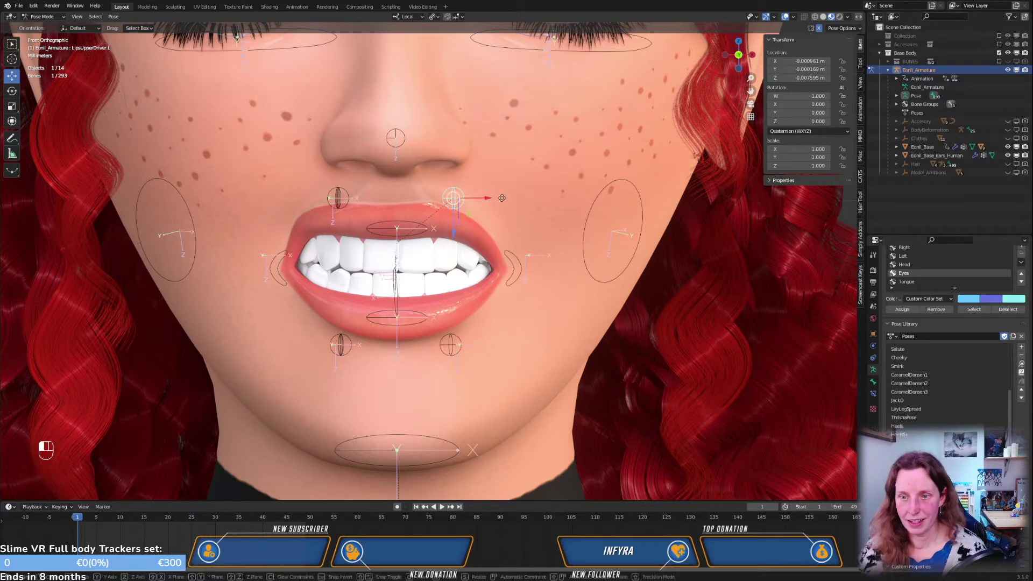
mouse_move(486, 199)
left_mouse_down()
mouse_move(551, 199)
mouse_move(444, 206)
mouse_move(493, 201)
left_mouse_up()
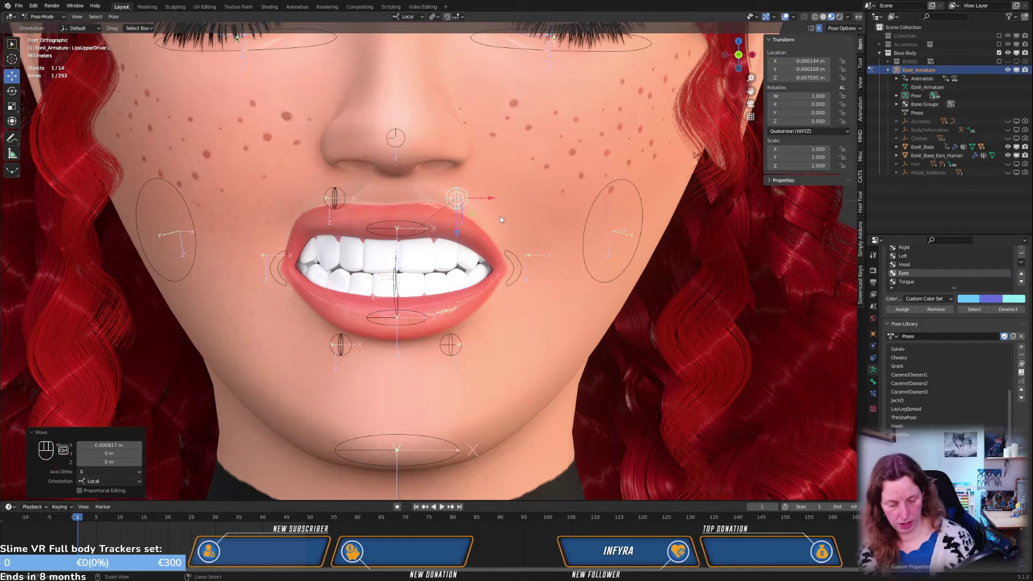
Remove the minus sign from the P_LipsUpperOut.L driver expression, and pose LipsUpperDriver.L about 0.0075 m further outward along local X
key("ctrl+Tab")
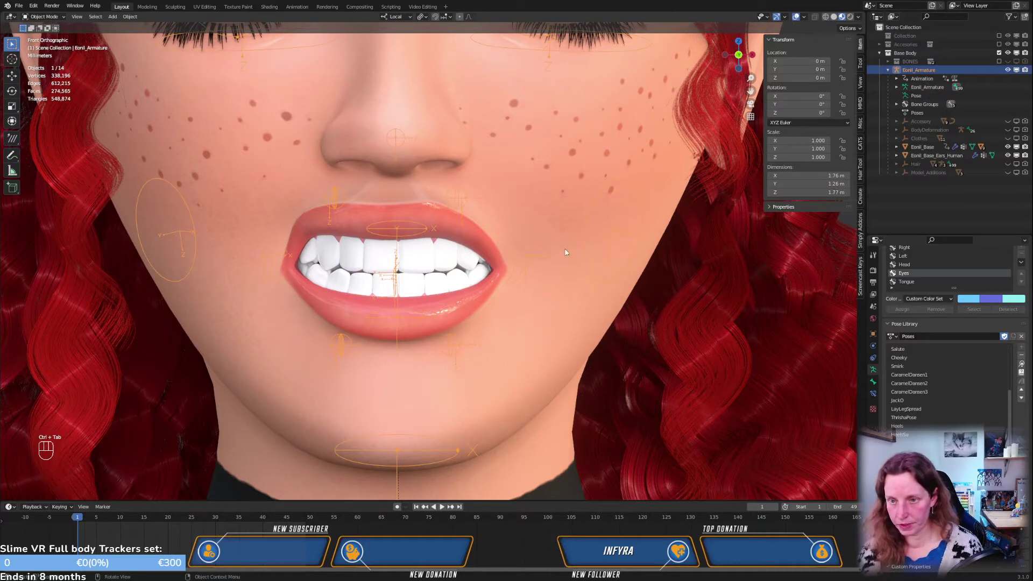
left_click_drag(976, 293, 974, 293)
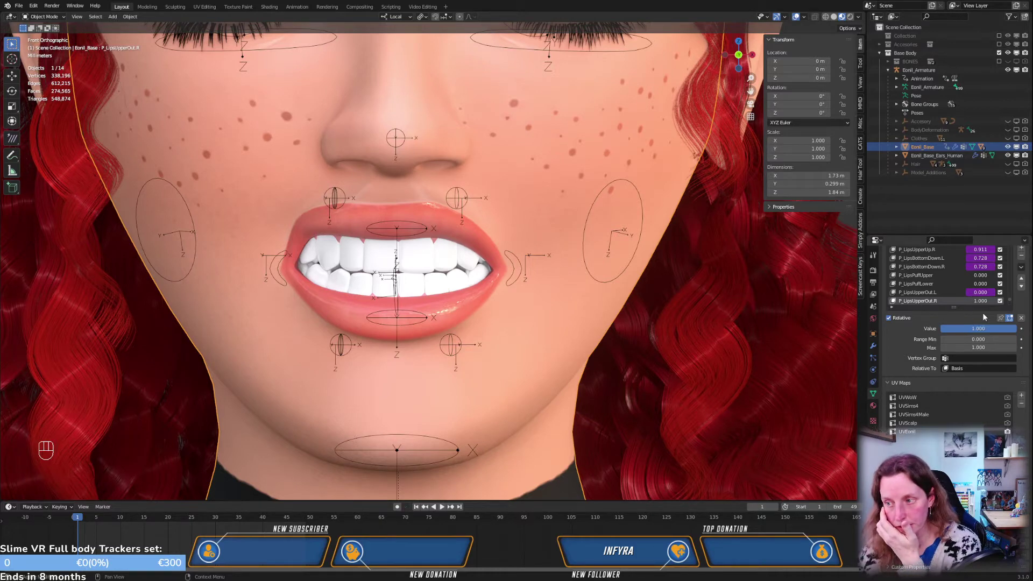
left_click(460, 201)
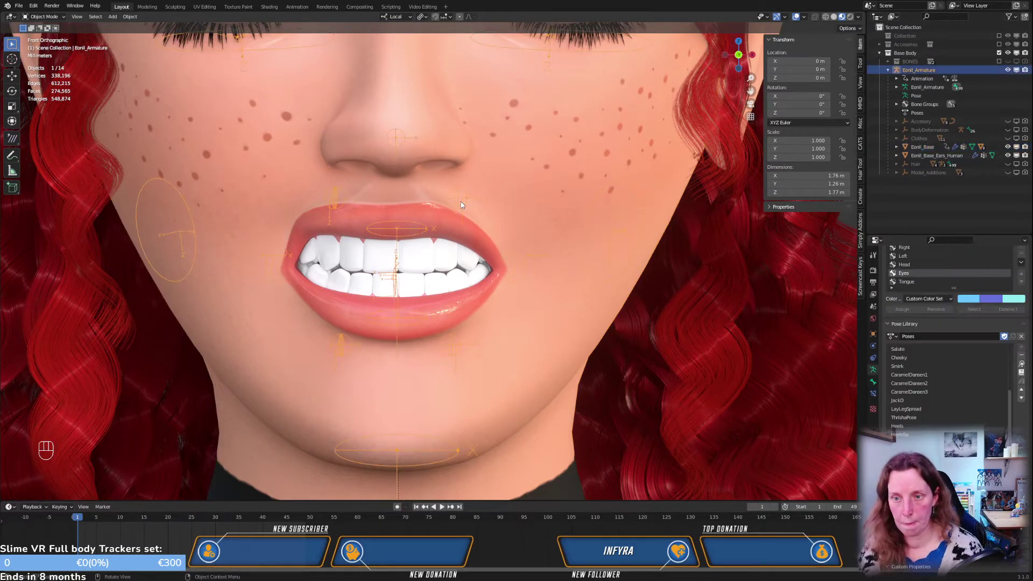
key("ctrl+Tab")
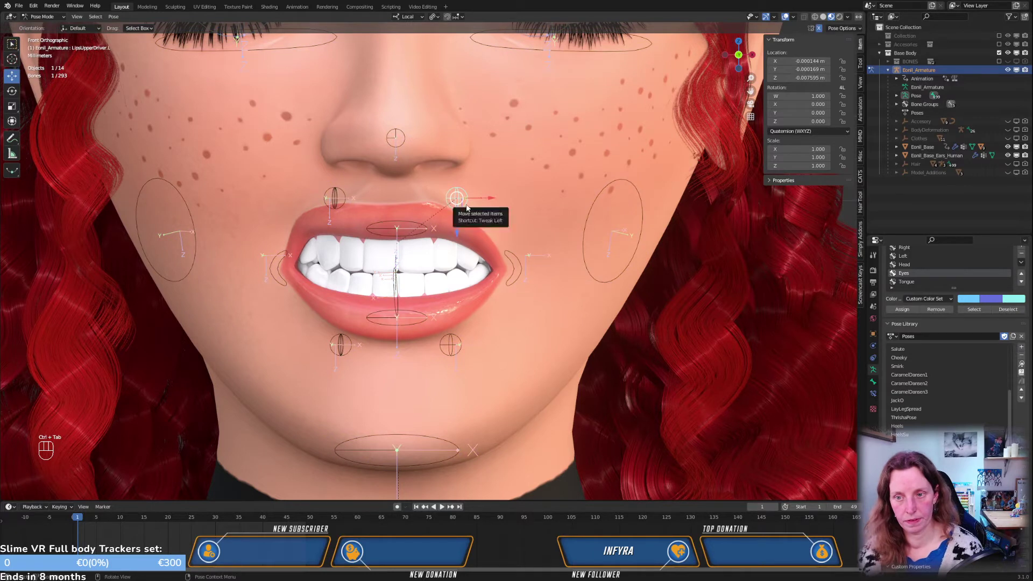
mouse_move(487, 198)
left_mouse_down()
mouse_move(584, 194)
mouse_move(478, 195)
left_mouse_up()
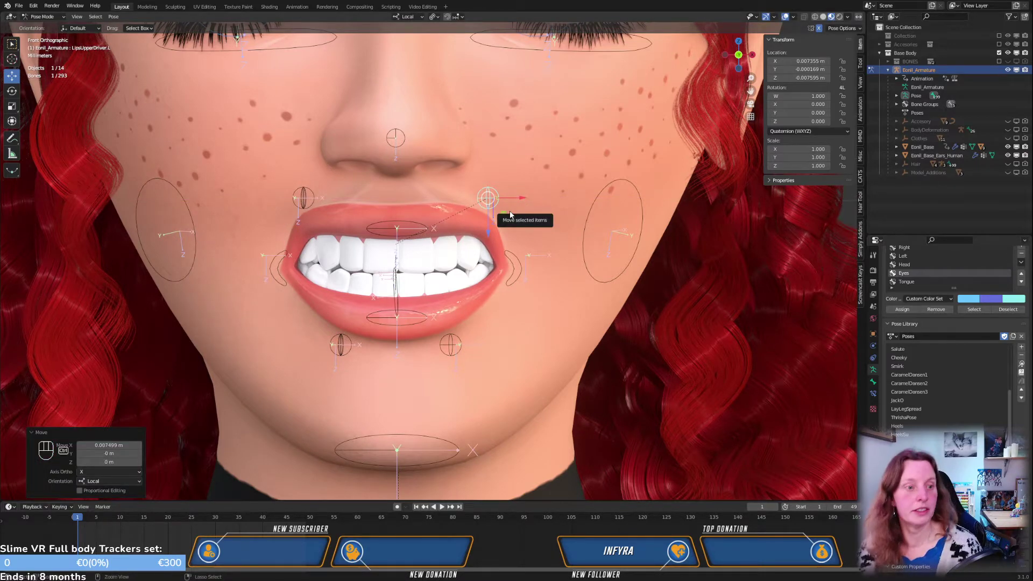
In Object Mode, copy the body mesh's P_LipsUpperUp.R shape key driver and paste it onto P_LipsUpperOut.R
key("ctrl+Tab")
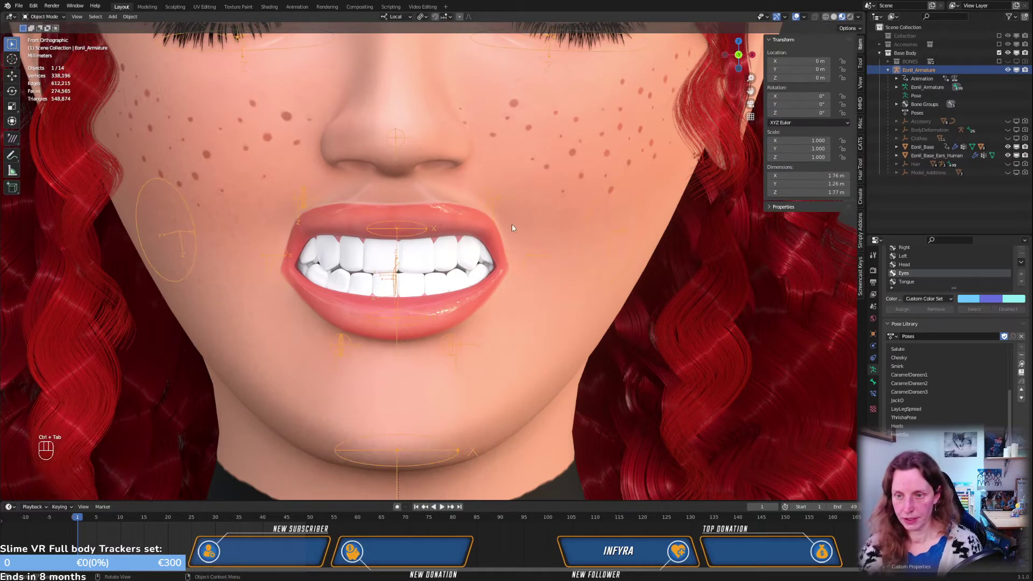
left_click(586, 262, "shift")
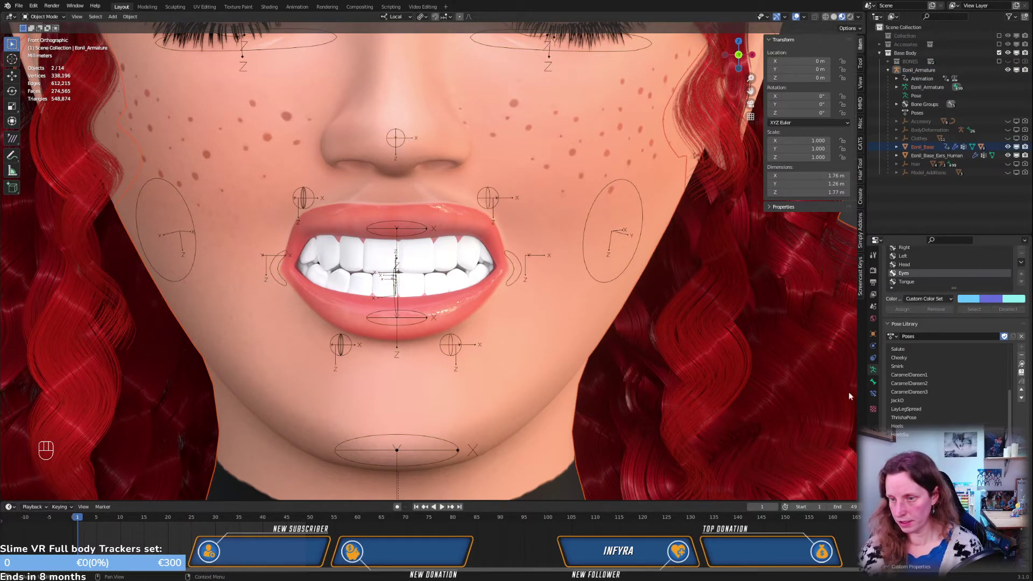
left_click(567, 347)
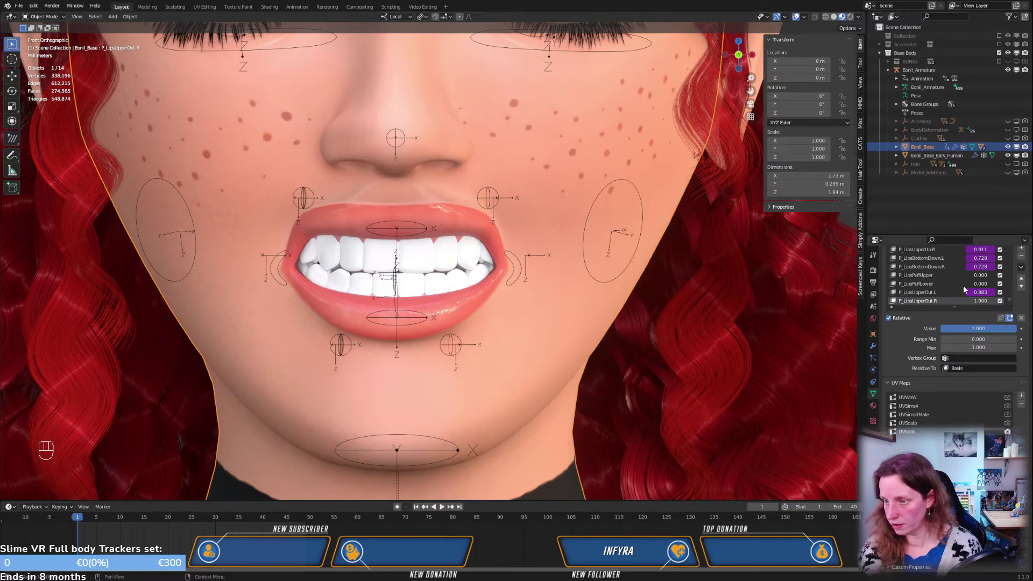
scroll(951, 278, "up", 3)
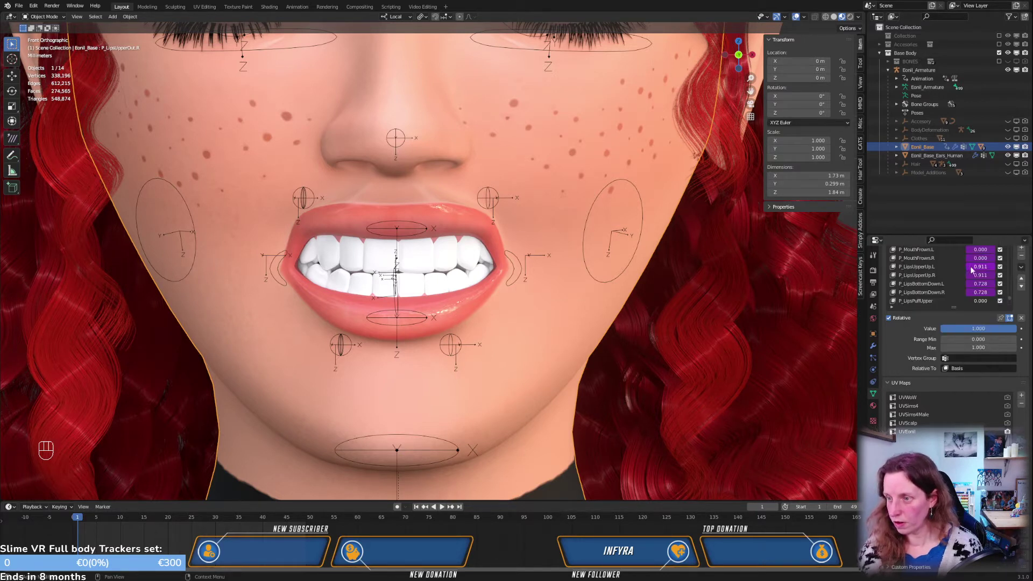
scroll(974, 277, "down", 5)
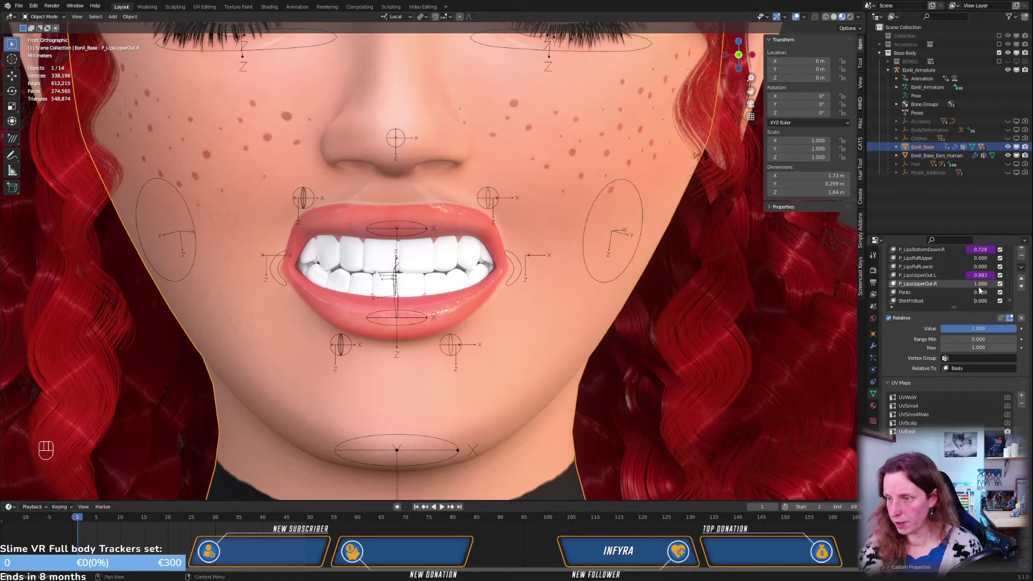
right_click(980, 285)
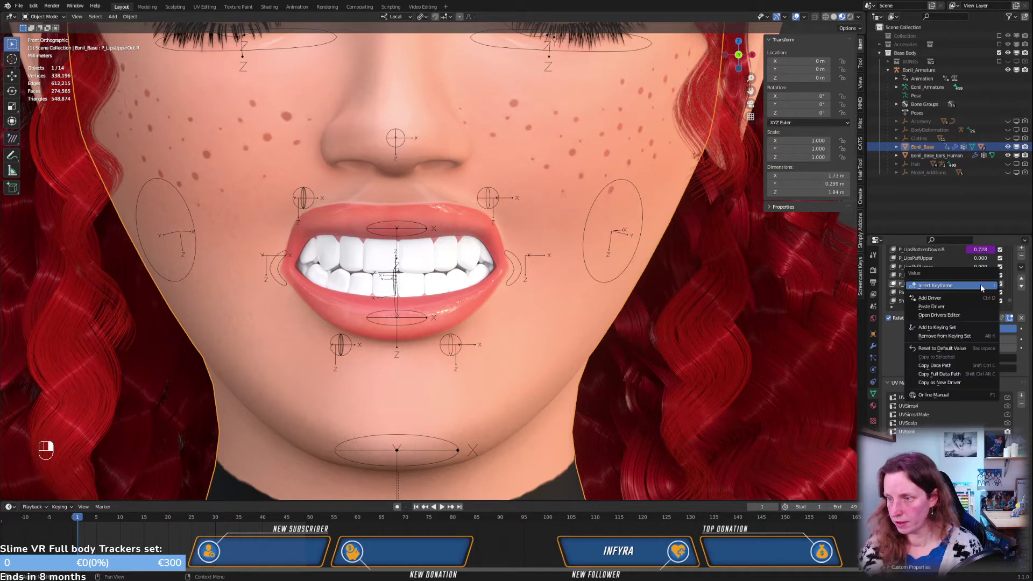
left_click(950, 289)
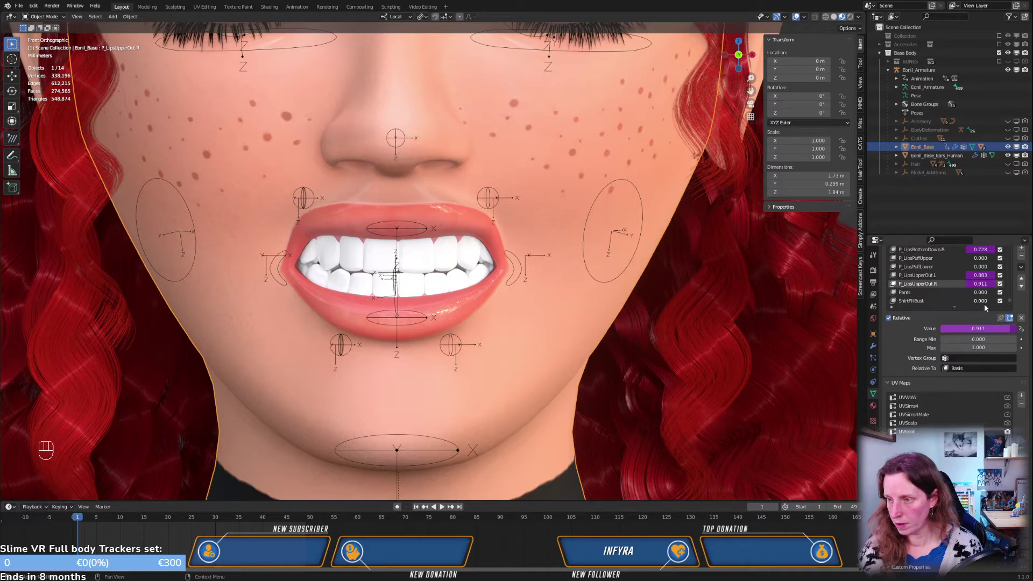
Edit the P_LipsUpperOut.R driver to read the X Location of LipsUpperDriver.R, and set its expression to -var*120
right_click(980, 285)
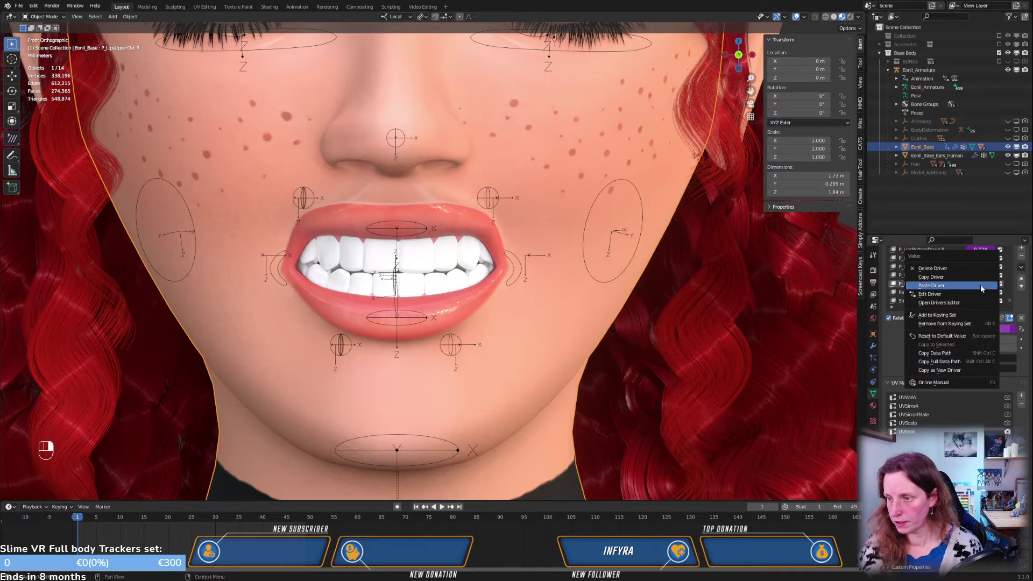
left_click(937, 295)
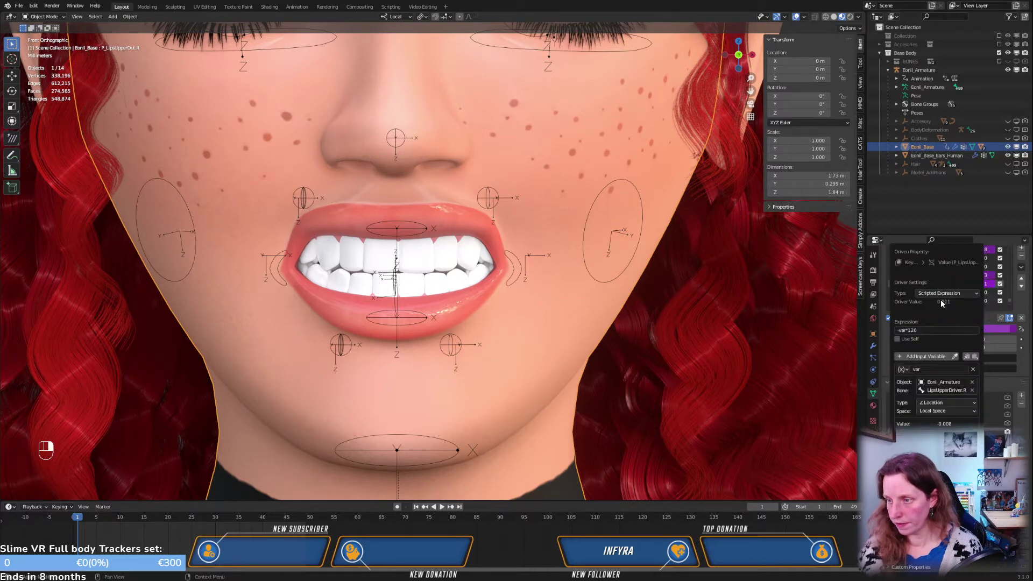
left_click(949, 401)
left_click(945, 413)
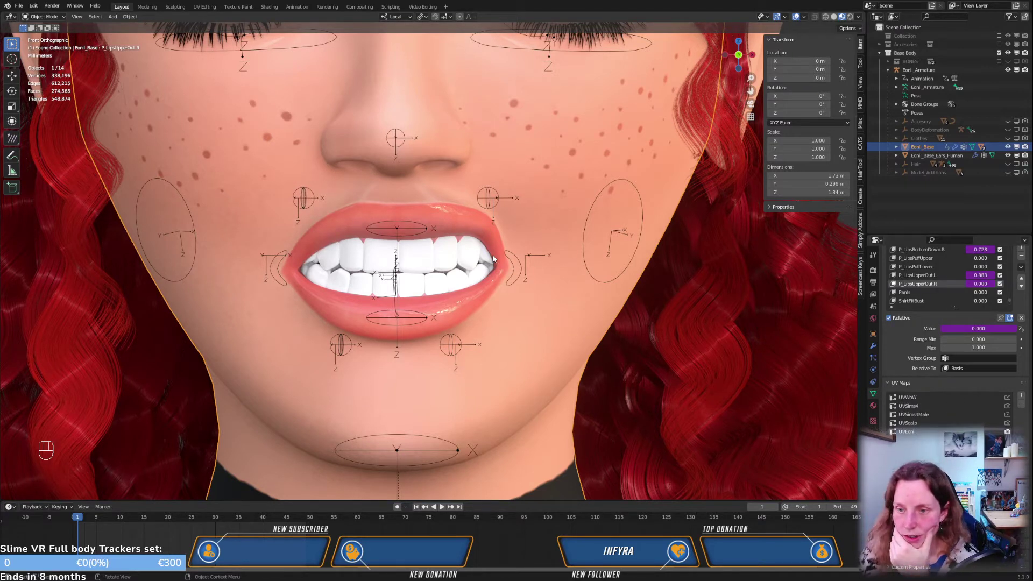
left_click(978, 283)
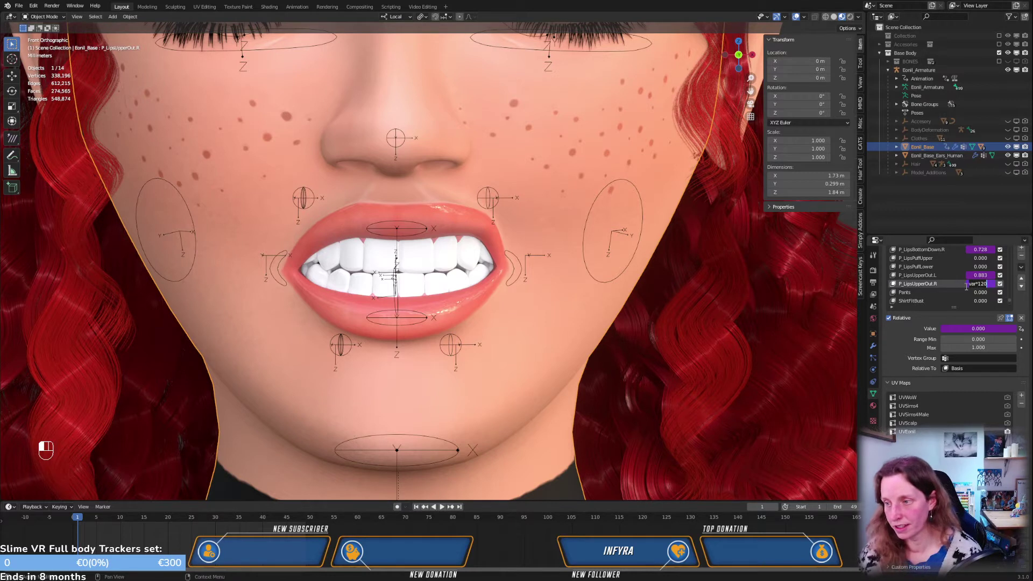
left_click(968, 284)
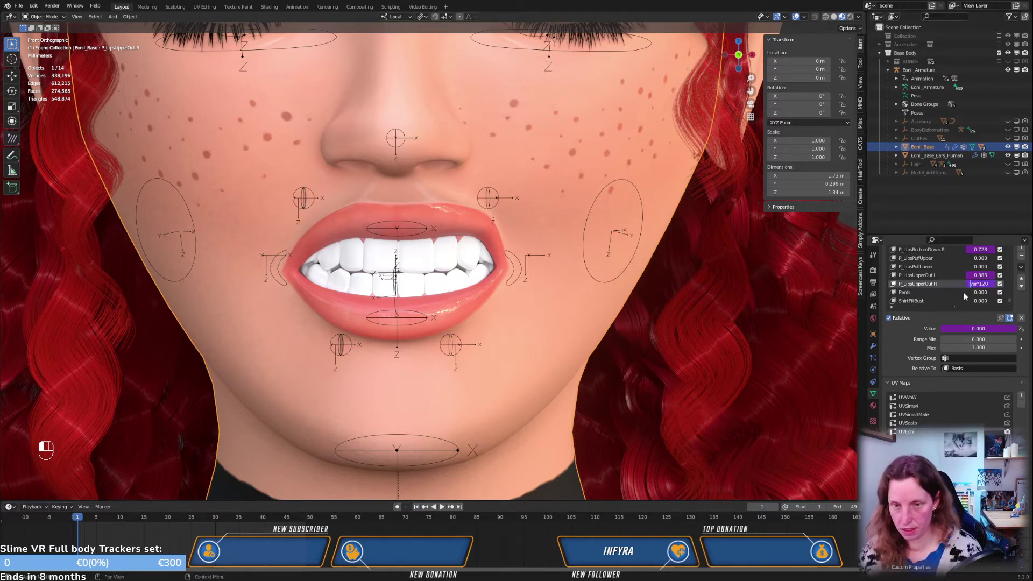
key("Return")
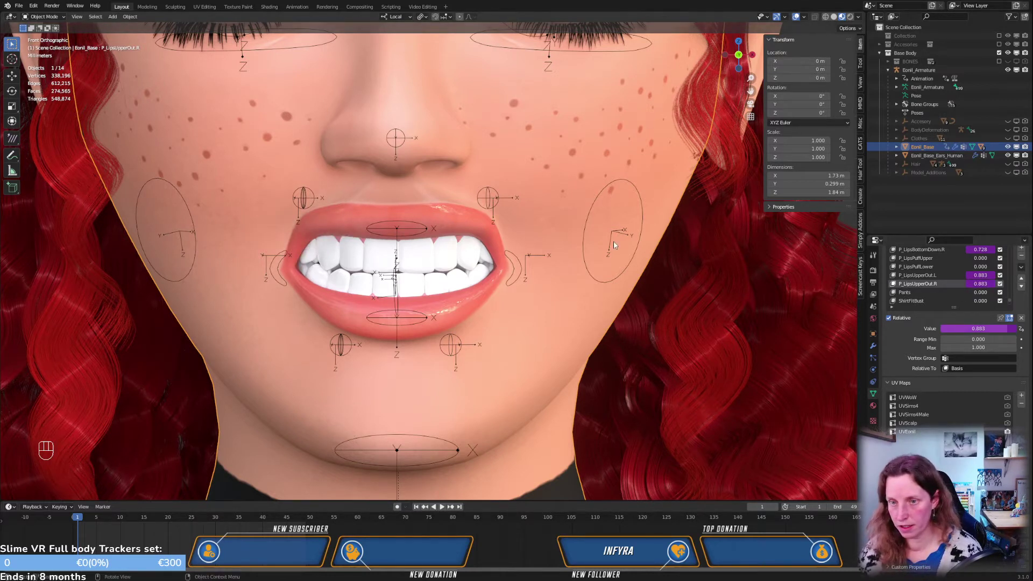
Return the armature to Pose Mode and clear the rotation and location of LipsUpperDriver.L
left_click(488, 206)
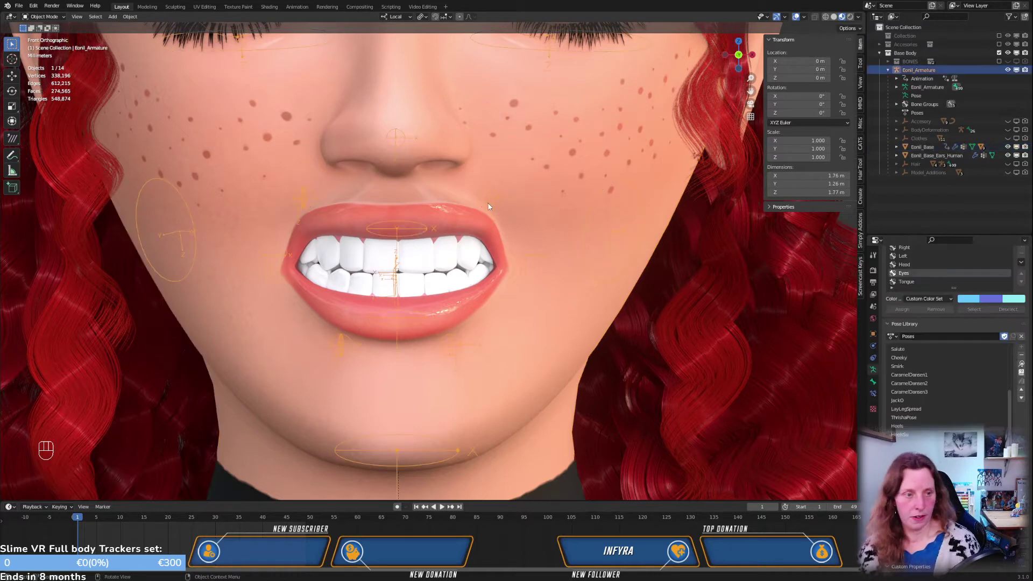
key("ctrl")
key("ctrl+Tab")
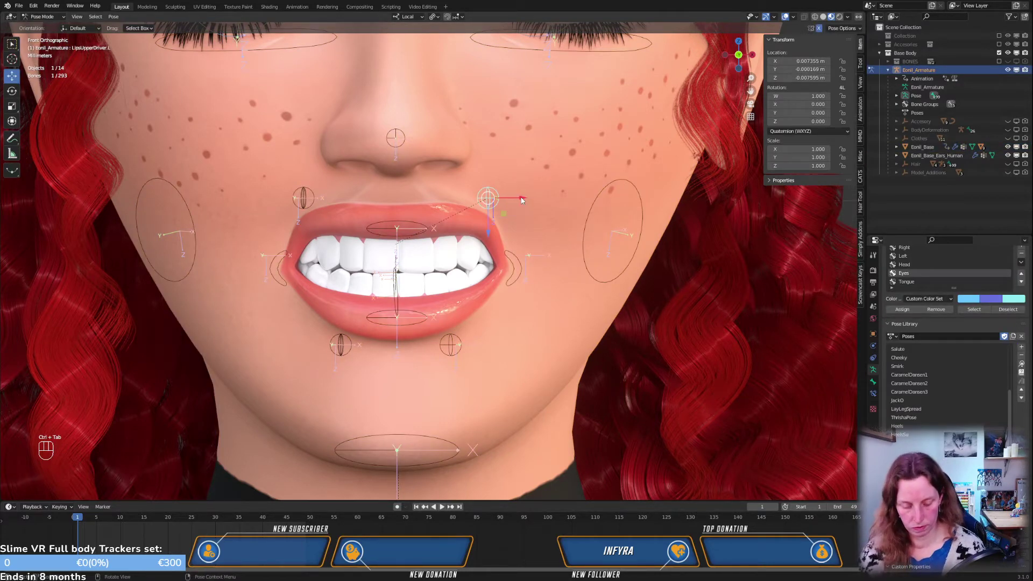
key("alt")
key("alt+r")
key("alt+g")
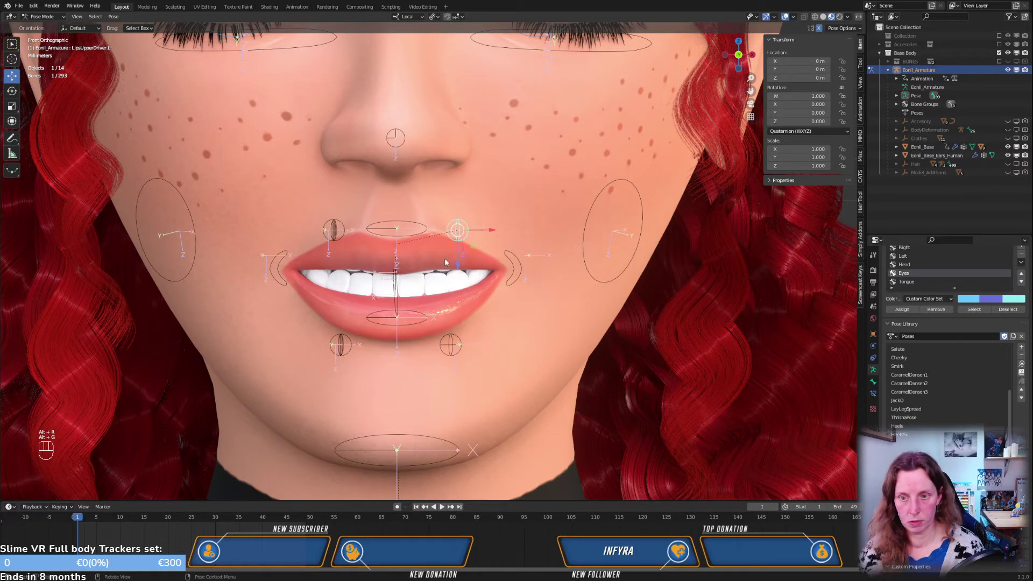
Move LipsUpperDriver.L about 0.0114 m upward along local Z and about 0.008 m outward along local X
left_click_drag(459, 271, 450, 214)
left_click(483, 183)
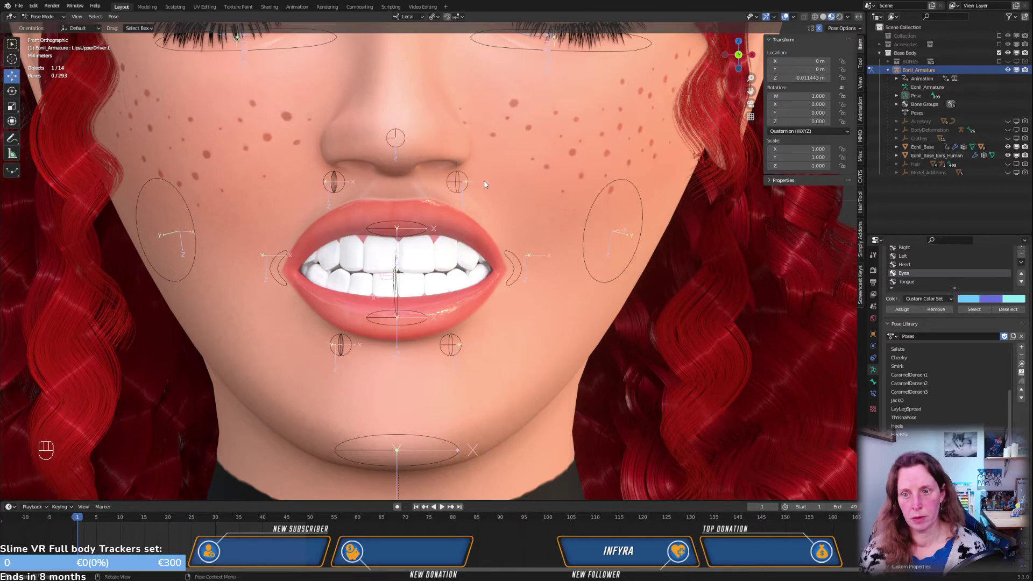
left_click_drag(476, 182, 454, 190)
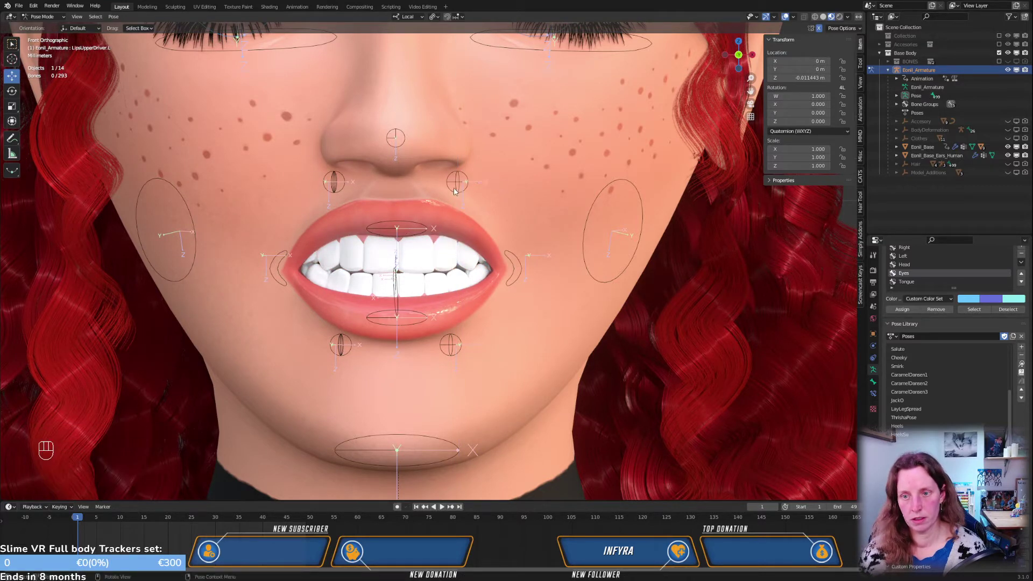
left_click(455, 190)
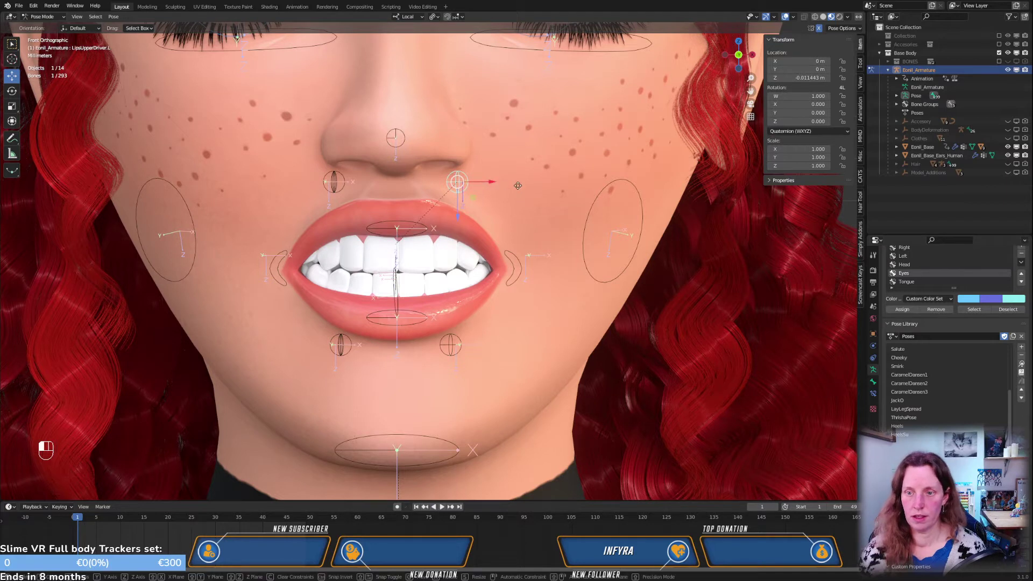
key("g")
key("x")
key("x")
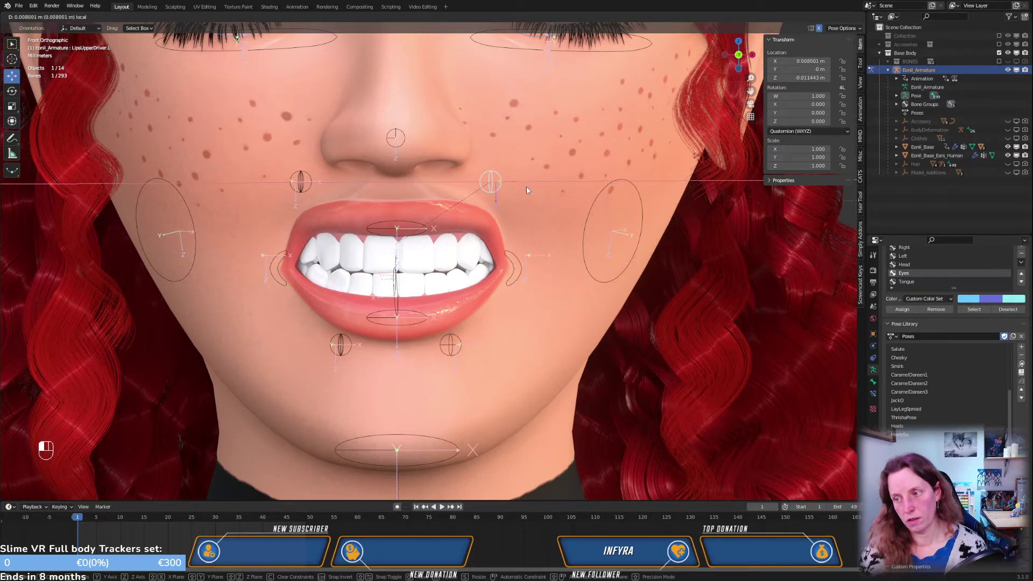
left_click(516, 218)
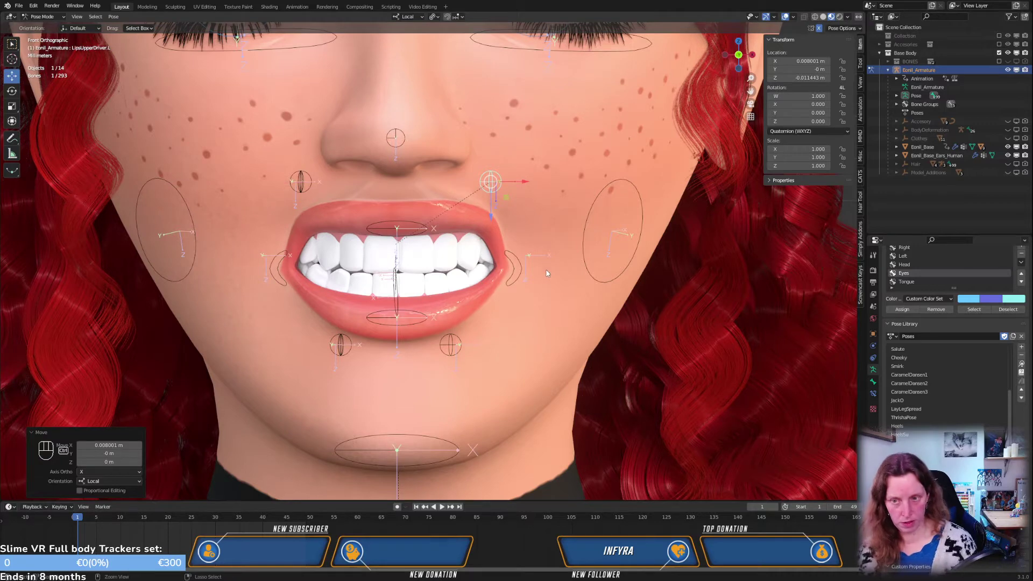
In Object Mode, select the body mesh and set the P_LipsUpperOut.L driver expression to var*130
key("ctrl+Tab")
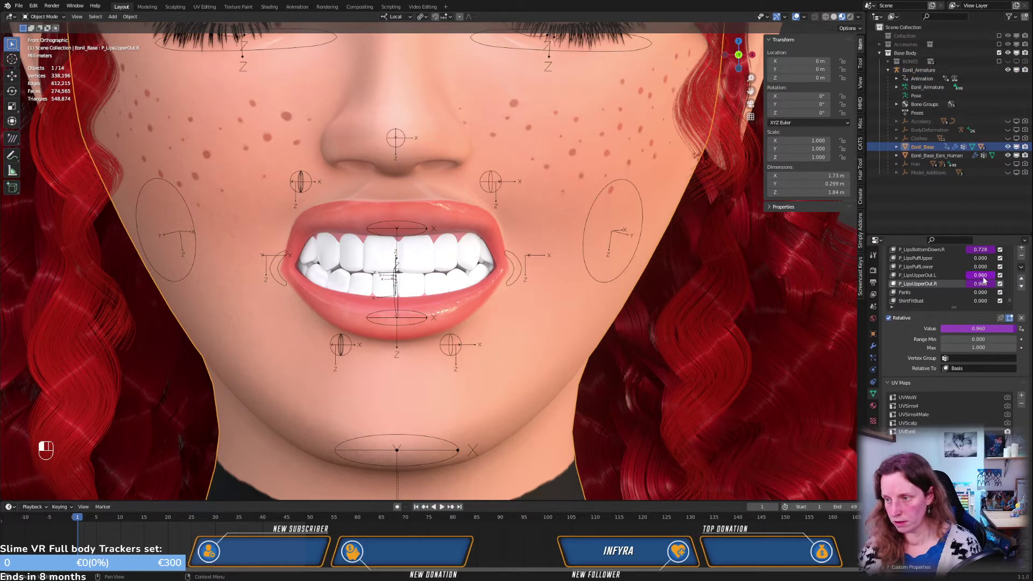
right_click(982, 278)
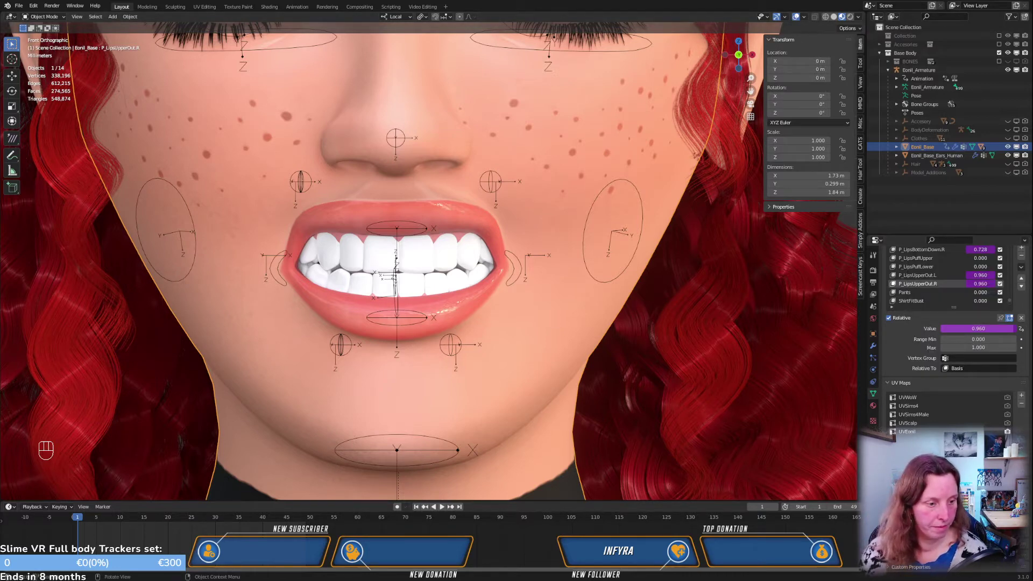
key("alt+Tab")
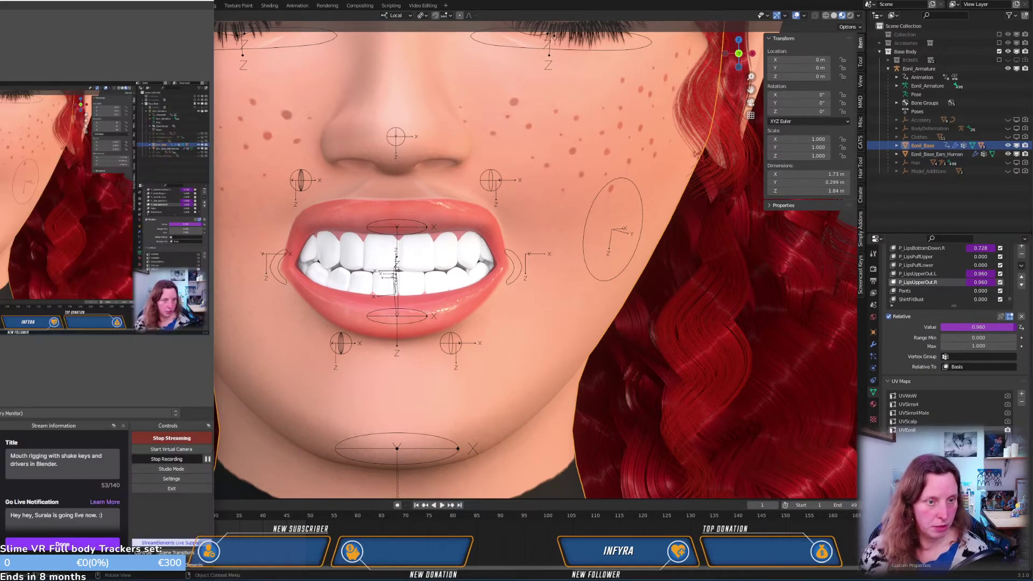
key("alt+Tab")
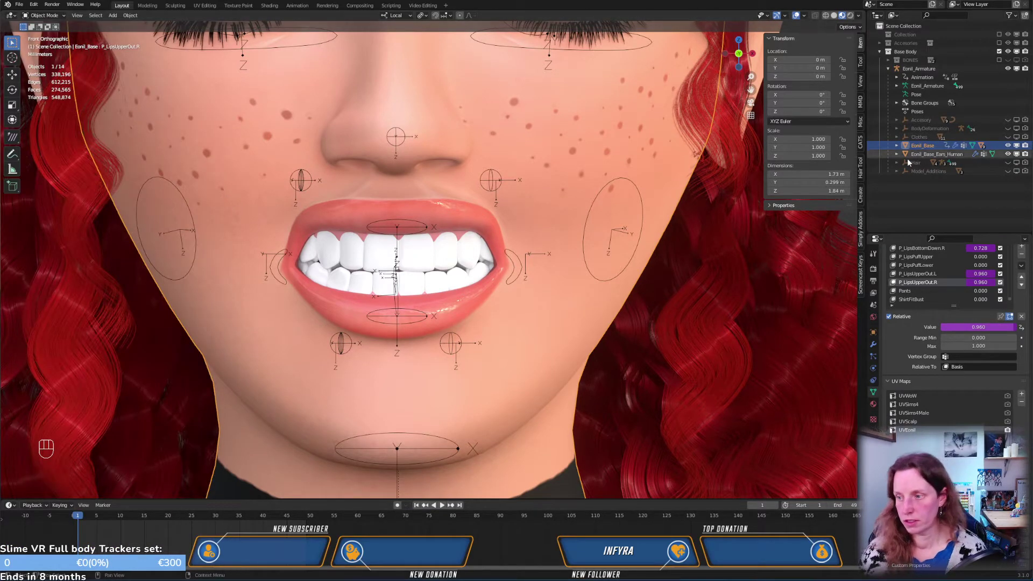
right_click(983, 280)
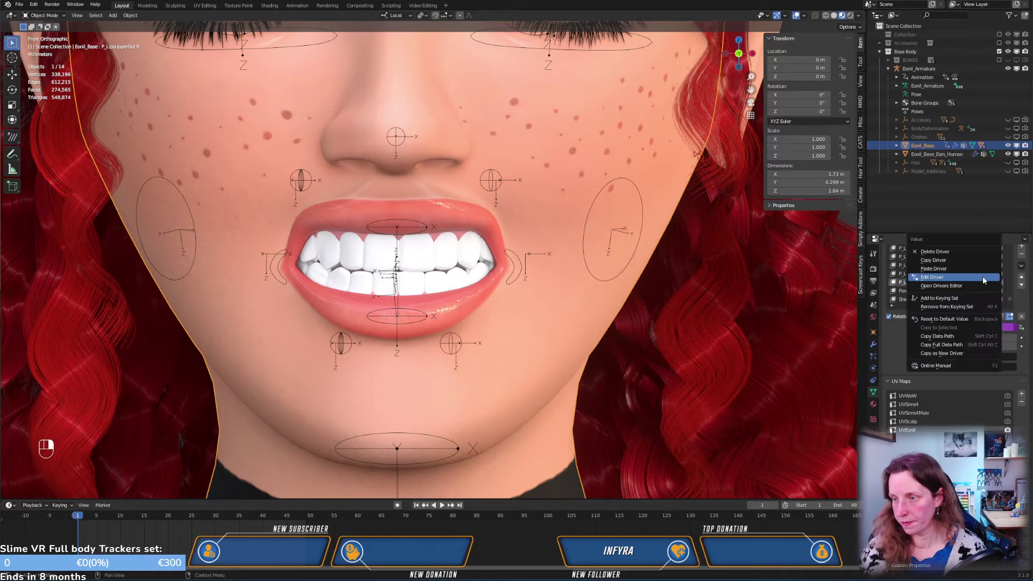
left_click(945, 278)
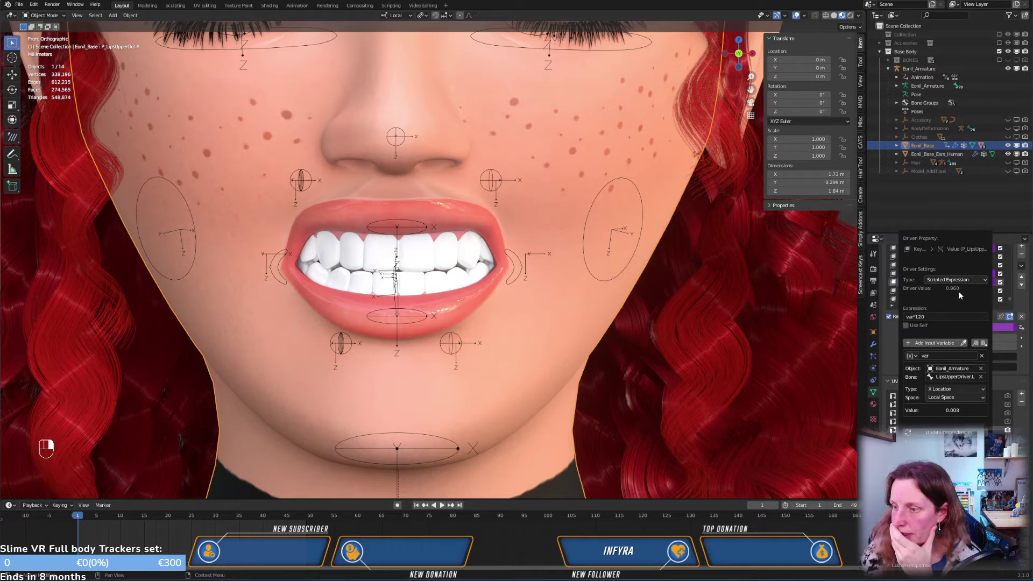
left_click(927, 316)
key("End")
key("BackSpace")
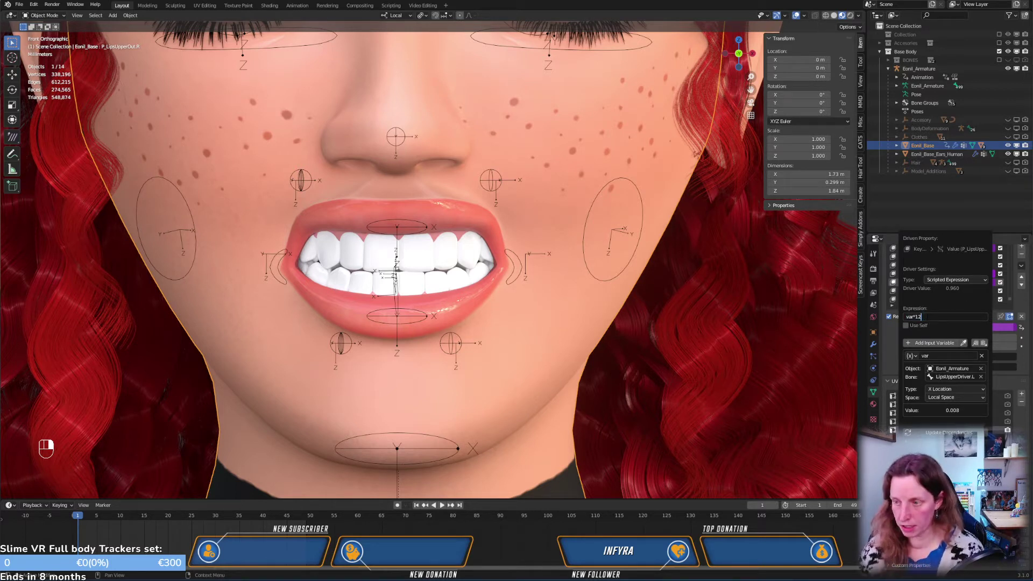
type("30")
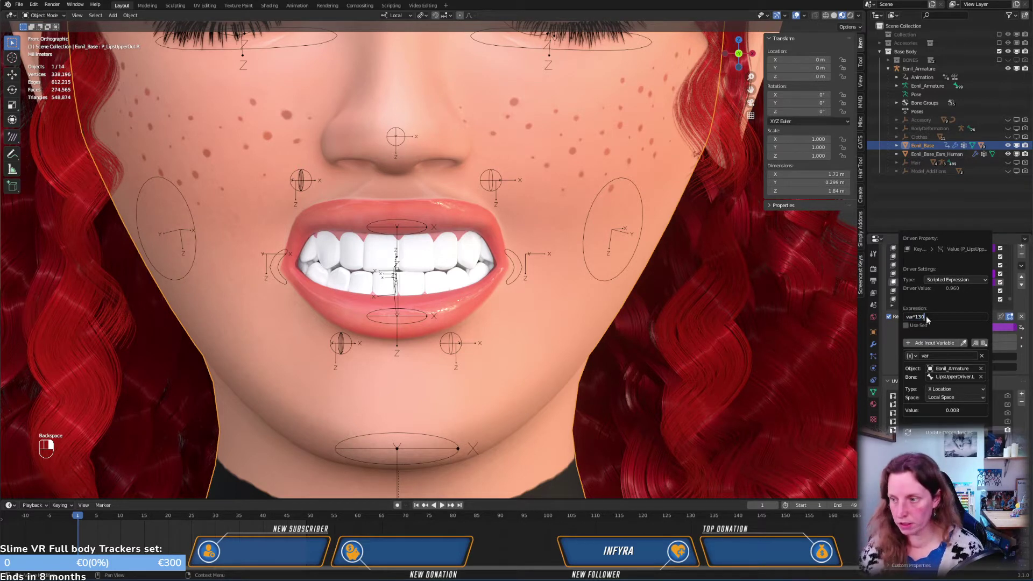
key("Return")
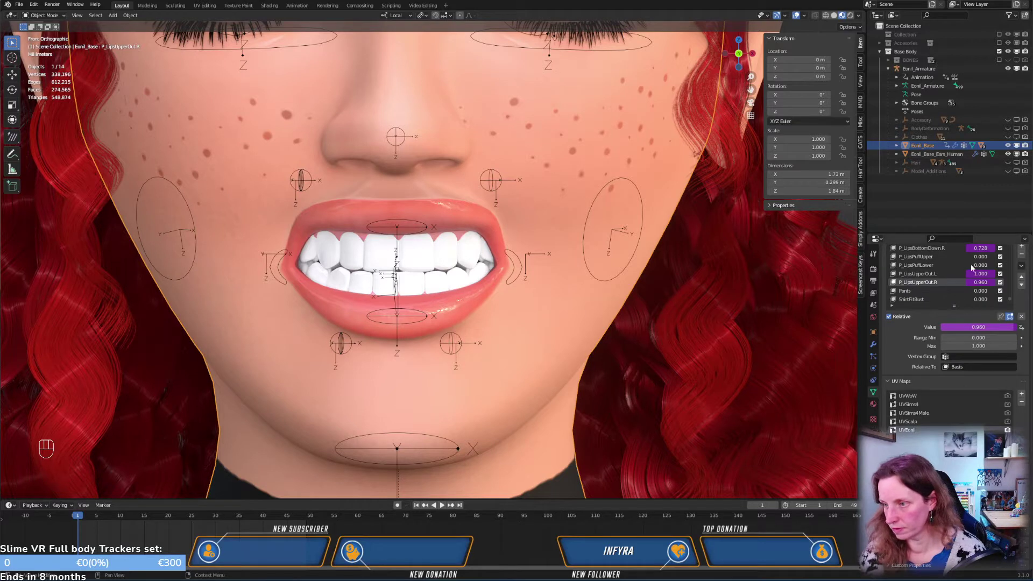
Set the P_LipsUpperOut.R driver expression to -var*130 and save the file
double_click(979, 282)
key("Escape")
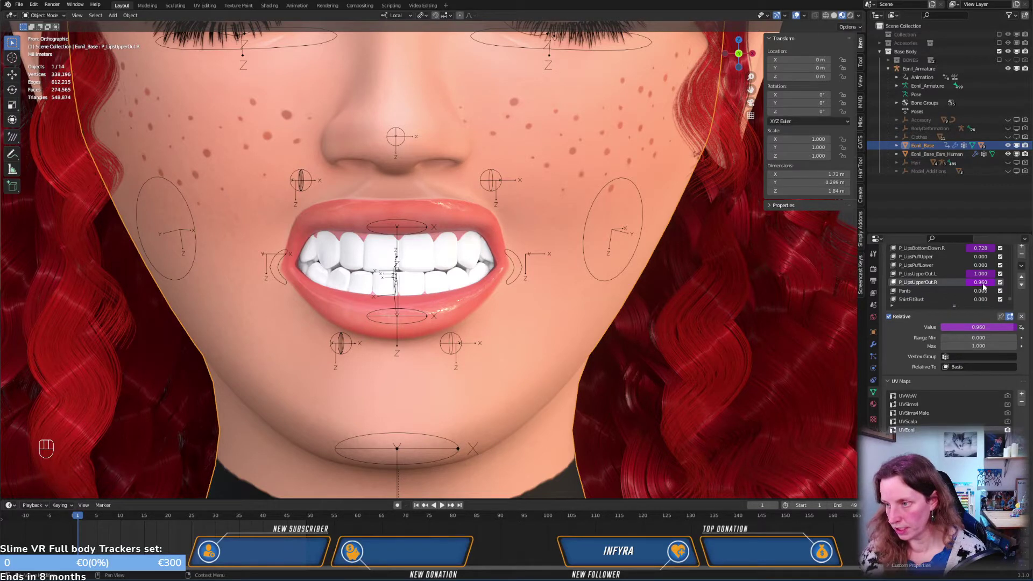
right_click(982, 283)
left_click(969, 284)
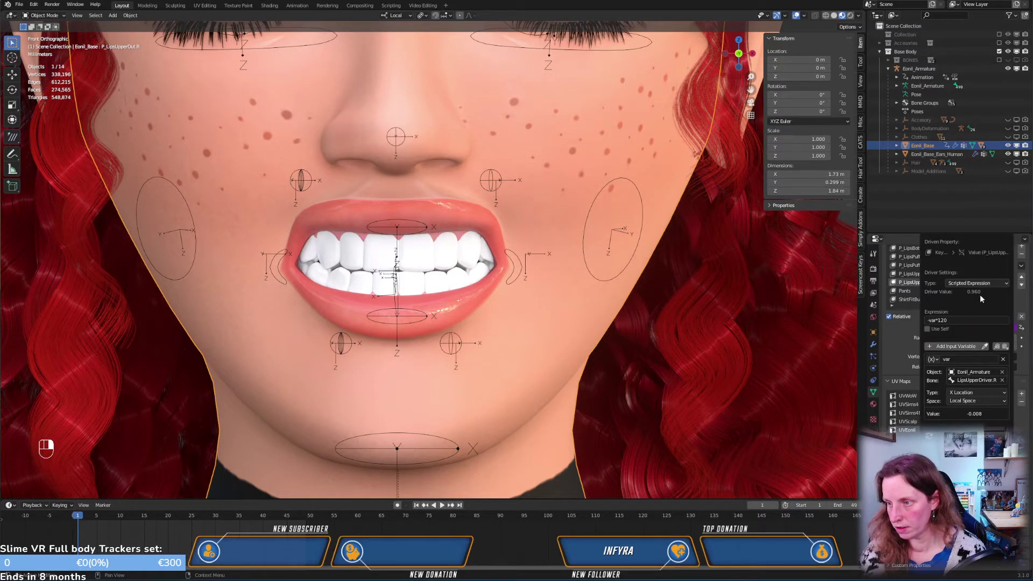
left_click(950, 321)
key("BackSpace")
key("BackSpace")
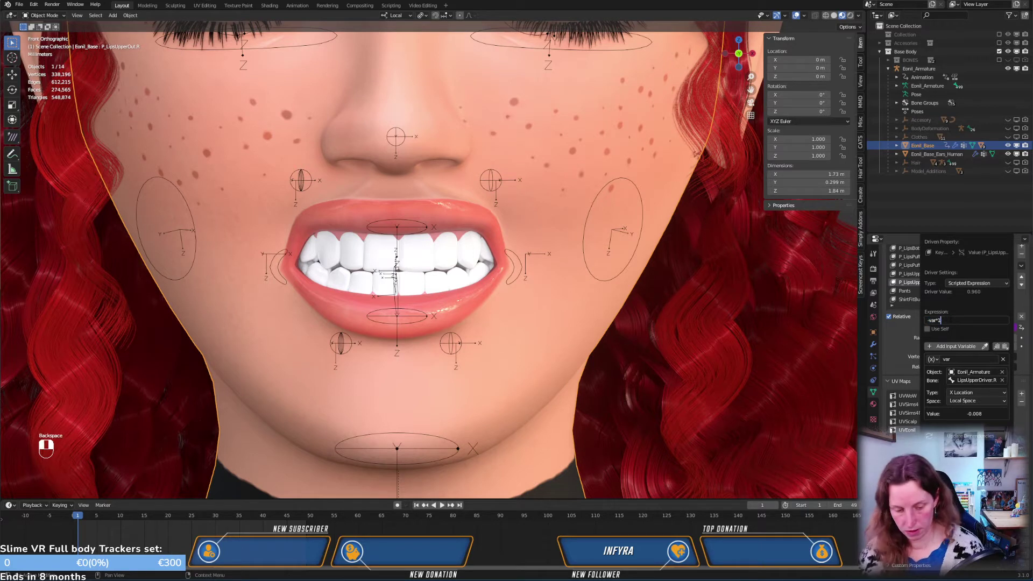
type("30")
left_click(571, 278)
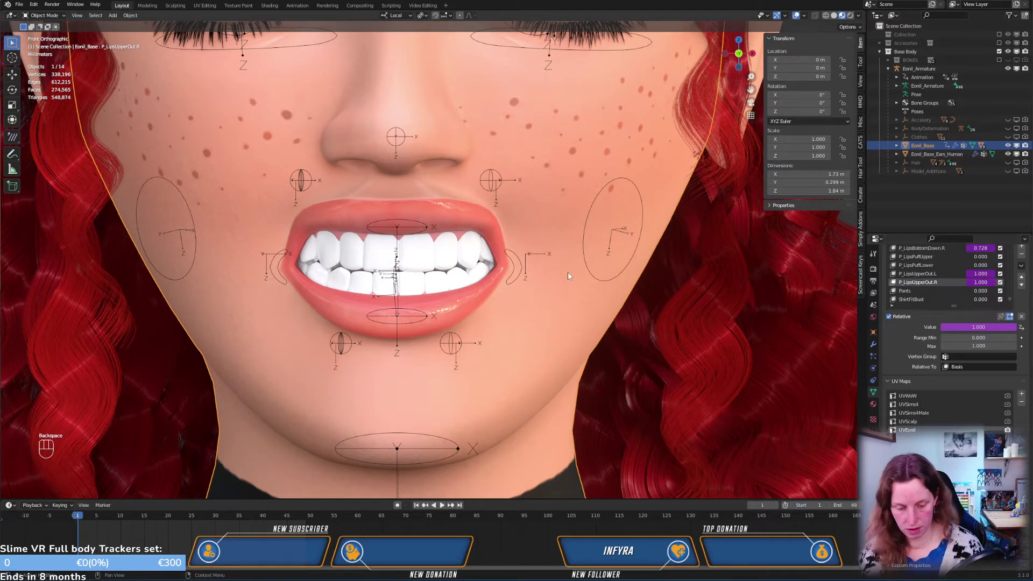
key("ctrl+s")
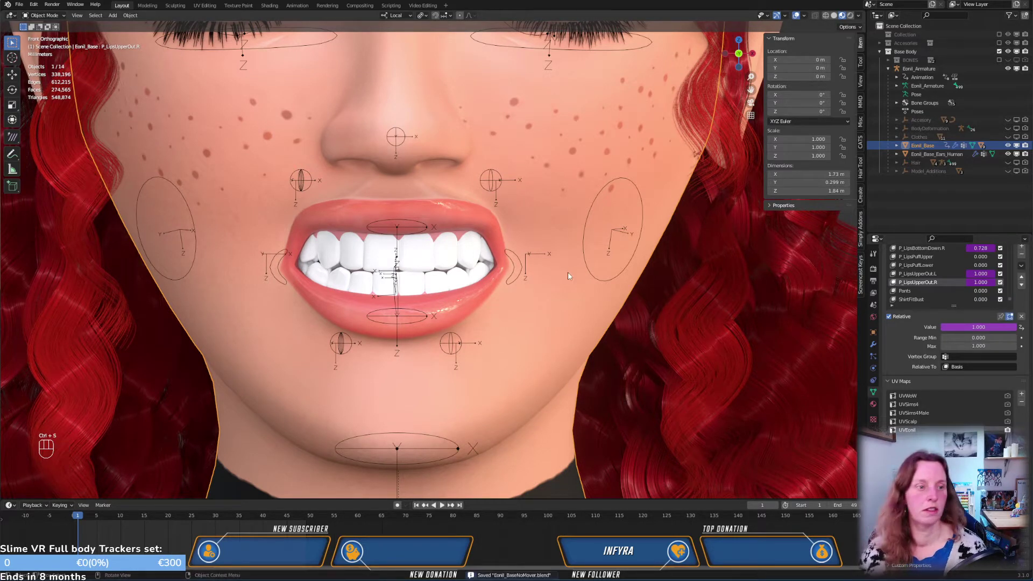
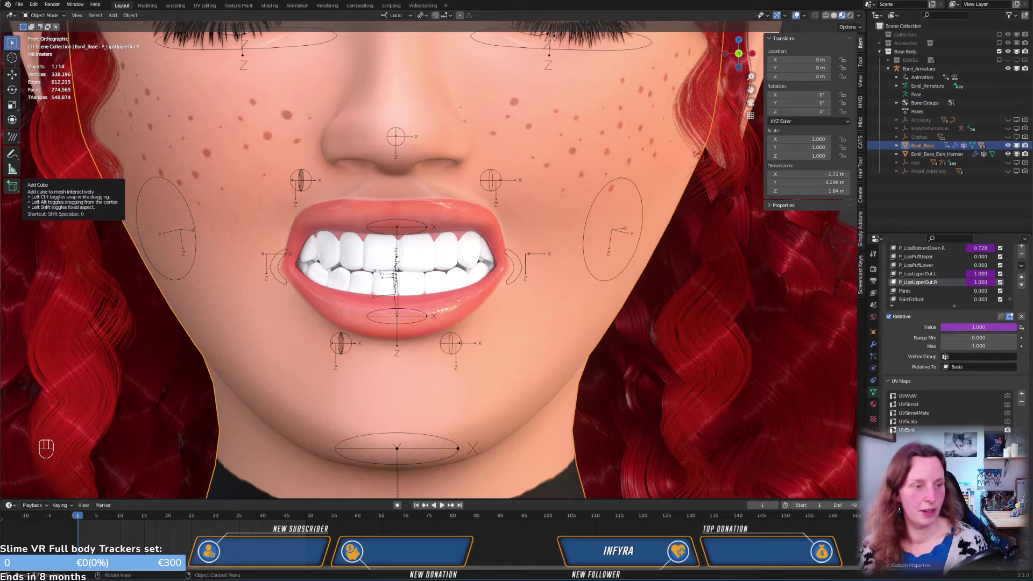
key("alt+Tab")
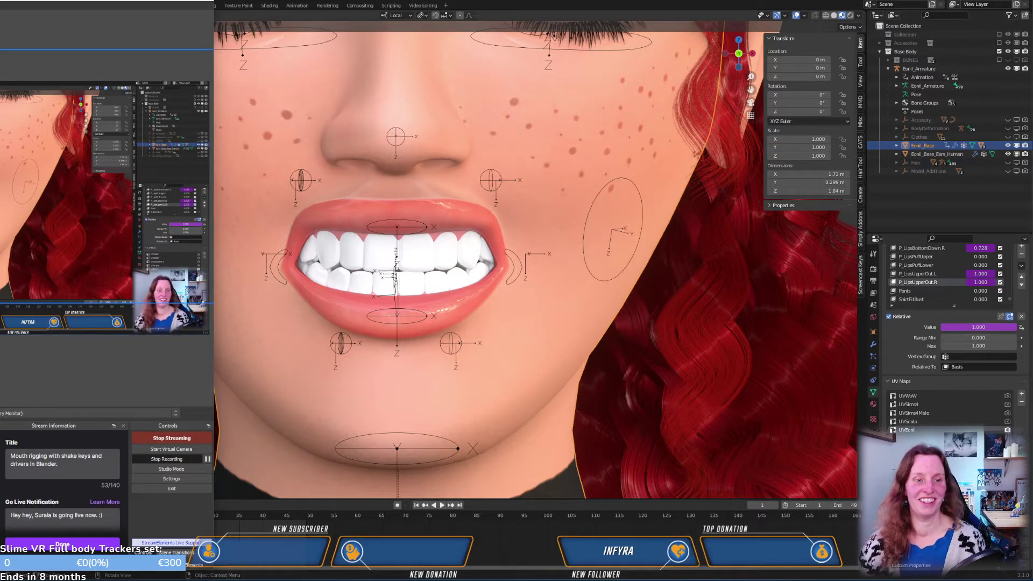
key("alt+Tab")
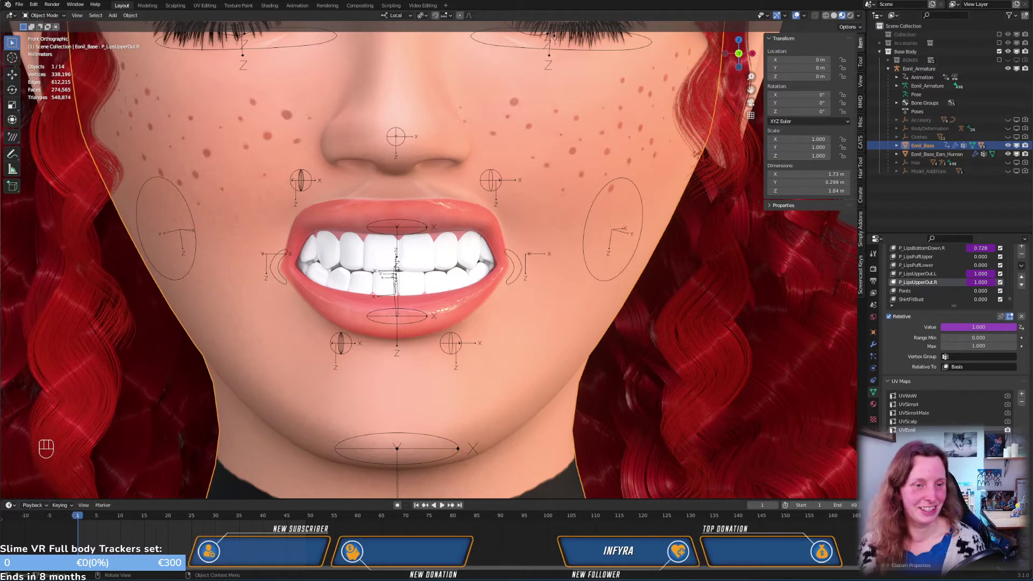
left_click(488, 185)
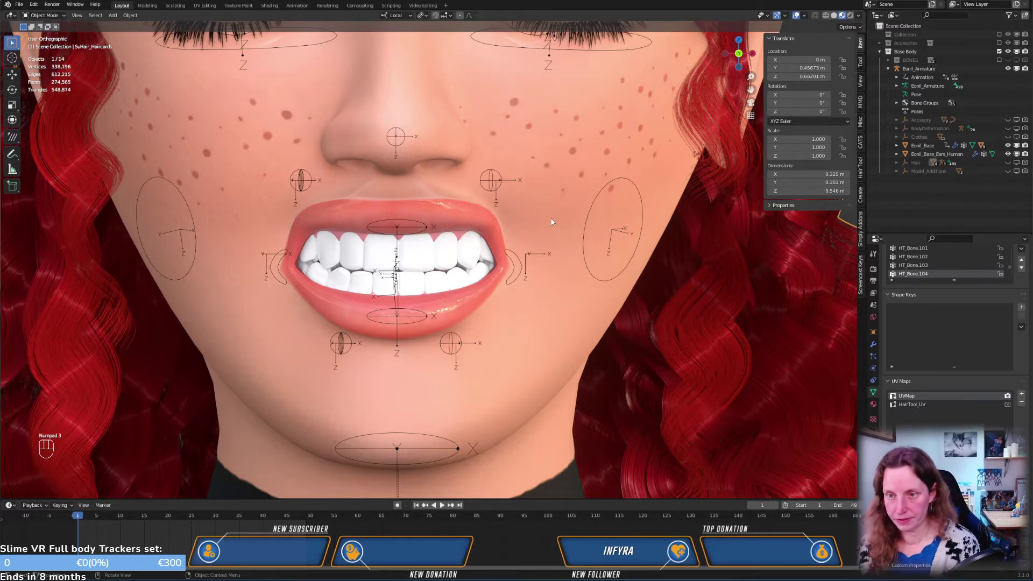
key("KP_3")
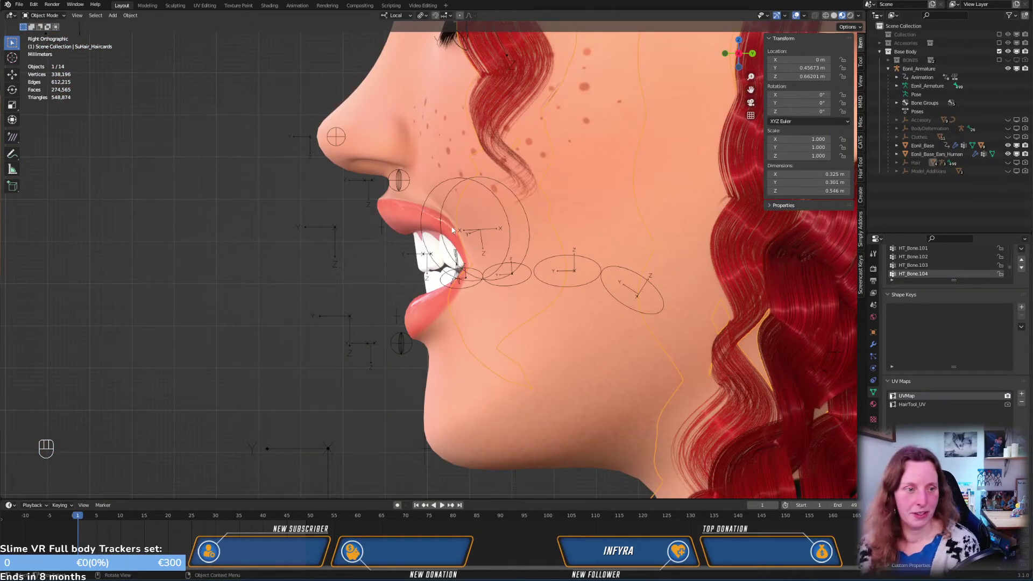
key("KP_1")
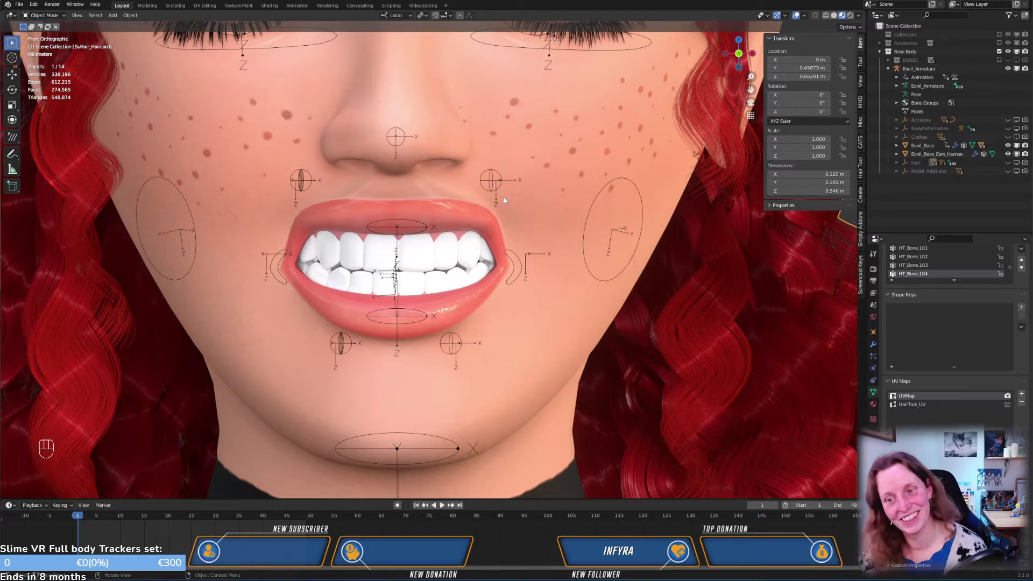
key("KP_3")
key("KP_3")
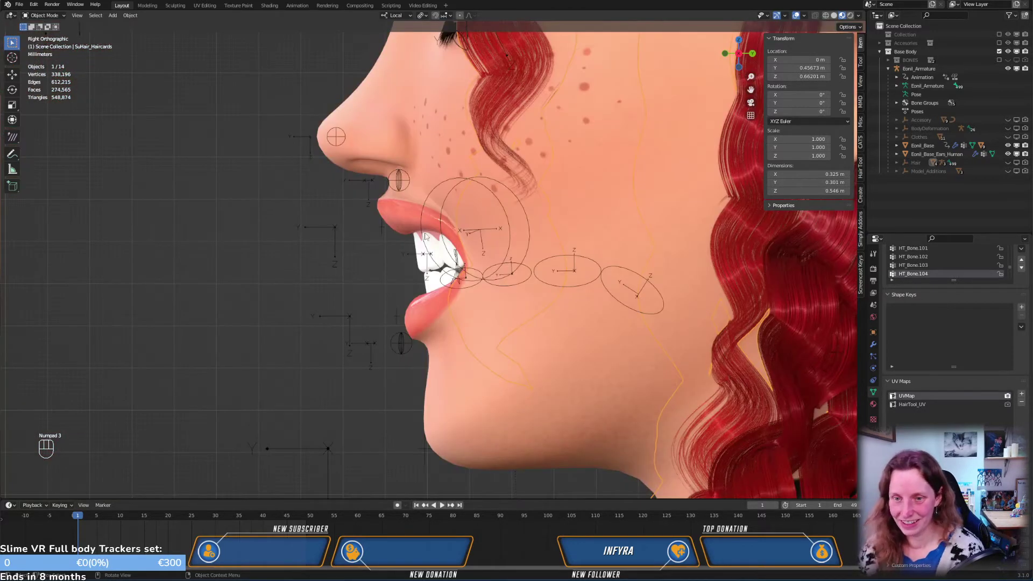
key("KP_1")
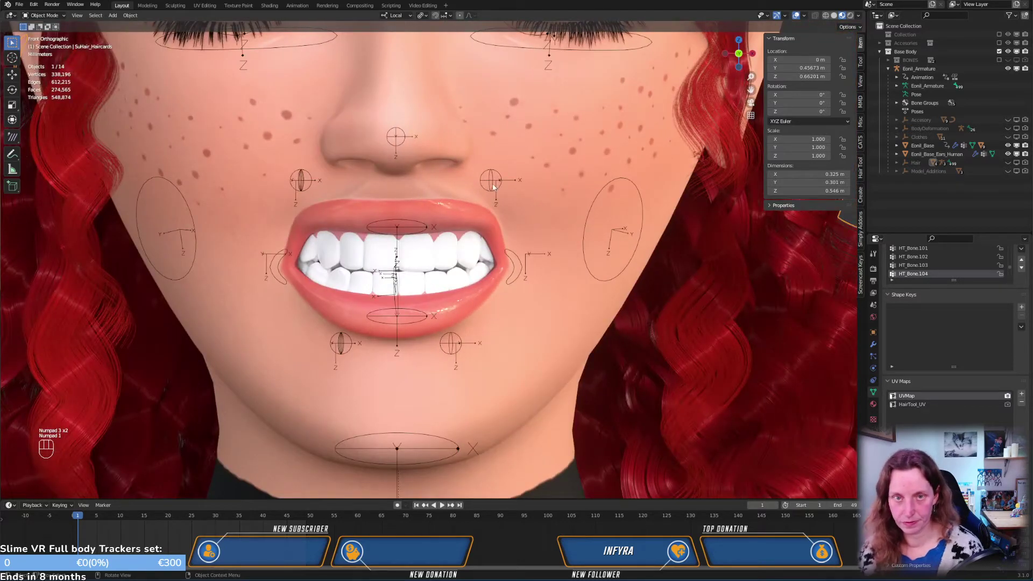
Save the file and clear the rotation and location of LipsUpperDriver.L with the armature in Pose Mode
key("ctrl+s")
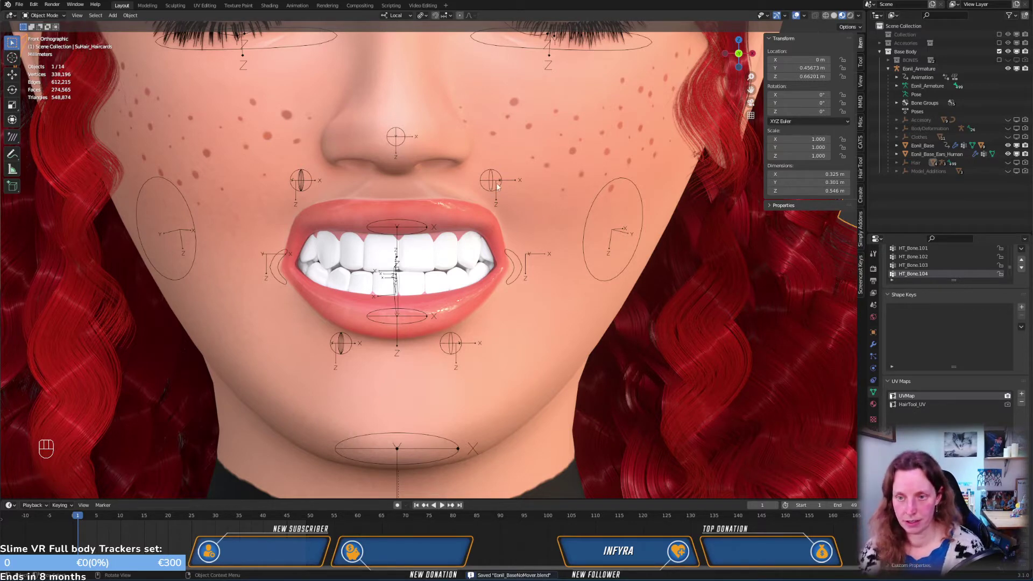
left_click(492, 175)
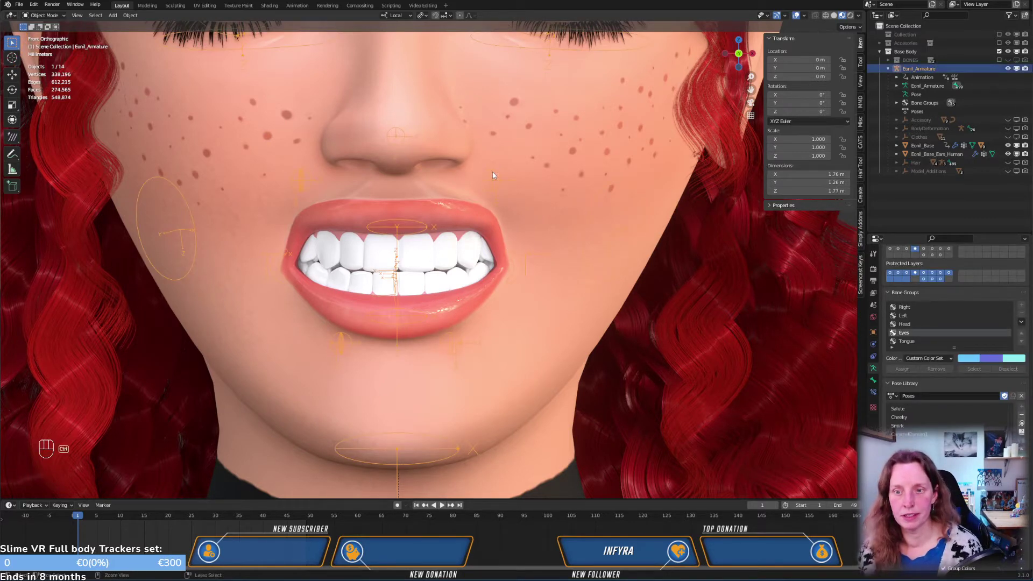
key("ctrl+Tab")
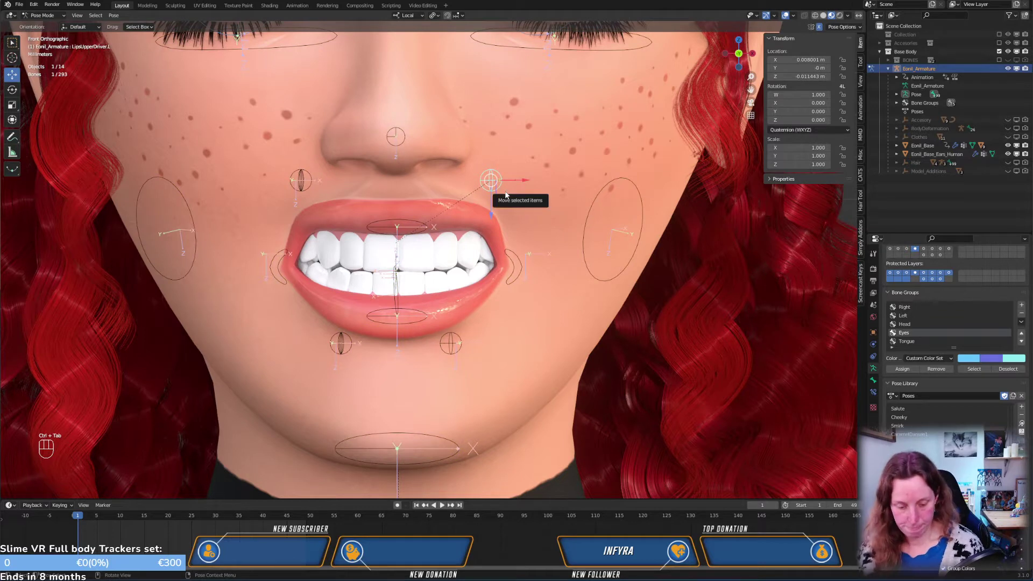
key("alt+r")
key("alt+g")
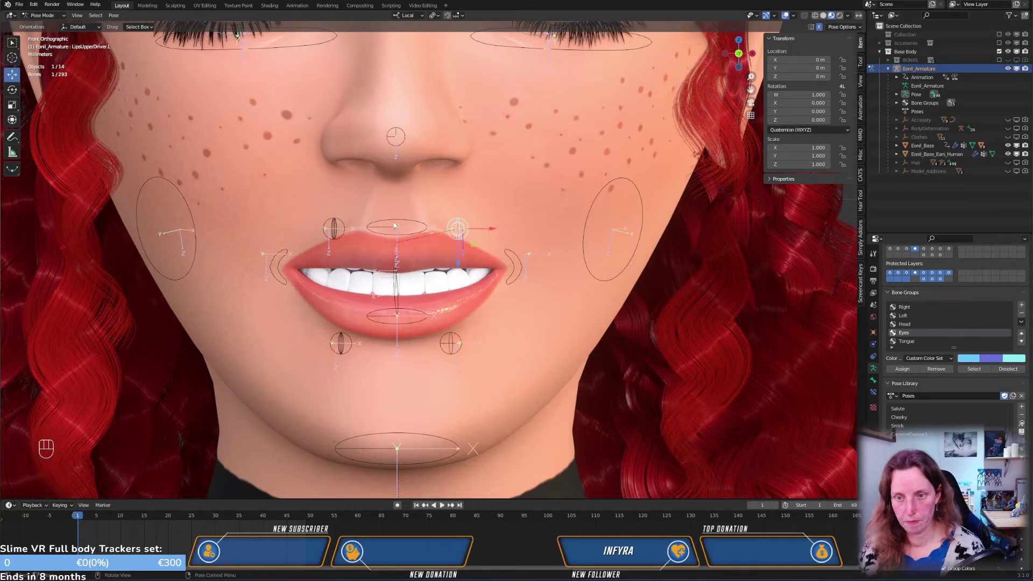
Turn off the viewport display of the armature's bone axes
middle_click_drag(527, 237, 447, 240)
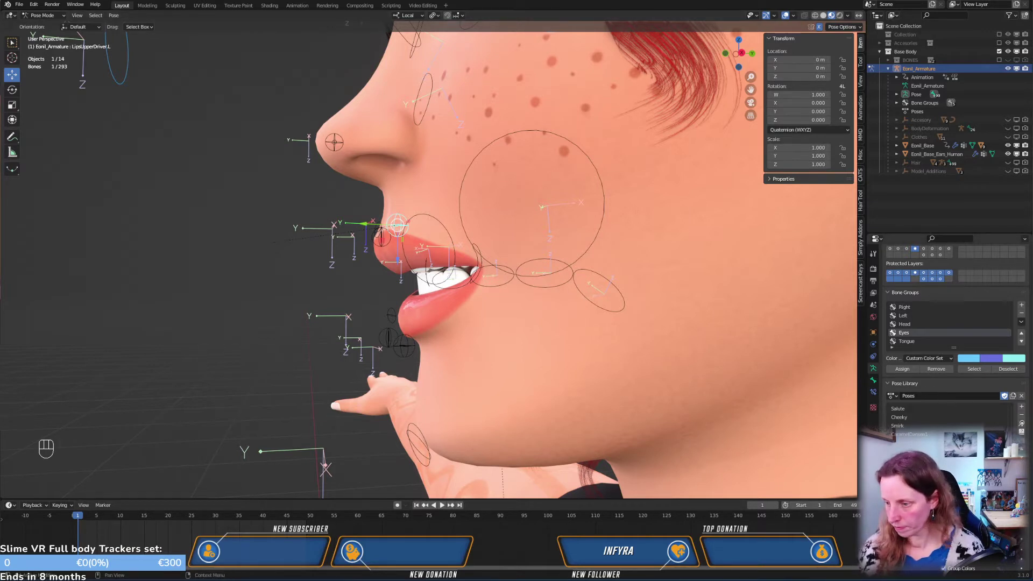
scroll(955, 333, "down", 5)
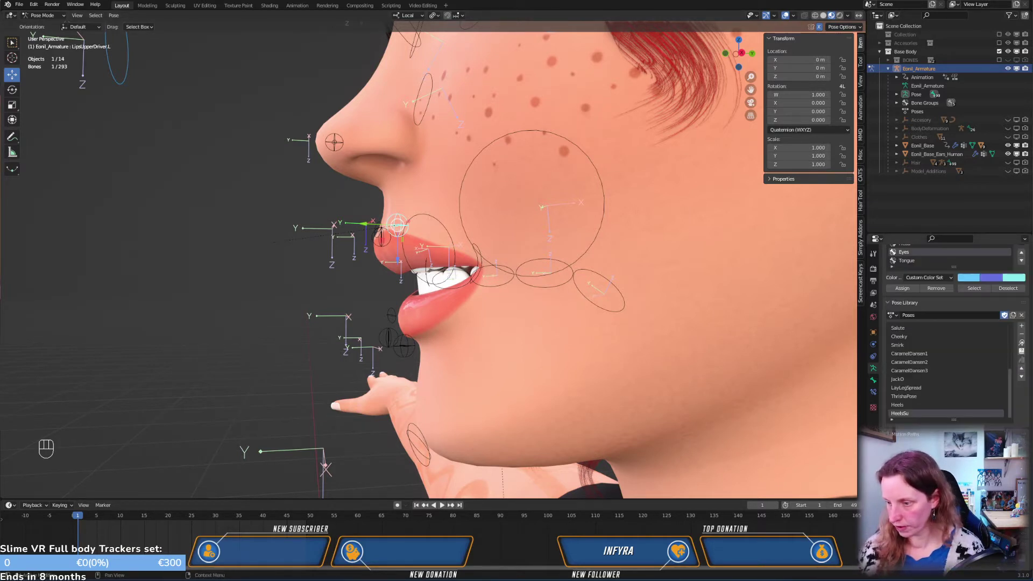
key("shift+h")
middle_click_drag(422, 246, 490, 242)
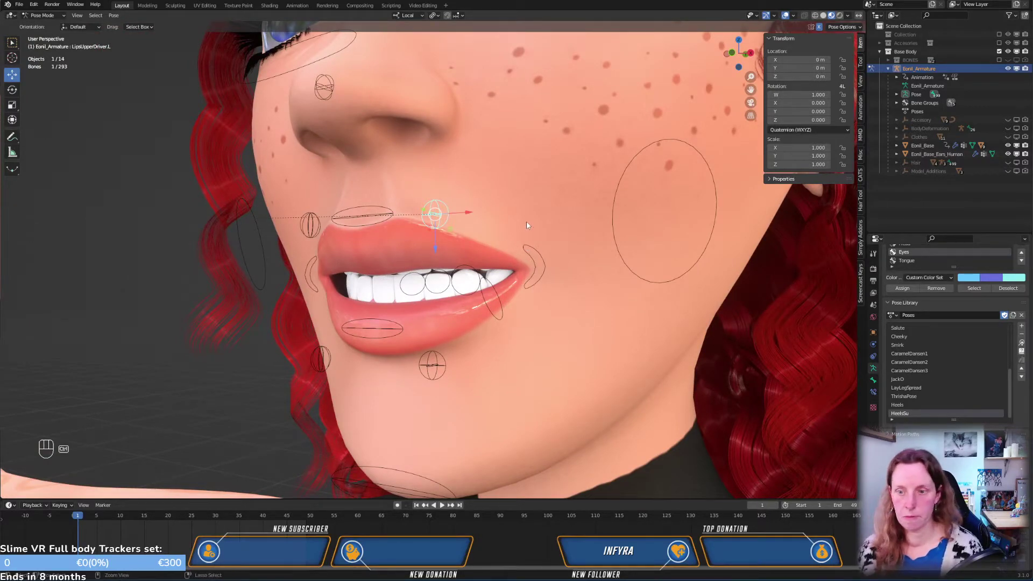
Select the armature's LipsLowerDriver.L bone in Pose Mode and clear its rotation and location
key("ctrl+Tab")
key("KP_1")
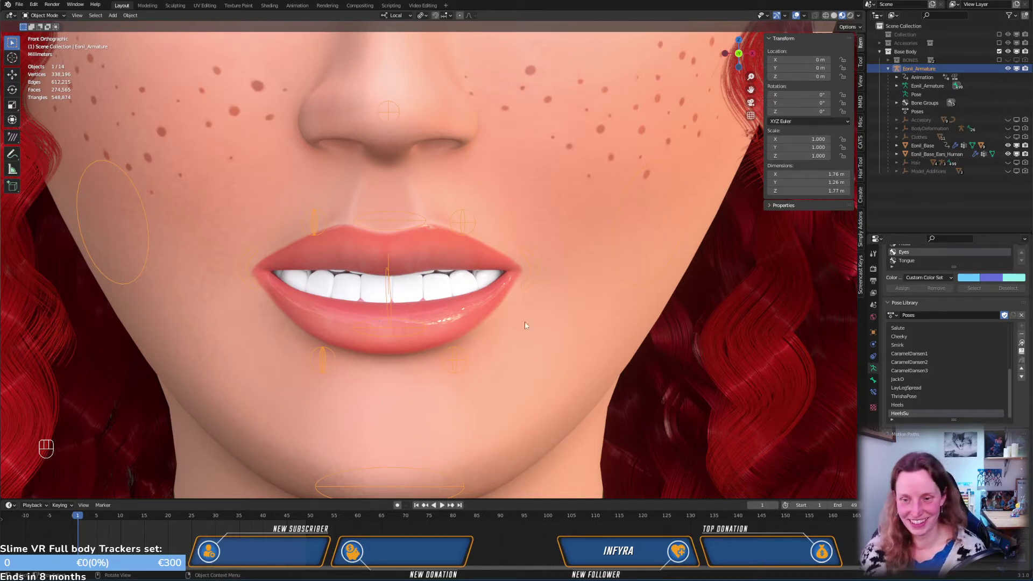
left_click(465, 353)
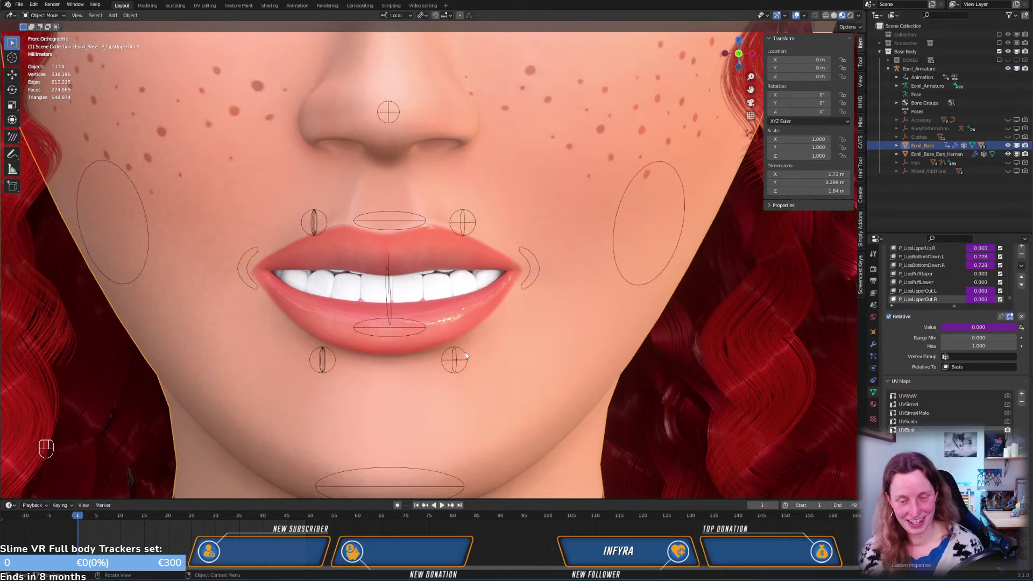
left_click(466, 361)
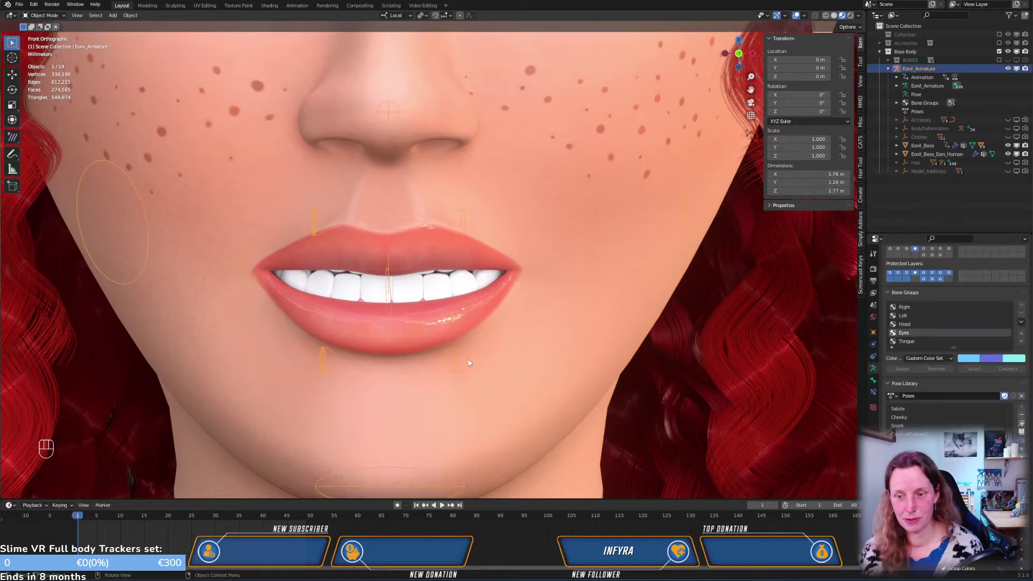
key("ctrl+Tab")
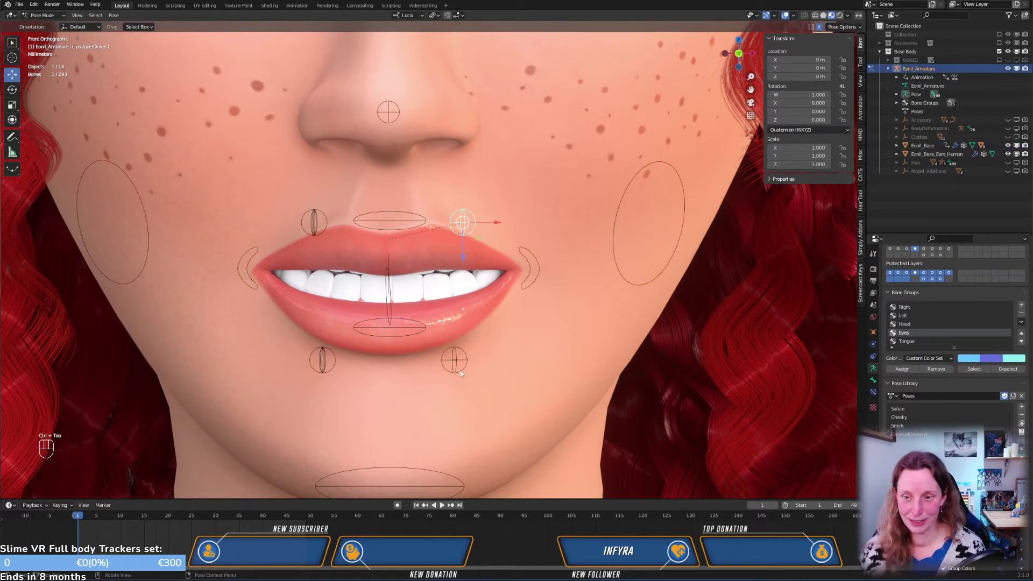
left_click(456, 366)
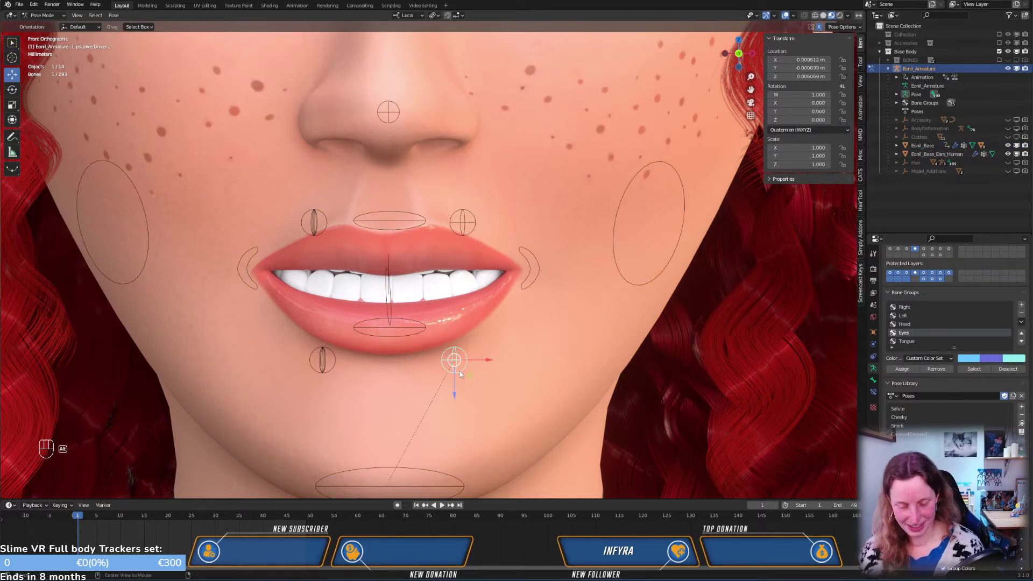
key("alt+r")
key("alt+g")
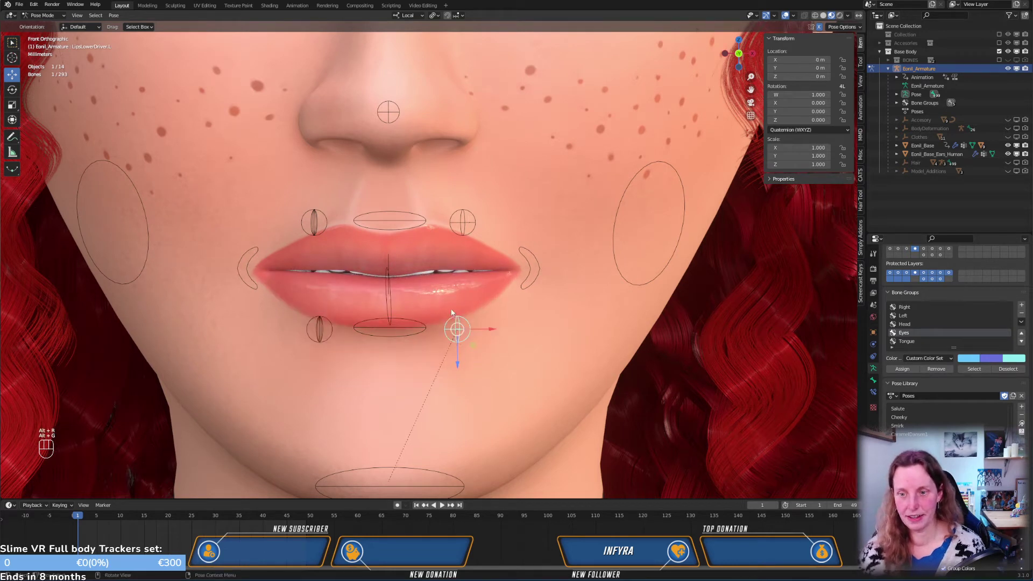
Move the mouth-corner bone MouthDriver.L about 0.0144 m inward and 0.0012 m downward
left_click(533, 276)
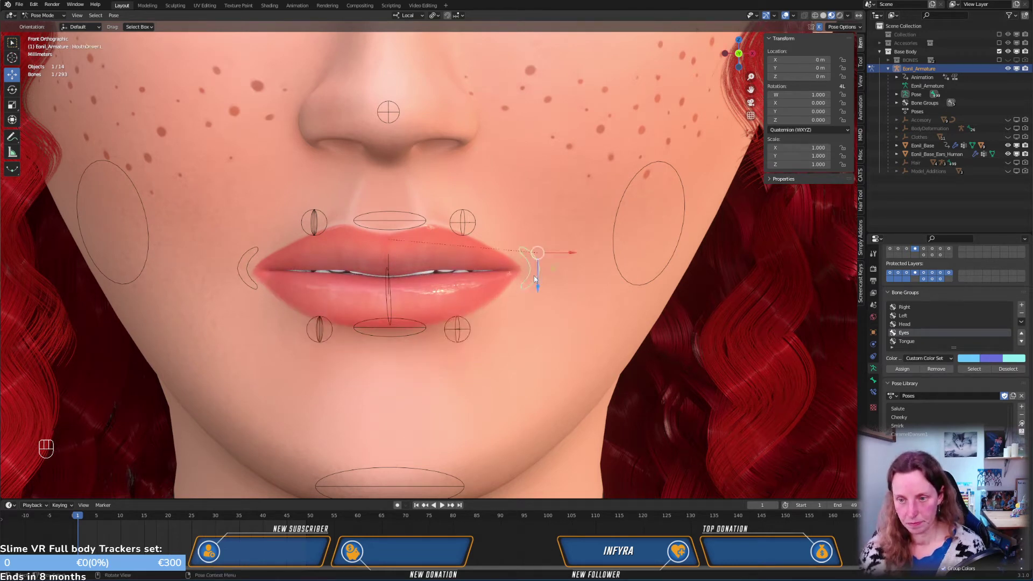
key("g")
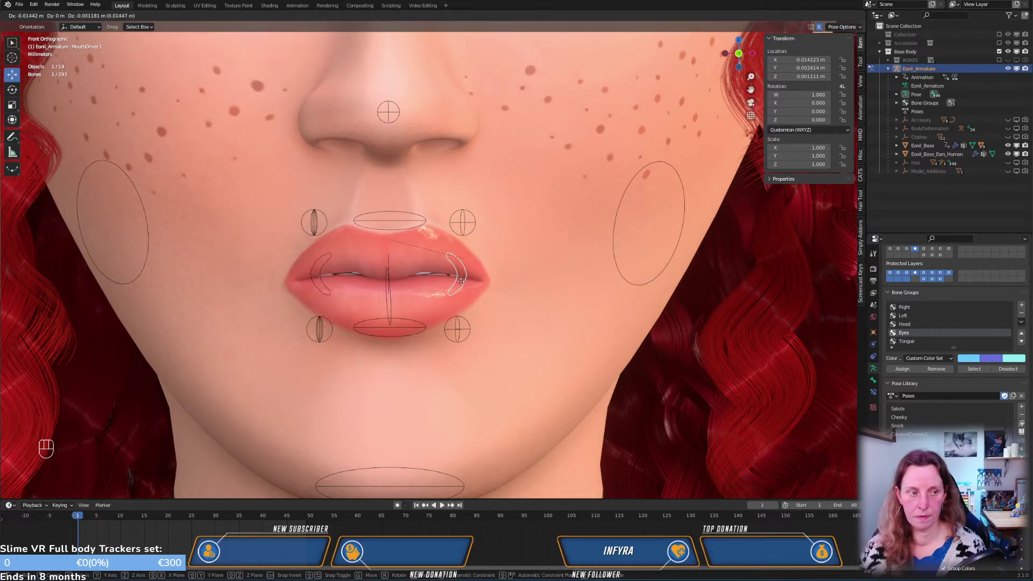
left_click(463, 280)
key("KP_3")
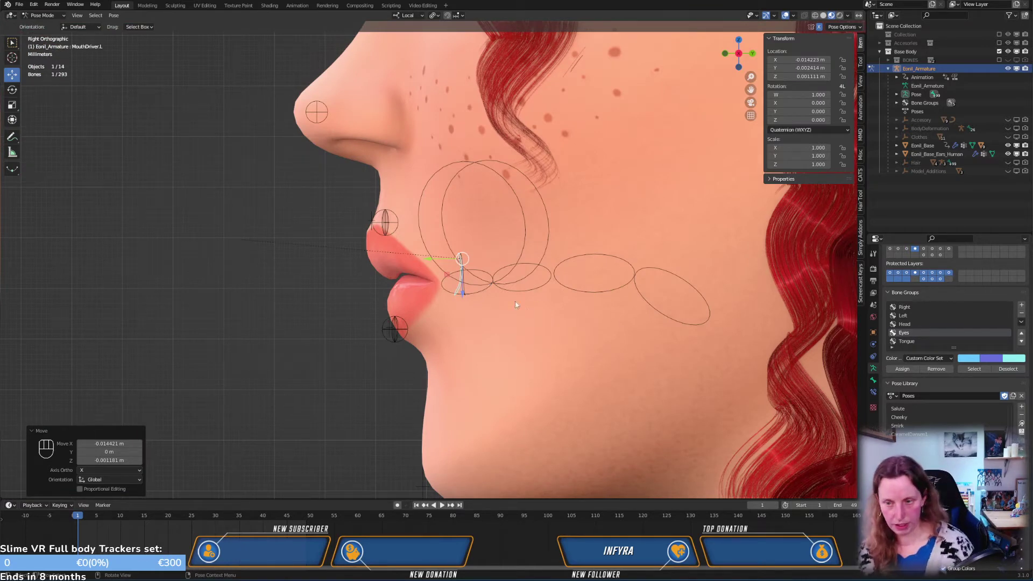
key("Tab")
key("Tab")
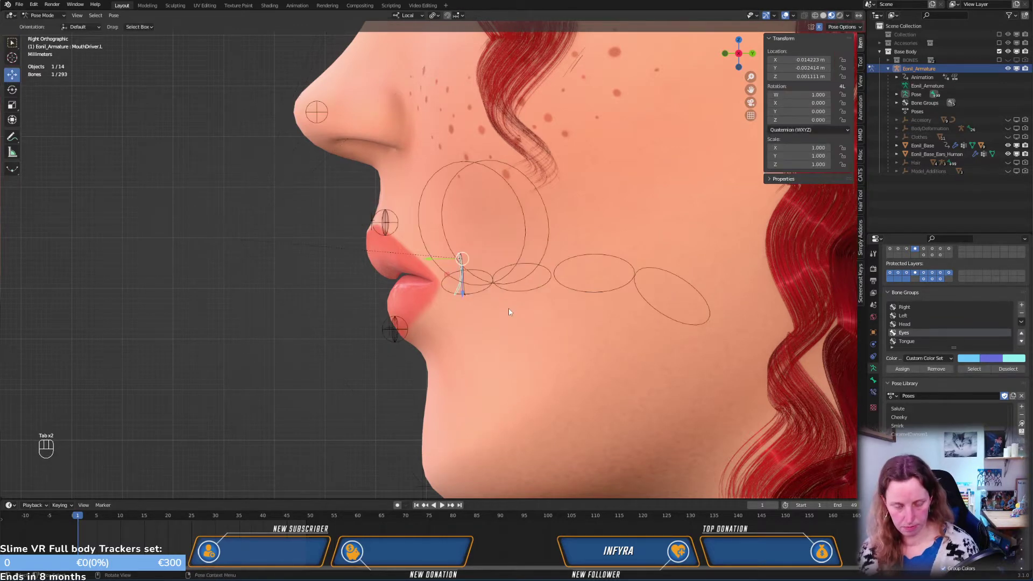
In Object Mode, select the body mesh's P_MouthIn.R shape key and disable the P_MouthFrown.L and P_MouthFrown.R shape keys
key("ctrl+Tab")
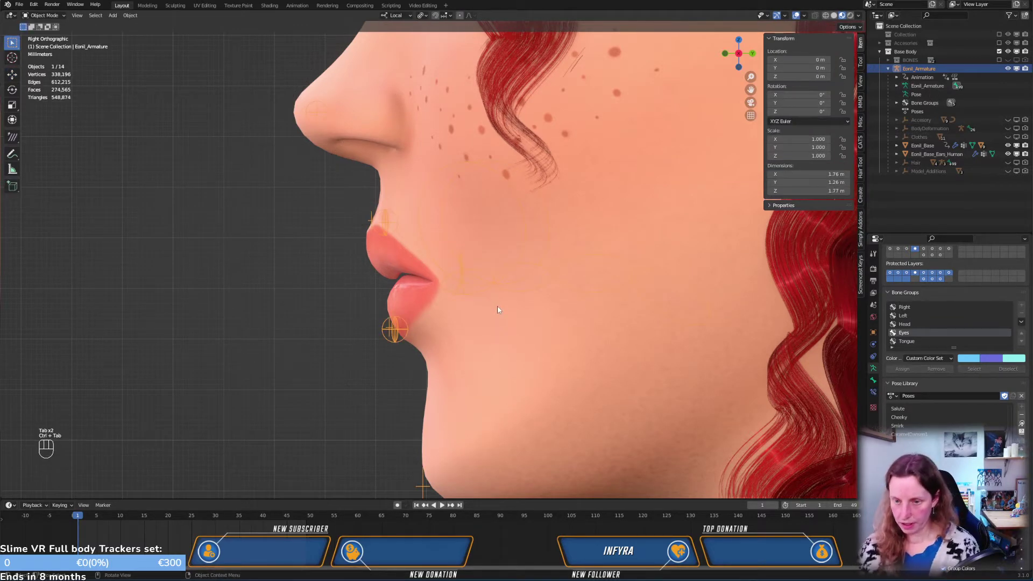
left_click(542, 343)
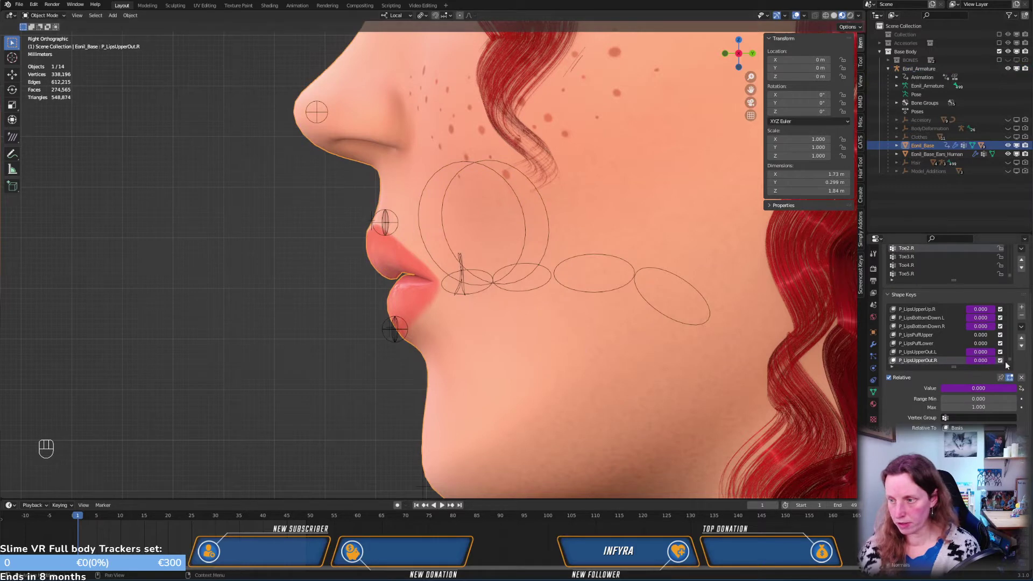
scroll(944, 340, "up", 5)
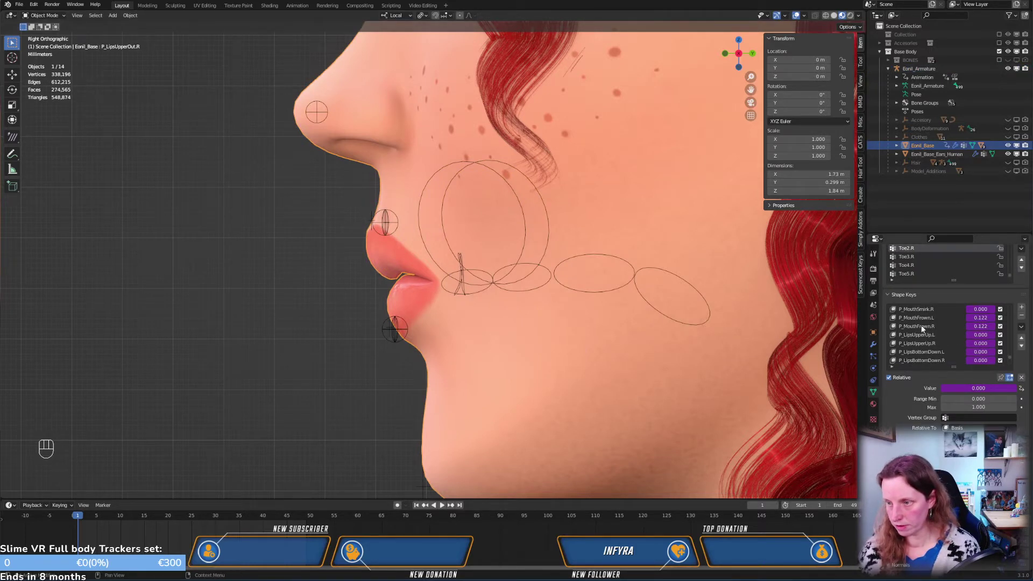
scroll(927, 321, "up", 4)
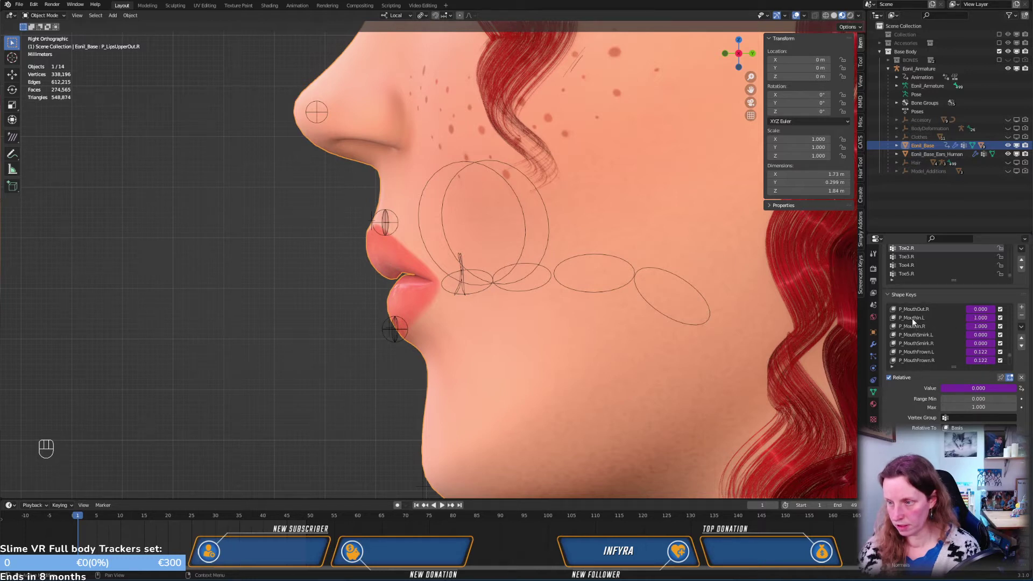
left_click(912, 318)
left_click(915, 326)
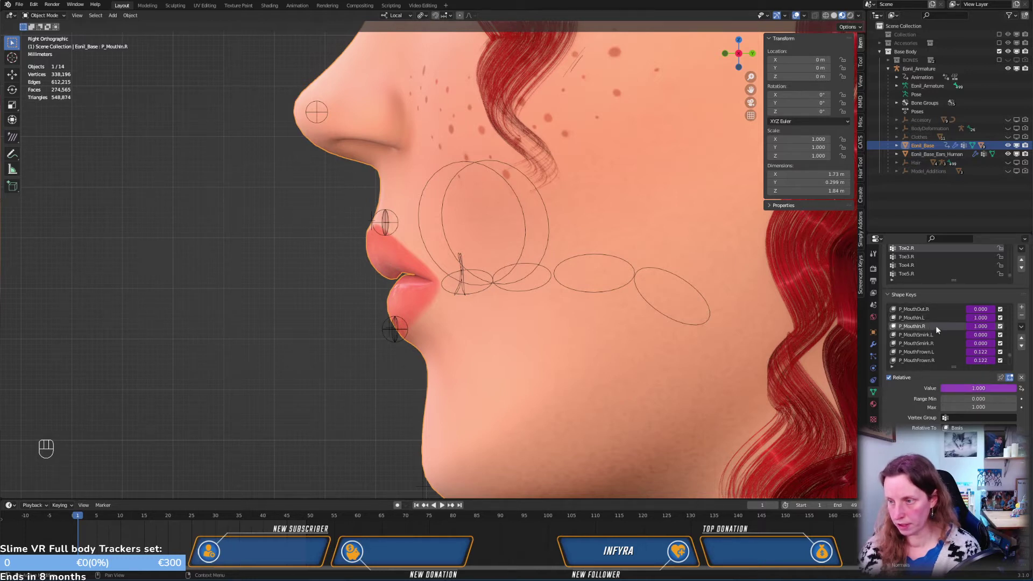
left_click(1001, 353)
left_click(1000, 360)
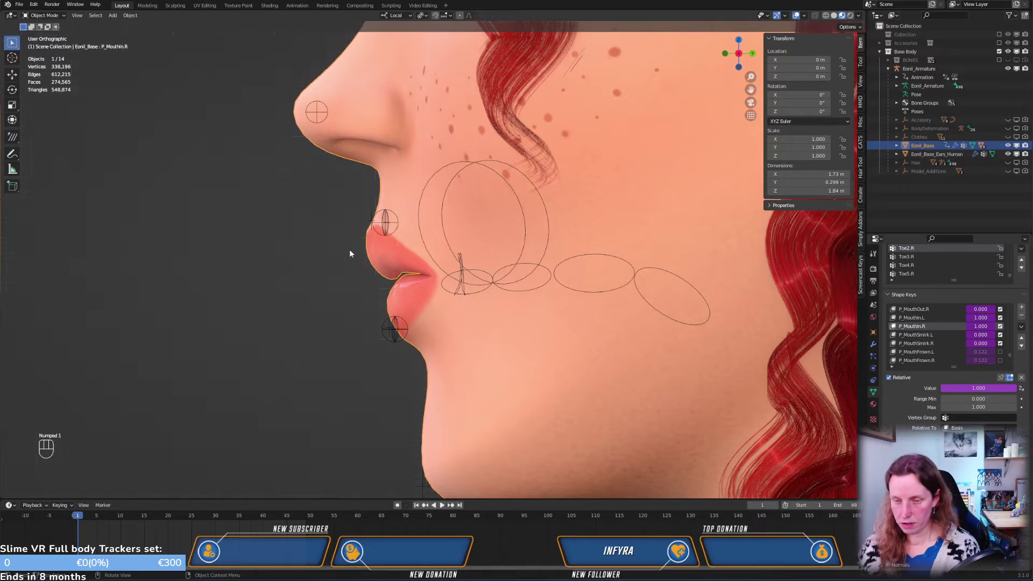
Examine the pursed lips from the front and from the right side
key("KP_1")
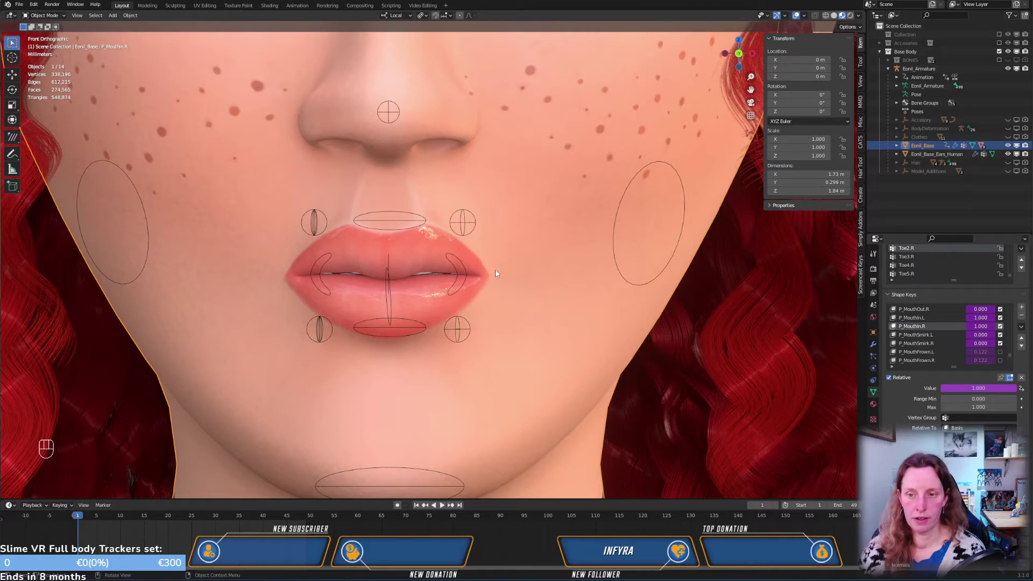
key("KP_3")
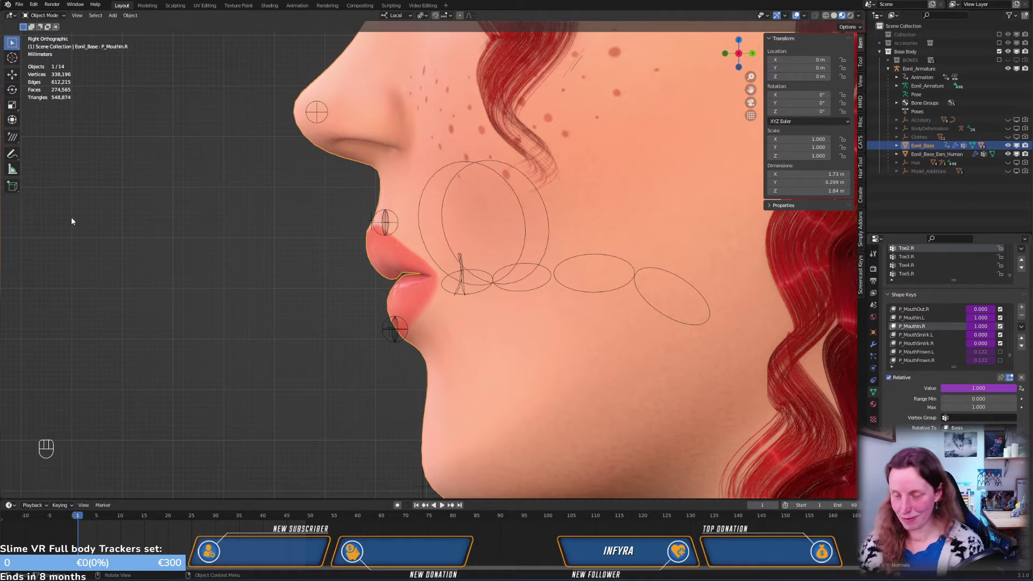
key("KP_3")
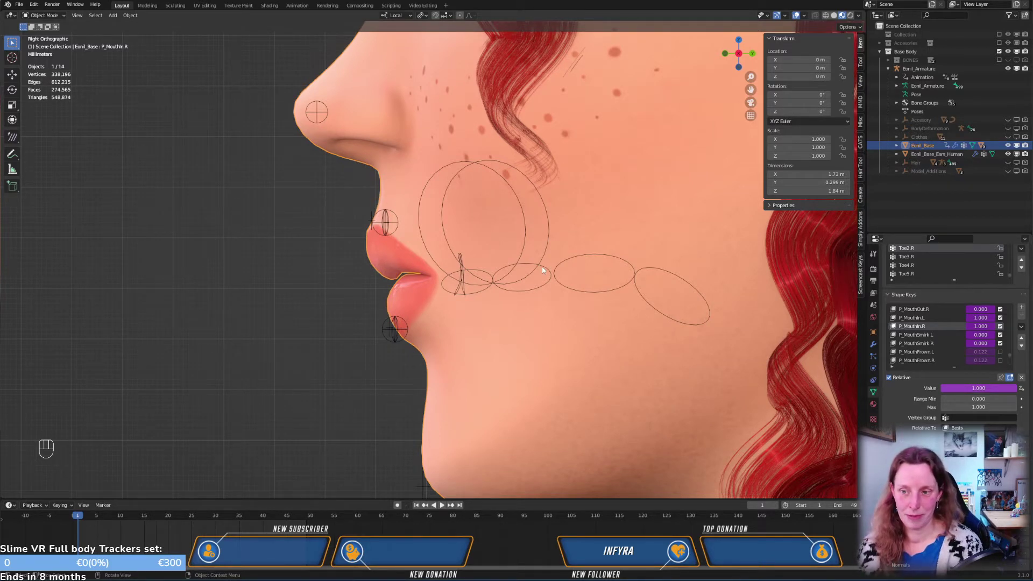
scroll(540, 273, "down", 2)
scroll(540, 278, "up", 1)
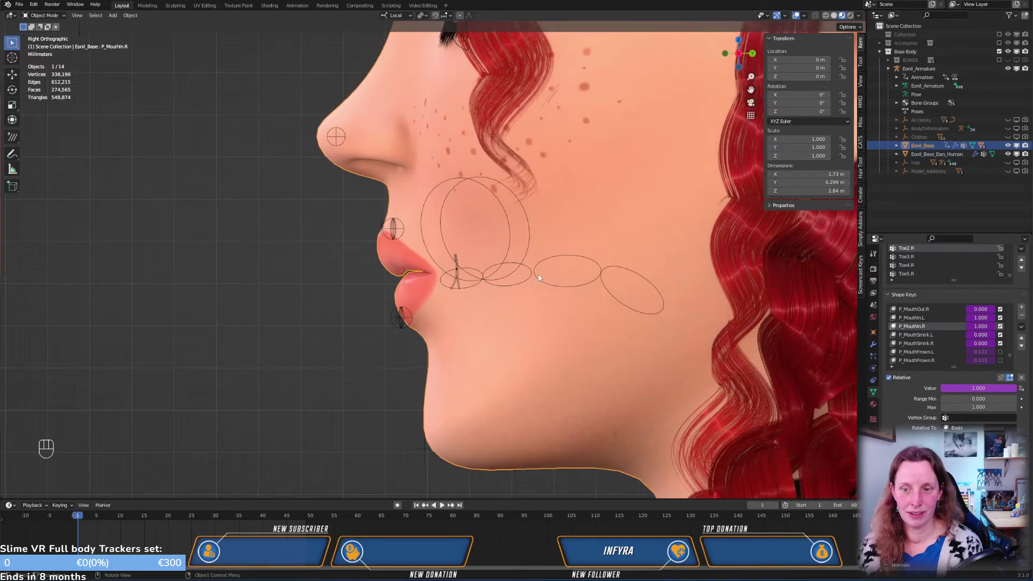
Enter Edit Mode on the body mesh and make P_MouthIn.L the active shape key
scroll(538, 277, "up", 2)
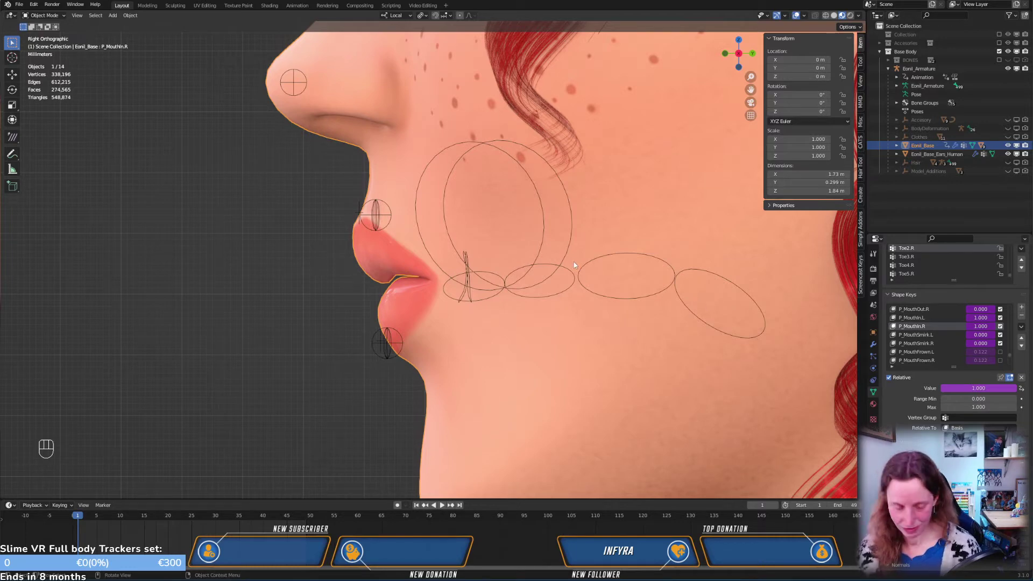
key("Tab")
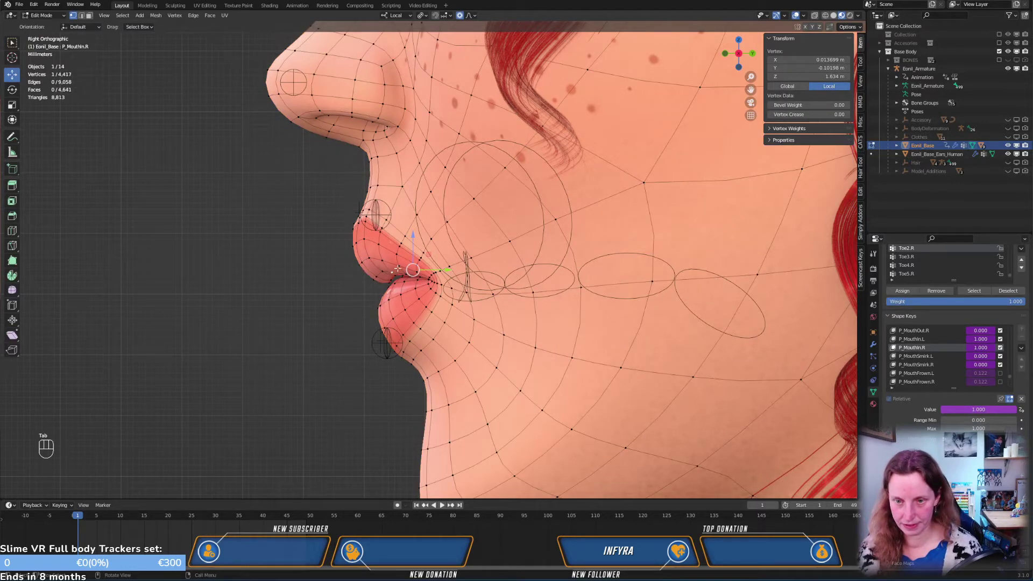
key("KP_1")
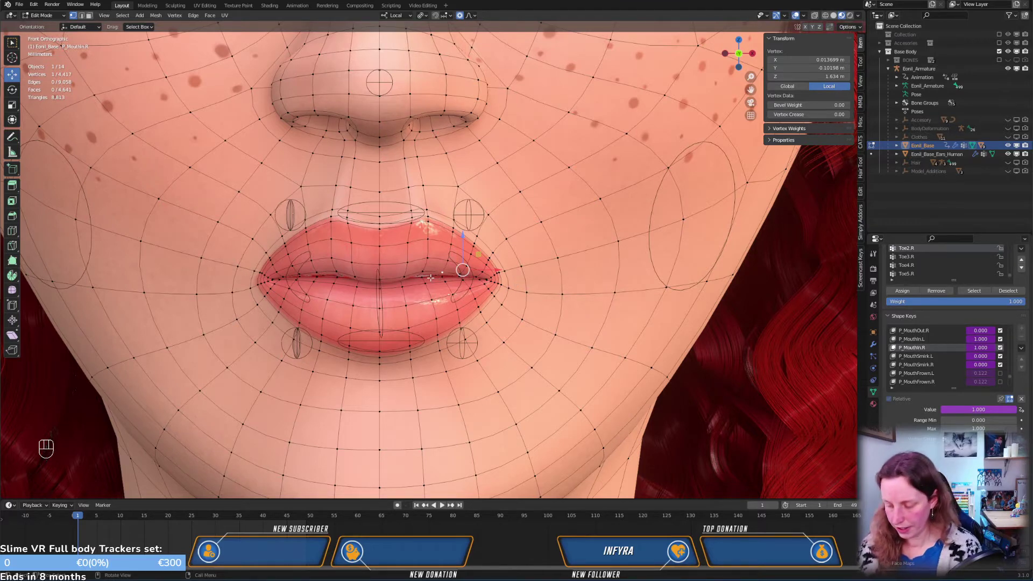
key("KP_3")
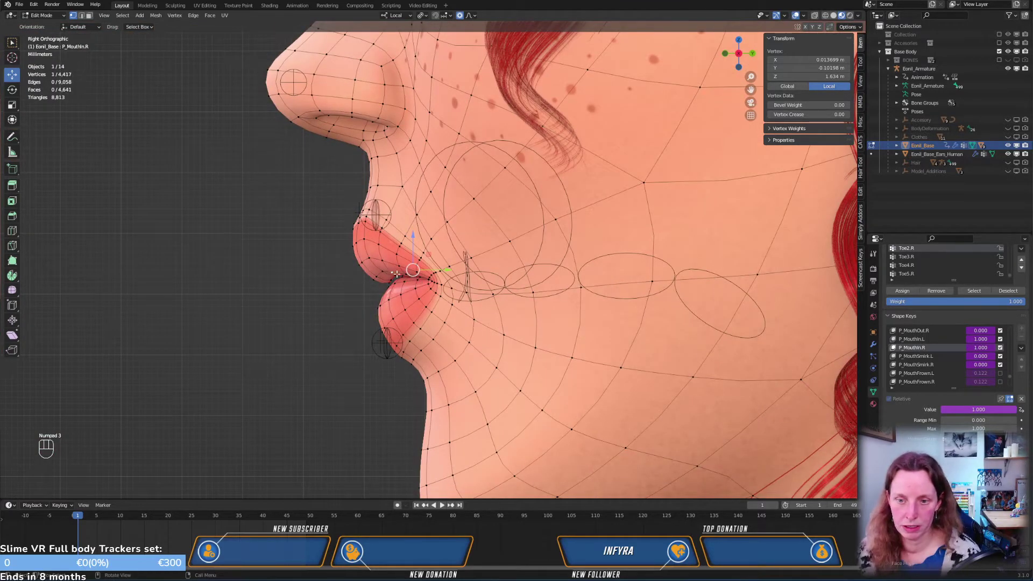
middle_click_drag(414, 275, 544, 259)
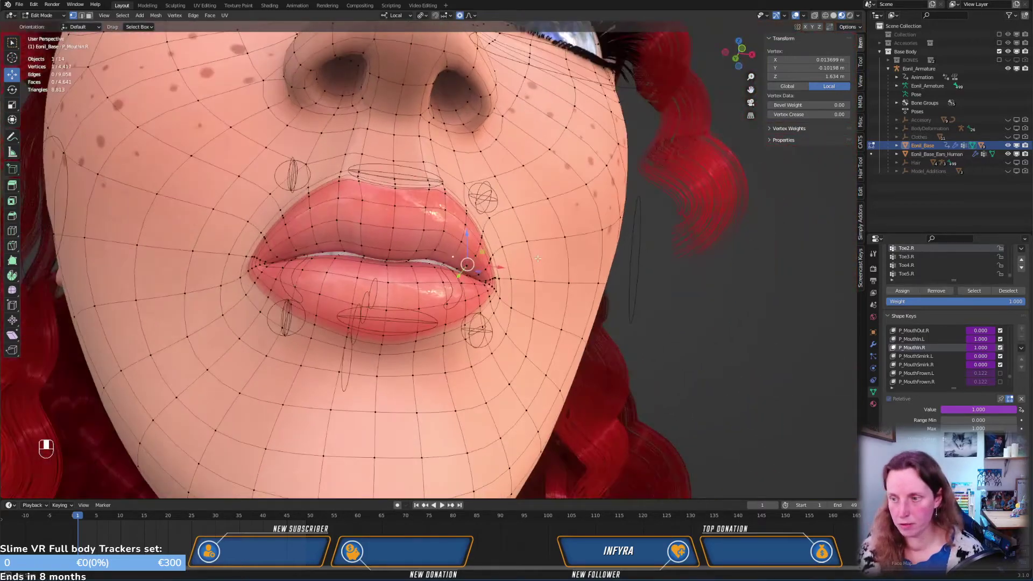
left_click(911, 339)
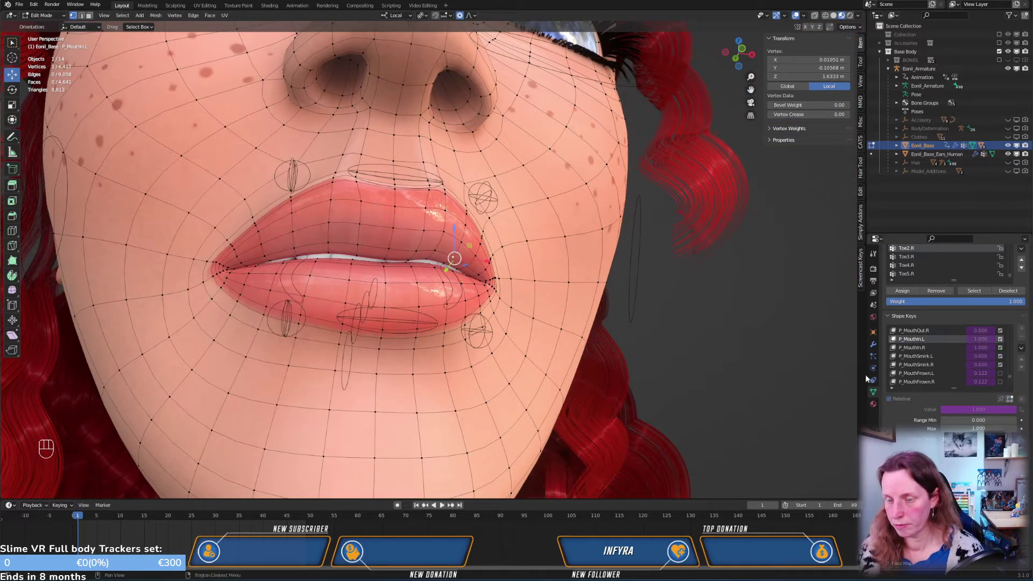
Move the centre vertex on the upper lip's lower edge about 0.002 m forward with proportional editing
middle_click_drag(516, 280, 455, 288)
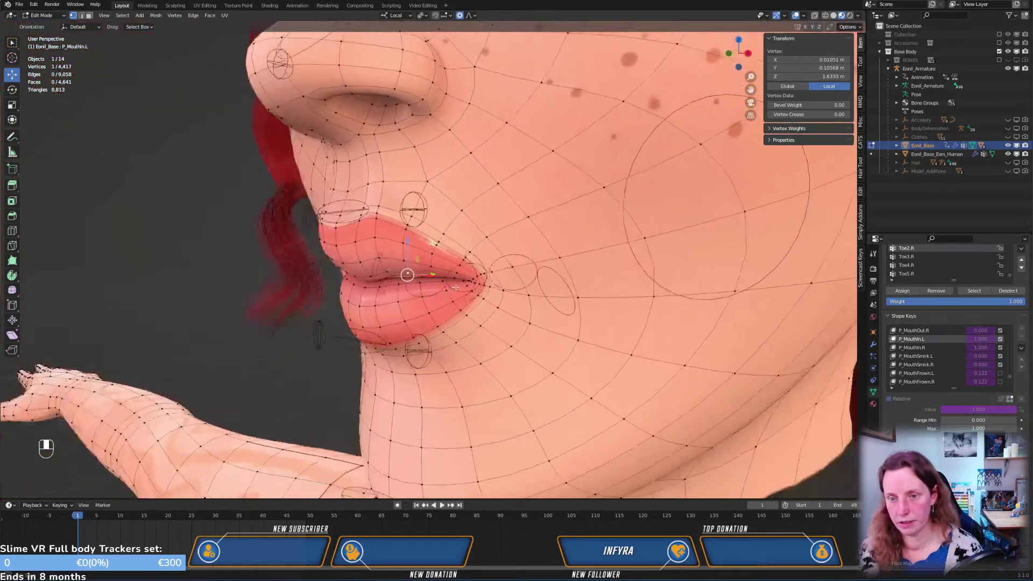
key("KP_1")
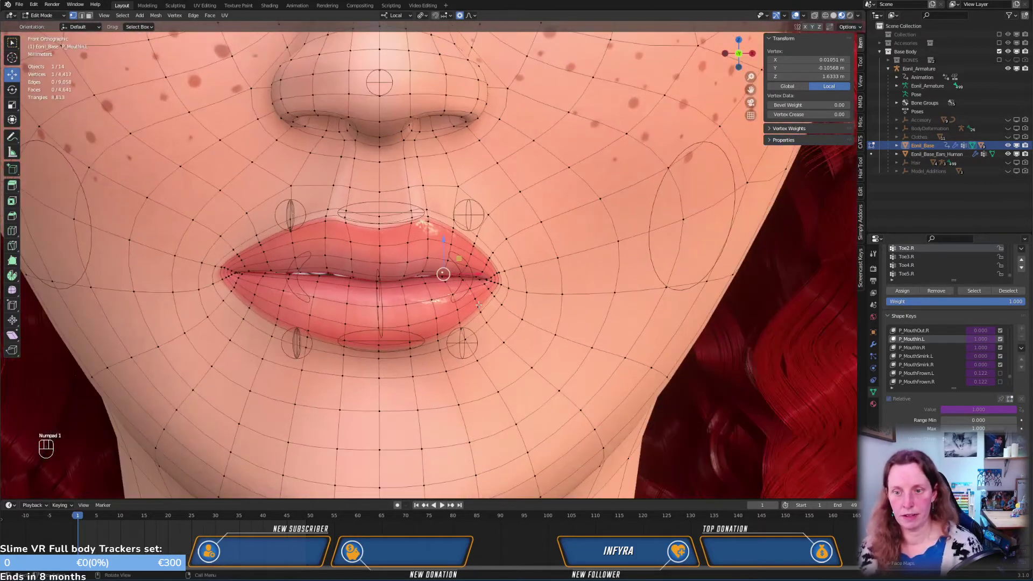
key("KP_3")
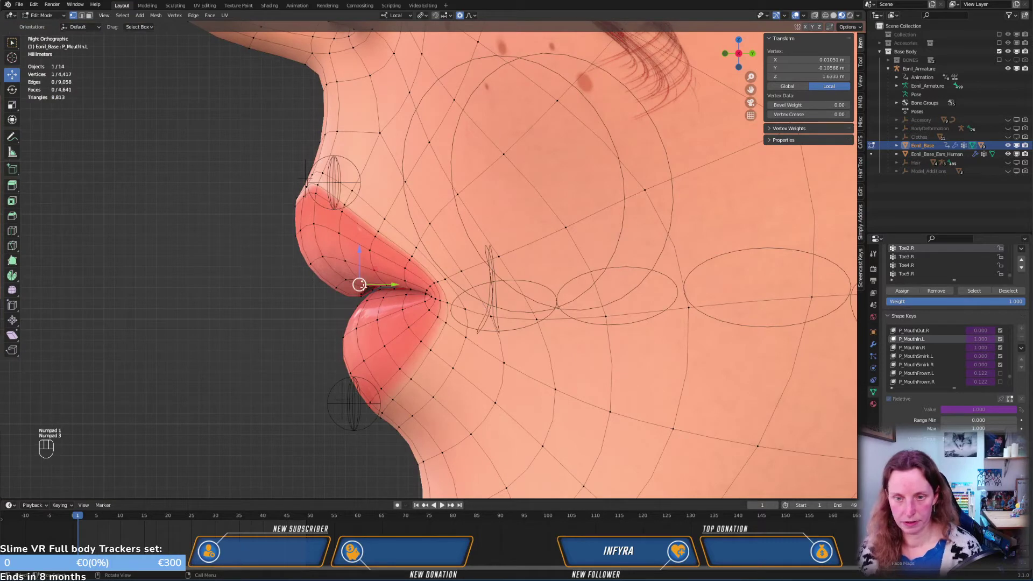
left_click_drag(359, 284, 345, 280)
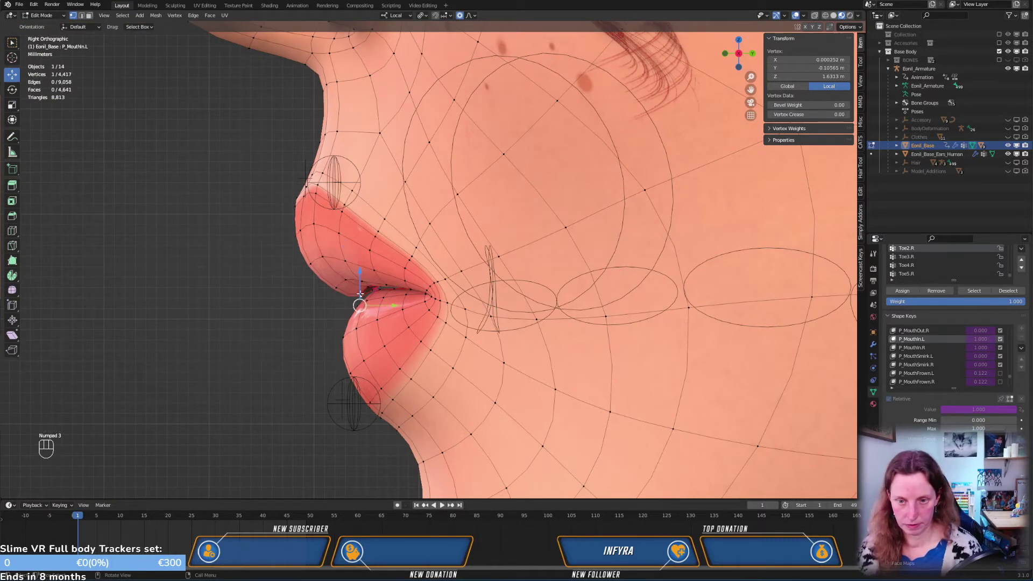
key("g")
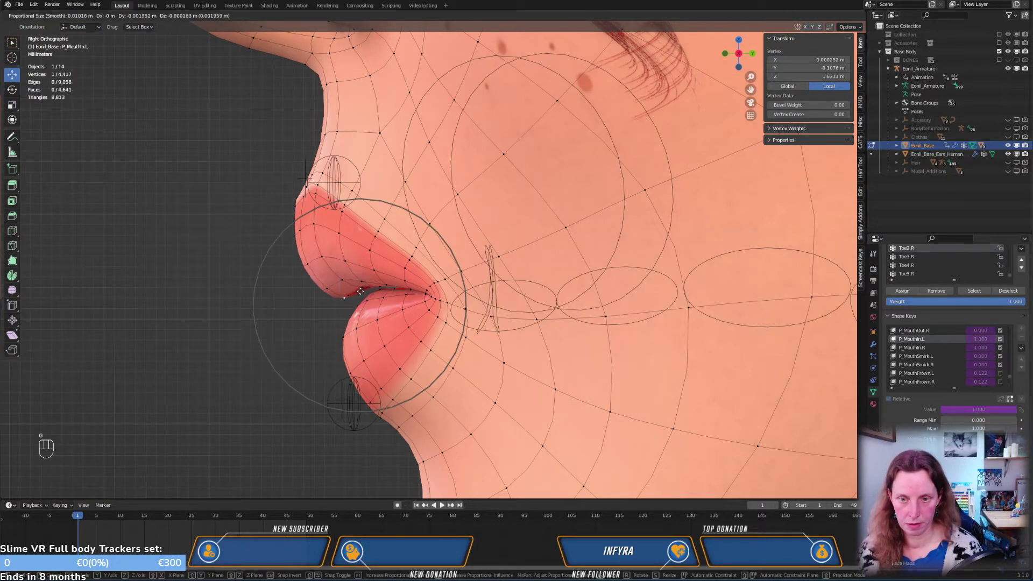
left_click(359, 291)
Move the centre vertex on the lower lip's inner edge about 0.0023 m forward with proportional editing
middle_click_drag(390, 287, 429, 295)
left_click(397, 283)
key("KP_3")
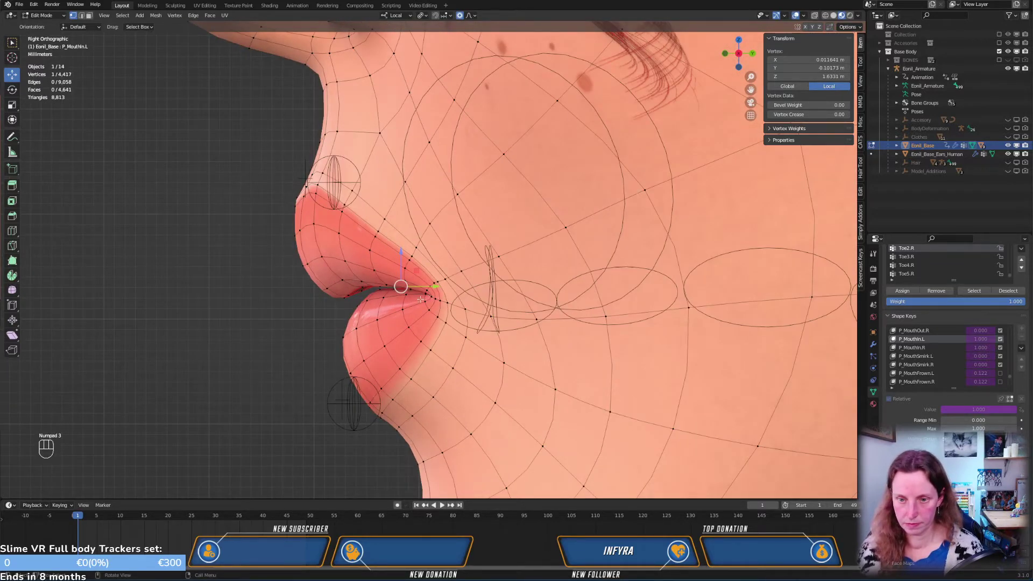
middle_click_drag(371, 302, 329, 301)
key("KP_3")
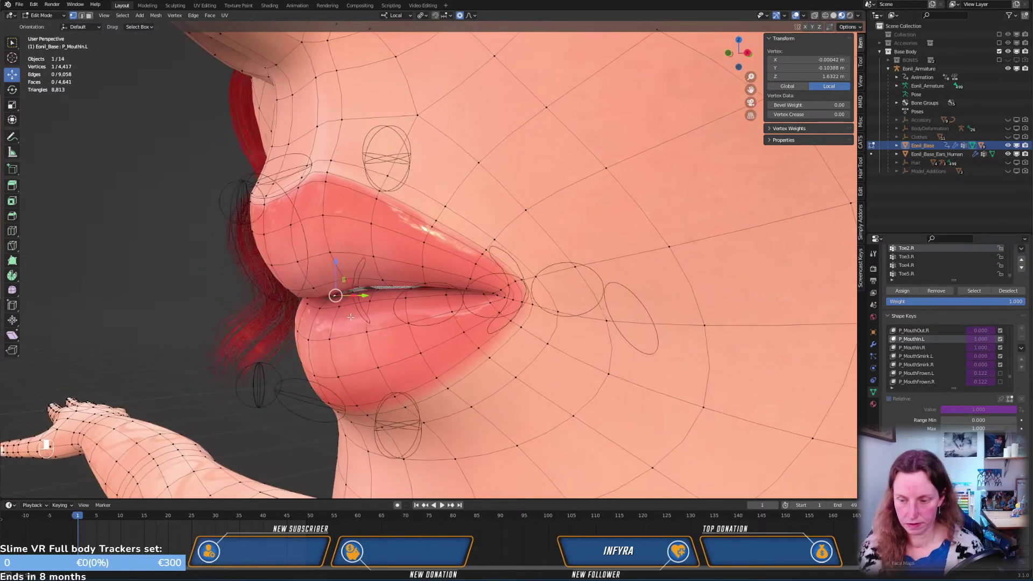
key("g")
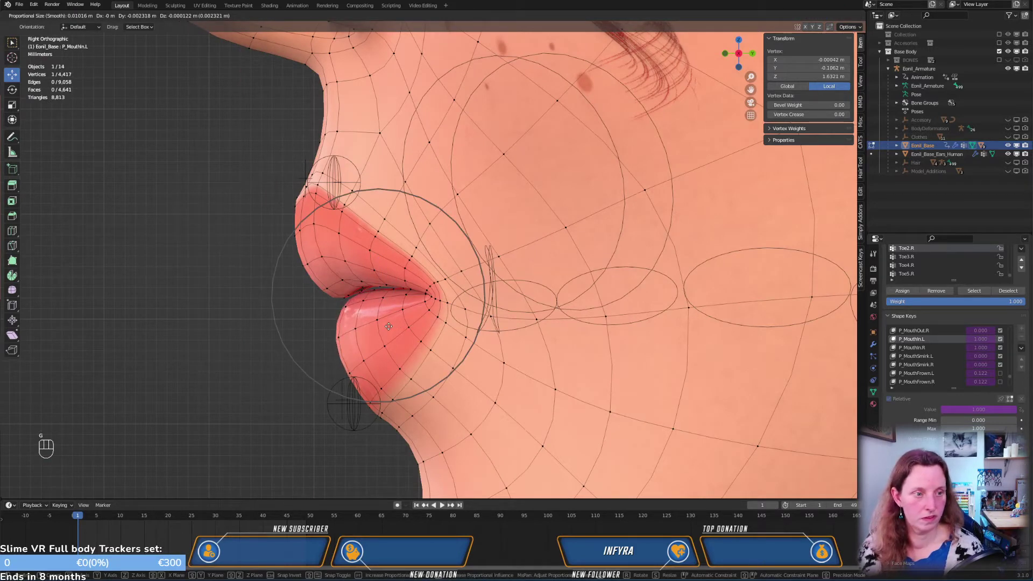
left_click(389, 326)
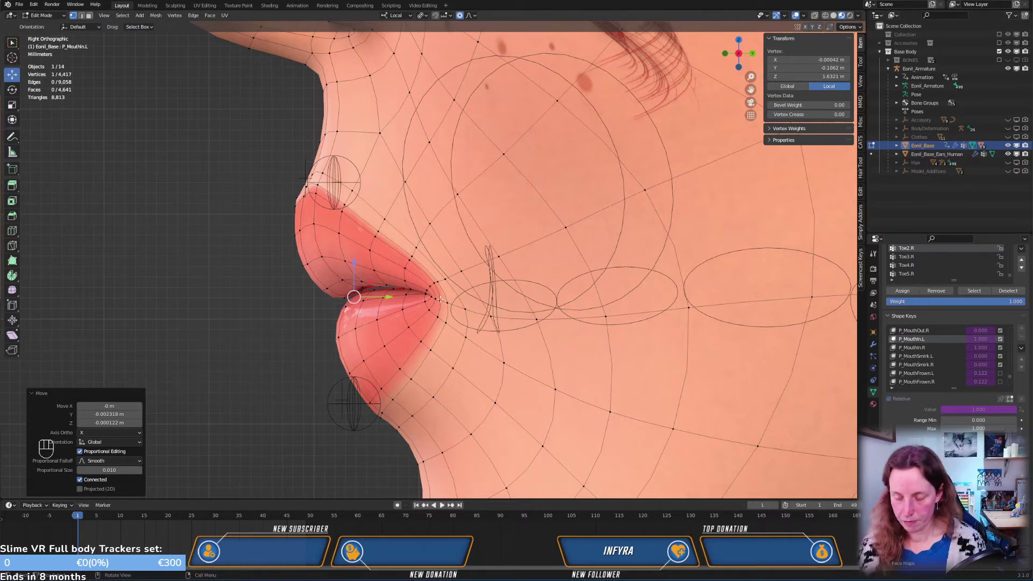
Turn on X-ray and raise the character's left mouth-corner vertex about 0.0007 m with proportional editing
key("KP_1")
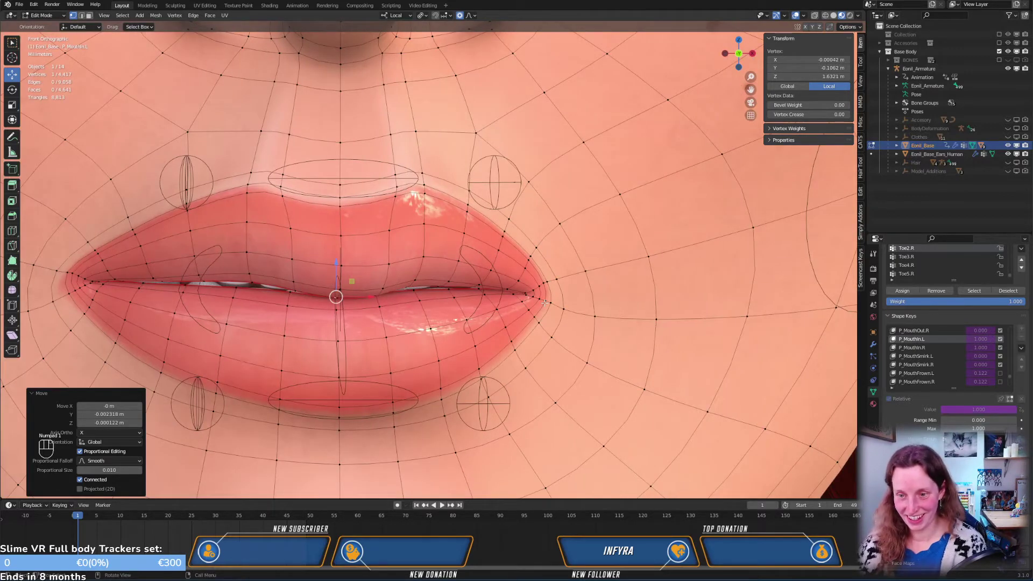
key("KP_3")
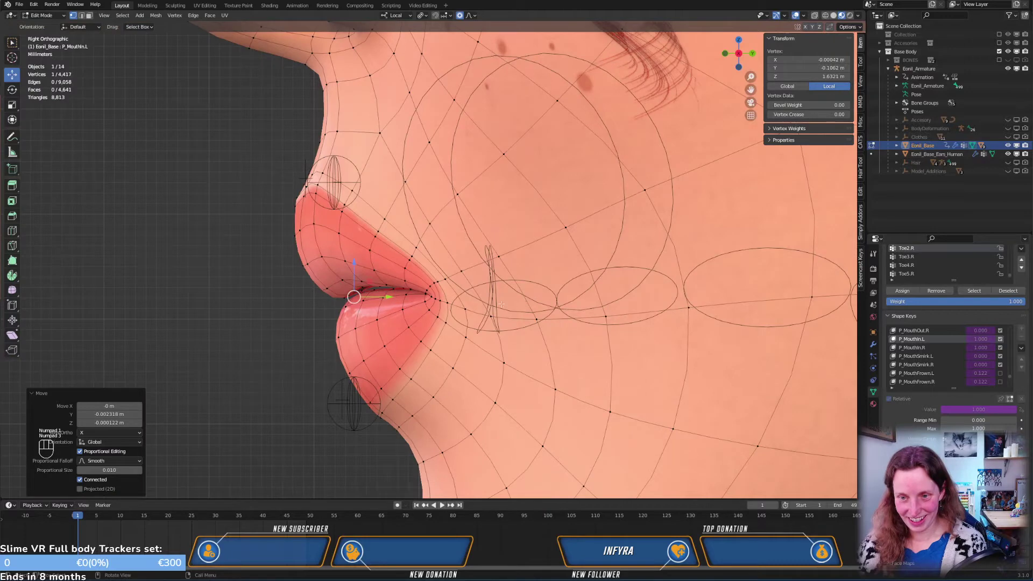
left_click(814, 16)
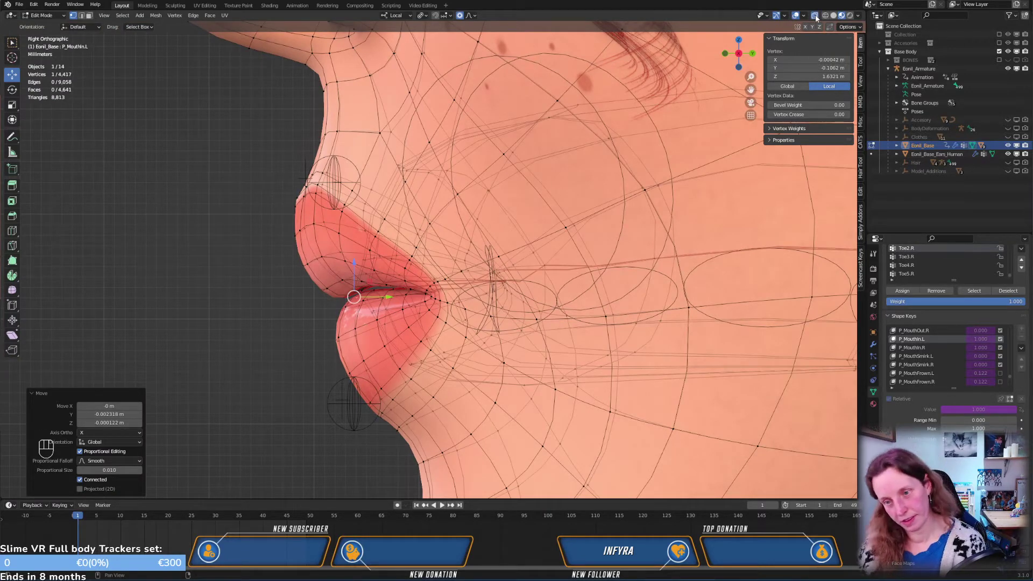
left_click(815, 16)
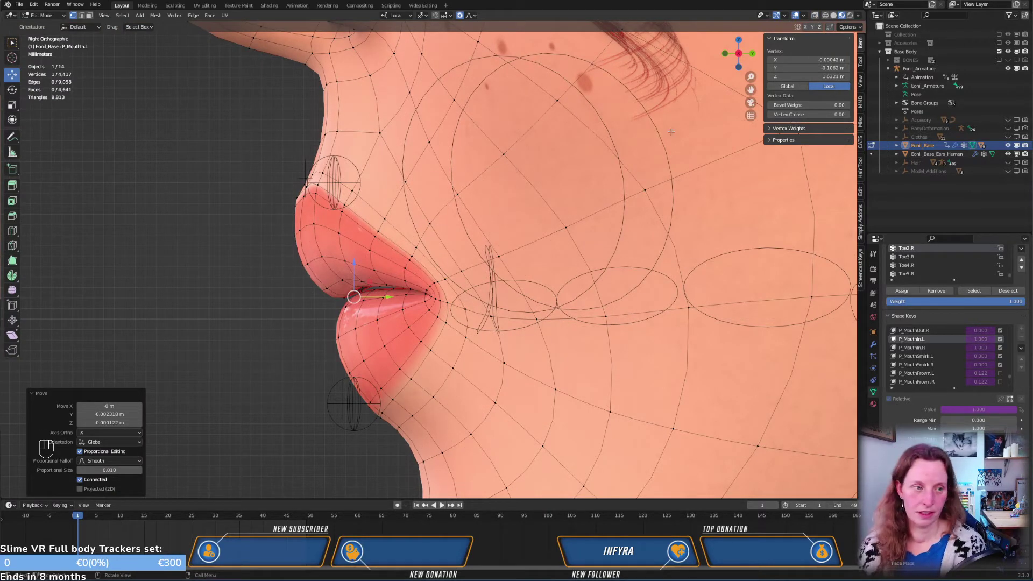
left_click(814, 16)
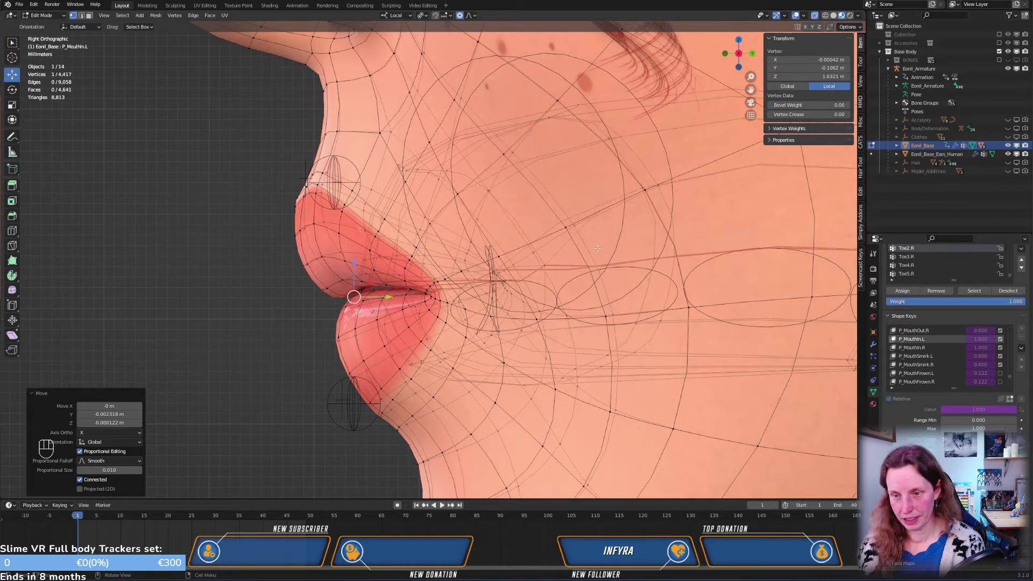
key("KP_1")
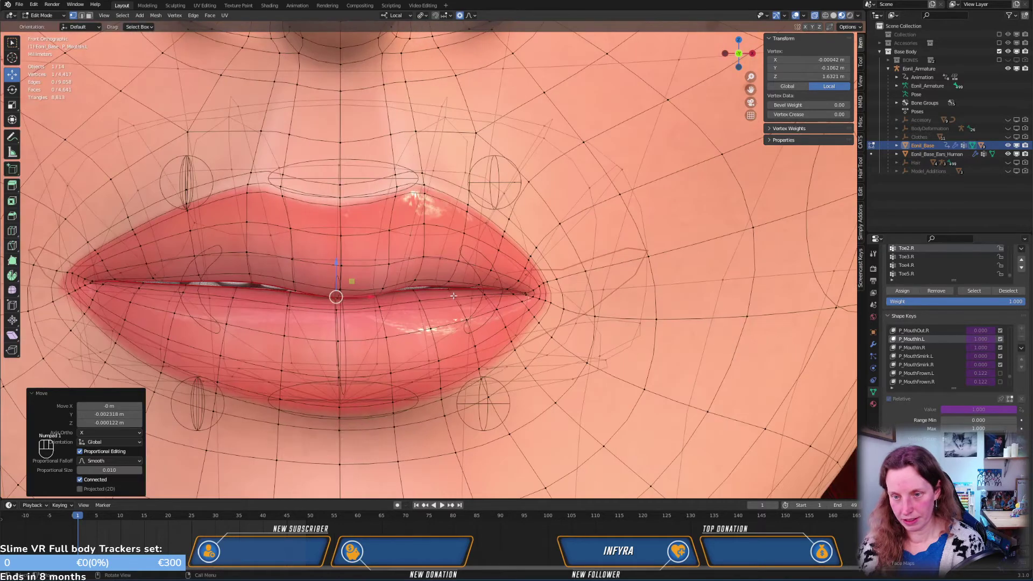
left_click(527, 295)
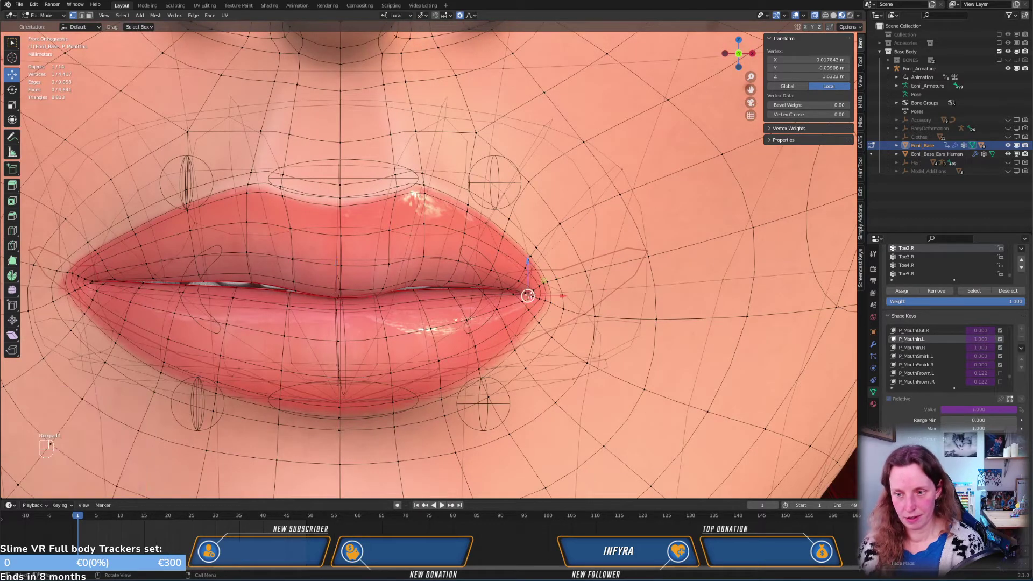
key("g")
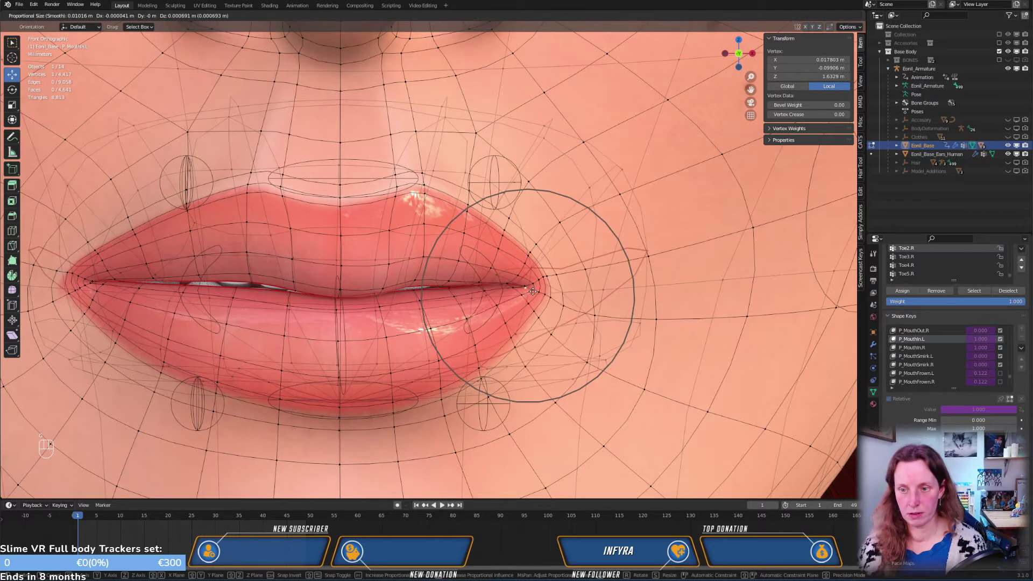
left_click(533, 291)
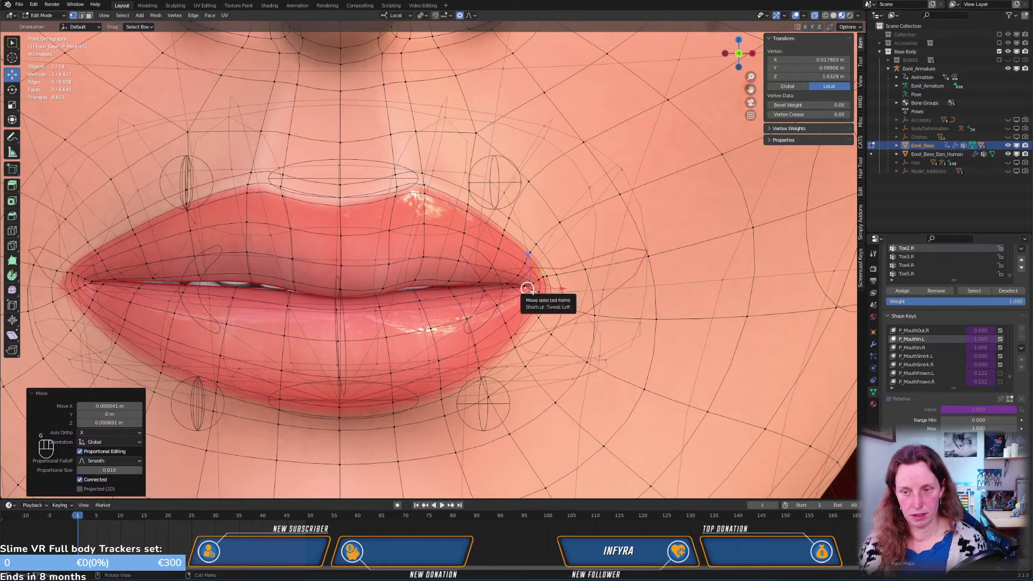
Turn off X-ray and move the left mouth-corner vertex about 0.0024 m forward and 0.0005 m inward with proportional editing
key("KP_3")
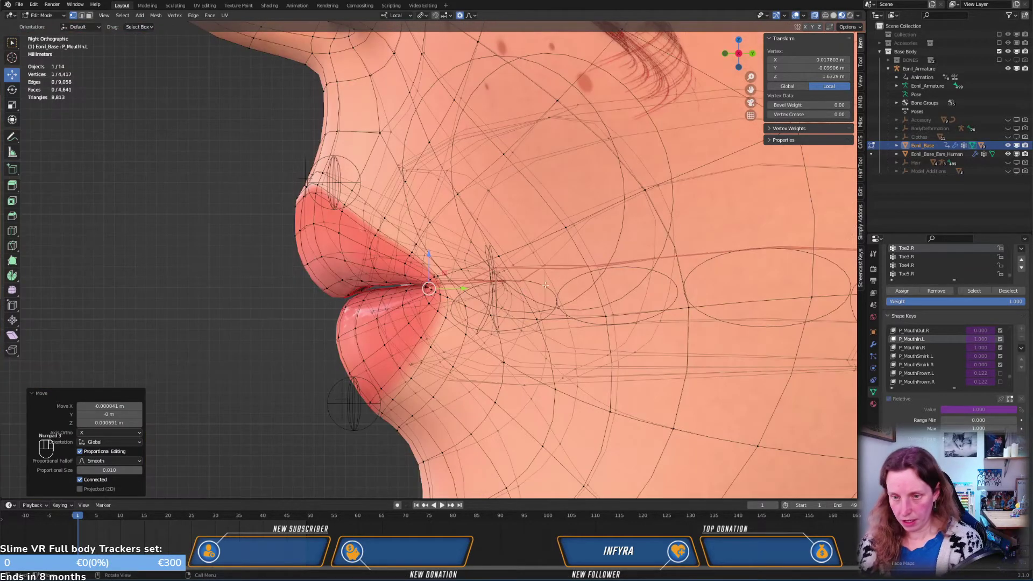
left_click(815, 15)
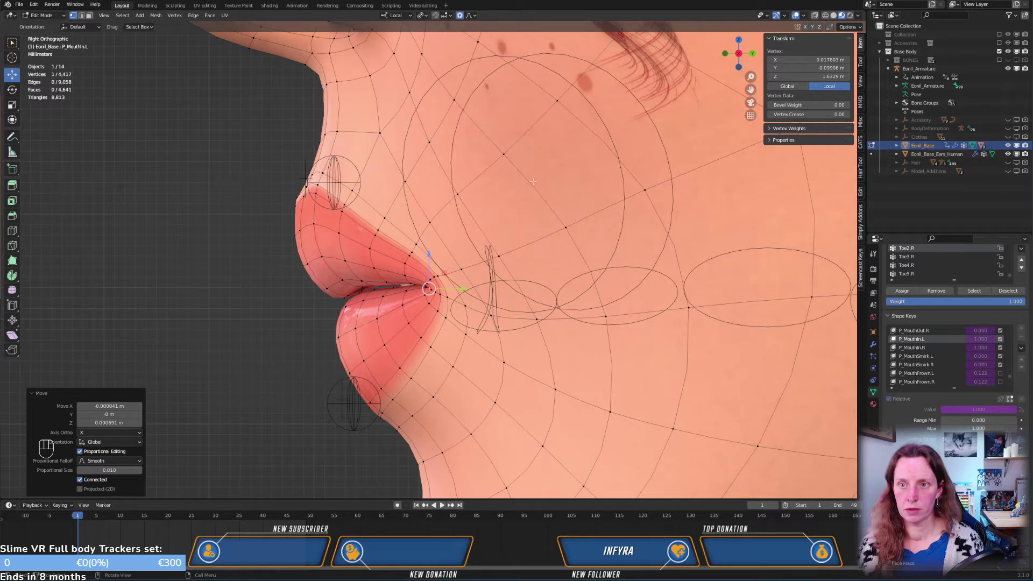
key("g")
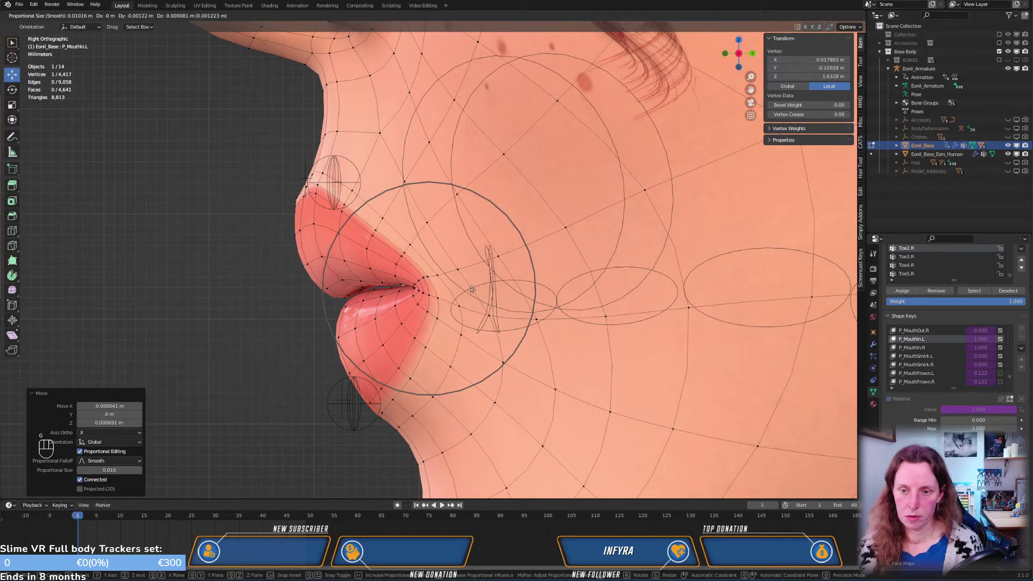
left_click(469, 293)
middle_click_drag(434, 314, 589, 308)
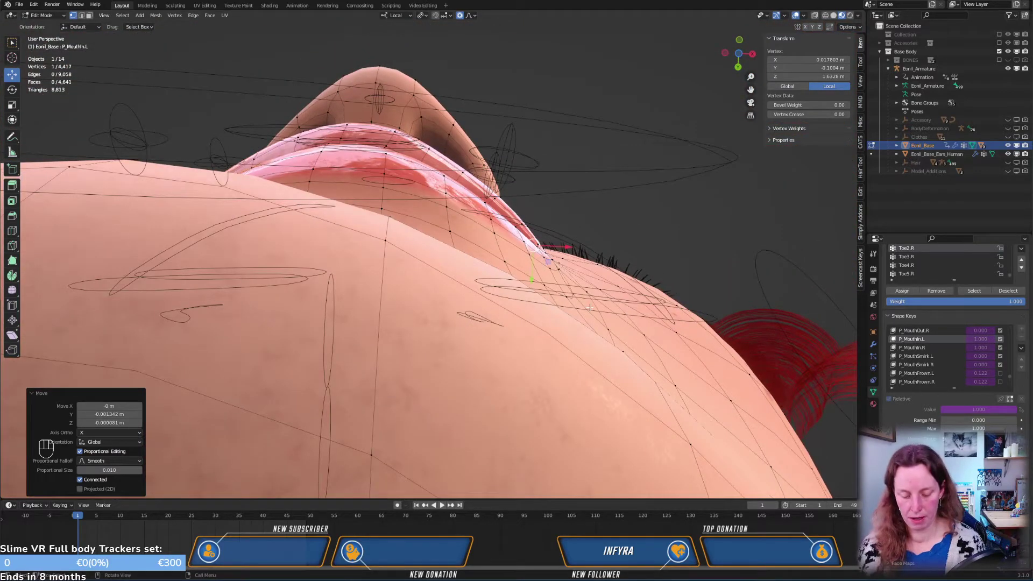
key("g")
left_click(585, 295)
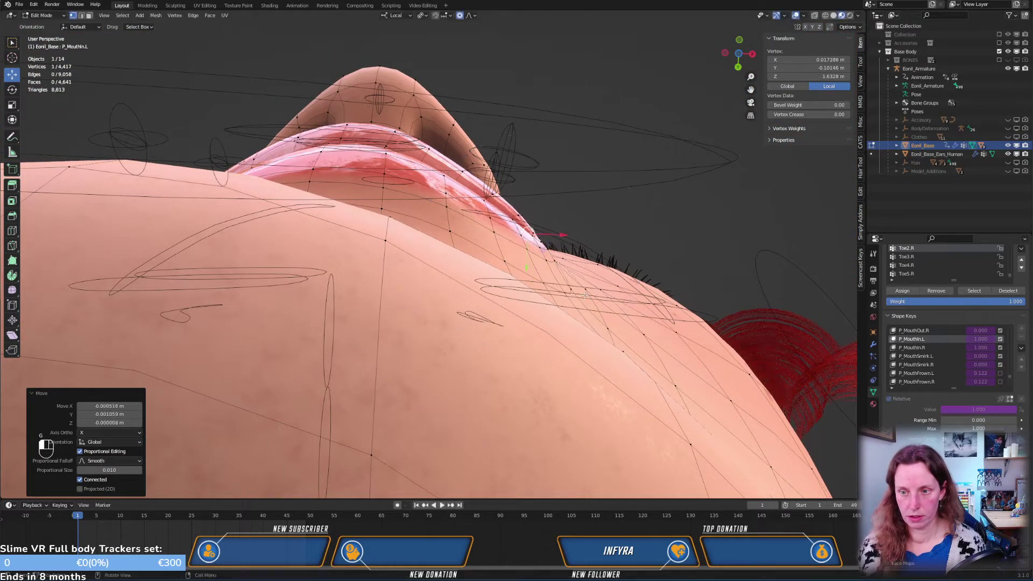
Move the inner-edge vertex on the upper lip's left half about 0.0004 m forward and 0.0003 m outward with proportional editing
key("KP_1")
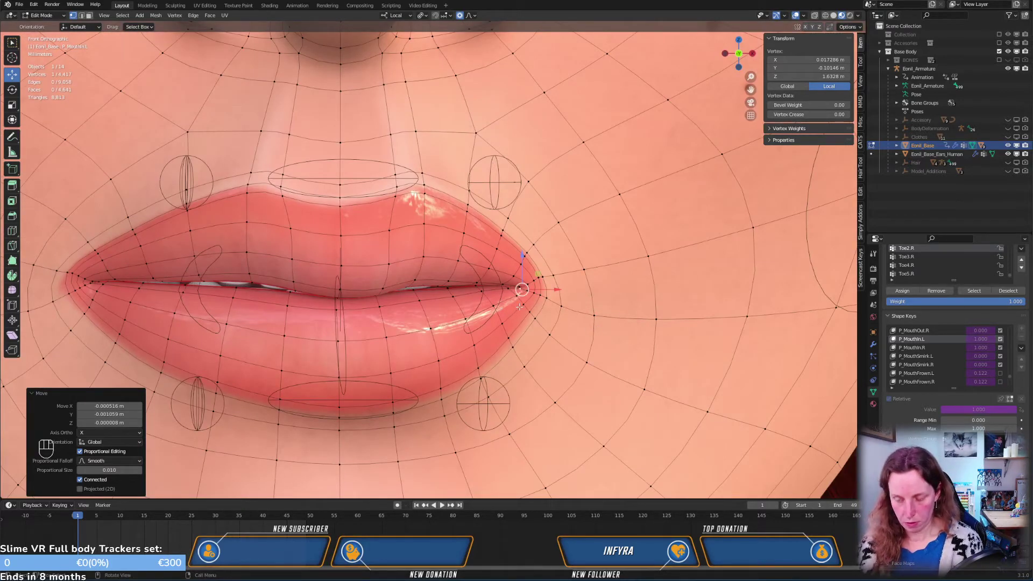
key("KP_3")
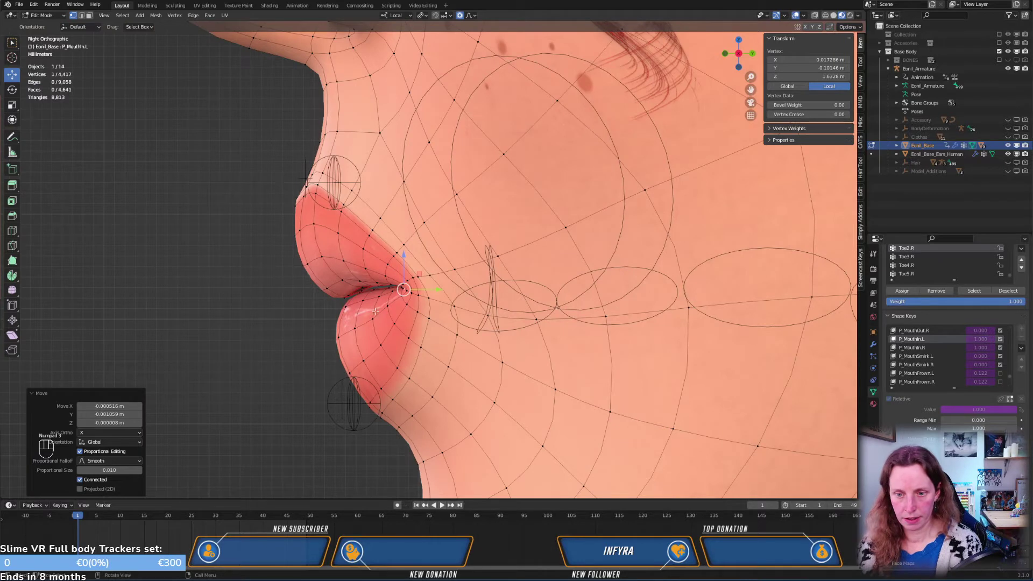
left_click(342, 305)
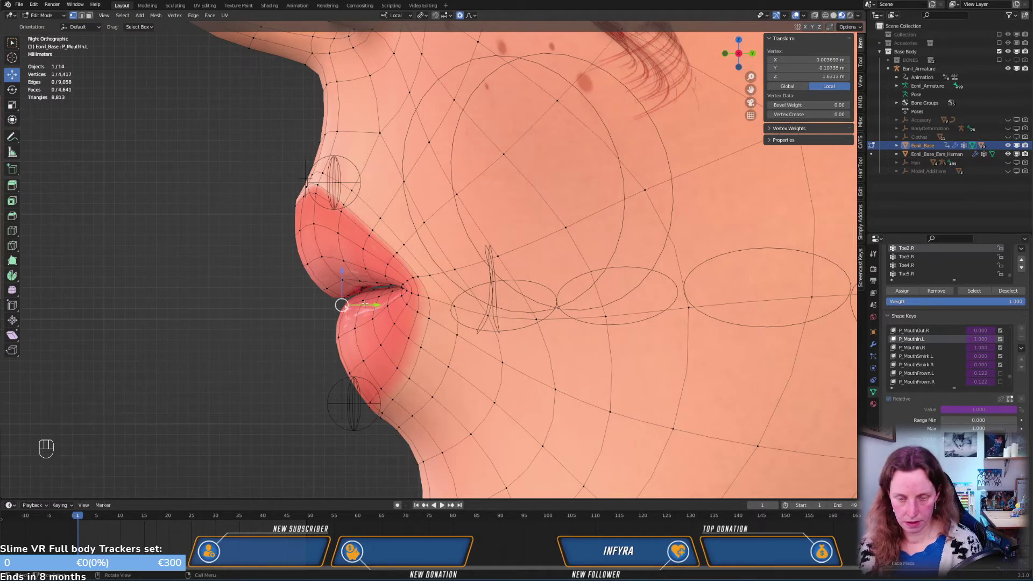
key("KP_3")
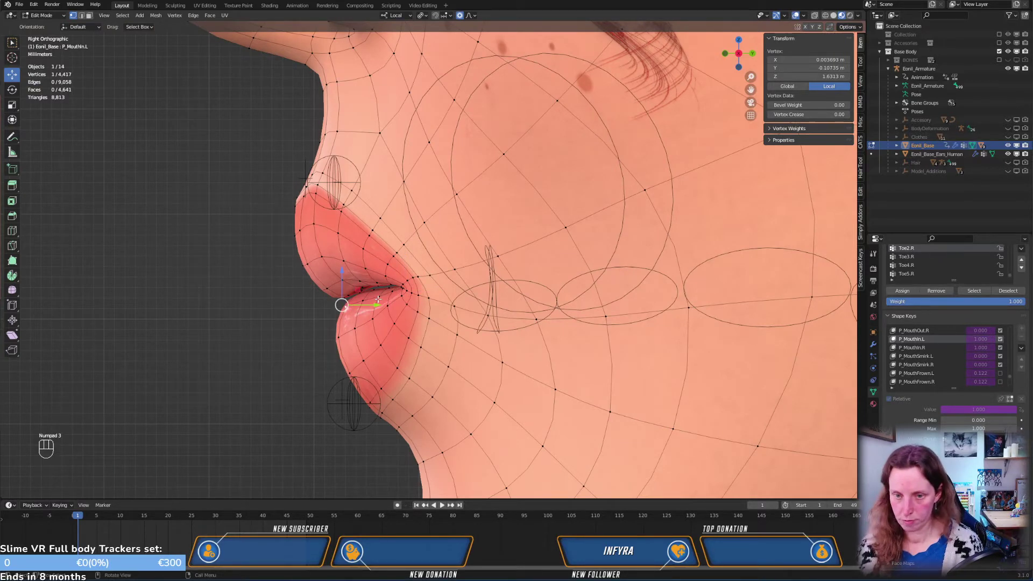
middle_click_drag(206, 272, 488, 190)
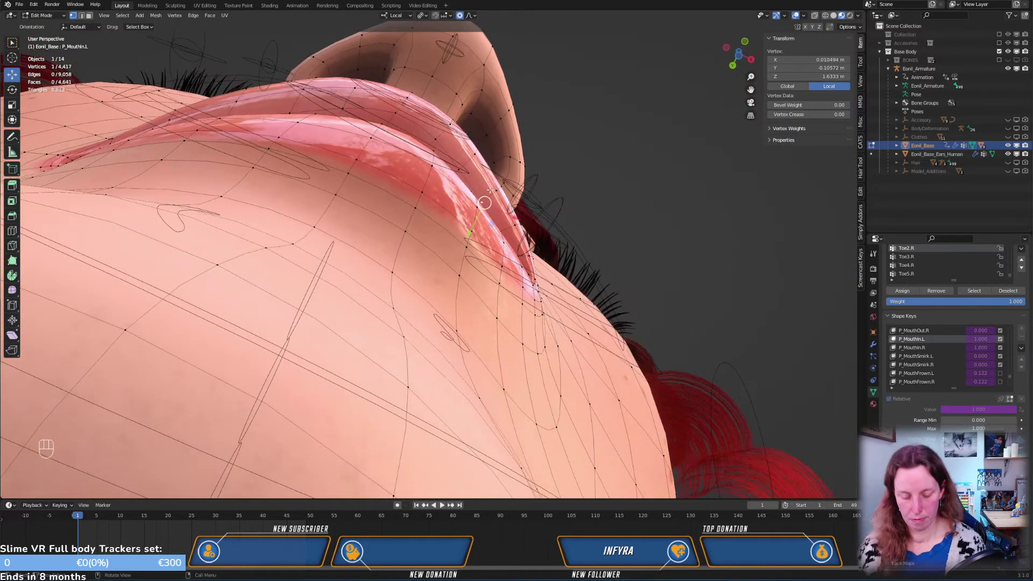
key("g")
left_click(492, 189)
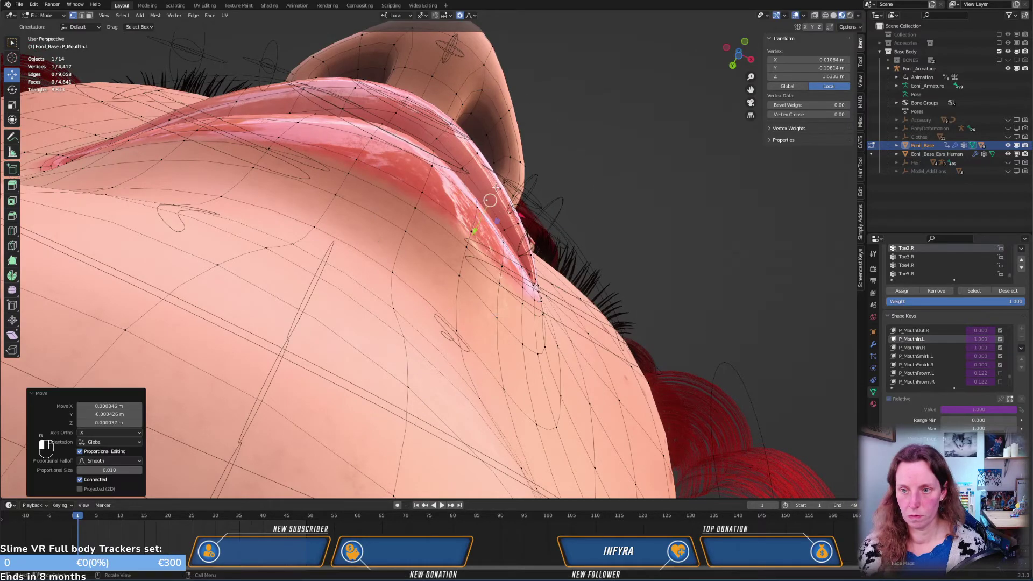
Move the vertex near the left end of the lower lip about 0.0004 m outward, forward and down with proportional editing
middle_click_drag(492, 190, 499, 335)
left_click(469, 297)
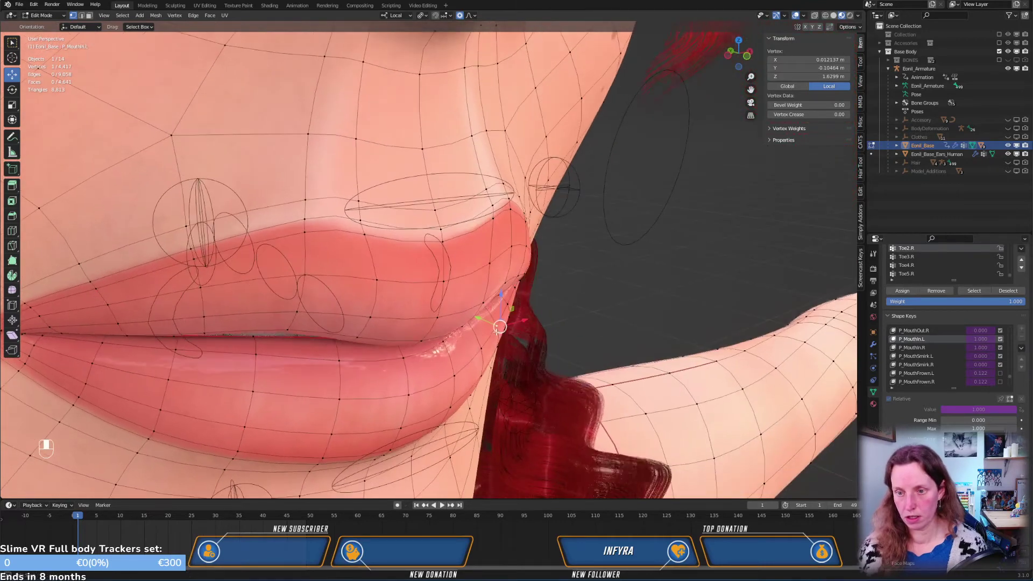
key("g")
left_click(505, 330)
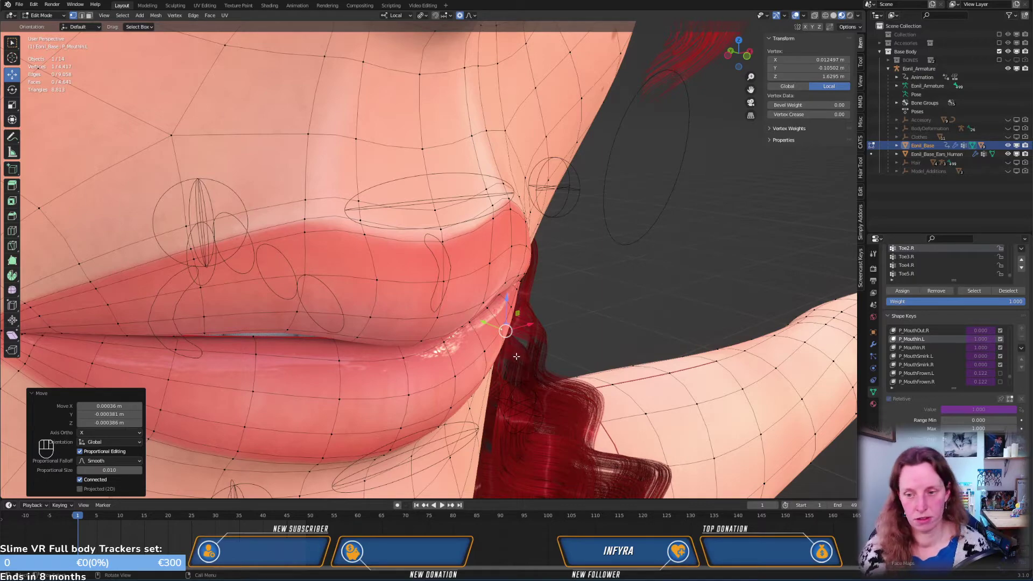
Move the vertex midway along the lower lip's left half about 0.0007 m forward and 0.0001 m up with proportional editing
middle_click_drag(516, 344, 440, 217)
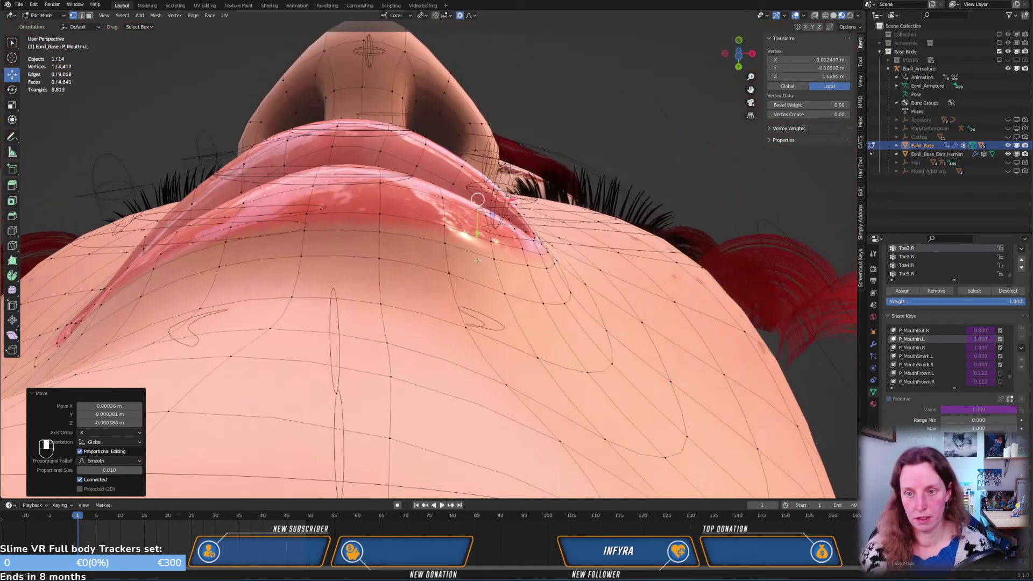
key("ctrl+z")
key("g")
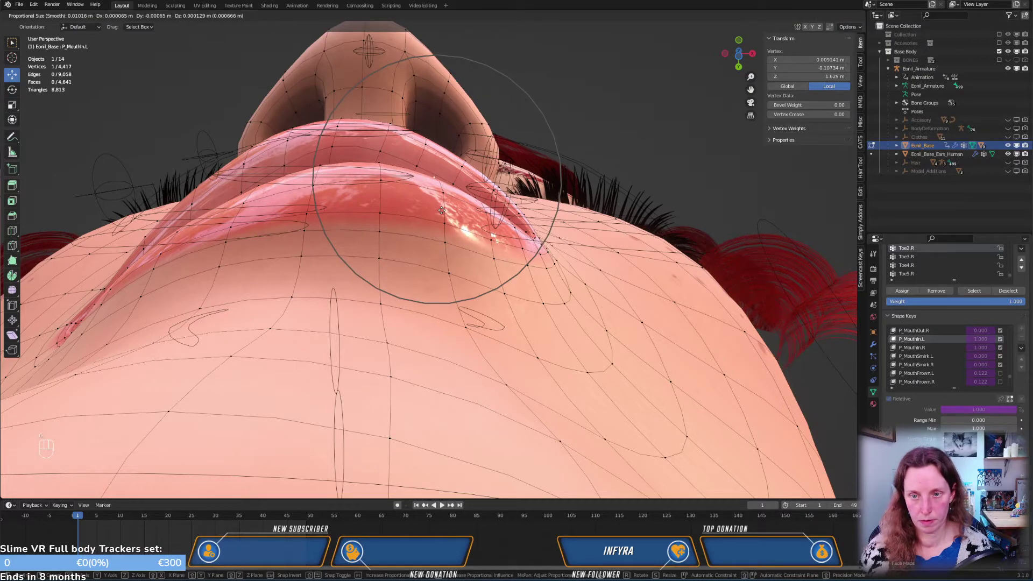
left_click(441, 210)
Move the lower lip's centre vertex about 0.0006 m forward with the proportional size reduced to 0.008
key("ctrl+z")
middle_click_drag(393, 207, 366, 215)
key("g")
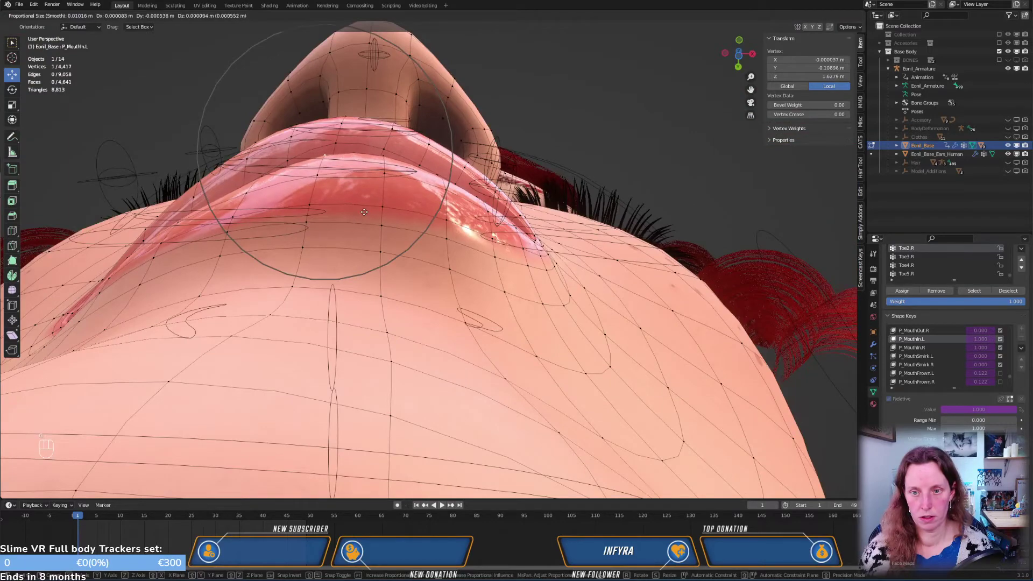
scroll(364, 212, "up", 2)
left_click(365, 213)
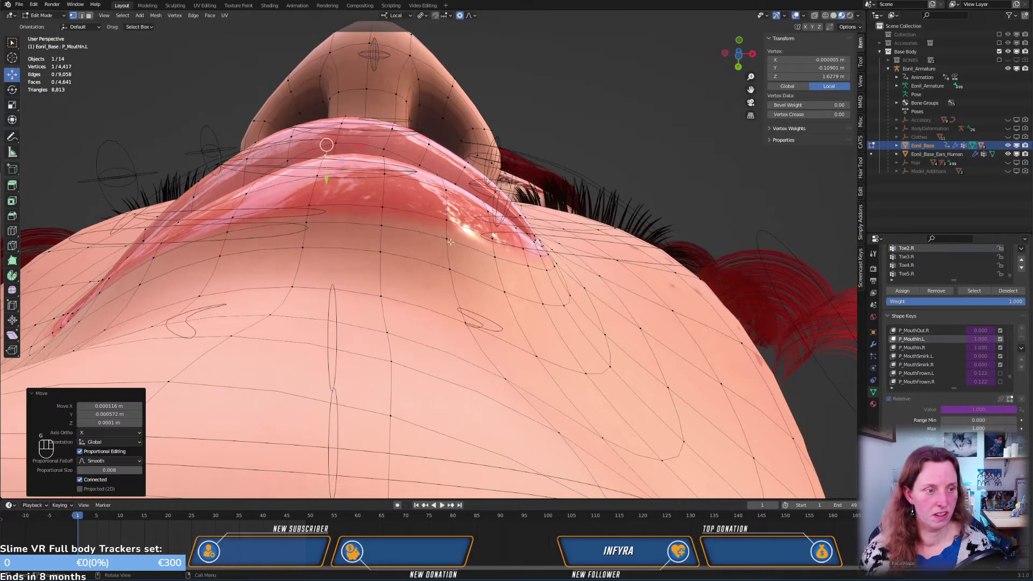
Move the inner-edge vertex on the lower lip's left half about 0.0002 m outward and 0.0001 m forward
middle_click_drag(508, 245, 473, 328)
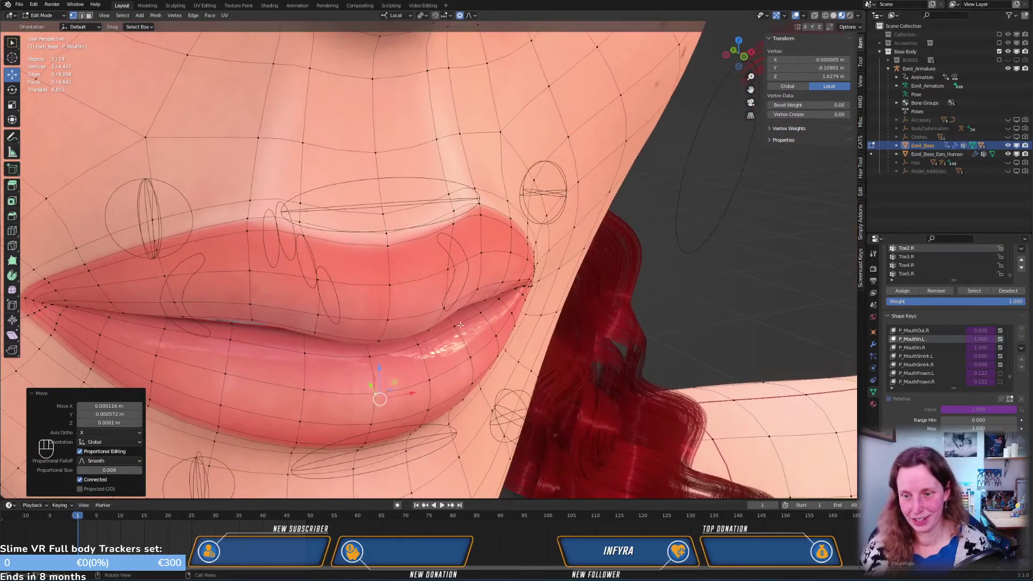
left_click(469, 320)
key("g")
left_click(458, 336)
Adjust the lower lip's inner-edge vertex just left of the centre in the side view with proportional editing
key("KP_3")
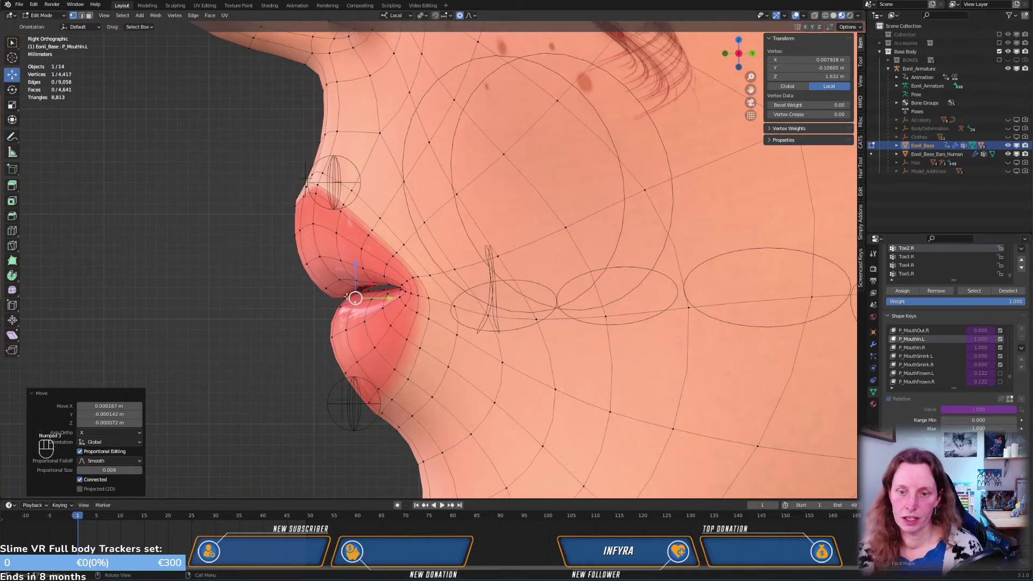
key("ctrl+z")
middle_click_drag(377, 298, 396, 301)
key("KP_3")
key("g")
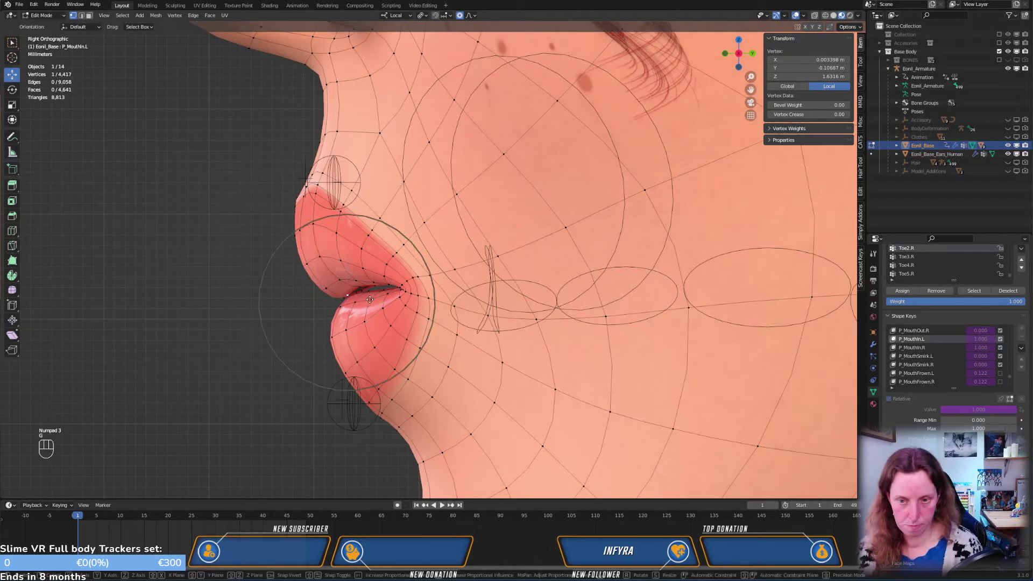
left_click(363, 300)
Move the lower-lip vertex just inside the mouth, left of centre, about 0.0012 m forward and 0.0003 m down
mouse_move(364, 300)
middle_mouse_down()
mouse_move(419, 290)
mouse_move(344, 303)
middle_mouse_up()
middle_click_drag(362, 303, 394, 311)
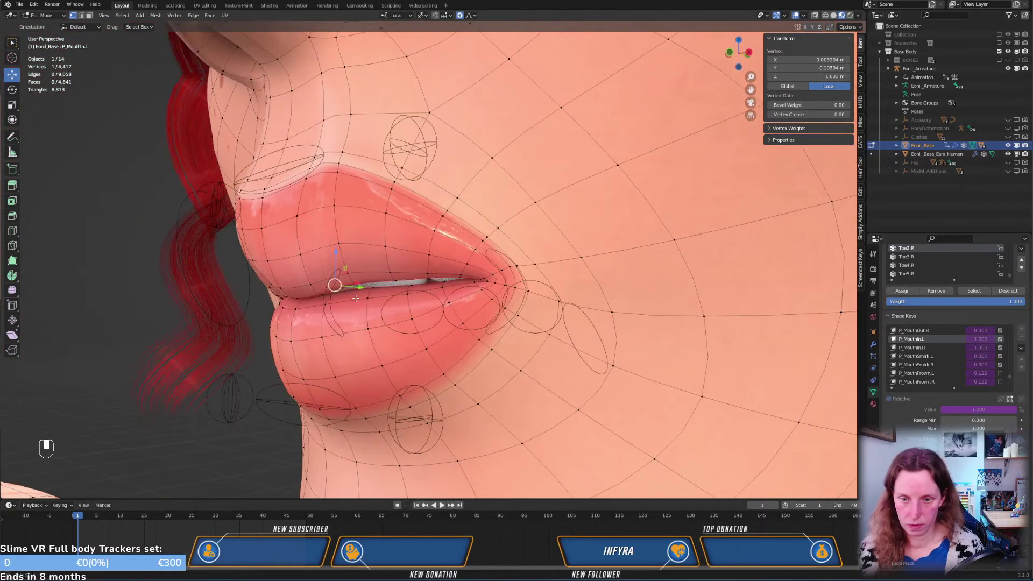
key("KP_3")
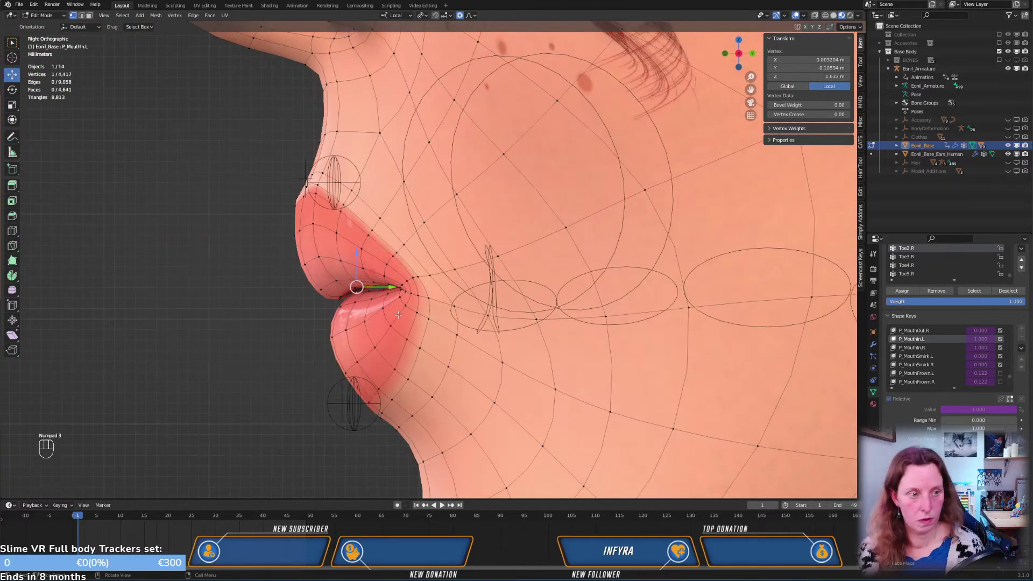
key("g")
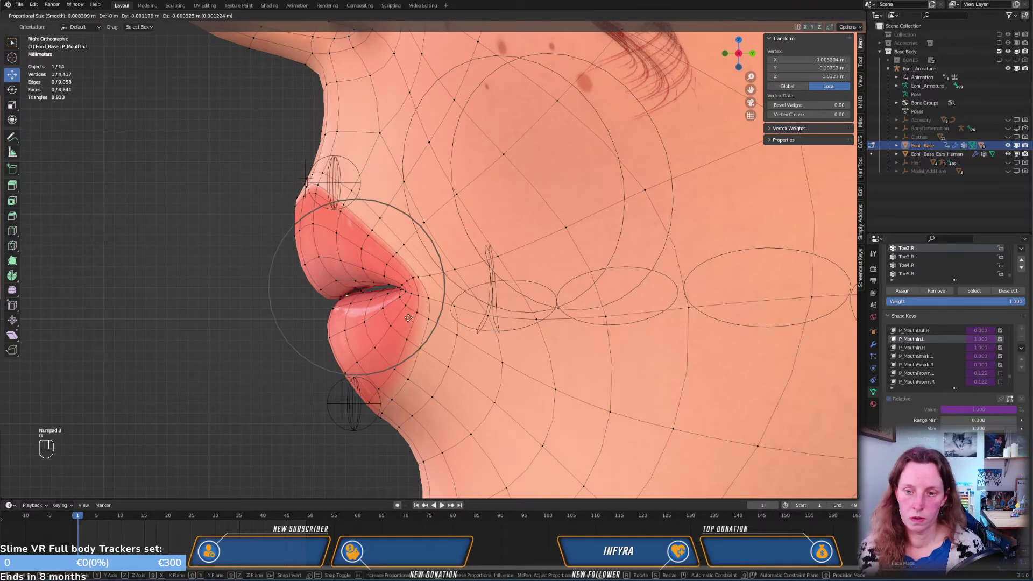
left_click(395, 300)
Adjust the inner lip vertex in the gap toward the left mouth corner in the front view with proportional editing
middle_click_drag(395, 299, 450, 274)
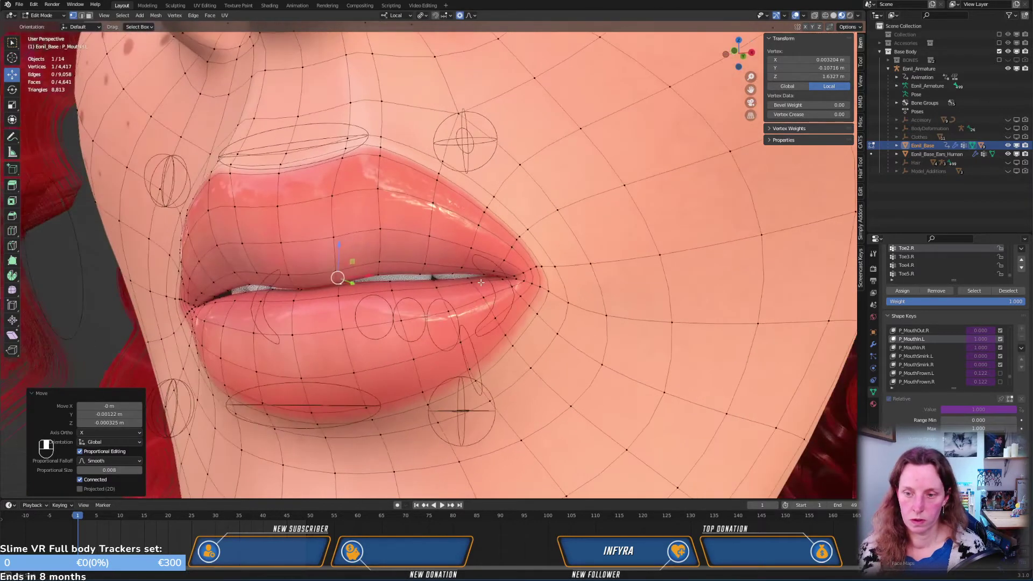
left_click(453, 274)
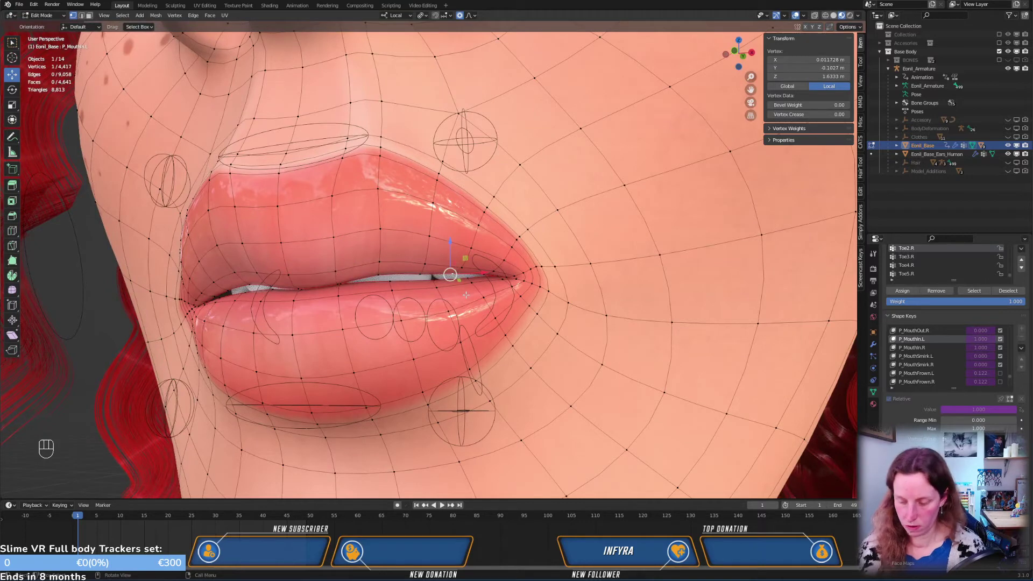
key("KP_1")
key("g")
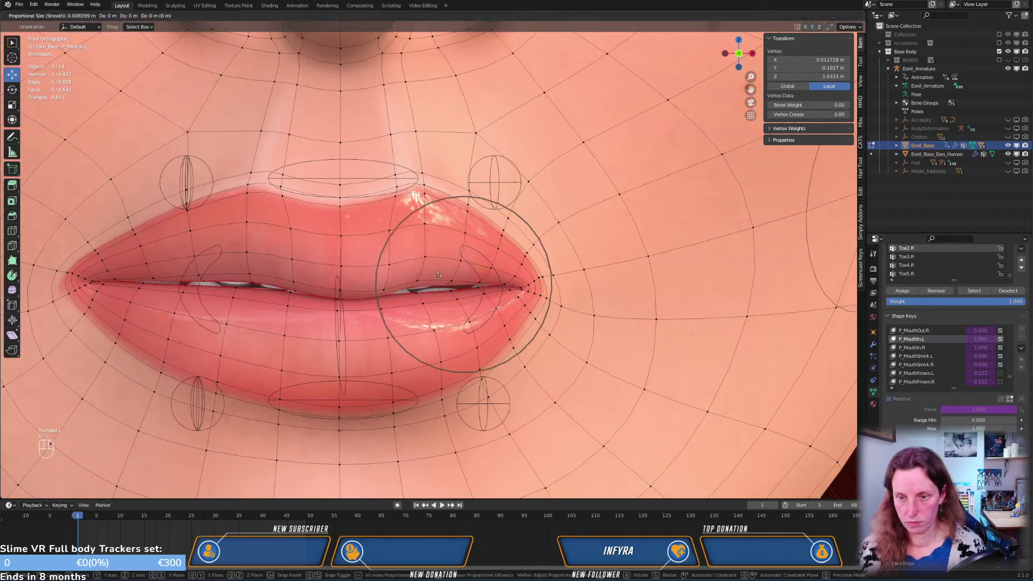
left_click(435, 295)
Raise the inner-edge vertex on the lower lip's left half about 0.0002 m and shift it 0.0001 m inward
left_click(441, 304)
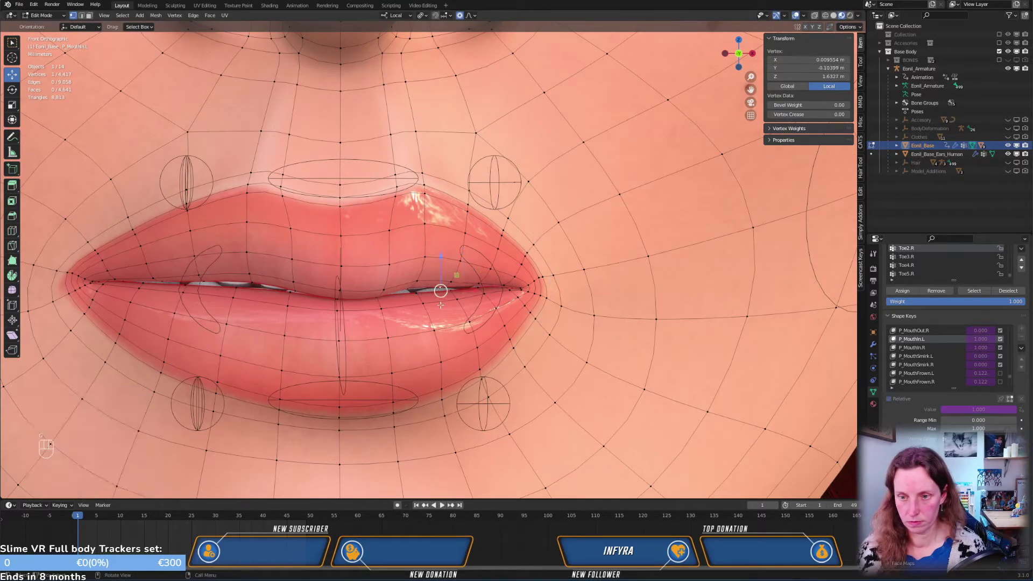
key("g")
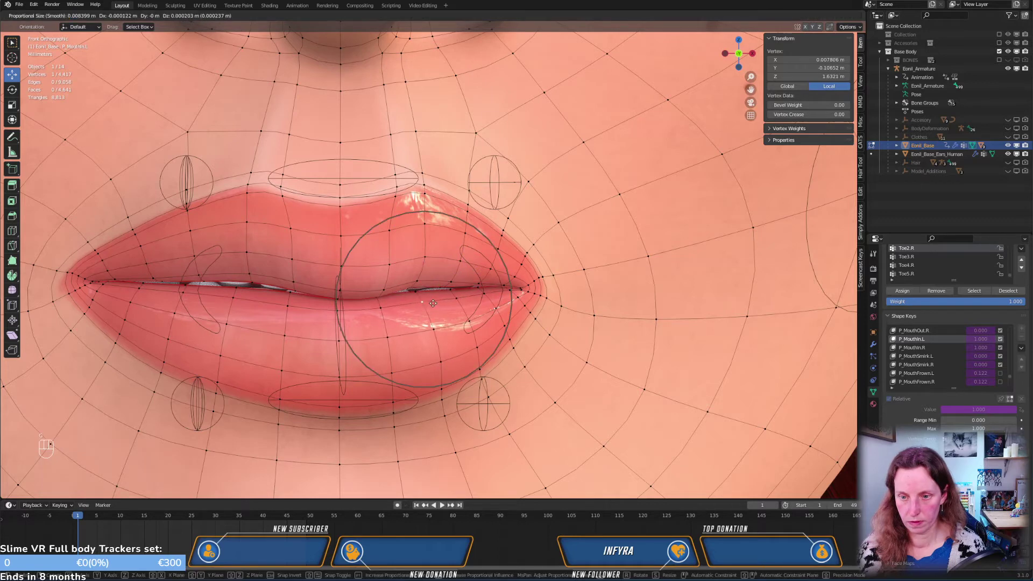
left_click(433, 303)
Move the left mouth-corner vertex about 0.0015 m forward and 0.0001 m up with the proportional size enlarged to 0.015
key("KP_3")
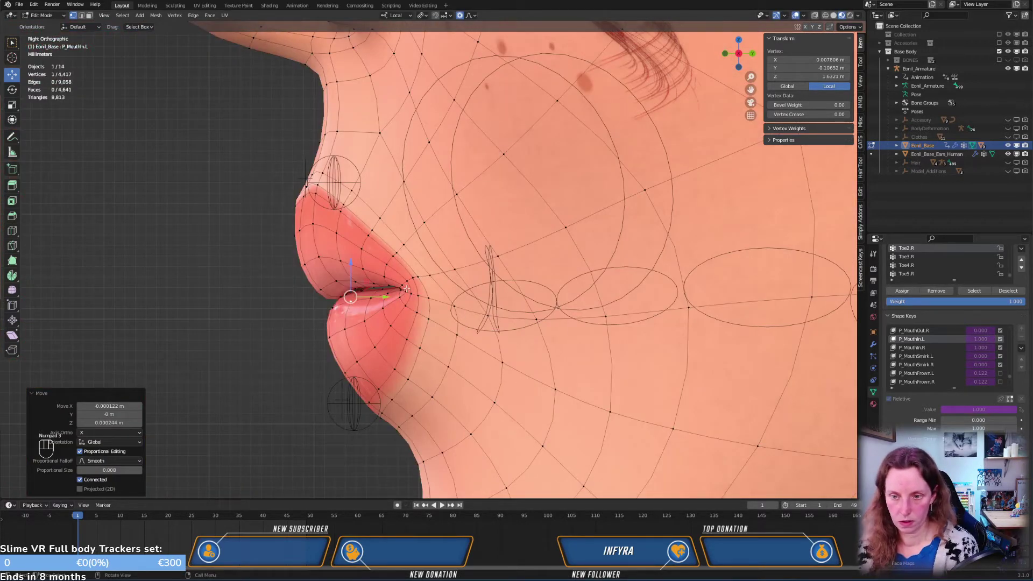
scroll(407, 289, "down", 5)
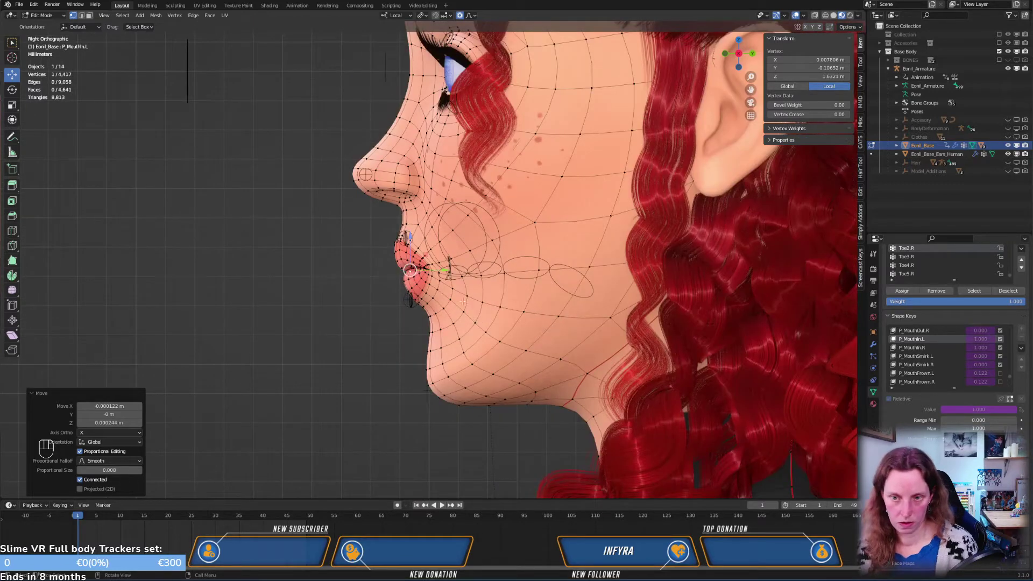
scroll(456, 291, "up", 4)
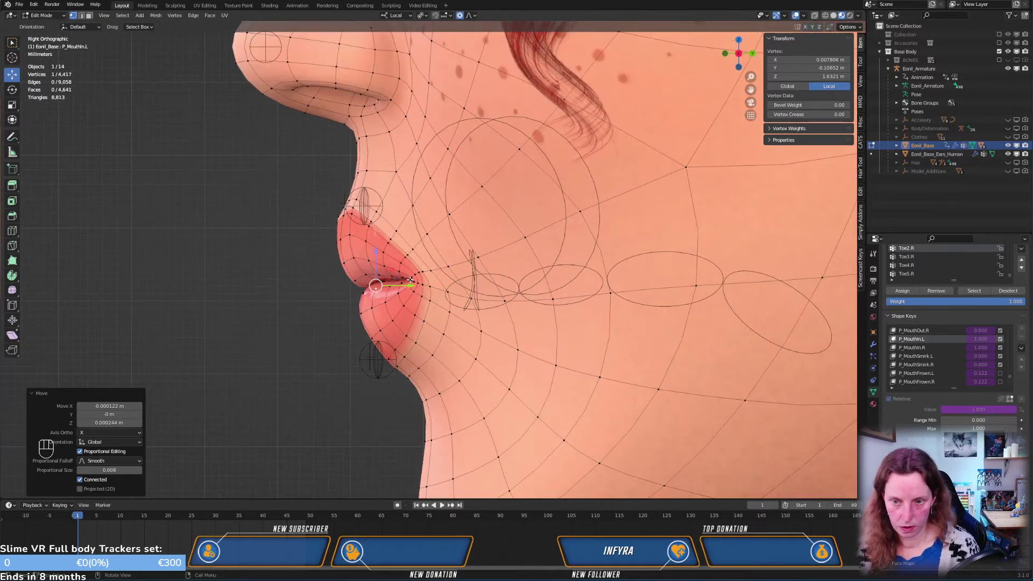
middle_click_drag(411, 279, 437, 215)
key("KP_3")
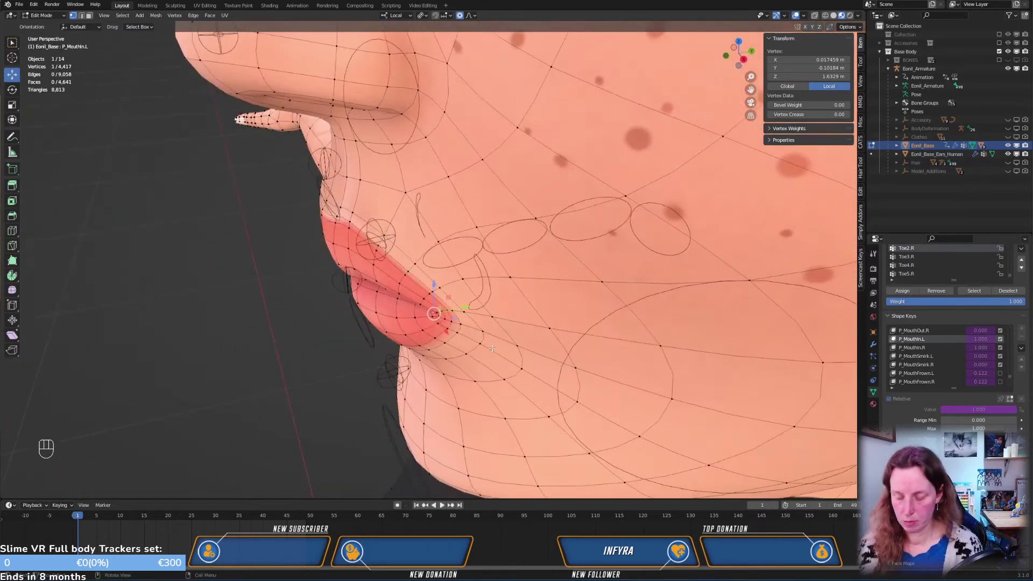
key("g")
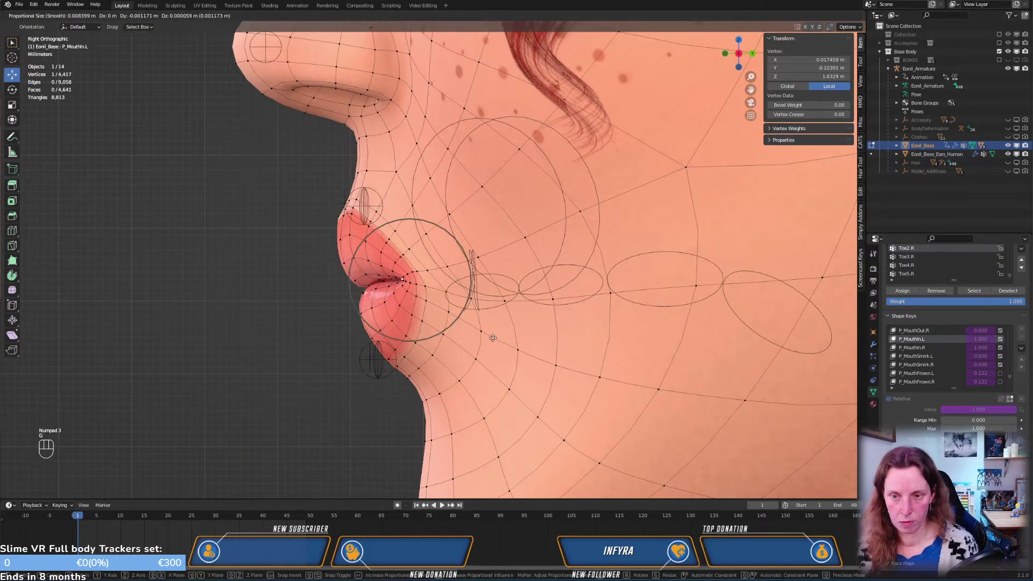
left_click(493, 338)
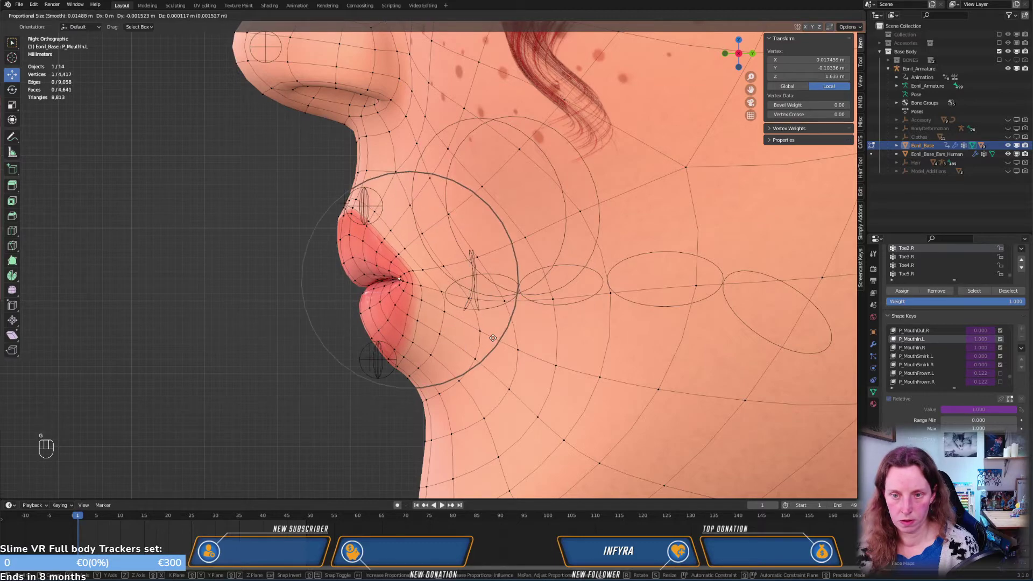
key("KP_1")
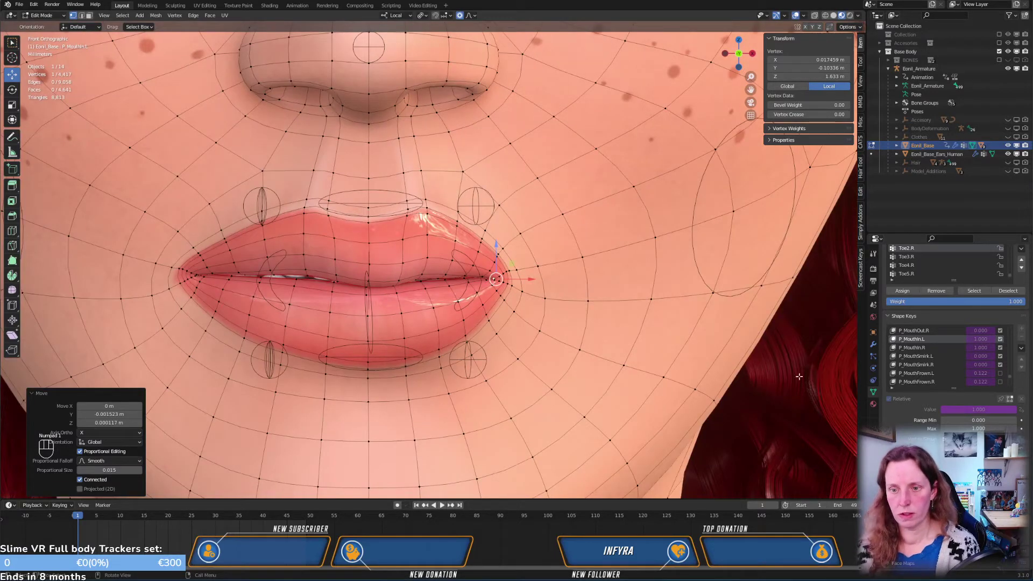
middle_click_drag(535, 337, 525, 238)
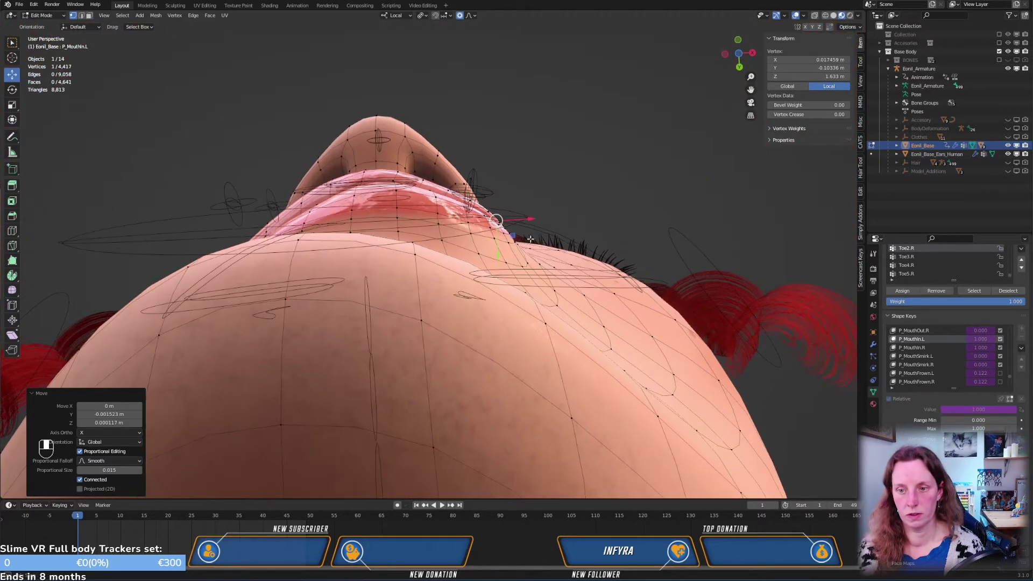
scroll(504, 212, "up", 2)
left_click(502, 191)
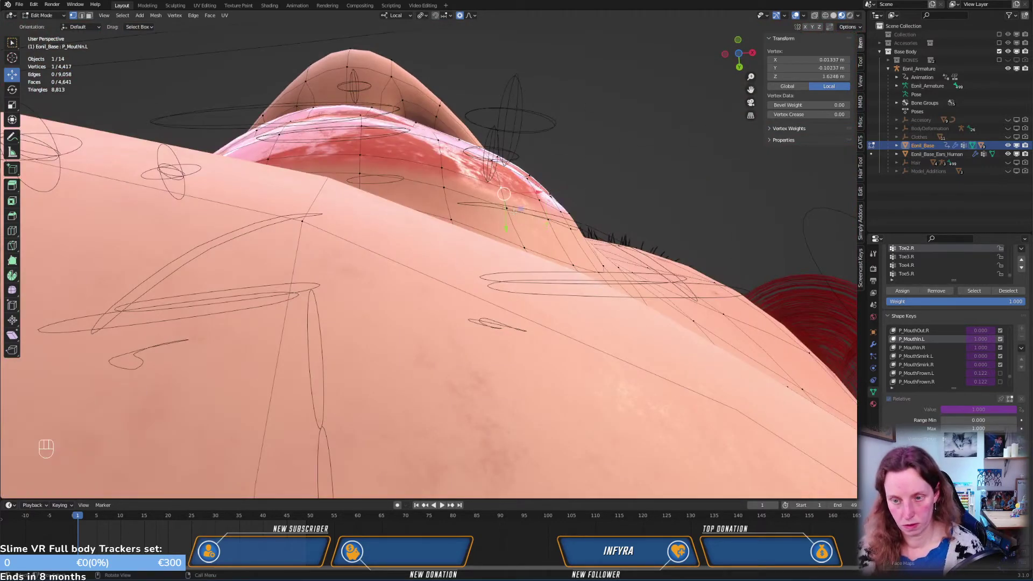
key("g")
scroll(513, 209, "up", 2)
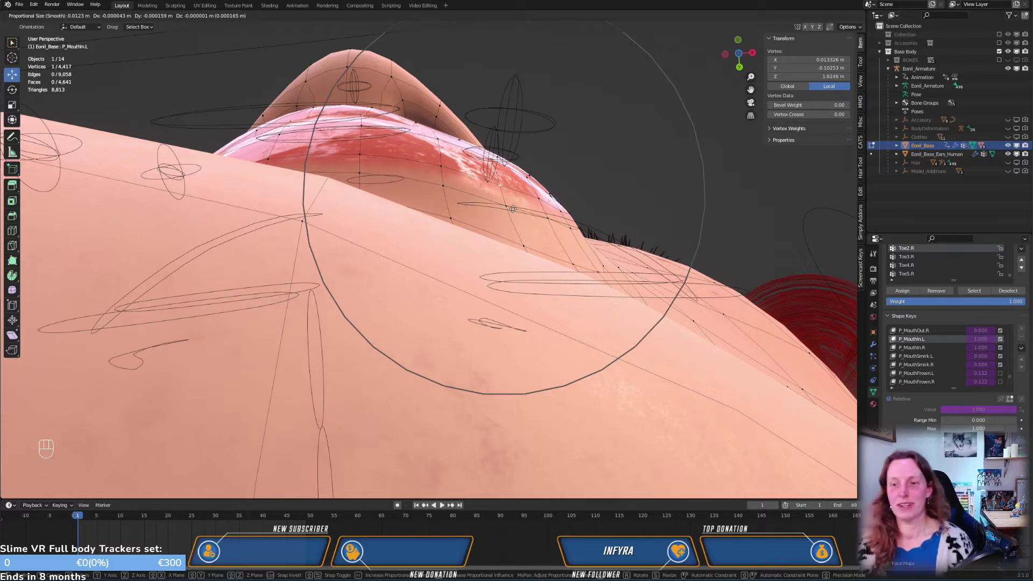
left_click(560, 215)
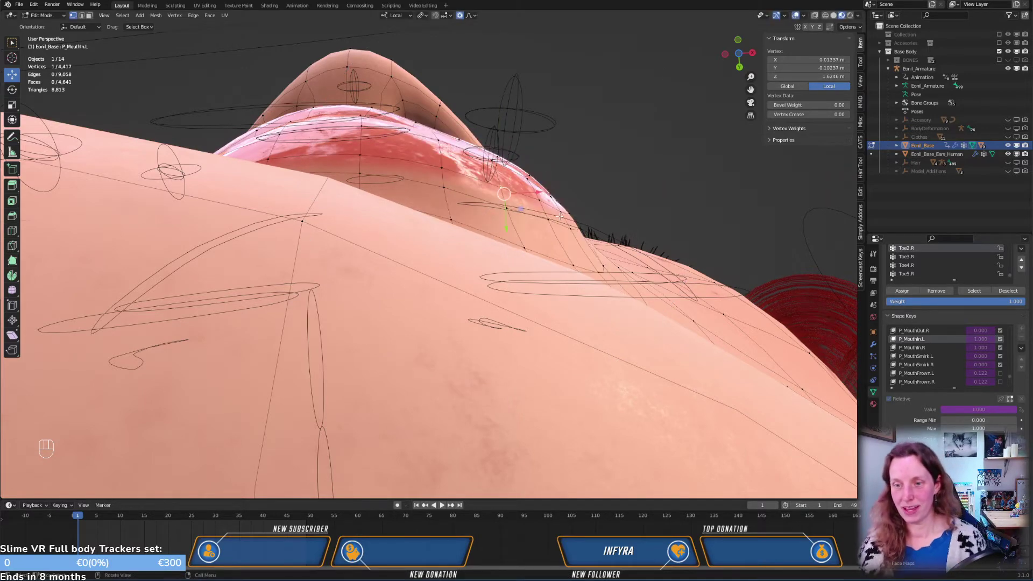
Move the upper-lip vertex below the left peak about 0.0002 m forward and 0.0002 m down, using proportional size 0.012
middle_click_drag(560, 215, 398, 322)
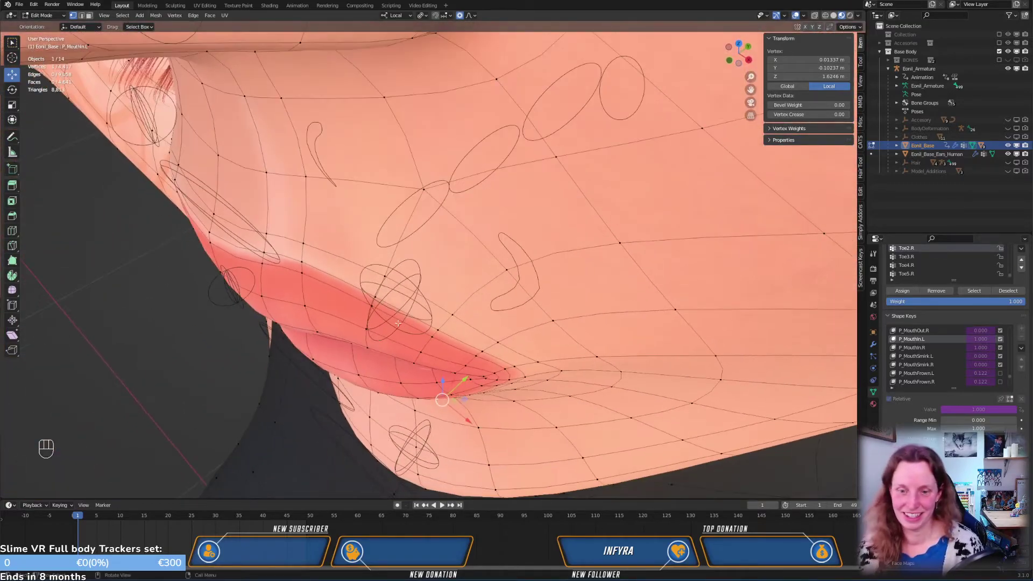
left_click(307, 307)
middle_click_drag(307, 307, 359, 327)
key("g")
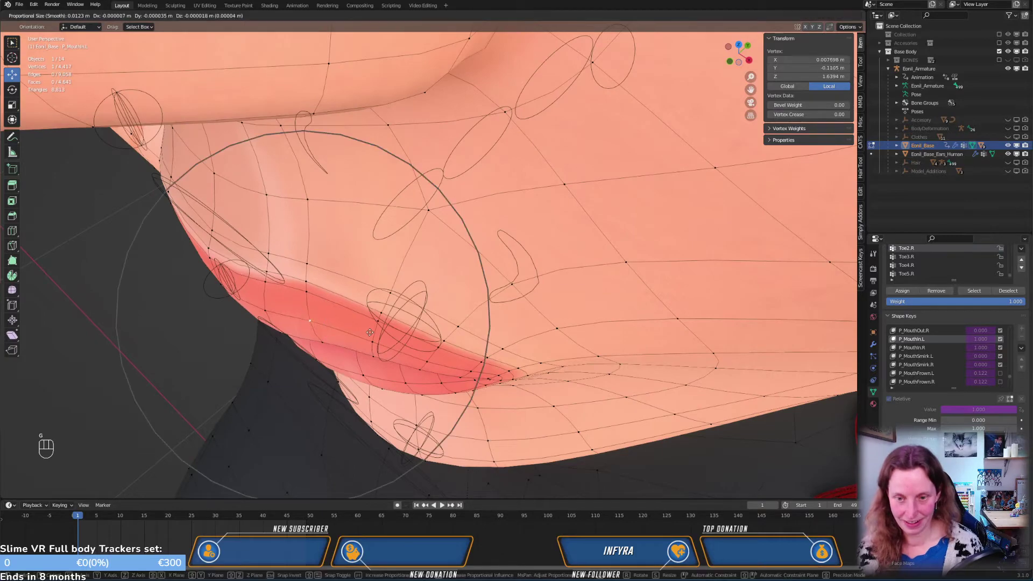
left_click(428, 355)
Enable applying shape keys in Edit Mode and examine the pursed lips from the front and from below
key("KP_3")
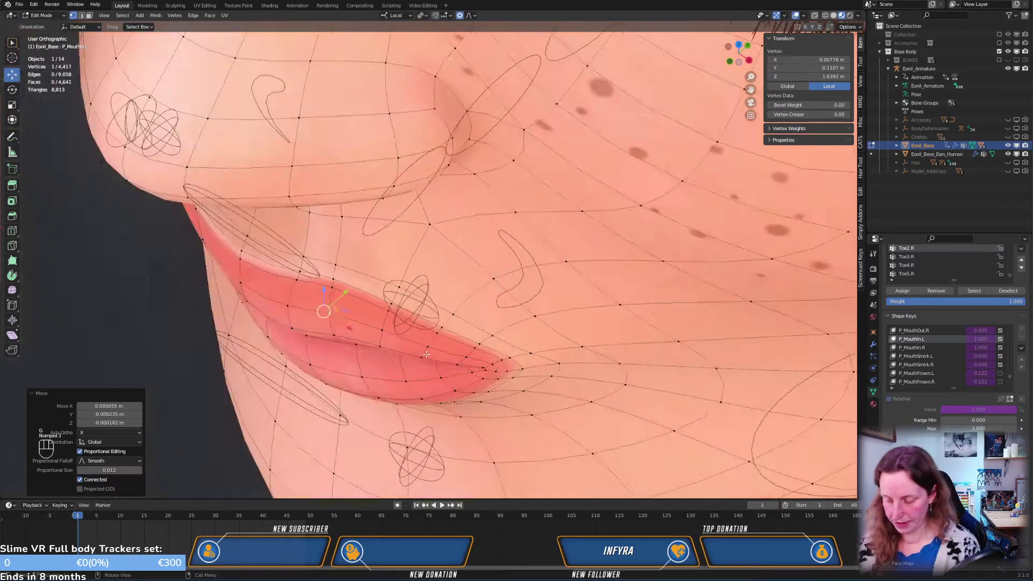
middle_click_drag(398, 341, 522, 303)
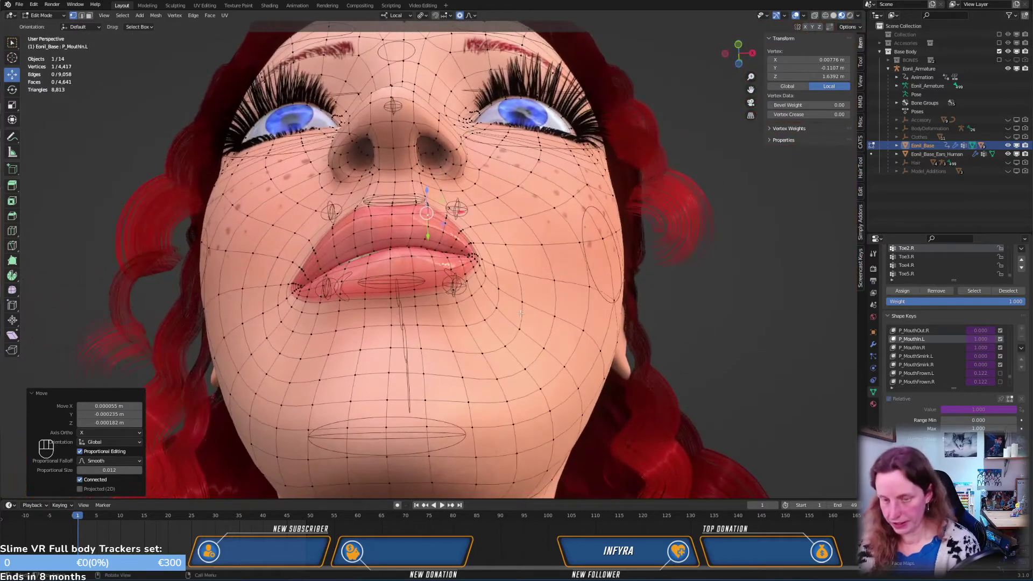
key("KP_1")
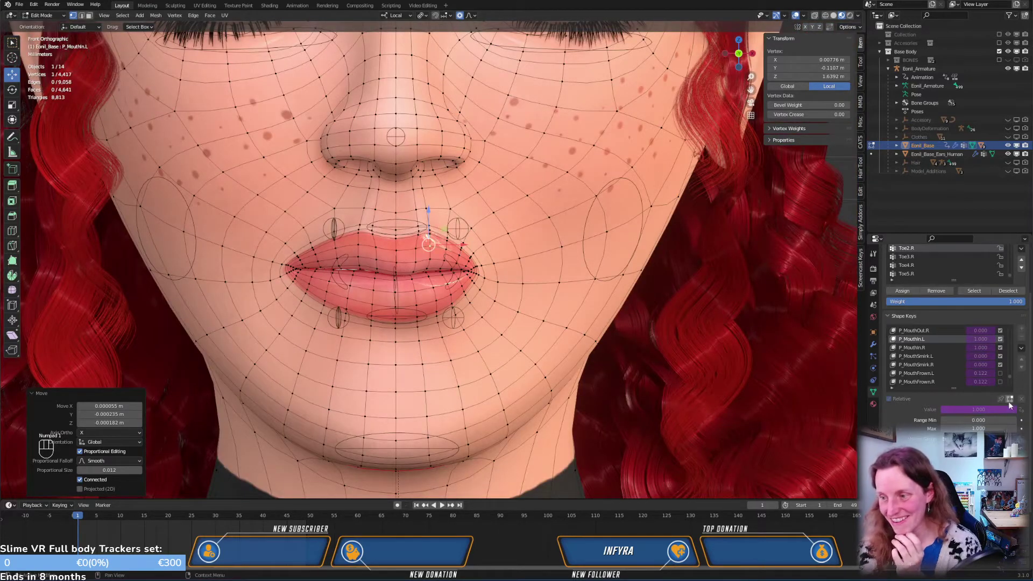
scroll(524, 361, "up", 3)
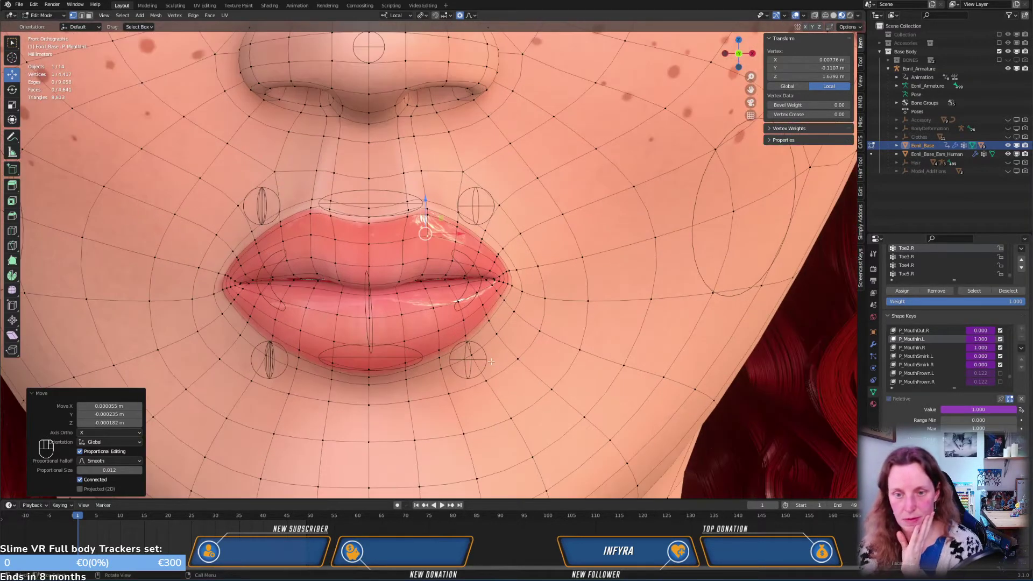
middle_click_drag(491, 361, 570, 296)
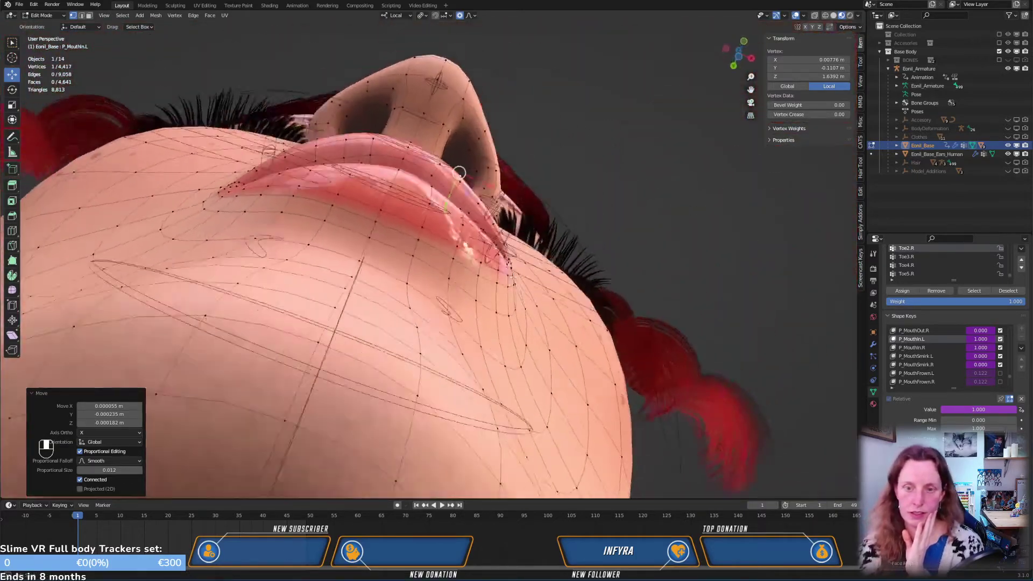
Examine the pursed lips from the front in Object Mode and return to Edit Mode
key("KP_1")
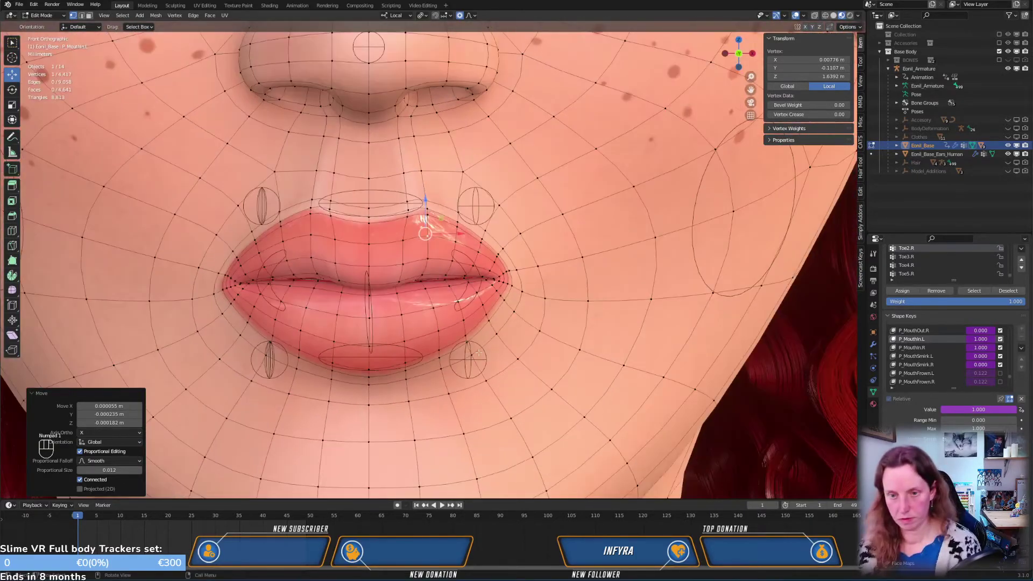
scroll(479, 353, "down", 4)
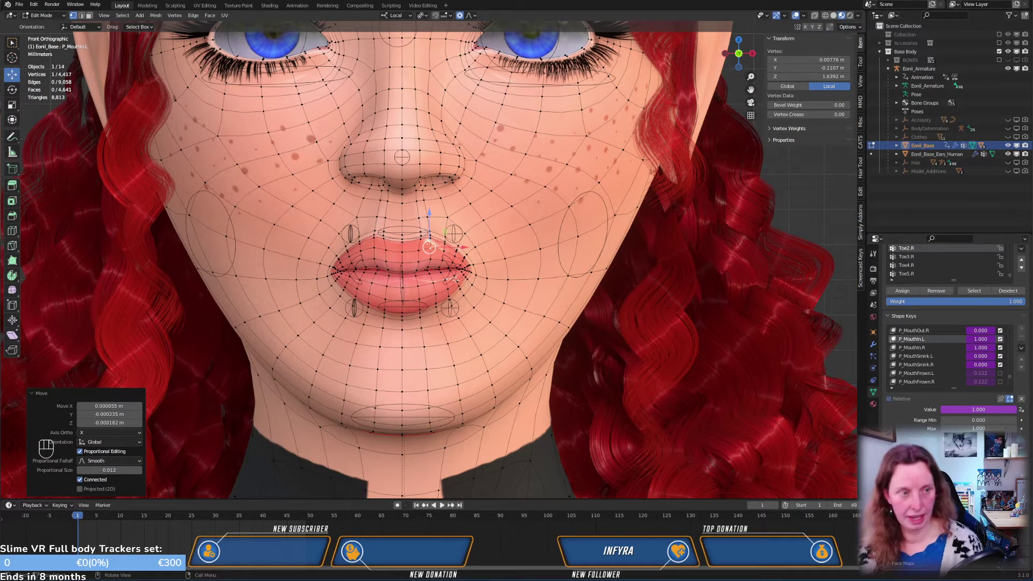
key("Tab")
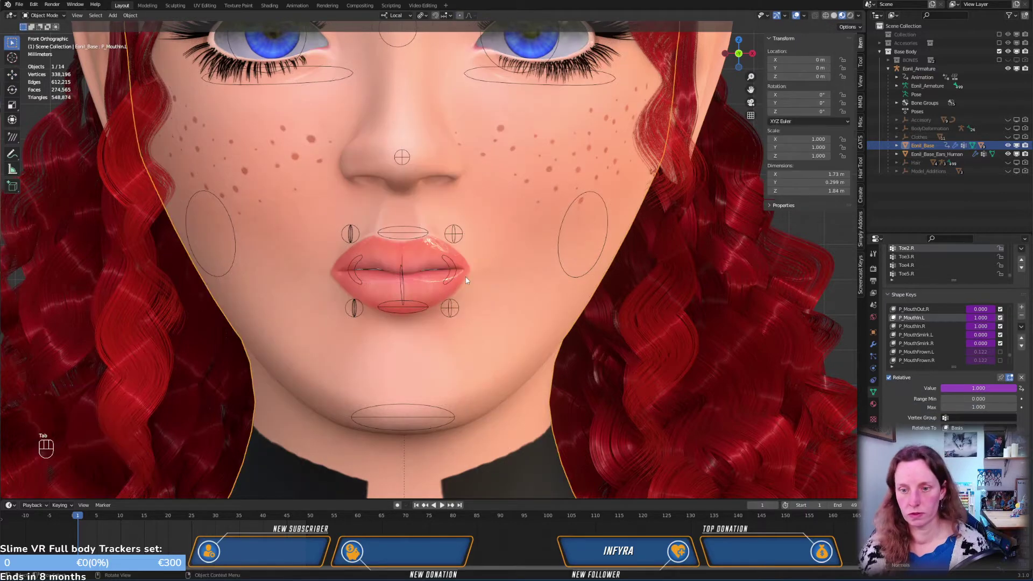
middle_click_drag(475, 290, 494, 275)
key("Tab")
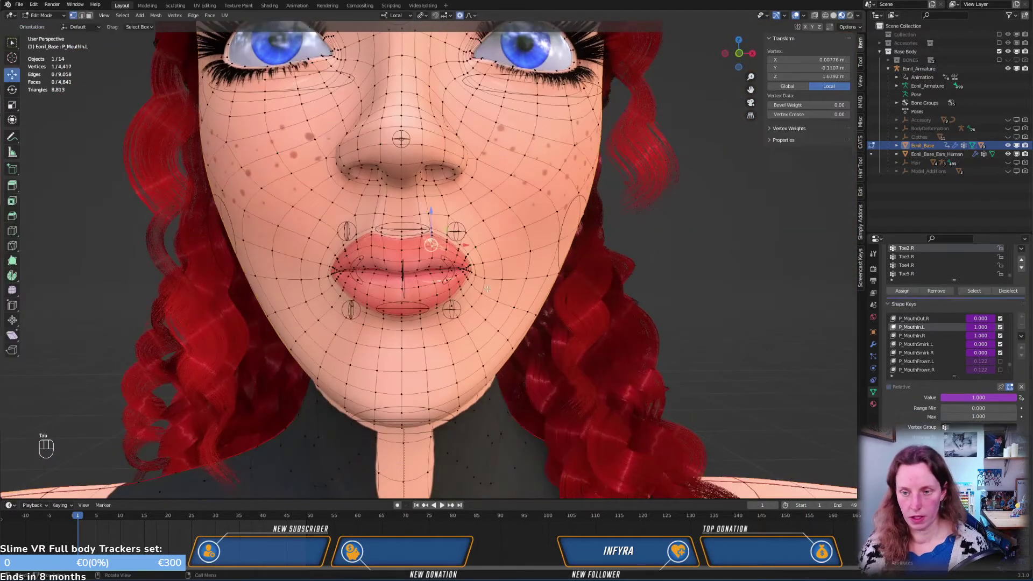
Select all vertices, make P_MouthIn.R the active shape key and blend it from P_MouthIn.L at 1.000 with Add disabled
key("a")
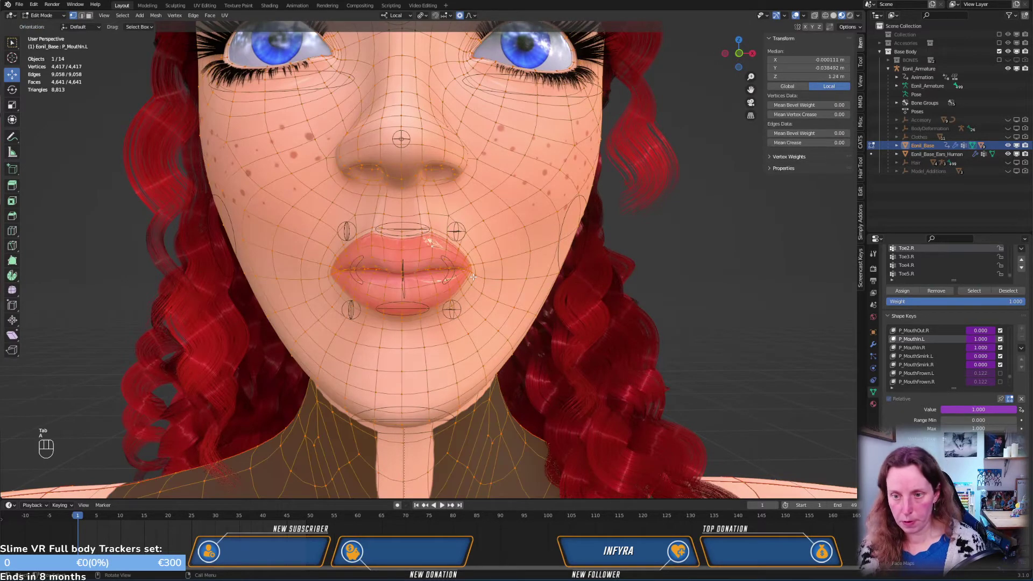
left_click(912, 347)
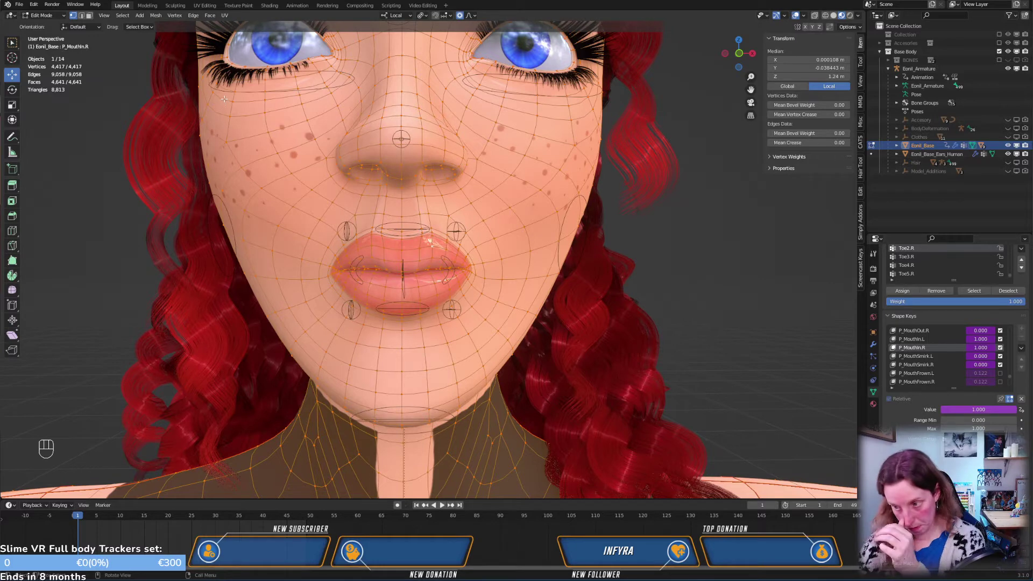
left_click(174, 15)
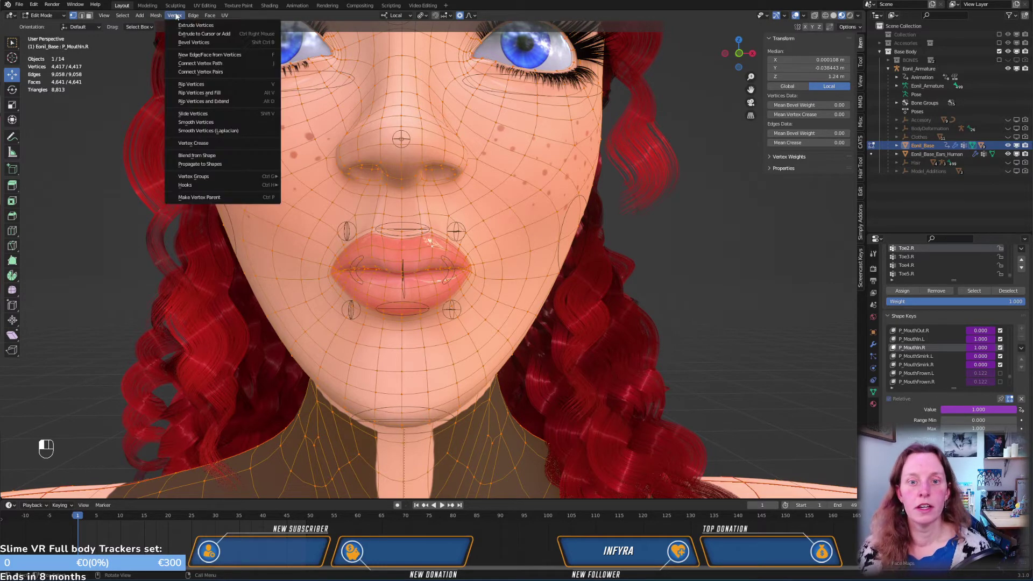
left_click(197, 156)
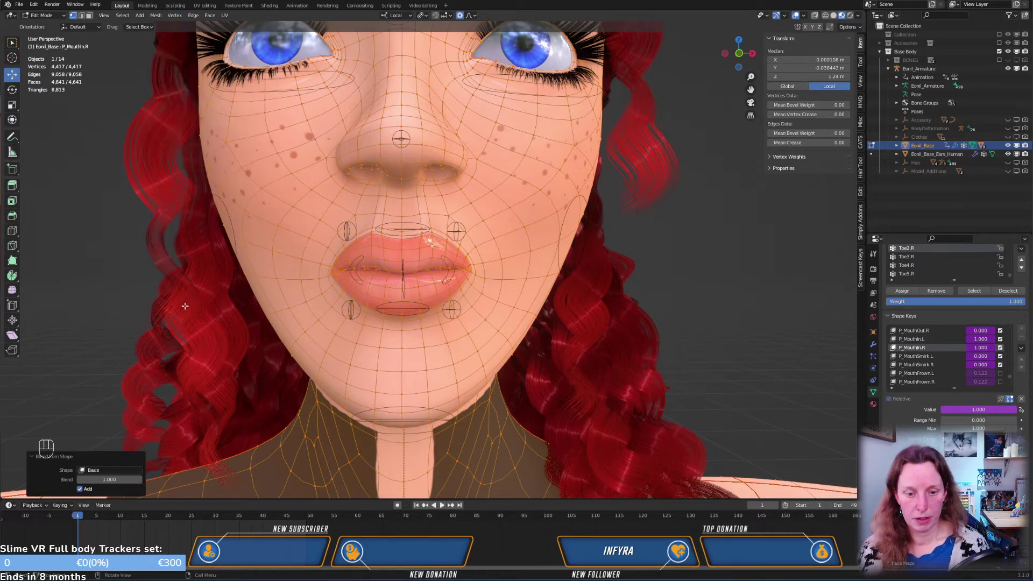
left_click(123, 469)
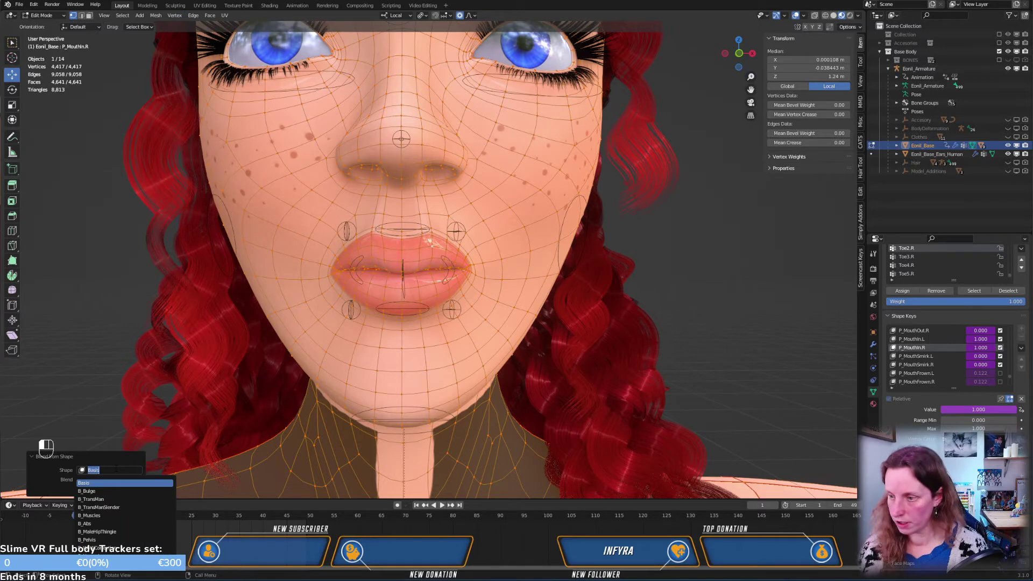
type("mout")
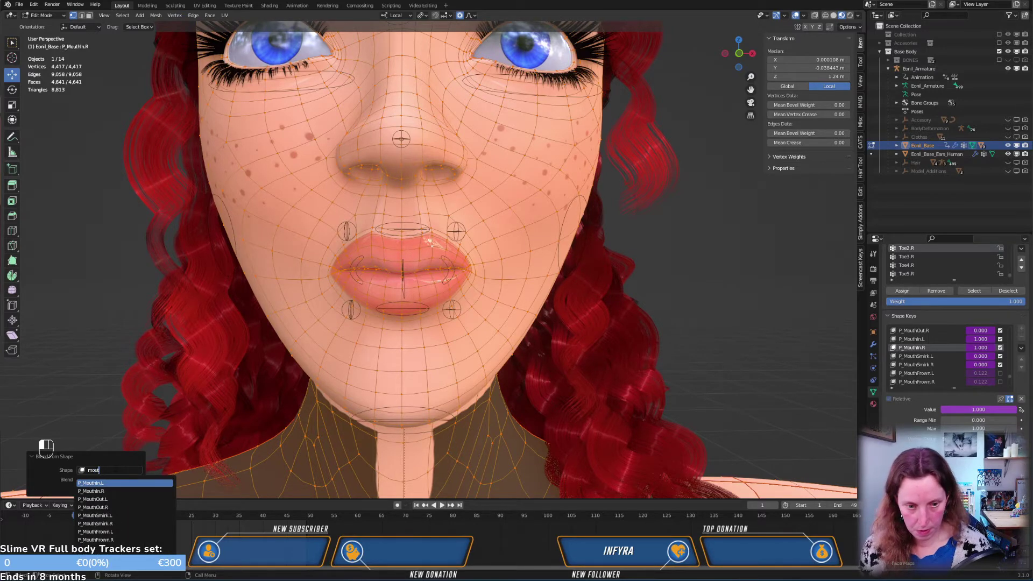
type("hin")
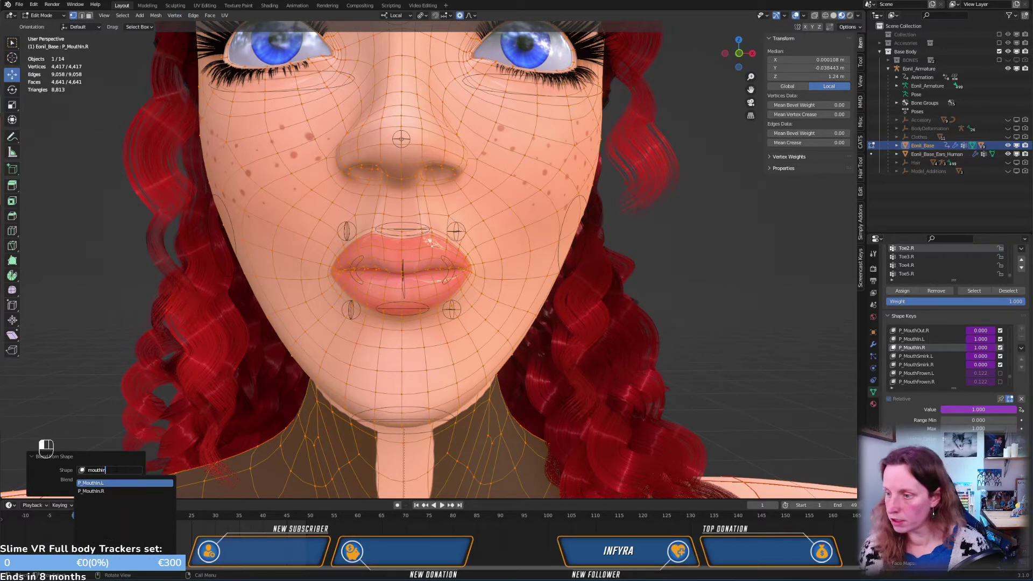
key("Return")
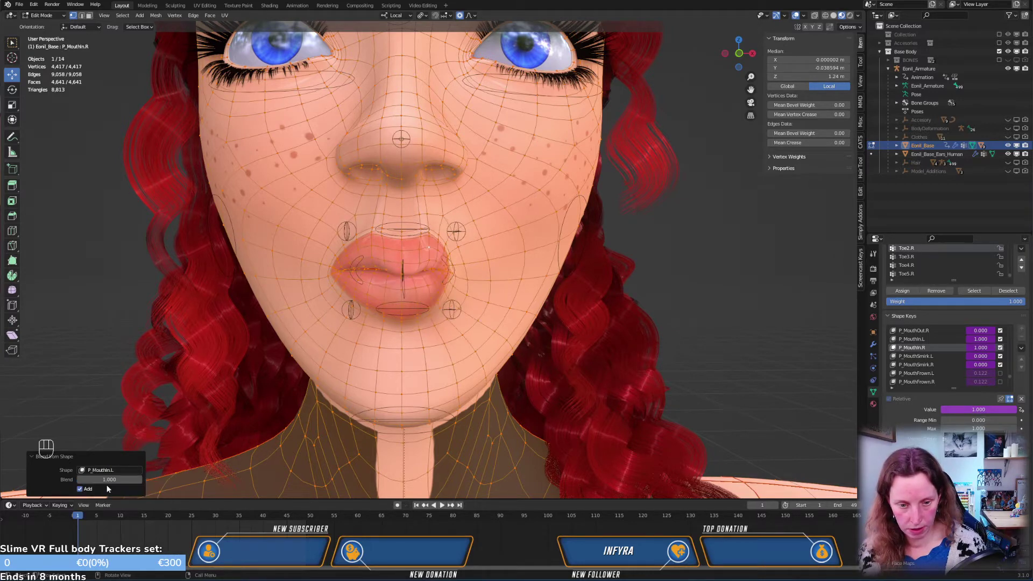
left_click(80, 489)
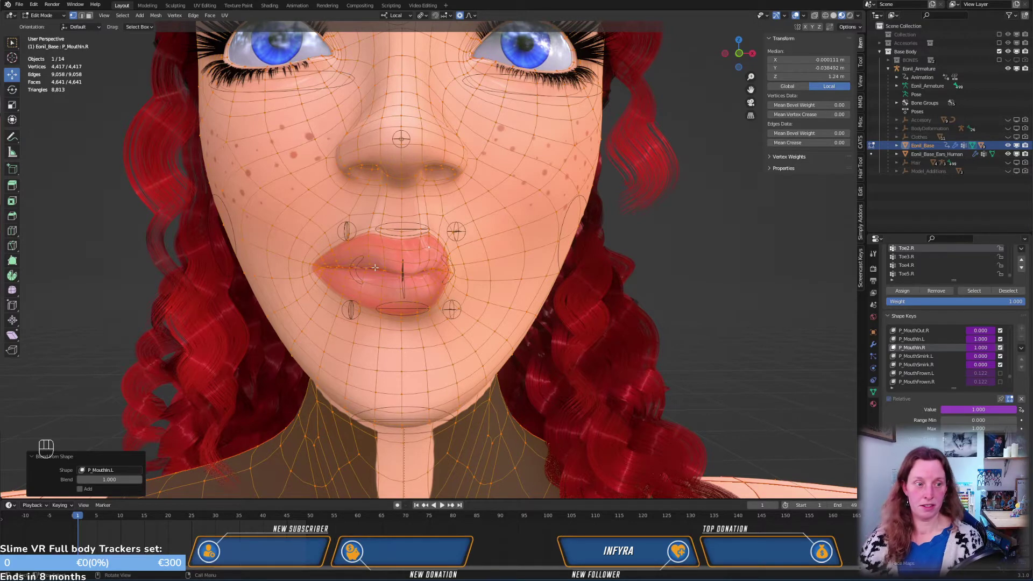
Compare the mouth with shape keys applied and not applied in Edit Mode, and mirror the P_MouthIn.R shape key in Object Mode
left_click(1010, 399)
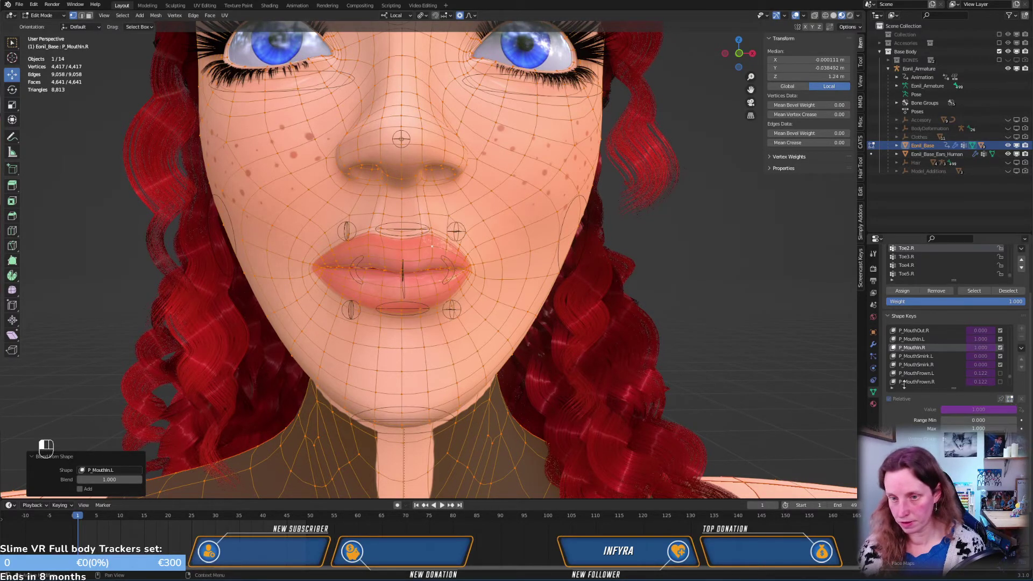
left_click(1009, 399)
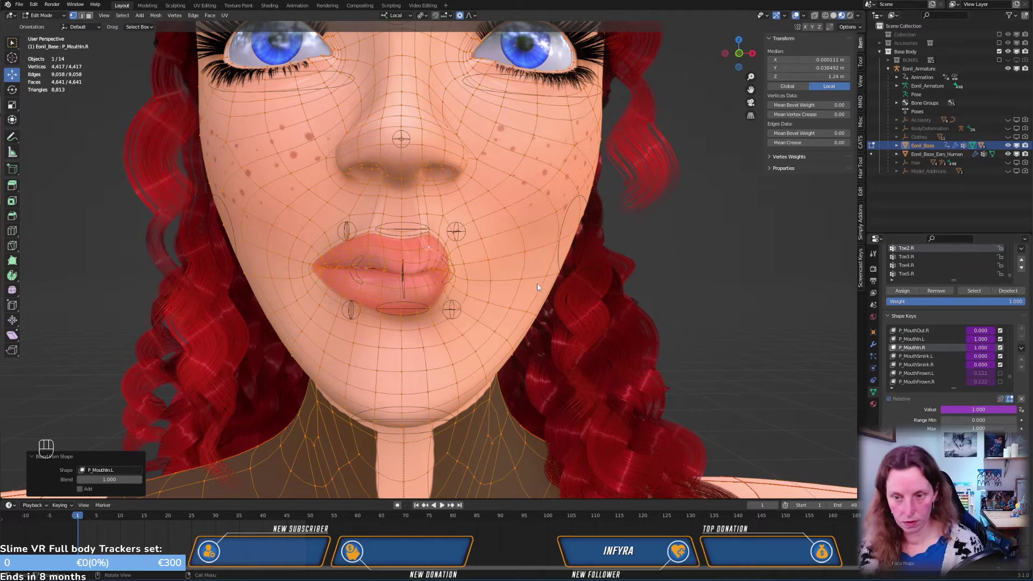
key("Tab")
left_click(1020, 327)
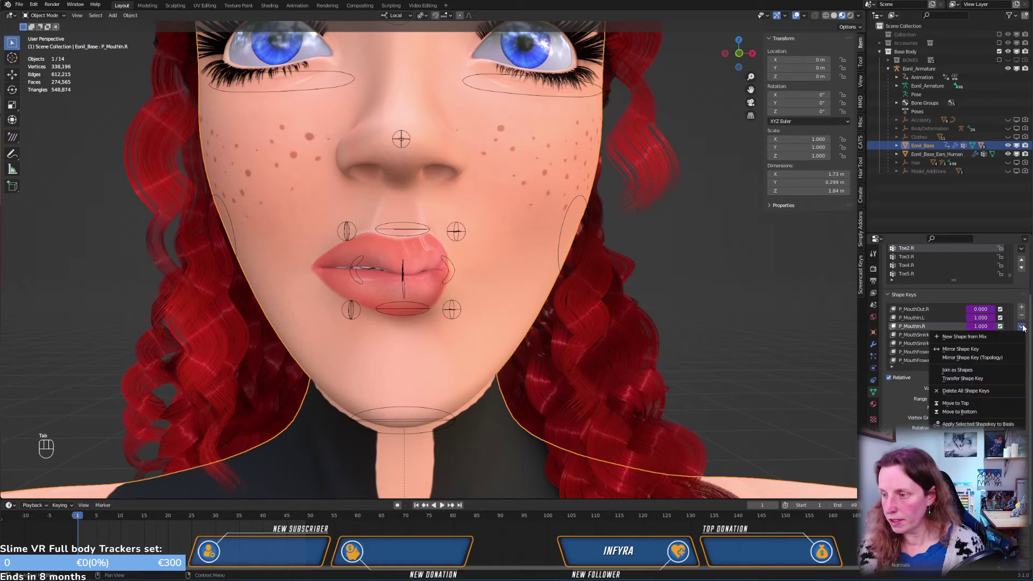
left_click(960, 348)
Inspect the pursed lips from below and turn off applying shape keys in Edit Mode with P_MouthIn.L active
middle_click_drag(430, 285, 422, 240)
scroll(423, 239, "up", 2)
scroll(471, 292, "up", 3)
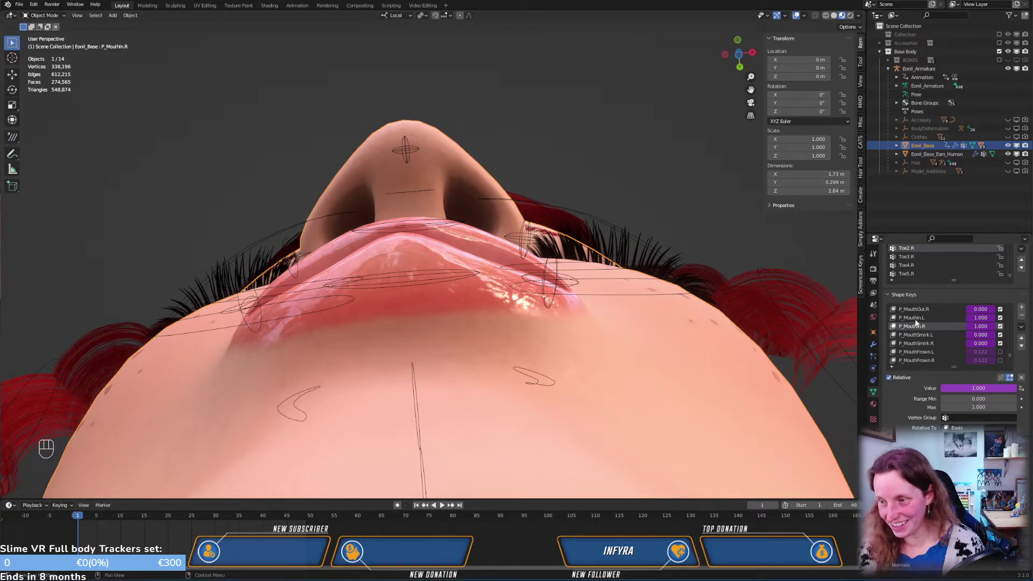
left_click(912, 317)
key("Tab")
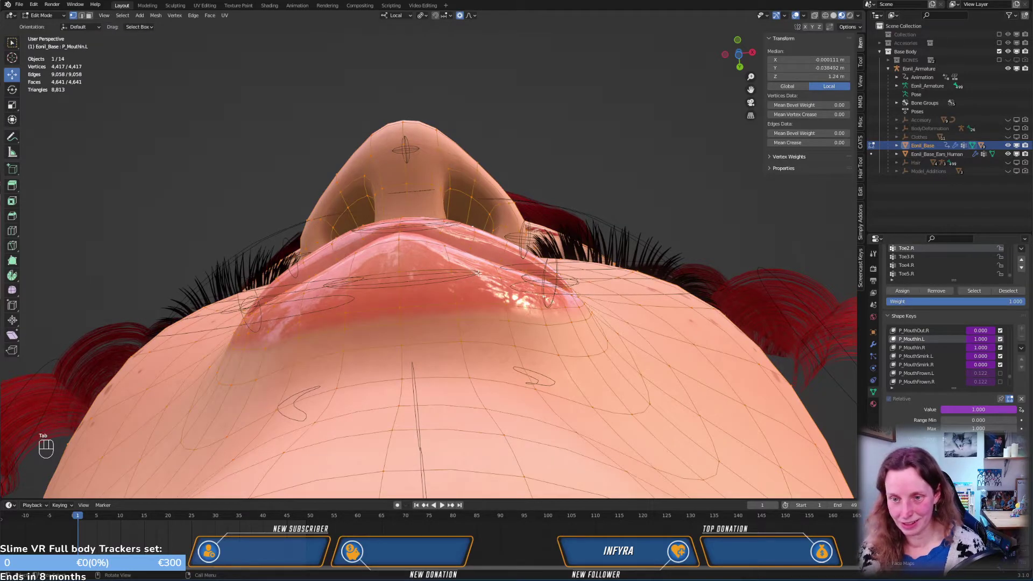
middle_click_drag(478, 273, 652, 373)
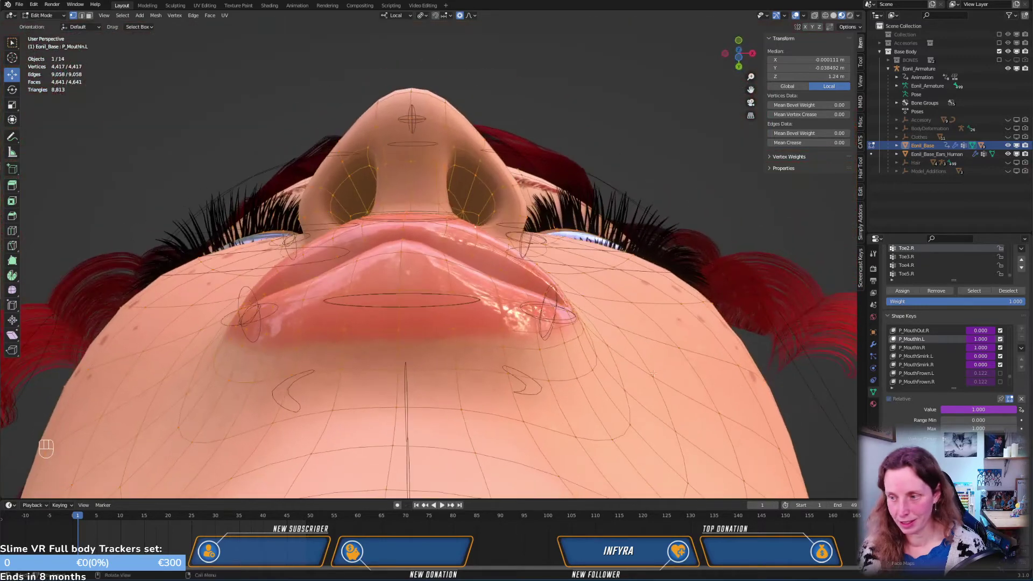
left_click(1009, 400)
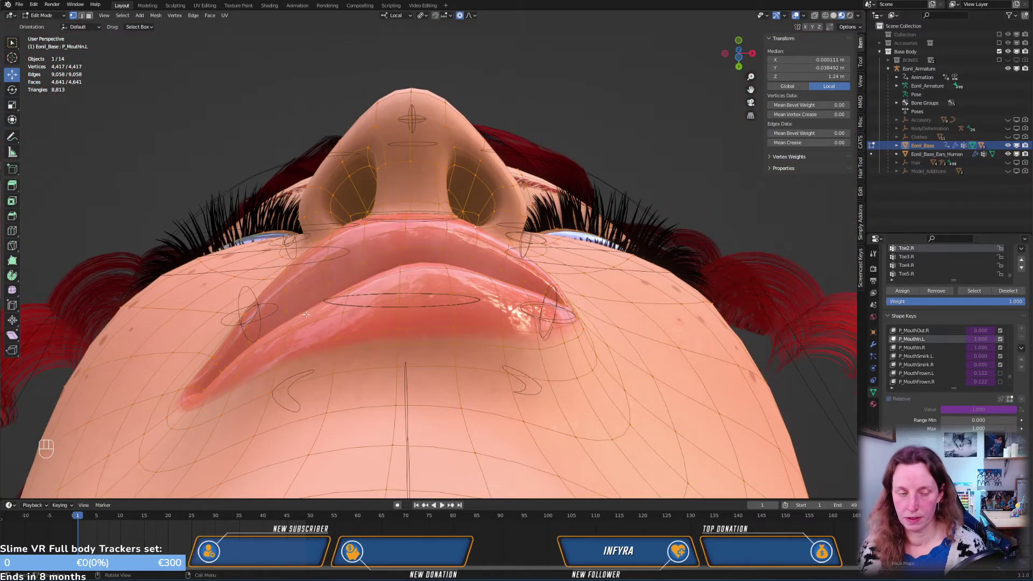
Box-select the vertices of the character's right half of the mouth and blend them from the Basis shape at 1.000 with Add enabled
key("KP_1")
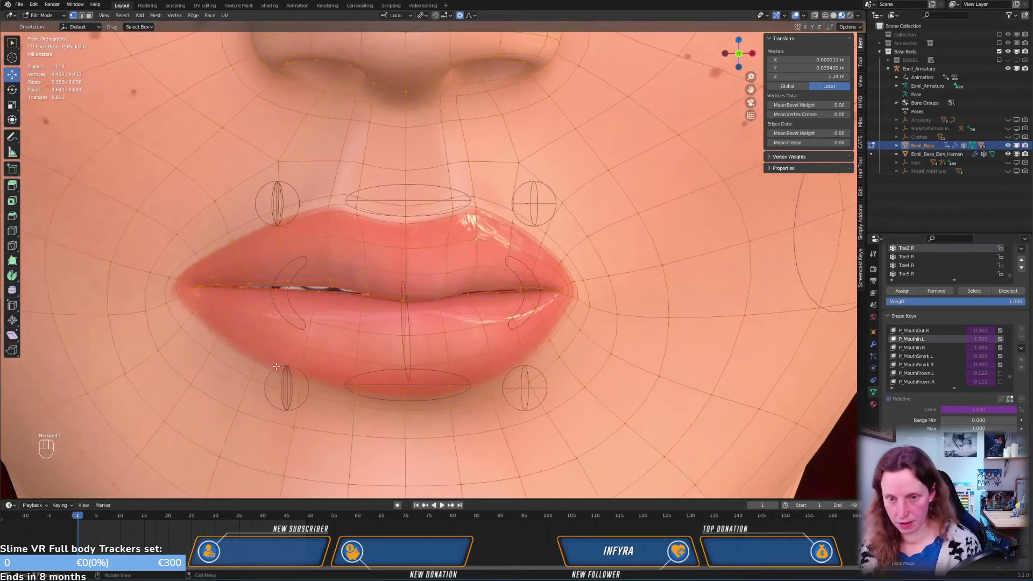
scroll(141, 188, "down", 3)
left_click_drag(165, 173, 398, 376)
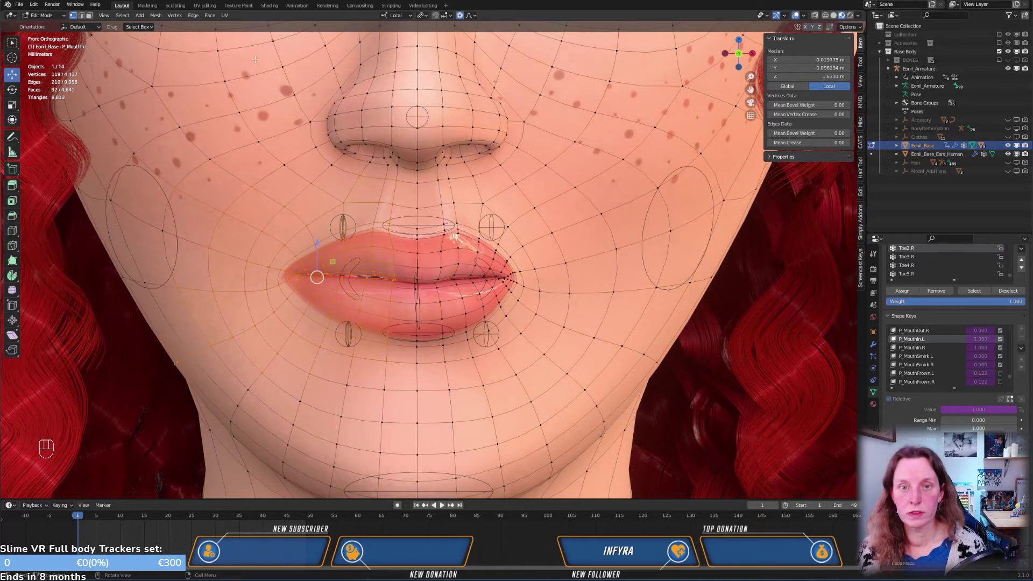
left_click(194, 15)
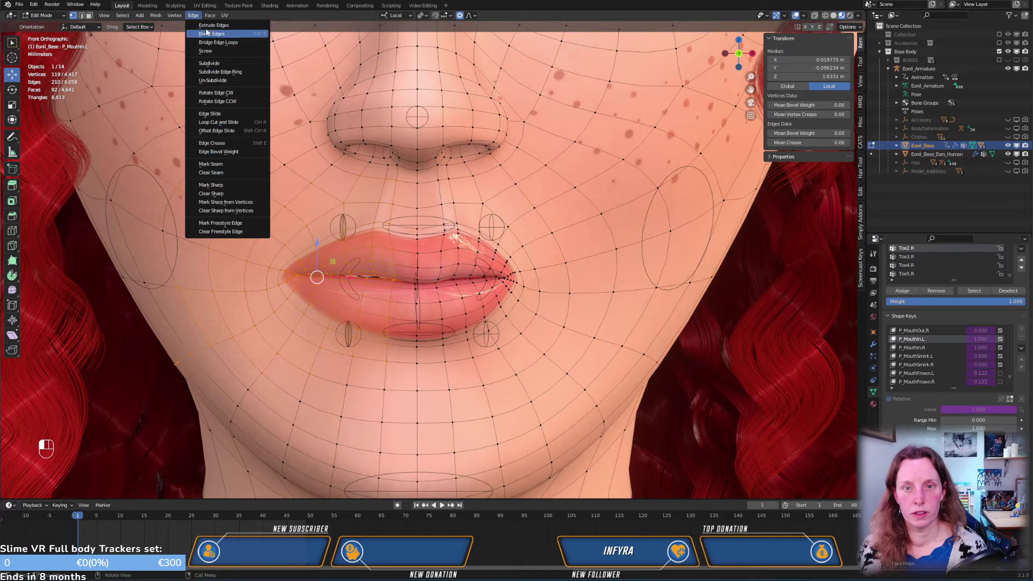
left_click(187, 16)
left_click(177, 15)
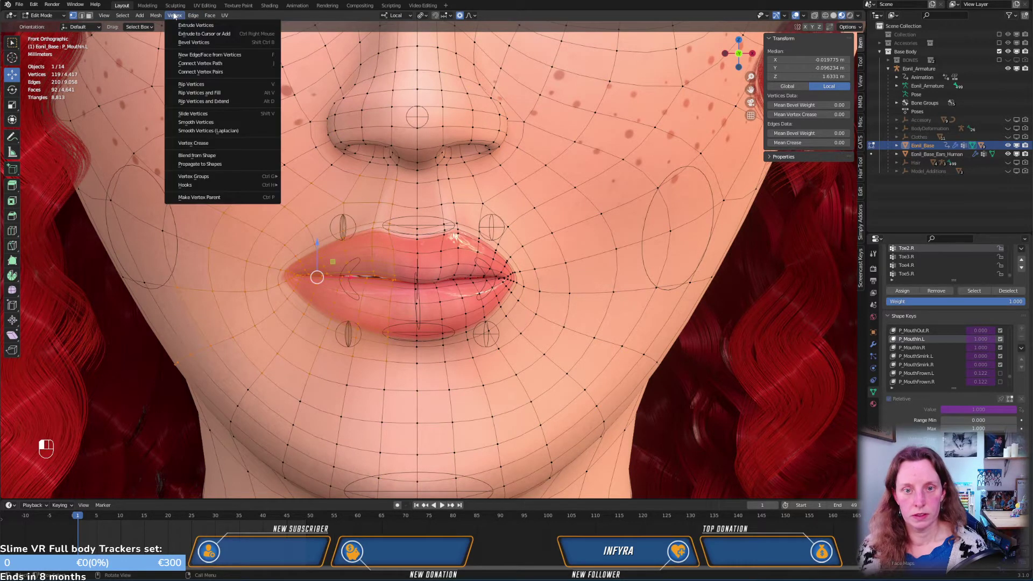
left_click(197, 155)
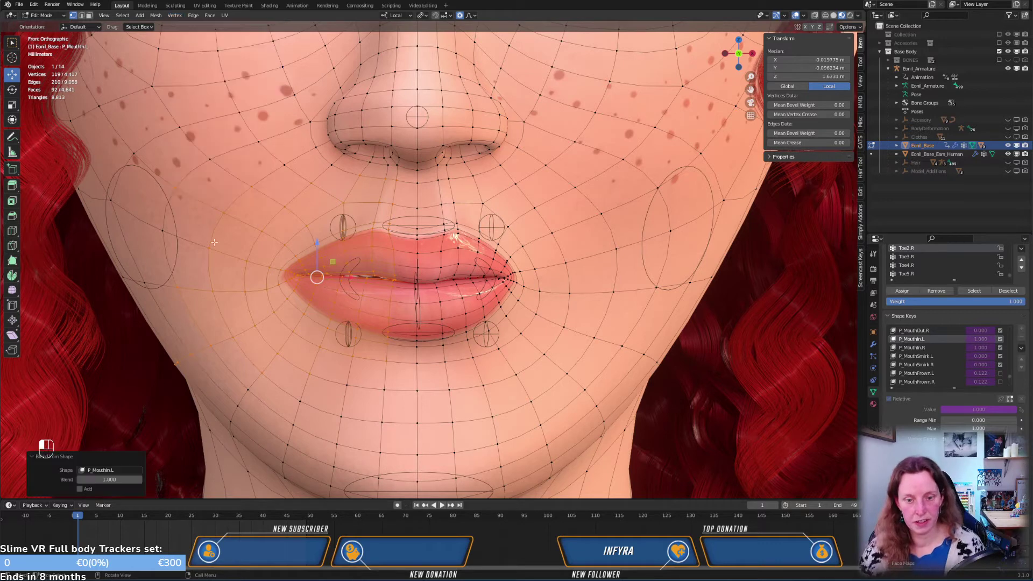
left_click(83, 470)
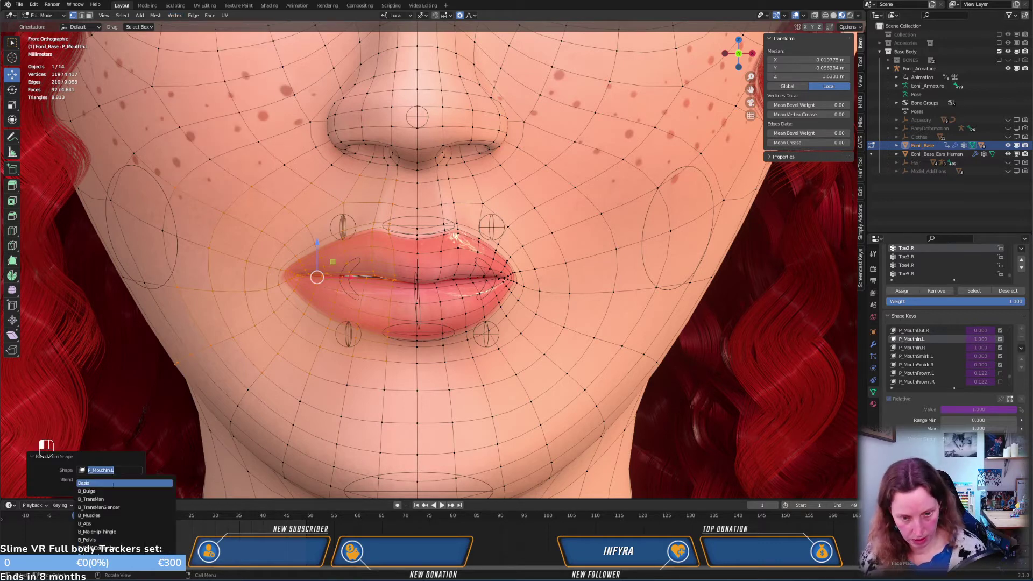
left_click(98, 484)
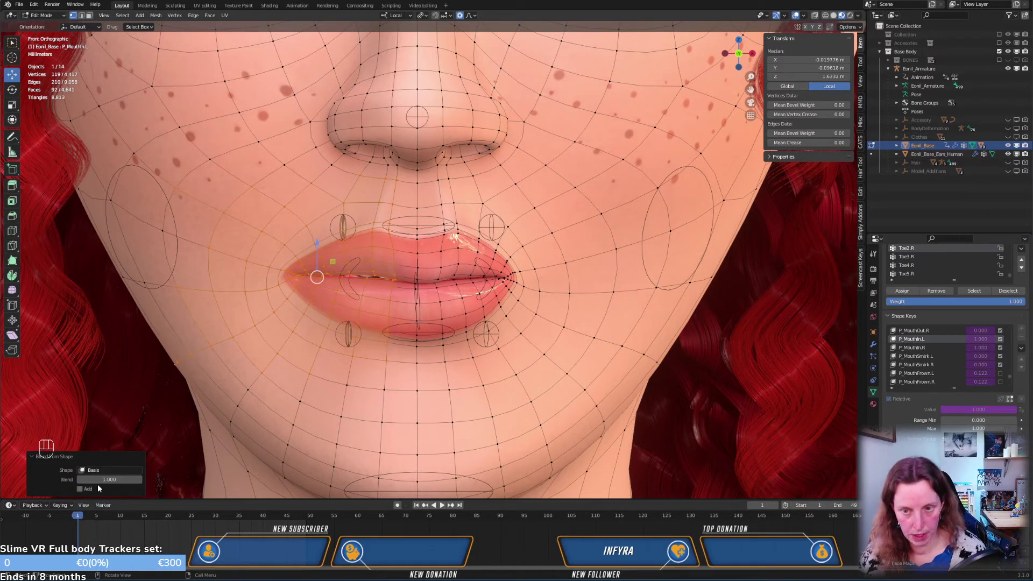
left_click(79, 489)
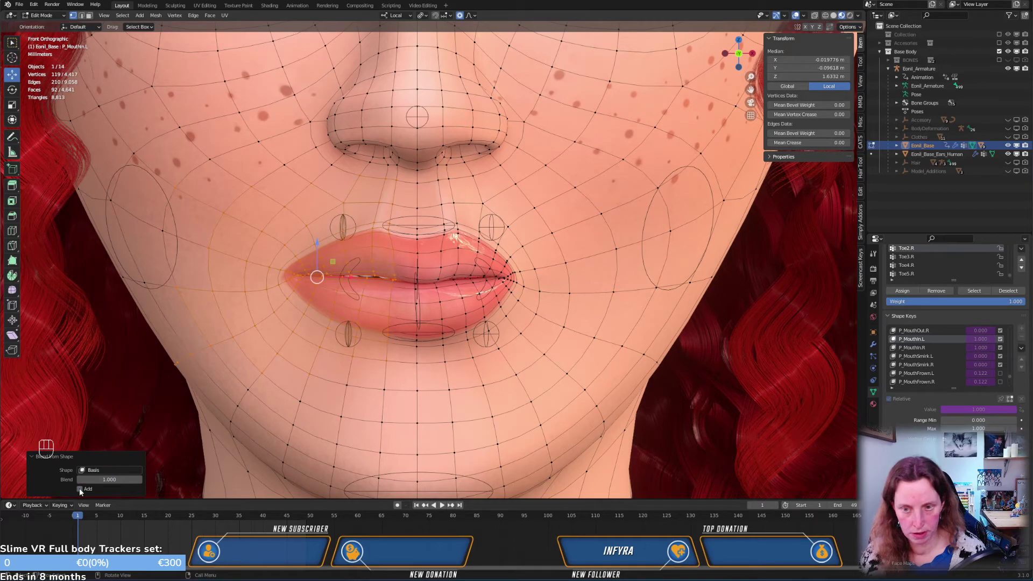
left_click(79, 489)
Check the combined pursed lips in Object Mode from the front and from slightly above
middle_click_drag(323, 388, 371, 359)
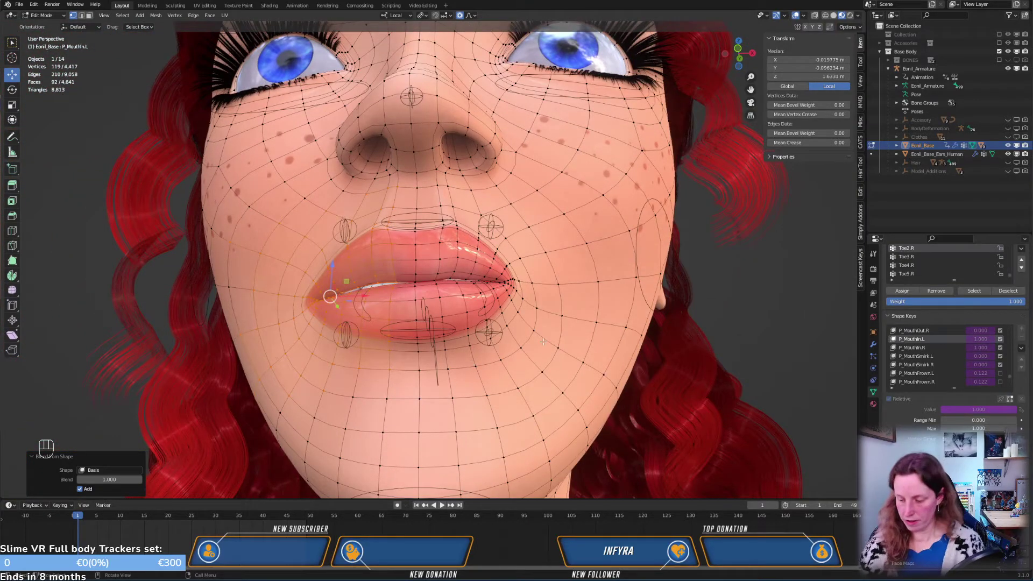
key("KP_1")
key("Tab")
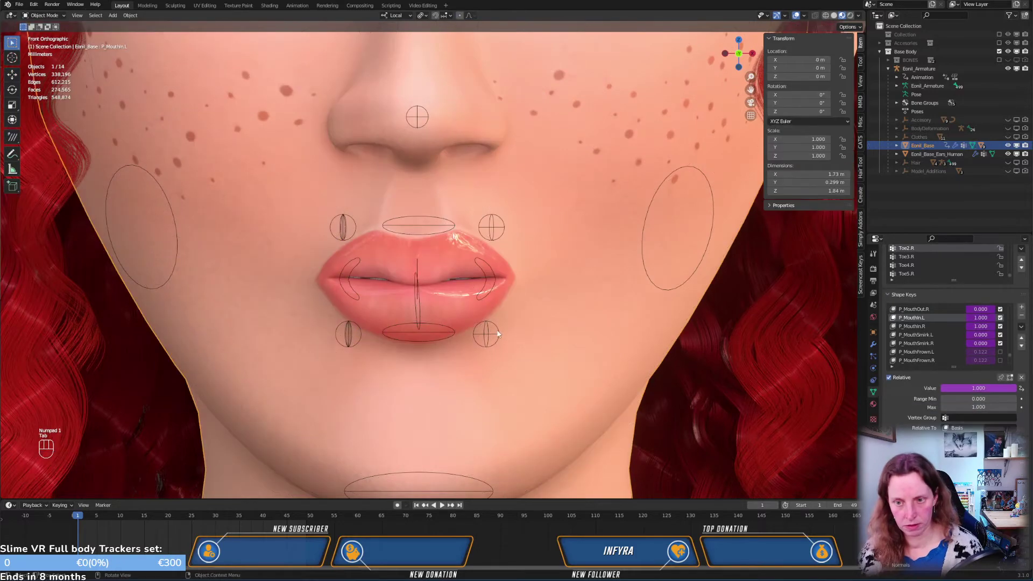
middle_click_drag(510, 324, 488, 353)
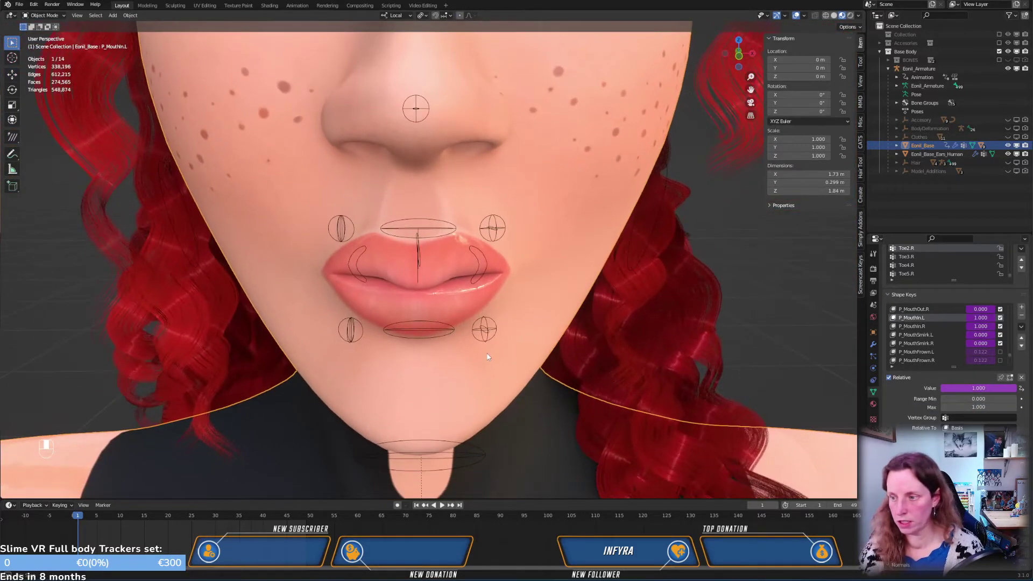
Select all vertices of the body mesh in Edit Mode and make P_MouthIn.R the active shape key
key("Tab")
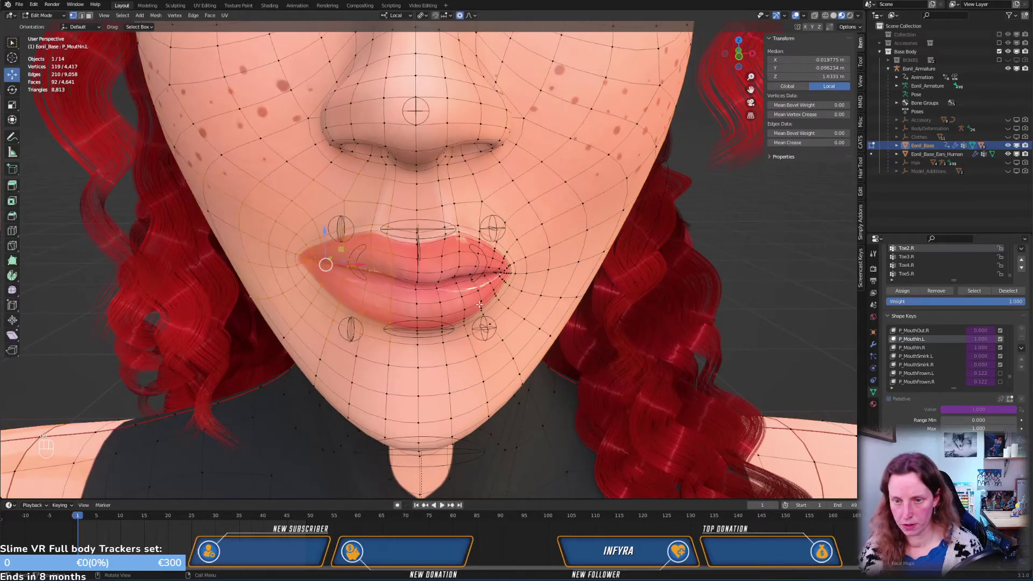
mouse_move(479, 304)
middle_mouse_down()
mouse_move(473, 291)
mouse_move(482, 312)
middle_mouse_up()
key("a")
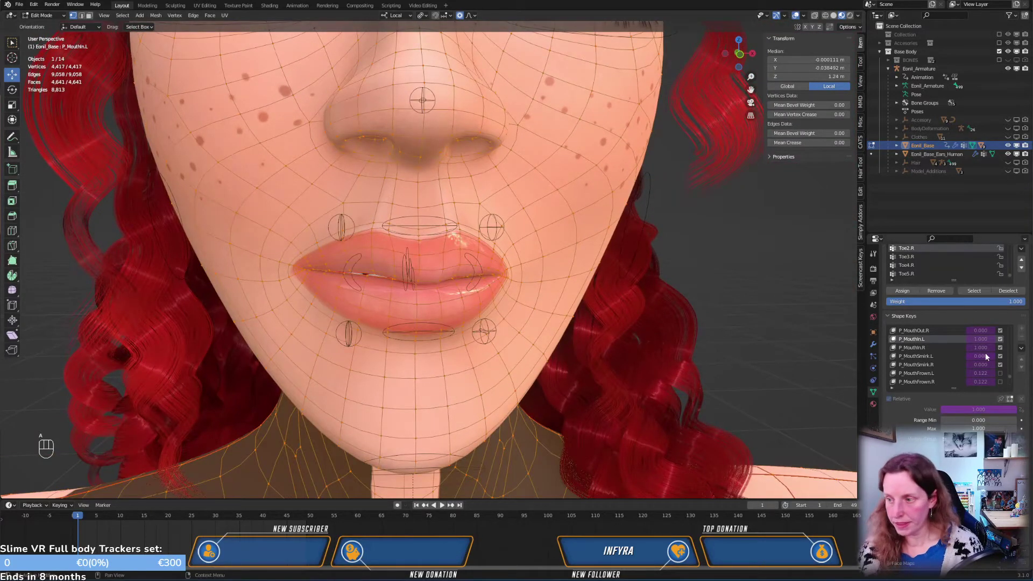
left_click(930, 347)
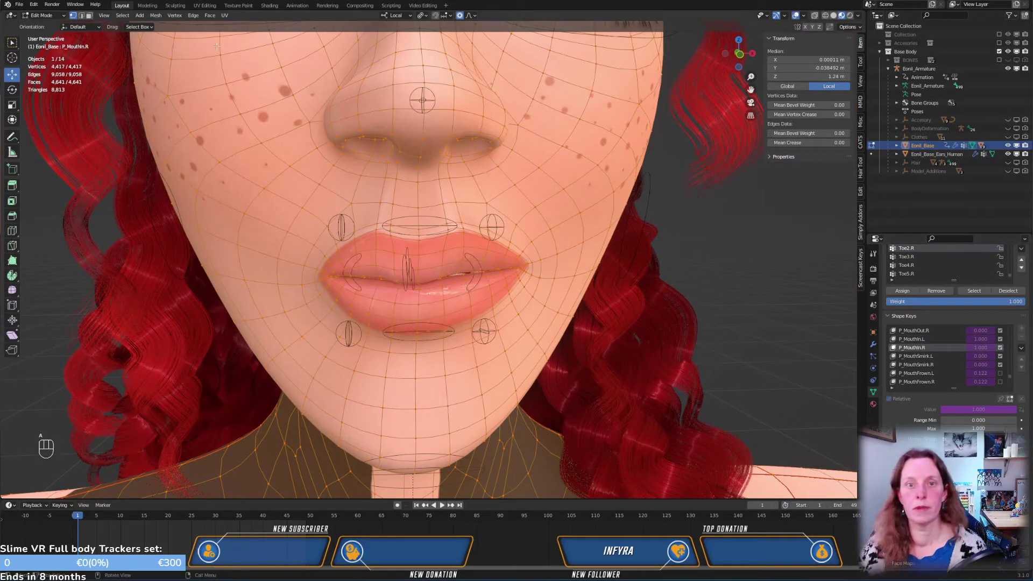
Blend all vertices of P_MouthIn.R from the P_MouthIn.L shape at 1.000 with Add enabled
left_click(174, 15)
mouse_move(194, 15)
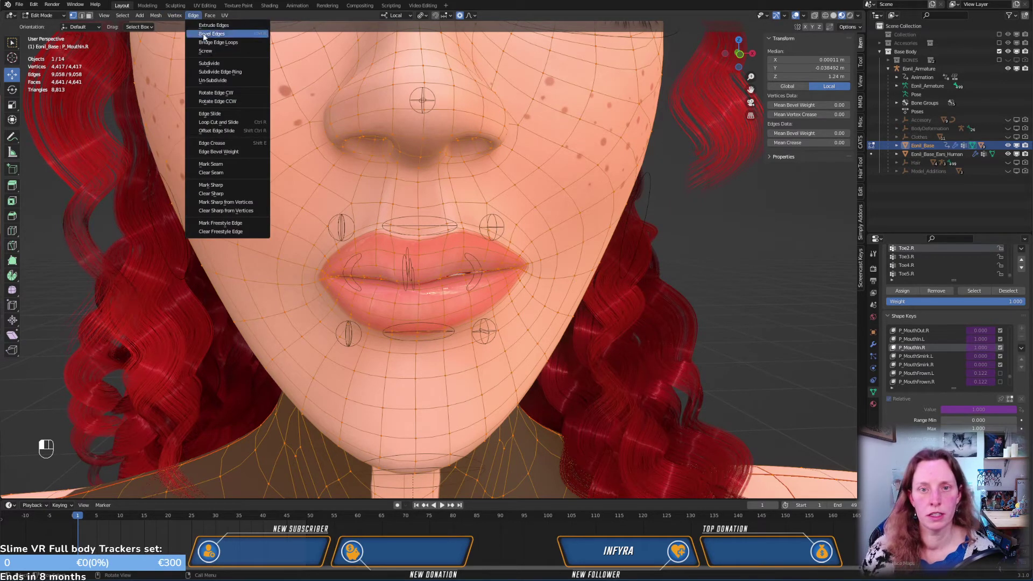
left_click(155, 15)
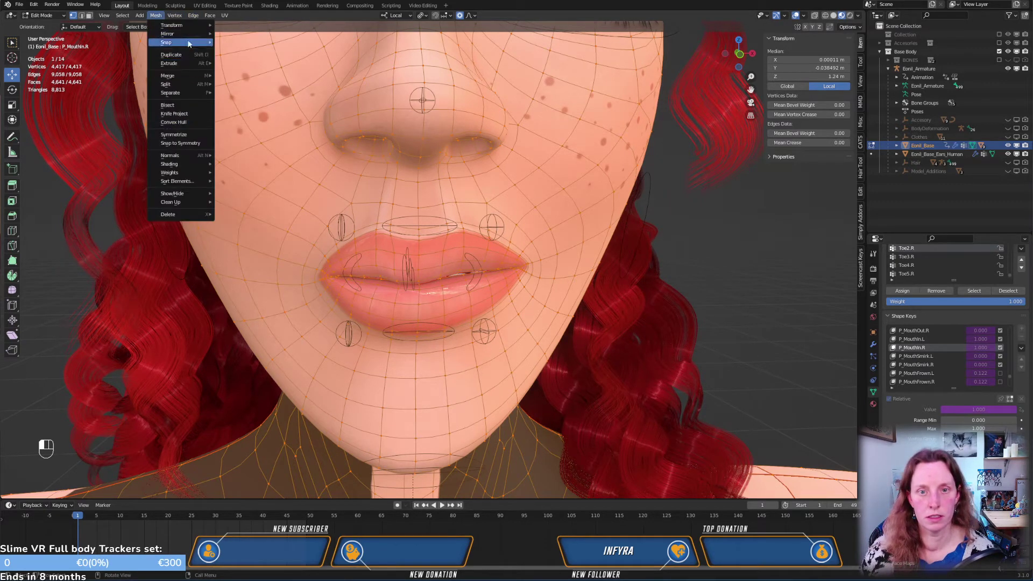
left_click(155, 15)
left_click(175, 15)
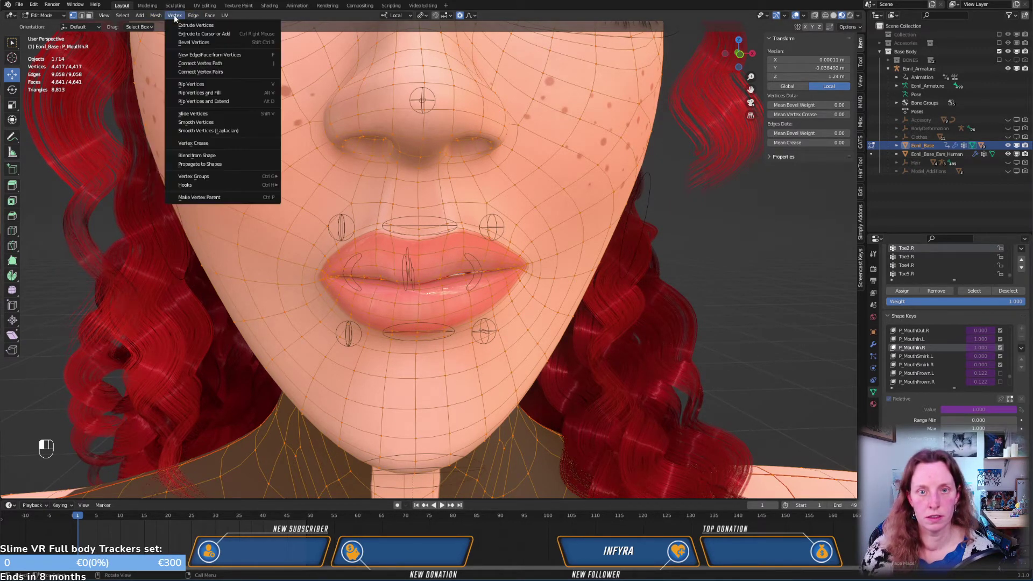
left_click(230, 155)
left_click(120, 471)
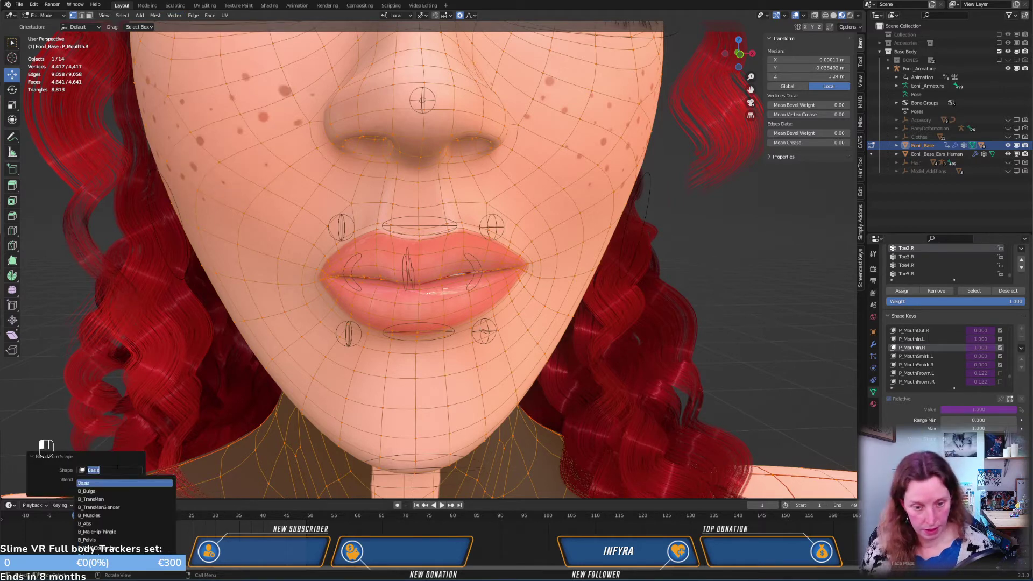
type("mout")
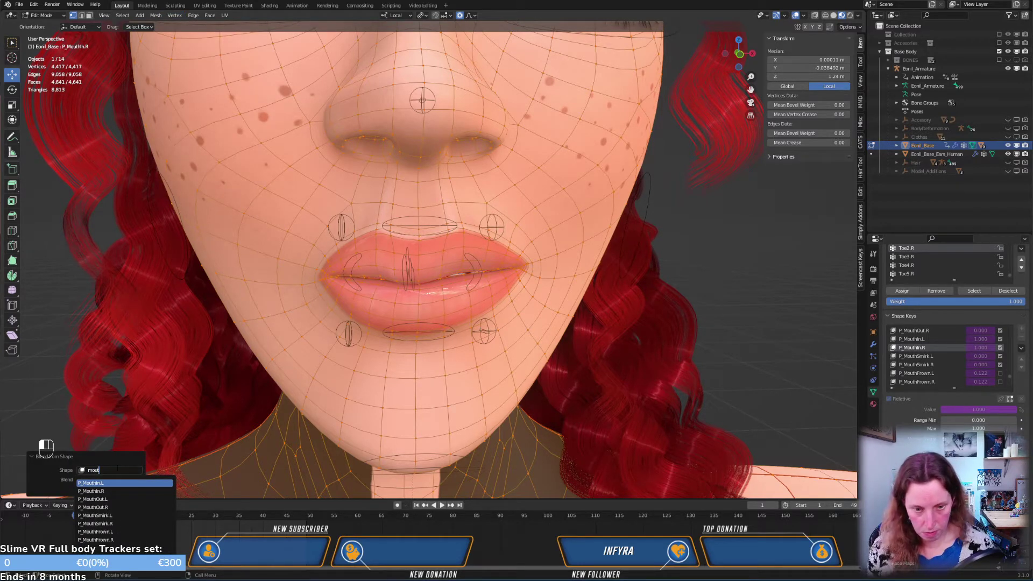
left_click(96, 482)
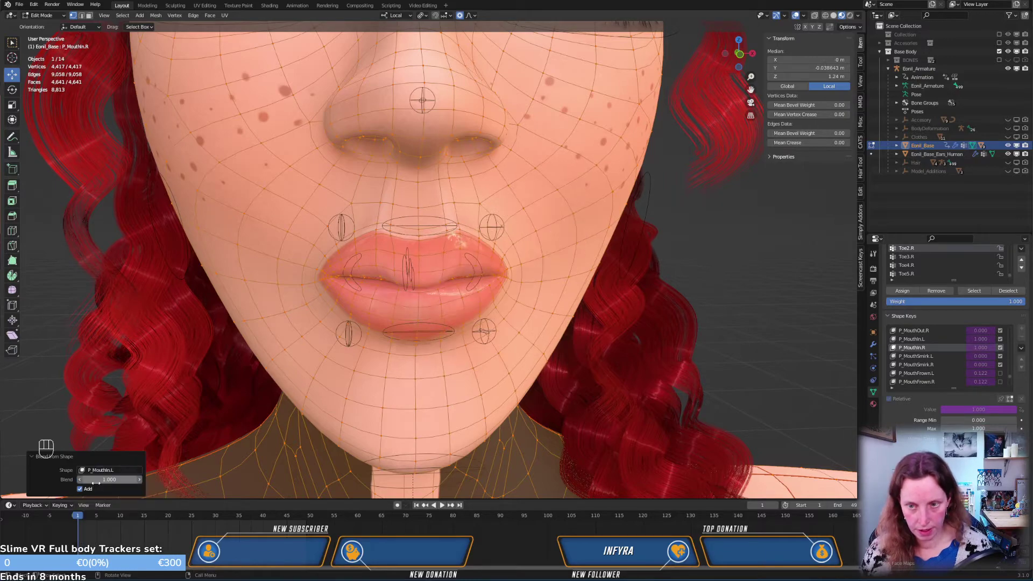
middle_click_drag(418, 344, 418, 373)
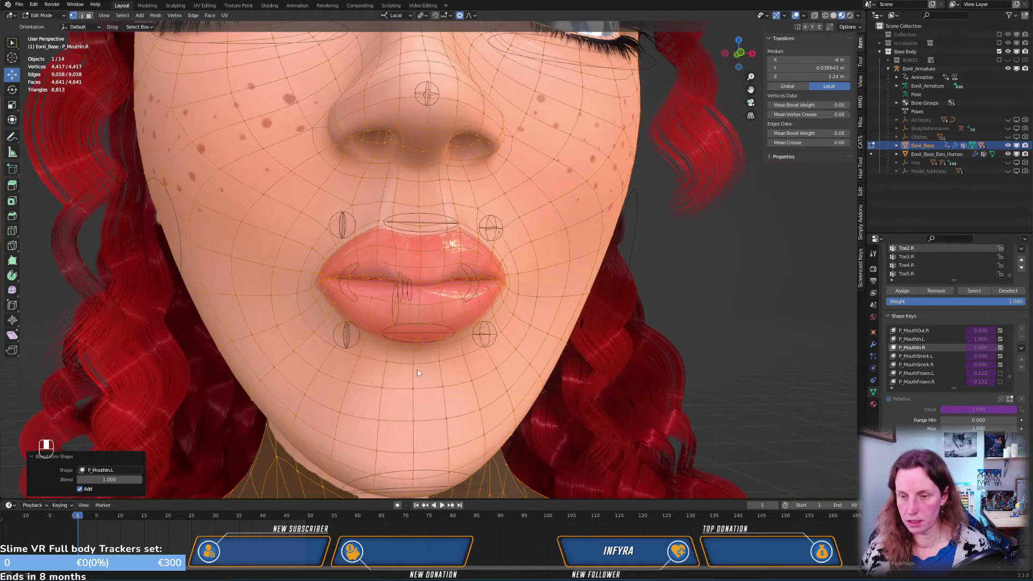
Check the combined lips in Object Mode and mirror the P_MouthIn.R shape key
key("Tab")
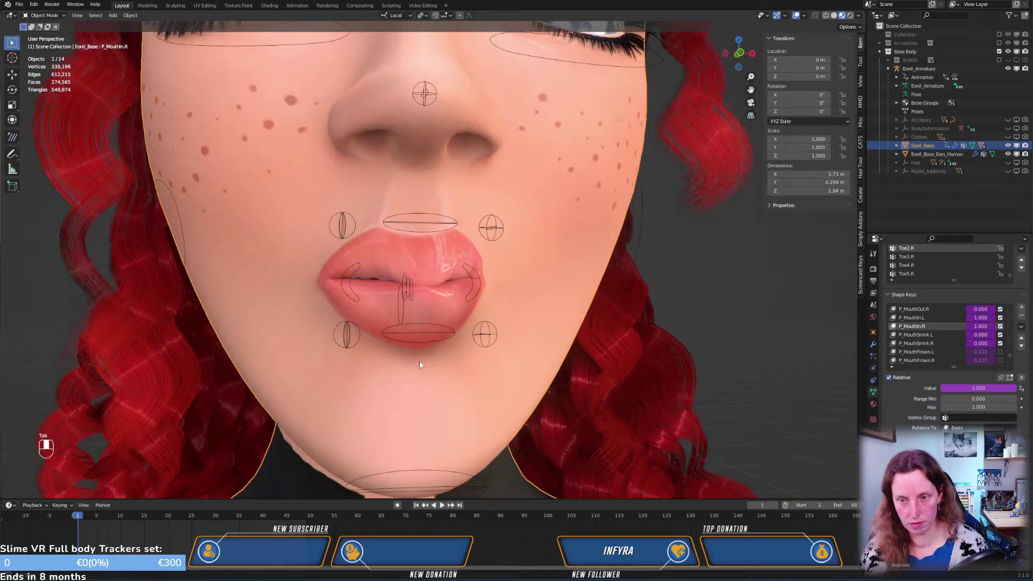
middle_click_drag(418, 361, 405, 302)
middle_click_drag(408, 290, 439, 369)
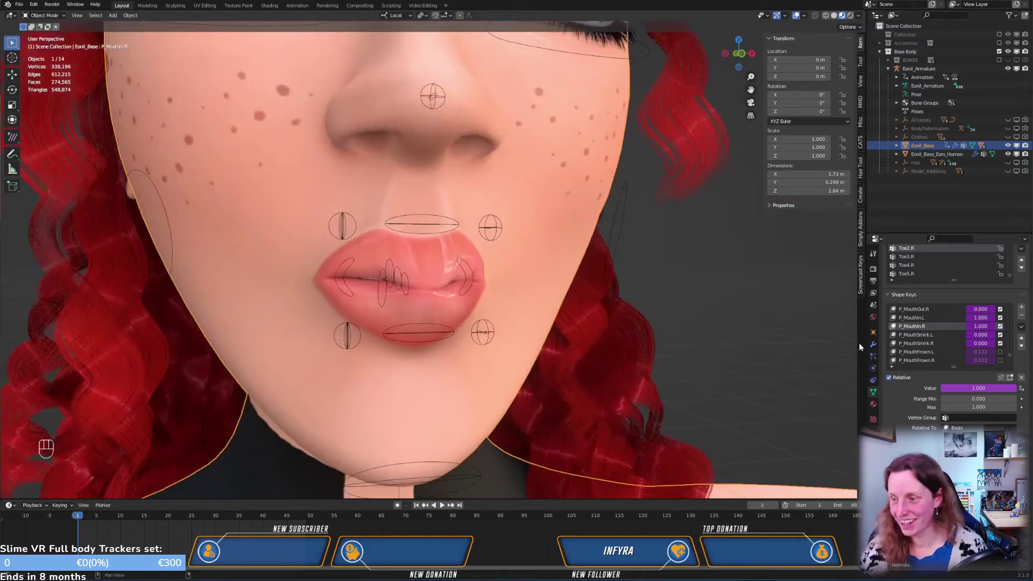
left_click(1022, 327)
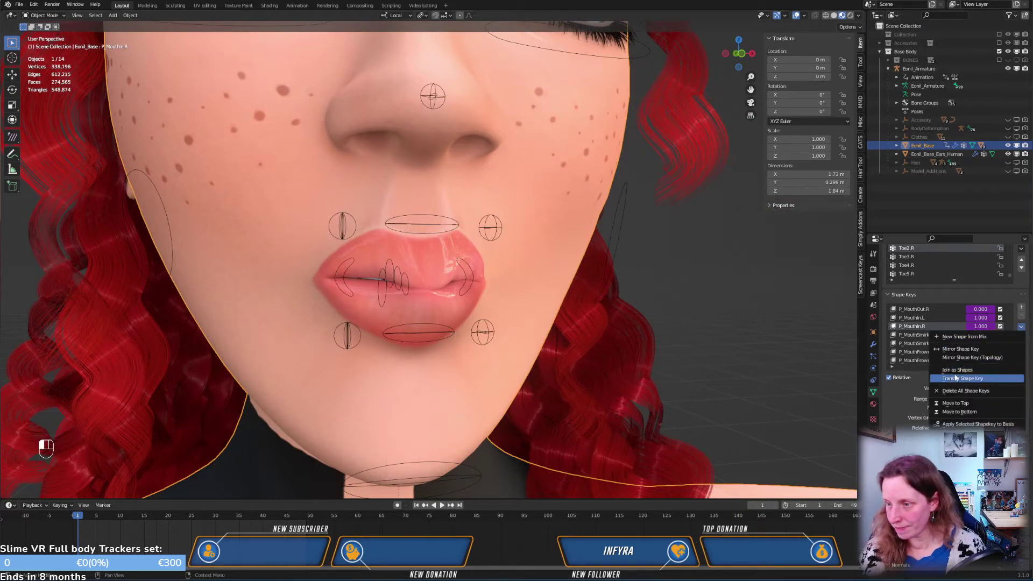
left_click(961, 359)
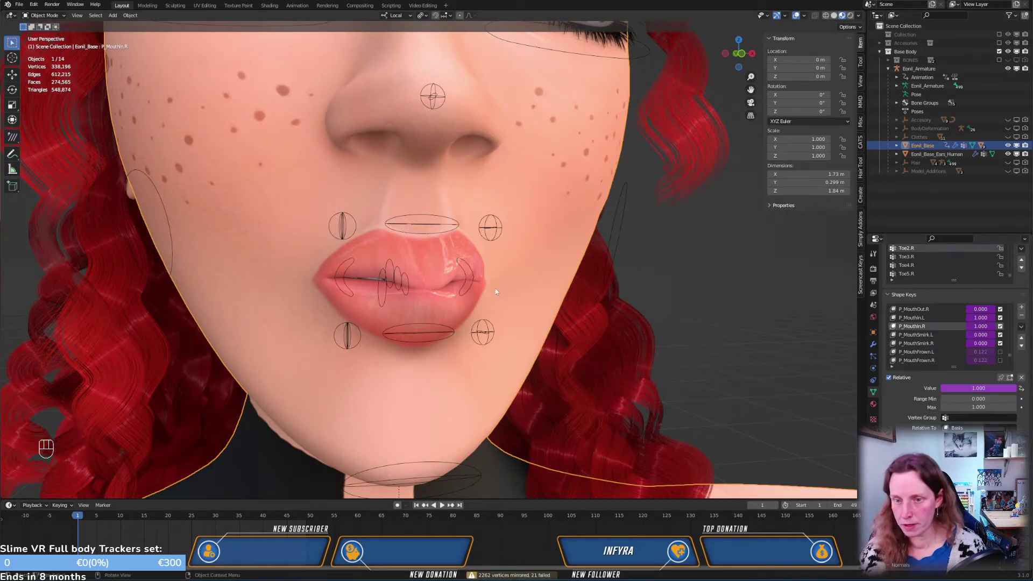
Compare the P_MouthIn.L and P_MouthIn.R shapes in Edit Mode from below and from the front
middle_click_drag(567, 326, 539, 261)
key("Tab")
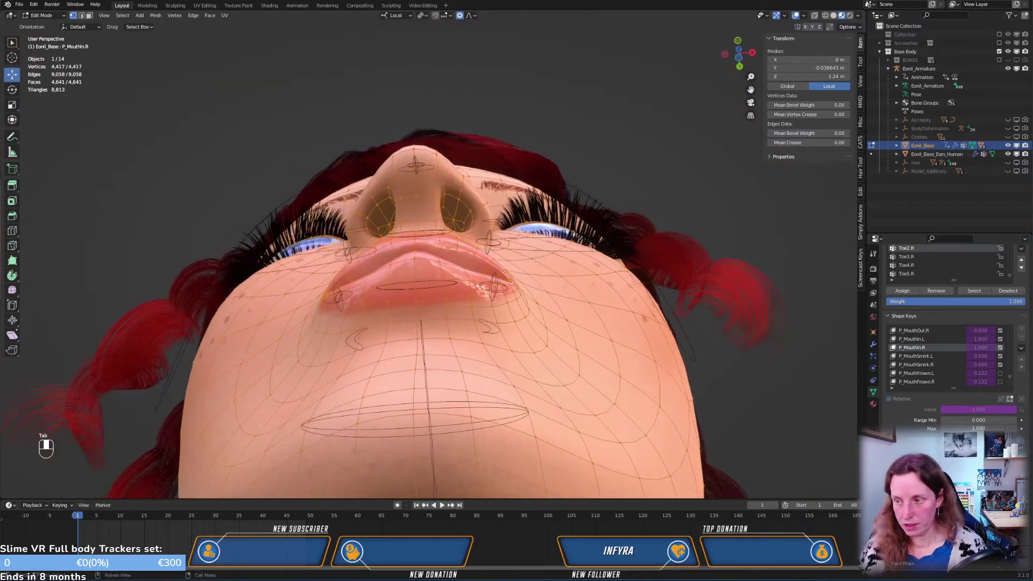
left_click(1009, 399)
left_click(1009, 400)
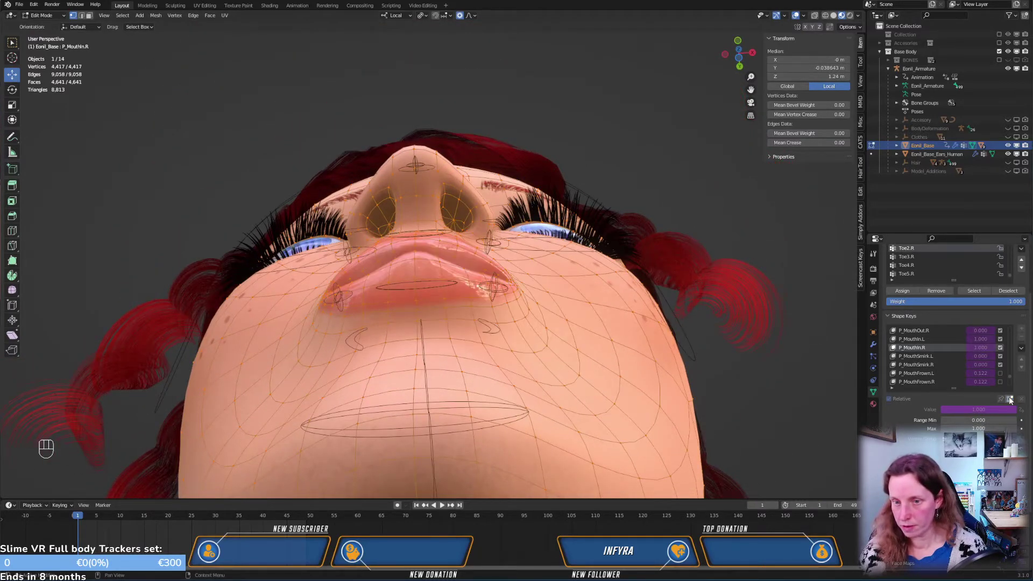
left_click(914, 340)
middle_click_drag(538, 215, 538, 323)
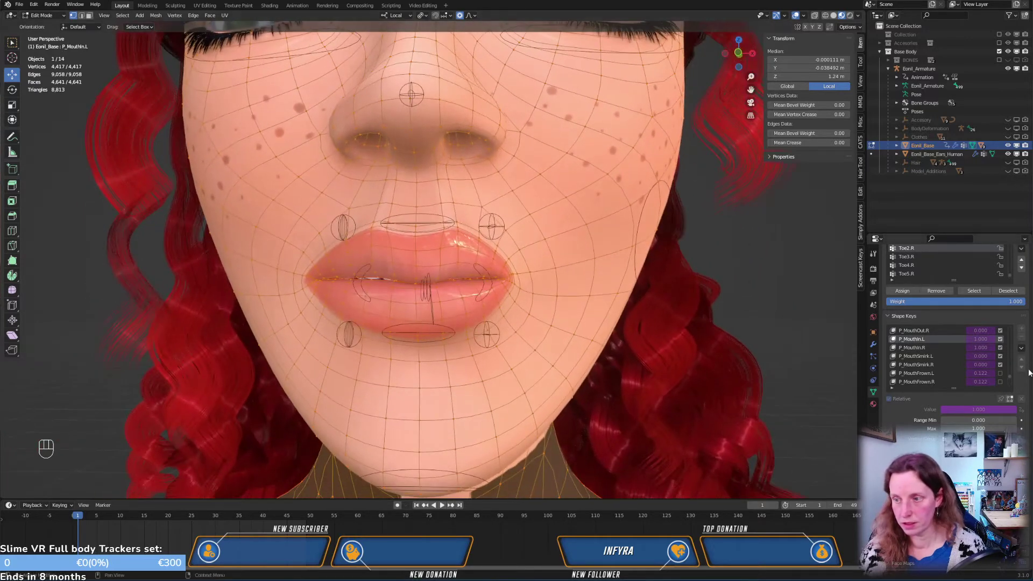
left_click(907, 348)
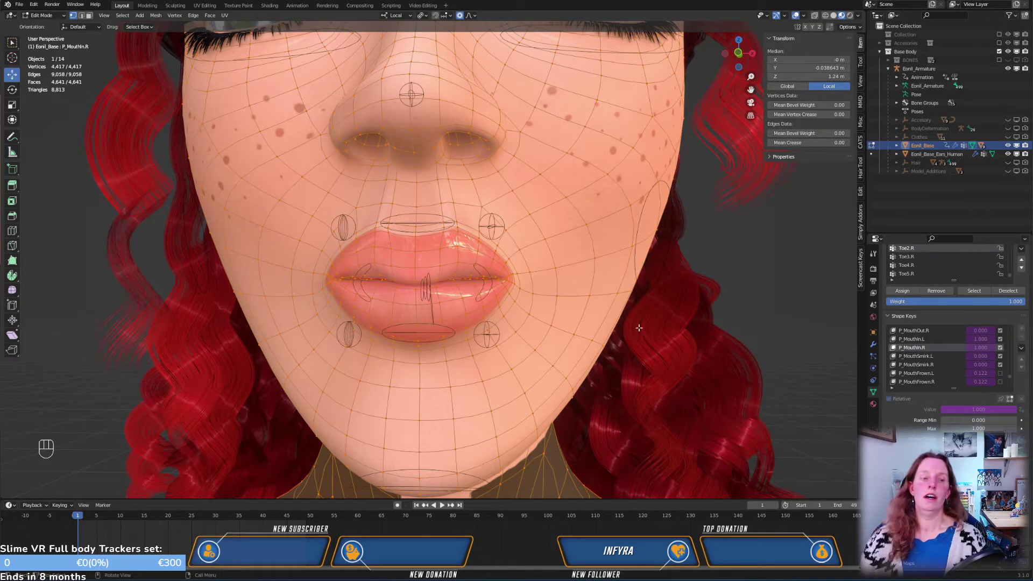
left_click(911, 339)
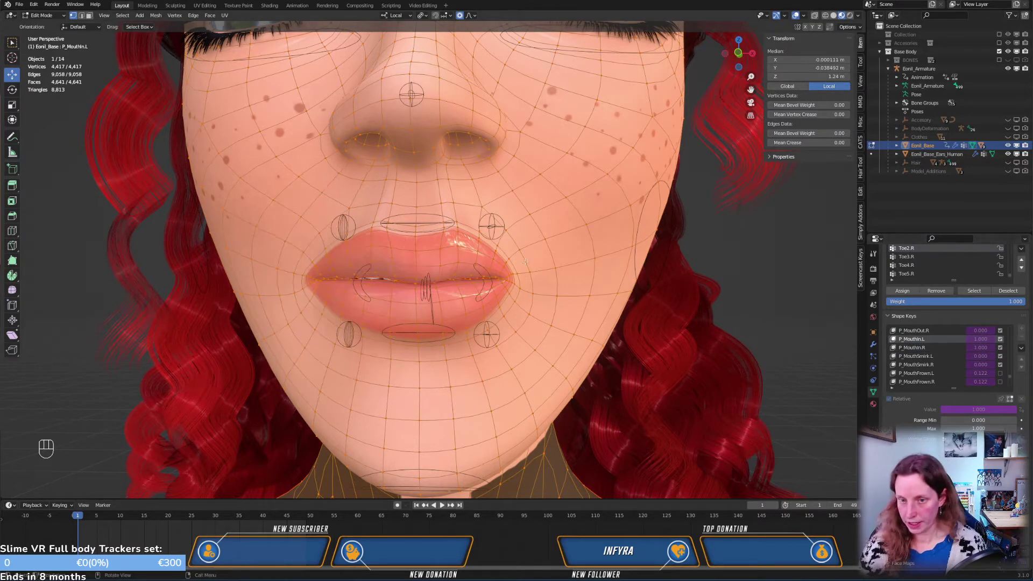
Overwrite P_MouthIn.R by blending all its vertices from P_MouthIn.L at 1.000 with Add disabled
left_click(908, 348)
left_click(175, 15)
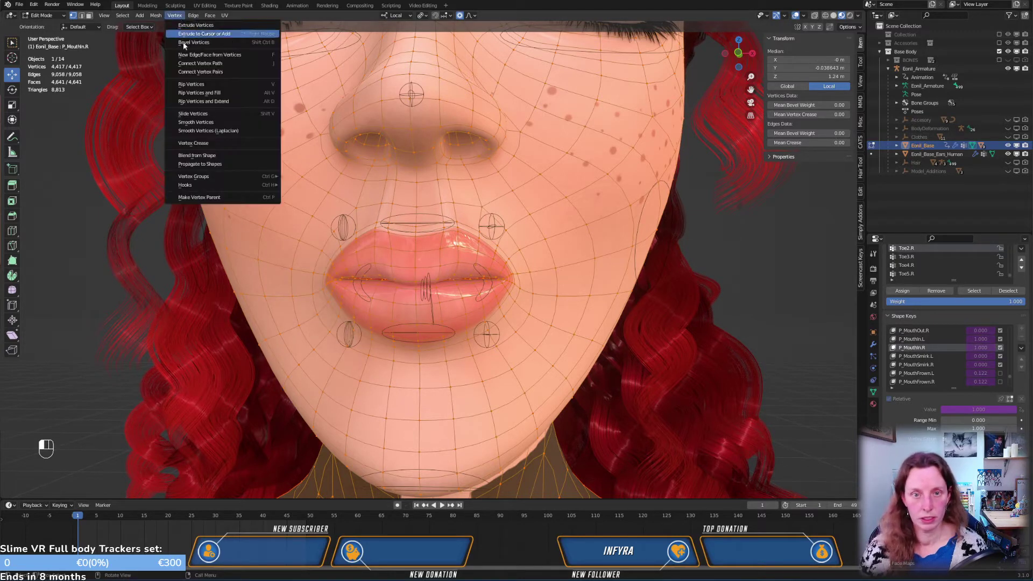
left_click(214, 155)
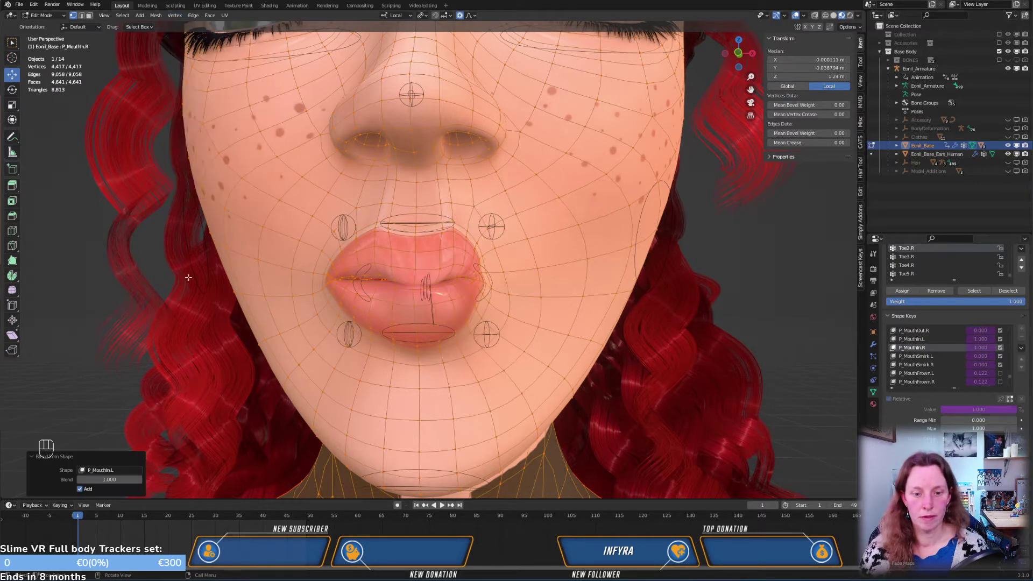
left_click(81, 489)
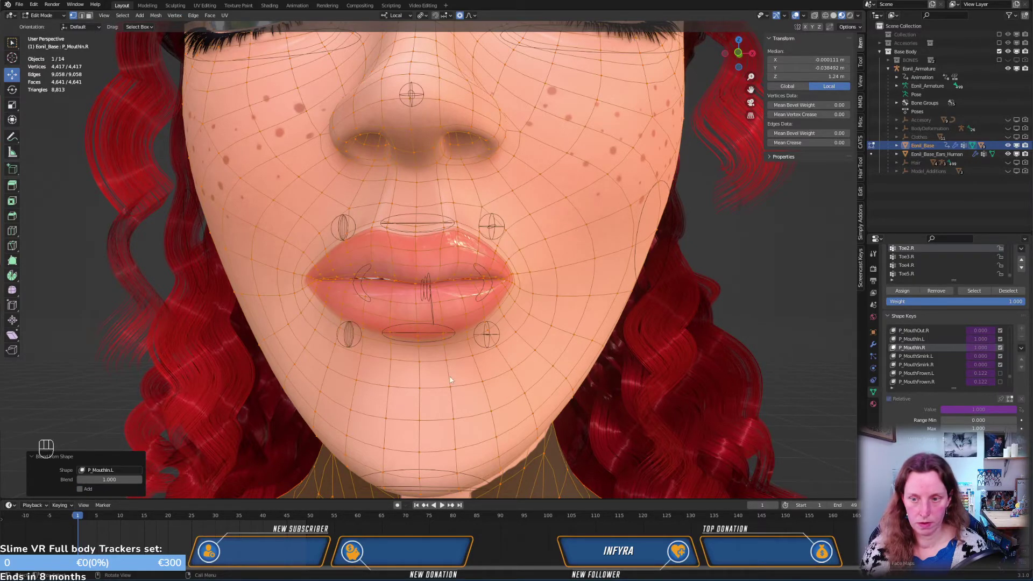
middle_click_drag(451, 380, 452, 354)
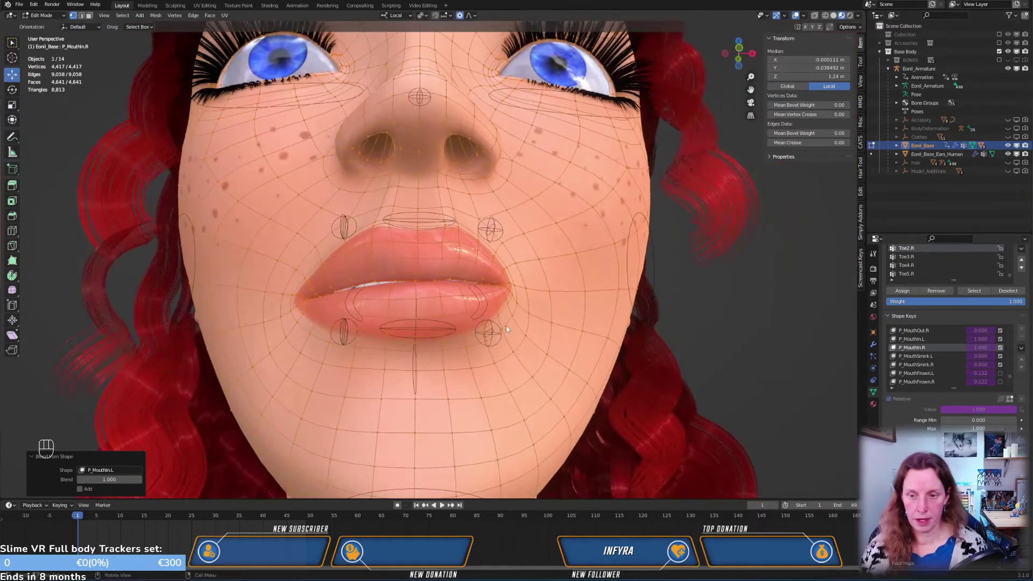
Mirror the P_MouthIn.R shape key in Object Mode and inspect the pursed lips from the front and below
key("Tab")
mouse_move(546, 300)
middle_mouse_down()
mouse_move(524, 233)
mouse_move(535, 316)
middle_mouse_up()
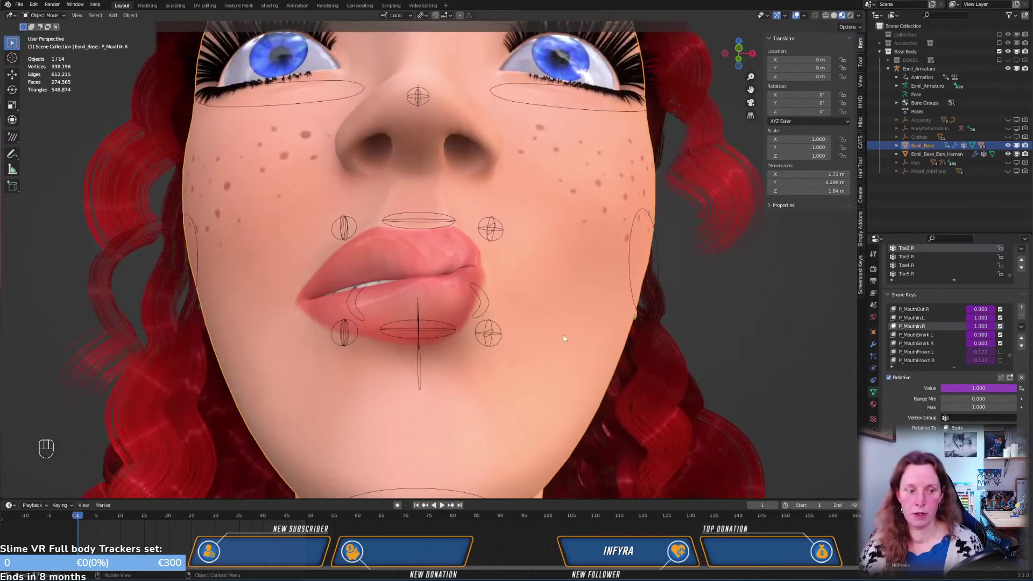
left_click(1021, 327)
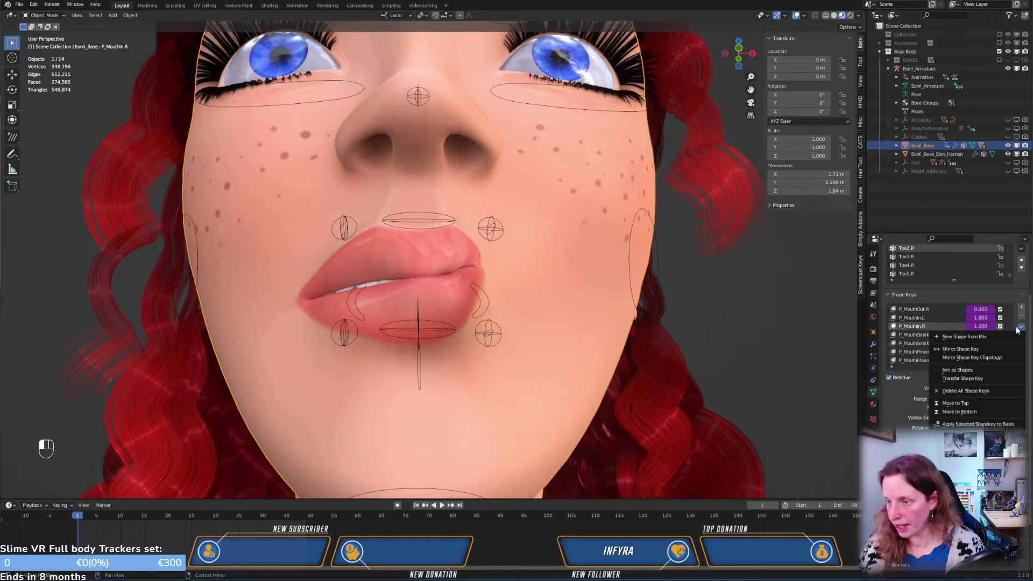
left_click(963, 347)
middle_click_drag(529, 350, 504, 366)
scroll(504, 366, "up", 6)
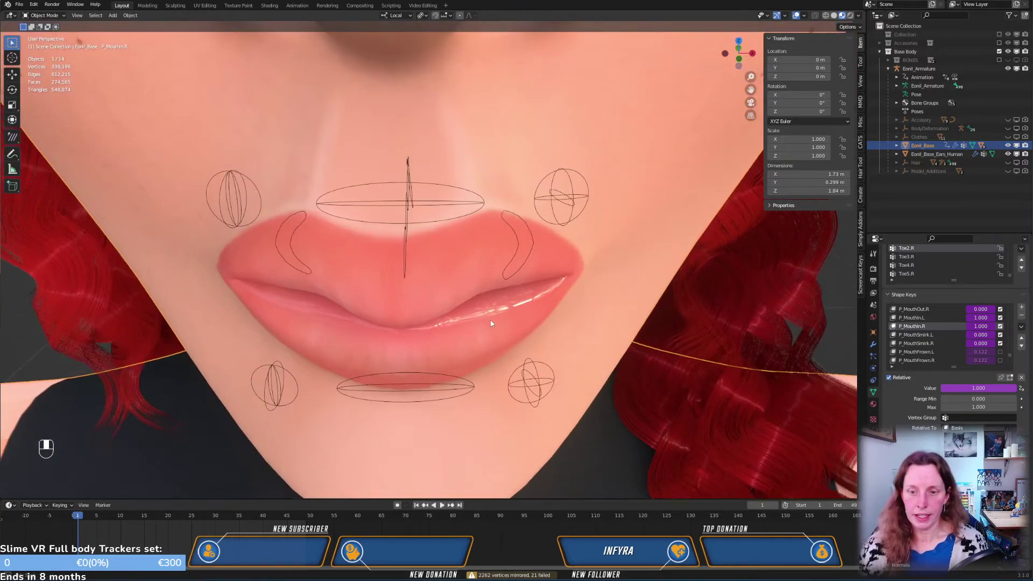
middle_click_drag(490, 323, 478, 240)
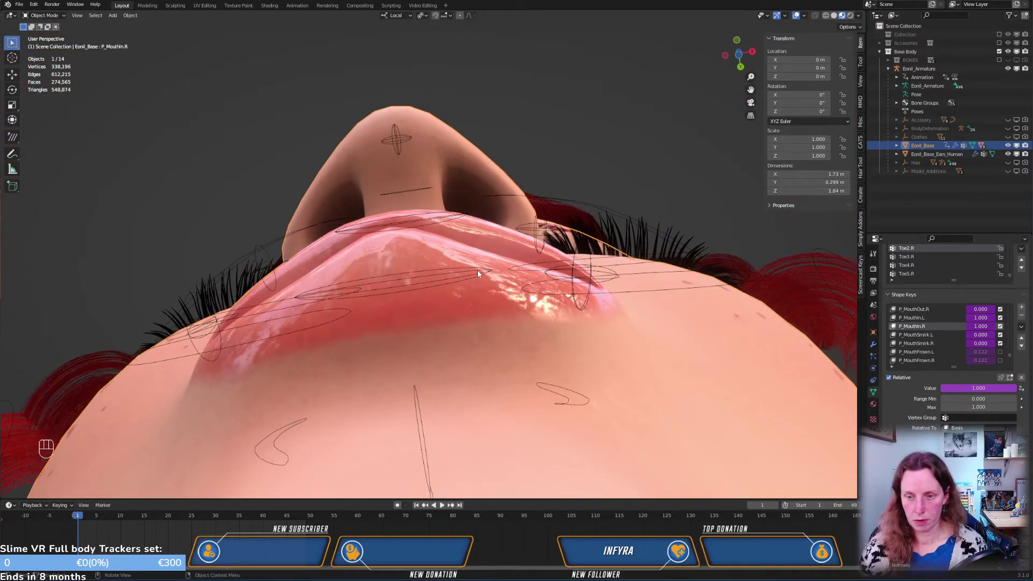
Inspect the lips of P_MouthIn.R in Edit Mode, with the combined shape key display switched on and off again
key("Tab")
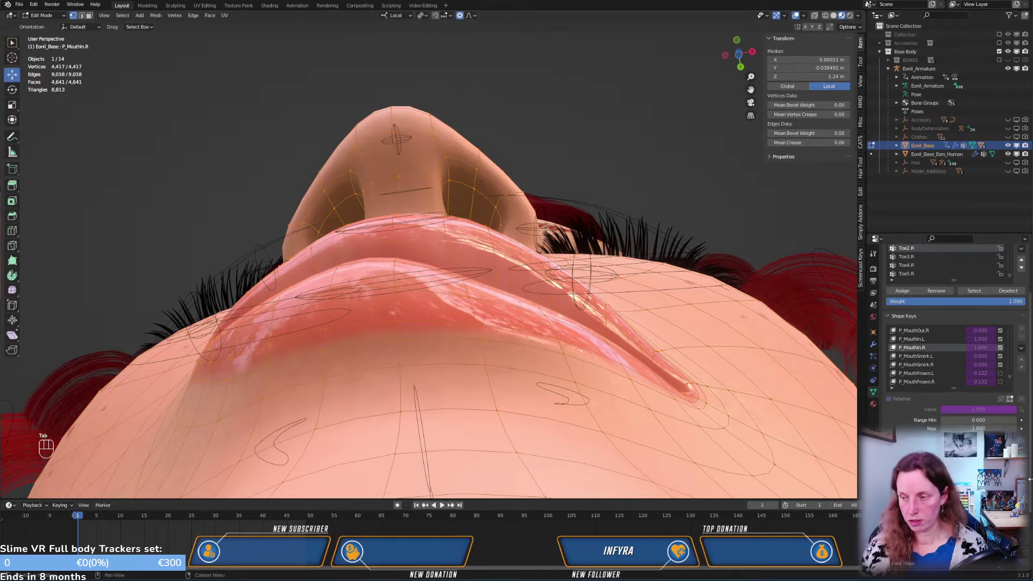
left_click(1009, 399)
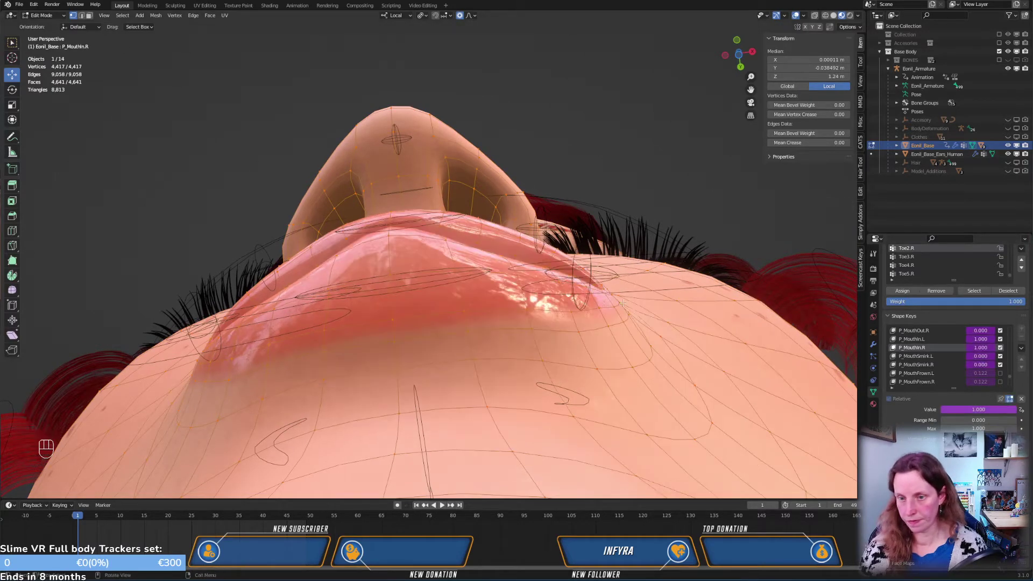
middle_click_drag(503, 260, 493, 288)
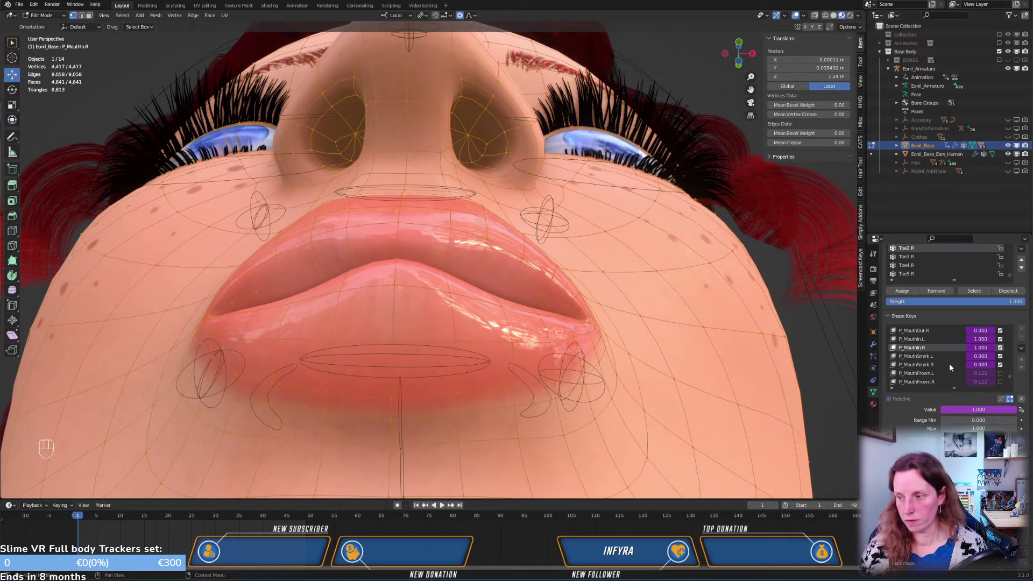
left_click(1010, 399)
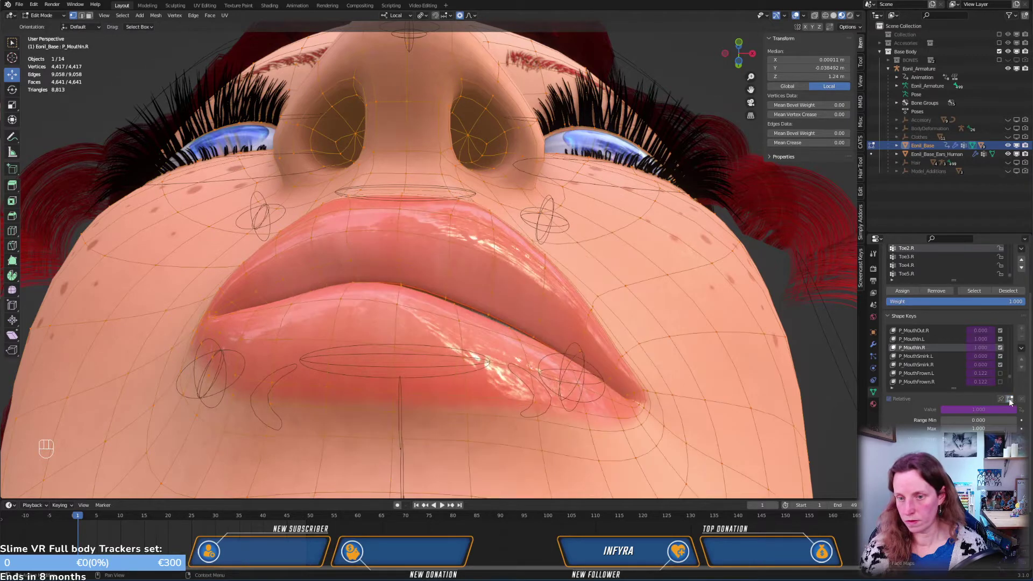
middle_click_drag(469, 295, 474, 328)
Compare the lip shapes of the P_MouthIn.L and P_Snarl.R shape keys from below
left_click(916, 339)
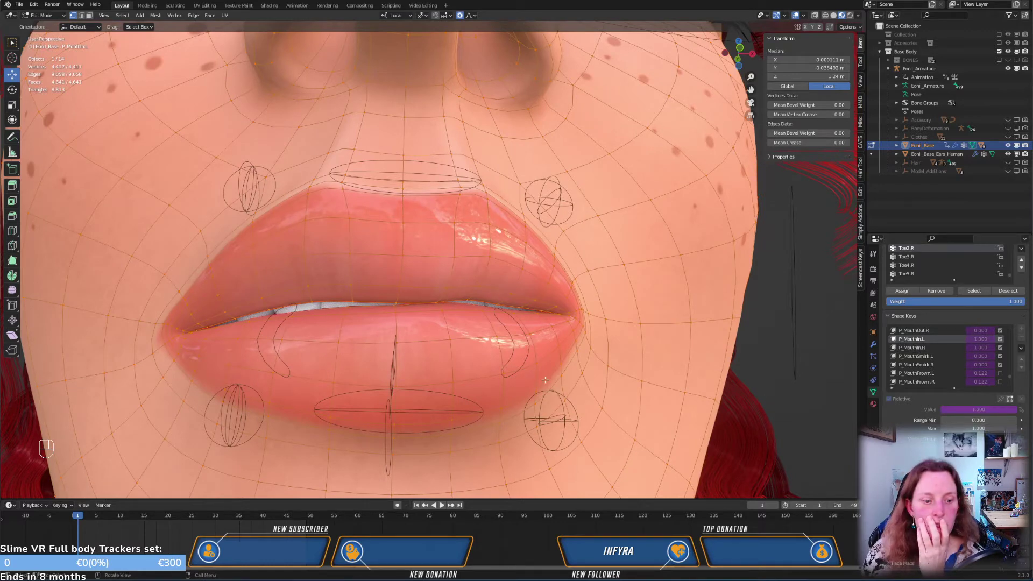
middle_click_drag(552, 392, 537, 318)
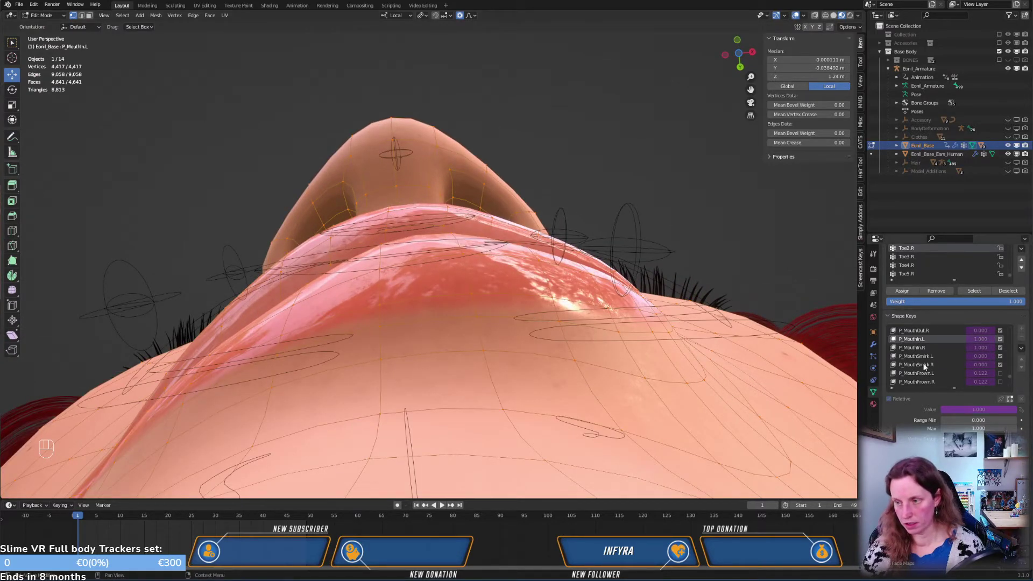
scroll(924, 368, "up", 7)
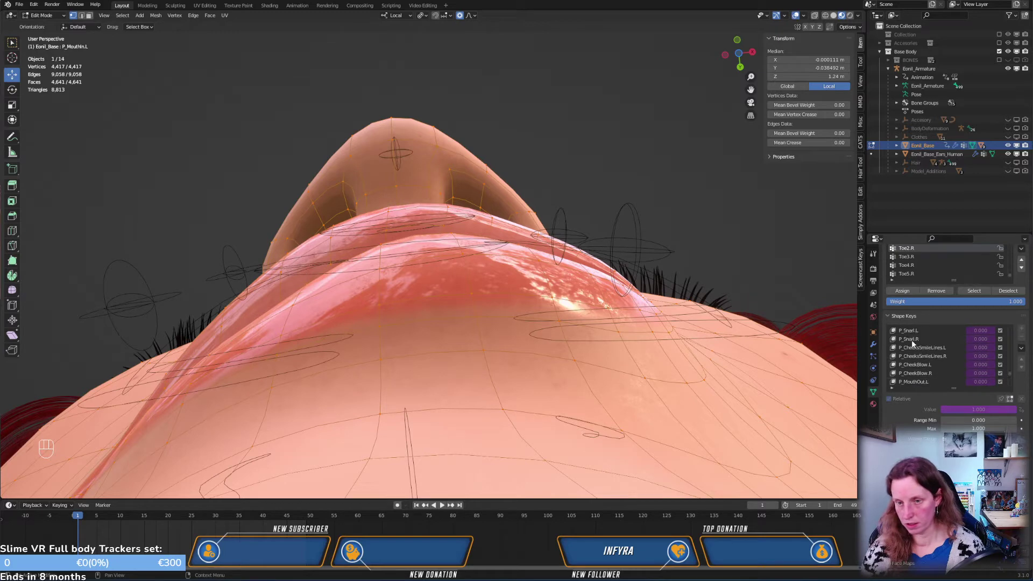
left_click(911, 339)
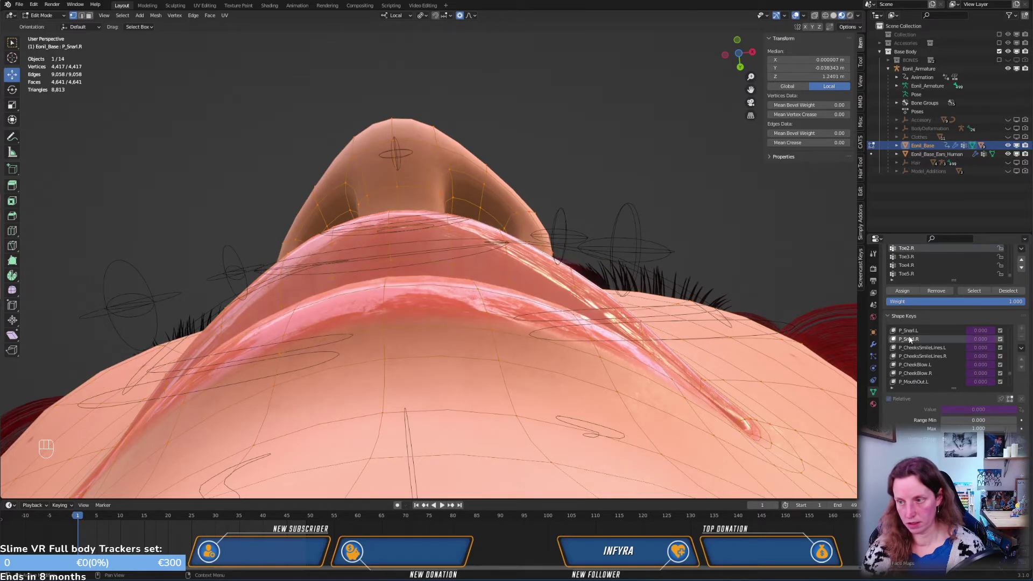
scroll(926, 364, "down", 2)
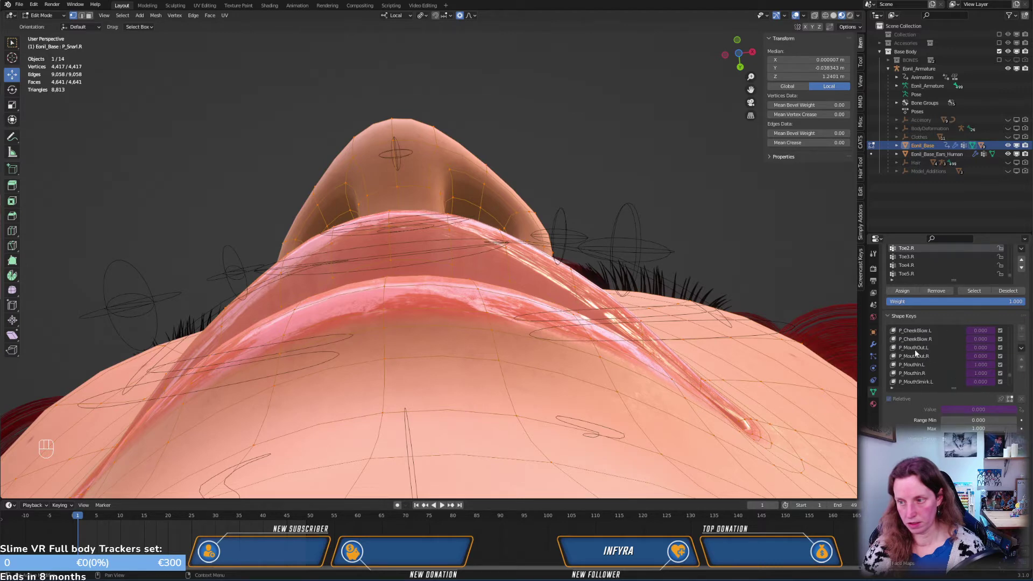
In P_MouthIn.L, select the mouth vertices on the character's right side in front view and blend them from the Basis shape
left_click(913, 365)
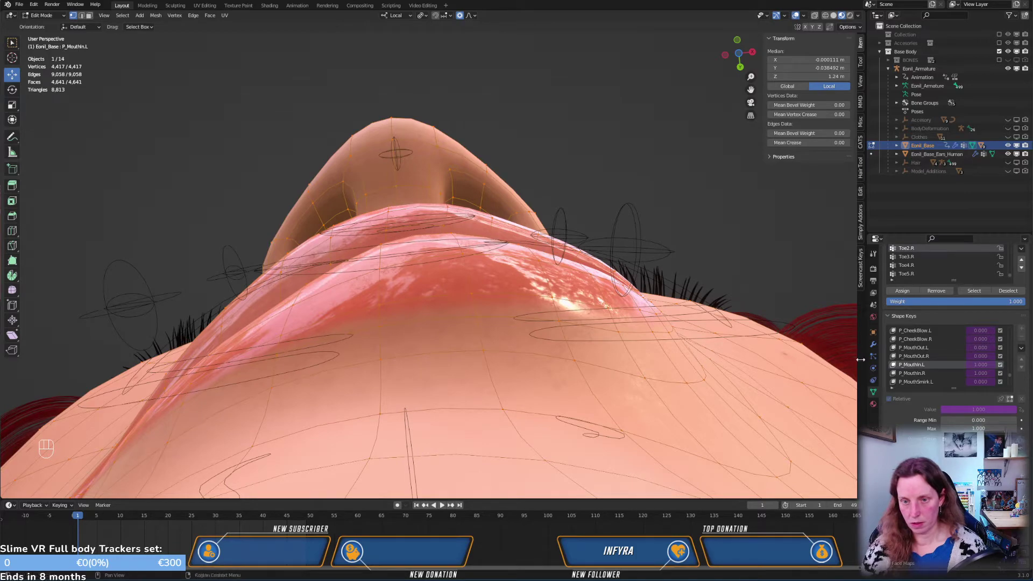
middle_click_drag(314, 265, 376, 344)
key("KP_1")
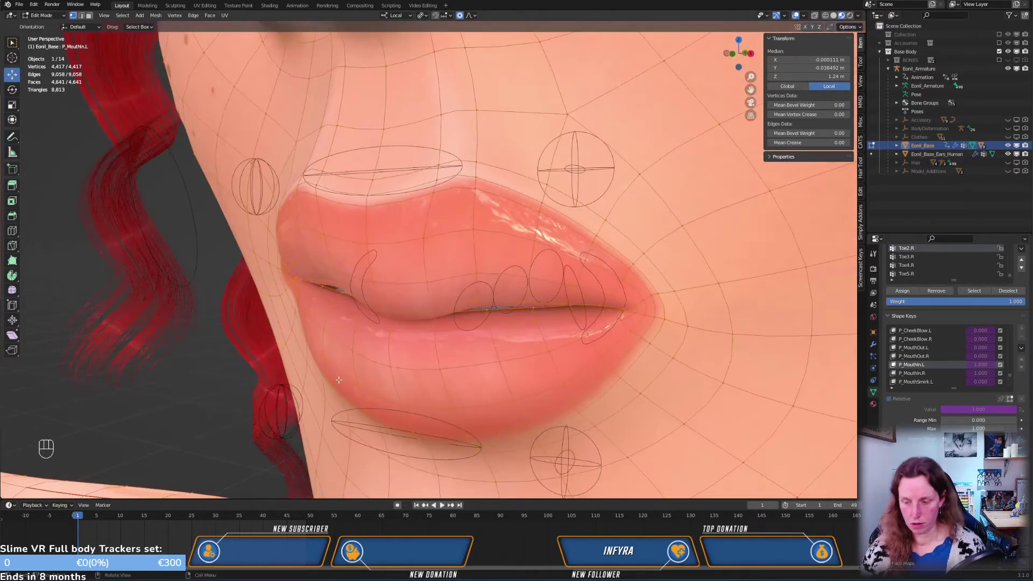
scroll(355, 388, "down", 2)
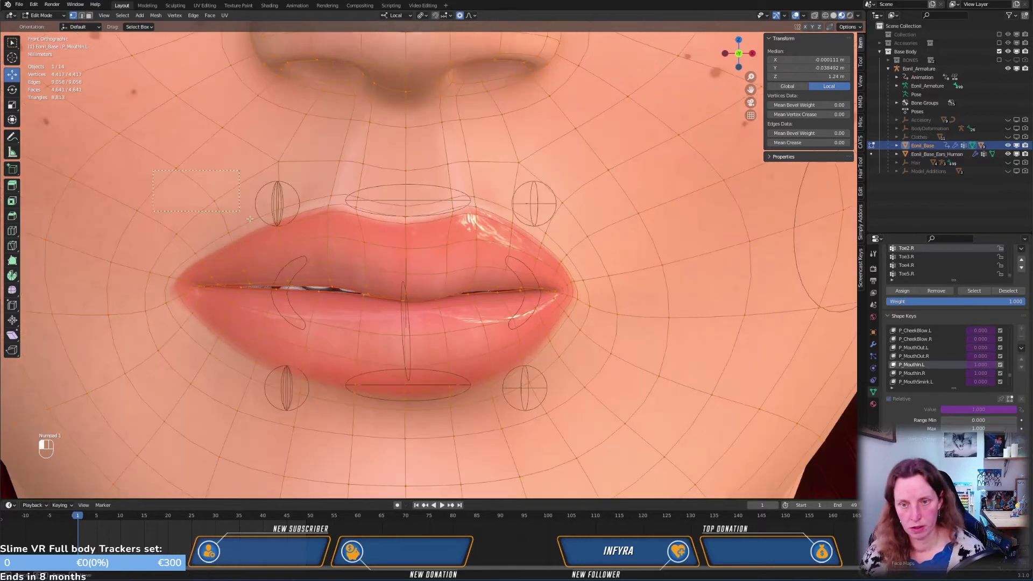
left_click_drag(154, 171, 387, 432)
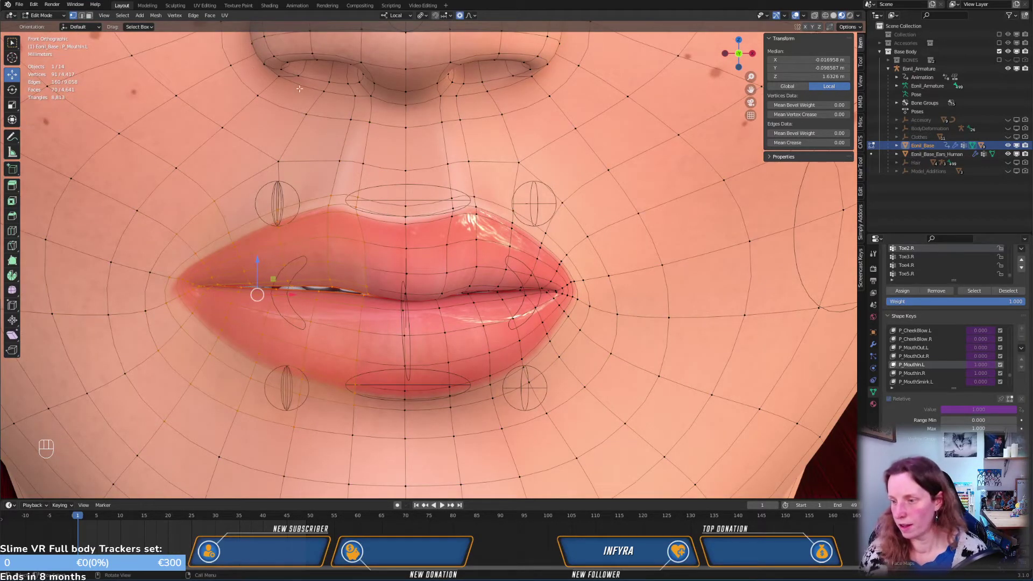
left_click(175, 15)
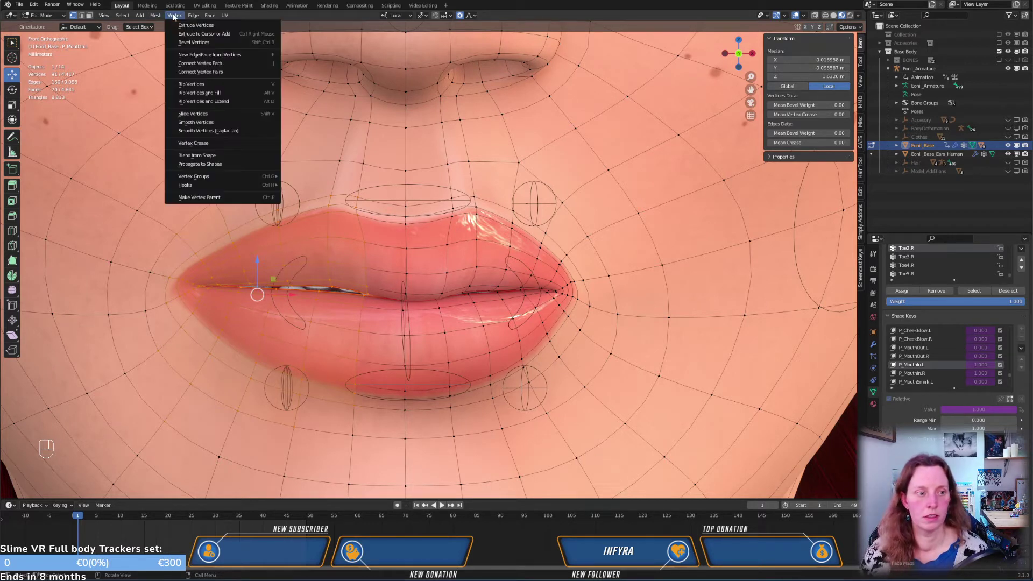
left_click(200, 155)
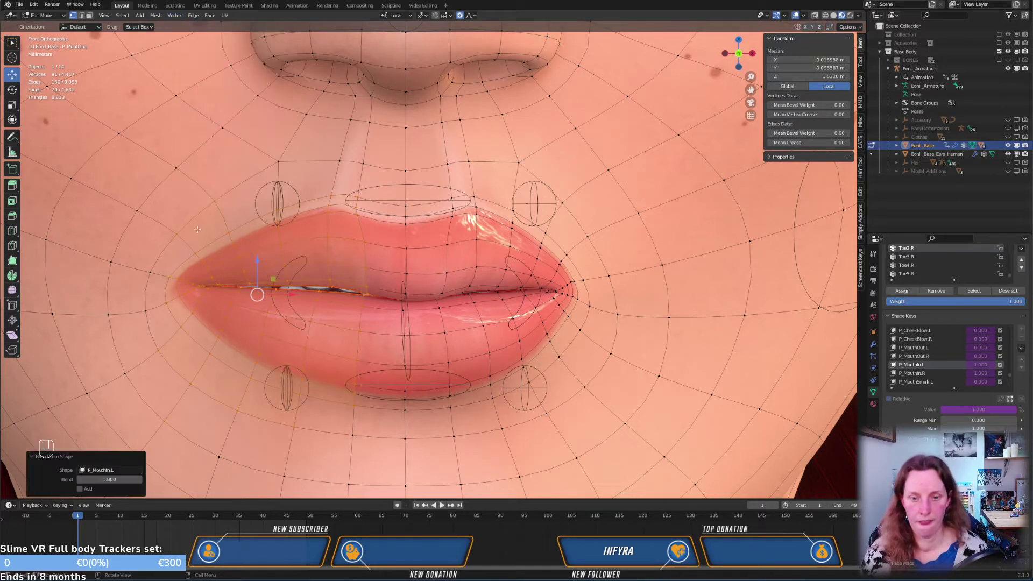
left_click(113, 470)
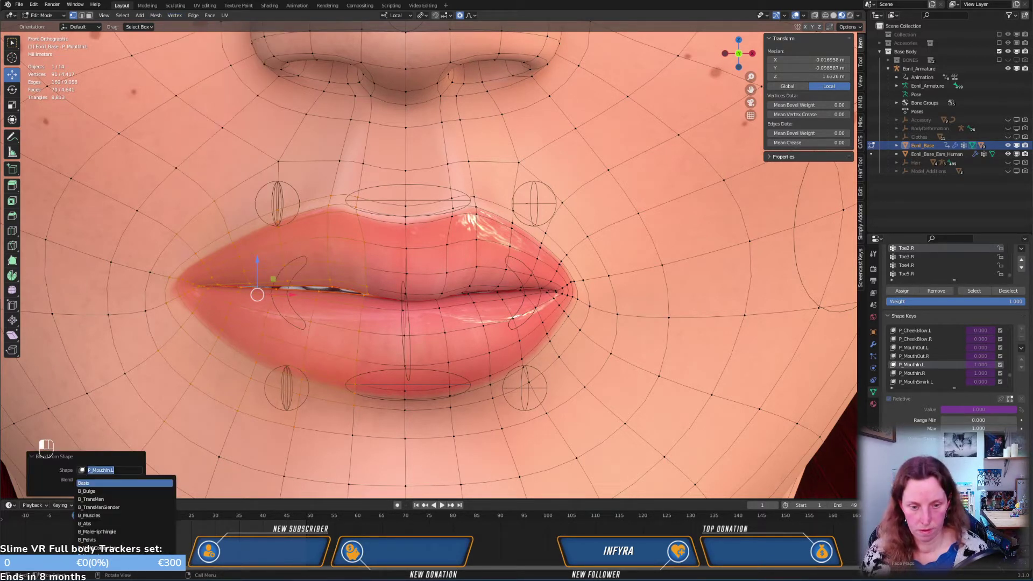
left_click(102, 487)
Try the Add option of the Basis blend on and off, checking the lips from below
middle_click_drag(302, 409, 352, 295)
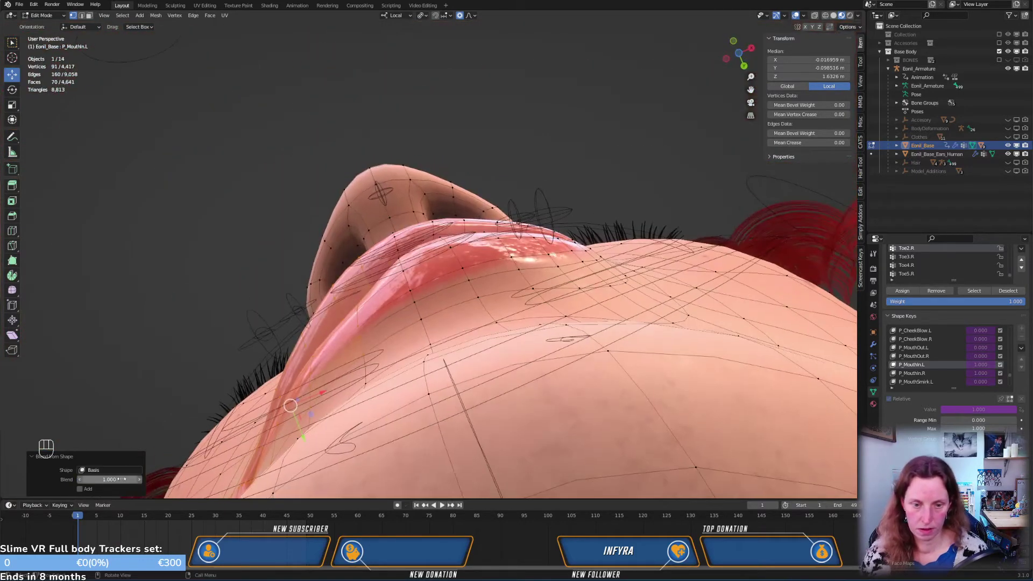
left_click(80, 489)
left_click(80, 490)
left_click(79, 489)
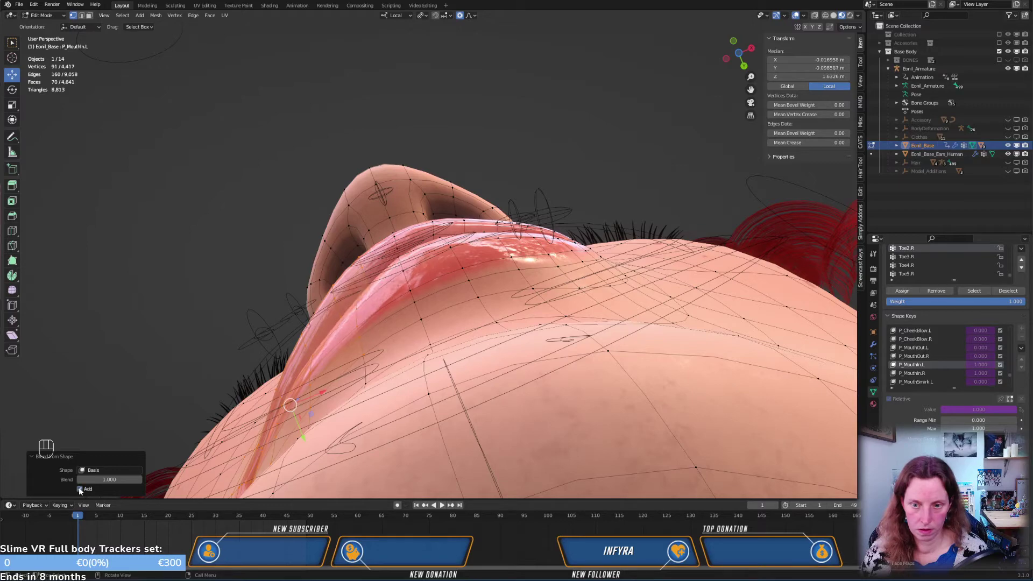
middle_click_drag(277, 288, 267, 306)
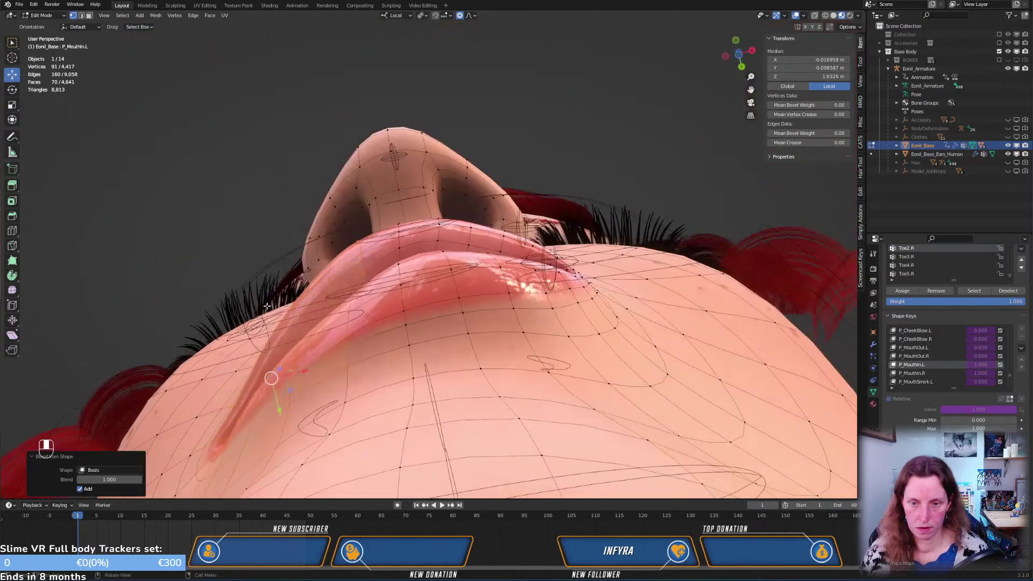
left_click(80, 490)
Check the blended lips from the front in Object Mode
middle_click_drag(487, 323, 490, 389)
key("Tab")
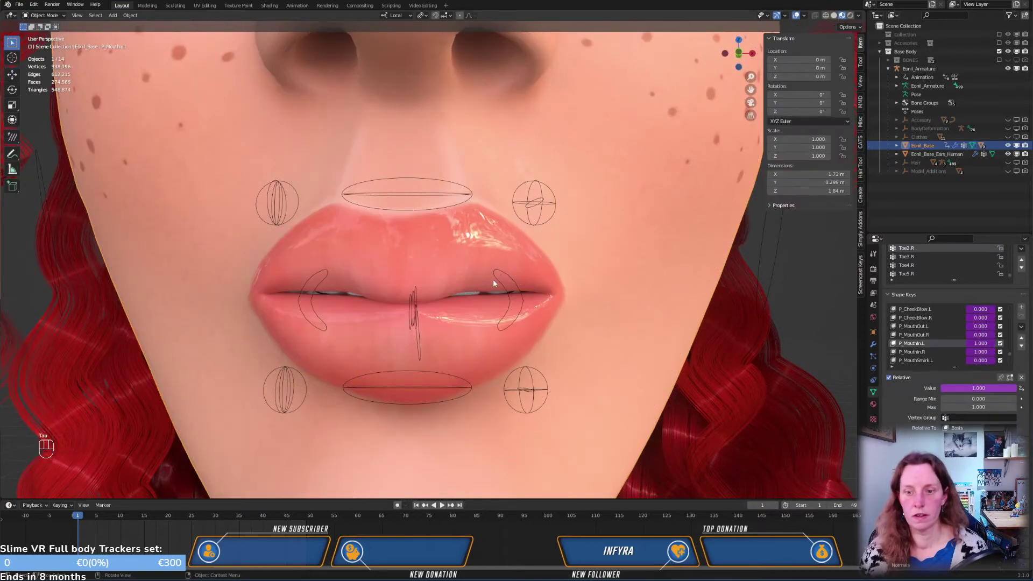
middle_click_drag(518, 274, 534, 295)
Select all vertices in Edit Mode and overwrite P_MouthIn.R by blending from P_MouthIn.L at 1.000 with Add off
key("Tab")
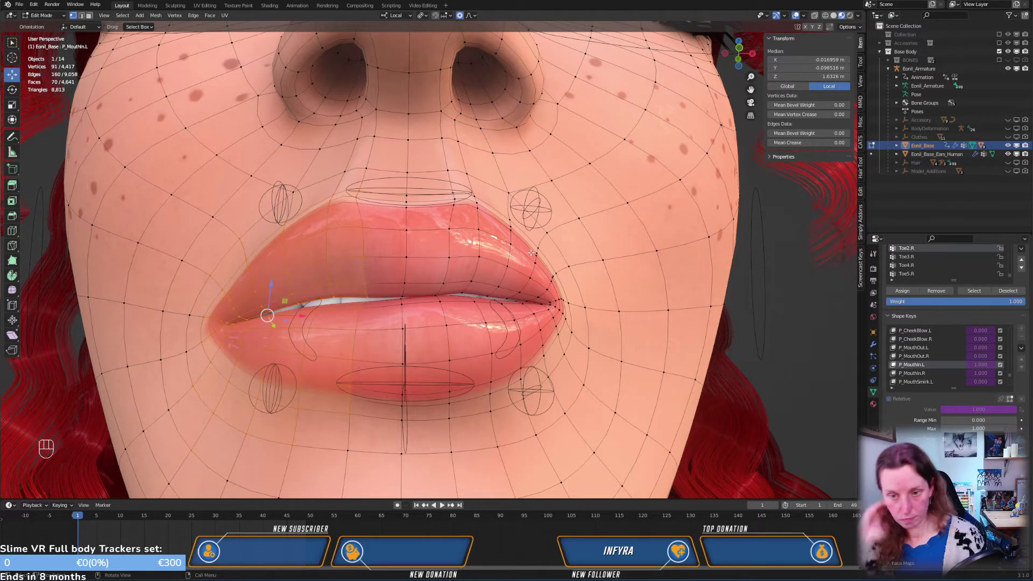
key("a")
key("KP_1")
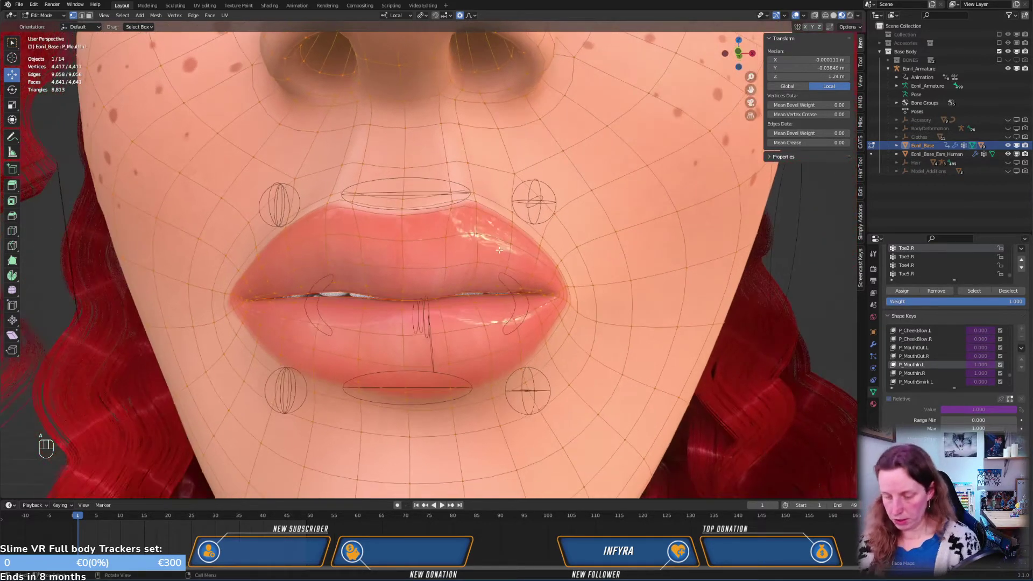
left_click(916, 373)
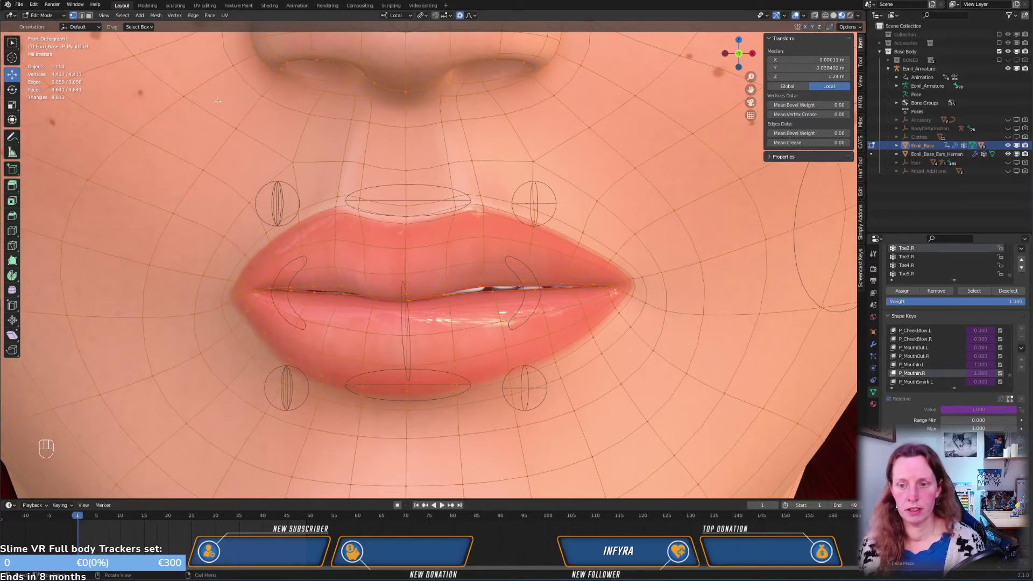
middle_click_drag(319, 130, 466, 230)
left_click(174, 15)
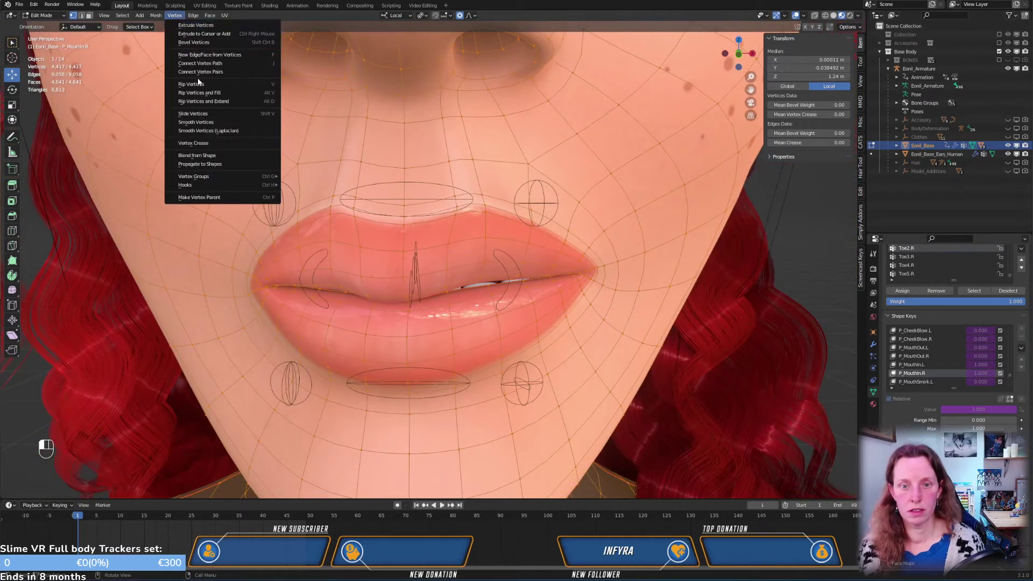
left_click(197, 156)
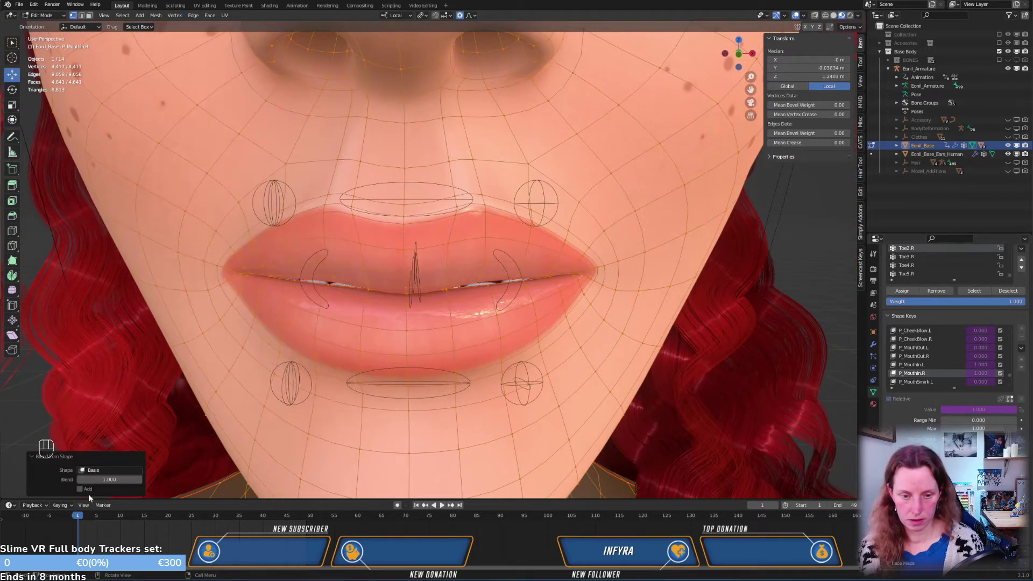
left_click(103, 471)
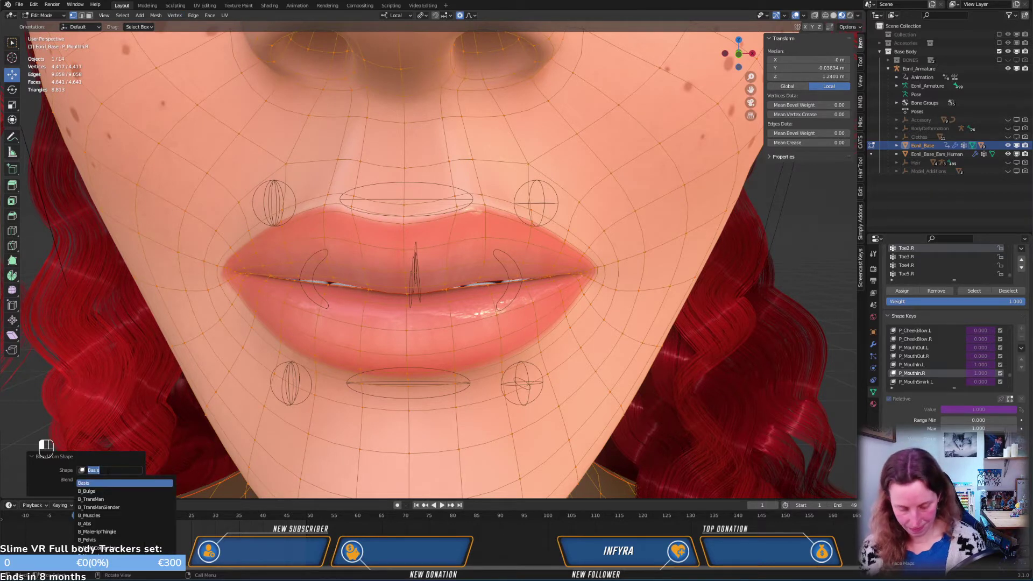
type("Mout")
key("Down")
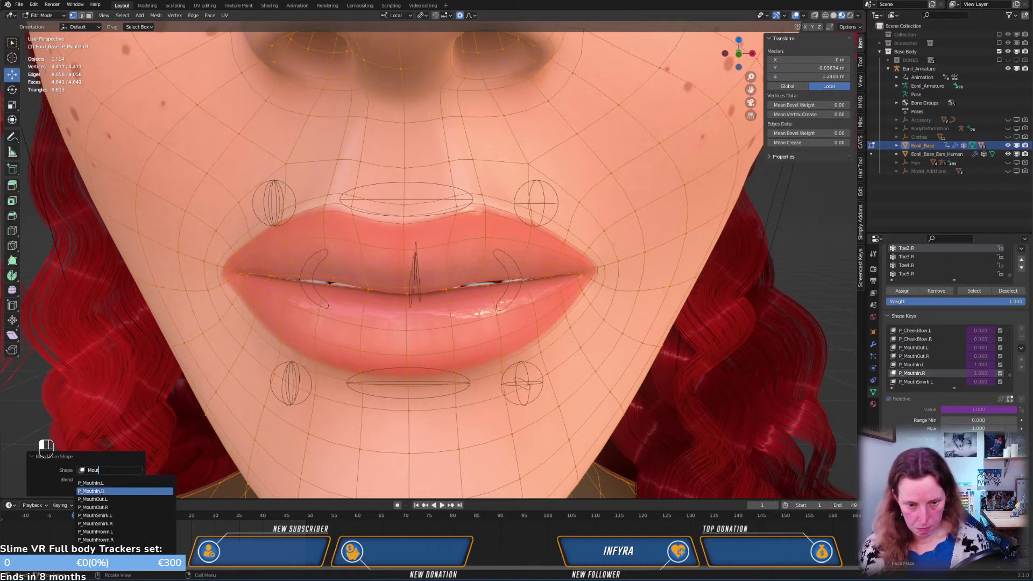
key("Up")
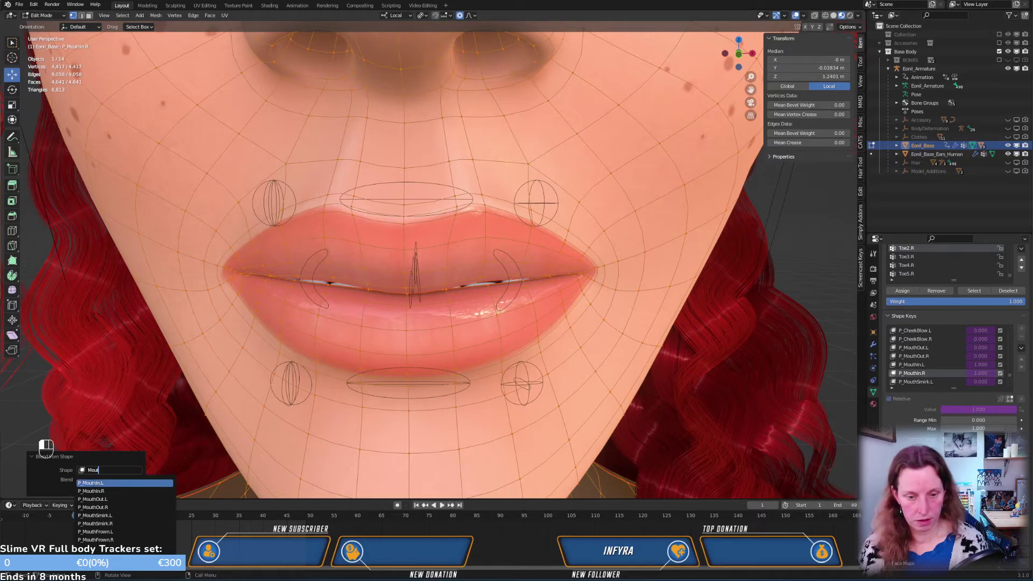
key("Return")
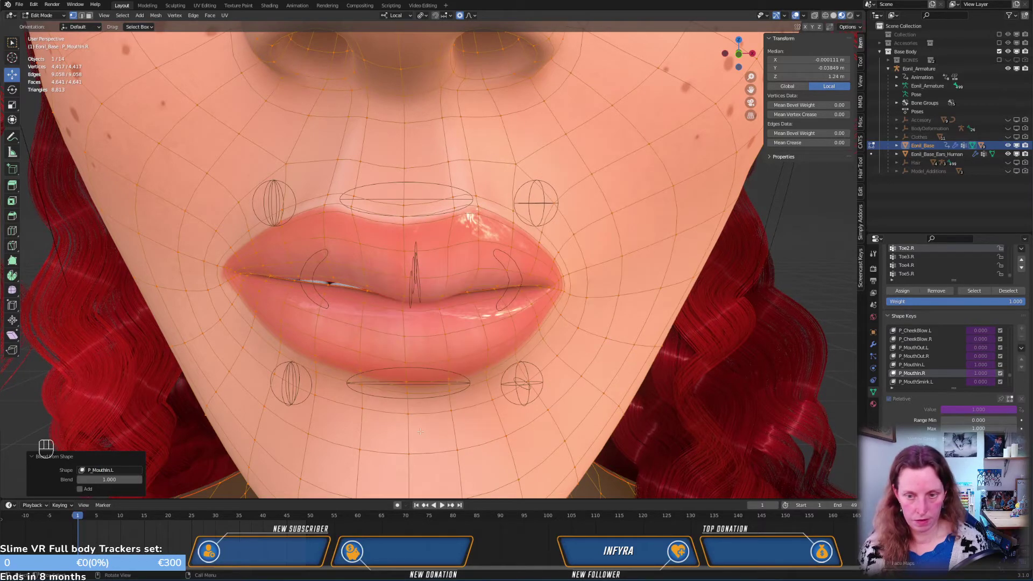
Mirror the P_MouthIn.R shape key in Object Mode and check the lips from below
middle_click_drag(420, 432, 481, 283)
key("KP_1")
key("Tab")
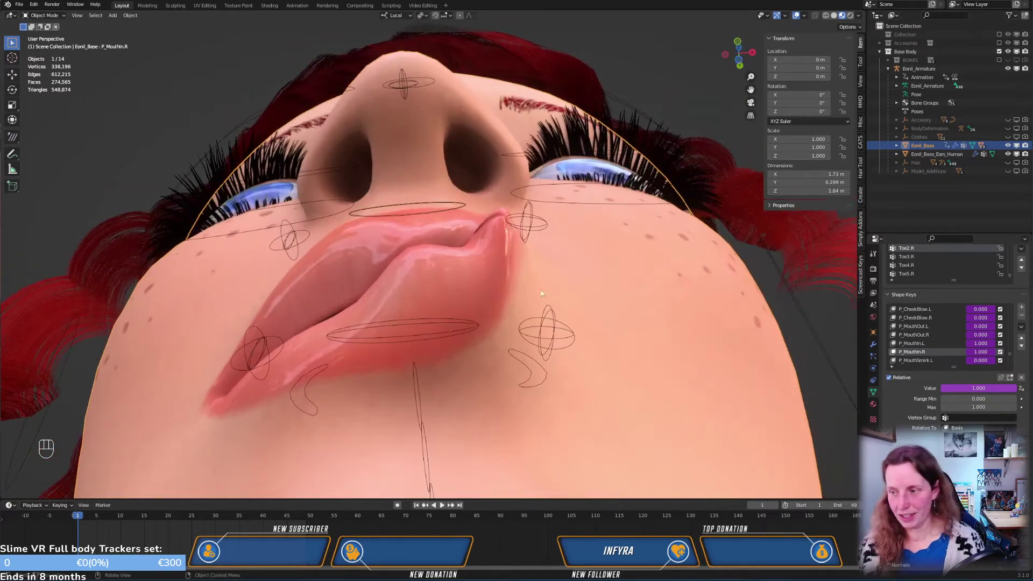
left_click(1021, 327)
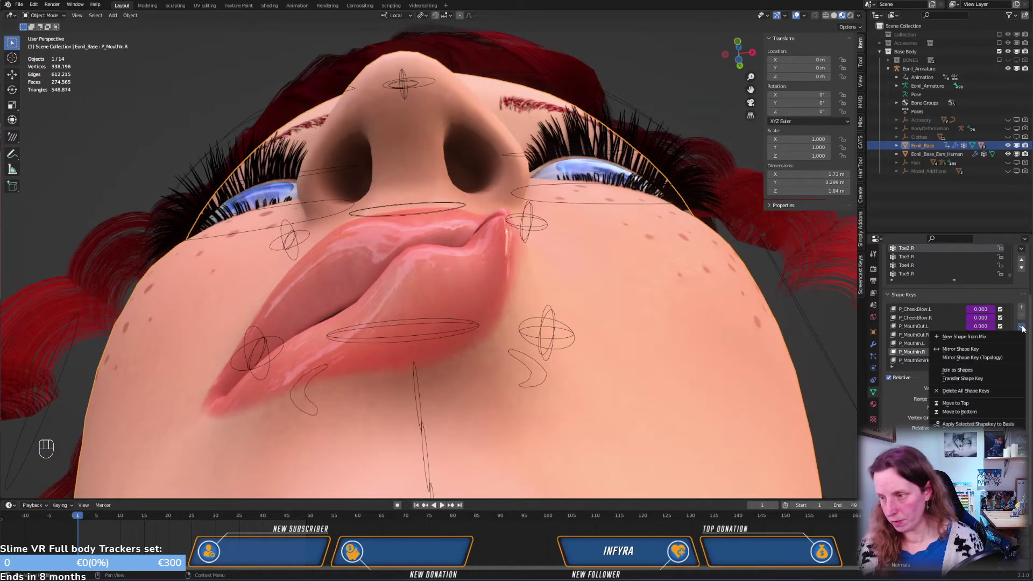
left_click(948, 350)
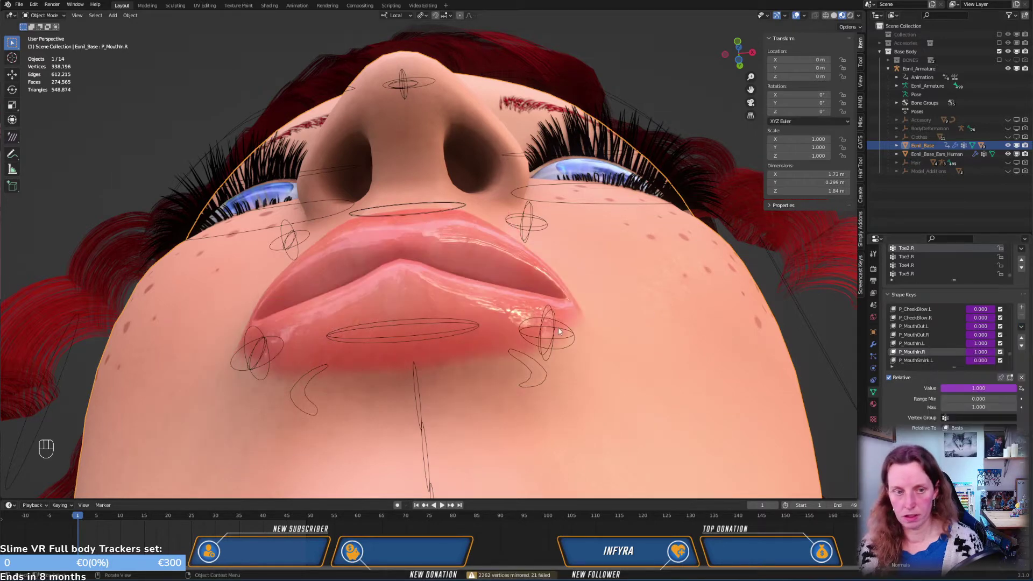
middle_click_drag(557, 327, 556, 311)
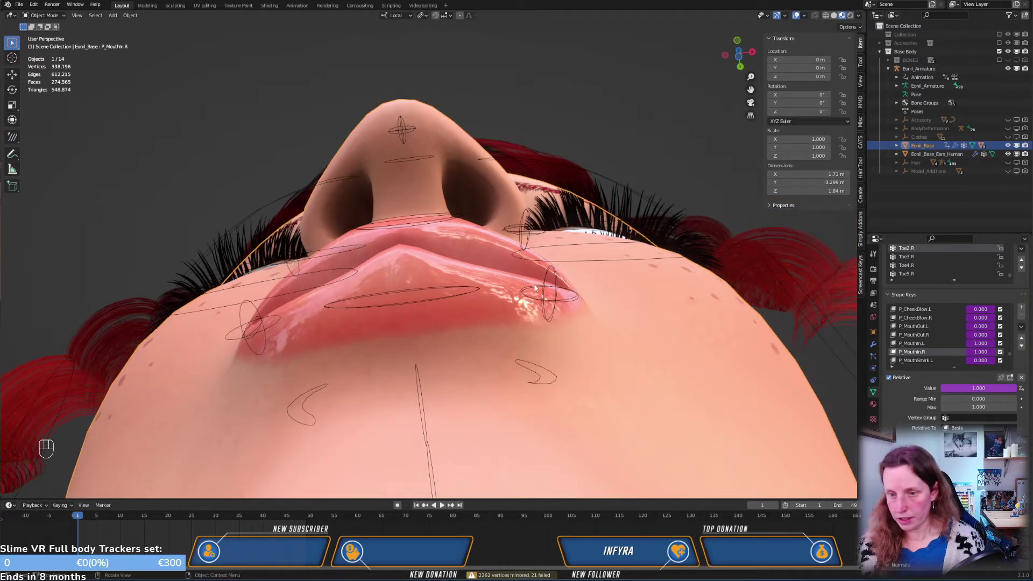
Make P_MouthIn.L the active shape key in Edit Mode and turn on the combined shape key display
key("Tab")
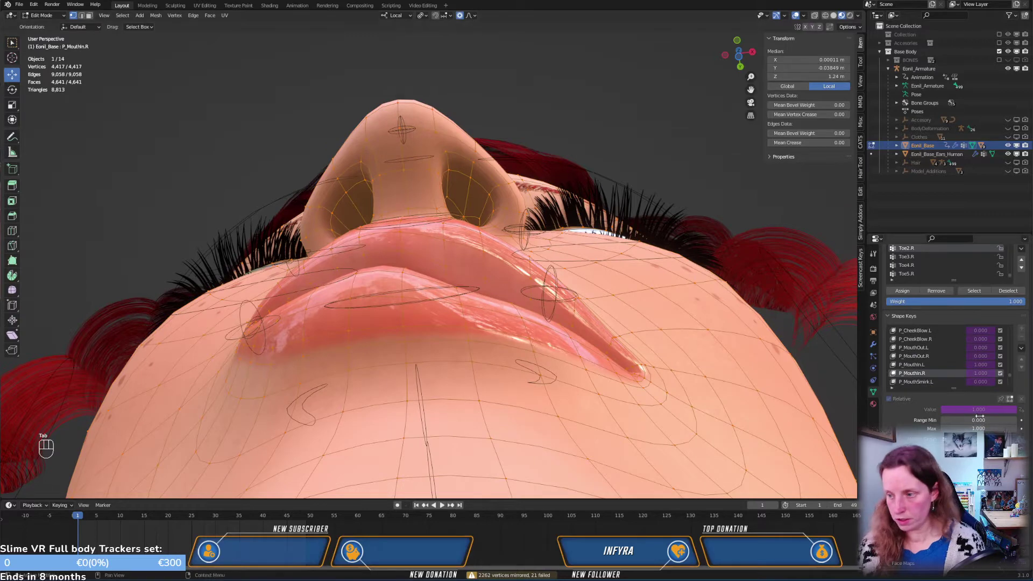
left_click(921, 365)
left_click(1009, 400)
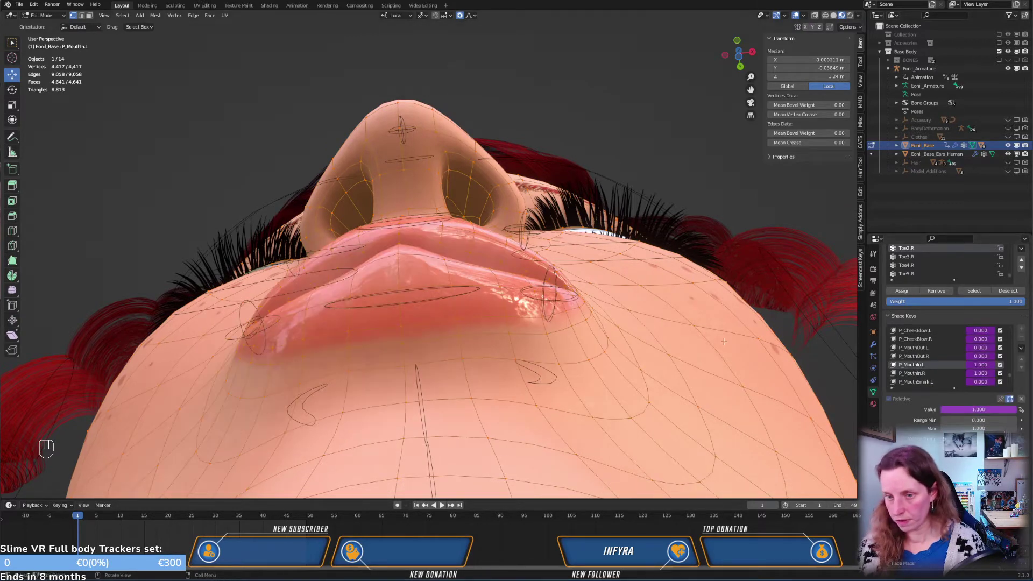
Leave mesh editing for Object Mode, select the character's armature and enter Pose Mode
middle_click_drag(458, 276, 559, 244)
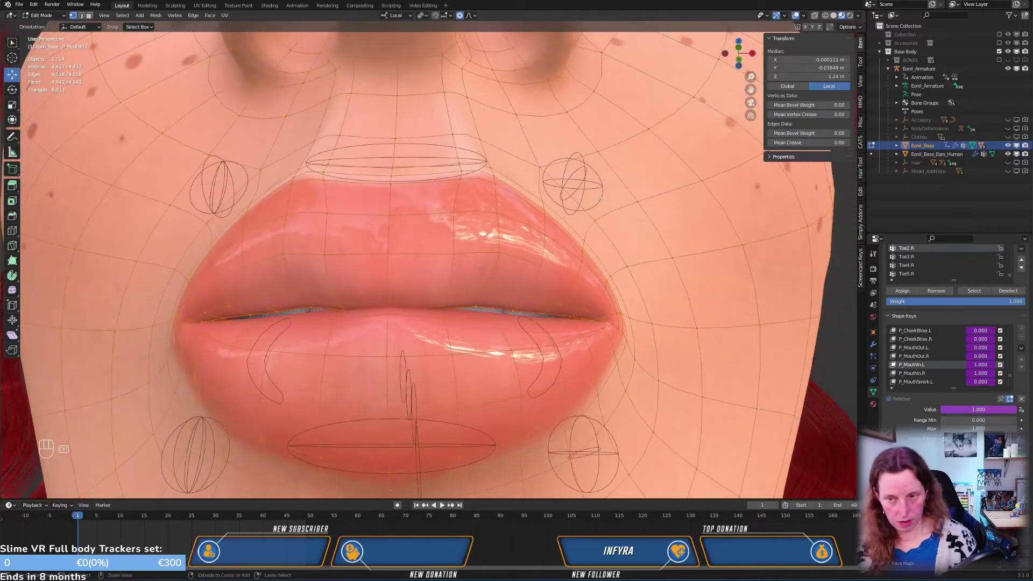
key("ctrl+Tab")
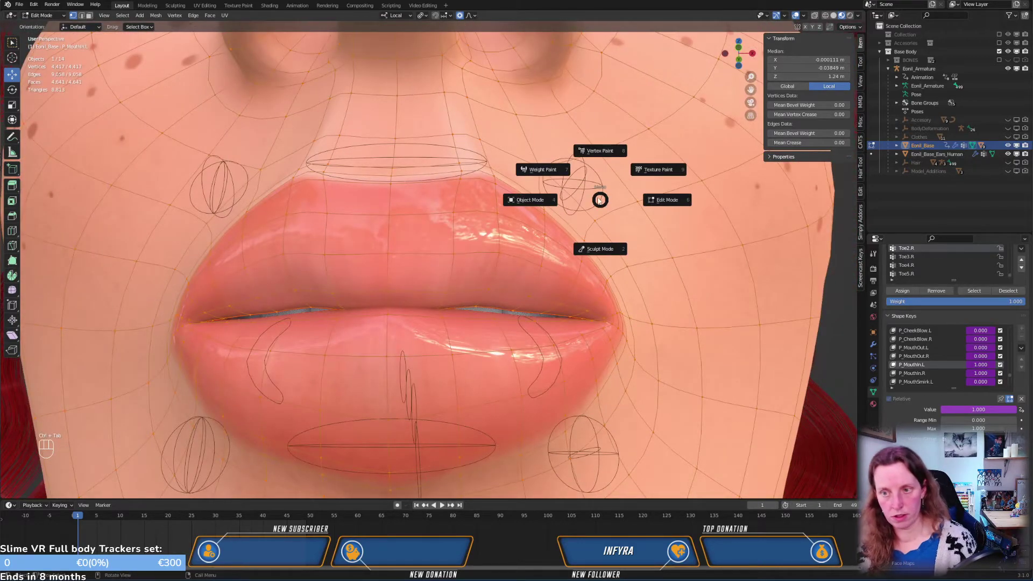
left_click(541, 202)
left_click(586, 193)
scroll(585, 192, "down", 5)
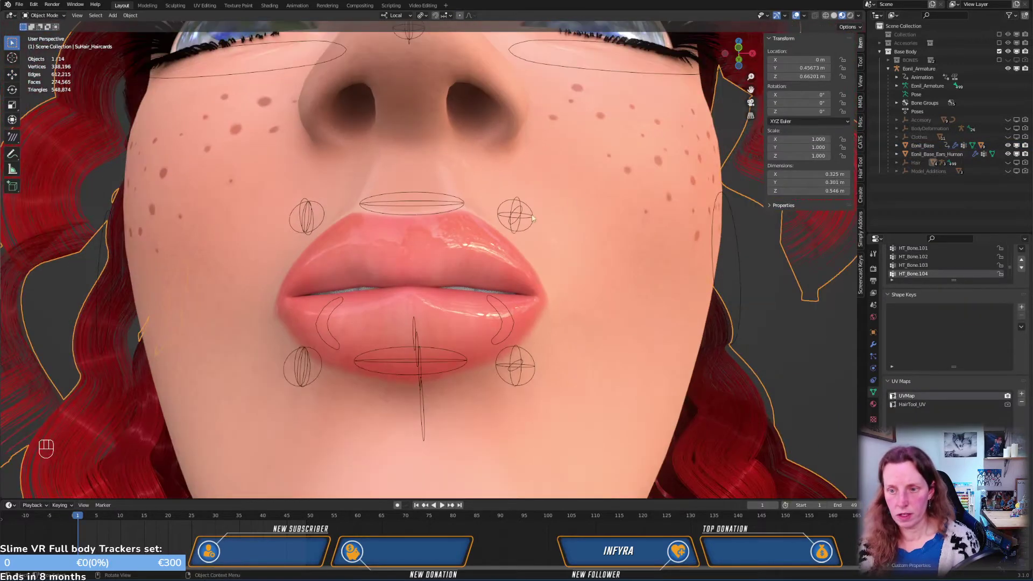
left_click(525, 215)
key("ctrl+Tab")
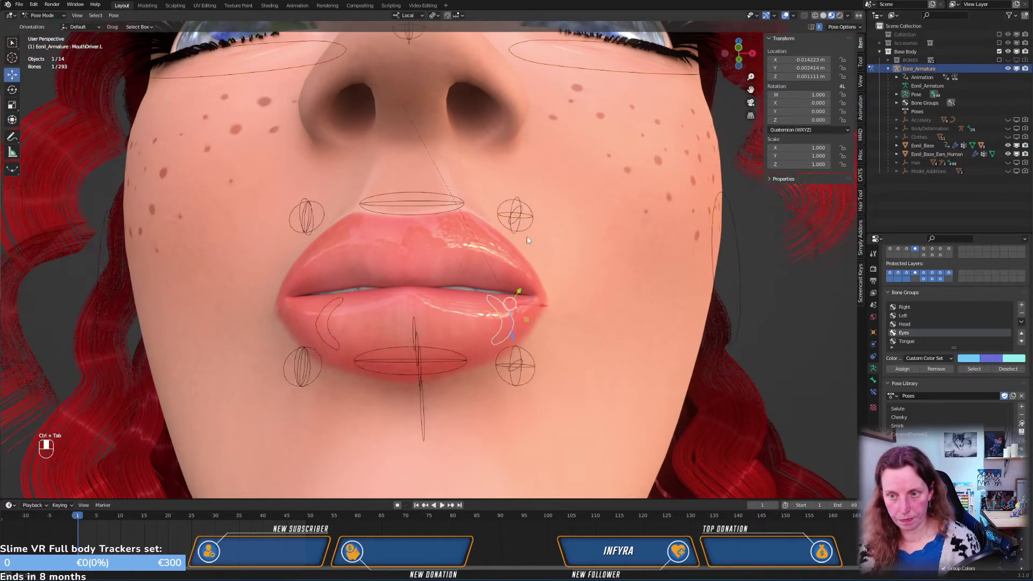
Select the MouthDriver.L bone at the mouth corner and clear its location
middle_click_drag(521, 217, 519, 210)
left_click(519, 210)
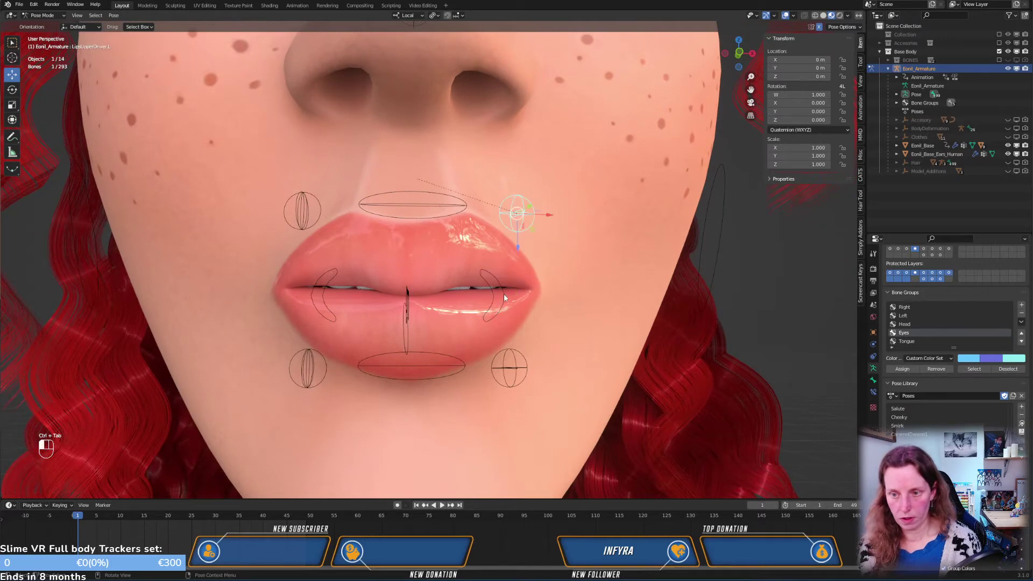
left_click(504, 294)
key("alt")
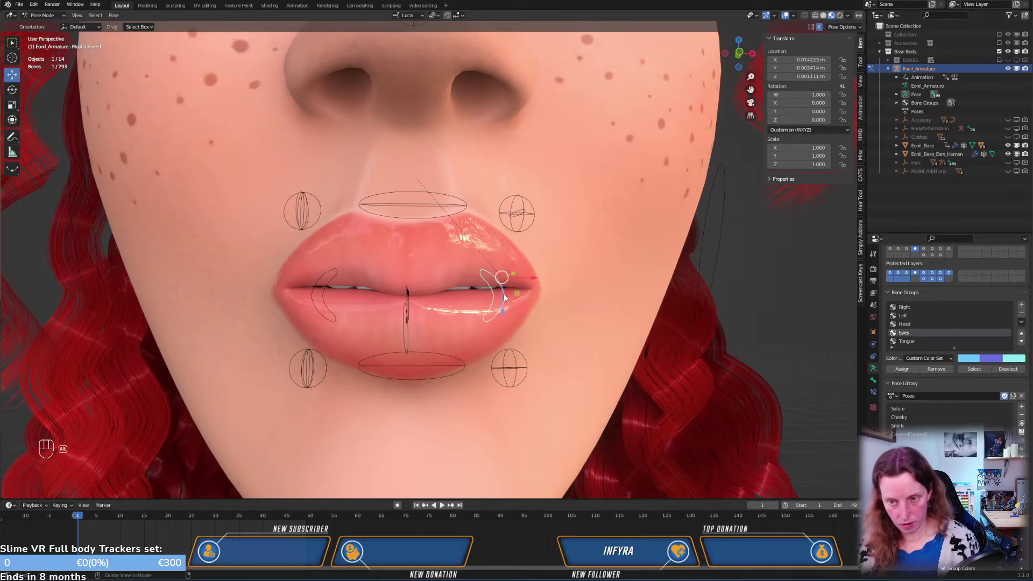
key("alt+g")
Move only the MouthDriver.L bone inward along its local X axis to about -0.0211 m, judging the lips from below
middle_click_drag(504, 293, 841, 74)
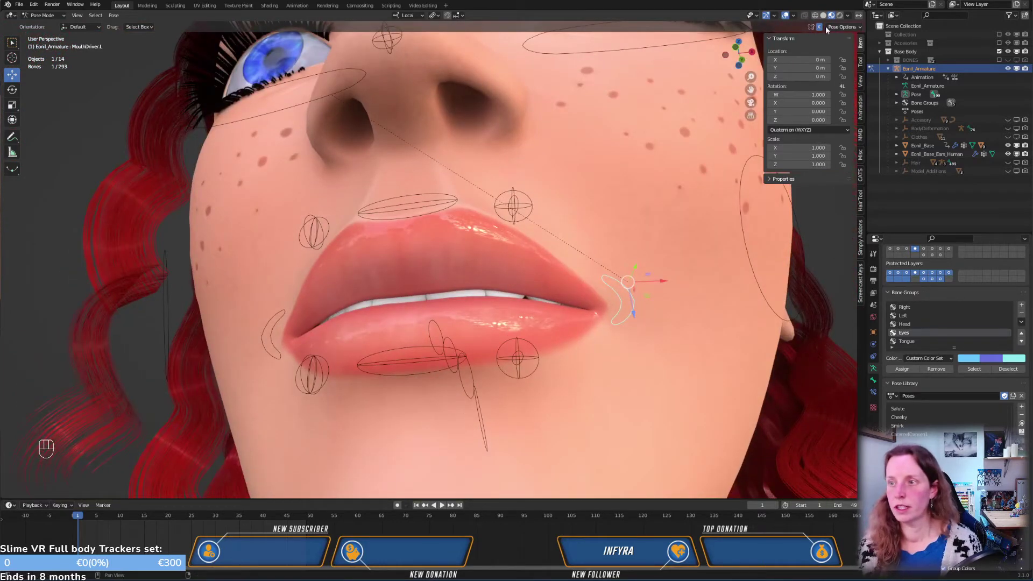
middle_click_drag(501, 257, 548, 293)
key("KP_1")
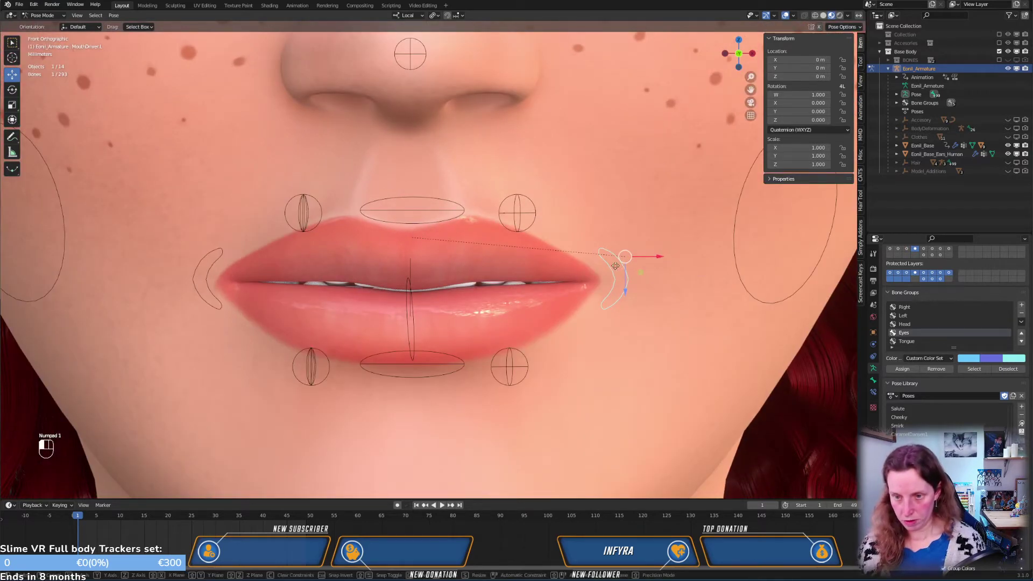
left_click_drag(663, 259, 551, 320)
middle_click_drag(550, 320, 538, 236)
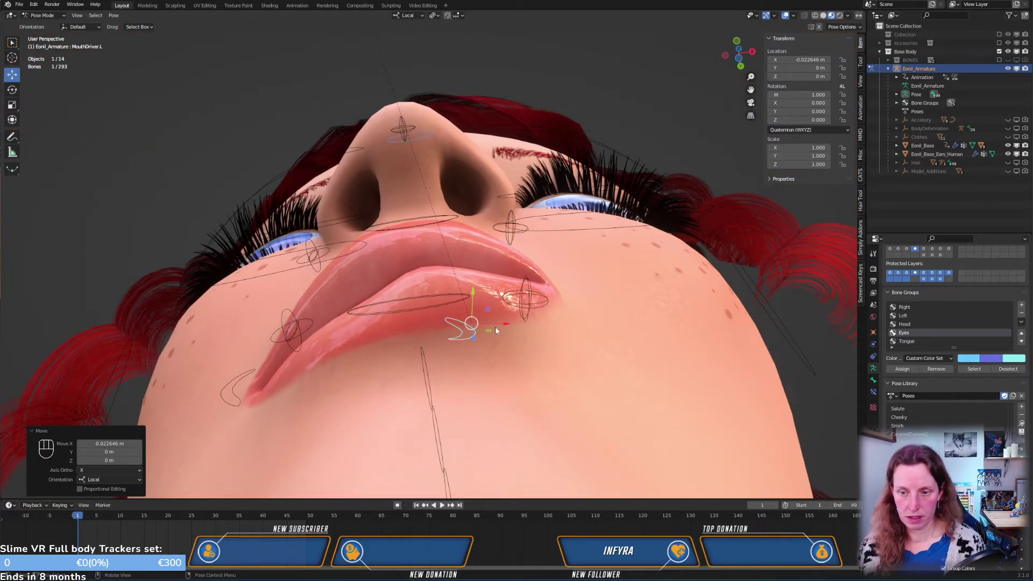
key("g")
key("x")
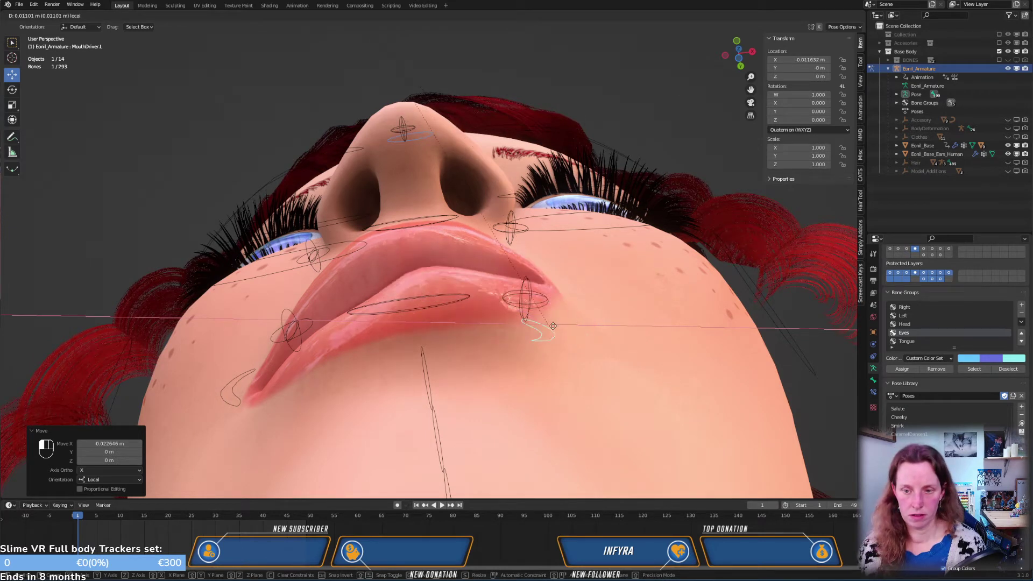
left_click(510, 332)
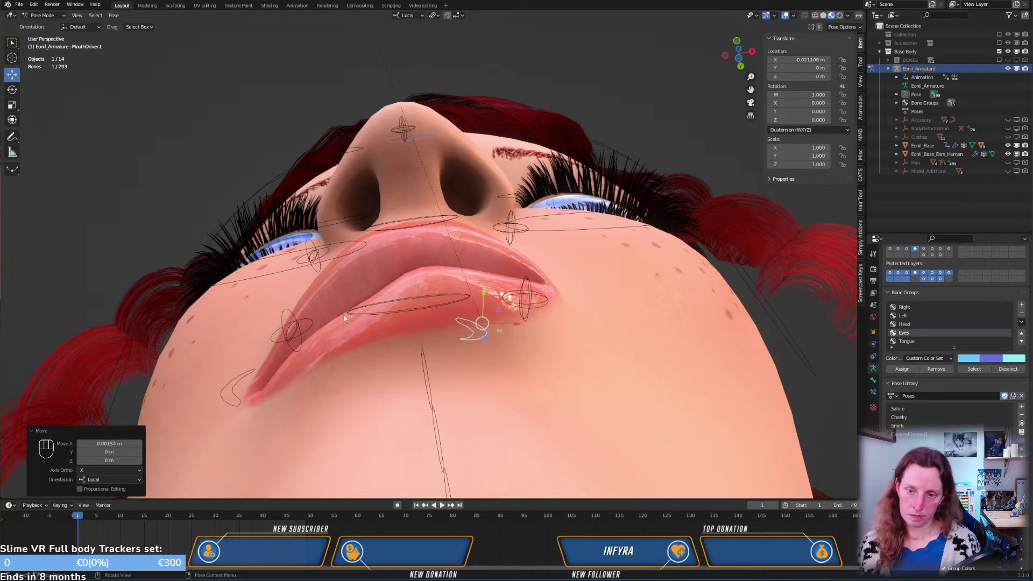
middle_click_drag(436, 280, 475, 323)
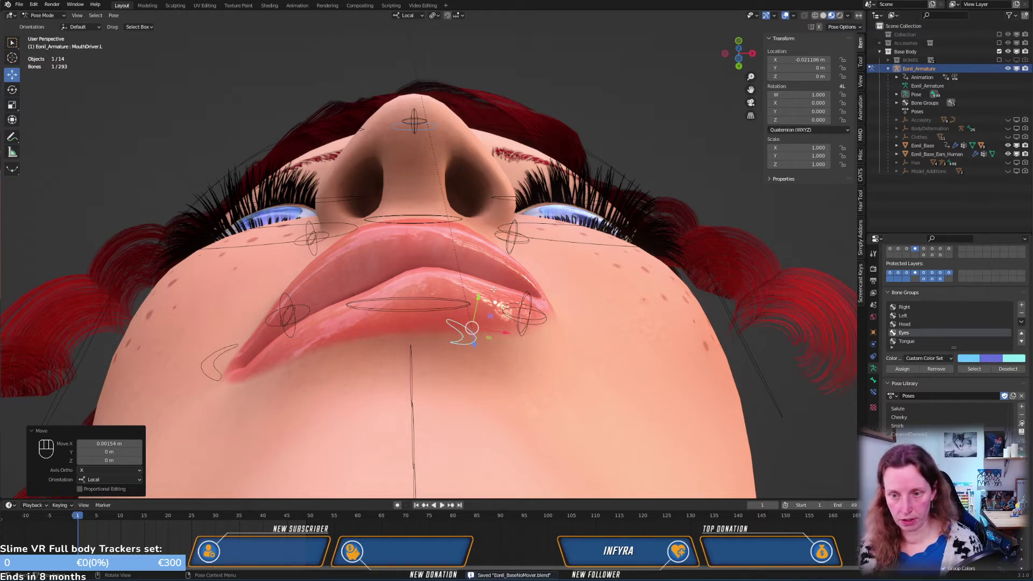
Leave Pose Mode, select the Eonil_Base body mesh and enter Edit Mode on its P_MouthIn.L shape key
key("Tab")
key("Tab")
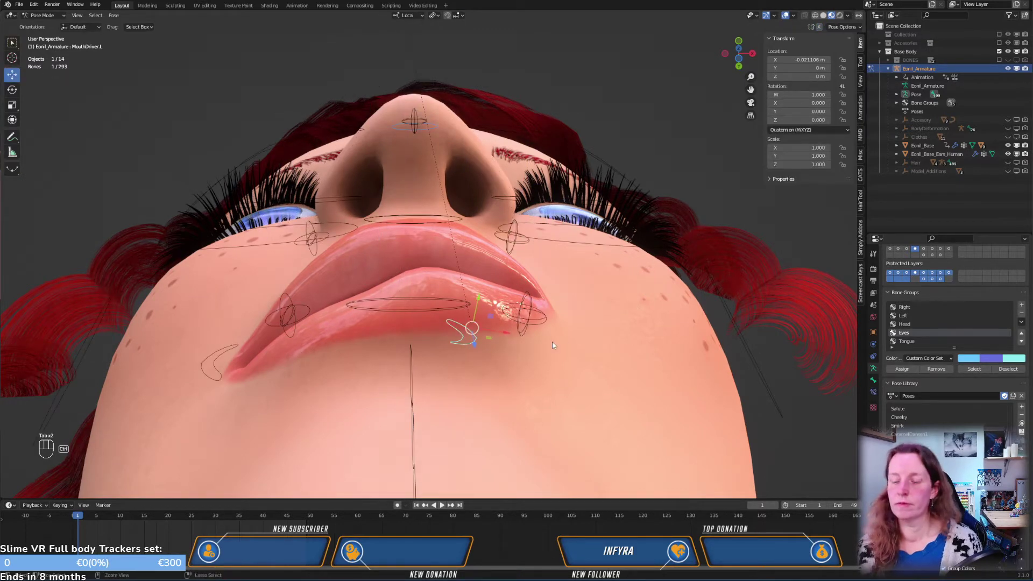
key("ctrl+Tab")
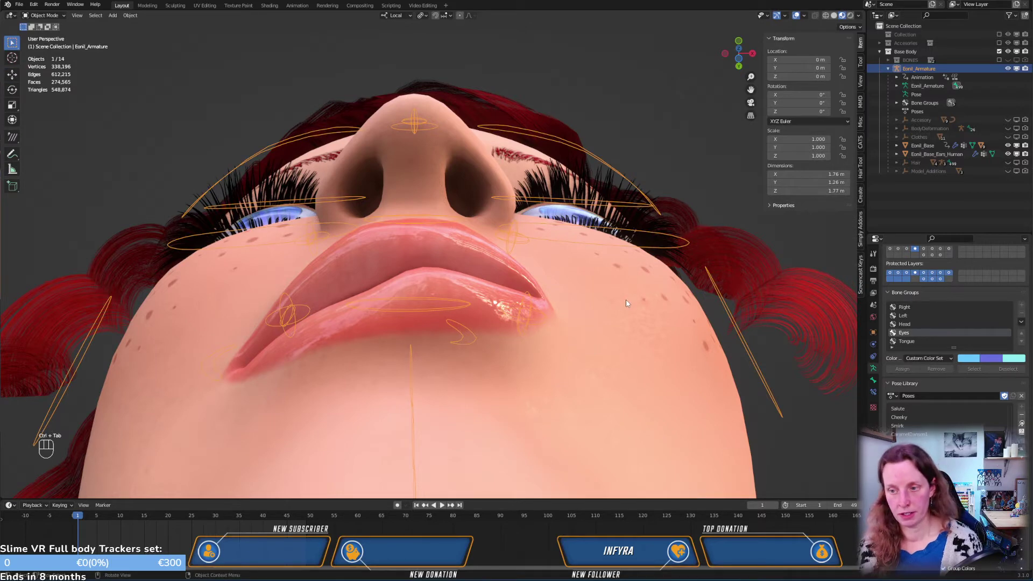
left_click(666, 311)
key("Tab")
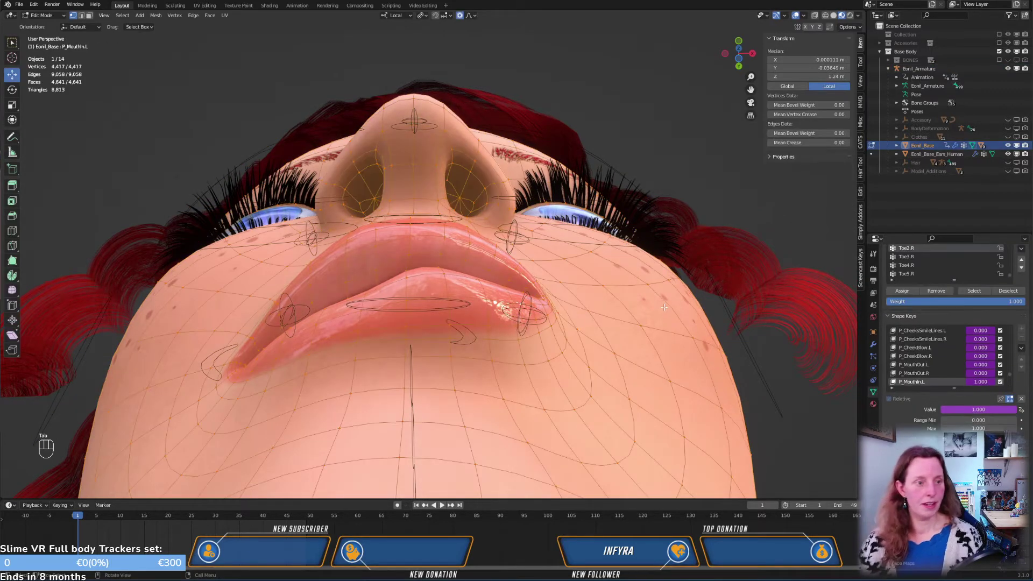
Select a lower-lip vertex just beside the centre on the character's right and nudge it slightly forward with proportional editing
middle_click_drag(389, 325, 421, 349)
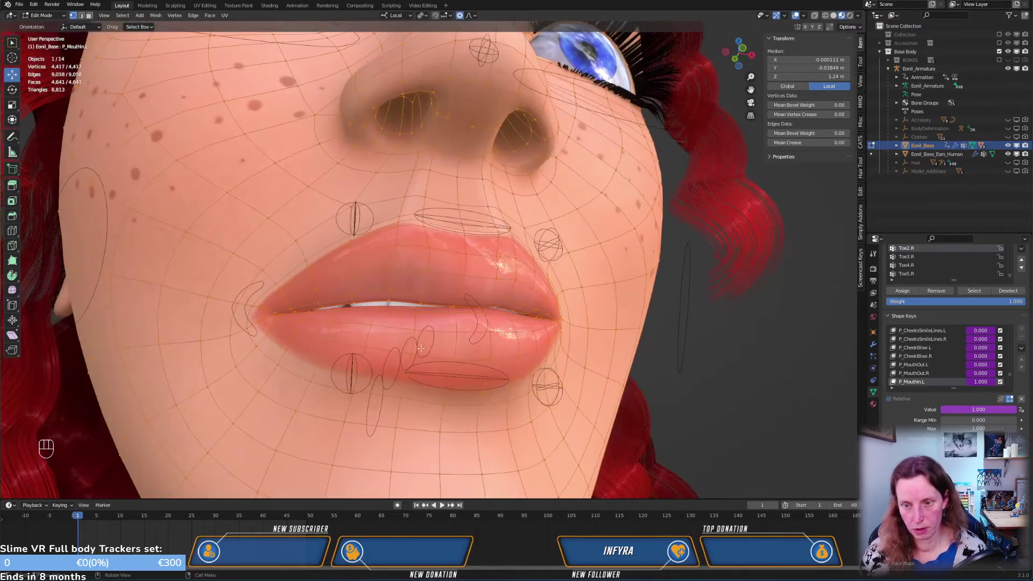
left_click(387, 306)
middle_click_drag(388, 305, 434, 280)
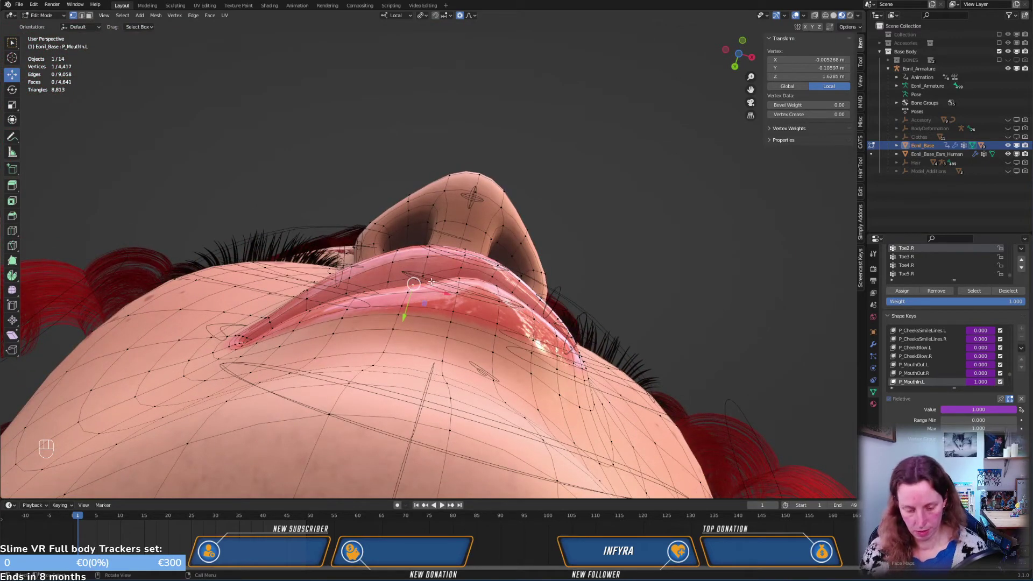
key("g")
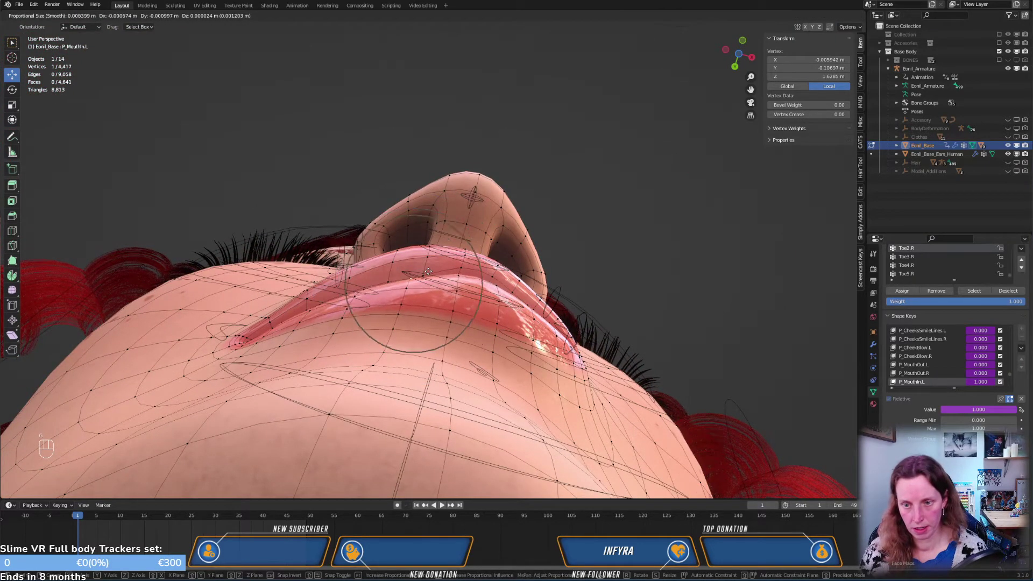
left_click(428, 266)
middle_click_drag(427, 266, 408, 284)
key("g")
left_click(410, 296)
key("g")
left_click(433, 302)
key("g")
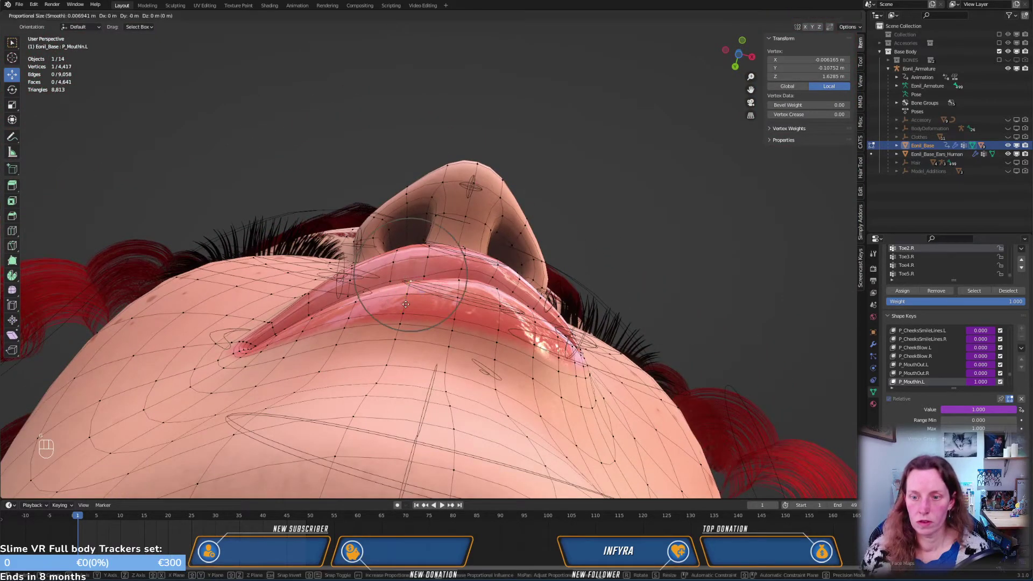
left_click(406, 303)
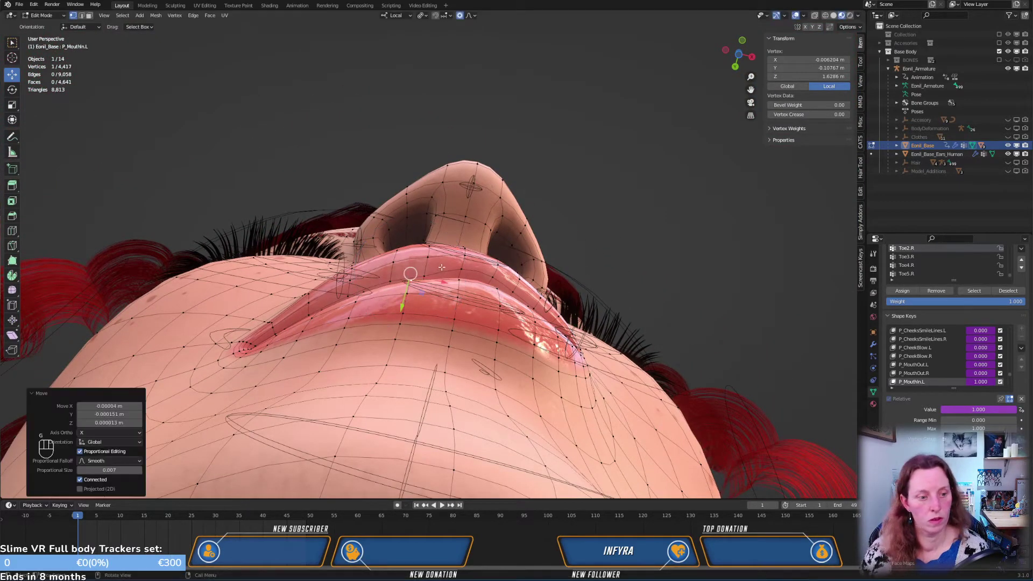
Move a vertex further down the lower lip slightly forward in the side profile, using proportional editing
middle_click_drag(405, 303, 512, 354)
left_click(414, 353)
key("g")
left_click(445, 359)
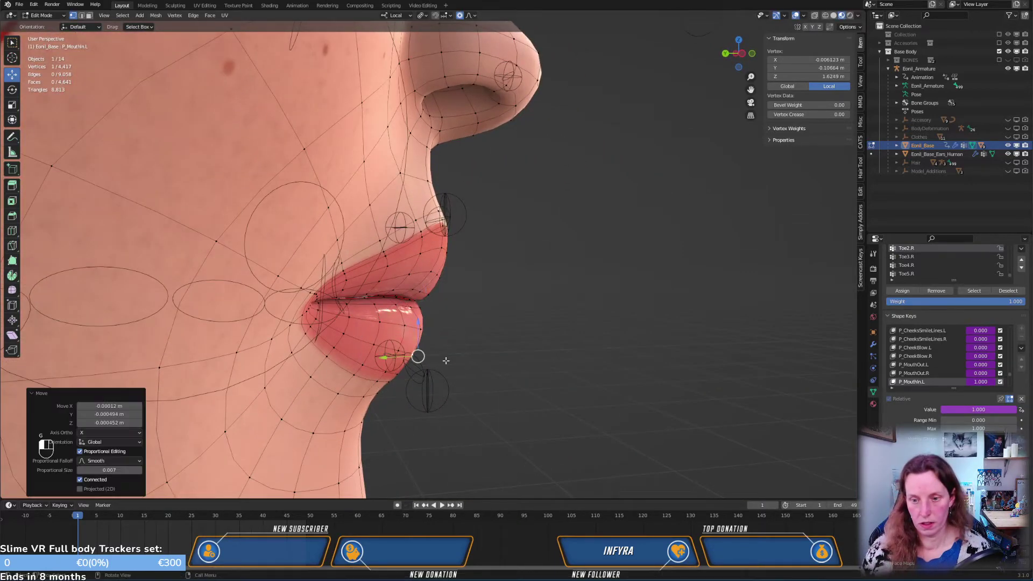
Inspect the adjusted lips from the front and at an angle in Object Mode
key("KP_1")
key("Tab")
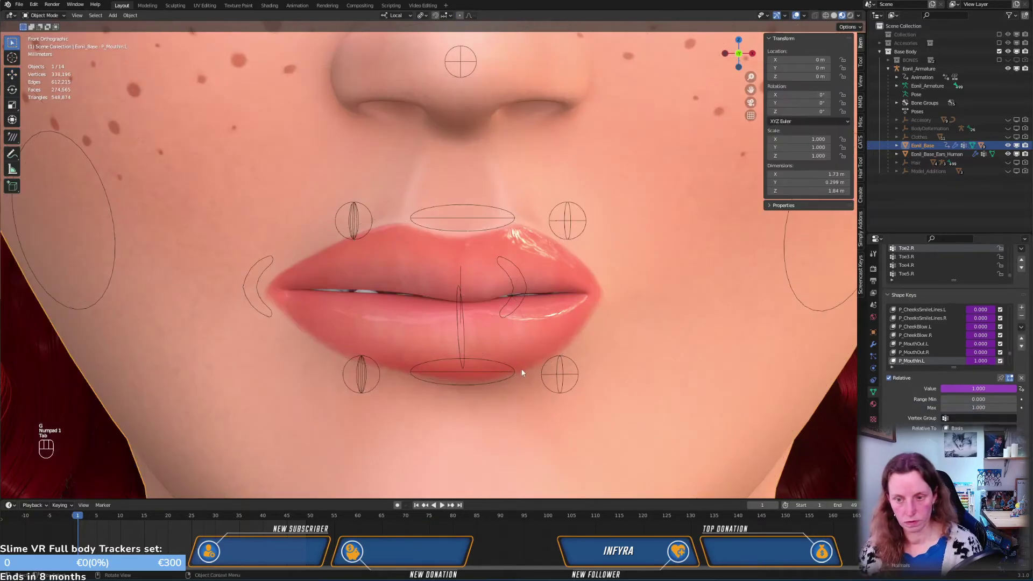
middle_click_drag(523, 357, 566, 305)
Select all vertices of the body mesh in Edit Mode and make P_MouthIn.R the active shape key
key("Tab")
scroll(585, 280, "down", 1)
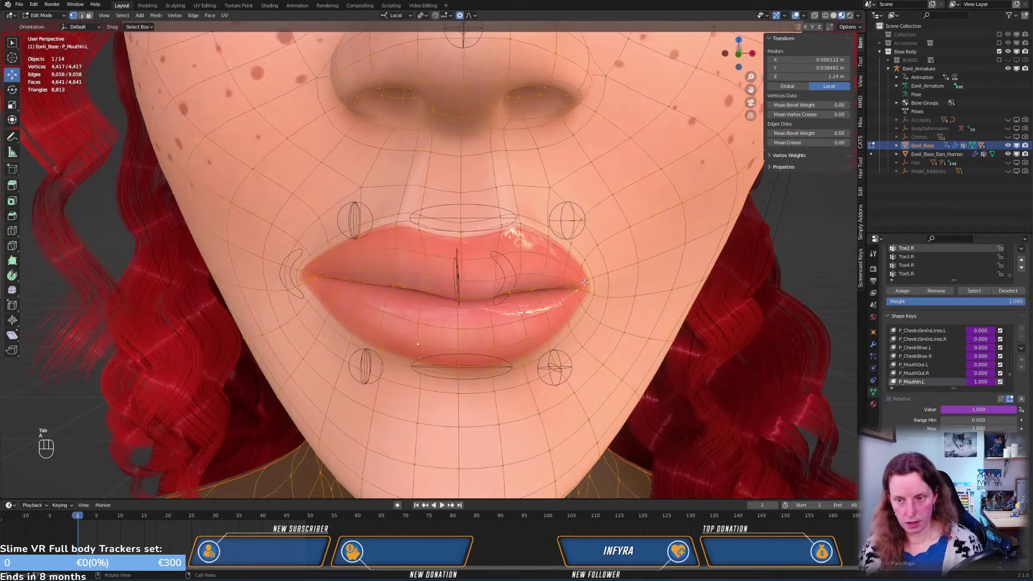
key("a")
key("KP_1")
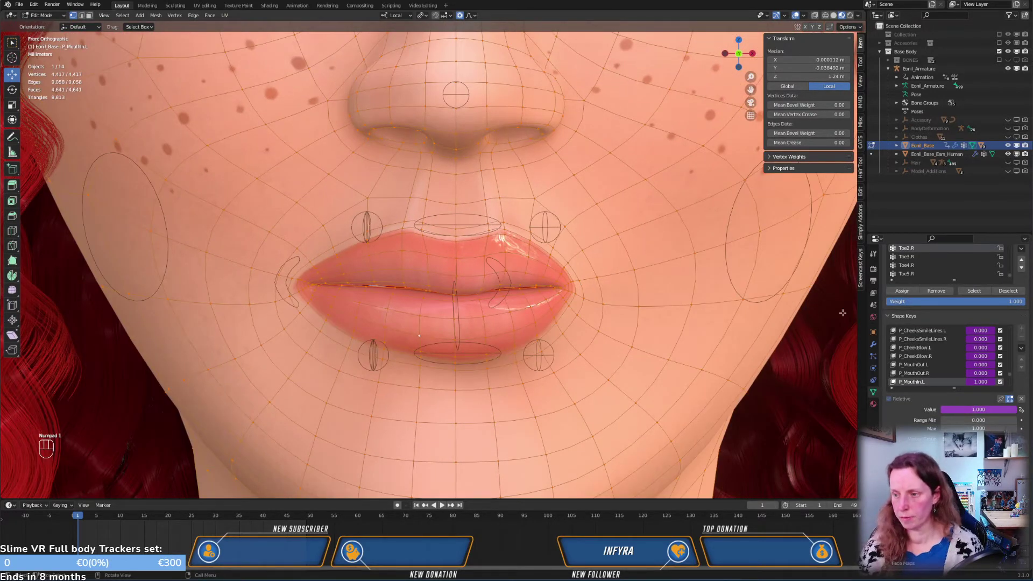
scroll(947, 350, "down", 3)
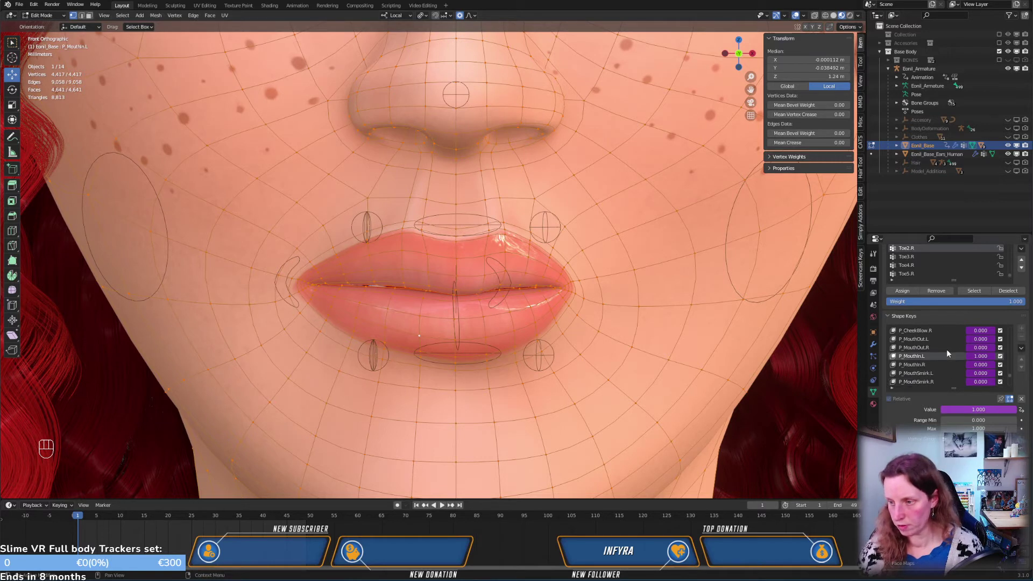
left_click(913, 365)
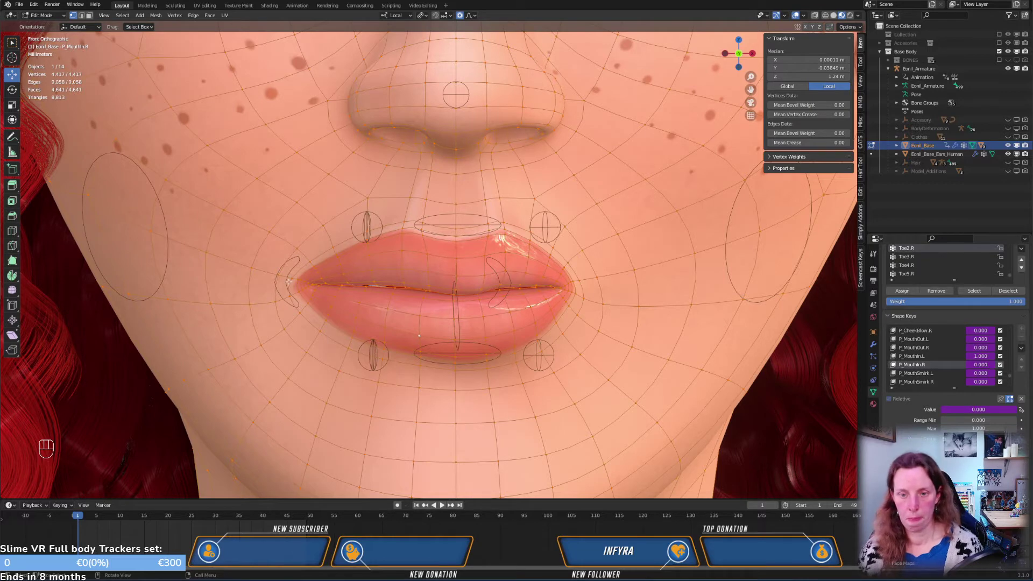
Put the armature in Pose Mode and move both mouth driver bones inward with mirroring, bringing MouthDriver.L to about -0.0227 m on local X
key("ctrl+Tab")
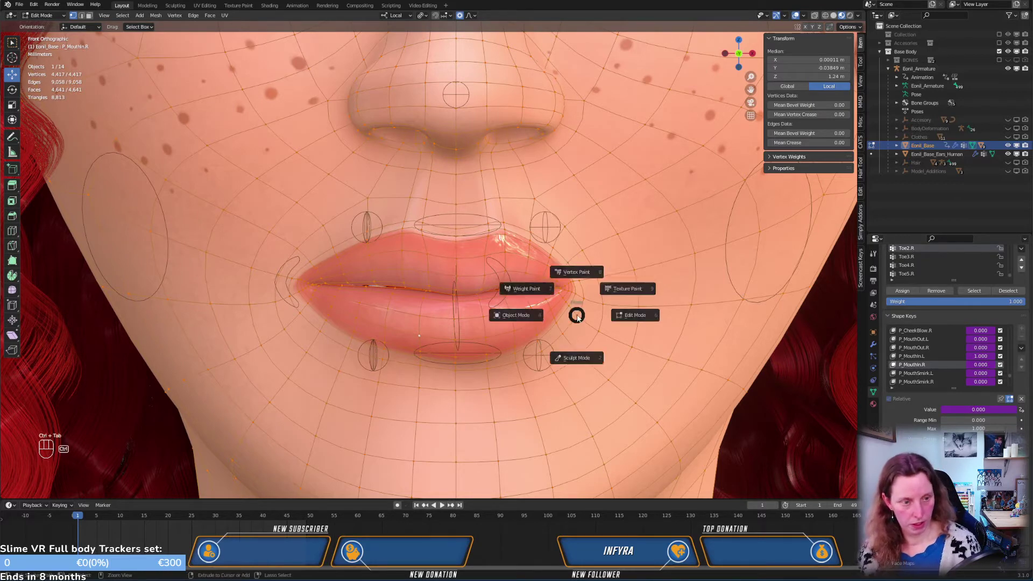
left_click(513, 286)
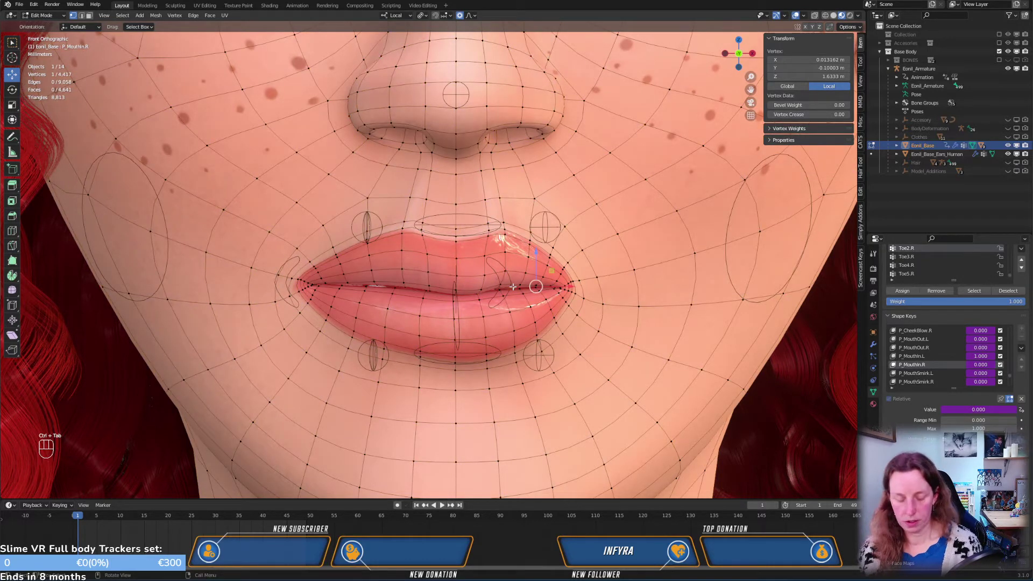
key("Tab")
left_click(511, 288)
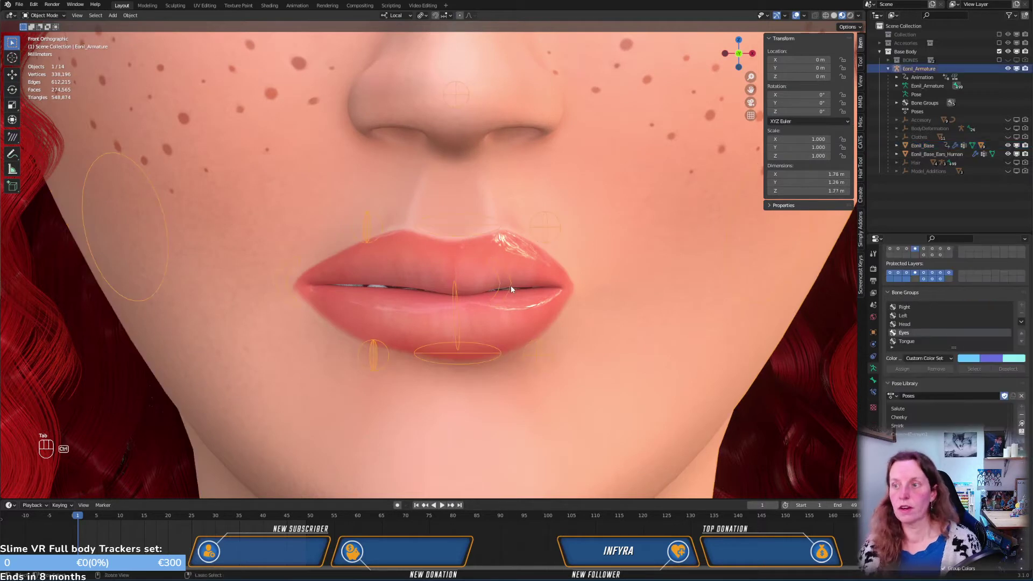
key("ctrl+Tab")
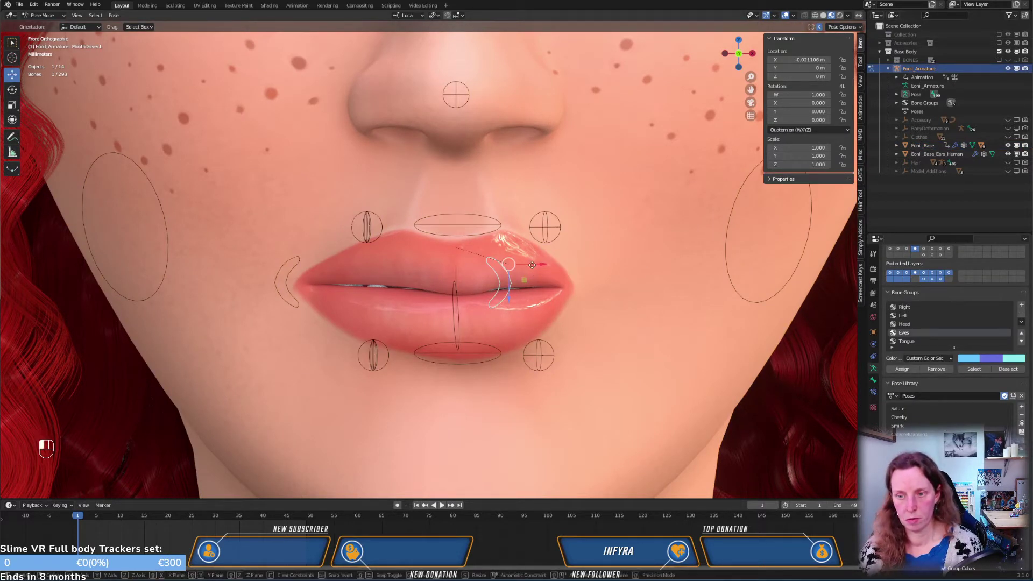
left_click_drag(544, 264, 529, 300)
middle_click_drag(516, 361, 500, 272)
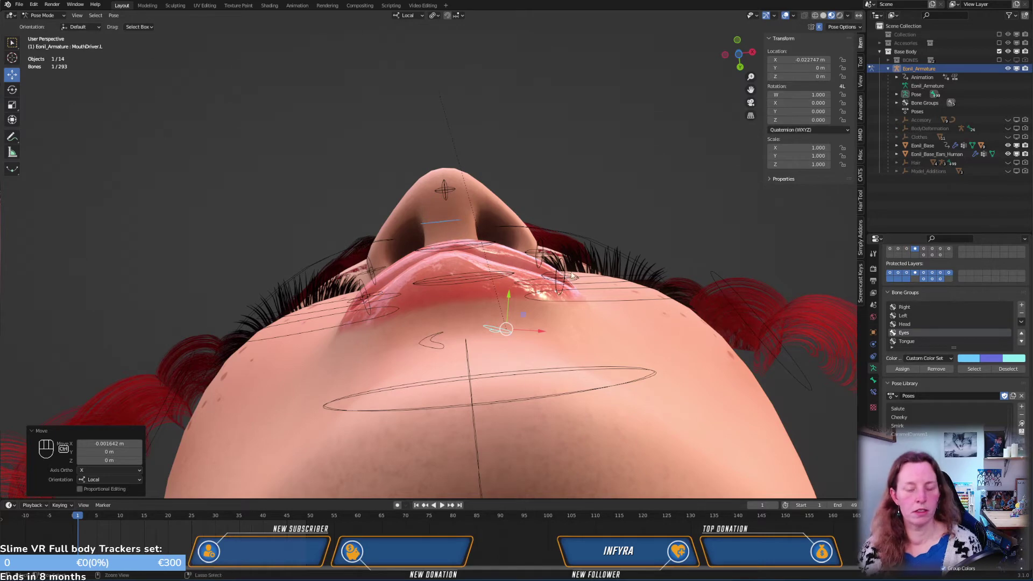
Return the armature to Object Mode and select the body mesh in front view
key("ctrl+Tab")
middle_click_drag(574, 264, 679, 334)
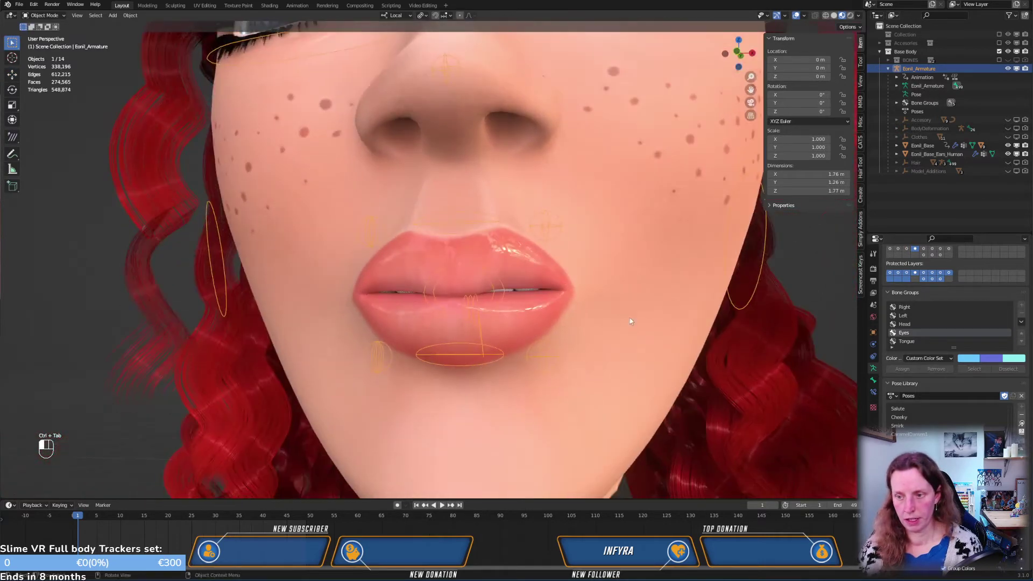
left_click(680, 334)
key("KP_1")
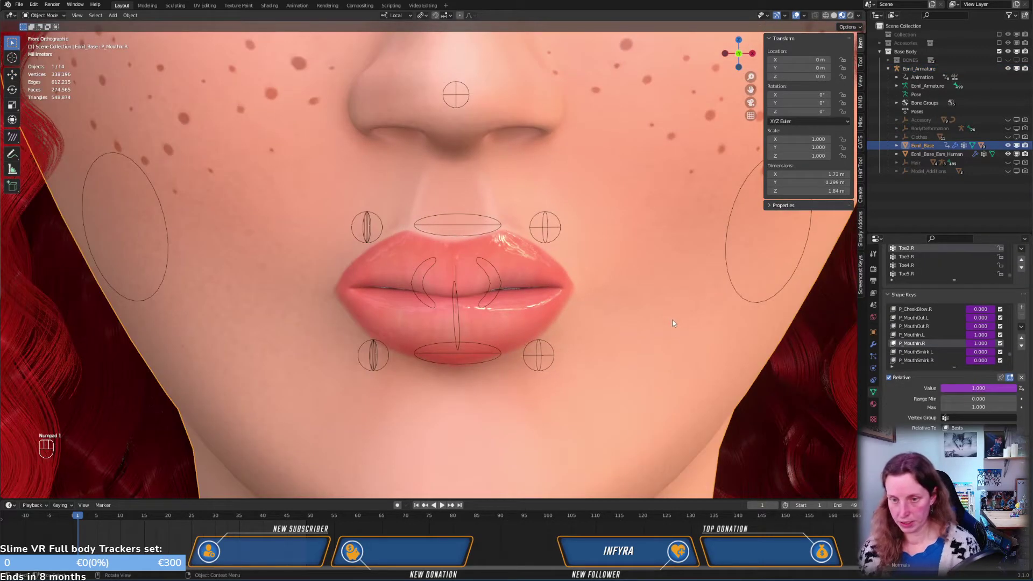
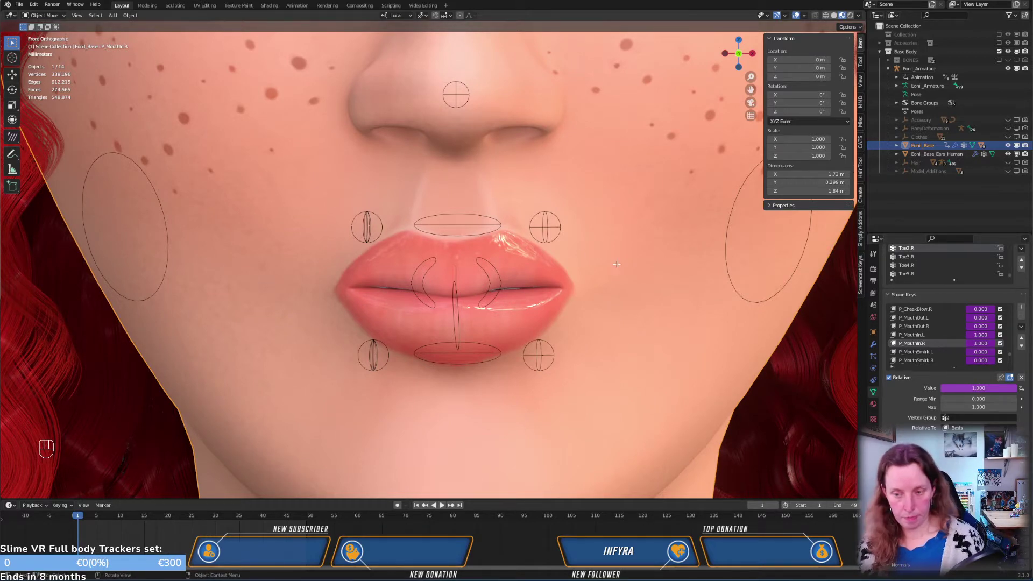
Blend the P_MouthIn.L shape into P_MouthIn.R at 1.000 for all vertices with Add off, then turn off Shape Key Edit Mode
key("Tab")
key("a")
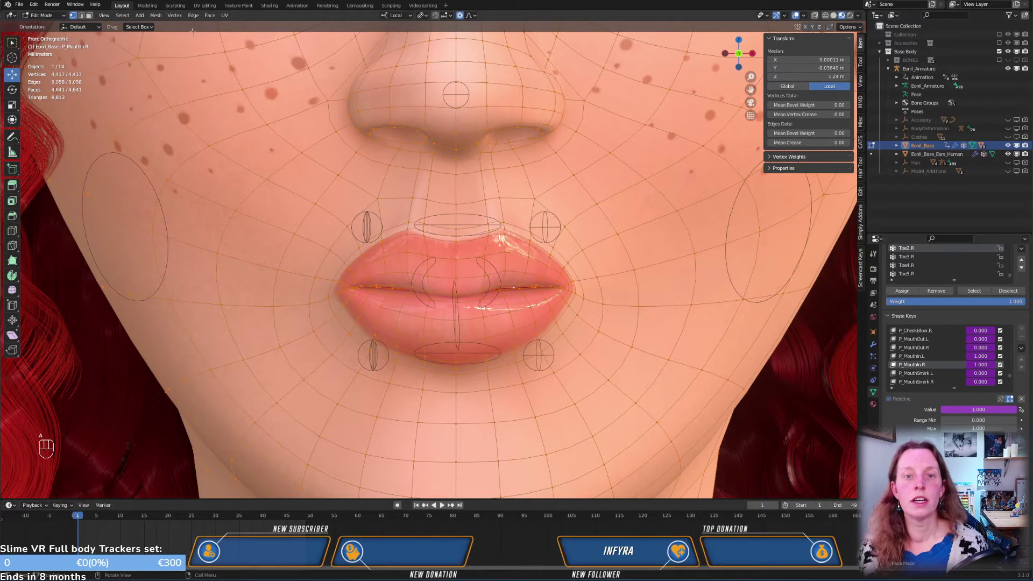
left_click(174, 15)
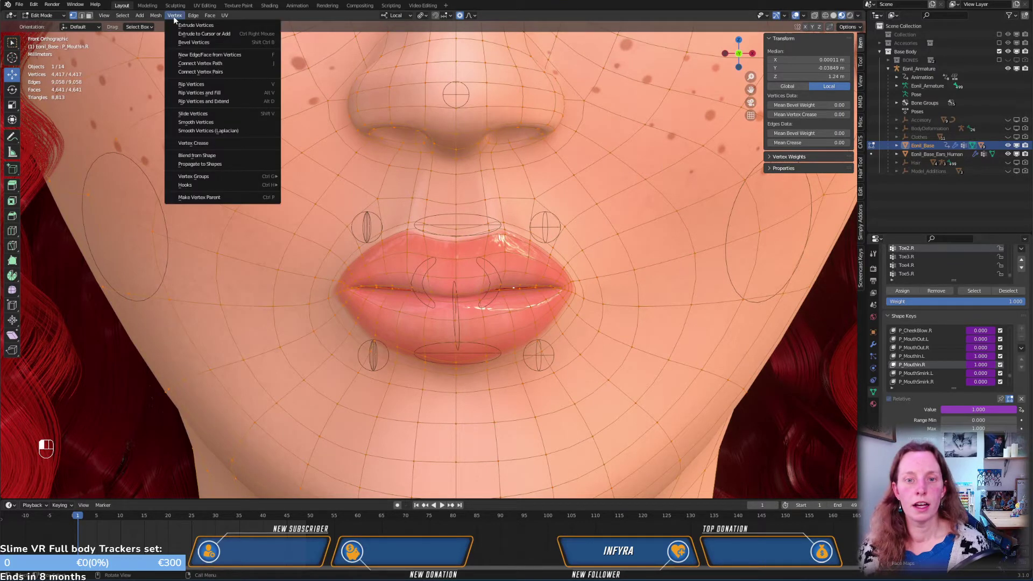
left_click(196, 157)
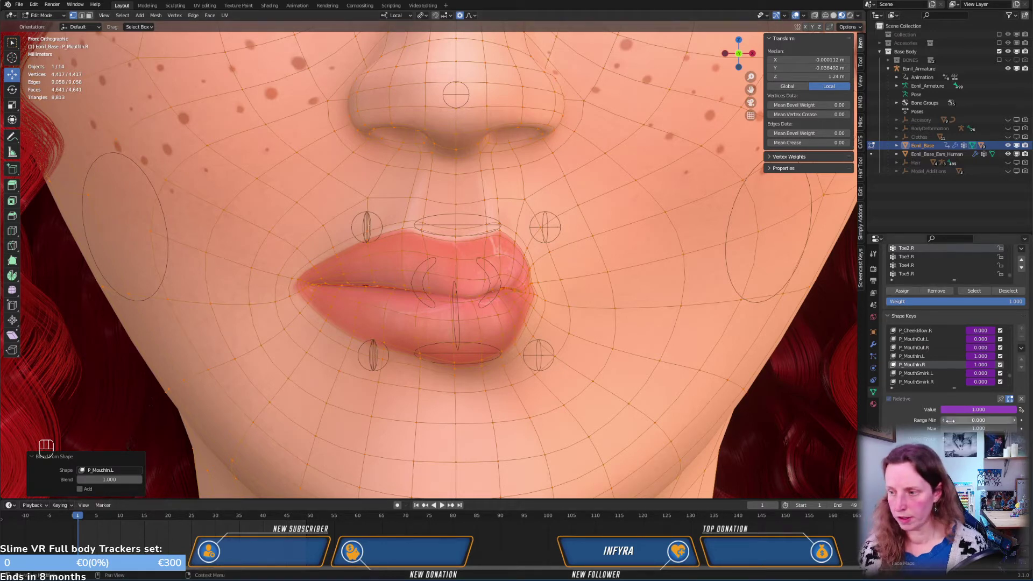
left_click(1009, 400)
scroll(484, 442, "down", 2)
middle_click_drag(484, 441, 572, 285)
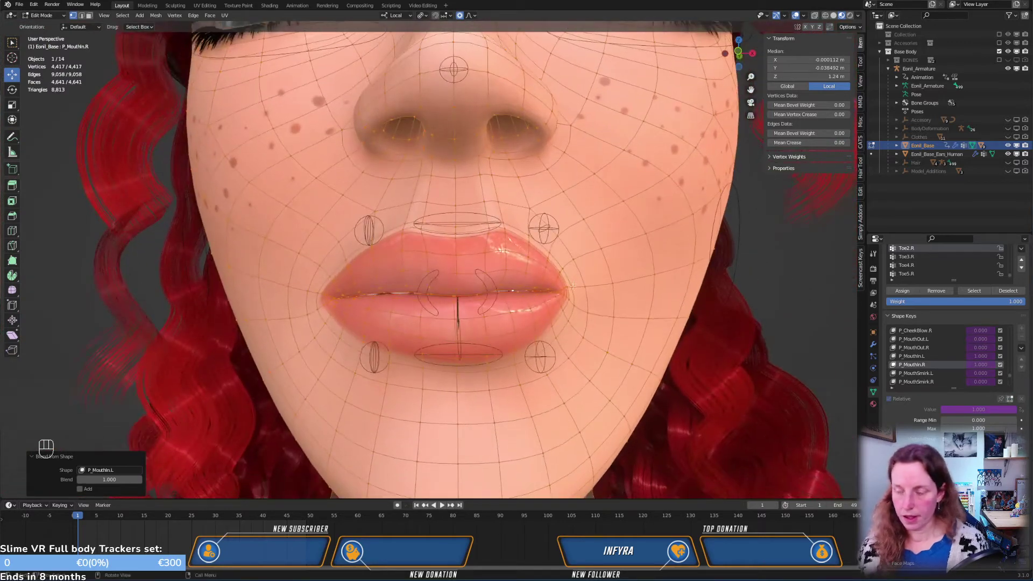
Mirror the P_MouthIn.R shape key in Object Mode and check the combined mouth shape up close
key("Tab")
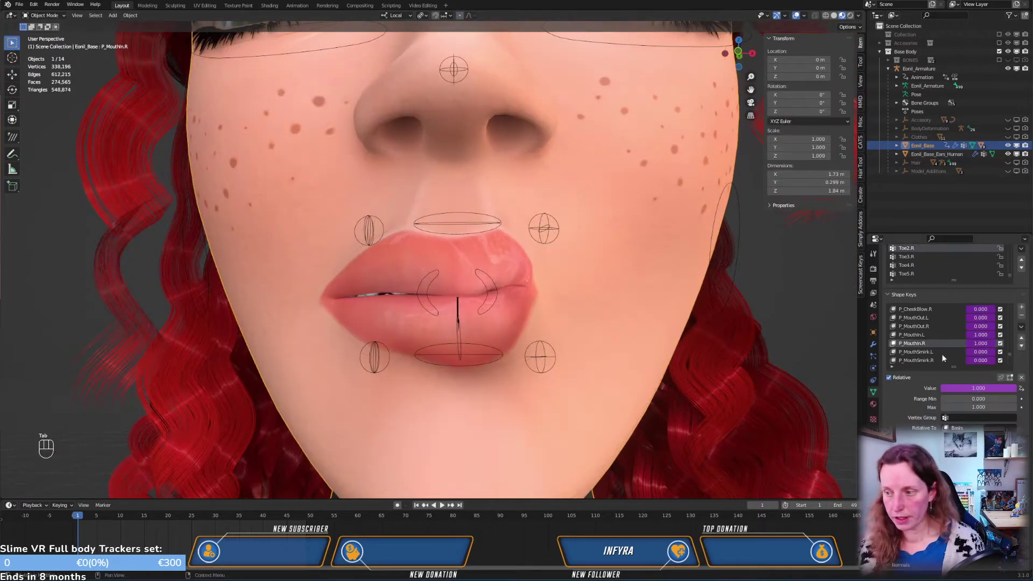
left_click(1021, 326)
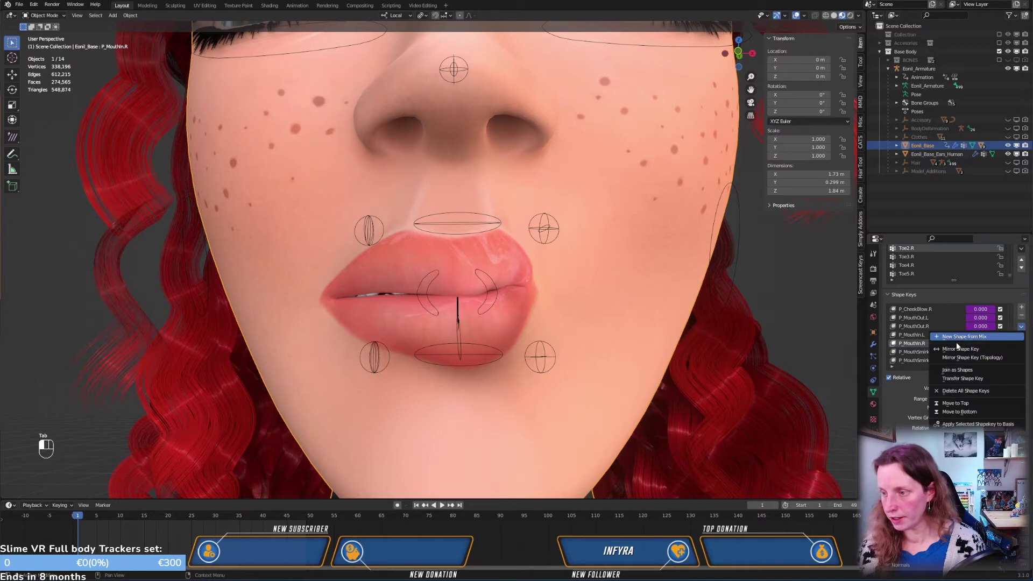
left_click(960, 348)
middle_click_drag(565, 307, 566, 351)
scroll(593, 394, "up", 5)
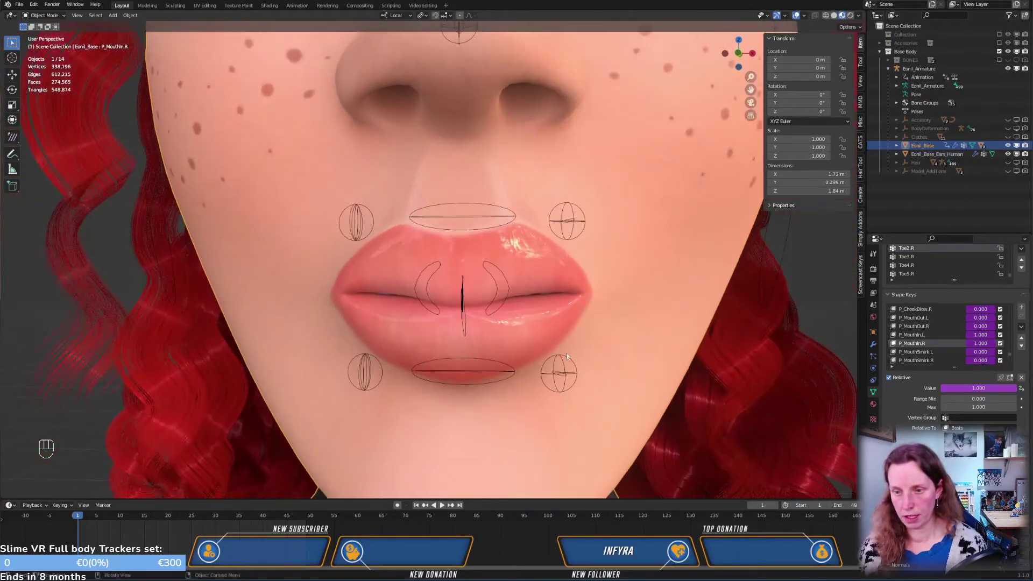
In P_MouthIn.L, move a lower lip vertex near the mouth corner about 0.5 mm forward and 0.4 mm outward, using proportional editing
left_click(915, 335)
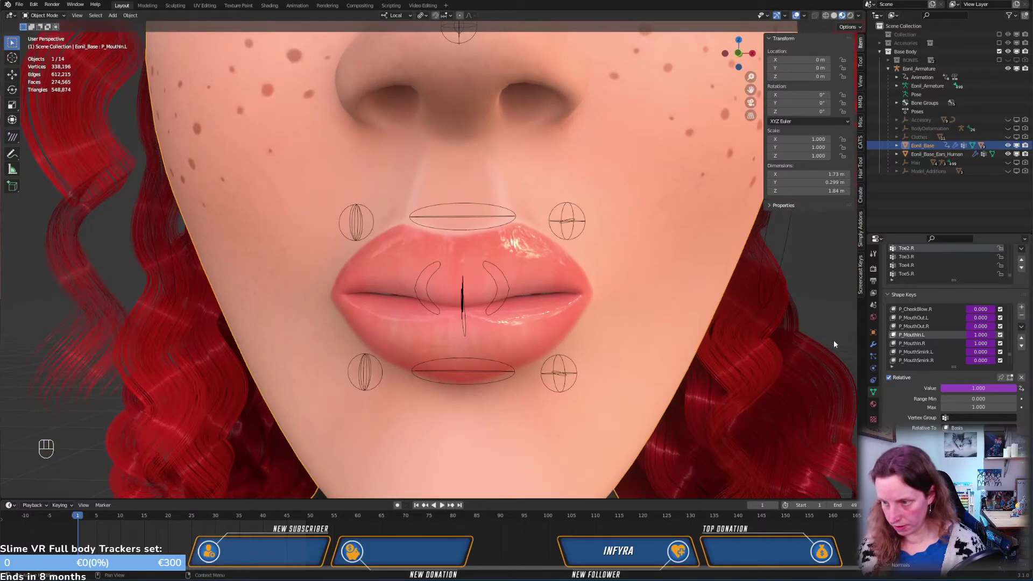
key("Tab")
middle_click_drag(618, 355, 570, 372)
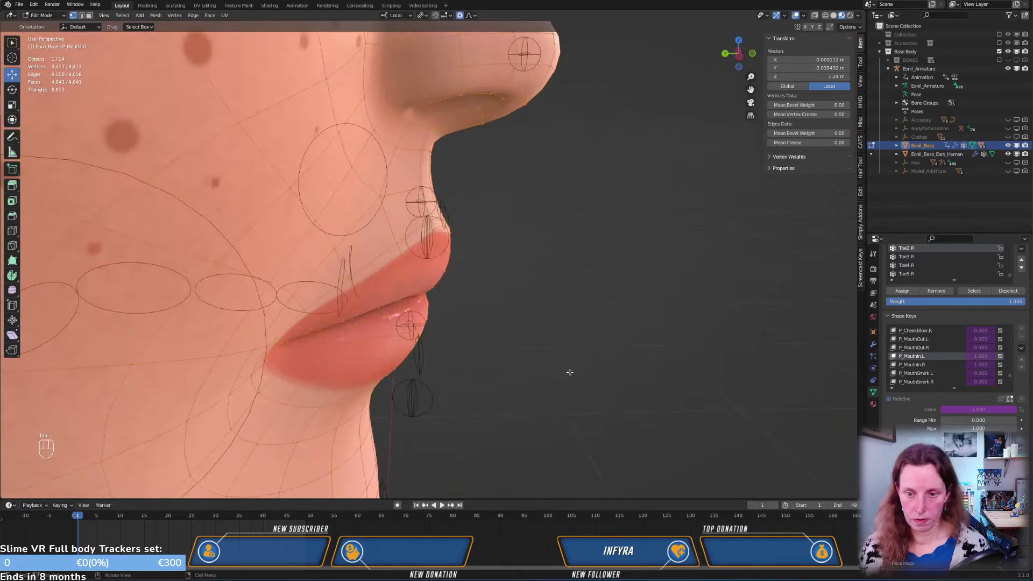
left_click(365, 344)
middle_click_drag(365, 345, 336, 244)
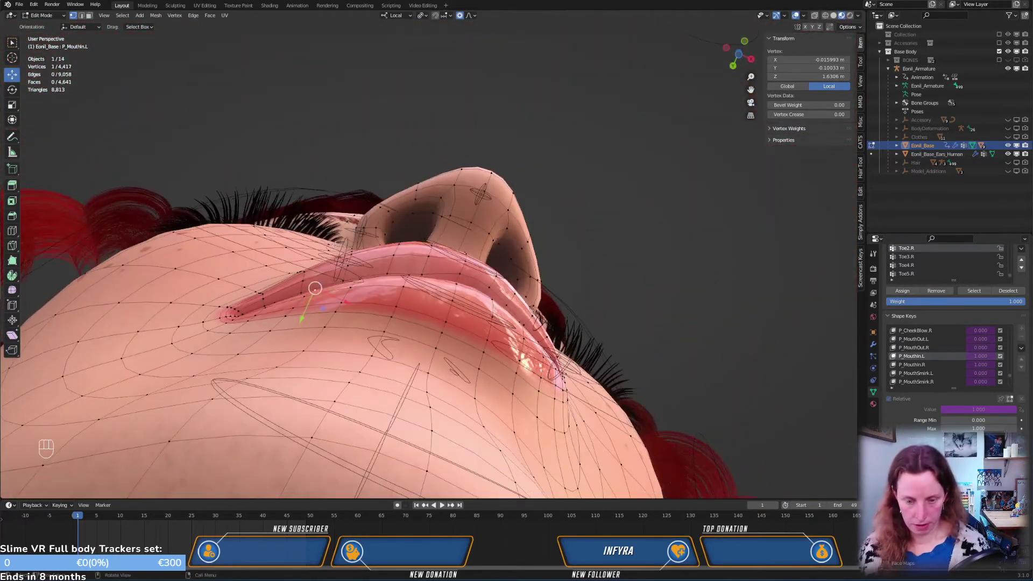
key("g")
left_click(335, 278)
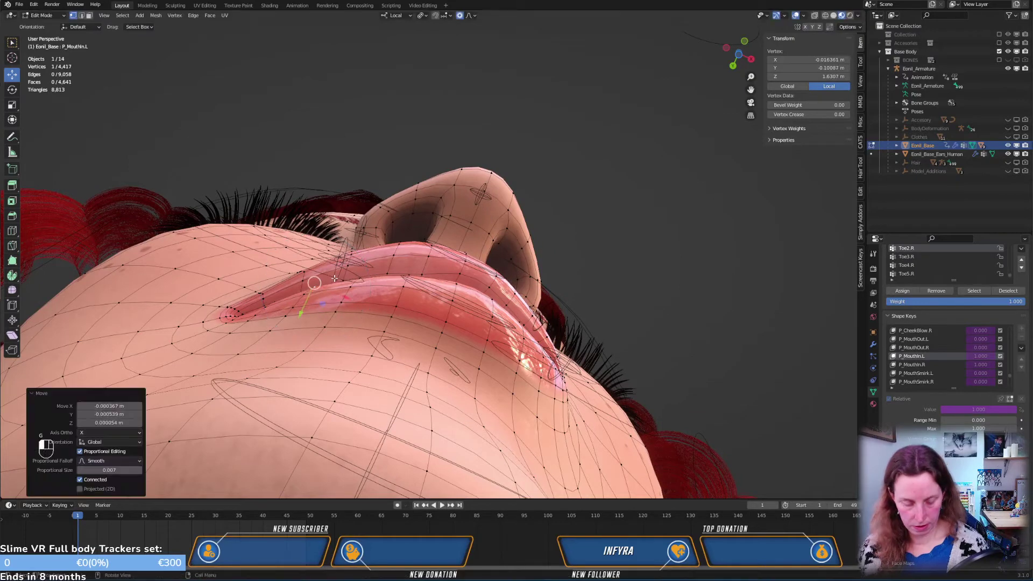
key("Tab")
middle_click_drag(485, 288, 368, 344)
Move a lower lip vertex closer to the middle about 0.4 mm forward with proportional editing and check the lips in Object Mode
key("Tab")
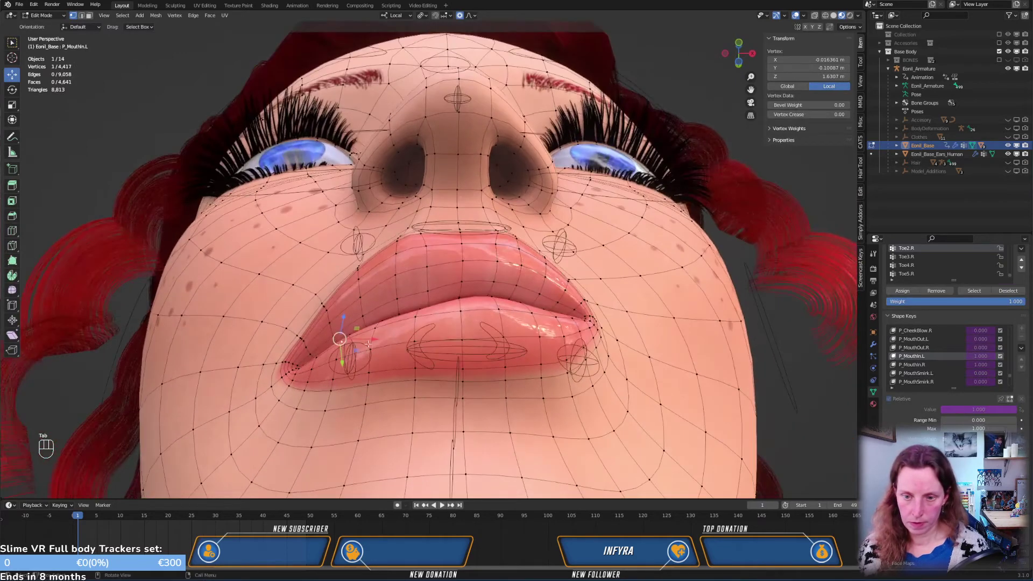
key("g")
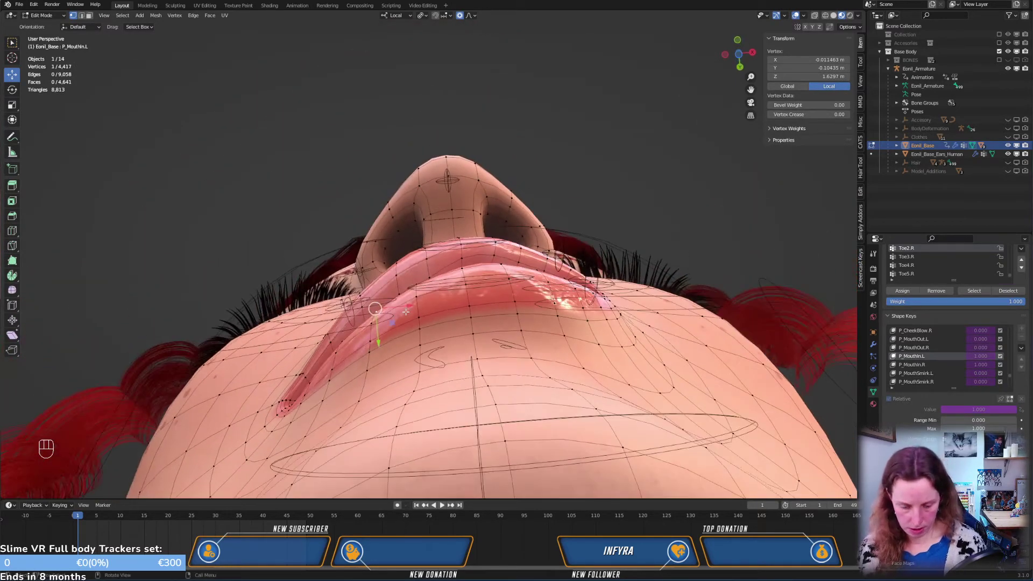
left_click(416, 314)
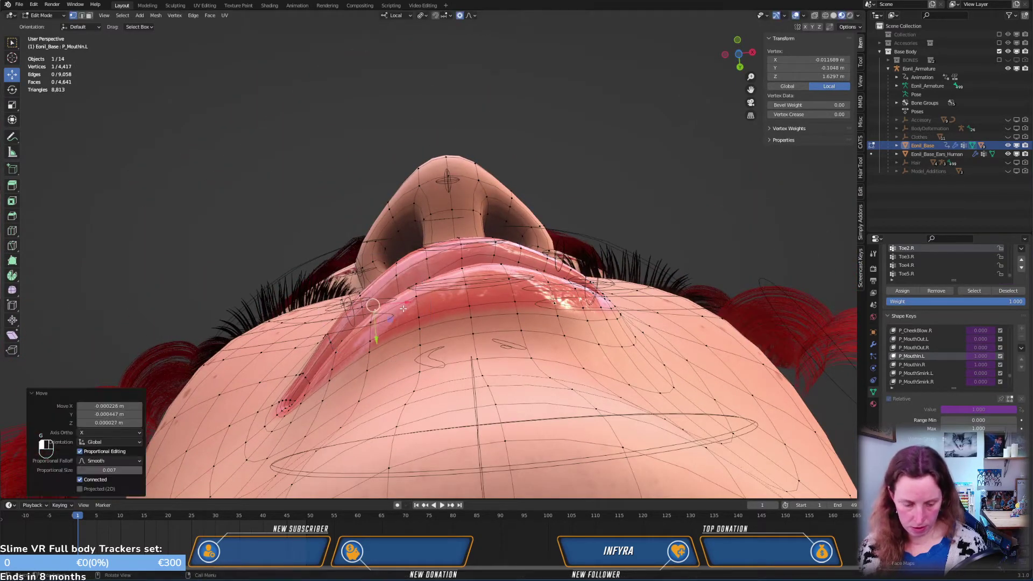
key("Tab")
middle_click_drag(474, 293, 543, 358)
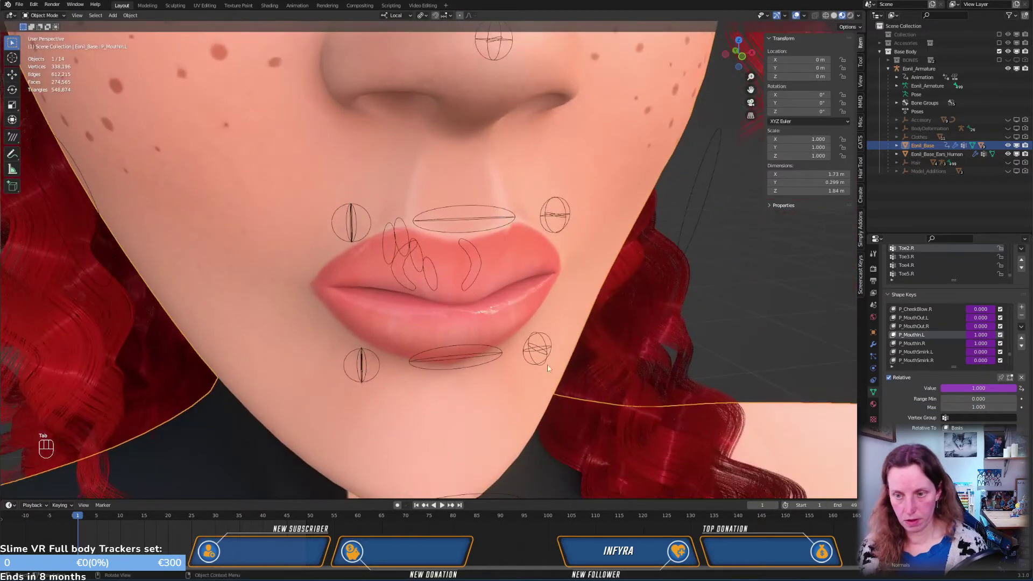
Make P_MouthIn.R active in Edit Mode and blend the refined P_MouthIn.L shape into all its vertices at 1.000, with Add off
key("KP_1")
key("Tab")
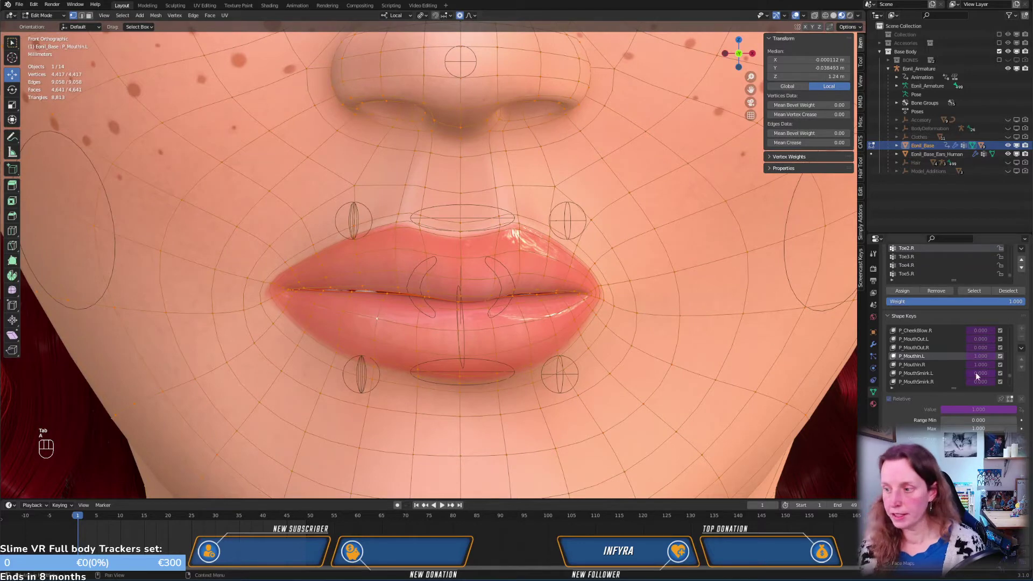
left_click(920, 365)
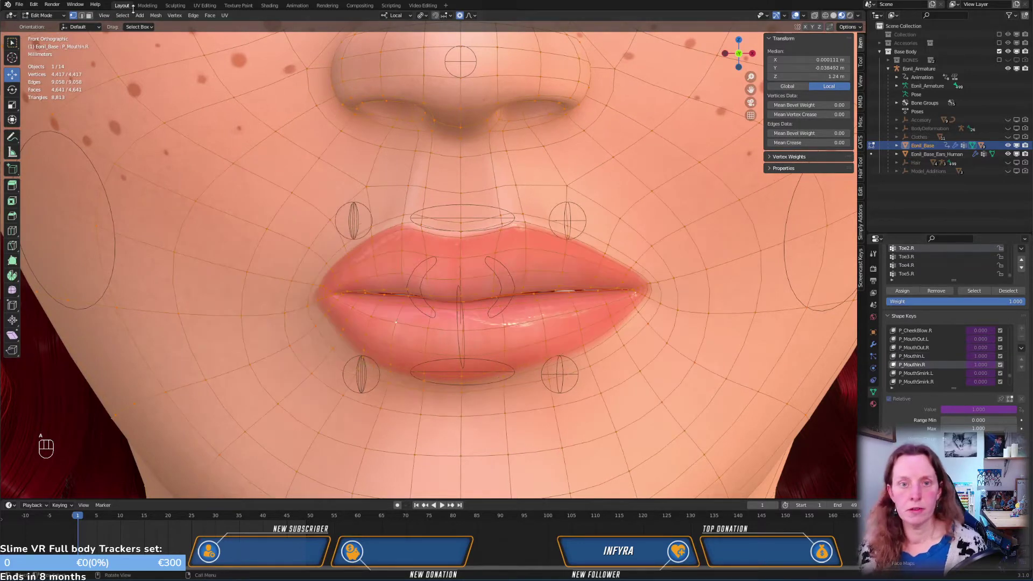
left_click(156, 16)
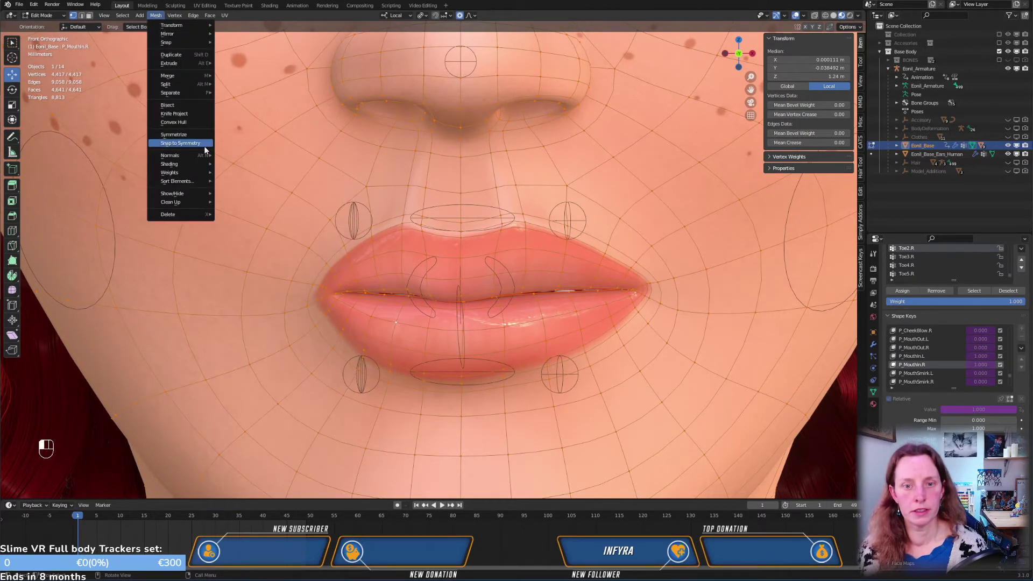
left_click(175, 16)
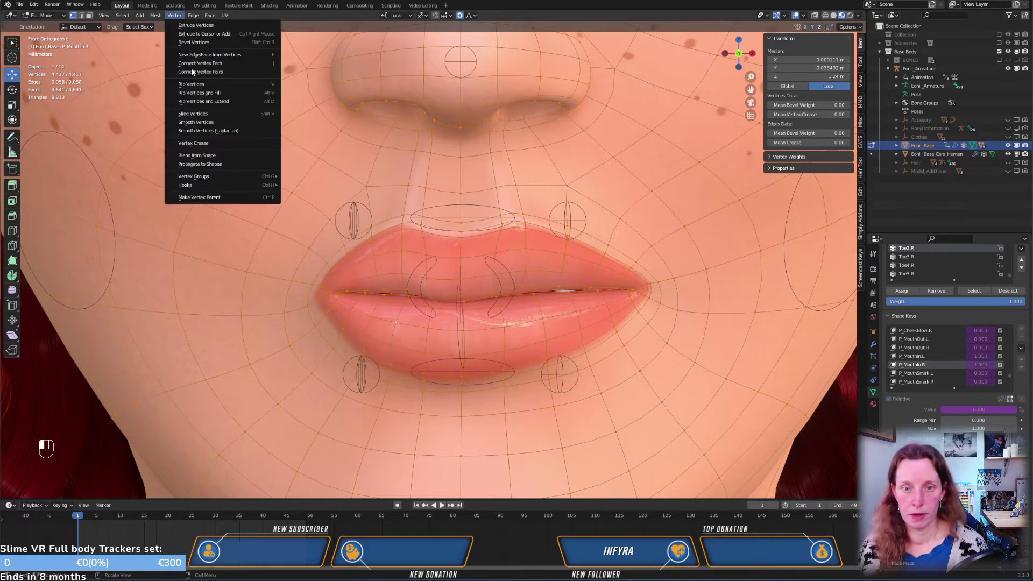
left_click(218, 156)
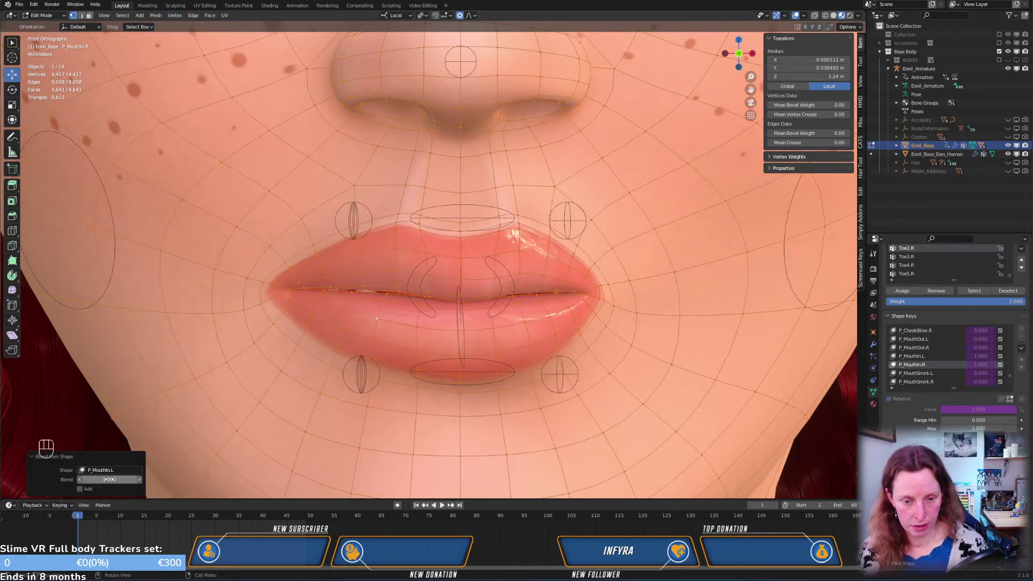
Mirror the refreshed P_MouthIn.R shape key in Object Mode and check the lips in the right side profile
middle_click_drag(369, 405, 477, 379)
key("Tab")
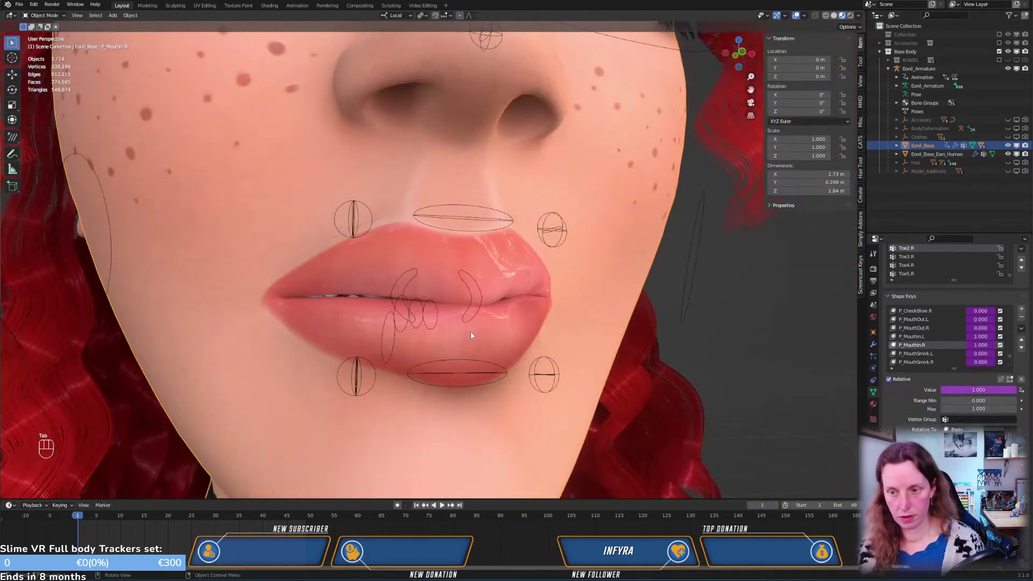
middle_click_drag(470, 330, 591, 328)
left_click(1022, 326)
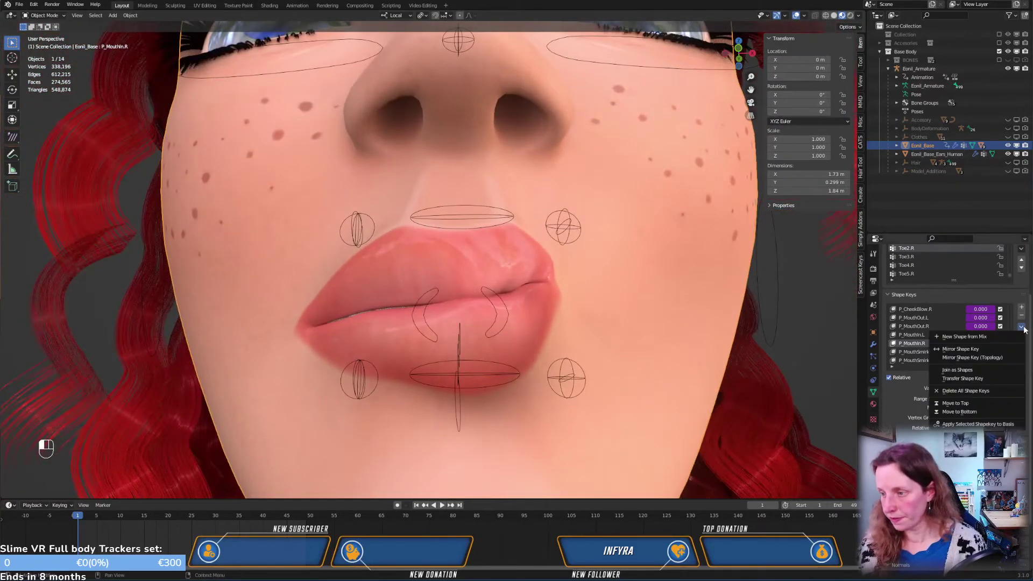
left_click(961, 349)
middle_click_drag(543, 301, 478, 391)
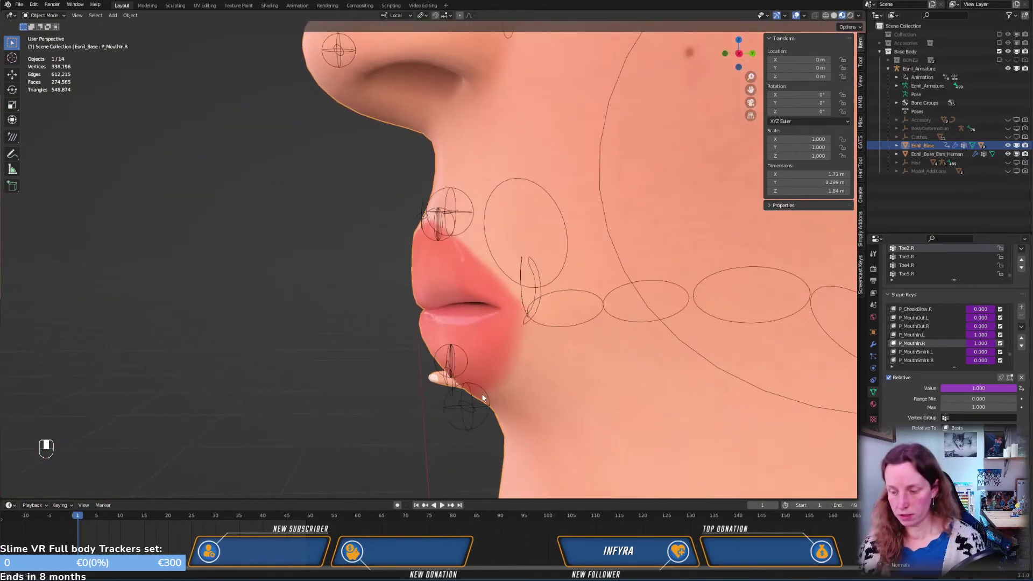
key("KP_3")
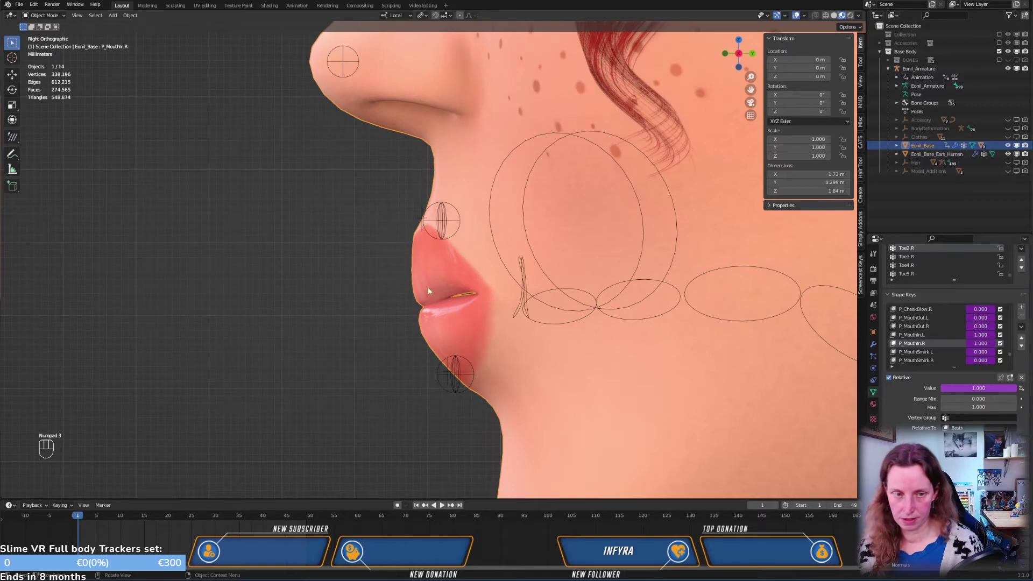
middle_click_drag(484, 356, 489, 329)
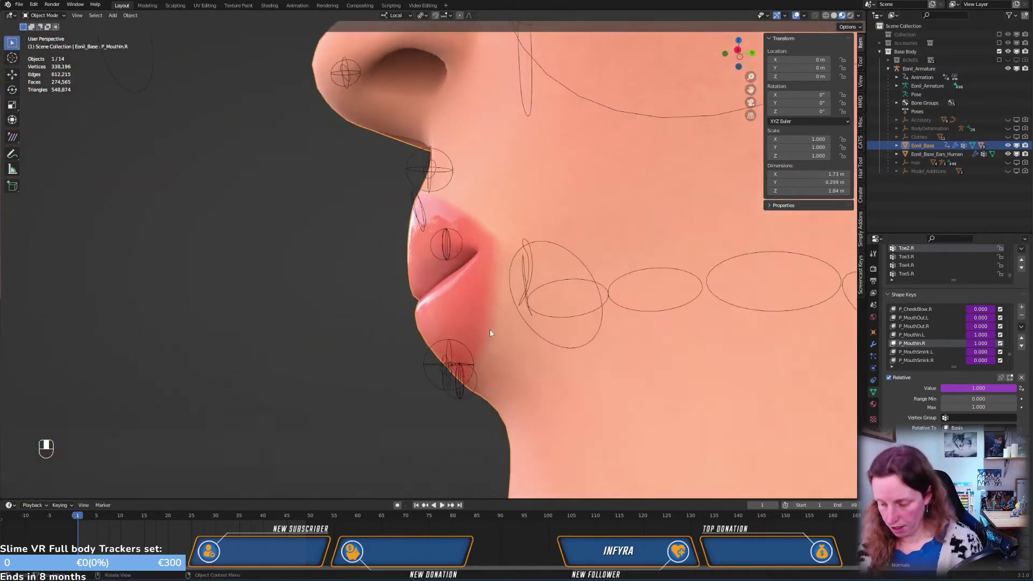
key("KP_3")
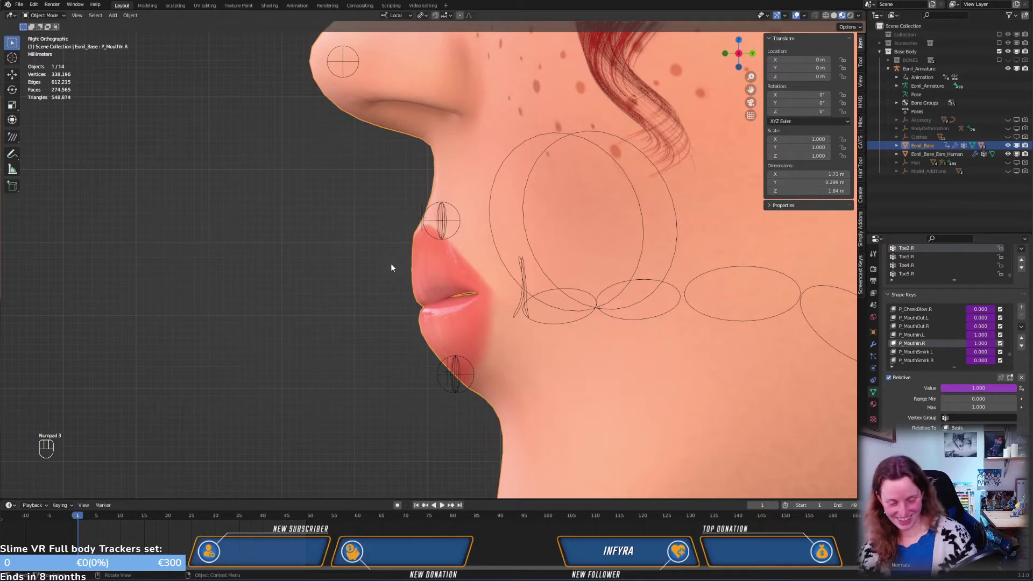
Make P_MouthIn.L the active shape key in Edit Mode and turn on Shape Key Edit Mode to show the combined shapes
key("Tab")
middle_click_drag(481, 298, 570, 288)
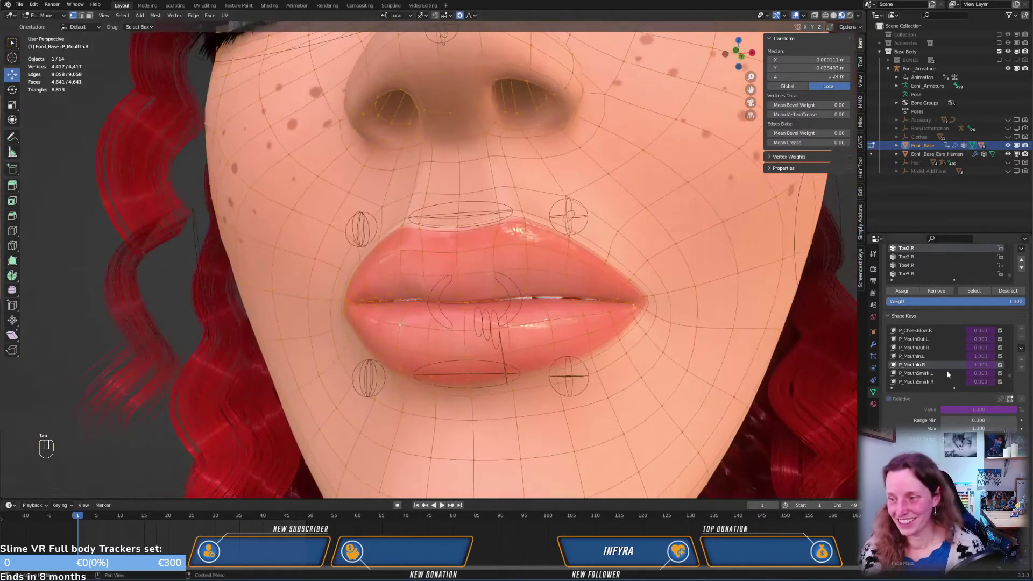
left_click(914, 356)
left_click(1010, 399)
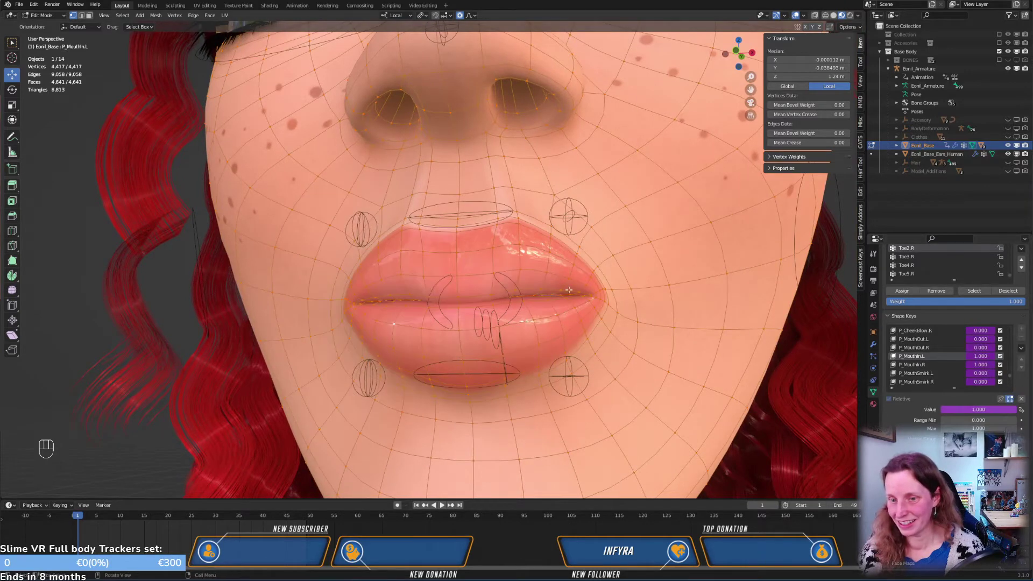
Move the middle upper lip vertex about 1.2 mm forward and a lower lip vertex about 1.5 mm in side profile, using proportional editing
middle_click_drag(473, 293, 528, 292)
left_click(447, 259)
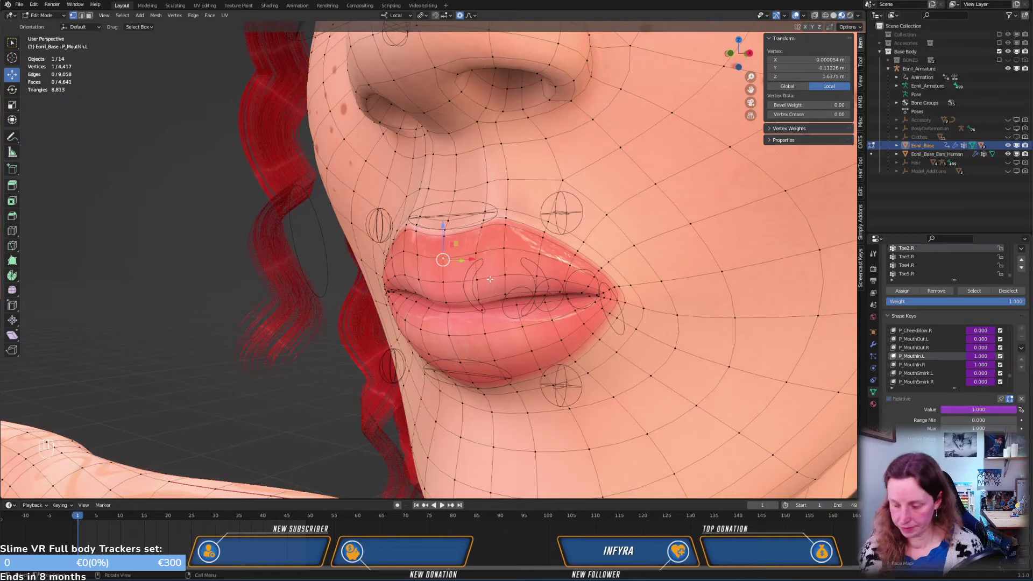
key("KP_3")
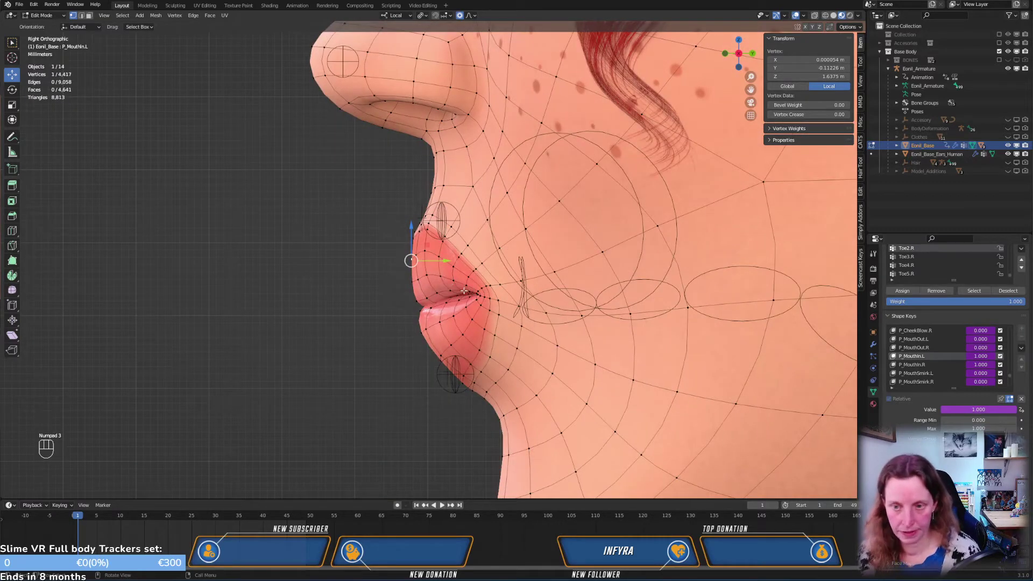
key("g")
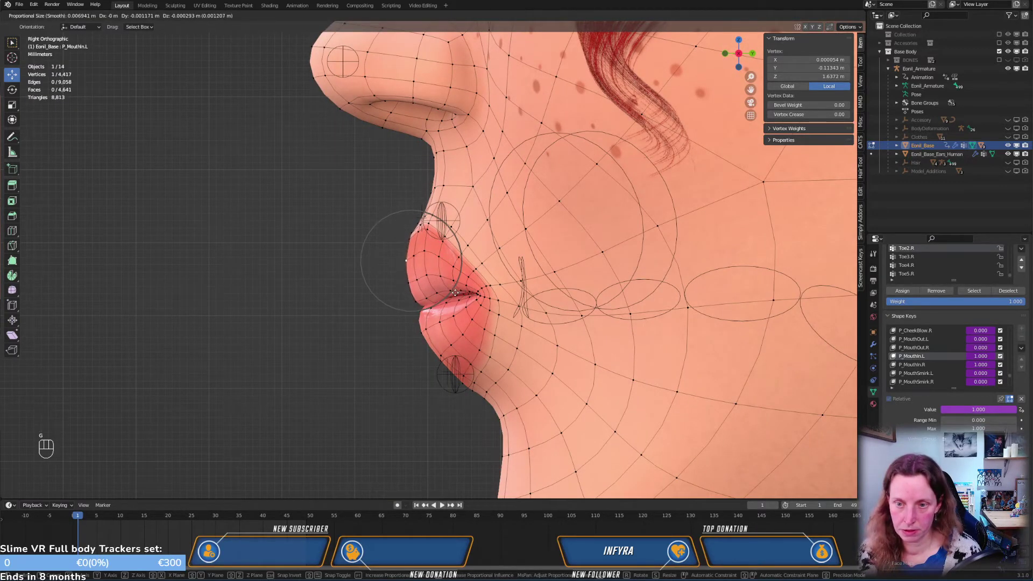
left_click(455, 292)
key("g")
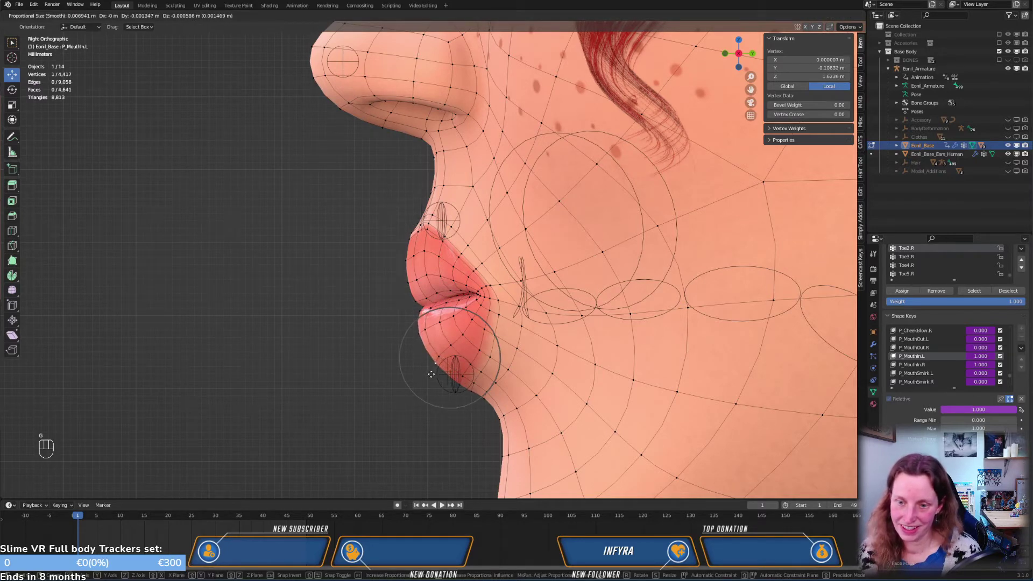
left_click(433, 372)
Adjust a lip vertex seen from below and nudge the lower lip vertex near the mouth corner about 0.3 mm forward
middle_click_drag(441, 253, 464, 239)
left_click(523, 275)
key("g")
left_click(533, 282)
left_click(358, 262)
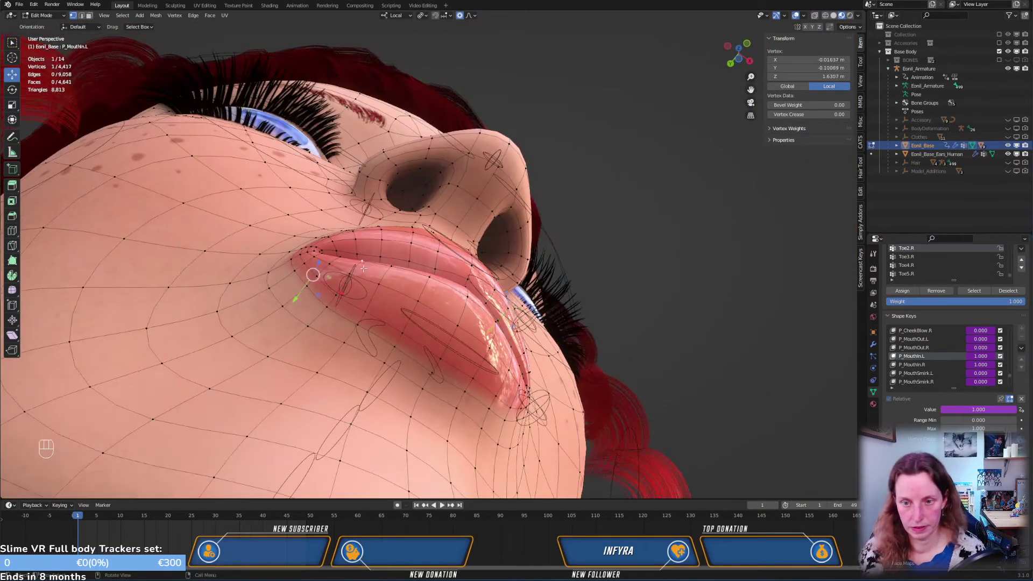
key("g")
left_click(367, 267)
middle_click_drag(366, 267, 431, 353)
In the right side profile, lower two middle lower lip vertices by about 1.3 mm and 1.2 mm with proportional editing
key("KP_3")
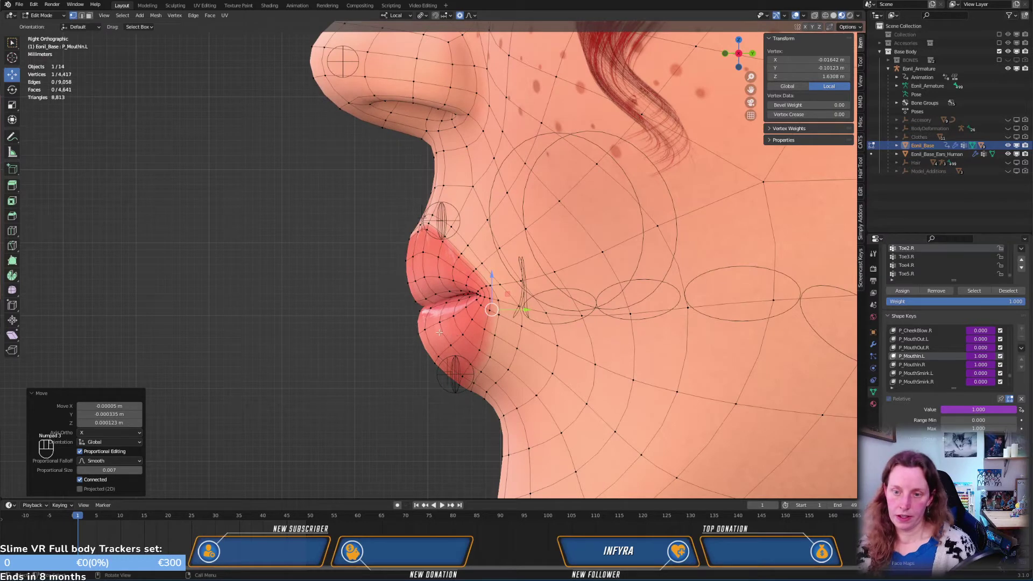
left_click(418, 335)
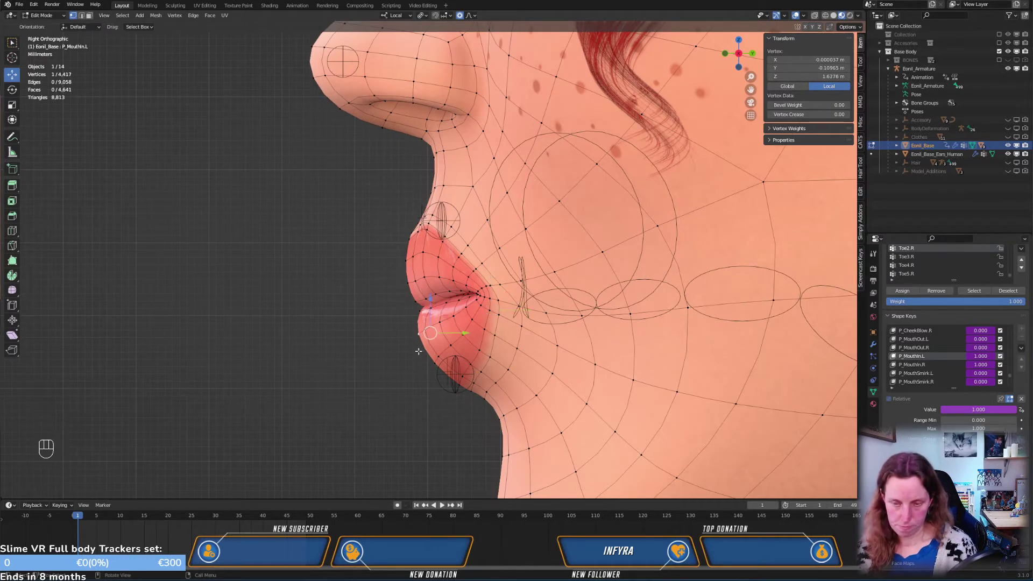
key("g")
left_click(425, 369)
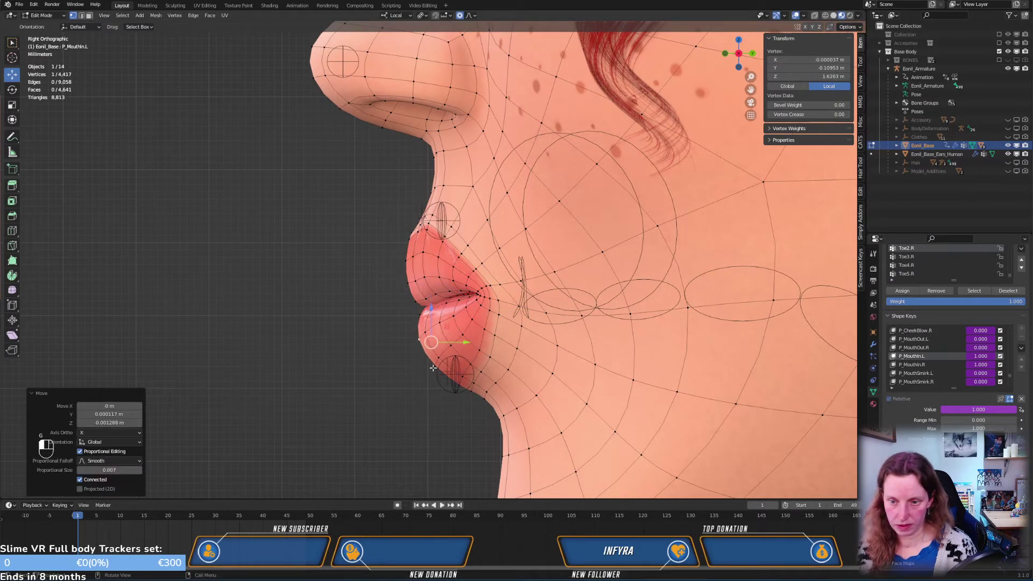
key("g")
left_click(428, 382)
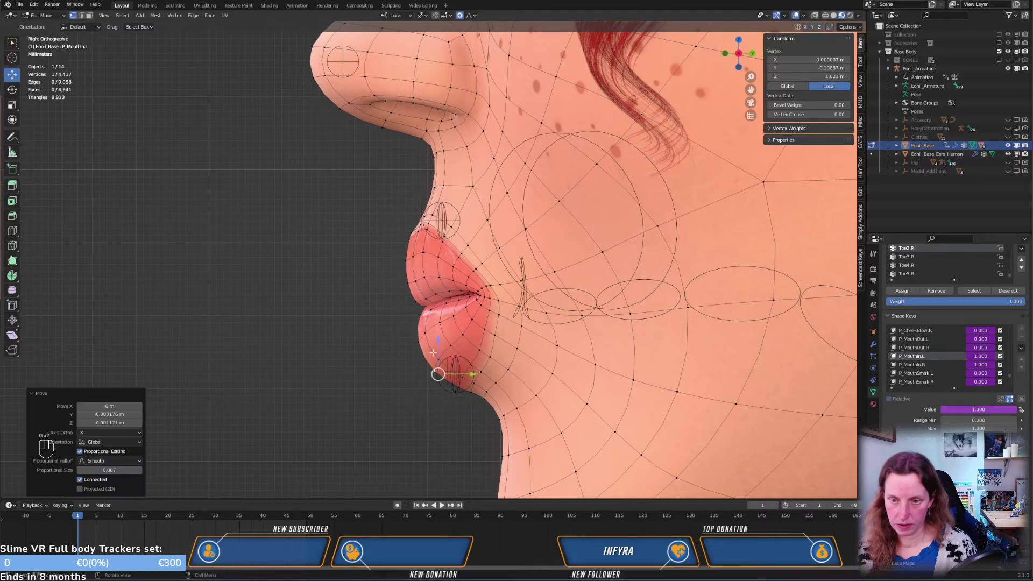
Move two middle upper lip vertices about 0.3 mm and 0.6 mm forward, reducing the proportional size to 0.006, and check in Object Mode
left_click(409, 238)
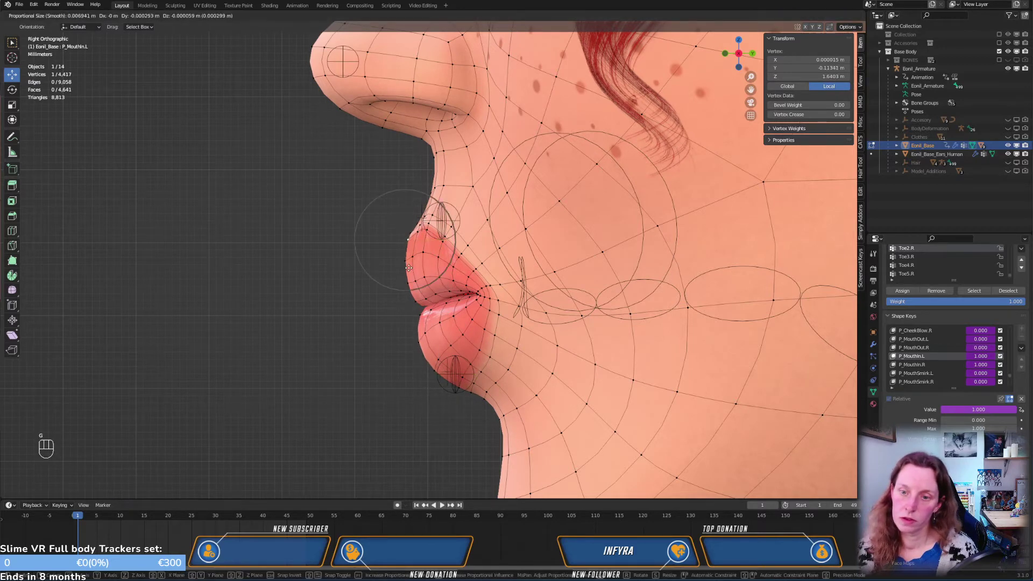
key("g")
left_click(409, 268)
key("g")
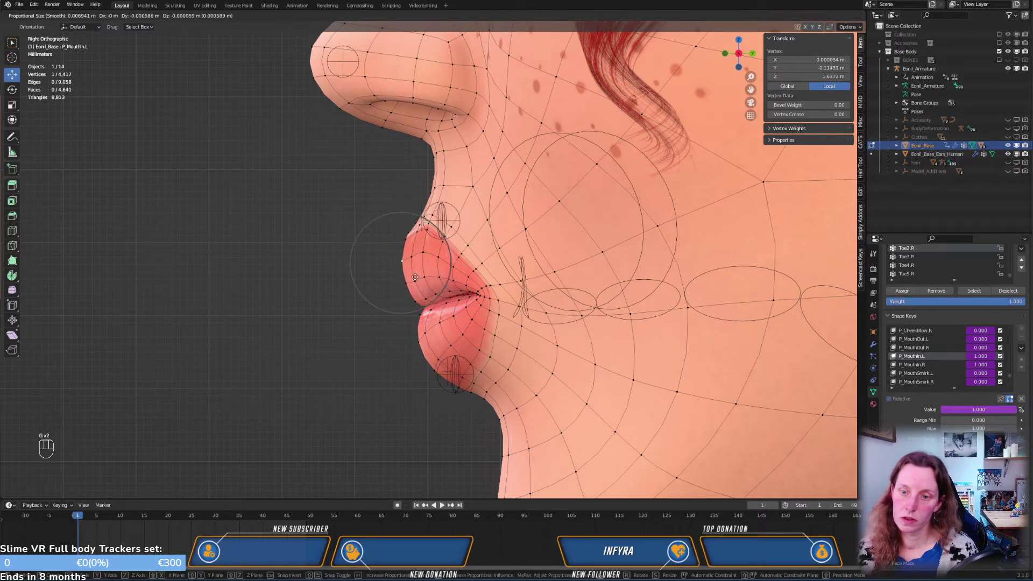
scroll(414, 277, "up", 2)
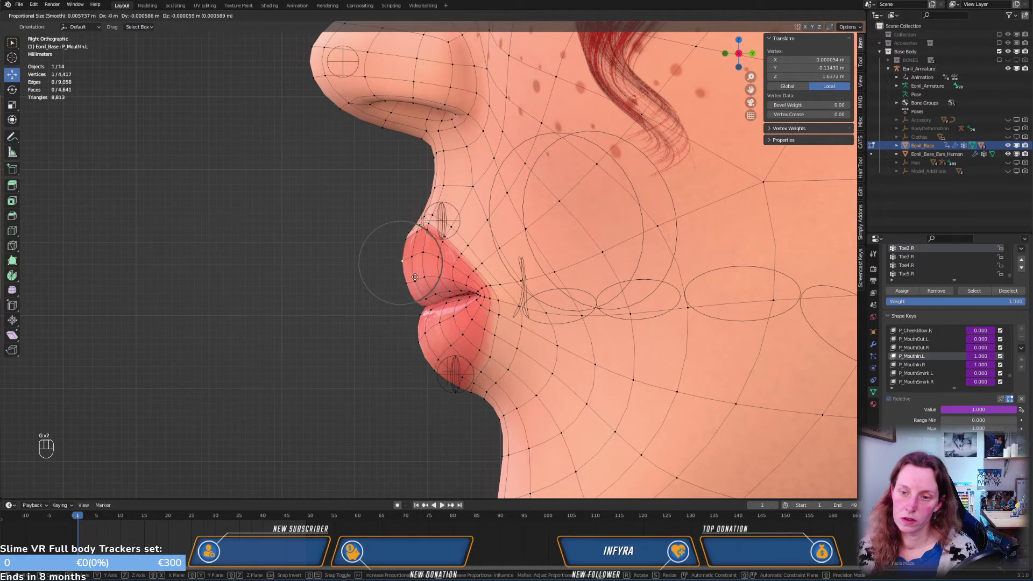
left_click(416, 277)
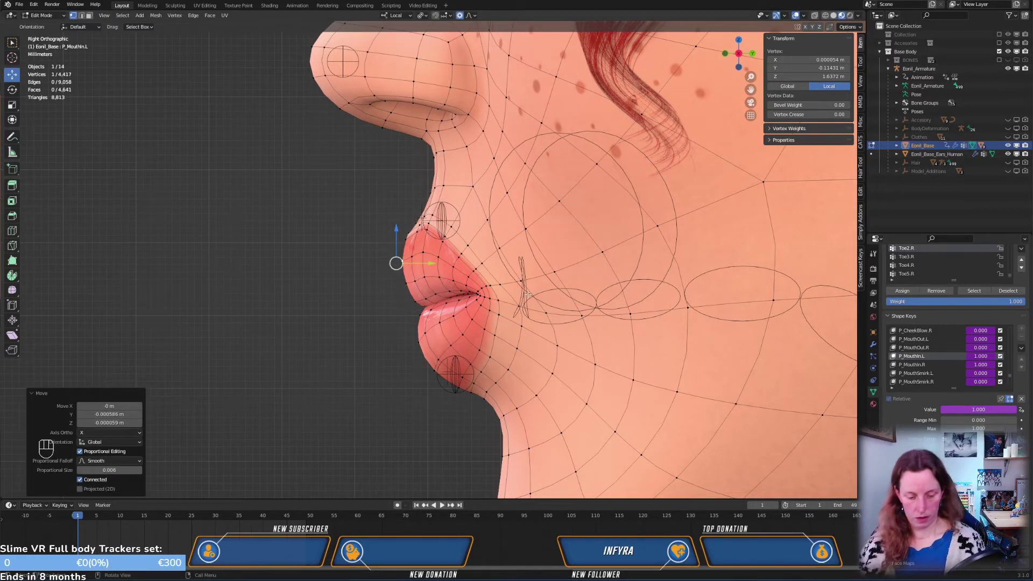
key("Tab")
middle_click_drag(426, 284, 537, 201)
In Edit Mode, shift an upper lip vertex beside the middle about 0.6 mm outward and forward and the one nearer the lip opening about 0.2 mm
key("Tab")
scroll(559, 257, "up", 3)
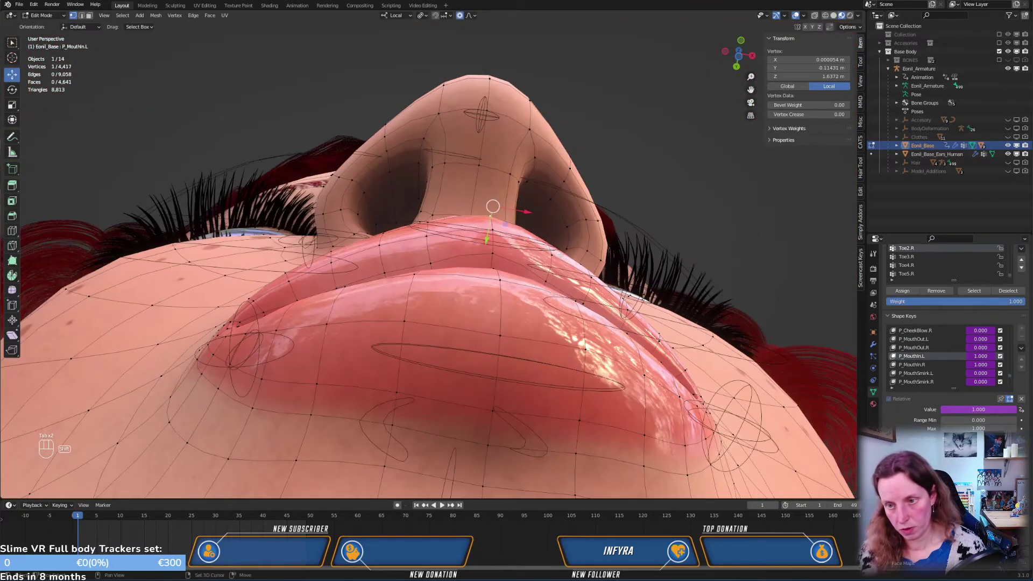
middle_click_drag(561, 253, 515, 290)
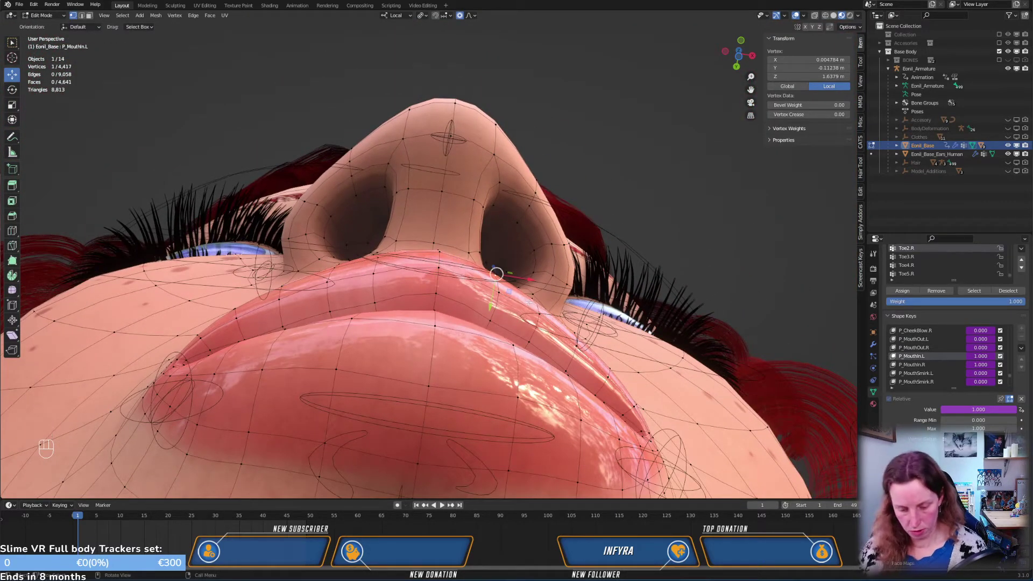
key("g")
left_click(507, 312)
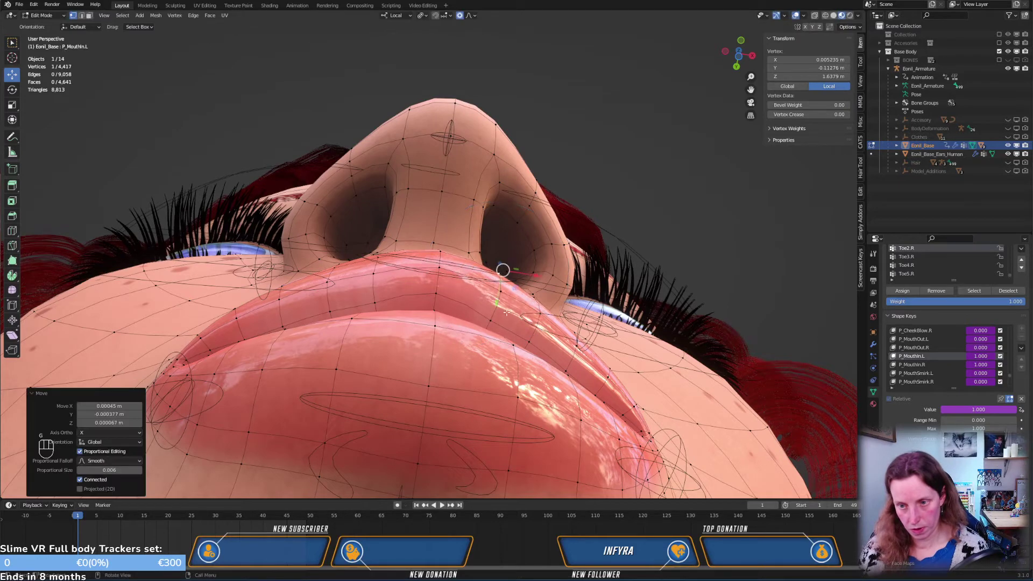
key("g")
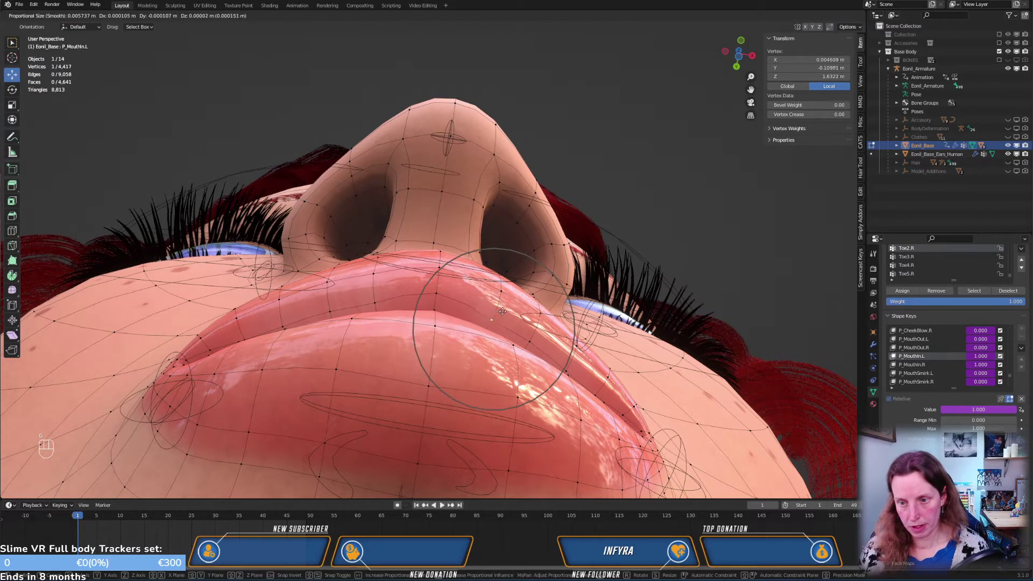
left_click(503, 311)
Try moving the lower lip vertex beside the middle about 0.5 mm forward and outward with proportional editing
middle_click_drag(503, 312, 499, 359)
middle_click_drag(474, 305, 503, 291)
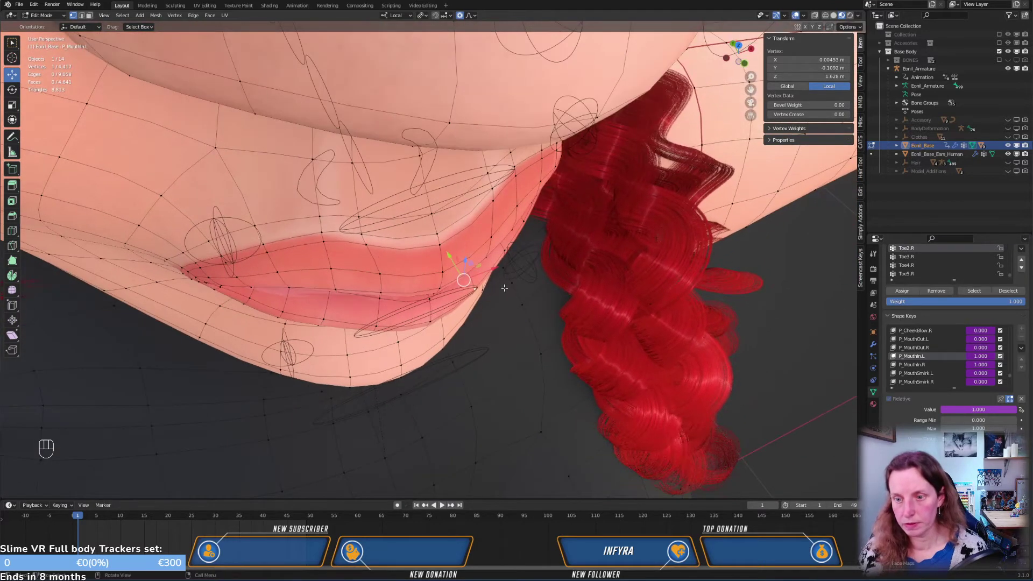
key("g")
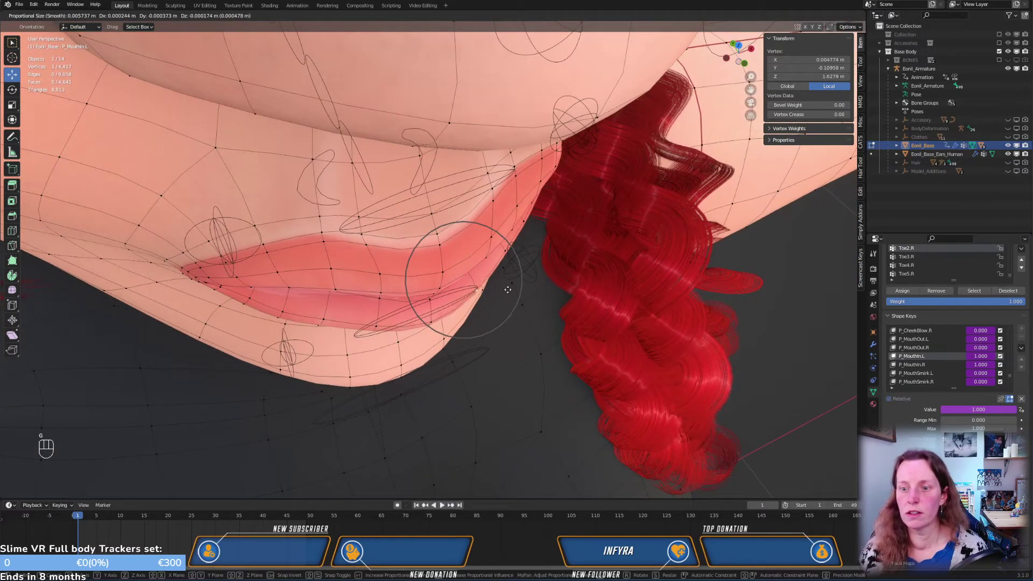
left_click(507, 290)
Move a lower lip vertex farther out about 0.4 mm with proportional size 0.005 and check the lips from the front in Object Mode
middle_click_drag(515, 325, 508, 362)
key("g")
scroll(511, 359, "down", 3)
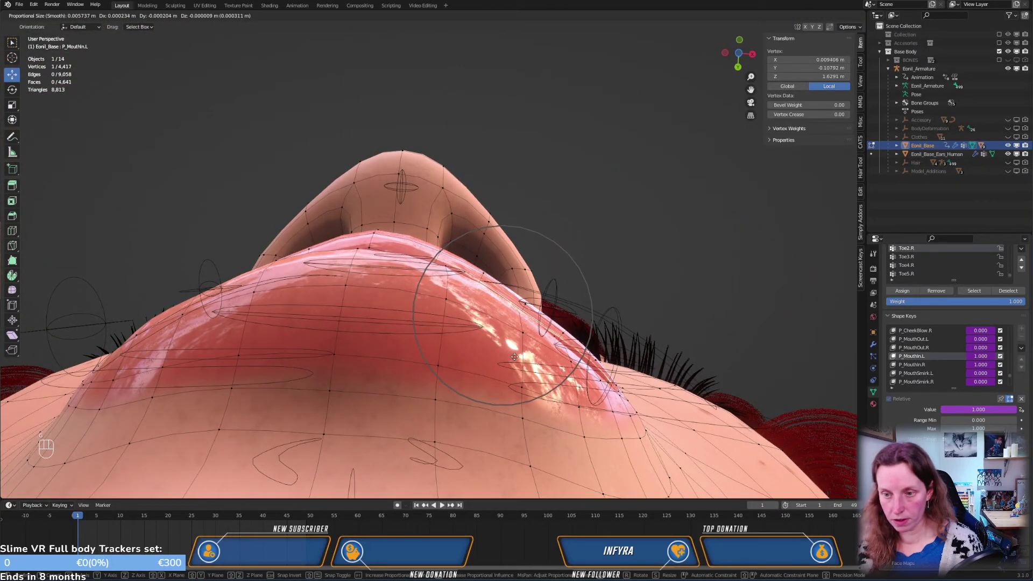
scroll(514, 356, "down", 2)
left_click(515, 356)
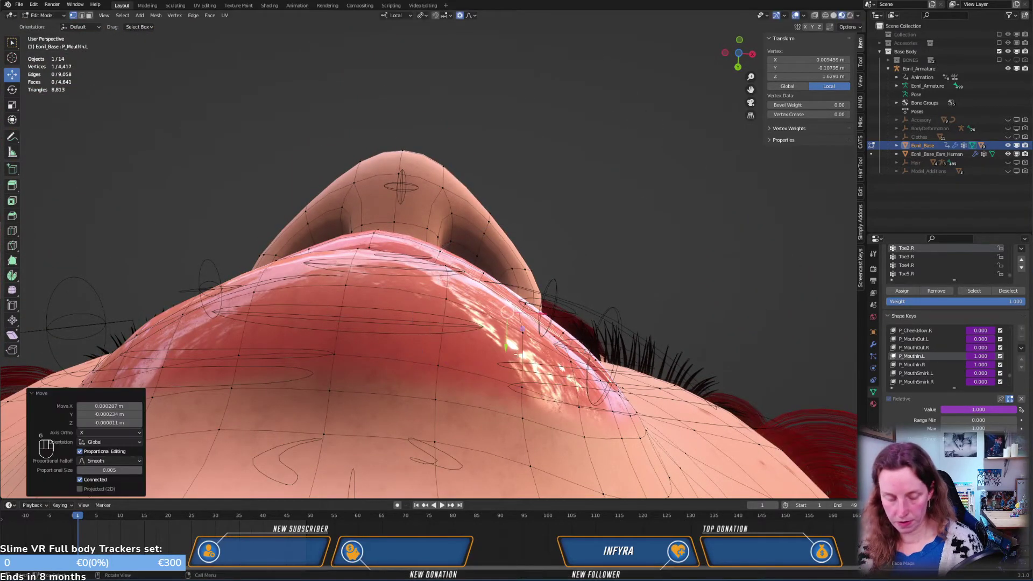
key("Tab")
mouse_move(555, 334)
middle_mouse_down()
mouse_move(501, 362)
mouse_move(458, 420)
mouse_move(554, 389)
mouse_move(515, 398)
mouse_move(527, 308)
mouse_move(517, 366)
mouse_move(564, 326)
mouse_move(559, 304)
mouse_move(454, 379)
mouse_move(546, 399)
mouse_move(549, 305)
mouse_move(554, 350)
middle_mouse_up()
key("KP_1")
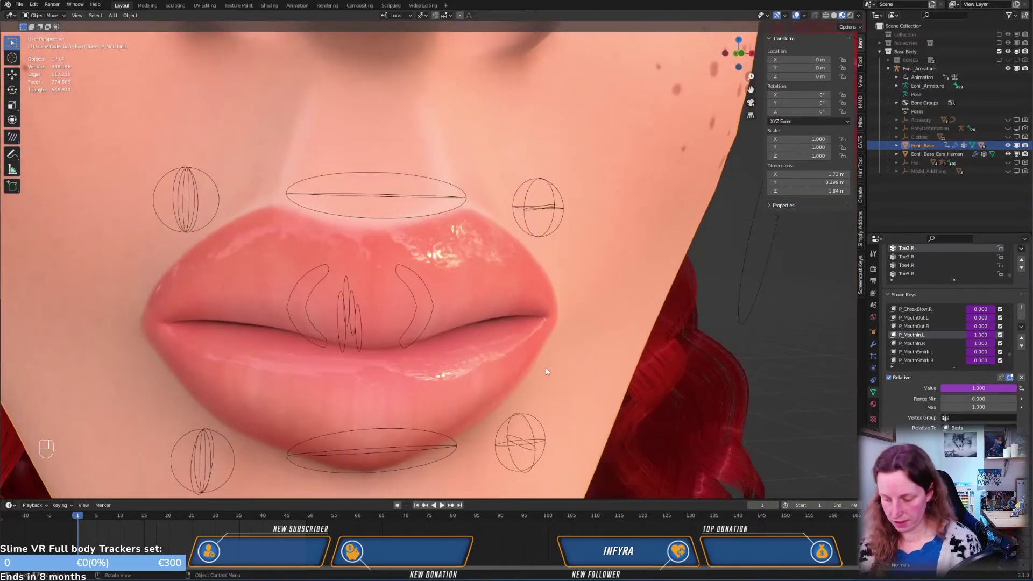
scroll(549, 371, "up", 1)
scroll(543, 350, "down", 4)
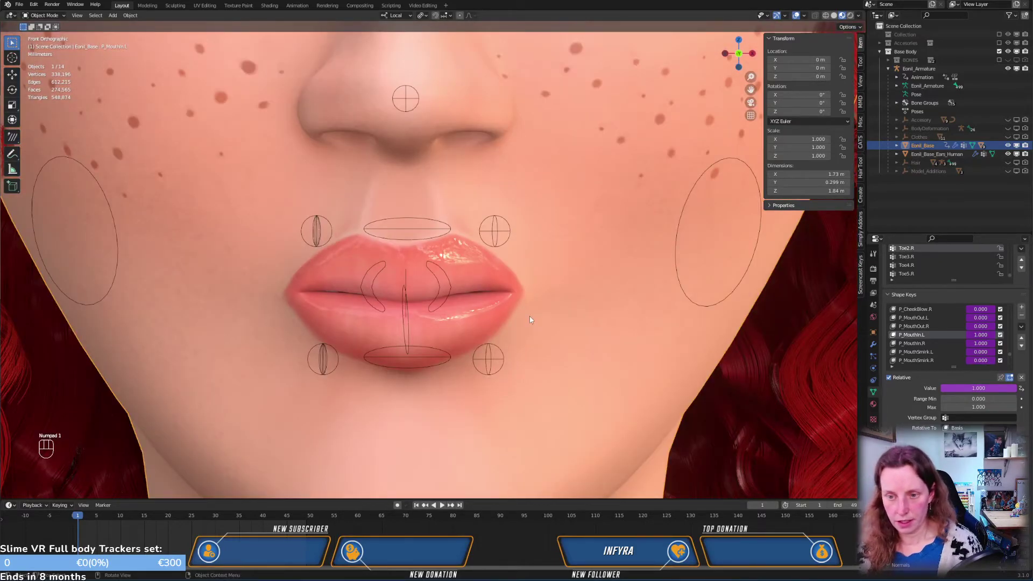
Select all vertices in Edit Mode, make P_MouthIn.R active and blend in the P_MouthIn.L shape at 1.000 with Add off
key("Tab")
mouse_move(493, 312)
middle_mouse_down()
mouse_move(495, 258)
mouse_move(504, 295)
middle_mouse_up()
key("a")
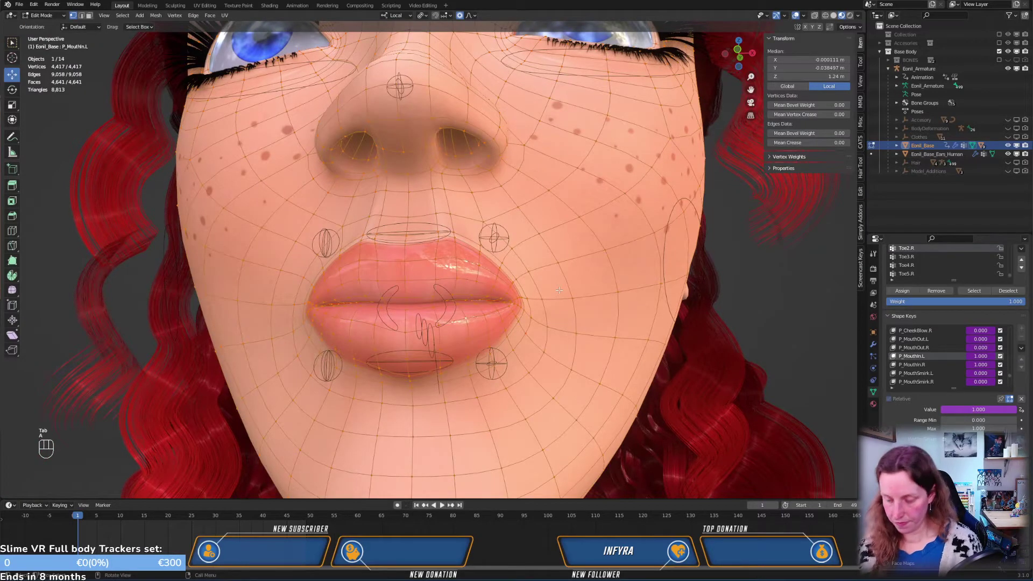
key("KP_1")
left_click(913, 365)
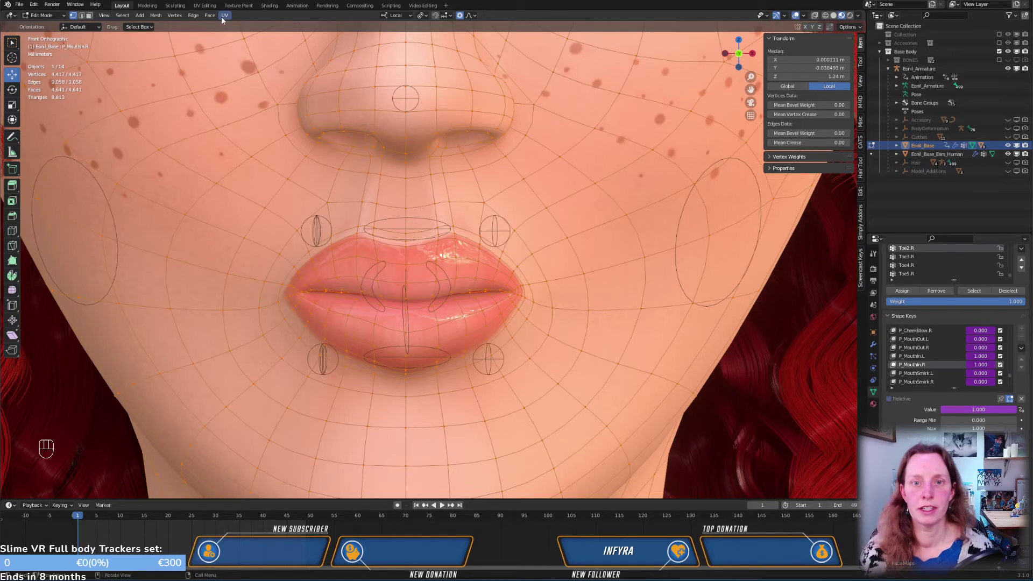
left_click(176, 16)
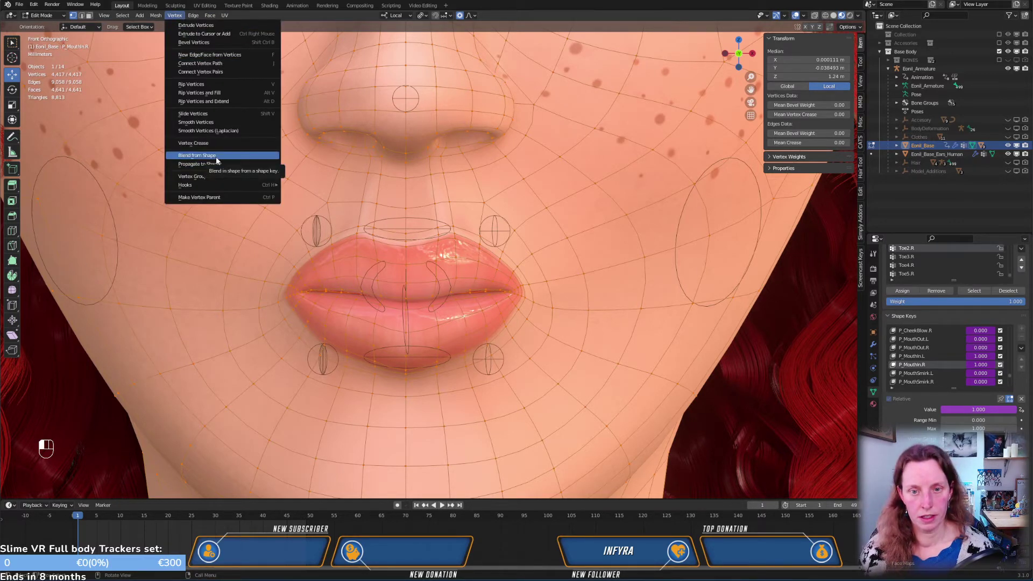
left_click(197, 155)
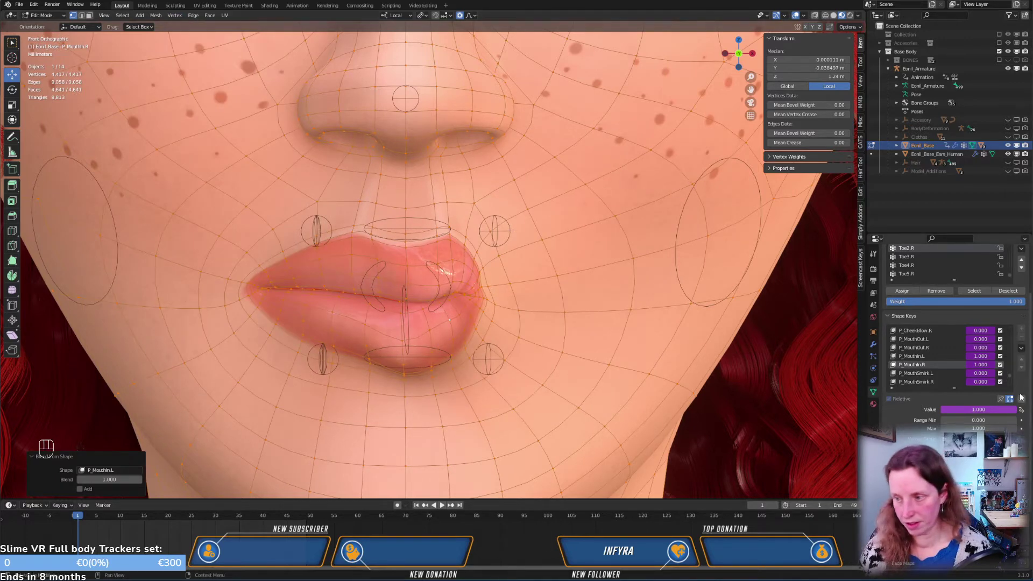
Mirror the P_MouthIn.R shape key in Object Mode and examine the combined lips in the right side profile
scroll(444, 295, "down", 3)
middle_click_drag(447, 387, 327, 377)
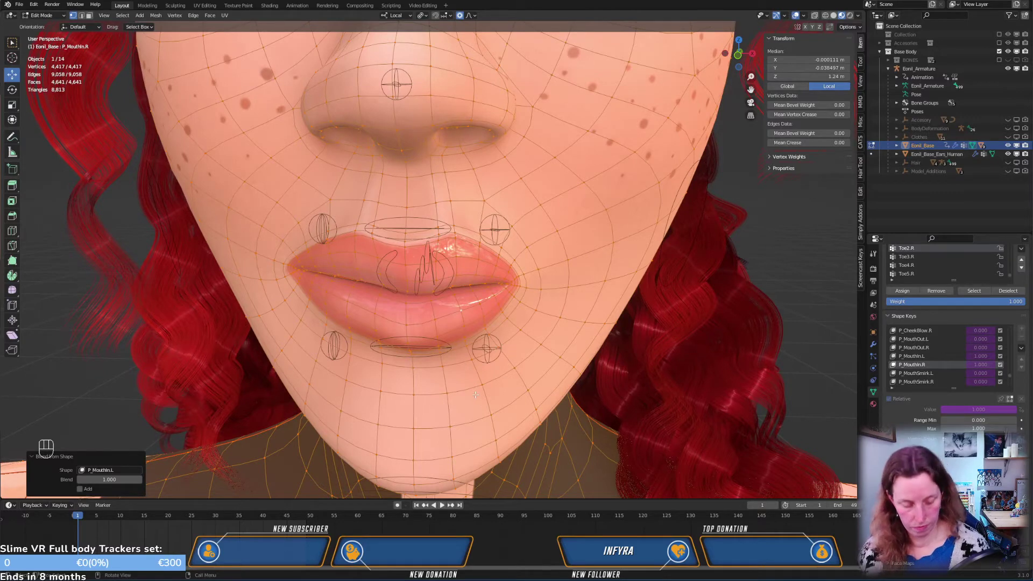
key("Tab")
middle_click_drag(469, 375, 466, 309)
left_click_drag(974, 333, 1028, 344)
left_click(1021, 326)
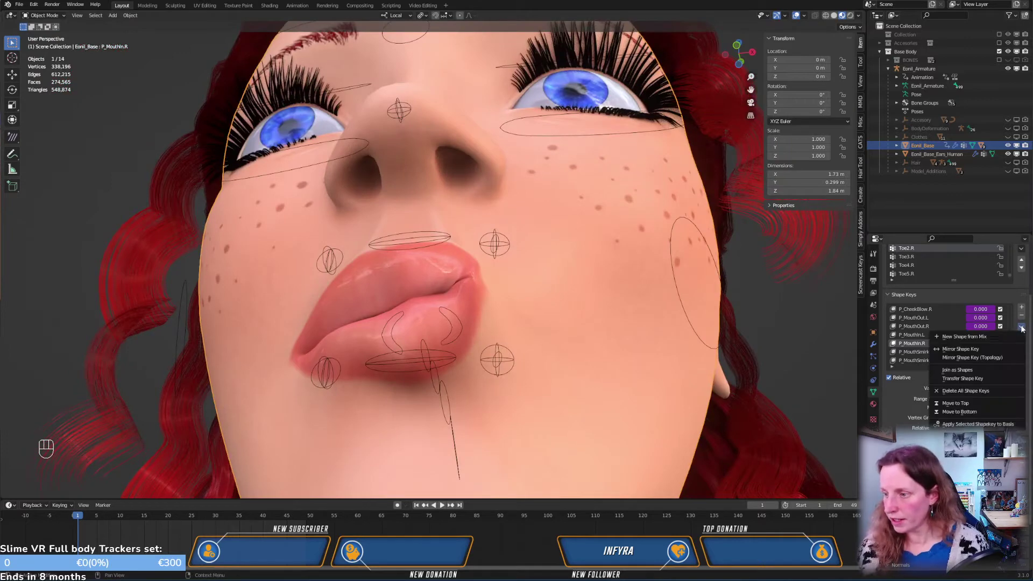
left_click(960, 349)
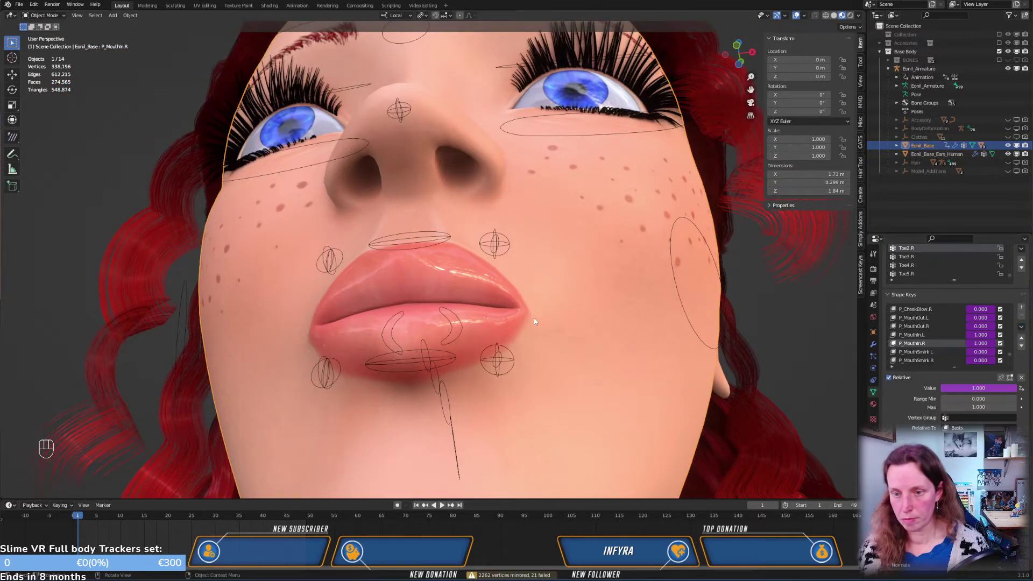
middle_click_drag(511, 333, 443, 389)
key("KP_3")
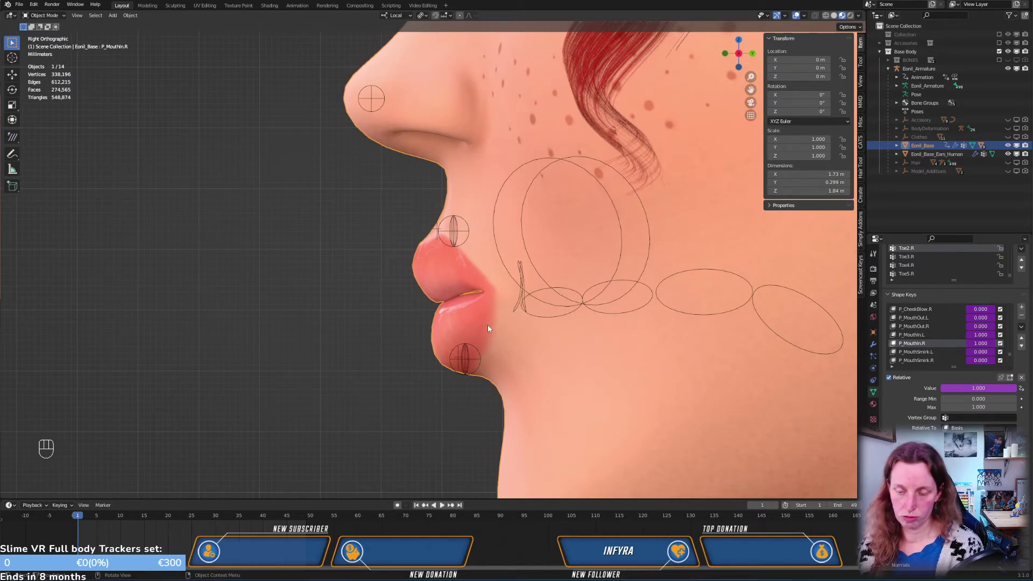
mouse_move(436, 322)
middle_mouse_down()
mouse_move(511, 349)
mouse_move(565, 312)
mouse_move(552, 230)
mouse_move(522, 288)
mouse_move(422, 349)
mouse_move(450, 322)
middle_mouse_up()
key("KP_3")
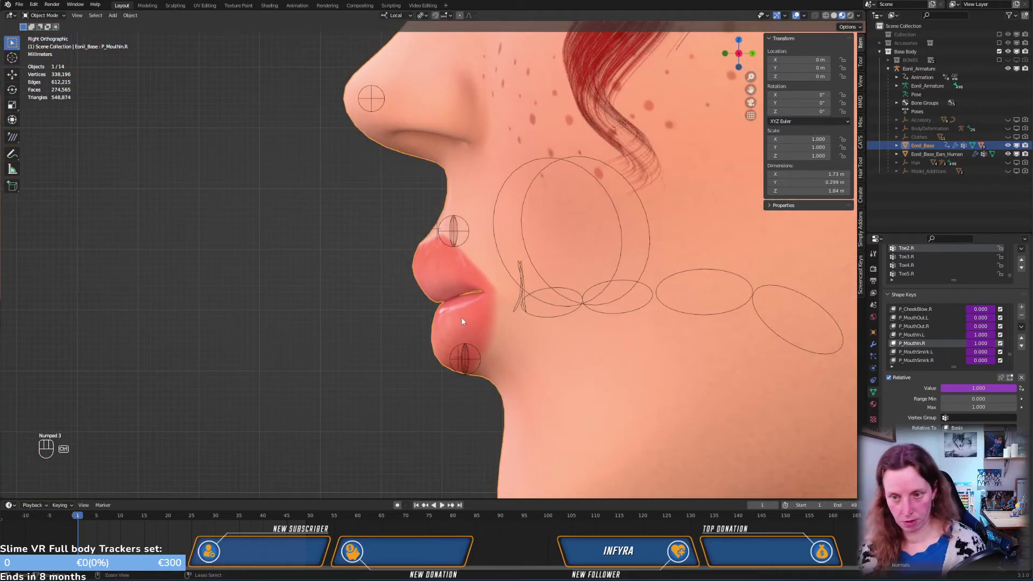
Undo the mirroring, the shape blend and the last lower lip moves, returning to P_MouthIn.L in Edit Mode
key("ctrl+z")
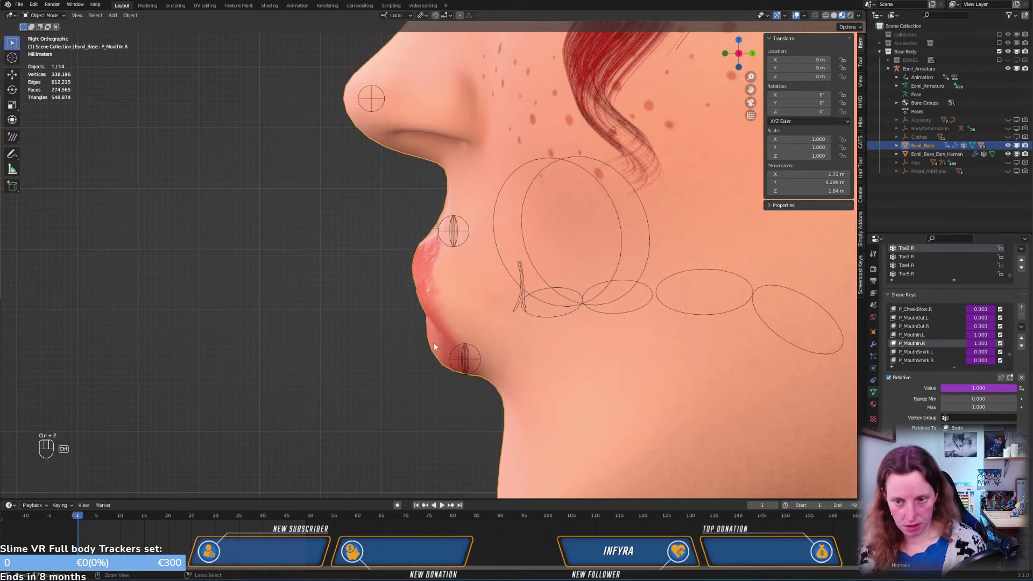
key("ctrl+z")
key("ctrl+z")
key("ctrl+z")
key("ctrl+z")
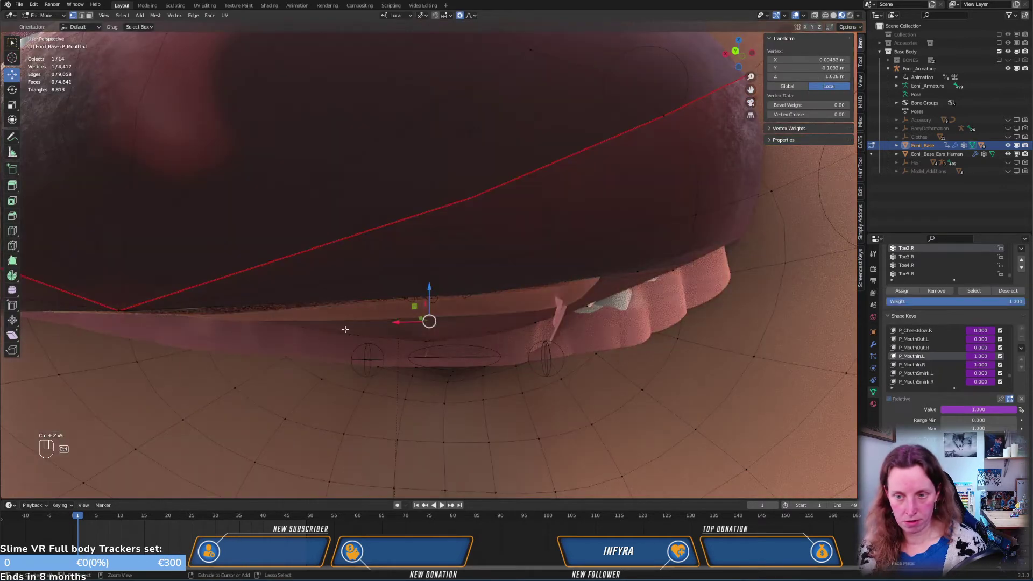
middle_click_drag(400, 321, 509, 309)
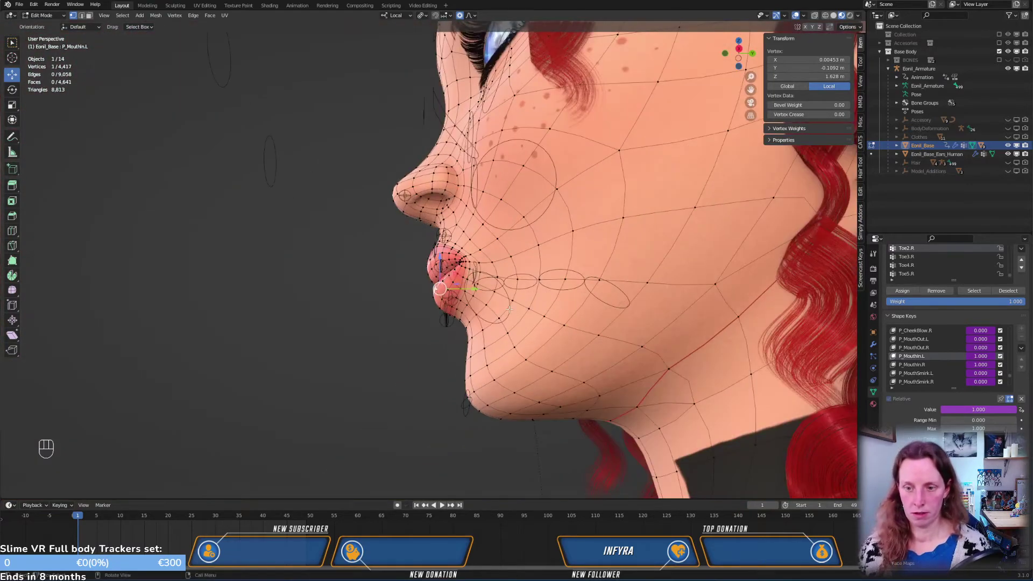
Undo the recent lip vertex moves on P_MouthIn.L, stepping back through the edits in the right side profile
key("KP_3")
scroll(480, 318, "up", 2)
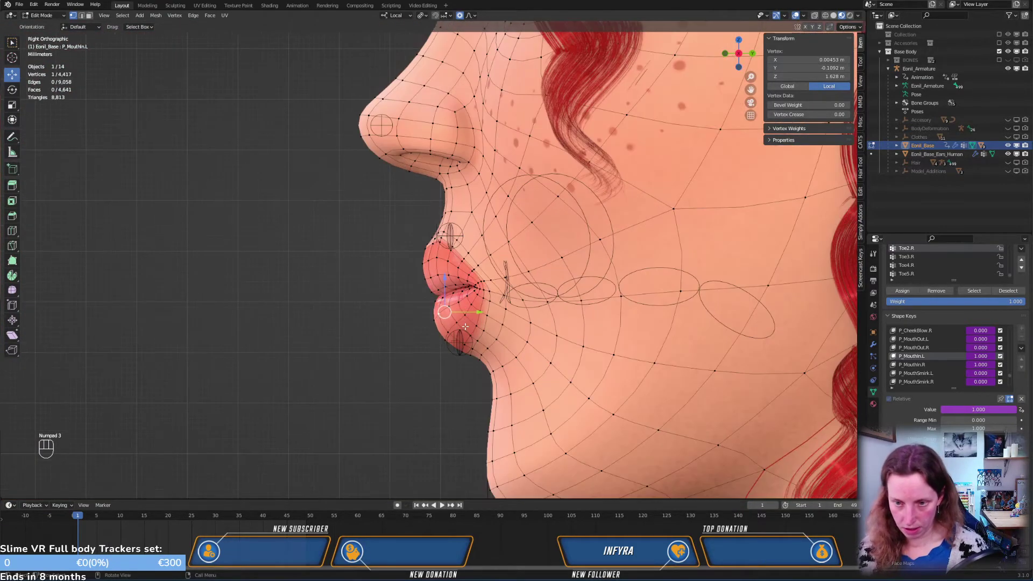
key("ctrl+z")
key("ctrl+z")
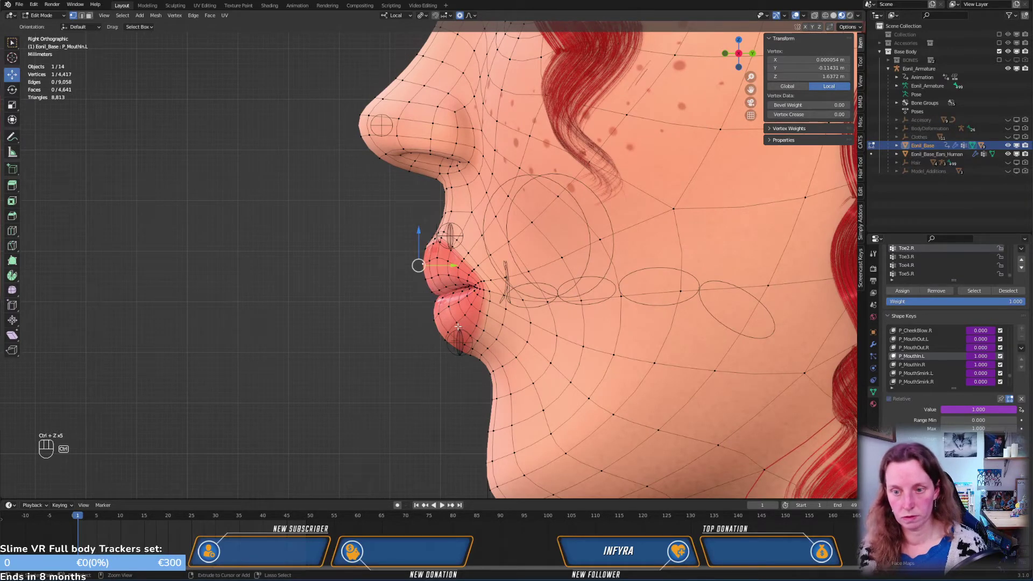
key("ctrl+z")
key("ctrl+z")
key("ctrl+z")
key("ctrl+z")
key("ctrl+z")
key("ctrl+z")
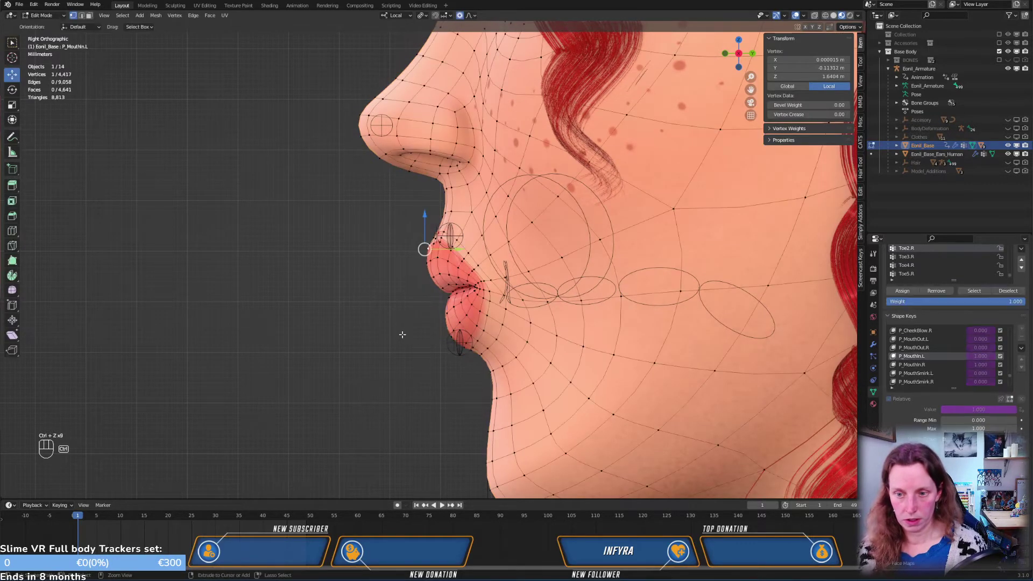
key("ctrl+z")
Undo still earlier P_MouthIn.L lip edits while checking the mouth from below and in the right side profile
middle_click_drag(421, 329, 520, 248)
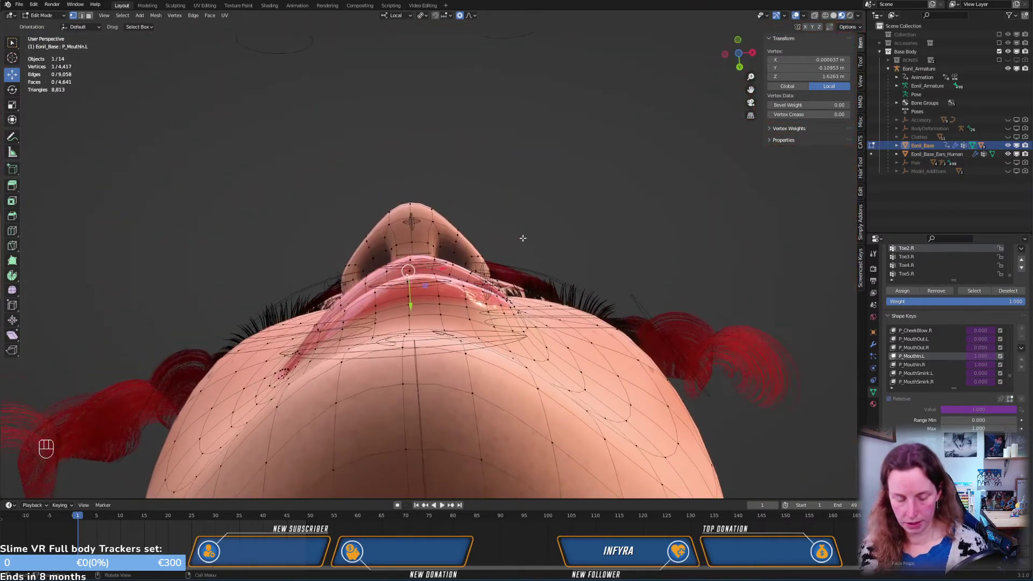
key("ctrl+z")
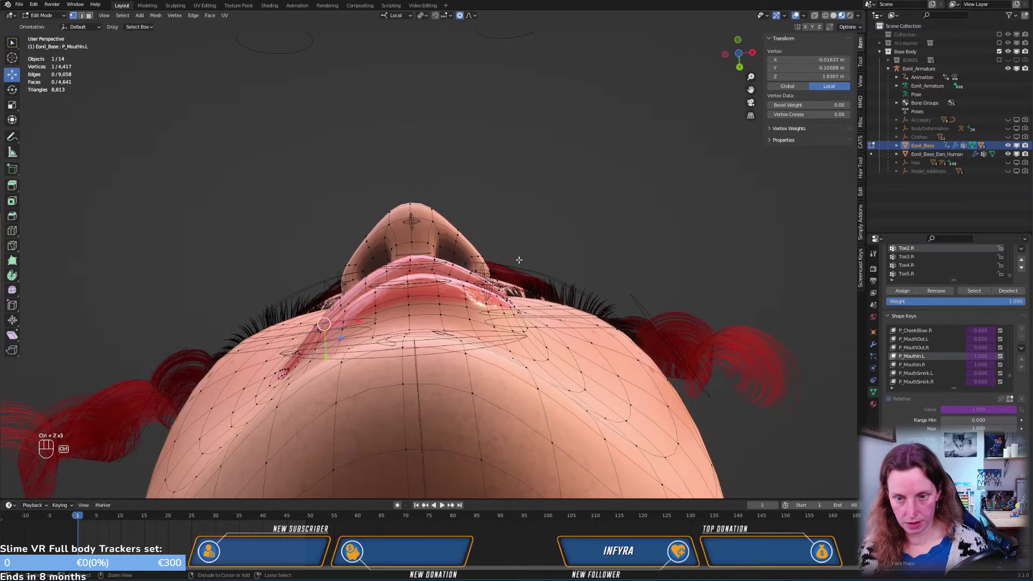
key("ctrl+z")
key("ctrl+z")
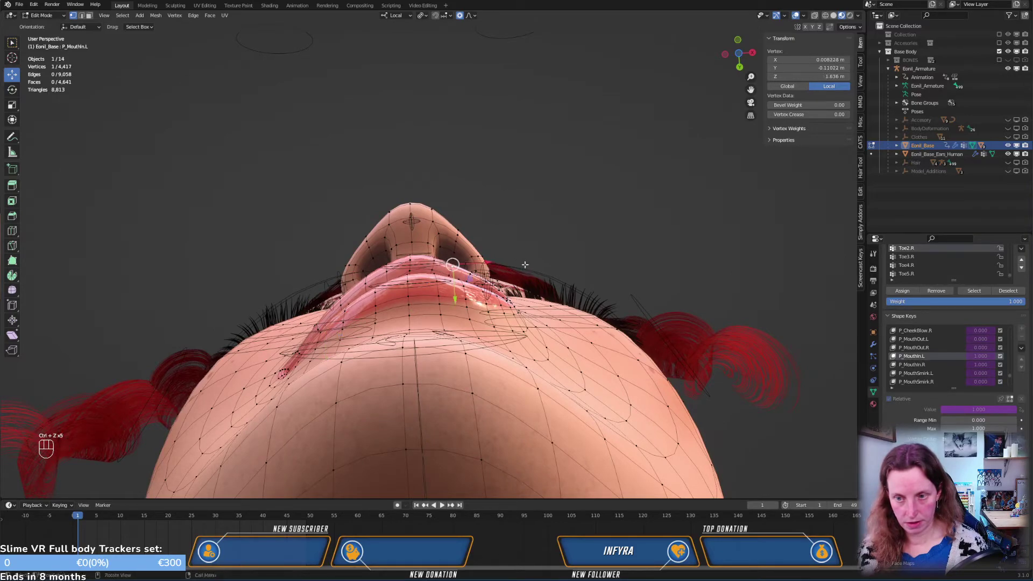
middle_click_drag(524, 263, 474, 283)
key("ctrl+z")
key("ctrl+z")
key("ctrl+z")
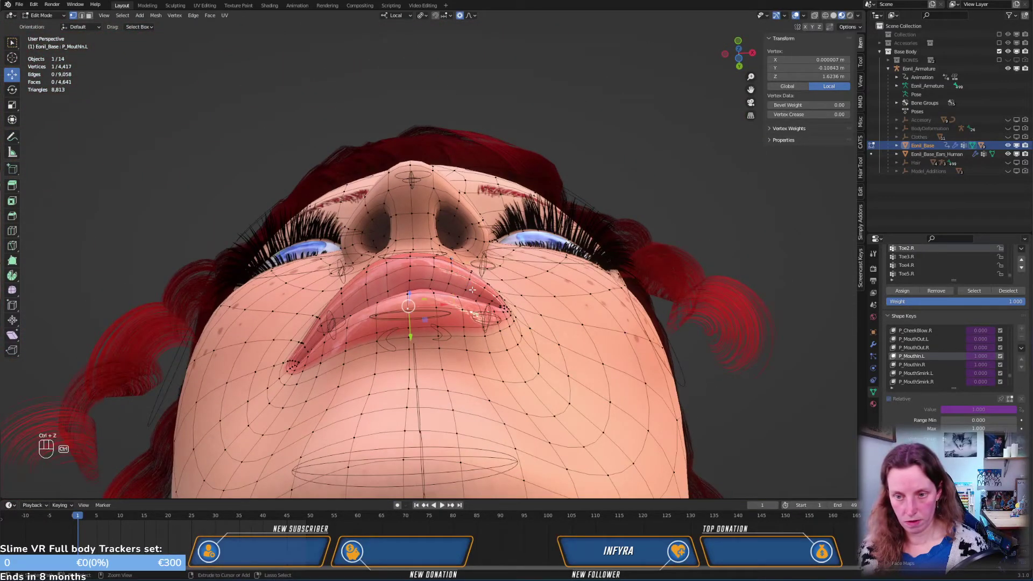
key("ctrl+z")
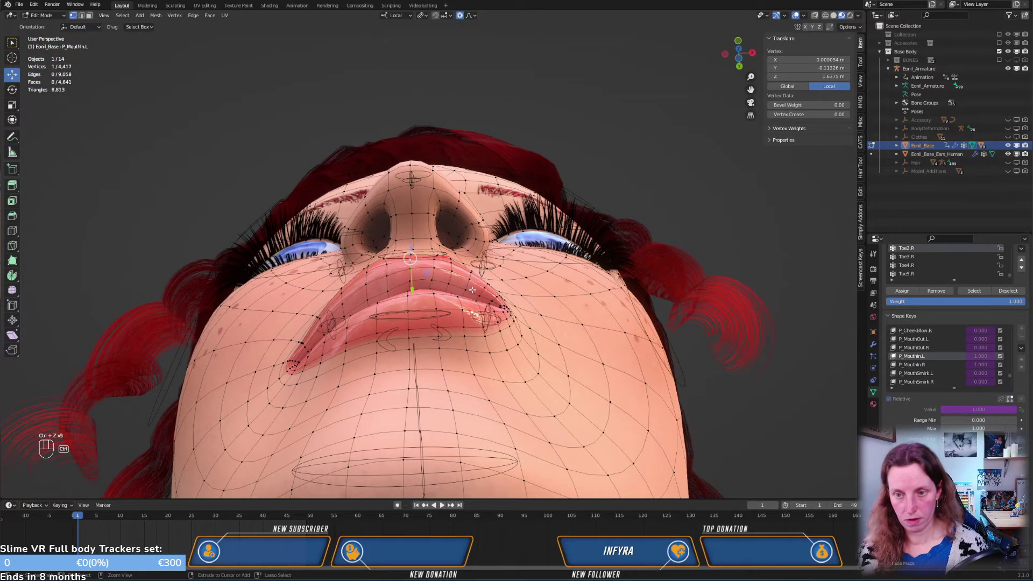
middle_click_drag(471, 290, 383, 369)
key("KP_3")
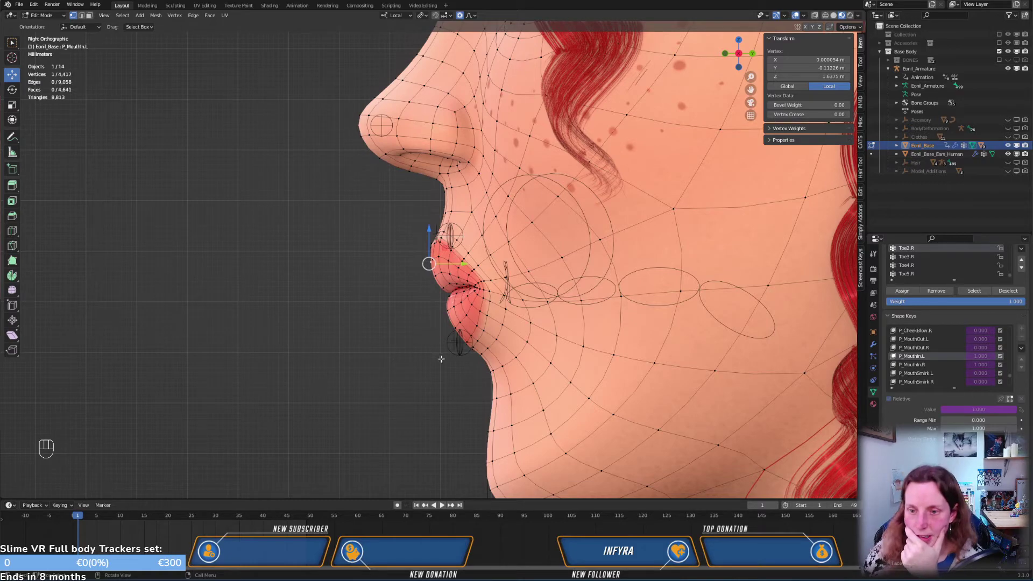
Turn on the shape key display in Edit Mode and examine the lips from below and in the side profile
middle_click_drag(468, 297, 683, 326)
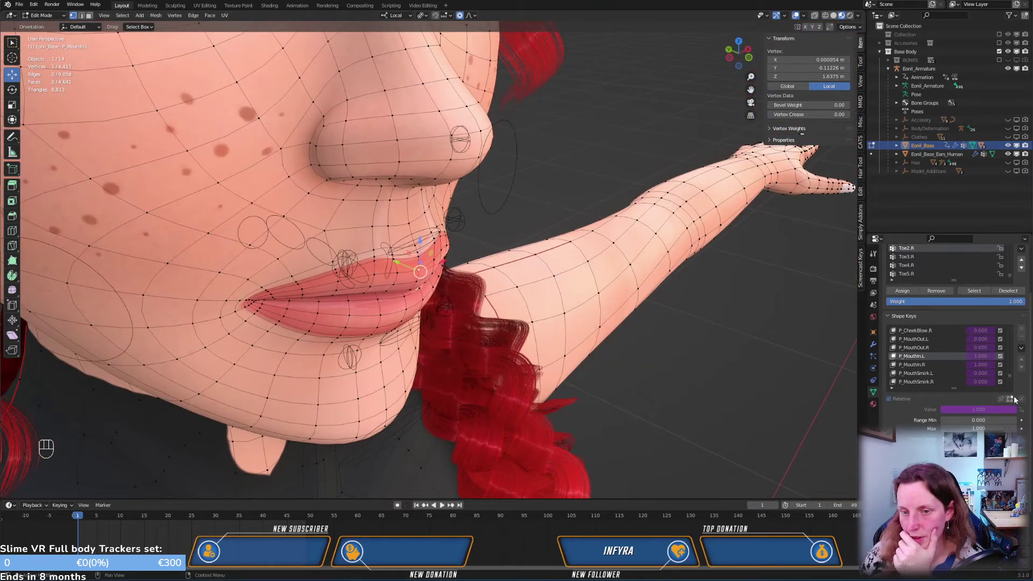
left_click(1011, 399)
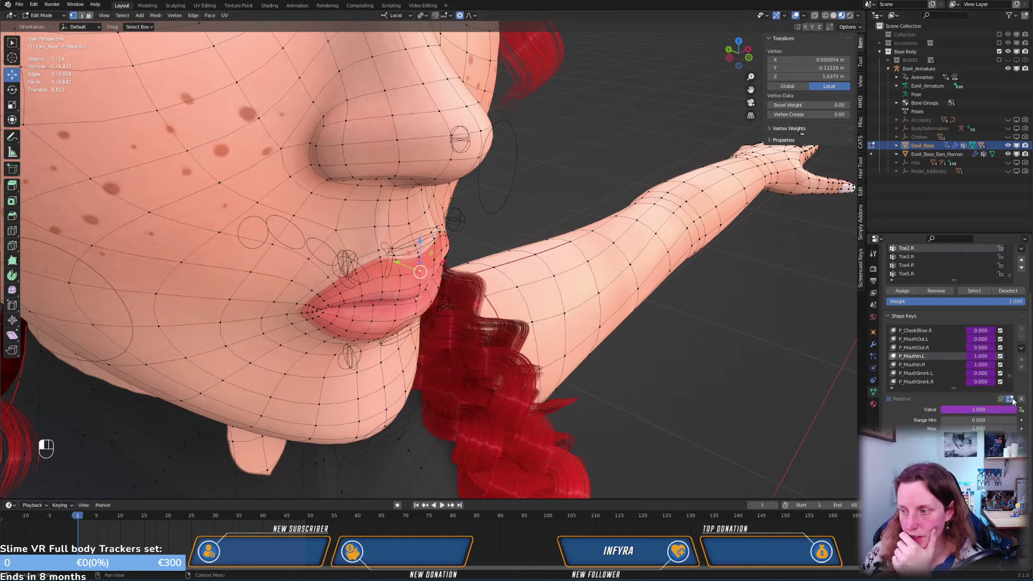
middle_click_drag(600, 347, 458, 257)
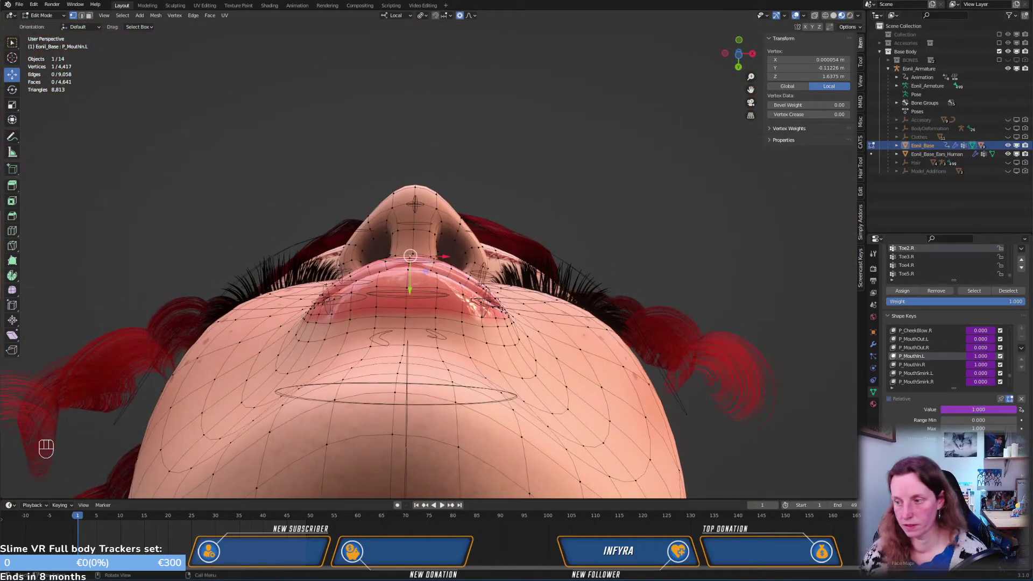
scroll(554, 311, "up", 2)
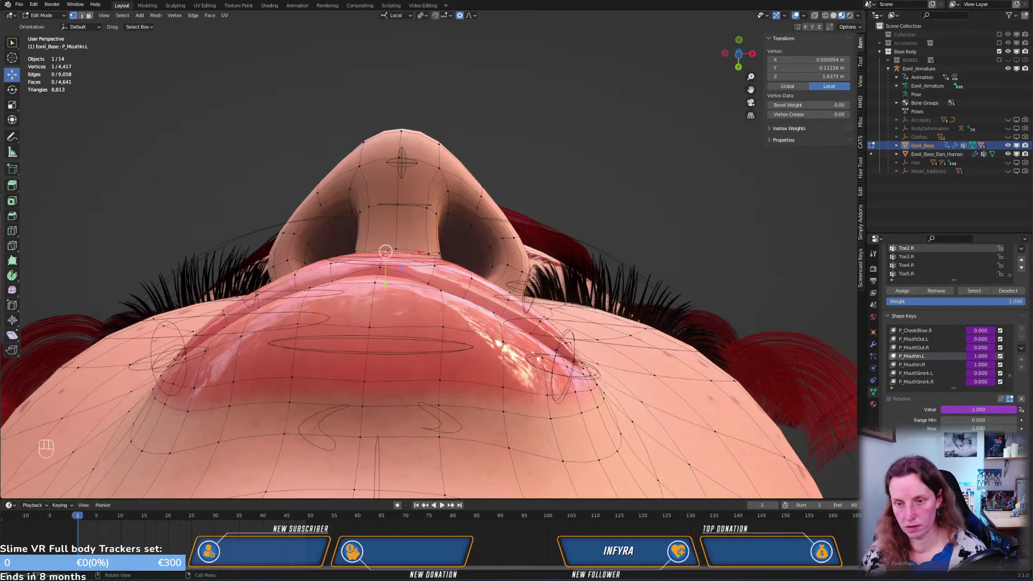
middle_click_drag(467, 309, 424, 366)
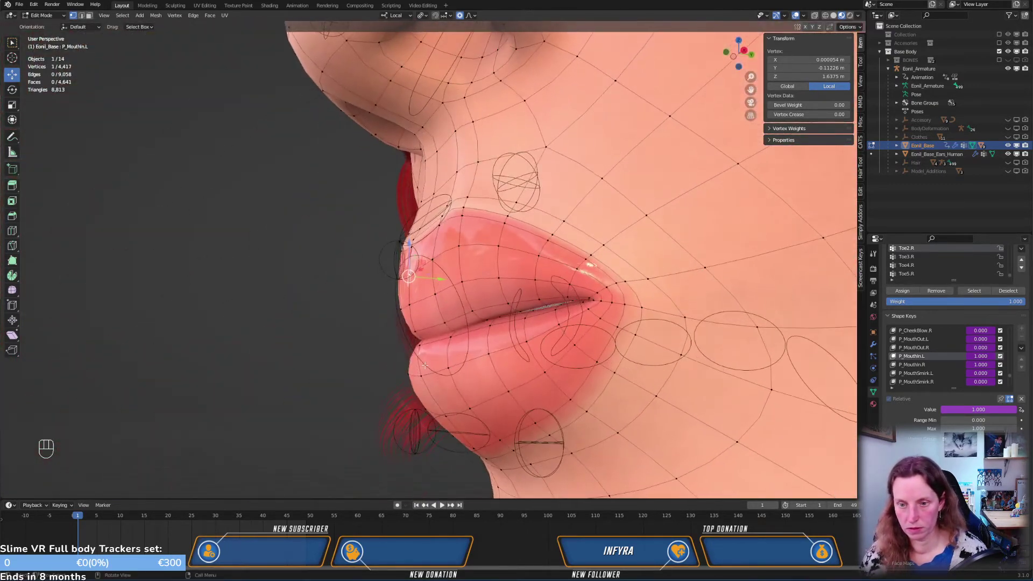
key("KP_3")
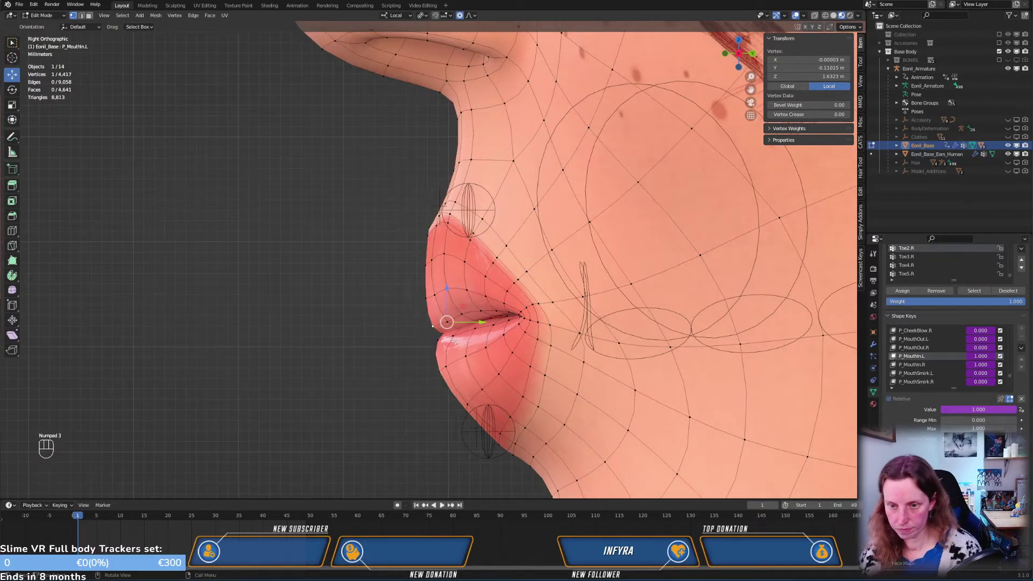
Move the upper lip's lower midline vertex inward about 0.9 mm and the one above it outward about 0.4 mm
key("g")
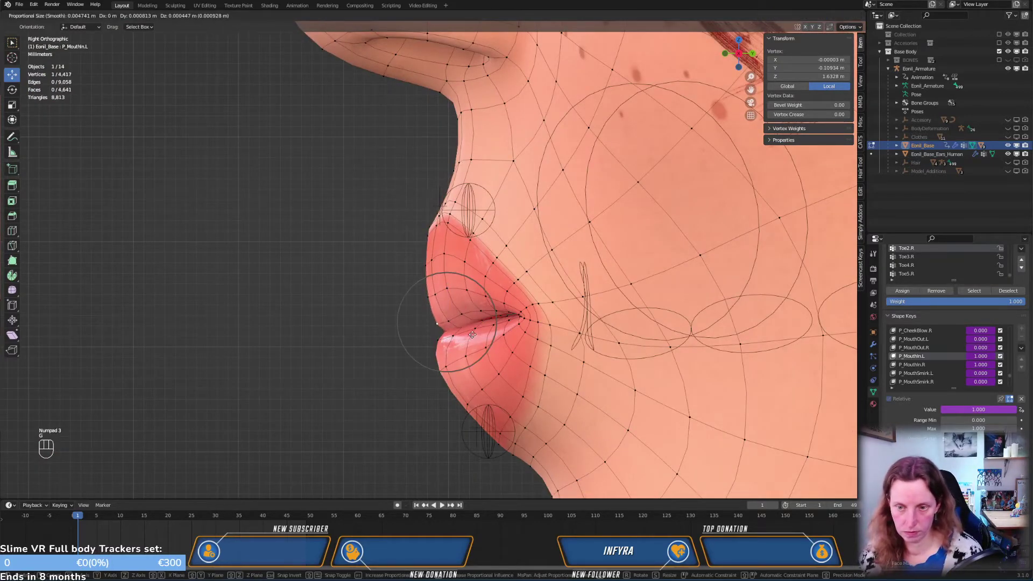
left_click(430, 298)
key("g")
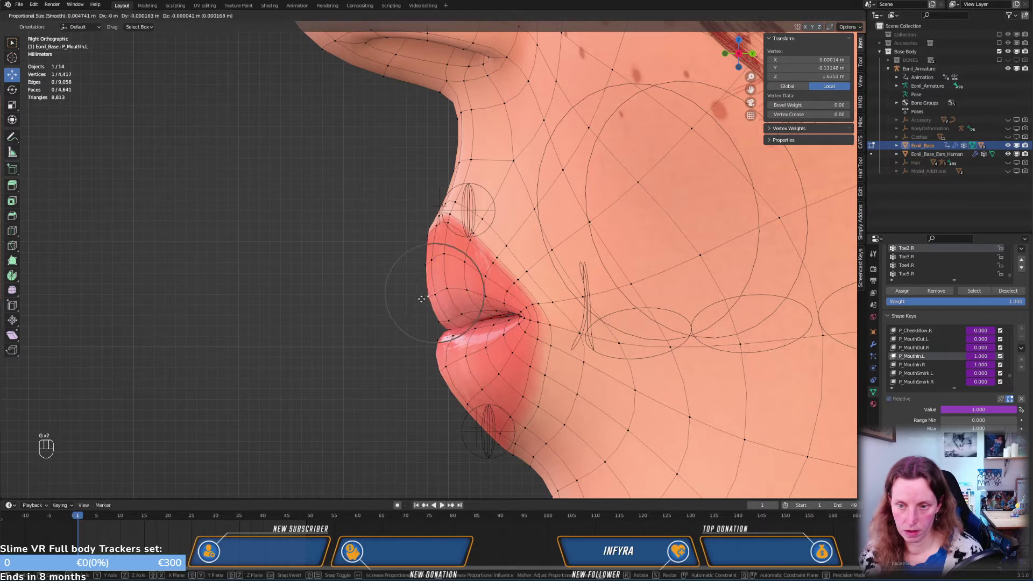
left_click(419, 299)
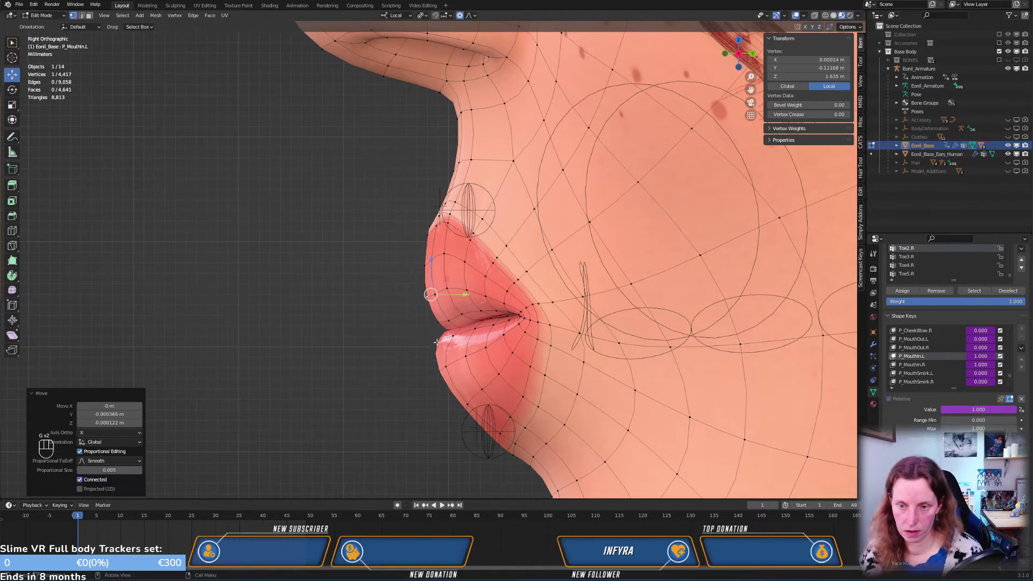
Move three lower lip midline vertices with proportional size 0.005, the uppermost inward about 0.9 mm and the middle one about 0.7 mm
left_click(461, 336)
key("g")
left_click(471, 339)
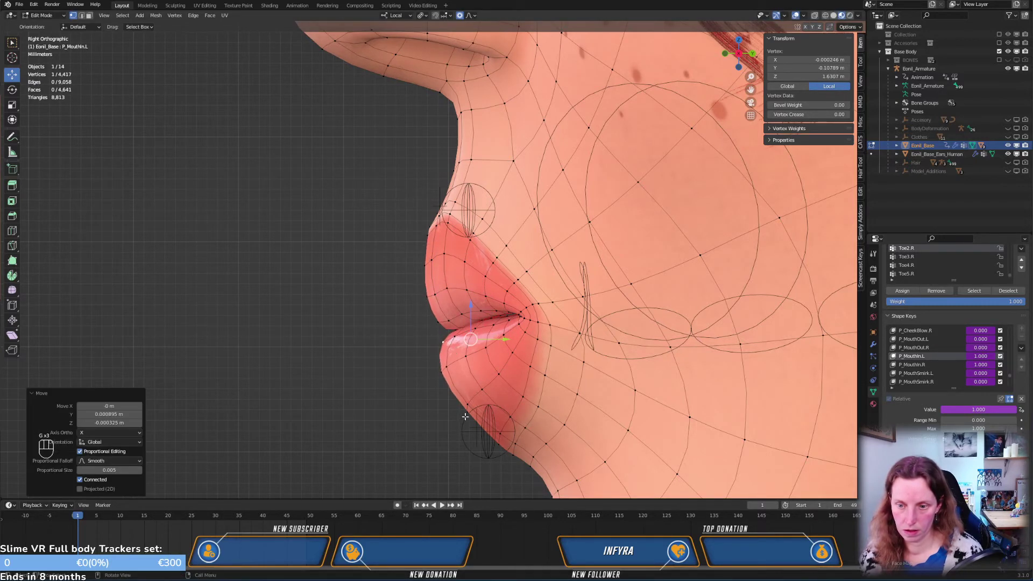
left_click(465, 416)
key("g")
left_click(459, 424)
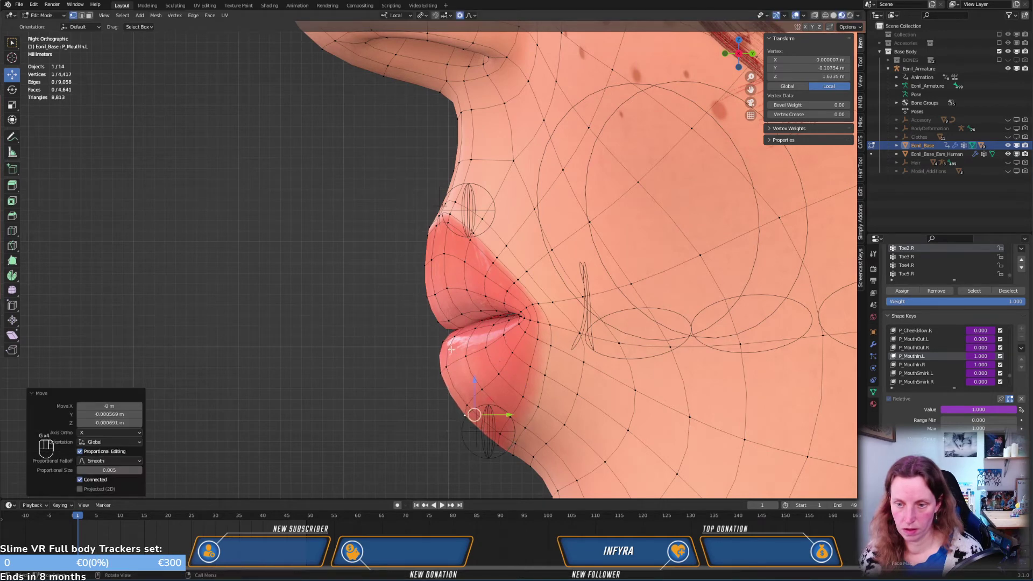
left_click(440, 370)
key("g")
left_click(448, 373)
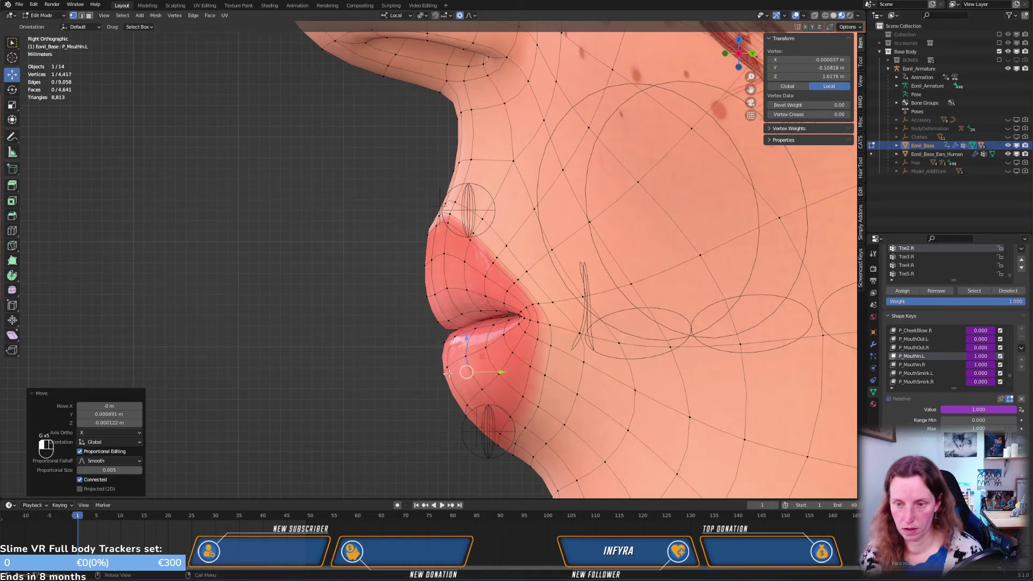
Reposition the upper lip's lower edge vertex beside the midline, moving it forward about 0.4 mm with proportional size 0.005
middle_click_drag(487, 278, 540, 240)
left_click(447, 253)
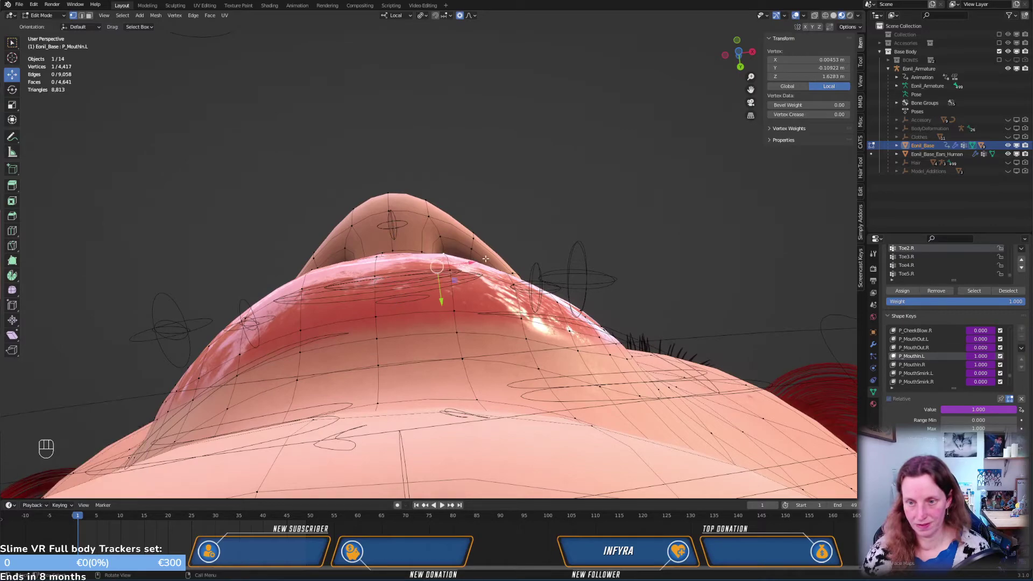
key("g")
left_click(516, 258)
middle_click_drag(515, 258, 468, 190)
middle_click_drag(506, 294, 414, 301)
key("ctrl+z")
key("g")
left_click(476, 285)
key("KP_3")
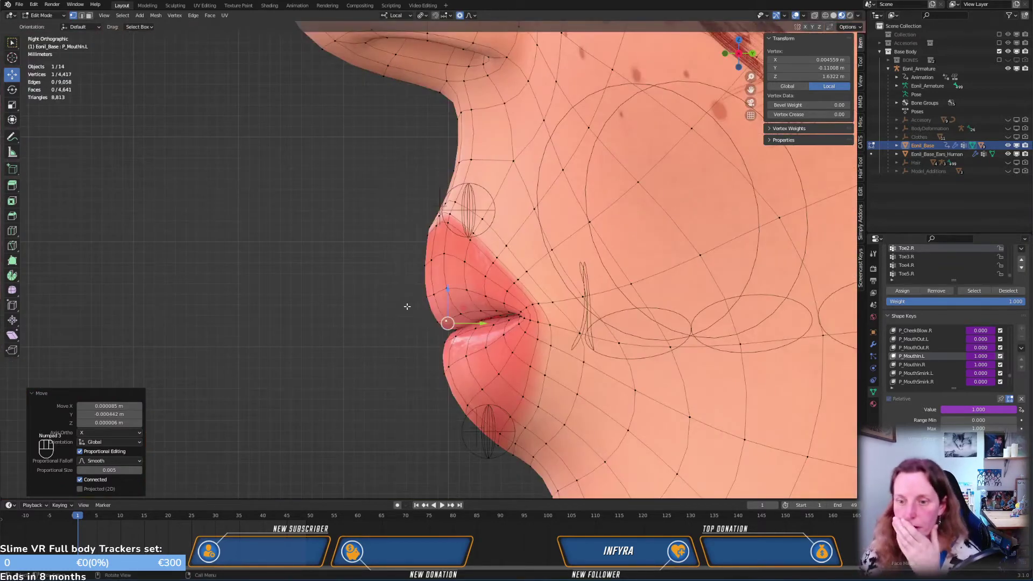
Move the upper lip's centre vertex forward about 0.4 mm and check the lips from the front in Object Mode
left_click(429, 262)
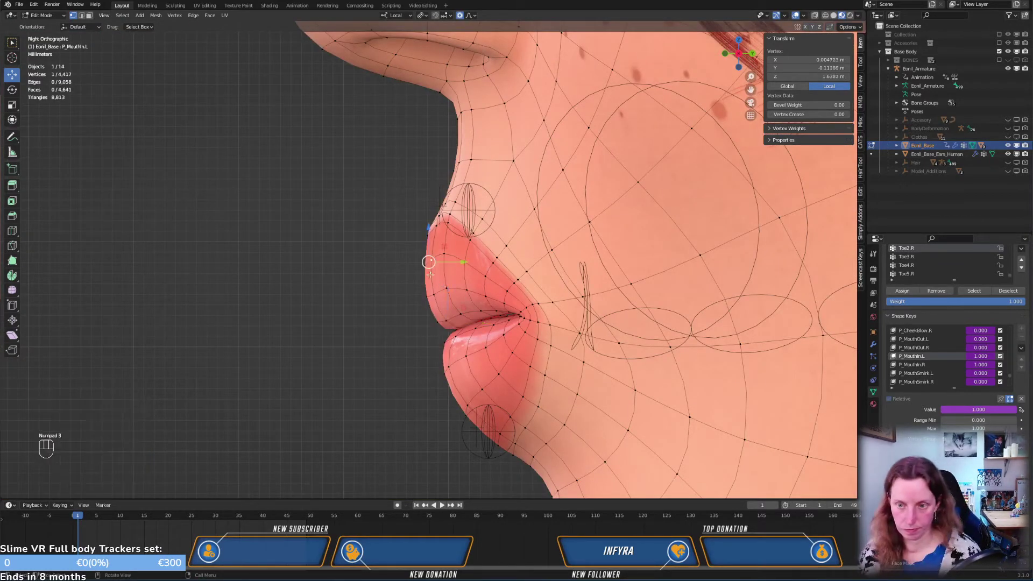
left_click_drag(429, 274, 425, 280)
key("g")
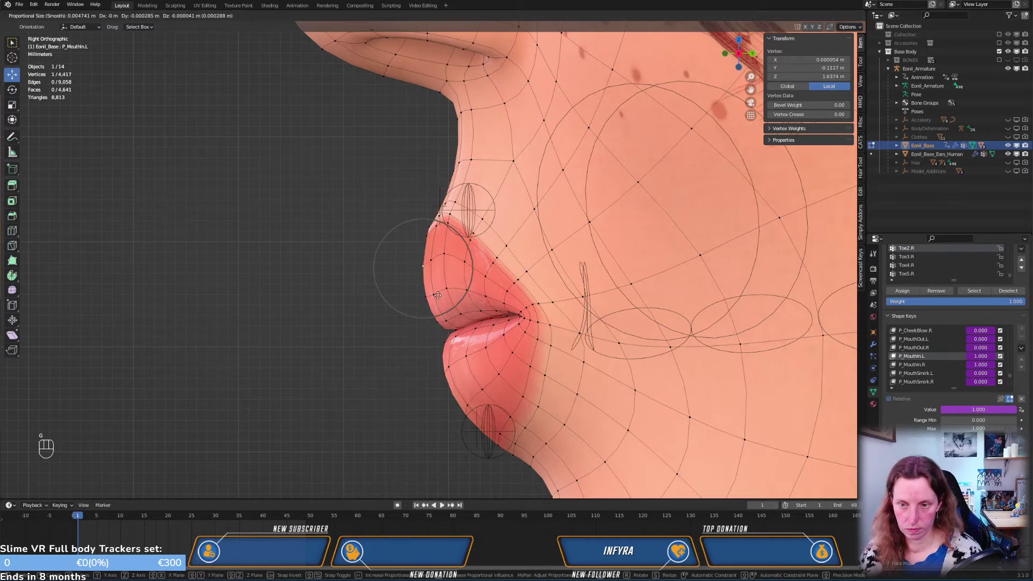
left_click(436, 294)
middle_click_drag(433, 295, 487, 294)
scroll(486, 294, "up", 2)
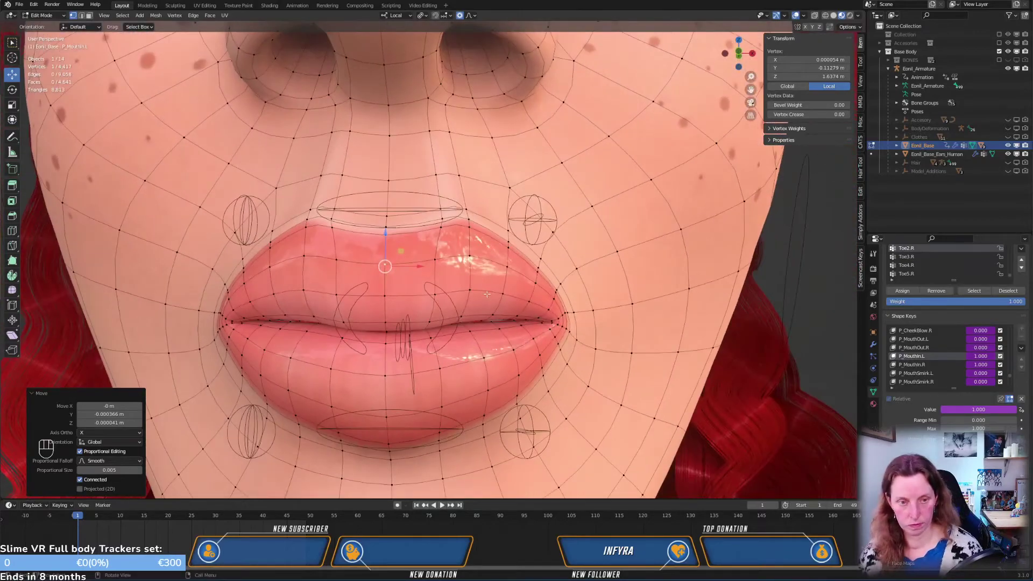
key("Tab")
key("KP_1")
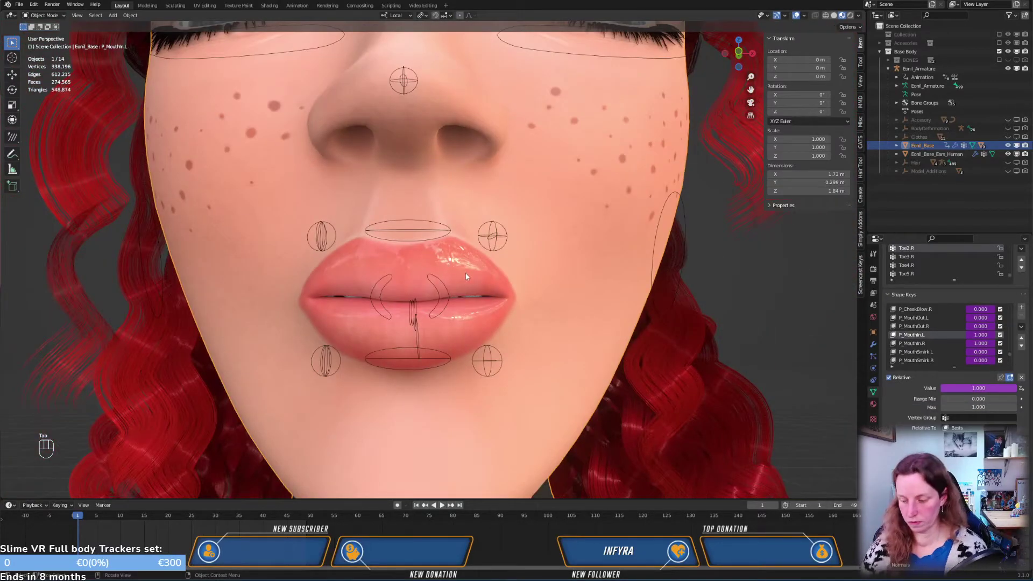
scroll(475, 282, "up", 2)
scroll(474, 282, "down", 3)
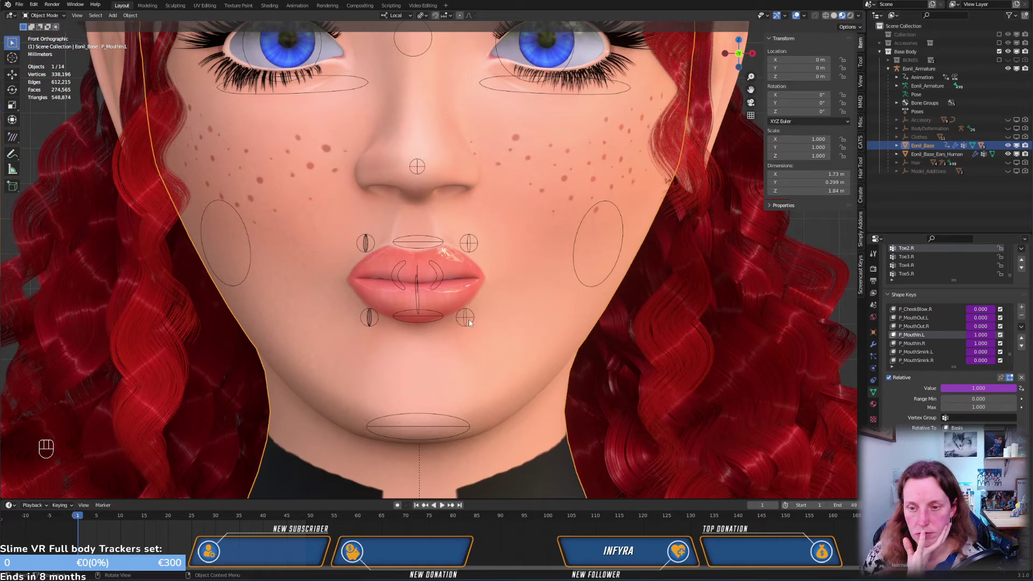
scroll(478, 317, "up", 3)
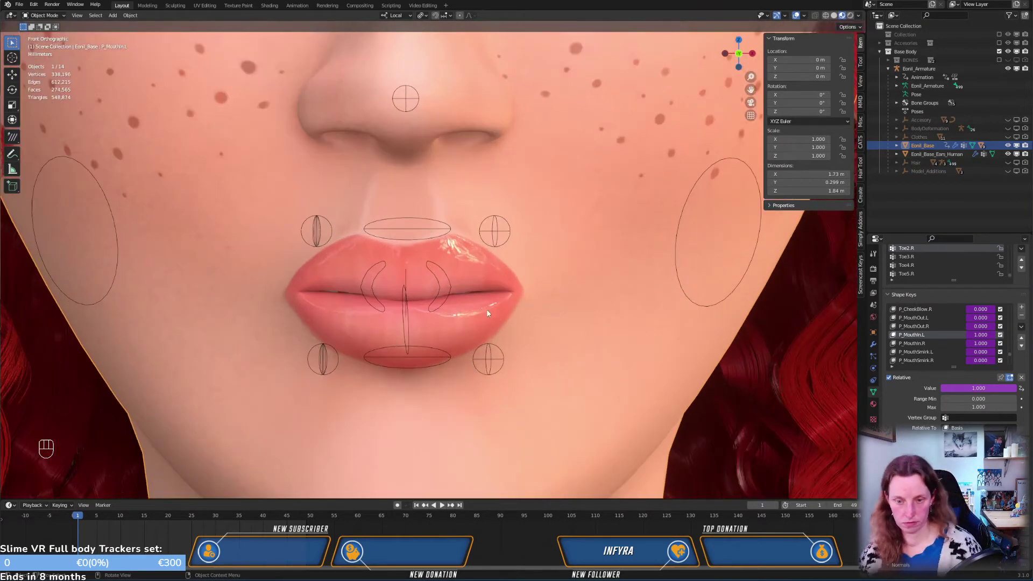
In Edit Mode, move an upper lip outline vertex on the character's left side about 0.5 mm inward and 0.5 mm down
key("Tab")
left_click(500, 261)
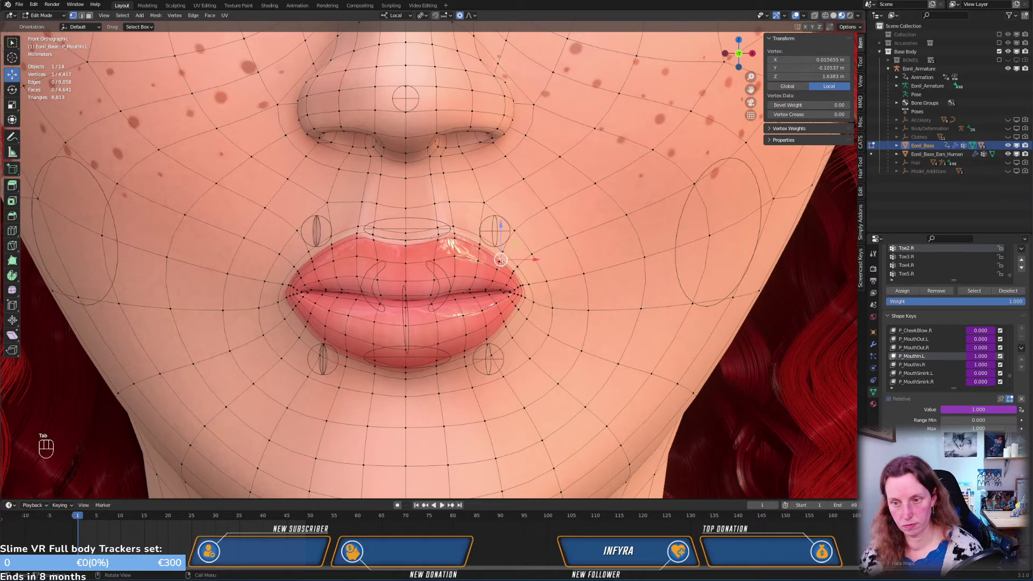
scroll(513, 275, "up", 3)
key("g")
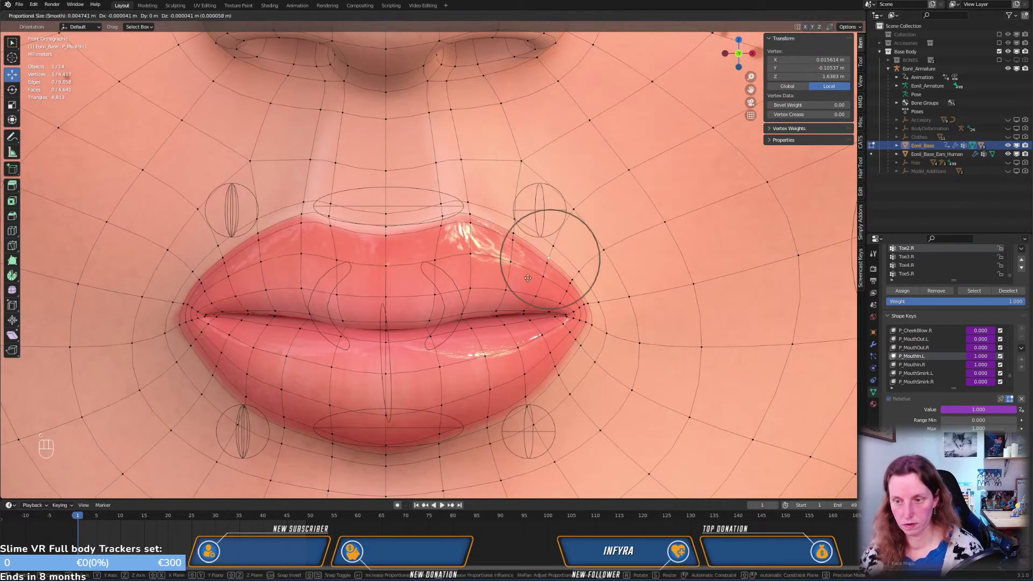
left_click(534, 294)
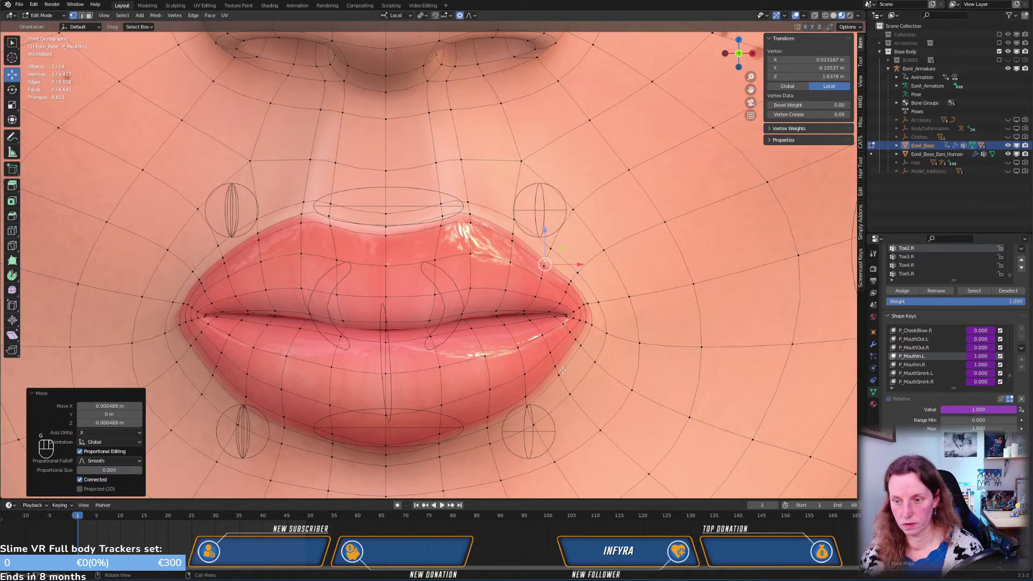
Move two lower lip outline vertices on the character's left side inward and up, the outer about 1.1 mm inward and the inner about 0.8 mm
key("g")
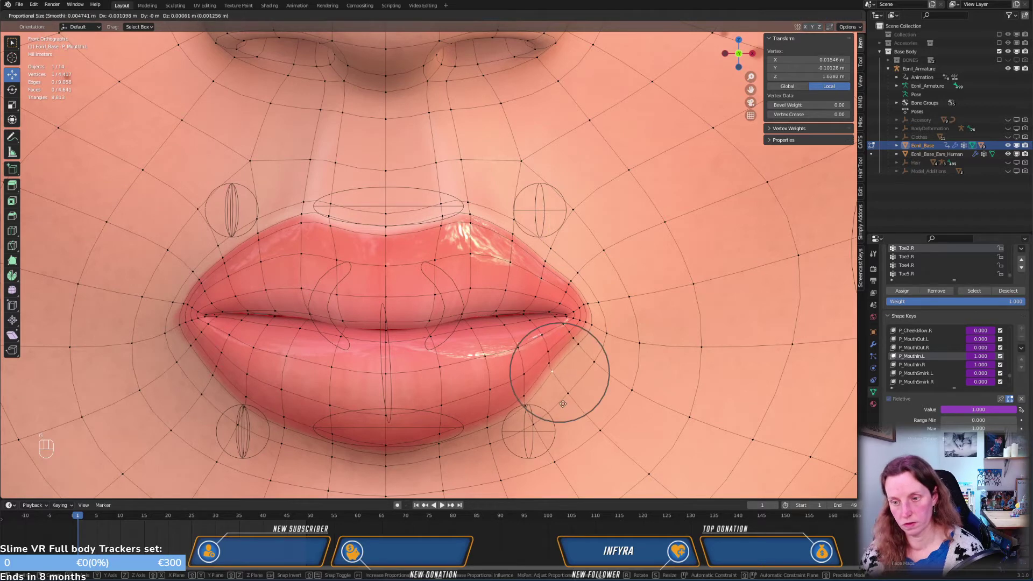
left_click(563, 403)
key("g")
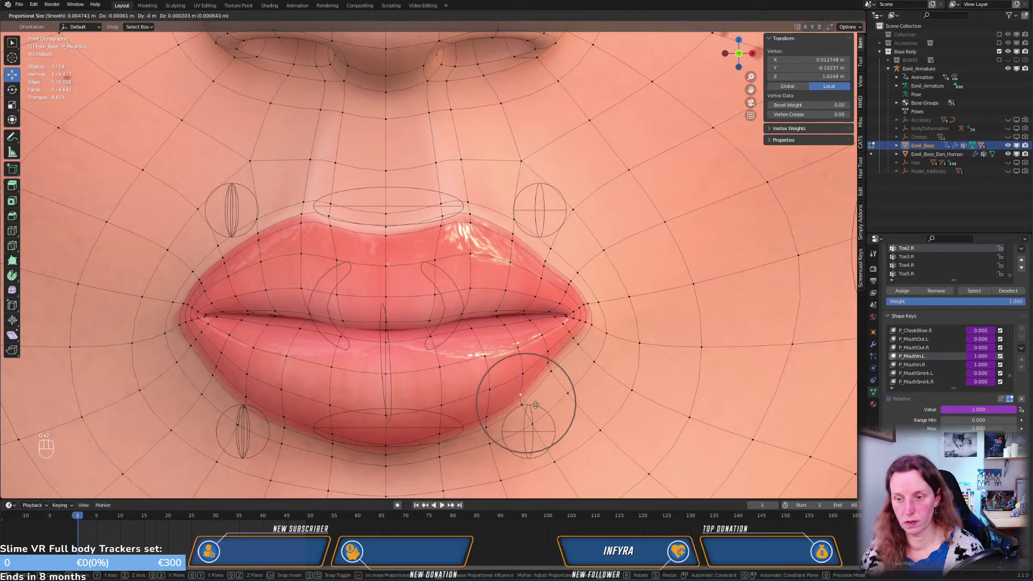
left_click(536, 405)
Move the upper lip outline vertex near the left mouth corner about 0.5 mm inward and down, and raise the lower lip's outer outline vertex 0.2 mm
left_click(568, 284)
key("g")
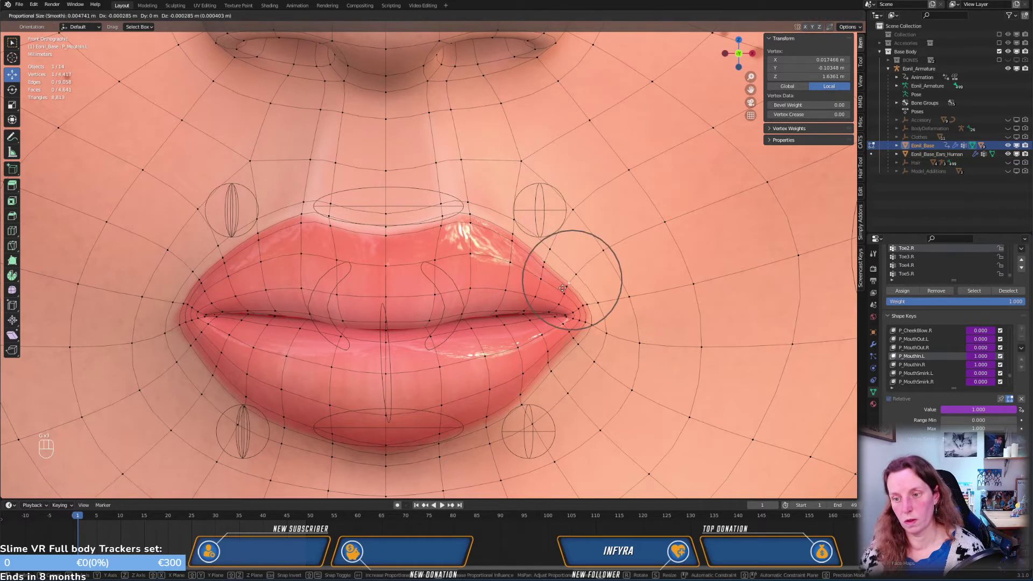
left_click(562, 288)
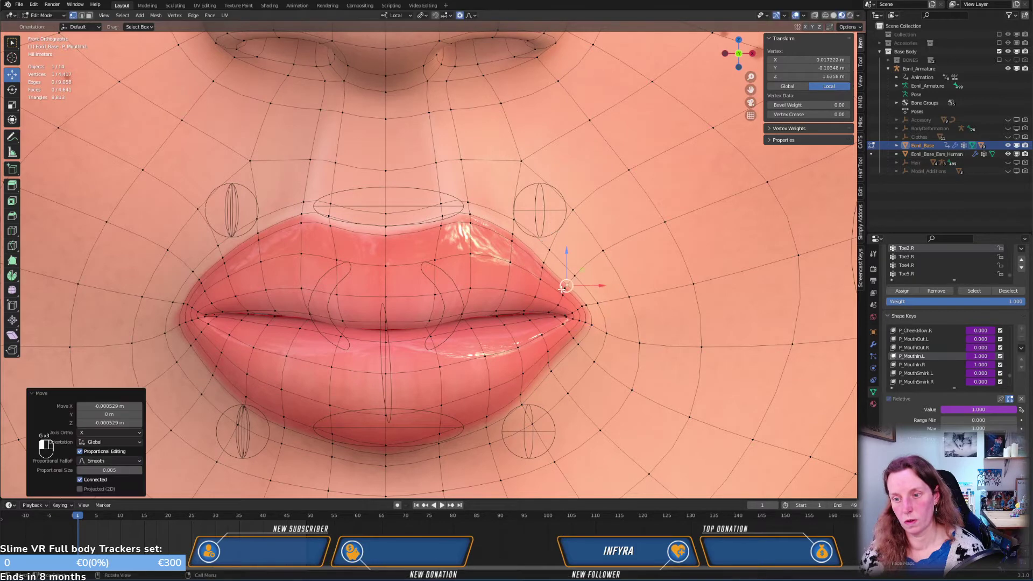
left_click(559, 366)
key("g")
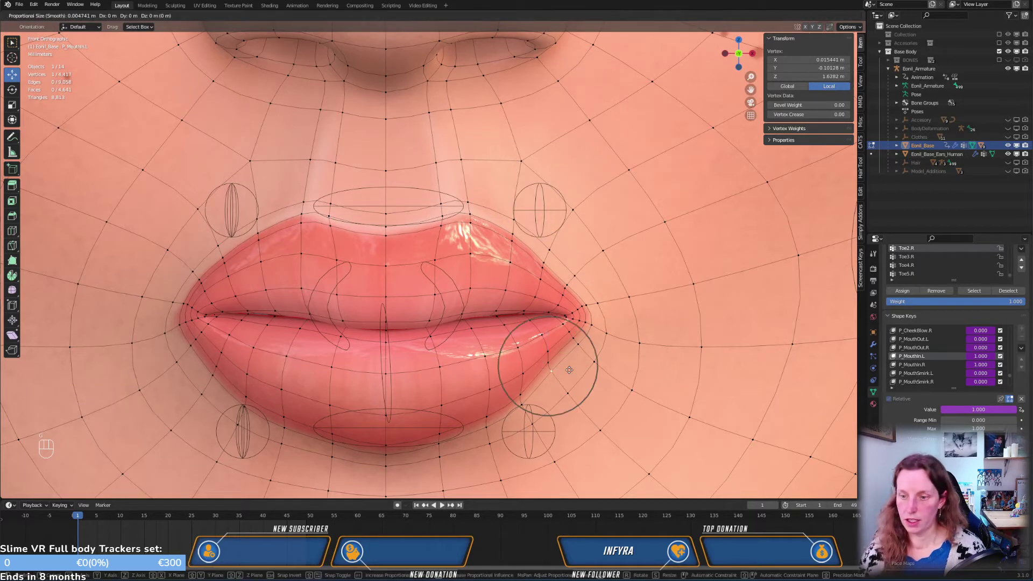
left_click(569, 368)
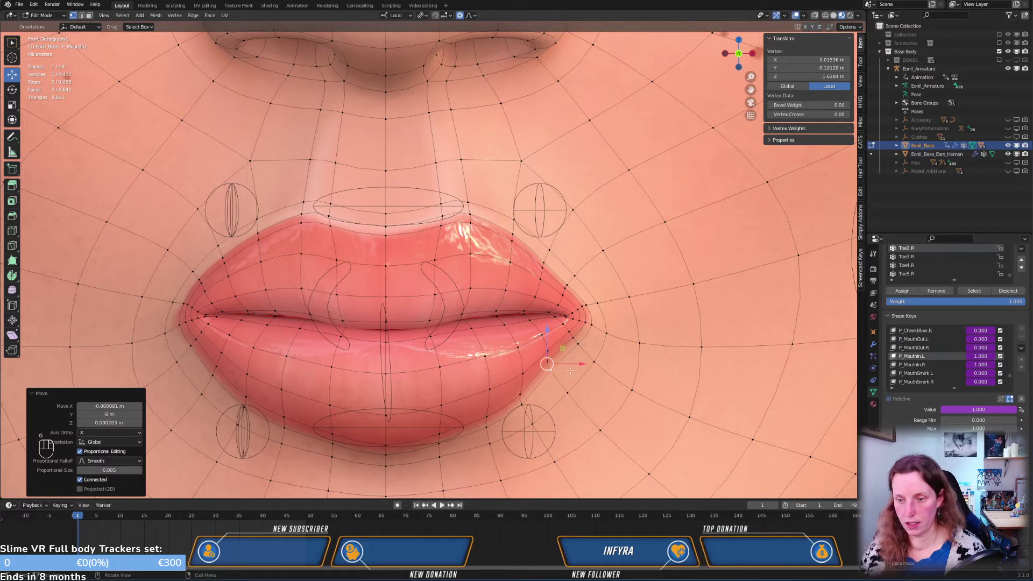
Move the next upper lip outline vertex about 0.2 mm inward and 0.3 mm down, and check the lips in Object Mode from front and side
left_click(540, 266)
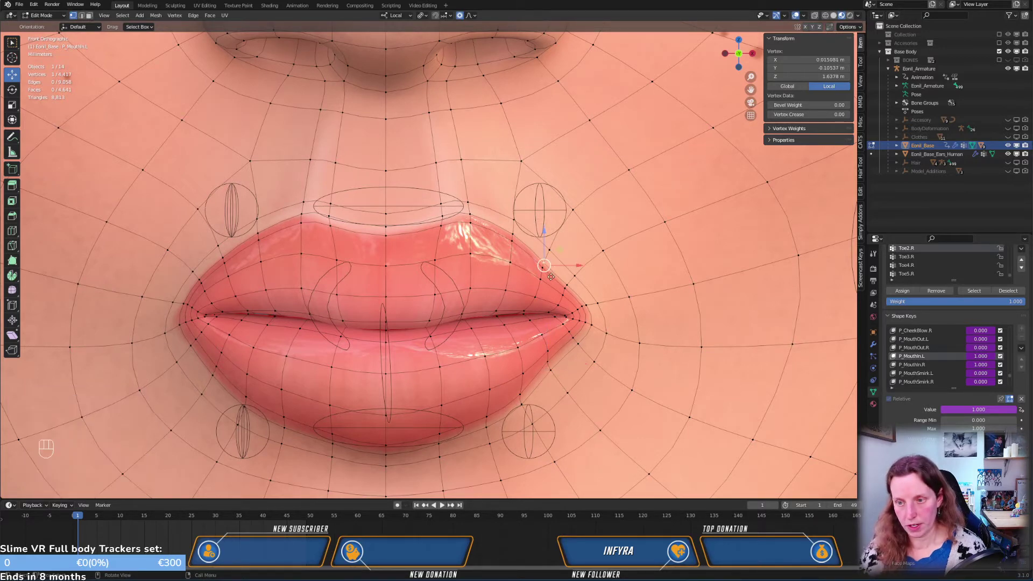
key("g")
left_click(591, 322)
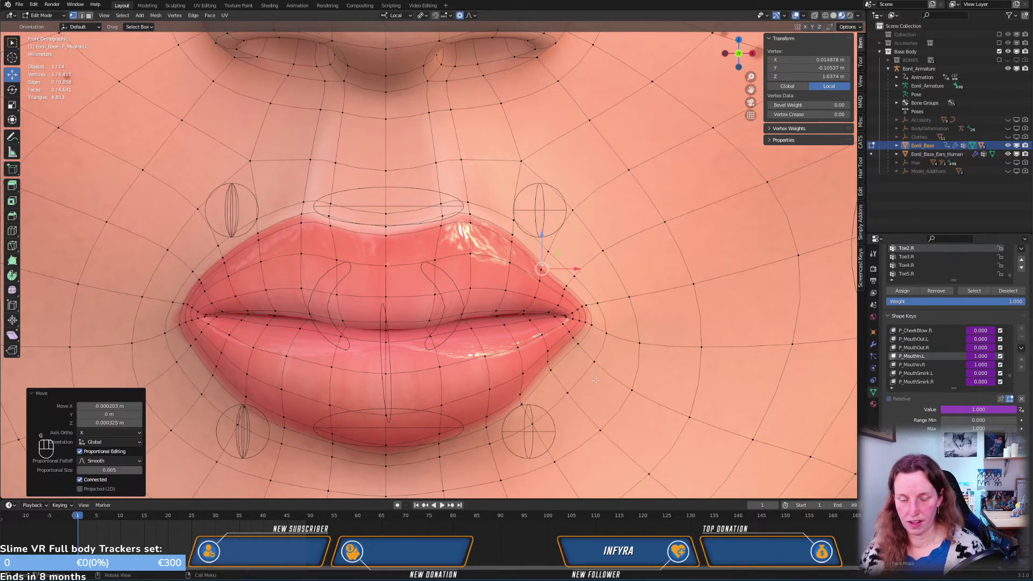
key("Tab")
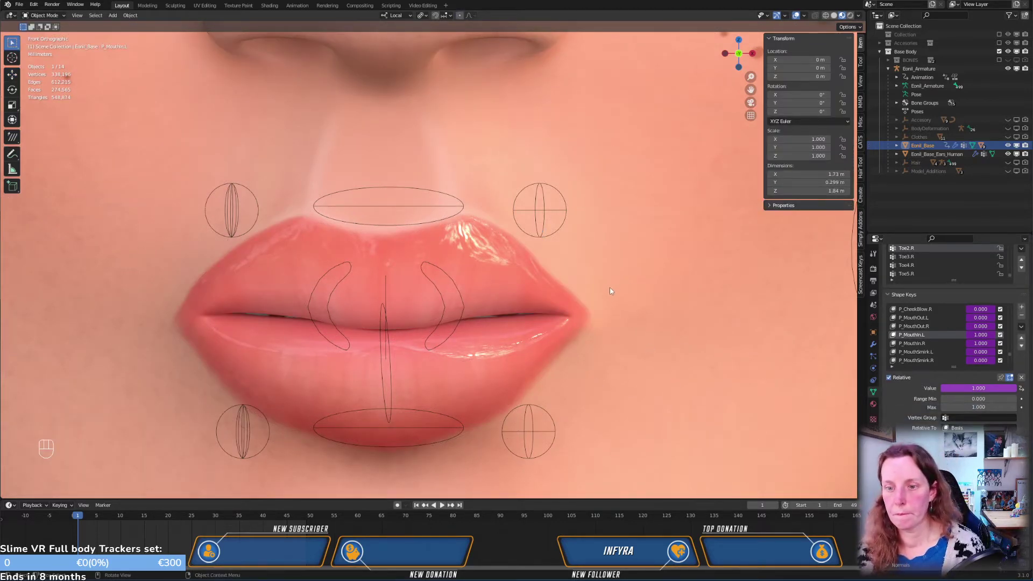
middle_click_drag(610, 291, 447, 327)
key("KP_3")
middle_click_drag(513, 327, 517, 385)
In Edit Mode, move the character's left mouth corner vertex about 0.6 mm inward and 0.5 mm back, viewing the lips from below
key("Tab")
key("KP_3")
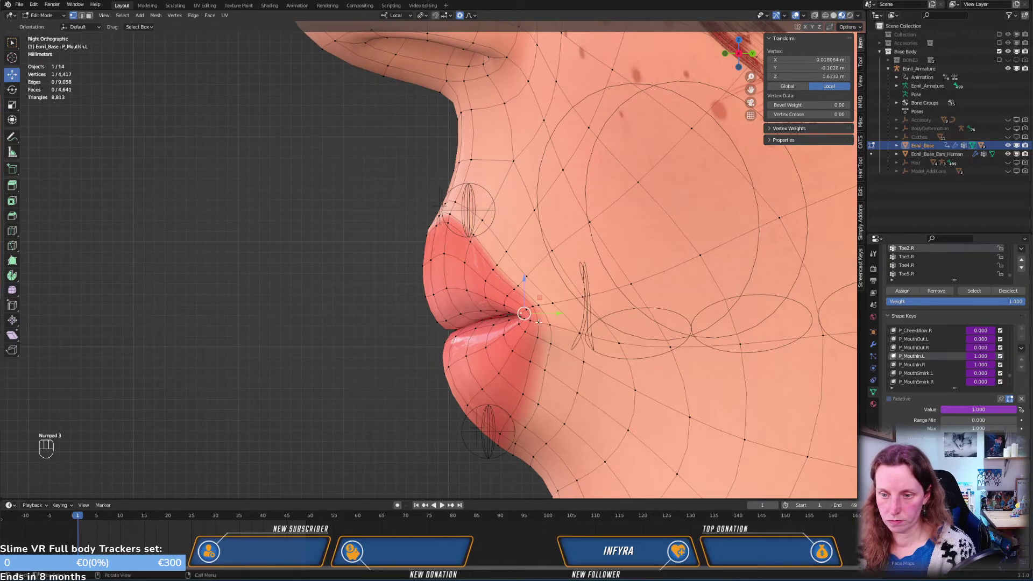
middle_click_drag(529, 320, 594, 235)
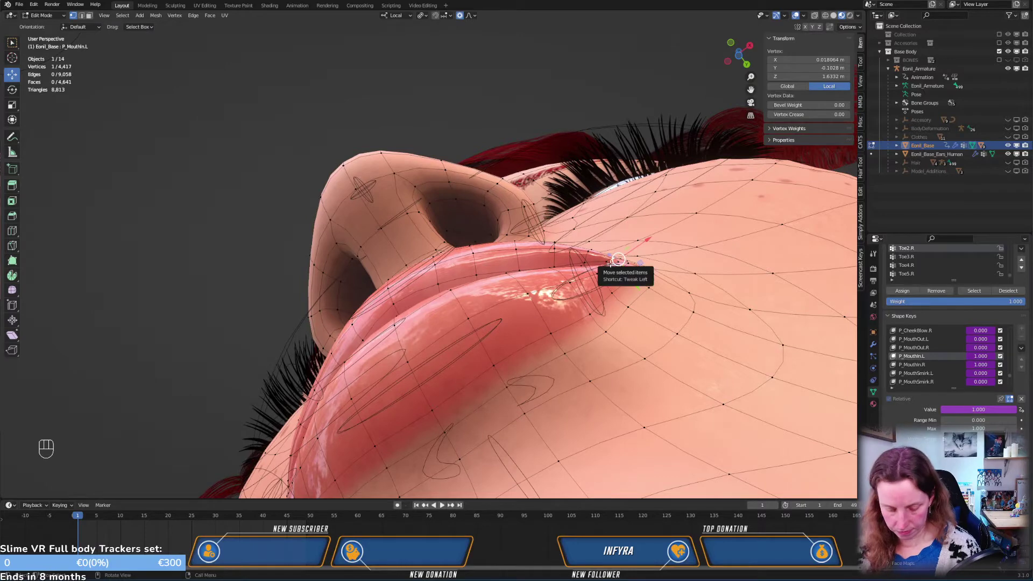
key("g")
left_click(607, 275)
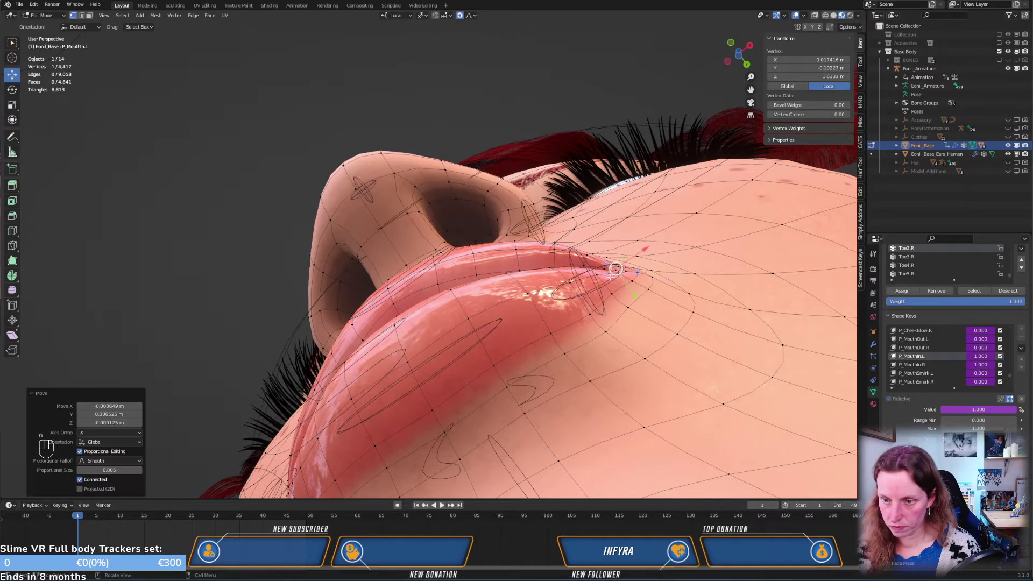
Move two lower lip vertices beside the left mouth corner backward, one about 0.2 mm and the other about 0.4 mm
middle_click_drag(596, 280, 528, 424)
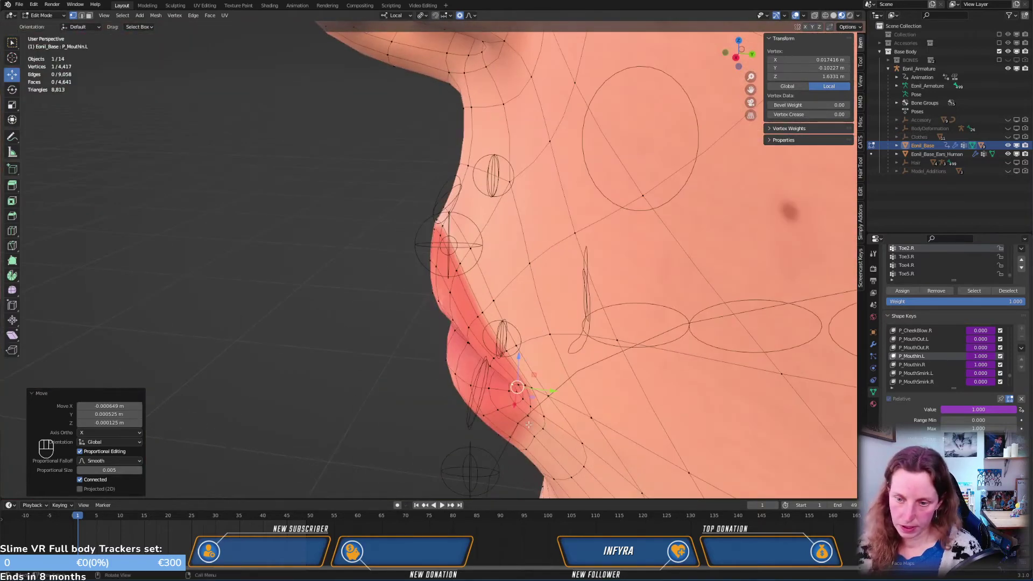
left_click(492, 403)
key("g")
left_click(497, 402)
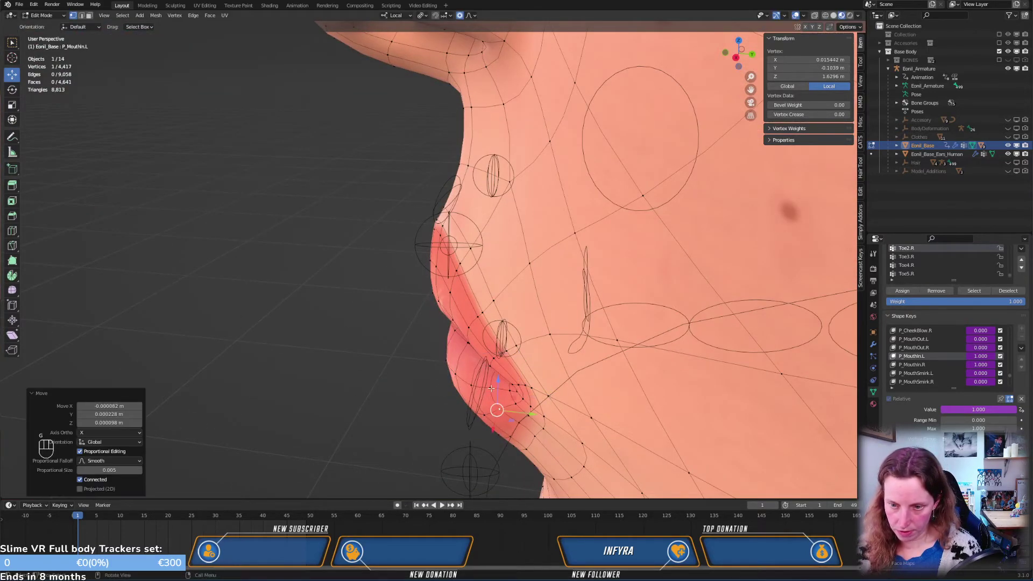
key("g")
left_click(494, 391)
Move an upper lip vertex near the left outline about 0.2 mm inward and 0.1 mm down, with proportional size 0.005
middle_click_drag(494, 392, 541, 260)
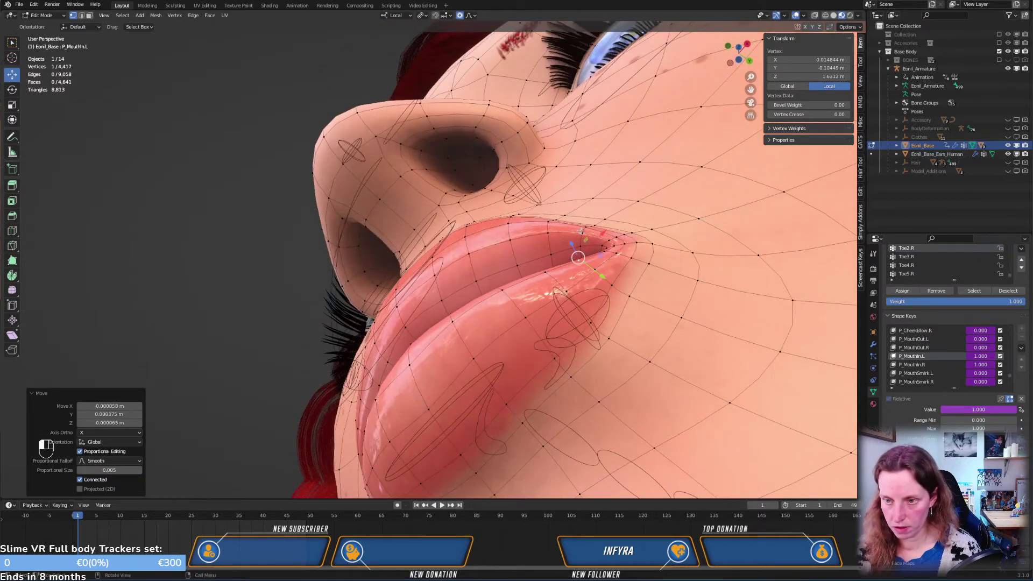
key("g")
left_click(550, 225)
key("g")
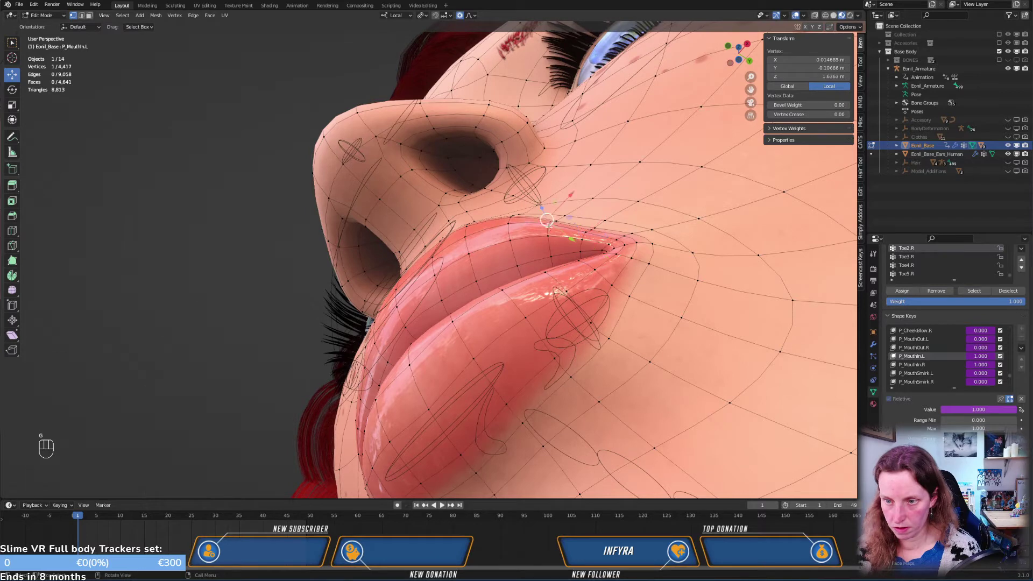
left_click(563, 235)
Examine the mouth's outline and left-right symmetry from the front, in Edit Mode and in Object Mode
key("KP_1")
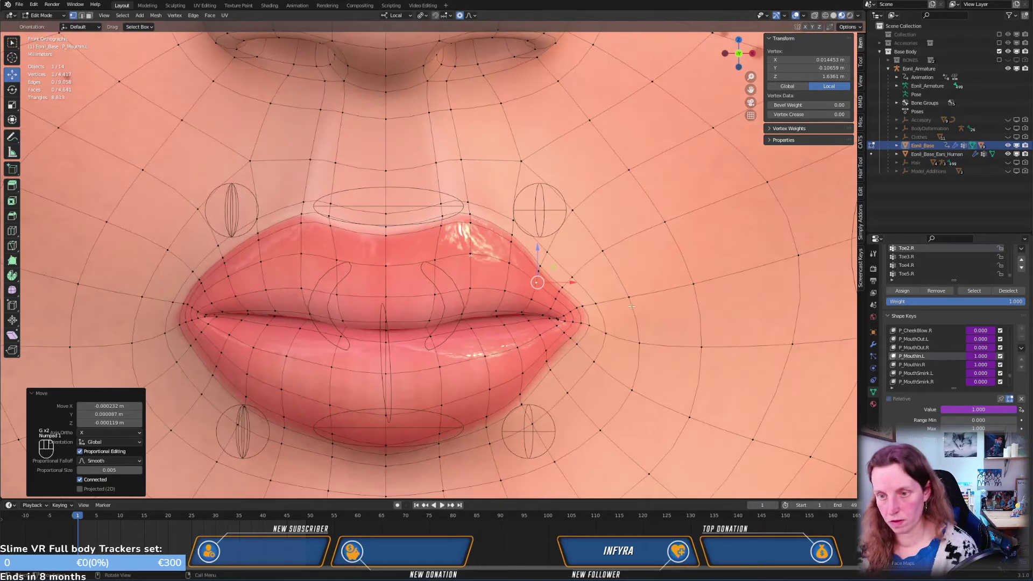
scroll(635, 330, "down", 4)
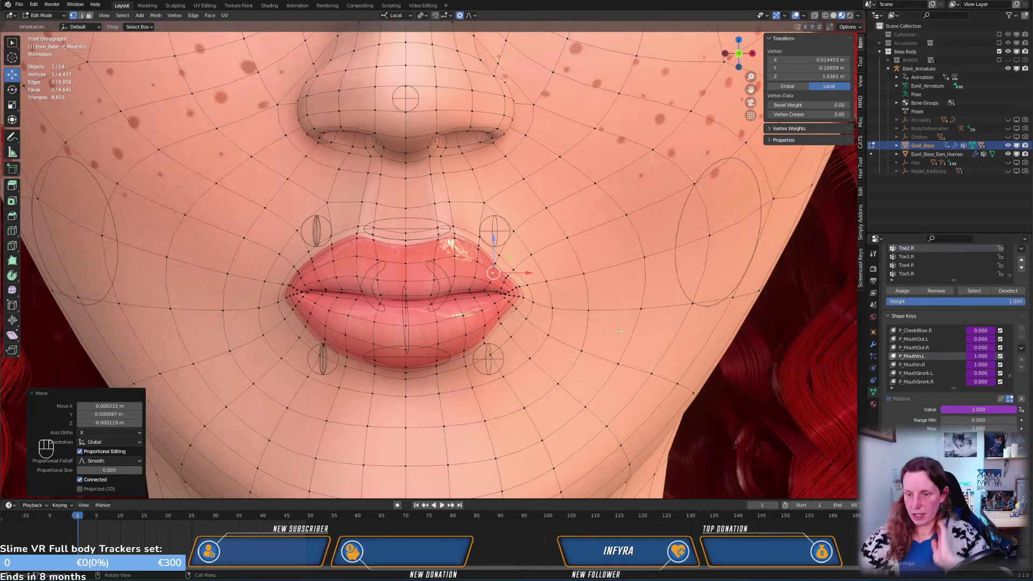
middle_click_drag(548, 333, 536, 308)
key("KP_1")
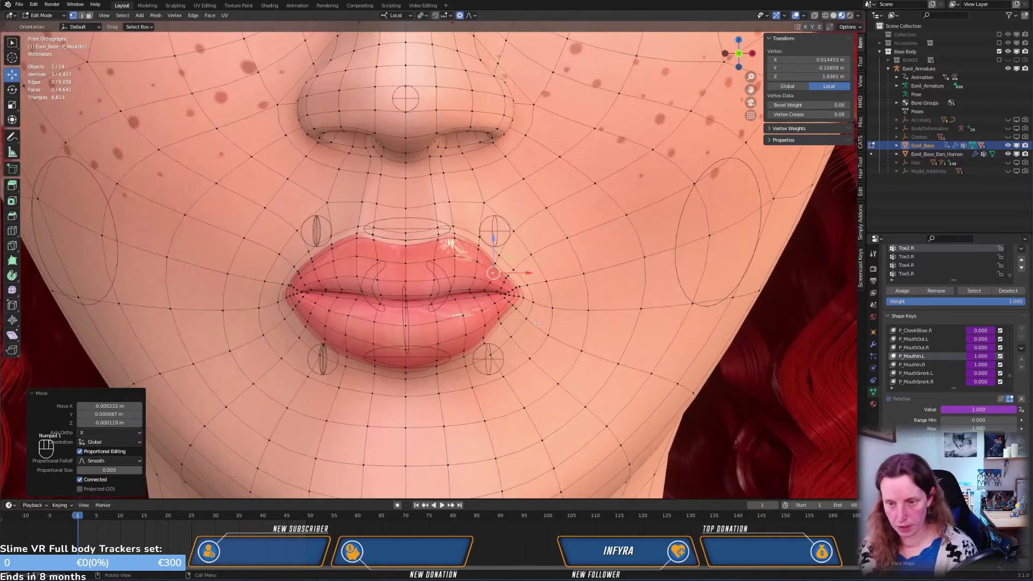
scroll(537, 325, "up", 3)
key("Tab")
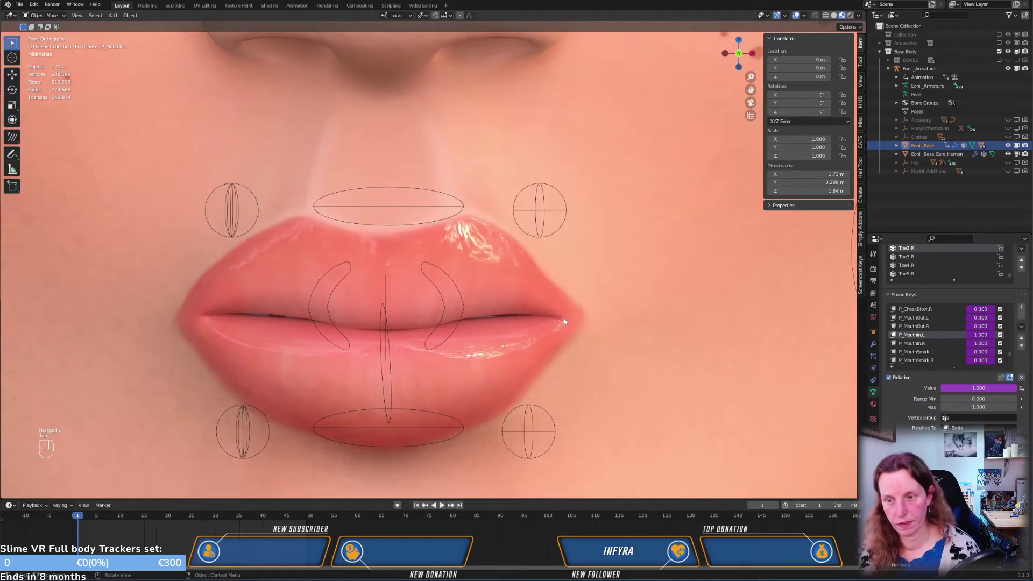
scroll(560, 323, "down", 4)
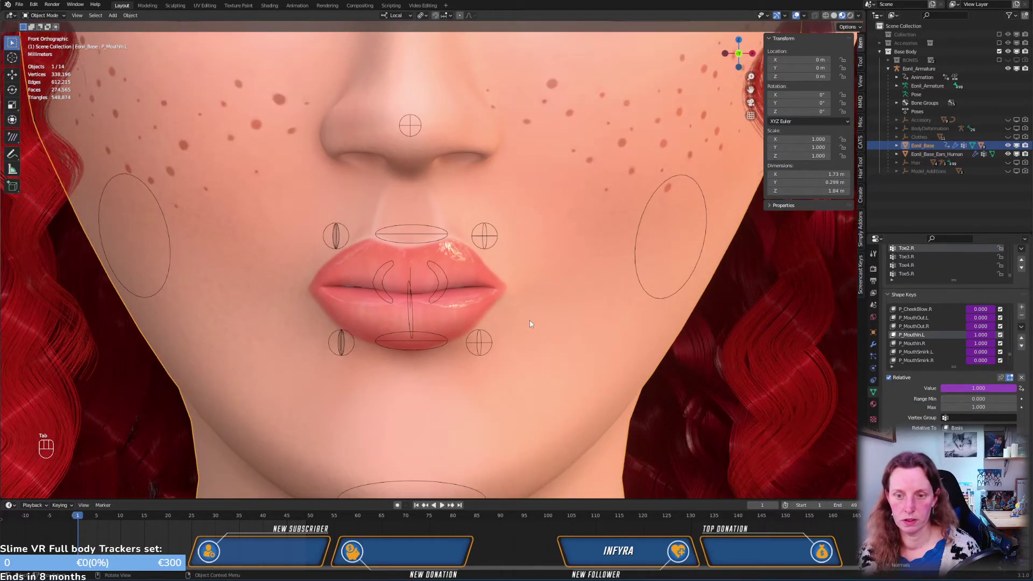
scroll(529, 321, "up", 1)
scroll(530, 321, "up", 2)
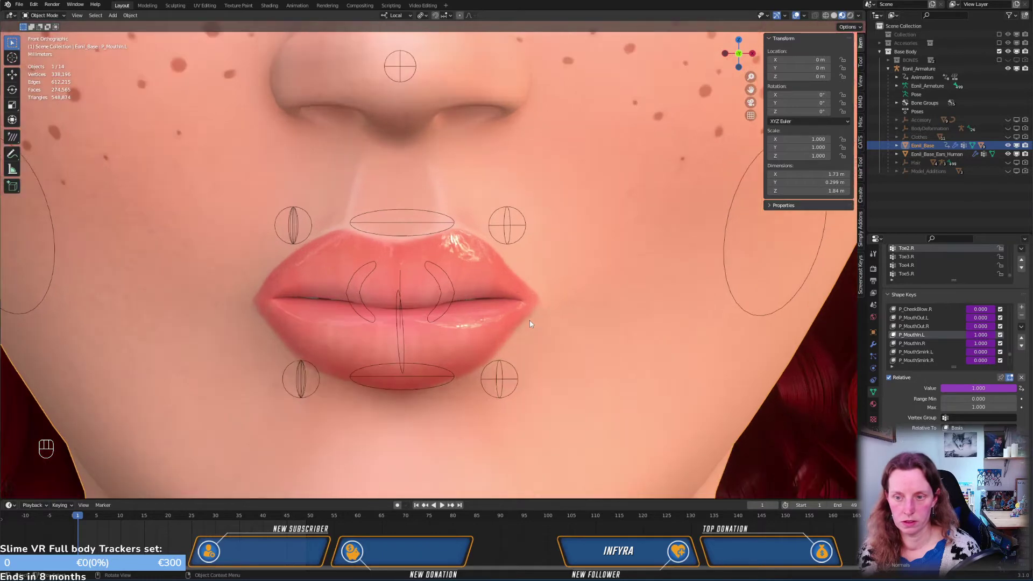
Return to Edit Mode and undo the recent lip vertex moves, back to before the upper lip outline vertex on the character's left side was moved
key("Tab")
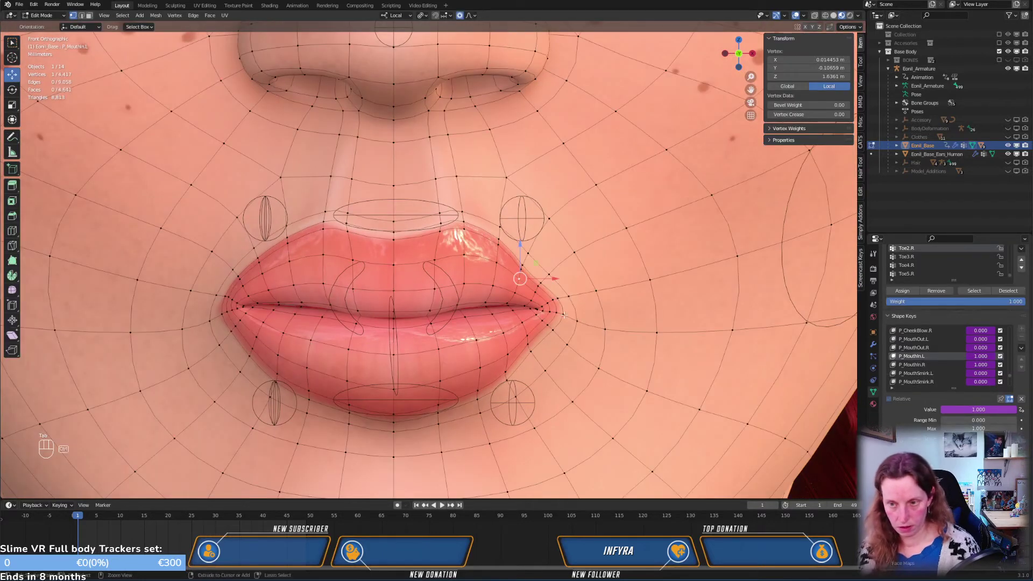
key("ctrl+z")
key("ctrl+z")
key("ctrl+z")
key("ctrl+z")
key("ctrl+z")
key("ctrl+z")
key("ctrl+z")
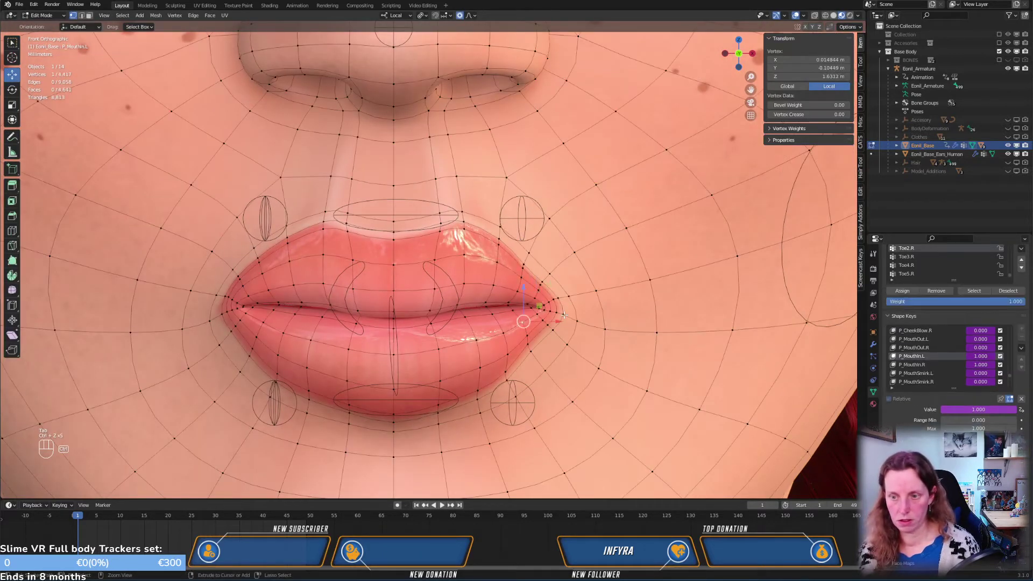
key("ctrl+z")
key("ctrl+z")
key("ctrl+z")
key("ctrl+z")
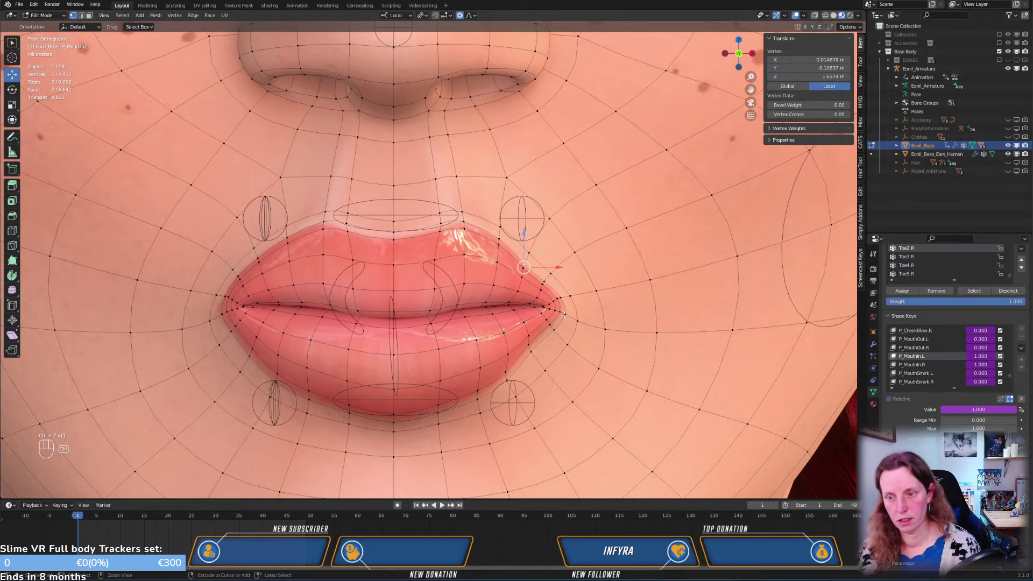
key("ctrl+z")
key("ctrl+z")
key("ctrl+z")
key("ctrl+z")
key("ctrl+z")
key("ctrl+z")
key("ctrl+z")
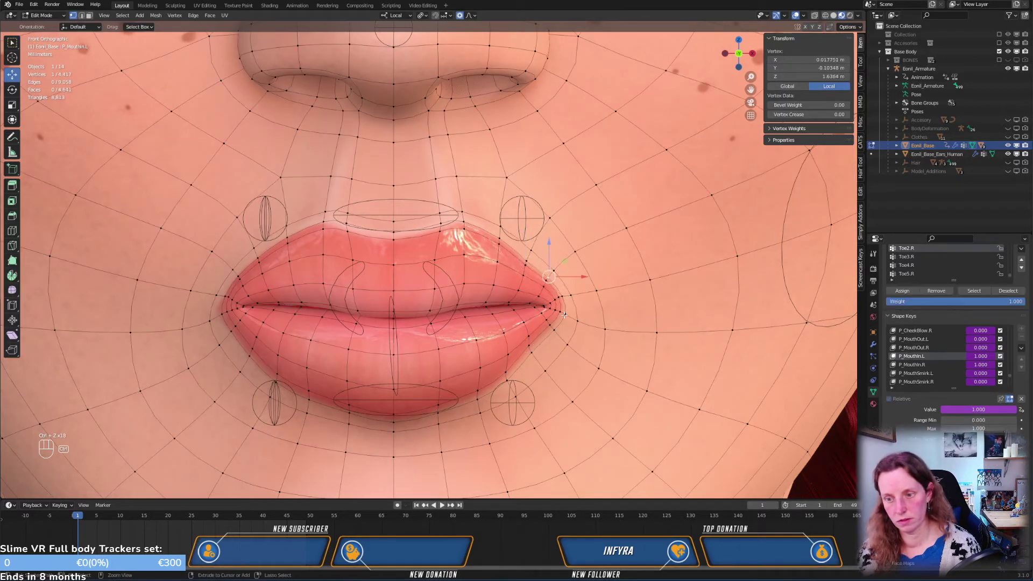
key("ctrl+z")
key("ctrl+z")
key("ctrl+z")
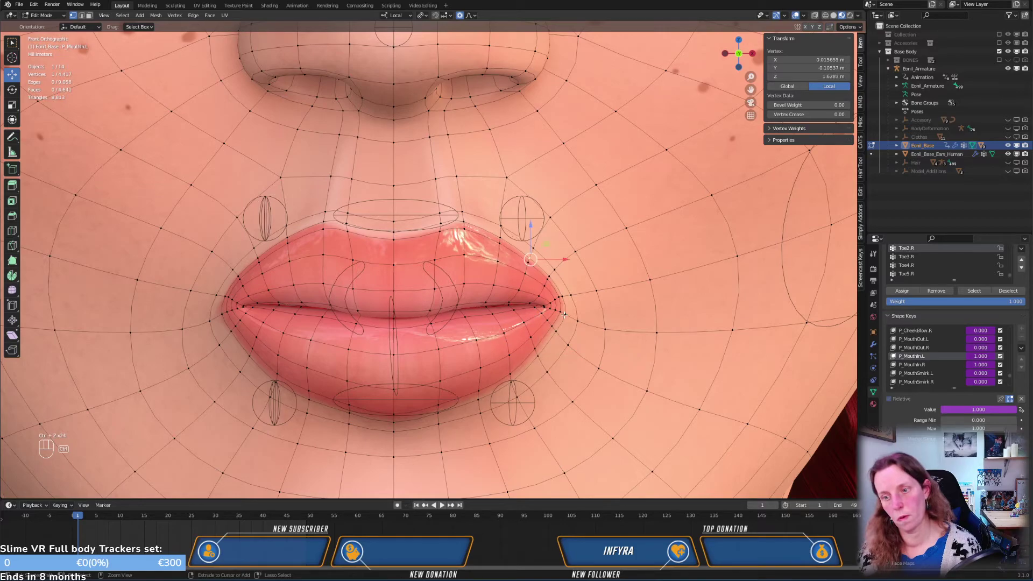
middle_click_drag(565, 315, 542, 350)
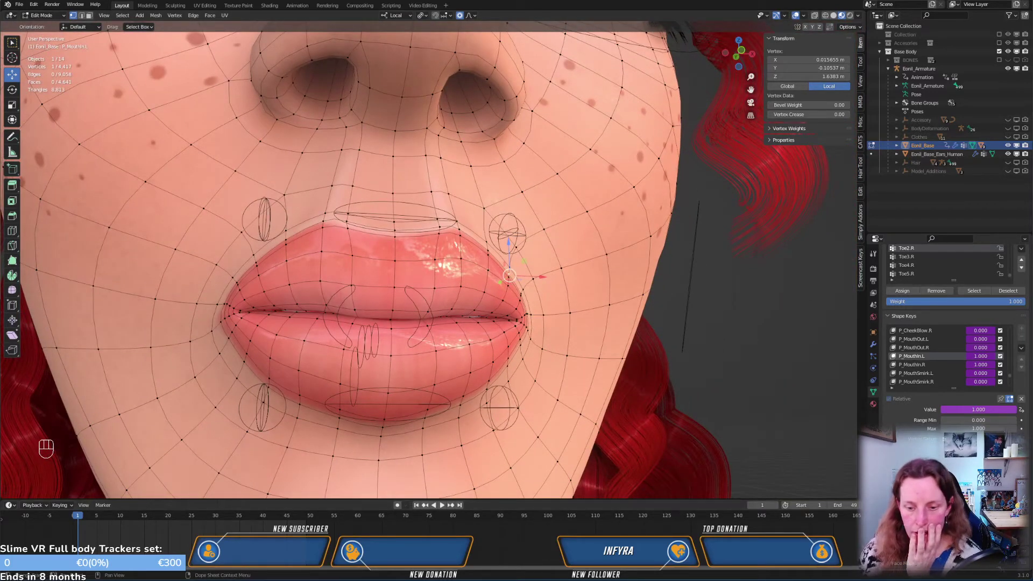
Switch to the web browser and search for "Kiss lips" in a new tab to find mouth references
key("alt+Tab")
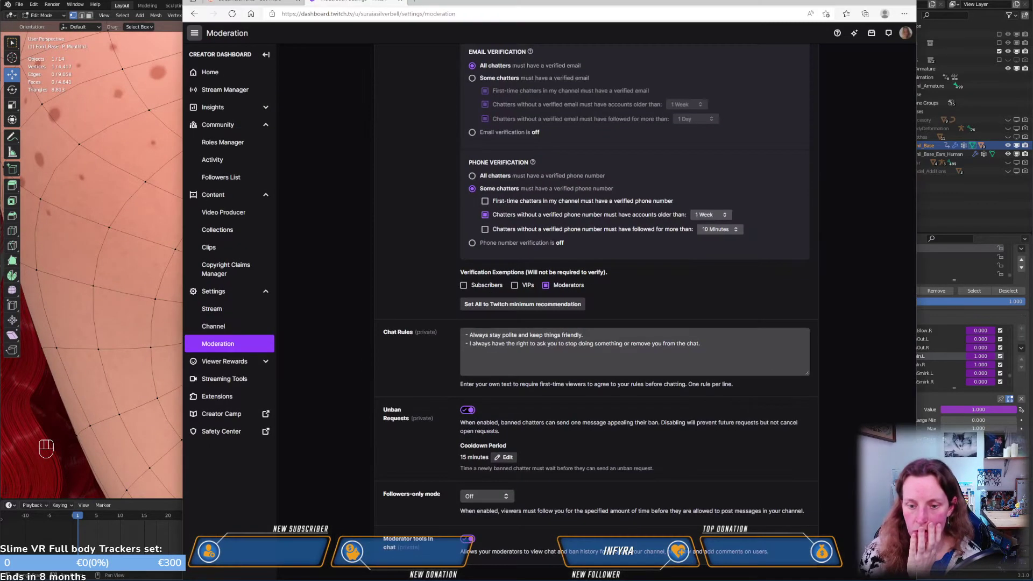
key("alt+Tab")
key("alt+Tab")
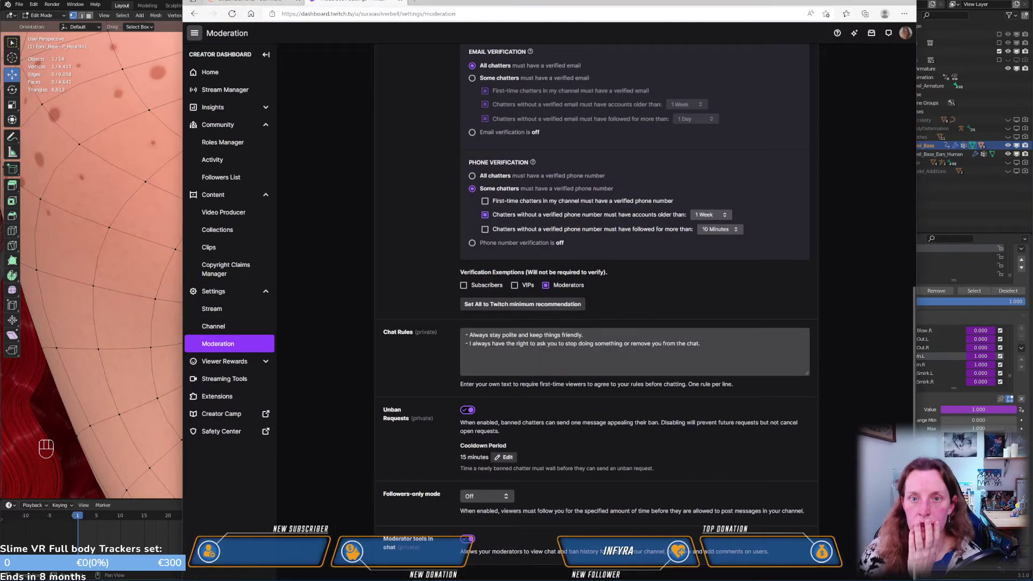
left_click(409, 3)
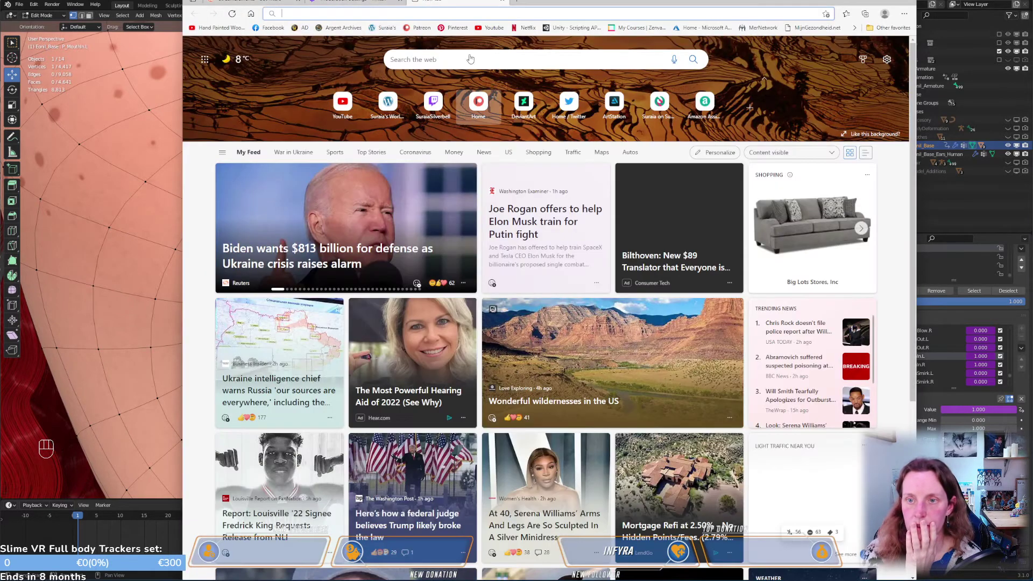
type("Kisslip")
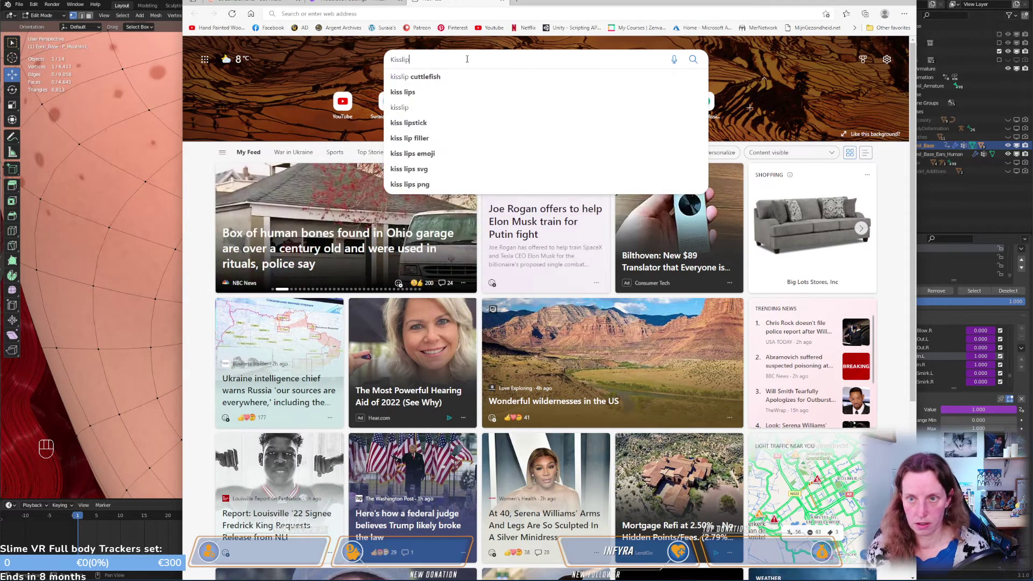
key("BackSpace")
type("l")
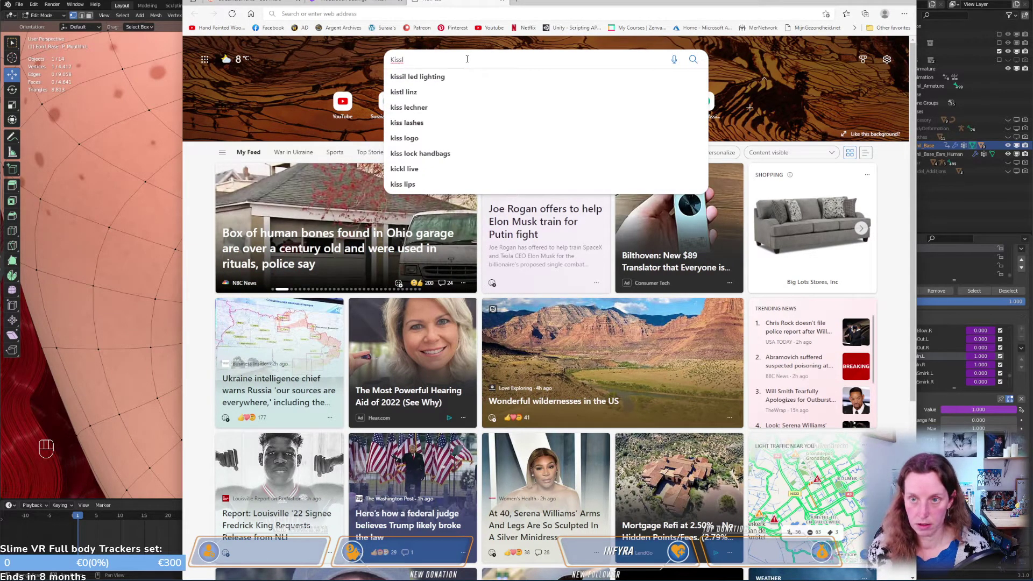
type("ips")
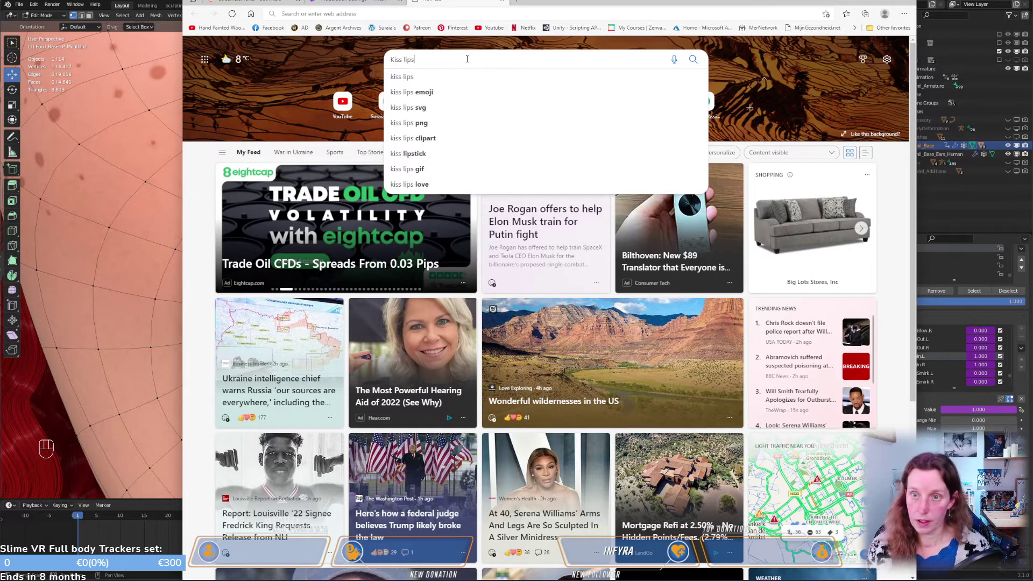
key("Return")
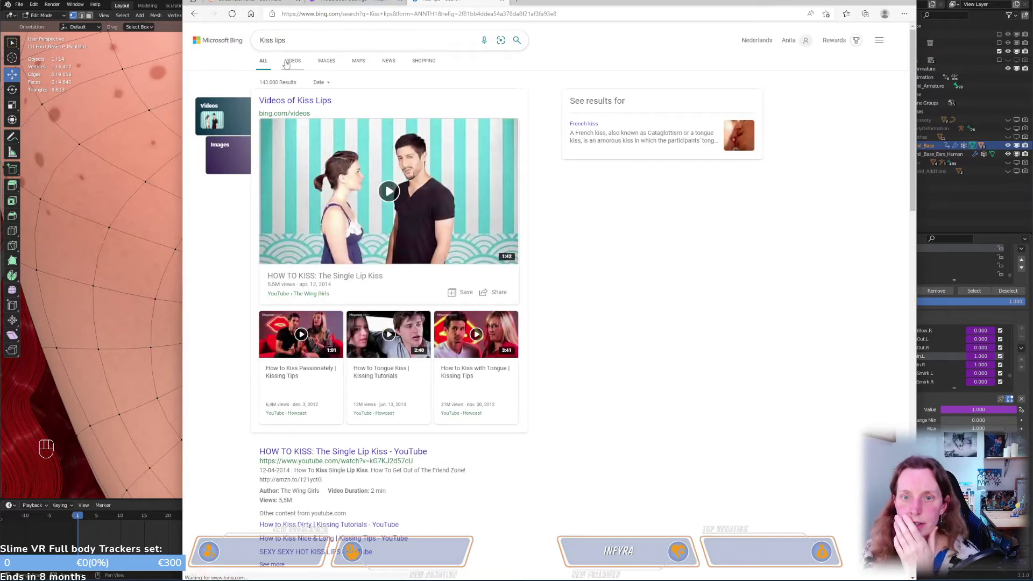
Show the image results for "Kiss lips" and examine the pictures as references for a kissing mouth shape
left_click(326, 61)
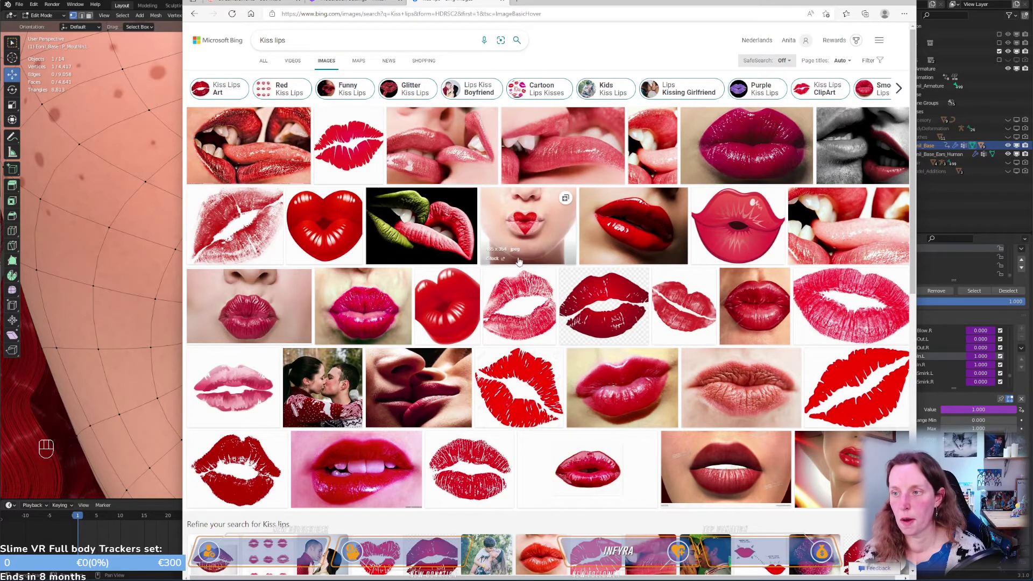
scroll(519, 263, "down", 4)
scroll(518, 267, "down", 3)
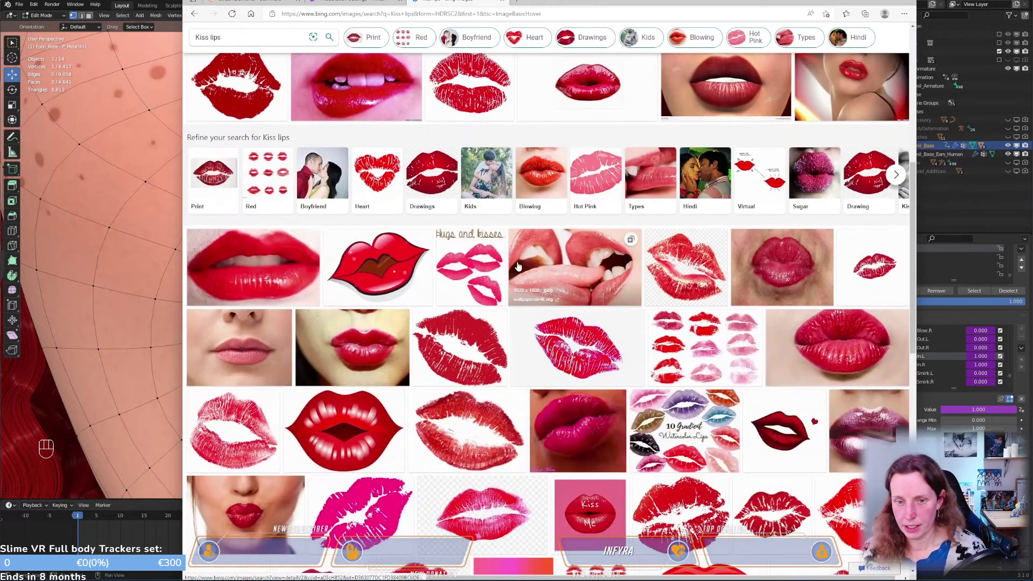
scroll(517, 272, "down", 4)
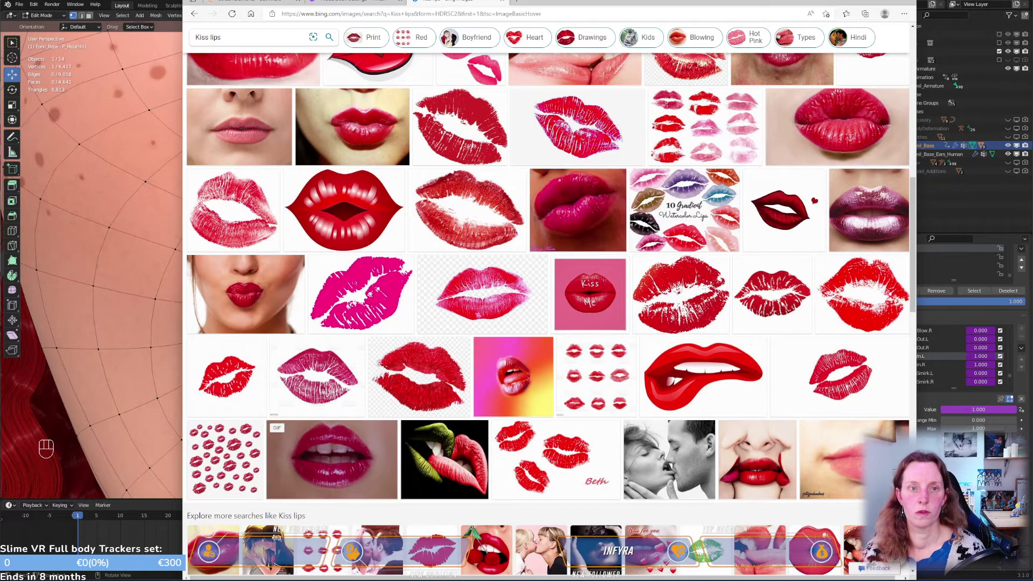
Switch back to Blender, save the file, and view the mouth straight from the front
key("alt+Tab")
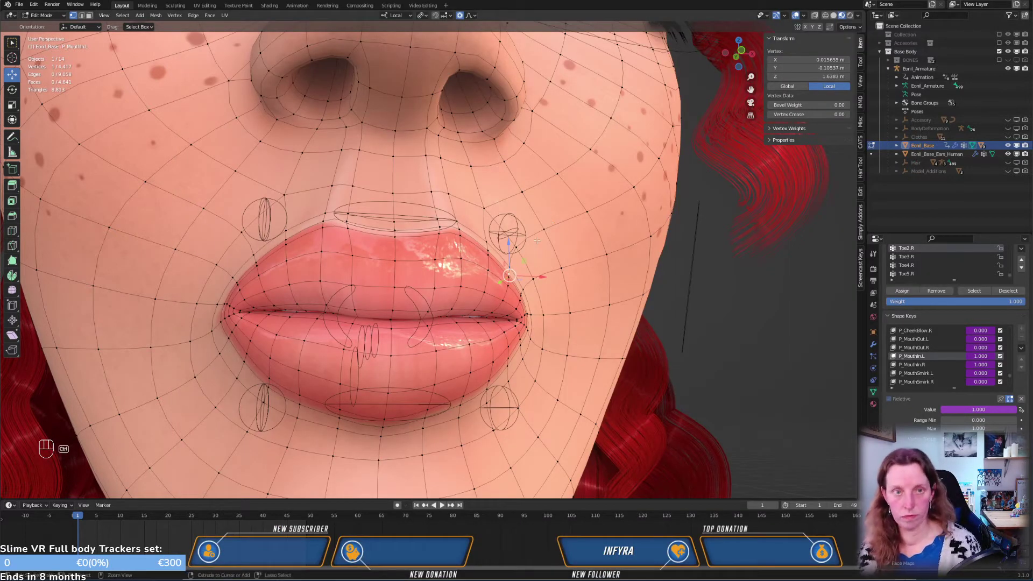
key("ctrl+s")
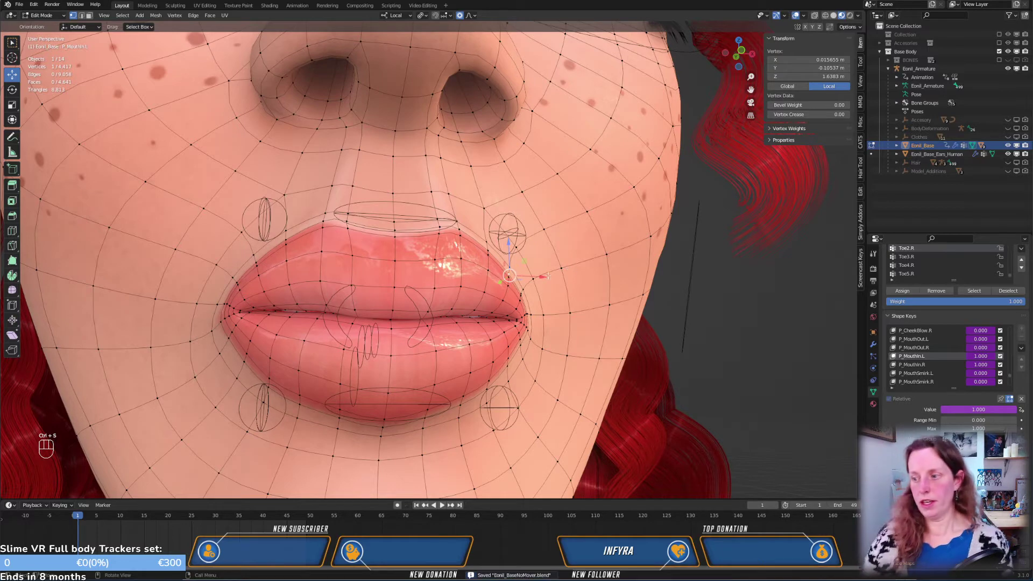
key("KP_1")
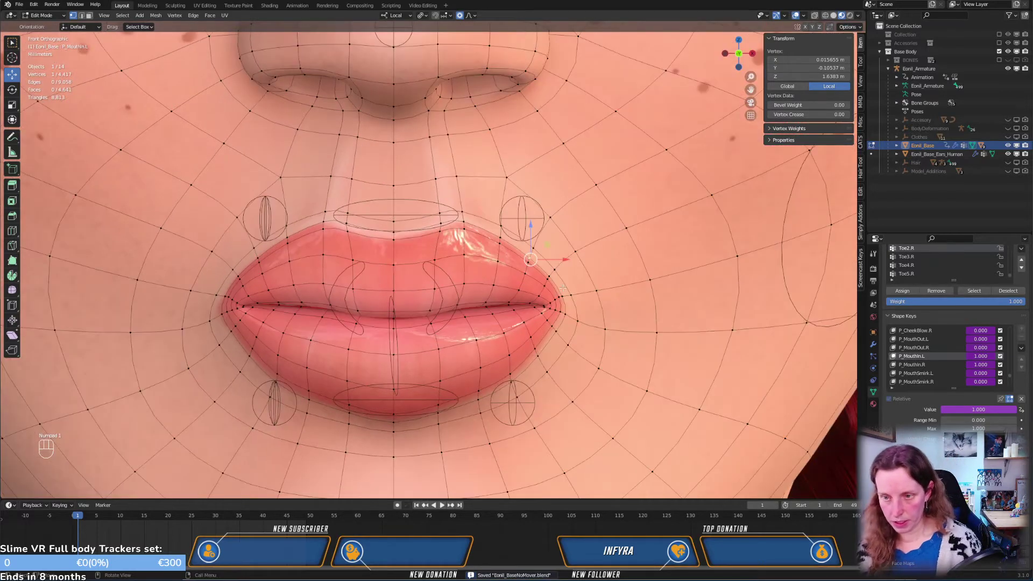
Disable the P_MouthIn.R shape key and, in Object Mode, create a new shape key from the current mix
scroll(562, 287, "down", 2)
scroll(564, 308, "up", 1)
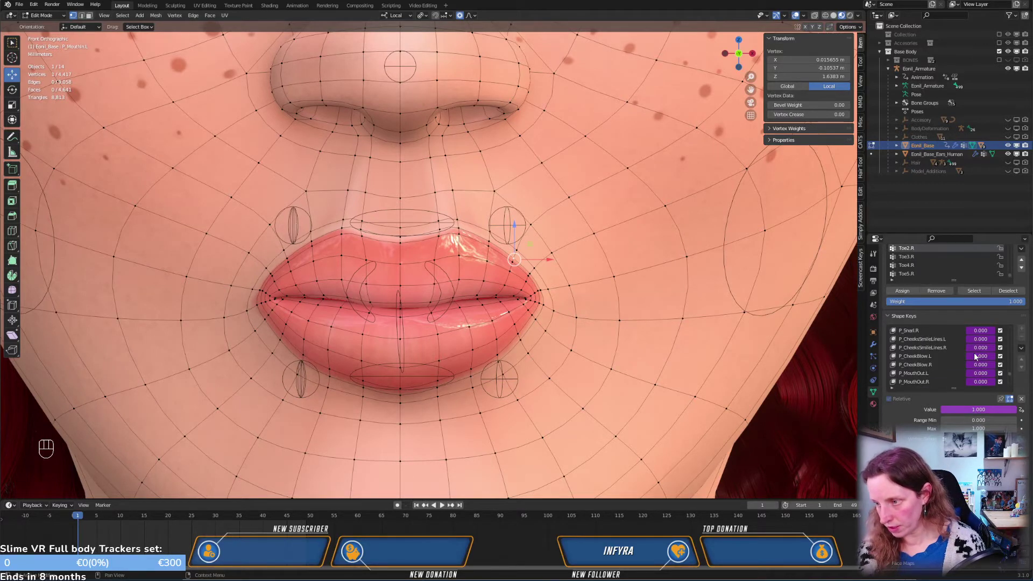
scroll(974, 355, "up", 6)
scroll(970, 353, "down", 10)
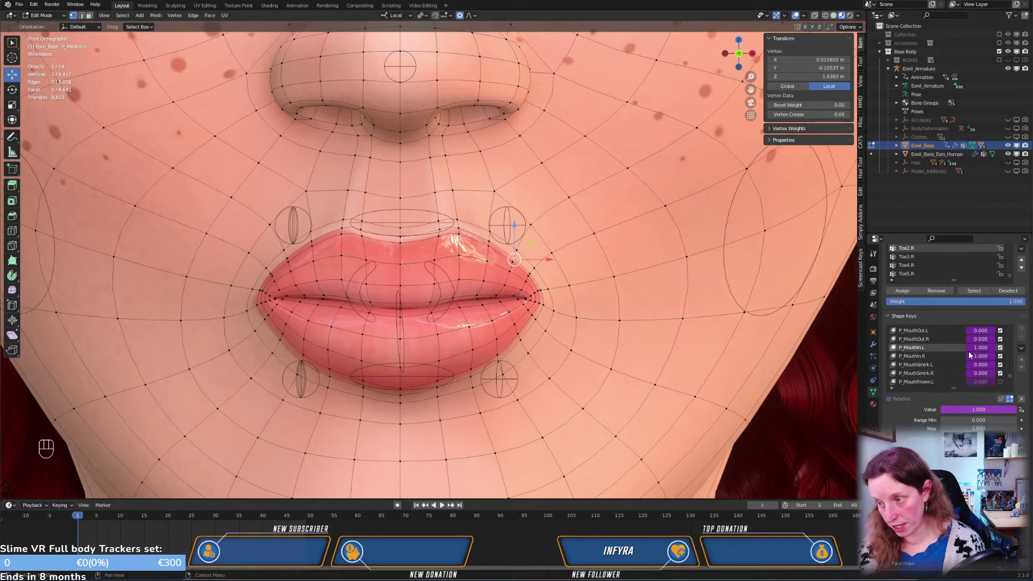
scroll(967, 353, "up", 8)
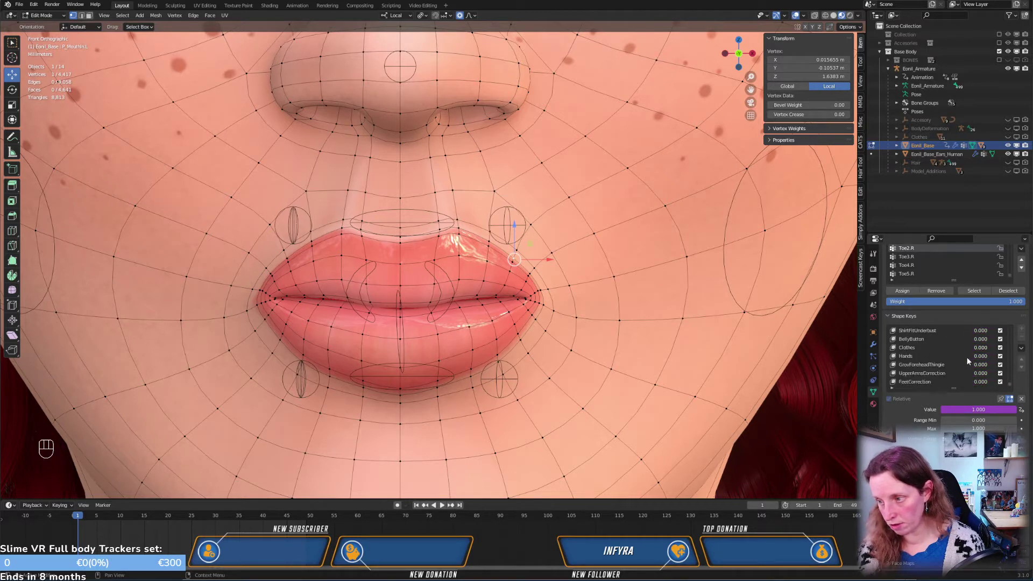
scroll(955, 363, "up", 6)
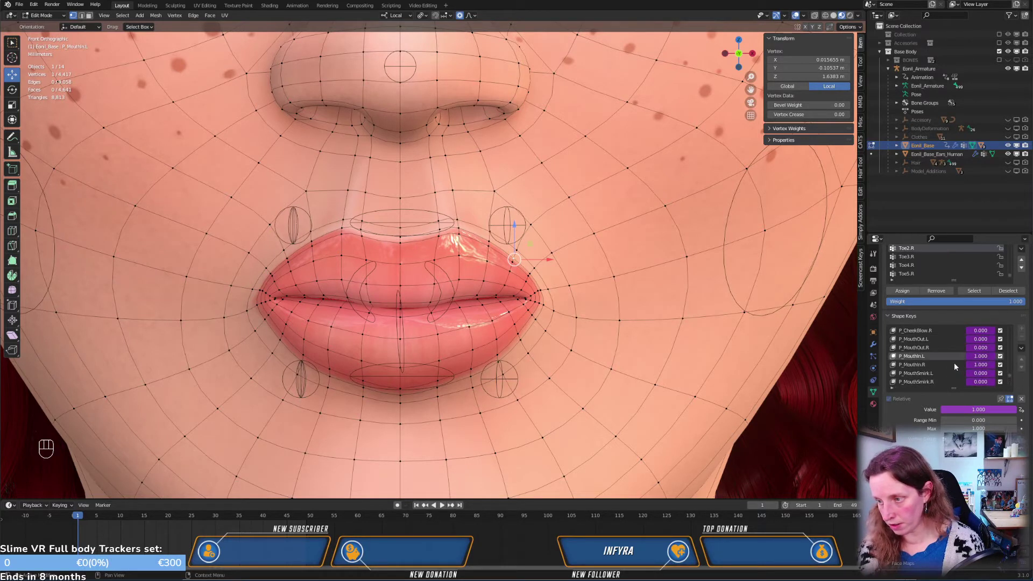
left_click(1000, 365)
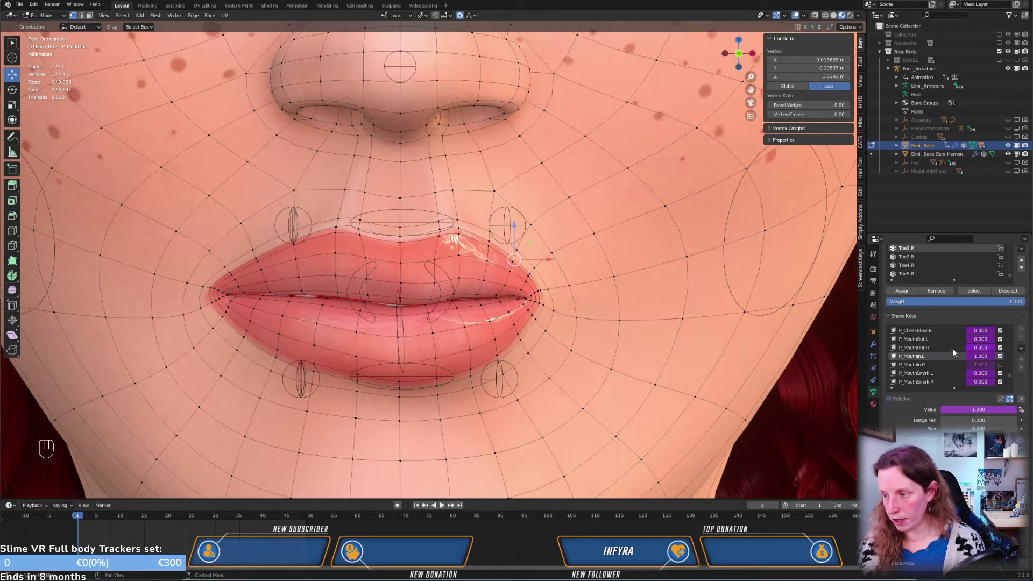
key("Tab")
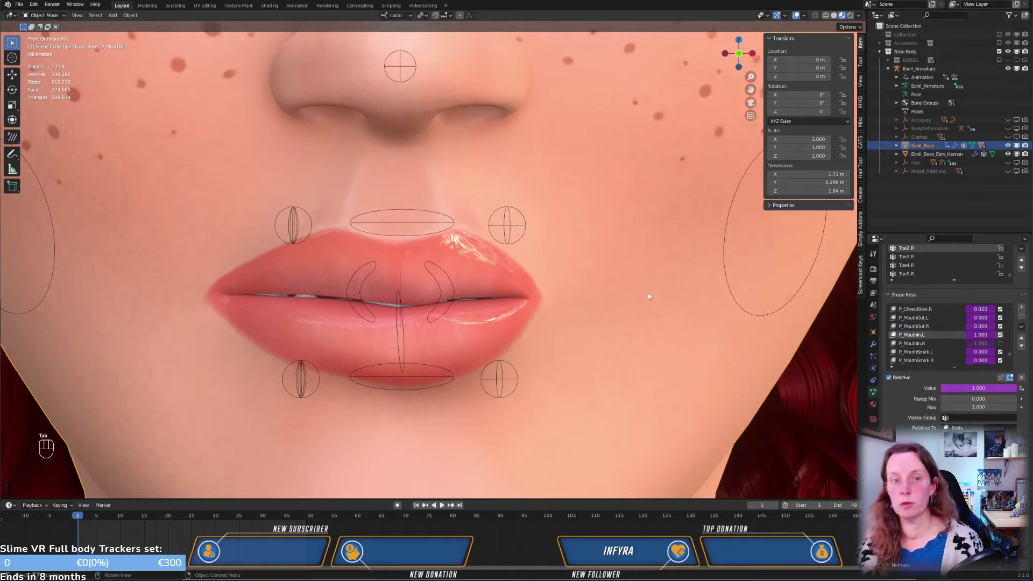
left_click(1021, 326)
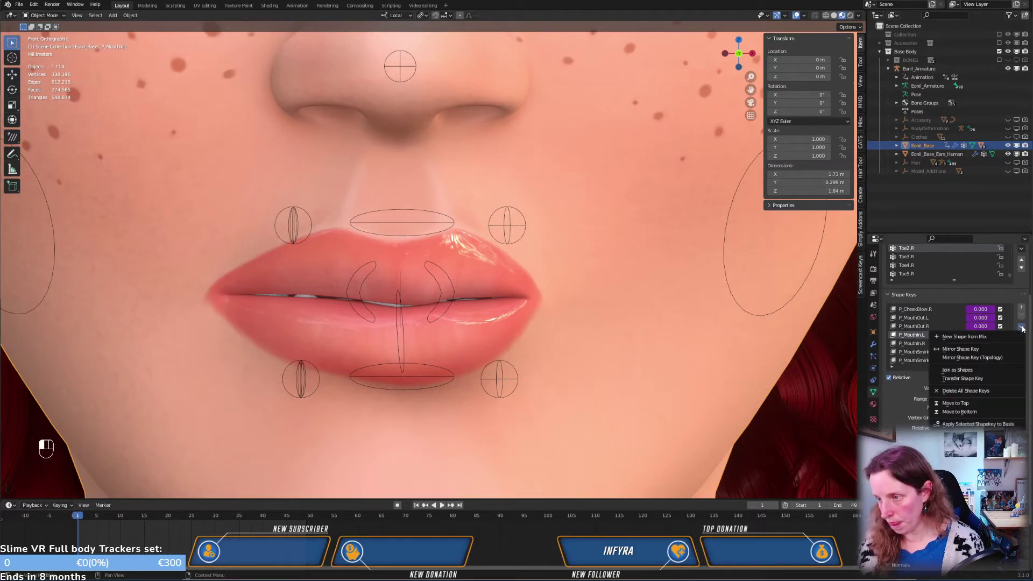
left_click(975, 337)
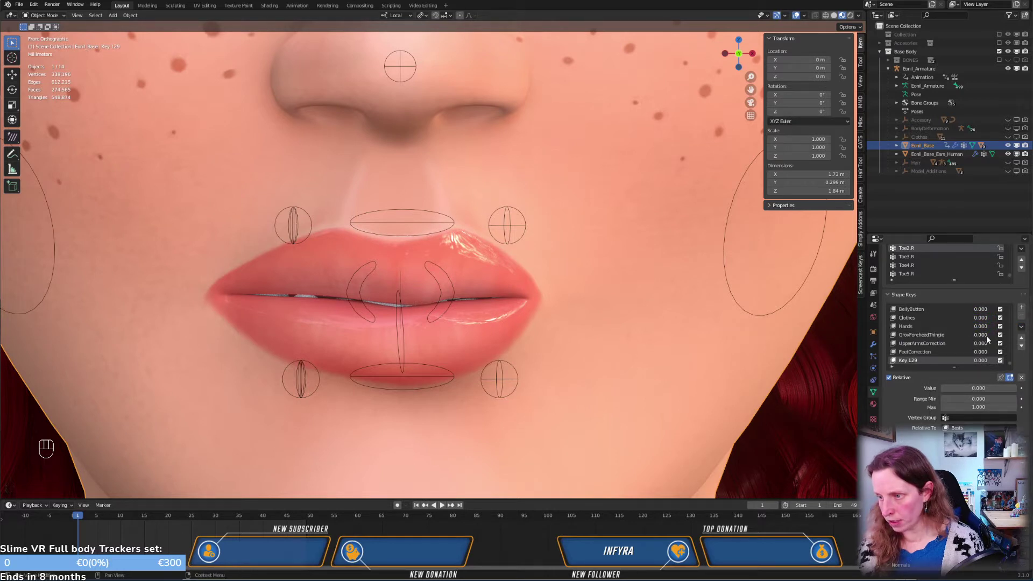
Enable the P_MouthFrown.L and P_MouthFrown.R shape keys and disable P_MouthIn.L
scroll(986, 335, "up", 5)
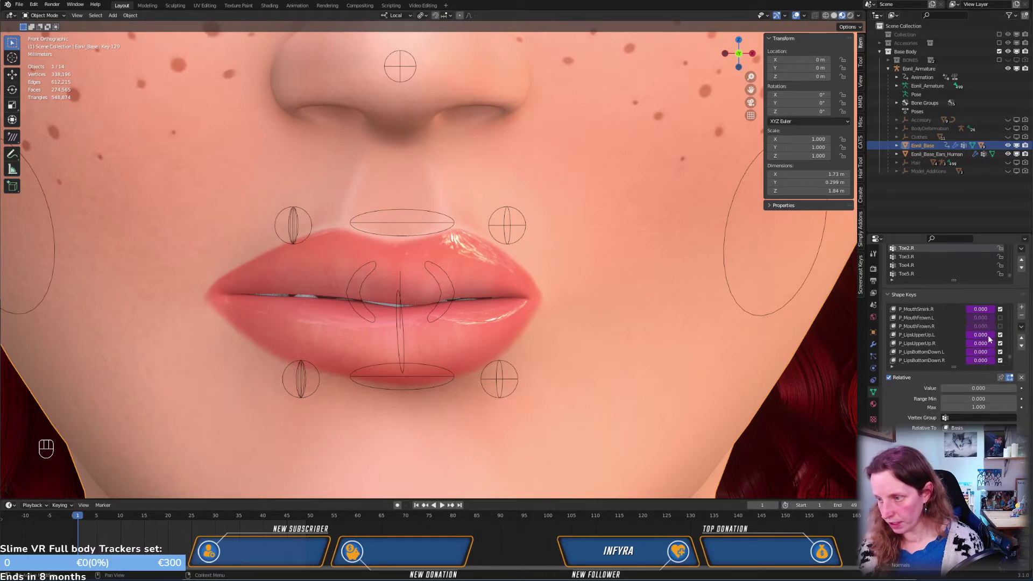
scroll(988, 338, "up", 2)
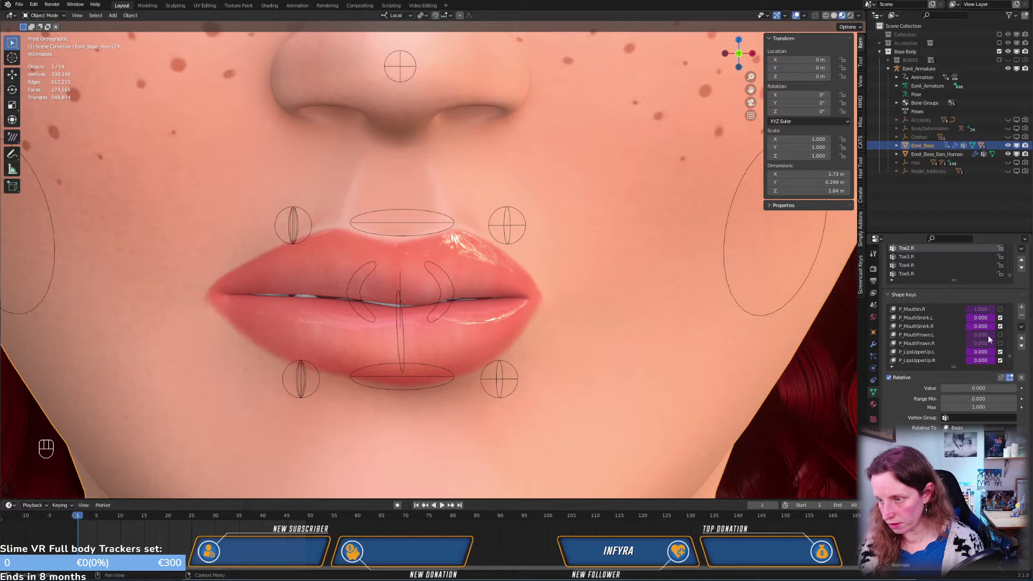
left_click(1000, 335)
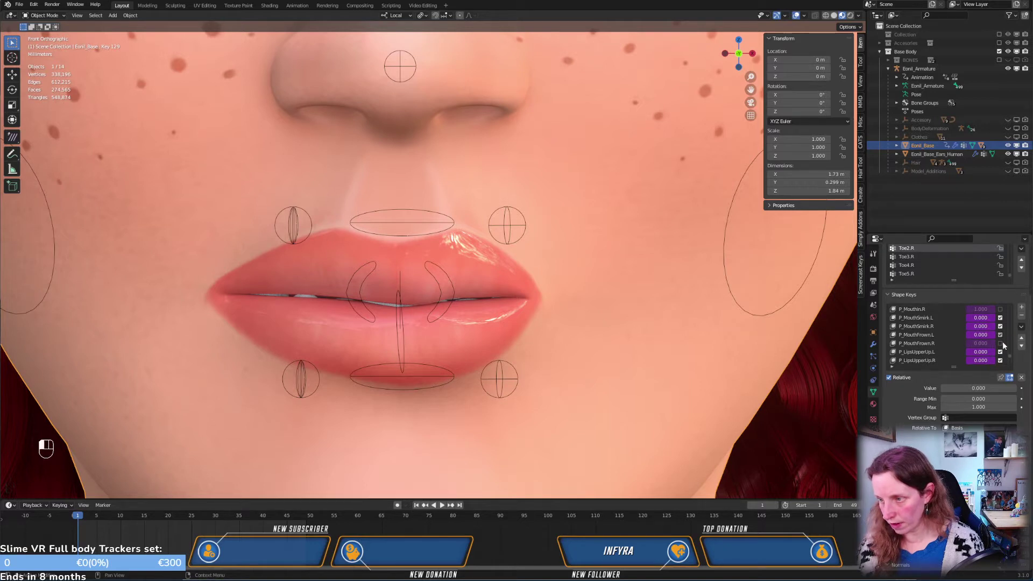
left_click(1000, 343)
scroll(999, 339, "up", 3)
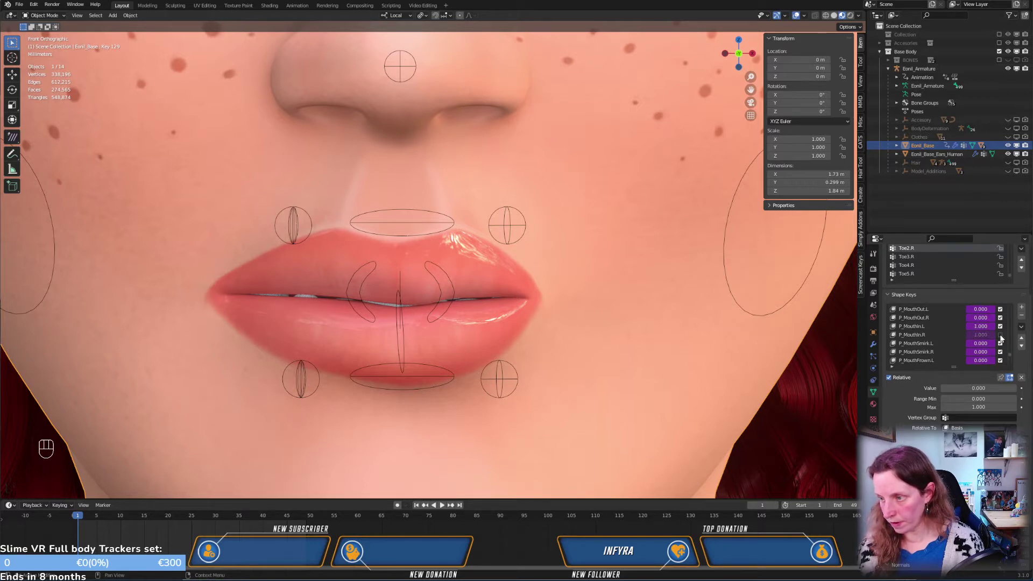
left_click(1000, 326)
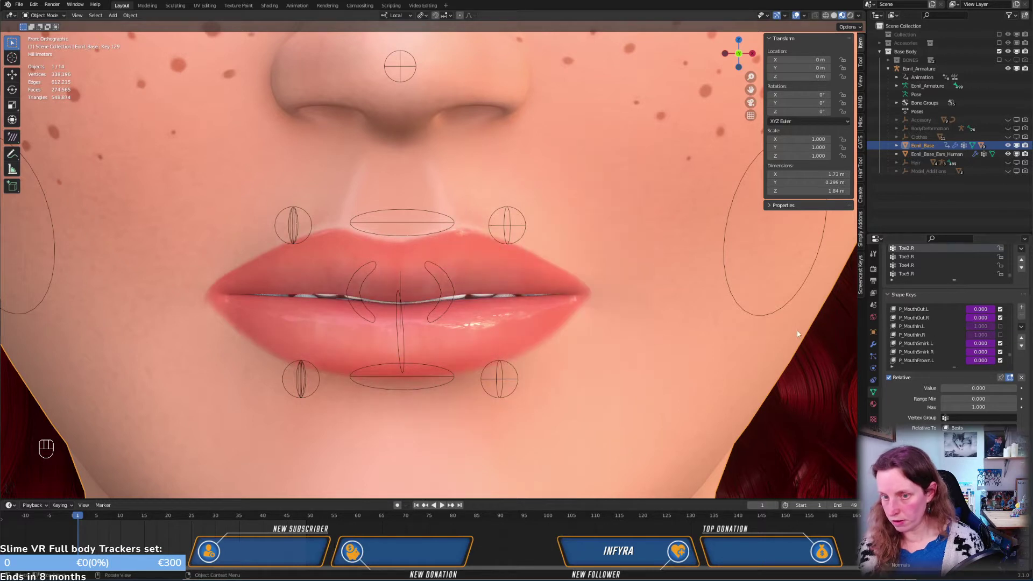
Rename the new shape key at the end of the list to P_LipsKiss.L and set its value to 1.000
scroll(944, 331, "down", 6)
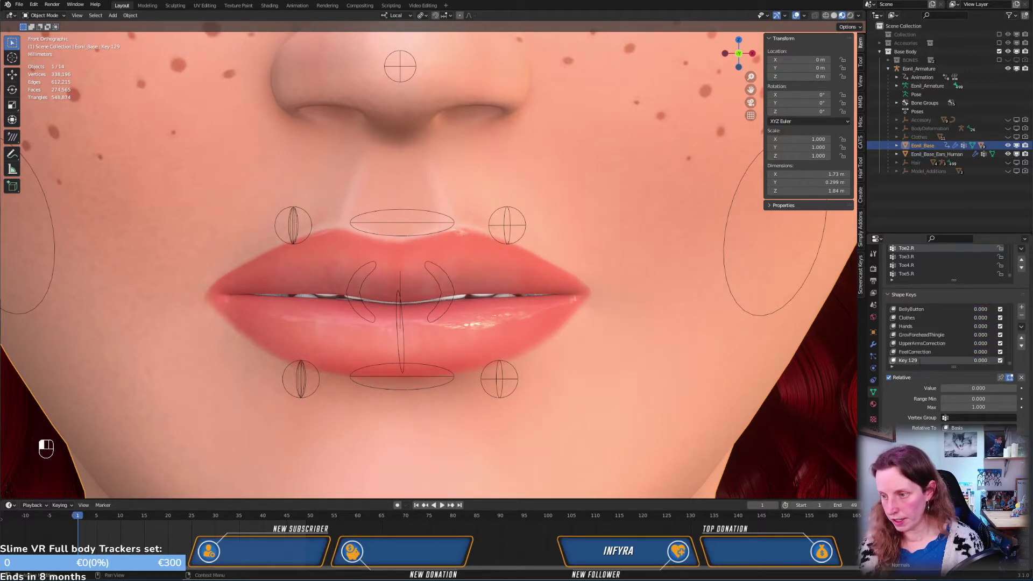
double_click(918, 360)
type("P")
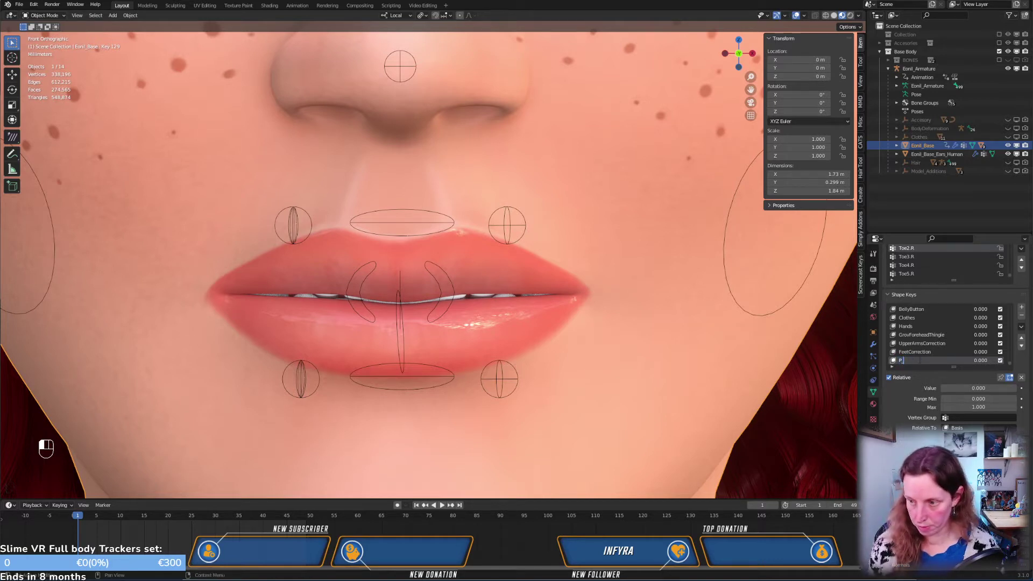
type("_Lips")
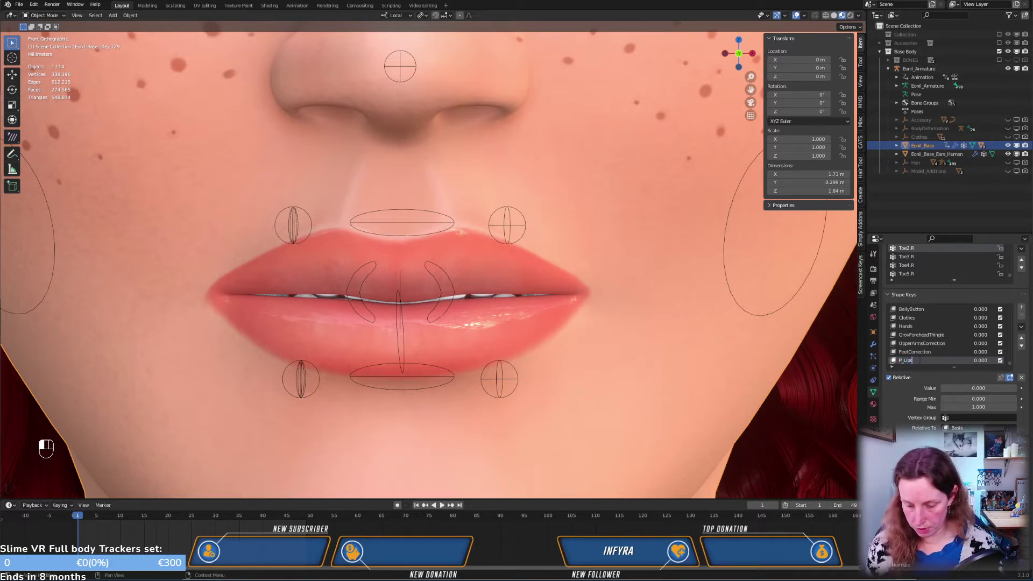
type("Kiss")
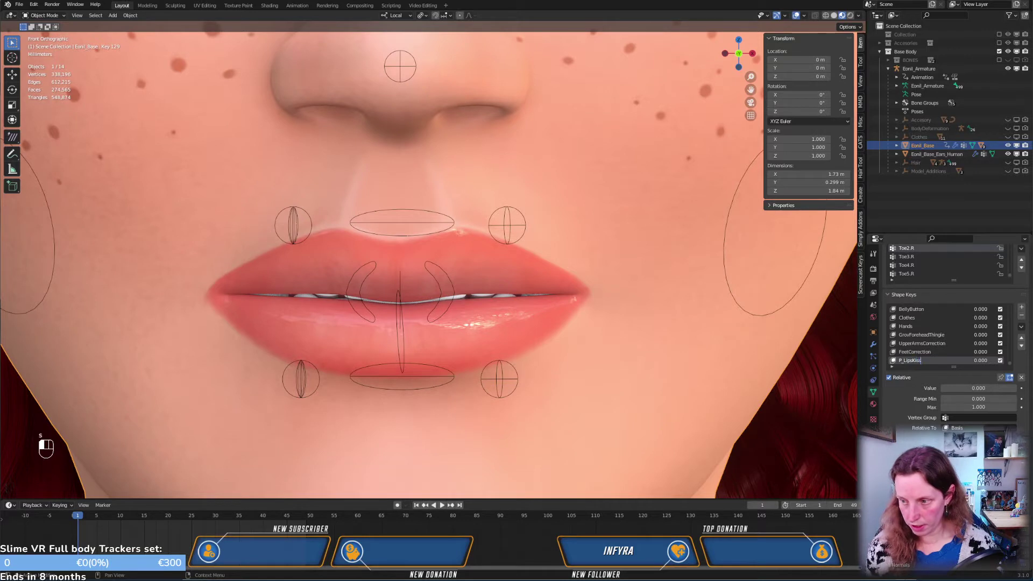
type(".L")
key("Return")
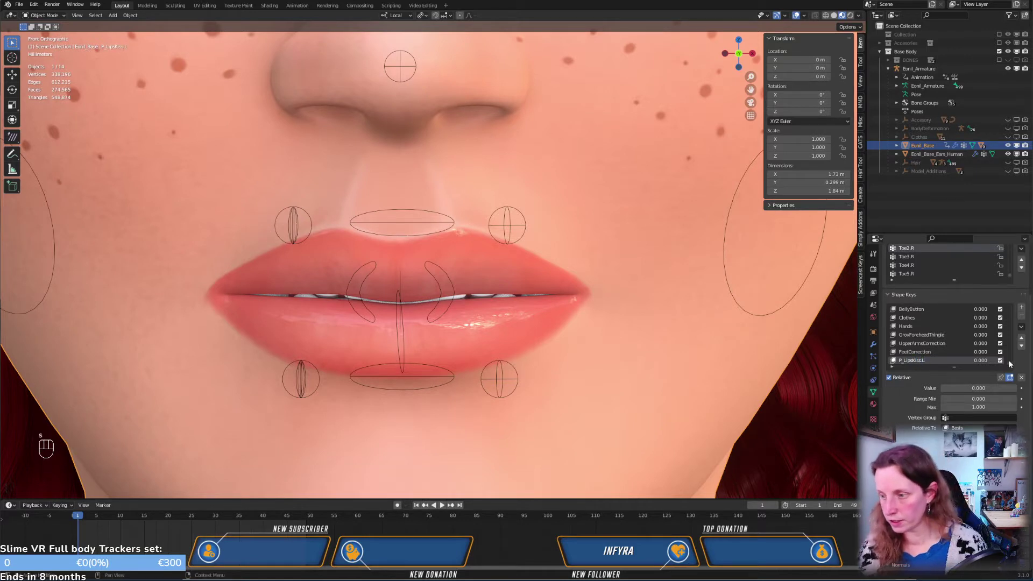
left_click_drag(980, 360, 1012, 359)
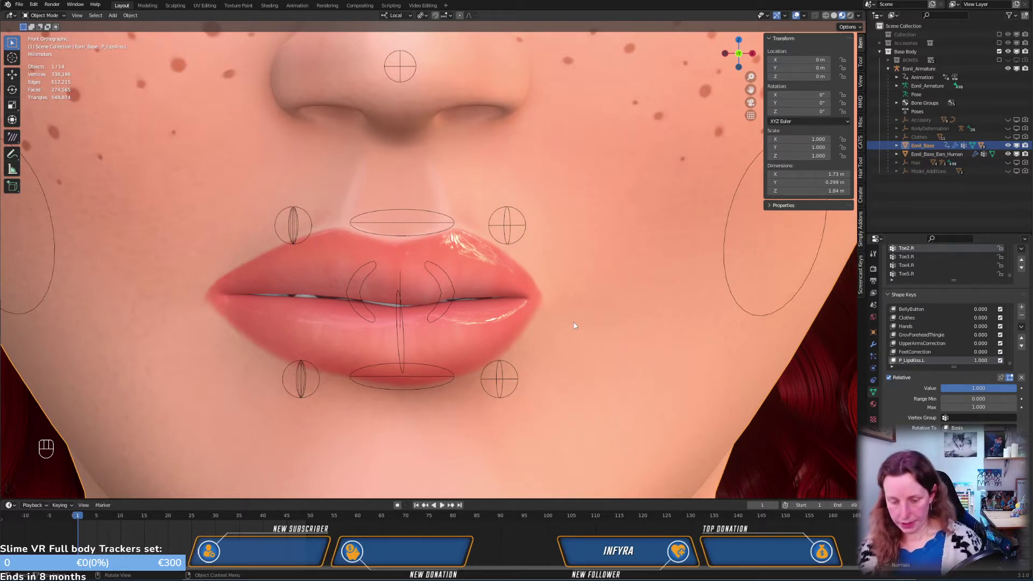
In Edit Mode, nudge the selected upper lip outline vertex on the character's left side slightly with proportional editing
key("Tab")
middle_click_drag(560, 331, 620, 331)
key("KP_1")
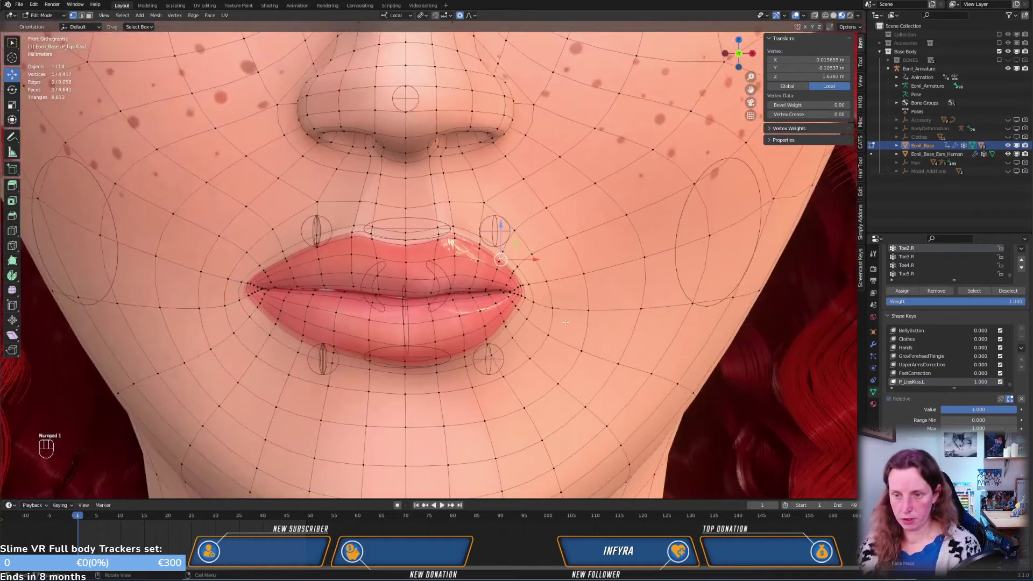
mouse_move(547, 316)
middle_mouse_down()
mouse_move(543, 282)
mouse_move(536, 324)
middle_mouse_up()
key("KP_1")
scroll(537, 322, "up", 4)
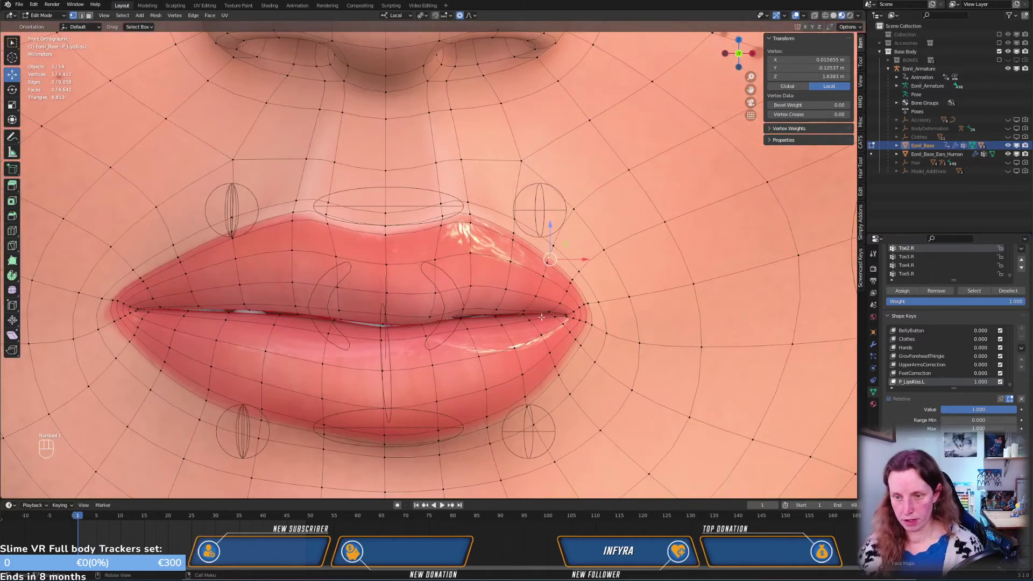
key("g")
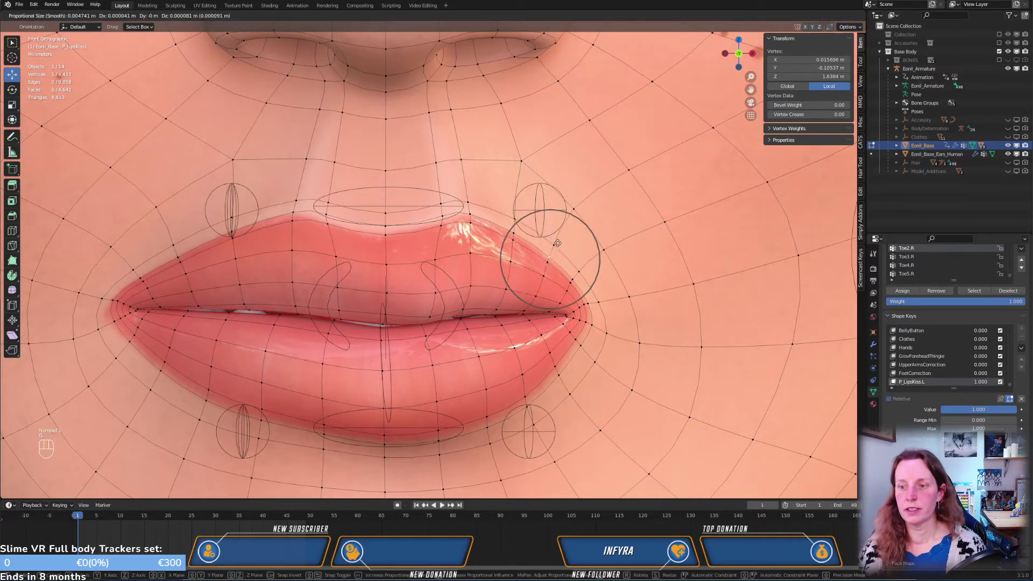
left_click(564, 341)
Move three lower lip outline vertices on the character's left side about 0.6, 0.5 and 0.2 mm outward and 1.1, 0.9 and 0.4 mm down
key("g")
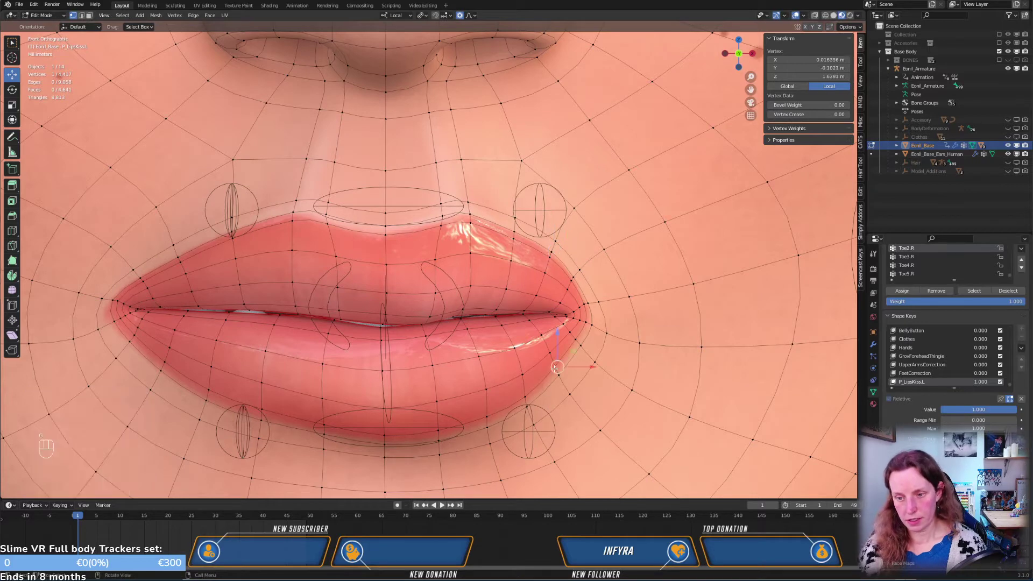
left_click(564, 391)
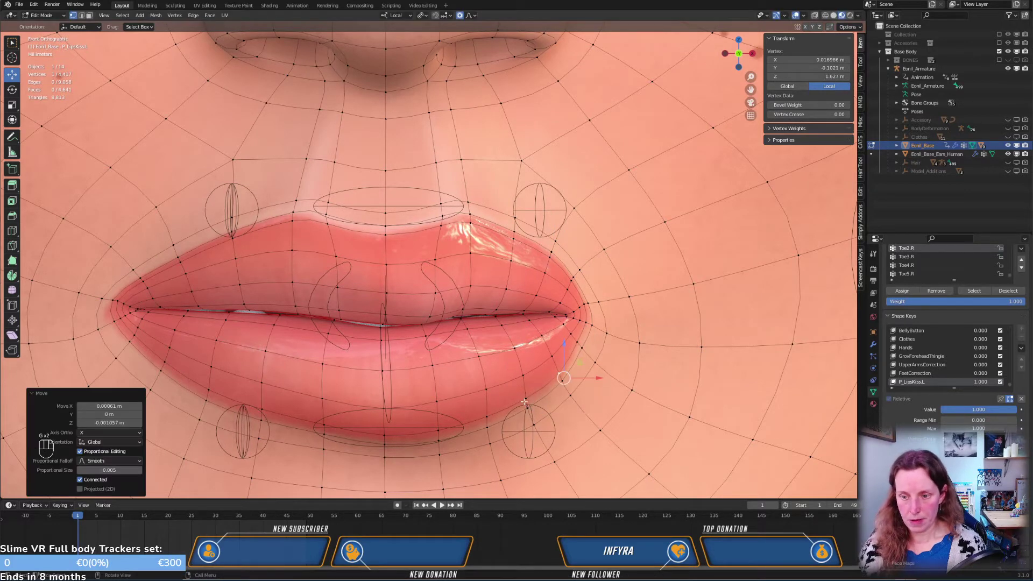
left_click(525, 401)
key("g")
left_click(531, 412)
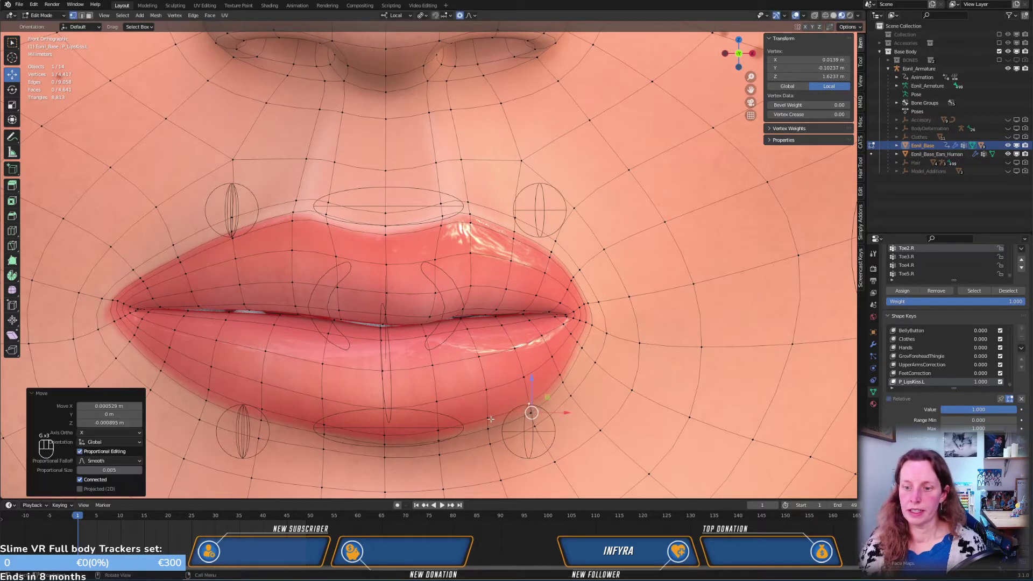
left_click(490, 426)
key("g")
left_click(529, 412)
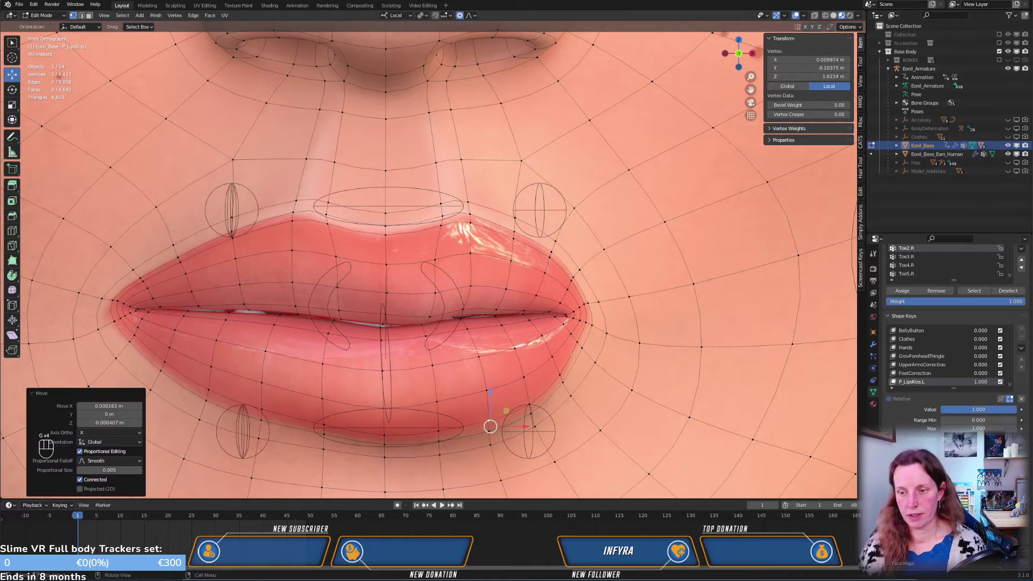
Move the outline vertices just below and above the character's left mouth corner and one upper lip outline vertex about 0.4, 0.3 and 0.1 mm outward
left_click(575, 342)
key("g")
left_click(578, 297)
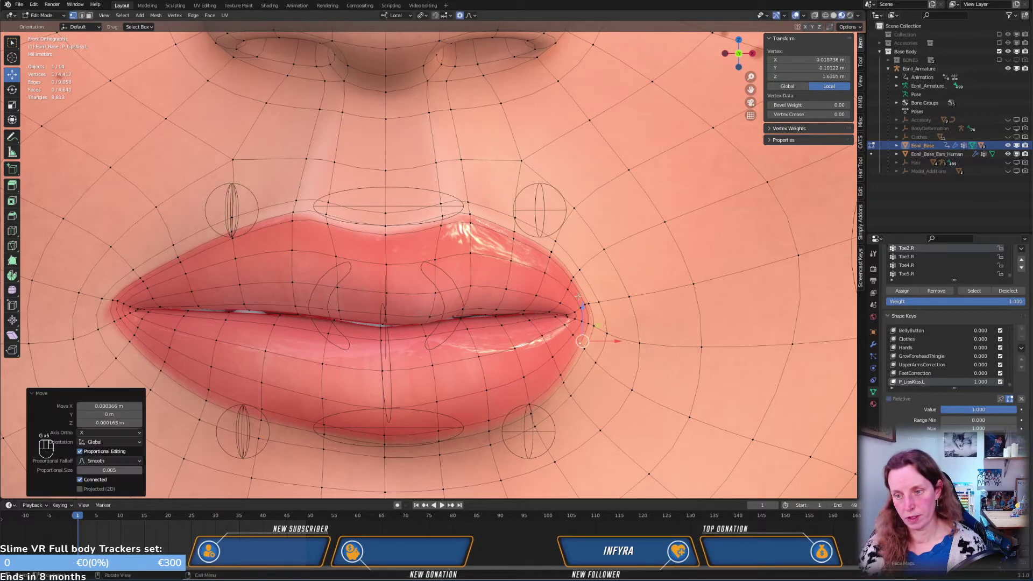
key("g")
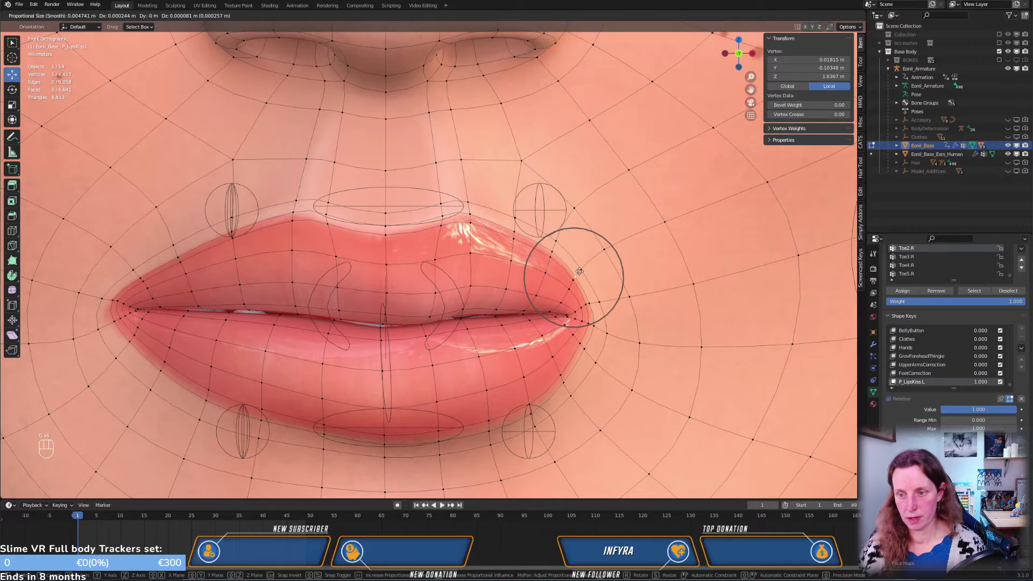
left_click(580, 271)
left_click(515, 229)
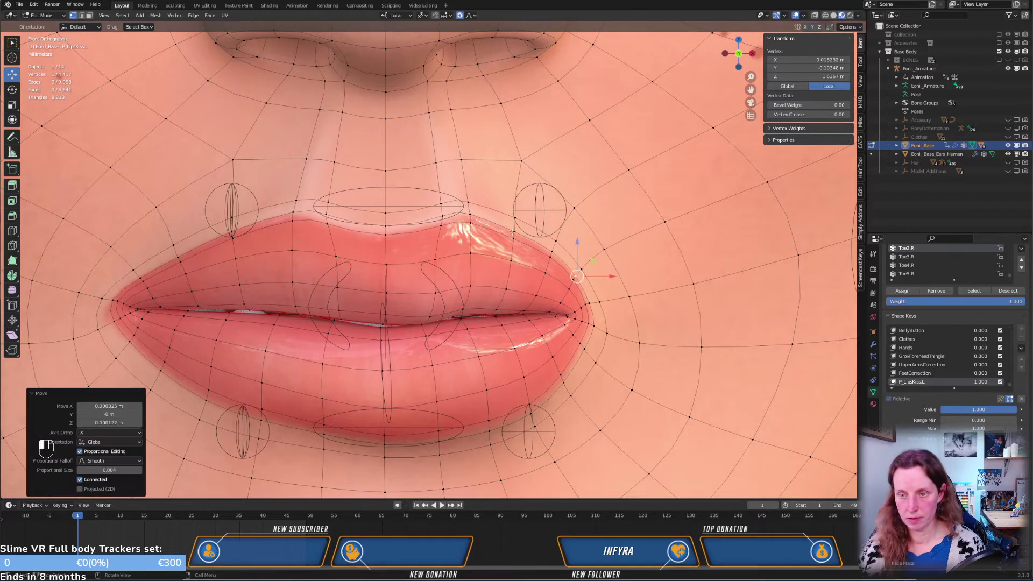
key("g")
left_click(517, 230)
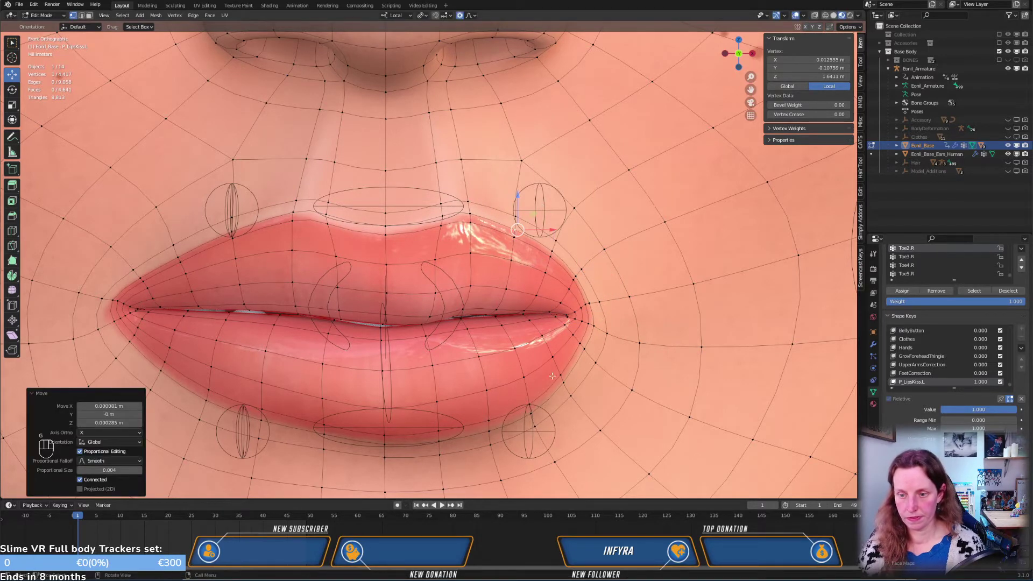
Viewed from below, move two upper lip outline vertices near the left mouth corner about 0.5 and 1.1 mm inward and 0.6 and 1.0 mm back
scroll(480, 403, "down", 4)
middle_click_drag(479, 402, 539, 289)
left_click(557, 292)
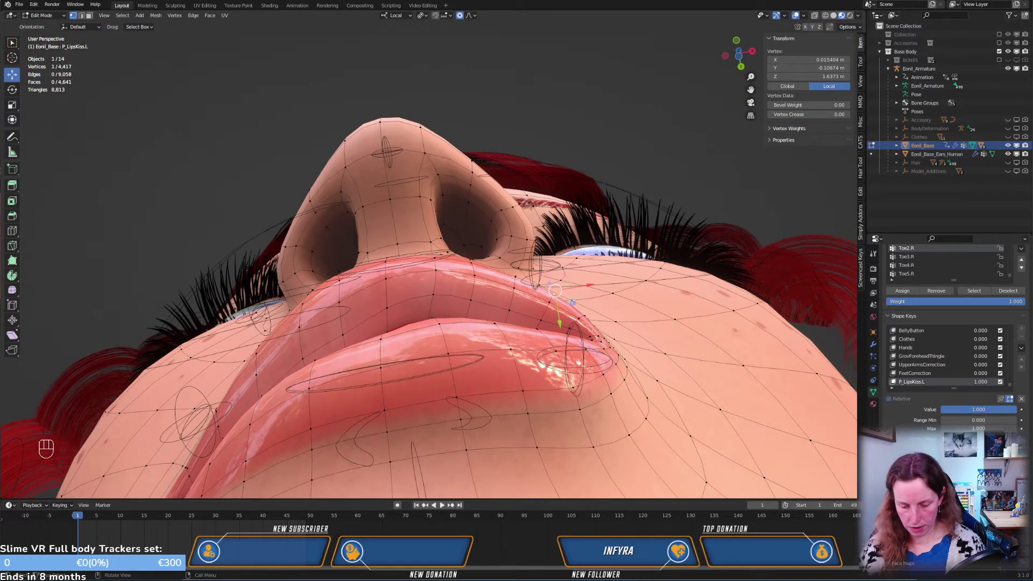
key("g")
left_click(569, 309)
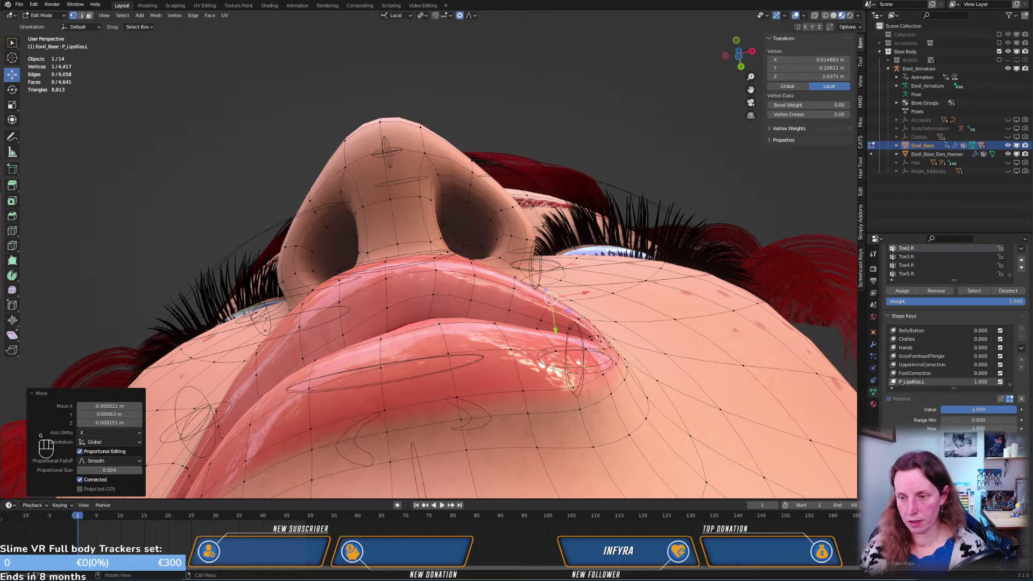
key("g")
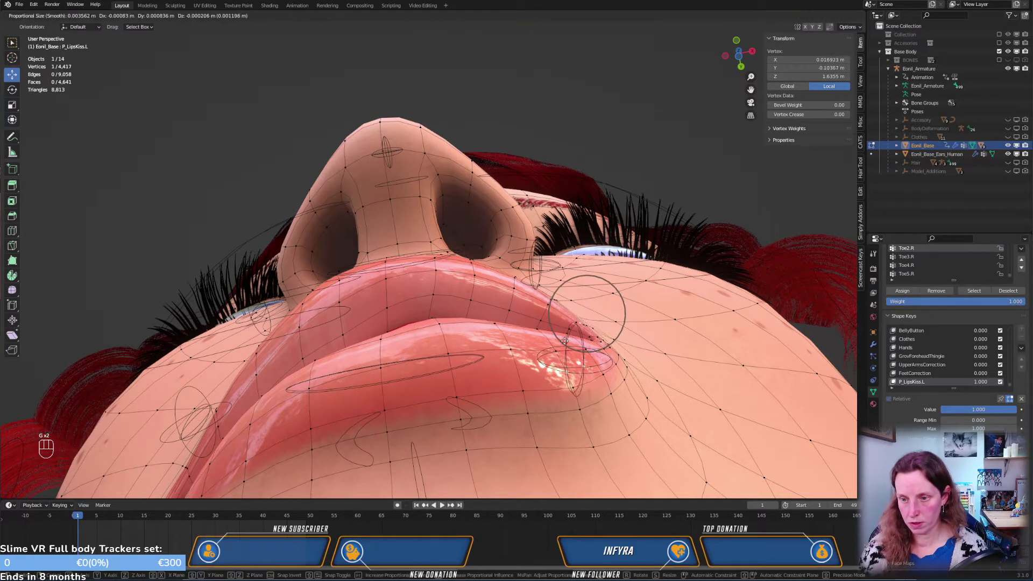
left_click(599, 350)
Move two adjacent lower lip outline vertices beside the left mouth corner together about 0.6 mm inward and 0.1 mm back and down
middle_click_drag(599, 350, 598, 237)
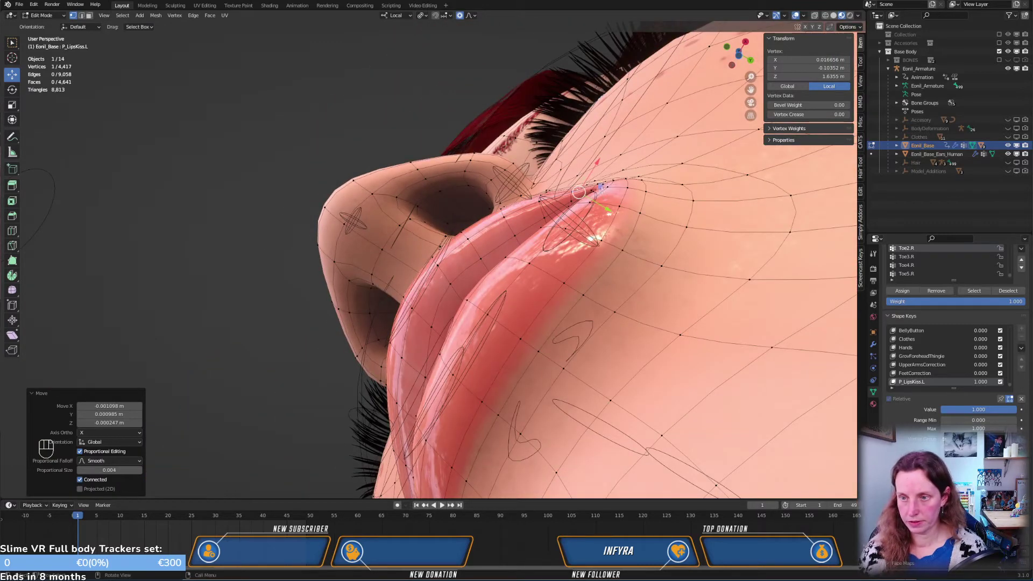
key("g")
key("z")
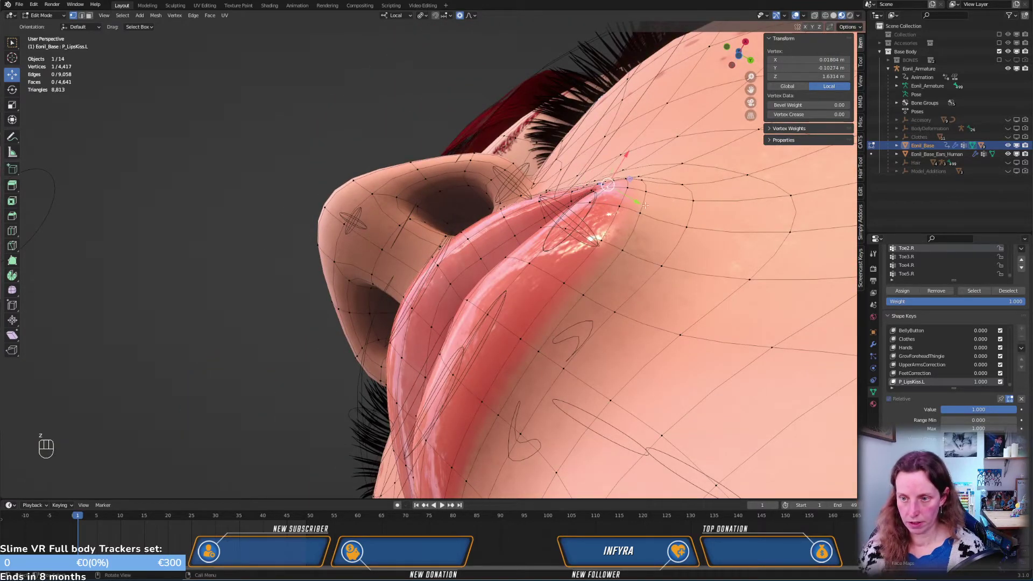
left_click(598, 193, "shift")
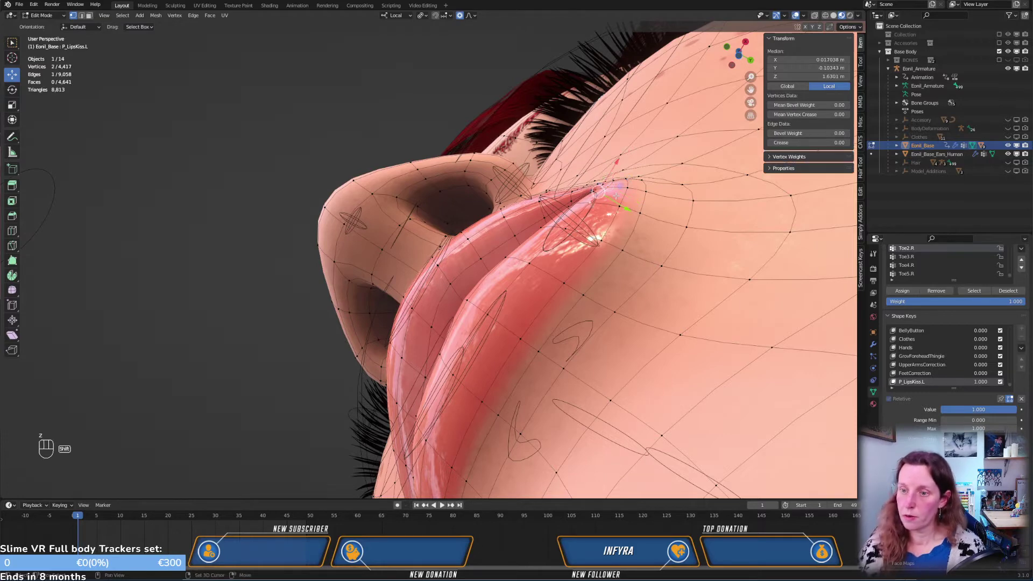
key("g")
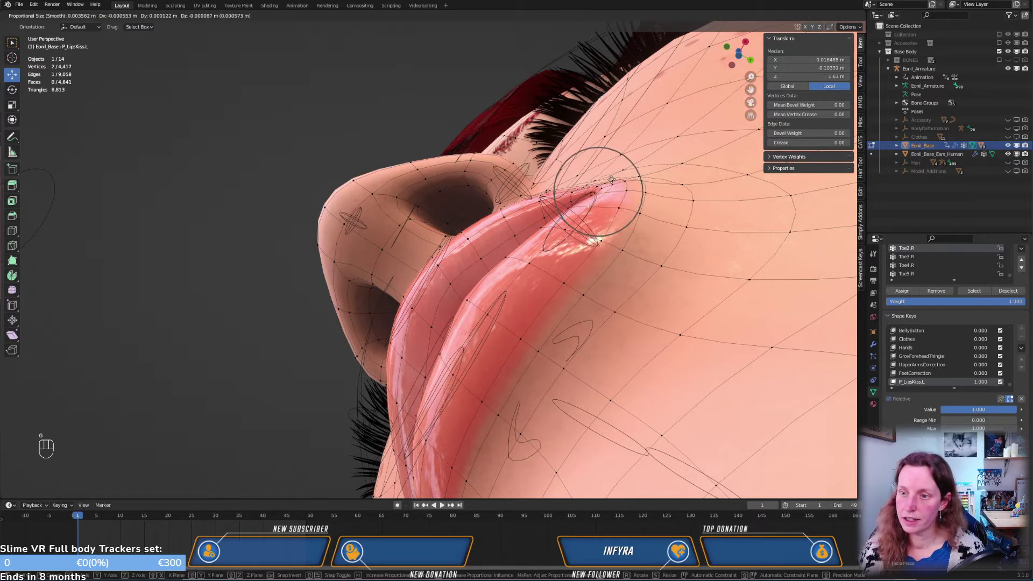
left_click(611, 179)
In side view, move one left lower lip outline vertex about 0.5 mm back and 0.4 mm up and adjust the next one below
middle_click_drag(611, 179, 580, 237)
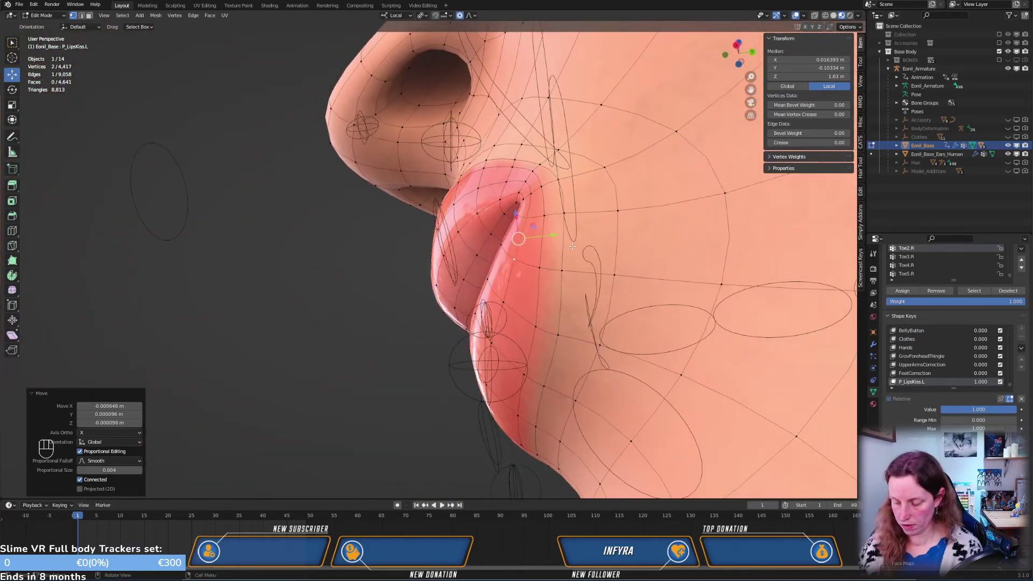
key("KP_3")
scroll(606, 399, "up", 3)
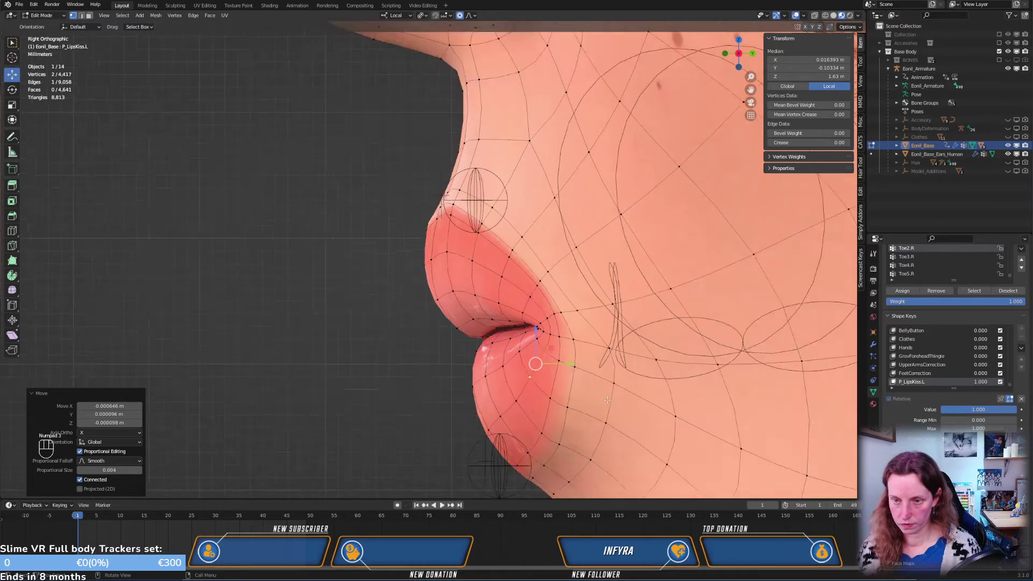
scroll(607, 399, "down", 4)
left_click(458, 320)
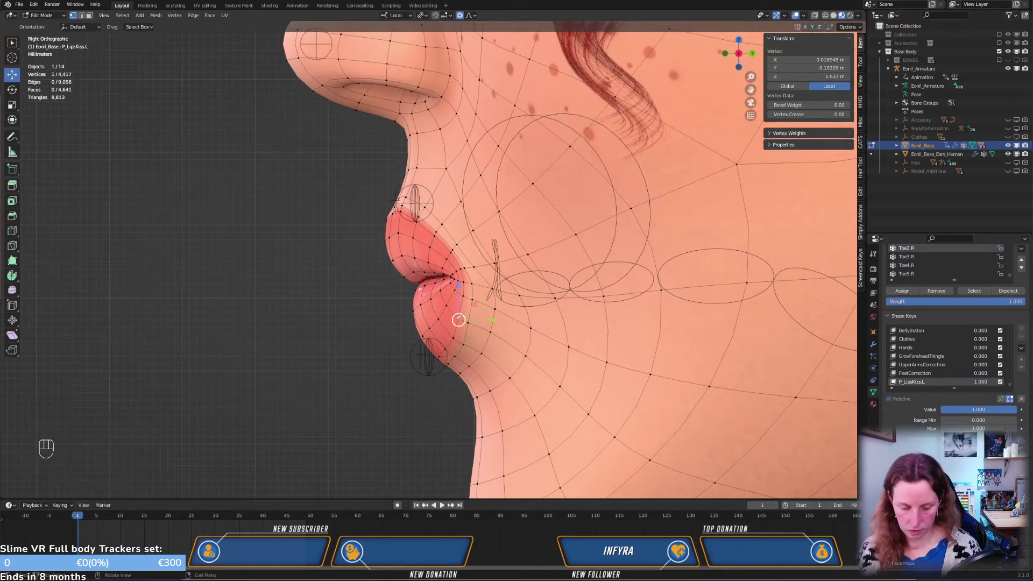
key("g")
left_click(469, 325)
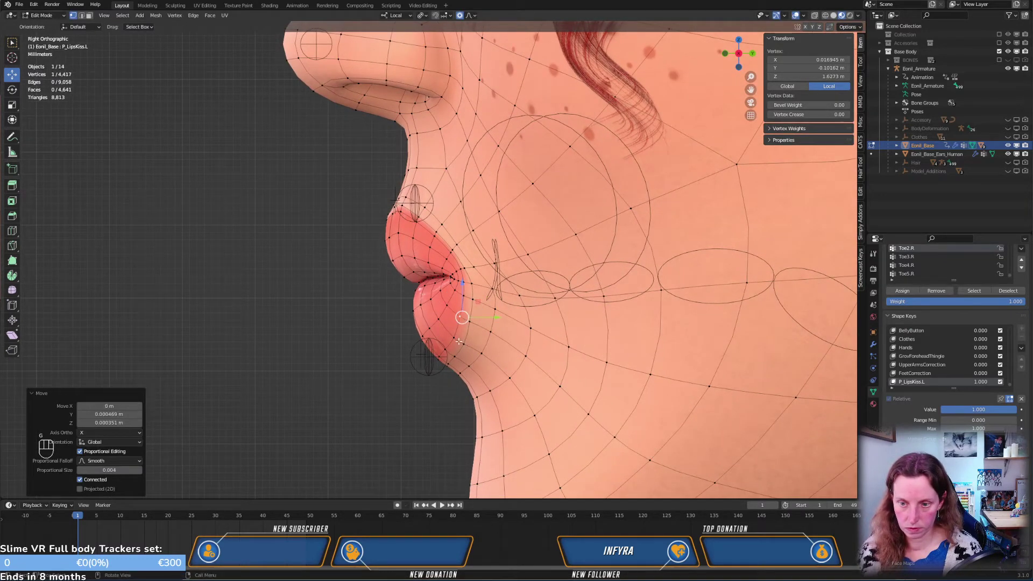
left_click(458, 342)
key("g")
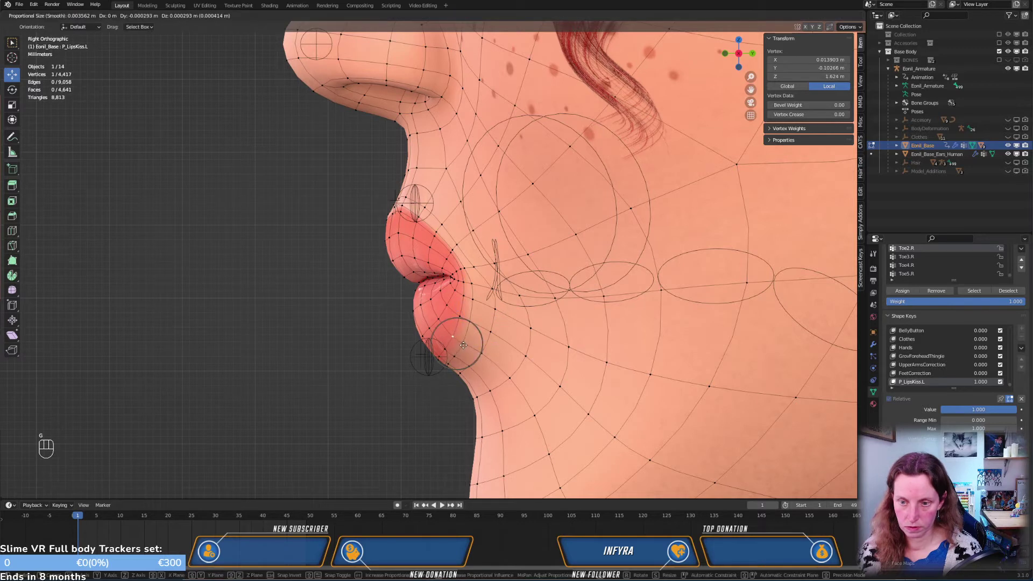
left_click(460, 342)
Move the upper lip outline vertex midway along the left side about 0.2 mm forward and 0.6 mm up
left_click(440, 232)
key("g")
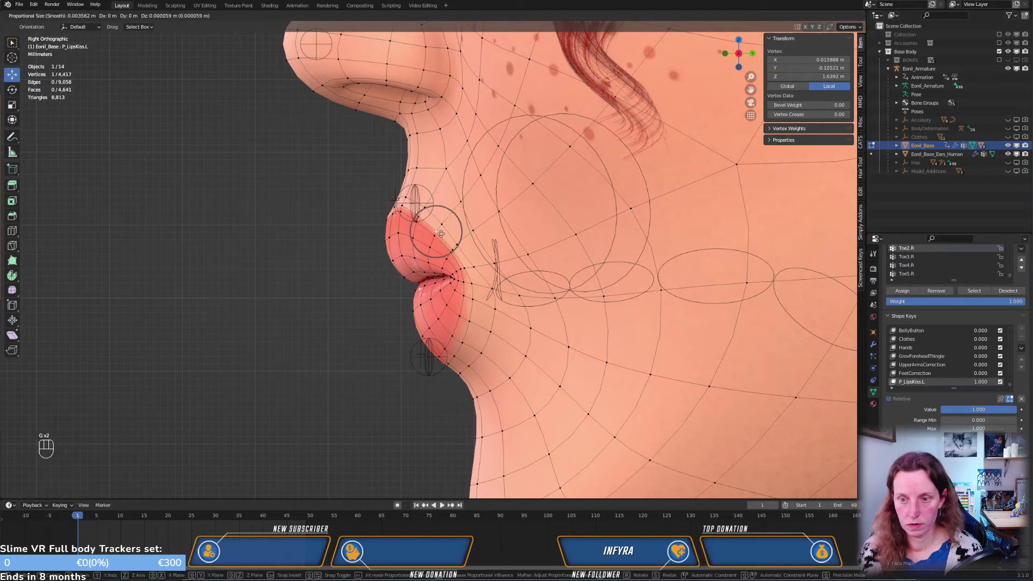
left_click(439, 230)
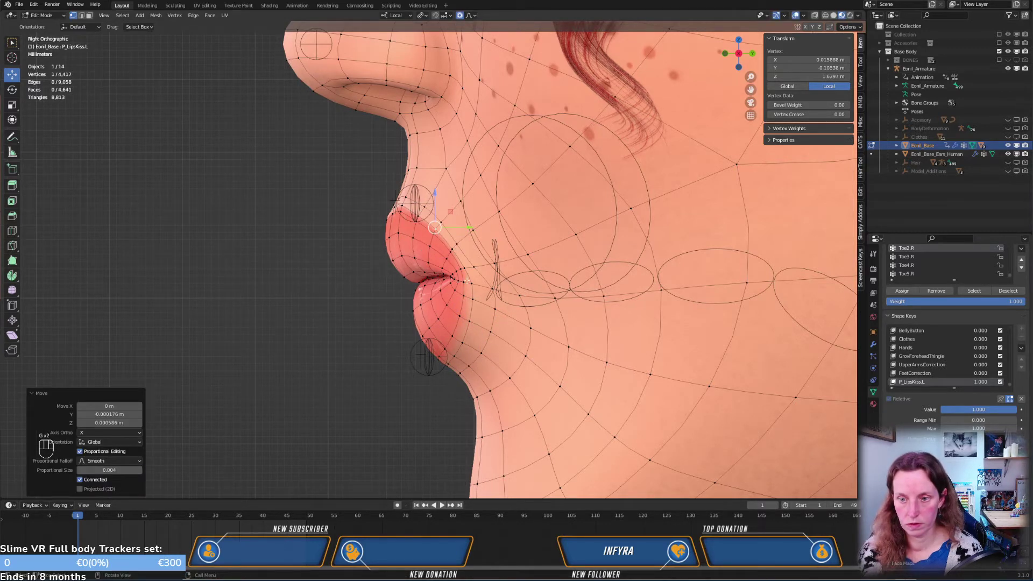
Select the two vertices just outside the left mouth corner and move them about 1.4 mm inward along X in front view
left_click(473, 281)
middle_click_drag(472, 280, 597, 277)
key("KP_3")
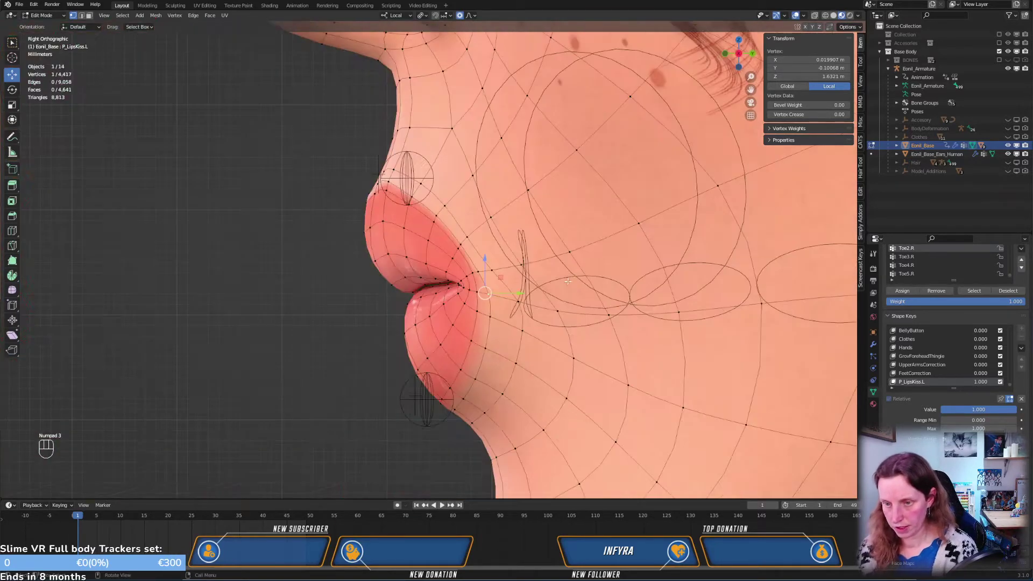
key("KP_1")
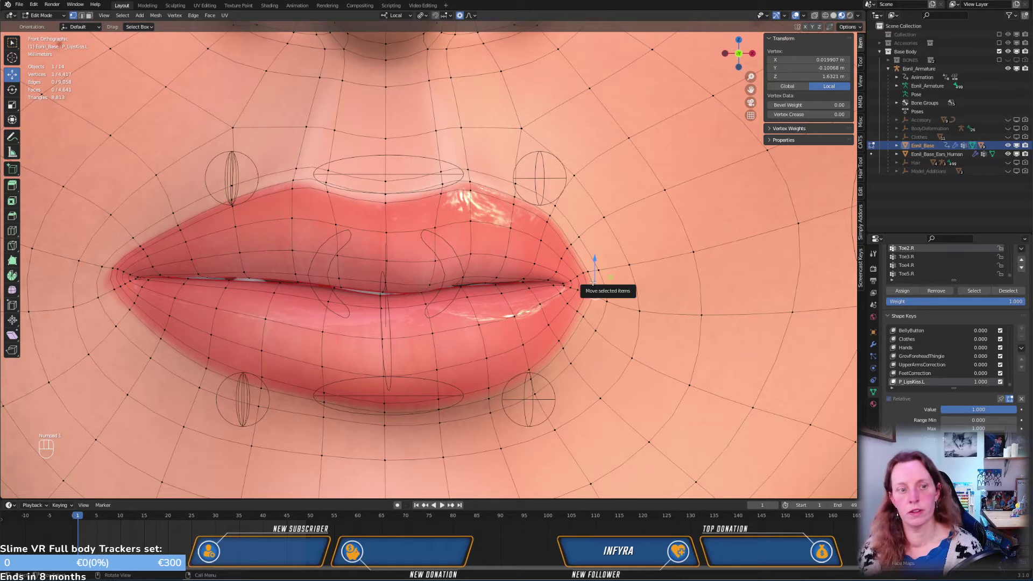
left_click(591, 272, "shift")
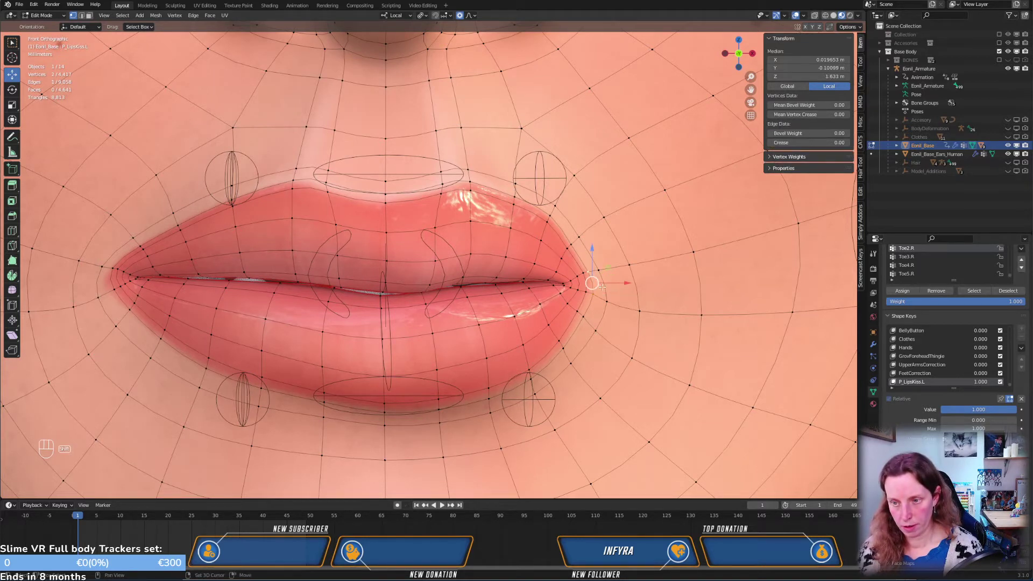
key("g")
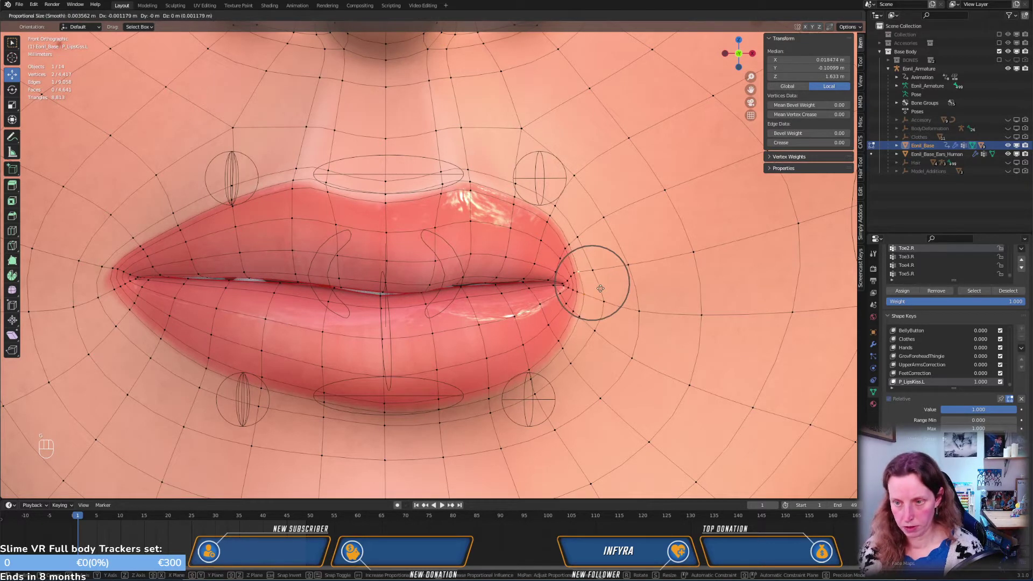
left_click(598, 289)
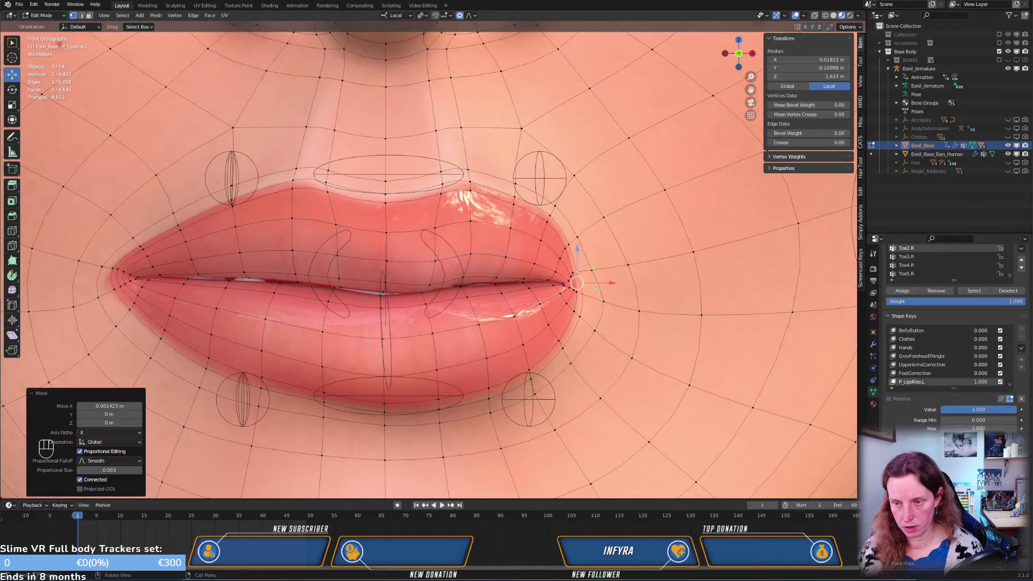
In side view, move the two selected mouth corner vertices about 1.5 mm forward and 0.2 mm down
key("KP_3")
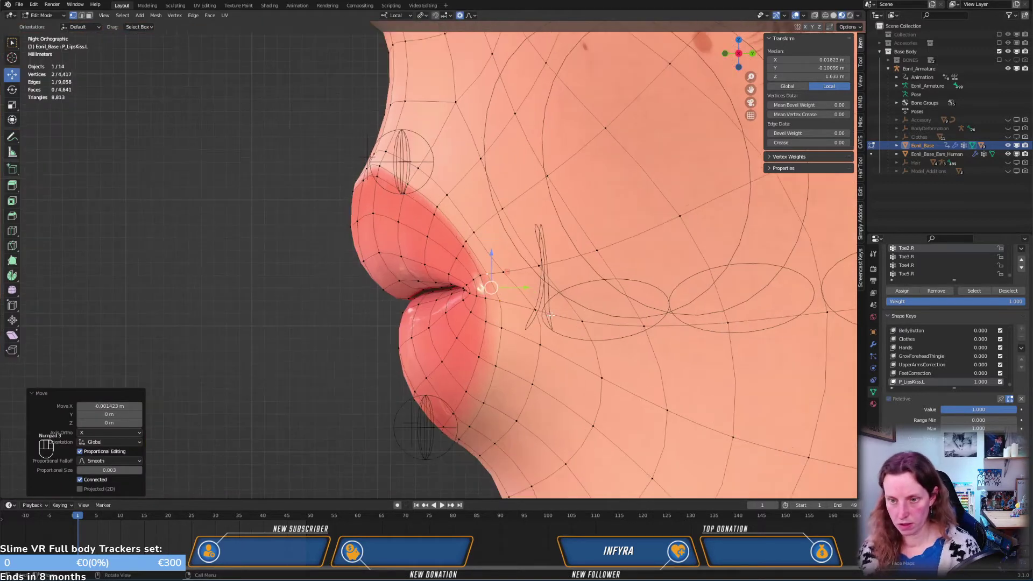
key("g")
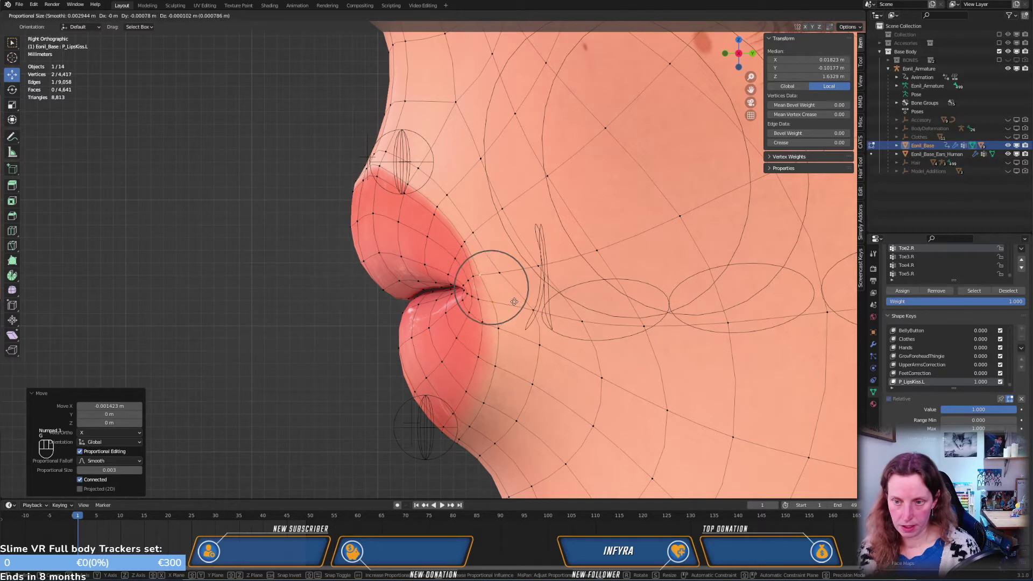
left_click(508, 303)
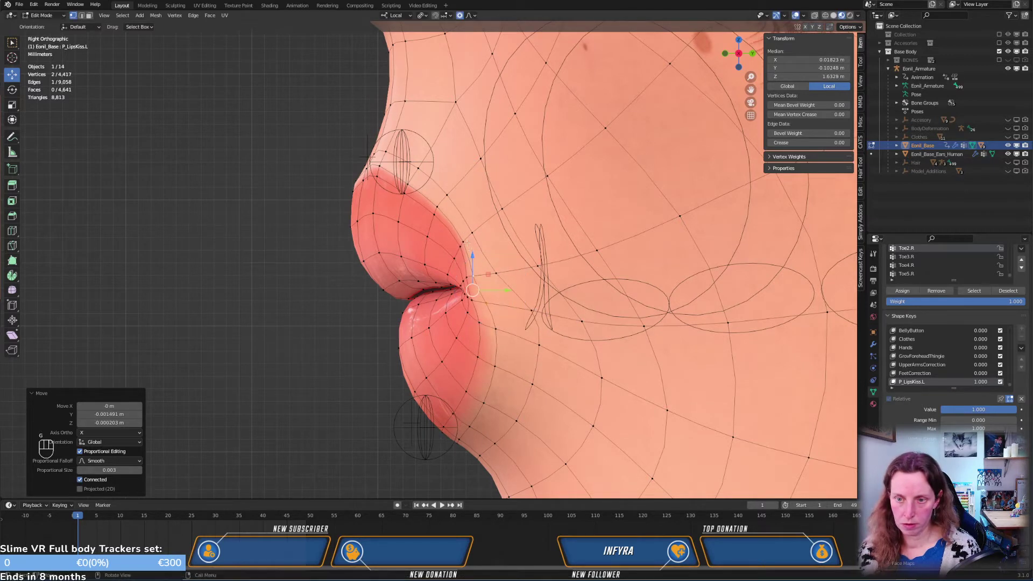
Move the two upper lip outline vertices above the left mouth corner about 1.1 and 0.4 mm forward and 0.2 mm down
left_click(463, 239)
key("g")
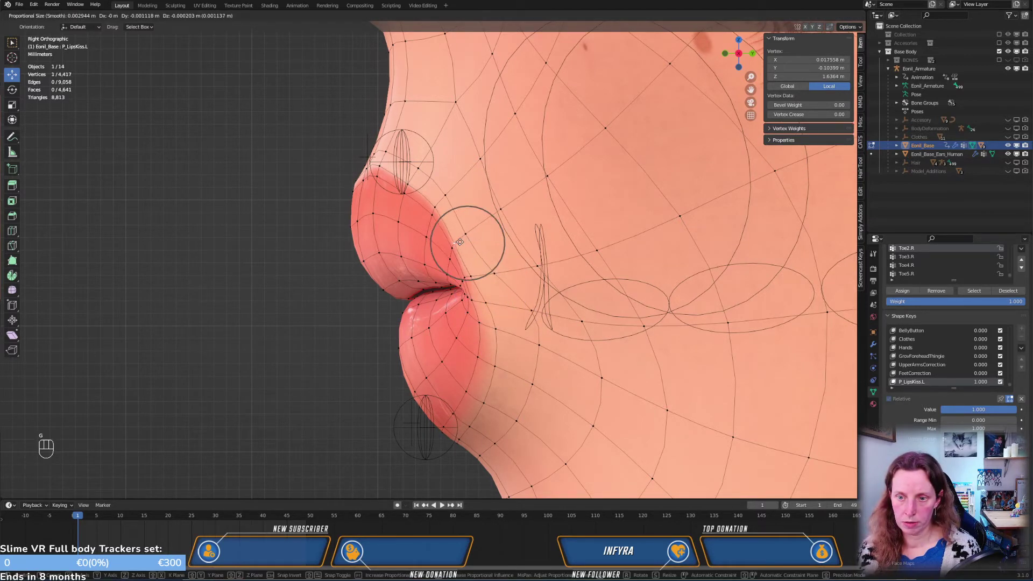
left_click(438, 215)
key("g")
left_click(436, 213)
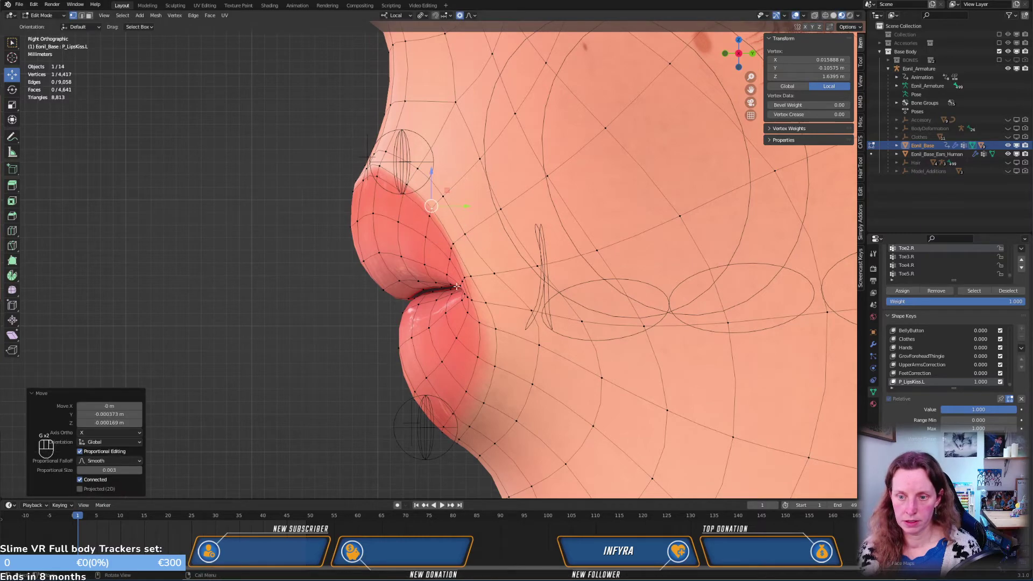
Move the two lower lip outline vertices directly below the left mouth corner about 0.3 and 0.4 mm forward in side view
middle_click_drag(457, 286, 562, 289)
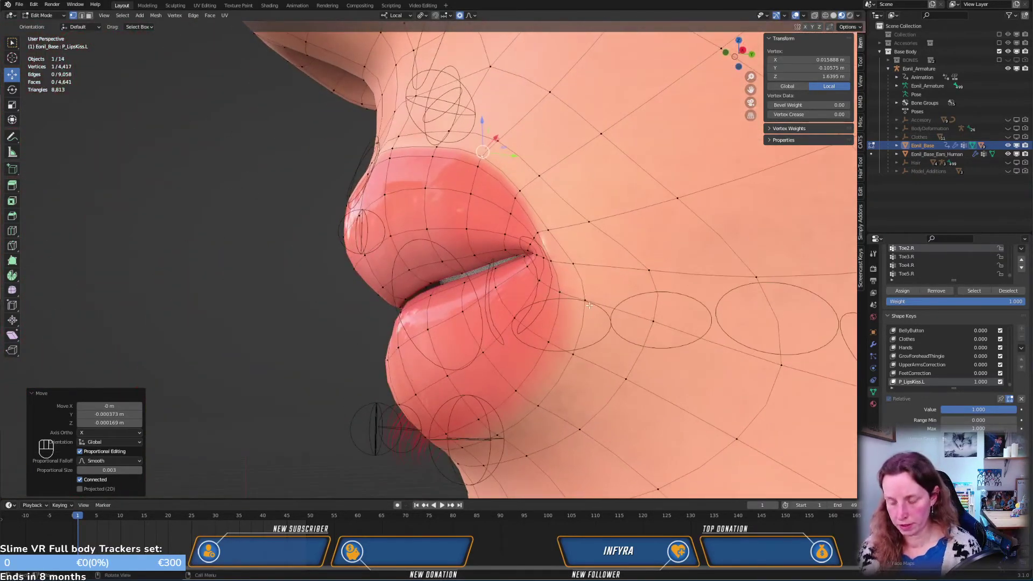
key("KP_3")
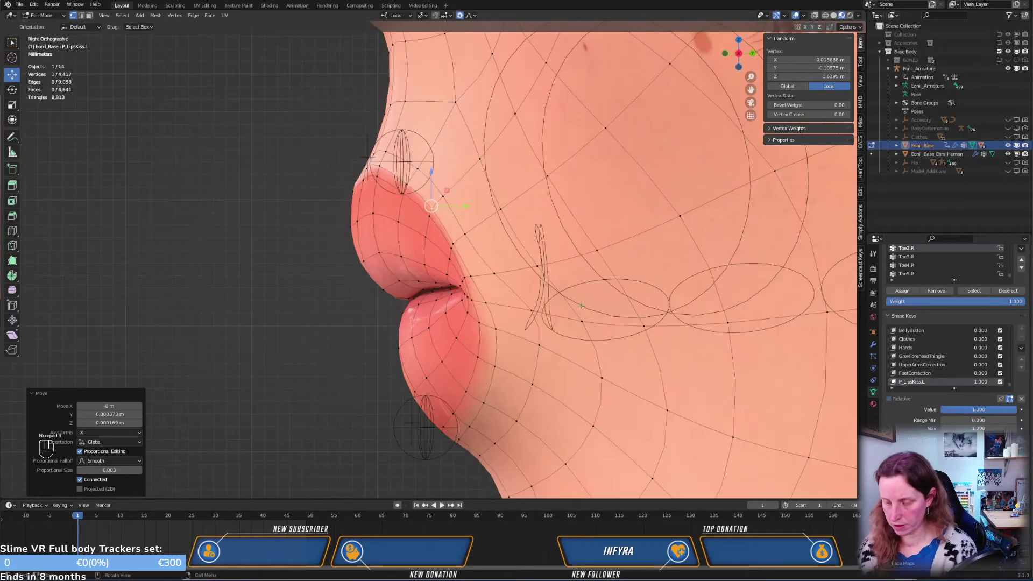
left_click(481, 323)
key("g")
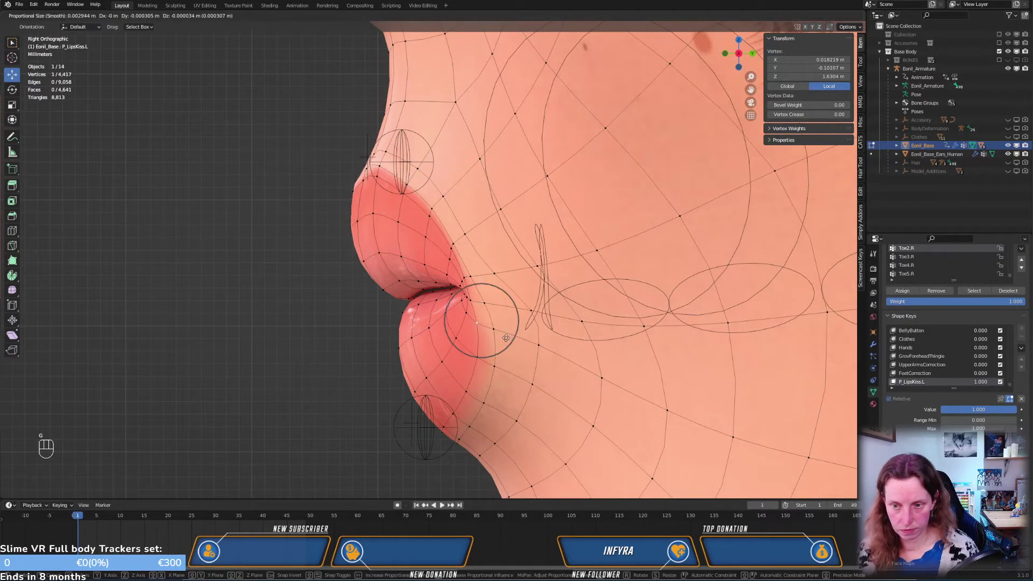
left_click(500, 371)
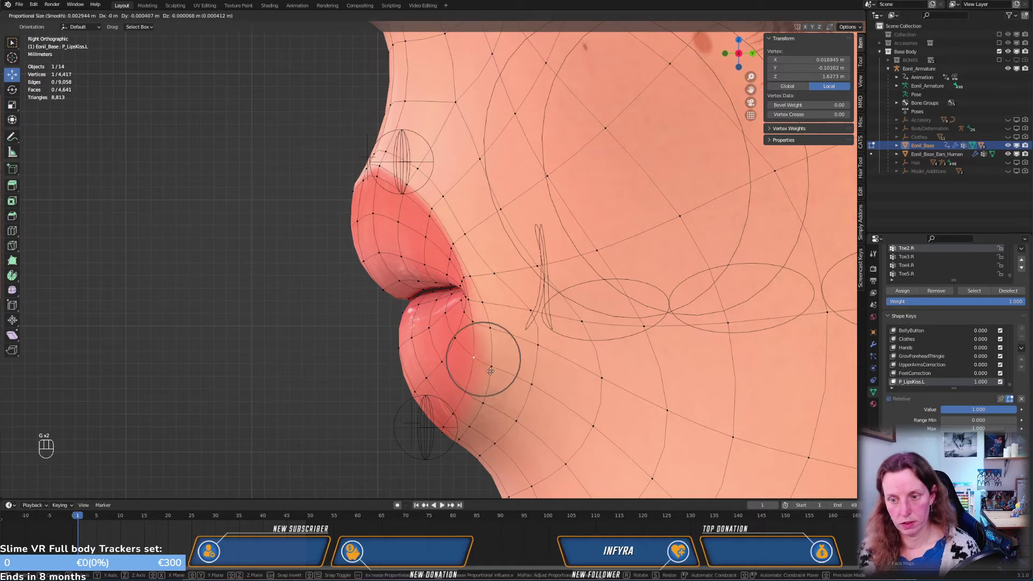
left_click(495, 371)
Move the lower lip outline vertices from the left corner toward the chin forward in side view, the last about 0.4 mm forward and 0.1 mm up
key("g")
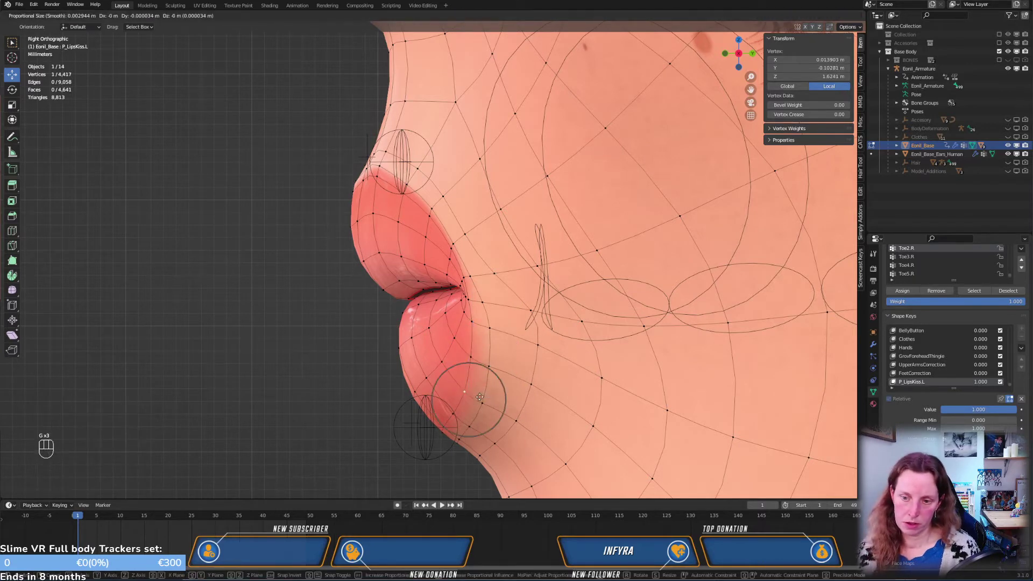
key("g")
left_click(453, 420)
key("g")
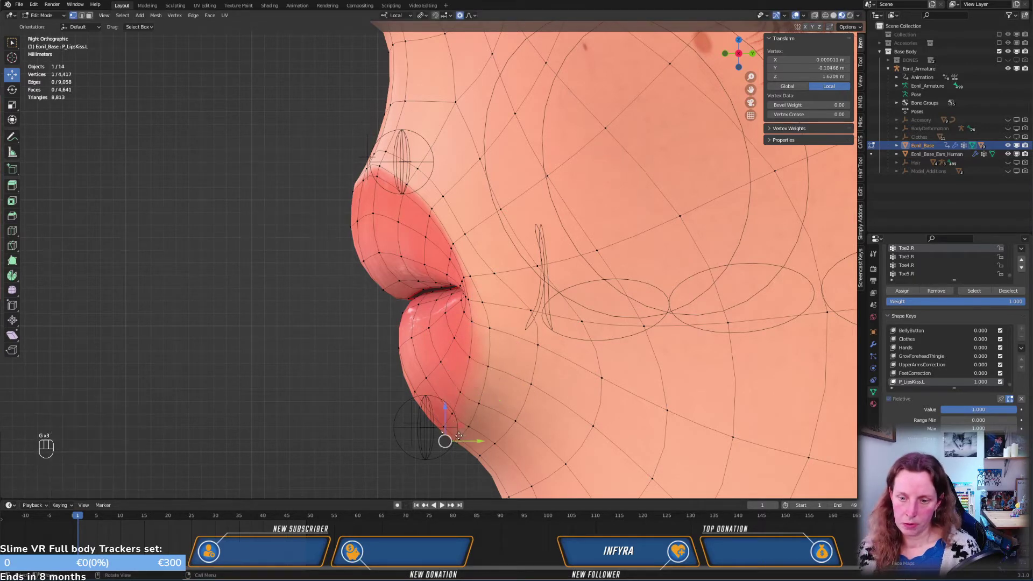
left_click(453, 425)
key("g")
key("g")
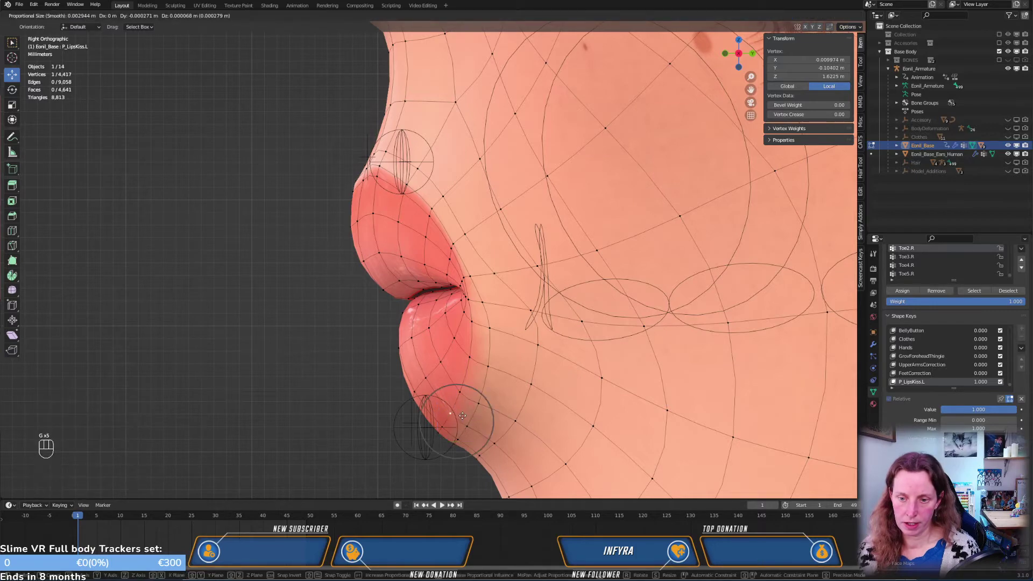
left_click(477, 400)
In front view, move three lip outline vertices around the left mouth corner inward, the uppermost about 0.8 mm inward and 0.2 mm down
middle_click_drag(475, 334, 572, 351)
key("KP_1")
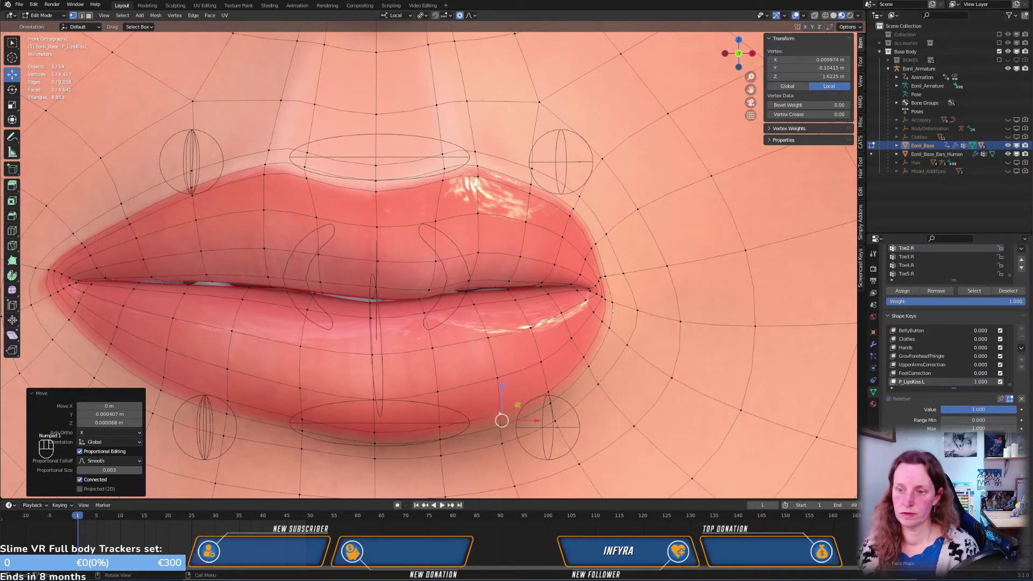
left_click(606, 324)
key("g")
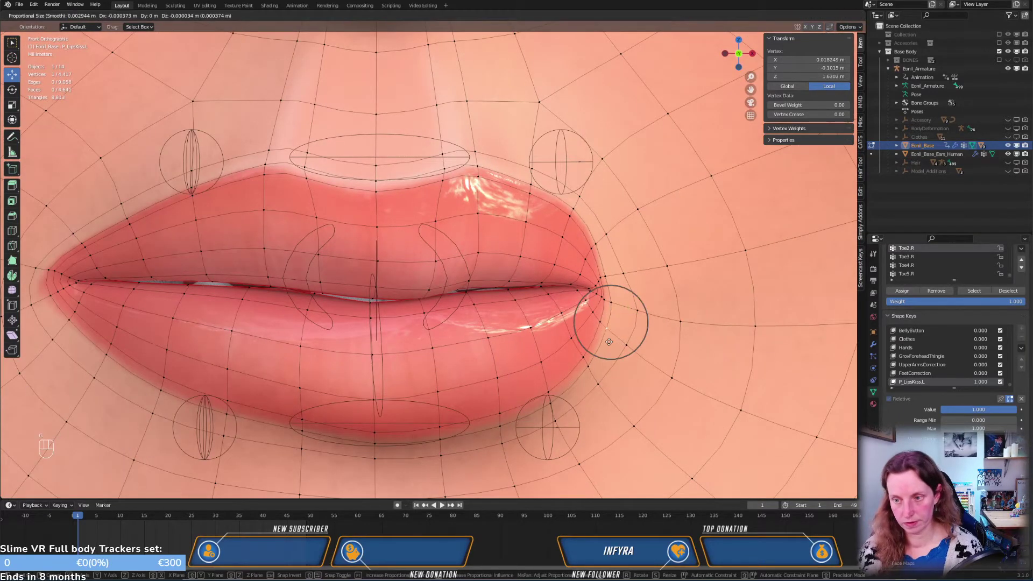
left_click(607, 342)
left_click(604, 277)
key("g")
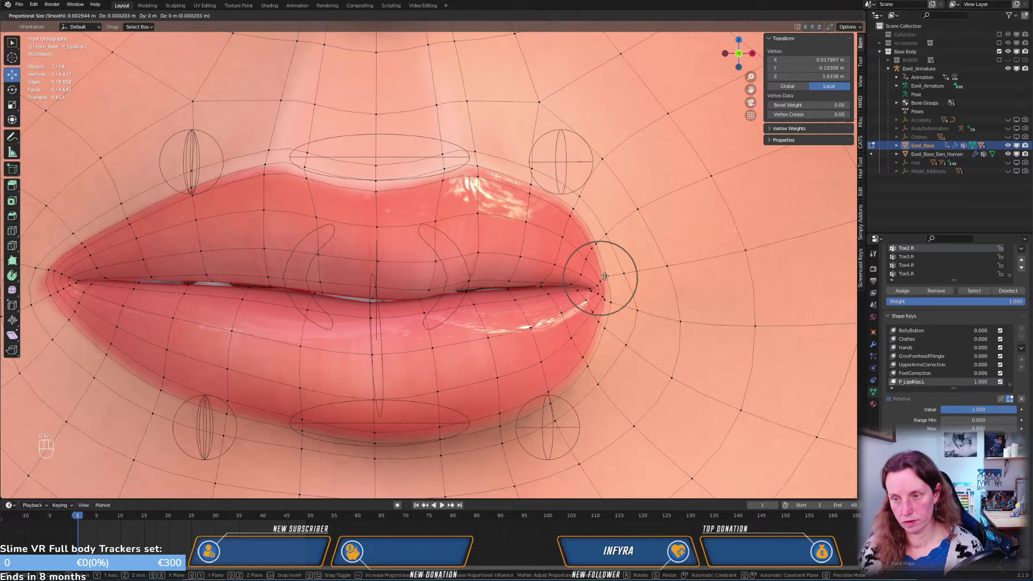
left_click(605, 276)
left_click(570, 212)
key("g")
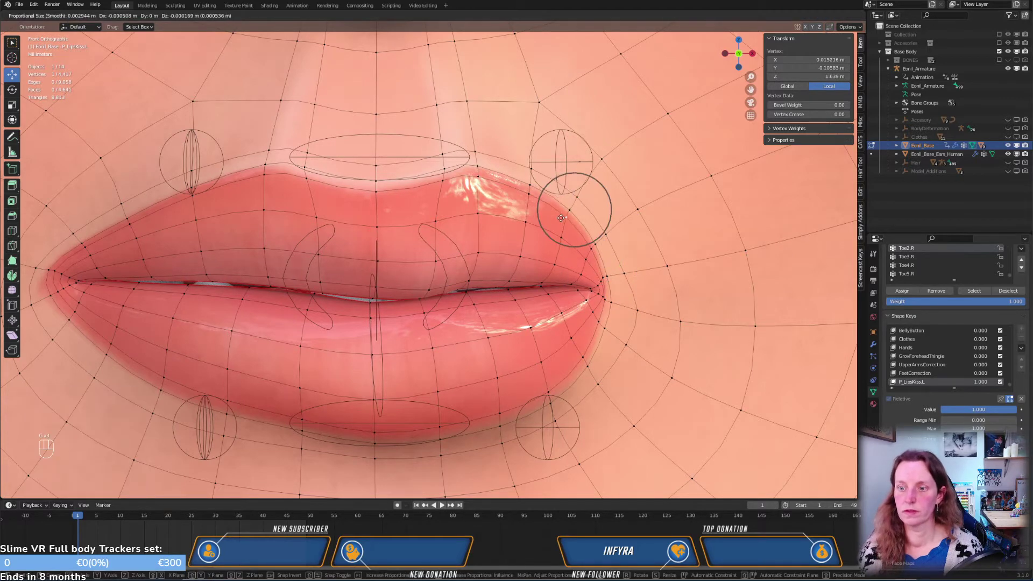
left_click(561, 218)
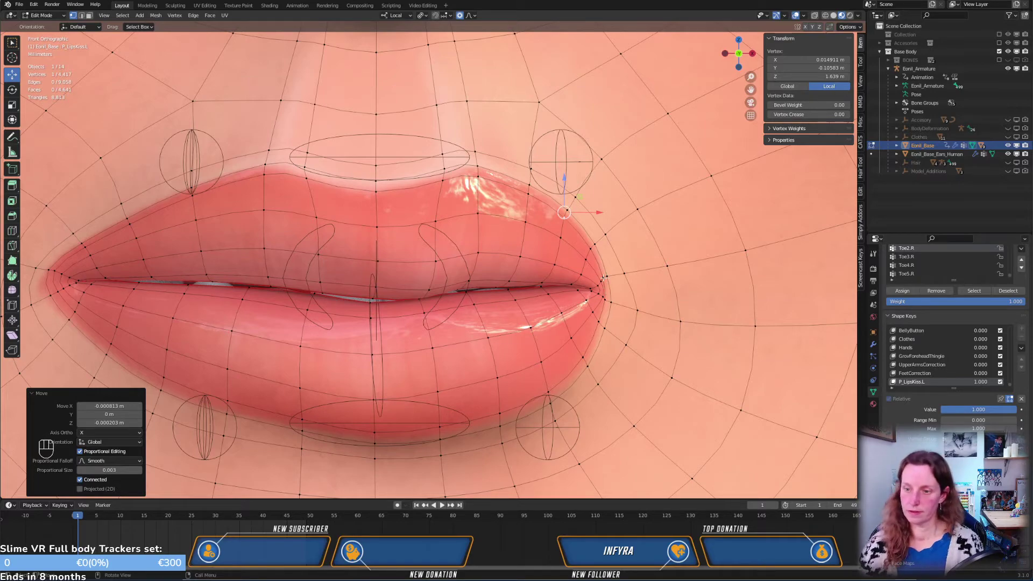
From below, move the left mouth corner vertex about 0.6 mm inward, 1 mm back and 0.4 mm down with a 0.002 proportional size
middle_click_drag(595, 291, 594, 240)
key("g")
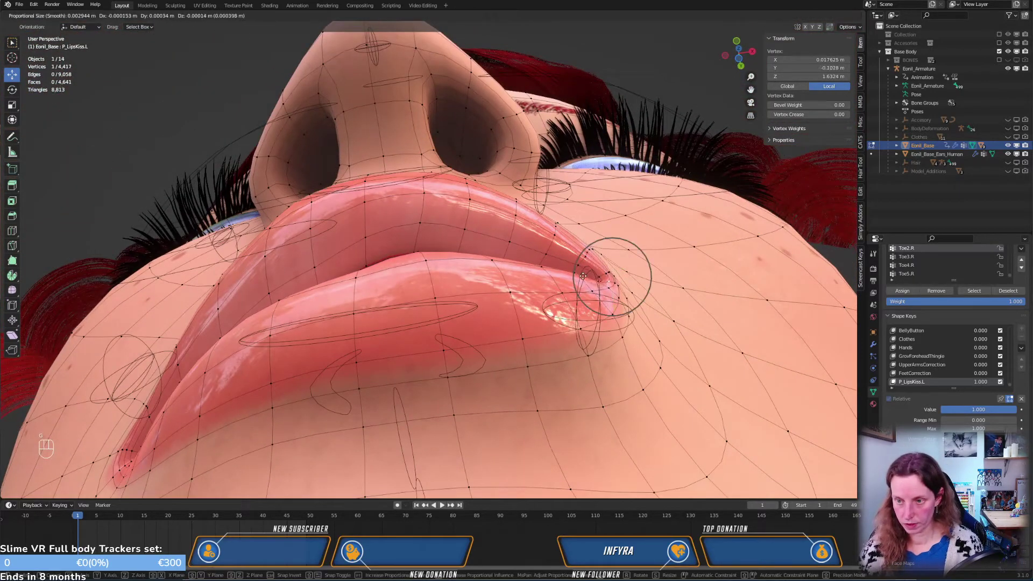
left_click(582, 280)
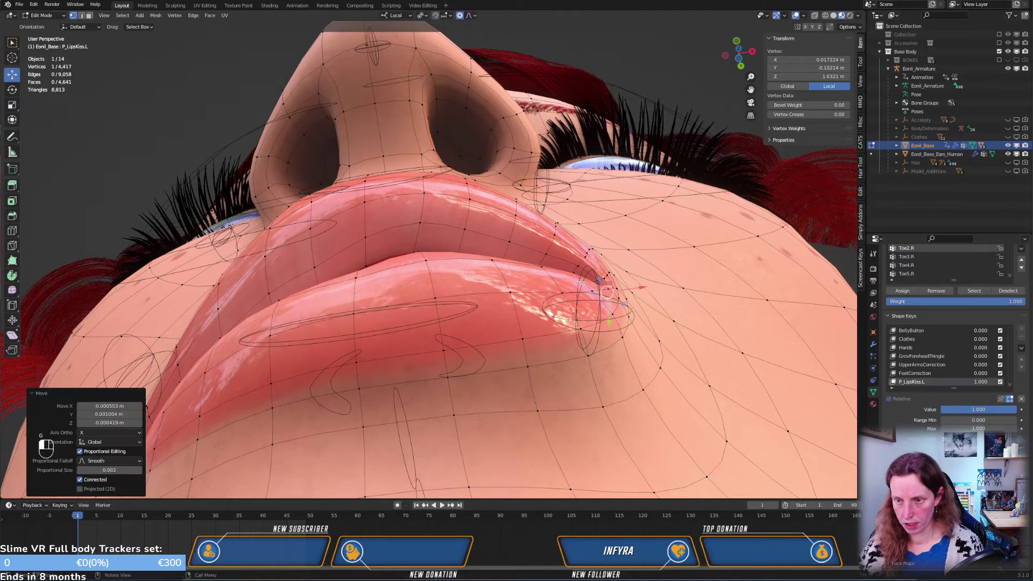
In side view with X-ray on and proportional editing off, move the left corner vertex about 0.3 mm forward and 0.1 mm up, and adjust its lower neighbour
middle_click_drag(621, 295, 554, 356)
key("KP_3")
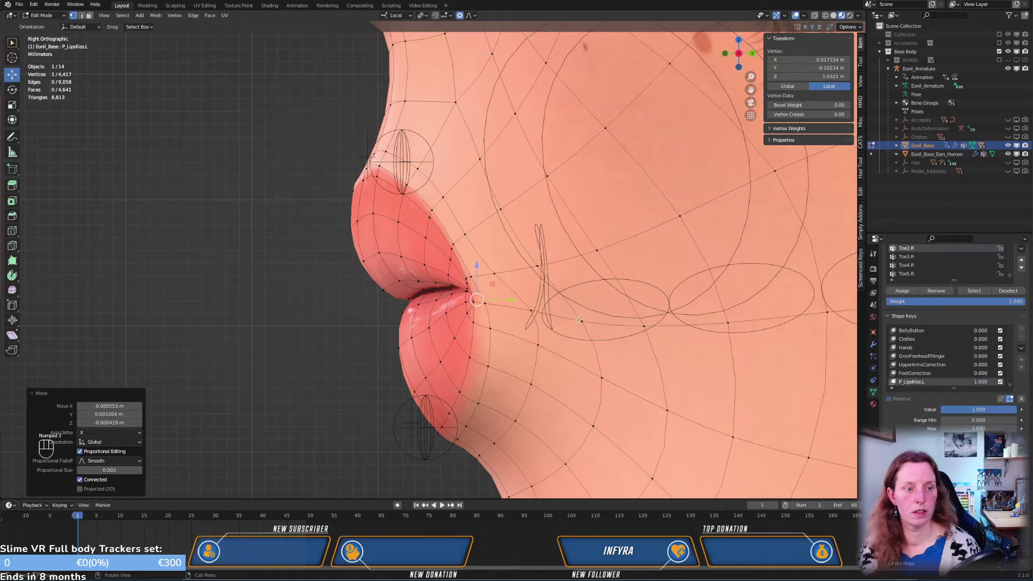
scroll(580, 320, "up", 2)
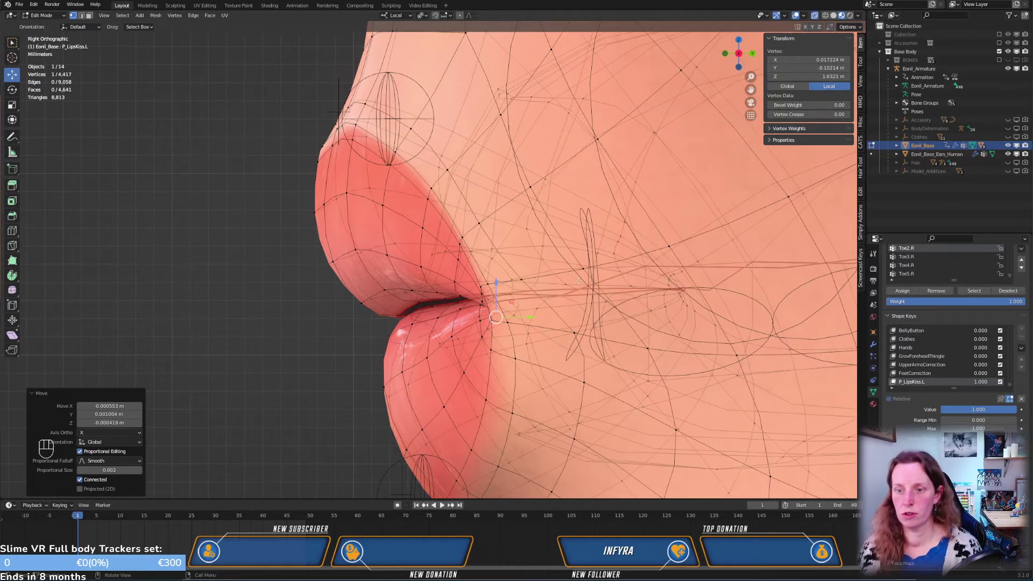
scroll(487, 272, "up", 3)
scroll(486, 272, "up", 4)
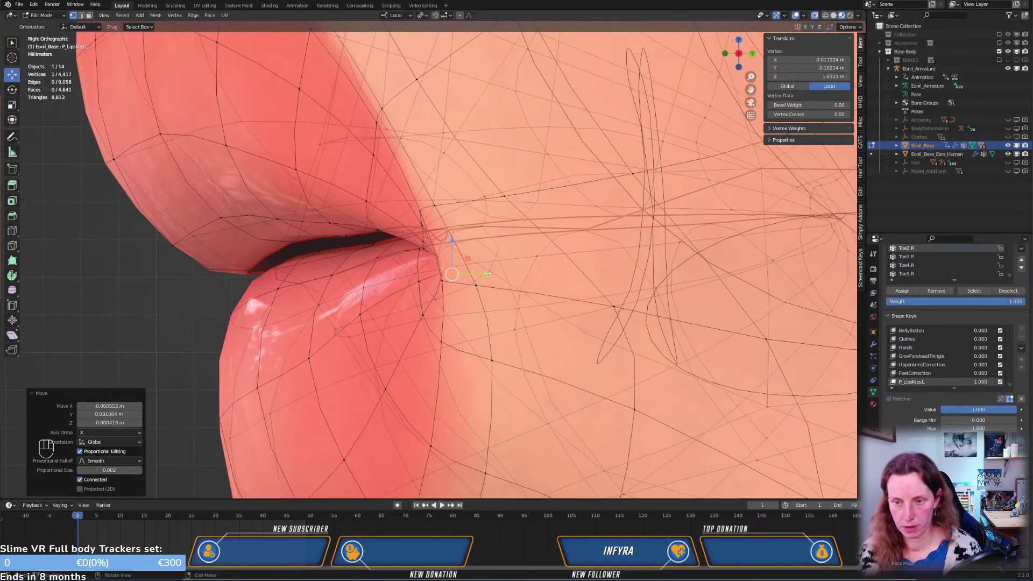
key("g")
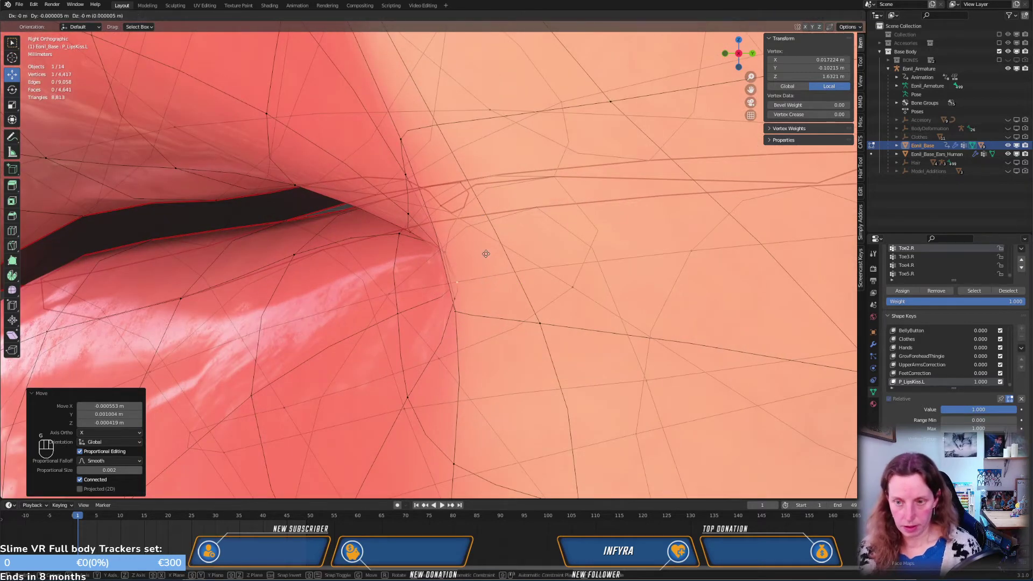
left_click(465, 248)
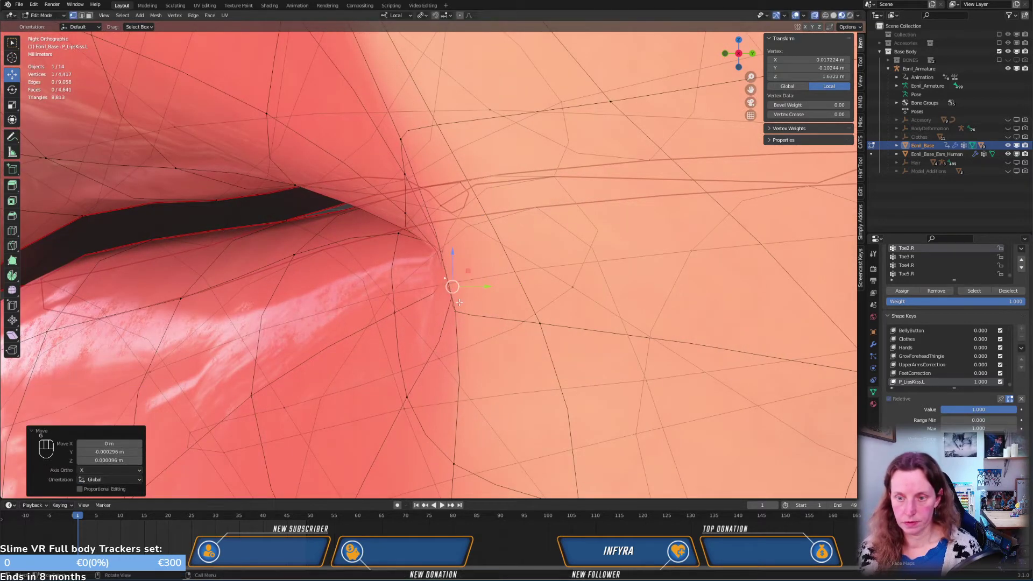
key("g")
left_click(460, 301)
key("ctrl+z")
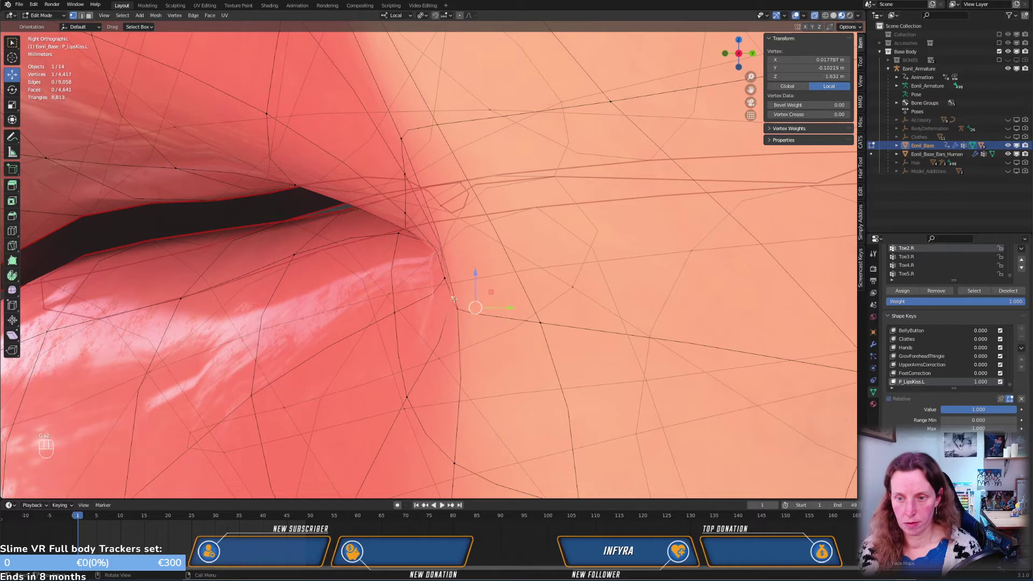
key("ctrl+z")
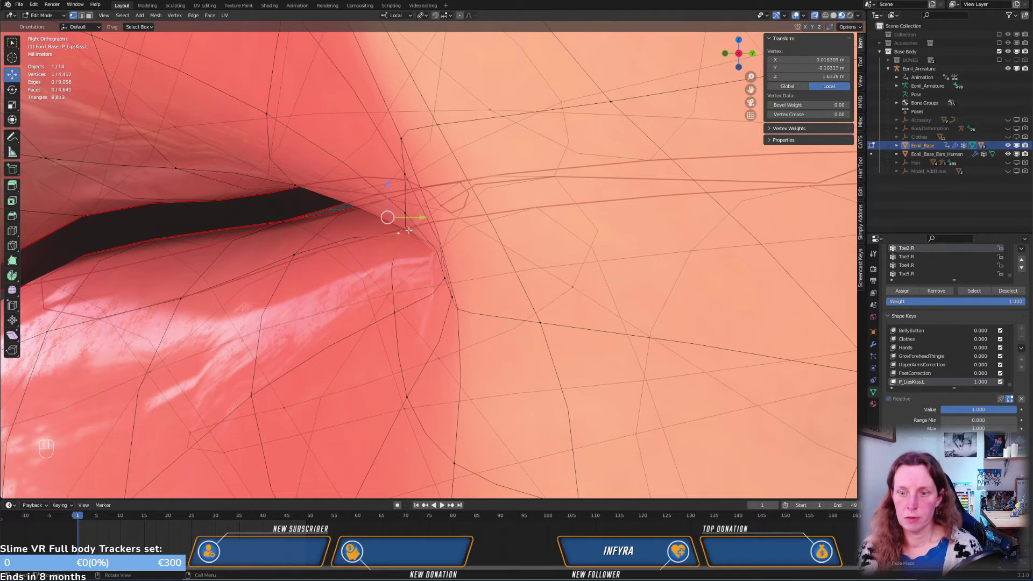
Adjust the inner left mouth corner vertices in side view, moving the innermost about 0.1 mm back and 0.3 mm up
key("g")
left_click(411, 215)
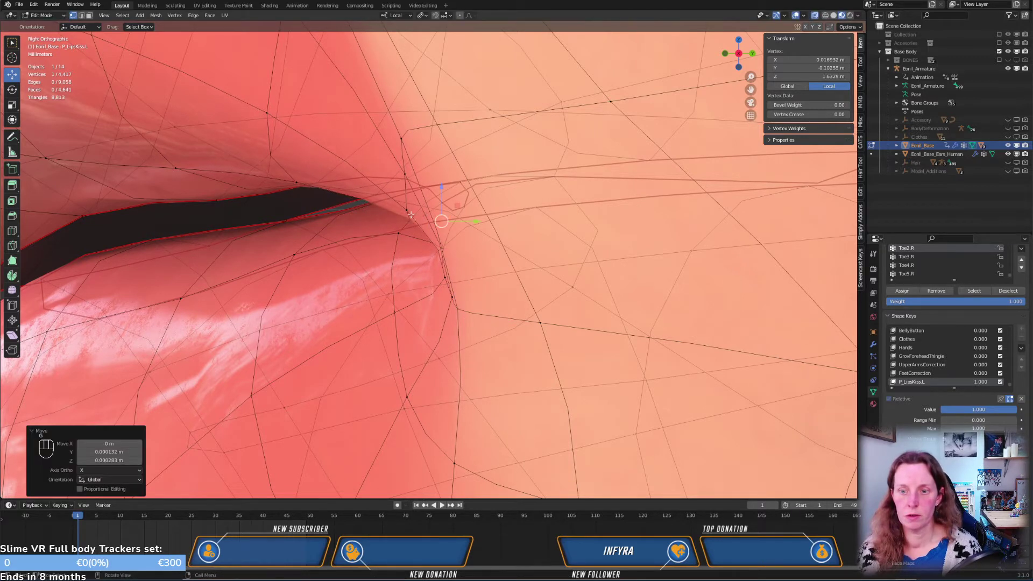
key("g")
left_click(411, 189)
key("g")
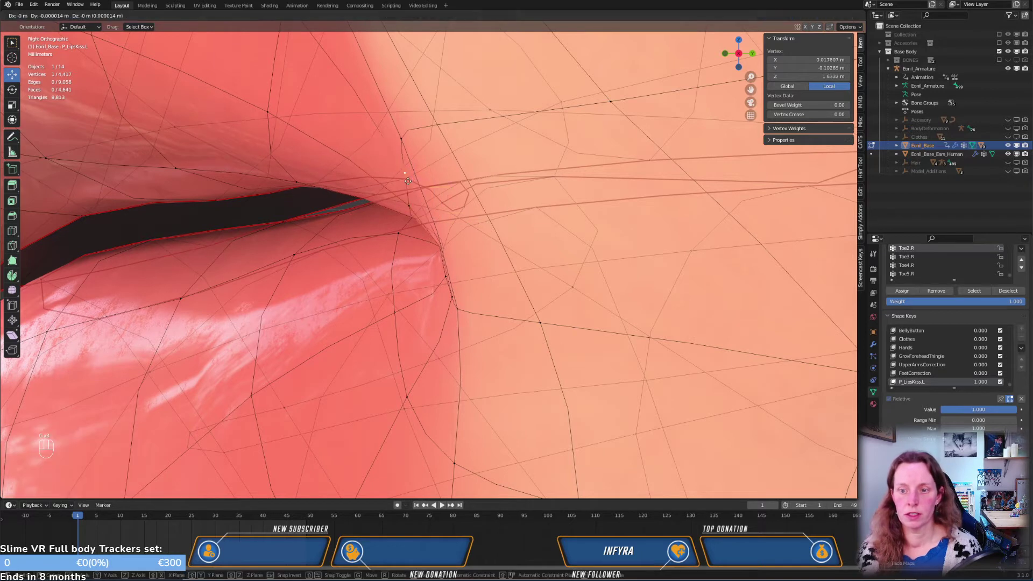
left_click(408, 182)
Move the outer vertex above the left mouth corner about 0.5 mm back and 0.5 mm down in side view, and nudge the vertex beside it
key("g")
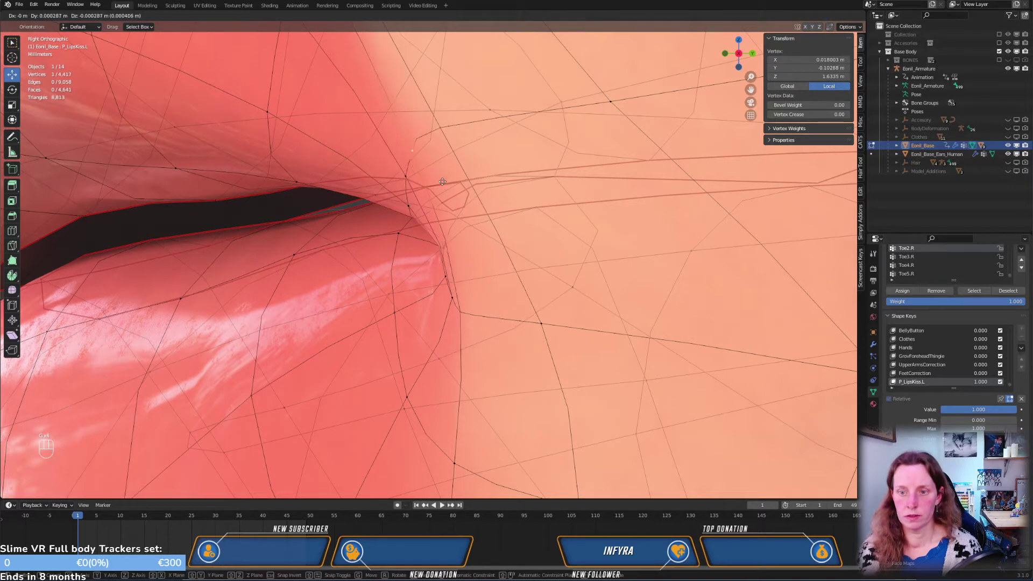
left_click(451, 197)
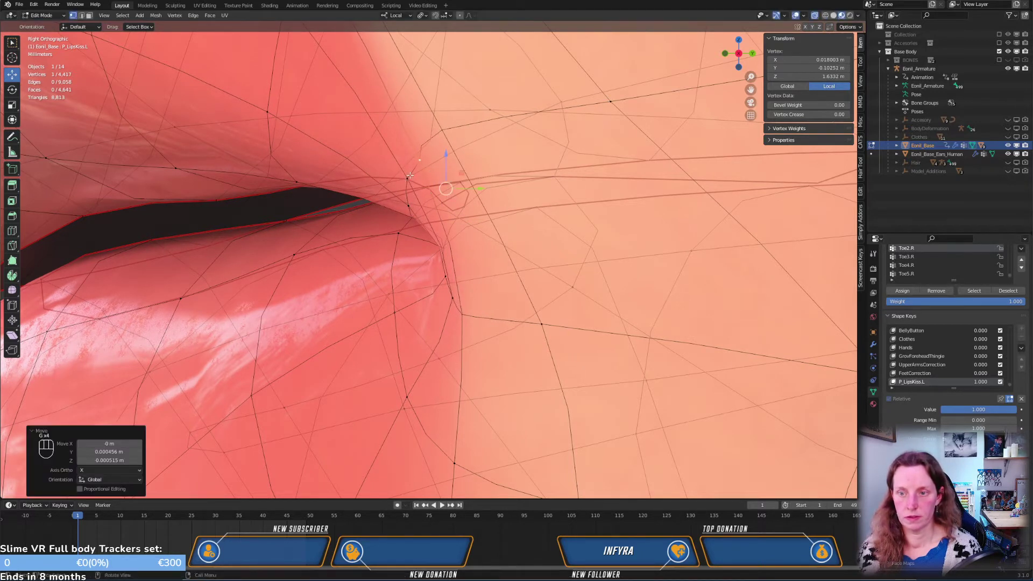
key("g")
left_click(437, 195)
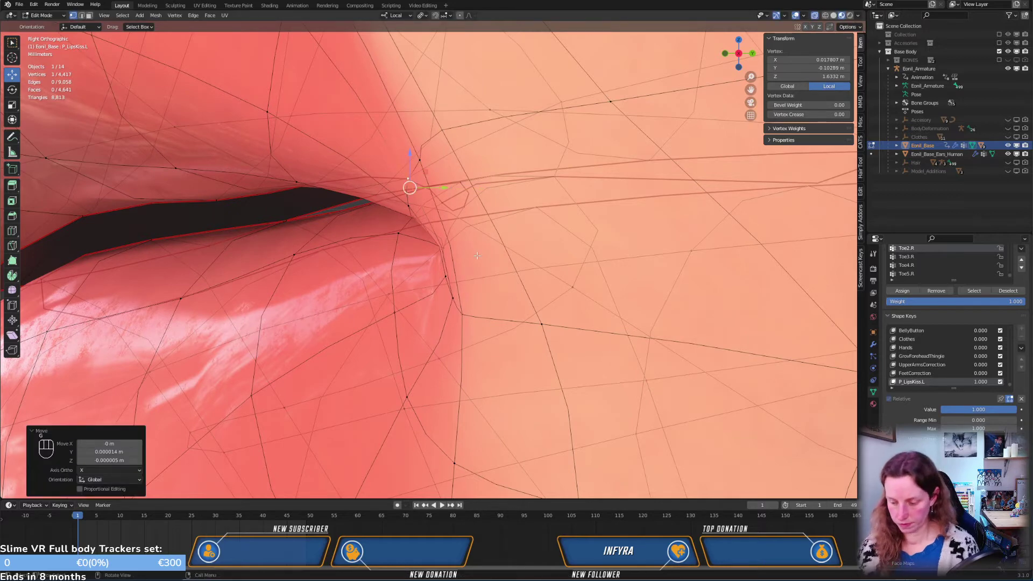
In front view, raise the two inner upper vertices at the left mouth corner by about 0.3 and 0.1 mm
key("KP_1")
scroll(705, 282, "down", 5)
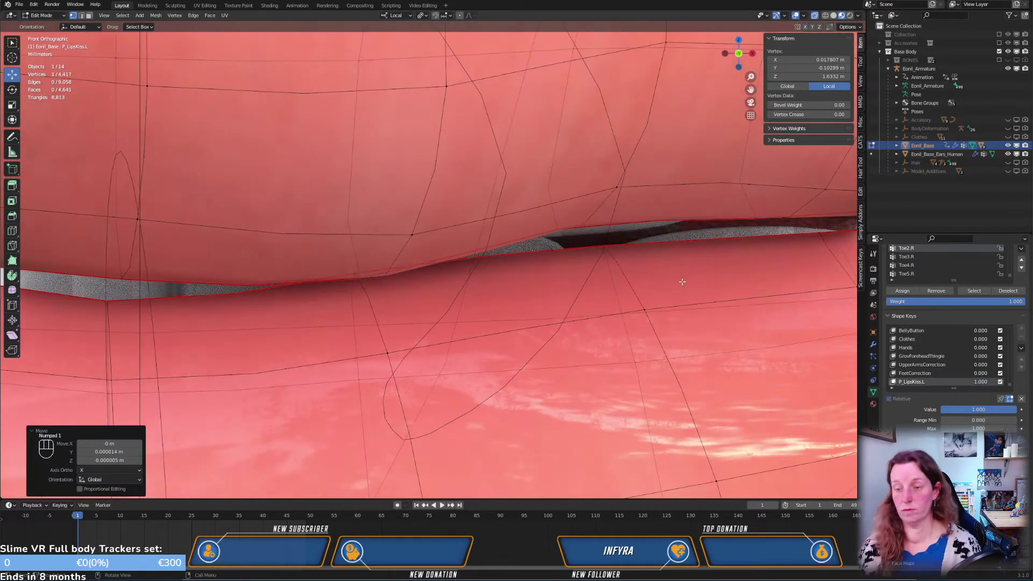
scroll(547, 287, "up", 4)
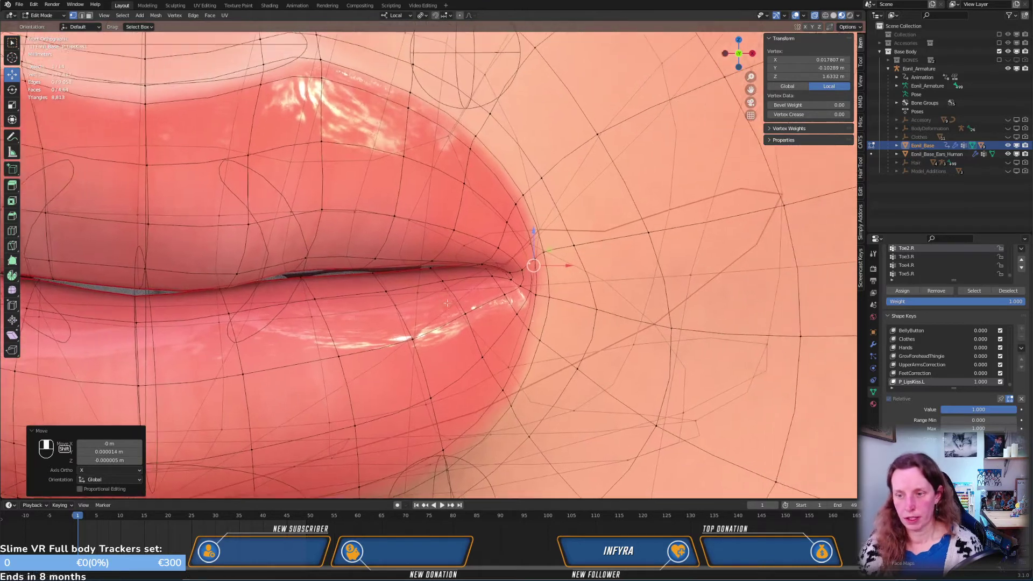
scroll(452, 319, "up", 1)
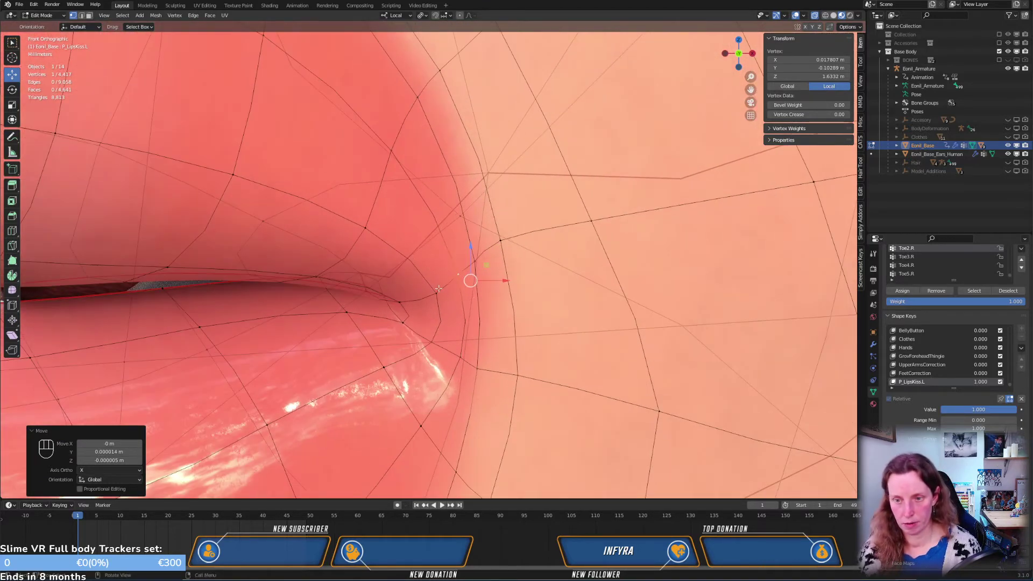
left_click(437, 292)
key("g")
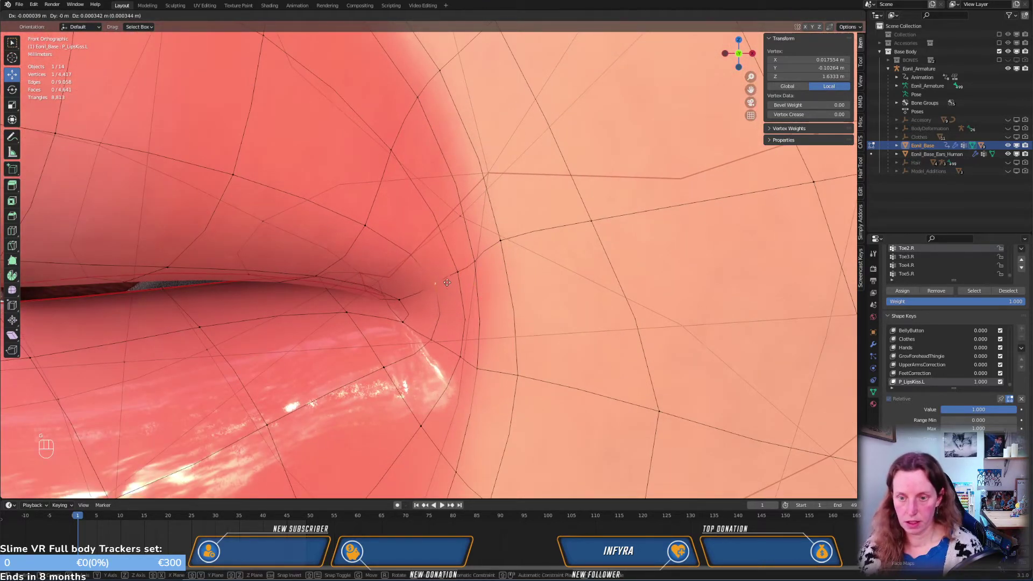
left_click(411, 303)
key("g")
left_click(464, 274)
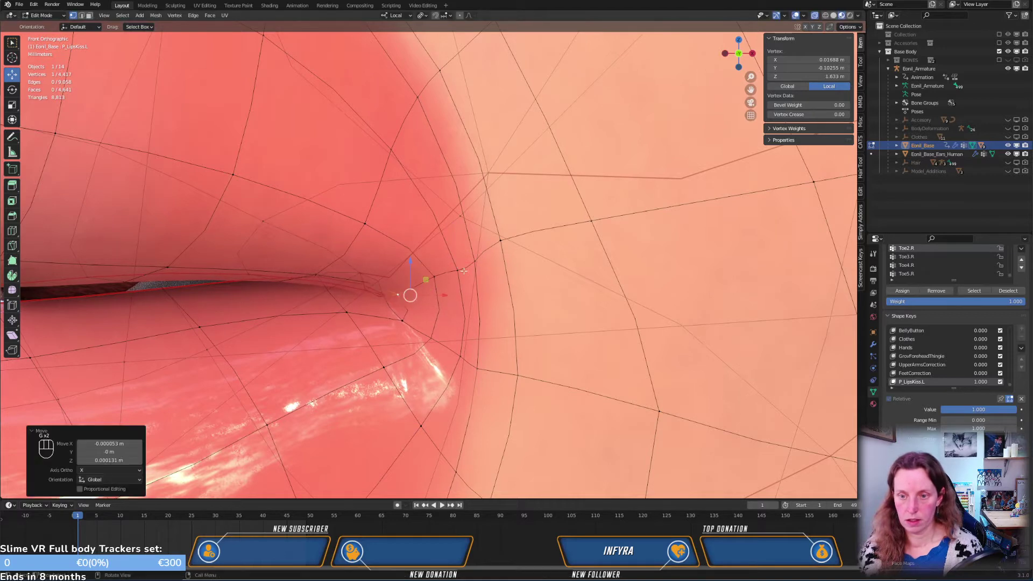
Move the two outer vertices above the left mouth corner slightly upward in front view to smooth the edge loop
key("g")
left_click(467, 264)
key("g")
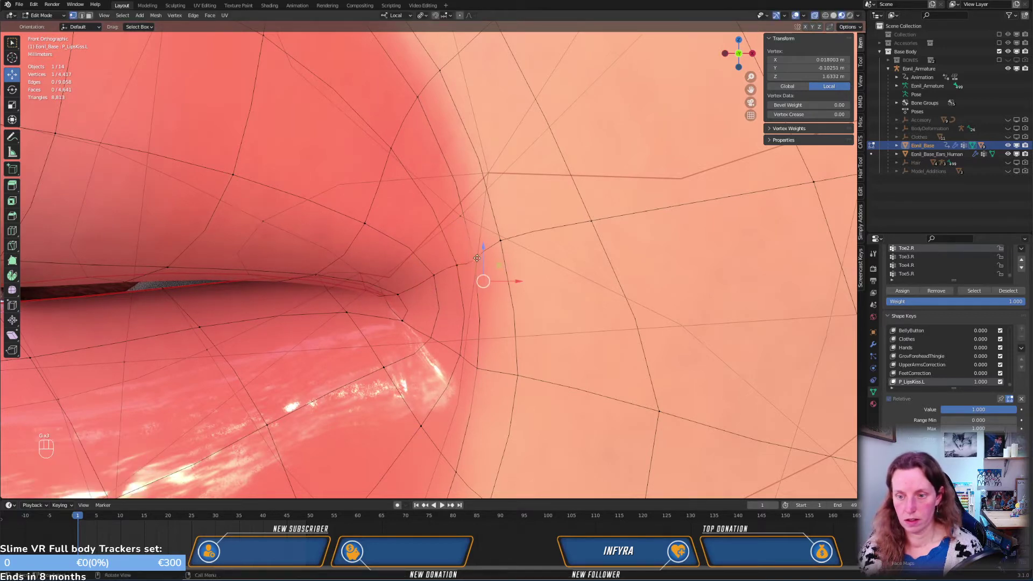
left_click(483, 266)
Raise the row of lower vertices at the left mouth corner in front view, from about 0.4 mm for the outermost to 0.2 mm for the innermost
key("g")
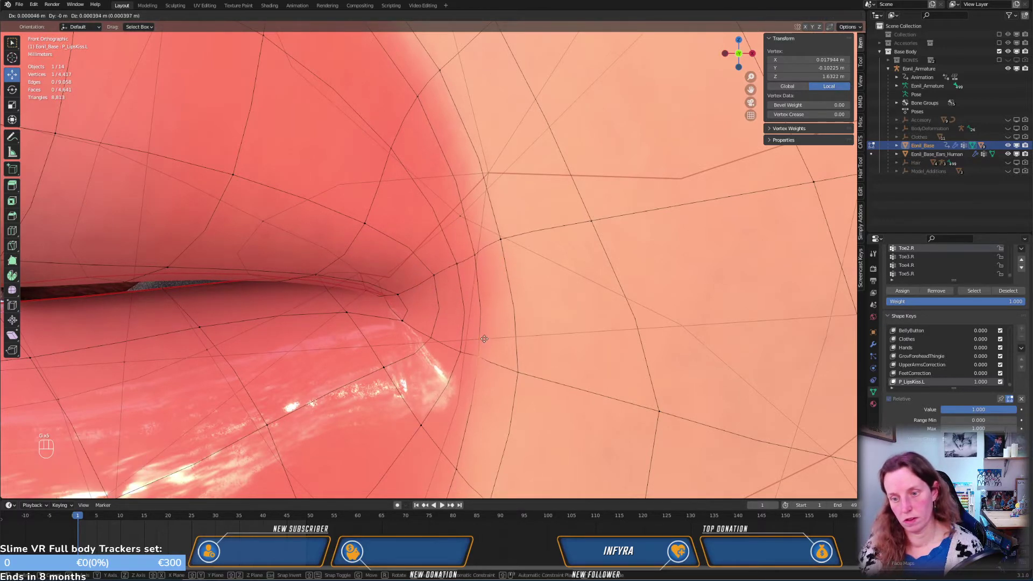
left_click(475, 348)
key("g")
left_click(462, 339)
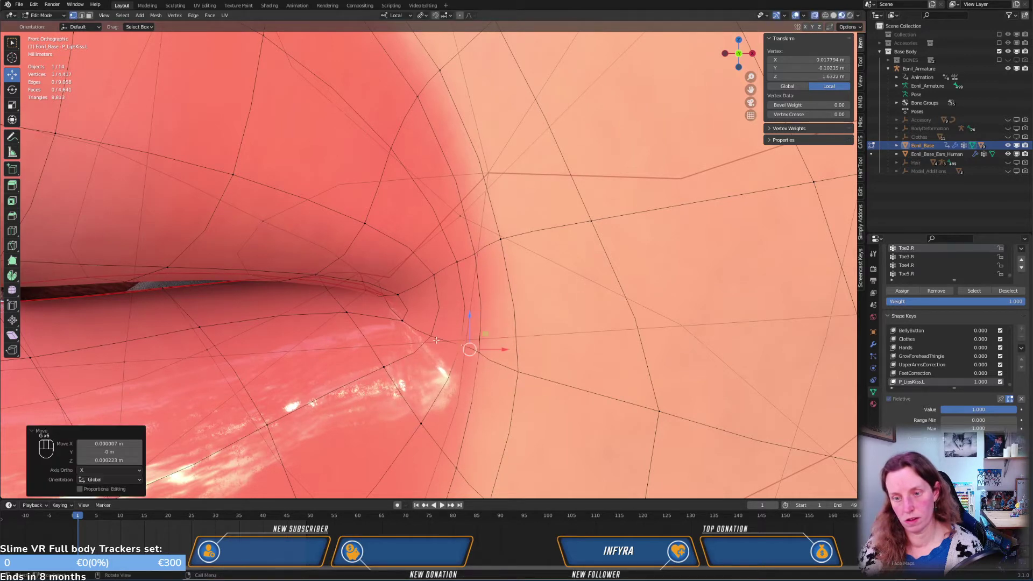
key("g")
left_click(423, 326)
key("g")
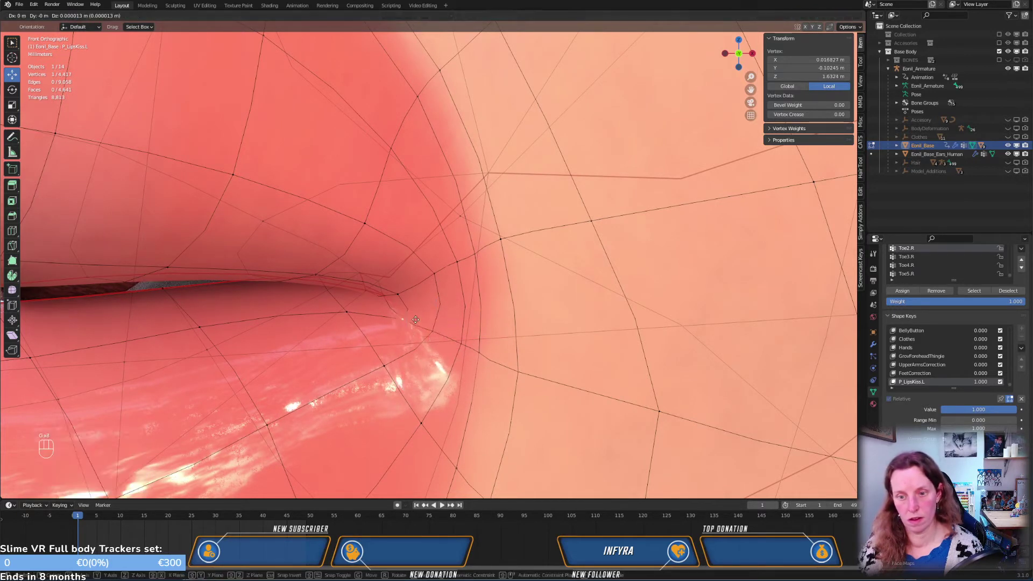
left_click(414, 314)
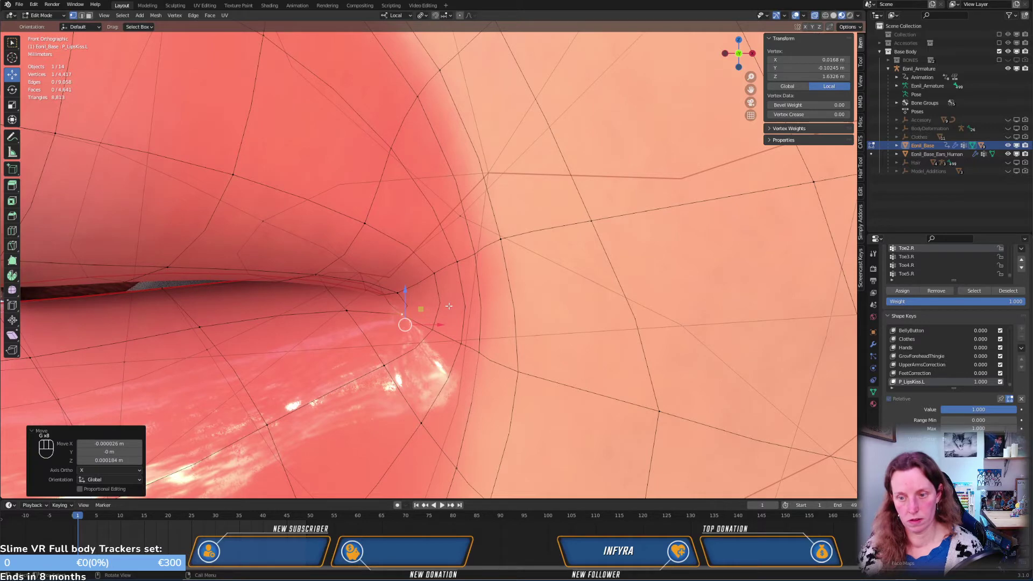
Turn off X-ray display and return to Object Mode to view the whole mouth with the kiss shape applied
scroll(449, 306, "down", 5)
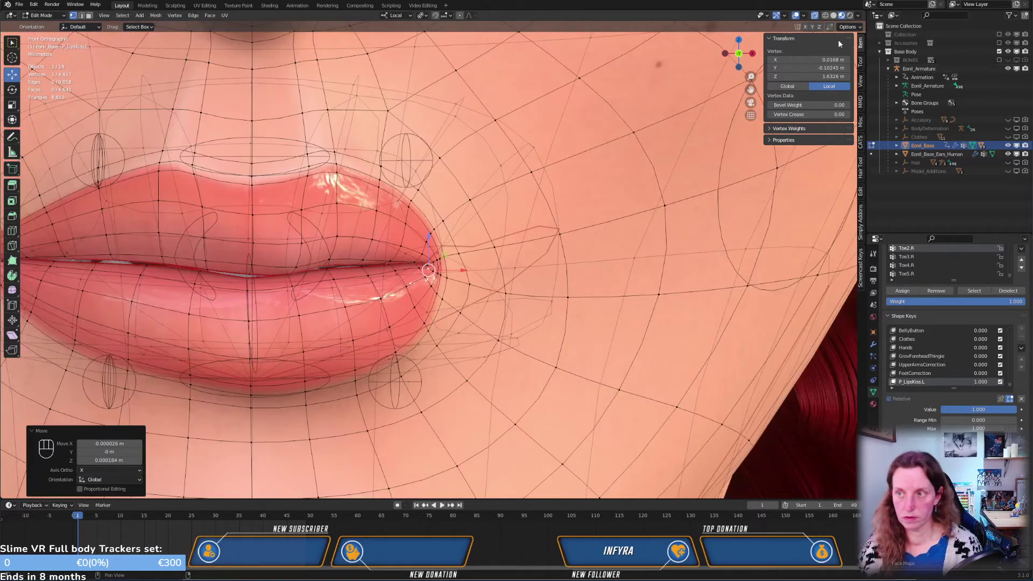
left_click(815, 17)
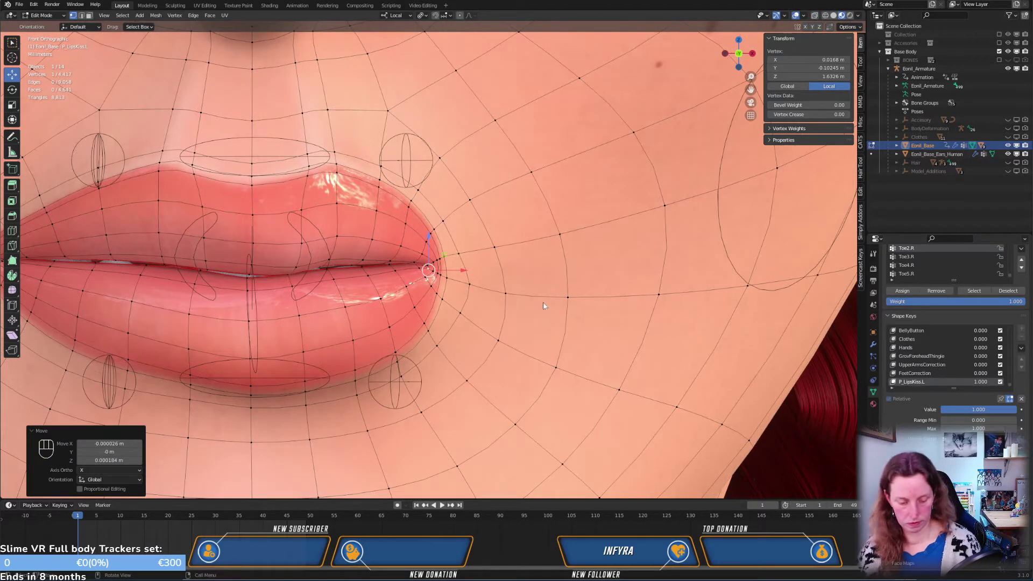
key("Tab")
scroll(462, 298, "down", 4)
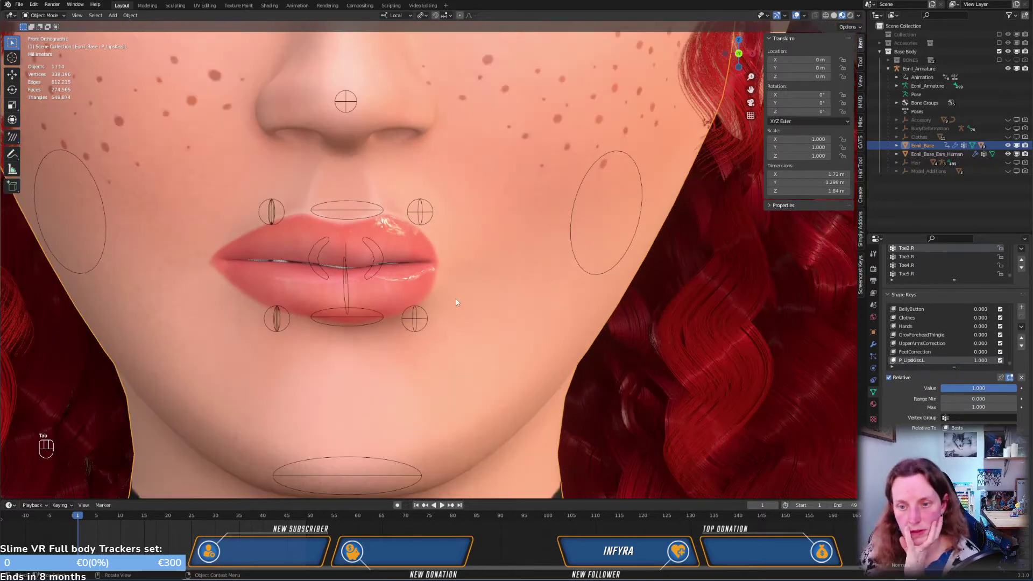
Compare the mouth with the kiss-lips reference images in the browser, then switch back to Blender
scroll(456, 325, "up", 3)
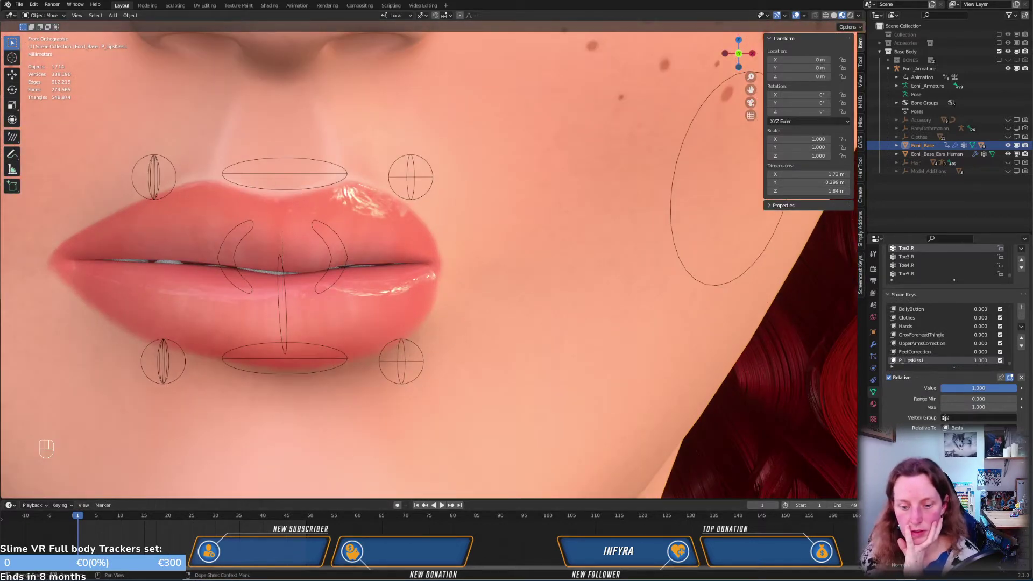
key("alt+Tab")
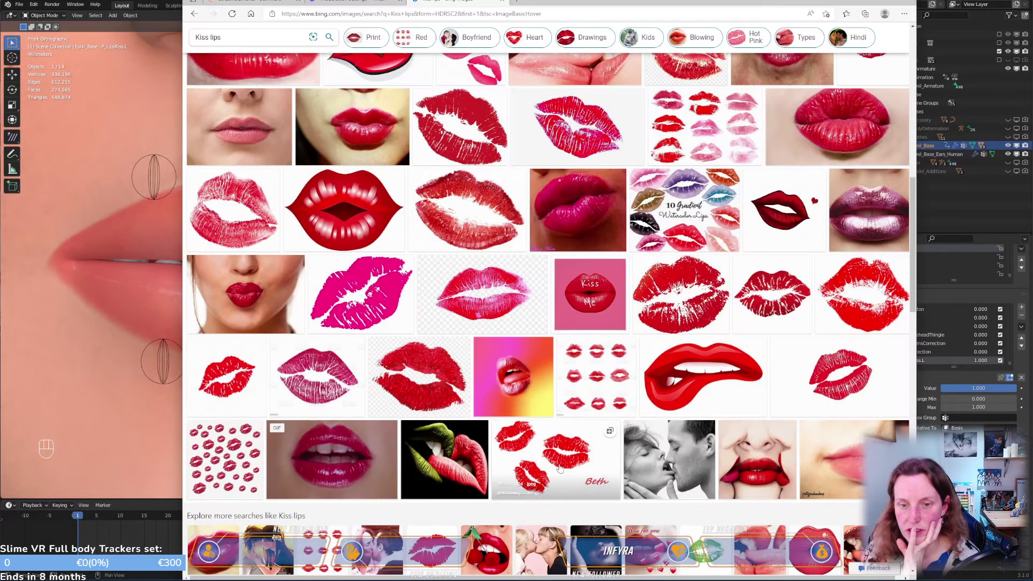
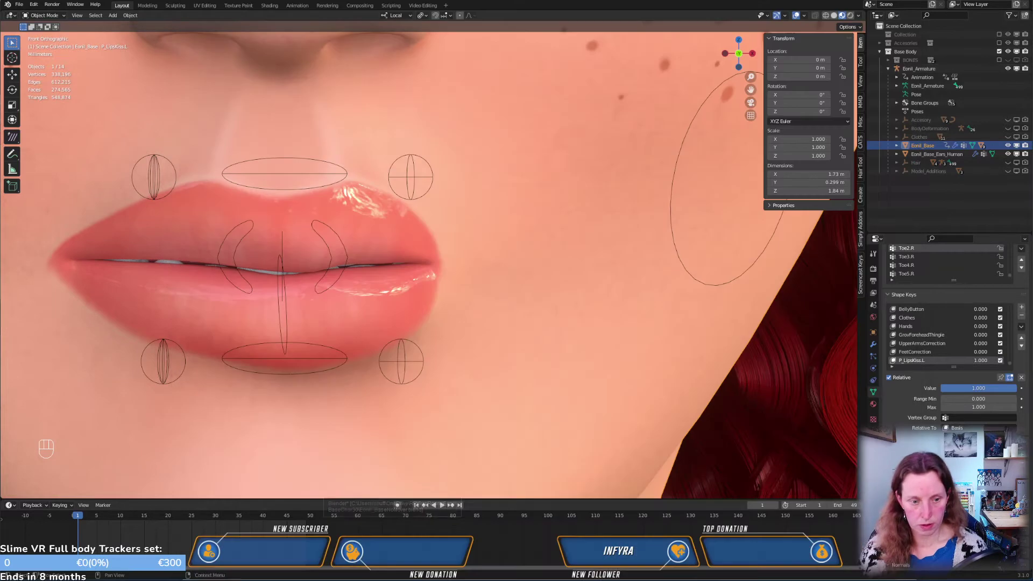
key("alt+Tab")
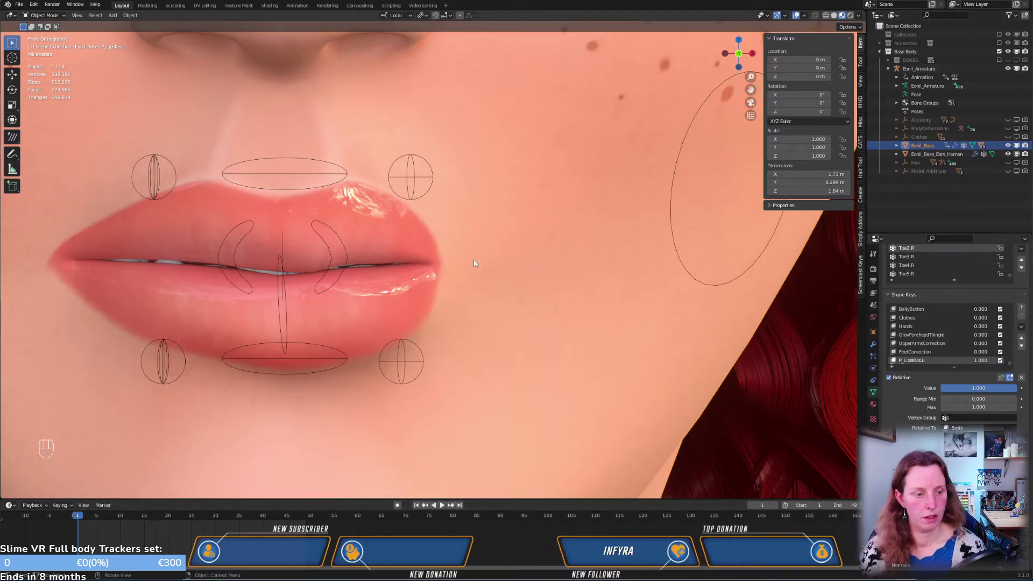
Enter Edit Mode and select the outermost vertex at the left mouth corner, seen in right side view
middle_click_drag(474, 263, 418, 326)
key("Tab")
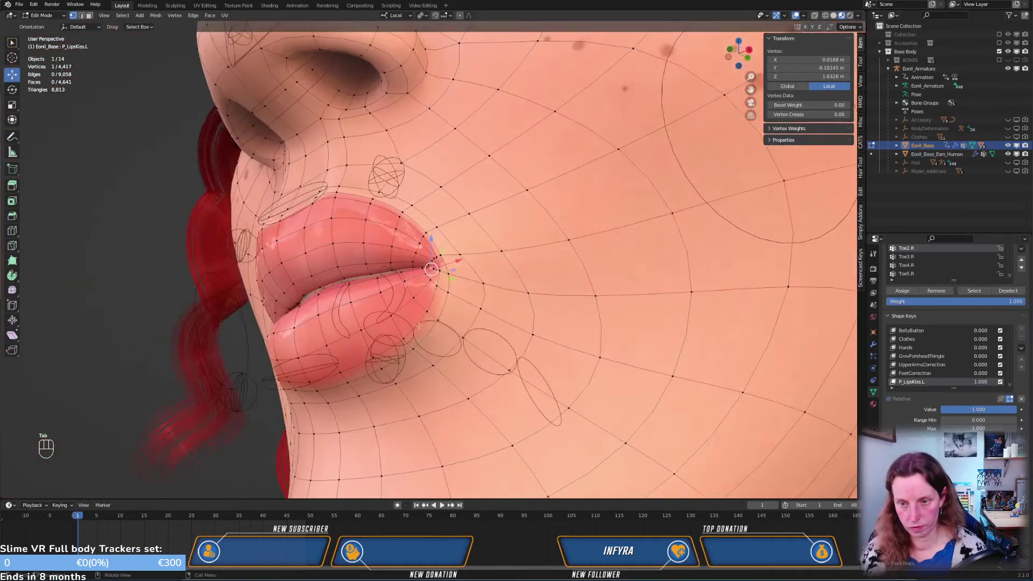
left_click_drag(449, 274, 451, 276)
key("KP_3")
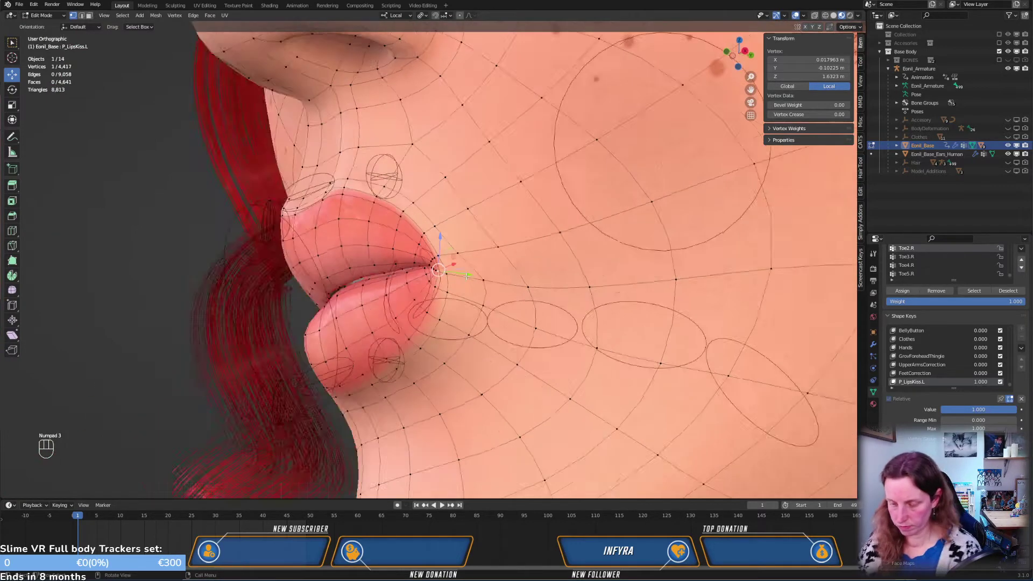
scroll(429, 287, "up", 2)
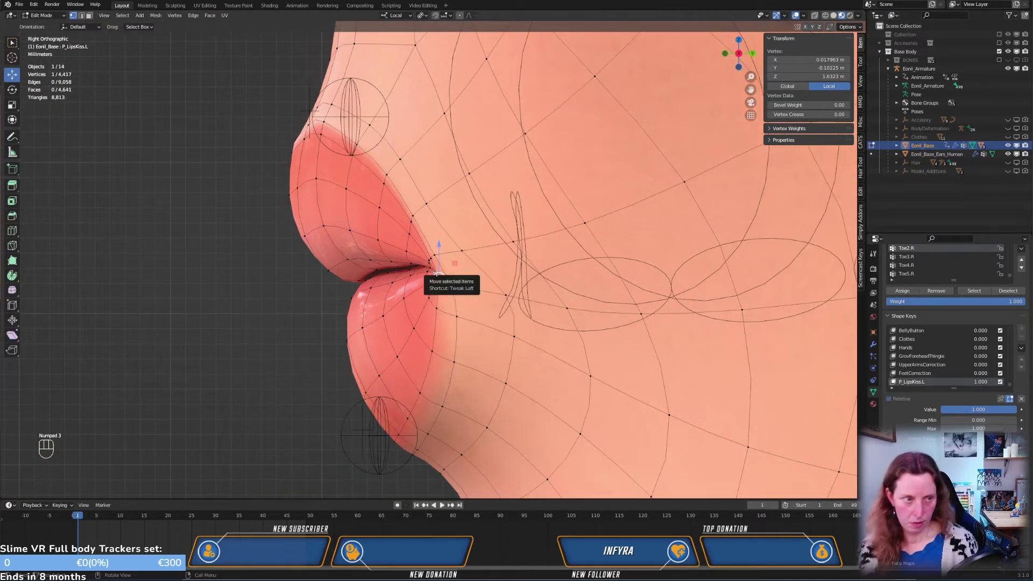
Try to push the single mouth-corner vertex back about 1.6 mm in side view with proportional editing
key("g")
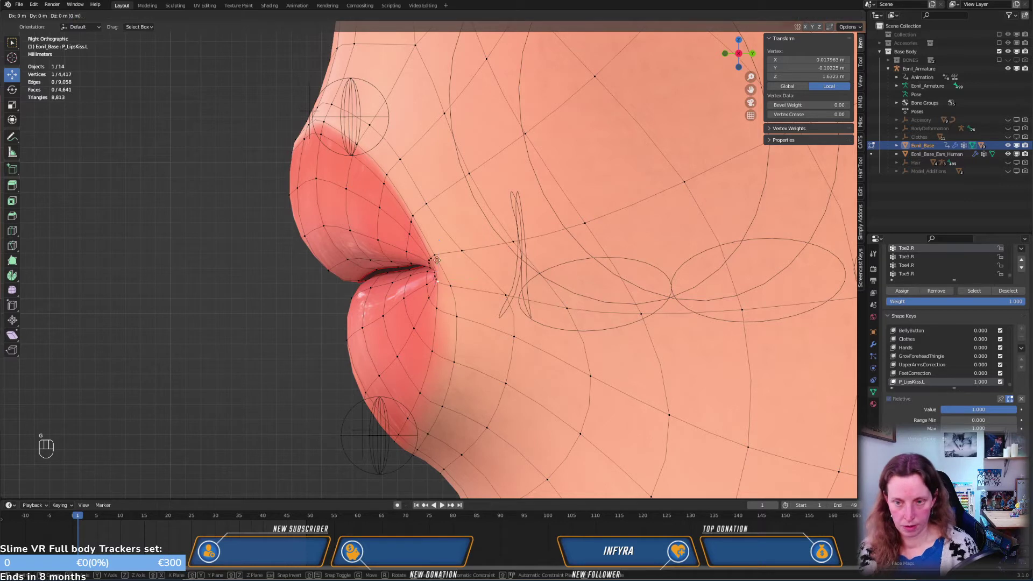
right_click(441, 260)
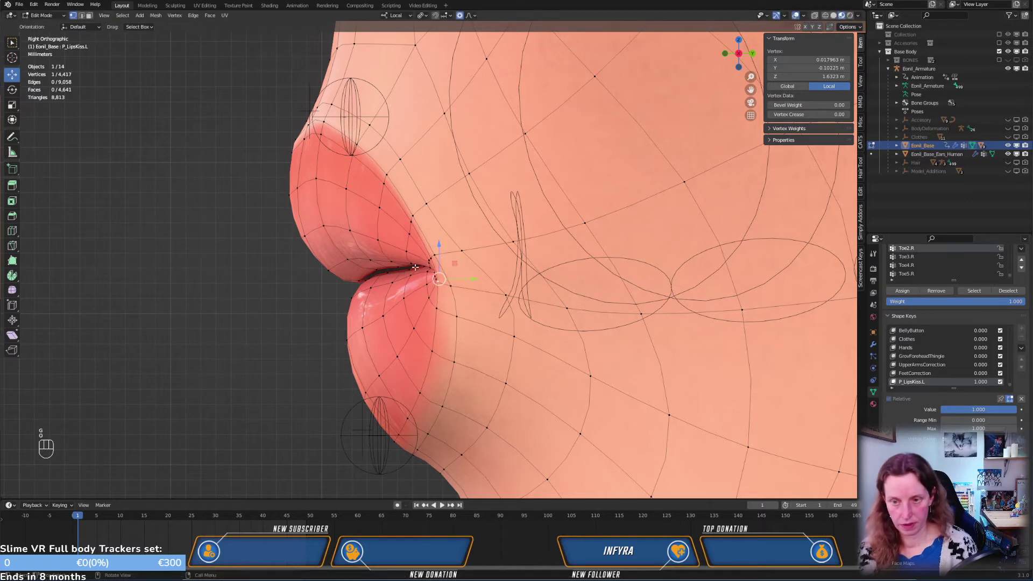
key("g")
left_click(454, 266)
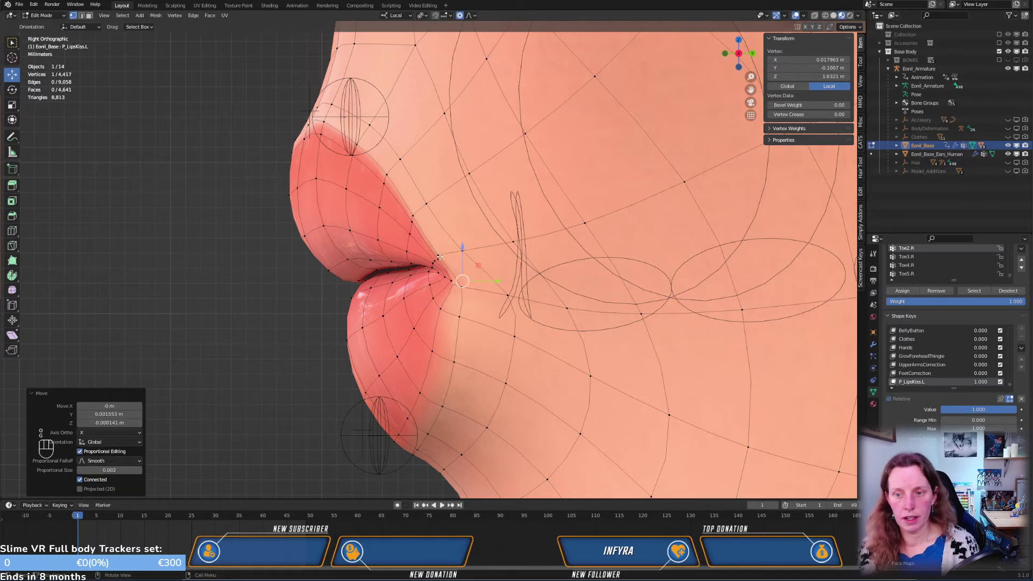
key("ctrl+z")
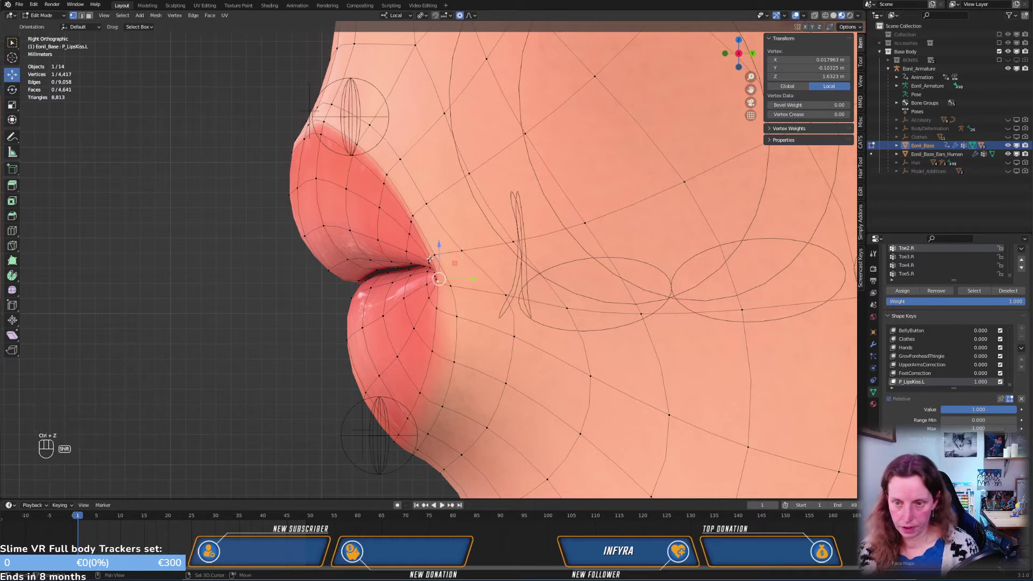
Add the adjacent upper vertex to the selection and push both corner vertices back about 1.2 mm and up 0.2 mm with proportional editing
left_click(430, 261, "shift")
key("g")
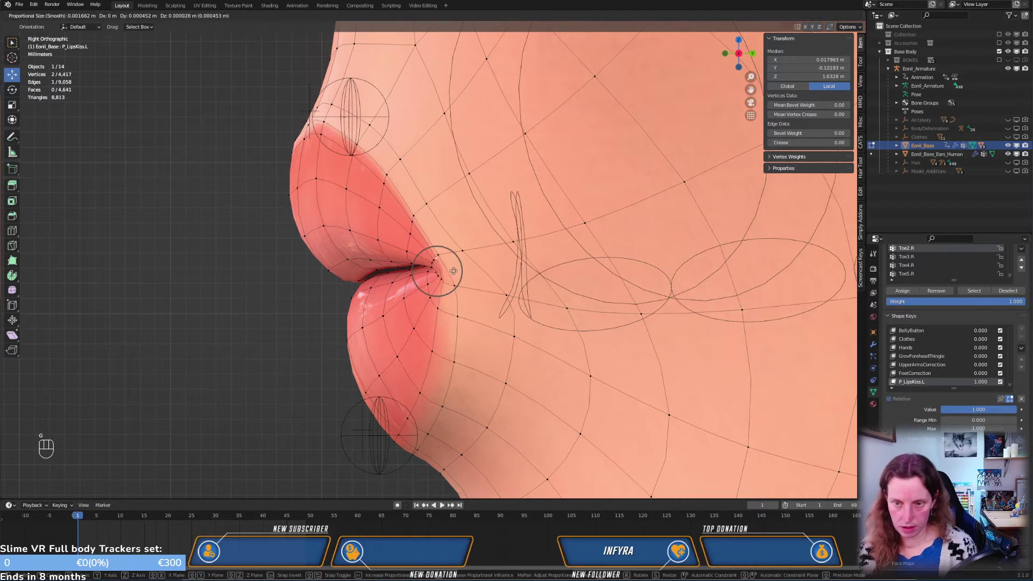
scroll(466, 270, "down", 3)
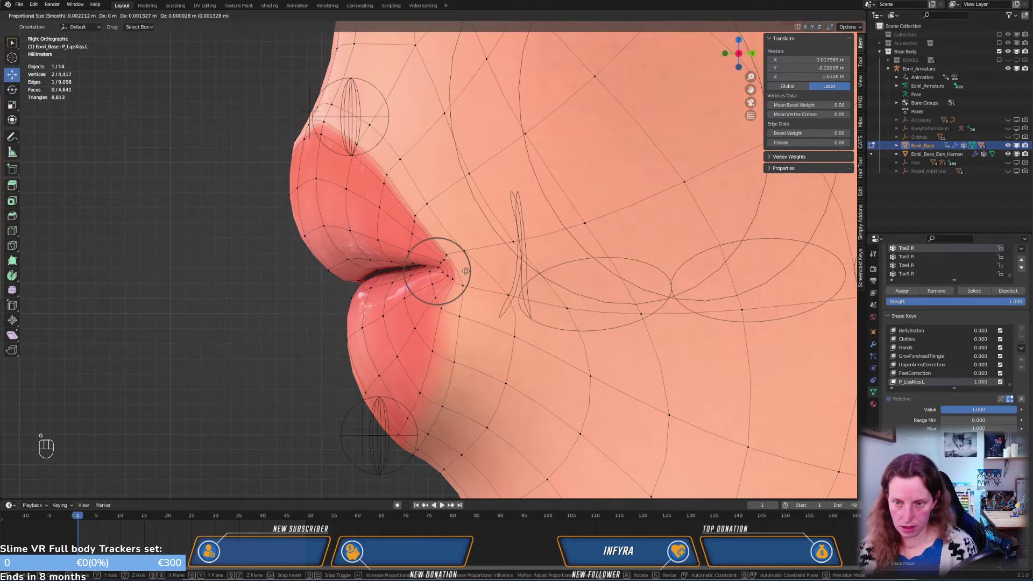
scroll(466, 270, "down", 3)
left_click(462, 268)
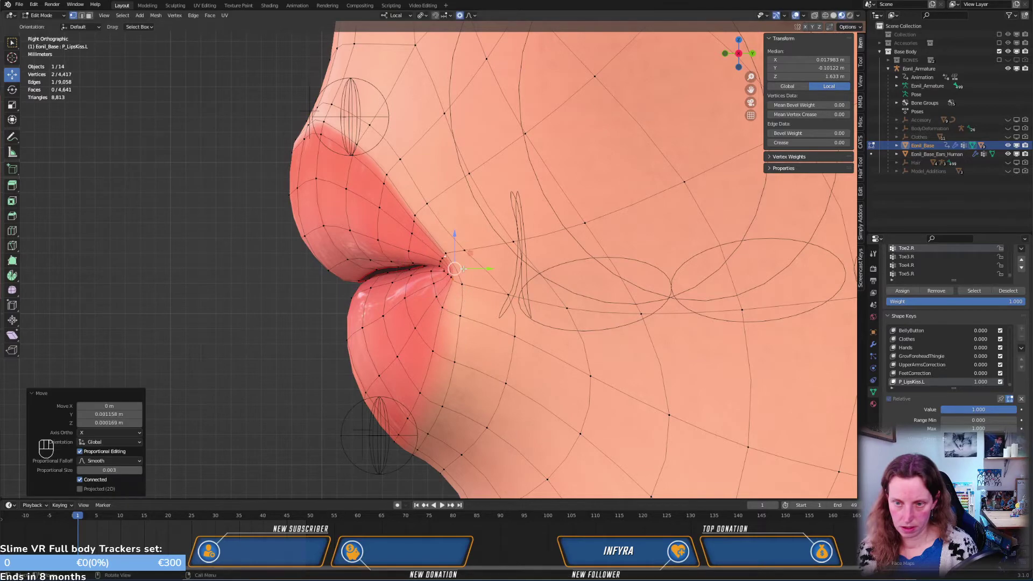
Pull the vertex on the lower lip's inner edge near the left corner forward about 1.7 mm with proportional editing
key("KP_1")
middle_click_drag(491, 290, 332, 295)
left_click(298, 306)
middle_click_drag(327, 248, 344, 236)
key("g")
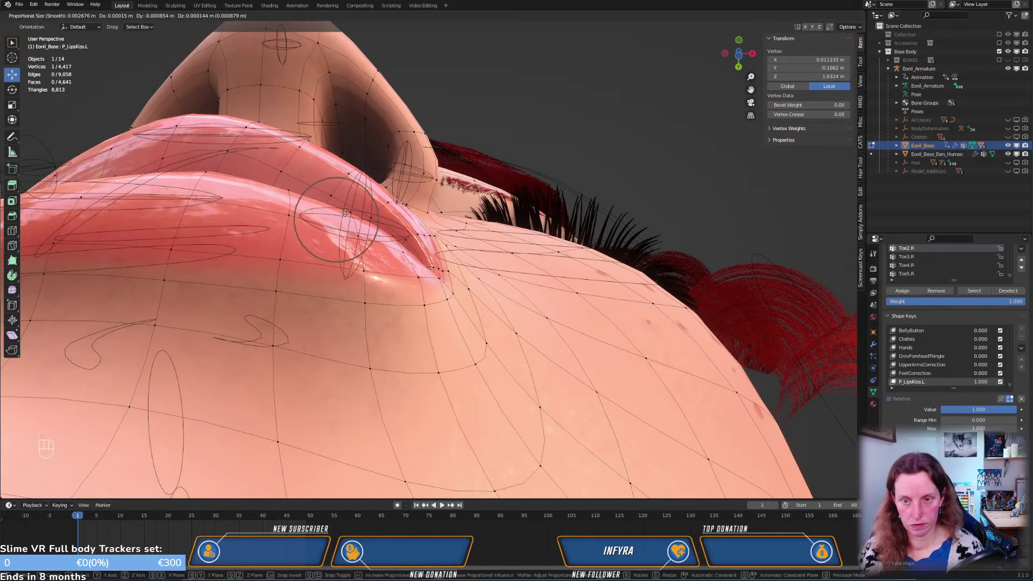
left_click(344, 206)
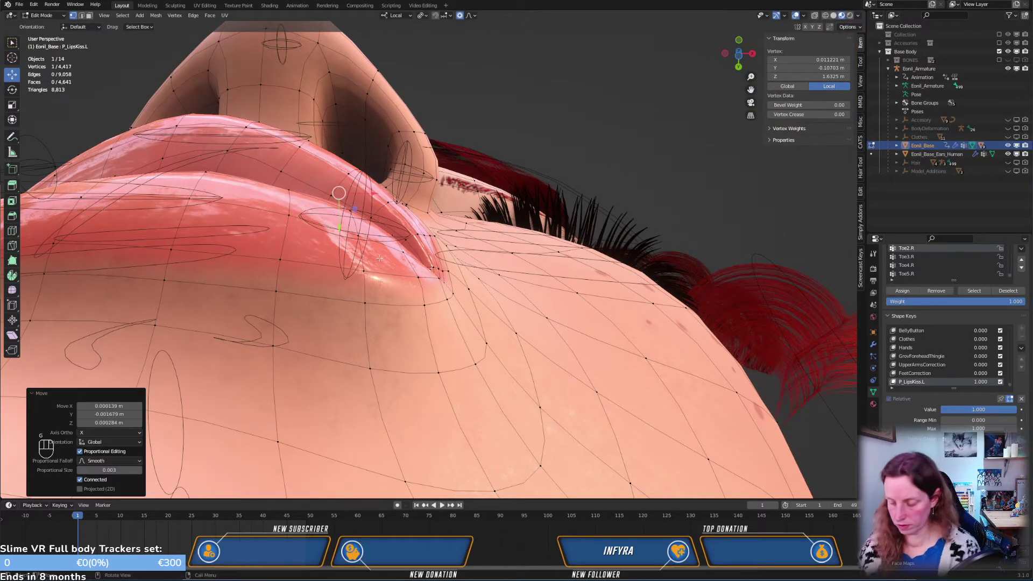
Pull the same lower-lip vertex another 1 mm forward with a larger proportional size of about 0.007
key("KP_3")
middle_click_drag(404, 280, 412, 279)
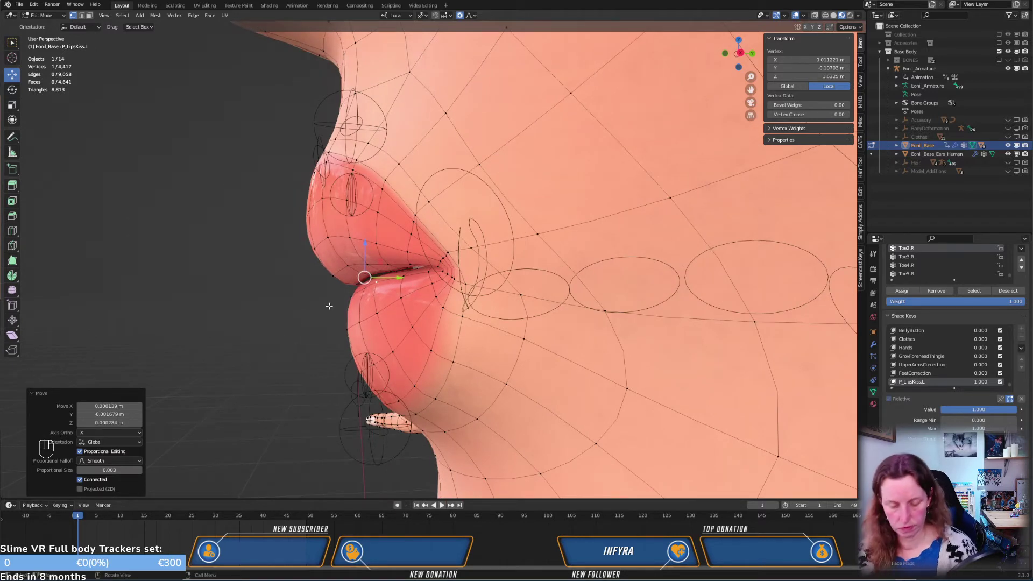
key("g")
scroll(322, 303, "down", 4)
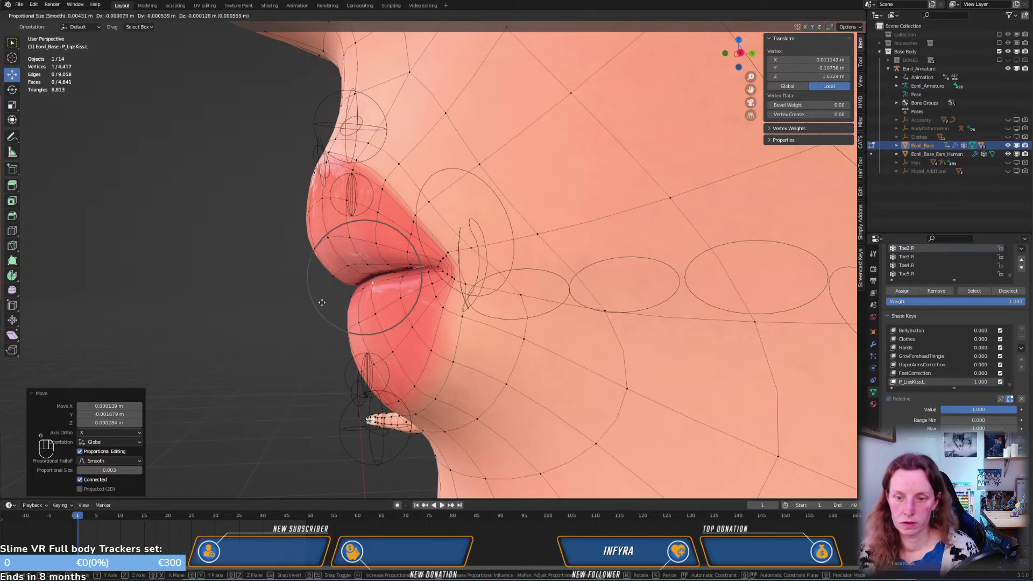
scroll(322, 302, "down", 5)
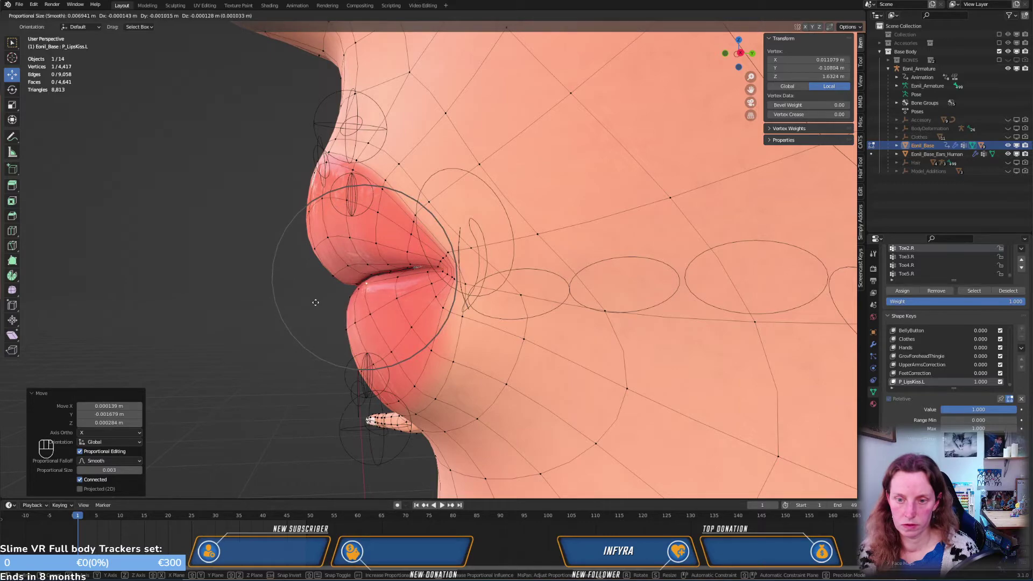
left_click(316, 302)
Pull the next lower-lip vertex toward the centre forward about 0.9 mm and inward 0.4 mm, using a proportional size of about 0.005
key("KP_1")
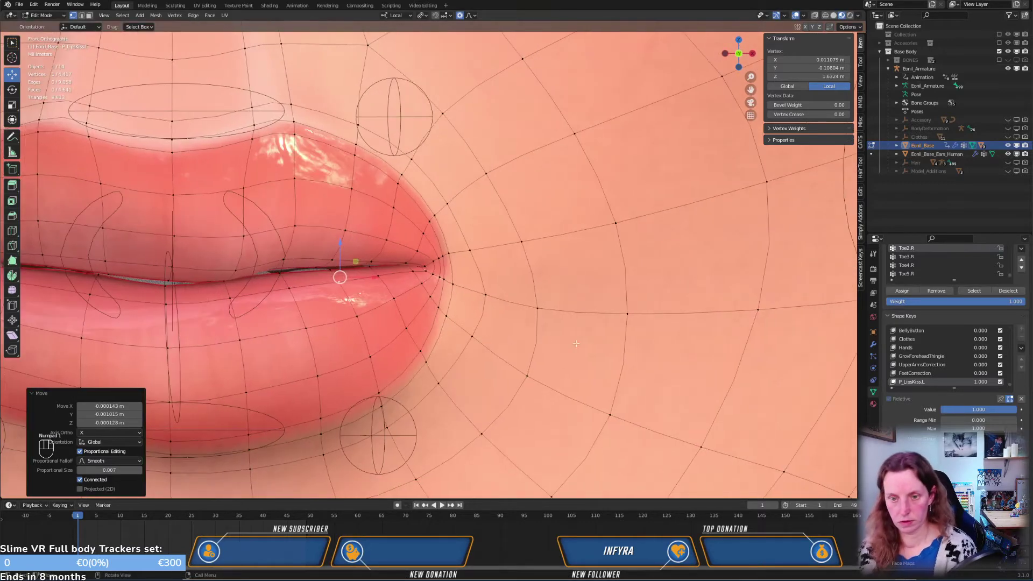
middle_click_drag(576, 343, 547, 275)
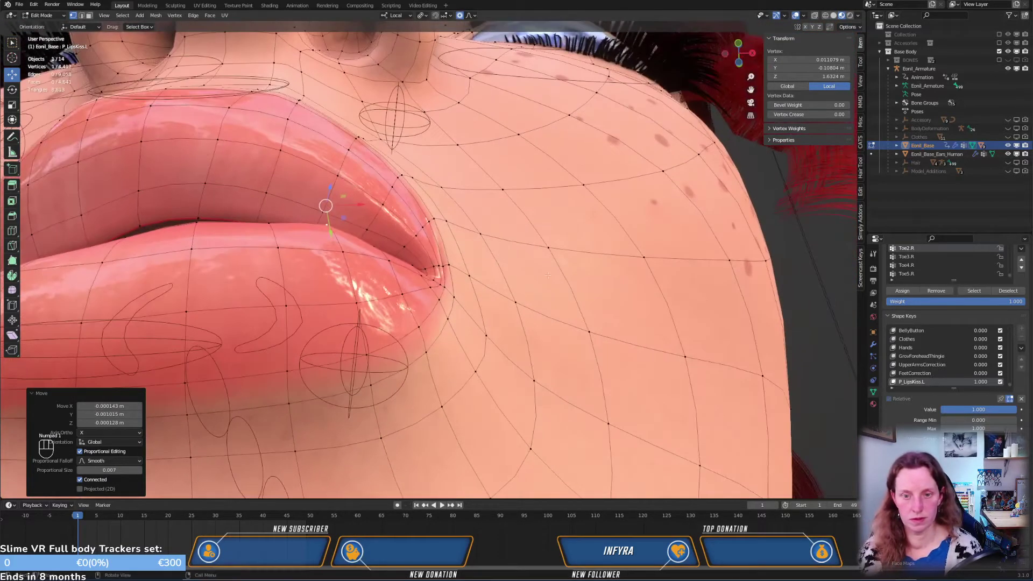
left_click(280, 243)
middle_click_drag(305, 317, 307, 260)
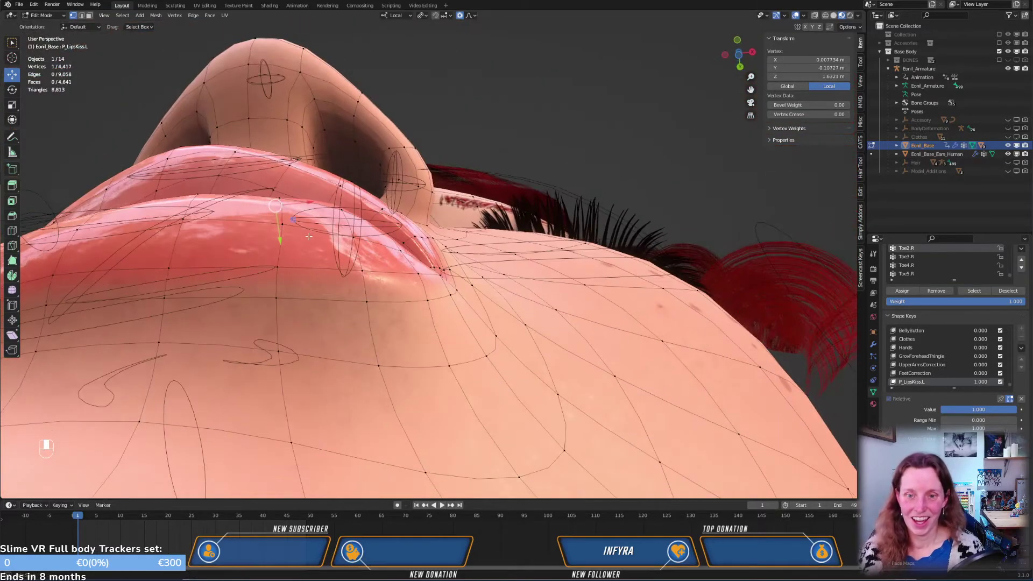
key("g")
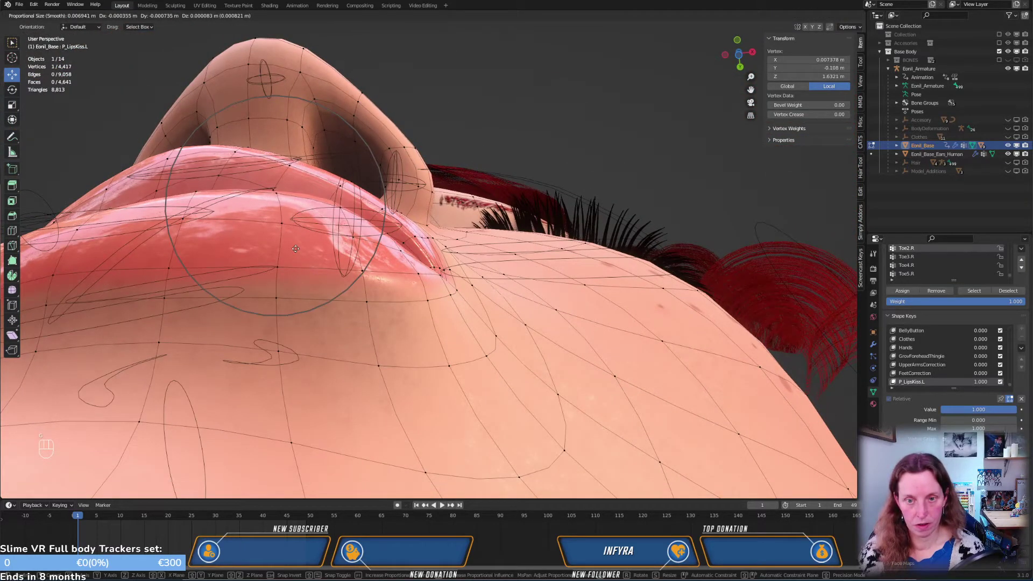
scroll(296, 249, "up", 2)
left_click(293, 246)
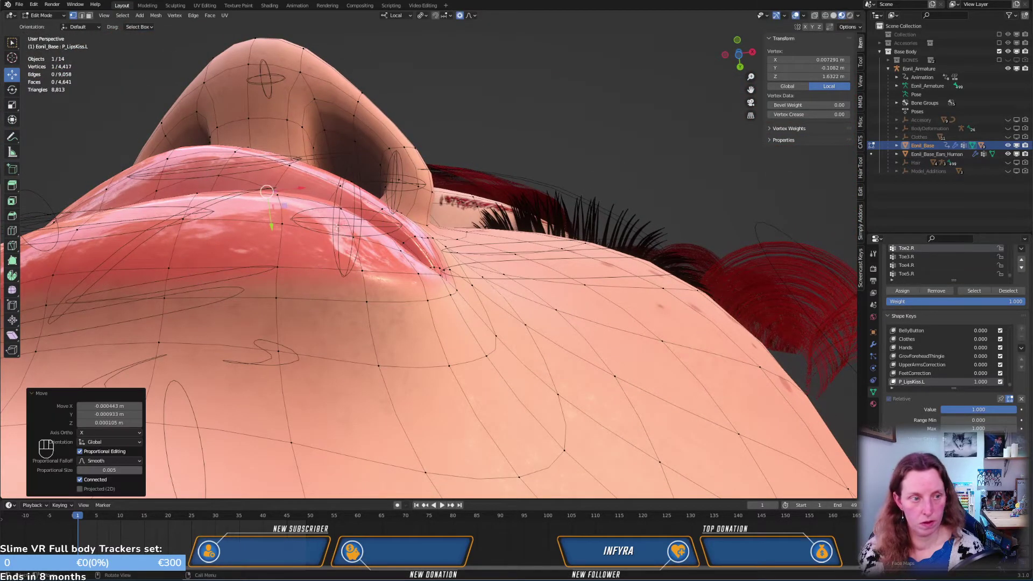
Move the outer lower-lip vertex back about 0.5 mm with proportional editing to even out the lip curve
middle_click_drag(337, 228, 350, 296)
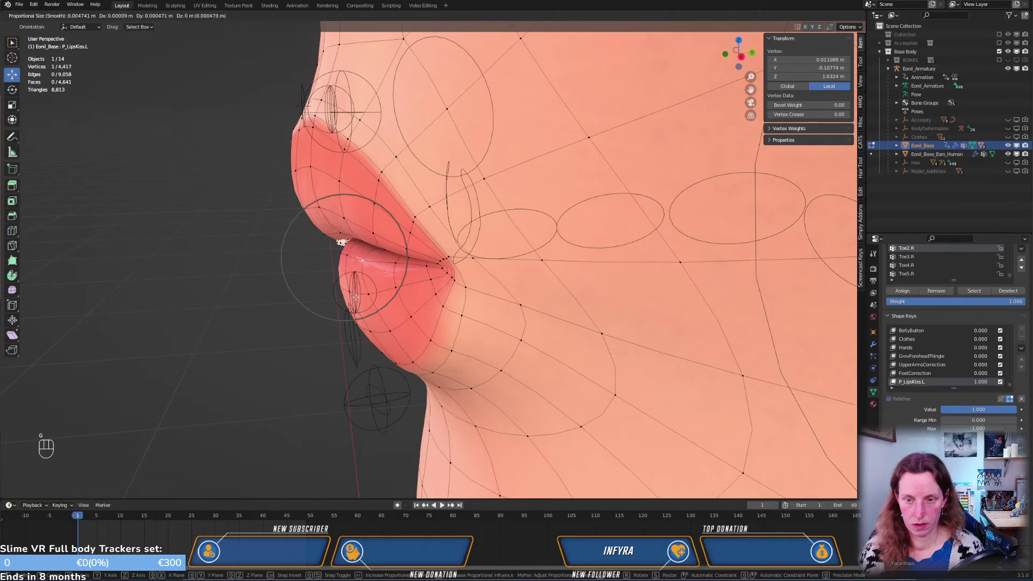
left_click(354, 296)
scroll(354, 296, "up", 2)
Pull two neighbouring left upper-lip vertices forward about 1.4 mm and down 0.3 mm in side view with proportional editing
middle_click_drag(354, 296, 322, 301)
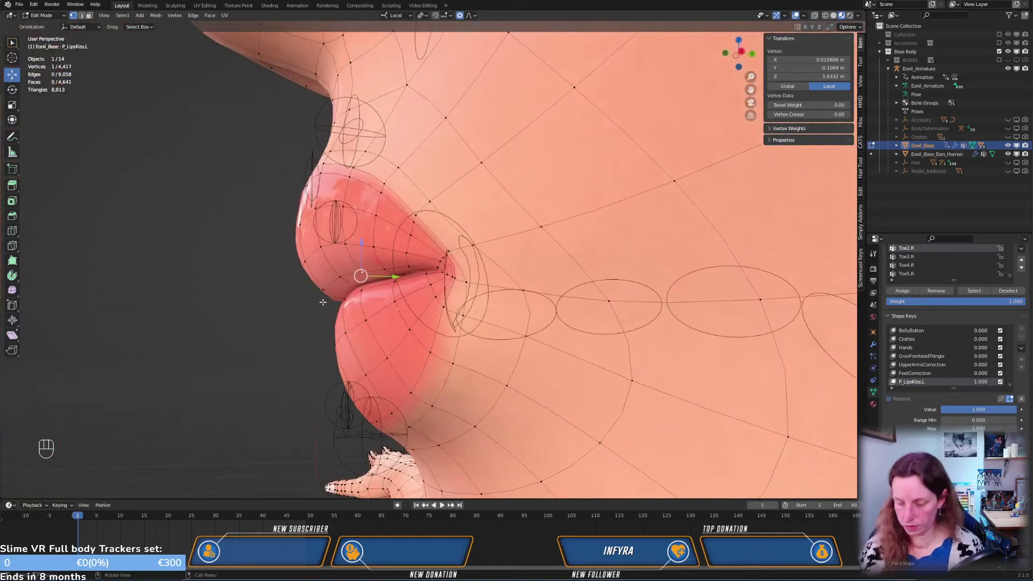
key("KP_3")
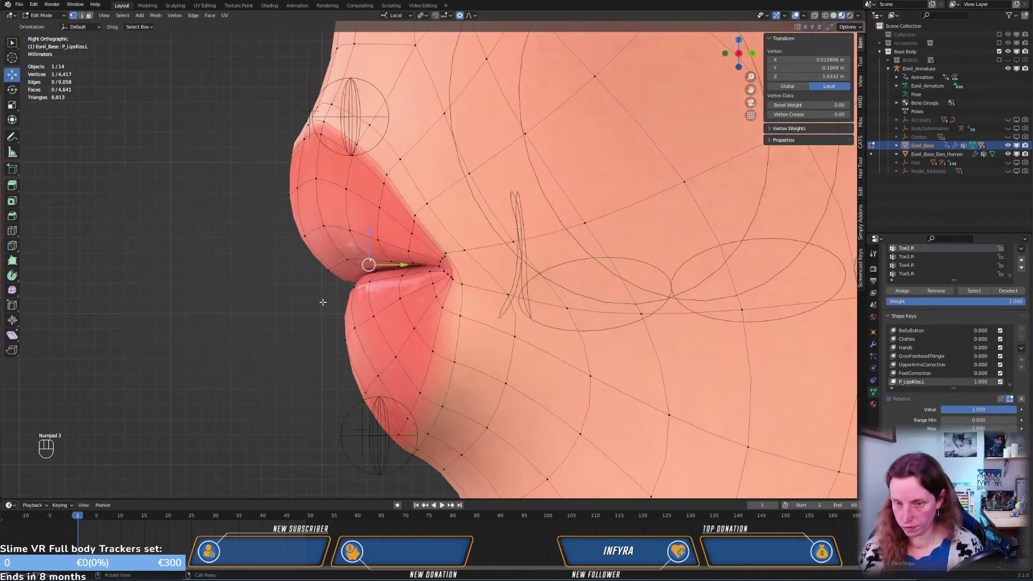
left_click(350, 230, "shift")
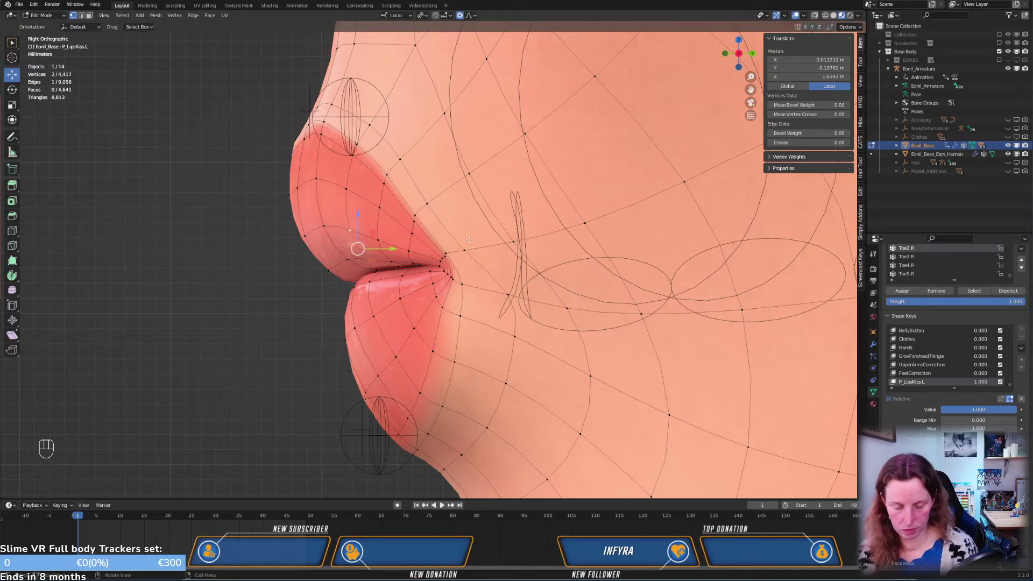
key("g")
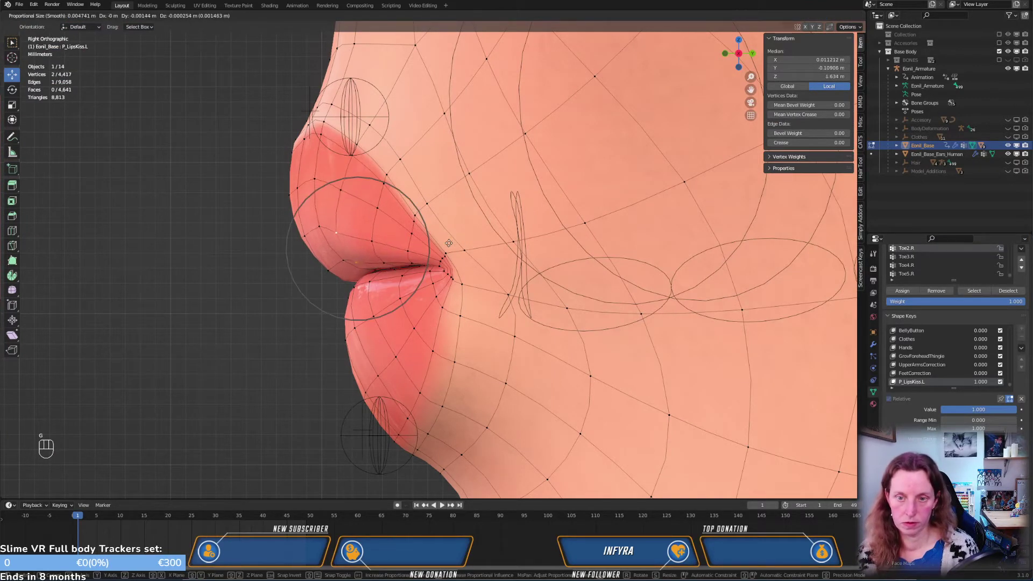
left_click(448, 243)
Move the vertex just below the left mouth corner back about 0.5 mm with proportional editing
middle_click_drag(449, 243, 408, 174)
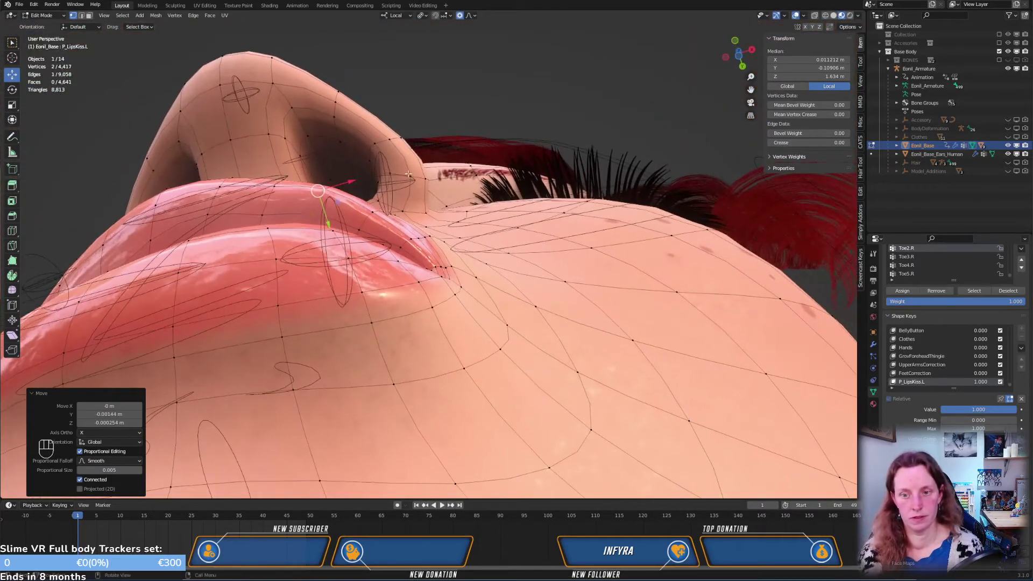
left_click(408, 241)
scroll(408, 241, "up", 4)
middle_click_drag(408, 241, 369, 393)
key("g")
left_click(458, 356)
key("ctrl+z")
key("g")
left_click(449, 296)
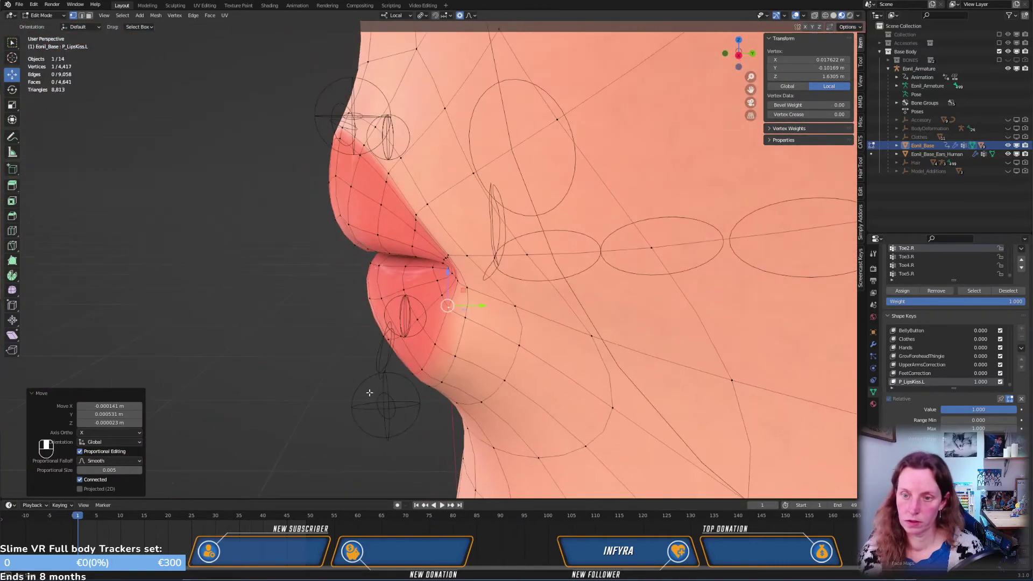
Turn off proportional editing and move the upper mouth-corner vertex back about 0.4 mm and slightly down in side view
scroll(372, 391, "up", 3)
key("KP_3")
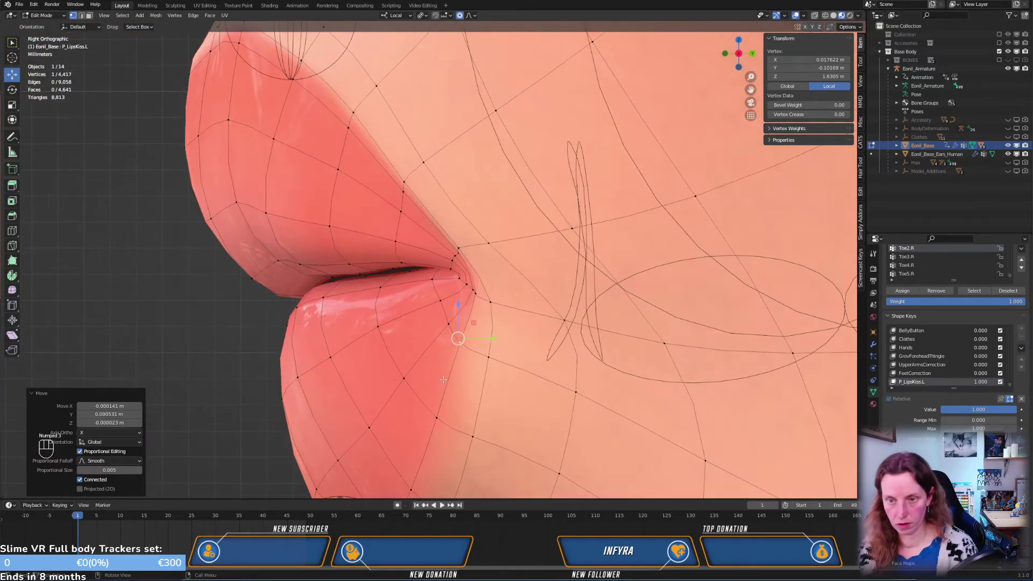
key("o")
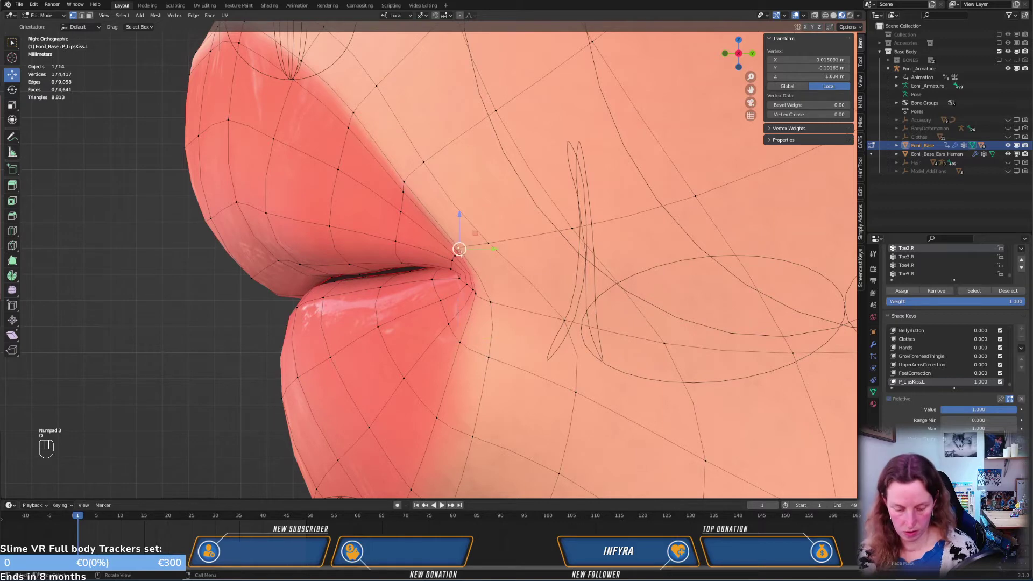
key("g")
left_click(441, 227)
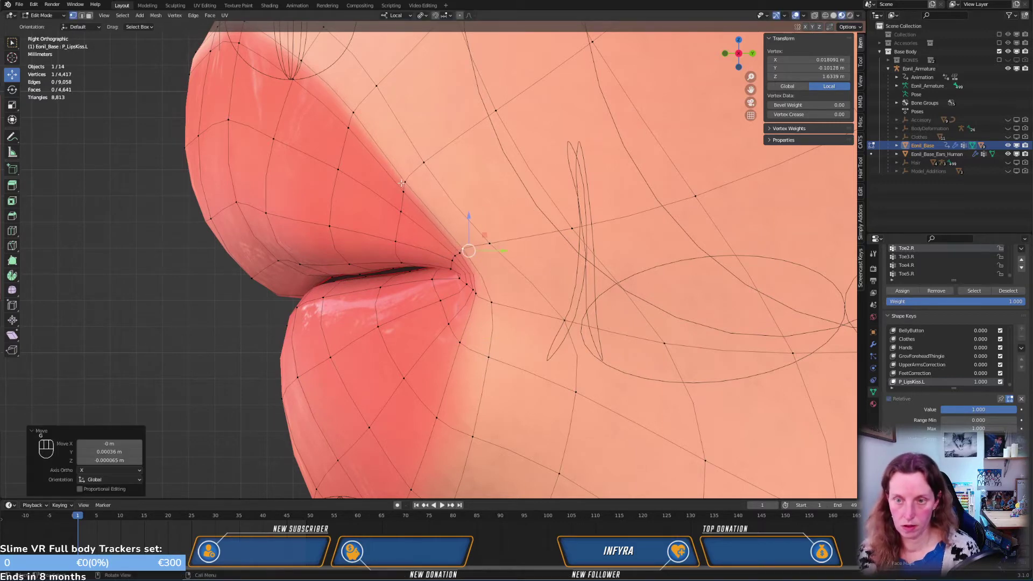
Move the upper-lip edge vertex above the left mouth corner slightly back and down in side view
key("g")
left_click(415, 191)
mouse_move(416, 191)
middle_mouse_down()
mouse_move(458, 246)
mouse_move(430, 215)
mouse_move(415, 150)
mouse_move(417, 189)
middle_mouse_up()
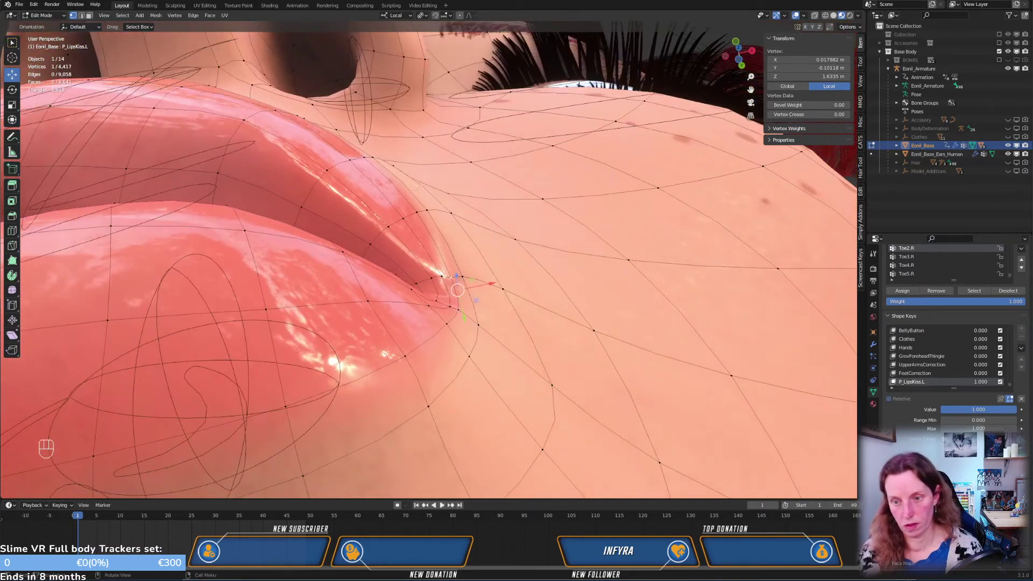
Nudge the left mouth-corner vertex and the one just below it slightly without proportional editing
middle_click_drag(450, 310, 446, 298)
key("g")
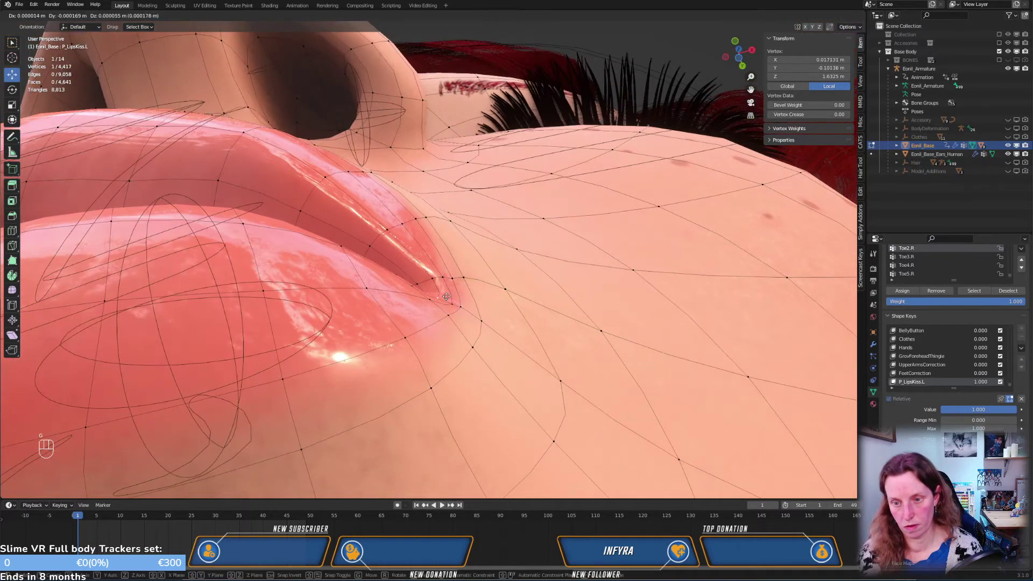
left_click(446, 294)
key("g")
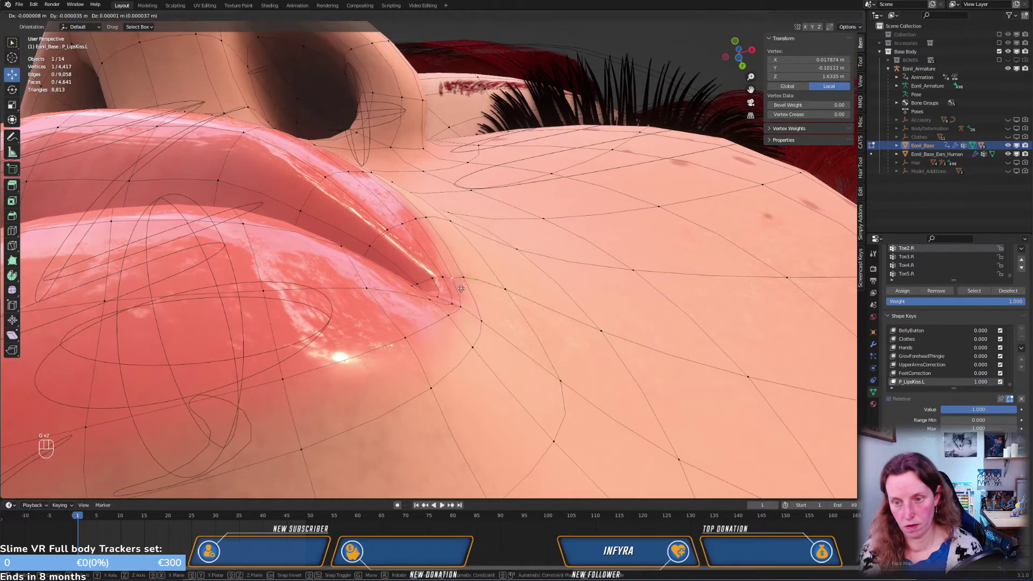
left_click(458, 288)
Turn on proportional editing and pull the left lower-lip vertex forward about 0.3 mm, viewed from below
middle_click_drag(458, 288, 328, 208)
key("shift+Tab")
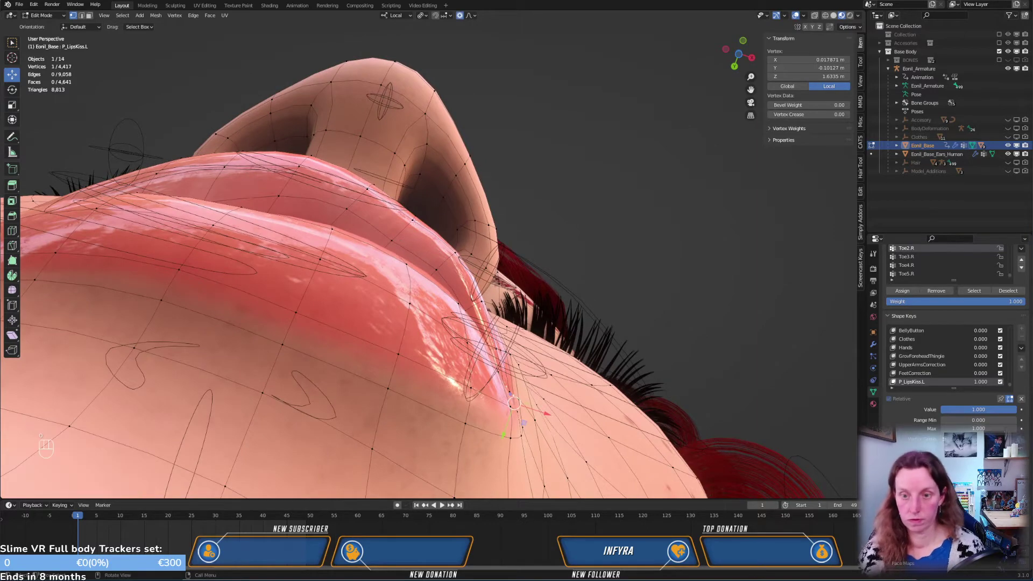
left_click(398, 235)
key("g")
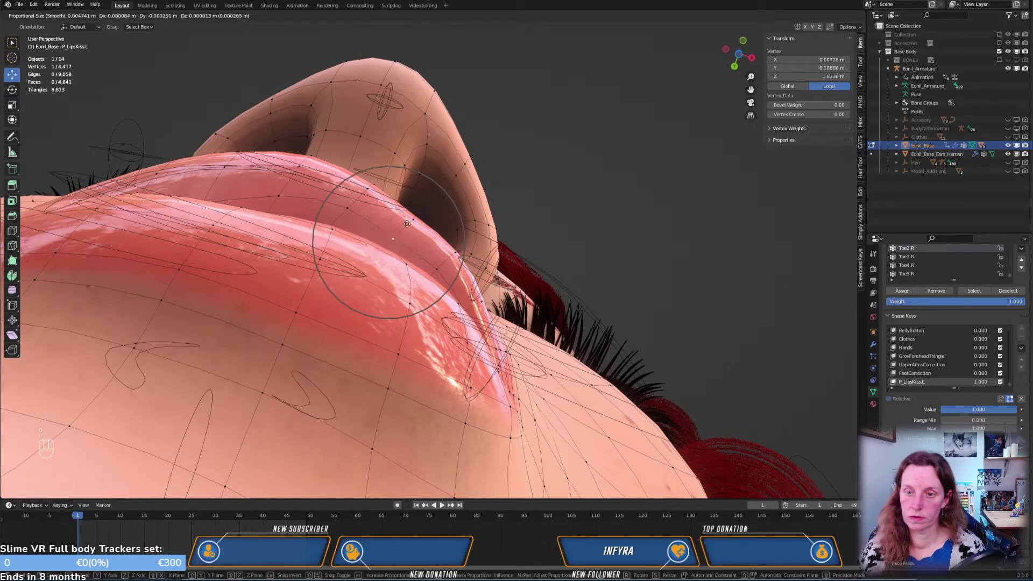
left_click(406, 223)
Reposition two centre-line vertices on the lower lip, bringing the lower one forward about 0.4 mm and down 0.2 mm
middle_click_drag(407, 224, 247, 363)
middle_click_drag(290, 334, 355, 365)
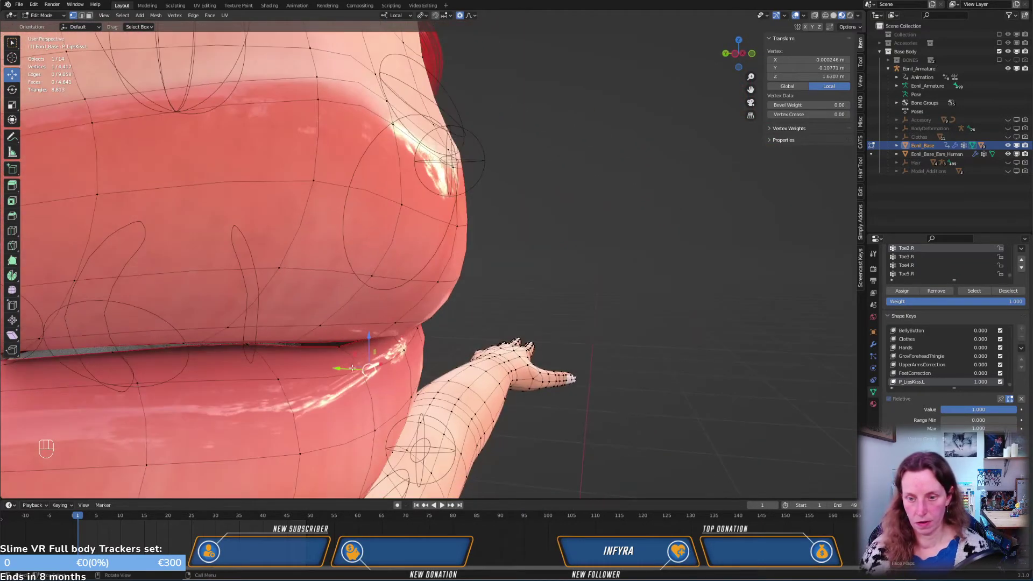
key("g")
left_click(368, 371)
key("g")
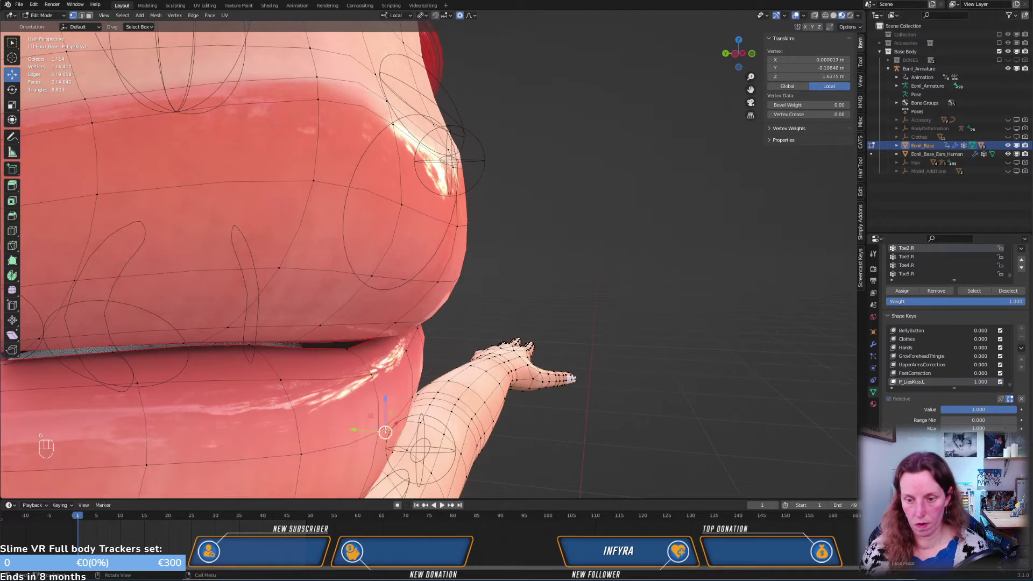
left_click(394, 435)
Pull the lower-edge centre vertex of the upper lip forward about 2 mm and slightly down in side view
key("KP_3")
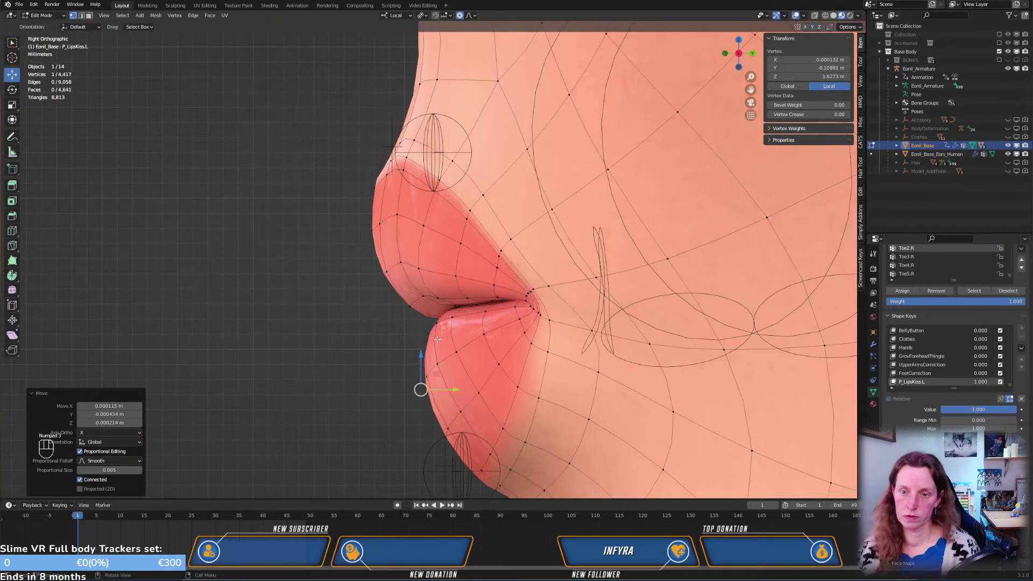
scroll(437, 339, "down", 3)
scroll(440, 337, "up", 2)
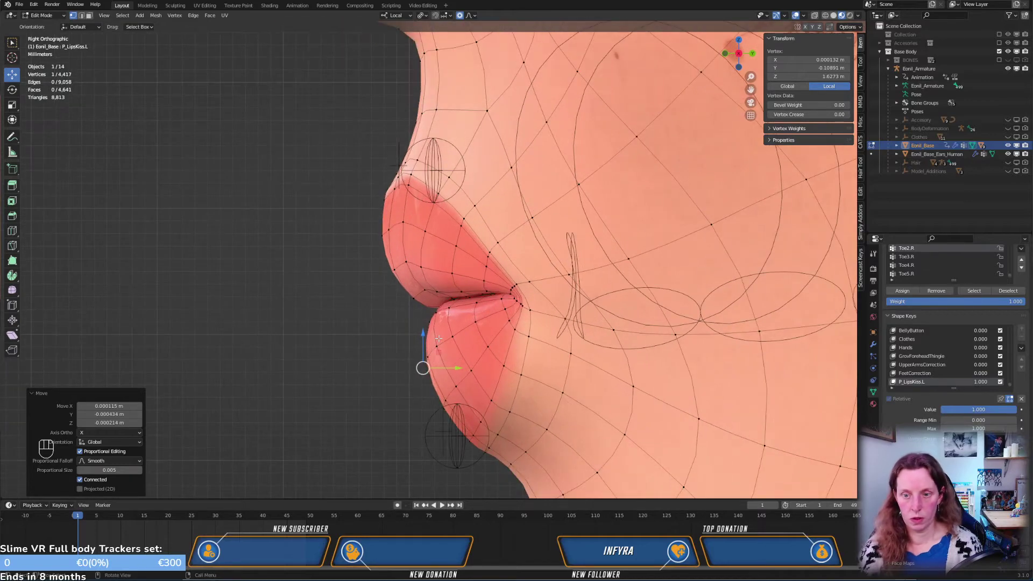
middle_click_drag(420, 302, 310, 314)
key("KP_3")
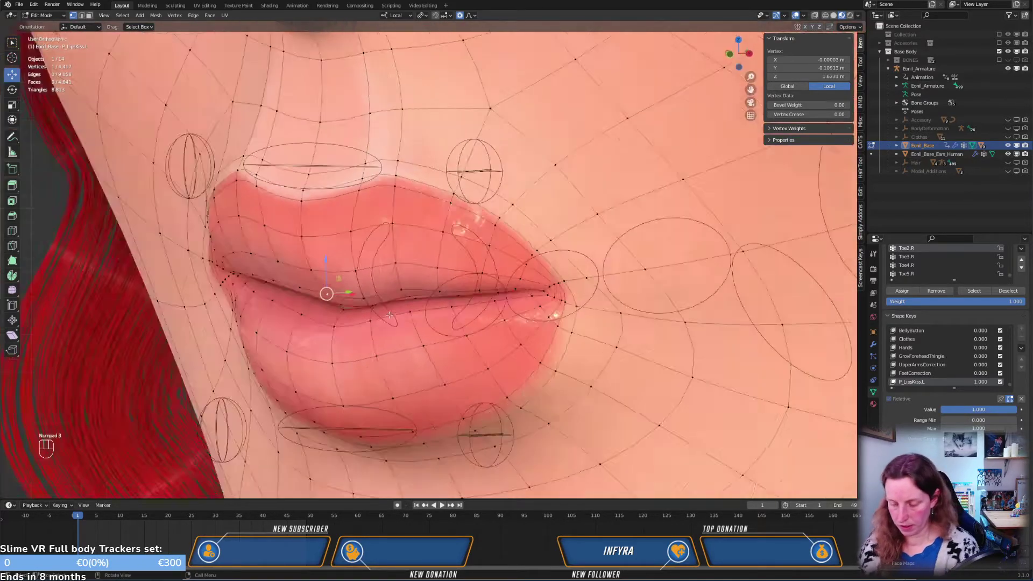
key("g")
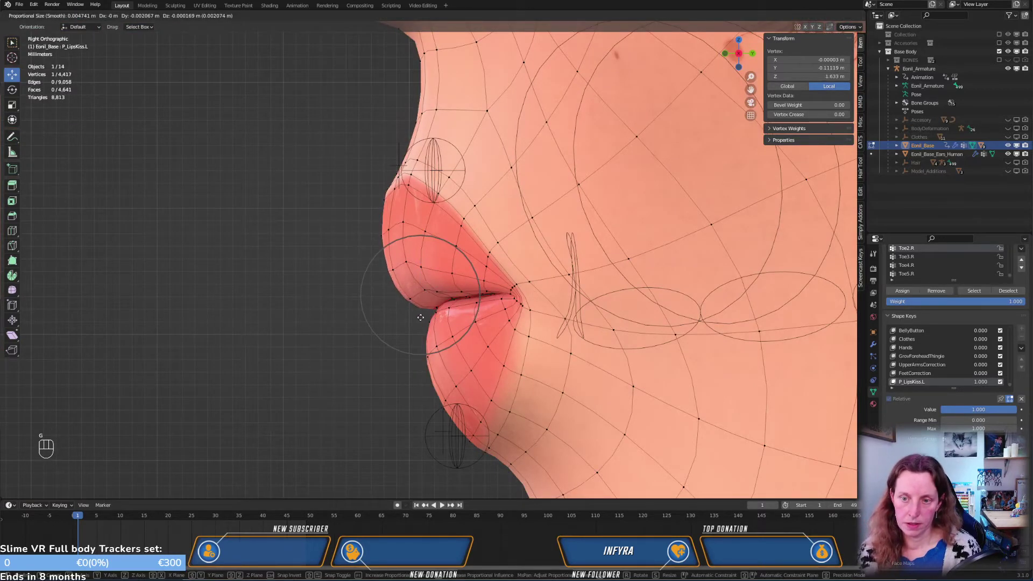
left_click(420, 317)
Pull the centre vertex on the front of the upper lip forward about 0.9 mm in side view with proportional editing
left_click(380, 199)
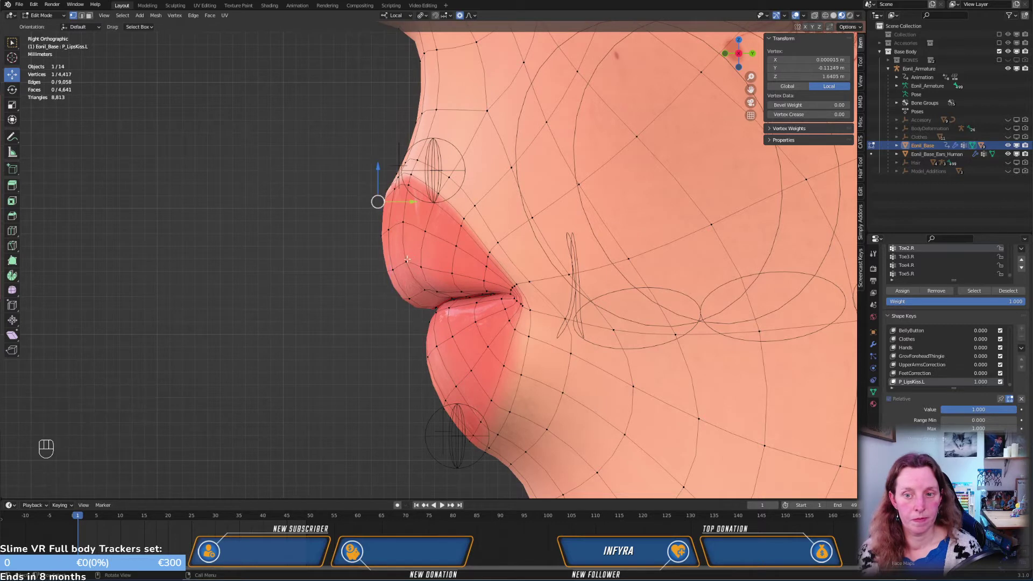
key("g")
right_click(385, 262)
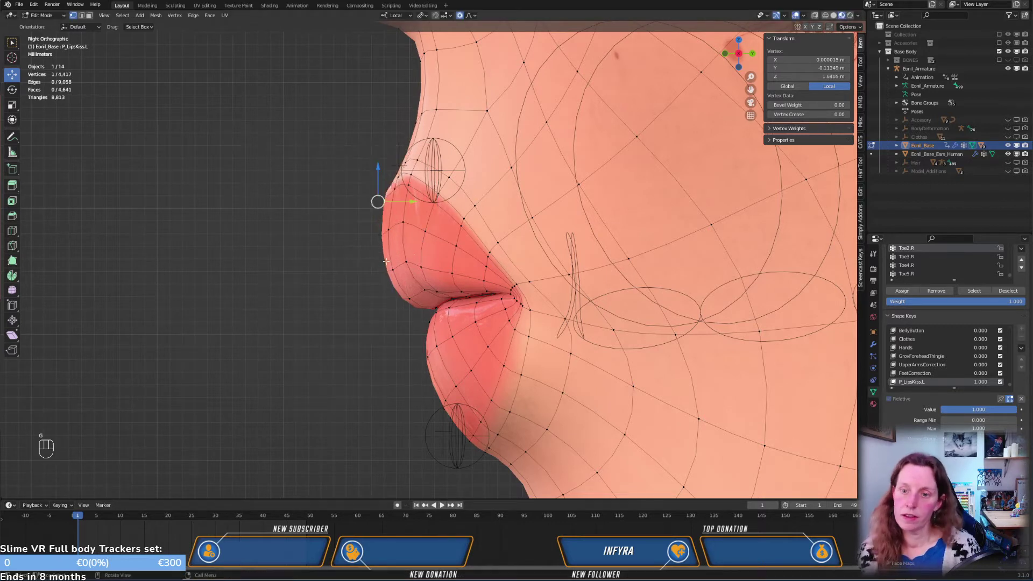
key("g")
left_click(401, 278)
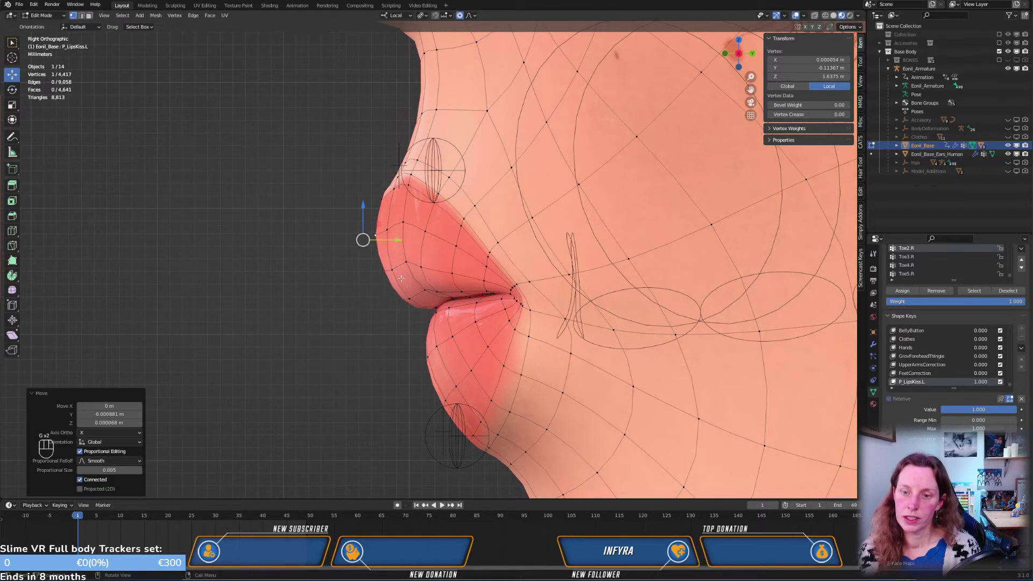
Pull the centre vertex on the front of the lower lip forward about 0.75 mm in side view with proportional editing
middle_click_drag(435, 365, 353, 362)
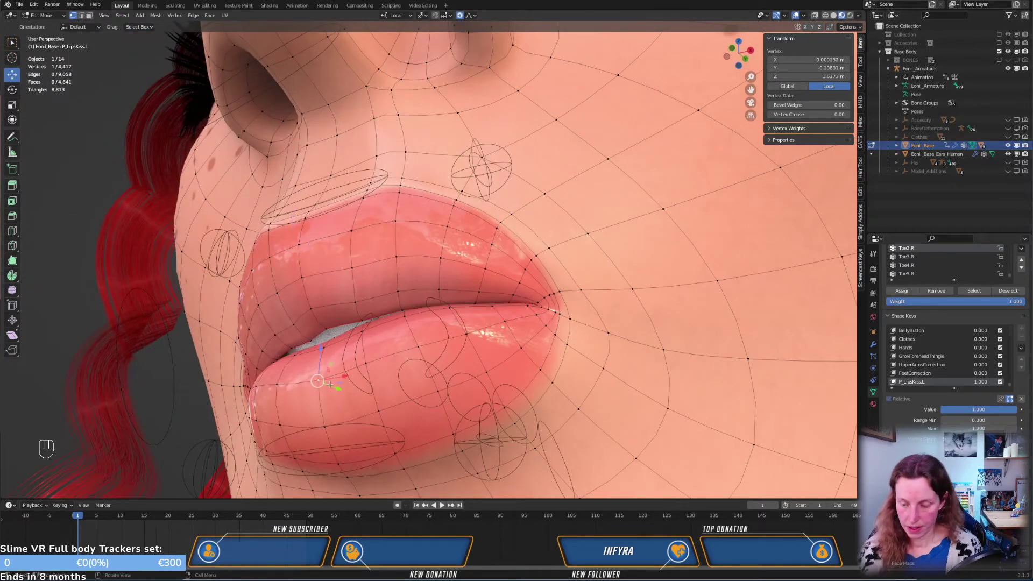
key("KP_3")
key("g")
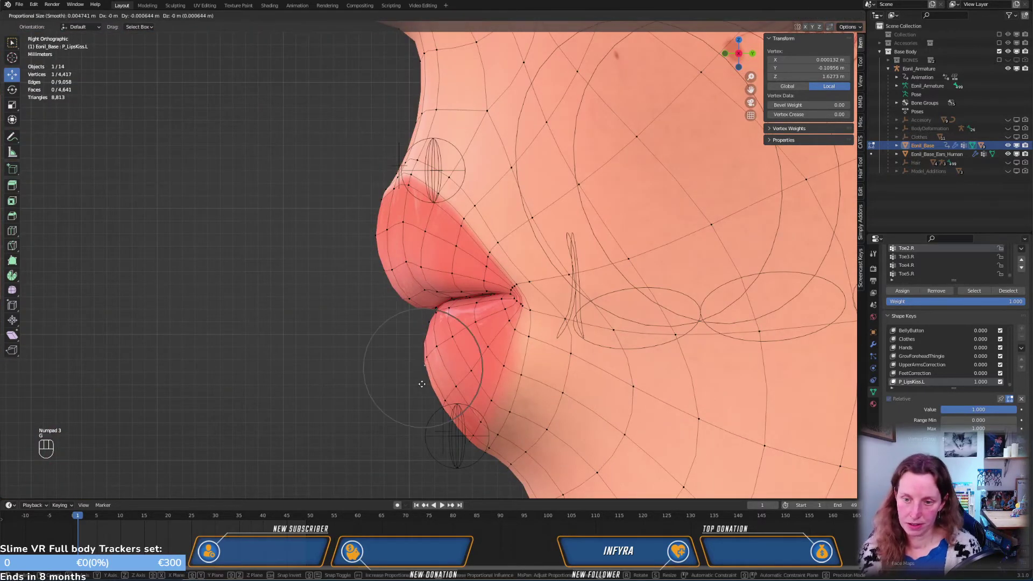
left_click(421, 384)
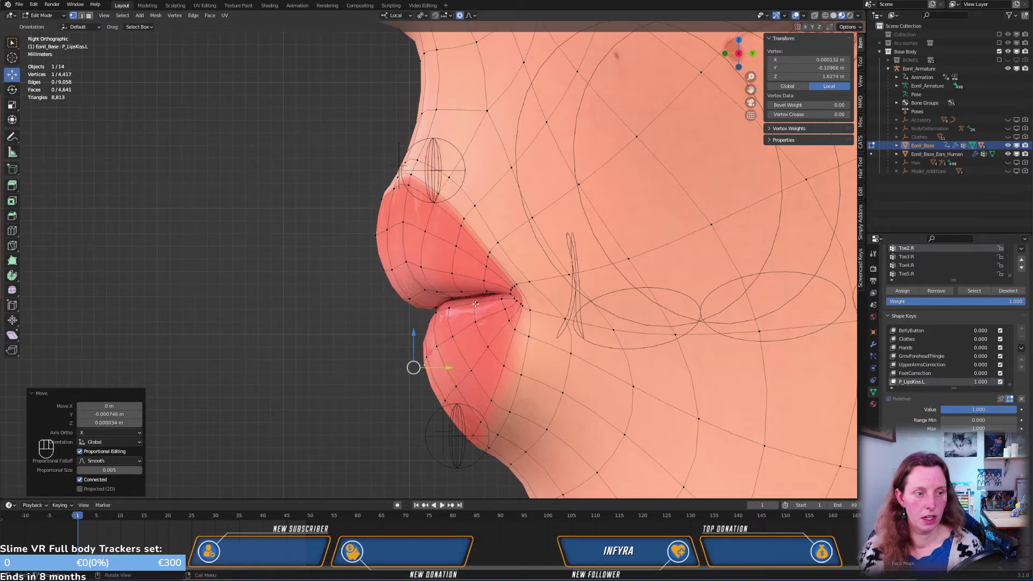
From below, move the lower lip's centre vertex forward another 0.6 mm and its left neighbour forward about 0.4 mm
middle_click_drag(459, 293, 508, 270)
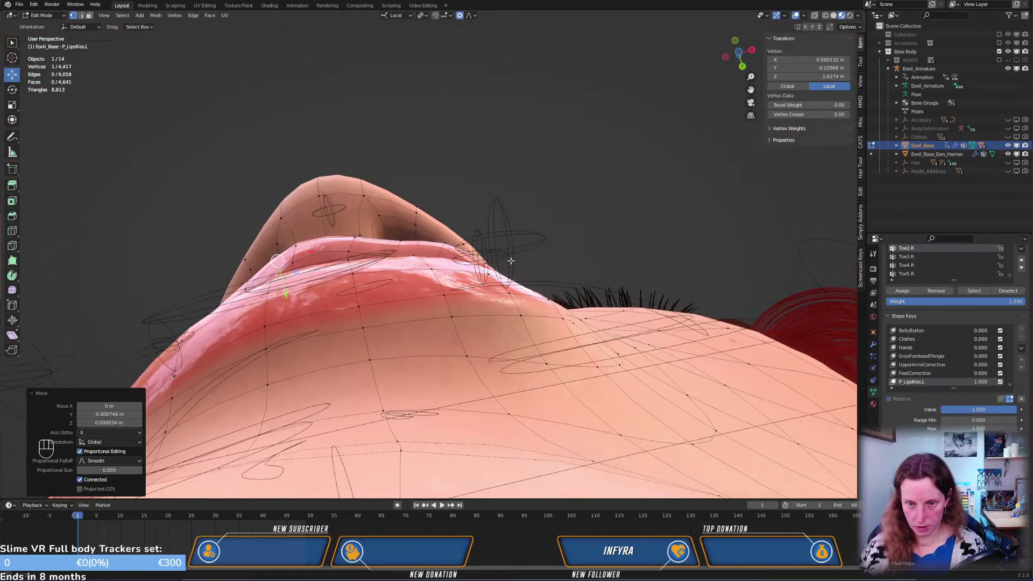
key("g")
left_click(356, 286)
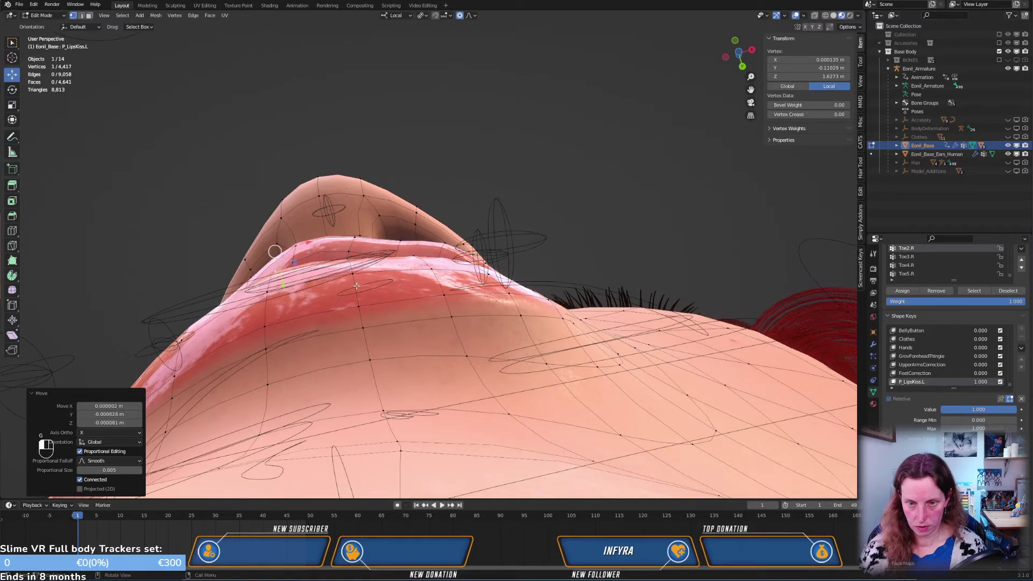
key("g")
left_click(347, 250)
middle_click_drag(347, 251, 353, 356)
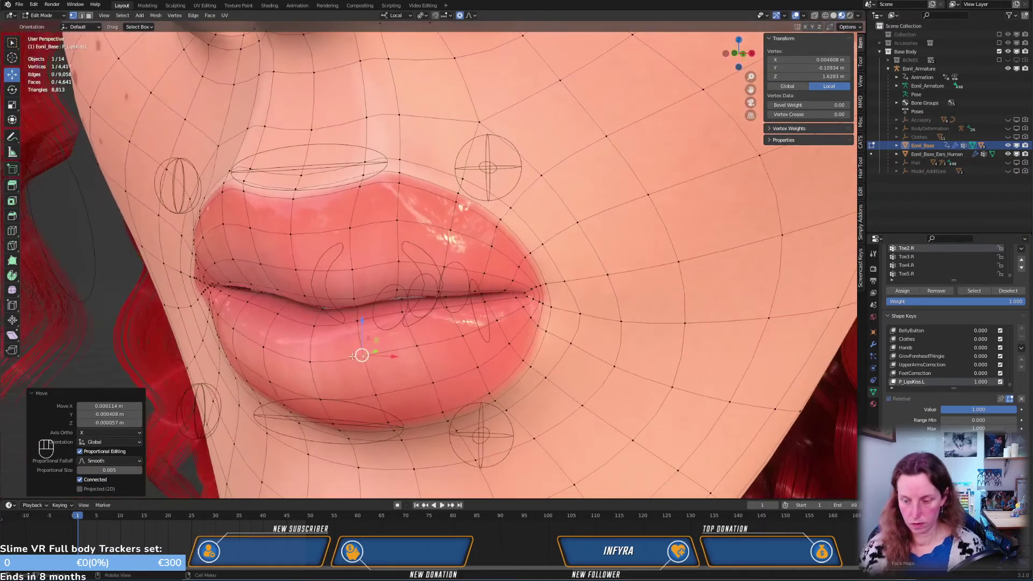
Move the next lower-lip vertex toward the left corner slightly forward and down with proportional editing
key("KP_3")
middle_click_drag(467, 351, 463, 343)
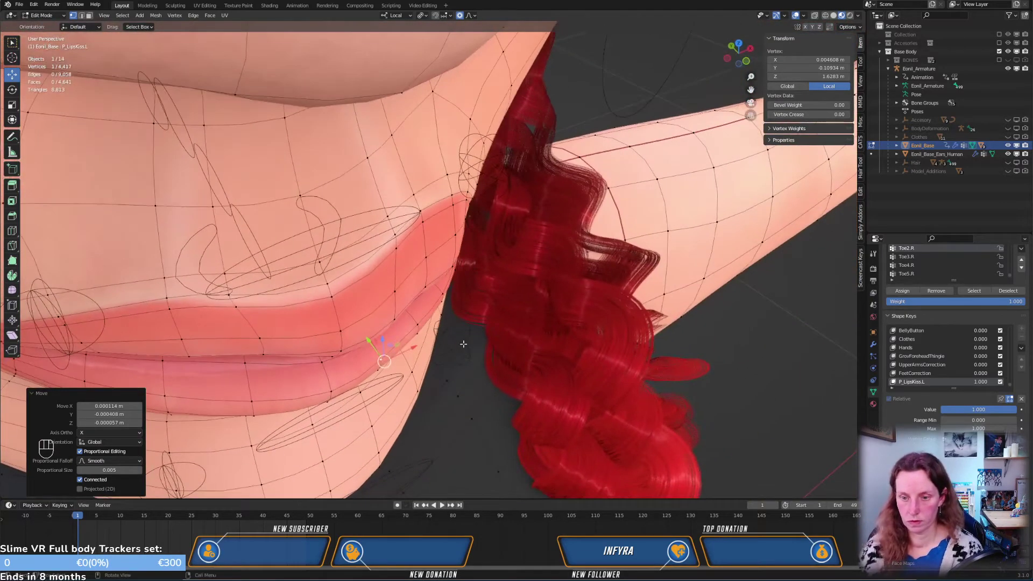
left_click(420, 325)
key("g")
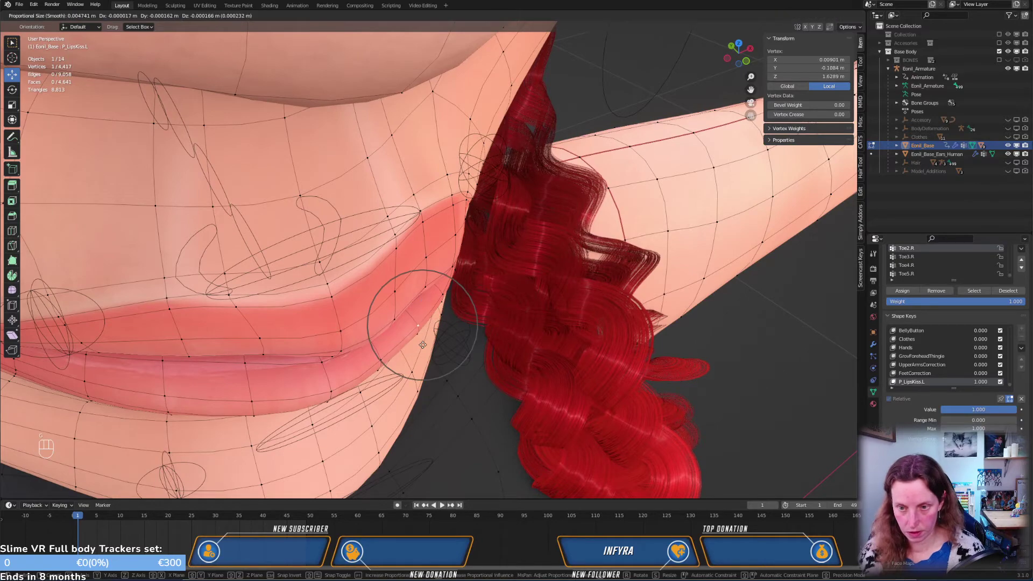
left_click(423, 345)
Adjust two further lower-lip vertices toward the left mouth corner, shifting the outermost one inward about 0.5 mm
middle_click_drag(423, 344, 449, 328)
left_click(426, 365)
key("g")
left_click(464, 396)
middle_click_drag(425, 282, 469, 400)
left_click(492, 371)
key("g")
left_click(487, 374)
Move the upper centre vertex of the lower lip forward and slightly up in side view with proportional editing
key("KP_3")
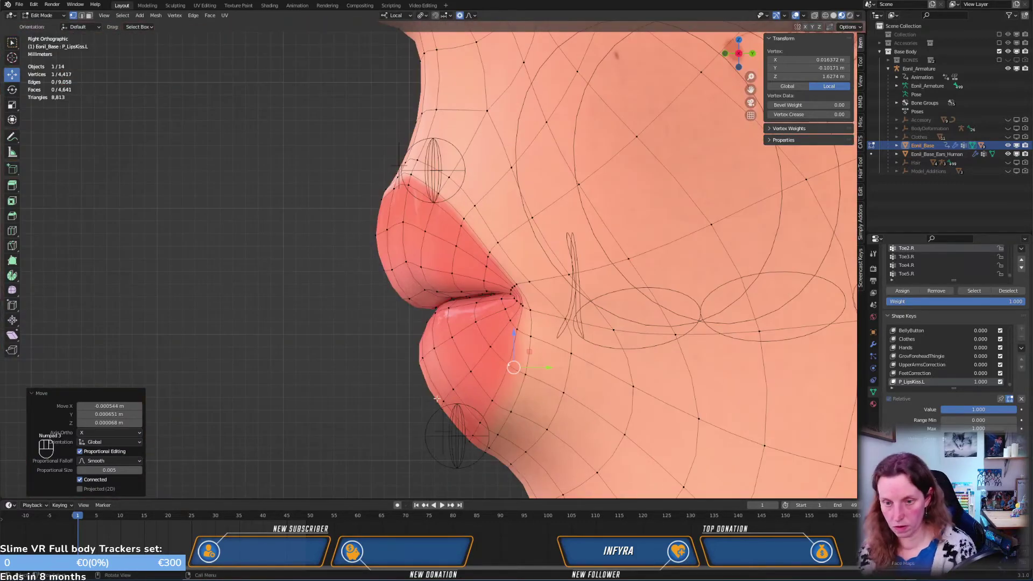
scroll(508, 388, "up", 1)
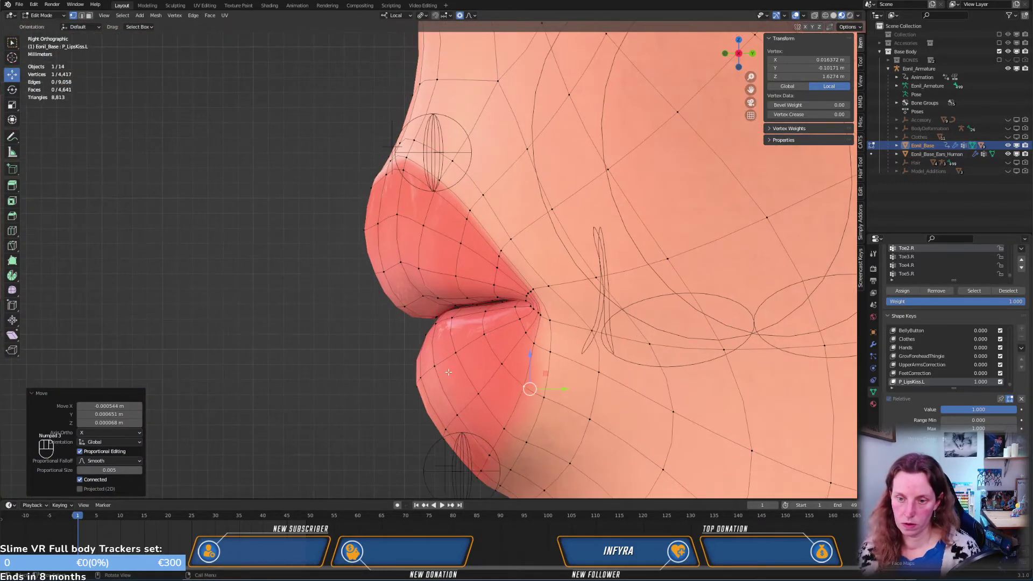
middle_click_drag(448, 372, 410, 355)
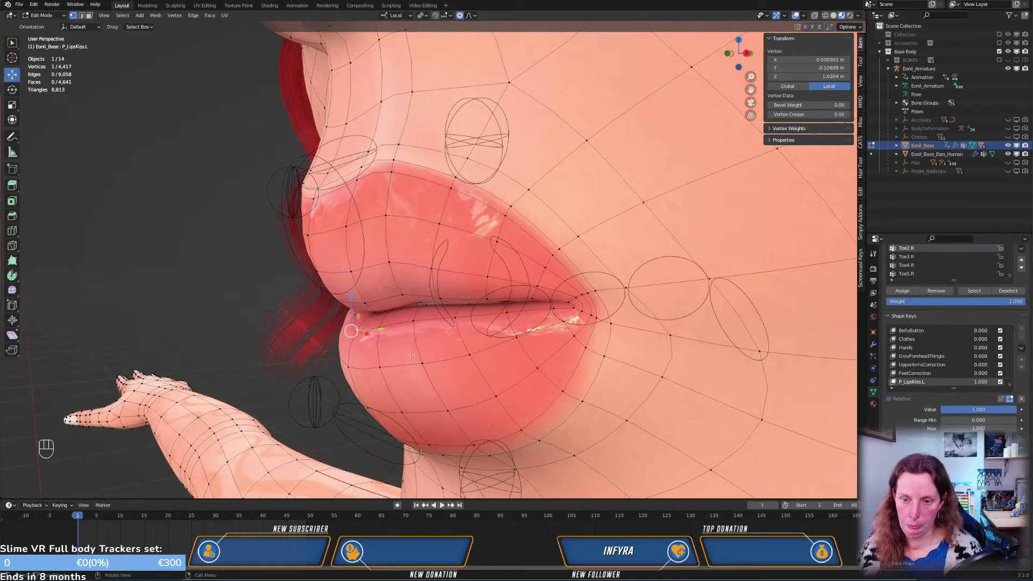
key("KP_3")
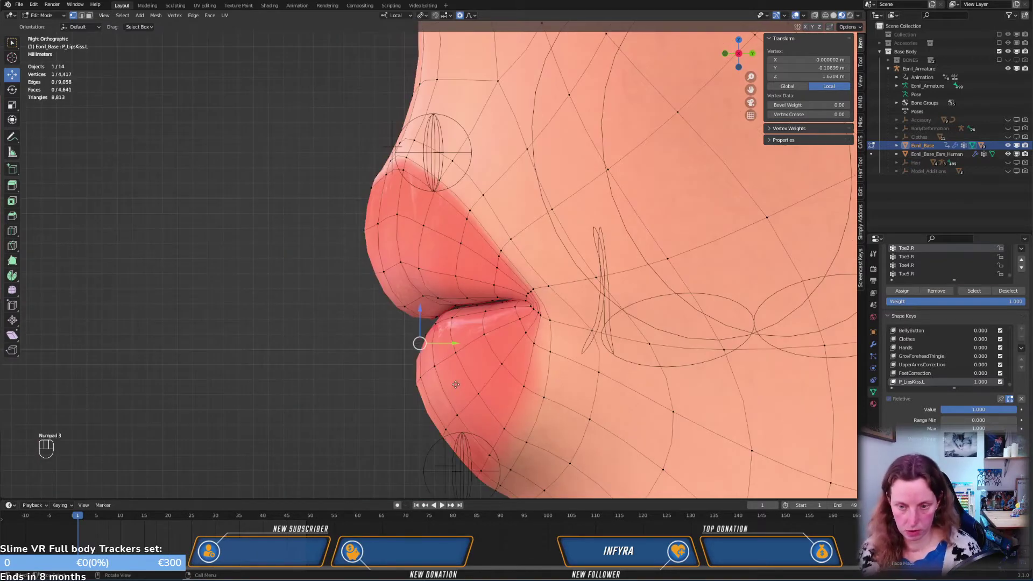
key("g")
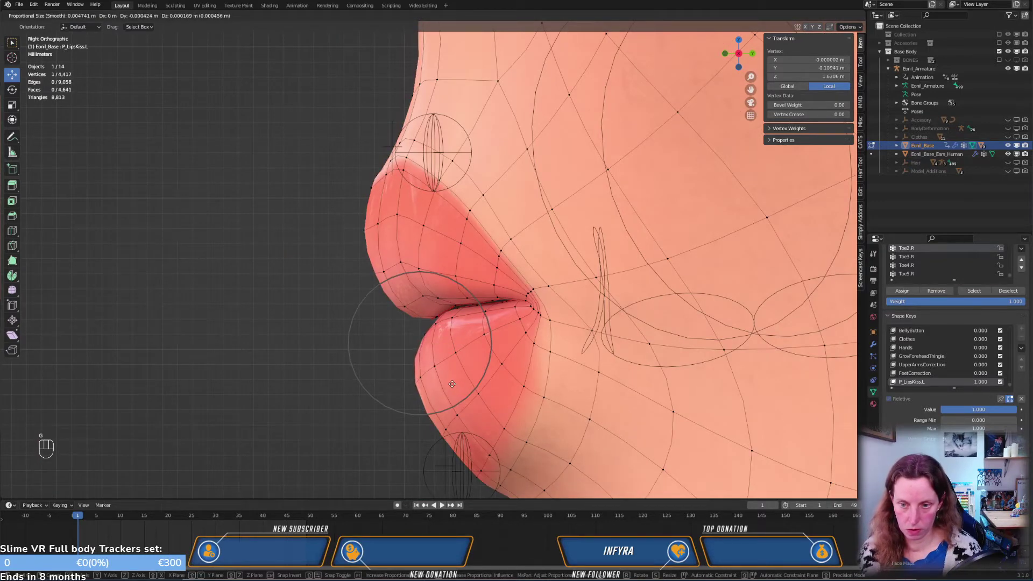
left_click(438, 364)
Pull the inner-edge centre vertex of the lower lip forward about 1.4 mm and down 0.1 mm in side view
middle_click_drag(417, 305, 290, 325)
left_click(280, 326)
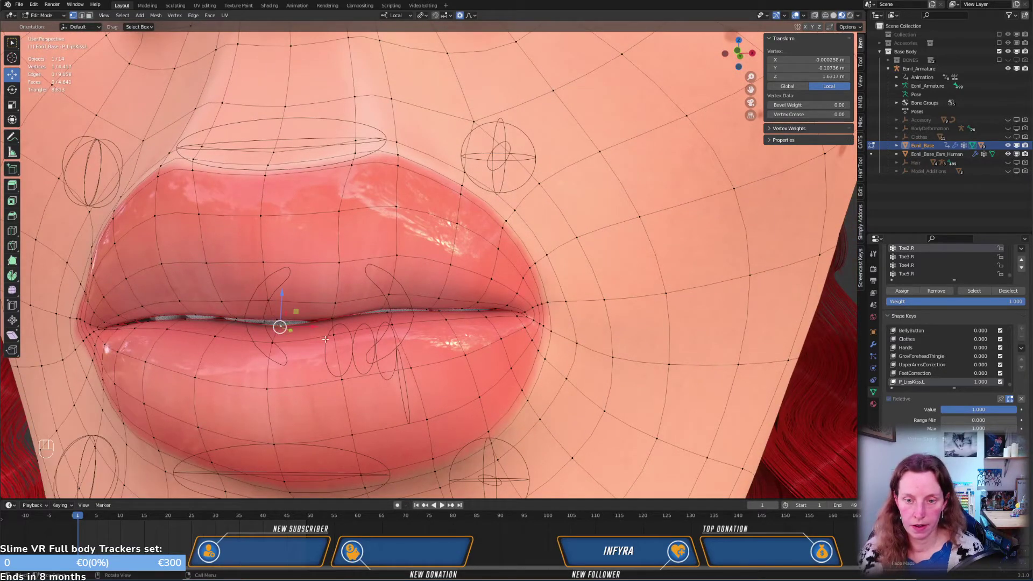
key("KP_3")
key("g")
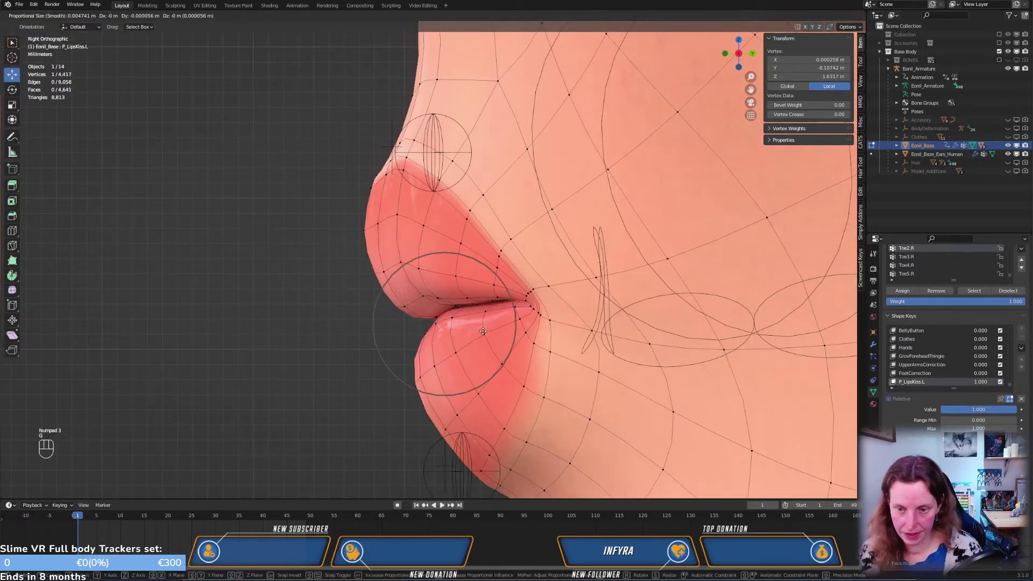
left_click(441, 323)
middle_click_drag(441, 323, 393, 310)
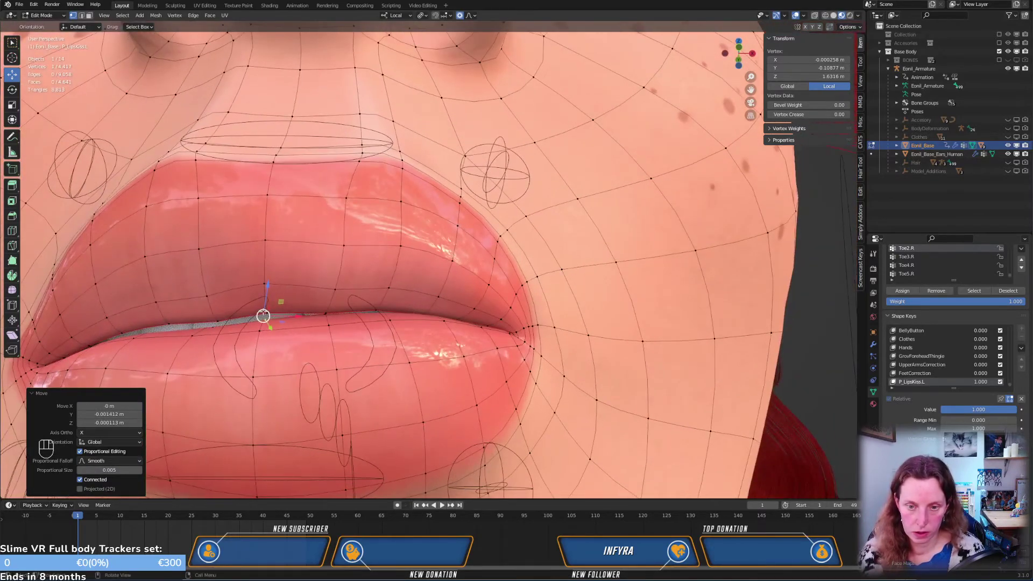
Pull the inner lower-lip rim vertex at the centre and its left-side neighbour forward by about 0.0016 m and 0.0011 m
key("g")
key("KP_3")
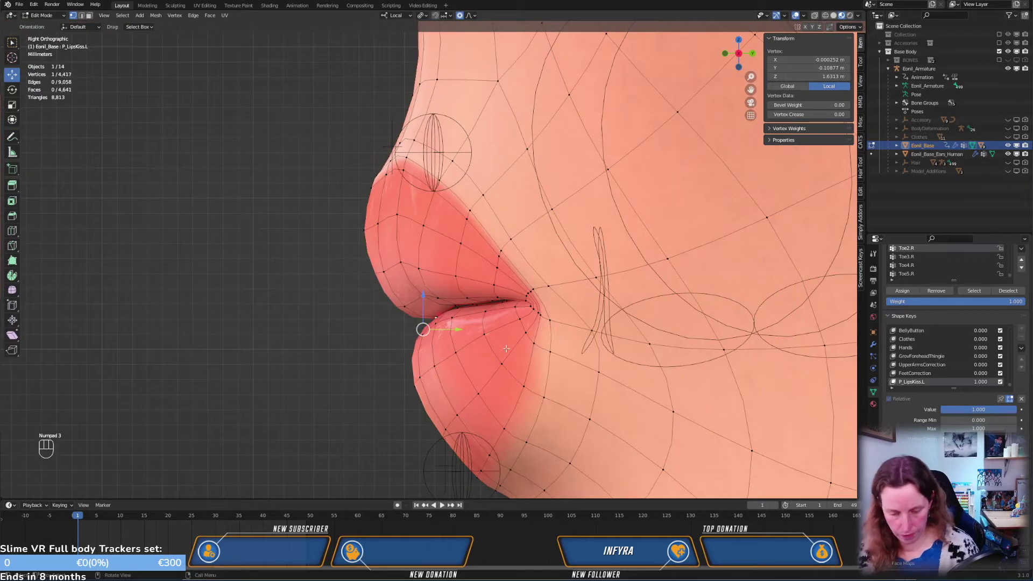
key("g")
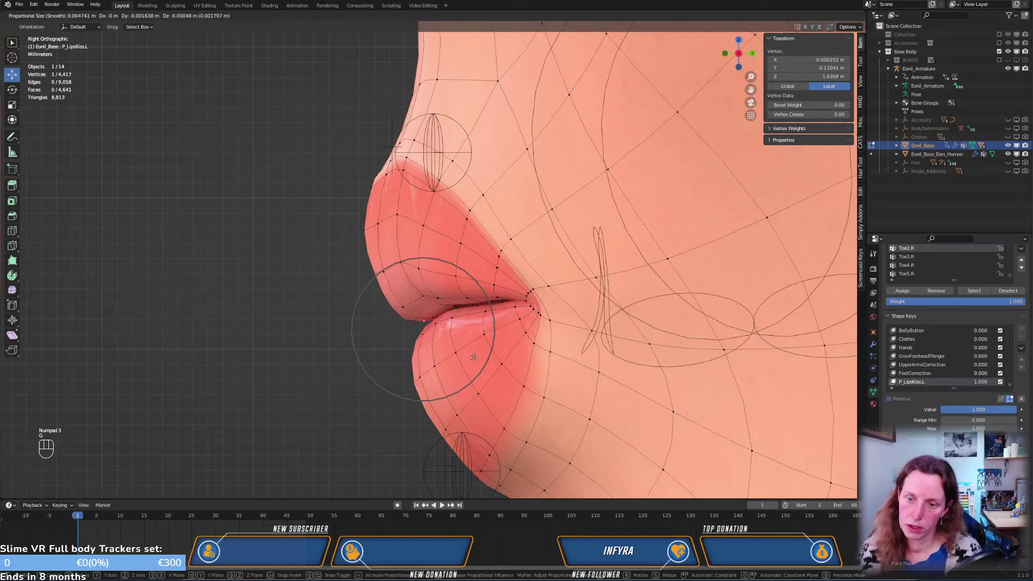
left_click(473, 357)
left_click(461, 300)
middle_click_drag(461, 300, 494, 307)
key("g")
left_click(476, 310)
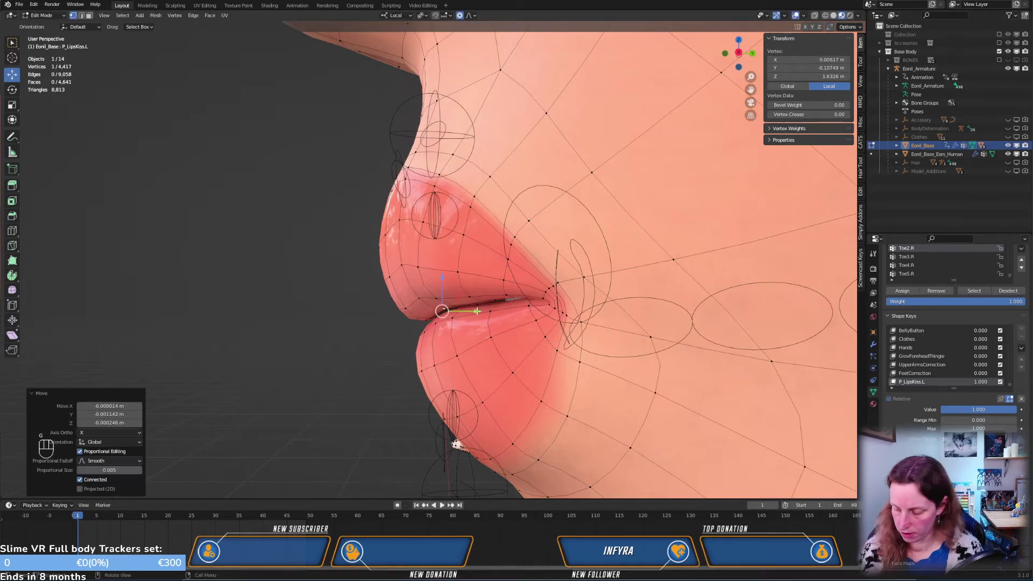
Move the next vertex inside the left half of the lower-lip rim about 0.00045 m forward in side view
key("KP_3")
mouse_move(449, 307)
middle_mouse_down()
mouse_move(444, 321)
mouse_move(455, 326)
middle_mouse_up()
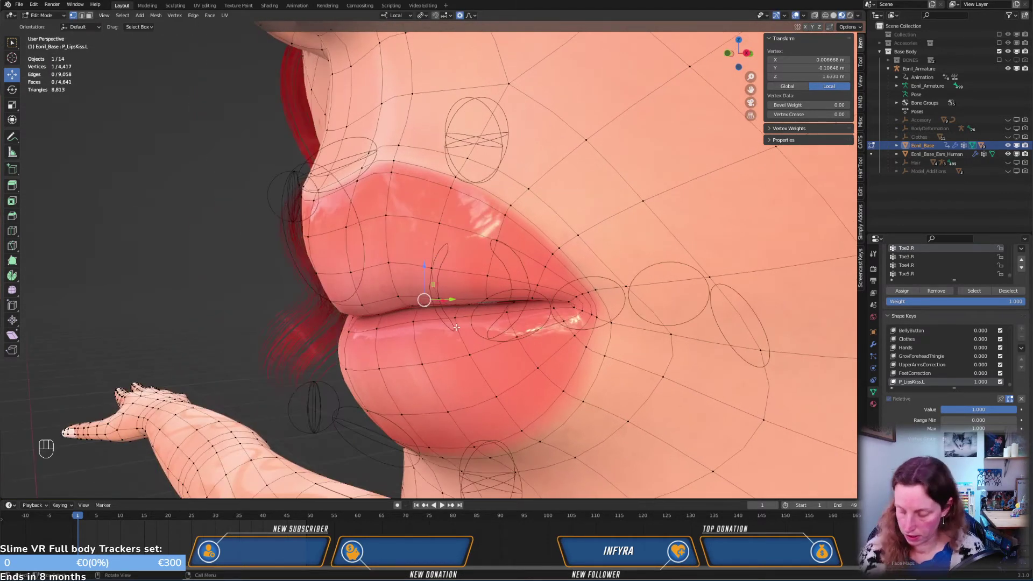
key("KP_3")
key("g")
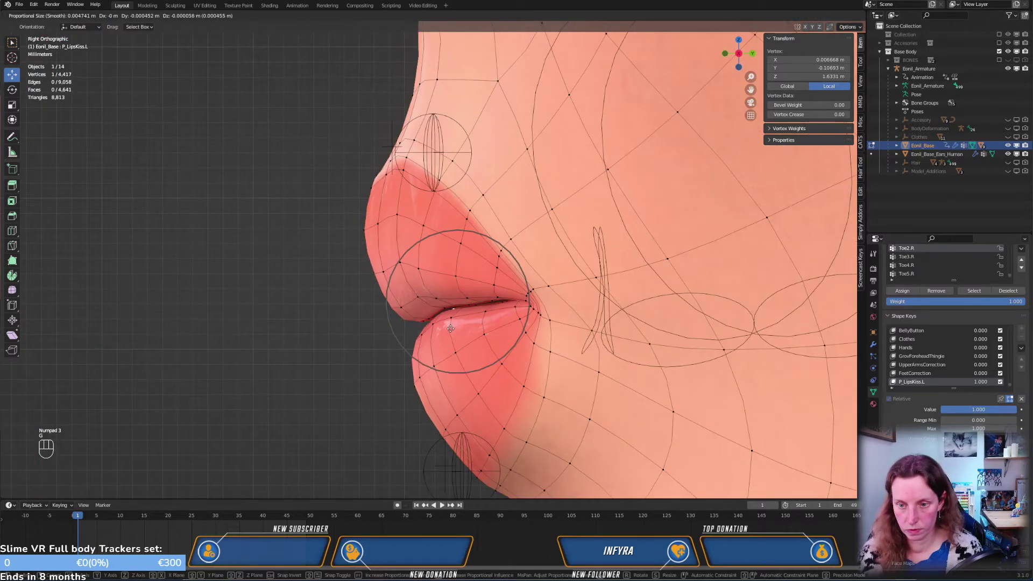
left_click(438, 323)
middle_click_drag(438, 323, 495, 252)
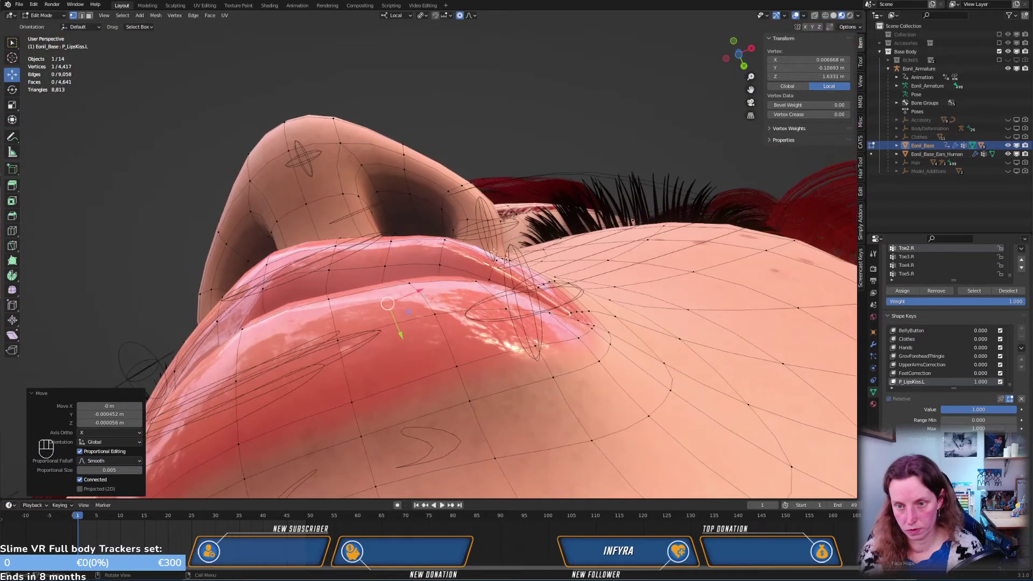
Smooth the left upper-lip curve as seen from below by repositioning two vertices with proportional editing
key("g")
left_click(442, 235)
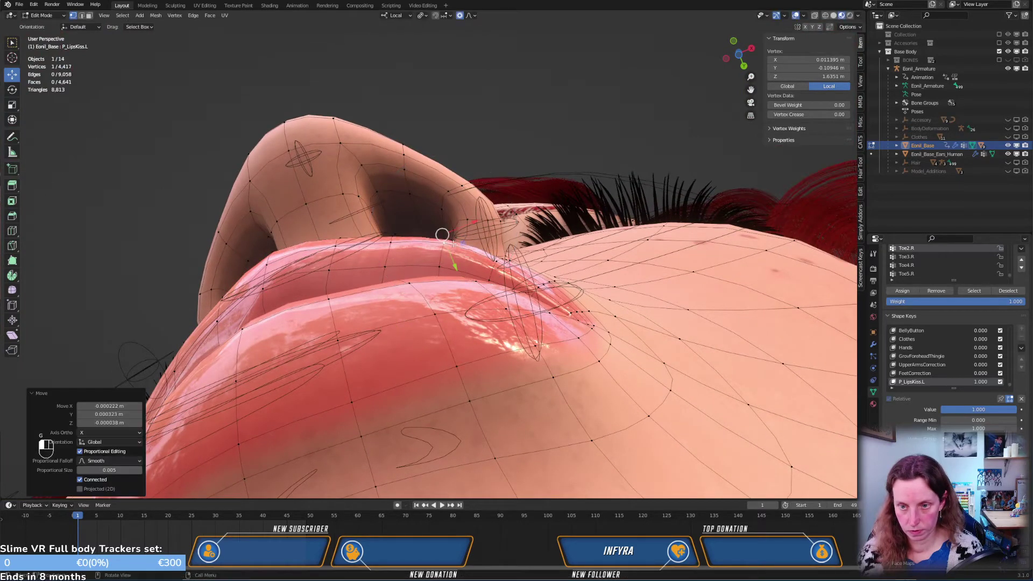
key("g")
left_click(398, 249)
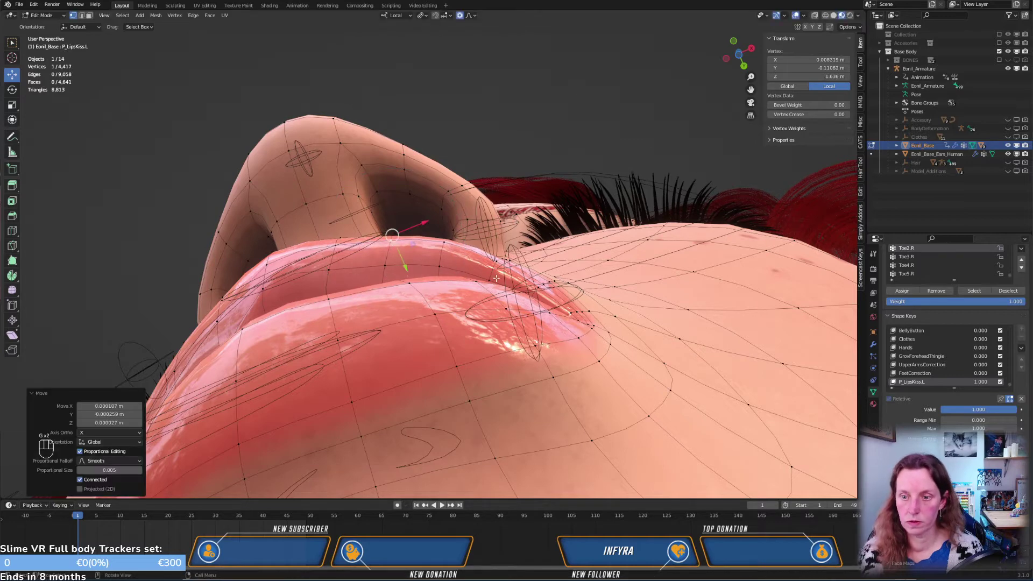
middle_click_drag(398, 248, 492, 270)
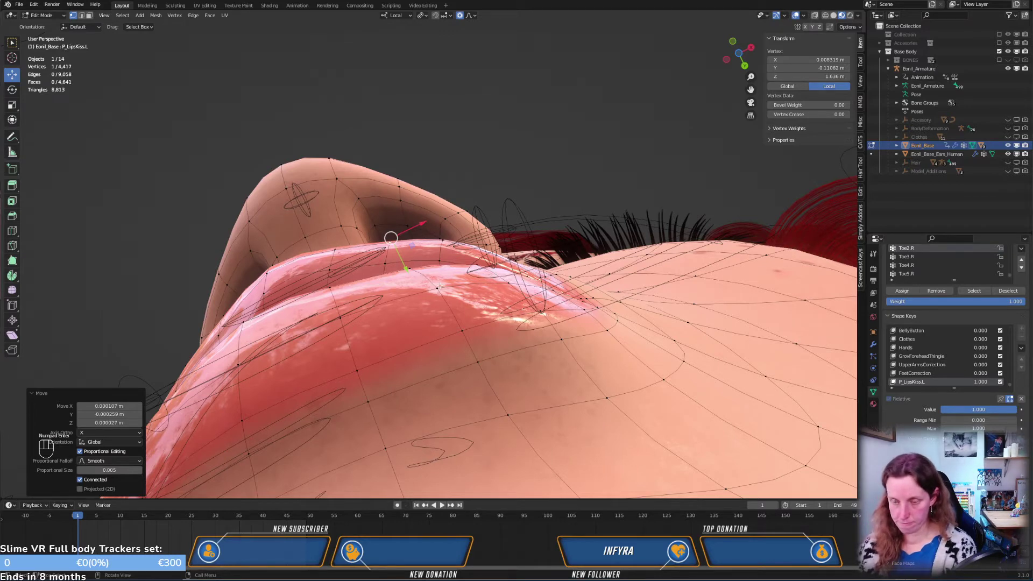
Save the file and check the kiss shape in Object Mode from below and from the front
key("KP_3")
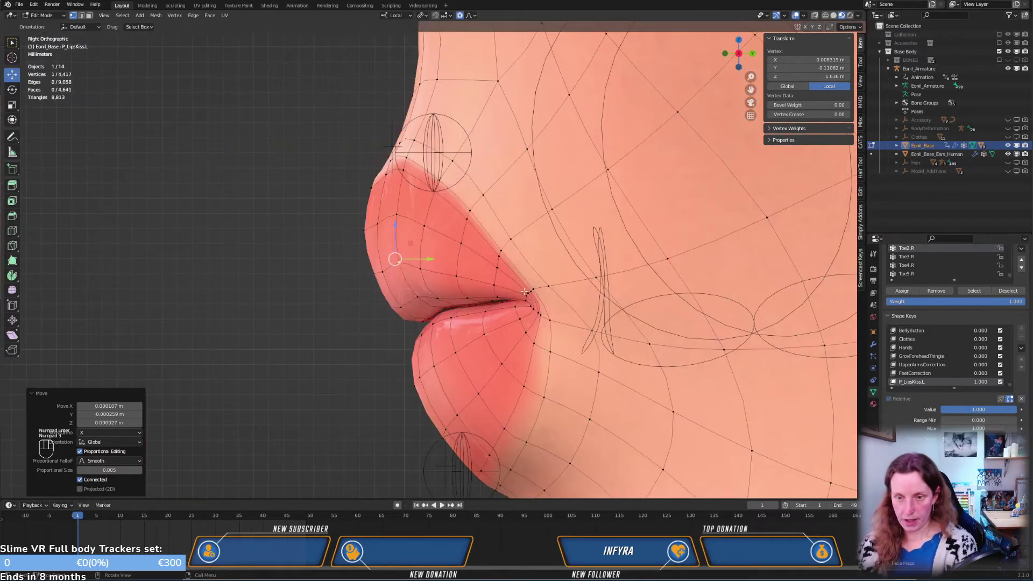
key("ctrl+s")
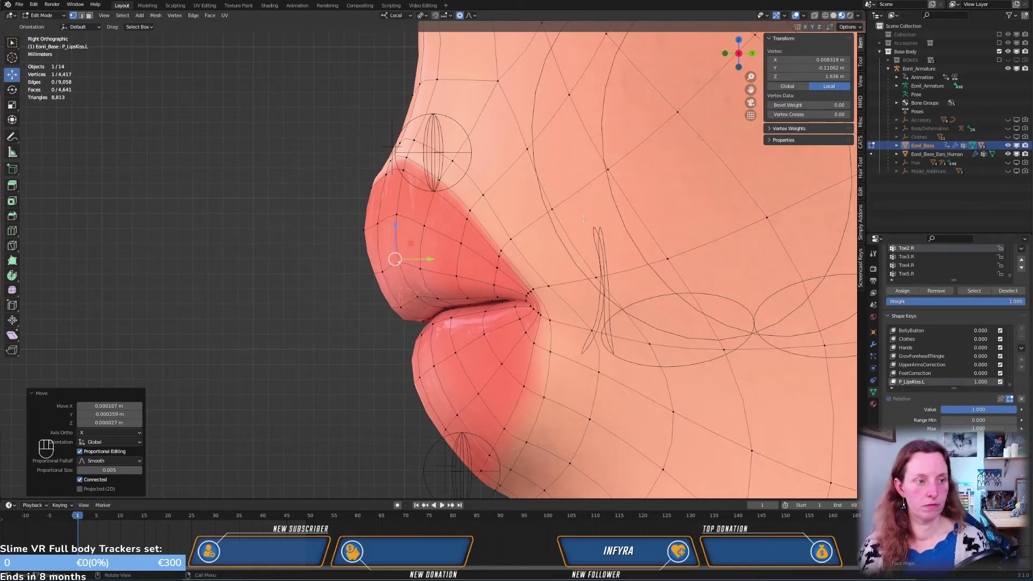
middle_click_drag(468, 323, 555, 224)
scroll(554, 225, "down", 5)
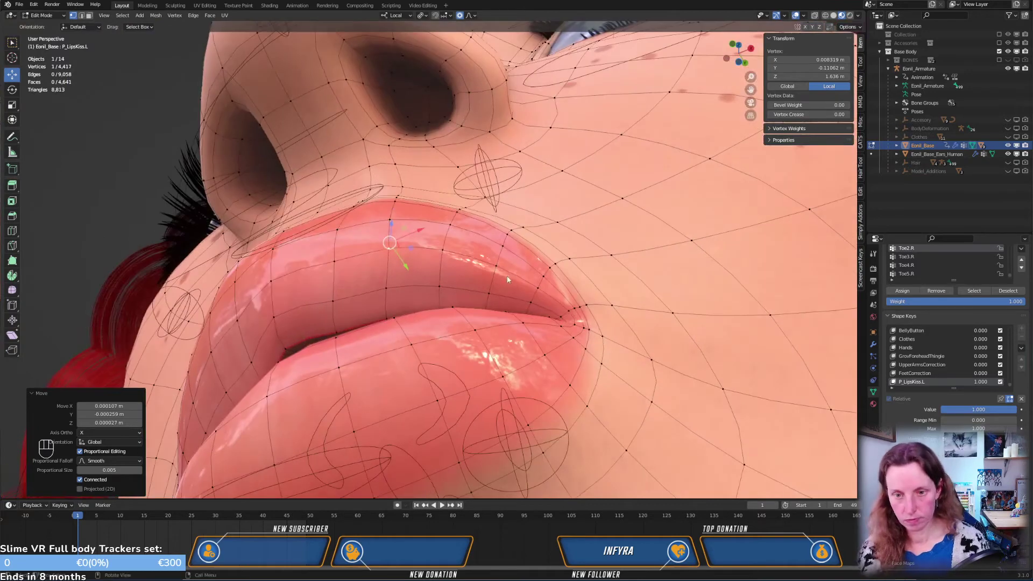
key("Tab")
scroll(479, 323, "down", 2)
key("KP_1")
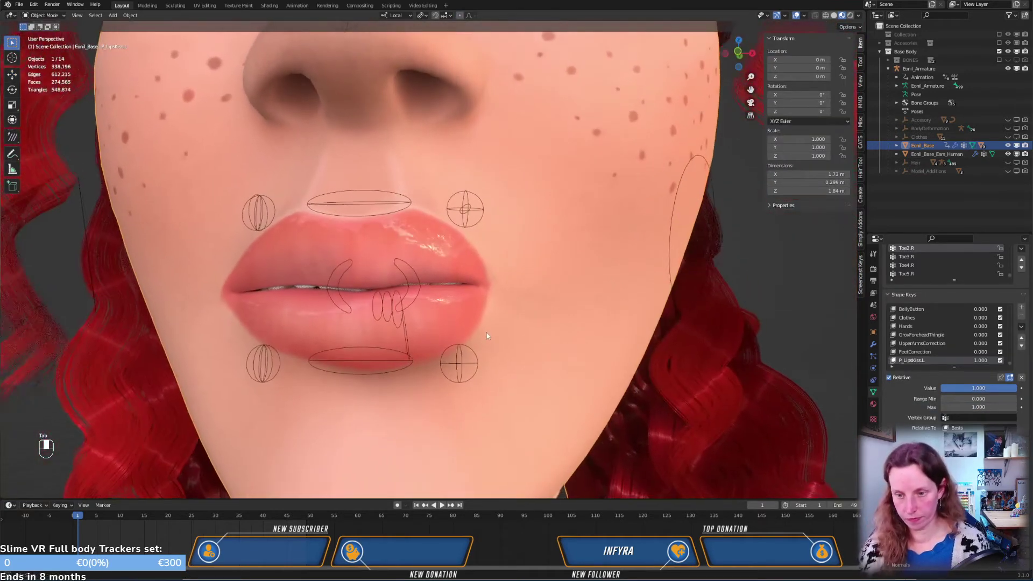
scroll(486, 332, "up", 2)
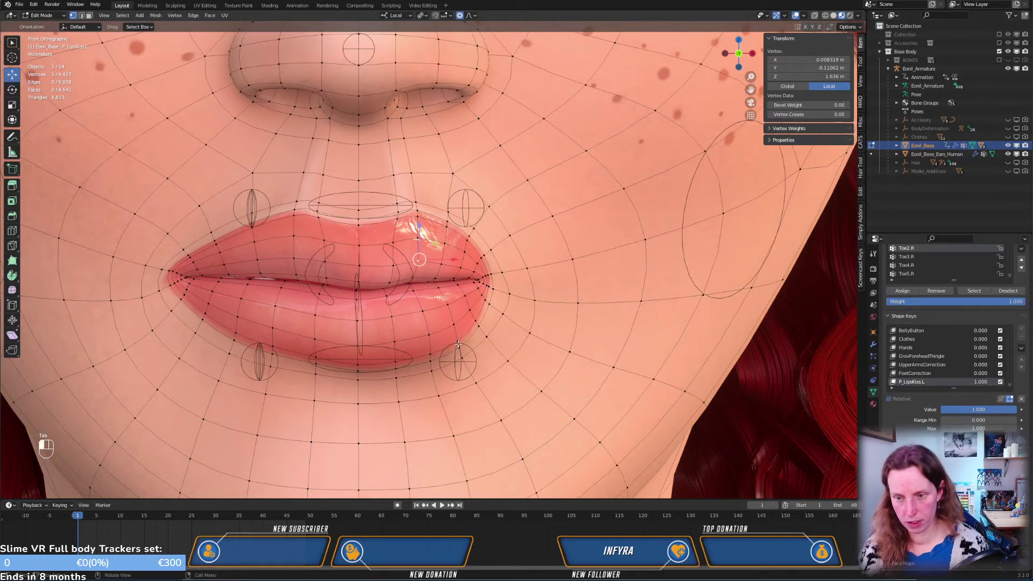
Reshape the left lower-lip outline by moving its outer border vertex inward and up and two vertices near the centre downward
left_click(459, 346)
key("g")
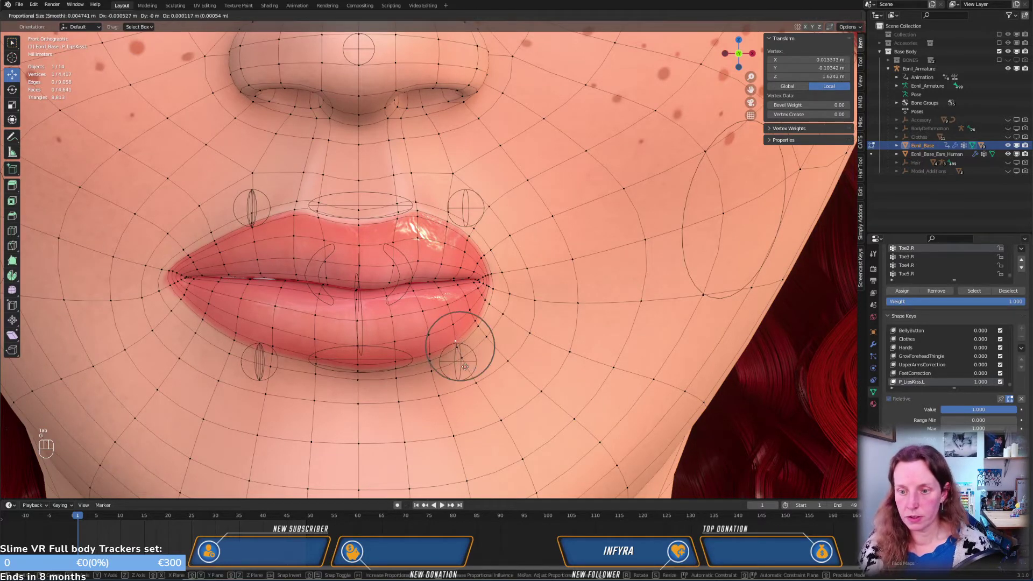
left_click(459, 366)
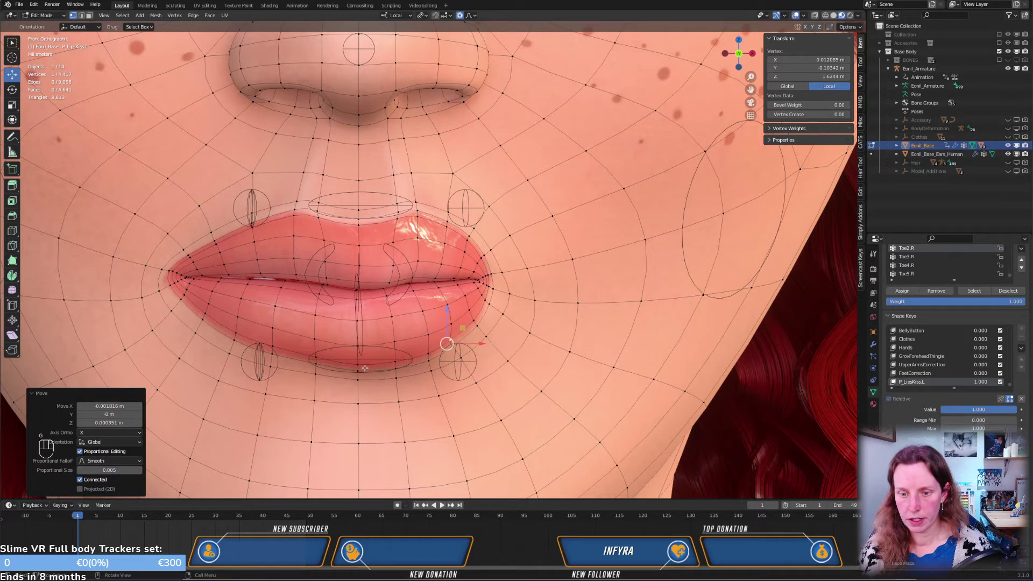
left_click(358, 370)
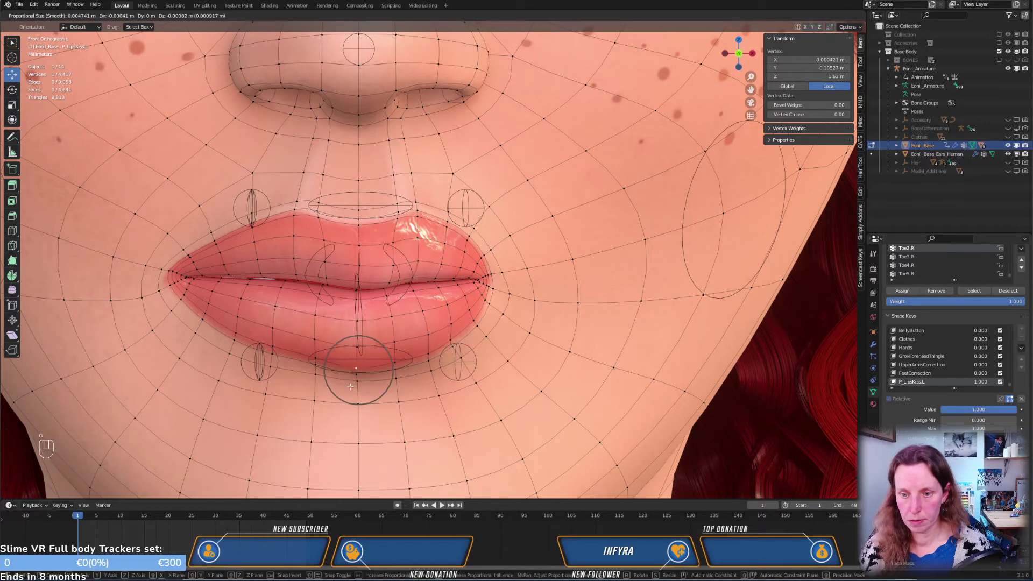
key("g")
left_click(403, 374)
key("g")
left_click(404, 376)
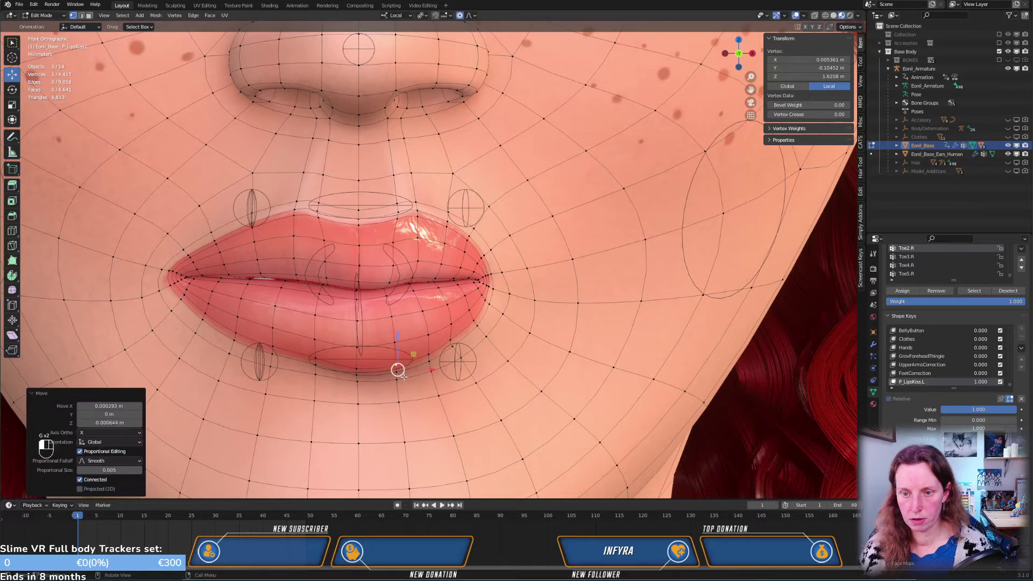
Raise the centre vertex of the upper-lip border in two moves of about 0.0005 m and 0.0004 m
left_click(361, 228)
key("g")
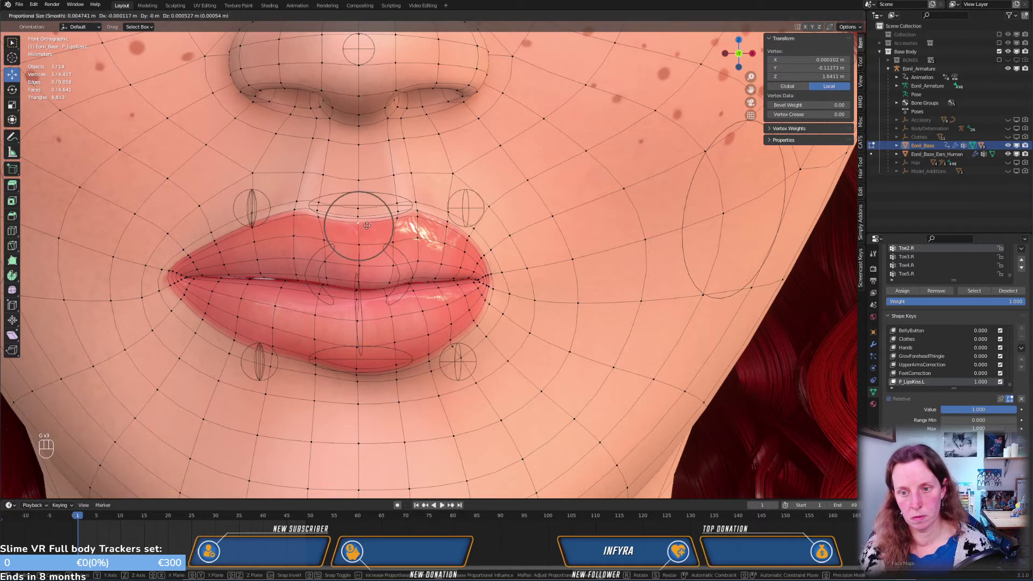
left_click(368, 230)
key("g")
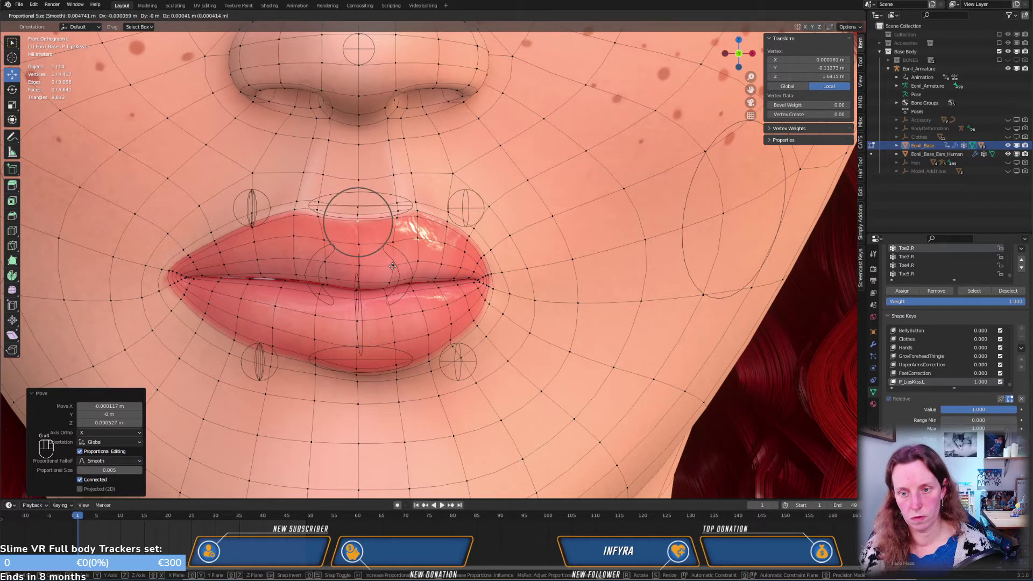
left_click(393, 266)
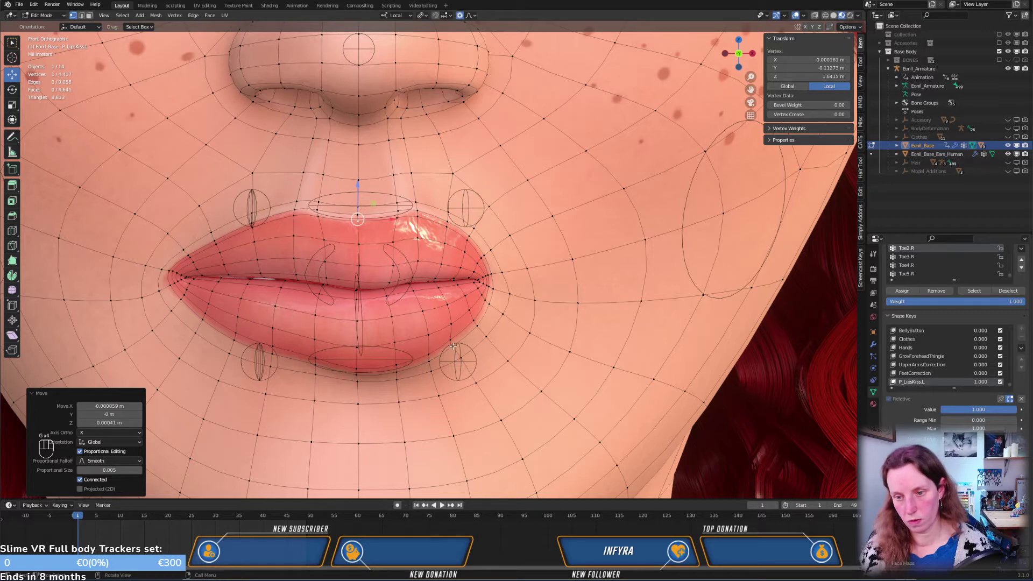
Refine the left lower-lip border with two vertex moves, shifting the outer one about 0.0005 m outward and 0.00035 m down
left_click(431, 353)
key("g")
left_click(433, 356)
left_click(451, 342)
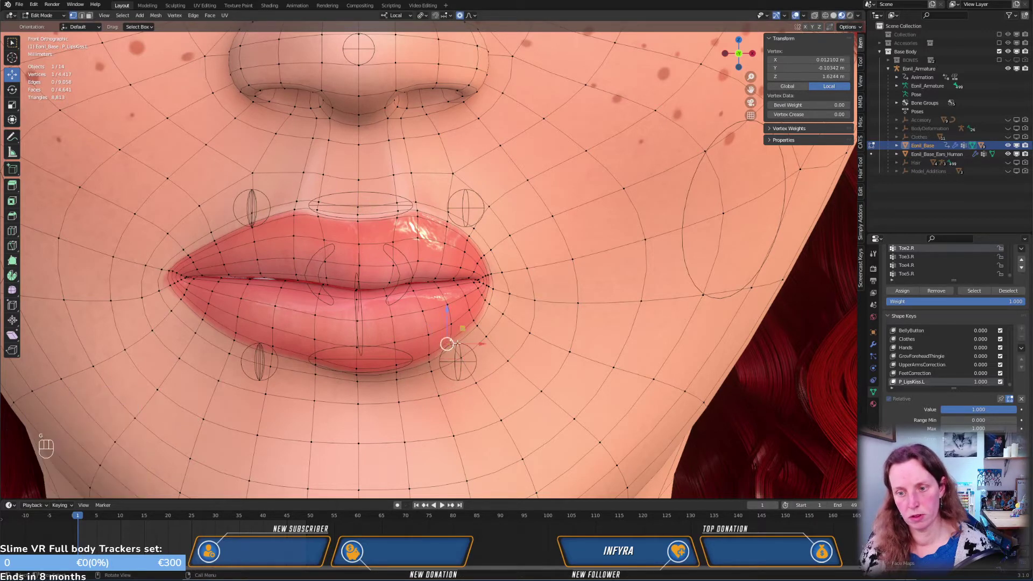
key("g")
left_click(460, 347)
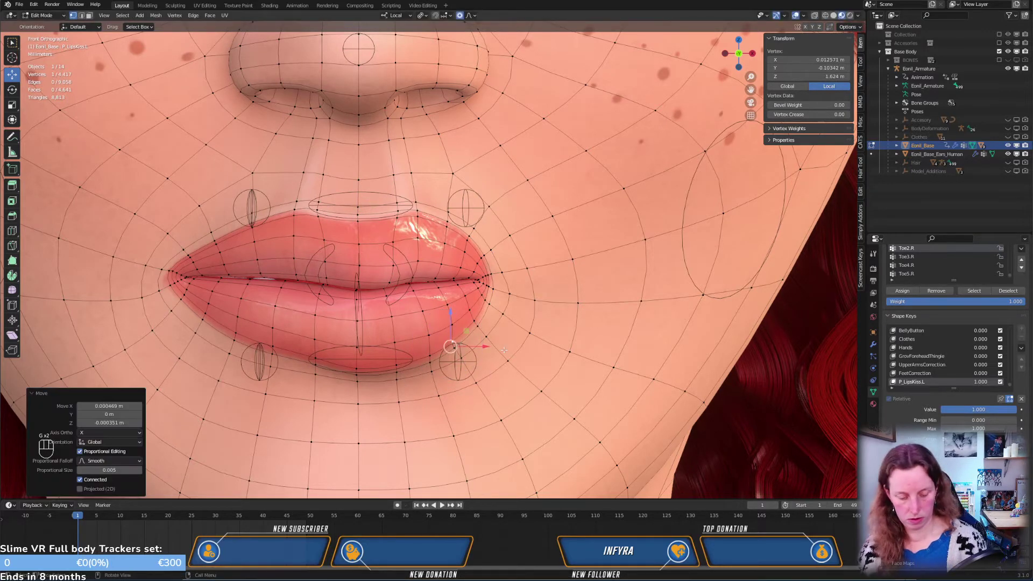
Check the lips from below in Object Mode and move a left upper-lip vertex about 0.0004 m forward in Edit Mode
key("Tab")
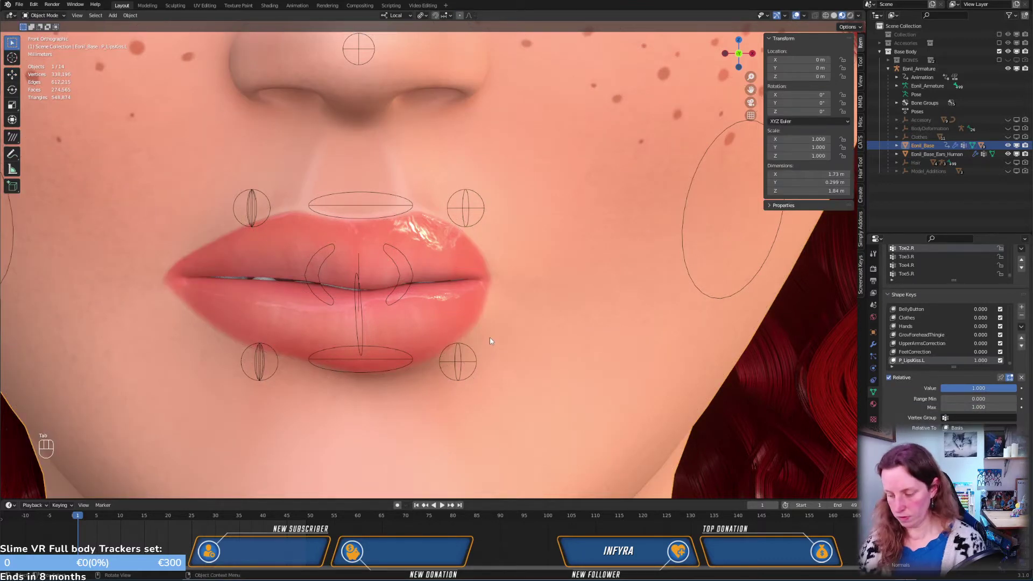
key("KP_3")
middle_click_drag(472, 334, 542, 239)
middle_click_drag(452, 296, 439, 291)
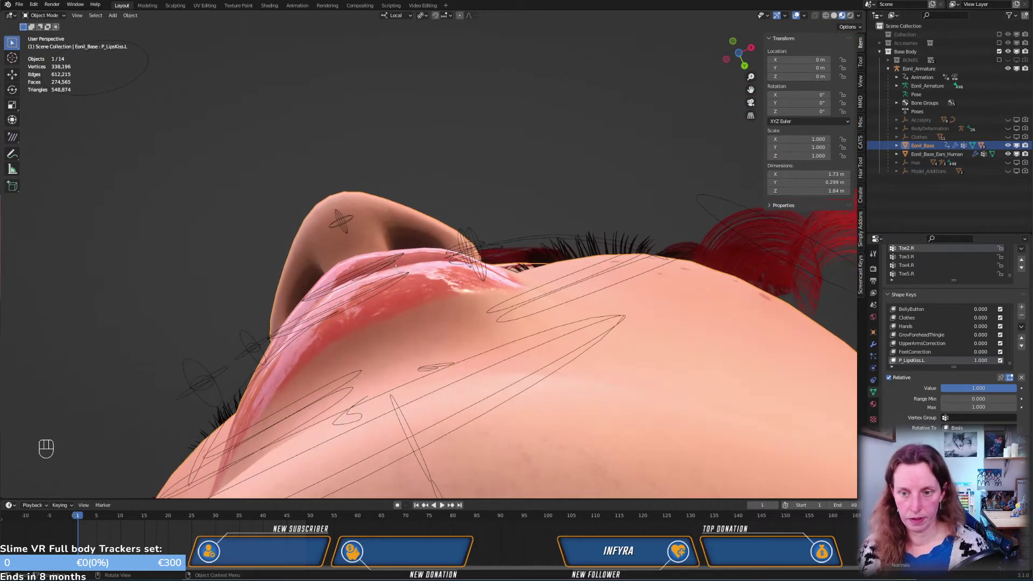
key("Tab")
left_click(411, 255)
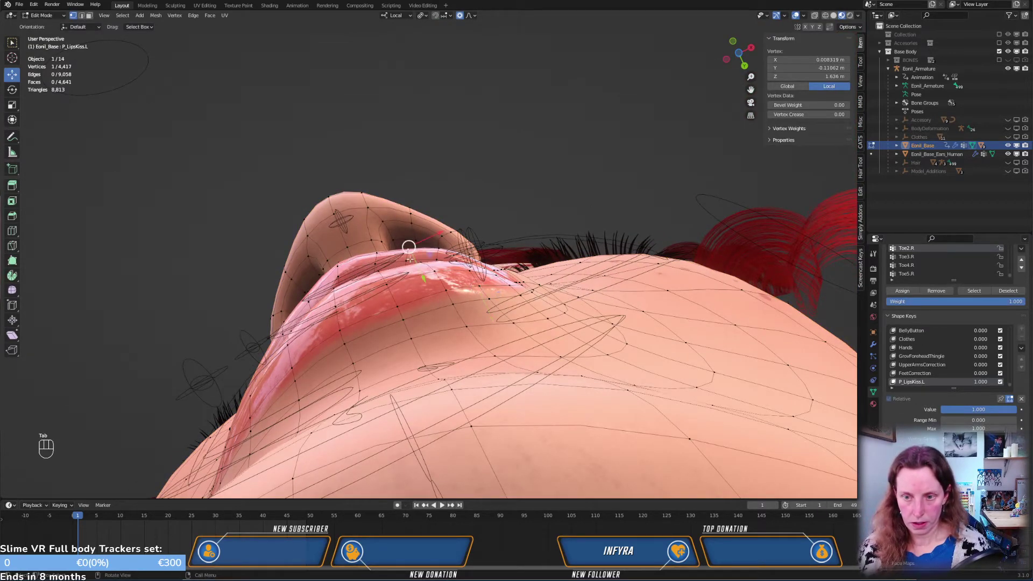
key("g")
left_click(397, 267)
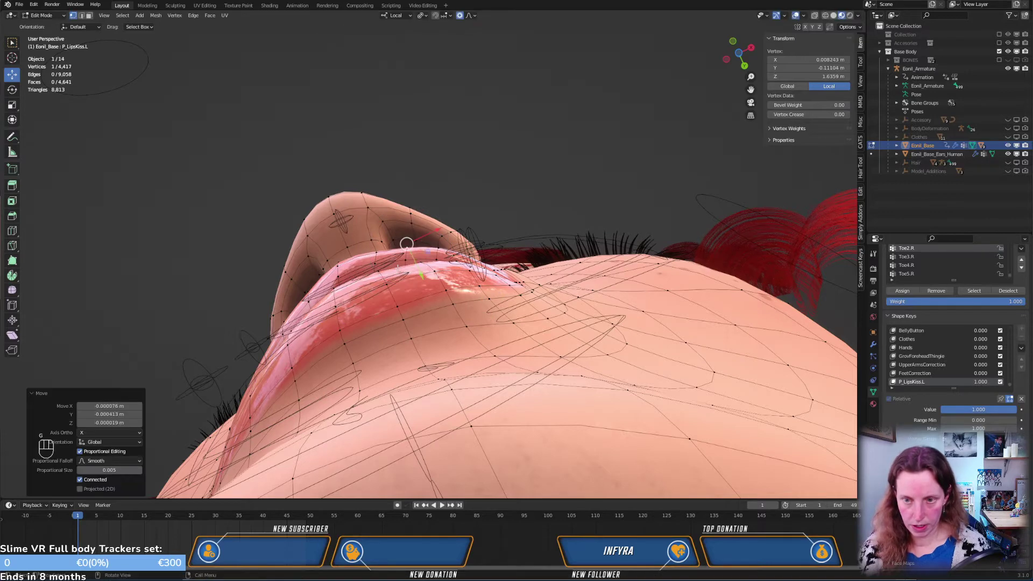
Even out the upper-lip curve from below by nudging one vertex nearer the centre and another nearer the left mouth corner
middle_click_drag(401, 278, 371, 256)
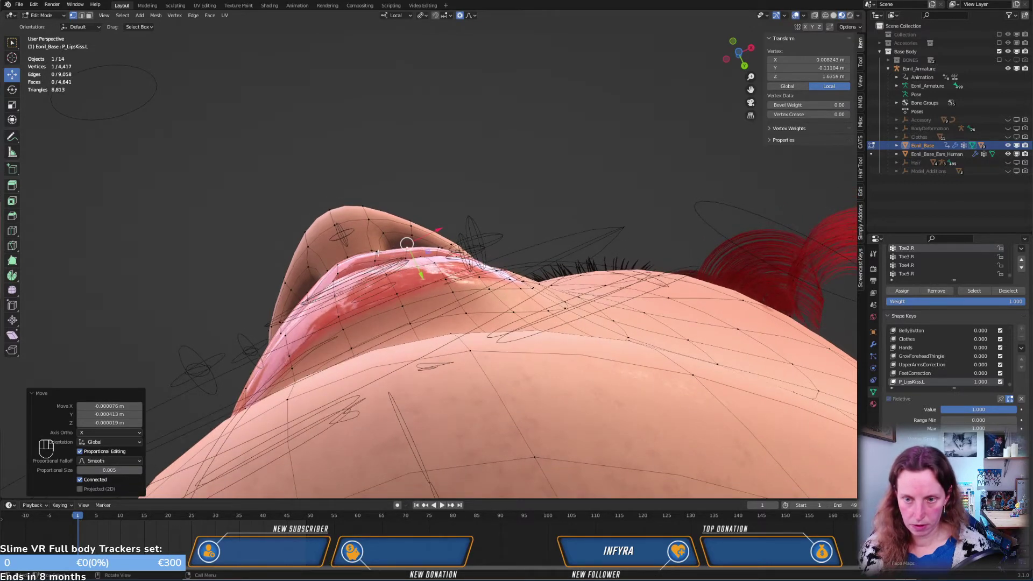
left_click(378, 250)
key("g")
left_click(425, 247)
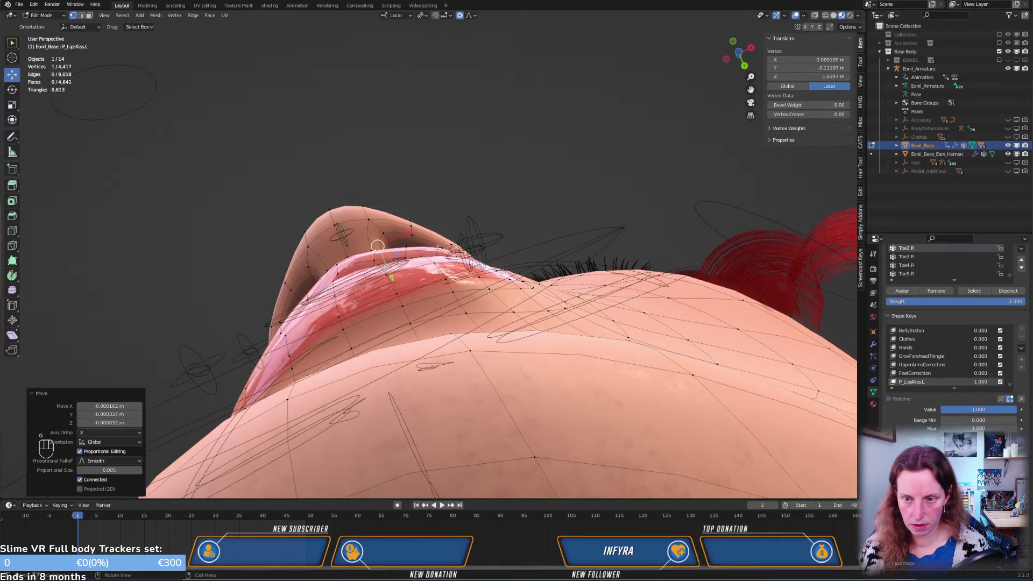
key("g")
left_click(439, 249)
Move a left lower-lip vertex about 0.00045 m forward and 0.0002 m outward
middle_click_drag(438, 248, 425, 314)
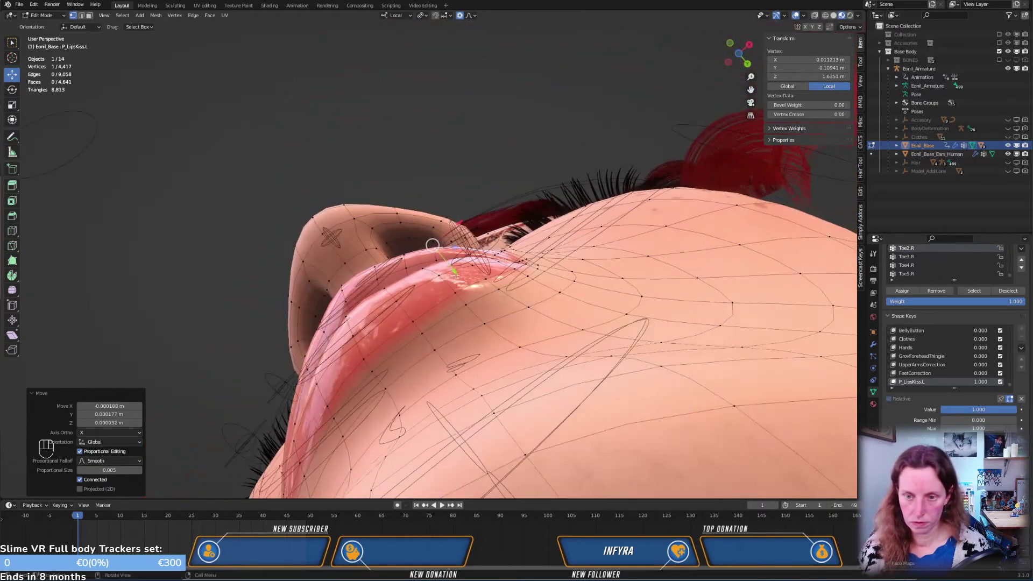
left_click(386, 289)
key("g")
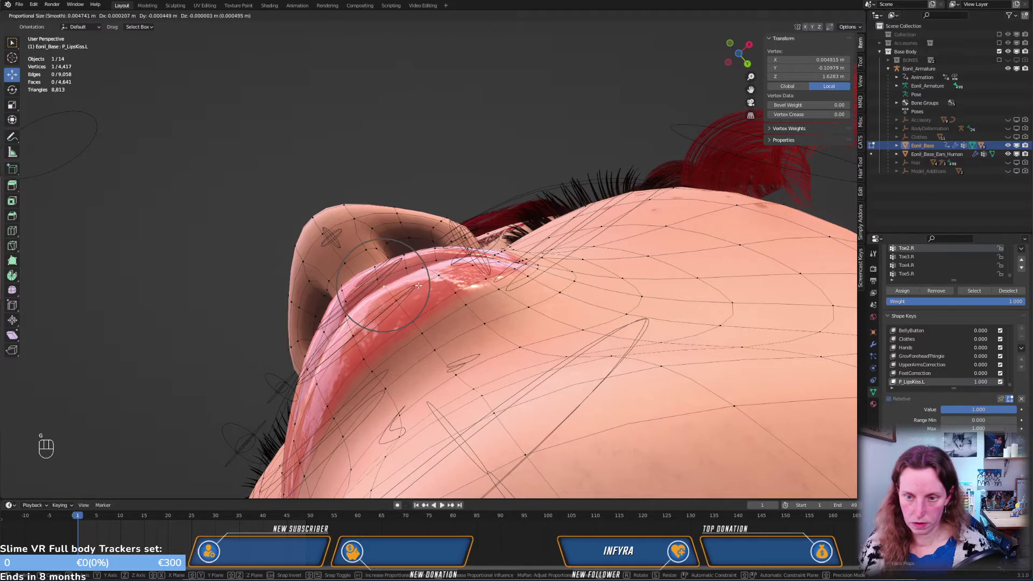
left_click(418, 287)
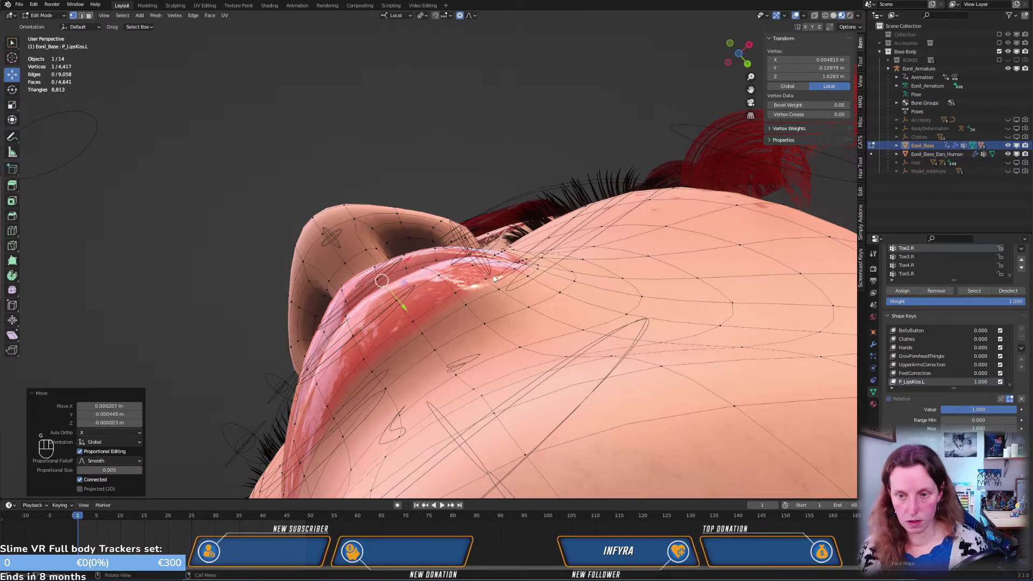
Inspect the lip shape in Object Mode from below and from the front, and look through the mouth shape keys
key("Tab")
middle_click_drag(494, 278, 493, 172)
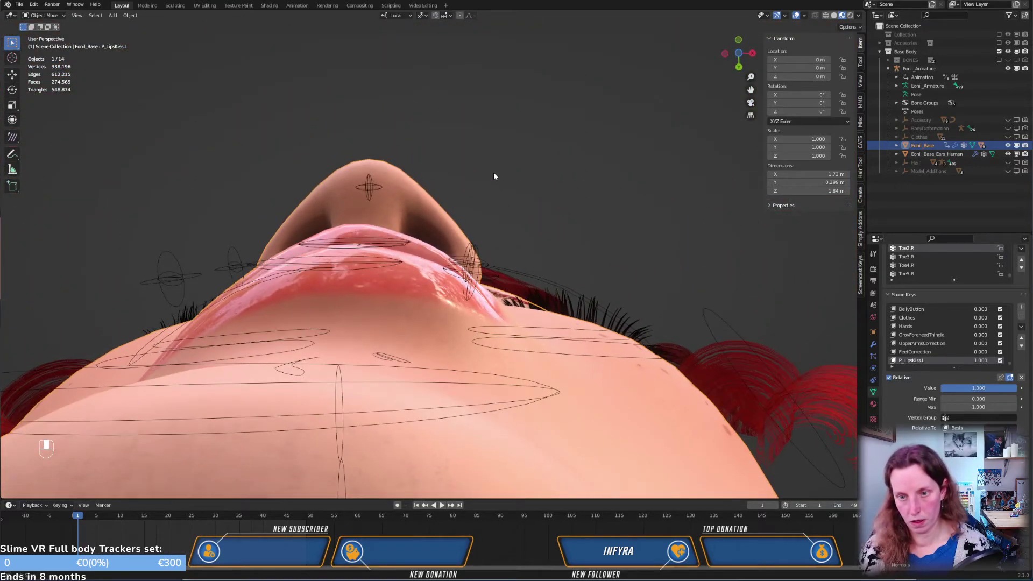
key("KP_1")
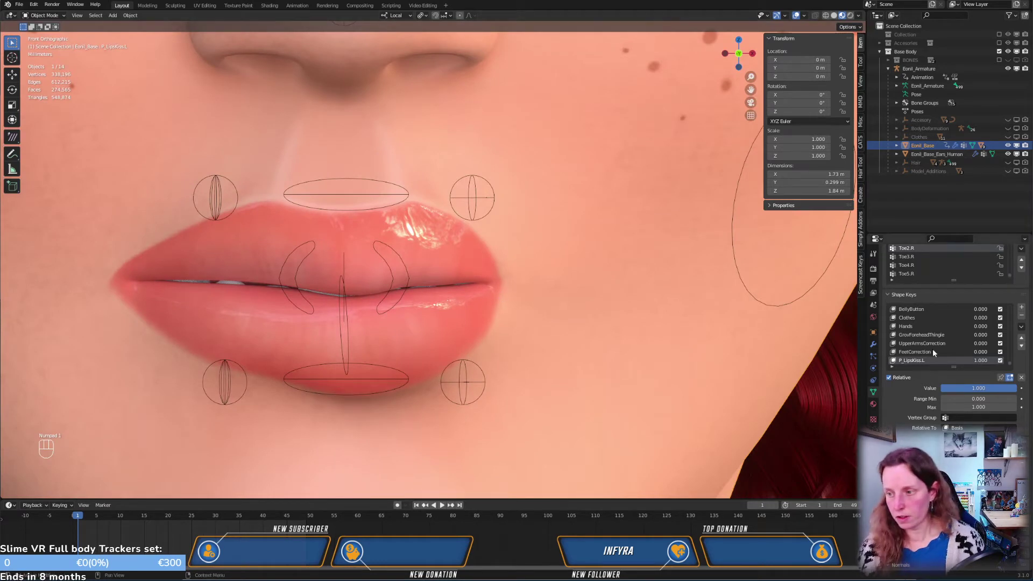
scroll(941, 339, "down", 10)
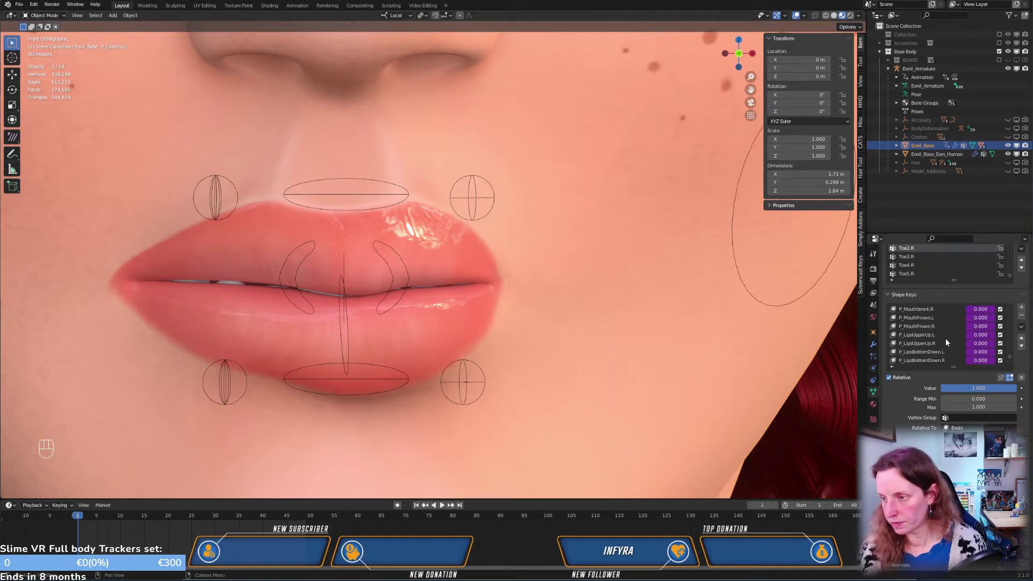
Create a new shape key from the current mix with P_LipsKiss.L active and set the new key's value to 1.000
scroll(945, 337, "up", 10)
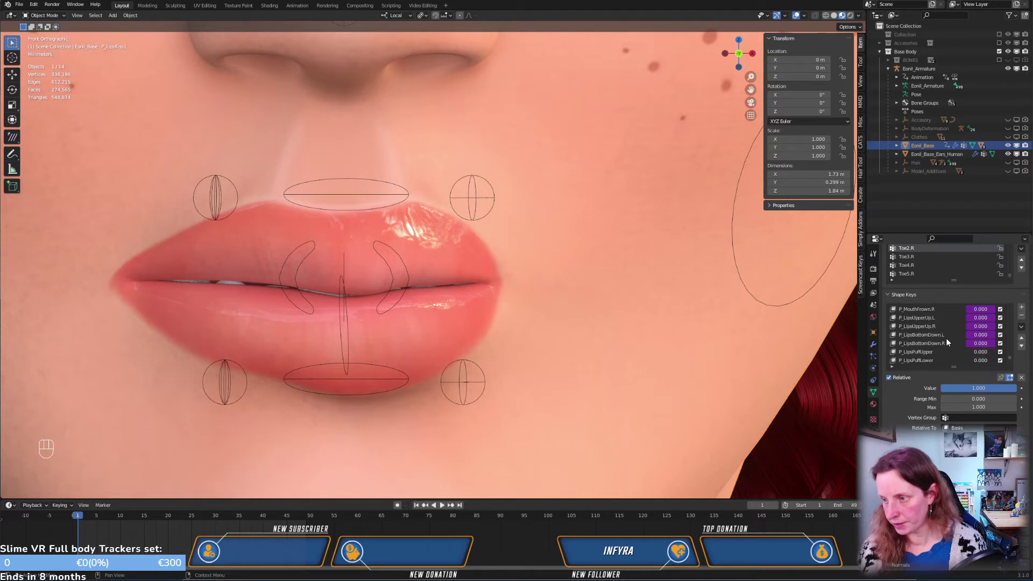
left_click(1021, 328)
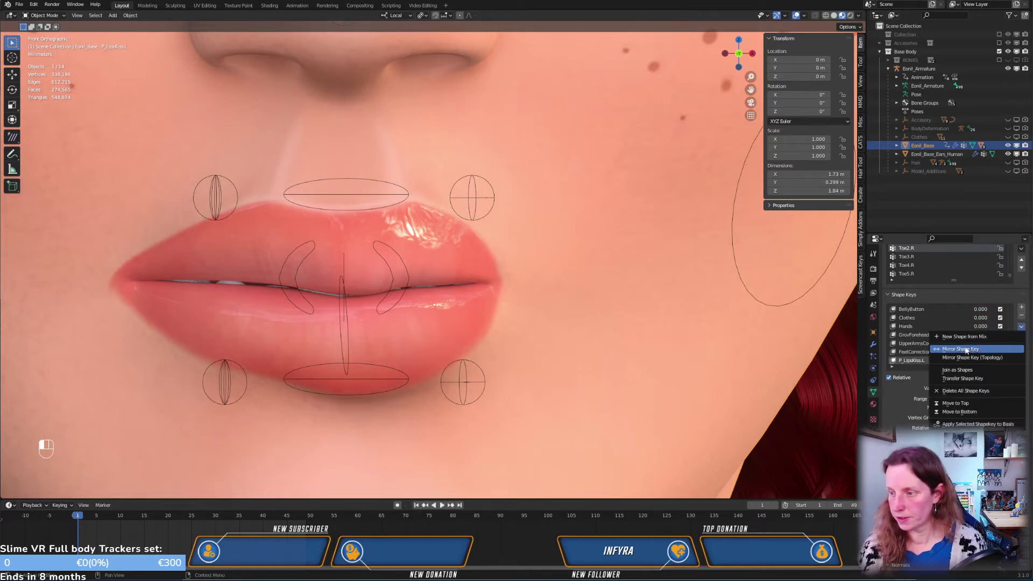
left_click(951, 335)
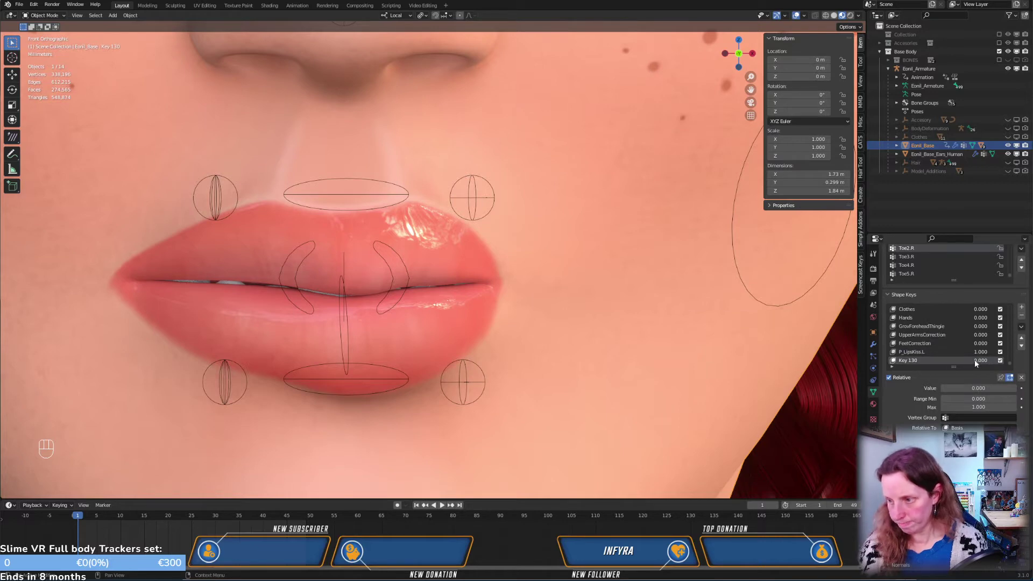
left_click_drag(975, 363, 1012, 363)
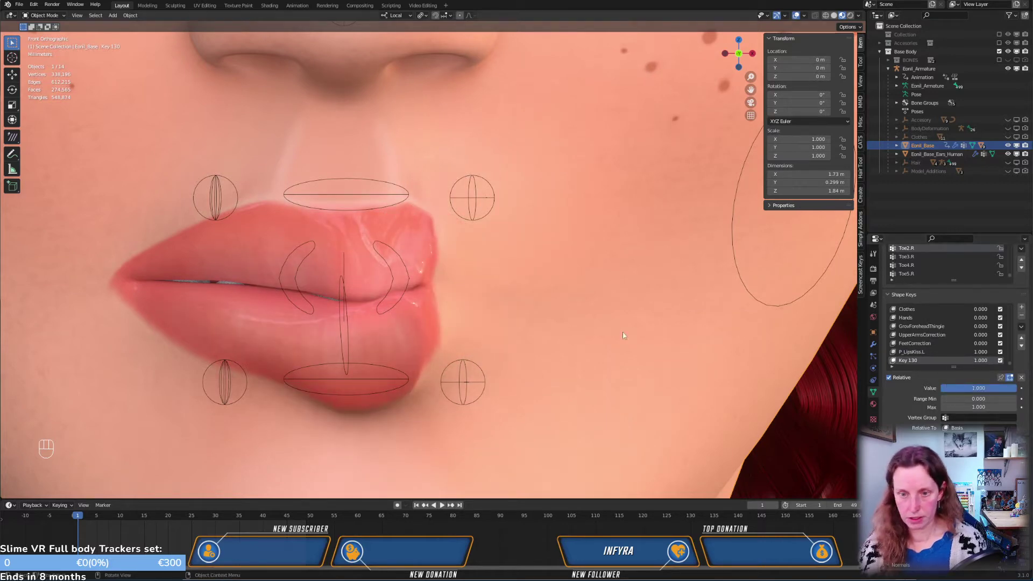
Check the combined lips from below, then mirror the new shape key to produce the opposite half of the kiss
middle_click_drag(371, 331, 359, 287)
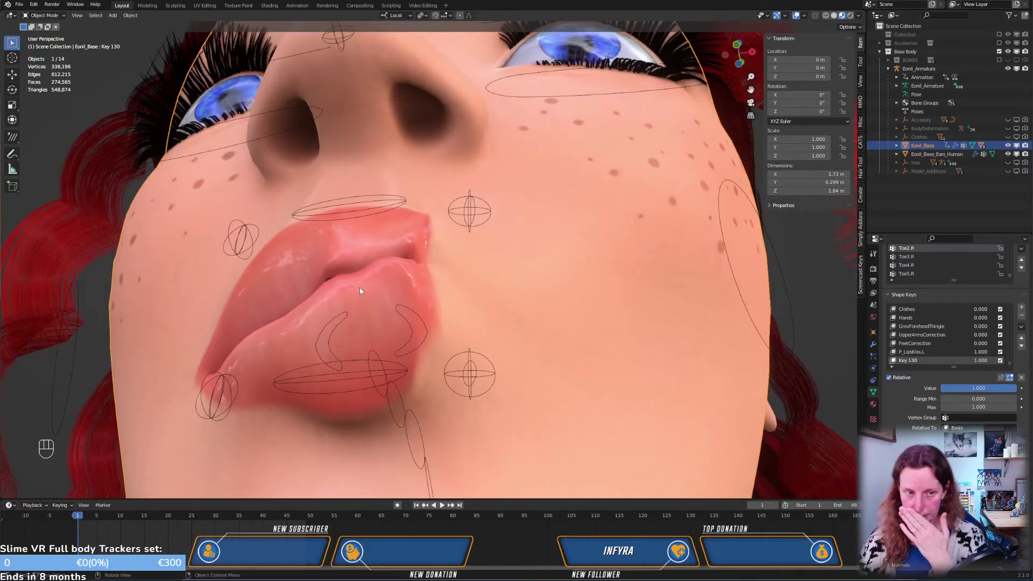
key("KP_1")
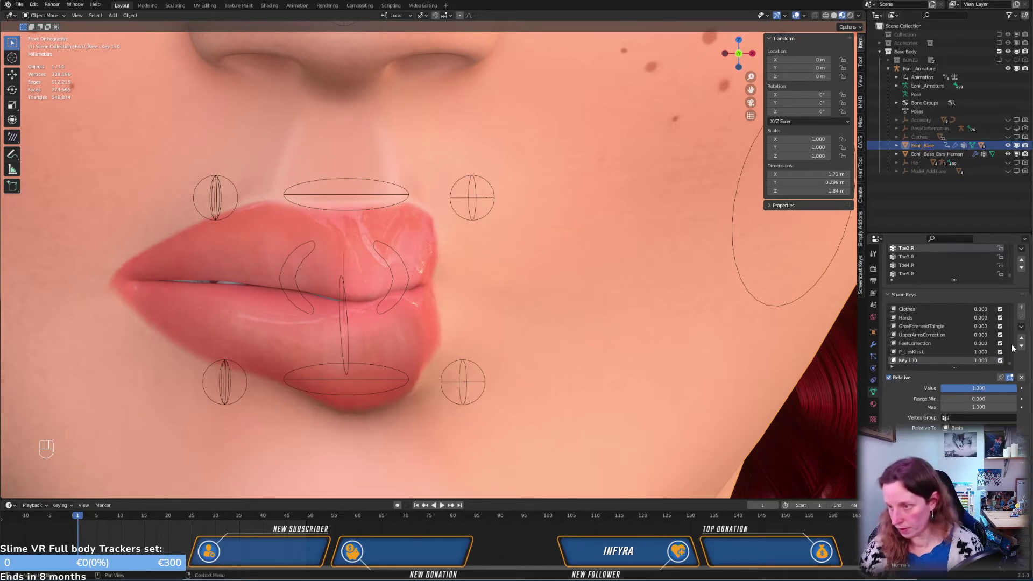
left_click(1020, 327)
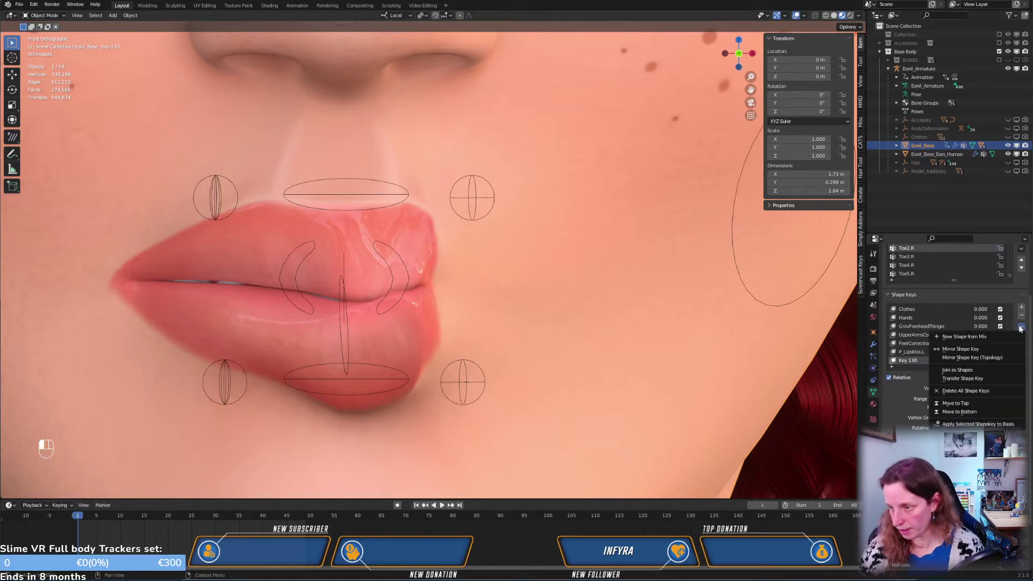
left_click(959, 350)
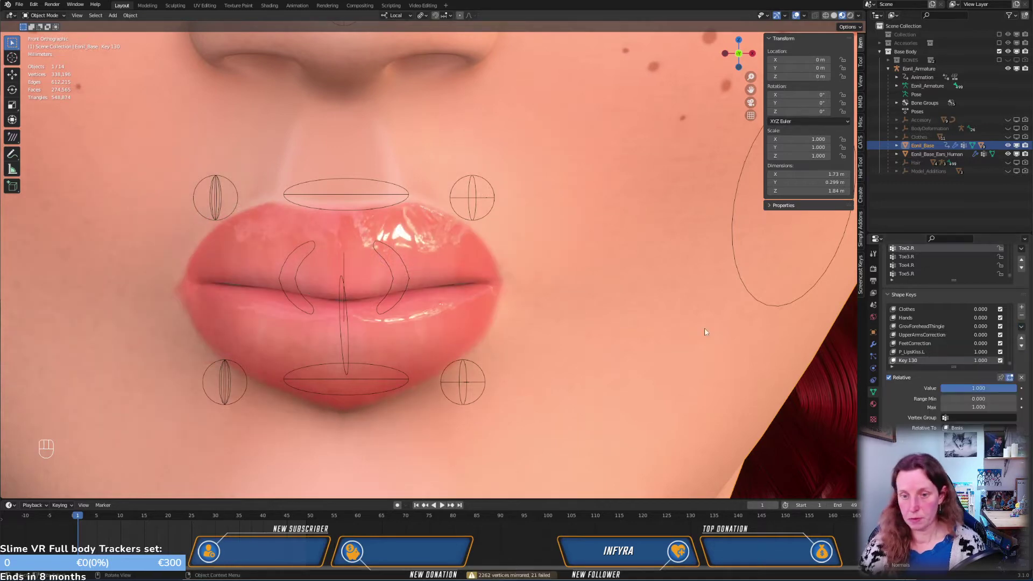
Examine the mirrored lips from below in Edit Mode, comparing the mesh with shape key display in Edit Mode off and on
middle_click_drag(440, 291, 524, 339)
scroll(417, 366, "up", 2)
key("Tab")
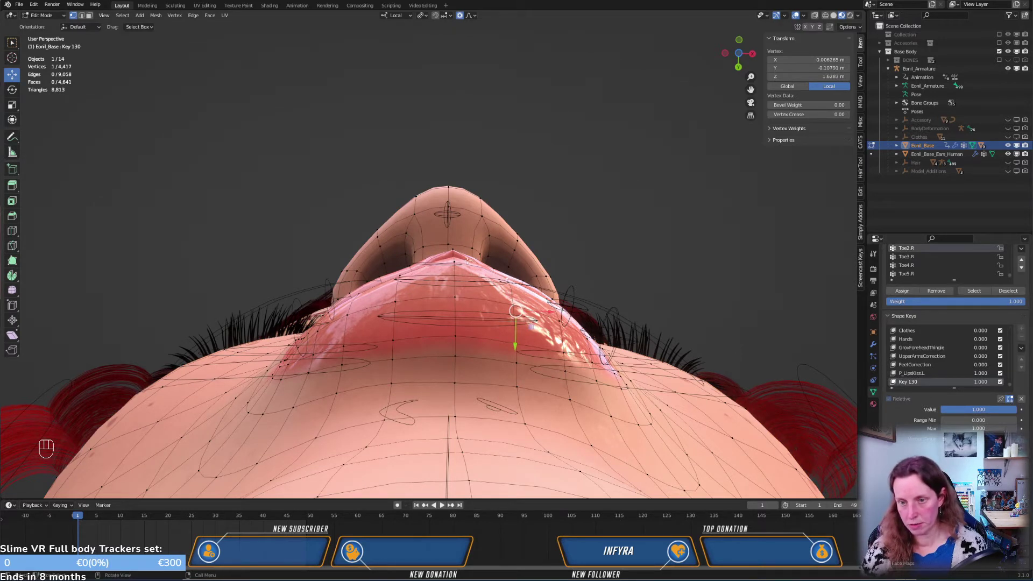
left_click(1010, 399)
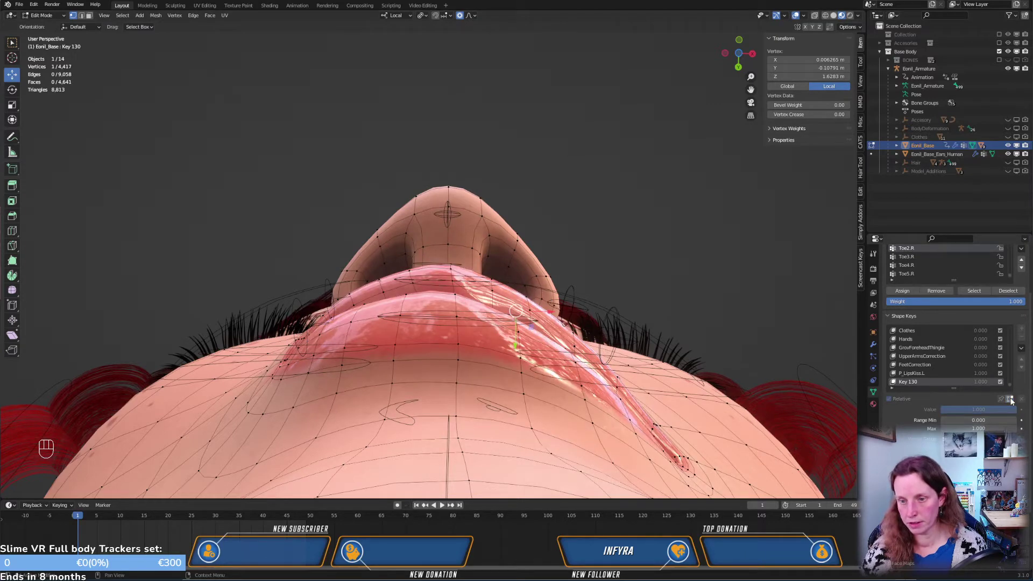
left_click(1010, 399)
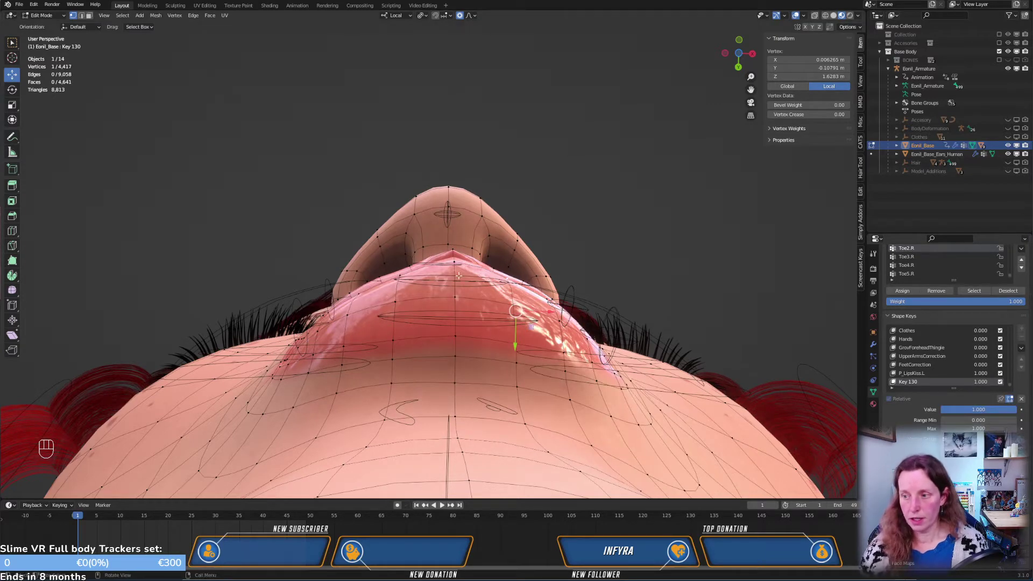
middle_click_drag(468, 265, 453, 336)
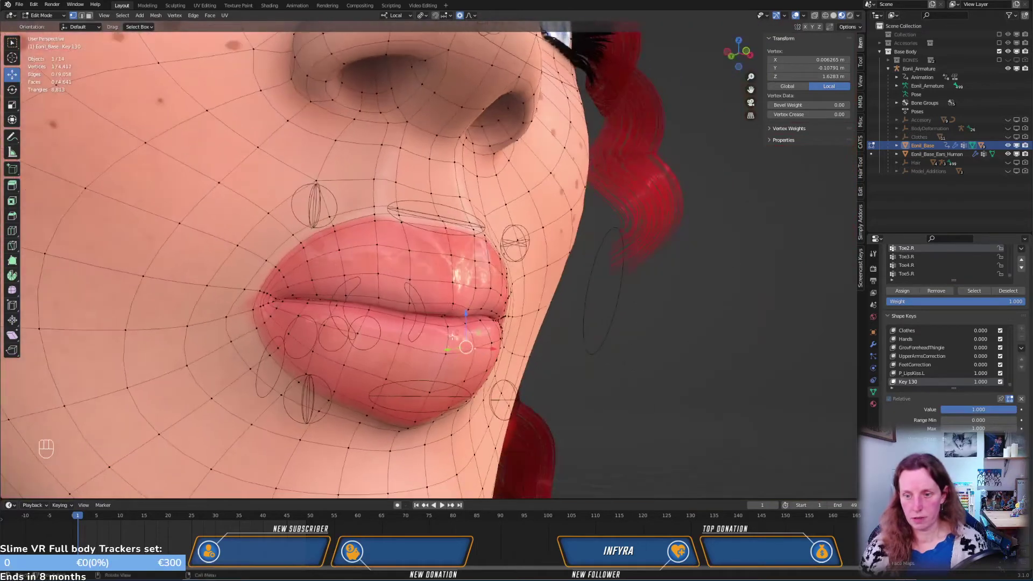
In P_LipsKiss.L, move the central upper-lip vertex about 0.0018 m back and 0.0005 m up in side view, without proportional editing
left_click(453, 304)
key("KP_3")
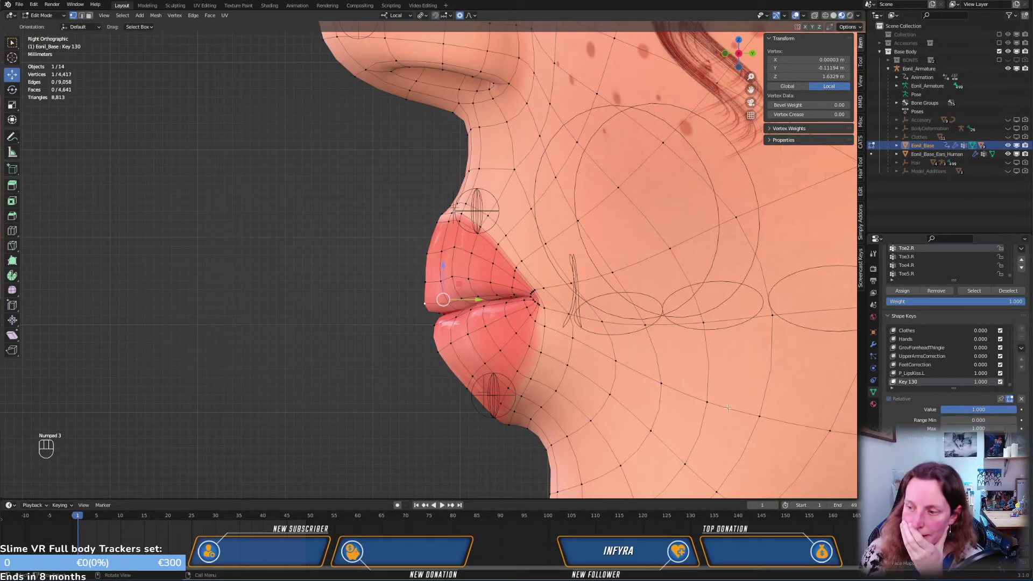
left_click(907, 374)
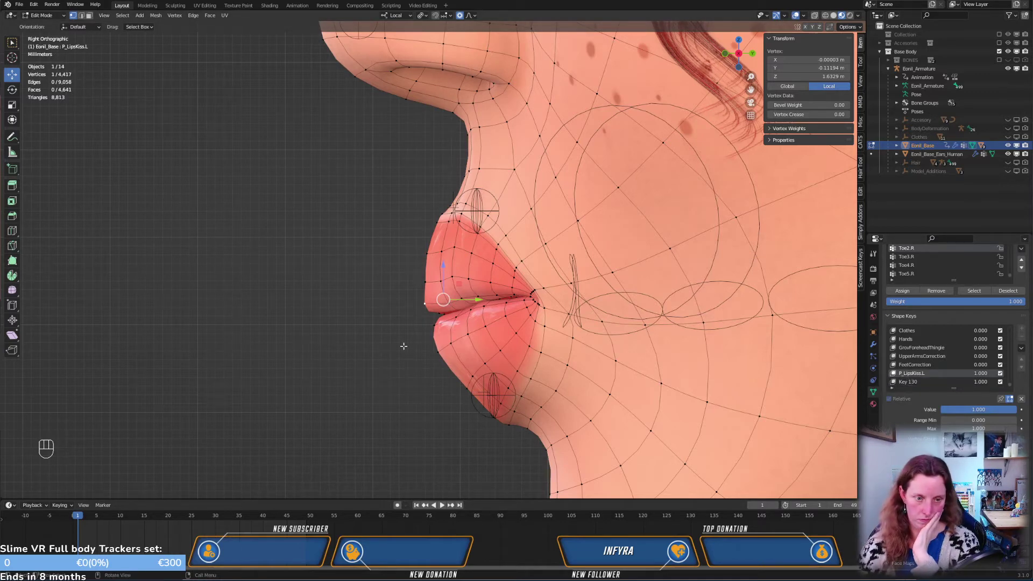
scroll(452, 350, "up", 2)
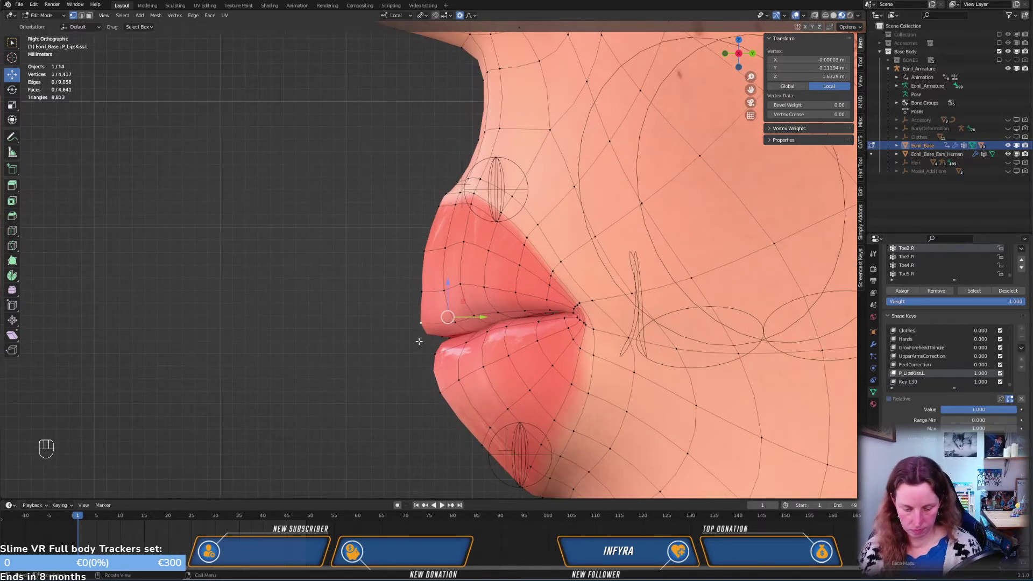
key("g")
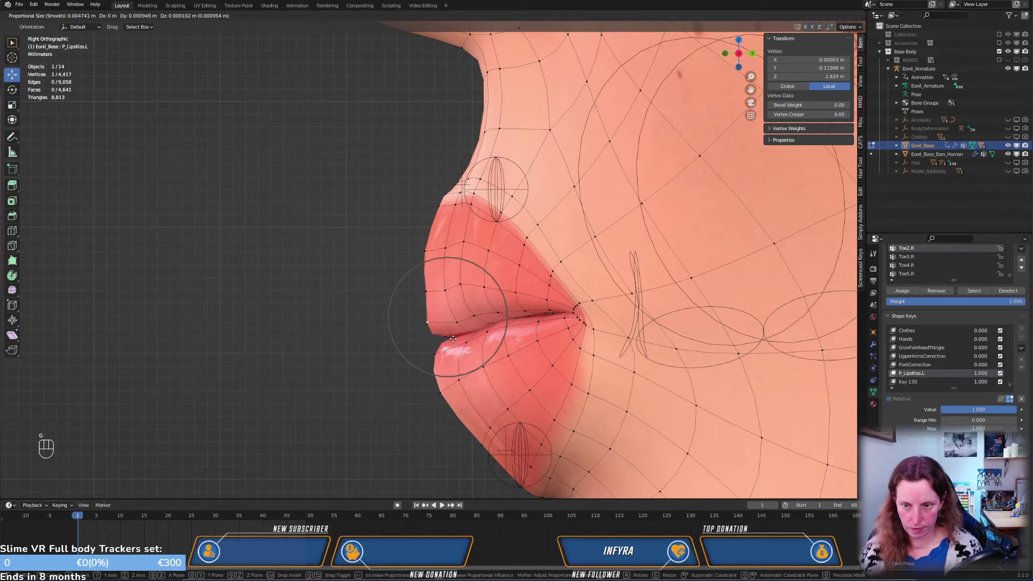
left_click(453, 338)
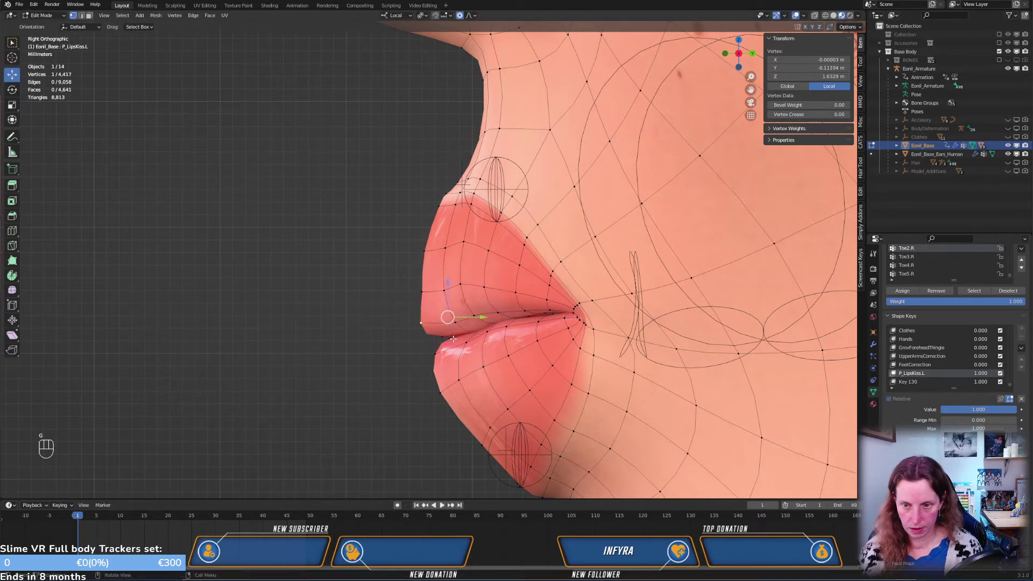
key("g")
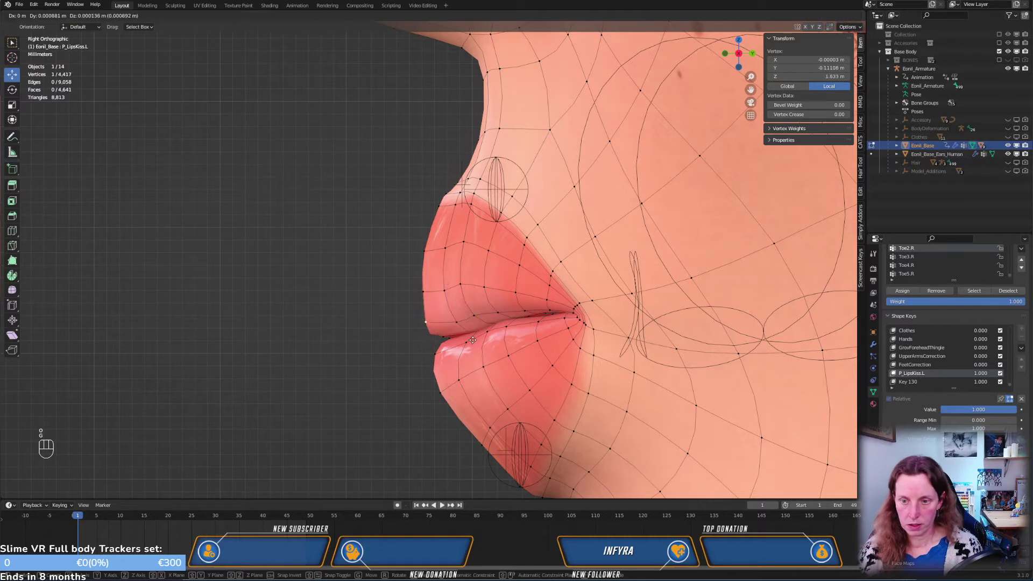
left_click(476, 336)
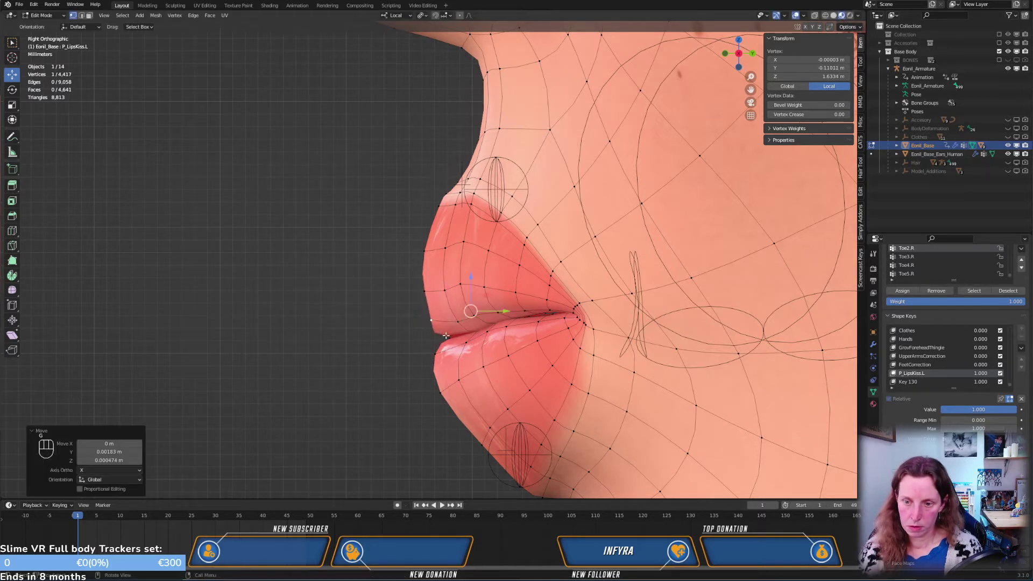
Move the centre-line vertices around the lip opening back in side view, shifting the lower lip's front one about 0.0012 m
key("g")
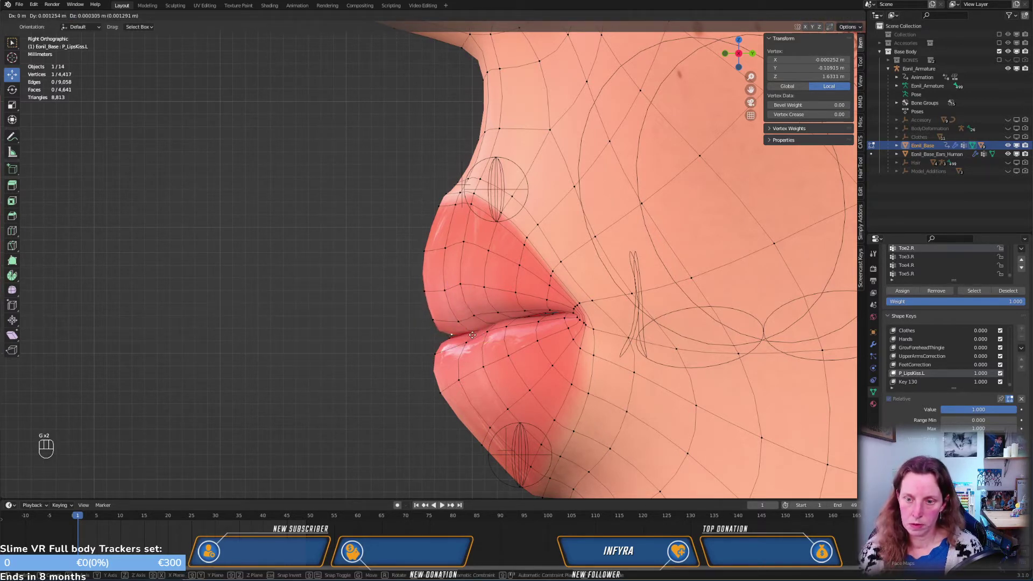
left_click(473, 334)
key("g")
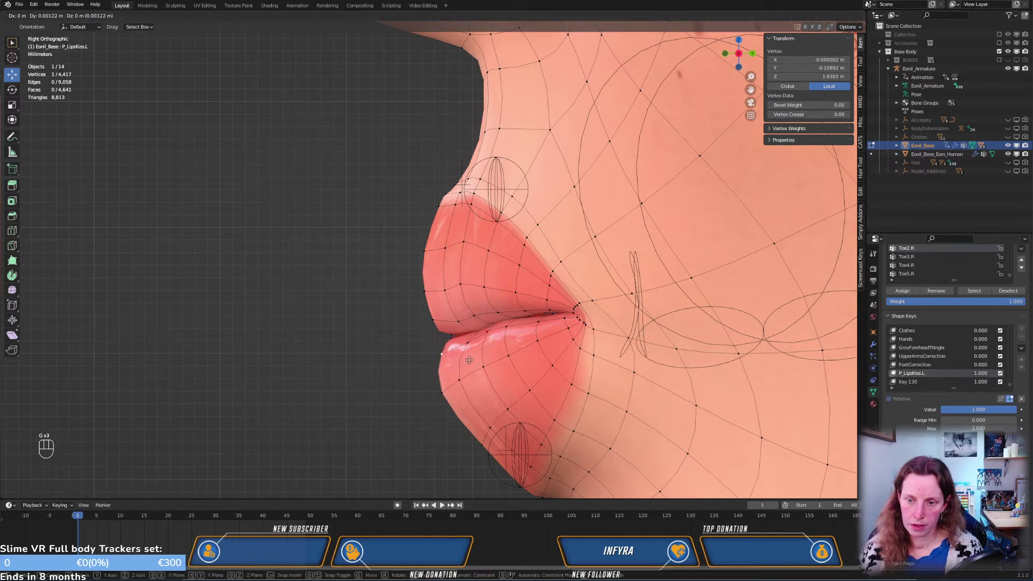
left_click(469, 360)
key("g")
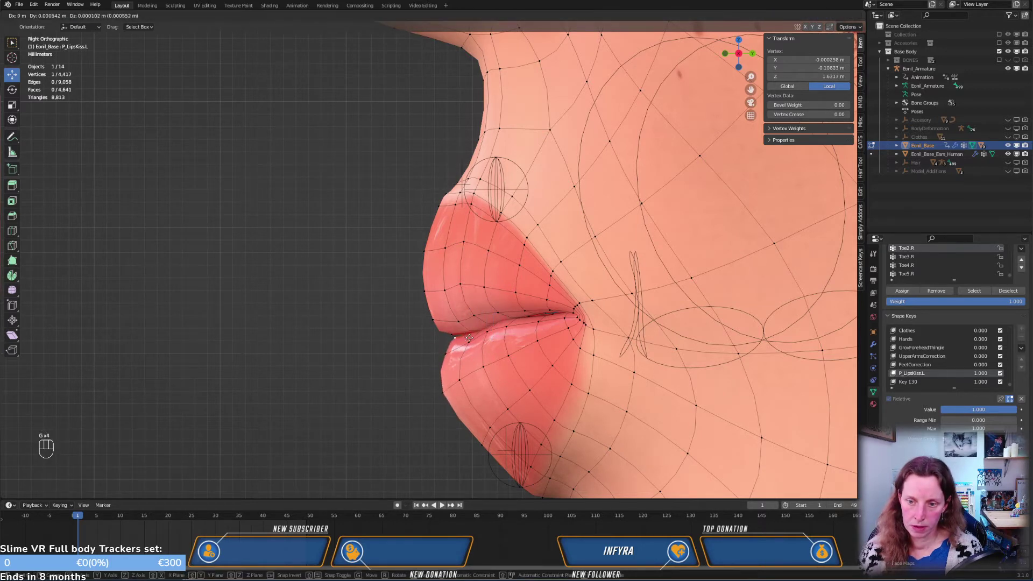
left_click(498, 337)
Move the centre vertex on the lower lip's front about 0.0006 m back and 0.0001 m up
key("g")
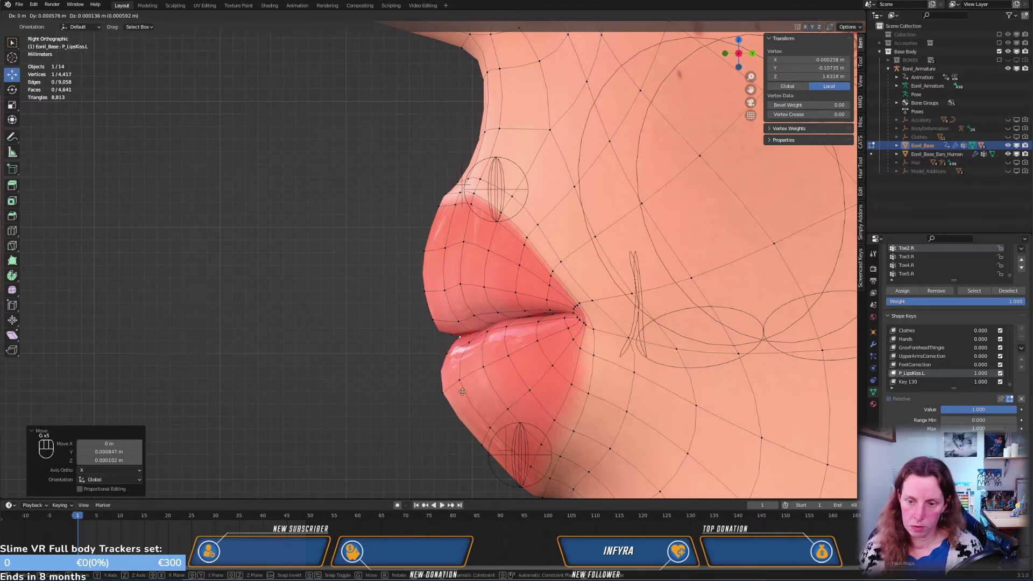
left_click(463, 391)
key("g")
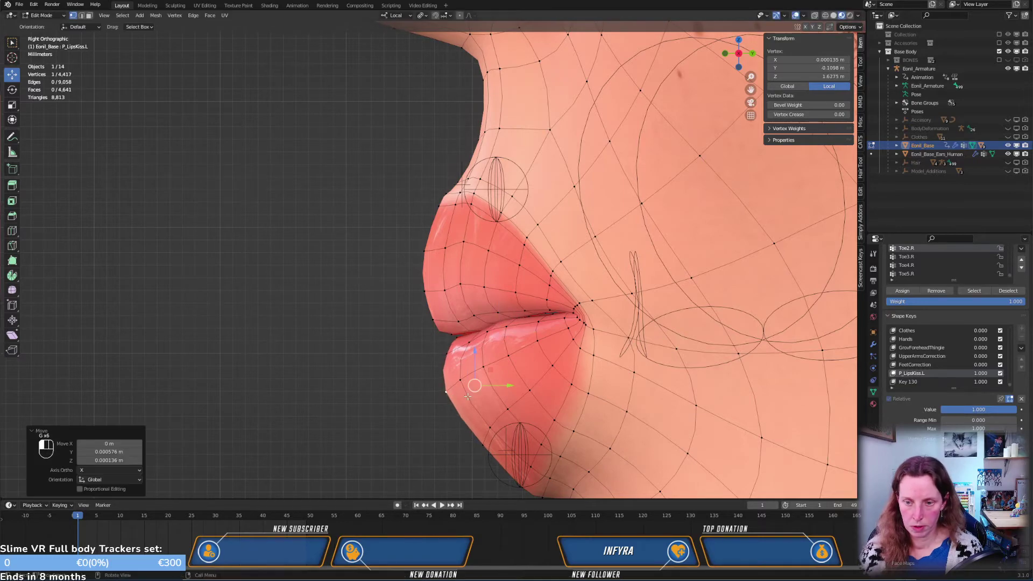
right_click(463, 392)
Adjust two vertices on the left half of the lips, moving the lower-lip one about 0.00045 m outward, 0.0005 m forward and 0.0004 m down
middle_click_drag(462, 392, 603, 408)
left_click(517, 289)
key("g")
left_click(541, 296)
left_click(474, 328)
middle_click_drag(477, 329, 473, 265)
key("g")
left_click(532, 367)
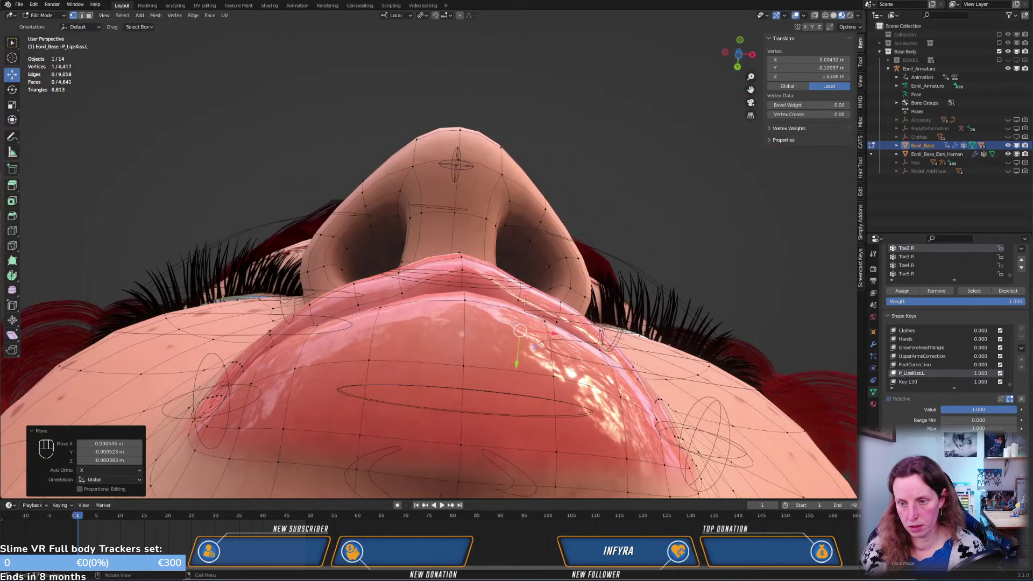
Refine the left lip curve by nudging vertices near the lip line and on the upper lip, and check it in Object Mode
key("g")
left_click(559, 322)
key("g")
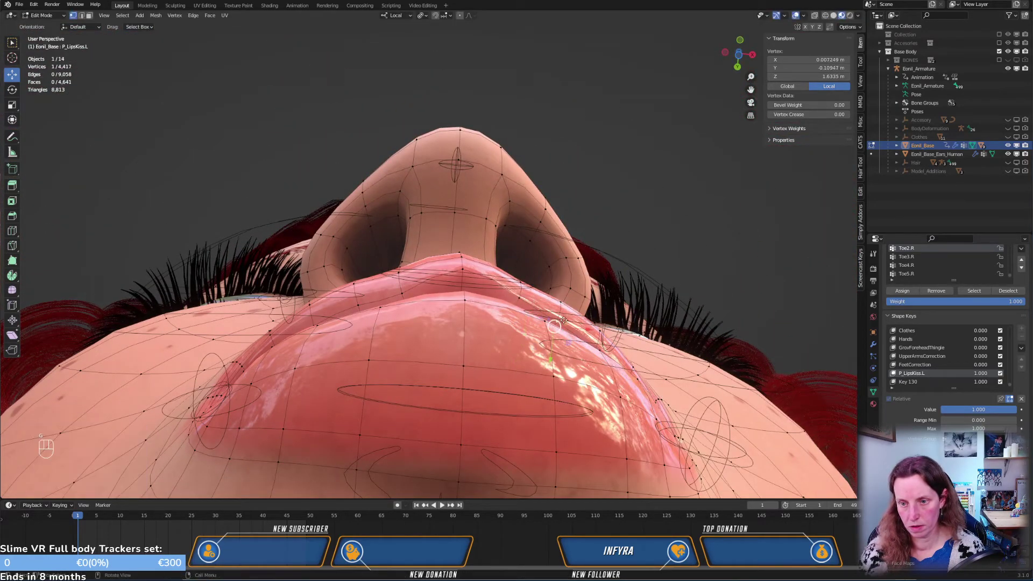
left_click(570, 313)
middle_click_drag(524, 288, 540, 346)
key("g")
left_click(565, 312)
key("Tab")
key("Tab")
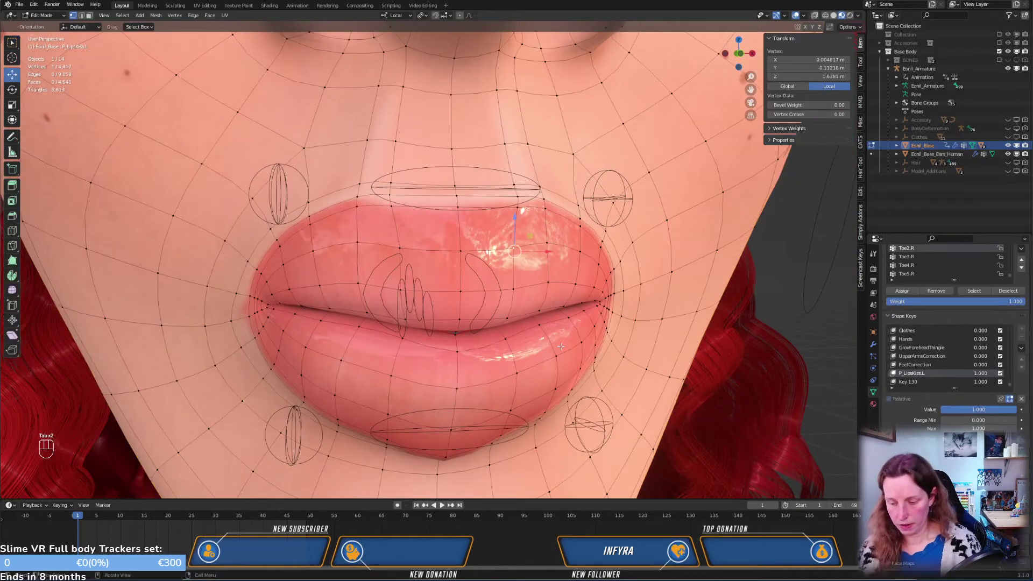
Select all vertices in front view, make Key 130 the active shape key, and run Blend from Shape with Add off
key("KP_1")
key("a")
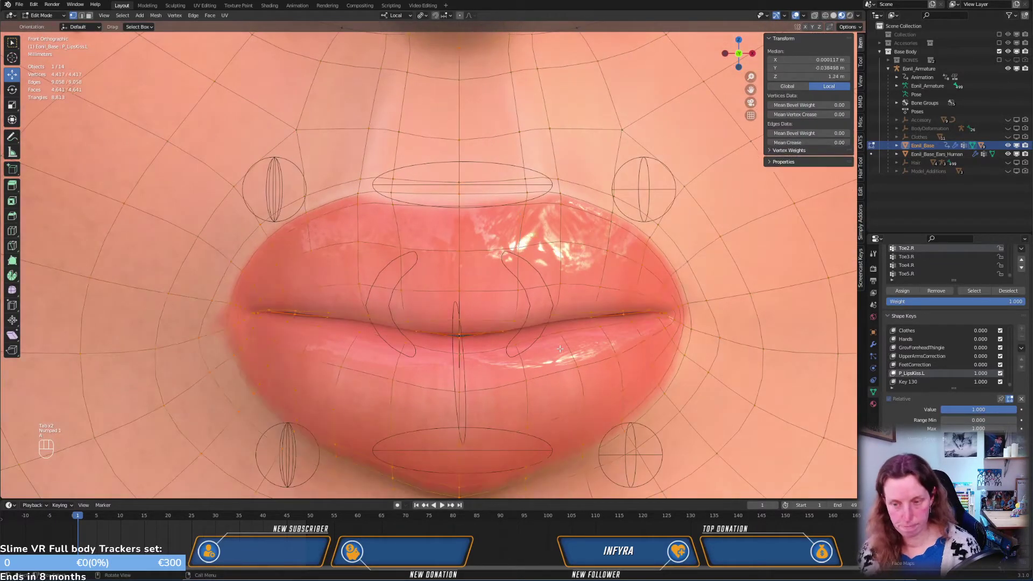
left_click(916, 381)
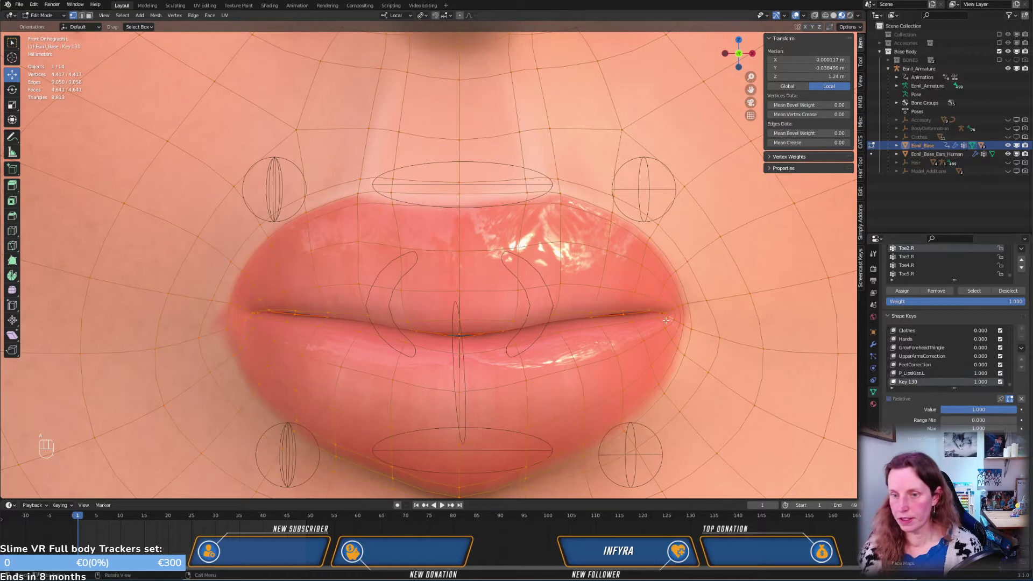
left_click(175, 15)
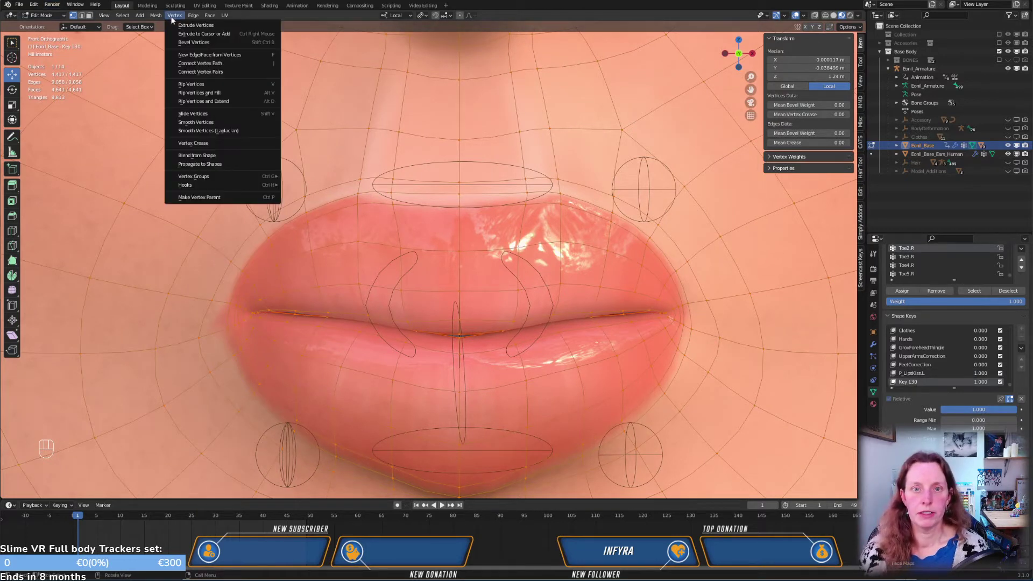
left_click(221, 156)
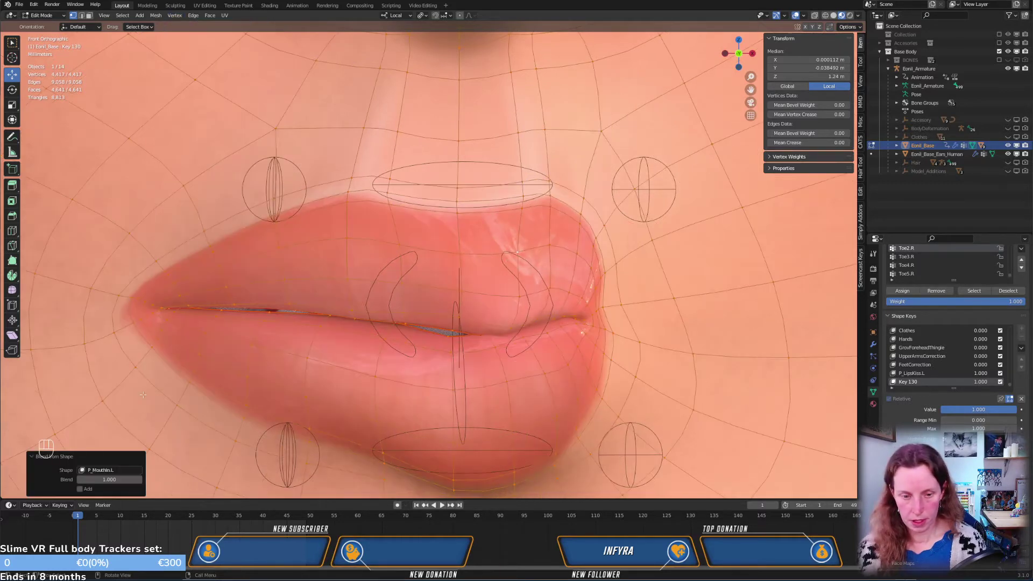
Set the source shape of the blend to P_LipsKiss.L
left_click(122, 471)
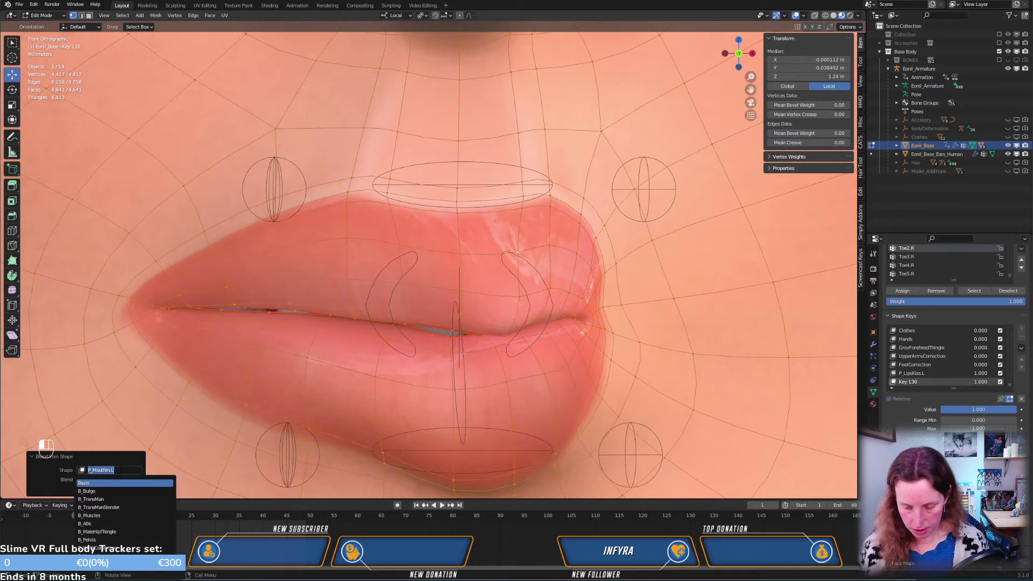
key("BackSpace")
key("BackSpace")
key("BackSpace")
key("BackSpace")
key("BackSpace")
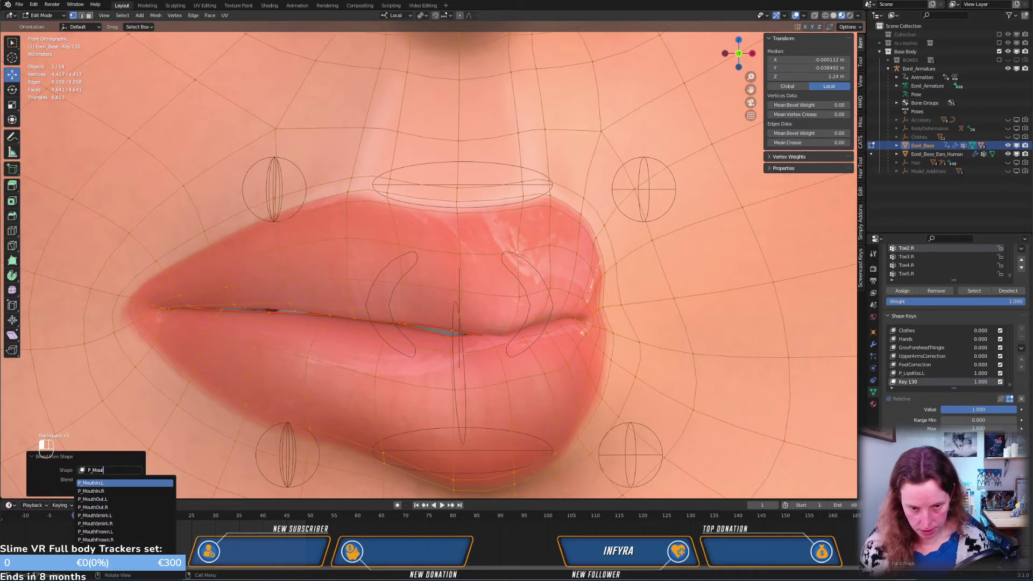
key("BackSpace")
type("Kiss")
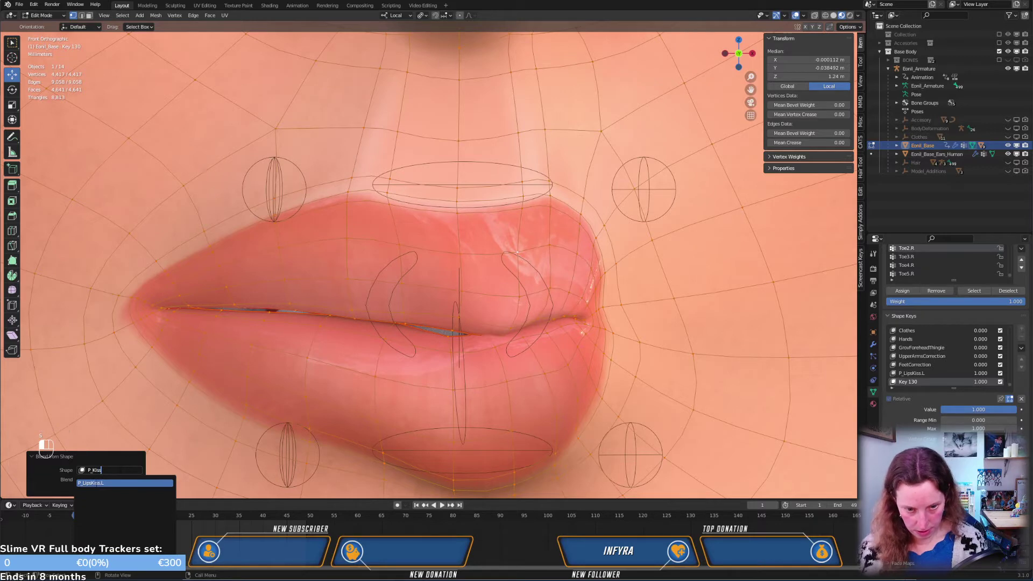
left_click(95, 482)
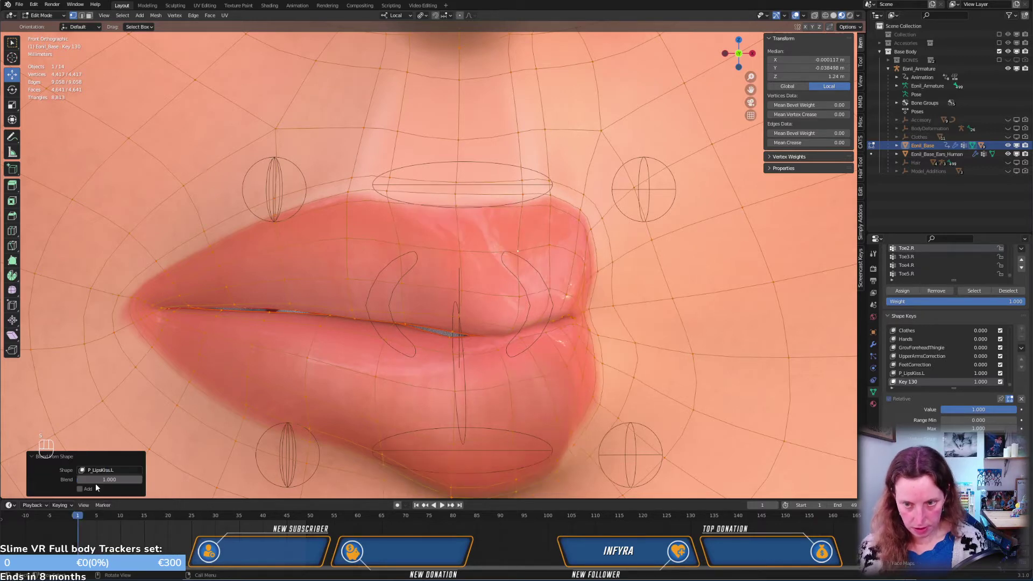
Turn off Shape Key Edit Mode for Key 130 and view the lips from below
middle_click_drag(376, 430, 477, 381)
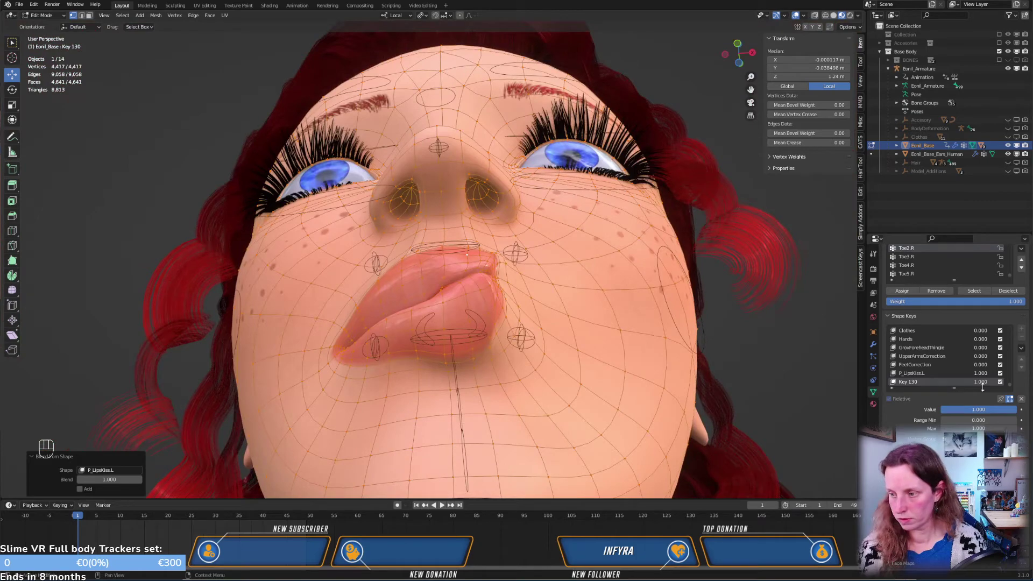
left_click(1009, 399)
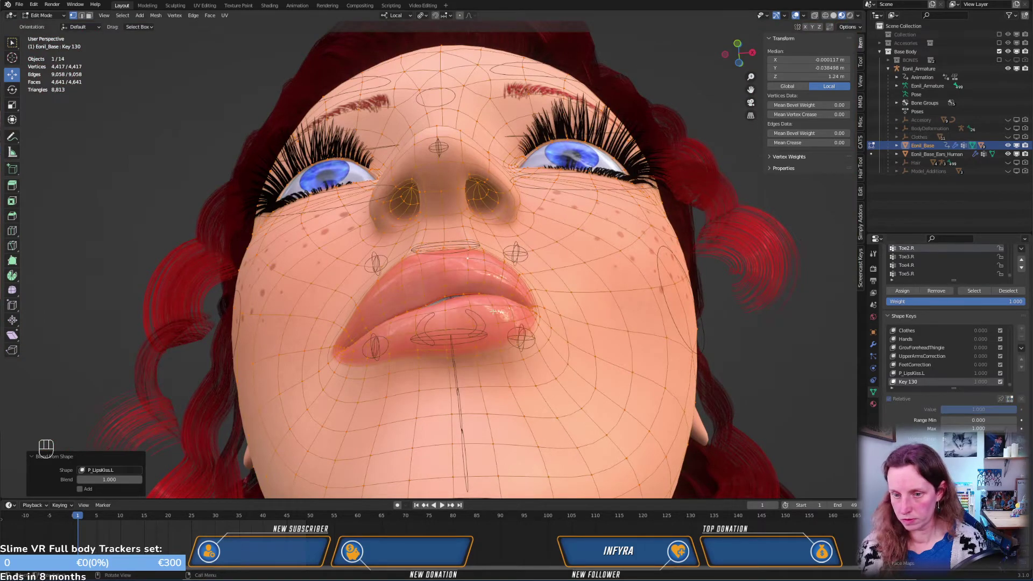
middle_click_drag(473, 388, 603, 311)
Mirror the Key 130 shape key in Object Mode and inspect the combined kiss pose from below and from the side
key("Tab")
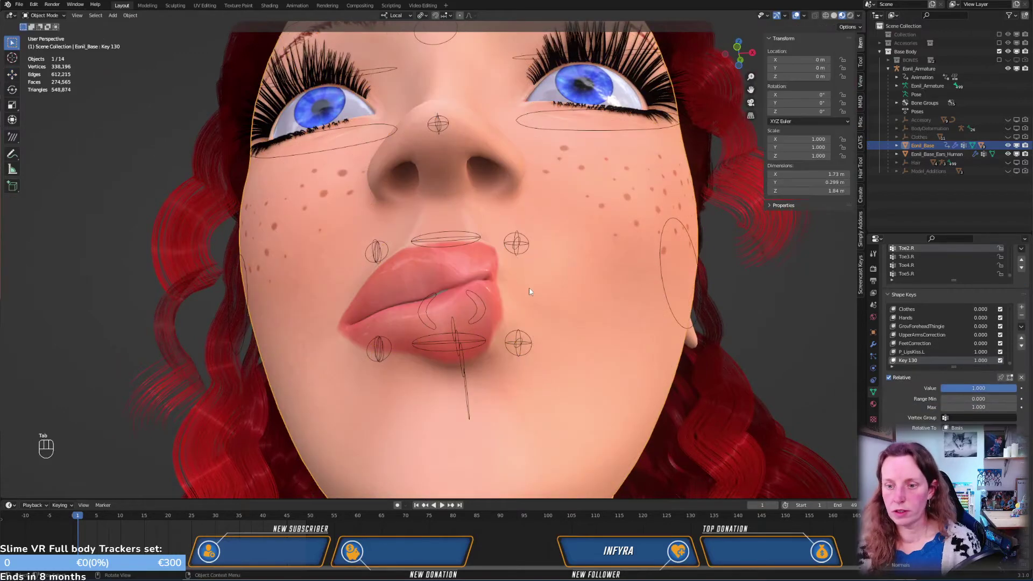
left_click(1021, 326)
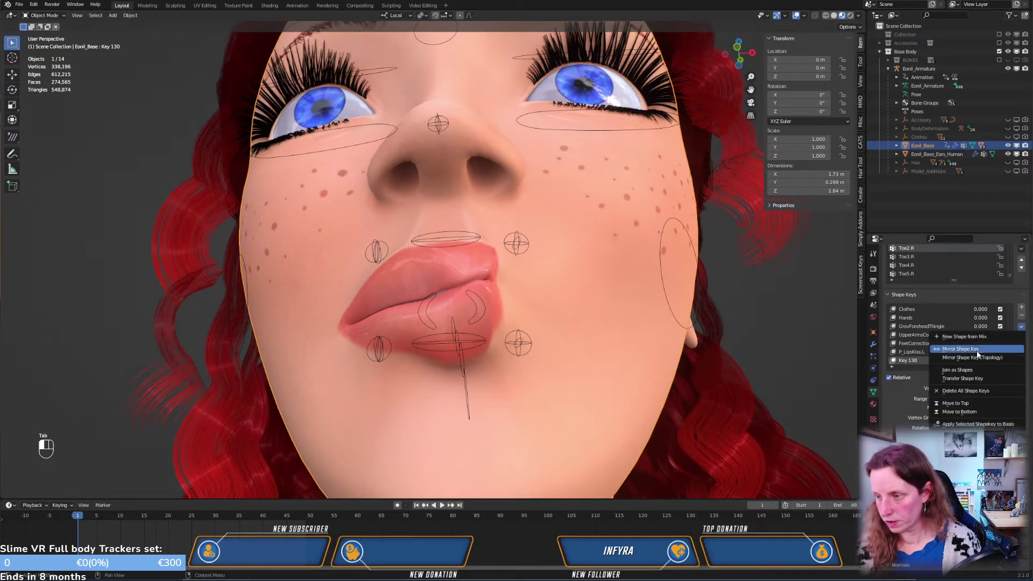
left_click(938, 348)
middle_click_drag(512, 290, 506, 273)
scroll(506, 273, "up", 3)
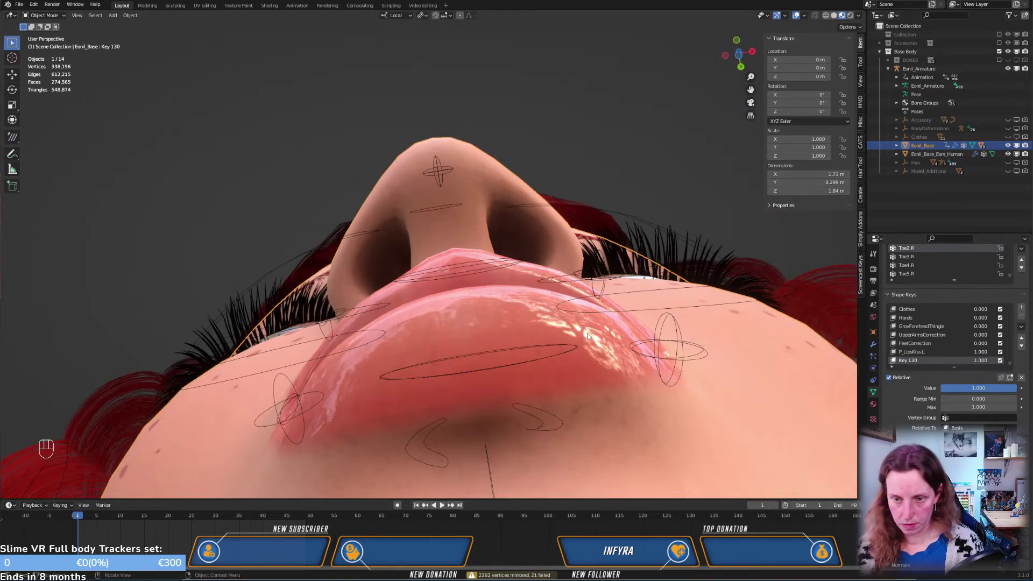
middle_click_drag(573, 343, 573, 321)
middle_click_drag(555, 302, 573, 402)
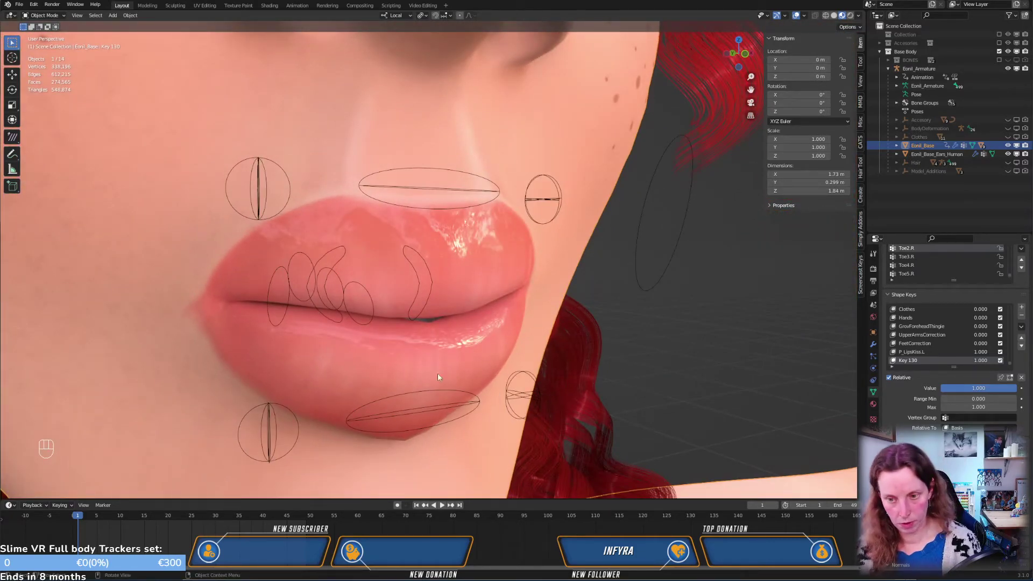
In P_LipsKiss.L, blend the vertices on the character's right side of the mouth fully back to Basis, and check the lips in Object Mode
left_click(916, 351)
key("Tab")
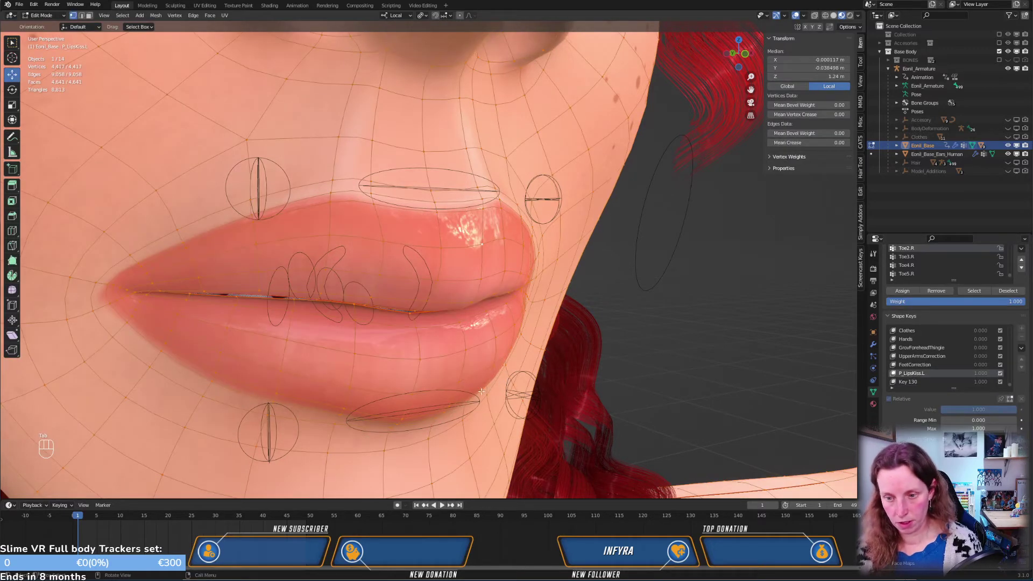
mouse_move(481, 391)
middle_mouse_down()
mouse_move(457, 399)
mouse_move(440, 288)
mouse_move(496, 377)
middle_mouse_up()
key("KP_1")
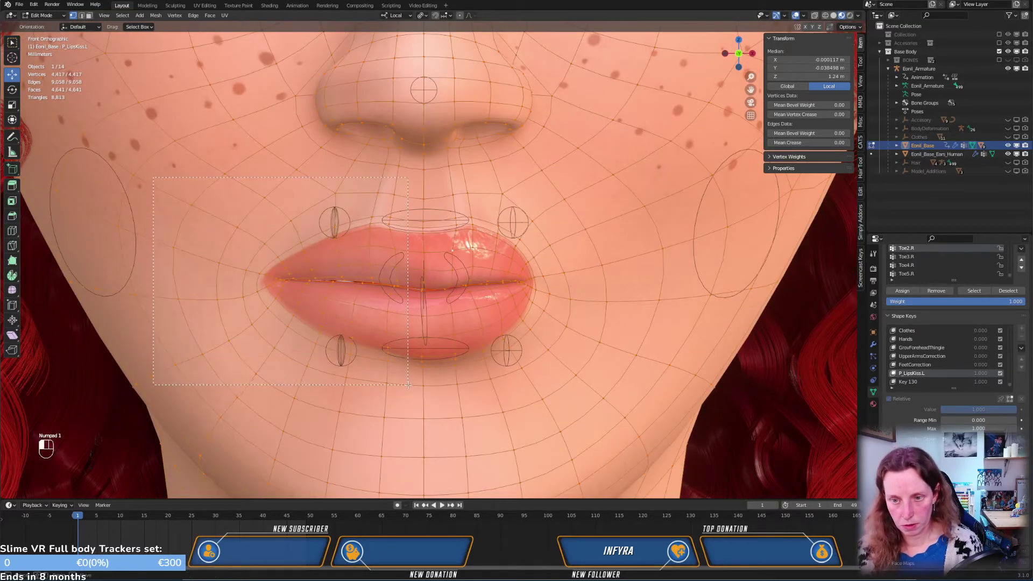
left_click_drag(407, 385, 410, 396)
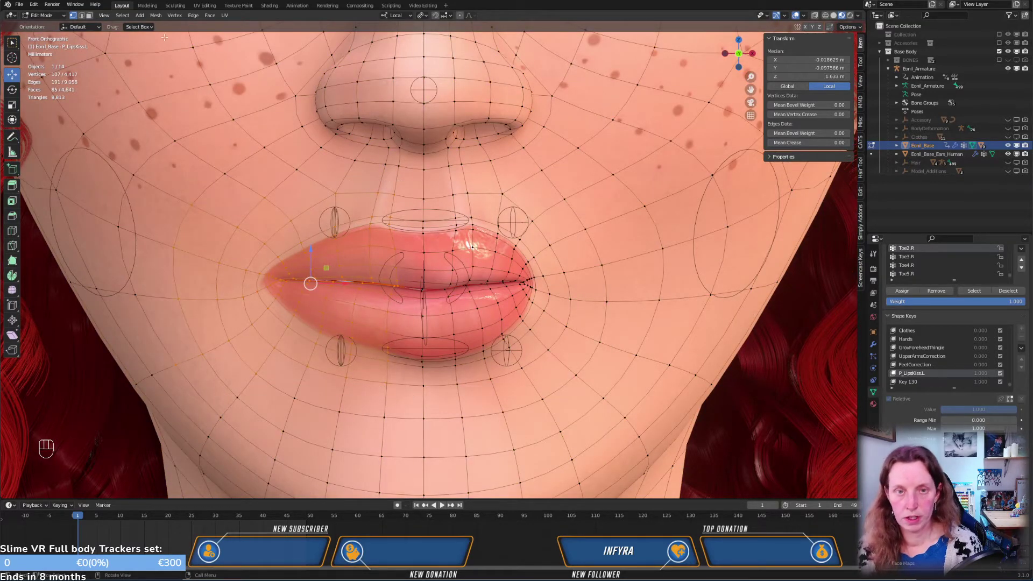
left_click(155, 16)
mouse_move(168, 17)
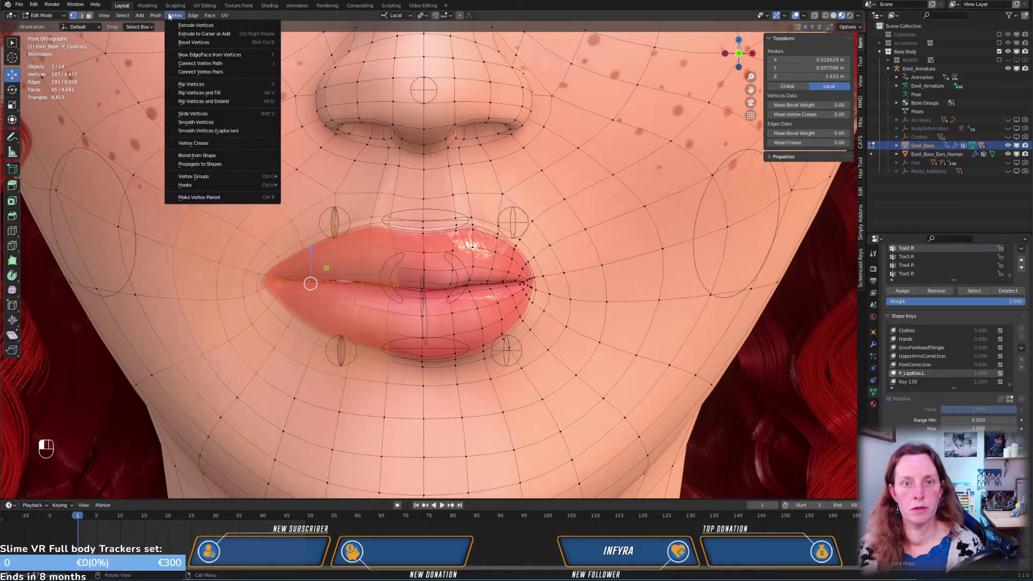
left_click(200, 160)
left_click(101, 470)
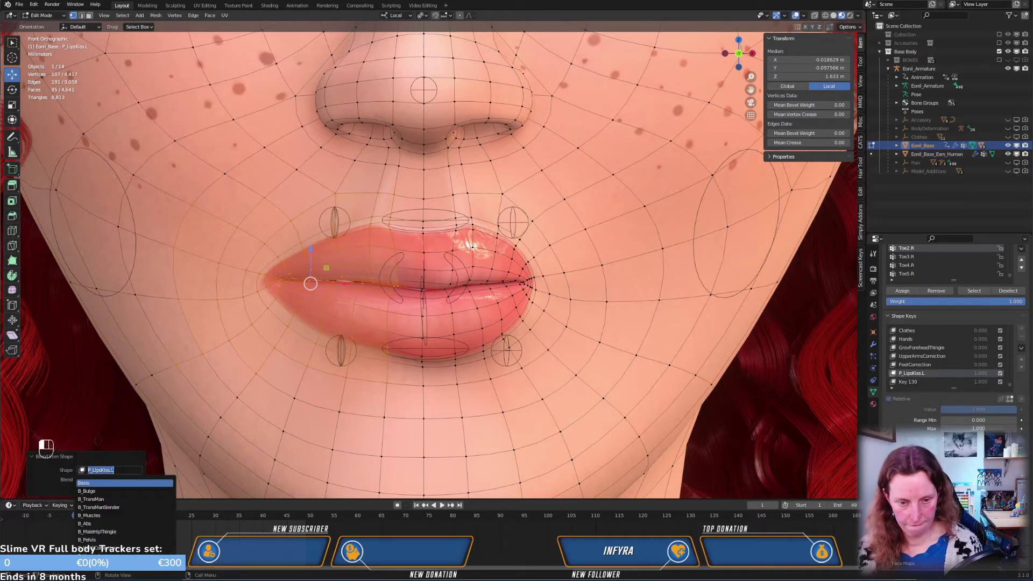
left_click(92, 482)
middle_click_drag(381, 409, 388, 280)
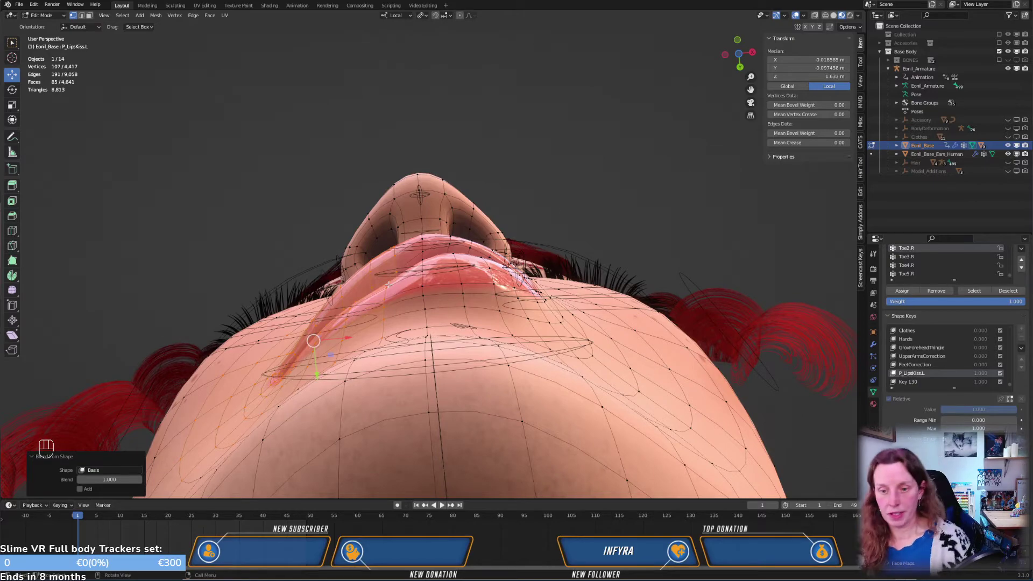
key("Tab")
middle_click_drag(647, 317, 531, 297)
Select all vertices, make Key 130 the active shape key, and blend it fully from P_LipsKiss.L with Add off
key("Tab")
key("a")
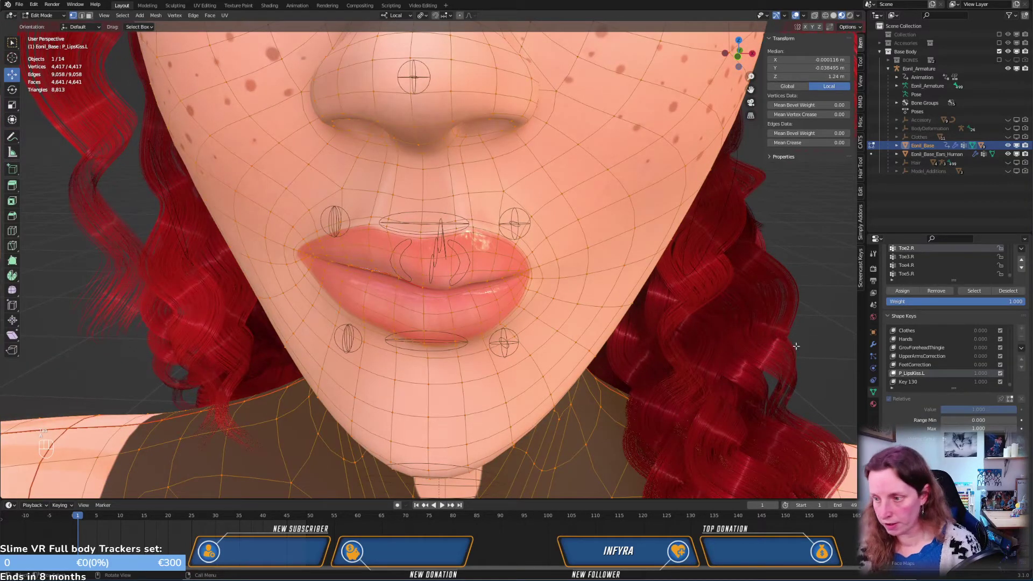
left_click(912, 382)
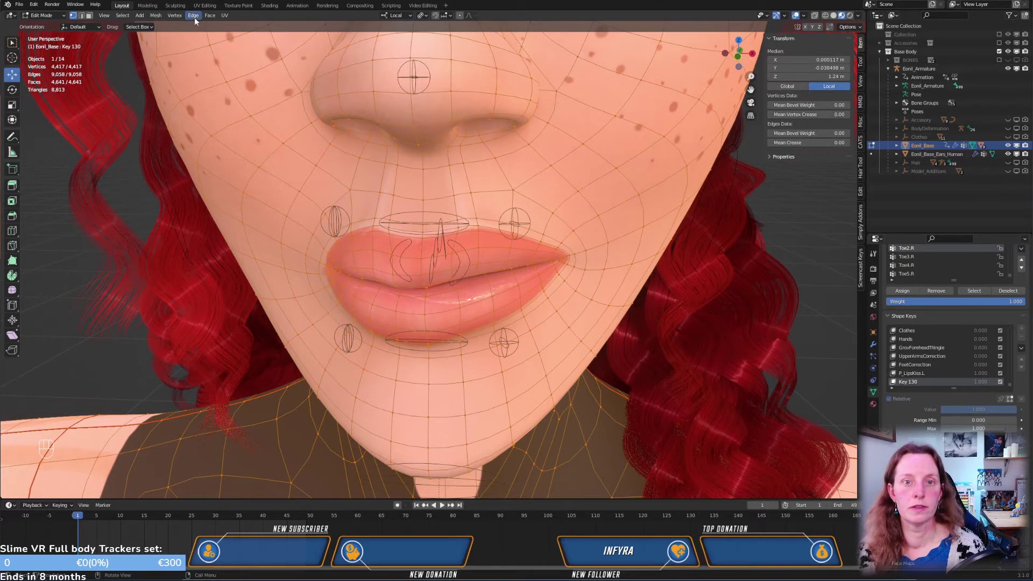
left_click(177, 17)
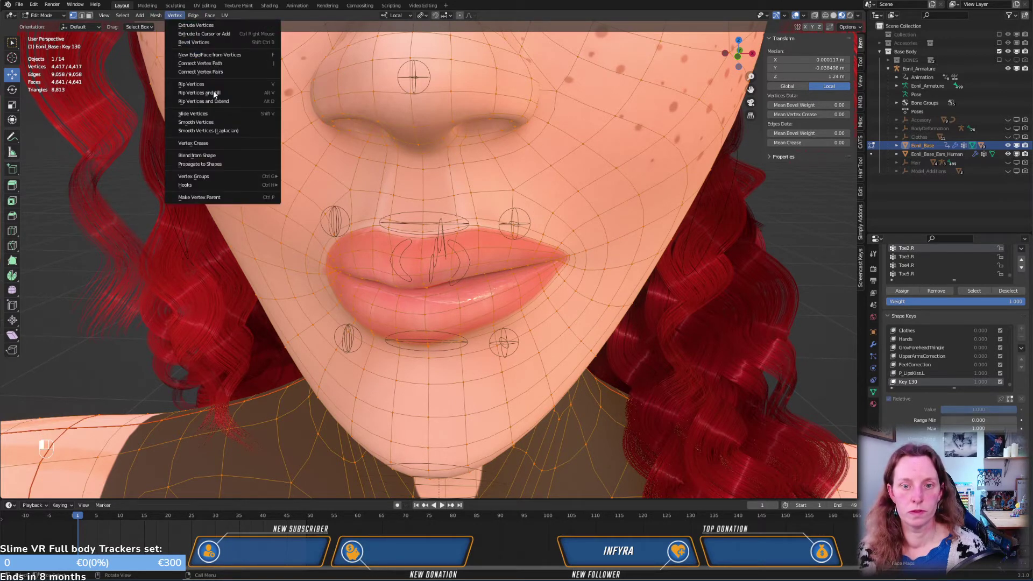
left_click(218, 156)
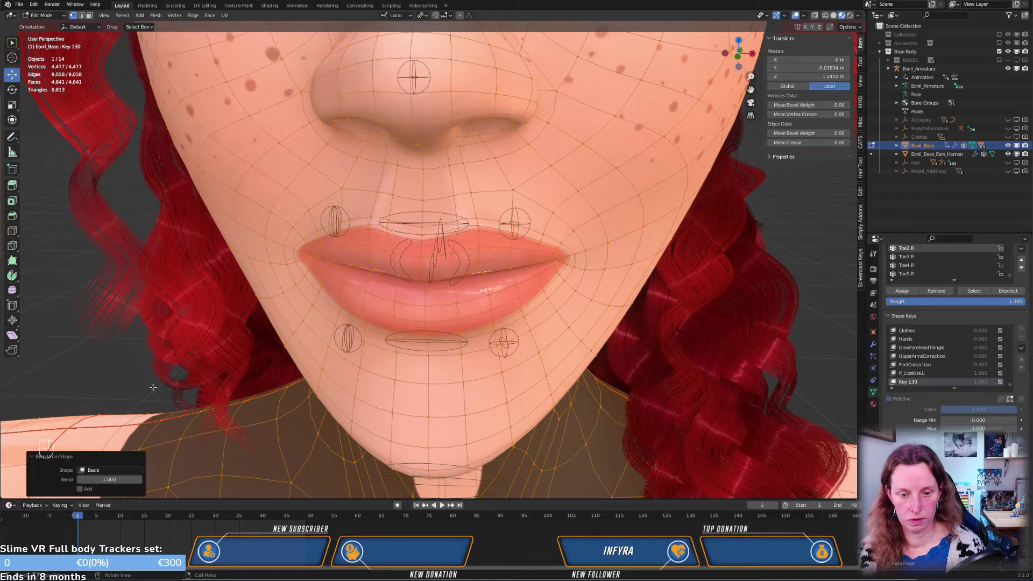
left_click(118, 472)
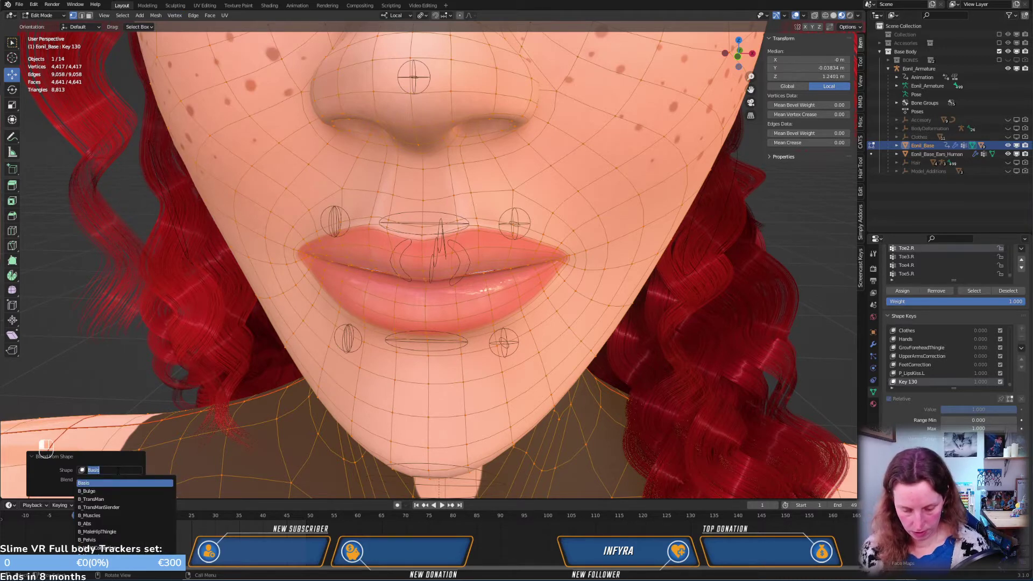
type("kis")
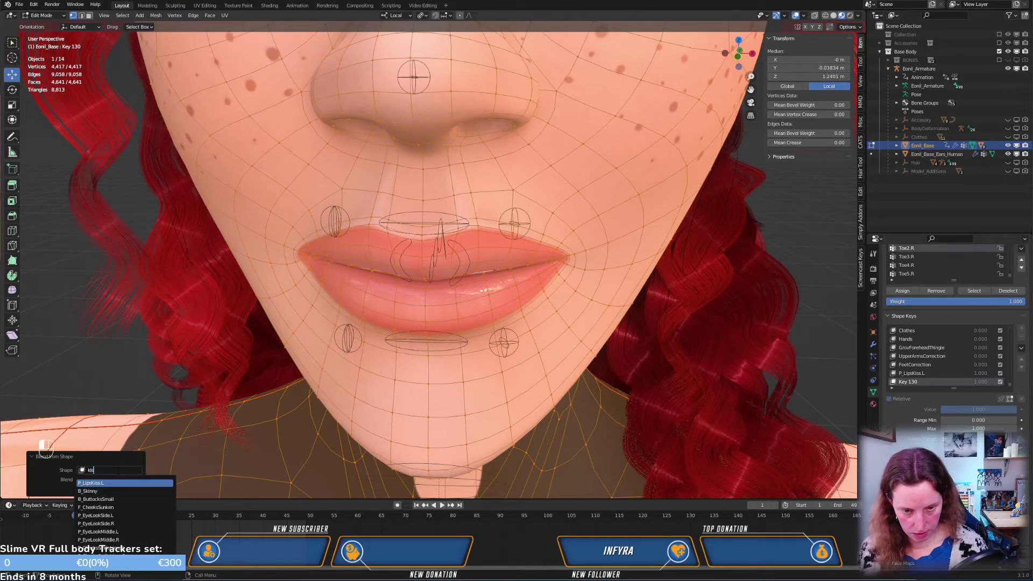
left_click(108, 483)
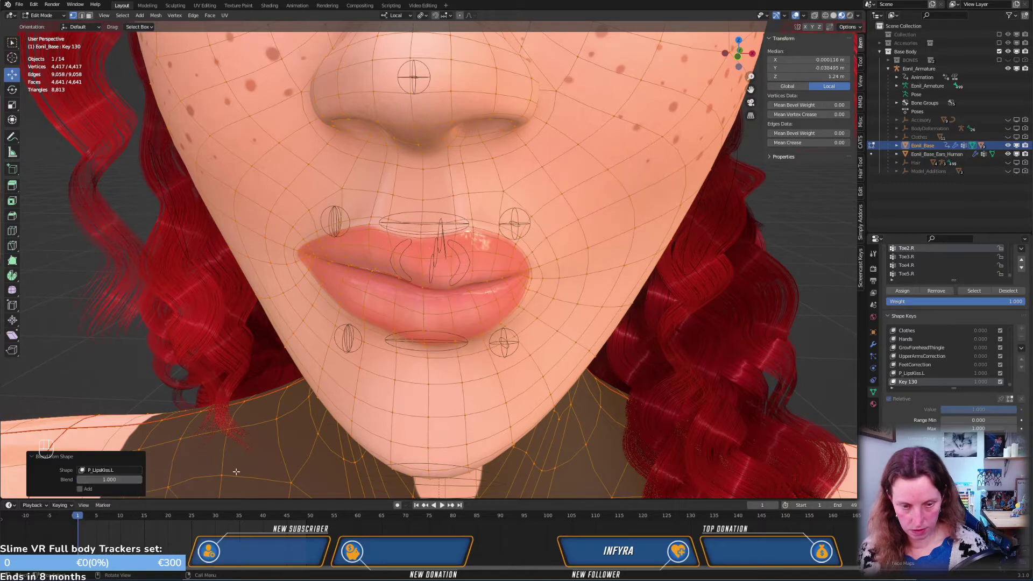
Mirror the Key 130 shape key in Object Mode and inspect the combined kiss pose from below
mouse_move(473, 344)
middle_mouse_down()
mouse_move(495, 346)
mouse_move(491, 312)
mouse_move(487, 357)
middle_mouse_up()
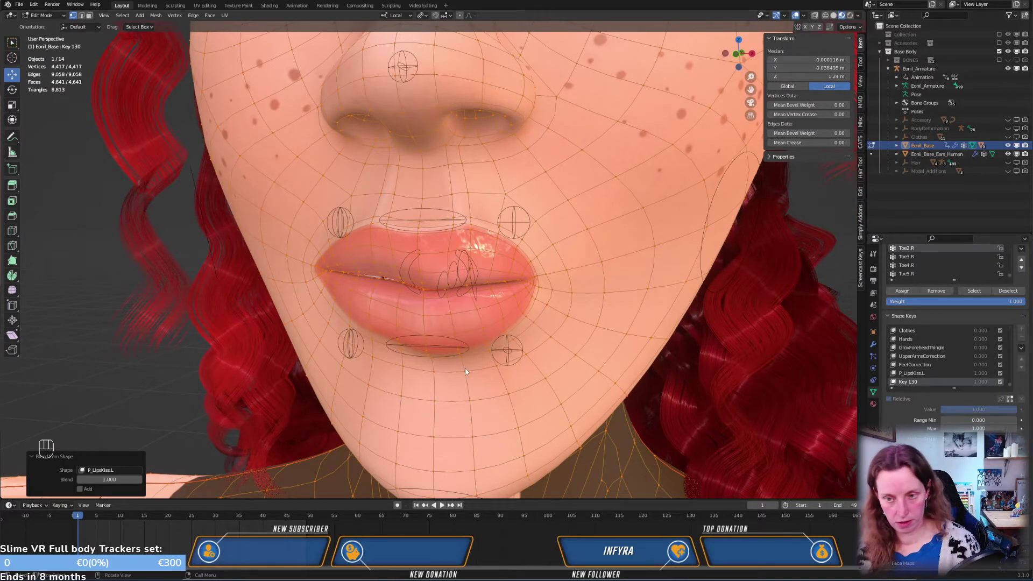
key("Tab")
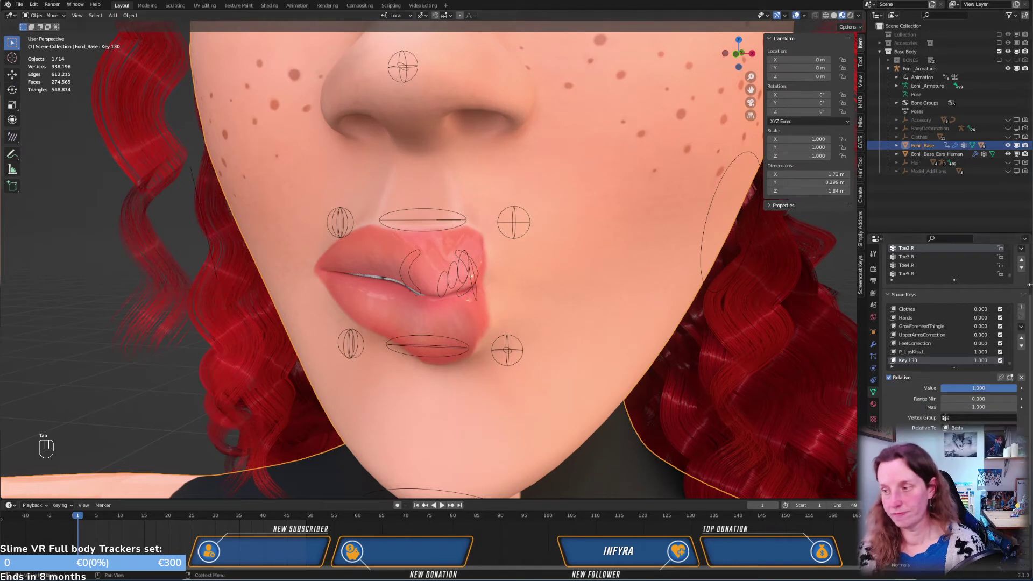
left_click(1022, 326)
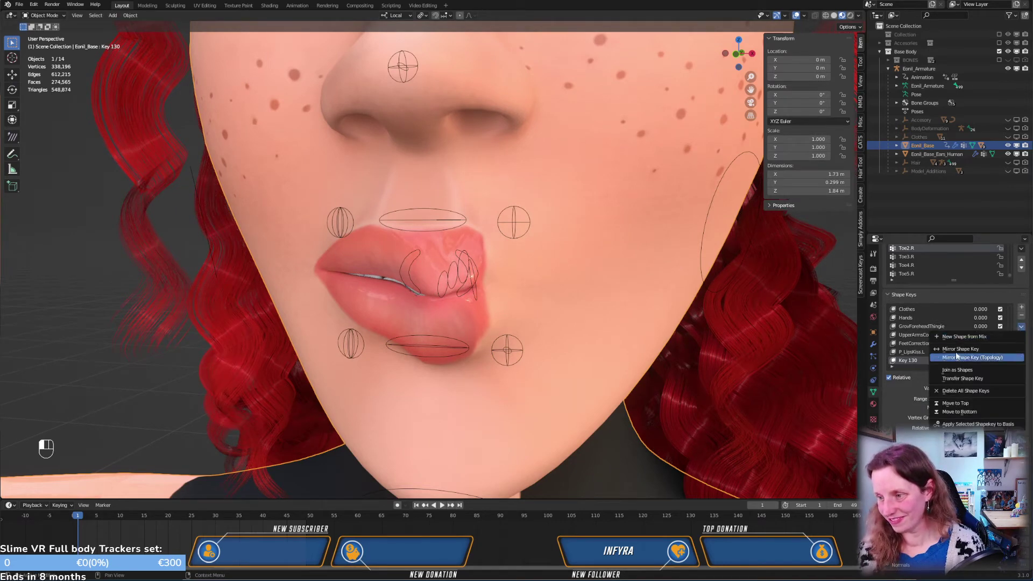
left_click(955, 349)
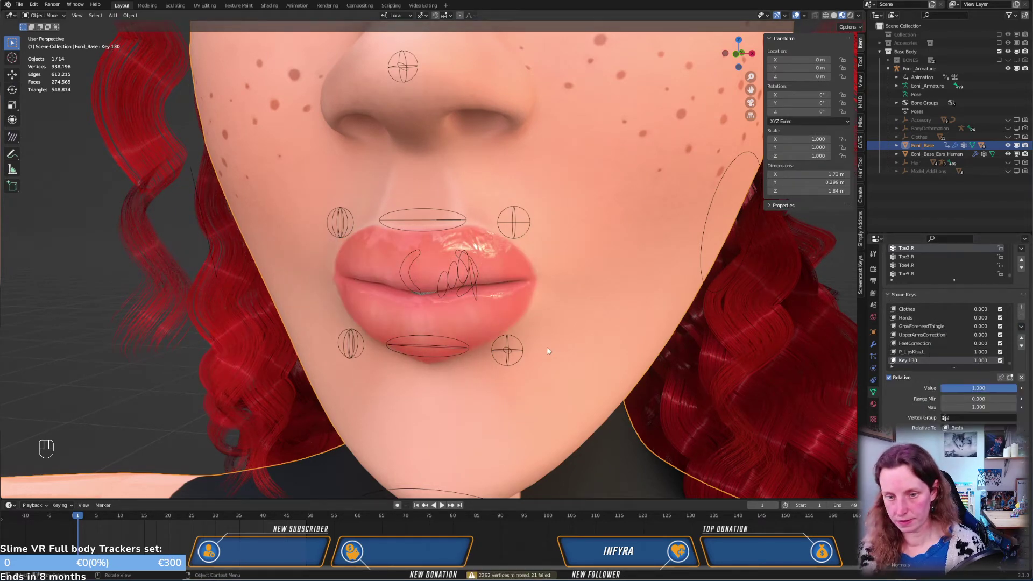
middle_click_drag(547, 350, 575, 247)
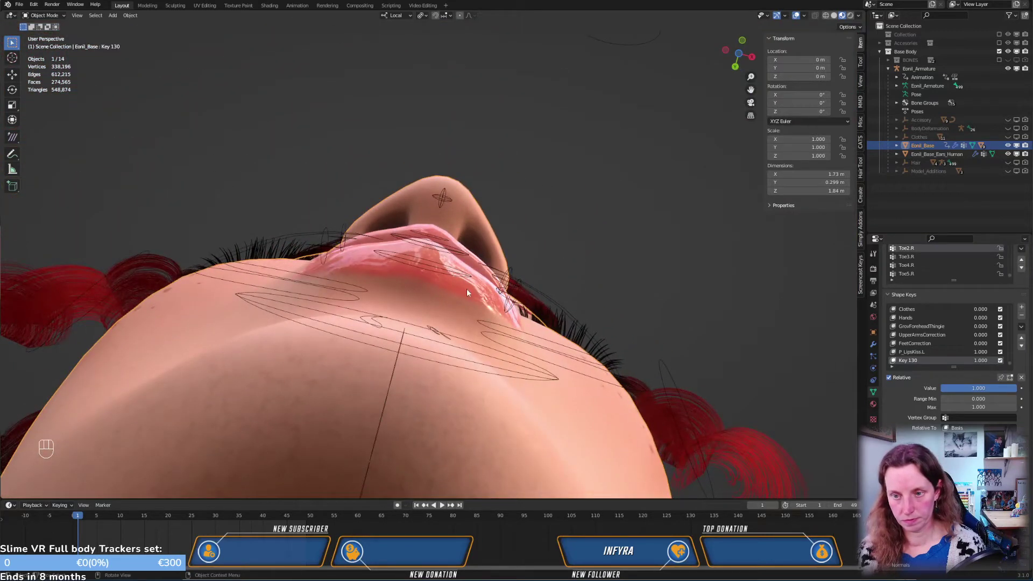
scroll(467, 289, "up", 2)
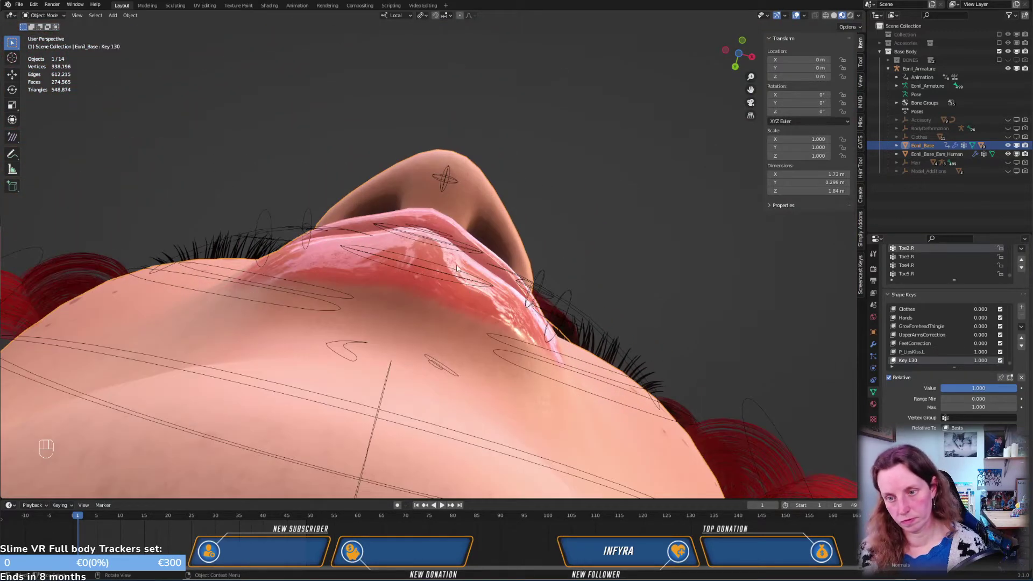
In P_LipsKiss.L, nudge vertices on the lower lip just right of the character's centre slightly forward, and check the result in Object Mode
left_click(911, 351)
key("Tab")
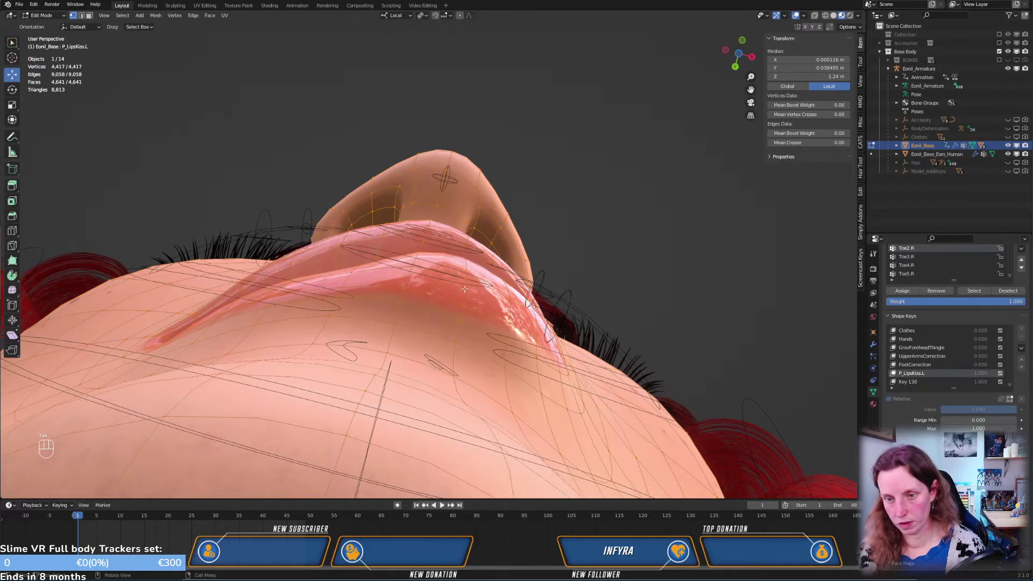
left_click(360, 264)
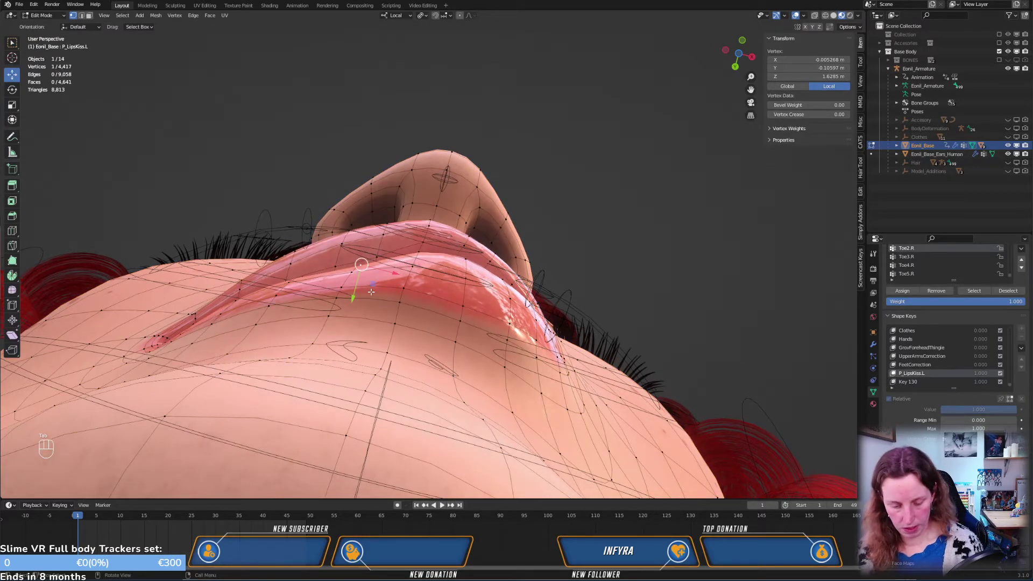
key("g")
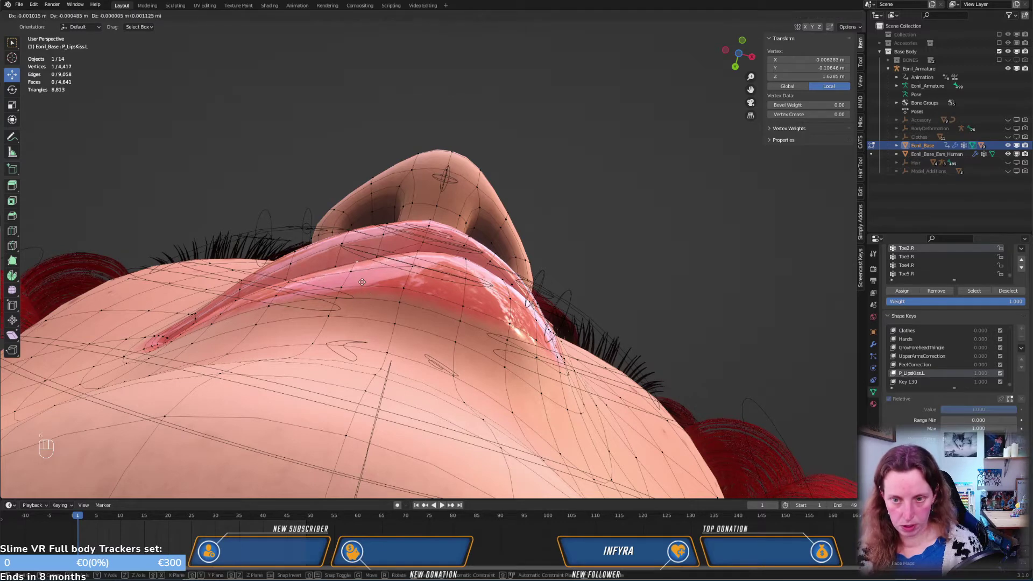
left_click(363, 281)
key("g")
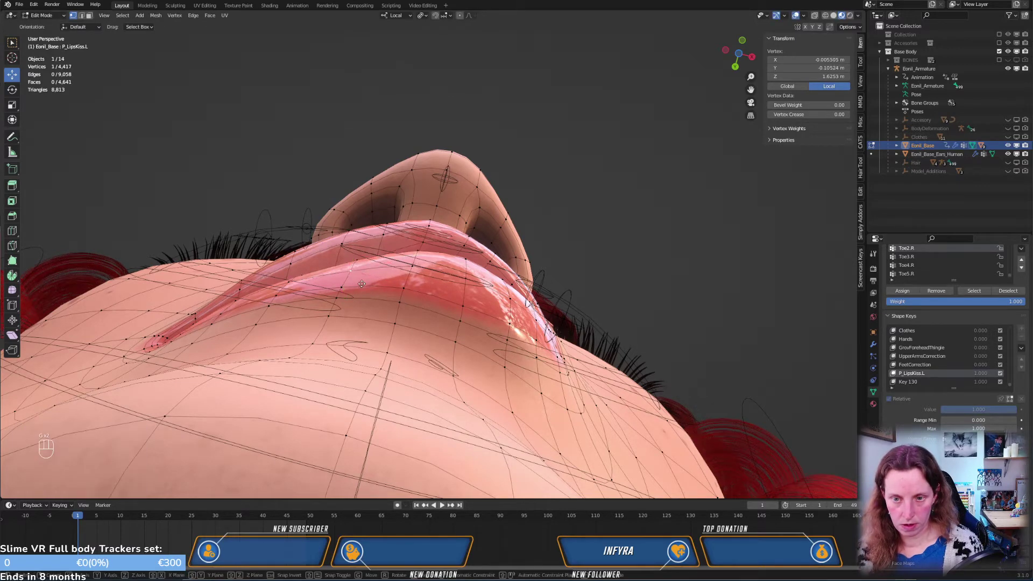
left_click(352, 277)
middle_click_drag(352, 280, 451, 292)
key("g")
left_click(450, 343)
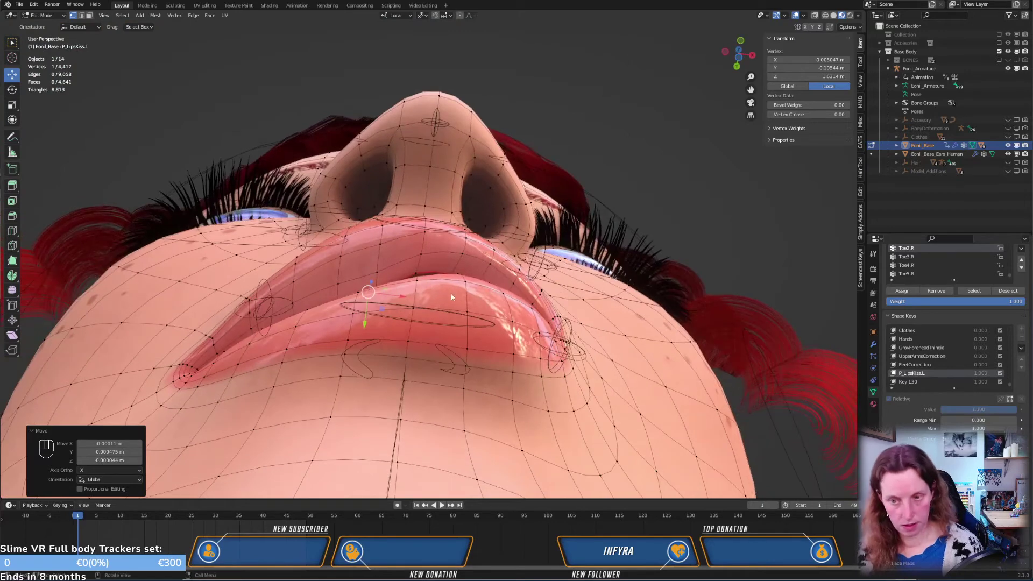
key("Tab")
key("Tab")
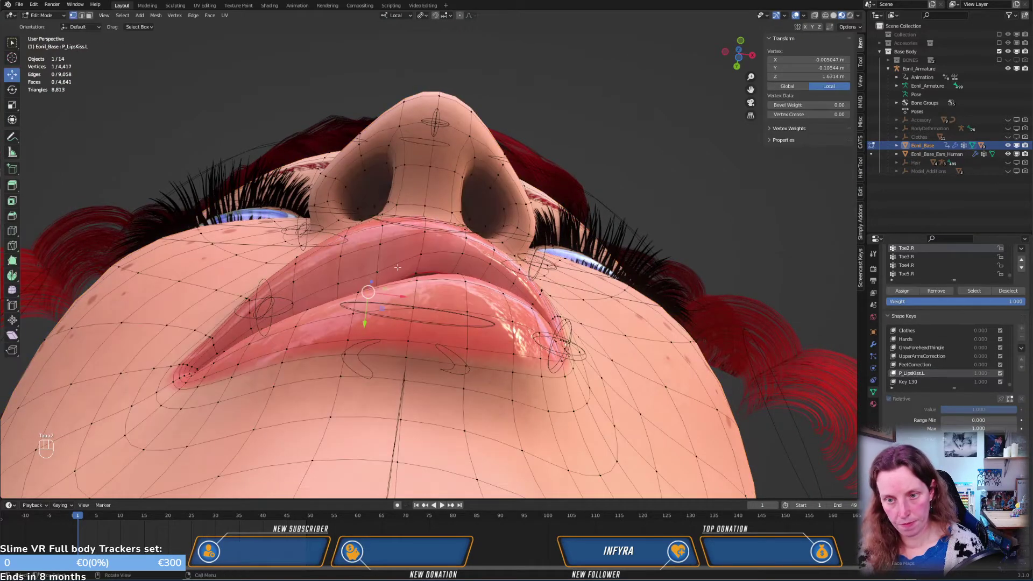
Move vertices along the lip line and upper lip just right of the character's centre about 0.0006 to 0.0009 m forward
middle_click_drag(382, 258, 376, 248)
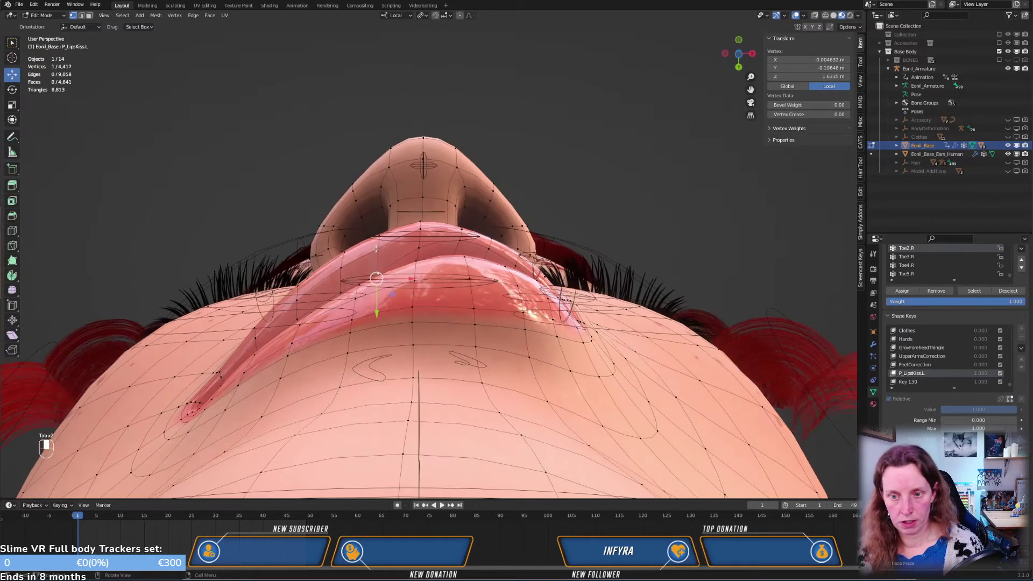
key("g")
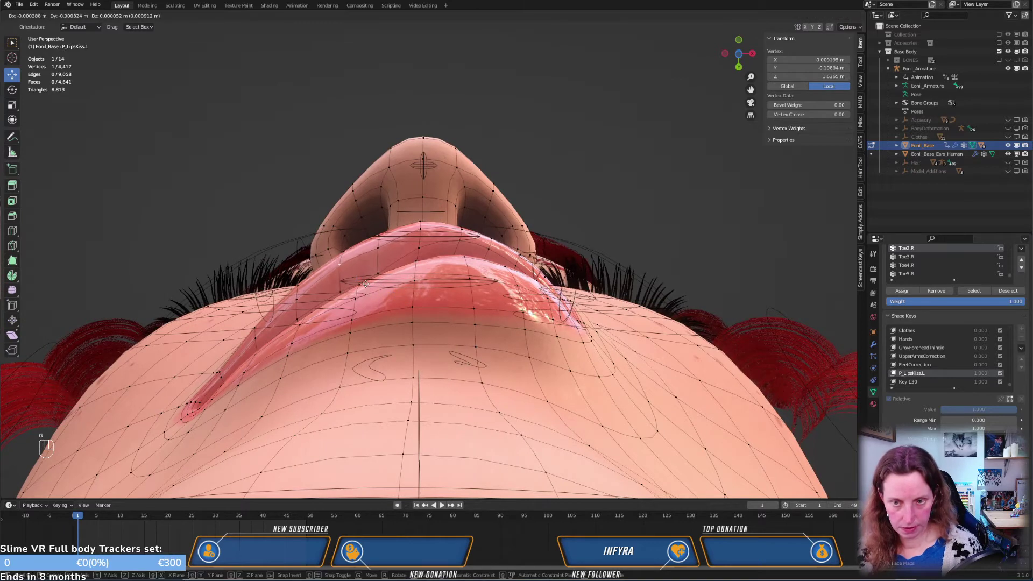
key("g")
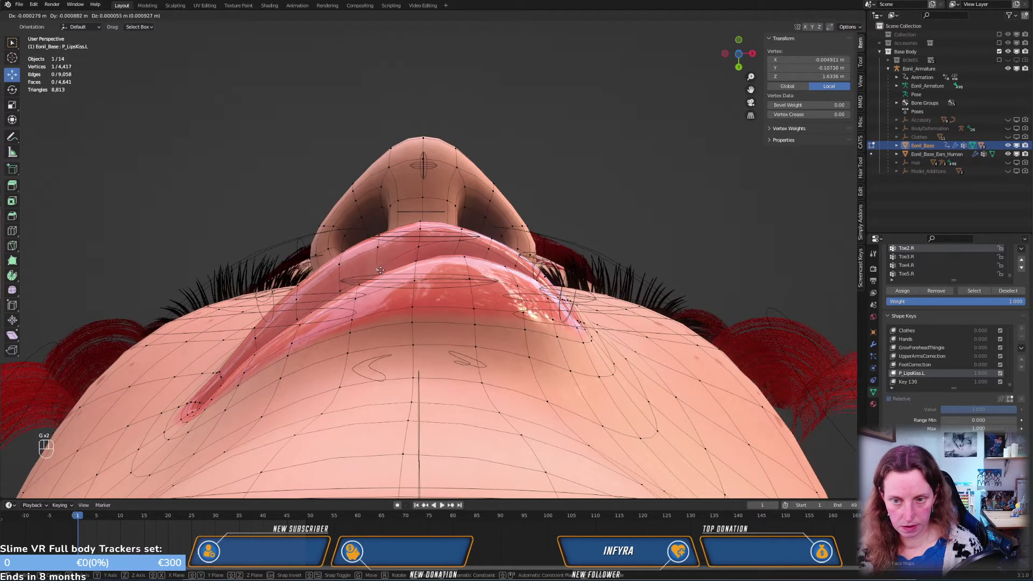
left_click(379, 267)
key("g")
left_click(377, 257)
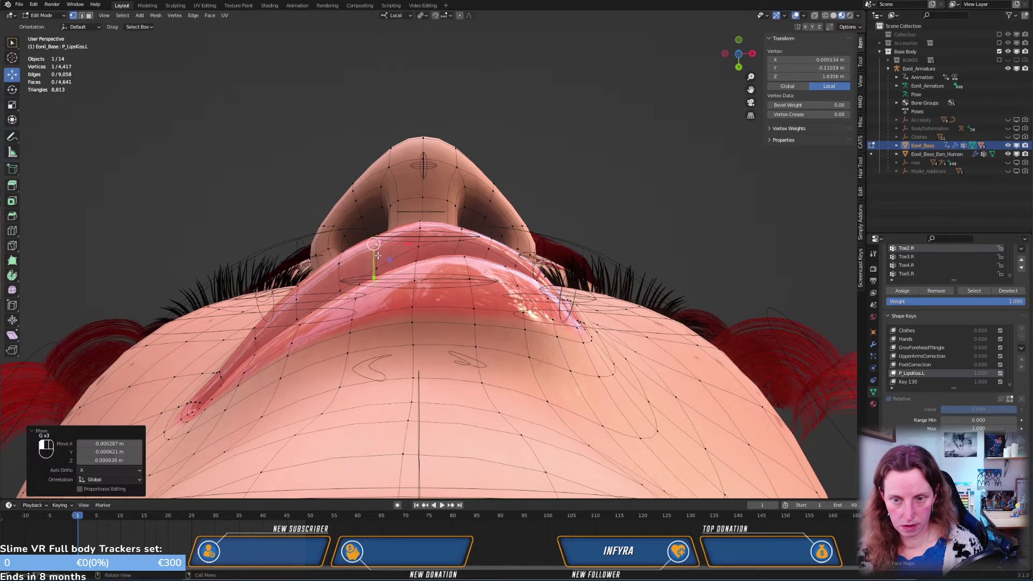
In P_LipsKiss.L, nudge vertices on the lower lip just right of the character's centre about 0.0002 to 0.0004 m forward
mouse_move(372, 262)
middle_mouse_down()
mouse_move(454, 355)
mouse_move(390, 411)
mouse_move(376, 274)
mouse_move(375, 394)
mouse_move(366, 263)
middle_mouse_up()
key("g")
left_click(393, 415)
key("g")
left_click(376, 393)
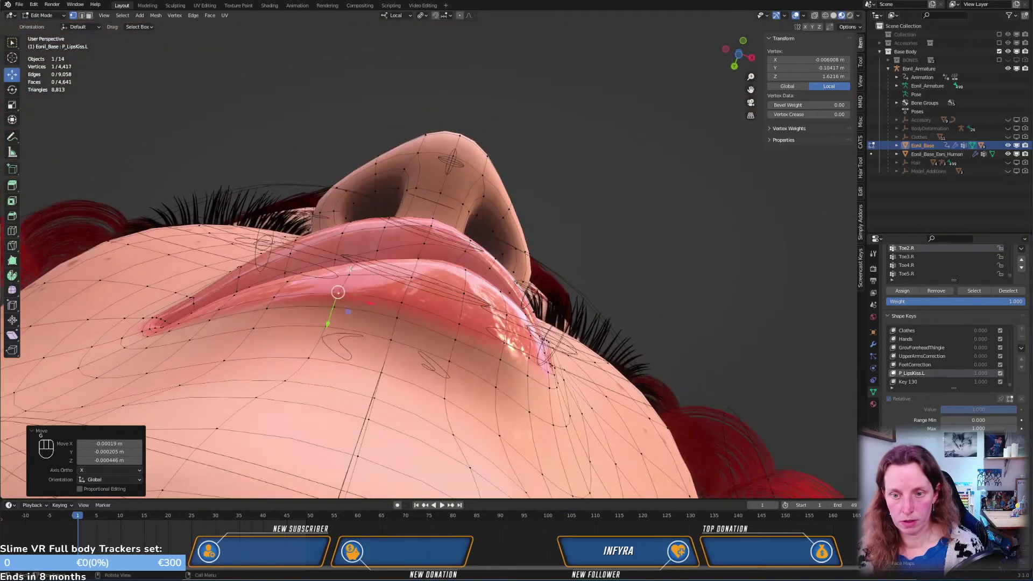
key("g")
left_click(386, 273)
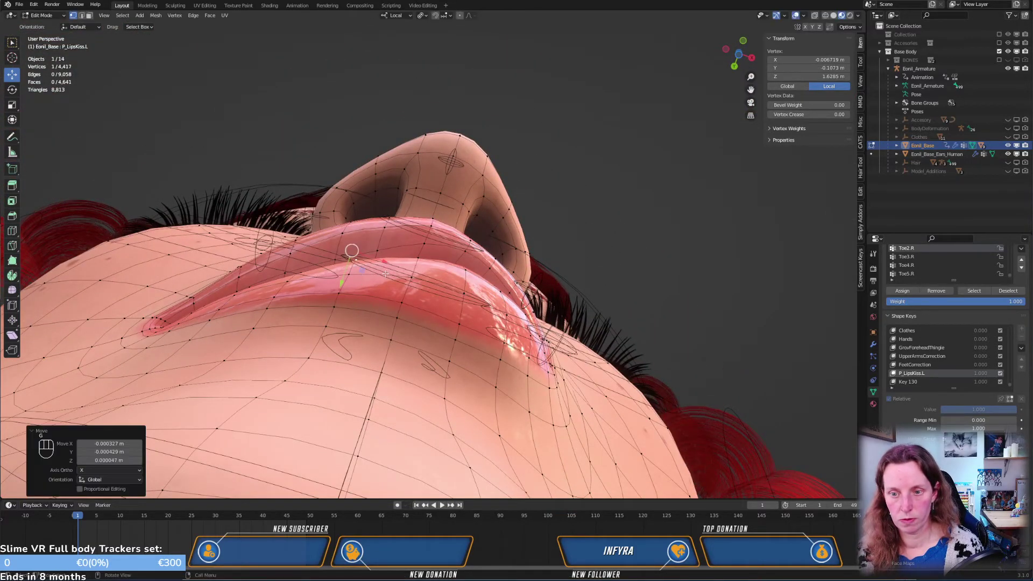
Using a side view, shift vertices along the lower lip's upper edge, right of the character's centre, slightly back and down
middle_click_drag(385, 274, 432, 372)
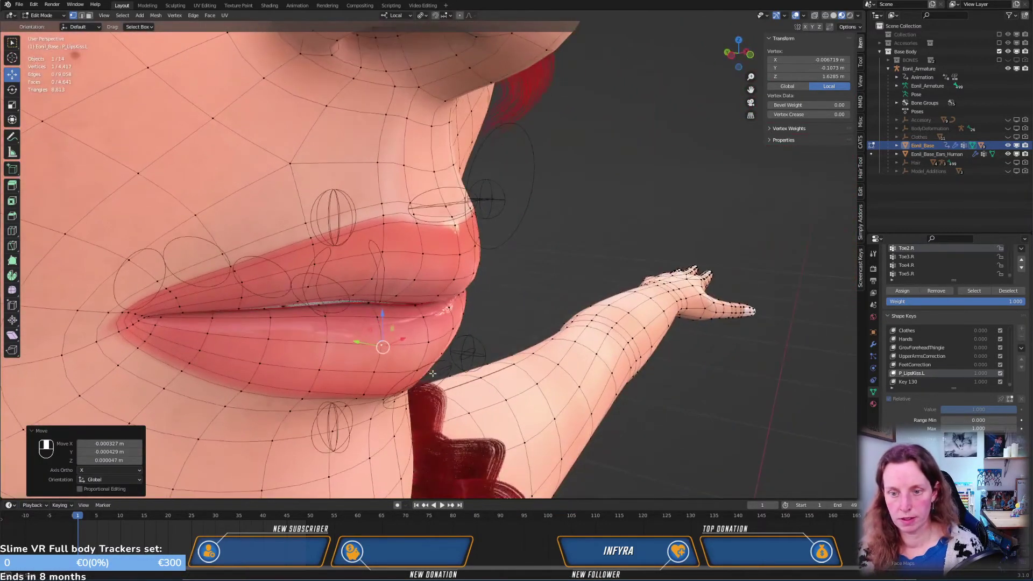
middle_click_drag(392, 295, 432, 336)
key("g")
left_click(424, 321)
key("g")
key("g")
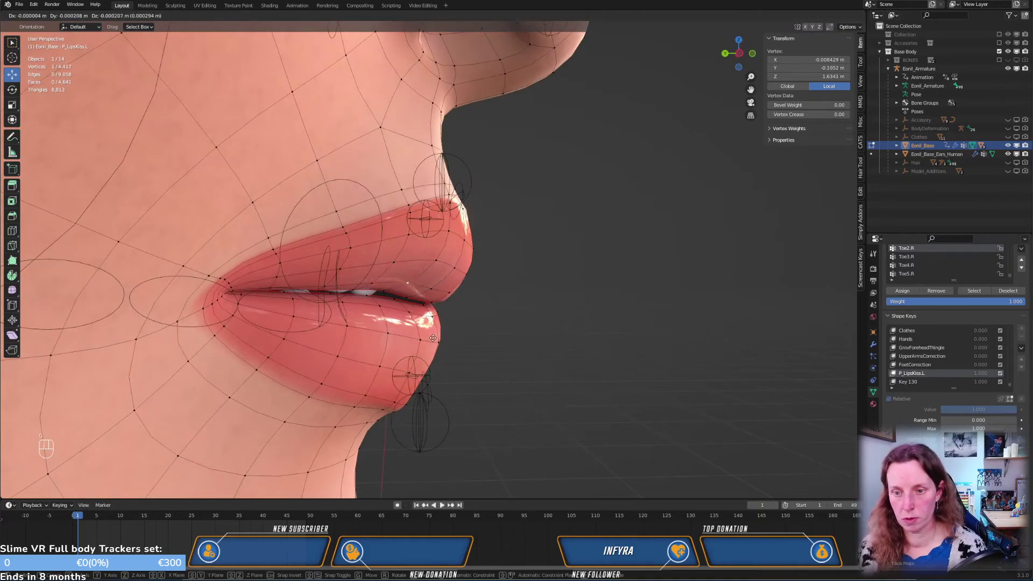
left_click(434, 339)
Adjust vertices at the lip and the lower lip's bottom edge on the character's left side, checking the pose in Object Mode
middle_click_drag(540, 346, 437, 271)
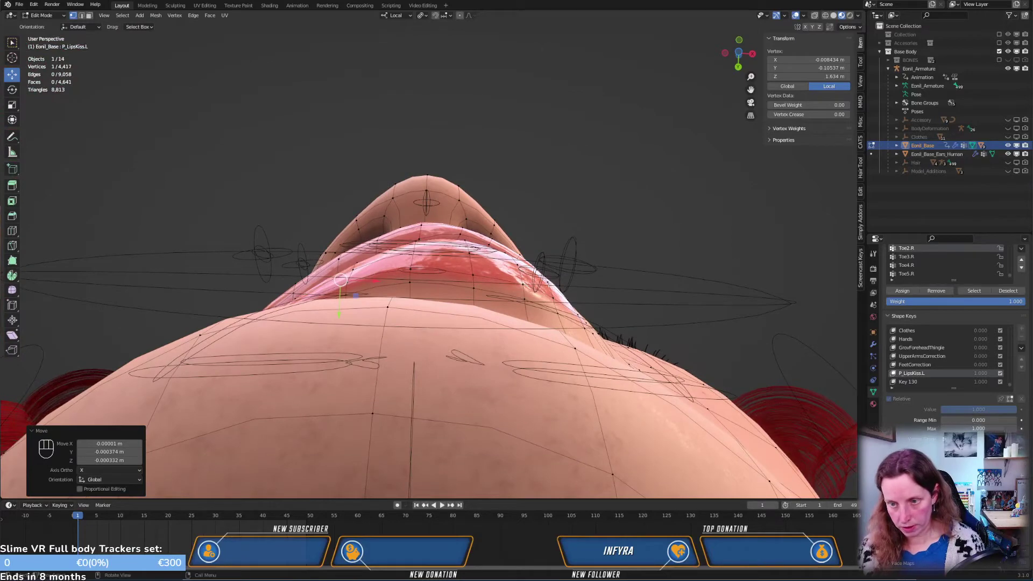
key("g")
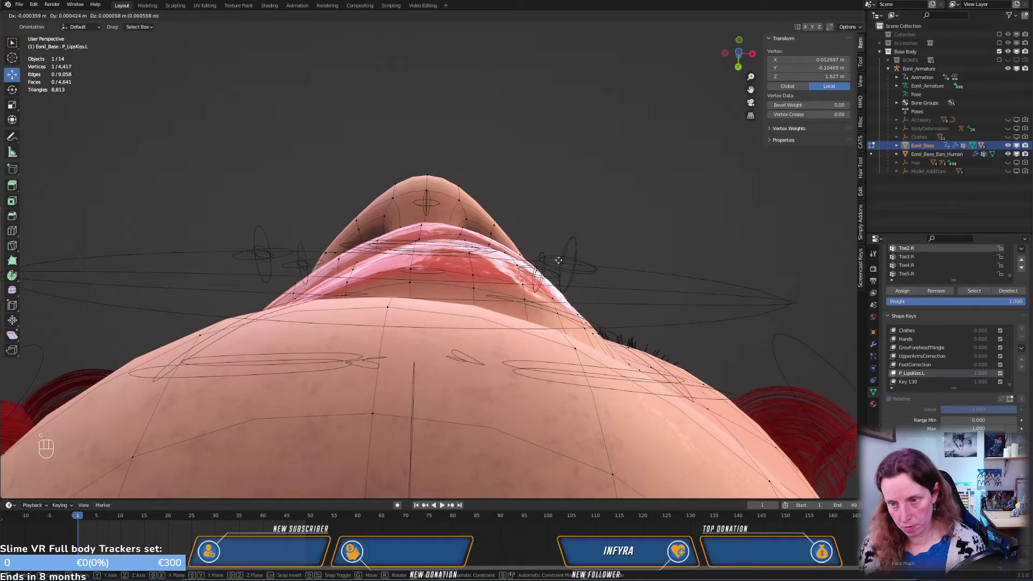
left_click(559, 258)
middle_click_drag(562, 247, 546, 324)
key("g")
left_click(469, 336)
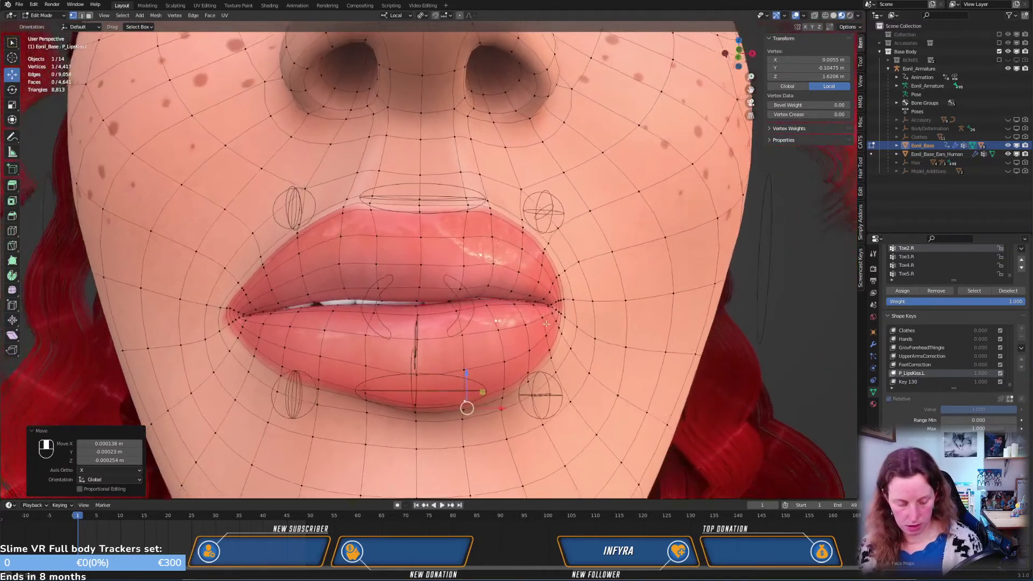
key("Tab")
key("Tab")
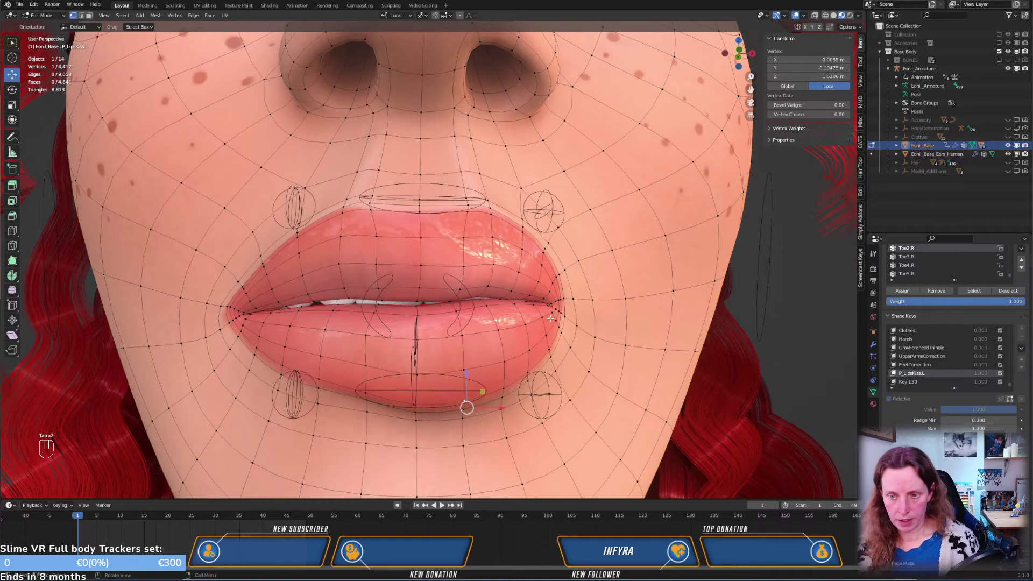
Select all vertices, save the file, and blend Key 130 fully from P_LipsKiss.L with Add off
key("a")
key("ctrl+s")
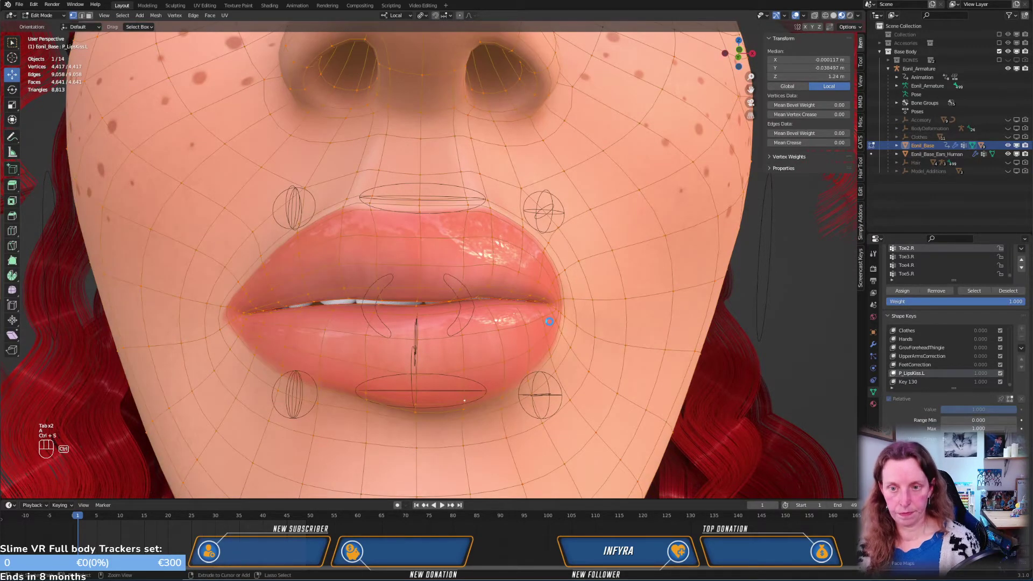
left_click(908, 382)
left_click(176, 16)
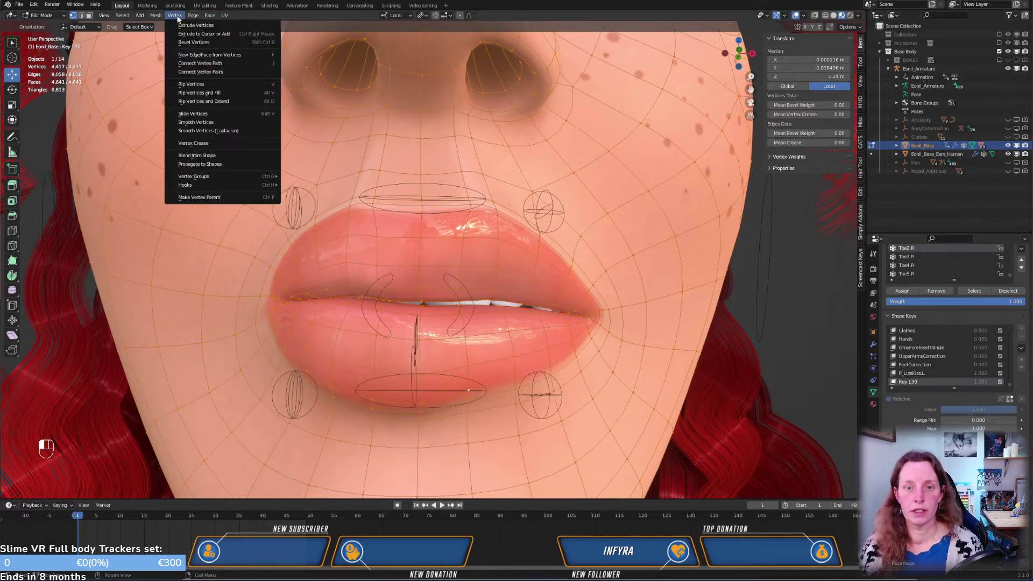
left_click(200, 156)
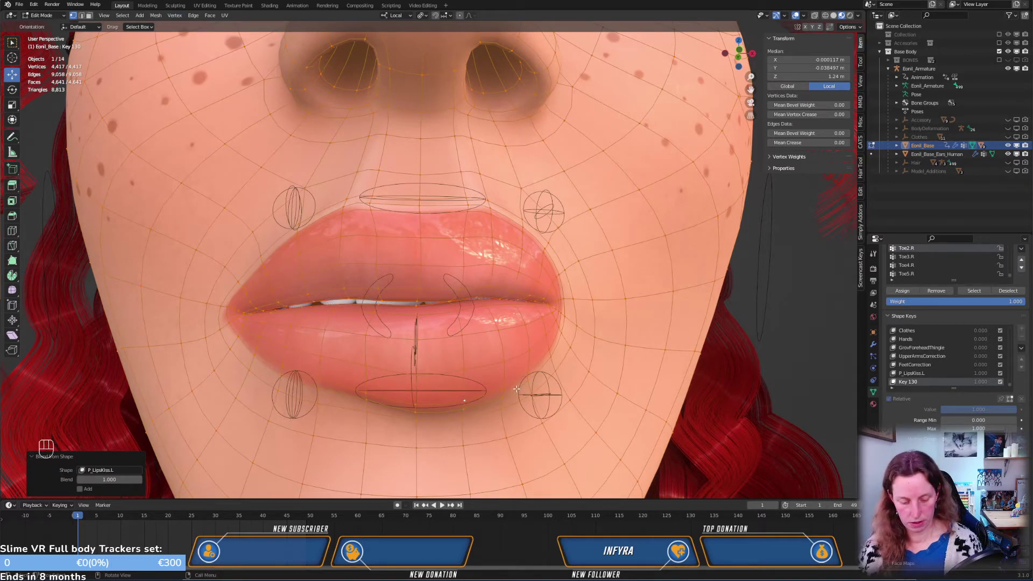
Mirror the Key 130 shape key in Object Mode and inspect the combined kiss pose from below and the side
key("Tab")
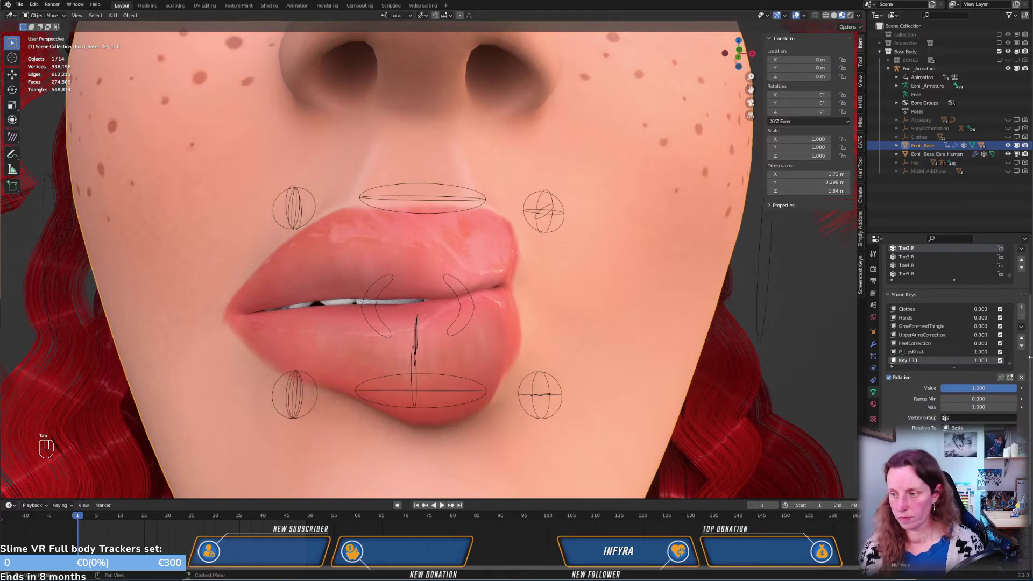
left_click(1021, 327)
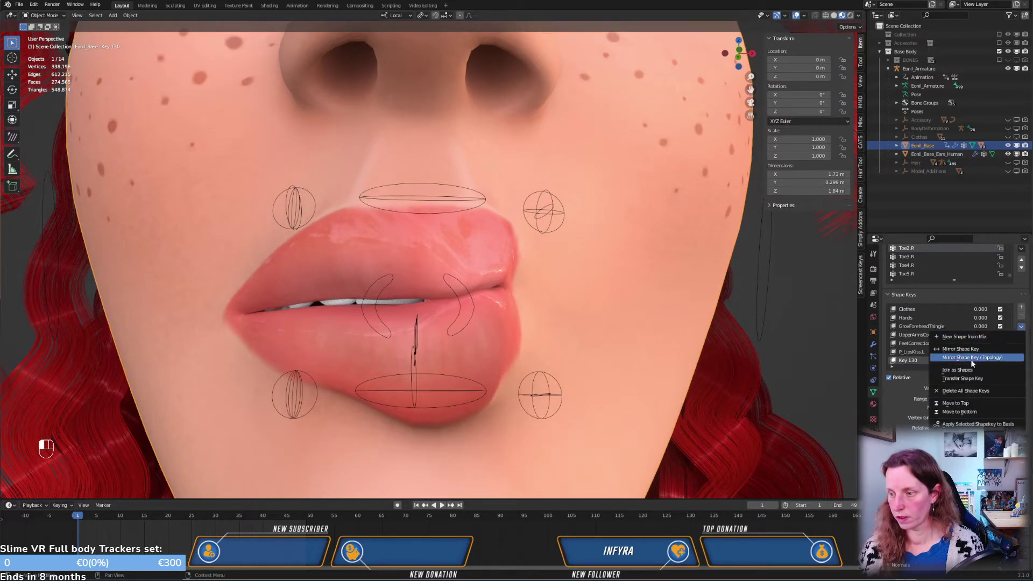
left_click(962, 353)
middle_click_drag(589, 321, 522, 263)
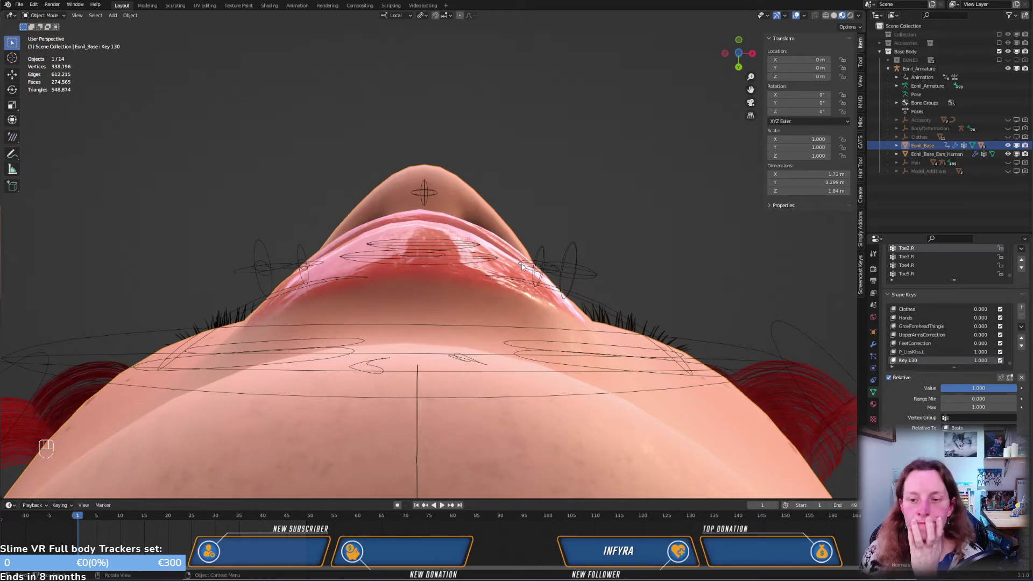
middle_click_drag(495, 245, 455, 379)
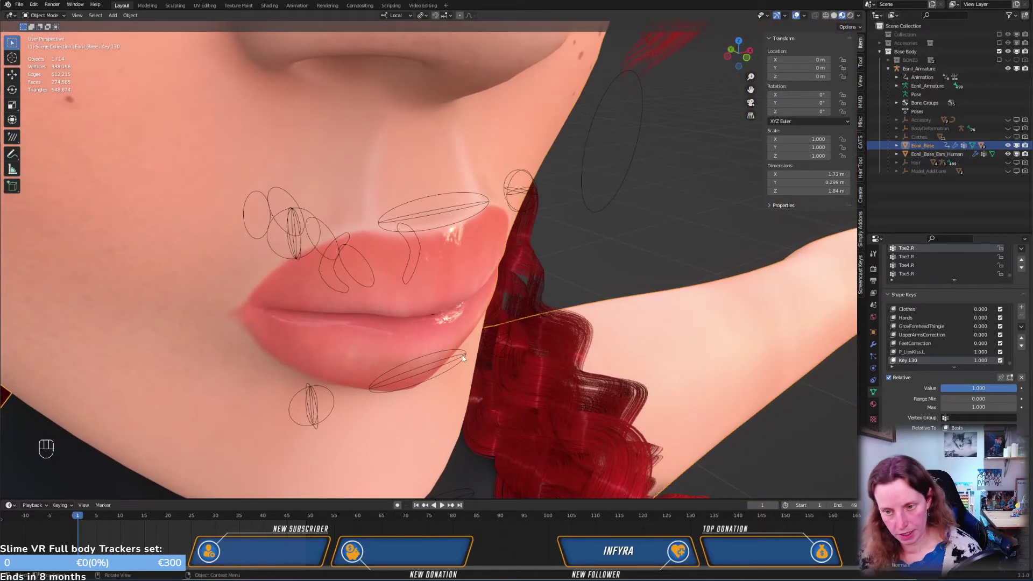
Toggle Key 130 off and on to compare the half and full kiss poses, and examine the lip profile from the right
left_click(1000, 360)
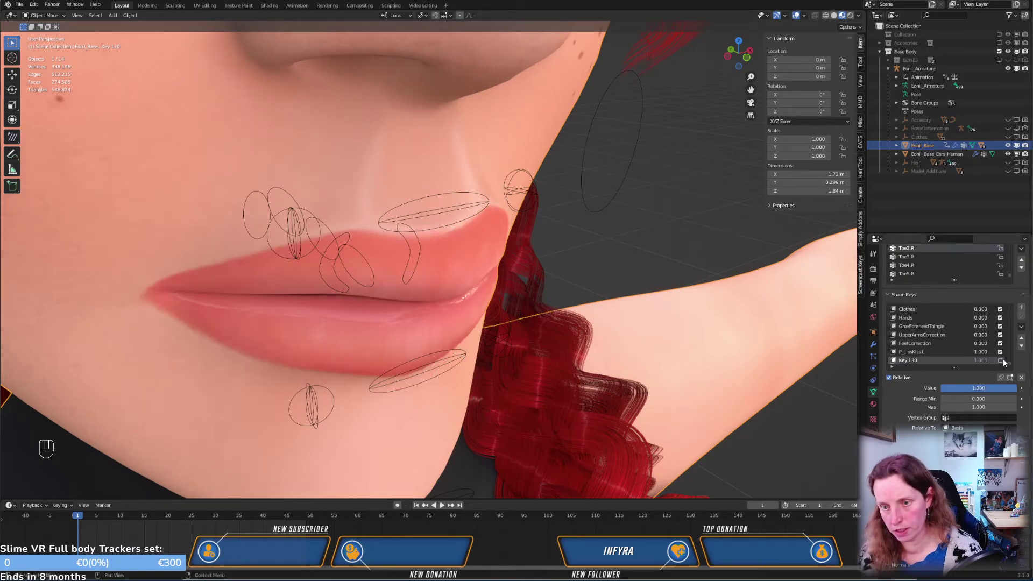
middle_click_drag(484, 312, 672, 350)
left_click(1000, 360)
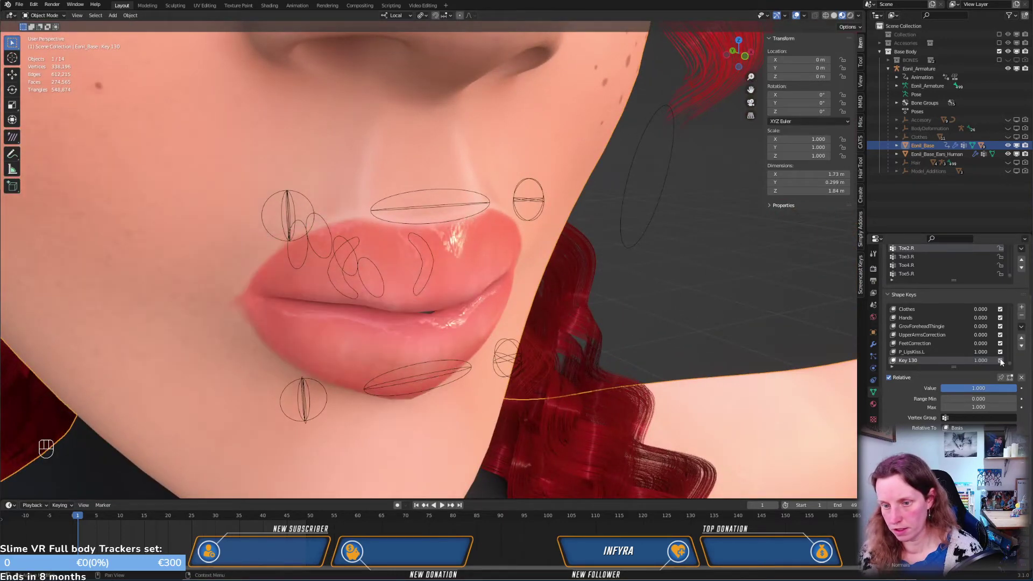
left_click(1000, 361)
left_click(1000, 360)
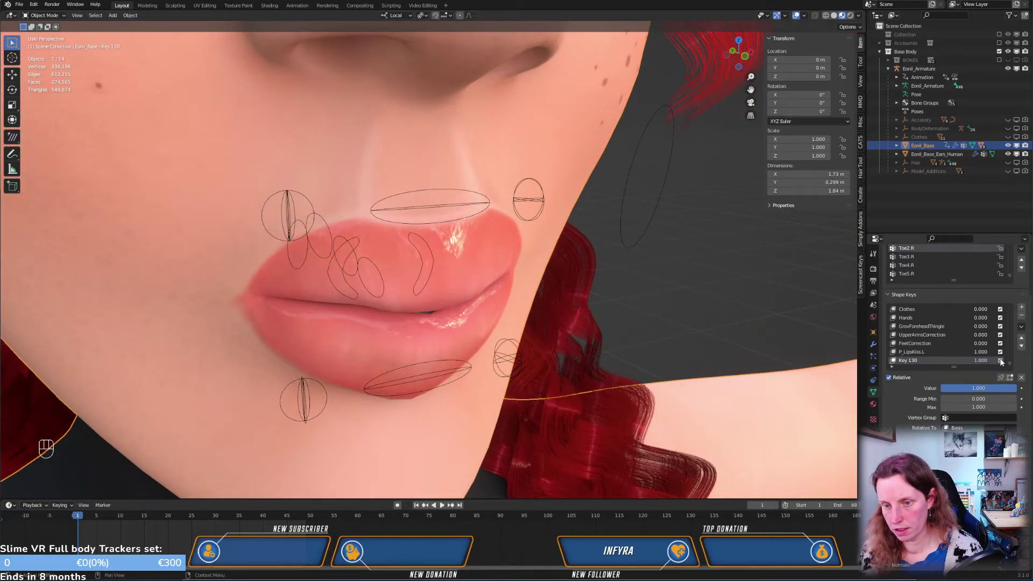
left_click(1000, 360)
left_click(1000, 361)
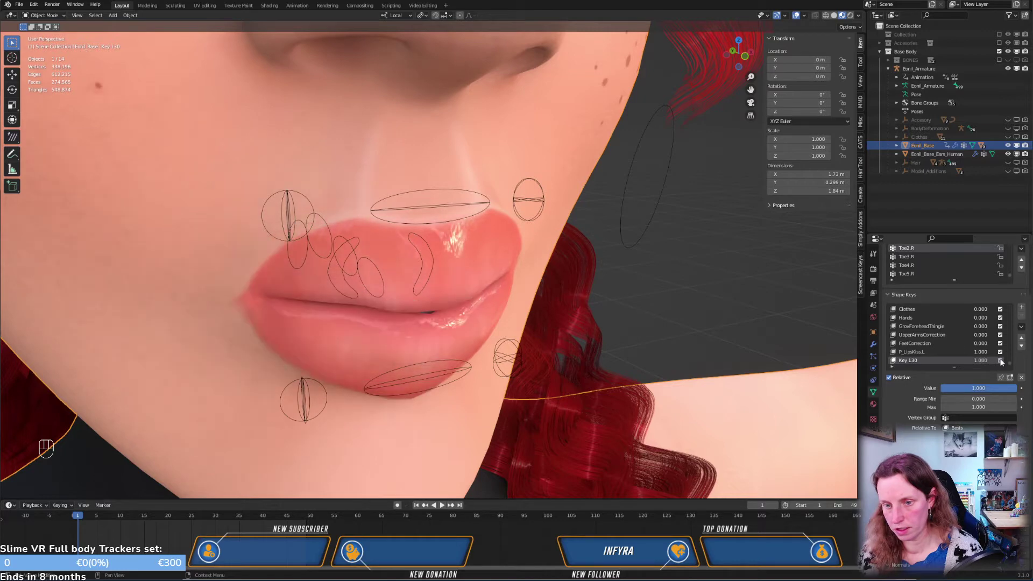
left_click(1000, 360)
middle_click_drag(574, 372, 592, 338)
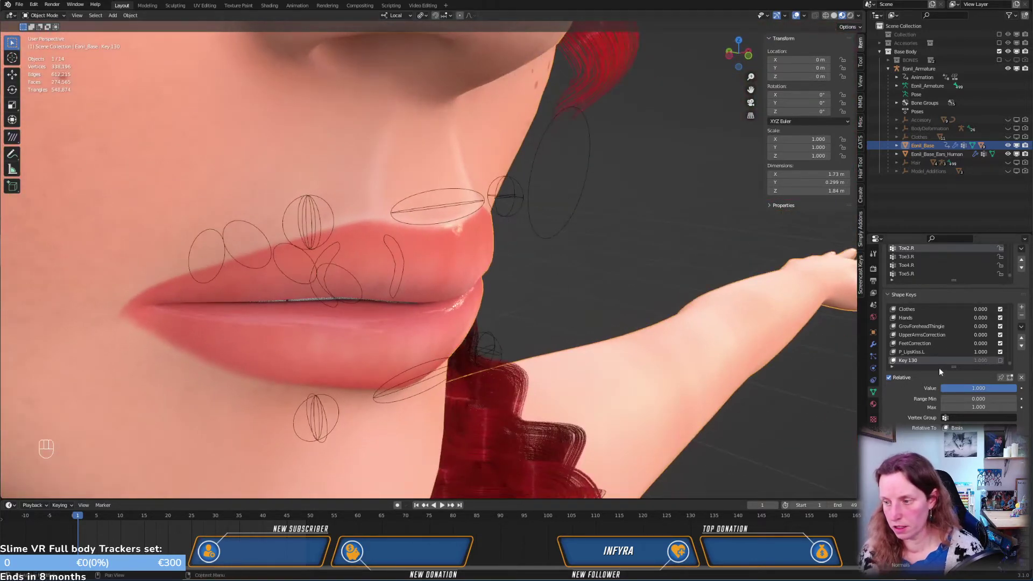
left_click(1000, 361)
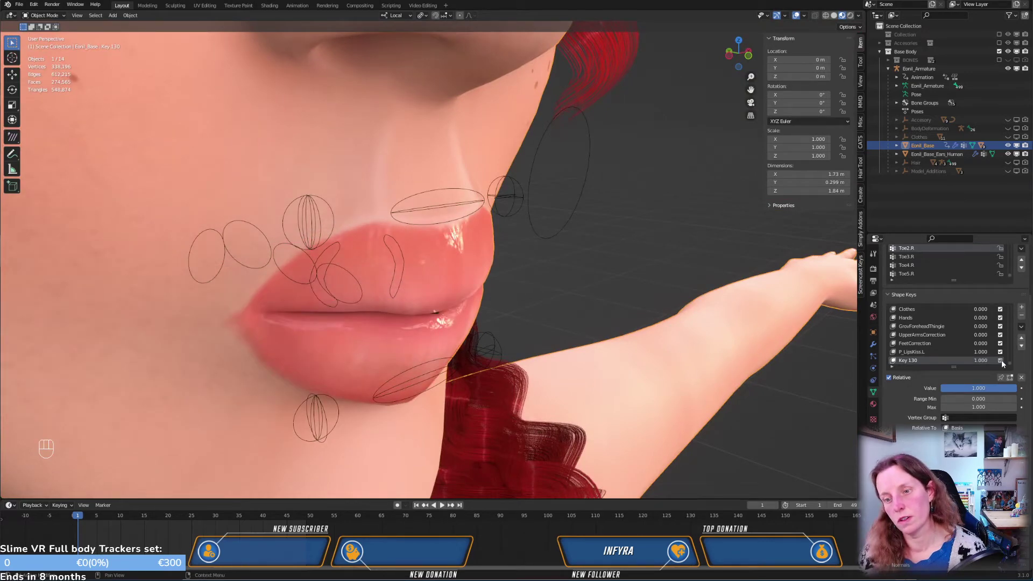
left_click(1000, 361)
left_click(1001, 361)
middle_click_drag(790, 362, 468, 361)
key("KP_3")
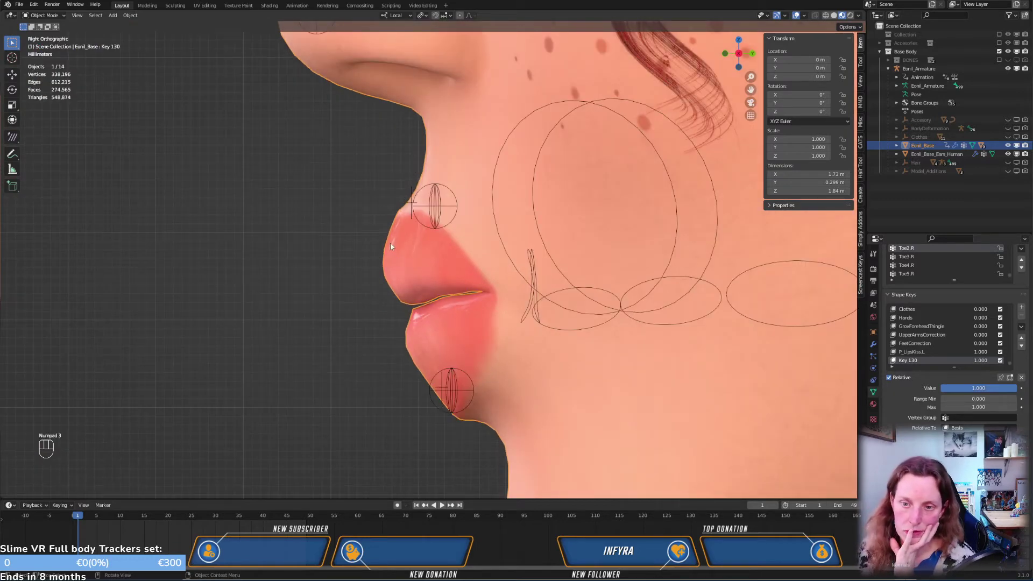
Return to editing P_LipsKiss.L and move vertices on the upper lip's centre line slightly back, the topmost by about 0.0004 m
middle_click_drag(398, 282, 463, 311)
key("Tab")
left_click(915, 373)
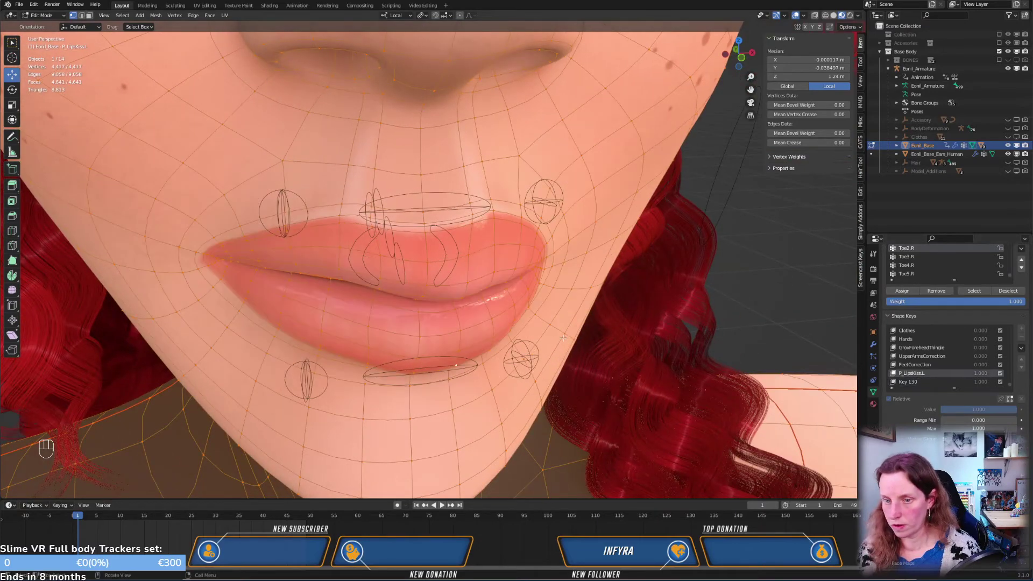
middle_click_drag(516, 258, 520, 238)
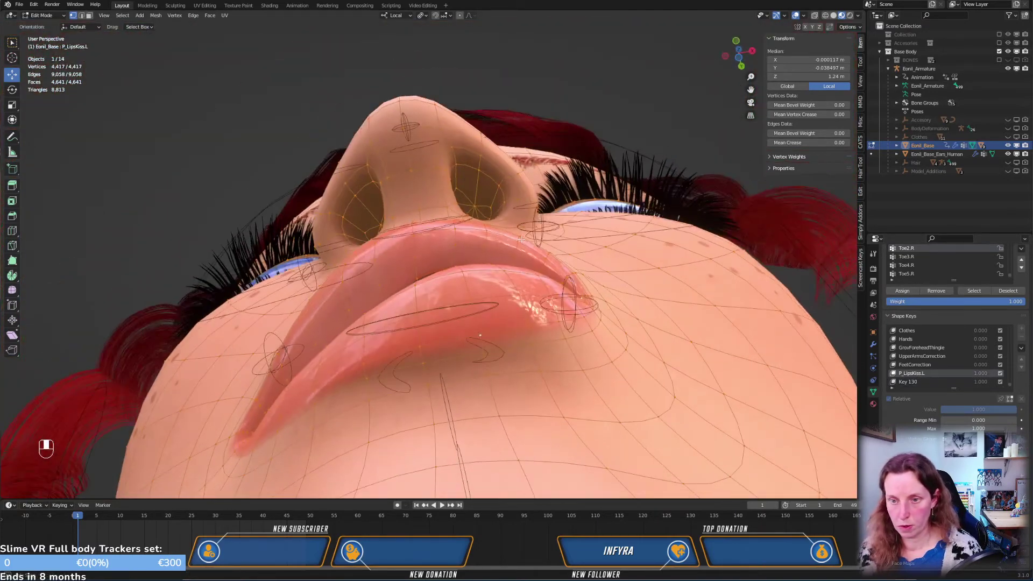
left_click(416, 224)
middle_click_drag(416, 224, 466, 228)
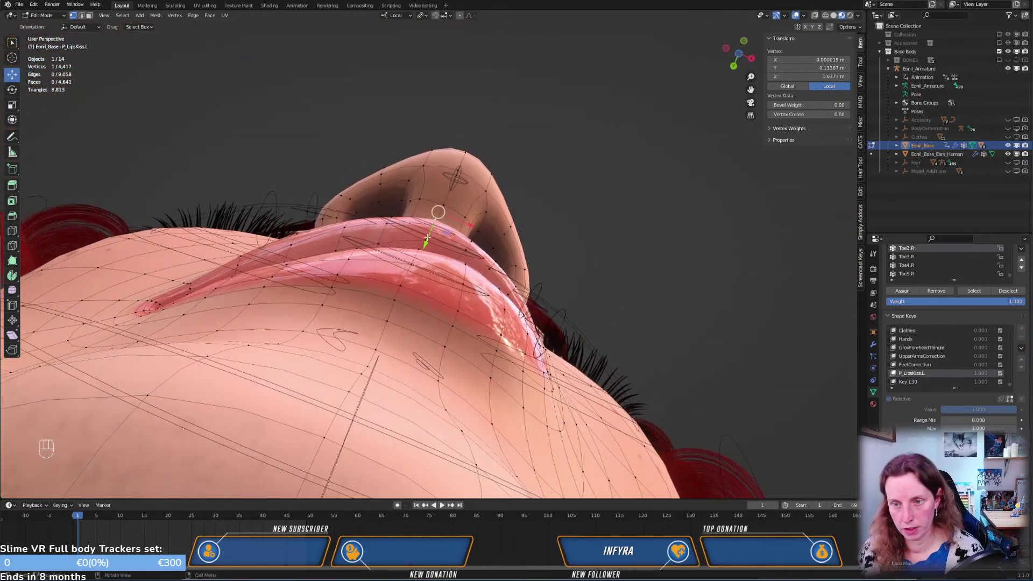
key("g")
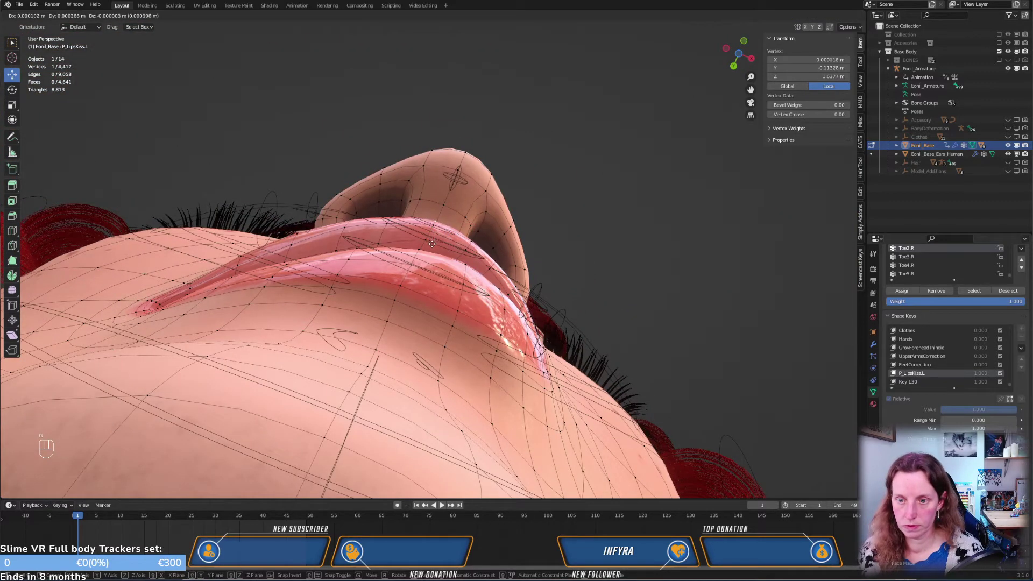
left_click(430, 247)
key("g")
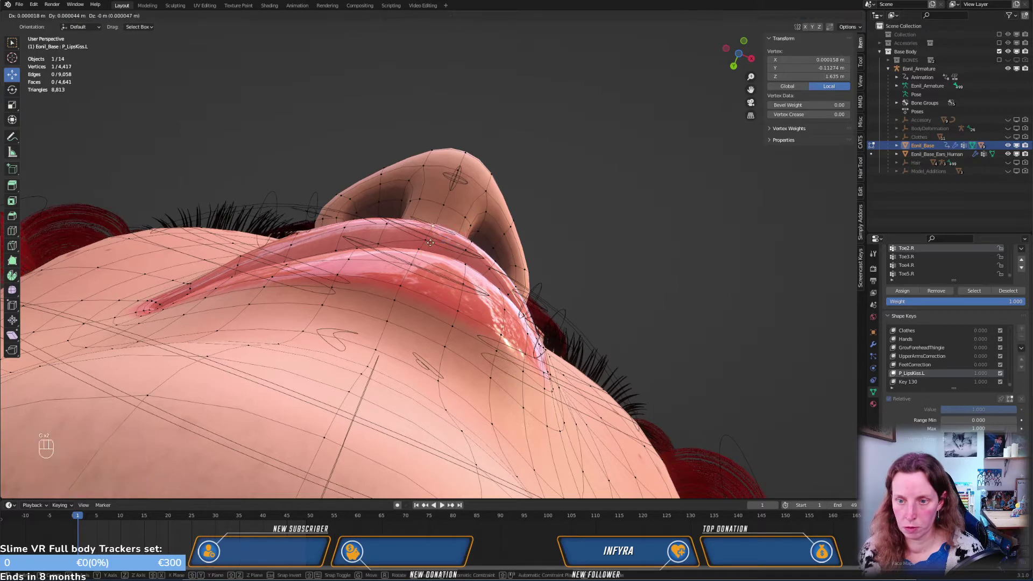
left_click(429, 243)
Pull centre-line vertices at the lower lip's upper edge back, using a side view, by up to about 0.0004 m
left_click(412, 269)
middle_click_drag(412, 269, 433, 353)
key("g")
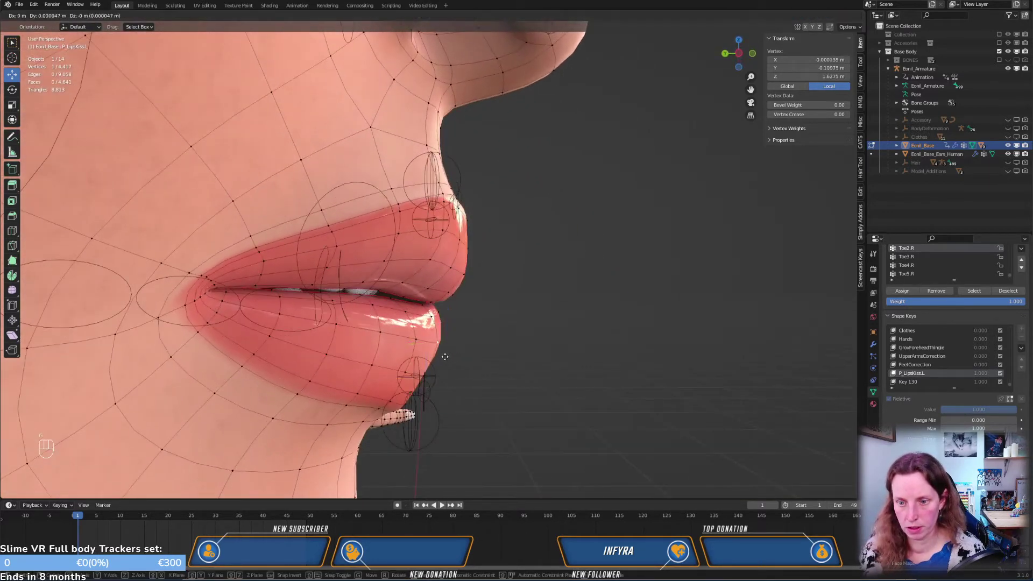
left_click(445, 357)
key("g")
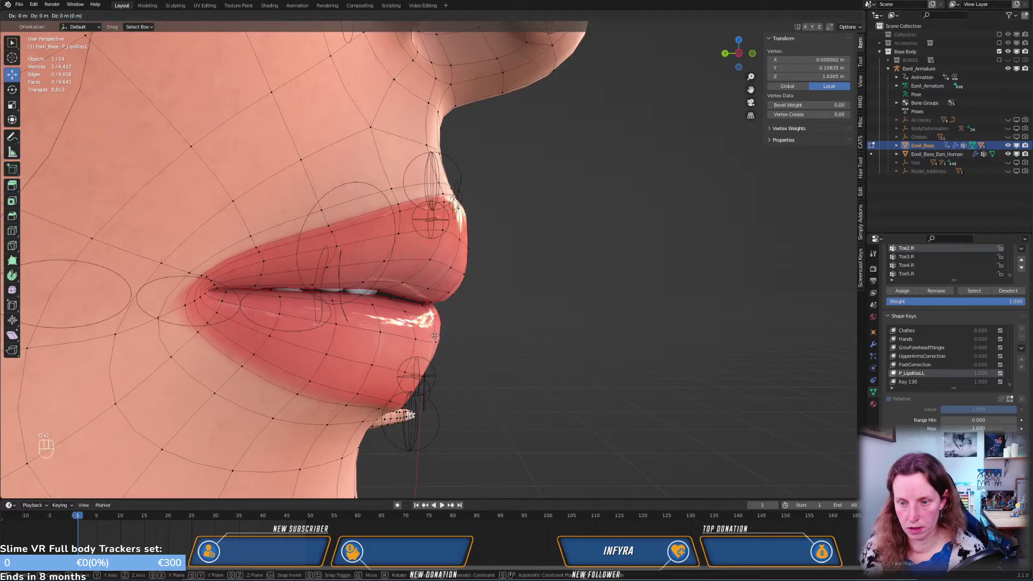
left_click(442, 355)
Move centre vertices at the lower lip's bottom edge back and up, ending with a shift of about 0.0005 m back
middle_click_drag(442, 355, 433, 407)
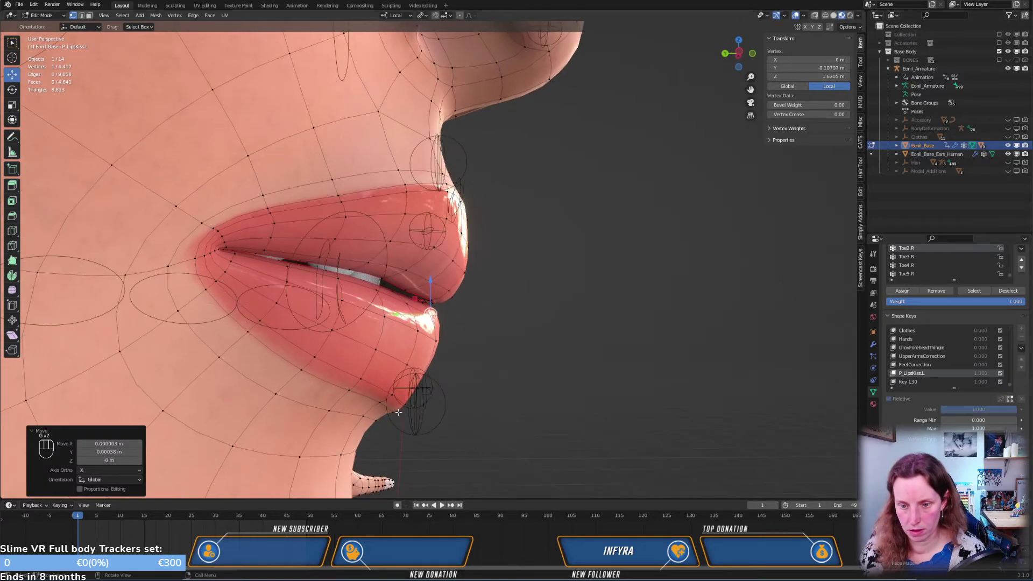
key("g")
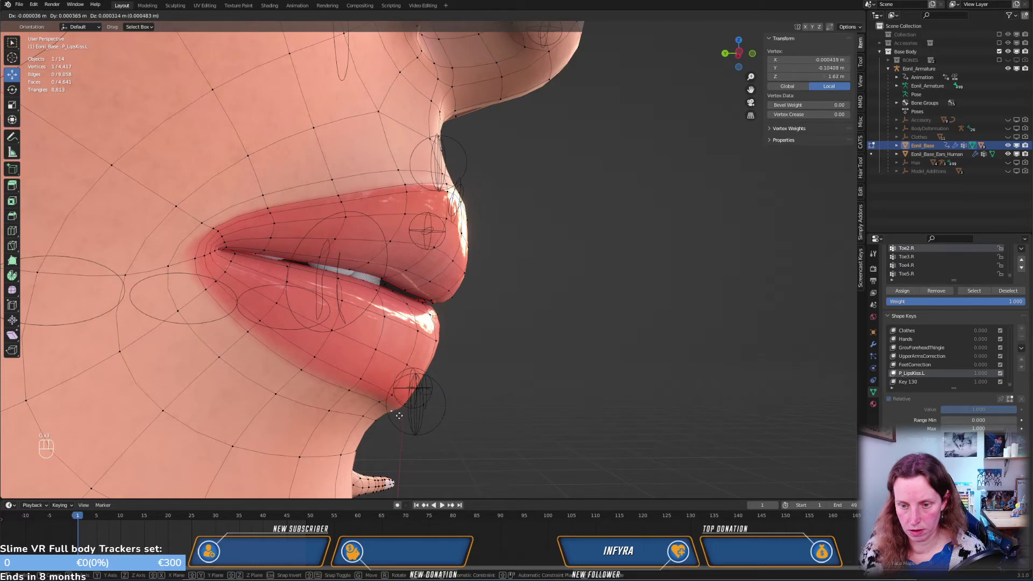
left_click(393, 412)
key("g")
left_click(410, 401)
In the right side view, move the vertex at the lower lip's bottom edge about 0.0002 m back and 0.0004 m up
middle_click_drag(410, 400, 258, 409)
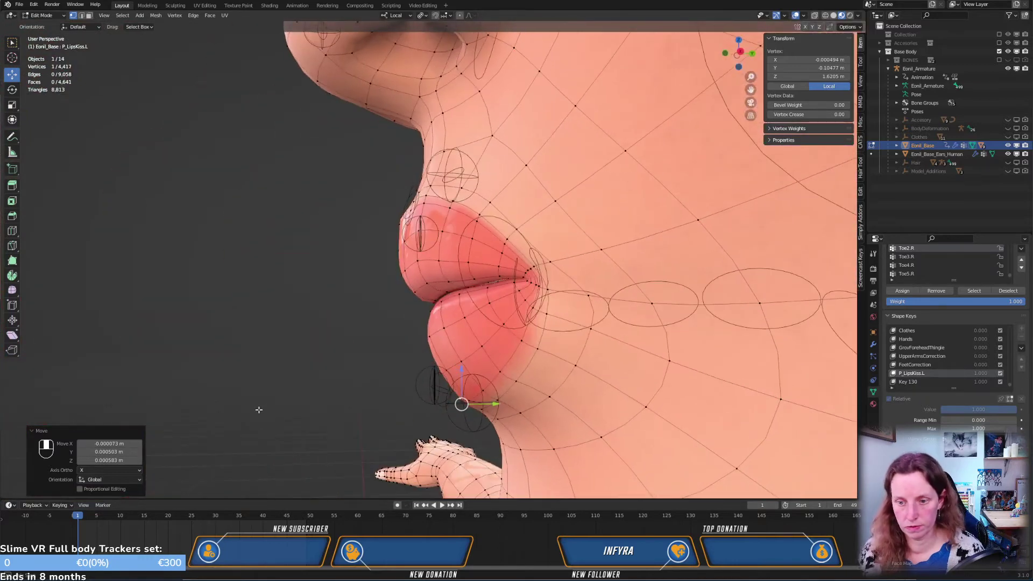
key("KP_3")
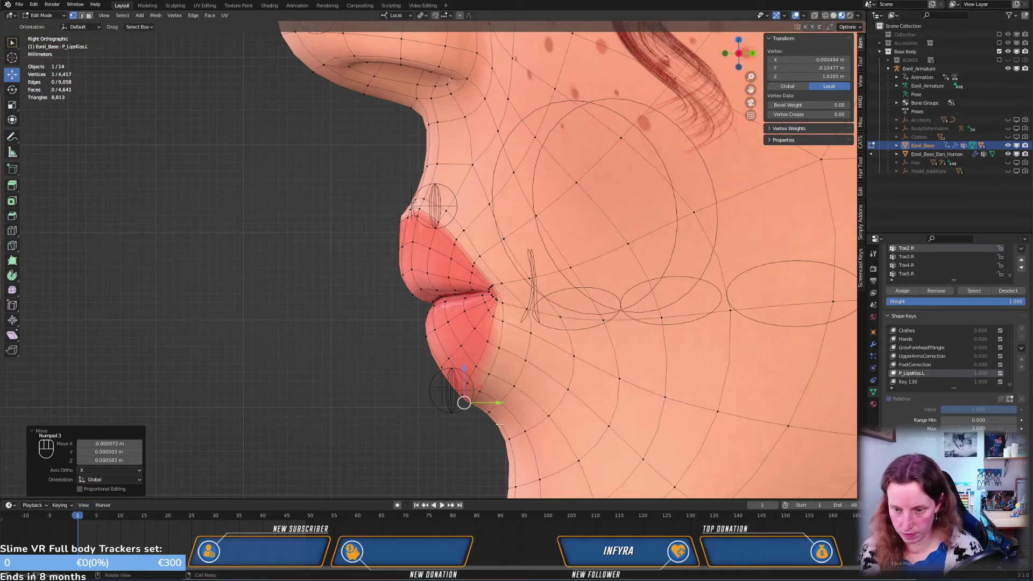
key("g")
left_click(510, 417)
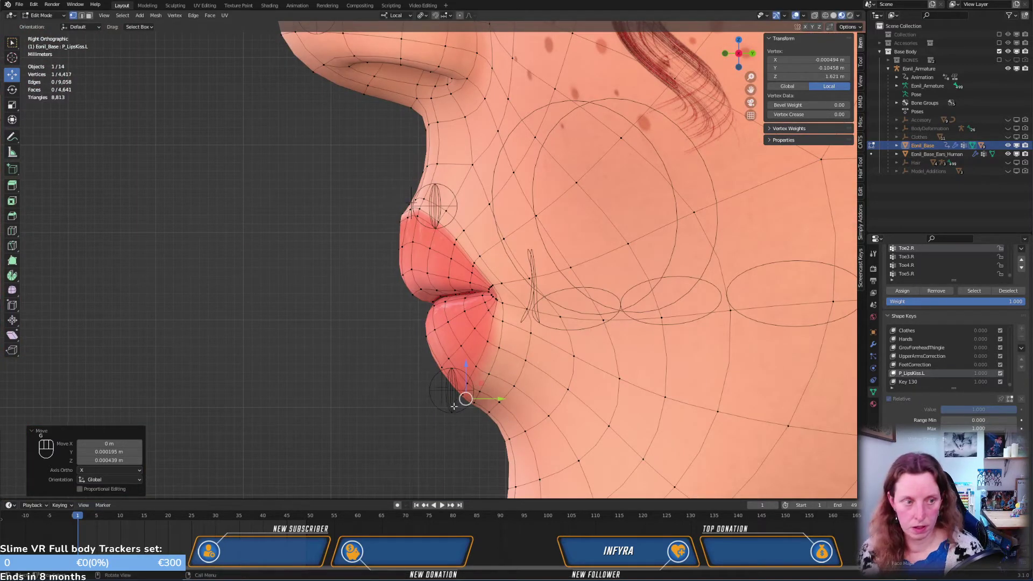
middle_click_drag(454, 406, 573, 412)
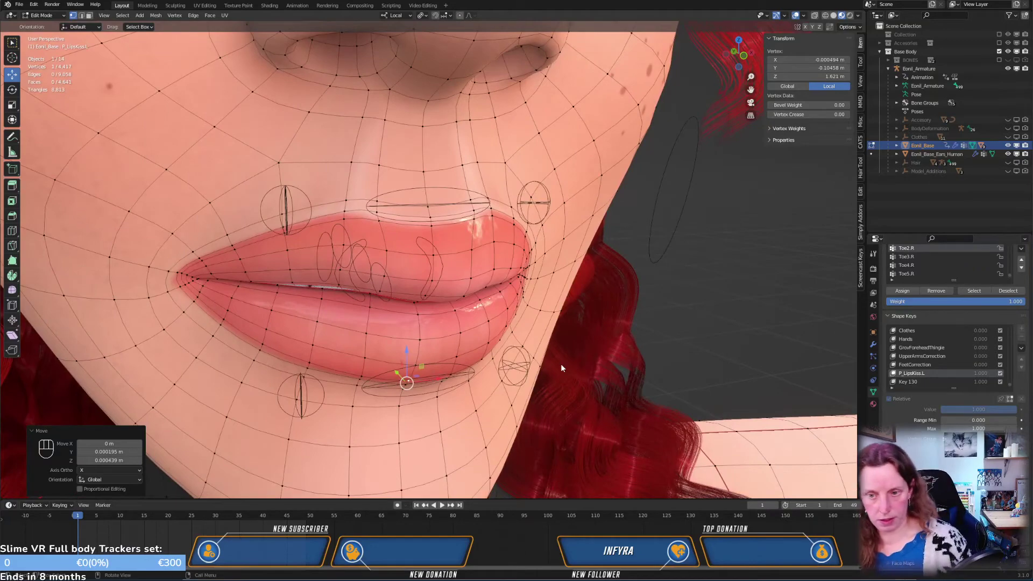
Select all vertices, make Key 130 the active shape key and blend it fully from P_LipsKiss.L
key("Tab")
middle_click_drag(482, 367, 496, 307)
key("Tab")
key("a")
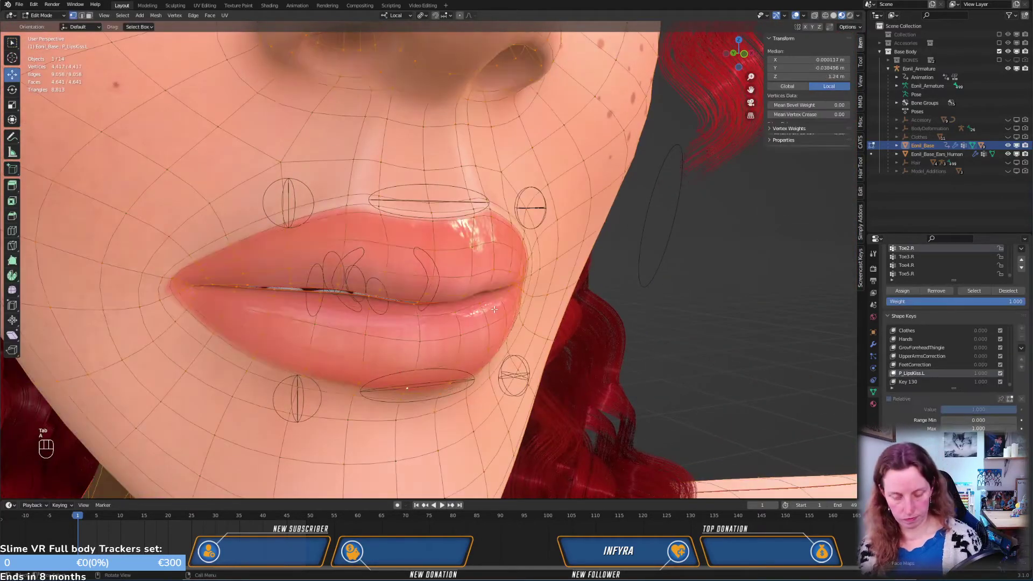
key("KP_1")
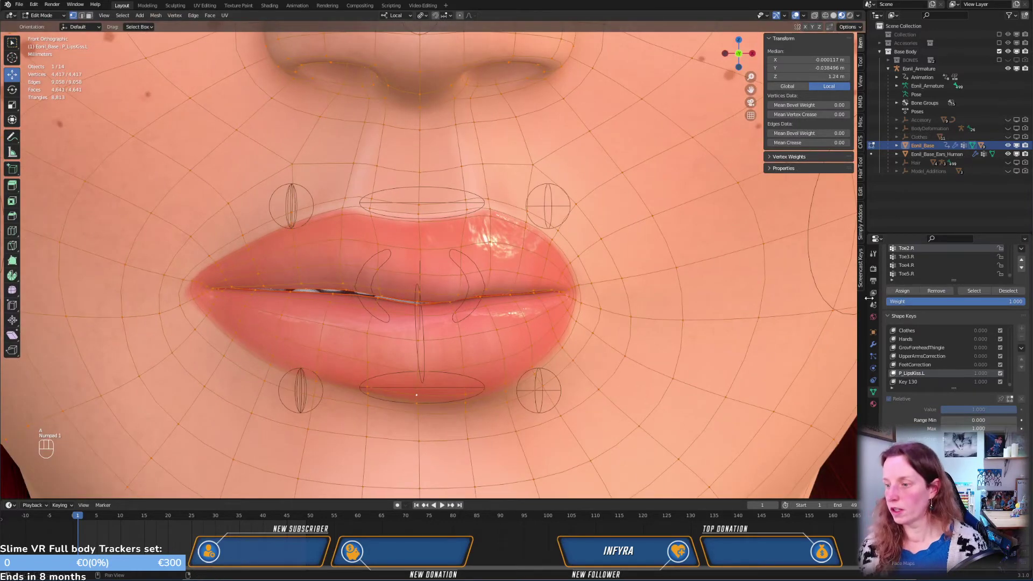
left_click(910, 382)
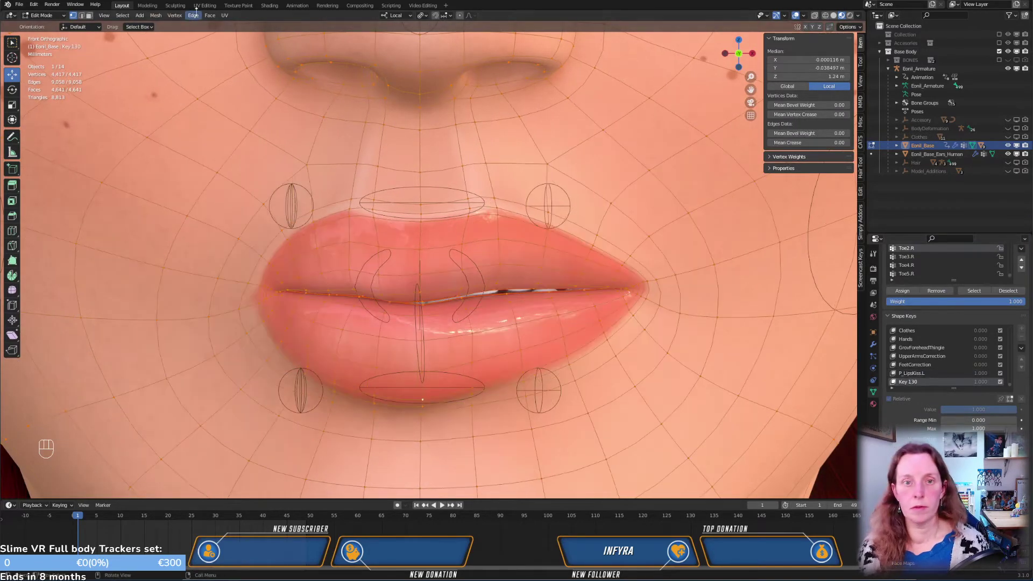
left_click(181, 16)
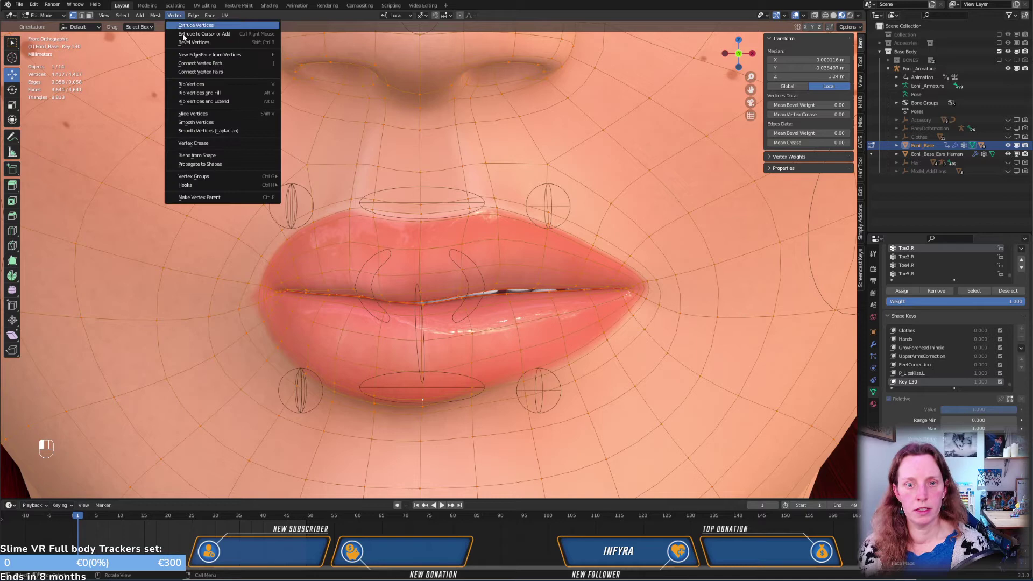
left_click(197, 156)
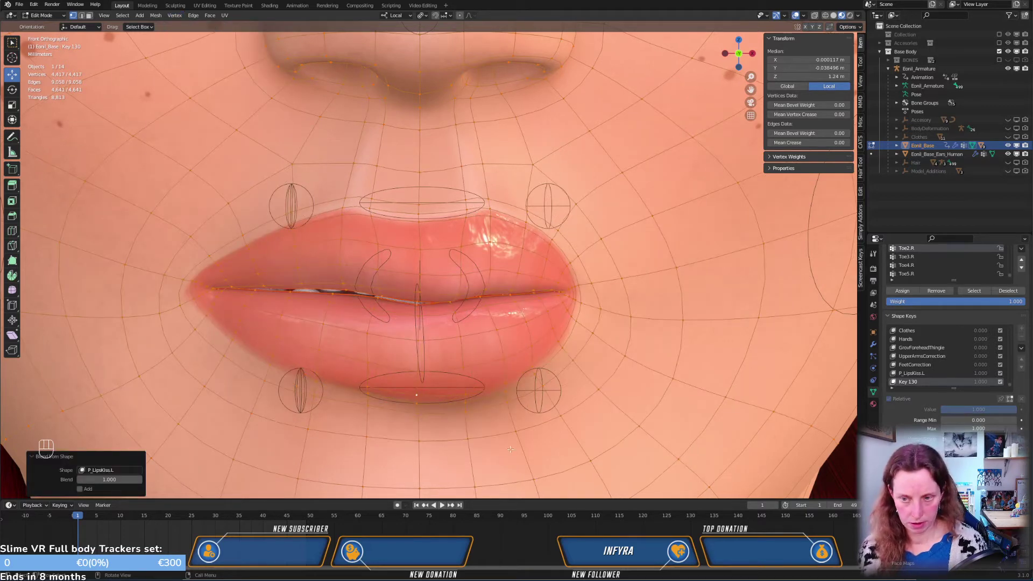
Mirror shape key Key 130 to the opposite side of the face in Object Mode and check the lip profile
key("Tab")
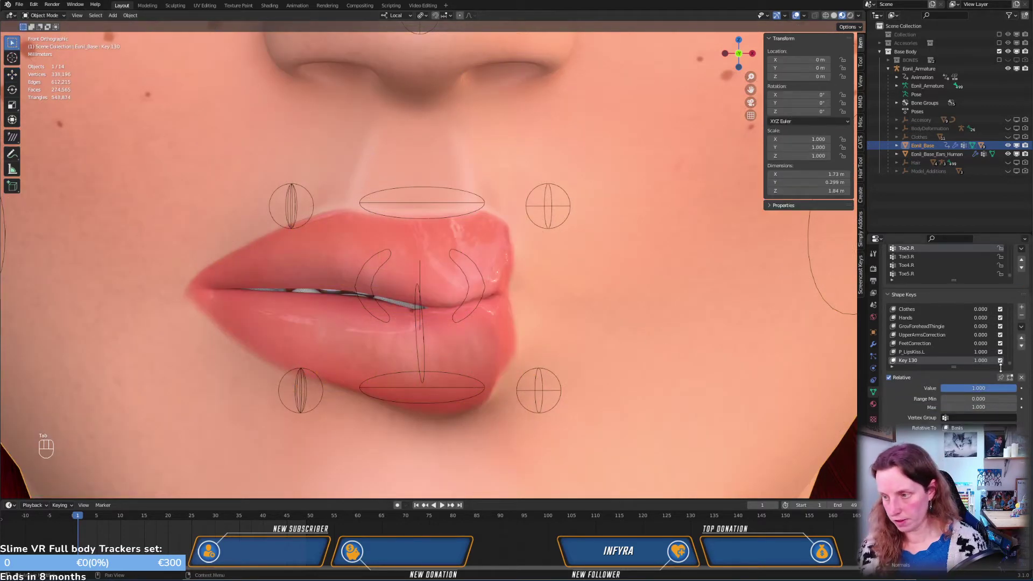
left_click(1021, 326)
left_click(963, 350)
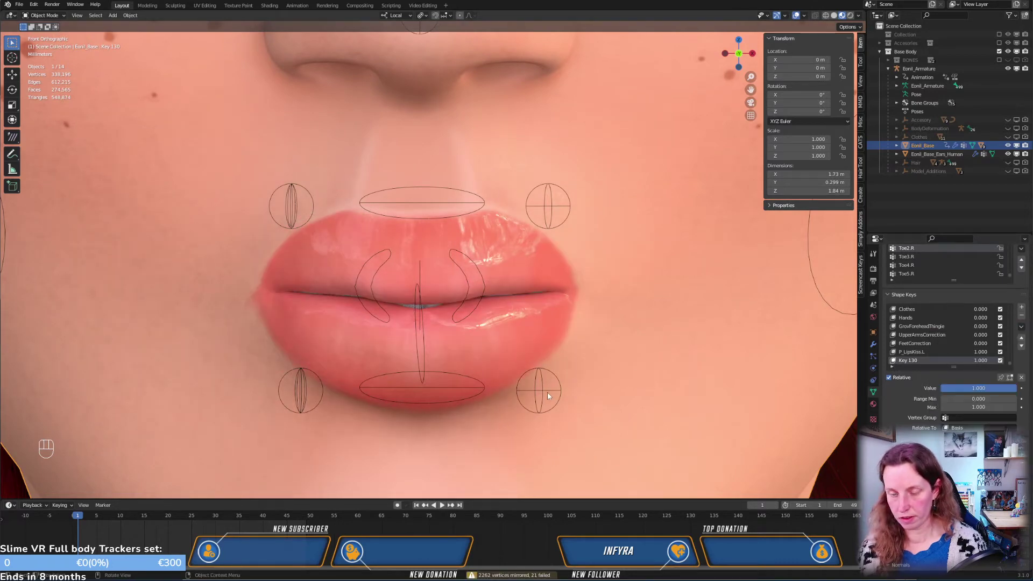
middle_click_drag(547, 392, 456, 397)
key("KP_3")
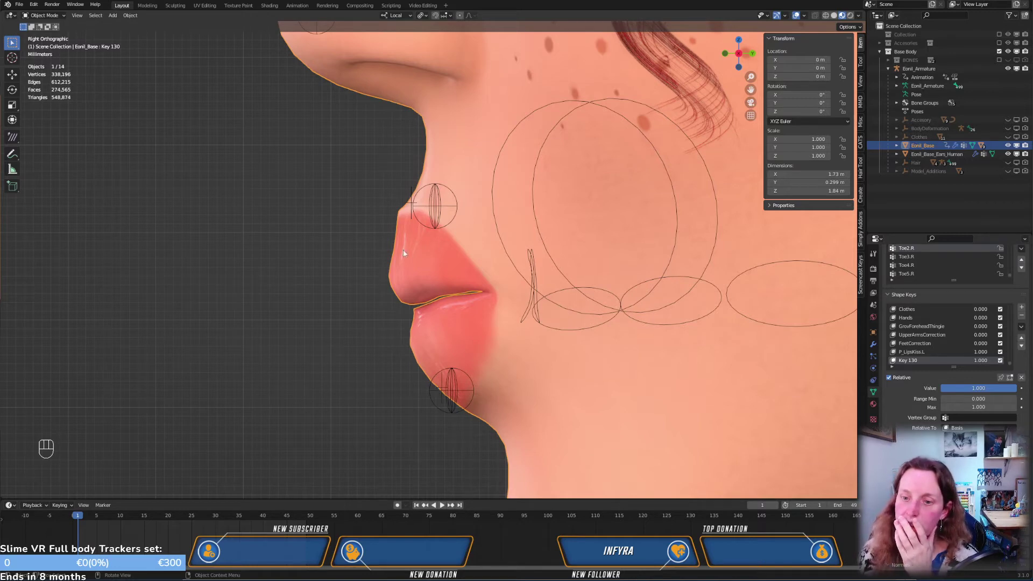
In Key 130, pull the vertex midway up the upper lip's centre line forward by about 0.0012 m in total, using the right side view
key("Tab")
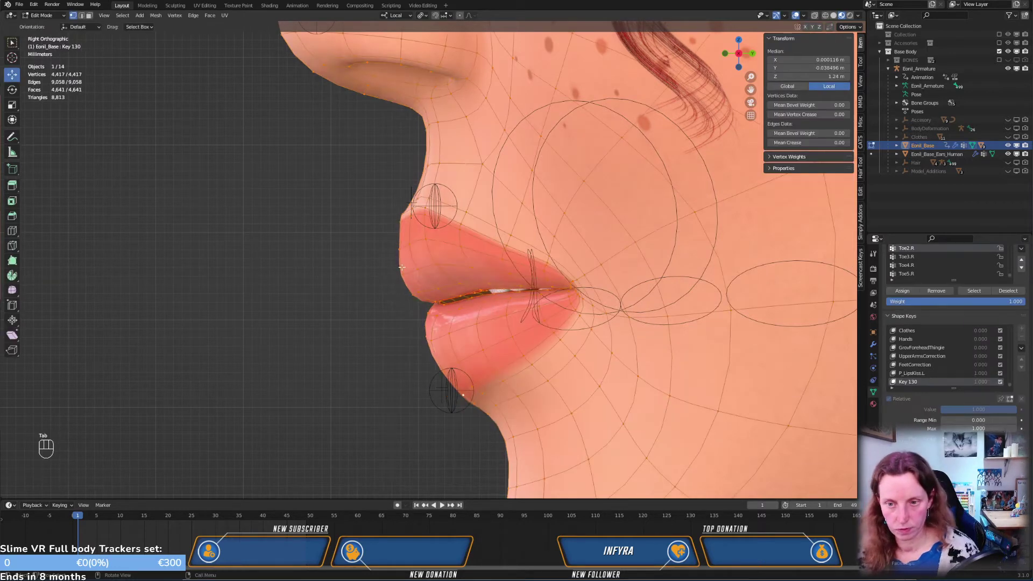
left_click(397, 250)
key("g")
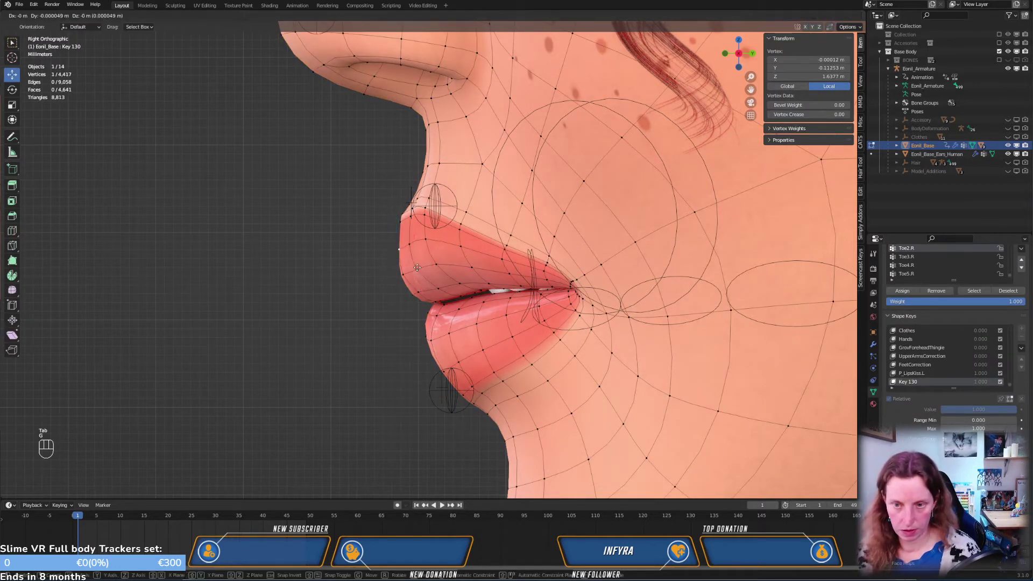
left_click(414, 267)
middle_click_drag(413, 268, 390, 262)
key("KP_3")
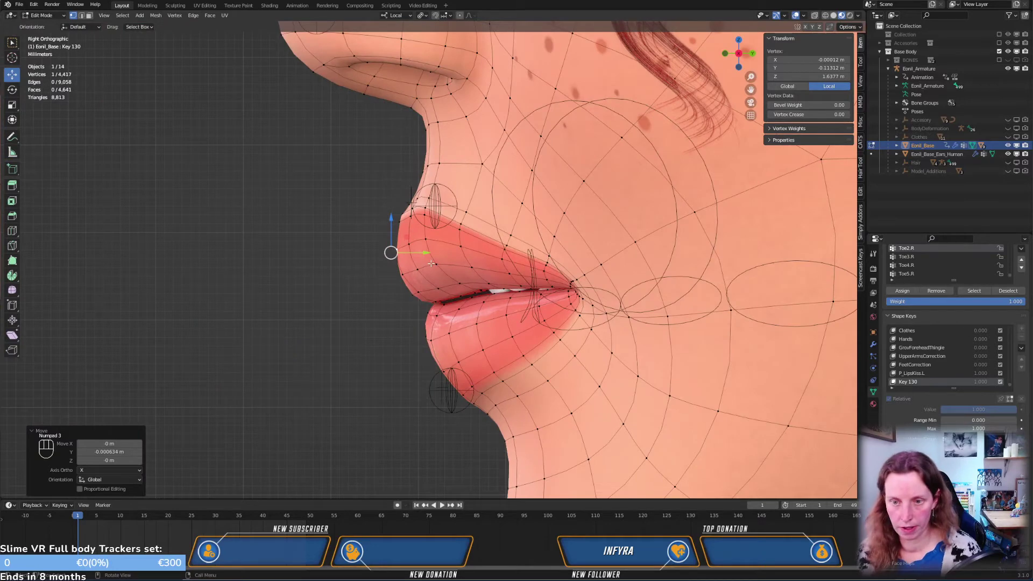
key("g")
left_click(426, 264)
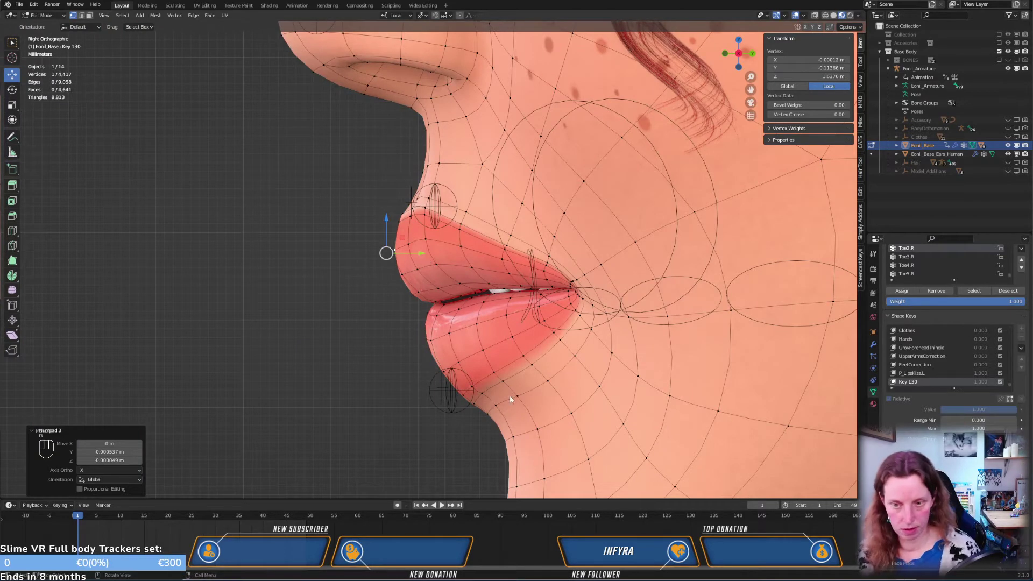
In the side view, move the lower lip's bottom-edge centre vertex and the one above it forward, each by about 0.0005 m
key("Tab")
middle_click_drag(463, 378, 484, 387)
key("Tab")
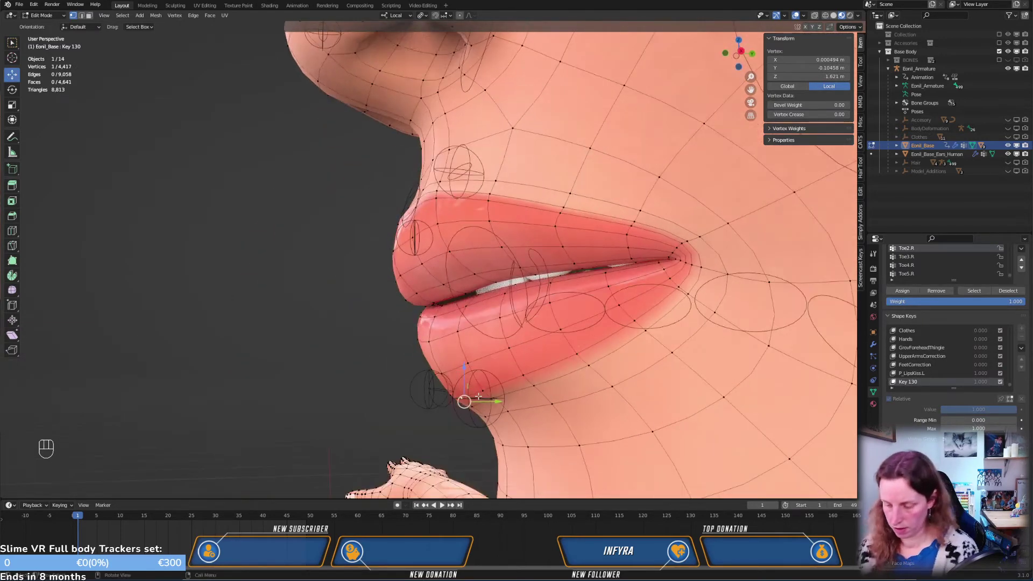
key("KP_3")
key("g")
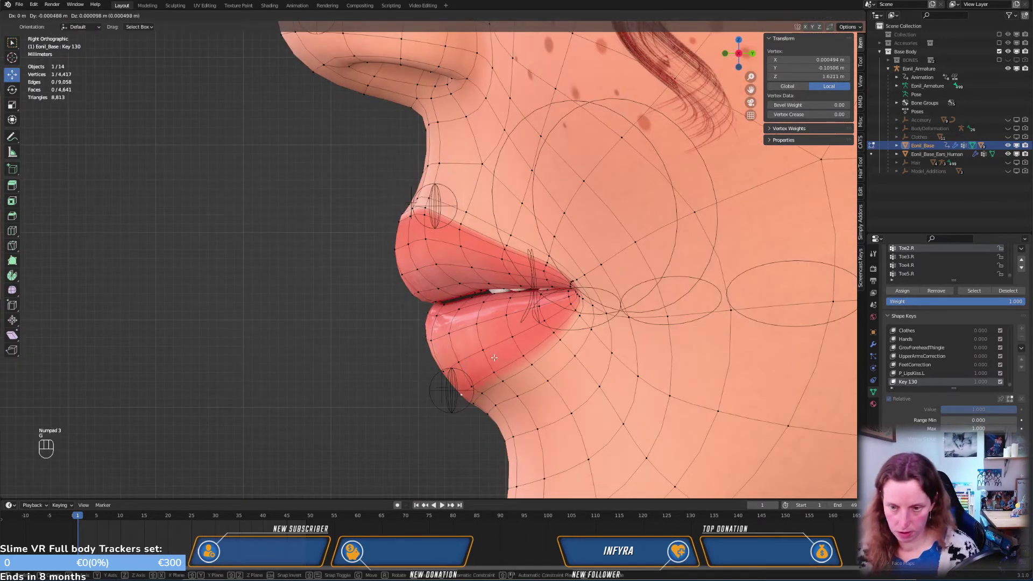
left_click(461, 394)
key("g")
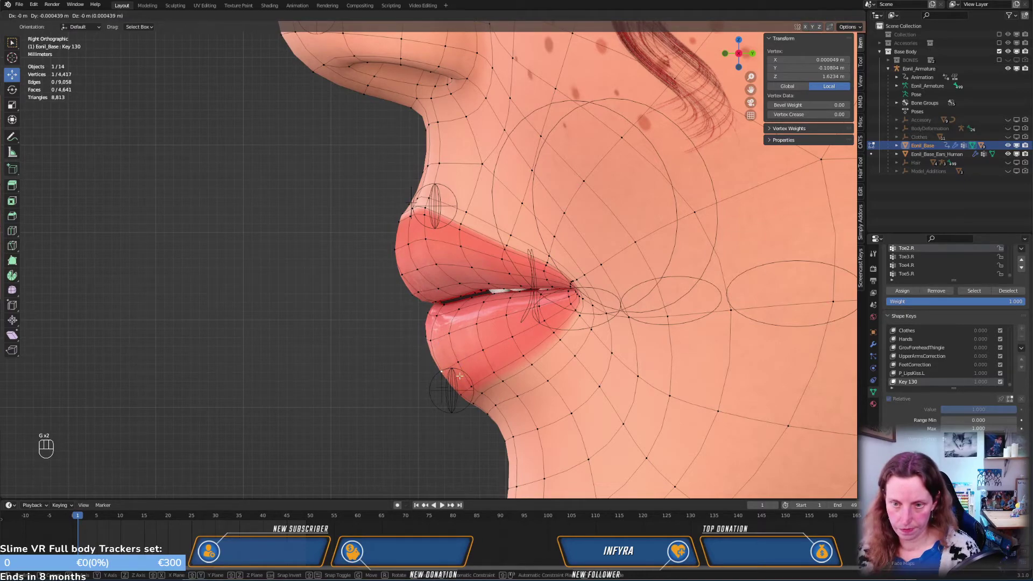
left_click(459, 376)
middle_click_drag(458, 375, 505, 293)
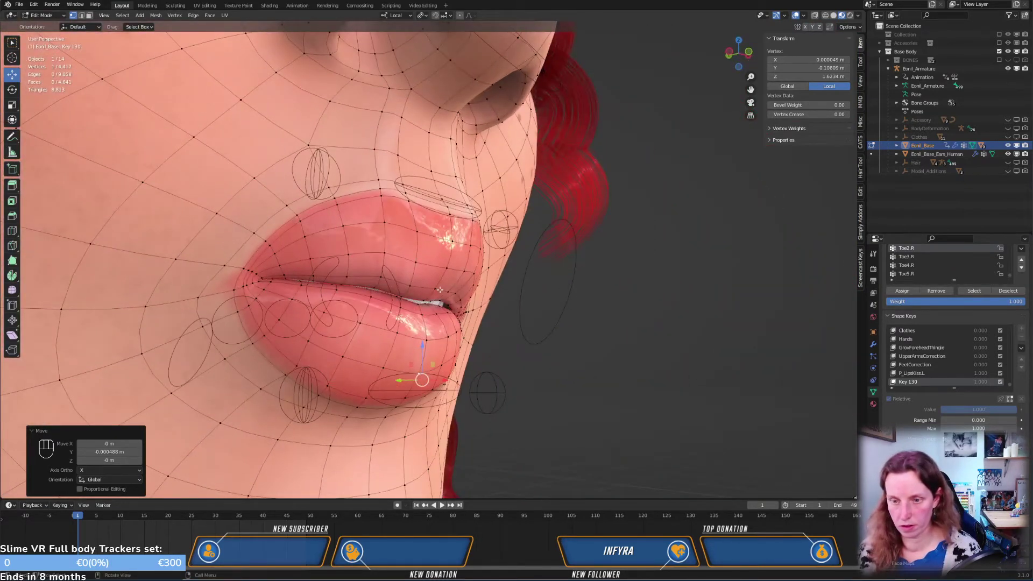
Adjust the centre vertex just above the upper lip's lower edge in Key 130 and inspect the combined kiss shape
middle_click_drag(433, 288, 461, 307)
key("g")
left_click(476, 295)
key("Tab")
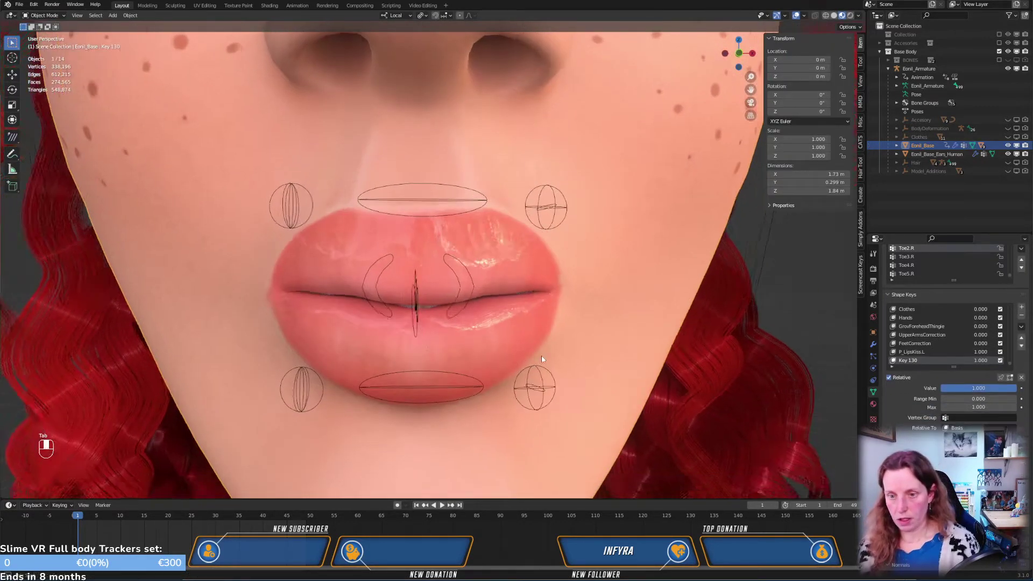
middle_click_drag(542, 355, 535, 329)
Select all vertices, make P_LipsKiss.L the active shape key and blend it fully from Key 130
key("Tab")
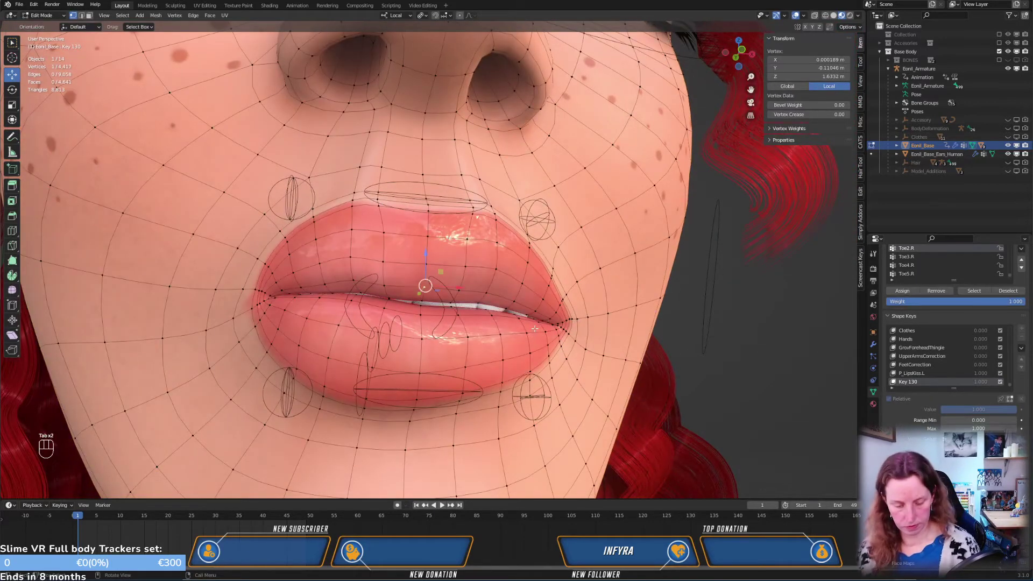
key("a")
left_click(909, 373)
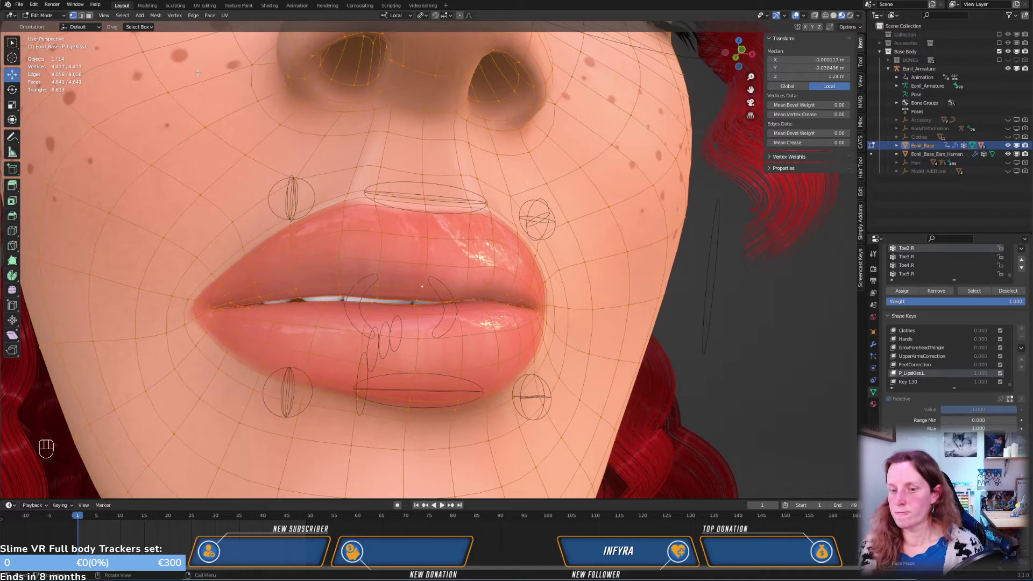
left_click(156, 15)
mouse_move(169, 16)
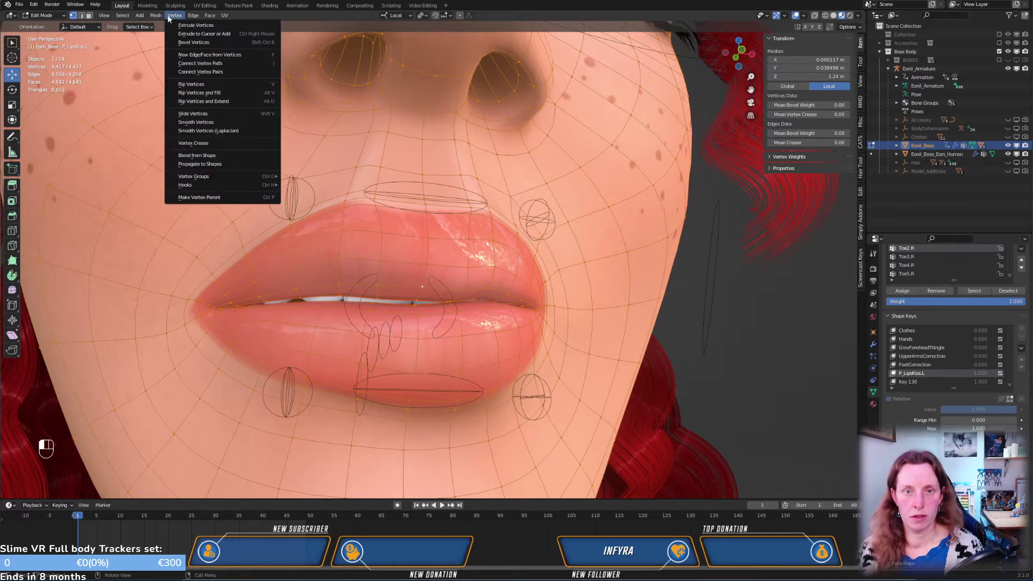
left_click(197, 156)
left_click(111, 470)
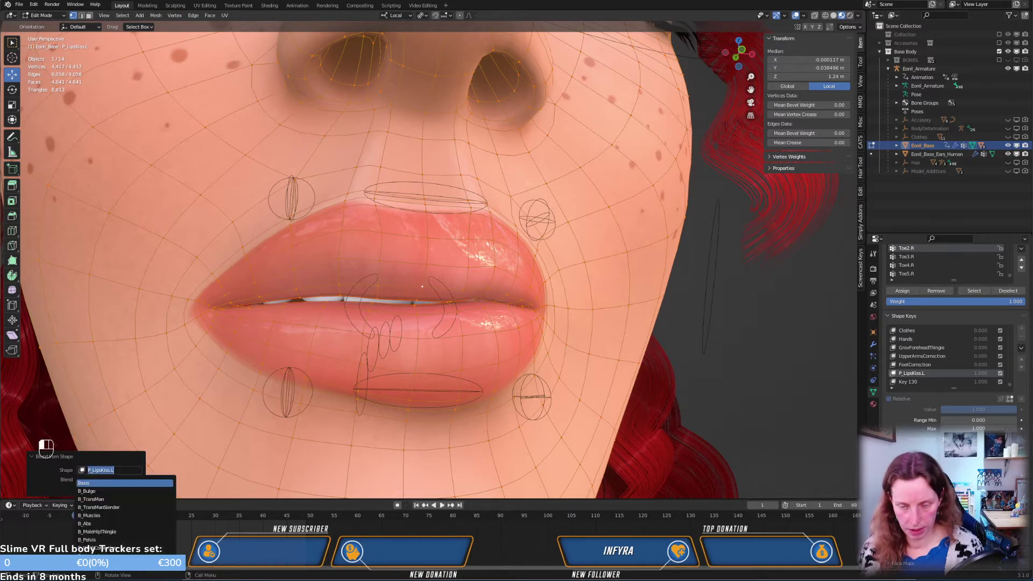
type("key")
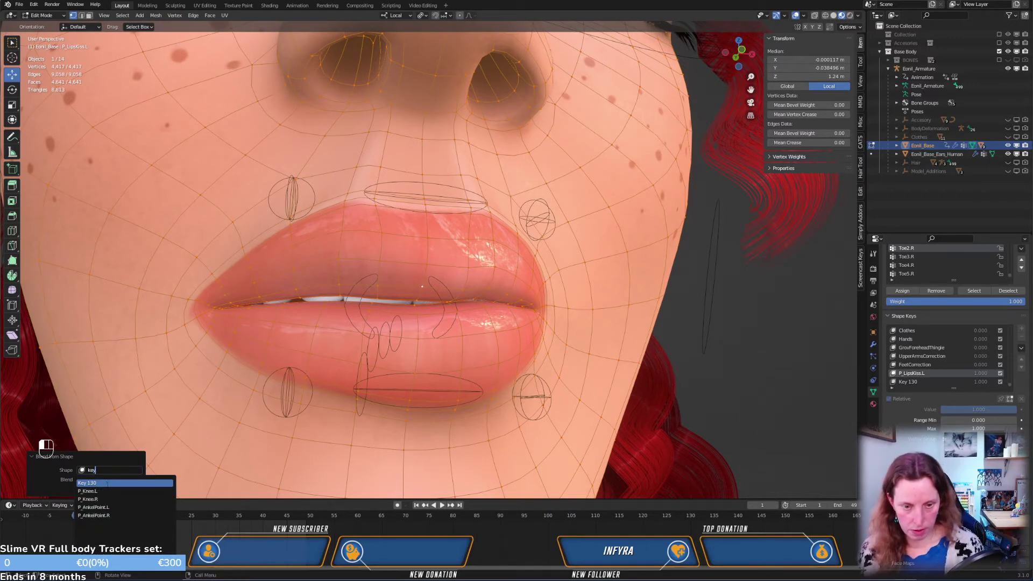
left_click(106, 483)
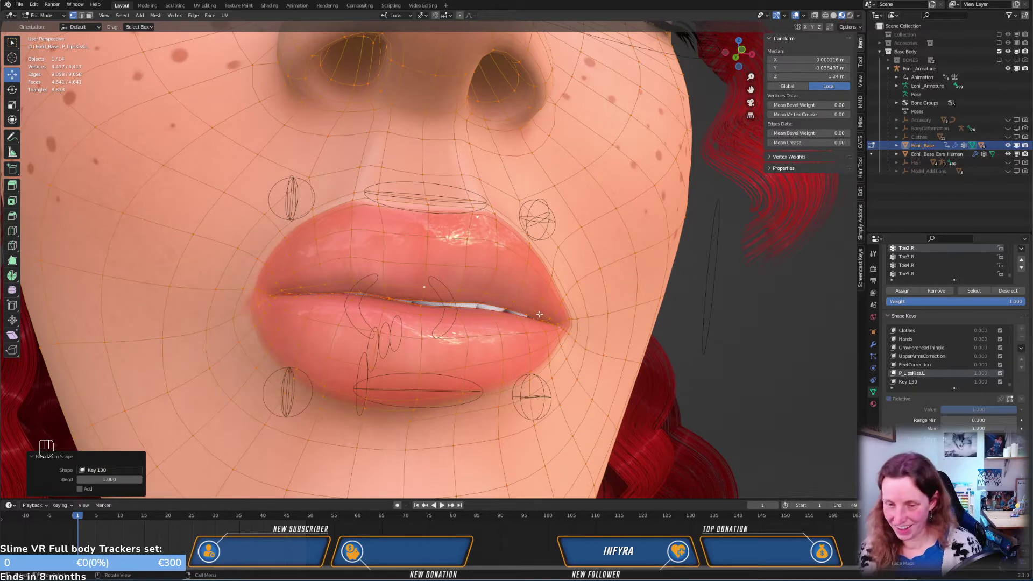
Mirror shape key P_LipsKiss.L back to its own side of the face in Object Mode
key("Tab")
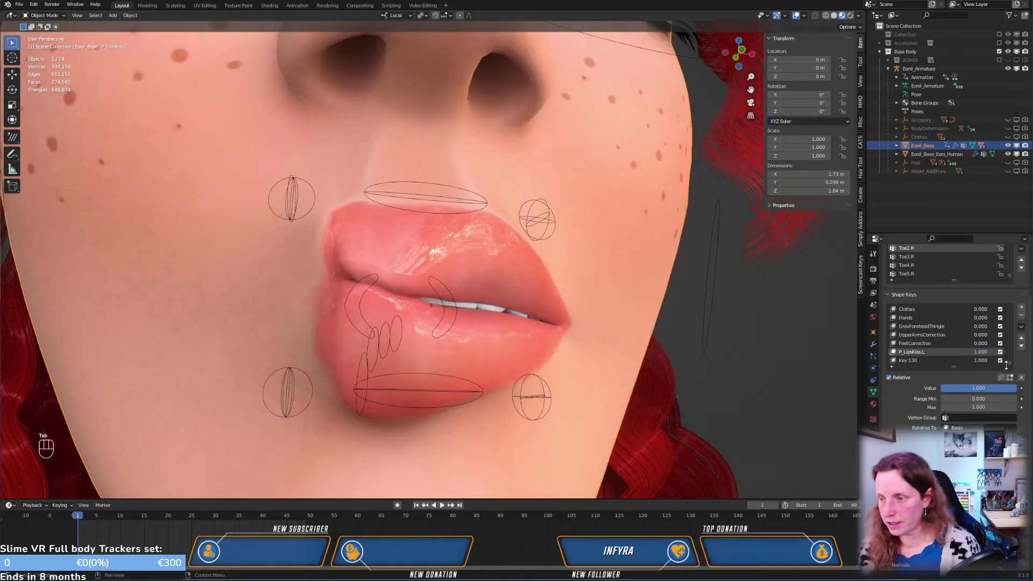
left_click(1021, 328)
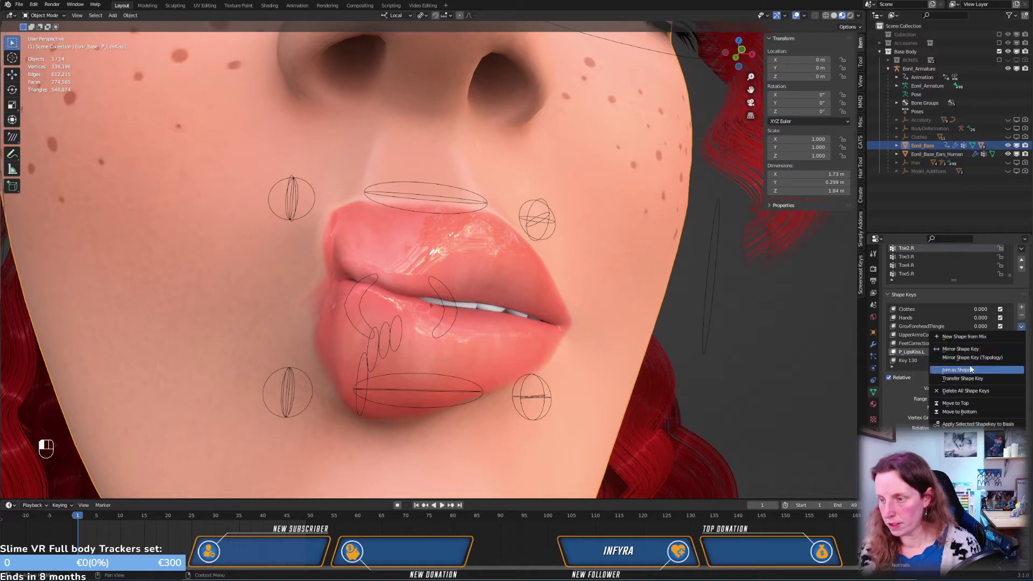
left_click(966, 349)
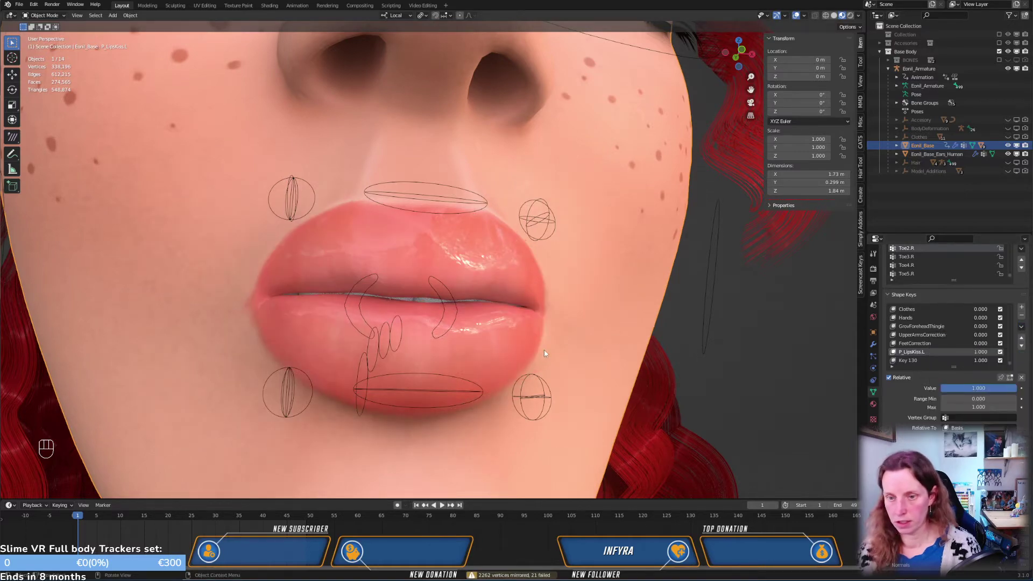
Inspect the lips from the side and turn on shape key display in Edit Mode for P_LipsKiss.L
middle_click_drag(521, 365, 586, 355)
key("KP_3")
key("Tab")
key("Tab")
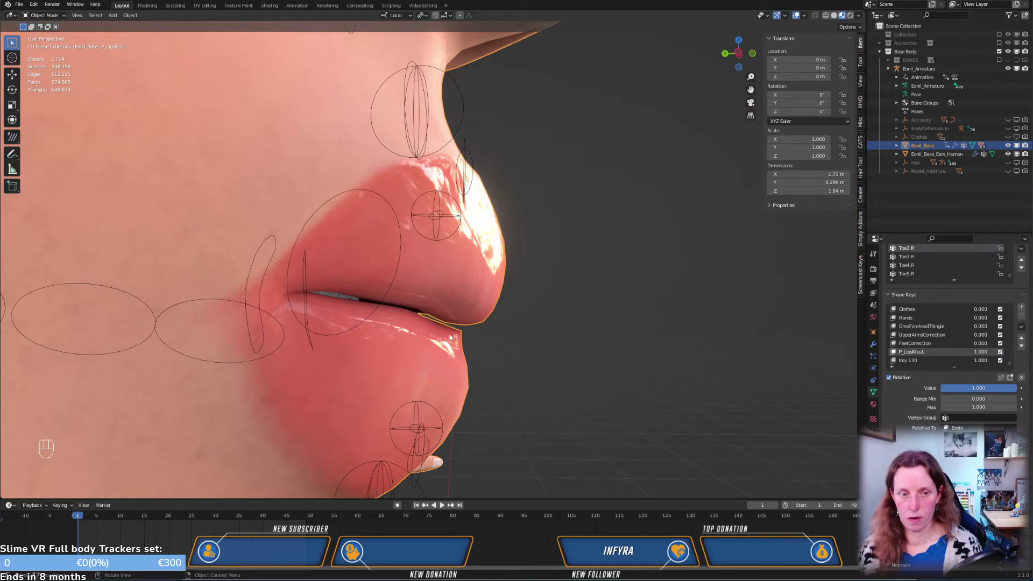
key("Tab")
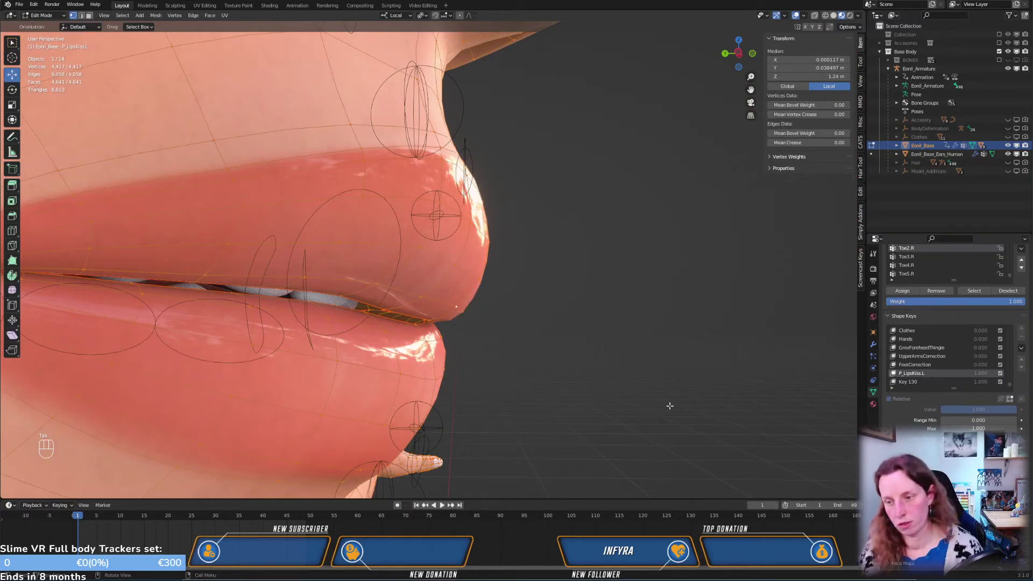
left_click(1009, 400)
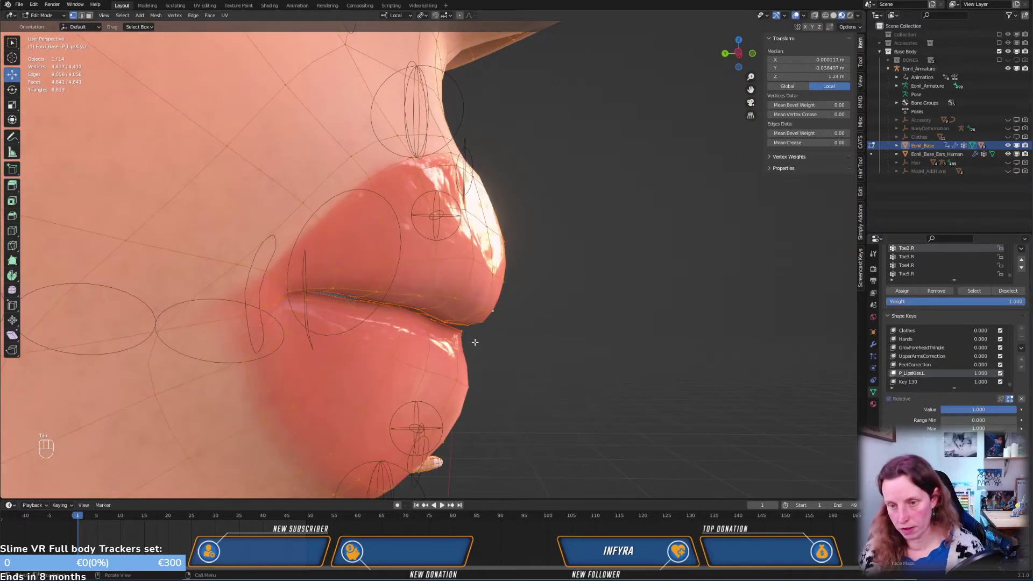
In the right side view, move the centre vertex at the lower lip's upper edge about 0.0006 m back and 0.0002 m down
left_click(461, 333)
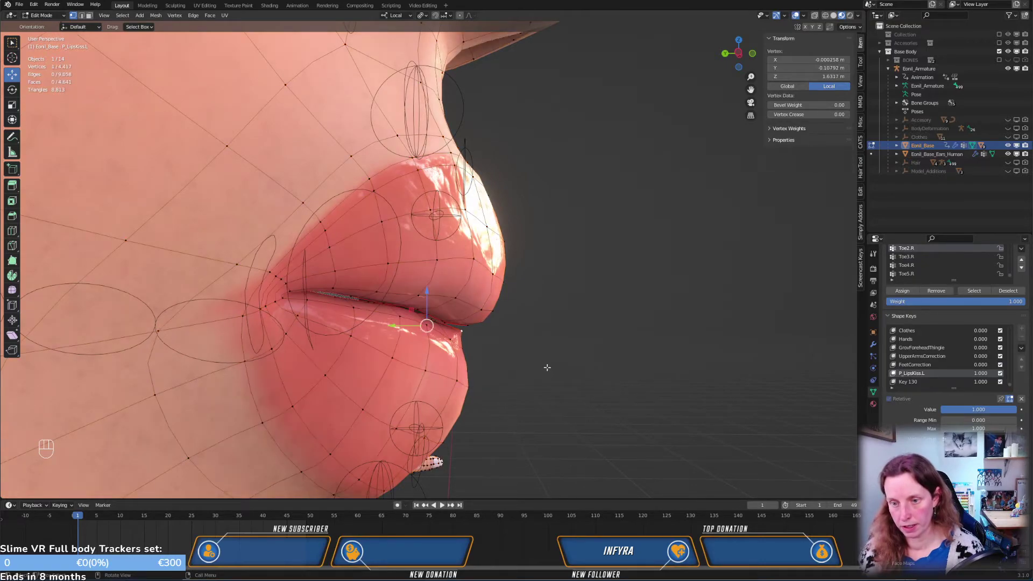
middle_click_drag(549, 367, 615, 384)
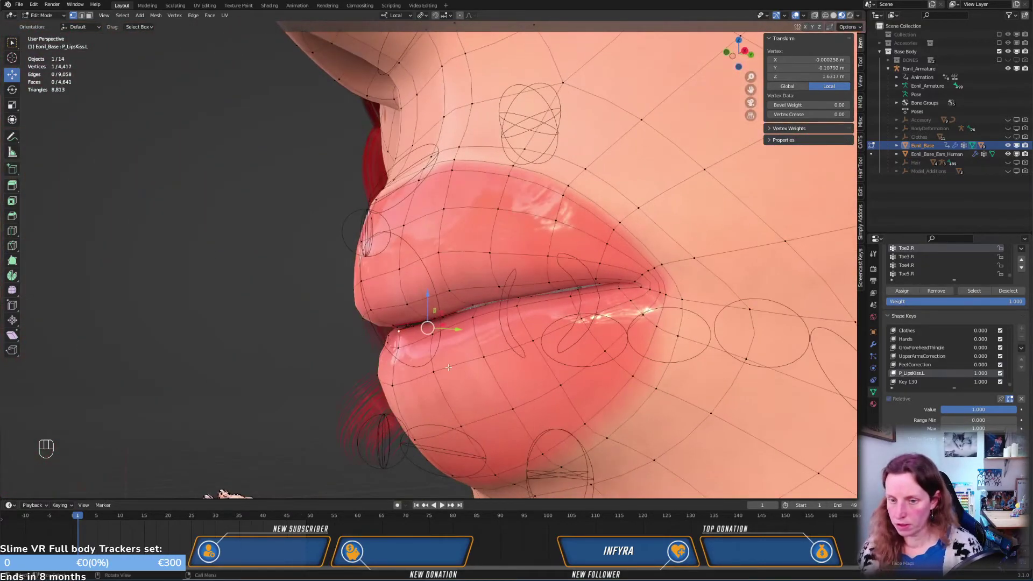
key("KP_3")
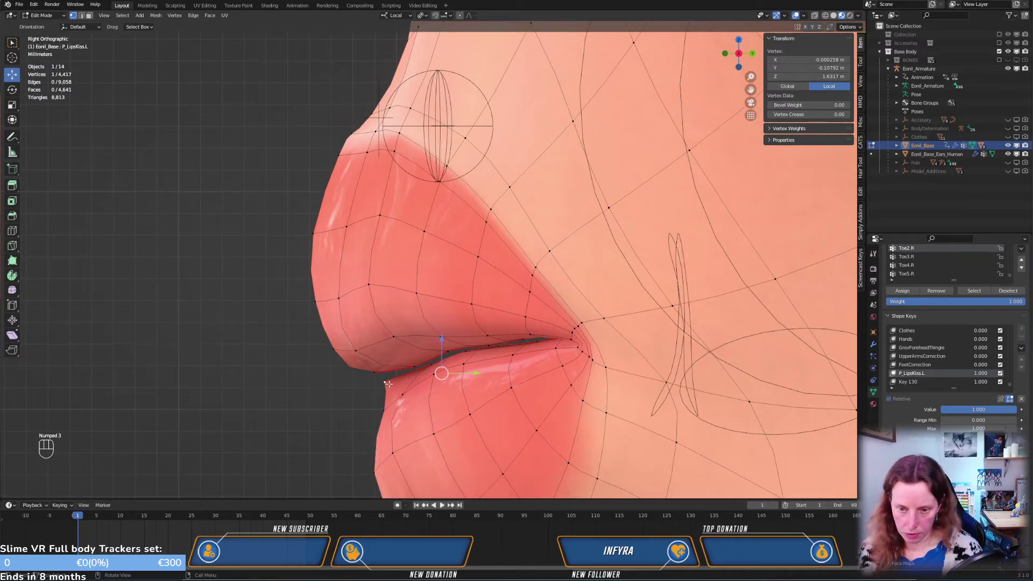
key("g")
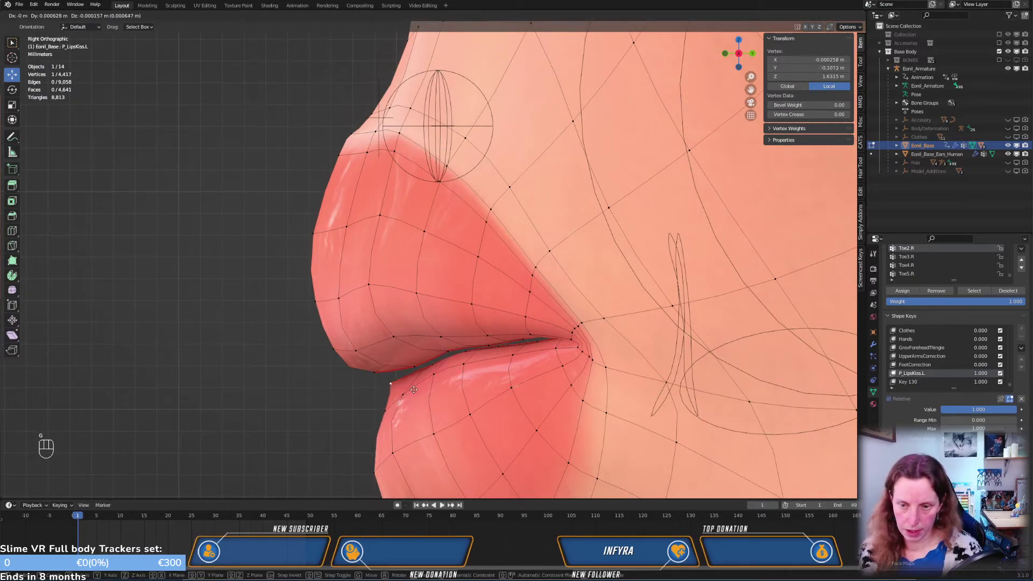
left_click(416, 389)
In the right side view, move the other centre vertex at the lower lip's upper edge about 0.0005 m back and 0.0001 m up
middle_click_drag(376, 389, 414, 316)
key("KP_3")
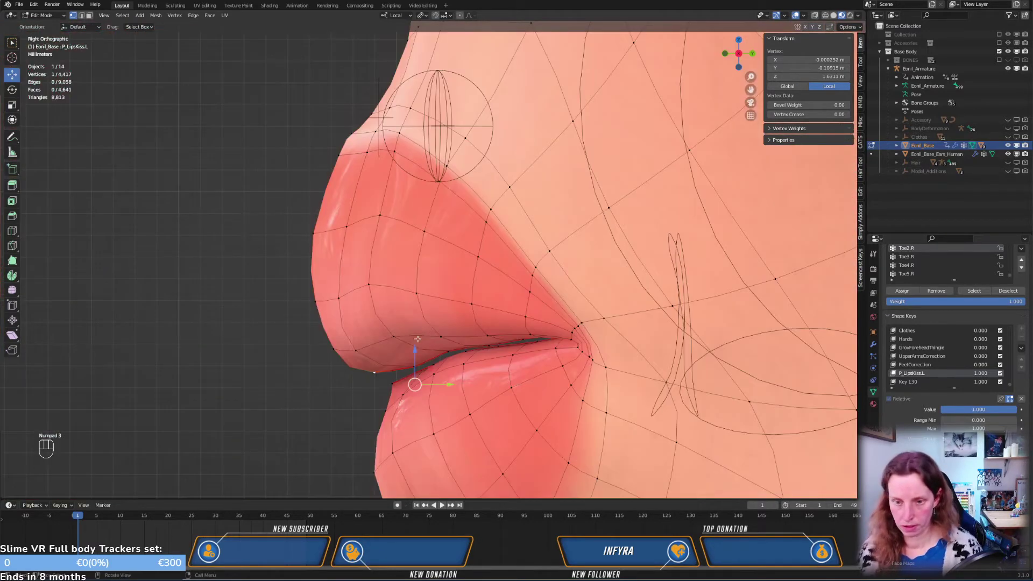
key("g")
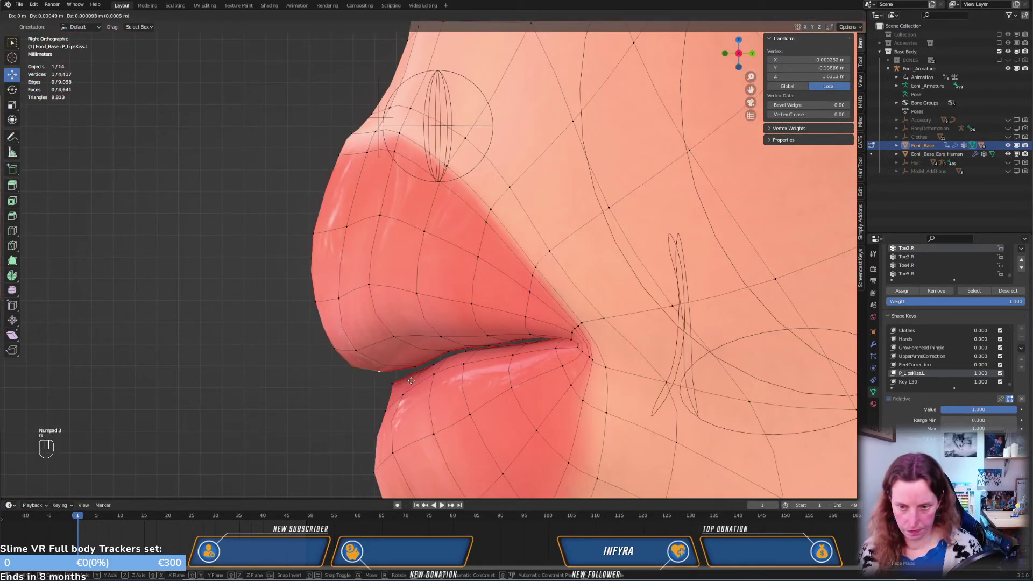
left_click(411, 381)
Adjust lower-lip vertices on the character's left, pulling the one near the centre about 0.0001 m outward, 0.0002 m forward and 0.0001 m down
middle_click_drag(411, 381, 500, 328)
left_click(534, 390)
scroll(540, 398, "down", 3)
middle_click_drag(500, 316, 495, 409)
key("g")
left_click(514, 353)
key("g")
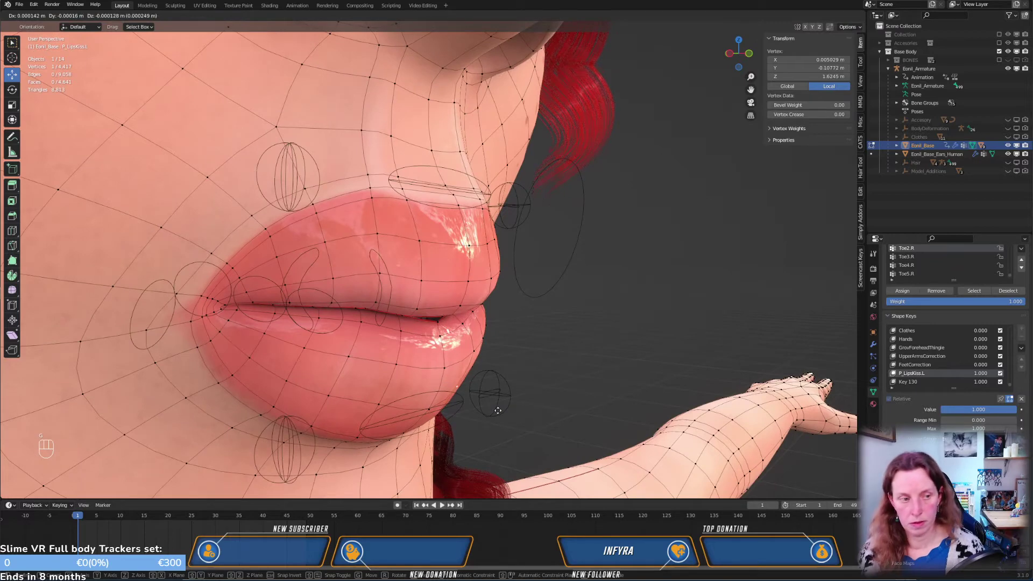
left_click(497, 410)
From below, move the near-centre vertex of the upper lip about 0.0002 m outward and 0.0003 m forward, and nudge its outer neighbour
middle_click_drag(533, 368, 520, 257)
key("g")
left_click(511, 252)
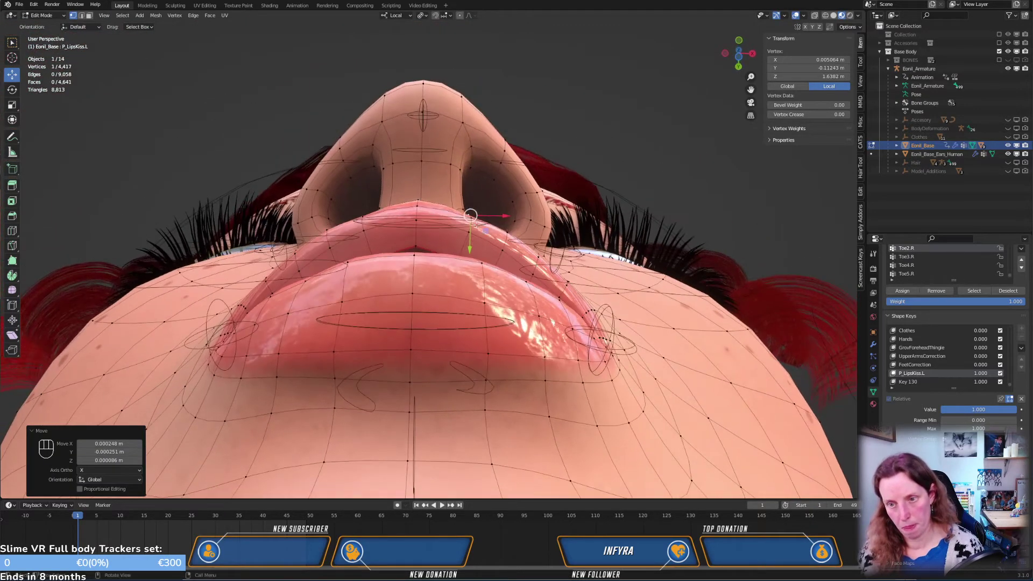
key("g")
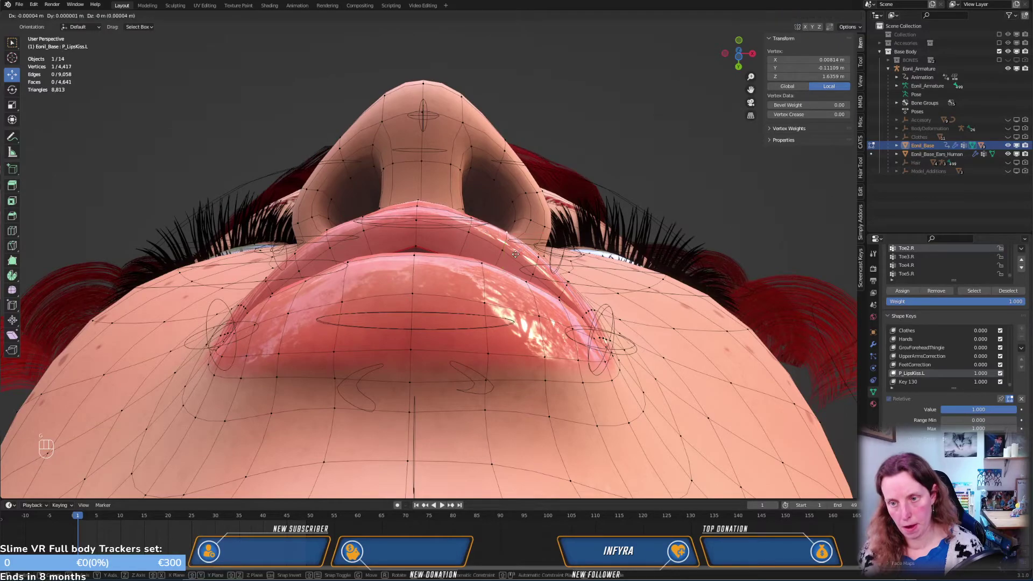
left_click(517, 255)
Reposition individual lip vertices on the character's left, including one on the outer part of the lower lip, to smooth the pucker's curve
middle_click_drag(517, 255, 440, 419)
key("g")
left_click(474, 240)
key("g")
left_click(418, 338)
left_click(440, 418)
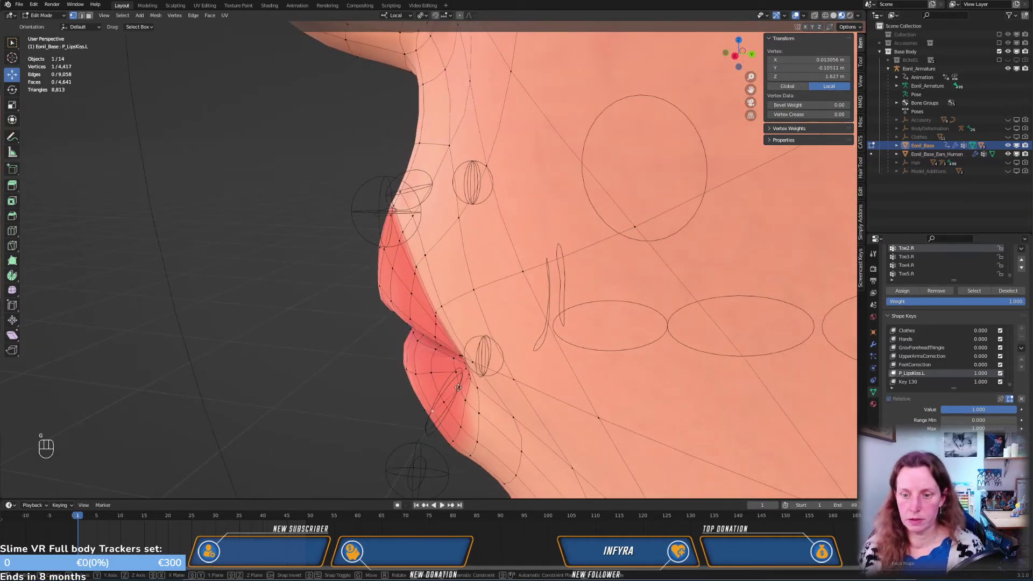
key("g")
left_click(434, 384)
From below, move the upper lip's second vertex from the centre about 0.0002 m sideways and 0.0001 m back
middle_click_drag(433, 383, 519, 221)
left_click(491, 219)
key("g")
left_click(519, 221)
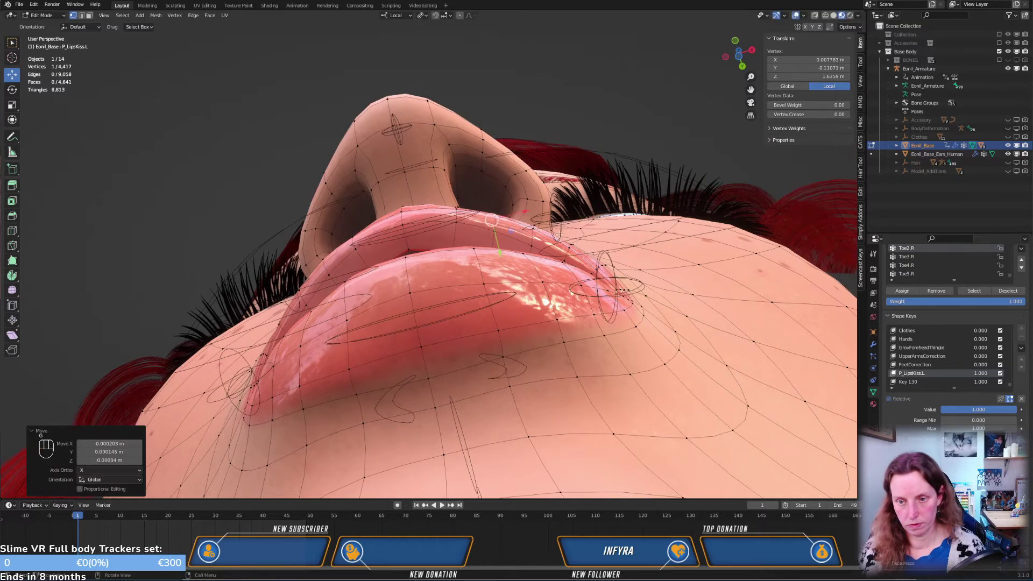
key("Tab")
key("Tab")
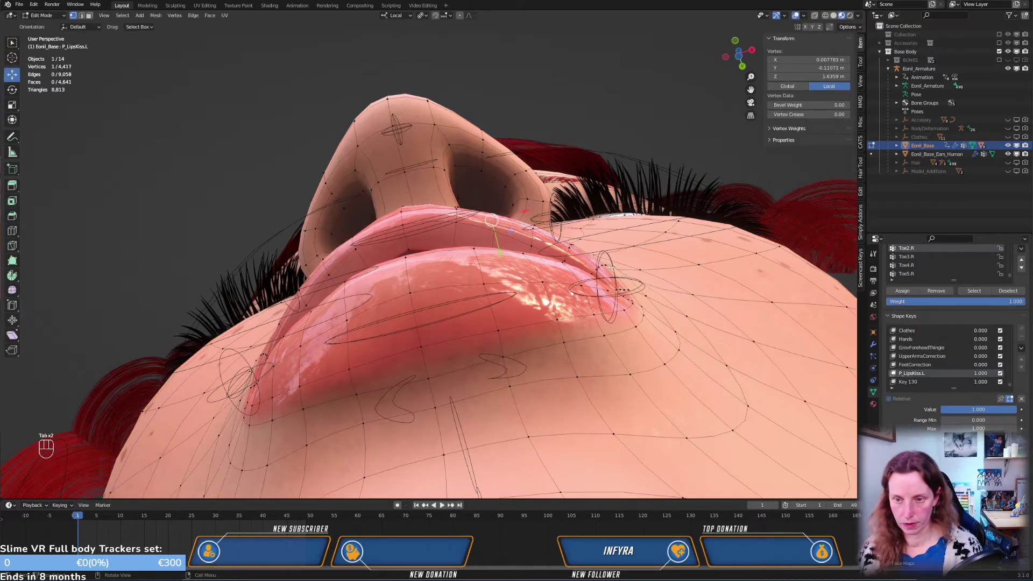
Select all vertices, make Key 130 the active shape key and blend it from P_LipsKiss.L at 1.000
key("a")
middle_click_drag(610, 267, 833, 341)
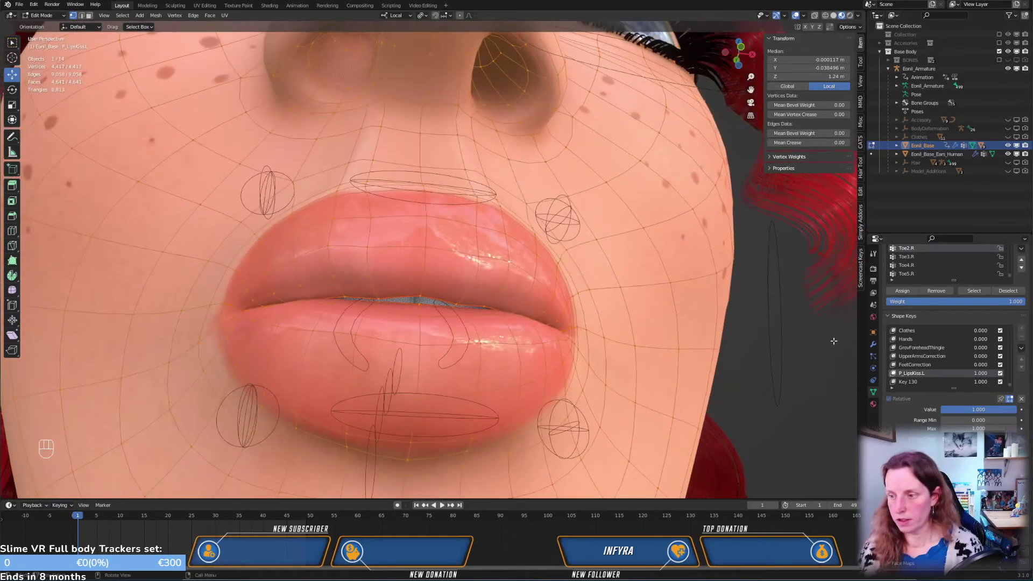
left_click(908, 383)
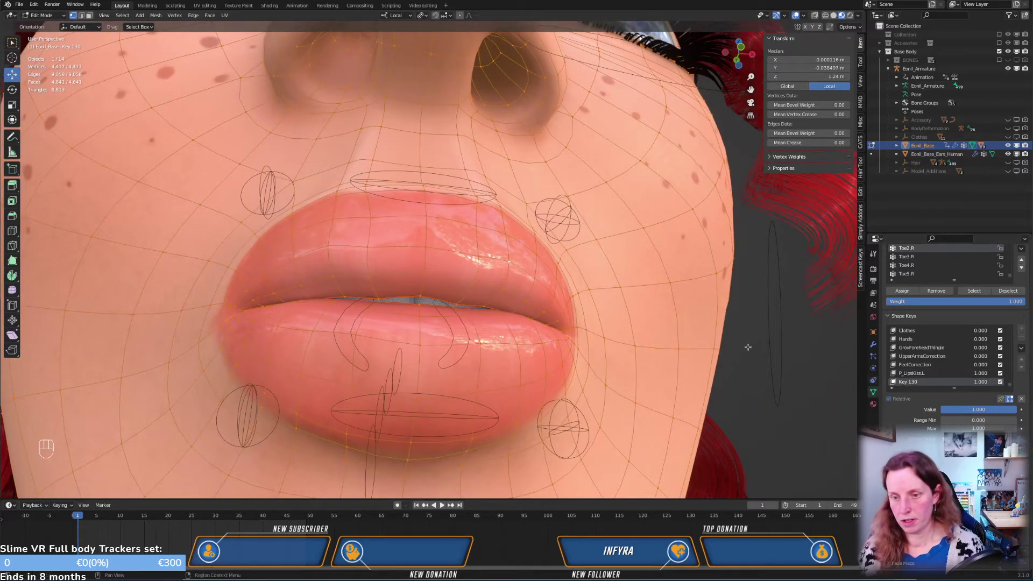
left_click(173, 16)
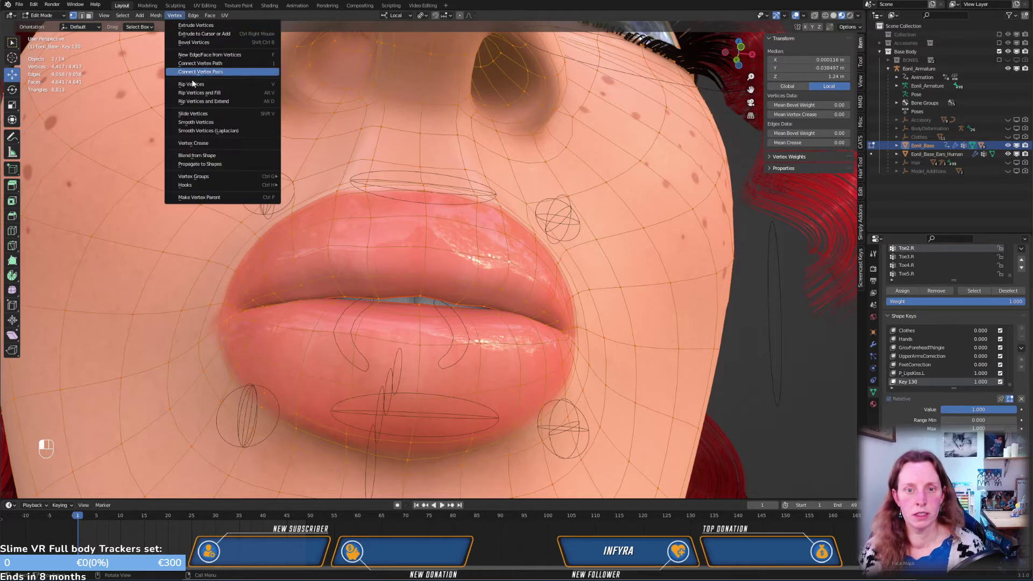
left_click(197, 156)
left_click(110, 470)
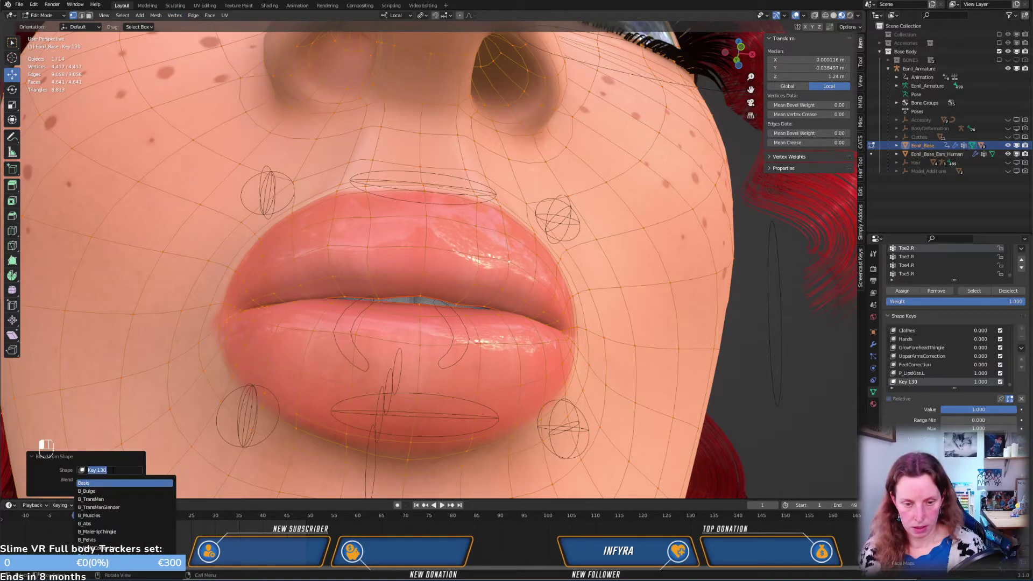
type("kiss")
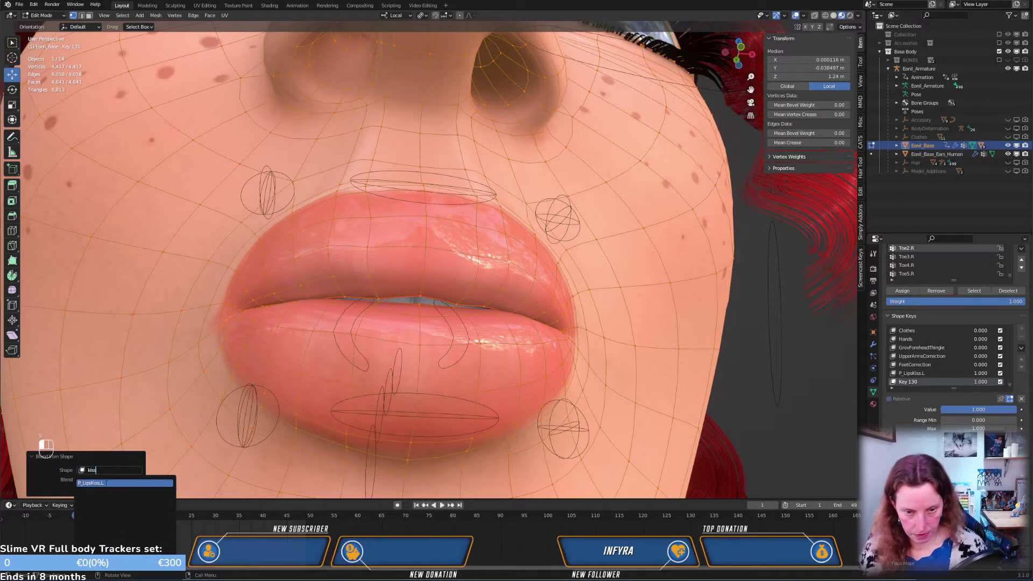
key("Return")
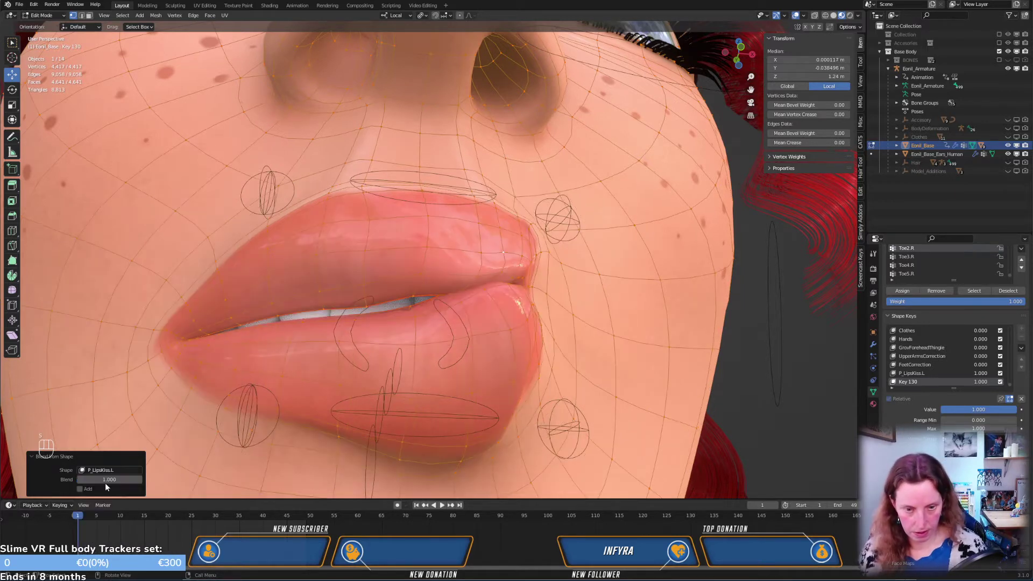
Mirror shape key Key 130 to the opposite side of the face in Object Mode
middle_click_drag(601, 284, 580, 317)
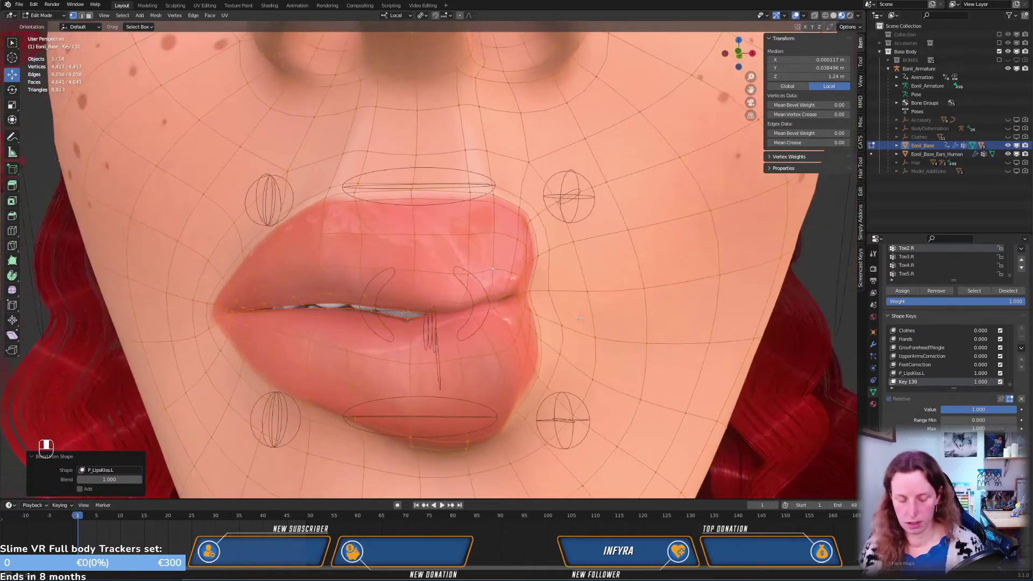
key("Tab")
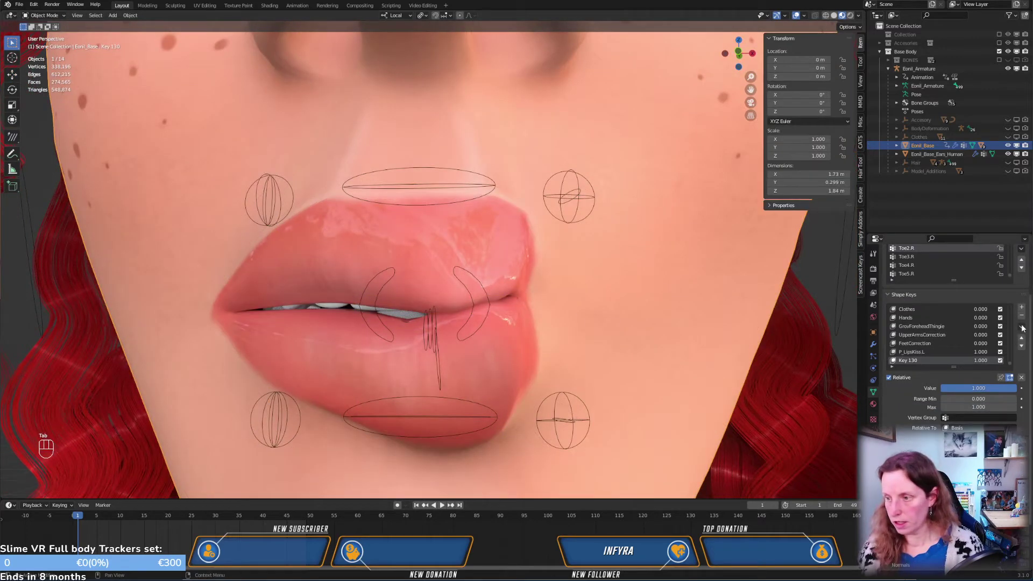
left_click(1021, 326)
left_click(958, 350)
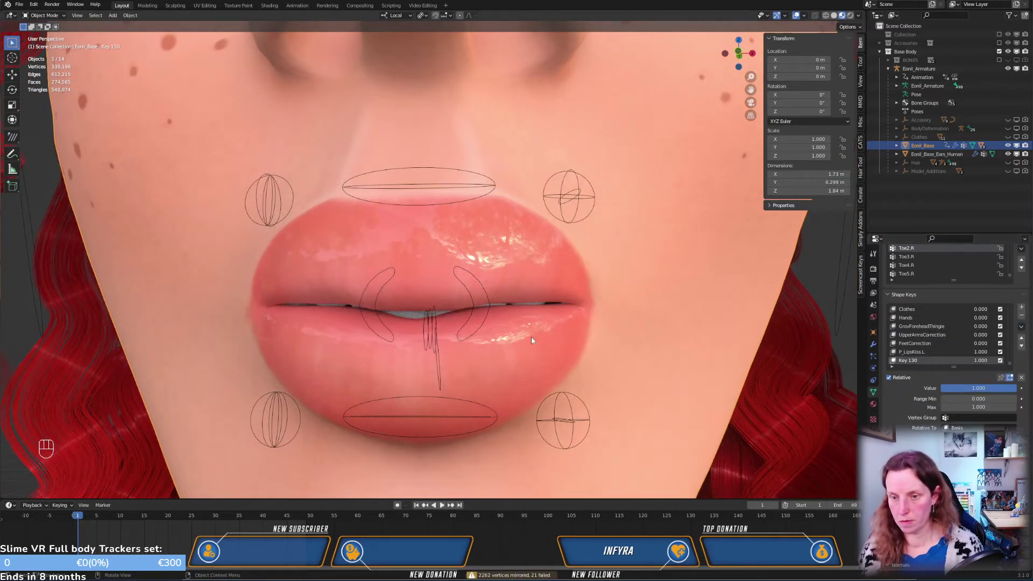
Check the lip profile, make P_LipsKiss.L active in Edit Mode and adjust the upper-lip vertex second from the centre
middle_click_drag(531, 337, 399, 260)
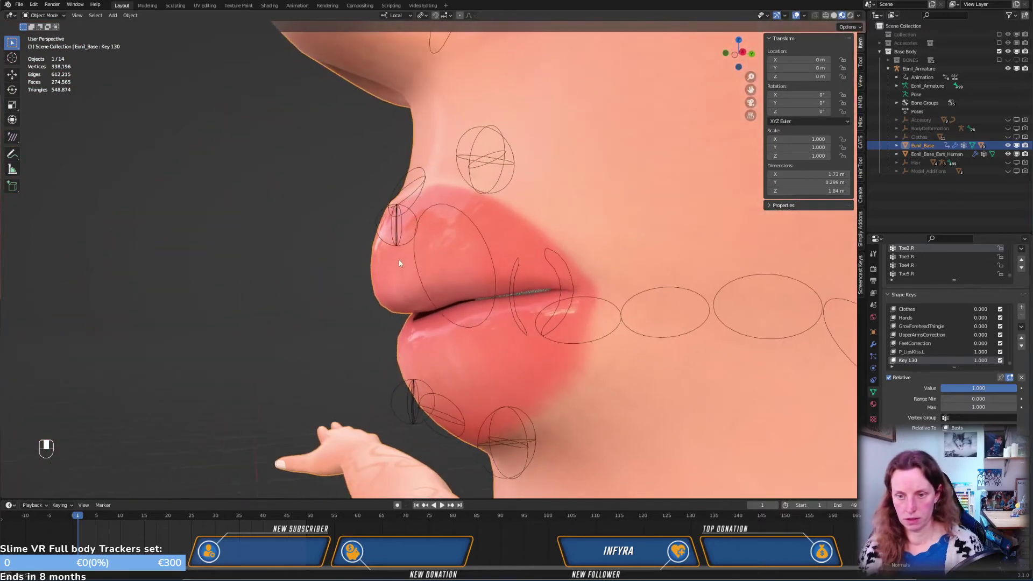
key("KP_3")
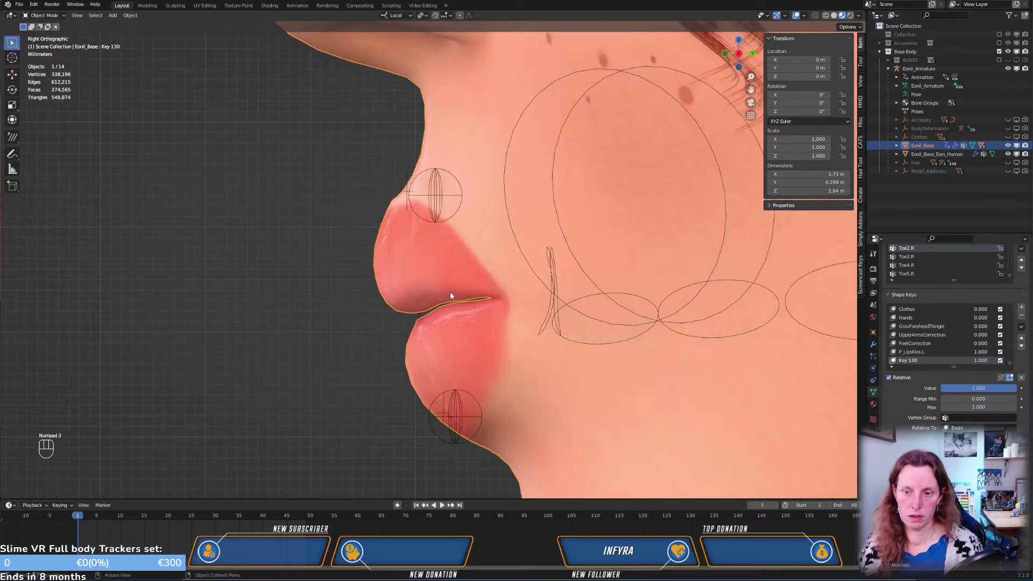
scroll(422, 267, "up", 1)
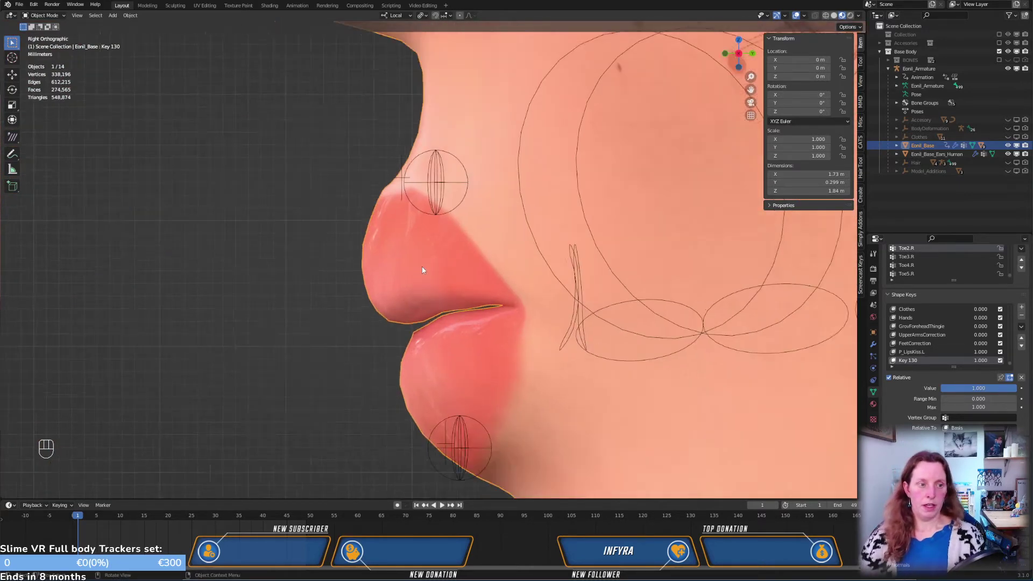
middle_click_drag(375, 245, 548, 231)
key("Tab")
left_click(521, 233)
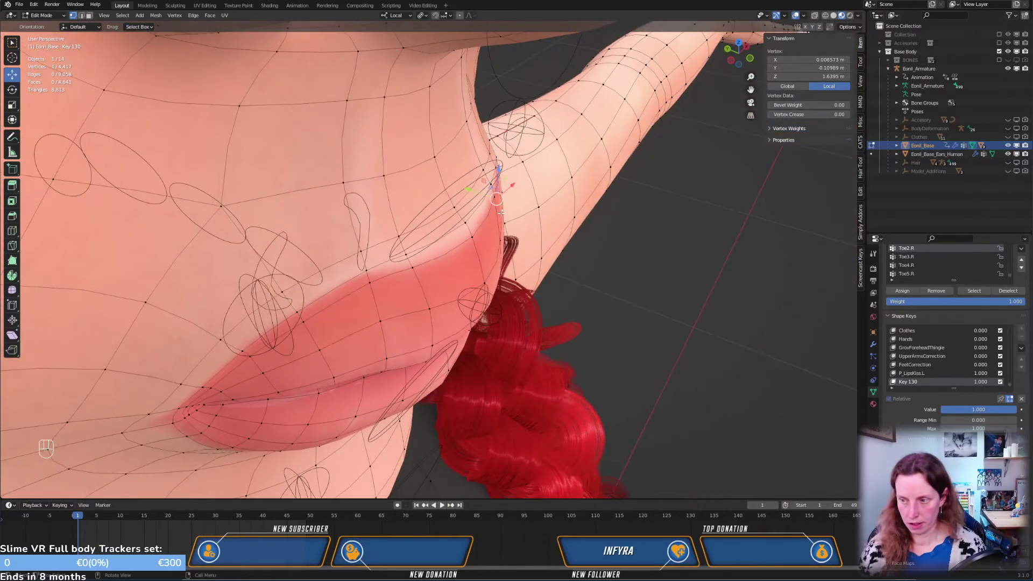
left_click(912, 372)
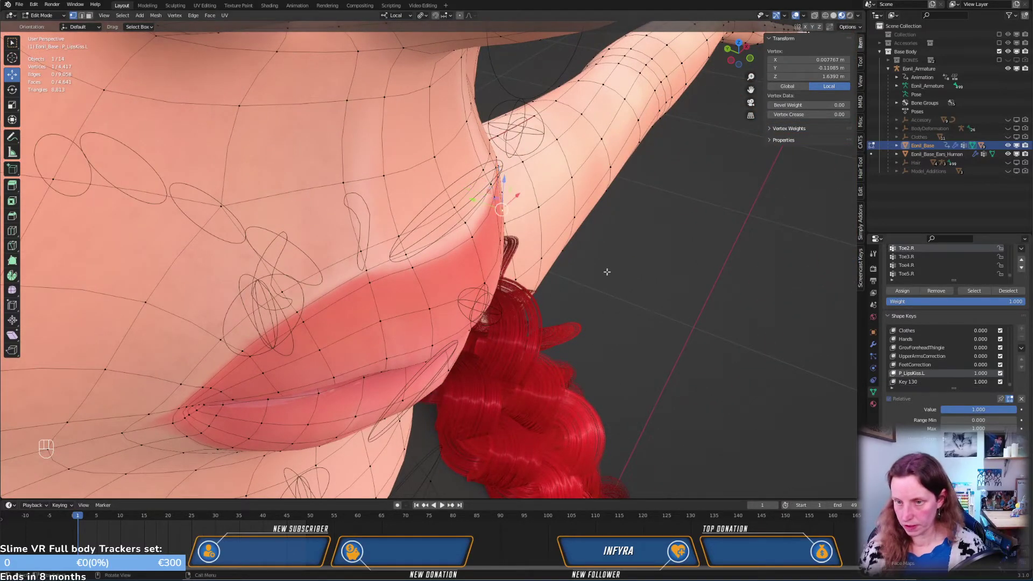
middle_click_drag(544, 253, 559, 265)
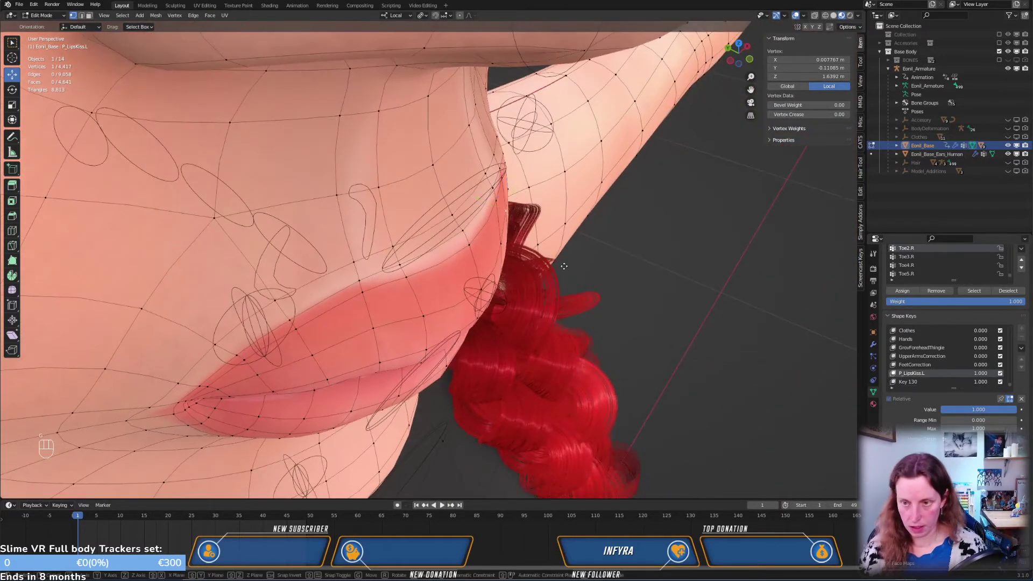
key("g")
left_click(566, 267)
Move the upper lip's near-centre vertex about 0.0001 m outward and 0.0002 m forward
left_click(506, 245)
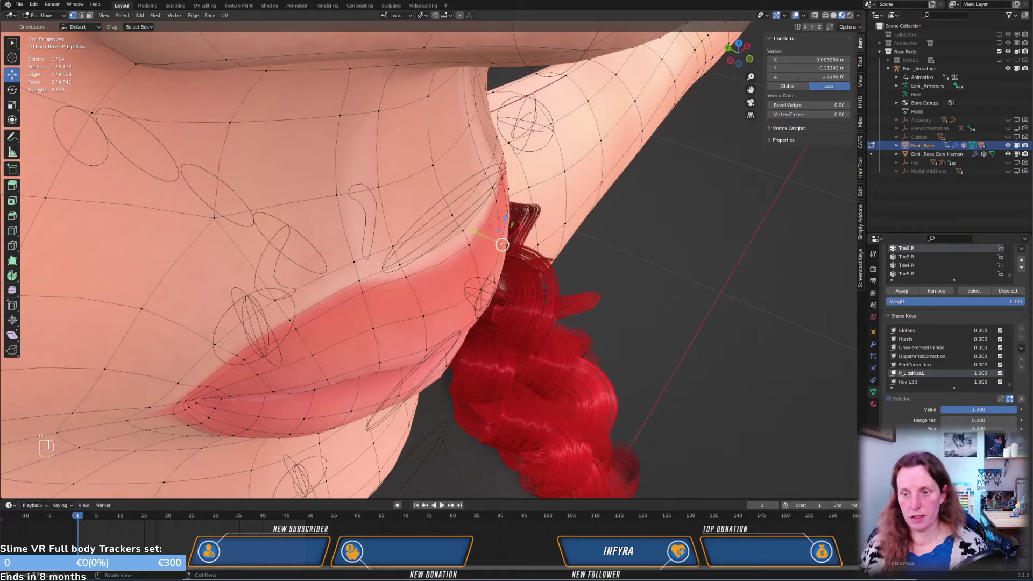
key("g")
left_click(505, 246)
Move the lower lip's near-centre vertex about 0.0004 m forward and 0.0003 m down, and check the side profile in Object Mode
middle_click_drag(580, 291, 492, 144)
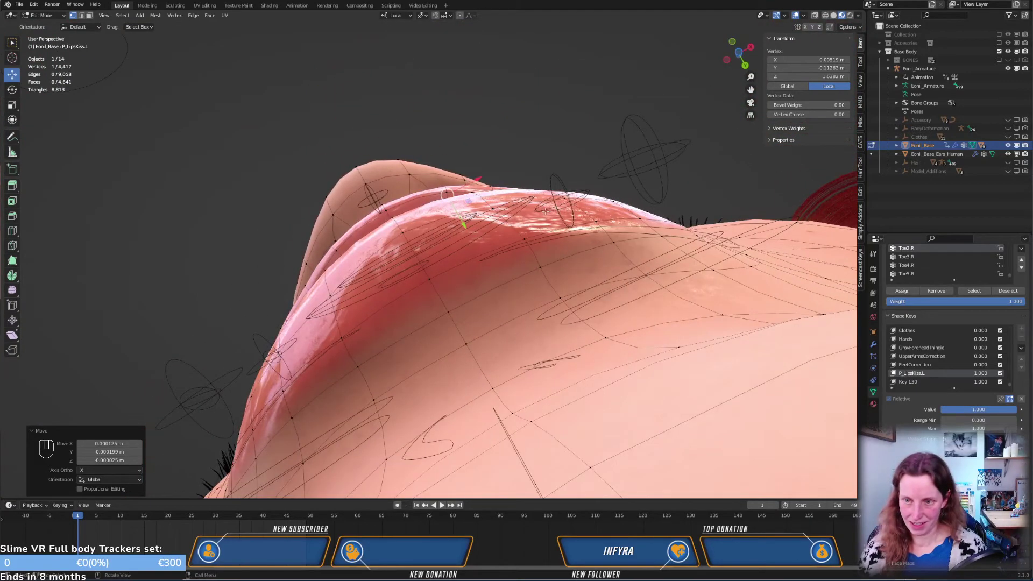
middle_click_drag(545, 211, 558, 318)
key("g")
left_click(476, 419)
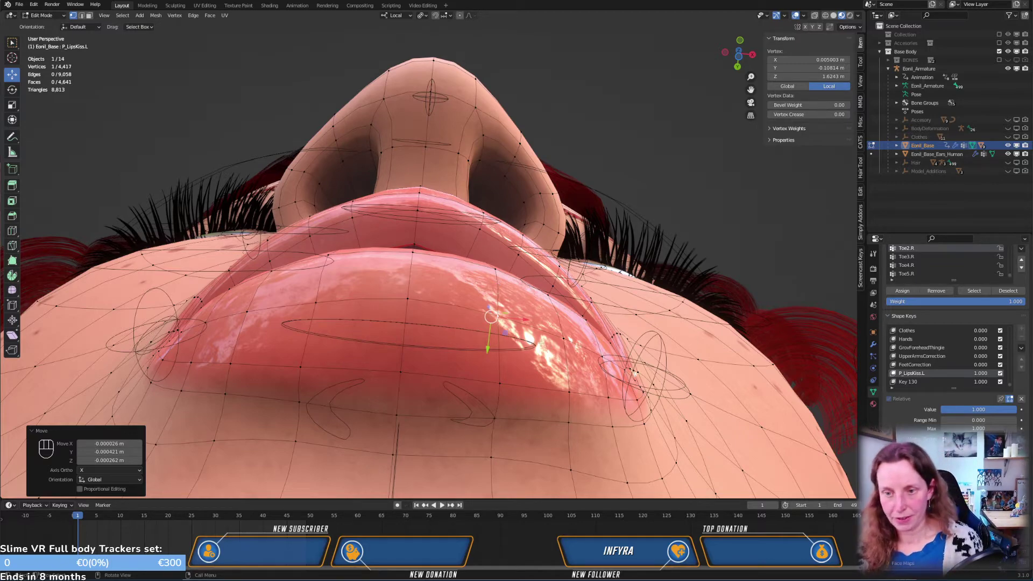
middle_click_drag(509, 308, 427, 320)
key("Tab")
key("KP_3")
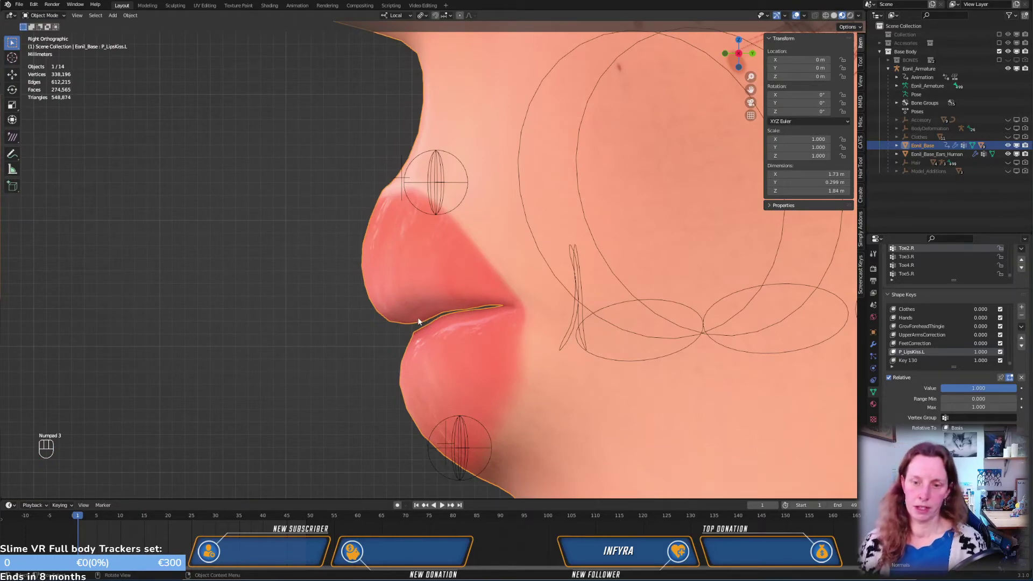
Update Key 130 with the refined lips by selecting all vertices and blending it from P_LipsKiss.L at 1.000 again
key("Tab")
middle_click_drag(391, 311, 496, 307)
key("a")
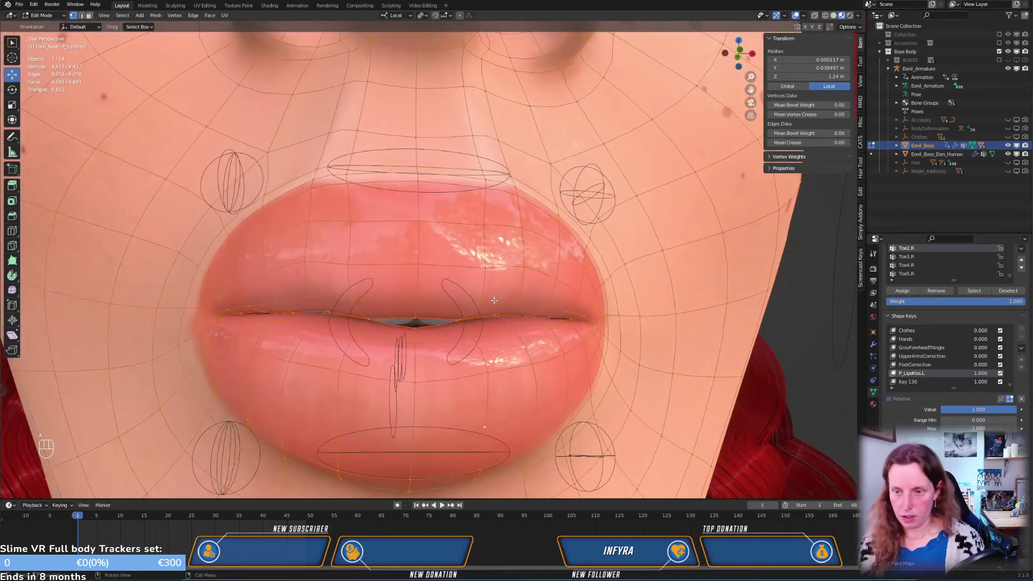
scroll(495, 304, "down", 4)
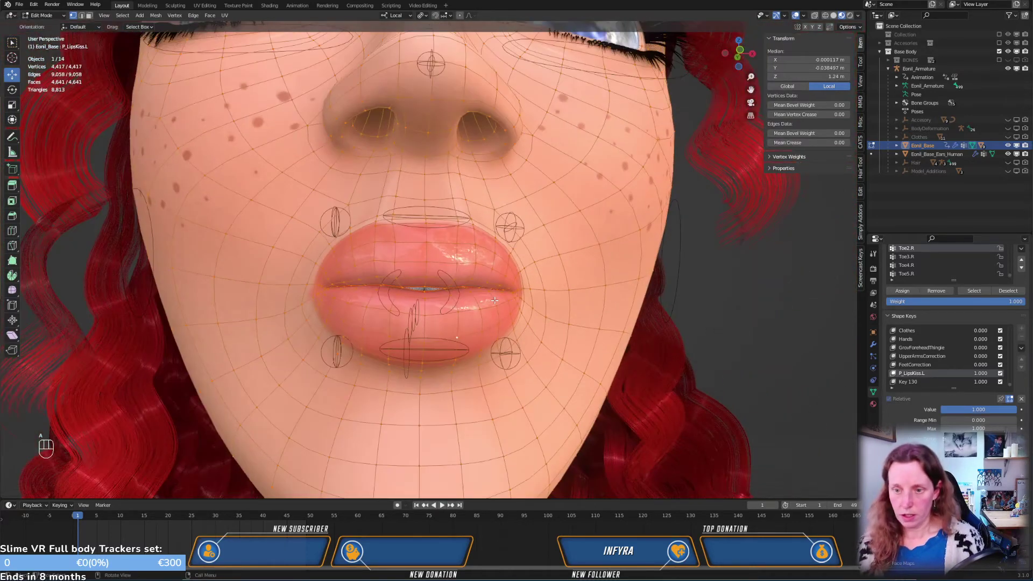
left_click(909, 382)
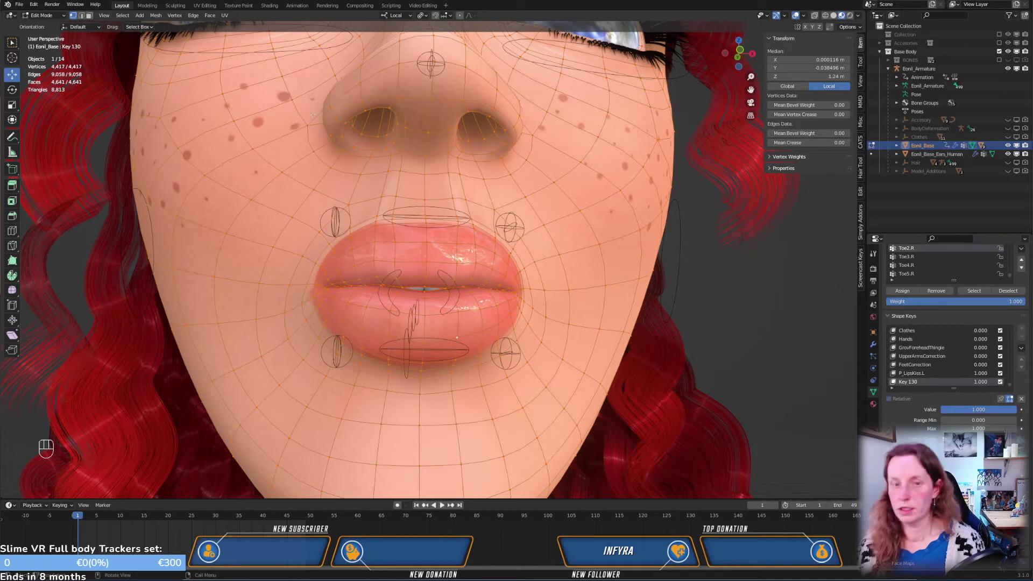
left_click(175, 16)
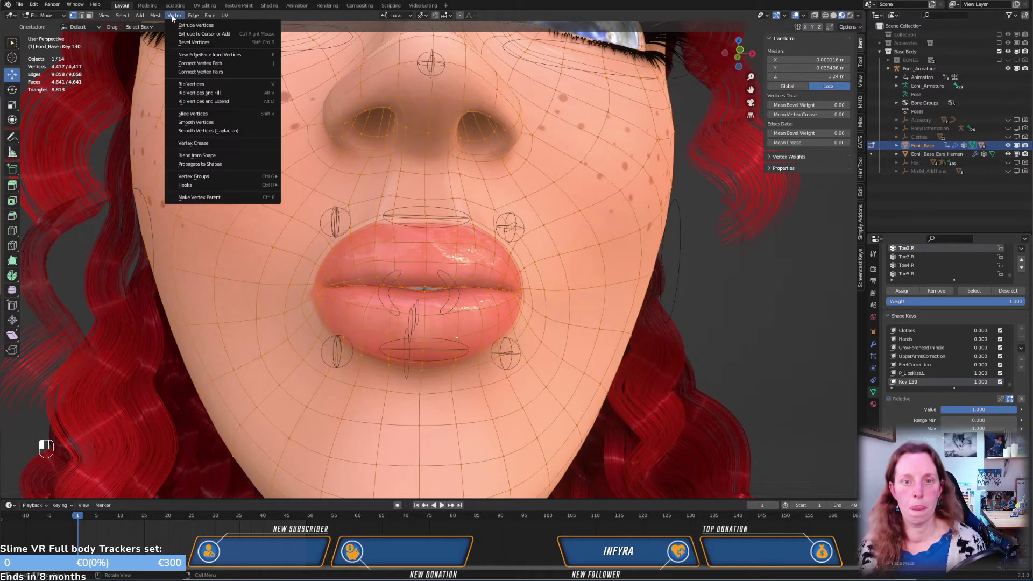
left_click(210, 156)
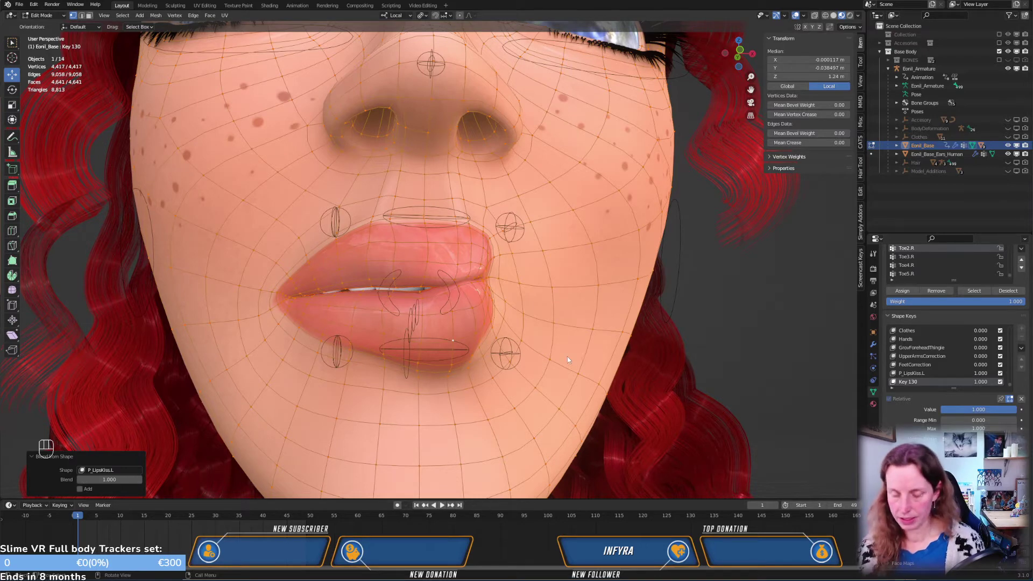
Return to Object Mode and mirror the updated Key 130 across the face
key("Tab")
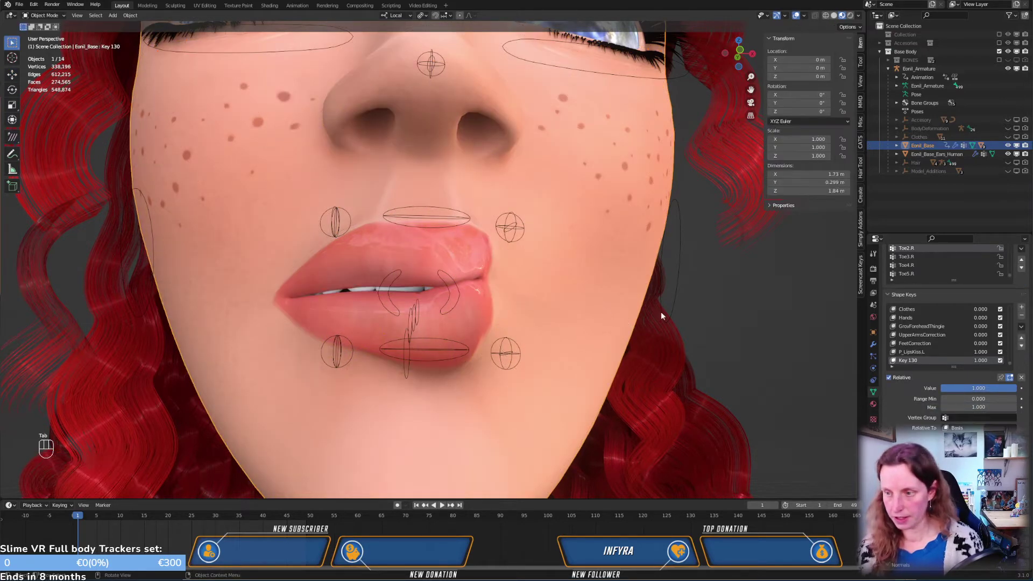
left_click(1022, 329)
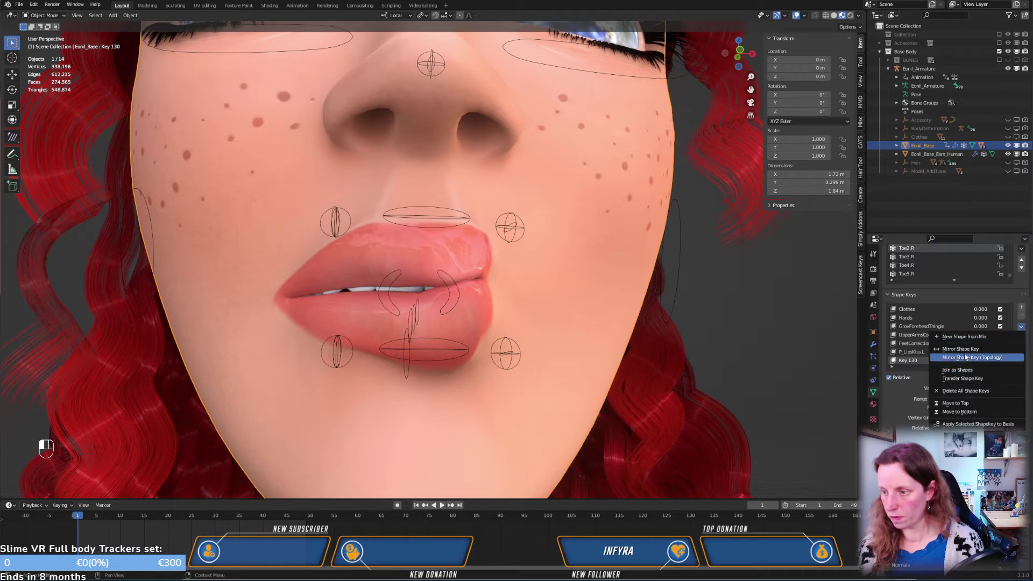
left_click(963, 355)
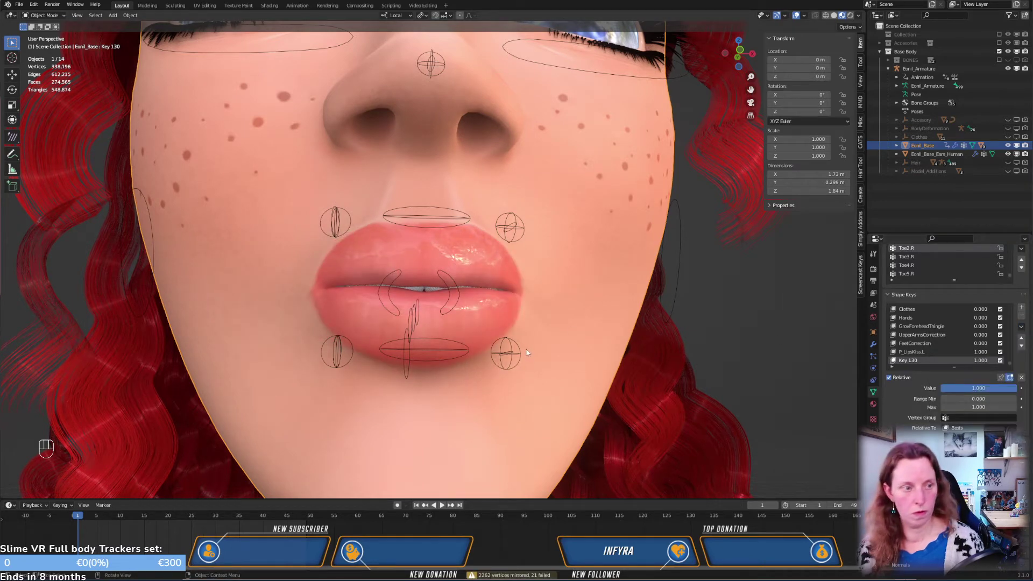
Try moving the lower lip's near-centre vertex in Key 130 about 0.0002 m outward and 0.0004 m forward
middle_click_drag(525, 347, 520, 275)
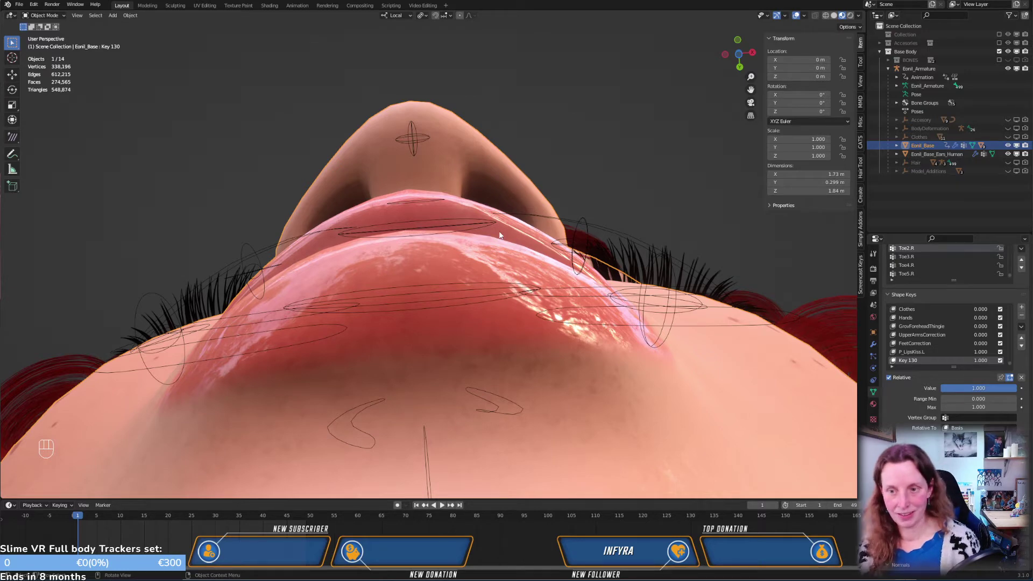
key("Tab")
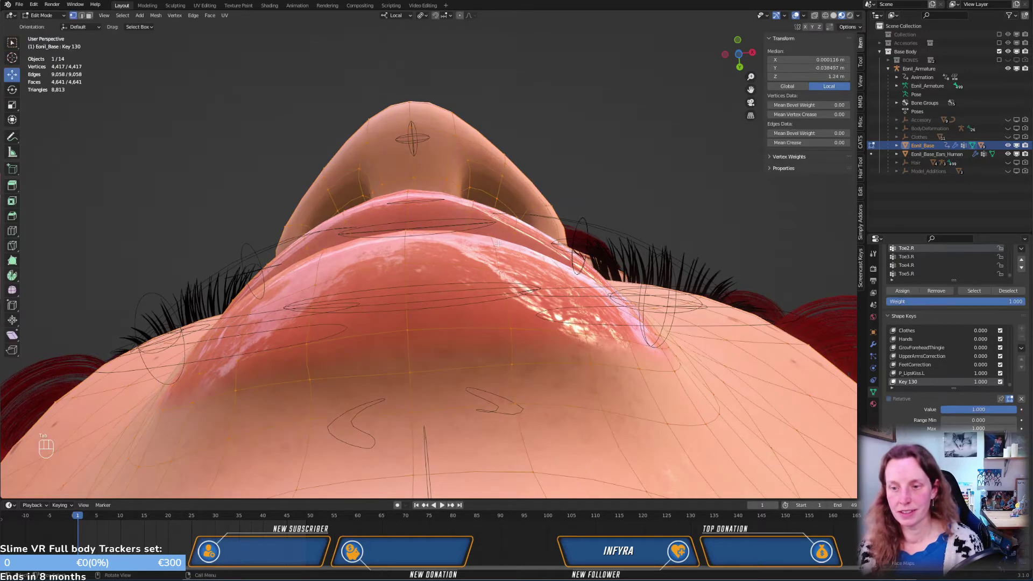
middle_click_drag(488, 250, 512, 251)
left_click(479, 229)
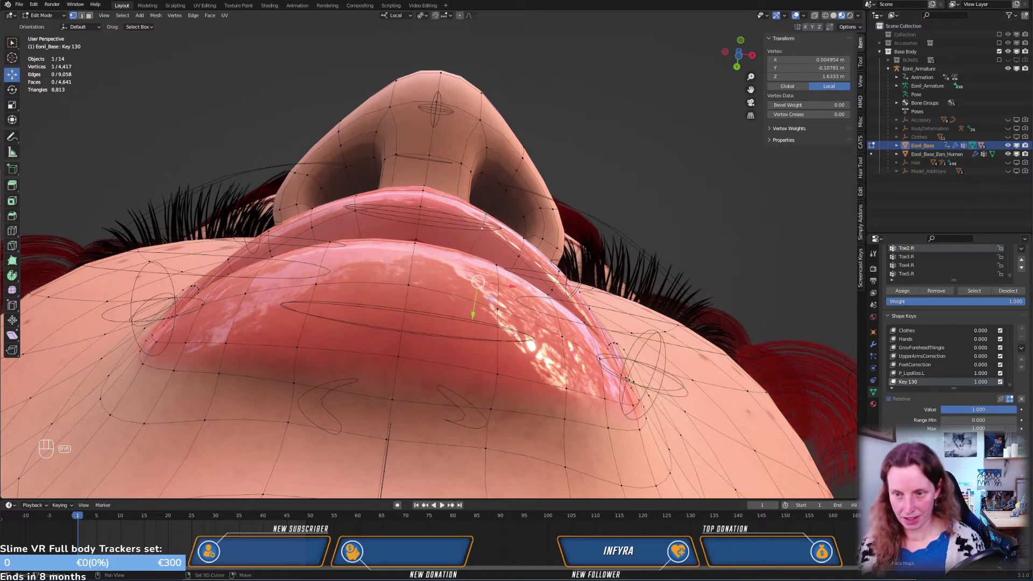
left_click(485, 216, "shift")
middle_click_drag(484, 216, 498, 359)
key("g")
left_click(418, 325)
left_click(461, 336)
key("g")
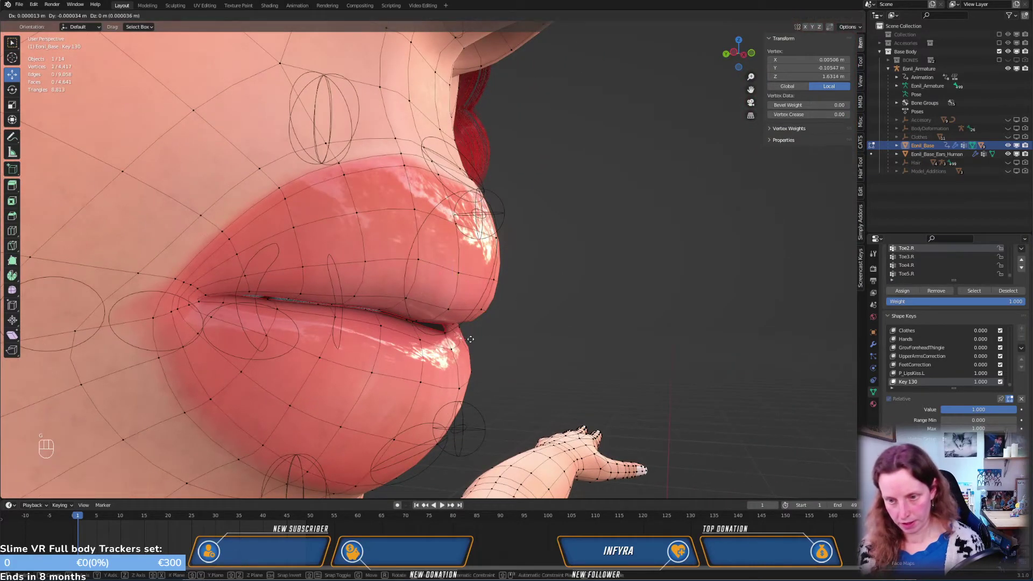
left_click(473, 340)
key("KP_1")
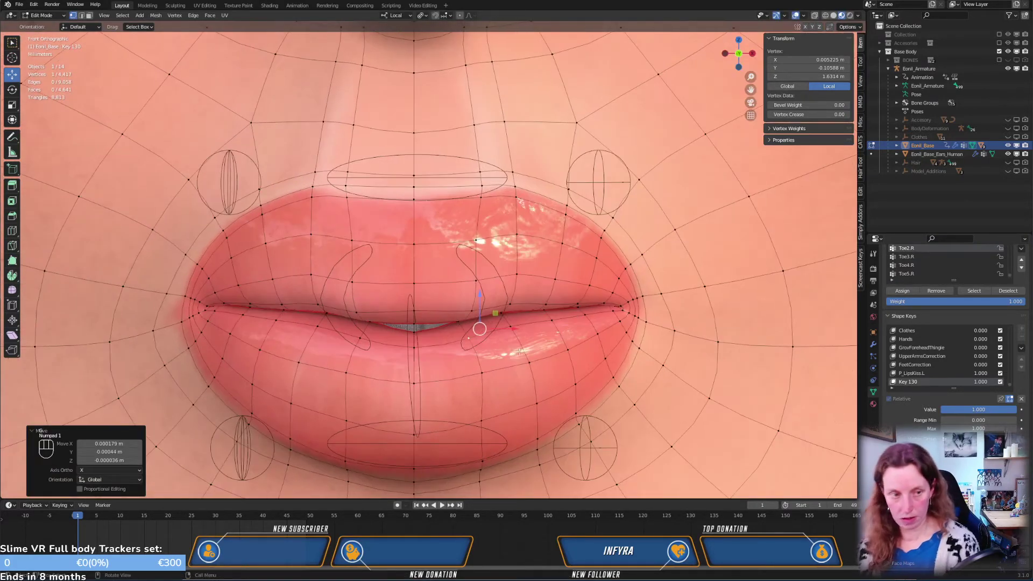
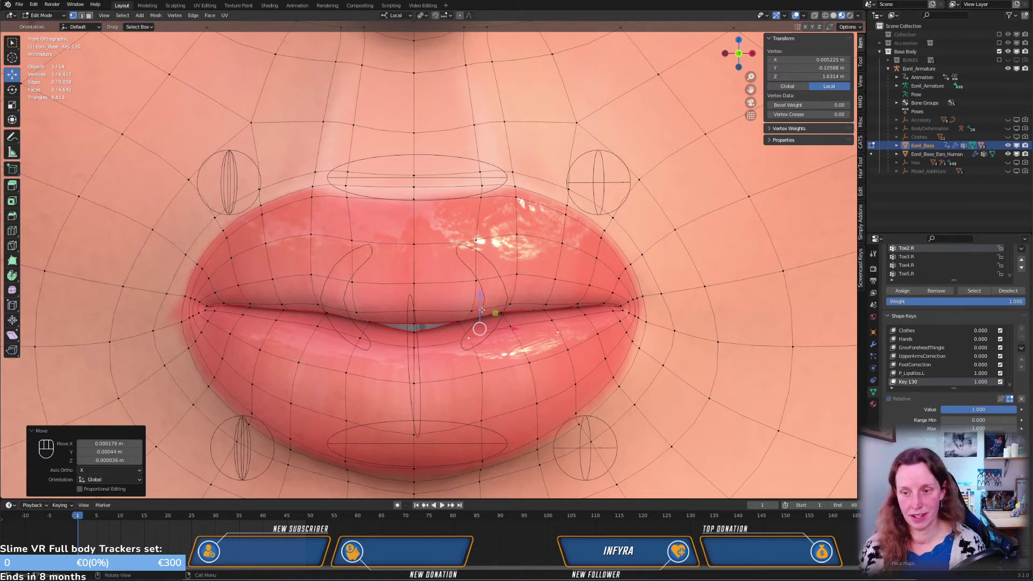
Try moving an upper lip vertex between the centre and the corner about 0.0002 m in X and 0.0003 m in Y
middle_click_drag(543, 324, 536, 248)
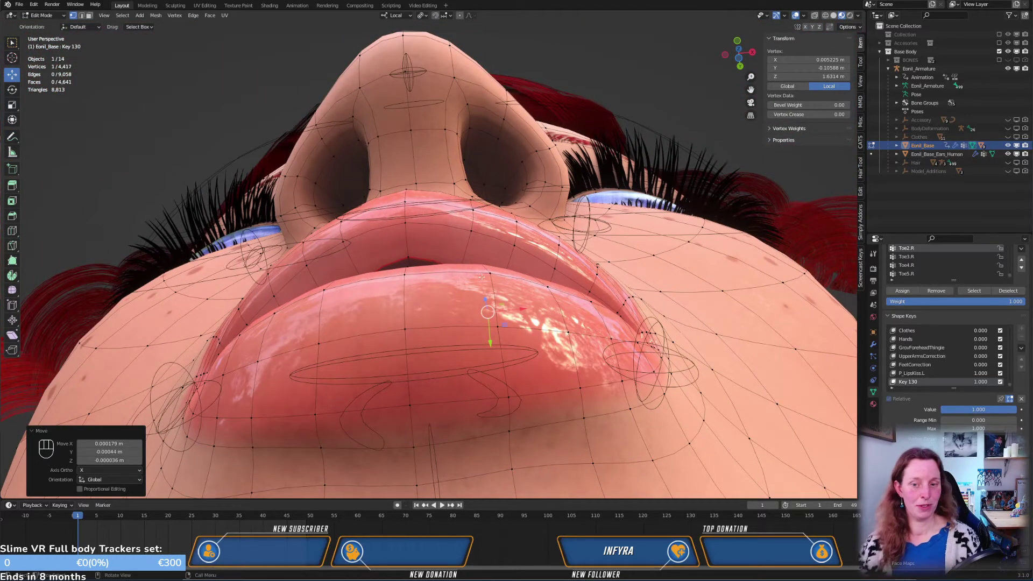
left_click(408, 256)
middle_click_drag(468, 255, 405, 314)
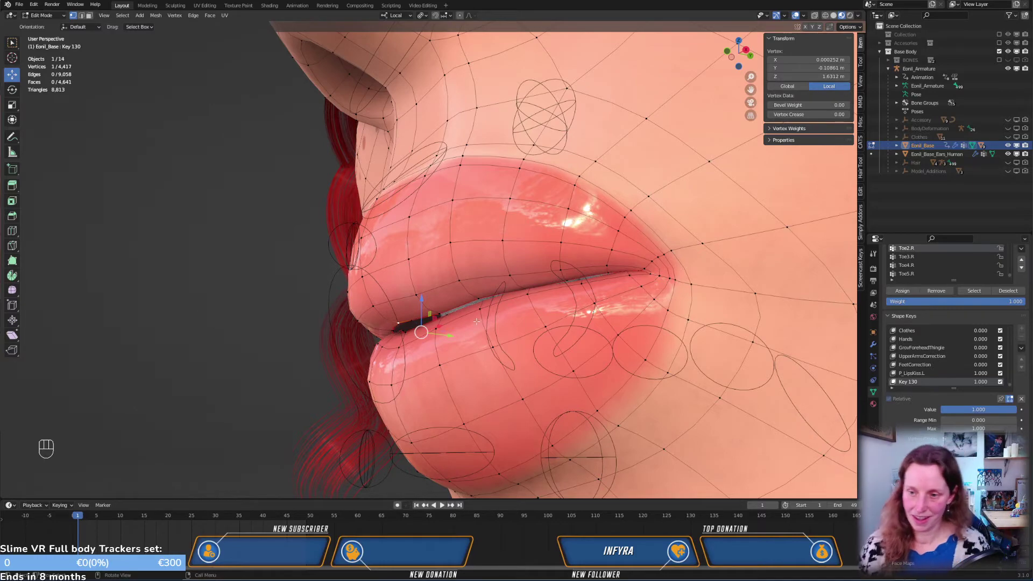
middle_click_drag(477, 321, 519, 201)
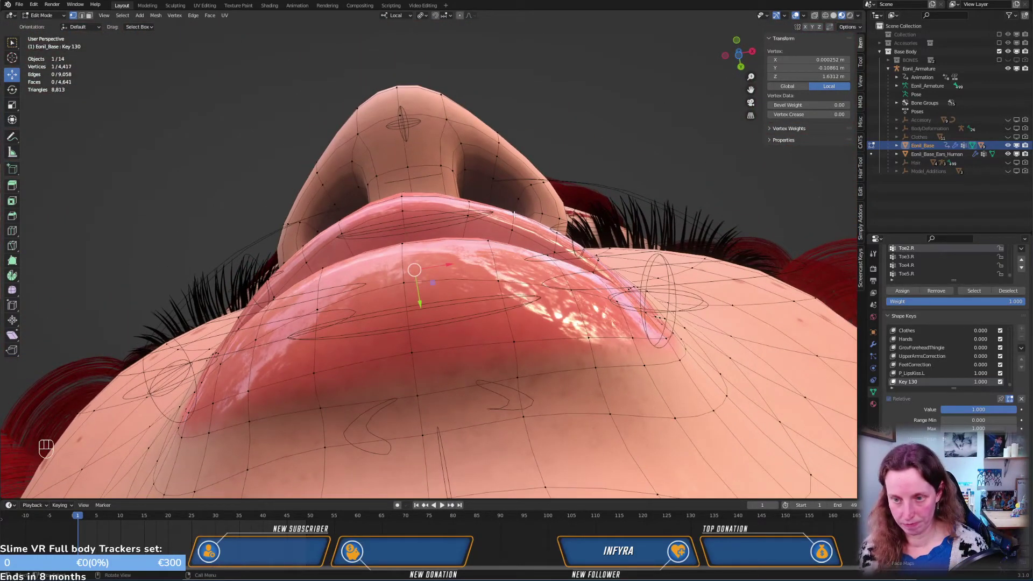
left_click(527, 242)
key("g")
left_click(527, 243)
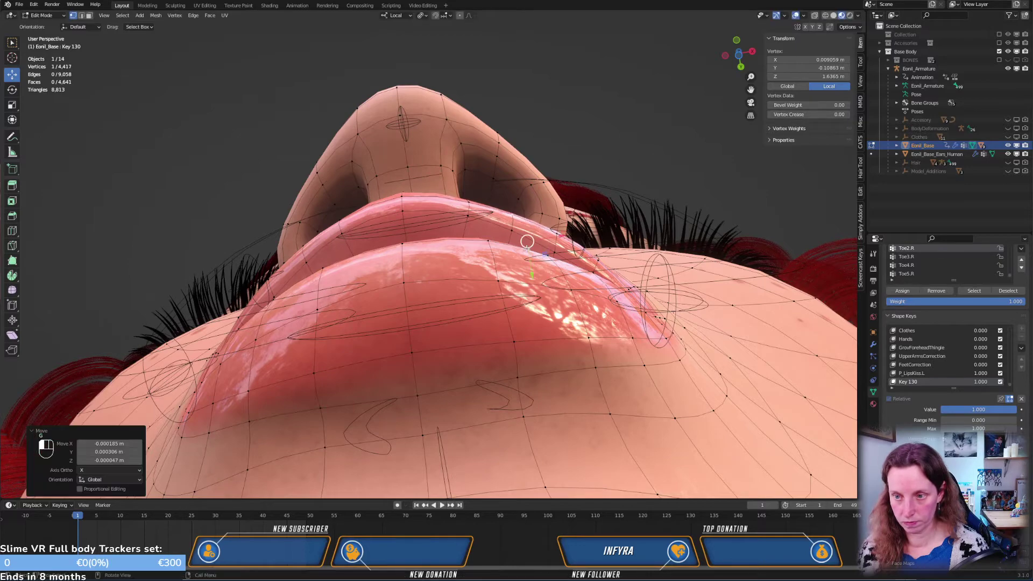
Select all vertices of Key 130 and try blending it from P_LipsKiss.L at 1.000
middle_click_drag(528, 243, 547, 316)
key("Tab")
key("Tab")
key("a")
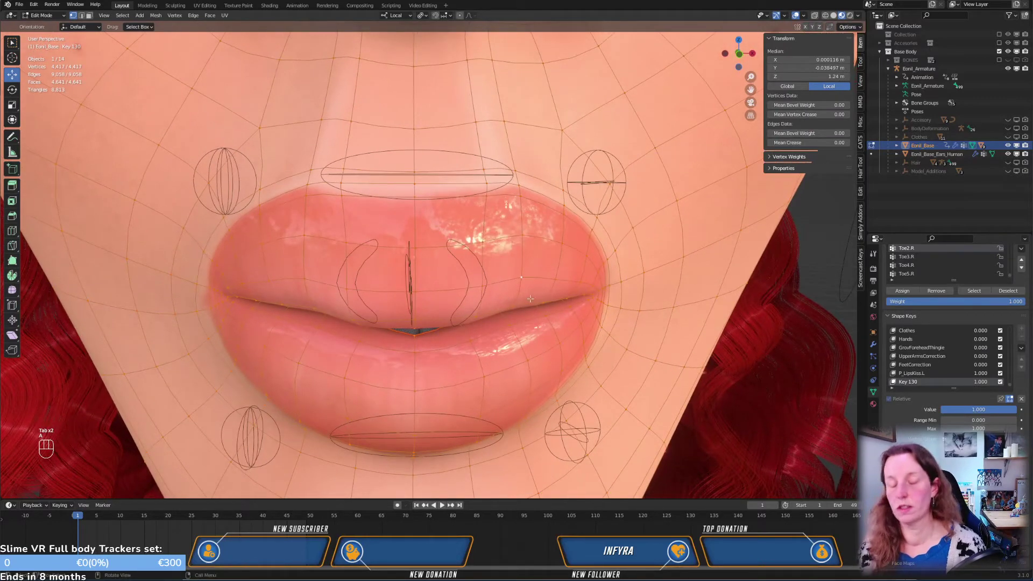
left_click(174, 15)
left_click(198, 156)
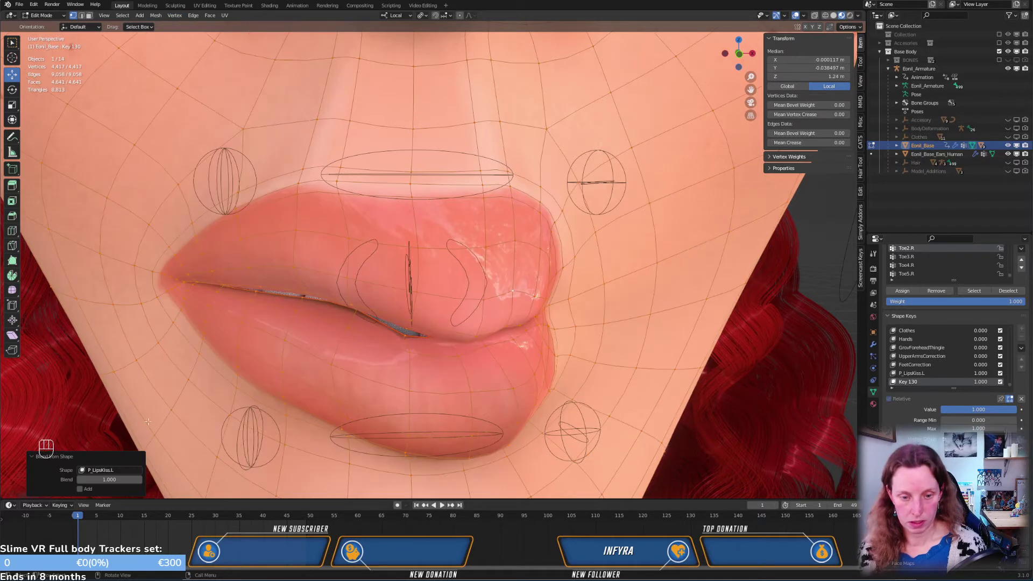
left_click(128, 470)
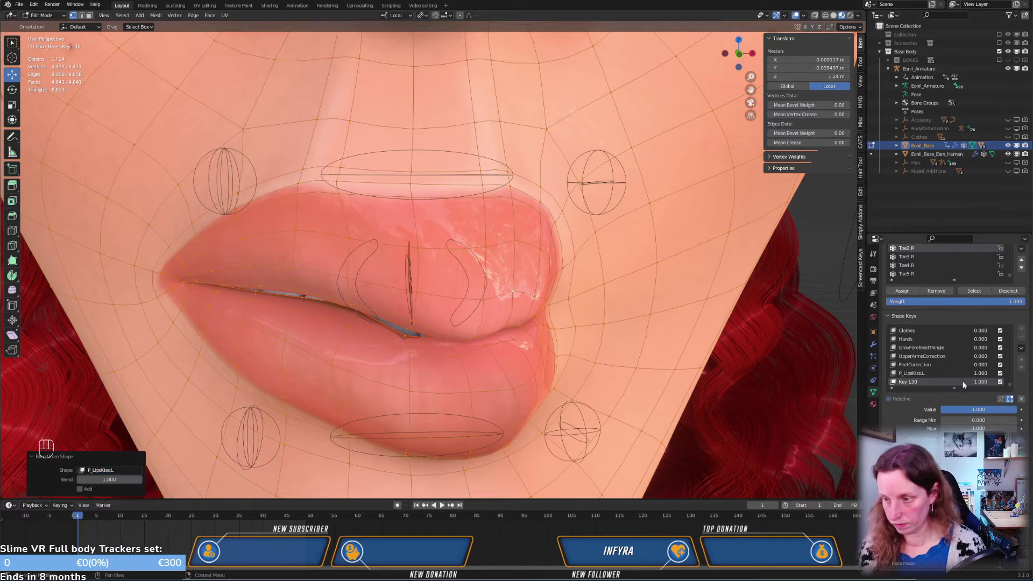
Try blending from Key 130 instead and toggling the Add option, then undo the blend attempts
left_click(920, 375)
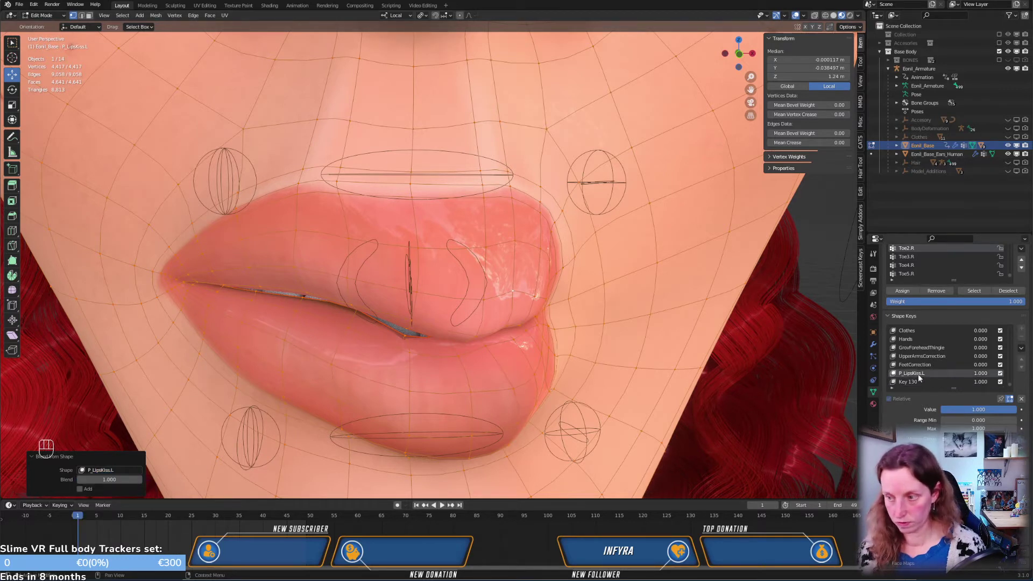
left_click(106, 470)
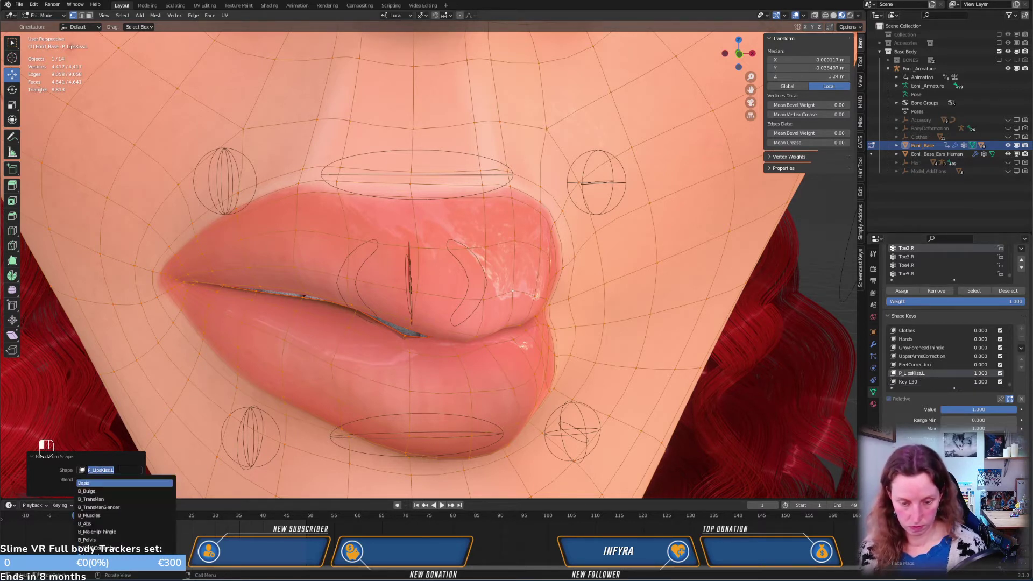
type("key")
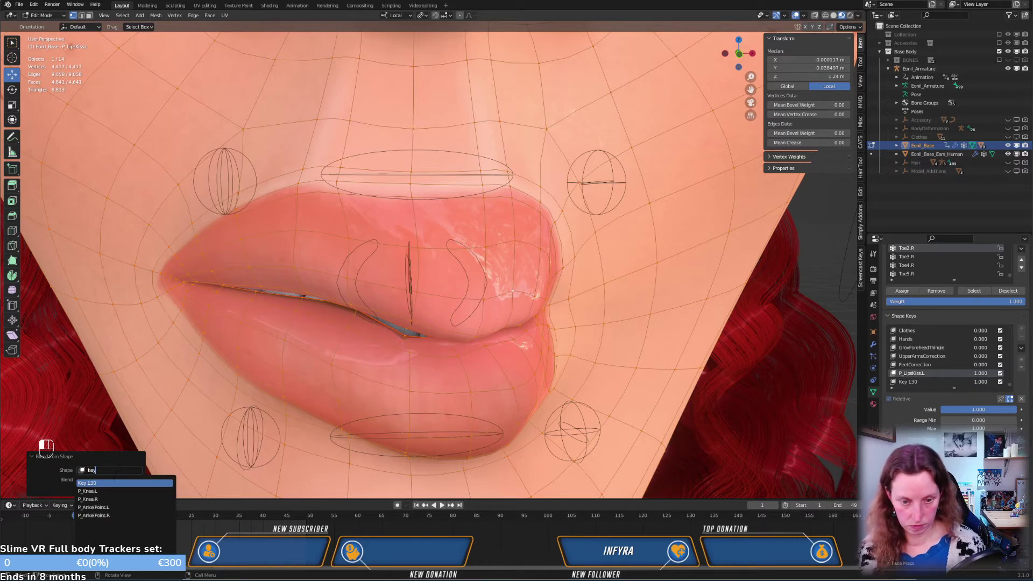
key("Return")
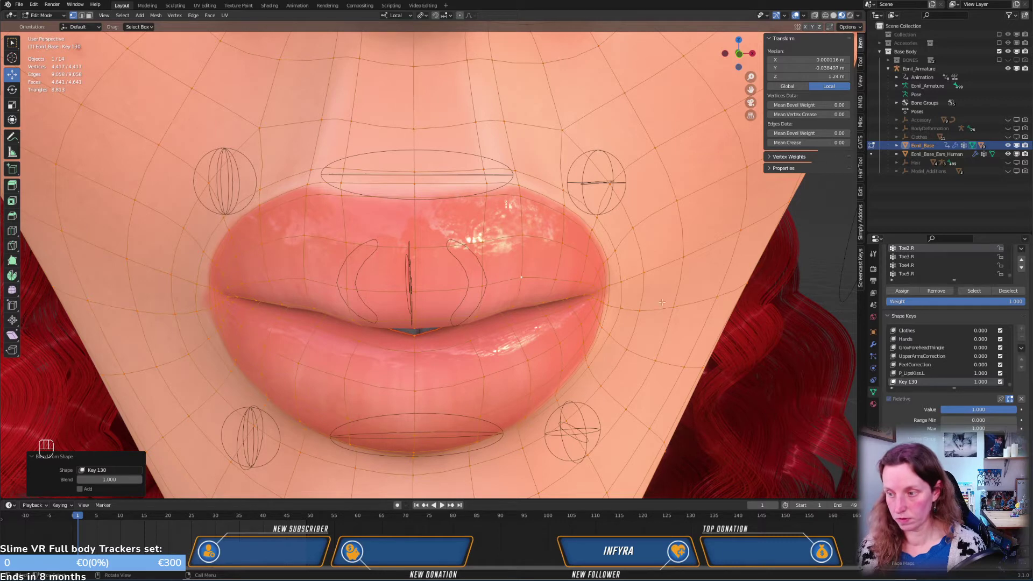
left_click(80, 489)
middle_click_drag(511, 394, 509, 334)
key("ctrl+z")
key("ctrl+z")
Compare the lips of Key 130 with Shape Key Edit Mode switched on and off
left_click(538, 273)
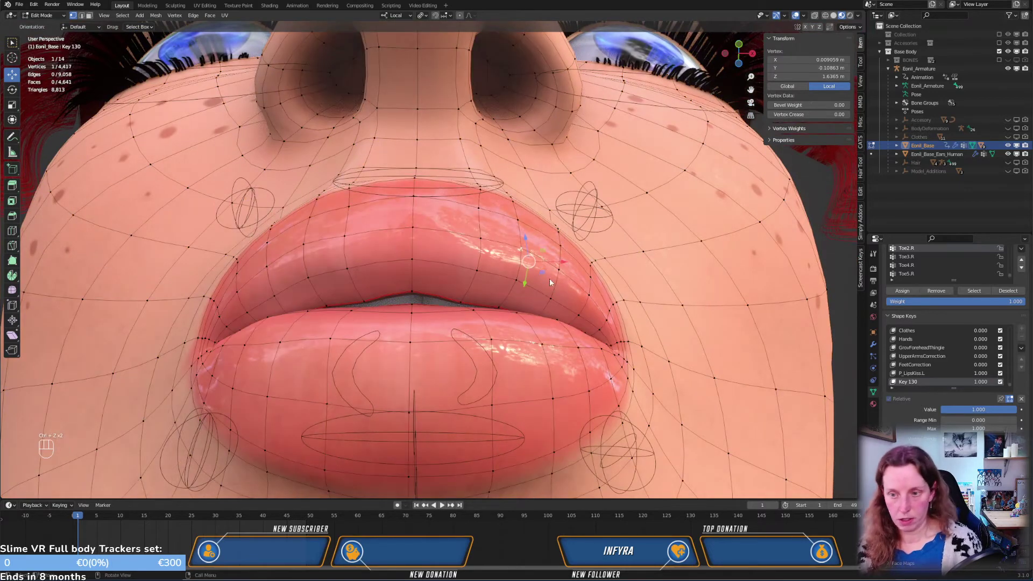
middle_click_drag(560, 262, 563, 296)
scroll(563, 295, "down", 2)
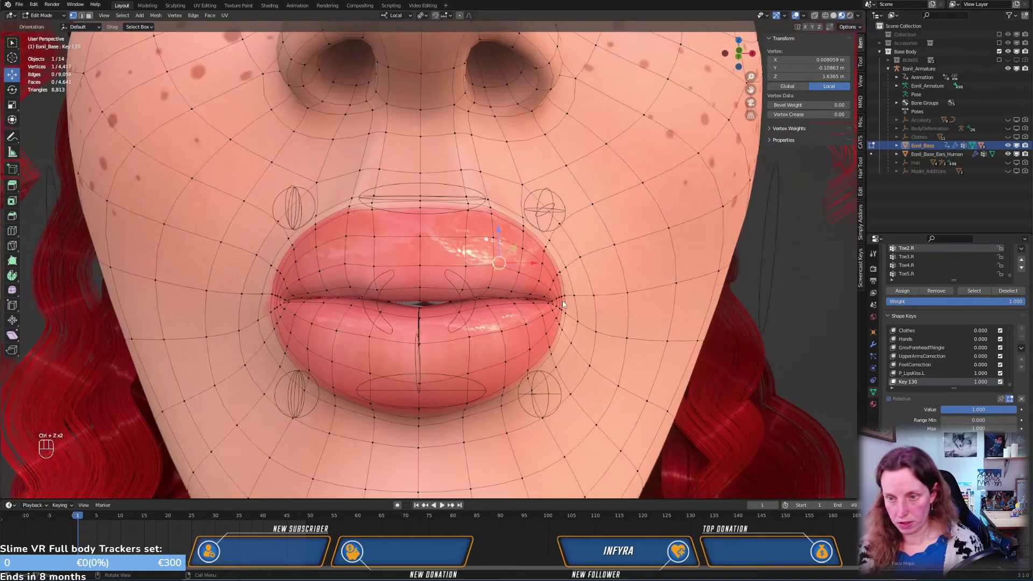
left_click(1009, 399)
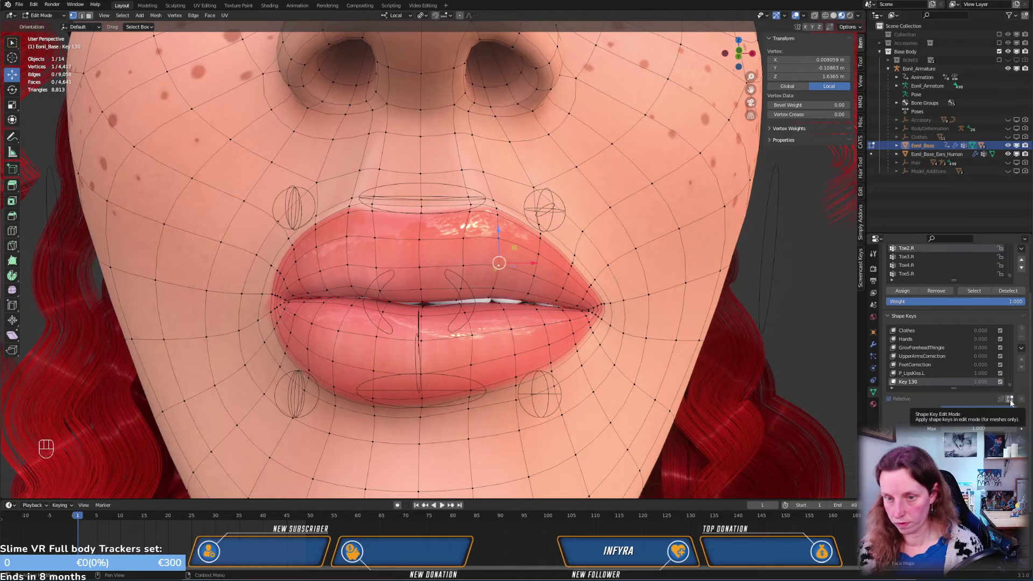
left_click(1009, 400)
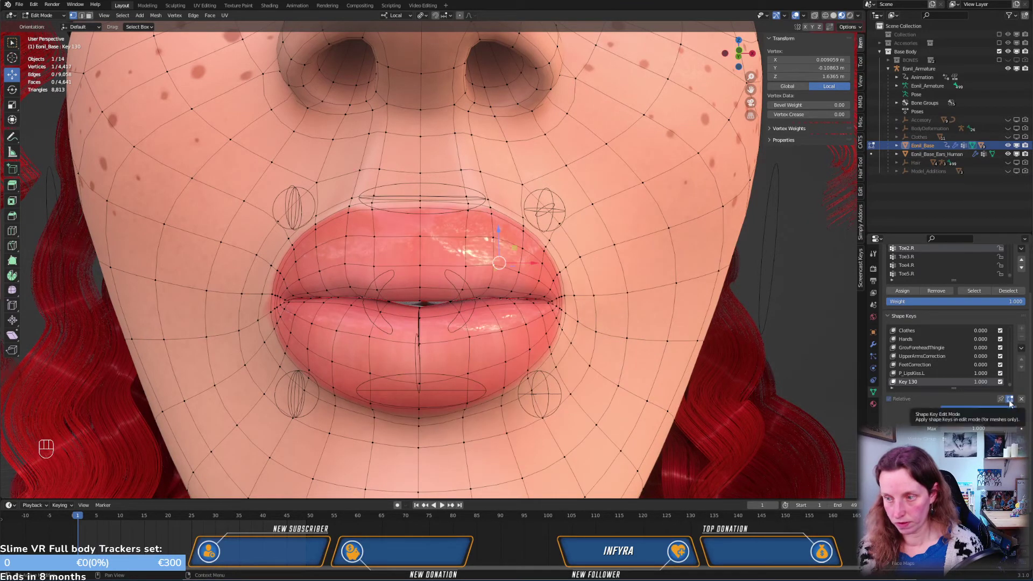
left_click(1010, 401)
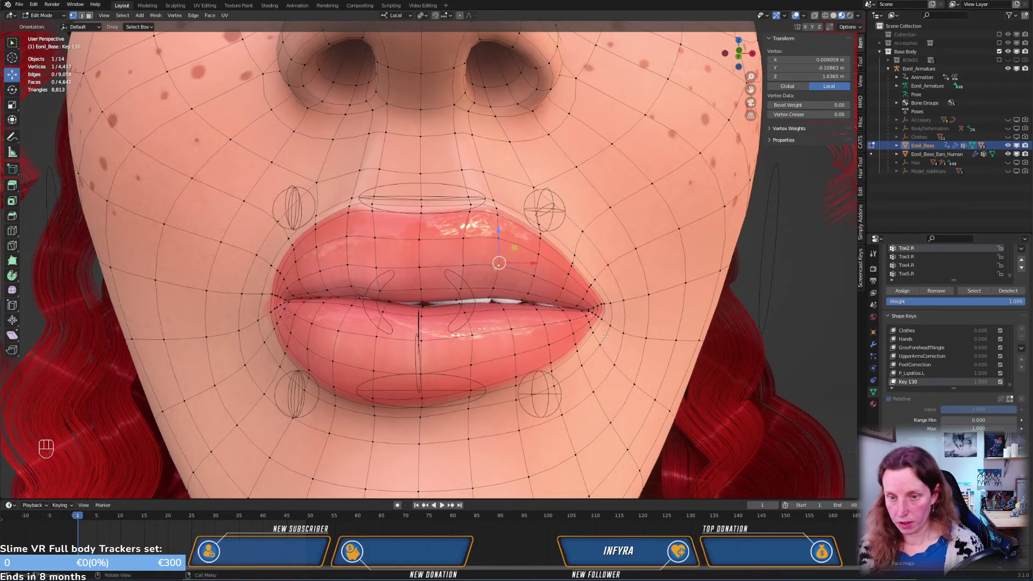
middle_click_drag(570, 253, 578, 355)
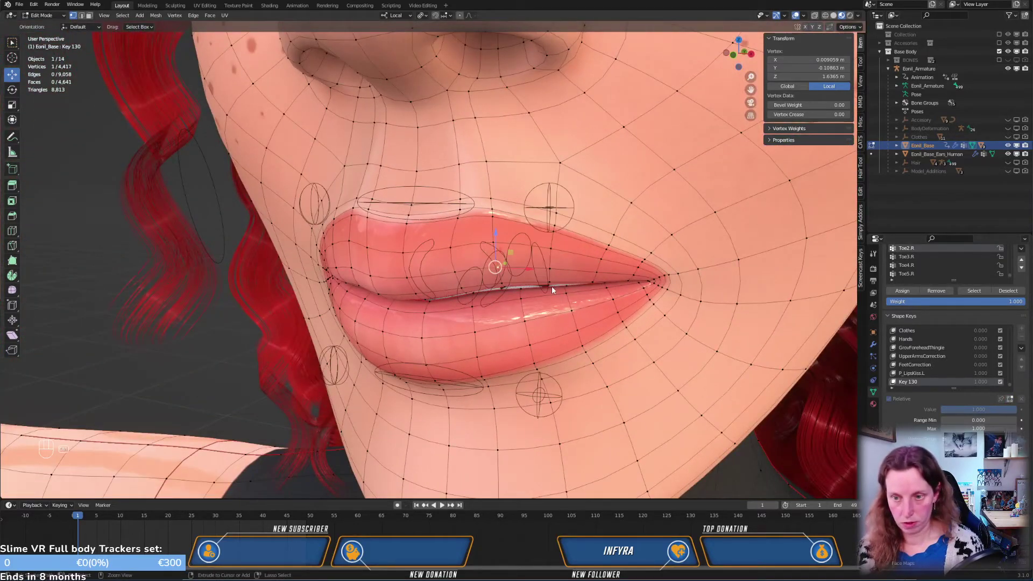
Undo the recent vertex moves made in Key 130 to restore its mirrored lip shape
key("ctrl+z")
key("ctrl+z")
key("ctrl+z")
key("ctrl+z")
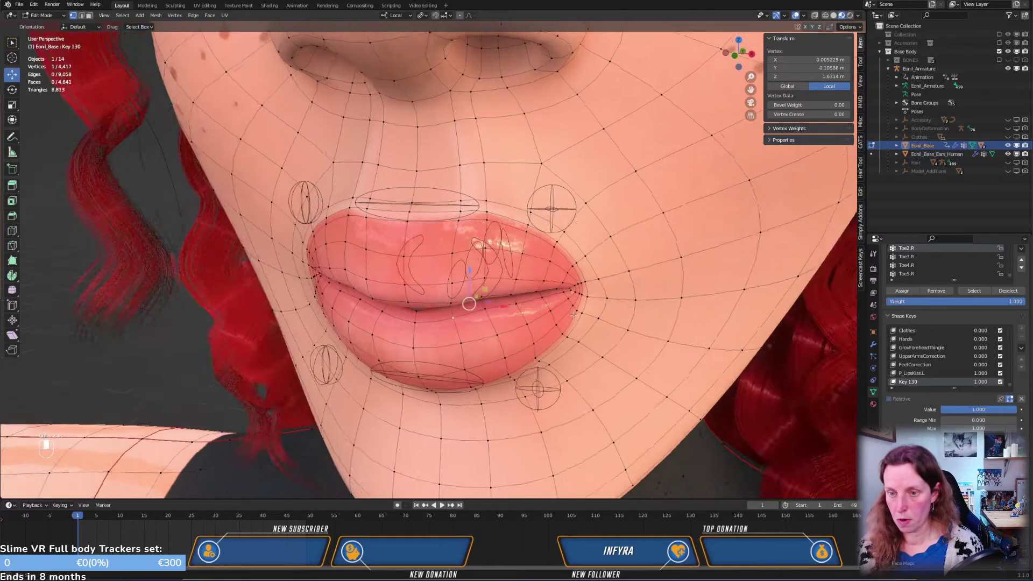
middle_click_drag(552, 287, 583, 243)
key("ctrl+z")
key("ctrl+z")
key("ctrl+z")
key("ctrl+z")
key("ctrl+z")
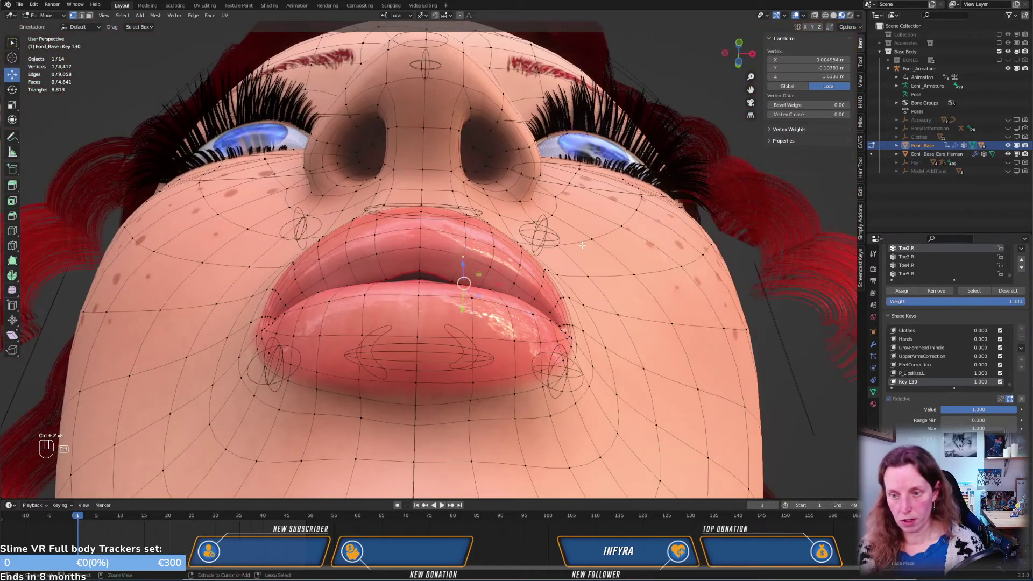
key("ctrl+z")
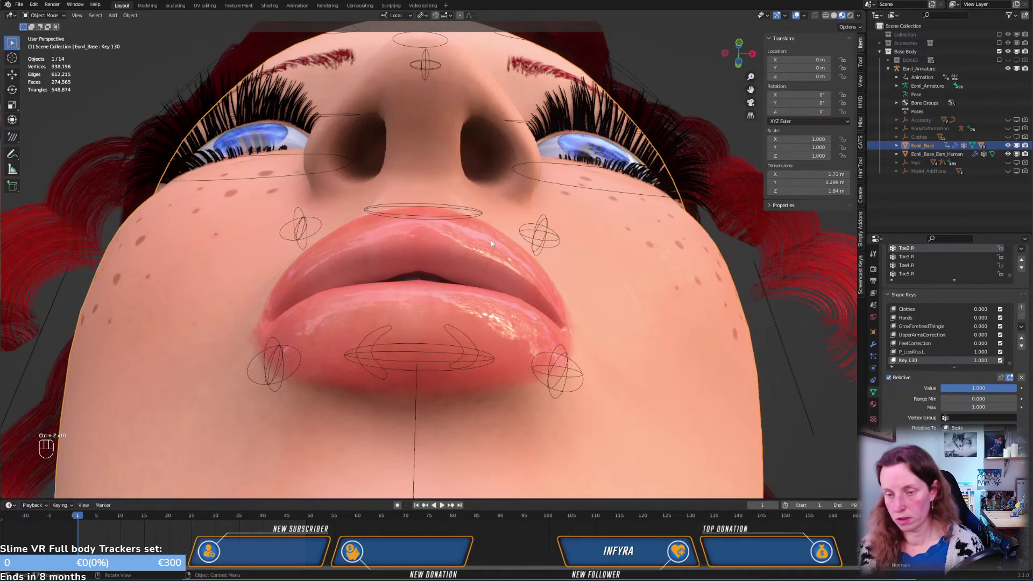
key("ctrl+z")
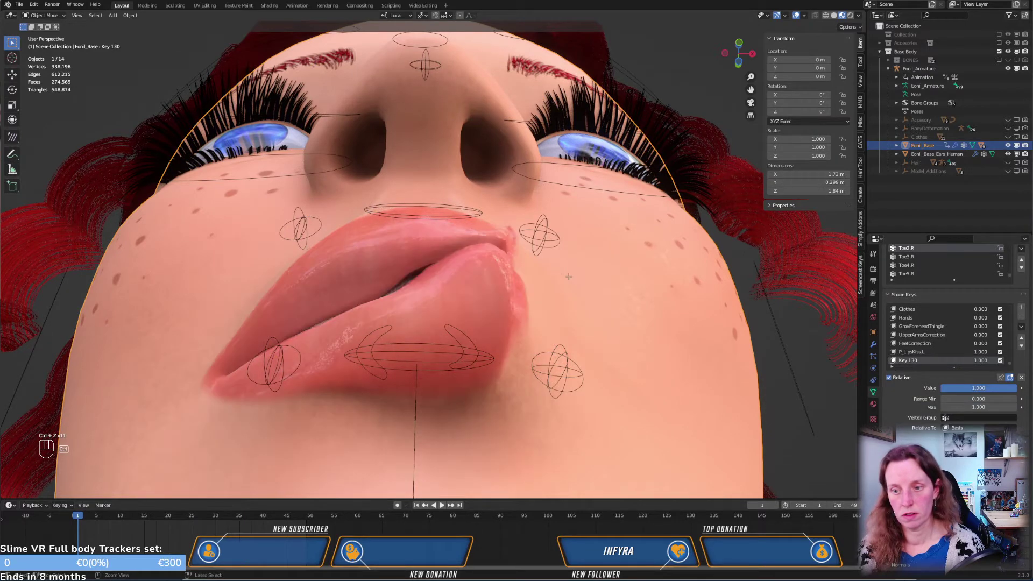
key("ctrl+z")
key("ctrl+z")
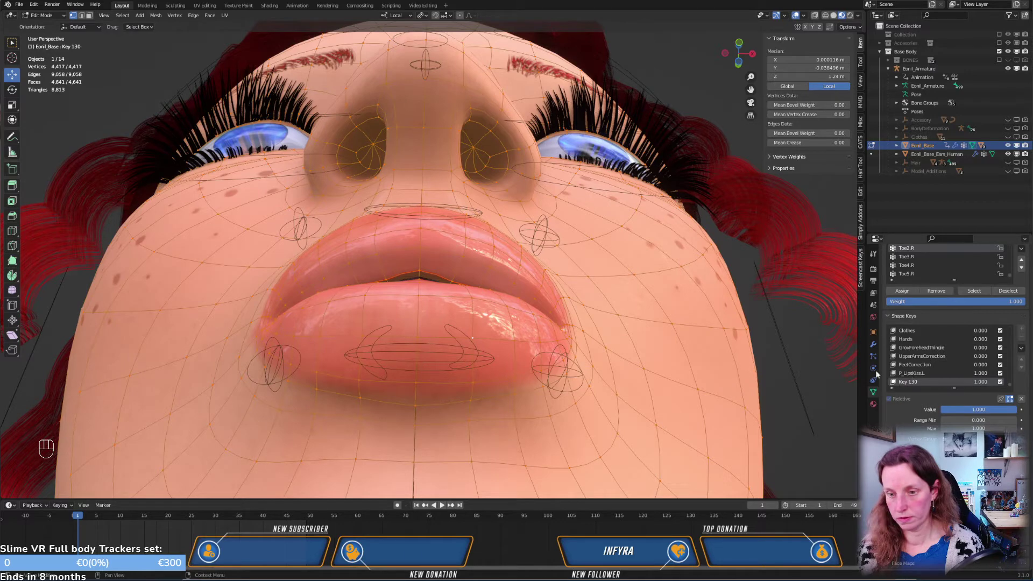
Make P_LipsKiss.L the active shape key, keep Shape Key Edit Mode on, and save the file
middle_click_drag(513, 277, 573, 216)
key("Tab")
key("Tab")
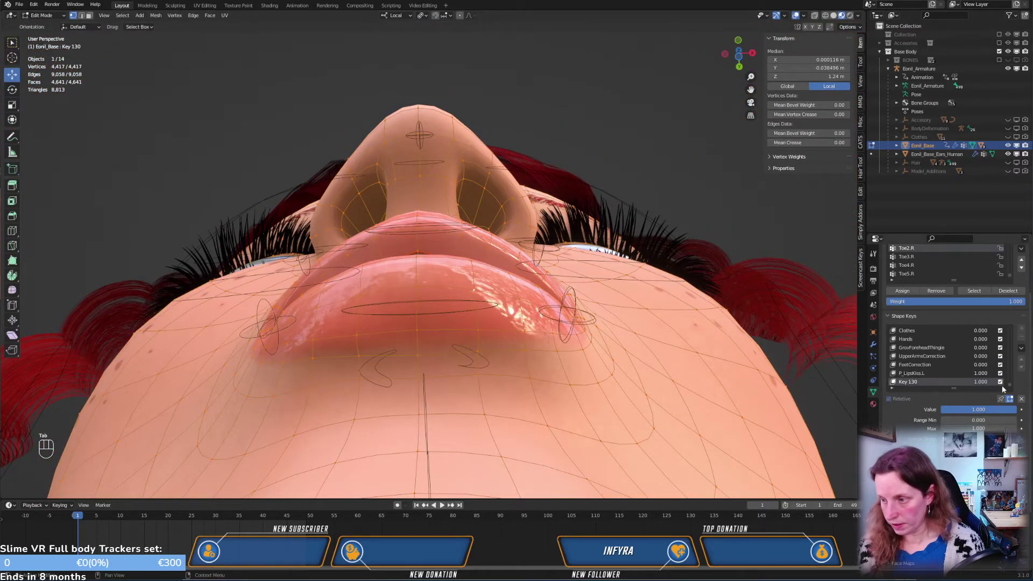
left_click(1010, 400)
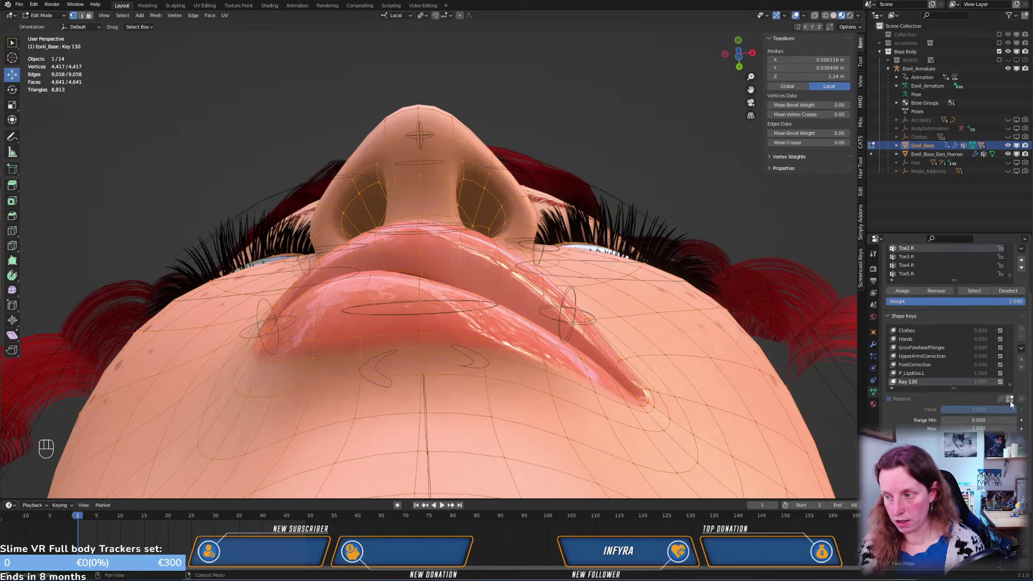
left_click(916, 373)
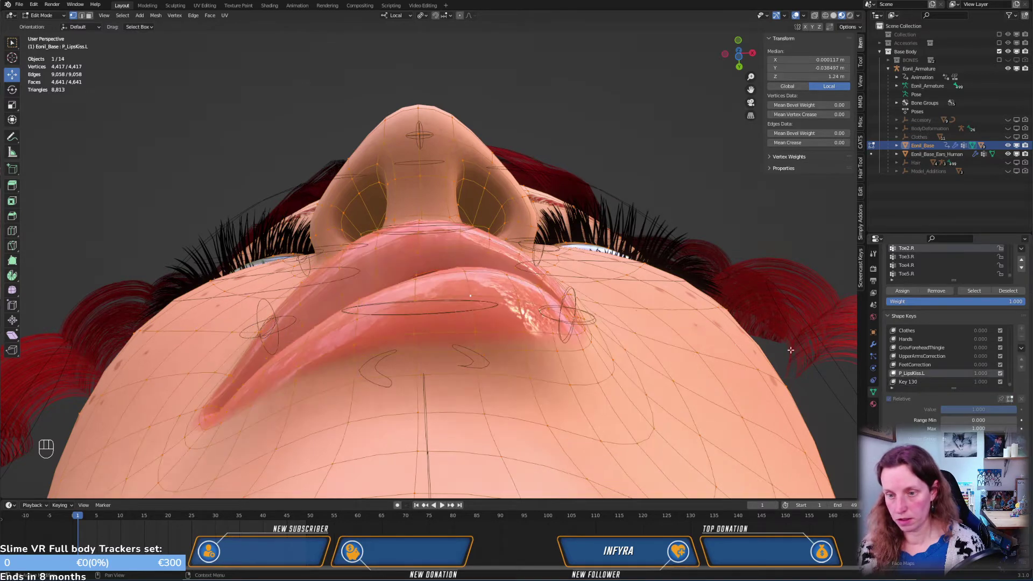
left_click(1009, 399)
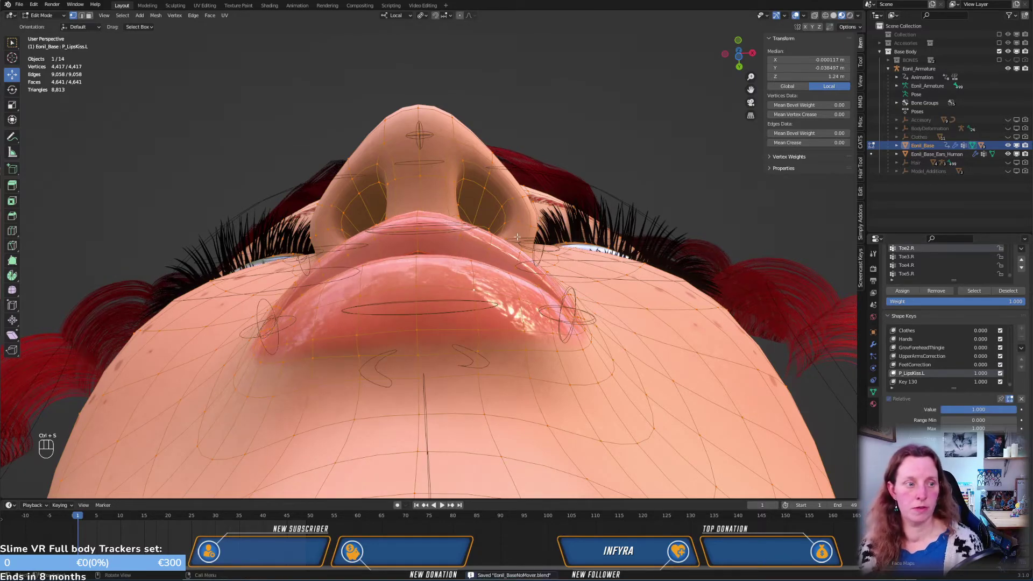
Move the vertex at the centre of the mouth opening about 0.0001 m in X and 0.0005 m in Y
middle_click_drag(517, 236, 492, 239)
left_click(444, 295)
key("g")
left_click(470, 314)
scroll(491, 239, "up", 2)
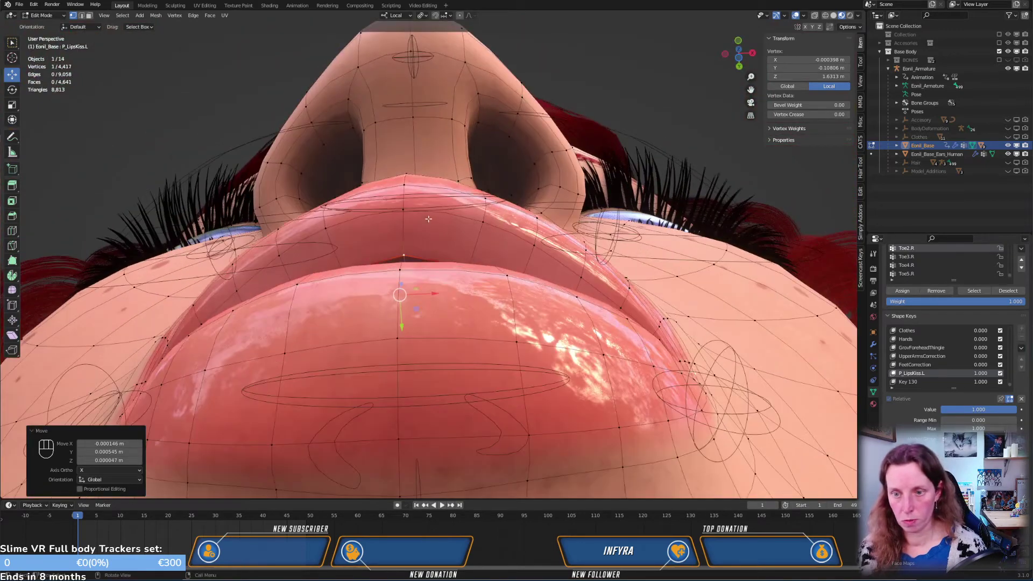
Nudge the upper lip's near-centre vertex slightly in P_LipsKiss.L
left_click(488, 201)
key("g")
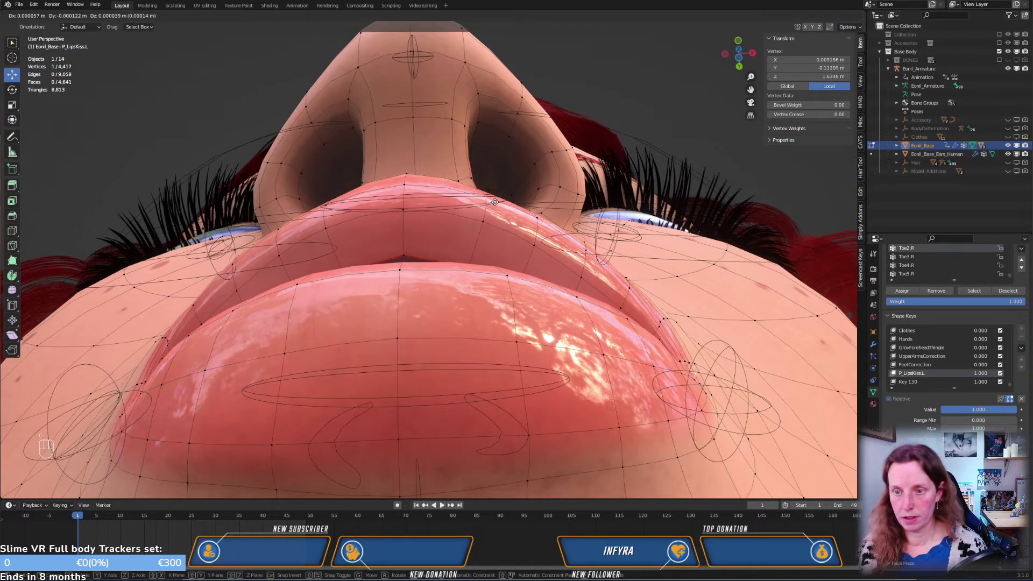
left_click(488, 202)
Move the inner lower-lip vertex beside the mouth's centre about 0.0003 m in X, 0.001 m in Y and 0.0002 m in Z
middle_click_drag(488, 202, 449, 348)
left_click(448, 348)
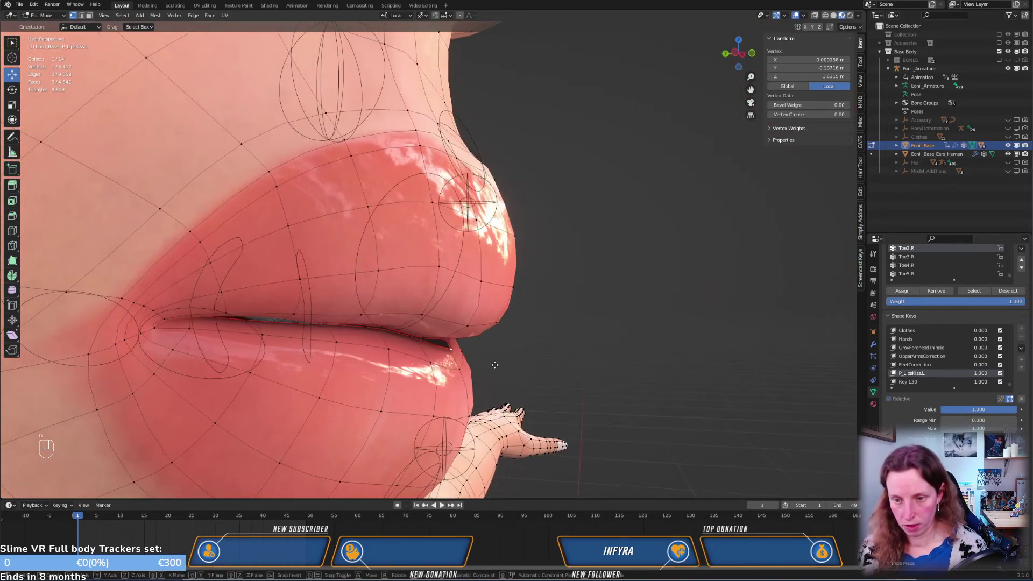
key("g")
left_click(485, 364)
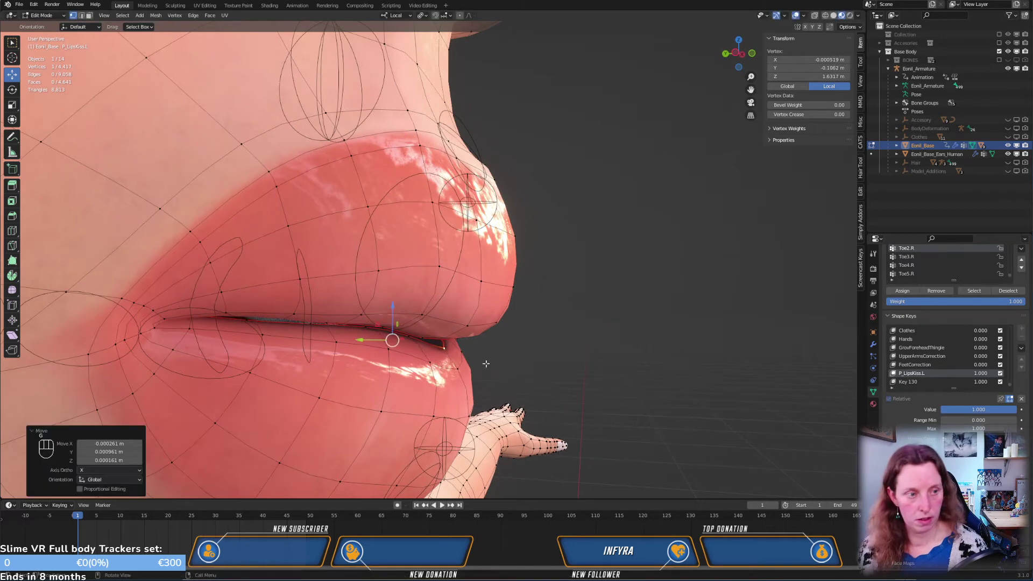
Move the centreline vertex on the lower lip's upper front about -0.0002 m in Y, working from the right side view
key("KP_3")
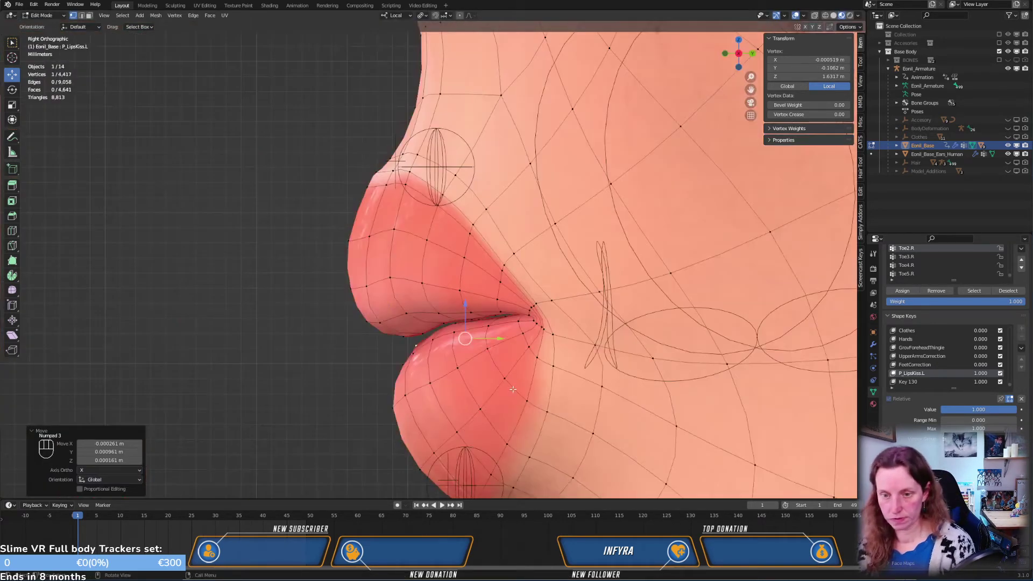
left_click(402, 364)
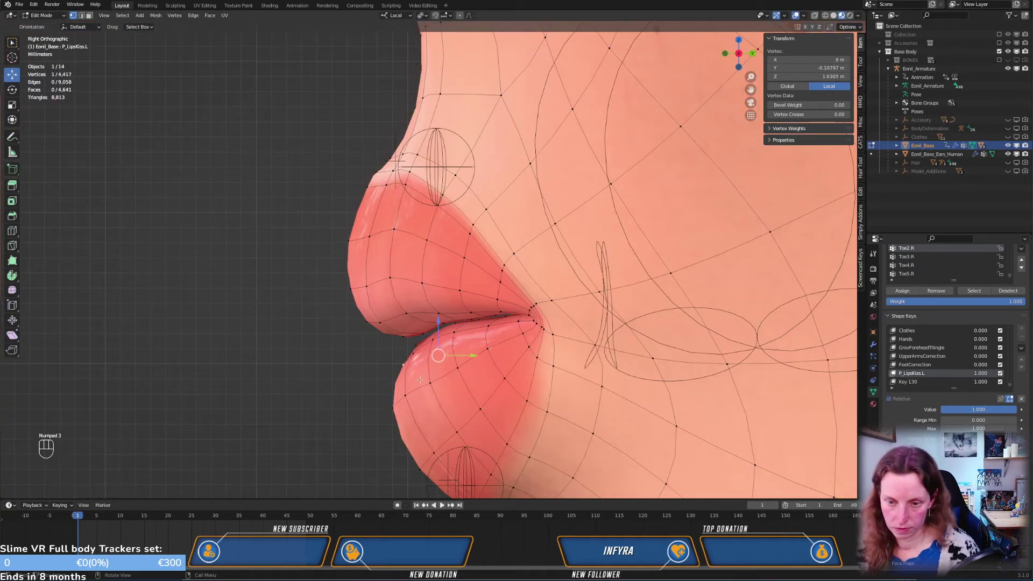
key("g")
left_click(415, 379)
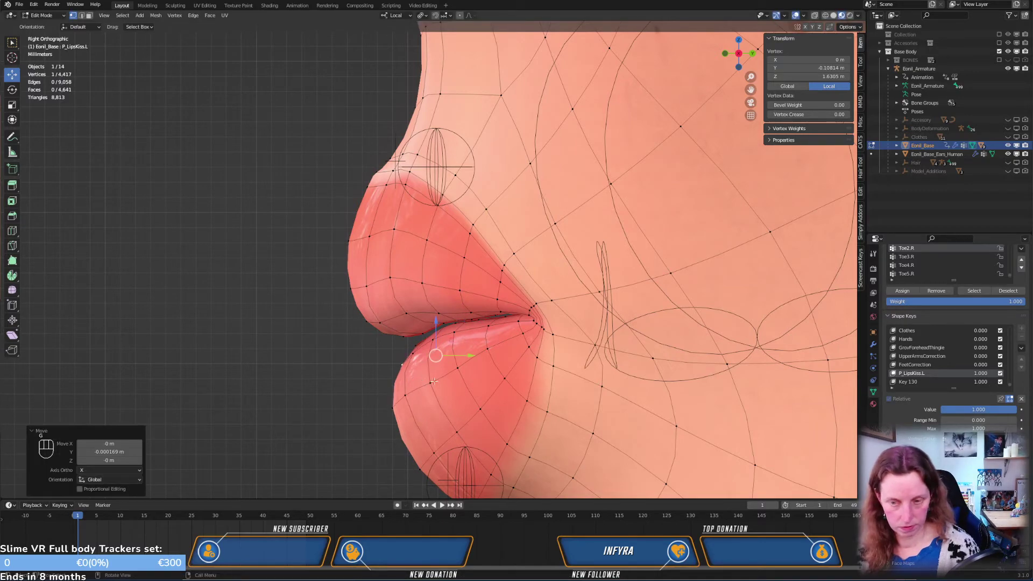
key("Tab")
middle_click_drag(441, 384, 613, 371)
key("Tab")
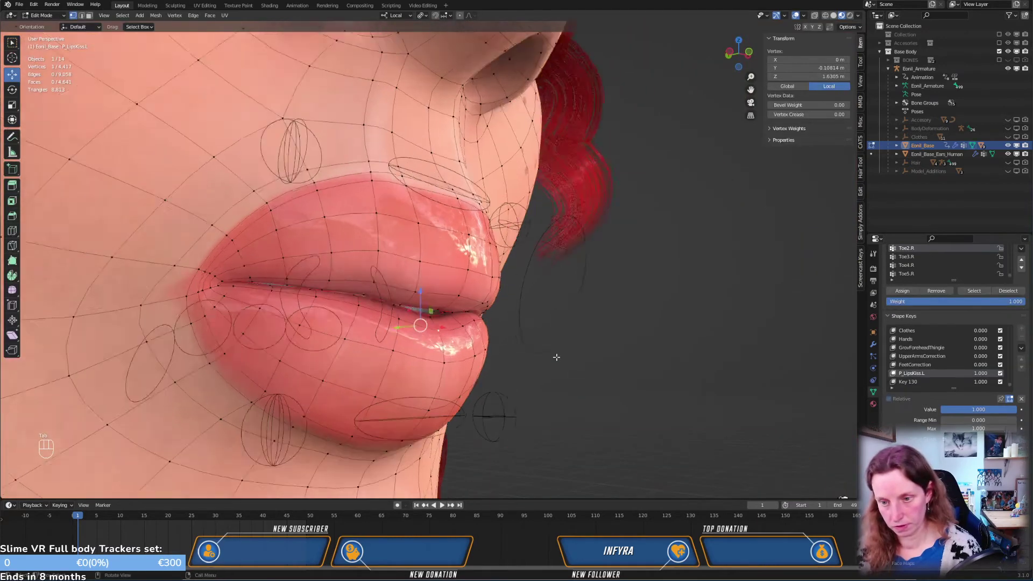
Nudge three vertices down the front of the lower lip, close to its centre, in P_LipsKiss.L
scroll(519, 377, "up", 4)
left_click(491, 349)
key("g")
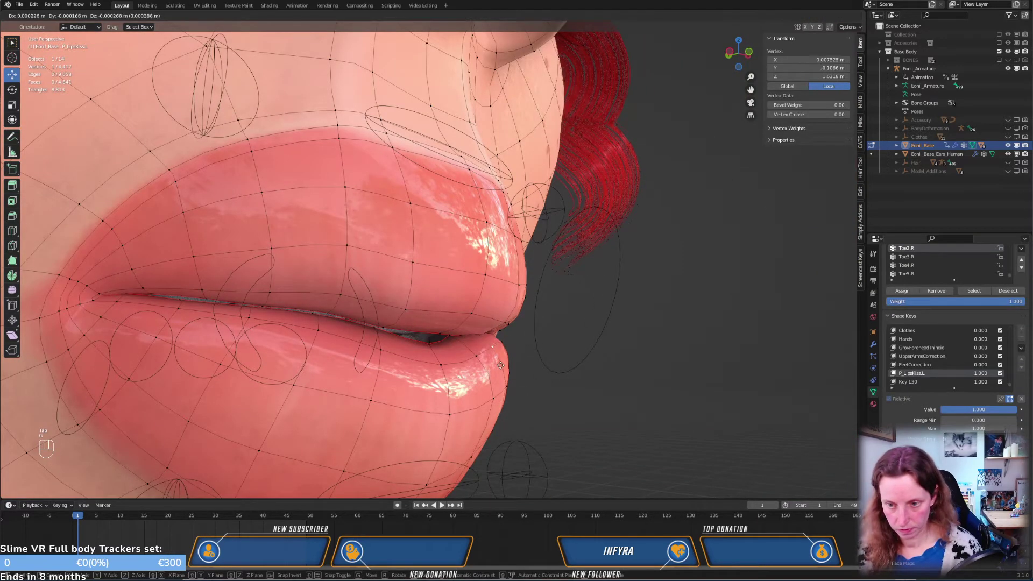
left_click(503, 388)
key("g")
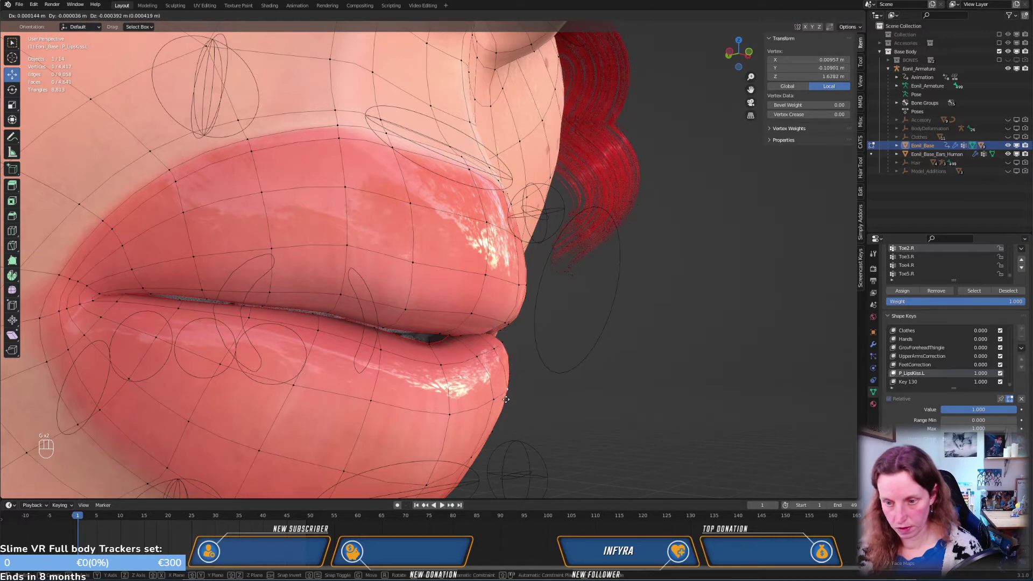
left_click(505, 400)
middle_click_drag(506, 400, 455, 457)
key("g")
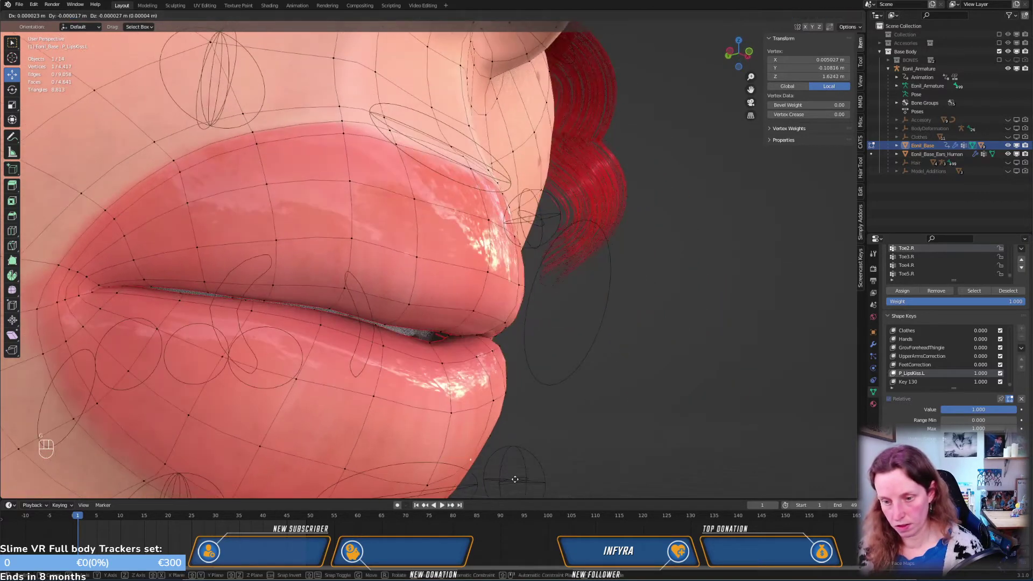
left_click(515, 481)
Move two near-centre upper-lip vertices forward, one about -0.0002 m and the other about -0.0004 m in Y
middle_click_drag(521, 313, 500, 232)
key("g")
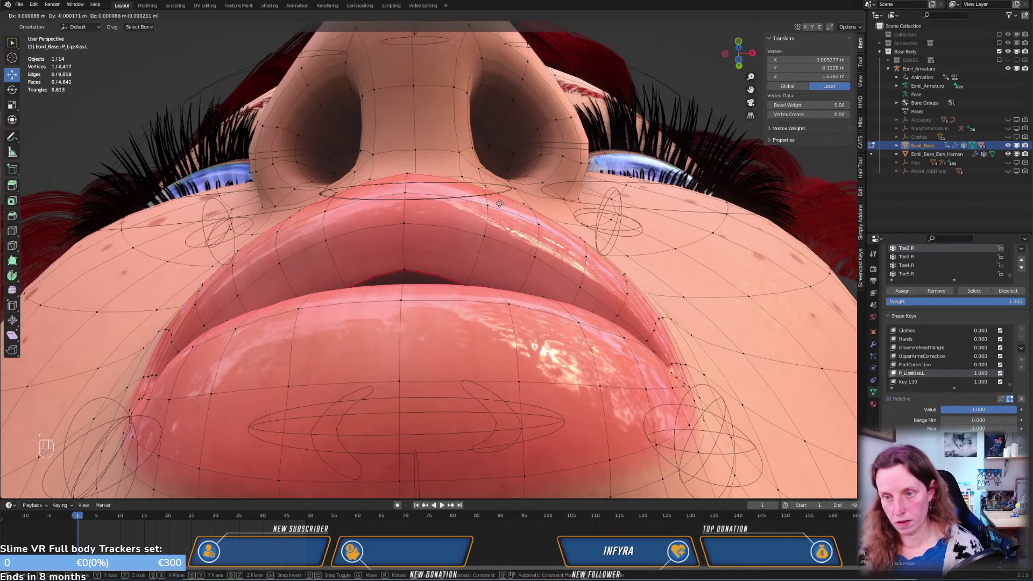
left_click(499, 204)
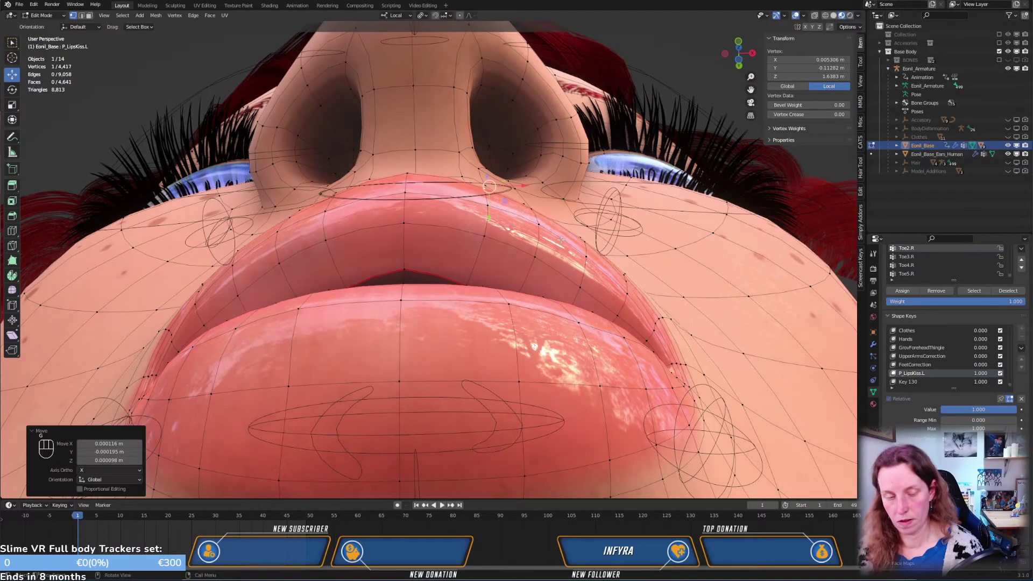
middle_click_drag(499, 203, 565, 231)
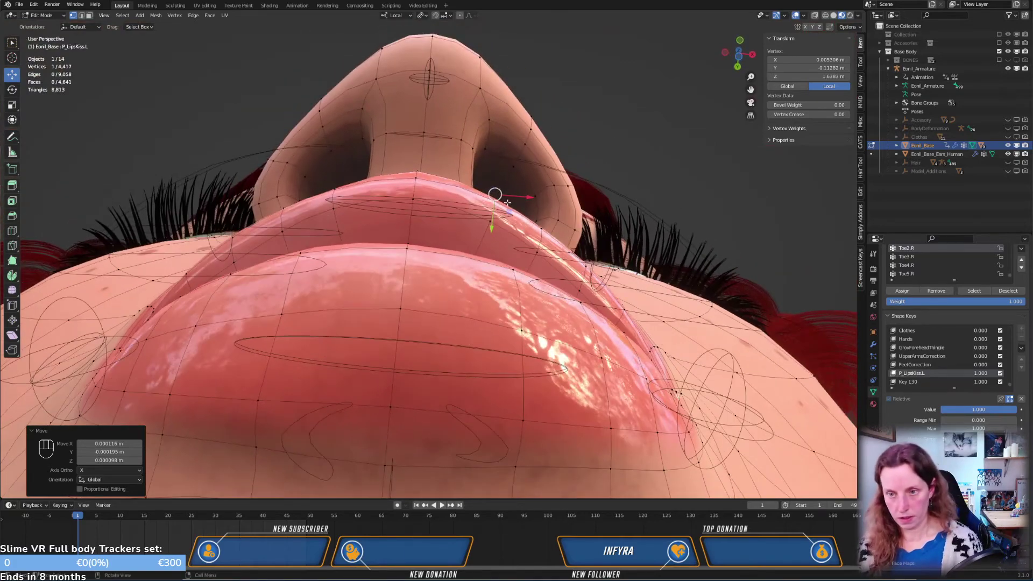
key("g")
left_click(506, 202)
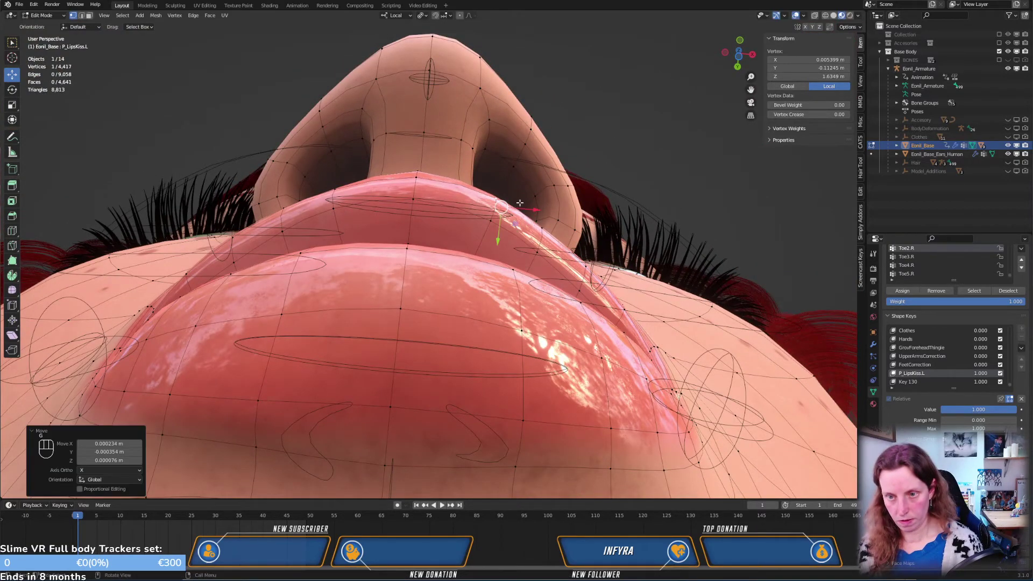
Move the next upper-lip vertex outward from the centre about 0.0003 m in X and -0.0003 m in Y
middle_click_drag(507, 204, 553, 163)
key("g")
left_click(563, 245)
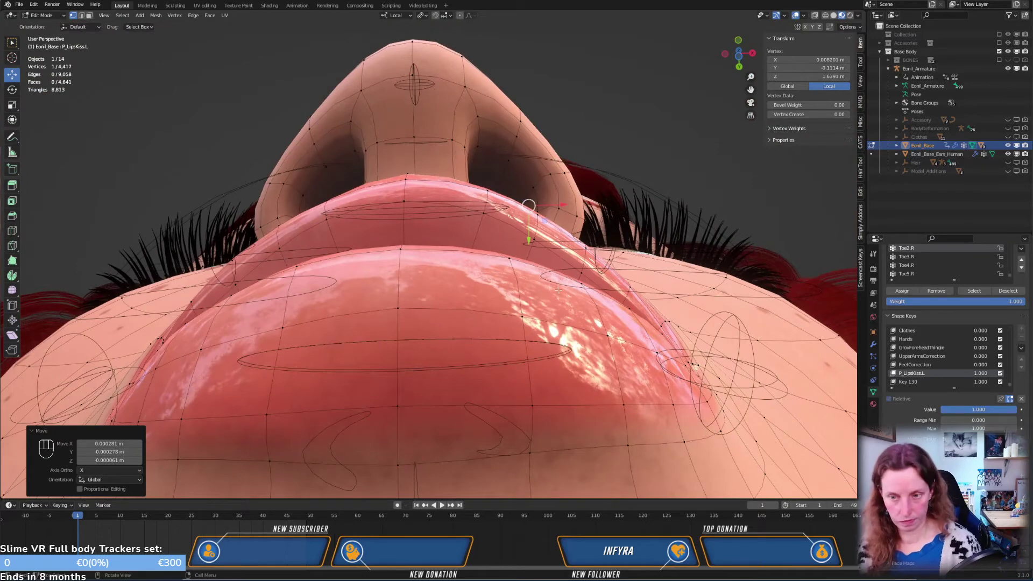
key("Tab")
key("Tab")
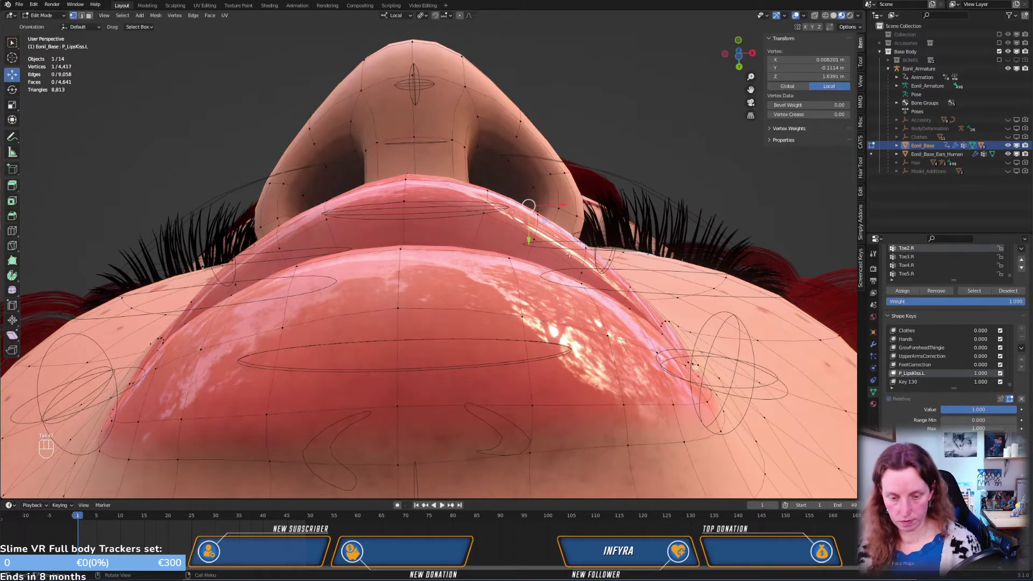
Select the whole mesh and overwrite Key 130 using Blend from Shape with P_LipsKiss.L, blend 1.000 and Add off
key("a")
key("KP_1")
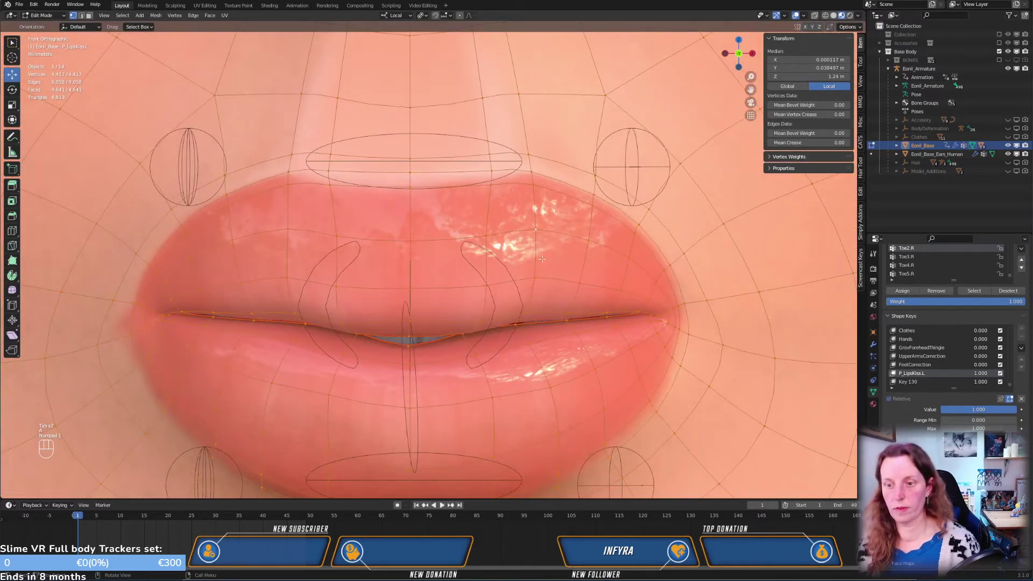
scroll(558, 266, "down", 2)
left_click(908, 381)
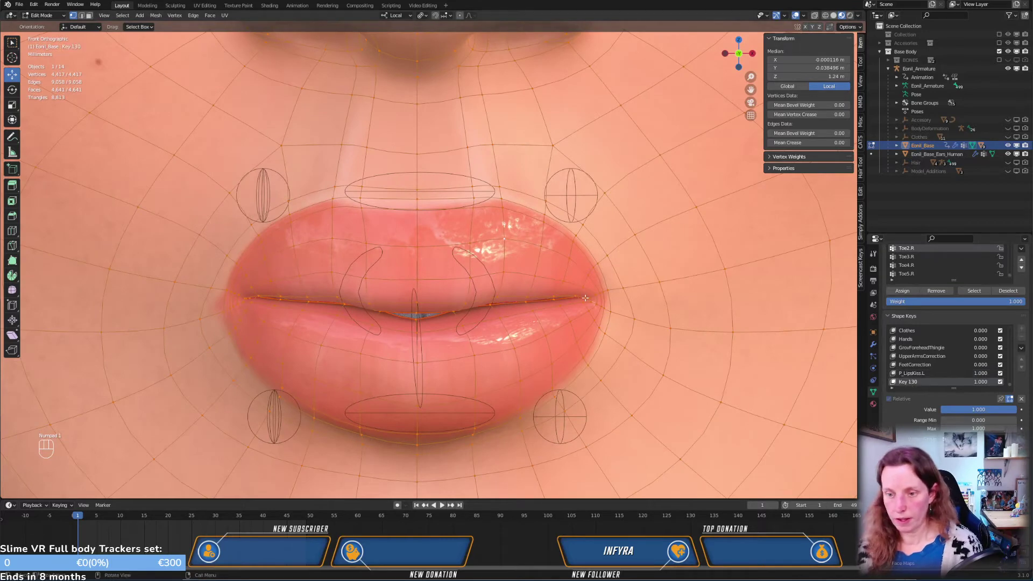
left_click(174, 16)
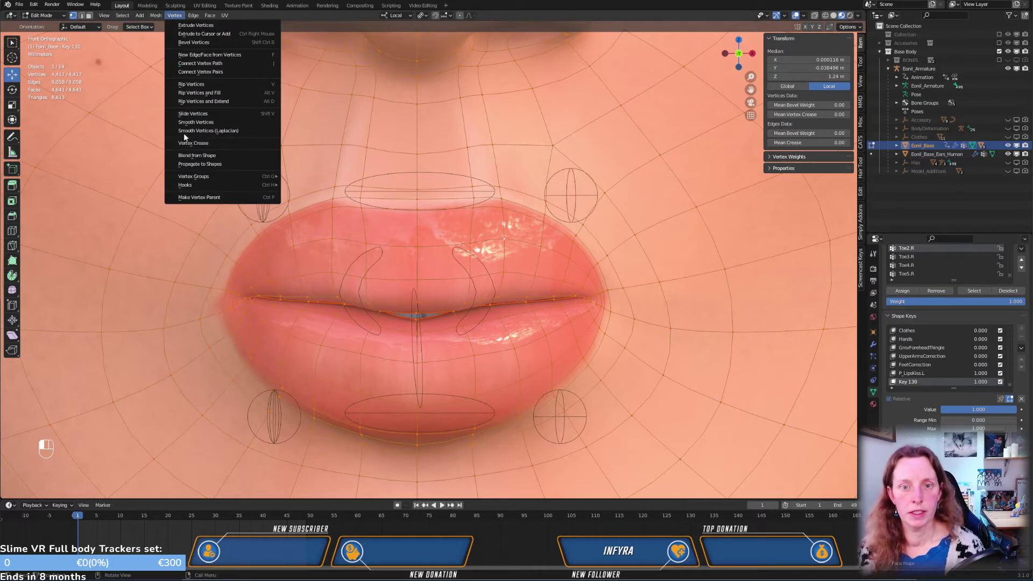
left_click(192, 155)
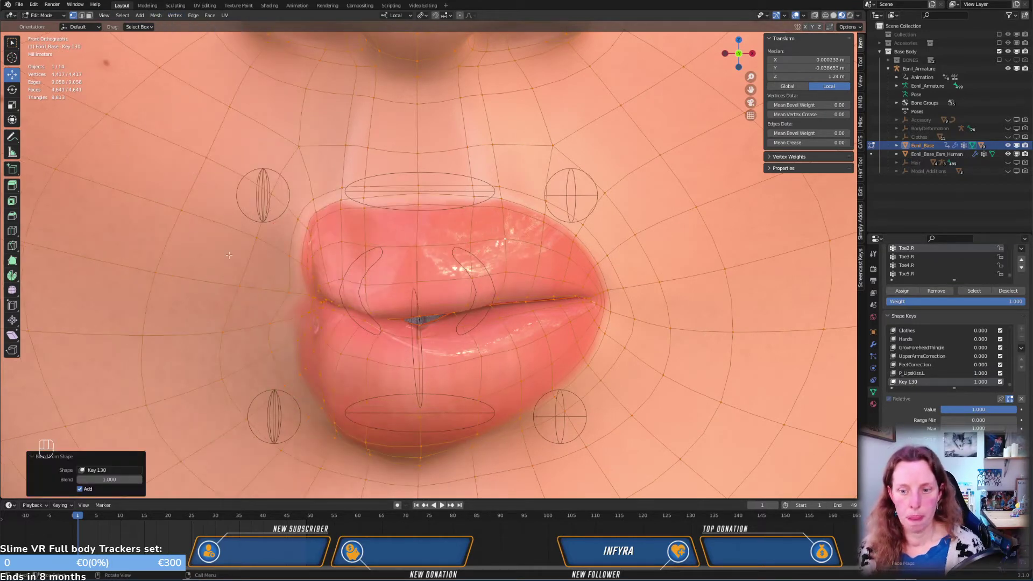
left_click(113, 473)
type("L")
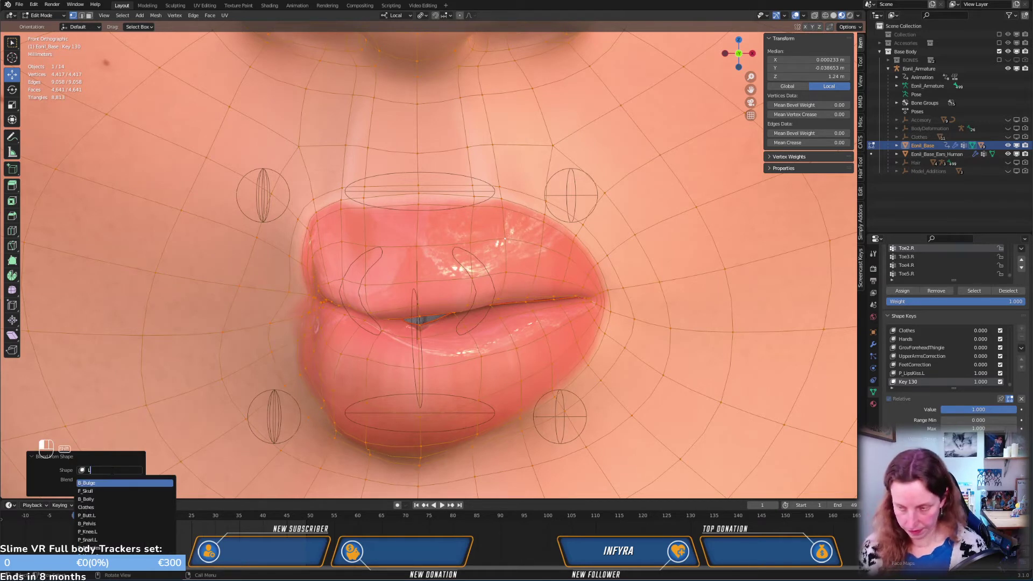
type("ips")
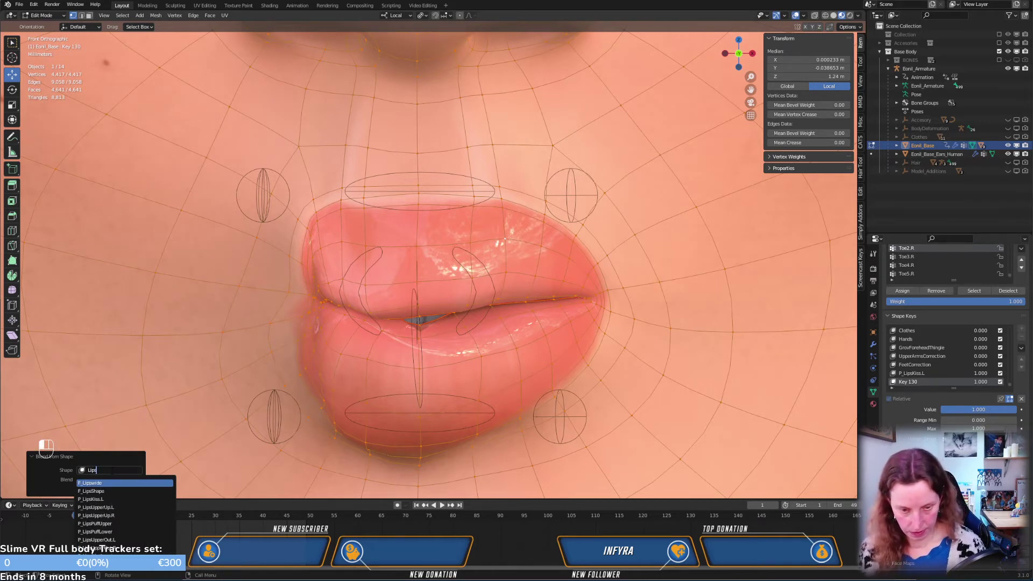
type("K")
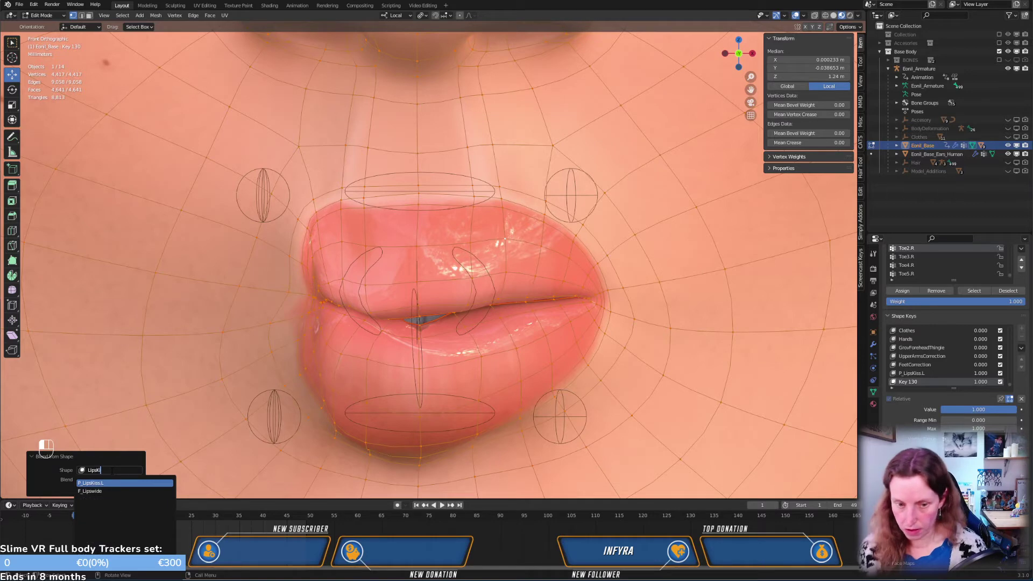
left_click(99, 485)
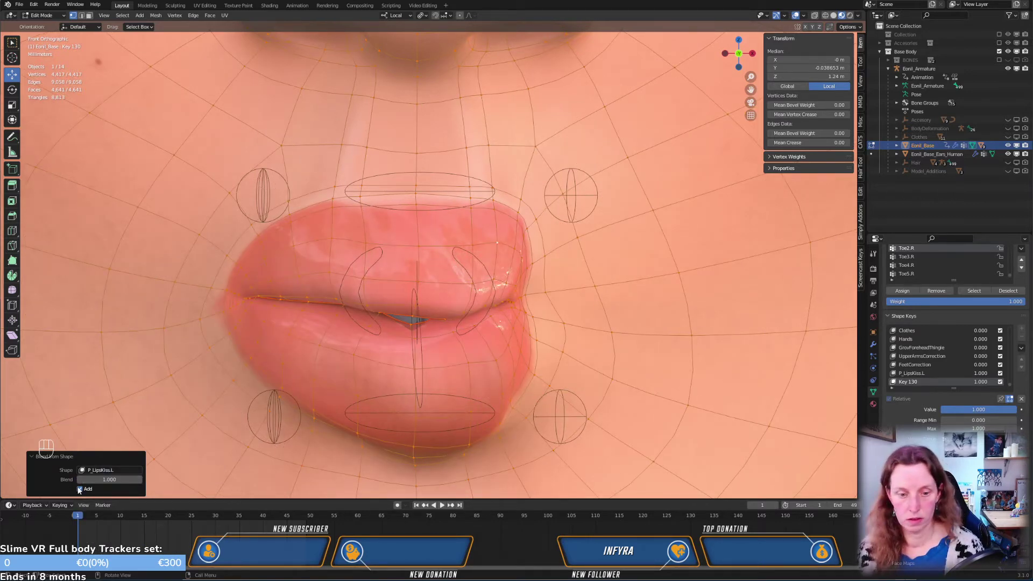
left_click(81, 489)
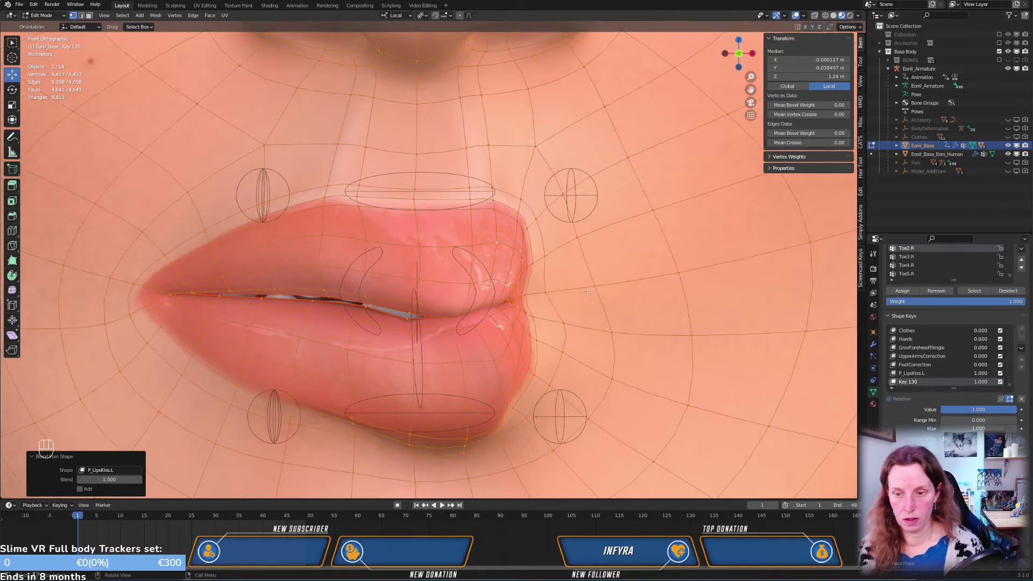
Return to Object Mode with Shape Key Edit Mode kept on, and mirror Key 130 with Mirror Shape Key
scroll(587, 292, "down", 3)
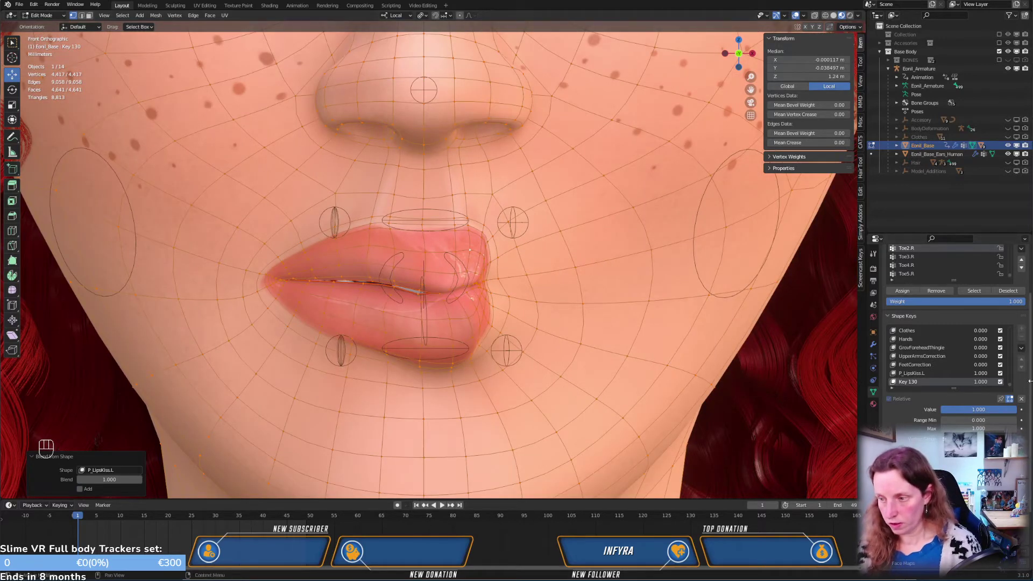
left_click(1009, 399)
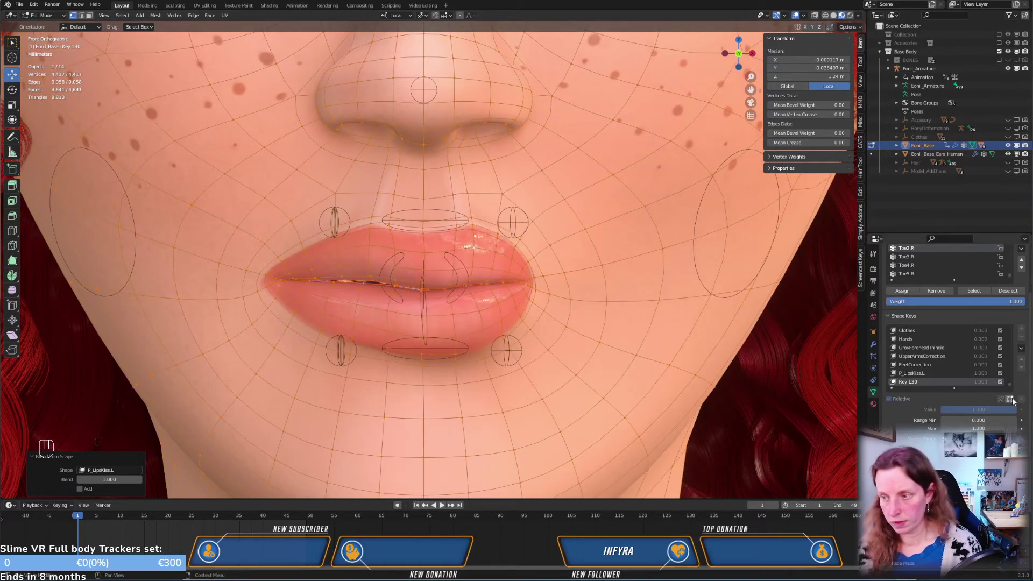
left_click(1011, 400)
key("Tab")
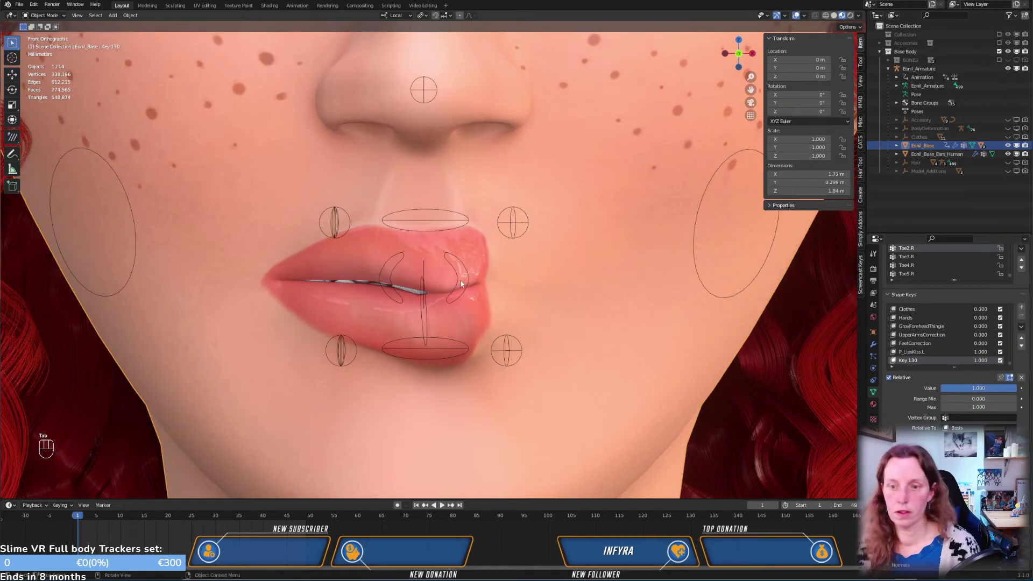
left_click(1021, 326)
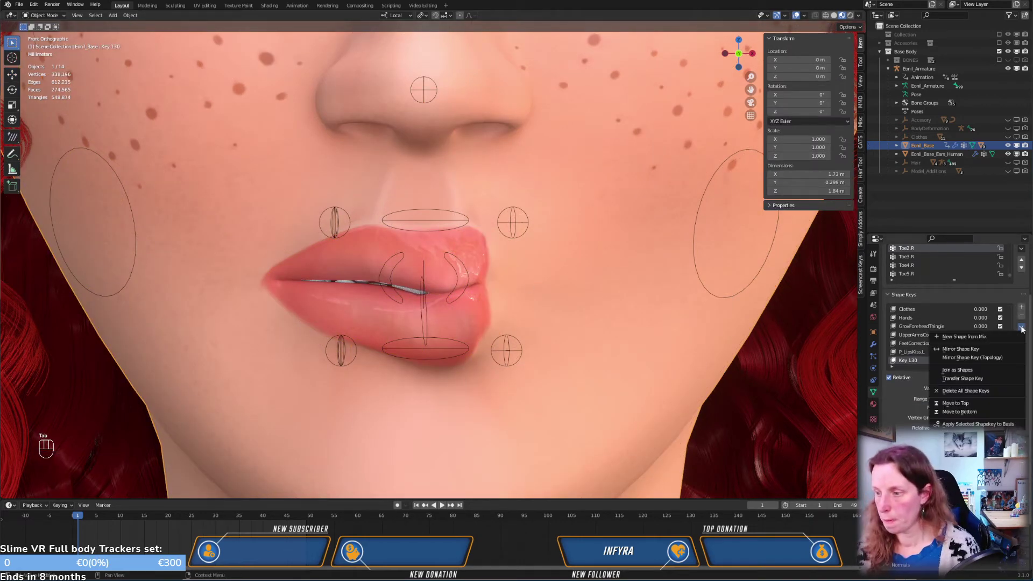
left_click(971, 352)
middle_click_drag(760, 317, 492, 254)
key("KP_1")
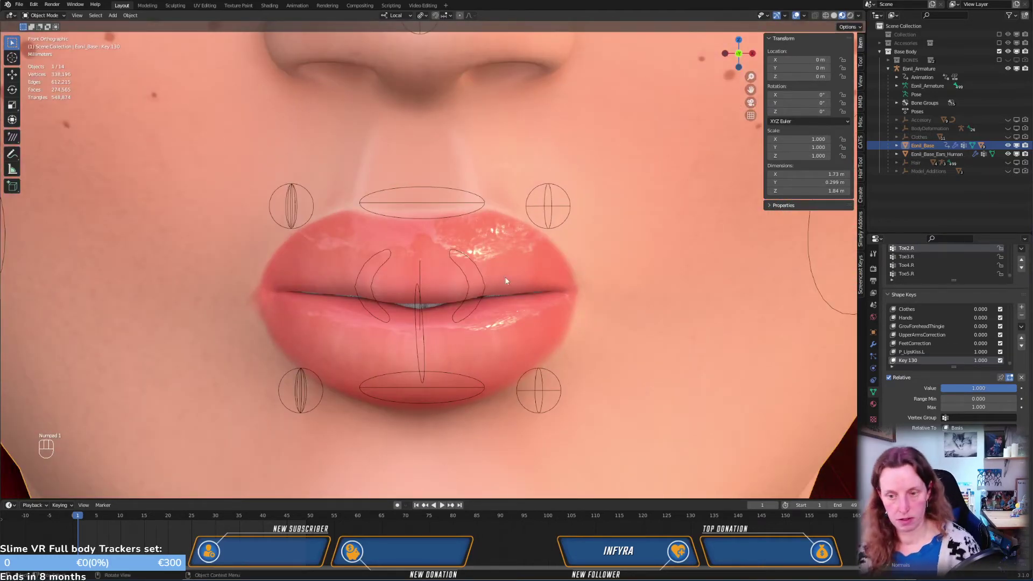
Inspect the combined kiss shape with and without the wireframe from the front and side, and select the armature
key("Tab")
scroll(561, 291, "down", 4)
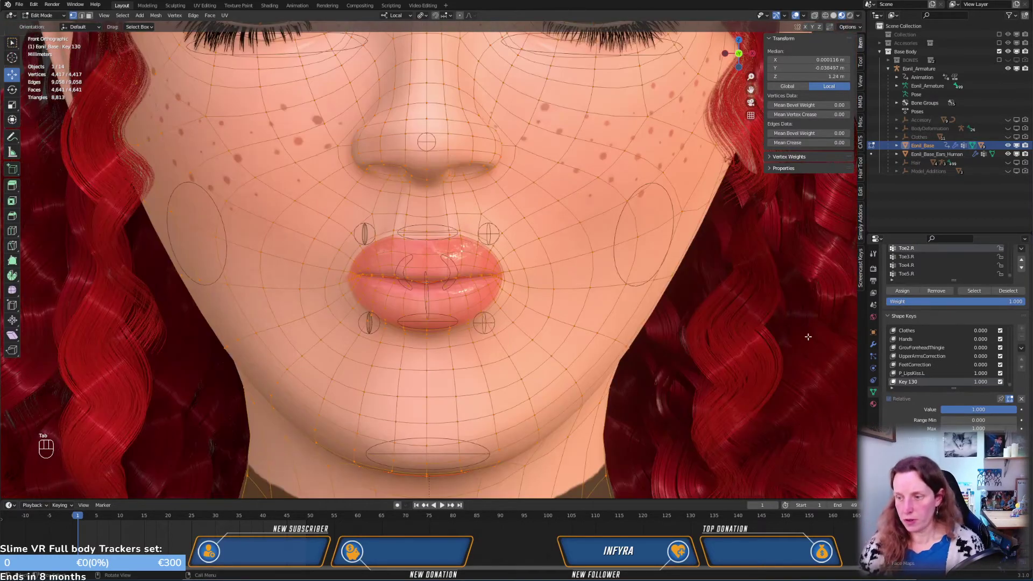
key("Tab")
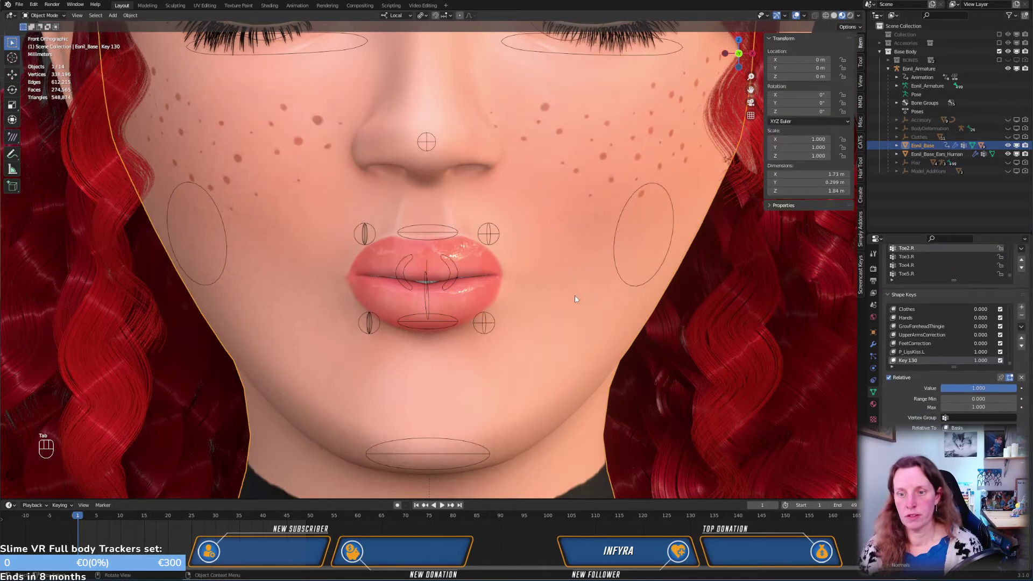
middle_click_drag(585, 282, 464, 292)
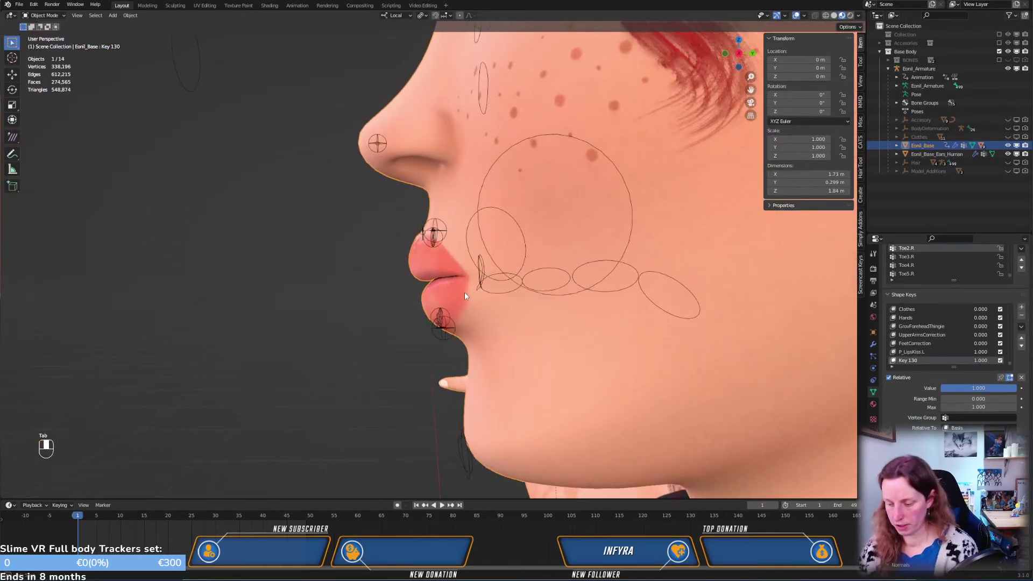
key("KP_3")
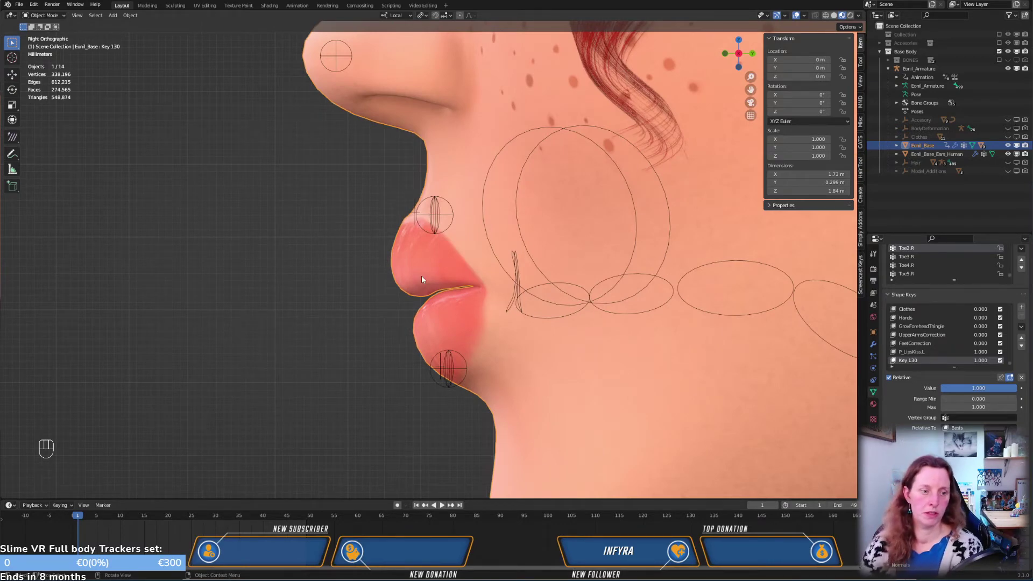
mouse_move(470, 258)
middle_mouse_down()
mouse_move(491, 267)
mouse_move(563, 221)
mouse_move(557, 191)
mouse_move(477, 263)
middle_mouse_up()
left_click(485, 294)
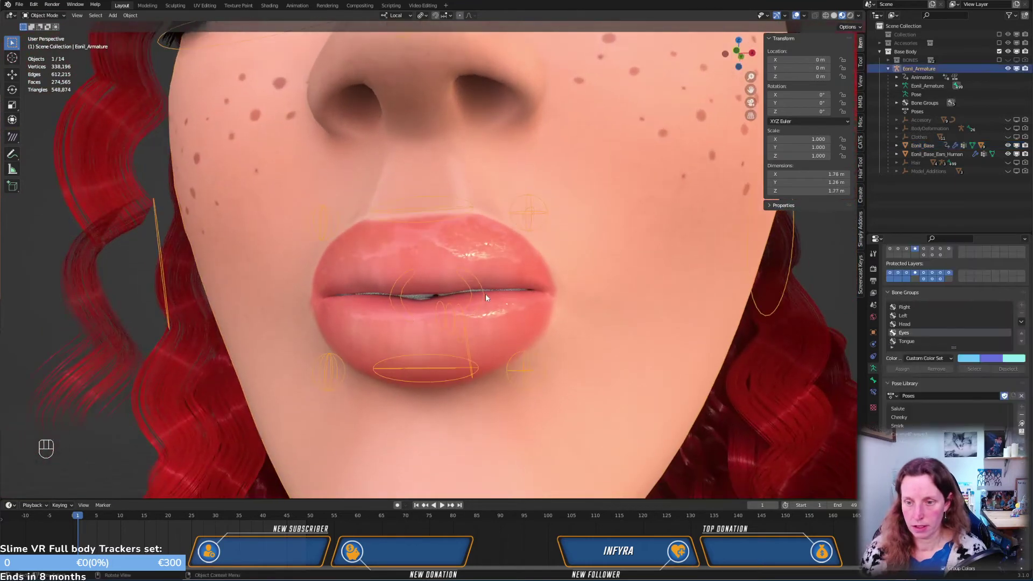
key("KP_1")
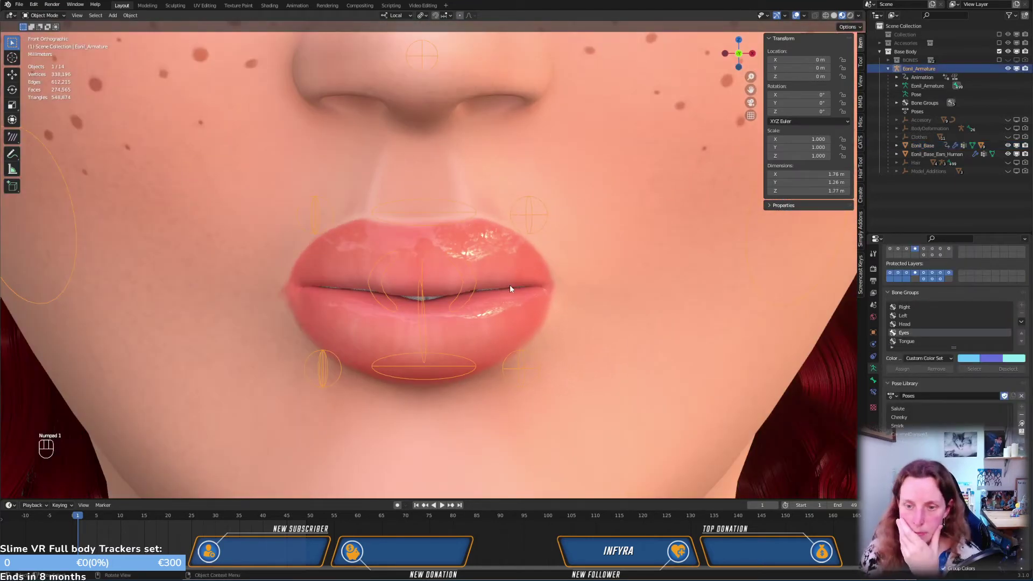
Clear the location of all visible face bones in Pose Mode, then return to Object Mode
scroll(511, 282, "down", 5)
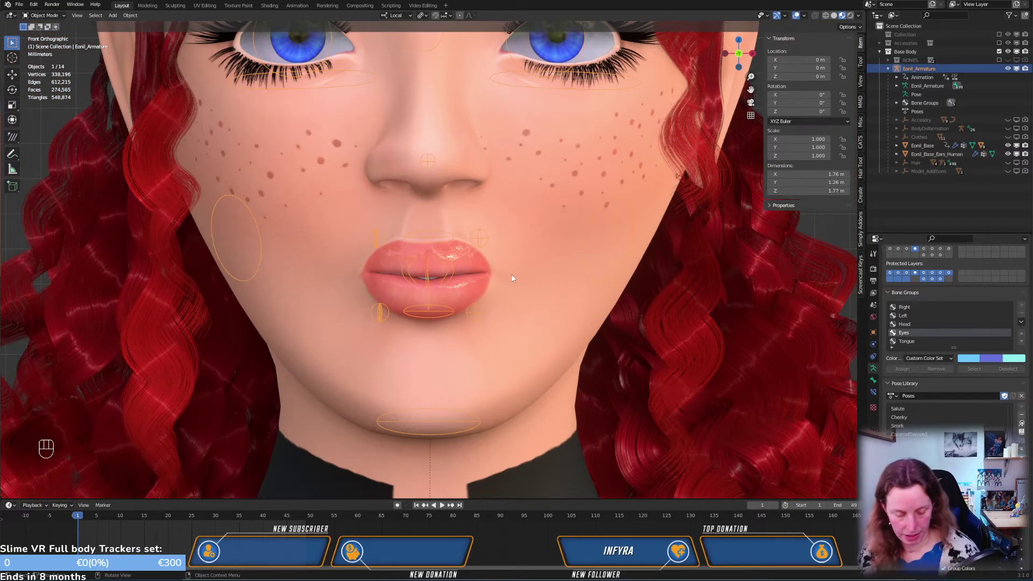
key("Tab")
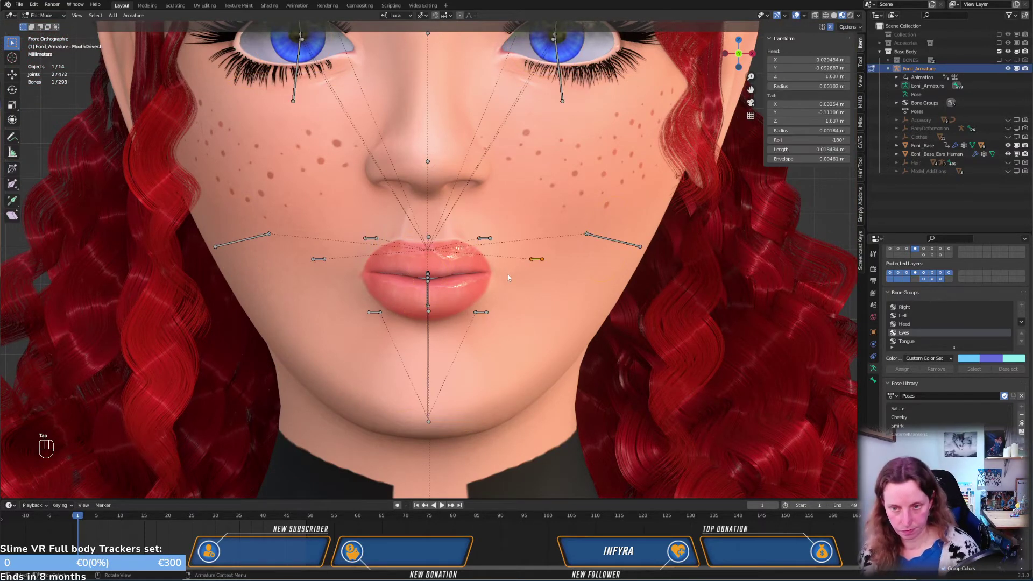
key("Tab")
key("ctrl+Tab")
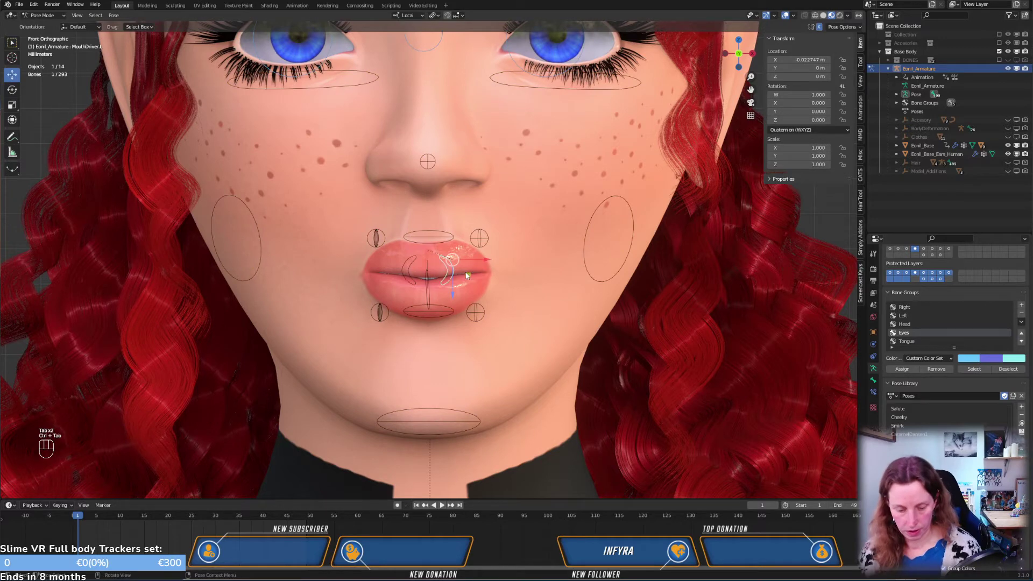
key("a")
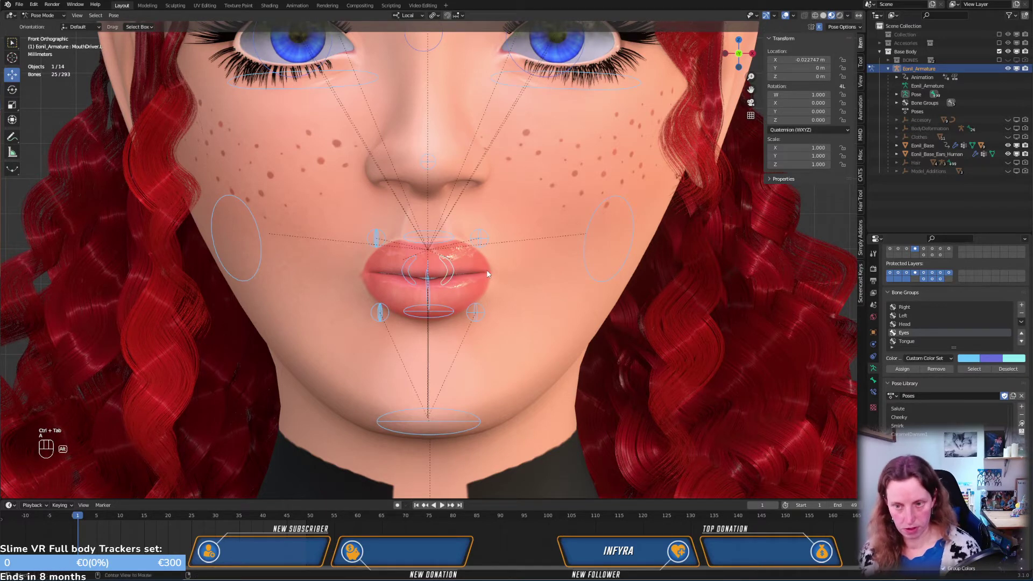
key("alt+g")
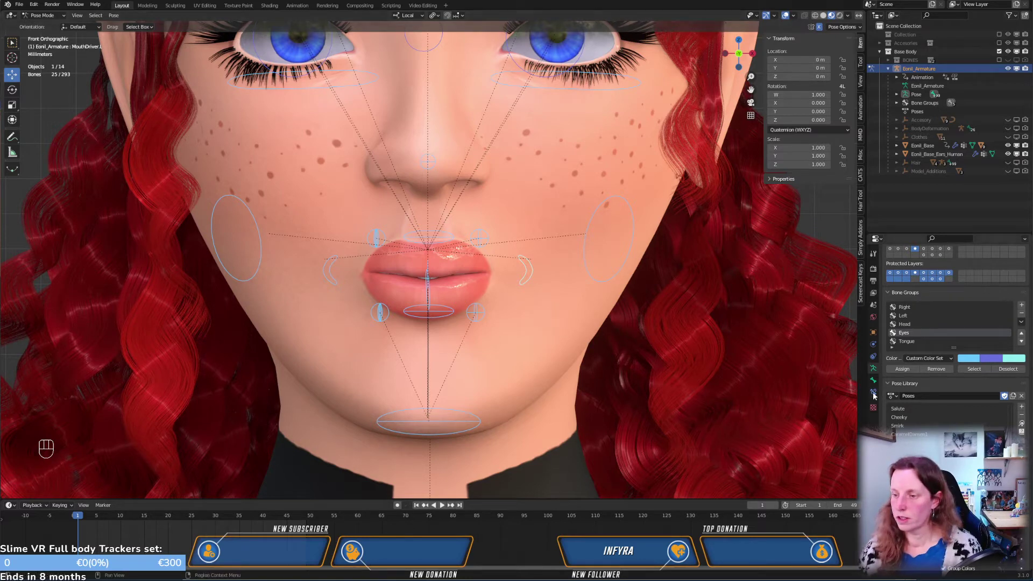
key("ctrl+Tab")
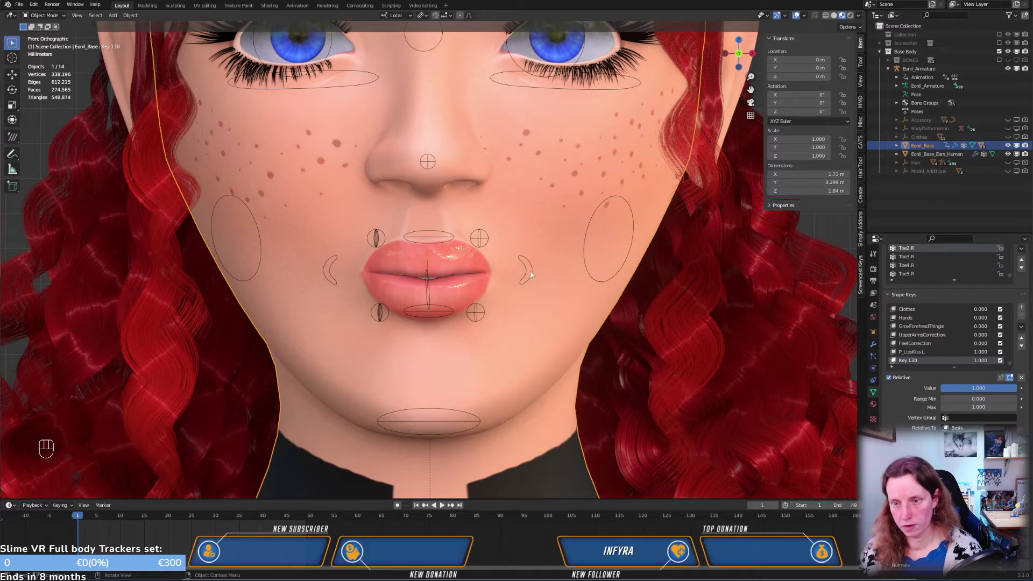
Select the body mesh and rename shape key Key 130 as P_LipsKiss.R
left_click(531, 275)
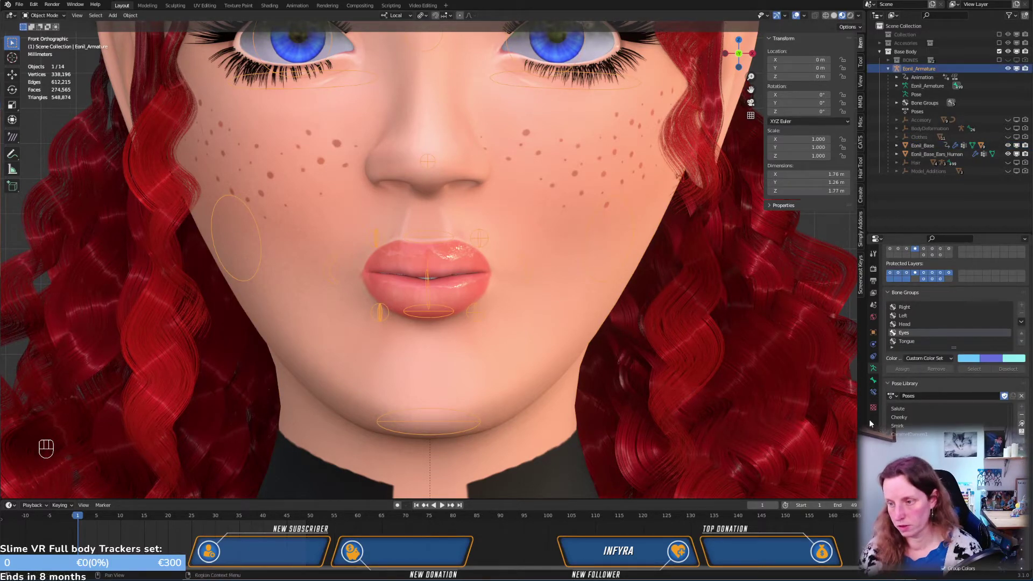
left_click(566, 306)
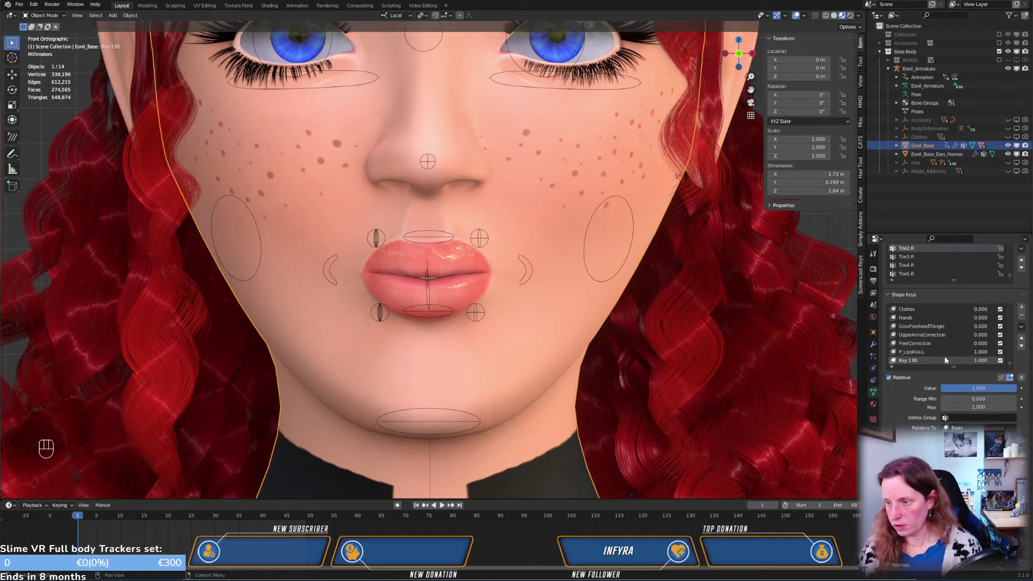
double_click(914, 360)
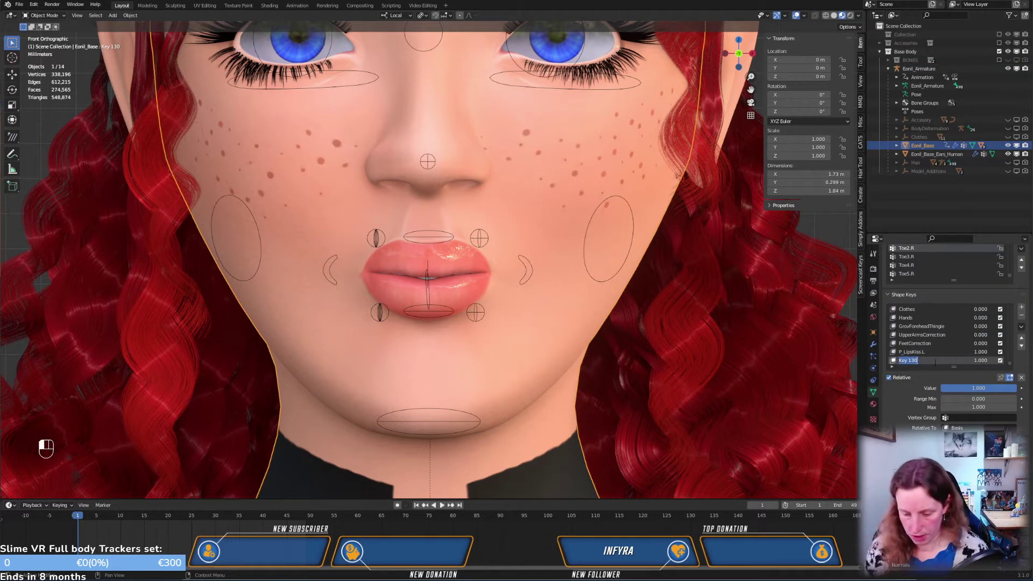
type("P_Li")
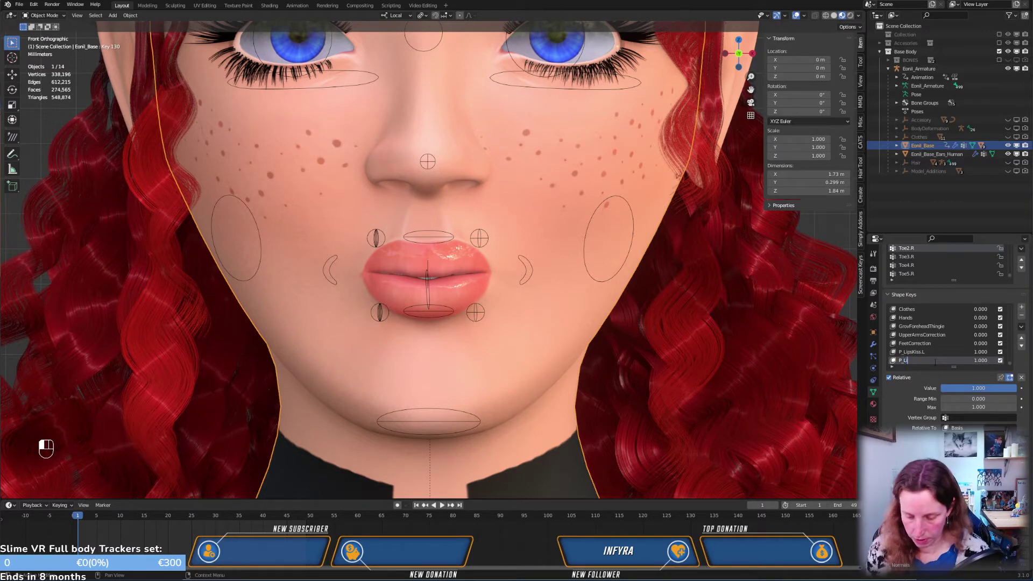
type("psK")
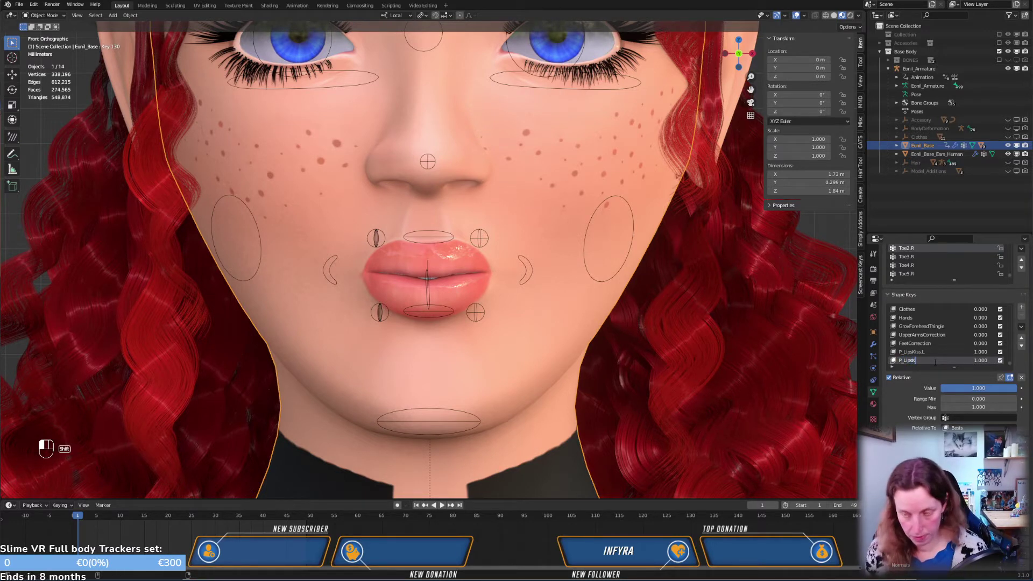
type("iss.R")
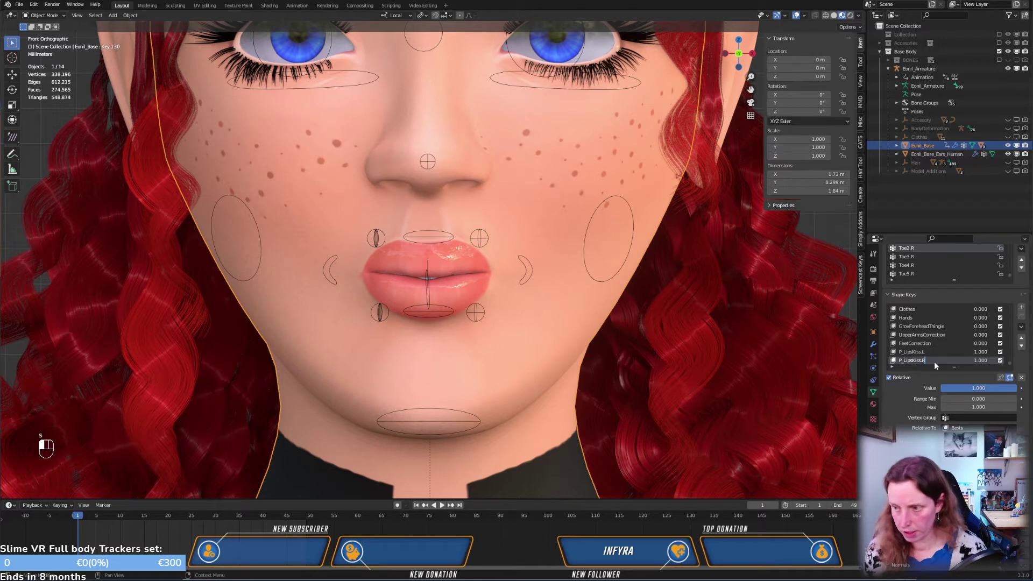
key("Return")
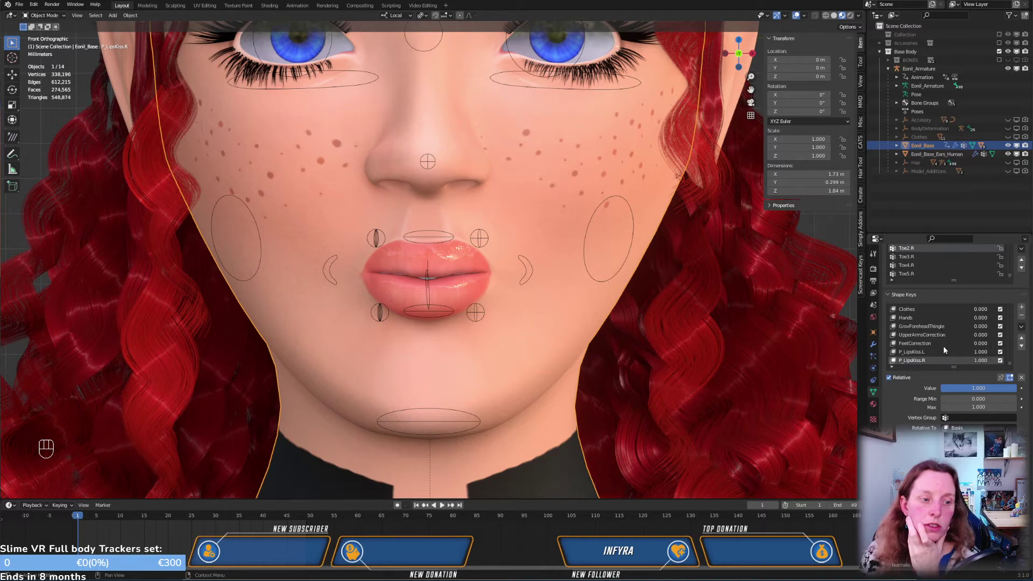
scroll(944, 347, "down", 5)
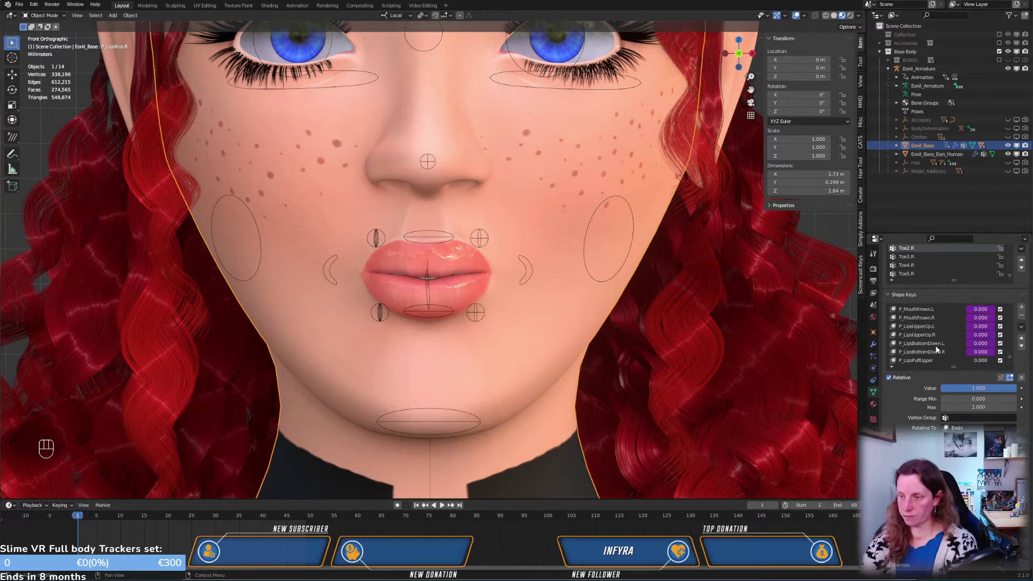
scroll(936, 349, "up", 4)
scroll(936, 349, "up", 2)
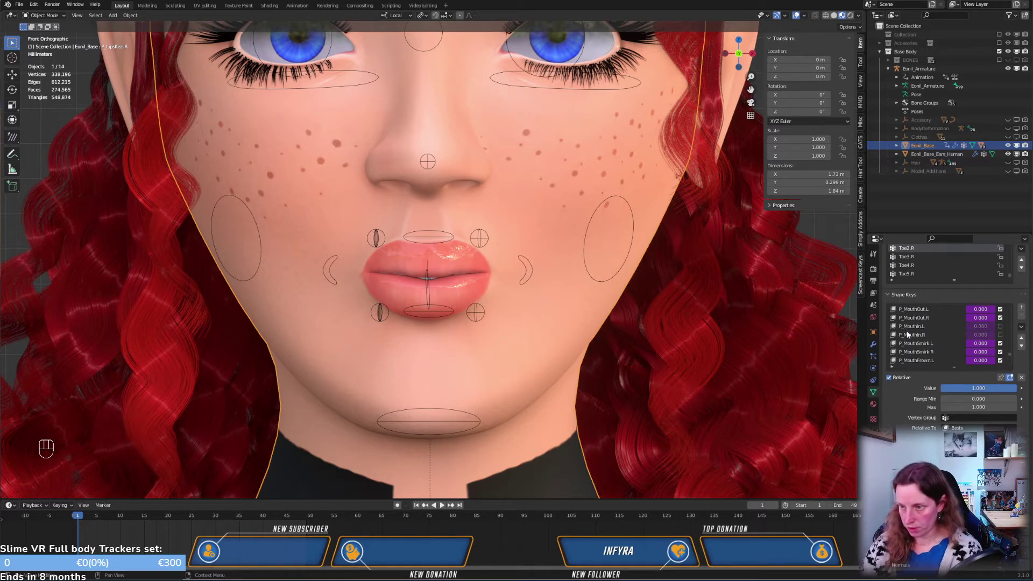
left_click(1000, 326)
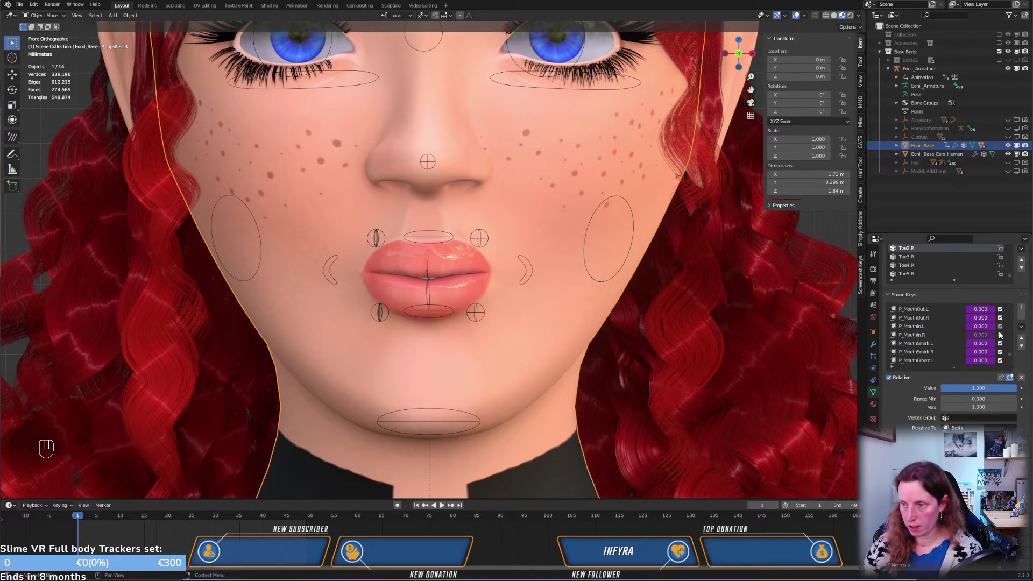
left_click(1001, 326)
left_click(1001, 334)
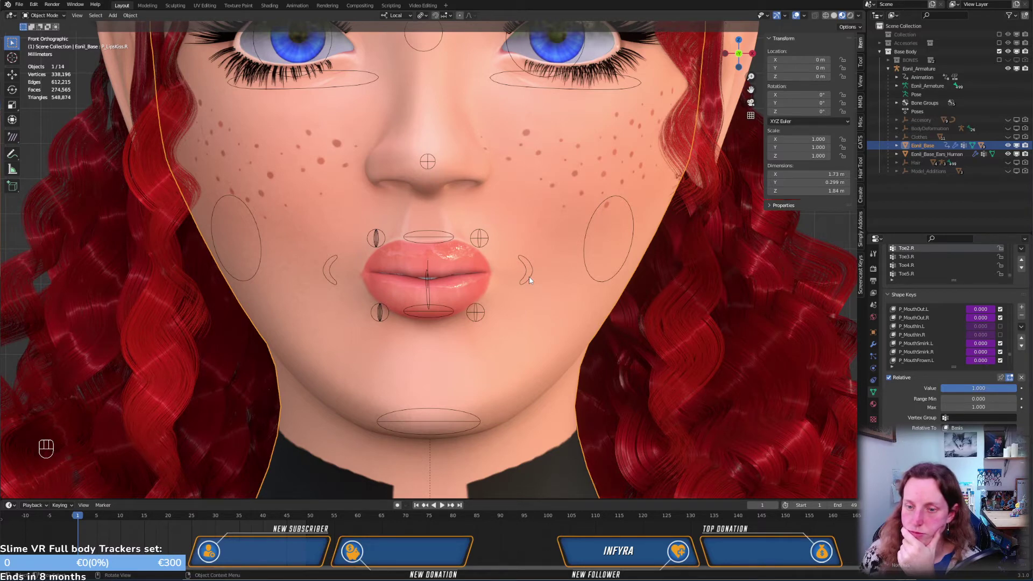
Select the armature, enter Pose Mode and select the LipsUpperDriver bone above the upper lip
left_click(430, 236)
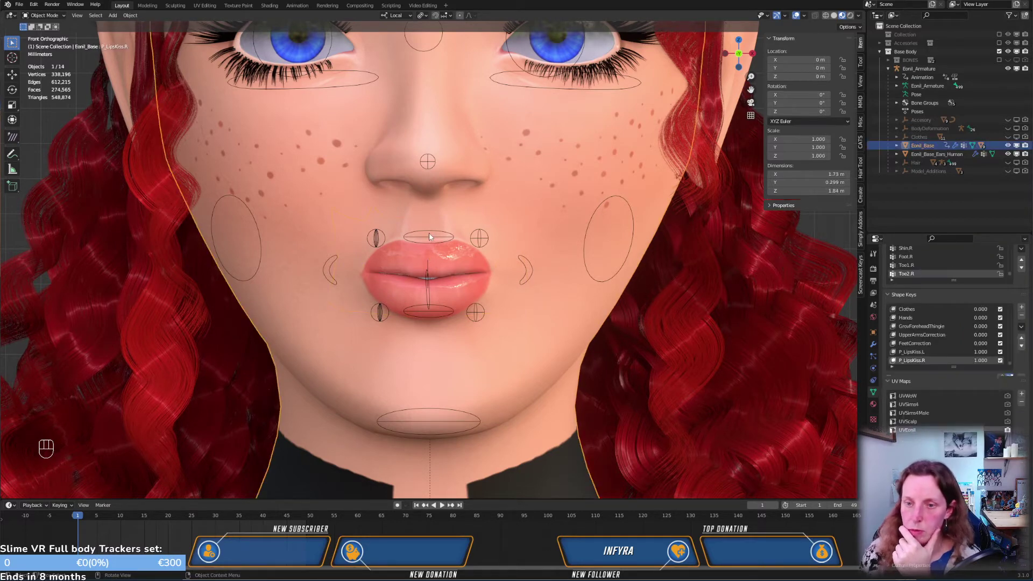
left_click(430, 235)
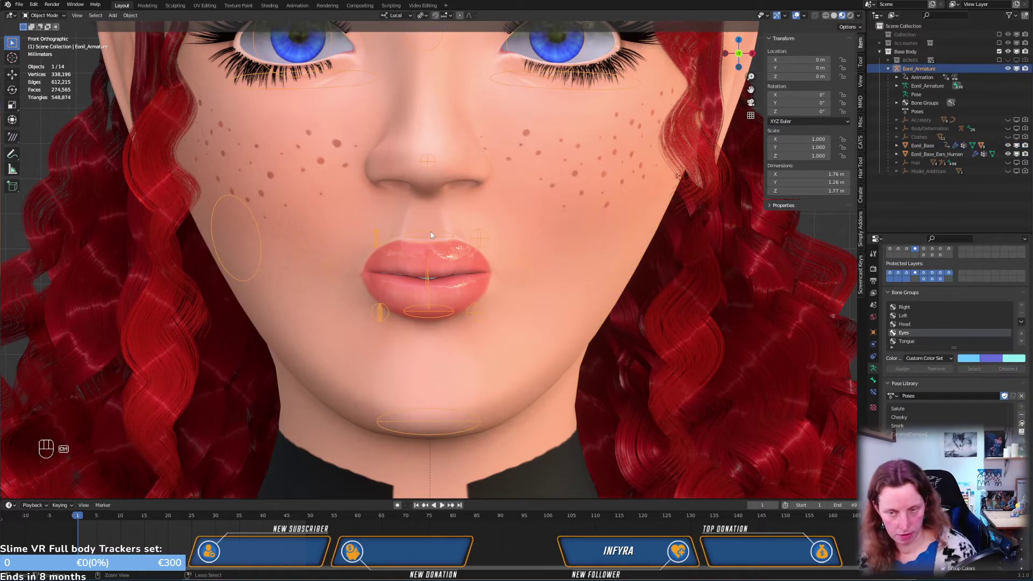
key("ctrl+Tab")
left_click(431, 235)
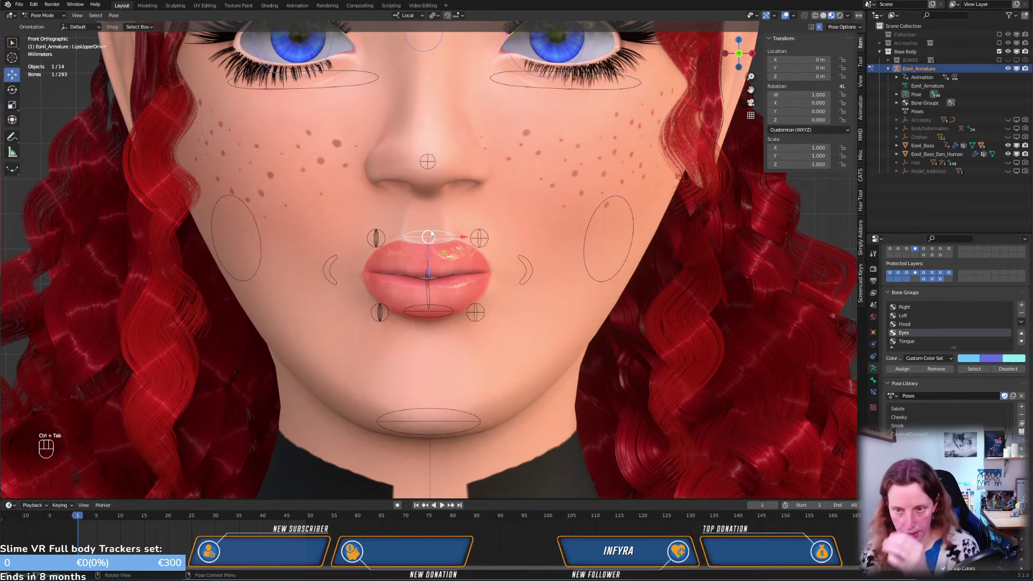
mouse_move(512, 264)
middle_mouse_down()
mouse_move(425, 267)
mouse_move(581, 272)
mouse_move(429, 266)
mouse_move(393, 247)
mouse_move(514, 261)
middle_mouse_up()
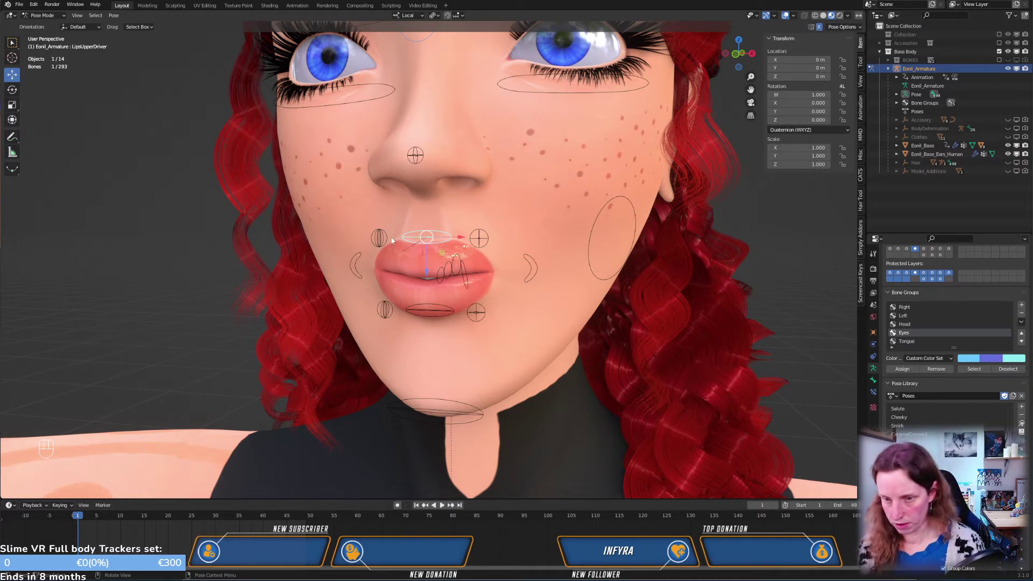
Return to Object Mode, select the body mesh and add a driver to the value of shape key P_LipsKiss.L
key("ctrl+Tab")
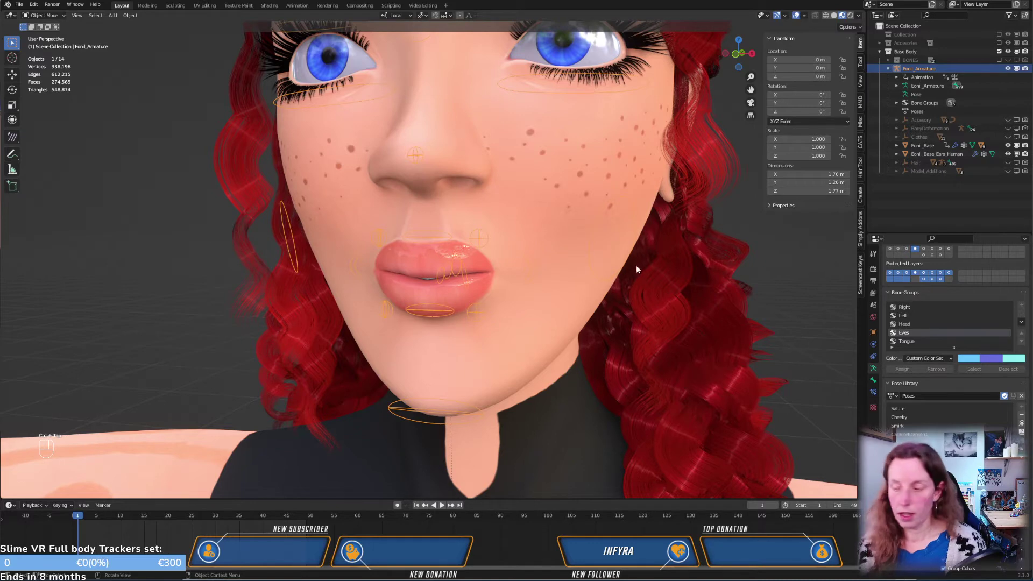
left_click(599, 285)
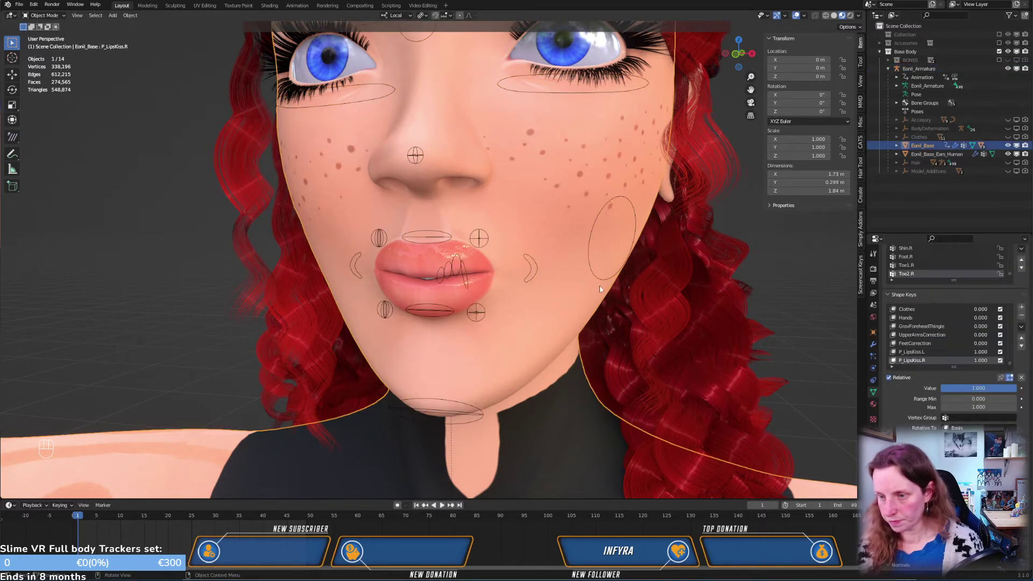
left_click(909, 353)
right_click(981, 353)
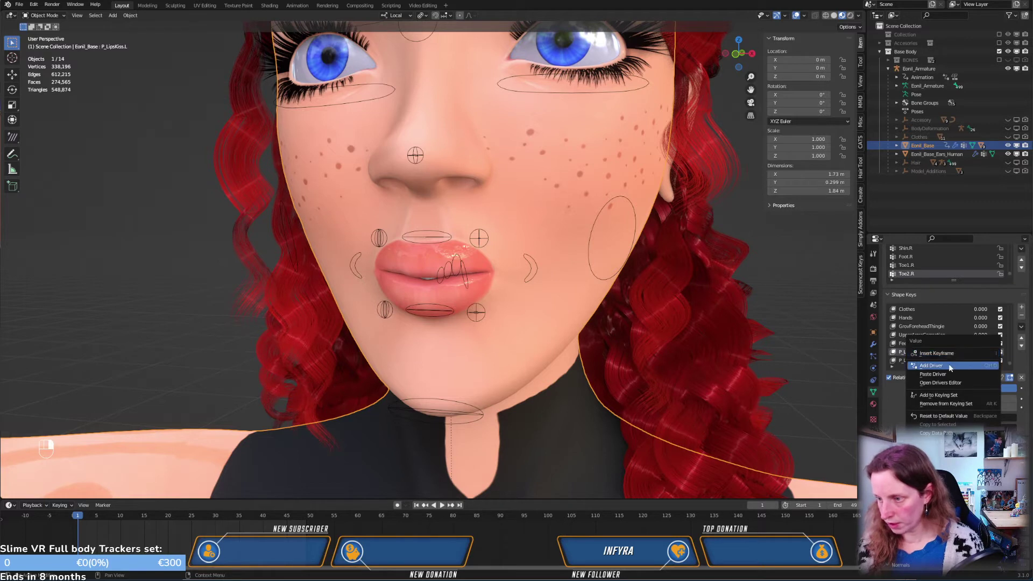
left_click(933, 365)
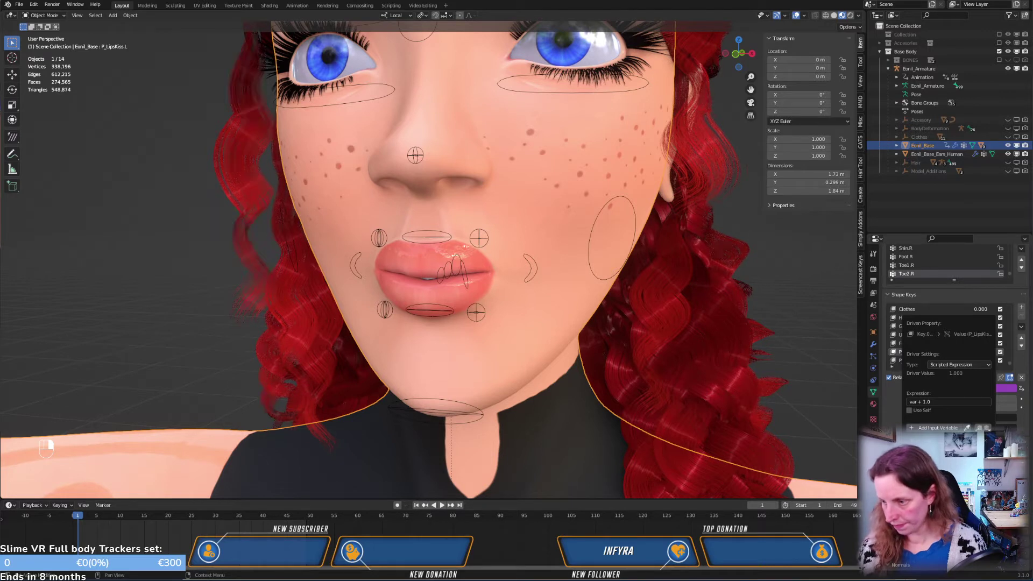
Choose the driver variable's transform channel and set the scripted expression to var *120
left_click(959, 364)
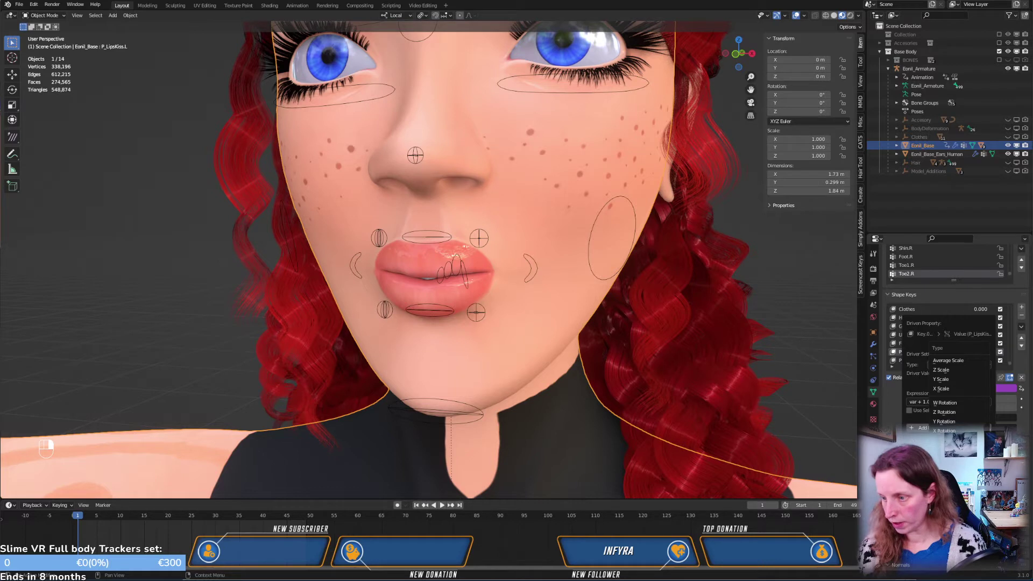
key("Escape")
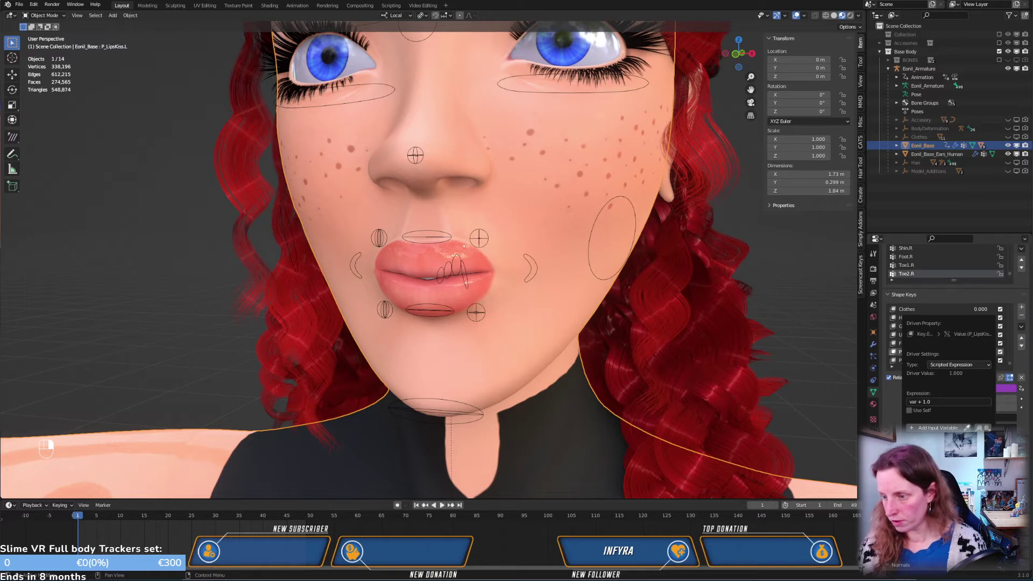
double_click(936, 403)
key("BackSpace")
key("BackSpace")
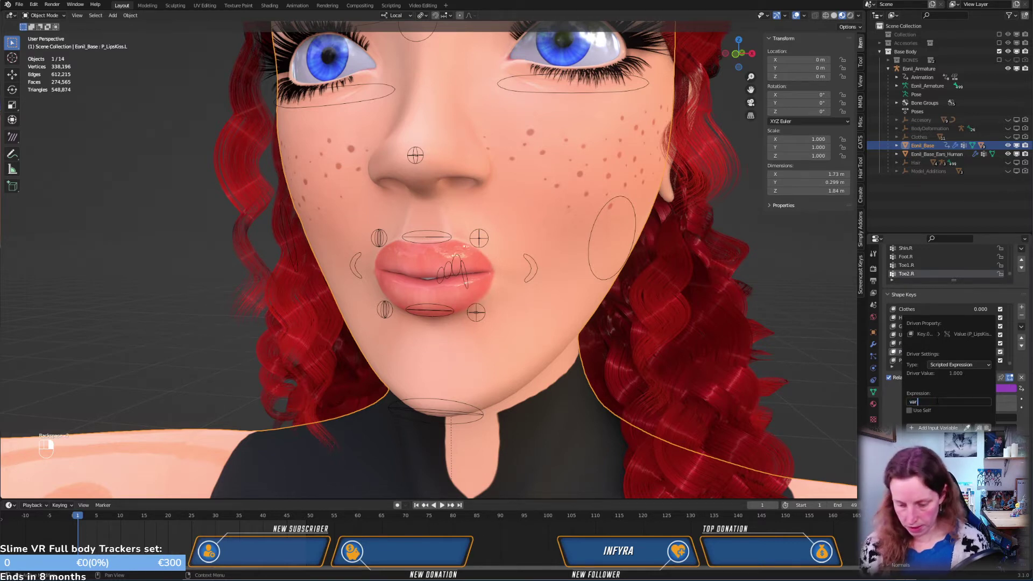
type("*120")
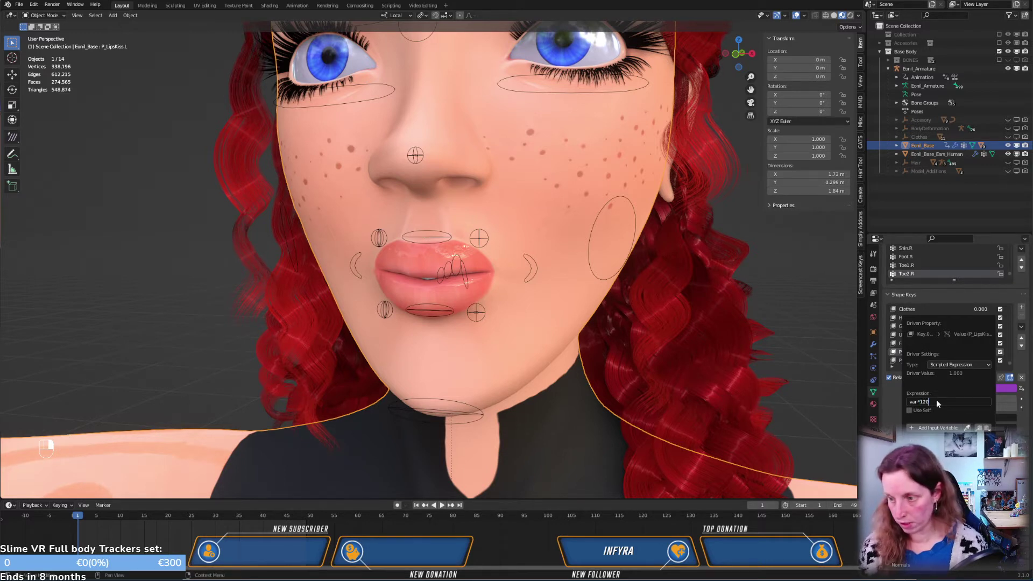
key("Return")
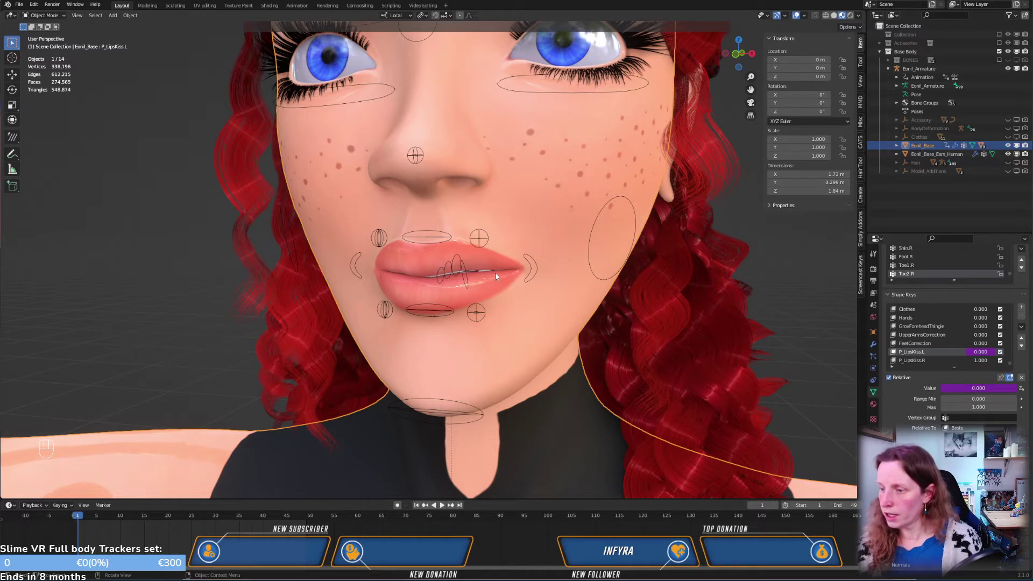
Test the driver by moving the LipsUpperDriver bone forward about 0.0219 m along local Y in Pose Mode
left_click(440, 242)
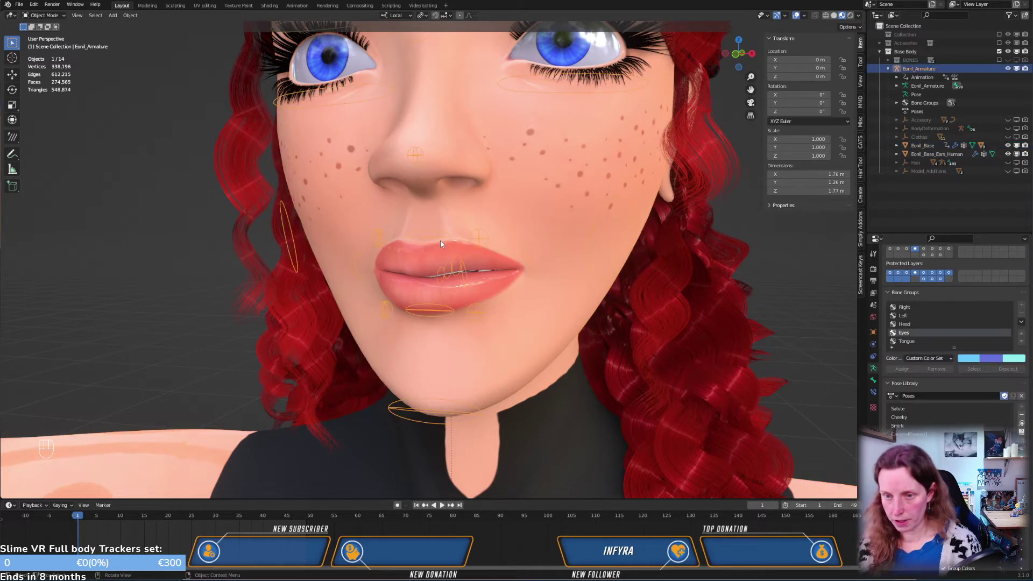
key("ctrl+Tab")
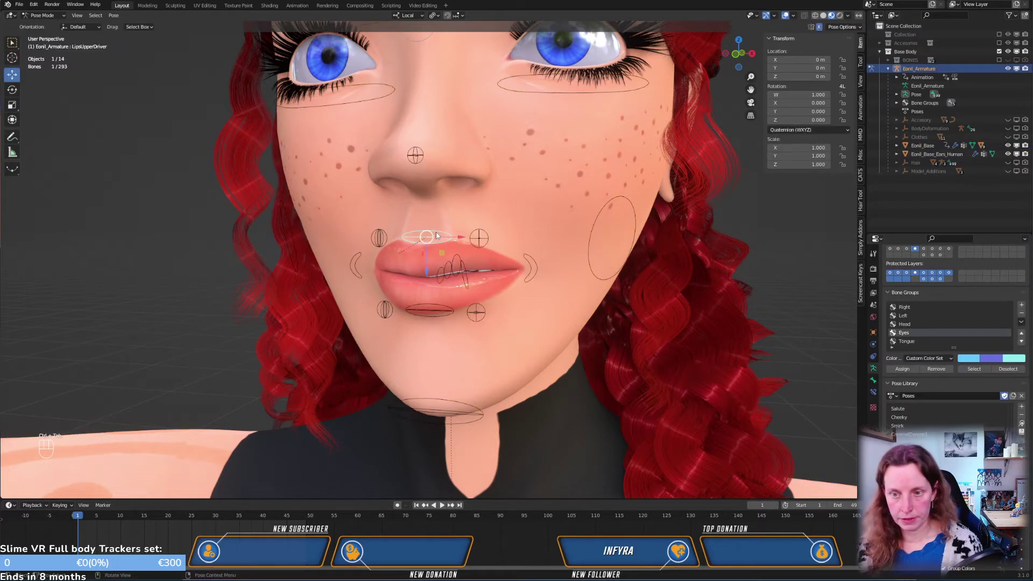
key("KP_3")
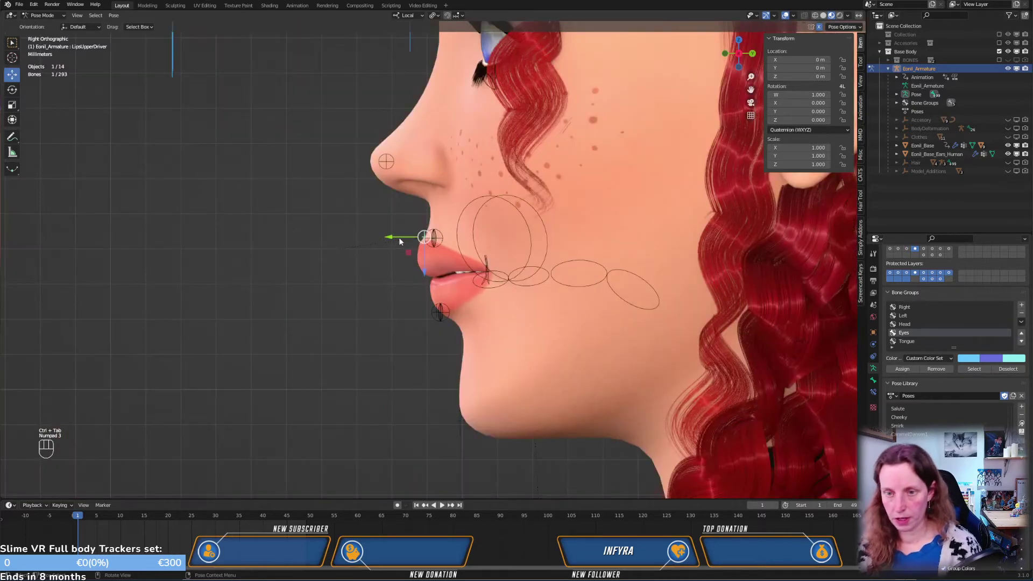
left_click_drag(379, 236, 314, 247)
key("KP_1")
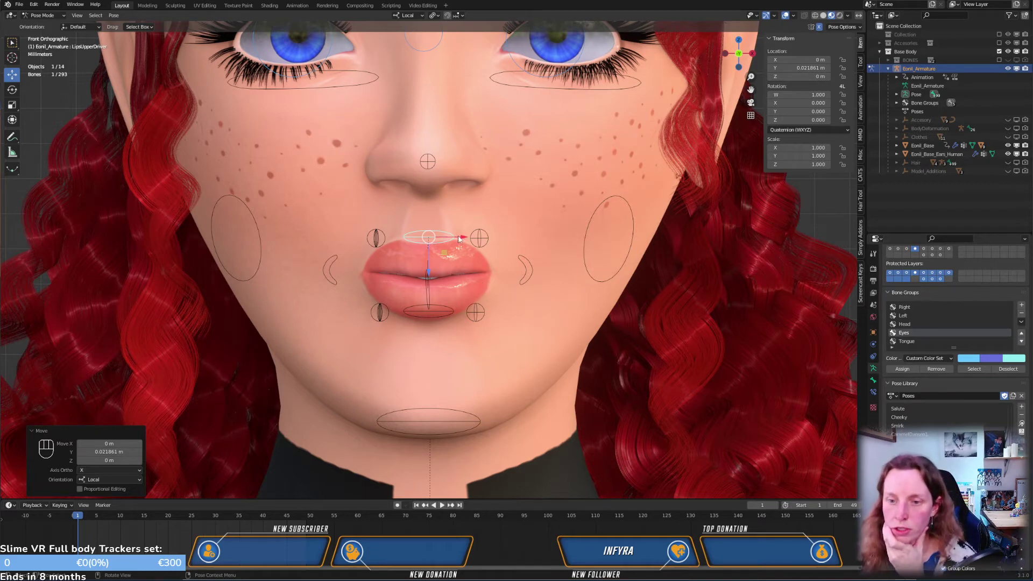
key("ctrl")
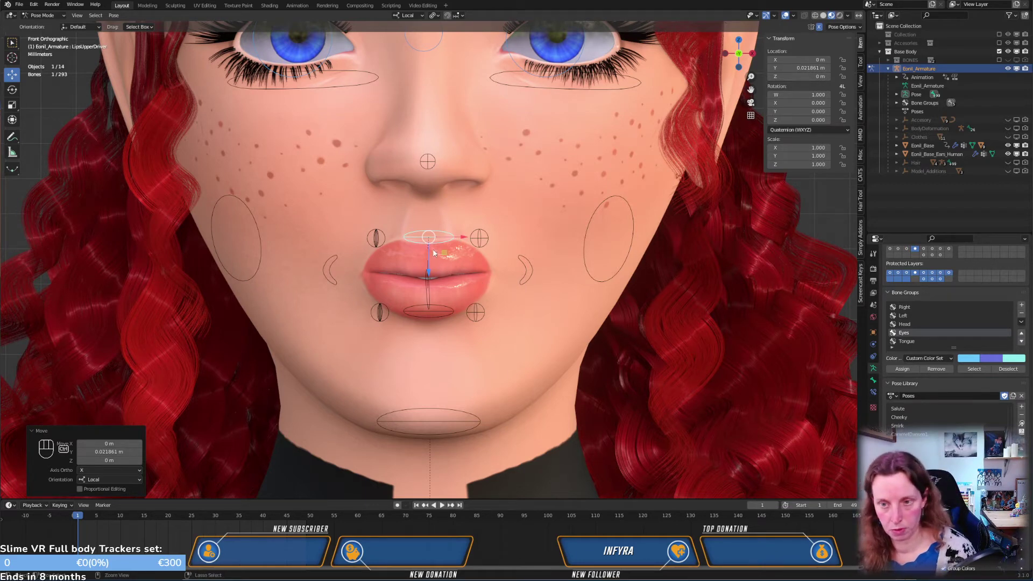
Return to Object Mode, select the body mesh and copy the P_LipsKiss.L value driver onto P_LipsKiss.R
key("ctrl+Tab")
left_click(583, 298)
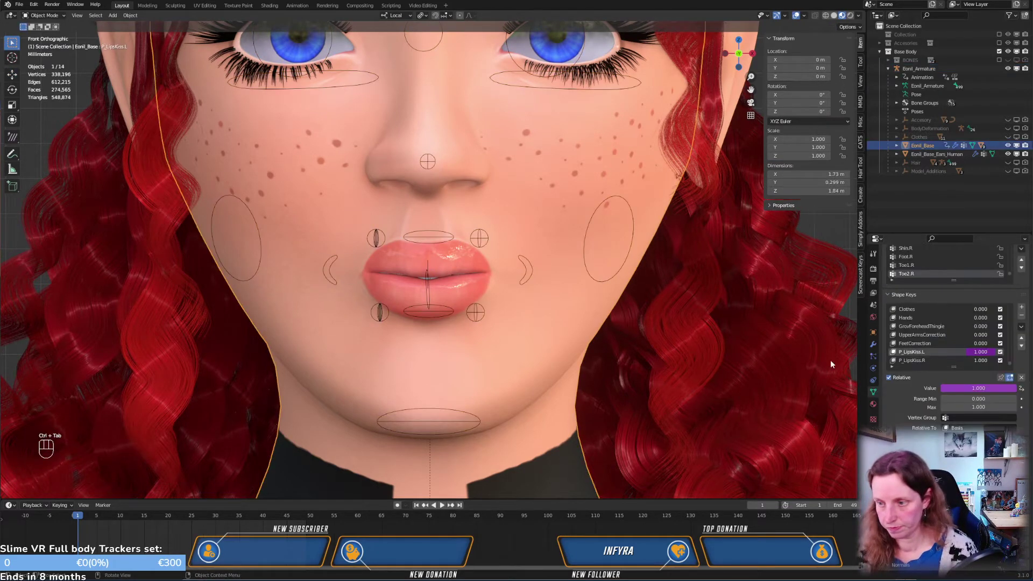
right_click(982, 357)
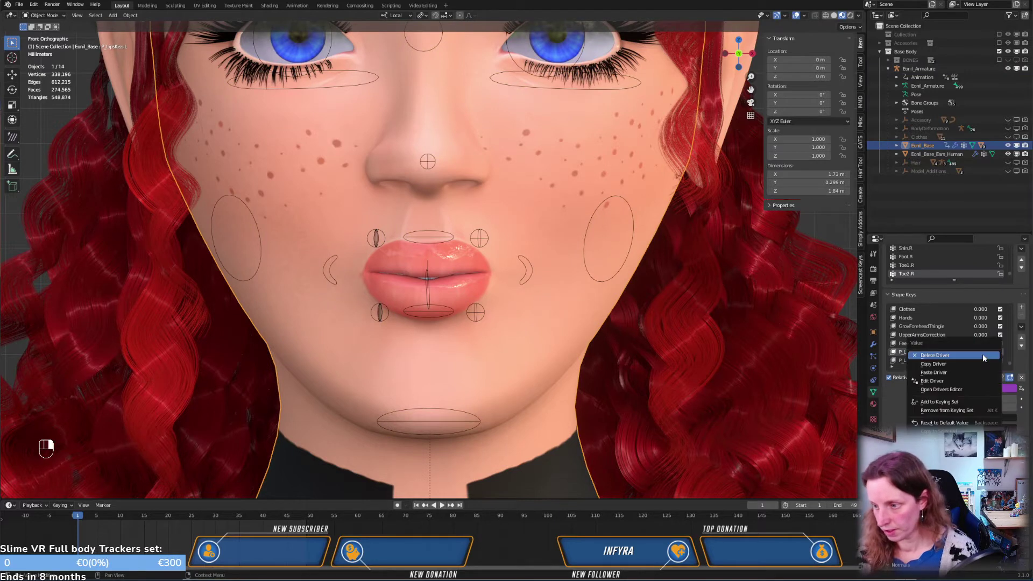
left_click(945, 372)
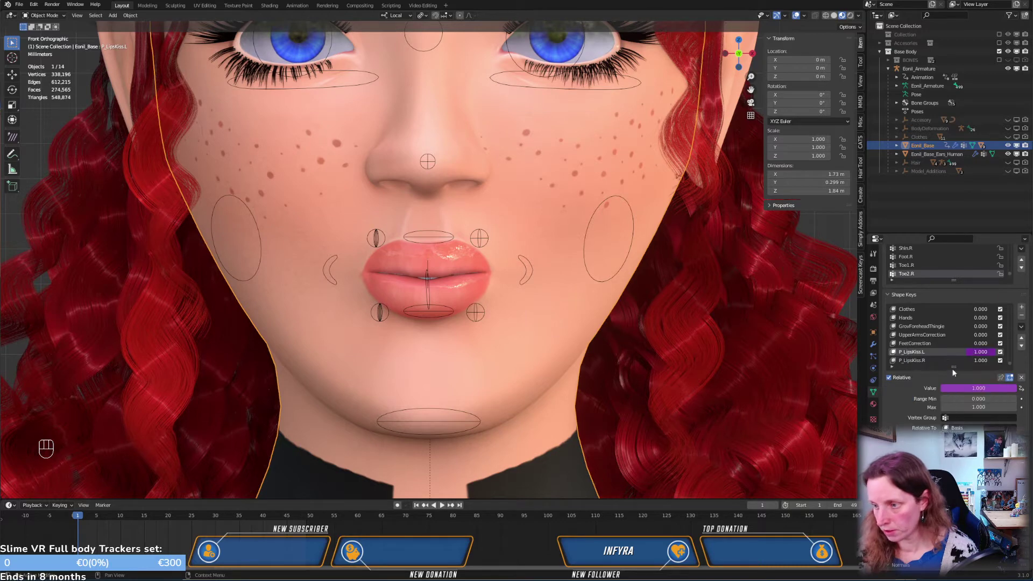
right_click(981, 361)
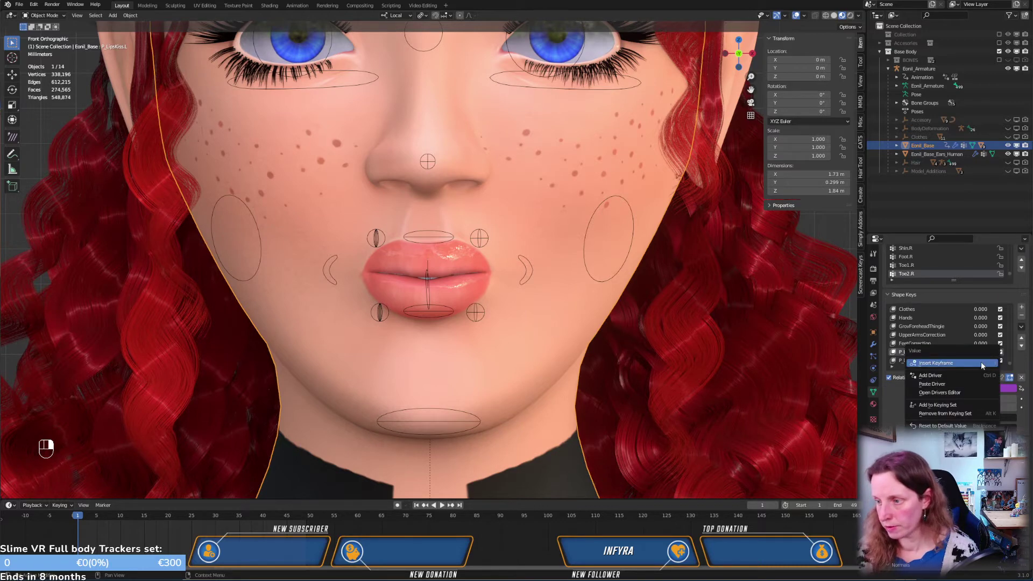
left_click(942, 376)
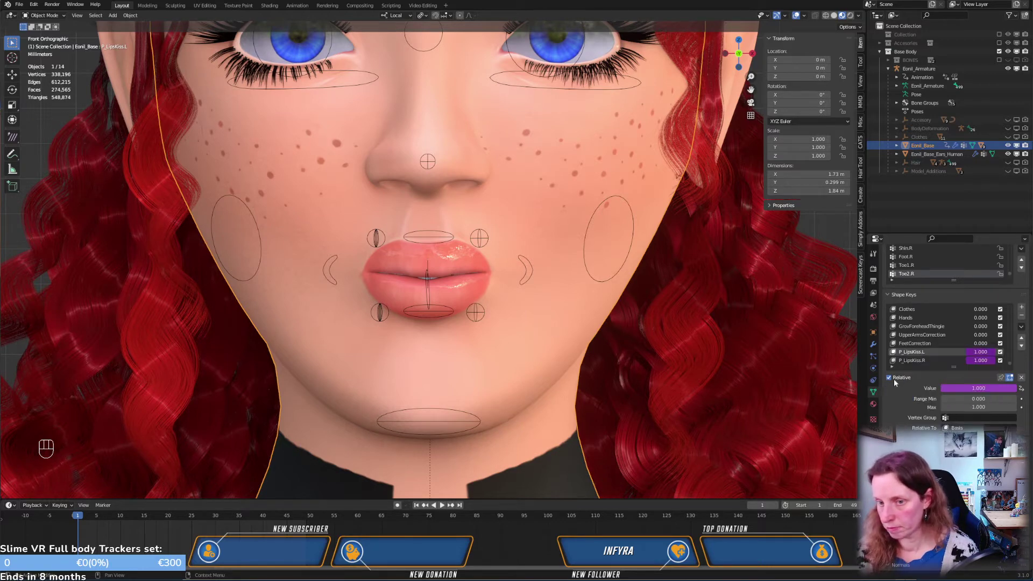
Test both kiss drivers in Pose Mode by moving the LipsUpperDriver bone to about -0.0117 m, then forward to about 0.0109 m along local Y
left_click(435, 235)
key("ctrl+Tab")
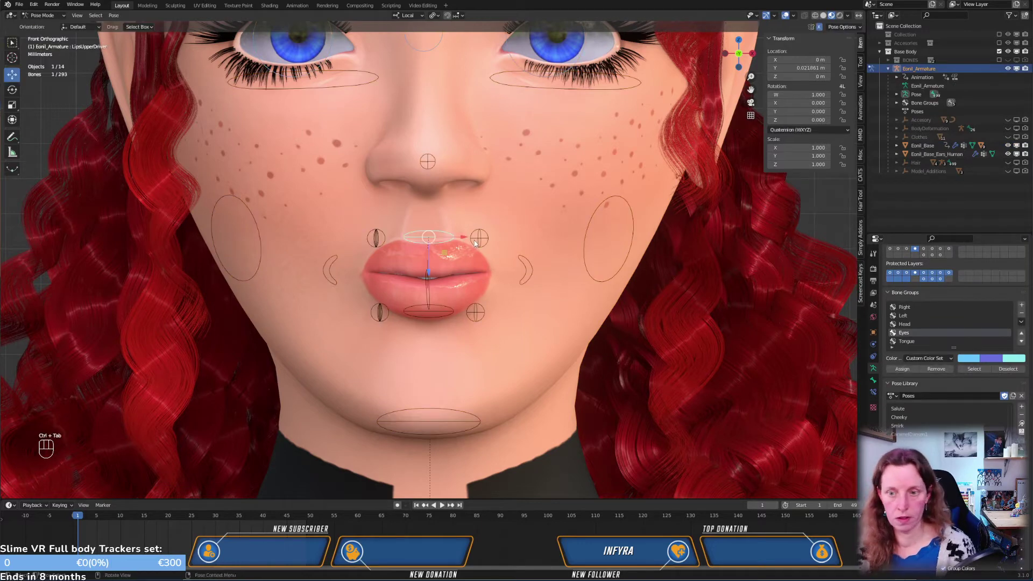
key("KP_3")
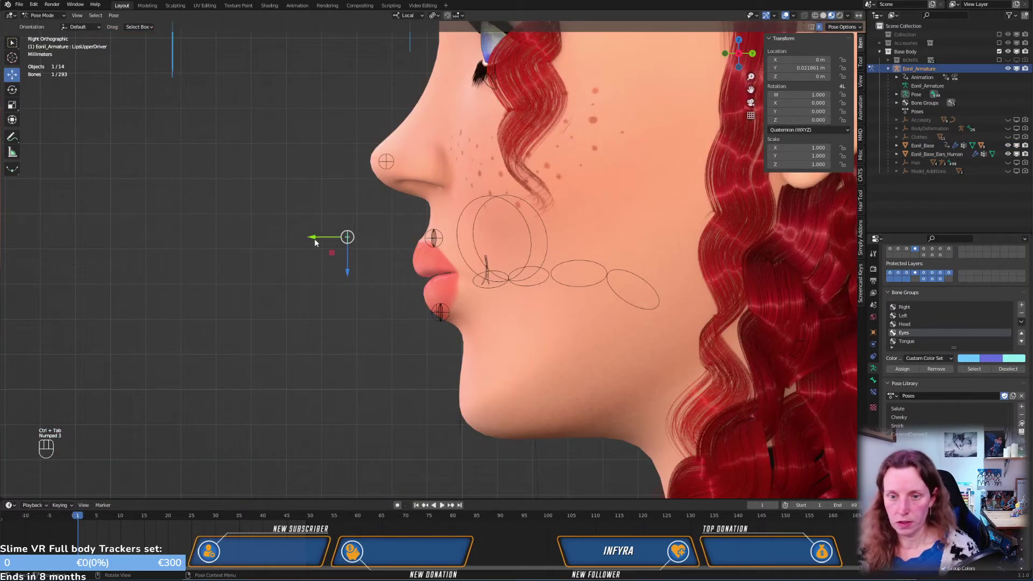
left_click_drag(323, 238, 433, 257)
key("KP_1")
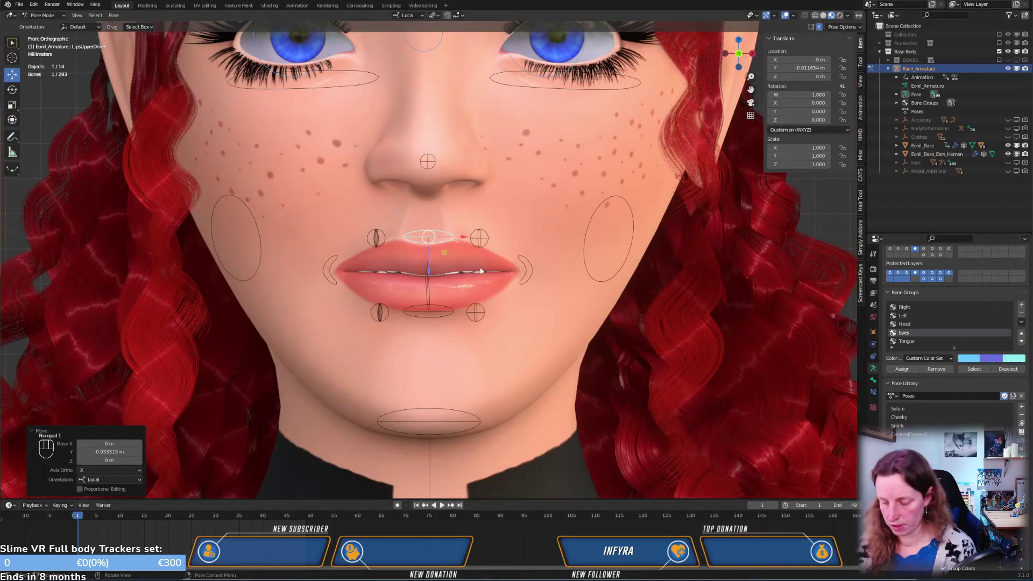
key("KP_3")
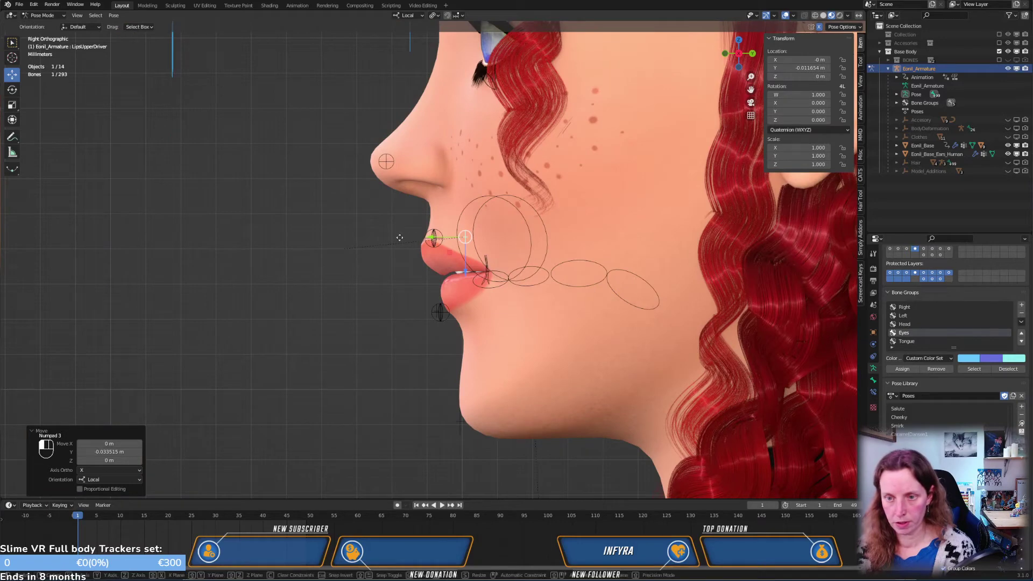
left_click_drag(432, 240, 339, 240)
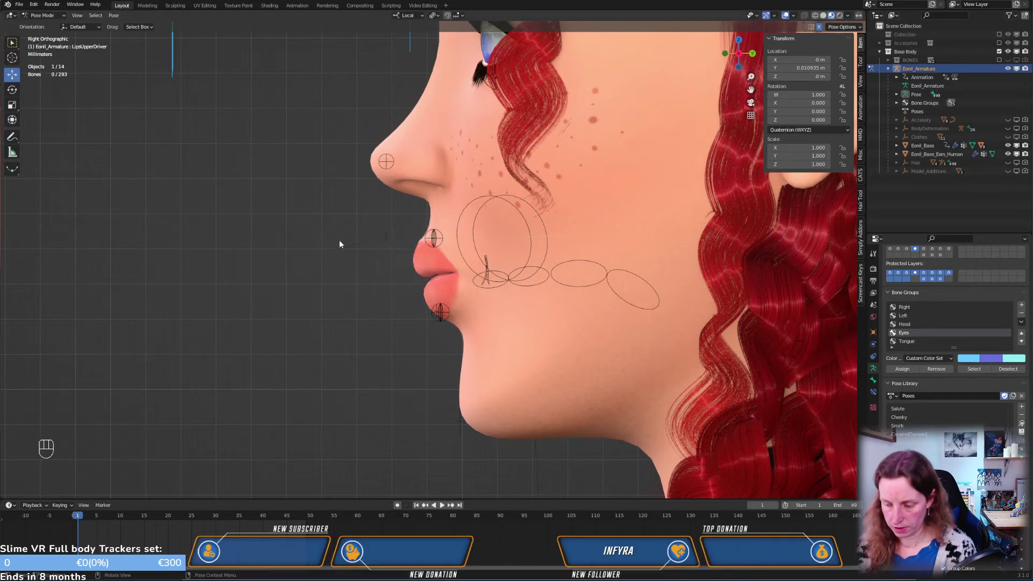
key("KP_1")
mouse_move(525, 277)
middle_mouse_down()
mouse_move(499, 211)
mouse_move(536, 281)
middle_mouse_up()
middle_click_drag(604, 293, 528, 273)
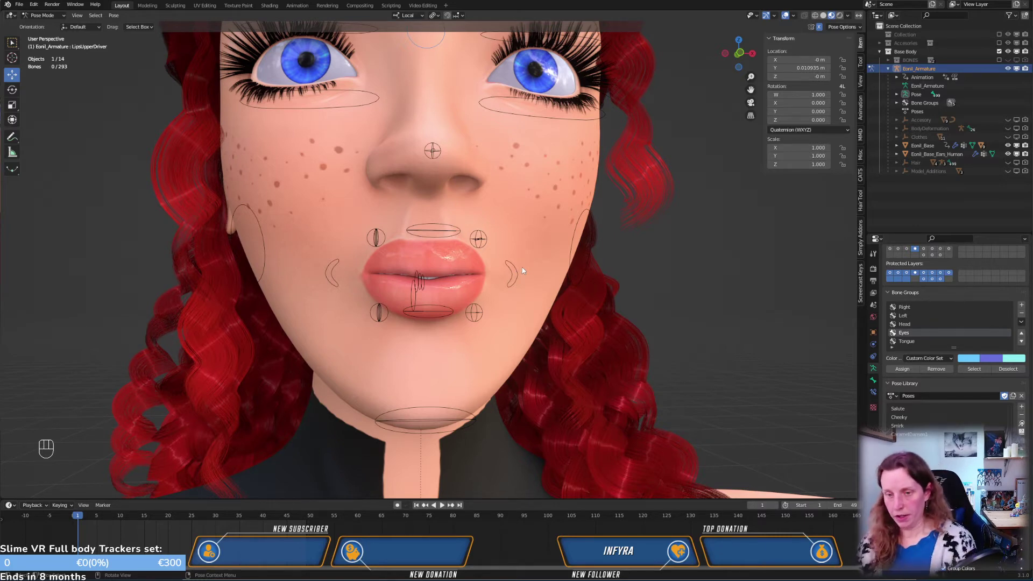
key("KP_1")
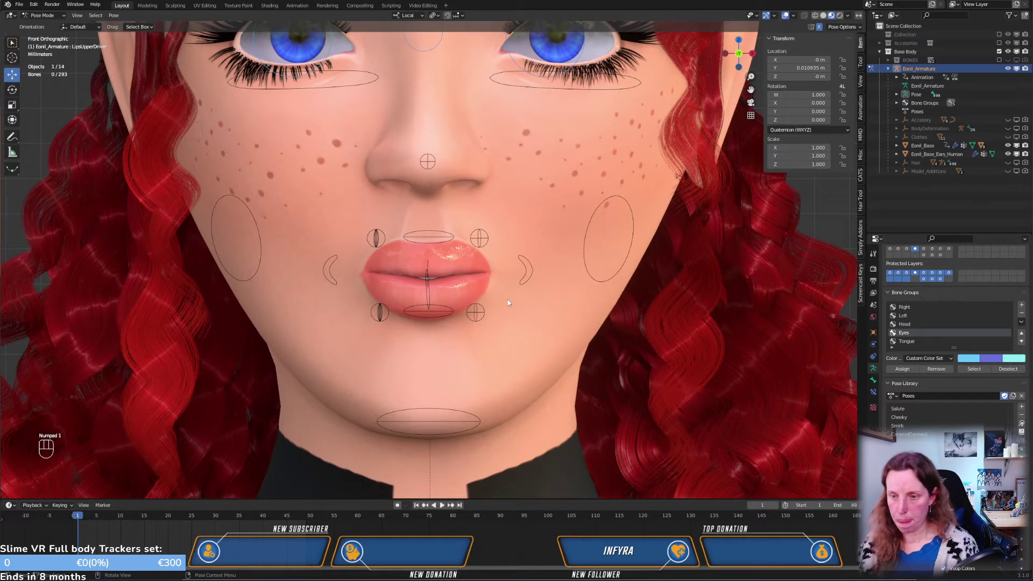
Return to Object Mode, select the body mesh and disable shape key P_LipsKiss.R while leaving P_LipsKiss.L enabled
key("ctrl+Tab")
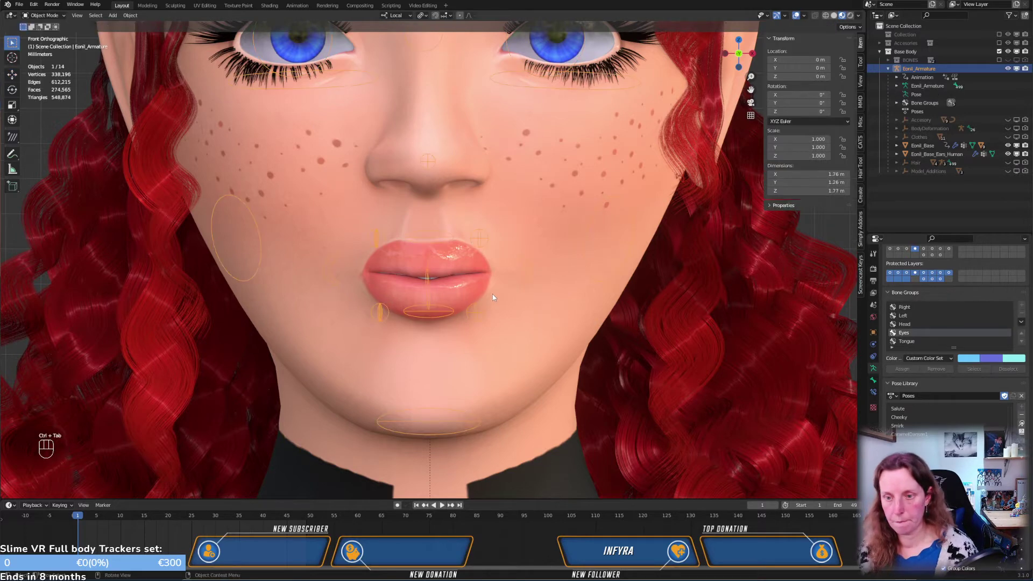
left_click(492, 293)
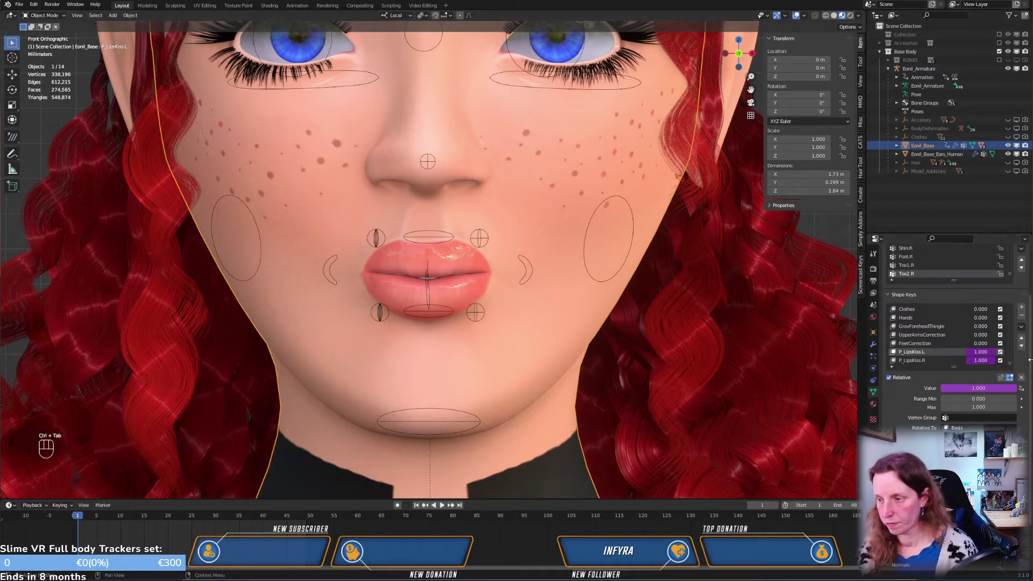
scroll(971, 336, "up", 6)
scroll(974, 331, "up", 2)
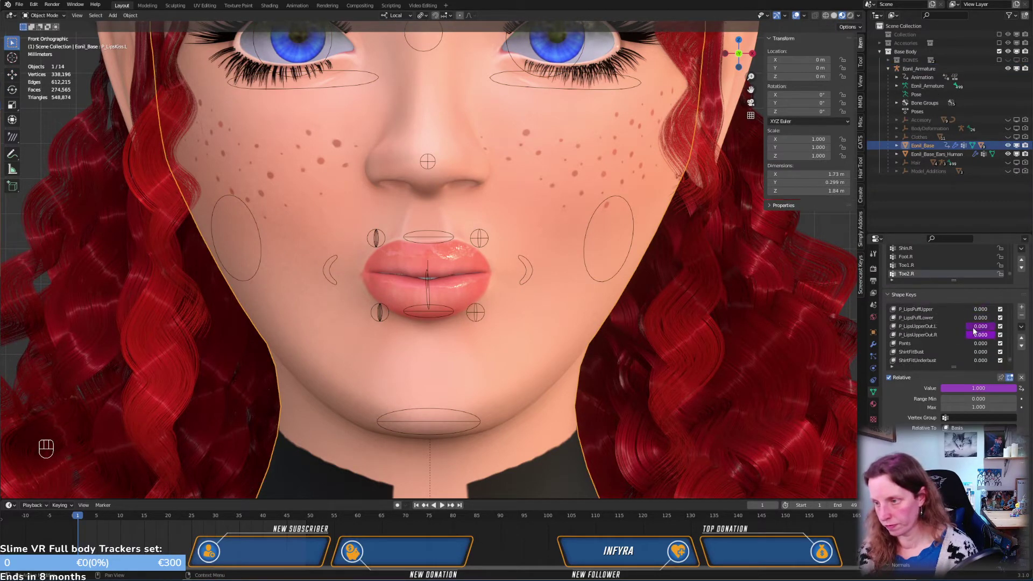
scroll(961, 322, "down", 8)
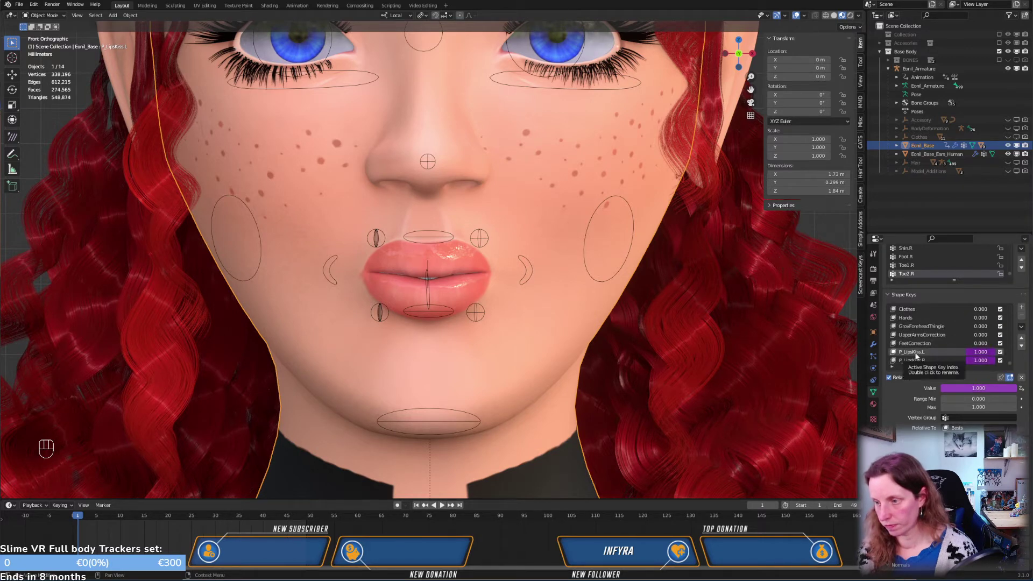
left_click(979, 360)
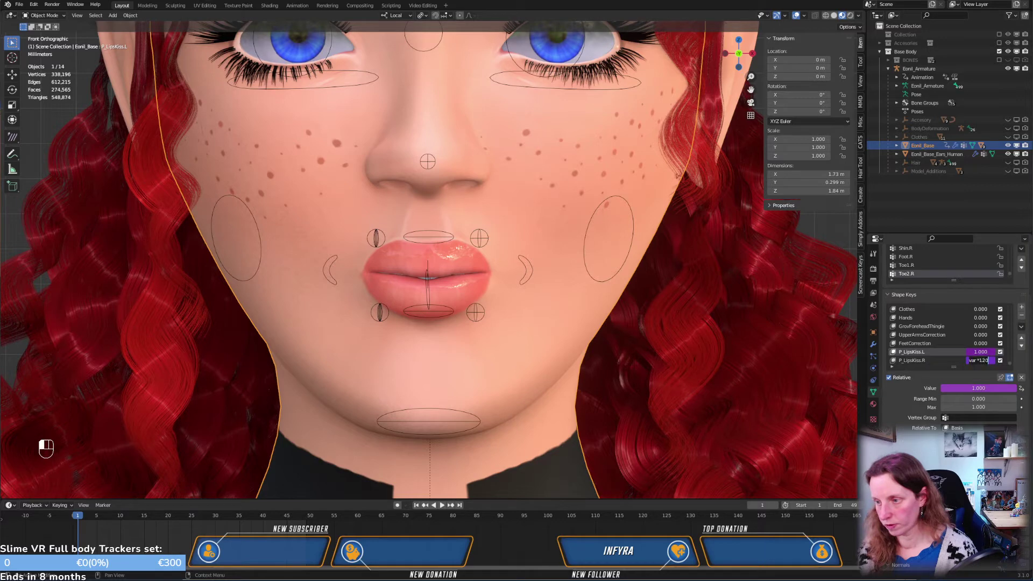
left_click(1001, 361)
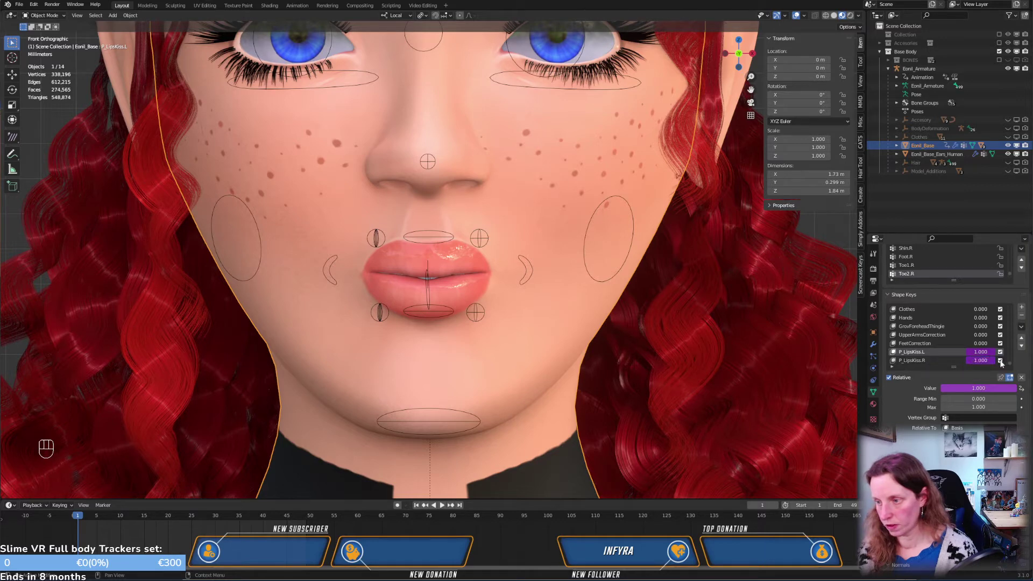
left_click(1000, 361)
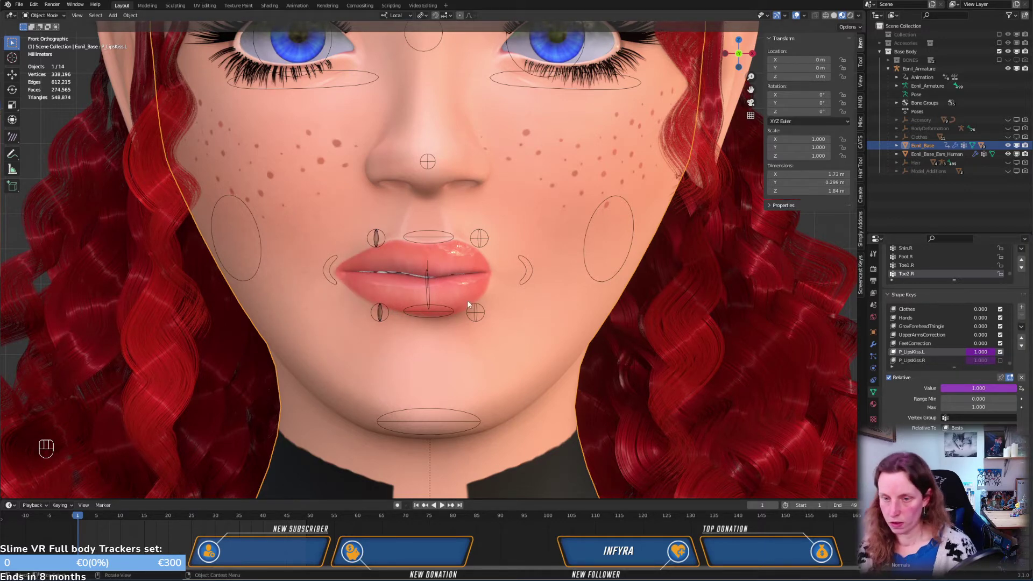
Enter Edit Mode on P_LipsKiss.L and use Blend from Shape to add P_LipsKiss.R at a blend of 1.000
key("Tab")
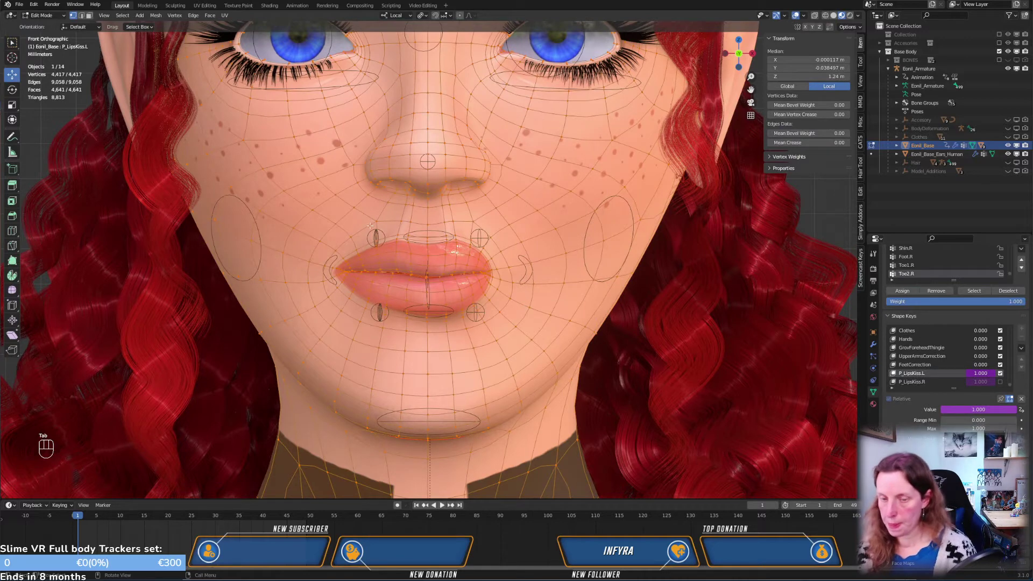
left_click(174, 15)
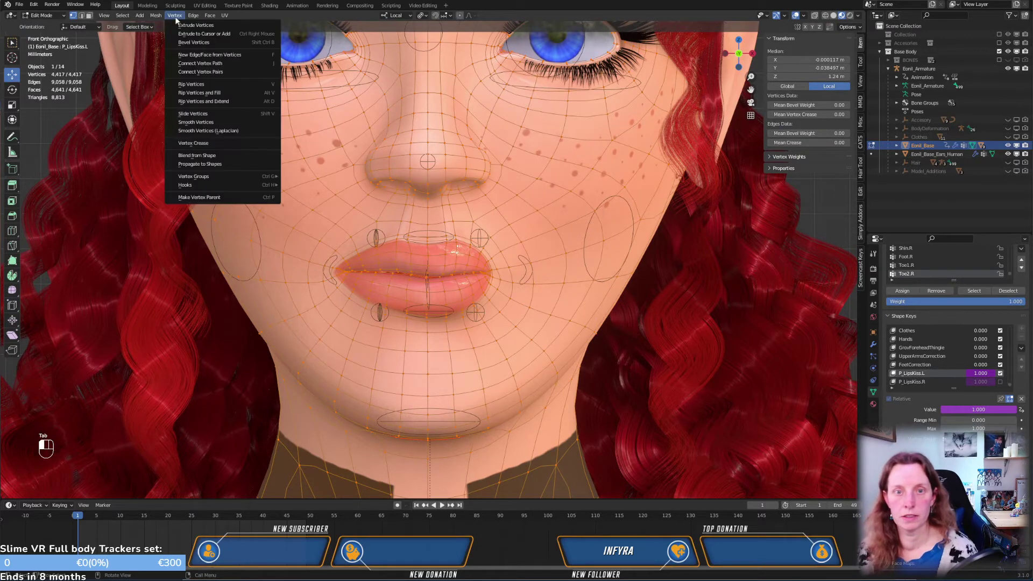
left_click(208, 155)
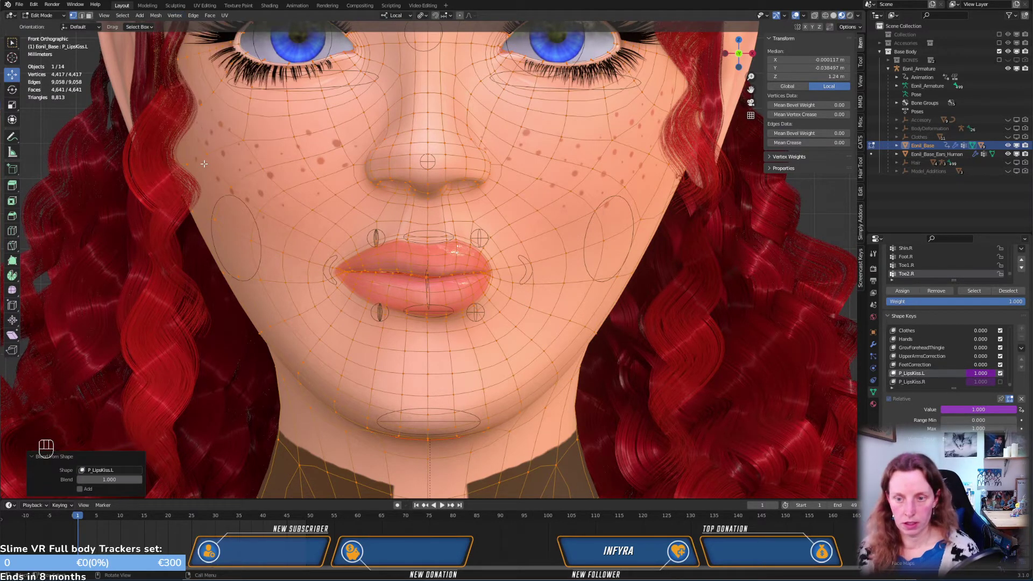
left_click(127, 469)
key("End")
key("BackSpace")
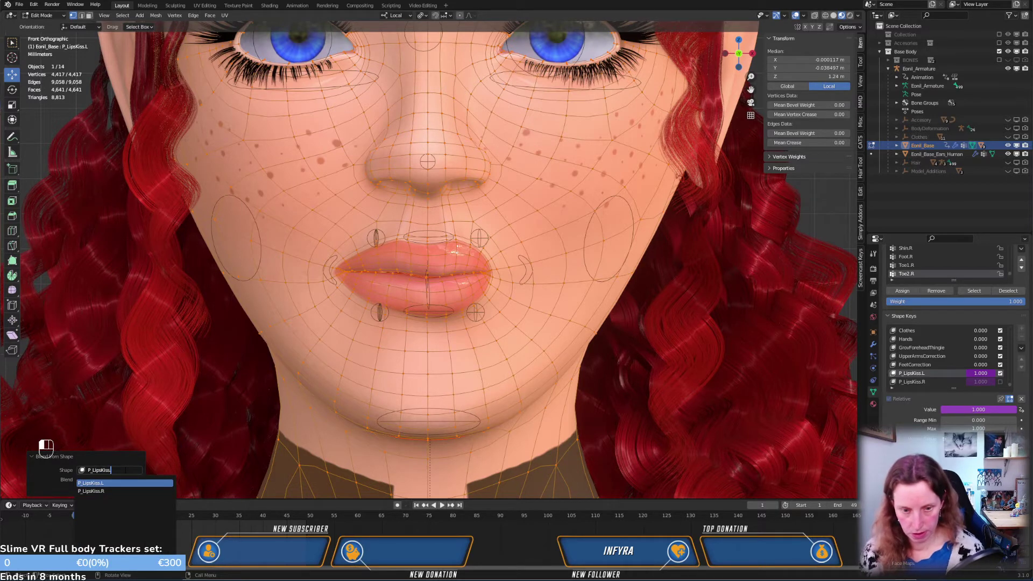
left_click(91, 490)
left_click(80, 489)
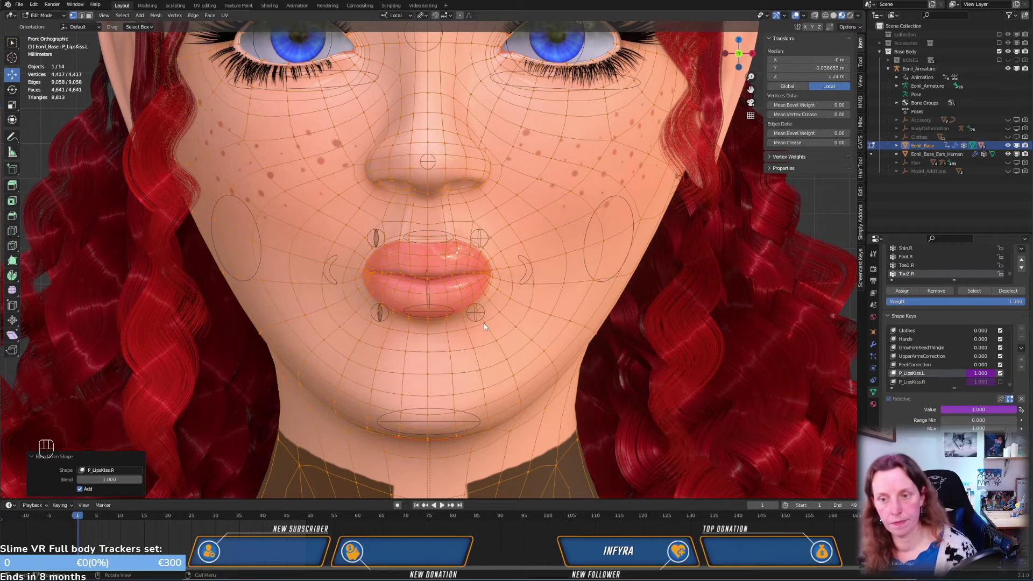
In P_LipsKiss.L, raise the upper lip's foremost centre vertex and pull it slightly backward to flatten the lip's side profile
key("Tab")
middle_click_drag(501, 319, 414, 327)
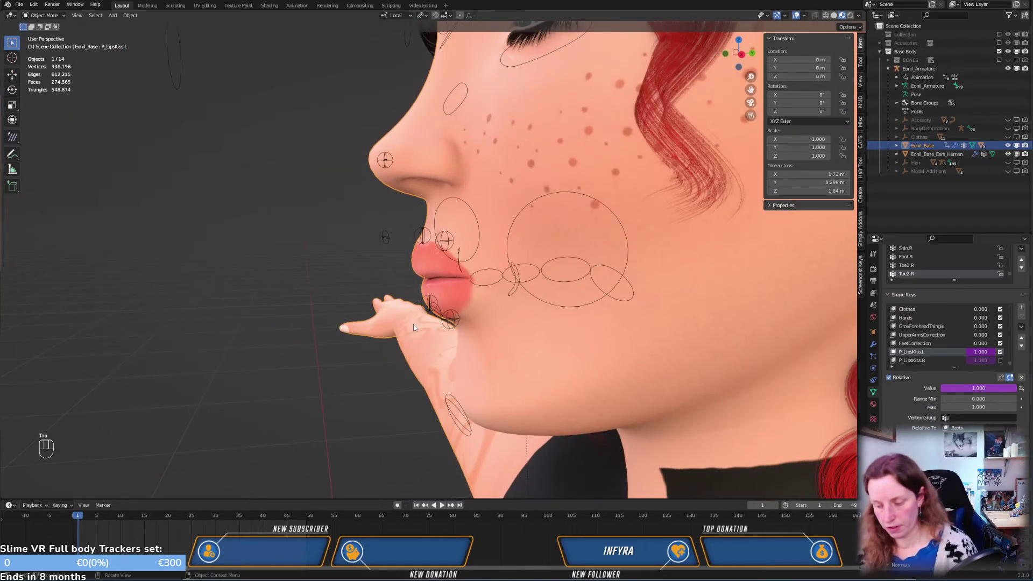
key("KP_3")
scroll(415, 325, "up", 4)
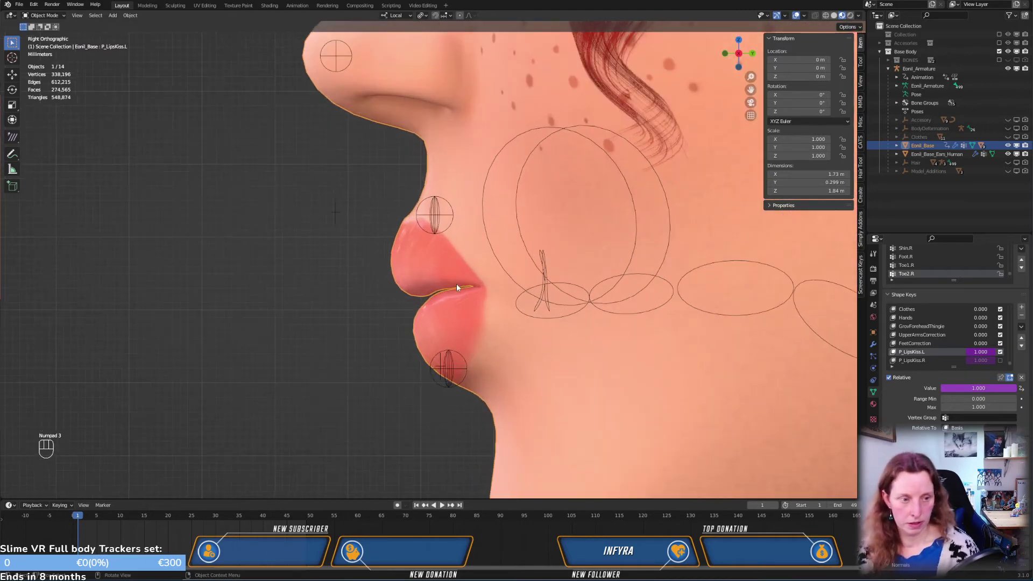
scroll(456, 287, "up", 3)
key("Tab")
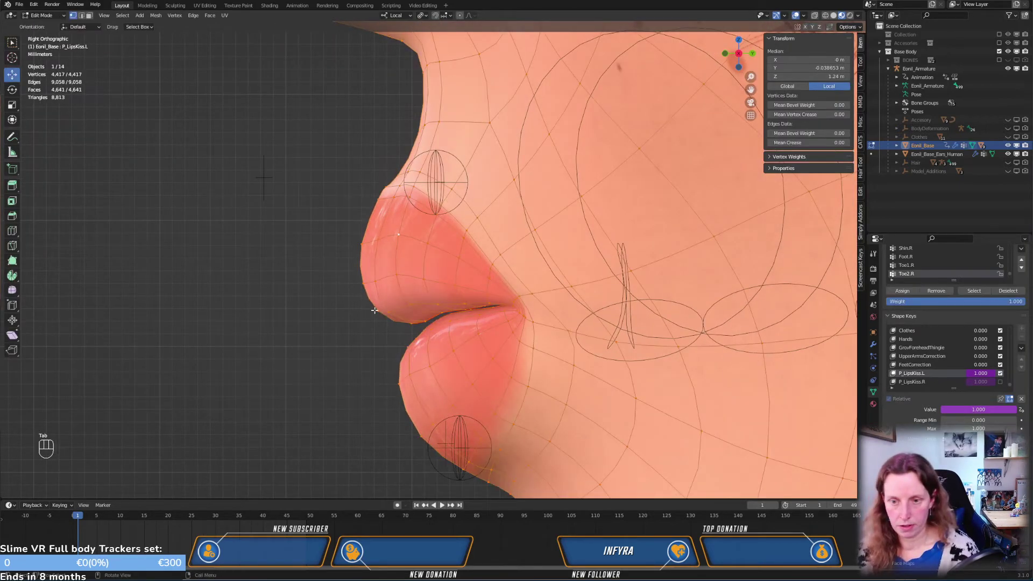
middle_click_drag(366, 291, 434, 189)
left_click(447, 192)
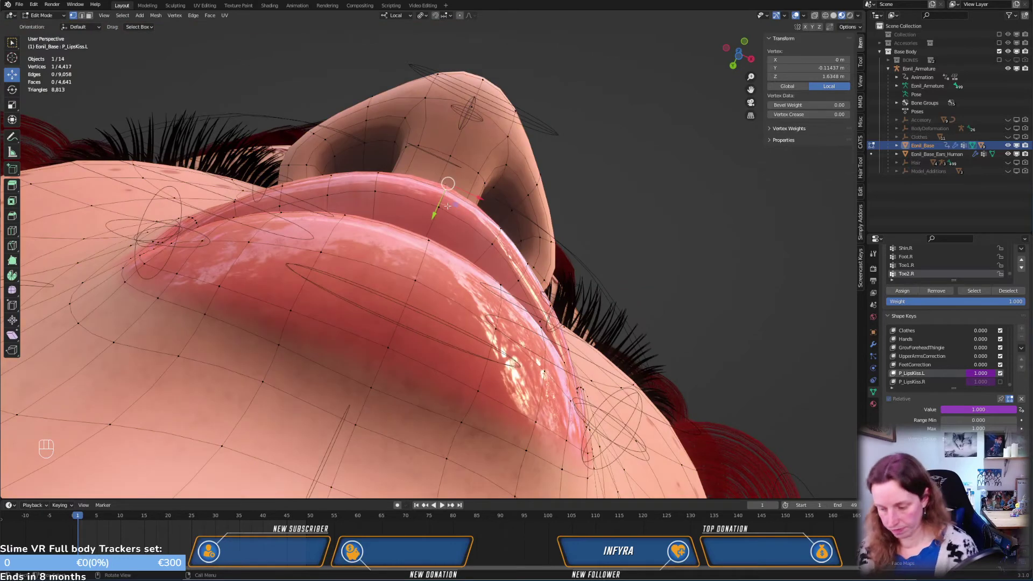
key("KP_3")
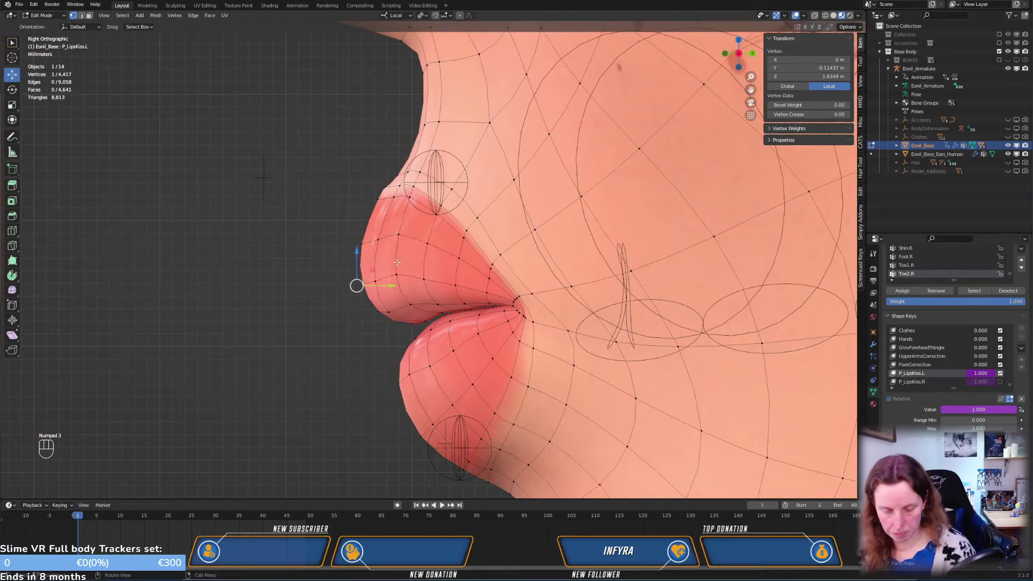
key("g")
left_click(375, 243)
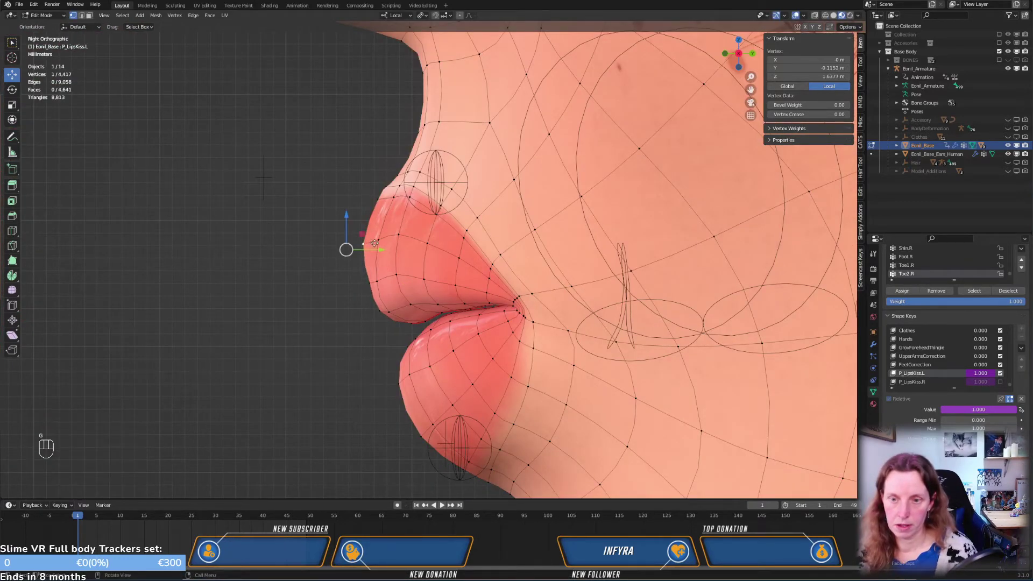
key("g")
left_click(385, 242)
Move the centre vertex on the upper lip's lower edge and its side neighbour backward by about 0.001 m and 0.0008 m
left_click(378, 313)
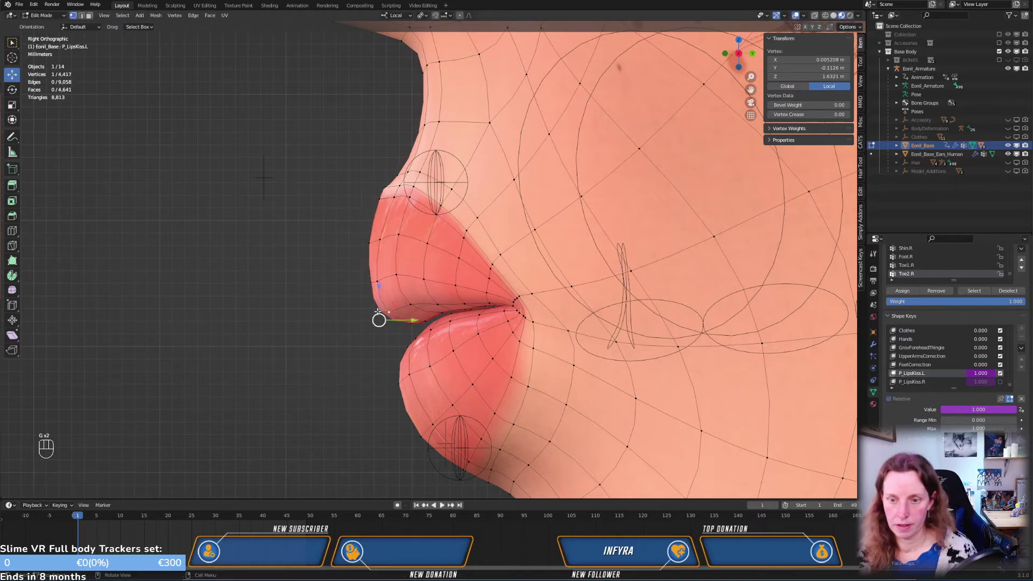
key("g")
left_click(388, 310)
middle_click_drag(387, 309, 416, 212)
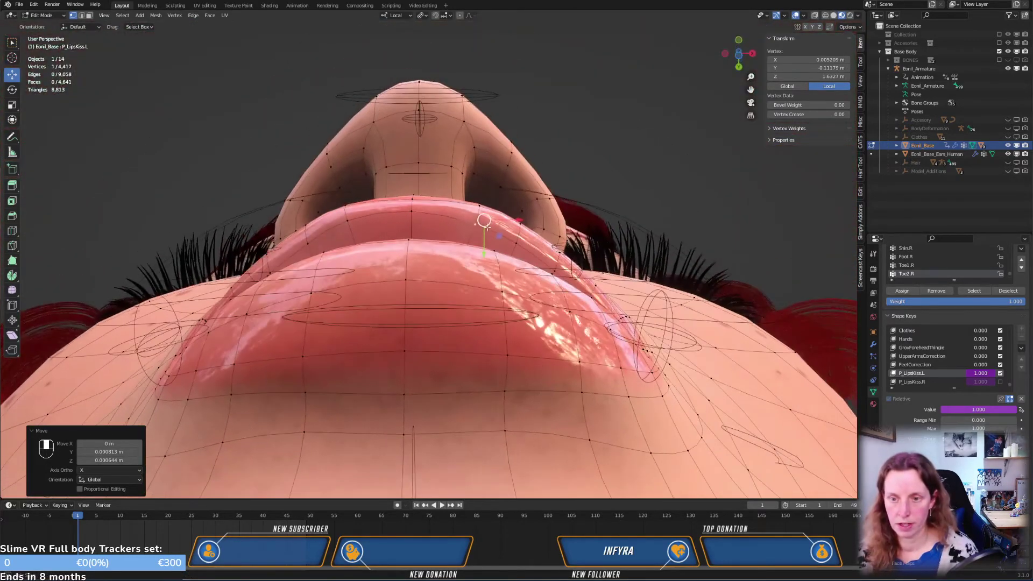
left_click(414, 210)
key("g")
left_click(467, 226)
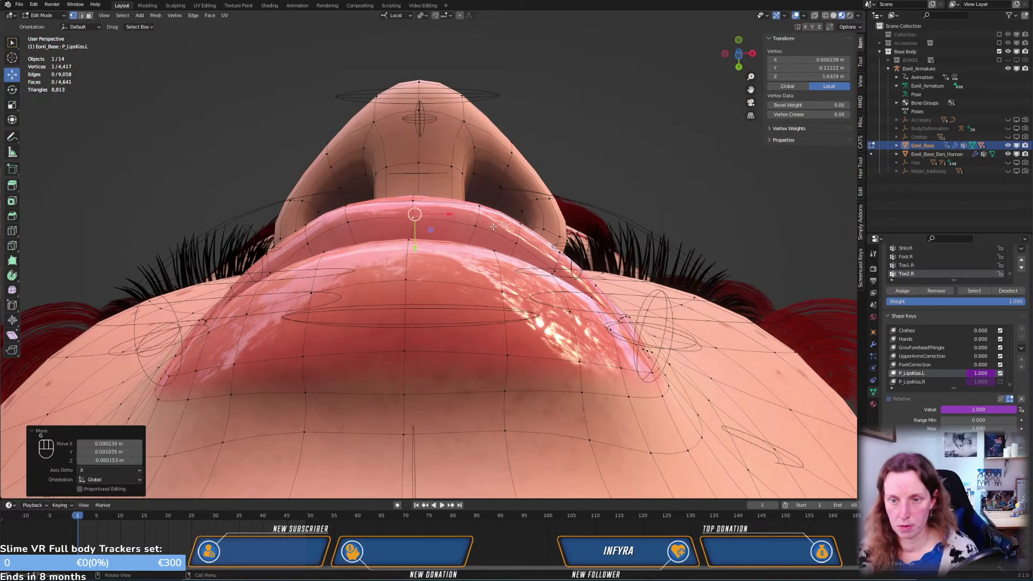
Nudge the front upper-lip vertex beside the centre about 0.0003 m inward and 0.0004 m backward
middle_click_drag(493, 226, 491, 219)
key("g")
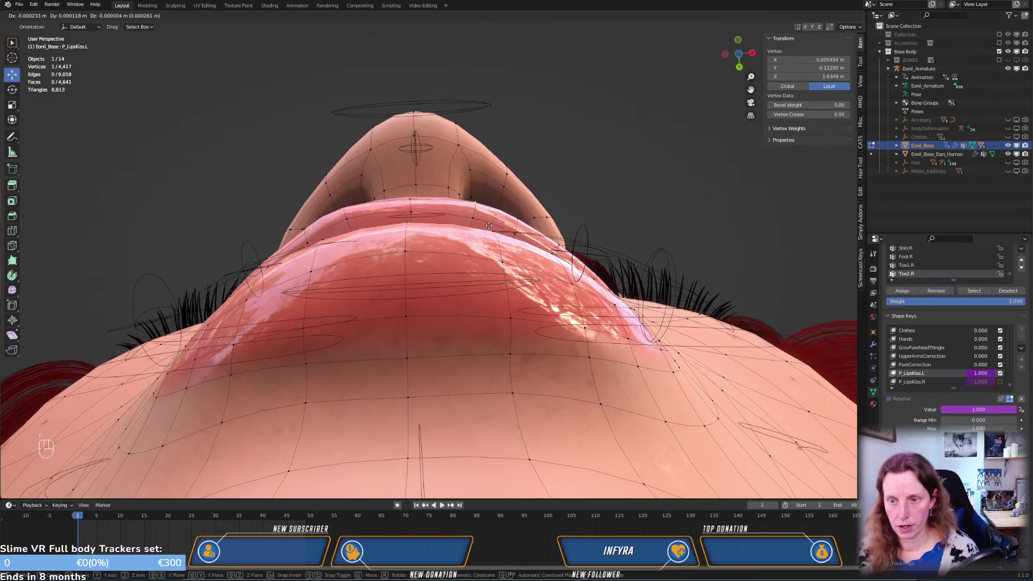
left_click(487, 229)
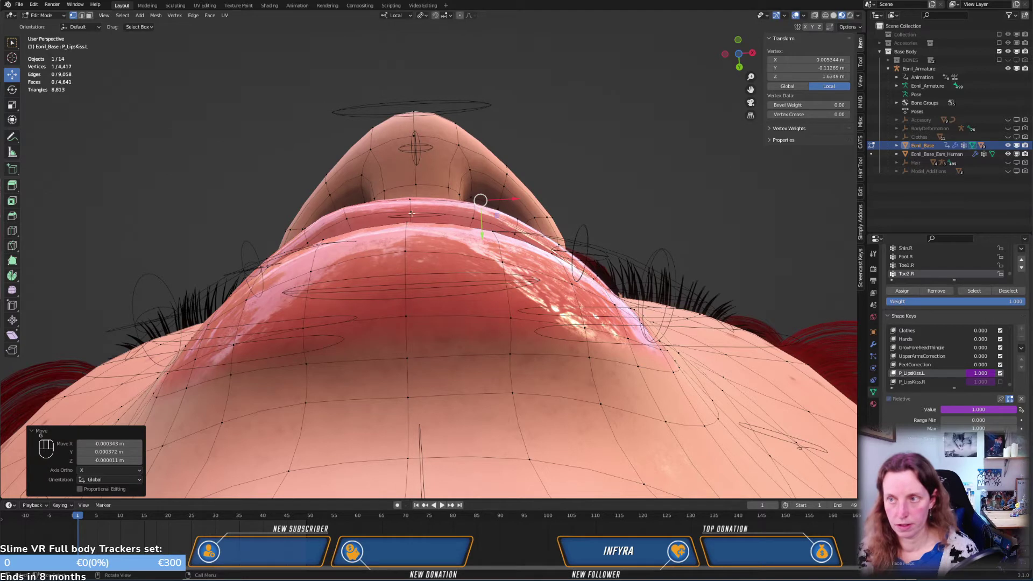
Undo the last upper-lip nudge and repeat it with X mirroring on, about 0.0003 m inward and 0.0005 m backward
key("ctrl+z")
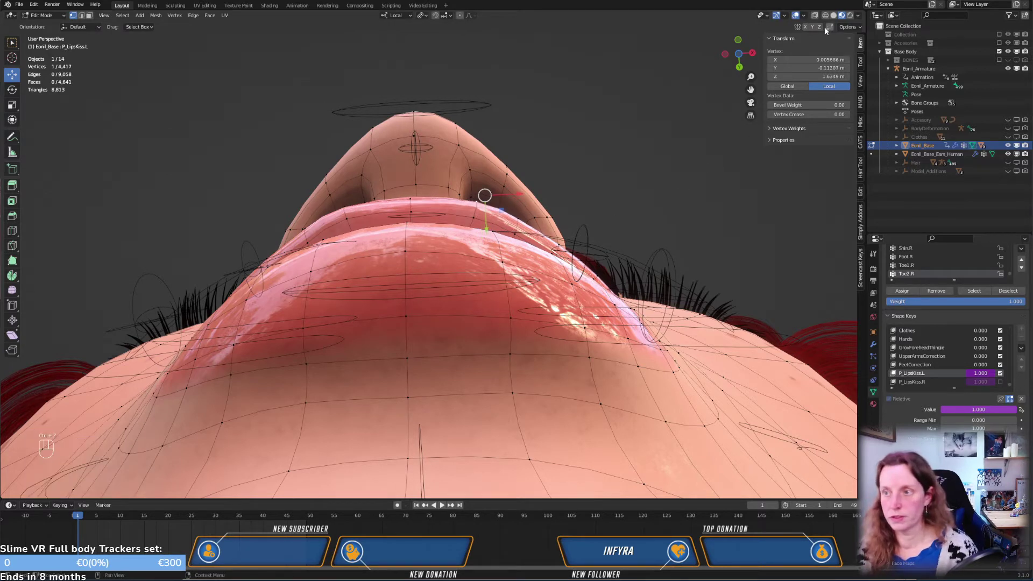
key("g")
left_click(457, 228)
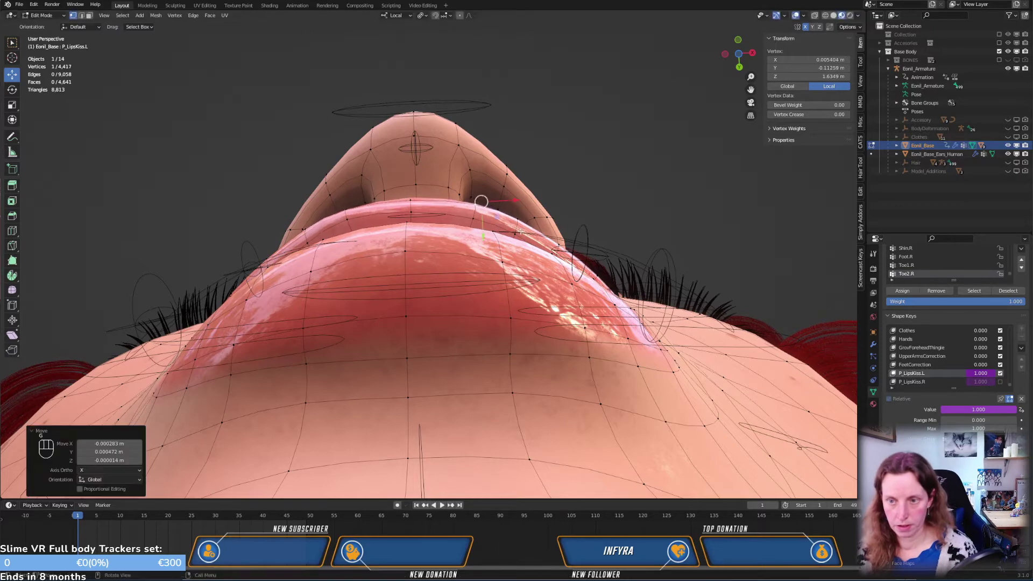
middle_click_drag(462, 226, 495, 325)
key("KP_3")
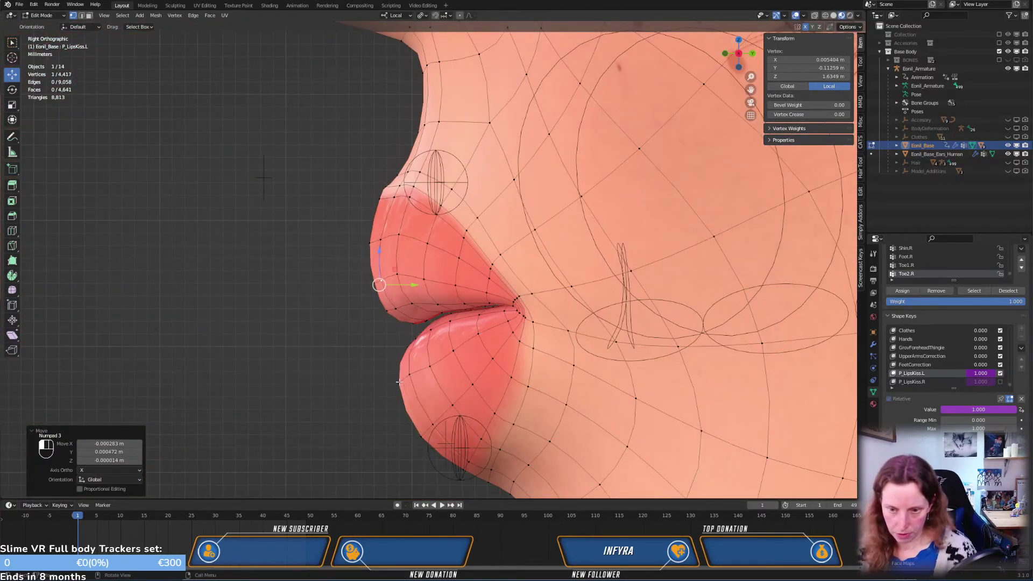
Move the lower lip's foremost centre vertex about 0.0012 m backward and the centre vertex below it about 0.0004 m backward and 0.0002 m up
left_click(398, 382)
key("g")
left_click(423, 385)
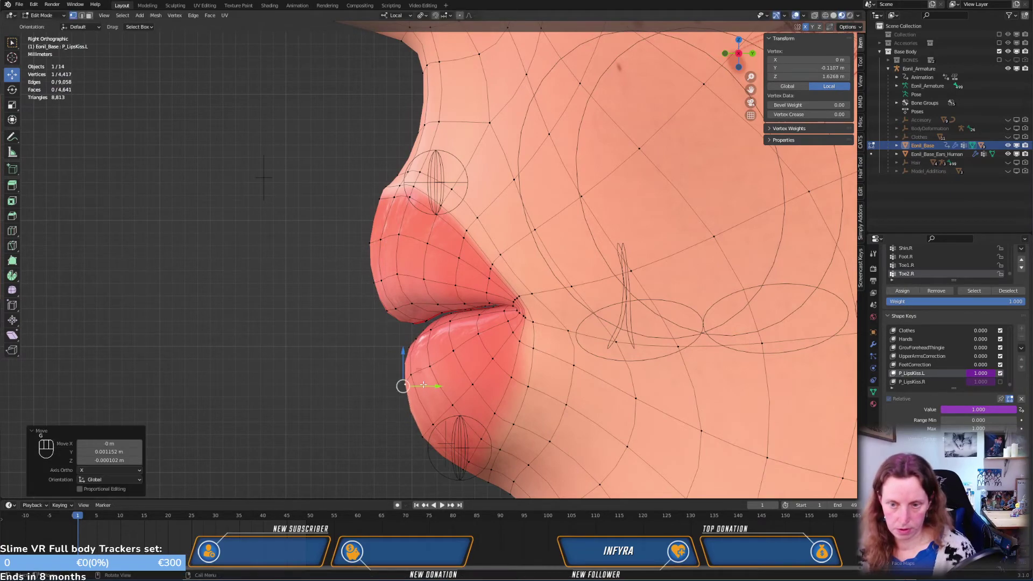
key("g")
left_click(417, 444)
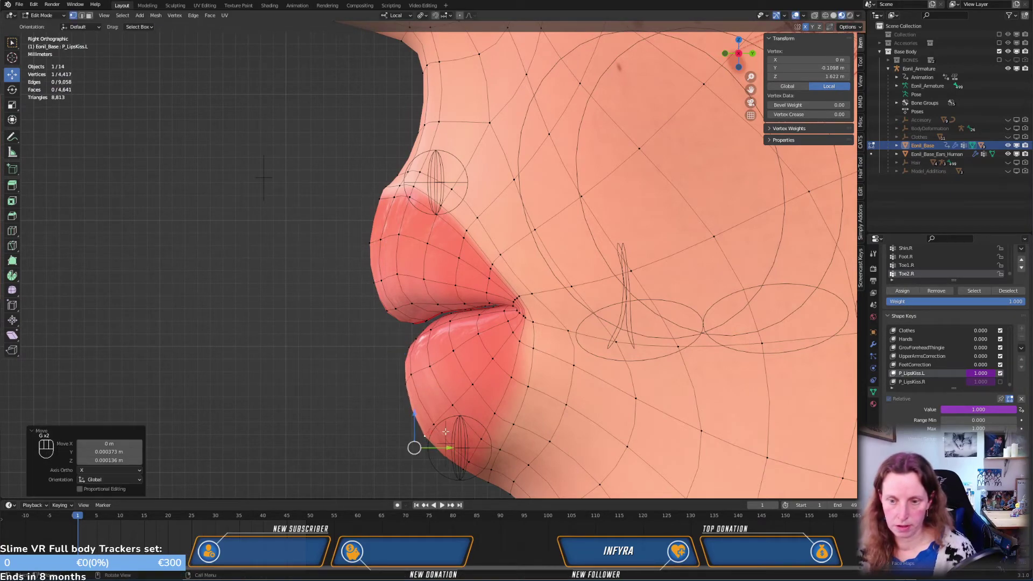
Round the lips' side contour by nudging its vertices, moving the upper lip's front side vertex about 0.0005 m outward and 0.0004 m forward
middle_click_drag(417, 445, 533, 237)
left_click(581, 276)
key("g")
left_click(581, 276)
left_click(550, 299)
key("g")
left_click(594, 327)
key("g")
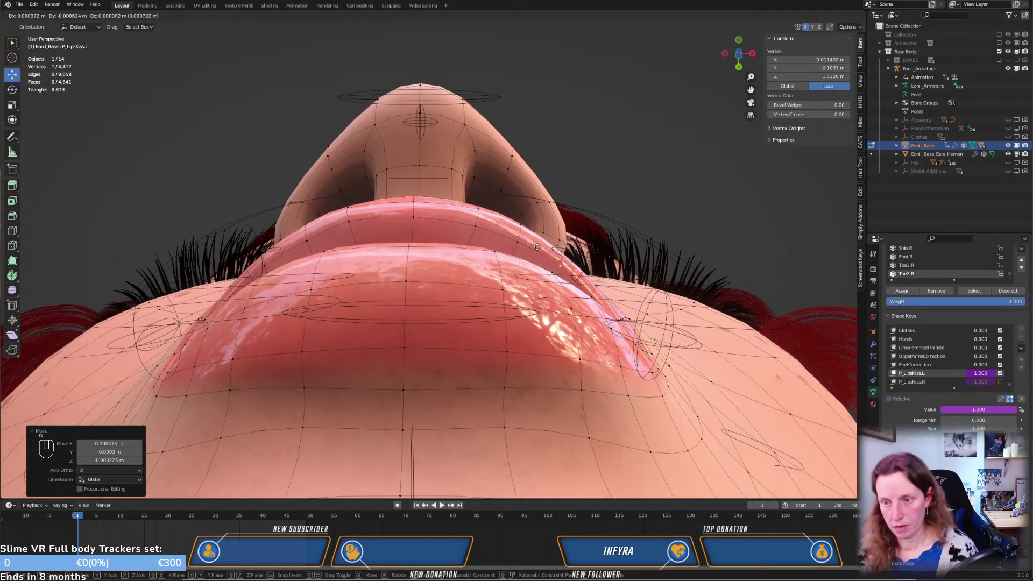
left_click(524, 234)
key("g")
left_click(529, 238)
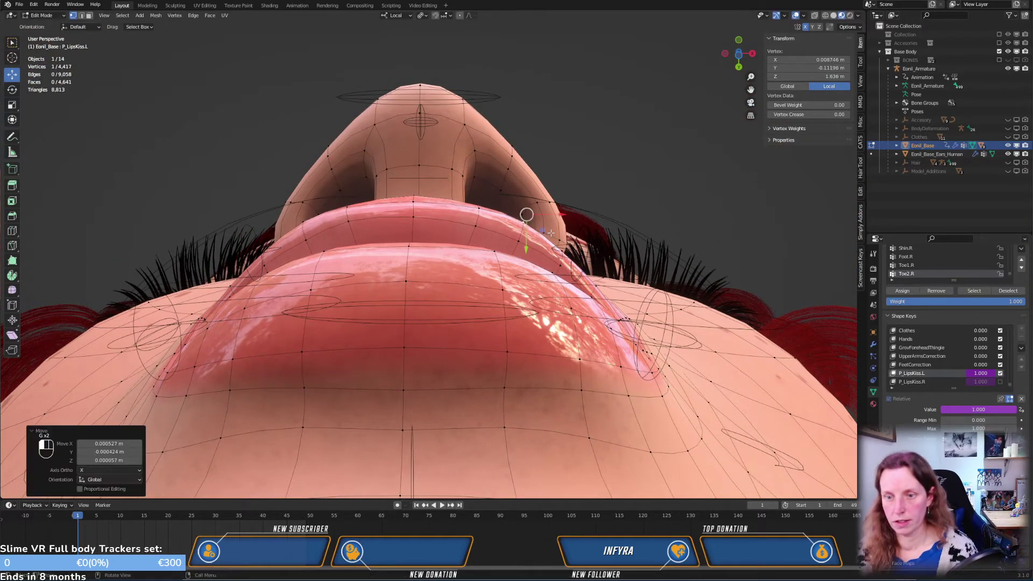
Try moving the lower lip's two front side vertices outward, the inner one about 0.0008 m outward, 0.0006 m forward and 0.0007 m down
middle_click_drag(528, 238, 565, 374)
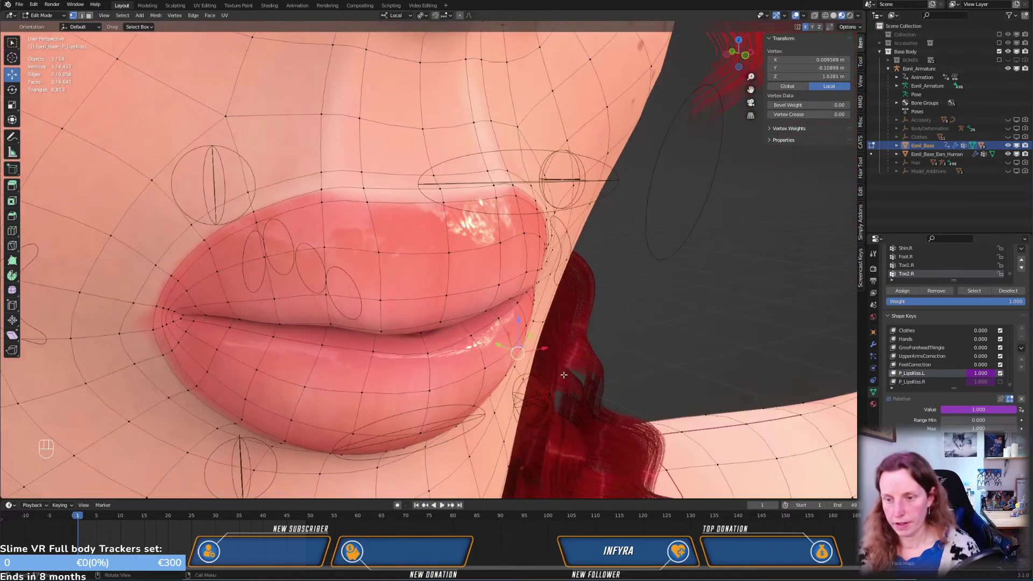
key("g")
left_click(495, 341)
key("g")
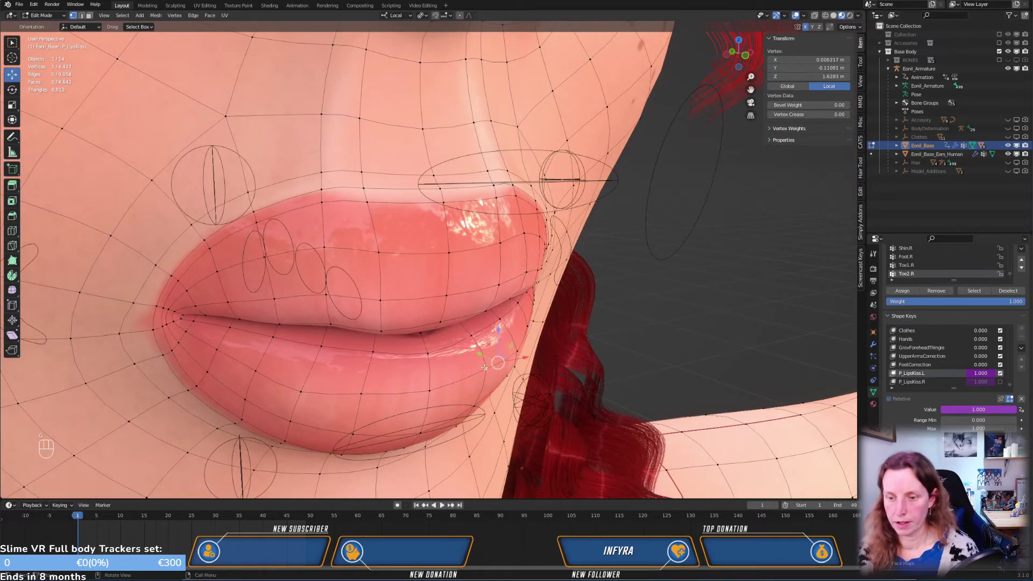
left_click(499, 378)
Undo the accidental vertex dissolve and the last moves of the lower lip's side vertices
middle_click_drag(506, 371, 553, 298)
key("ctrl")
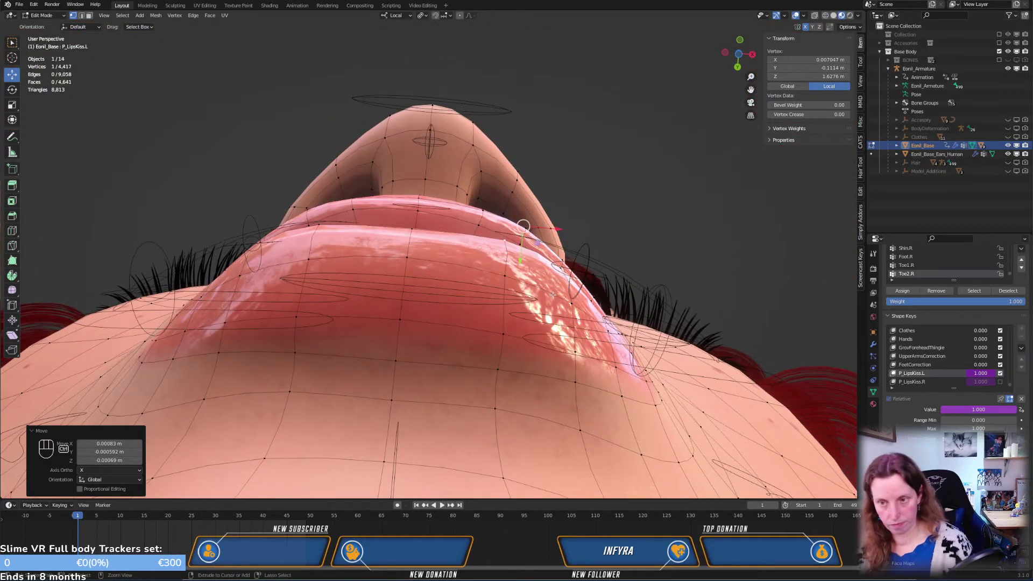
key("ctrl+x")
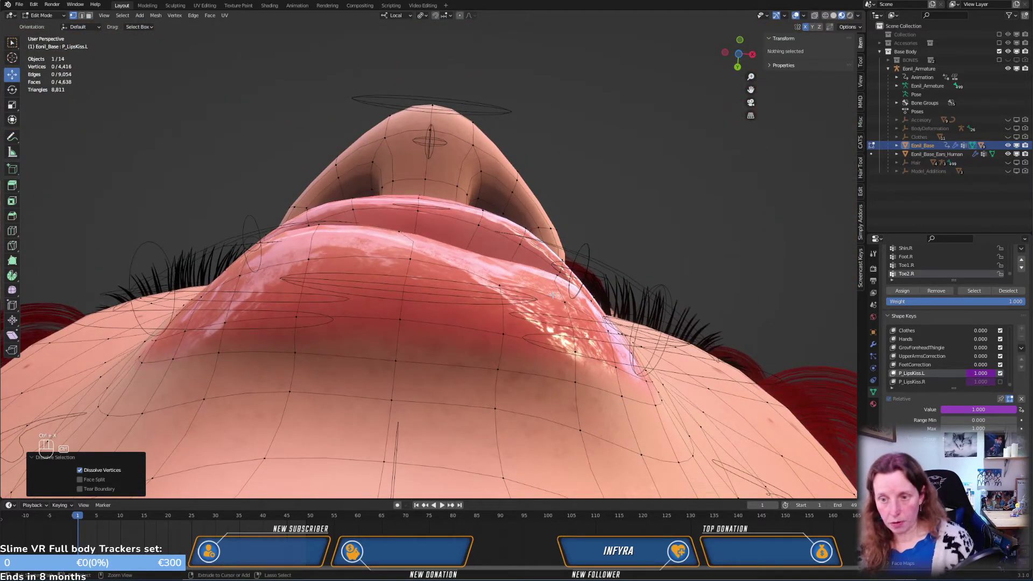
key("ctrl+z")
key("ctrl+z")
key("ctrl+z")
middle_click_drag(573, 261, 538, 330)
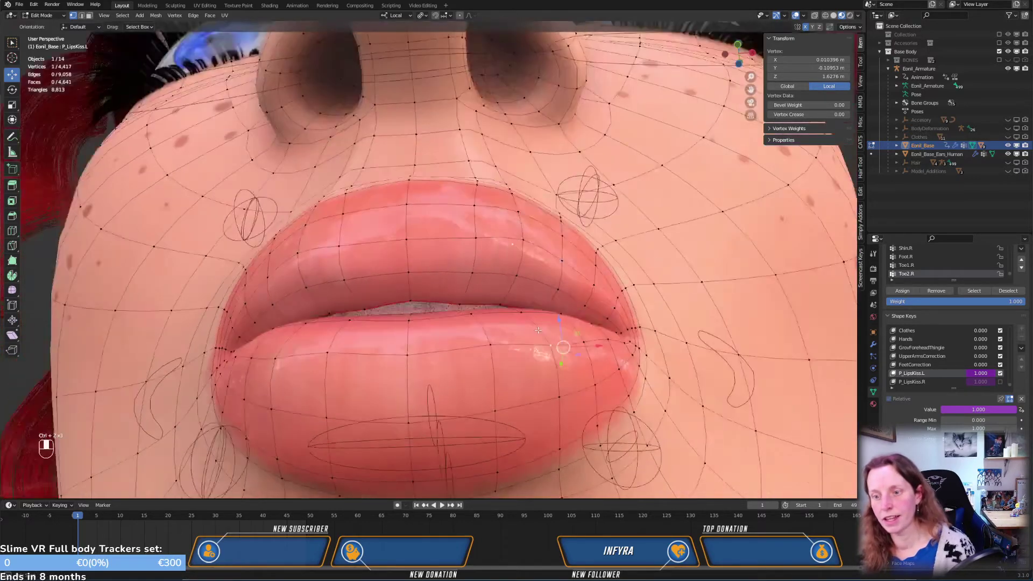
key("ctrl+z")
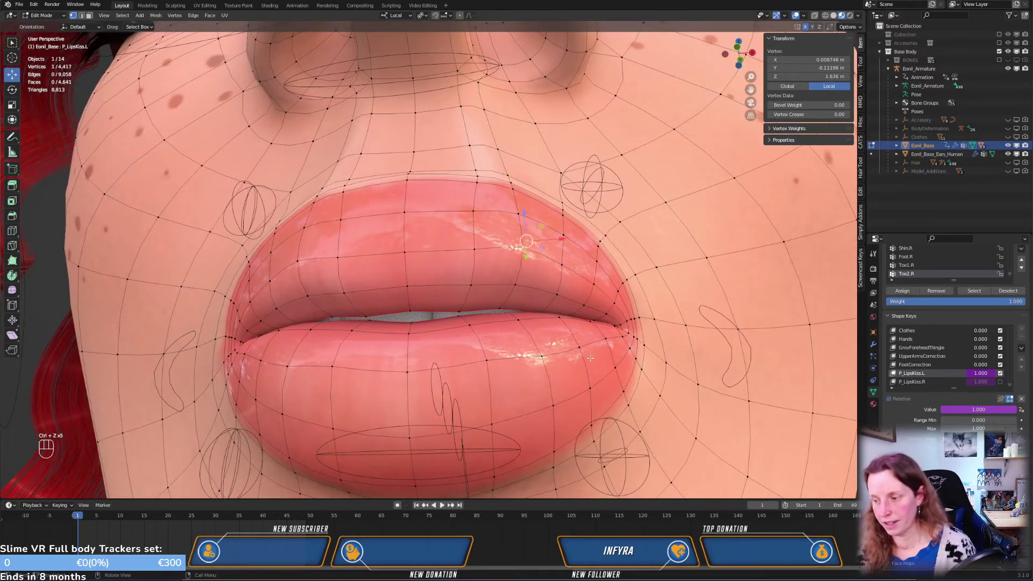
Select the lower lip's front vertex beside the centre line
middle_click_drag(590, 357, 530, 384)
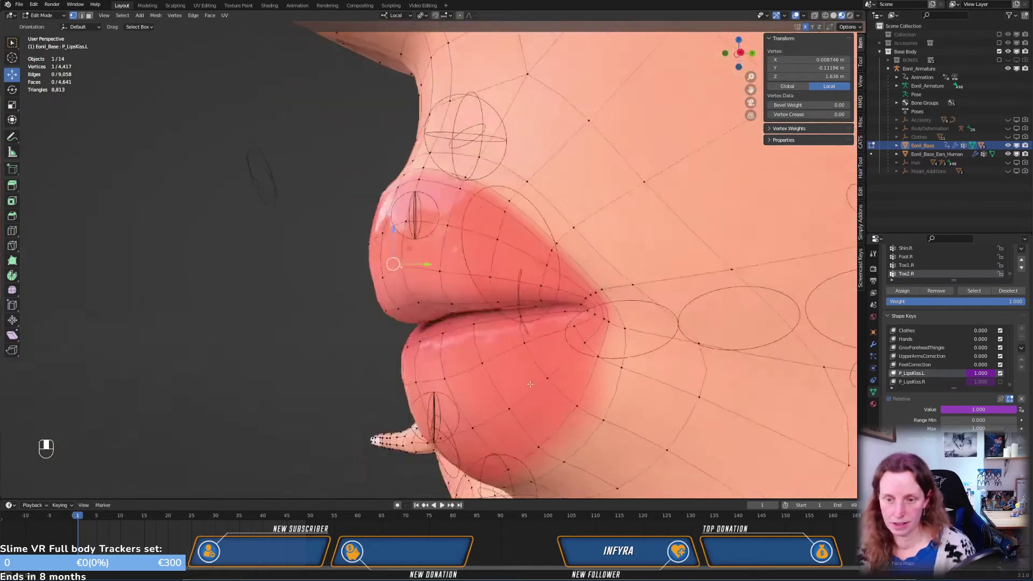
key("KP_3")
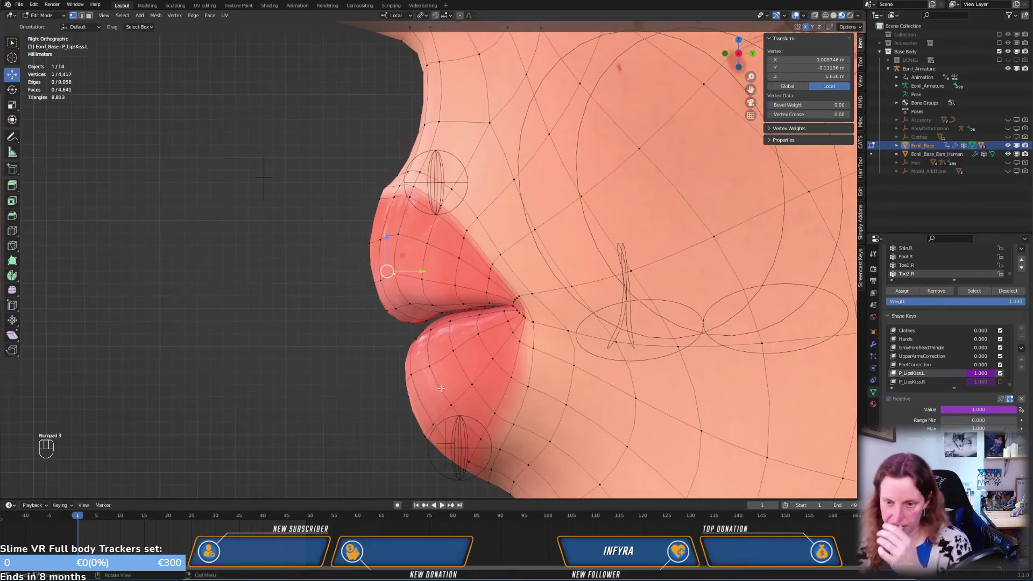
middle_click_drag(441, 388, 416, 306)
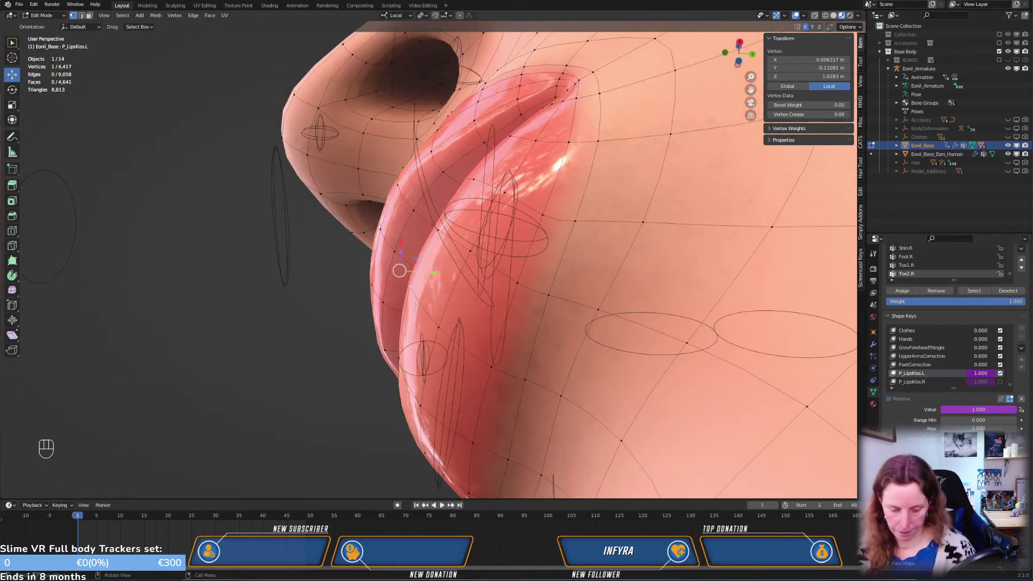
Move the selected lower-lip vertex back about 0.00065 m in the P_LipsKiss.L shape key
key("g")
left_click(444, 292)
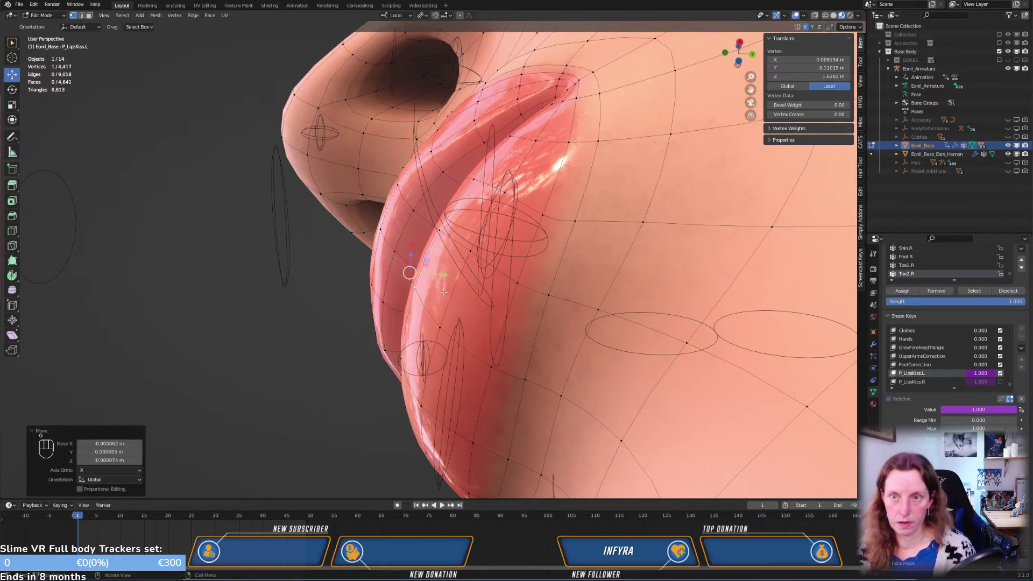
middle_click_drag(443, 292, 418, 301)
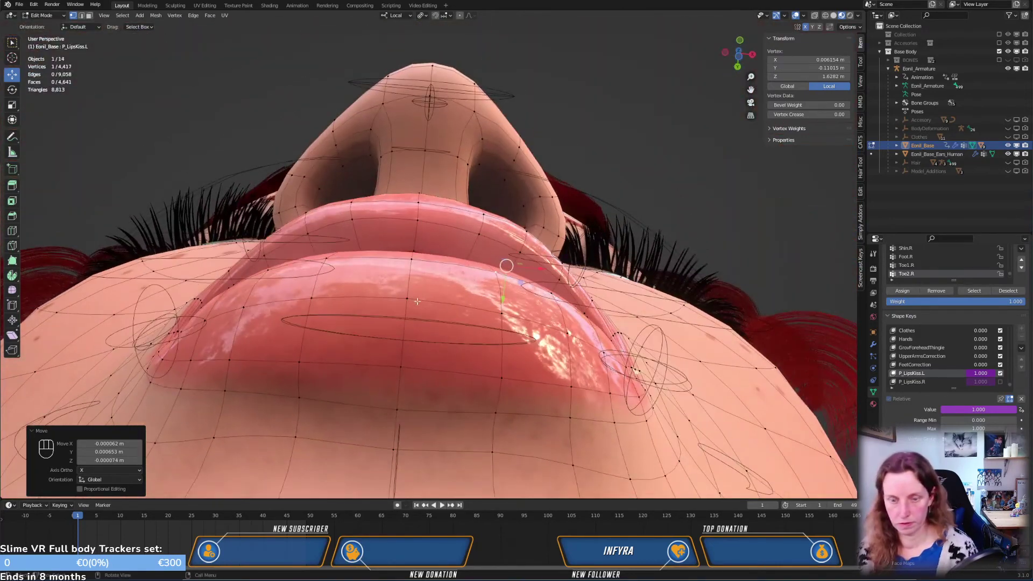
Leave mesh editing, delete the P_LipsKiss.R shape key and save the file
key("Tab")
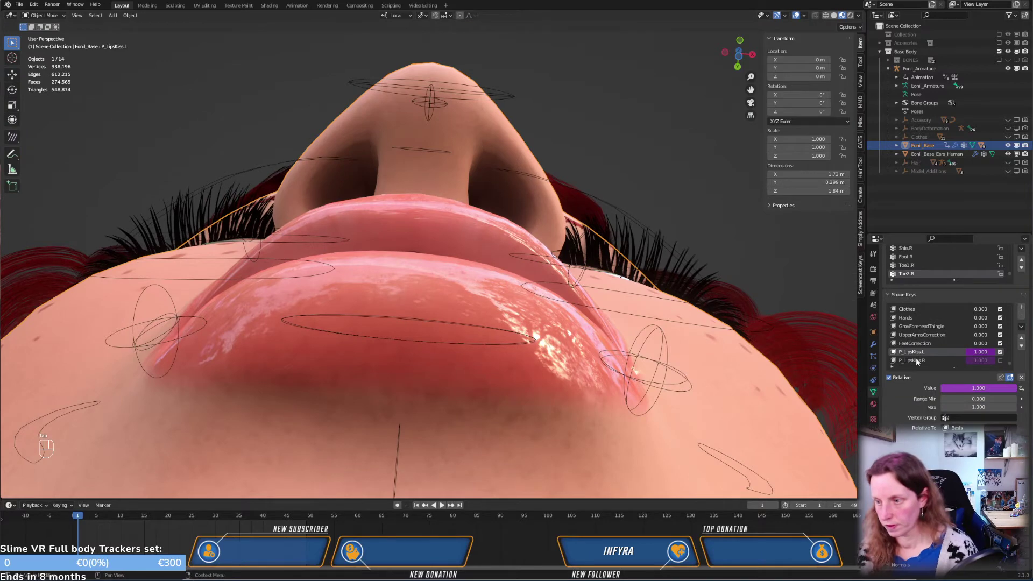
left_click(916, 360)
left_click(1022, 316)
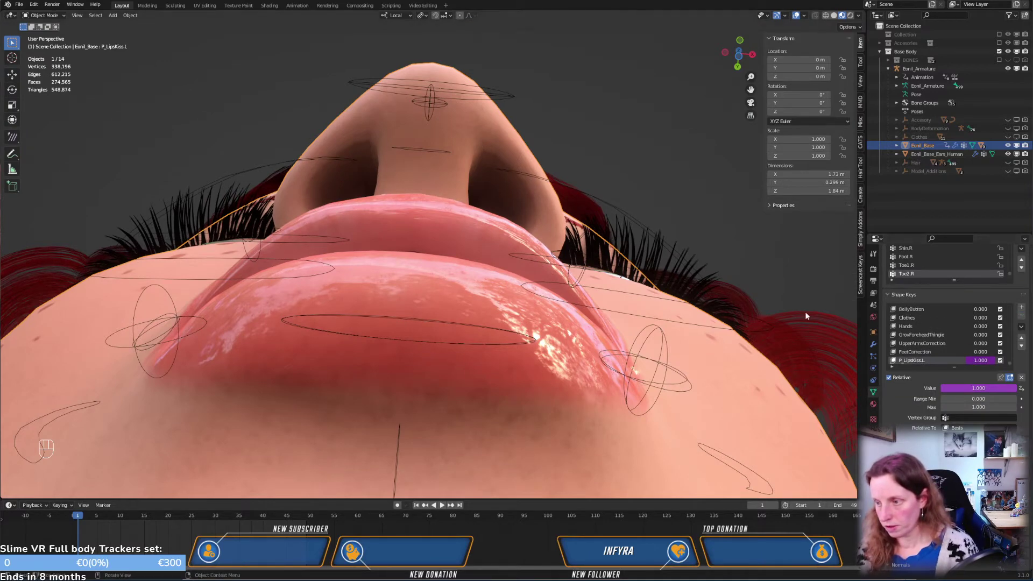
key("ctrl")
Resume mesh editing on P_LipsKiss.L and shift a vertex on the front of the upper lip along its local Y axis
key("KP_1")
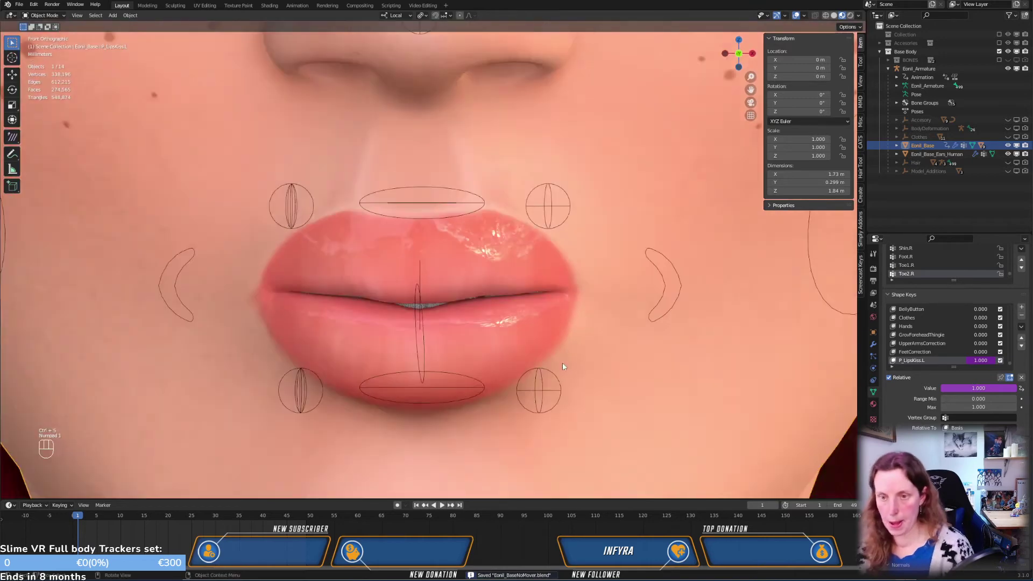
middle_click_drag(563, 367, 455, 366)
key("KP_3")
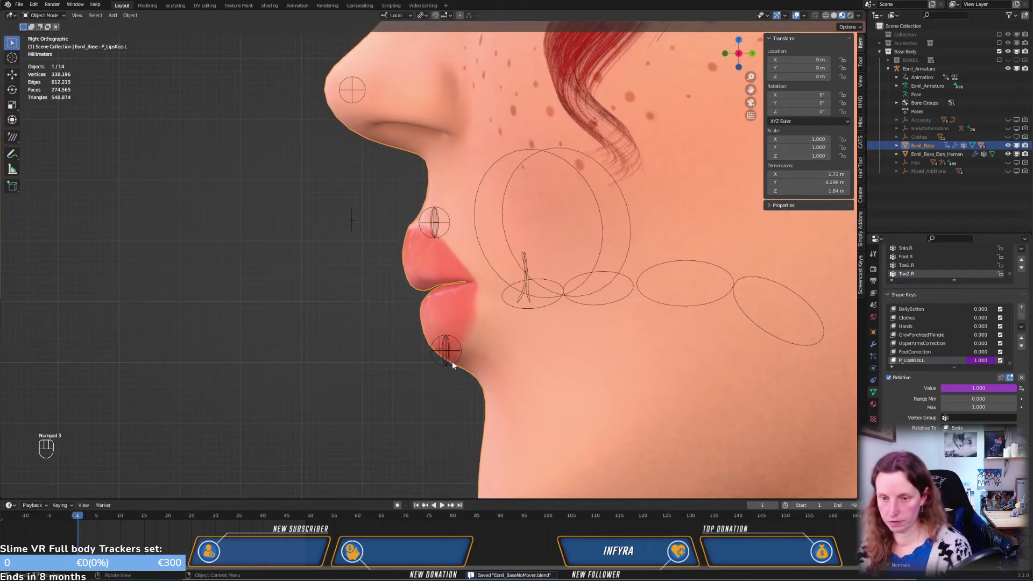
scroll(452, 361, "up", 2)
key("Tab")
middle_click_drag(405, 328, 470, 230)
key("g")
key("y")
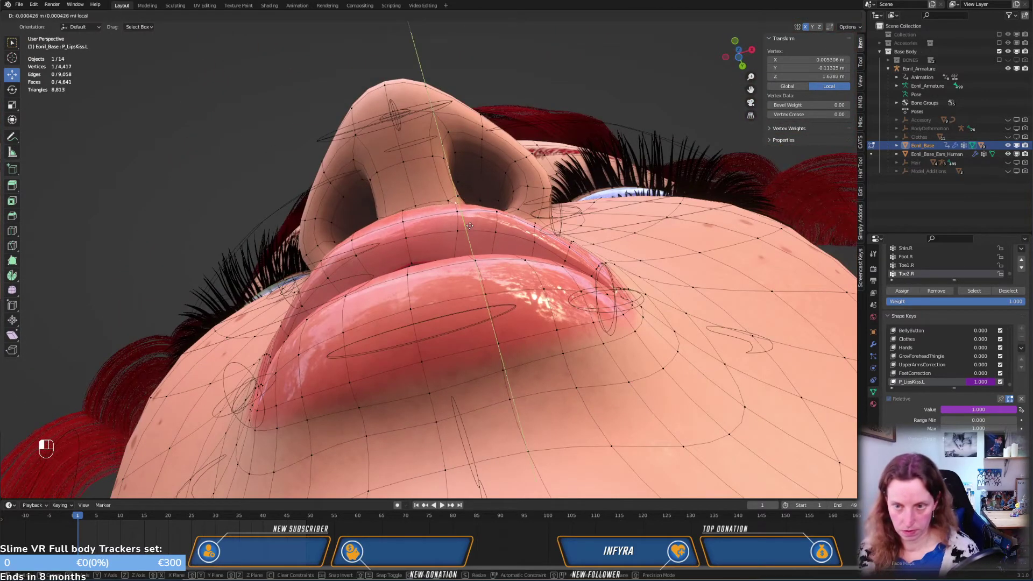
left_click(468, 225)
Reposition two vertices along the lower edge of the upper lip, near the character's left mouth corner
middle_click_drag(479, 243, 523, 314)
left_click(514, 295)
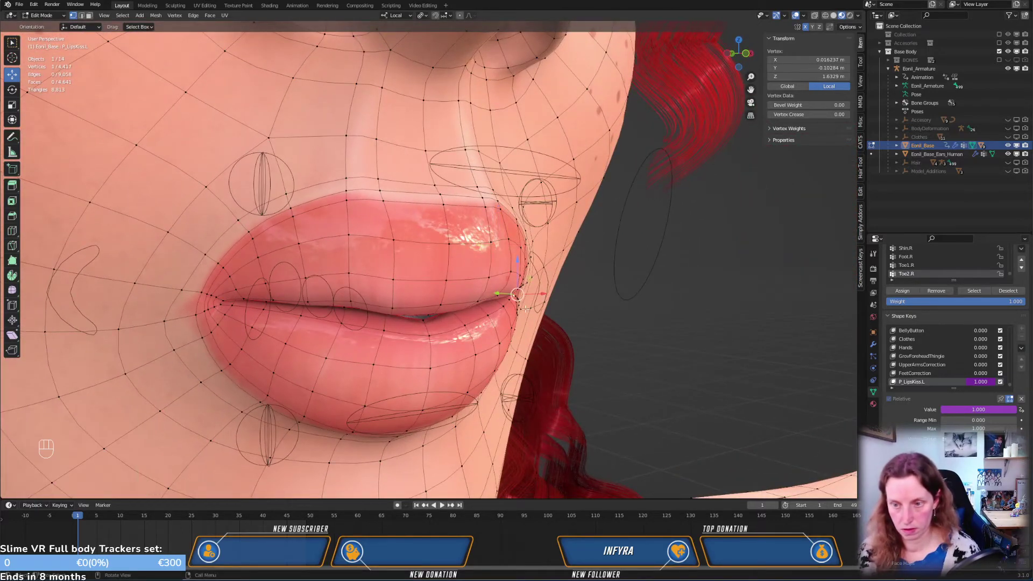
key("g")
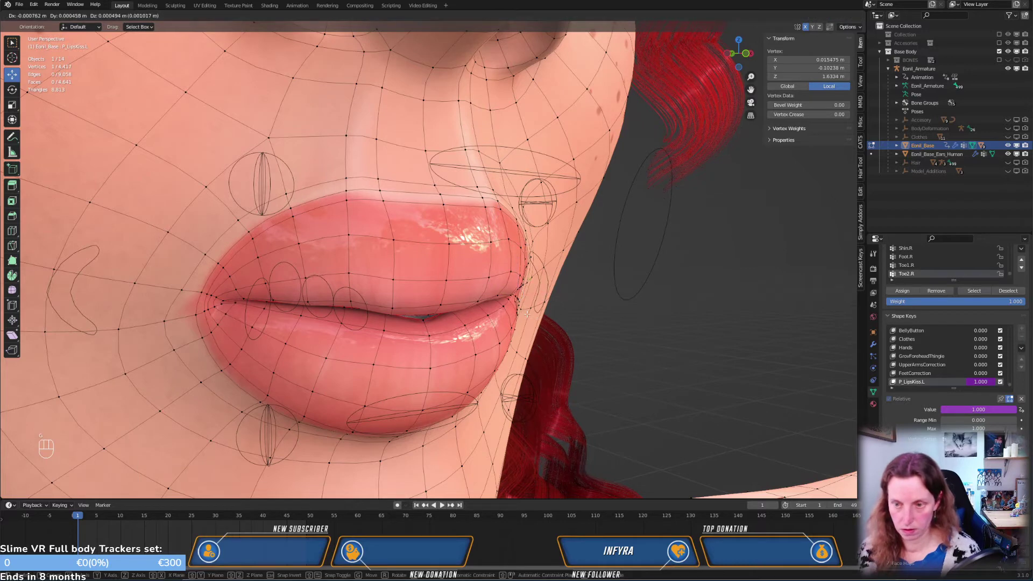
left_click(527, 314)
middle_click_drag(521, 306, 531, 328)
key("g")
left_click(556, 332)
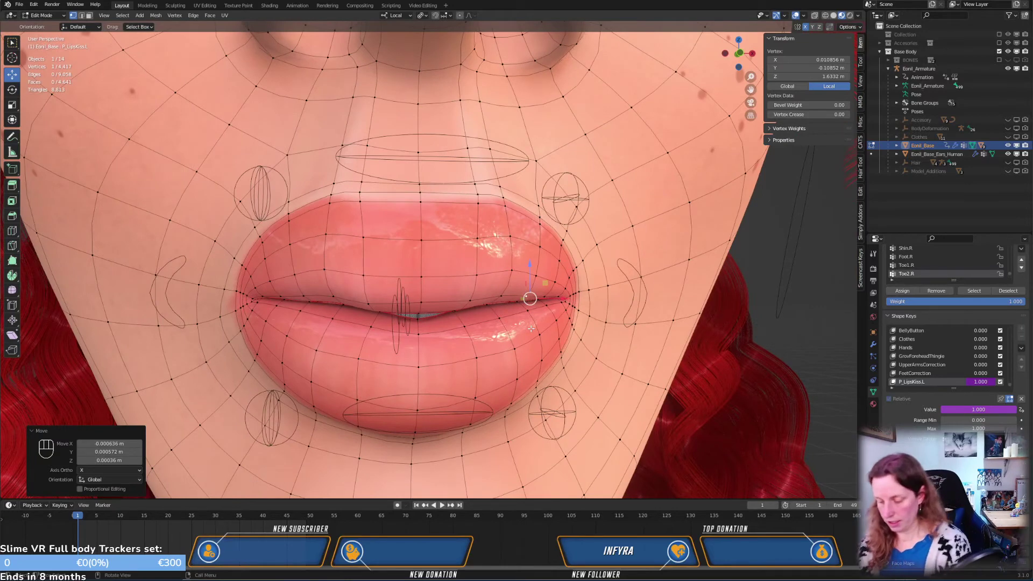
In side view, move the frontmost centre vertex of the upper lip forward about 0.00068 m
key("KP_3")
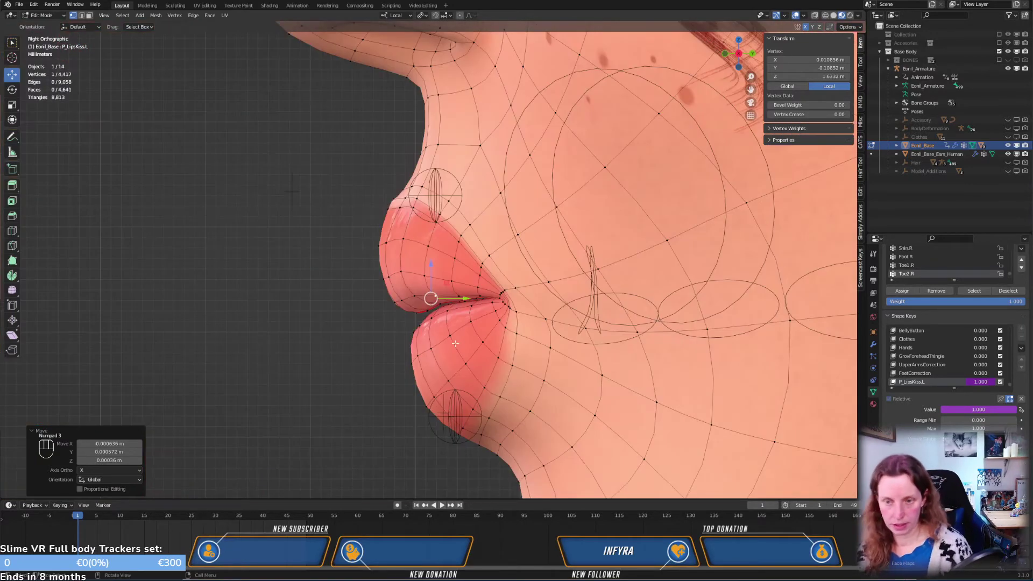
scroll(367, 302, "up", 1)
left_click(371, 283)
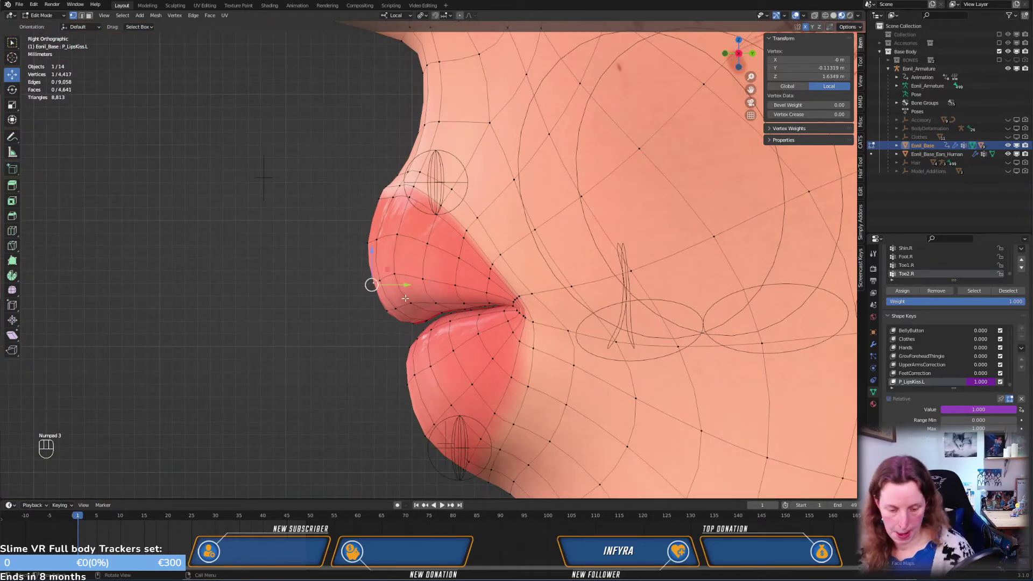
key("g")
left_click(392, 299)
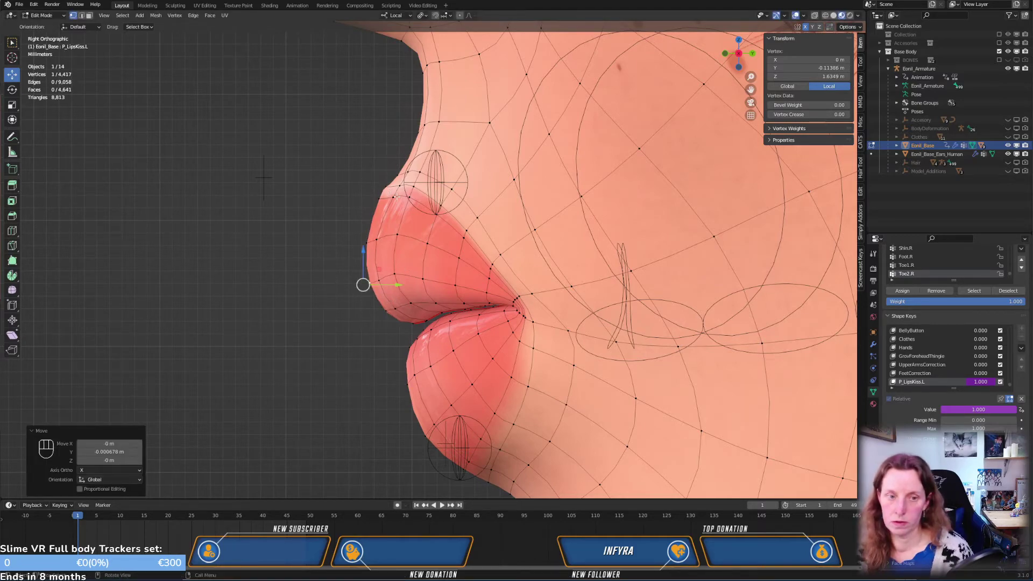
Select the two centre vertices along the upper lip's top border and move them down and slightly back
middle_click_drag(396, 197, 418, 181)
left_click(411, 173, "shift")
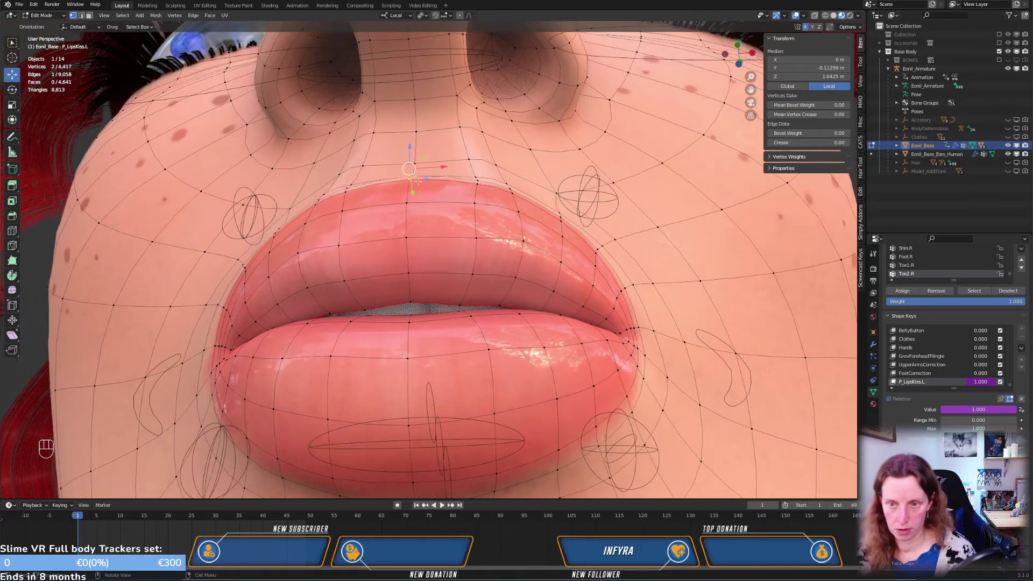
key("g")
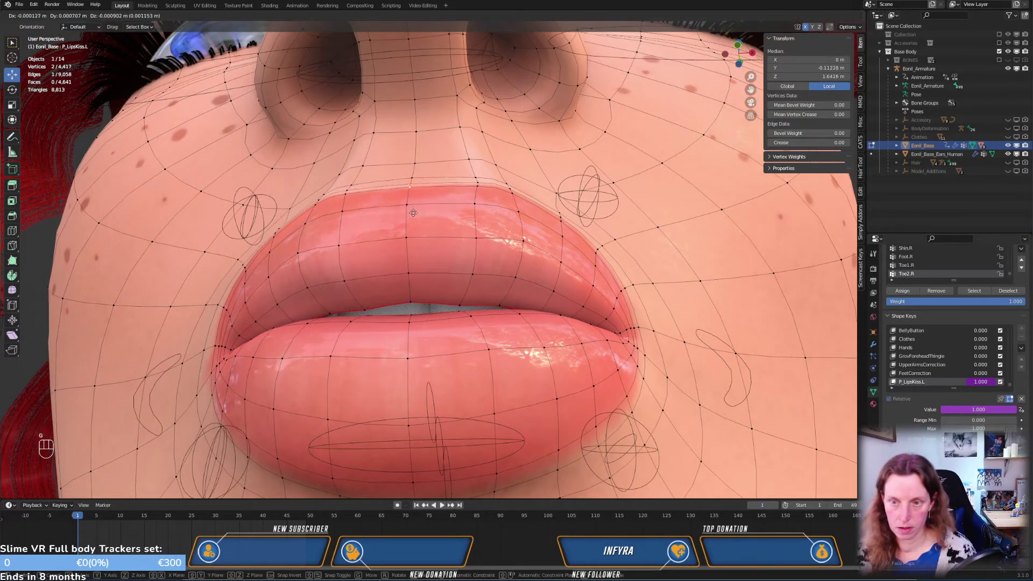
left_click(413, 213)
middle_click_drag(414, 213, 410, 280)
In front view, move the centre vertex near the bottom of the lower lip up about 0.0004 m
key("KP_1")
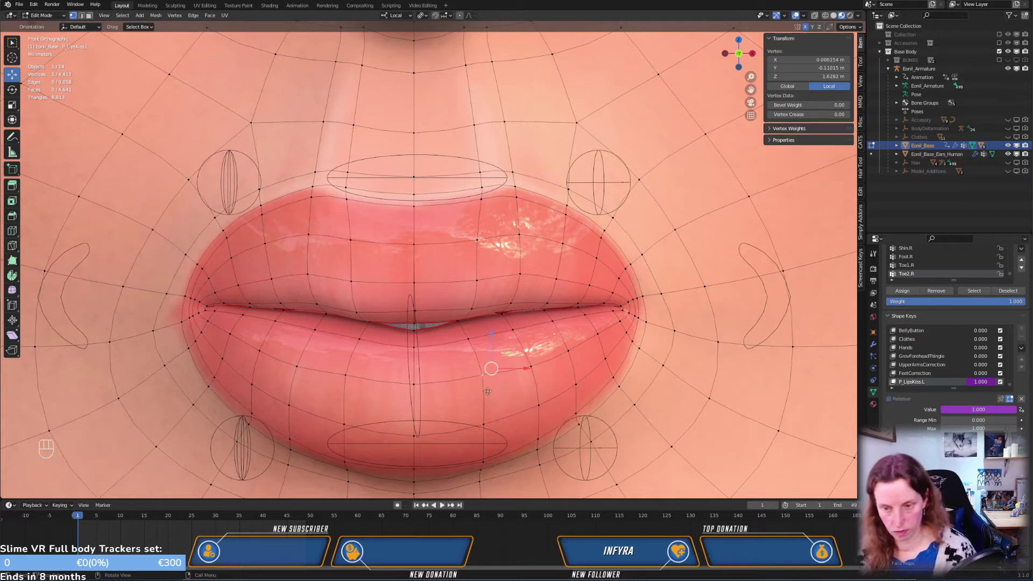
left_click(414, 446)
key("g")
key("g")
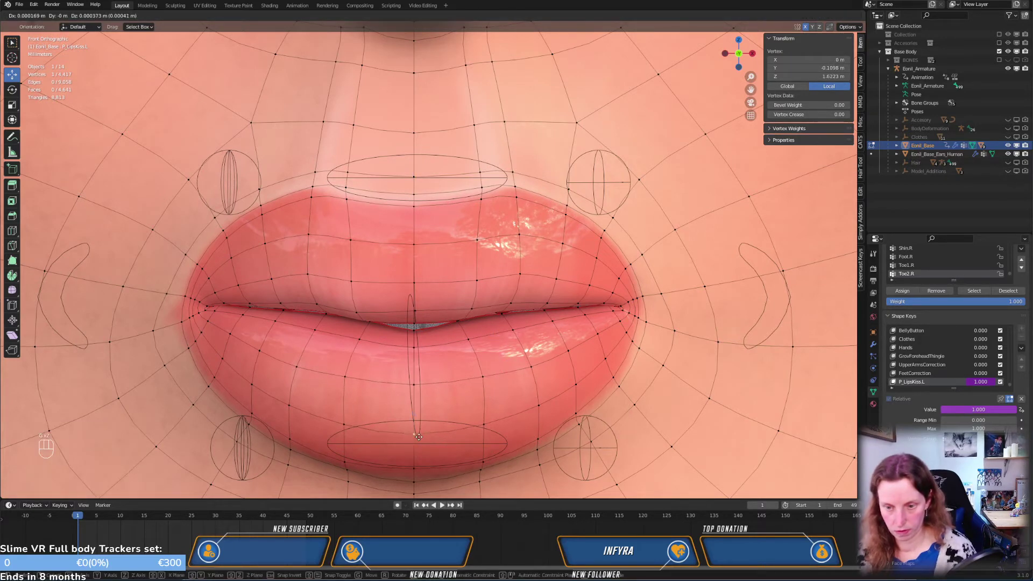
left_click(418, 436)
Move the upper-lip vertex on the character's left outward about 0.0009 m using connected proportional editing with smooth falloff, size 0.005
key("KP_3")
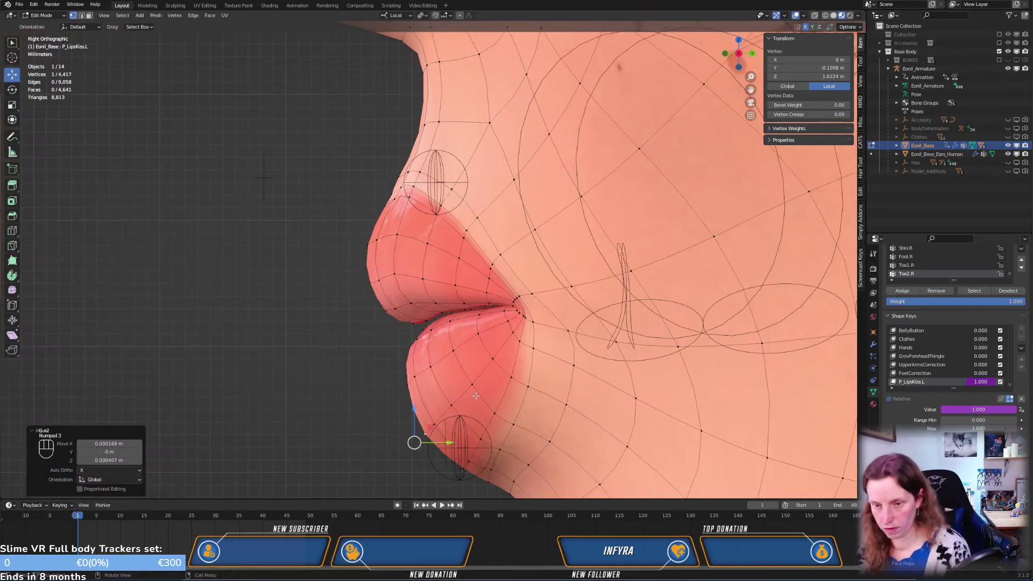
scroll(459, 394, "down", 3)
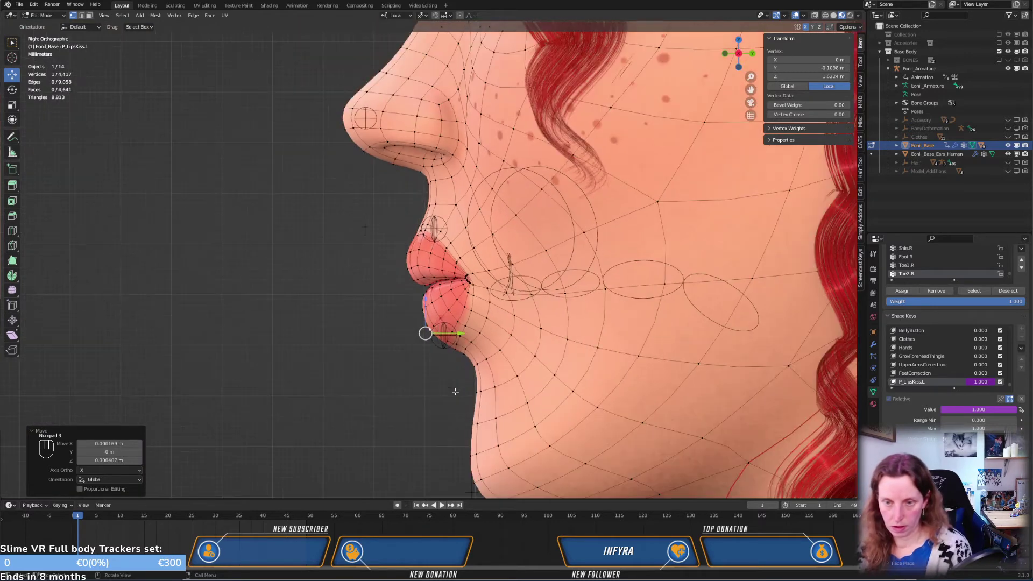
key("Tab")
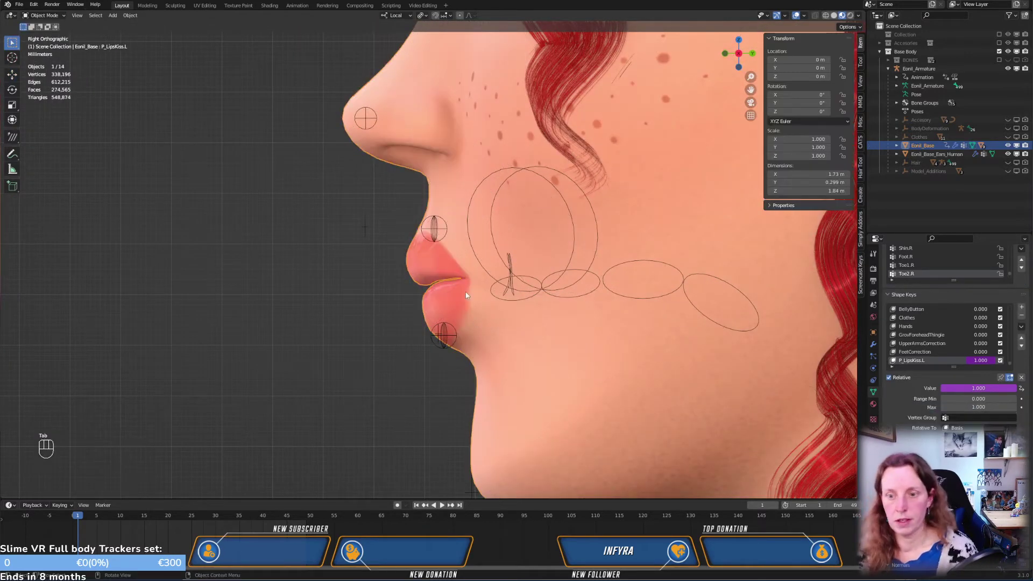
middle_click_drag(465, 294, 585, 253)
middle_click_drag(575, 215, 554, 235)
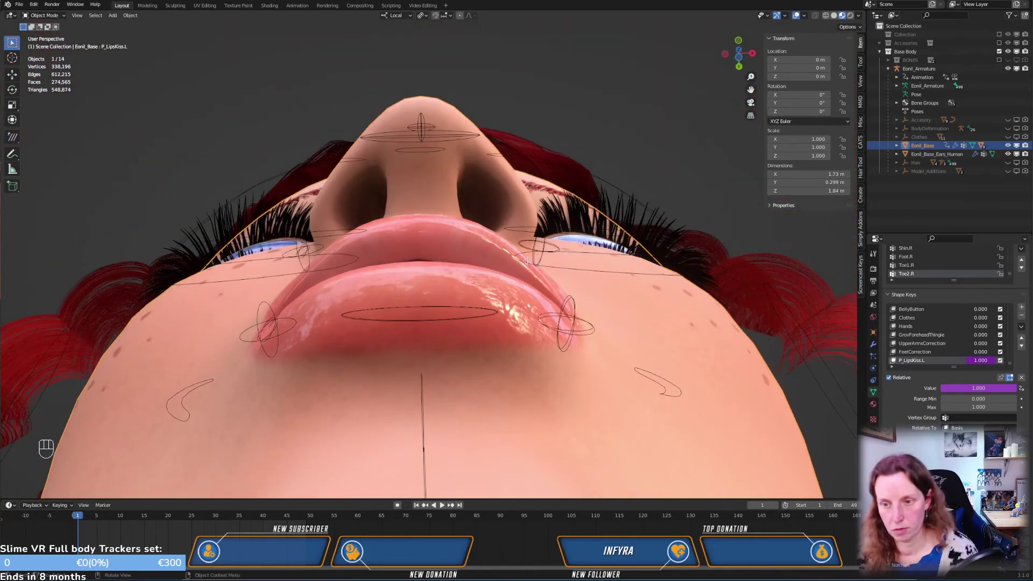
key("Tab")
key("g")
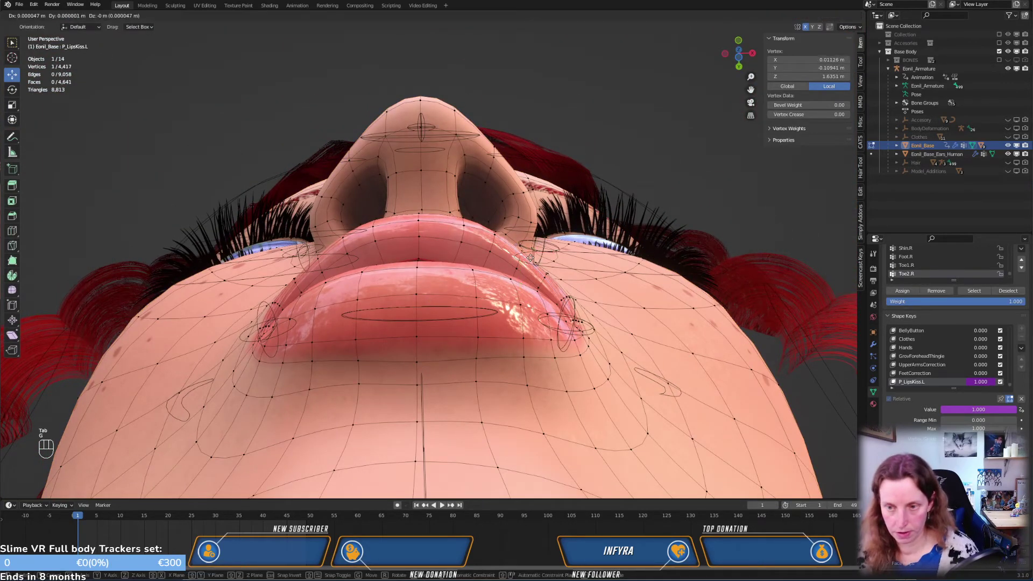
right_click(519, 253)
key("g")
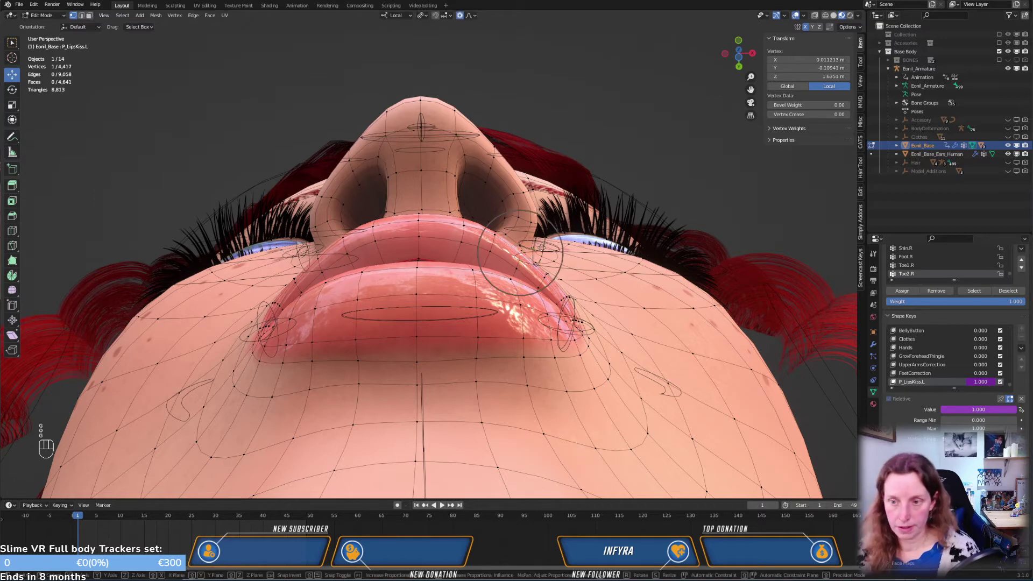
left_click(533, 278)
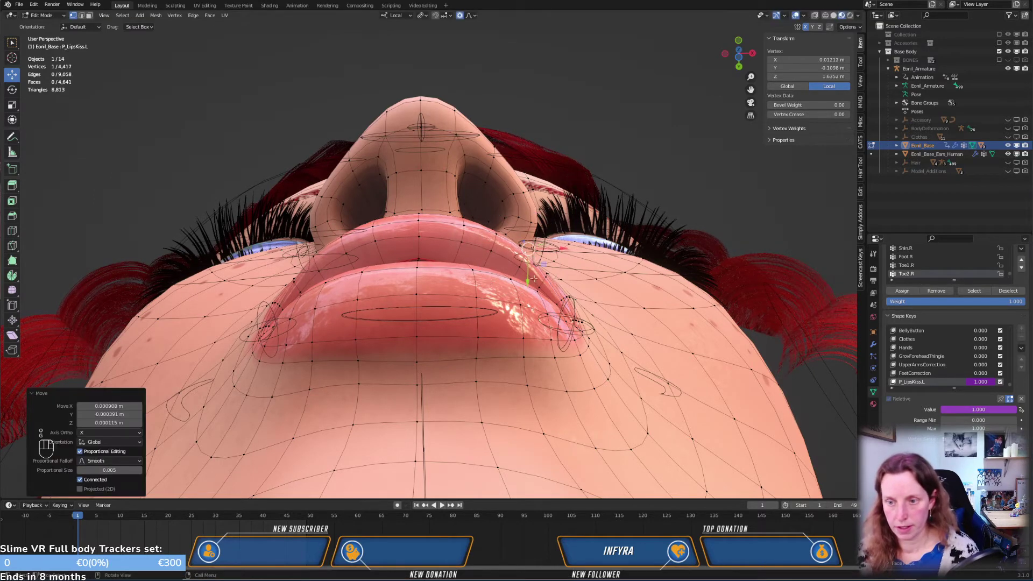
Proportionally move two vertices on the left half of the lower lip to round its outline seen from below
mouse_move(545, 311)
middle_mouse_down()
mouse_move(539, 318)
mouse_move(531, 304)
mouse_move(539, 295)
middle_mouse_up()
key("g")
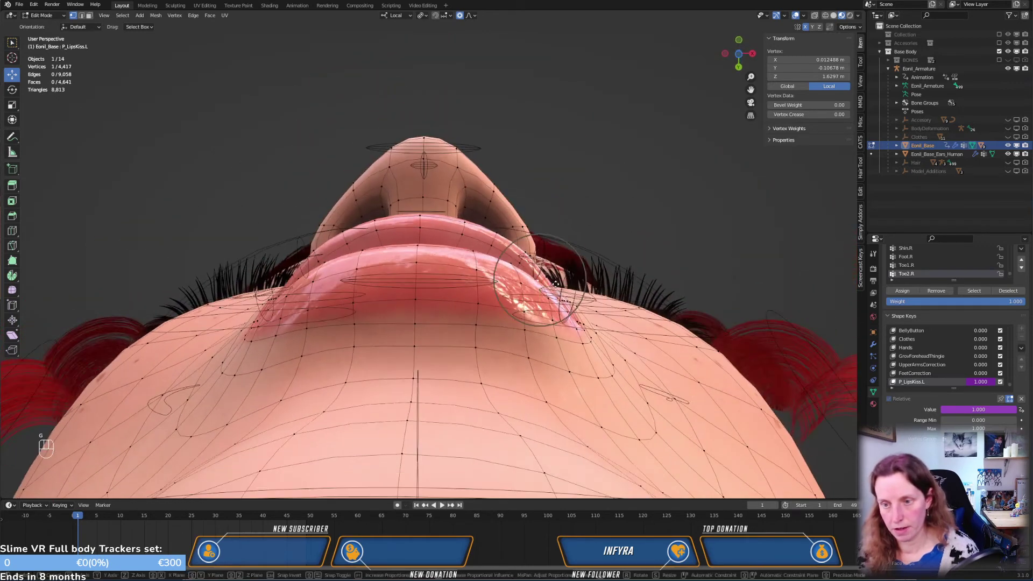
left_click(557, 283)
key("g")
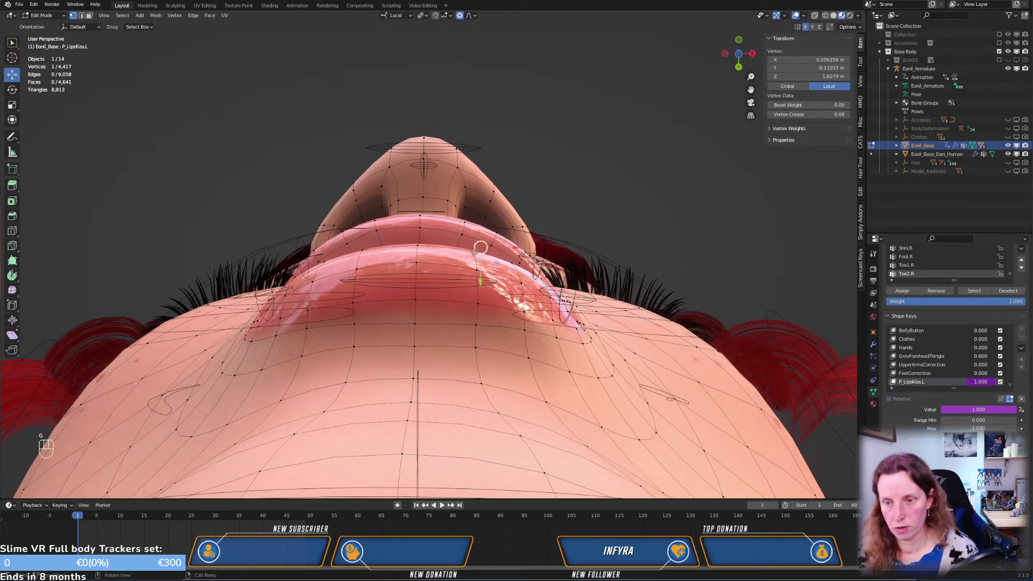
left_click(481, 245)
Proportionally adjust a vertex on the upper lip's left edge, and move a lower-lip vertex near that corner outward about 0.00038 m
middle_click_drag(481, 245, 551, 330)
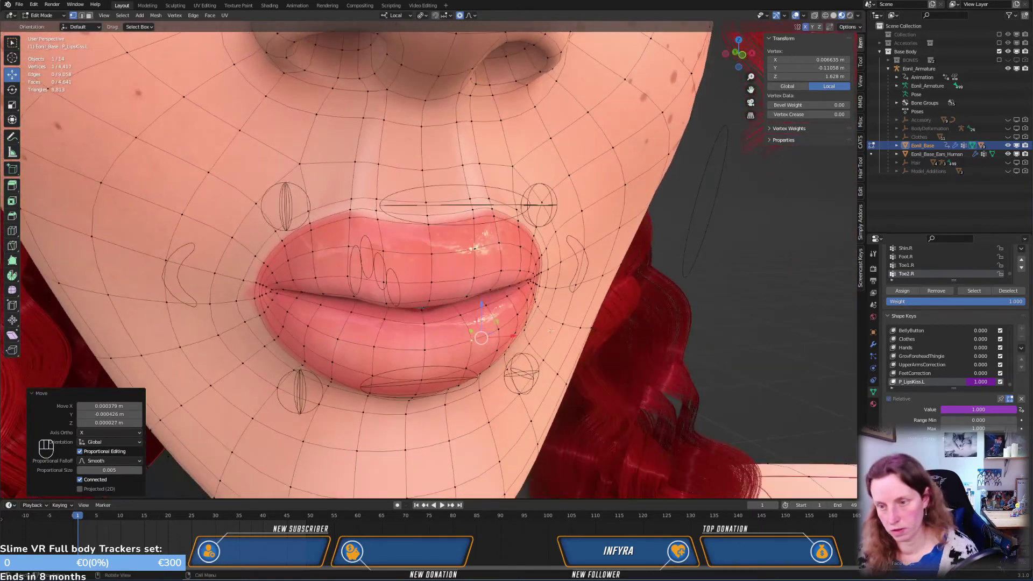
left_click(533, 253)
key("g")
left_click(538, 256)
middle_click_drag(570, 293, 551, 255)
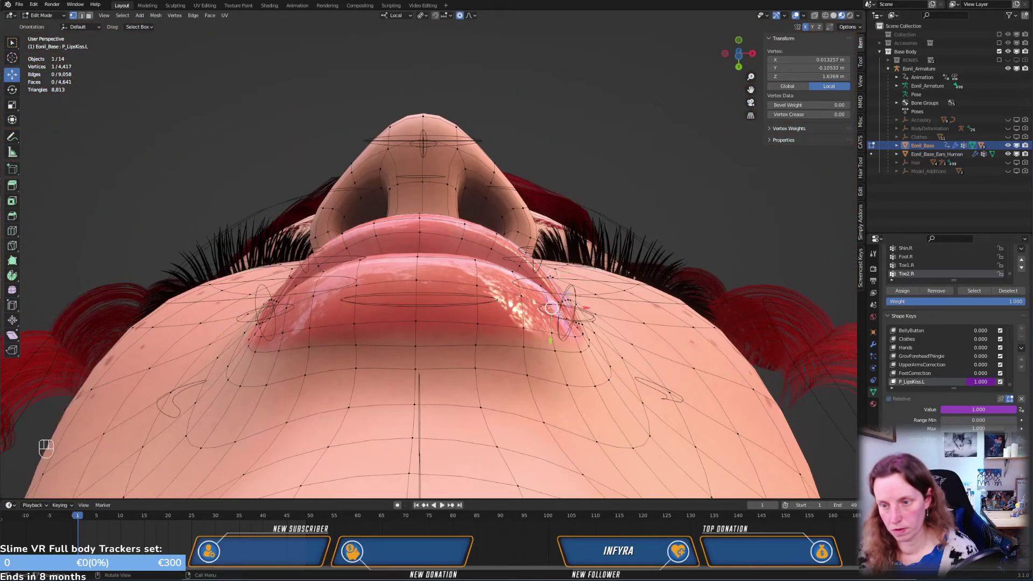
middle_click_drag(550, 319, 436, 372)
key("g")
left_click(574, 307)
In side view, select six vertices around the upper lip's top border and move them forward about 0.00058 m along local Y
key("KP_3")
scroll(436, 372, "up", 2)
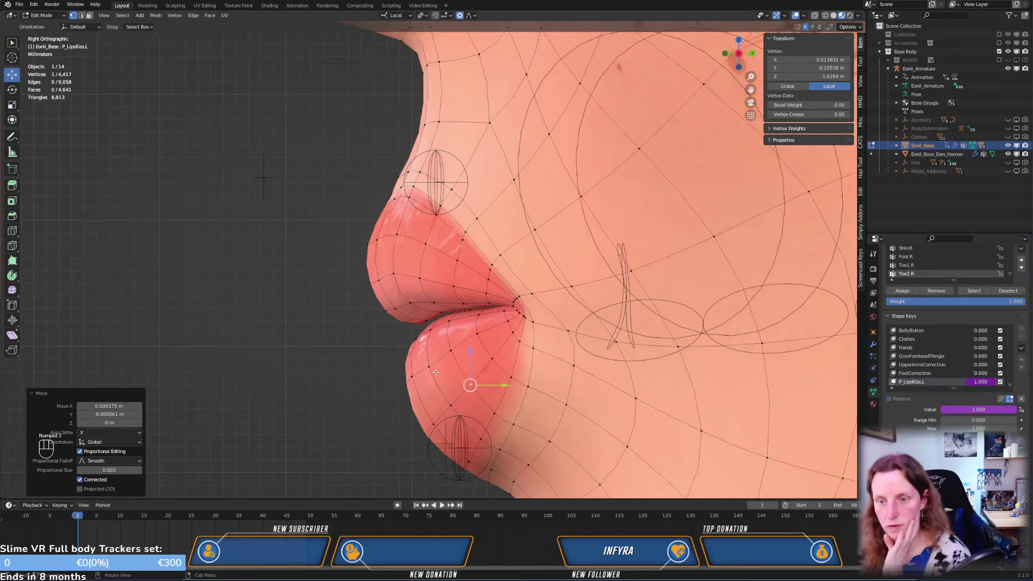
left_click(410, 188)
left_click(404, 184, "shift")
left_click(401, 191, "shift")
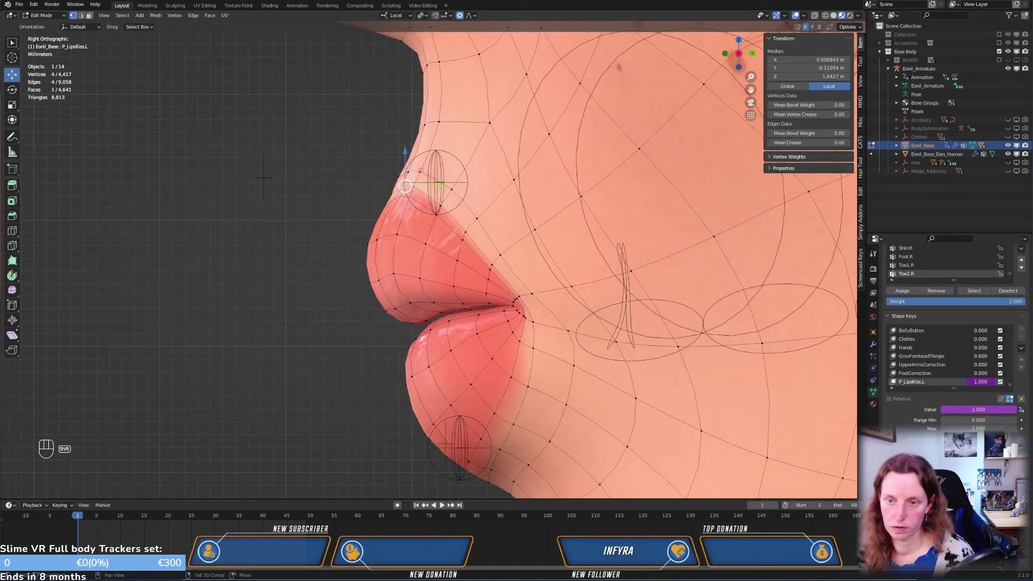
left_click(402, 173, "shift")
left_click(414, 172, "shift")
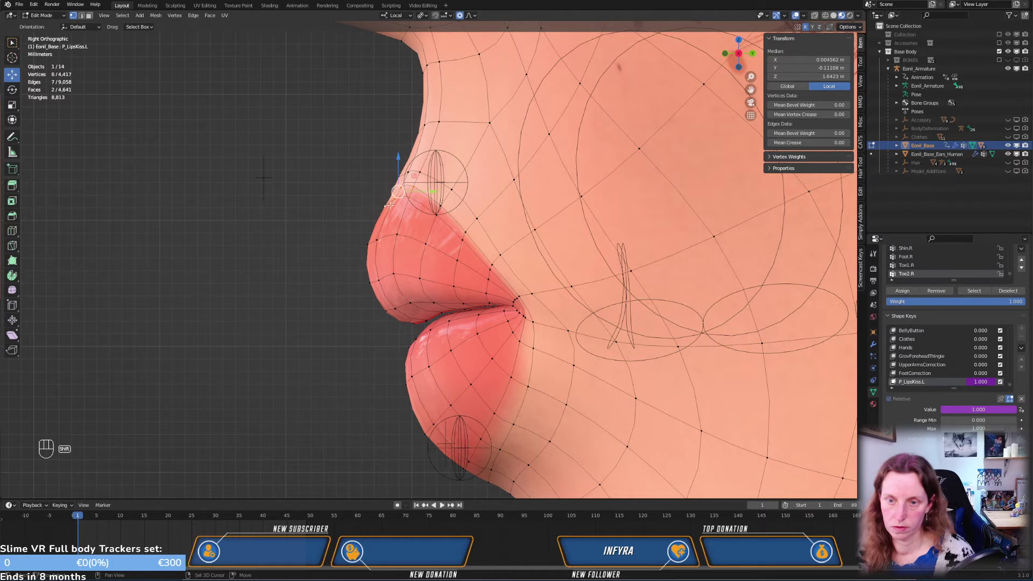
key("g")
key("y")
left_click(422, 195)
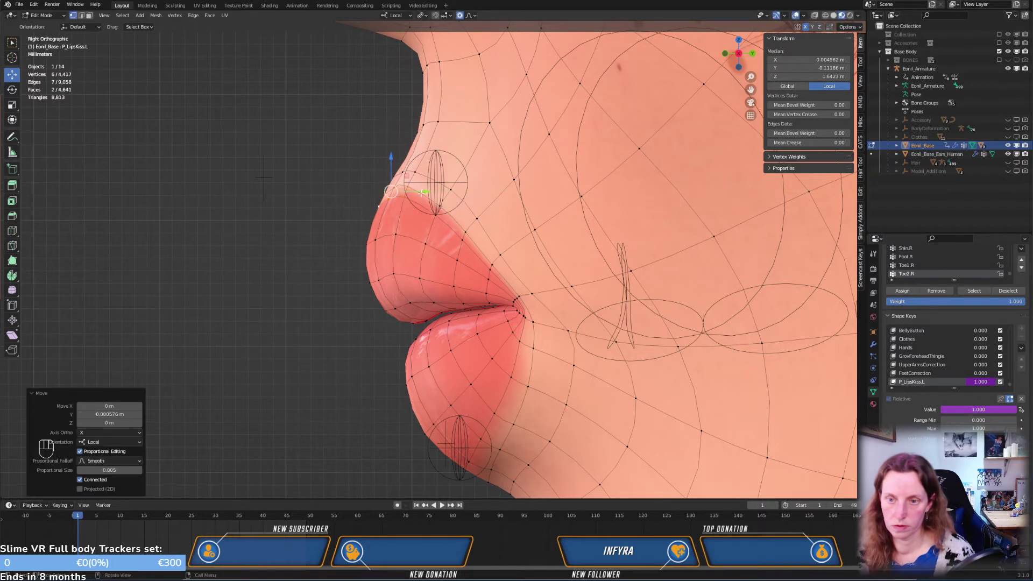
With proportional editing off, move three vertices just above the upper lip back about 0.00064 m and down about 0.00047 m
left_click(397, 172)
left_click(404, 184, "shift")
left_click(414, 172, "shift")
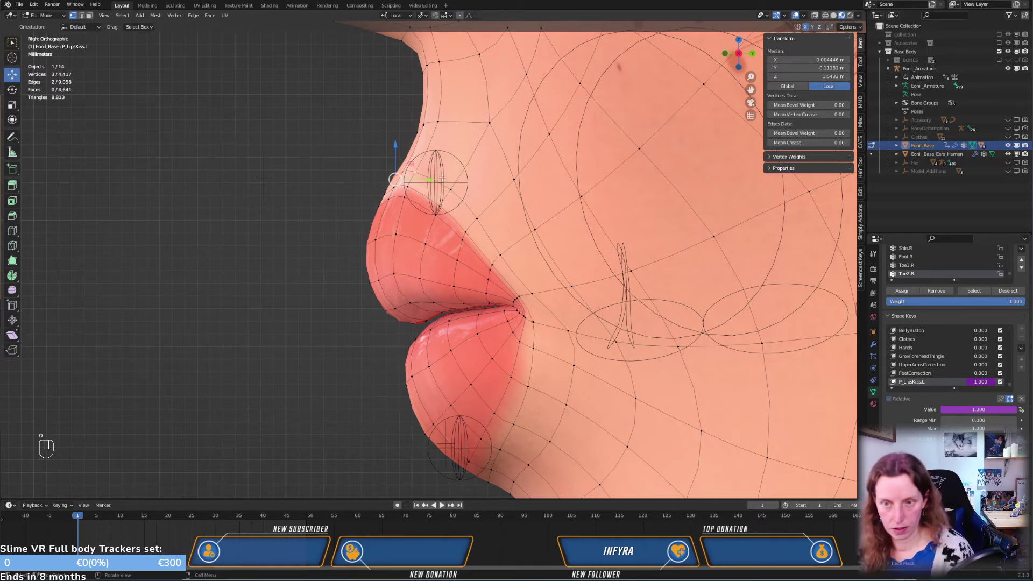
key("g")
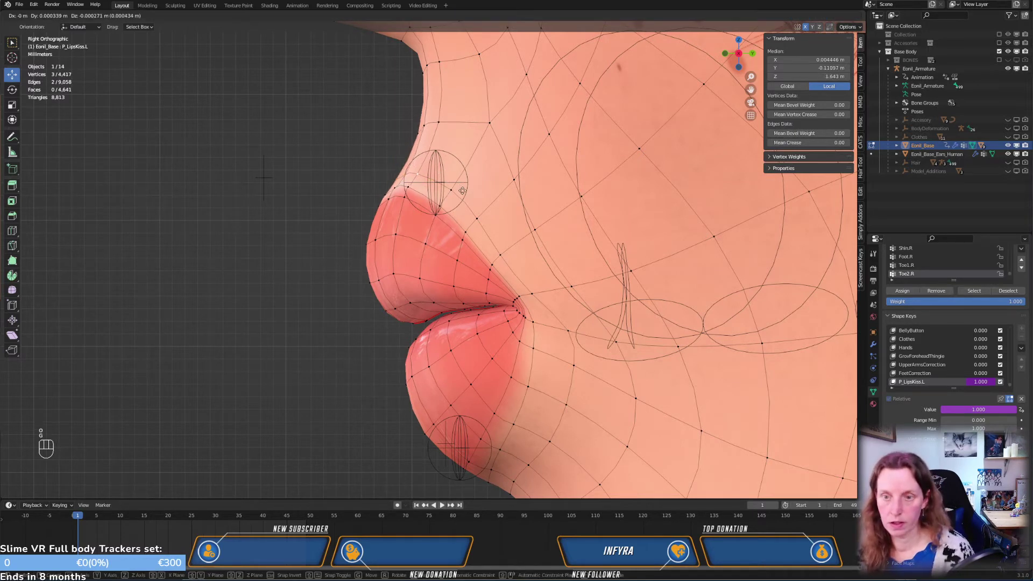
left_click(464, 192)
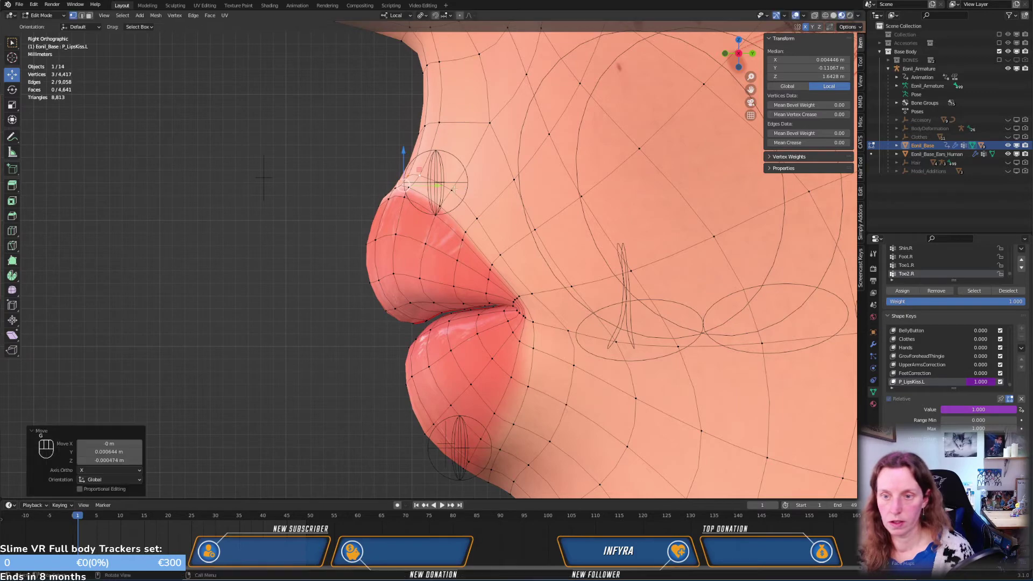
Move vertices in the skin along the upper lip's left border, shifting the last about 0.00025 m back and 0.00016 m down
left_click(467, 195)
middle_click_drag(467, 194, 494, 173)
key("g")
left_click(572, 152)
middle_click_drag(504, 243, 553, 251)
key("g")
left_click(551, 249)
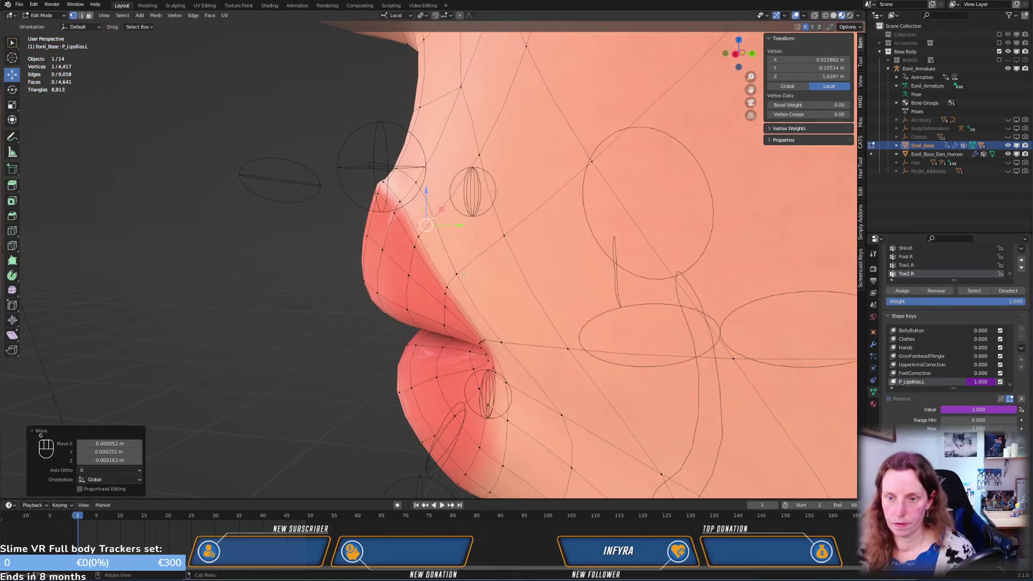
Viewed from below, move two skin vertices beside the left mouth corner, nudging the second about 0.00008 m inward
middle_click_drag(462, 275, 651, 302)
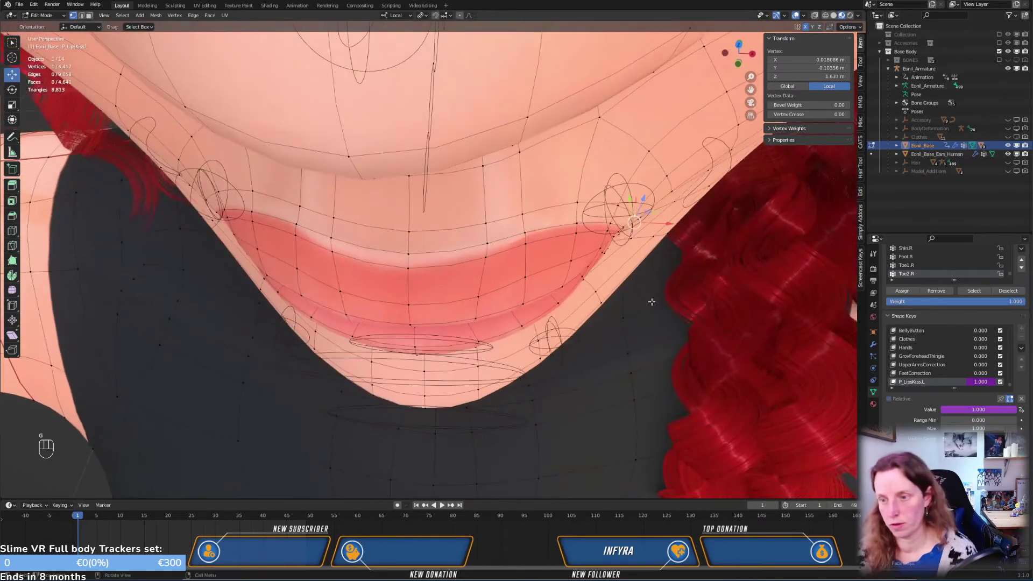
key("g")
left_click(654, 236)
key("g")
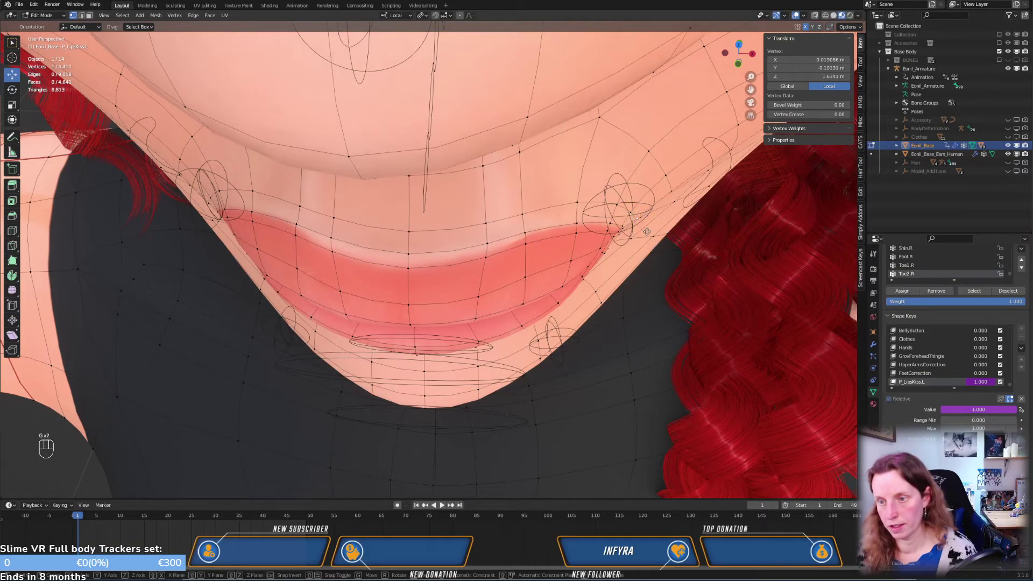
left_click(647, 231)
middle_click_drag(647, 231, 481, 359)
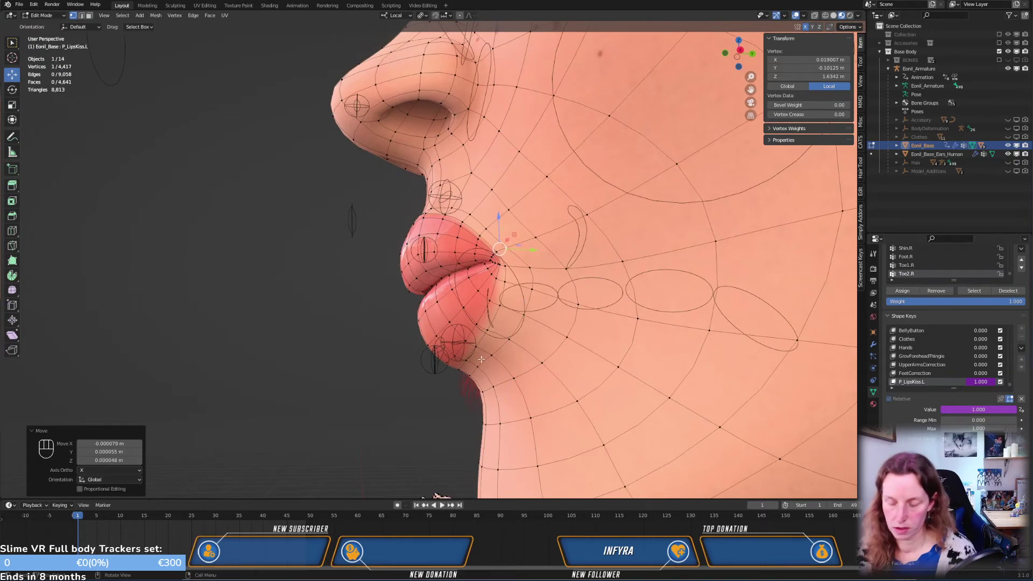
In side view, move the centre-line vertex just below the lower lip up about 0.0006 m
key("KP_3")
scroll(454, 373, "up", 3)
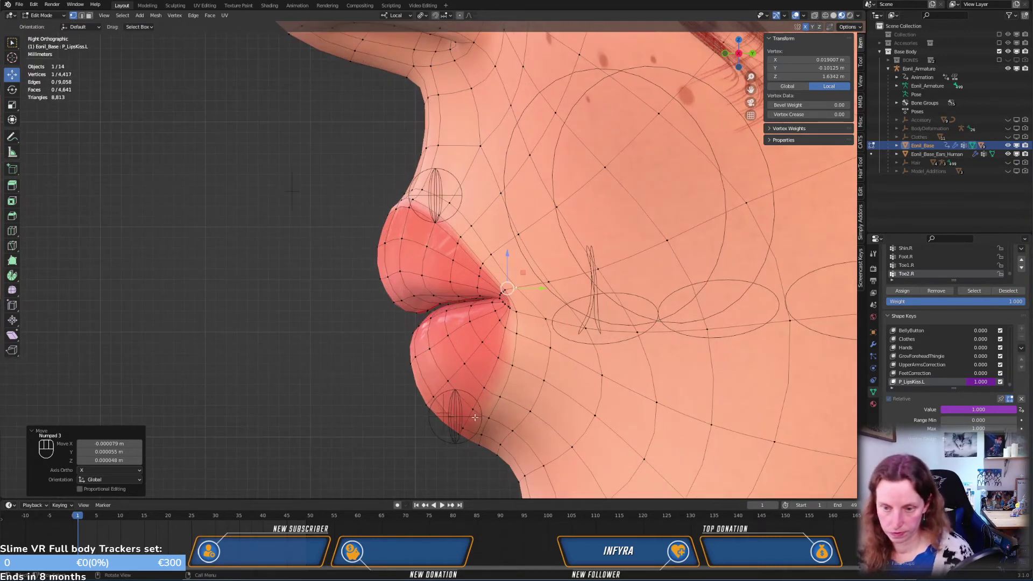
left_click(478, 449)
key("g")
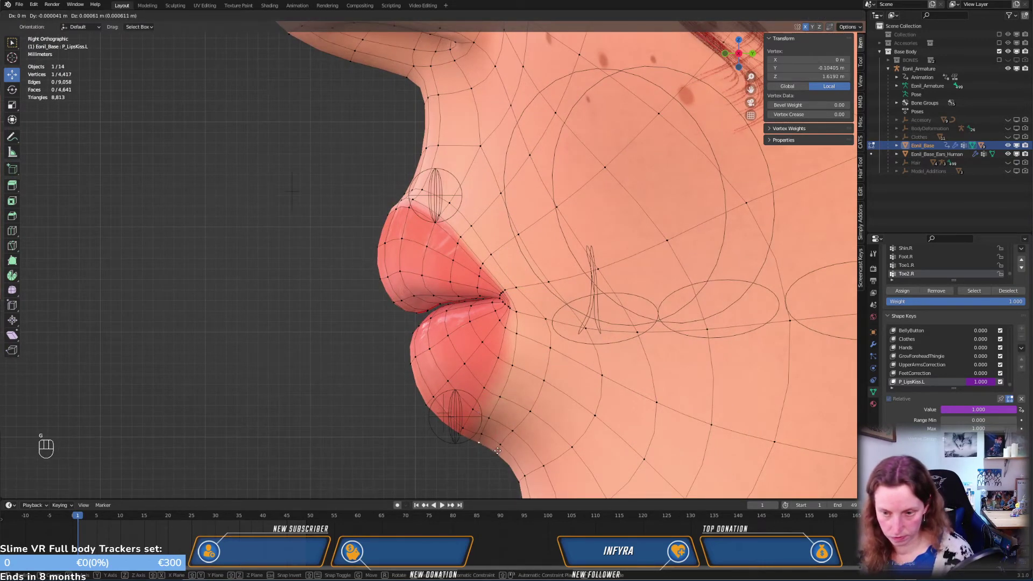
left_click(496, 448)
With proportional editing on, move the lower lip's front vertex and two upper-edge vertices forward about 0.0005 m in side view
key("g")
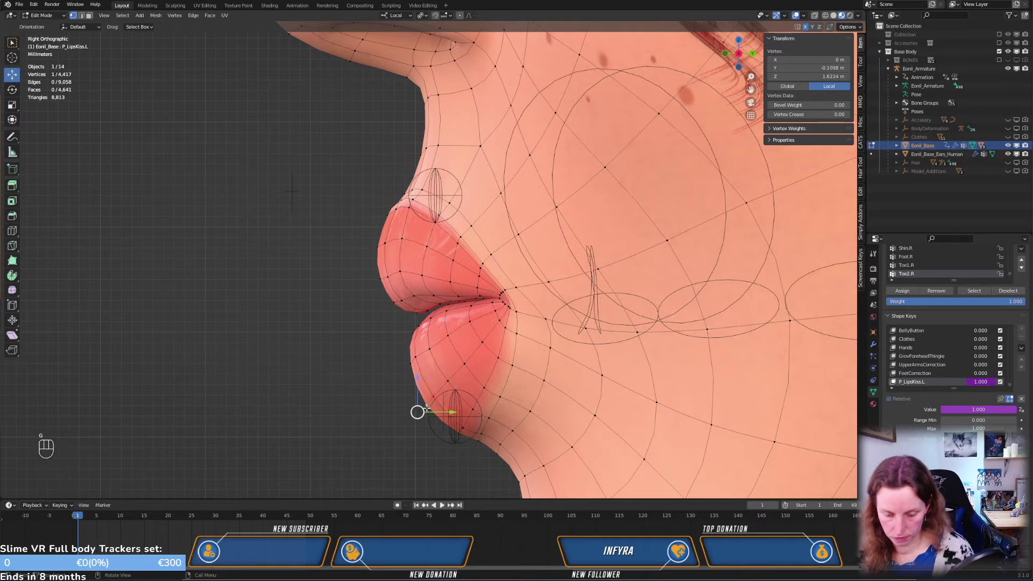
key("o")
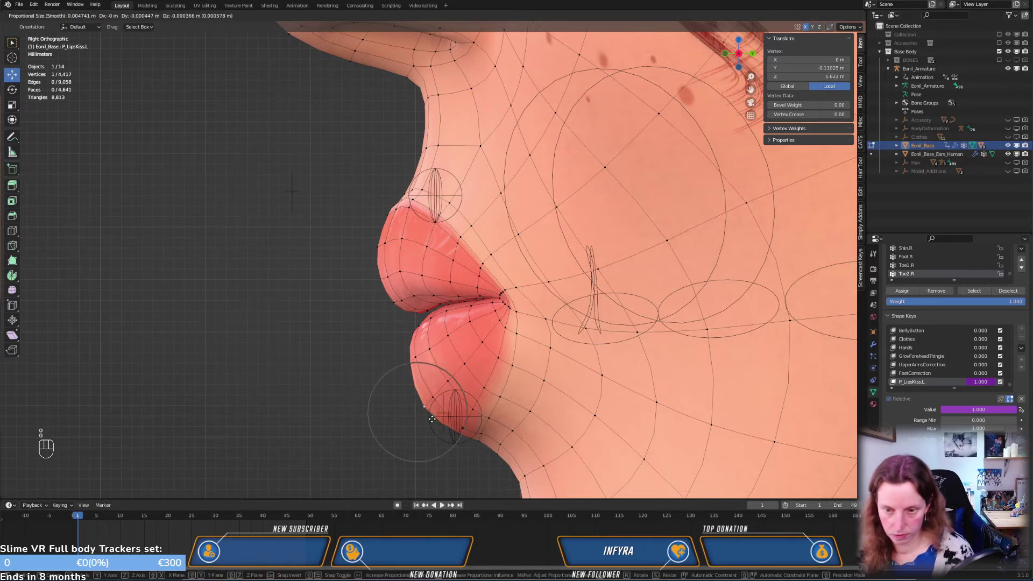
left_click(431, 419)
left_click(415, 325)
key("g")
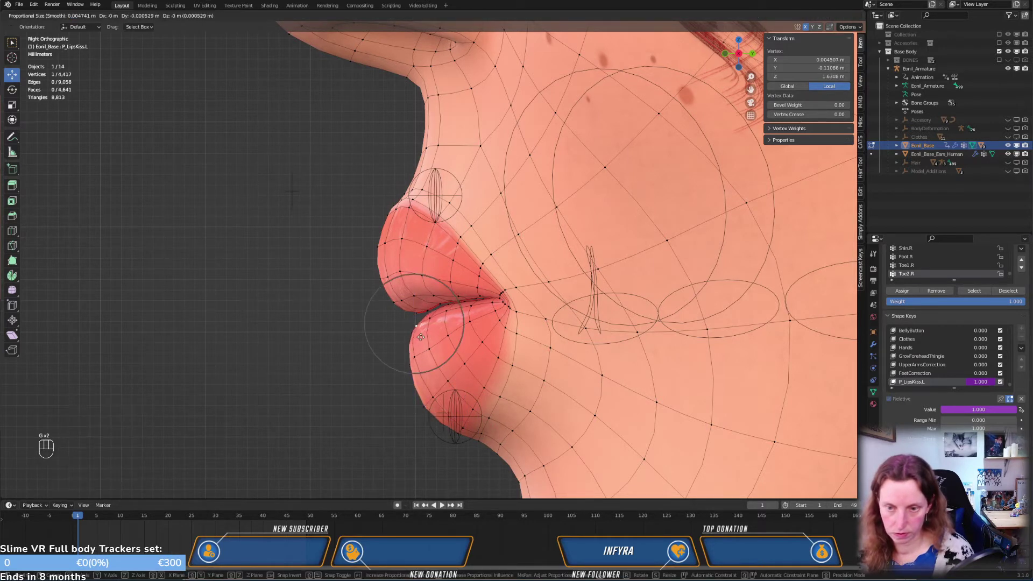
left_click(413, 320)
key("g")
key("g")
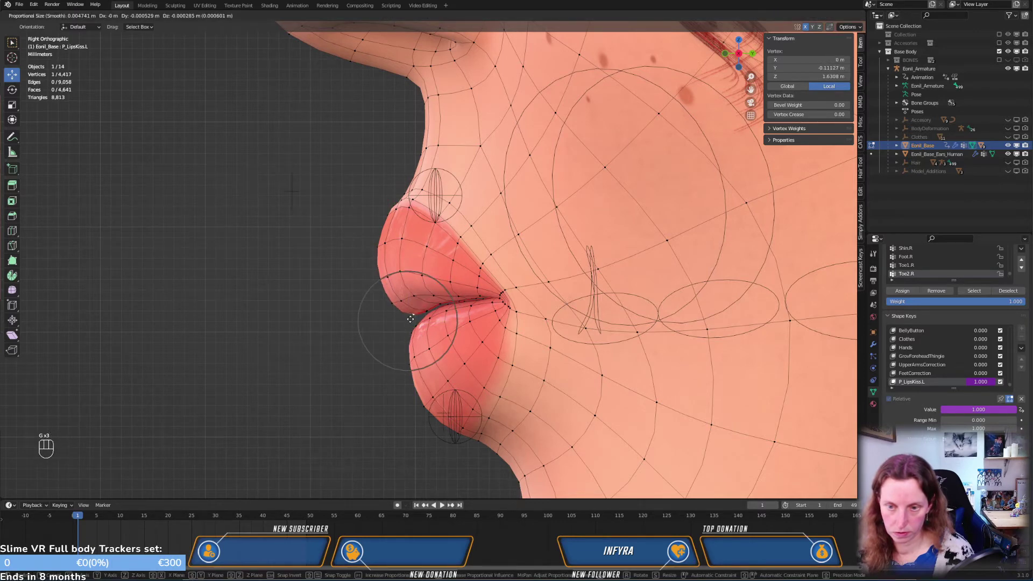
left_click(410, 319)
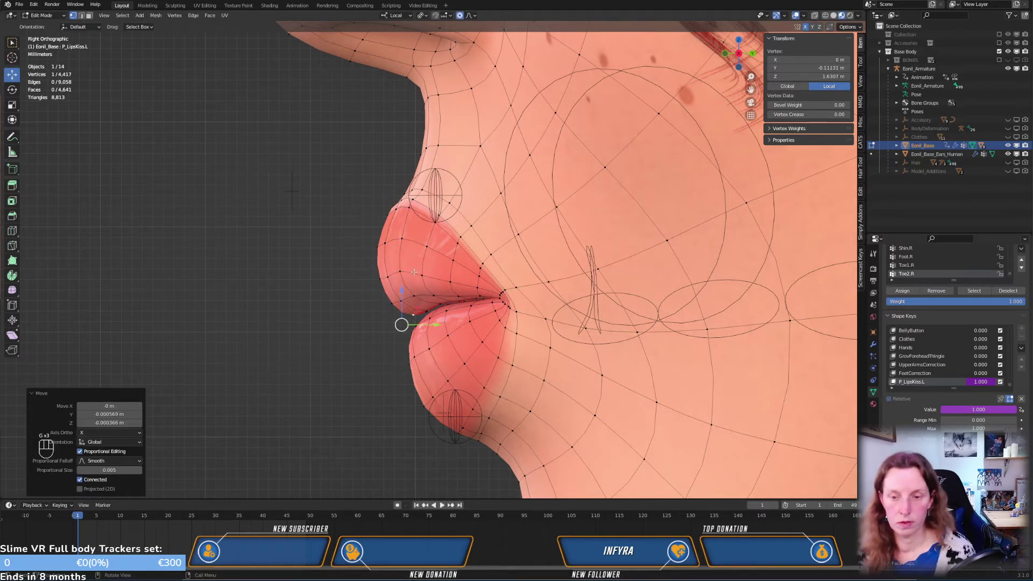
Proportionally move two vertices on the lower lip to fill out its front surface
middle_click_drag(414, 271, 597, 287)
left_click(486, 337)
middle_click_drag(487, 336, 428, 351)
key("g")
left_click(478, 347)
left_click(424, 216)
key("g")
left_click(442, 241)
Proportionally adjust two more vertices on the left half of the lower lip, nudging the last one forward about 0.0002 m
left_click(525, 386)
key("g")
left_click(512, 338)
left_click(546, 246)
key("g")
left_click(558, 235)
key("g")
left_click(561, 246)
key("KP_3")
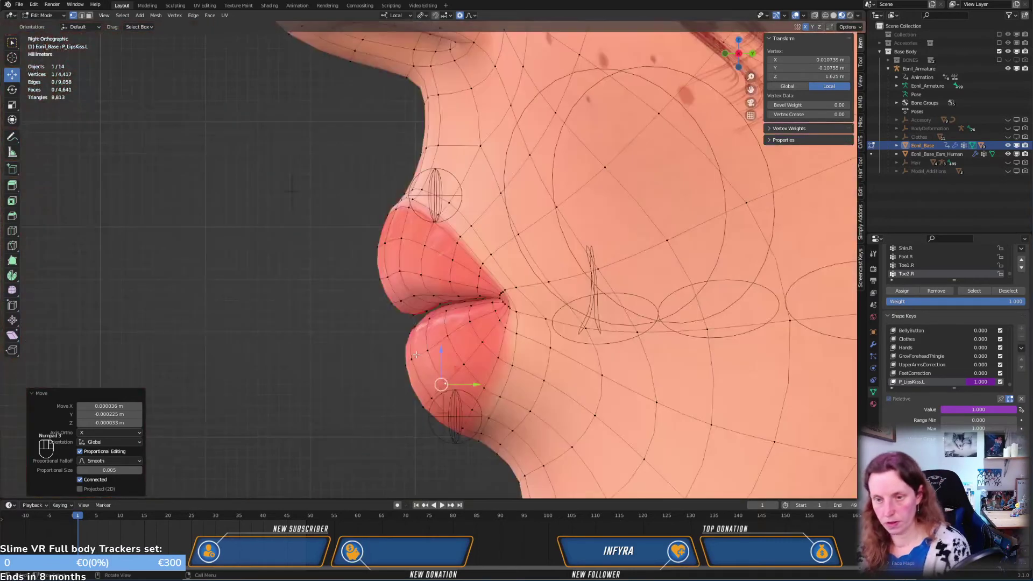
Return to Object Mode, view the kissing lips from the front, and save the file
key("Tab")
scroll(388, 307, "down", 3)
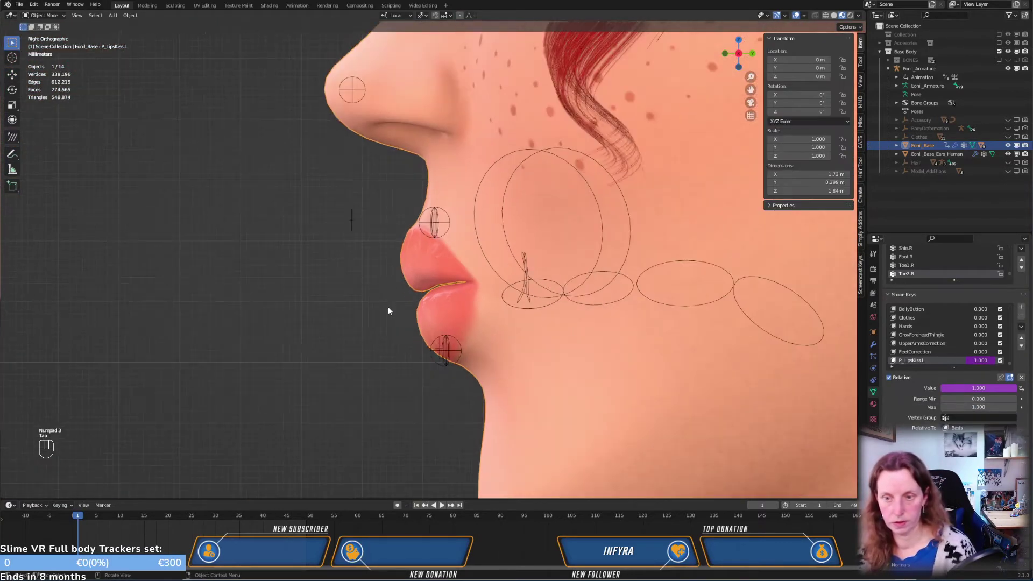
middle_click_drag(462, 276, 537, 219)
key("KP_1")
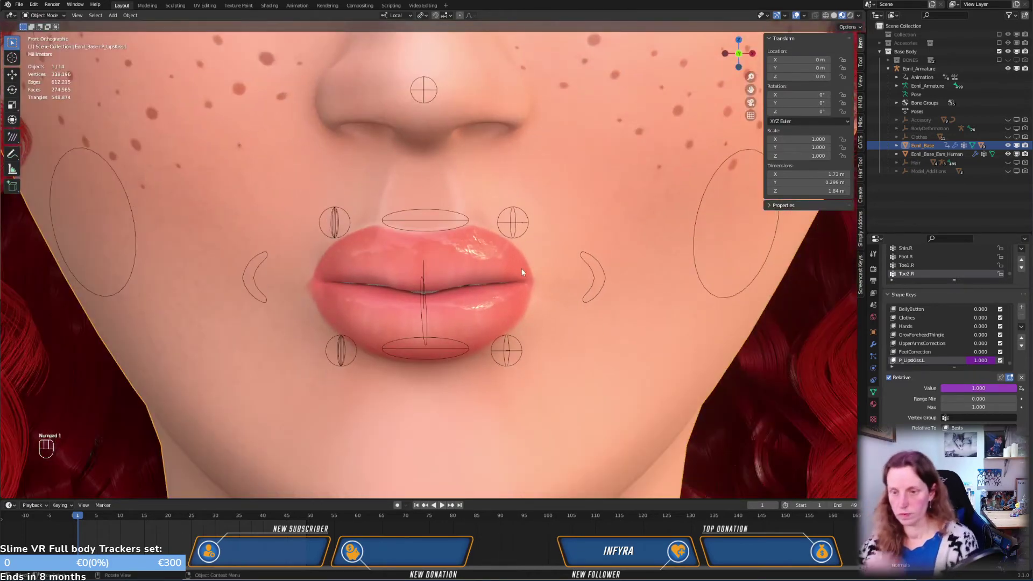
left_click(425, 238)
key("ctrl+s")
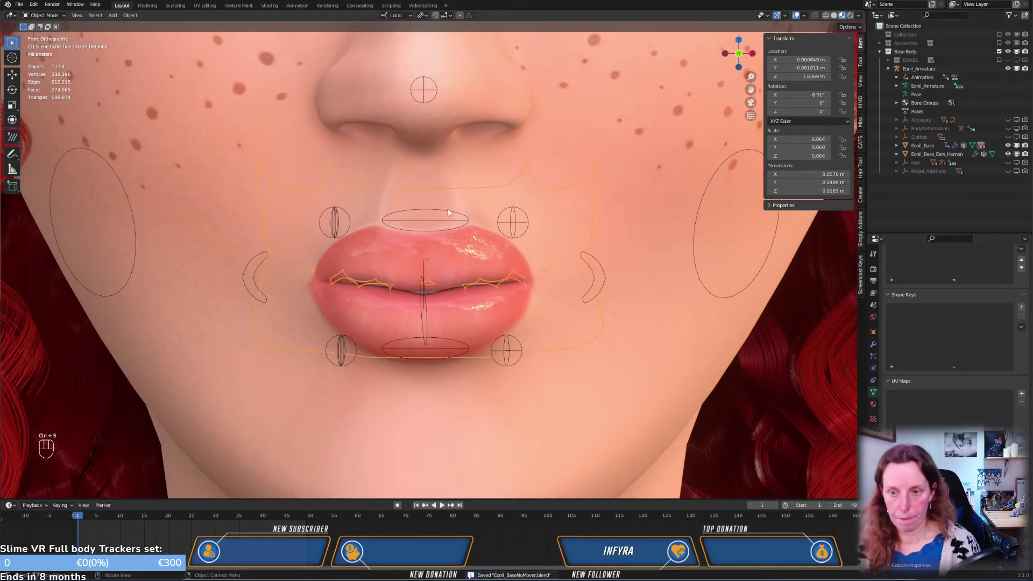
In the armature's Pose Mode, move the LipsUpperDriver bone about 0.0029 m along local Y to test the kiss shape
left_click(438, 209)
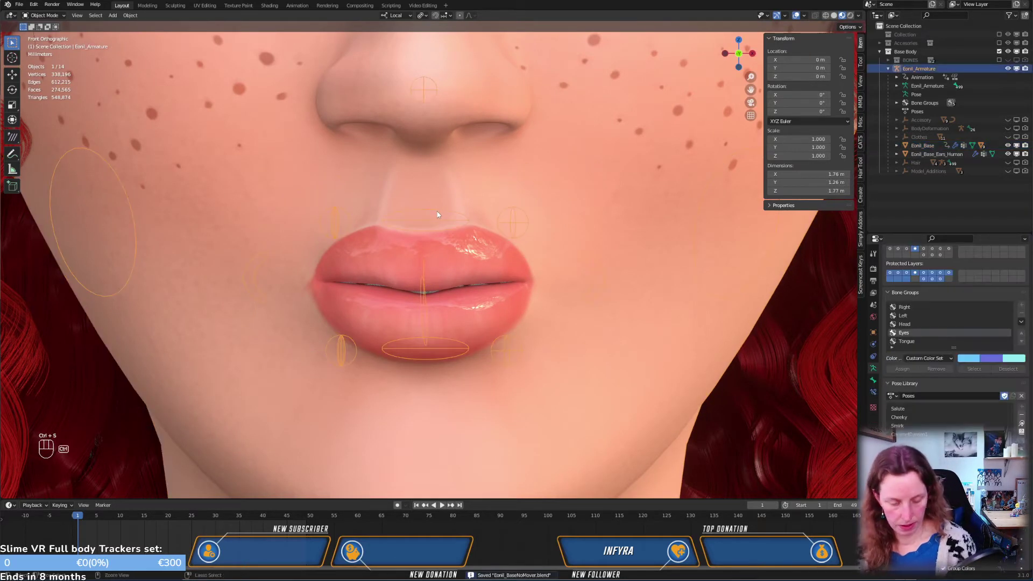
key("ctrl+Tab")
left_click(437, 213)
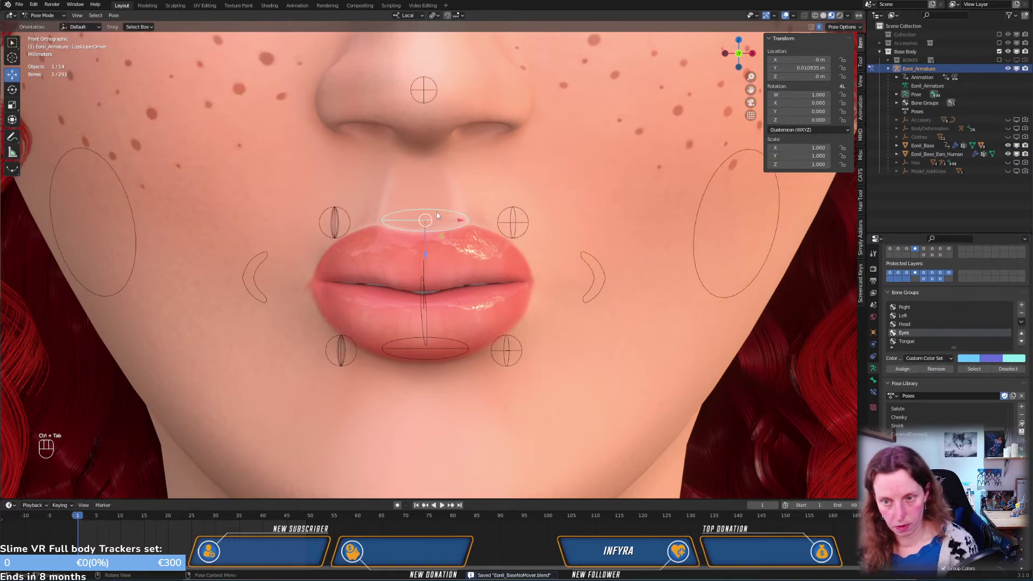
key("KP_3")
key("g")
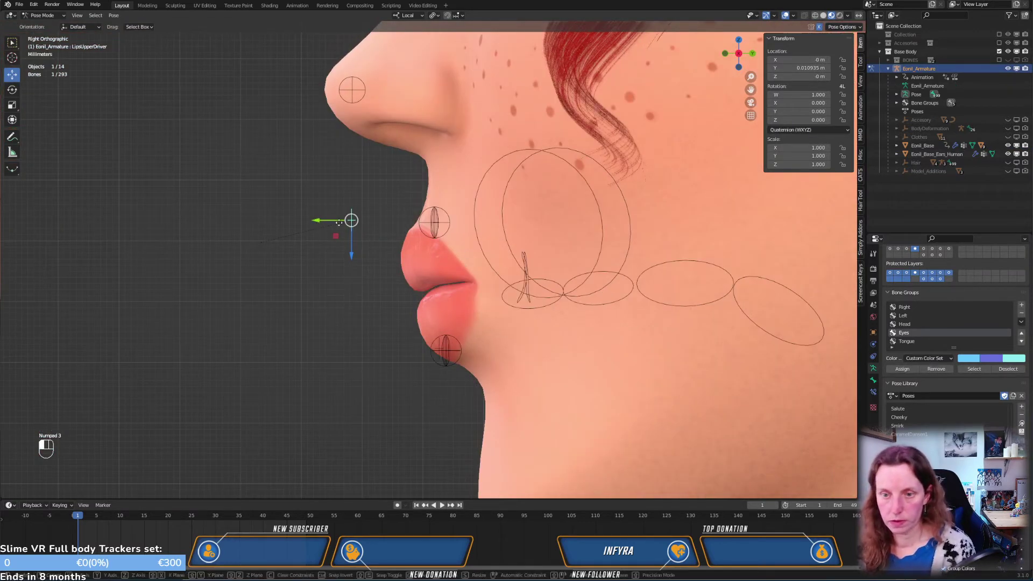
key("y")
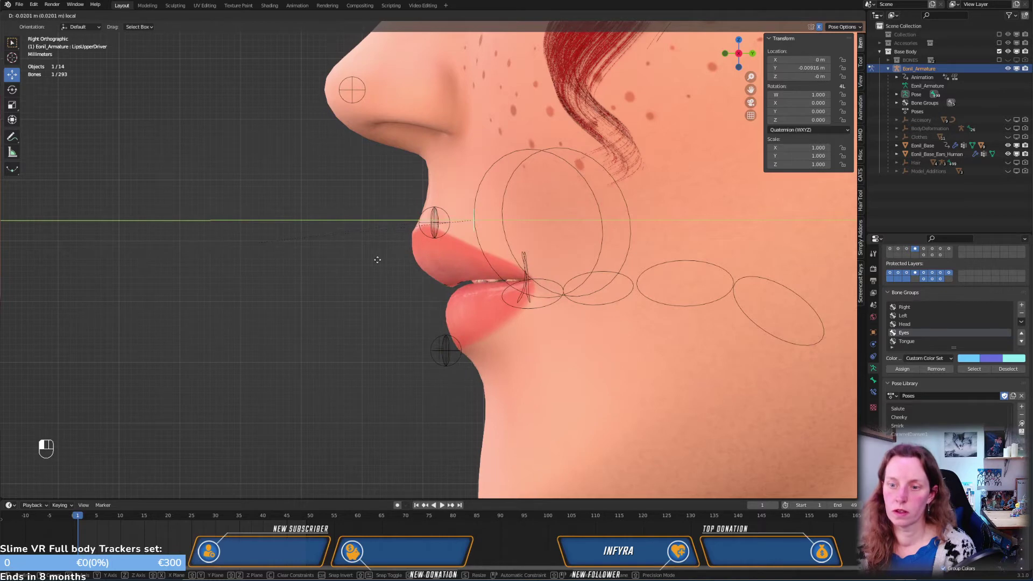
left_click(295, 259)
key("KP_1")
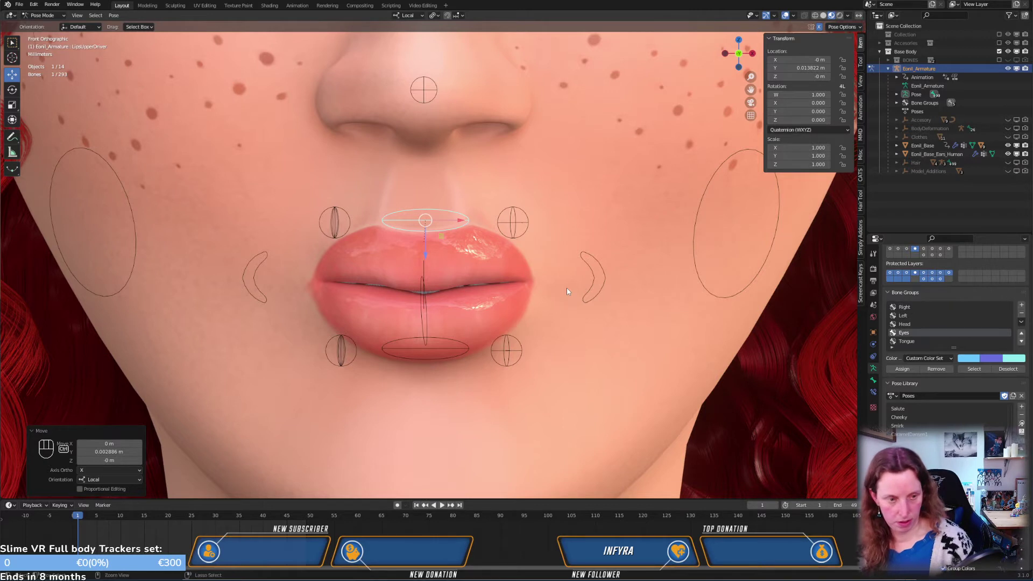
In Object Mode, select the body mesh and switch the P_LipsKiss.L driver's variable to the bone's X Location
key("ctrl+Tab")
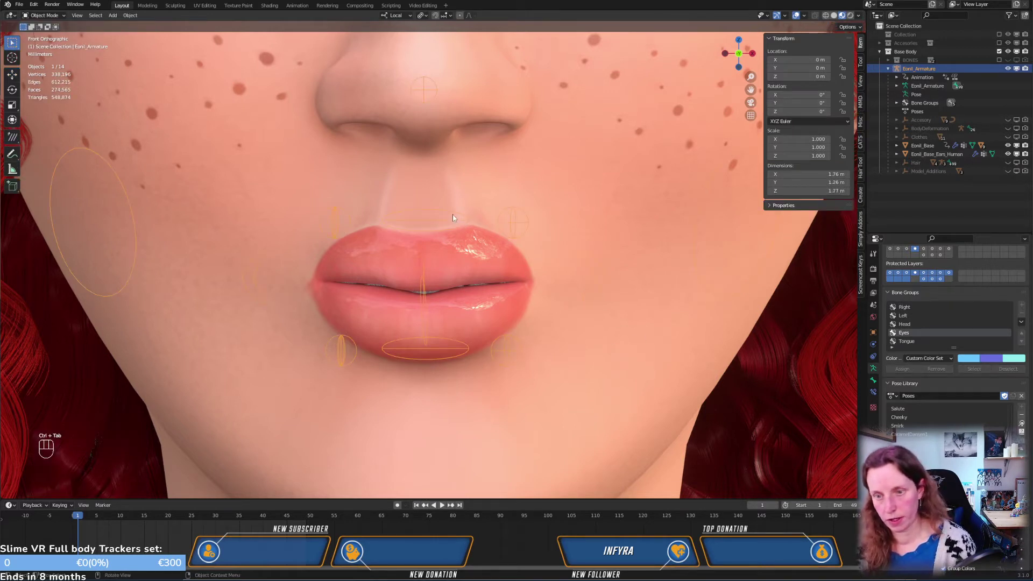
left_click(469, 230)
left_click(648, 383)
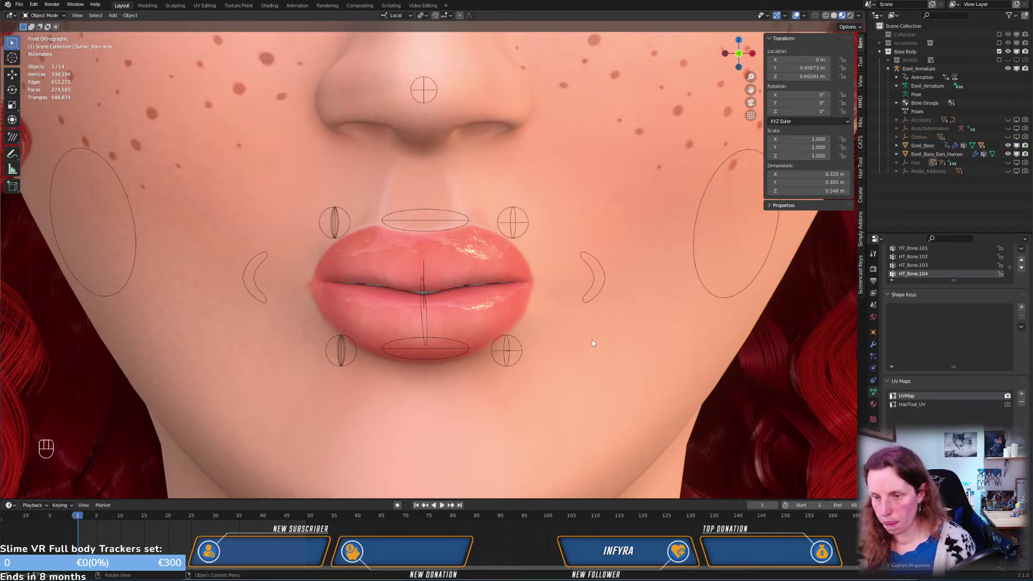
left_click(677, 336)
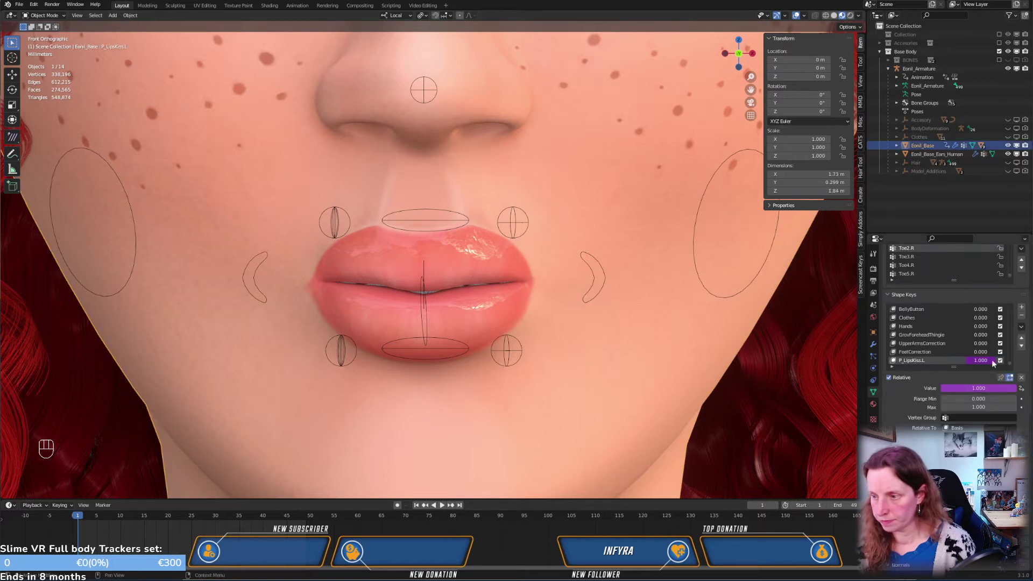
right_click(980, 361)
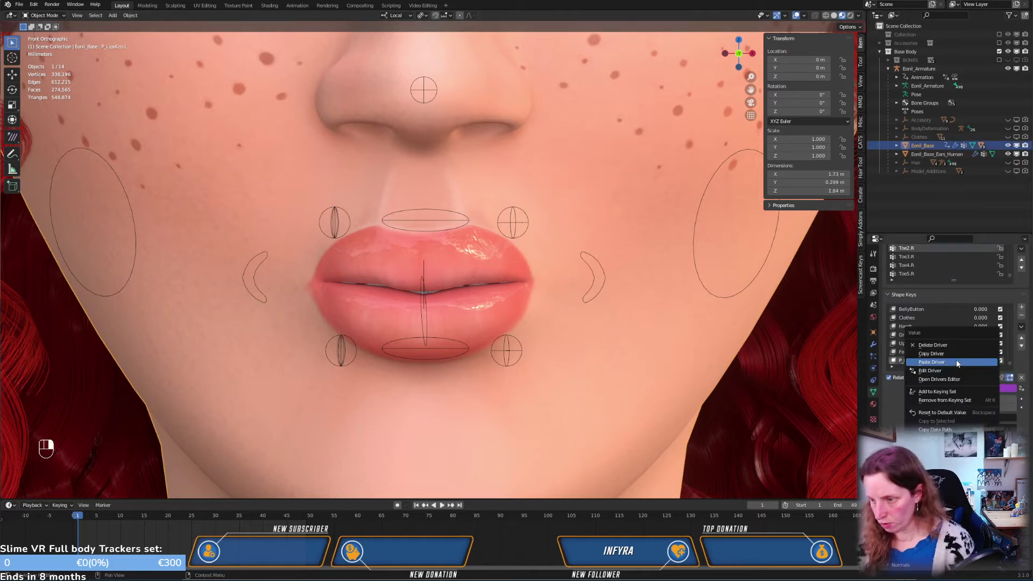
left_click(947, 371)
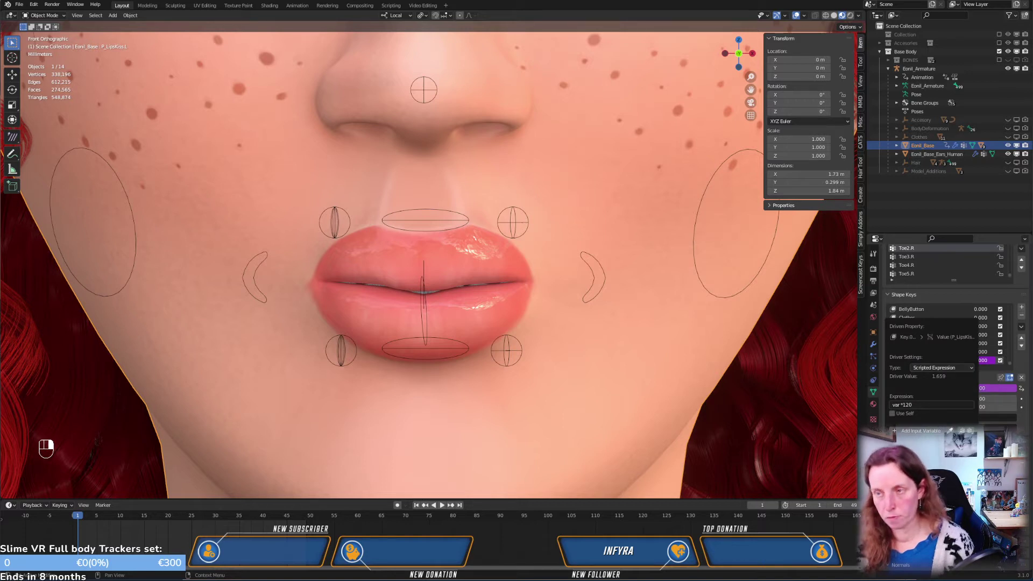
left_click(944, 476)
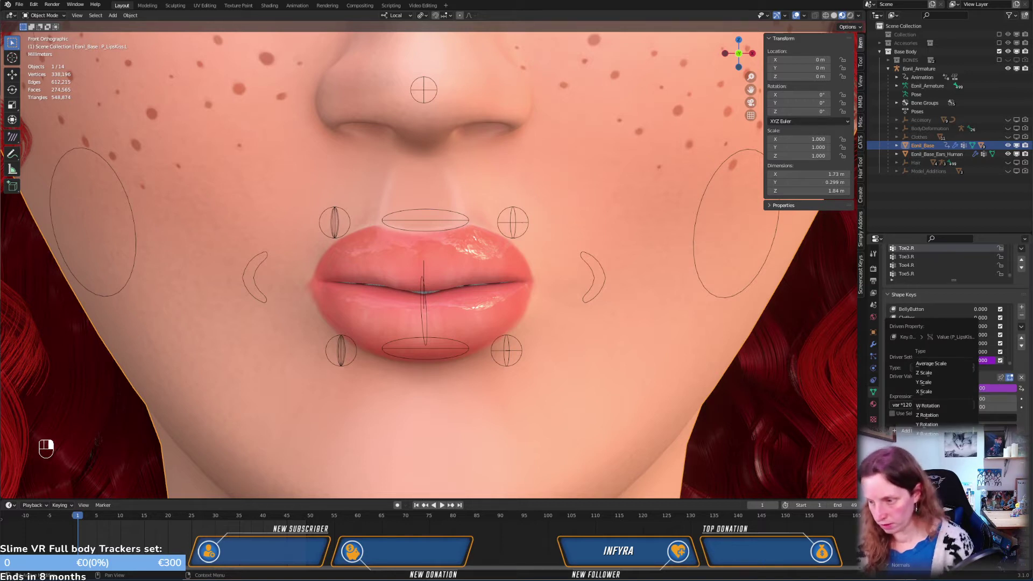
left_click(564, 298)
Select the character's armature and switch it to Pose Mode
key("ctrl+Tab")
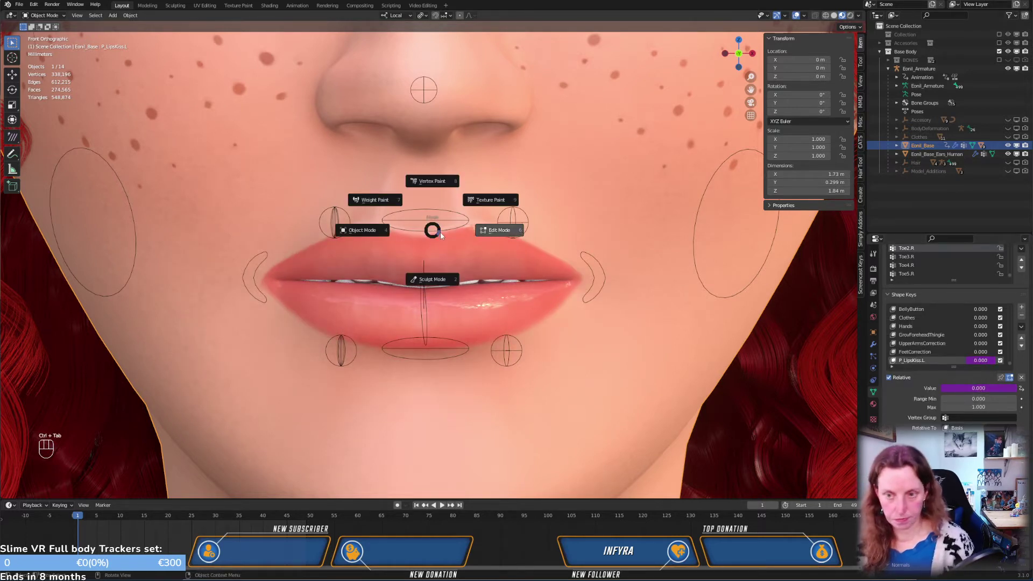
left_click(361, 231)
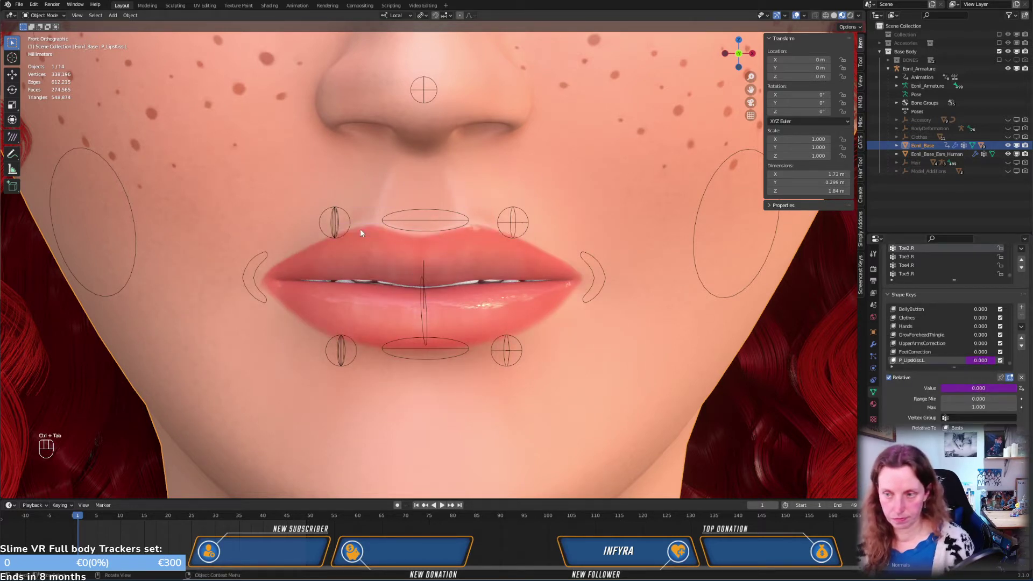
left_click(460, 219)
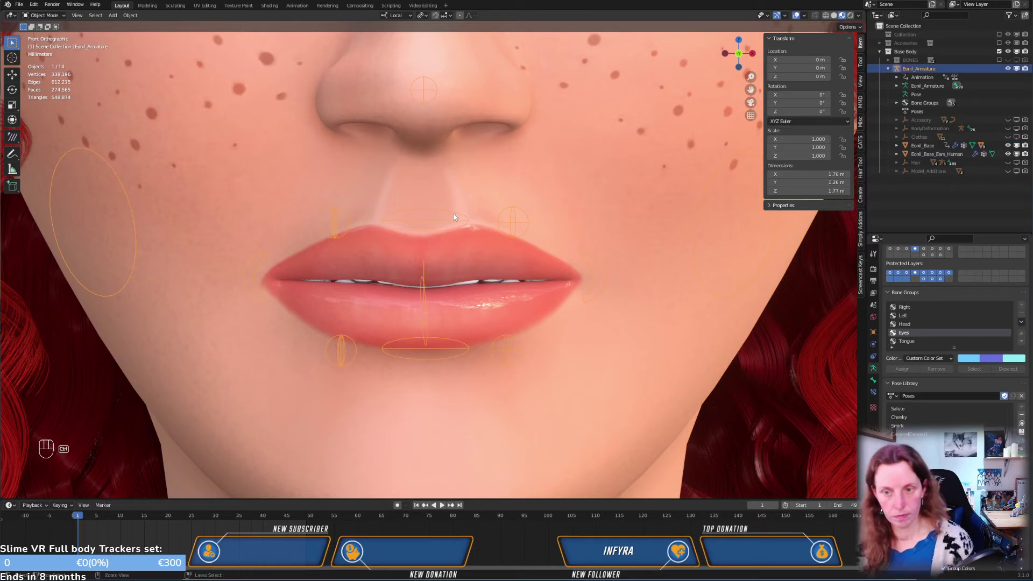
key("ctrl+Tab")
Move the LipsUpperDriver bone about 0.0082 m along local X to test the kiss shape's driver
mouse_move(459, 225)
left_mouse_down()
mouse_move(608, 230)
mouse_move(445, 227)
mouse_move(542, 226)
mouse_move(465, 230)
left_mouse_up()
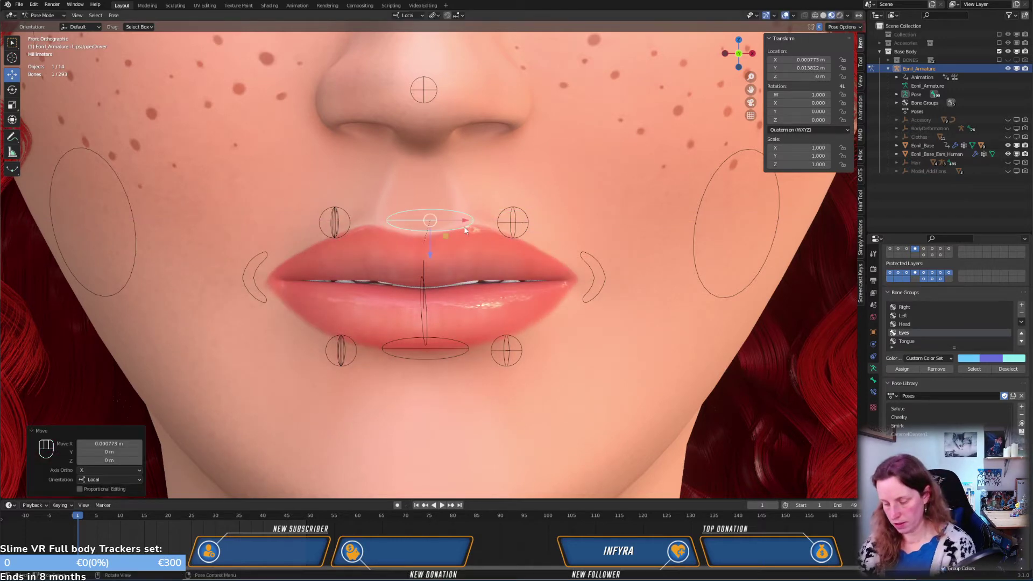
key("KP_3")
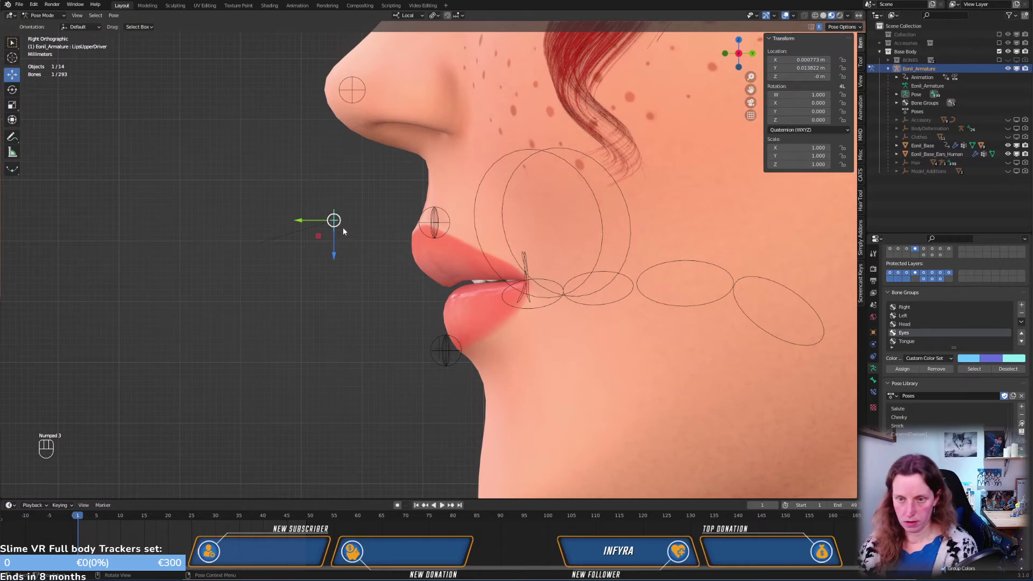
middle_click_drag(343, 227, 437, 269)
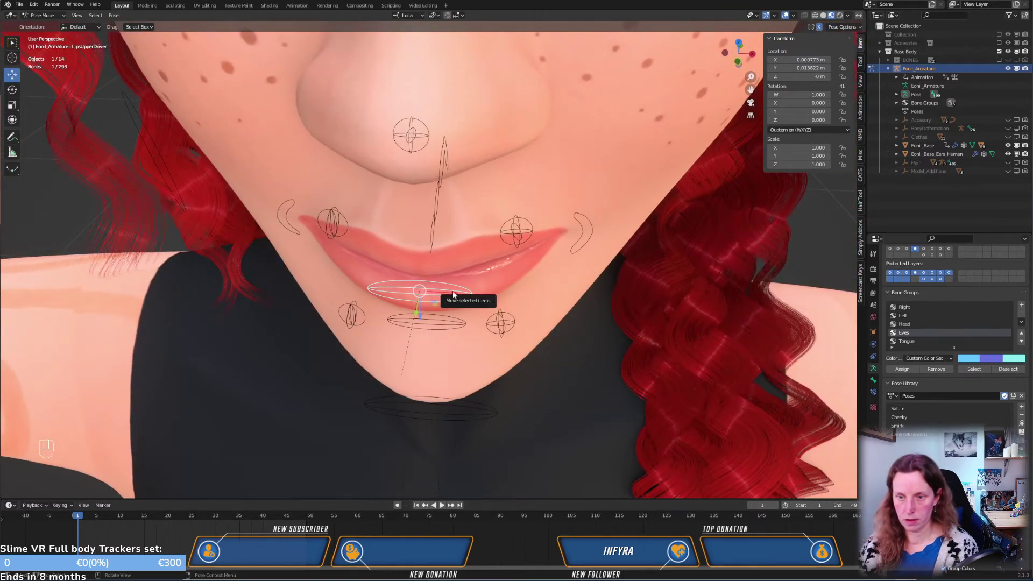
left_click_drag(452, 296, 498, 272)
middle_click(497, 272, "alt")
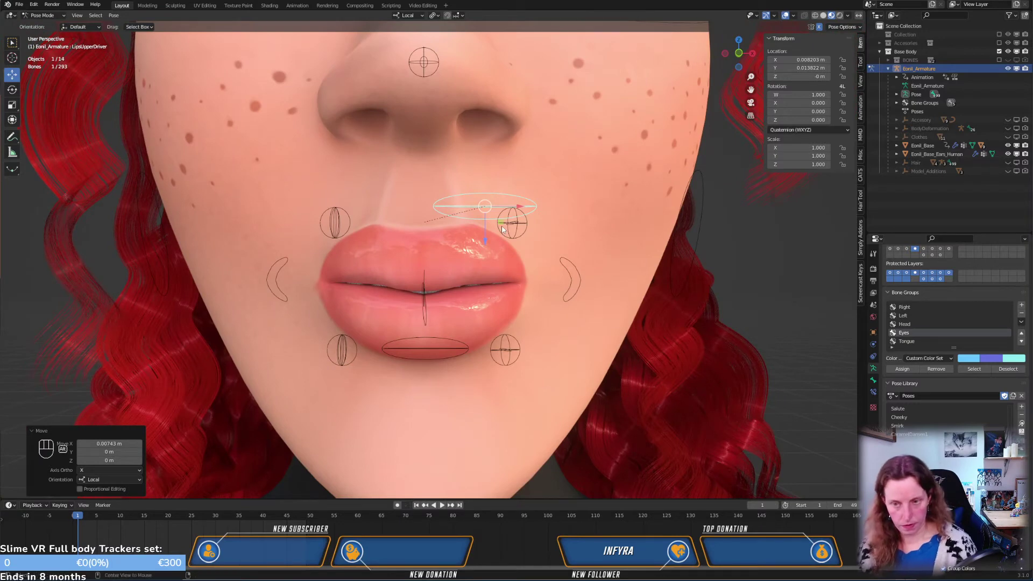
Reset the LipsUpperDriver bone's rotation and location, and move the MouthDriver.L bone about 0.0076 m outward and 0.01 m up in front view
key("alt+r")
key("alt+g")
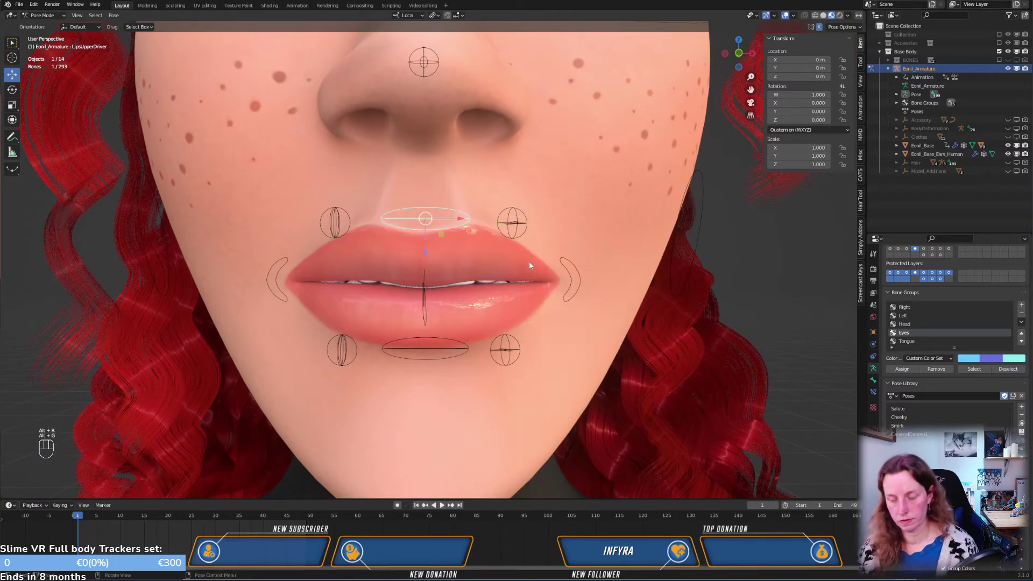
key("KP_1")
left_click(602, 279)
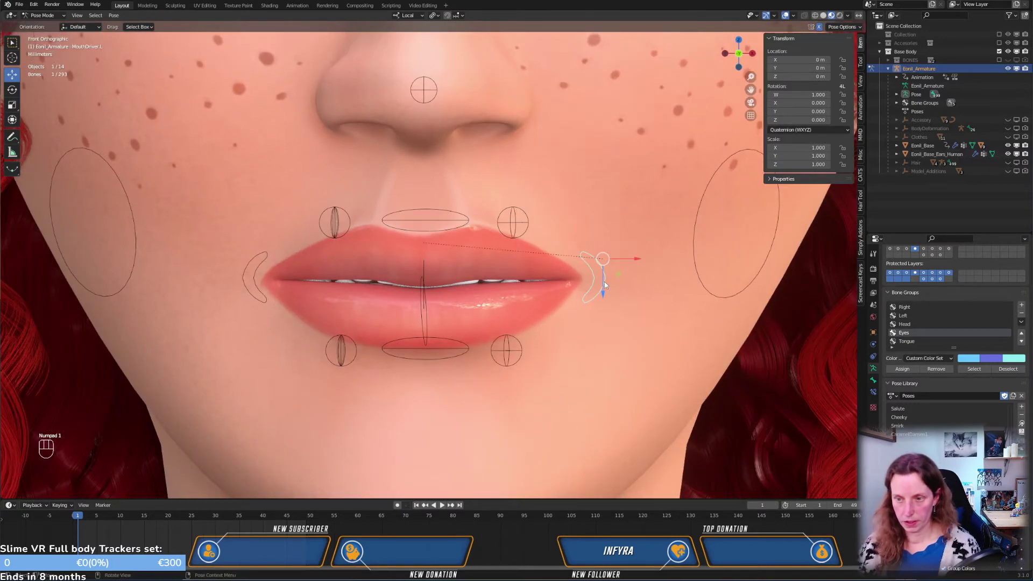
key("g")
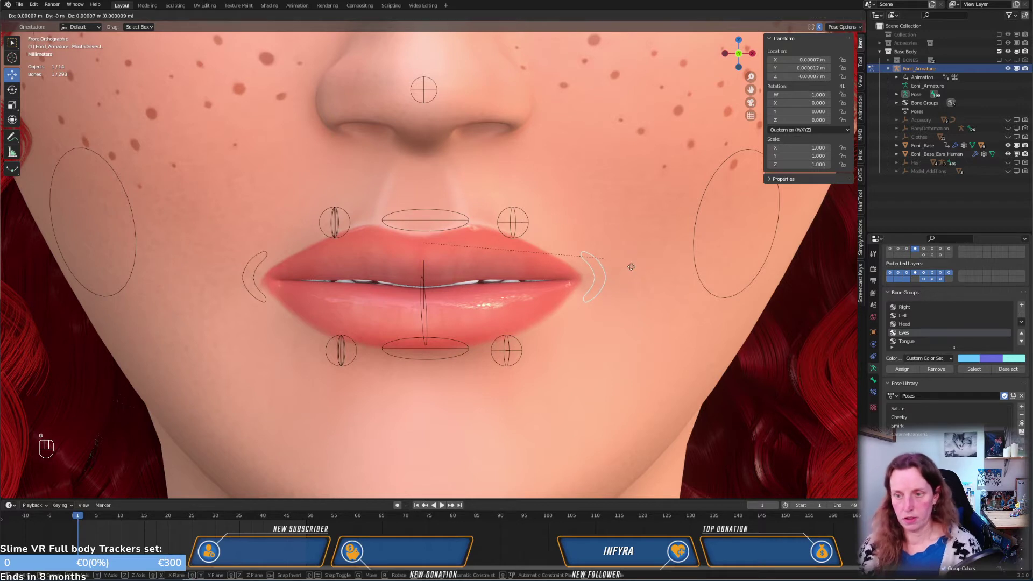
right_click(650, 237)
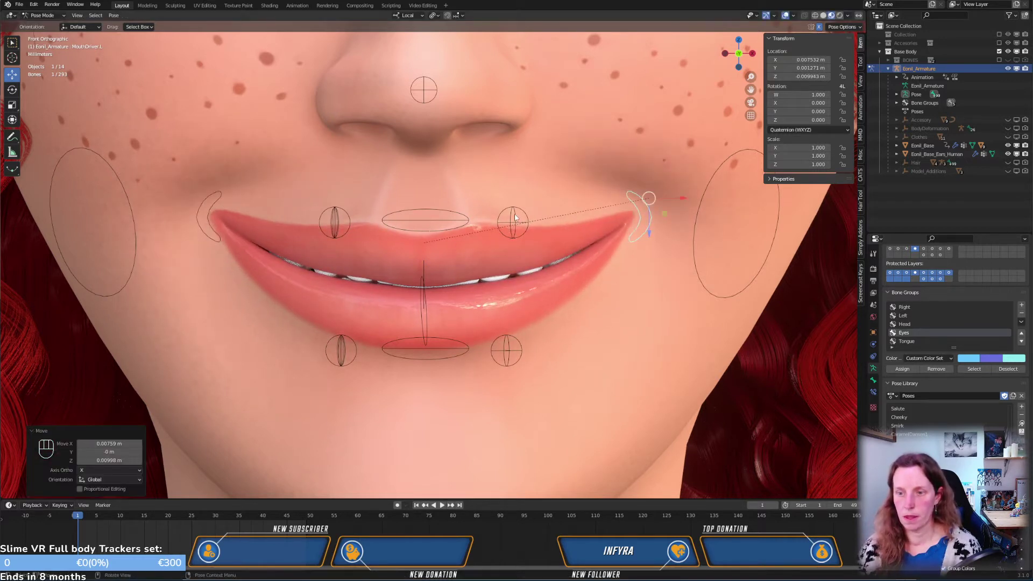
Move the LipsUpperDriver.L bone about 0.0077 m up and 0.0034 m outward to raise the upper lip
left_click(515, 231)
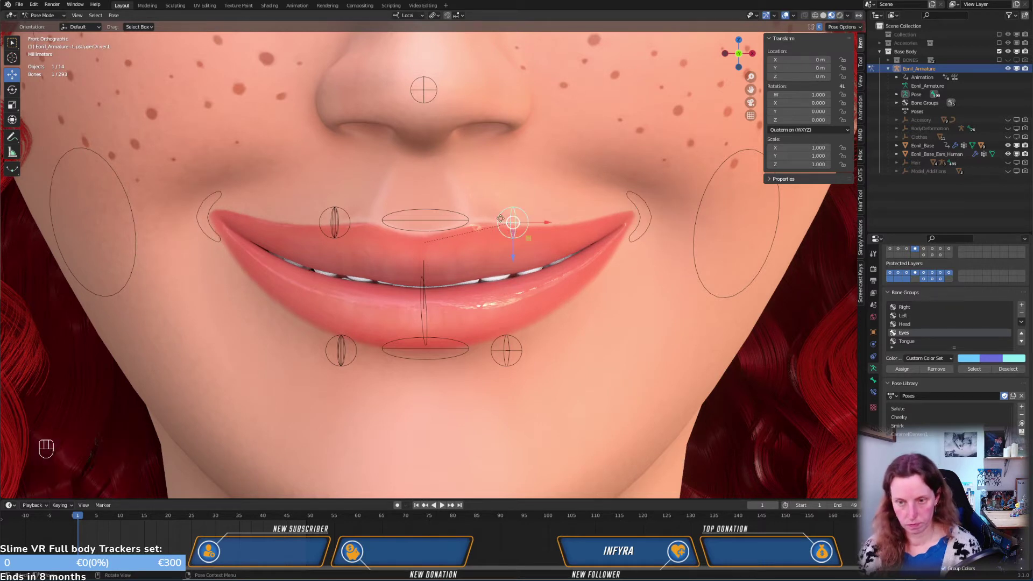
key("g")
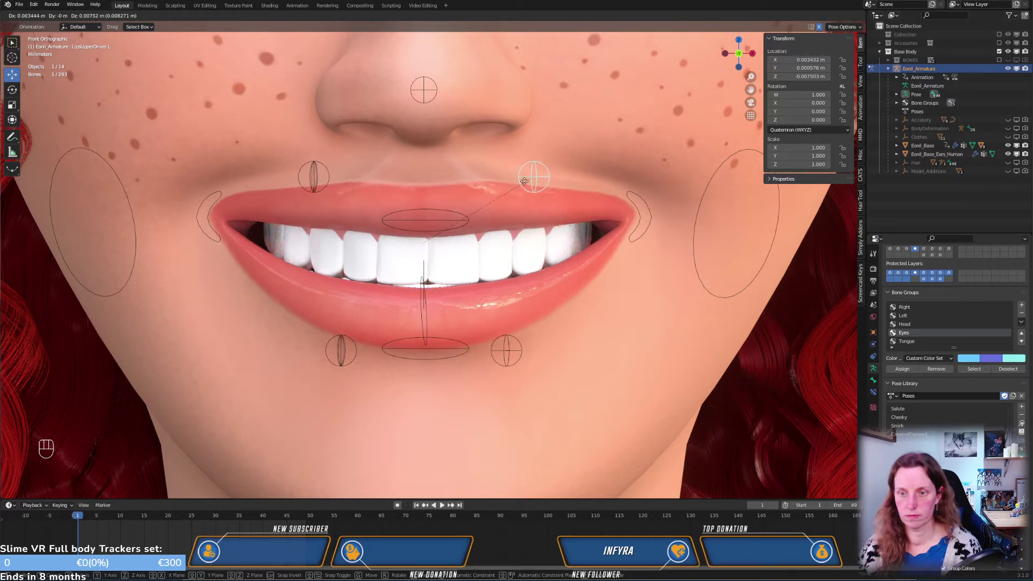
left_click(526, 179)
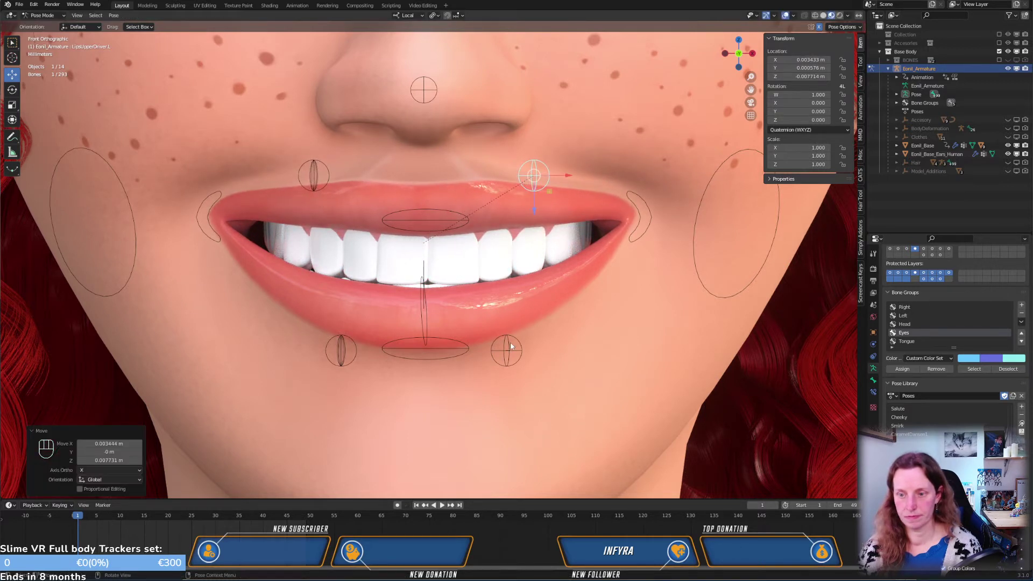
Move the MouthDriver.L bone about 0.014 m further up and 0.0019 m outward to exaggerate the smile
left_click(648, 222)
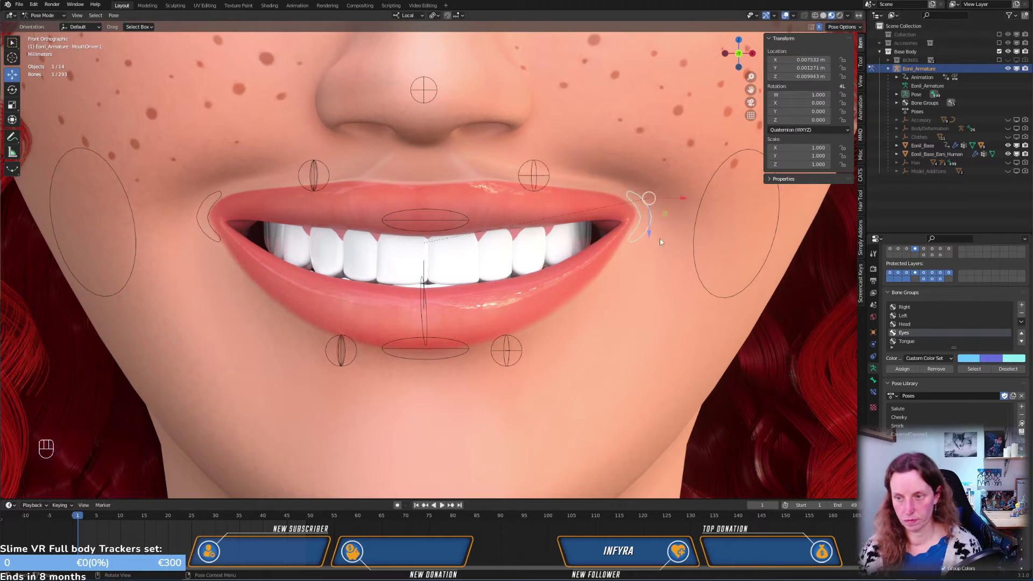
key("r")
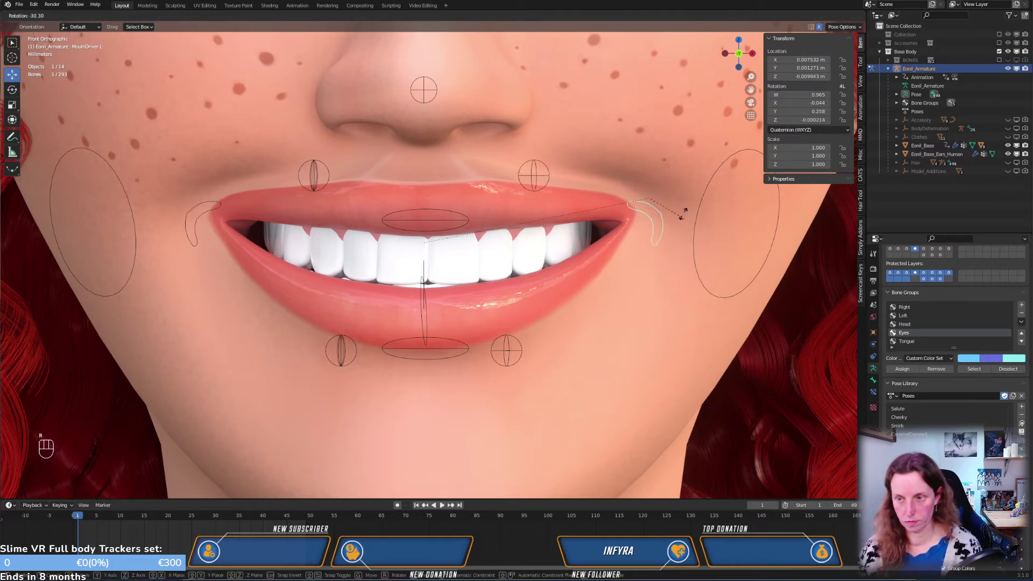
right_click(682, 219)
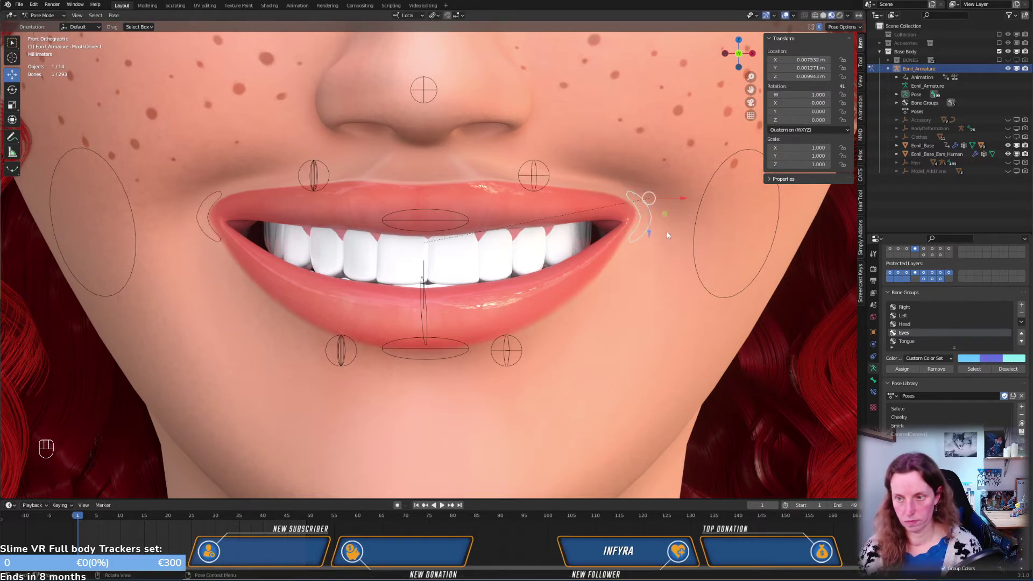
scroll(666, 231, "down", 3)
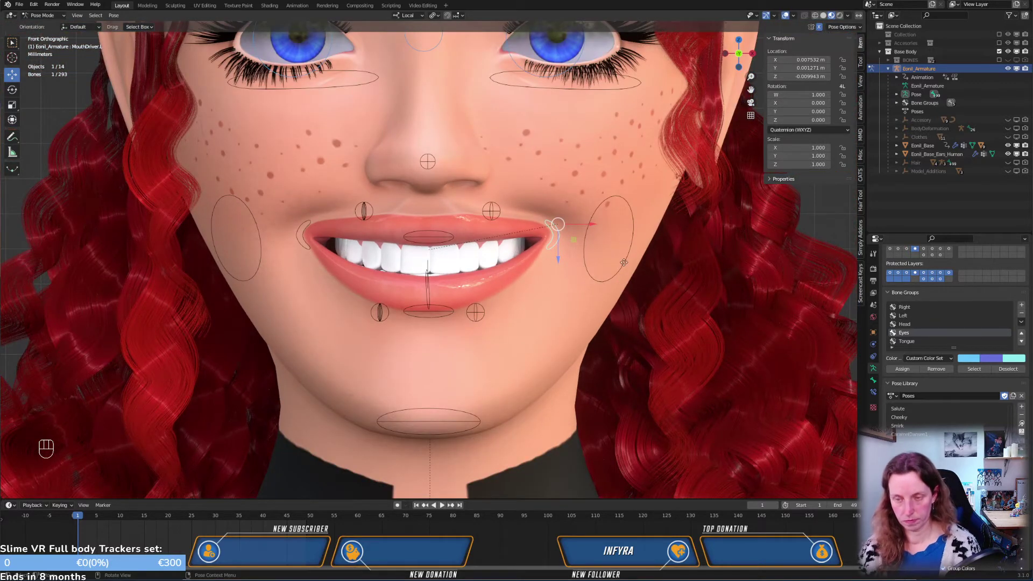
key("g")
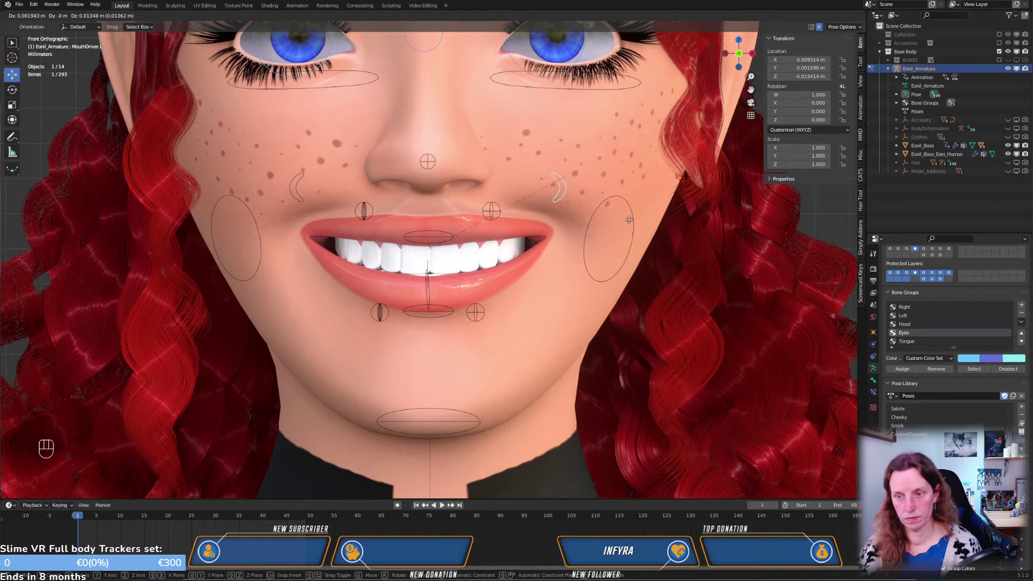
left_click(630, 225)
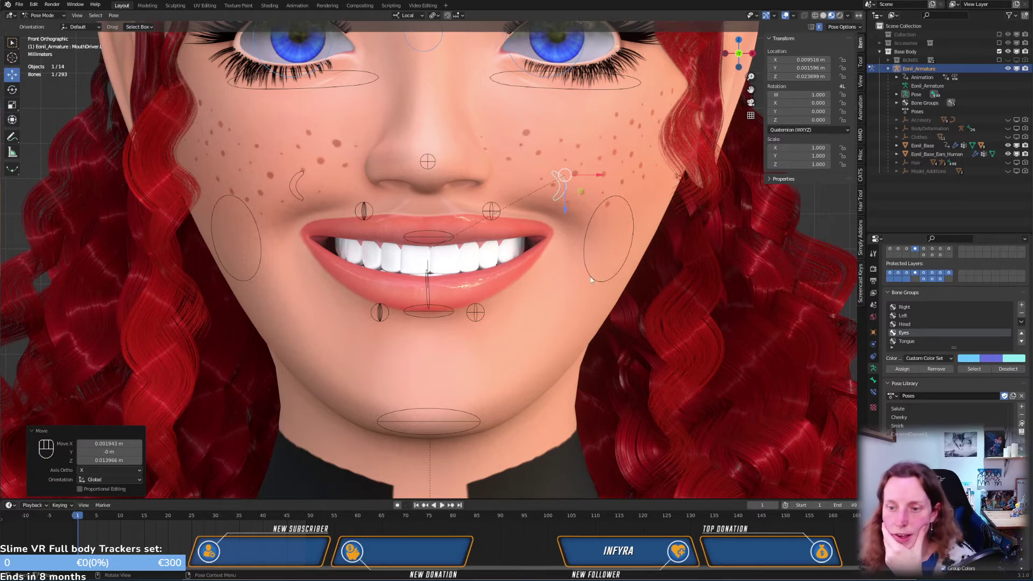
Lower the LipsLowerDriver.L bone about 0.0062 m, and move LipsUpperDriver.L about 0.0062 m down and 0.0036 m inward
left_click(481, 314)
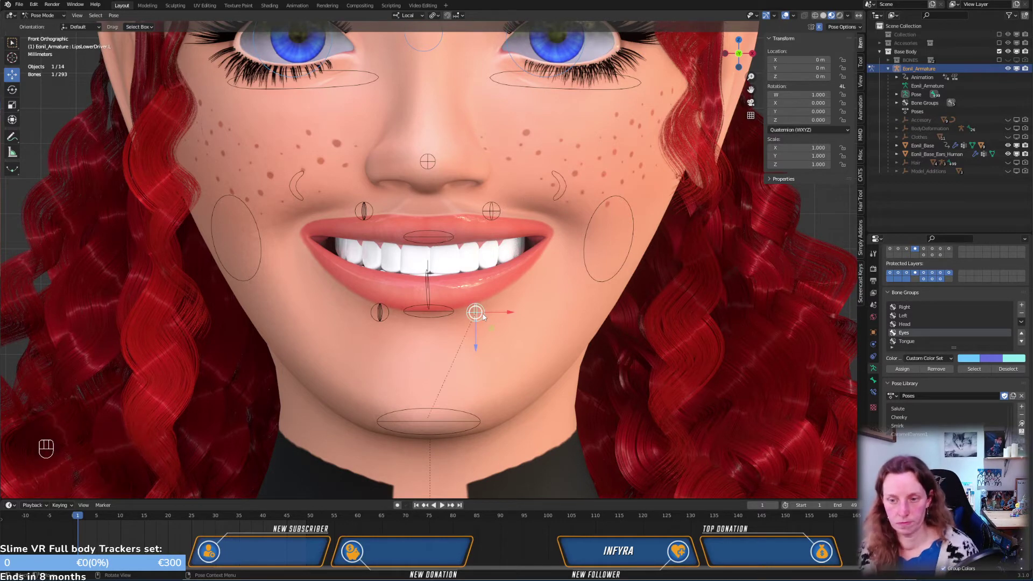
key("g")
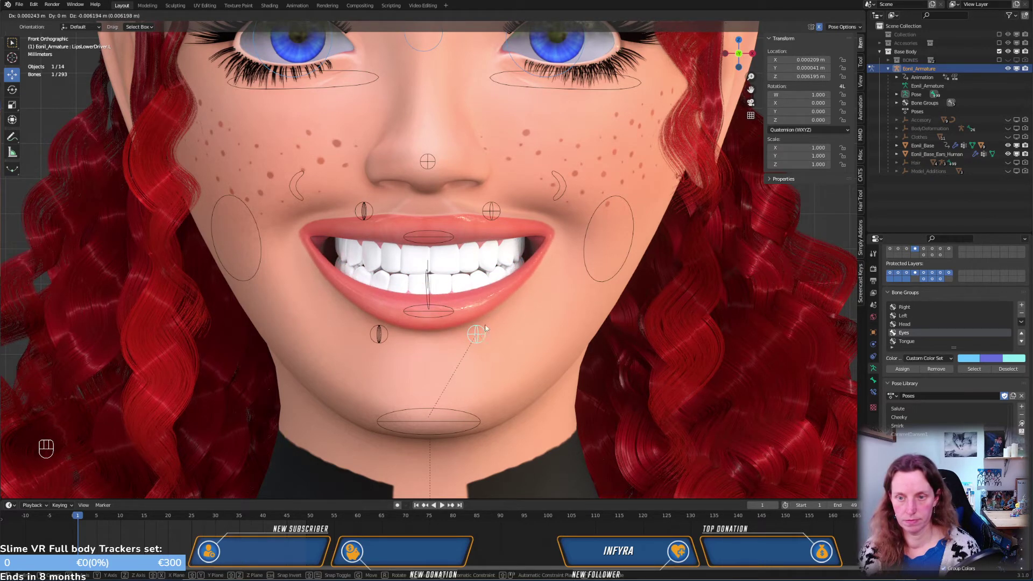
left_click(484, 335)
left_click(486, 215)
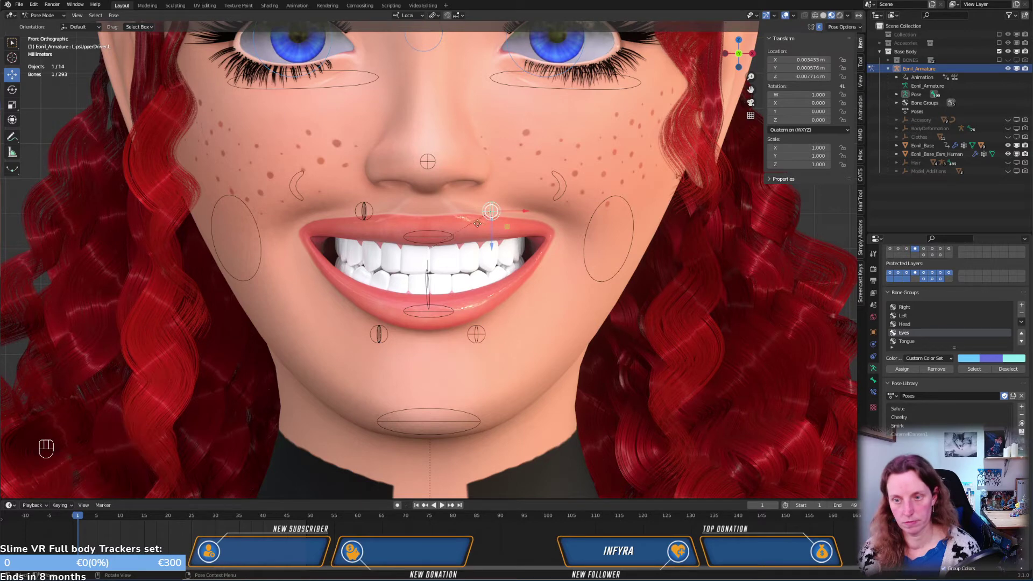
key("g")
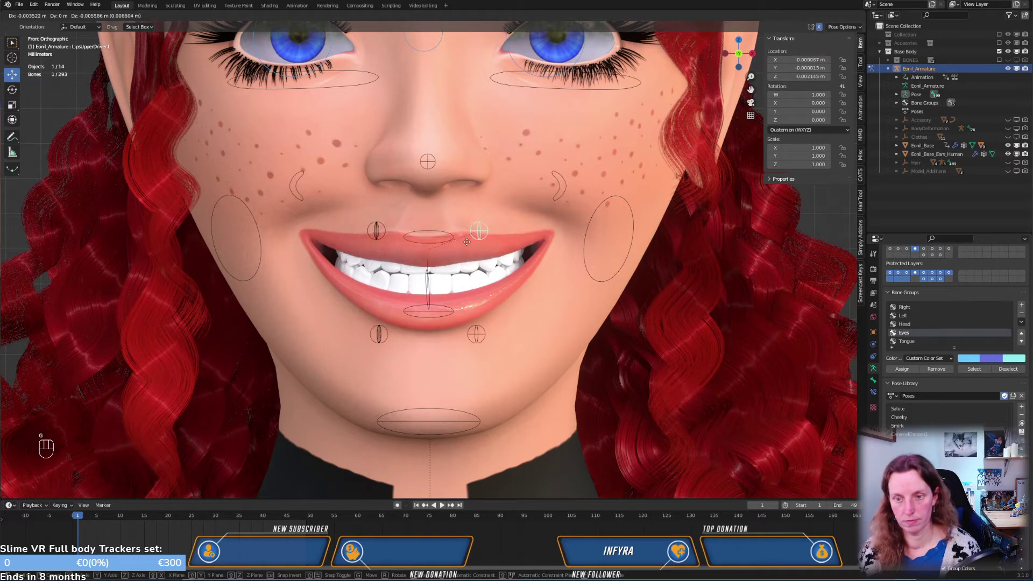
left_click(466, 241)
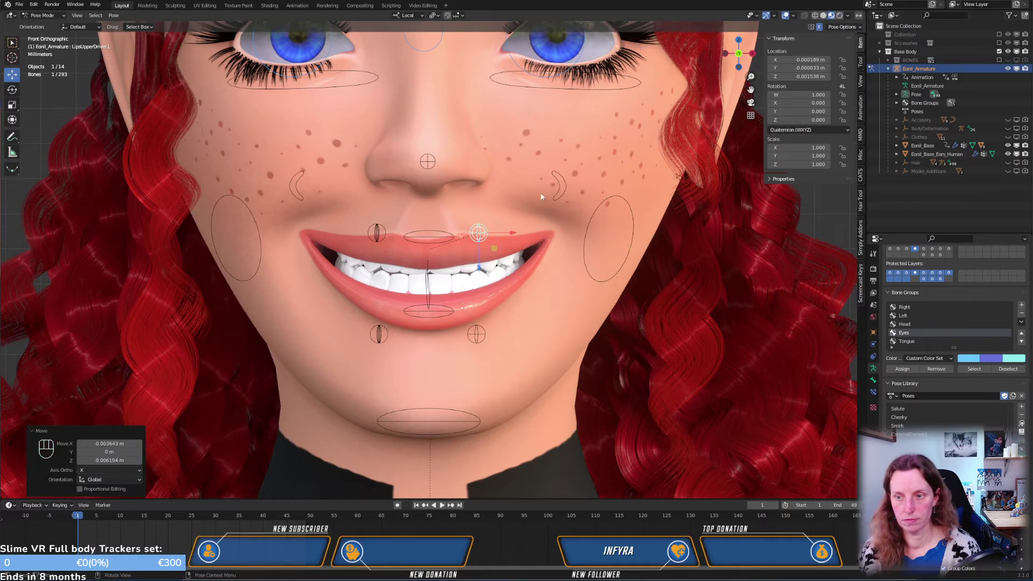
Move the MouthDriver.L bone inward and down to about Z -0.0129 m for a narrower smile
left_click(562, 195)
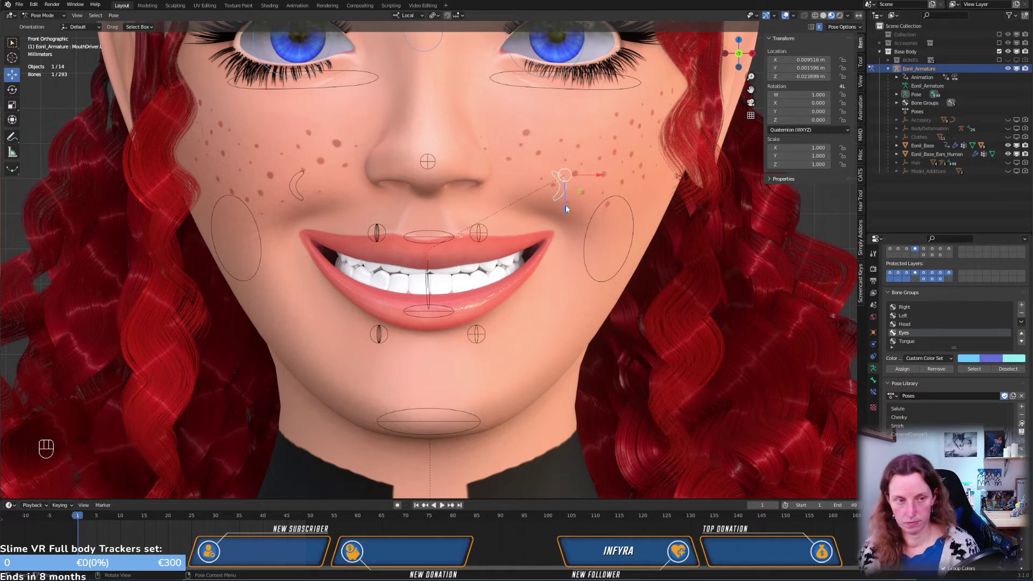
key("g")
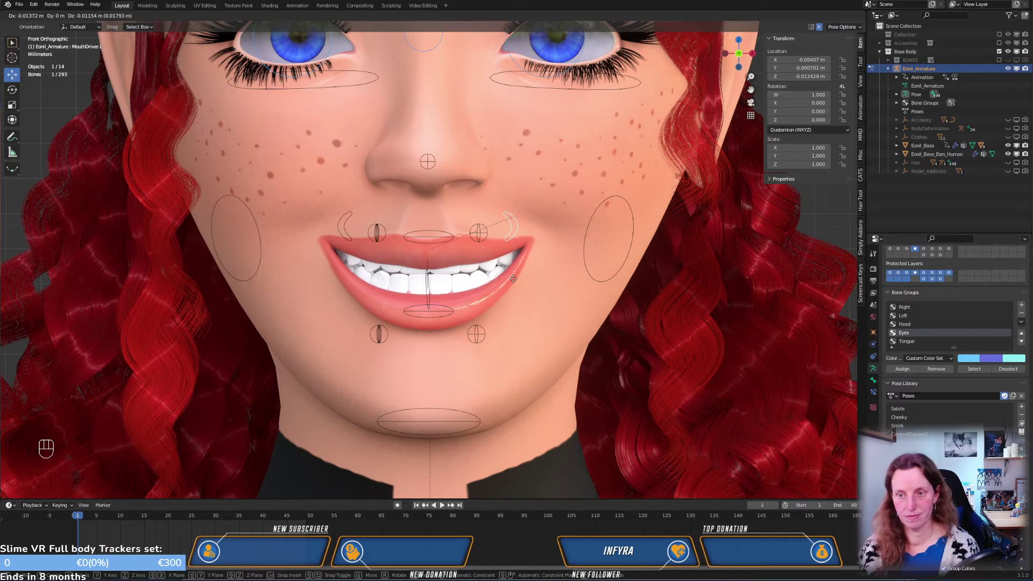
left_click(488, 243)
Reset the LipsUpperDriver.L and LipsLowerDriver.L bones to their rest location and rotation
left_click(483, 240)
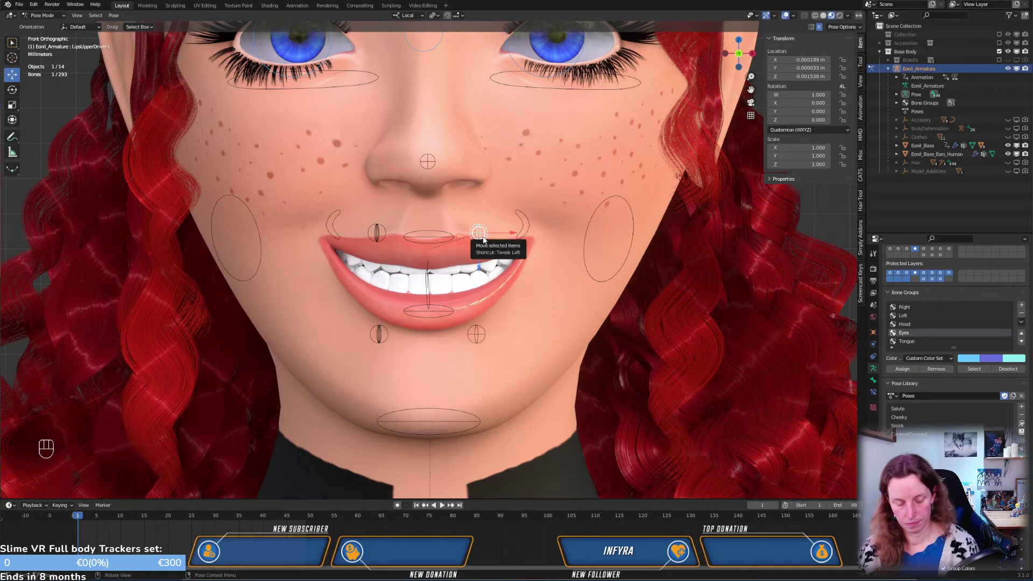
key("alt+r")
key("alt+g")
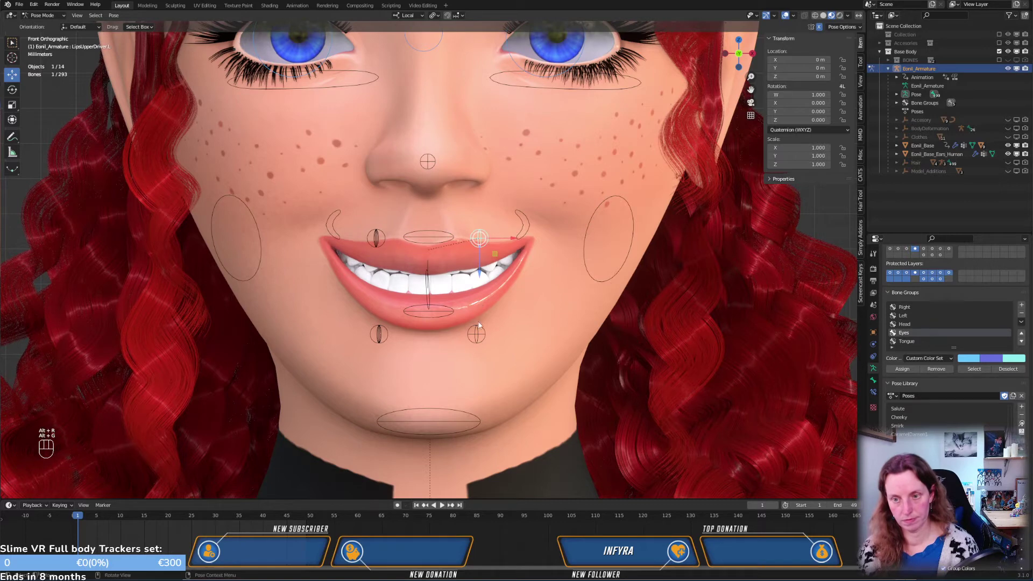
left_click(487, 343)
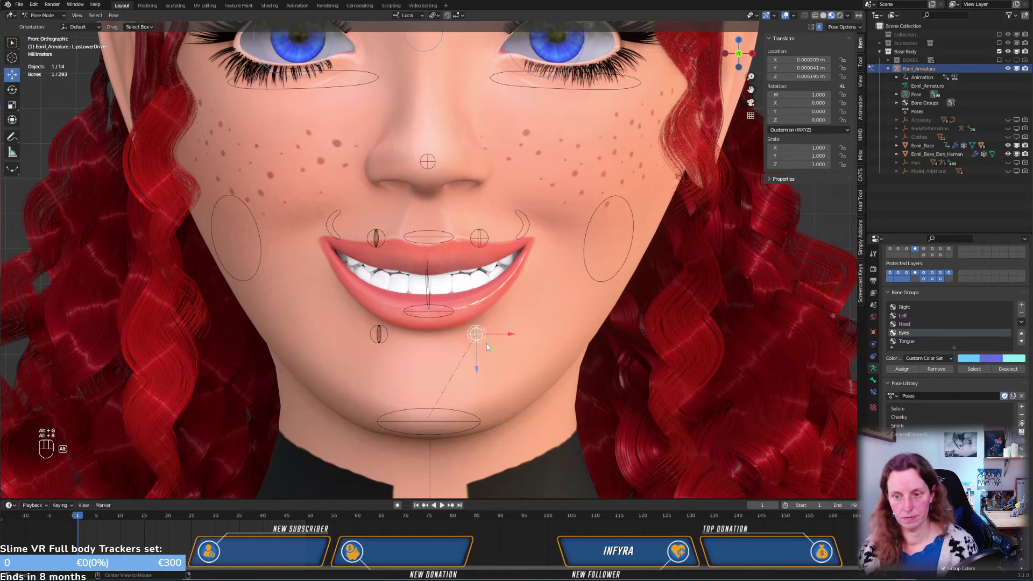
key("alt+g")
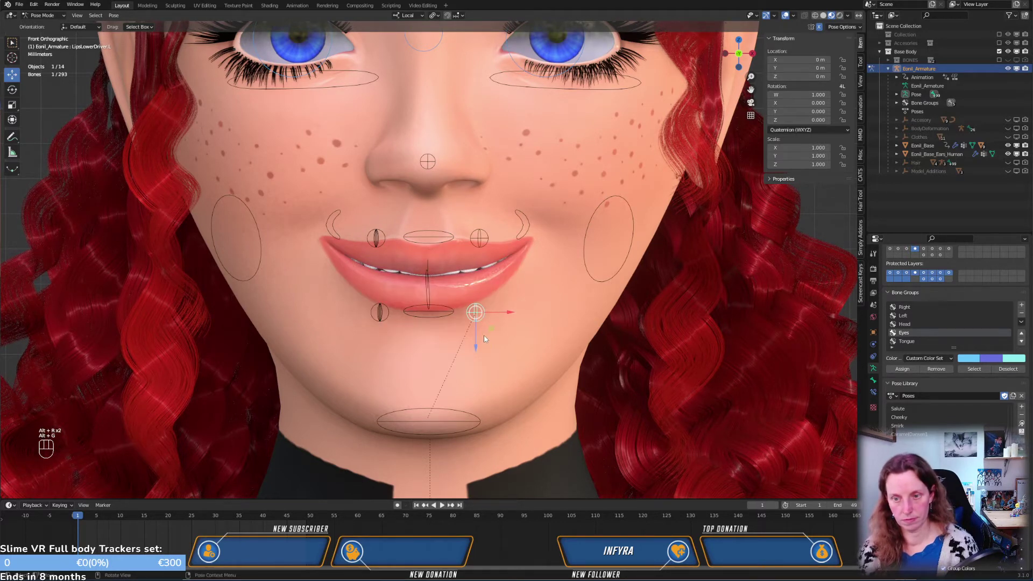
Move the jaw control bone at the chin along local Z to about -0.0057 m to close the mouth
left_click(466, 431)
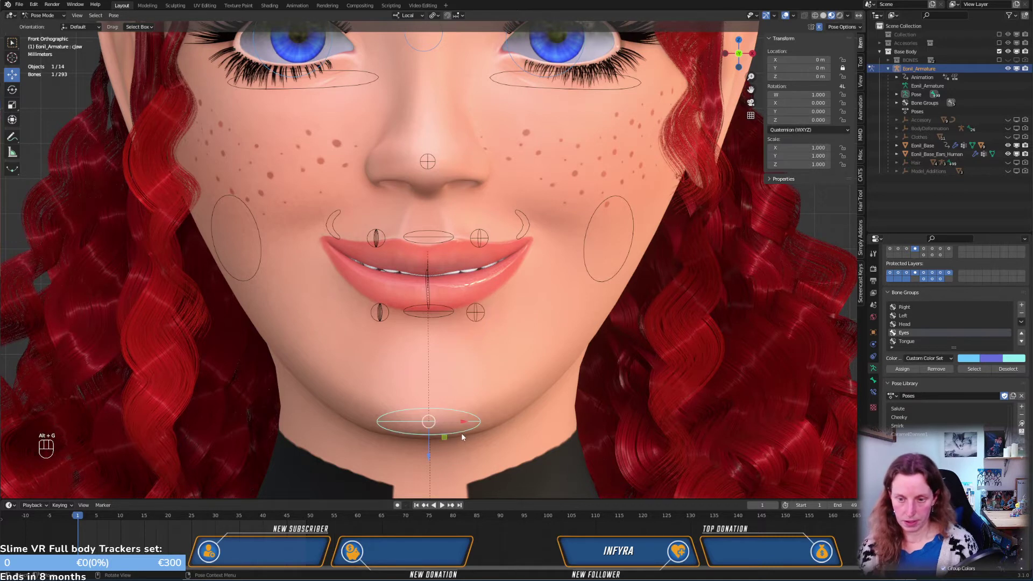
key("g")
key("z")
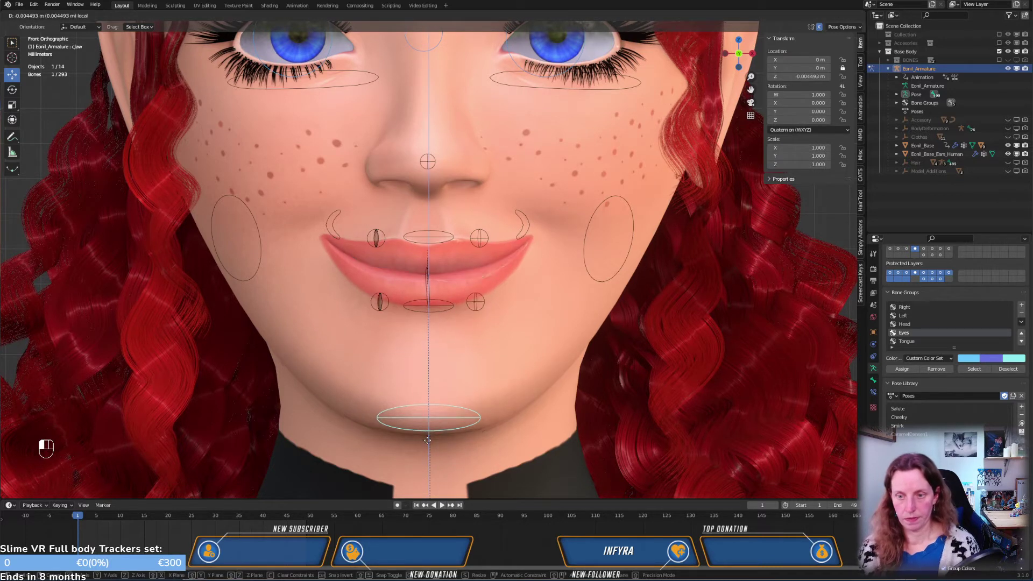
left_click(465, 406)
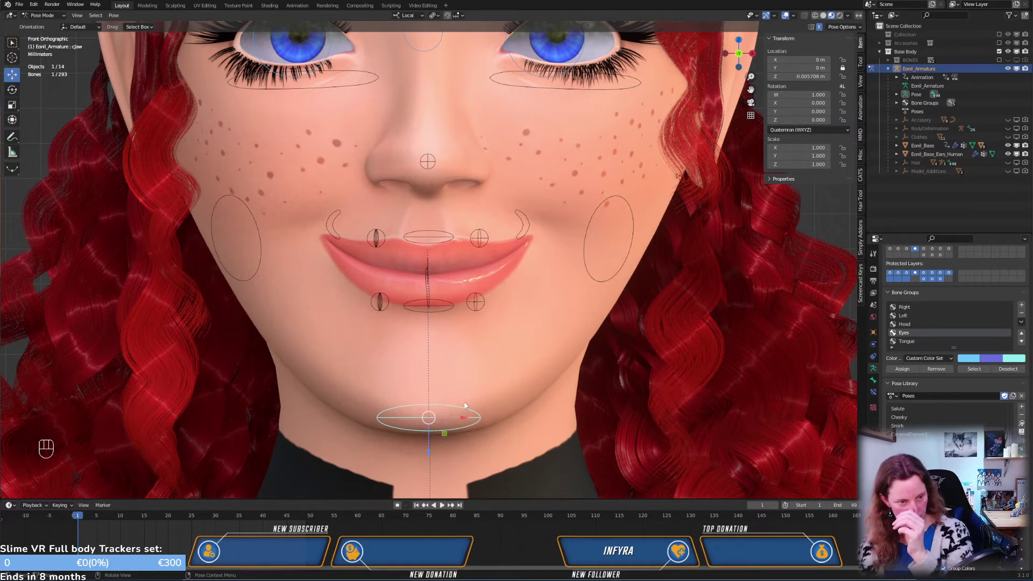
Move the MouthDriver.L bone about 0.015 m outward and 0.0028 m up to widen the closed smile
left_click(528, 233)
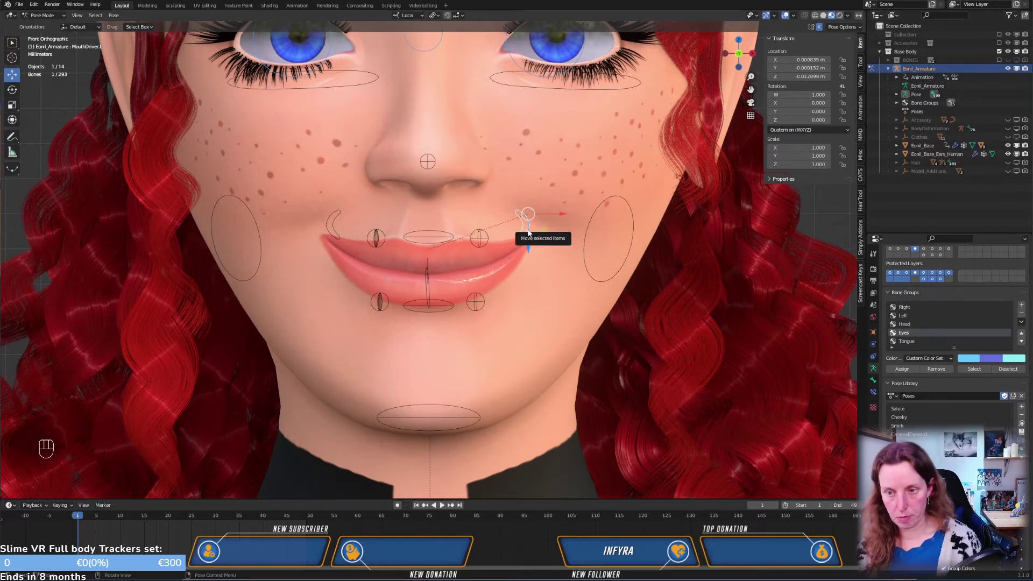
key("g")
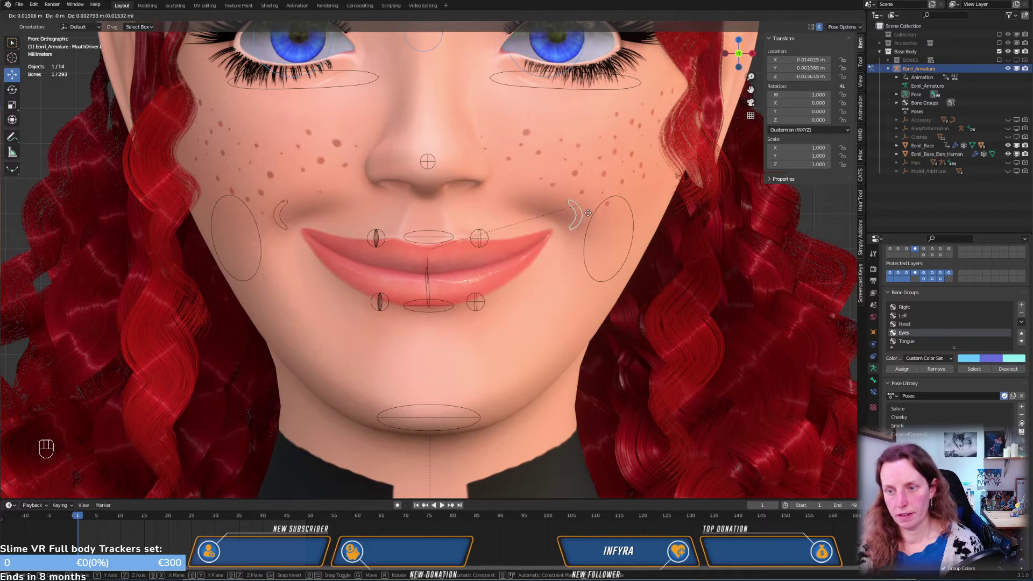
right_click(588, 213)
Move the LipsUpperDriver.L bone about 0.0056 m up and 0.001 m outward to show the upper teeth
left_click(479, 237)
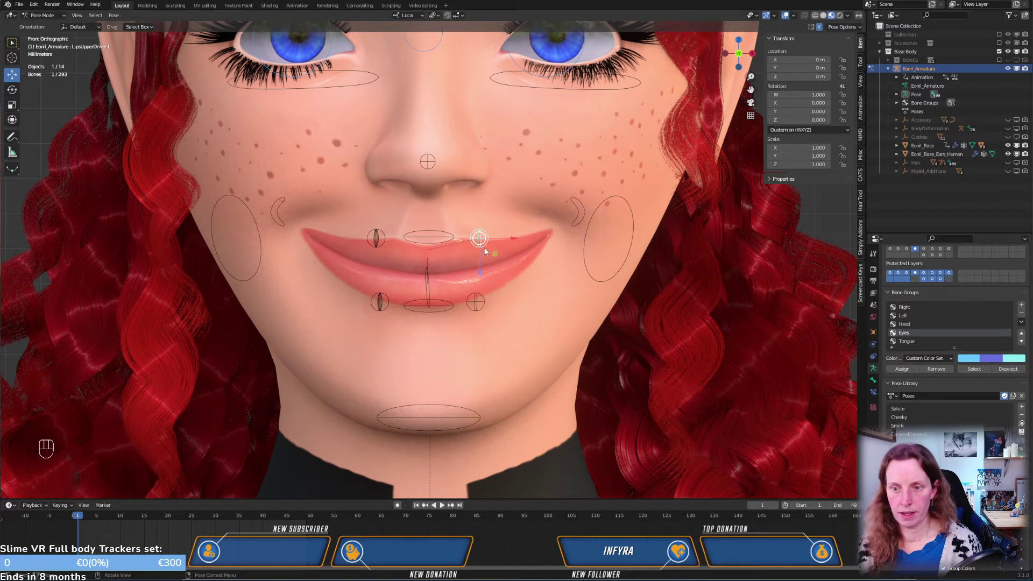
key("g")
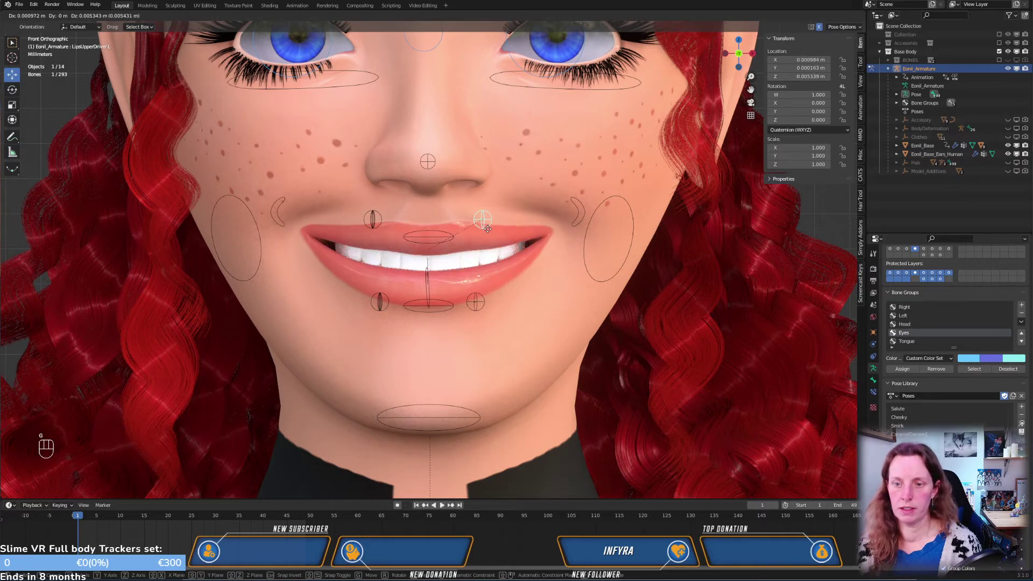
left_click(488, 229)
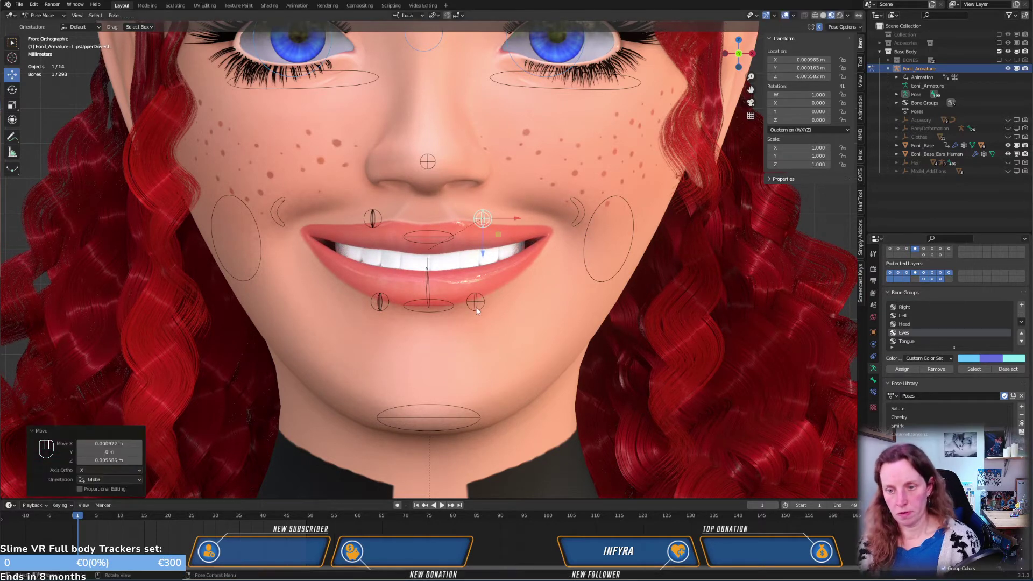
key("KP_3")
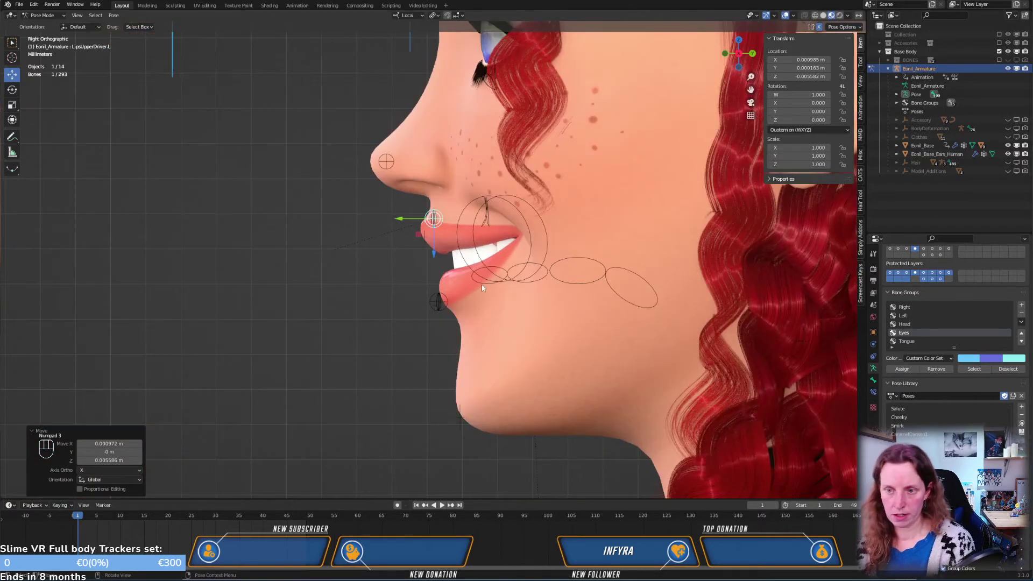
scroll(546, 219, "down", 3)
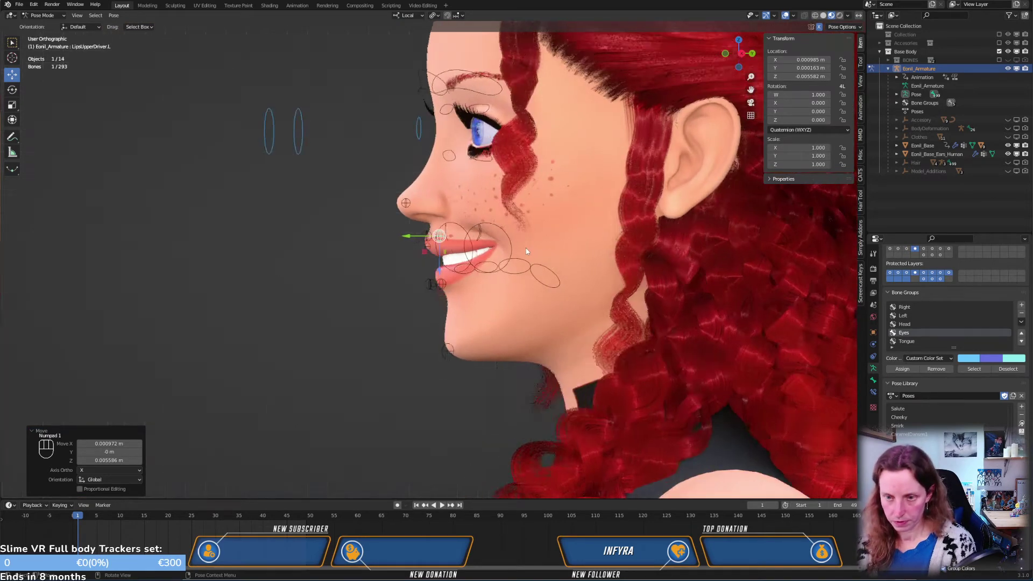
key("KP_1")
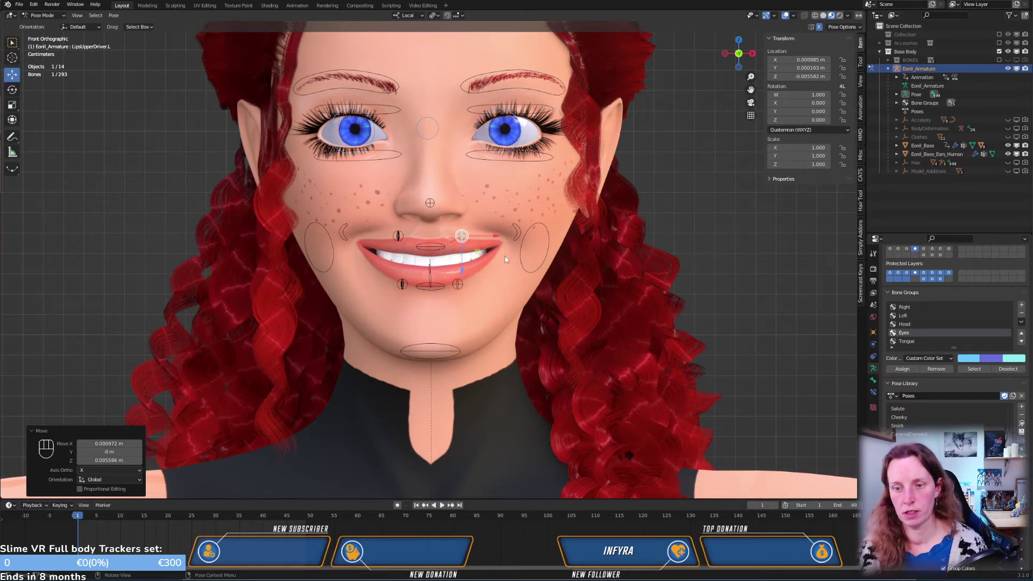
Examine the toothy smile pose from the front, at an angle and in side profile
scroll(488, 288, "up", 3)
scroll(488, 286, "down", 4)
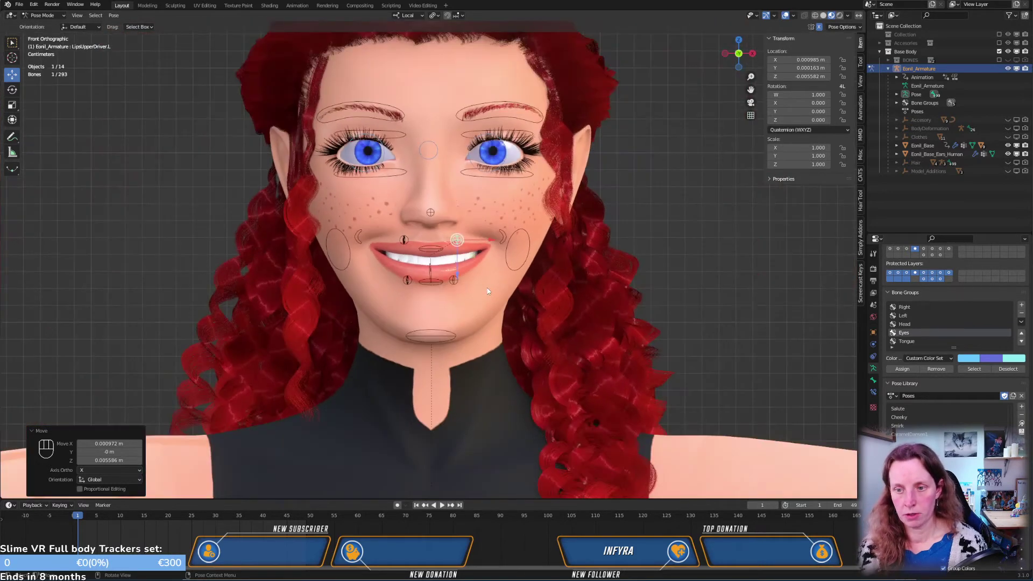
scroll(478, 282, "up", 2)
scroll(477, 278, "up", 2)
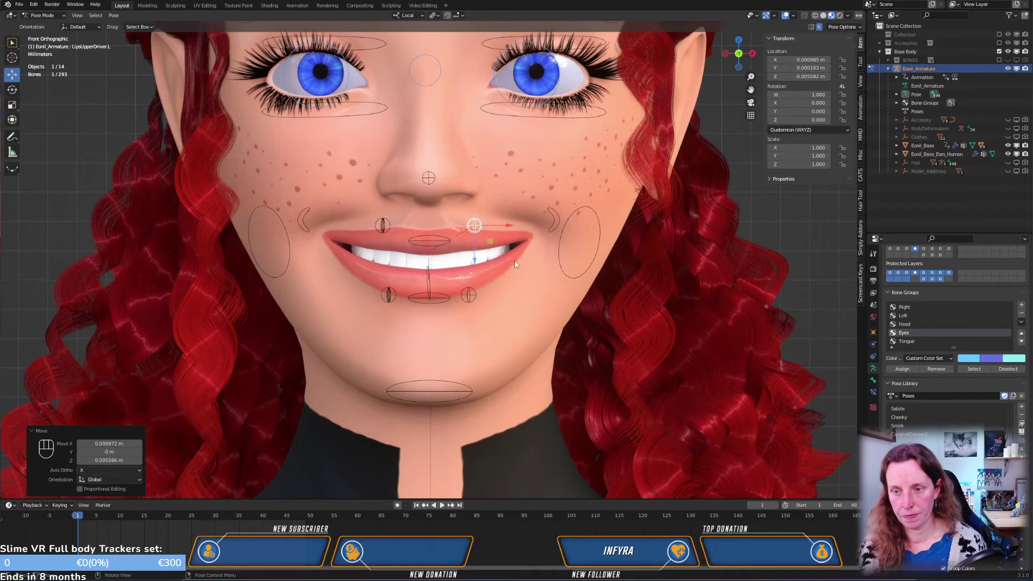
middle_click_drag(476, 277, 511, 264)
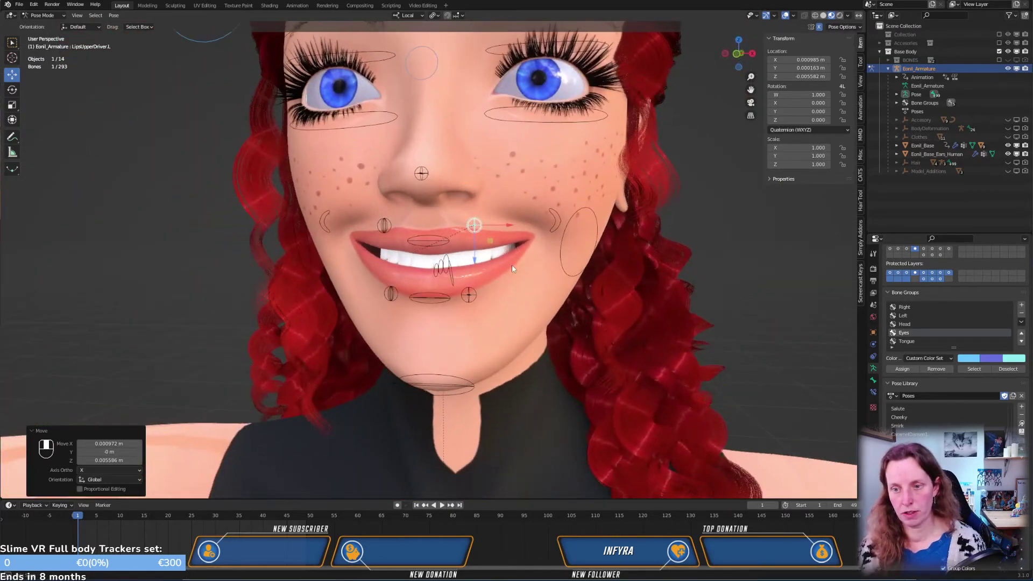
key("KP_3")
scroll(491, 273, "up", 2)
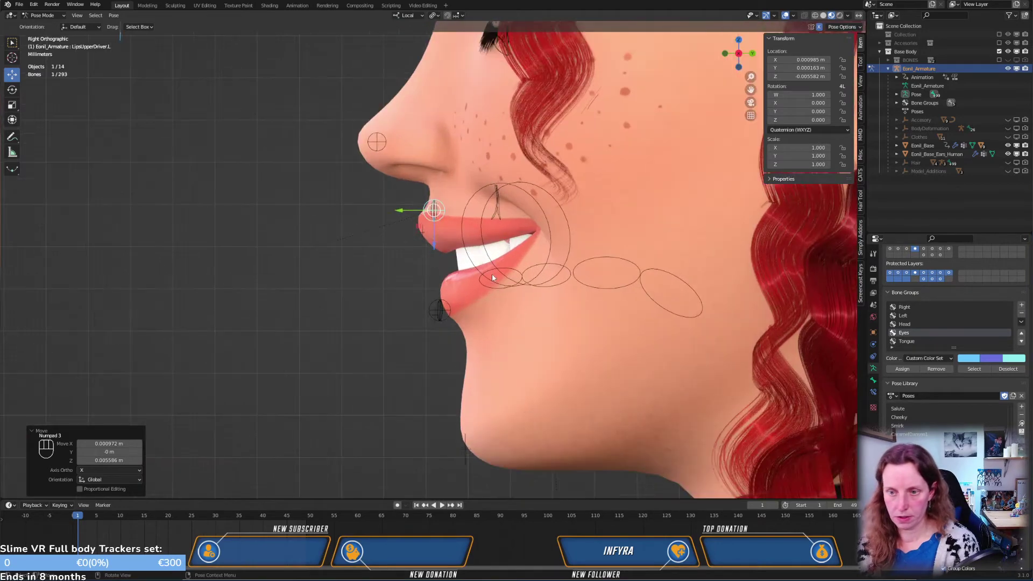
key("KP_1")
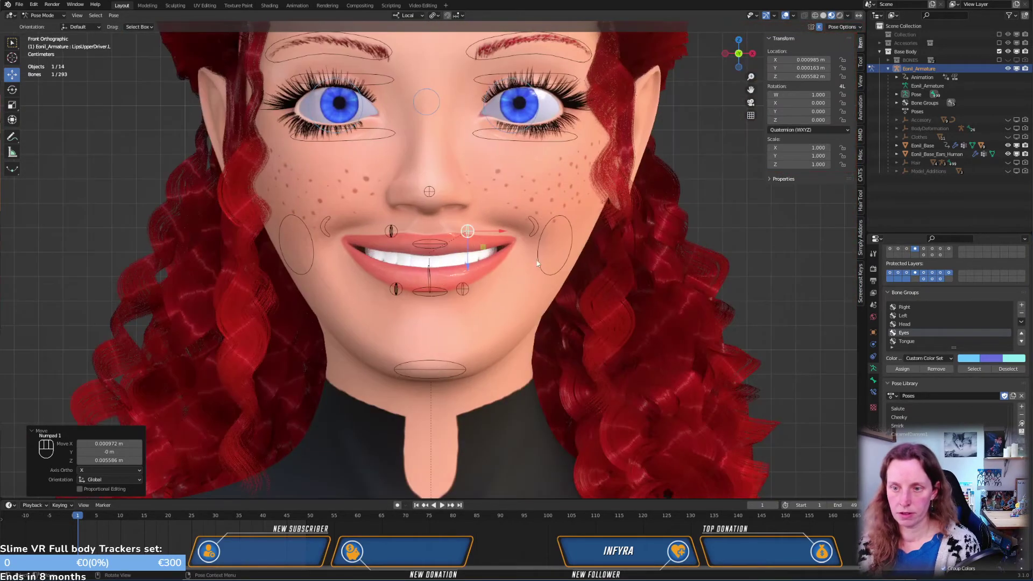
Move the P_LipsKiss.L shape key of Eonil_Base up the list to directly below P_LipsUpperOut.R
left_click(533, 228)
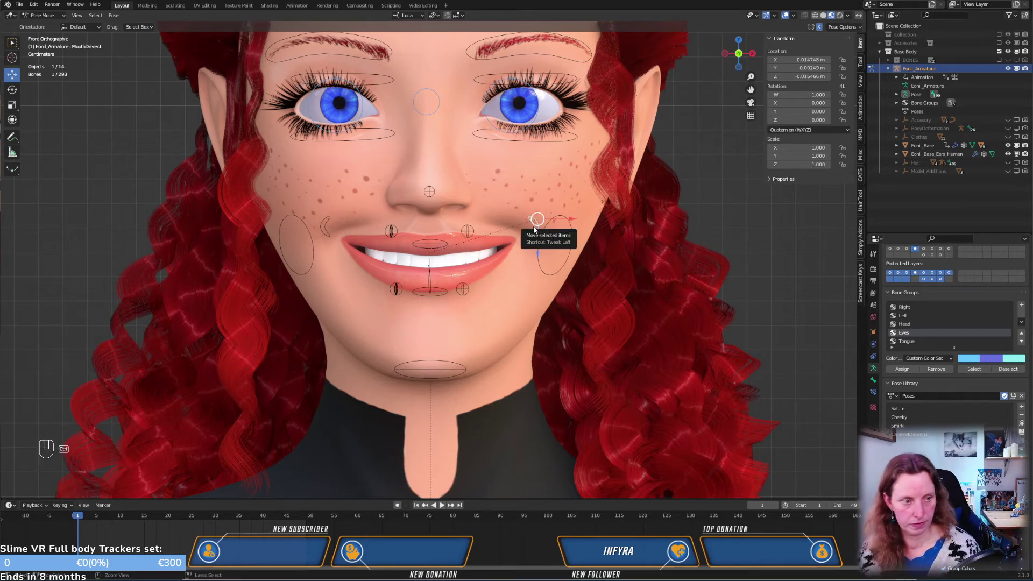
key("ctrl+Tab")
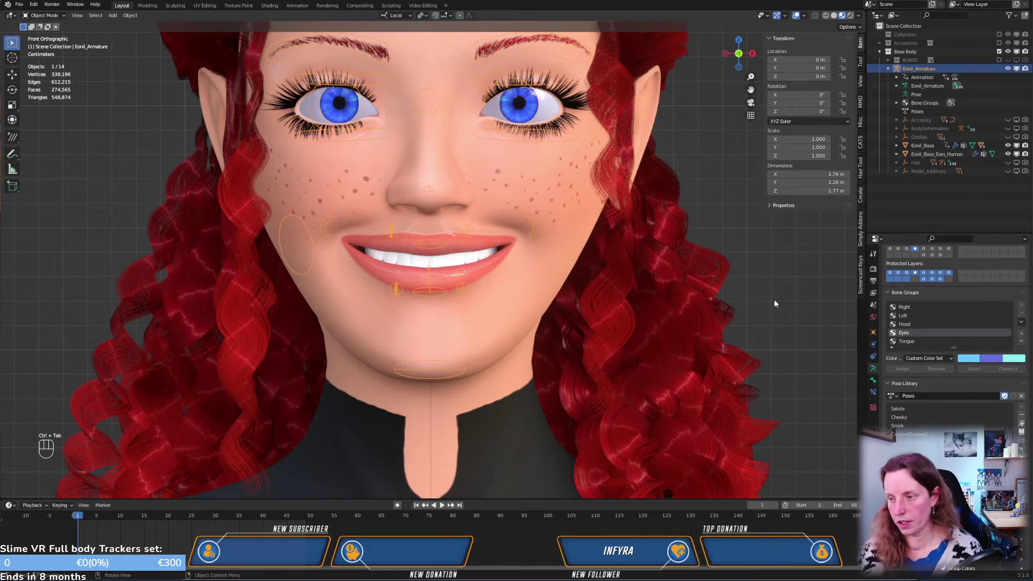
left_click(495, 309)
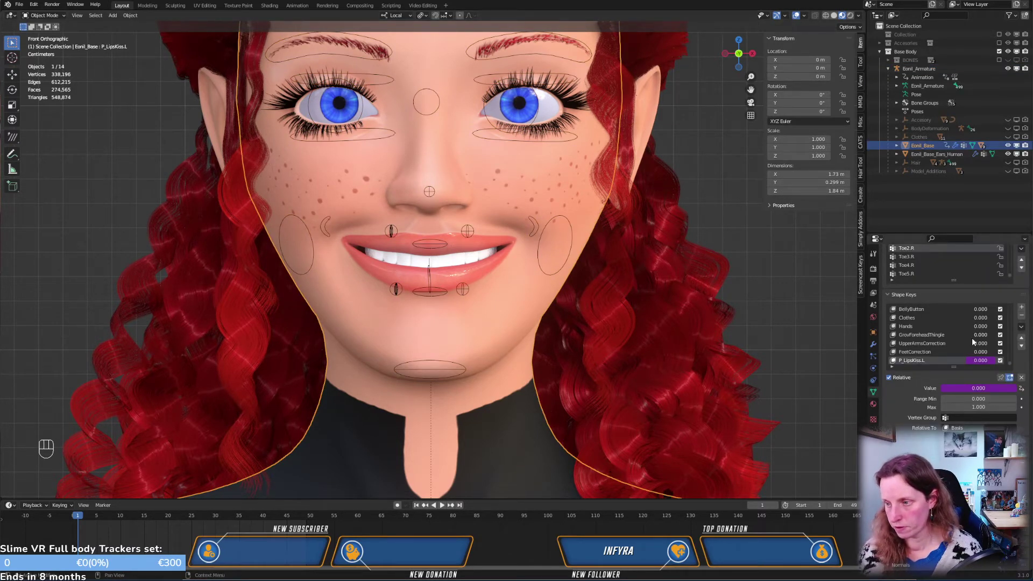
left_click(1021, 338)
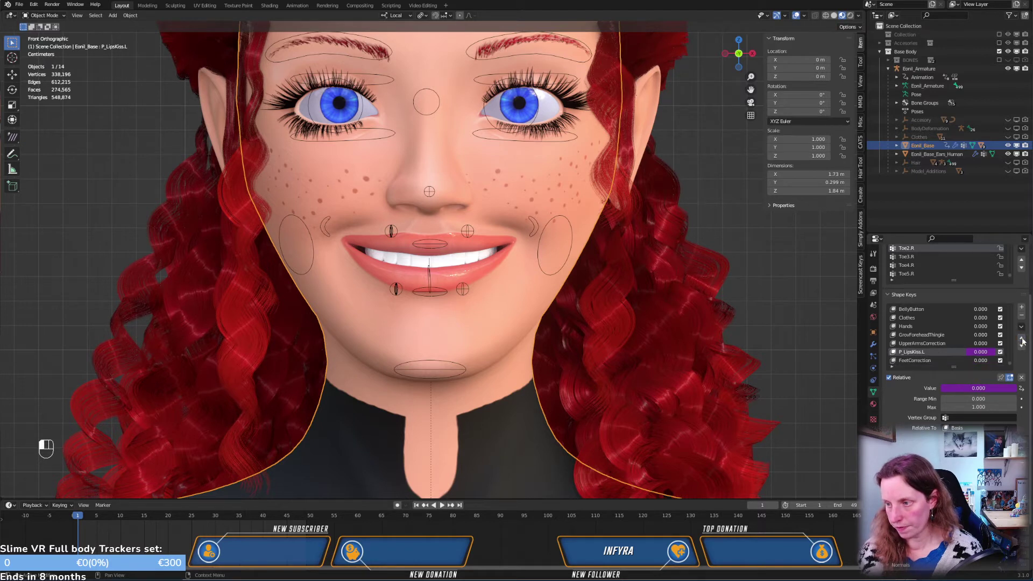
left_click(1022, 338)
left_click(1021, 338)
left_click(1021, 338)
left_click(1021, 337)
left_click(1021, 338)
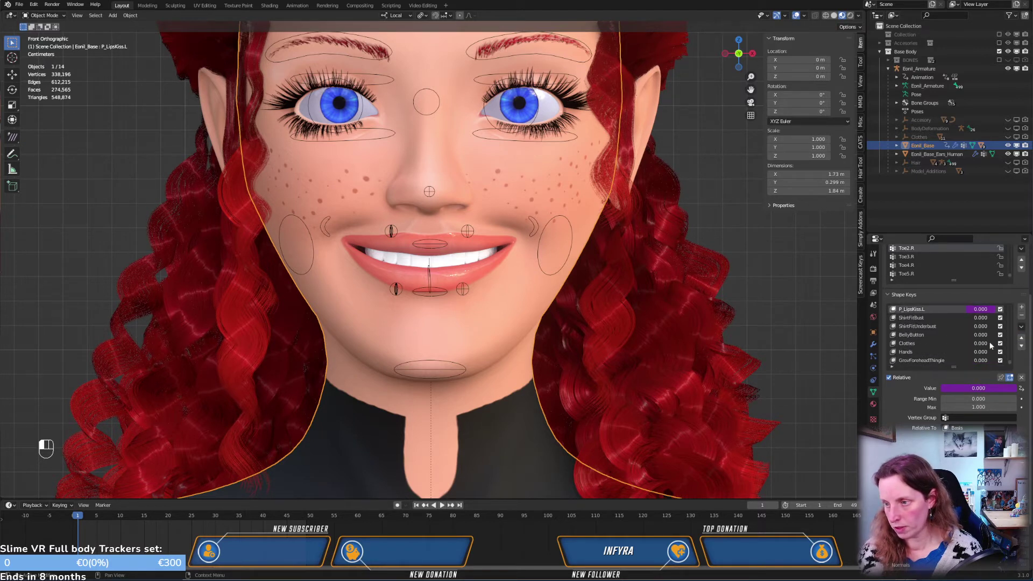
Check the driven values of the lip shape keys, from P_LipsUpperOut up to P_LipsUpperUp, for the current smile
scroll(984, 344, "up", 4)
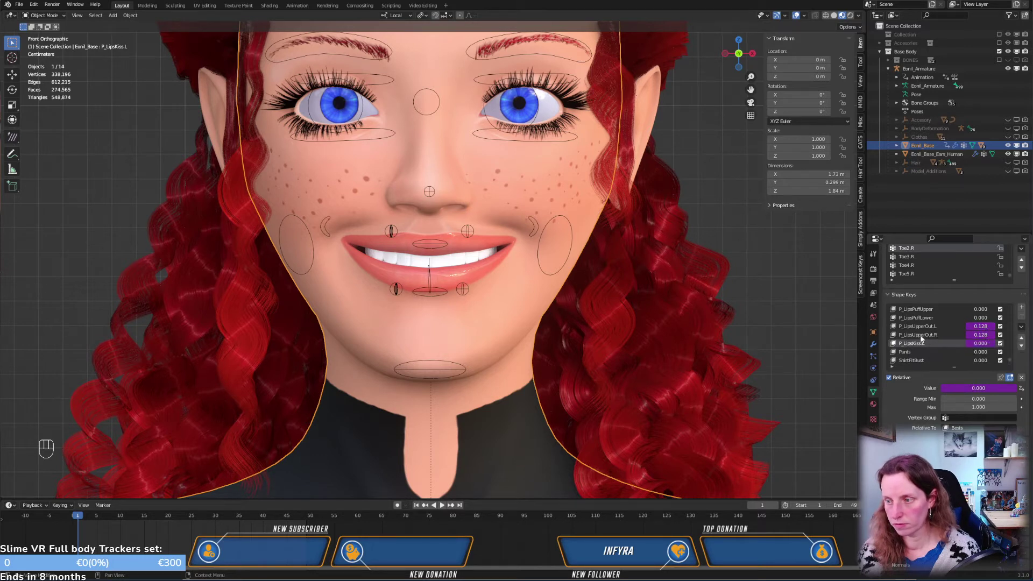
scroll(959, 328, "up", 1)
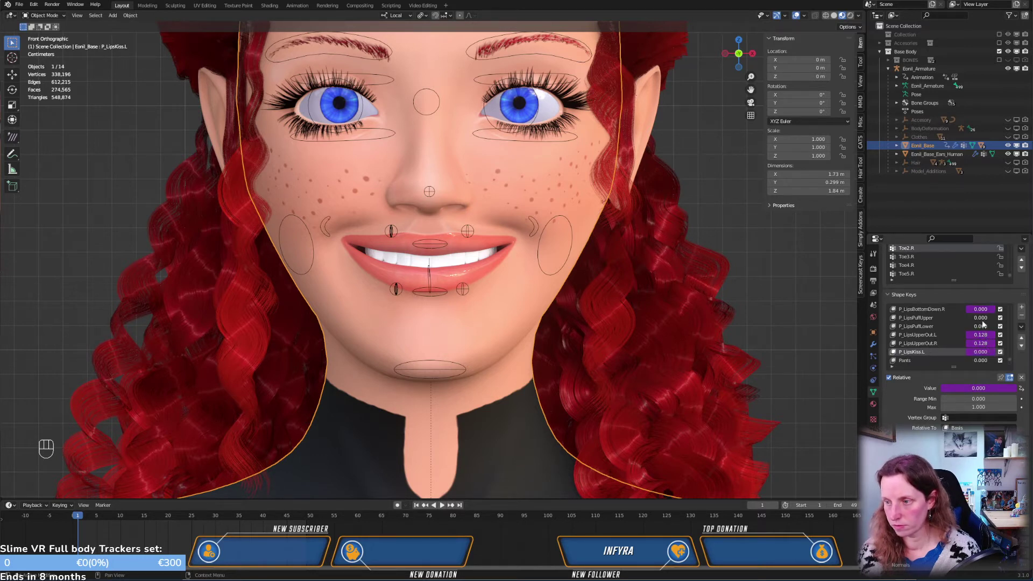
mouse_move(976, 323)
left_mouse_down()
mouse_move(1006, 322)
mouse_move(966, 322)
mouse_move(1006, 326)
mouse_move(964, 327)
left_mouse_up()
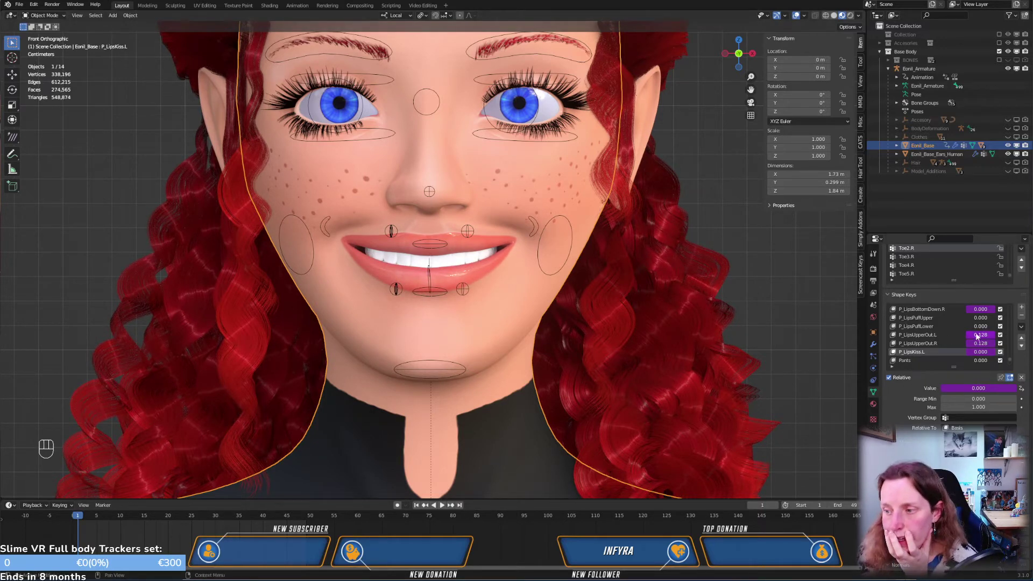
scroll(986, 342, "up", 2)
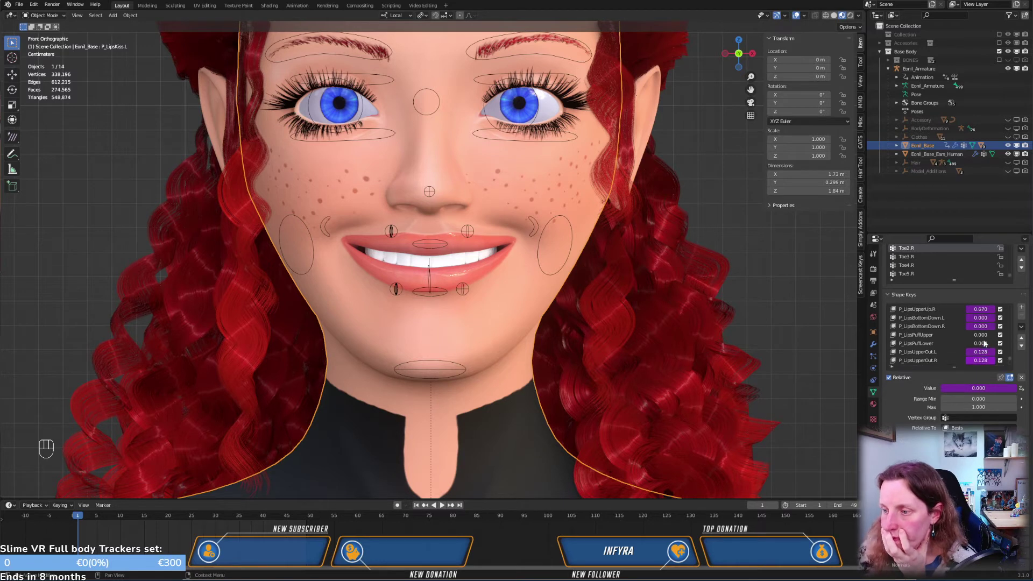
scroll(985, 344, "up", 2)
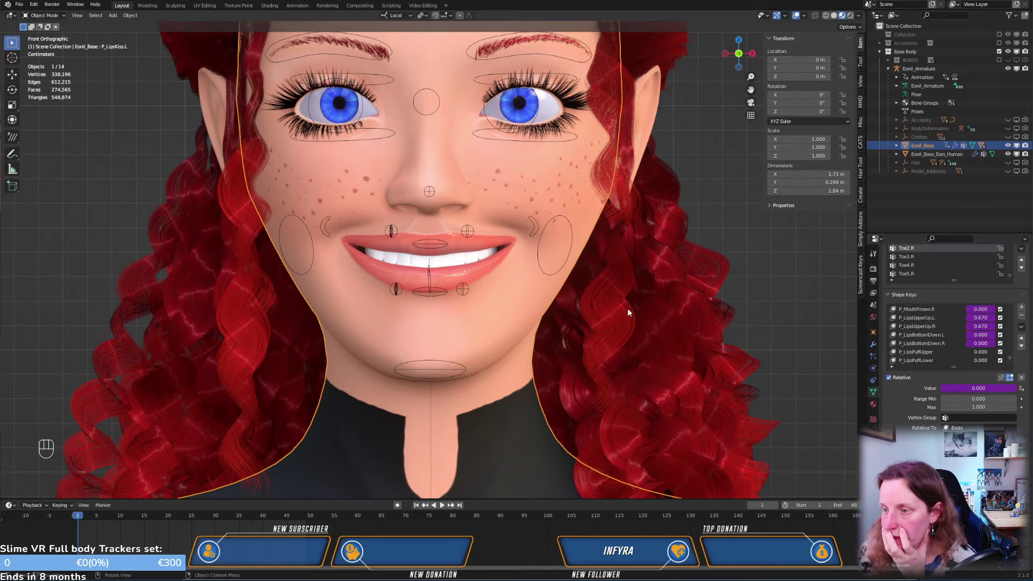
Return to posing Eonil_Armature and raise the LipsUpperDriver.L bone by about 0.0068 m
left_click(470, 238)
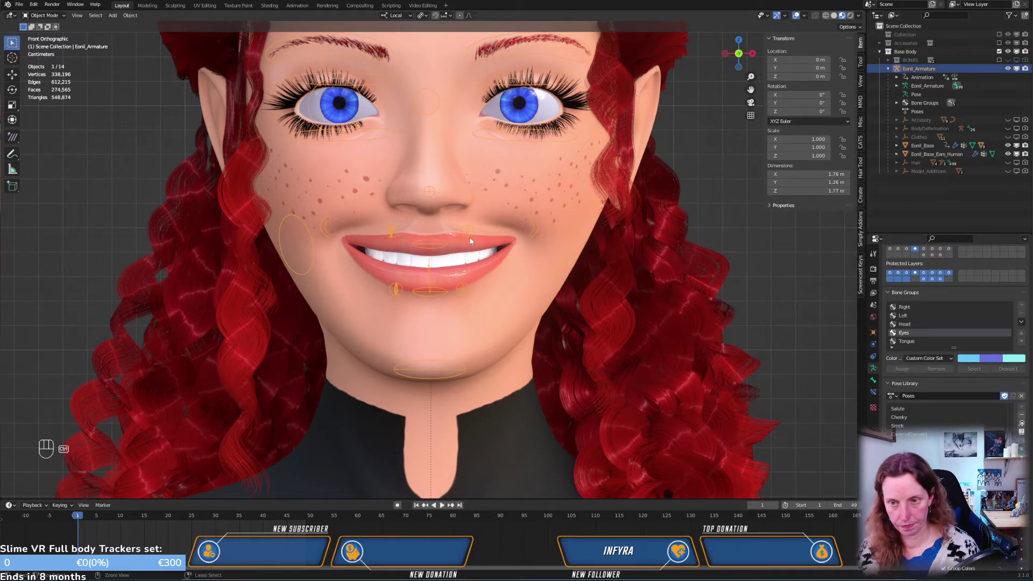
key("ctrl+Tab")
left_click(472, 235)
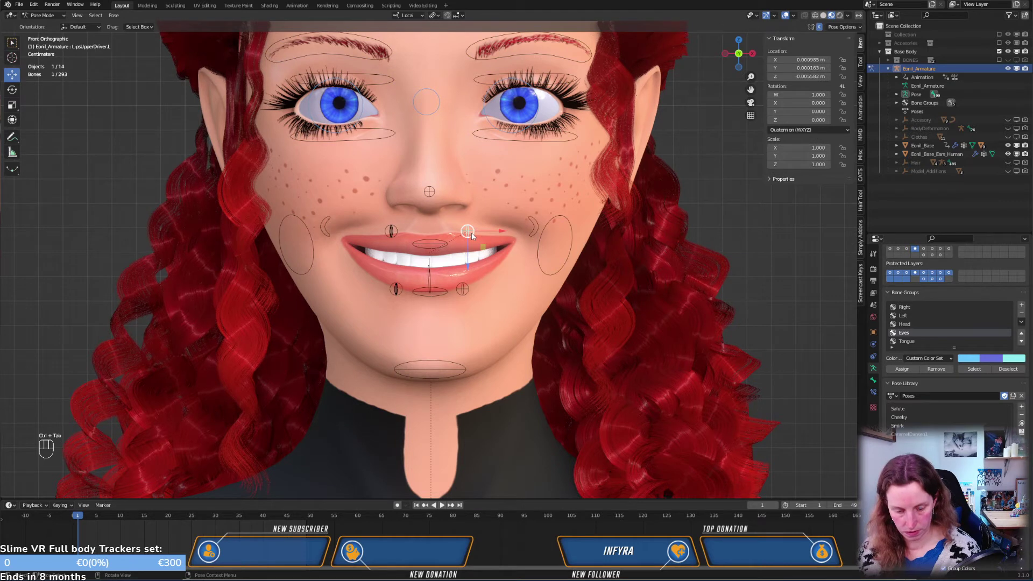
key("g")
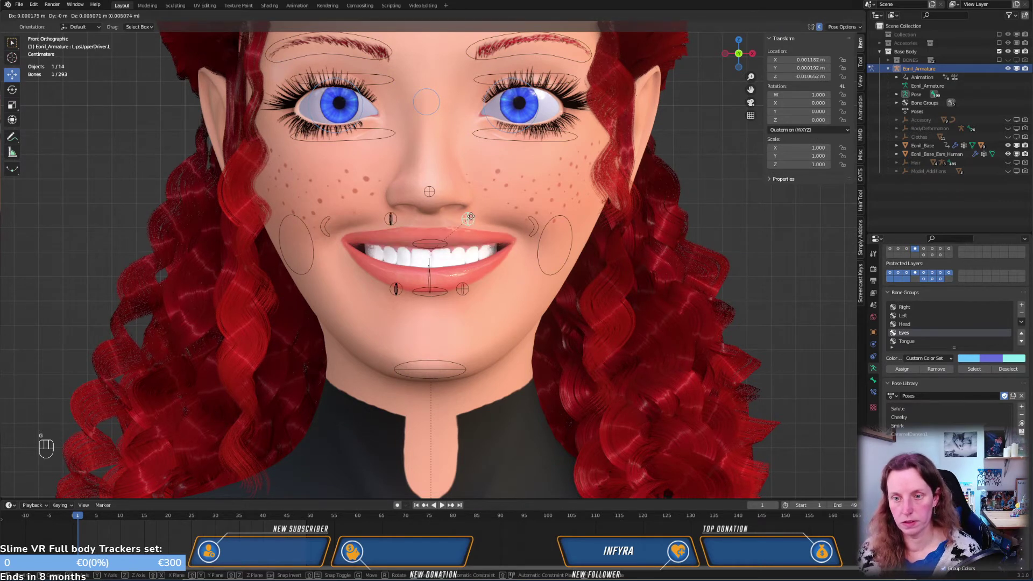
left_click(467, 214)
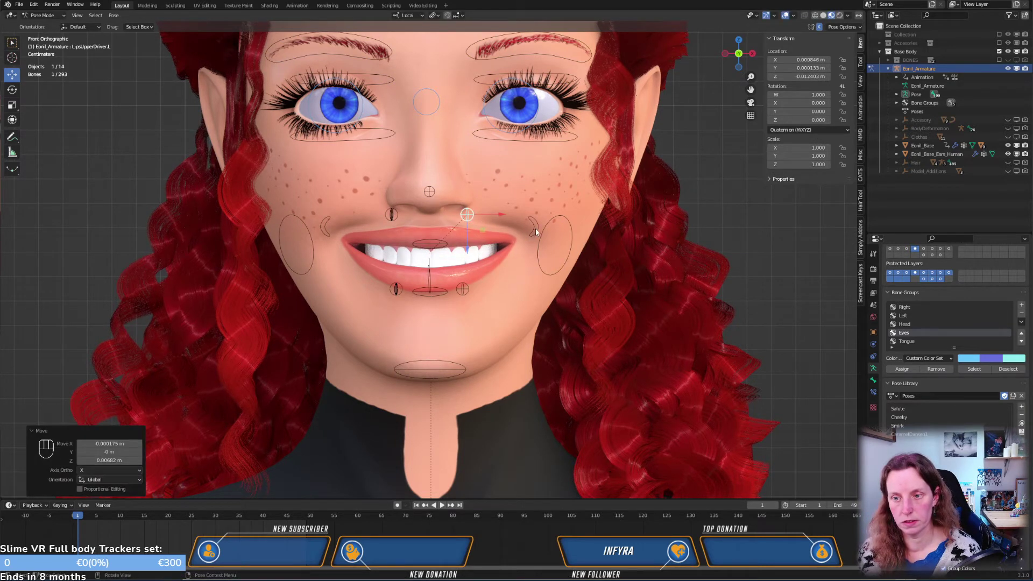
Move the MouthDriver.L bone about 0.0042 m outward and 0.0084 m up
left_click(537, 229)
key("g")
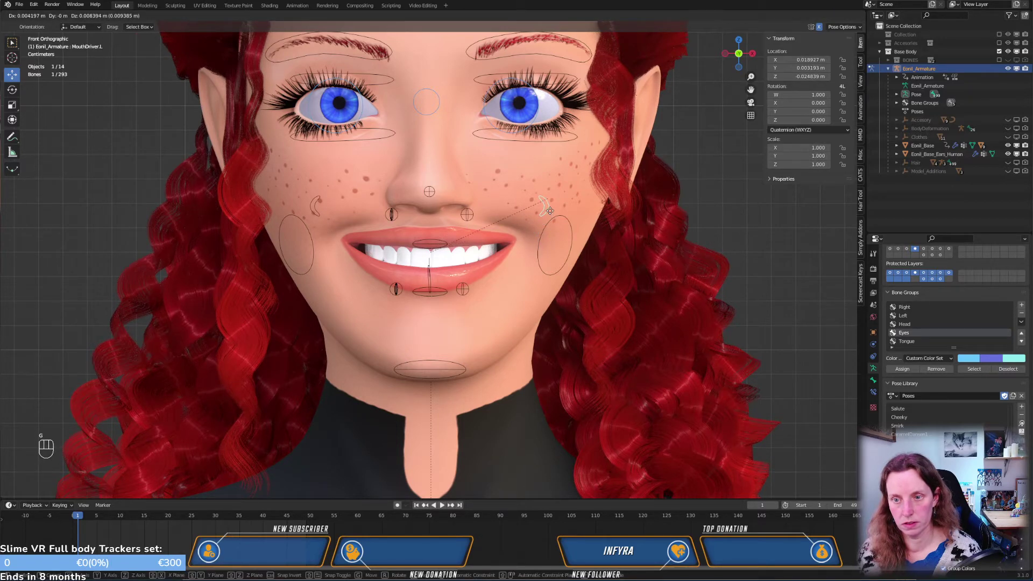
left_click(550, 211)
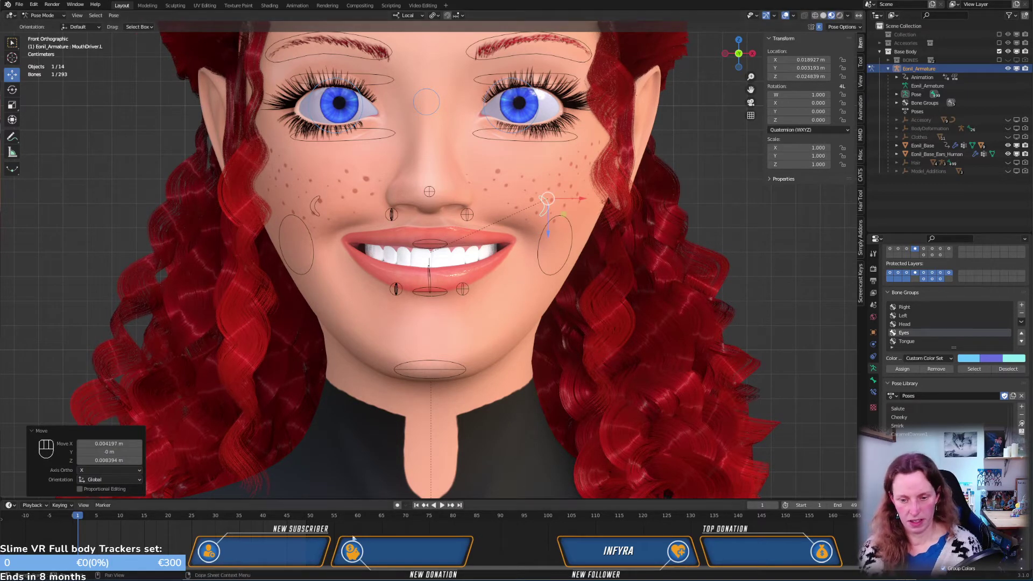
Switch to the browser and search Bing Images for "Smile" instead of "Kiss lips"
key("alt+Tab")
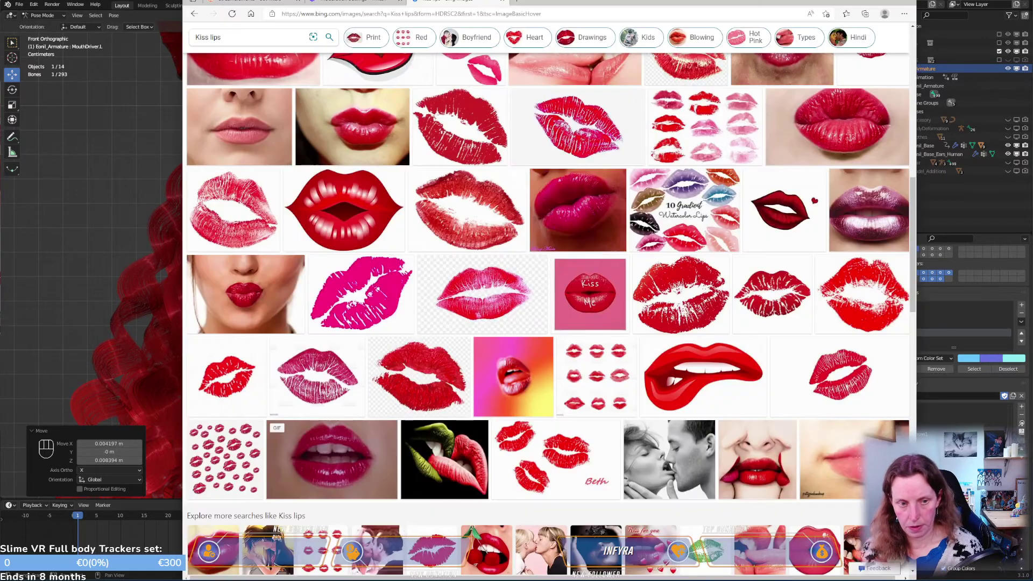
left_click(239, 38)
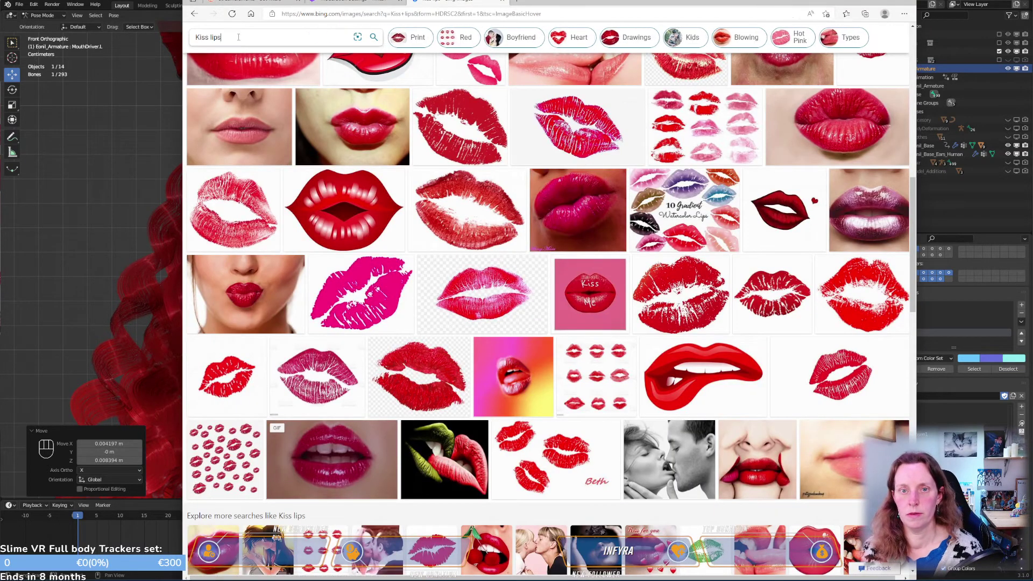
key("BackSpace")
key("BackSpace")
key("BackSpace")
key("BackSpace")
key("BackSpace")
key("BackSpace")
key("BackSpace")
key("BackSpace")
key("BackSpace")
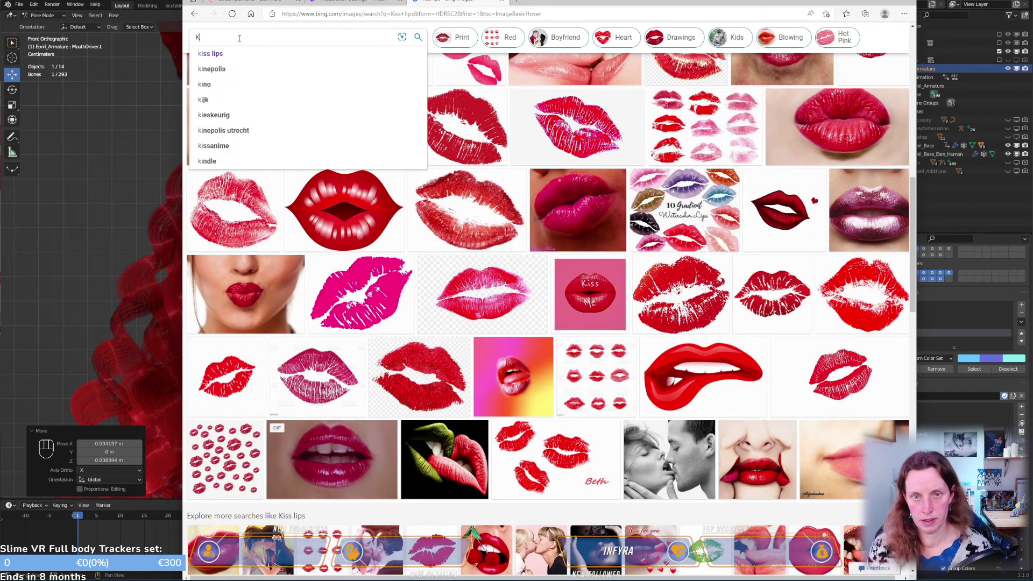
type("Smiles")
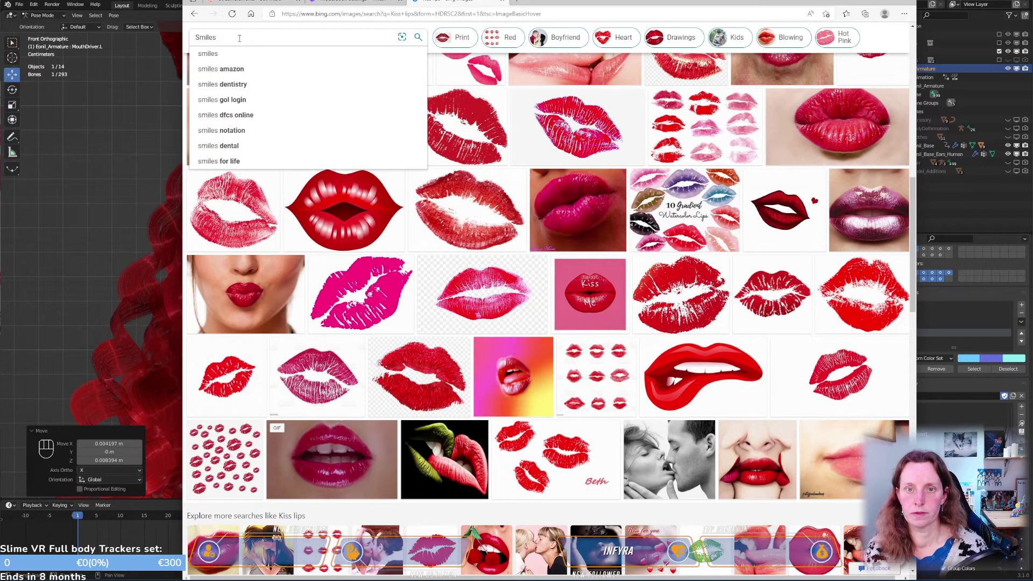
key("BackSpace")
key("Return")
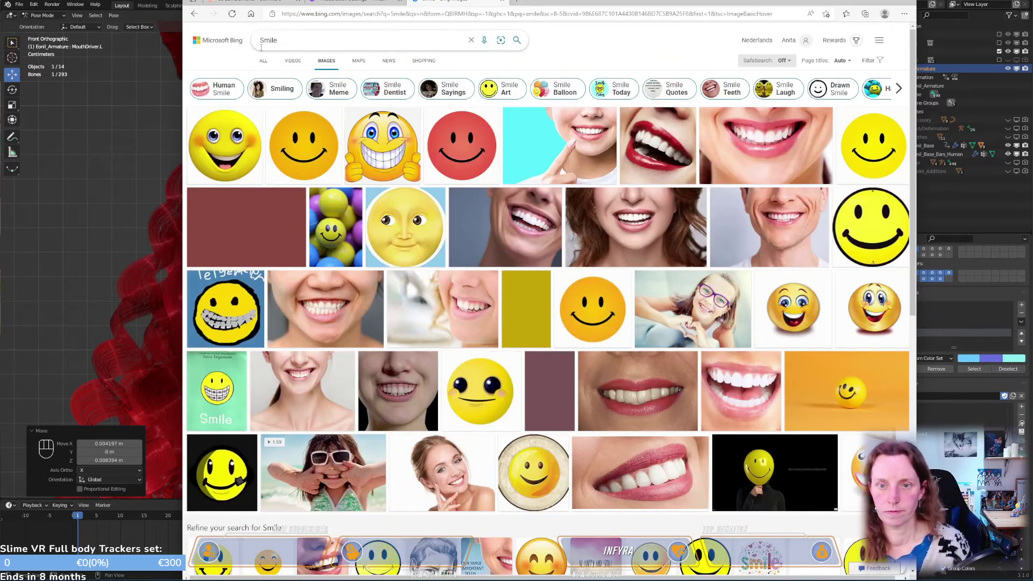
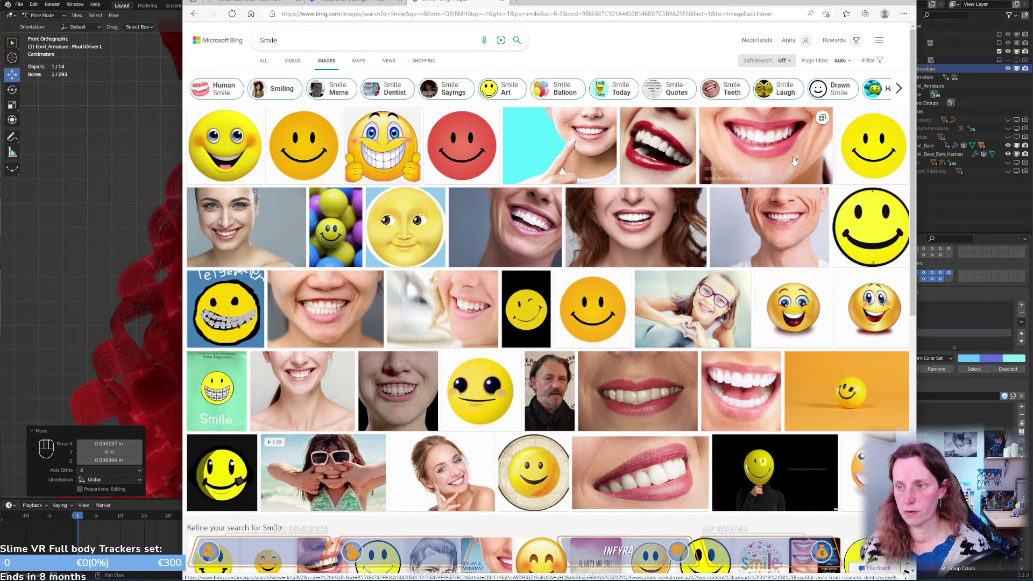
Browse the smile image results for reference photos of lip and teeth shapes
scroll(691, 290, "down", 3)
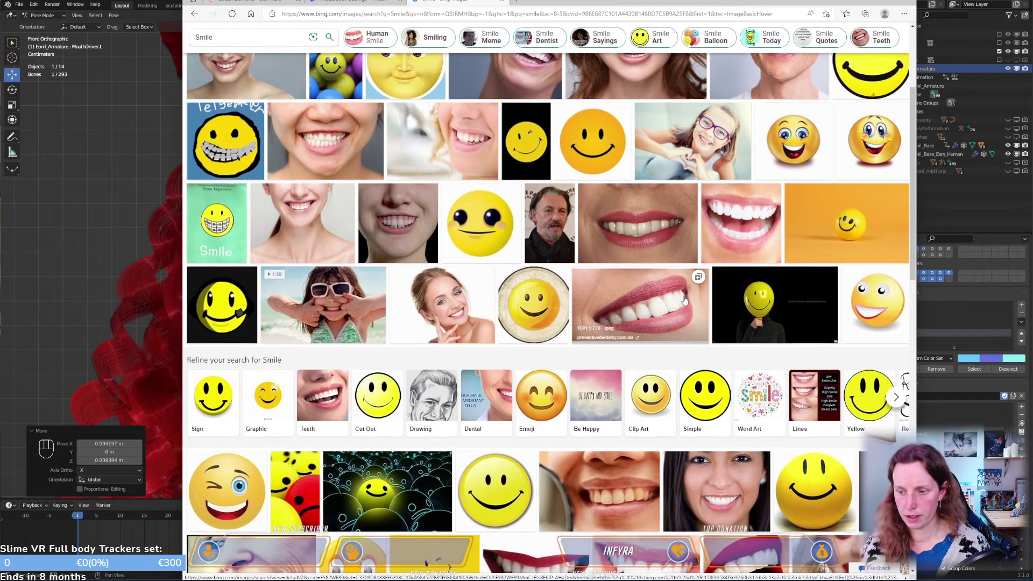
scroll(749, 336, "down", 3)
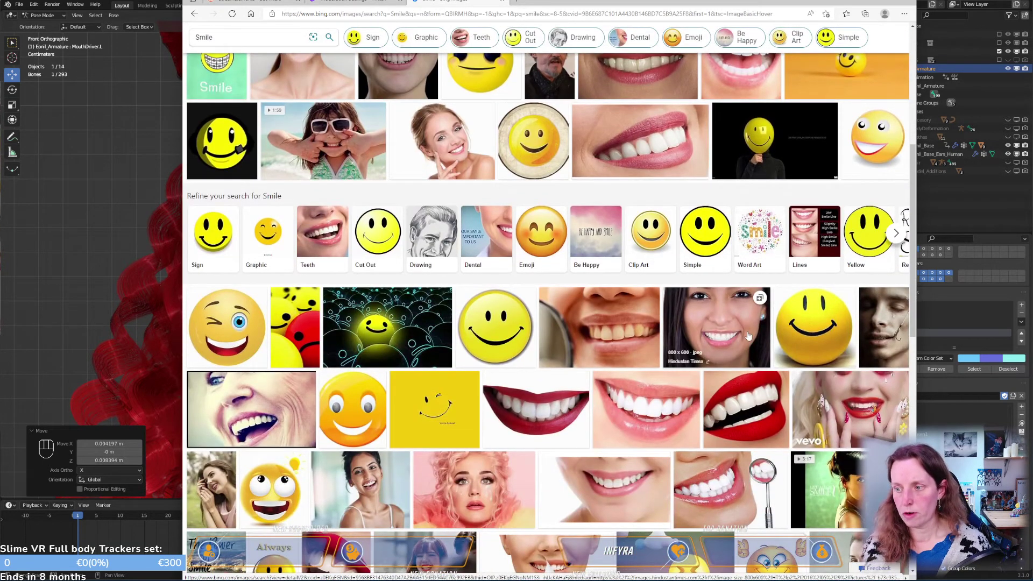
scroll(749, 336, "down", 1)
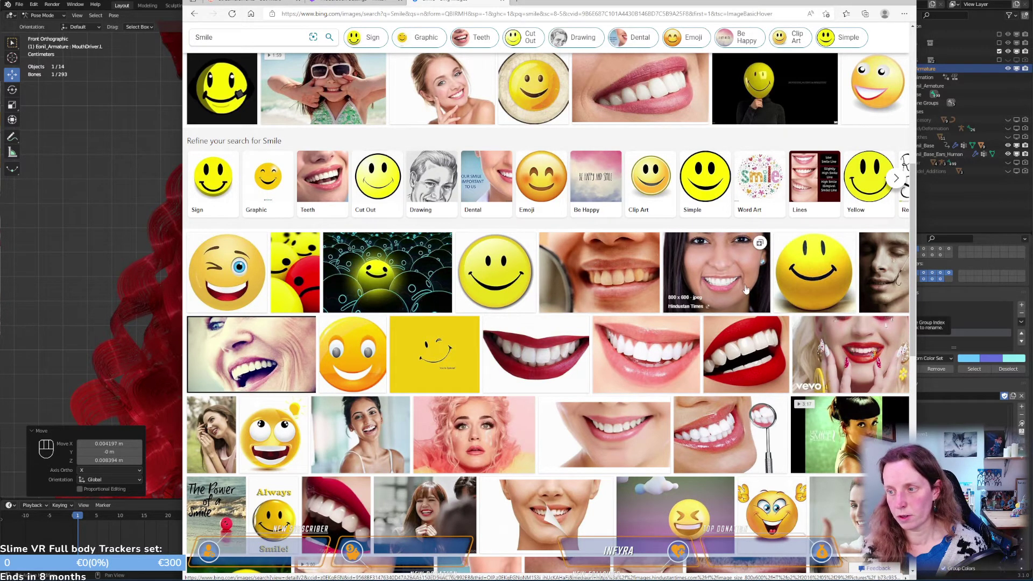
scroll(739, 275, "down", 2)
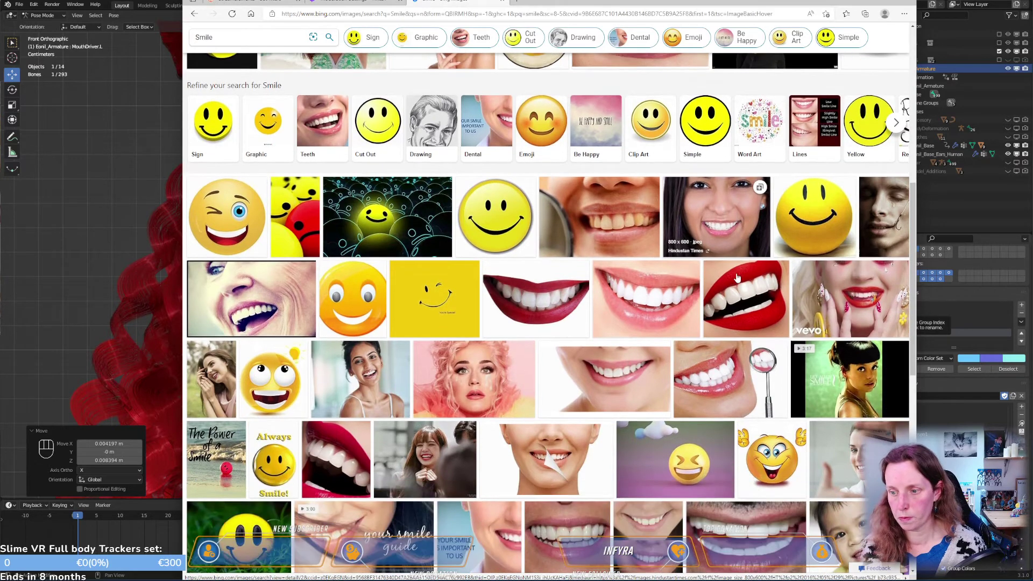
scroll(737, 276, "down", 2)
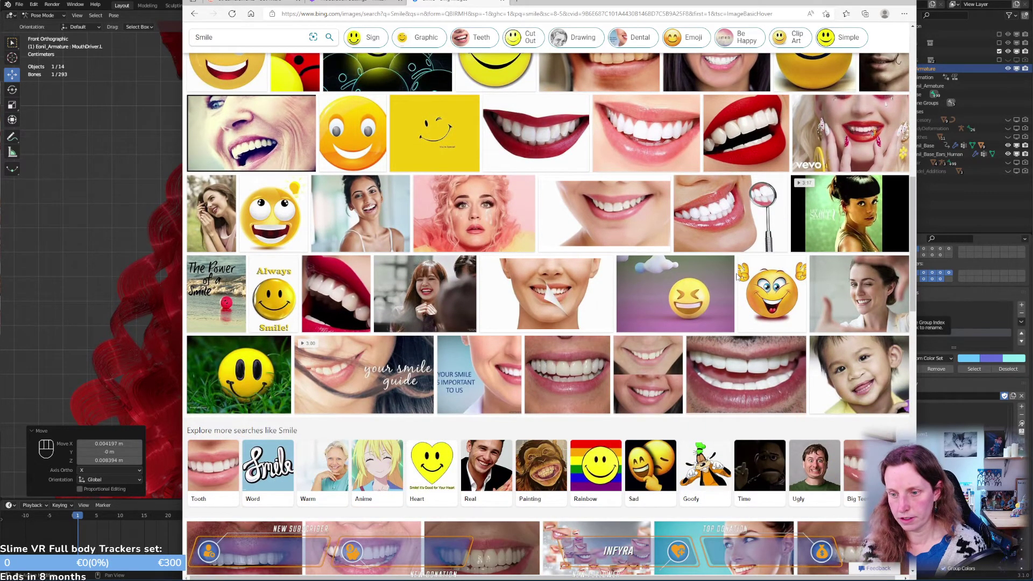
scroll(737, 275, "down", 2)
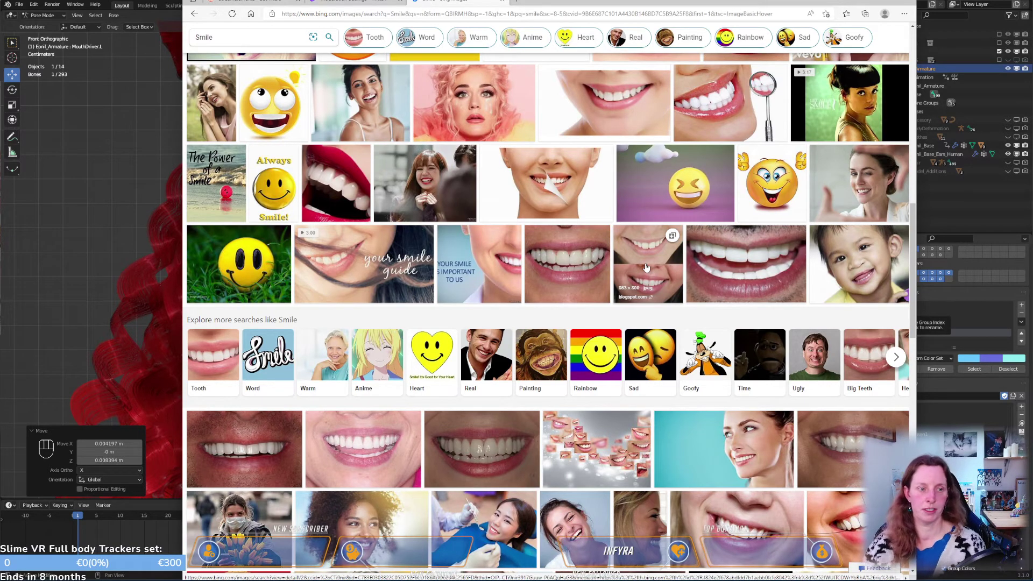
scroll(640, 265, "down", 4)
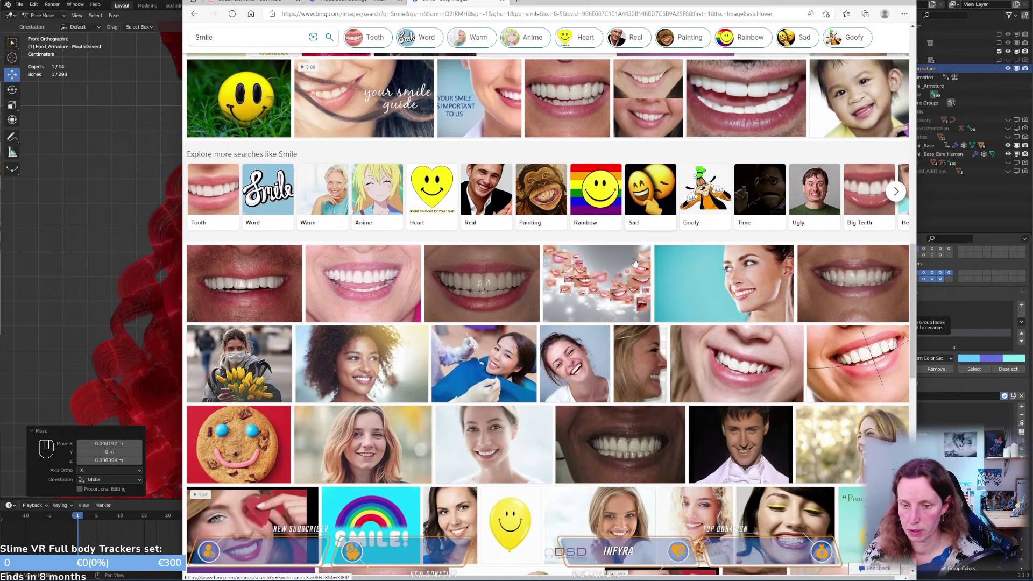
scroll(635, 262, "down", 1)
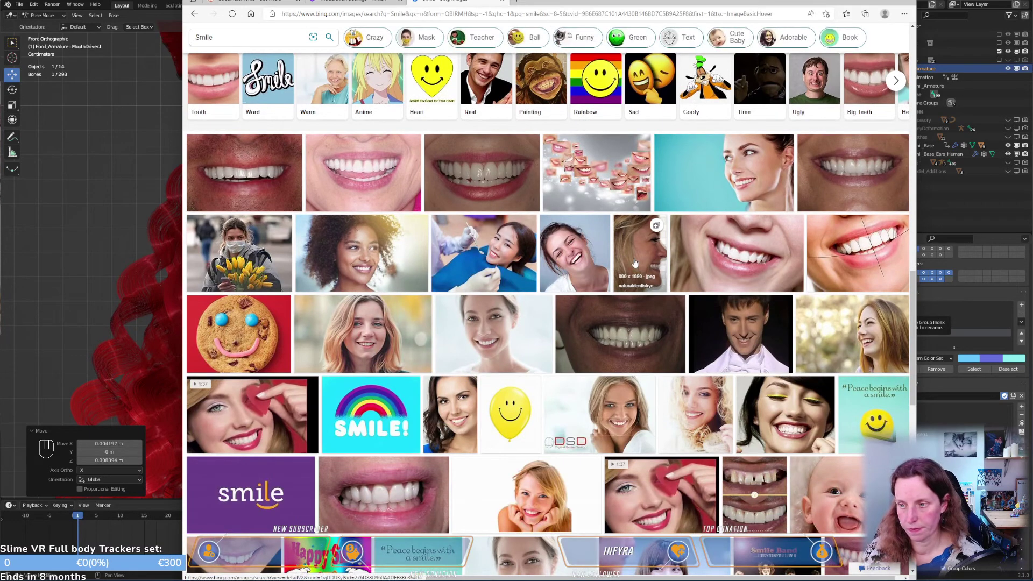
Look further through the smile image results for mouth references, and switch back to Blender
scroll(635, 263, "down", 3)
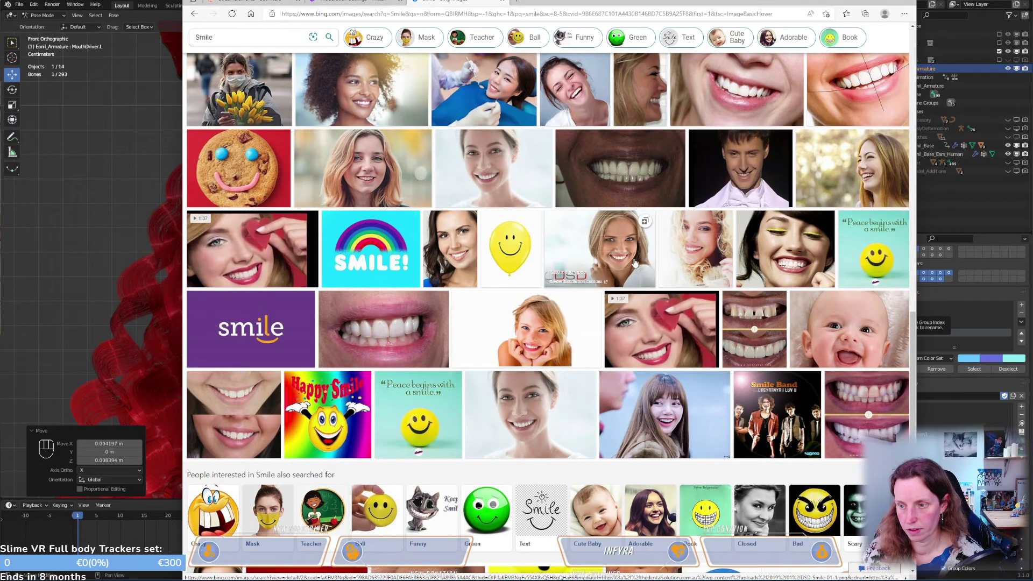
scroll(633, 262, "down", 4)
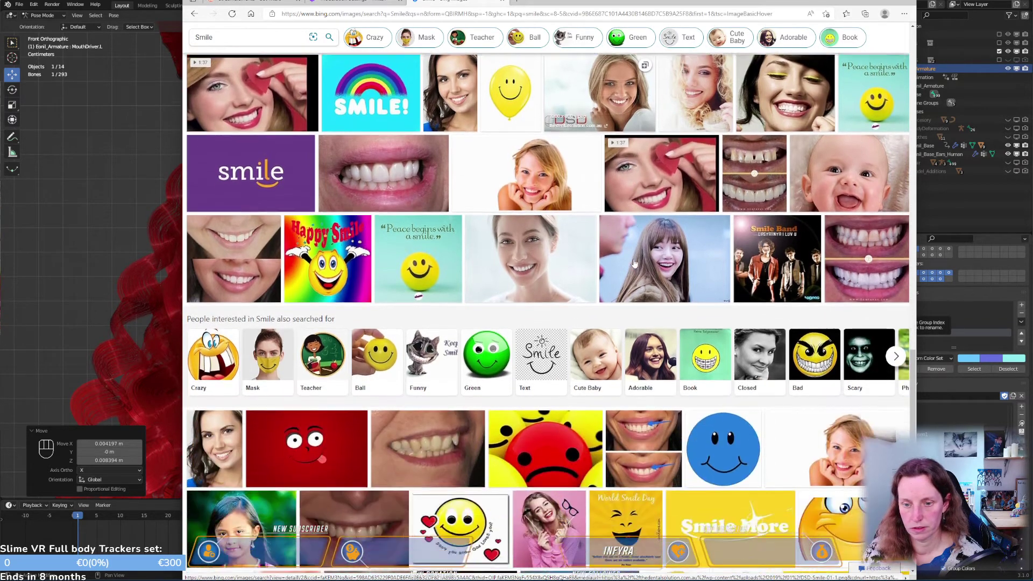
scroll(633, 262, "down", 2)
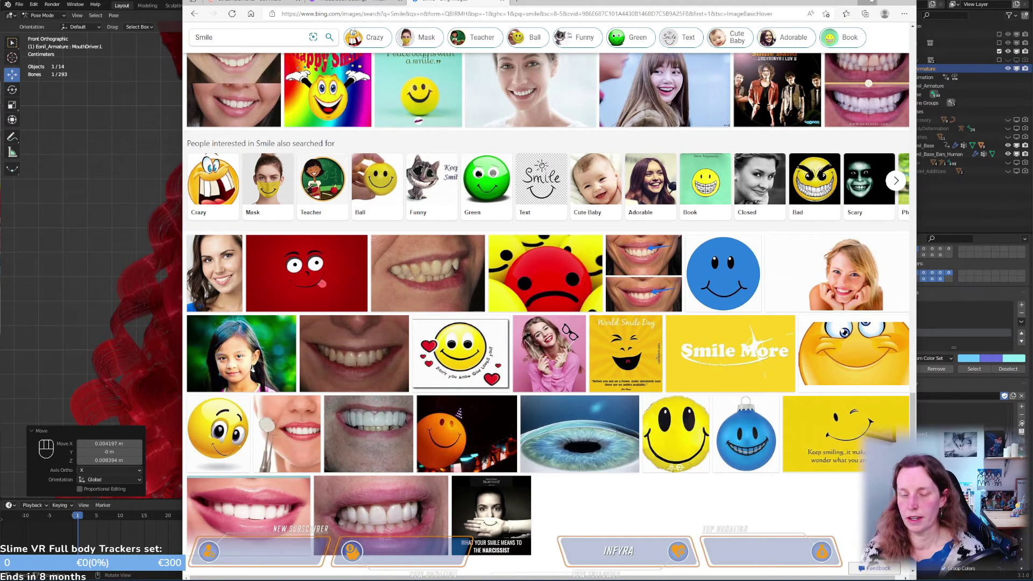
key("alt+Tab")
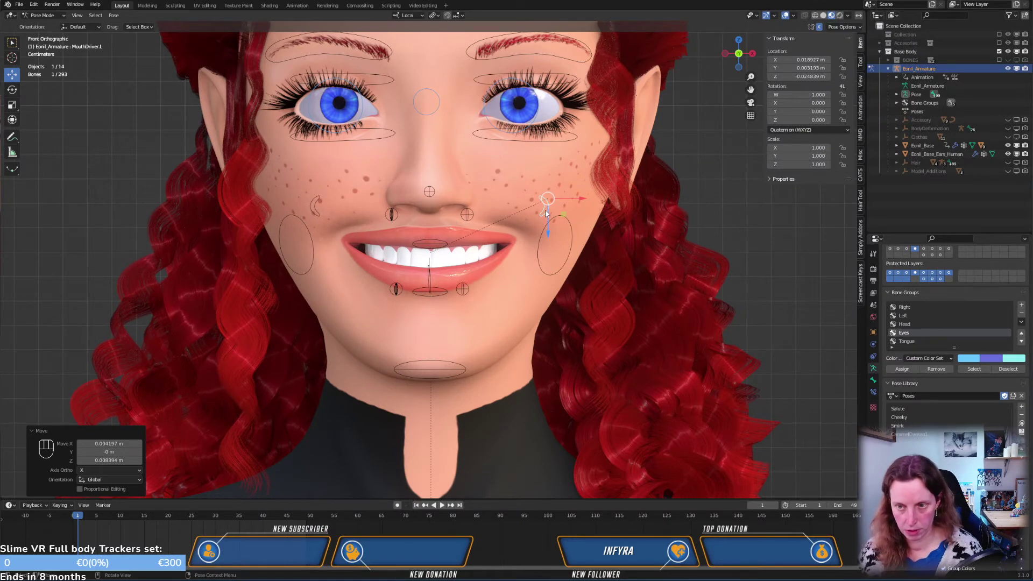
Lower the MouthDriver.L bone about 0.0321 m along its local Z axis and the LipsLowerDriver.L bone about 0.0068 m
left_click_drag(551, 235, 528, 313)
left_click_drag(460, 296, 460, 297)
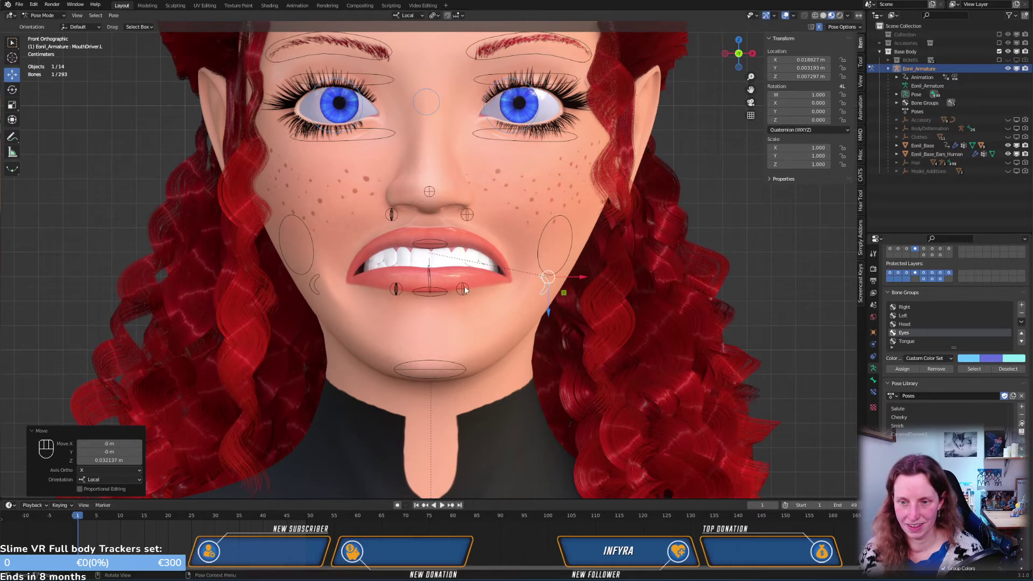
left_click(463, 293)
key("g")
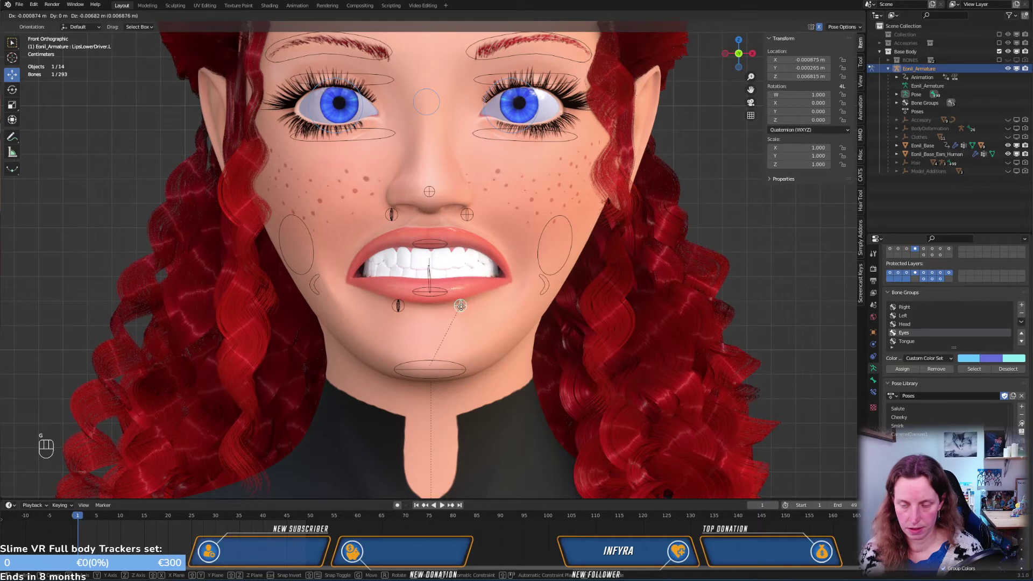
left_click(461, 306)
Move the LipsUpperDriver.L bone about 0.0154 m outward towards the cheek
left_click(467, 215)
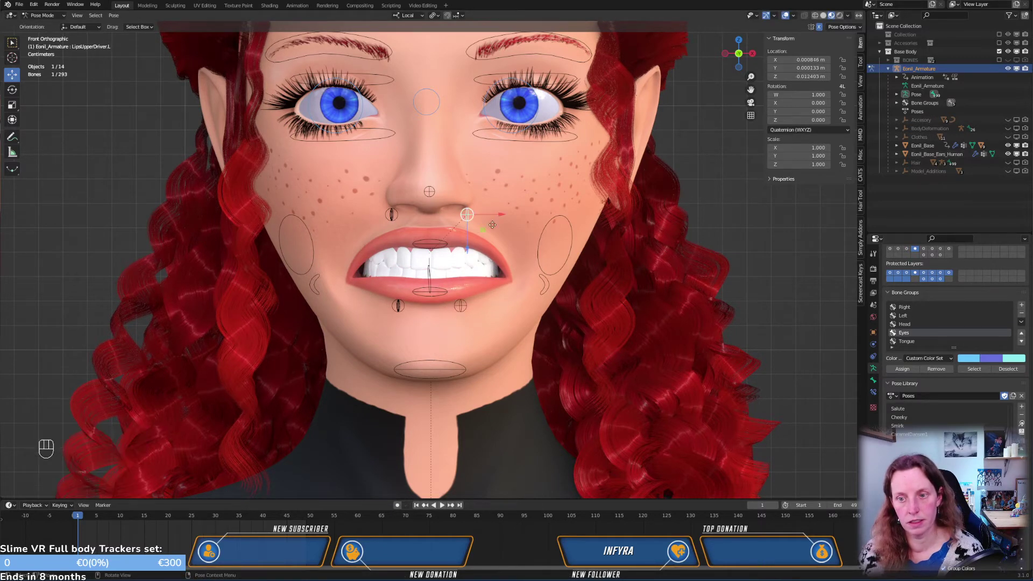
key("g")
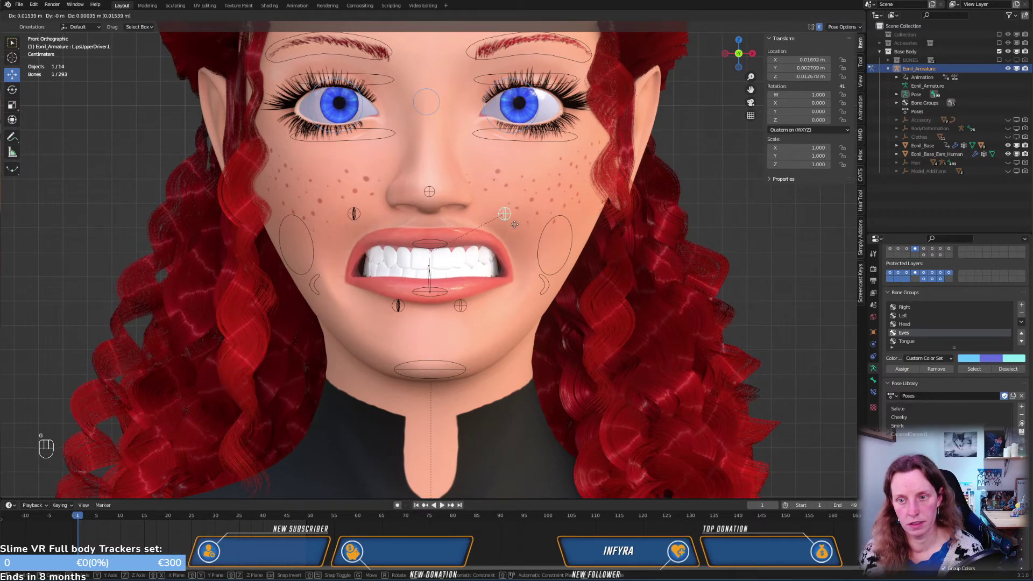
left_click(509, 245)
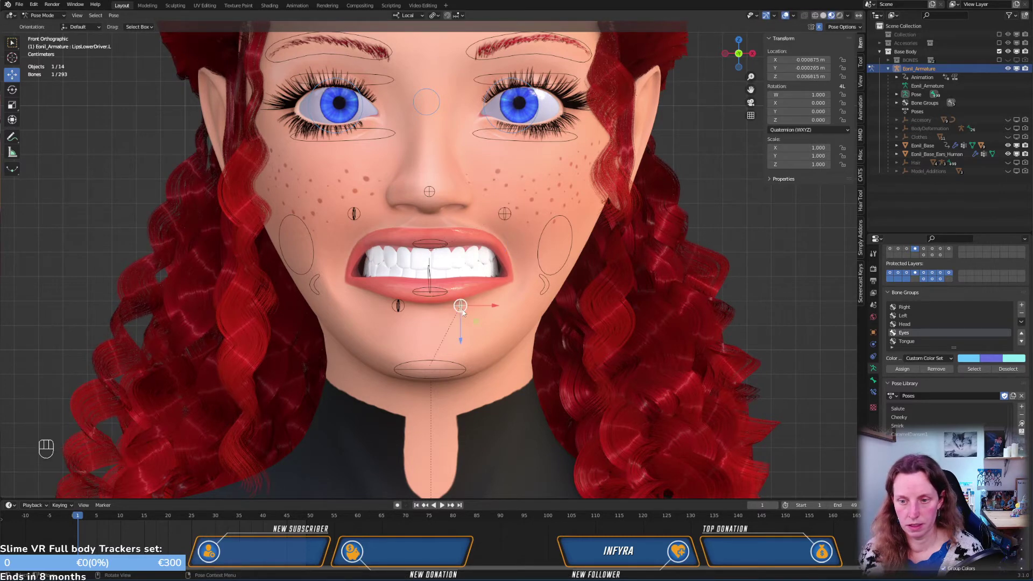
left_click(461, 306)
key("g")
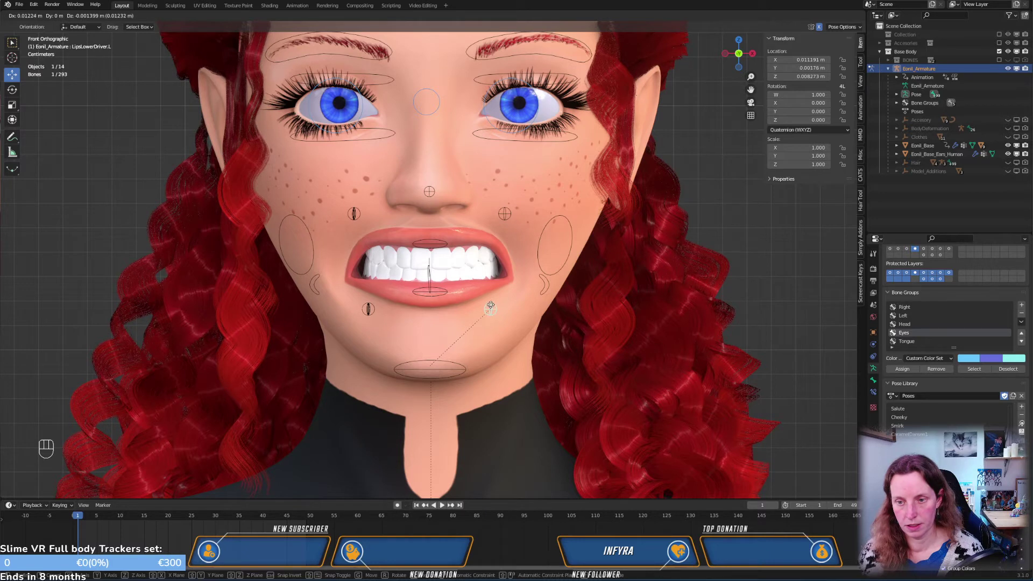
right_click(485, 318)
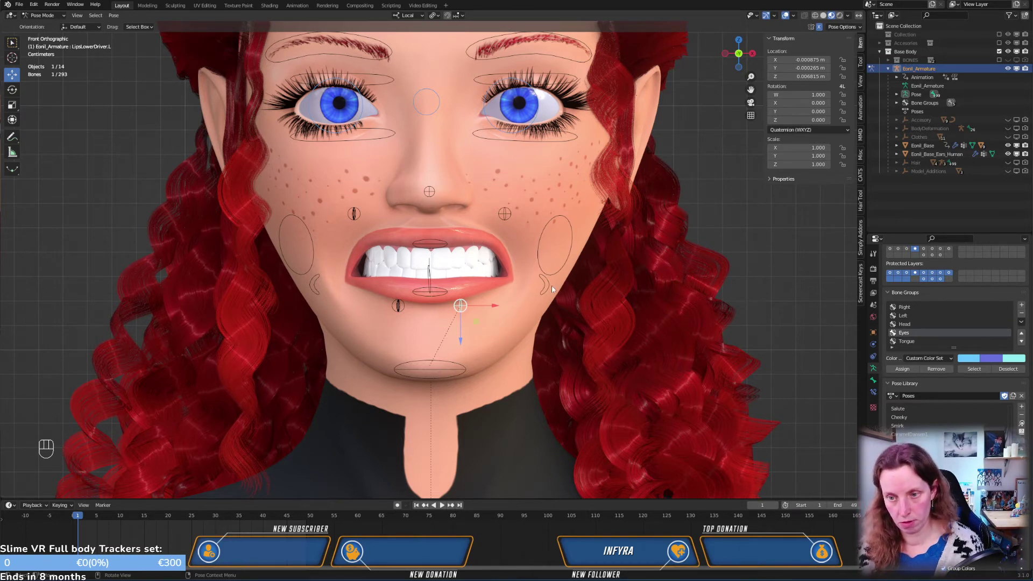
Clear the rotation and location of the MouthDriver.L bone at the corner of the mouth
left_click(556, 300)
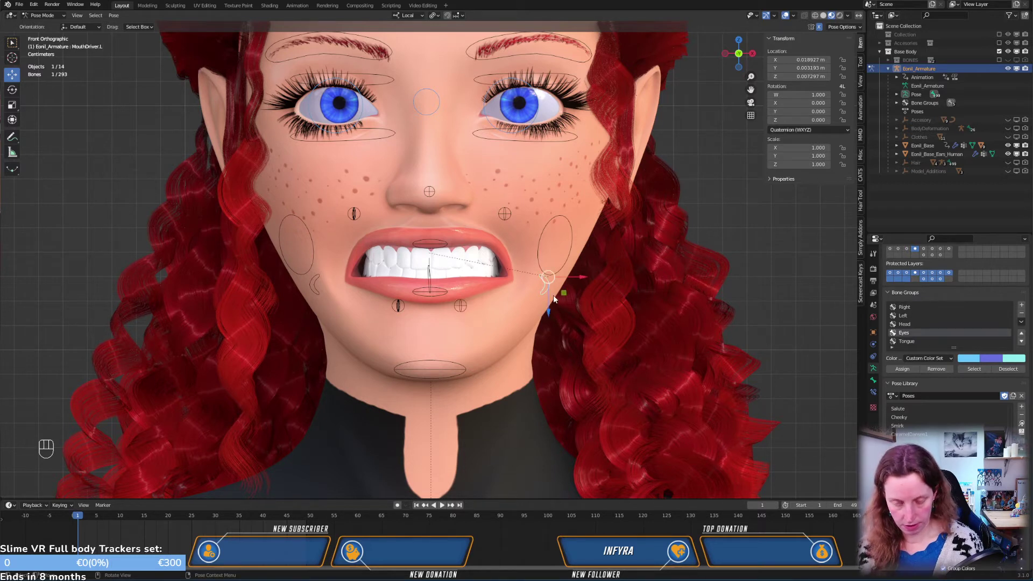
key("alt")
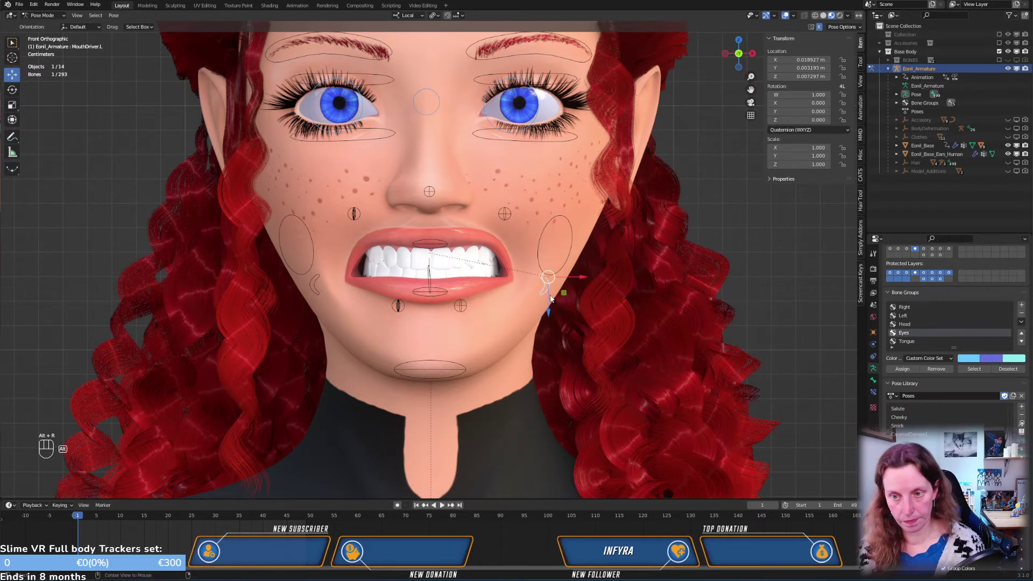
key("alt+g")
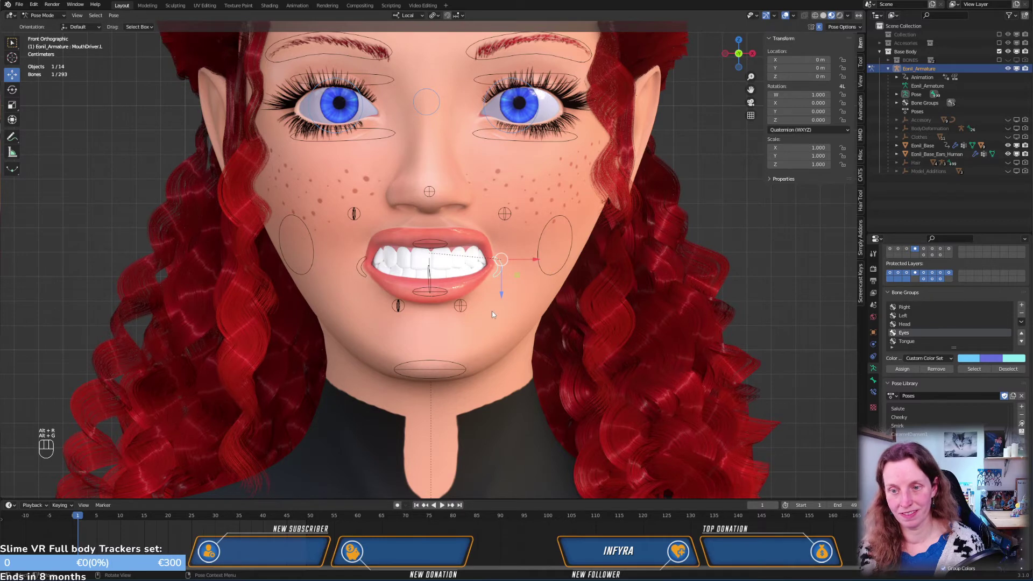
Move the MouthDriver.L bone about 0.0057 m backward into the face along its local Y axis
key("KP_3")
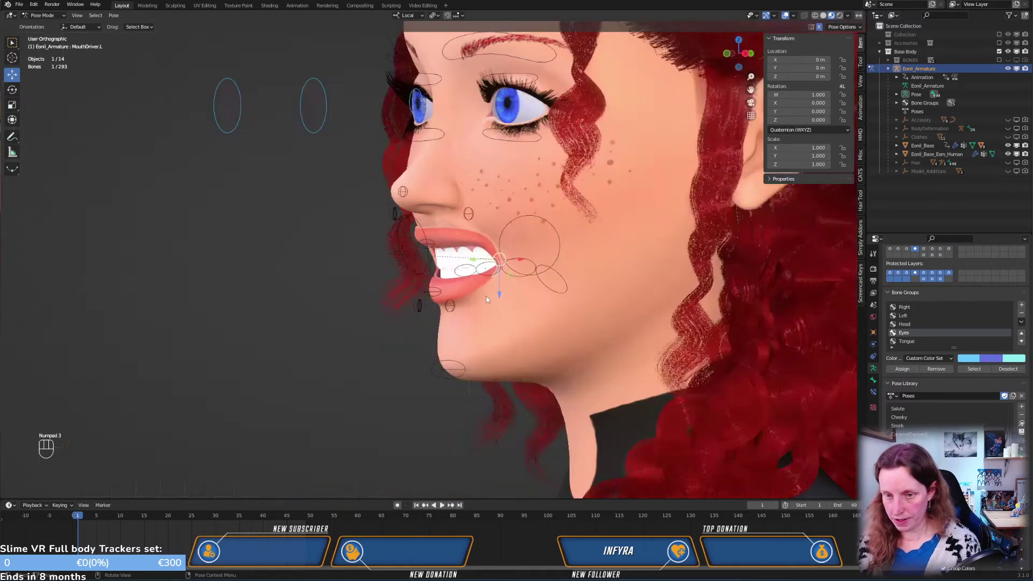
scroll(484, 312, "up", 5)
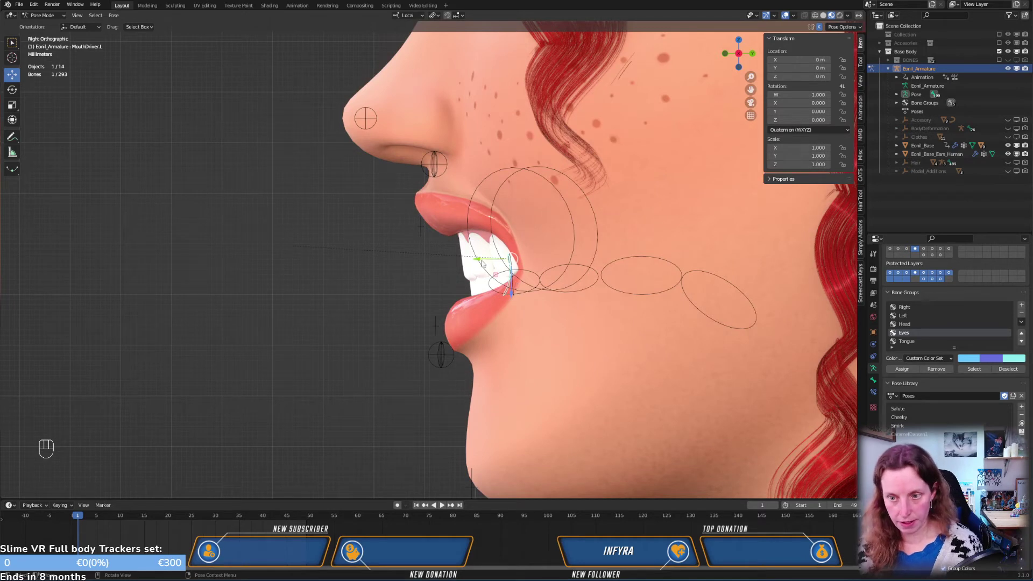
key("g")
key("y")
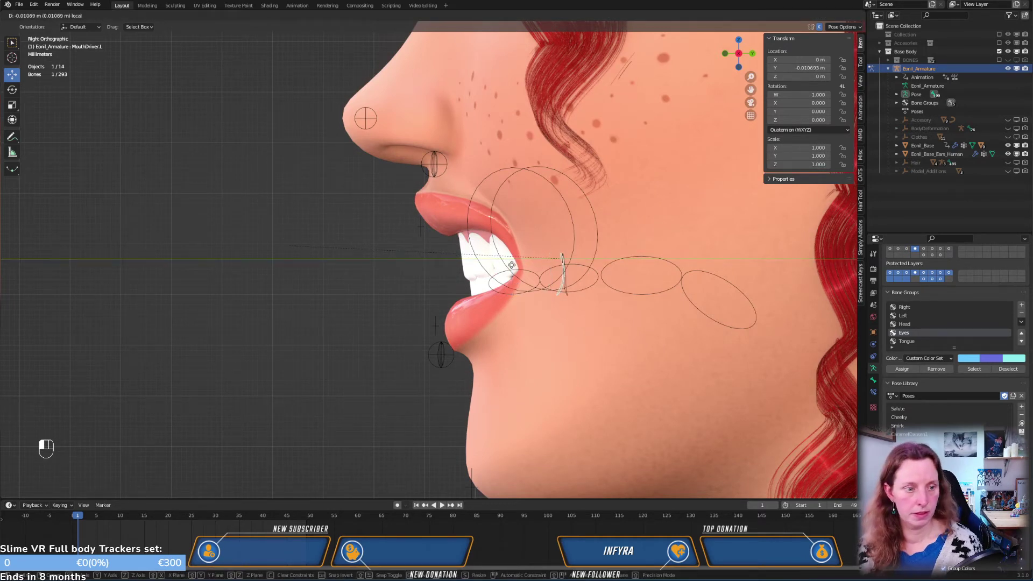
left_click(529, 282)
key("KP_1")
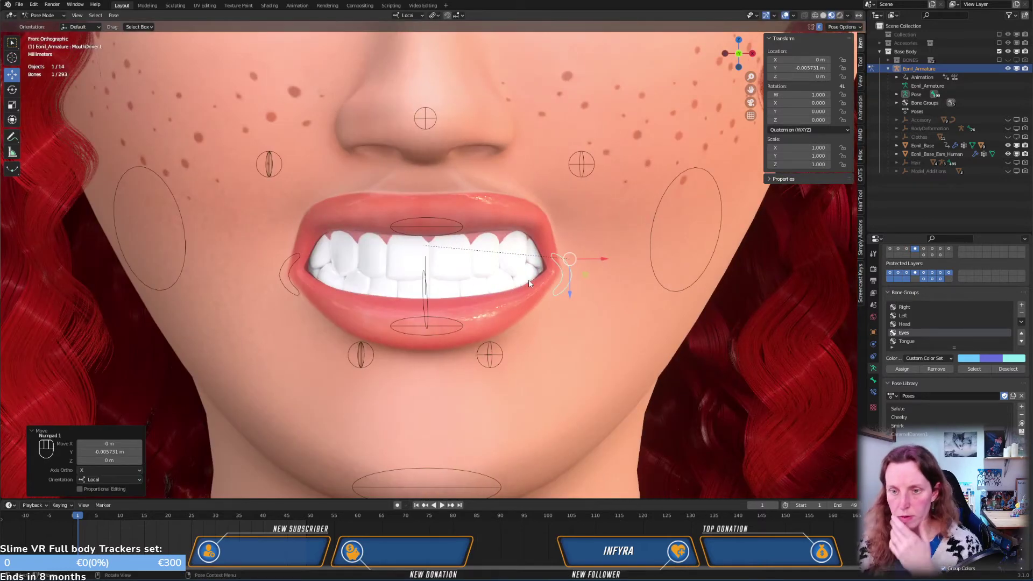
scroll(499, 262, "down", 2)
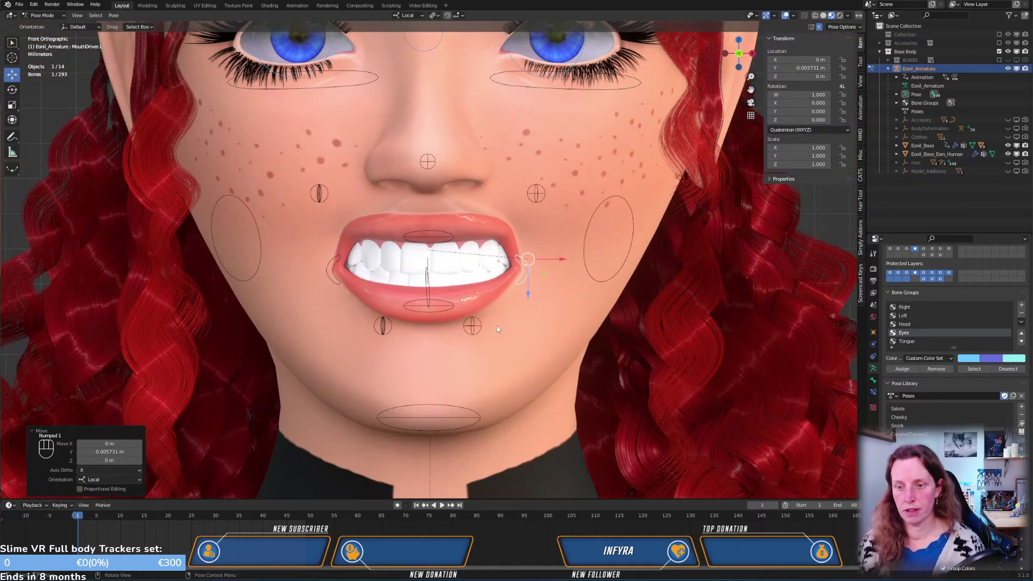
Move the LipsLowerDriver.L bone about 0.0033 m backward along its local Y axis
middle_click_drag(496, 323, 418, 323)
key("KP_3")
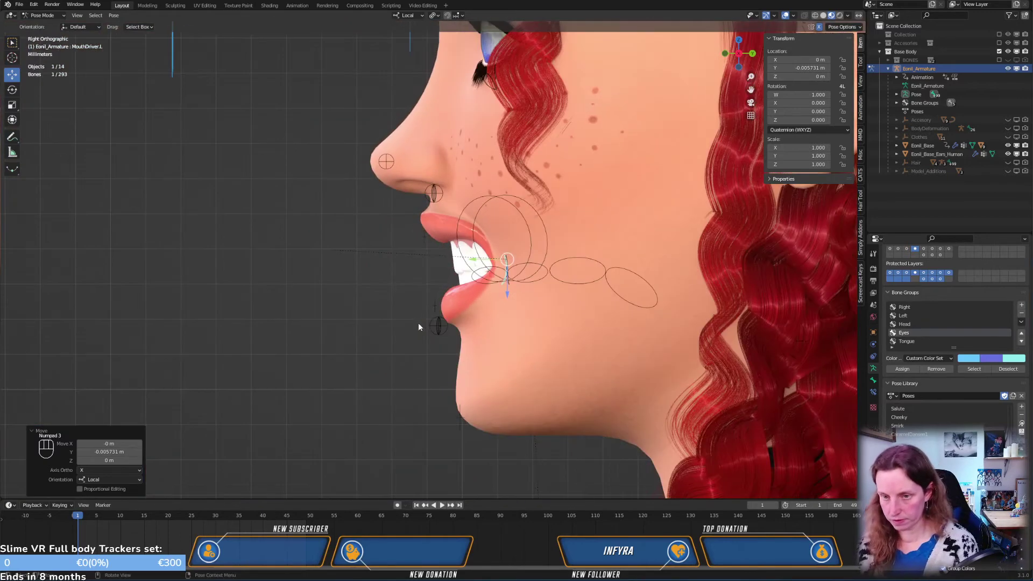
scroll(430, 314, "up", 2)
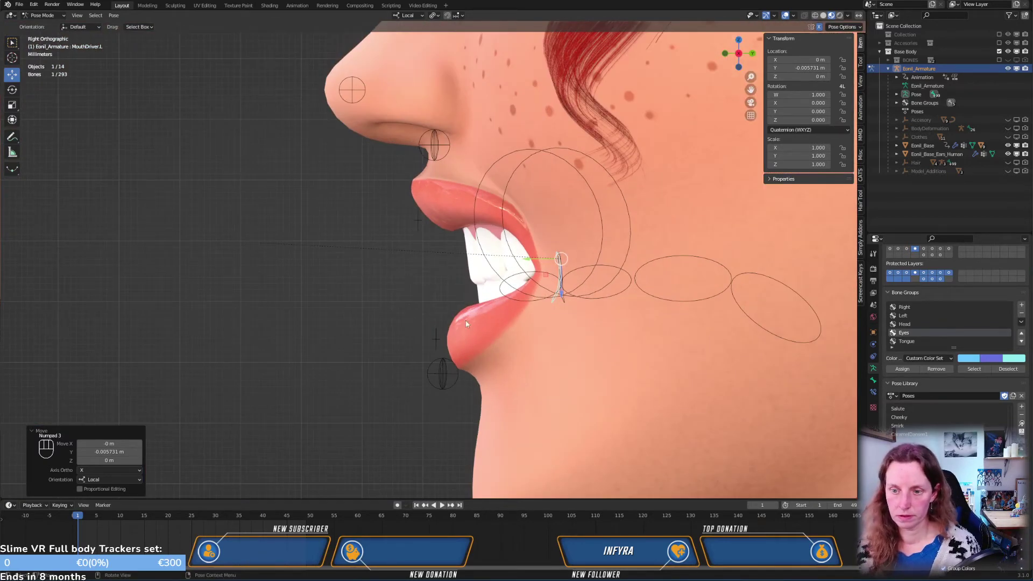
middle_click_drag(469, 327, 473, 348)
key("KP_3")
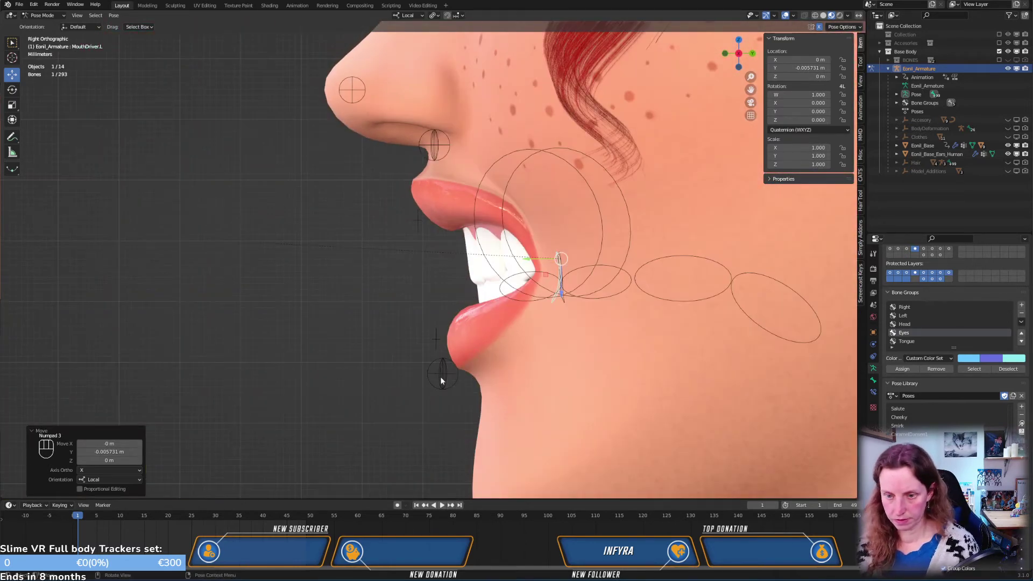
left_click(458, 379)
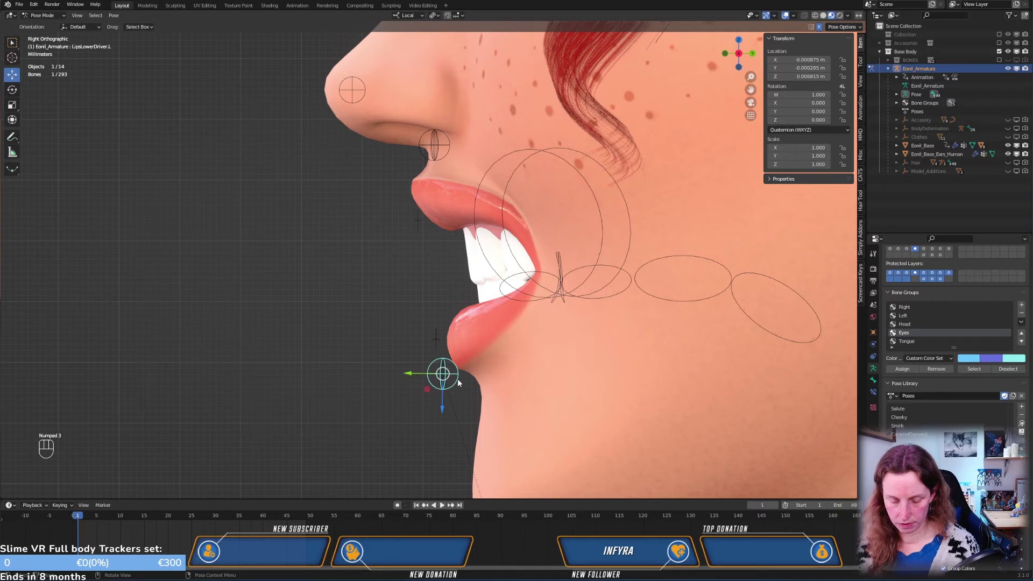
key("g")
key("y")
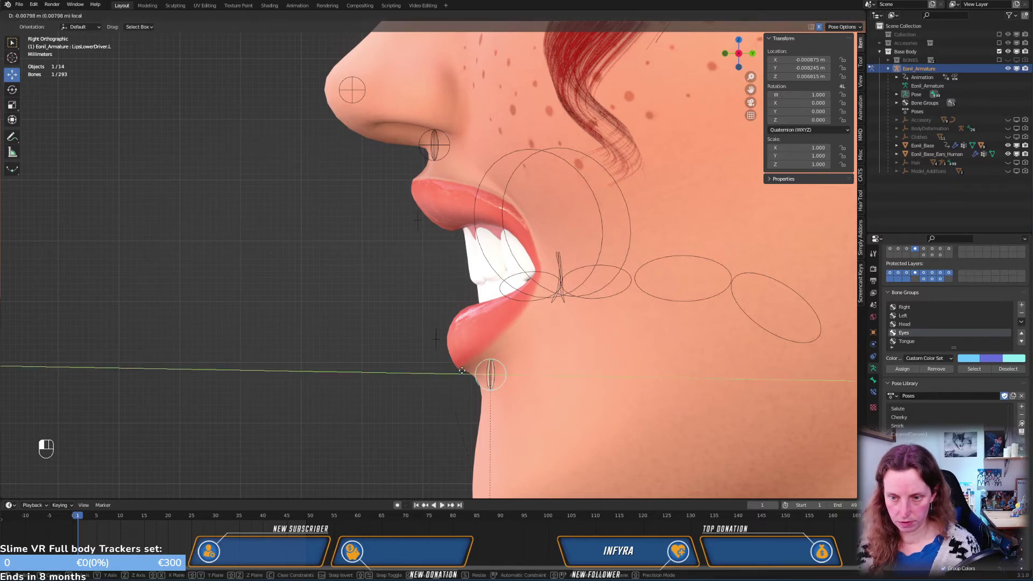
left_click(460, 368)
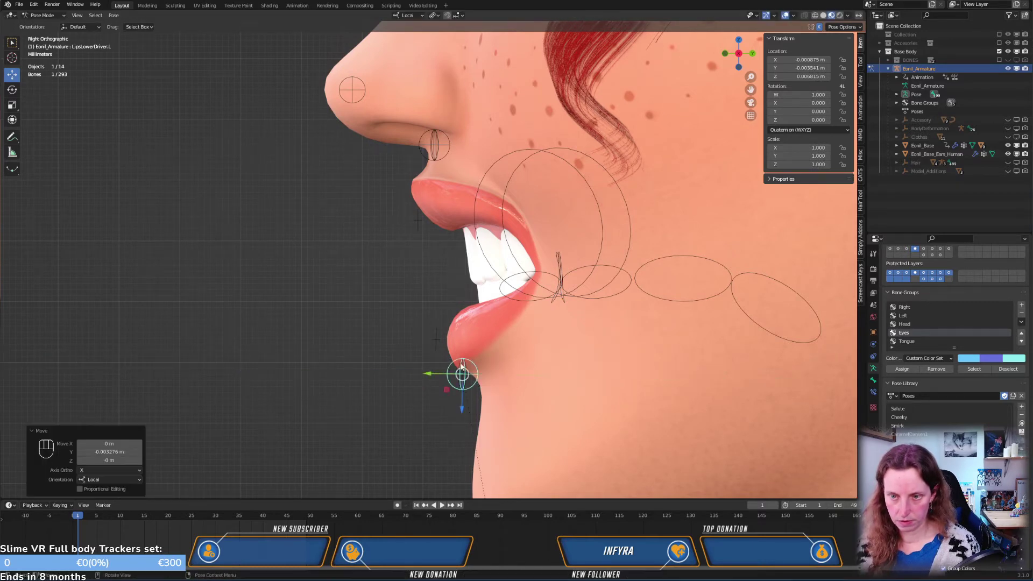
Switch to Object Mode, select the Eonil_Base mesh and check the values of its lip shape keys
mouse_move(481, 323)
middle_mouse_down()
mouse_move(516, 331)
mouse_move(574, 254)
mouse_move(573, 289)
mouse_move(499, 326)
mouse_move(493, 343)
mouse_move(510, 344)
mouse_move(562, 251)
mouse_move(534, 318)
mouse_move(496, 324)
middle_mouse_up()
key("KP_3")
key("KP_3")
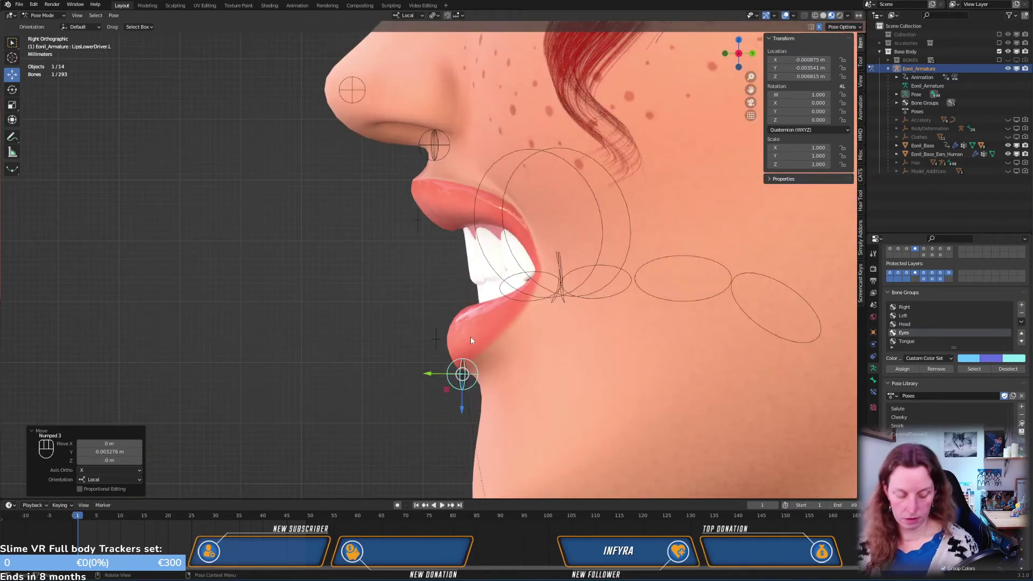
key("ctrl")
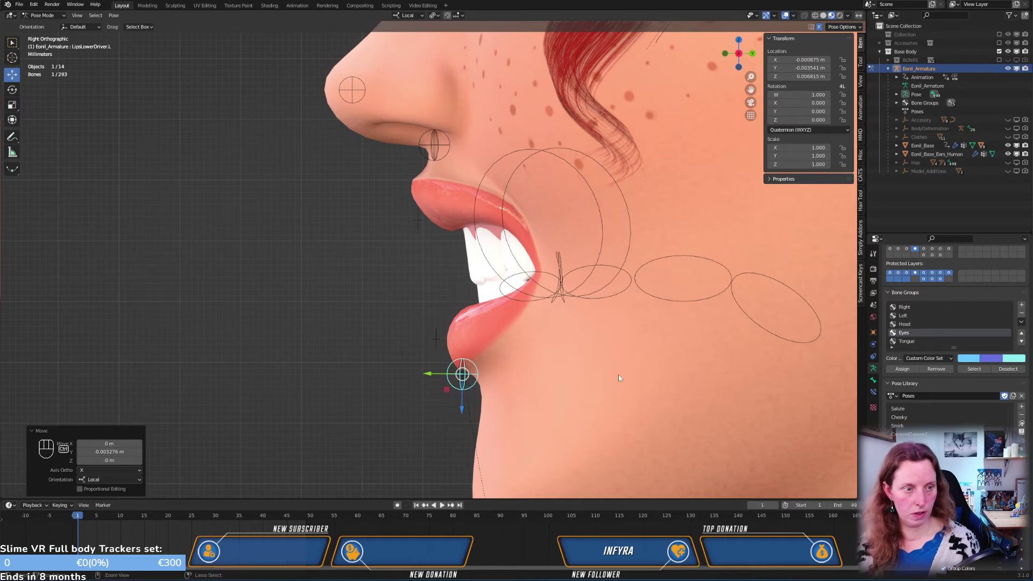
key("ctrl+Tab")
left_click(613, 375)
middle_click_drag(613, 375, 656, 357)
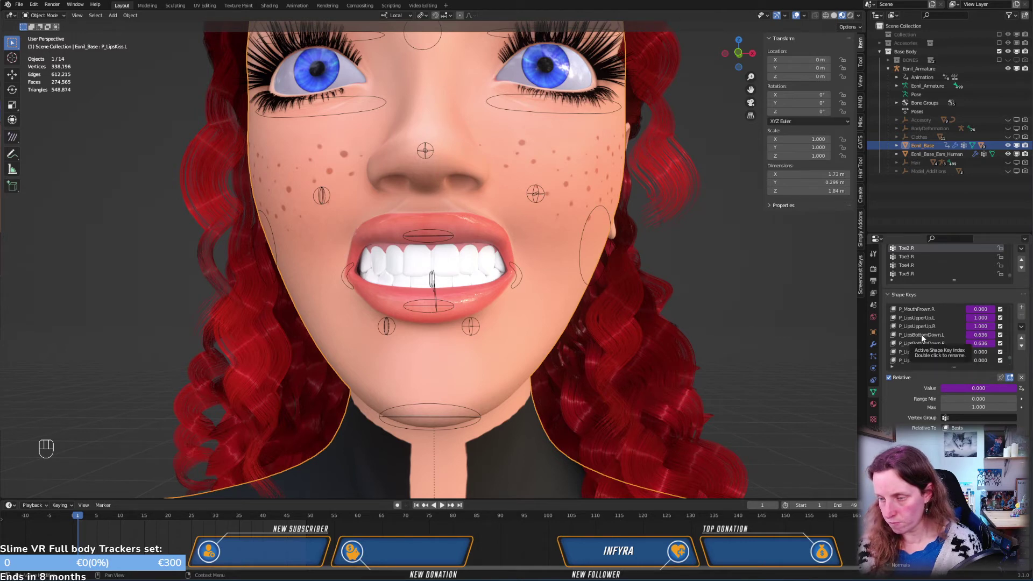
Return to posing Eonil_Armature and lower the LipsLowerDriver.L bone by about 0.0152 m along its local Z axis
left_click(472, 325)
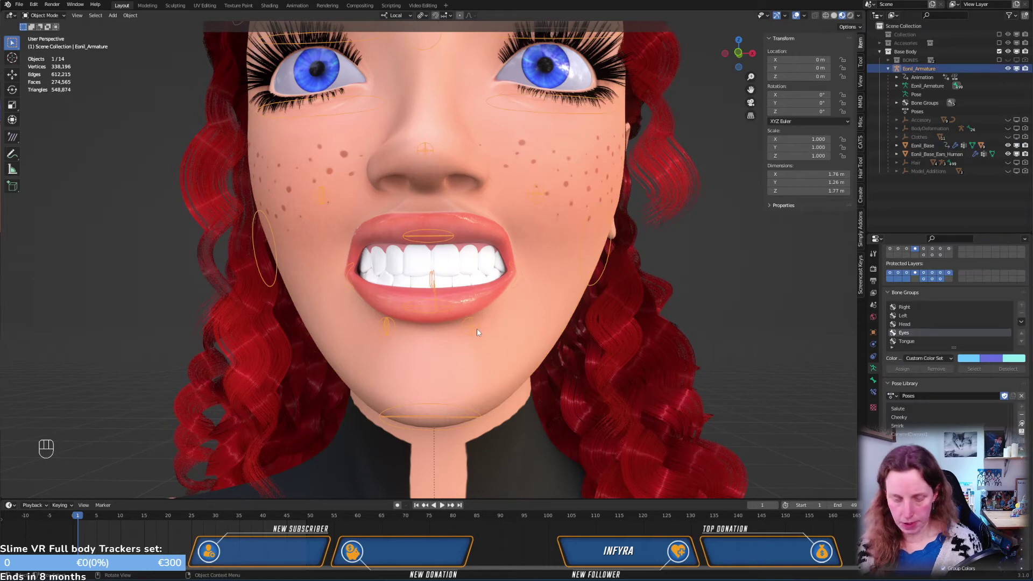
key("ctrl+Tab")
key("KP_1")
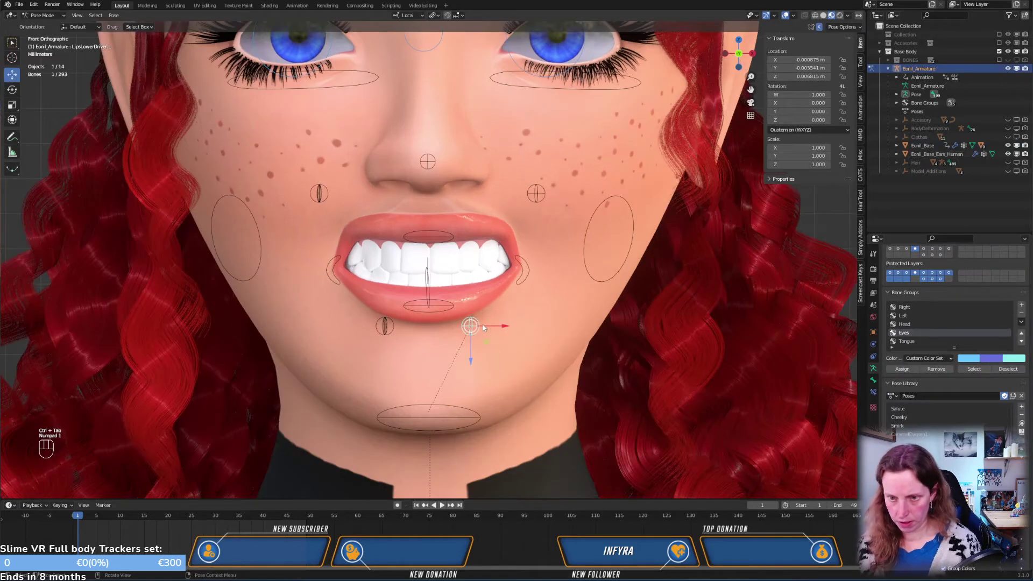
left_click_drag(471, 360, 471, 419)
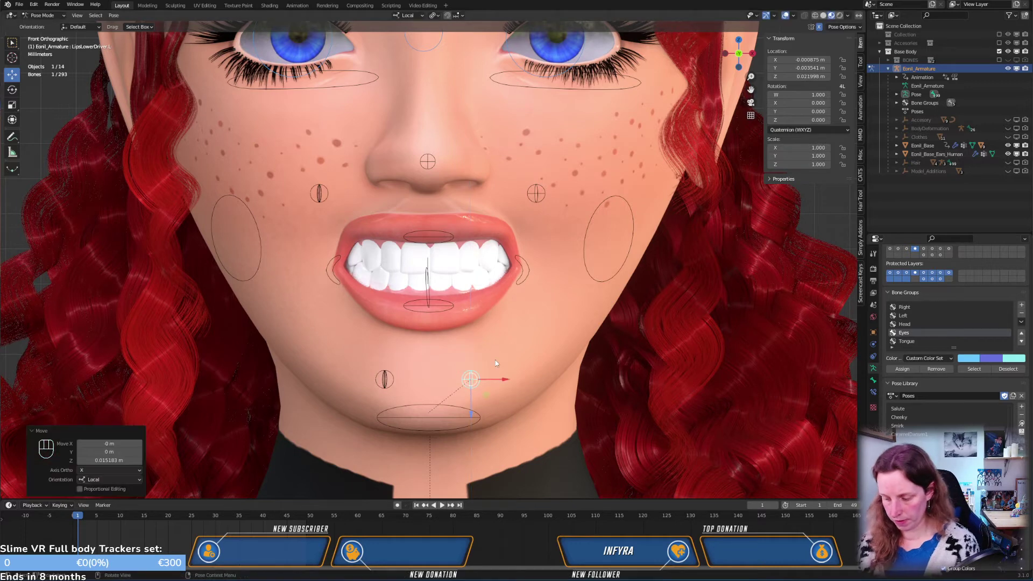
key("KP_3")
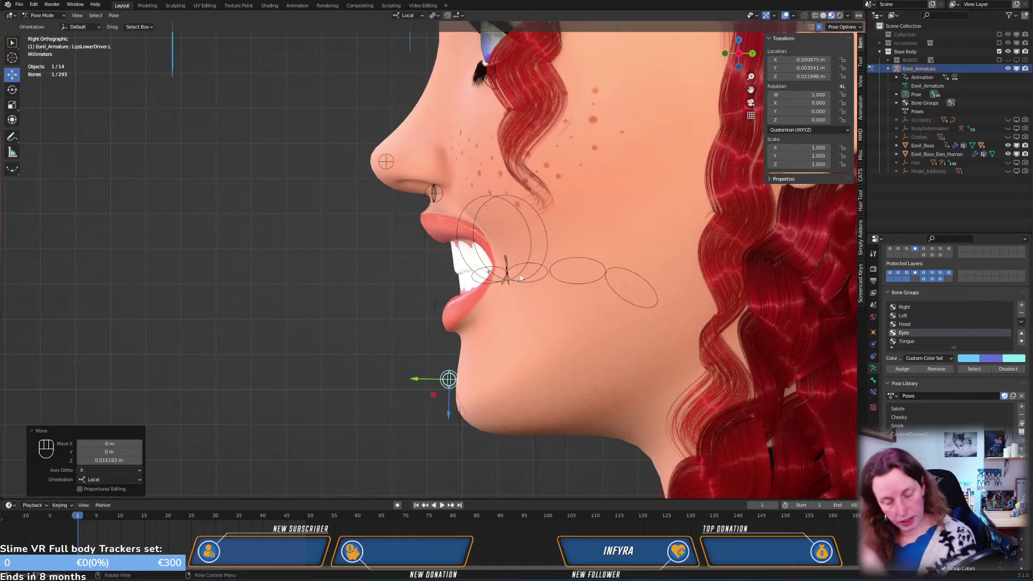
Lower the MouthDriver.L bone by about 0.0093 m along its local Z axis
key("KP_1")
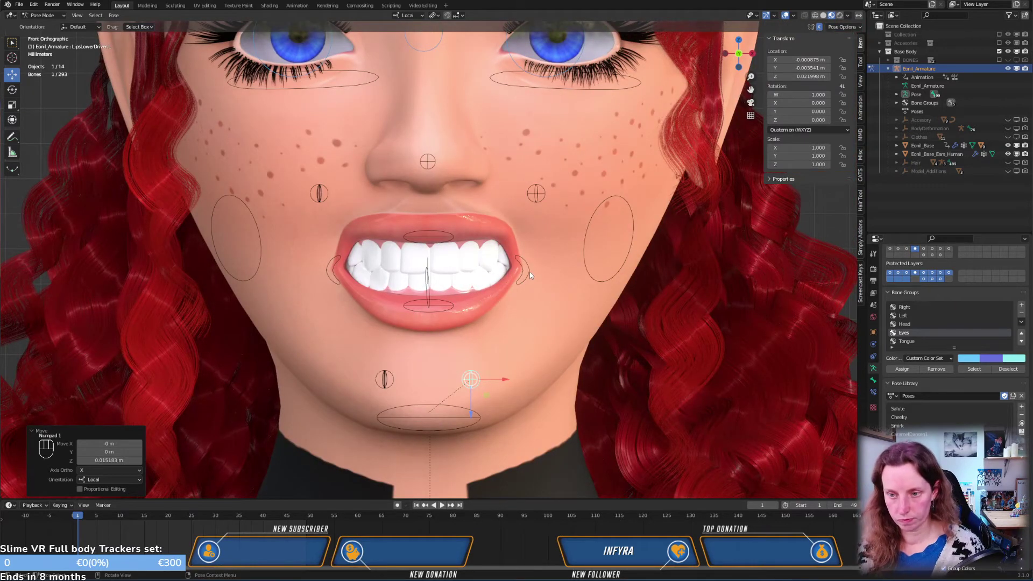
left_click(530, 273)
key("g")
key("z")
key("z")
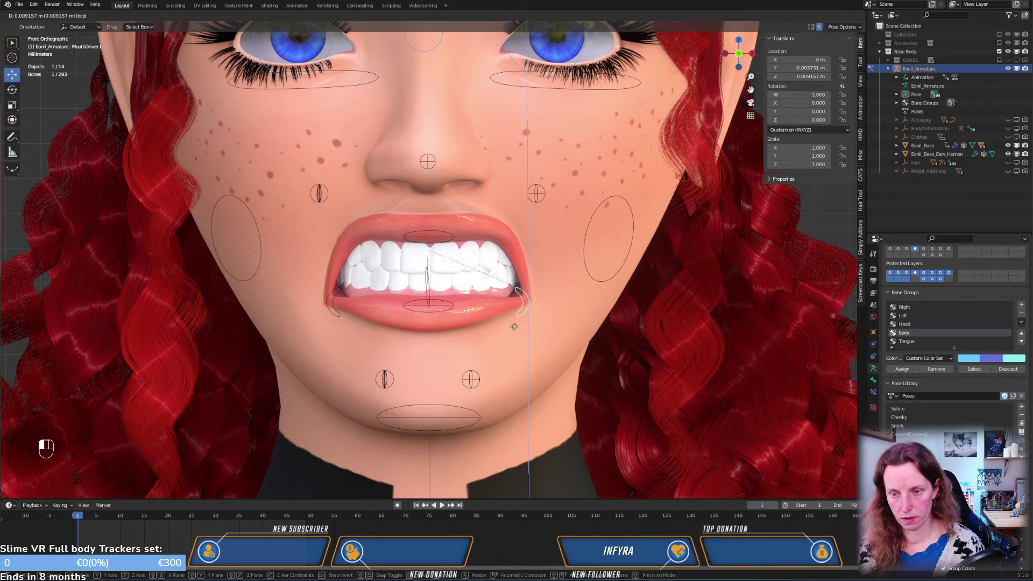
left_click(516, 324)
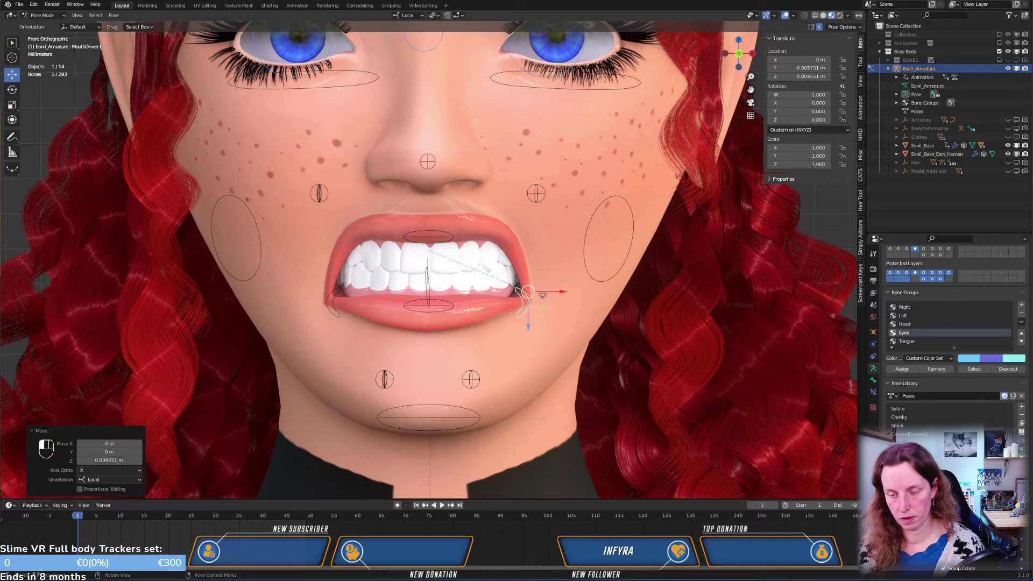
Move the MouthDriver.L bone inward by about 0.0095 m along its local X axis and deselect it
key("g")
key("x")
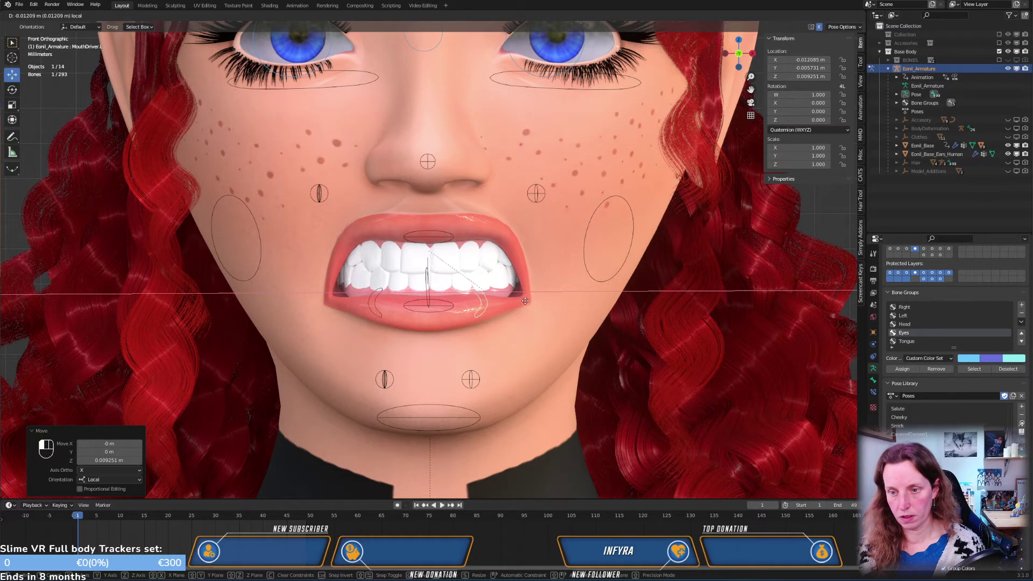
left_click(526, 302)
left_click(567, 319)
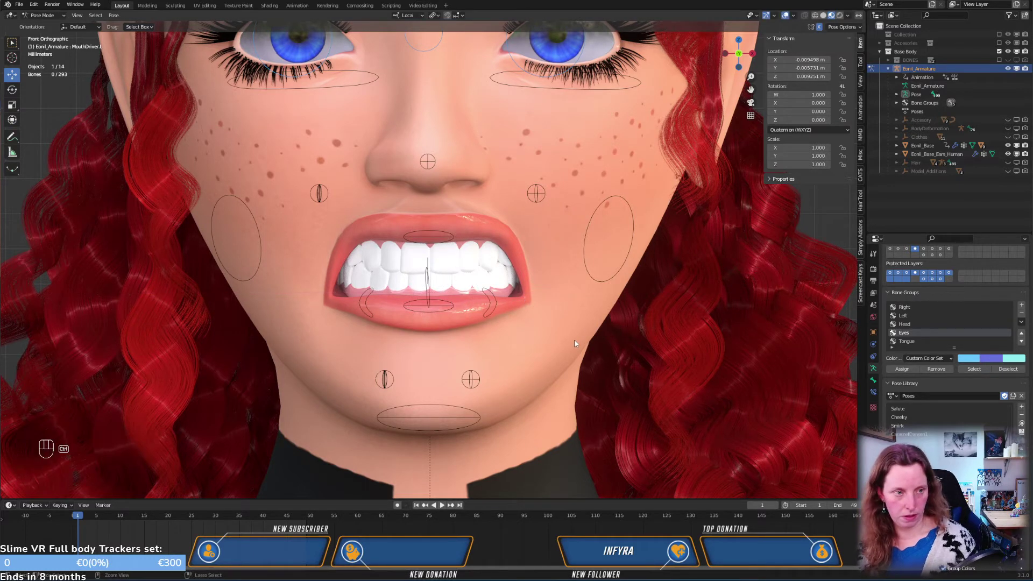
In Object Mode, enable the P_MouthIn.L and P_MouthIn.R shape keys on the Eonil_Base mesh
key("ctrl+Tab")
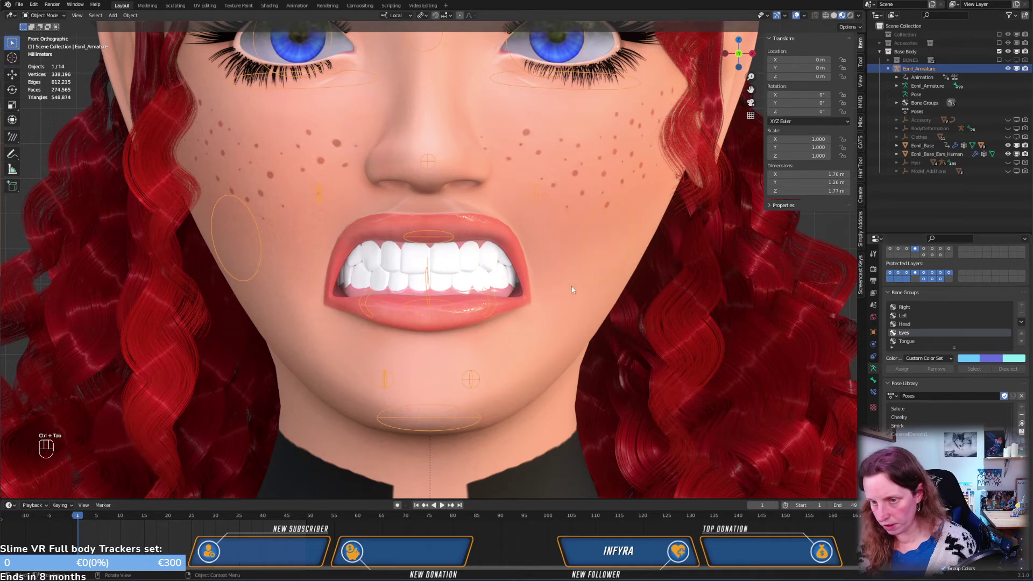
left_click(572, 286)
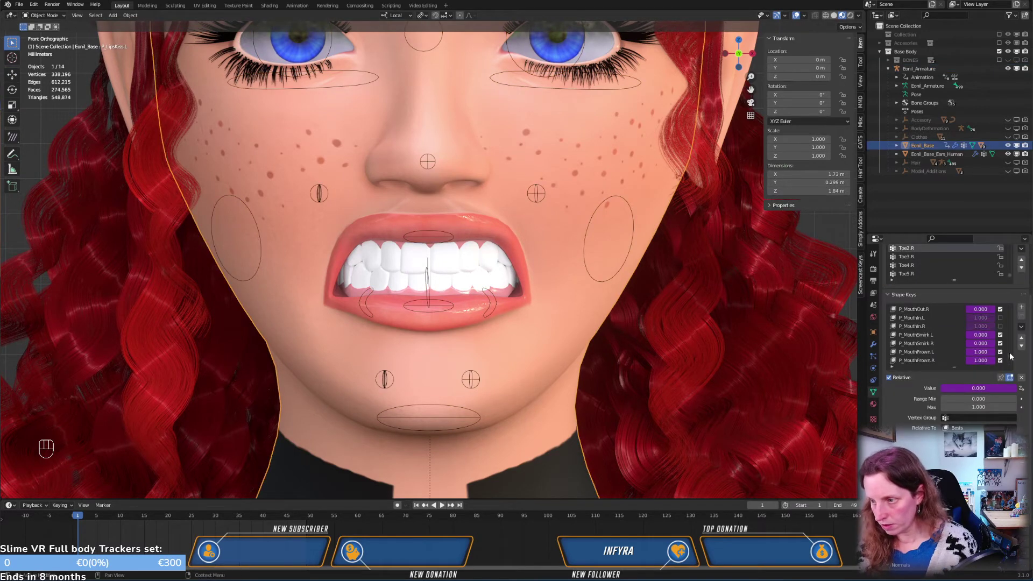
left_click(1000, 317)
left_click(1000, 326)
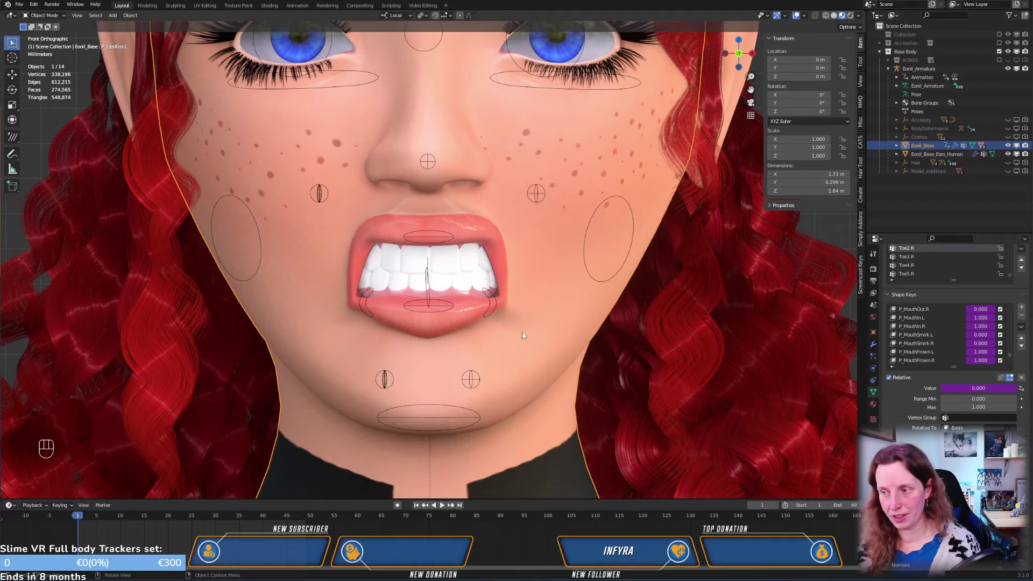
scroll(520, 340, "up", 3)
scroll(557, 340, "down", 5)
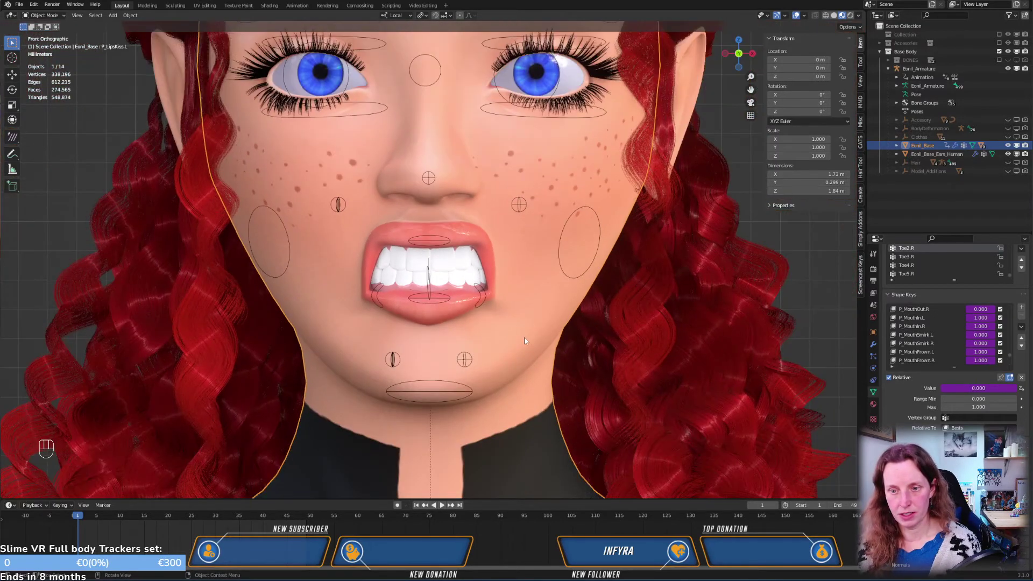
mouse_move(524, 337)
middle_mouse_down()
mouse_move(519, 279)
mouse_move(516, 326)
middle_mouse_up()
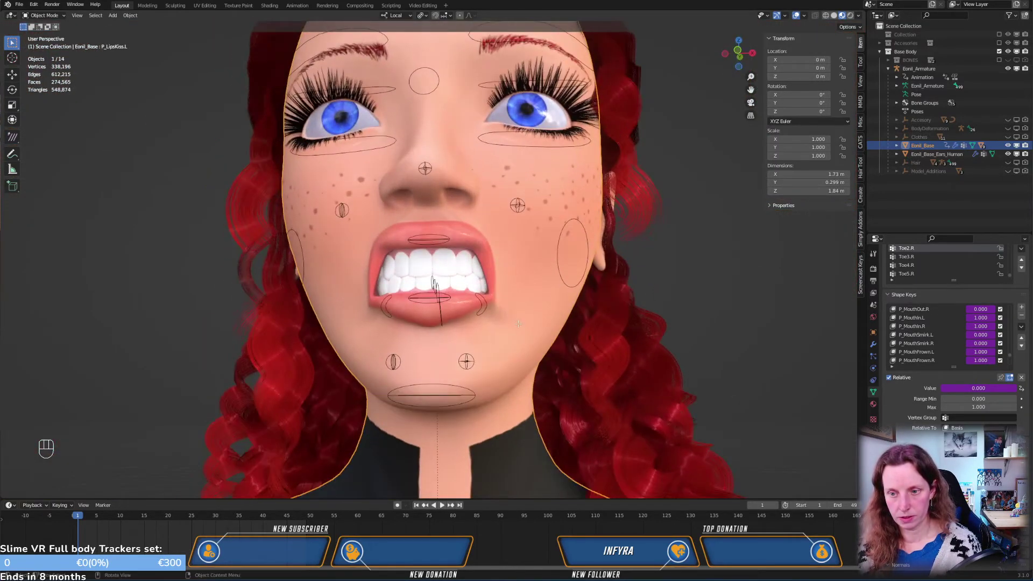
key("Tab")
key("Tab")
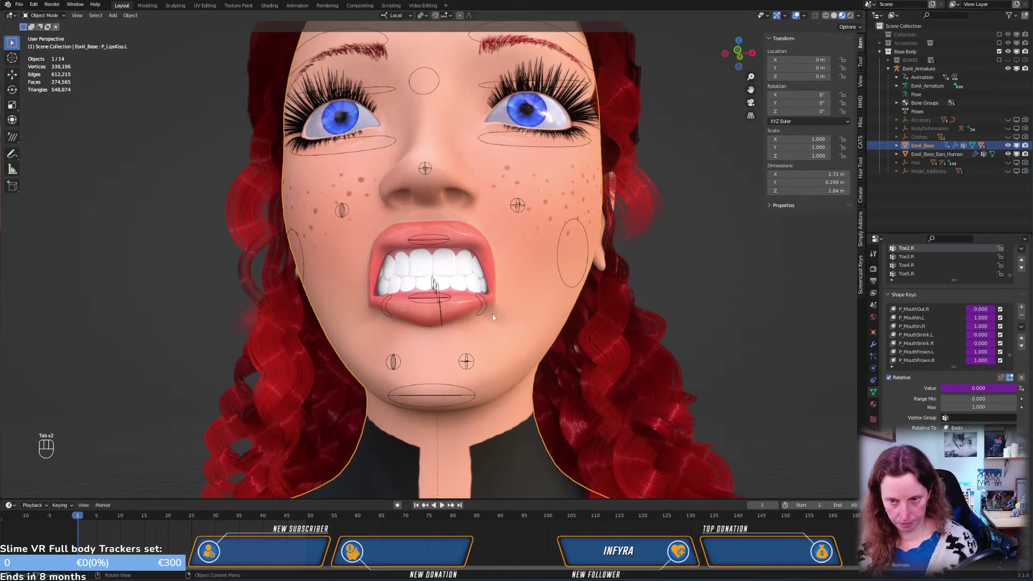
Return to posing Eonil_Armature and move the MouthDriver.L bone about 0.011 m backward along its local Y axis
left_click(486, 312)
key("ctrl+Tab")
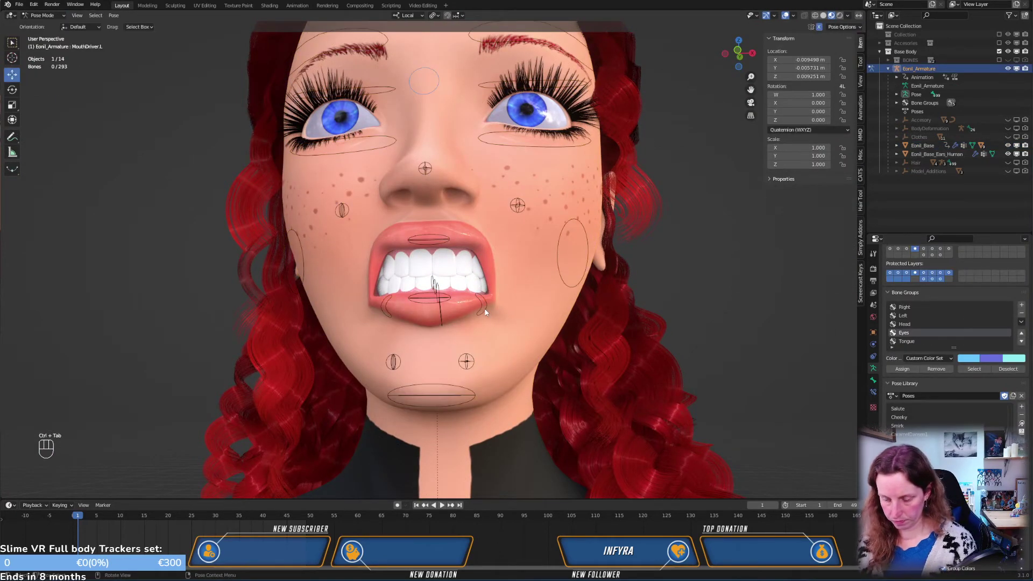
key("KP_1")
scroll(499, 330, "up", 3)
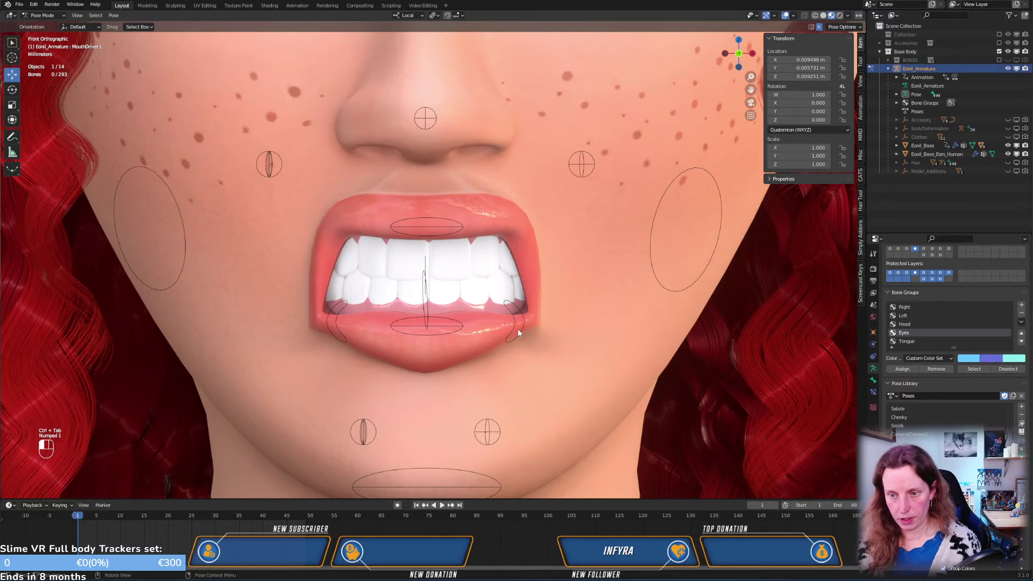
left_click(518, 332)
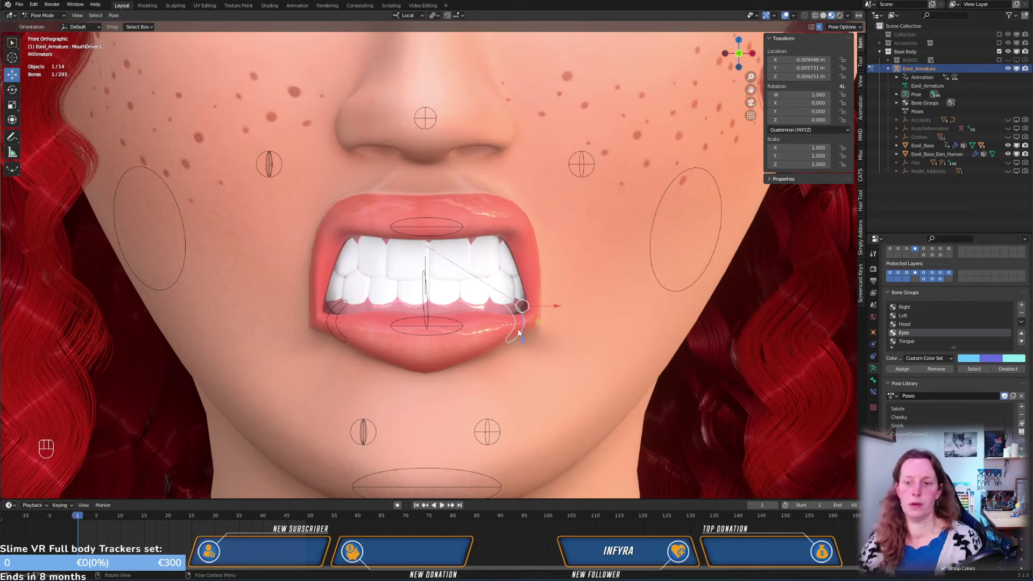
middle_click_drag(523, 348, 501, 347)
key("KP_1")
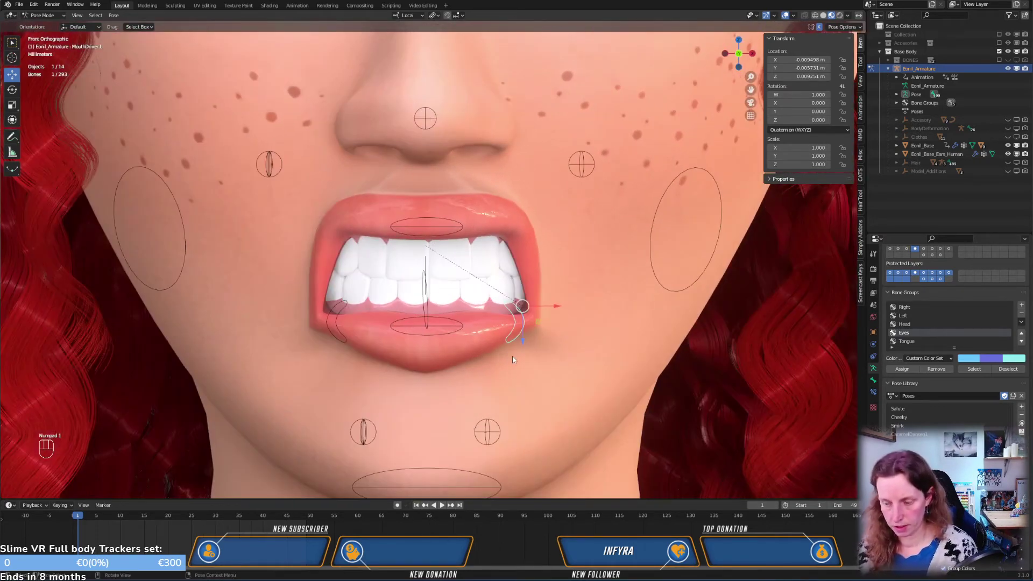
key("KP_3")
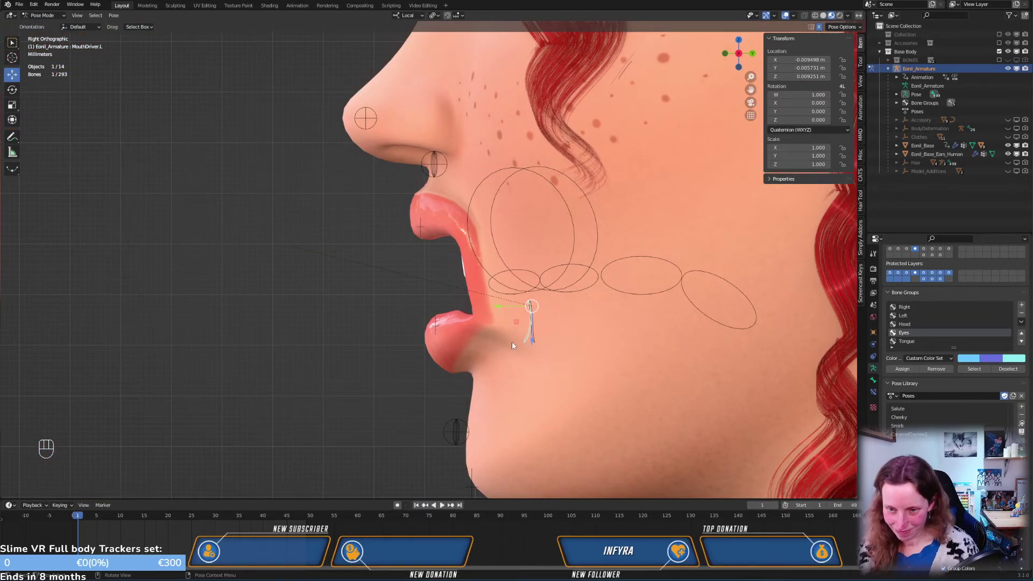
mouse_move(511, 343)
middle_mouse_down()
mouse_move(573, 306)
mouse_move(642, 341)
mouse_move(529, 331)
mouse_move(518, 340)
middle_mouse_up()
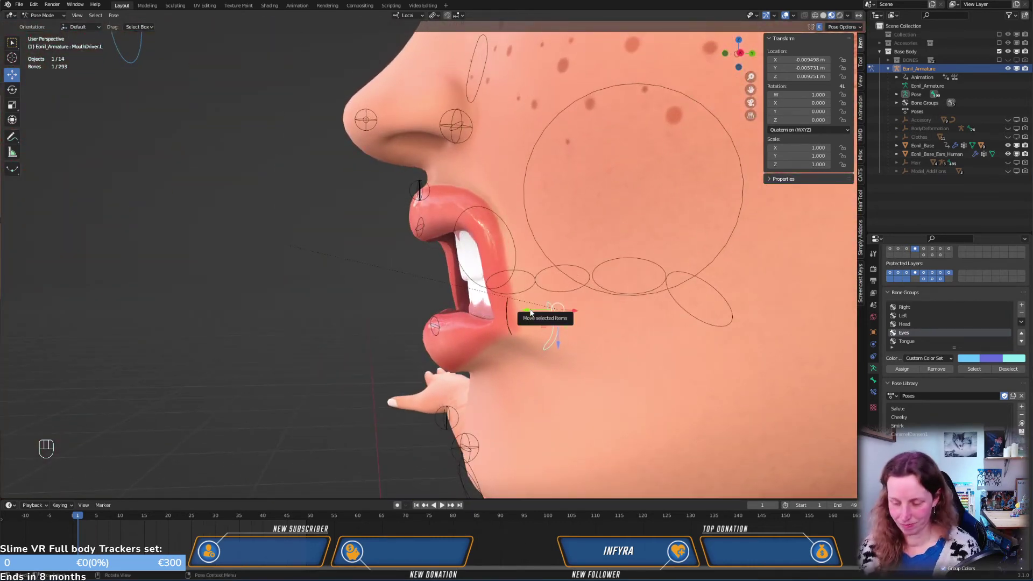
key("KP_3")
mouse_move(506, 312)
left_mouse_down()
mouse_move(554, 310)
mouse_move(518, 318)
left_mouse_up()
key("KP_1")
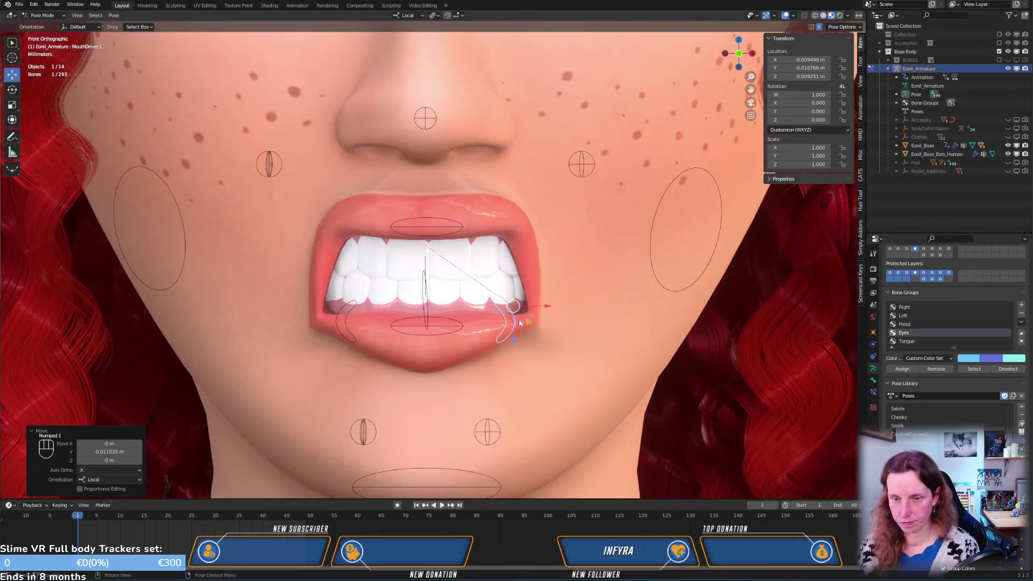
key("KP_3")
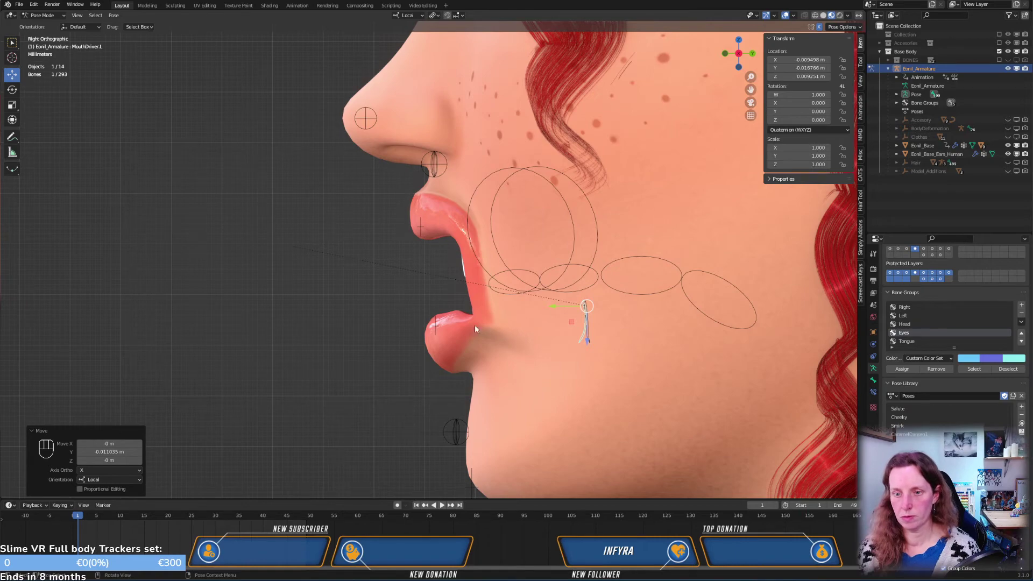
middle_click_drag(489, 358, 572, 334)
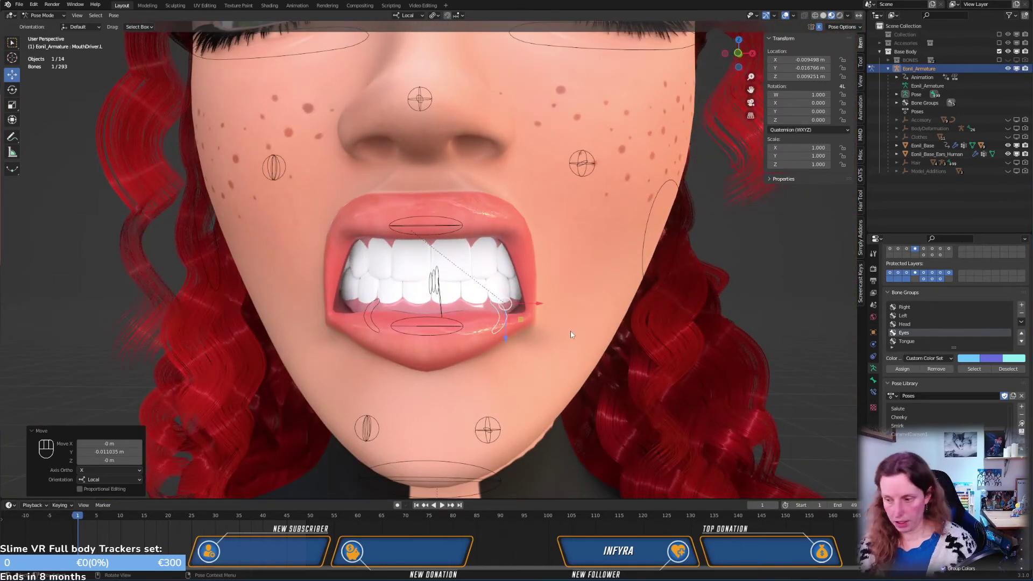
Switch to Object Mode, select the Eonil_Base mesh, and add a new shape key
key("ctrl+Tab")
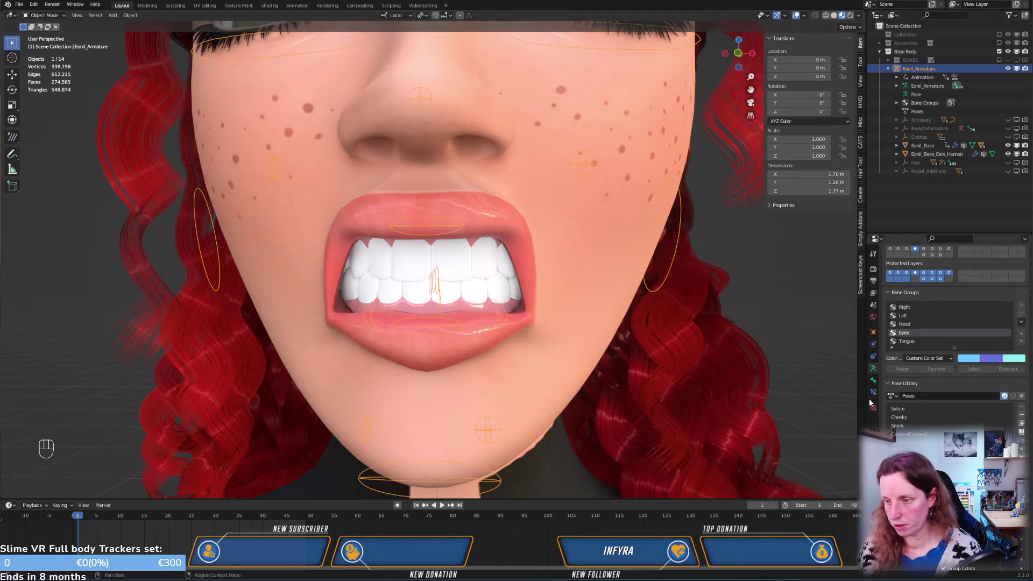
left_click(588, 313)
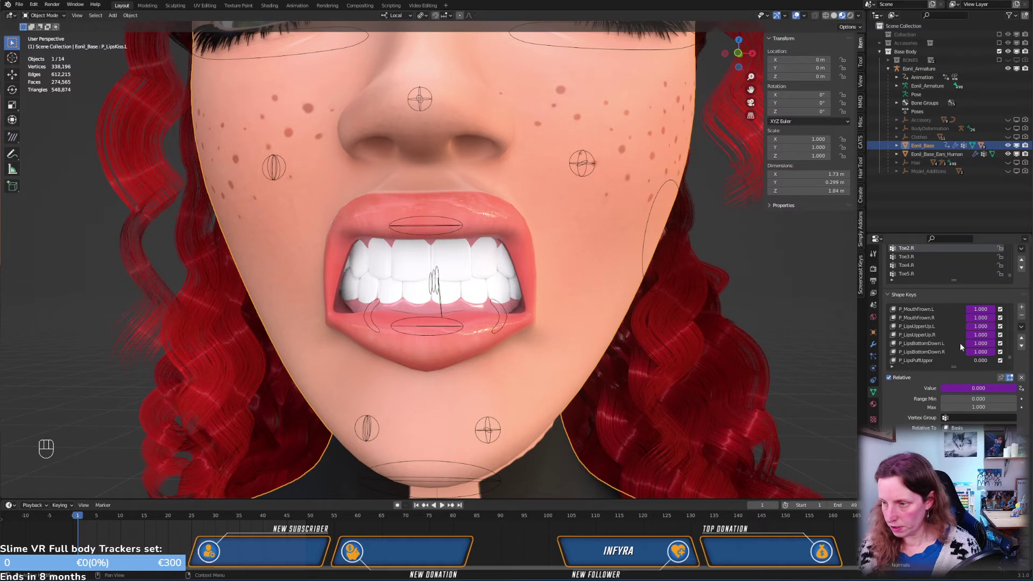
scroll(959, 344, "down", 5)
scroll(937, 350, "up", 3)
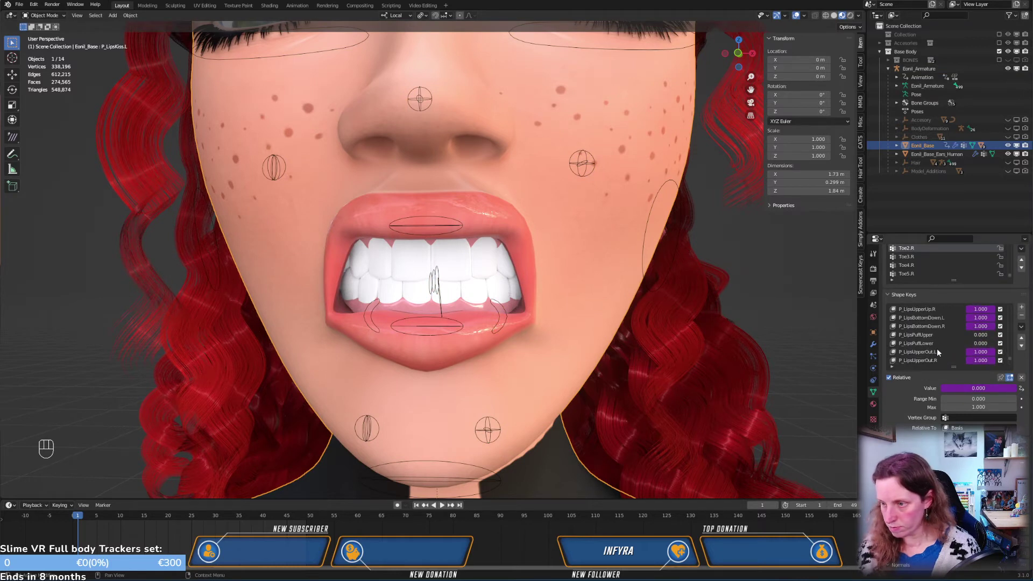
scroll(936, 345, "down", 6)
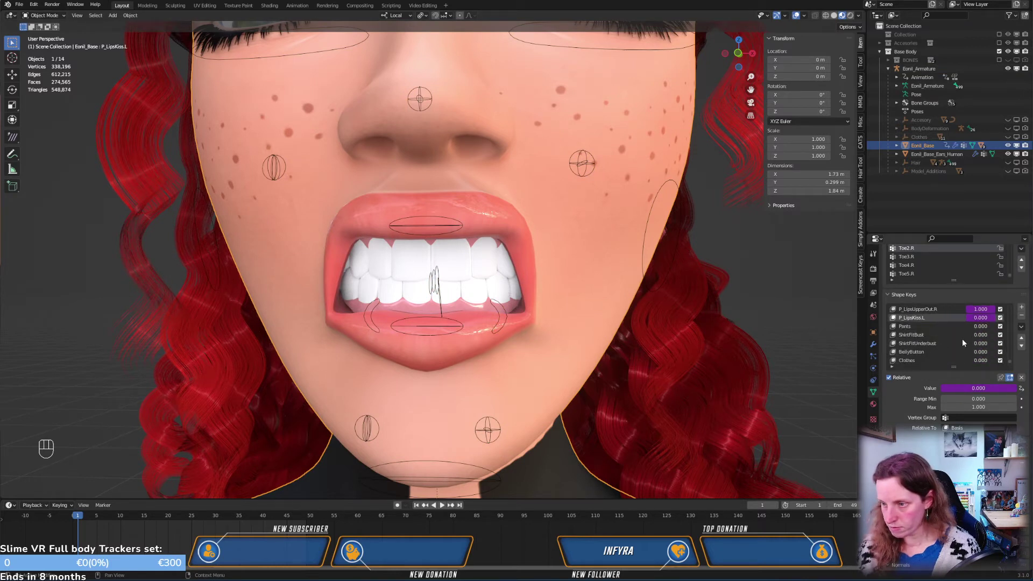
left_click(1021, 307)
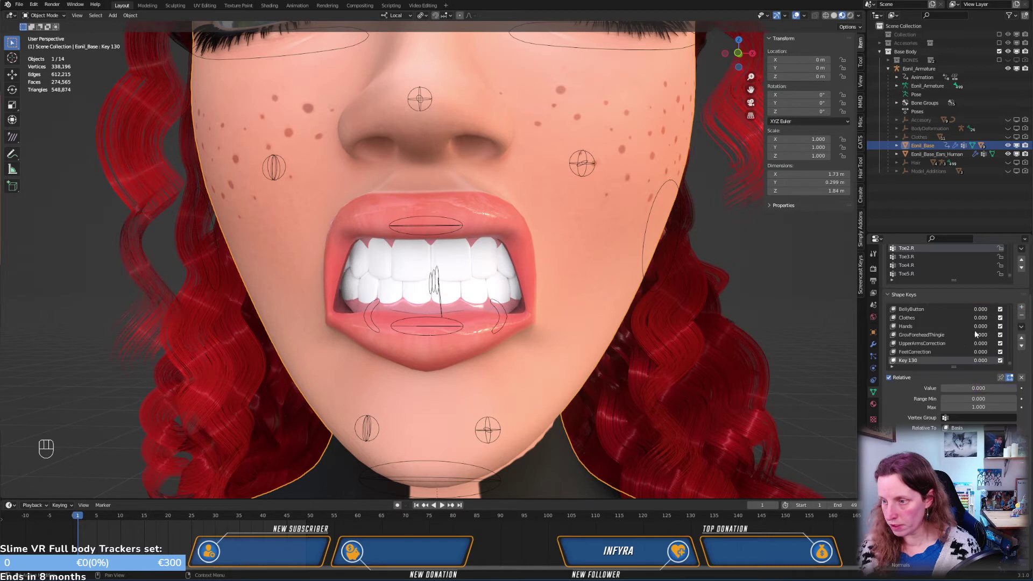
Rename the new shape key P_LipsLowerBack.L
double_click(918, 361)
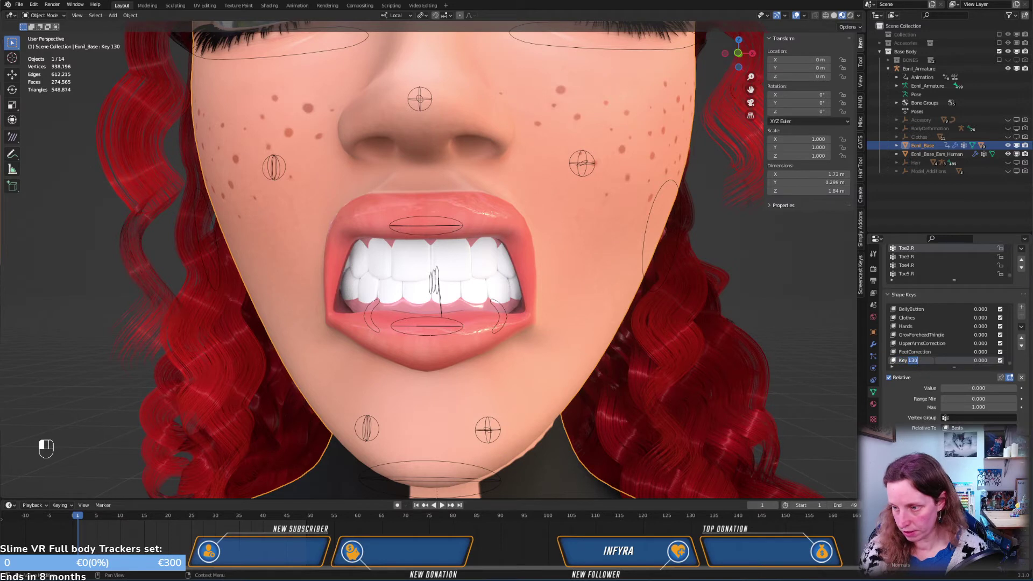
type("P")
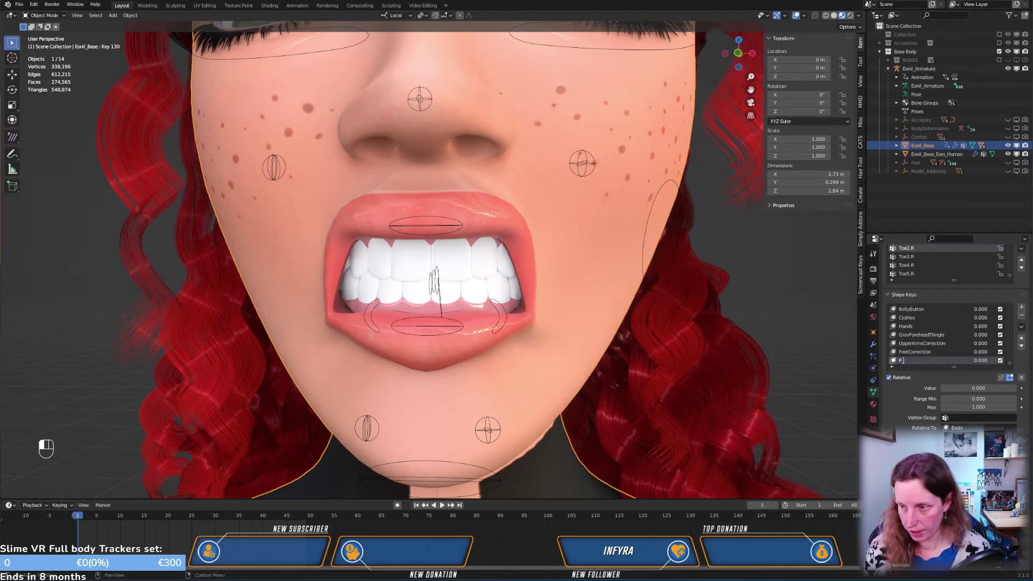
type("_Lip")
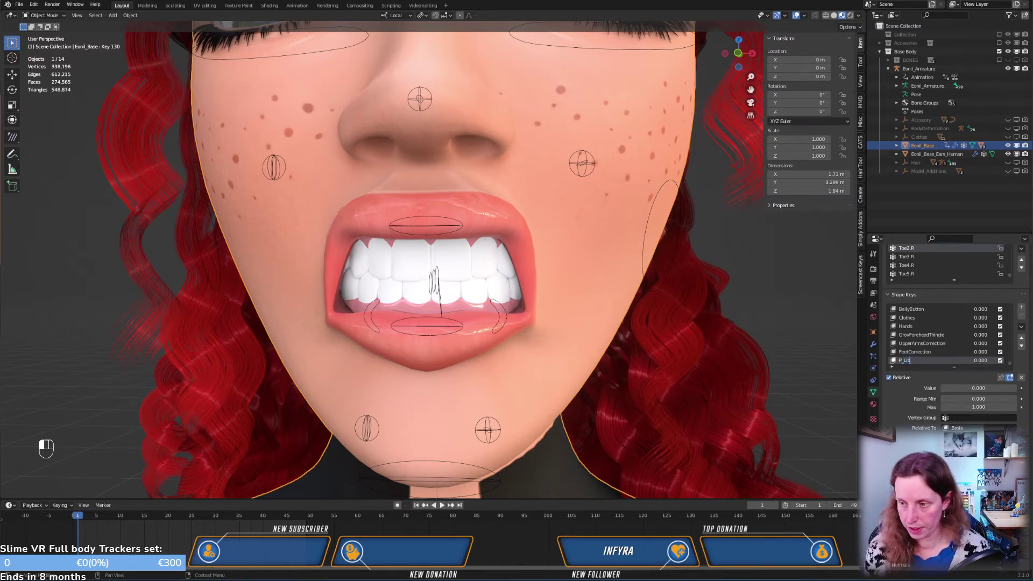
type("s")
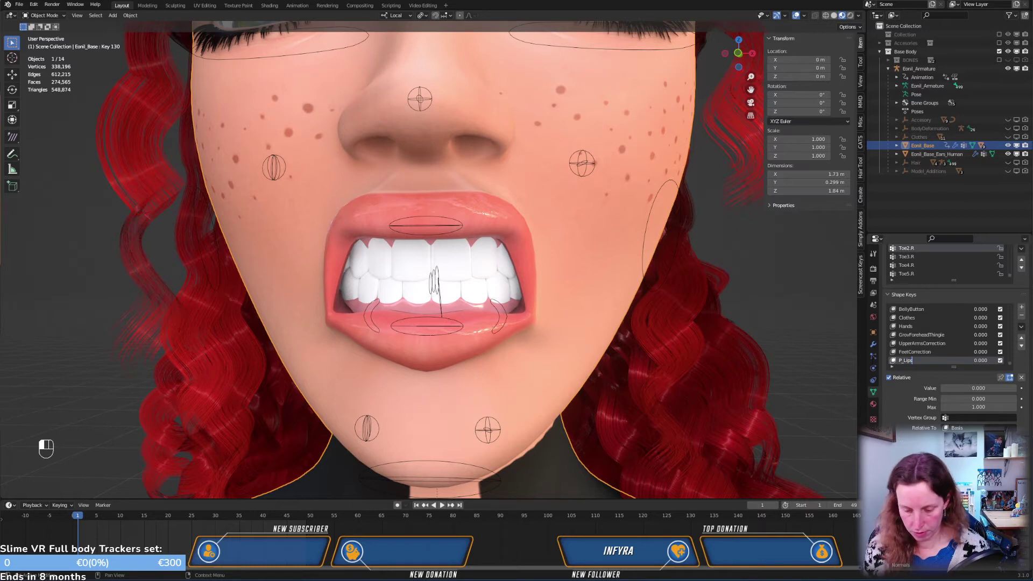
type("Lower")
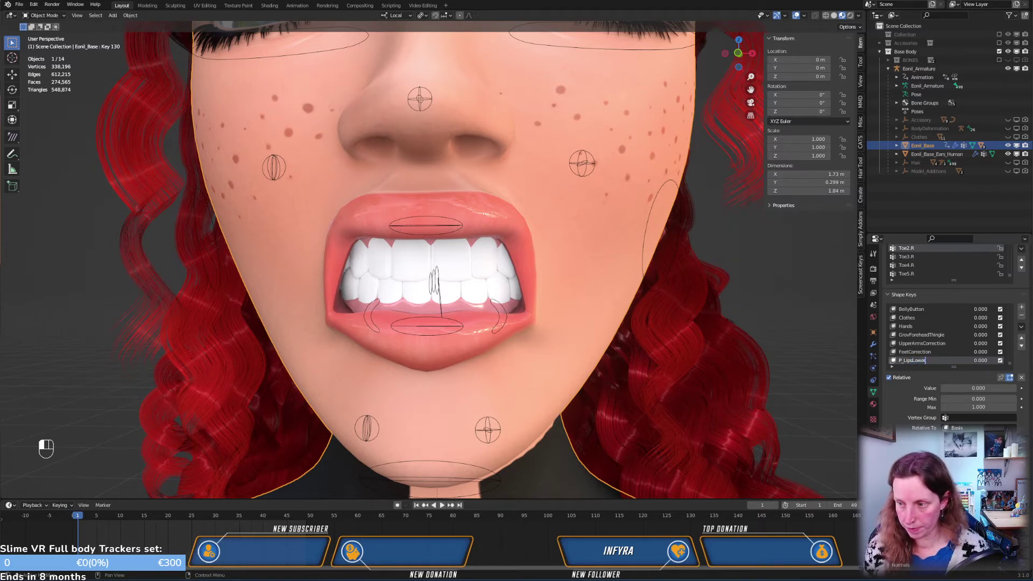
type("Bakc")
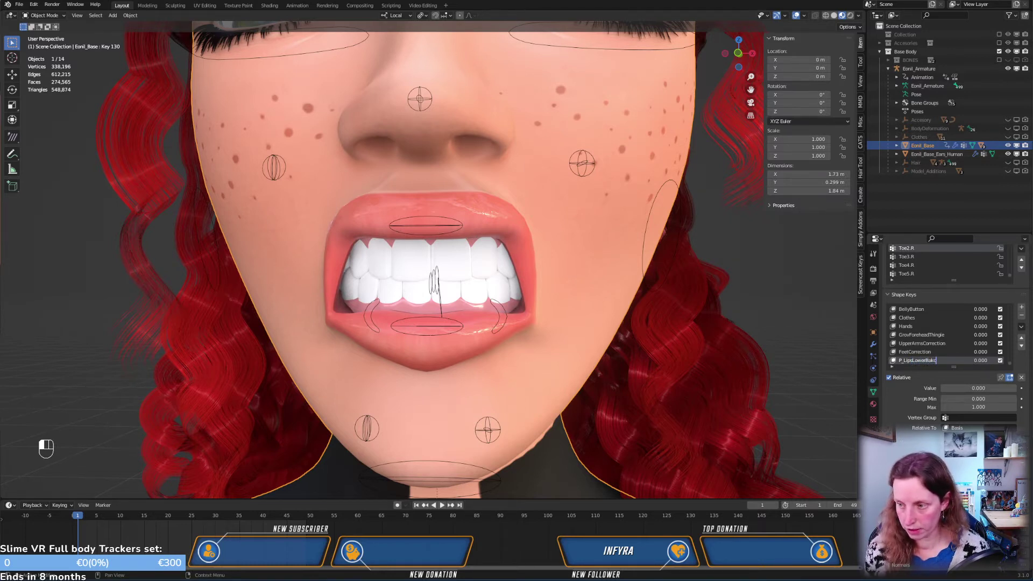
key("BackSpace")
key("BackSpace")
type("ck")
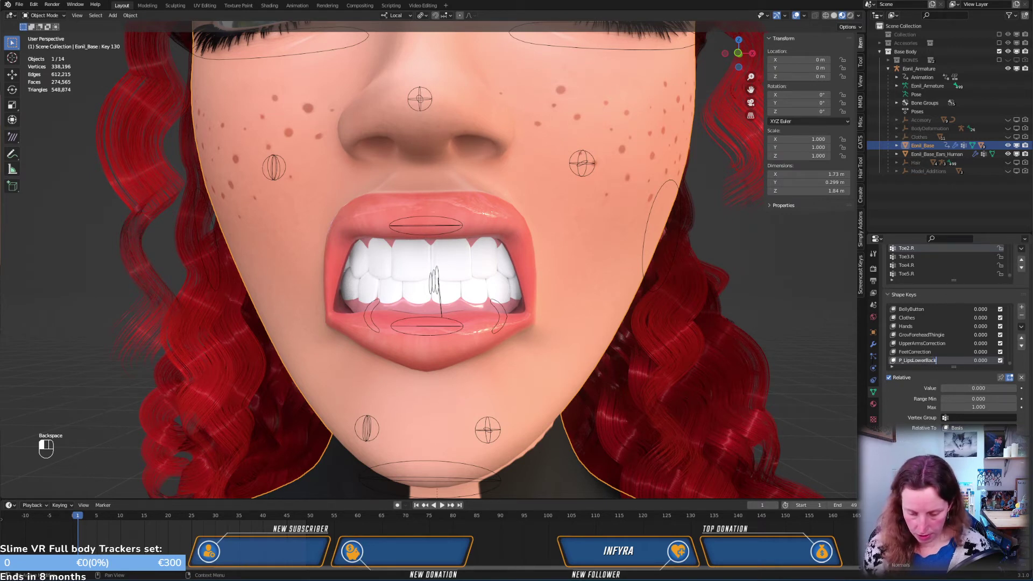
type(".L")
key("Return")
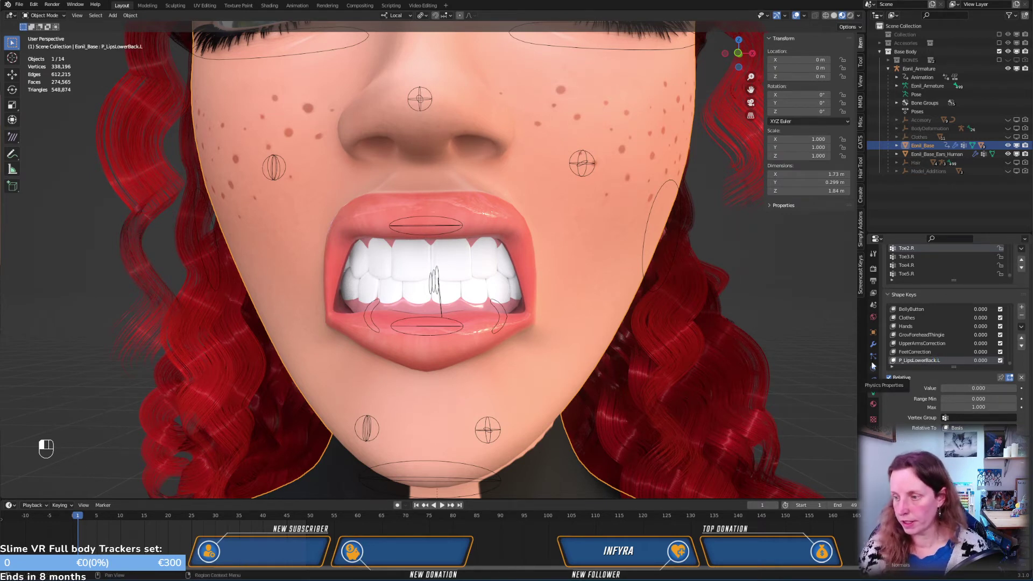
Set P_LipsLowerBack.L to 1.000, enter Edit Mode on the Eonil_Base mesh, and turn off the Edit Mode display of the combined shape keys
left_click_drag(978, 358, 1011, 358)
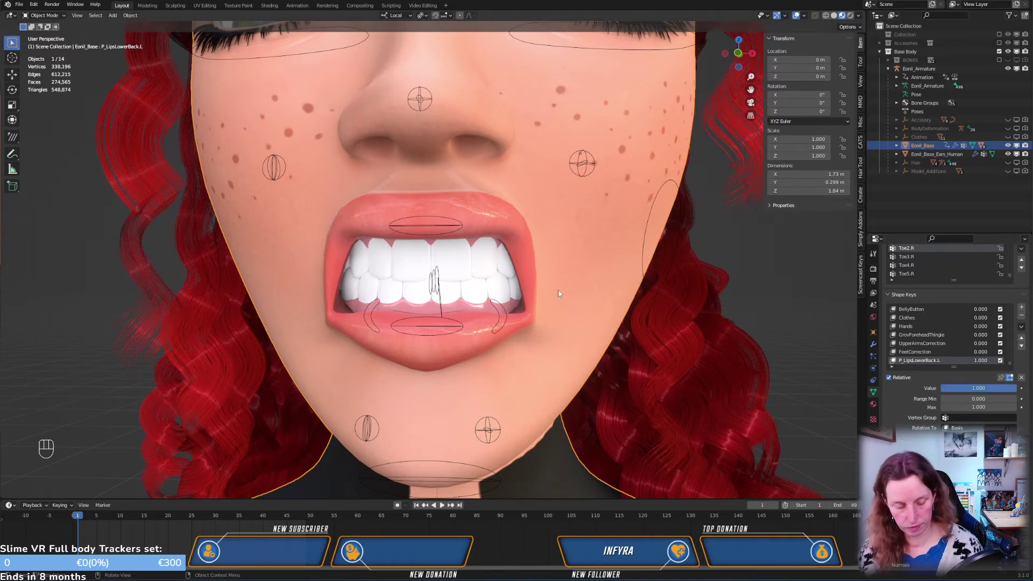
key("Tab")
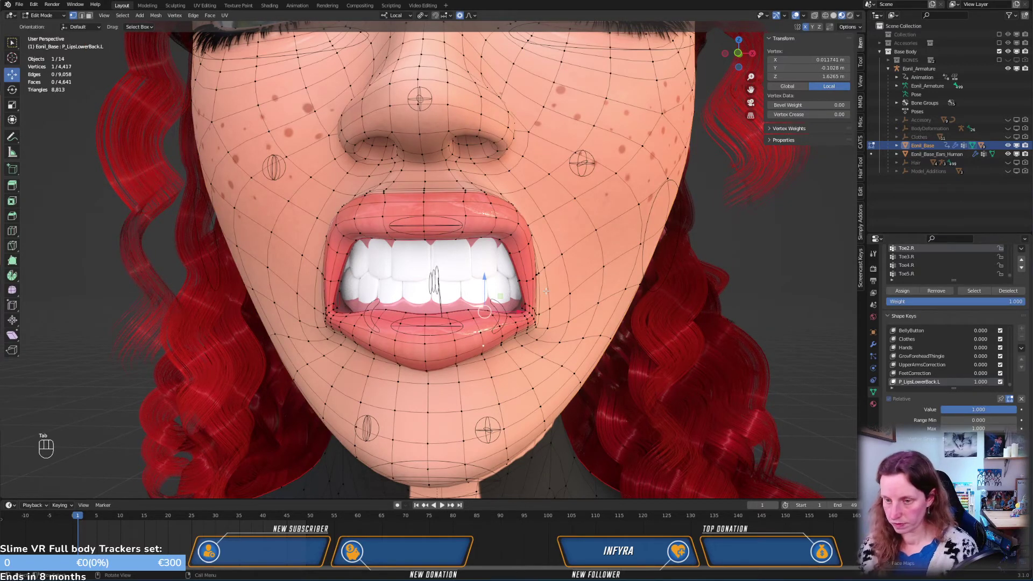
key("KP_3")
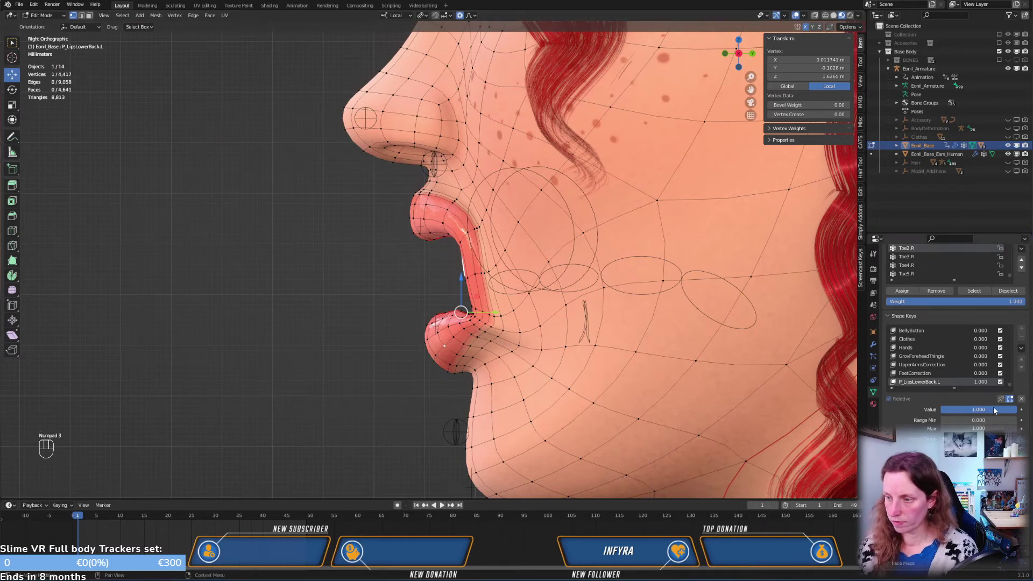
left_click(495, 325)
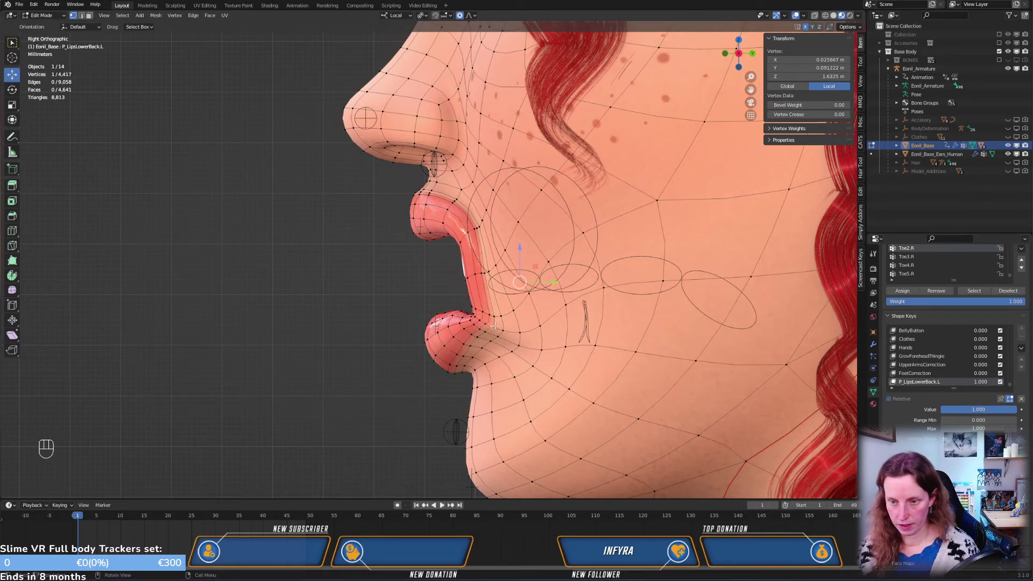
scroll(492, 324, "up", 2)
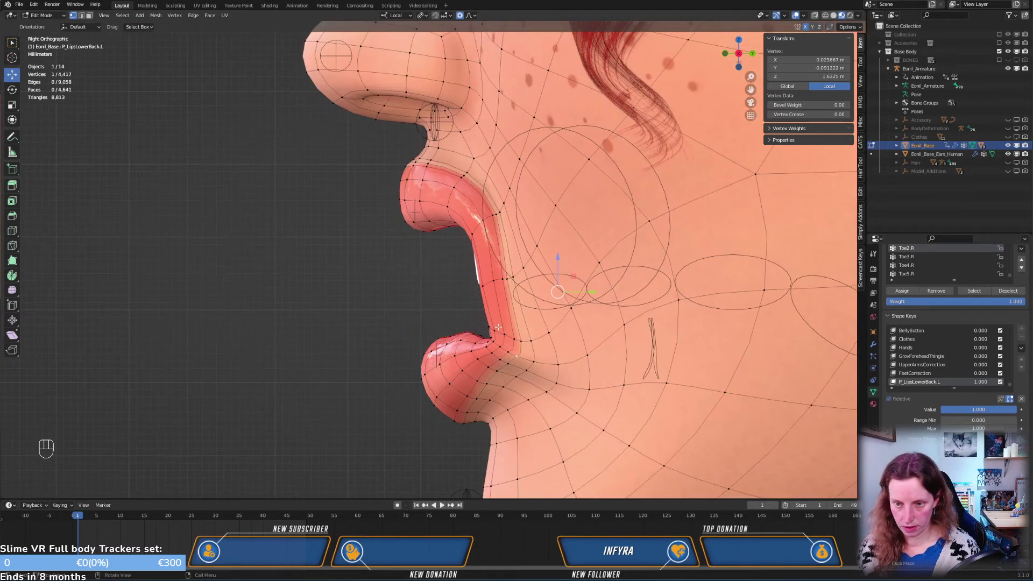
middle_click_drag(498, 327, 519, 325)
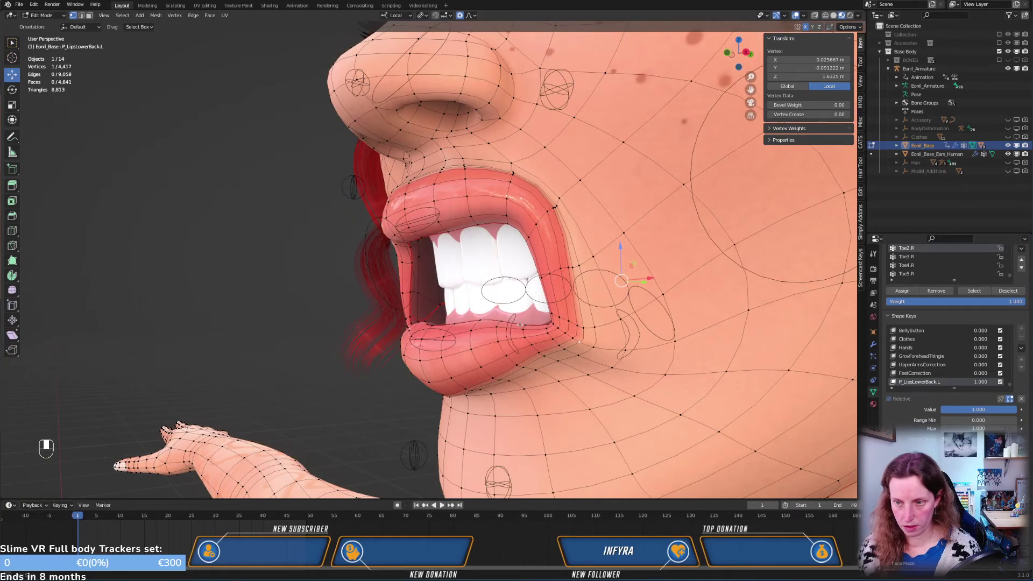
key("ctrl+z")
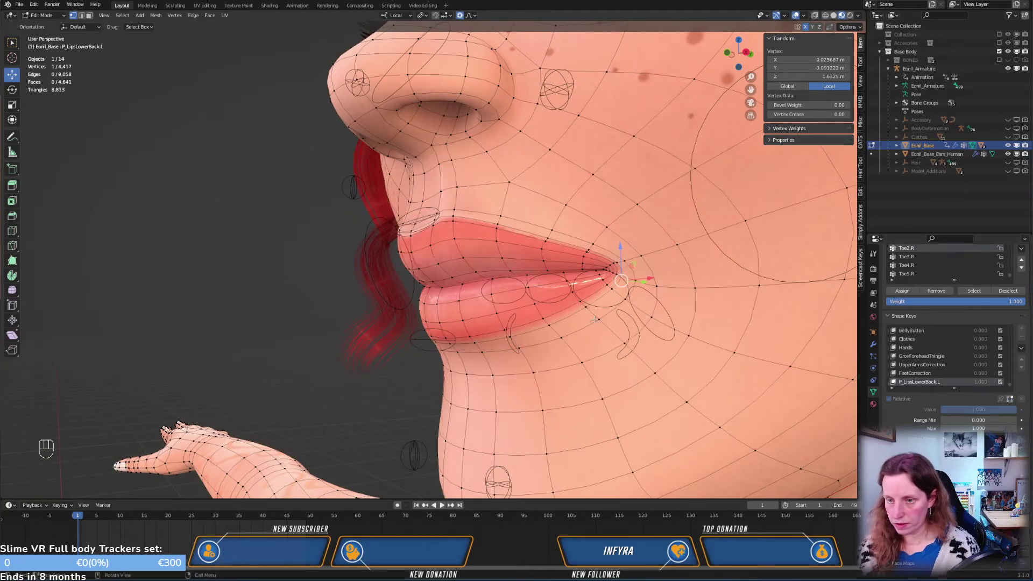
middle_click_drag(621, 316, 589, 321)
key("KP_3")
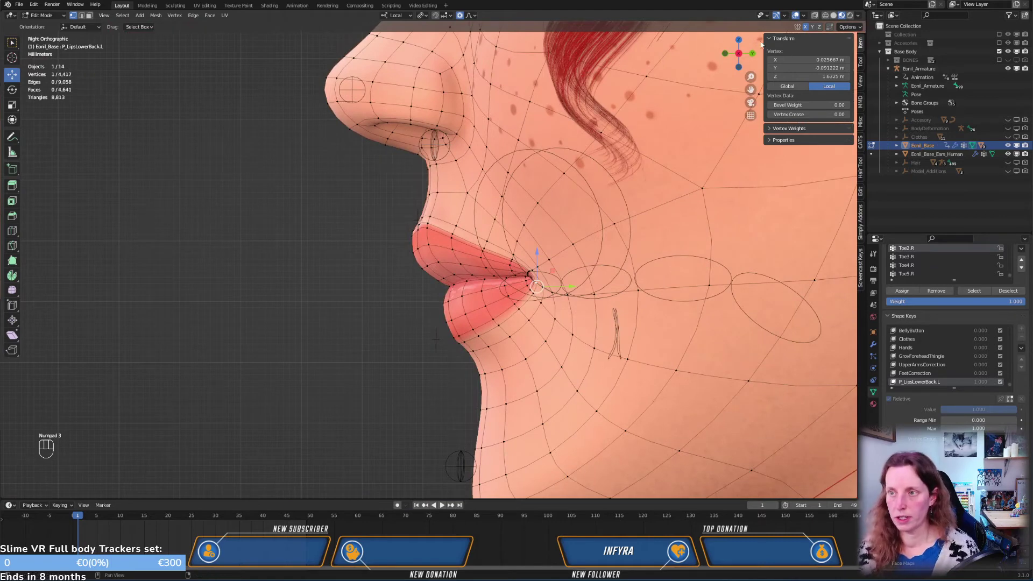
middle_click_drag(804, 29, 753, 35)
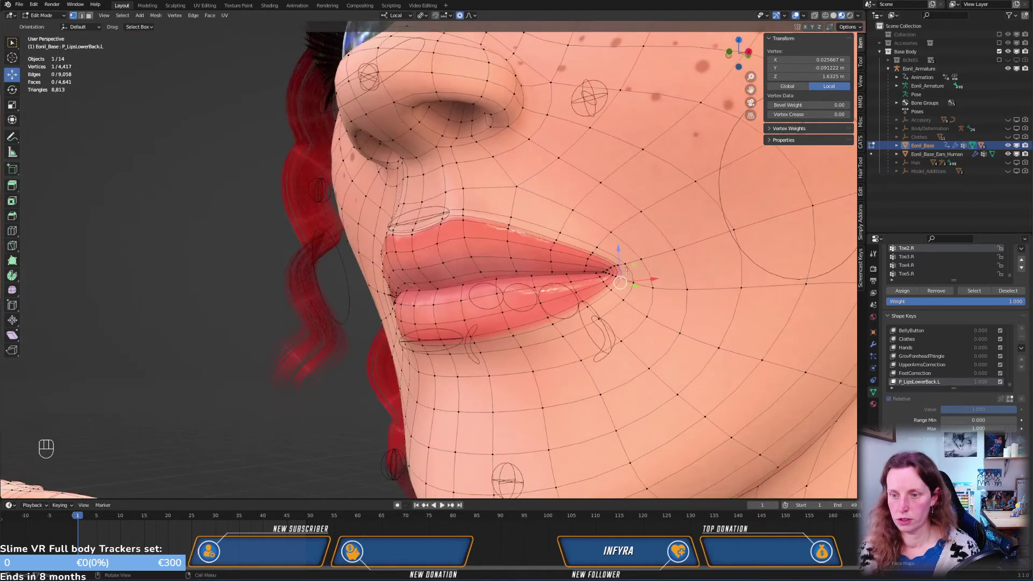
Move the left mouth-corner vertex about 0.0042 m backward along local Y using connected smooth proportional editing at size 0.015
left_click(605, 279)
key("KP_3")
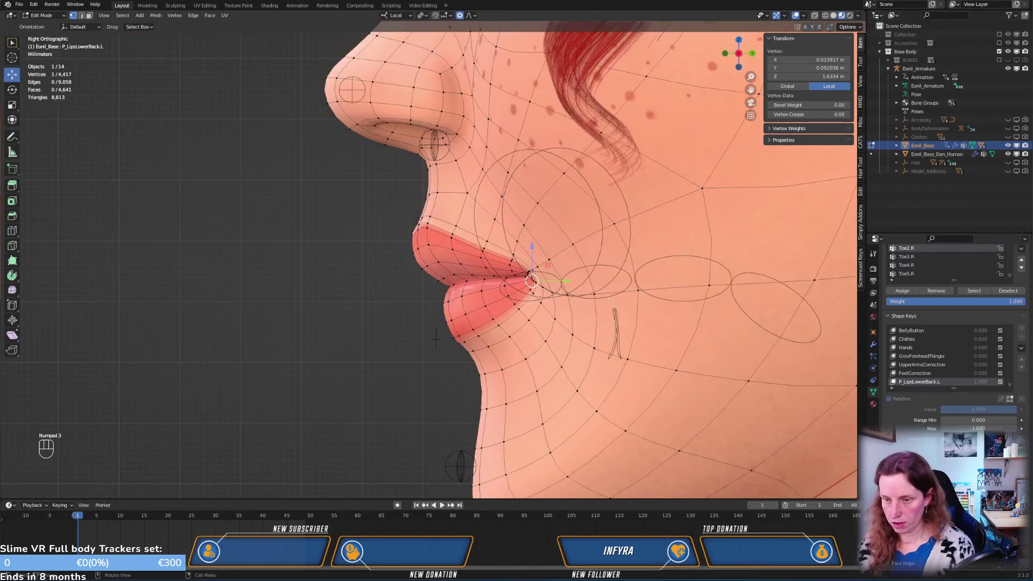
scroll(597, 304, "down", 3)
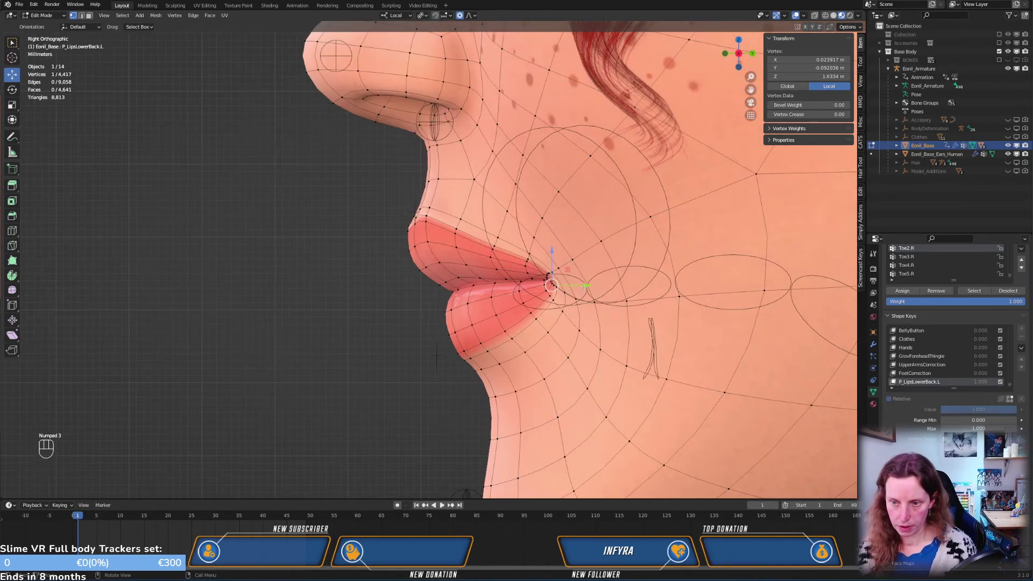
left_click_drag(585, 284, 619, 284)
scroll(608, 282, "down", 3)
scroll(611, 283, "down", 8)
scroll(612, 283, "down", 3)
middle_click_drag(618, 284, 661, 219)
key("KP_3")
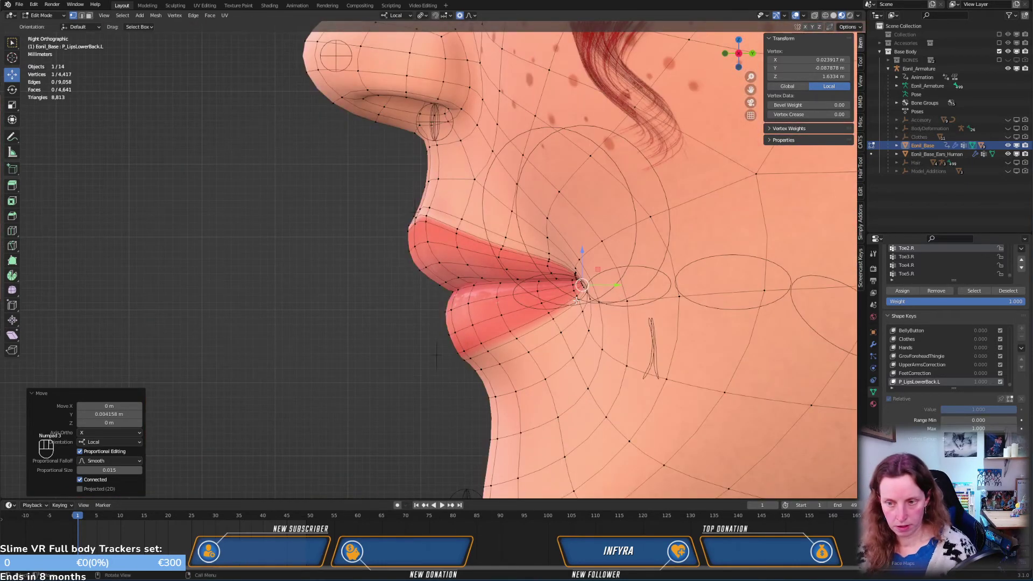
Check the deformation in Object Mode, then in Edit Mode move the left mouth-corner vertex about 0.004 m further back along local Y
middle_click_drag(577, 299, 513, 311)
scroll(591, 299, "up", 2)
key("Tab")
key("KP_3")
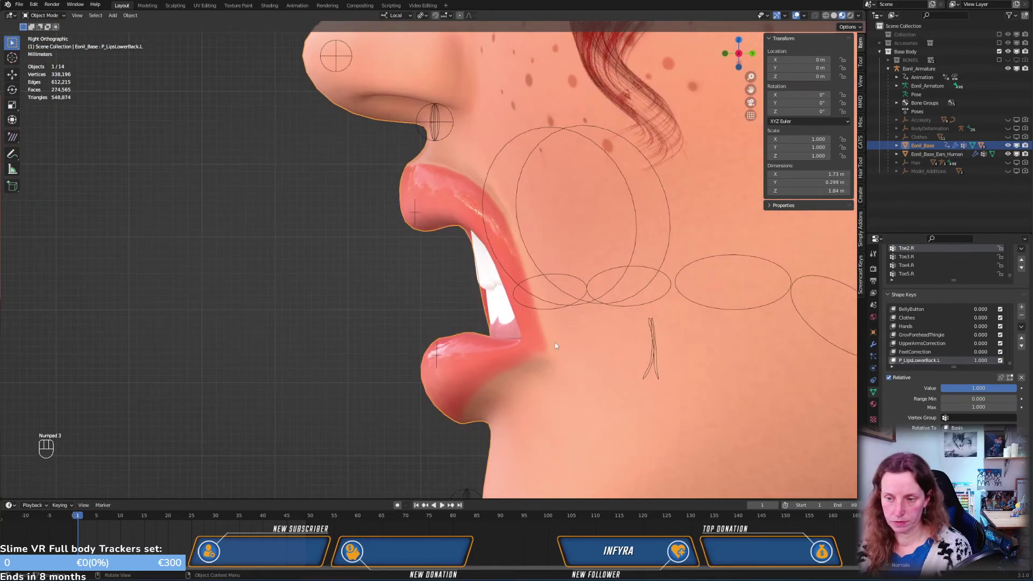
key("Tab")
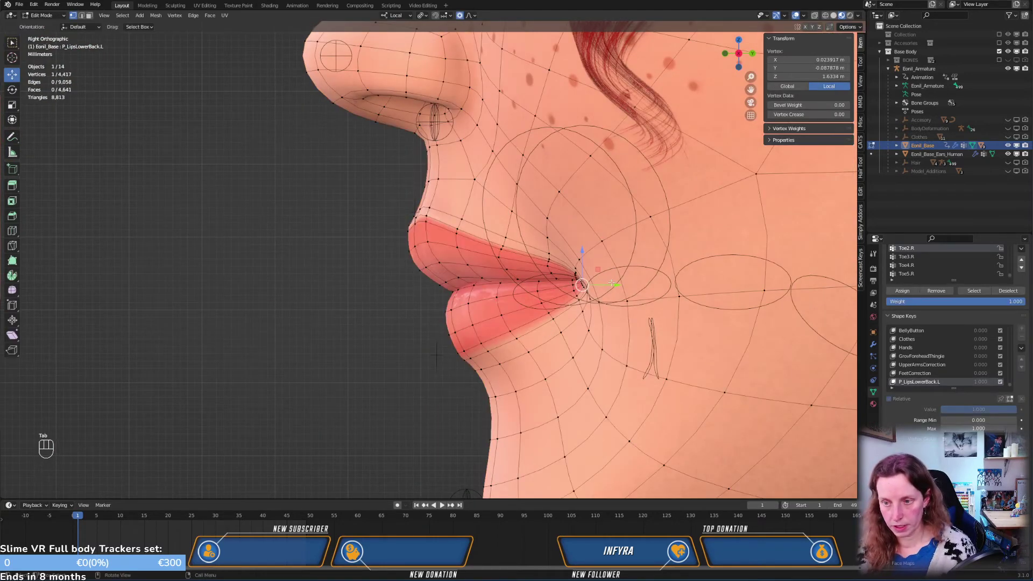
left_click_drag(612, 282, 649, 282)
middle_click_drag(649, 281, 632, 279)
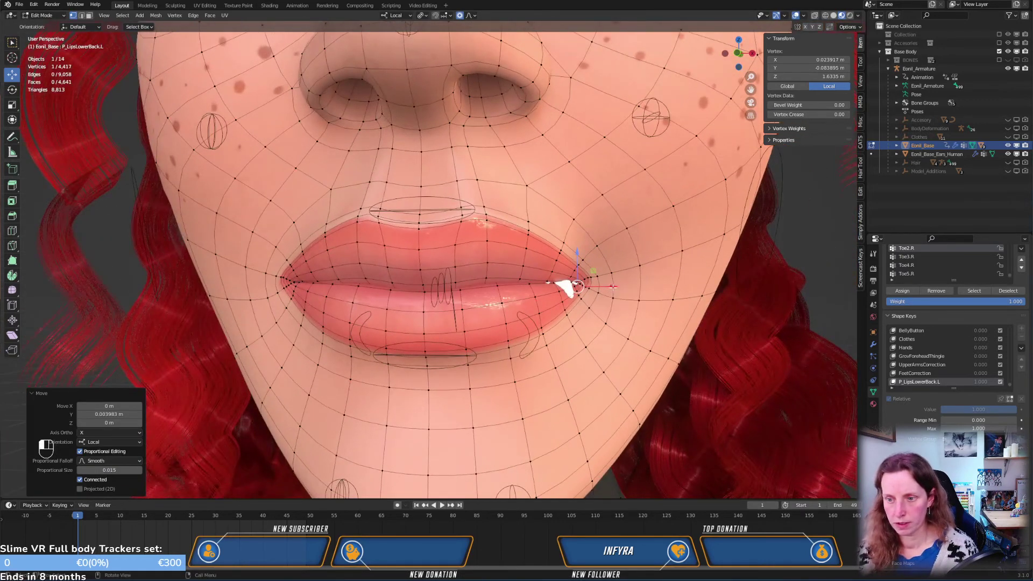
Try shifting the left mouth-corner vertex about 0.0006 m outward along local X
key("g")
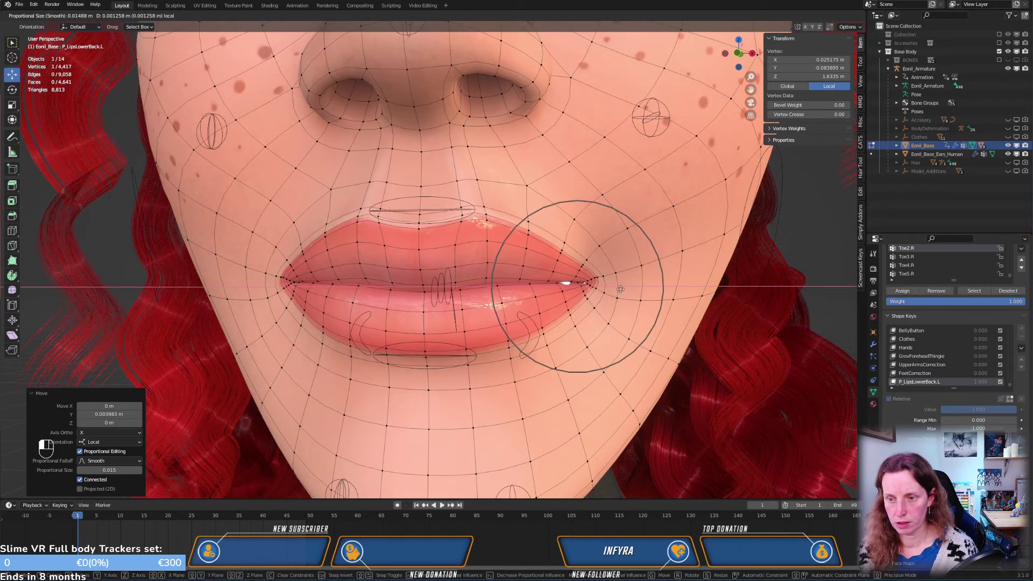
left_click(613, 287)
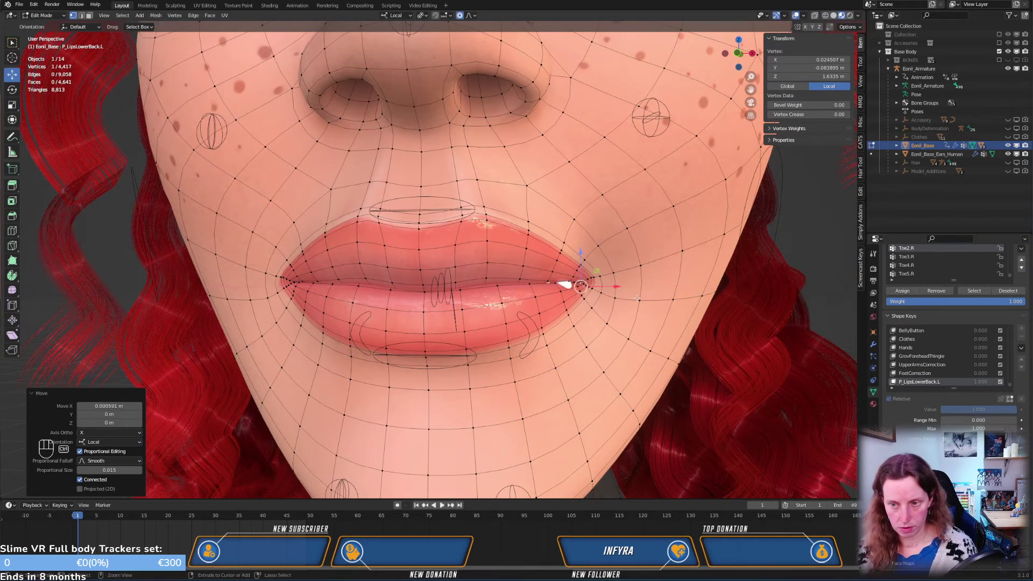
key("ctrl+z")
Return to Object Mode and examine the left mouth corner from the front and the side
key("Tab")
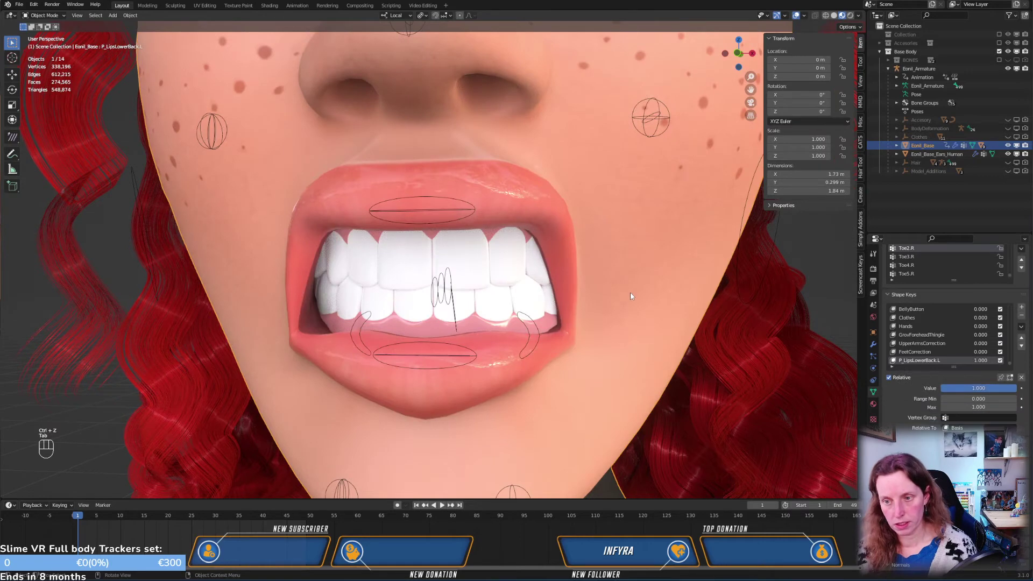
middle_click_drag(631, 291, 539, 301)
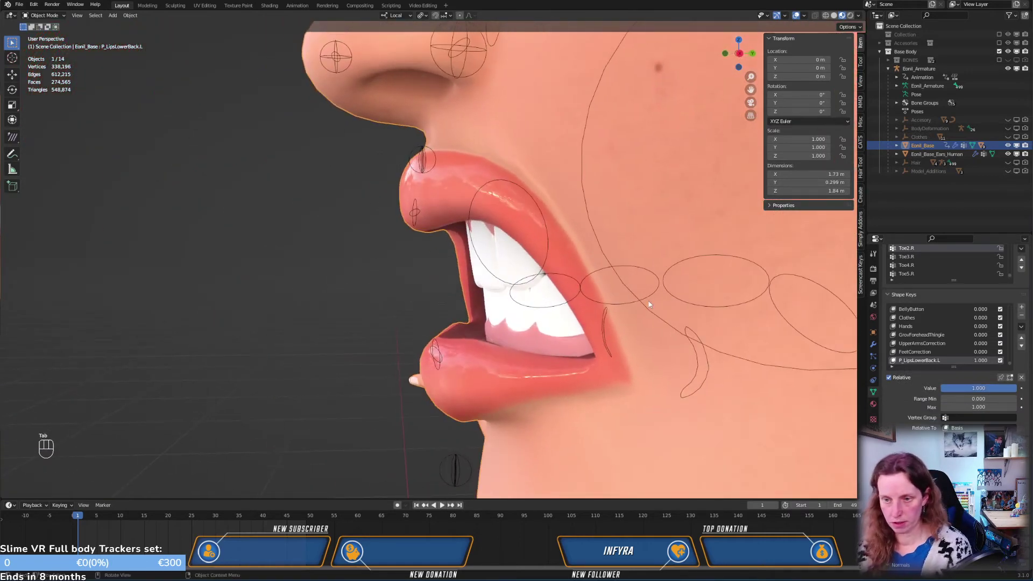
key("KP_3")
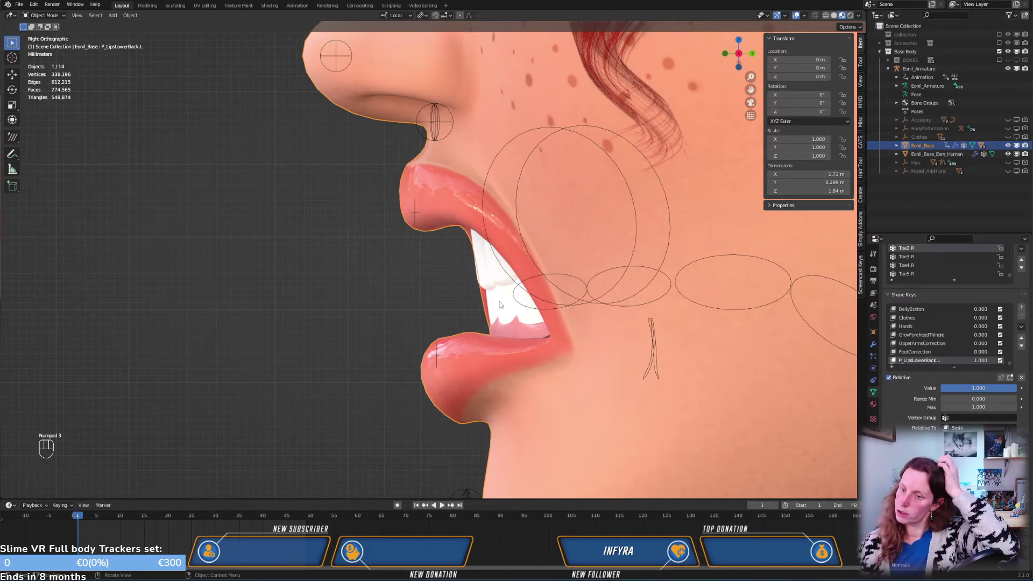
middle_click_drag(577, 314, 512, 319)
key("KP_3")
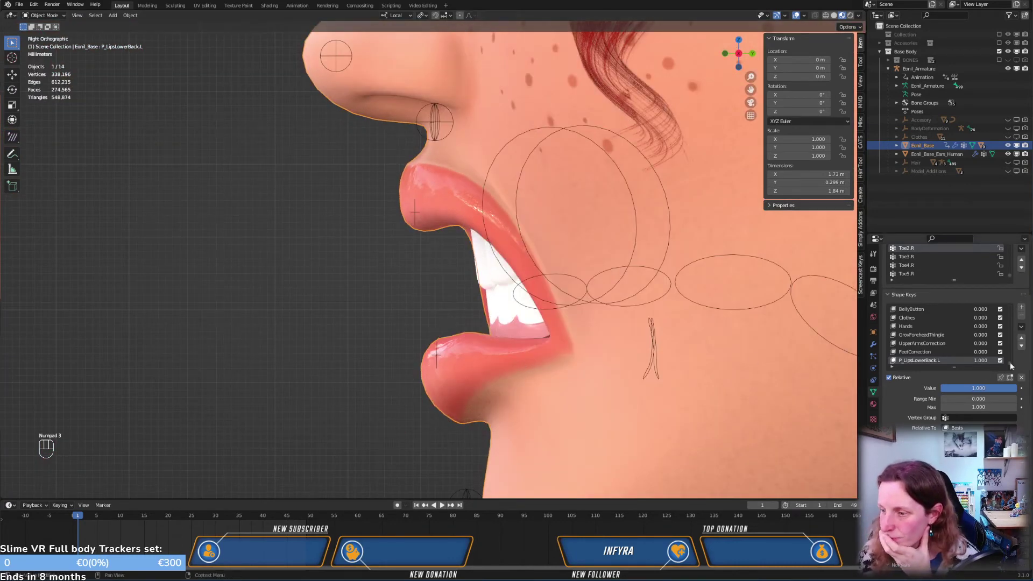
Reorder P_LipsLowerBack.L in the shape key list so that it sits directly below P_LipsBottomDown.R
scroll(964, 339, "up", 4)
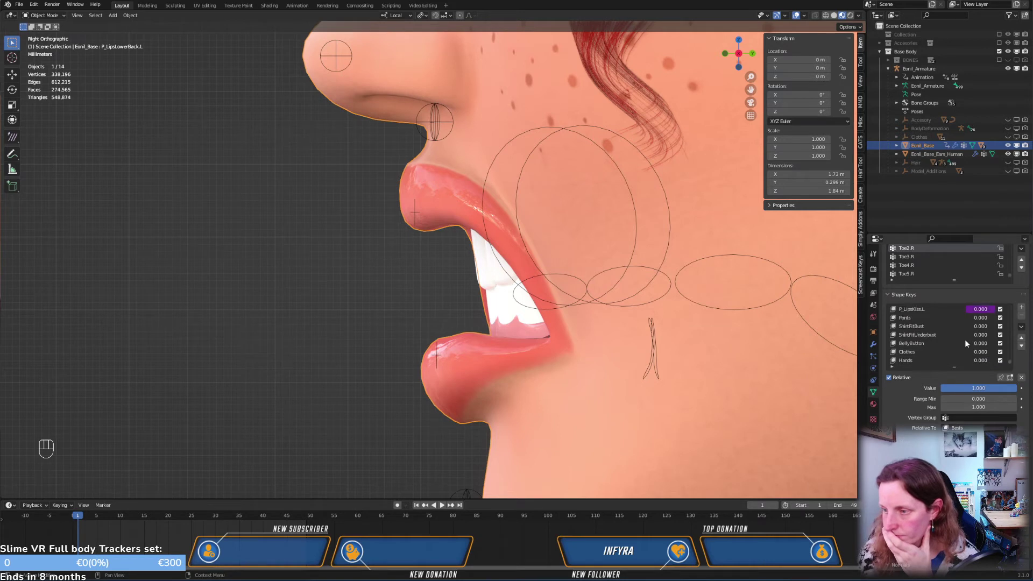
scroll(964, 340, "down", 4)
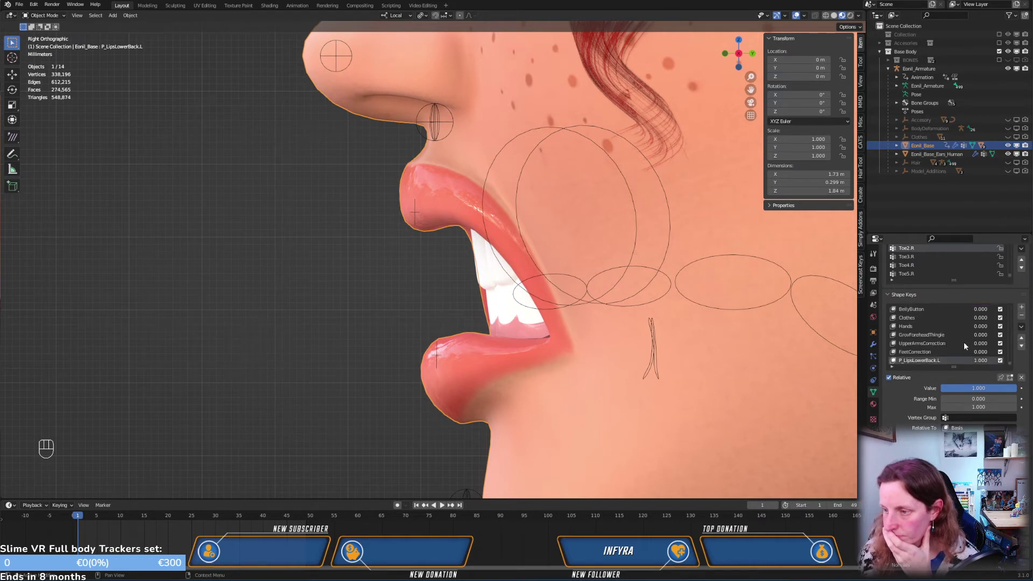
left_click(1022, 338)
left_click(1021, 337)
left_click(1021, 337)
left_click(1021, 338)
left_click(1021, 338)
left_click(1022, 338)
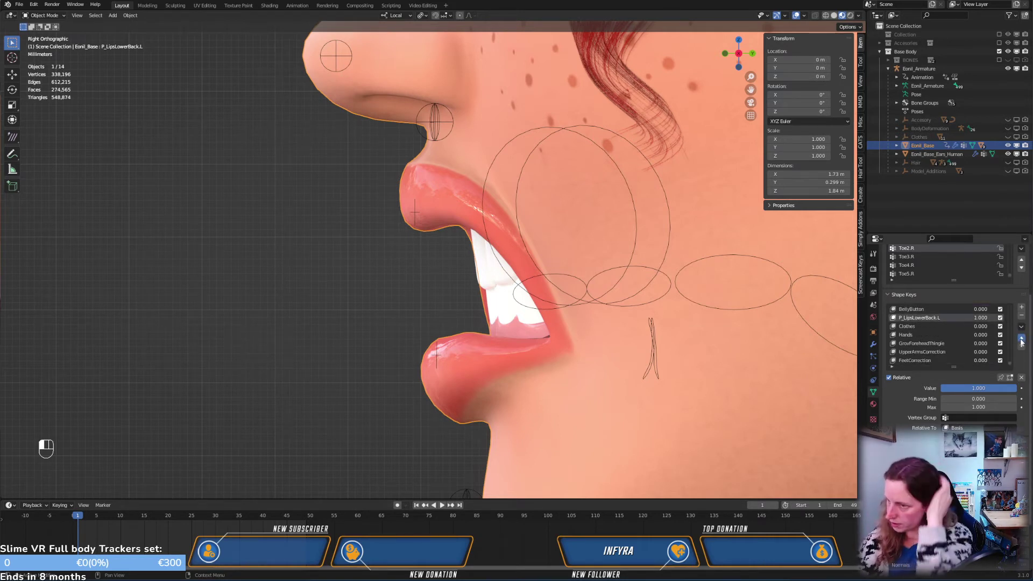
left_click(1021, 338)
left_click(1022, 337)
left_click(1021, 338)
scroll(945, 340, "up", 4)
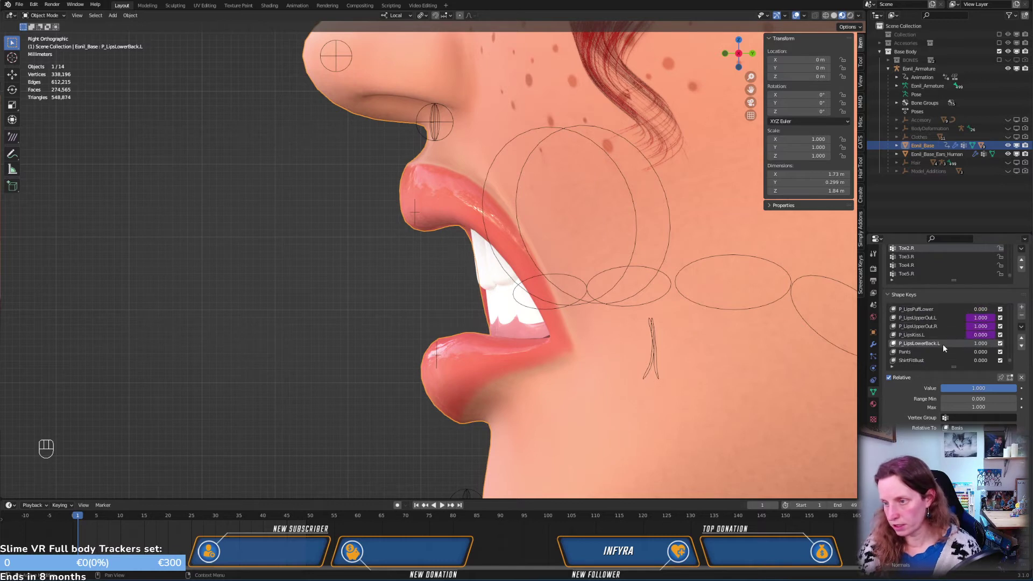
left_click(1021, 338)
scroll(949, 352, "up", 3)
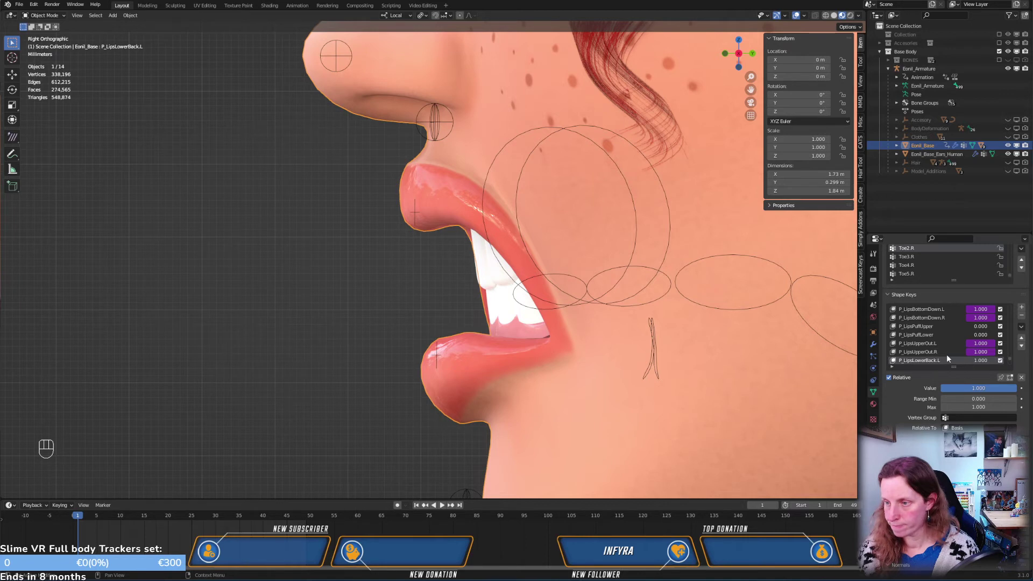
left_click(1022, 337)
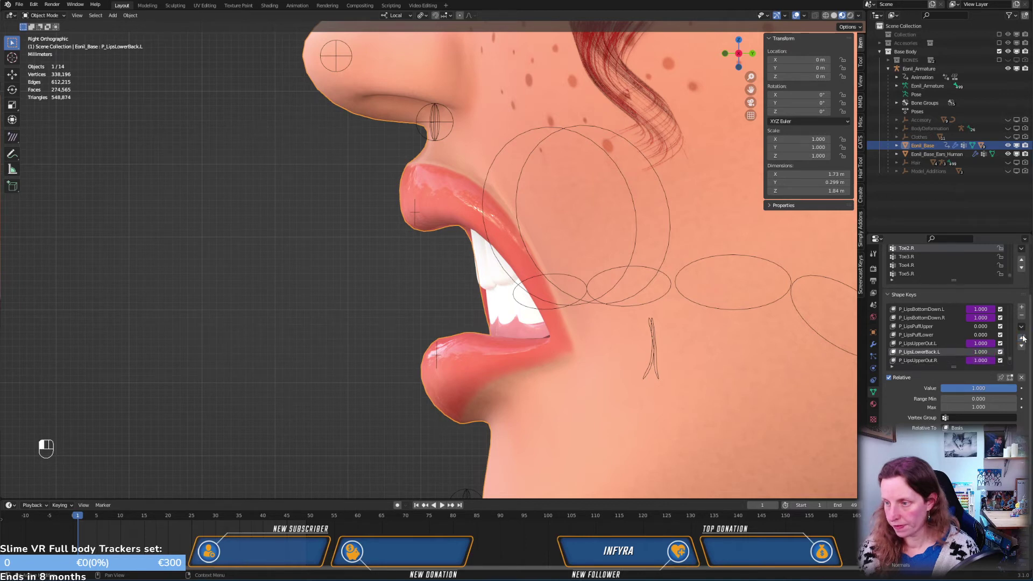
left_click(1022, 337)
left_click(1022, 337)
left_click(1022, 338)
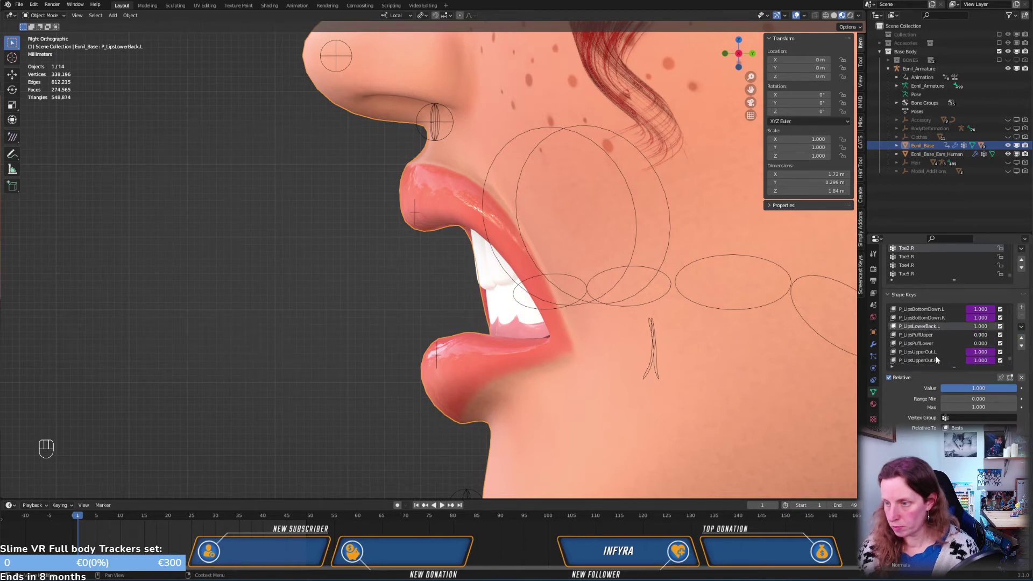
scroll(936, 360, "up", 2)
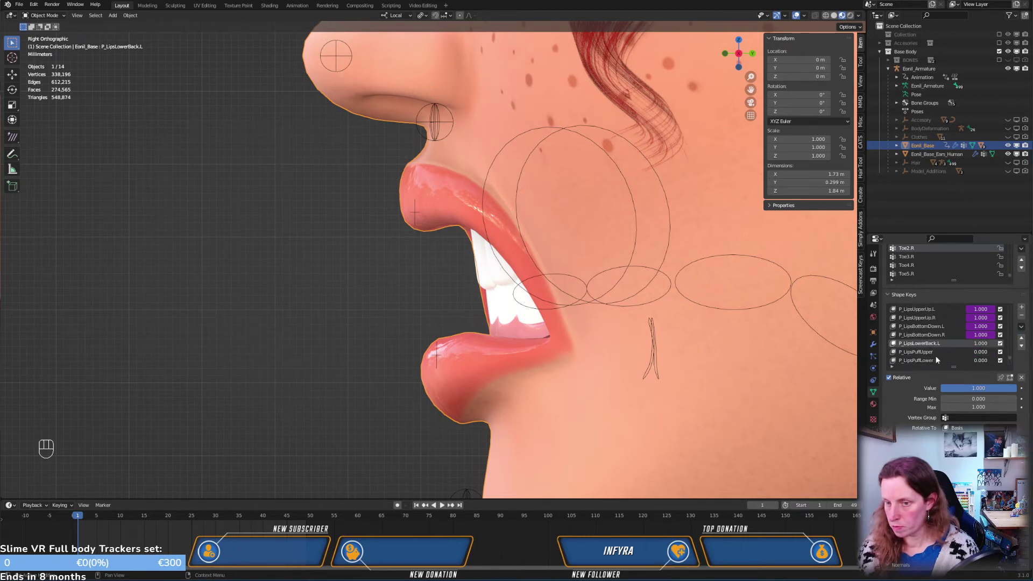
Disable the P_LipsBottomDown.L and P_LipsBottomDown.R shape keys and view the lower lip at an angle
left_click(1000, 326)
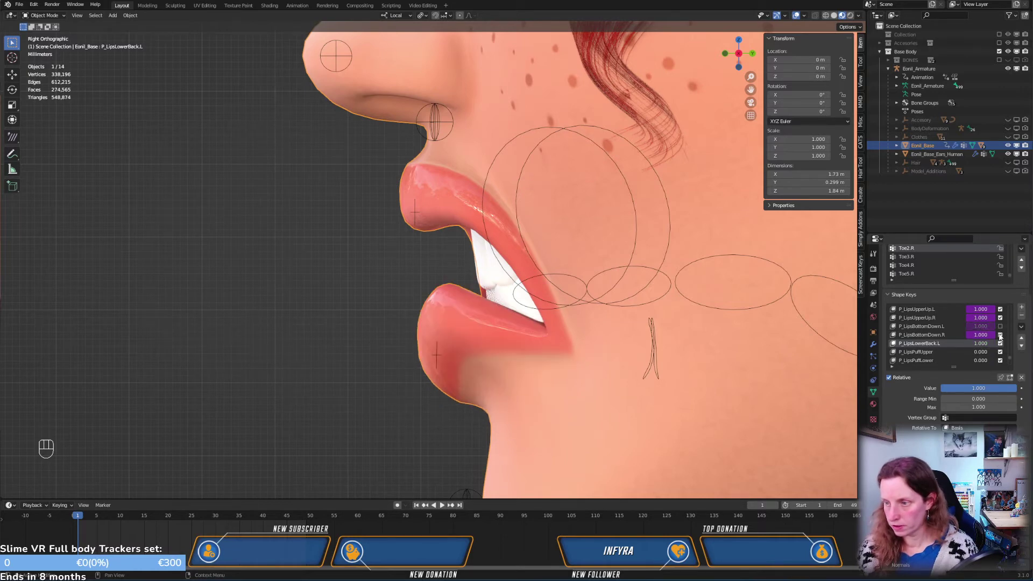
left_click(1000, 335)
middle_click_drag(517, 340, 592, 360)
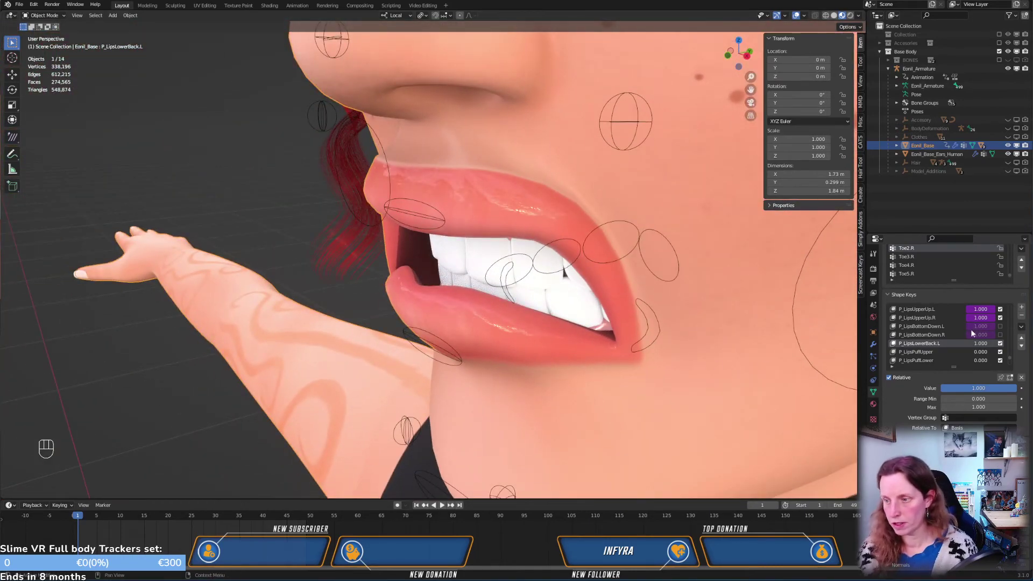
Disable the P_MouthFrown.L and P_MouthFrown.R shape keys and inspect the mouth from both sides
scroll(941, 327, "up", 2)
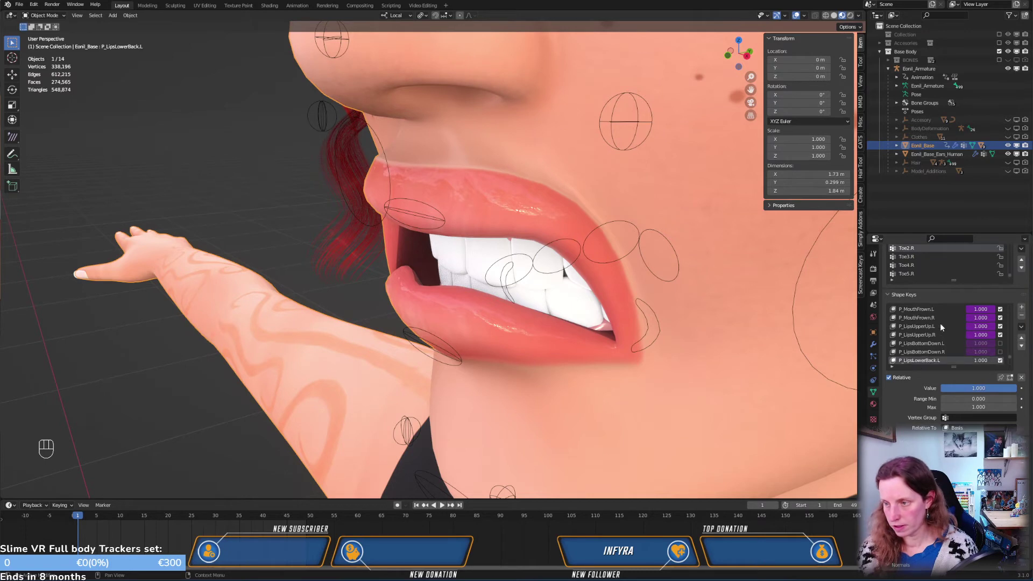
left_click(1000, 310)
middle_click_drag(678, 328, 915, 317)
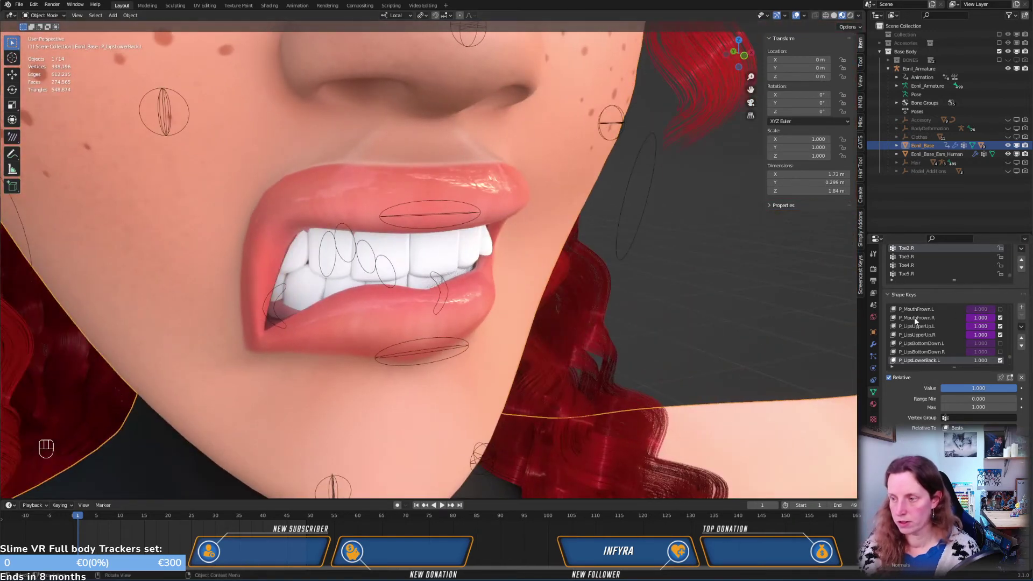
left_click(1000, 318)
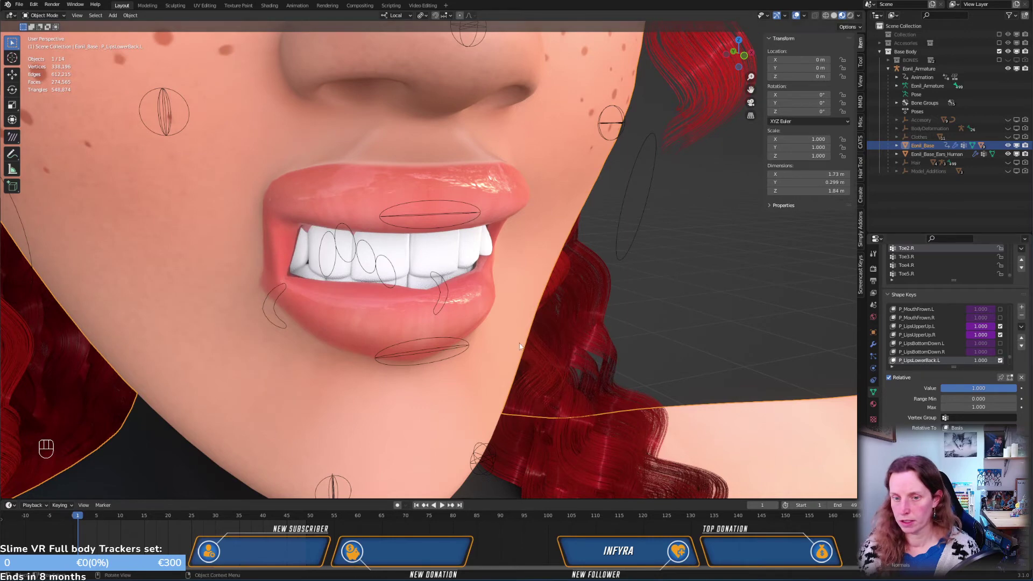
middle_click_drag(635, 344, 430, 353)
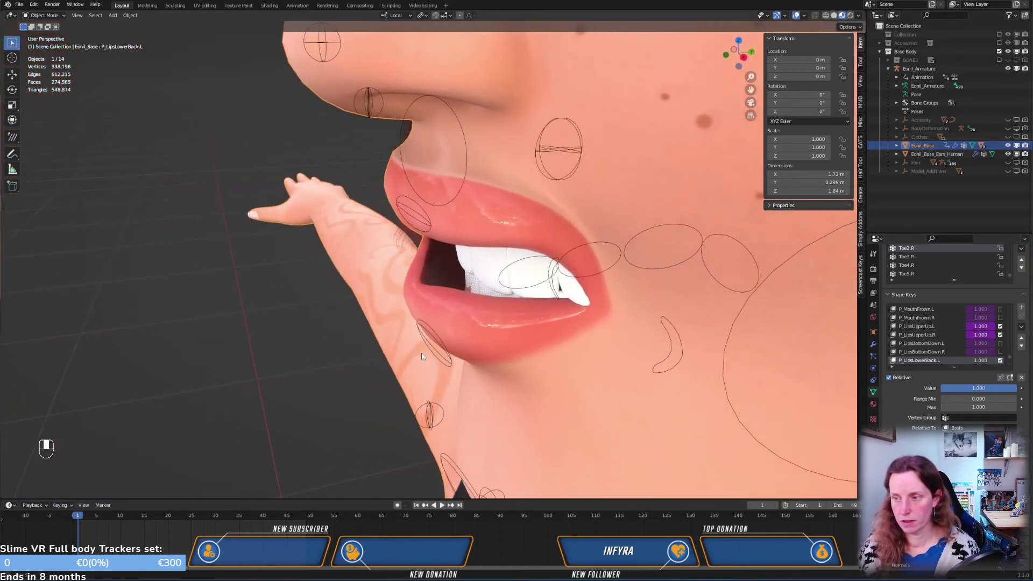
Disable the P_LipsUpperUp.L and P_LipsUpperUp.R shape keys and view the mouth from slightly below
left_click(1000, 327)
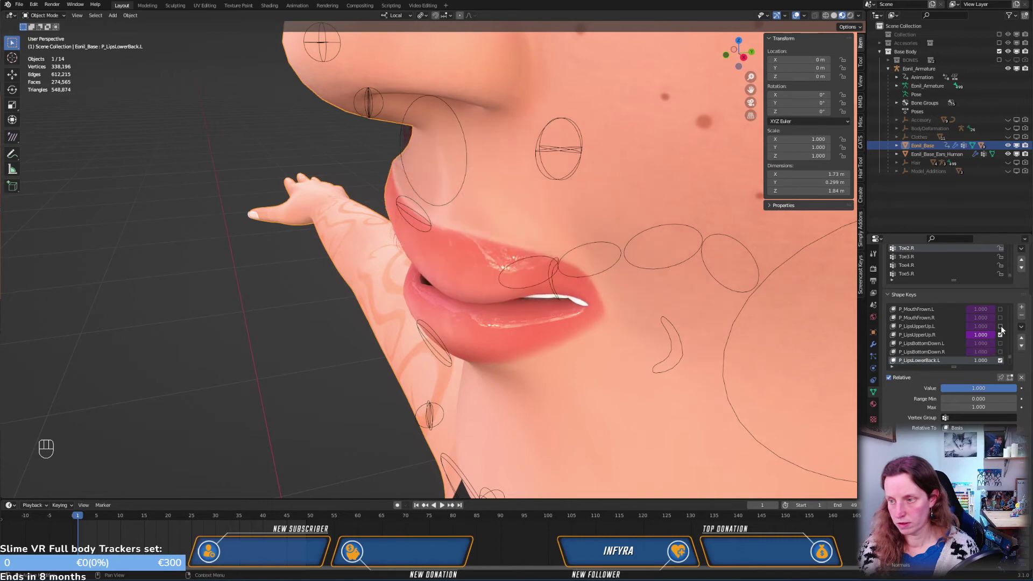
left_click(1000, 335)
middle_click_drag(618, 349, 612, 291)
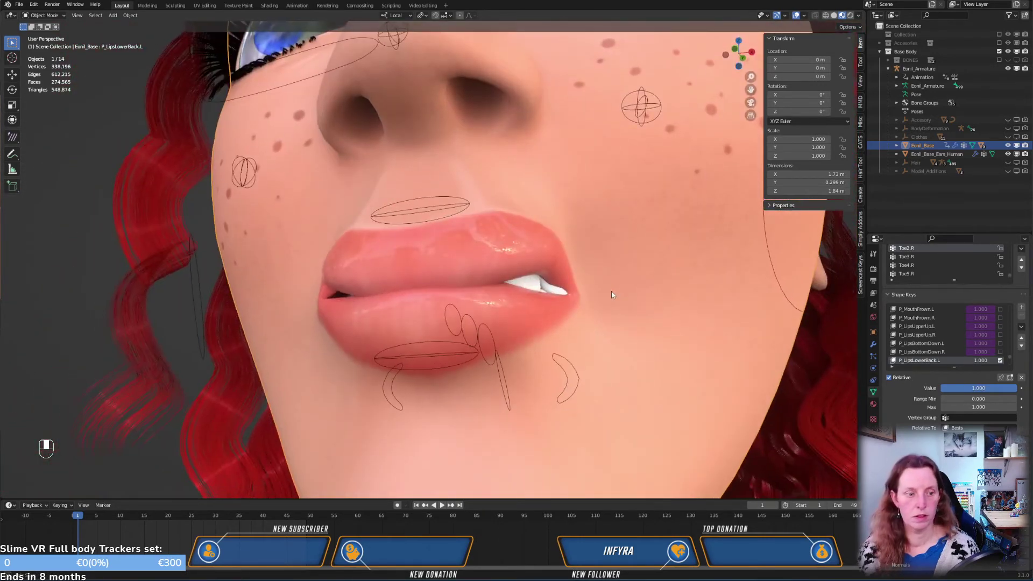
Switch the P_MouthIn.L and P_MouthIn.R shape keys off and on again to compare the lips in side view
scroll(967, 331, "up", 4)
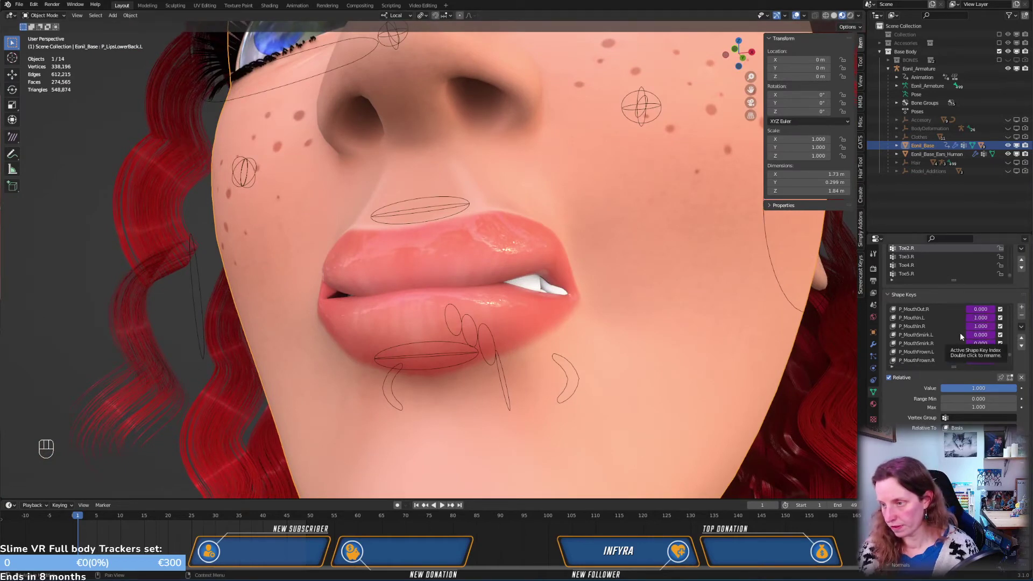
left_click(999, 318)
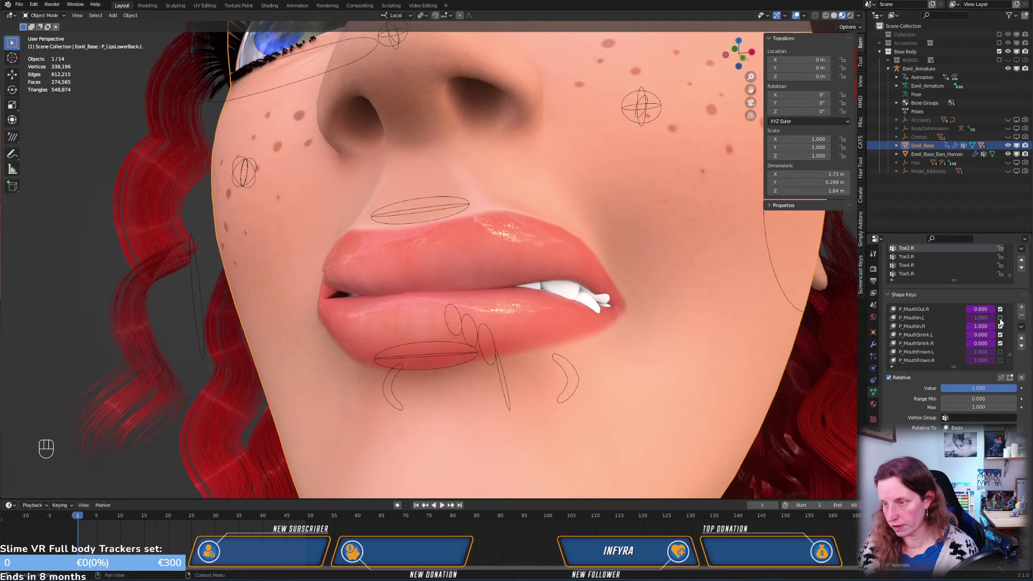
left_click(999, 326)
middle_click_drag(552, 329, 481, 347)
key("KP_3")
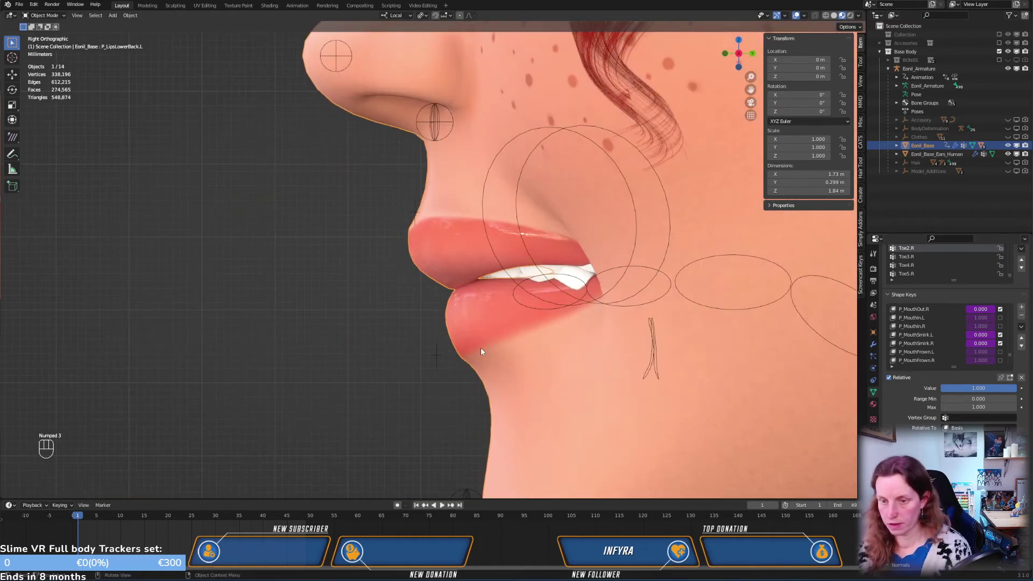
left_click(1000, 318)
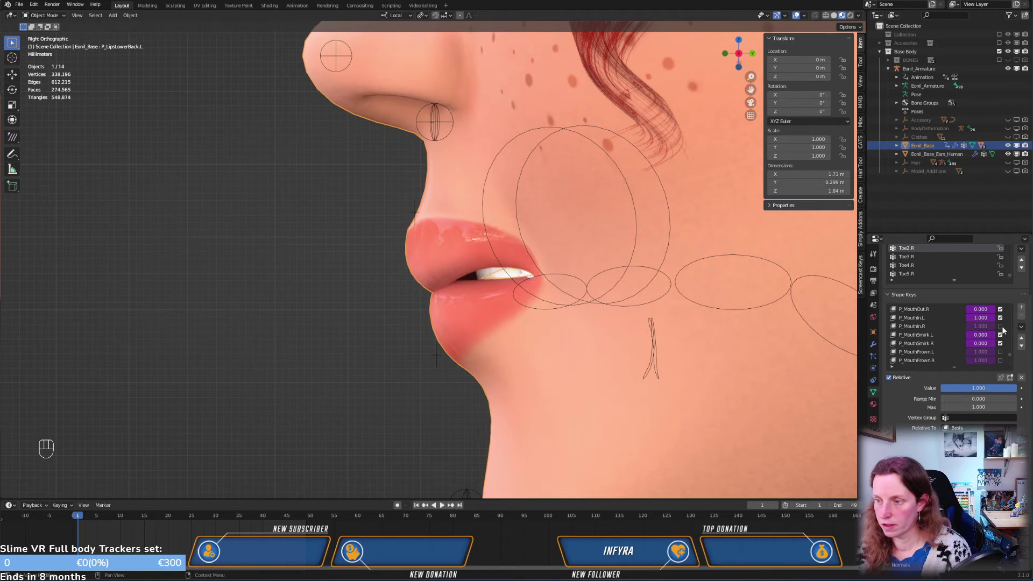
left_click(999, 327)
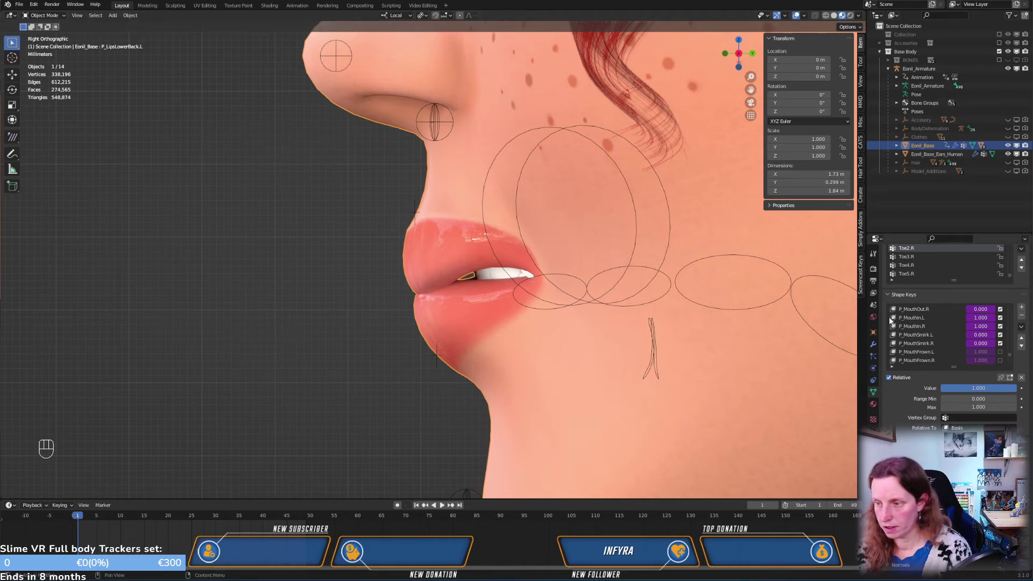
In the P_MouthIn.L shape key, move the left mouth corner and lip centre vertices back about 1.2 mm with connected proportional editing
left_click(914, 320)
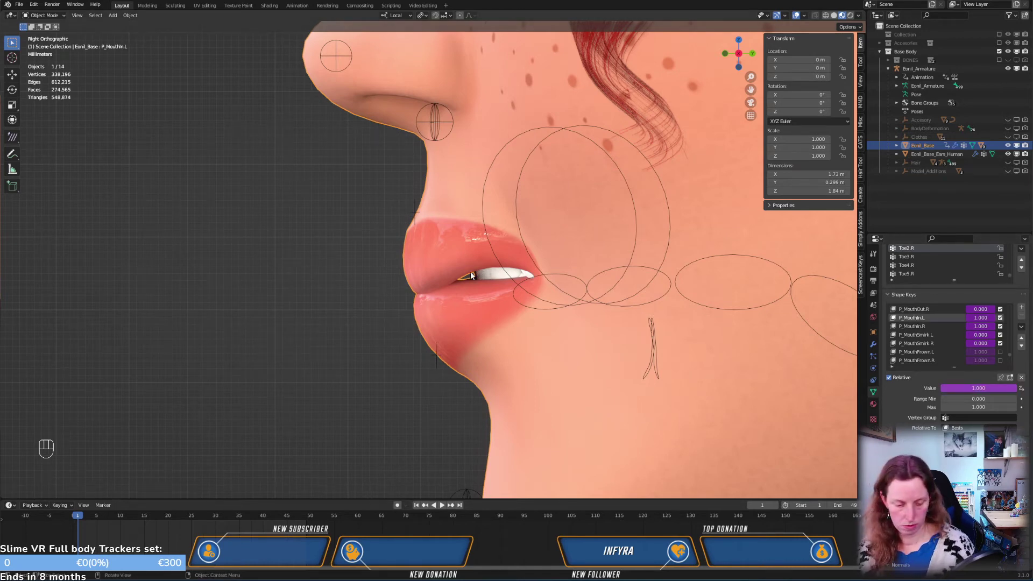
key("Tab")
middle_click_drag(384, 276, 554, 291)
key("KP_3")
scroll(453, 323, "up", 2)
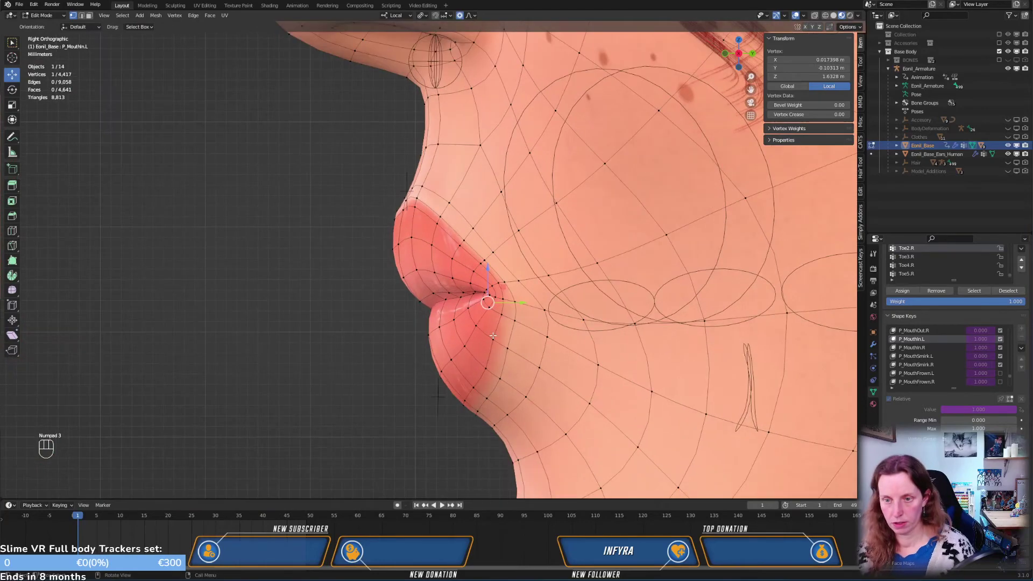
middle_click_drag(454, 323, 547, 286)
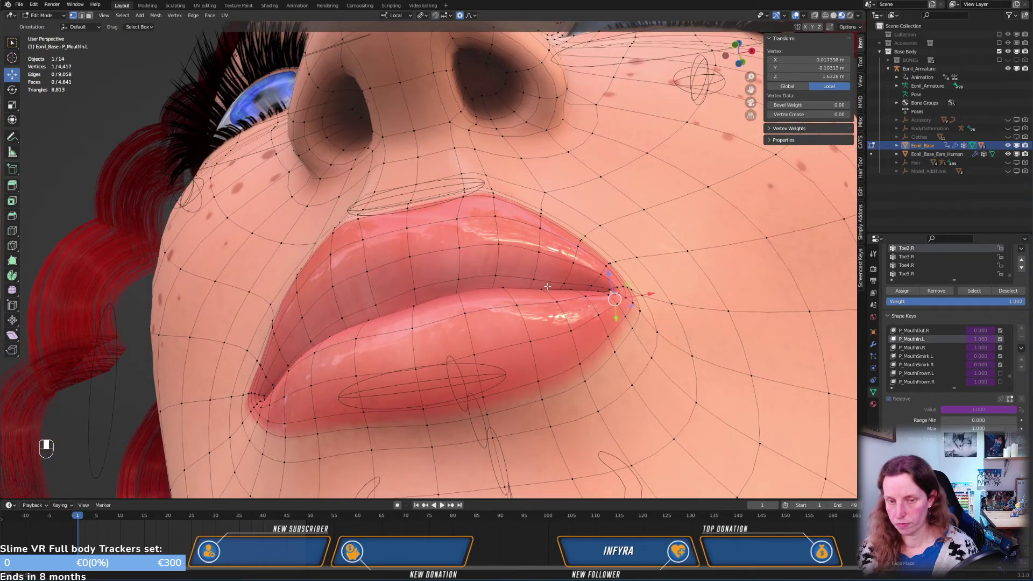
middle_click_drag(547, 286, 539, 323)
left_click(479, 222, "shift")
key("KP_3")
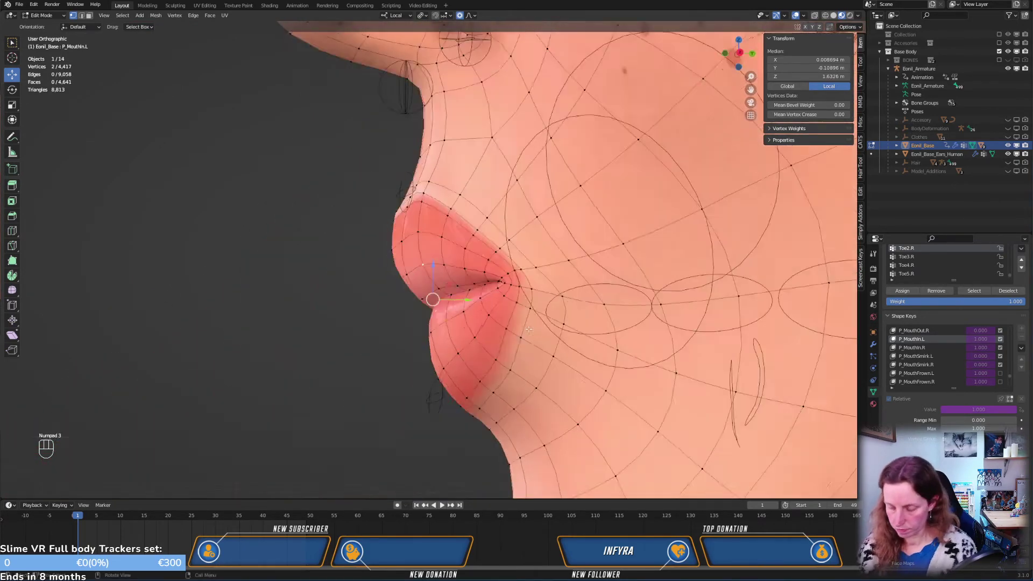
key("g")
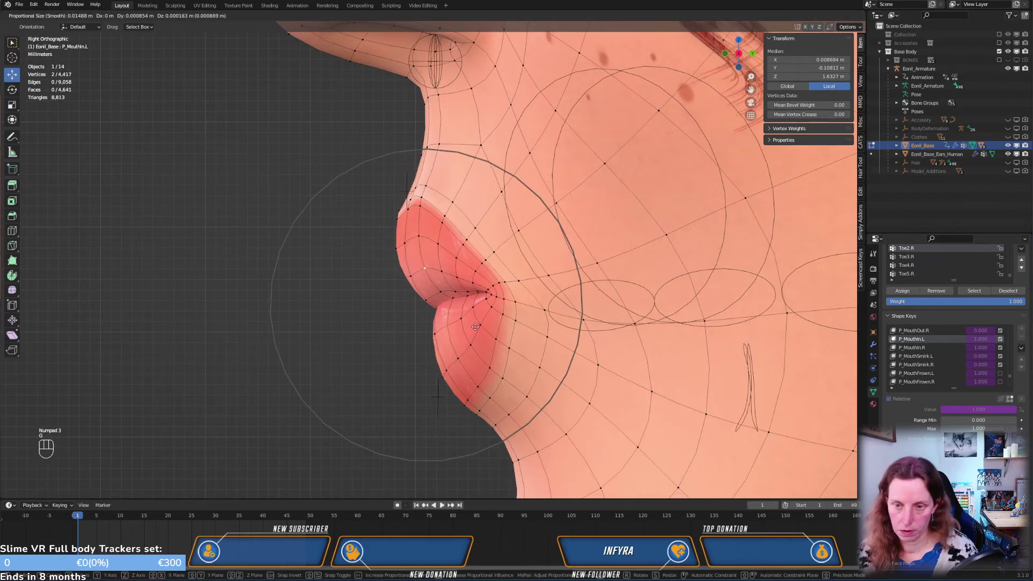
left_click(477, 326)
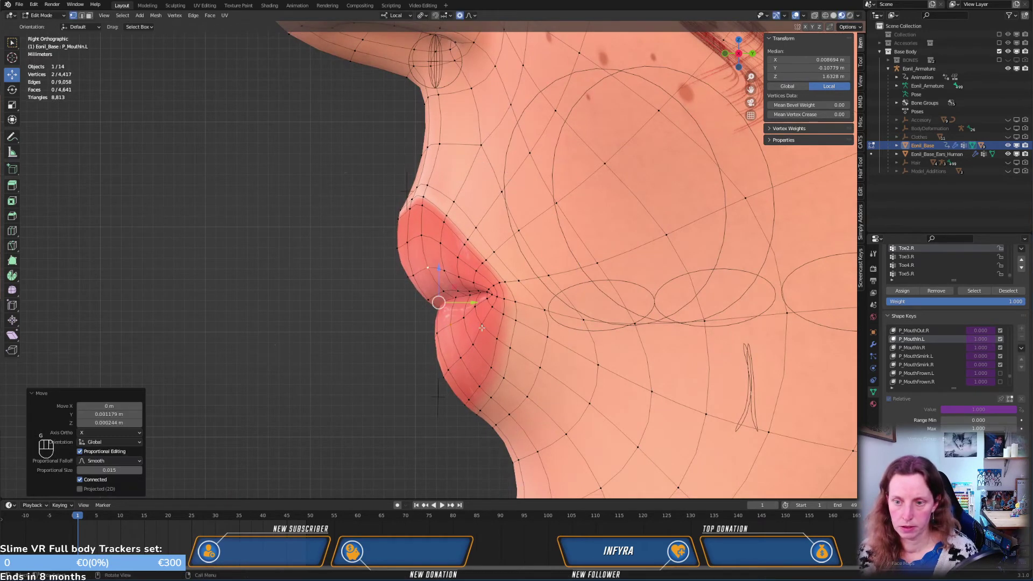
Move the left inner mouth corner vertex of P_MouthIn.L back about 2 mm in side view with proportional editing
middle_click_drag(481, 327, 477, 278)
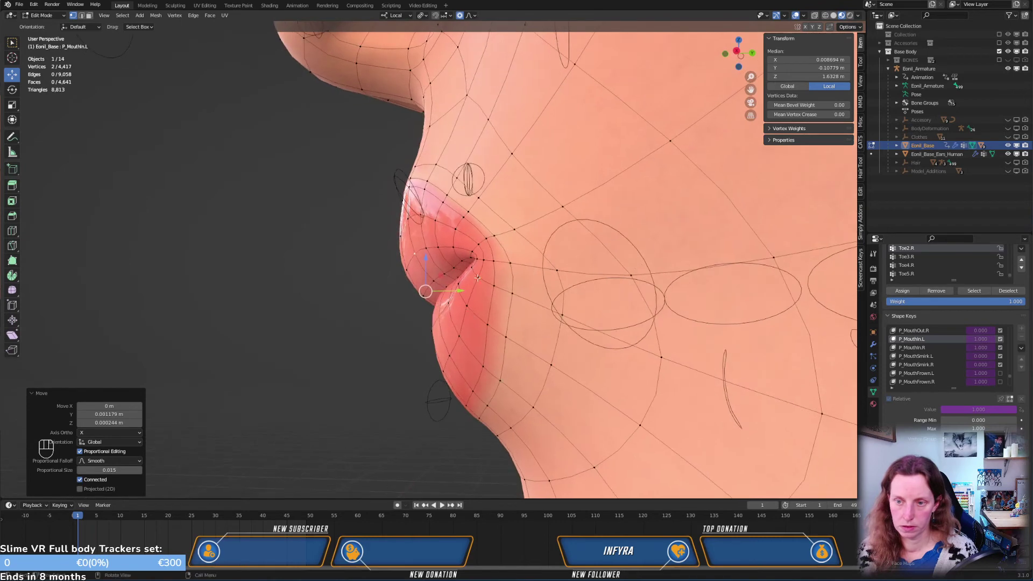
left_click(471, 257)
key("KP_3")
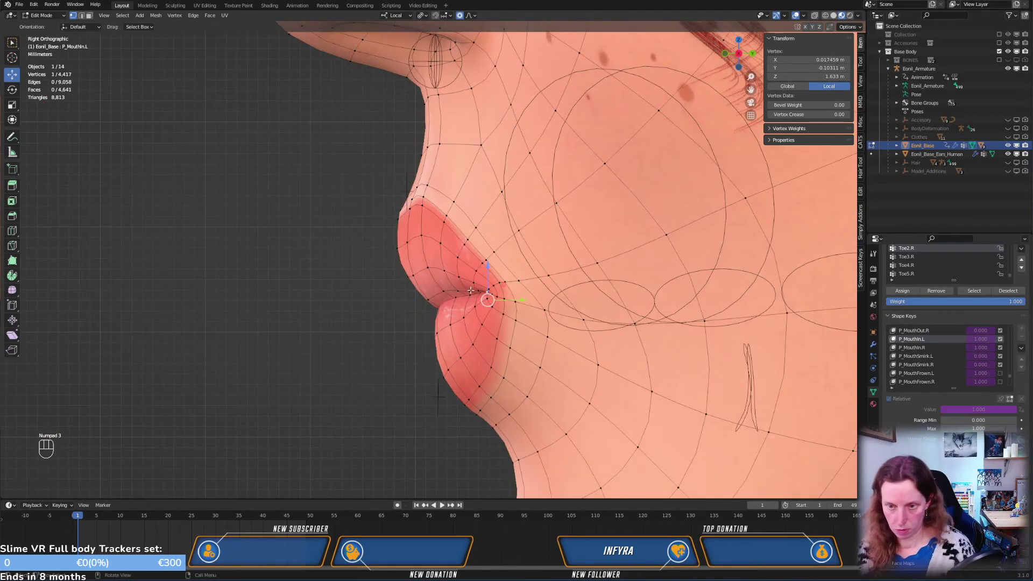
key("g")
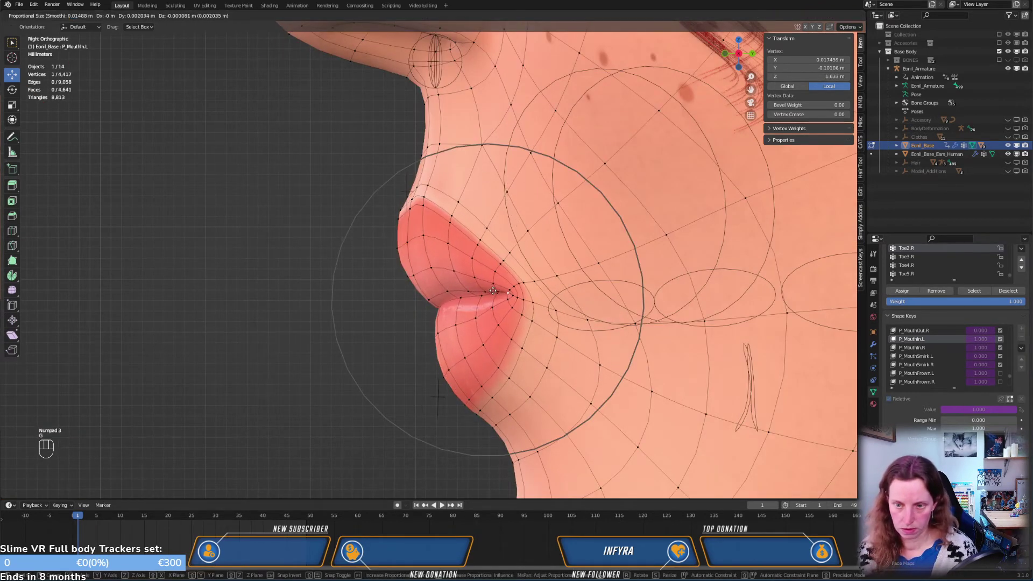
left_click(493, 291)
Return to Object Mode and compare the mouth corner with the edit mesh from the side
mouse_move(492, 323)
middle_mouse_down()
mouse_move(533, 317)
mouse_move(554, 280)
mouse_move(573, 303)
mouse_move(540, 327)
mouse_move(563, 331)
mouse_move(480, 336)
middle_mouse_up()
key("Tab")
key("KP_3")
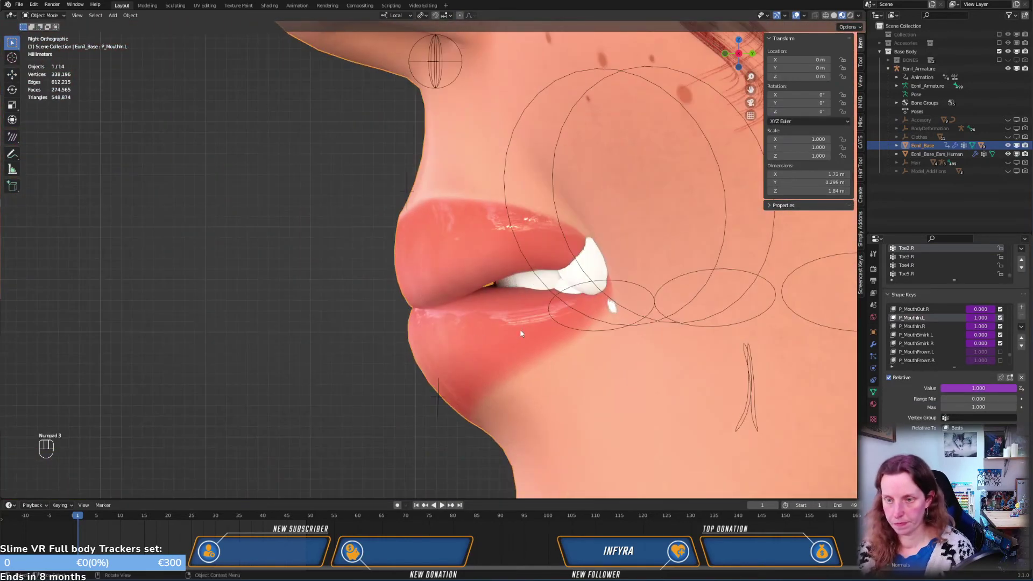
scroll(520, 331, "down", 2)
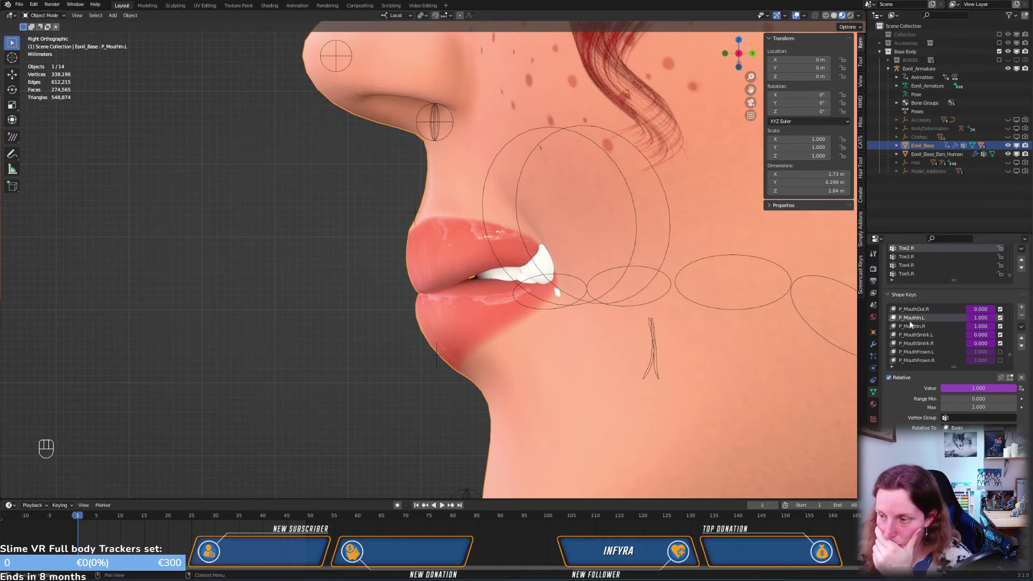
key("Tab")
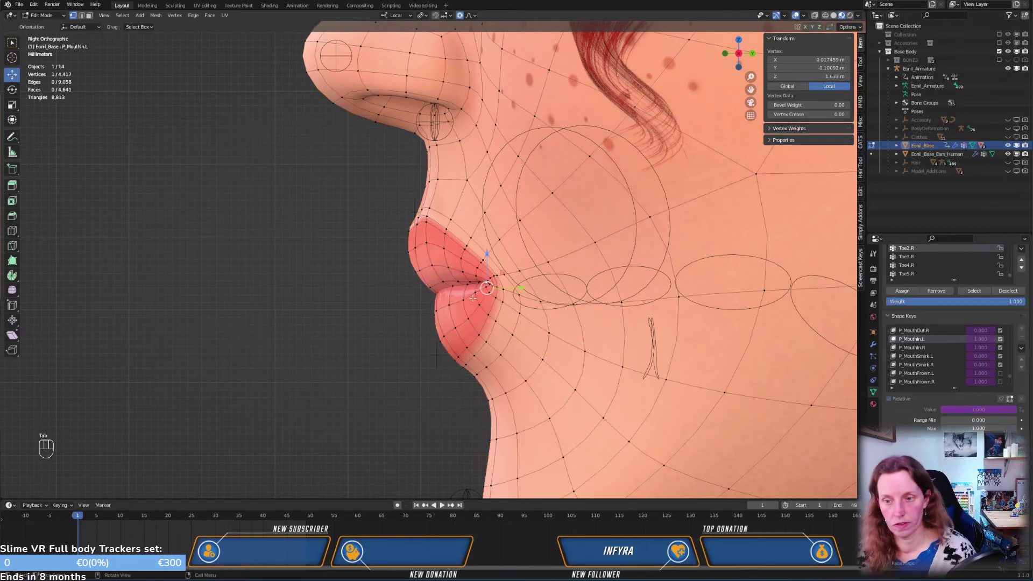
key("Tab")
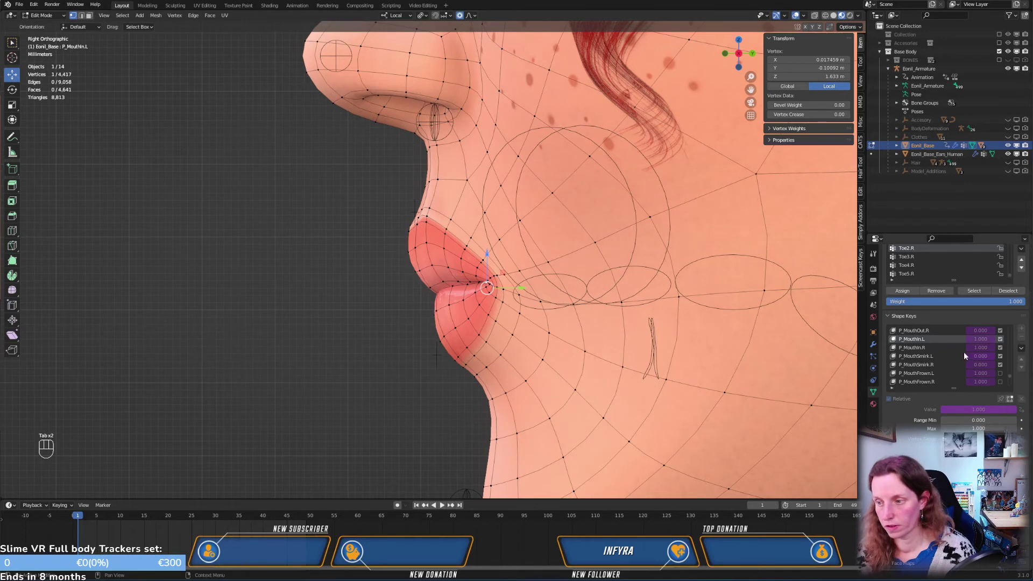
key("Tab")
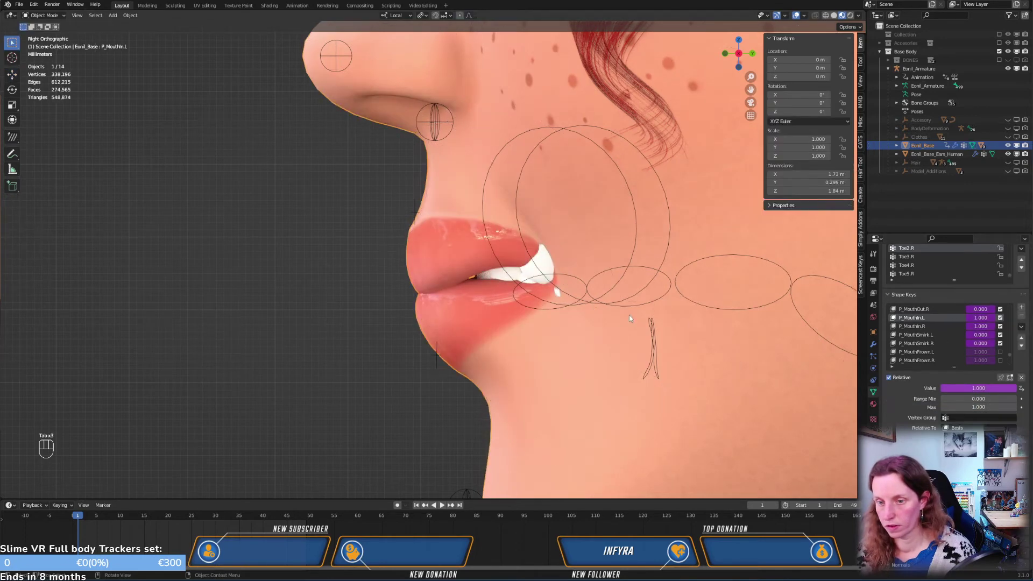
Disable P_MouthIn.R and re-enable P_MouthFrown.L and P_MouthFrown.R to check the mouth corners from the front
left_click(1001, 326)
middle_click_drag(495, 317, 521, 294)
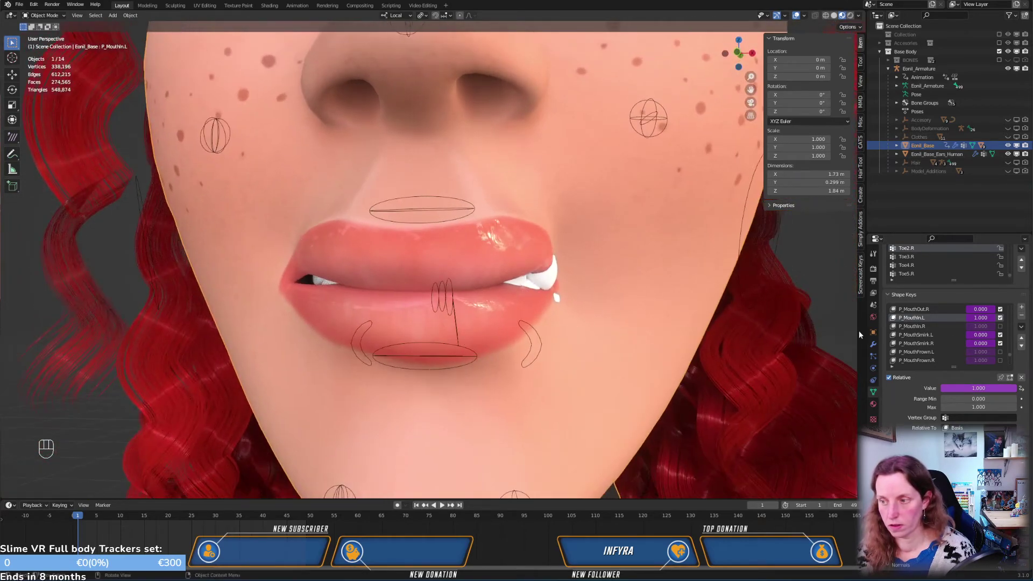
left_click(1000, 351)
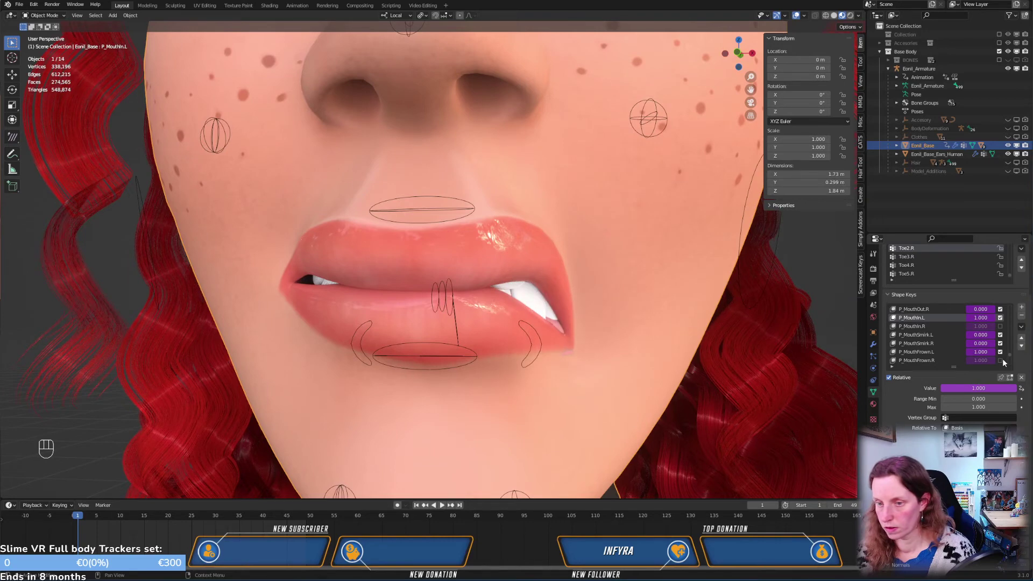
left_click(1000, 361)
mouse_move(657, 321)
middle_mouse_down()
mouse_move(576, 331)
mouse_move(614, 306)
mouse_move(653, 317)
middle_mouse_up()
Re-enable the P_LipsUpperUp.L and P_LipsUpperUp.R shape keys and view the bared teeth at an angle
scroll(976, 345, "down", 2)
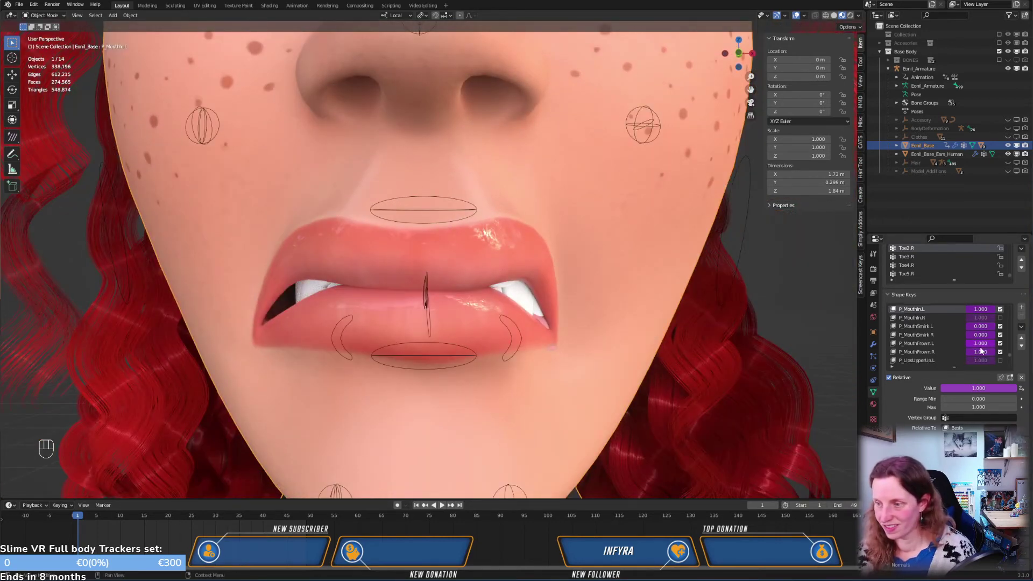
left_click(1000, 352)
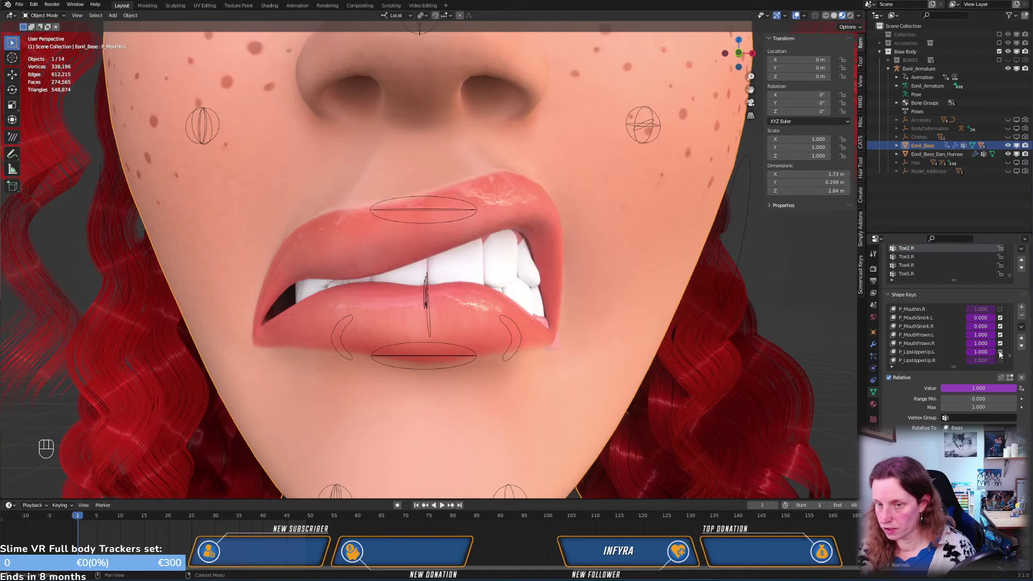
left_click(1000, 361)
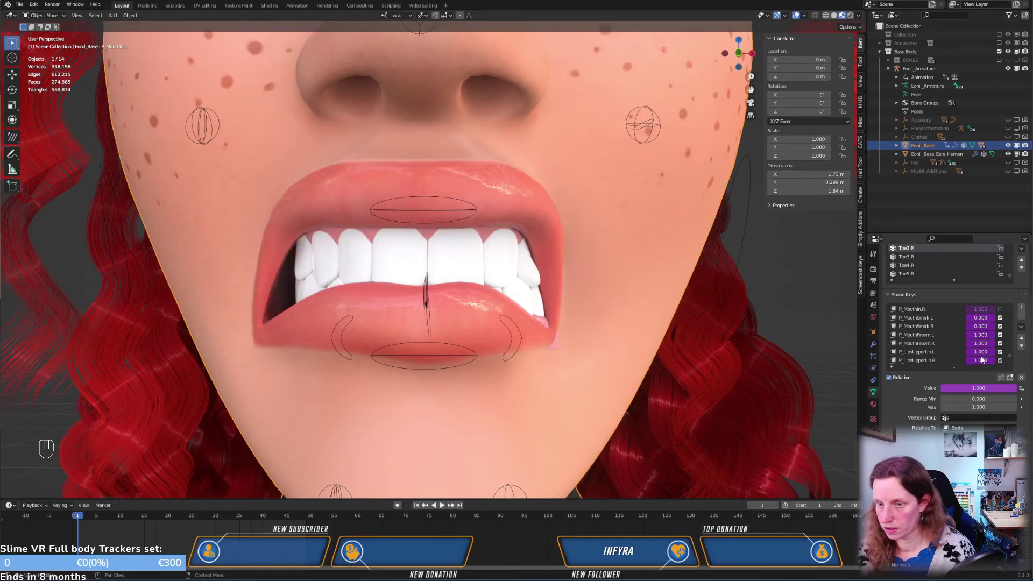
middle_click_drag(621, 309, 673, 312)
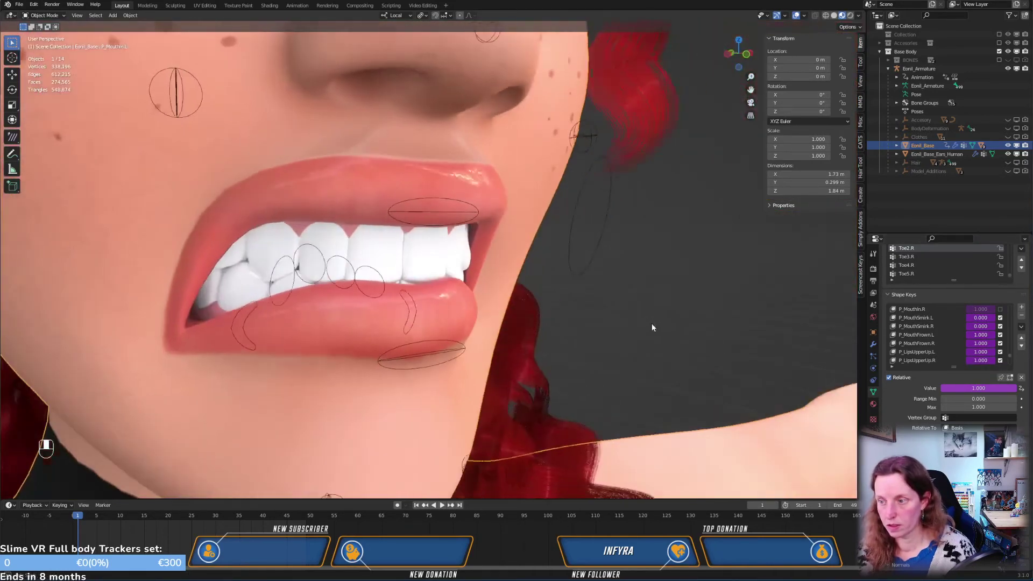
Re-enable the P_LipsBottomDown.L and P_LipsBottomDown.R shape keys and inspect the mouth from below
scroll(943, 340, "down", 3)
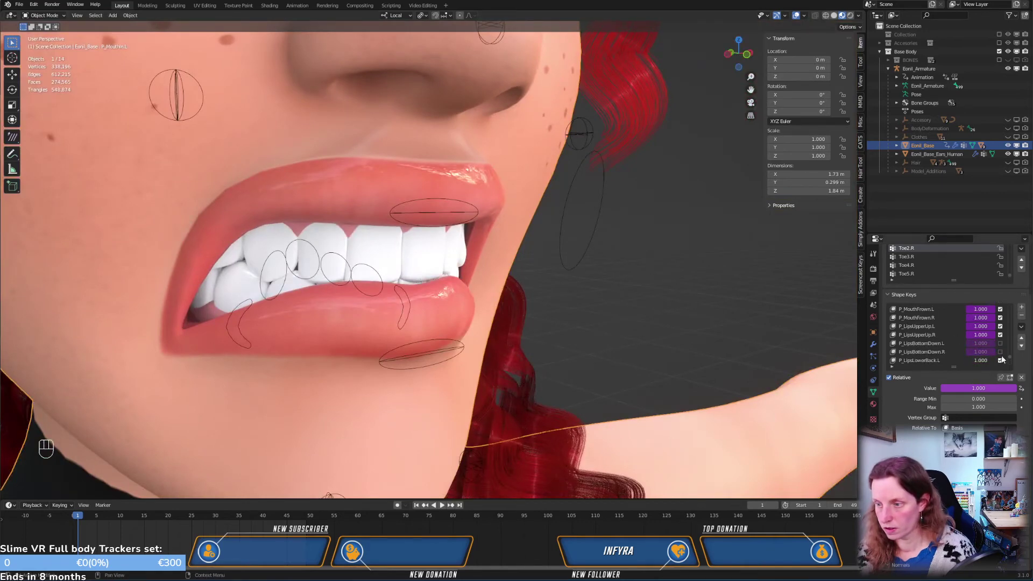
left_click(1000, 344)
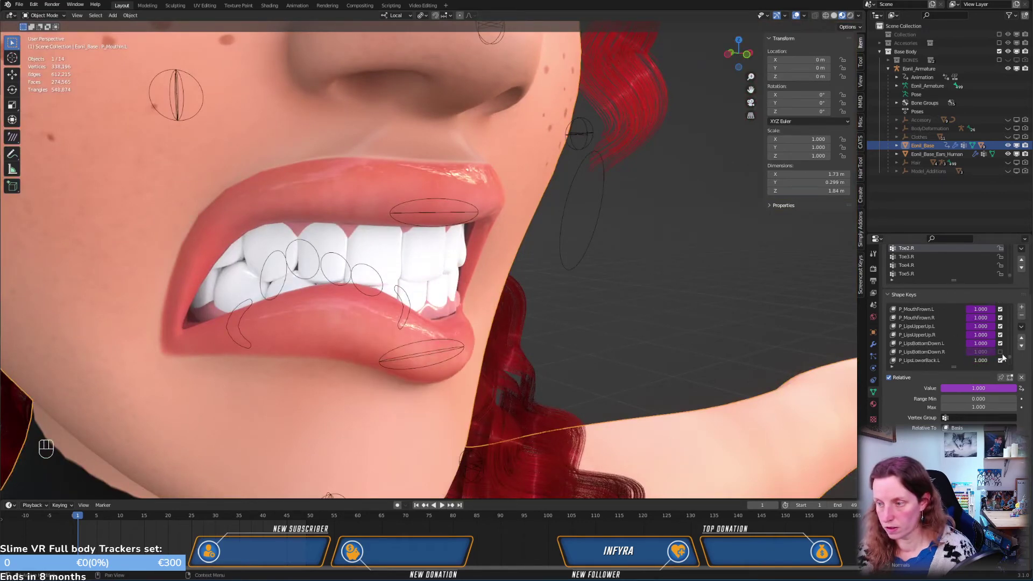
left_click(1001, 352)
middle_click_drag(625, 354, 571, 253)
Enter Edit Mode on the P_MouthIn.L shape key and display the combined shape key deformation on the edit mesh
scroll(955, 331, "up", 2)
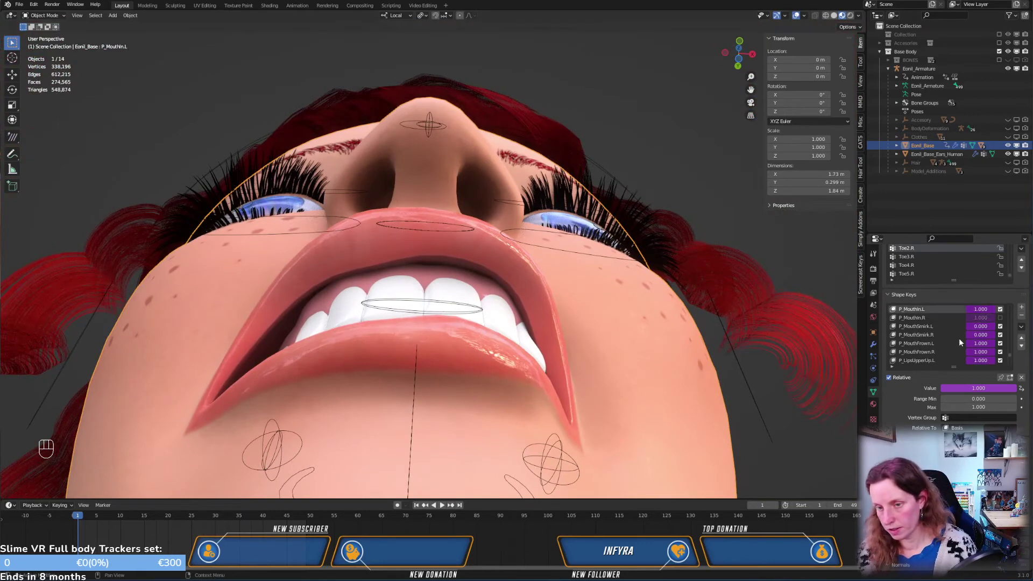
scroll(955, 344, "up", 3)
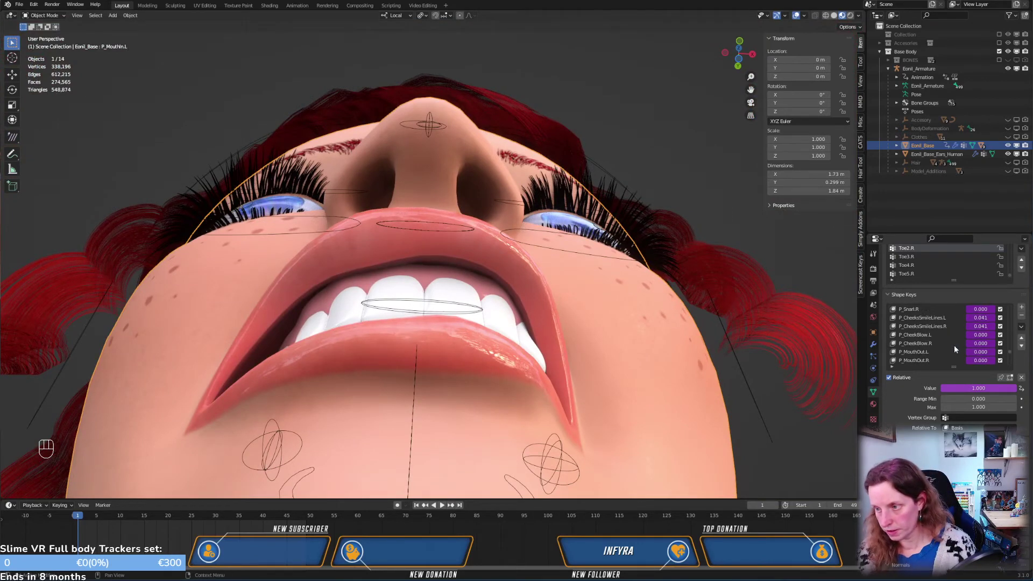
scroll(952, 347, "up", 2)
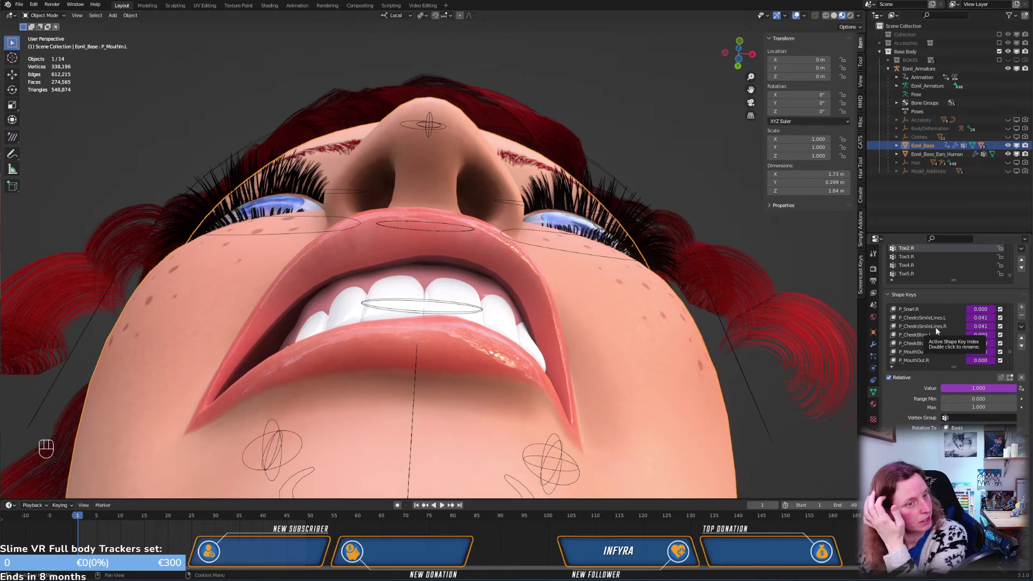
scroll(939, 324, "down", 1)
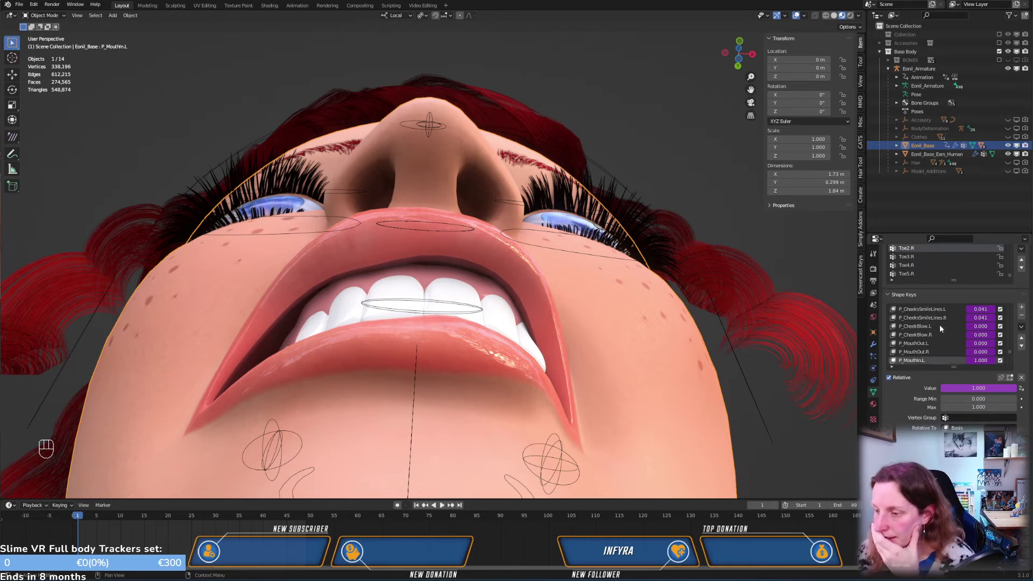
scroll(939, 324, "down", 2)
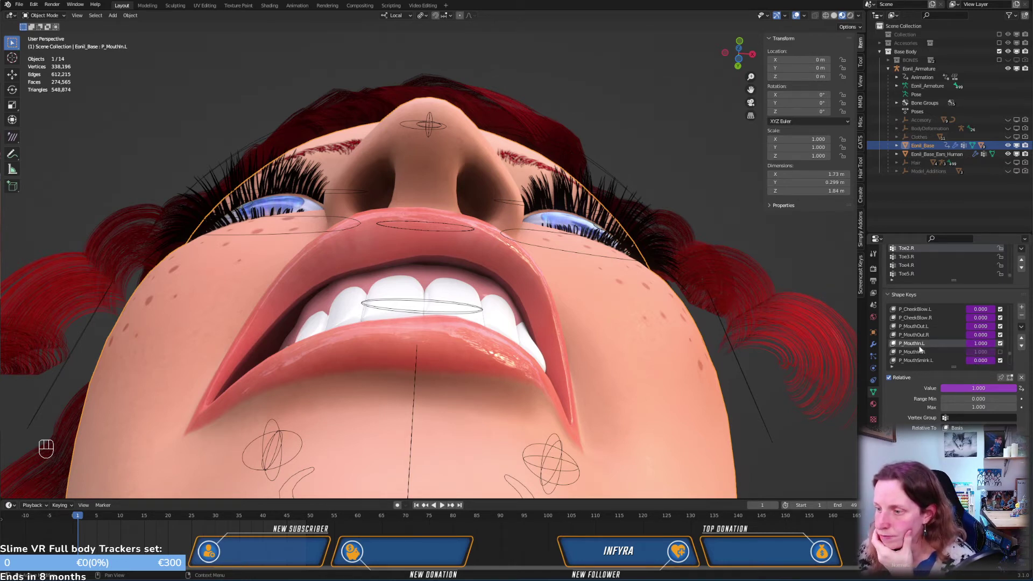
key("Tab")
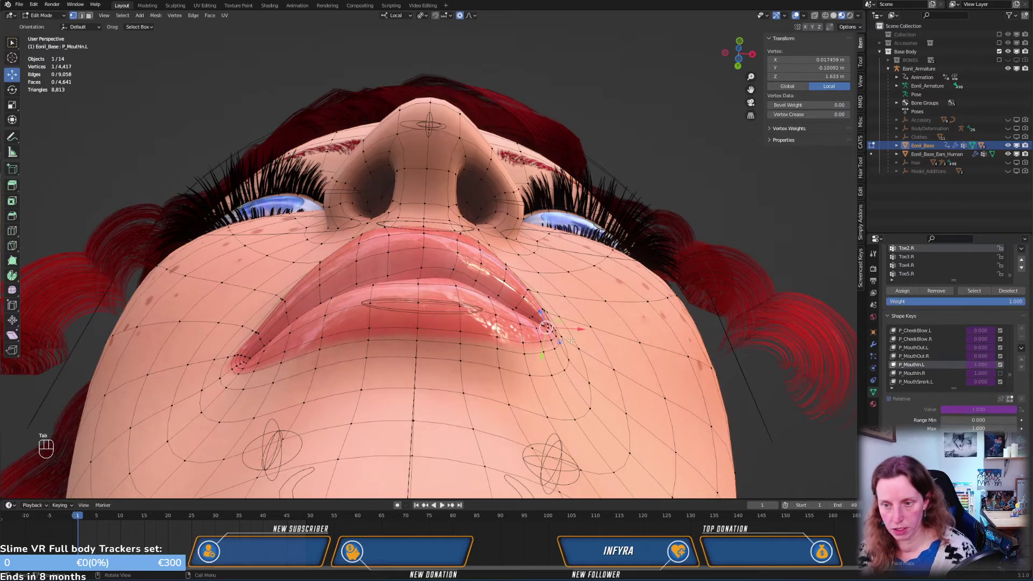
middle_click_drag(566, 344, 556, 412)
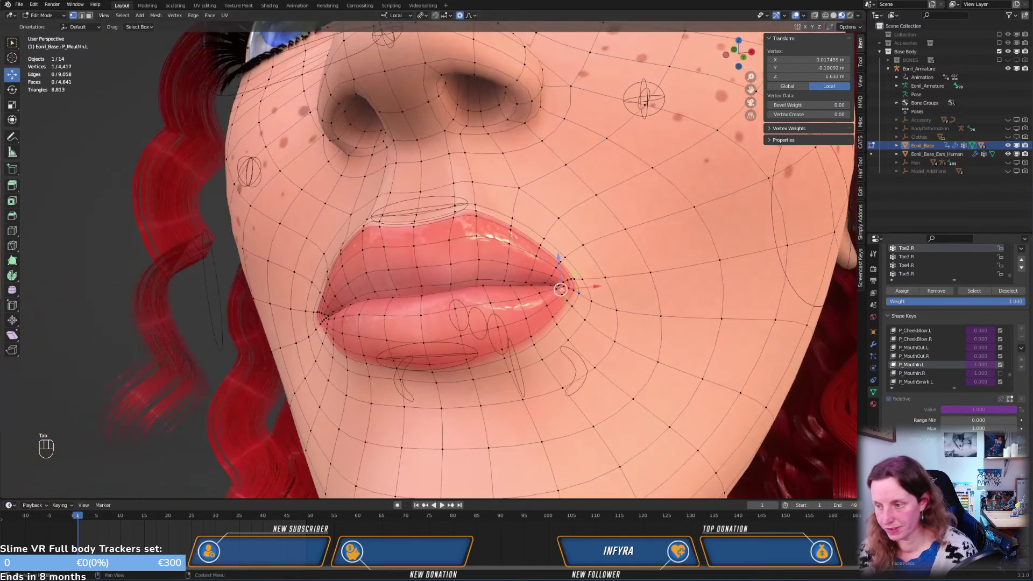
left_click(1009, 399)
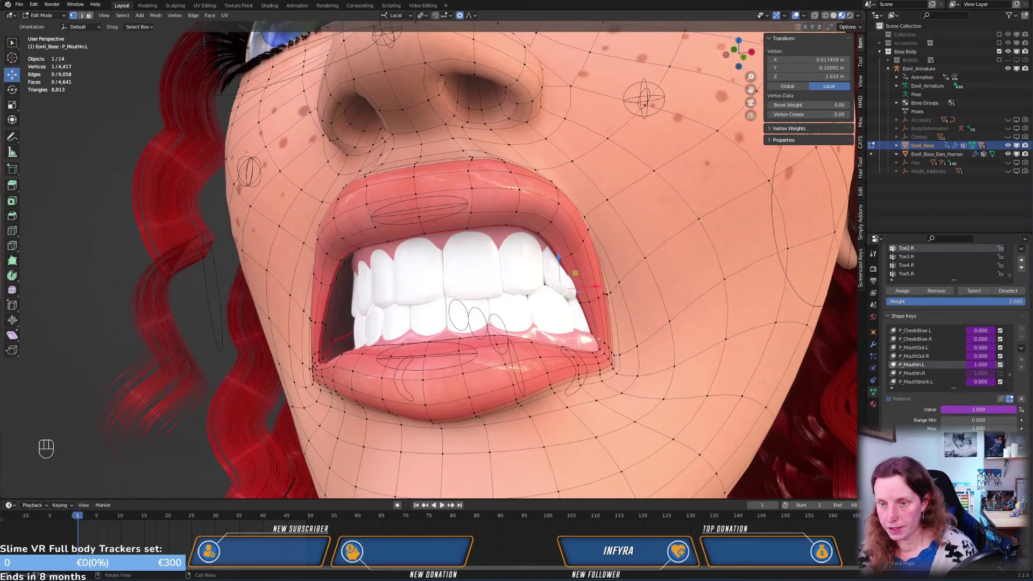
Move an inner lip vertex near the middle of the mouth back about 0.0018 m using proportional editing at size 0.015
middle_click_drag(585, 332, 554, 223)
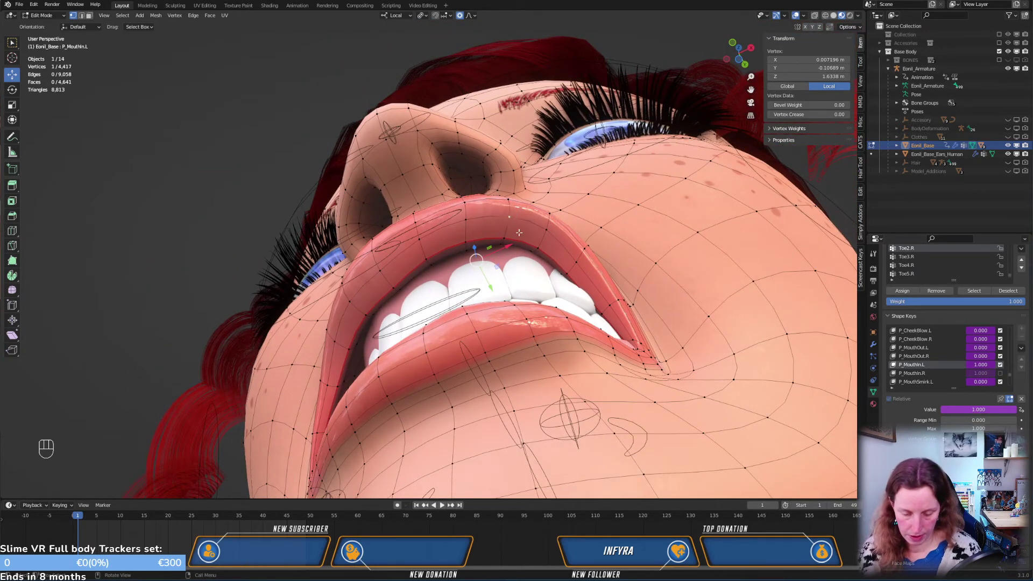
middle_click_drag(519, 232, 478, 356)
key("g")
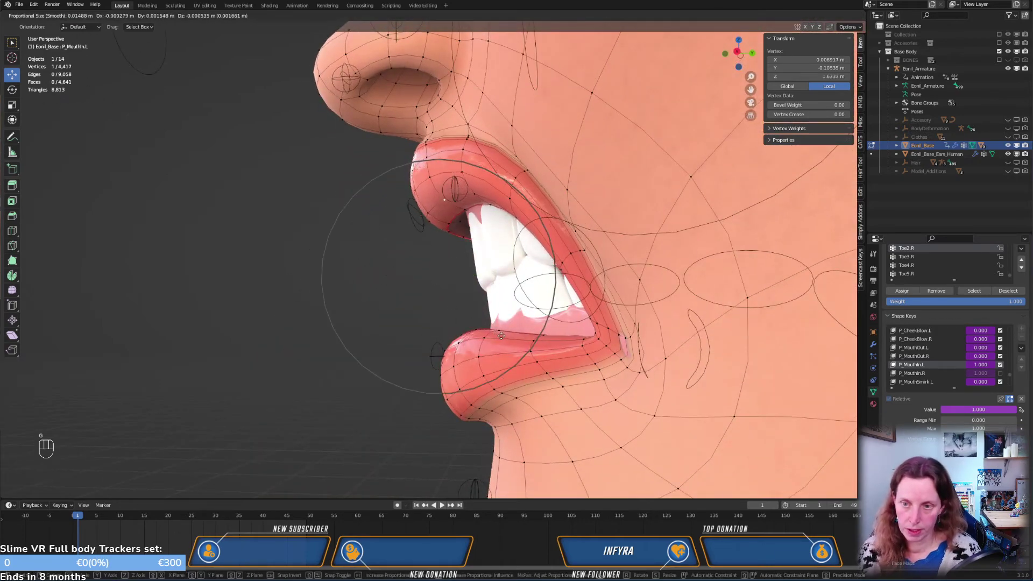
left_click(518, 347)
middle_click_drag(518, 347, 496, 345)
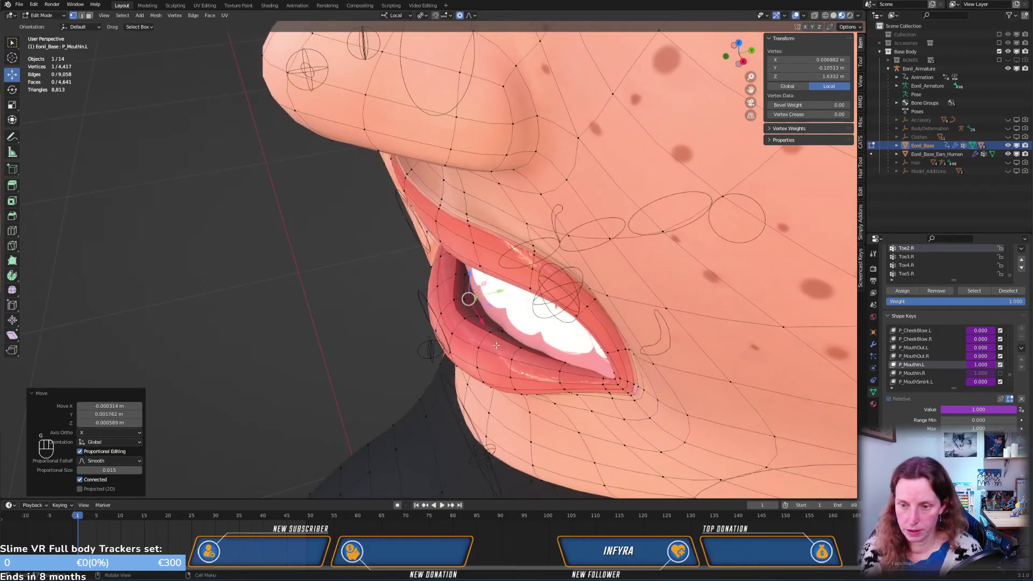
Push two neighbouring inner lower lip vertices back toward the teeth, the second by about 0.0008 m on Y
key("g")
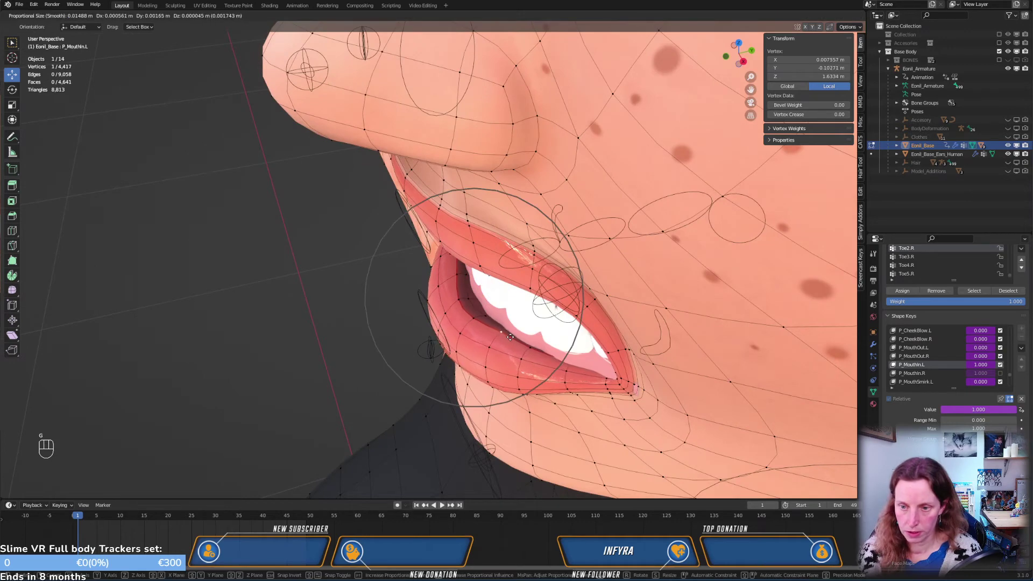
left_click(478, 319)
key("g")
left_click(479, 318)
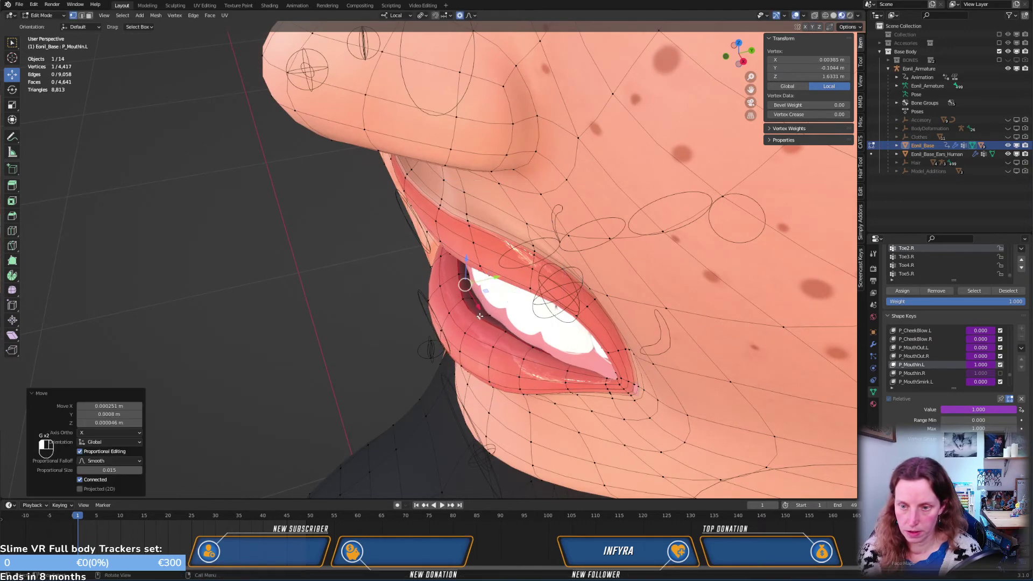
Adjust the inner lip vertices closest to the midline from below and from the side, and return to Object Mode to check the mouth
middle_click_drag(478, 317, 506, 231)
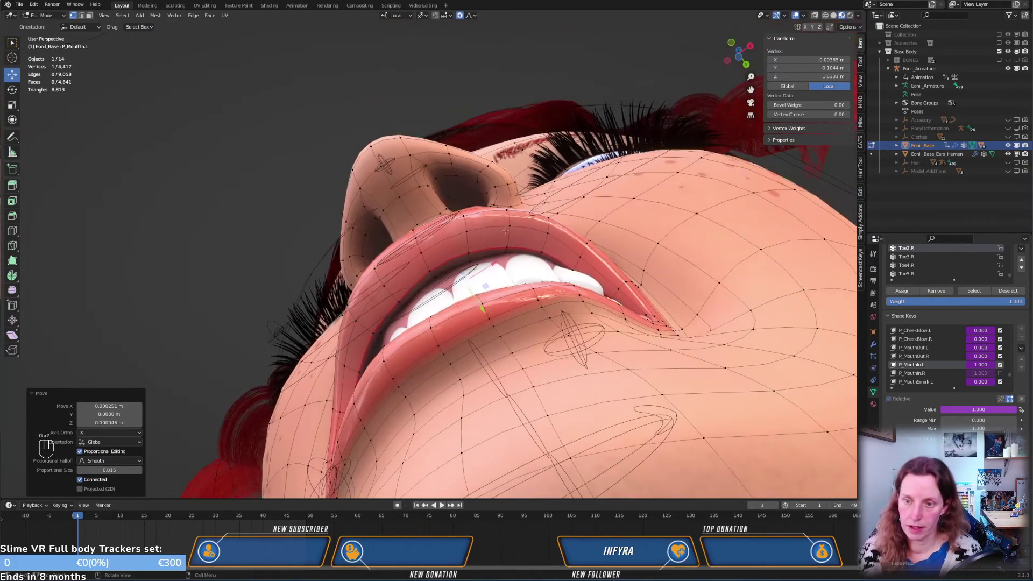
key("g")
left_click(472, 259)
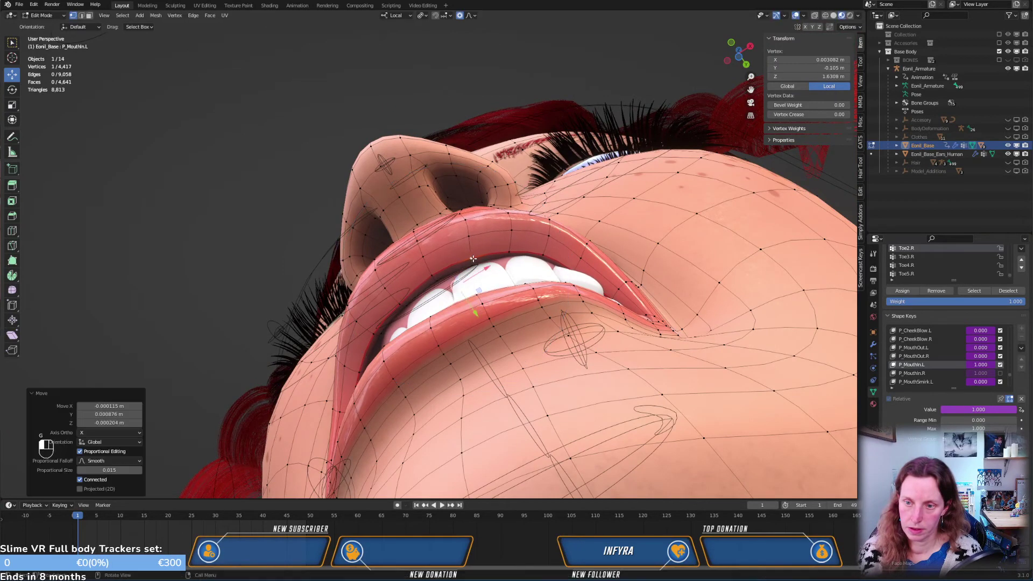
middle_click_drag(473, 259, 461, 300)
key("g")
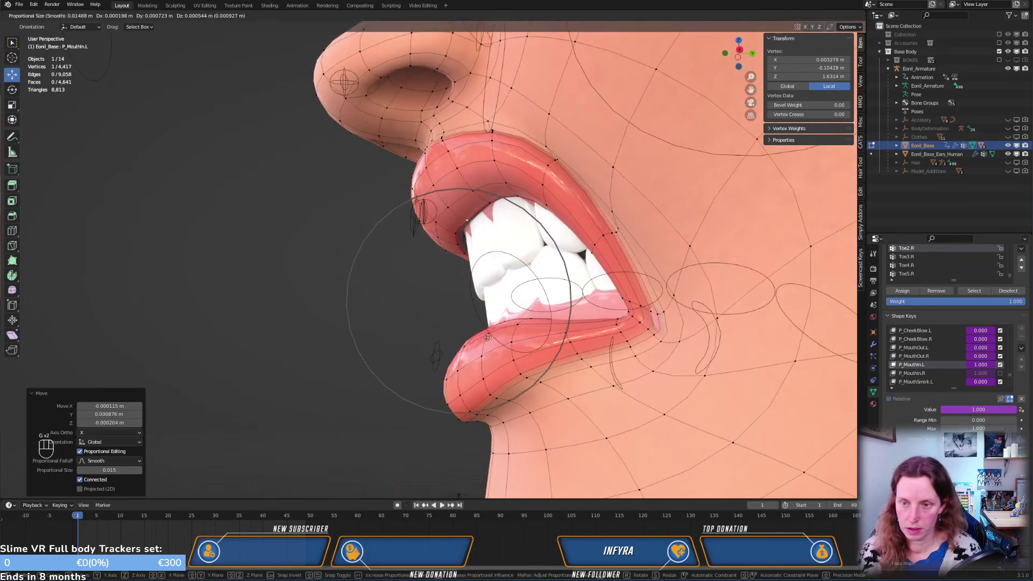
left_click(488, 337)
key("Tab")
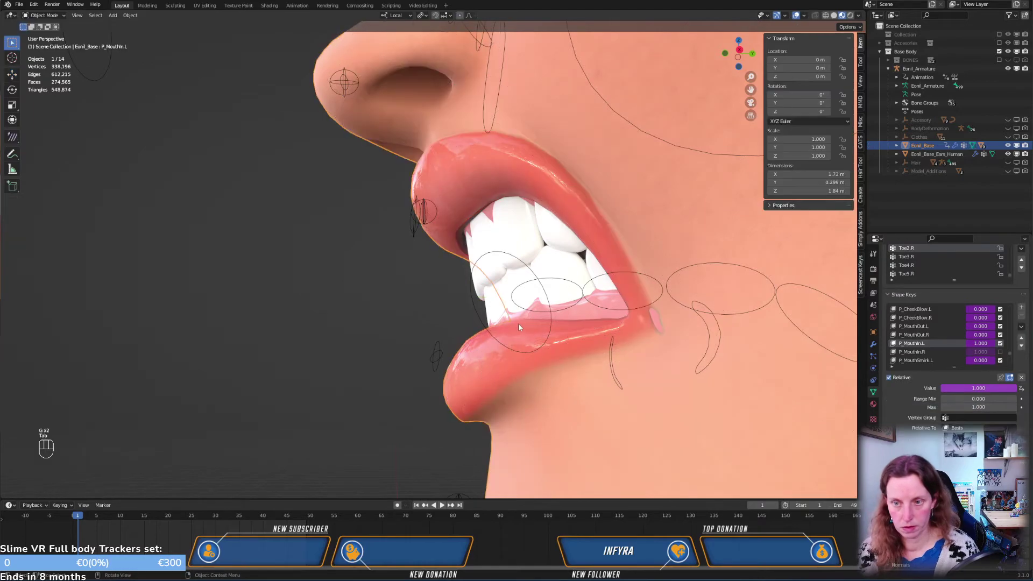
middle_click_drag(518, 322, 613, 333)
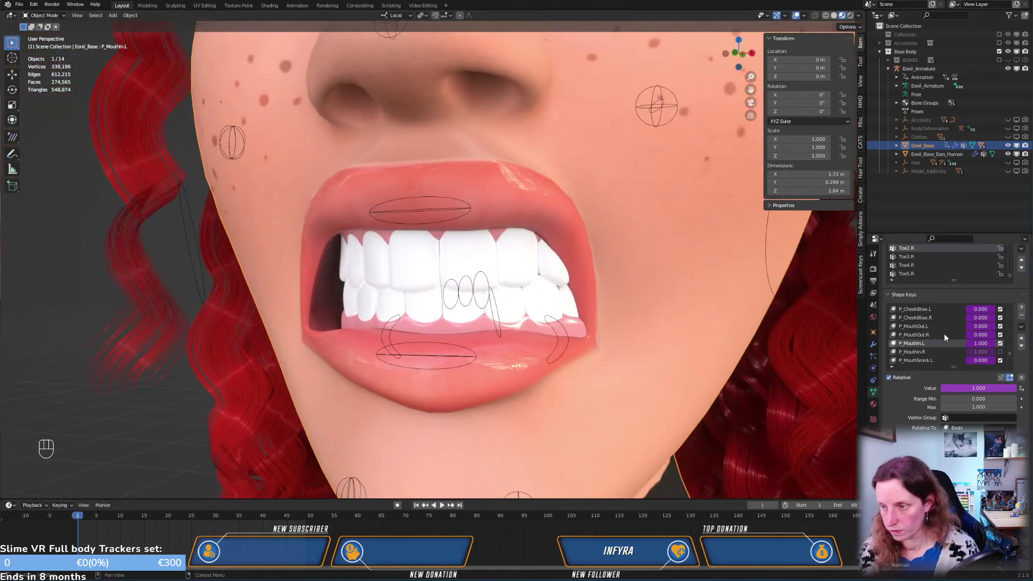
Edit the P_LipsLowerBack.L shape key and move the left mouth corner outward about 0.0015 m in front view
scroll(943, 333, "down", 5)
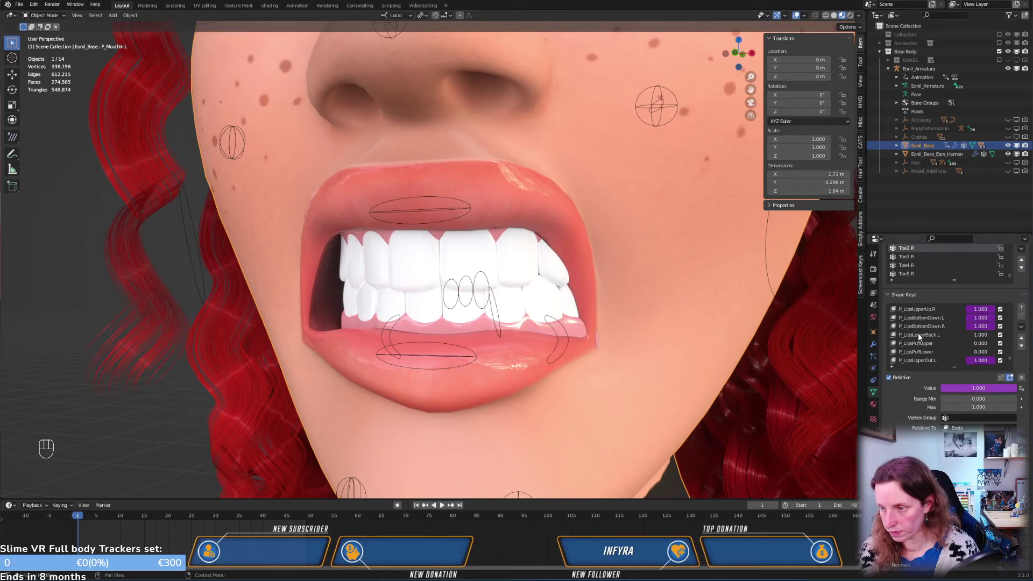
left_click(917, 334)
key("Tab")
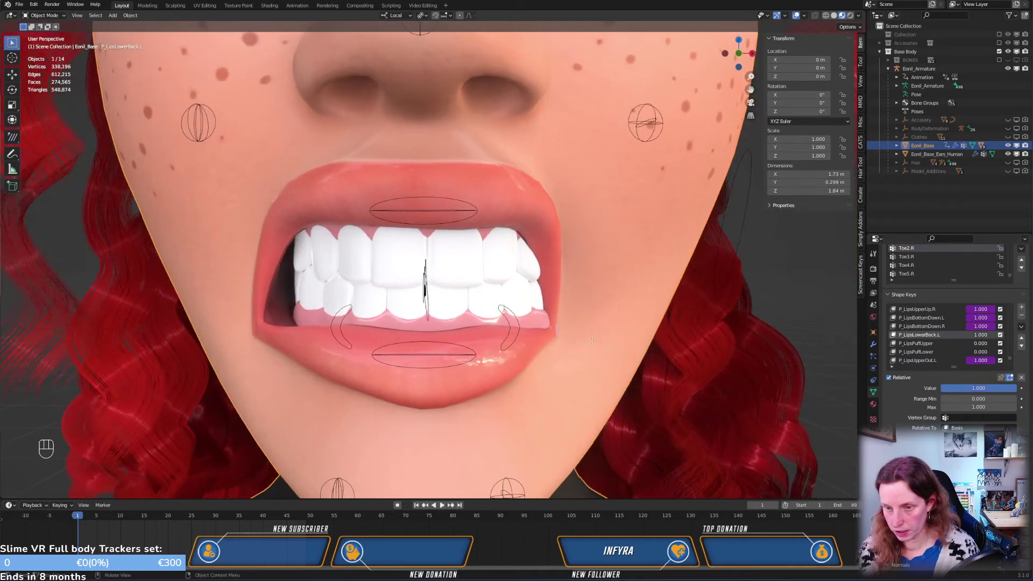
key("KP_3")
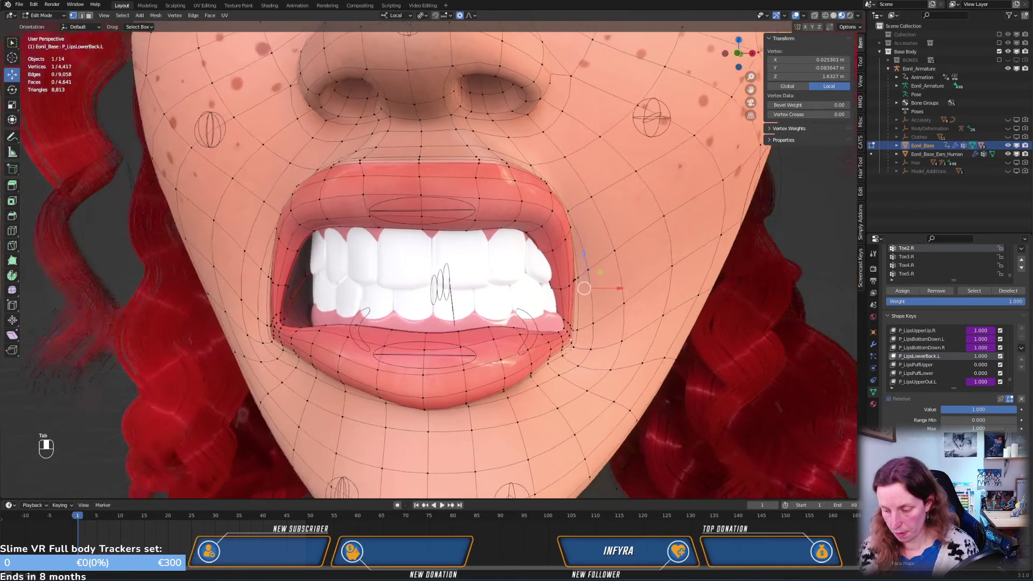
key("KP_1")
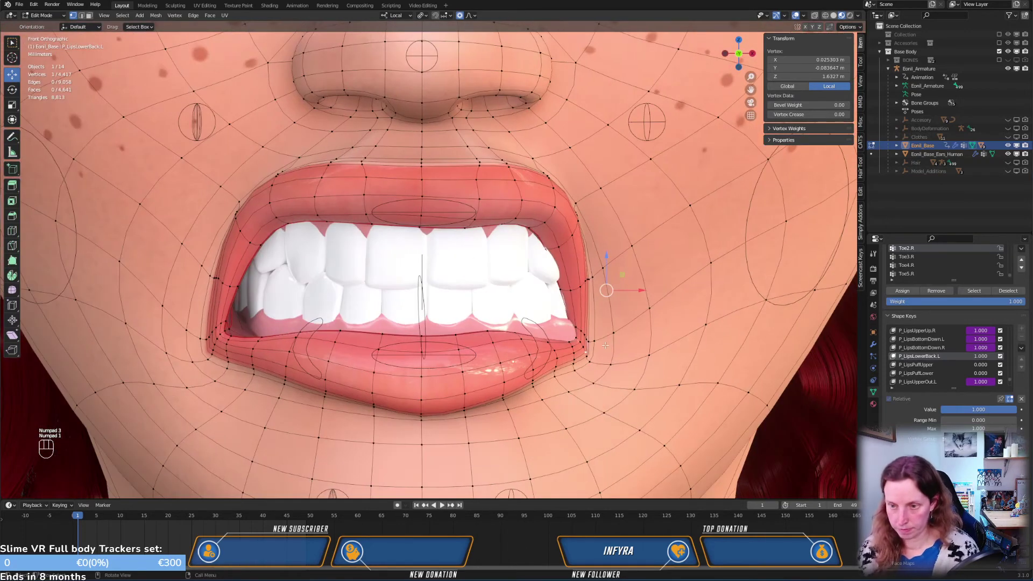
key("g")
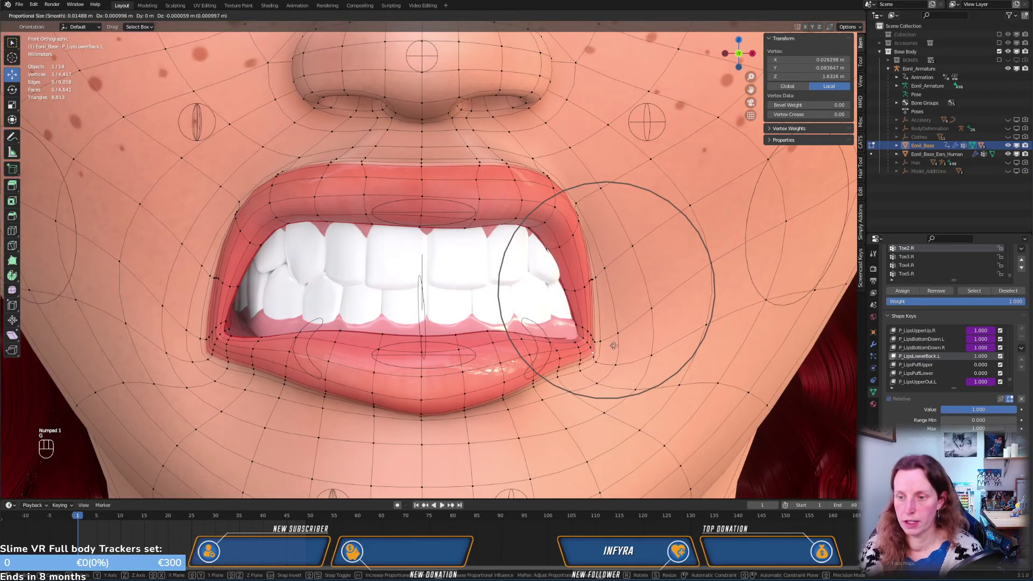
left_click(614, 346)
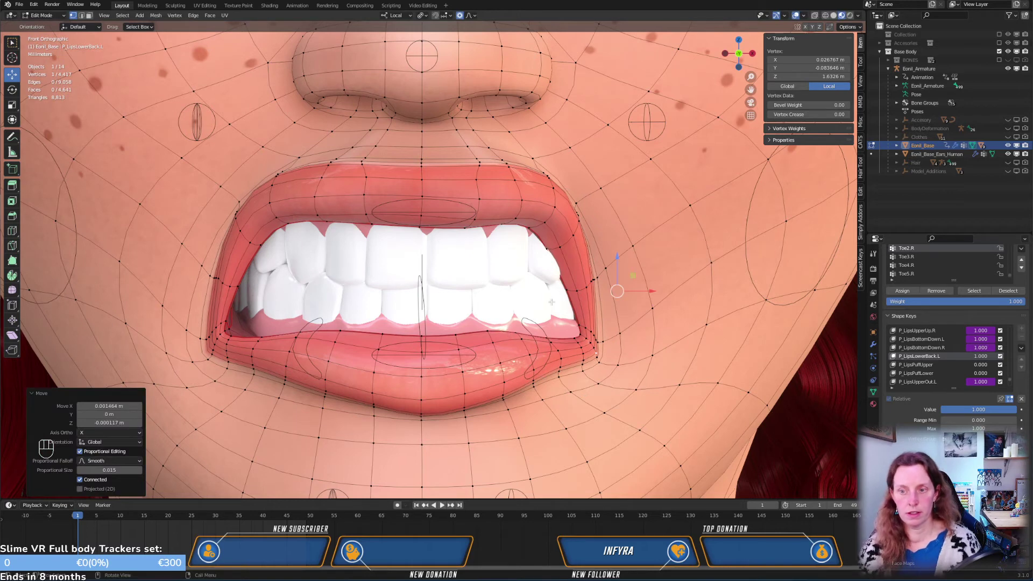
Nudge the inner lip edge vertex above the left mouth corner outward about 0.0002 m and check it in Object Mode
left_click(546, 247)
key("g")
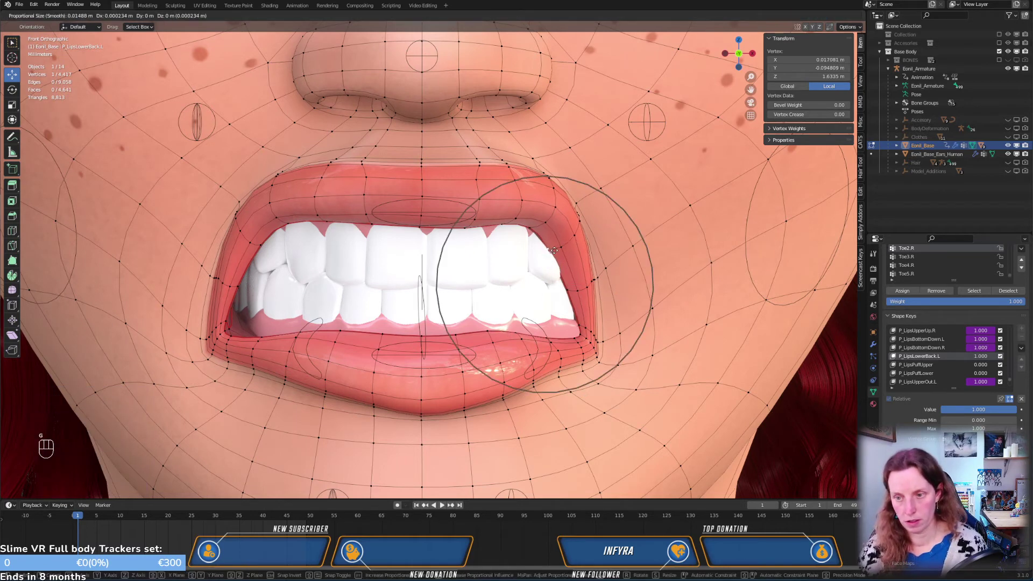
left_click(554, 250)
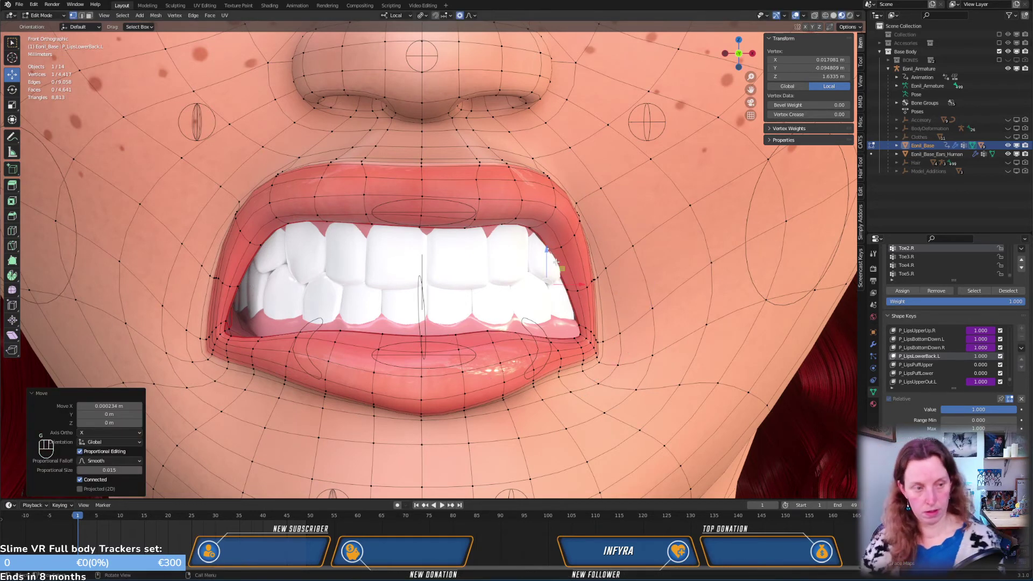
key("Tab")
middle_click_drag(555, 263, 572, 313)
Reposition the inner vertices at the left mouth corner of P_LipsLowerBack.L from angled views using proportional editing at size 0.015
key("Tab")
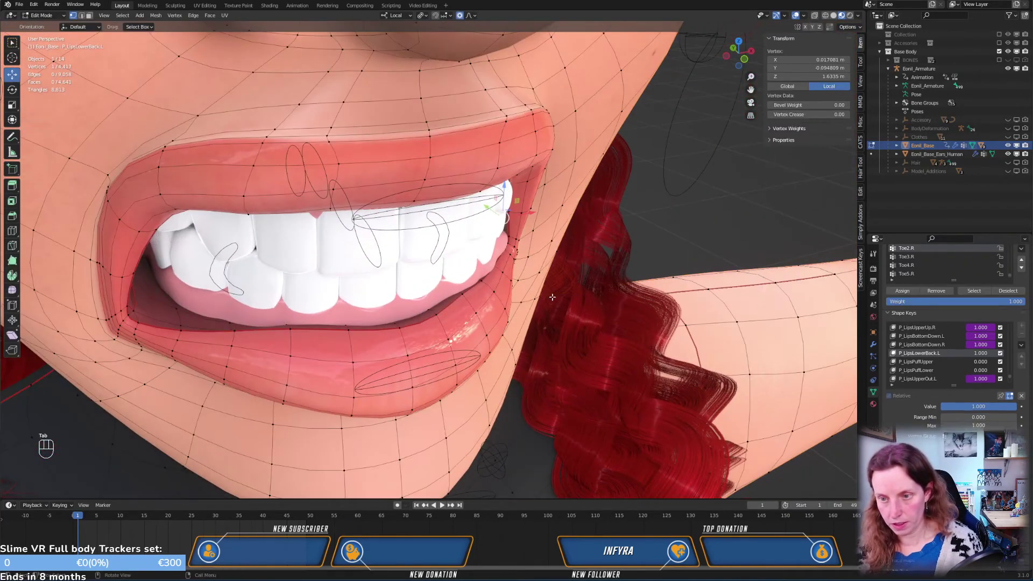
key("g")
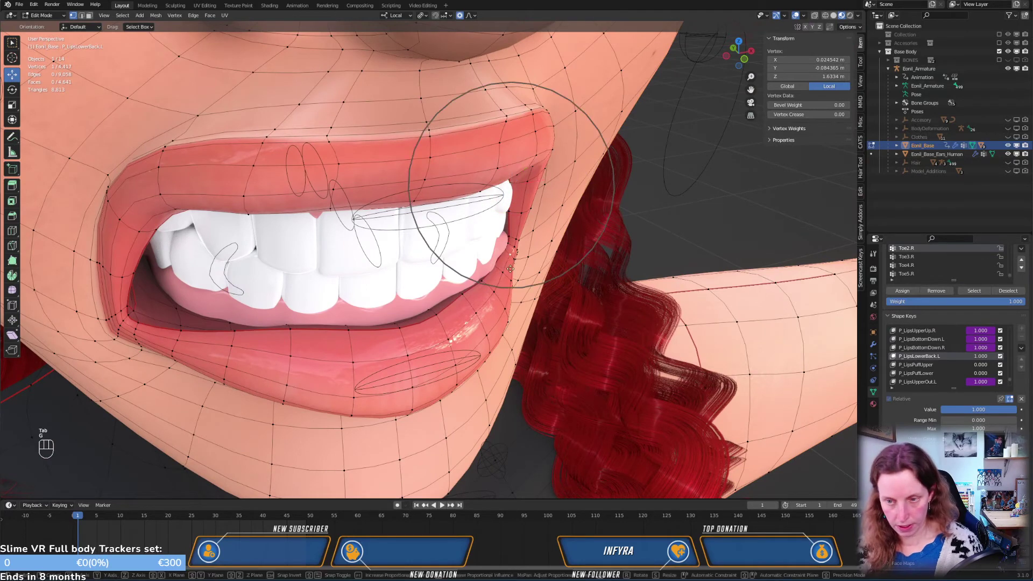
left_click(514, 270)
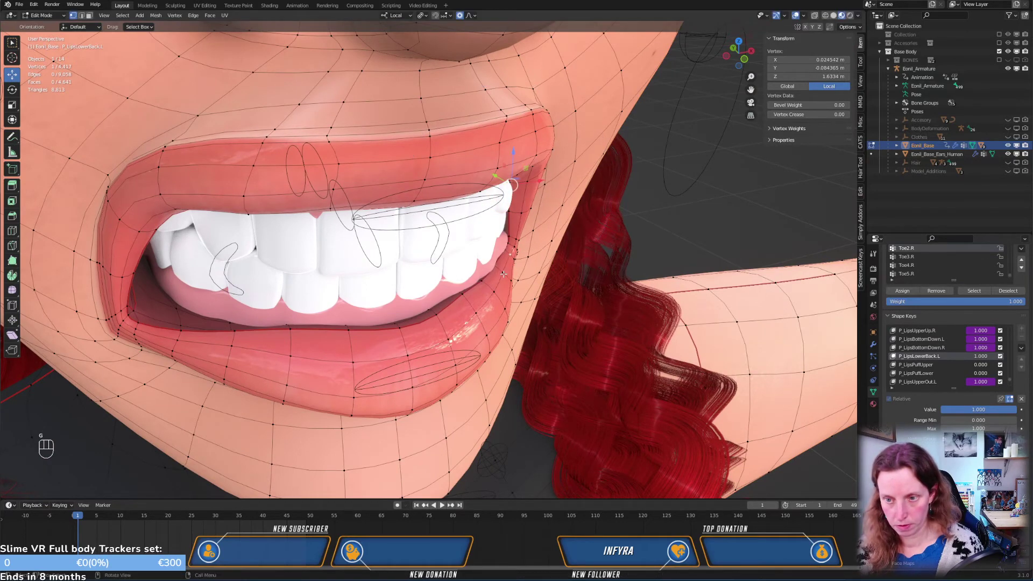
key("g")
left_click(511, 277)
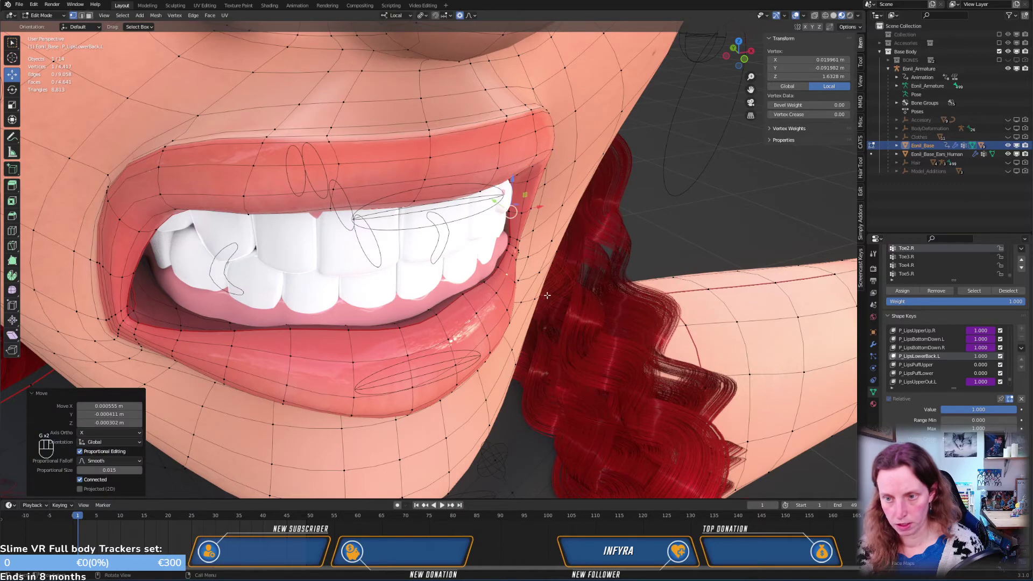
middle_click_drag(547, 296, 514, 290)
mouse_move(546, 259)
middle_mouse_down()
mouse_move(516, 263)
mouse_move(581, 261)
mouse_move(549, 262)
mouse_move(563, 262)
middle_mouse_up()
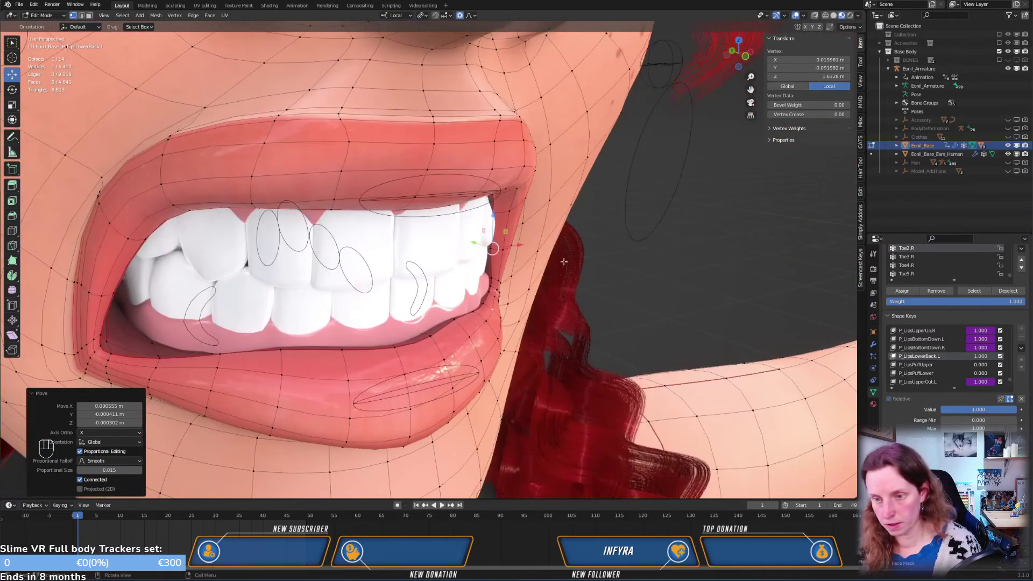
key("g")
left_click(493, 290)
Move the inner lip edge vertex beside the left upper teeth outward about 0.0005 m
middle_click_drag(493, 290, 544, 284)
left_click(574, 301)
key("g")
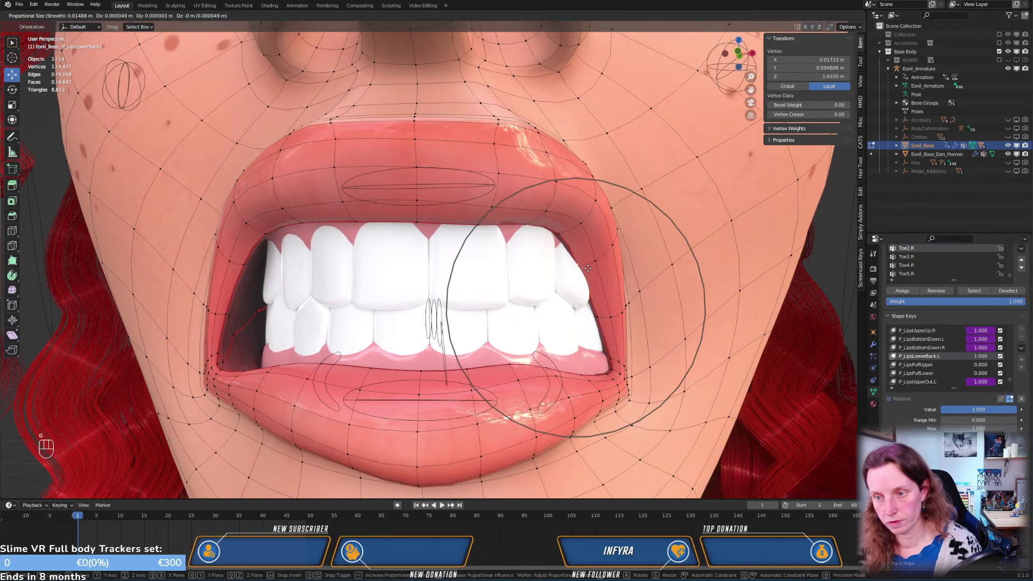
left_click(602, 277)
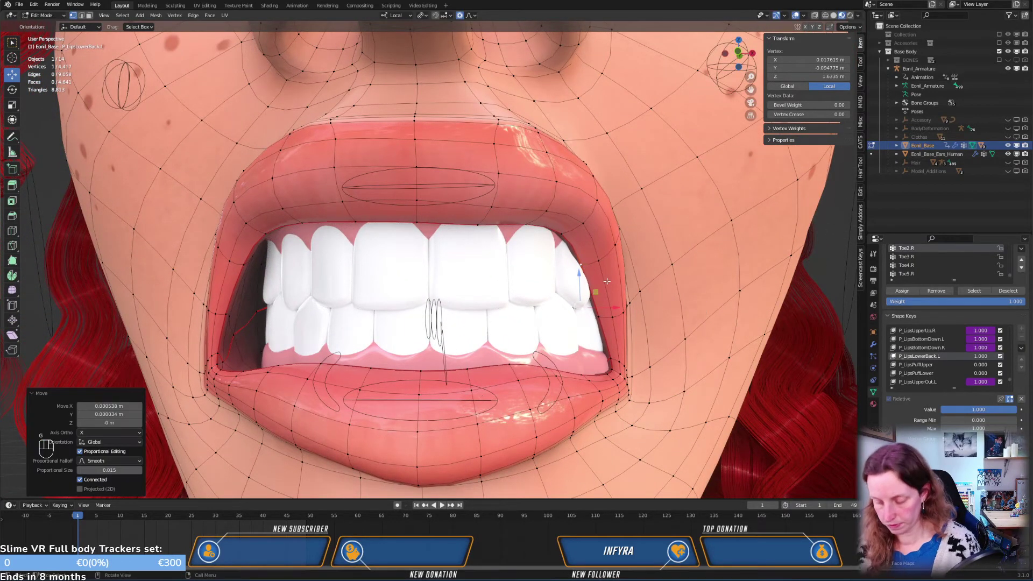
Examine the left mouth corner of P_LipsLowerBack.L from the side, front and angled views, including in Object Mode
key("KP_1")
key("KP_3")
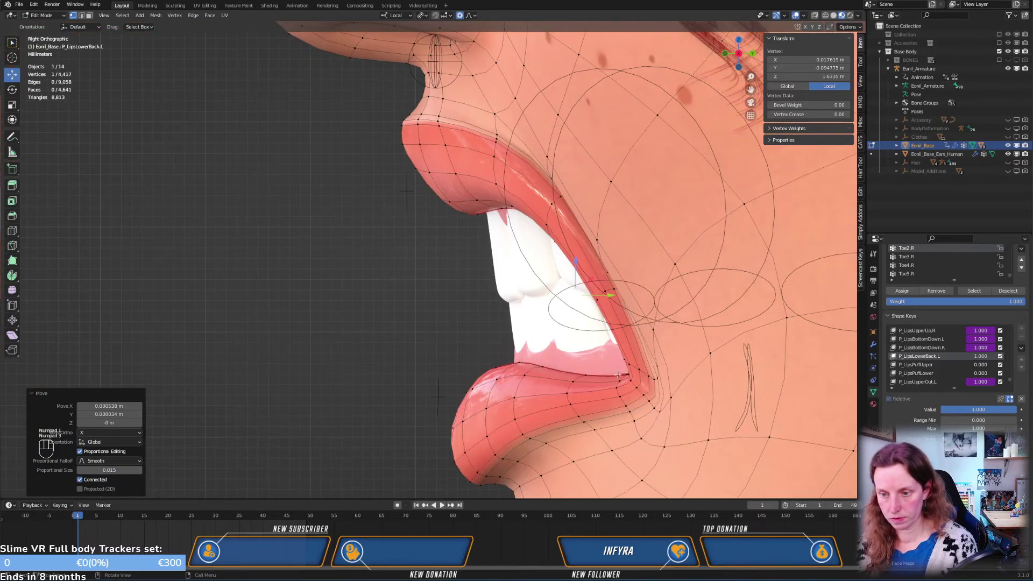
middle_click_drag(587, 378, 624, 372)
key("KP_3")
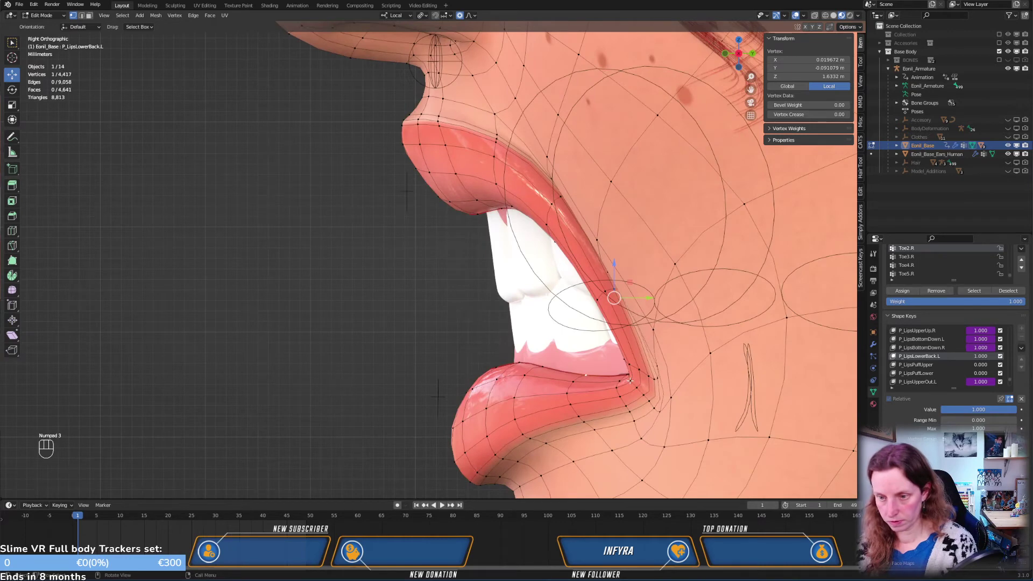
scroll(630, 380, "up", 1)
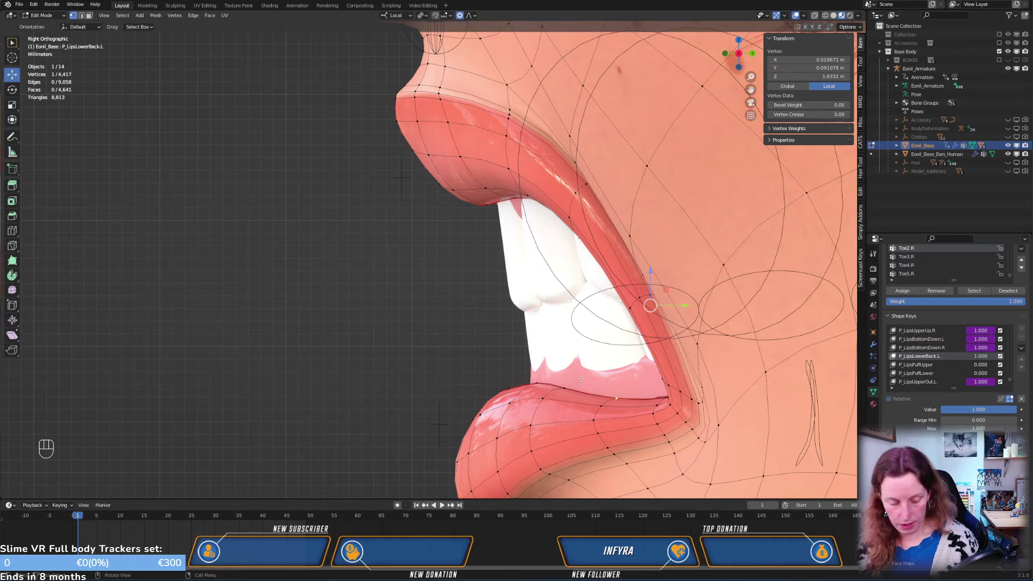
key("Tab")
middle_click_drag(665, 367, 647, 347)
key("KP_1")
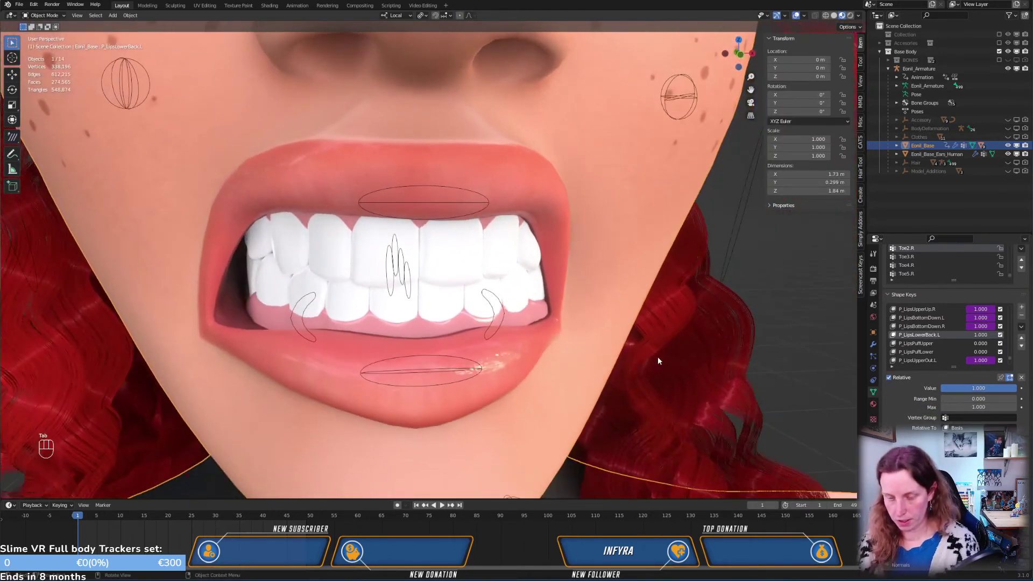
scroll(624, 375, "up", 2)
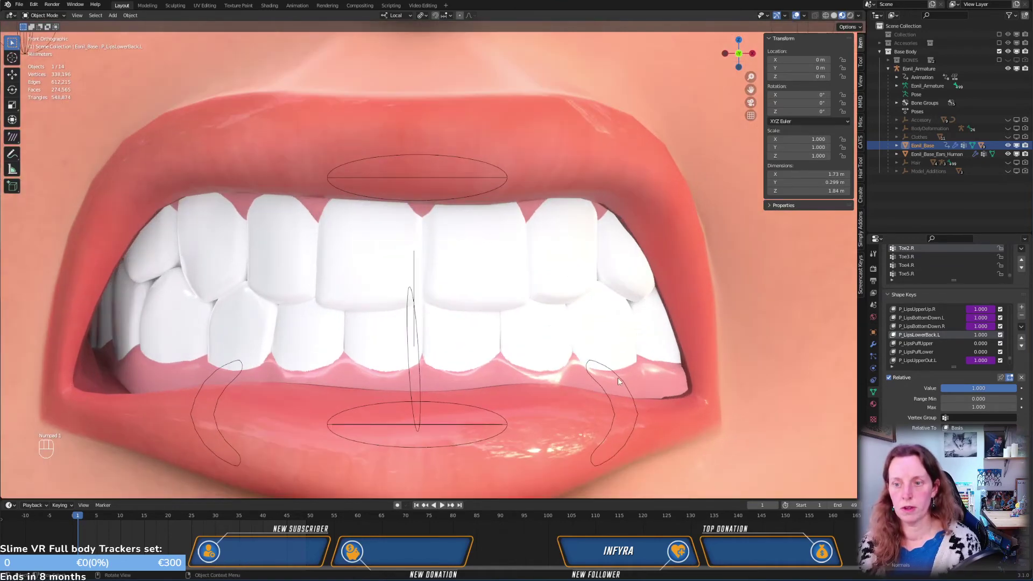
scroll(617, 378, "down", 2)
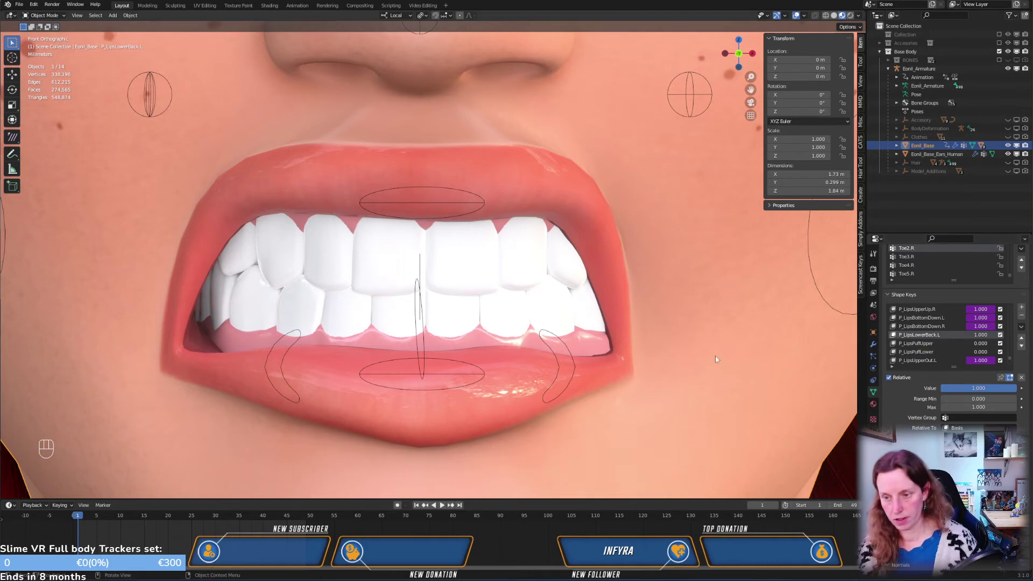
middle_click_drag(594, 363, 530, 309)
scroll(530, 309, "up", 3)
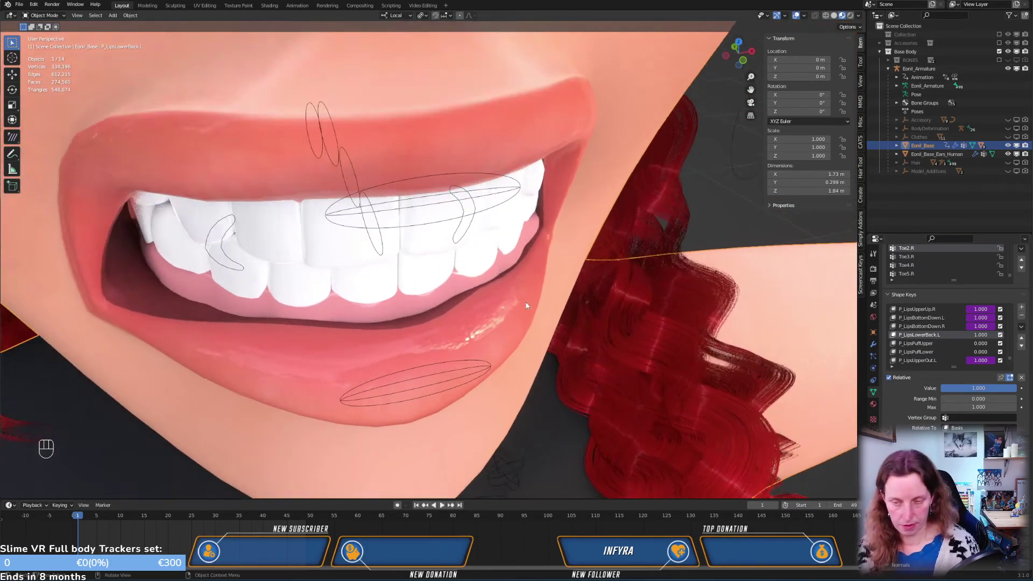
Raise the inner lower lip edge vertex near the left mouth corner about 0.001 m in side view, with proportional size 0.011
key("Tab")
middle_click_drag(574, 283, 603, 429)
key("KP_3")
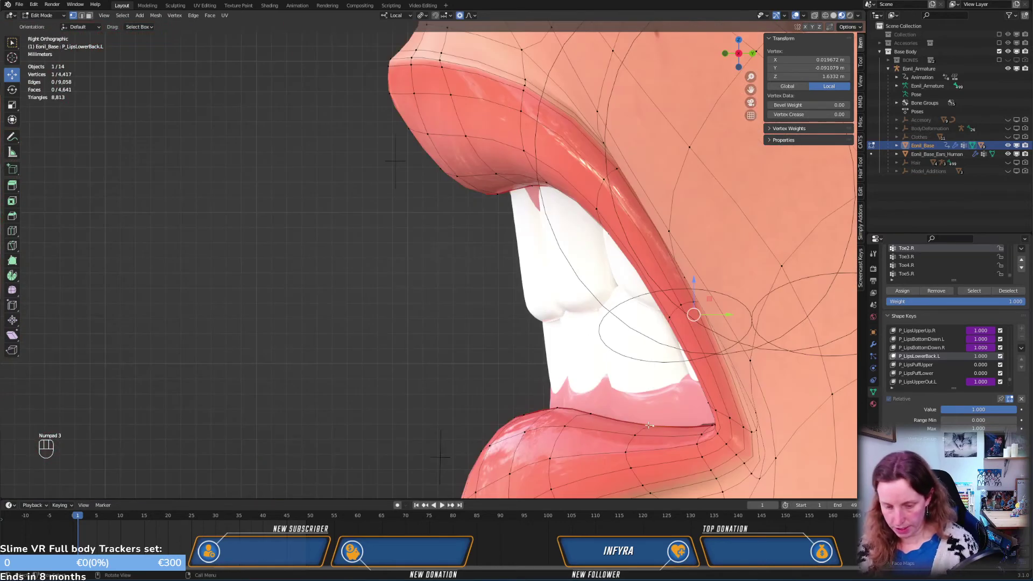
key("g")
scroll(638, 413, "up", 2)
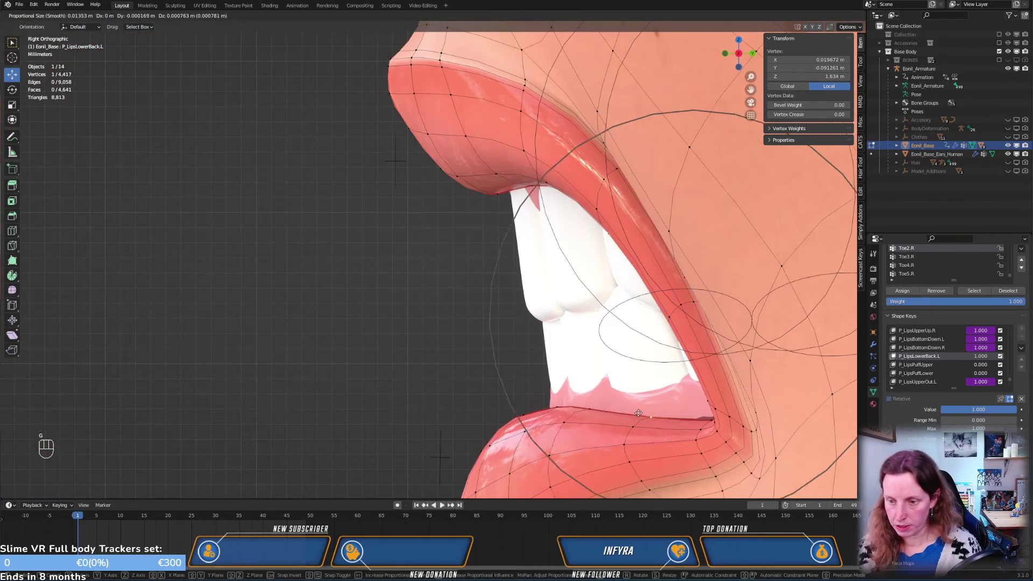
scroll(639, 413, "down", 2)
left_click(691, 419)
middle_click_drag(689, 300, 685, 414)
key("KP_3")
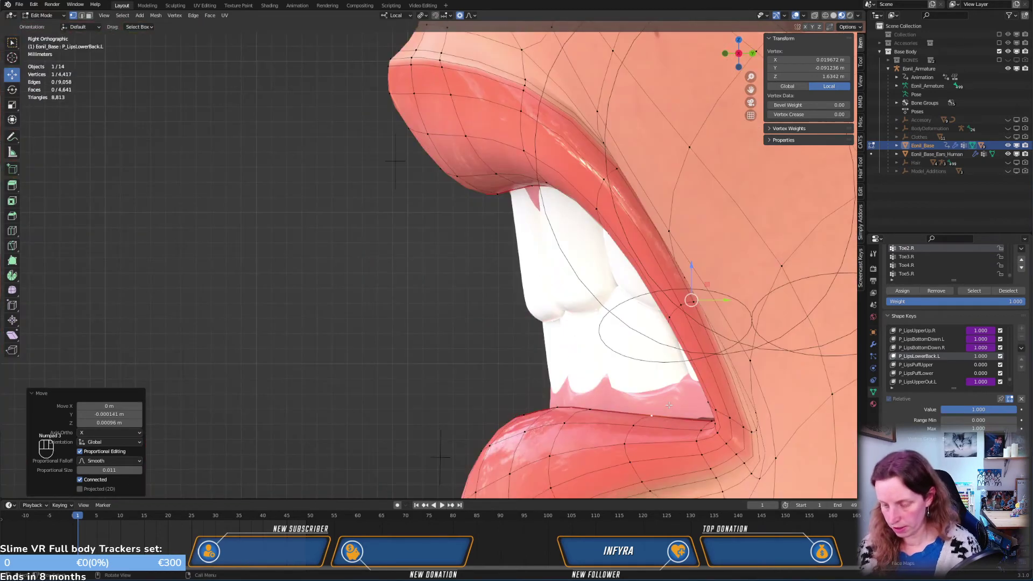
Adjust two inner lower lip edge vertices, raising the one nearer the left corner about 0.0002 m at proportional size 0.009, and return to Object Mode
key("g")
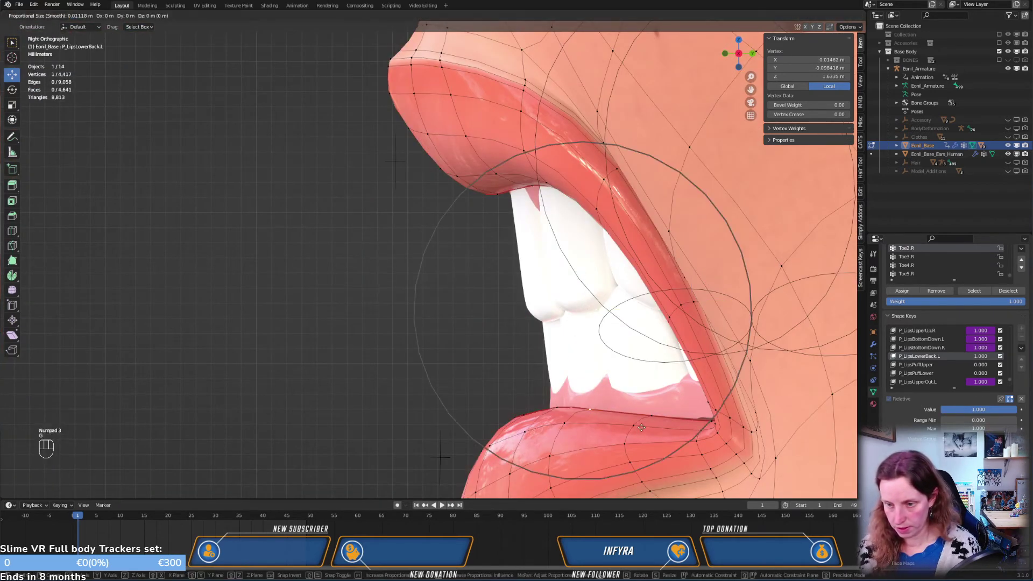
scroll(643, 427, "up", 2)
left_click(643, 426)
left_click(652, 412)
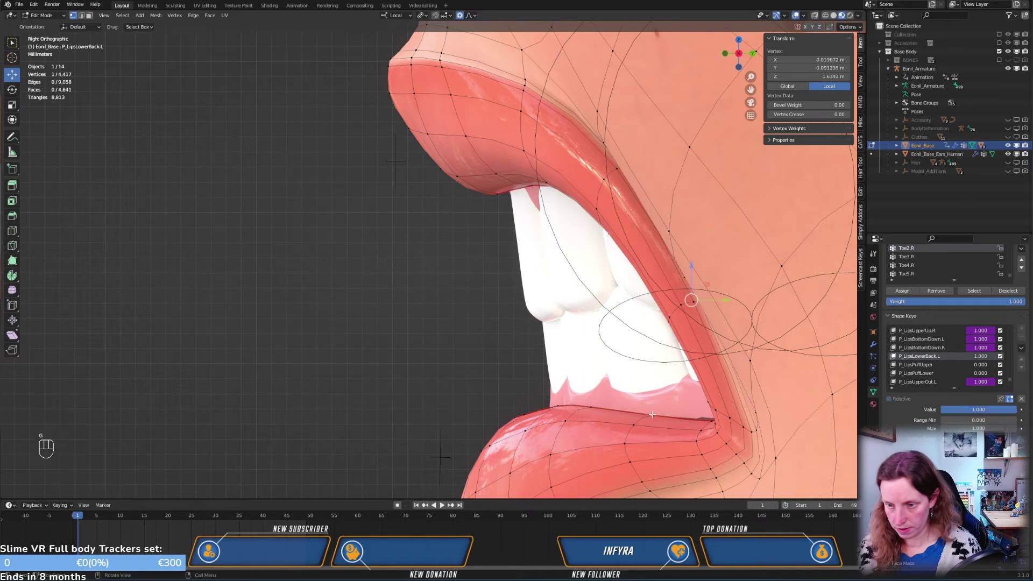
key("g")
left_click(652, 411)
middle_click_drag(653, 410, 725, 404)
key("KP_1")
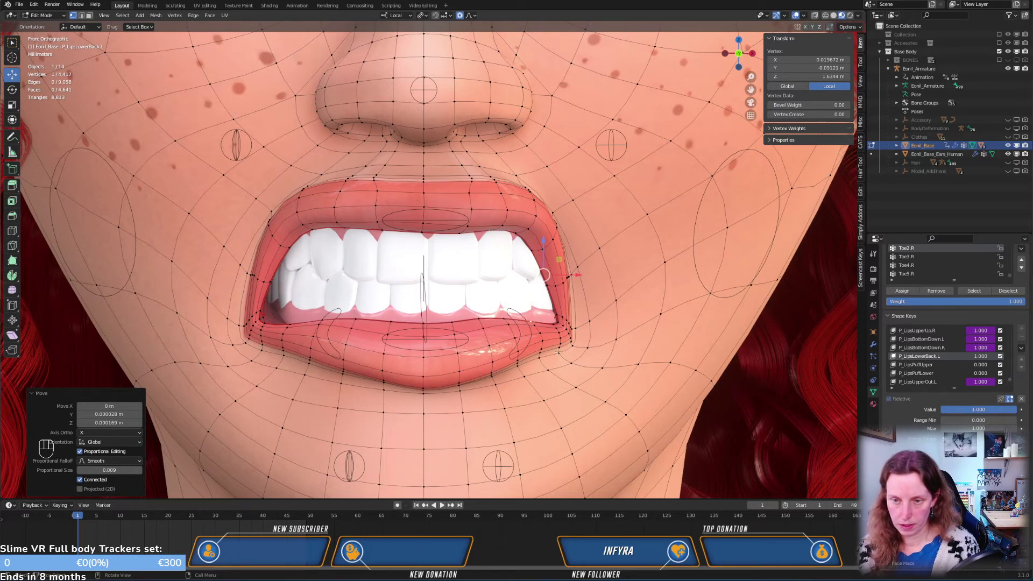
scroll(606, 351, "down", 4)
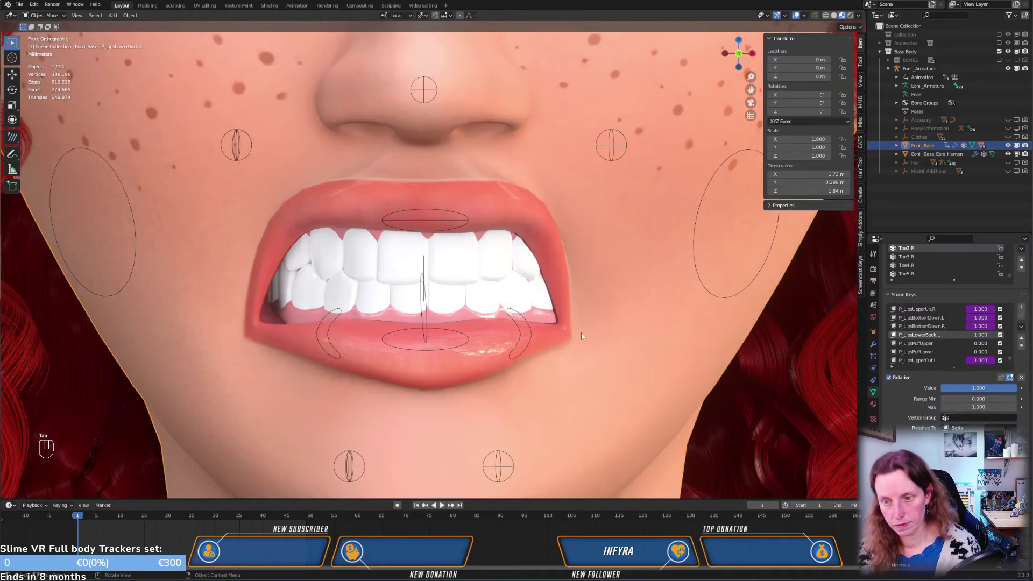
key("Tab")
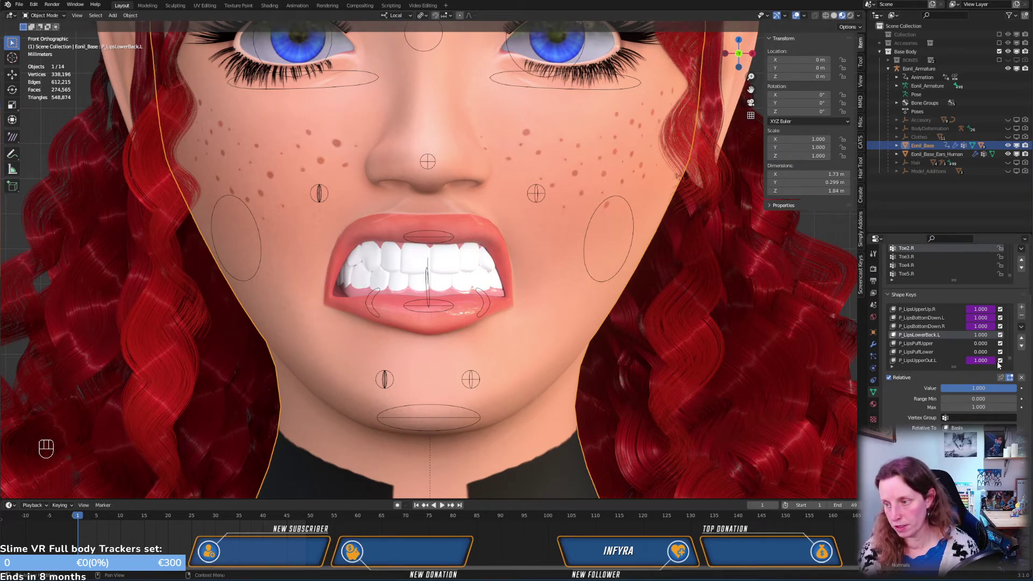
Mute the P_LipsUpperOut.L, P_LipsUpperOut.R, P_LipsBottomDown.R and P_LipsBottomDown.L shape keys
scroll(1000, 361, "down", 2)
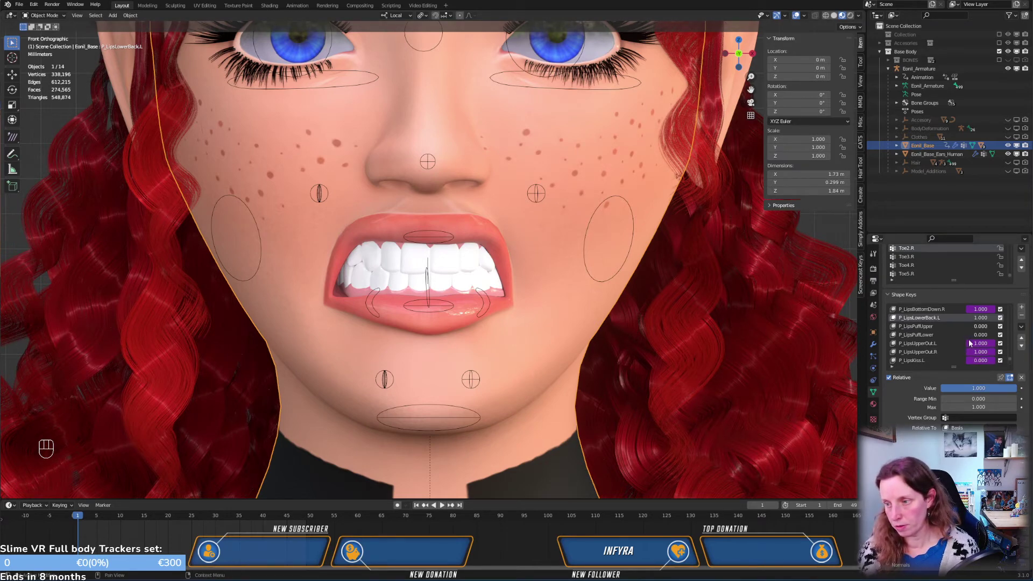
left_click(1000, 343)
left_click(1000, 352)
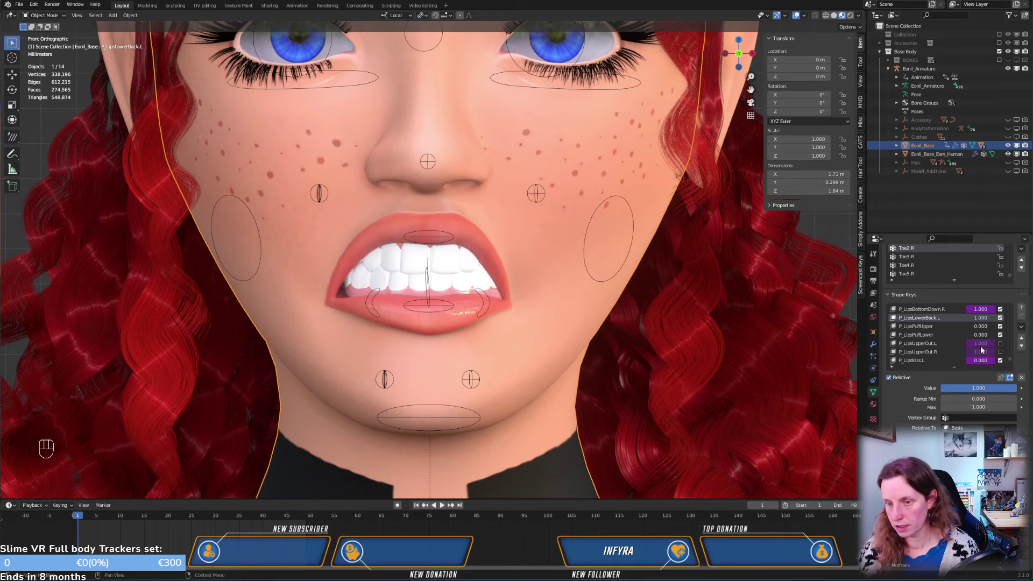
scroll(993, 344, "up", 2)
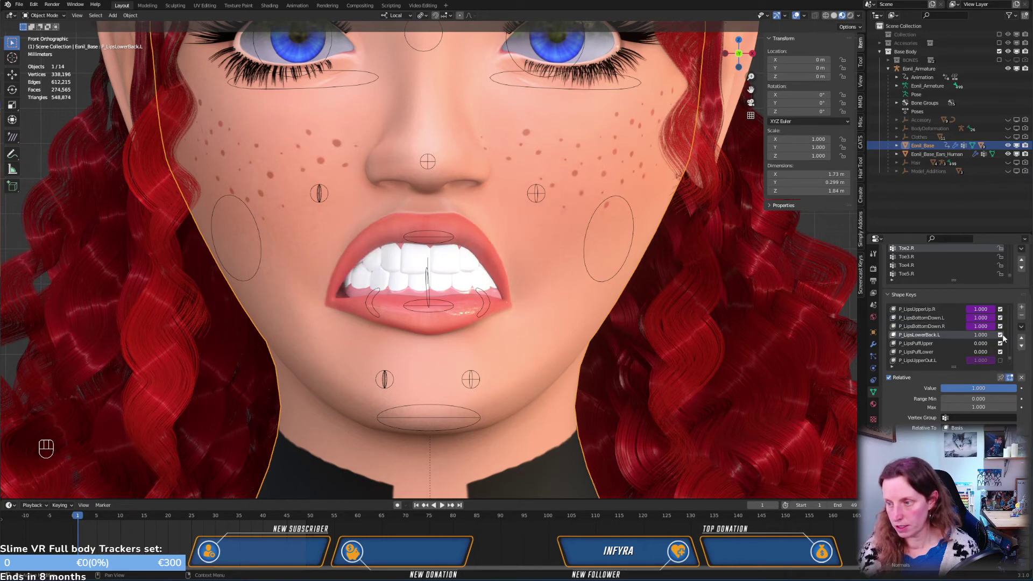
left_click(1000, 326)
left_click(1000, 318)
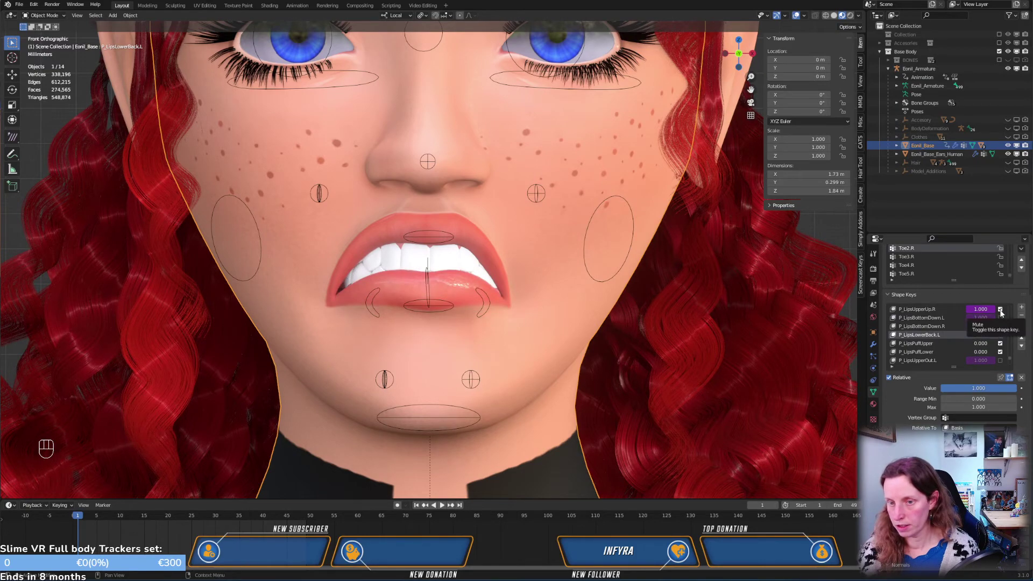
Check the raised upper lip from below and mute the P_LipsUpperUp.R and P_LipsUpperUp.L shape keys
middle_click_drag(615, 335, 689, 334)
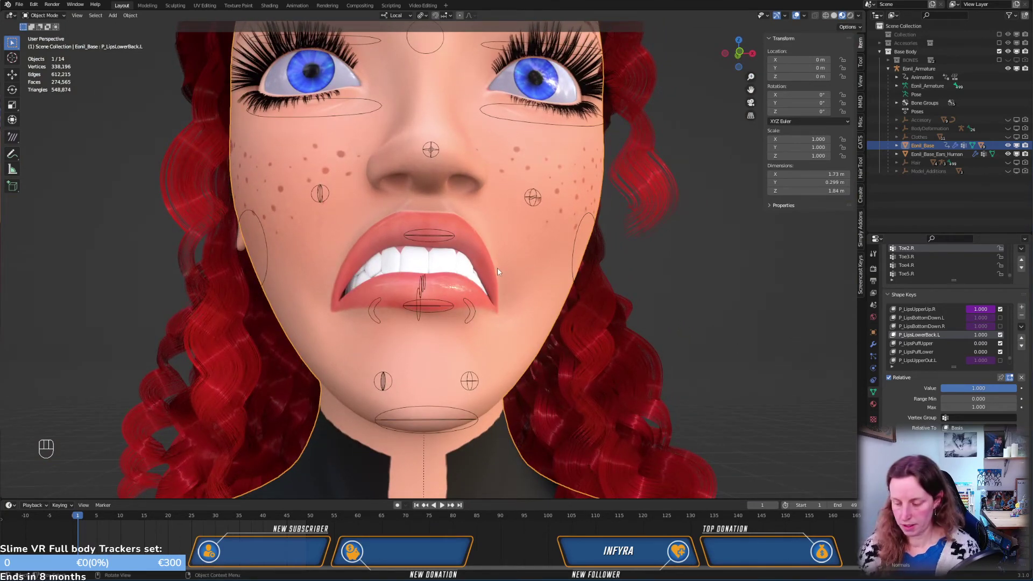
key("KP_1")
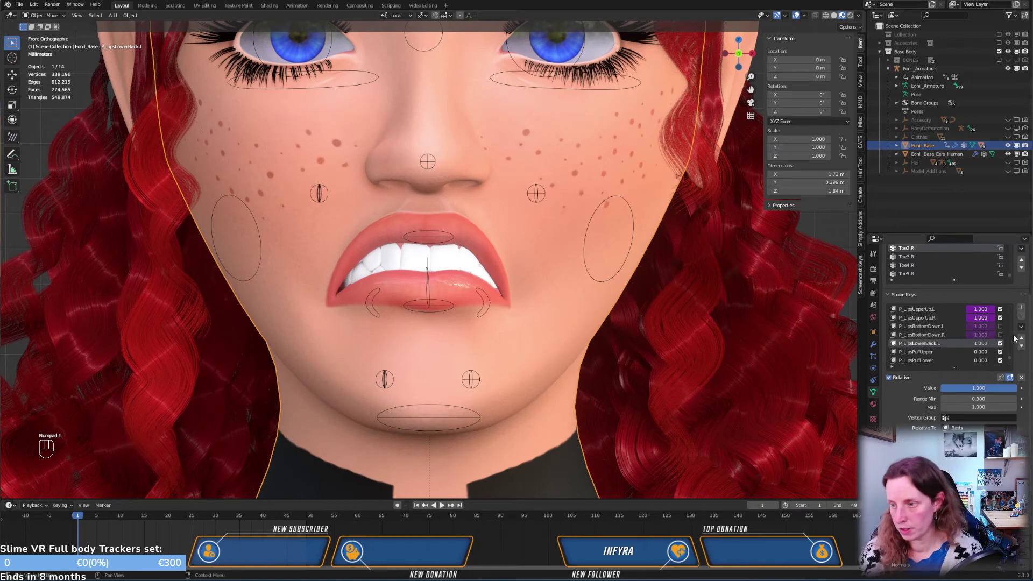
scroll(1006, 335, "up", 3)
left_click(1000, 335)
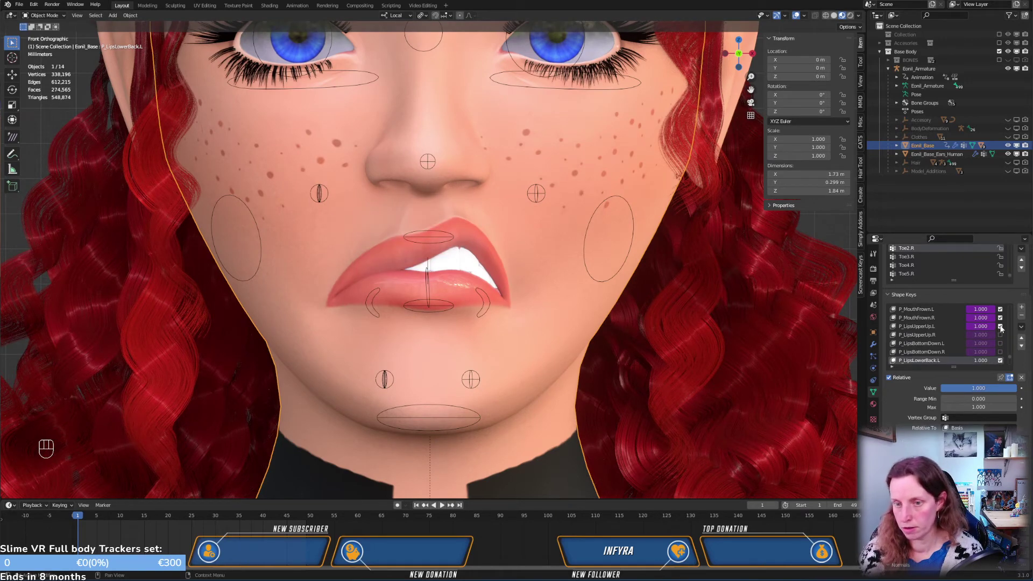
left_click(1000, 327)
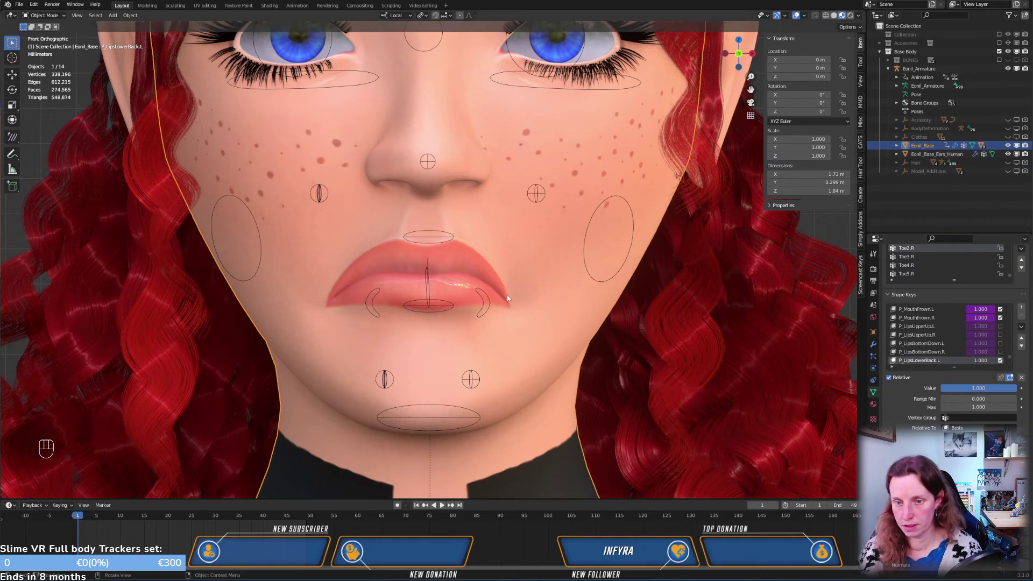
Inspect the closed frowning lips in profile and enable the P_MouthIn.R shape key to compare the lip shape
middle_click_drag(507, 298, 418, 291)
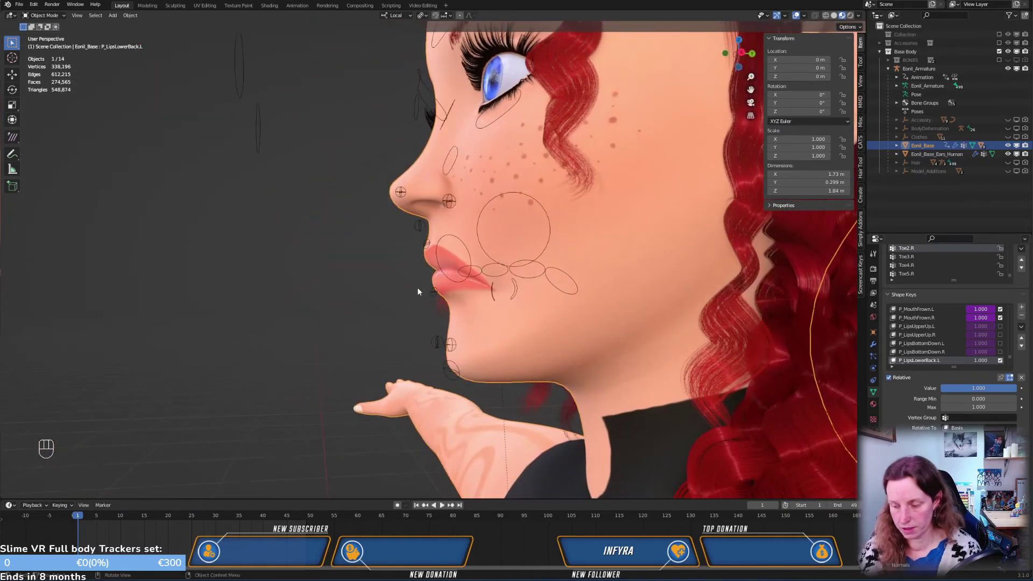
key("KP_3")
scroll(496, 321, "up", 3)
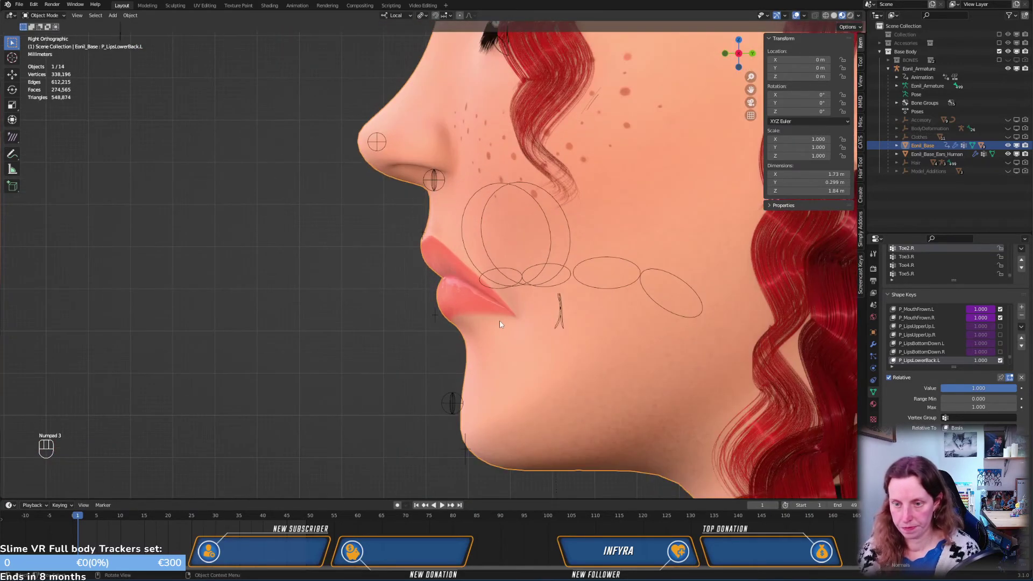
scroll(499, 324, "up", 3)
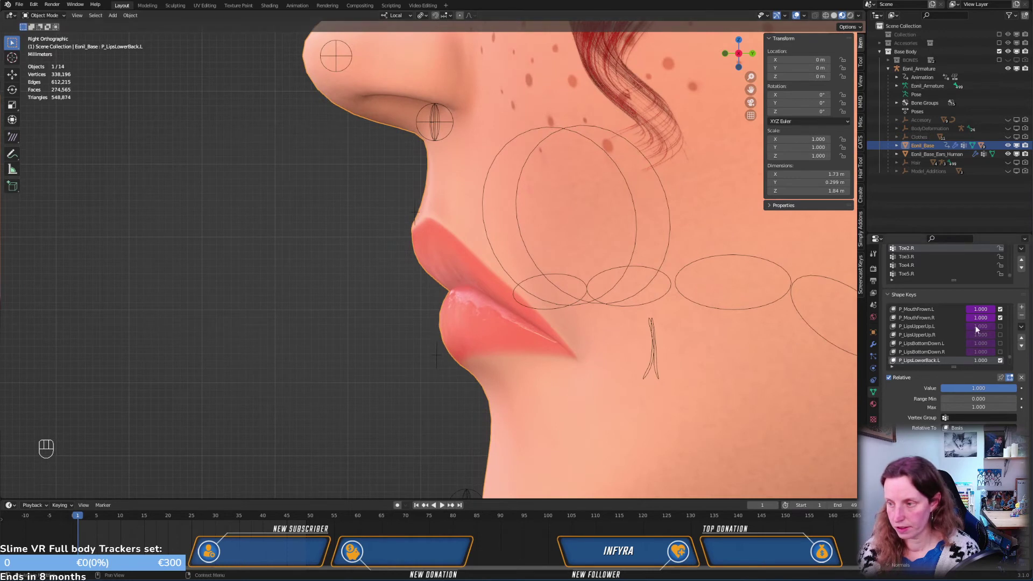
scroll(963, 333, "up", 1)
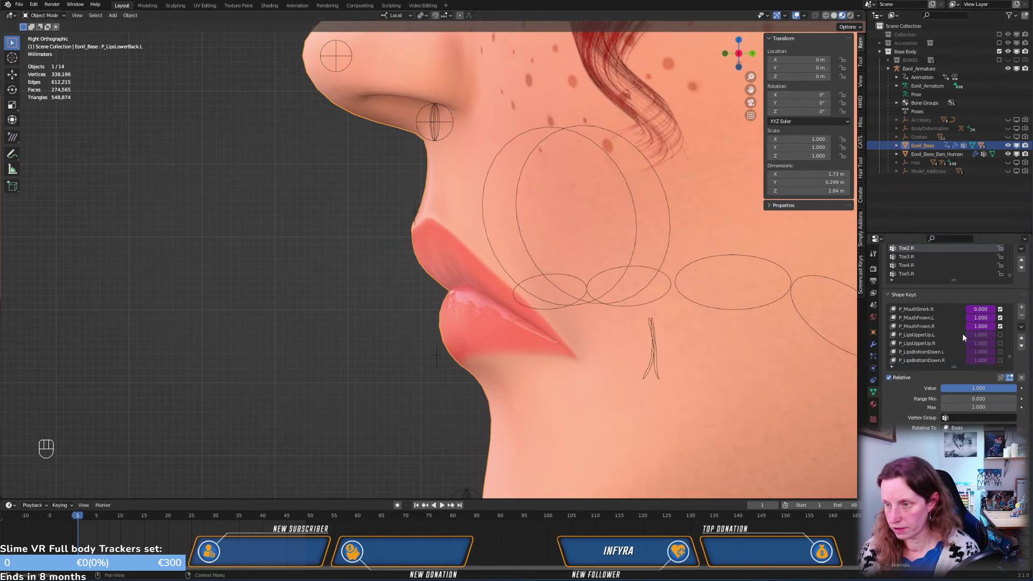
scroll(961, 334, "up", 4)
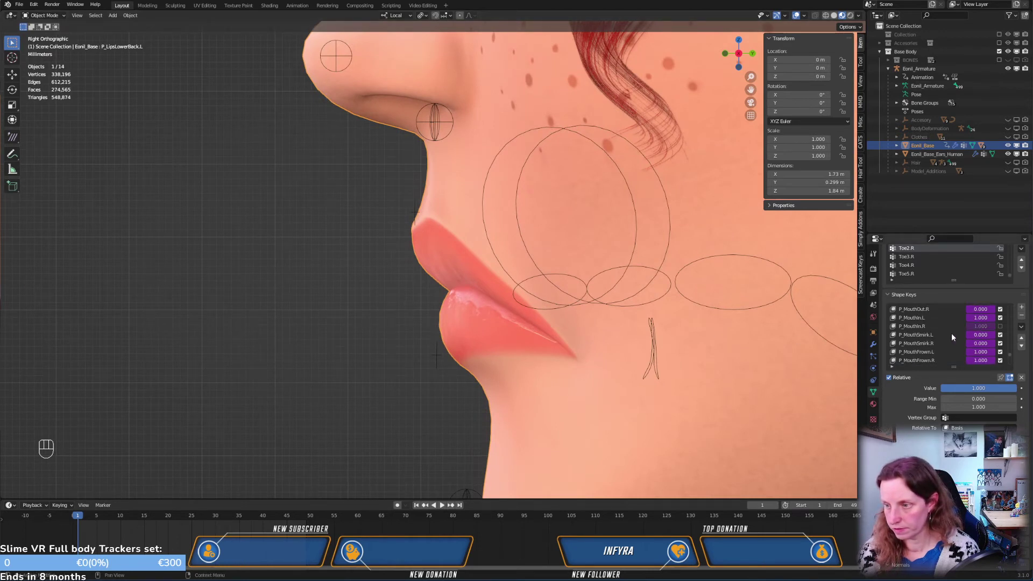
left_click(1000, 326)
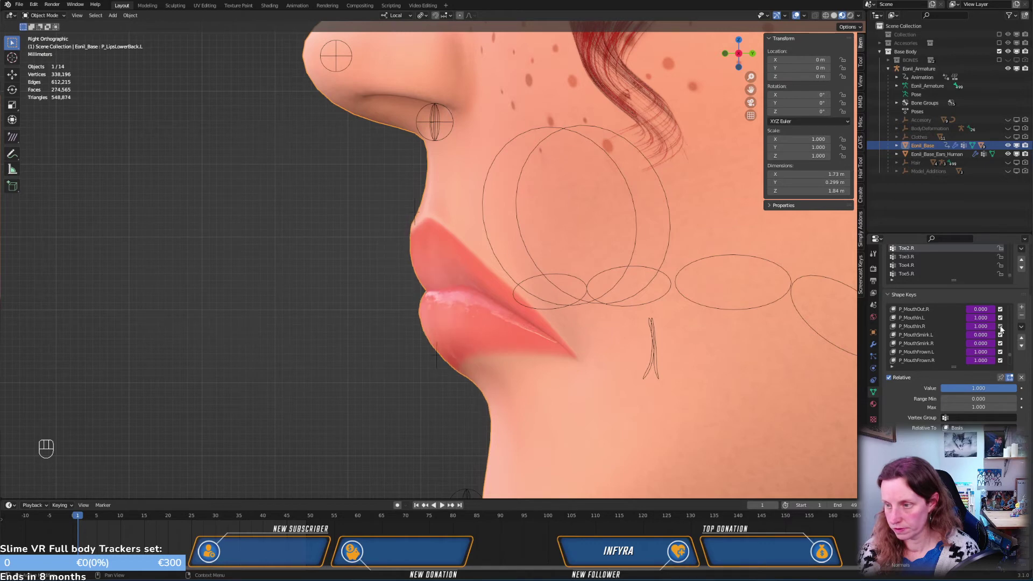
middle_click_drag(508, 310, 613, 323)
scroll(981, 331, "up", 1)
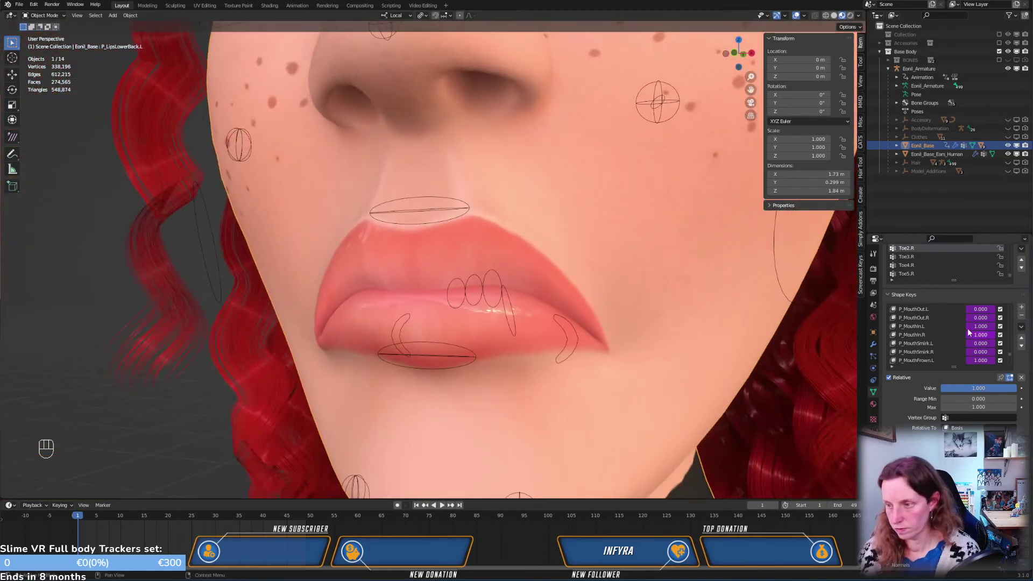
Toggle P_MouthIn.L off and on to compare the left mouth corner, and mute P_MouthIn.R
left_click(1000, 326)
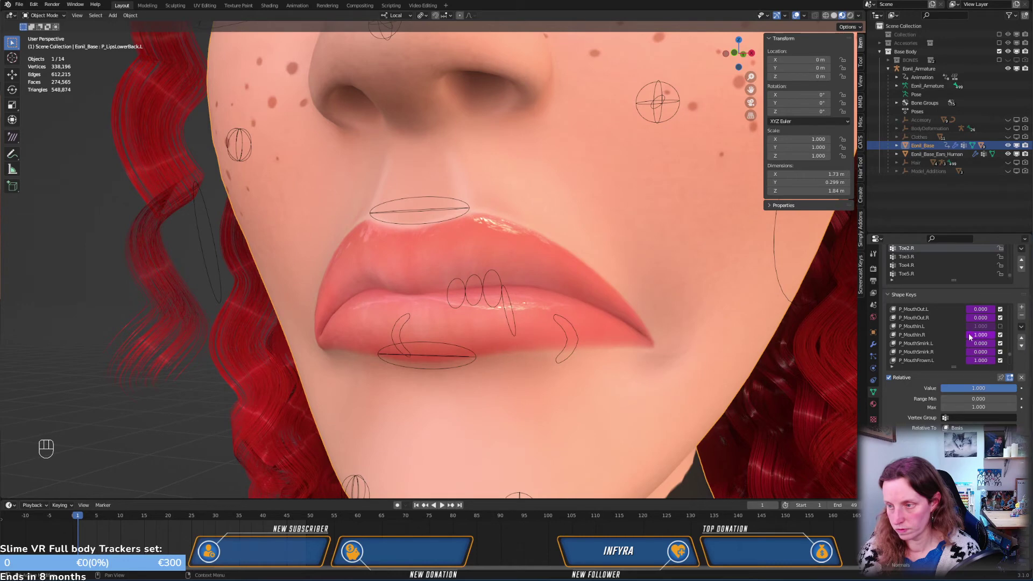
middle_click_drag(603, 318, 537, 319)
left_click(1000, 326)
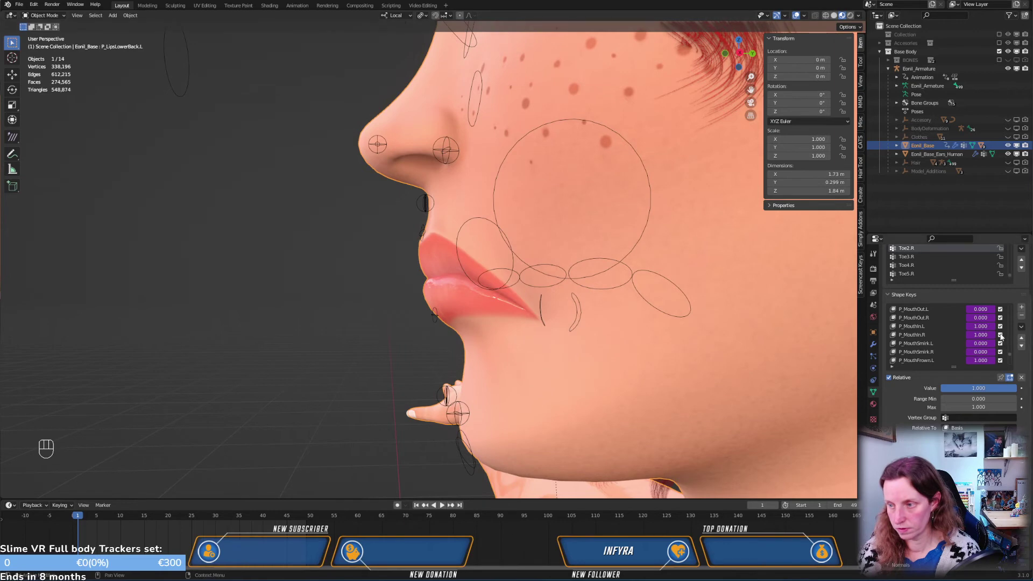
left_click(1000, 335)
middle_click_drag(640, 328, 533, 326)
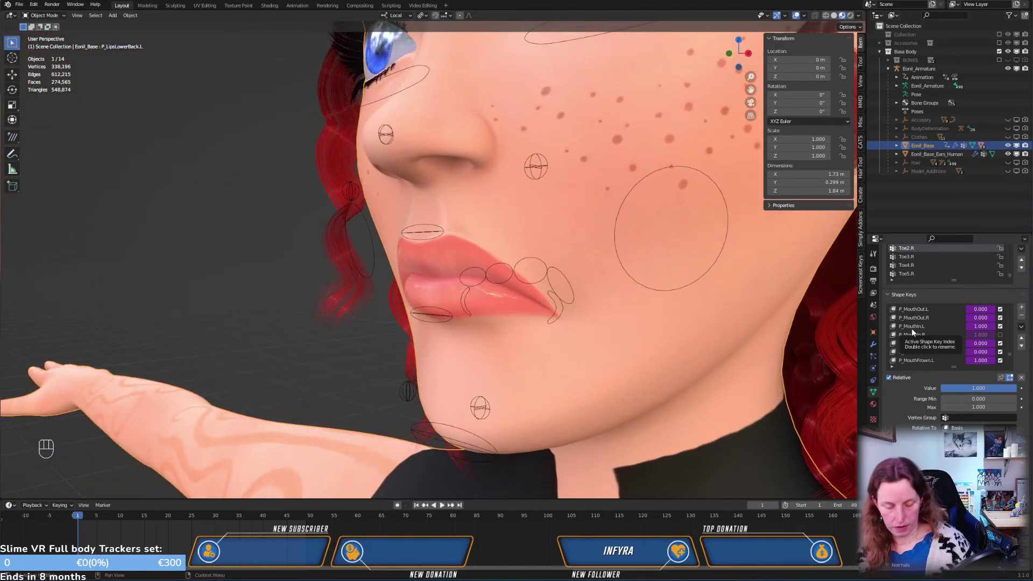
Compare the P_MouthIn.L and P_MouthIn.R shape keys in Edit Mode, viewing the lips from below and from the front
key("Tab")
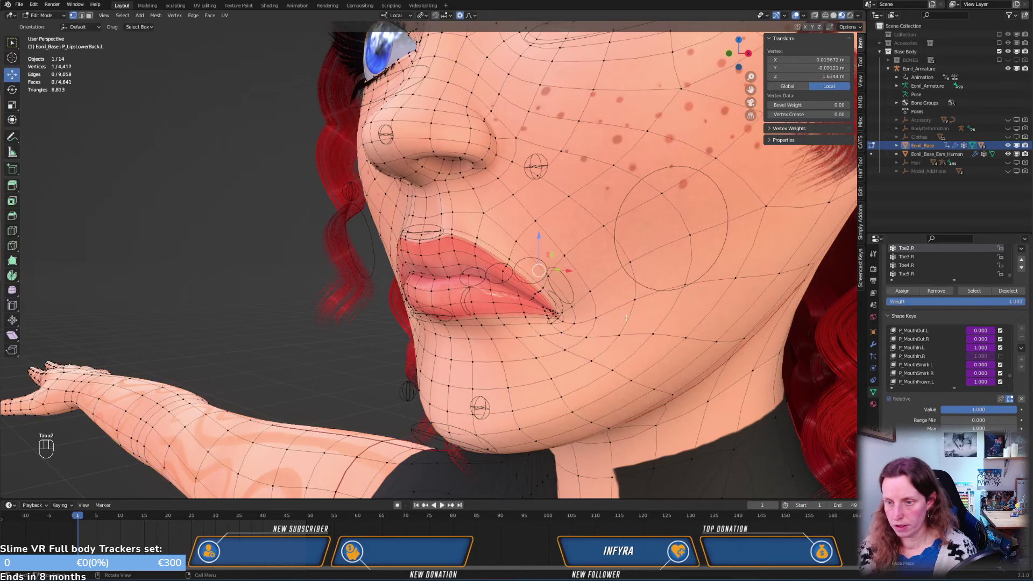
left_click(916, 348)
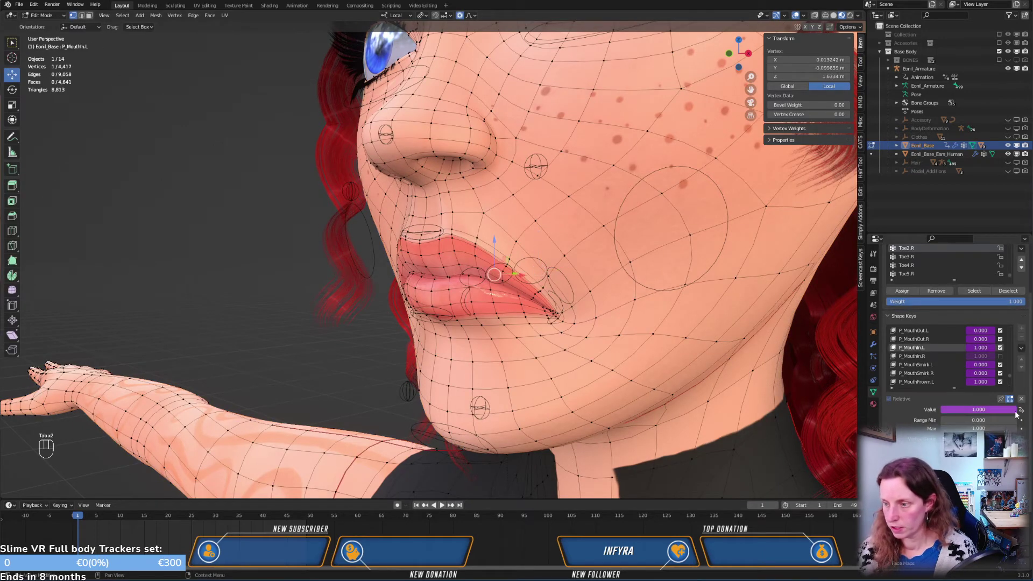
middle_click_drag(673, 258, 567, 297)
left_click(910, 356)
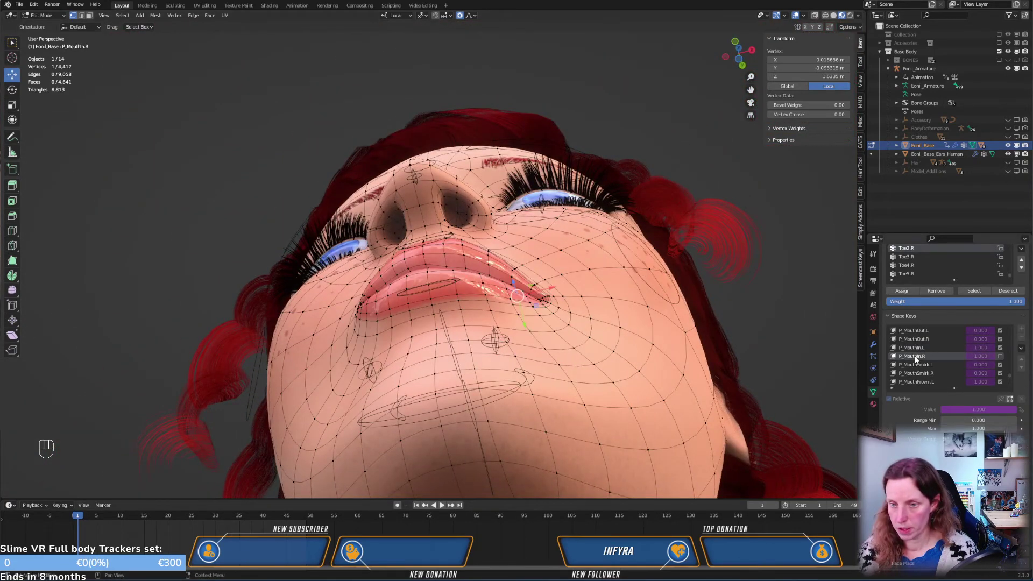
left_click(911, 347)
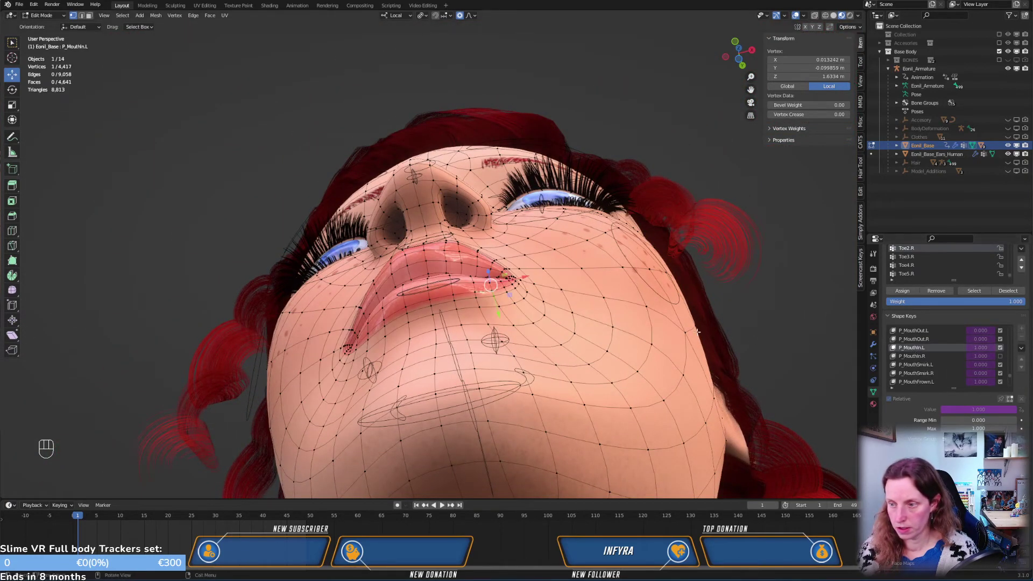
middle_click_drag(508, 295, 566, 331)
Select all vertices of the body mesh and save the file
key("a")
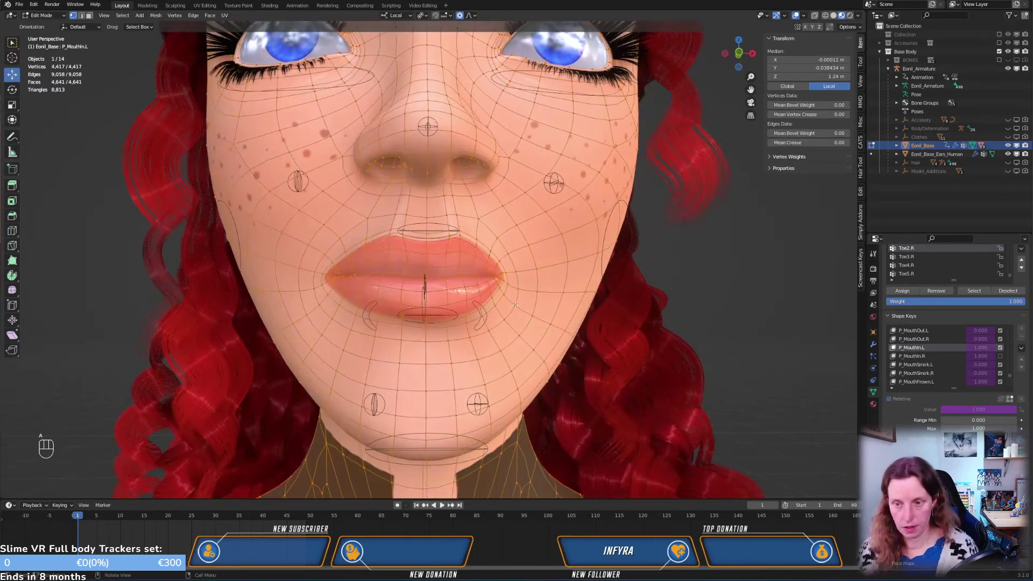
key("ctrl+s")
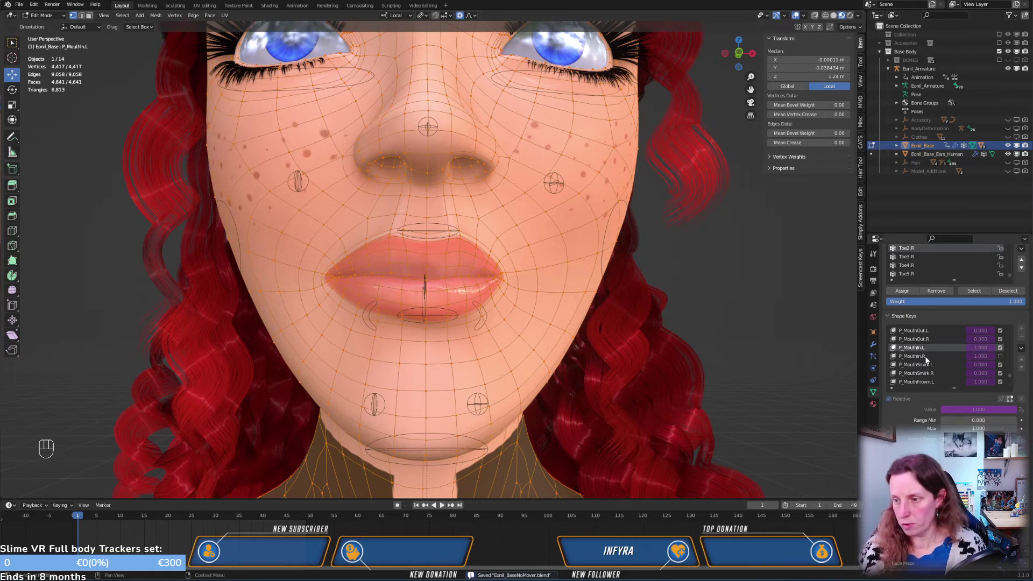
left_click(176, 17)
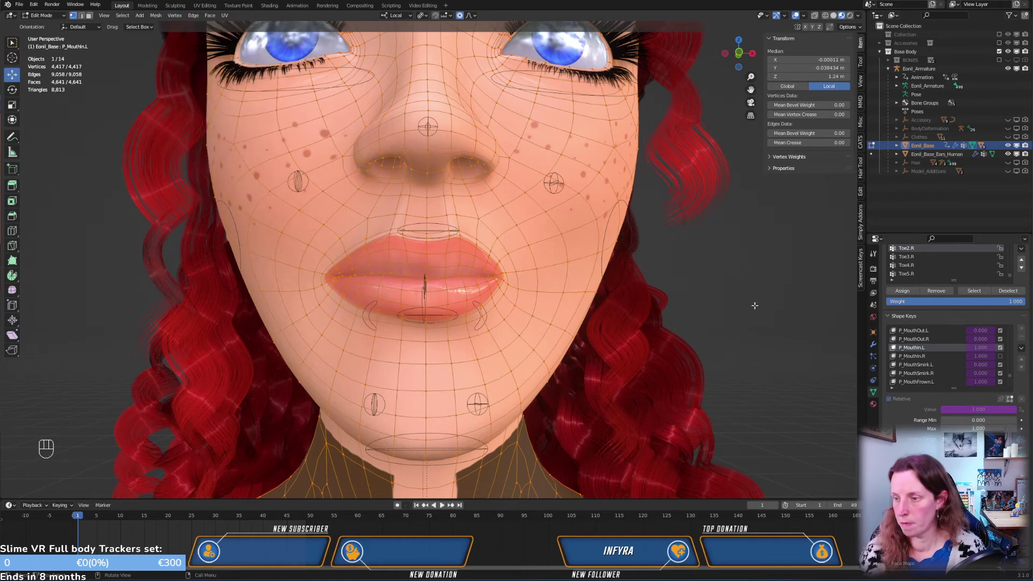
Overwrite the P_MouthIn.R shape key using Blend from Shape with P_MouthIn.L at blend 1.000 and Add disabled
left_click(911, 356)
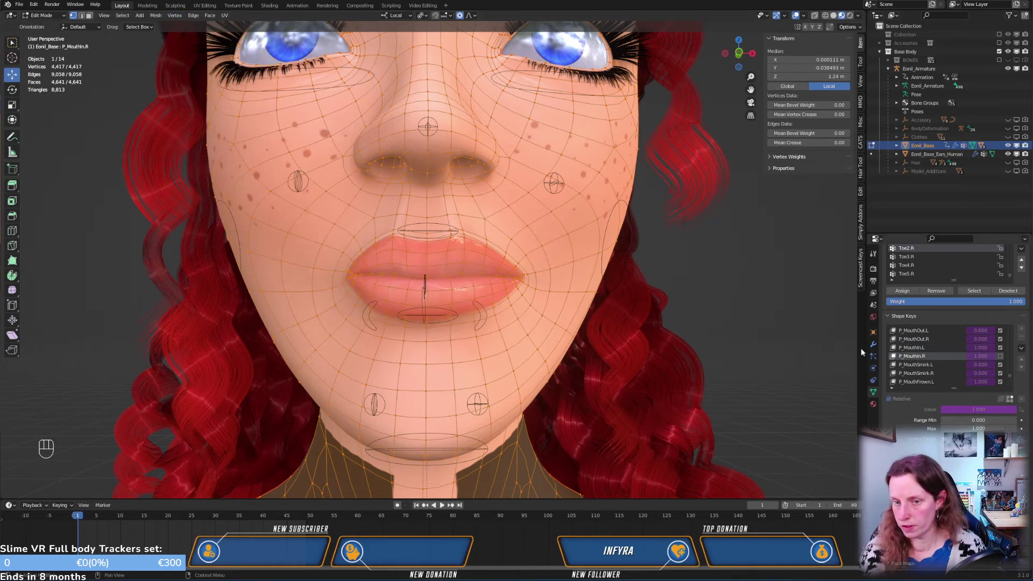
left_click(175, 15)
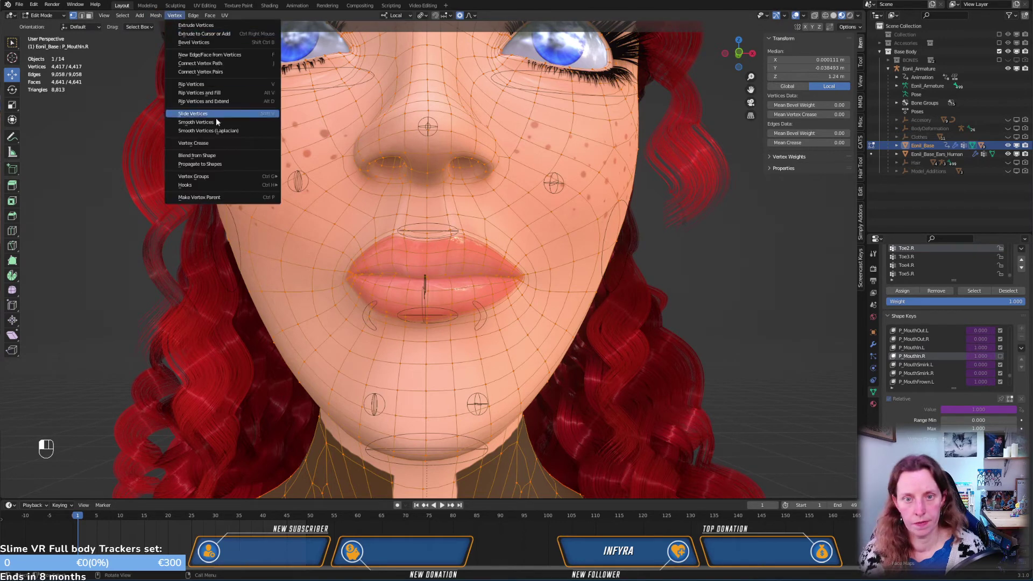
left_click(214, 156)
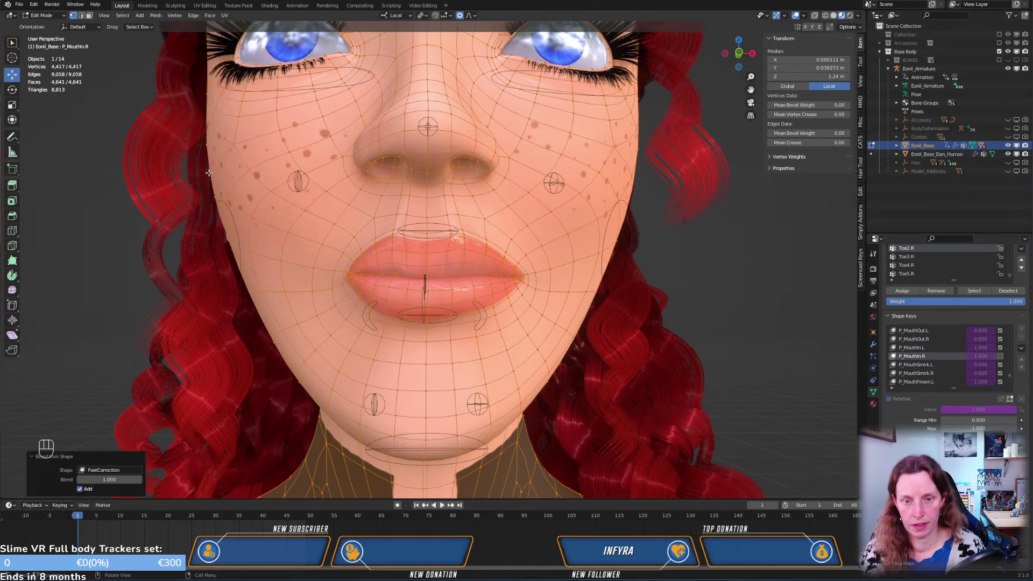
left_click(128, 470)
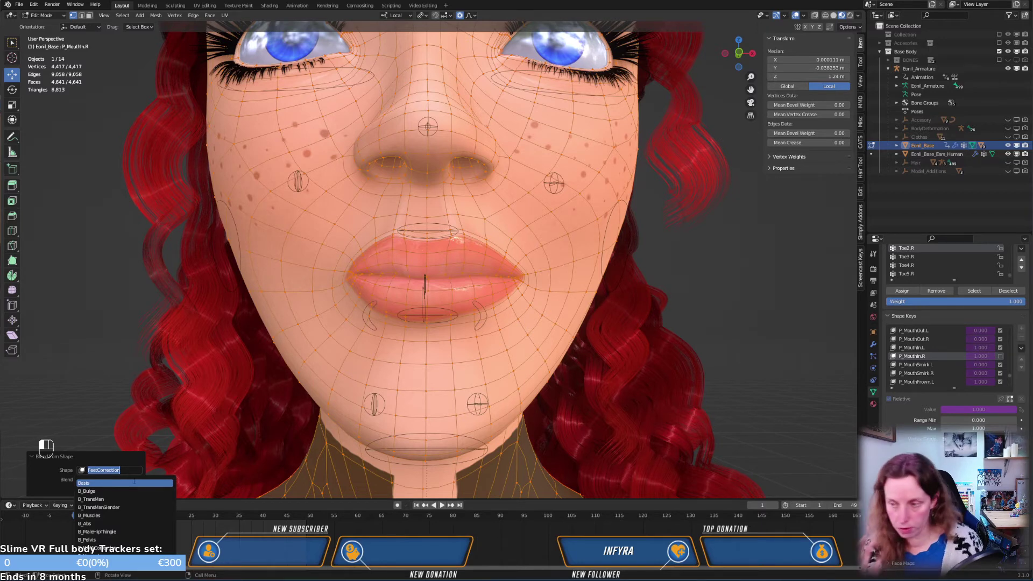
type("Mout")
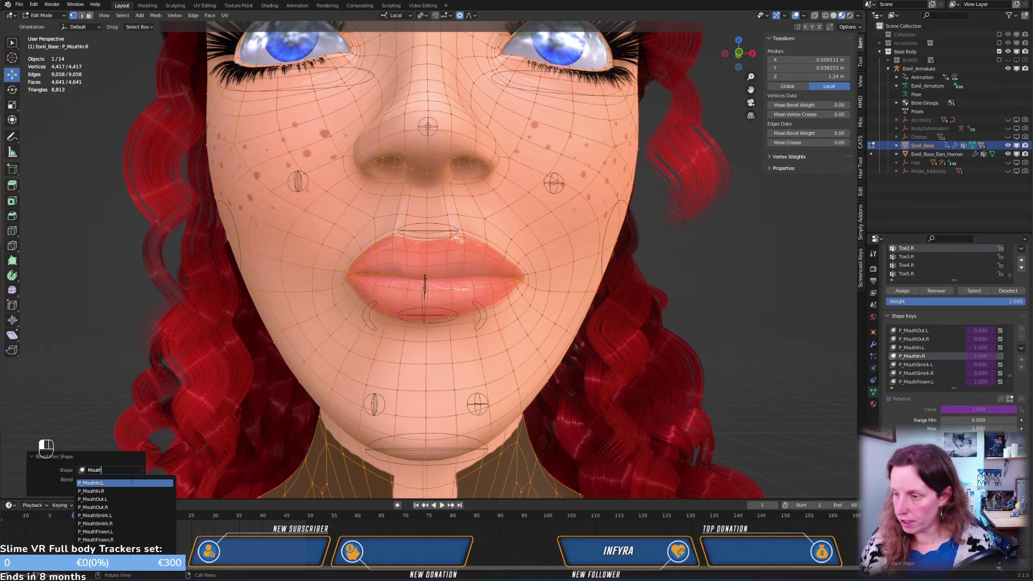
type("h")
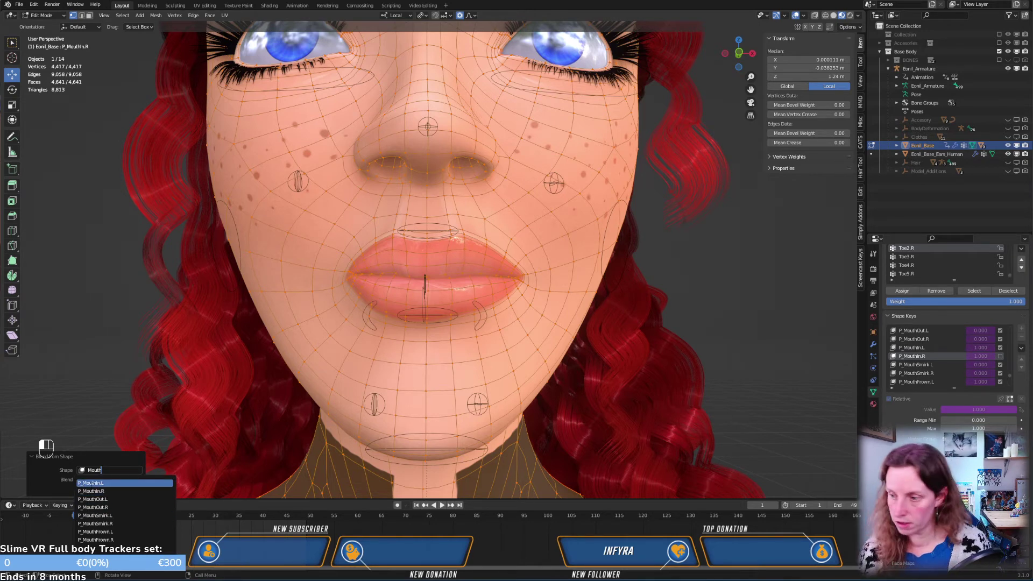
left_click(93, 482)
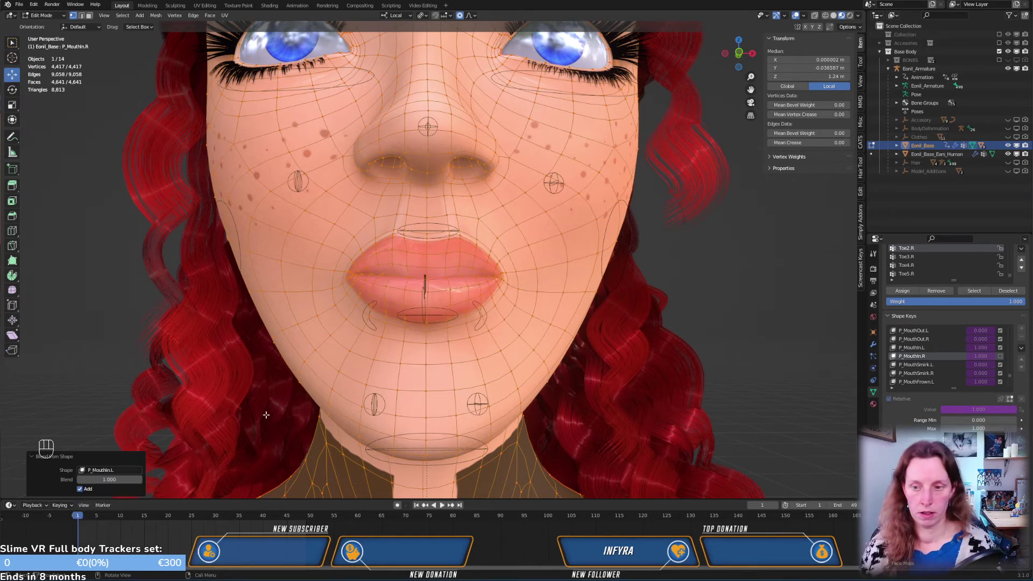
left_click(80, 489)
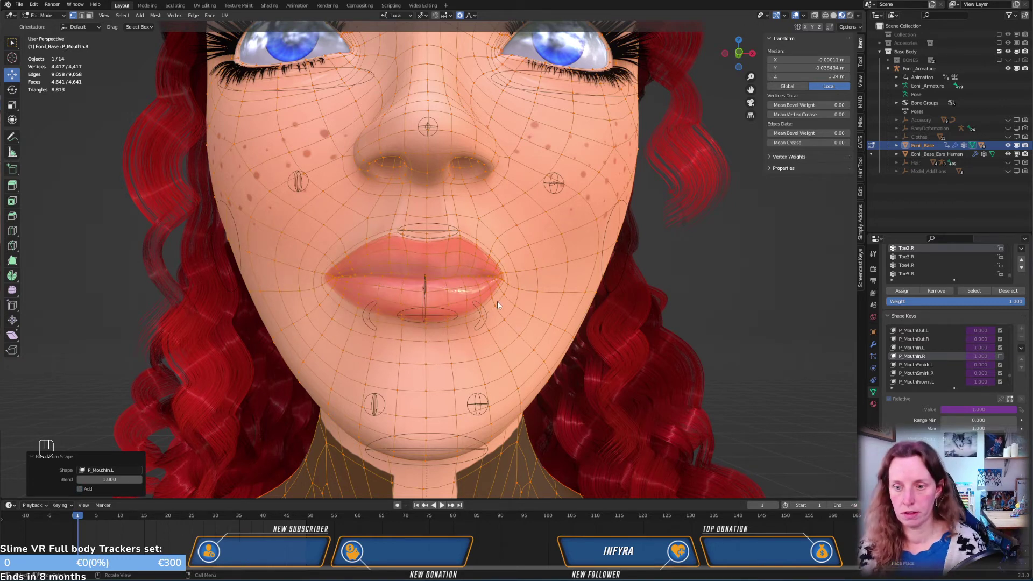
Return to Object Mode, enable the P_MouthIn.R shape key and mirror it to the opposite side of the face
key("Tab")
middle_click_drag(727, 322, 554, 328)
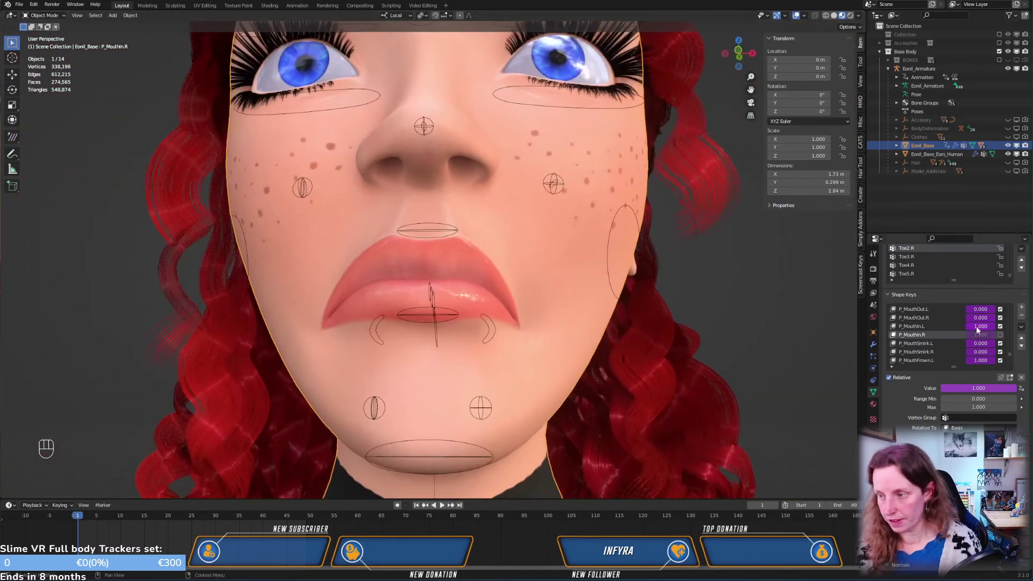
left_click(999, 336)
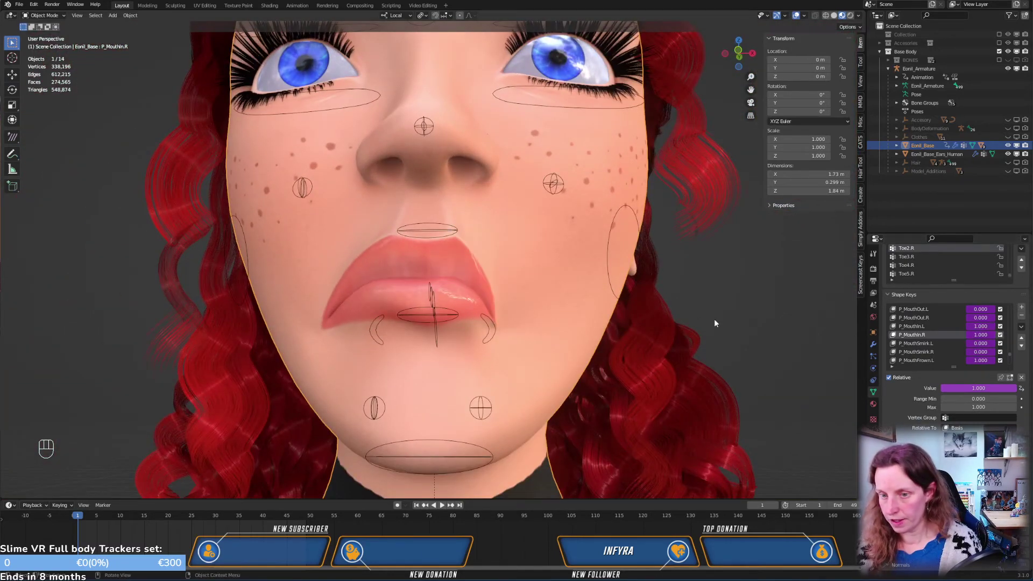
key("KP_1")
scroll(690, 346, "up", 1)
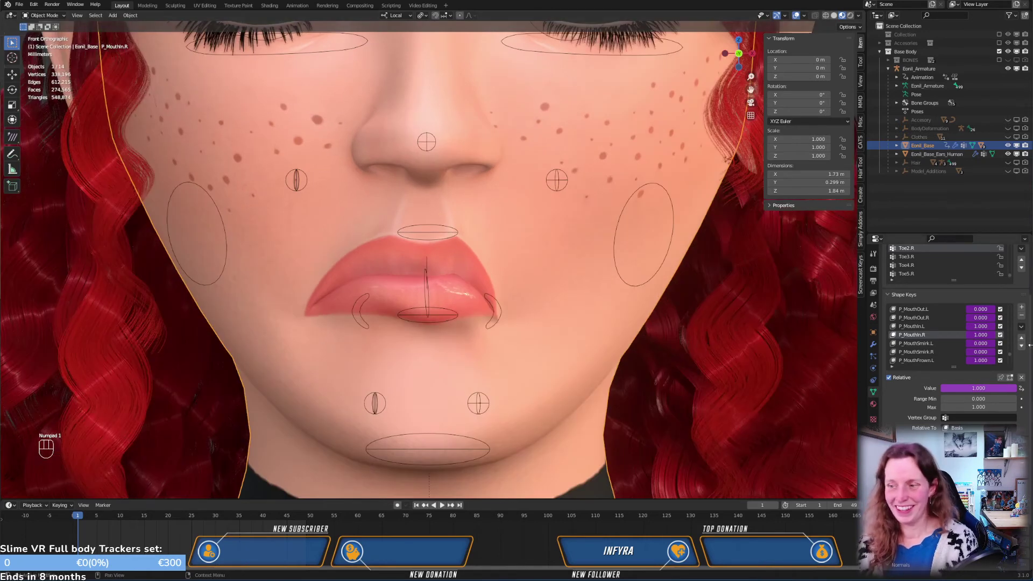
left_click(1020, 327)
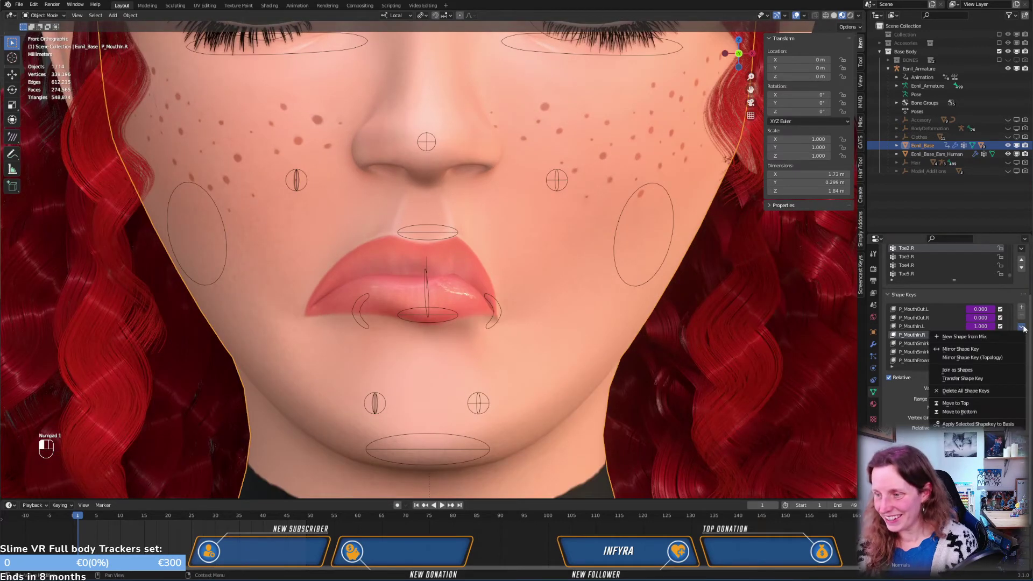
left_click(960, 349)
Check the mirrored mouth corners from below and make P_LipsLowerBack.L the active shape key
middle_click_drag(591, 323, 547, 301)
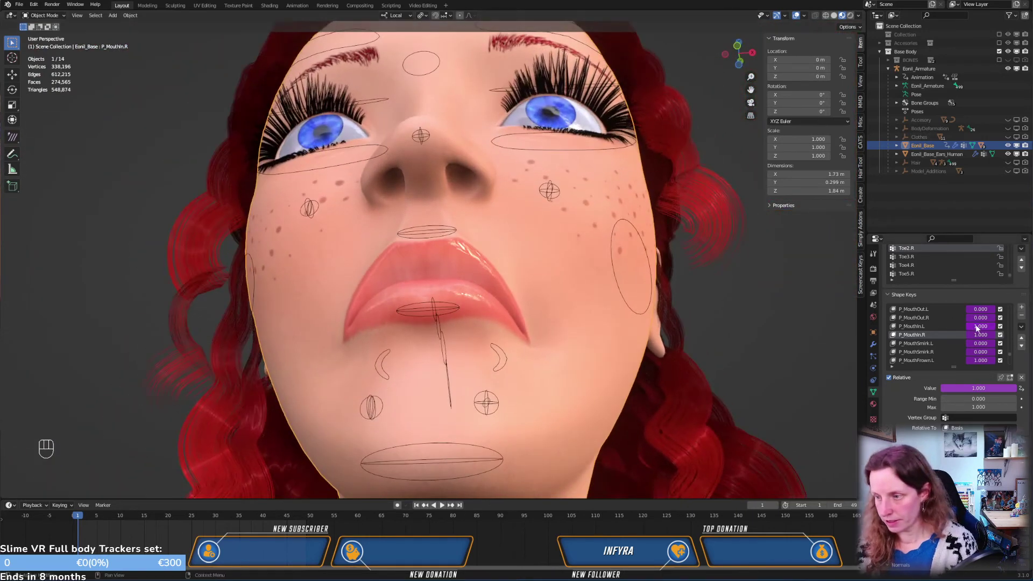
scroll(977, 328, "down", 2)
scroll(976, 329, "down", 5)
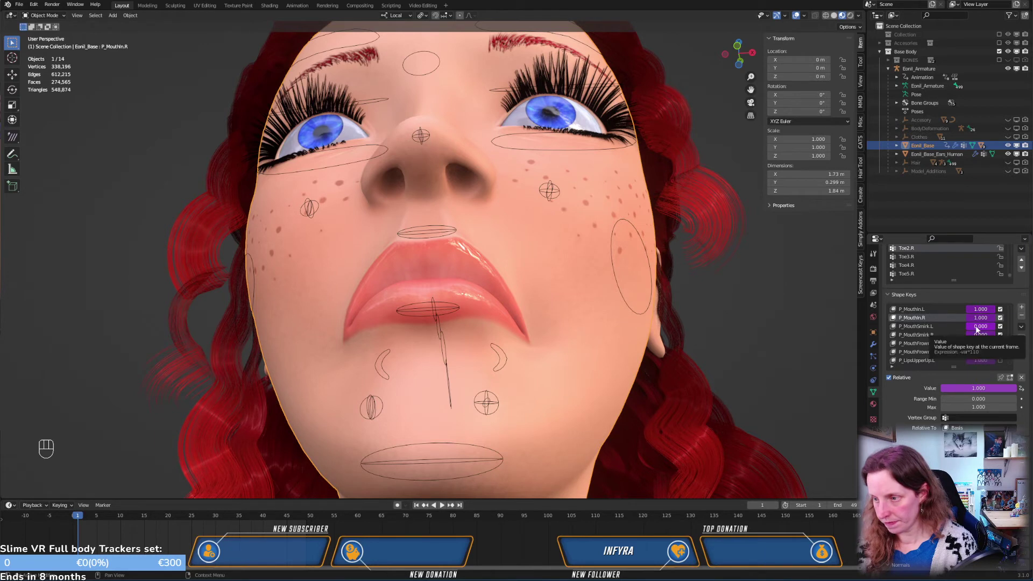
scroll(976, 333, "down", 3)
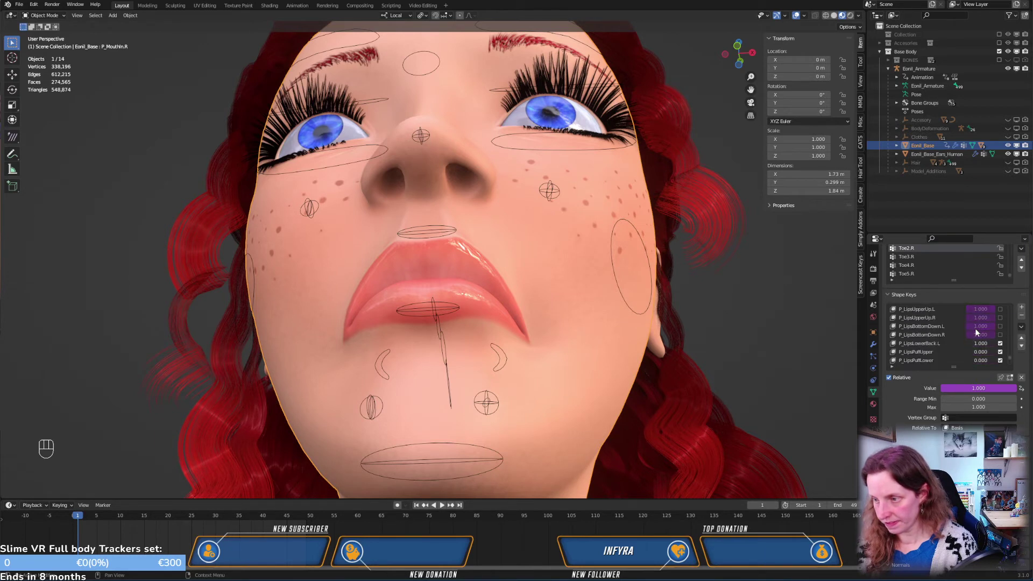
left_click(917, 327)
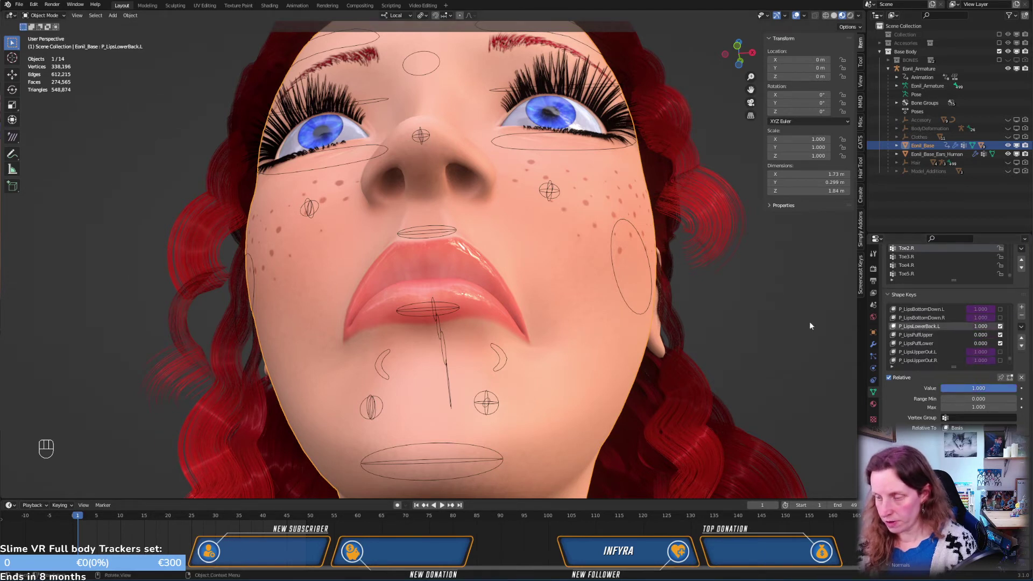
Mute the P_MouthFrown.R, P_MouthFrown.L, P_MouthIn.L and P_MouthIn.R shape keys
scroll(1011, 337, "up", 6)
left_click(1000, 334)
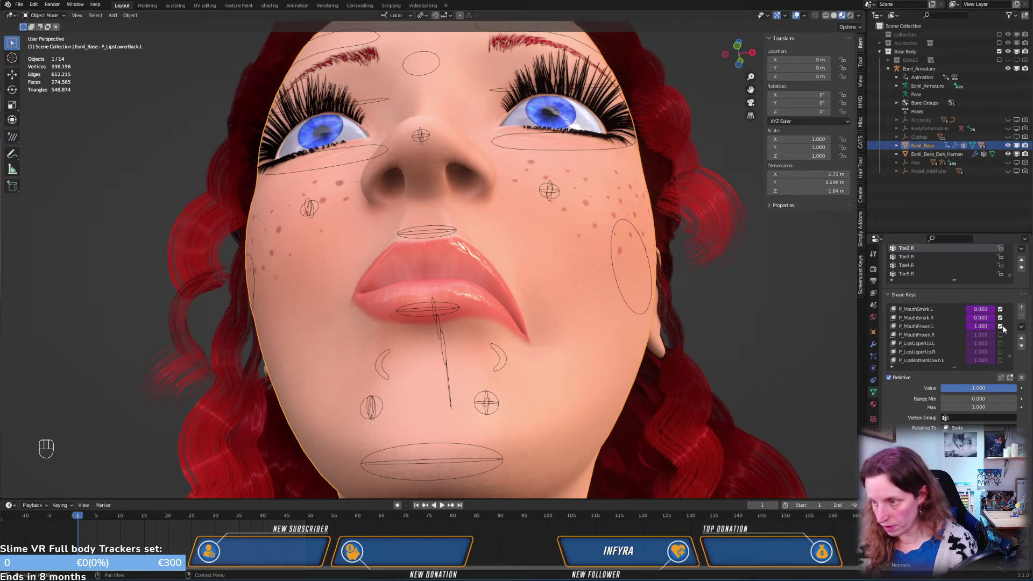
left_click(1000, 326)
scroll(1005, 333, "up", 4)
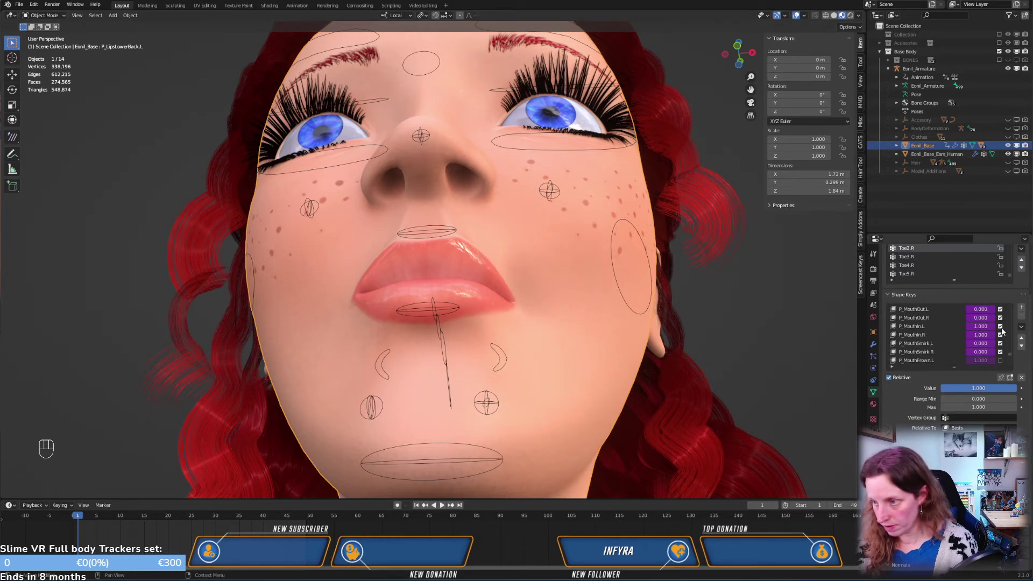
left_click(1001, 326)
left_click(1001, 334)
Mute the P_CheeksSmileLines.L and P_CheeksSmileLines.R shape keys and look through the preceding keys for other active ones
scroll(989, 335, "up", 8)
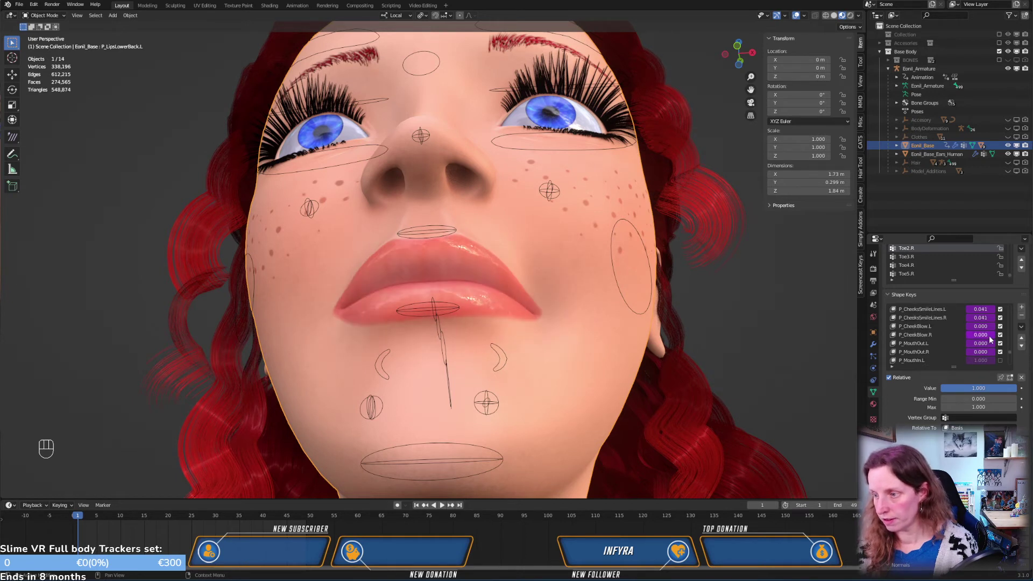
left_click(1001, 343)
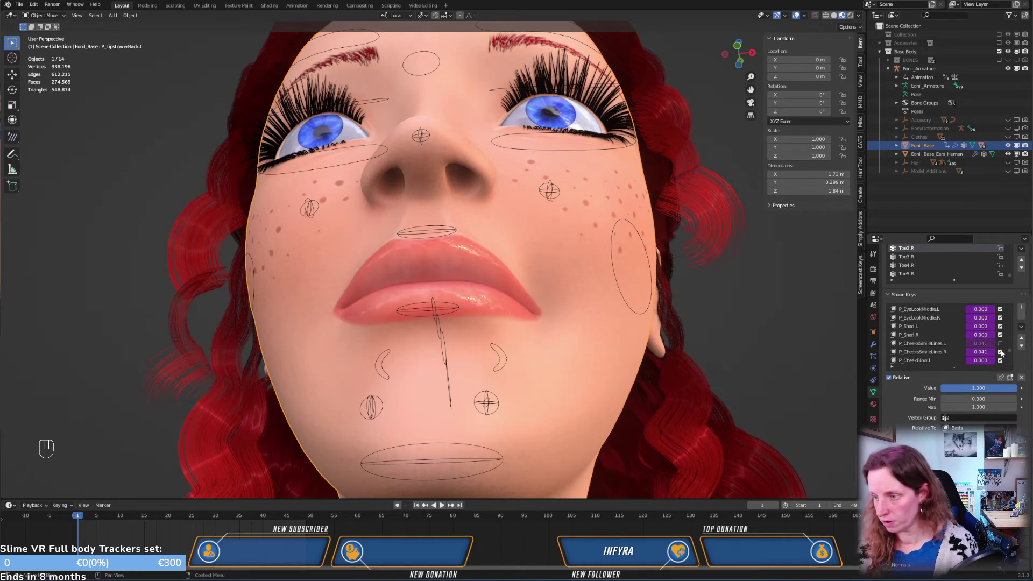
left_click(1000, 352)
scroll(995, 336, "up", 7)
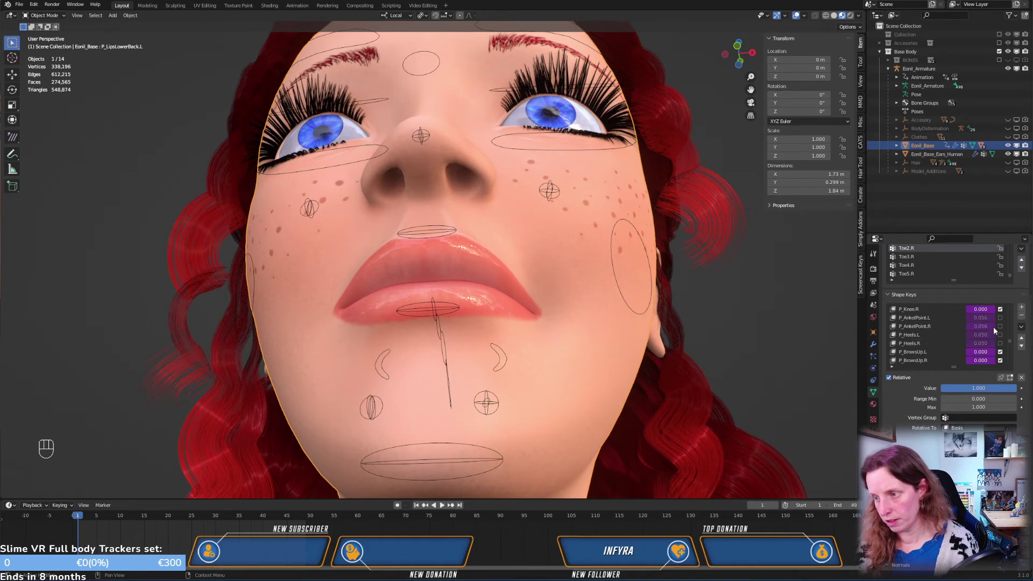
scroll(994, 328, "up", 7)
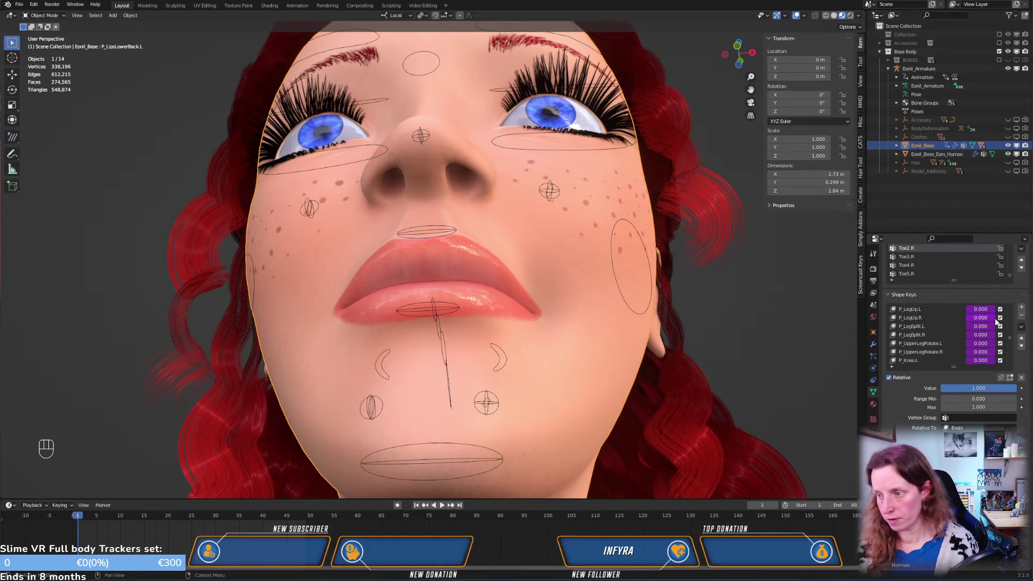
scroll(992, 328, "down", 7)
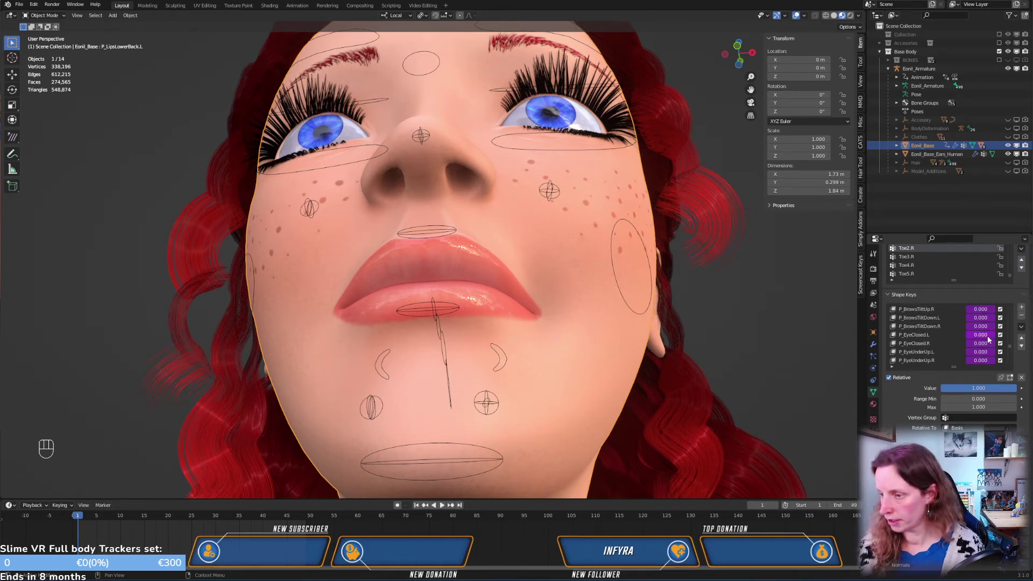
Create a new shape key on the face mesh from the current mix, with P_LipsLowerBack.L at full value
scroll(987, 338, "down", 6)
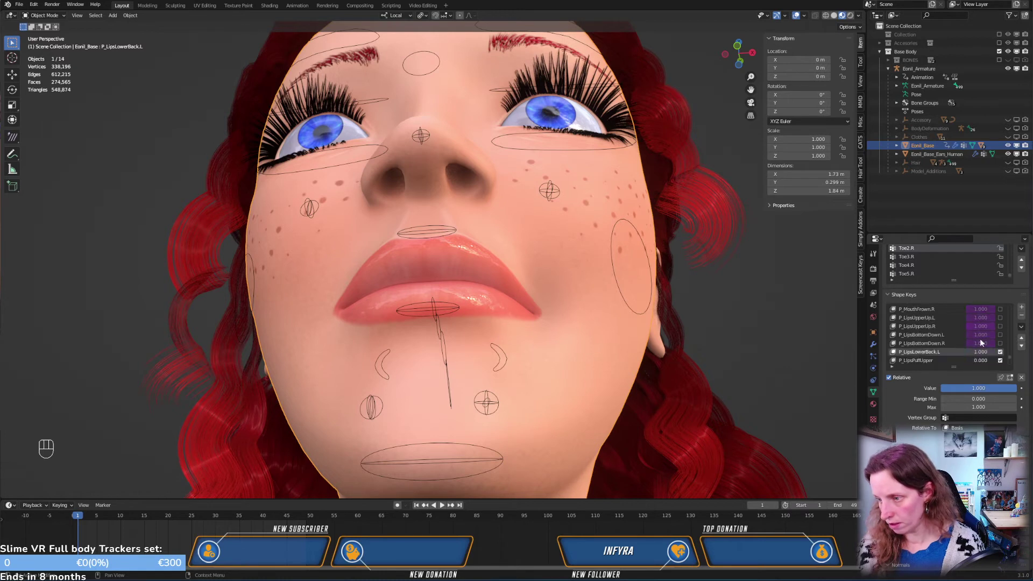
scroll(980, 342, "down", 8)
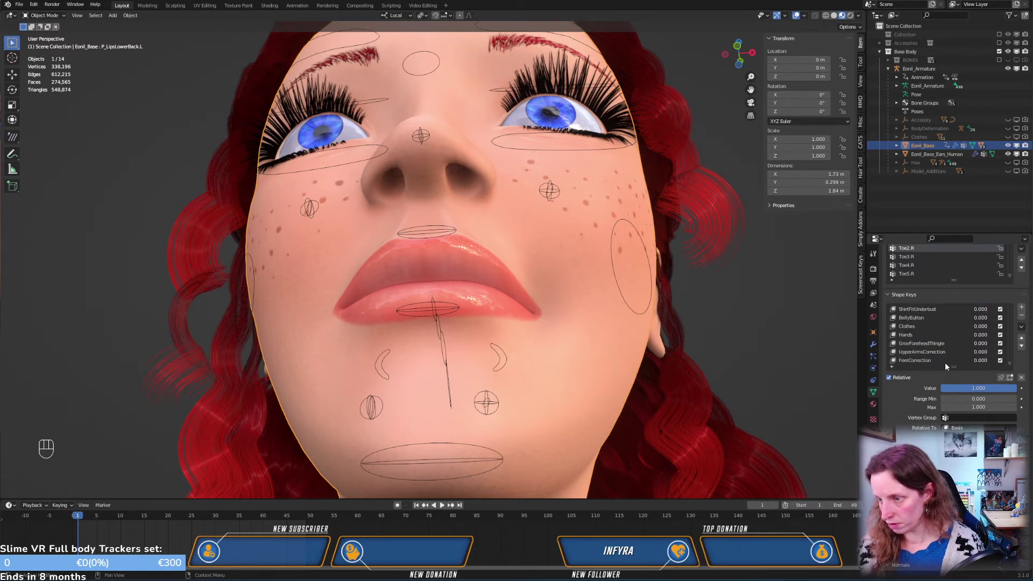
scroll(955, 342, "up", 7)
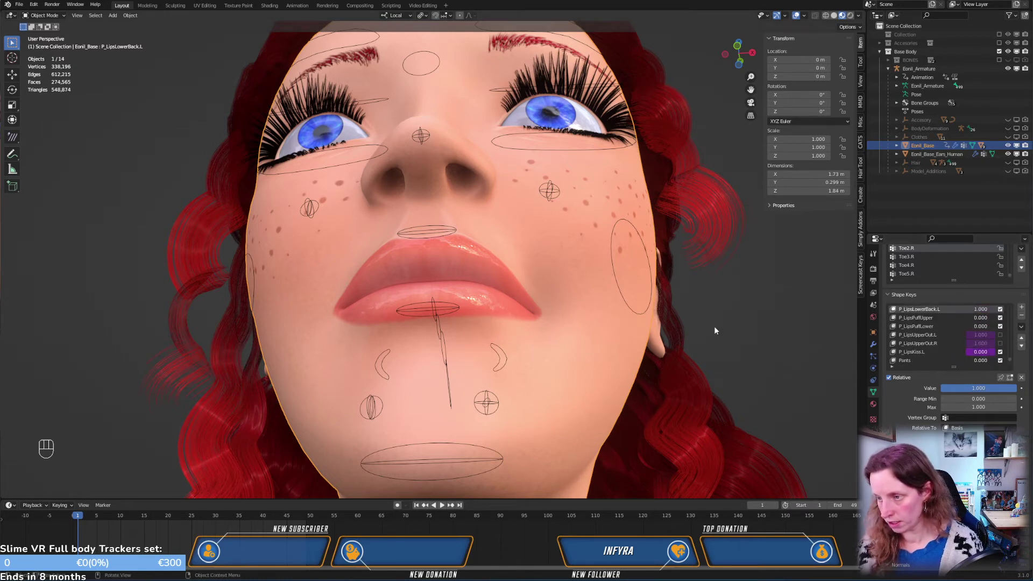
left_click(1021, 326)
left_click(959, 336)
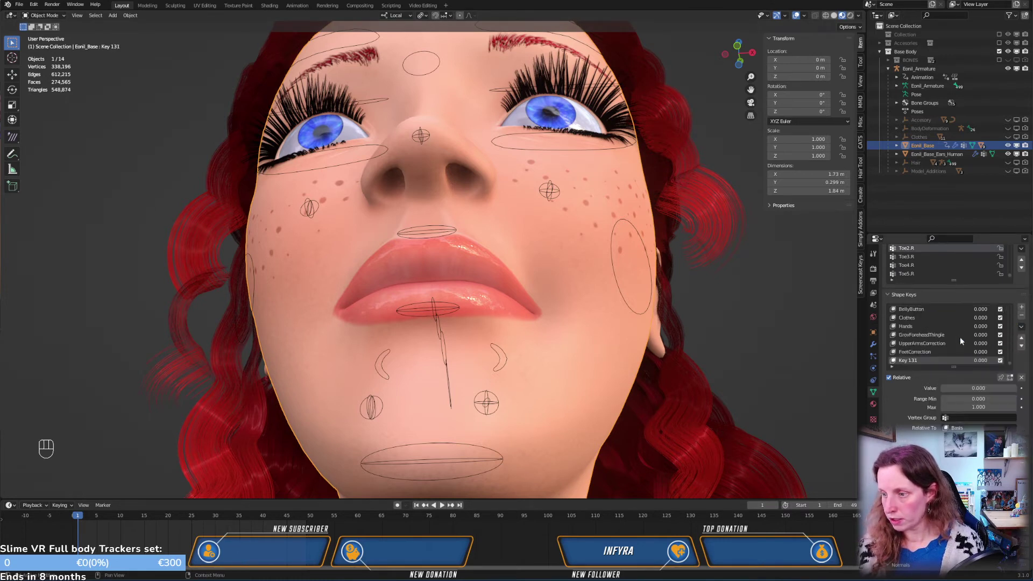
Move the new shape key up the list until it sits directly below P_LipsLowerBack.L
left_click(1022, 338)
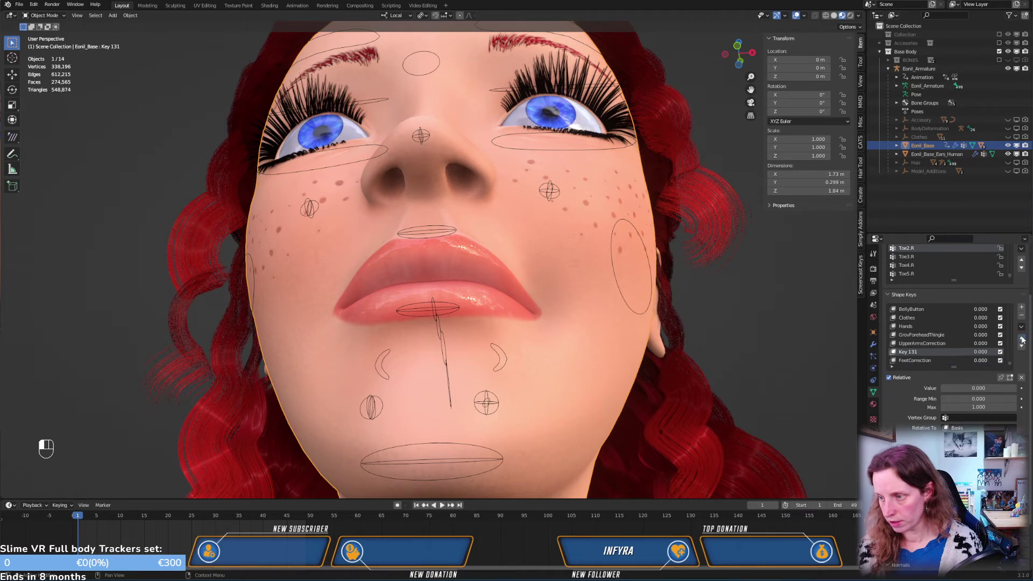
left_click(1021, 338)
left_click(1021, 337)
left_click(1022, 338)
left_click(1021, 337)
left_click(1021, 337)
left_click(1021, 338)
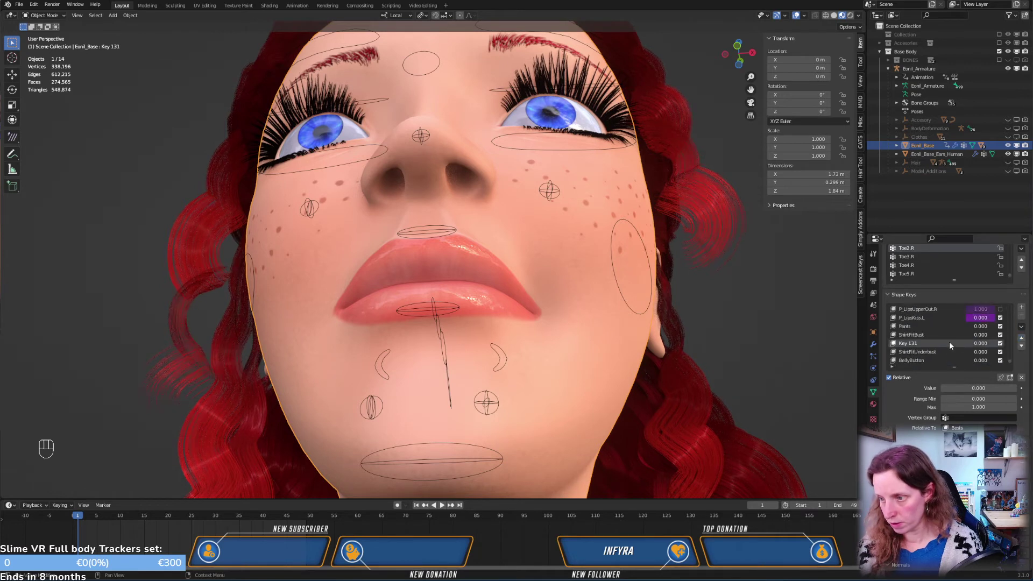
left_click(1021, 338)
left_click(1021, 338)
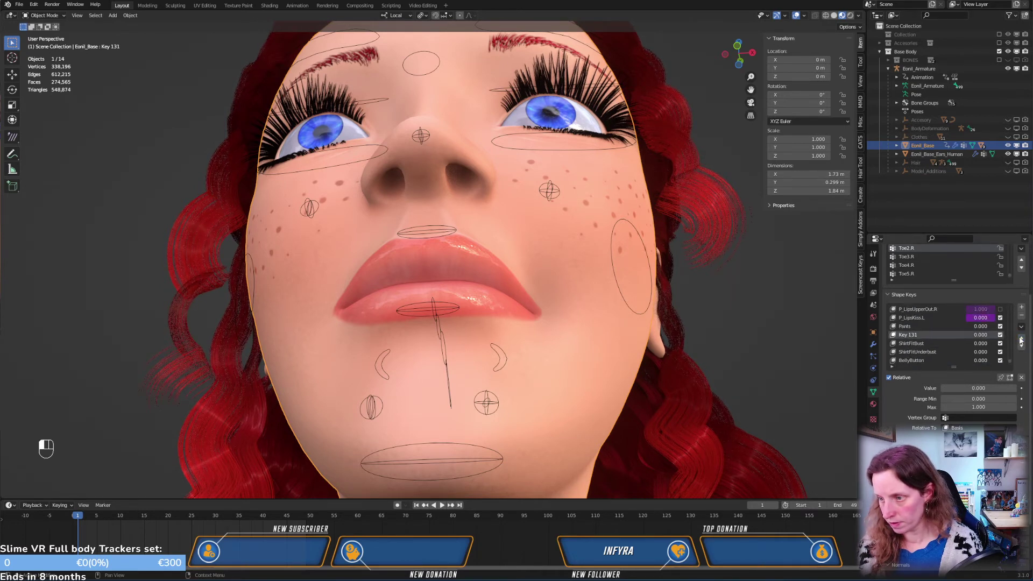
left_click(1021, 338)
left_click(1021, 338)
left_click(1021, 338)
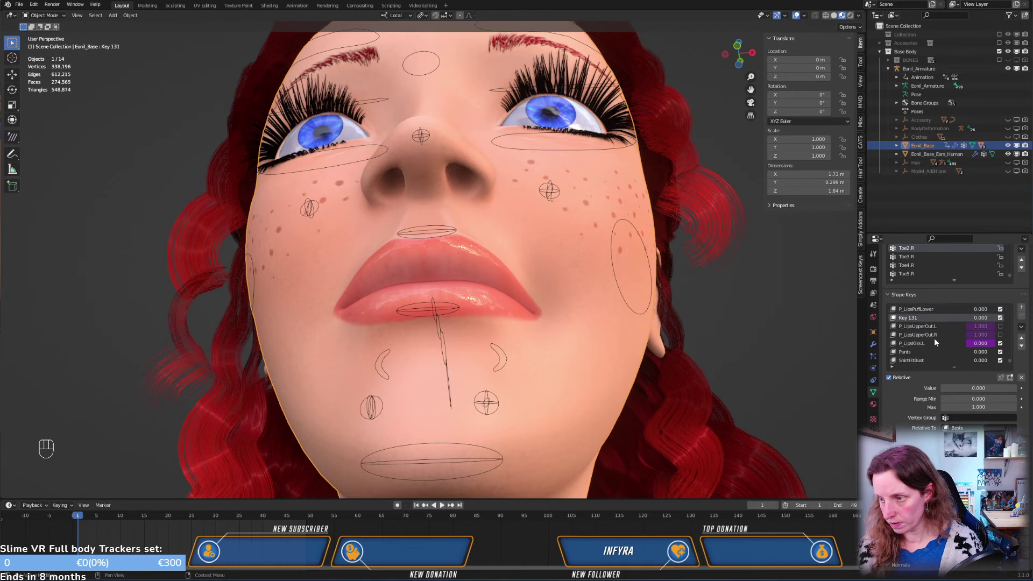
left_click(1021, 338)
left_click(1021, 338)
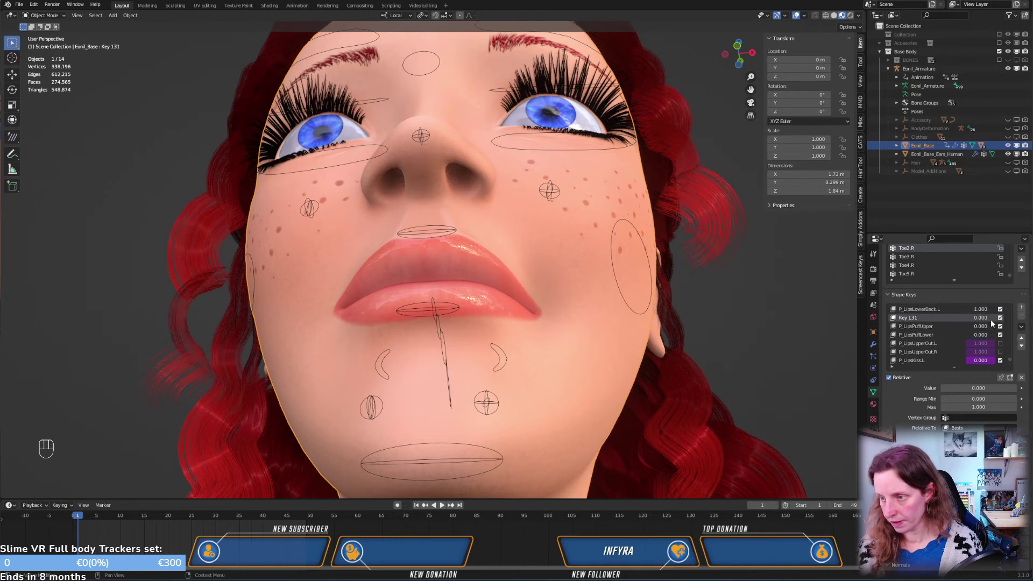
Mirror the new shape key to the opposite side of the face and set its value to 1.000
left_click(1021, 326)
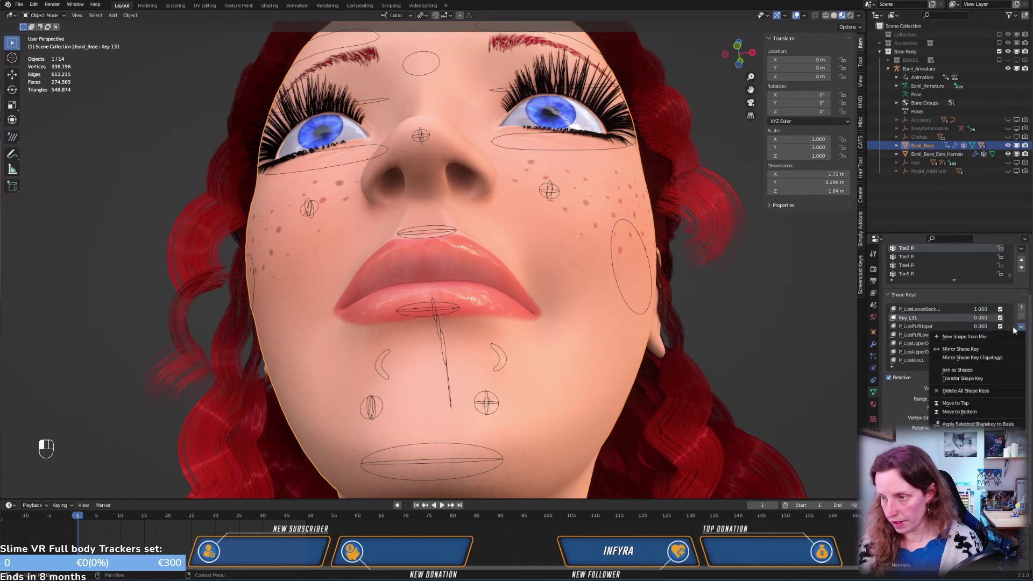
left_click(955, 351)
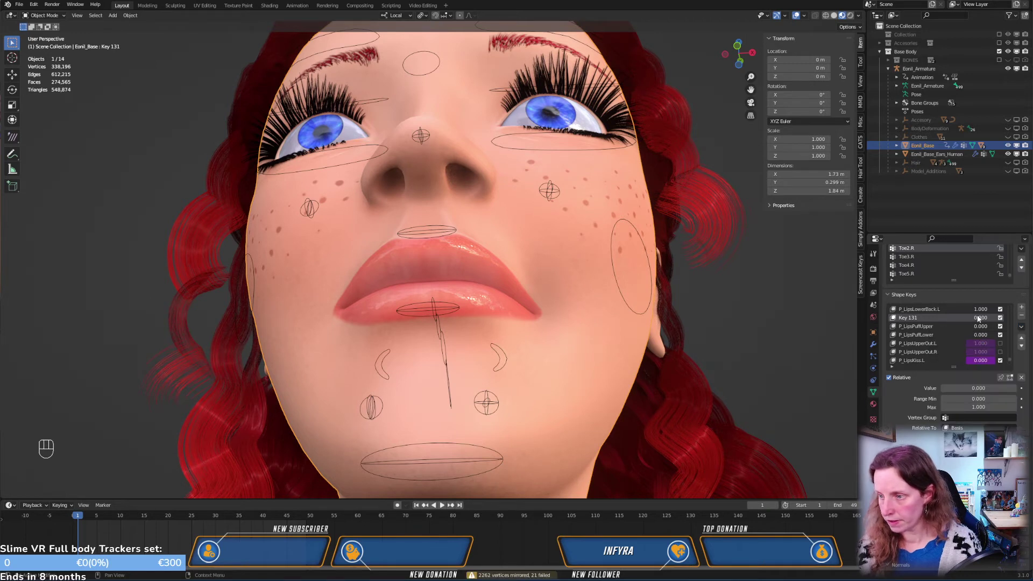
left_click_drag(947, 388, 1017, 388)
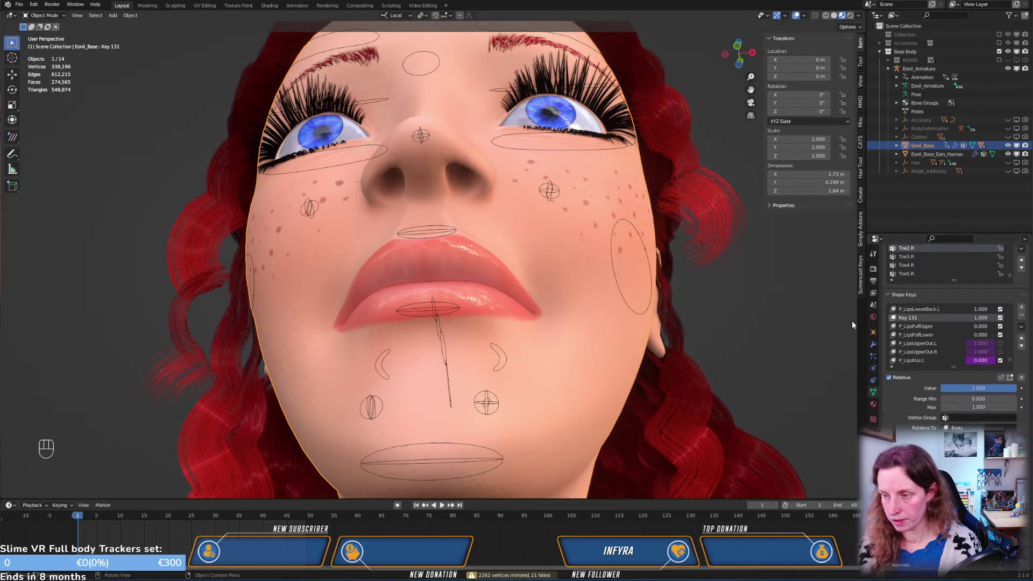
Rename the mirrored shape key as P_LipsLowerBack.R
type("P")
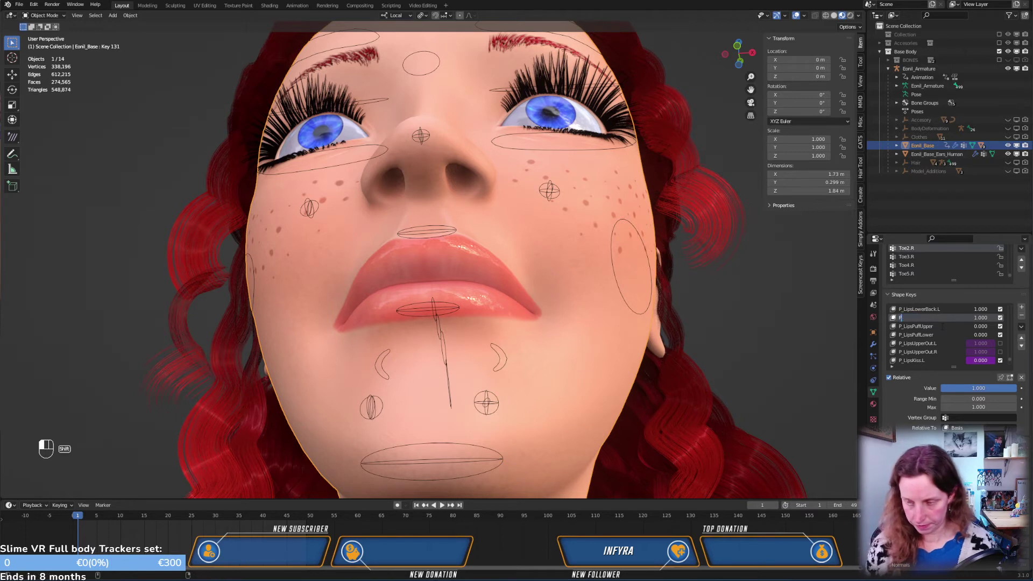
type("_L")
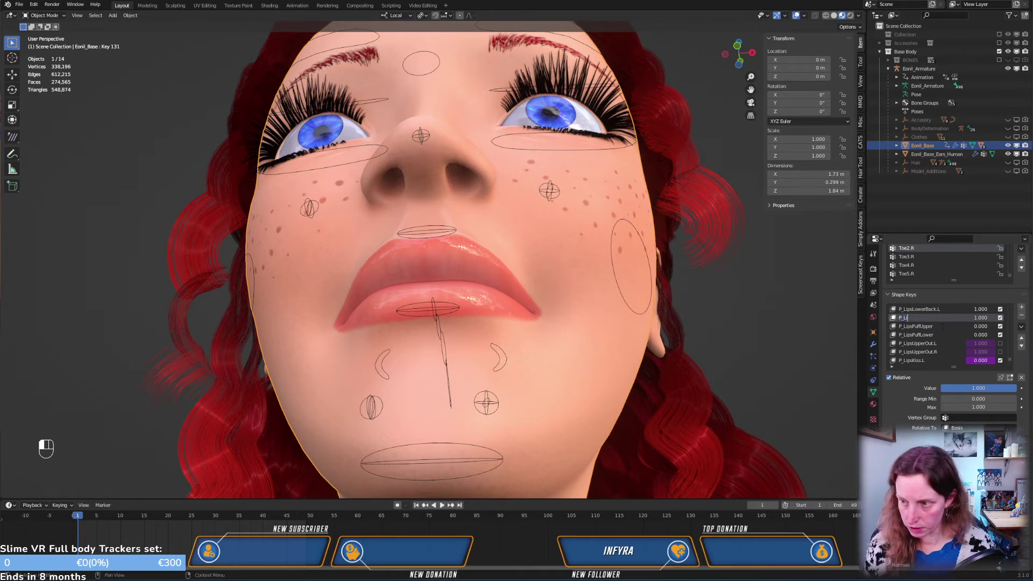
type("ipsLower")
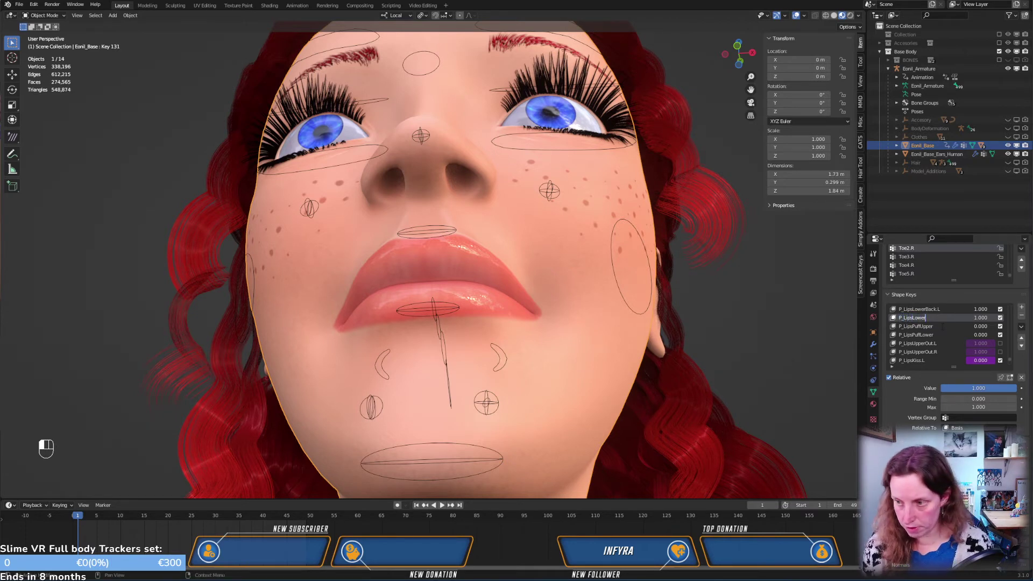
type("R")
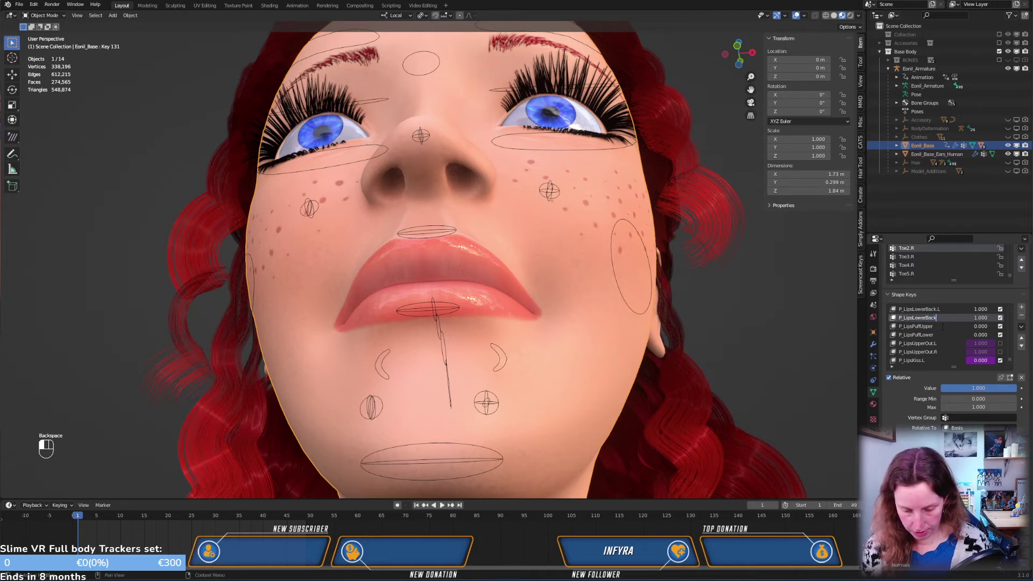
type("Back.R")
key("Return")
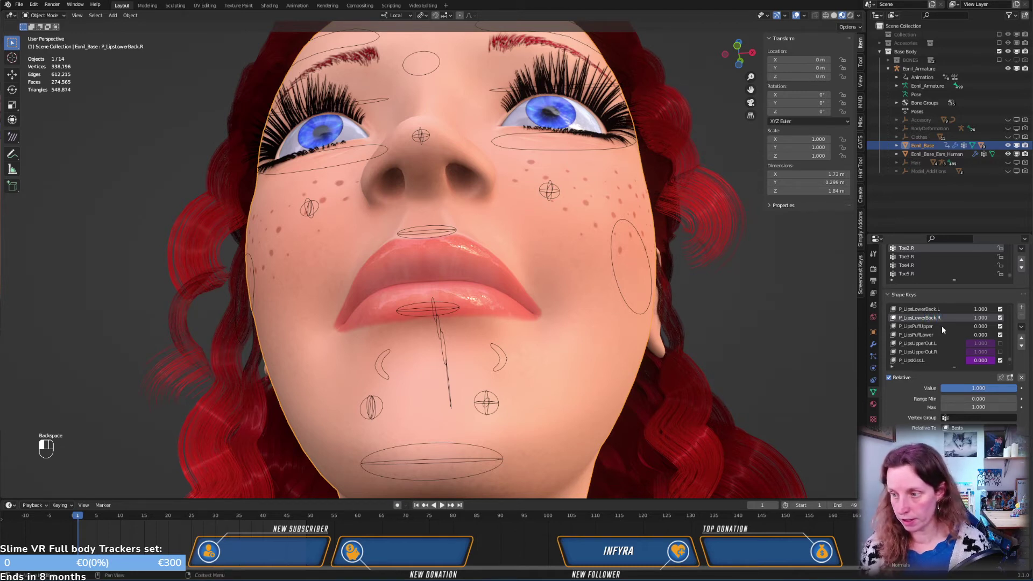
Enable the P_LipsUpperOut.L and P_LipsUpperOut.R shape keys and check the lips from other angles
middle_click_drag(513, 308, 612, 321)
key("KP_3")
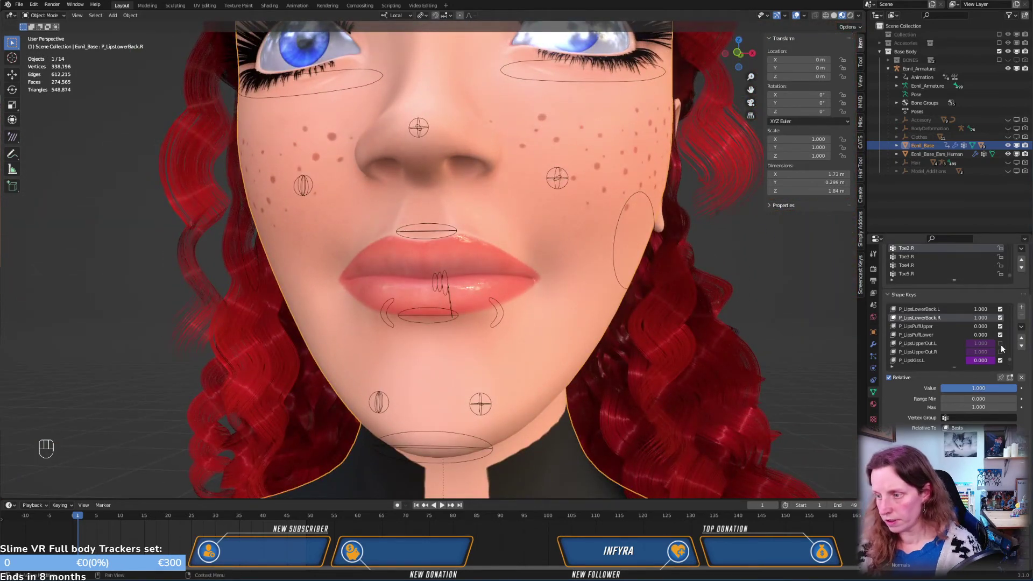
left_click(1000, 343)
left_click(1000, 352)
mouse_move(580, 318)
middle_mouse_down()
mouse_move(587, 305)
mouse_move(477, 323)
mouse_move(600, 321)
middle_mouse_up()
Enable the left and right P_LipsBottomDown and P_LipsUpperUp shape keys and check the opened mouth
scroll(991, 346, "up", 3)
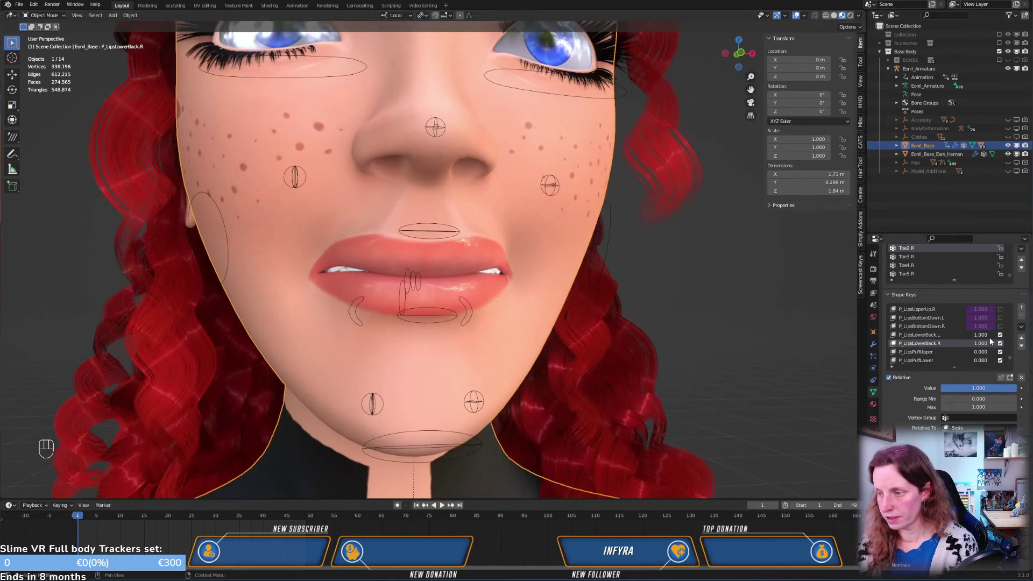
left_click(999, 327)
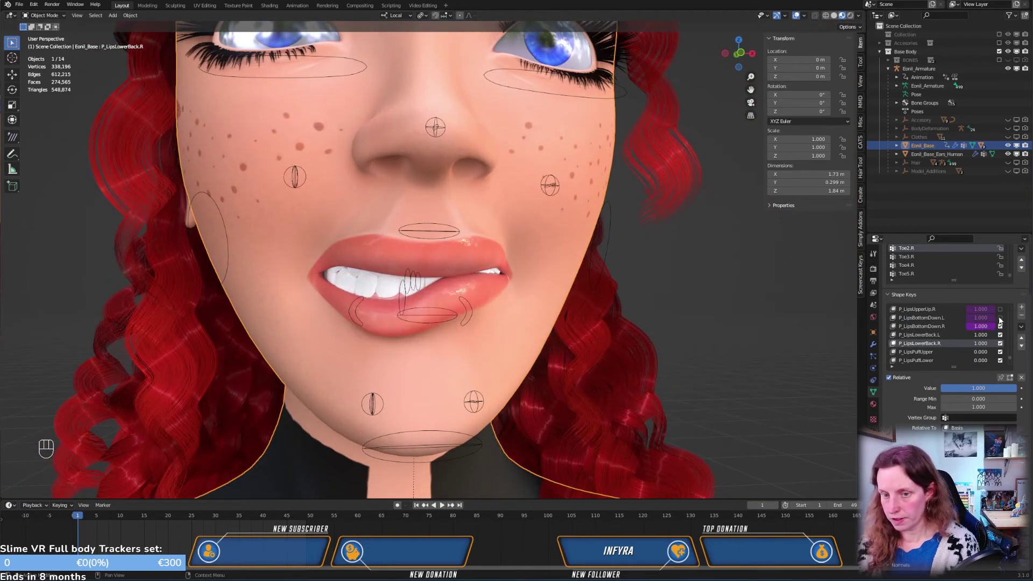
left_click(1000, 317)
middle_click_drag(595, 327, 690, 331)
scroll(1002, 335, "up", 3)
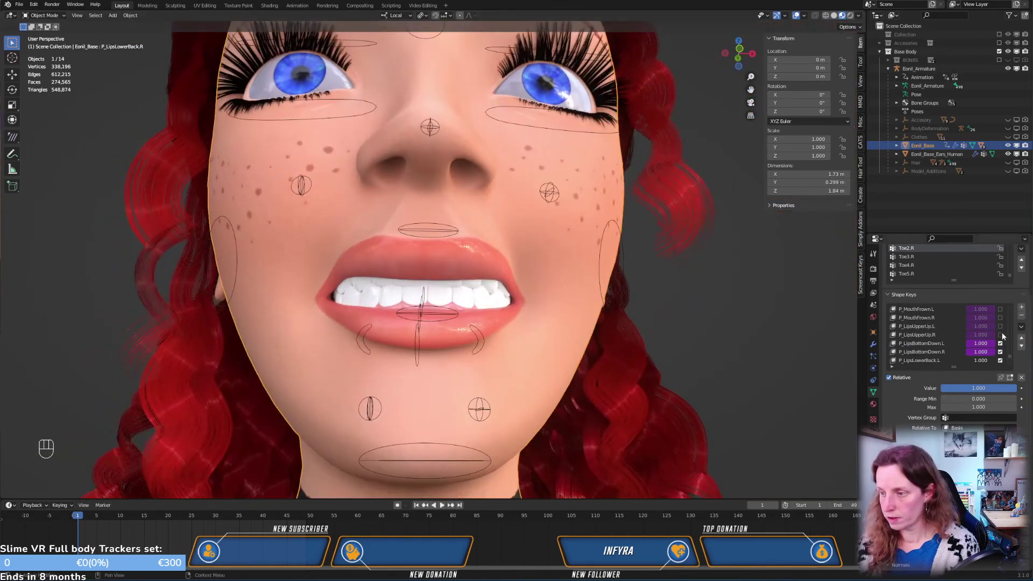
left_click(1000, 334)
left_click(1000, 326)
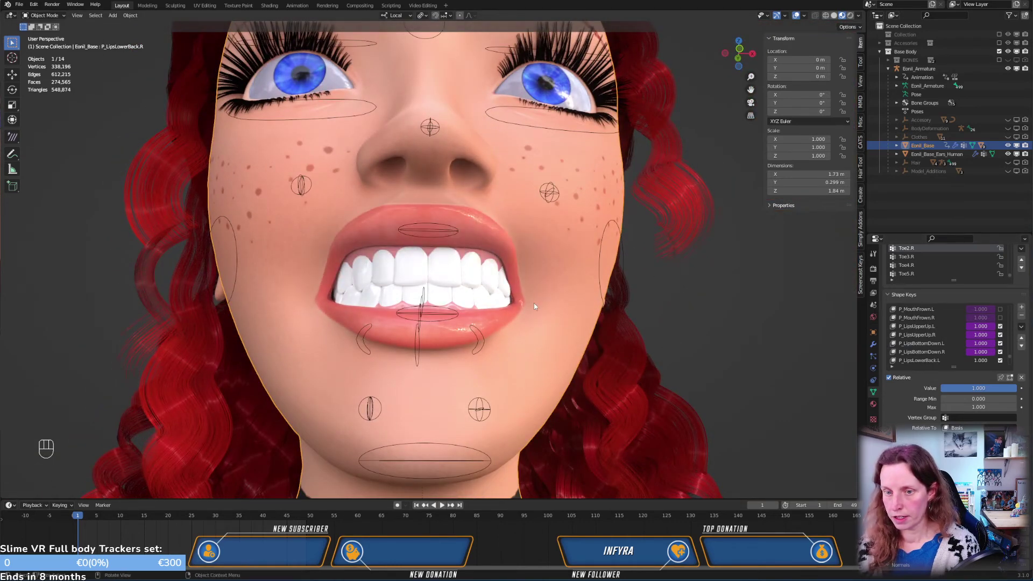
middle_click_drag(533, 303, 543, 325)
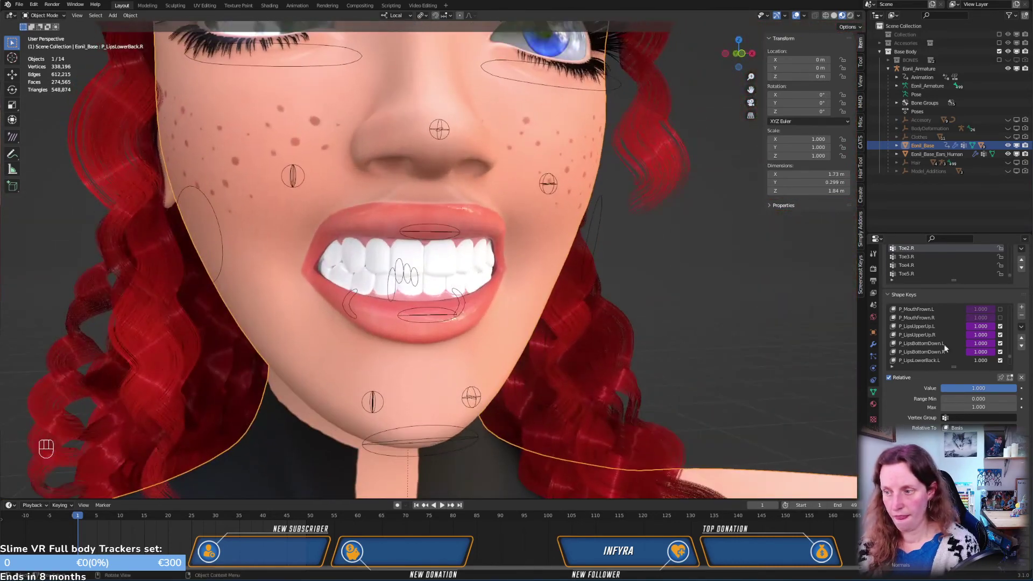
Enable the P_MouthFrown.R and P_MouthFrown.L shape keys and inspect the mouth corners from the side
scroll(982, 345, "up", 1)
left_click(999, 327)
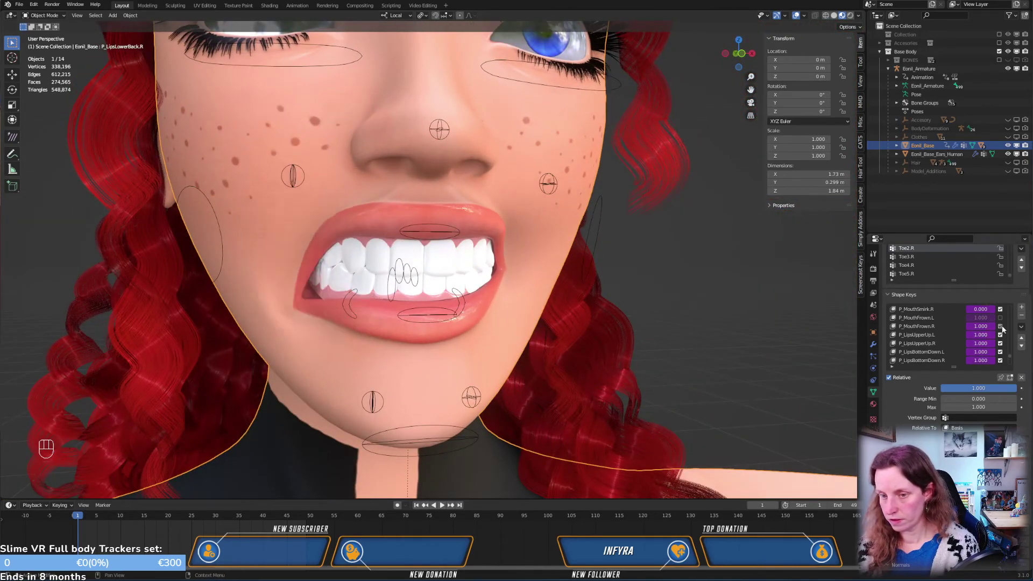
left_click(1000, 318)
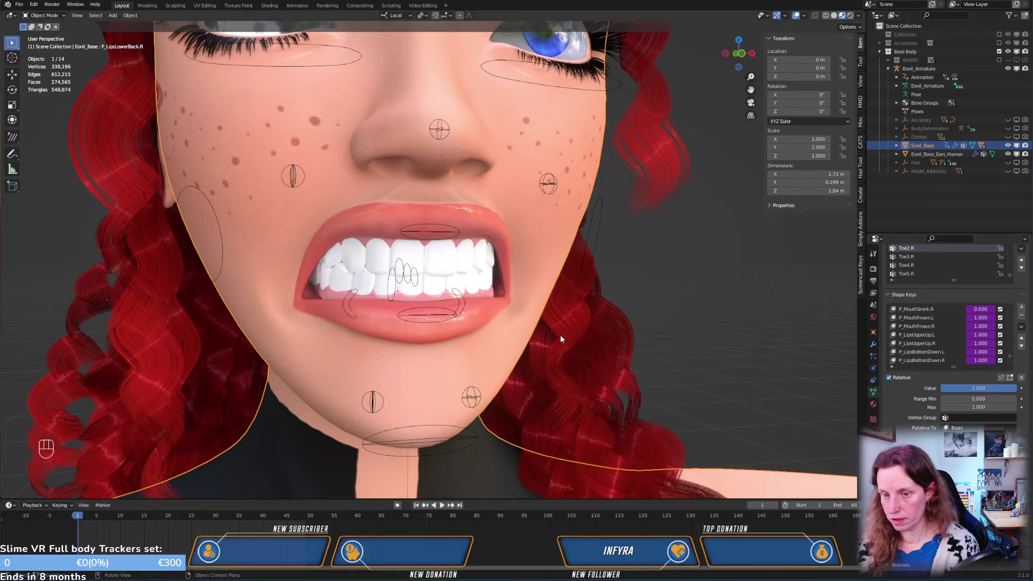
middle_click_drag(560, 334, 452, 336)
key("KP_3")
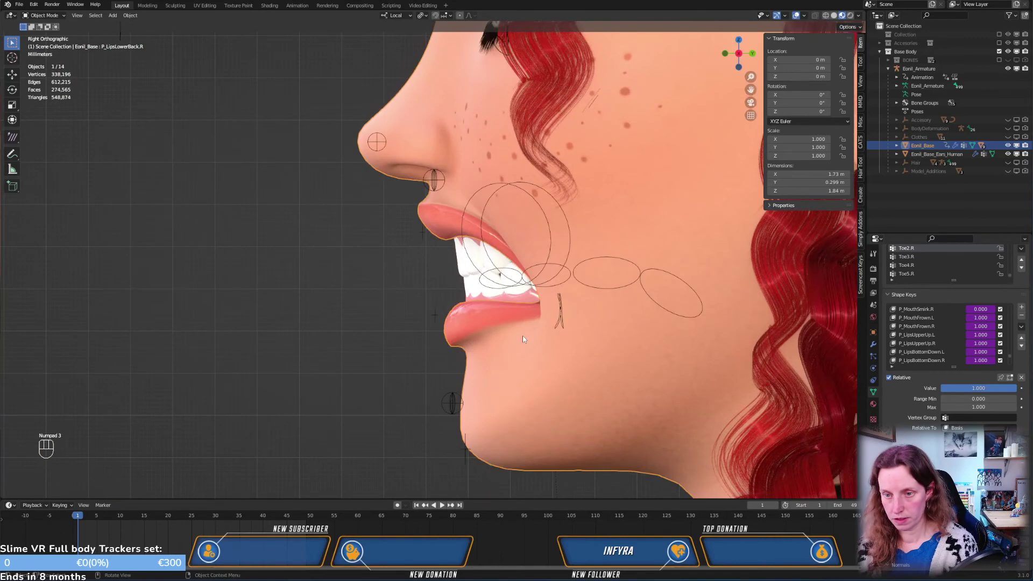
middle_click_drag(529, 339, 640, 353)
Enable the P_MouthIn.L and P_MouthIn.R shape keys and check the narrowed mouth shape
scroll(992, 334, "up", 4)
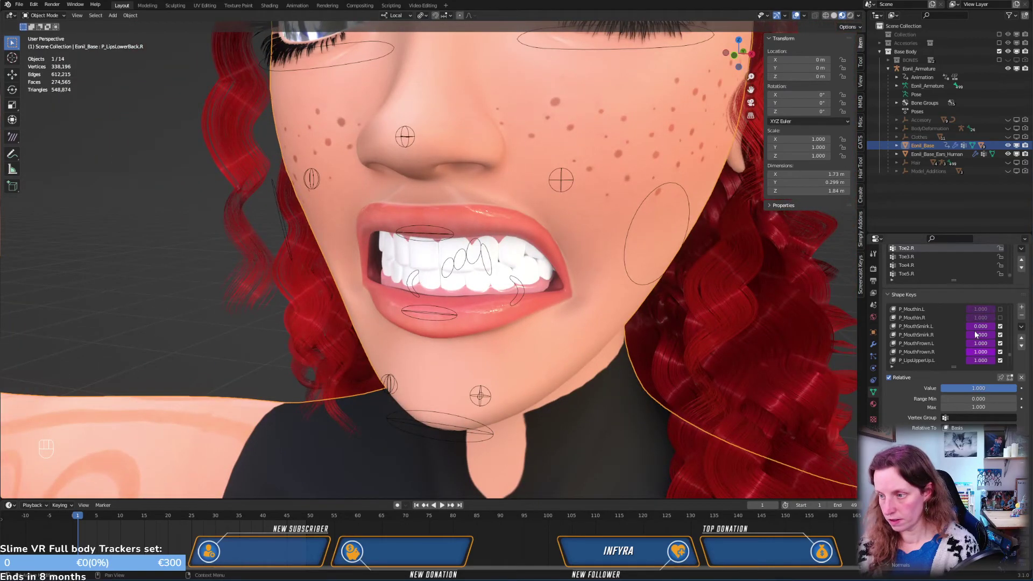
left_click(1001, 327)
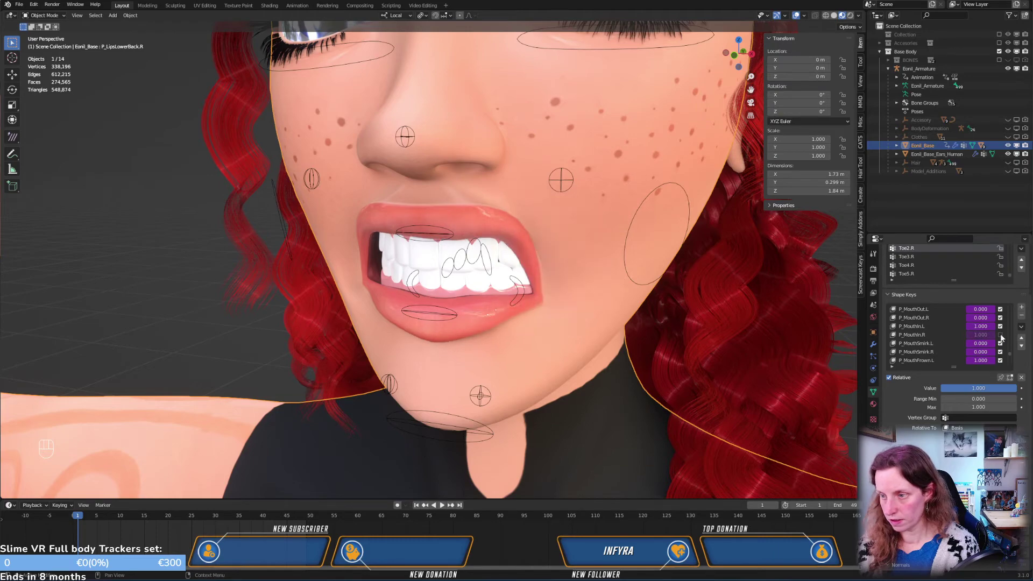
left_click(1000, 335)
middle_click_drag(544, 334, 577, 334)
key("KP_3")
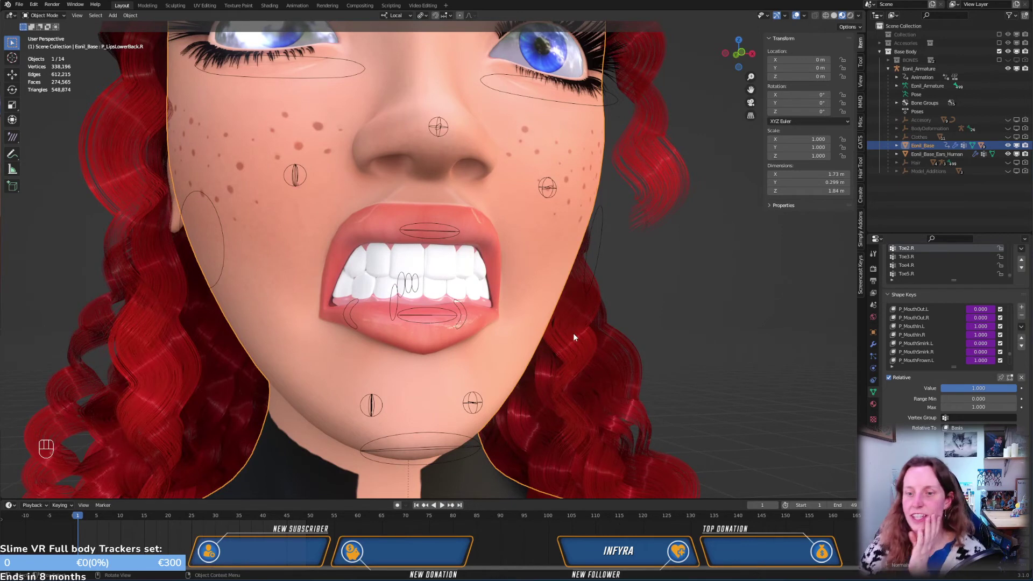
Enable the P_CheeksSmileLines.L and P_CheeksSmileLines.R shape keys and view the face from the front
scroll(955, 328, "up", 6)
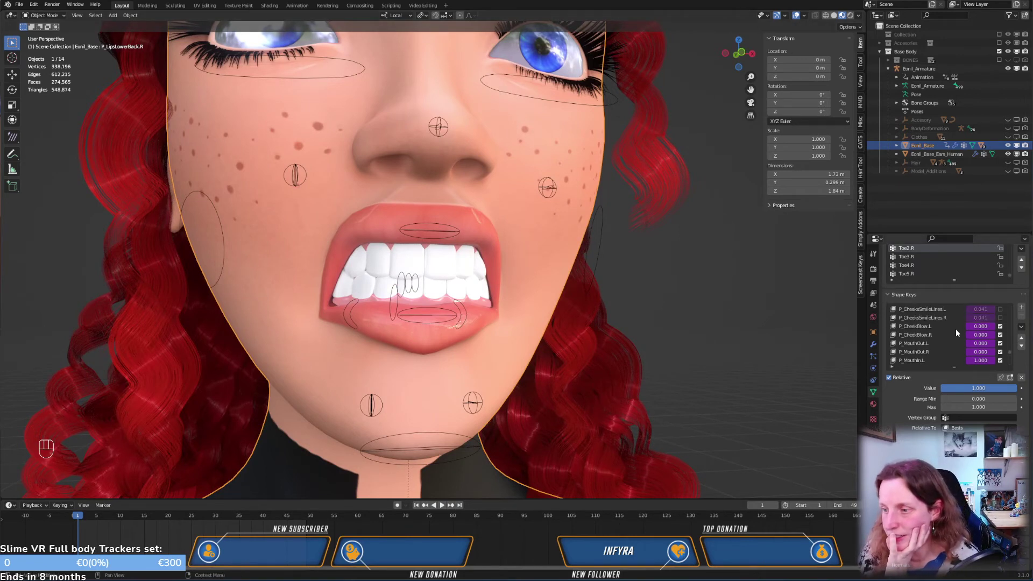
left_click(1001, 326)
left_click(1001, 335)
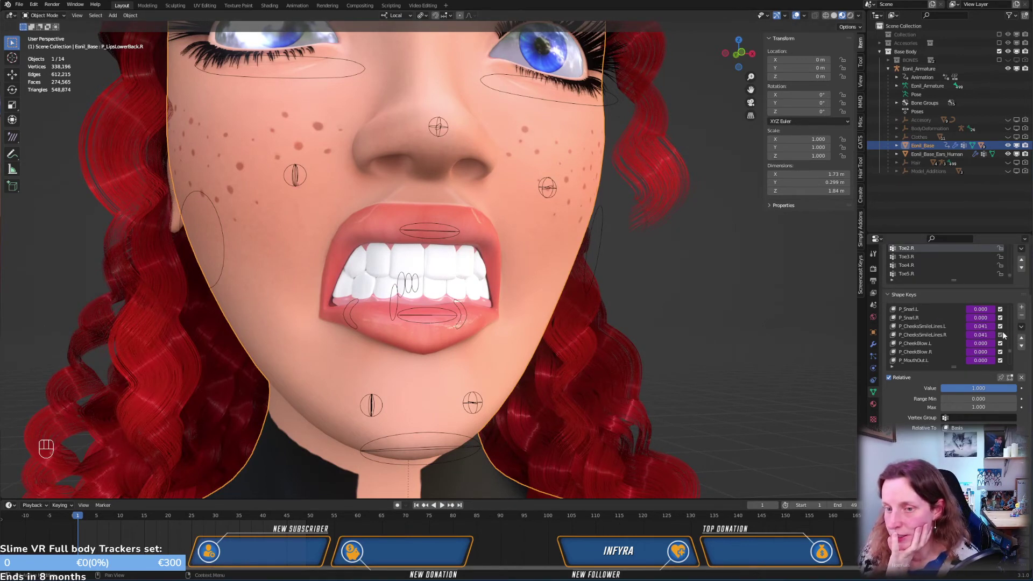
middle_click_drag(595, 276, 566, 294)
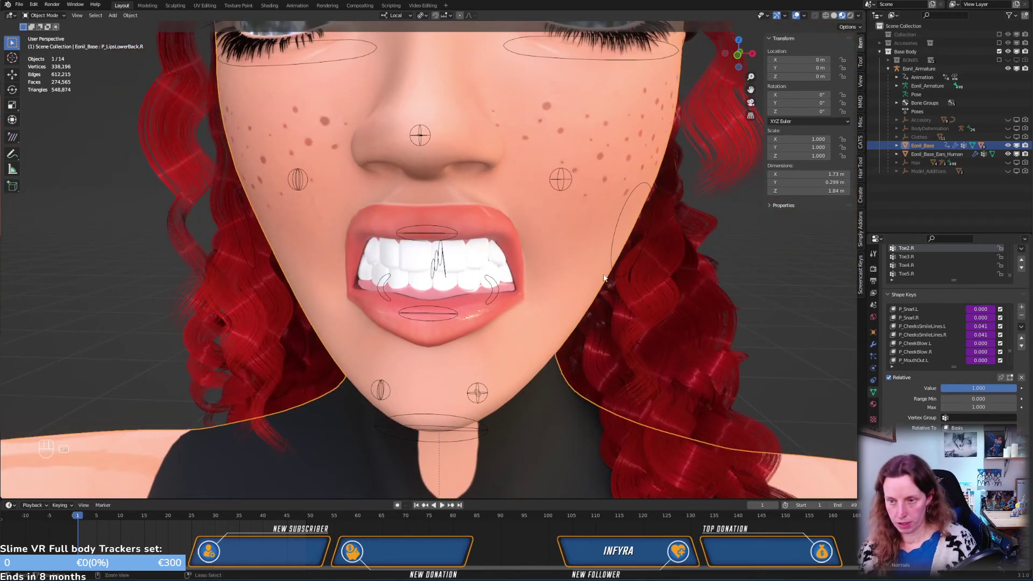
Switch to the character's armature in Pose Mode and display only the third bone layer, which holds the small lip controls
key("ctrl+Tab")
key("Tab")
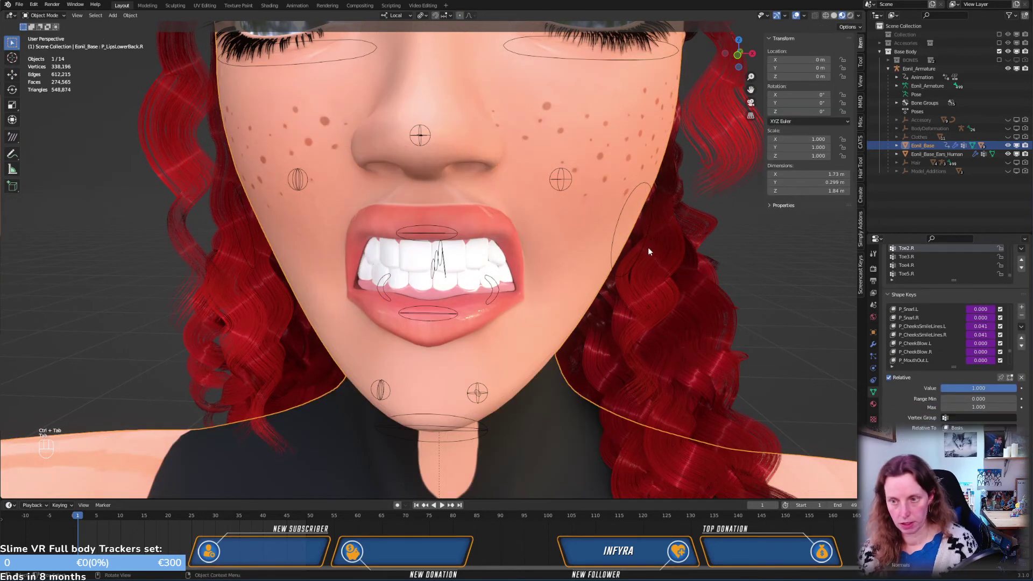
left_click(641, 246)
key("ctrl+Tab")
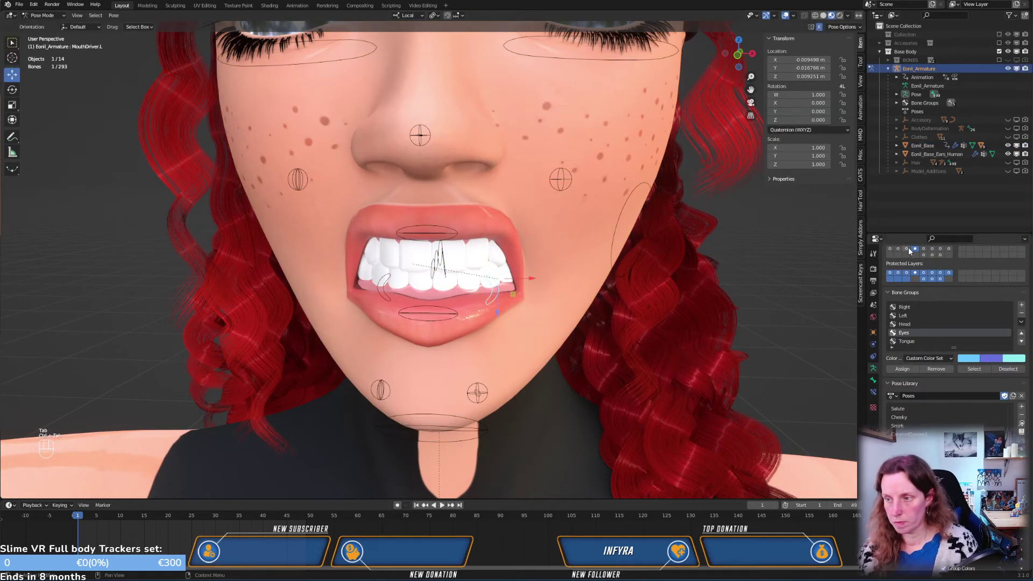
left_click(906, 248)
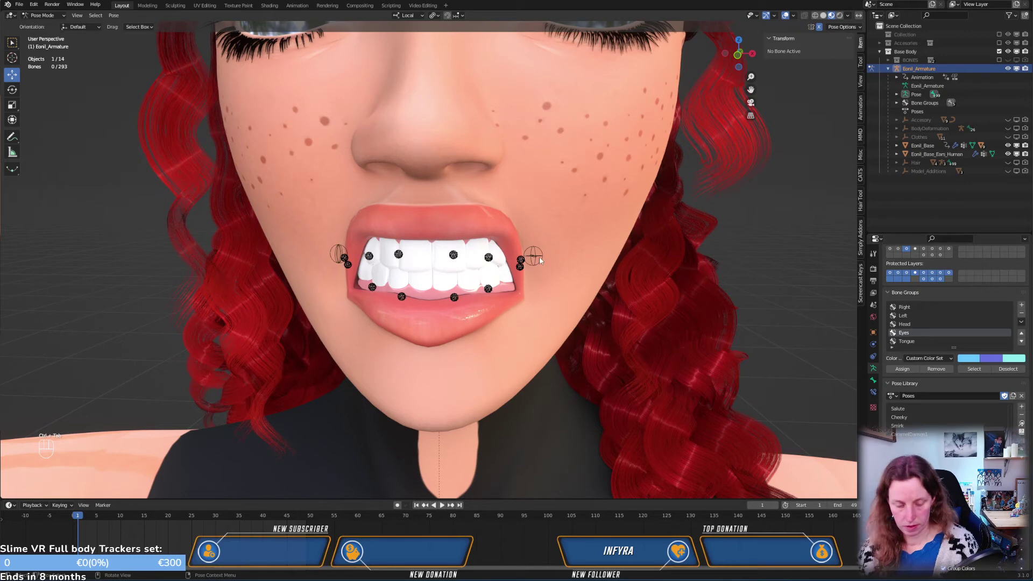
Select all the small lip control bones, clear their rotation and location, and return the armature to Object Mode
key("a")
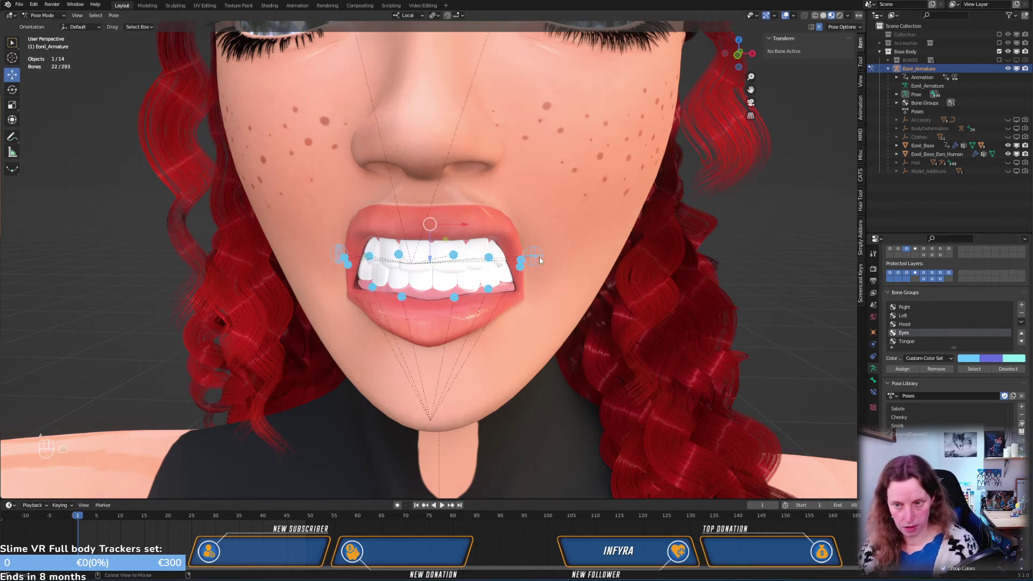
middle_click_drag(540, 260, 853, 280)
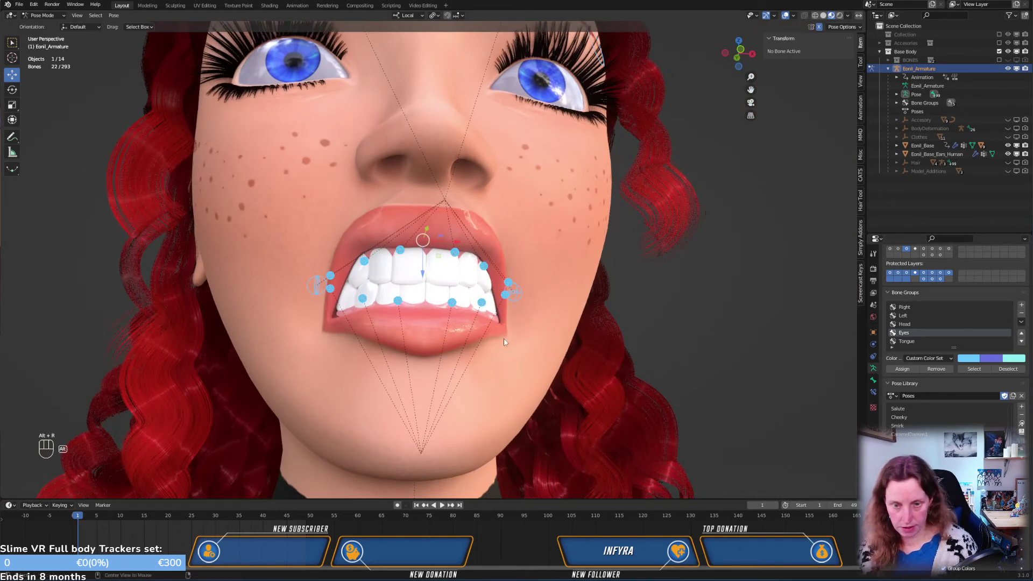
key("alt+g")
key("Tab")
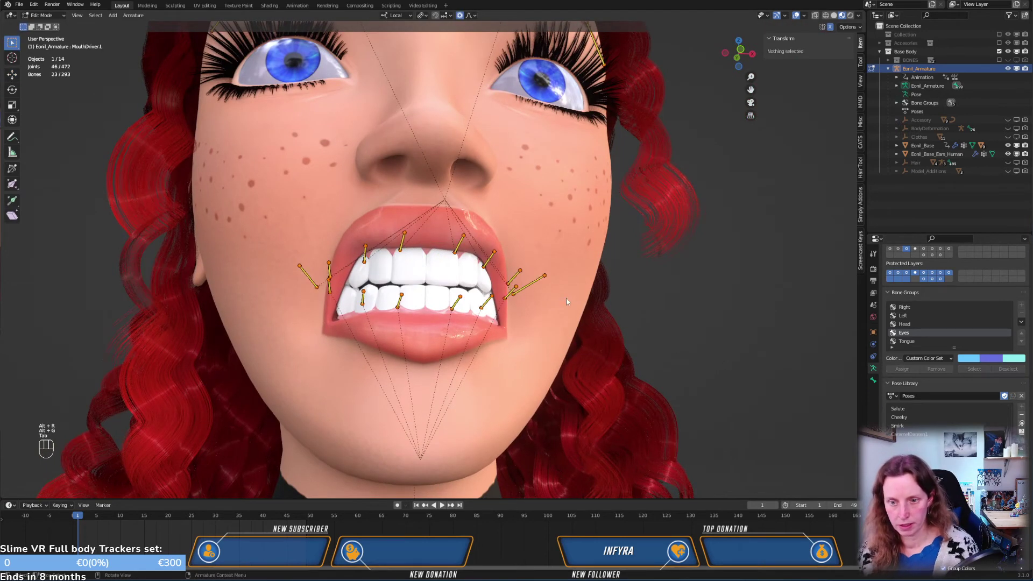
key("Tab")
key("ctrl+Tab")
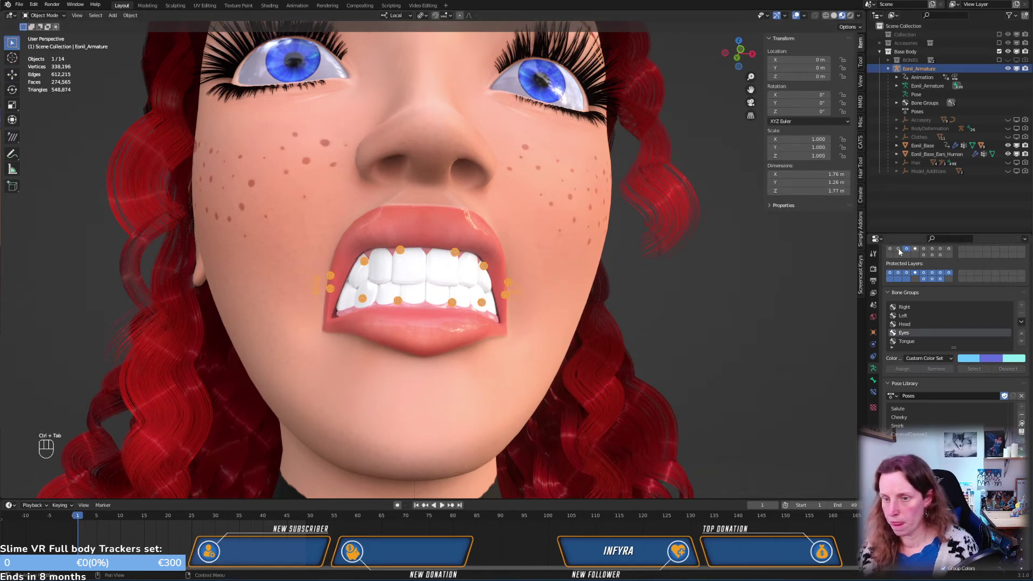
Display the bone layer with the main face controls and select the Eonil_Base mesh
middle_click_drag(583, 245, 565, 176)
left_click(557, 183)
left_click(556, 174)
left_click(642, 226)
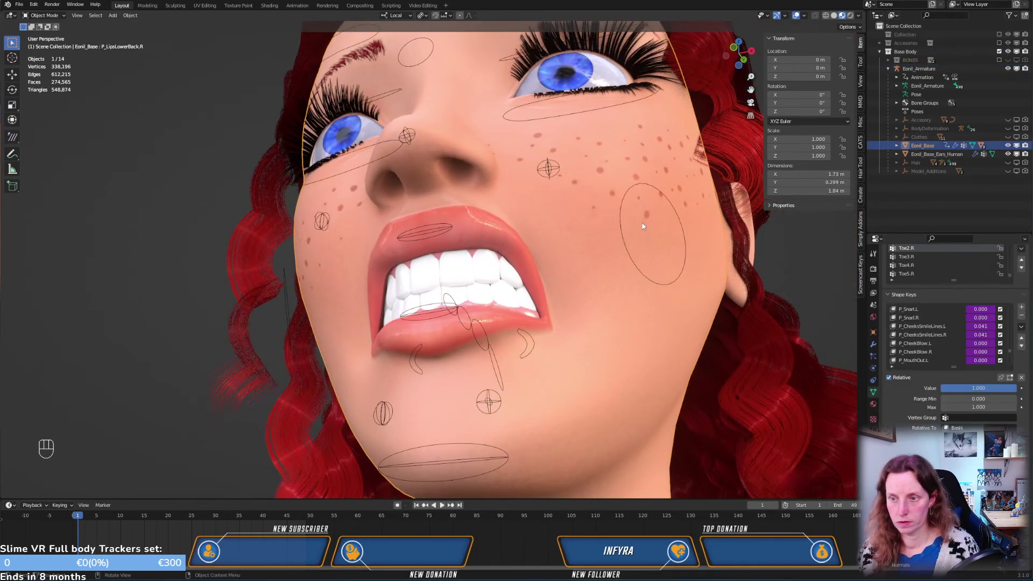
middle_click_drag(649, 231, 671, 281)
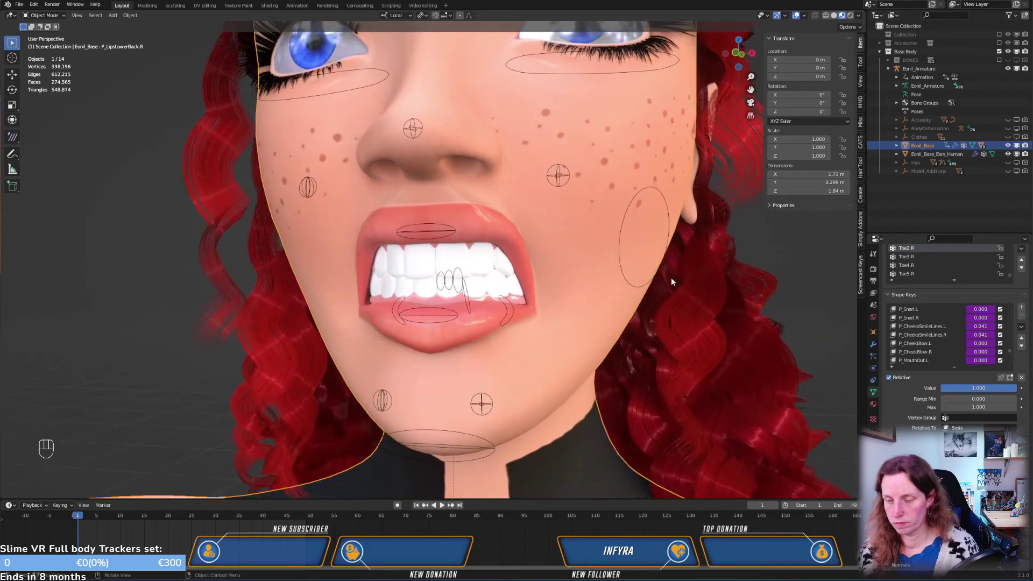
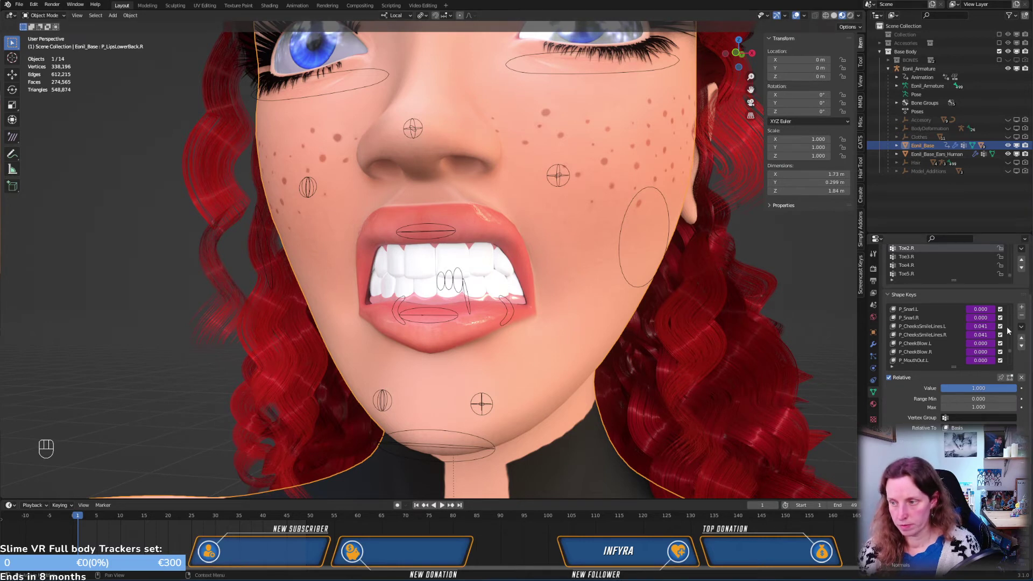
Disable the P_CheeksSmileLines.L and P_CheeksSmileLines.R shape keys
left_click(923, 327)
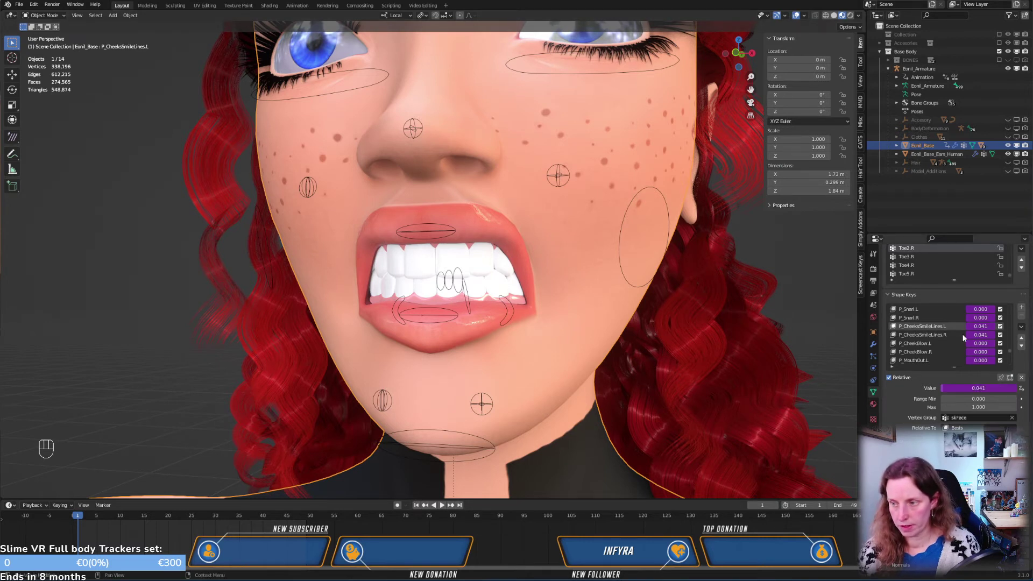
left_click(999, 326)
left_click(1000, 334)
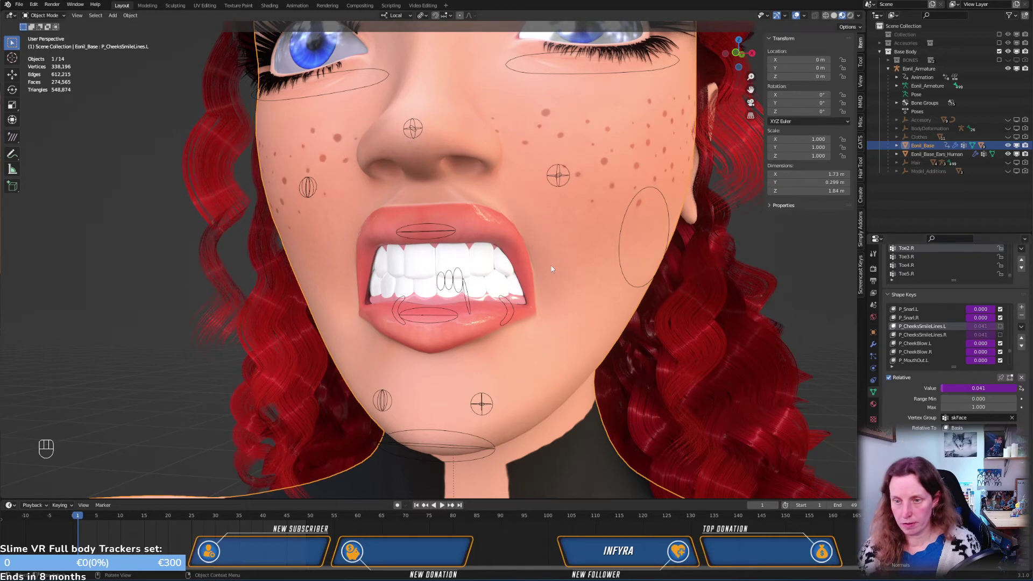
Compare the P_CheeksSmileLines.L and P_CheeksSmileLines.R shapes on the face mesh in Edit Mode
key("Tab")
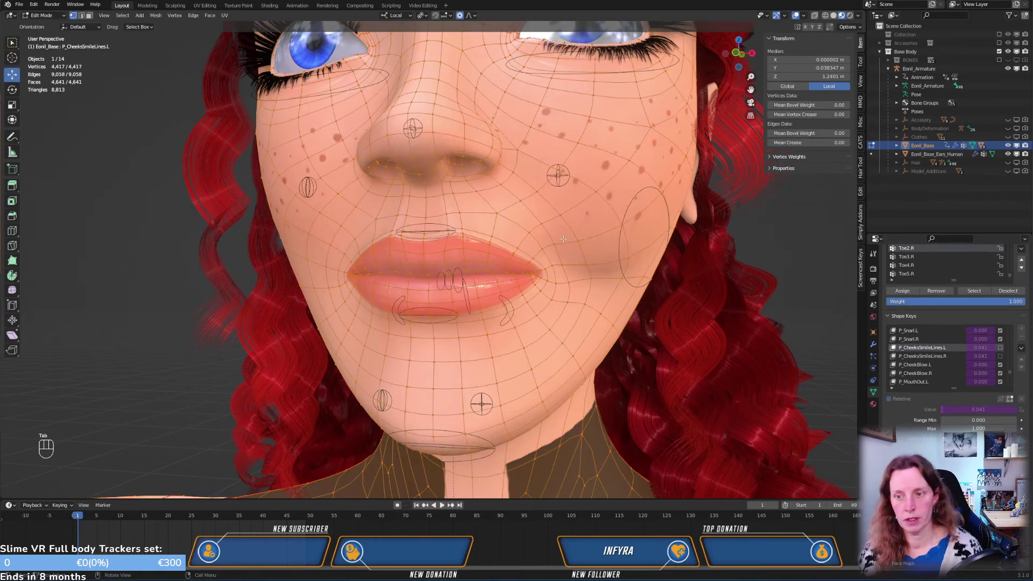
middle_click_drag(564, 239, 597, 242)
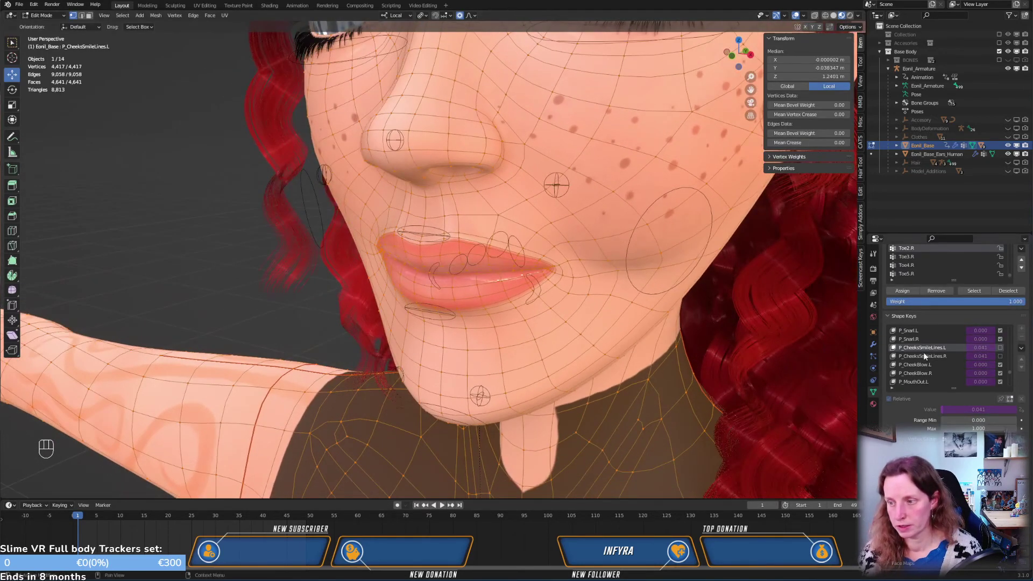
left_click(1010, 399)
left_click(1010, 399)
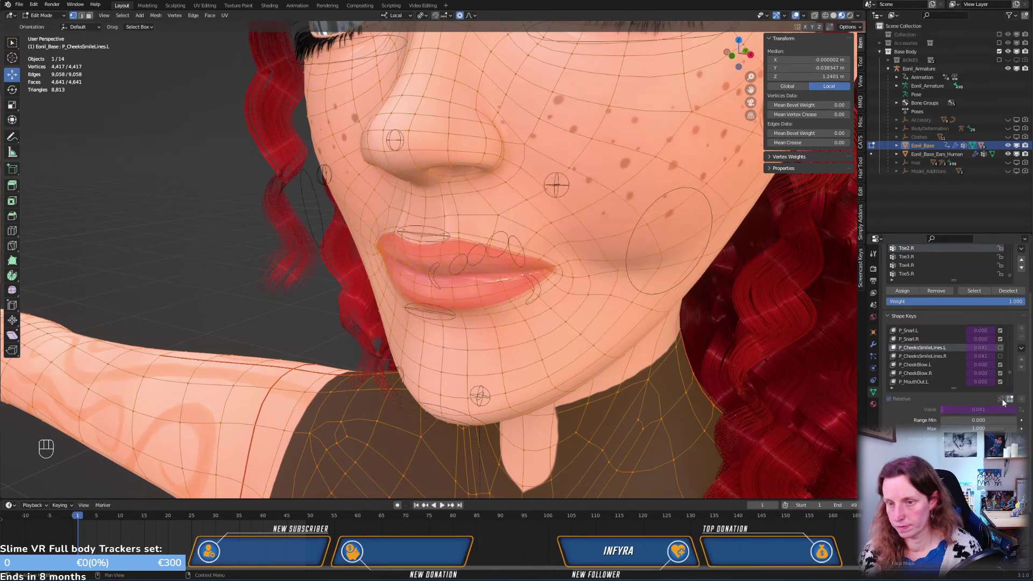
left_click(918, 356)
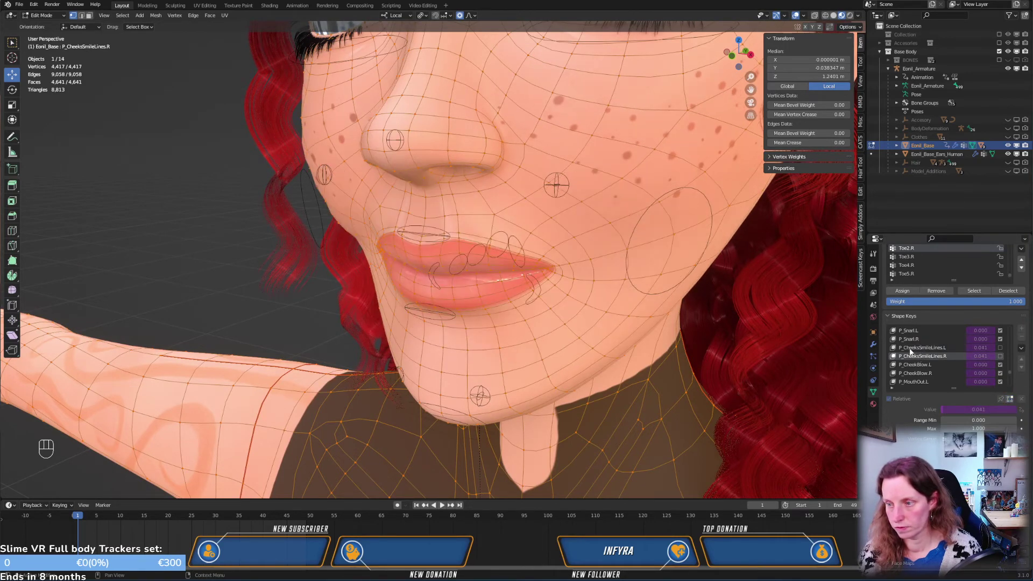
left_click(918, 347)
middle_click_drag(635, 333, 645, 302)
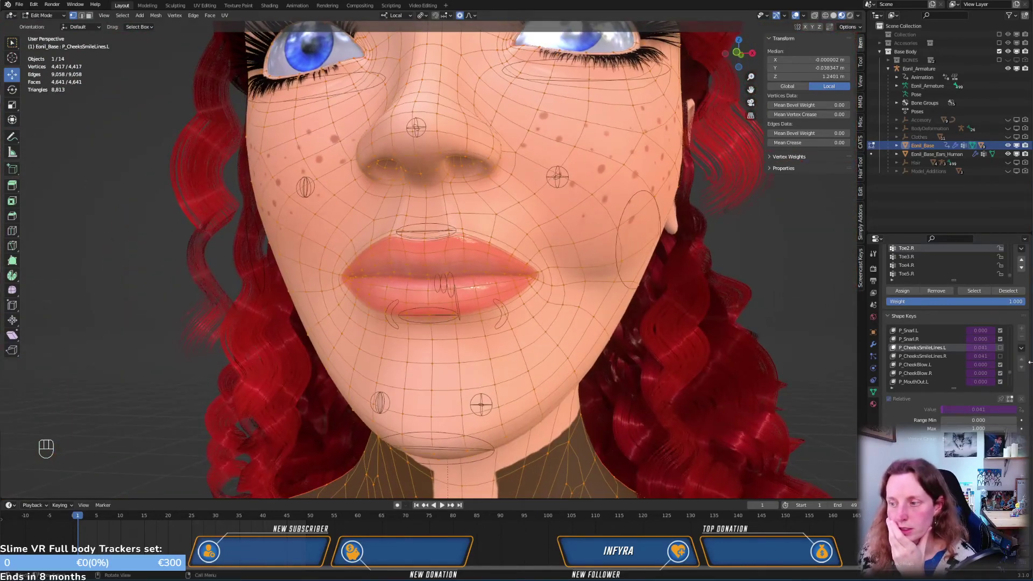
Re-enable both P_CheeksSmileLines shape keys, return to Object Mode and view the whole face from the front
left_click(1000, 347)
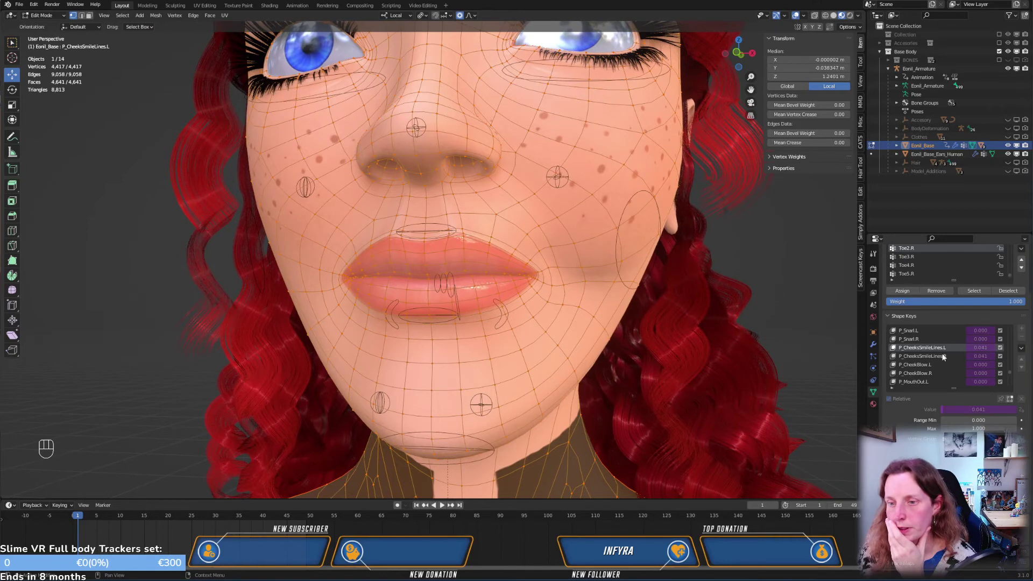
key("Tab")
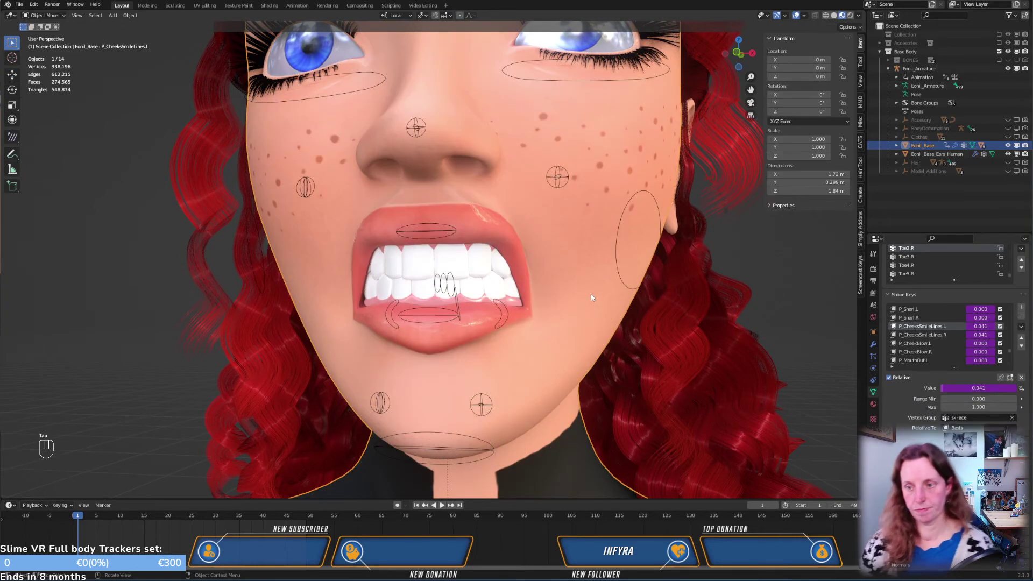
middle_click_drag(580, 299, 580, 369)
key("KP_3")
key("KP_1")
scroll(569, 333, "down", 4)
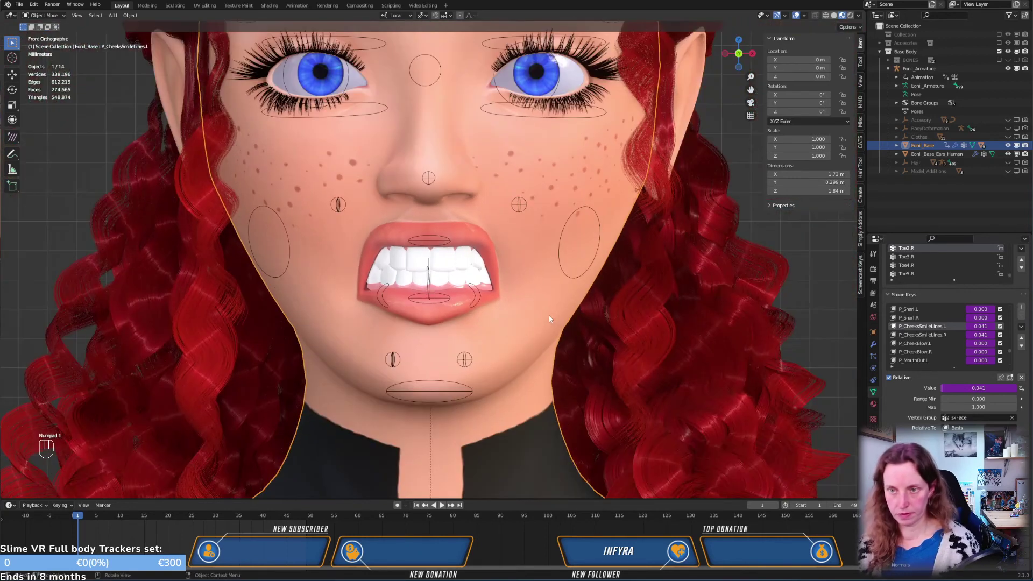
scroll(520, 232, "down", 2)
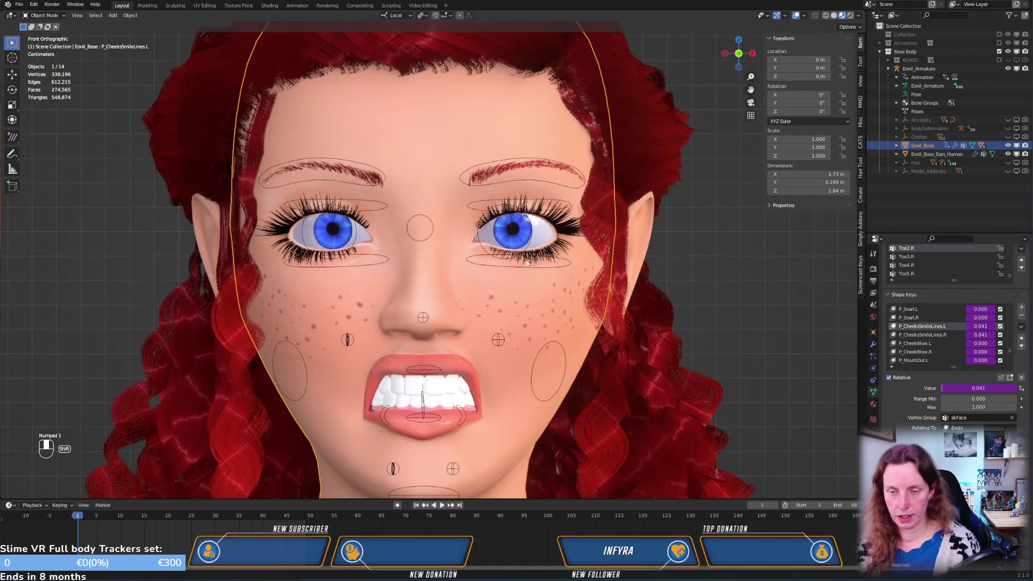
Put the armature in Pose Mode and lower the BrowDriver.L control about 0.018 m along its local Z axis
left_click(505, 169)
key("ctrl+Tab")
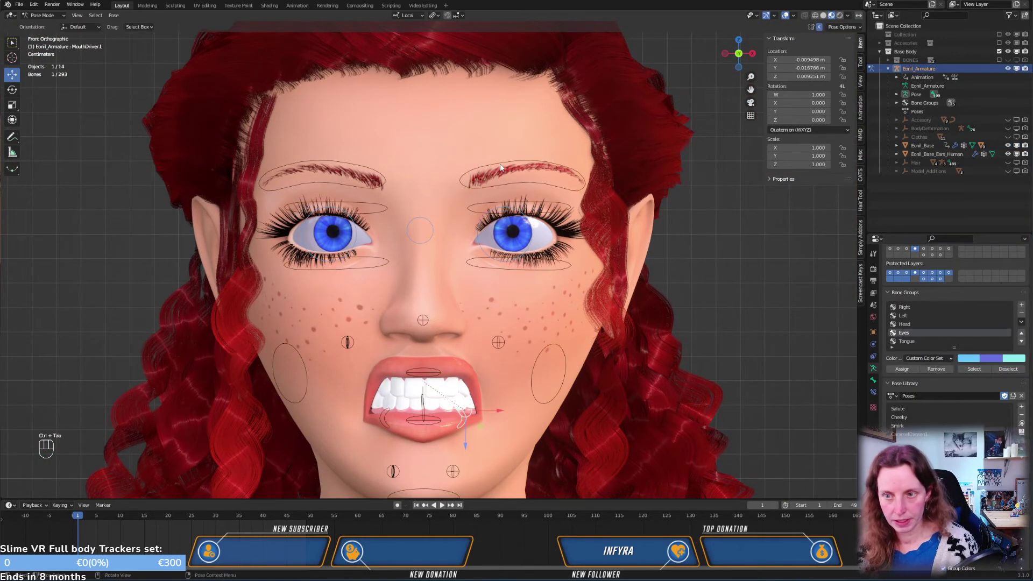
left_click(501, 169)
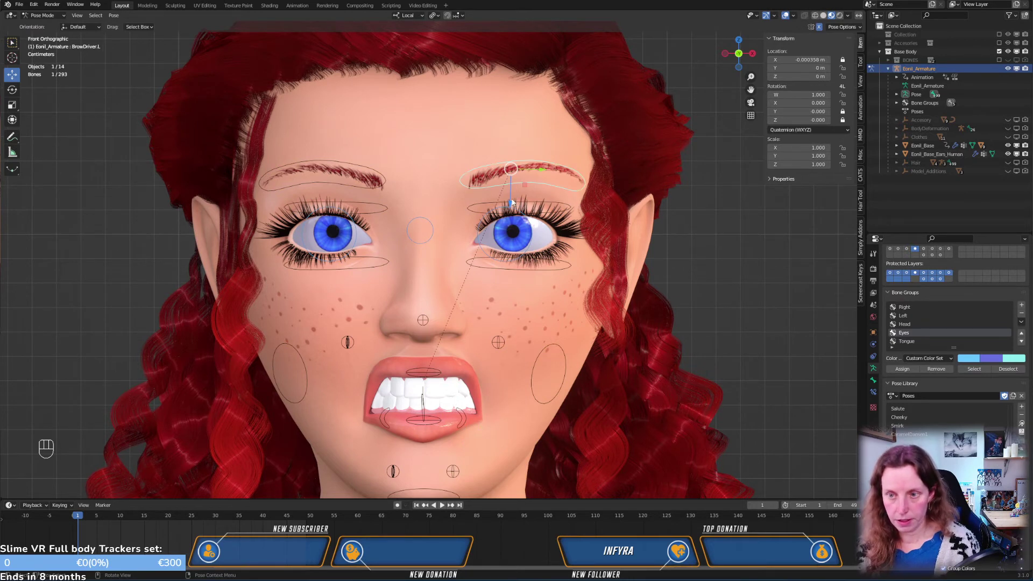
left_click_drag(511, 203, 521, 248)
left_click_drag(564, 216, 564, 216)
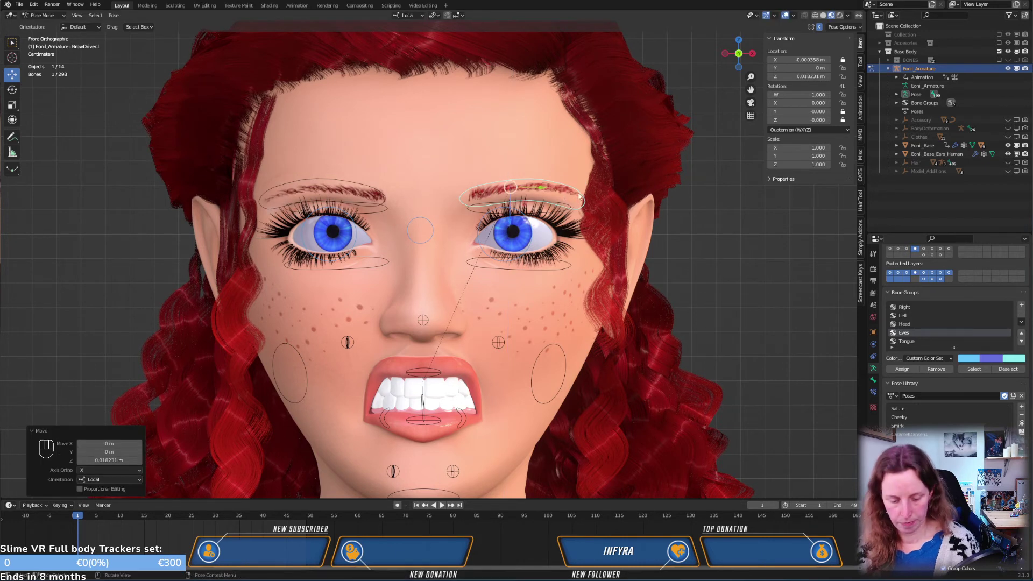
Rotate the BrowDriver.L control about -33° into an angry slant and move it about 0.012 m toward the nose
key("r")
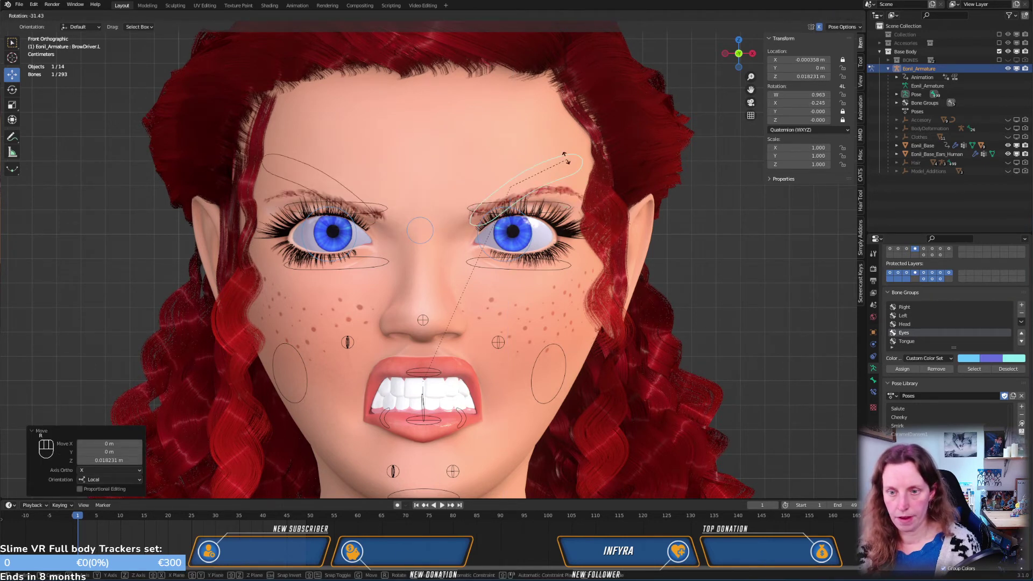
left_click(566, 163)
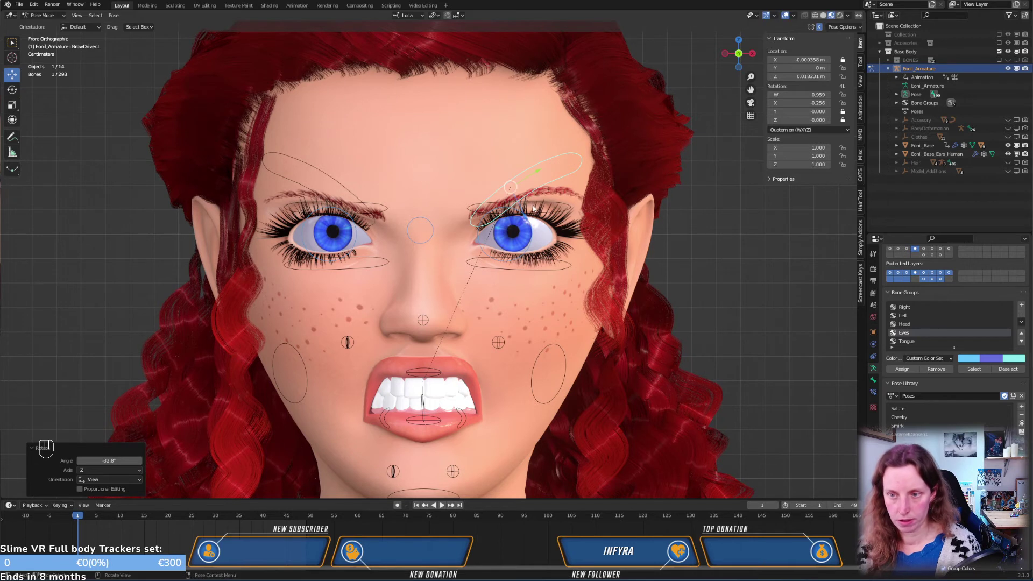
key("g")
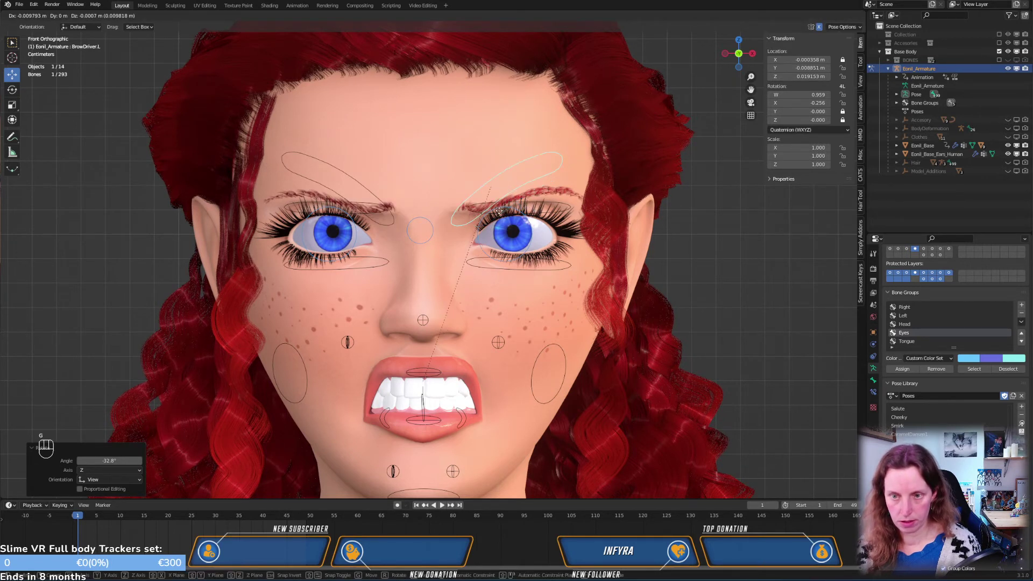
left_click(499, 214)
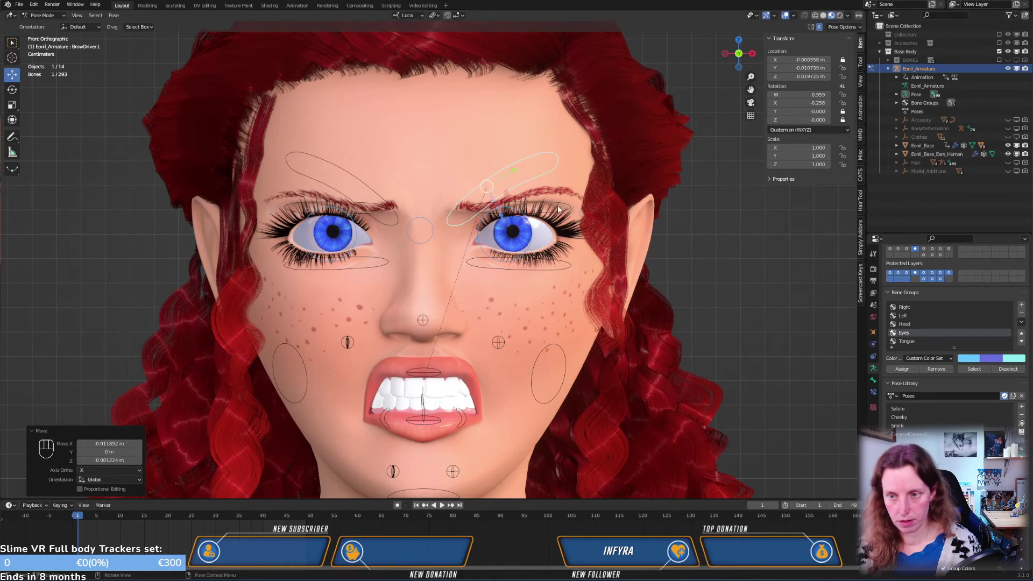
Rotate the EyelidUpper.L control about 8° in the side view to lower the upper eyelids slightly
left_click(546, 251)
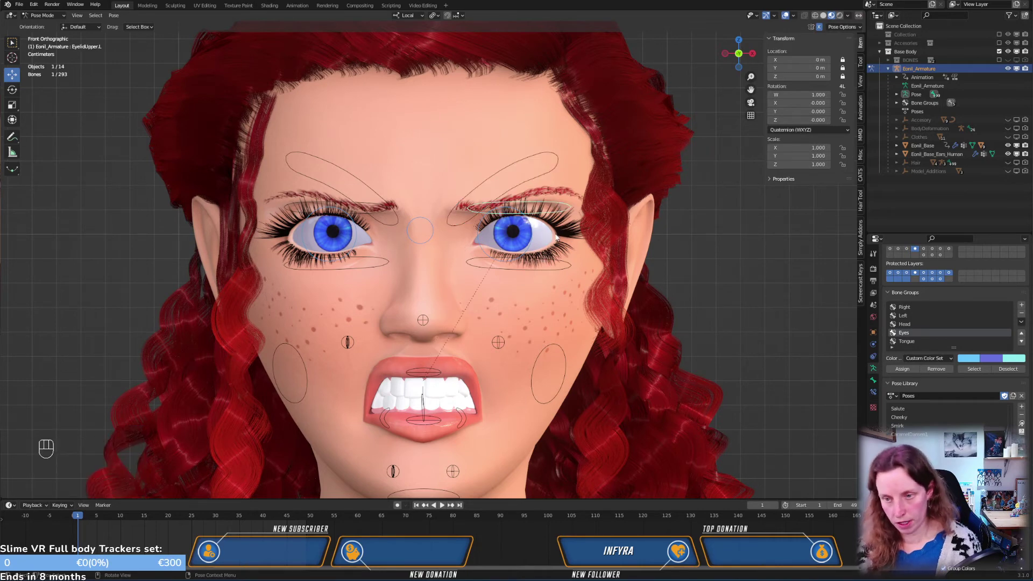
key("KP_3")
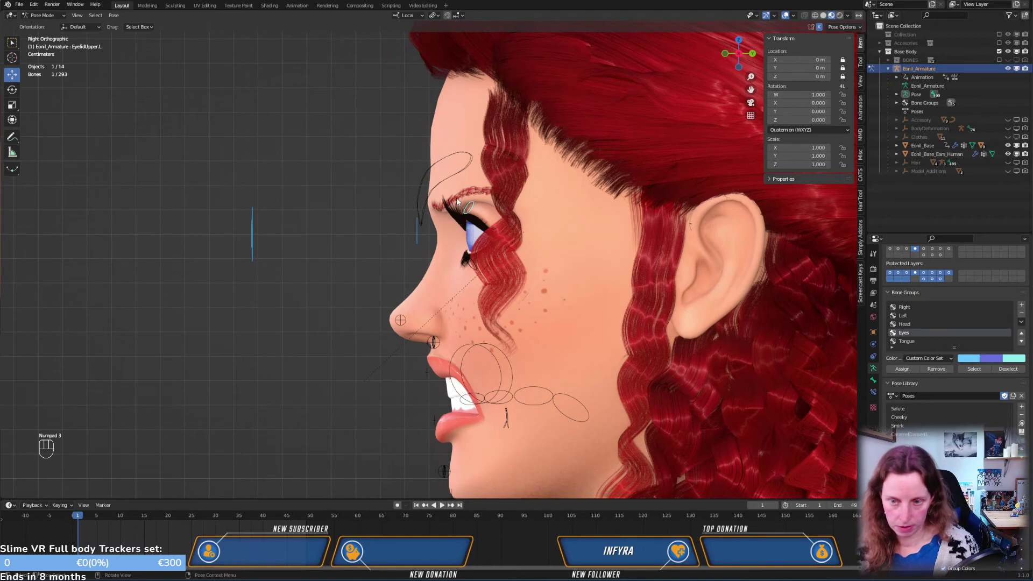
key("r")
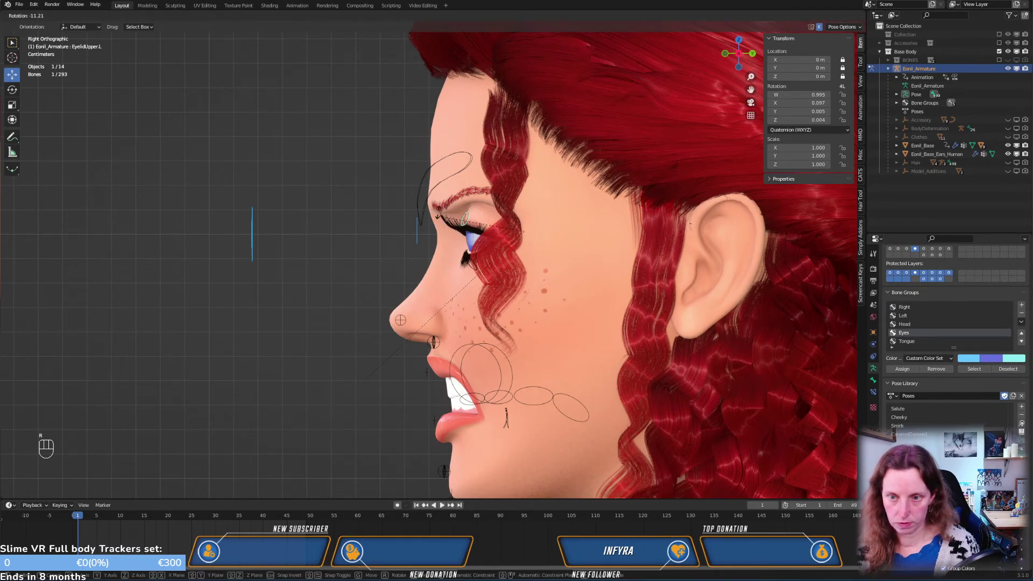
left_click(439, 214)
Rotate the EyelidLower.L control about -110° in the camera view to raise the lower eyelids into a squint
key("KP_0")
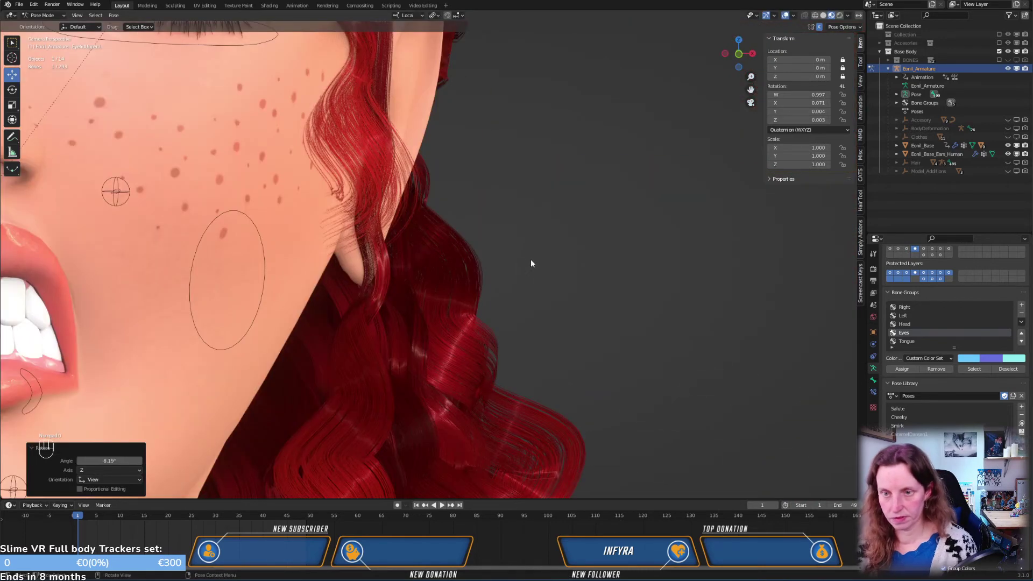
middle_click_drag(457, 224, 699, 463, "shift")
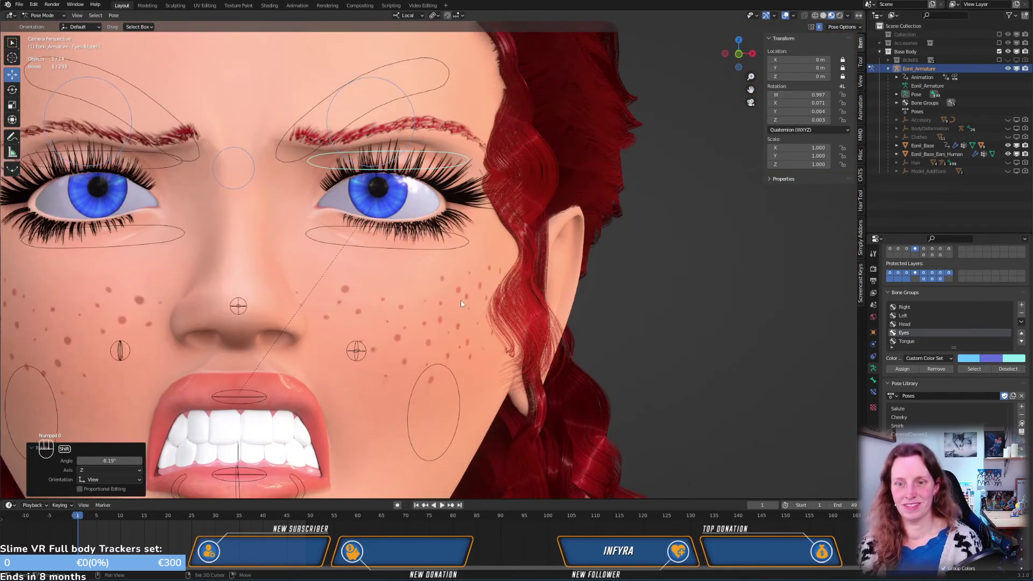
middle_click_drag(461, 304, 519, 381, "shift")
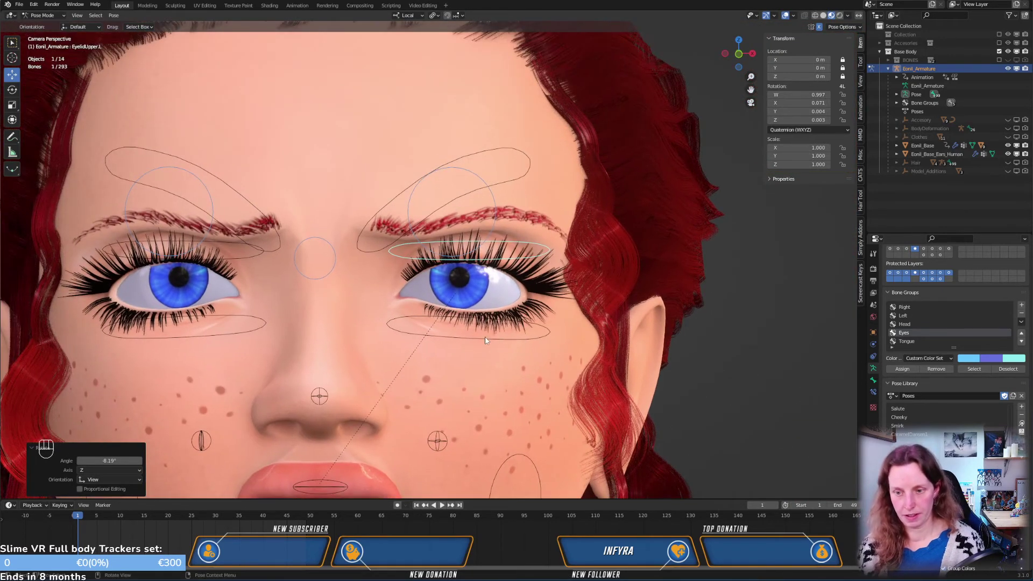
left_click(489, 344)
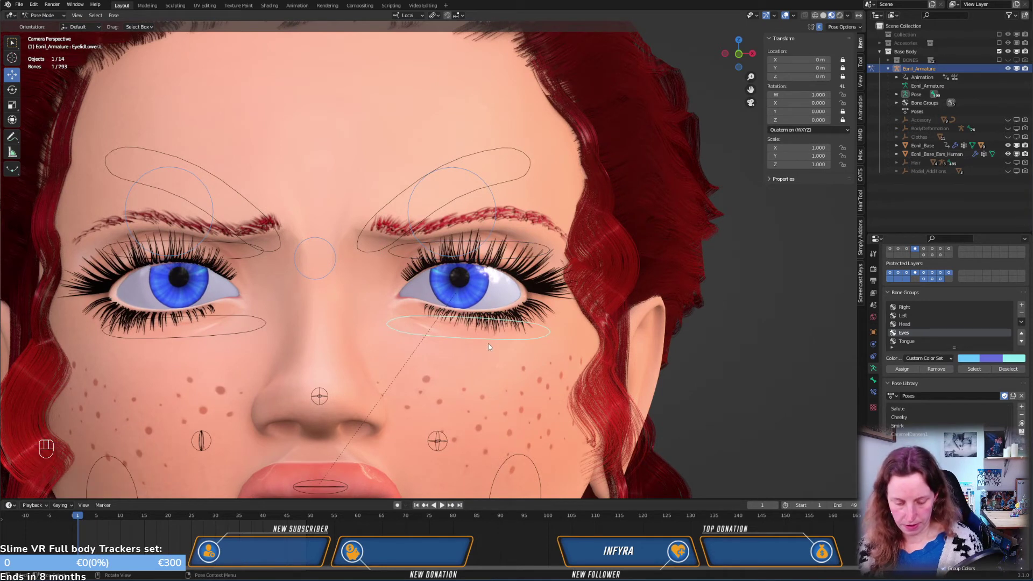
key("r")
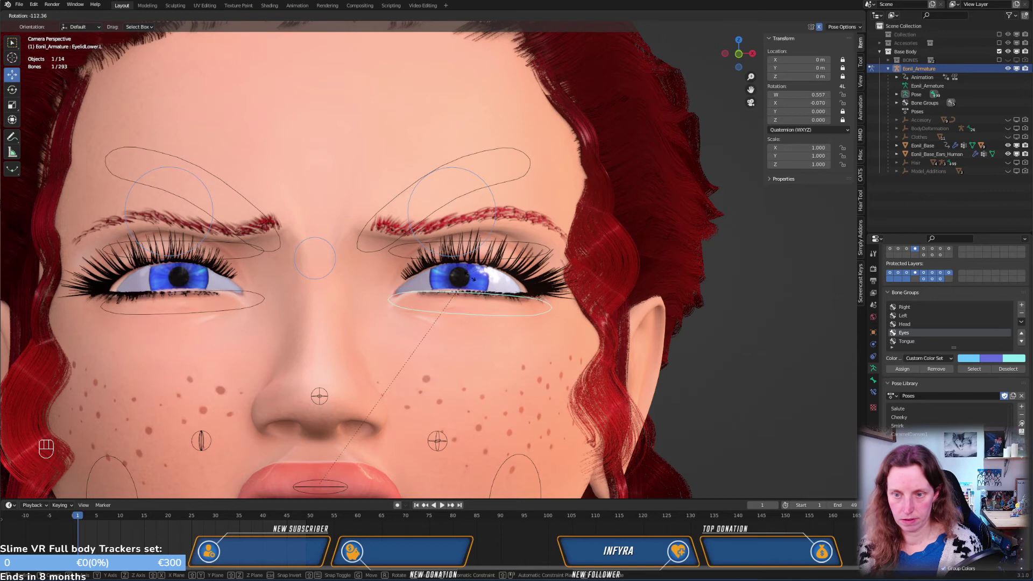
left_click(476, 291)
scroll(477, 294, "down", 3)
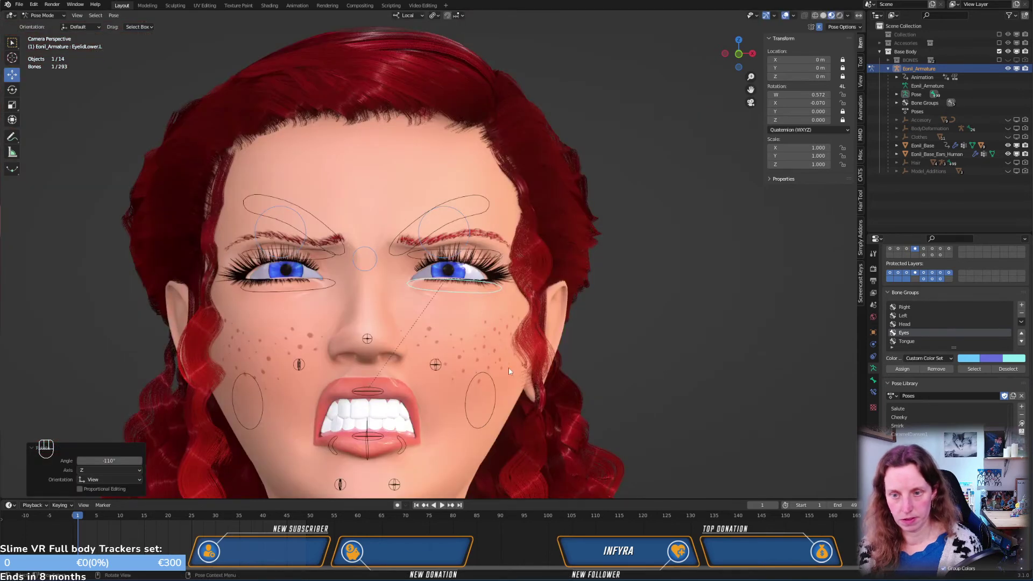
key("KP_1")
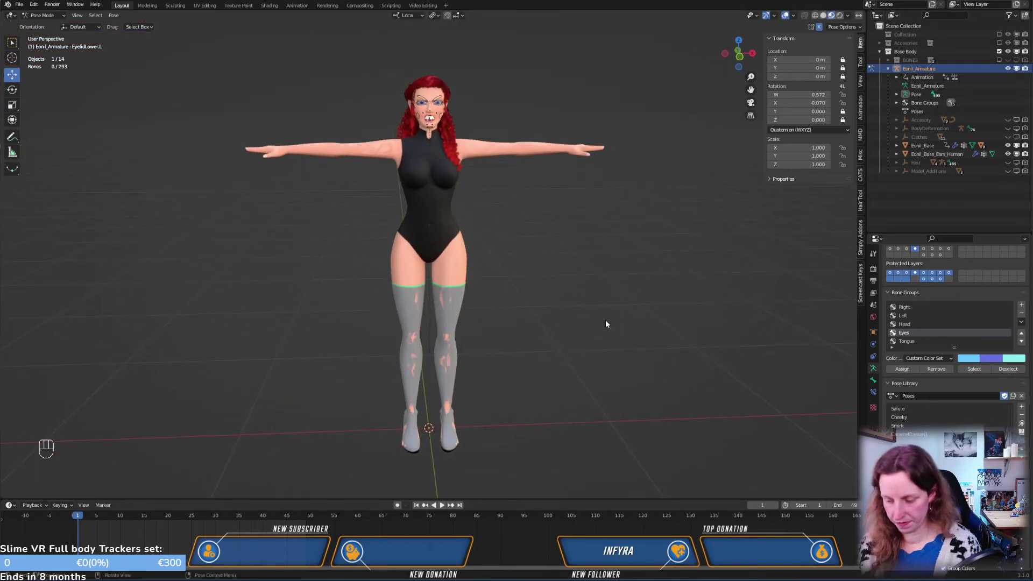
Raise the NoseGrowling control on the nose about 0.013 m in the front view and save the file
left_click(605, 319)
scroll(570, 269, "up", 4)
middle_click_drag(557, 217, 611, 433, "shift")
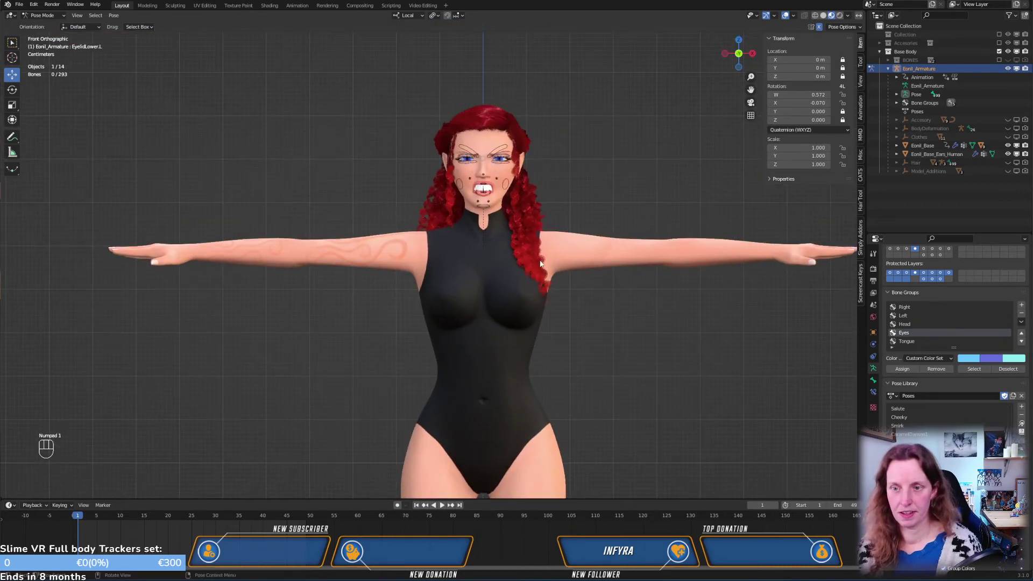
scroll(563, 208, "up", 4)
middle_click_drag(563, 208, 489, 341, "shift")
scroll(540, 336, "up", 5)
scroll(490, 341, "up", 2)
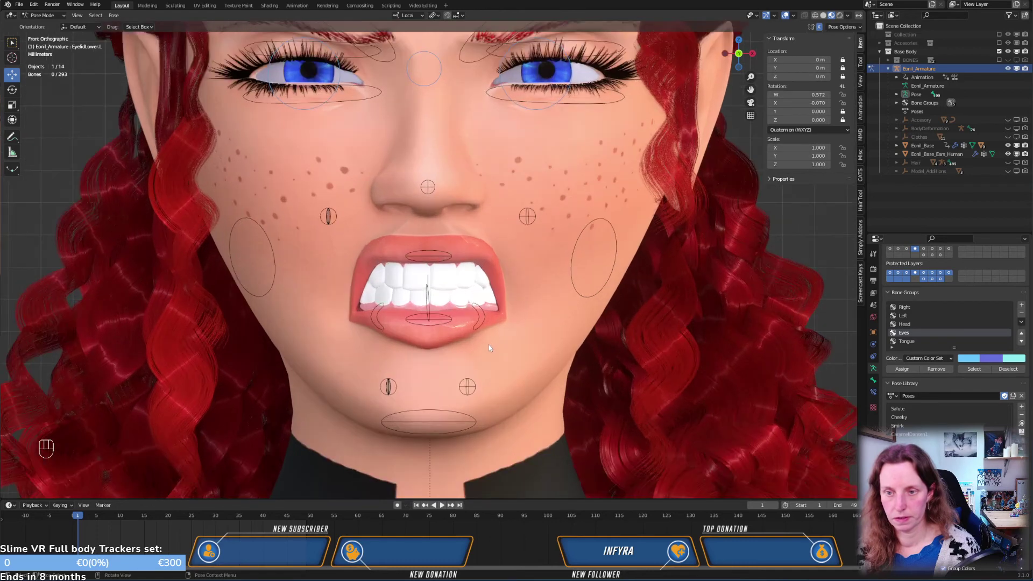
left_click(428, 187)
key("g")
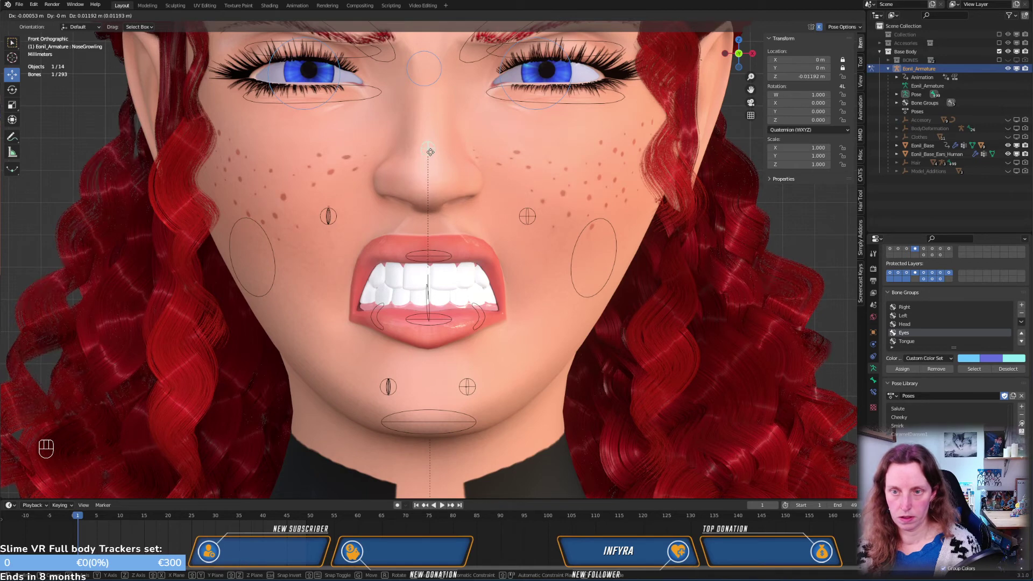
left_click(429, 154)
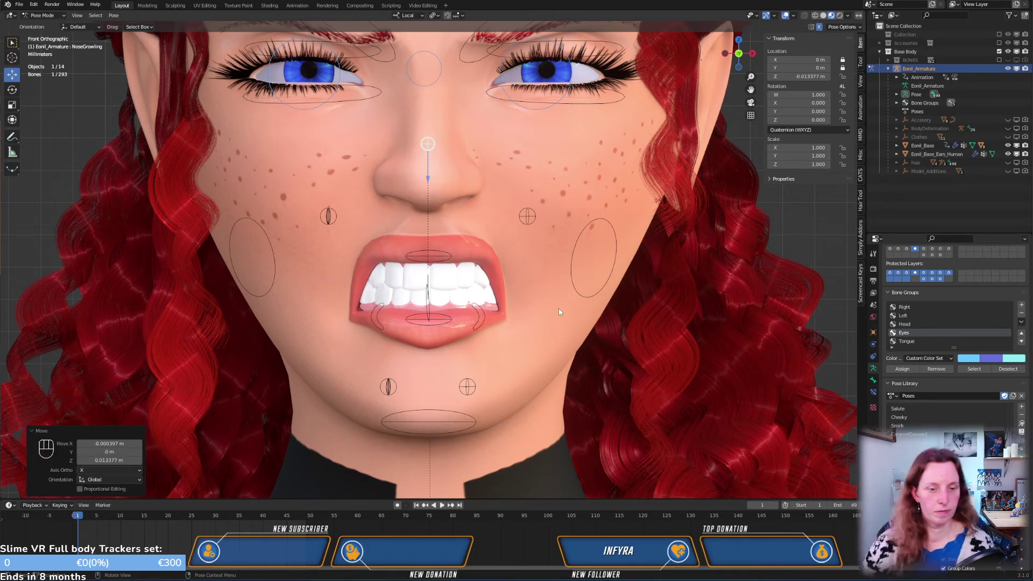
key("ctrl+s")
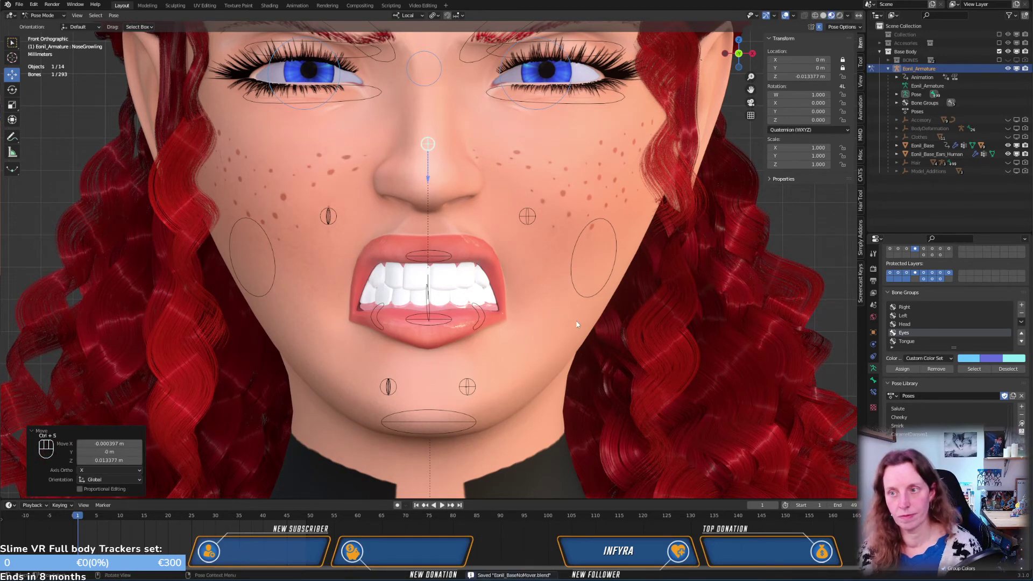
Inspect the snarling mouth from several angles, then leave Pose Mode and select the Eonil_Base body mesh in Object Mode
scroll(576, 324, "down", 2)
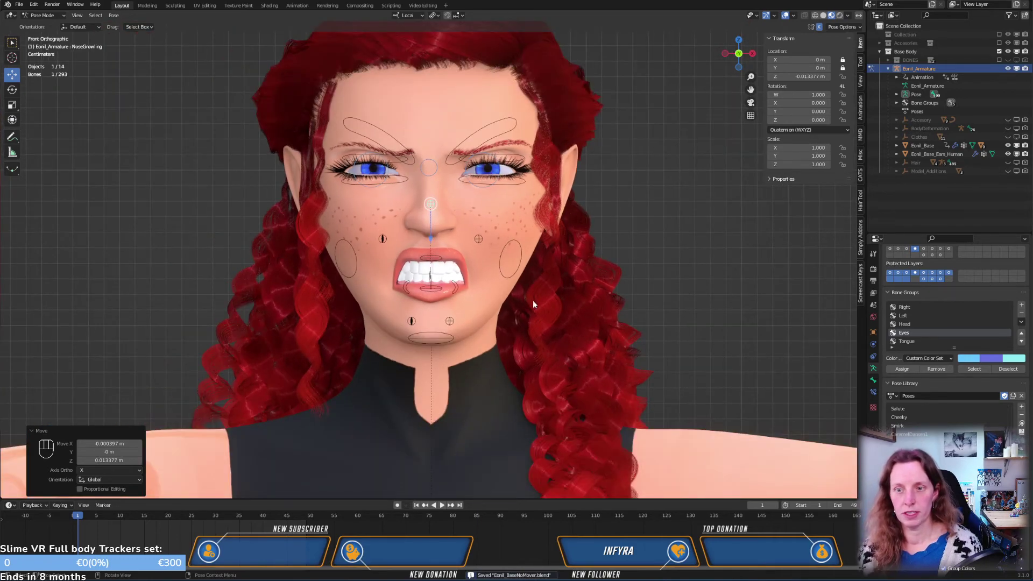
scroll(532, 300, "up", 2)
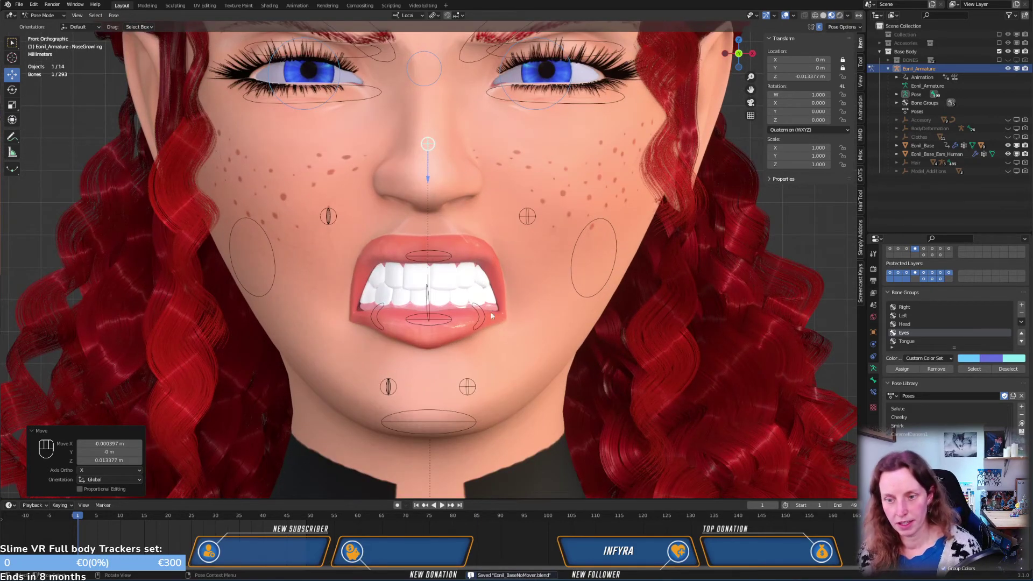
key("KP_3")
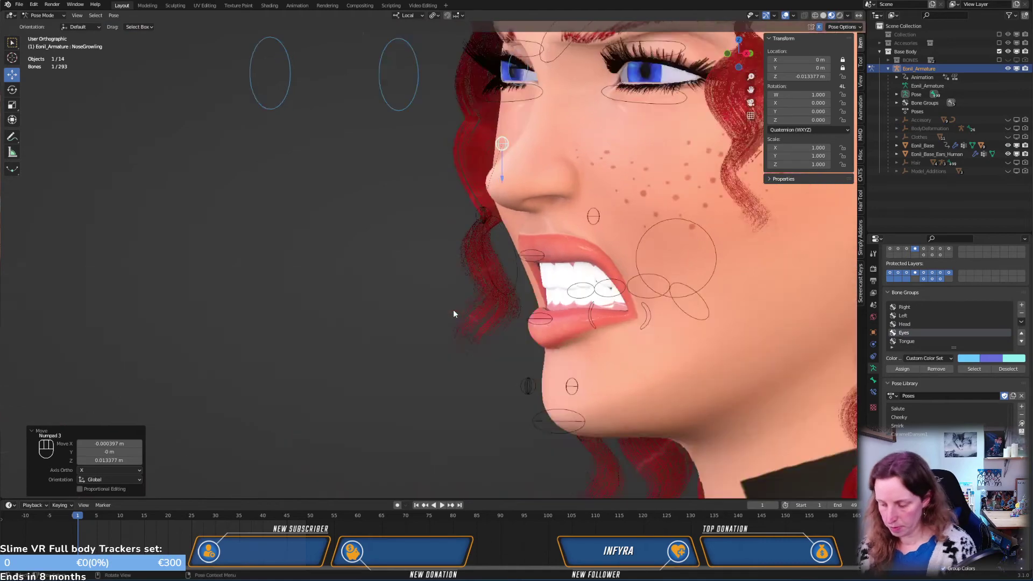
middle_click_drag(452, 308, 650, 365)
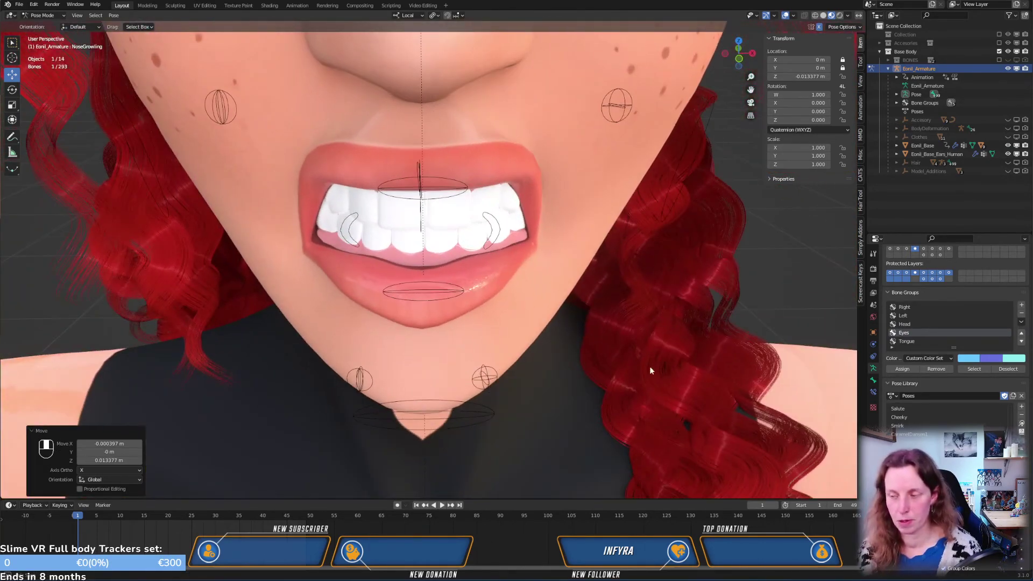
left_click(492, 277)
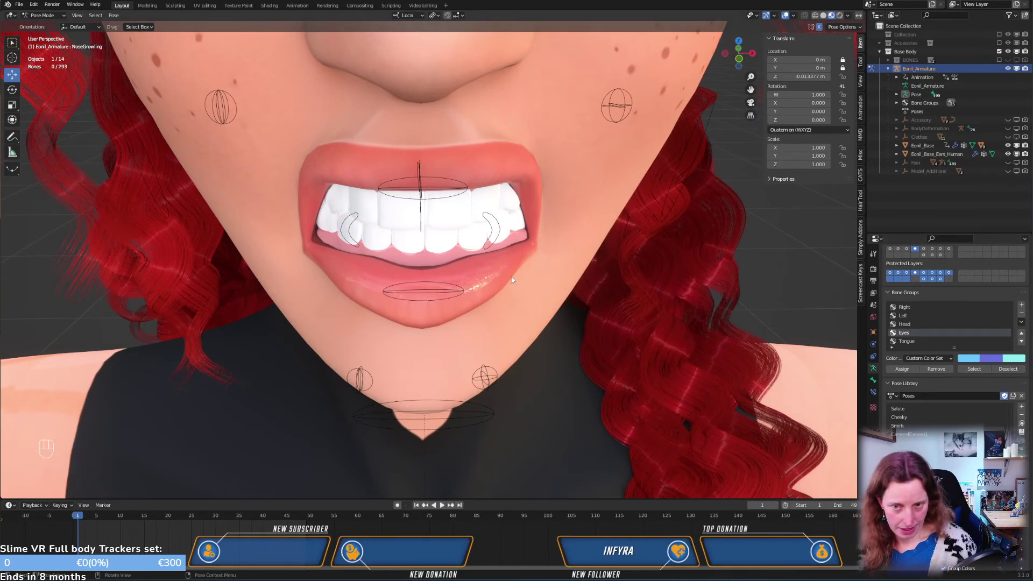
key("ctrl+Tab")
left_click(576, 237)
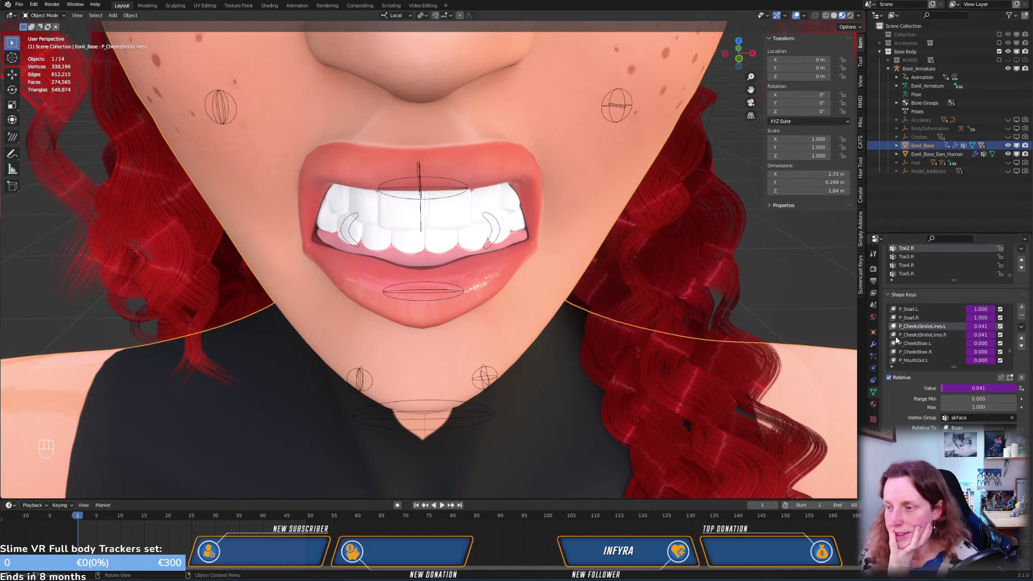
Check what the P_MouthFrown.L and P_MouthFrown.R shape keys contribute to the mouth corners by disabling and re-enabling both
scroll(947, 334, "up", 2)
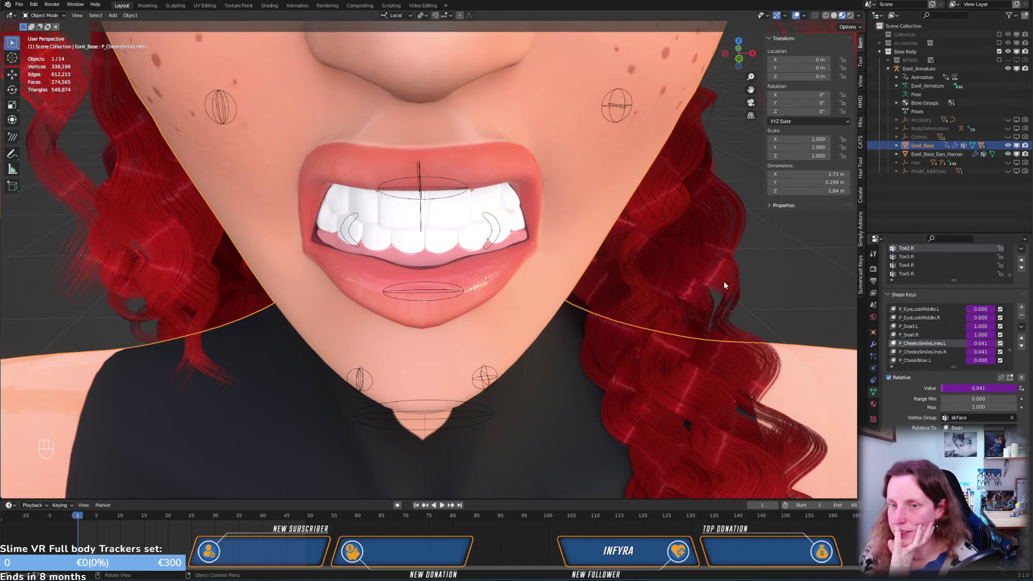
scroll(948, 326, "up", 1)
scroll(948, 326, "down", 7)
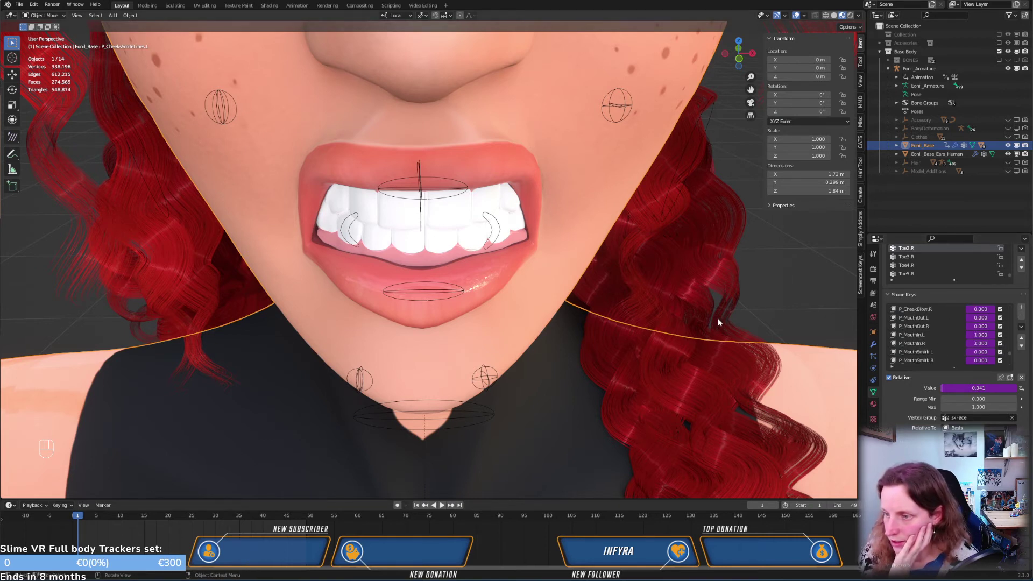
middle_click_drag(552, 282, 453, 266)
key("KP_3")
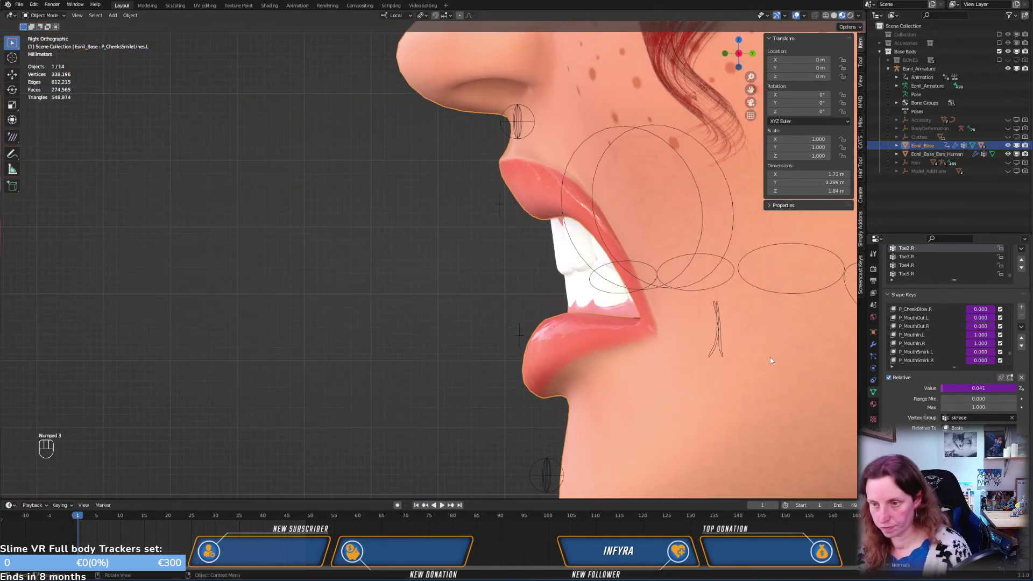
scroll(960, 334, "down", 3)
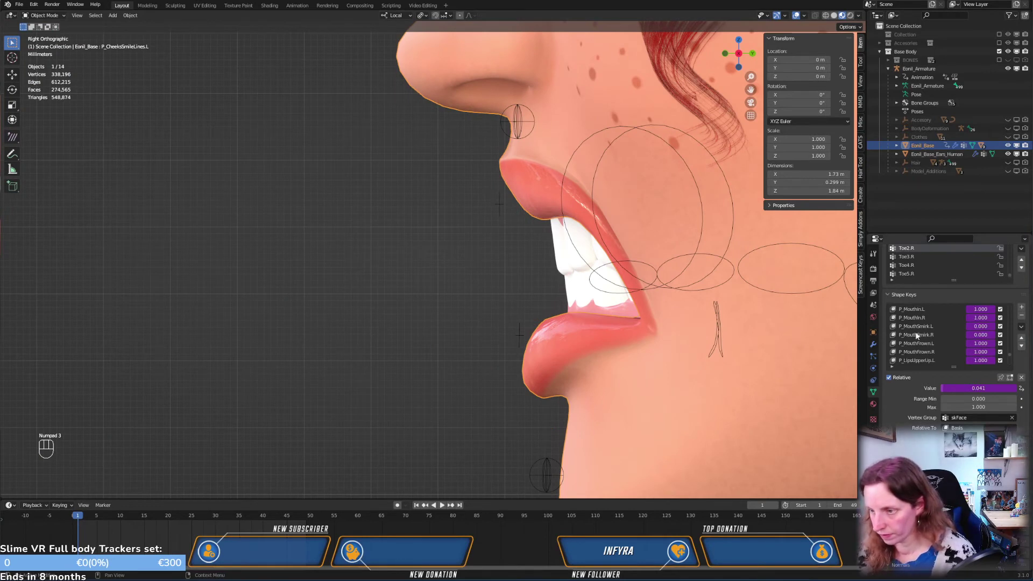
left_click(1000, 343)
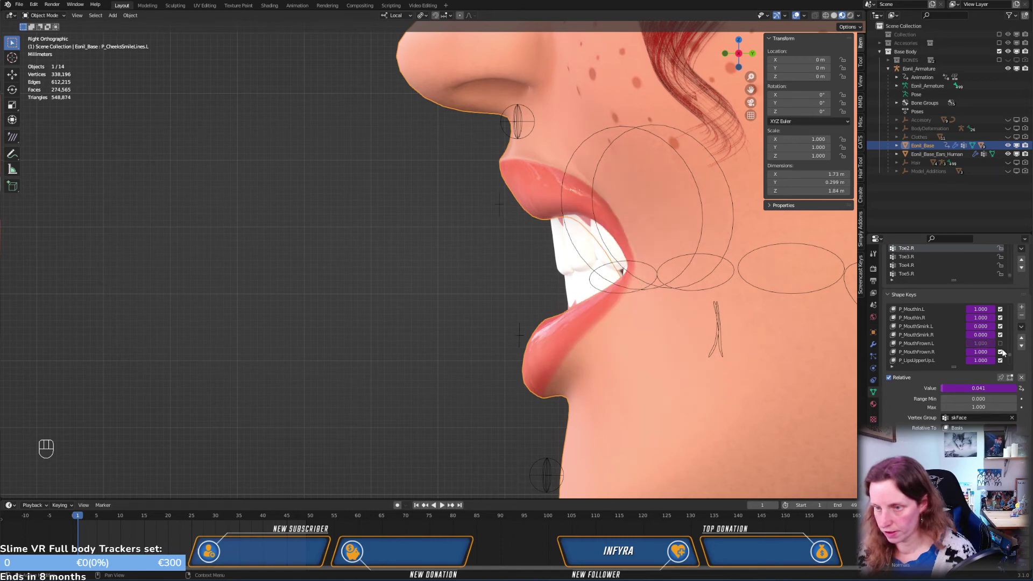
left_click(1000, 352)
mouse_move(643, 304)
middle_mouse_down()
mouse_move(699, 311)
mouse_move(718, 298)
mouse_move(653, 302)
middle_mouse_up()
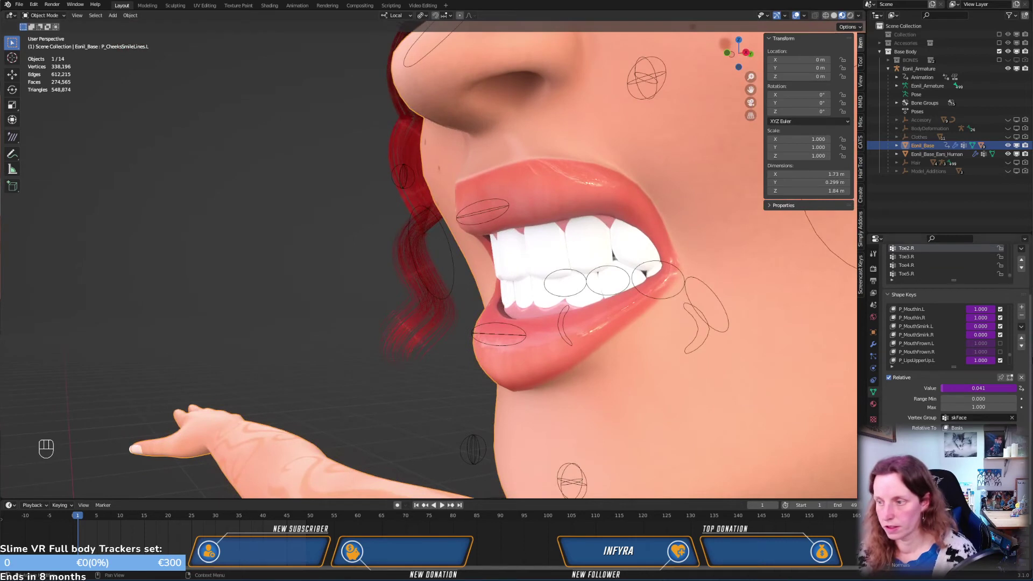
left_click(1000, 343)
left_click(1000, 351)
Check the effect of P_LipsUpperUp.L and P_LipsUpperUp.R on the upper lip by disabling and re-enabling both shape keys
scroll(1004, 354, "down", 2)
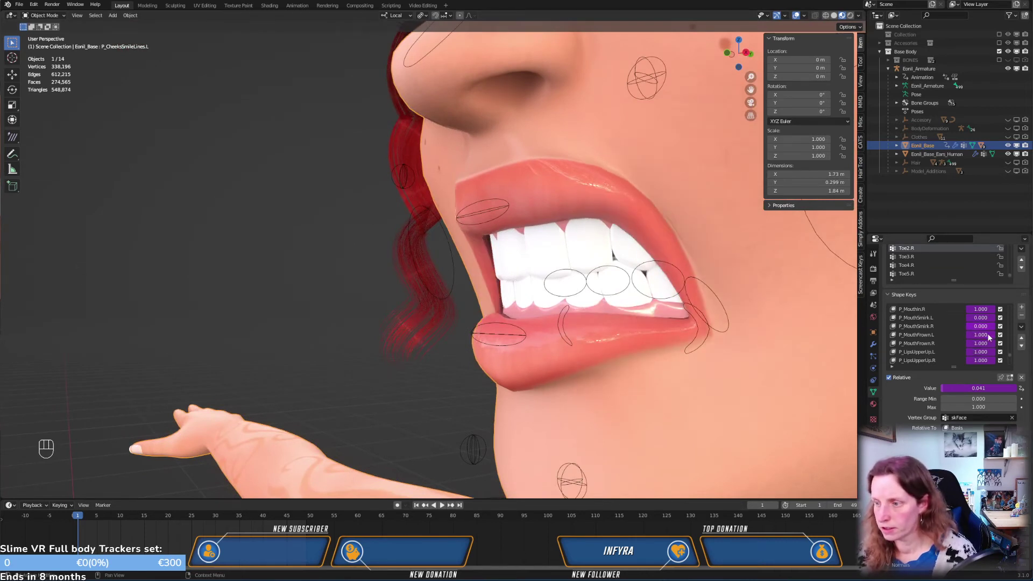
left_click(1000, 344)
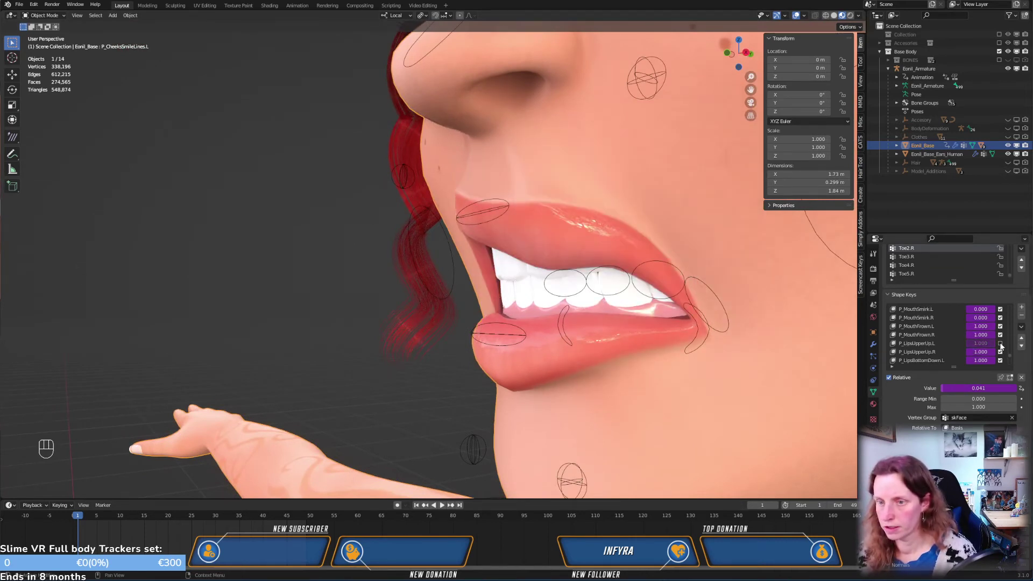
left_click(1000, 343)
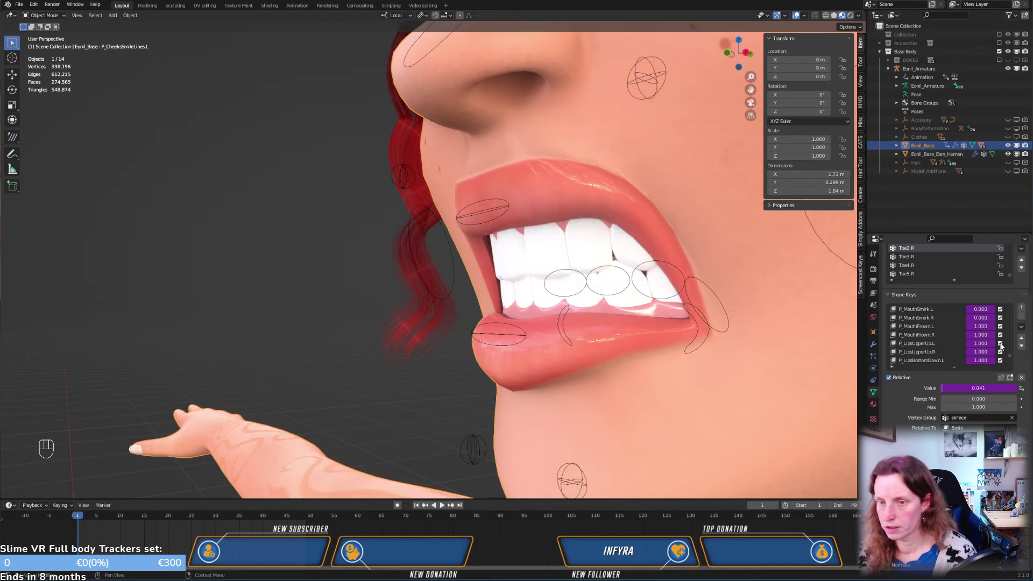
left_click(1000, 343)
left_click(1000, 351)
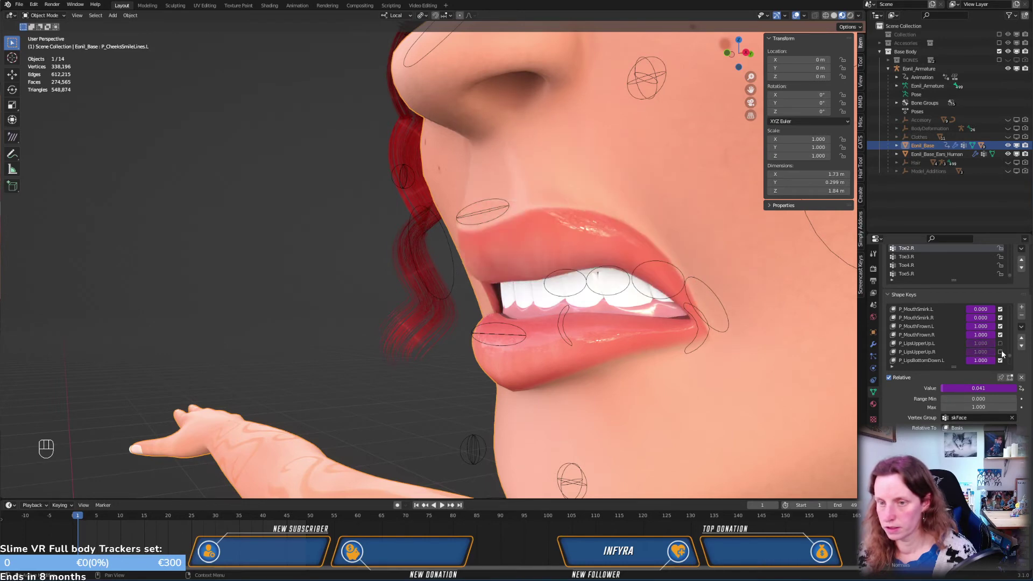
middle_click_drag(636, 308, 683, 312)
left_click(1000, 343)
left_click(1000, 351)
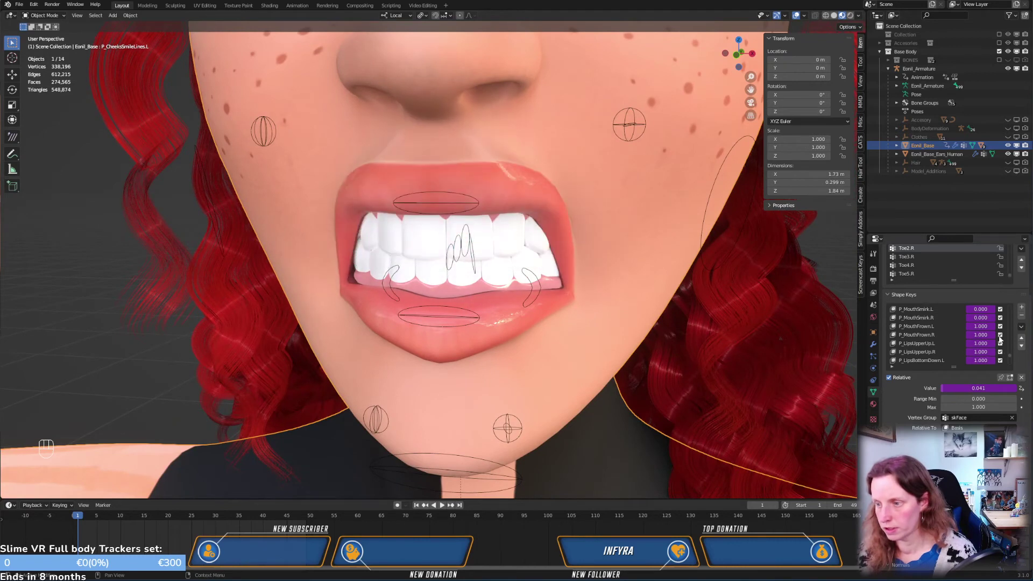
Disable the P_LipsBottomDown.L and P_LipsBottomDown.R shape keys and view the lower lip up close
scroll(999, 334, "down", 3)
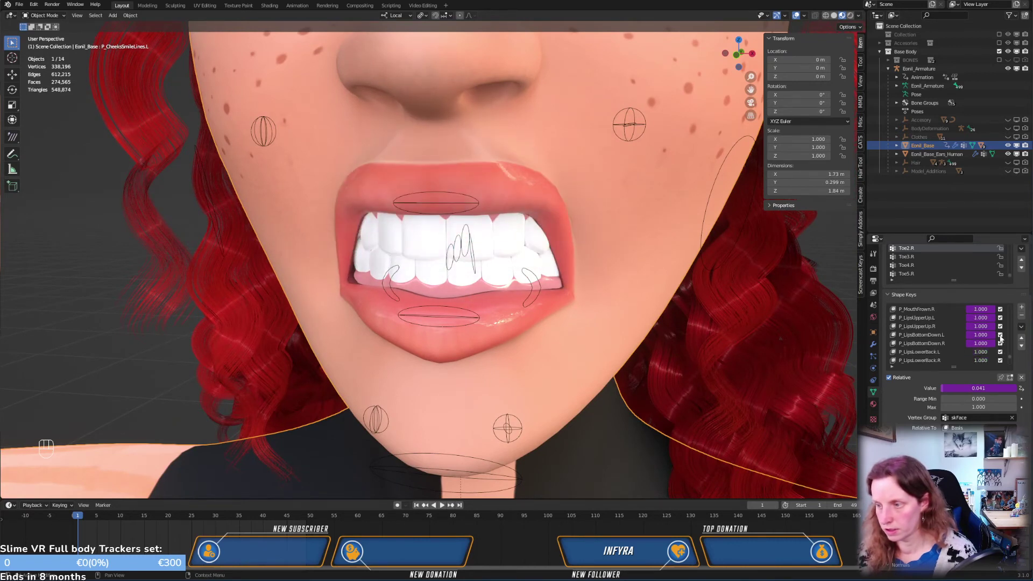
left_click(1000, 336)
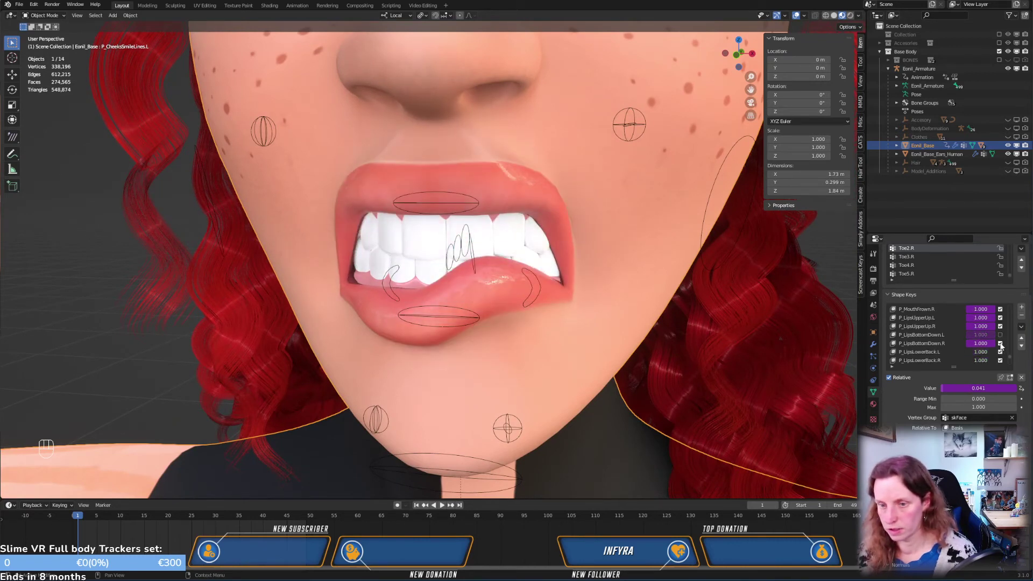
left_click(1000, 343)
middle_click_drag(853, 341, 512, 332)
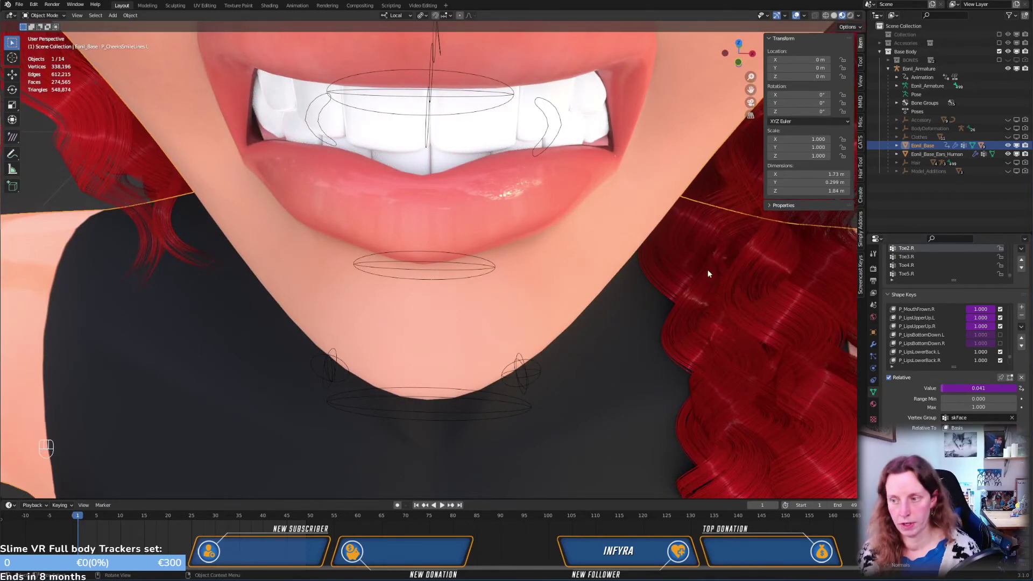
Compare the lower lip with P_LipsLowerBack.L and P_LipsLowerBack.R each switched off and back on
scroll(952, 342, "down", 3)
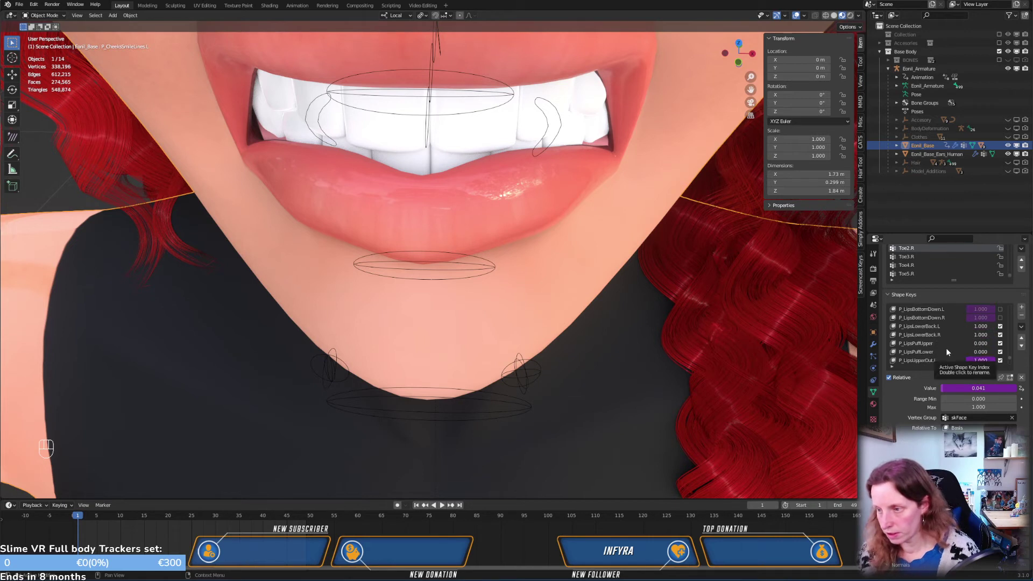
left_click(1000, 326)
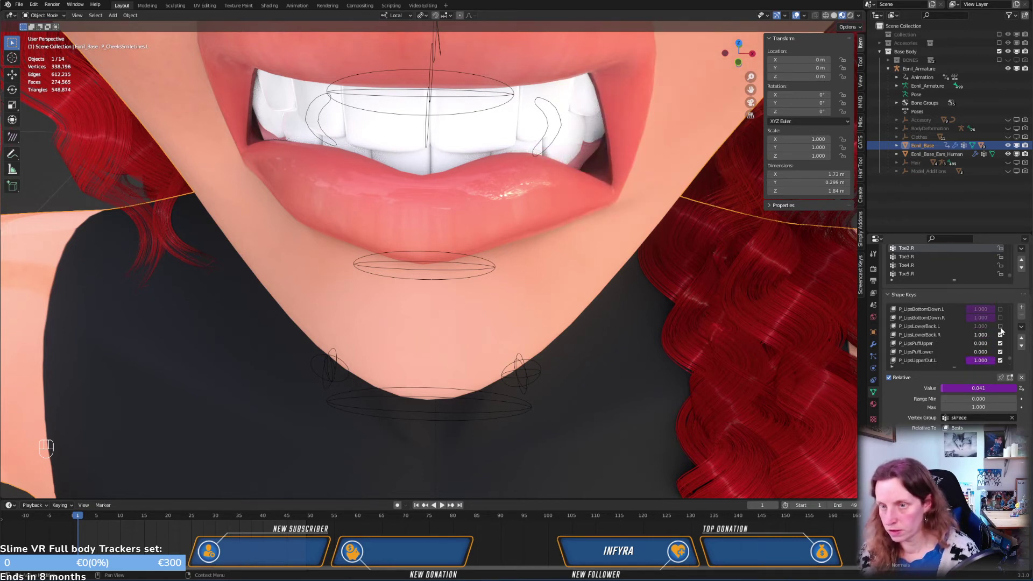
left_click(1000, 327)
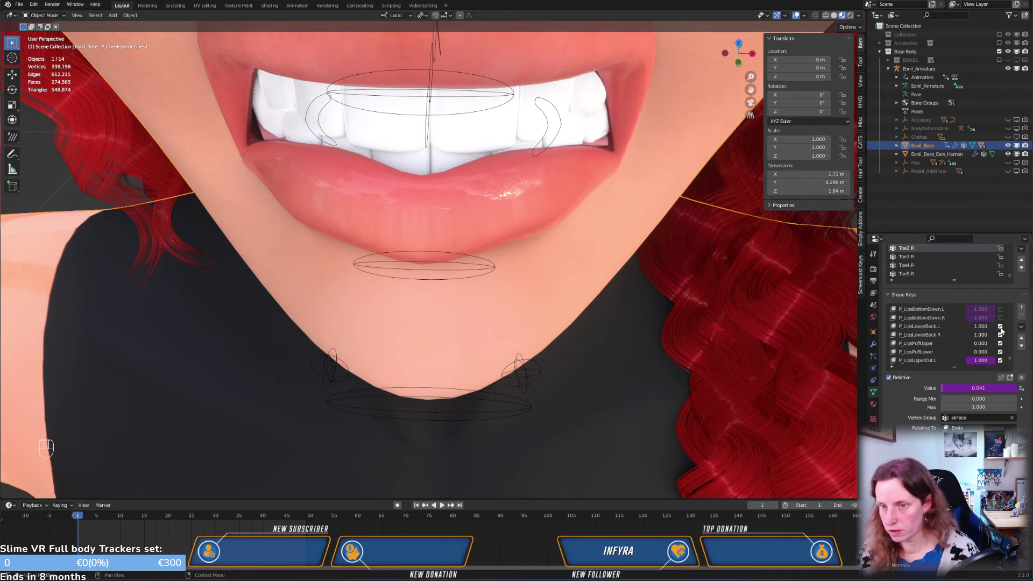
left_click(1000, 327)
left_click(1000, 326)
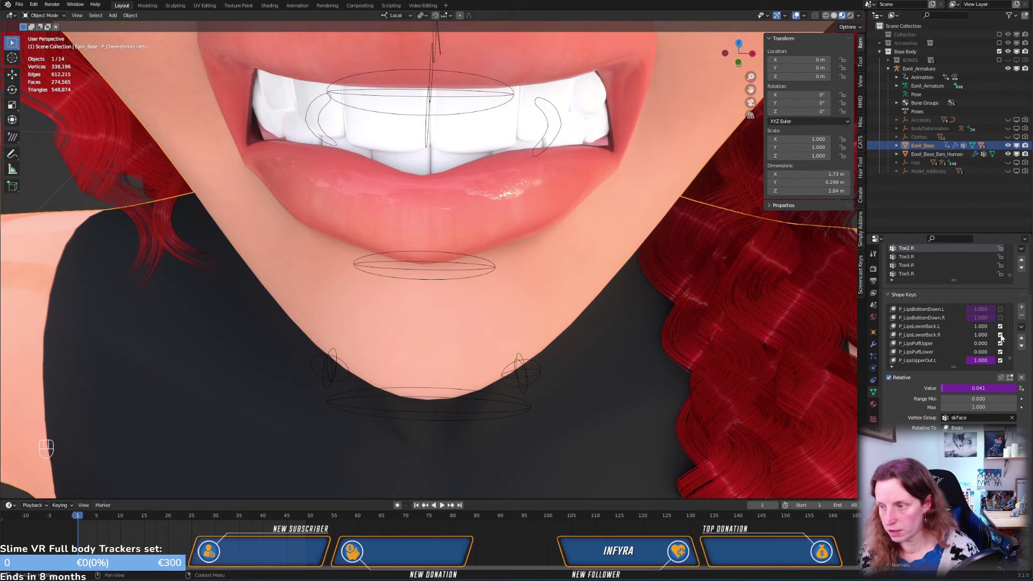
left_click(1000, 334)
left_click(1000, 335)
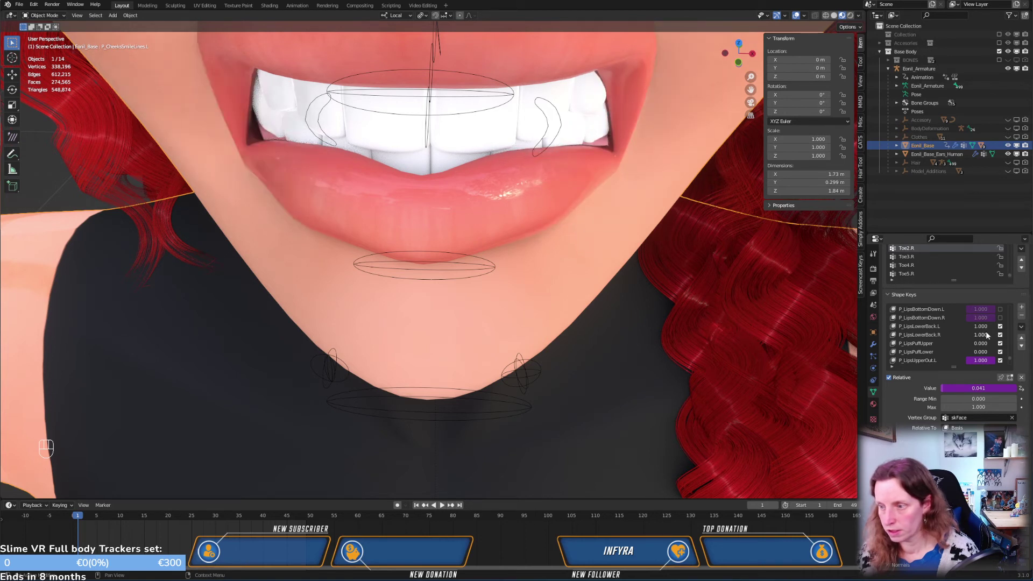
Test P_LipsUpperOut.L and P_LipsUpperOut.R by switching each off and back on, and look through the remaining shape keys
scroll(985, 330, "down", 2)
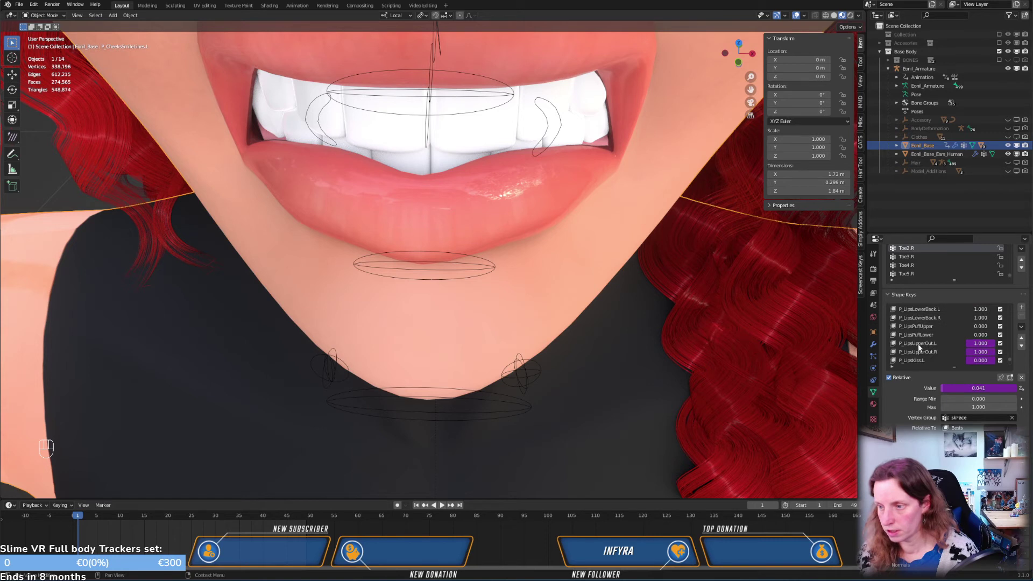
left_click(1000, 343)
left_click(1000, 343)
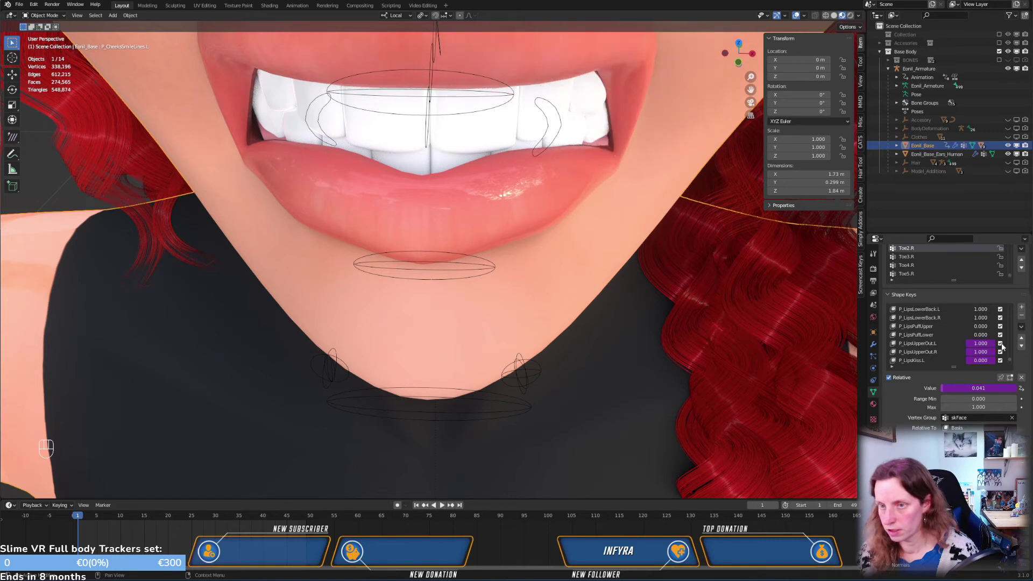
left_click(999, 343)
left_click(1000, 343)
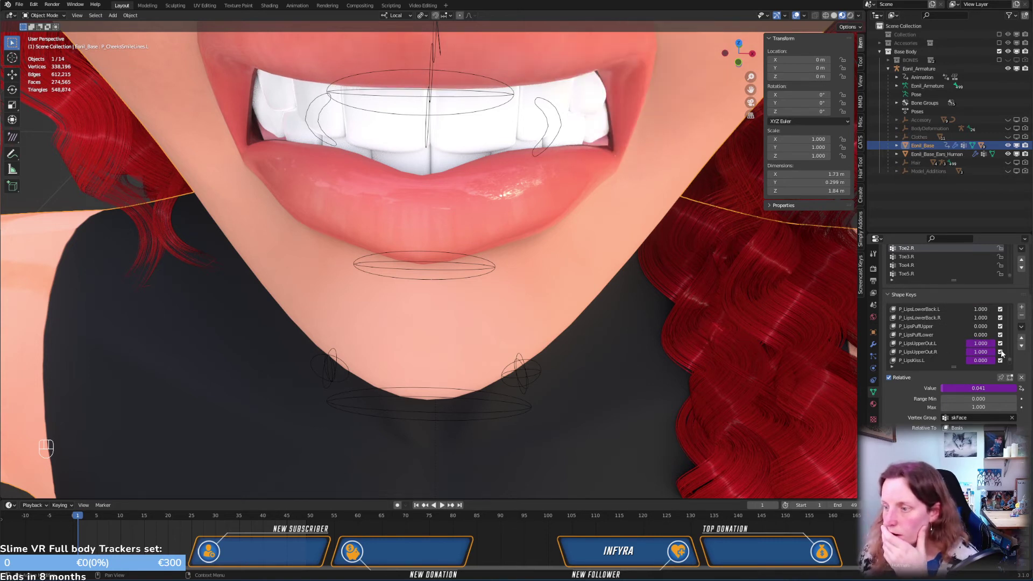
left_click(1000, 352)
left_click(1000, 352)
scroll(949, 342, "down", 3)
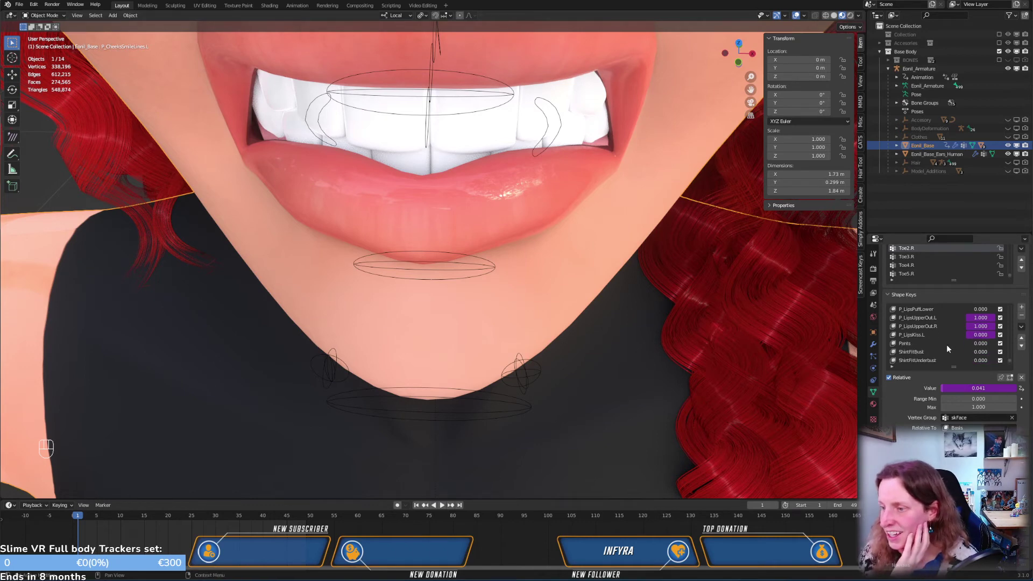
scroll(947, 344, "up", 7)
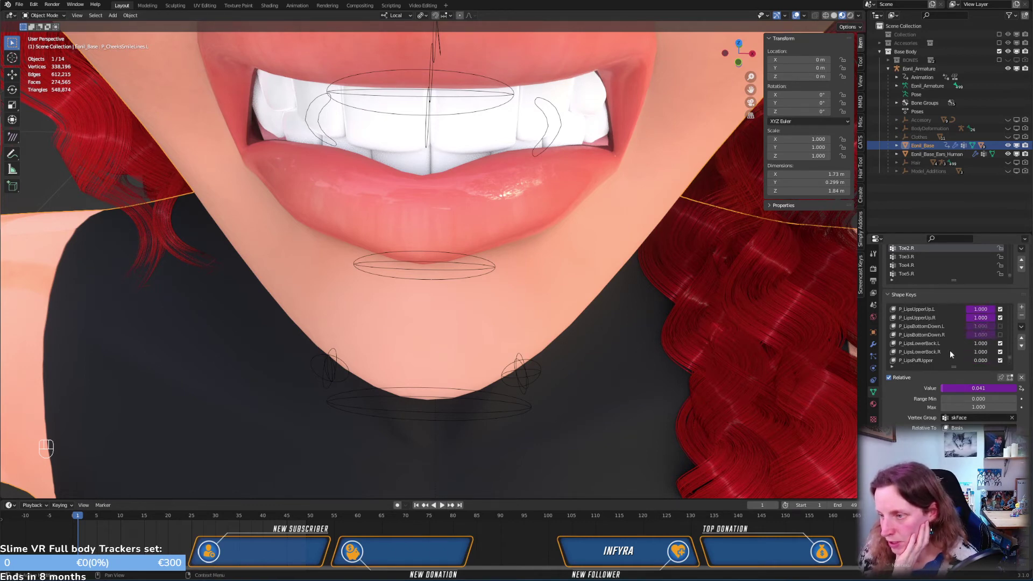
Disable the P_Snarl.L, P_Snarl.R, P_CheeksSmileLines.L and P_CheeksSmileLines.R shape keys while viewing the mouth from an angle
scroll(950, 350, "up", 1)
middle_click_drag(473, 253, 570, 323)
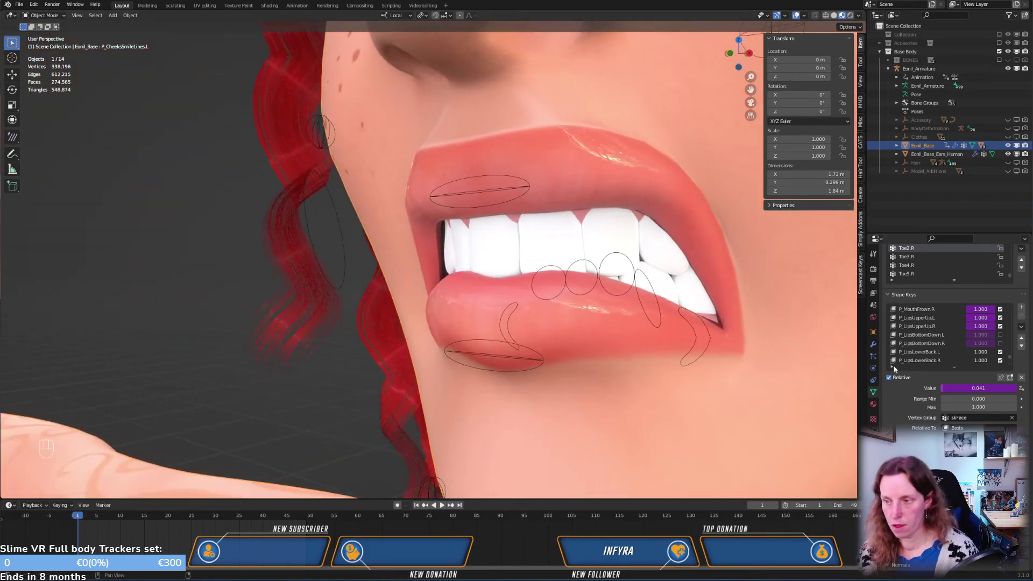
middle_click_drag(646, 376, 423, 294)
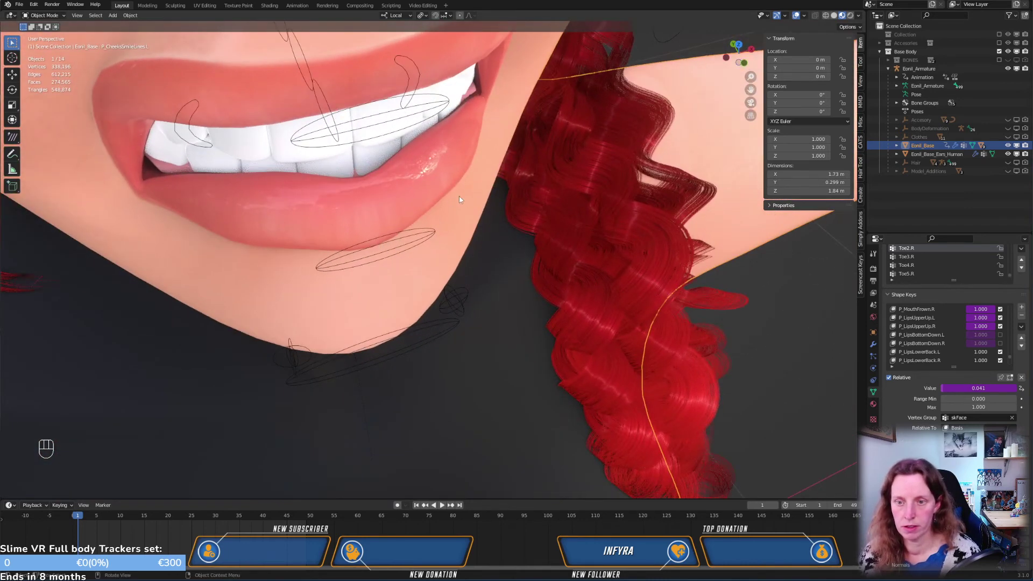
scroll(989, 338, "up", 5)
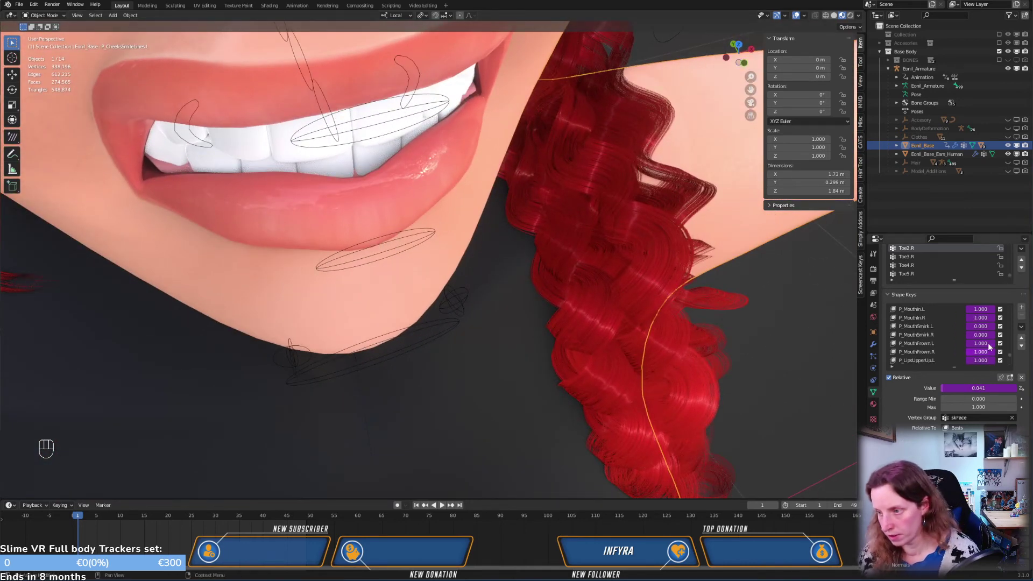
left_click(1000, 317)
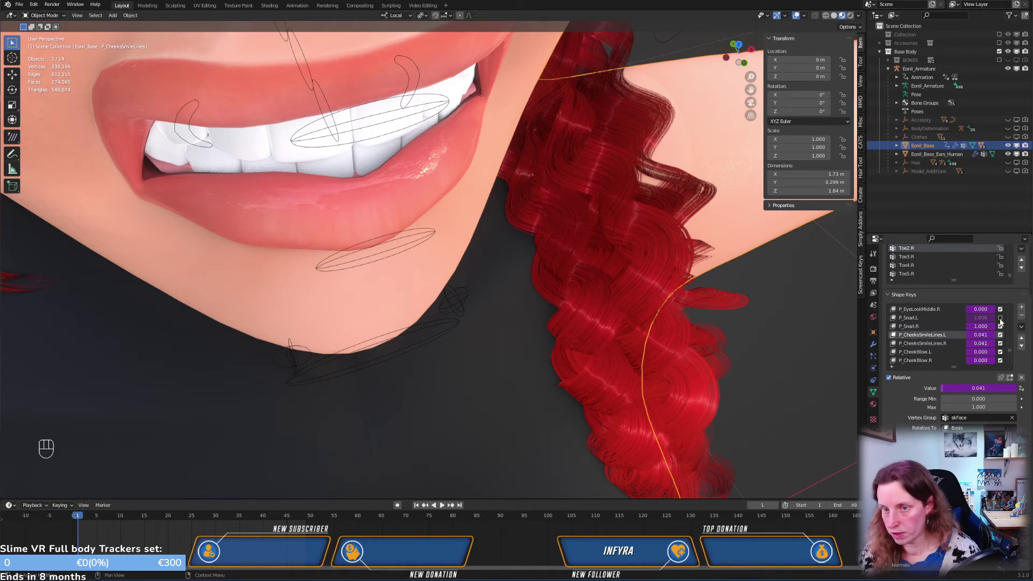
left_click(1000, 318)
mouse_move(1001, 327)
left_mouse_down()
mouse_move(1001, 317)
mouse_move(1004, 342)
left_mouse_up()
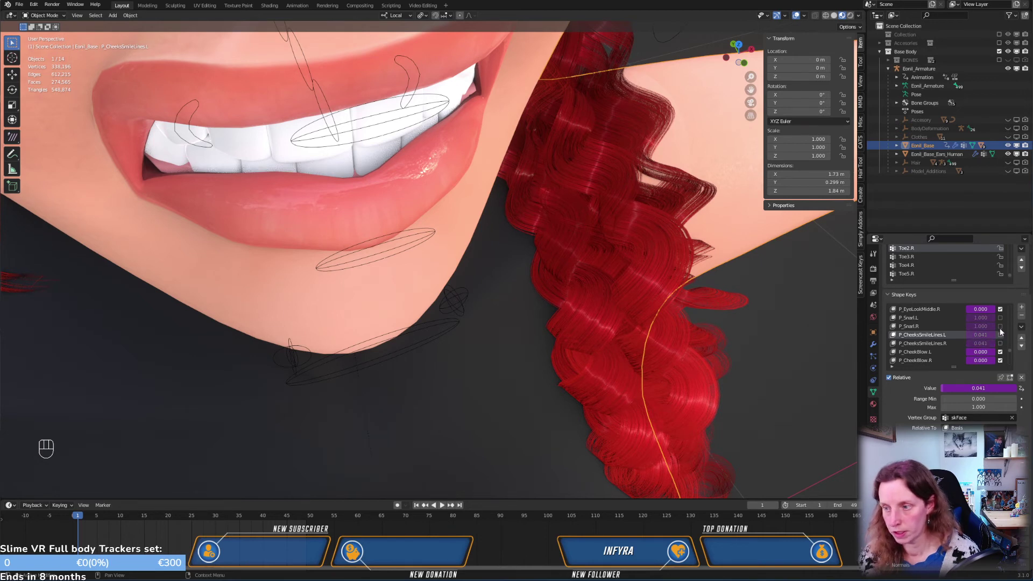
Check the effect of P_MouthIn.L on the lips by switching it off and back on, including a view from below
scroll(999, 328, "down", 4)
scroll(1000, 332, "down", 2)
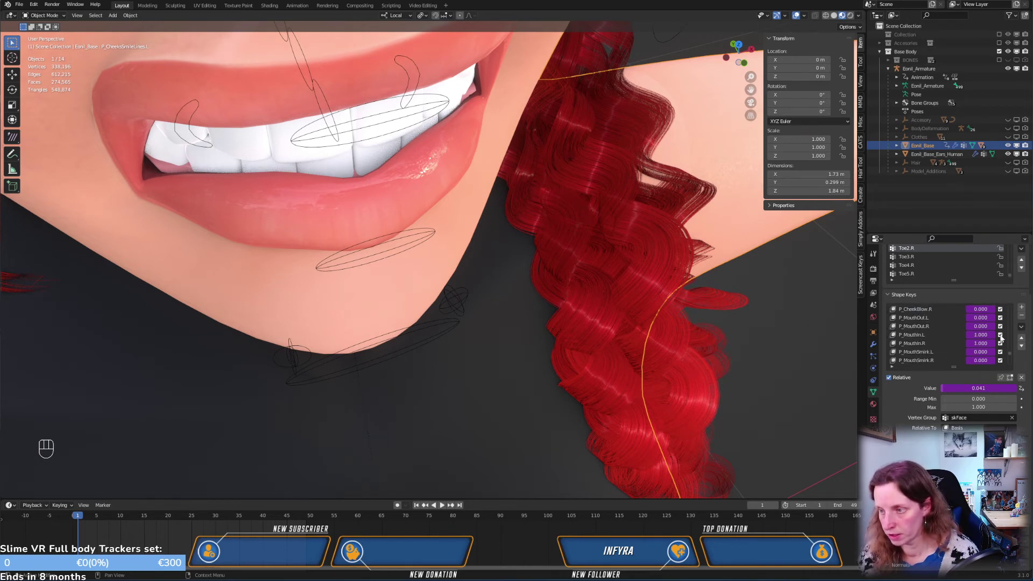
left_click(1000, 335)
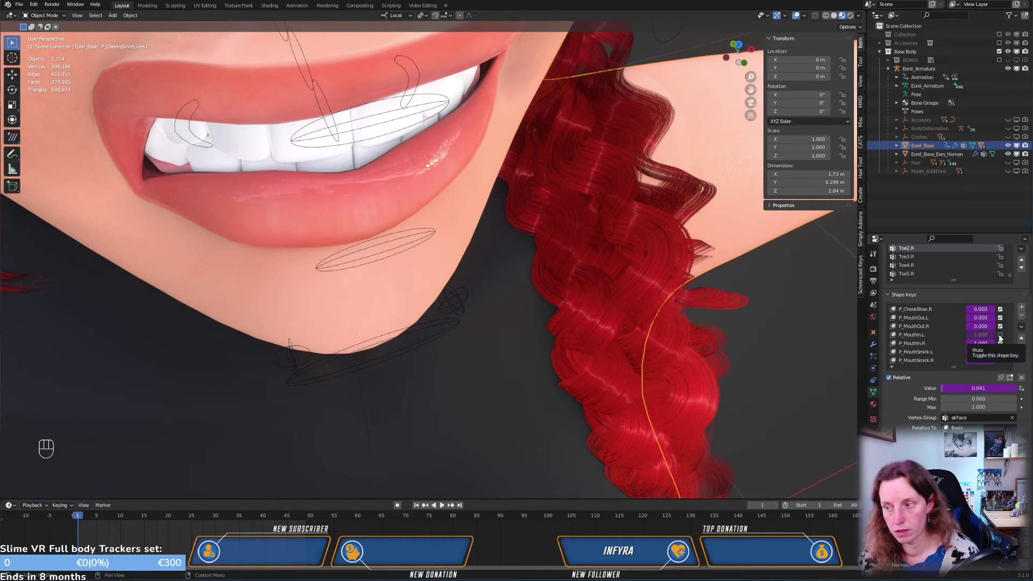
middle_click_drag(506, 232, 558, 369)
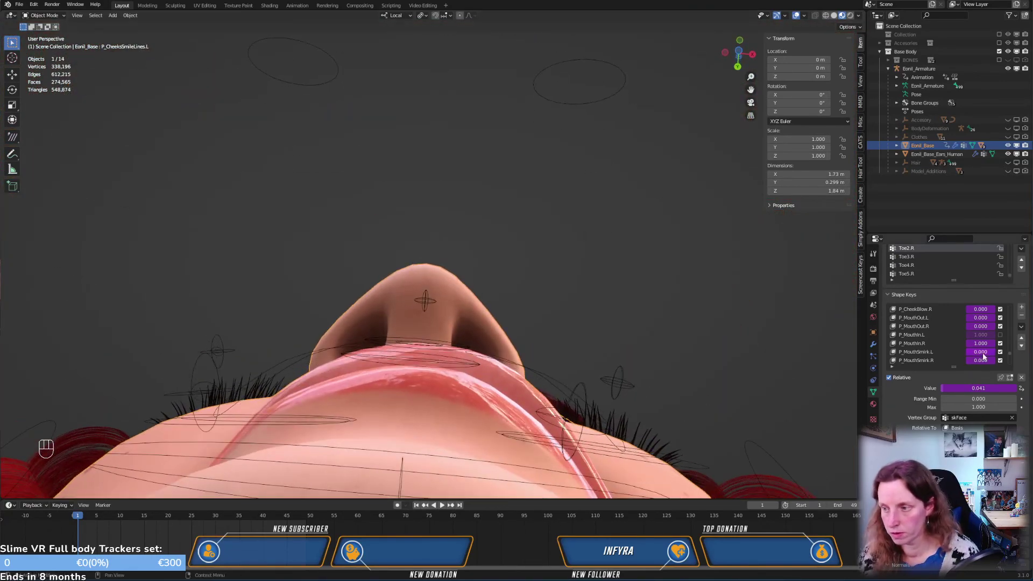
left_click(1000, 335)
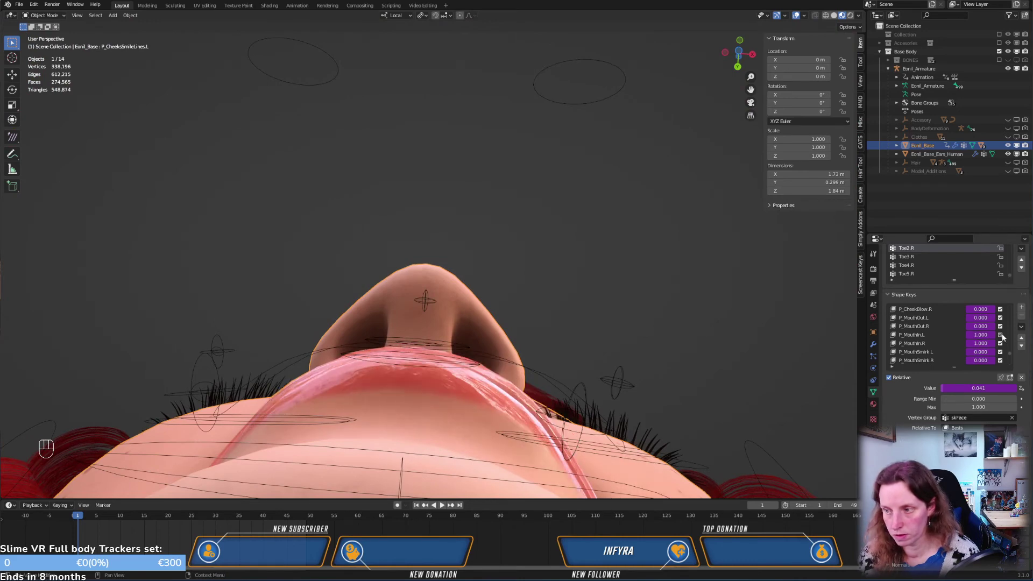
middle_click_drag(569, 338, 541, 495)
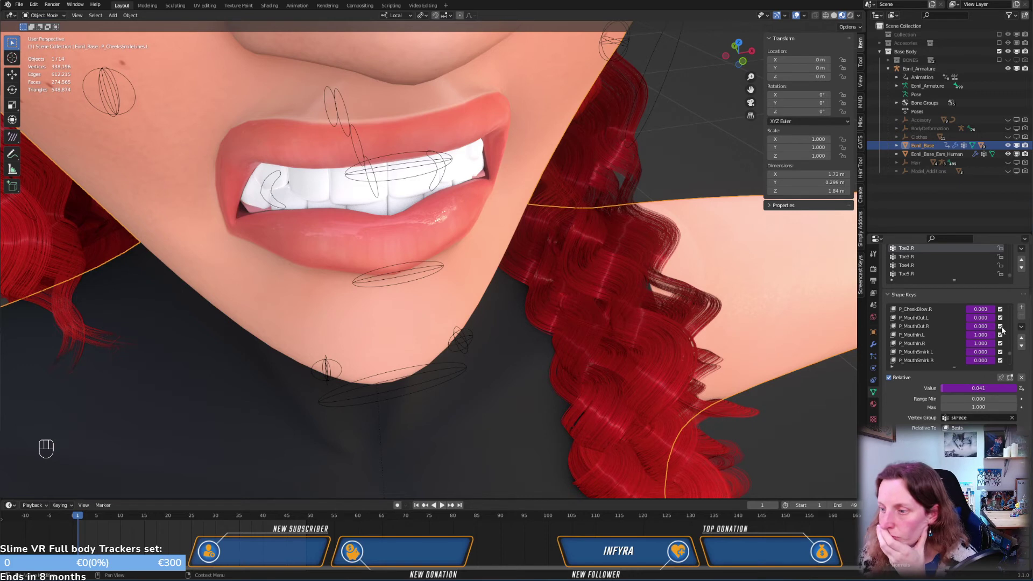
Disable the P_MouthFrown.L, P_MouthFrown.R, P_LipsUpperUp.L and P_LipsUpperUp.R shape keys
scroll(1002, 334, "down", 3)
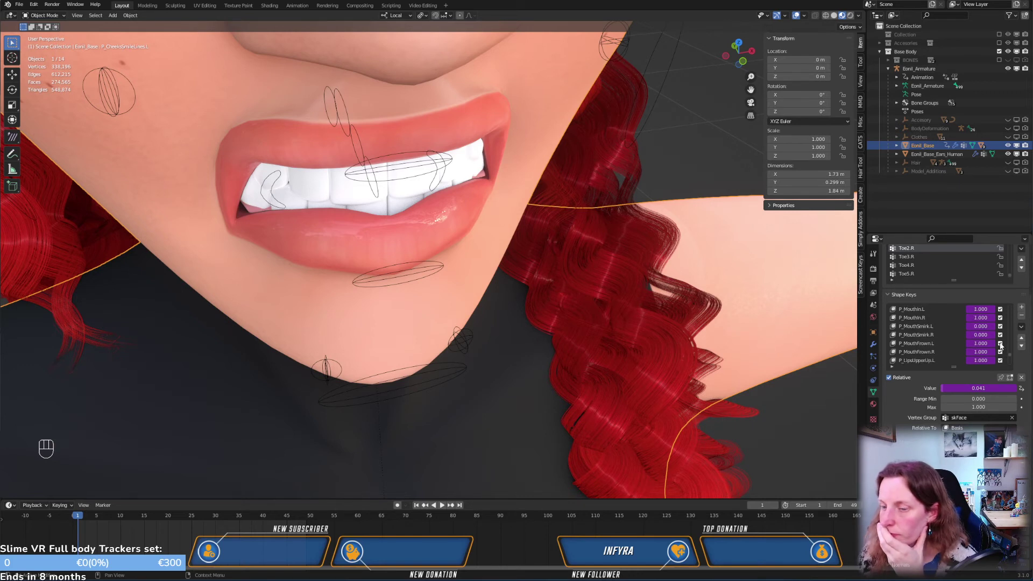
left_click(1000, 344)
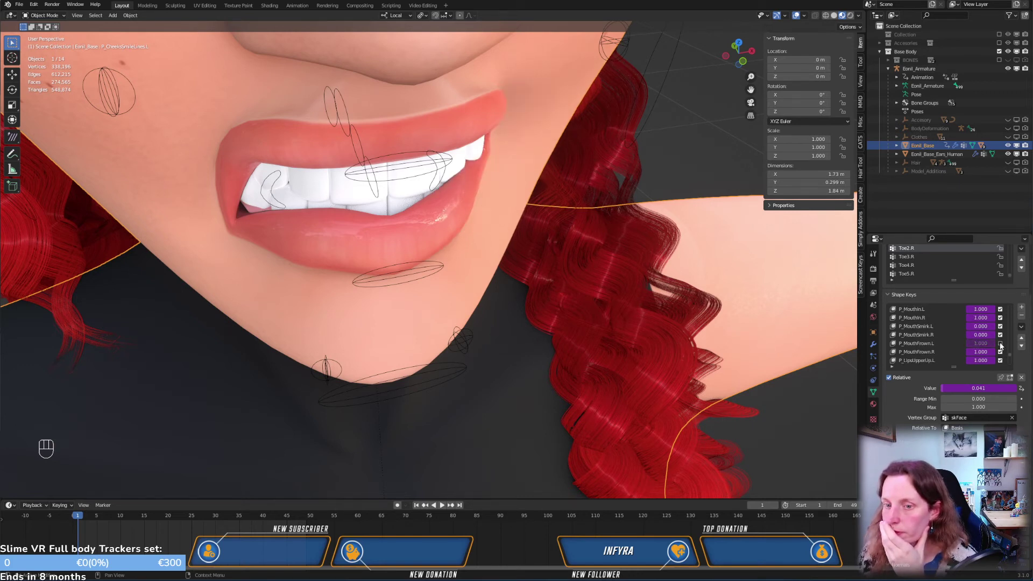
left_click(1000, 352)
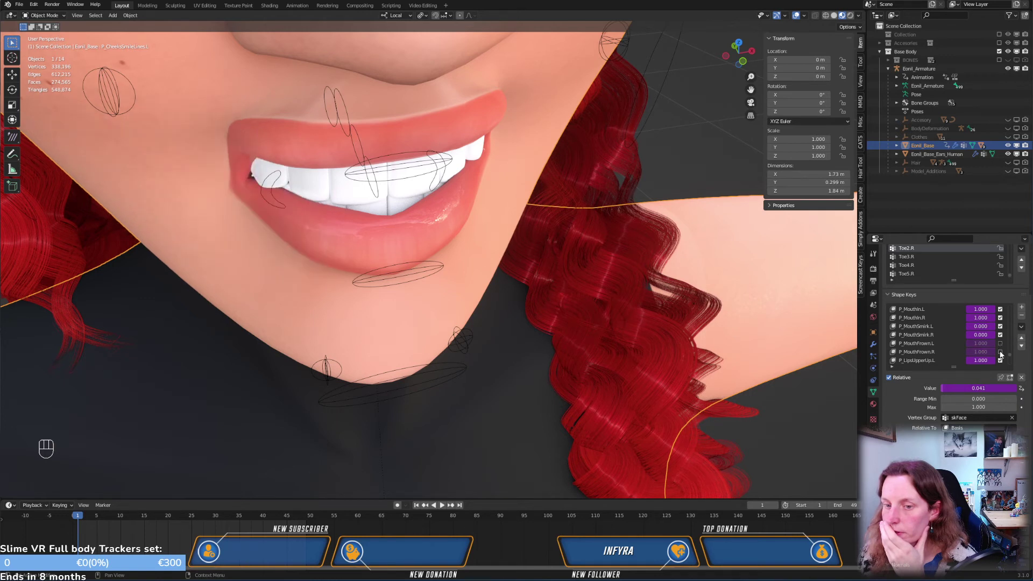
scroll(1004, 351, "down", 2)
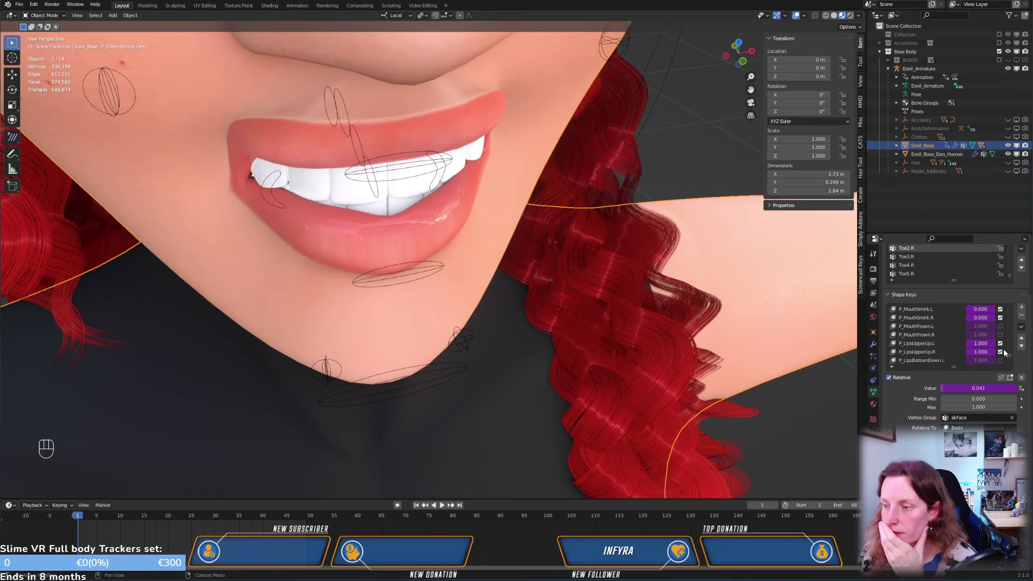
left_click(1000, 344)
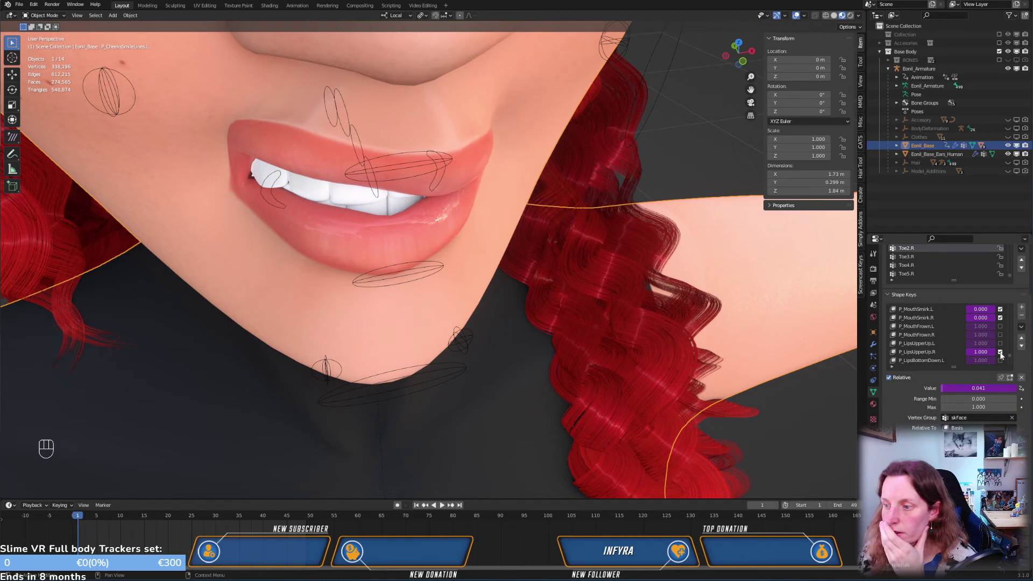
left_click(1000, 352)
Check P_LipsBottomDown.L alone on the lower lip by switching it on and off again
scroll(1002, 346, "down", 2)
left_click(1000, 343)
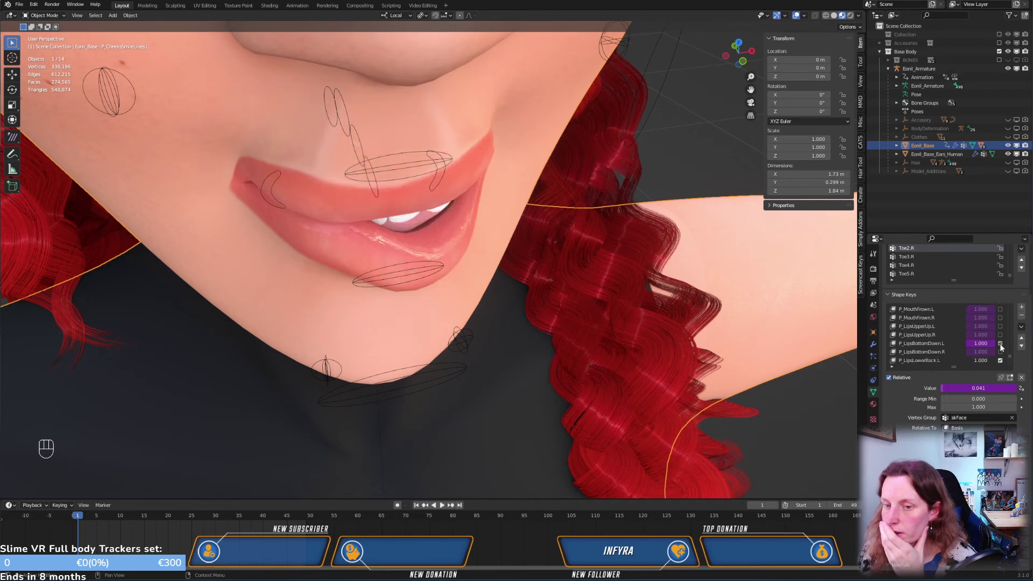
left_click(1000, 344)
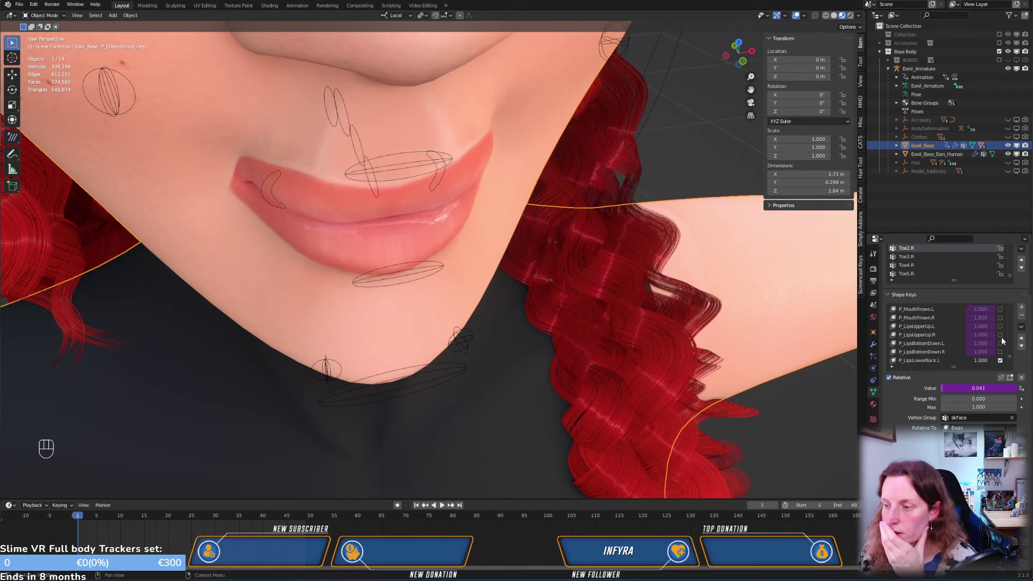
Disable the P_LipsUpperOut.L and P_LipsUpperOut.R shape keys
scroll(1001, 340, "down", 5)
scroll(988, 338, "down", 2)
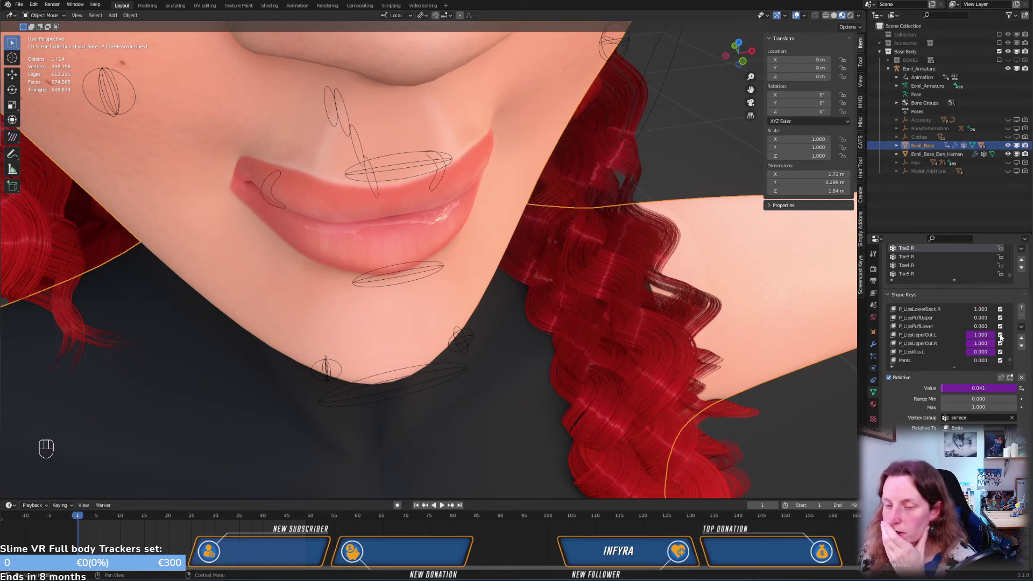
left_click(1000, 335)
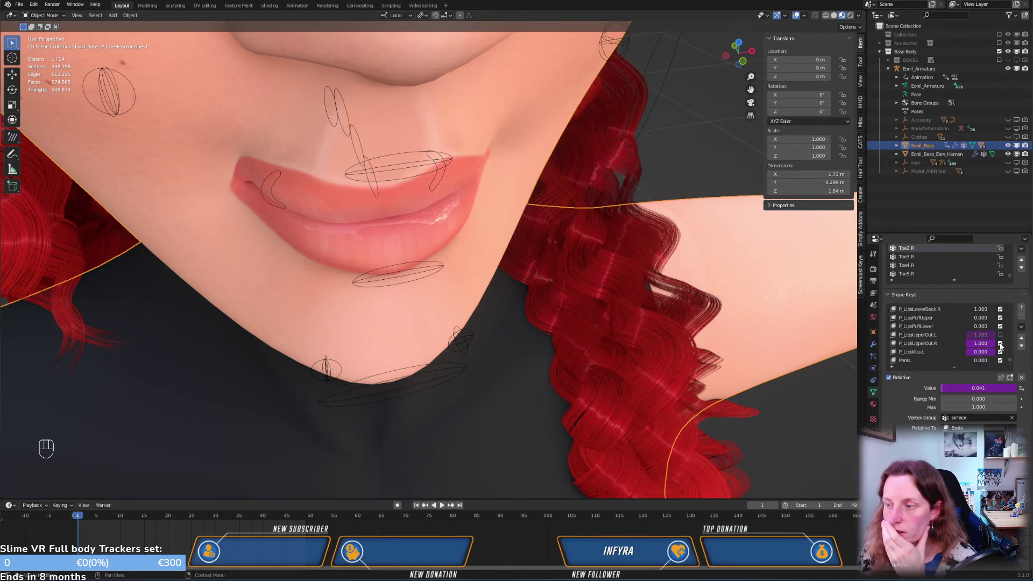
left_click(1000, 343)
Open the P_LipsLowerBack.L shape key in Edit Mode with shape key edit display enabled, seen in the right orthographic view
scroll(990, 329, "up", 2)
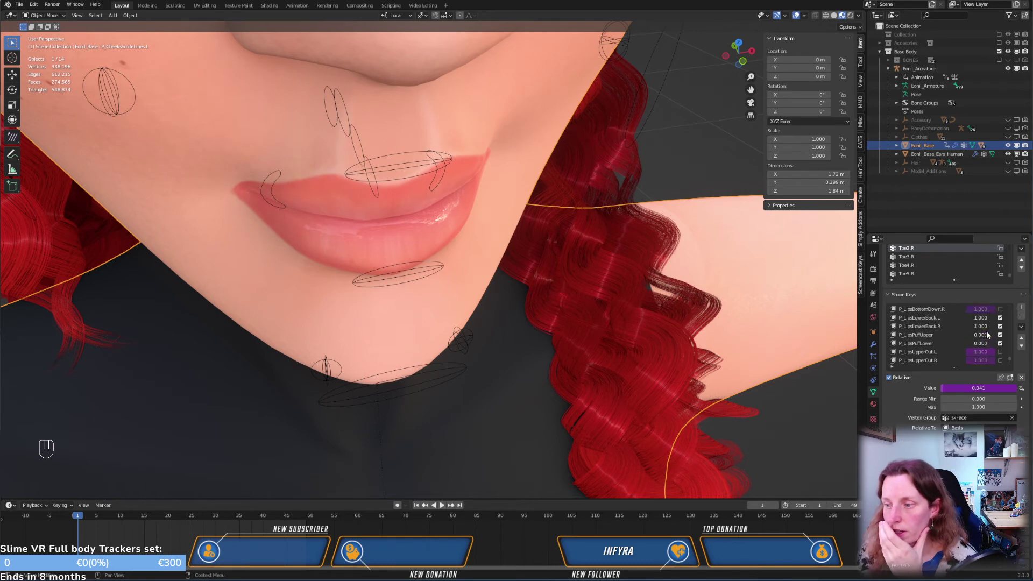
left_click(925, 318)
key("Tab")
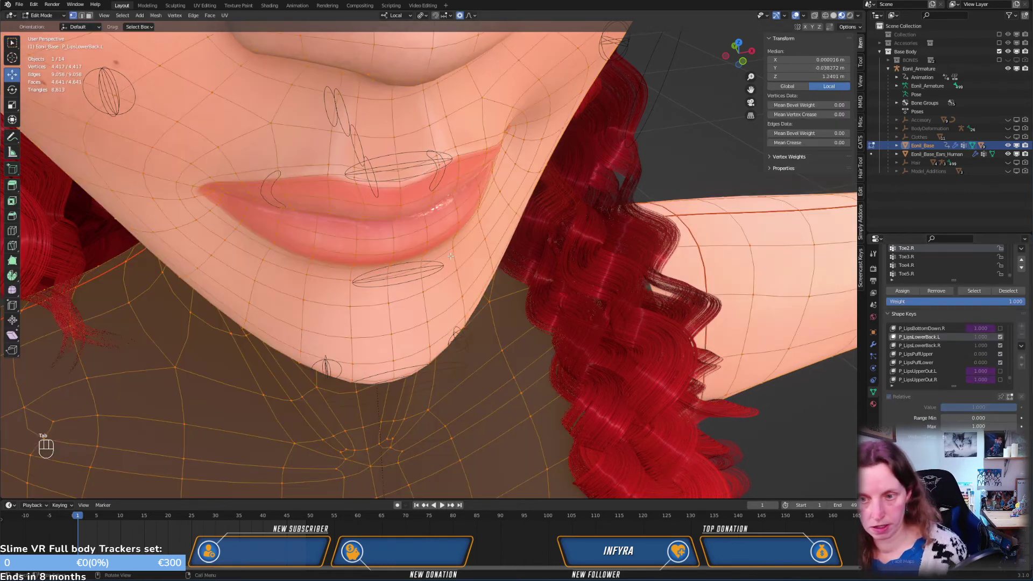
left_click(1010, 399)
middle_click_drag(496, 243, 434, 327)
key("KP_3")
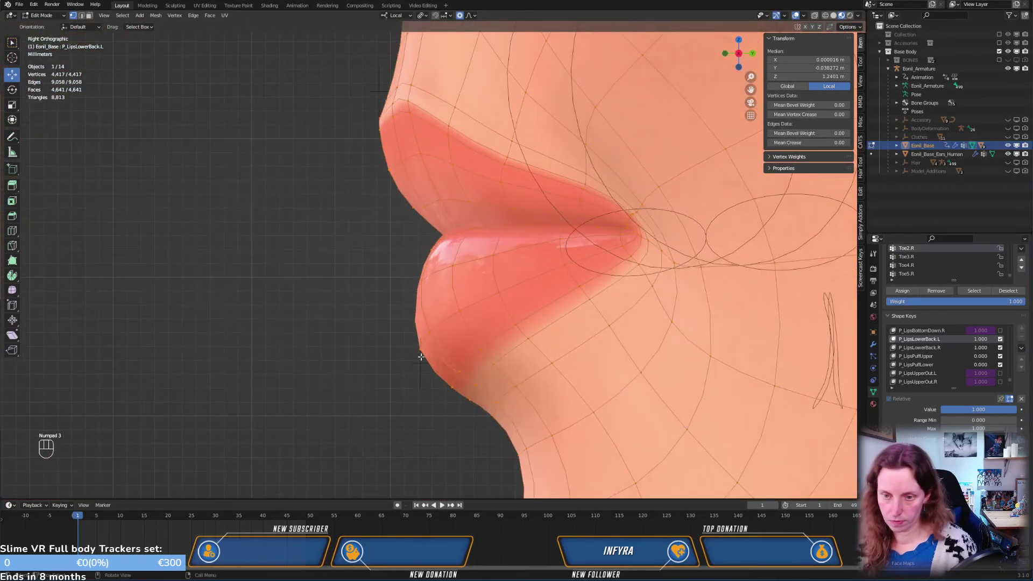
Move the three edge vertices beneath the middle of the lower lip inward by about 0.00025 m with proportional editing
left_click(426, 350)
left_click_drag(449, 346, 489, 367)
key("g")
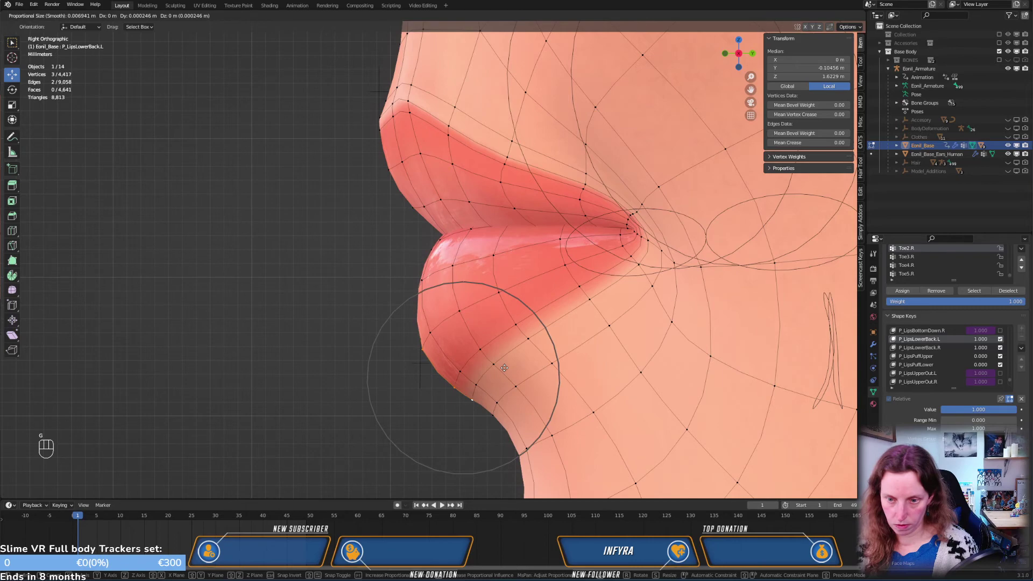
left_click(504, 368)
Adjust the position of a vertex along the side of the lower lip with proportional editing
middle_click_drag(504, 367, 560, 339)
left_click(541, 331)
middle_click_drag(472, 338, 597, 285)
key("g")
left_click(493, 339)
Reposition the vertex below the character's left mouth corner in two moves, and return to Object Mode facing the lips
left_click(594, 256)
key("g")
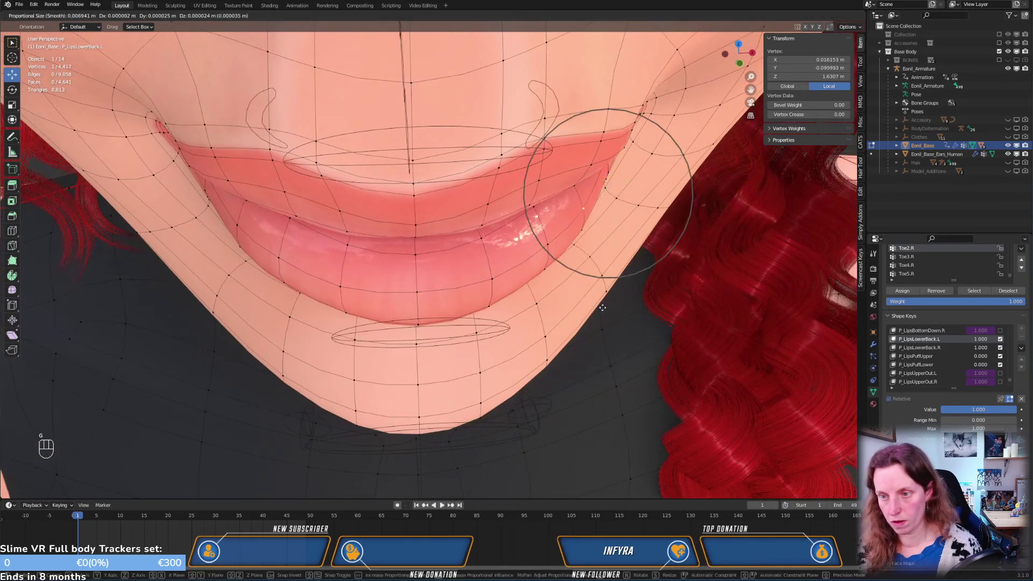
left_click(600, 305)
key("g")
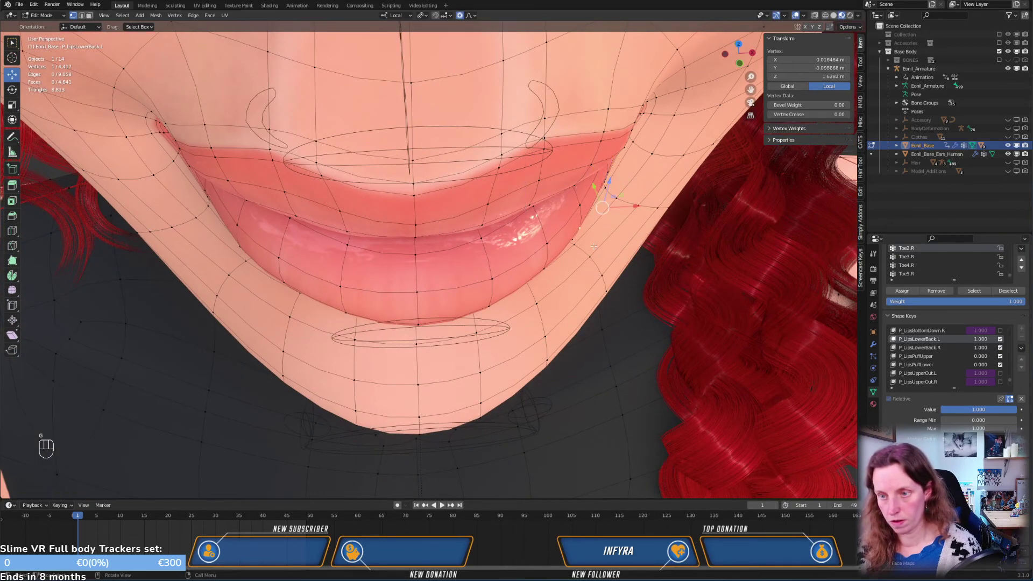
left_click(584, 229)
middle_click_drag(584, 229, 773, 323)
key("Tab")
scroll(581, 267, "down", 3)
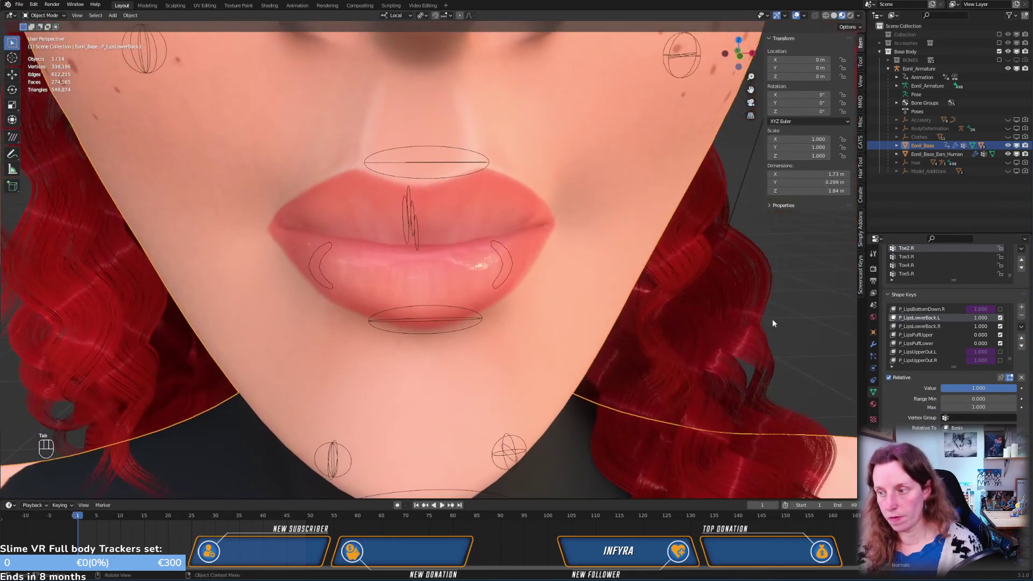
Re-enable P_LipsUpperOut.L and P_LipsUpperOut.R and view the reshaped lips from the side
left_click(1000, 352)
left_click(1000, 360)
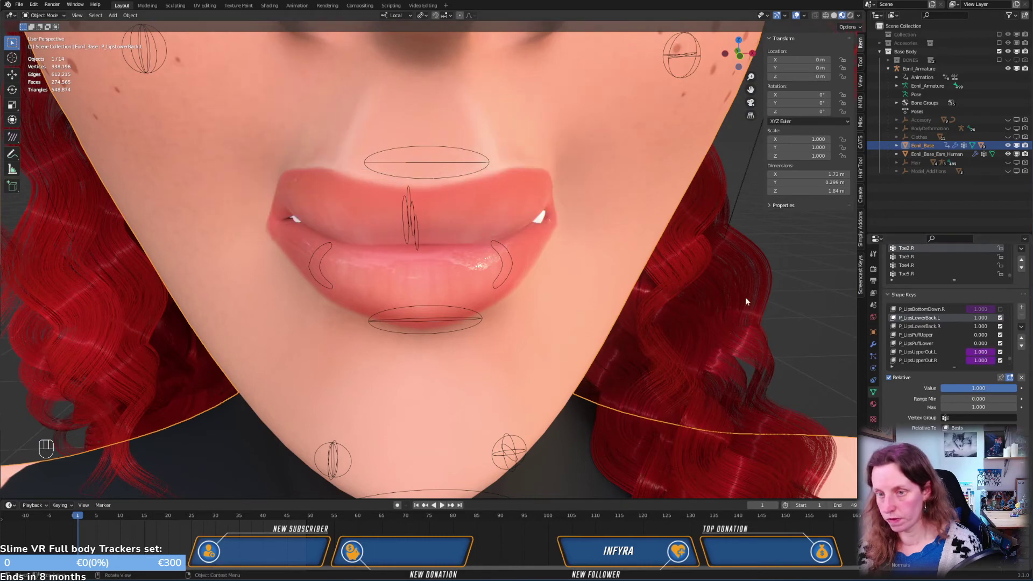
middle_click_drag(745, 297, 419, 291)
scroll(976, 360, "down", 3)
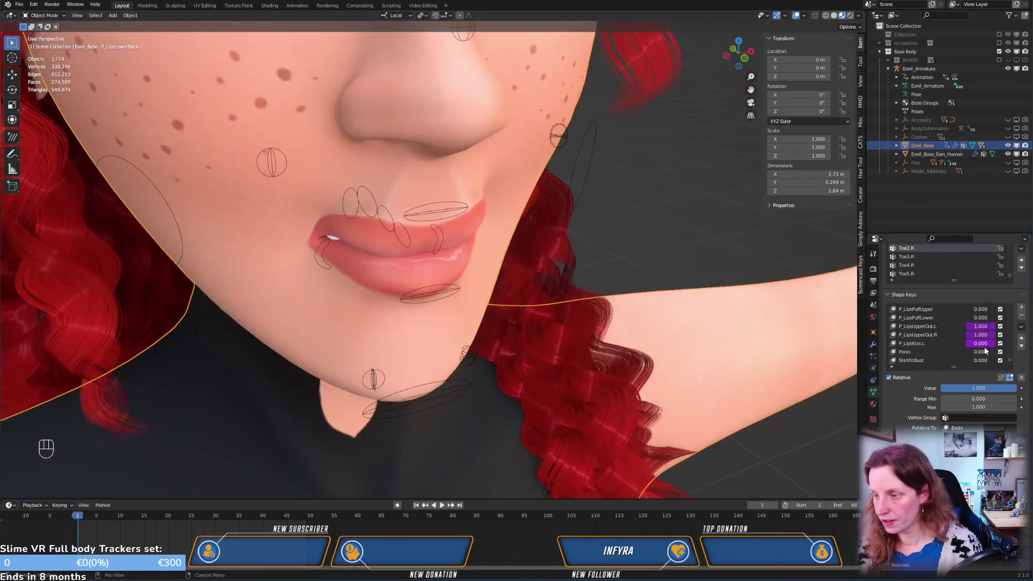
Re-enable the P_LipsBottomDown and P_LipsUpperUp shape keys on both the left and right sides
scroll(989, 346, "up", 6)
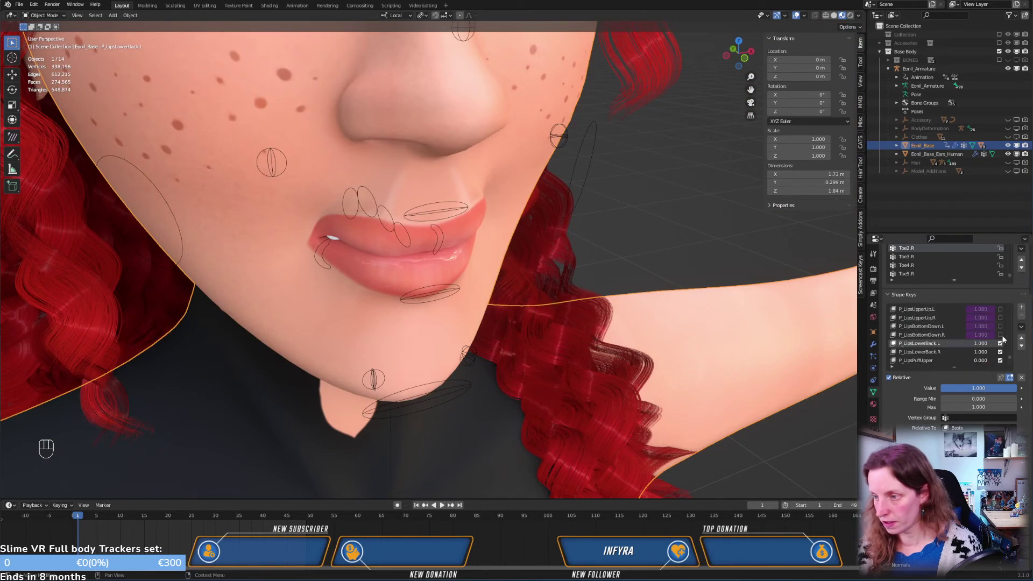
left_click(1000, 334)
left_click(1000, 326)
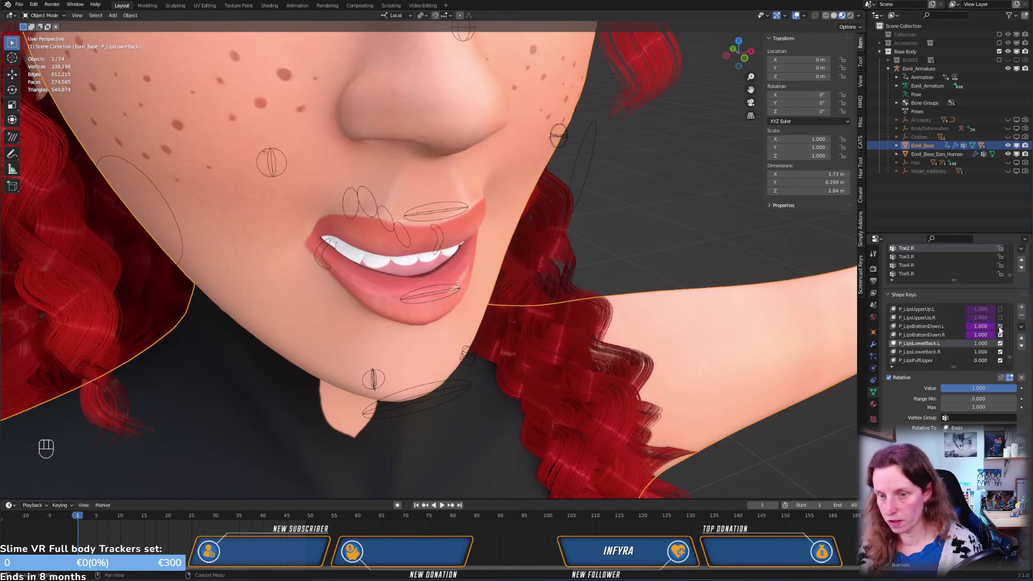
left_click(1000, 317)
left_click(1000, 309)
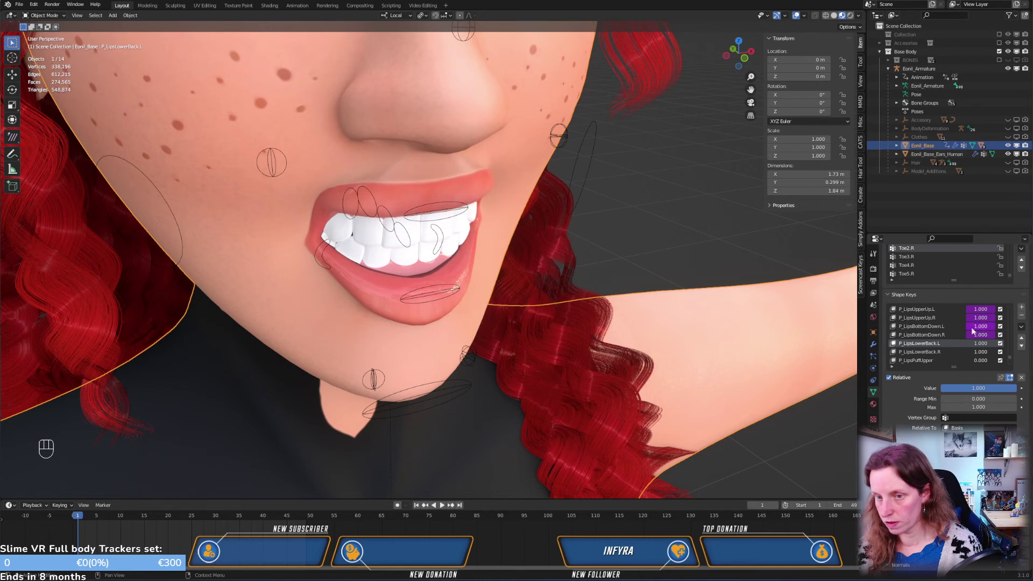
Re-enable P_MouthFrown.R and P_MouthFrown.L, and switch P_MouthFrown.R off again to compare the mouth corner
scroll(984, 330, "up", 3)
scroll(985, 334, "up", 1)
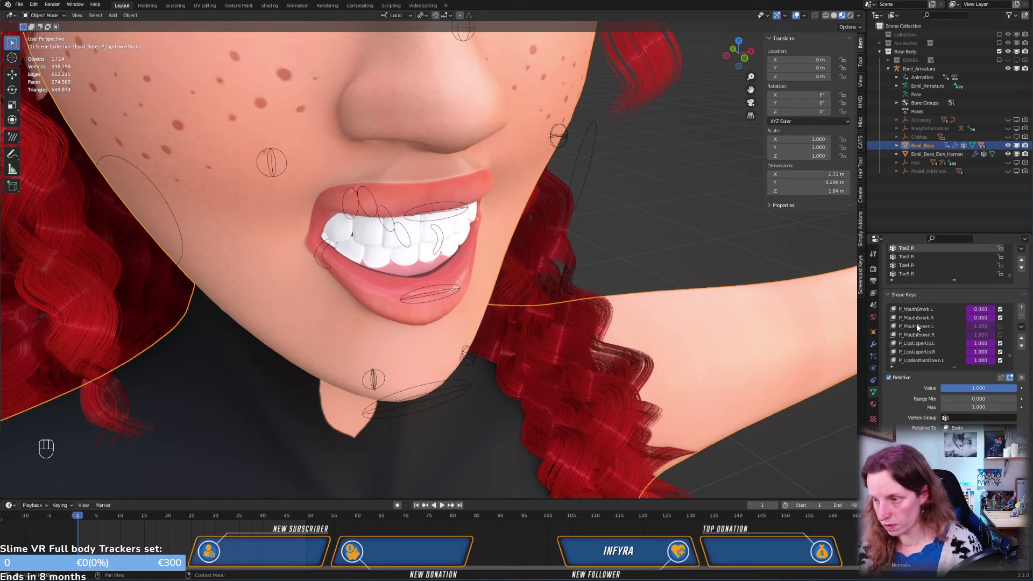
left_click(1000, 335)
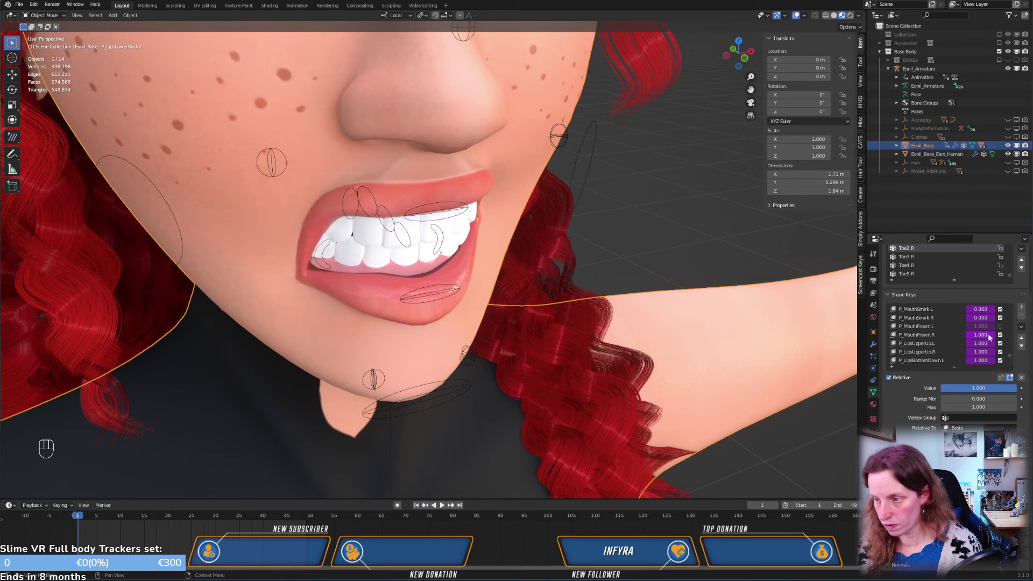
left_click(1000, 326)
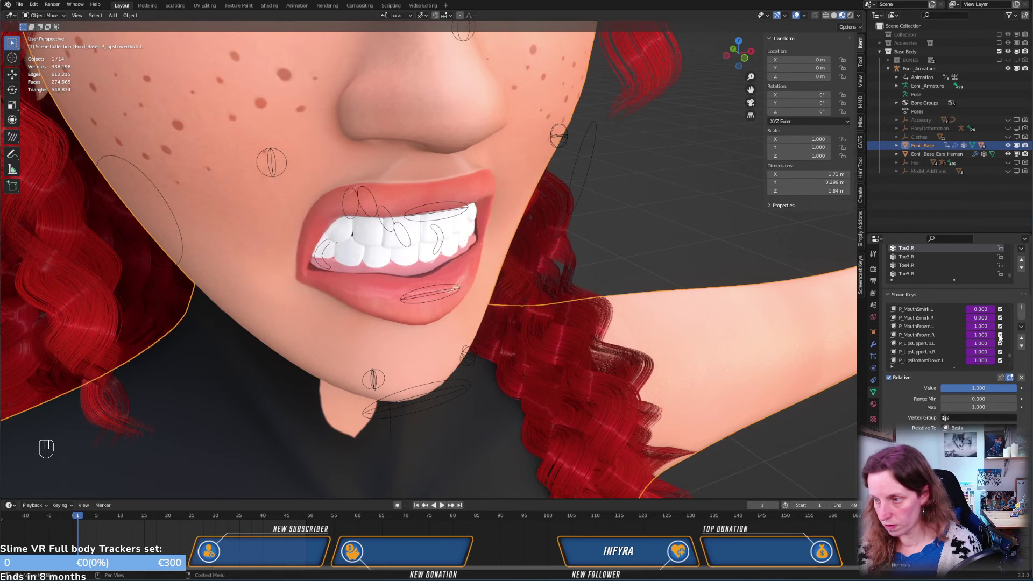
left_click(1000, 334)
scroll(985, 336, "up", 3)
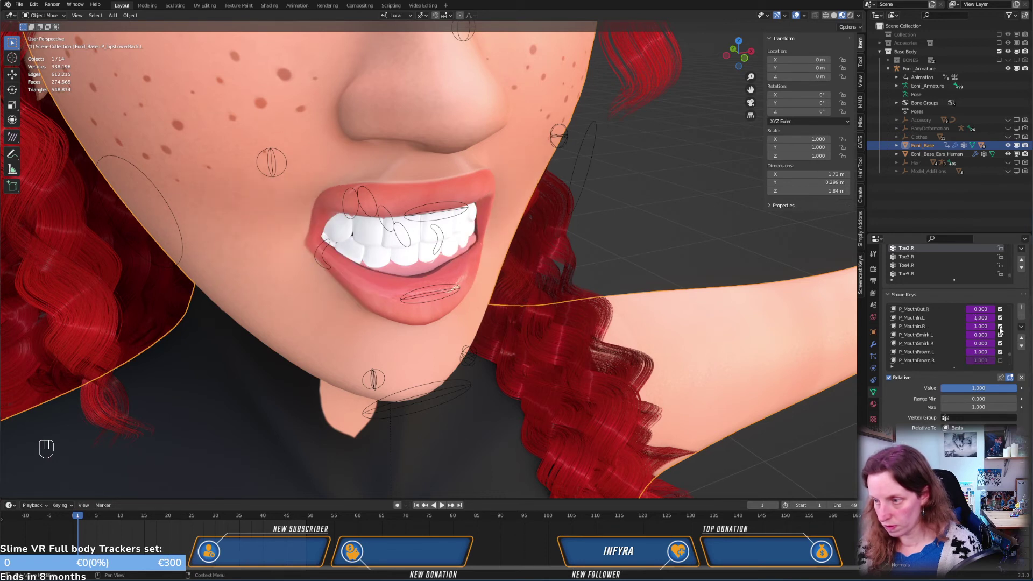
Disable the P_MouthIn.R, P_LipsUpperUp.R and P_LipsBottomDown.R shape keys
left_click(1000, 326)
scroll(989, 330, "up", 2)
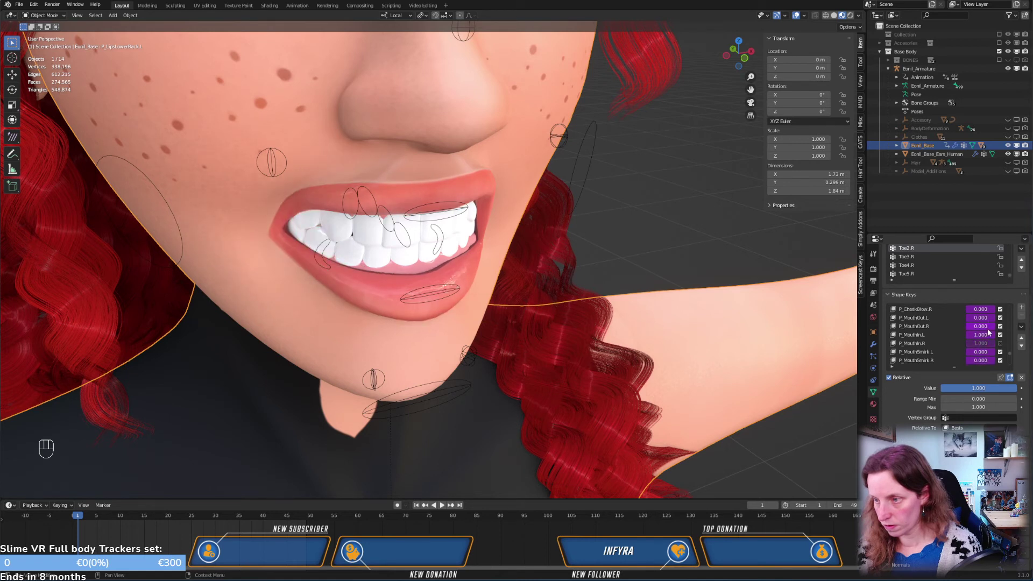
scroll(986, 335, "down", 6)
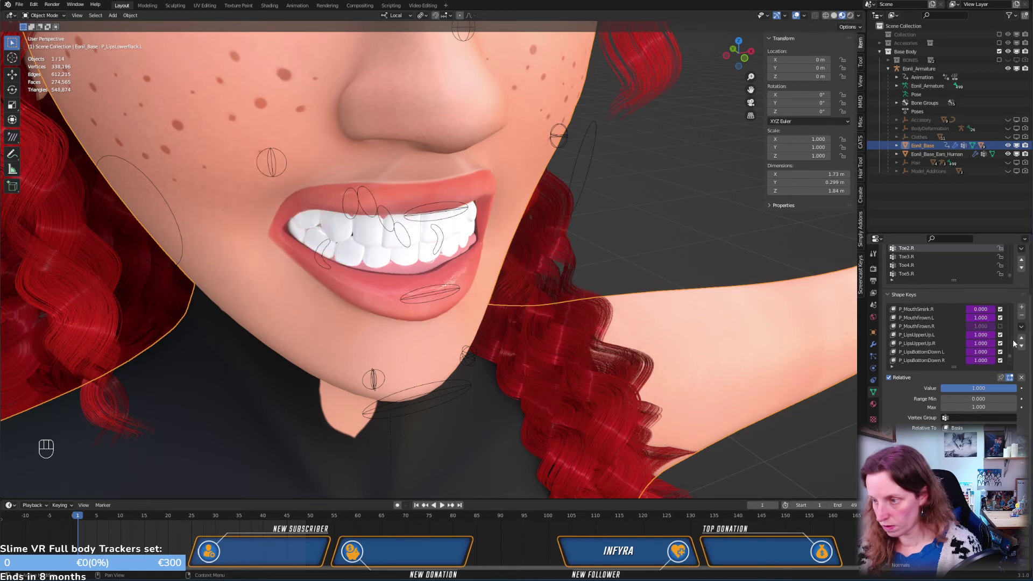
left_click(1000, 343)
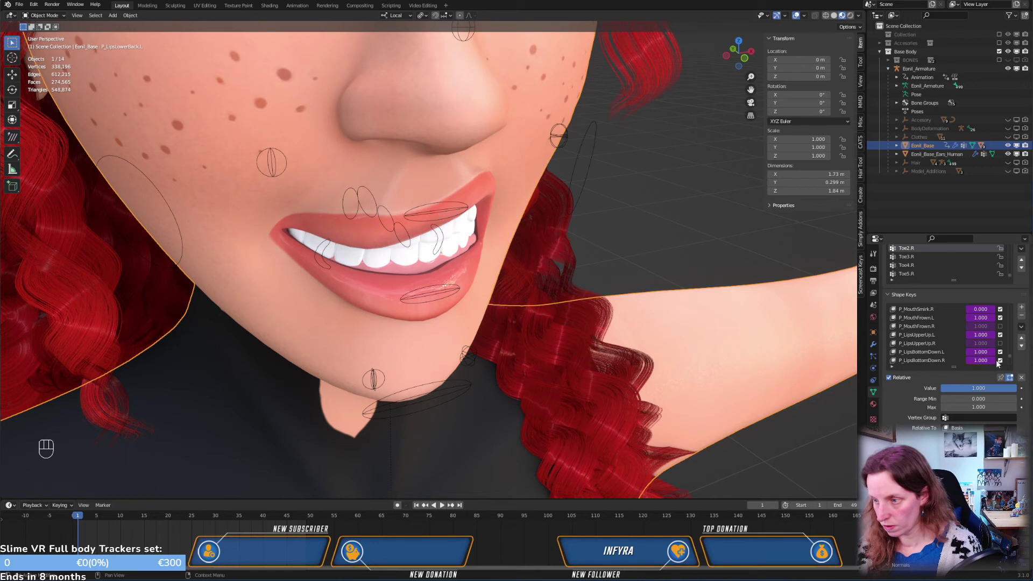
left_click(1000, 360)
Disable the P_LipsLowerBack.R and P_LipsUpperOut.R shape keys to isolate the left side of the mouth
scroll(972, 339, "down", 2)
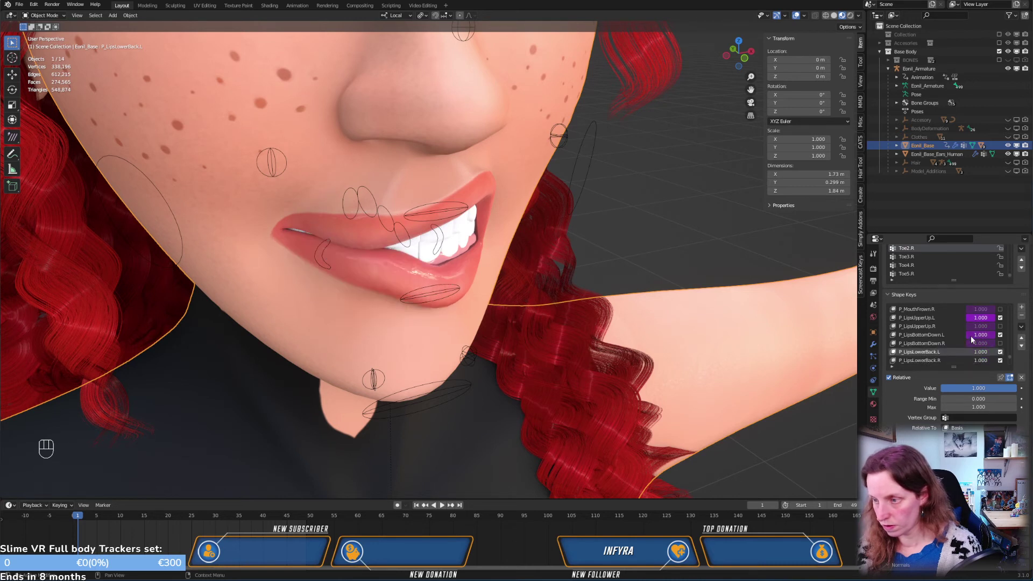
scroll(972, 339, "down", 3)
left_click(1000, 334)
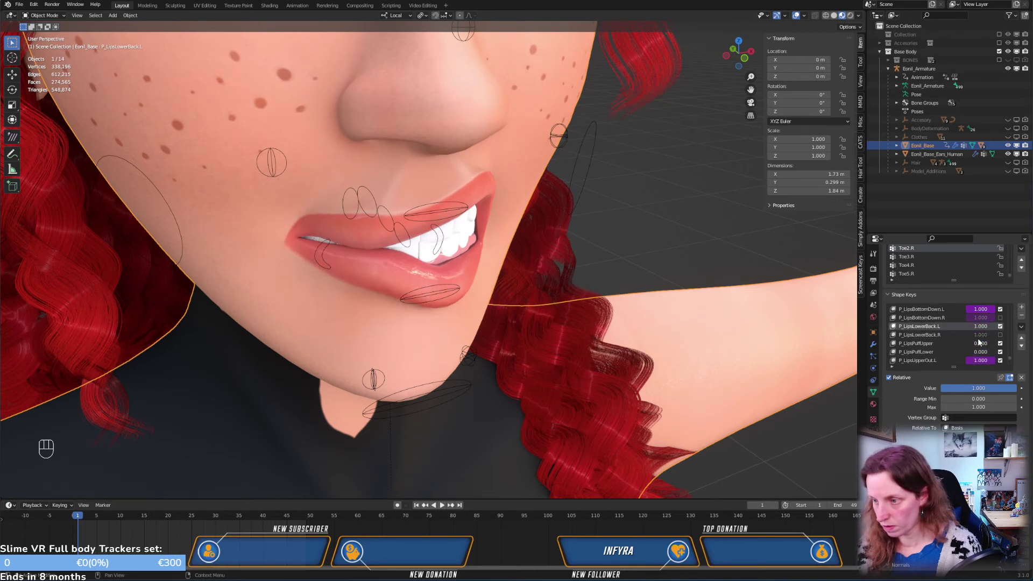
scroll(999, 344, "down", 2)
left_click(1000, 352)
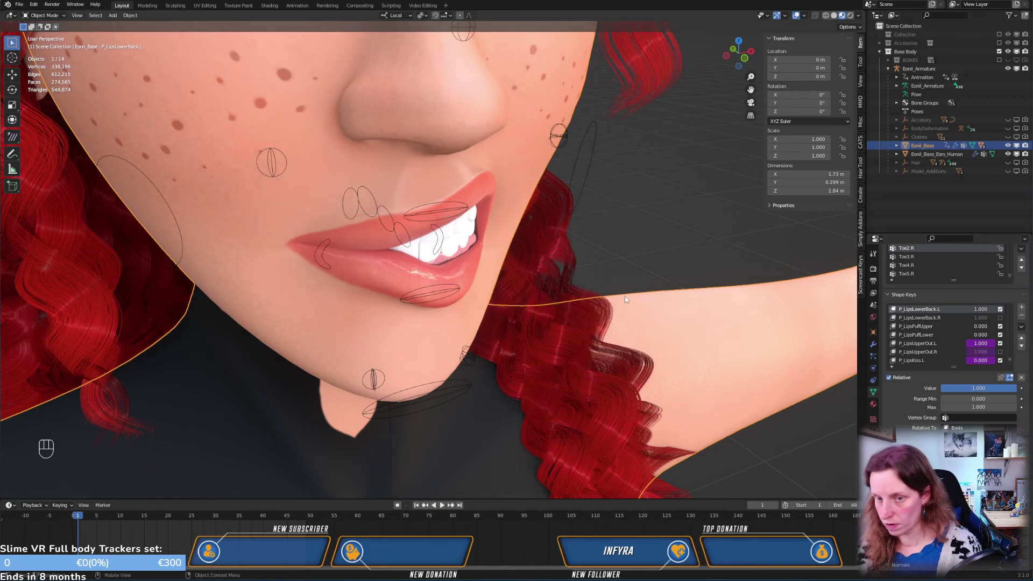
Examine the left half of the mouth from the front and from below for lip distortion
middle_click_drag(485, 290, 464, 212)
key("KP_1")
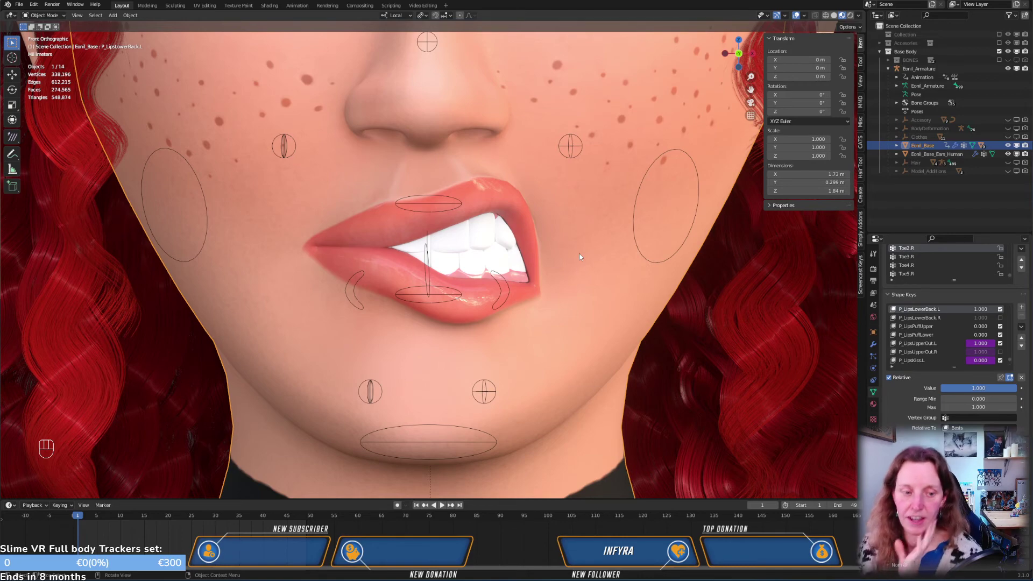
scroll(575, 257, "down", 3)
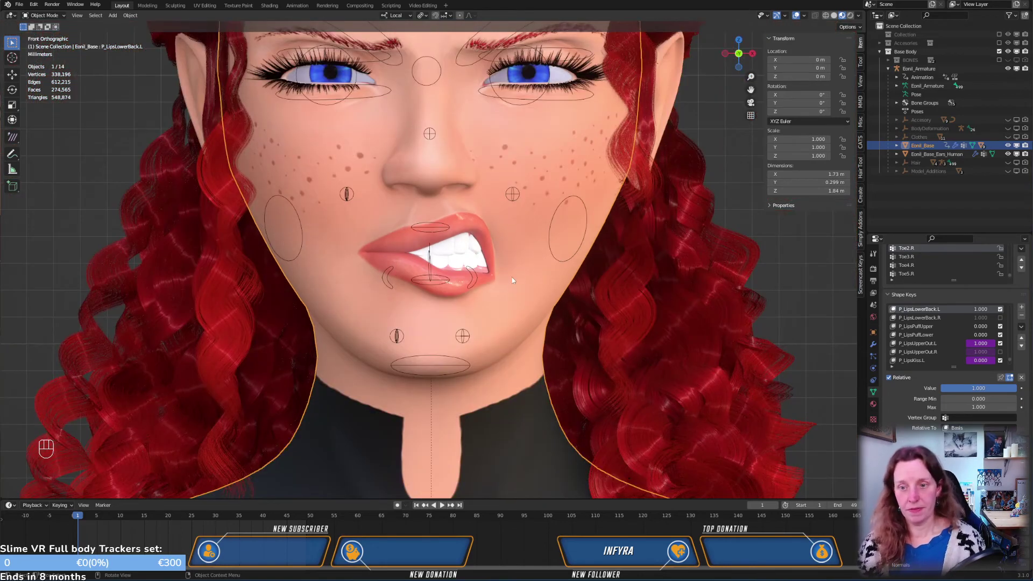
scroll(514, 280, "up", 2)
middle_click_drag(534, 284, 724, 351)
scroll(521, 309, "up", 5)
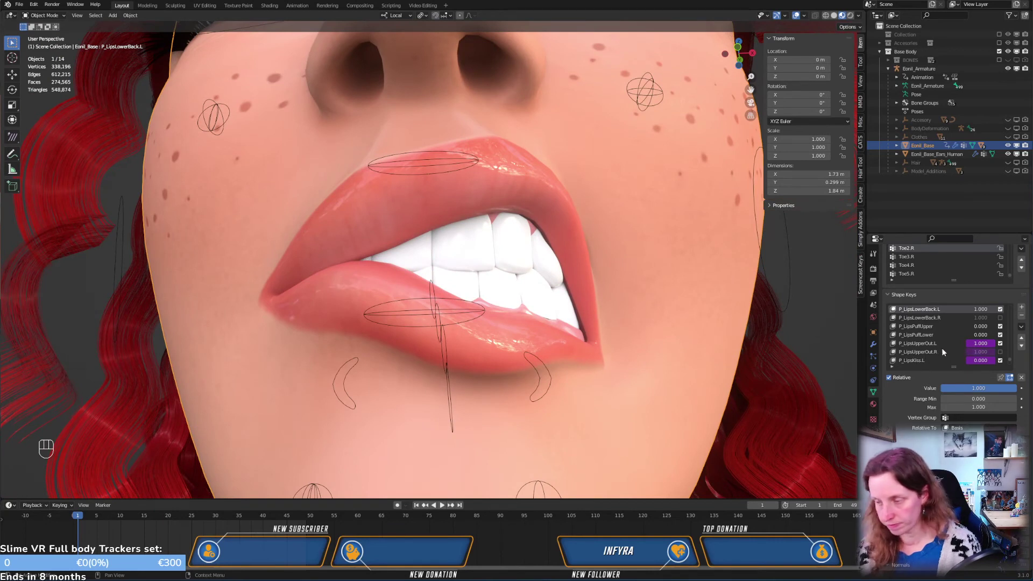
scroll(947, 349, "up", 2)
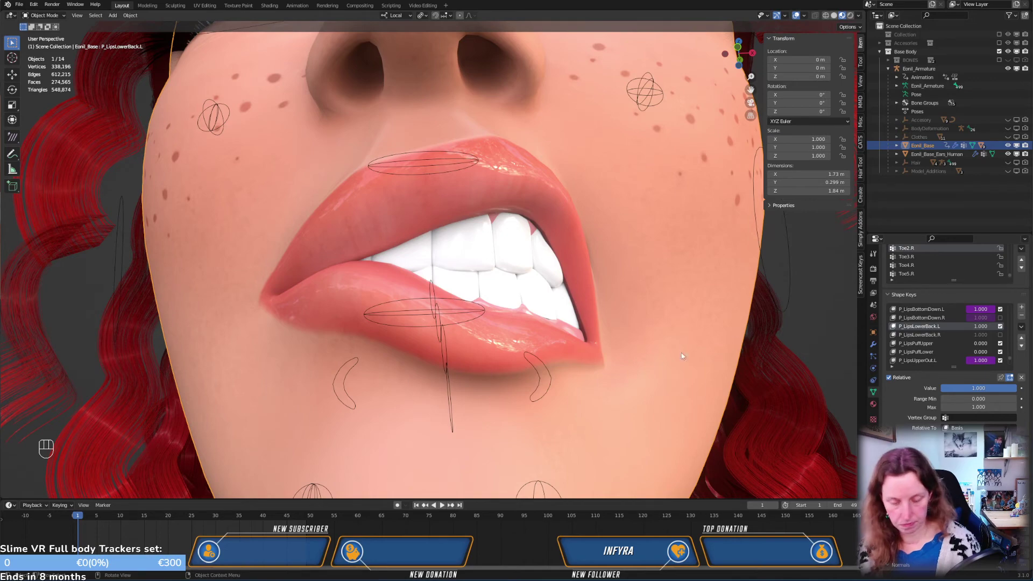
In Edit Mode, nudge two vertices on the character's left lower lip inward by about 0.6 mm each along X
key("Tab")
middle_click_drag(589, 348, 556, 311)
left_click(573, 335)
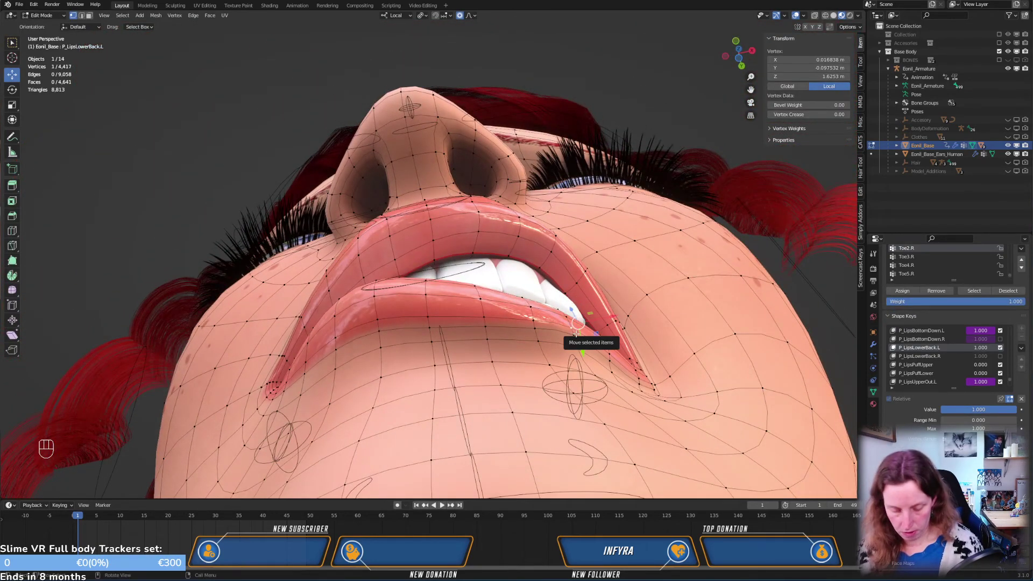
key("g")
left_click(571, 335)
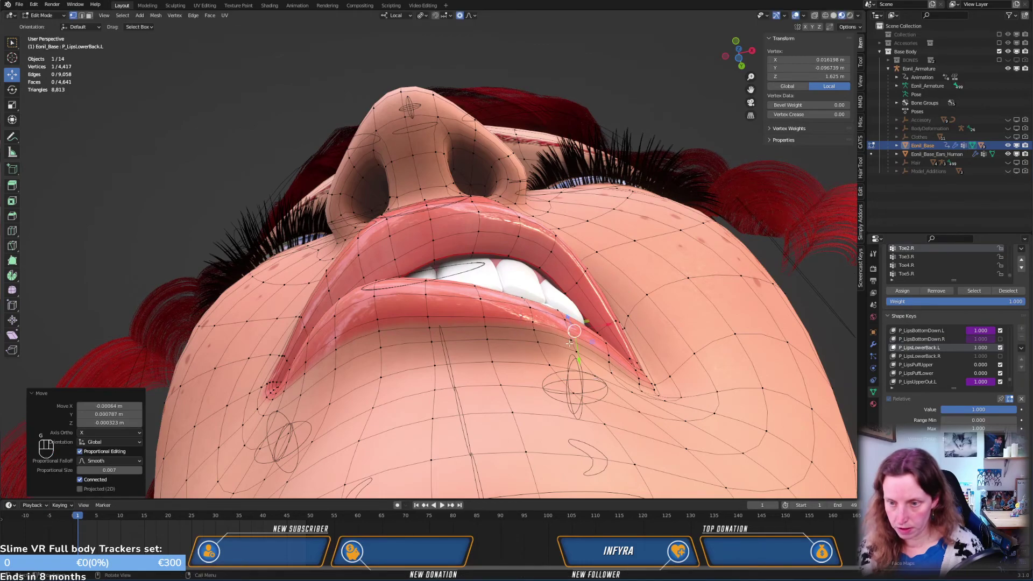
mouse_move(571, 335)
middle_mouse_down()
mouse_move(577, 394)
mouse_move(555, 330)
middle_mouse_up()
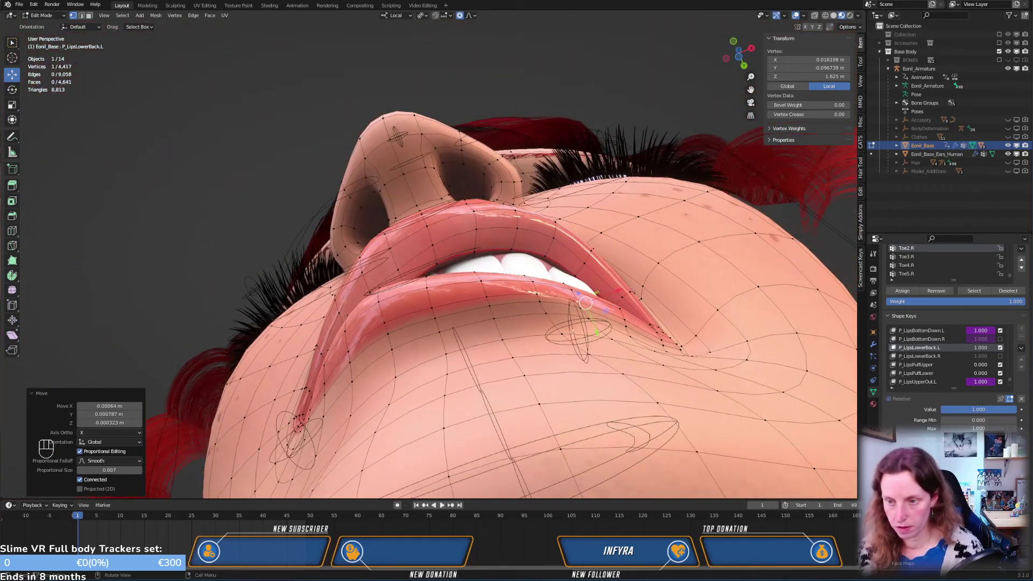
key("g")
left_click(618, 315)
Compare the lips in side view with the shape key's Edit Mode display switched off and on again
middle_click_drag(617, 314, 621, 207)
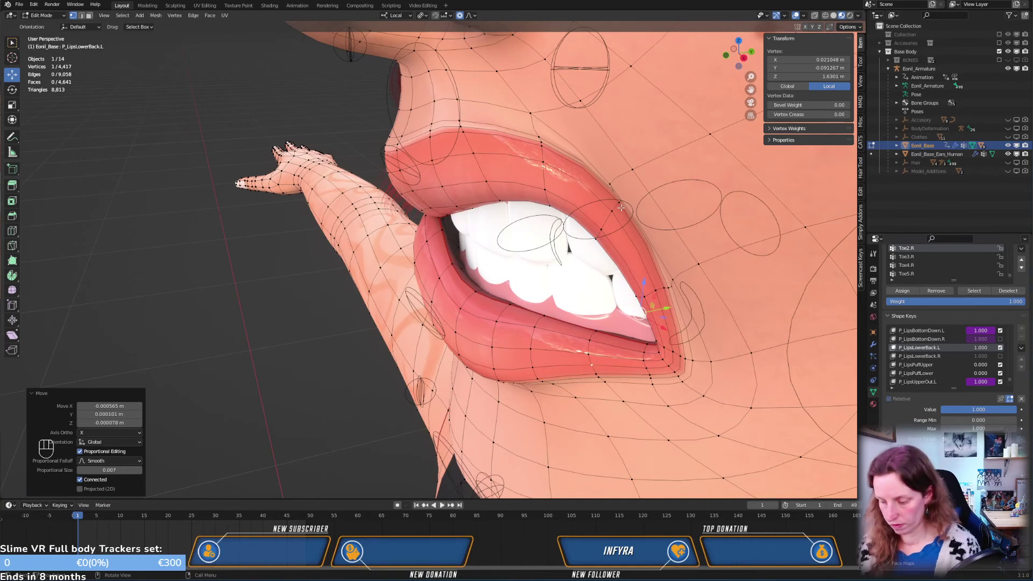
key("KP_3")
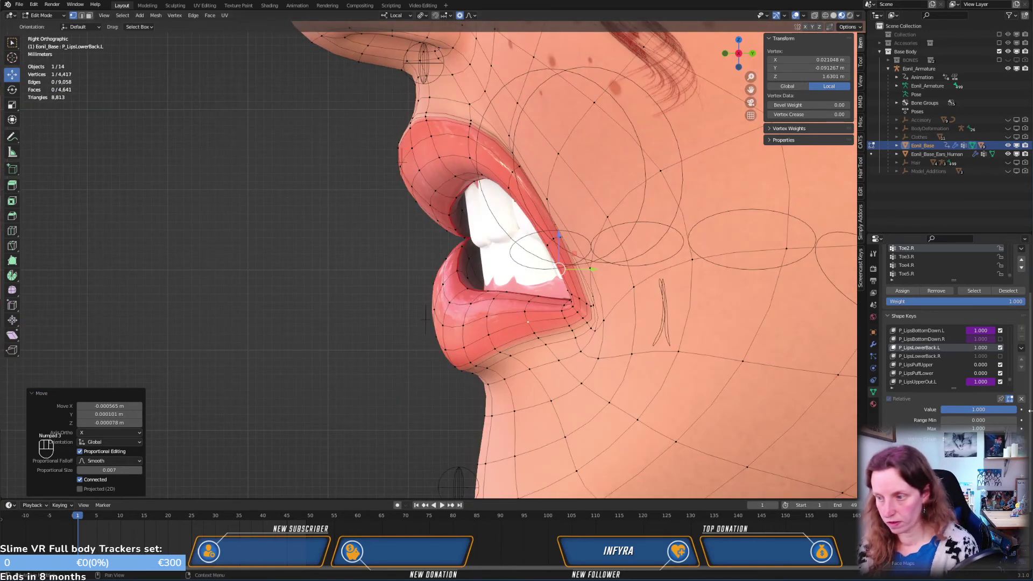
left_click(1010, 402)
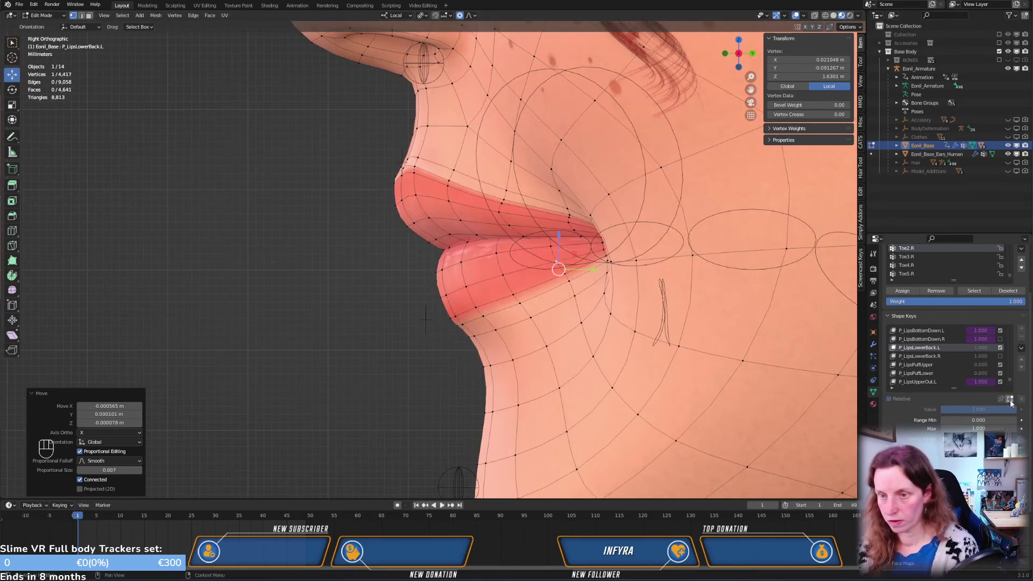
middle_click_drag(538, 242, 612, 136)
left_click(1010, 398)
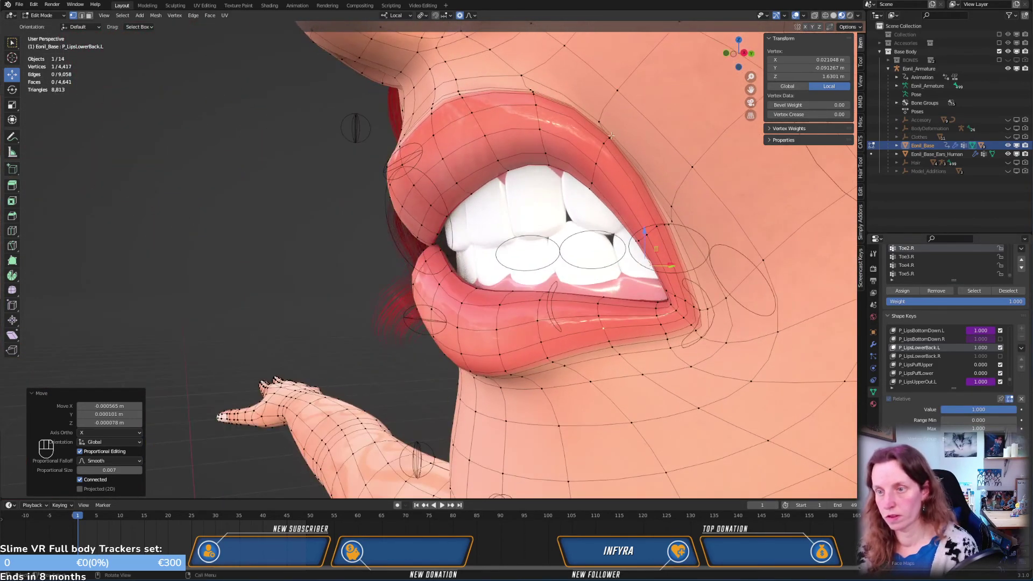
In side view, move the left upper lip's edge vertex back slightly and a cheek vertex behind it back by about 3.3 mm
key("KP_3")
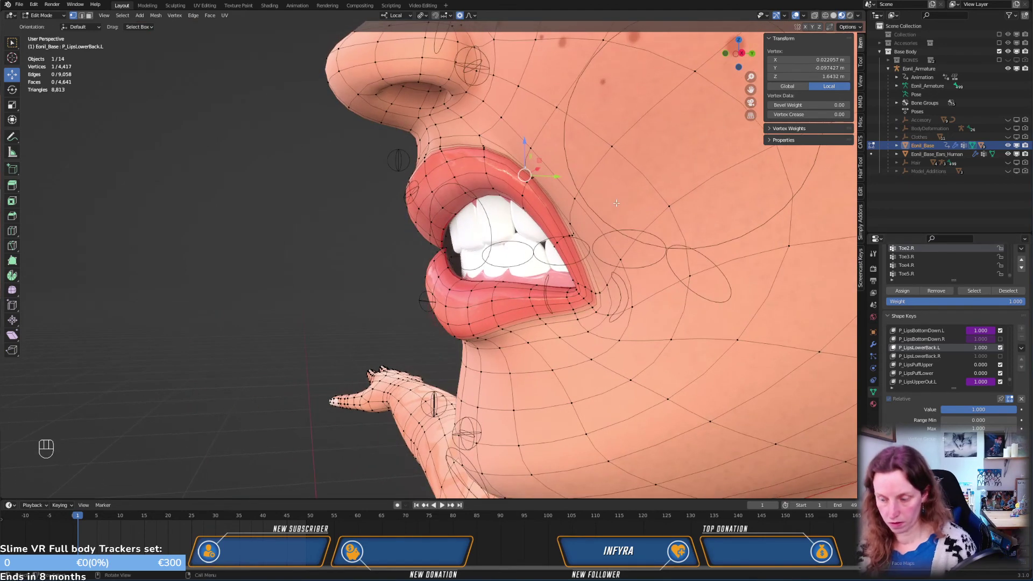
key("g")
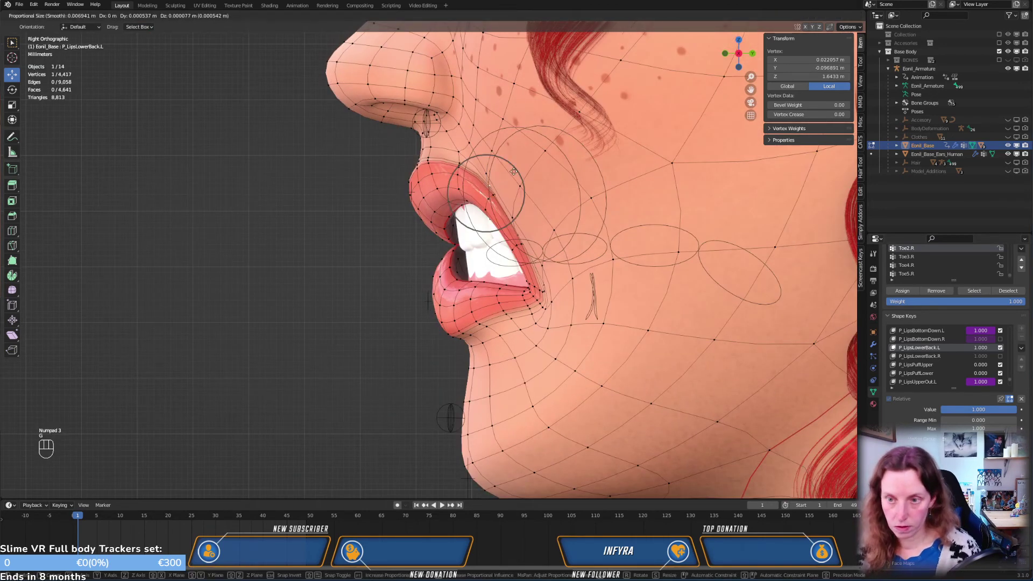
left_click(515, 171)
key("g")
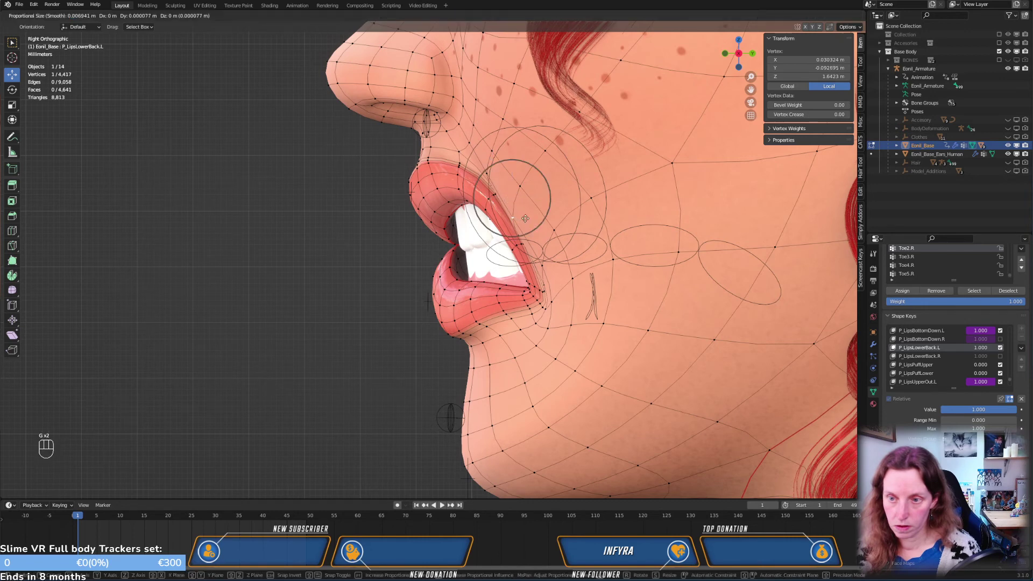
left_click(540, 217)
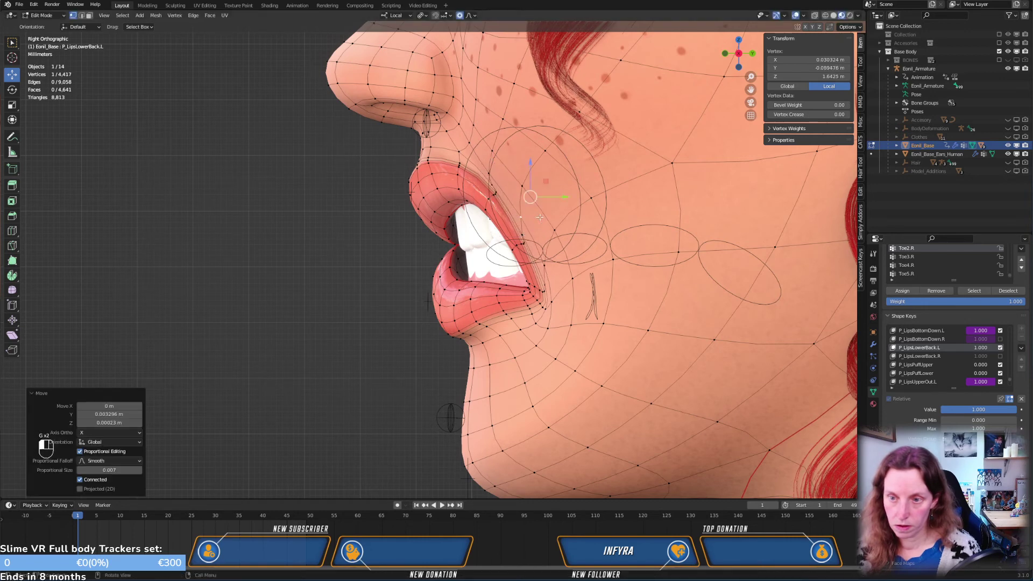
Refine the vertices above and behind the left upper lip with three more small proportional moves in side view
key("g")
left_click(508, 177)
key("g")
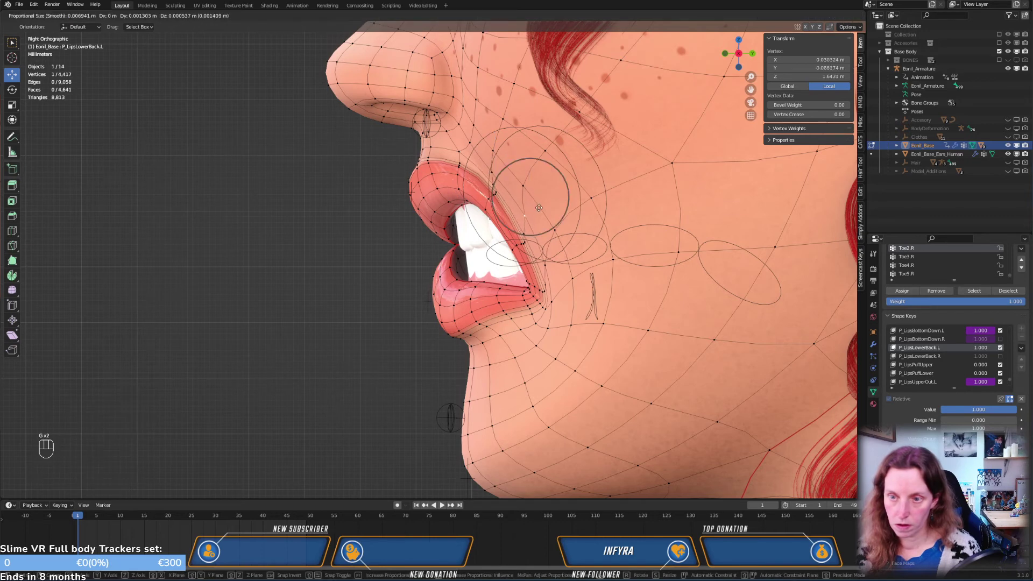
left_click(540, 208)
key("g")
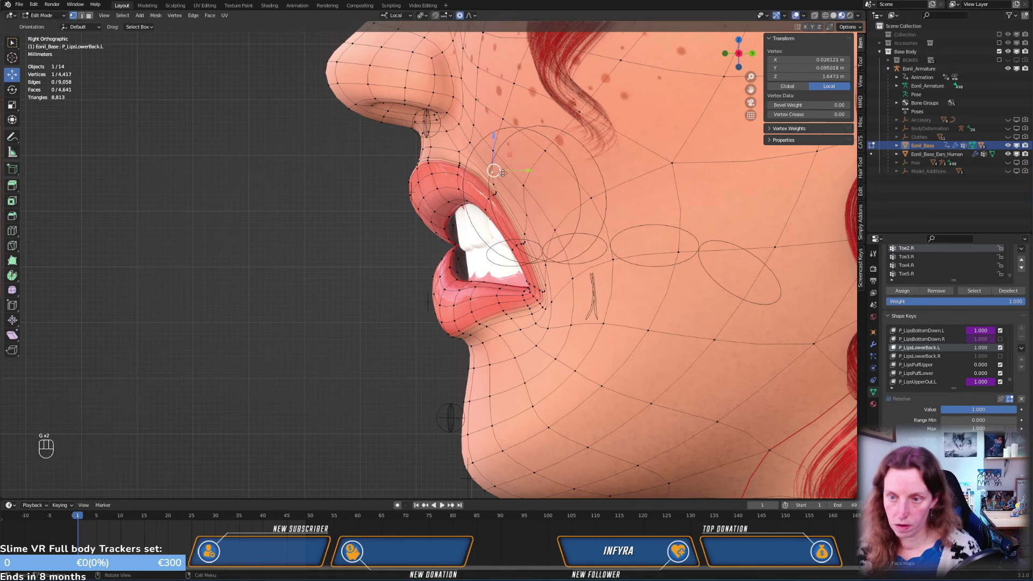
left_click(500, 170)
Inspect the smoothed left lip contour in Object Mode from several angles
key("Tab")
middle_click_drag(532, 199, 595, 204)
middle_click_drag(586, 167, 613, 294)
scroll(598, 157, "up", 5)
middle_click_drag(579, 263, 591, 144)
Back in Edit Mode, pull two vertices along the left upper lip's outer edge inward and down by about 1 mm each
key("Tab")
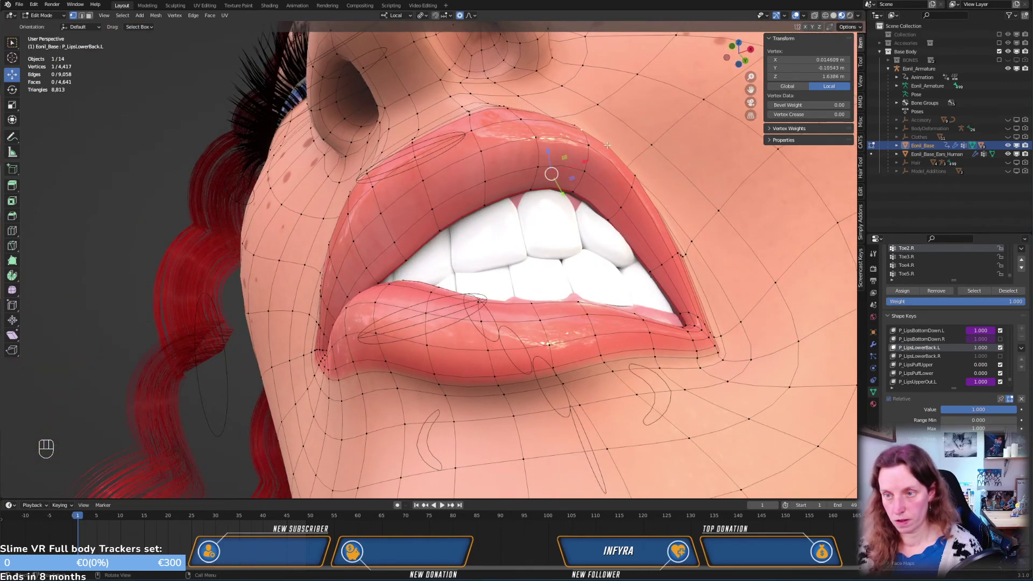
key("g")
left_click(609, 165)
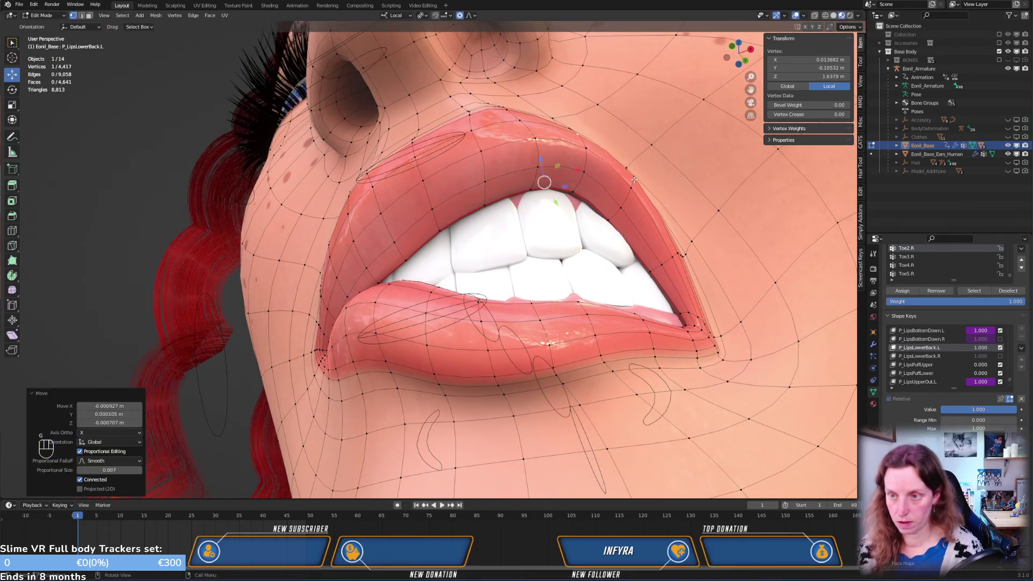
key("g")
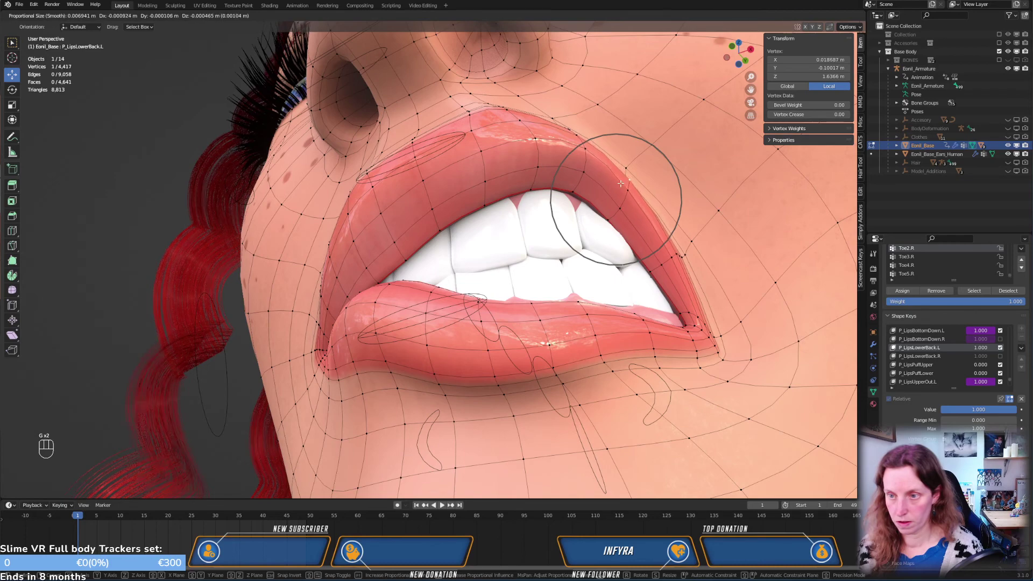
left_click(620, 183)
Push a left upper lip vertex back about 0.3 mm from the side, then shift it about 0.7 mm toward the mouth's centre
middle_click_drag(621, 184, 524, 208)
key("g")
left_click(451, 224)
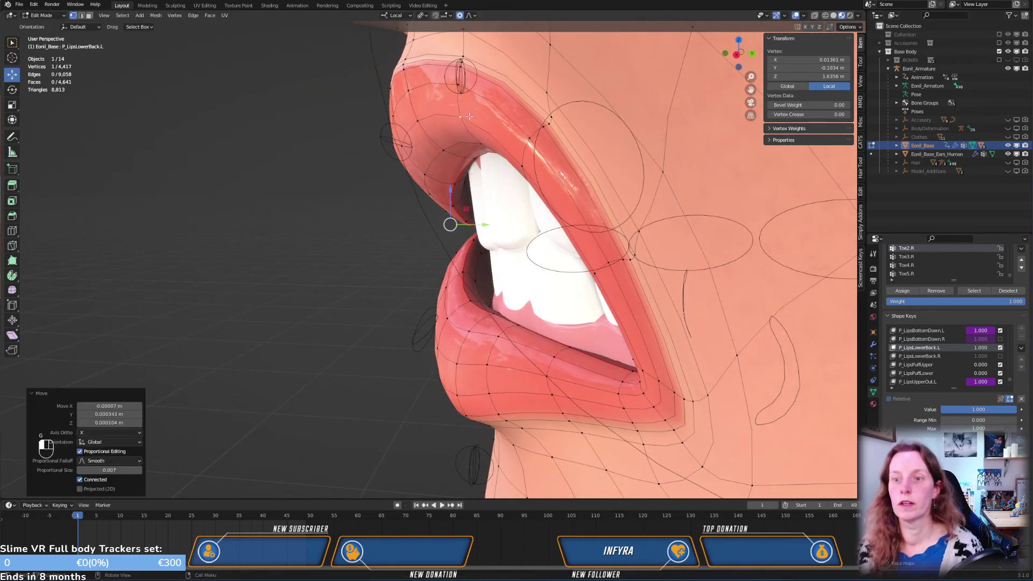
middle_click_drag(452, 224, 613, 159)
key("g")
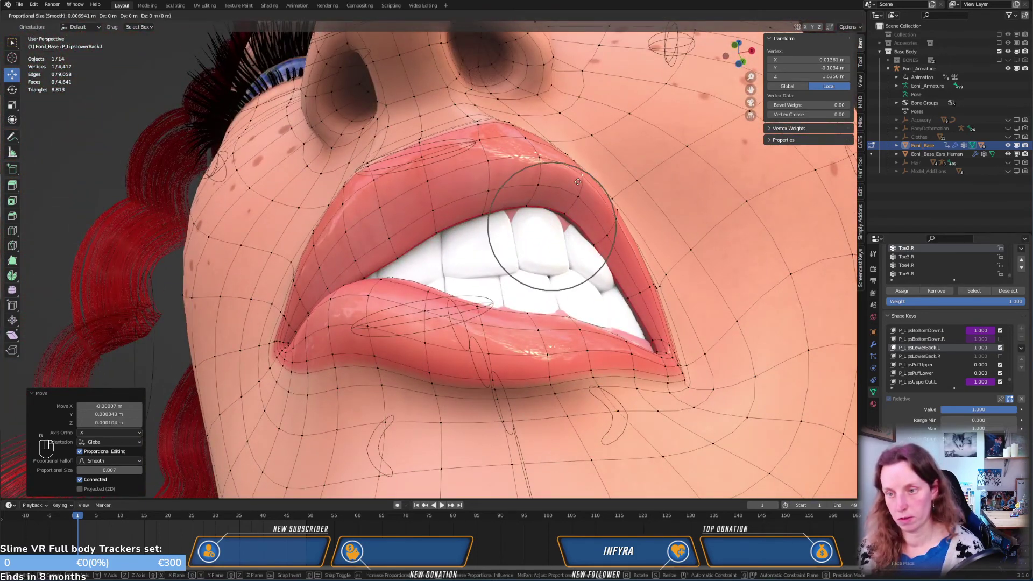
left_click(575, 185)
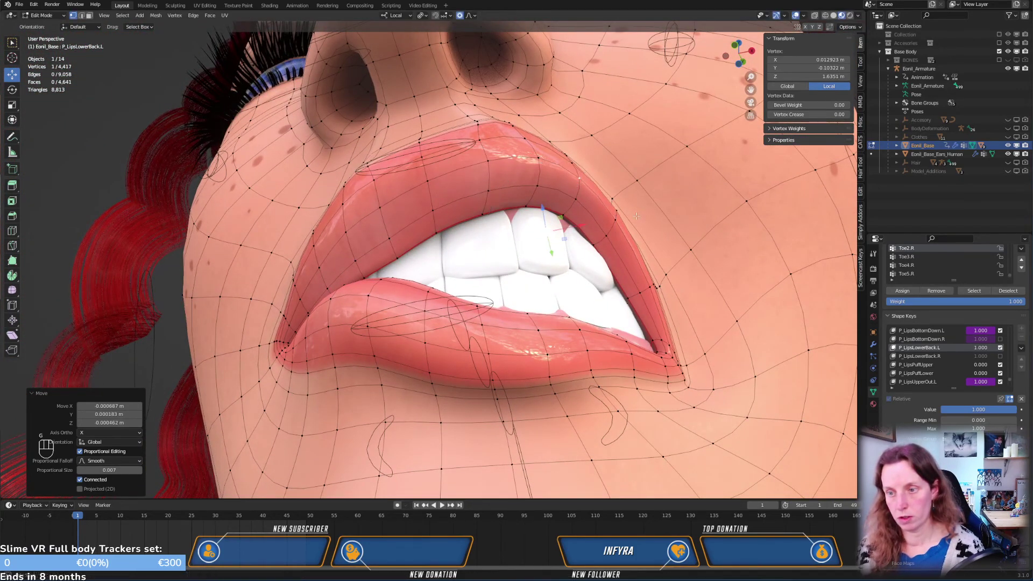
Nudge the upper lip vertex nearer the left mouth corner inward along X in two moves of about 0.3 and 0.5 mm
middle_click_drag(637, 216, 666, 179)
key("g")
left_click(676, 193)
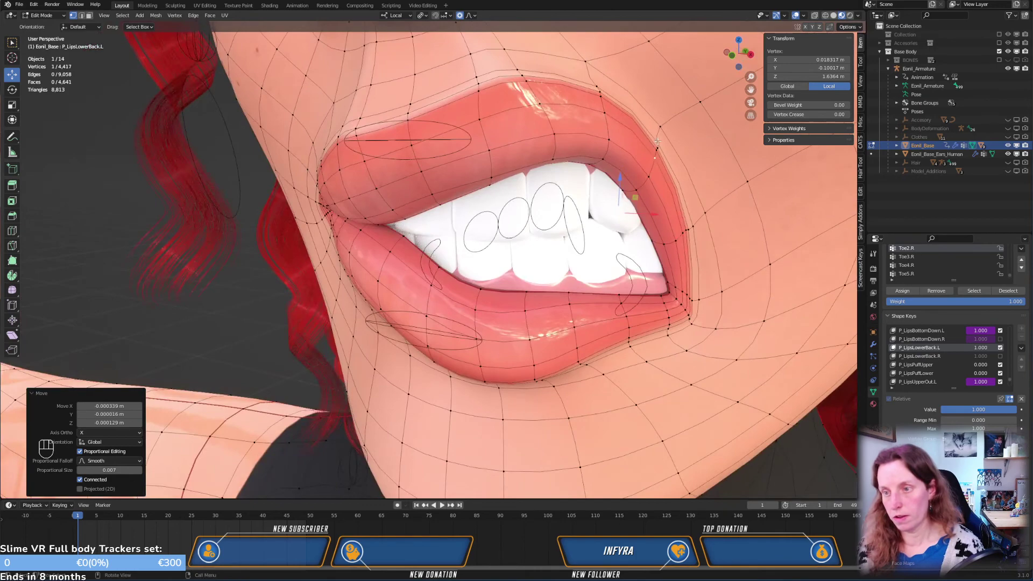
middle_click_drag(658, 141, 658, 220)
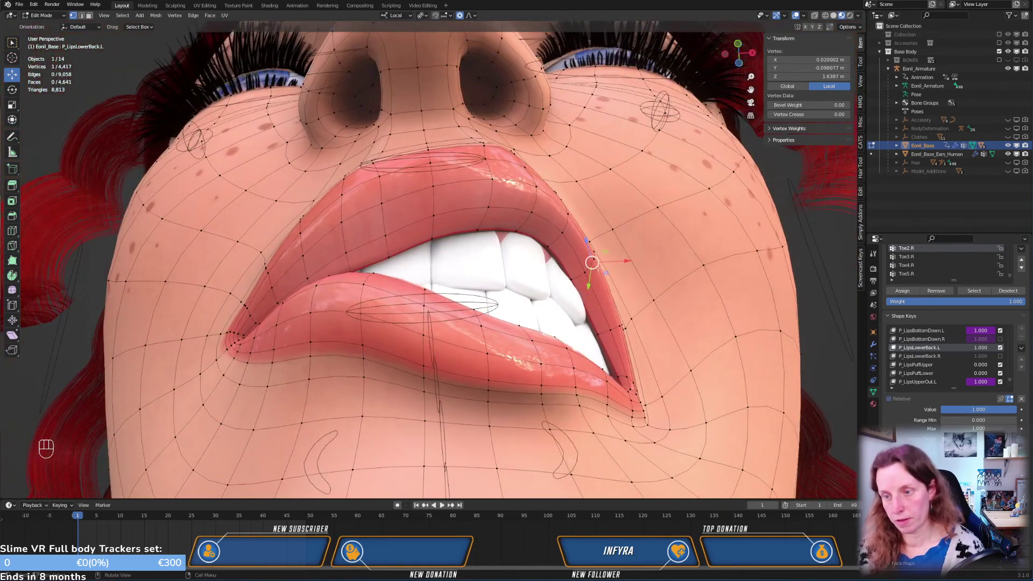
key("g")
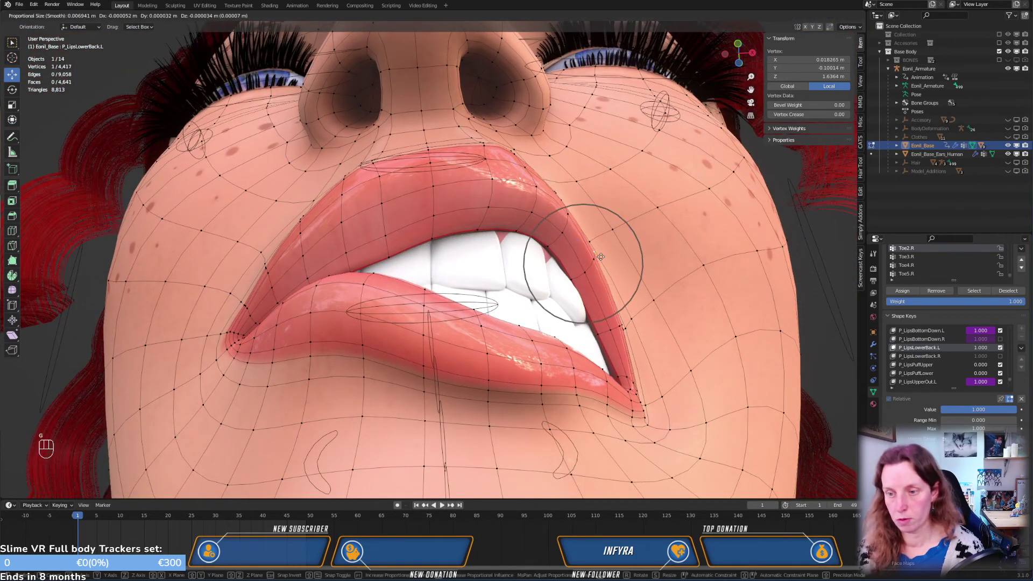
left_click(599, 258)
Reduce the proportional editing size to 0.004 and move the vertex just above the left mouth corner back and up about 0.4 mm
middle_click_drag(599, 258, 765, 263)
scroll(790, 254, "down", 3)
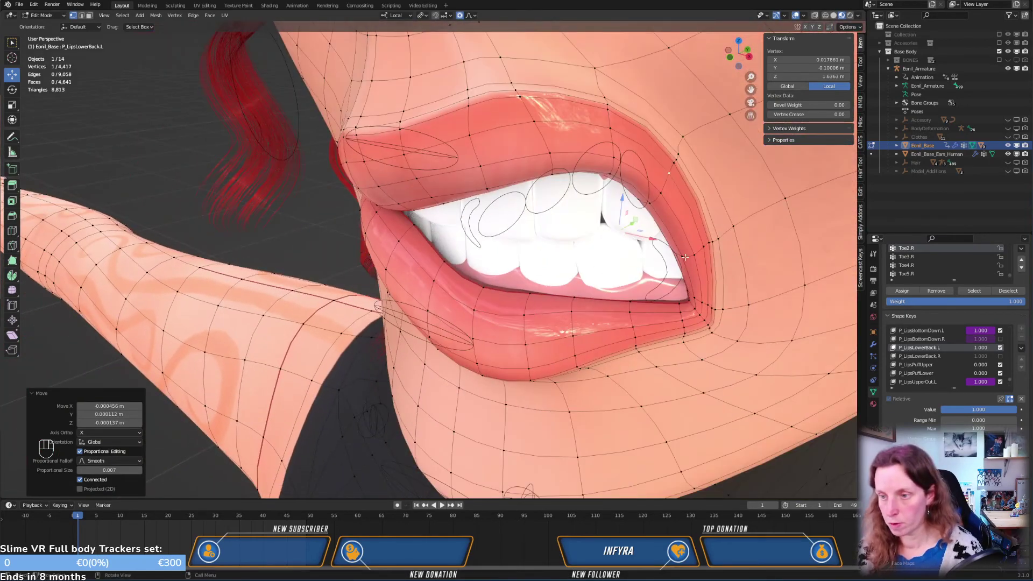
middle_click_drag(684, 257, 710, 285)
key("g")
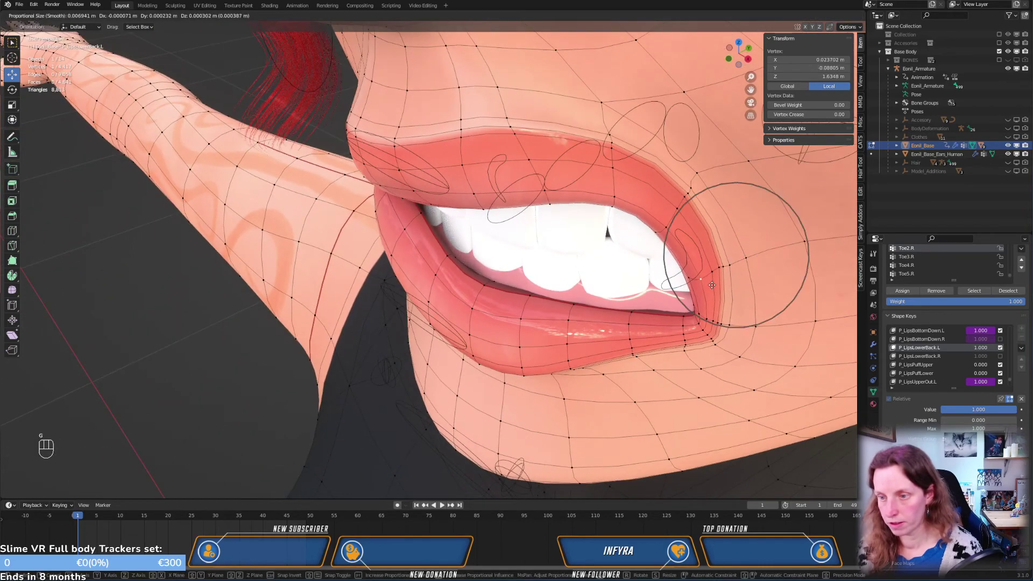
scroll(712, 285, "up", 4)
left_click(711, 285)
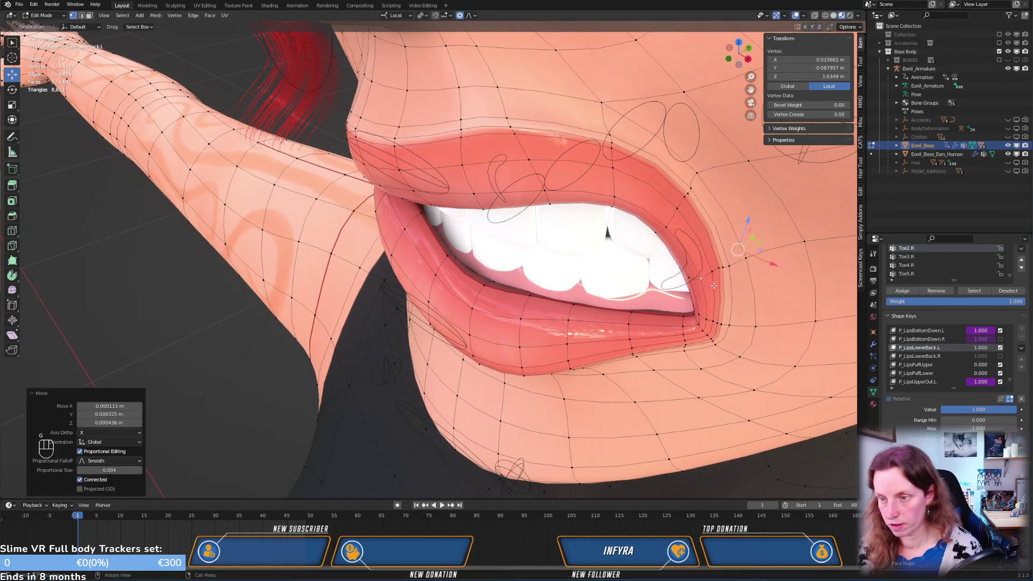
Move the vertex above the left mouth corner about 0.6 mm inward and 0.4 mm back, and shift an inner upper lip vertex about 0.3 mm
middle_click_drag(711, 285, 705, 252)
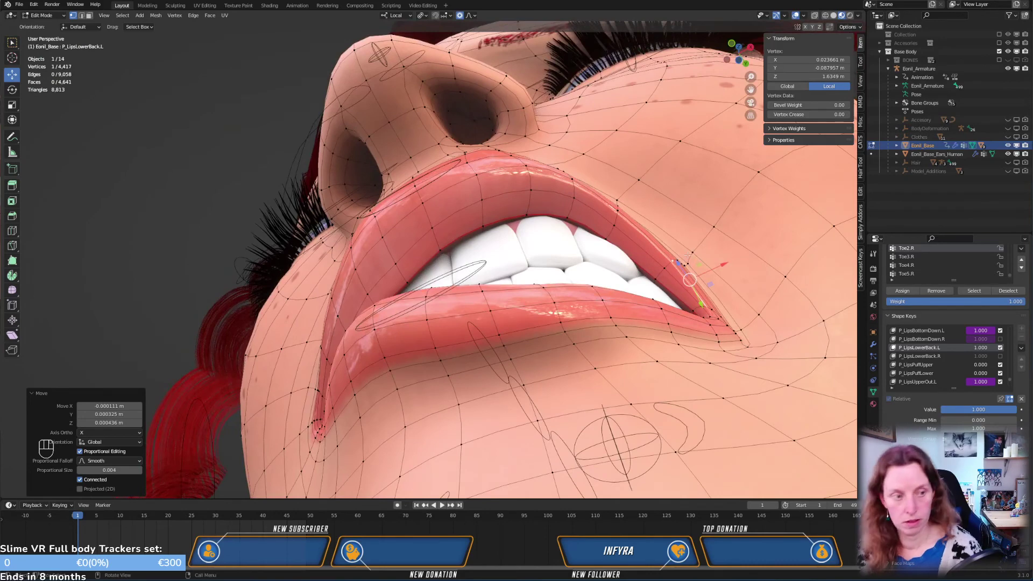
key("g")
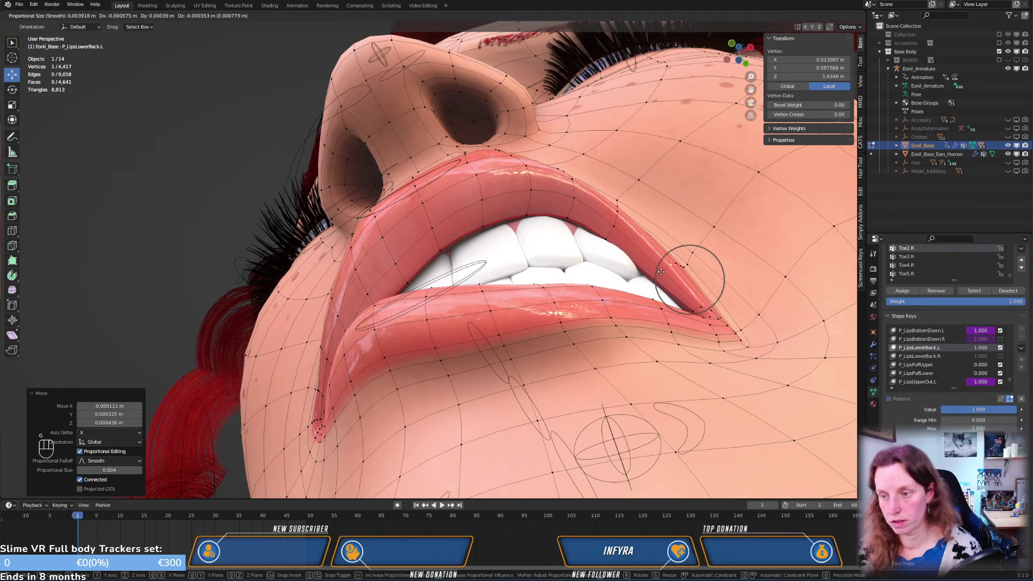
left_click(661, 271)
middle_click_drag(661, 272, 682, 278)
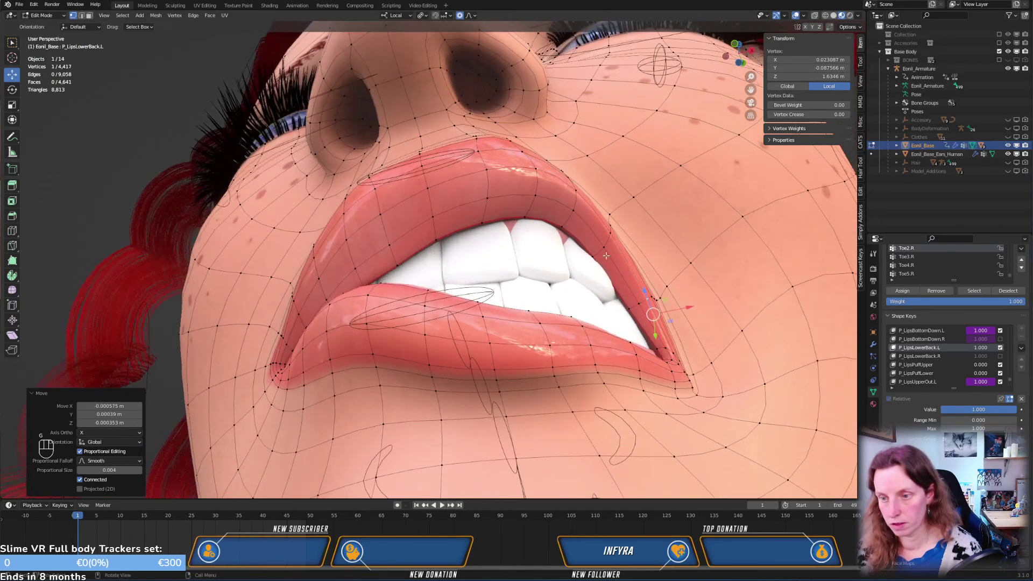
key("g")
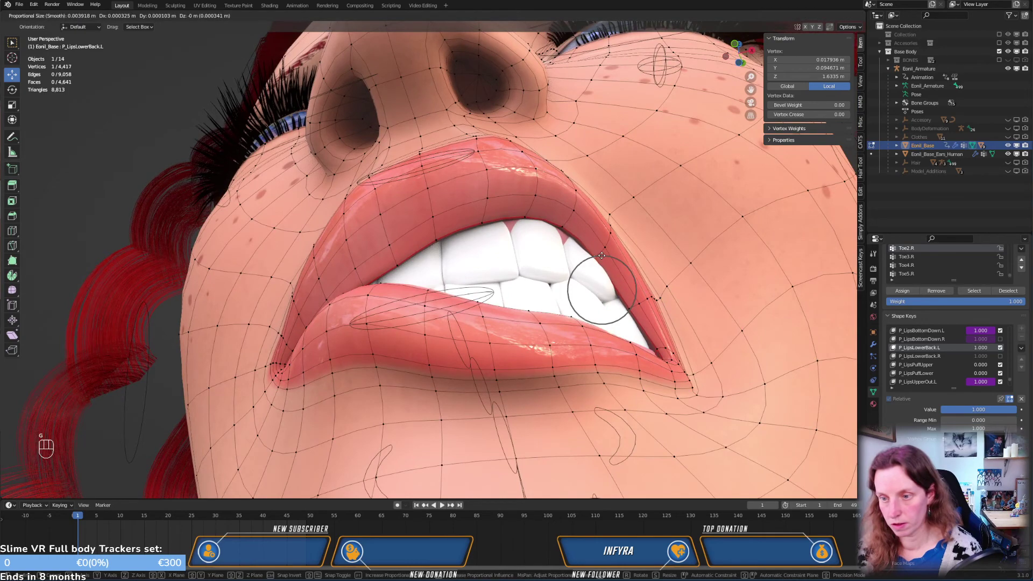
left_click(601, 255)
Switch to Object Mode and examine the left lip corner from below, from the side and from the front
key("Tab")
middle_click_drag(692, 277, 518, 267)
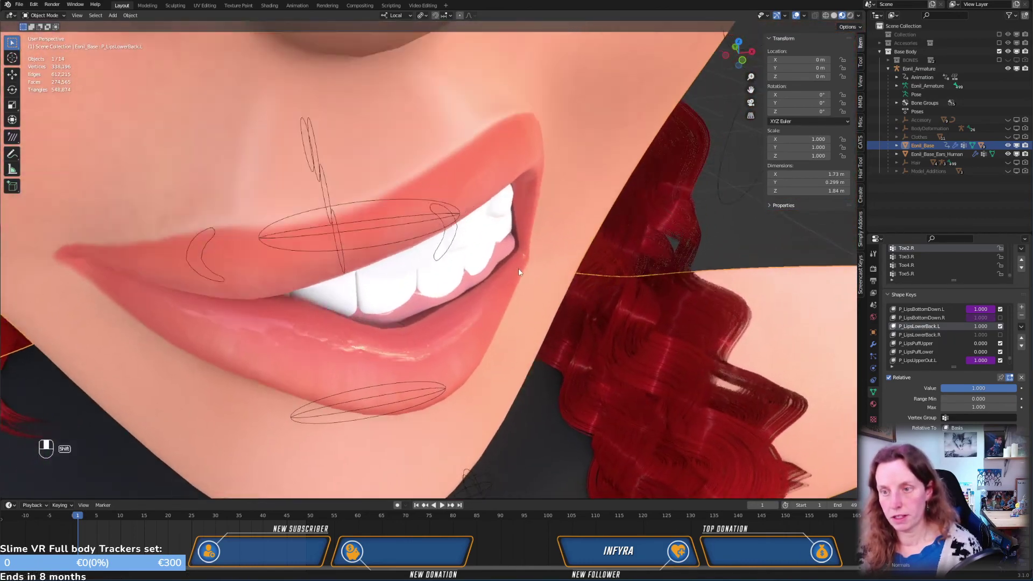
scroll(518, 268, "up", 4)
mouse_move(485, 237)
middle_mouse_down()
mouse_move(497, 196)
mouse_move(509, 212)
mouse_move(498, 234)
middle_mouse_up()
key("KP_3")
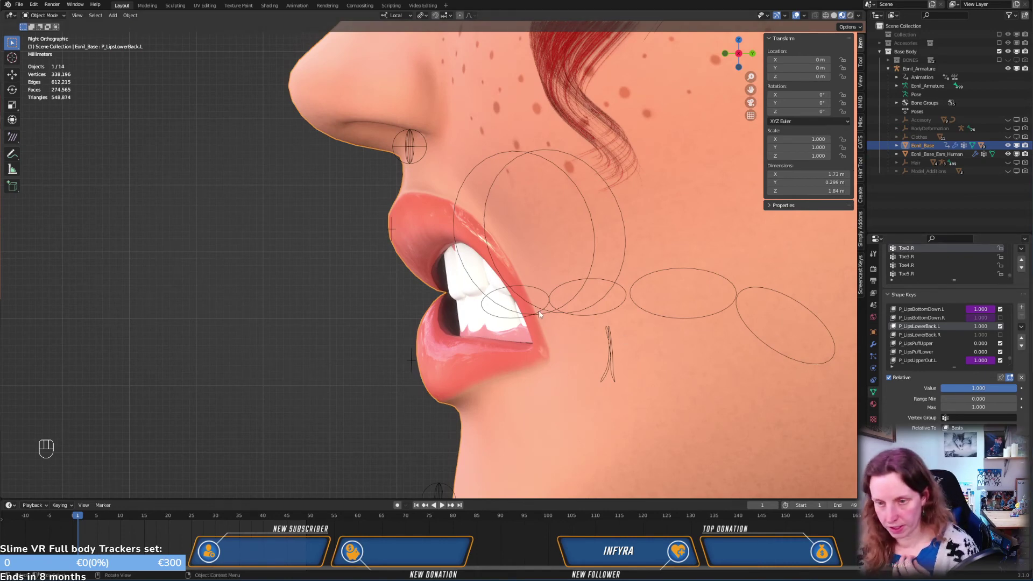
middle_click_drag(530, 322, 614, 322)
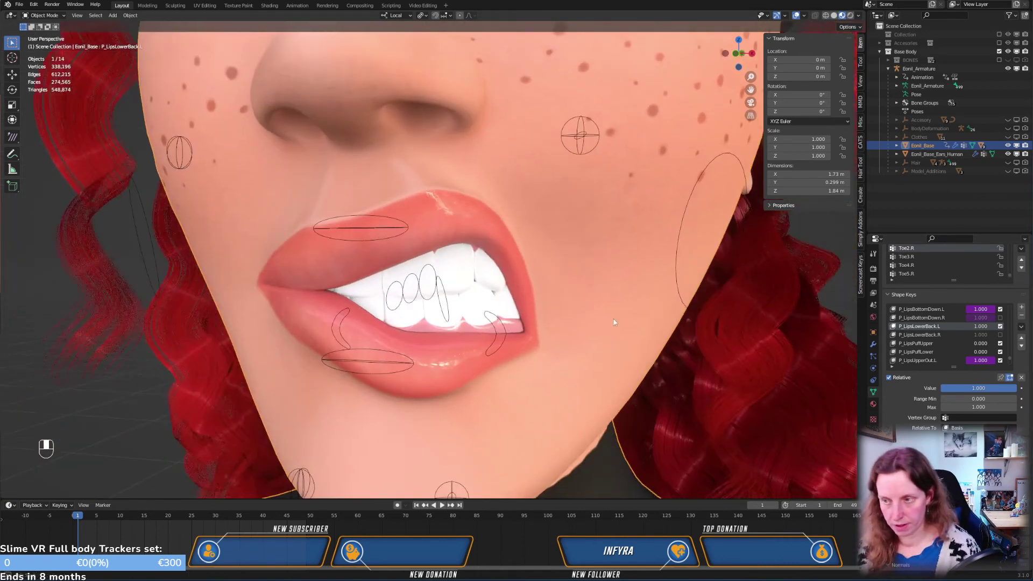
Re-enable the P_LipsUpperOut.R, P_LipsBottomDown.R and P_LipsUpperUp.R shape keys
left_click(1000, 334)
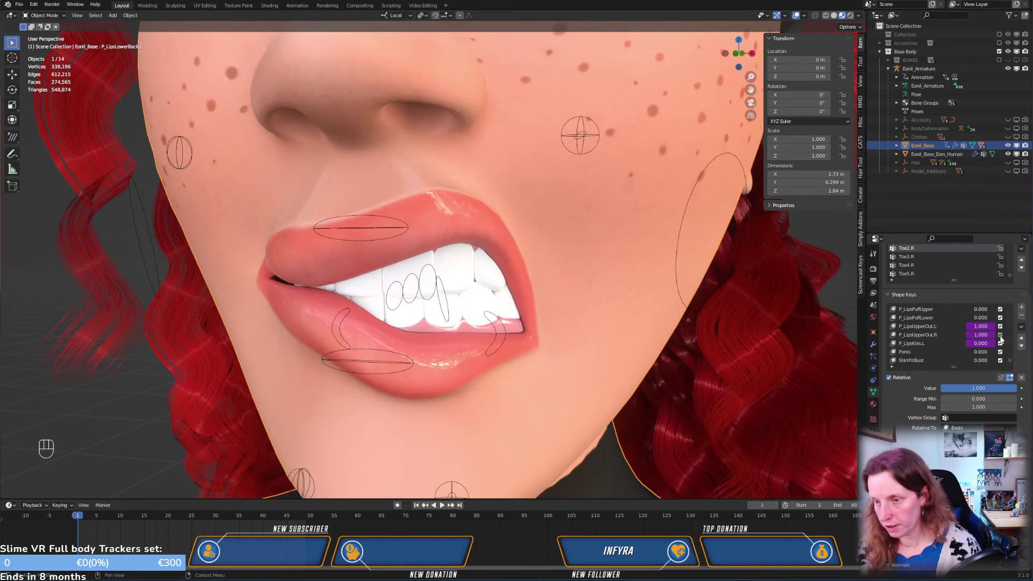
scroll(999, 339, "up", 2)
scroll(999, 339, "up", 3)
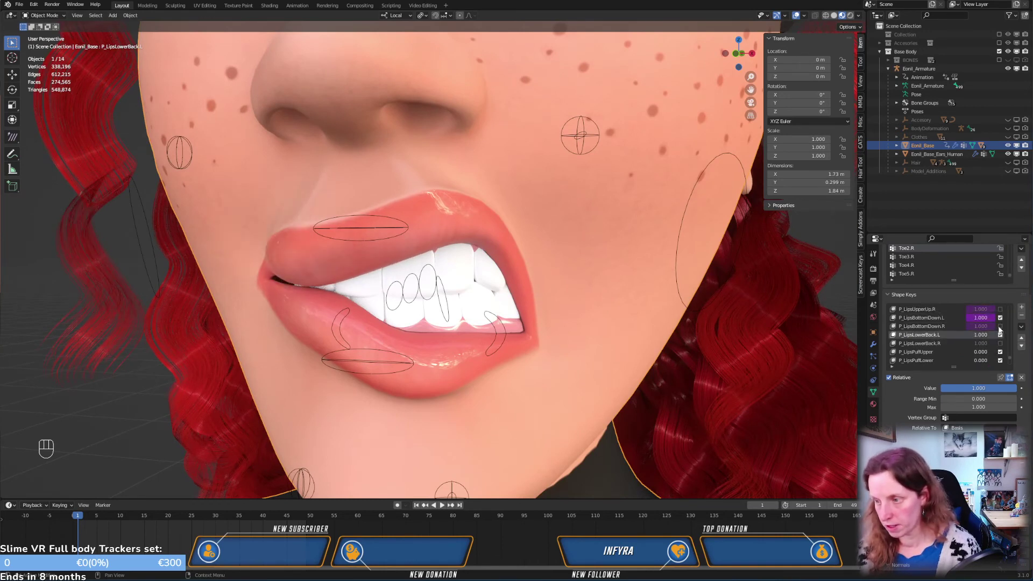
left_click(1000, 327)
scroll(998, 324, "up", 1)
left_click(1000, 318)
scroll(1001, 325, "up", 3)
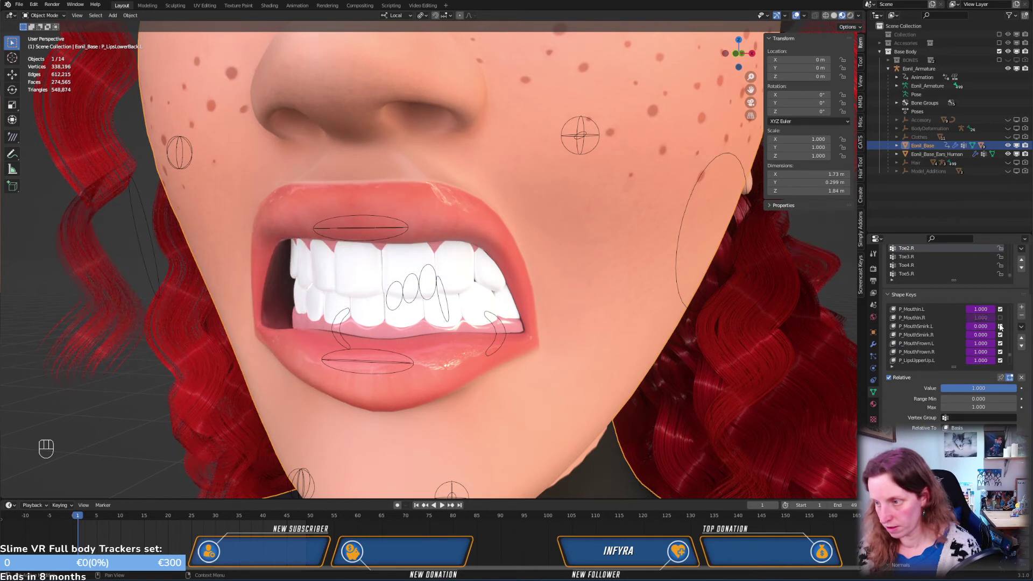
Re-enable the P_MouthIn.R, P_CheeksSmileLines.L, P_Snarl.R and P_Snarl.L shape keys
left_click(1000, 318)
scroll(1000, 331, "up", 4)
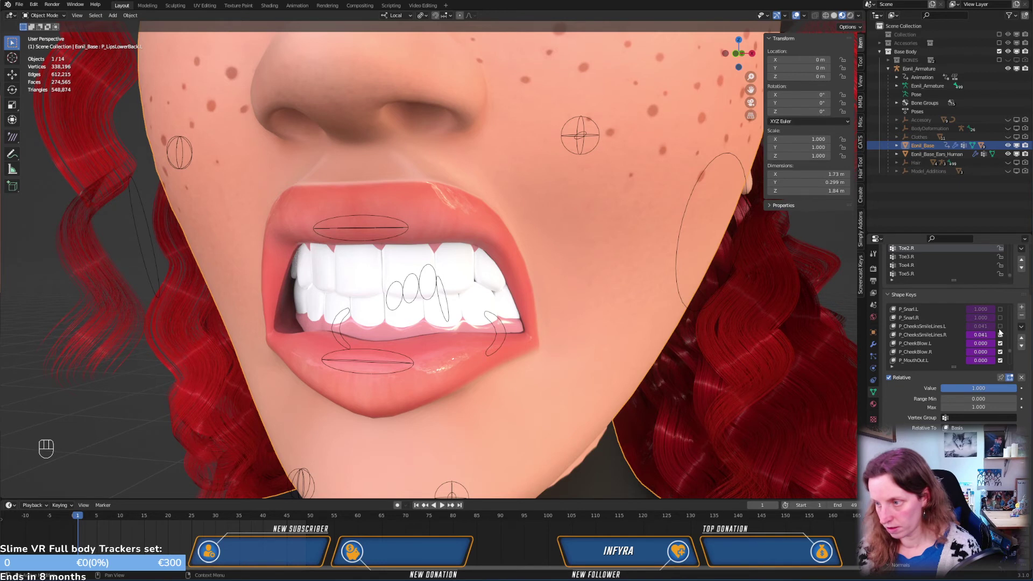
left_click(1000, 318)
left_click(1000, 309)
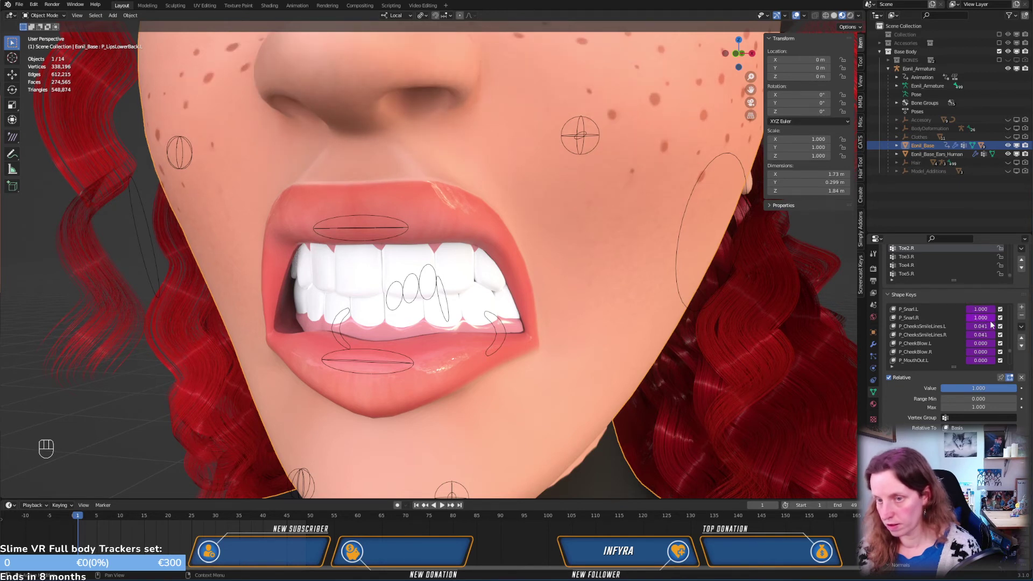
scroll(992, 324, "up", 2)
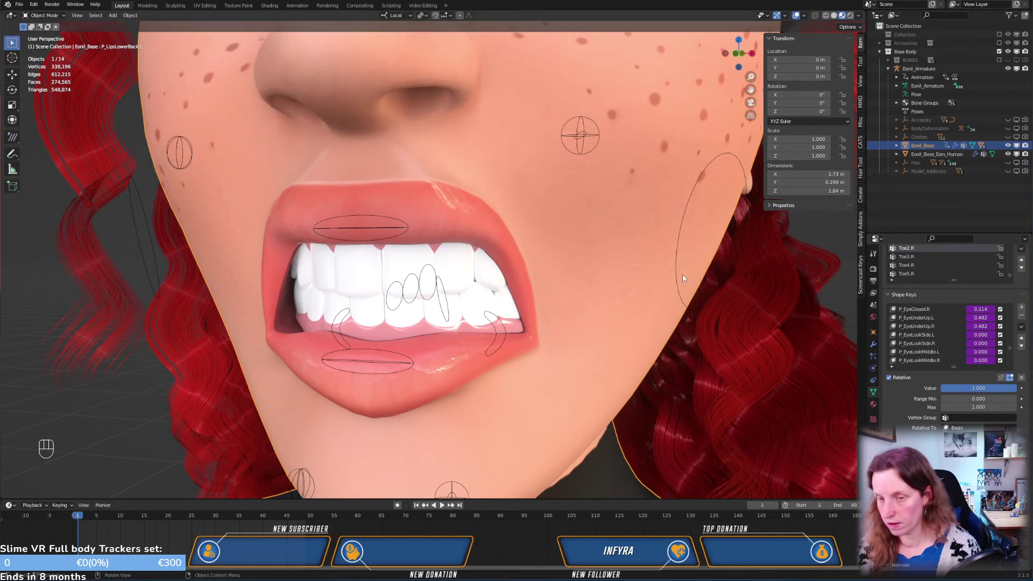
Inspect the complete angry mouth from the front and side, and find P_LipsLowerBack.L again among the shape keys
scroll(500, 205, "down", 6)
middle_click_drag(440, 286, 386, 279)
key("KP_3")
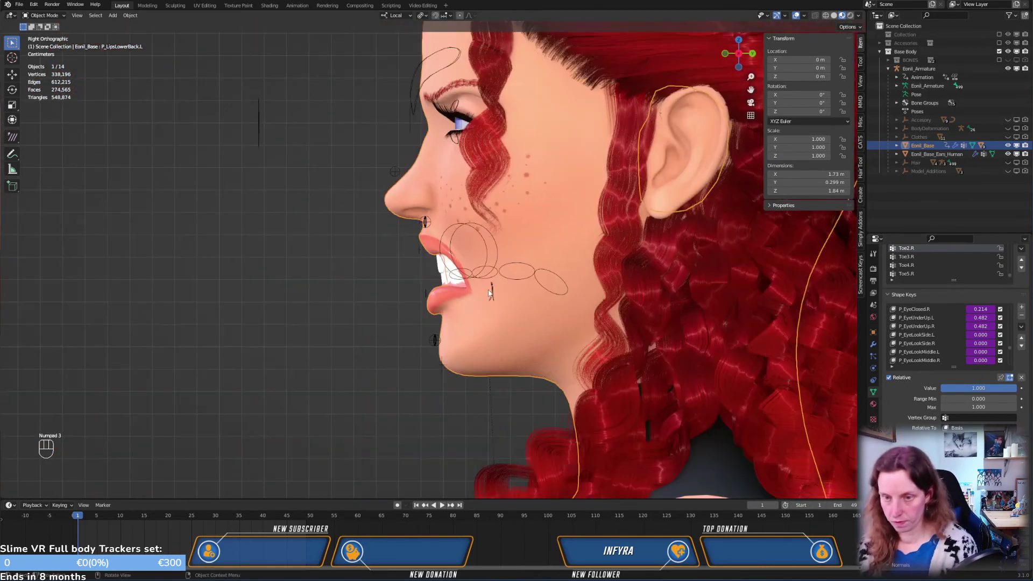
scroll(488, 284, "up", 6)
middle_click_drag(488, 283, 831, 327)
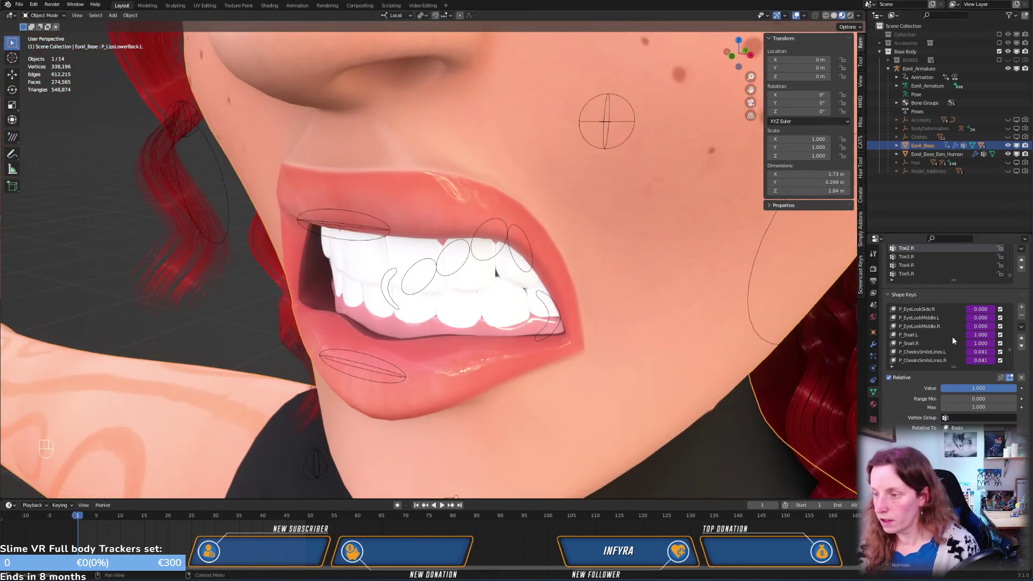
scroll(950, 336, "down", 6)
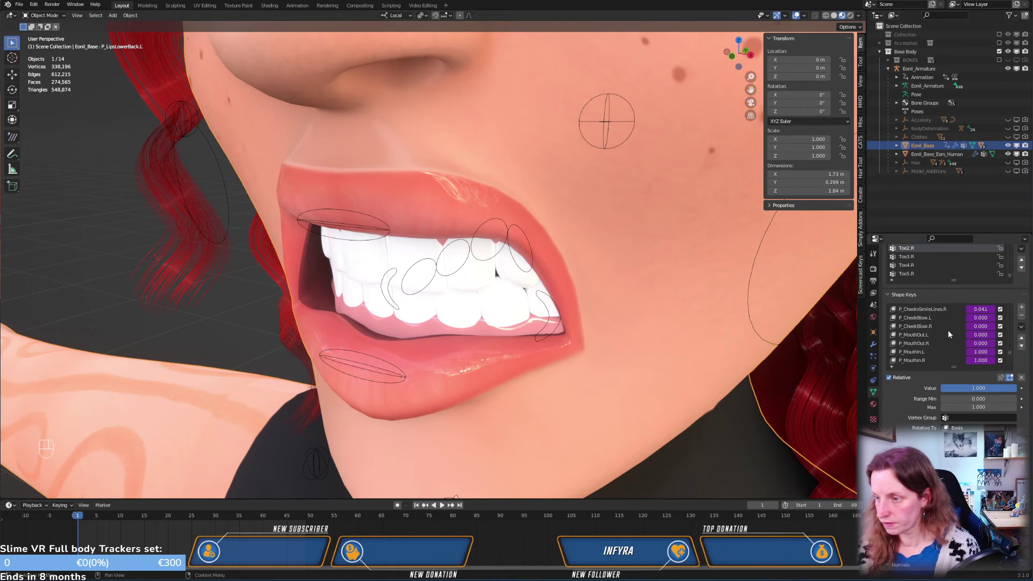
scroll(947, 330, "down", 5)
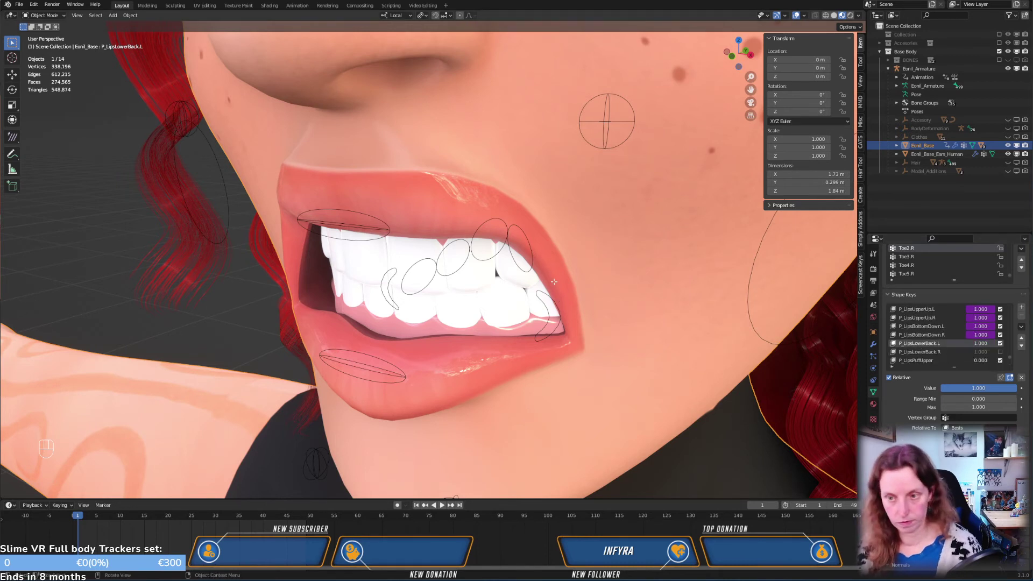
In Edit Mode, move a left upper lip vertex about 1 mm inward and 0.75 mm back, and its neighbour nearer the centre about 0.6 mm inward
key("Tab")
middle_click_drag(559, 298, 582, 247)
key("g")
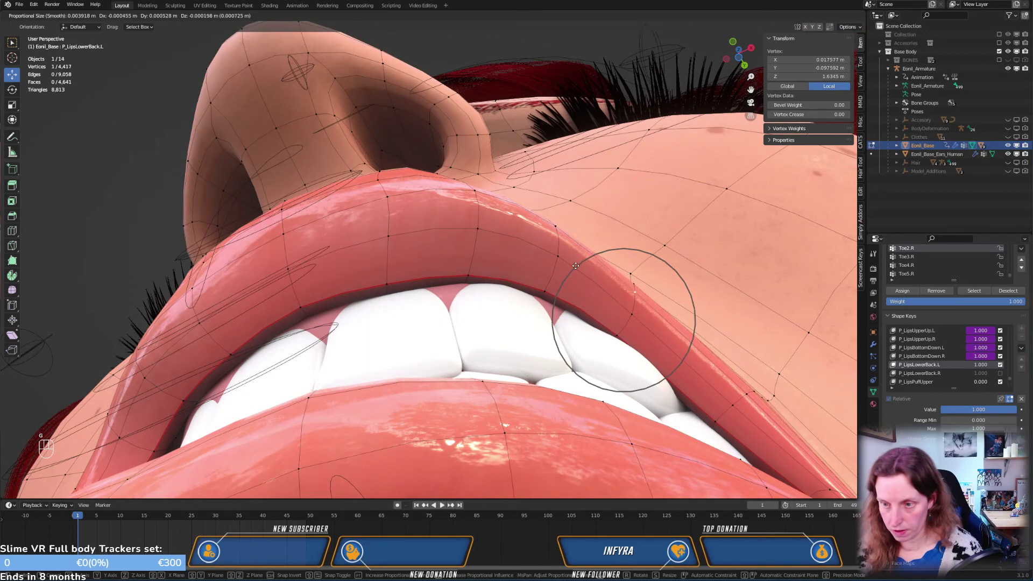
left_click(557, 248)
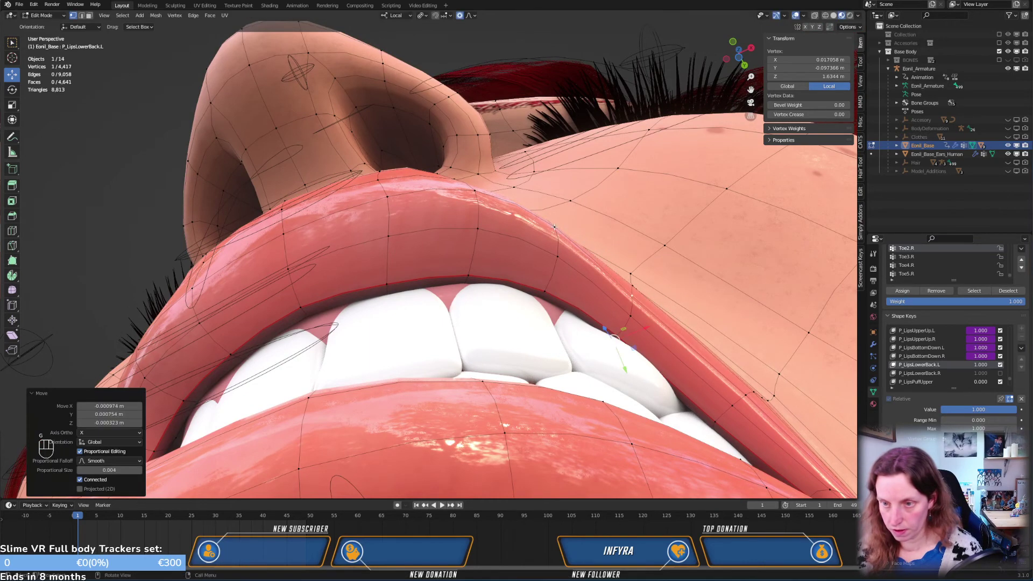
key("g")
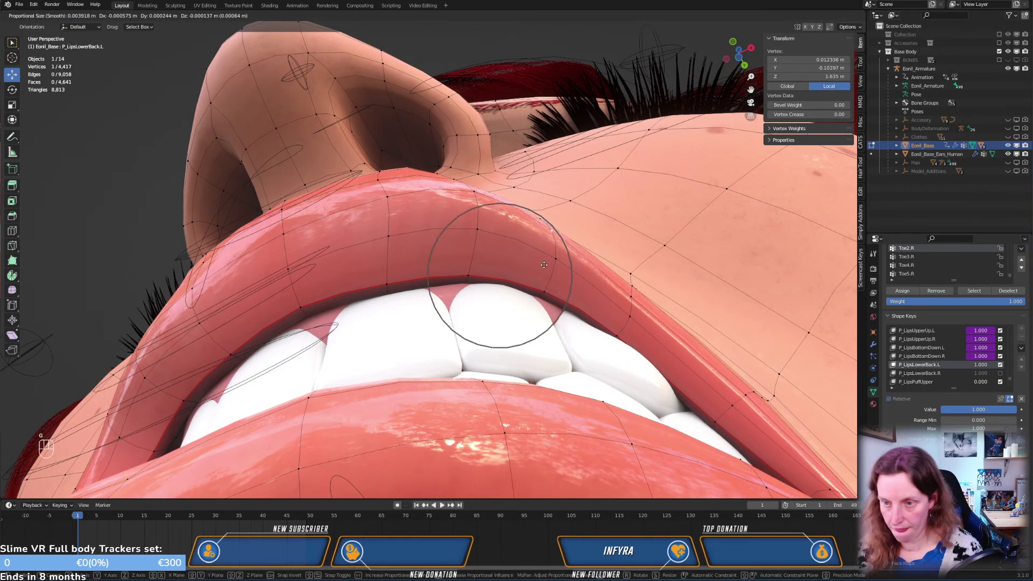
left_click(541, 266)
Move the vertex above the left mouth corner about 0.5 mm inward, then about 0.3 mm back with a proportional size of 0.002
left_click(742, 401)
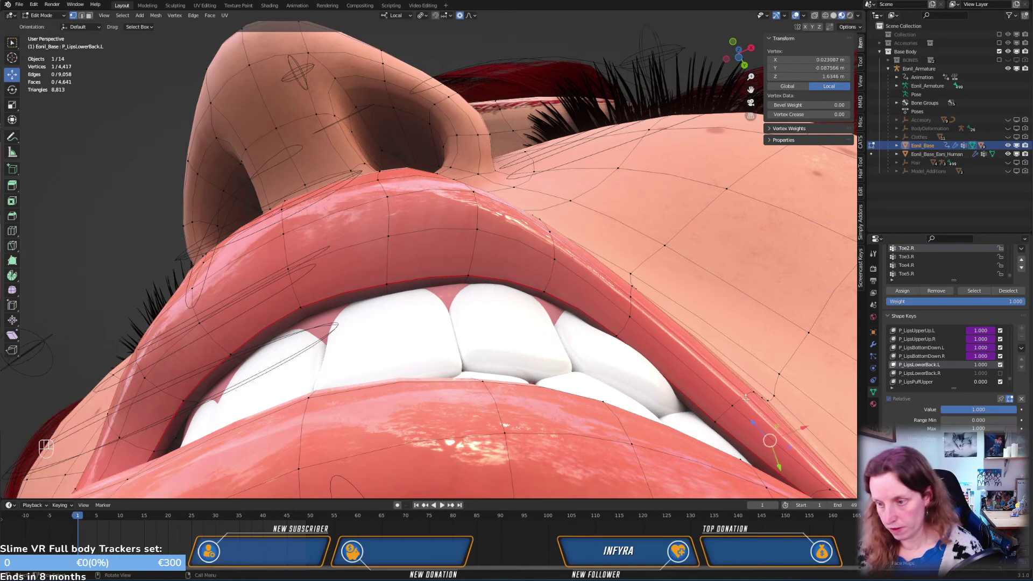
middle_click_drag(743, 401, 624, 382)
key("g")
left_click(748, 397)
scroll(644, 384, "down", 3)
key("g")
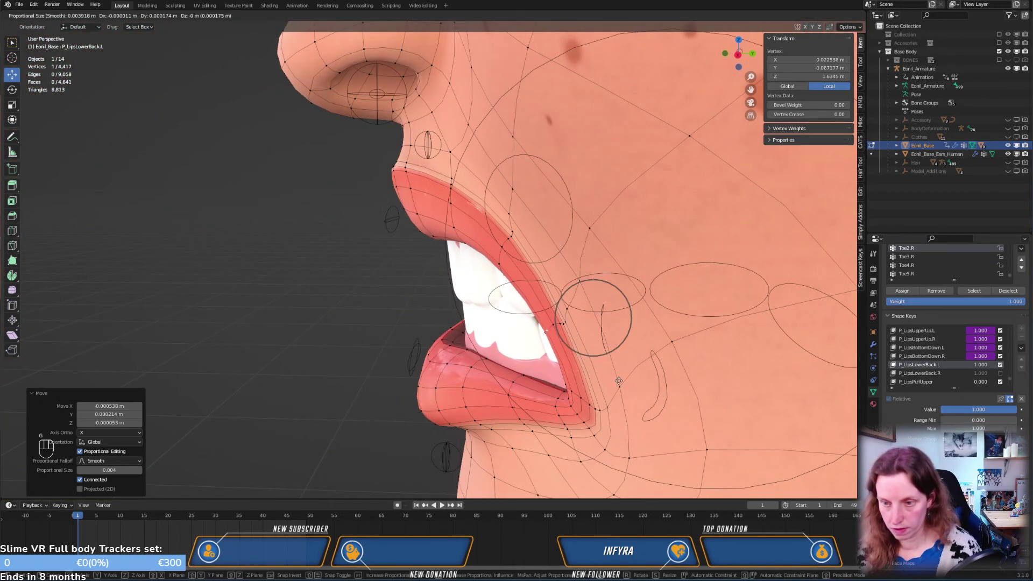
left_click(620, 380)
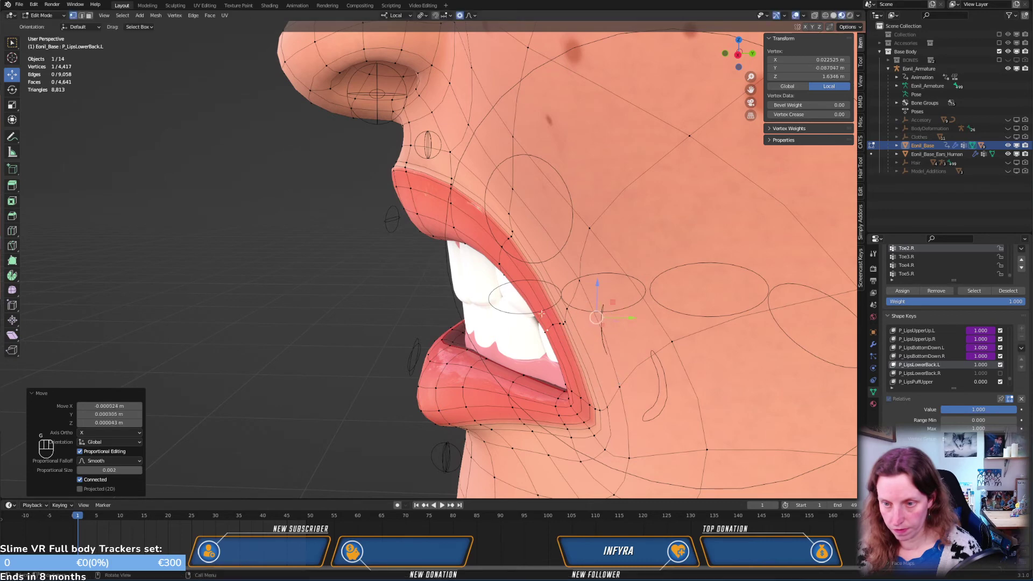
Push the vertex halfway along the left upper lip back about 0.3 mm and check the lips in Object Mode
left_click(502, 269)
key("g")
left_click(515, 265)
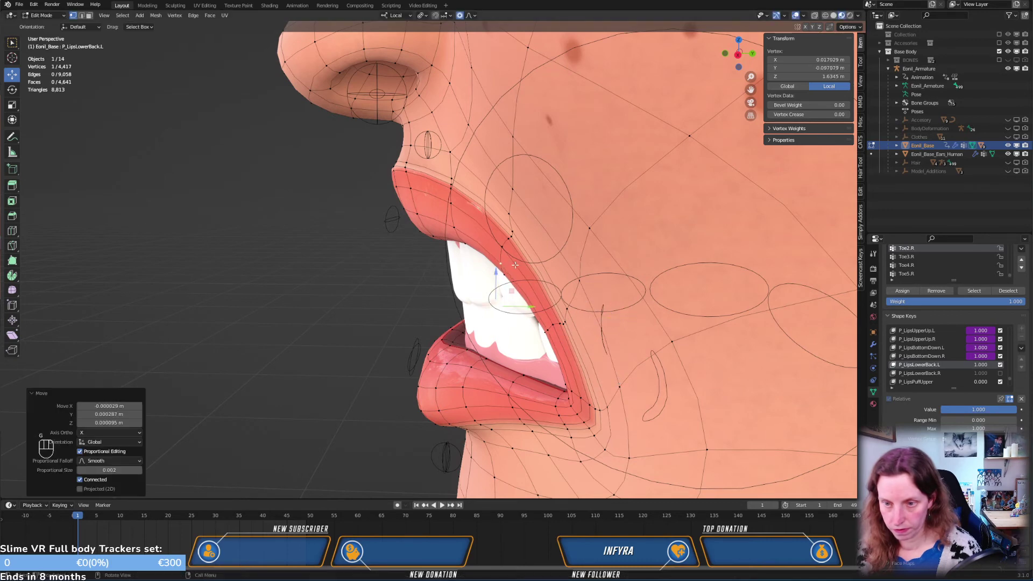
key("Tab")
middle_click_drag(534, 291, 564, 328)
Back in Edit Mode, lower a vertex on the left upper lip's inner edge about 0.5 mm and reposition the vertex beside it
key("Tab")
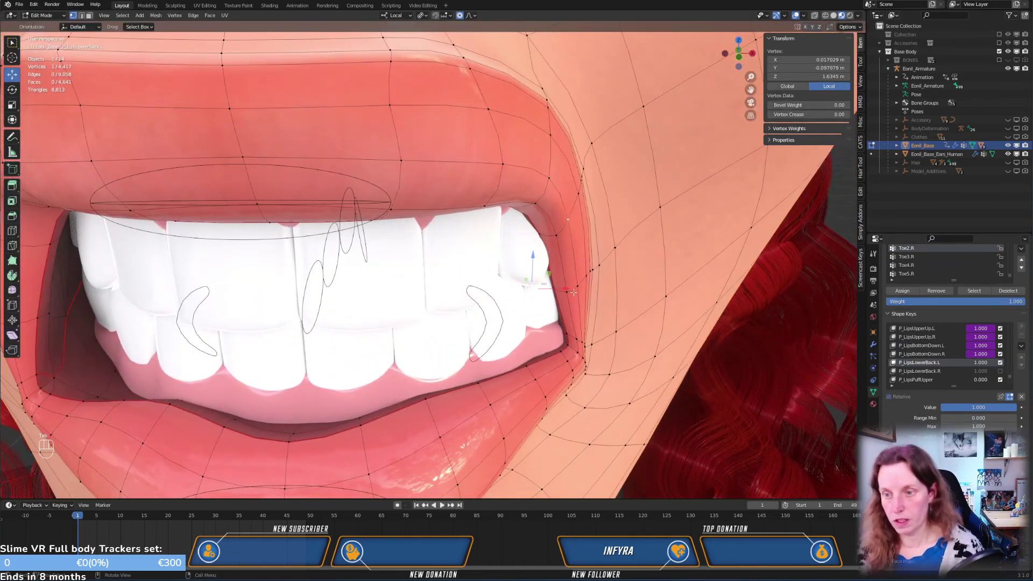
middle_click_drag(559, 271, 545, 237)
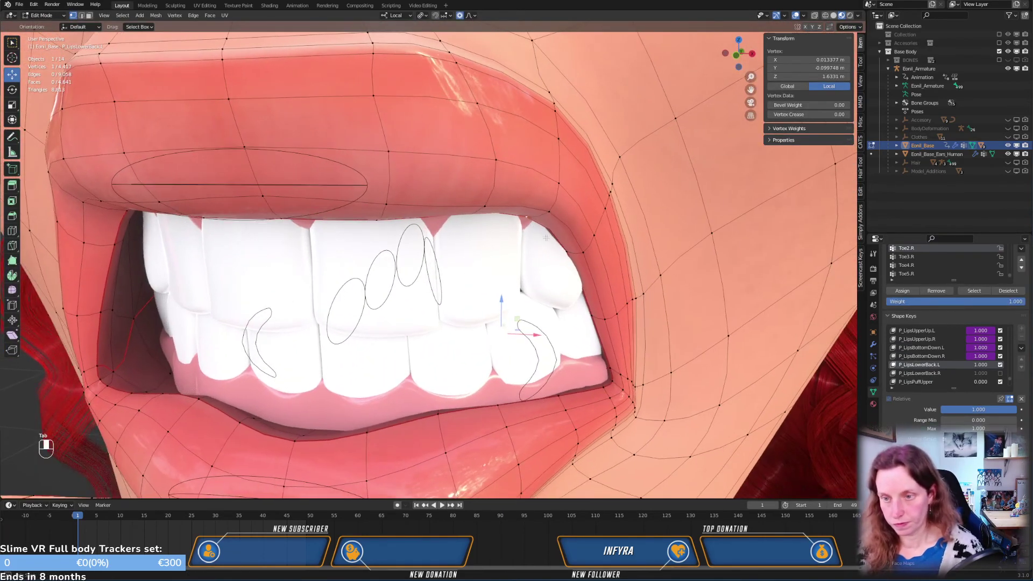
key("g")
left_click(547, 262)
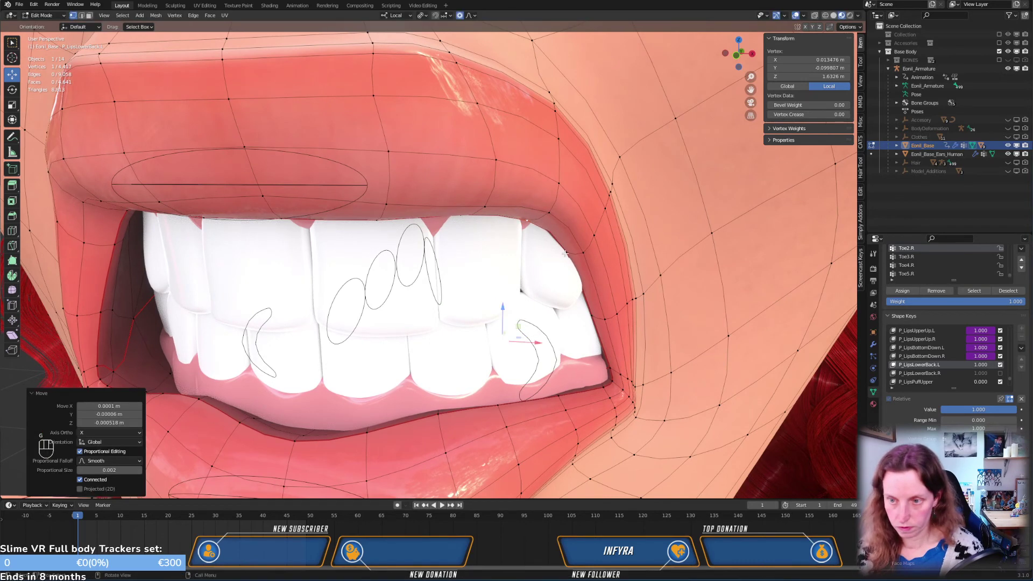
left_click(557, 213)
key("g")
left_click(574, 219)
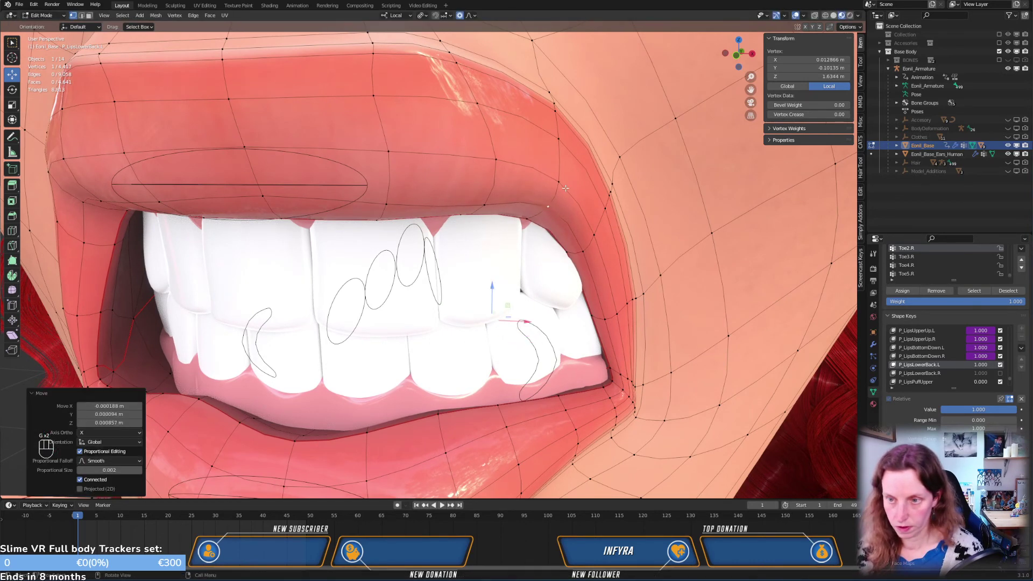
Adjust the vertices around the left bend of the upper lip one by one so that its inner edge curves evenly
left_click(578, 188)
key("g")
key("g")
left_click(599, 233)
key("g")
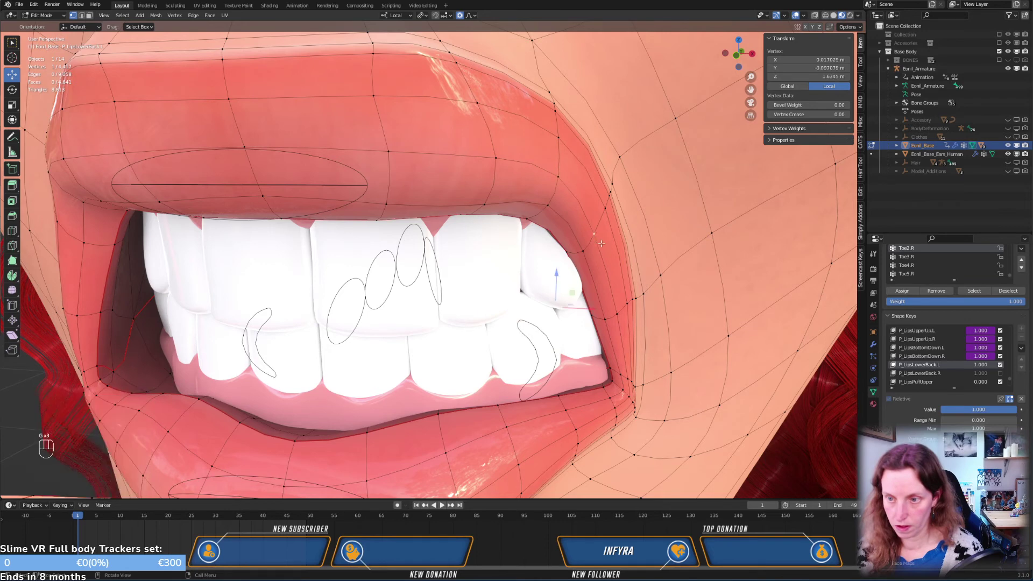
left_click(603, 234)
left_click(592, 251)
key("g")
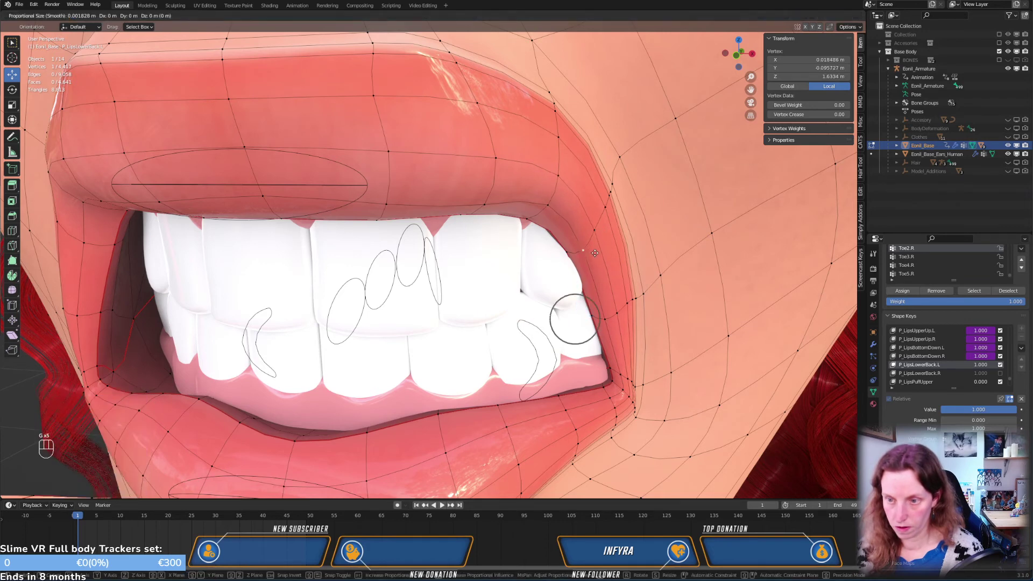
left_click(594, 253)
Move the vertex just above the left mouth corner about 0.3 mm back and 0.4 mm up
middle_click_drag(616, 316, 536, 233)
left_click(654, 203)
key("g")
left_click(646, 309)
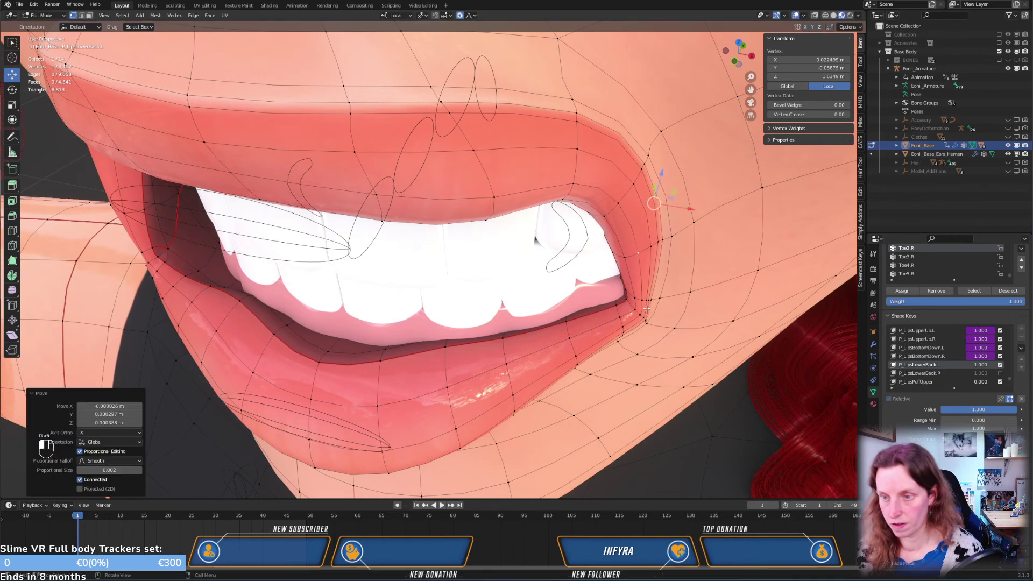
Reposition two vertices on the upper lip's inner edge between the left bend and the mouth corner
left_click(625, 254)
key("g")
left_click(624, 252)
left_click(593, 216)
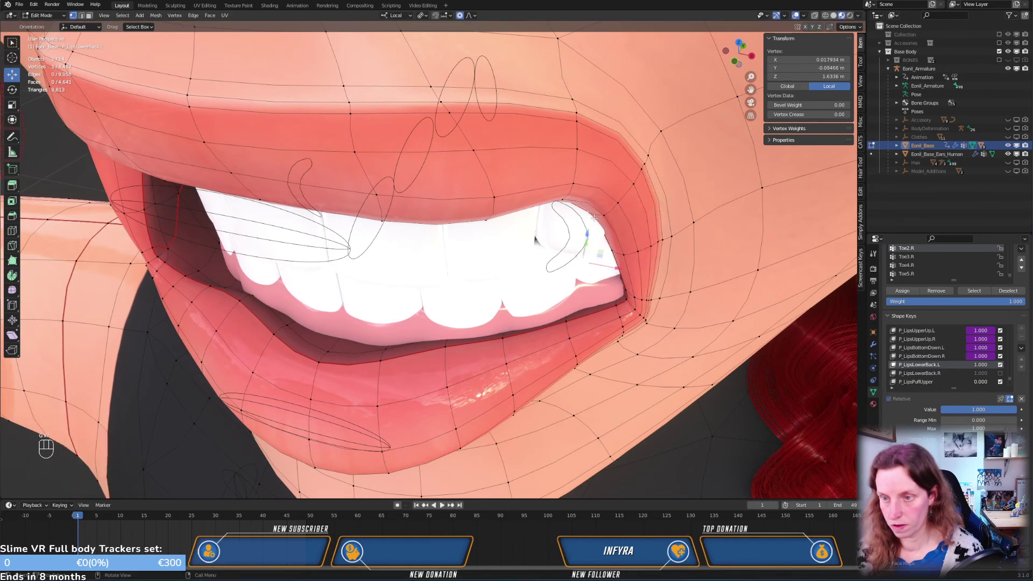
middle_click_drag(594, 217, 511, 192)
key("g")
left_click(620, 244)
From the side, push two vertices on the upper lip's front left part back about 0.6 mm and up about 0.2 mm
middle_click_drag(466, 160, 494, 185)
key("g")
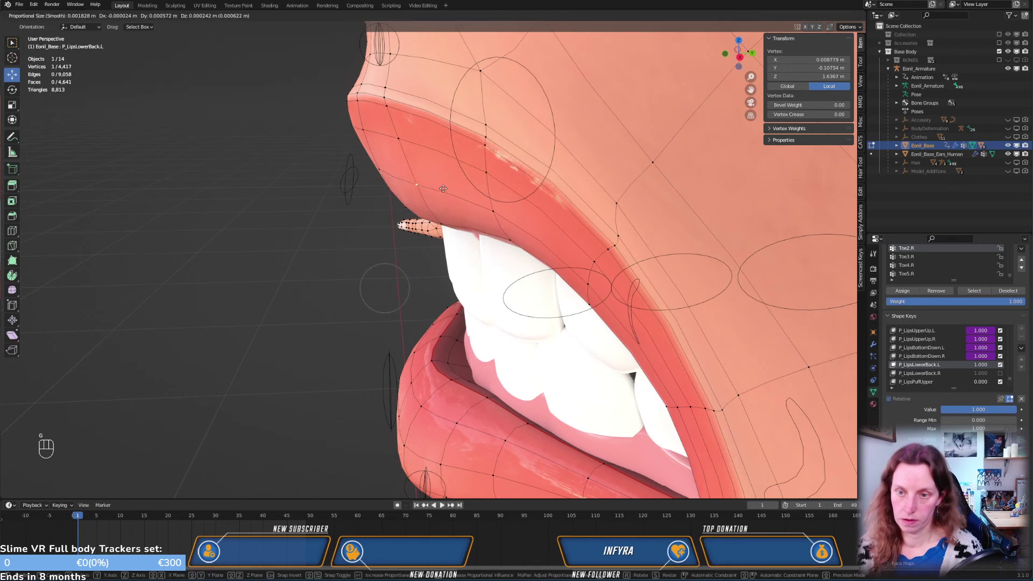
left_click(446, 187)
key("g")
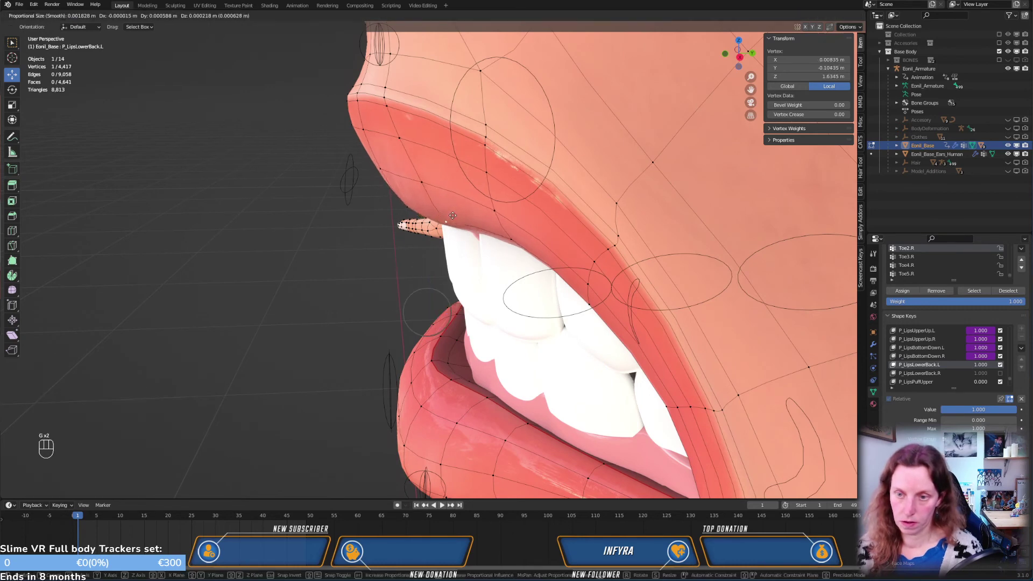
left_click(459, 222)
Reposition the vertices on the upper lip's front left surface one by one so that its curve runs evenly
mouse_move(535, 258)
middle_mouse_down()
mouse_move(546, 239)
mouse_move(573, 268)
mouse_move(656, 263)
mouse_move(628, 198)
mouse_move(648, 275)
mouse_move(531, 329)
mouse_move(515, 326)
mouse_move(545, 270)
mouse_move(594, 368)
mouse_move(587, 392)
mouse_move(477, 362)
mouse_move(538, 276)
middle_mouse_up()
key("Tab")
key("Tab")
middle_click_drag(417, 175, 453, 127)
middle_click_drag(478, 175, 446, 163)
key("g")
left_click(463, 152)
key("g")
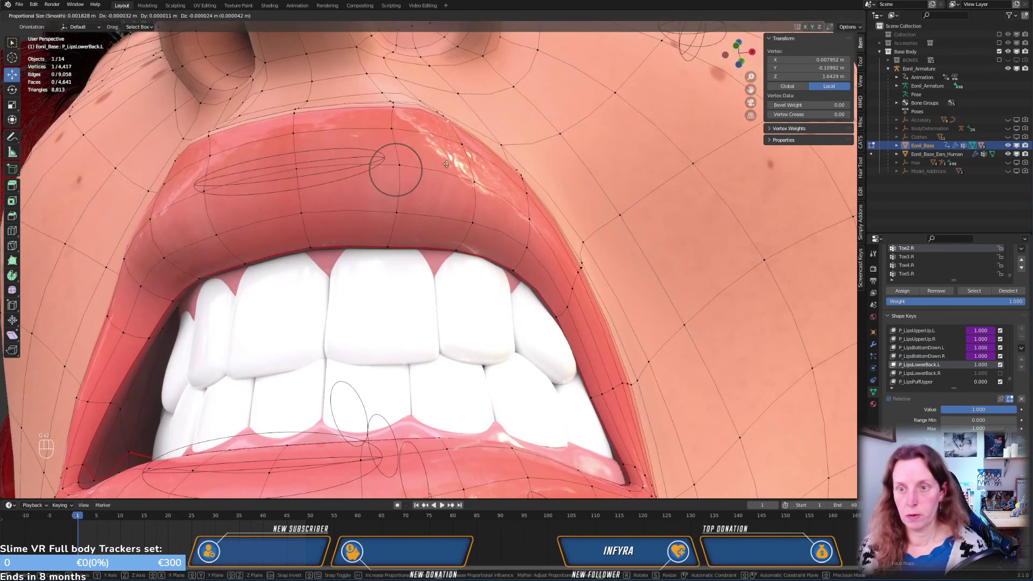
left_click(440, 164)
Move the upper lip's front left vertex about 0.3 mm inward and 0.4 mm back, and adjust its neighbours towards the mouth corner
middle_click_drag(388, 109, 472, 165)
key("g")
left_click(470, 165)
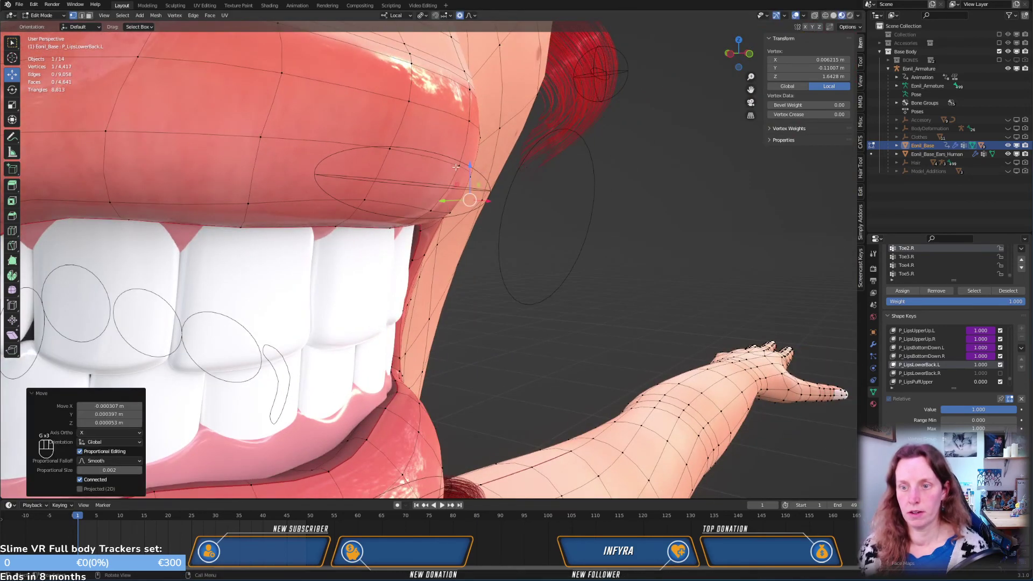
left_click(437, 312)
key("g")
left_click(446, 304)
middle_click_drag(538, 211, 505, 278)
key("g")
left_click(508, 203)
From below, shift two vertices on the left half of the upper lip back and towards the centre line
middle_click_drag(514, 161, 529, 268)
key("Tab")
key("Tab")
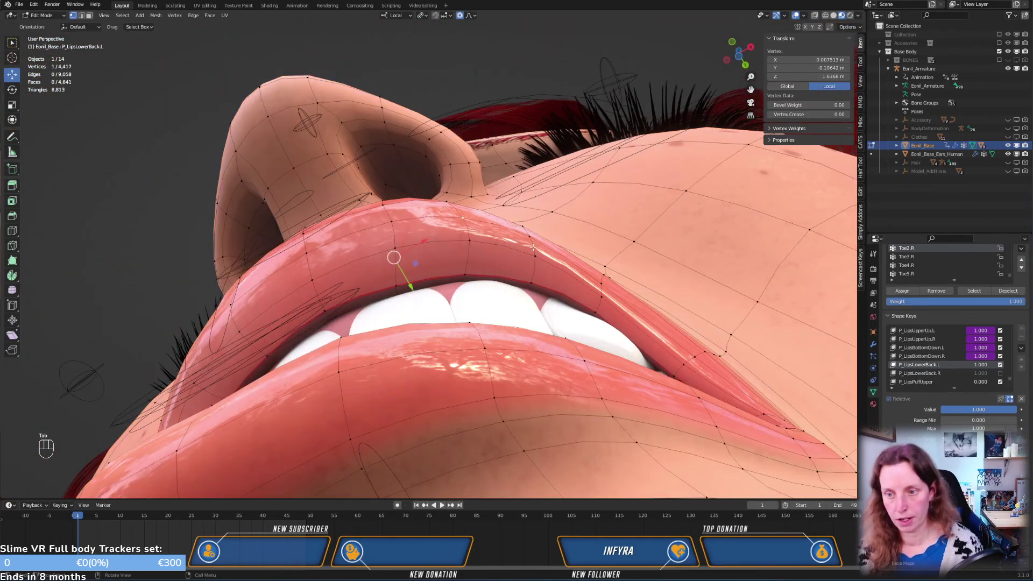
key("g")
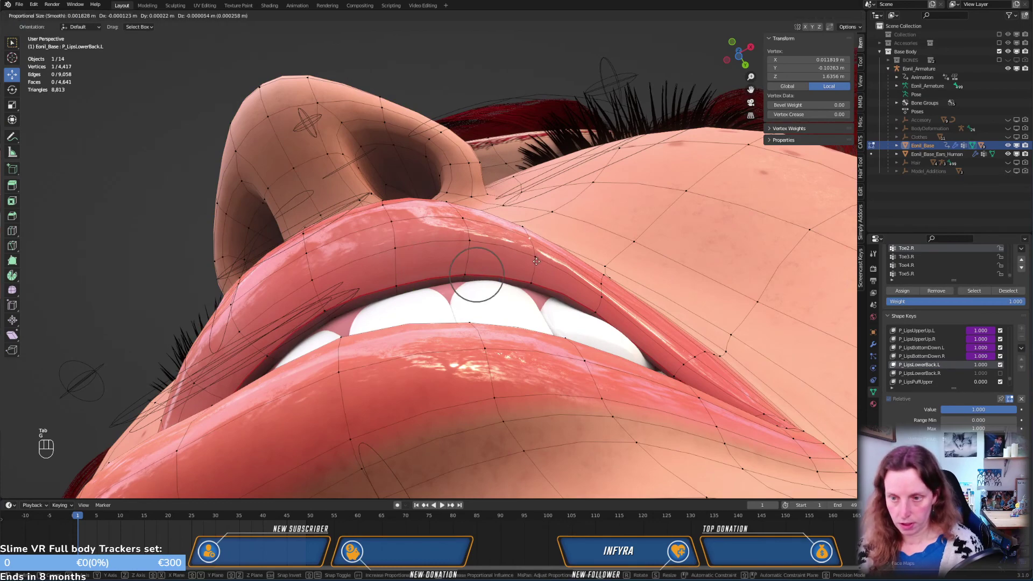
left_click(535, 261)
key("g")
left_click(530, 268)
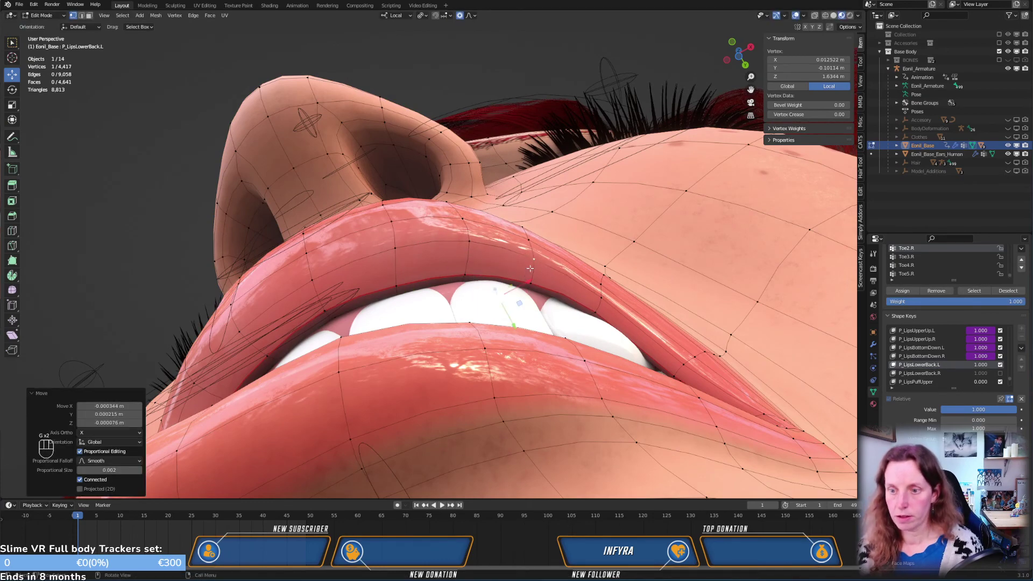
From the side, move the upper lip's centre vertex about 0.3 mm forward and down, and push a vertex near its lower edge slightly back
middle_click_drag(551, 256, 546, 290)
key("KP_3")
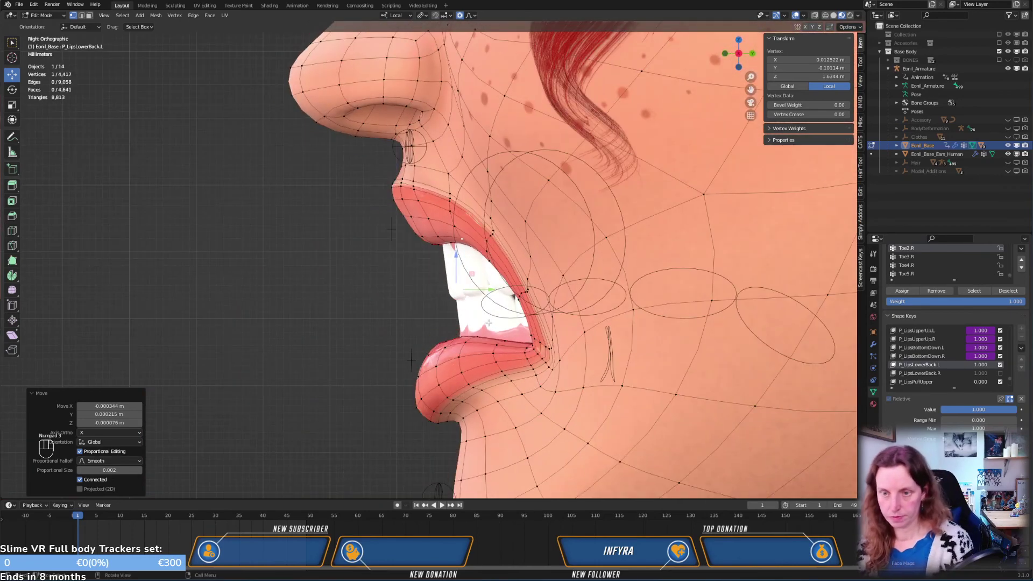
scroll(489, 320, "up", 3)
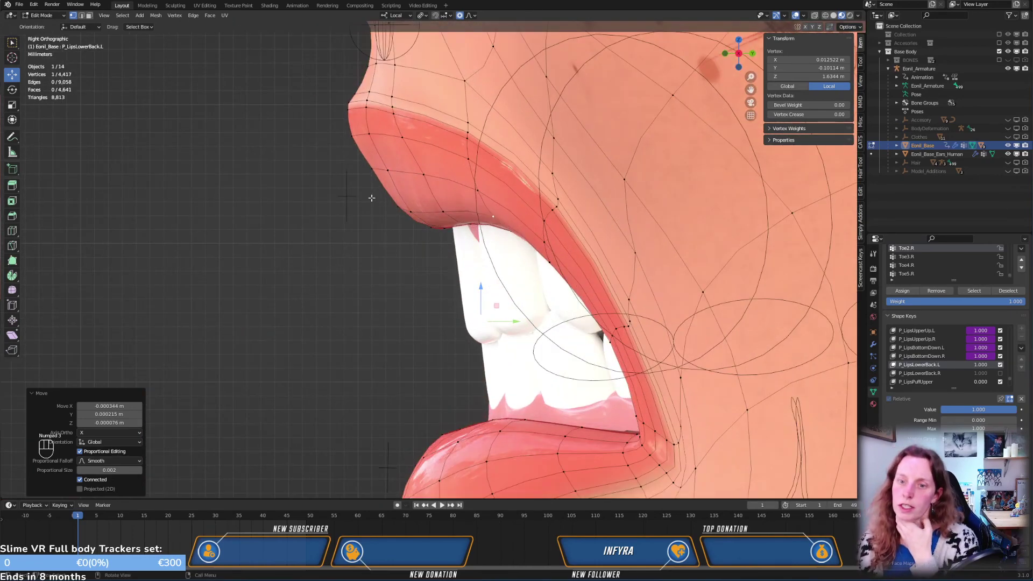
left_click(371, 169)
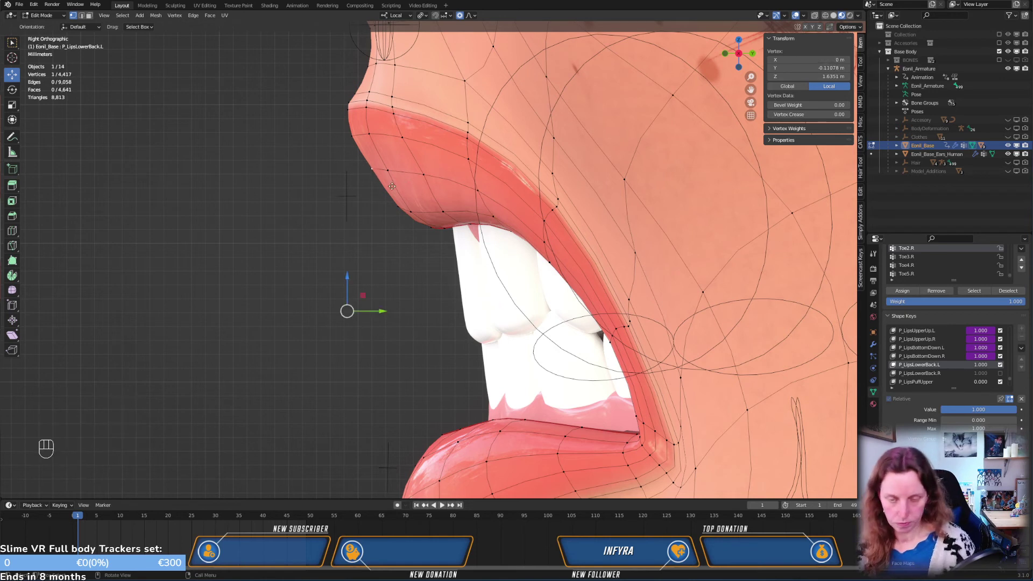
key("g")
left_click(388, 190)
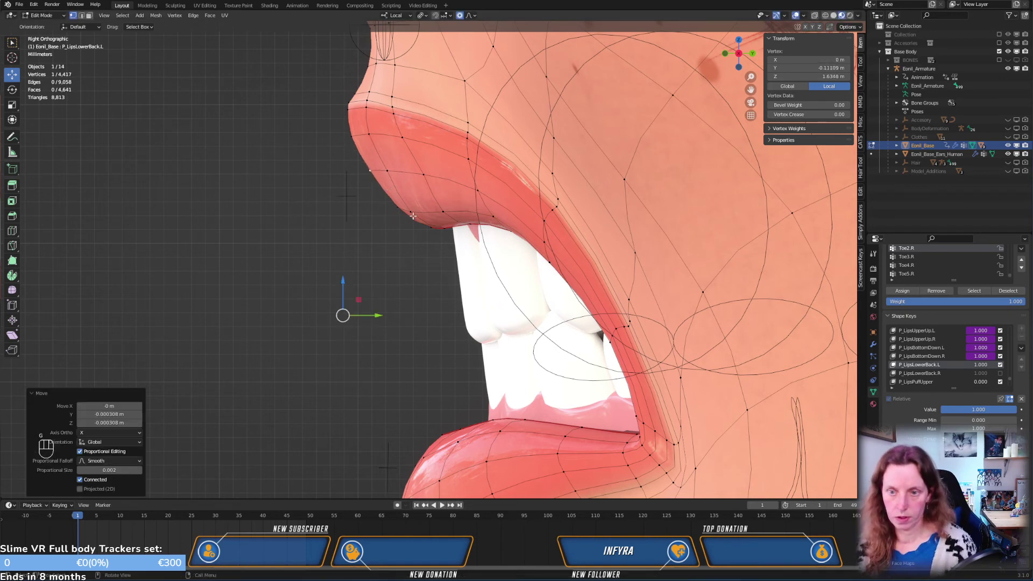
left_click(412, 213)
key("g")
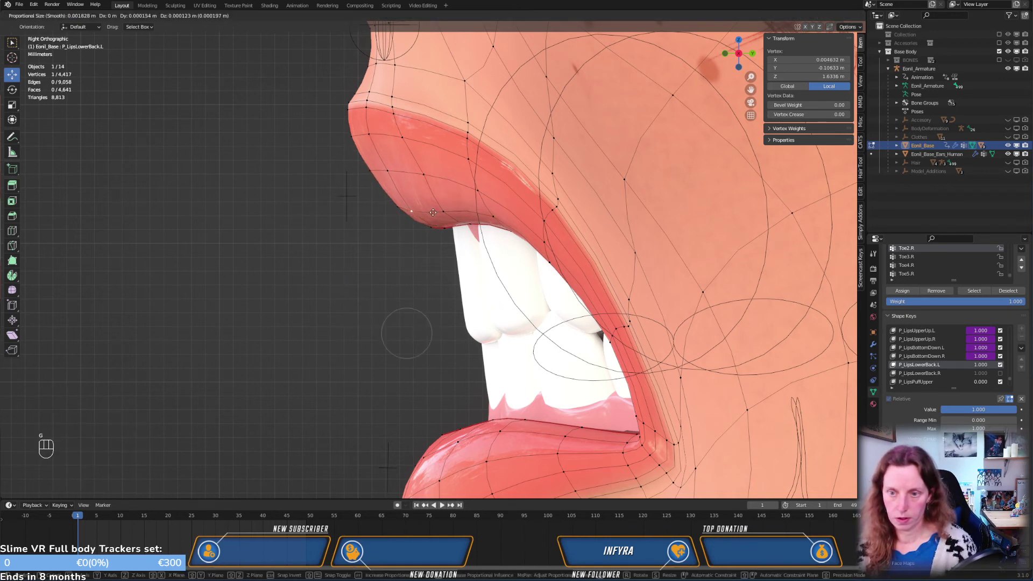
left_click(432, 211)
left_click(433, 173)
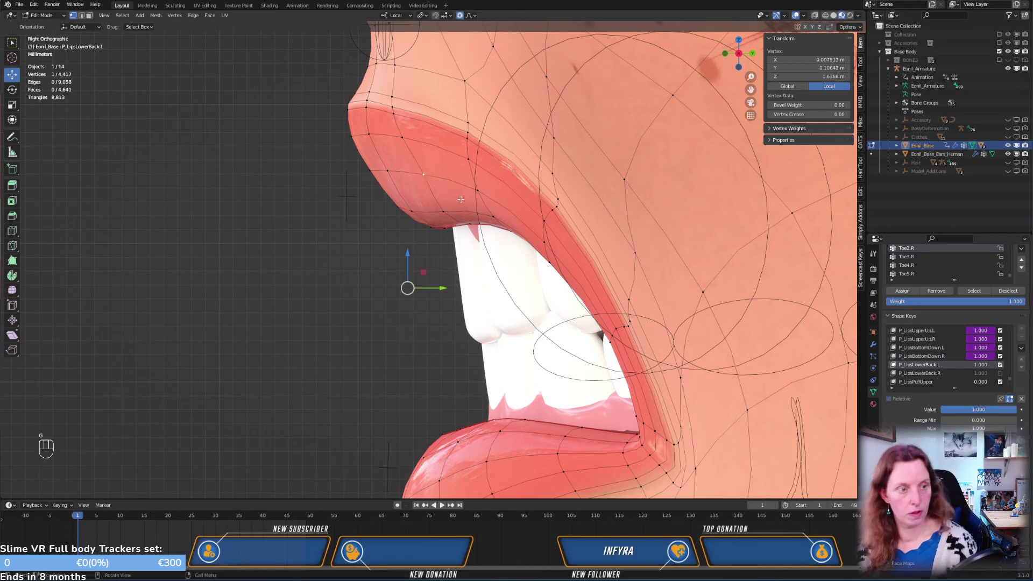
Move two vertices near the lower edge of the upper lip's front left part back and up
key("Tab")
middle_click_drag(460, 199, 505, 230)
key("Tab")
scroll(451, 288, "up", 5)
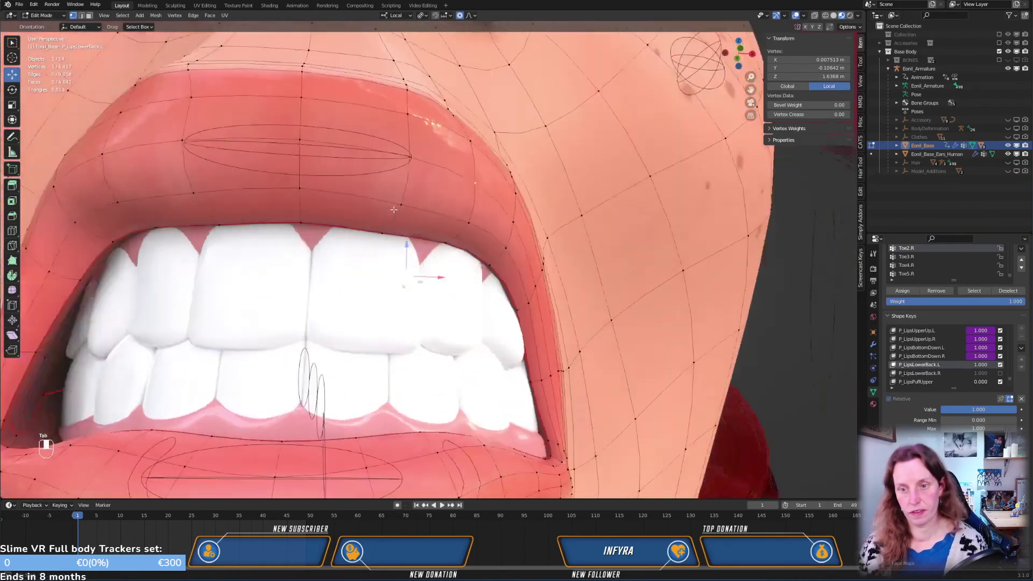
middle_click_drag(393, 209, 367, 237)
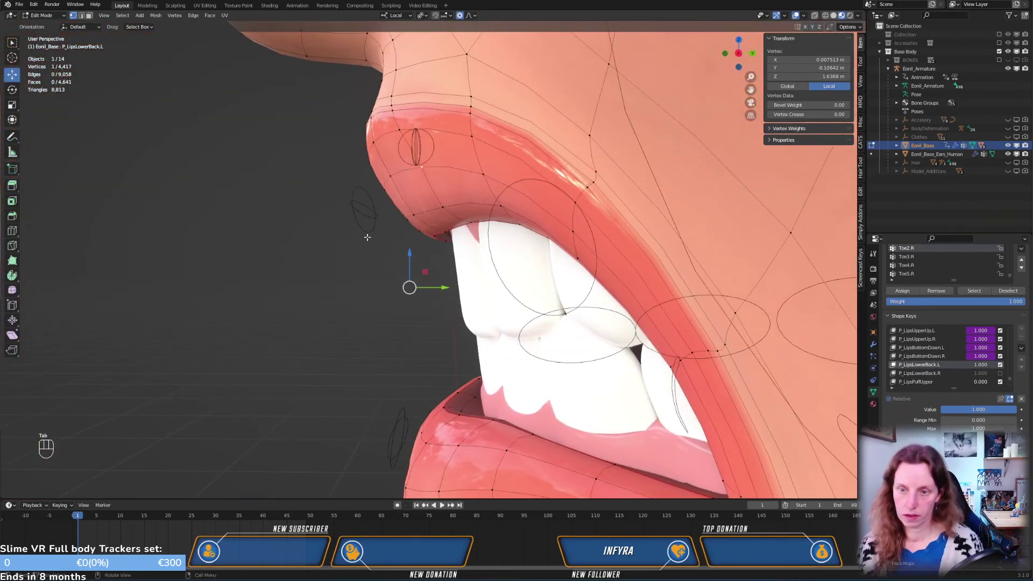
middle_click_drag(414, 214, 424, 222)
left_click(424, 222)
key("g")
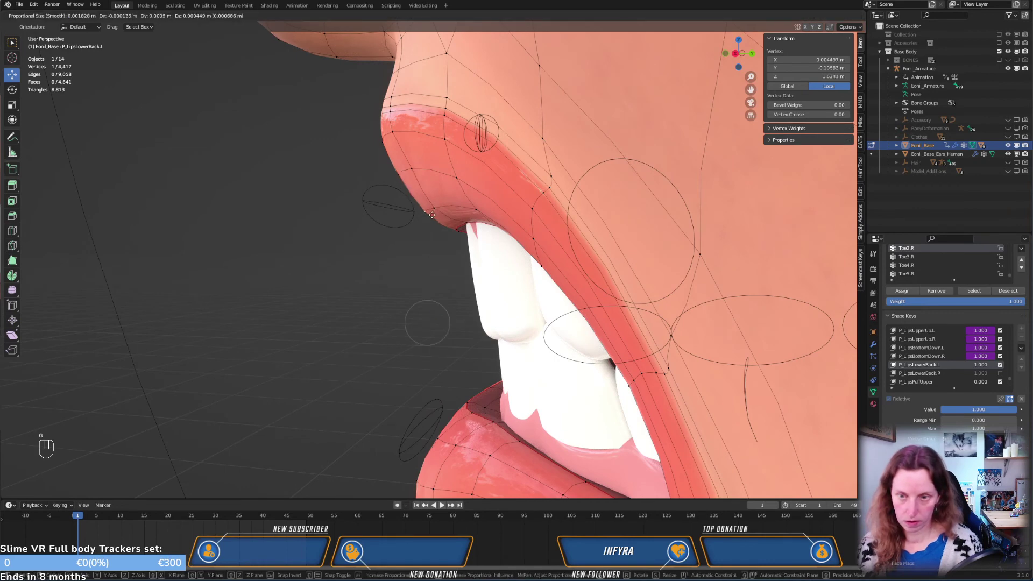
left_click(437, 206)
key("g")
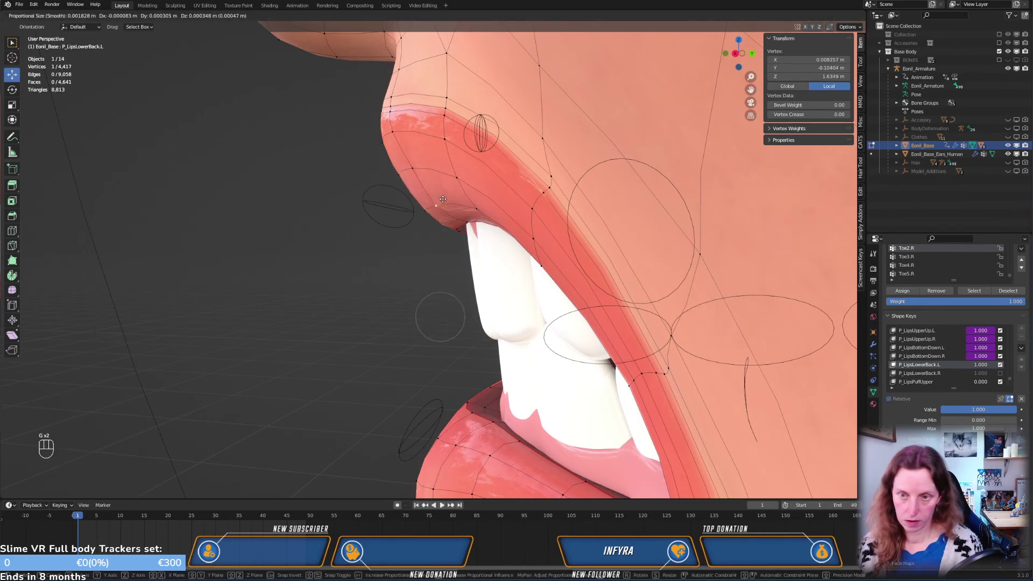
left_click(443, 199)
key("Tab")
scroll(458, 214, "down", 4)
middle_click_drag(457, 214, 508, 224)
key("KP_1")
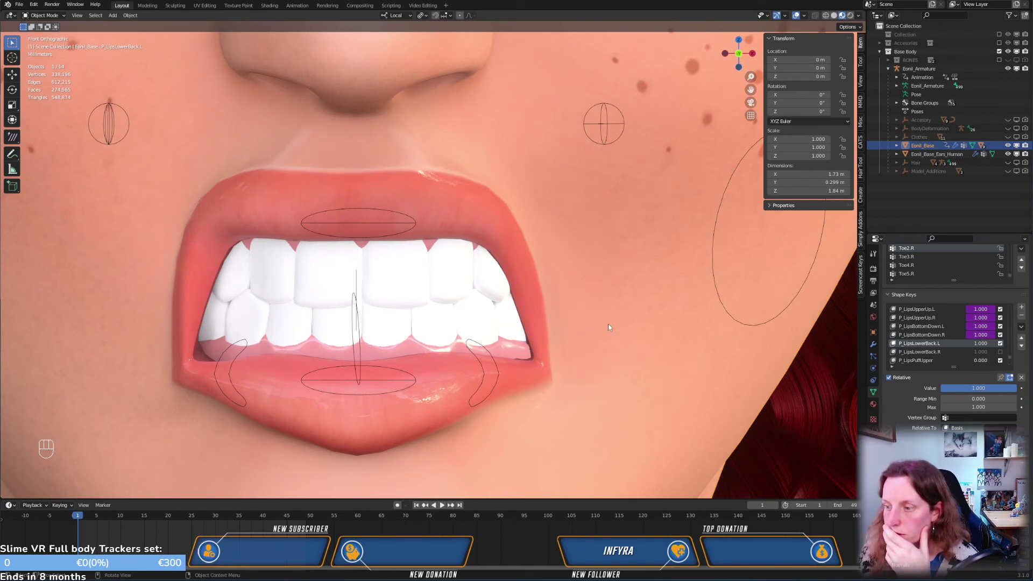
Move the lower lip's upper centre vertex about 0.8 mm back and 0.9 mm up with the proportional size enlarged to 0.008 m
middle_click_drag(560, 343, 483, 360)
scroll(509, 386, "up", 2)
key("Tab")
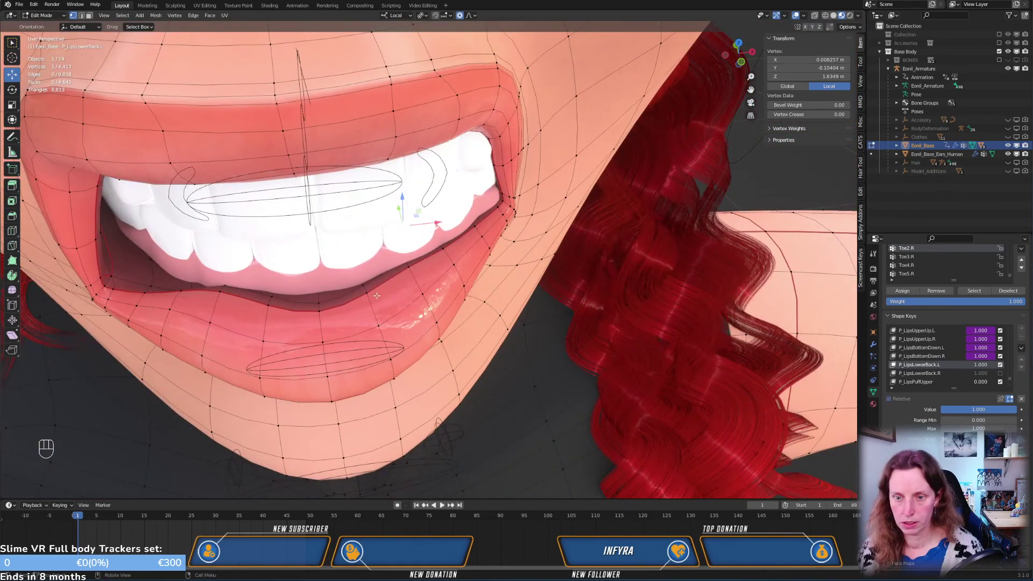
left_click(318, 305)
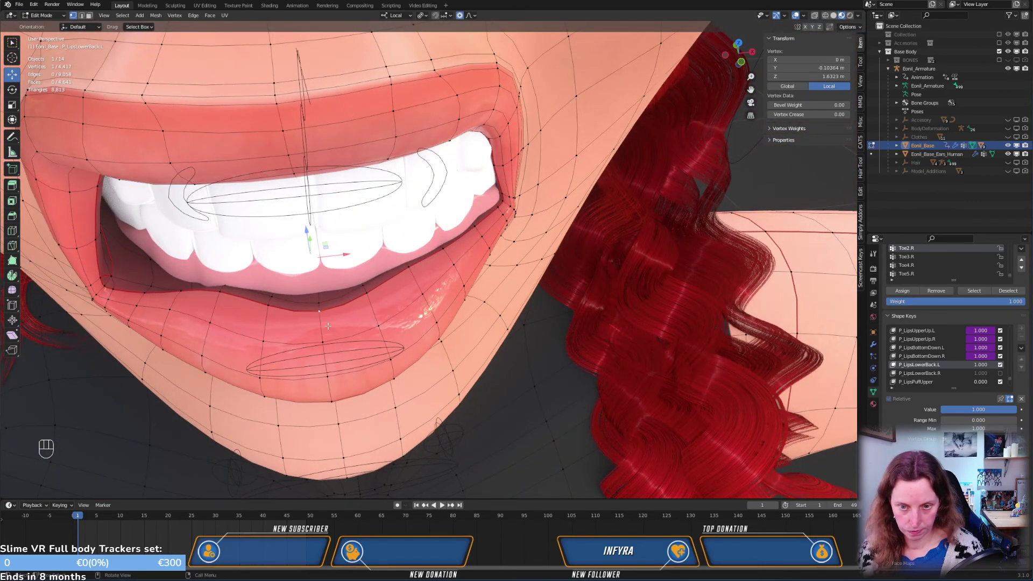
key("g")
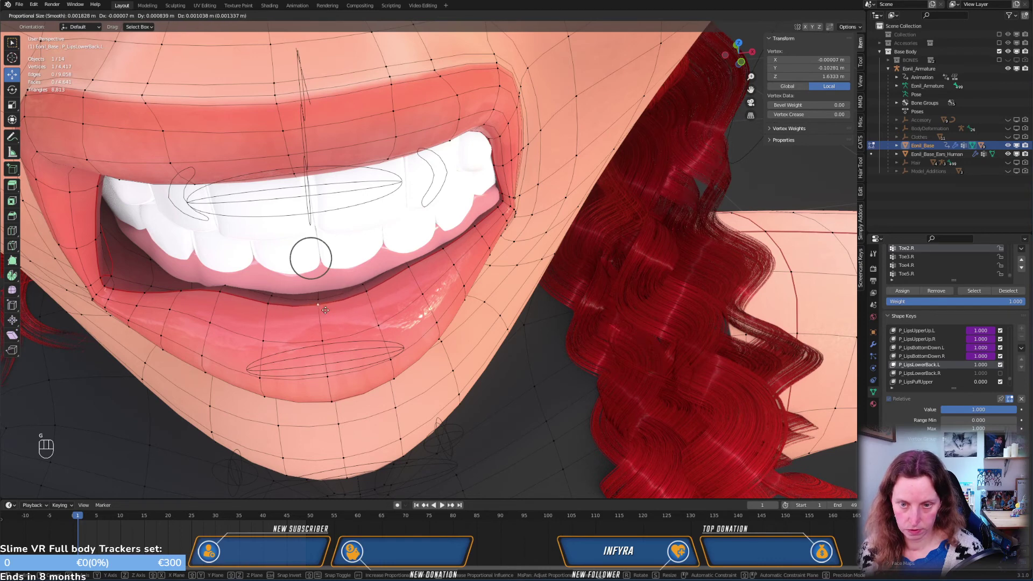
scroll(325, 310, "down", 8)
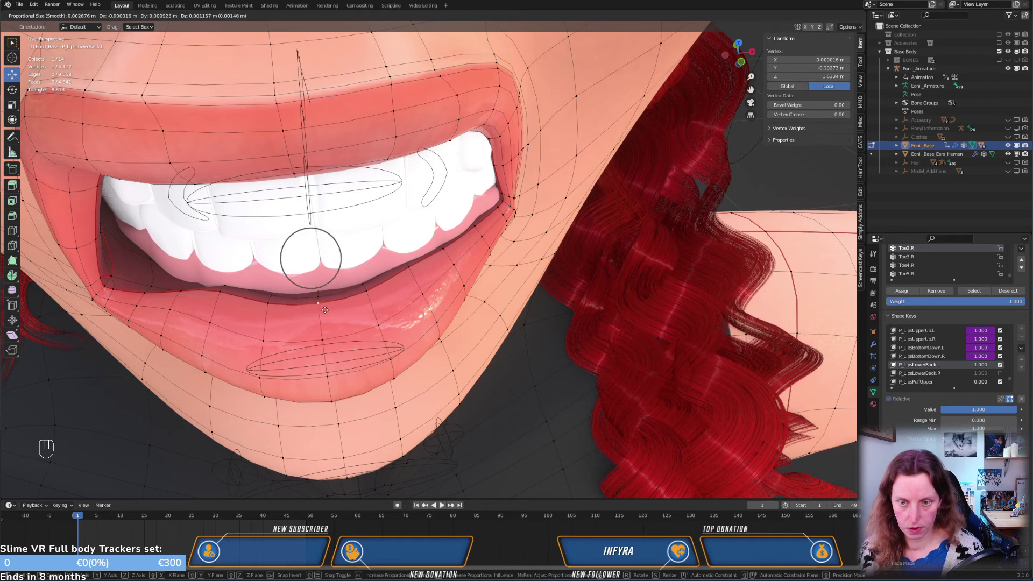
scroll(325, 310, "down", 7)
left_click(365, 329)
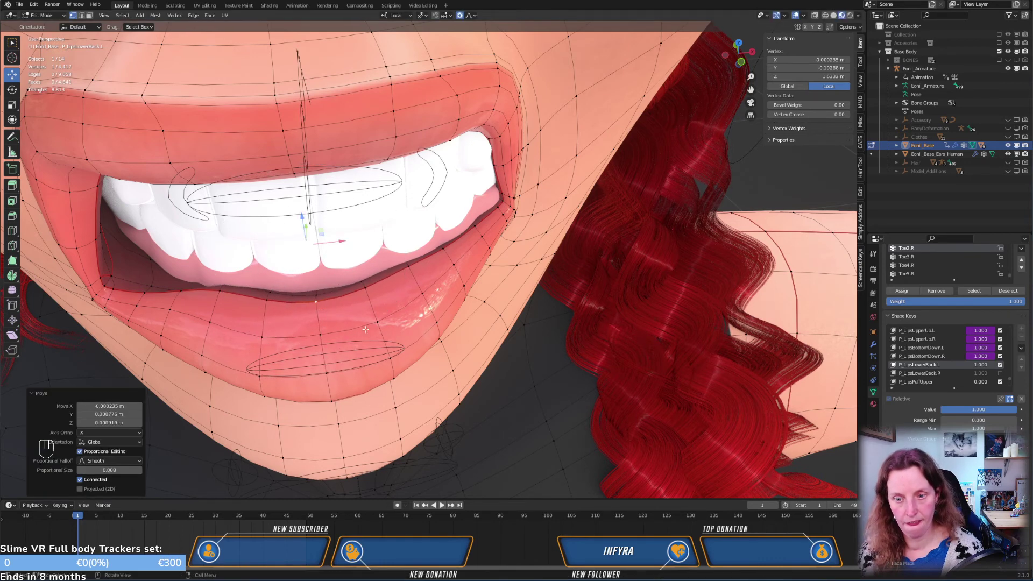
Move three vertices along the left half of the lower lip back, up and slightly inward with proportional editing
left_click(369, 272)
key("g")
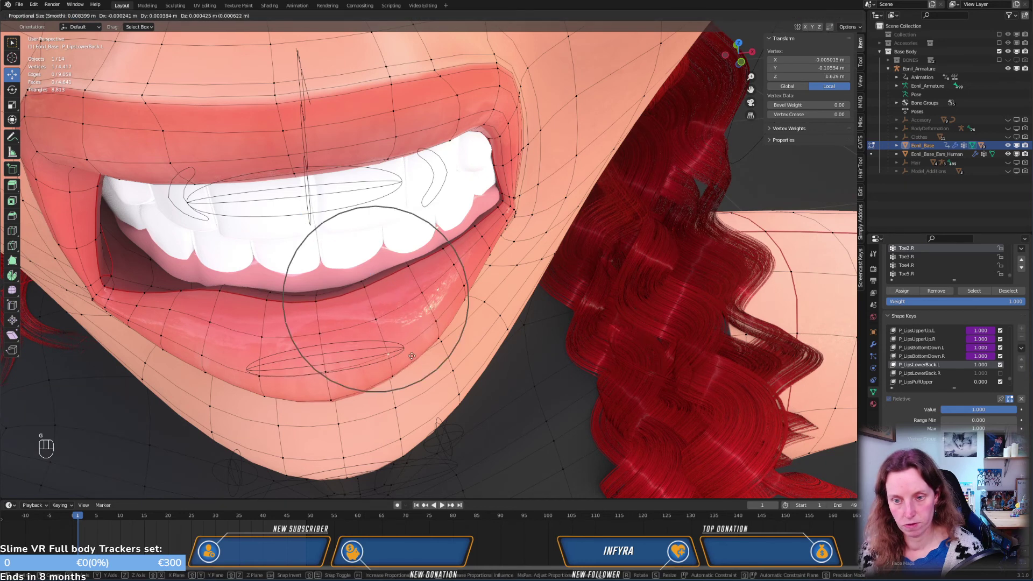
left_click(438, 340)
key("g")
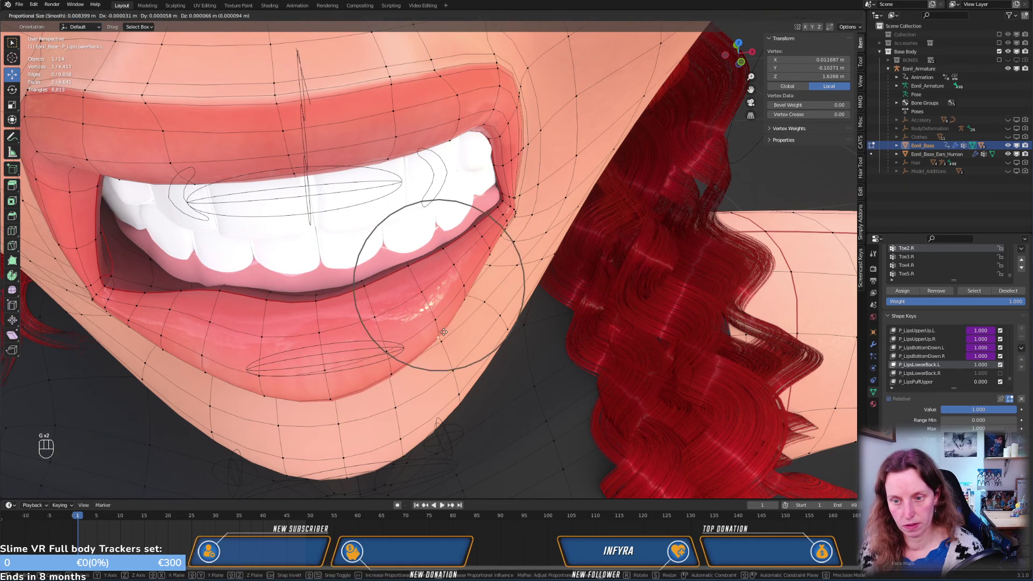
left_click(465, 301)
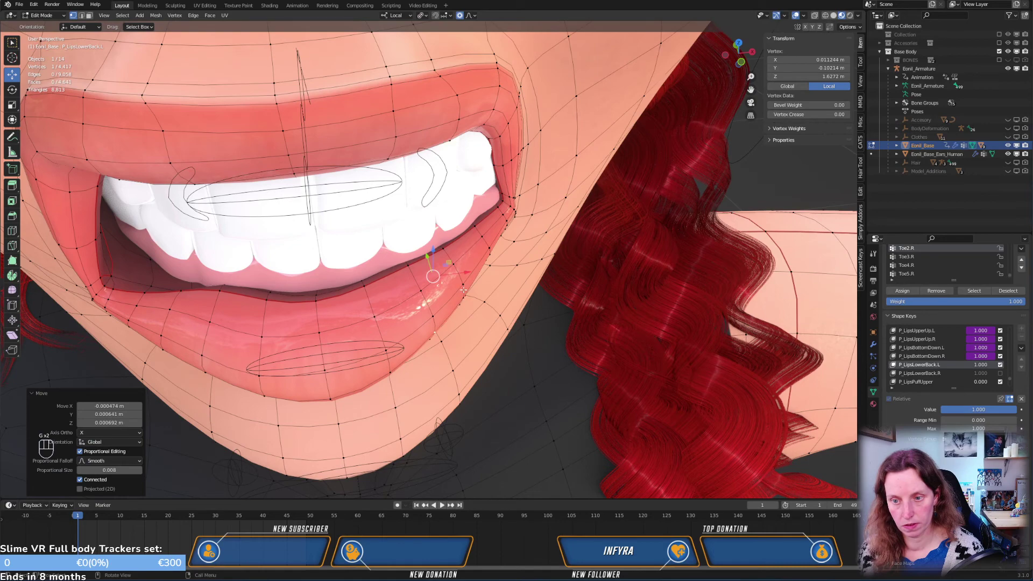
left_click(463, 290)
key("g")
left_click(475, 296)
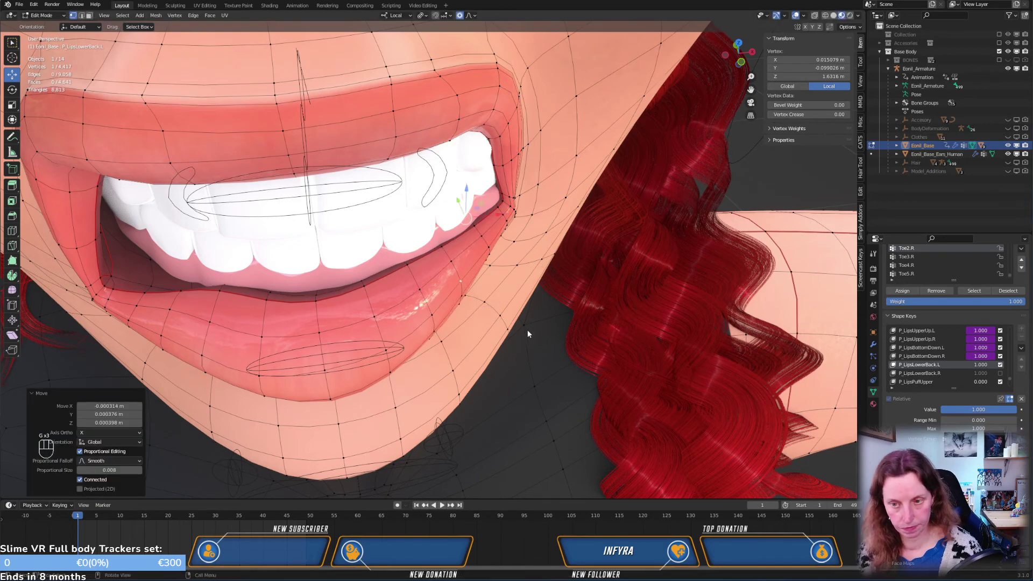
key("Tab")
From the side, move the lower lip's bottom centre vertex about 1.5 mm back and 1 mm up
middle_click_drag(512, 343, 399, 385)
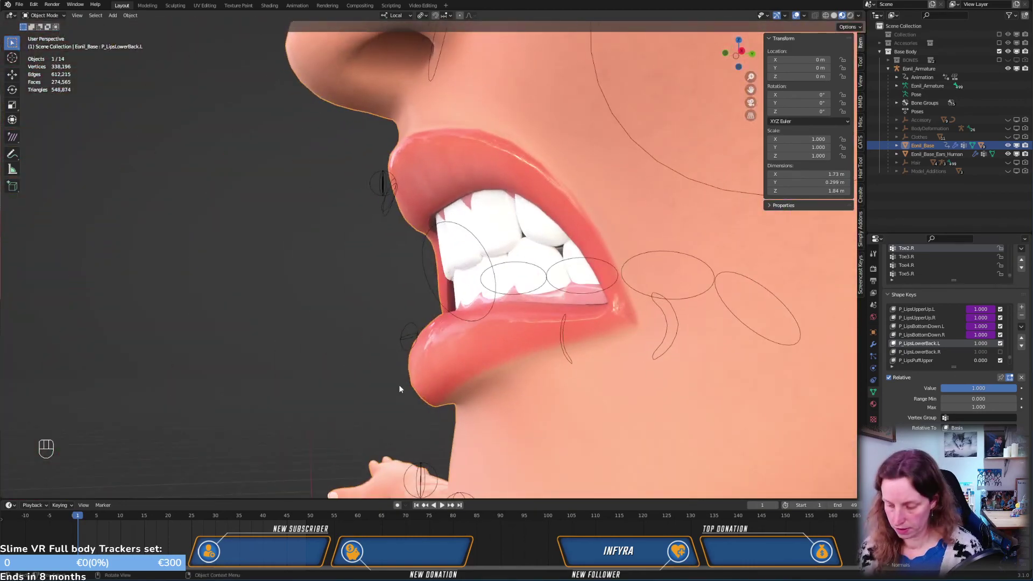
key("KP_3")
key("Tab")
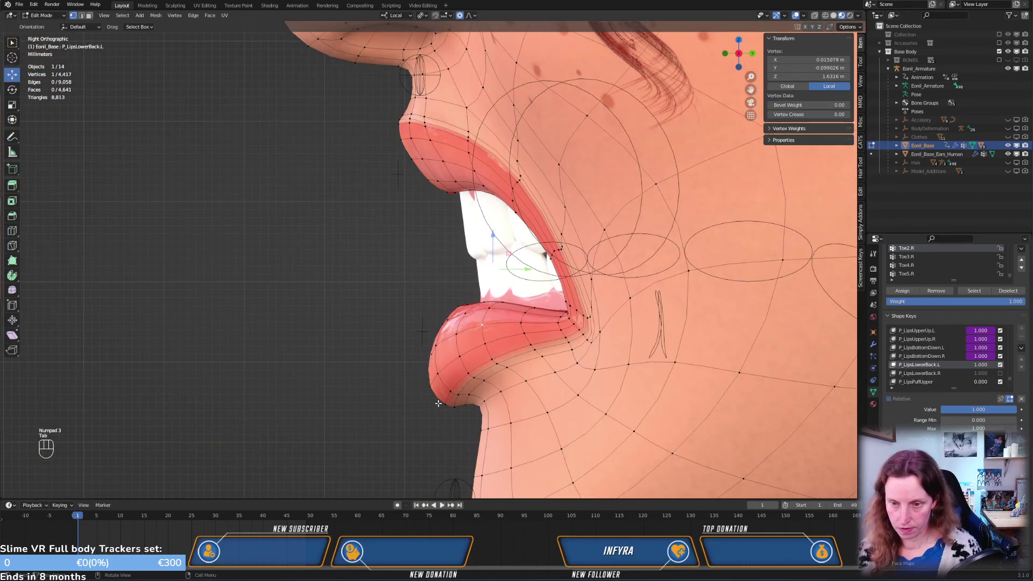
key("g")
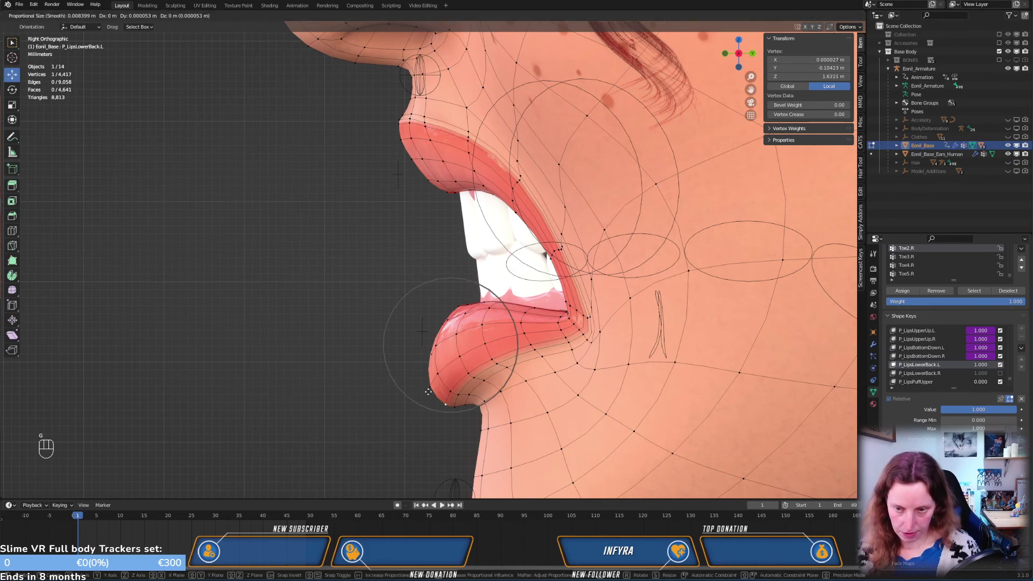
left_click(437, 386)
middle_click_drag(437, 386, 505, 373)
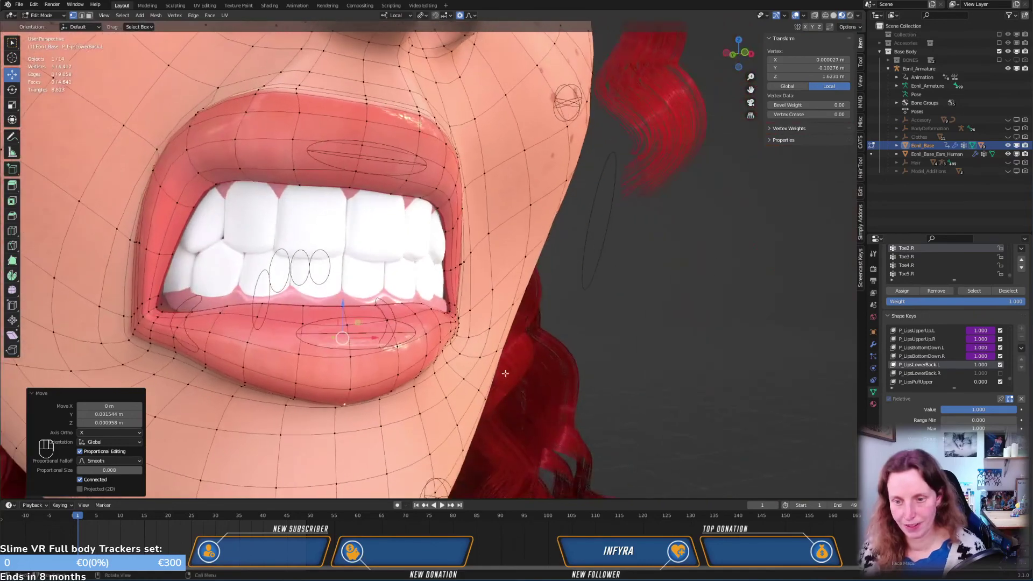
From below, pull the vertices along the lower lip's left border inward and back one by one up to the mouth corner
middle_click_drag(397, 373, 498, 337)
key("g")
left_click(474, 355)
key("g")
left_click(479, 354)
key("g")
left_click(512, 355)
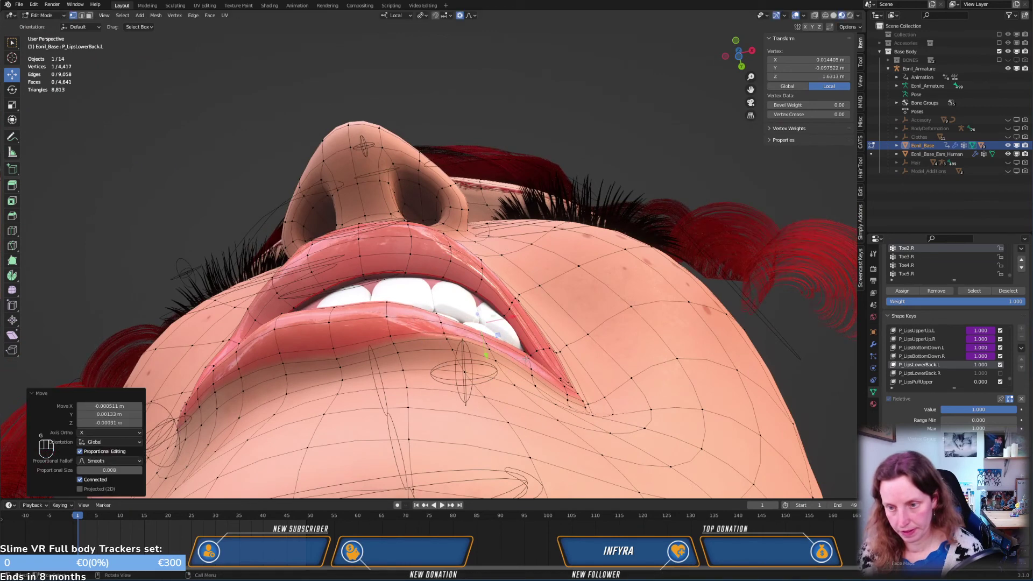
key("g")
scroll(524, 366, "down", 4)
left_click(502, 361)
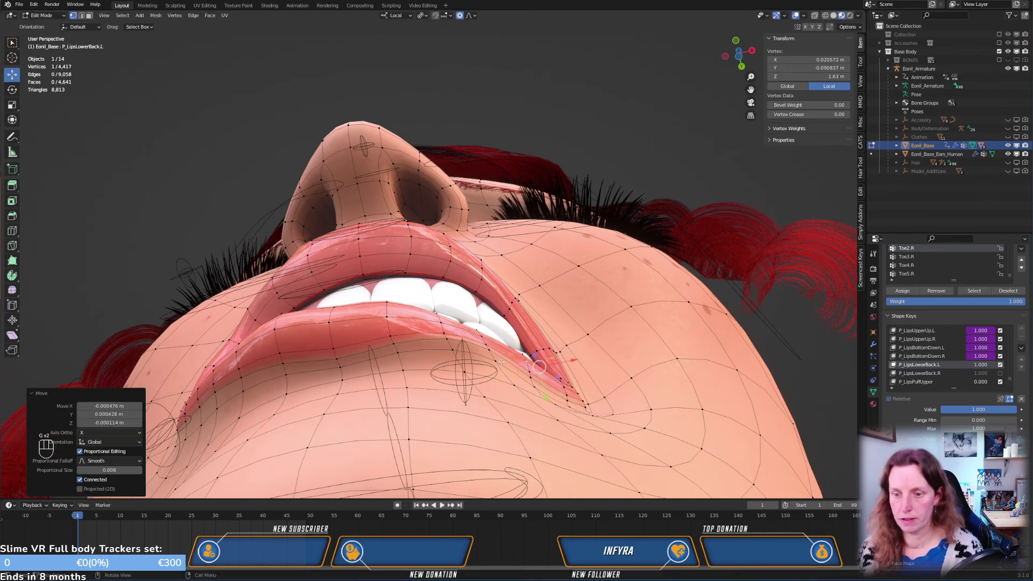
Move a vertex on the left side of the lower lip about 0.5 mm outward, 0.4 mm forward and 0.3 mm down
middle_click_drag(475, 347, 468, 291)
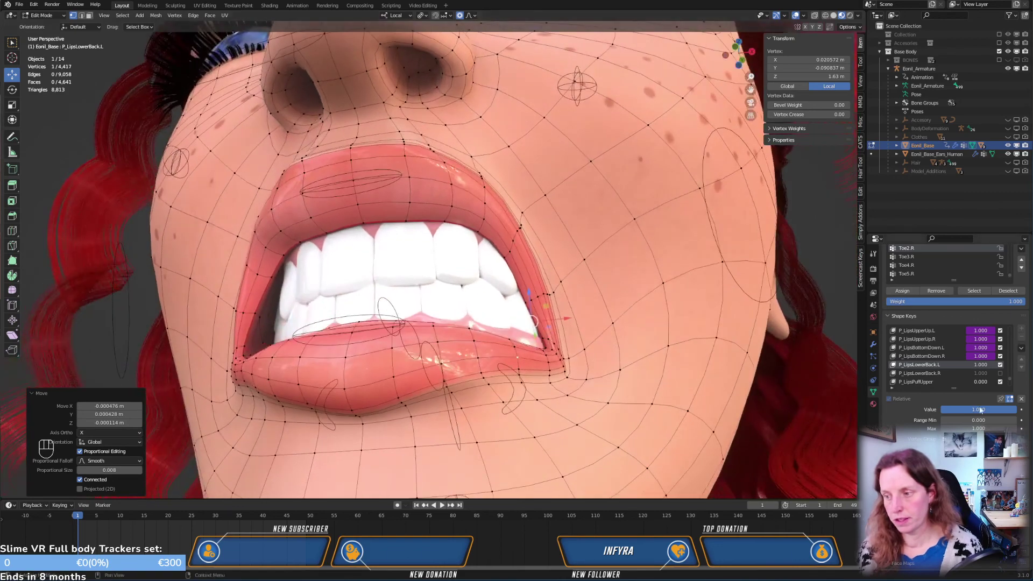
middle_click_drag(534, 381, 489, 316)
left_click(433, 261)
middle_click_drag(434, 260, 444, 277)
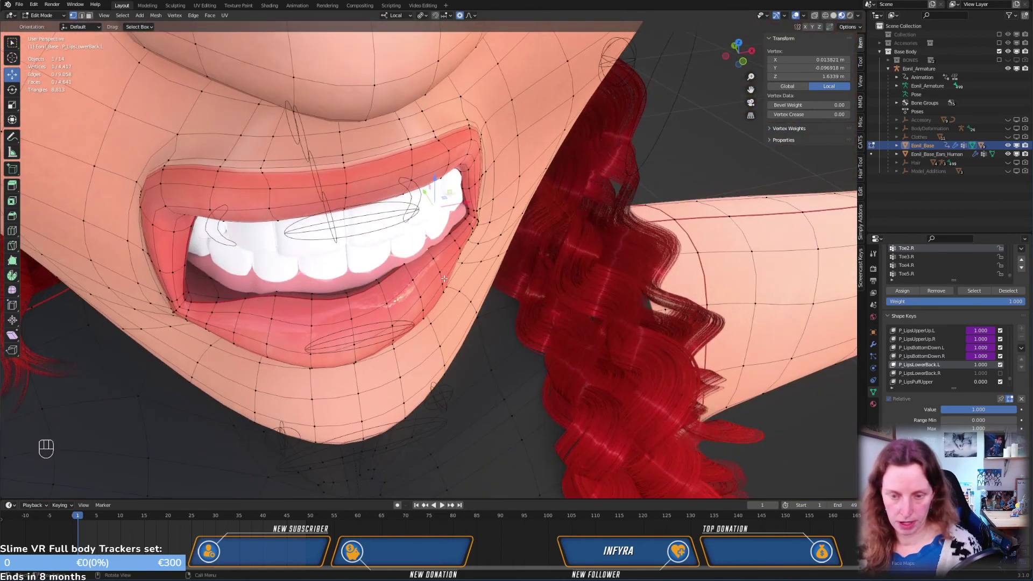
key("g")
left_click(448, 281)
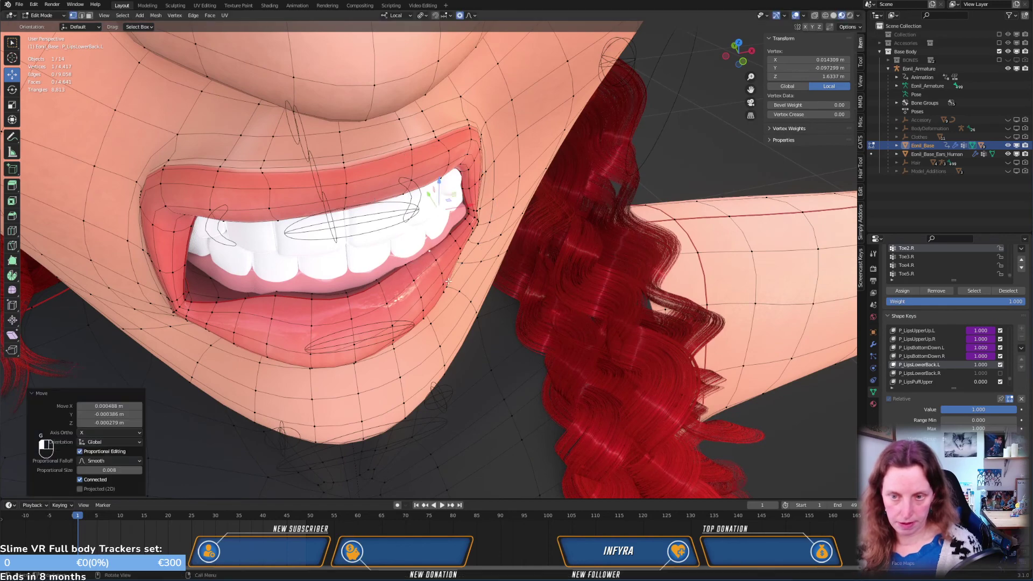
key("Tab")
middle_click_drag(487, 313, 338, 405)
key("Tab")
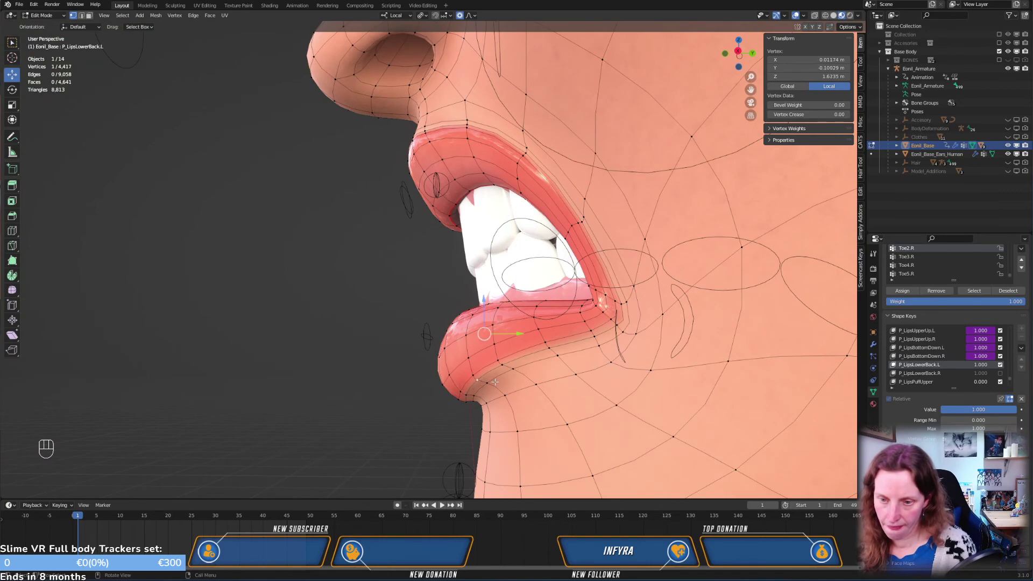
Move two vertices along the lower lip's left lower border back and slightly inward, by about 1 mm and 0.2 mm
middle_click_drag(494, 382, 471, 395)
key("g")
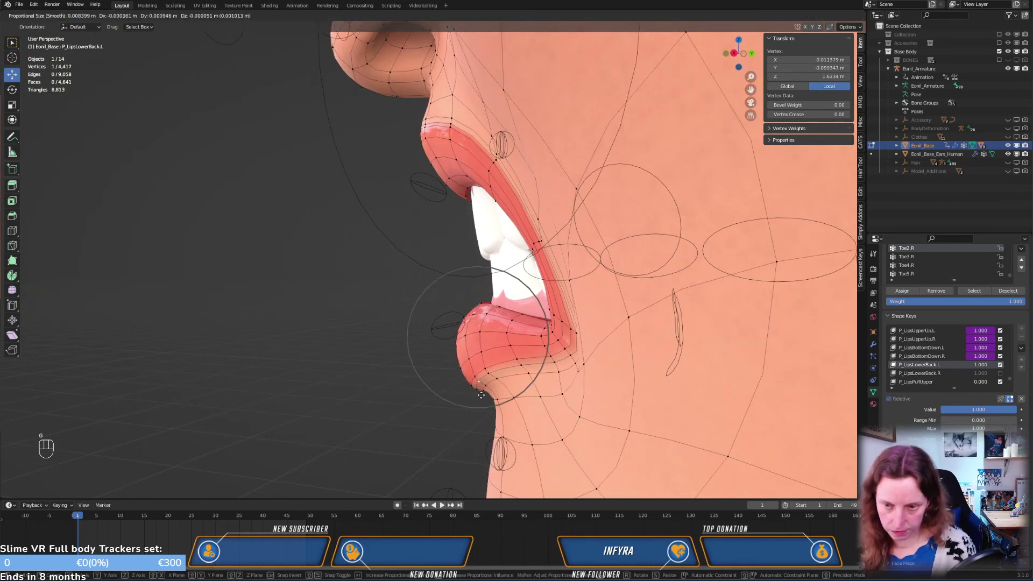
left_click(481, 395)
key("g")
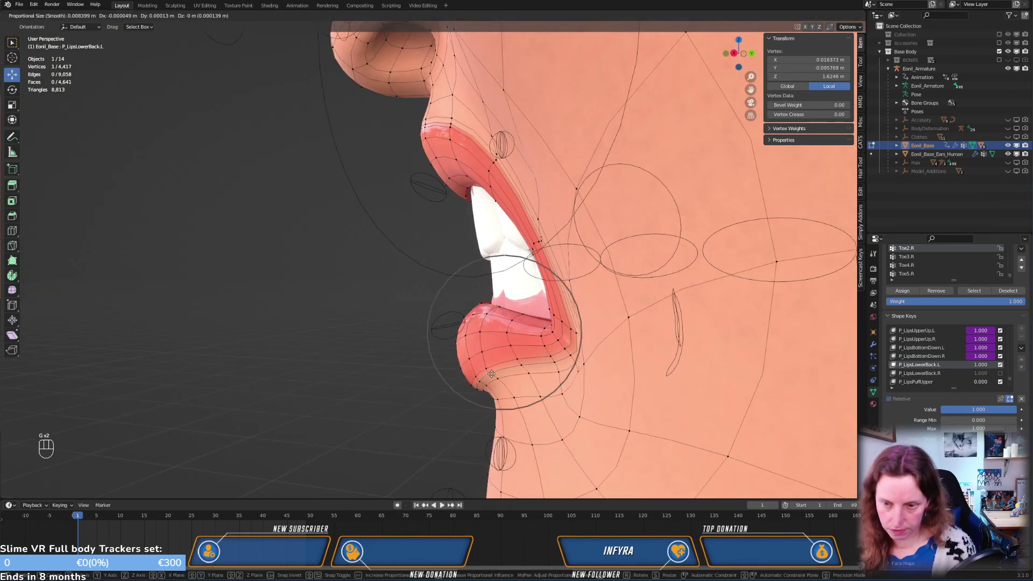
left_click(484, 371)
middle_click_drag(484, 371, 596, 353)
From the front, move the lower lip's bottom centre vertex up about 1.7 mm and check the mouth in Object Mode
key("KP_1")
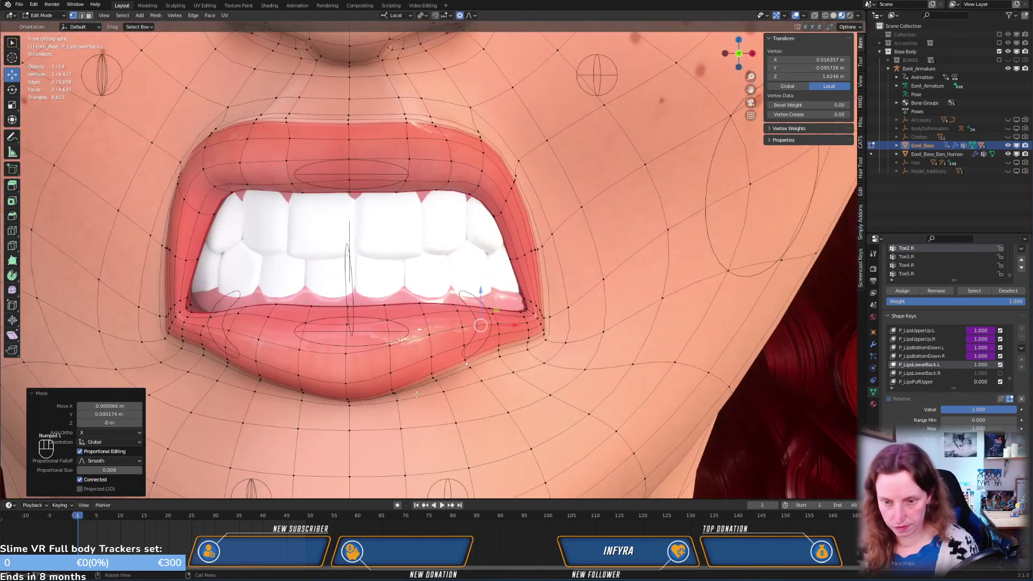
left_click(348, 398)
key("g")
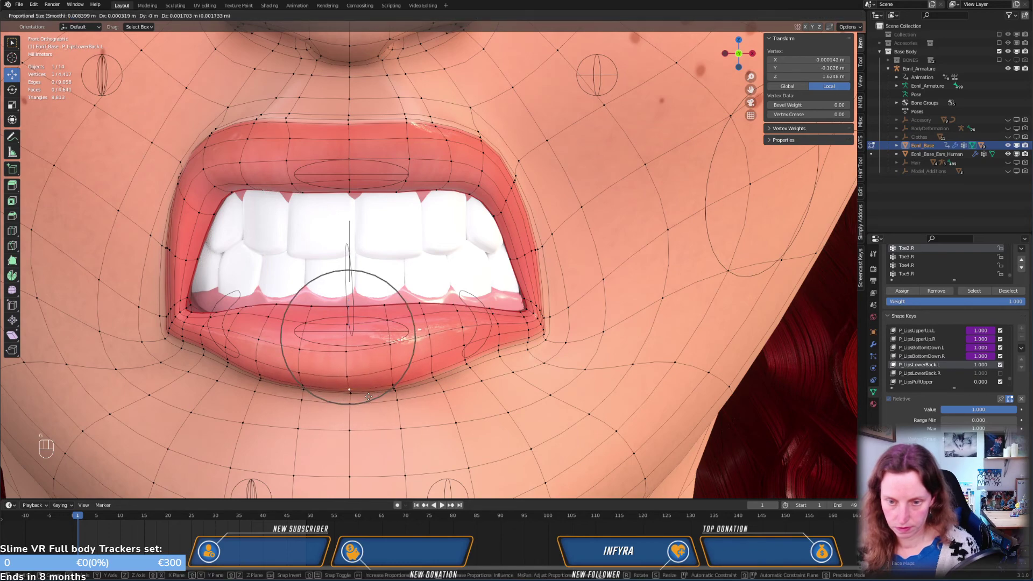
left_click(368, 397)
mouse_move(420, 402)
middle_mouse_down()
mouse_move(323, 387)
mouse_move(360, 384)
mouse_move(428, 403)
middle_mouse_up()
key("Tab")
scroll(450, 338, "down", 4)
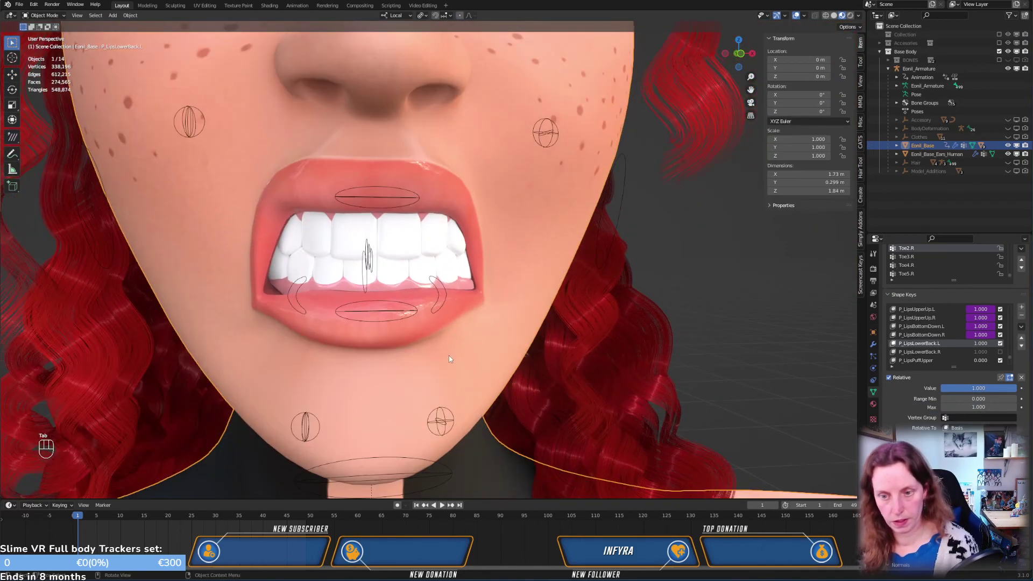
From the side, move the lower lip's centre vertex about 1.7 mm back and 0.9 mm up, and its left neighbour about 0.5 mm back
middle_click_drag(420, 344, 330, 353)
key("KP_3")
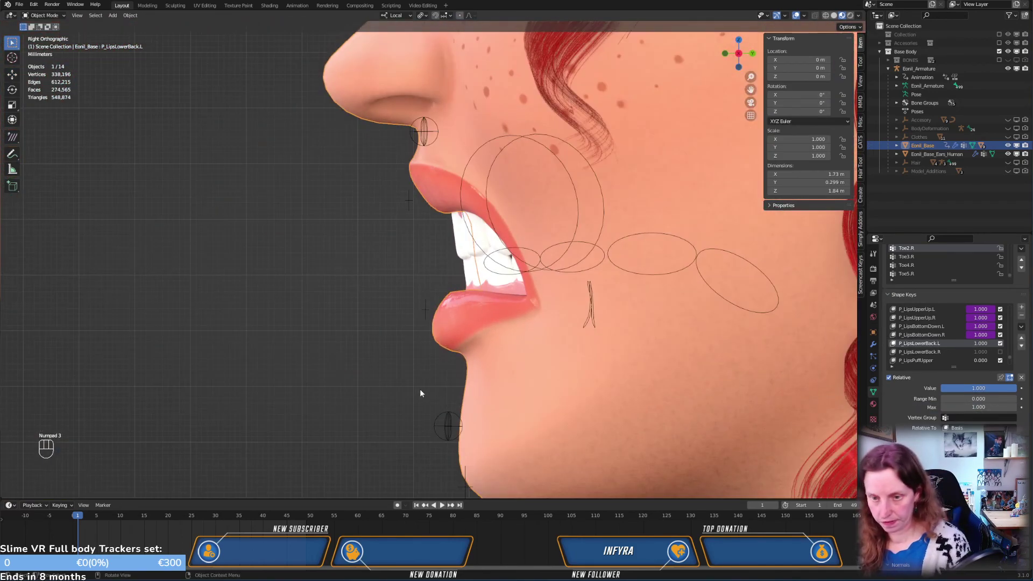
scroll(423, 388, "up", 2)
key("Tab")
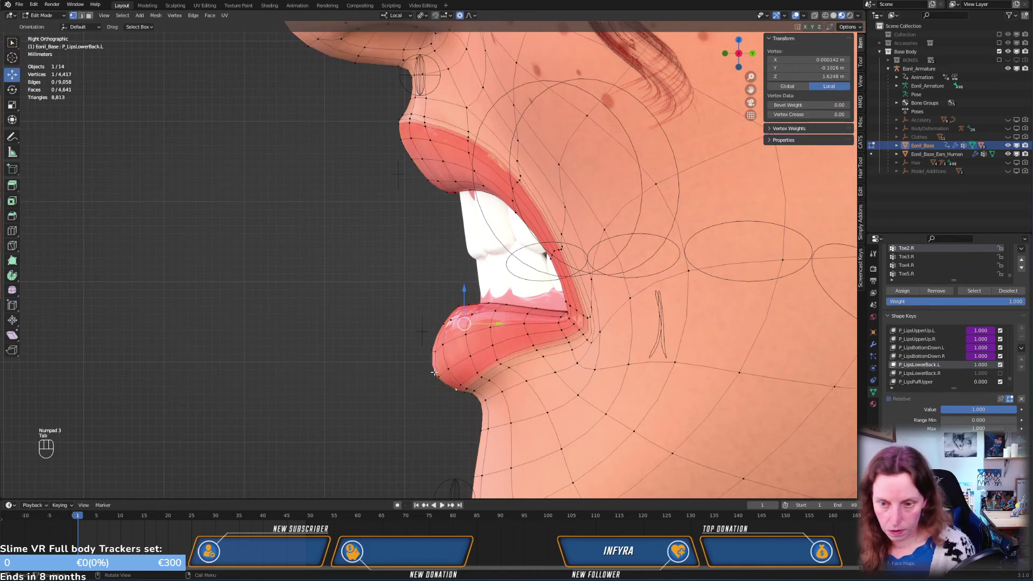
middle_click_drag(434, 372, 321, 373)
key("KP_3")
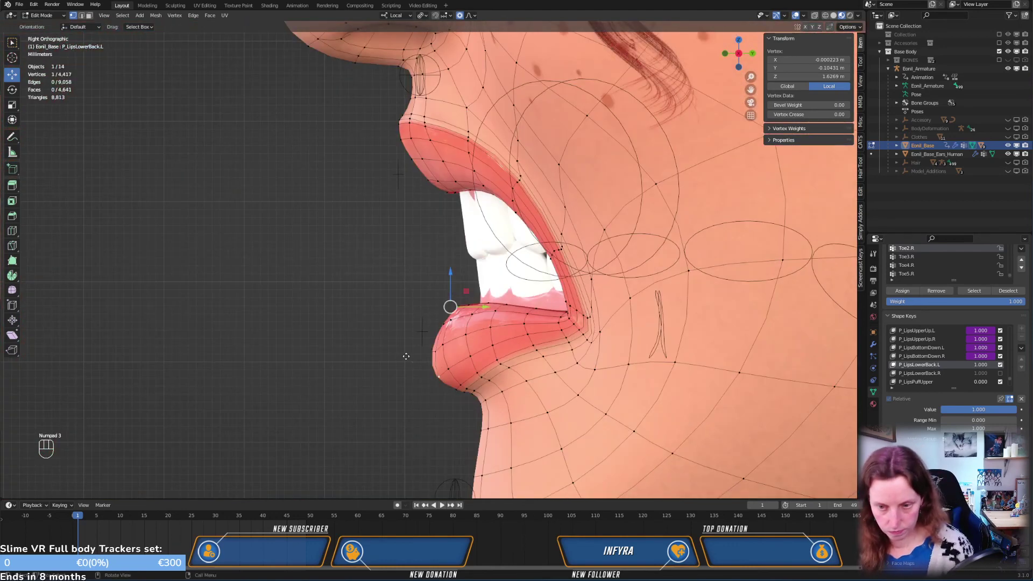
key("g")
left_click(414, 353)
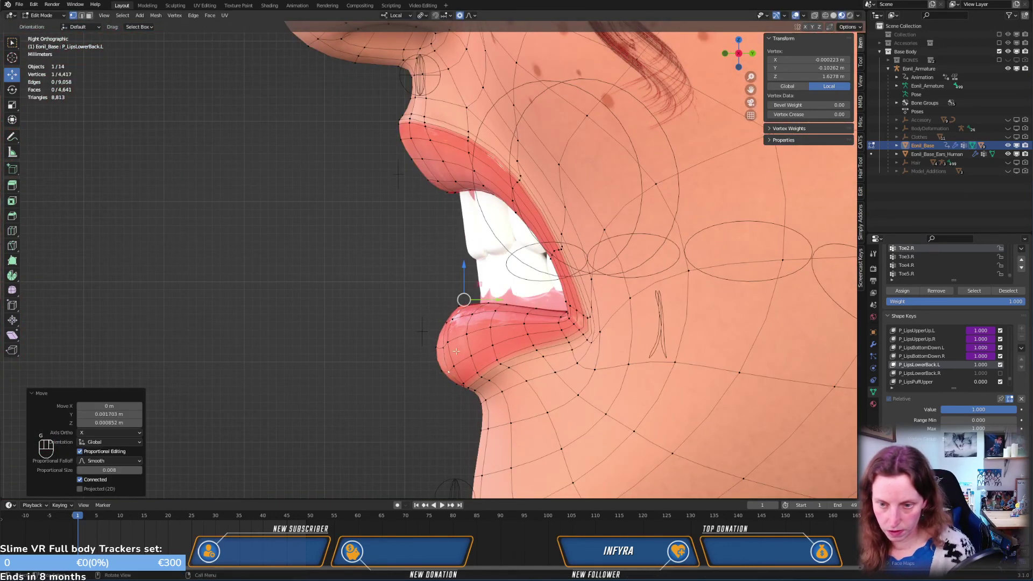
key("g")
left_click(456, 369)
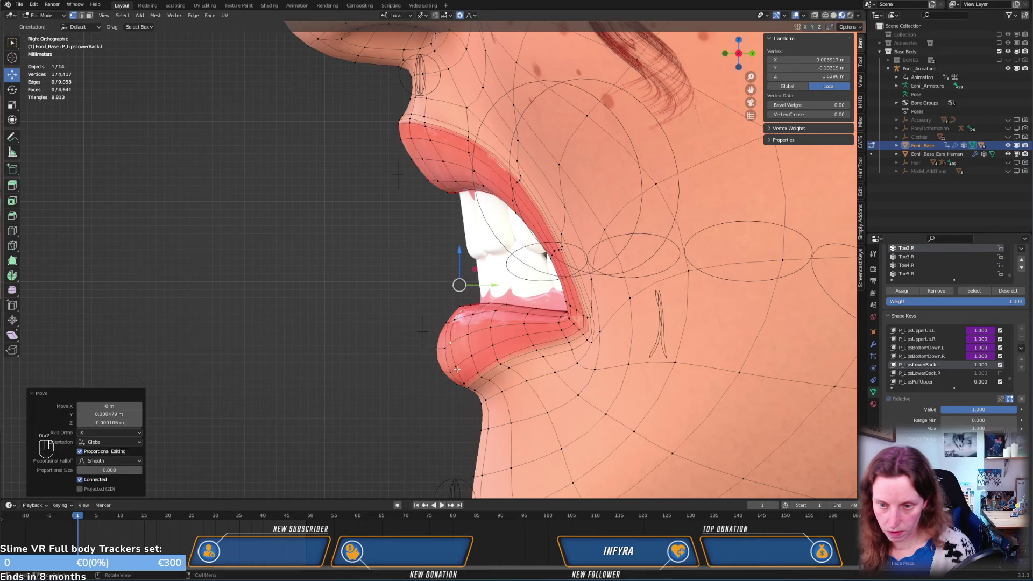
middle_click_drag(457, 369, 520, 283)
Select the whole mesh and enable the P_LipsLowerBack.R shape key
key("Tab")
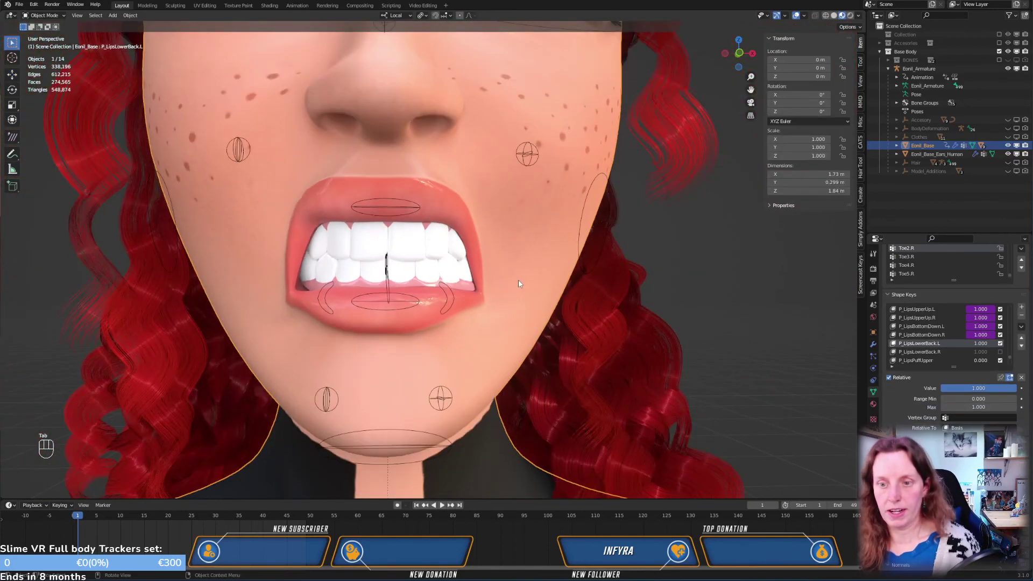
key("Tab")
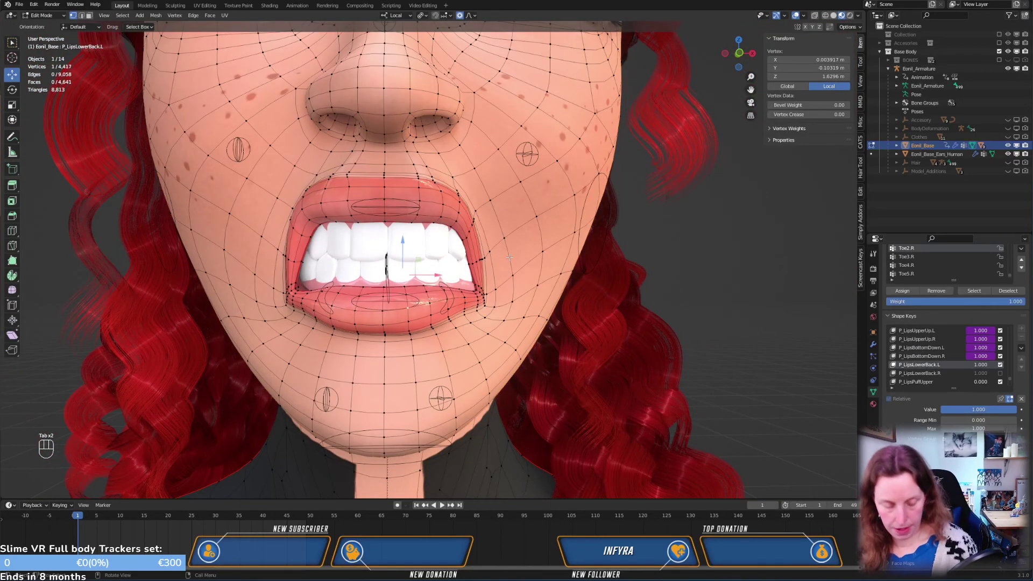
key("a")
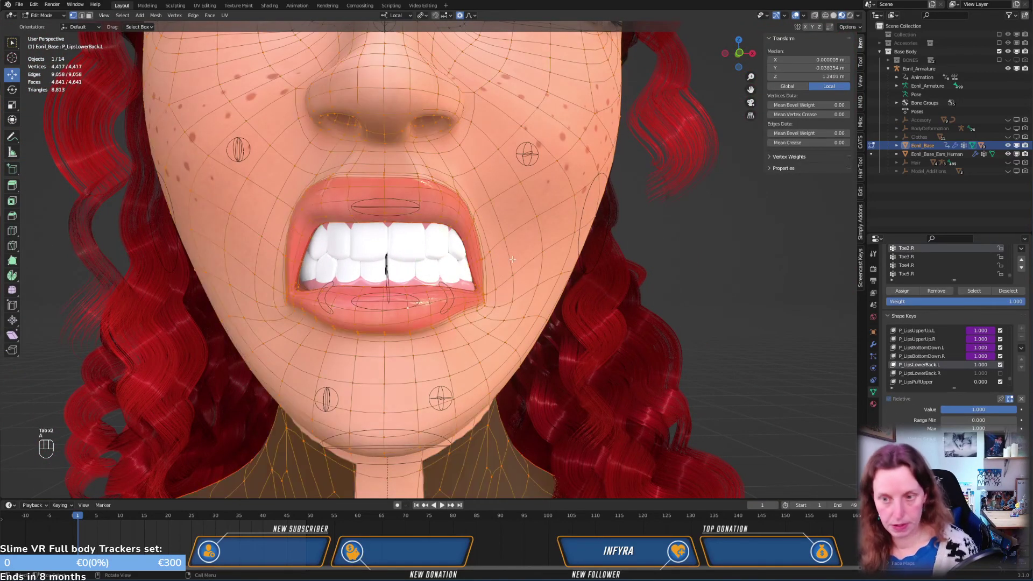
left_click(919, 373)
left_click(1000, 373)
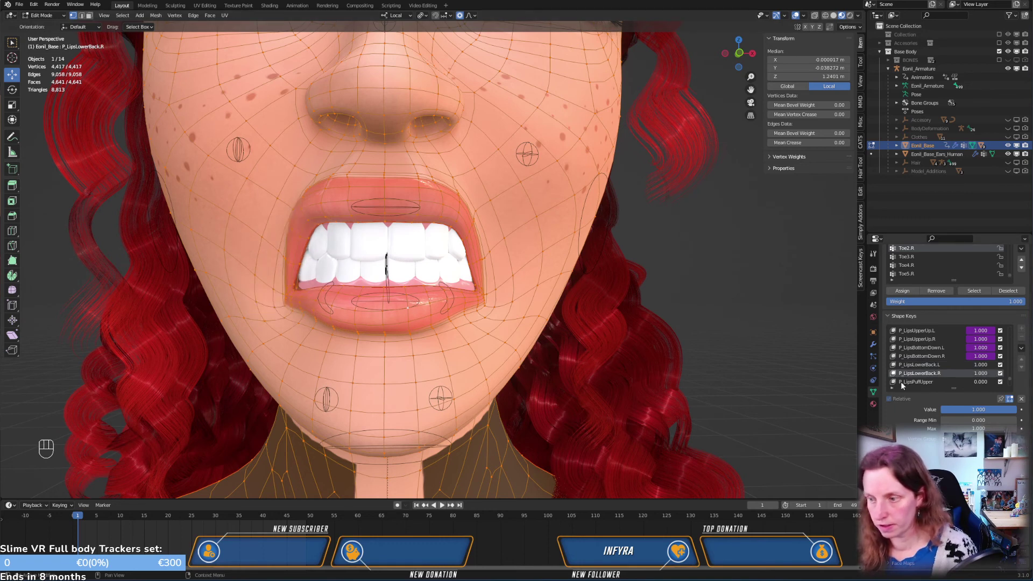
Turn off the edit-mode shape key preview, compare P_LipsLowerBack.L with P_LipsLowerBack.R, and leave P_LipsLowerBack.R active
left_click(919, 366)
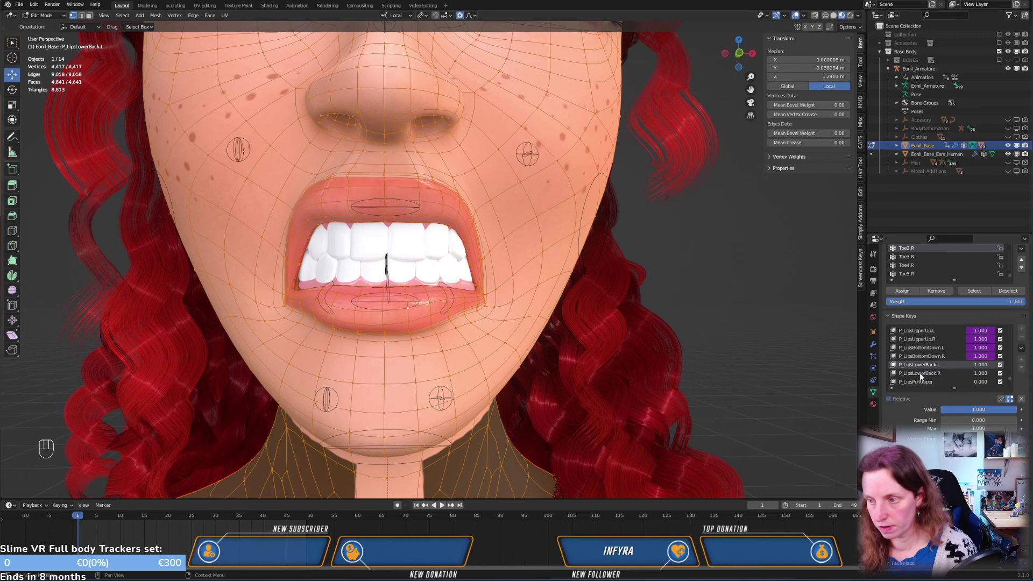
left_click(921, 374)
left_click(1010, 400)
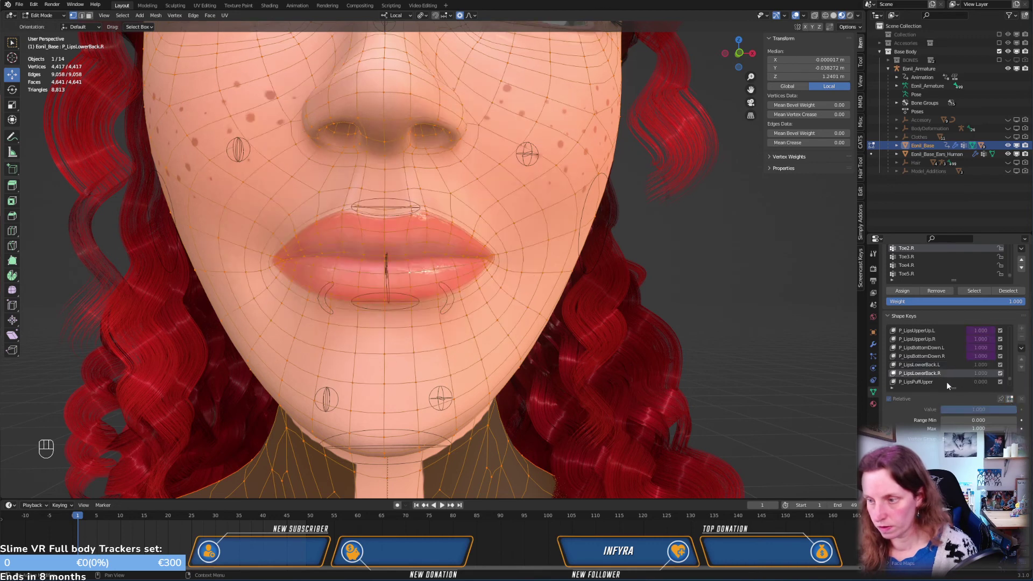
left_click(918, 366)
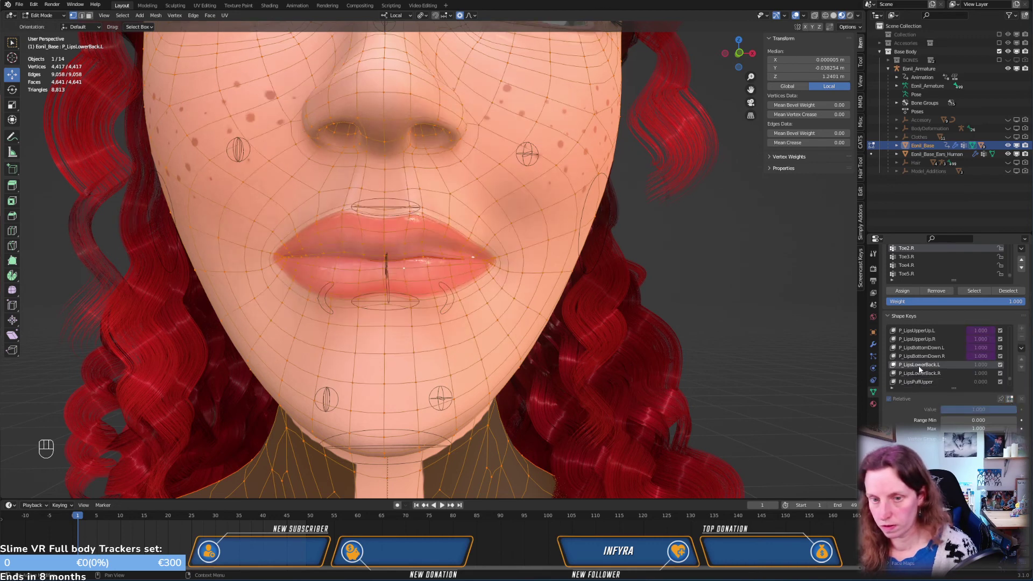
left_click(921, 375)
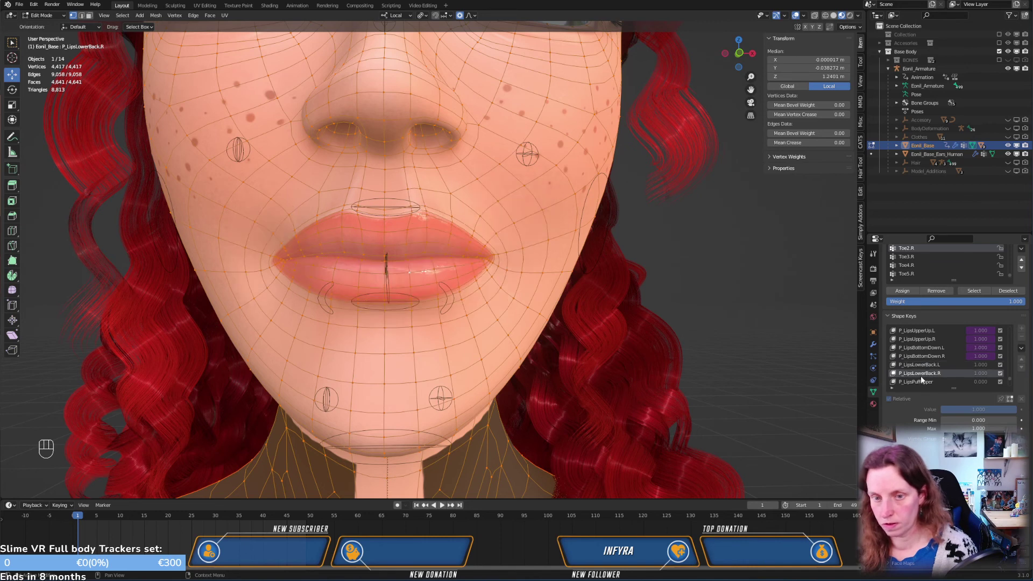
left_click(915, 366)
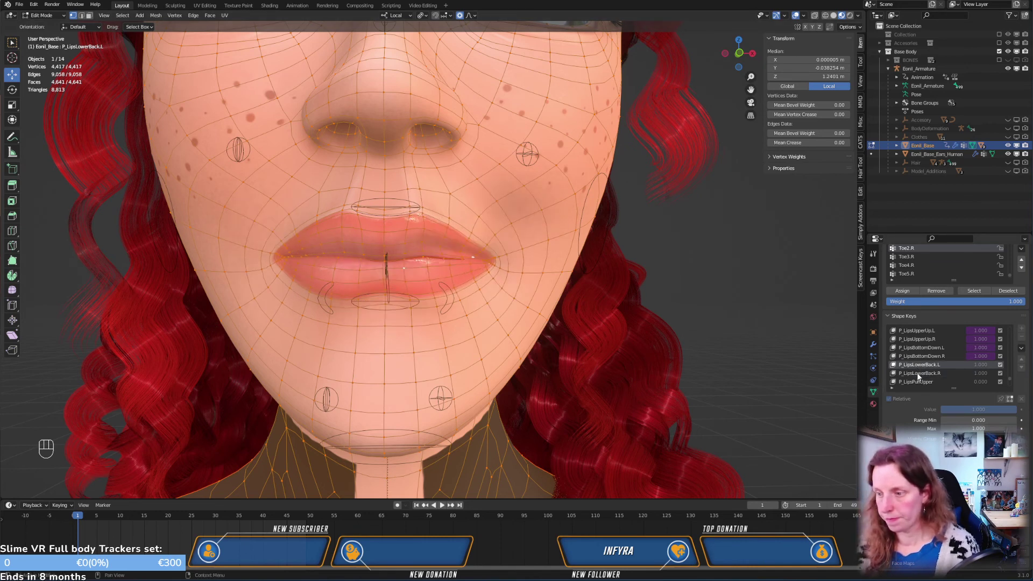
left_click(918, 373)
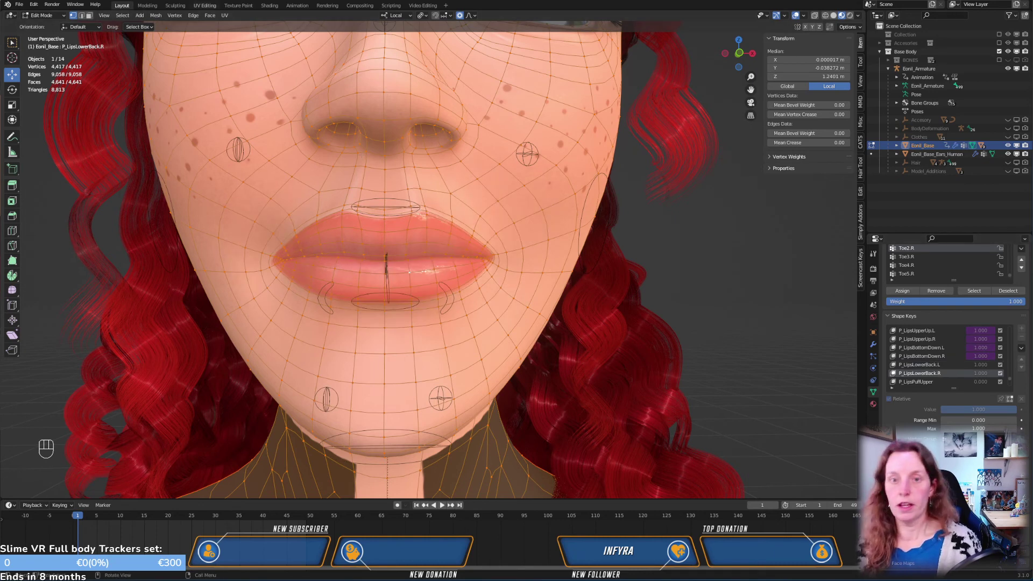
Apply Blend from Shape to P_LipsLowerBack.R, using P_LipsLowerBack.L as the source with a blend of 1.000
left_click(174, 15)
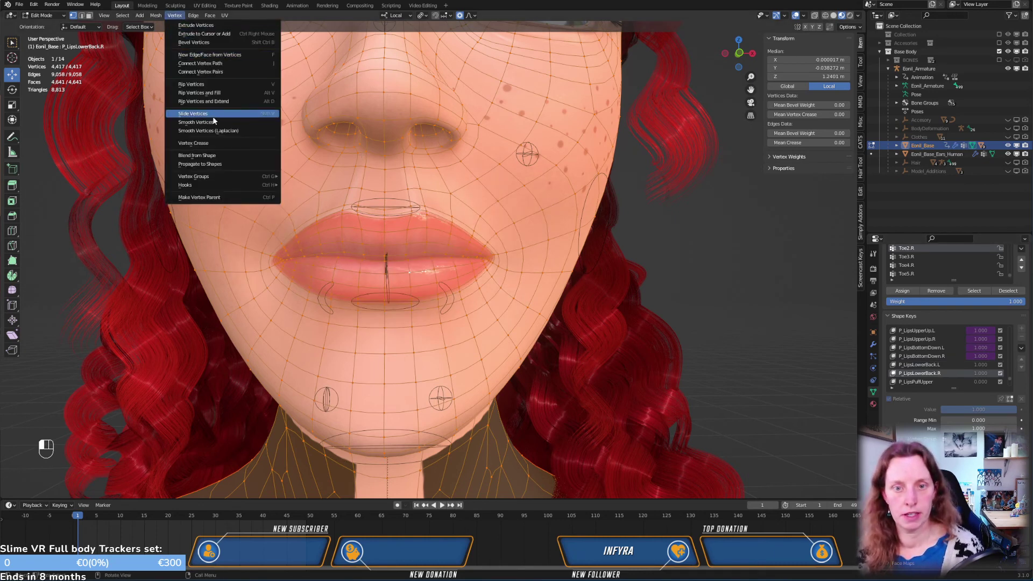
left_click(223, 155)
left_click(105, 470)
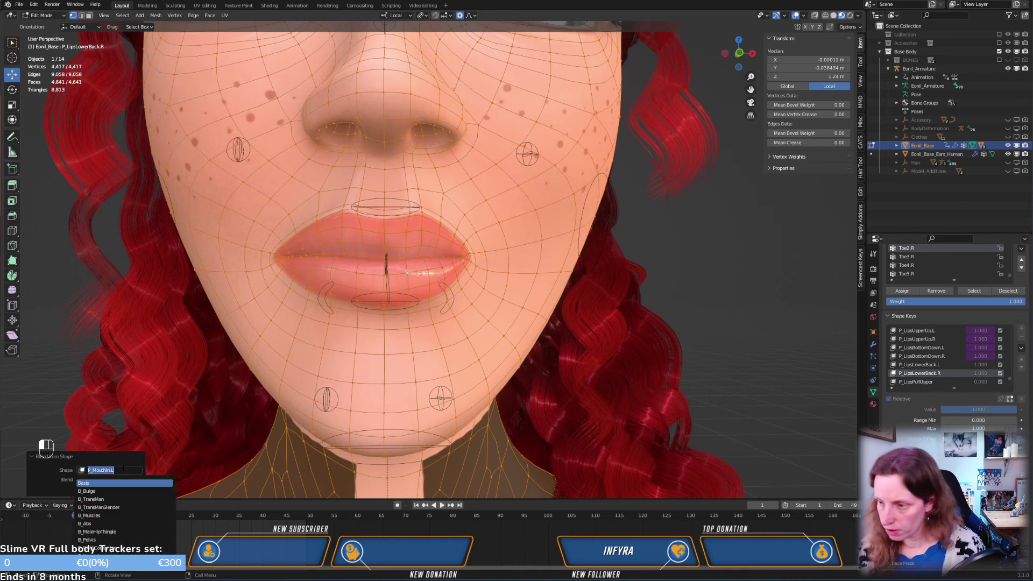
type("l")
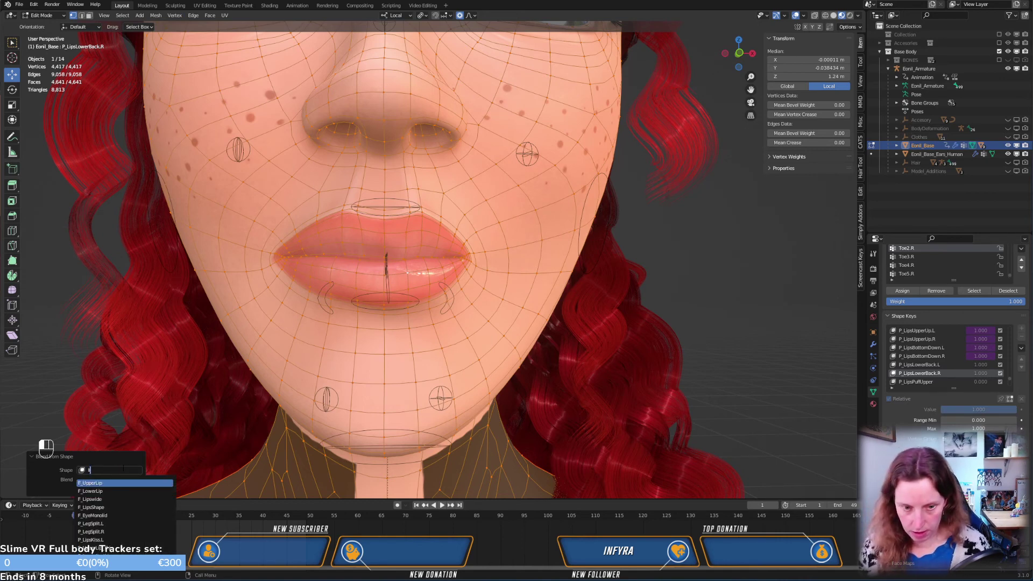
type("ipslo")
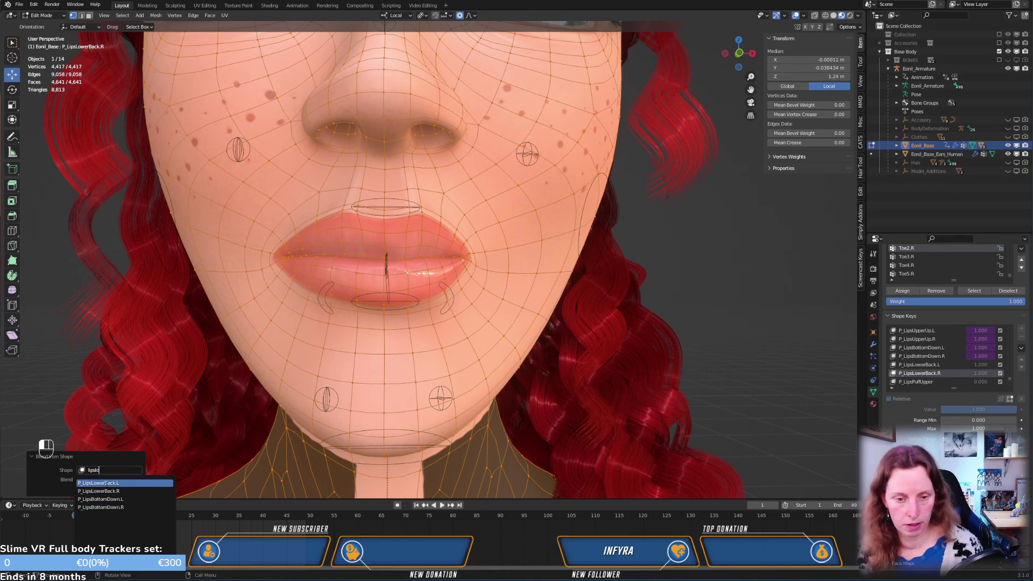
left_click(106, 483)
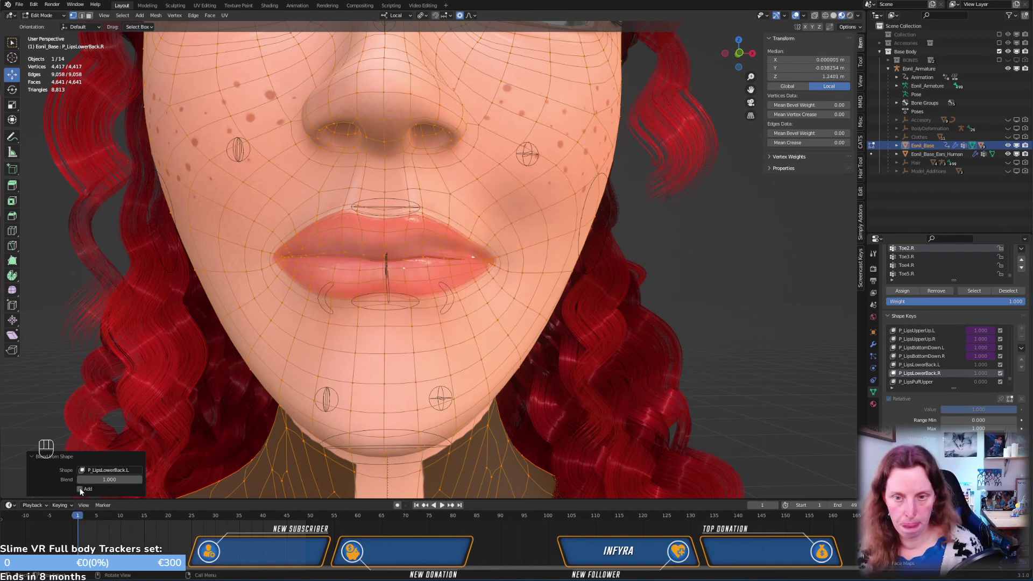
Mirror the P_LipsLowerBack.R shape key in Object Mode and inspect the lips from below
key("Tab")
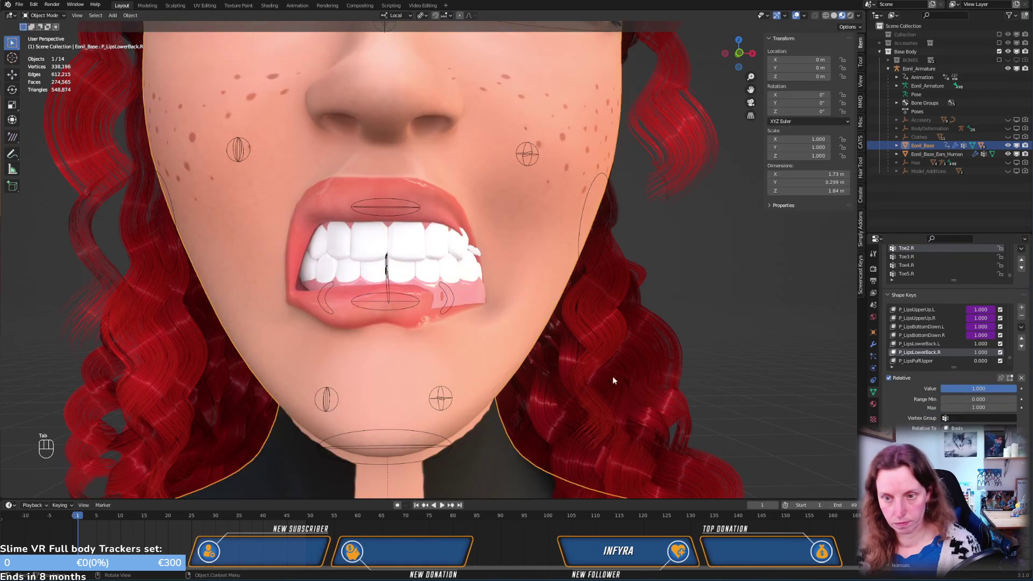
left_click(1021, 327)
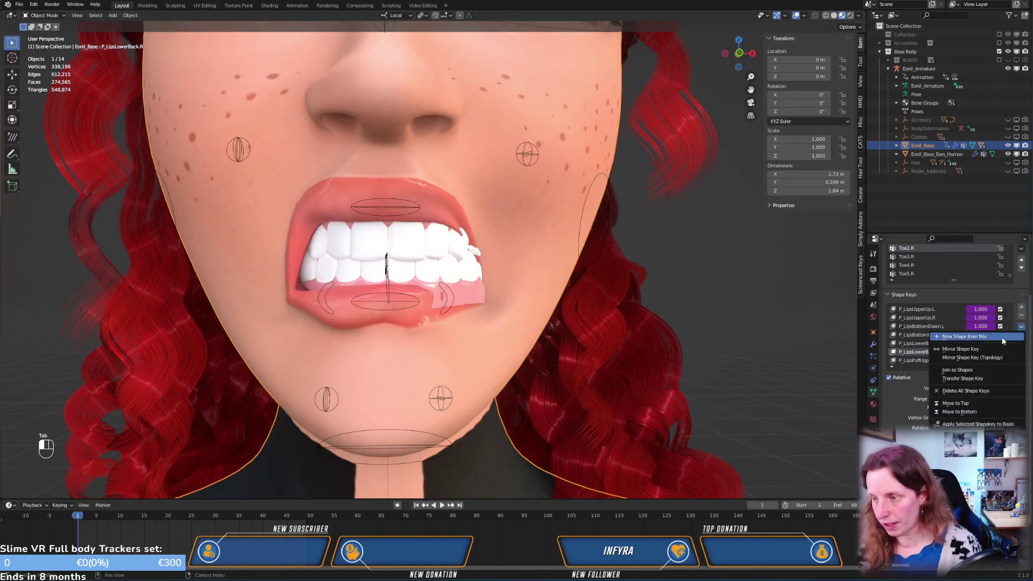
left_click(971, 349)
middle_click_drag(516, 332, 455, 319)
middle_click_drag(451, 342, 594, 383)
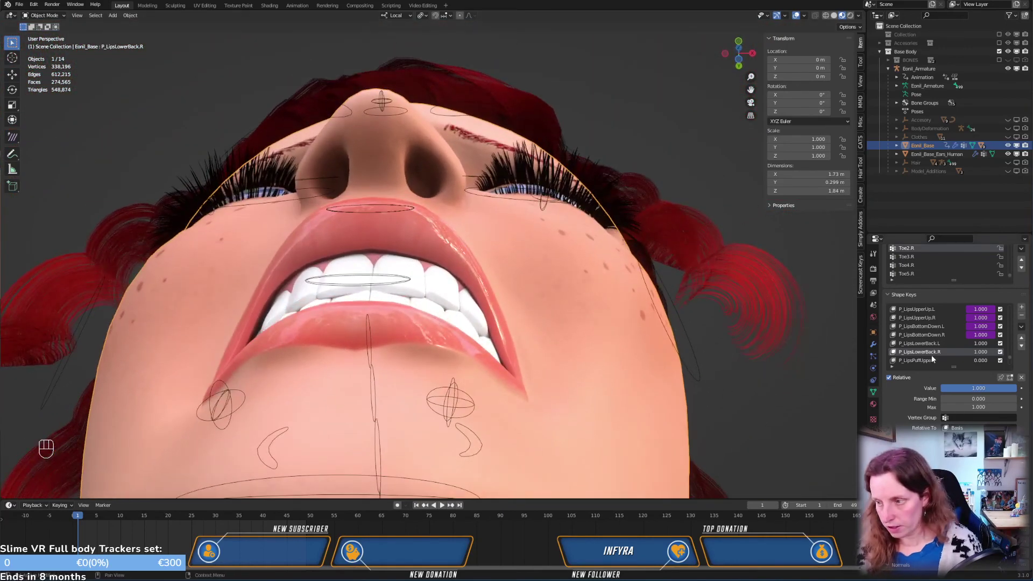
Make P_LipsLowerBack.L the active shape key in Edit Mode with the edit-mode shape key preview on
left_click(921, 344)
key("Tab")
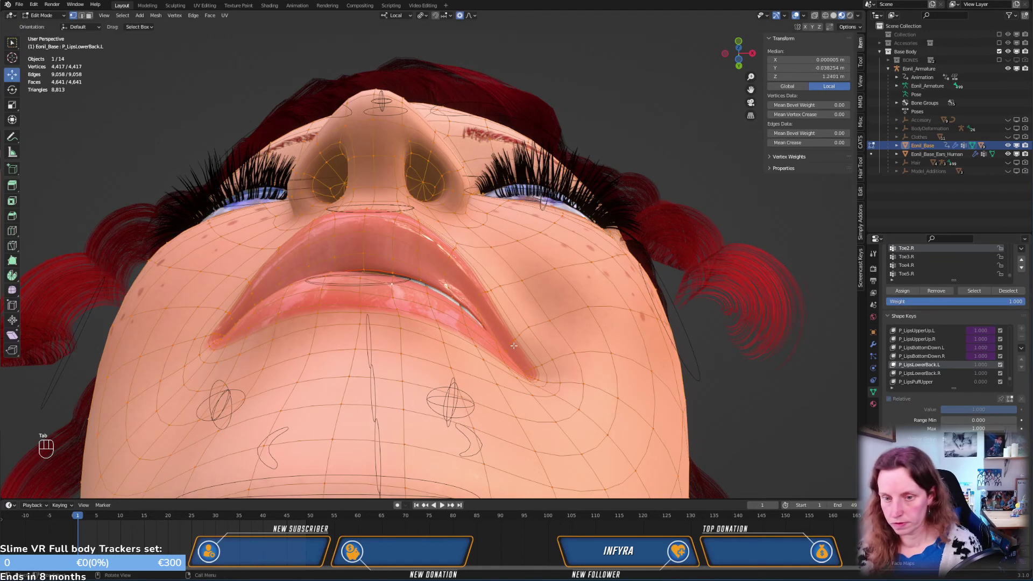
left_click(1010, 399)
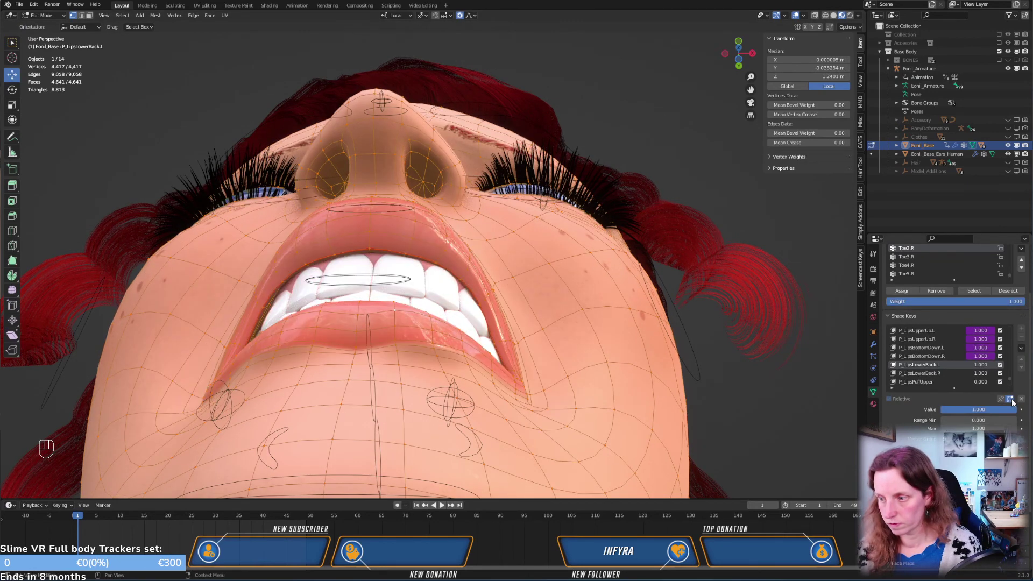
Move the two centre vertices near the lower lip's bottom edge about 3.2 mm forward and 1.8 mm down with a proportional size of about 4 mm
middle_click_drag(430, 328, 302, 430)
left_click(300, 418)
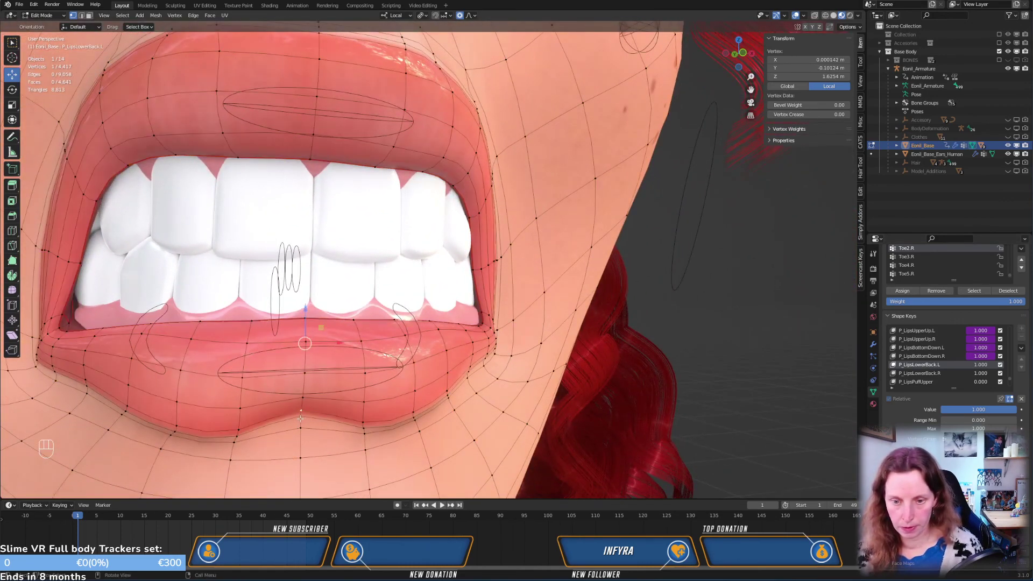
left_click(302, 417, "shift")
key("KP_3")
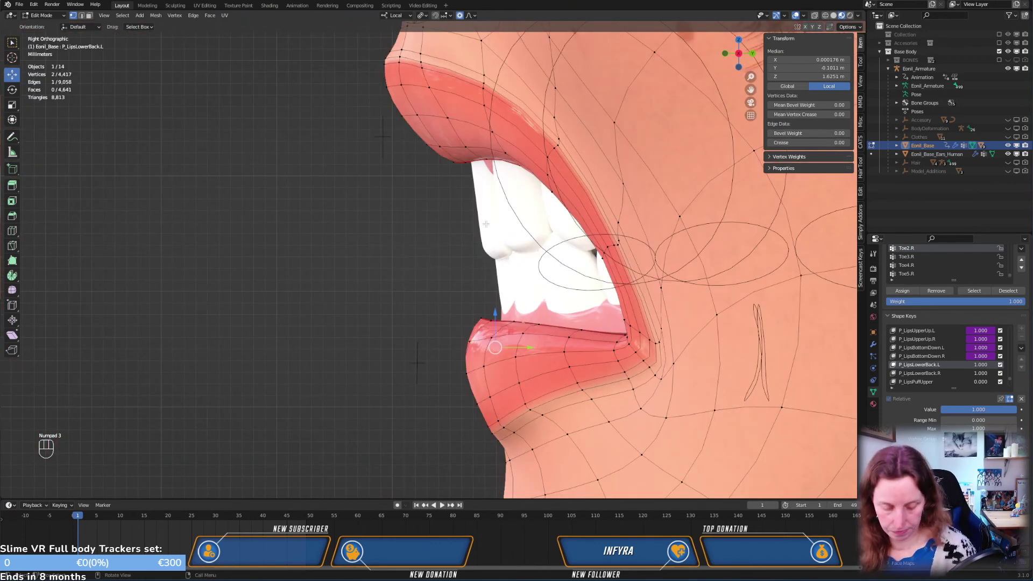
key("g")
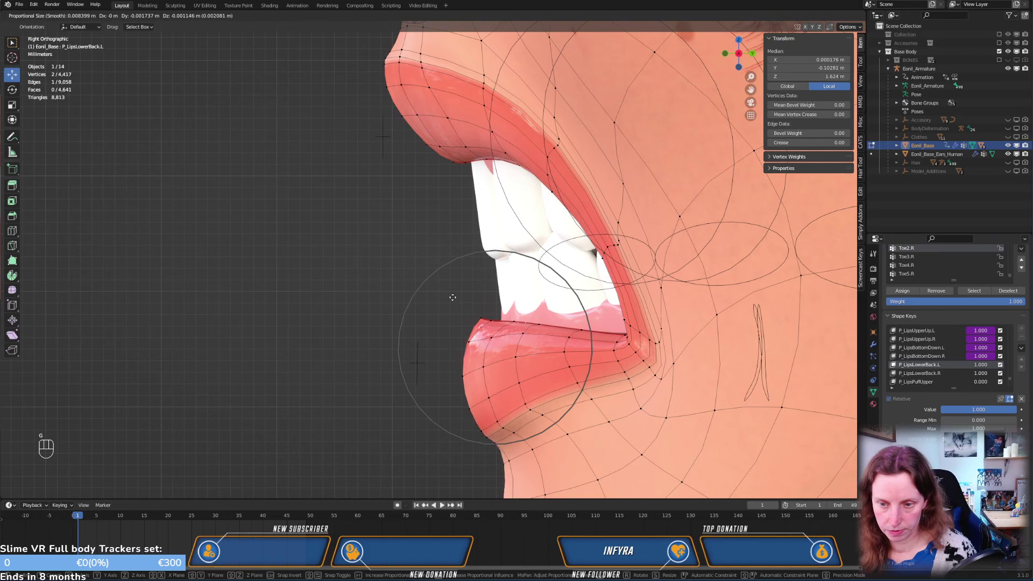
scroll(450, 299, "up", 6)
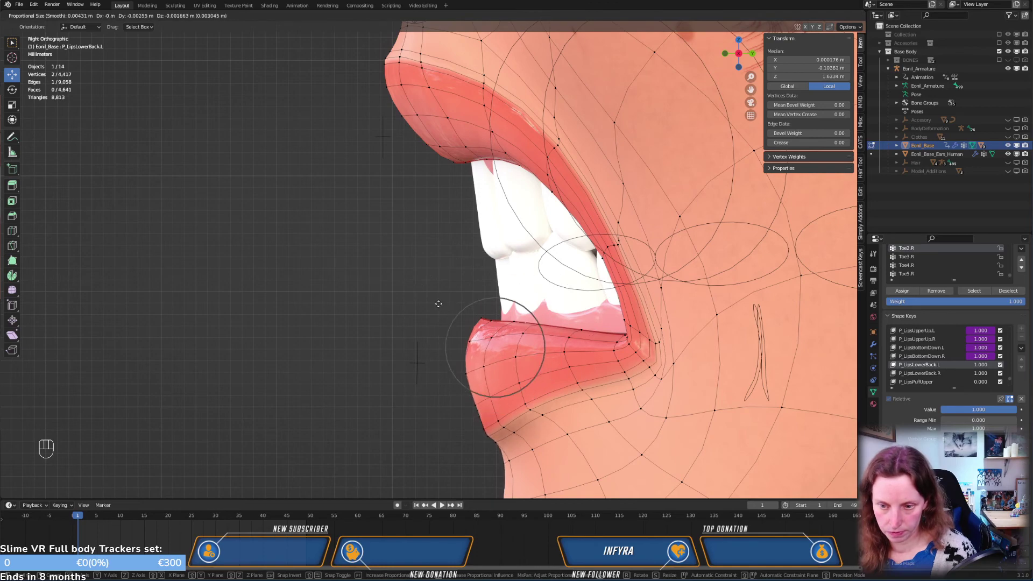
left_click(436, 304)
middle_click_drag(456, 350, 477, 294)
middle_click_drag(355, 389, 535, 360)
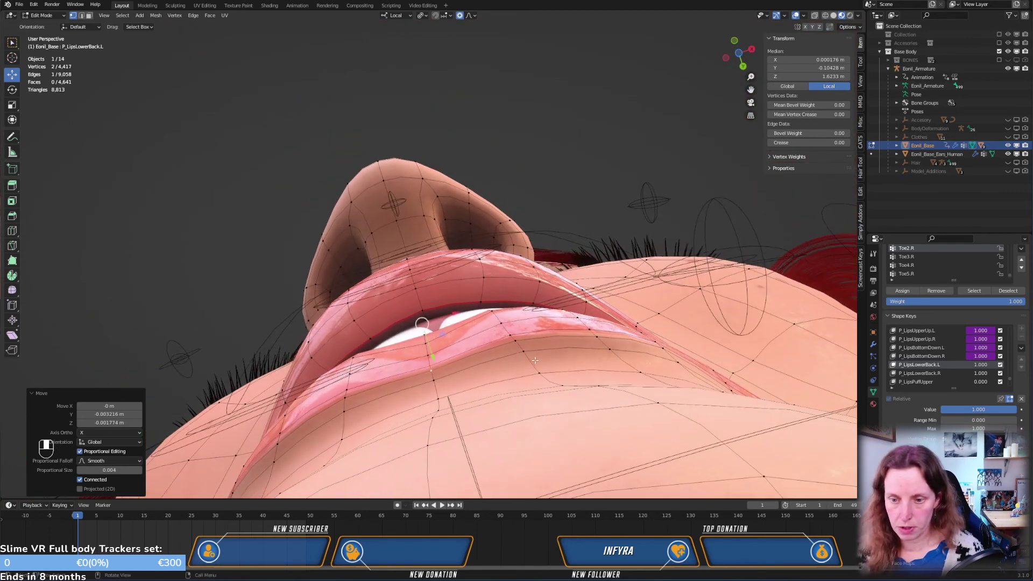
Move the four centre vertices down the lower lip about 1.3 mm forward and 0.2 mm down, with proportional editing off
left_click(428, 353, "shift")
key("KP_3")
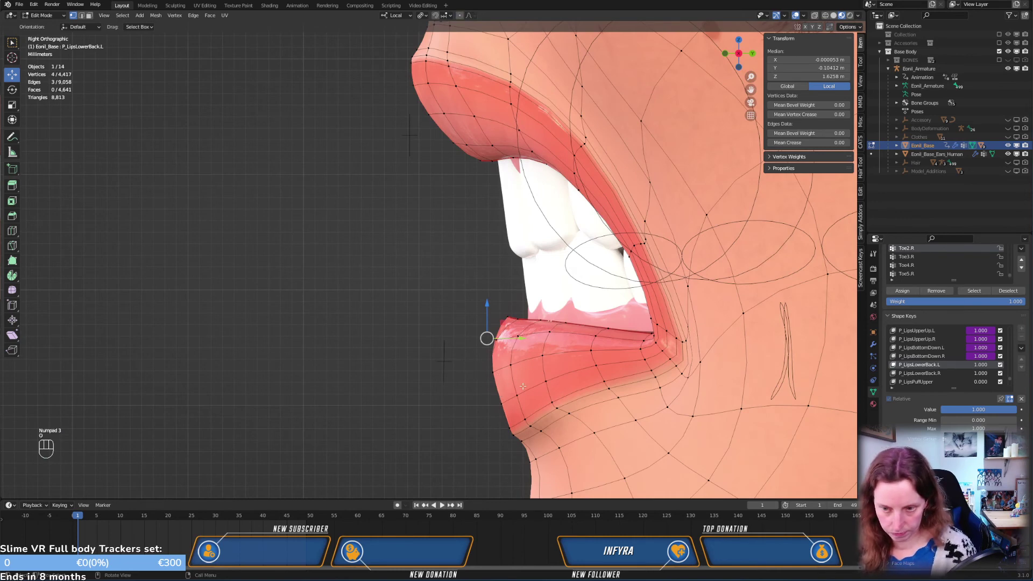
key("g")
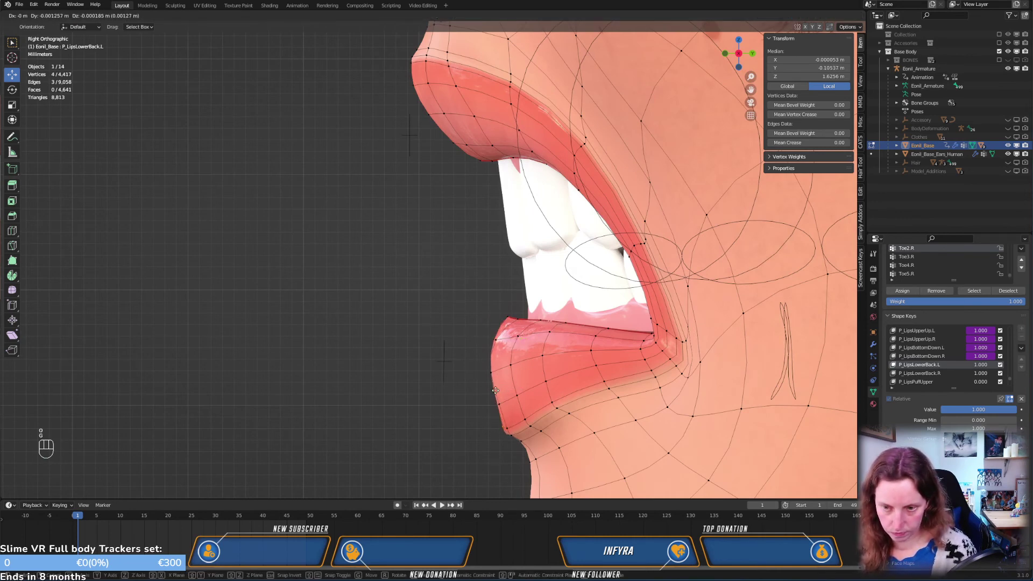
left_click(495, 390)
Move the column of four lower-lip vertices beside the centre on the .L side about 0.6 mm back and 0.4 mm inward
middle_click_drag(504, 429, 392, 352)
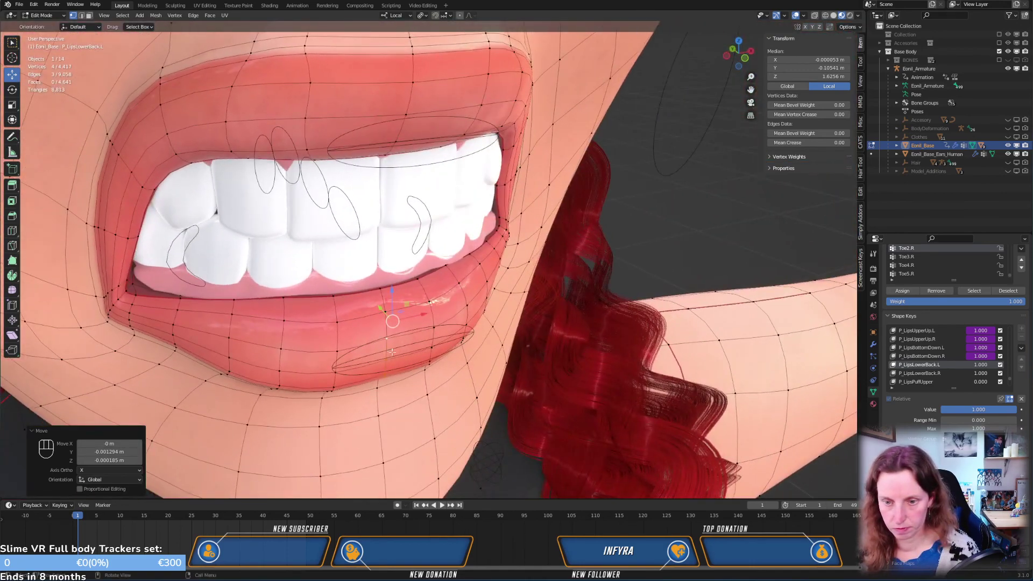
left_click(431, 336, "shift")
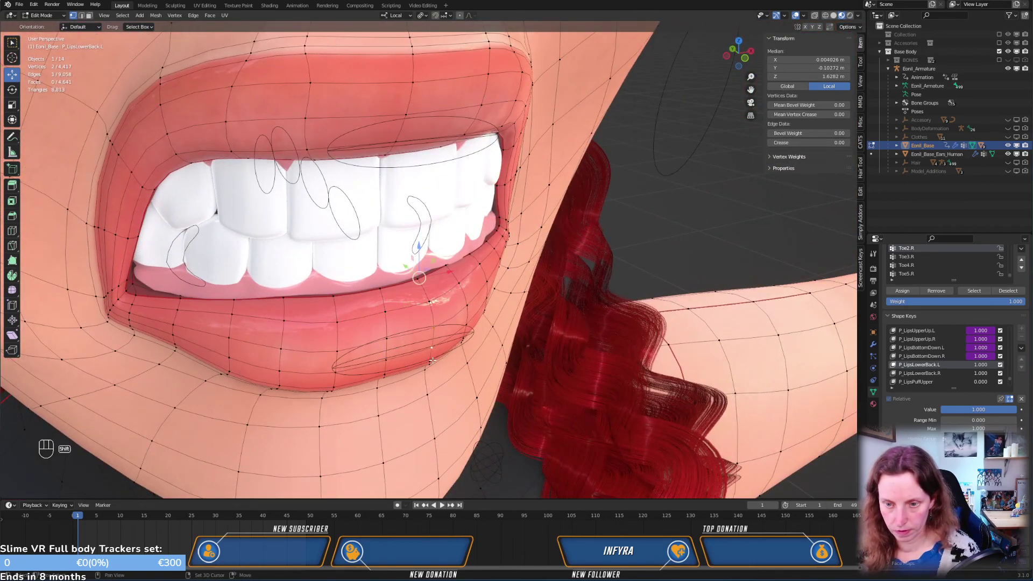
left_click(431, 364, "shift")
middle_click_drag(431, 364, 439, 263)
key("g")
left_click(469, 368)
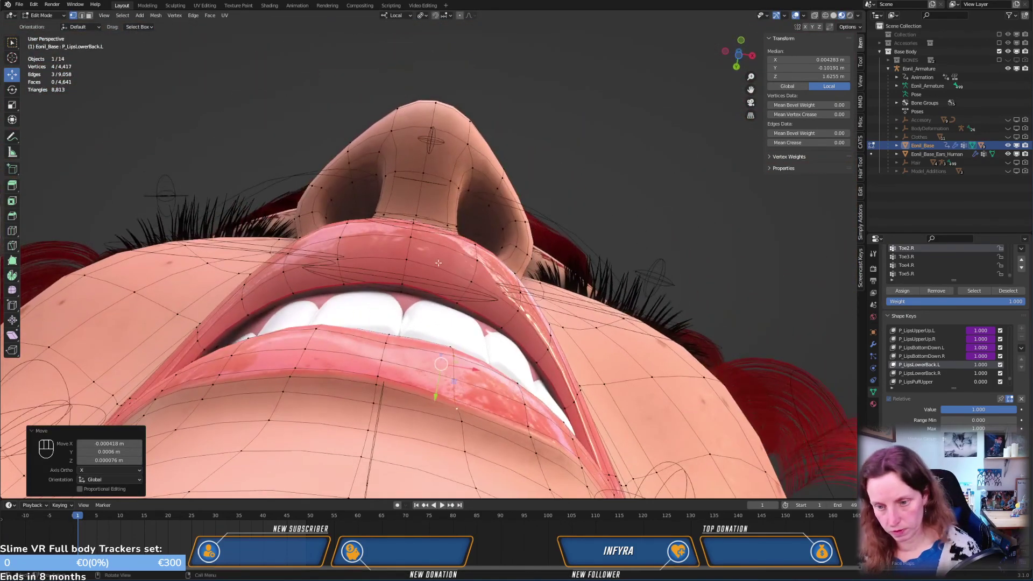
Nudge the two lower vertices of the column beside the lip centre slightly outward and forward, viewed from below
left_click(462, 397)
middle_click_drag(461, 397, 485, 392)
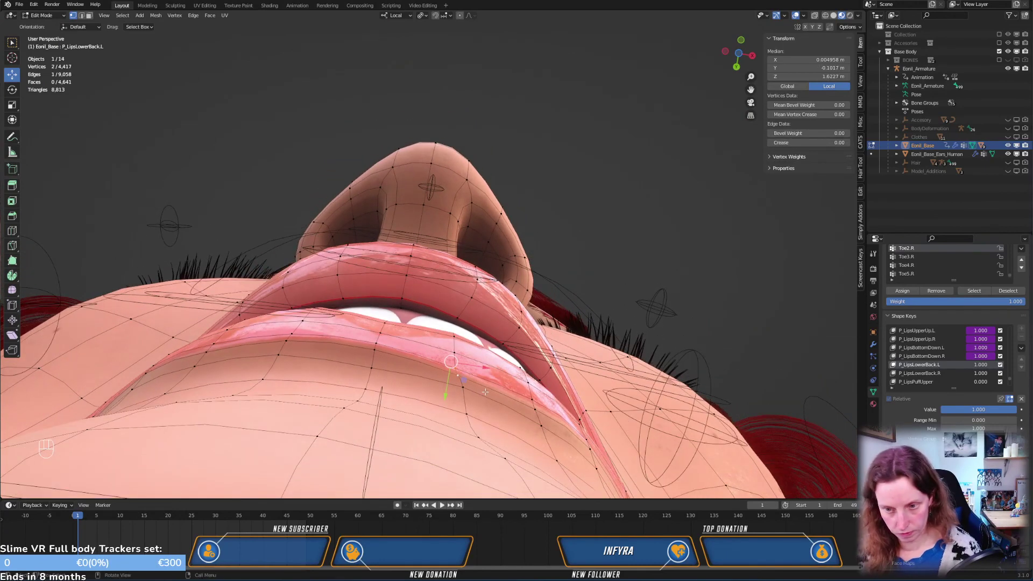
key("g")
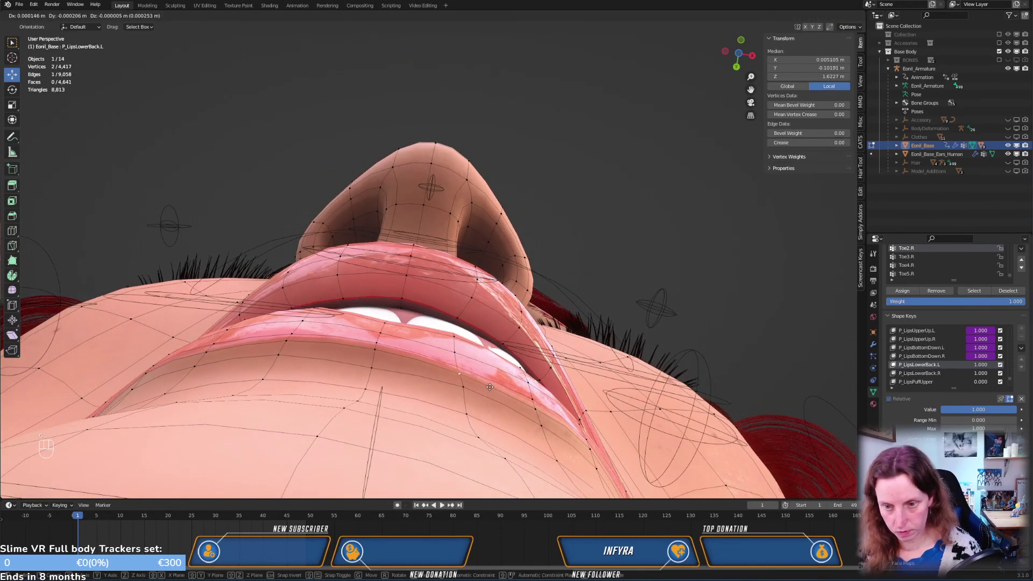
left_click(516, 380)
Push two single lower-lip vertices on the .L side slightly back, one after the other, with a proportional size of about 4 mm
left_click(527, 382)
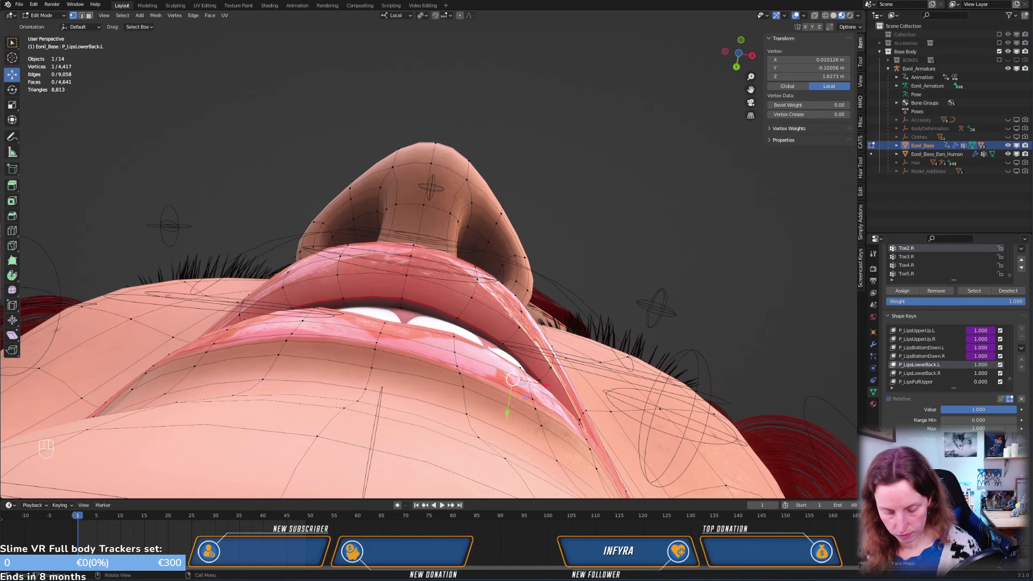
key("g")
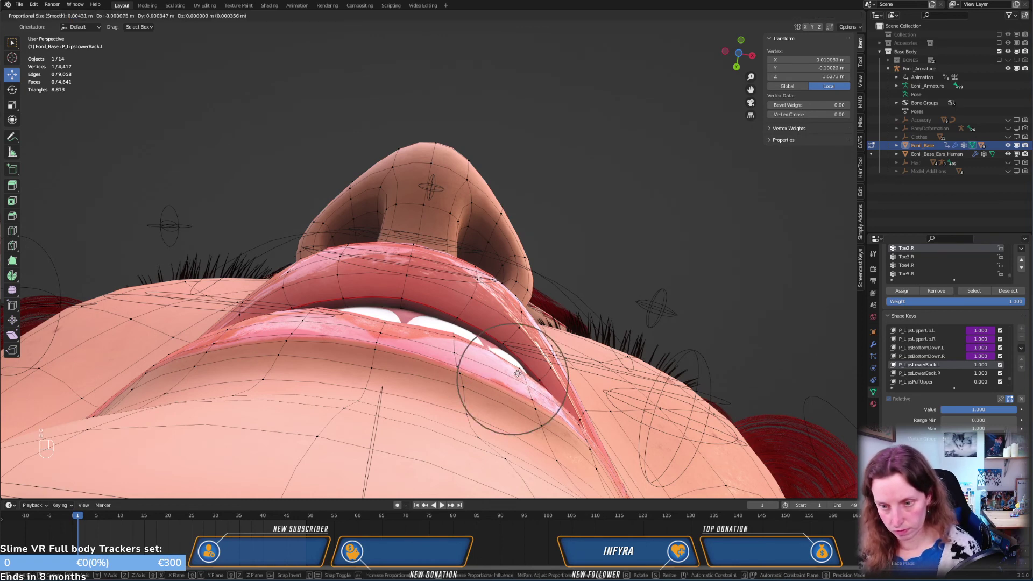
left_click(432, 336)
left_click(432, 336)
key("g")
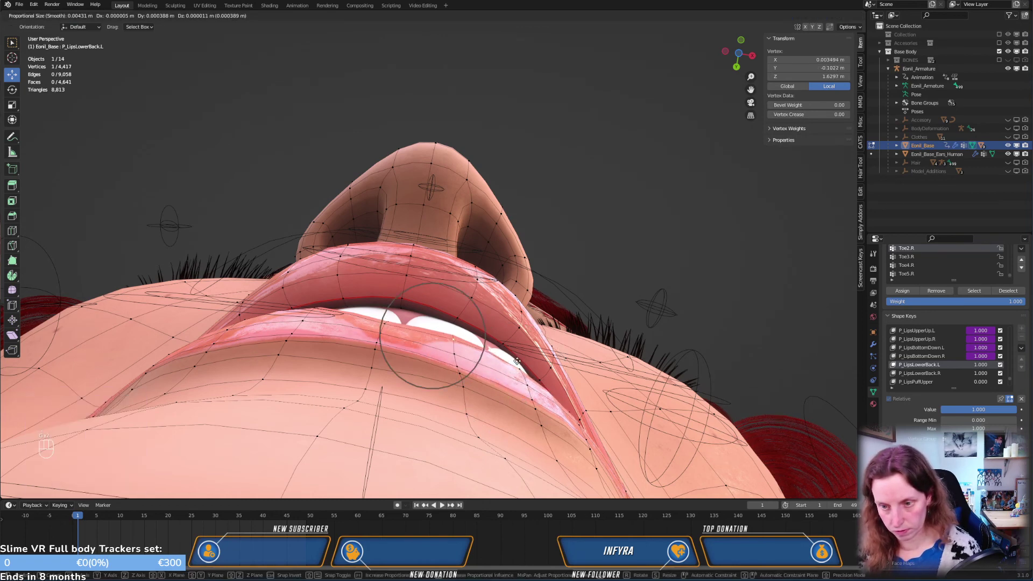
left_click(517, 359)
Select the lower lip's four centre vertices and move them about 0.4 mm forward along local Y with proportional editing
scroll(518, 360, "up", 3)
middle_click_drag(518, 359, 472, 375)
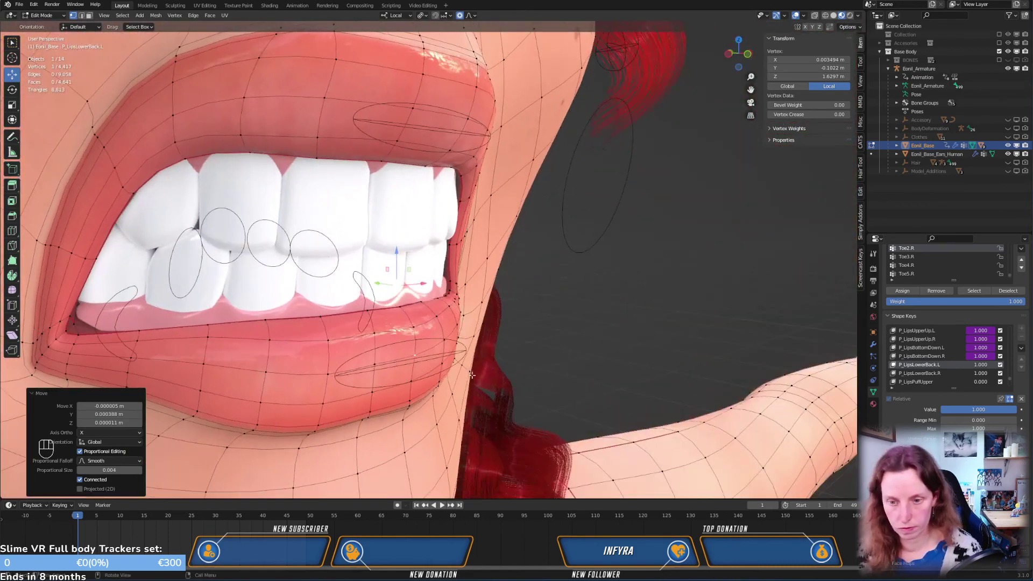
left_click(375, 367, "shift")
left_click(373, 408, "shift")
left_click(370, 415, "shift")
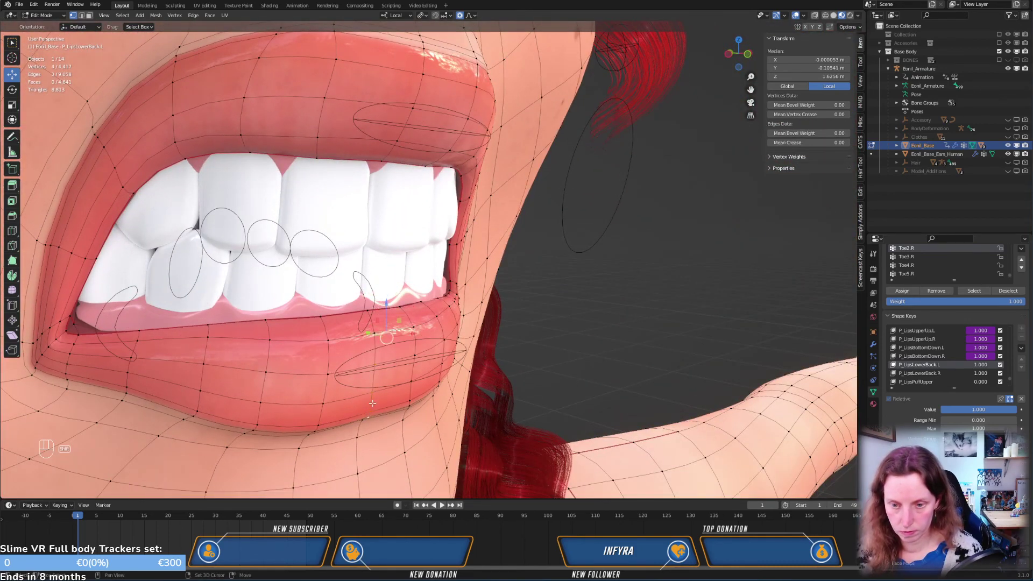
middle_click_drag(378, 341, 341, 361)
key("g")
left_click(365, 326)
In the side view, move the four centre vertices another 0.1 mm forward along Y and a single centre vertex about 0.4 mm forward
key("KP_3")
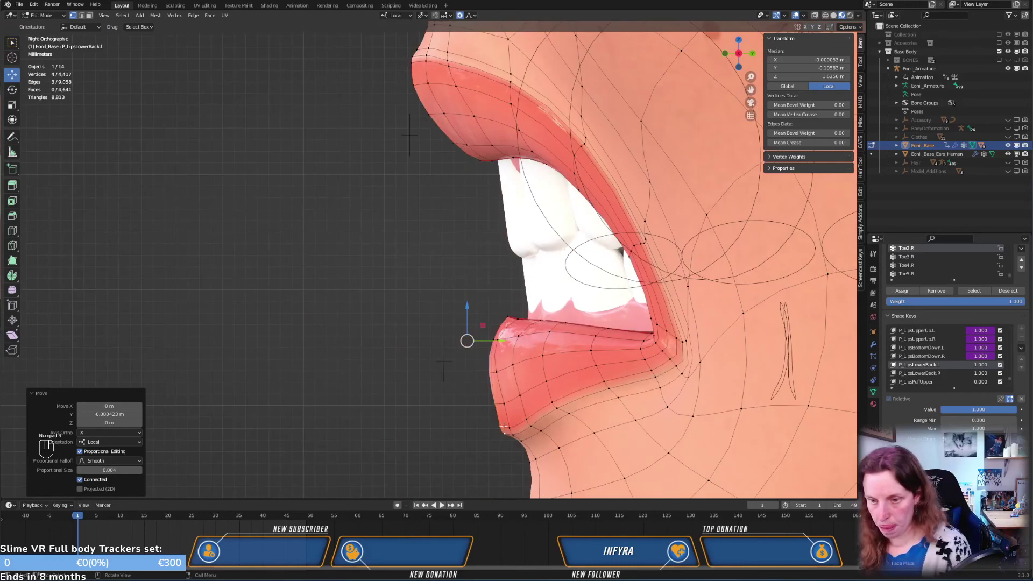
key("g")
key("y")
left_click(502, 342)
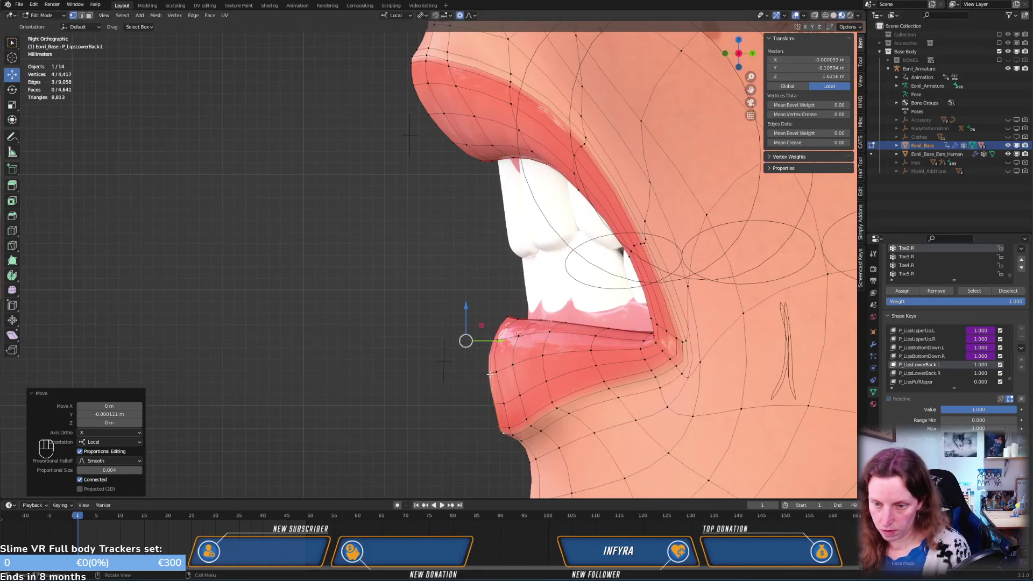
left_click(524, 368)
left_click_drag(500, 298, 493, 299)
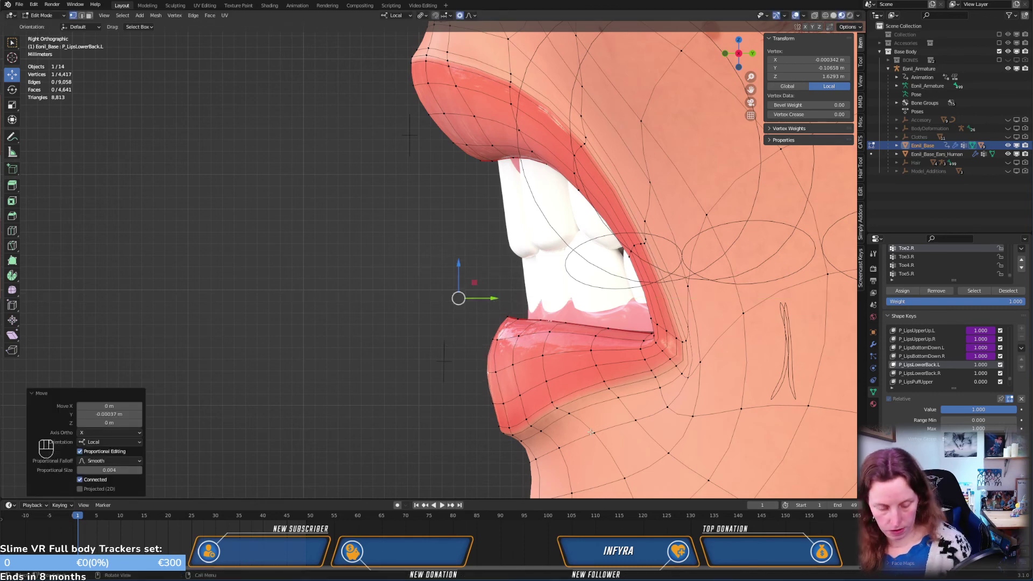
Return to Object Mode, check the lips from below, and save the file
key("Tab")
middle_click_drag(575, 432, 612, 312)
key("ctrl+s")
Move the lower-lip edge vertex near the .L mouth corner about 0.8 mm inward and 0.2 mm back with a 7 mm proportional size
key("Tab")
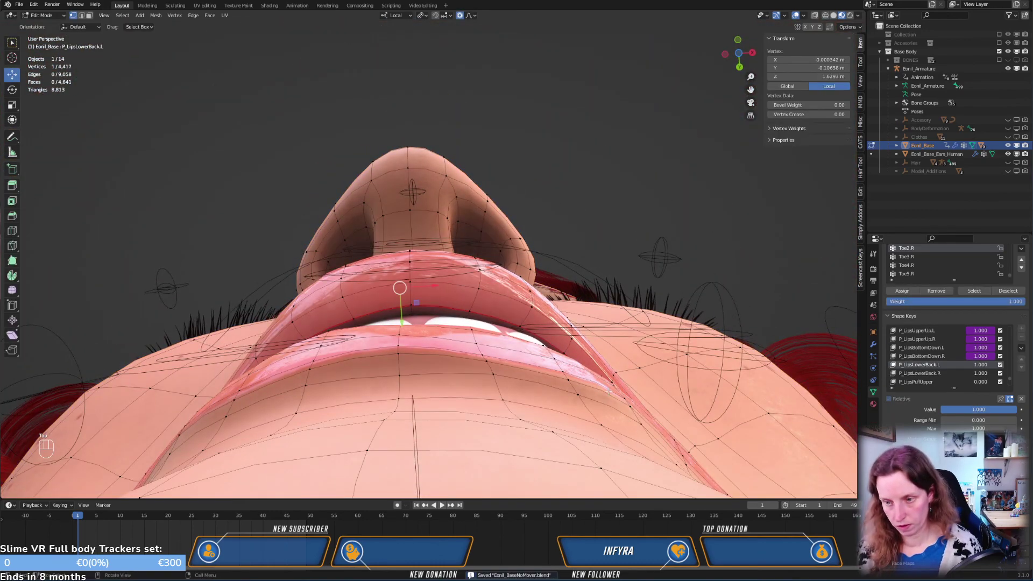
middle_click_drag(609, 391, 609, 431)
left_click(610, 432)
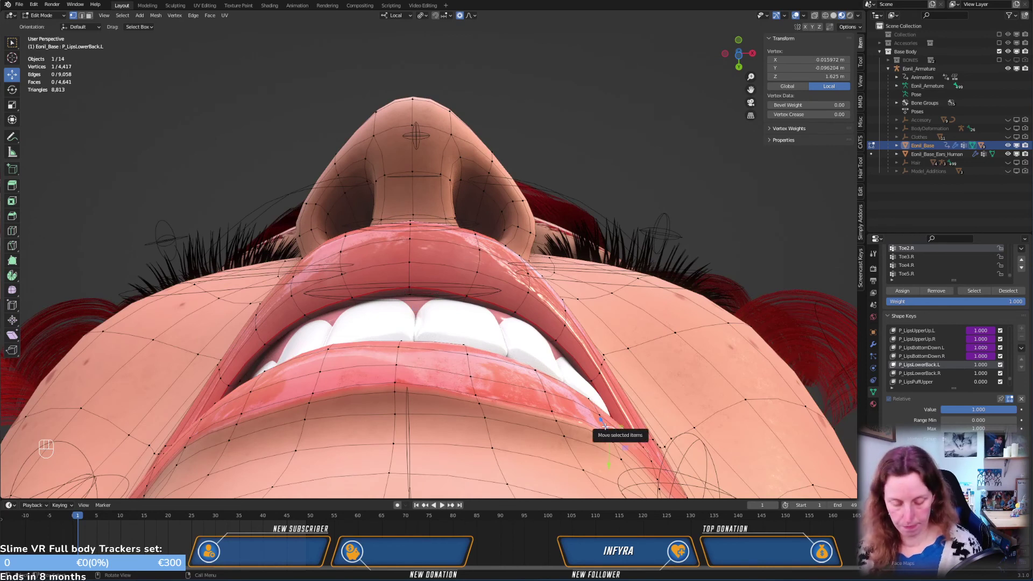
key("g")
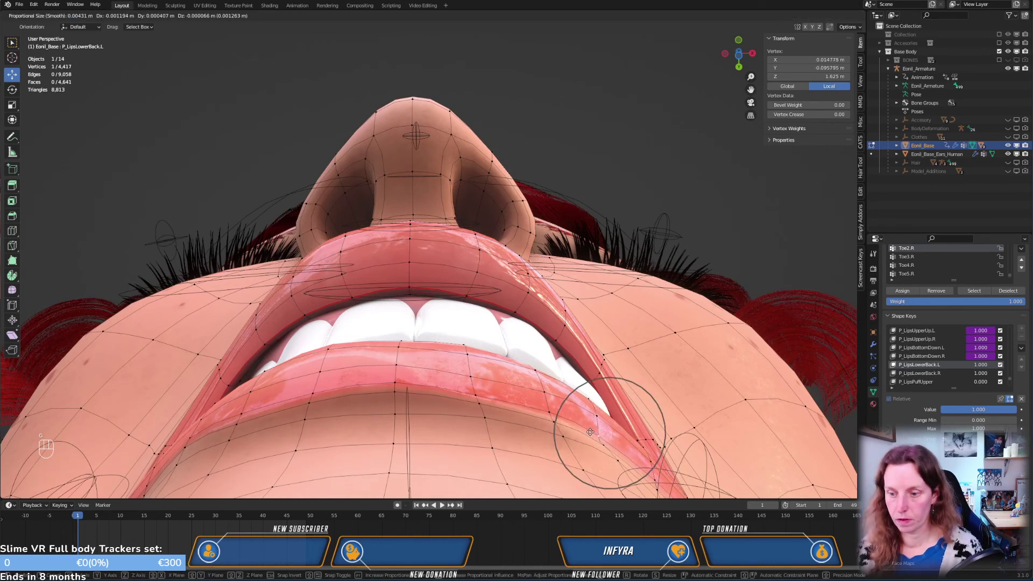
scroll(590, 432, "down", 3)
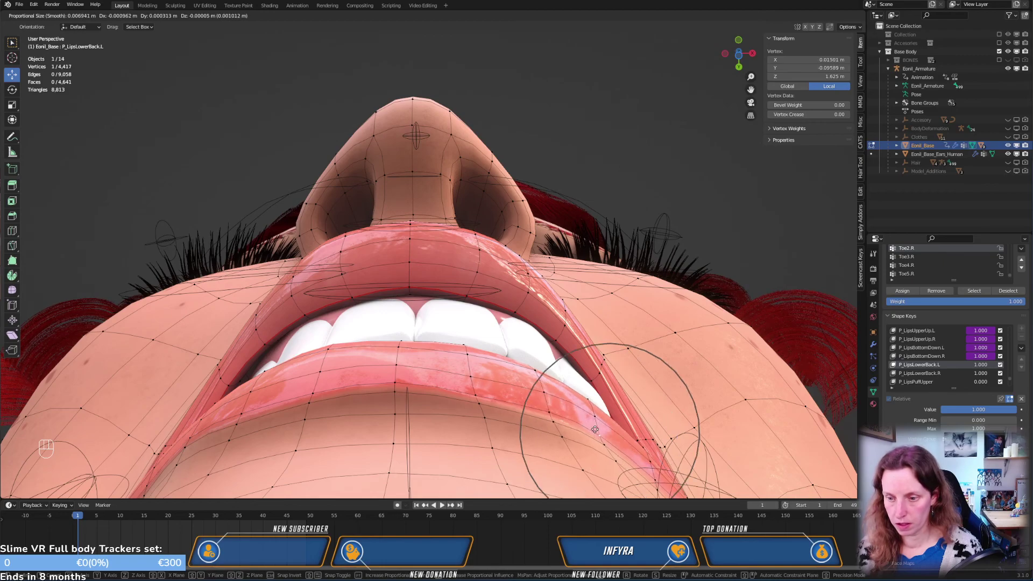
left_click(596, 422)
middle_click_drag(597, 425, 594, 449)
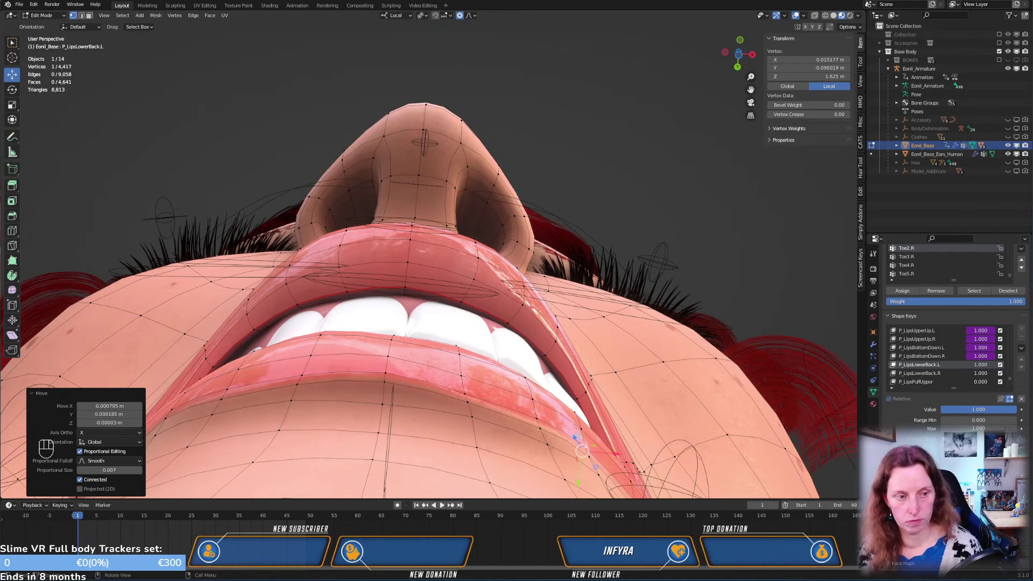
From the front, nudge the same lip-edge vertex and its neighbour nearer the mouth corner with a proportional size of about 7 mm
middle_click_drag(578, 418, 583, 495)
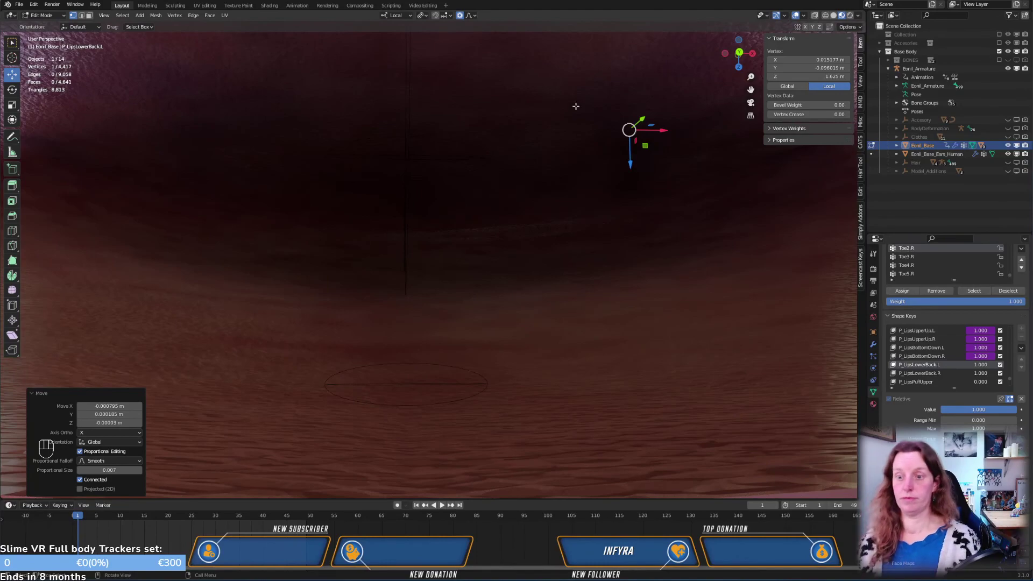
scroll(575, 106, "down", 7)
middle_click_drag(544, 256, 350, 272)
key("KP_1")
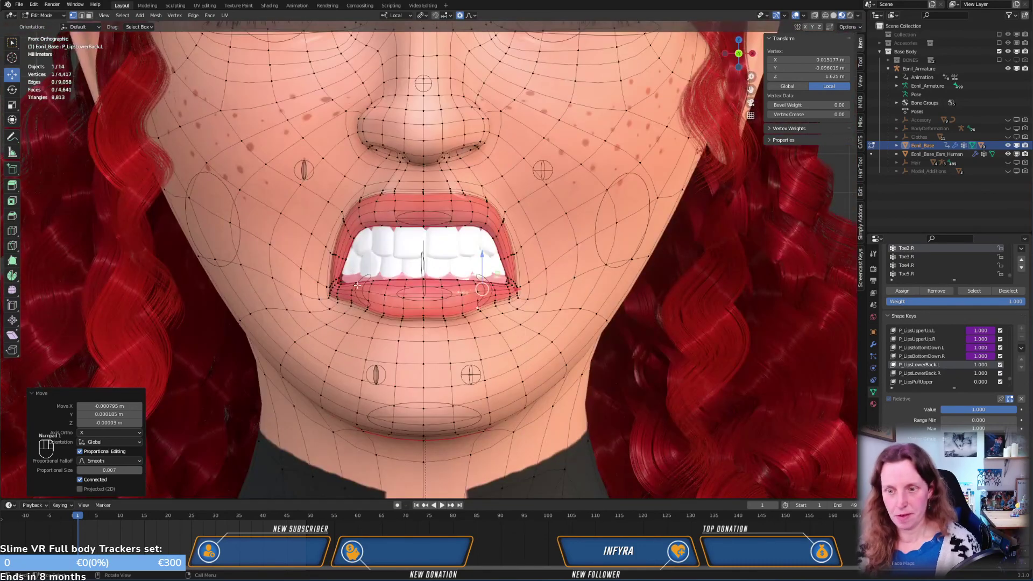
scroll(358, 285, "up", 6)
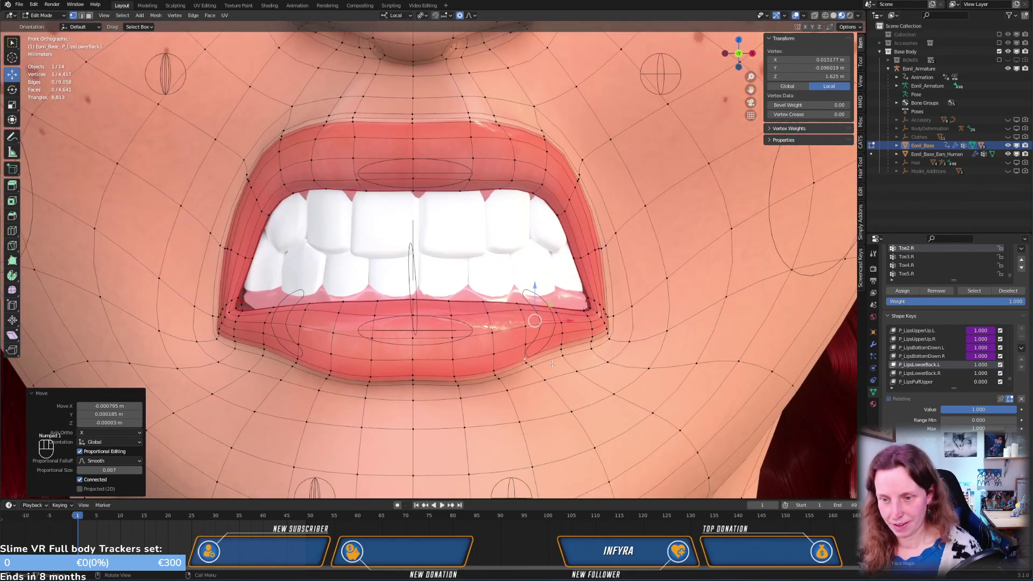
mouse_move(559, 358)
middle_mouse_down()
mouse_move(574, 364)
mouse_move(563, 361)
middle_mouse_up()
scroll(552, 360, "up", 3)
key("g")
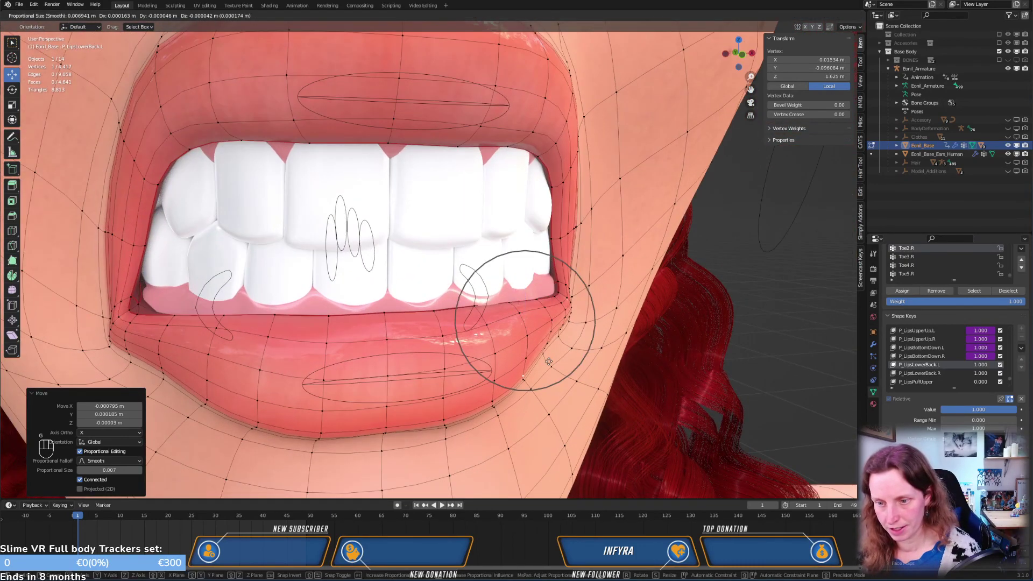
left_click(546, 352)
left_click(557, 276)
key("g")
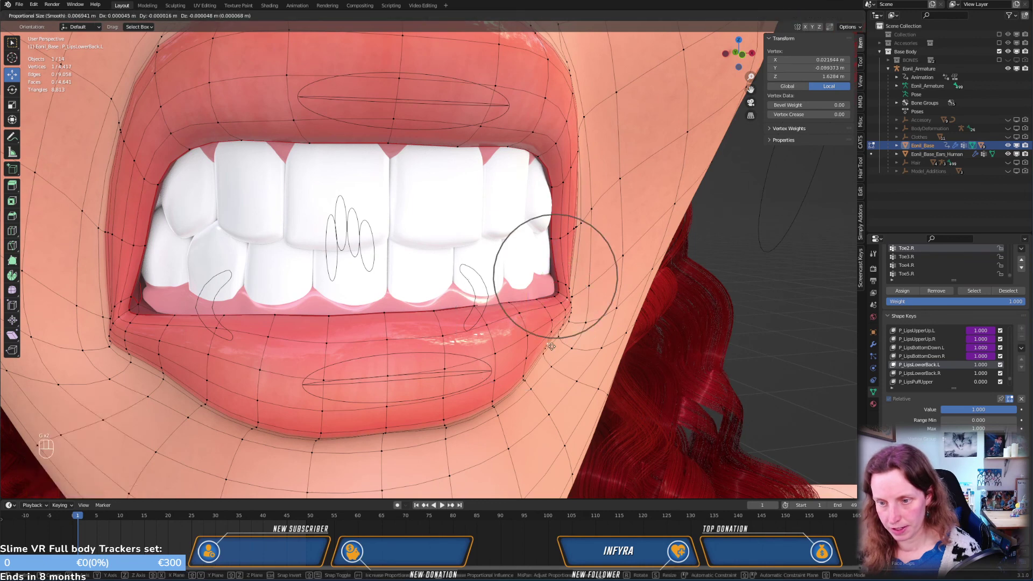
left_click(551, 347)
Select the whole mesh, make P_LipsLowerBack.R the active shape key, and save the file
key("a")
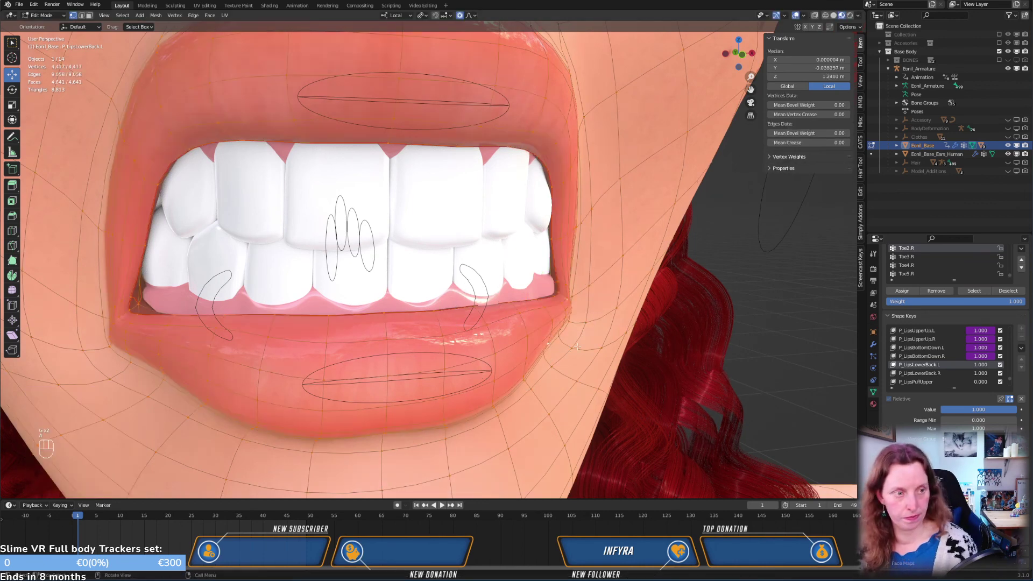
left_click(921, 374)
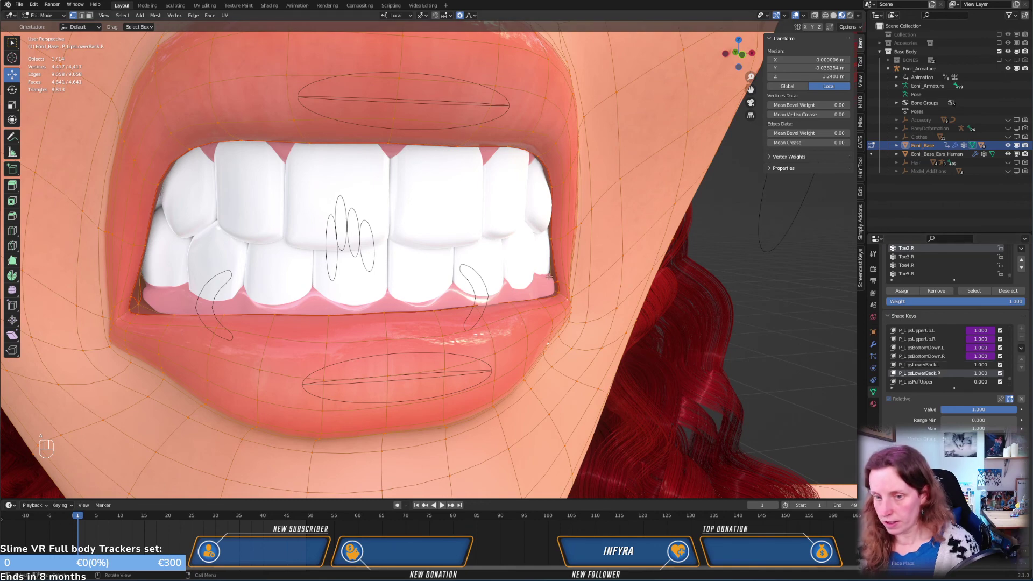
middle_click_drag(565, 276, 561, 330)
key("ctrl+s")
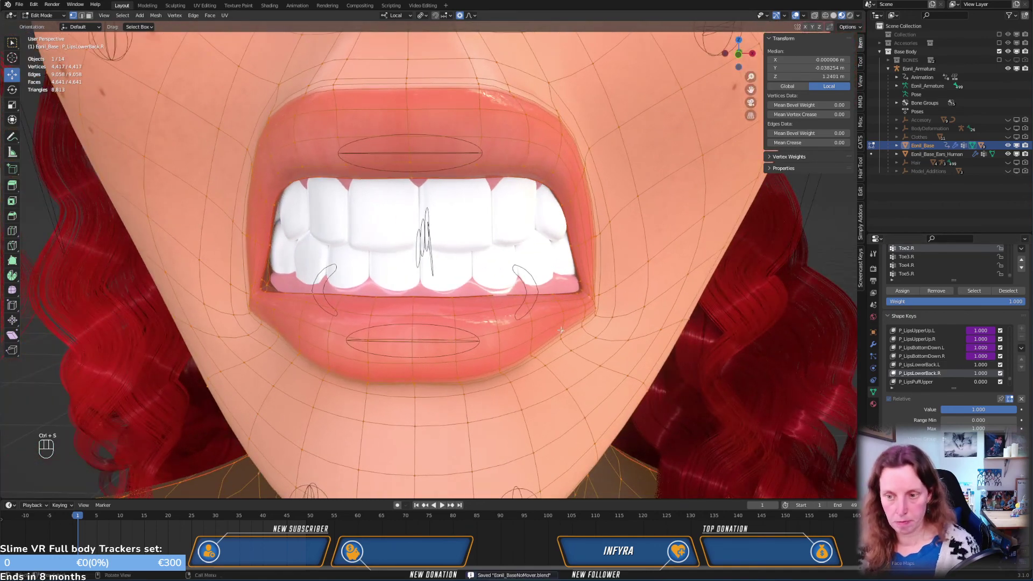
Copy the reshaped P_LipsLowerBack.L into P_LipsLowerBack.R using Blend from Shape with a blend of 1.000
scroll(573, 342, "down", 3)
scroll(566, 321, "up", 1)
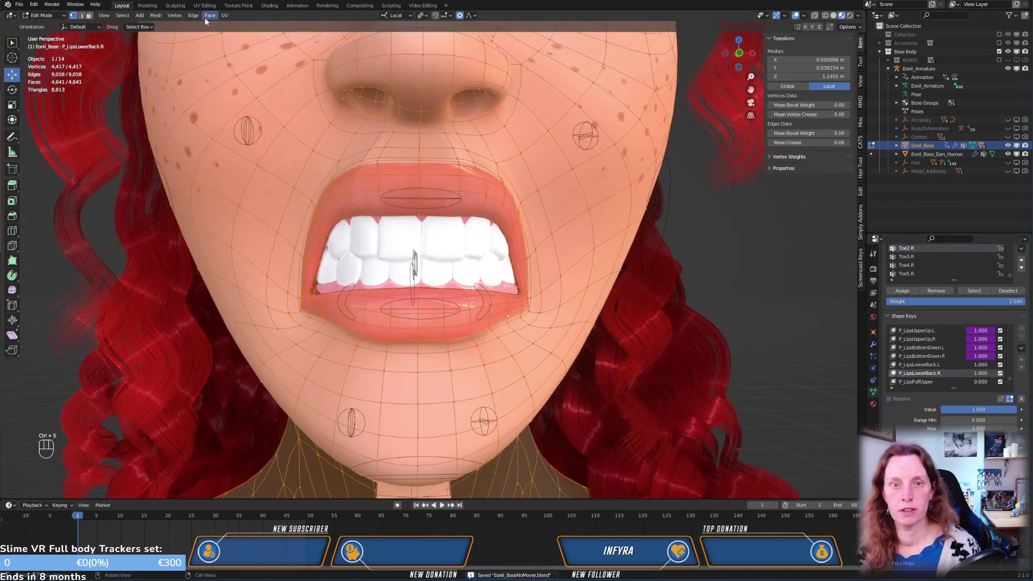
left_click(174, 15)
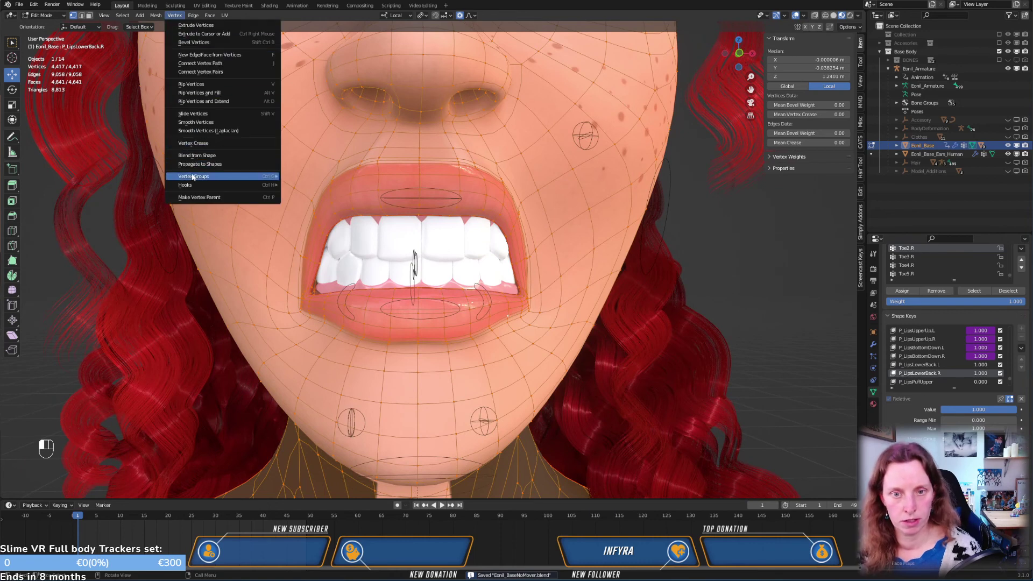
left_click(189, 155)
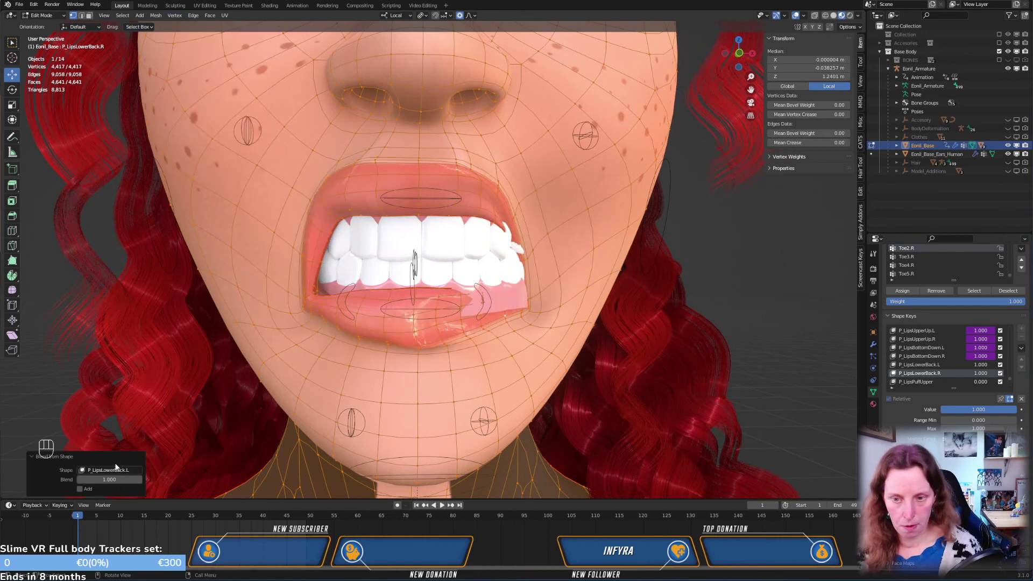
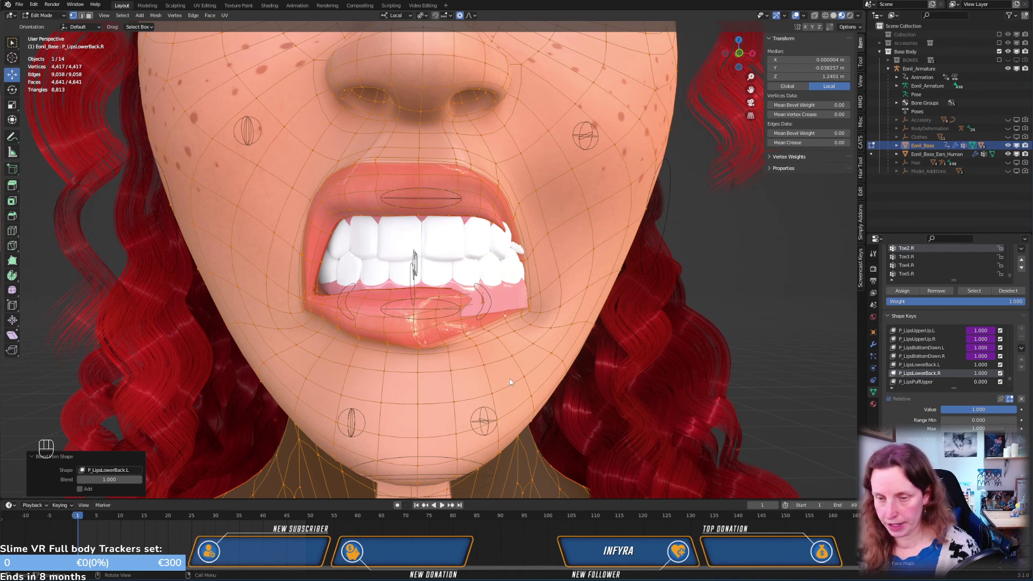
Leave Edit Mode, apply Mirror Shape Key to P_LipsLowerBack.R, and inspect the mouth up close from an angle
key("Tab")
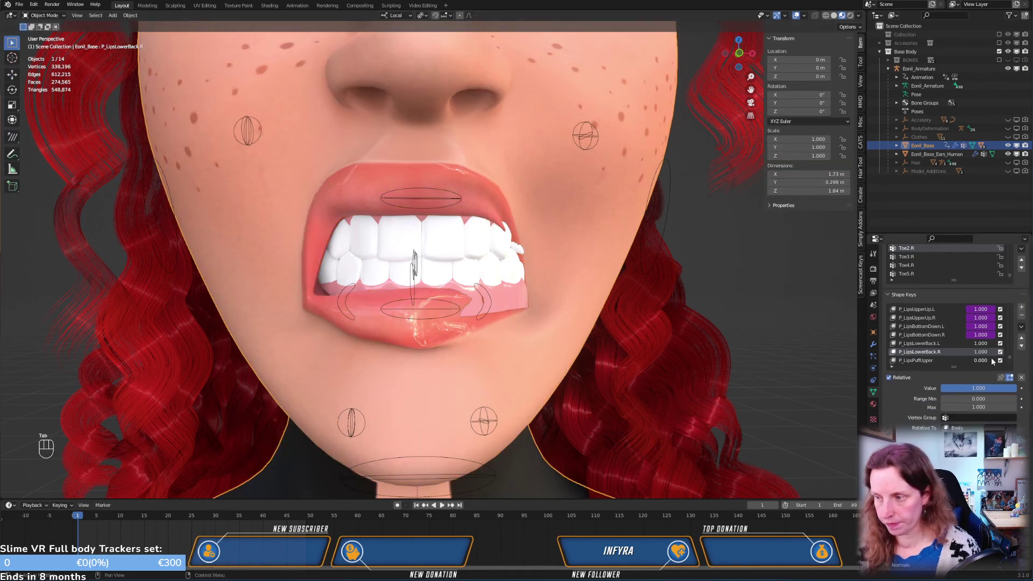
left_click(1021, 327)
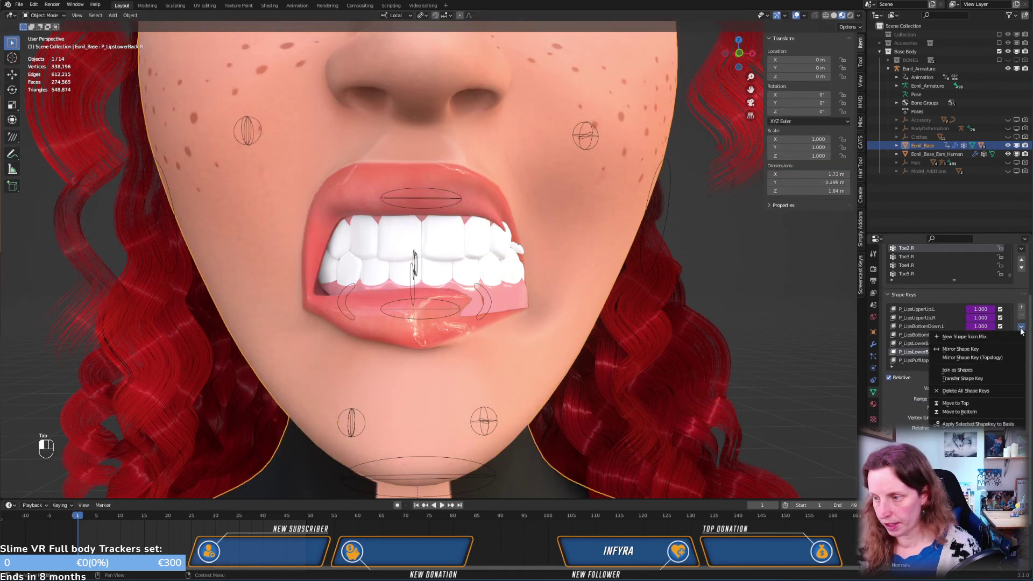
left_click(952, 349)
middle_click_drag(498, 324, 521, 485)
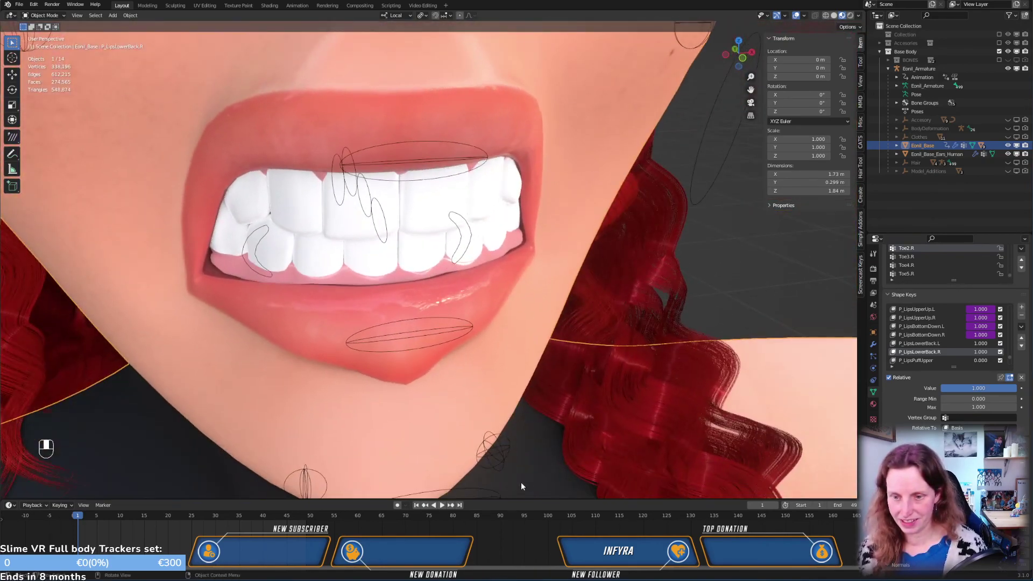
Enter Edit Mode, make P_LipsLowerBack.L the active shape key, and turn off Shape Key Edit Mode to show that key alone
middle_click_drag(468, 406, 474, 487)
key("Tab")
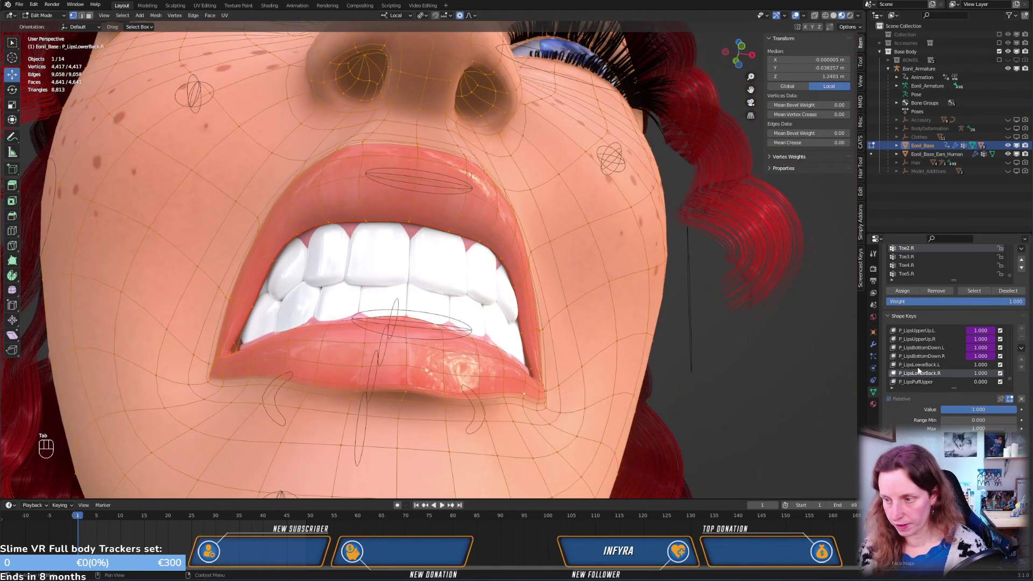
left_click(918, 365)
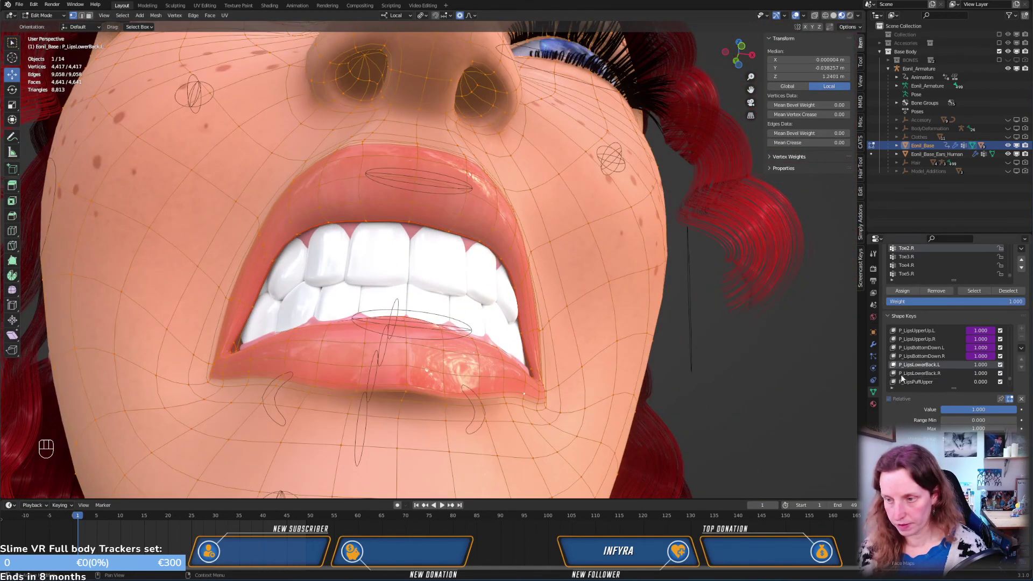
left_click(1009, 399)
Turn off proportional editing and pull the centre vertex pair on the lower lip's bottom edge back along local Y in side view
middle_click_drag(538, 376, 444, 384)
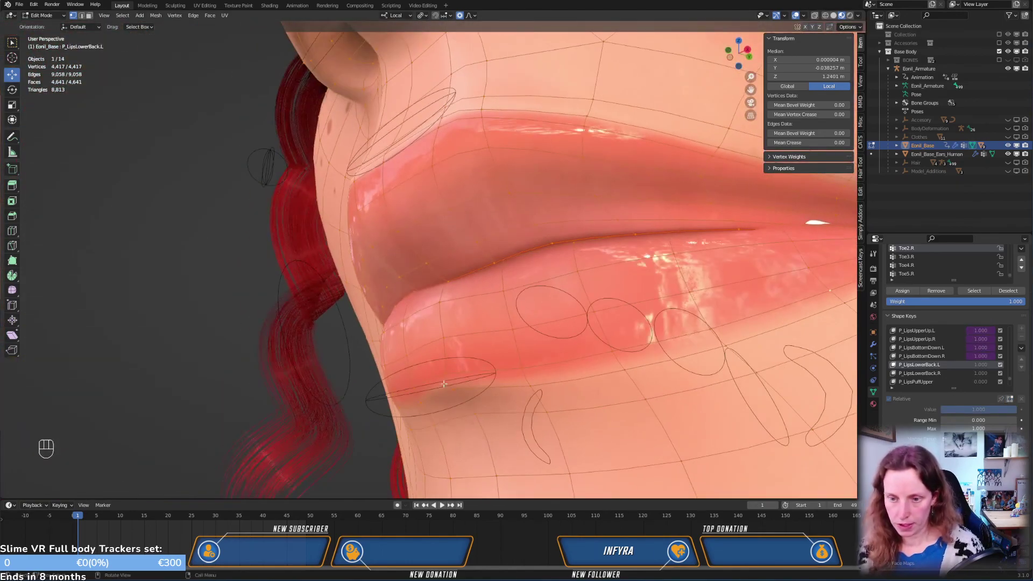
left_click(447, 377)
key("KP_3")
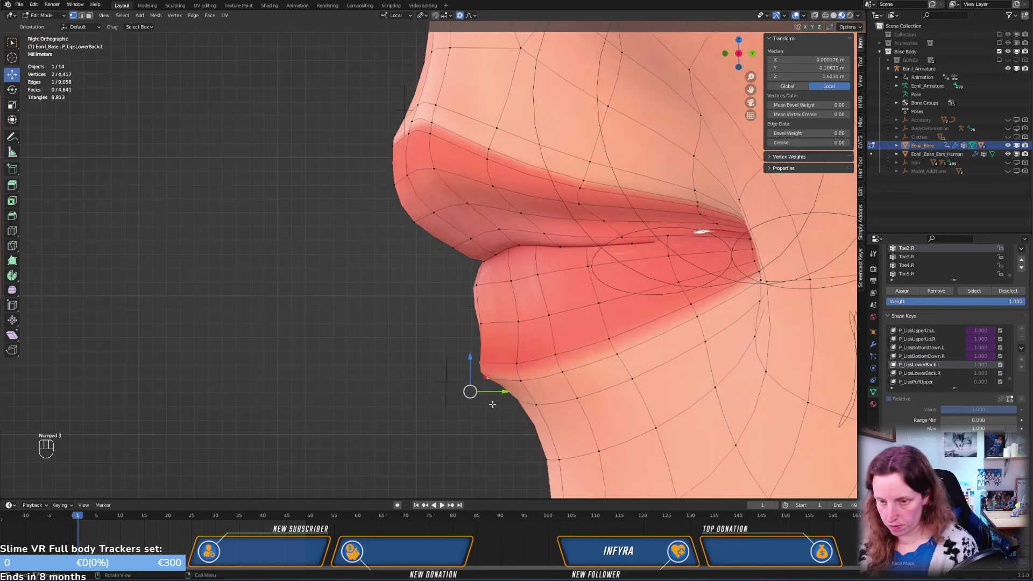
left_click_drag(505, 391, 524, 389)
key("ctrl+z")
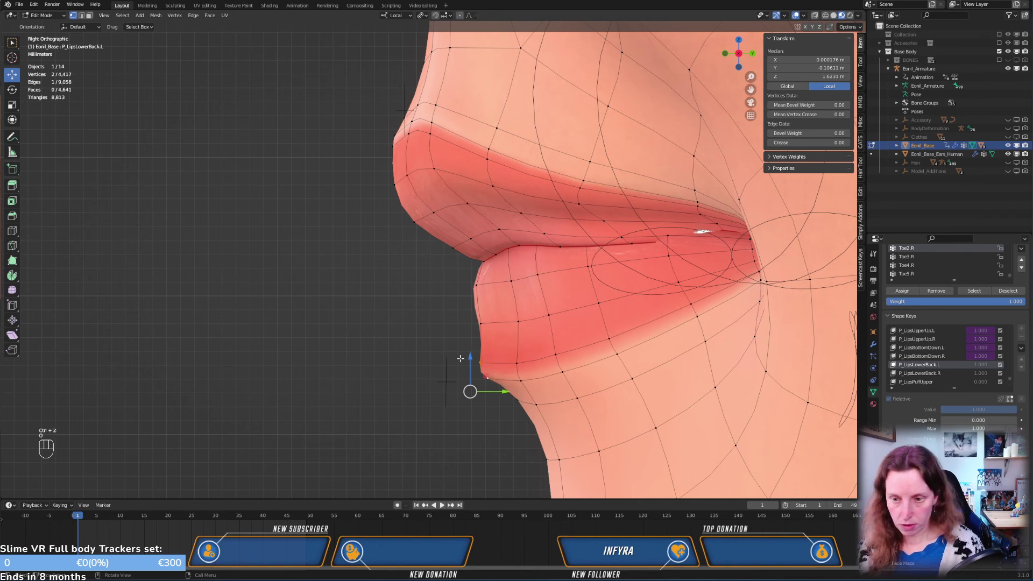
left_click_drag(500, 393, 574, 394)
Select the mid-lip vertex pair just beside the lower lip's centre and move it back about 1.5 mm along local Y
middle_click_drag(575, 394, 537, 338)
left_click(406, 313)
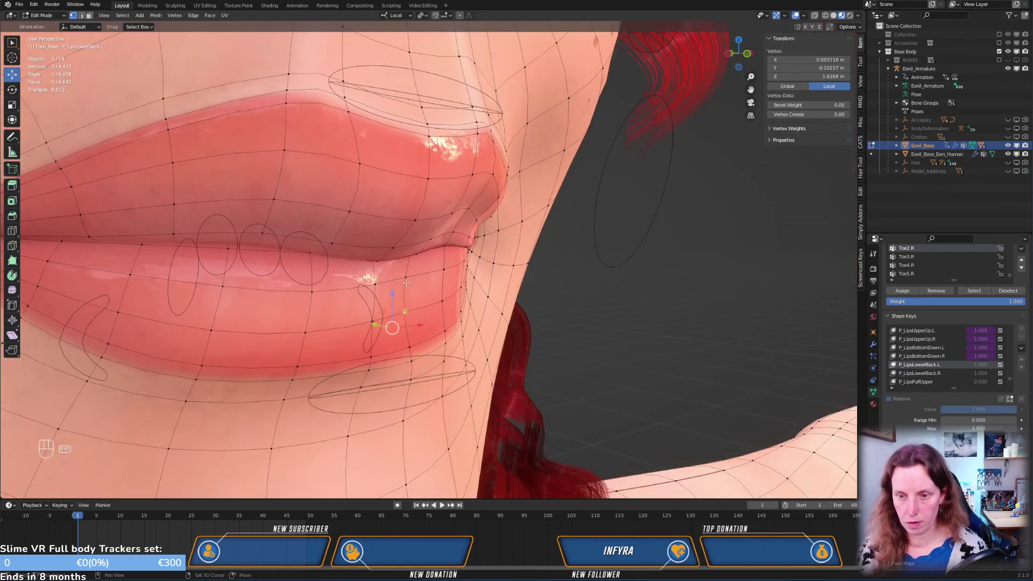
left_click(373, 320, "shift")
middle_click_drag(372, 320, 408, 312)
left_click_drag(334, 307, 355, 313)
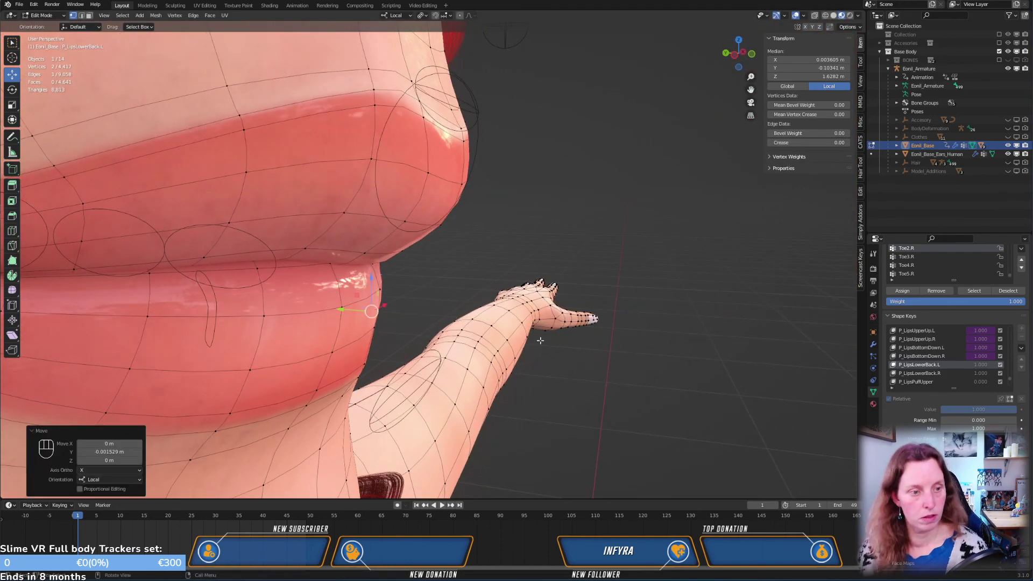
Select the centre vertex pair halfway up the lower lip and move it forward about 0.3 mm along local Y, checking the side profile
middle_click_drag(536, 339, 437, 241)
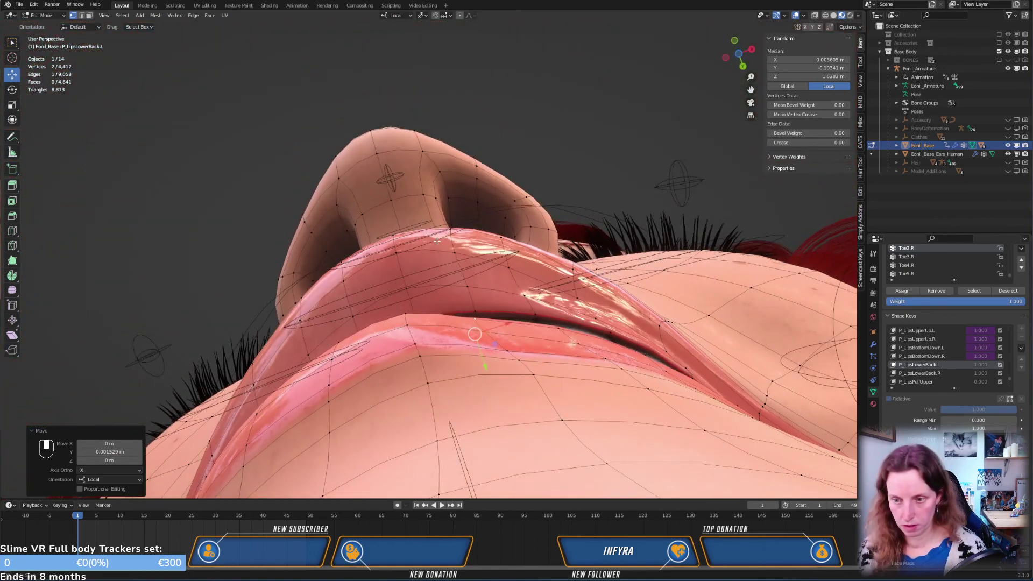
left_click(410, 321)
left_click(409, 325, "shift")
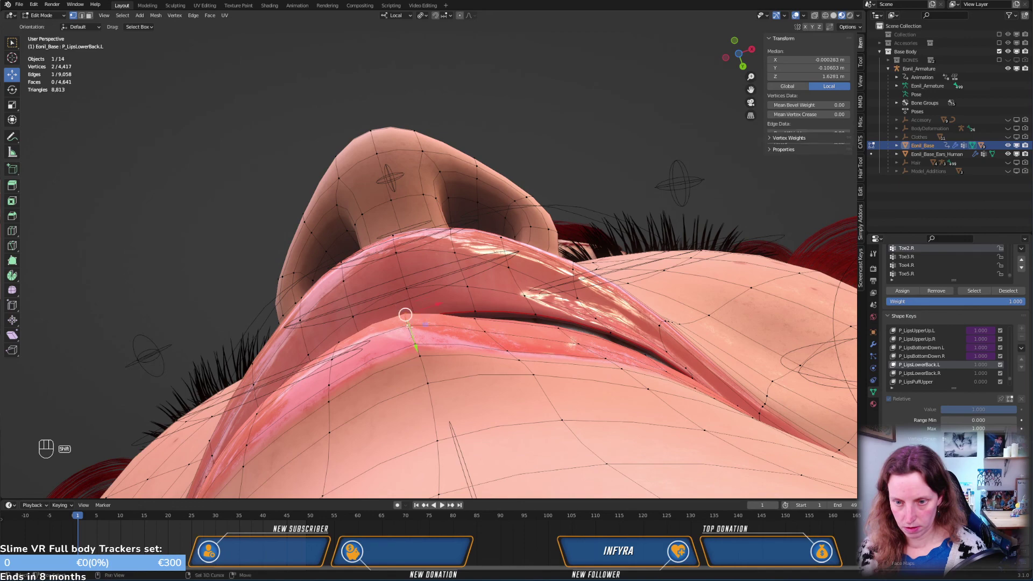
key("KP_3")
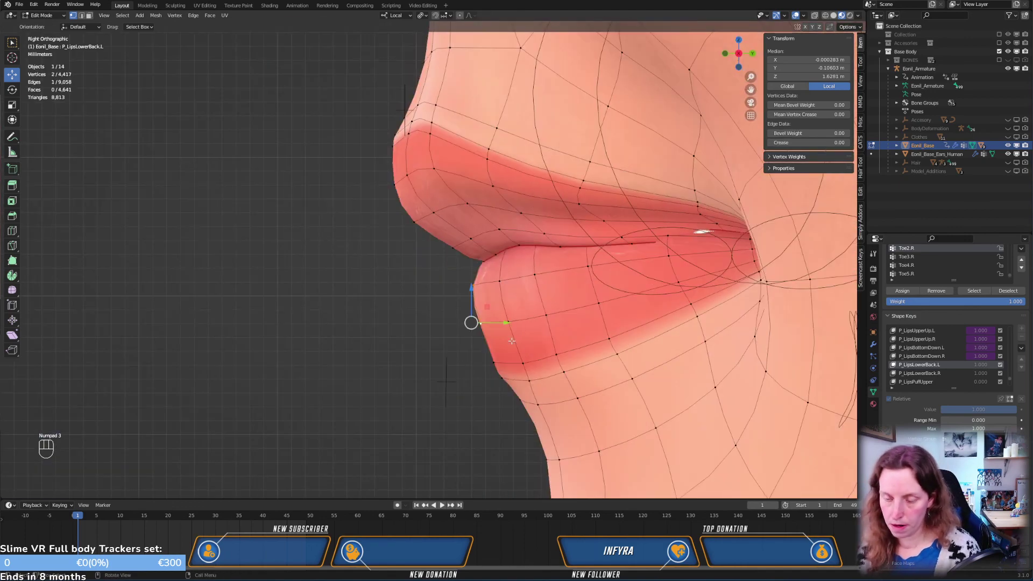
middle_click_drag(512, 340, 499, 343)
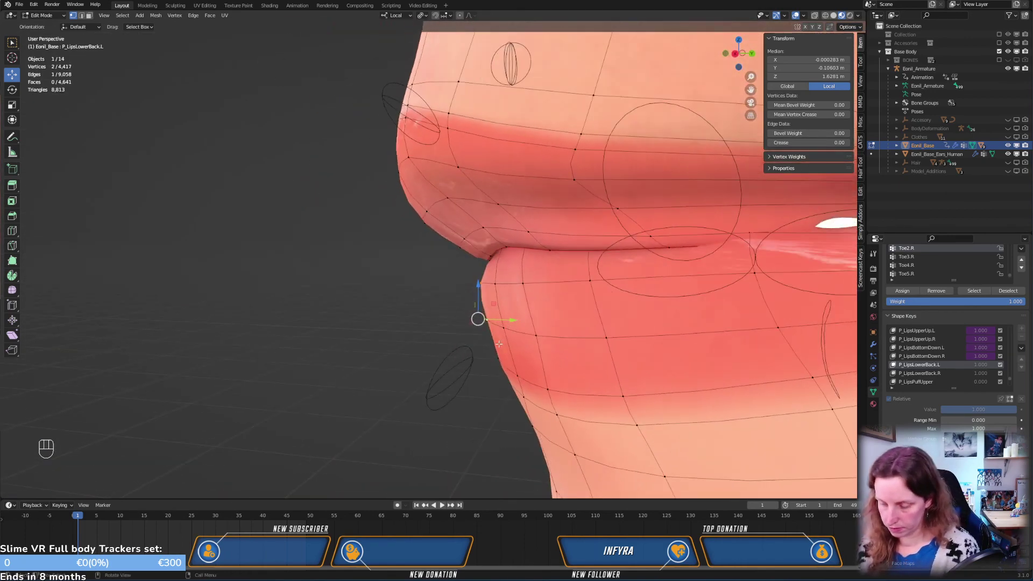
key("KP_3")
left_click_drag(506, 329, 504, 324)
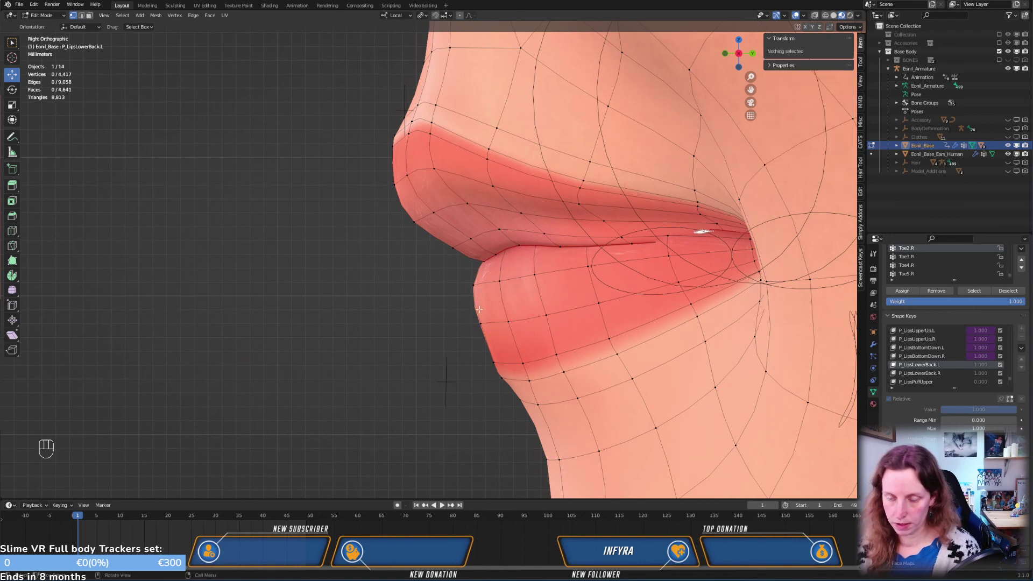
middle_click_drag(479, 310, 498, 319)
key("ctrl+z")
left_click_drag(499, 317, 486, 322)
key("KP_3")
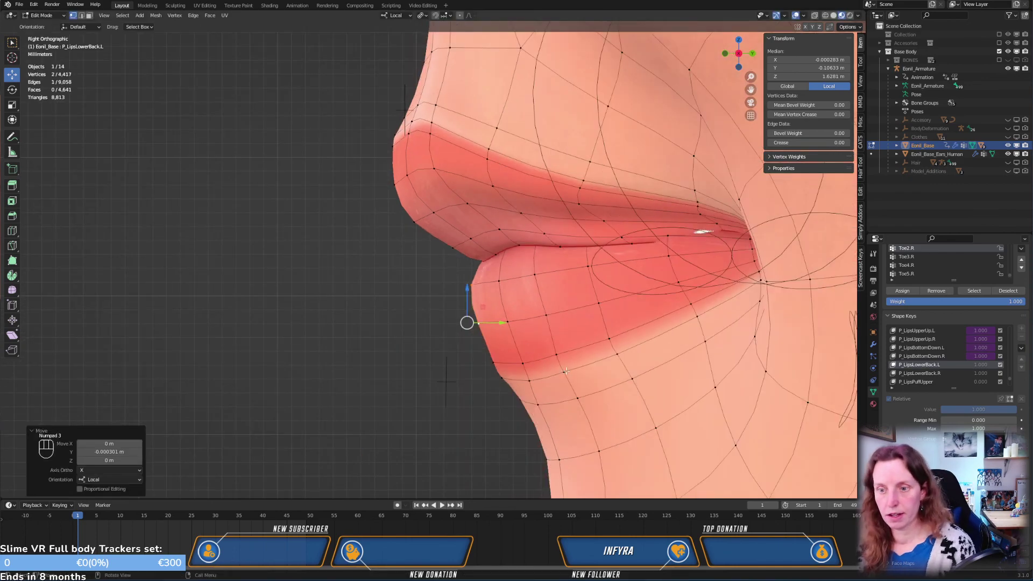
From the front, raise the two vertex pairs along the lower lip's bottom edge beside the centre, the outer one by about 0.5 mm
middle_click_drag(554, 374, 644, 382)
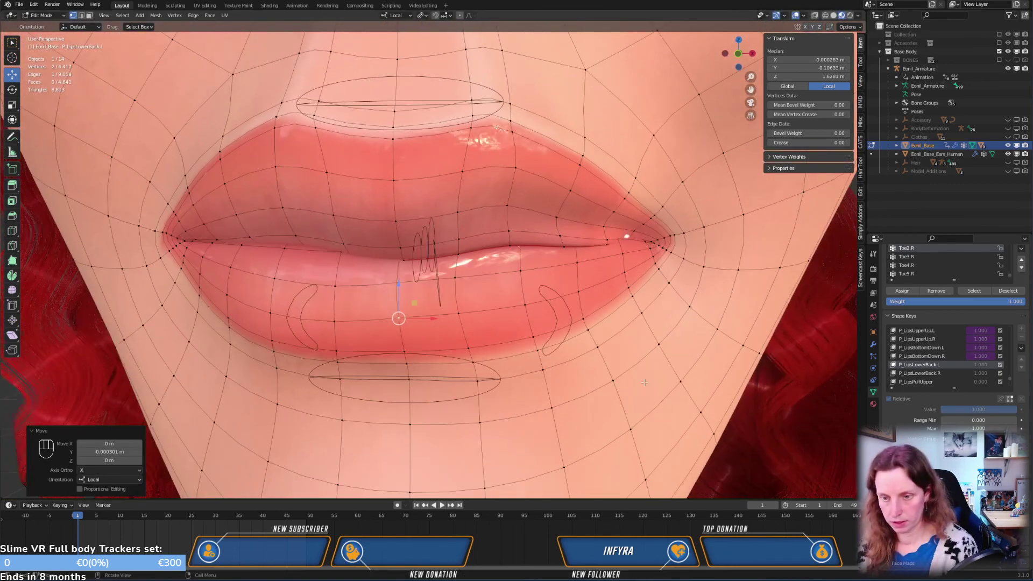
left_click(472, 357)
key("g")
key("z")
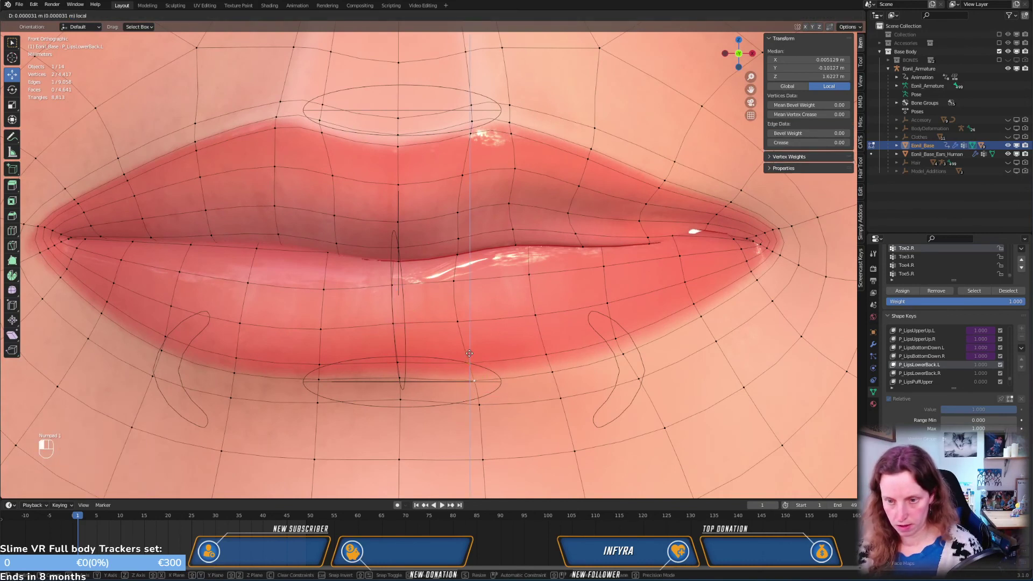
left_click(469, 354)
left_click(562, 371, "shift")
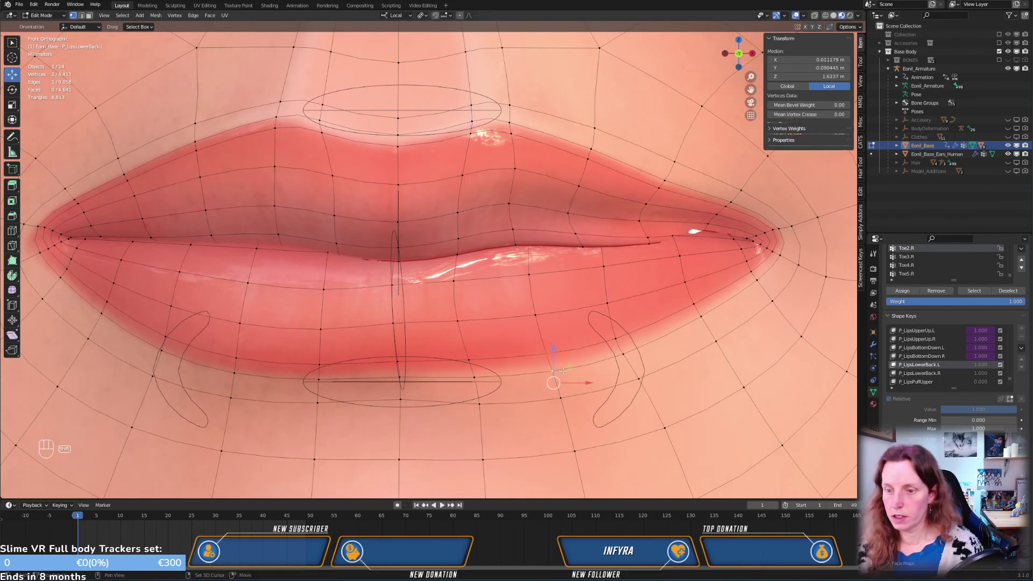
key("g")
key("z")
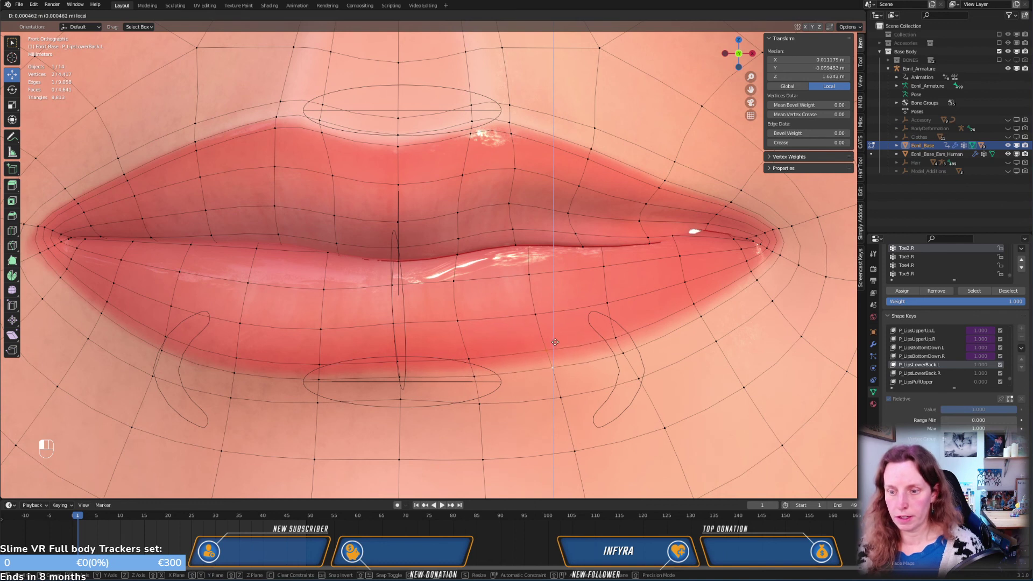
left_click(554, 342)
Nudge the upper lower-lip vertex just beside the centre line outward by about 0.4 mm along X
left_click(448, 339)
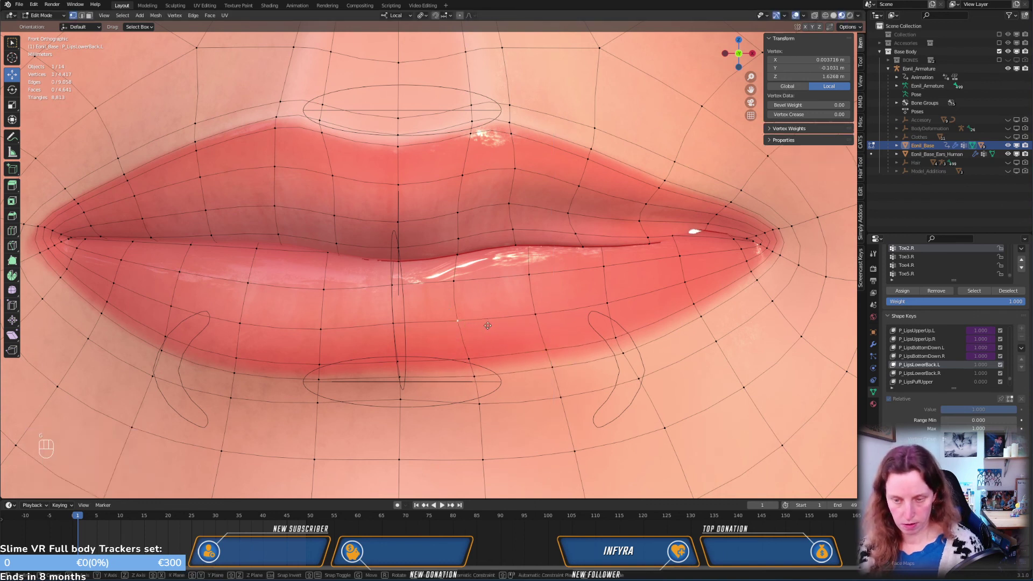
key("g")
left_click(463, 289)
key("g")
left_click(467, 286)
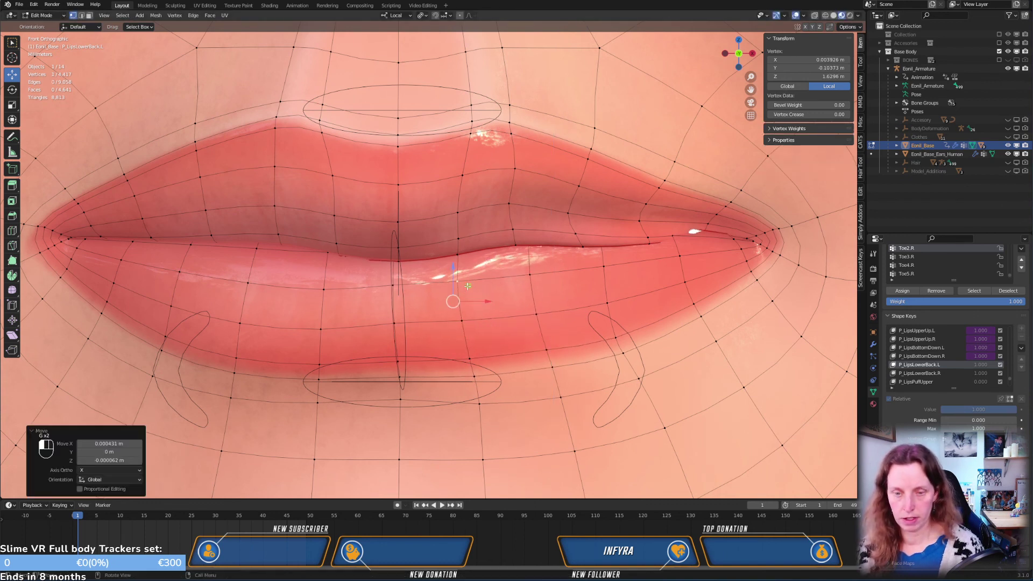
scroll(585, 321, "down", 3)
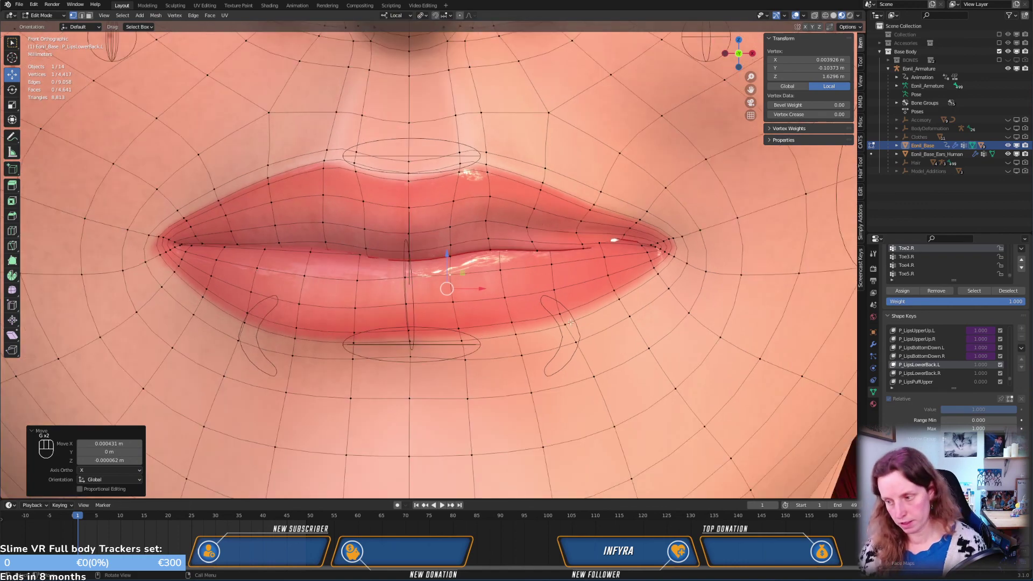
From below, move the lower lip's mid-height centre vertex pair back about 0.6 mm along local Y
middle_click_drag(586, 322, 498, 243)
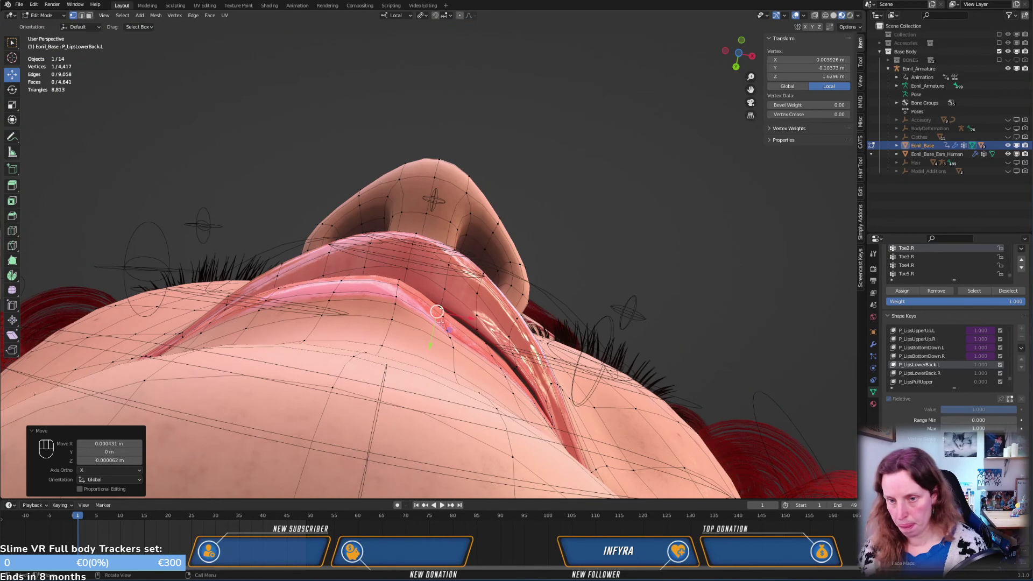
middle_click_drag(435, 337, 413, 337)
left_click(375, 328, "shift")
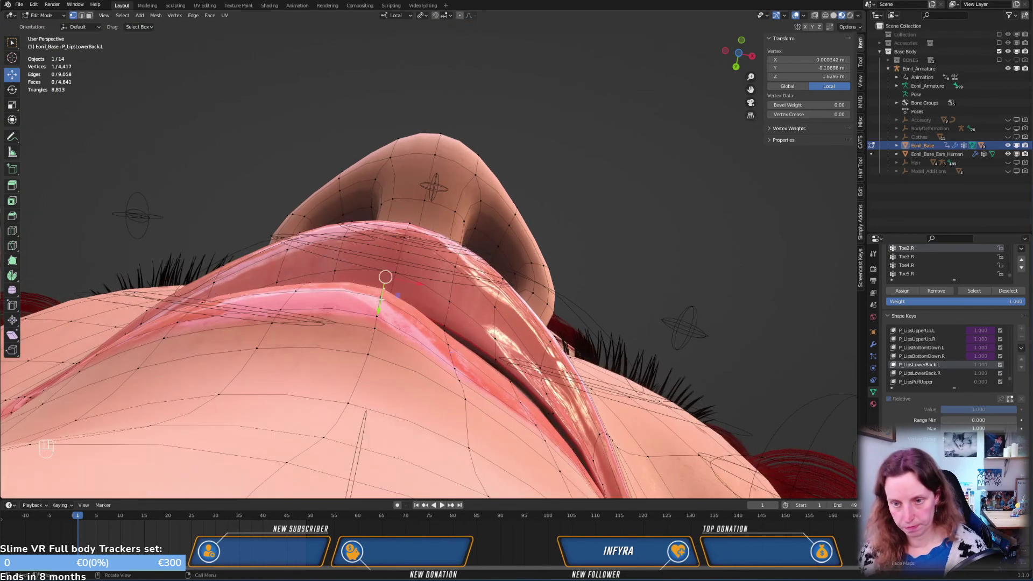
key("g")
key("z")
key("z")
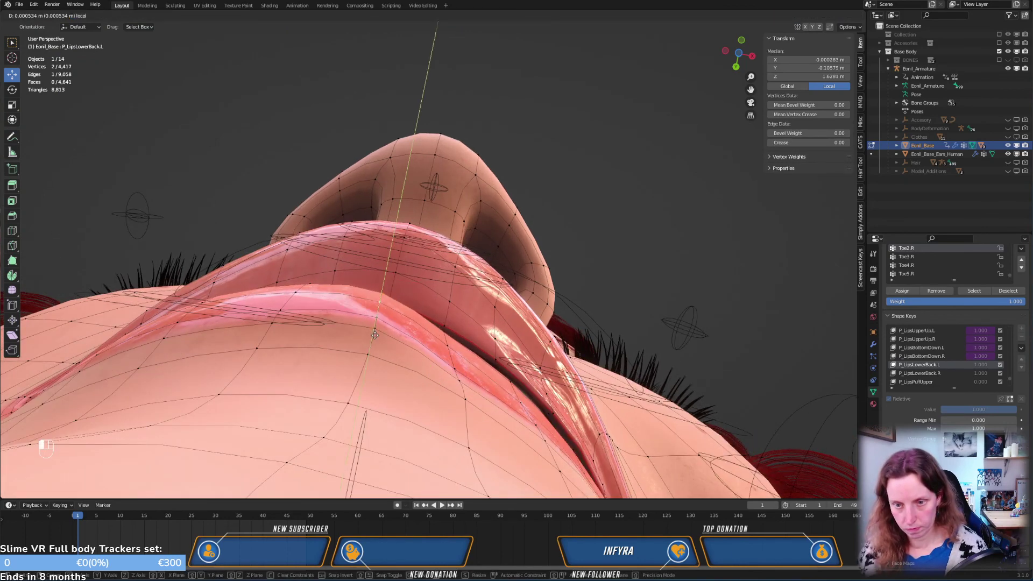
left_click(385, 330)
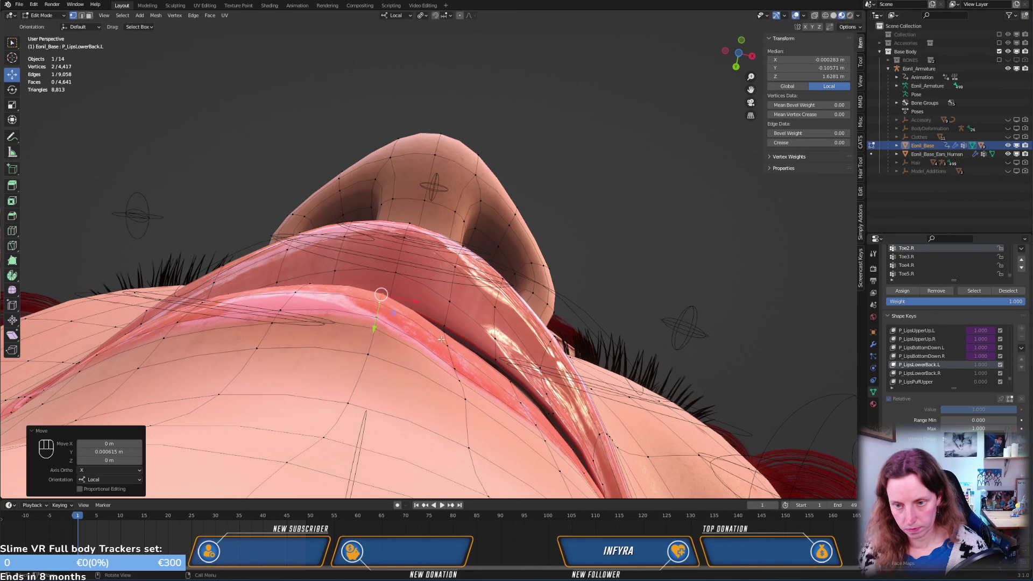
Shift the lower lip's bottom centre vertex pair along local Y in side view, and adjust the neighbouring lip-edge vertex from below
middle_click_drag(441, 339, 382, 433)
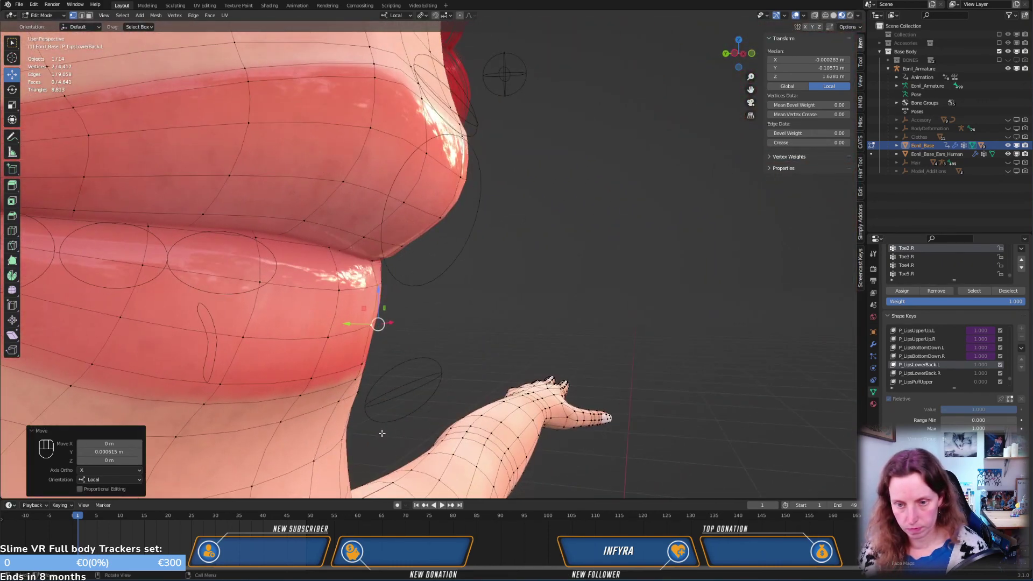
key("KP_3")
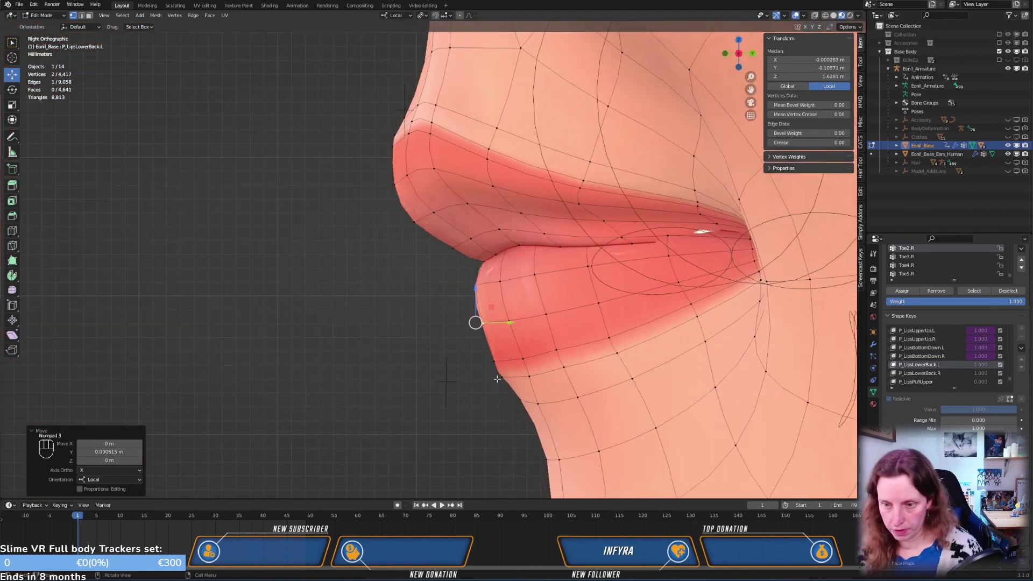
left_click(500, 378)
left_click(519, 371, "shift")
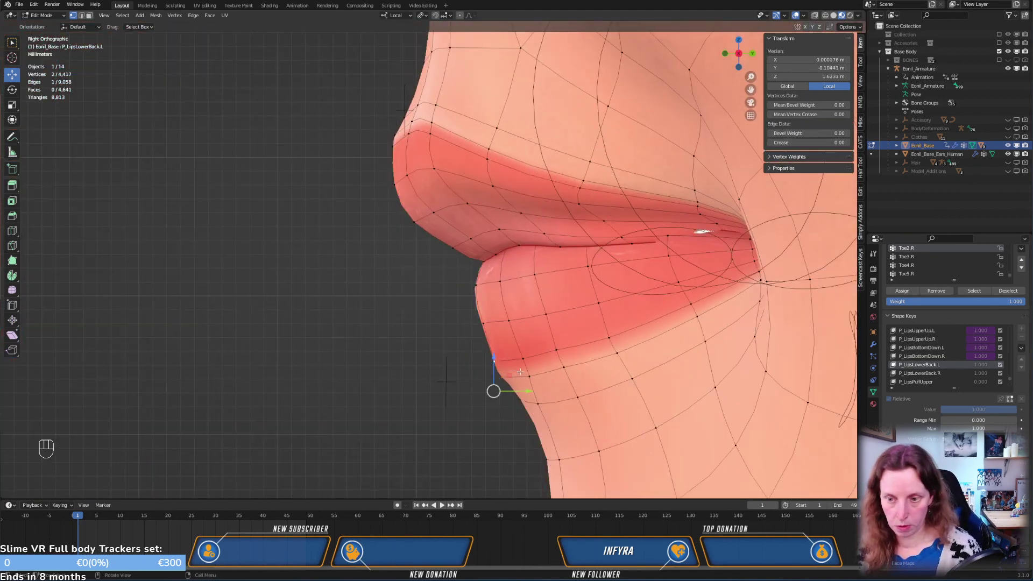
left_click_drag(529, 393, 564, 384)
left_click(538, 372)
middle_click_drag(564, 384, 584, 308)
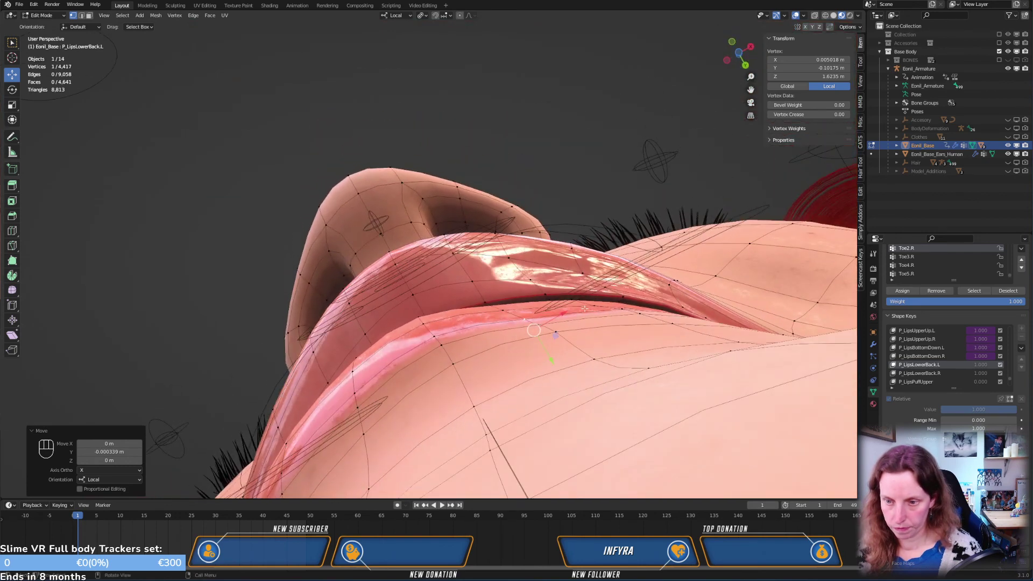
left_click_drag(544, 363, 547, 356)
Select the whole mesh, switch to the front view, and save the file
key("a")
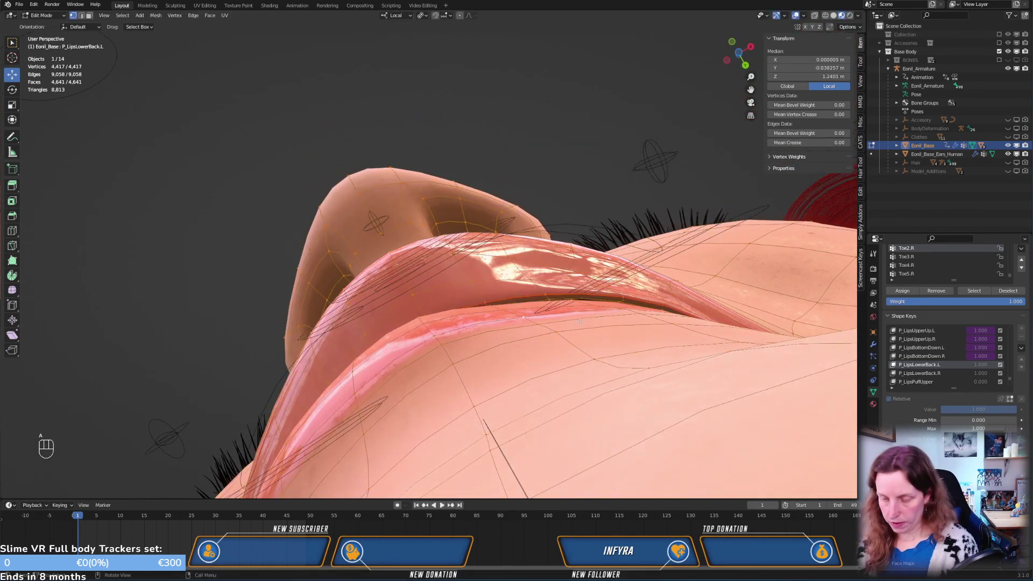
key("KP_1")
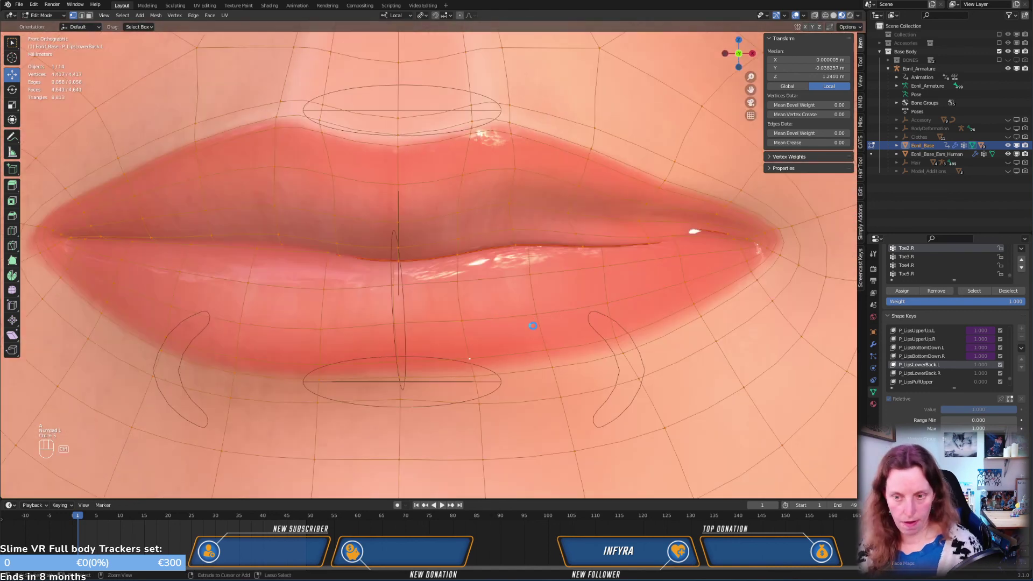
key("ctrl+s")
left_click(174, 16)
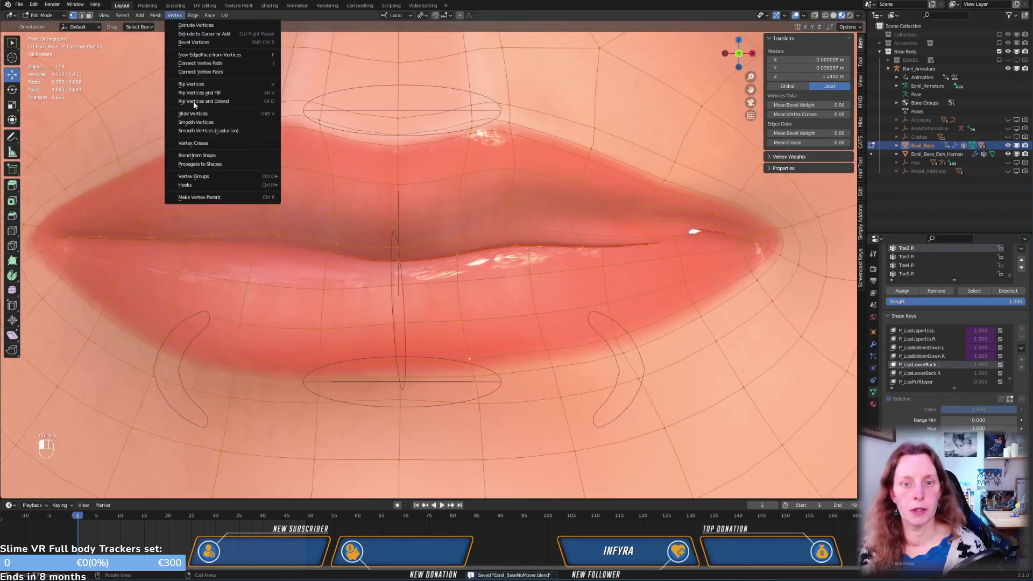
left_click(206, 157)
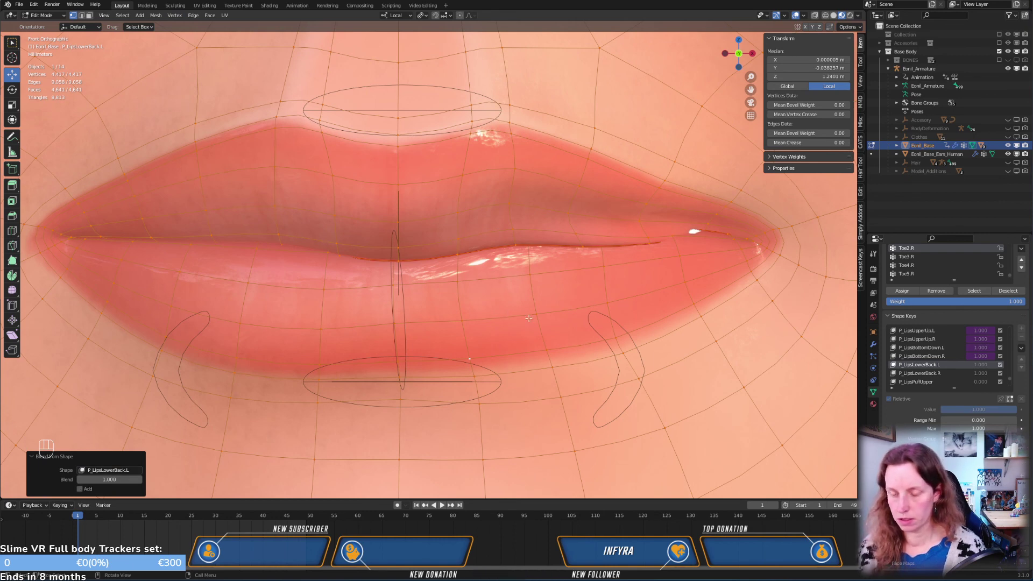
key("ctrl+z")
Make P_LipsLowerBack.R the active shape key and copy P_LipsLowerBack.L into it using Blend from Shape with a blend of 1.000
scroll(583, 329, "down", 4)
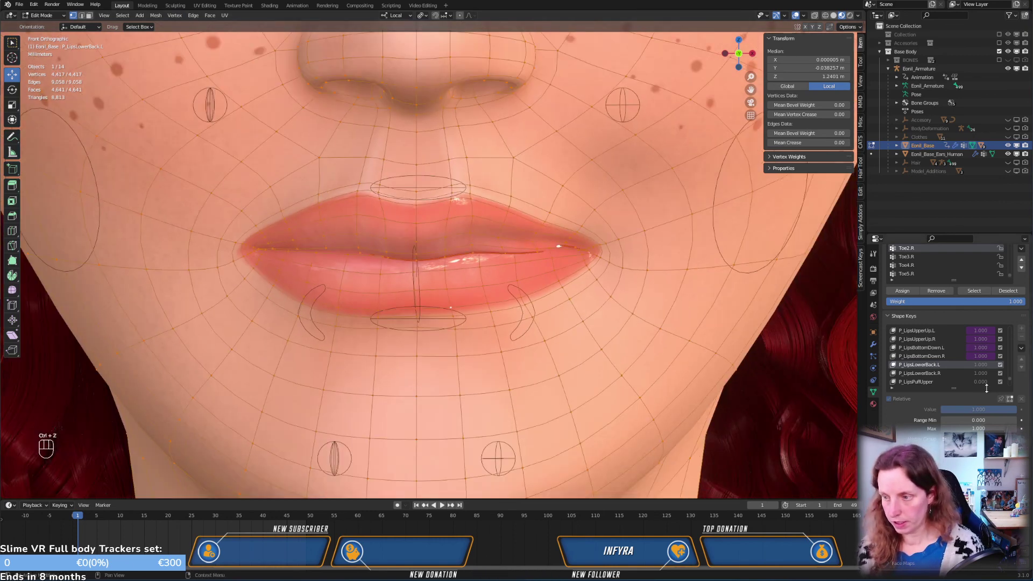
left_click(931, 375)
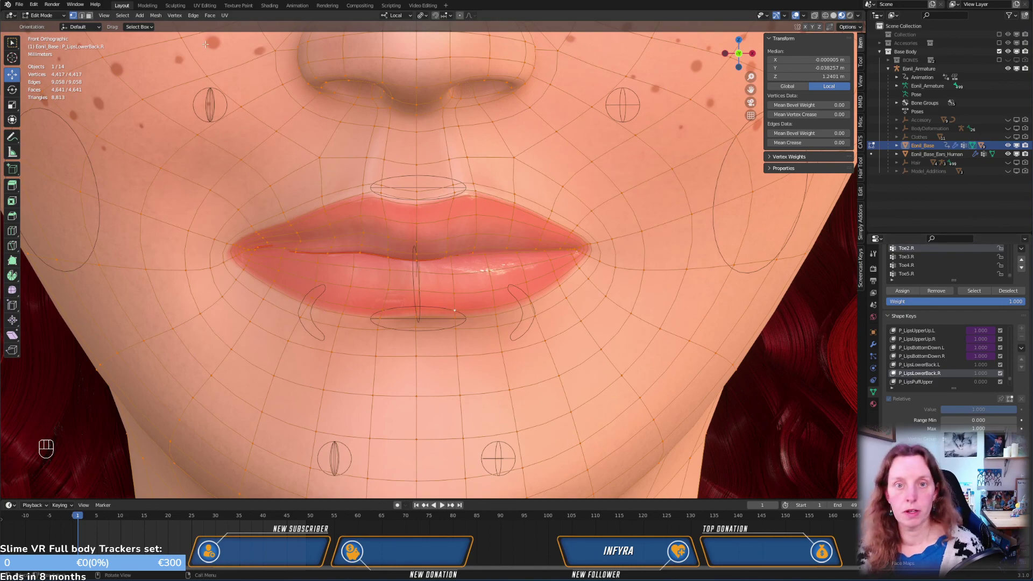
left_click(182, 18)
left_click(225, 158)
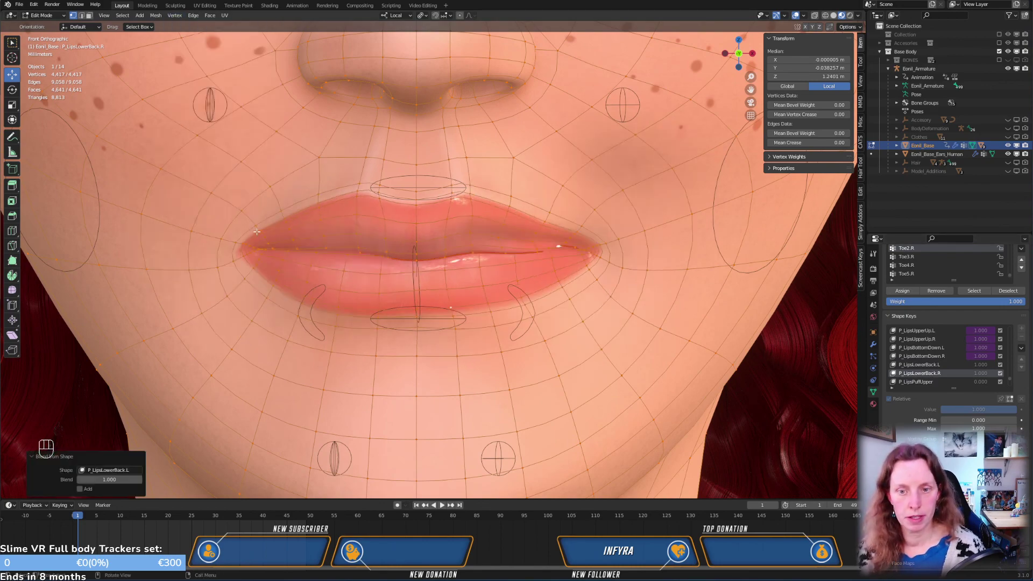
Return to Object Mode and mirror the P_LipsLowerBack.R shape key to the opposite side of the face
middle_click_drag(484, 431, 489, 398)
key("Tab")
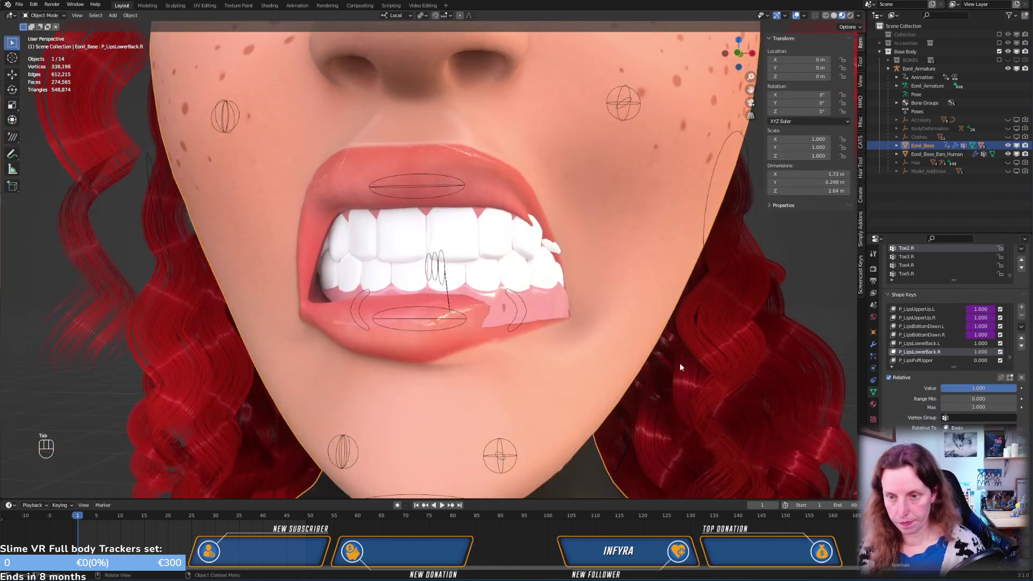
left_click(1021, 326)
left_click(960, 349)
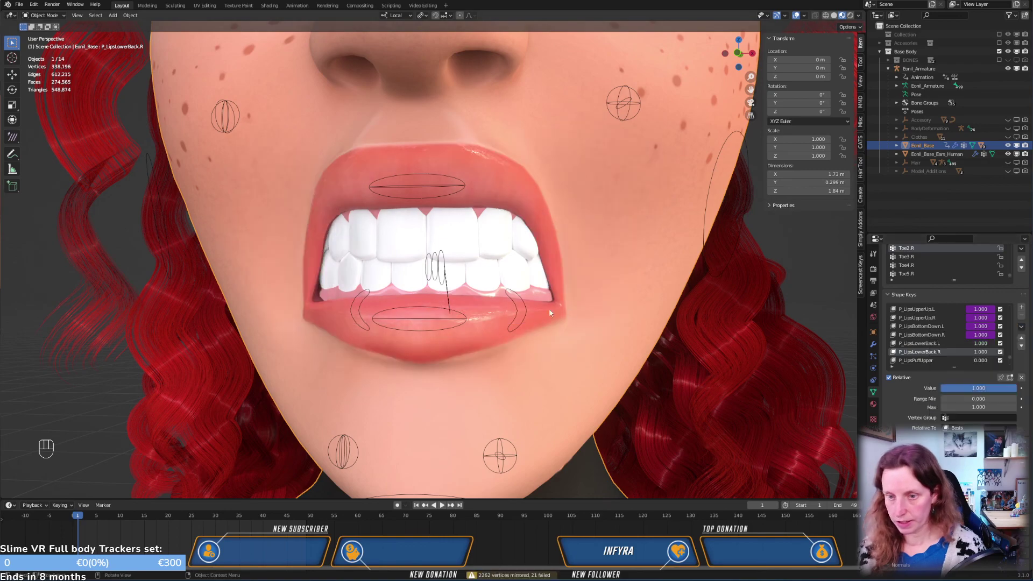
Examine the mirrored lower lip close up from oblique angles and in right side view for symmetry and profile
middle_click_drag(463, 332, 498, 416)
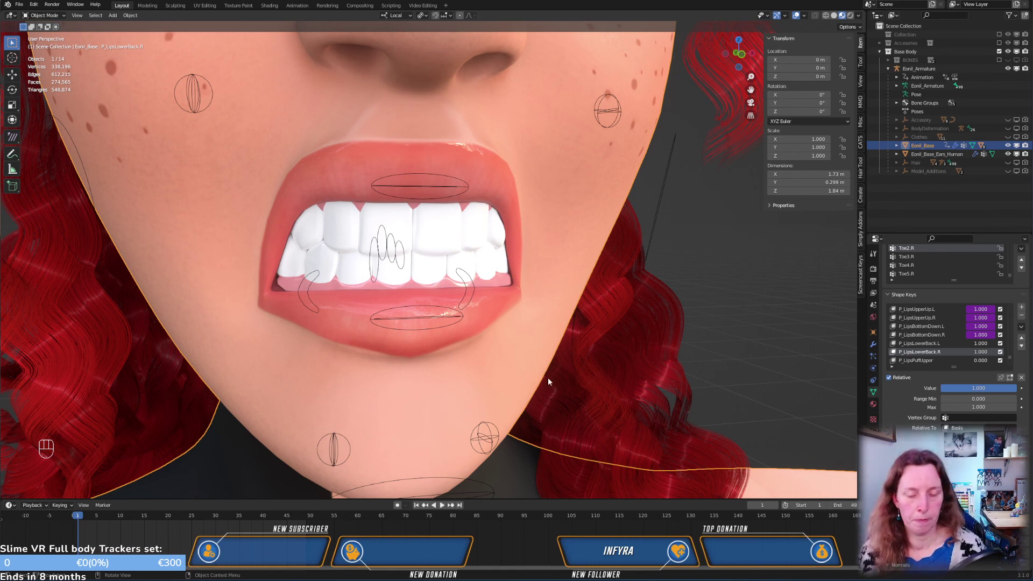
middle_click_drag(575, 342, 477, 328)
key("KP_3")
scroll(451, 347, "up", 5)
key("KP_3")
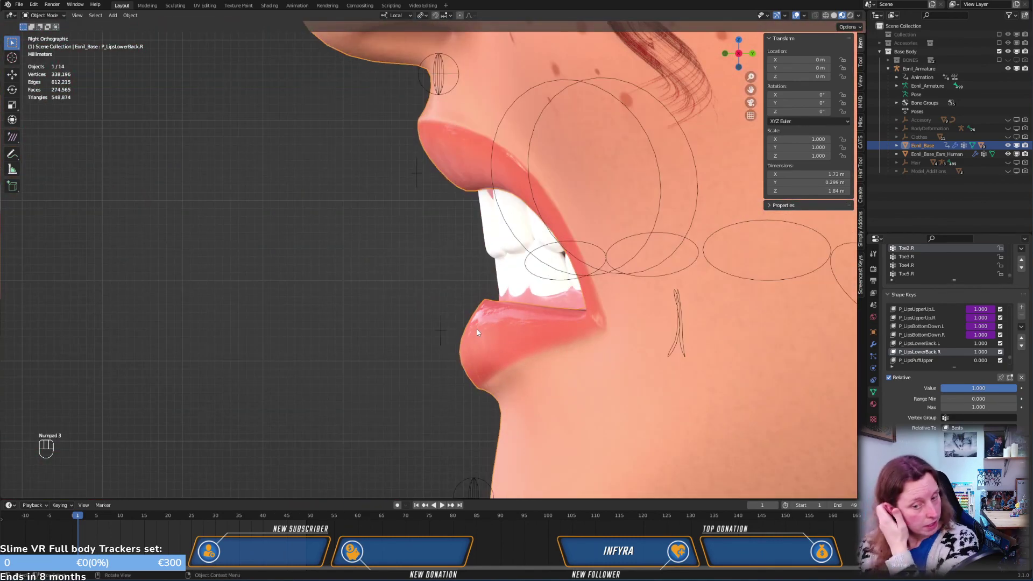
scroll(463, 283, "down", 8)
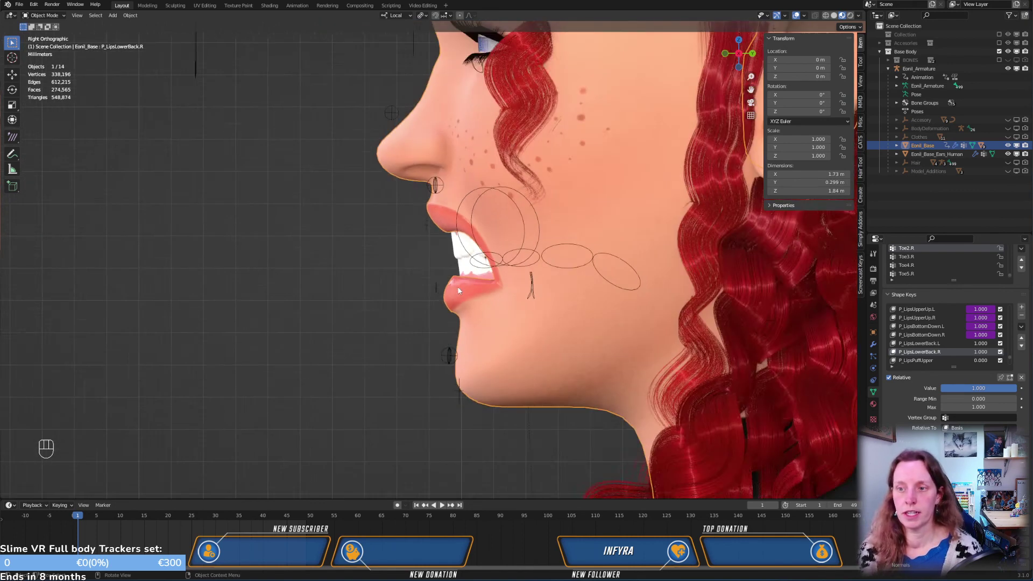
Examine the angry expression on the face and full figure from the front and slightly above, and deselect the body mesh
key("KP_1")
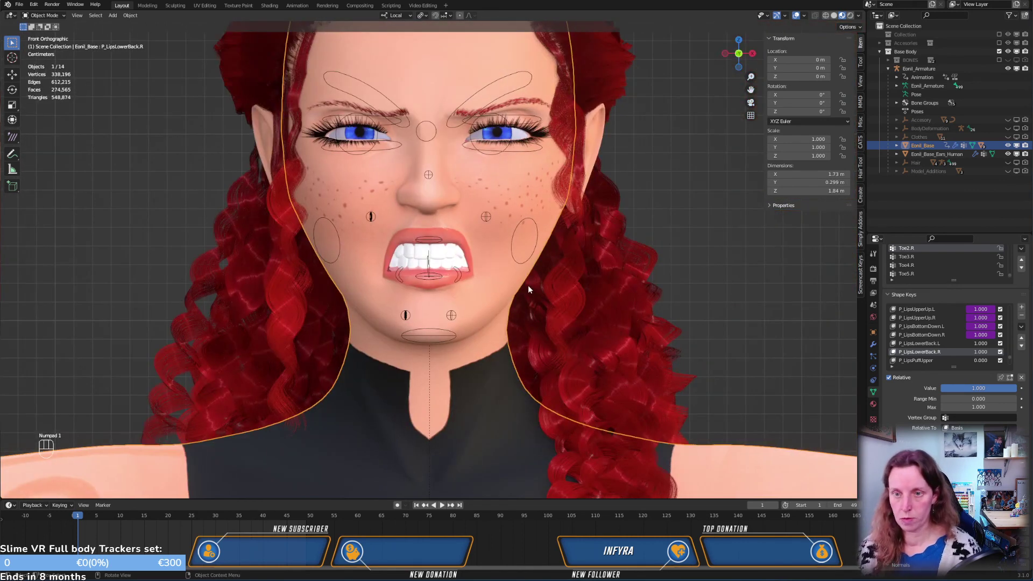
scroll(525, 239, "down", 5)
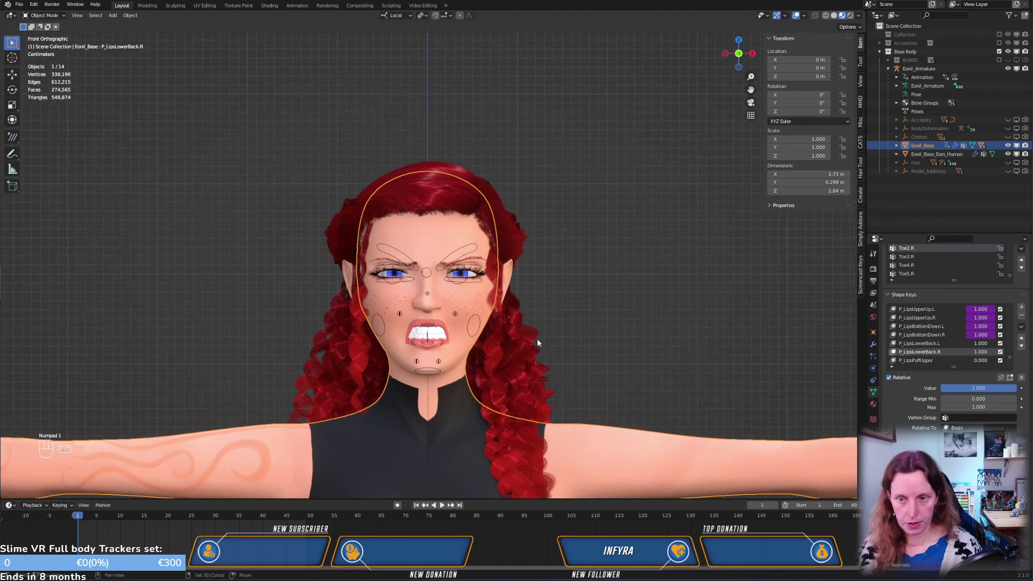
scroll(567, 355, "down", 6)
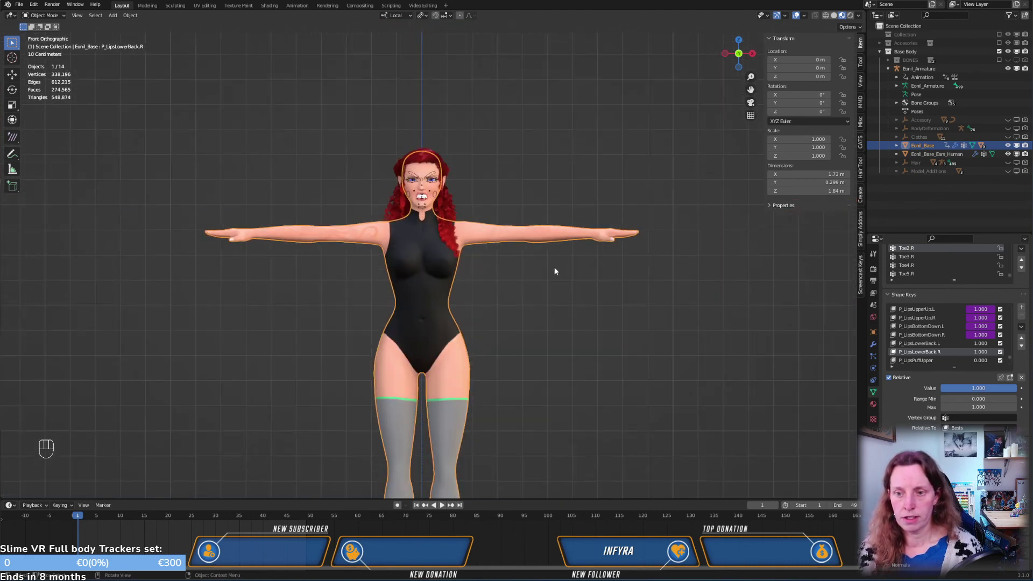
scroll(516, 323, "down", 1)
middle_click_drag(524, 333, 530, 260, "shift")
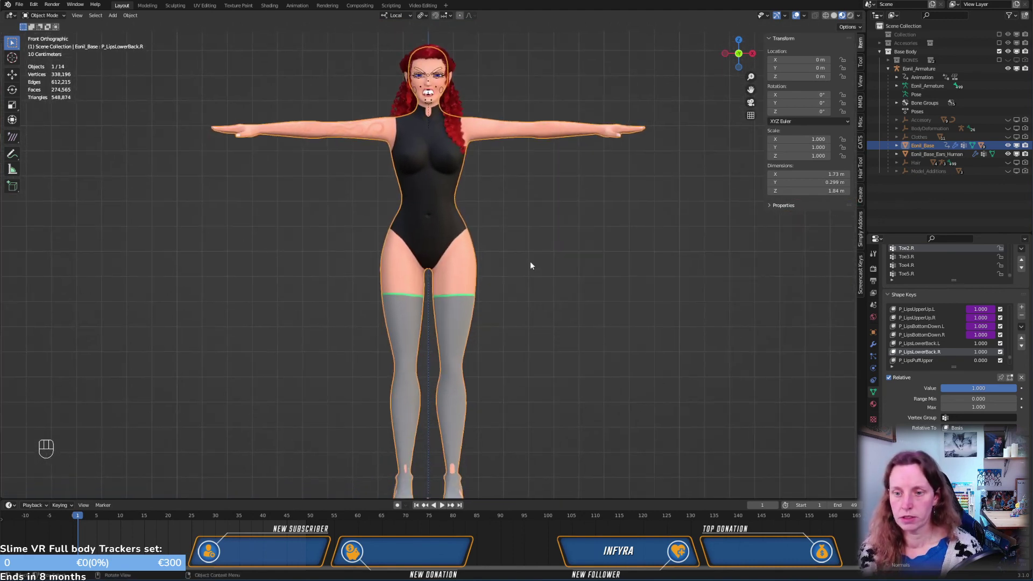
middle_click_drag(529, 311, 505, 331)
scroll(525, 287, "up", 4)
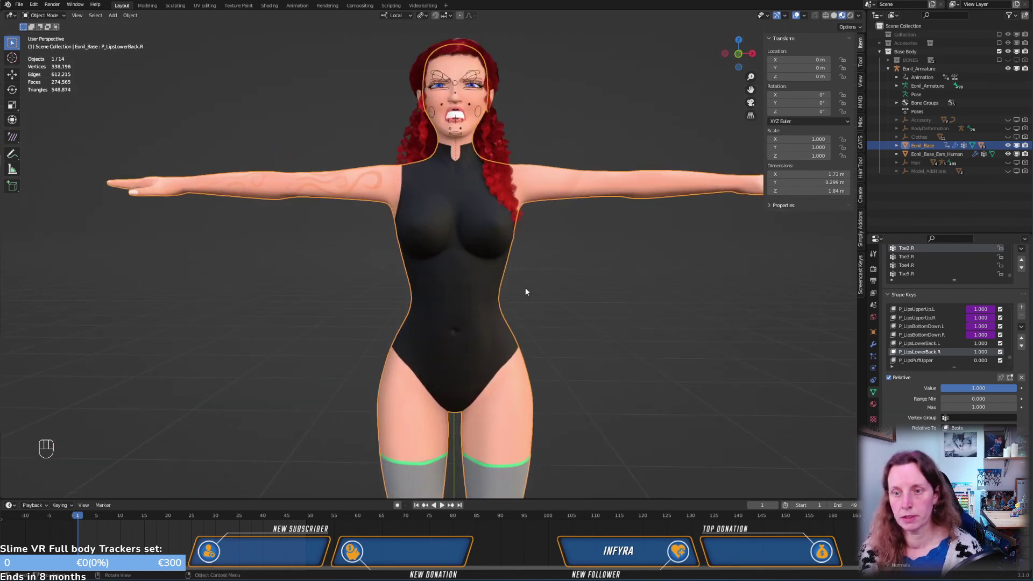
scroll(543, 330, "up", 4)
middle_click_drag(537, 266, 506, 375, "shift")
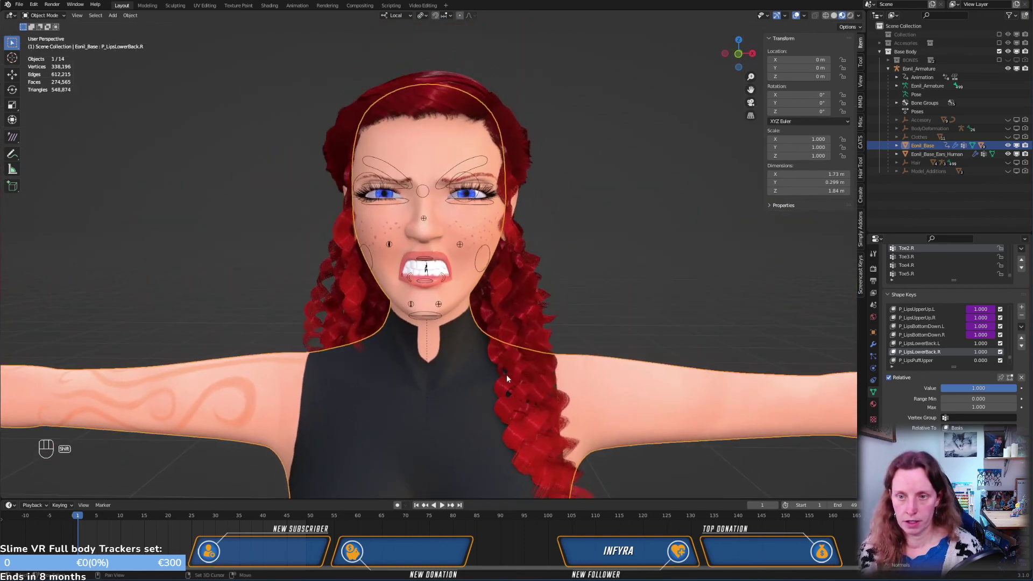
scroll(528, 358, "up", 2)
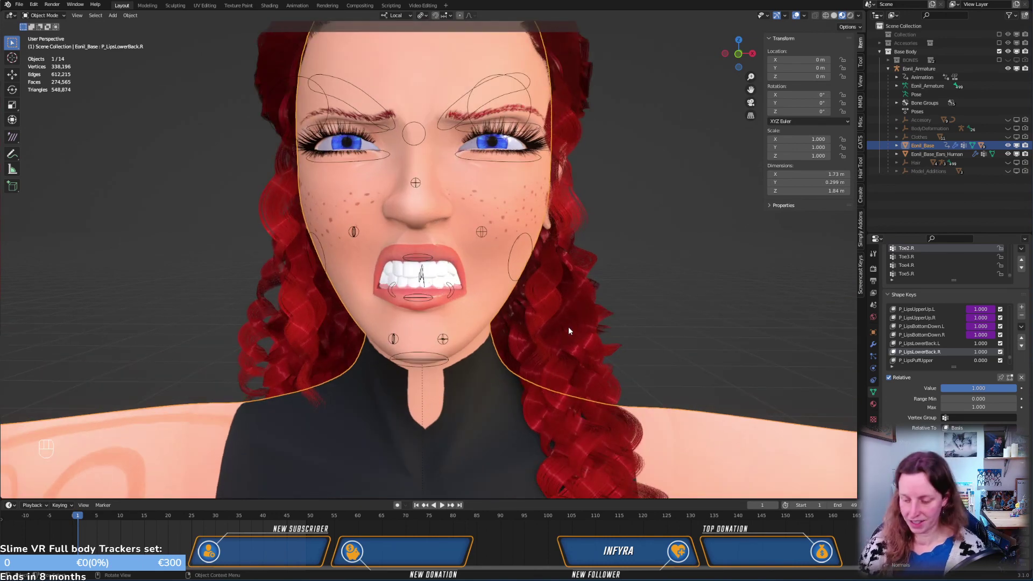
key("KP_1")
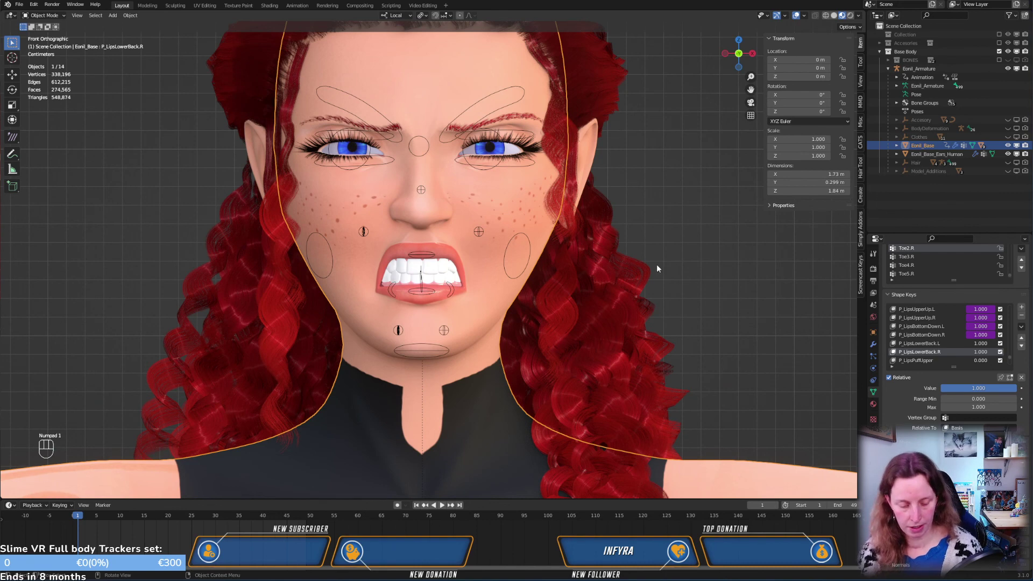
left_click(675, 261)
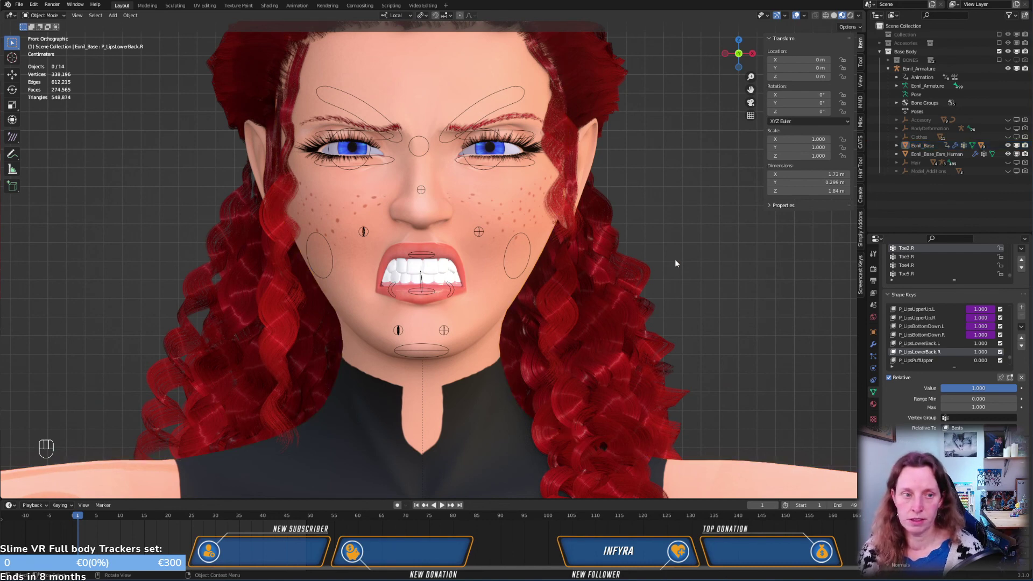